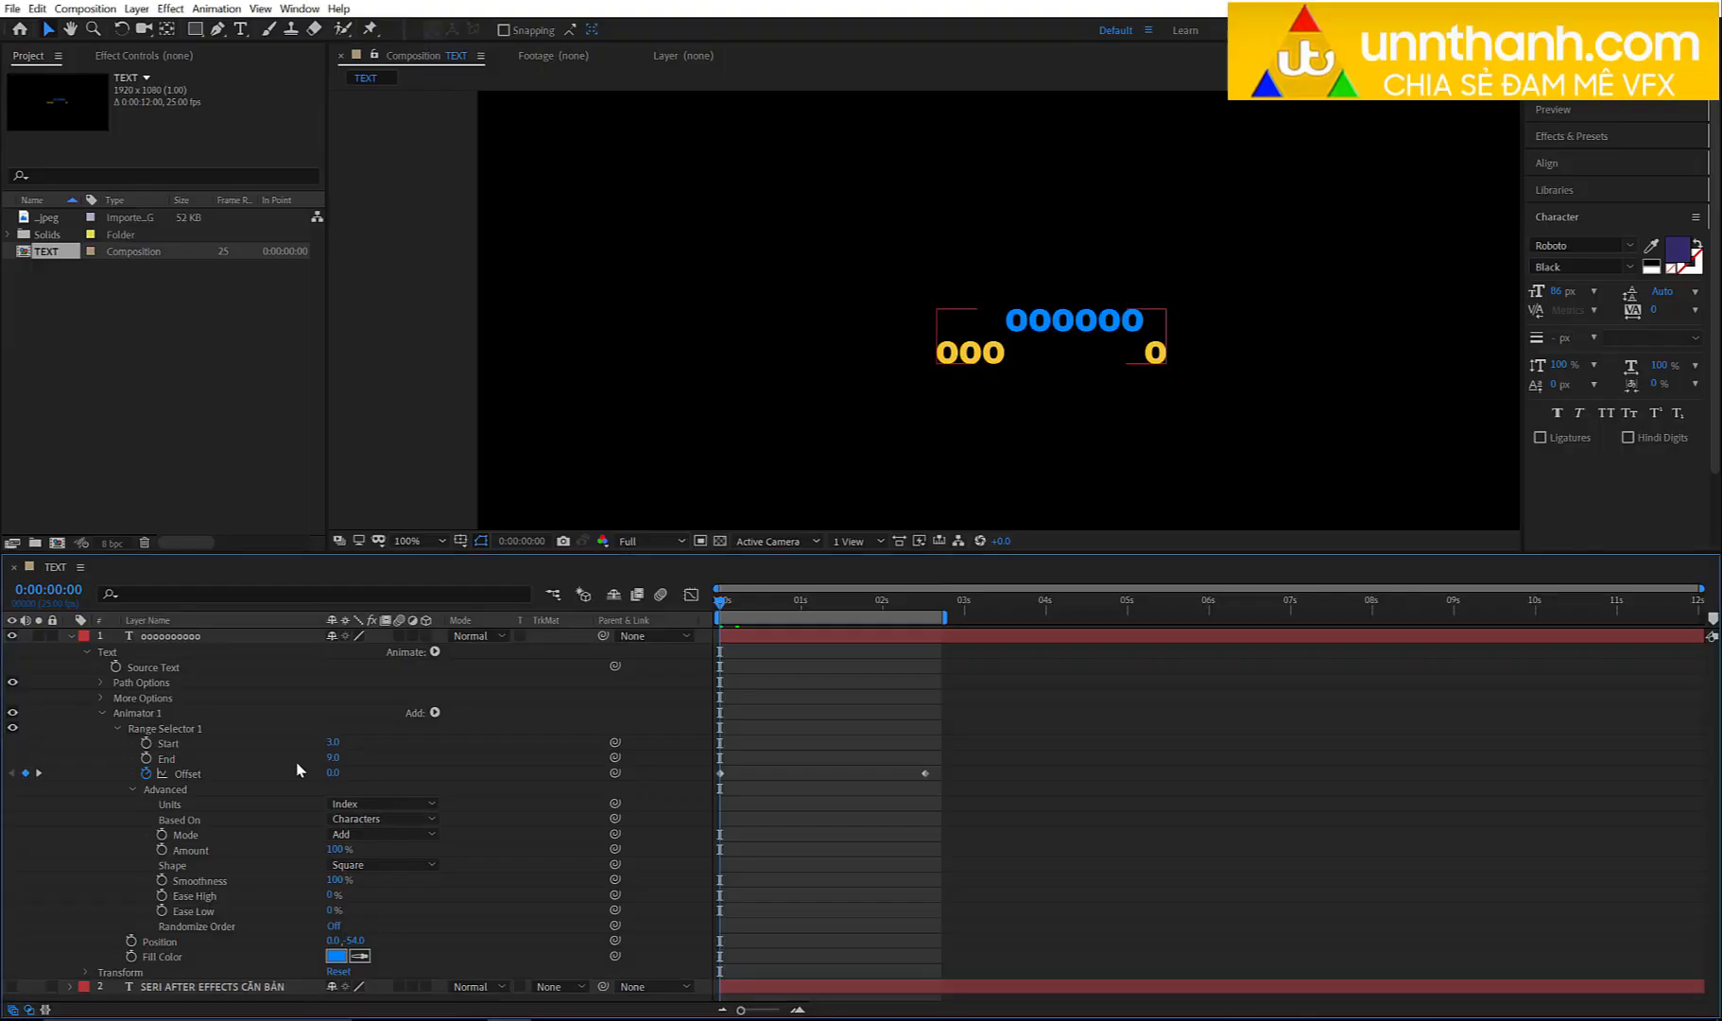
# Keep Index units, append a long run of zeros to the yellow text, and zoom out to see it
pyautogui.click(338, 804)
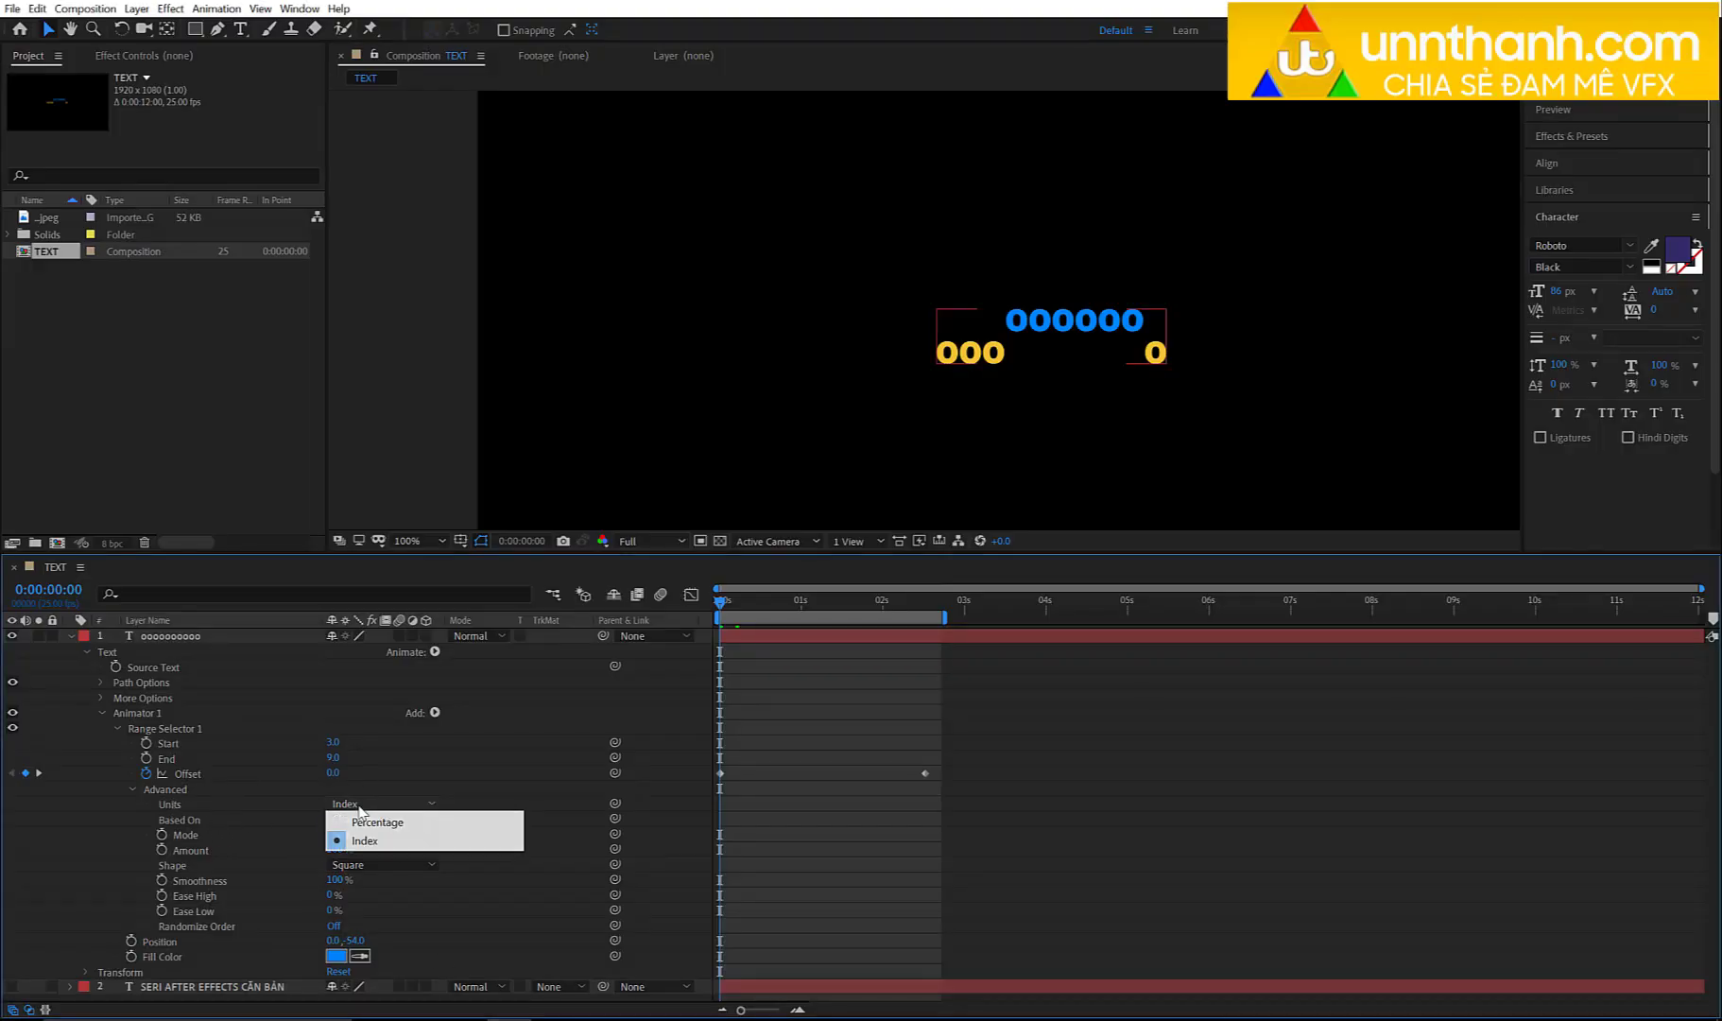
pyautogui.click(296, 803)
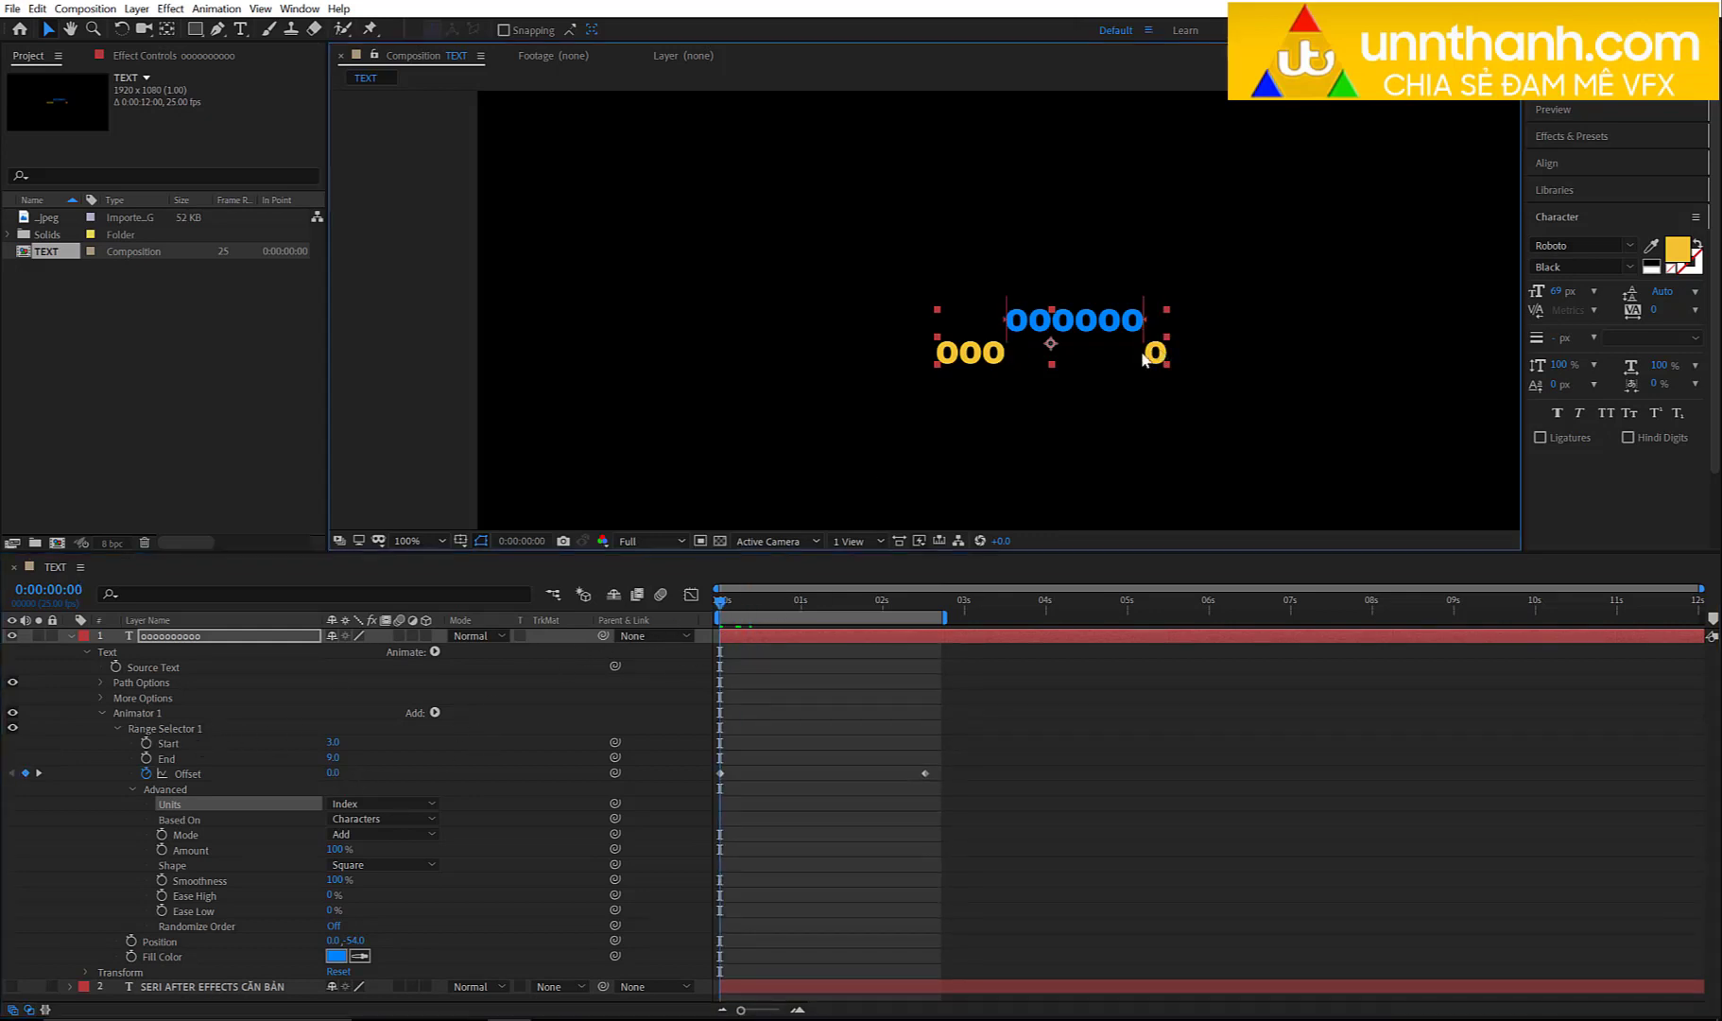
pyautogui.hotkey('ctrl', 't')
pyautogui.click(1181, 354)
pyautogui.write('00000')
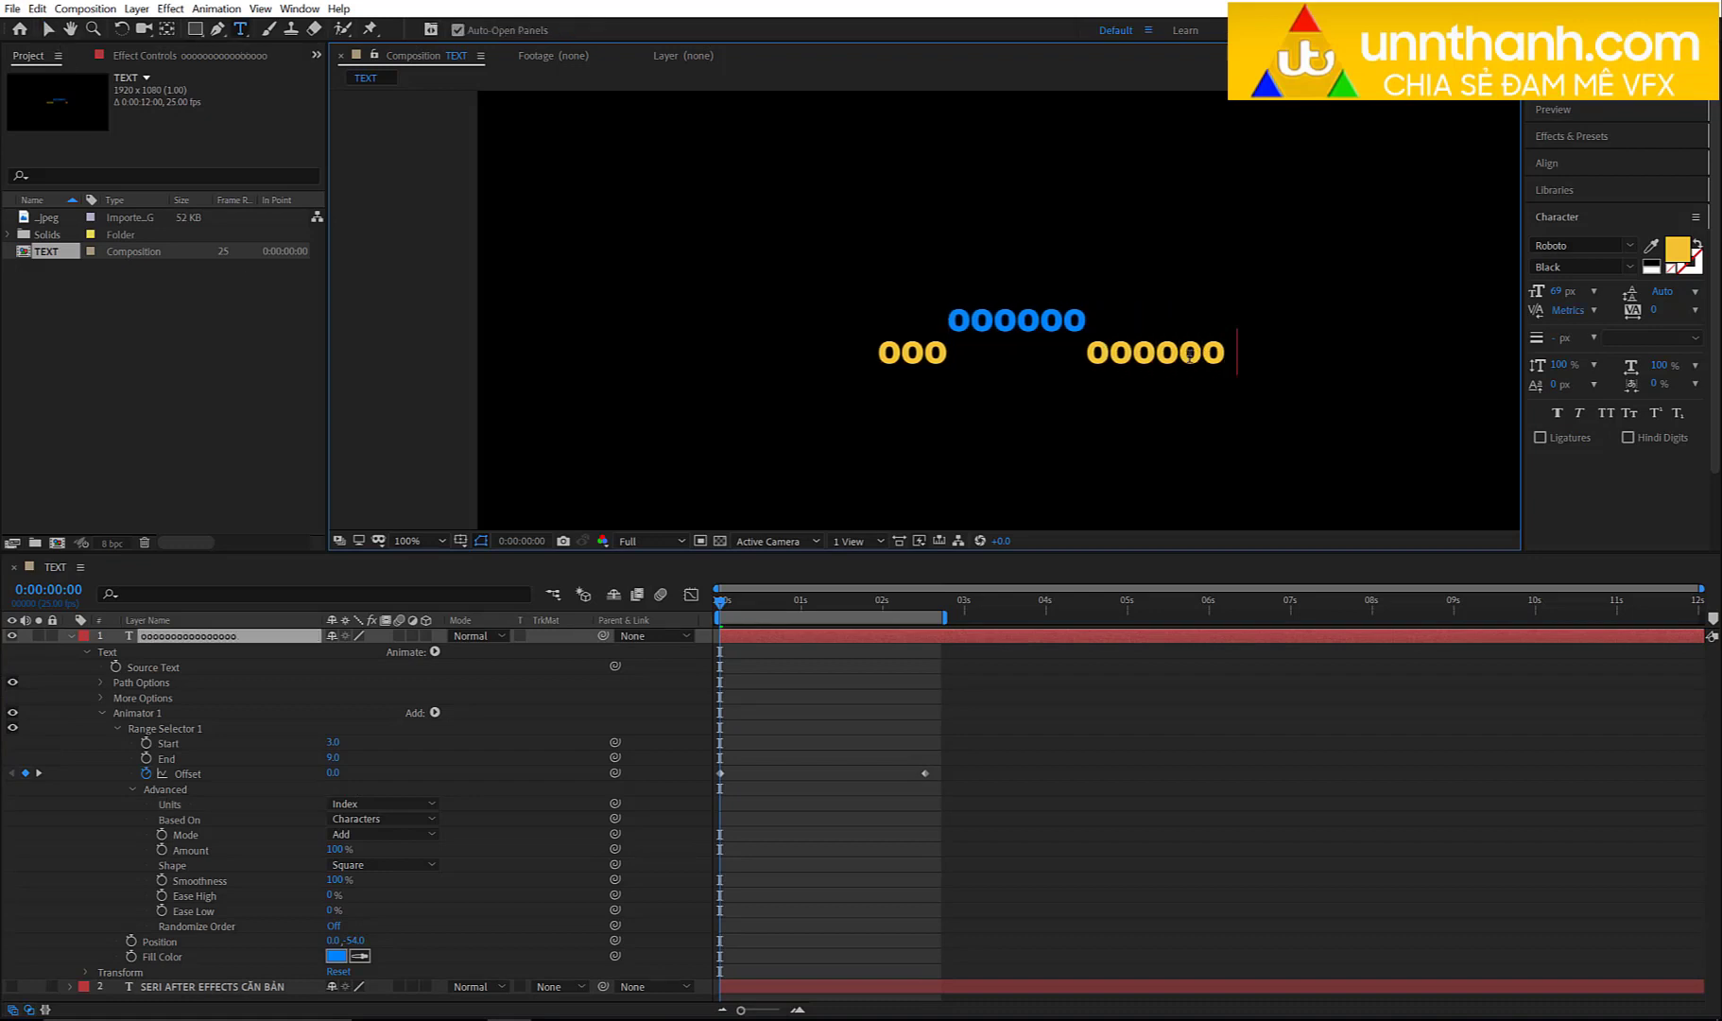
pyautogui.write('00000000000000')
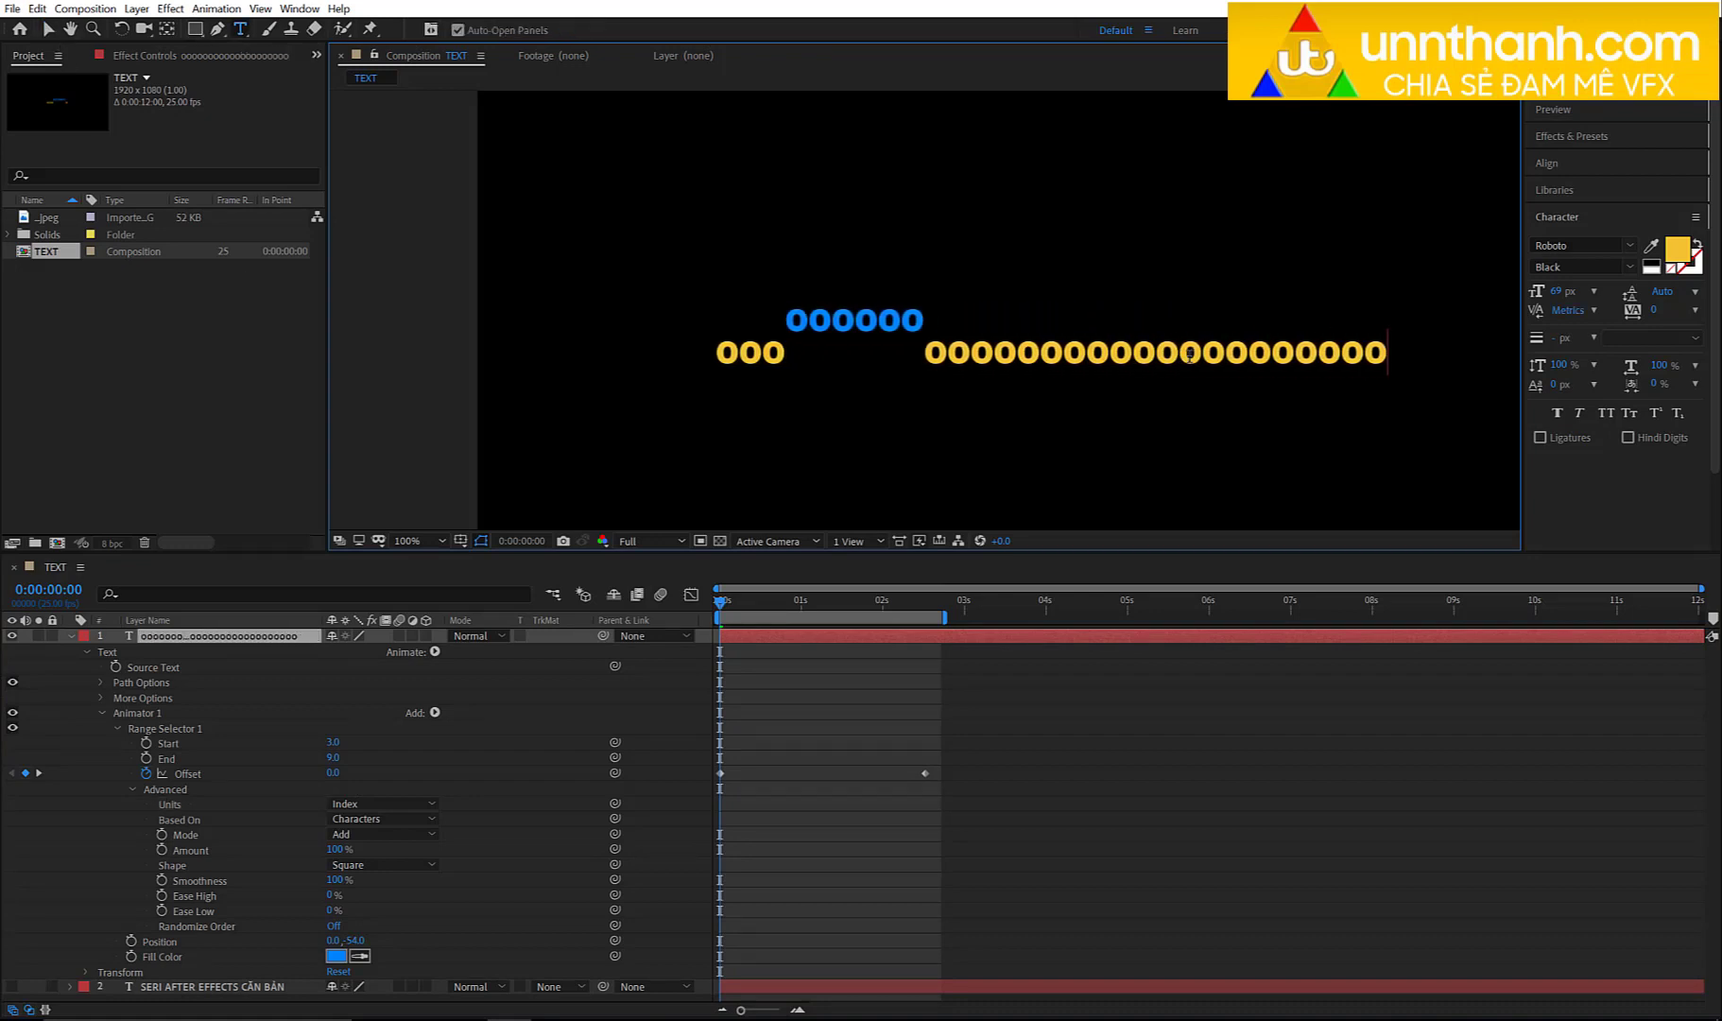
pyautogui.write('0000000000')
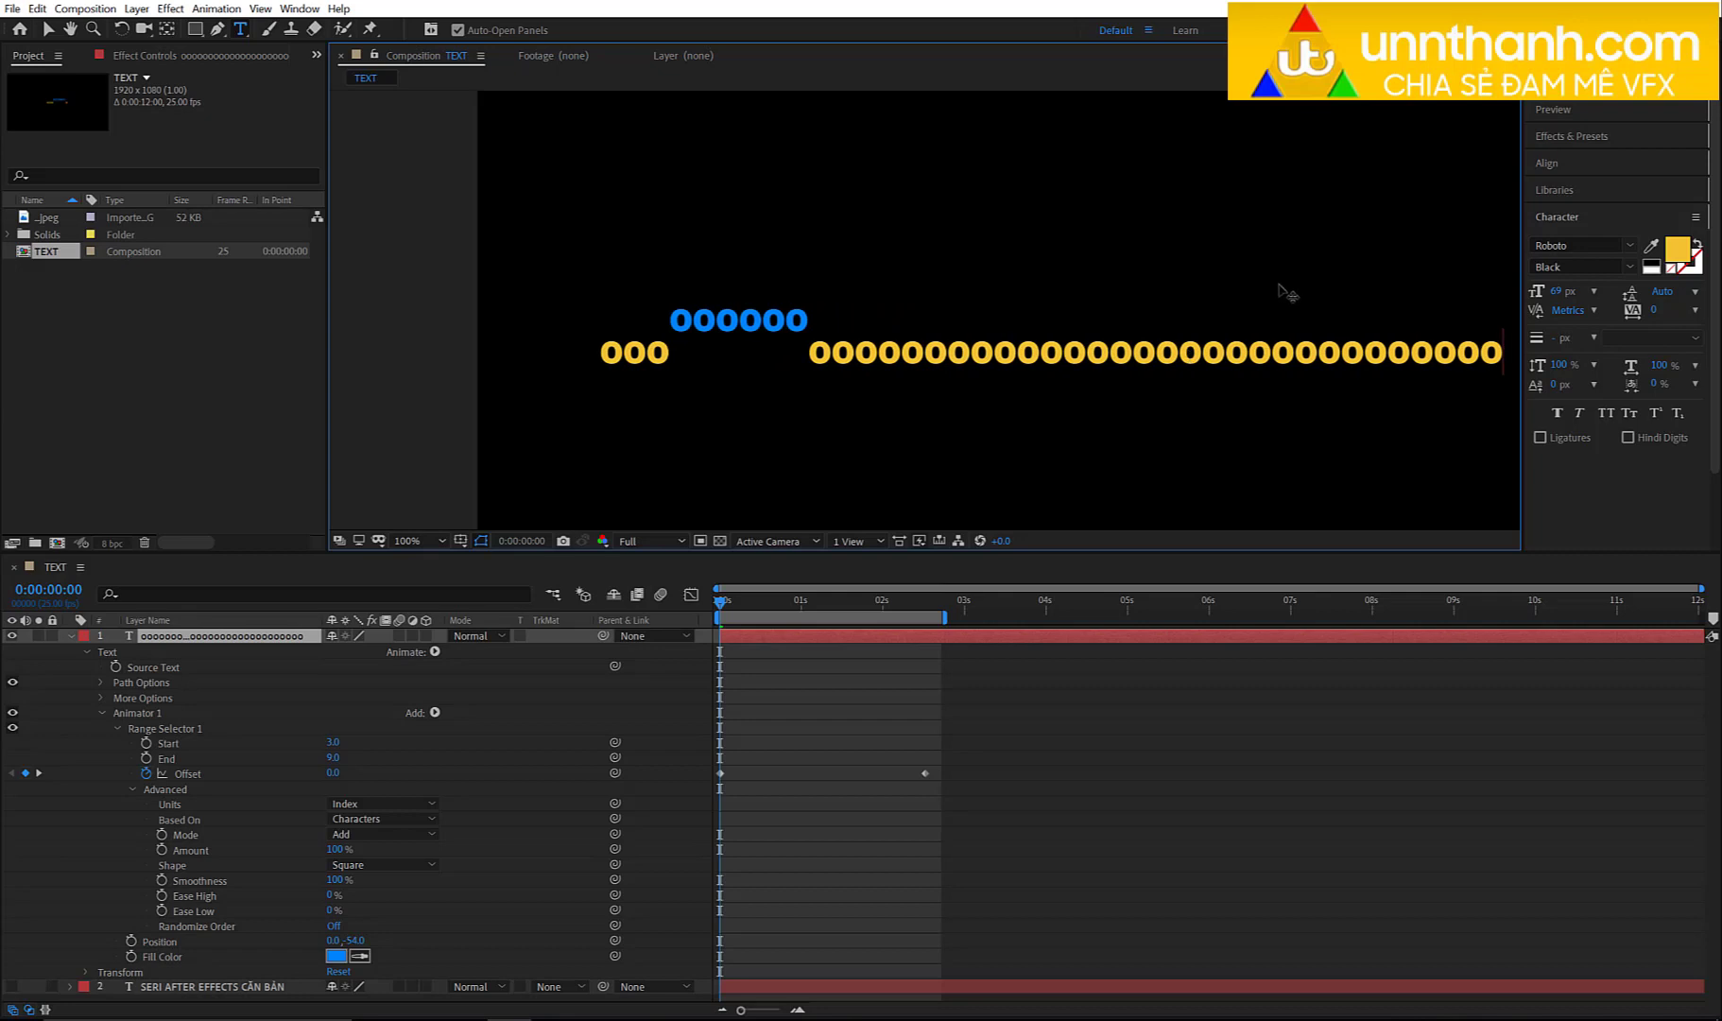
pyautogui.scroll(-4, 909, 310)
pyautogui.press('.')
# Add six more zeros, preview the offset animation partway, and return to frame 0
pyautogui.write('00')
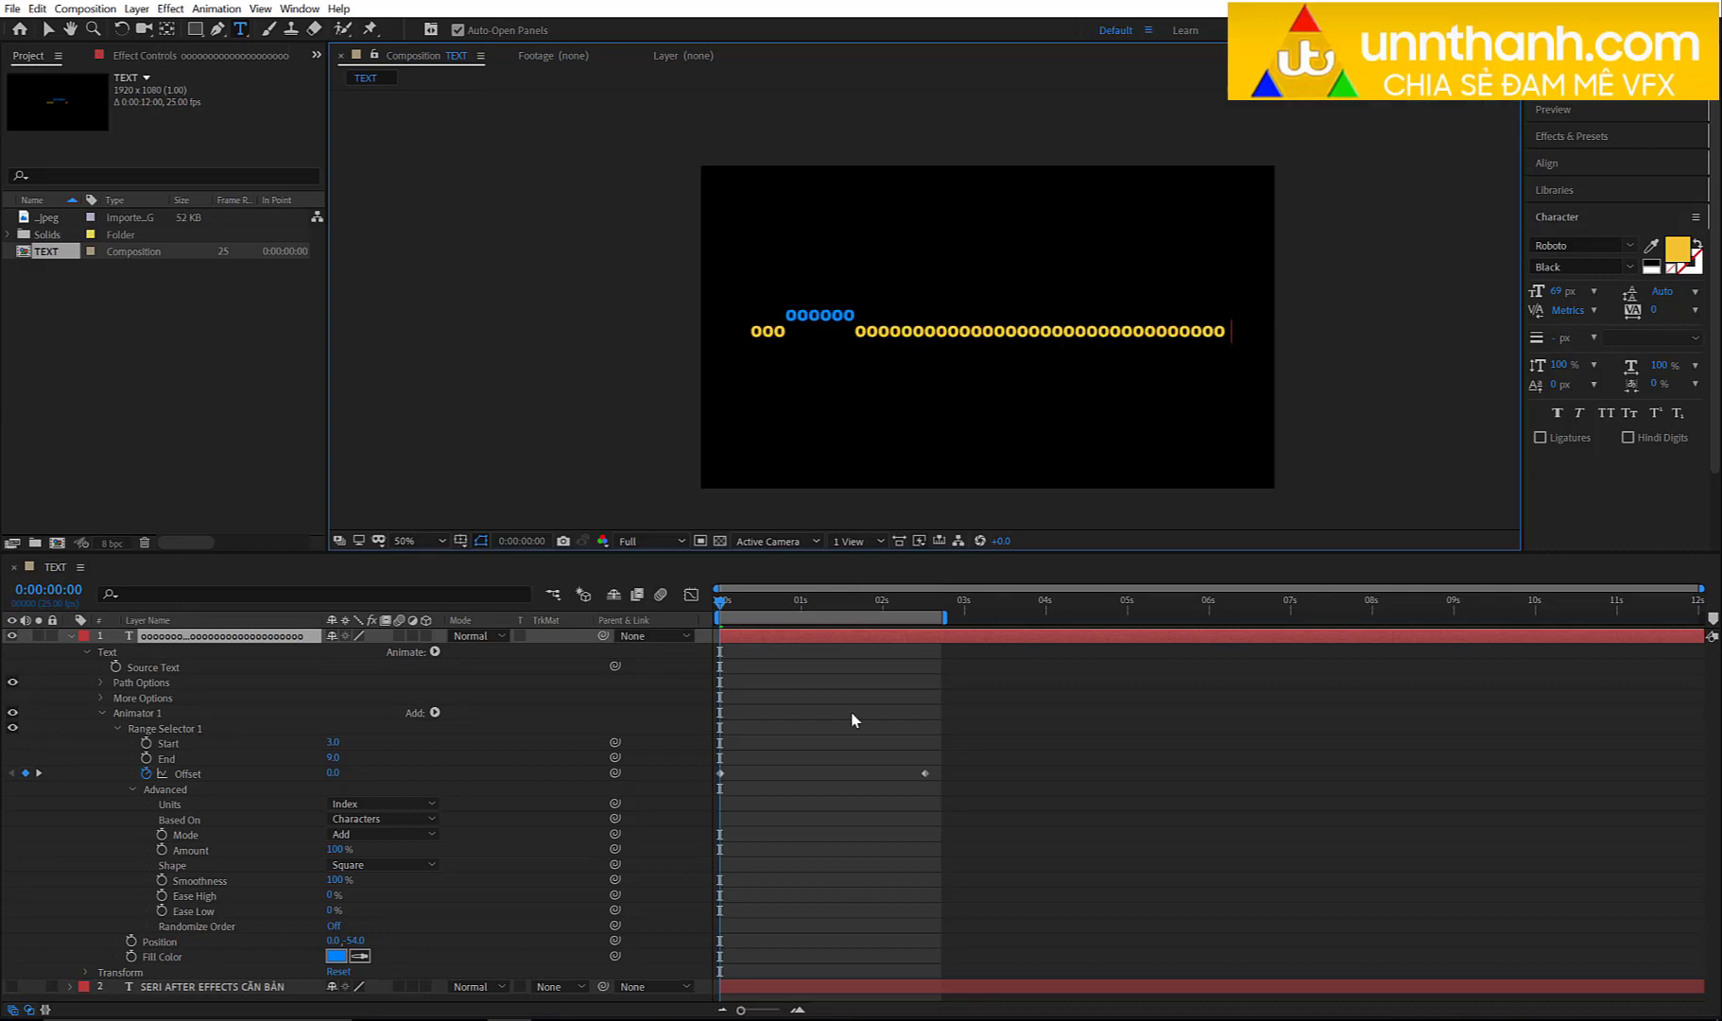
pyautogui.write('0000')
pyautogui.moveTo(767, 603); pyautogui.dragTo(934, 648)
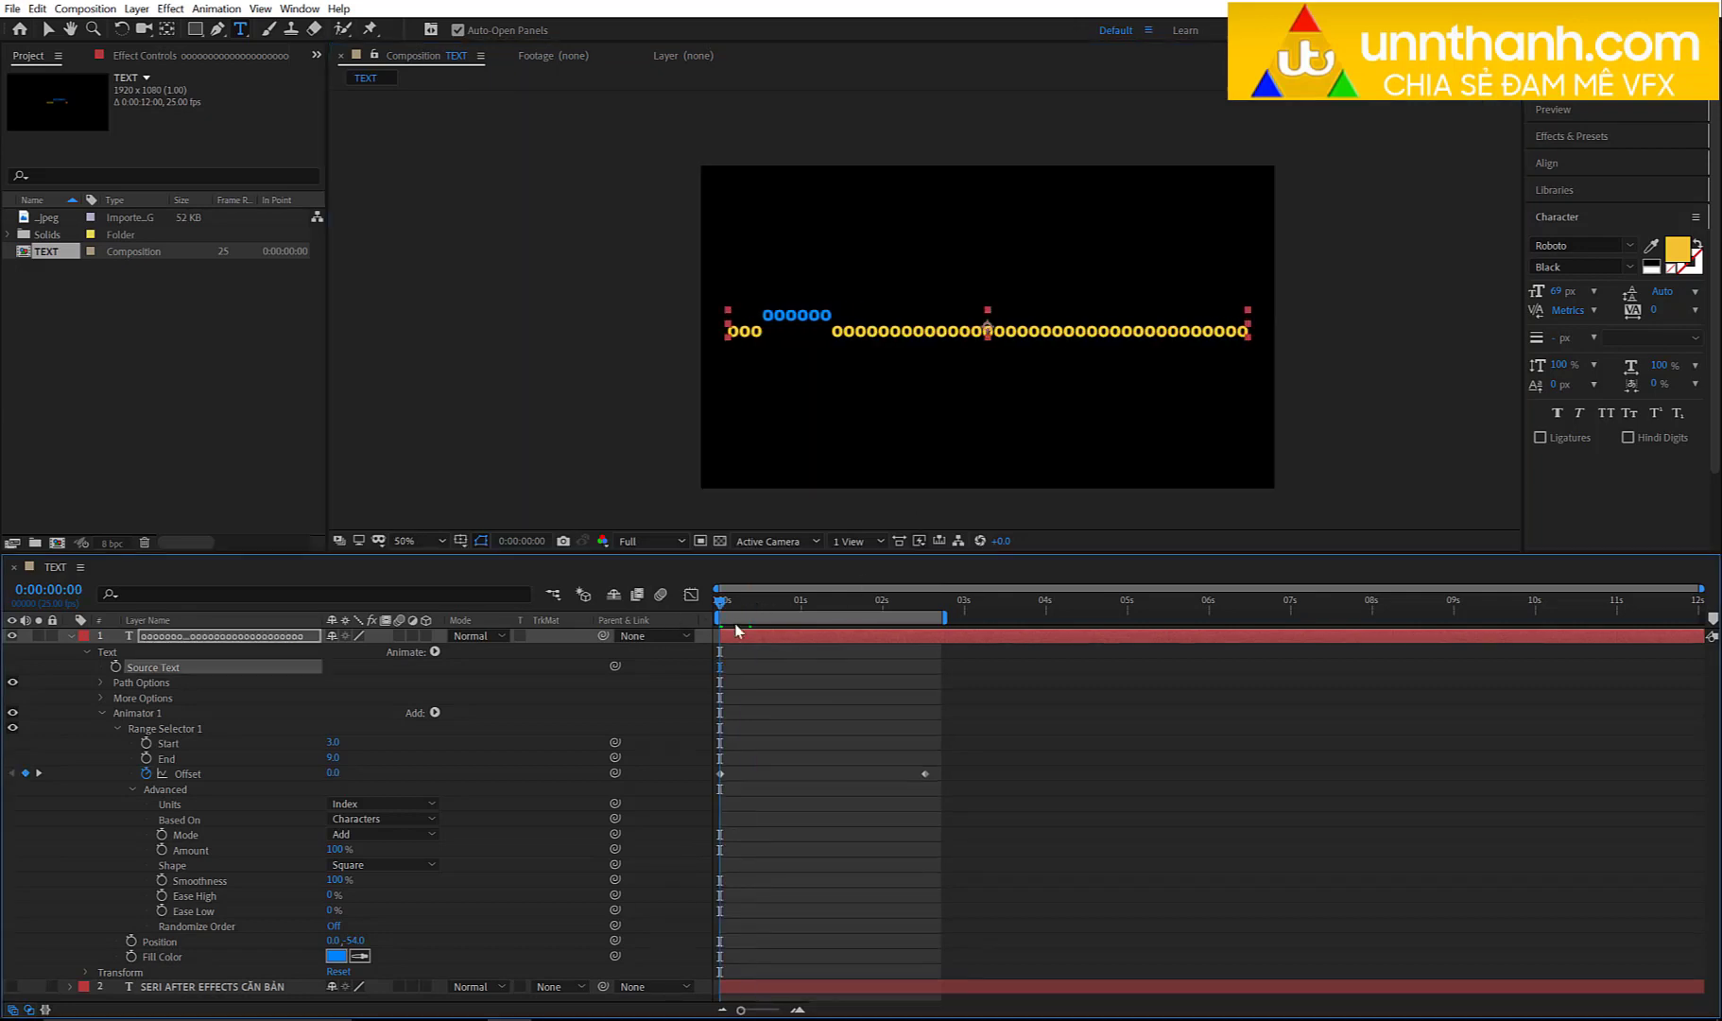
pyautogui.press('Home')
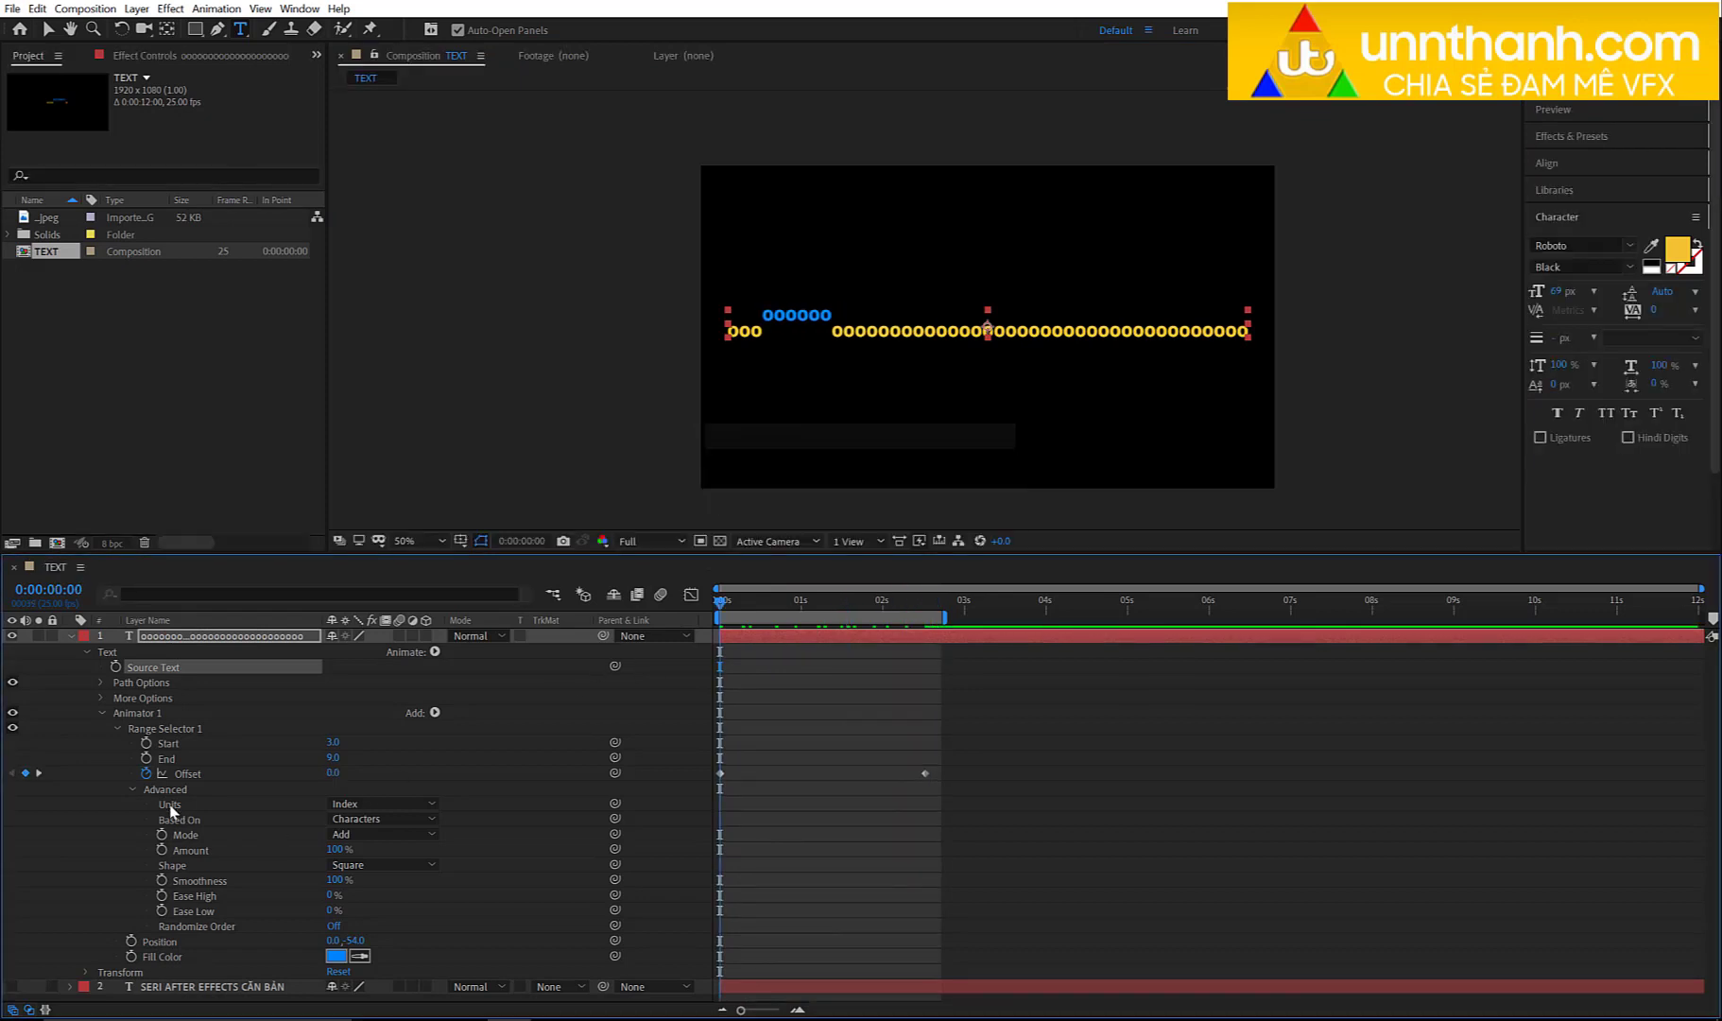
# Slide the blue run to mid-line with Offset 11, Start 18 and End 7
pyautogui.moveTo(331, 774); pyautogui.dragTo(348, 772)
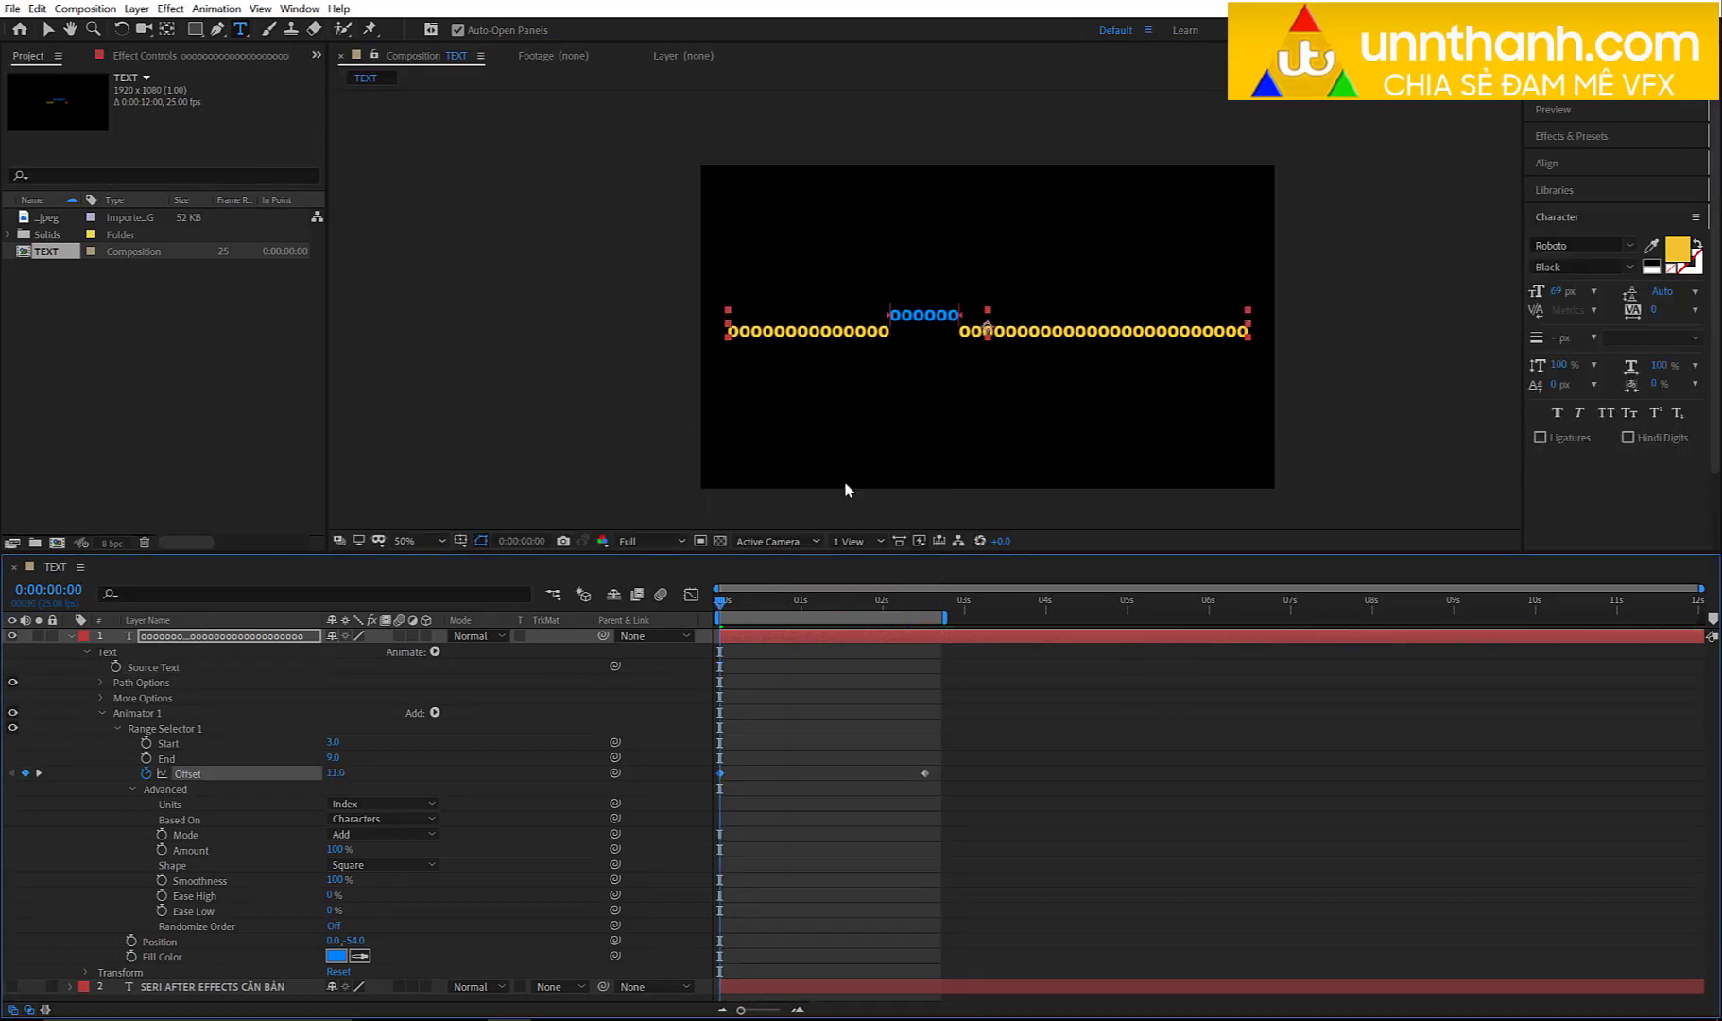
pyautogui.moveTo(891, 316); pyautogui.dragTo(878, 317)
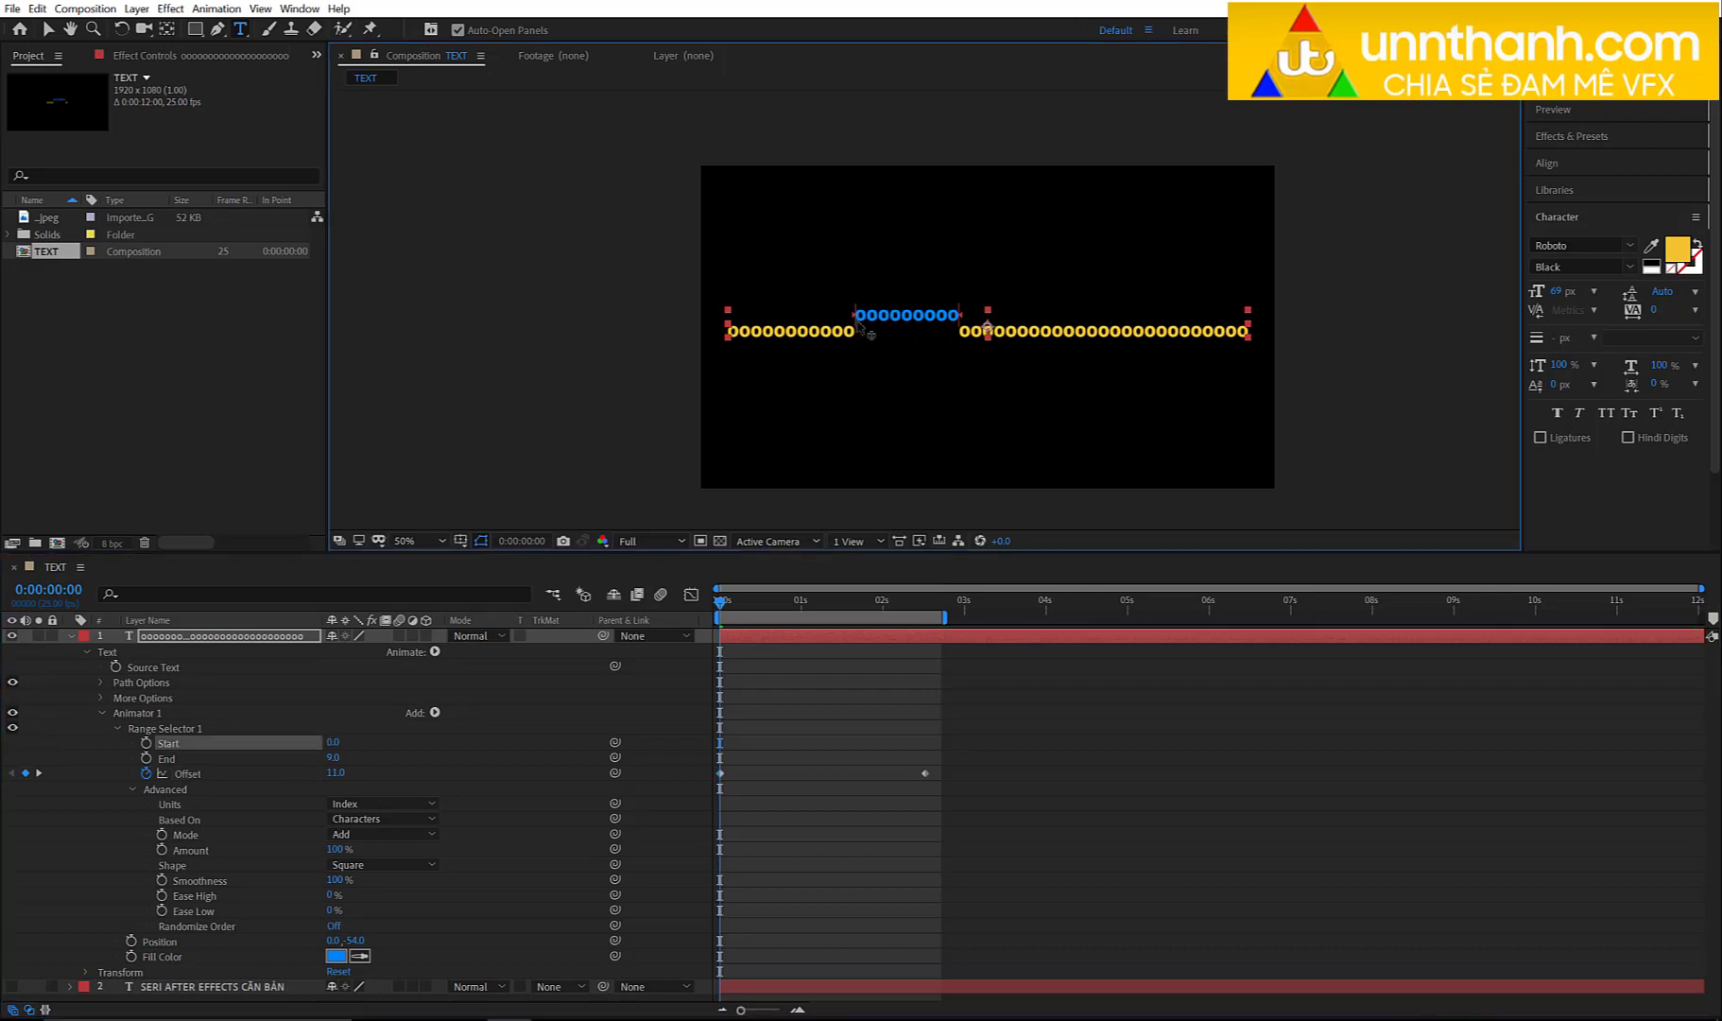
pyautogui.moveTo(332, 742); pyautogui.dragTo(1213, 350)
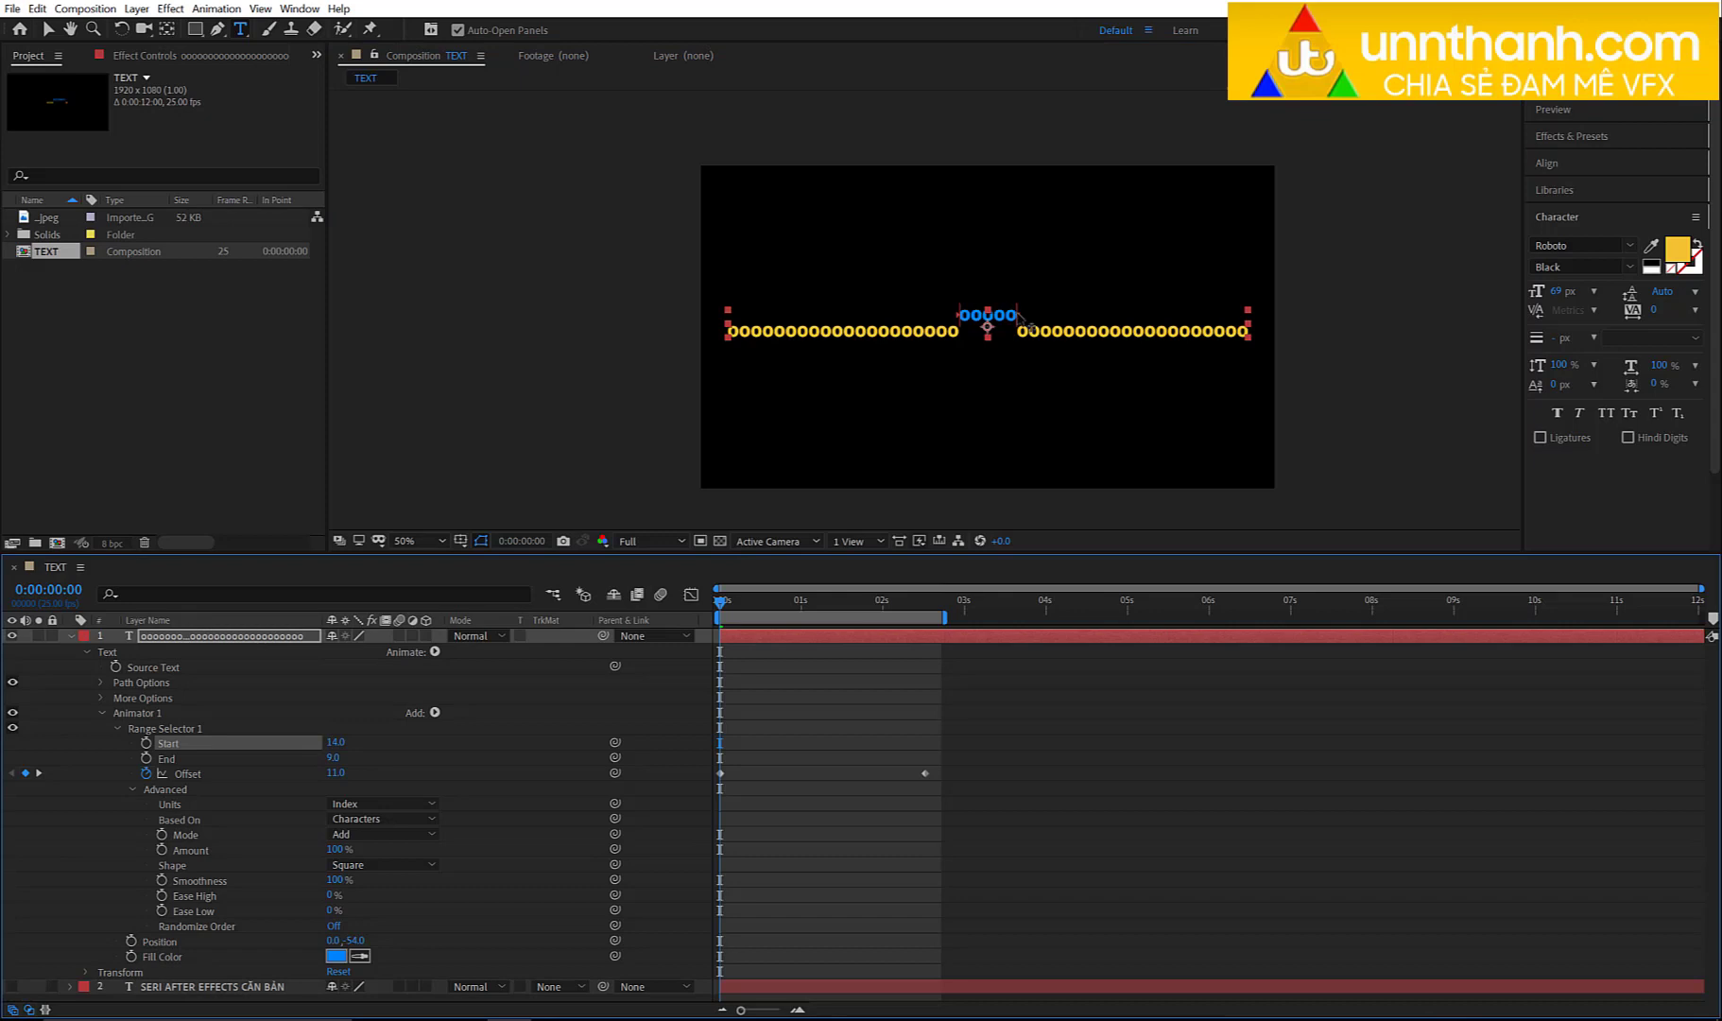
pyautogui.moveTo(1018, 316); pyautogui.dragTo(1063, 316)
pyautogui.moveTo(892, 253); pyautogui.dragTo(846, 253)
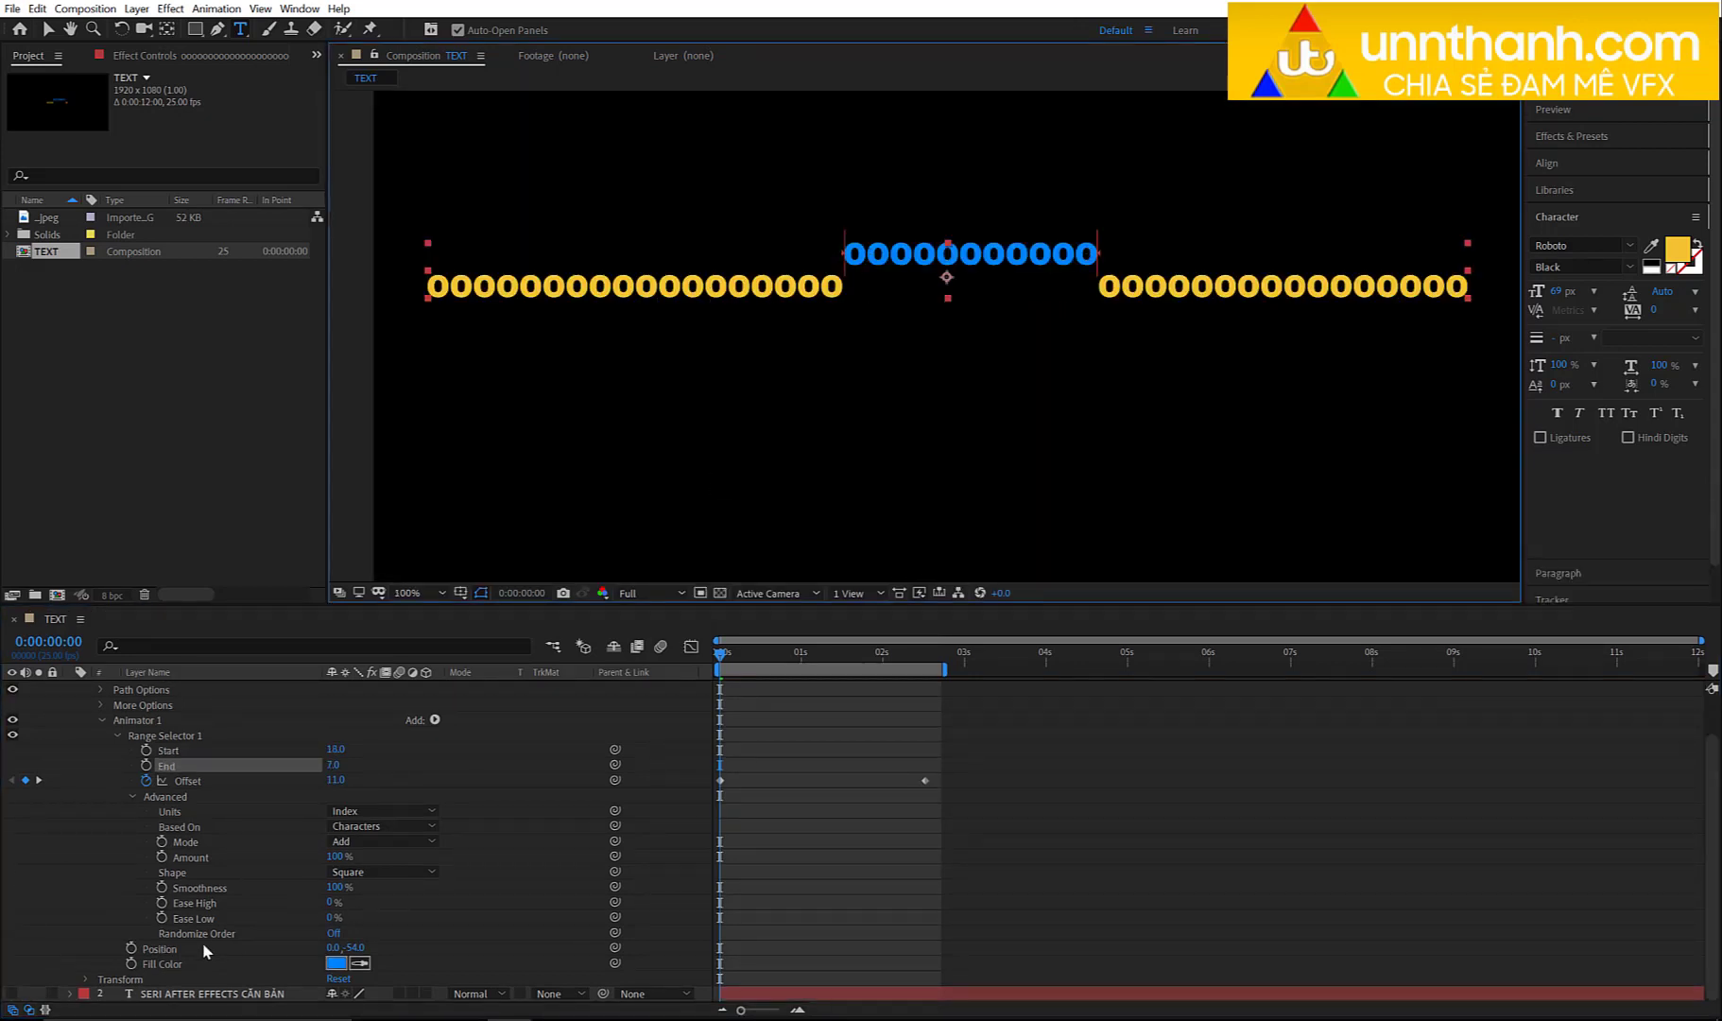
# Set the animator Position to 0, -153 at 50% view, raising the blue block above the line
pyautogui.click(156, 949)
pyautogui.moveTo(353, 947)
pyautogui.mouseDown()
pyautogui.moveTo(598, 913)
pyautogui.moveTo(393, 898)
pyautogui.mouseUp()
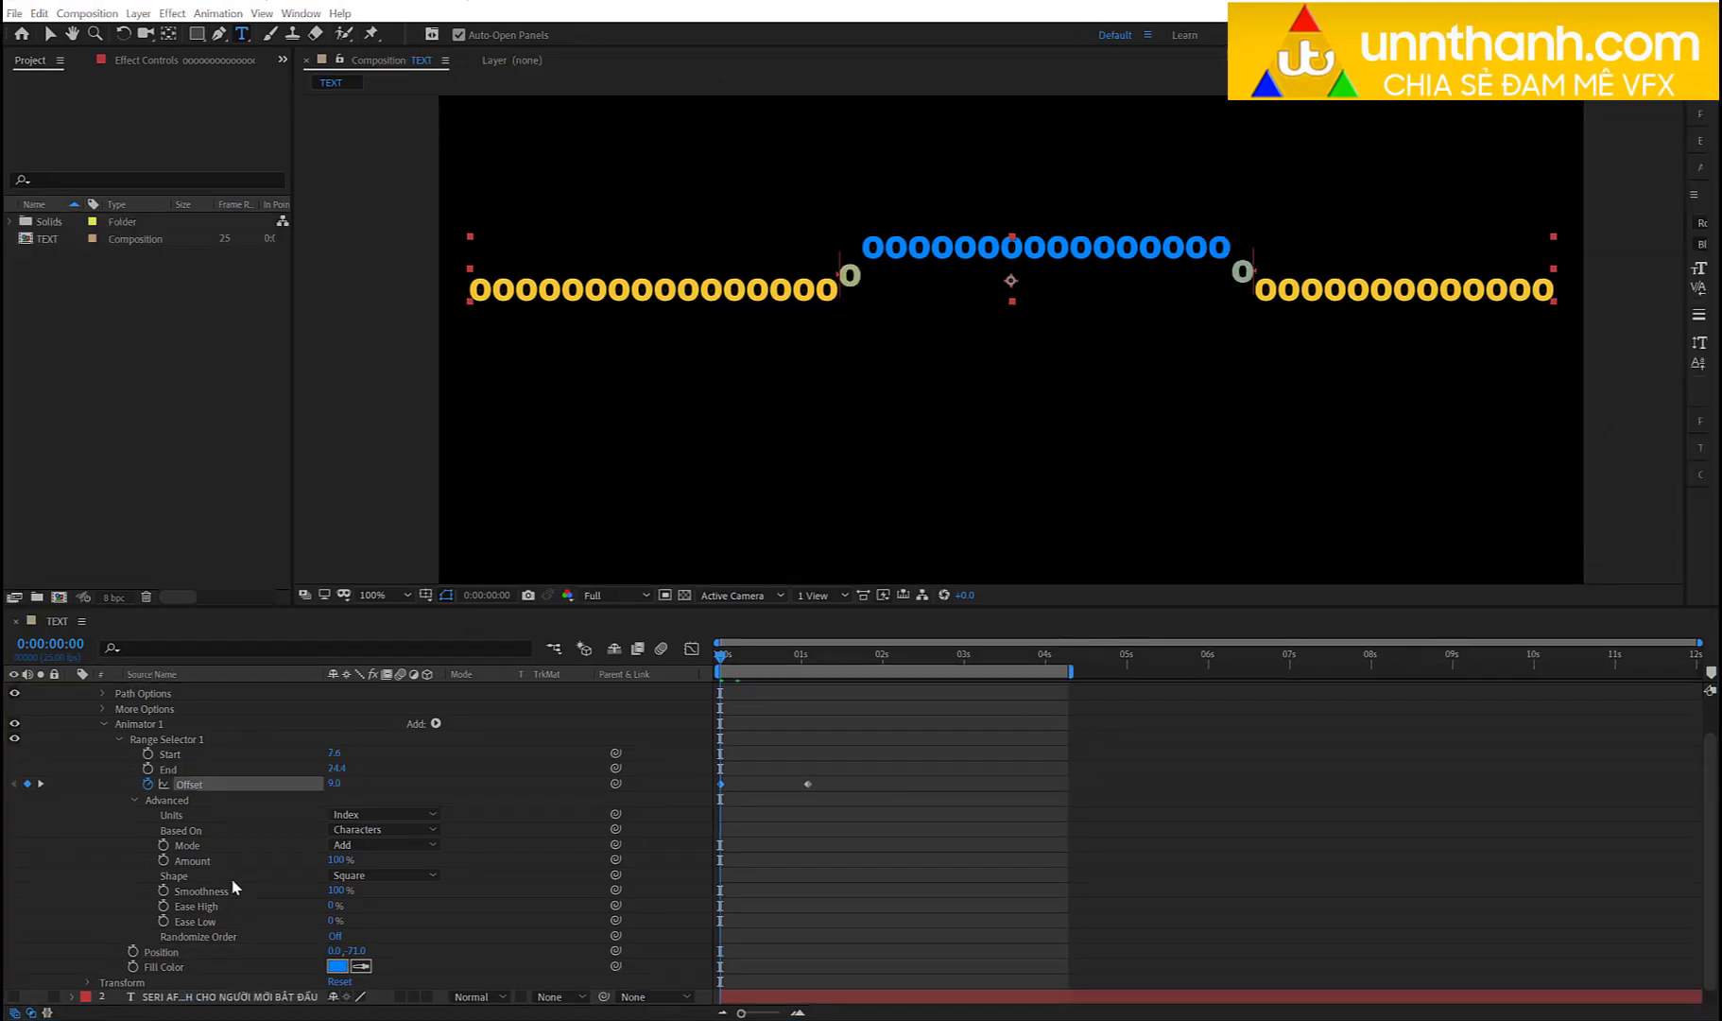
pyautogui.scroll(-1, 232, 889)
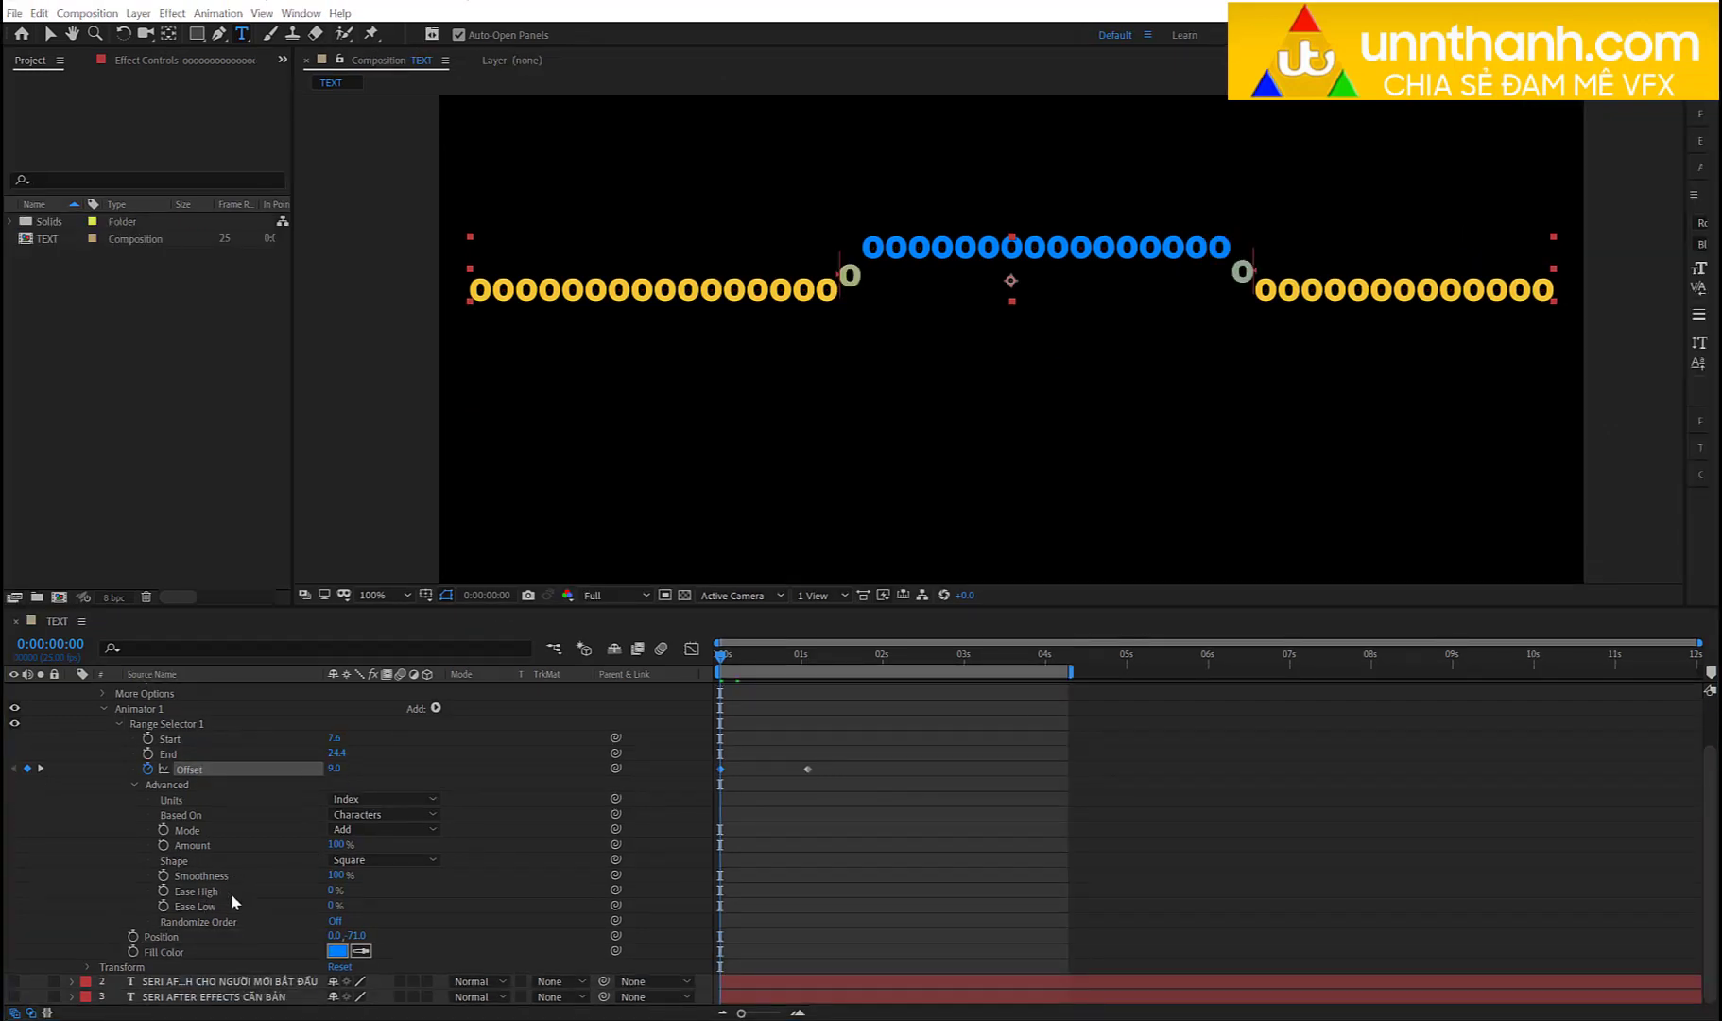
pyautogui.click(162, 937)
pyautogui.press(',')
pyautogui.press(',')
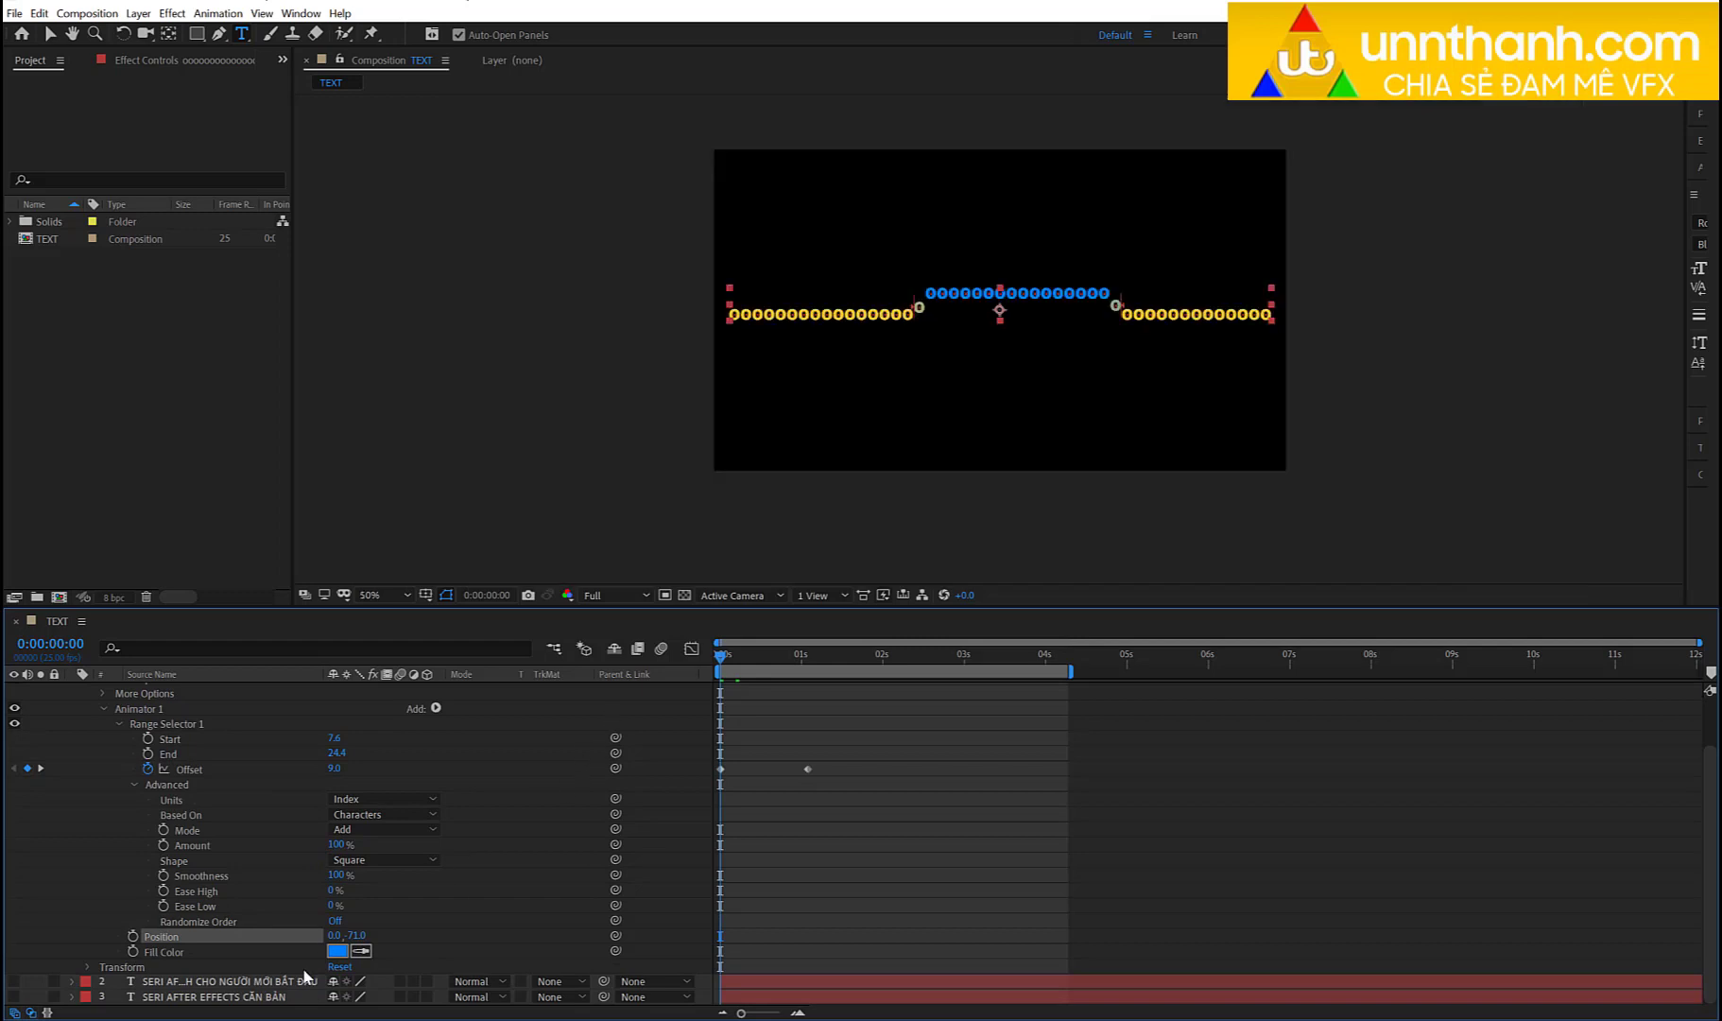
pyautogui.moveTo(355, 935)
pyautogui.mouseDown()
pyautogui.moveTo(958, 822)
pyautogui.moveTo(384, 833)
pyautogui.mouseUp()
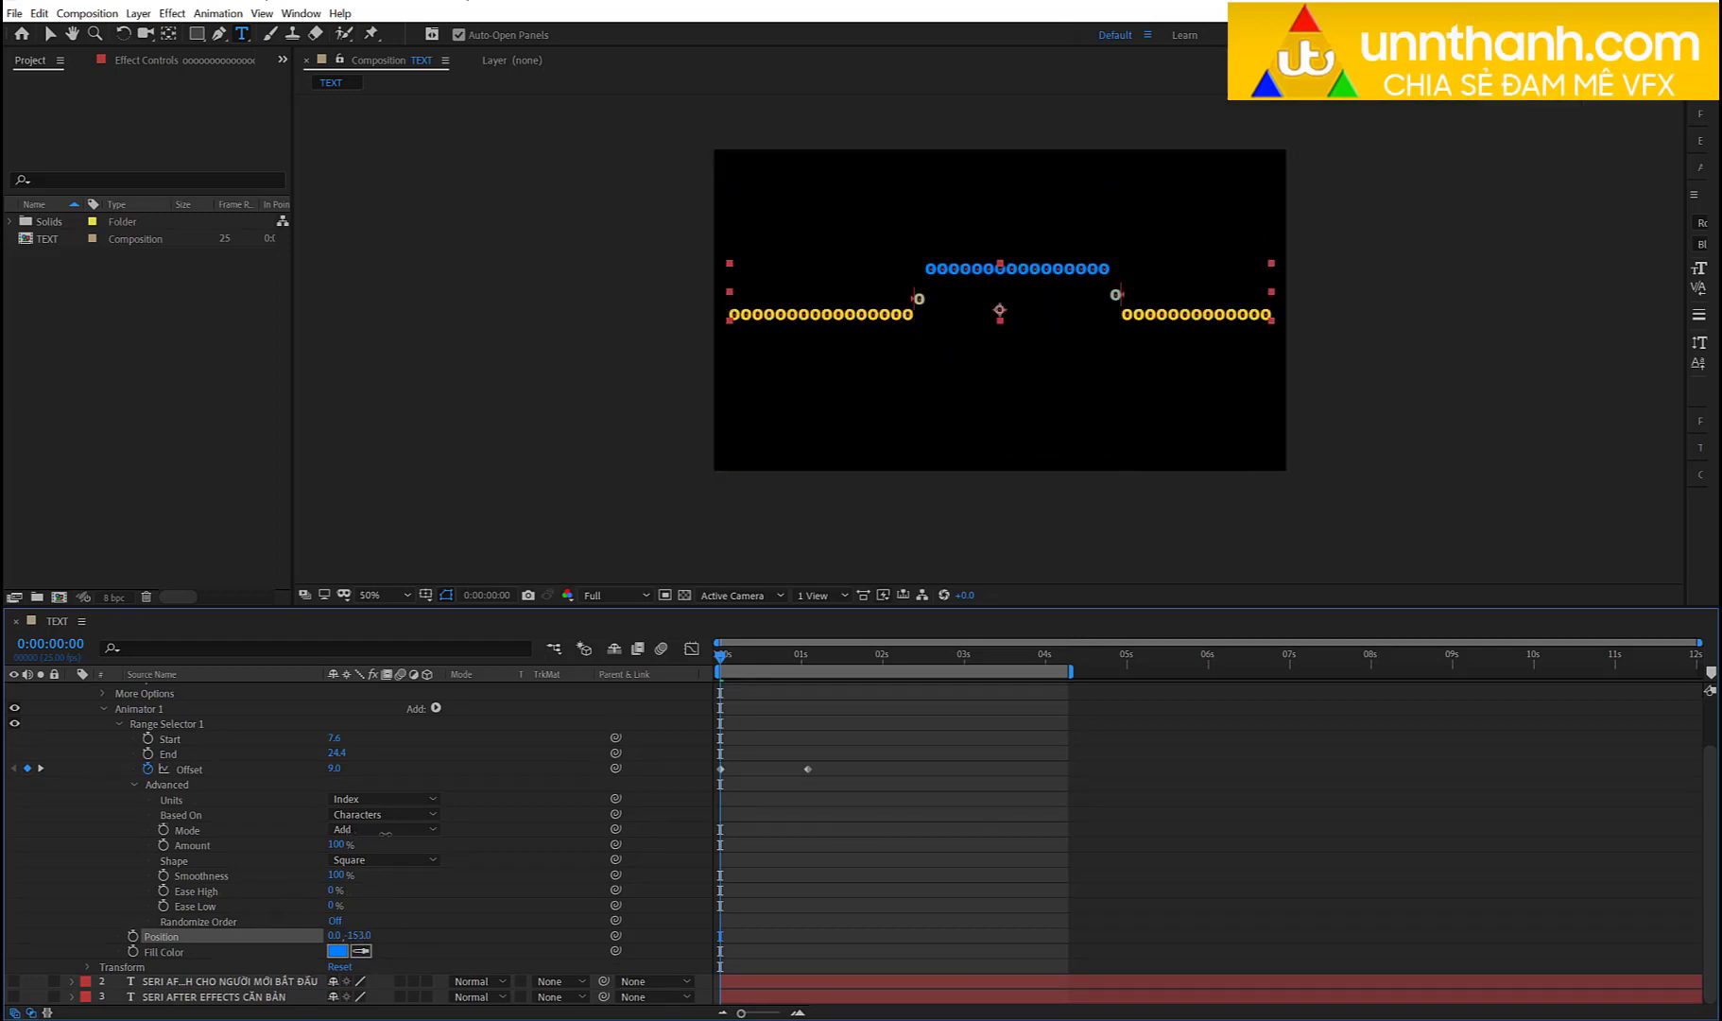
# Enter -14% as the range selector Amount
pyautogui.click(193, 847)
pyautogui.click(336, 844)
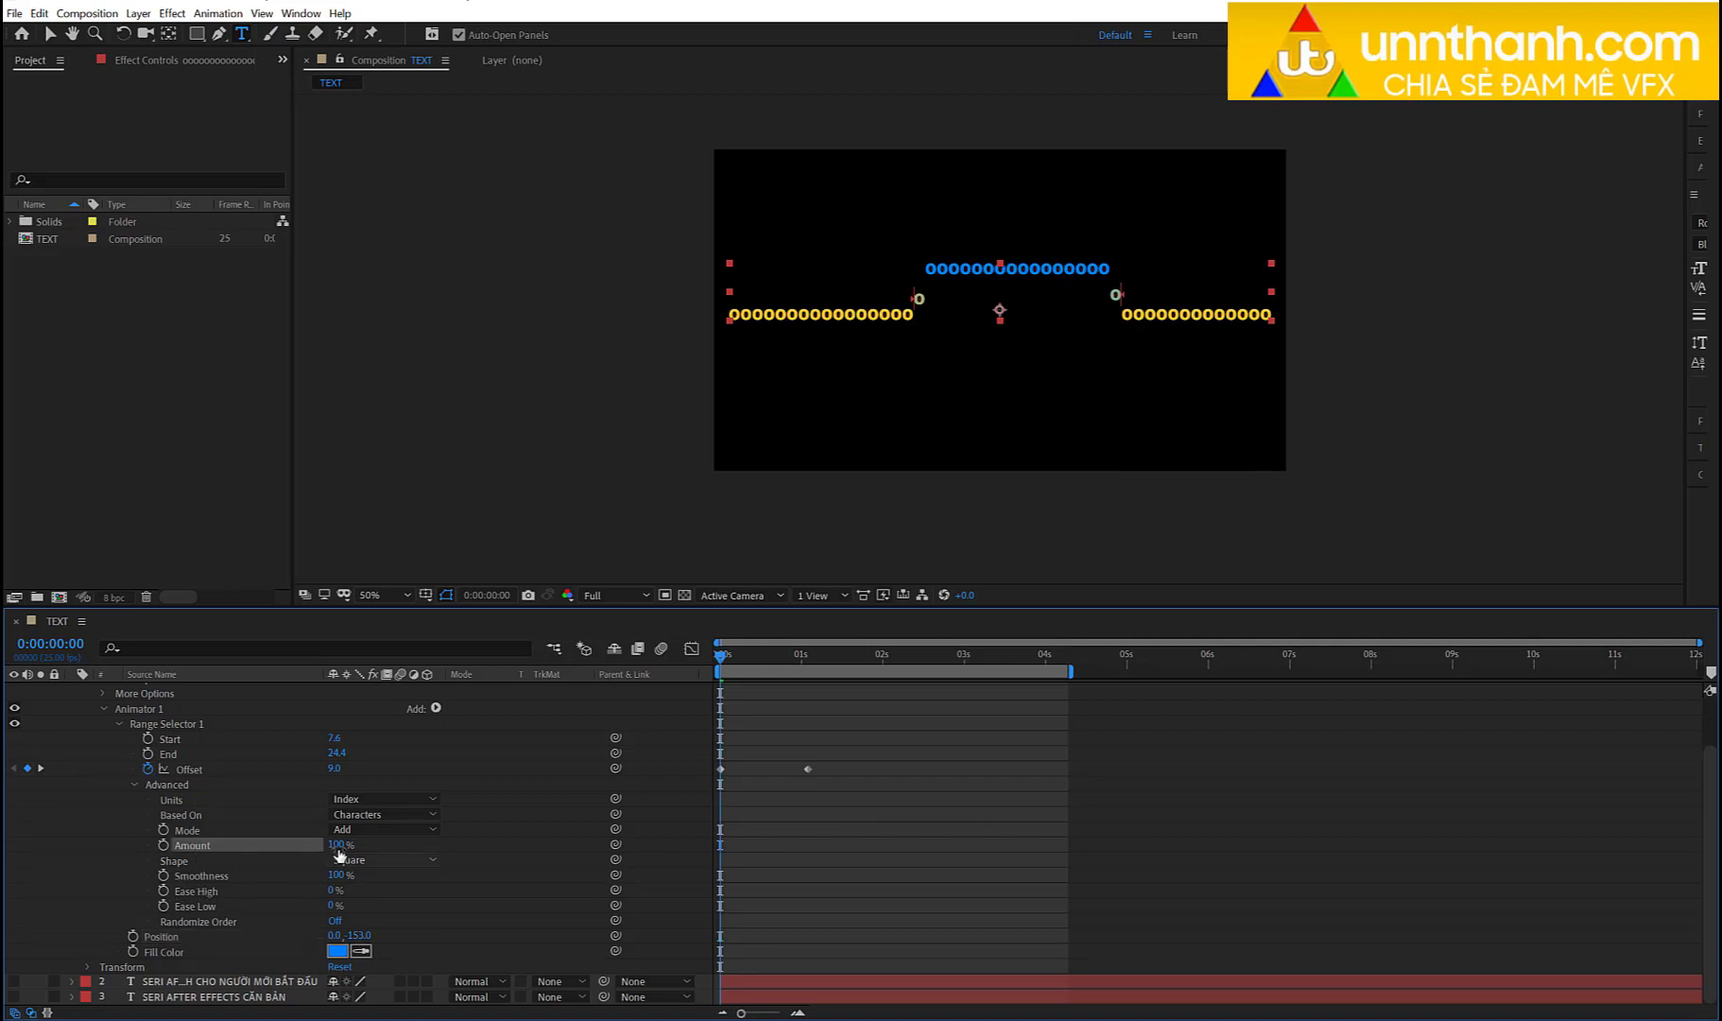
pyautogui.write('-14')
pyautogui.press('Return')
# Scrub Amount to 100%, then -80%, settle on 100%, and open the Shape list
pyautogui.moveTo(336, 844); pyautogui.dragTo(317, 833)
pyautogui.moveTo(337, 844)
pyautogui.mouseDown()
pyautogui.moveTo(104, 841)
pyautogui.moveTo(151, 815)
pyautogui.mouseUp()
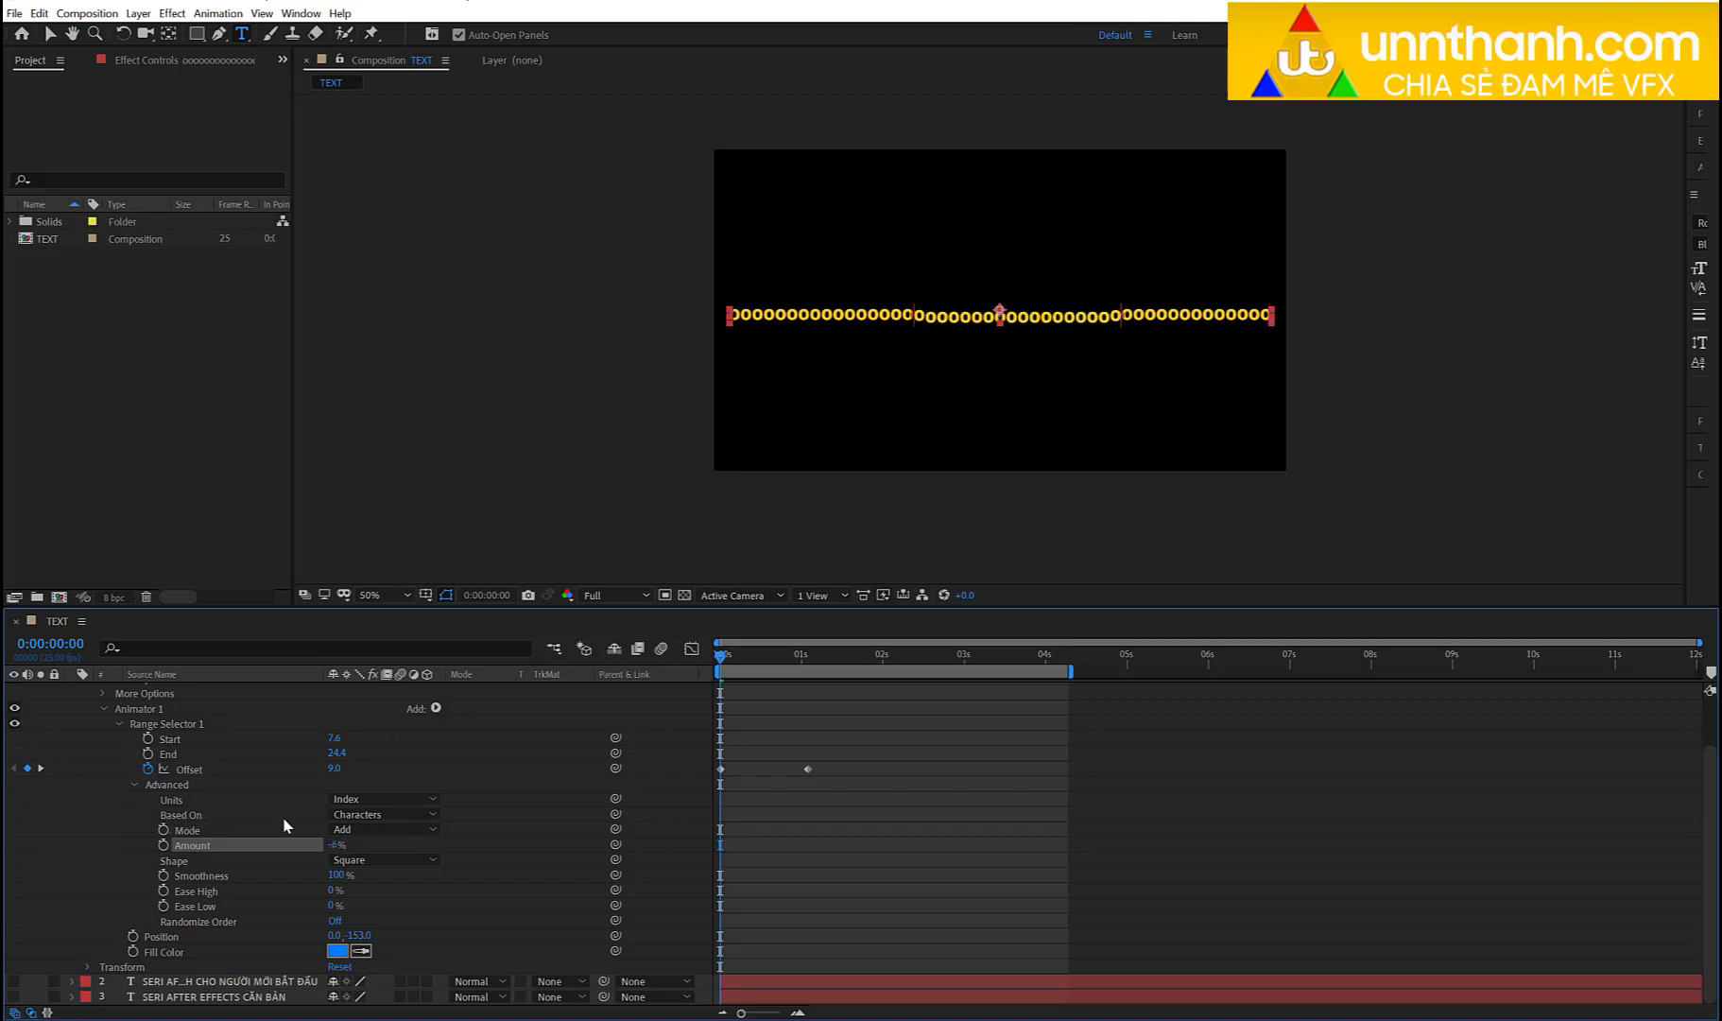
pyautogui.moveTo(336, 844); pyautogui.dragTo(440, 819)
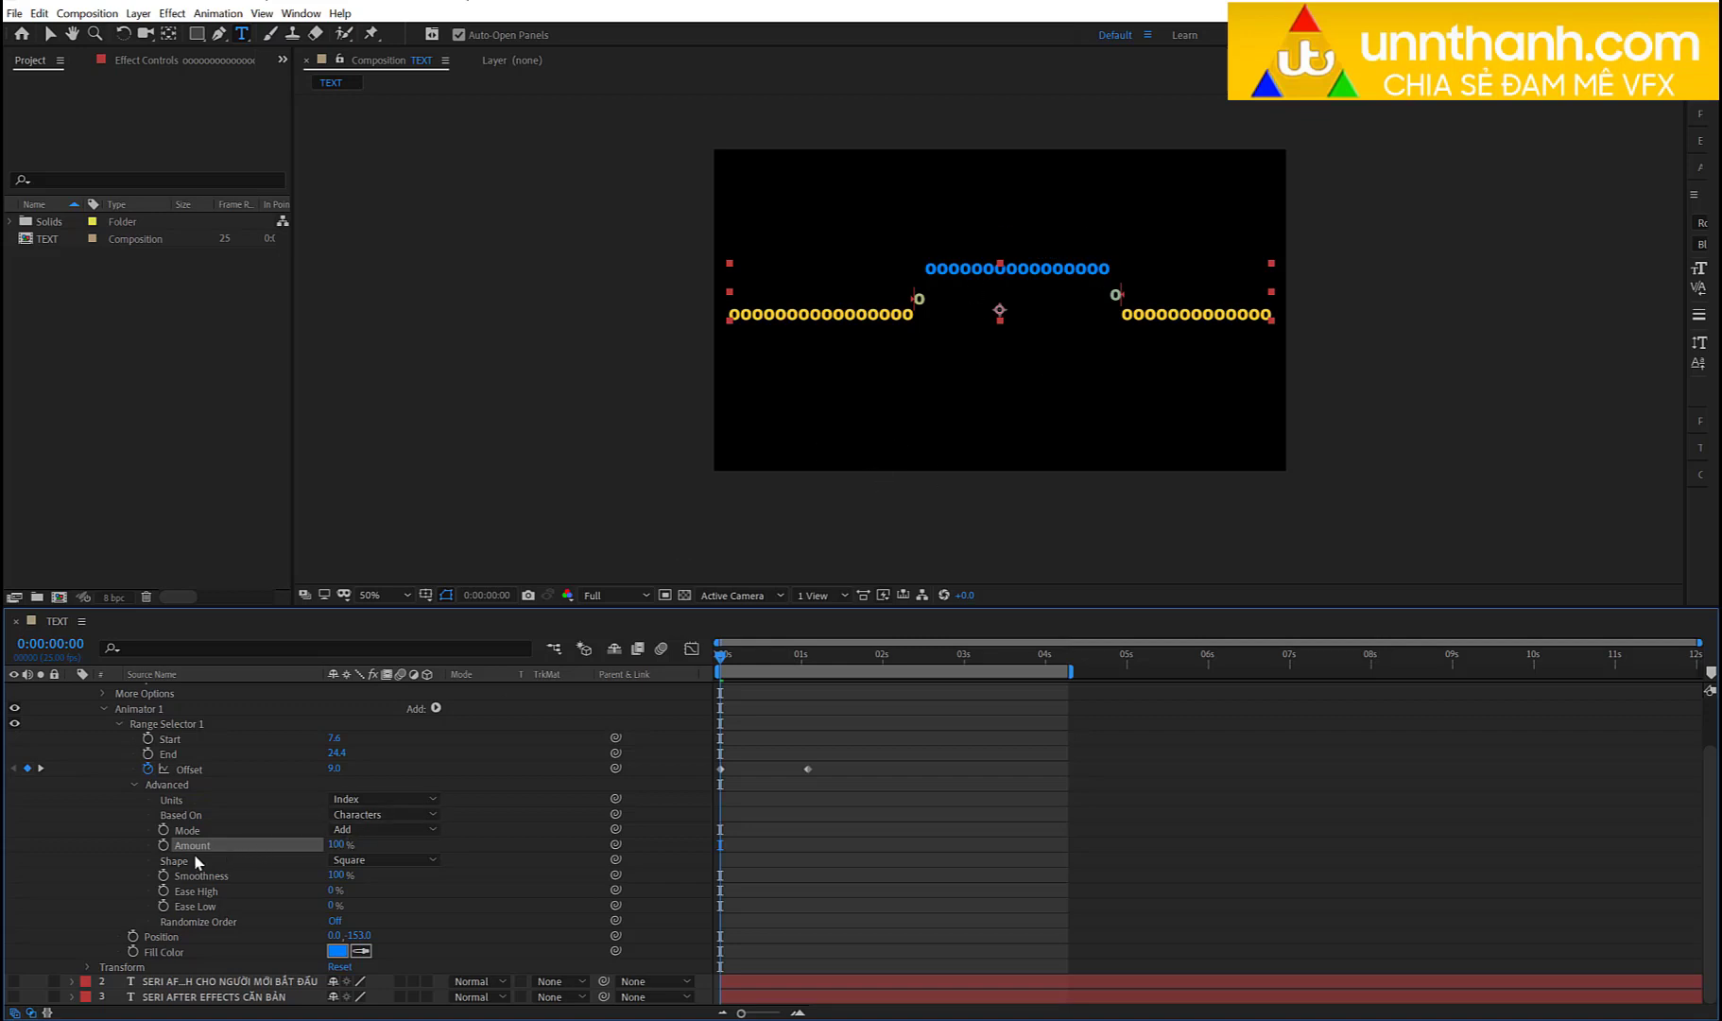
pyautogui.click(382, 860)
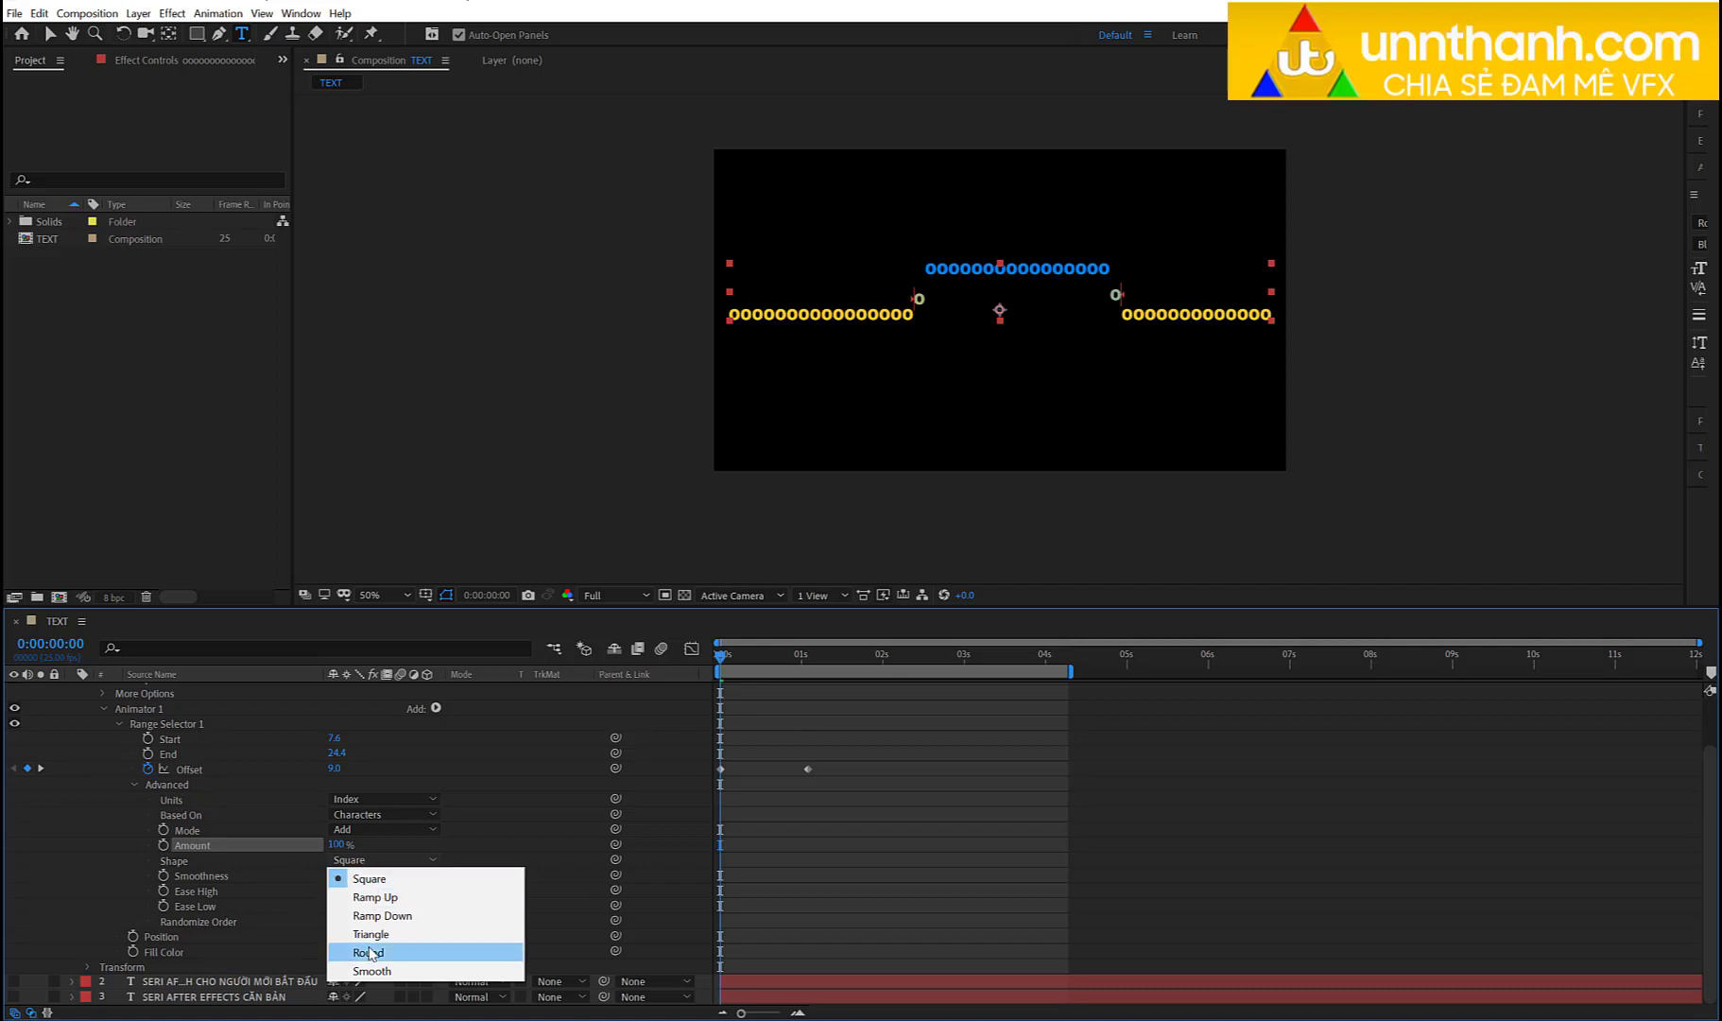
# Try the Ramp Up then Ramp Down shapes, preview, and slide the ramp to Offset 6
pyautogui.click(363, 898)
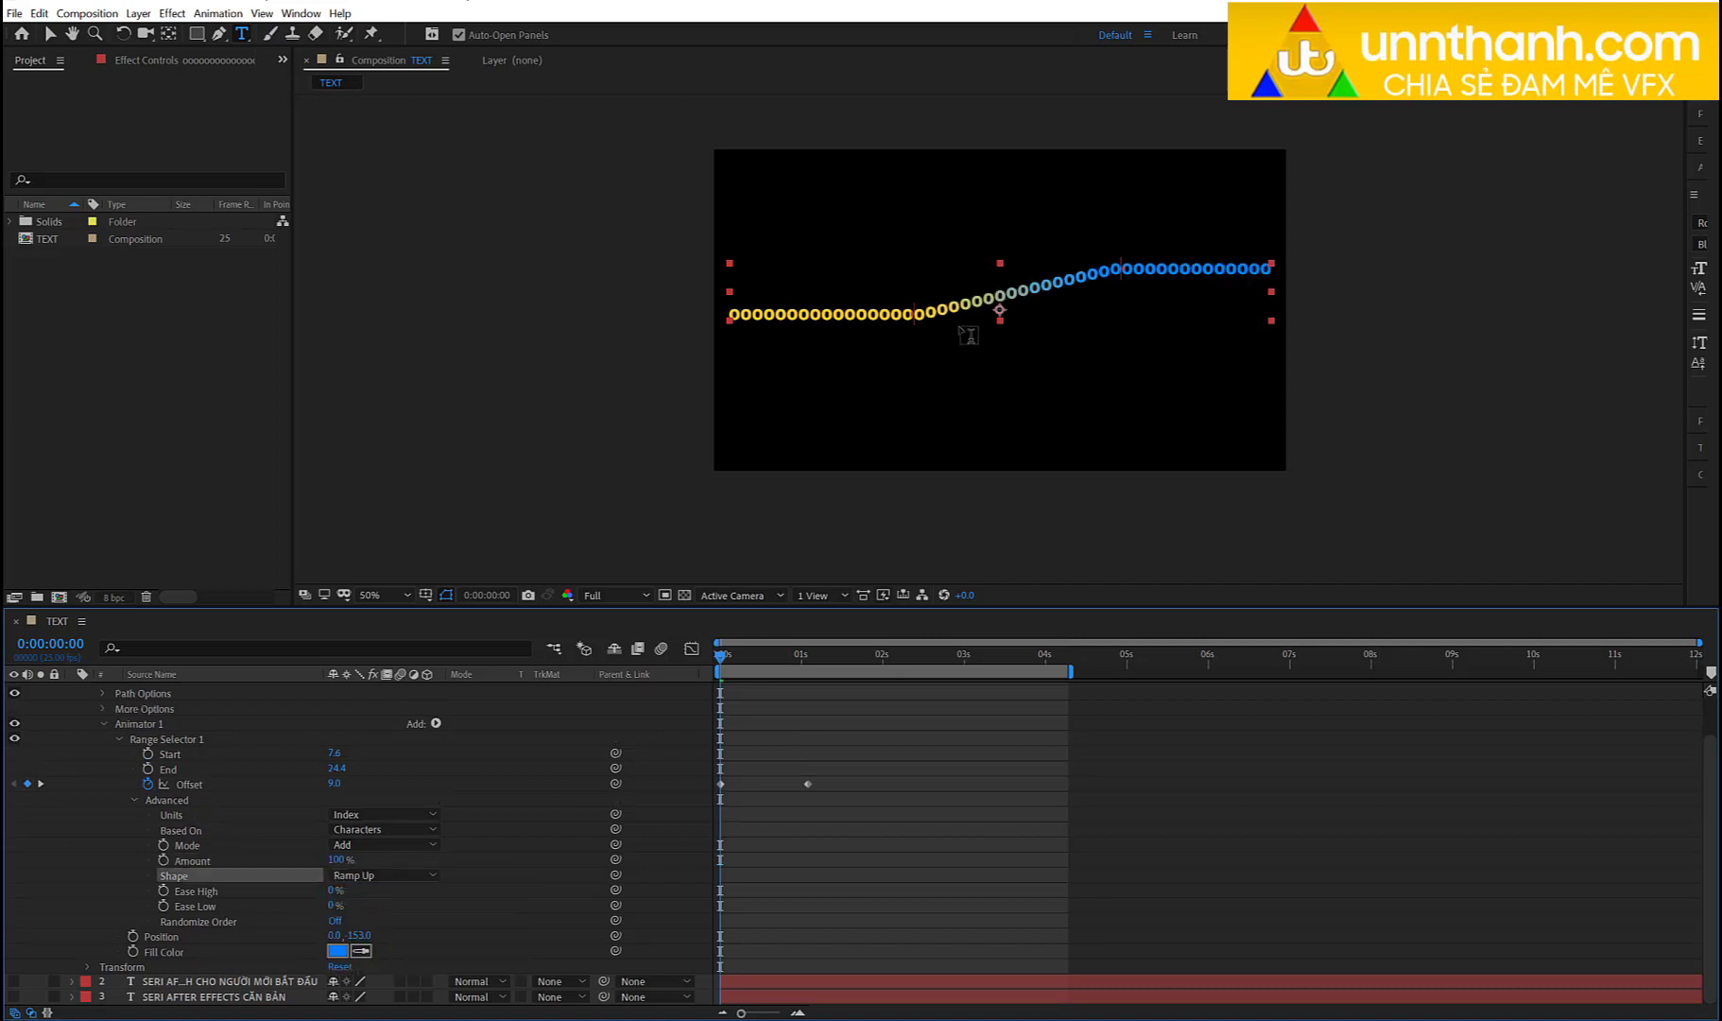
pyautogui.click(360, 876)
pyautogui.click(380, 932)
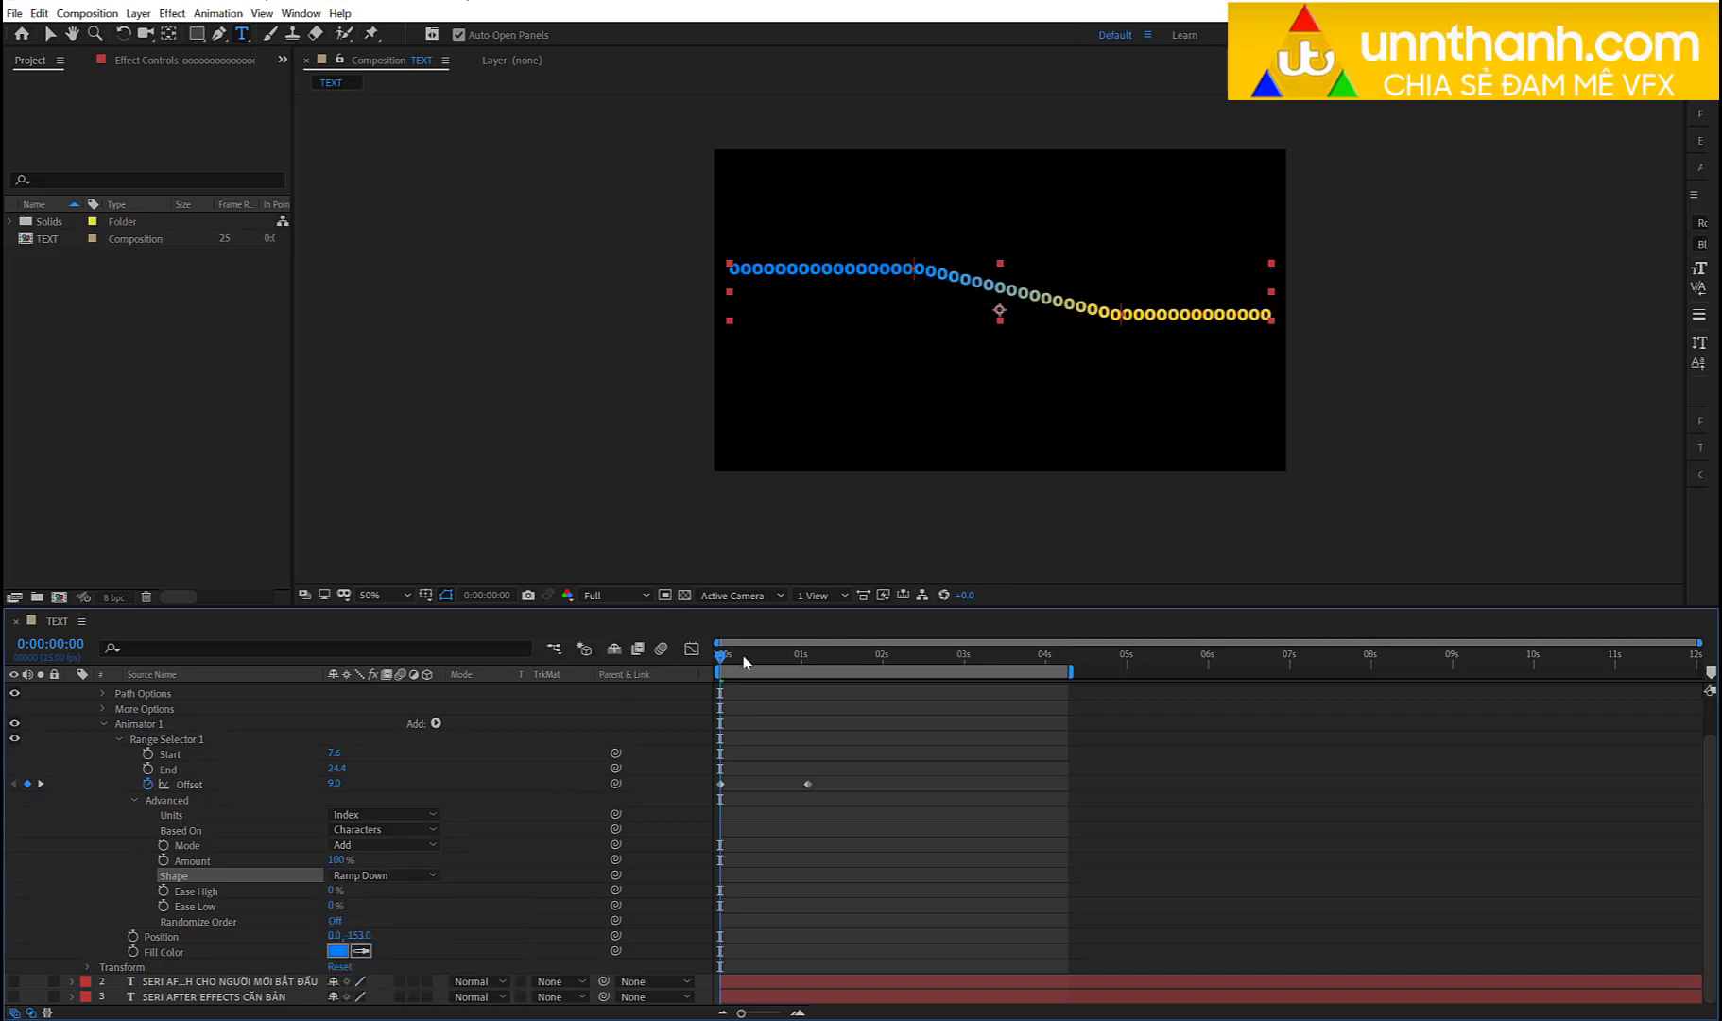
pyautogui.press('space')
pyautogui.press('space')
pyautogui.moveTo(336, 783); pyautogui.dragTo(367, 795)
# Try Triangle then Round shapes and lift the arch to Position Y -264
pyautogui.click(383, 876)
pyautogui.click(377, 946)
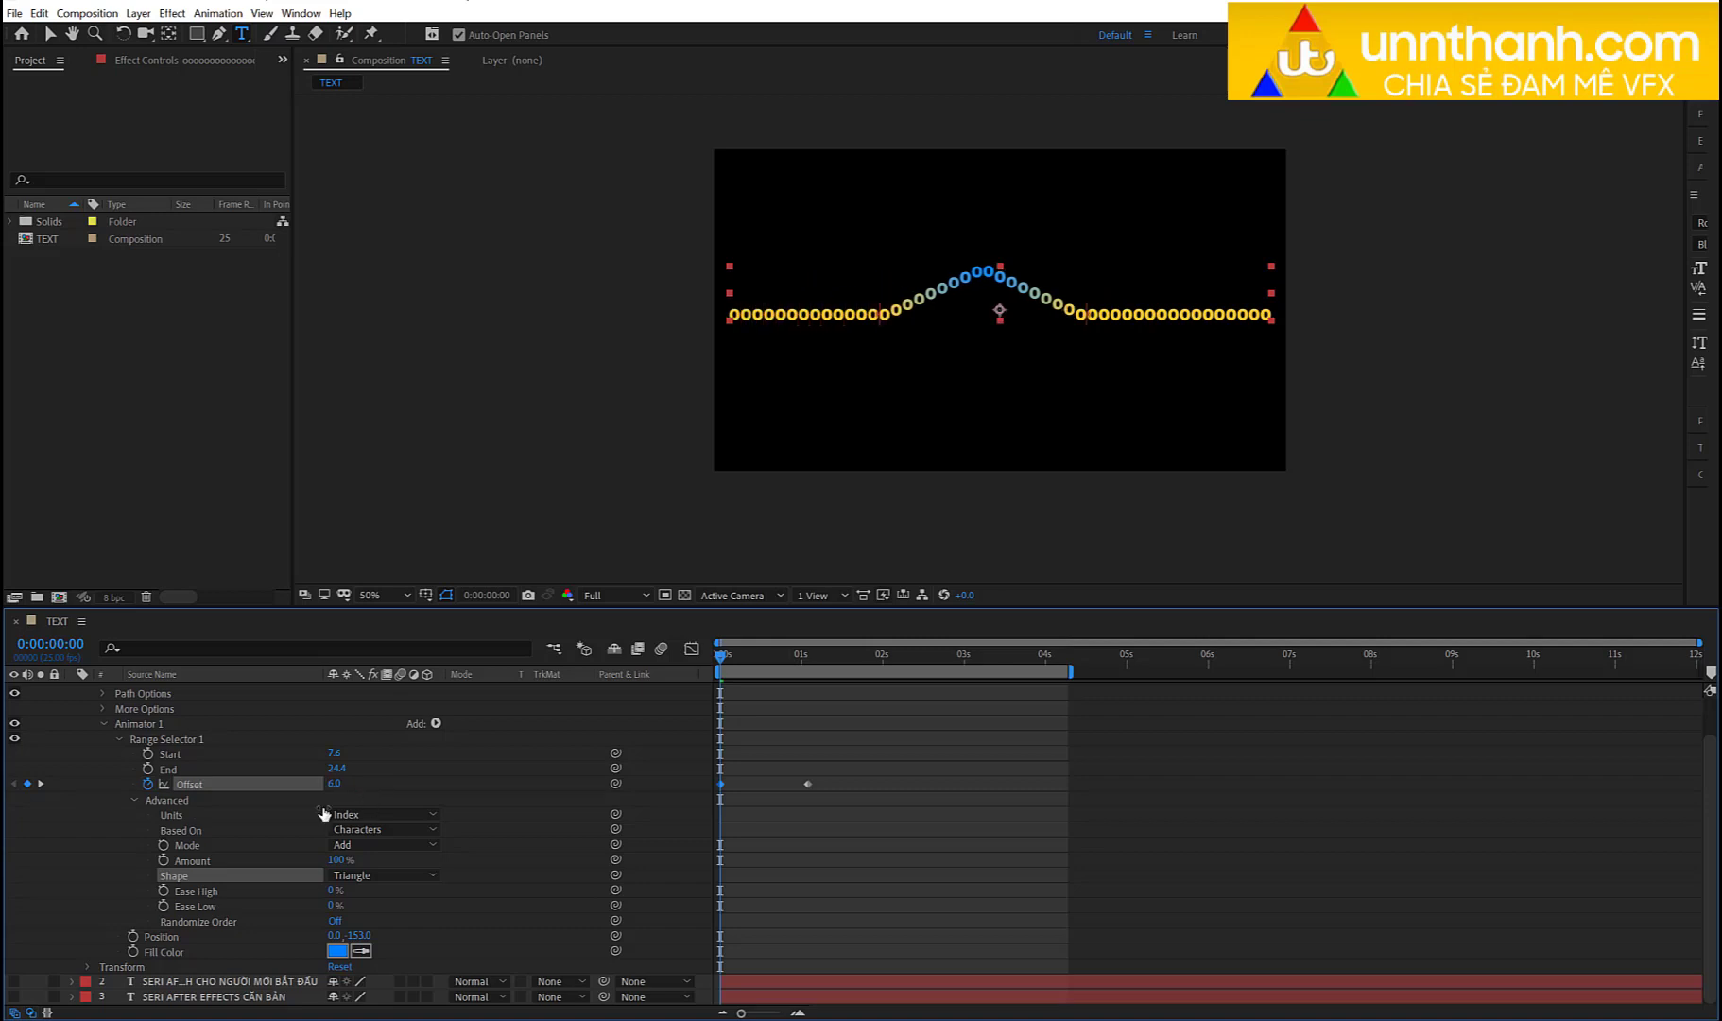
pyautogui.click(373, 875)
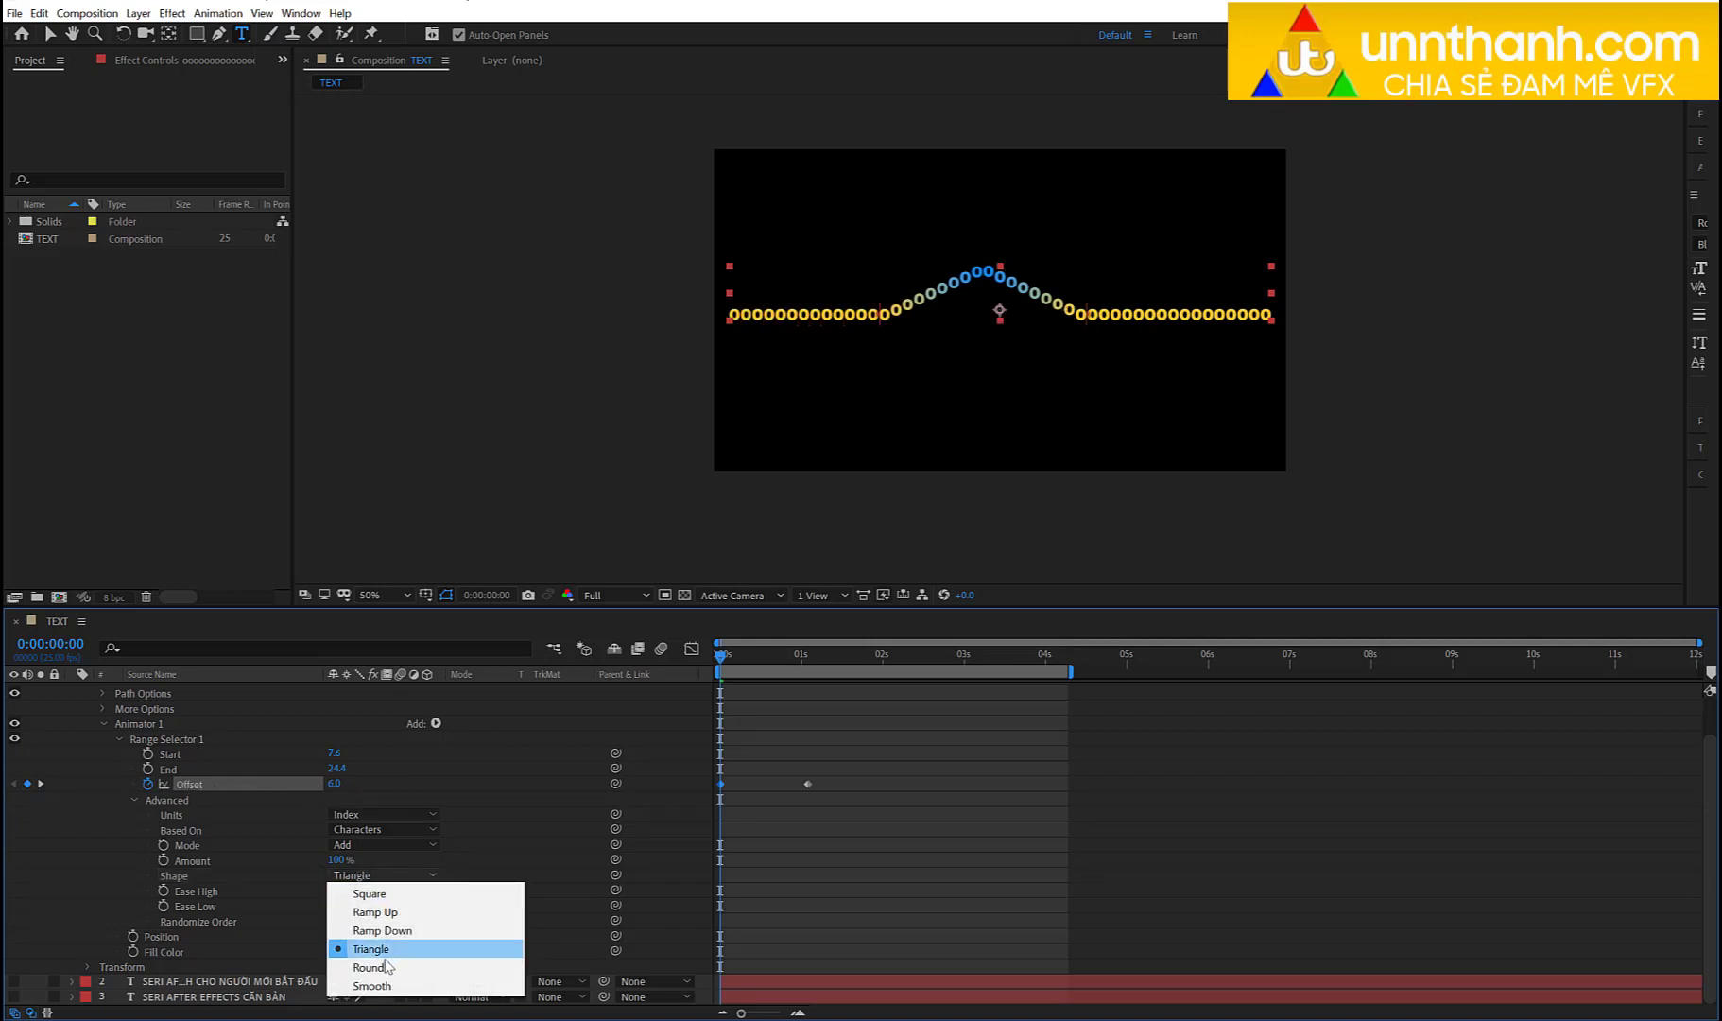
pyautogui.click(368, 967)
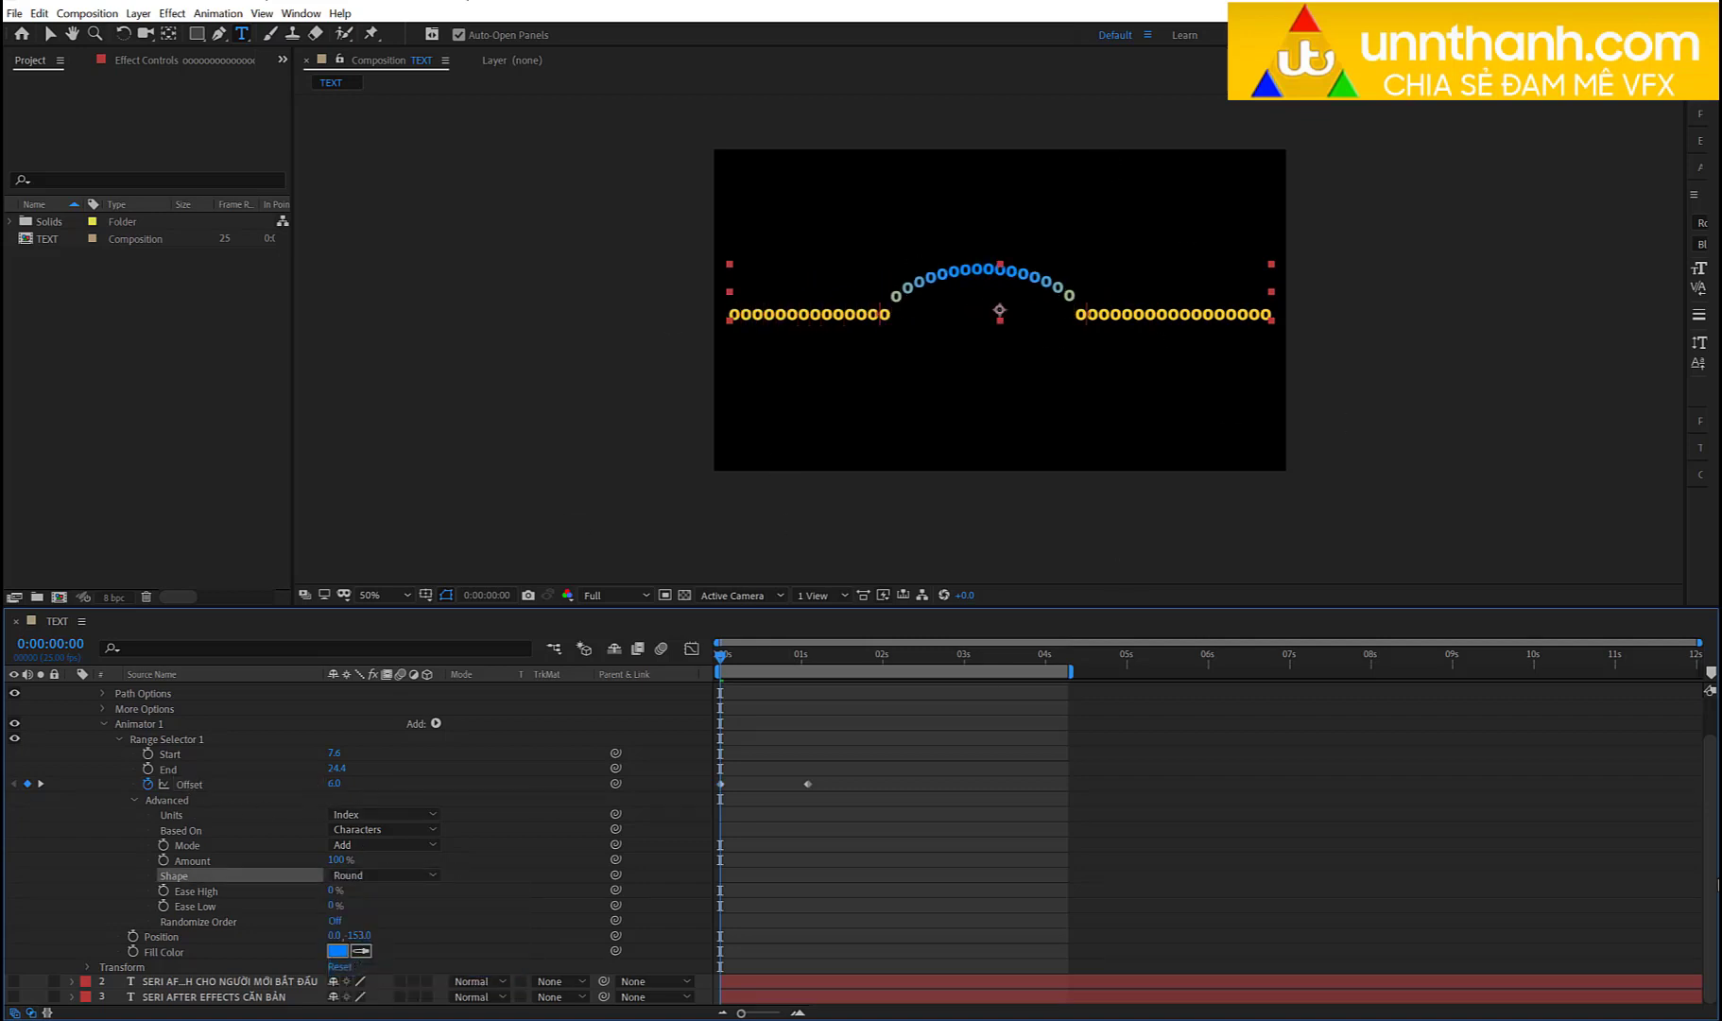
pyautogui.moveTo(345, 936); pyautogui.dragTo(288, 903)
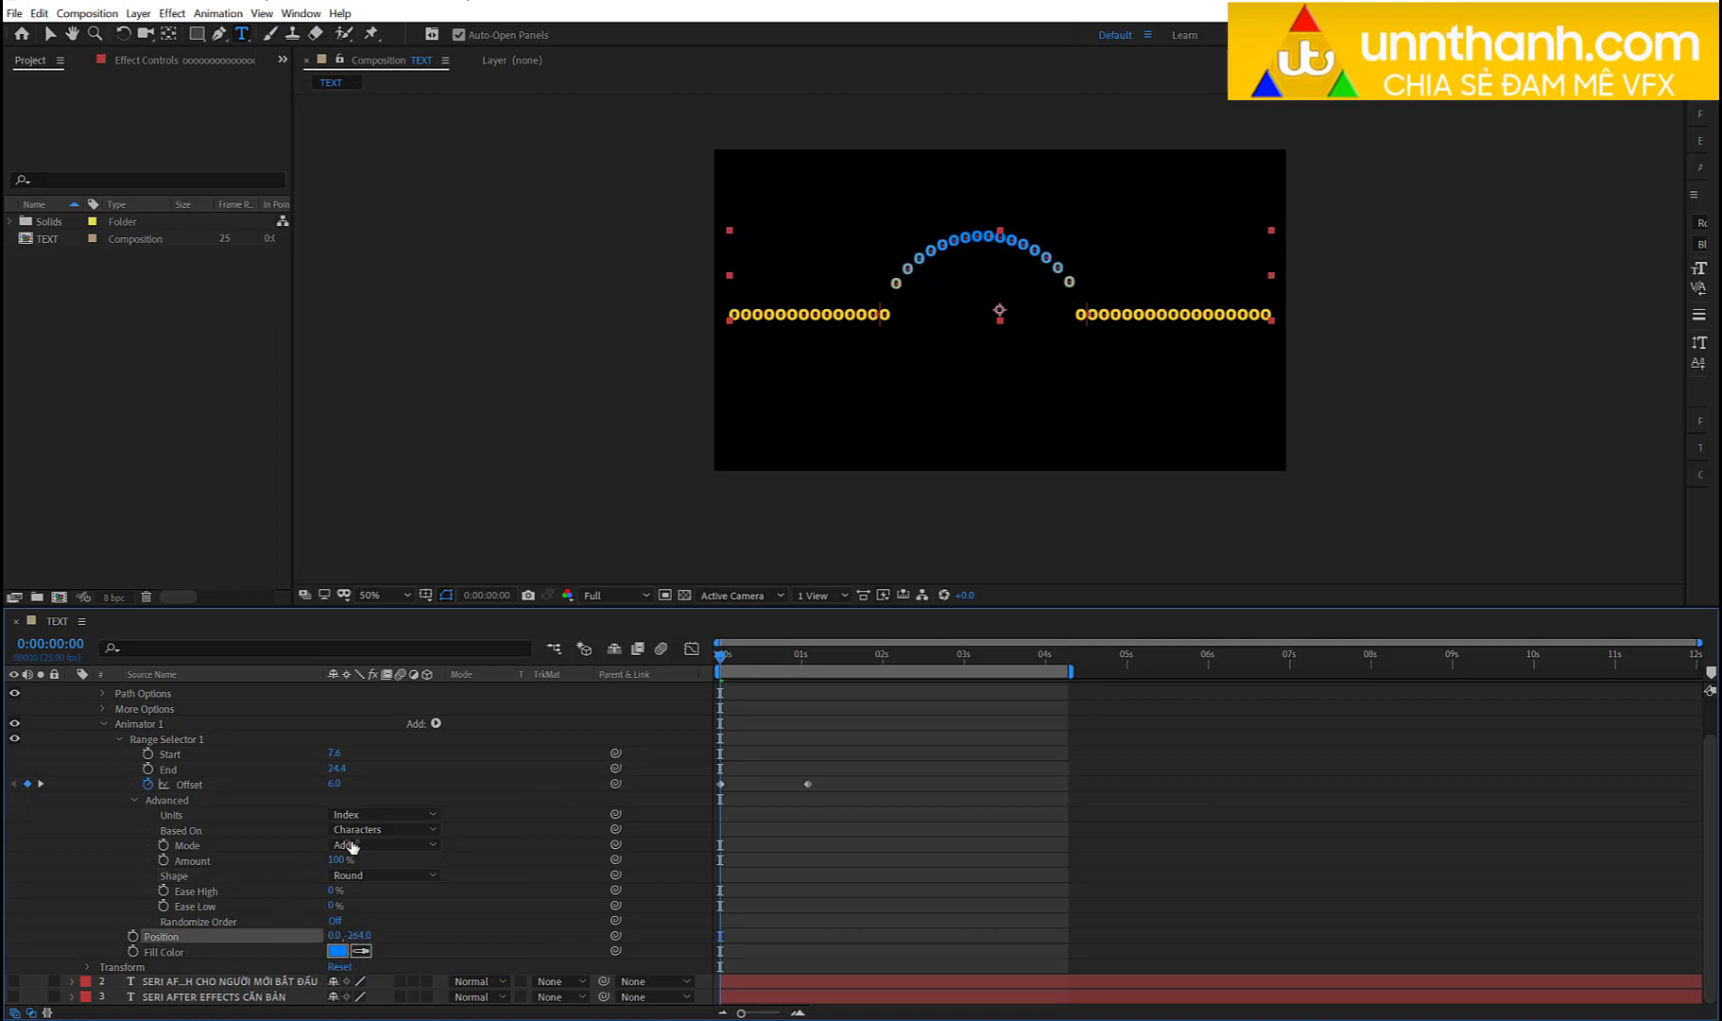
# Try the Smooth shape, then settle on Triangle for a sharp peak
pyautogui.click(378, 875)
pyautogui.click(378, 988)
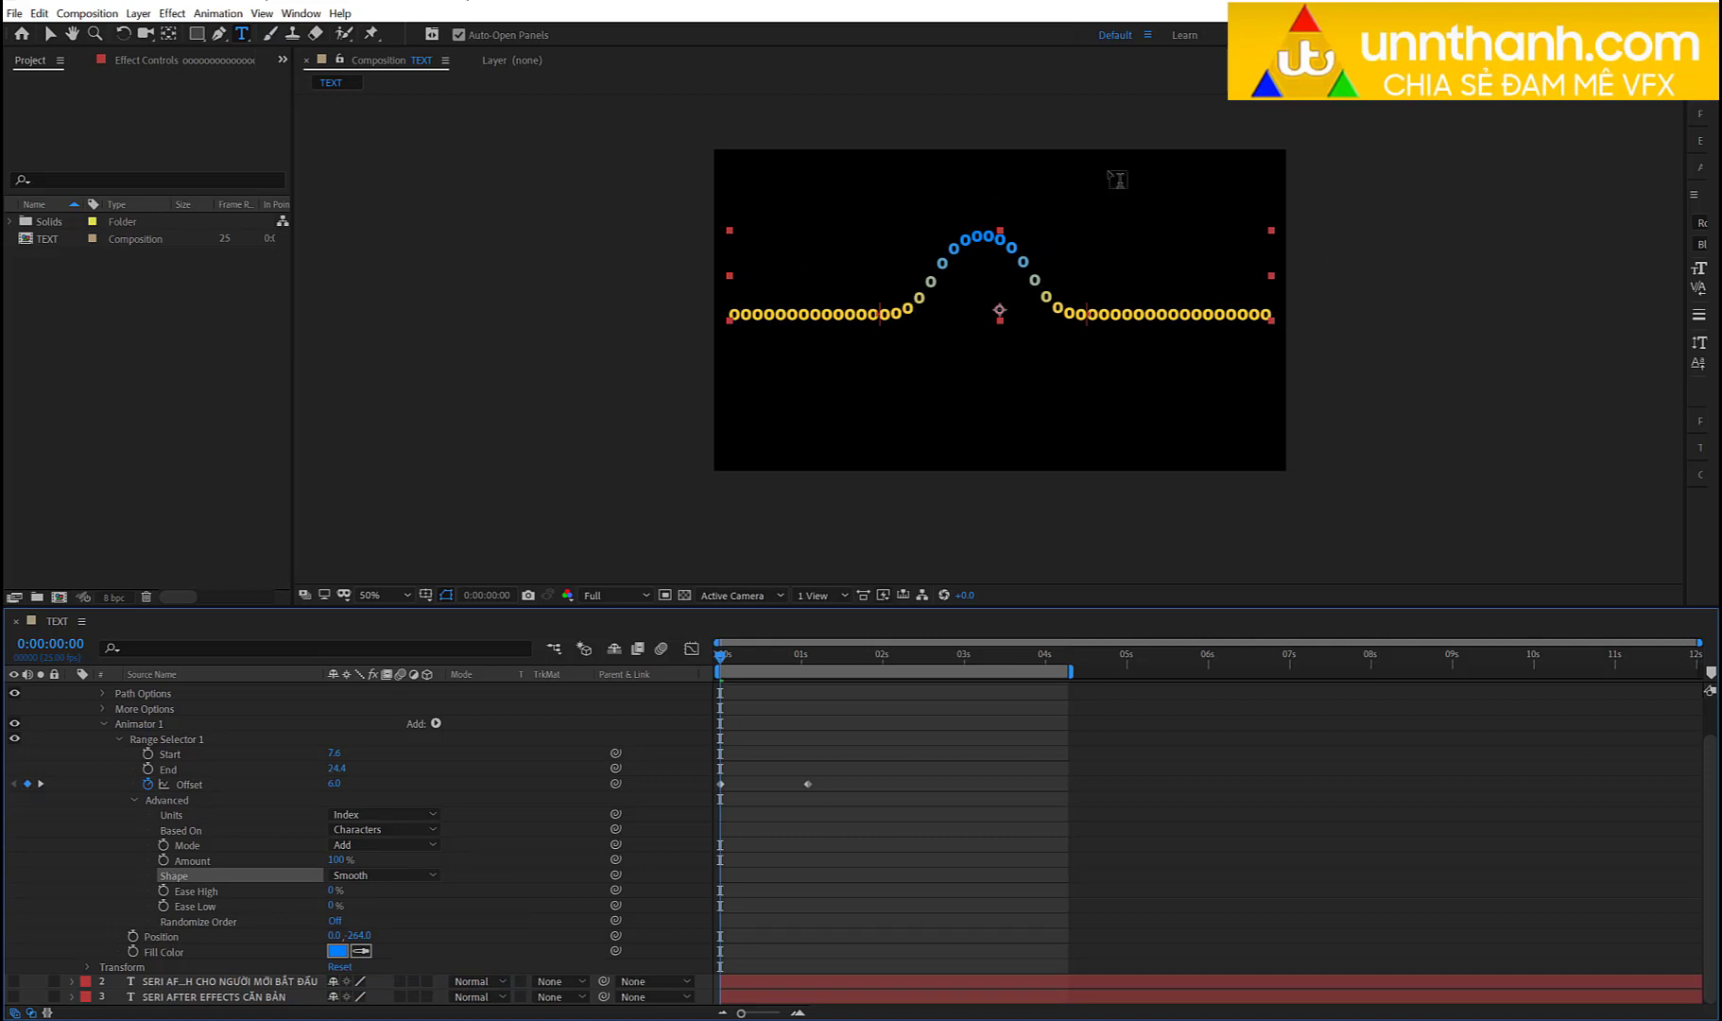
pyautogui.click(383, 875)
pyautogui.click(389, 813)
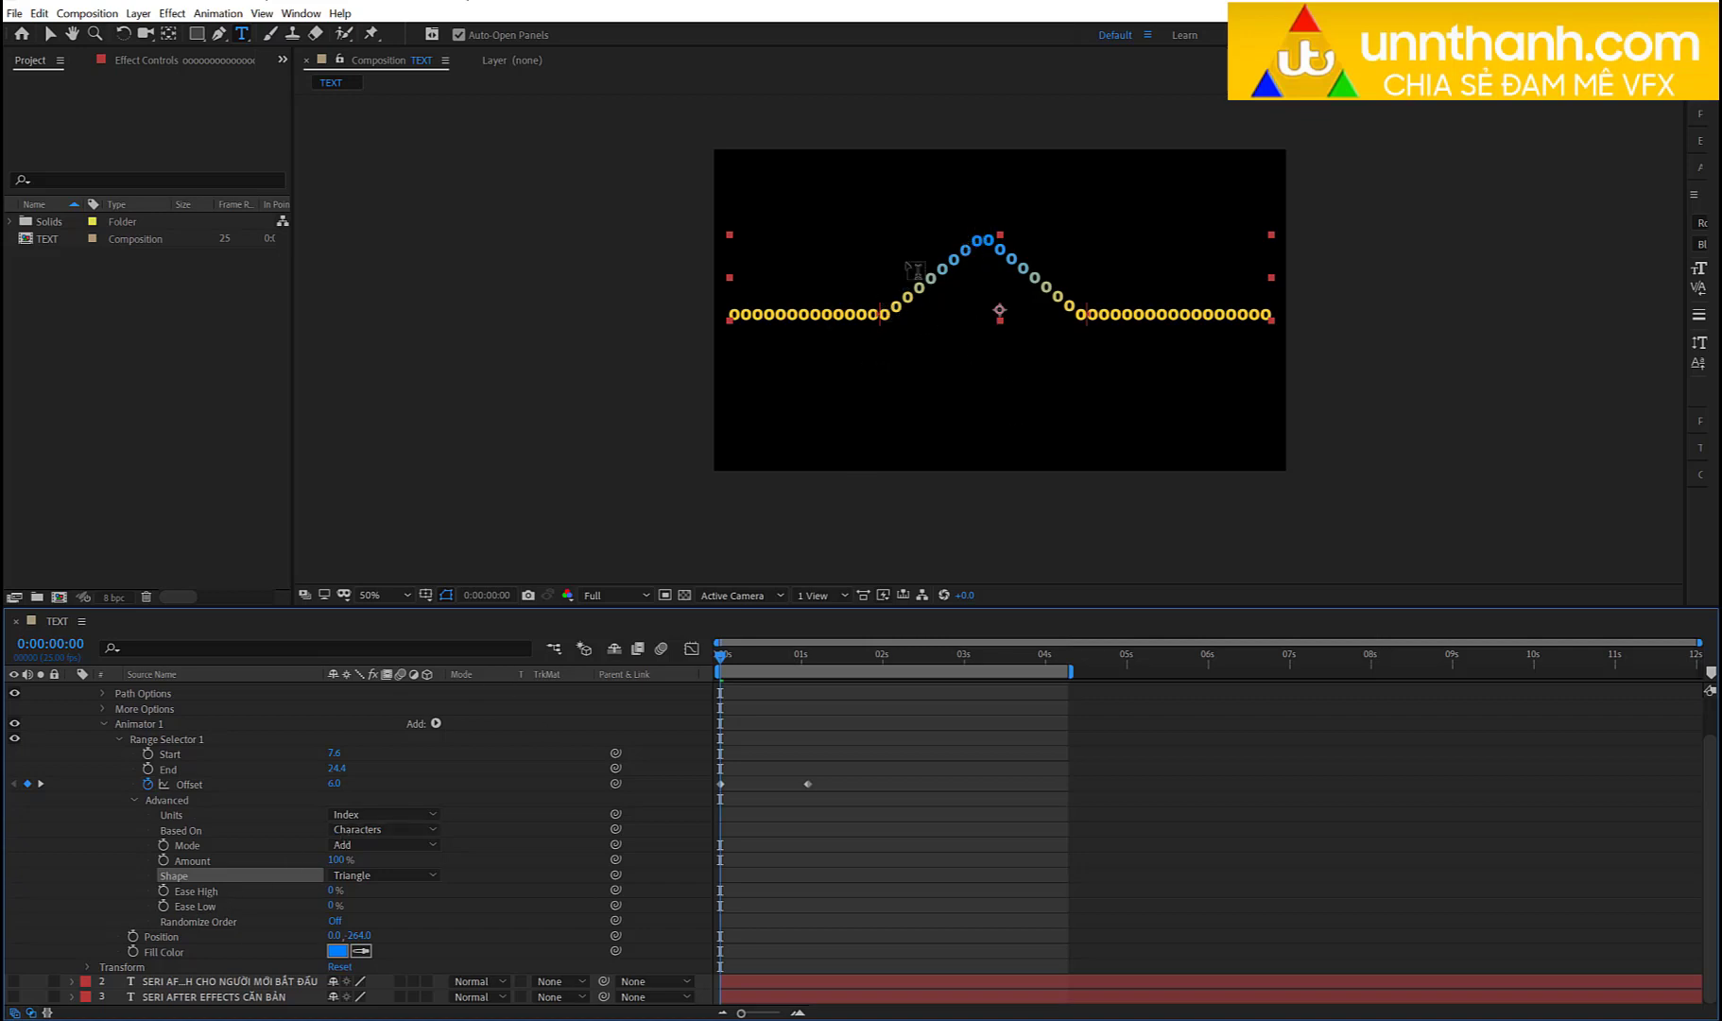
# Set Ease High to 30% and Ease Low to 100%, and return the Shape to Square
pyautogui.moveTo(334, 893); pyautogui.dragTo(369, 889)
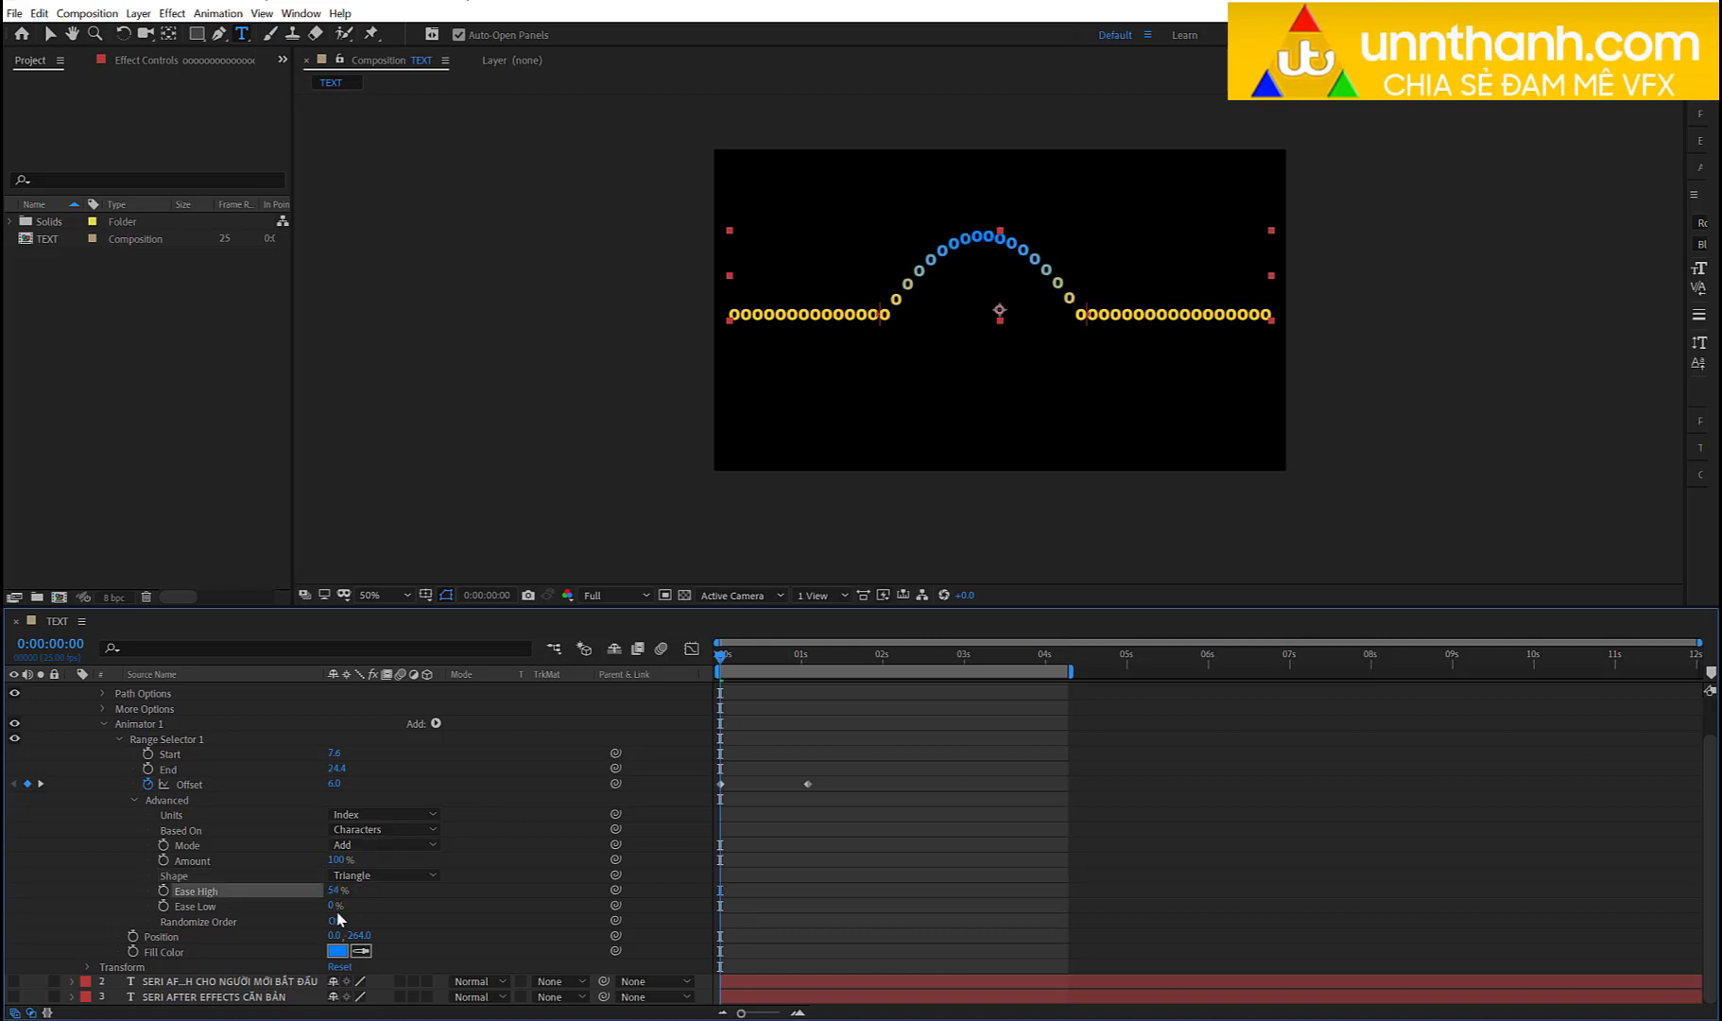
pyautogui.moveTo(346, 901); pyautogui.dragTo(550, 853)
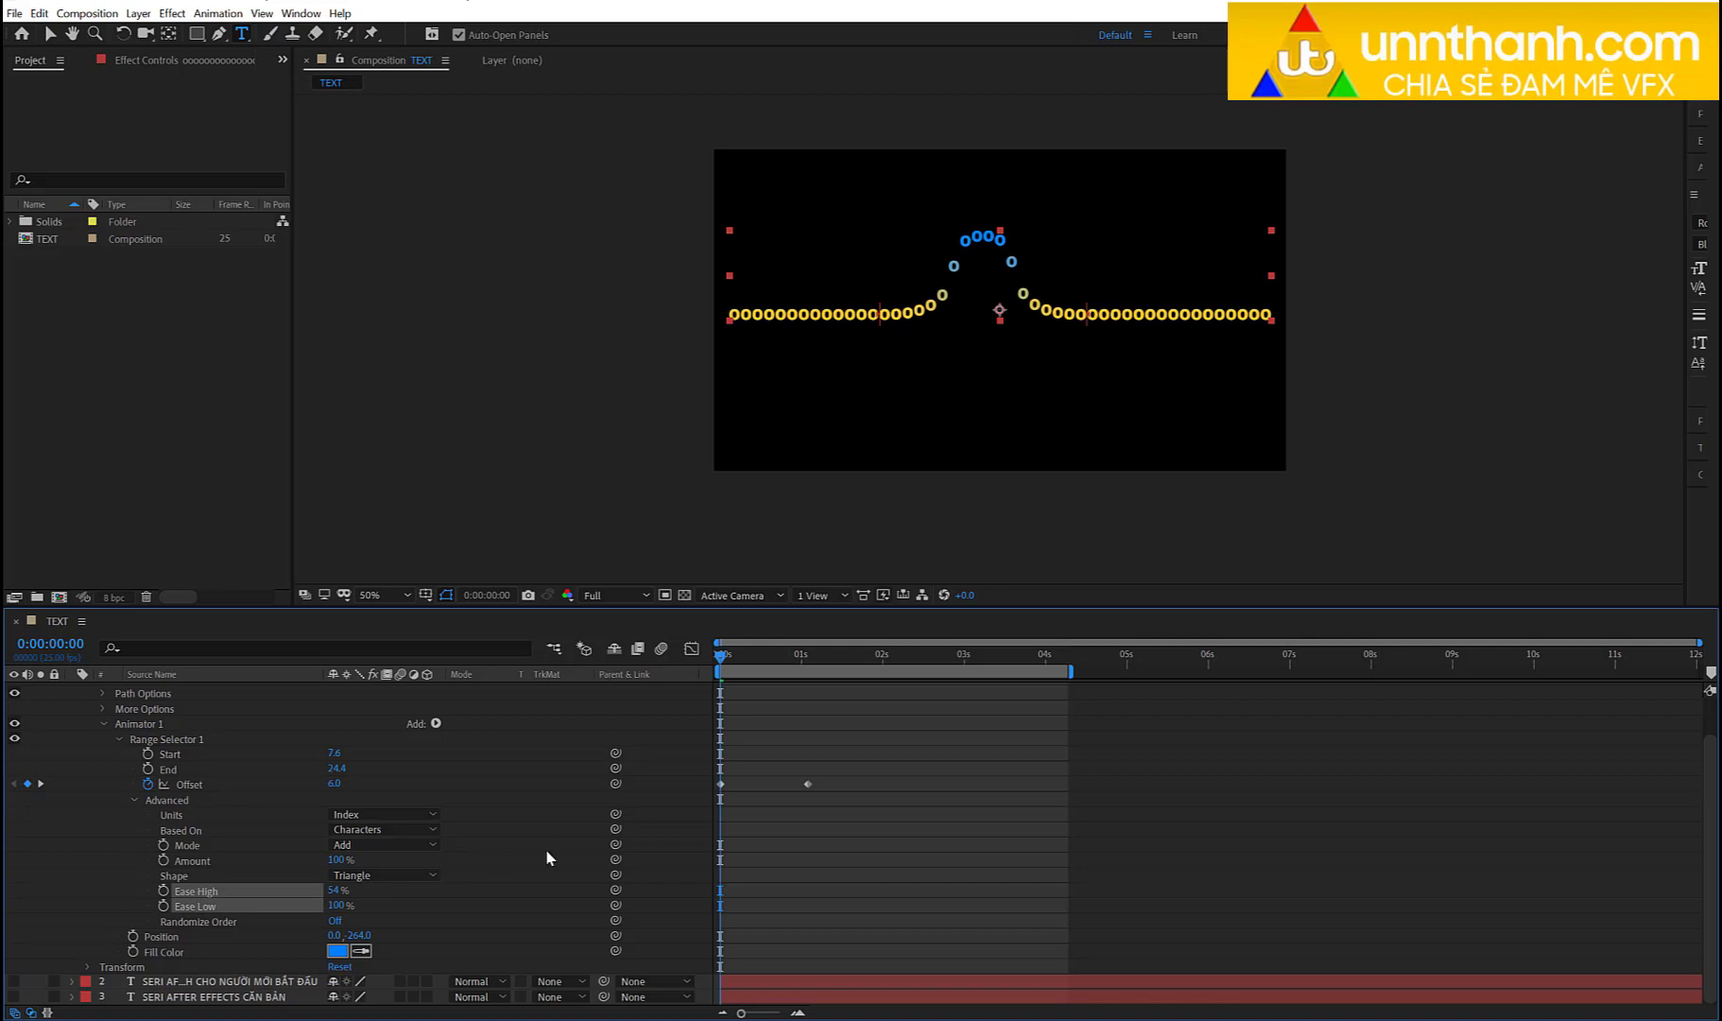
pyautogui.moveTo(335, 896)
pyautogui.mouseDown()
pyautogui.moveTo(281, 876)
pyautogui.moveTo(298, 874)
pyautogui.mouseUp()
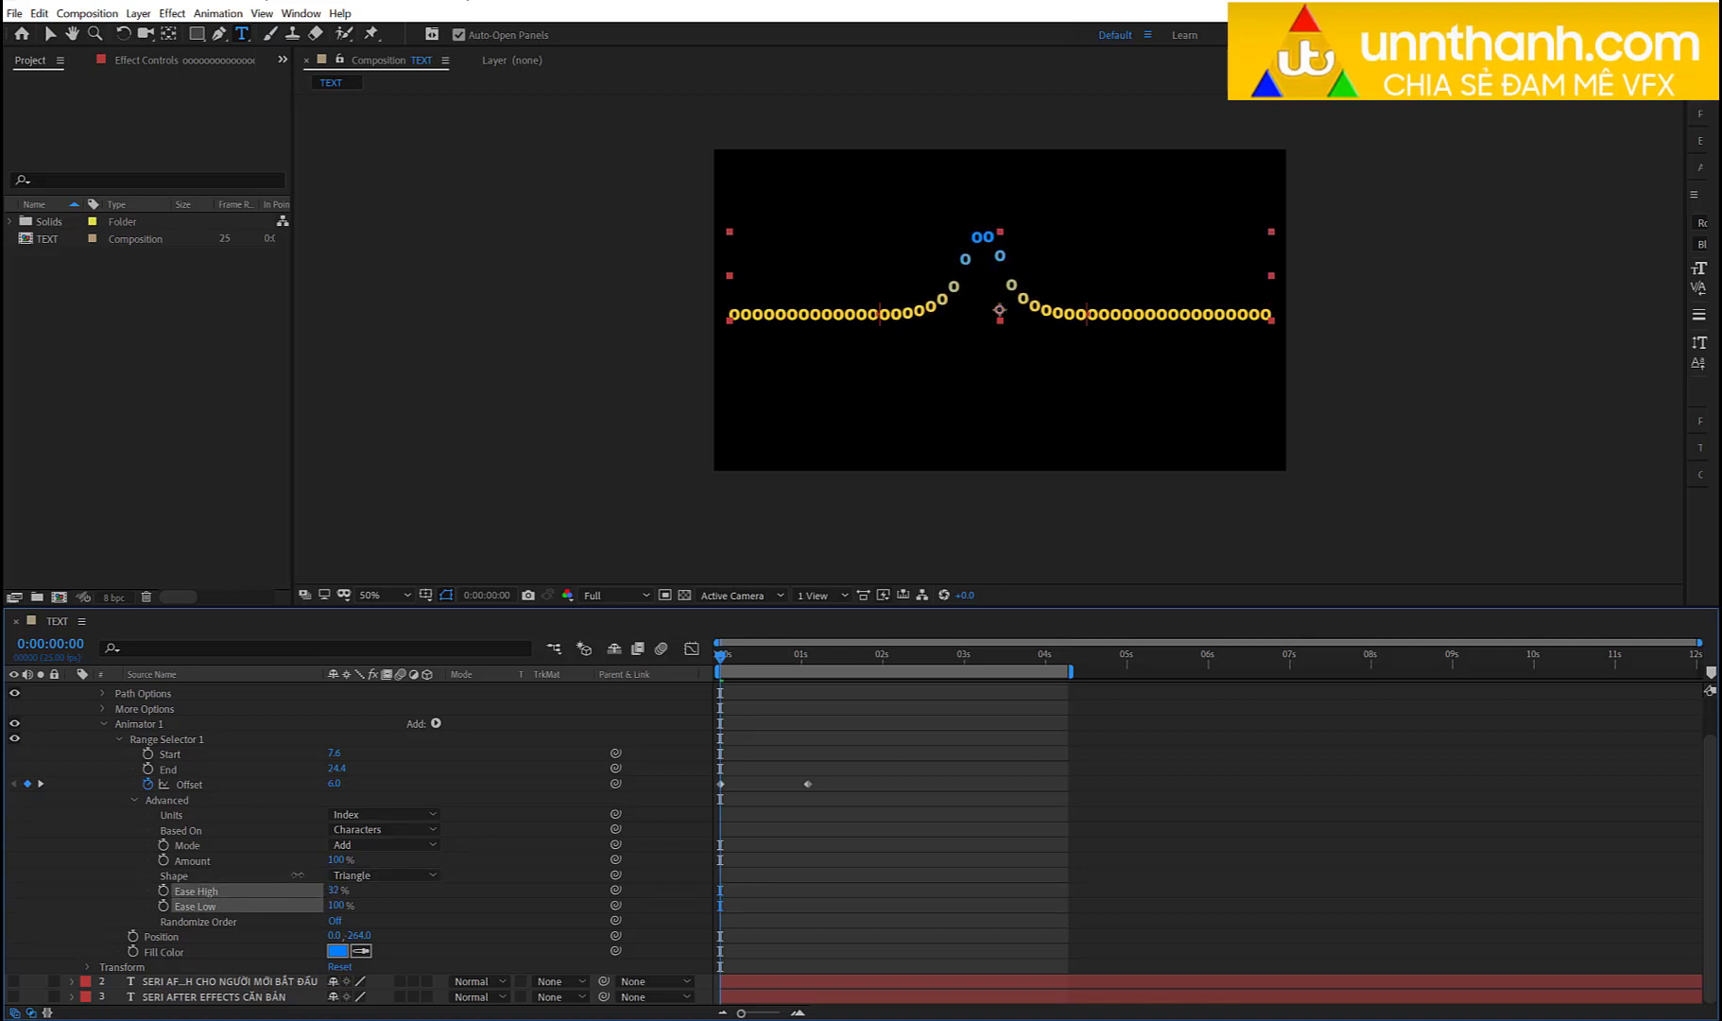
pyautogui.click(383, 876)
pyautogui.click(378, 886)
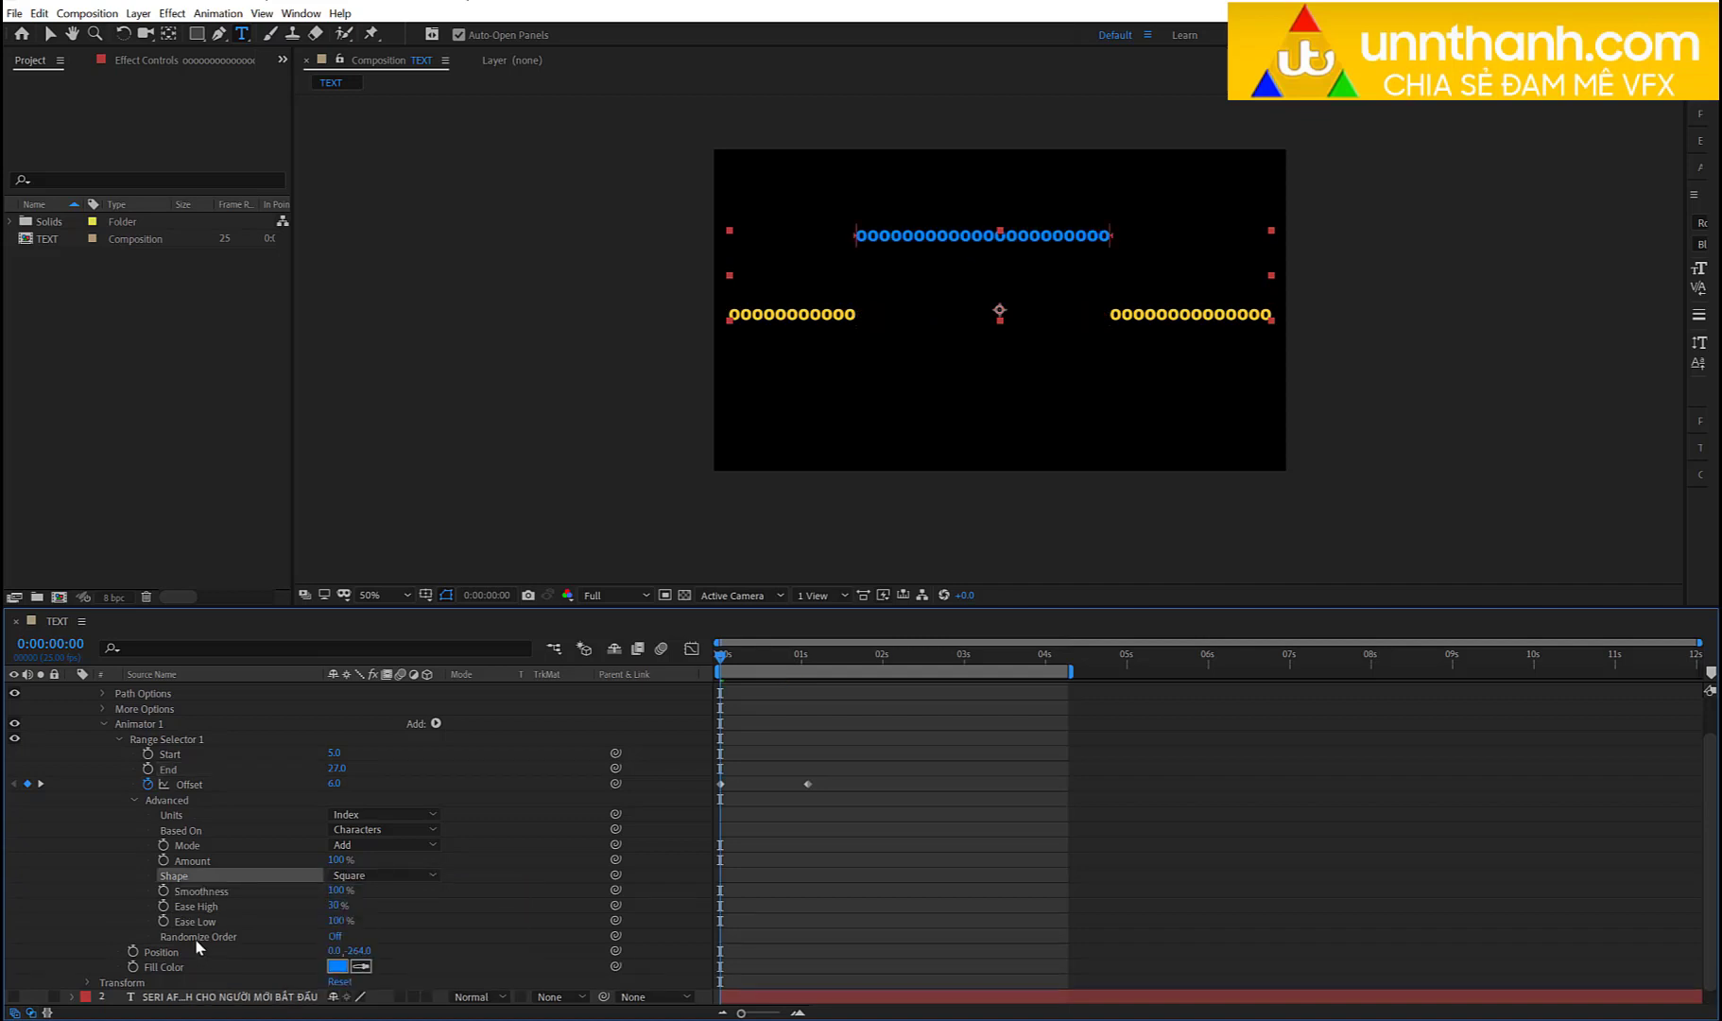
# Turn Randomize Order On, preview, set Random Seed to 5, and preview again
pyautogui.click(335, 937)
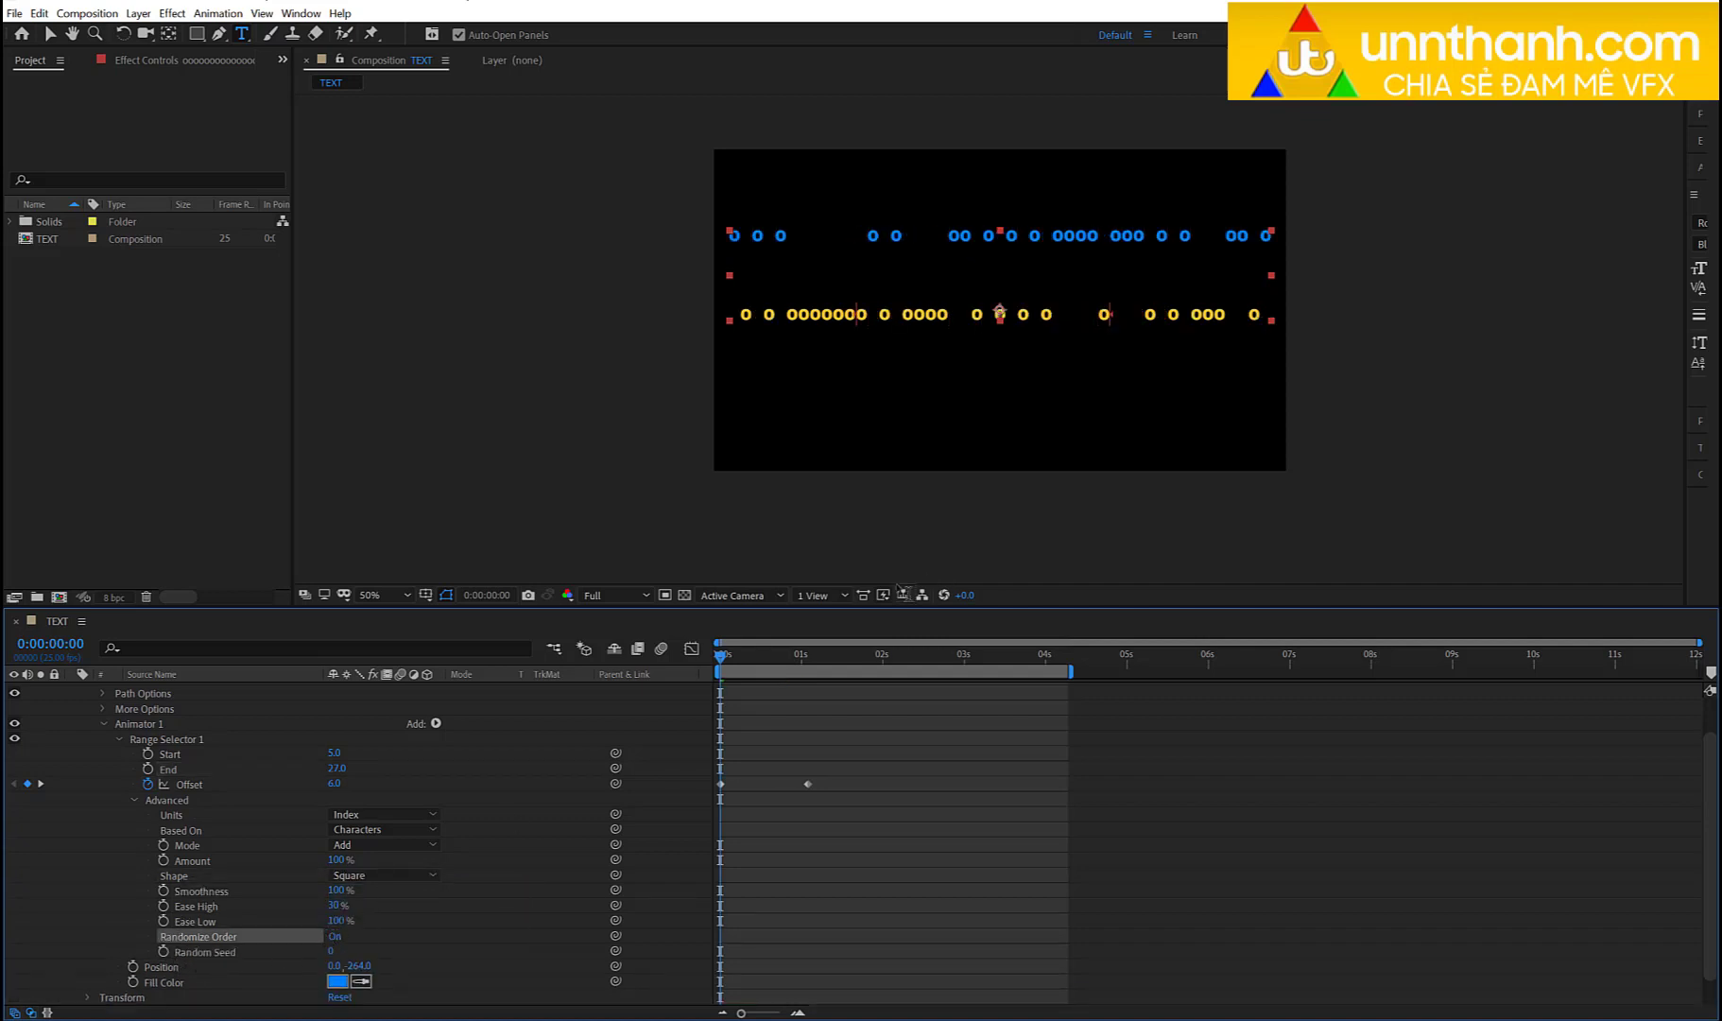
pyautogui.press('space')
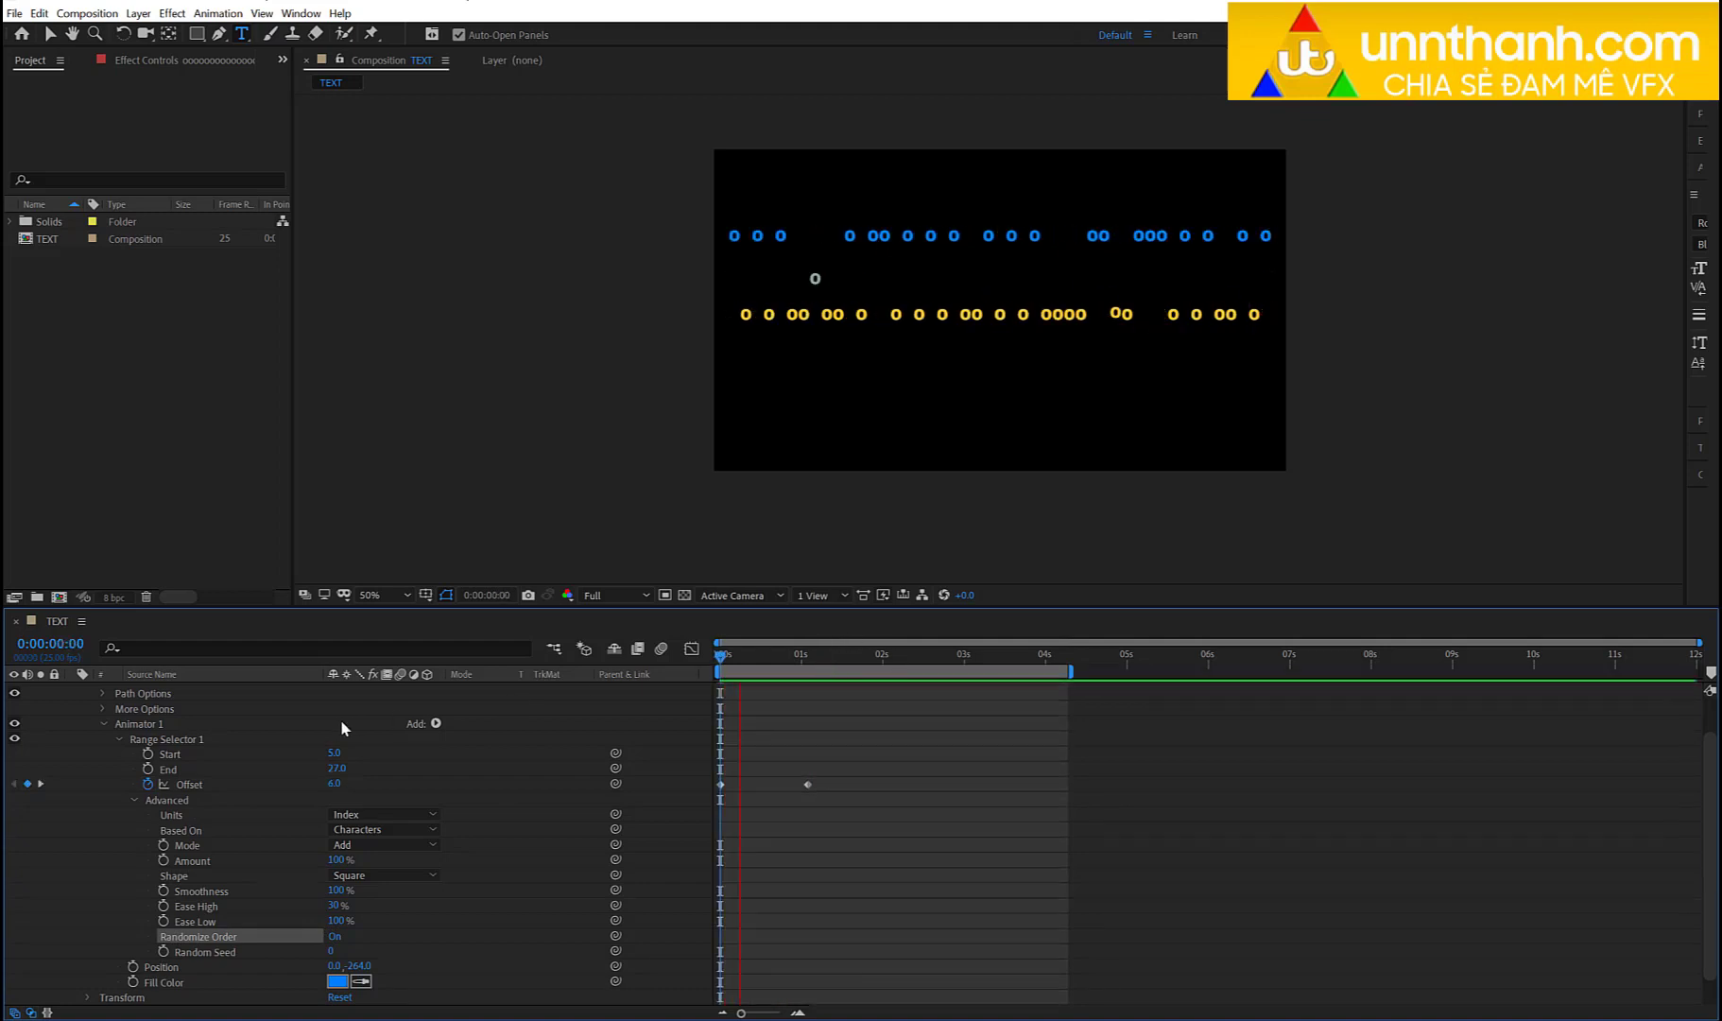
pyautogui.press('space')
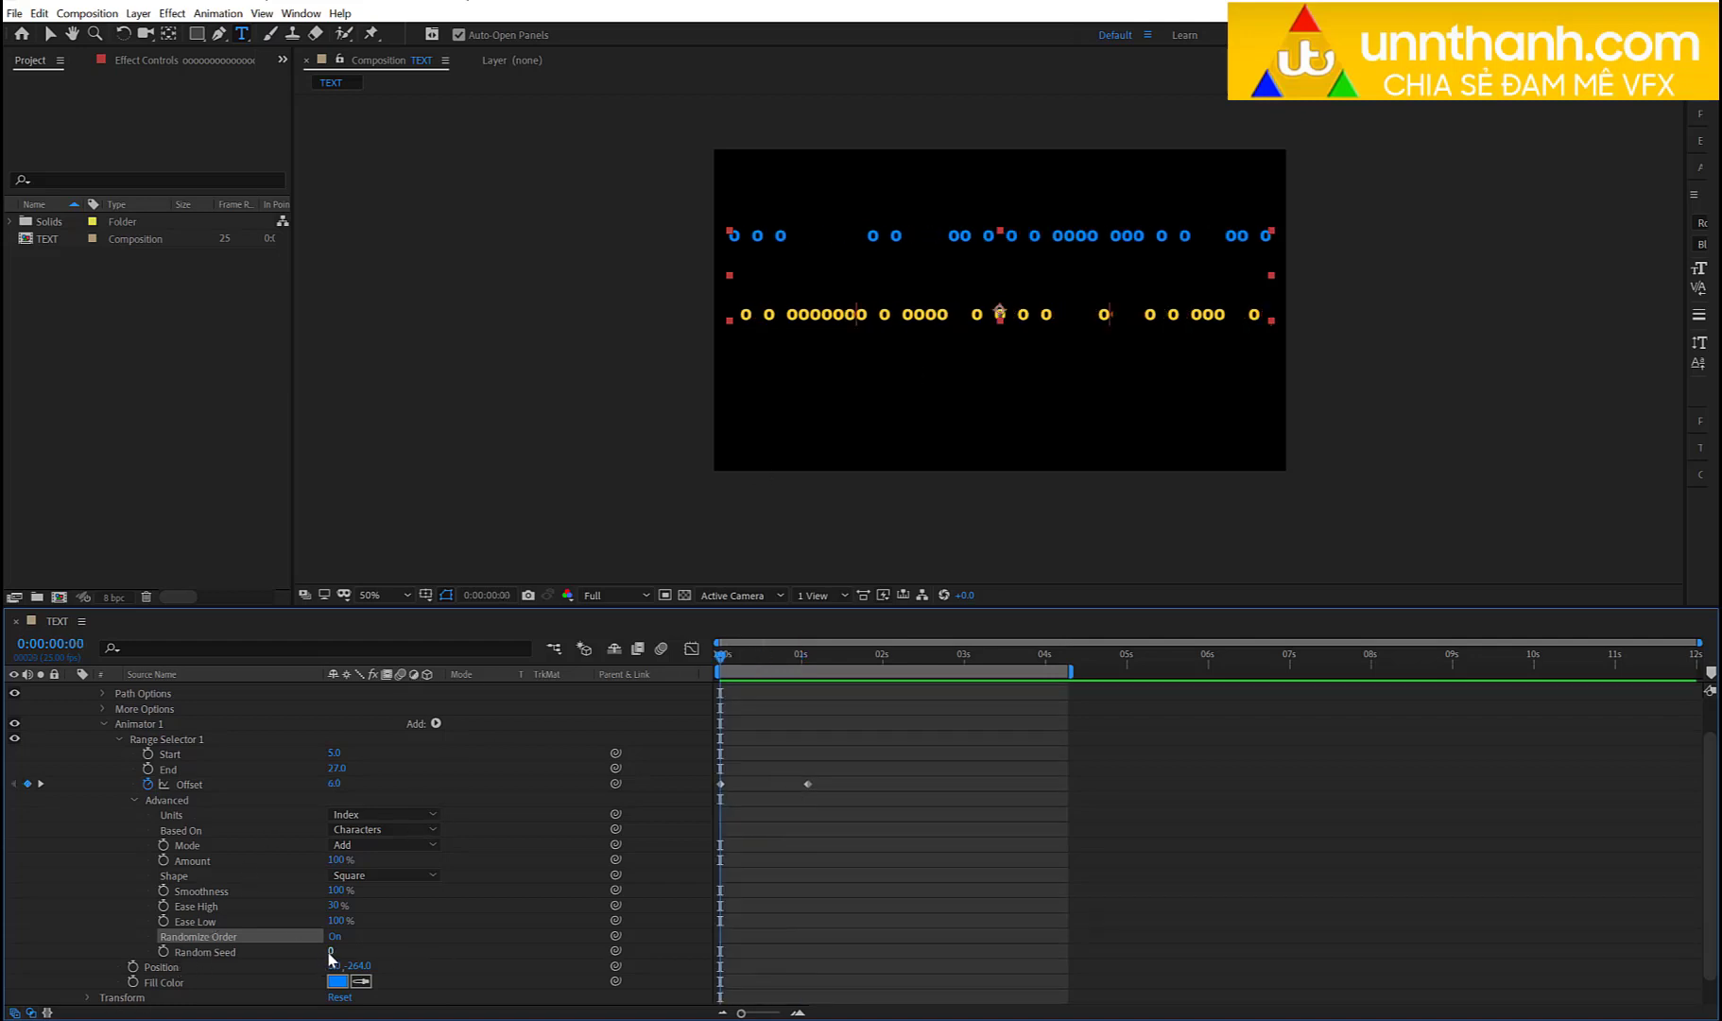
pyautogui.moveTo(330, 956); pyautogui.dragTo(359, 955)
pyautogui.press('space')
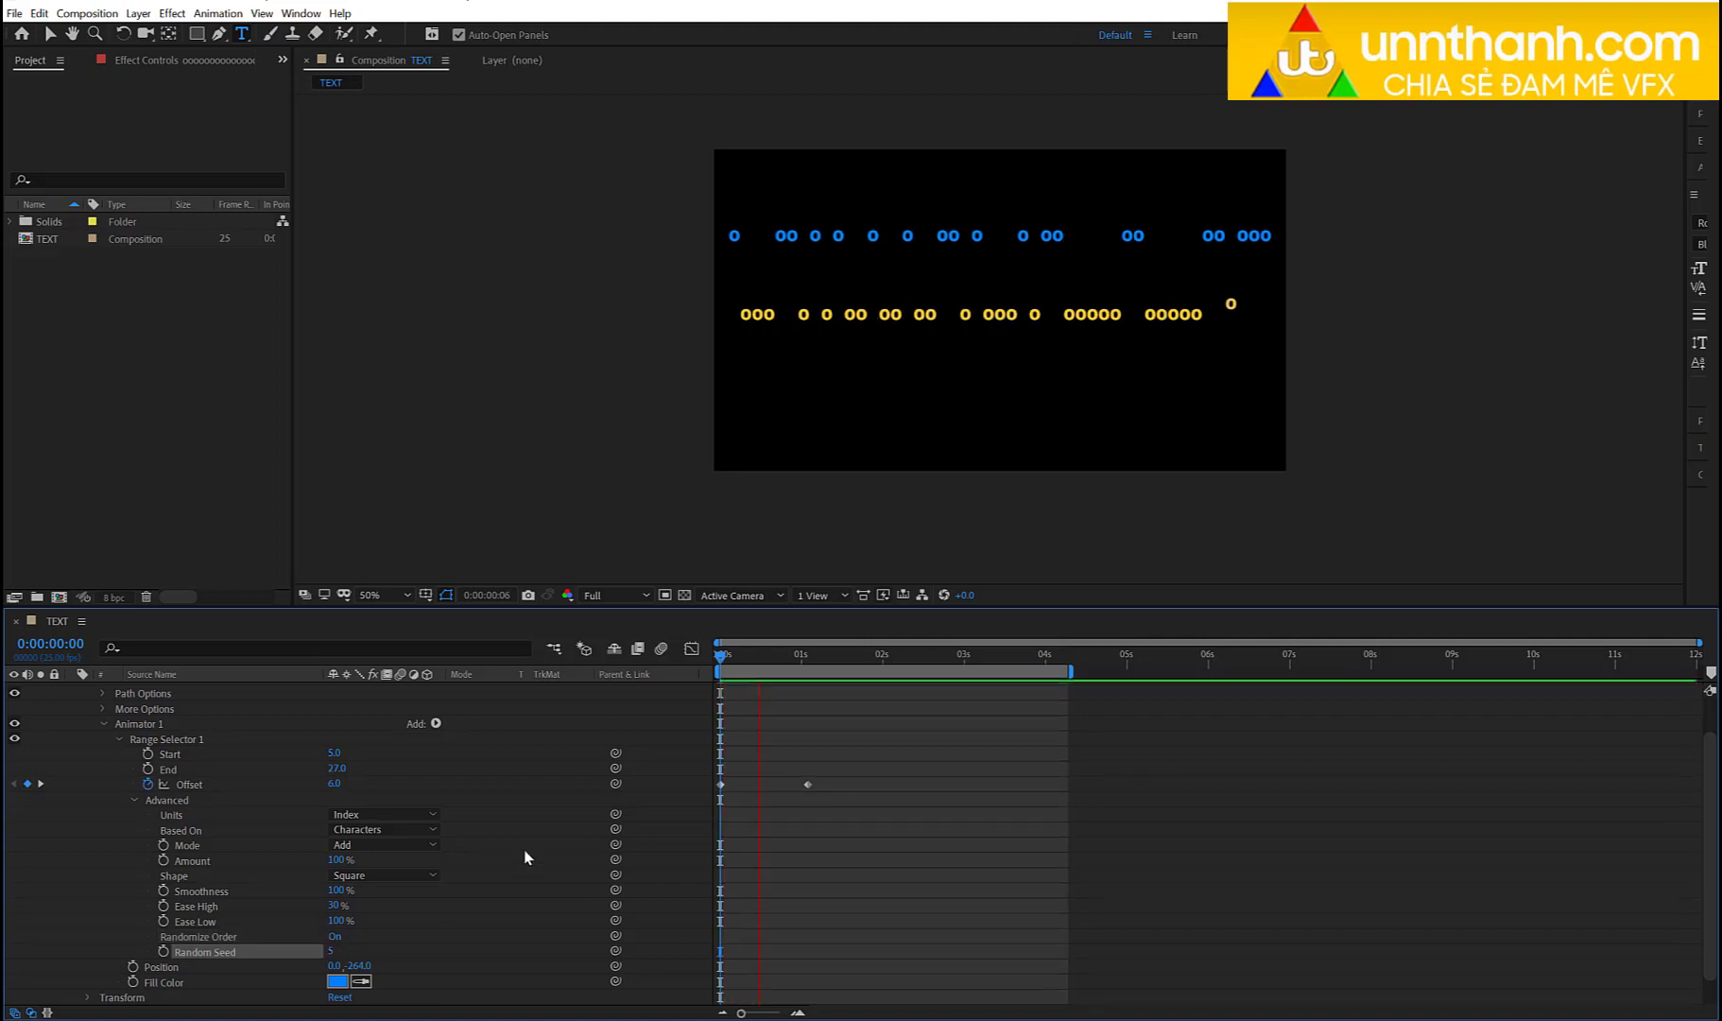
pyautogui.press('space')
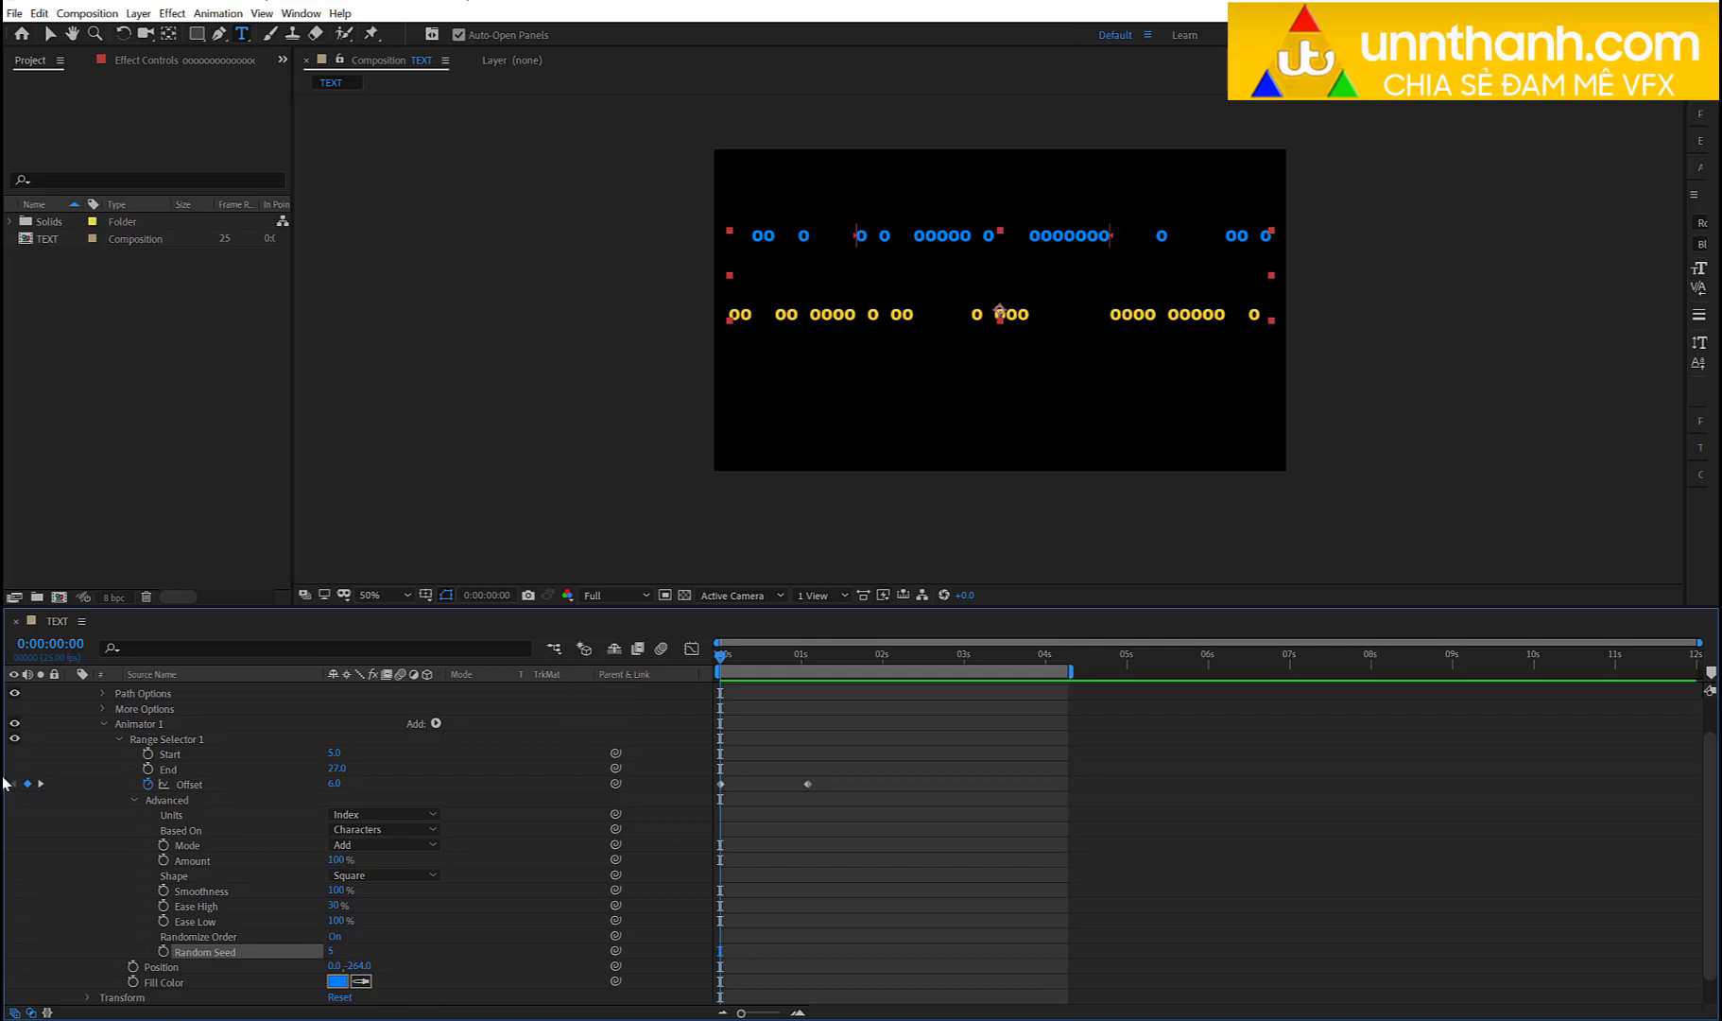
# Copy the SERI AFTER EFFECTS title text from layer 2 into the animated layer 1
pyautogui.scroll(2, 106, 808)
pyautogui.click(73, 690)
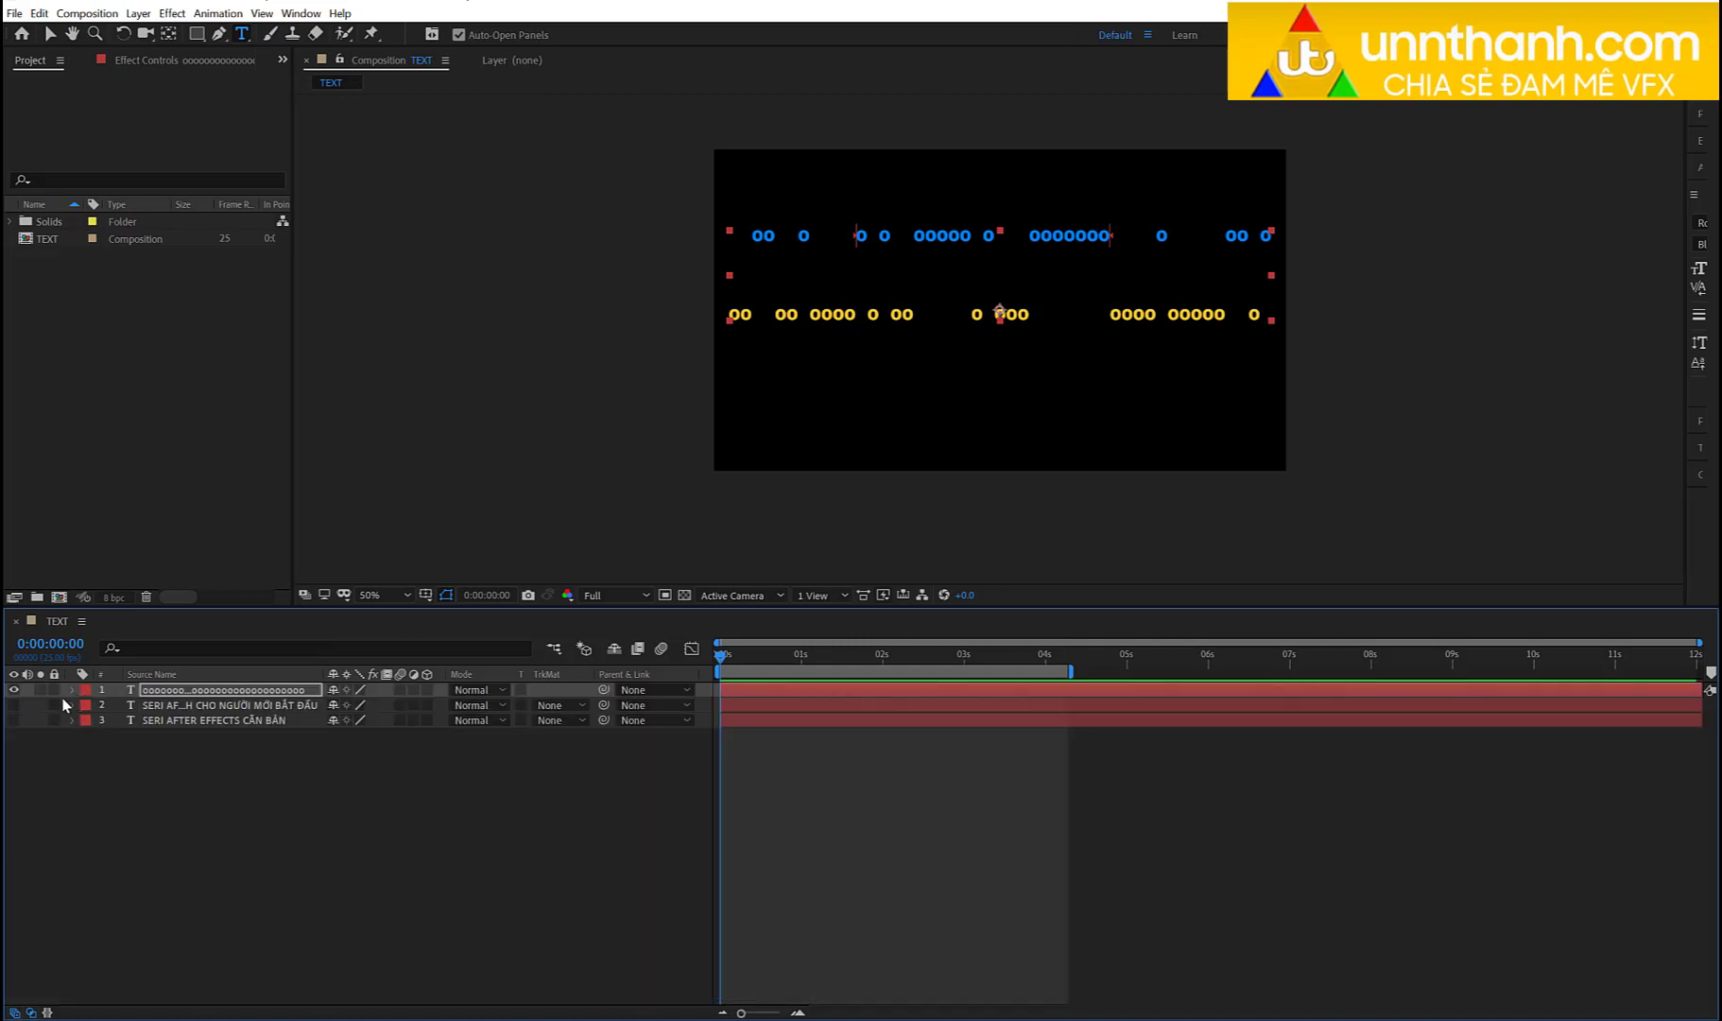
pyautogui.click(13, 690)
pyautogui.click(14, 705)
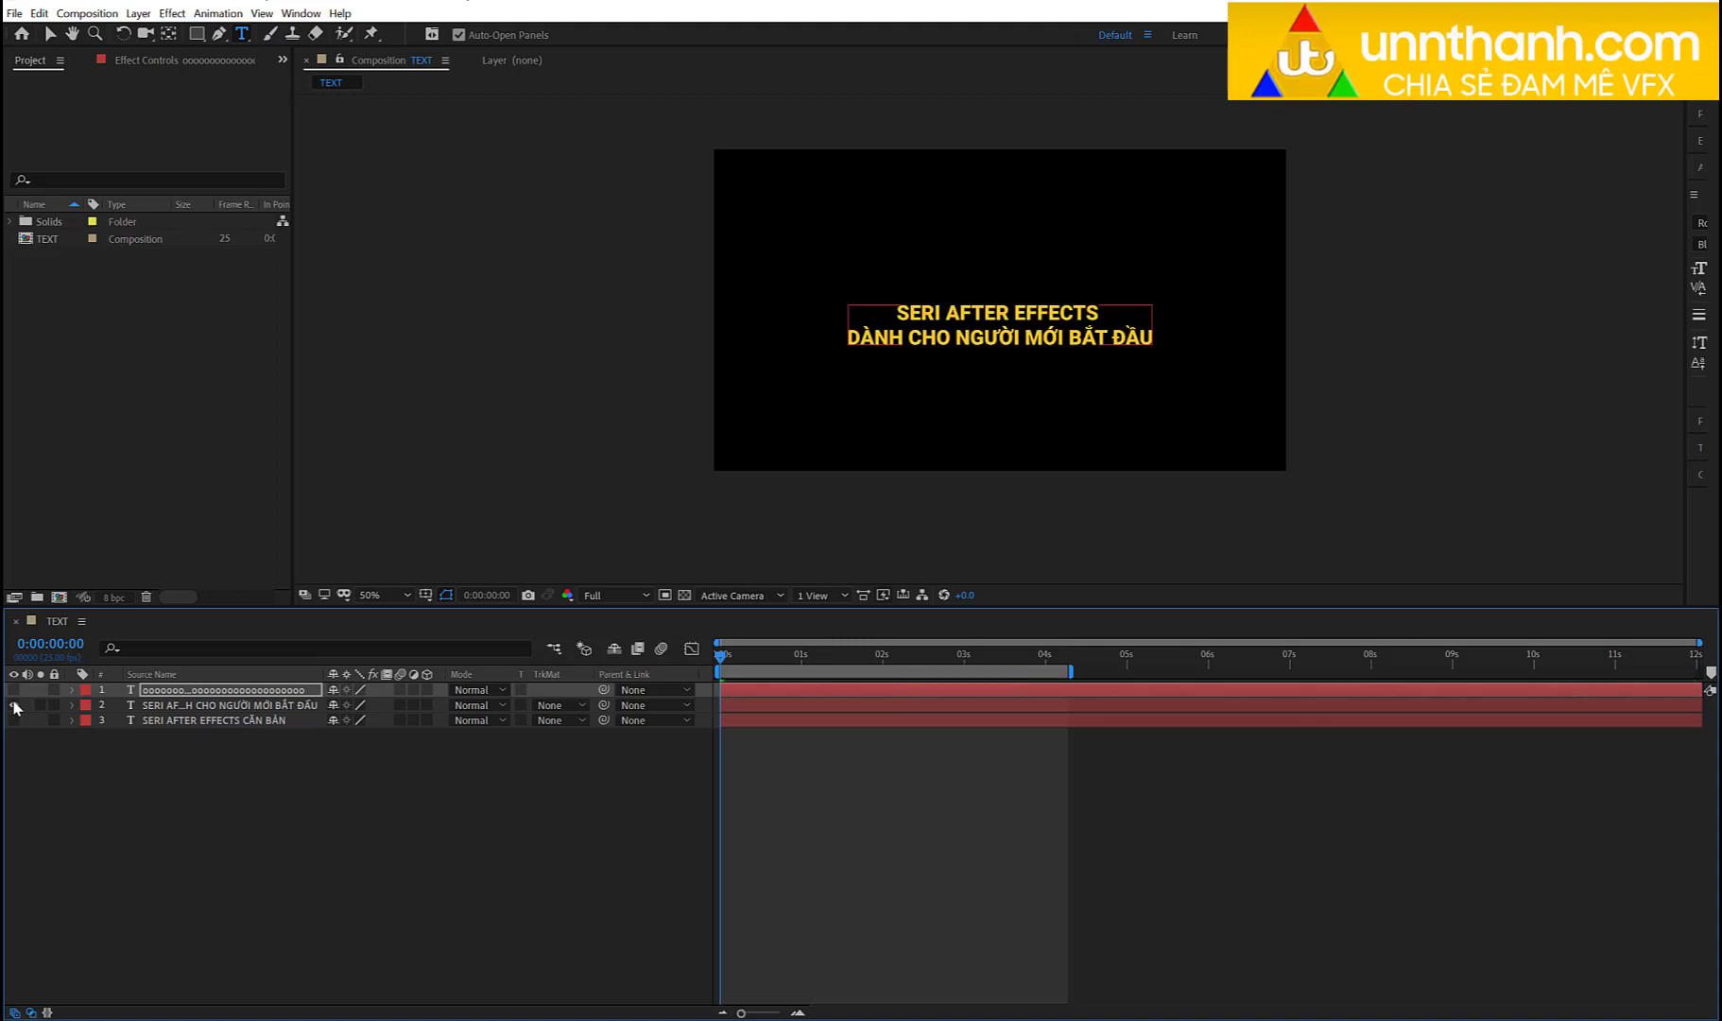
pyautogui.doubleClick(232, 704)
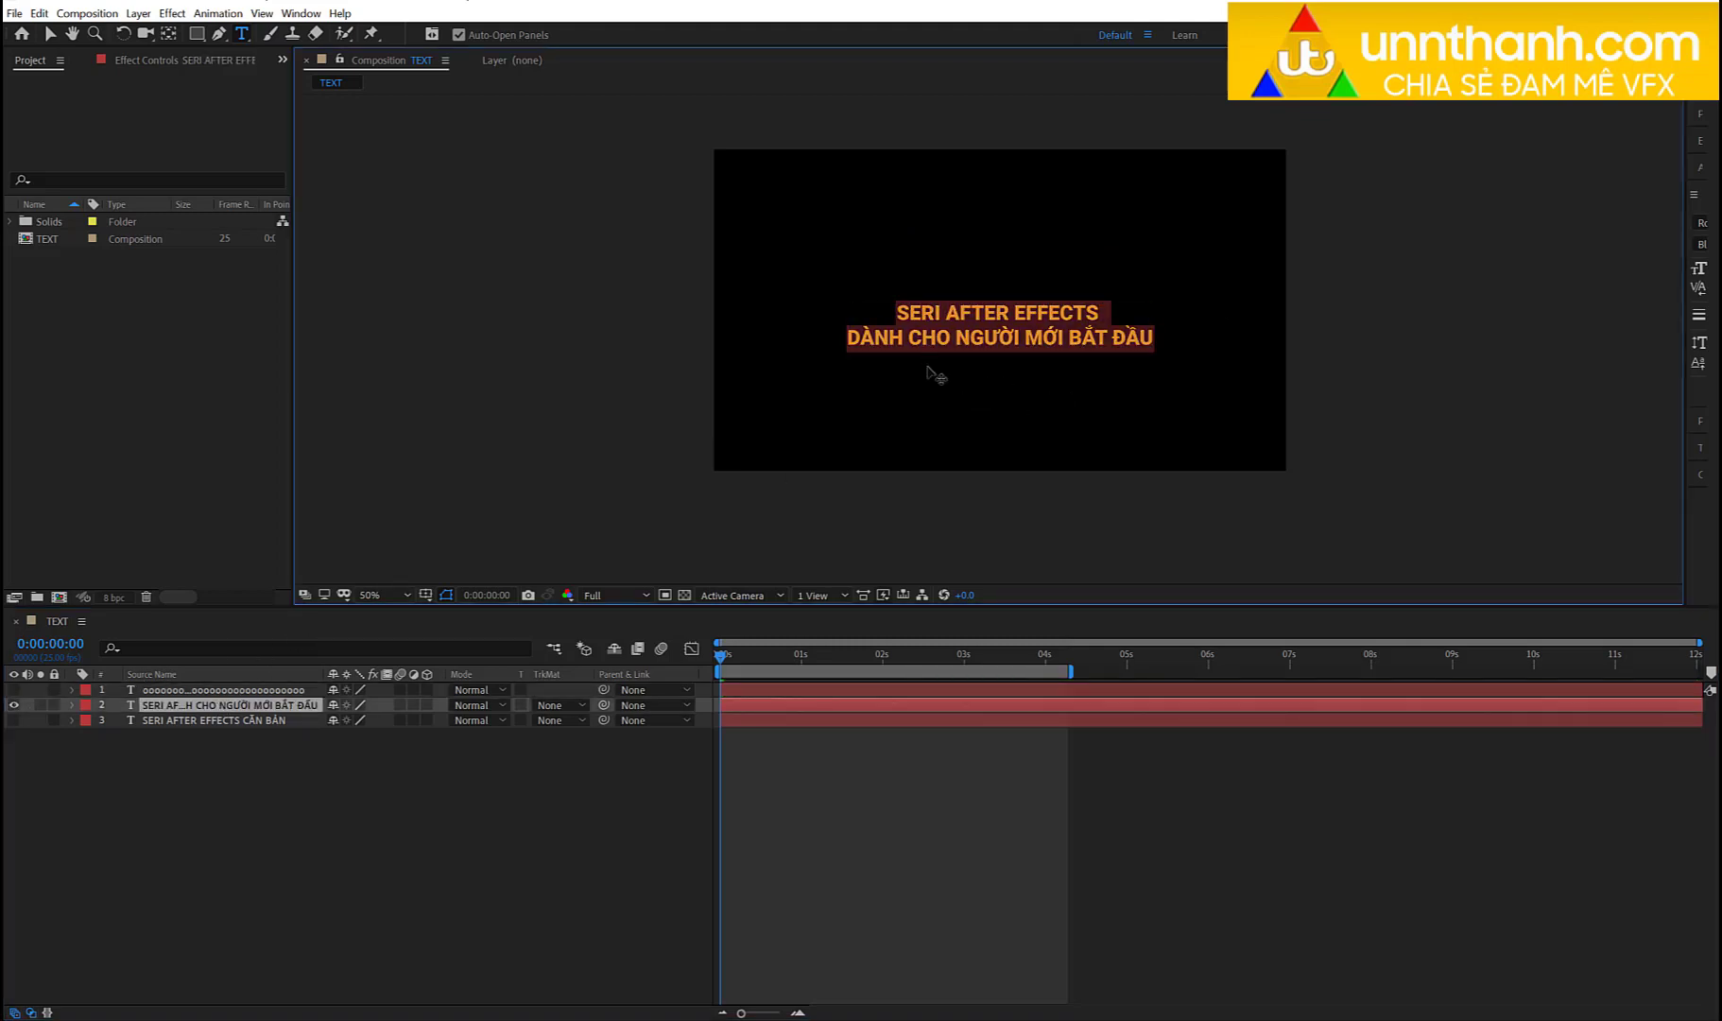
pyautogui.click(331, 767)
pyautogui.click(230, 691)
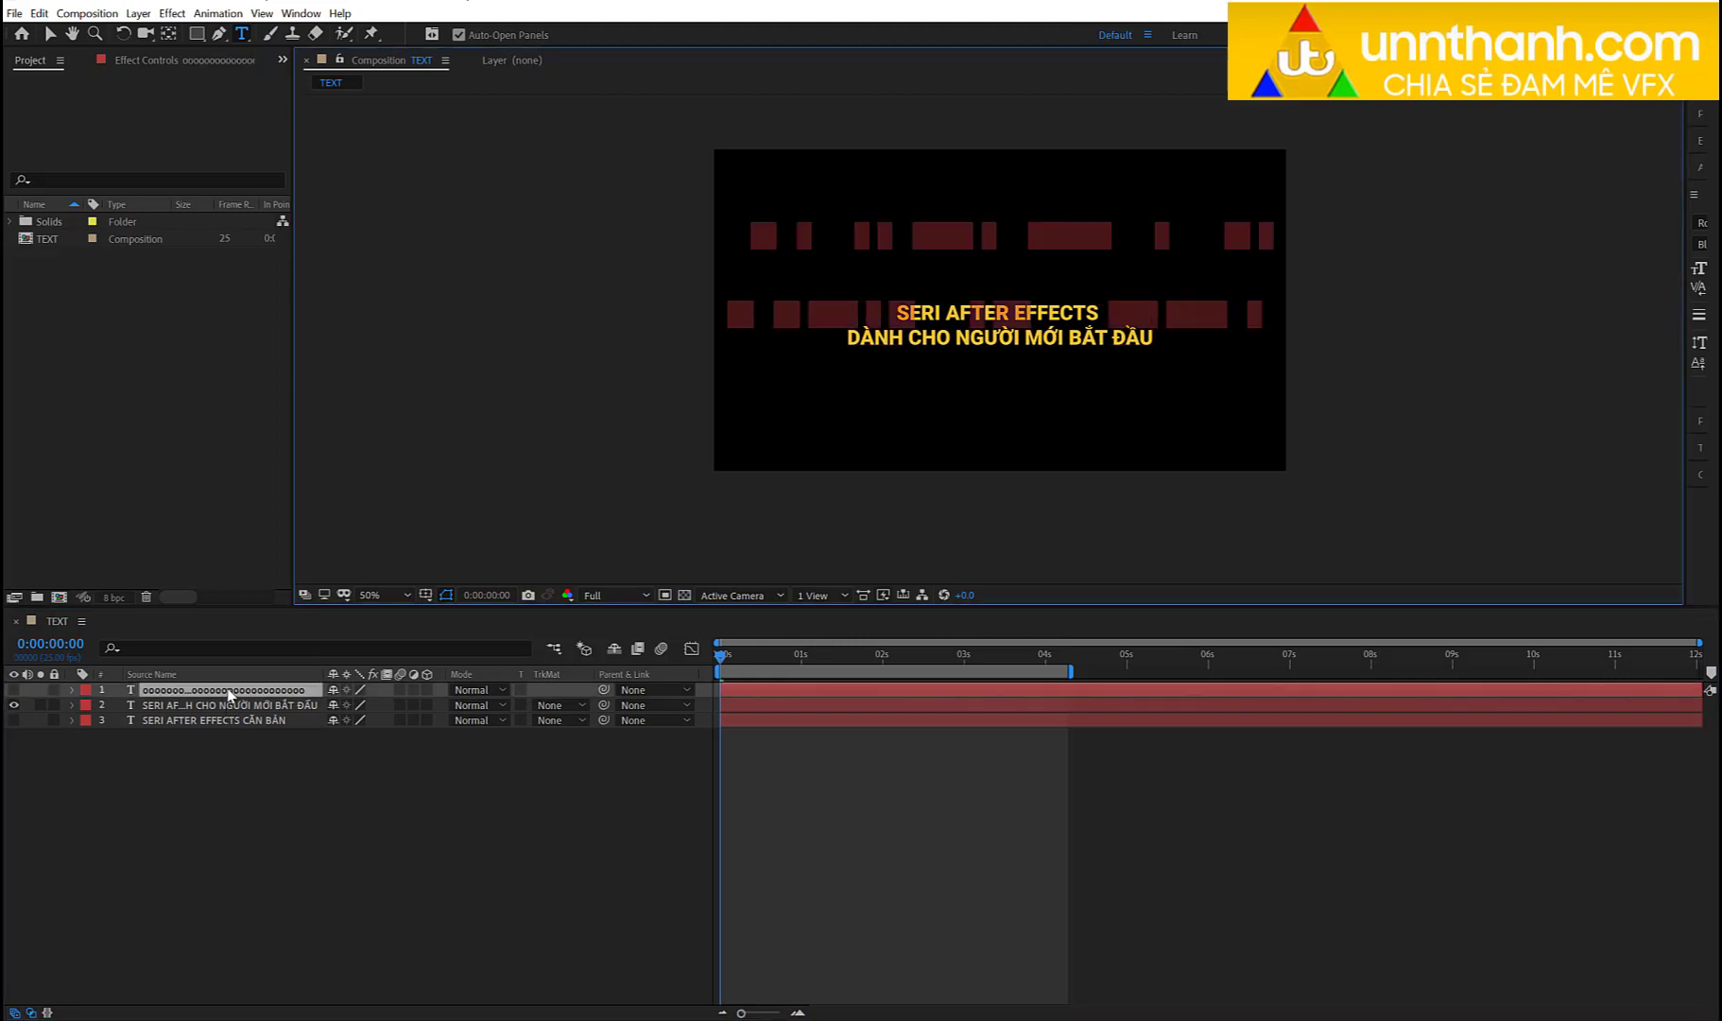
pyautogui.hotkey('ctrl', 'z')
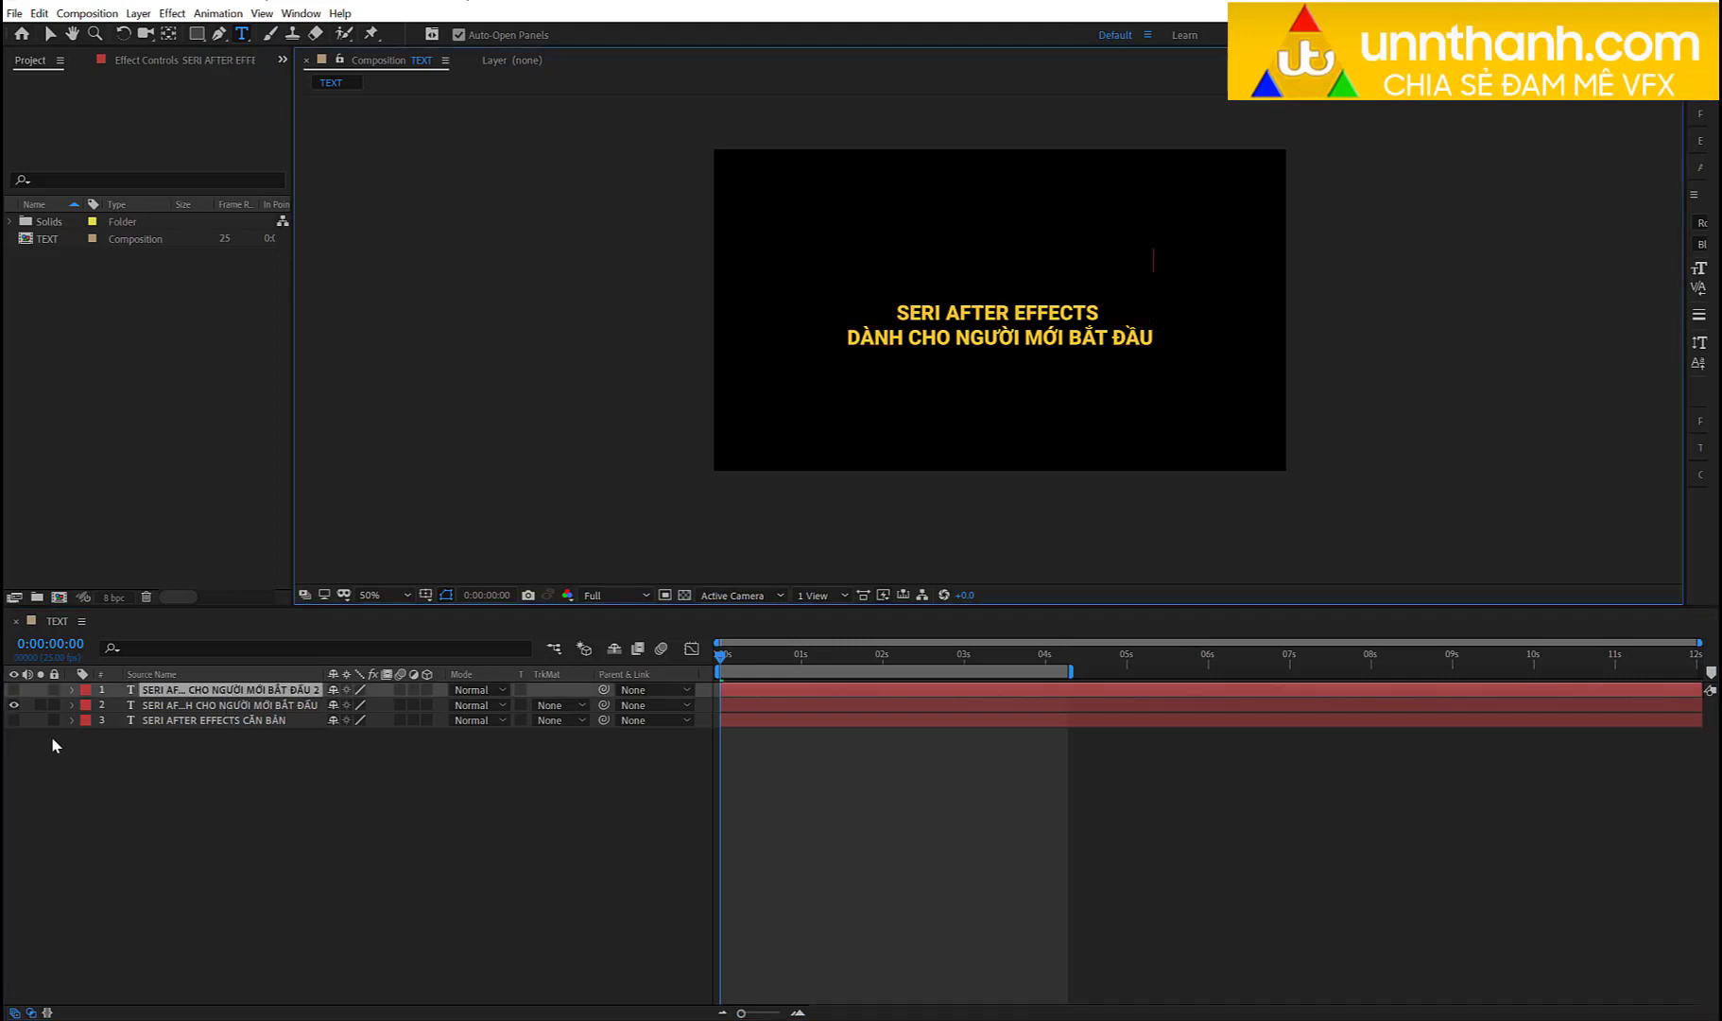
# Preview the title animation from the start and reveal the keyframed Offset property
pyautogui.press('space')
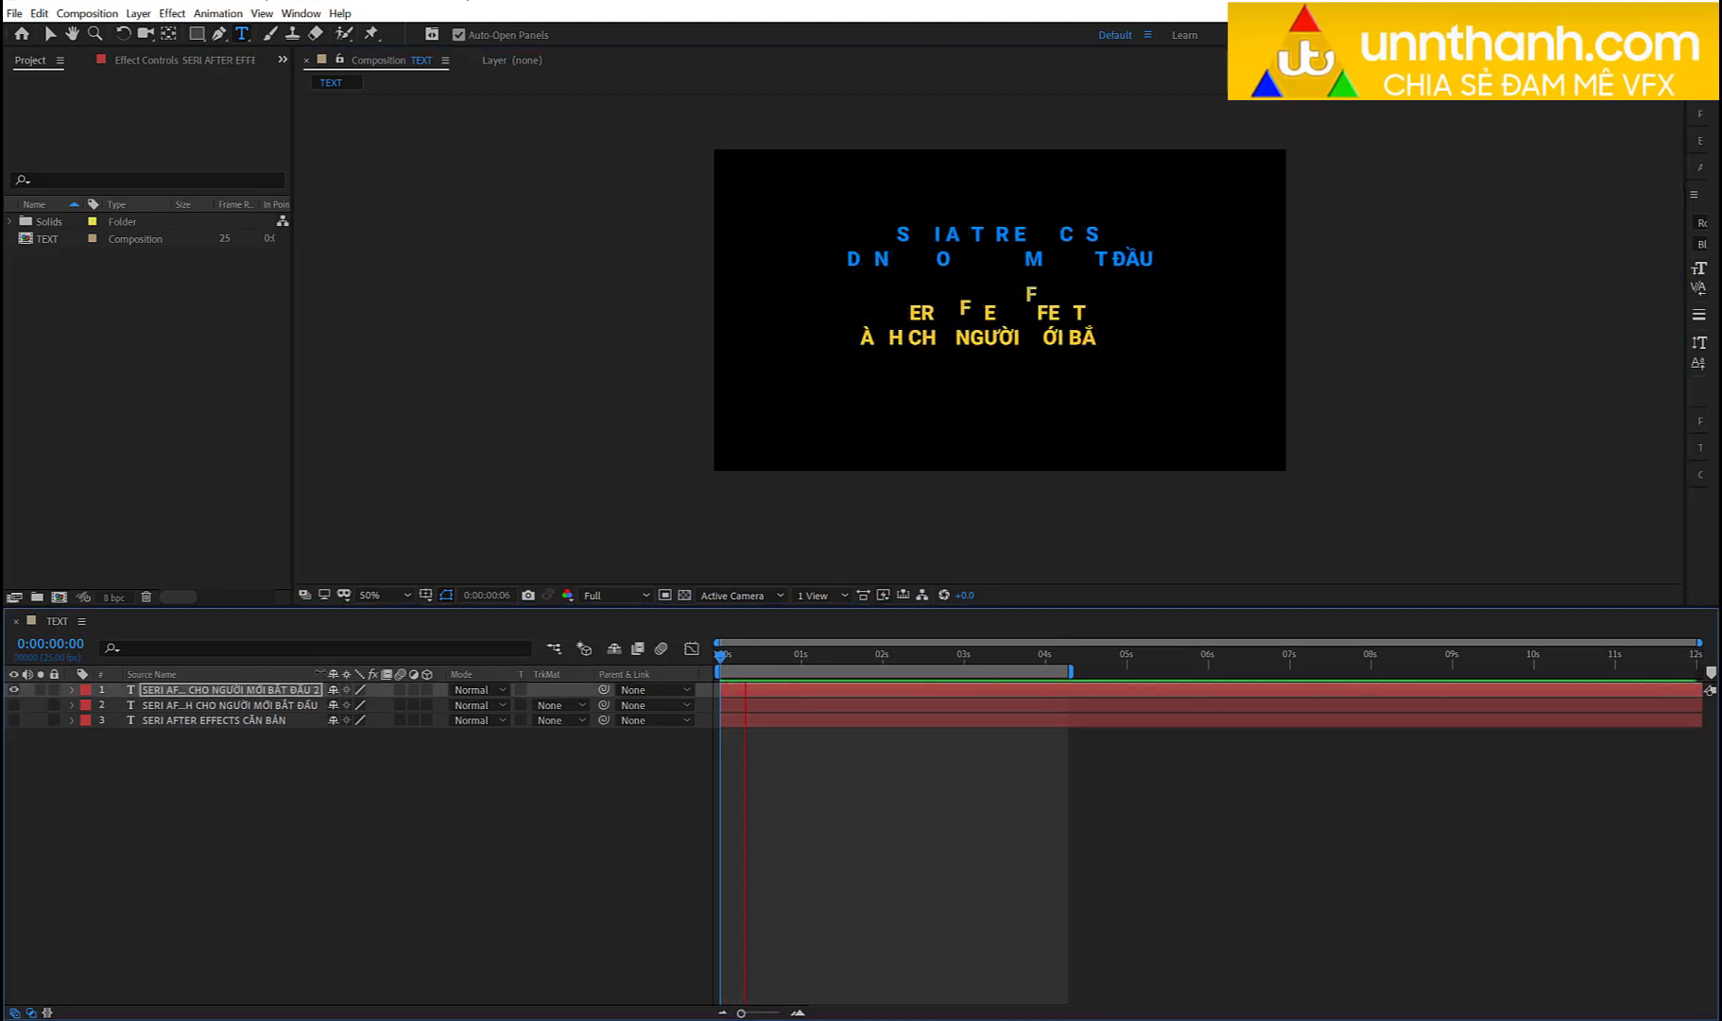
pyautogui.press('space')
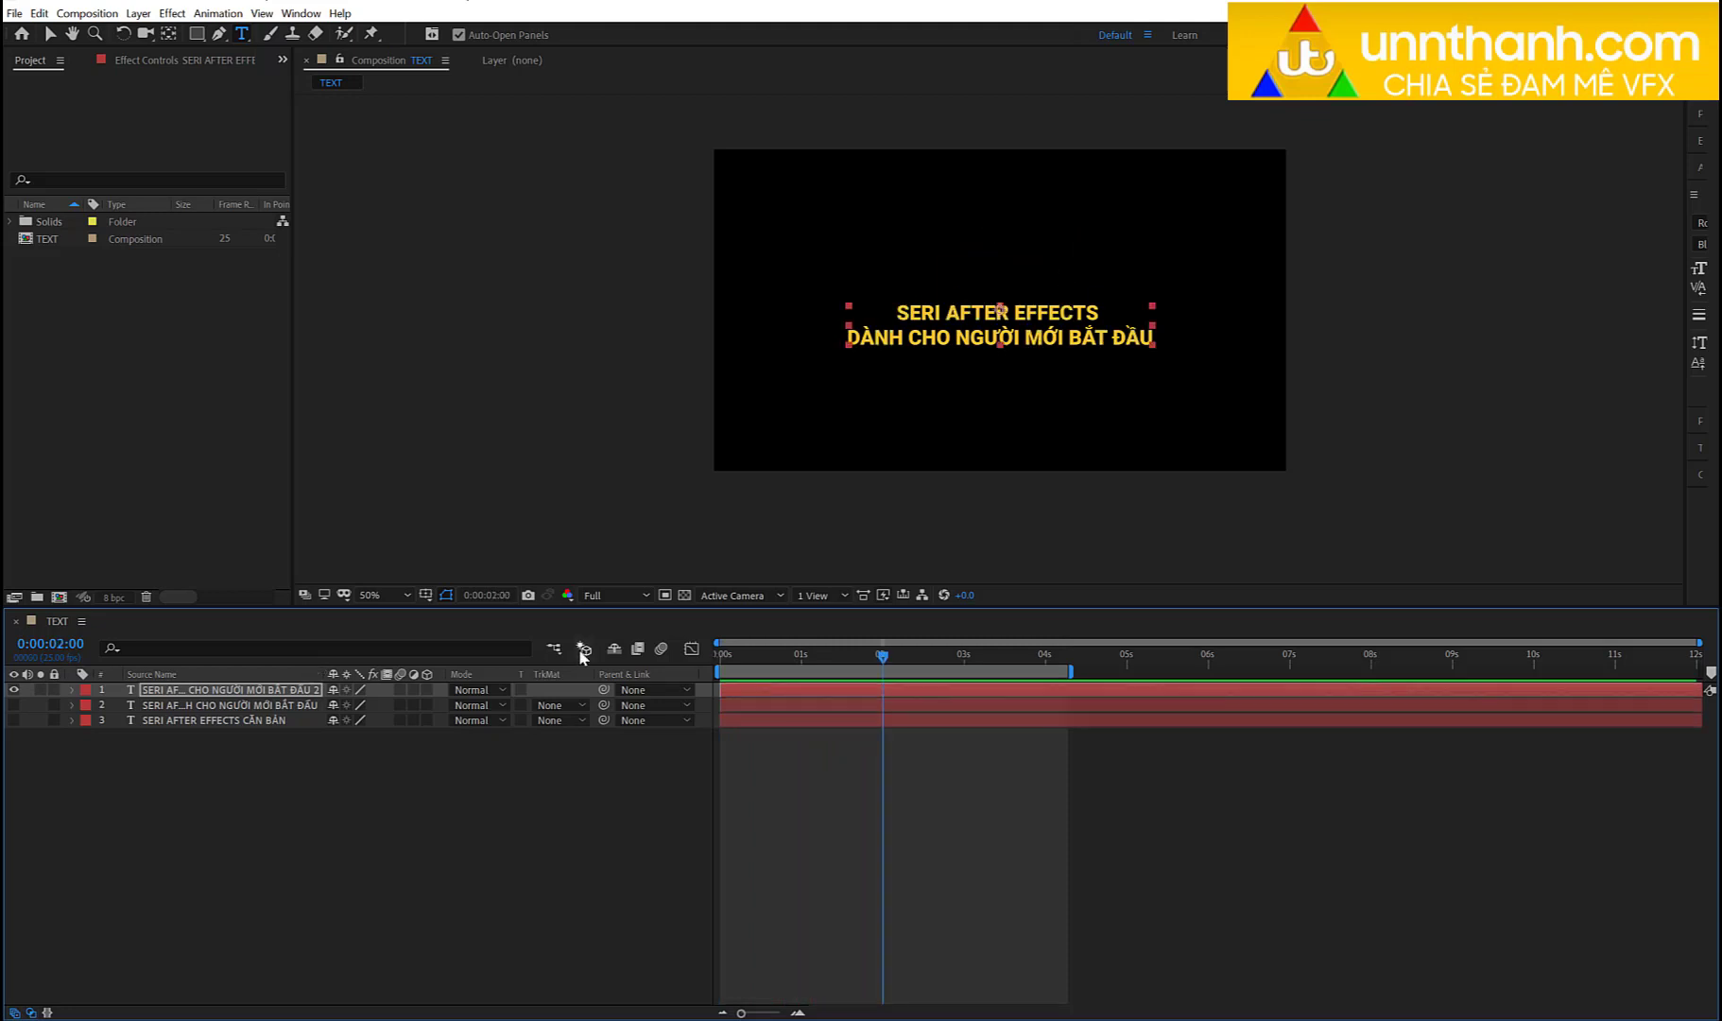
pyautogui.press('Home')
pyautogui.press('space')
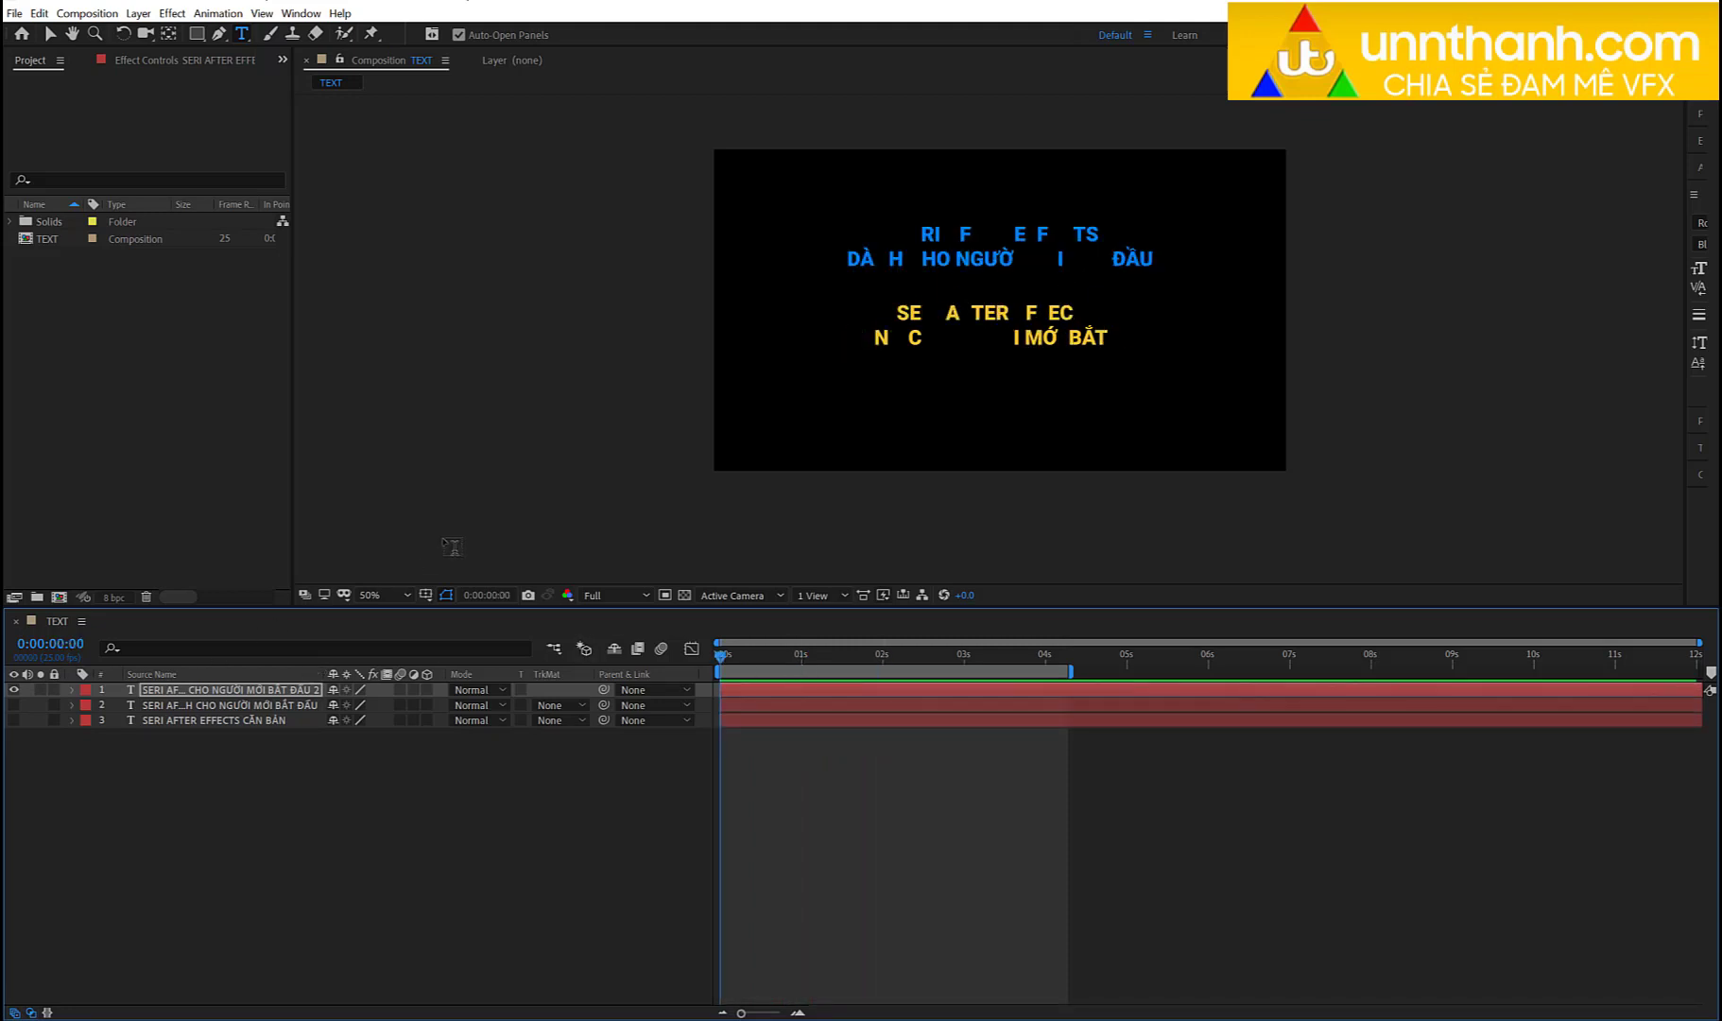
pyautogui.press('space')
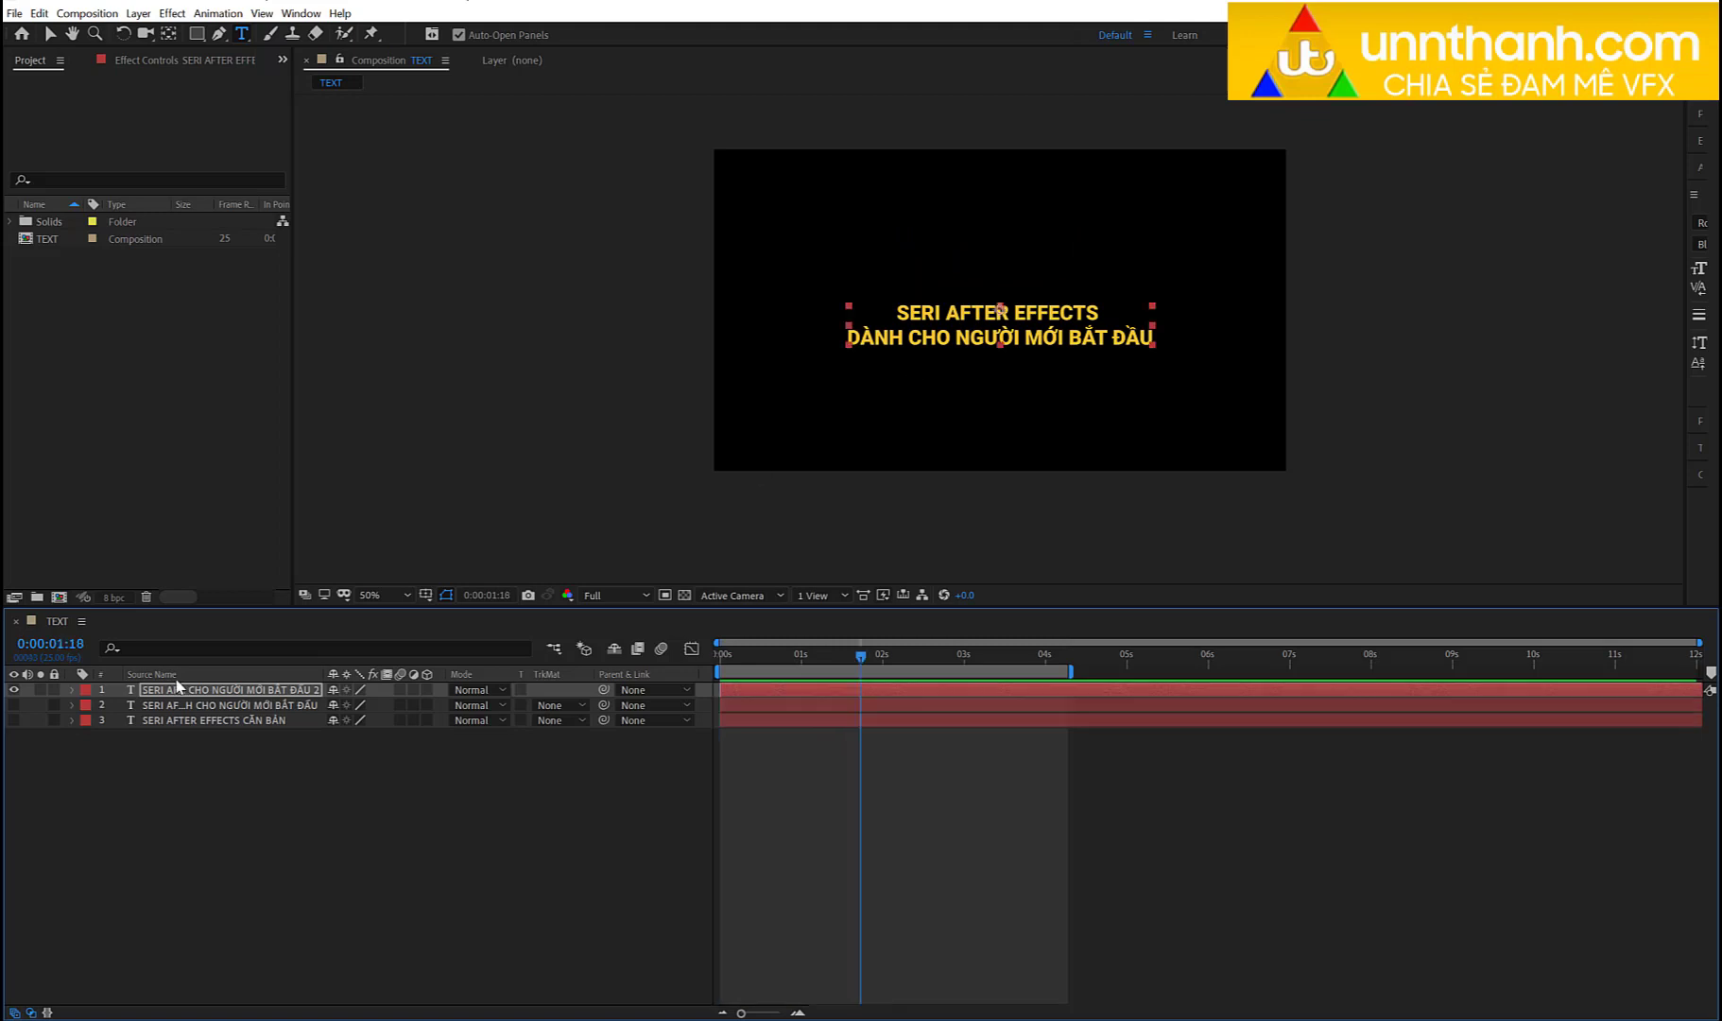
pyautogui.press('u')
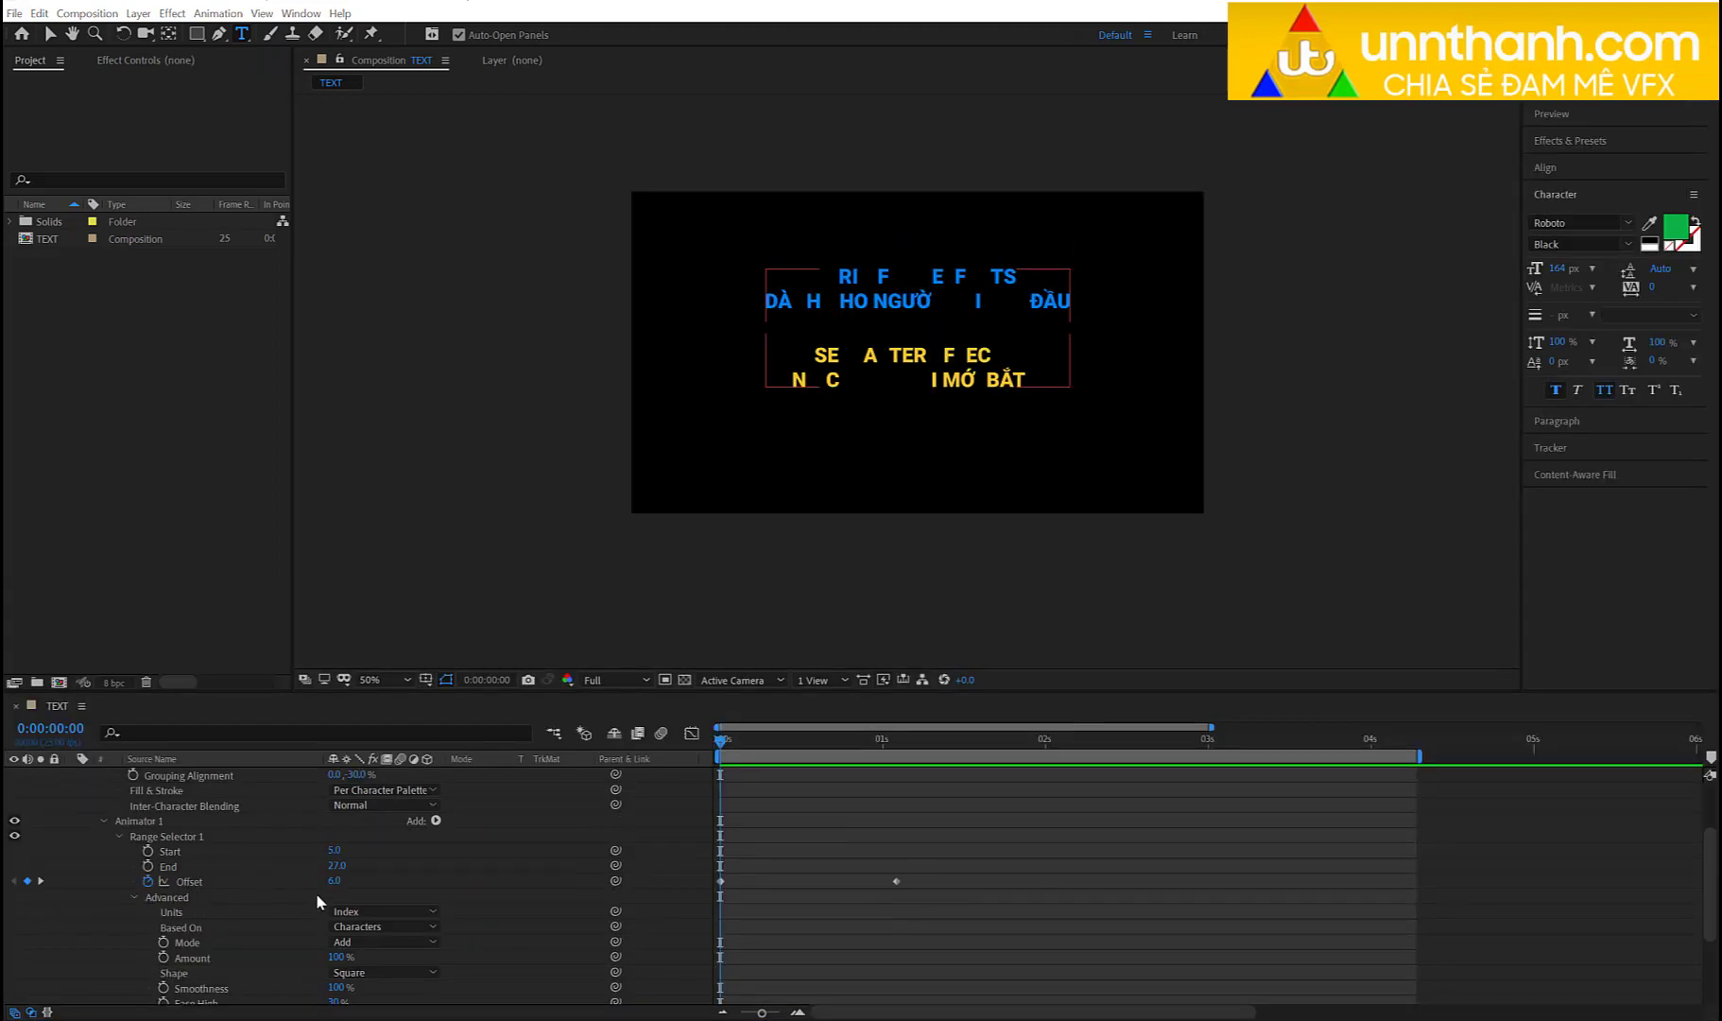
# Set the starting Offset keyframe to -34 and preview the result
pyautogui.moveTo(335, 881); pyautogui.dragTo(346, 880)
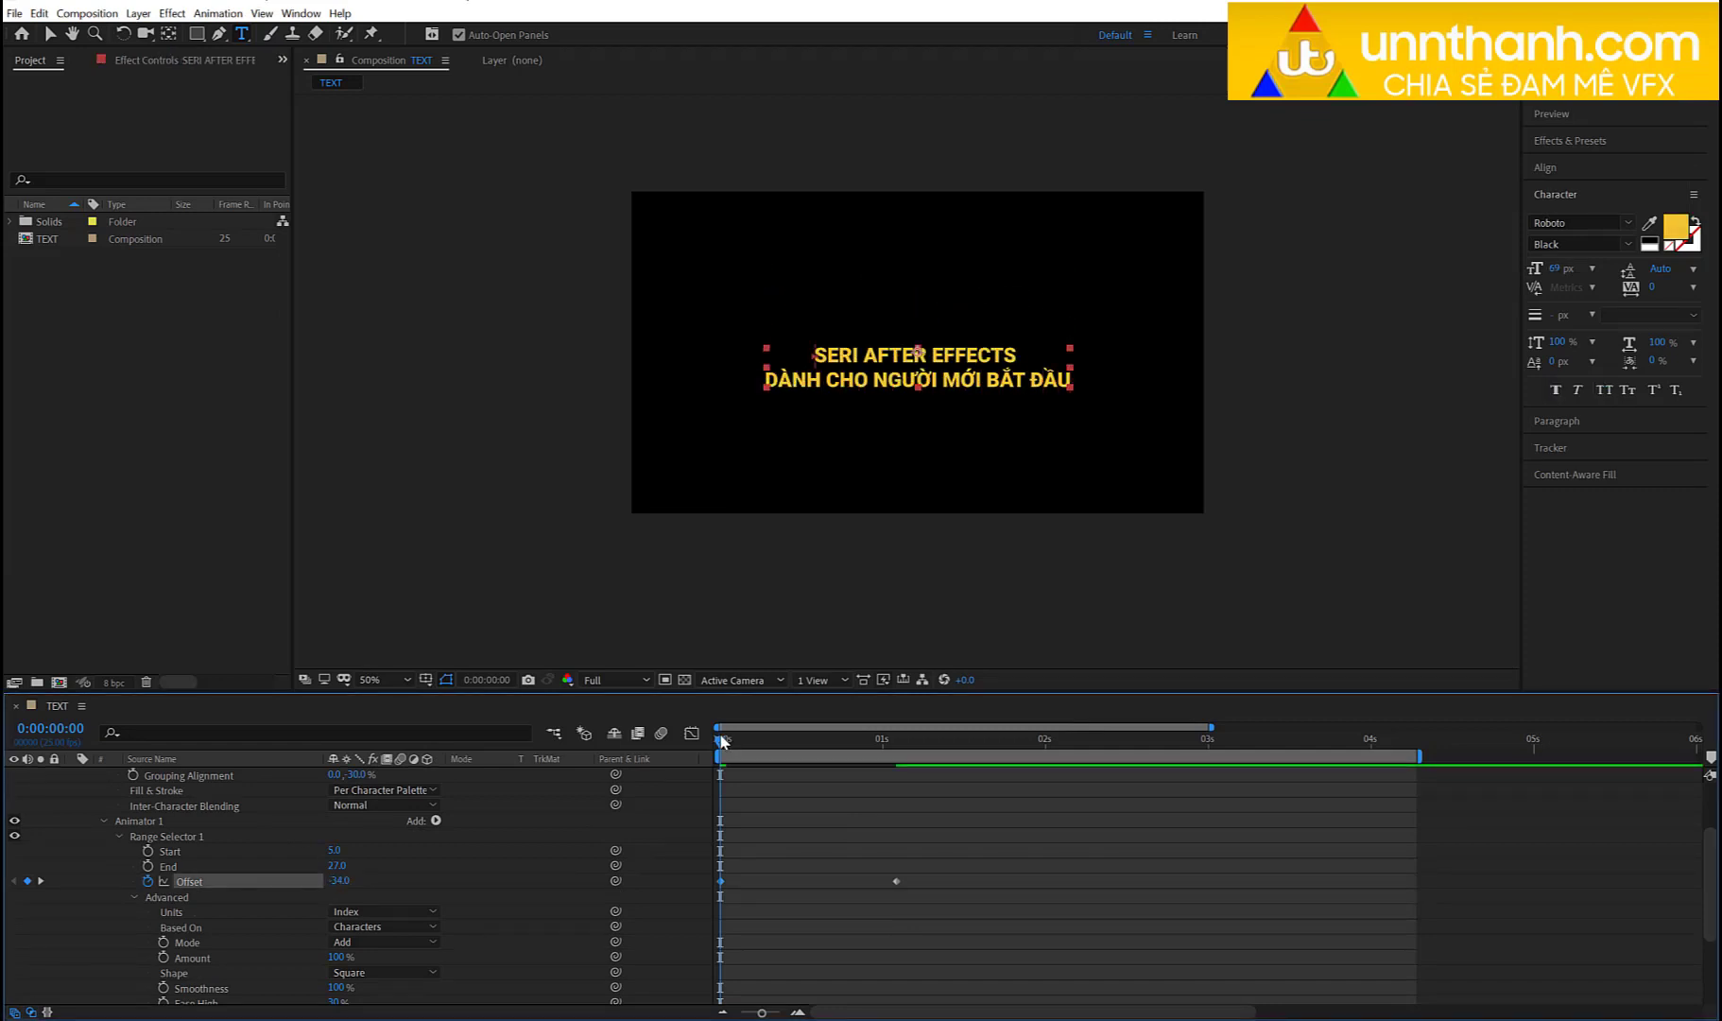
pyautogui.moveTo(720, 735)
pyautogui.mouseDown()
pyautogui.moveTo(820, 730)
pyautogui.moveTo(378, 721)
pyautogui.mouseUp()
pyautogui.press('space')
pyautogui.press('space')
pyautogui.scroll(-5, 335, 864)
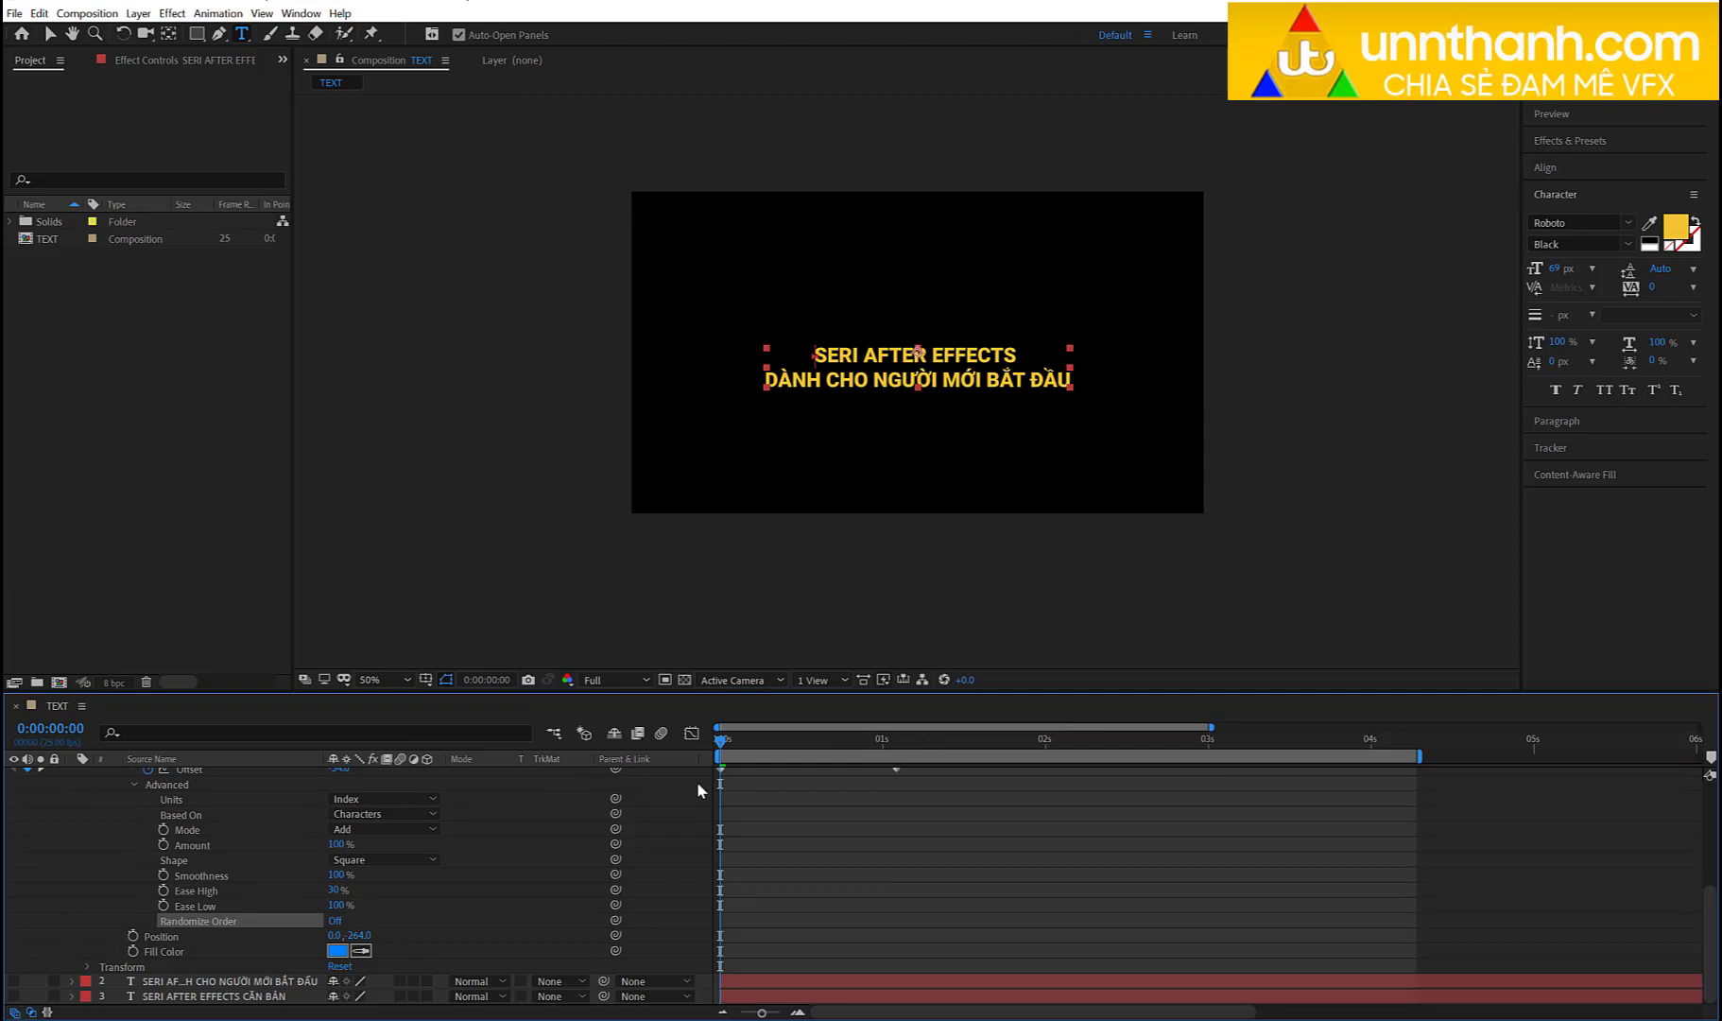
pyautogui.press('space')
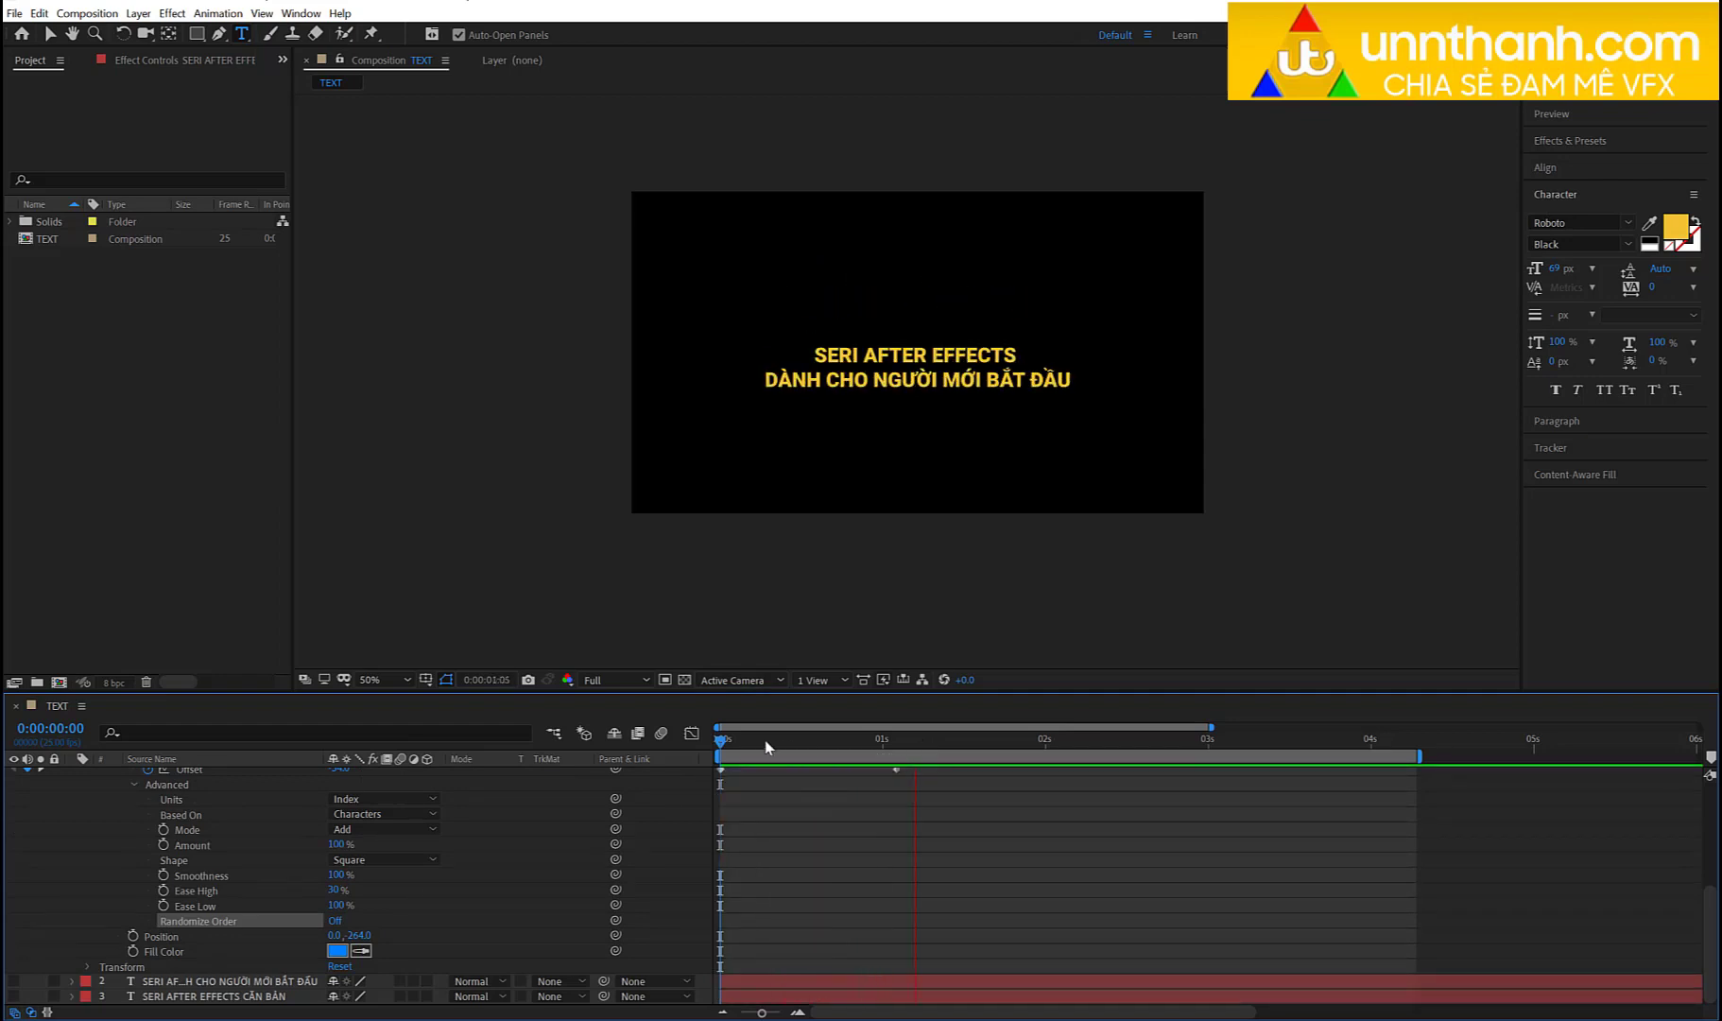
# Move the ending Offset keyframe to about 2 seconds
pyautogui.click(741, 746)
pyautogui.moveTo(741, 747); pyautogui.dragTo(760, 747)
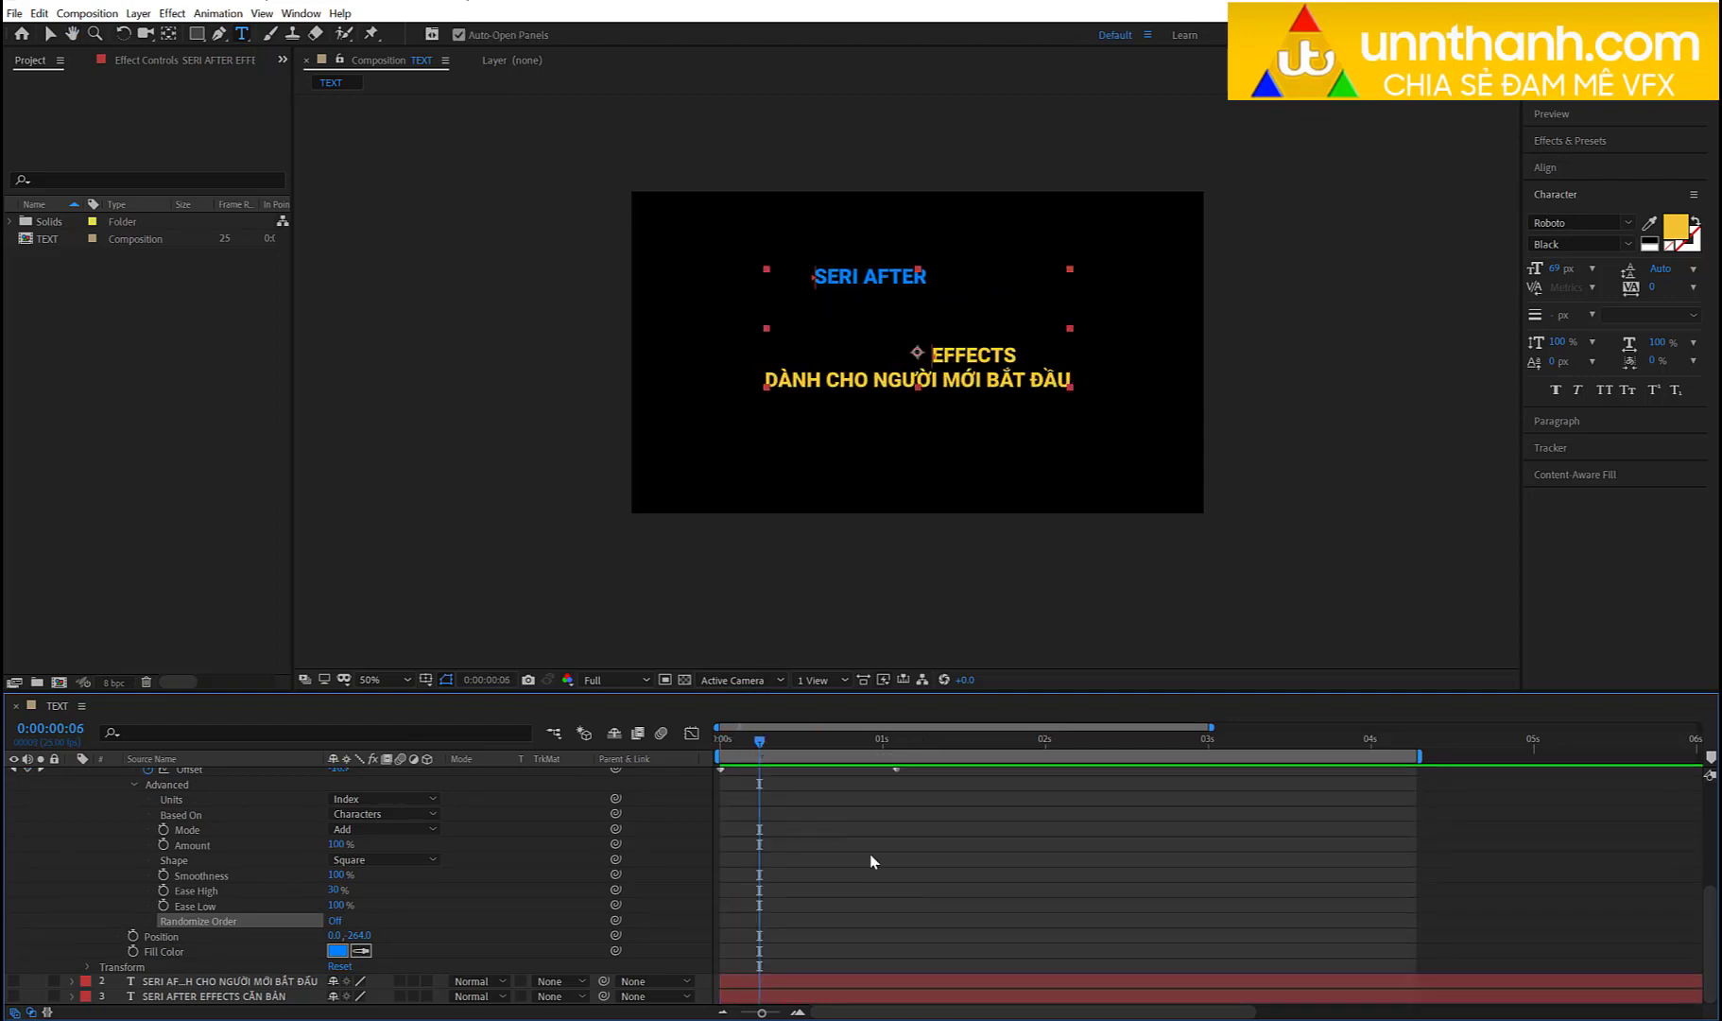
pyautogui.scroll(3, 889, 870)
pyautogui.moveTo(896, 906); pyautogui.dragTo(1030, 903)
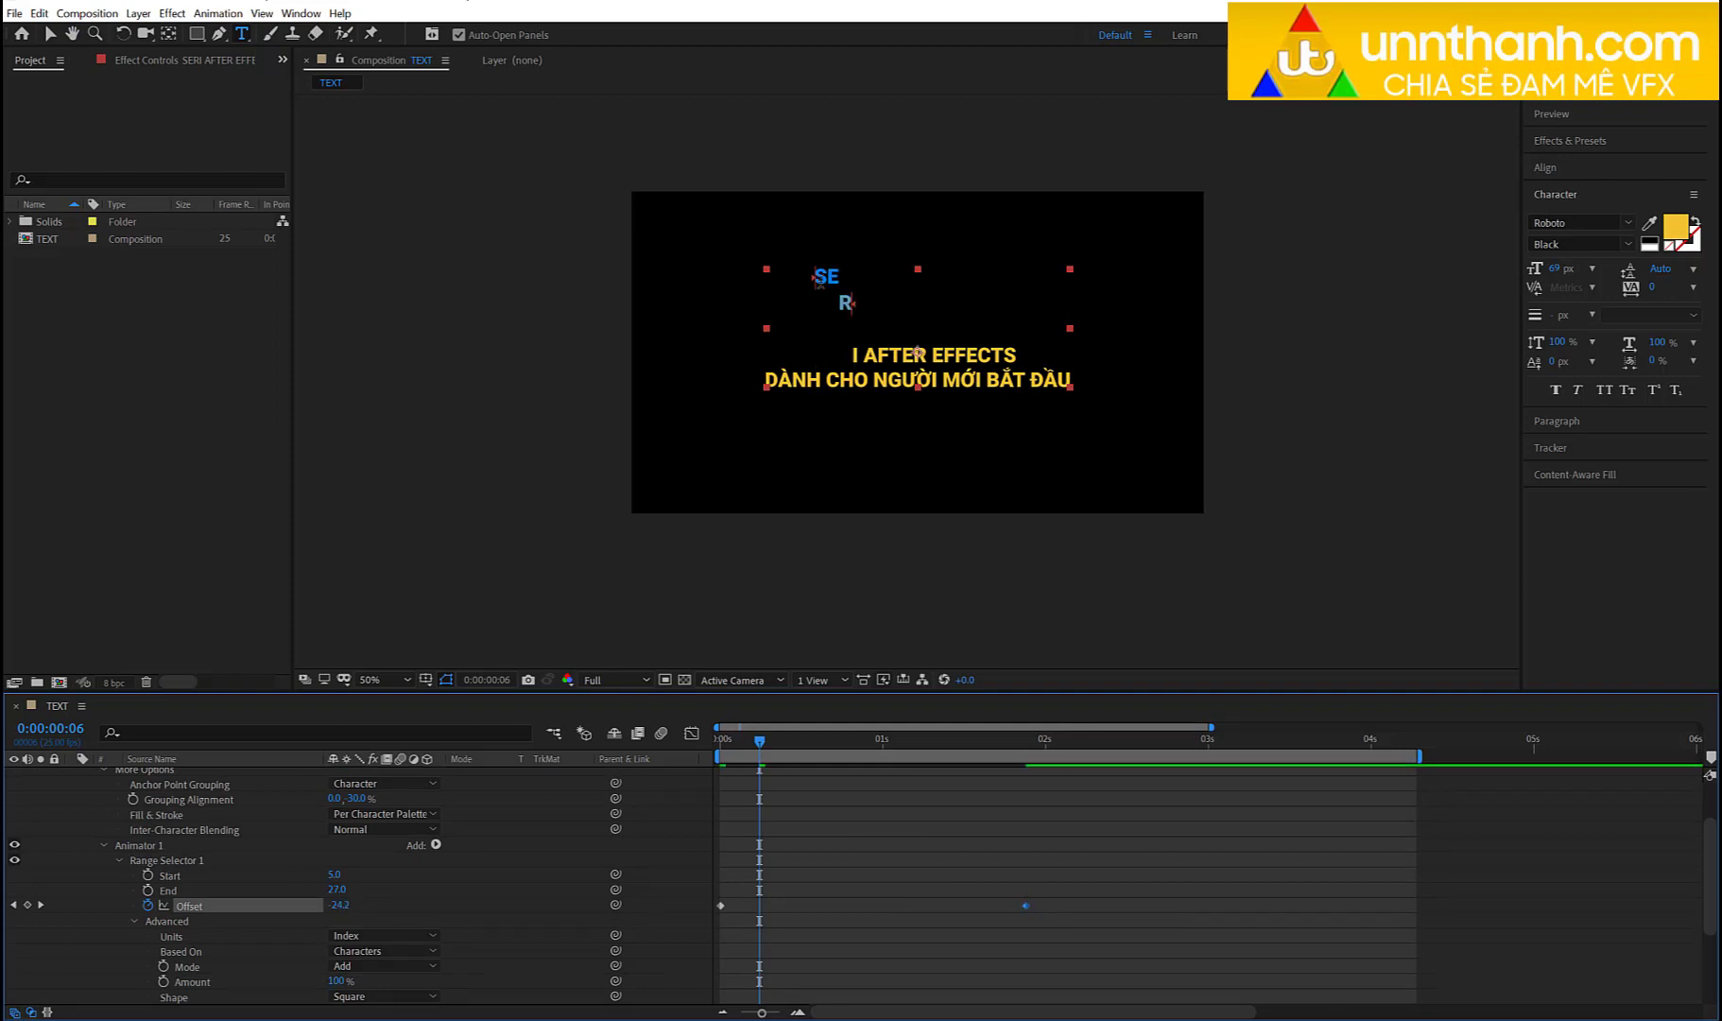
# Check frame 10 and open the range Shape list under Advanced
pyautogui.scroll(2, 345, 828)
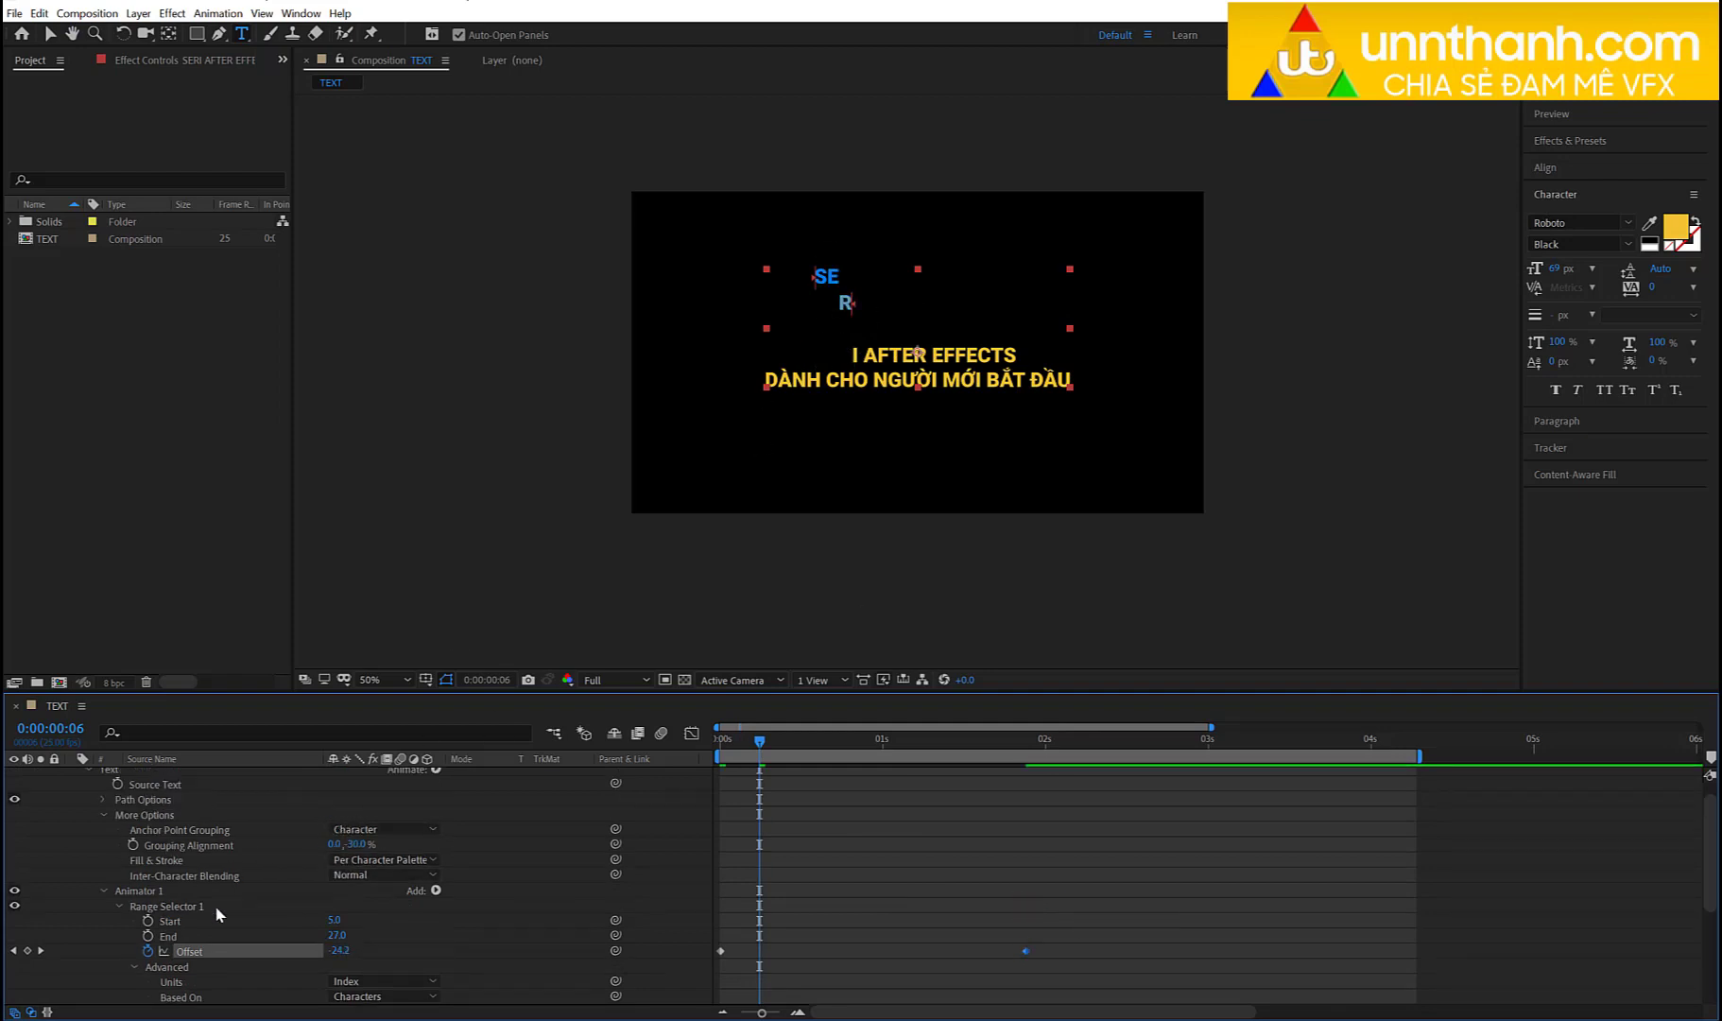
pyautogui.click(185, 879)
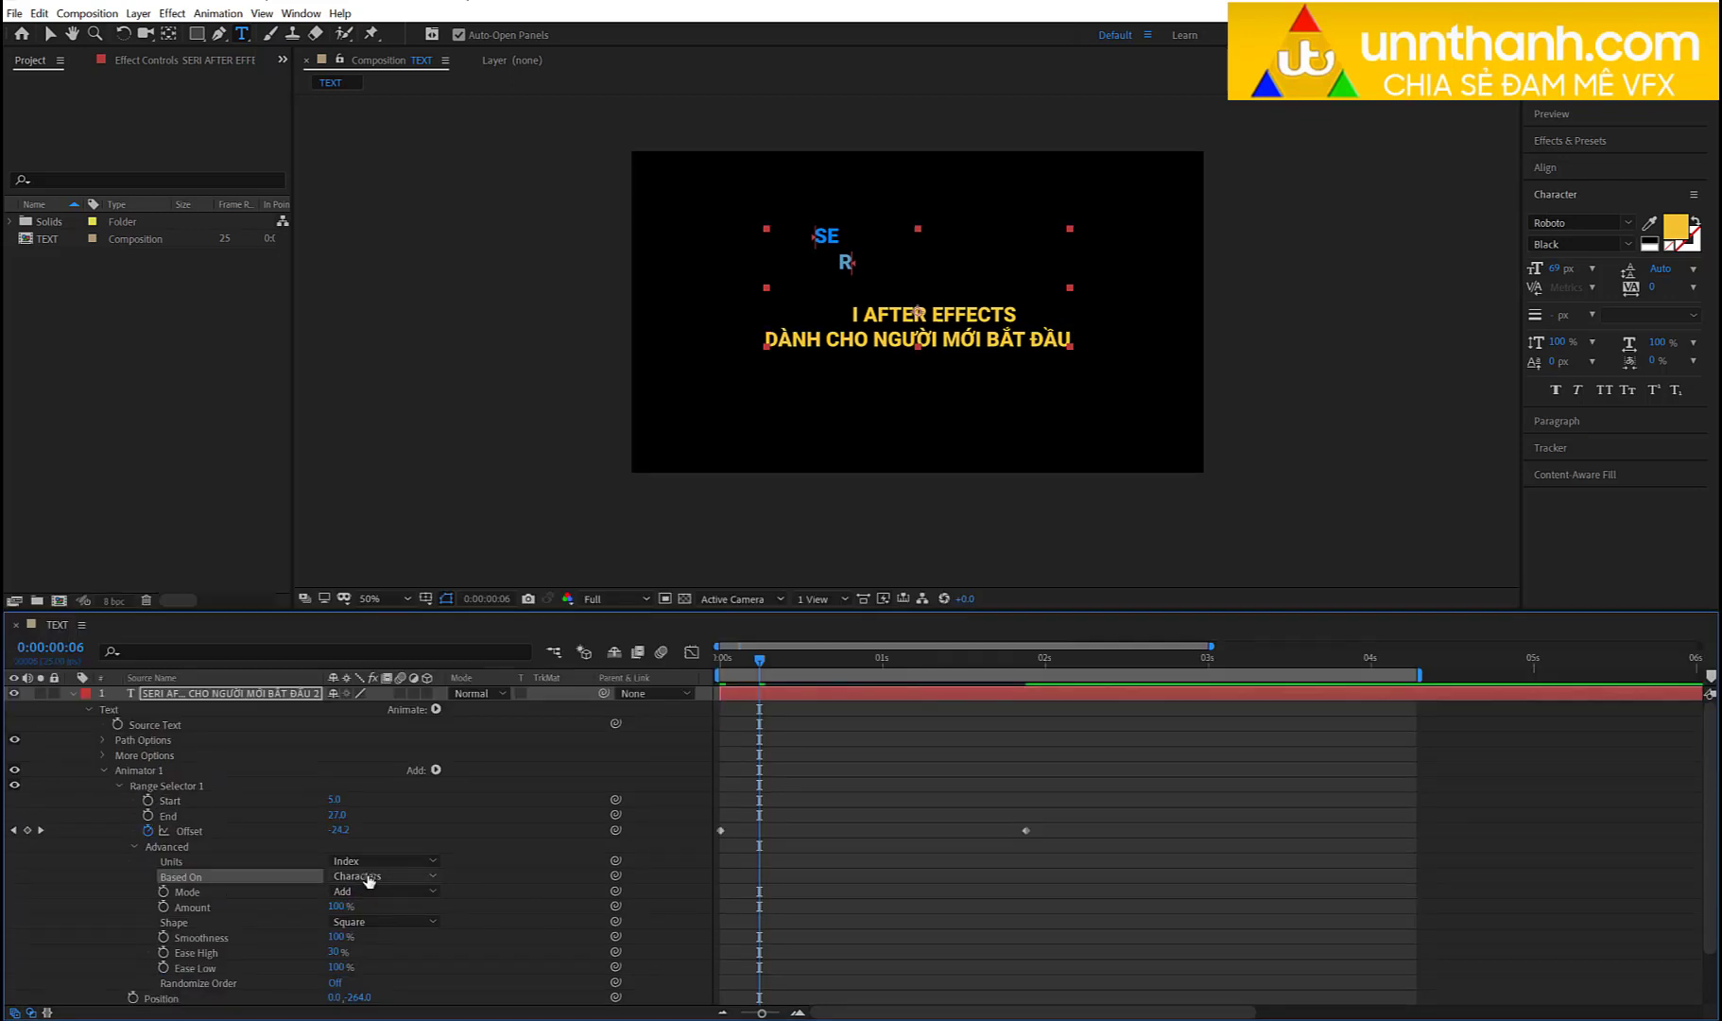
pyautogui.moveTo(771, 670); pyautogui.dragTo(787, 662)
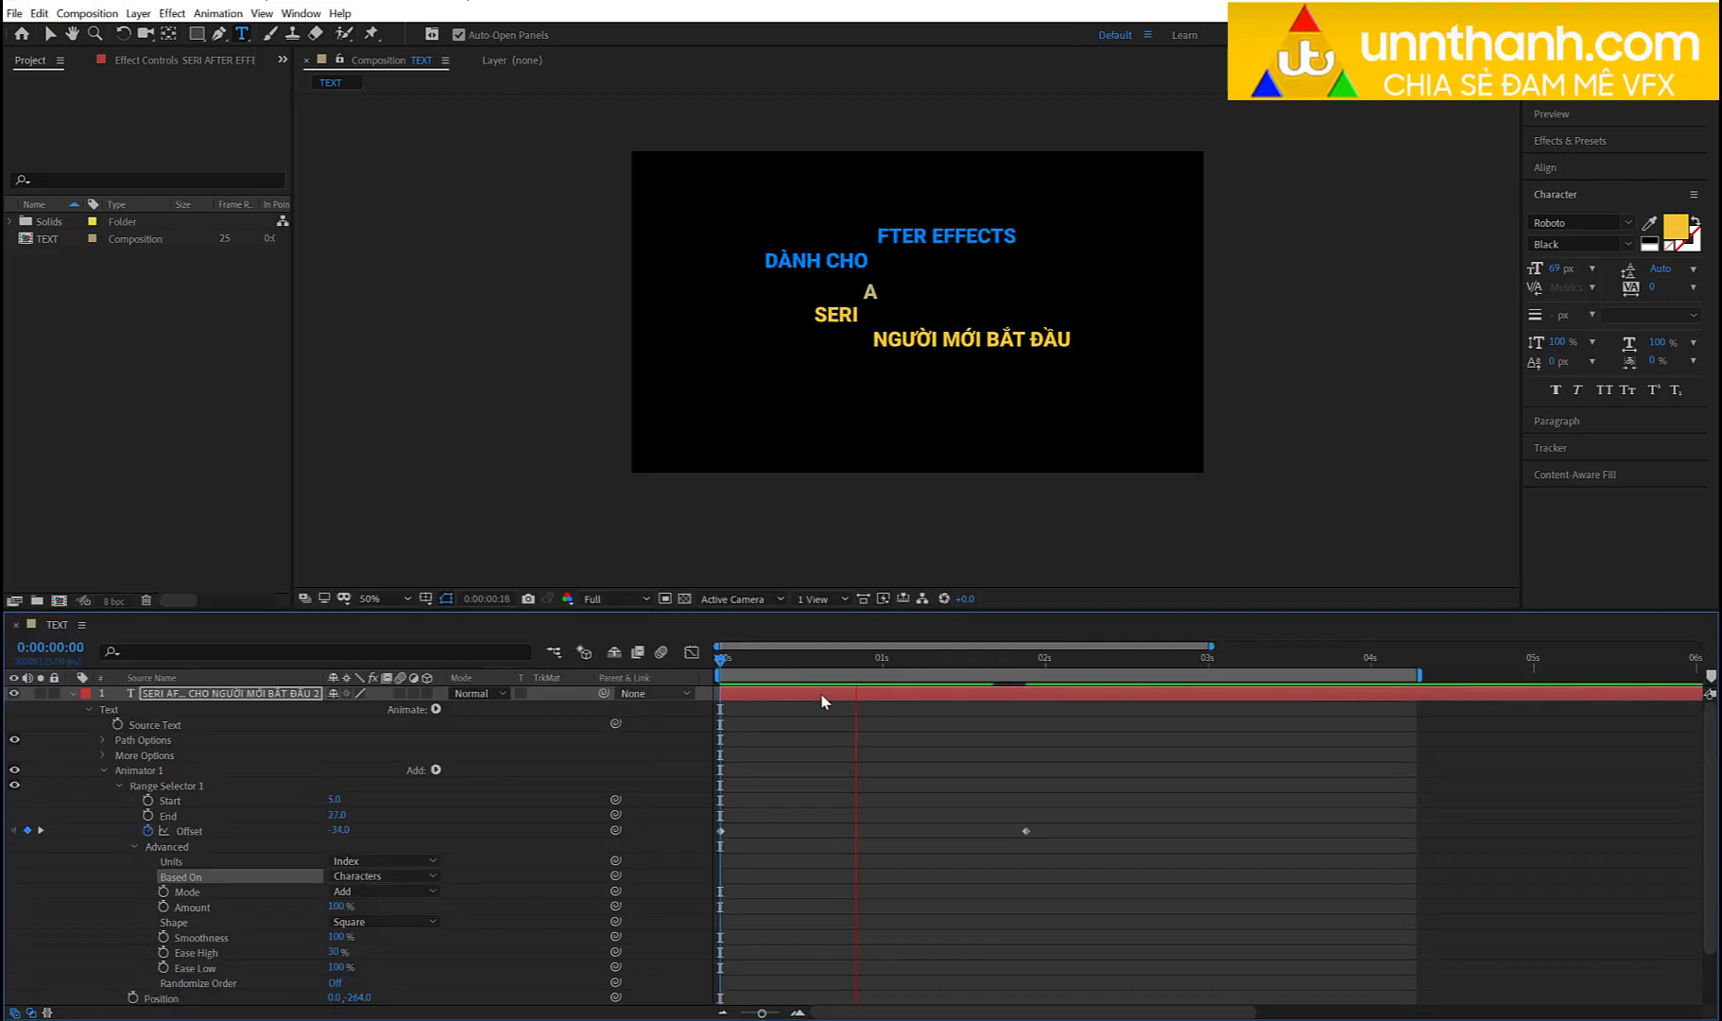
pyautogui.scroll(-2, 217, 865)
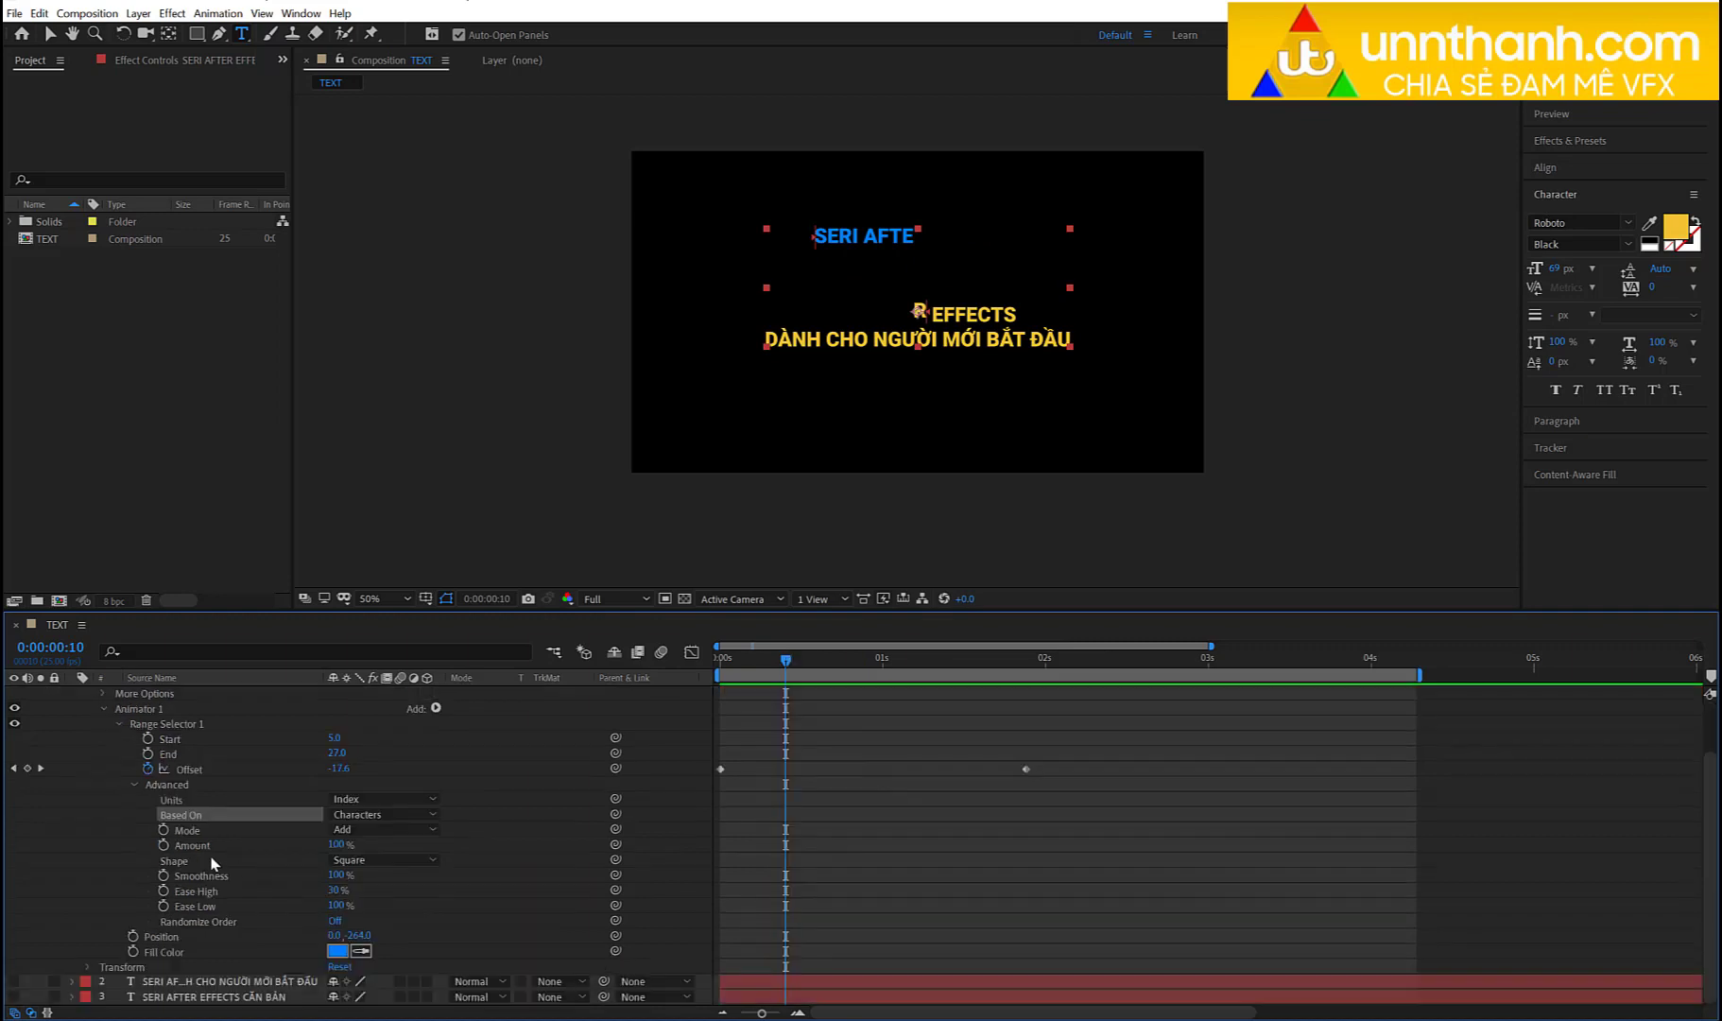
pyautogui.click(189, 860)
pyautogui.click(383, 860)
# Change the range Shape to Ramp Up, then Ramp Down, and scrub to frame 19
pyautogui.click(386, 898)
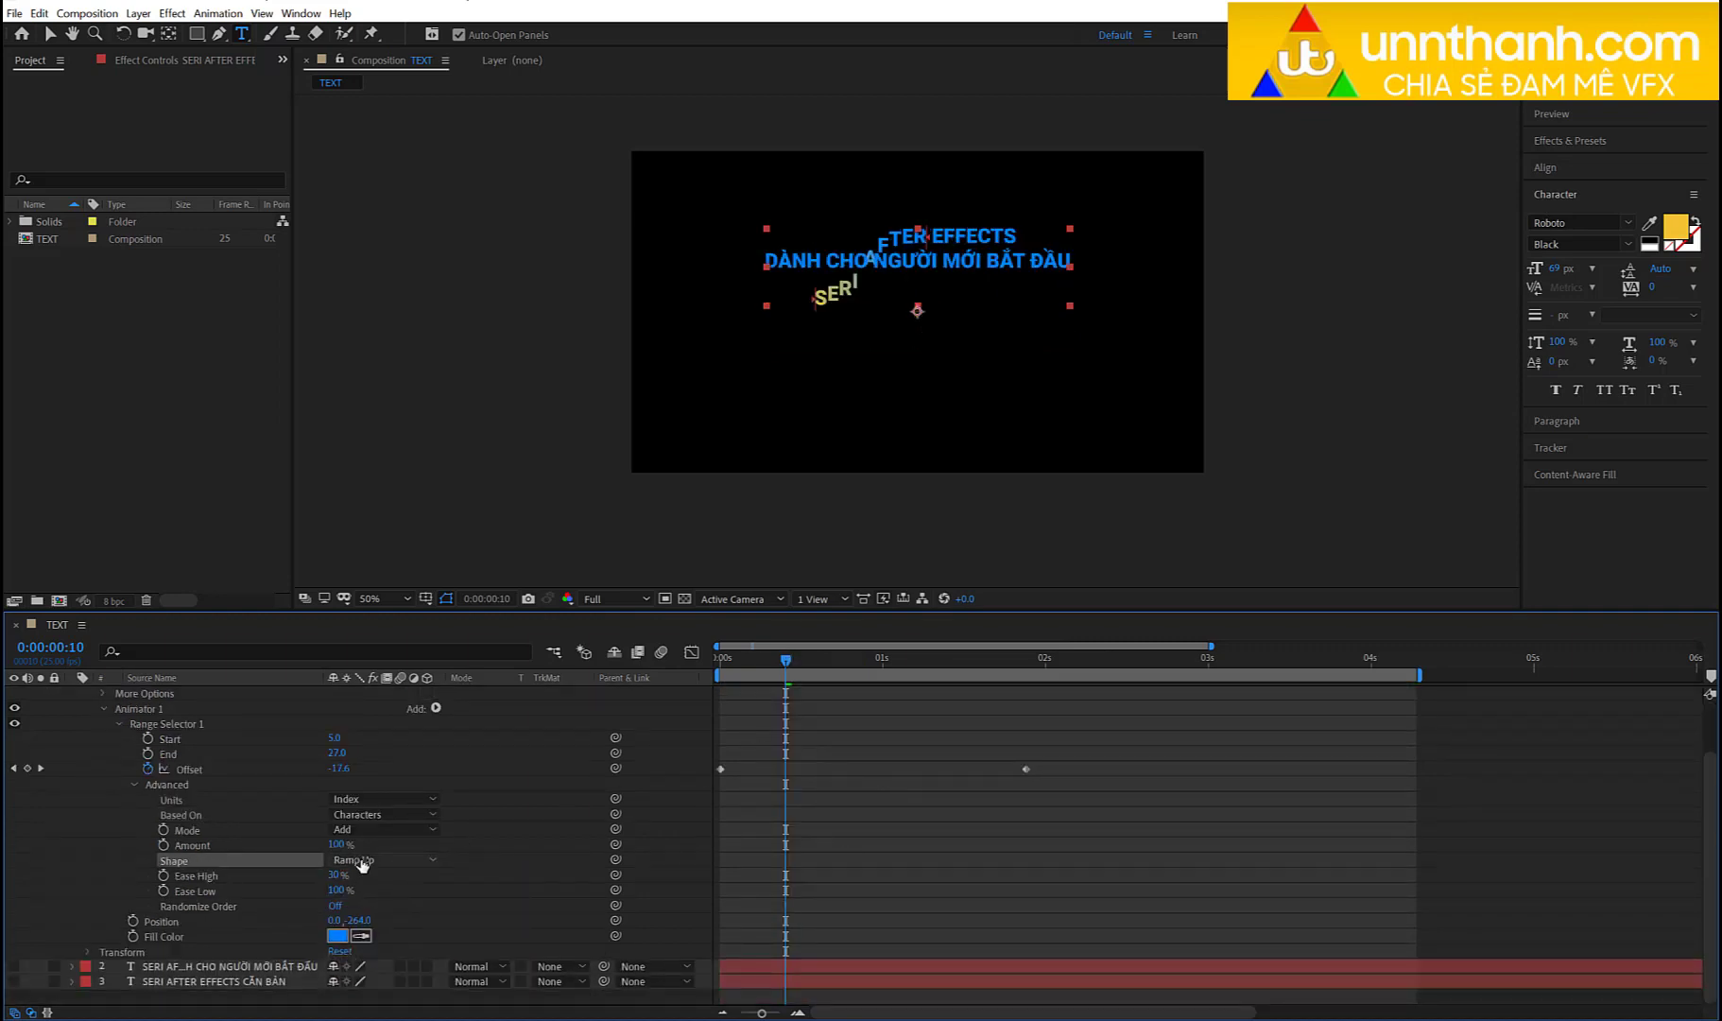
pyautogui.click(377, 859)
pyautogui.click(383, 910)
pyautogui.moveTo(723, 662); pyautogui.dragTo(857, 675)
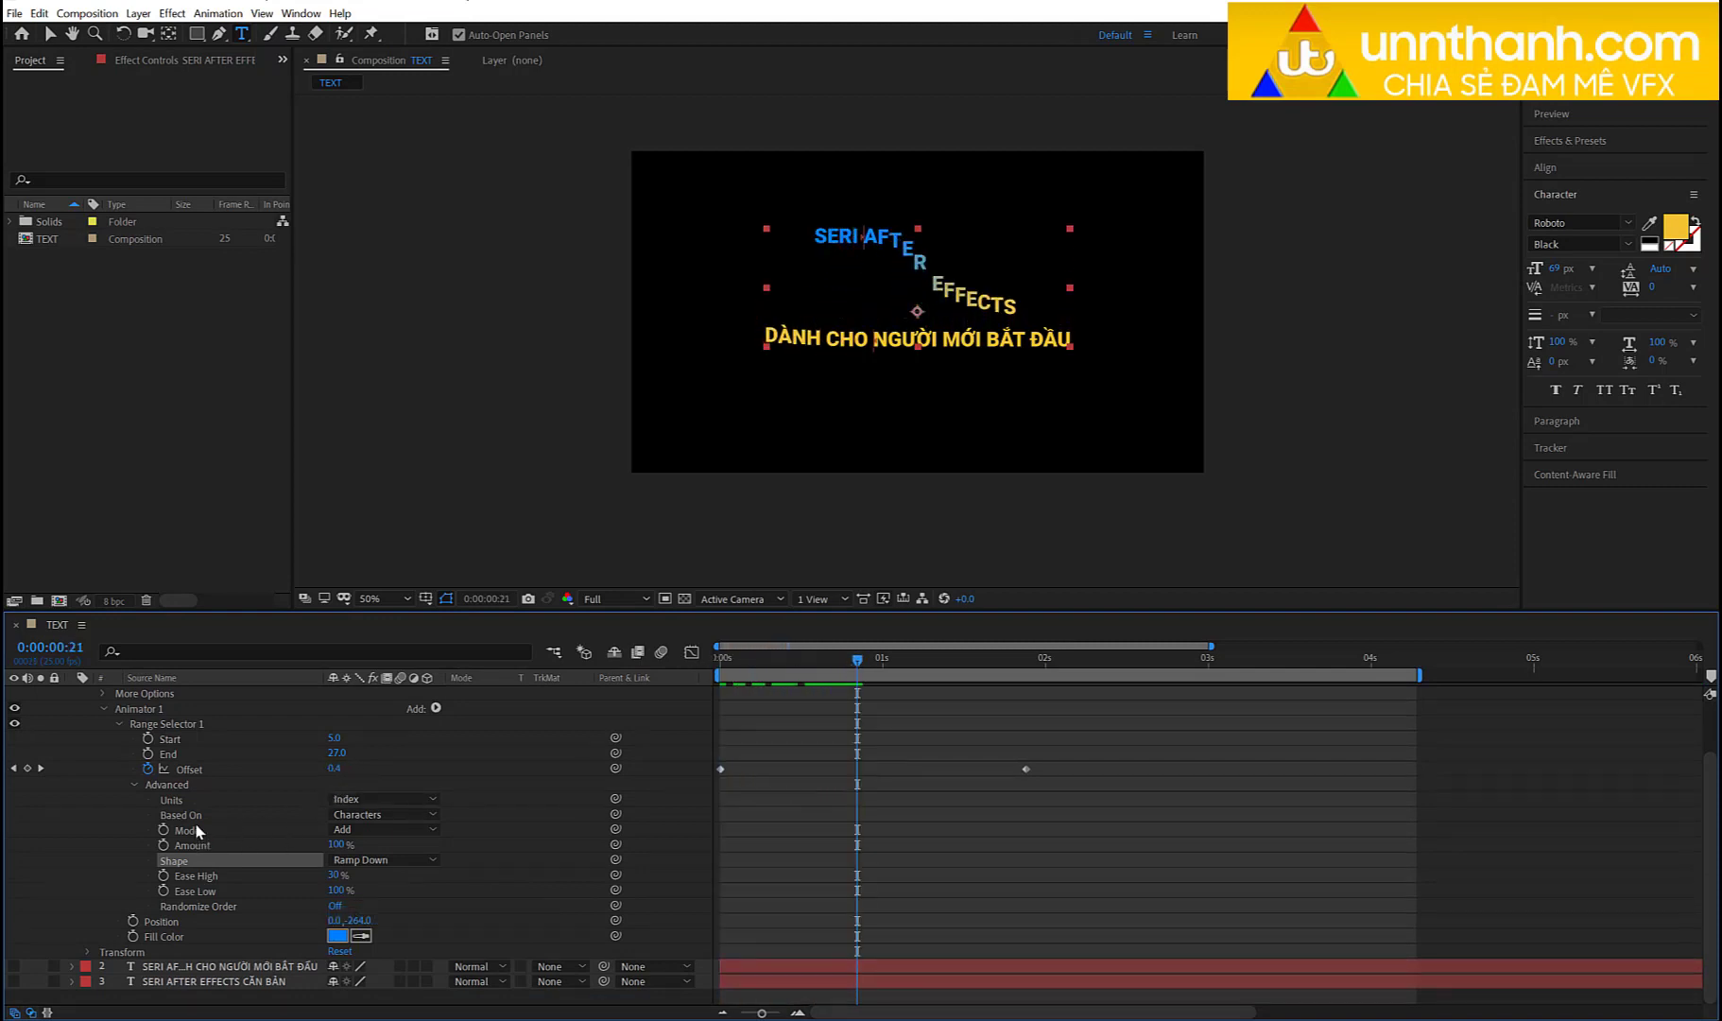
# Set Based On to Characters Excluding Spaces and preview to about one second
pyautogui.click(378, 814)
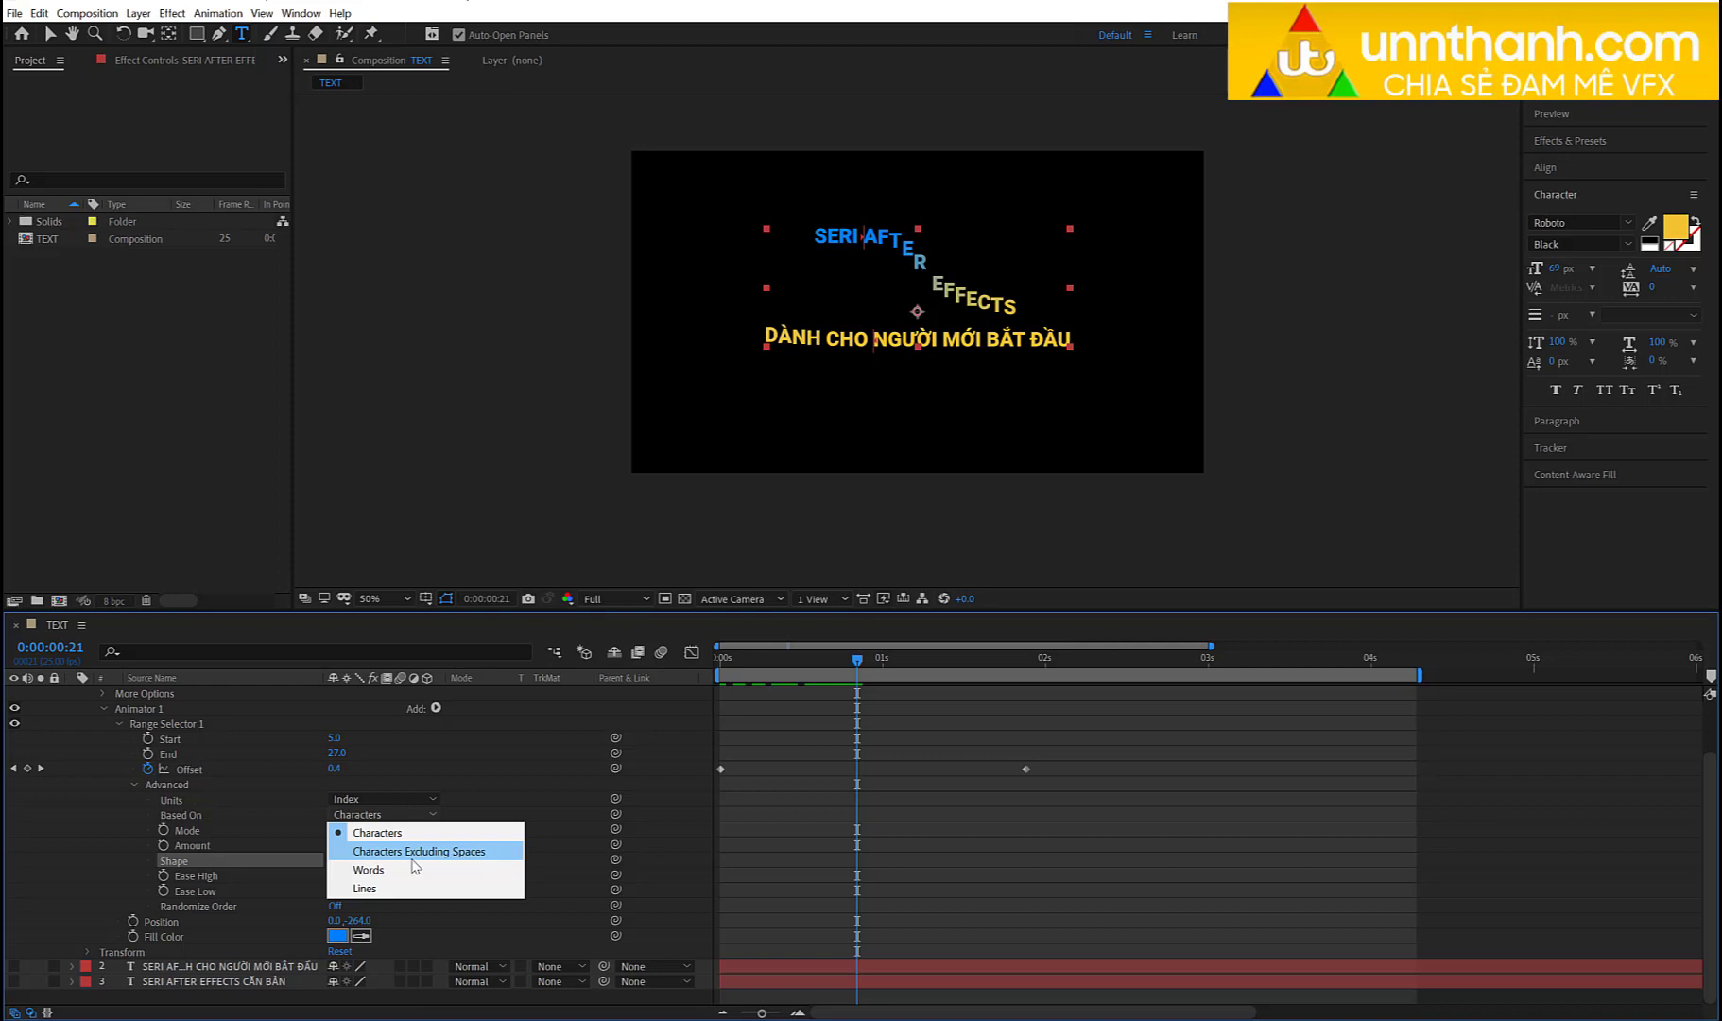
pyautogui.click(412, 857)
pyautogui.press('space')
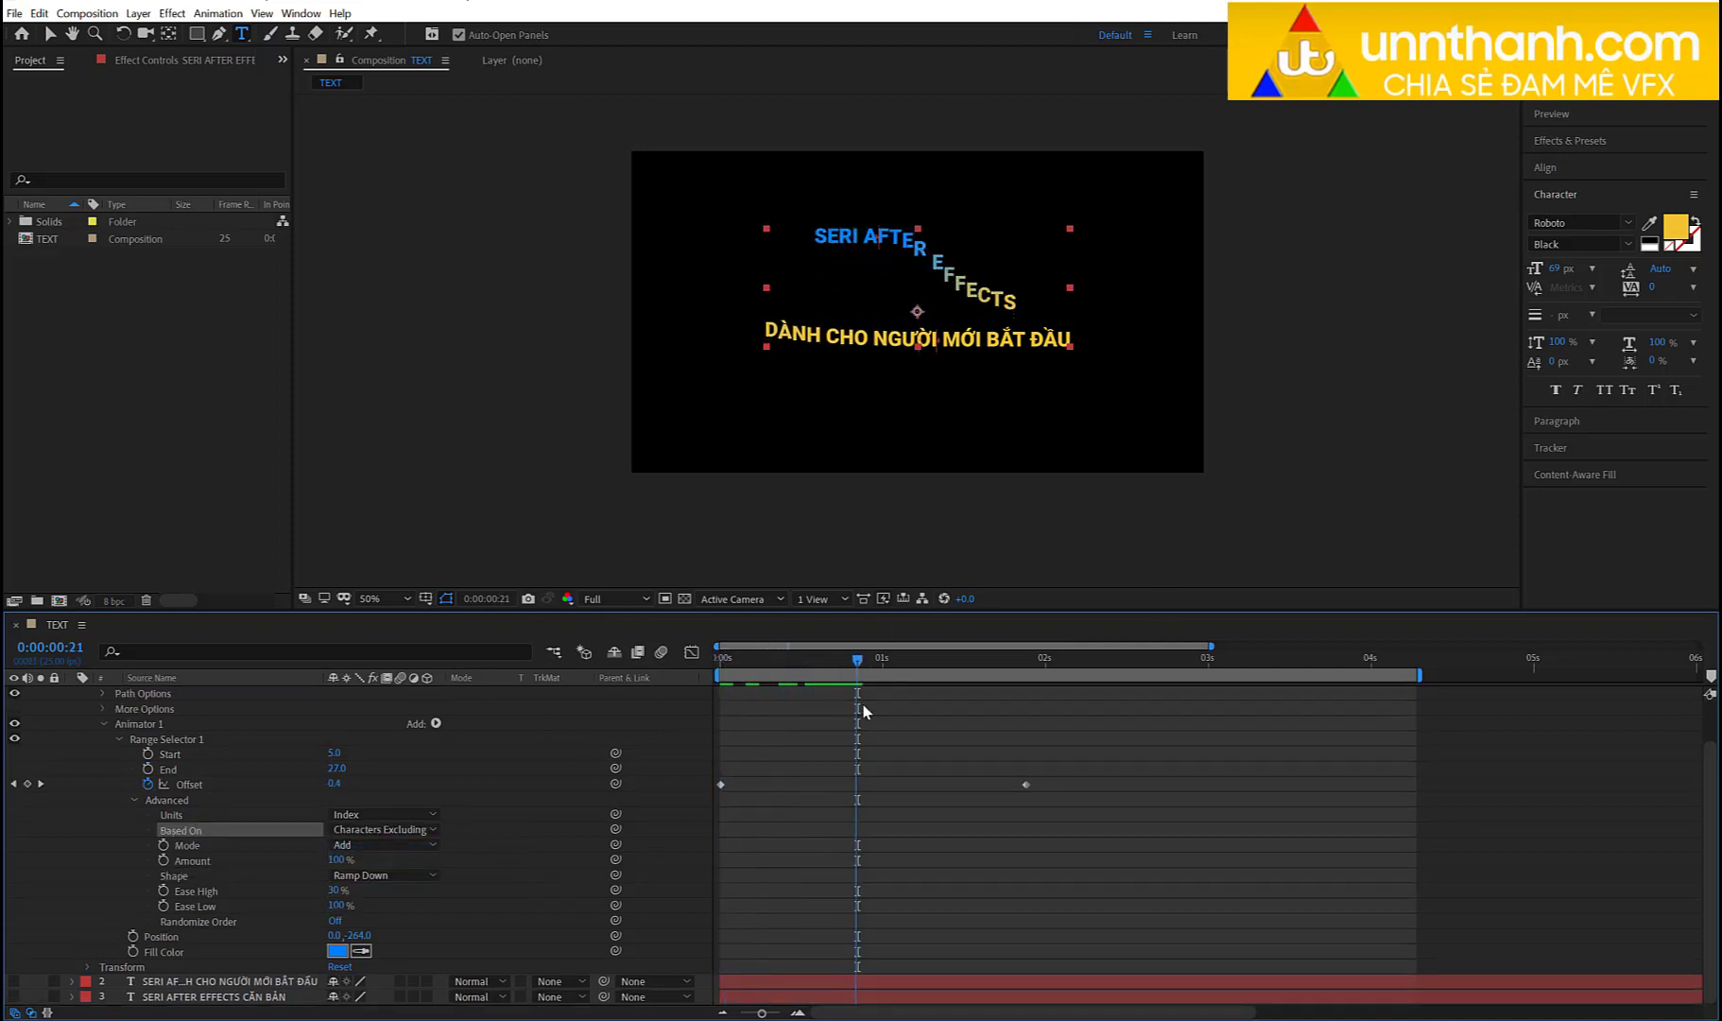
pyautogui.press('space')
pyautogui.press('space')
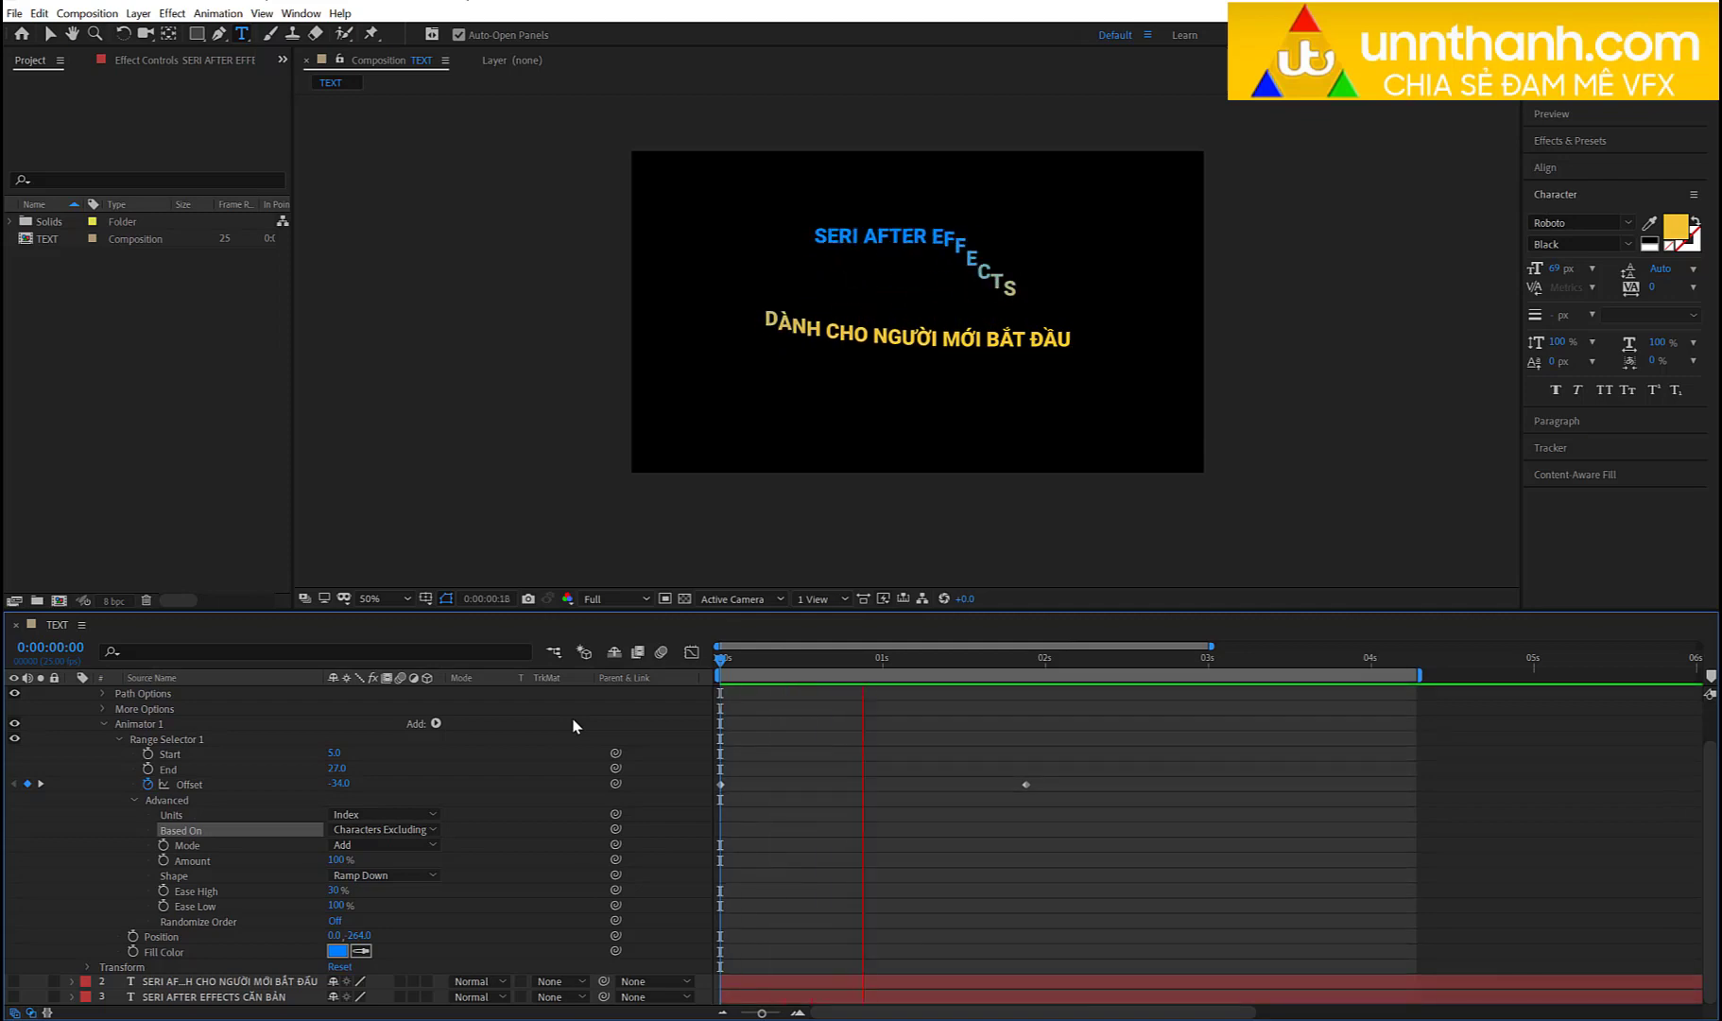
pyautogui.click(888, 658)
pyautogui.press('Home')
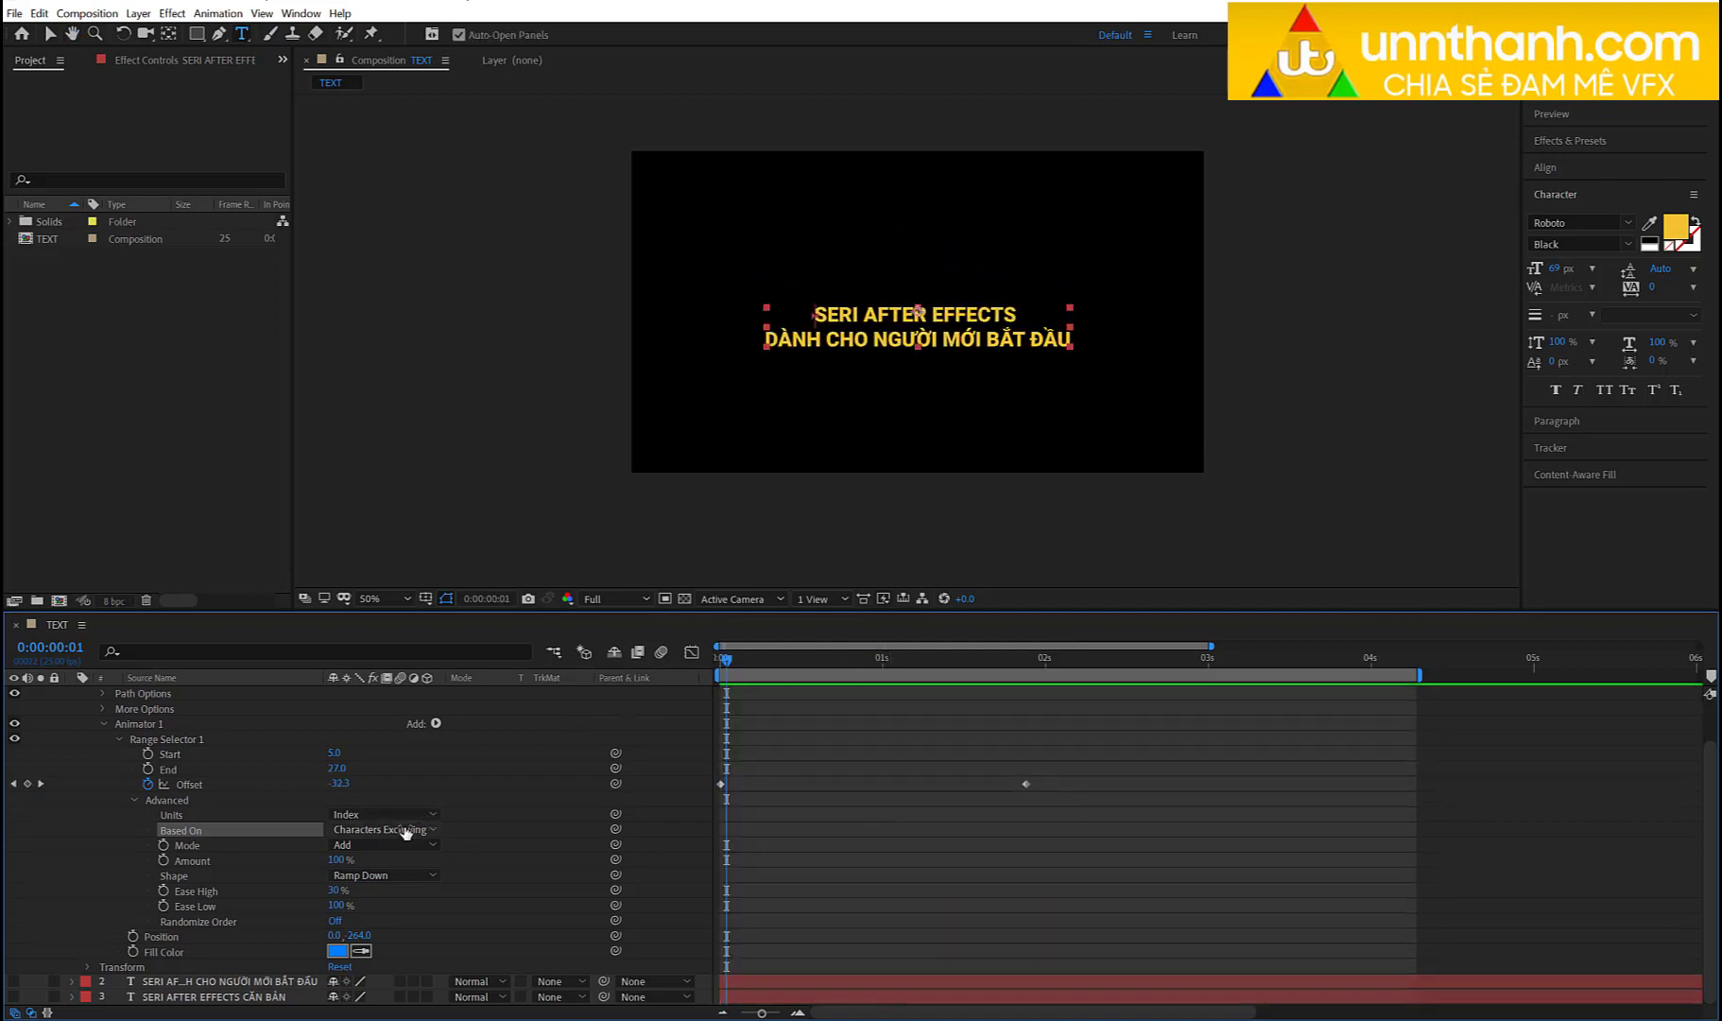
# Compare by basing the range on Characters again and previewing to frame 16
pyautogui.click(383, 829)
pyautogui.click(364, 833)
pyautogui.press('space')
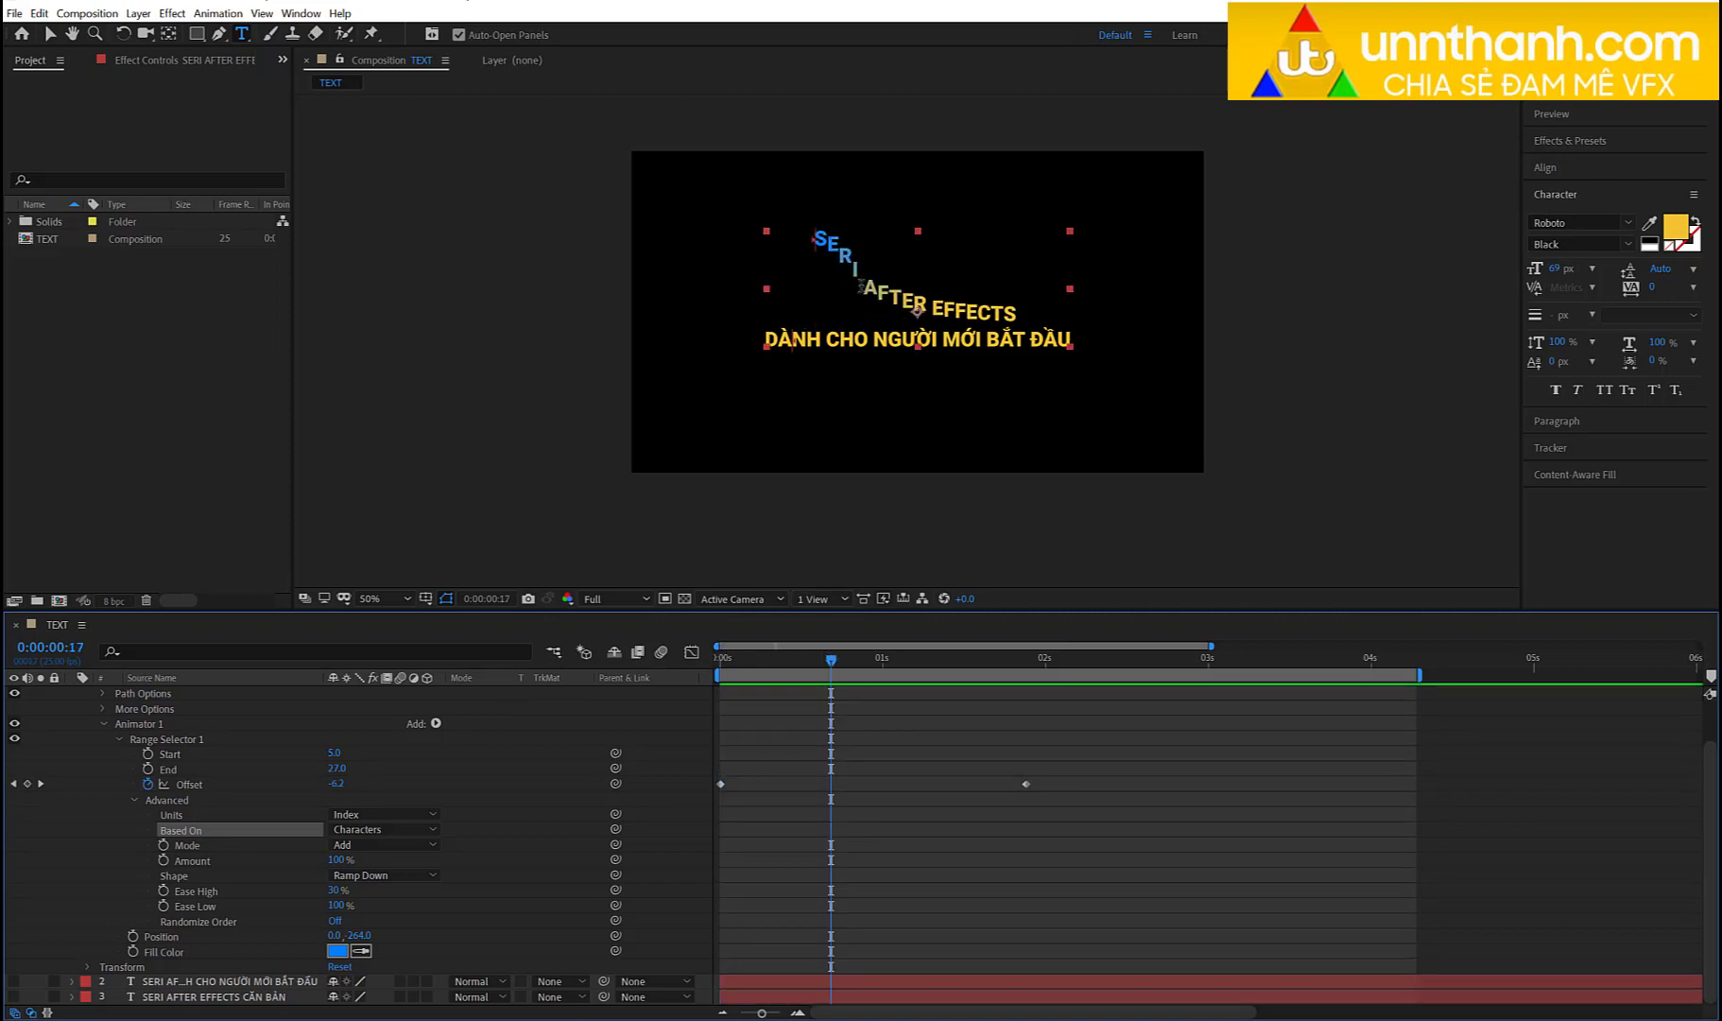
pyautogui.moveTo(832, 670); pyautogui.dragTo(824, 662)
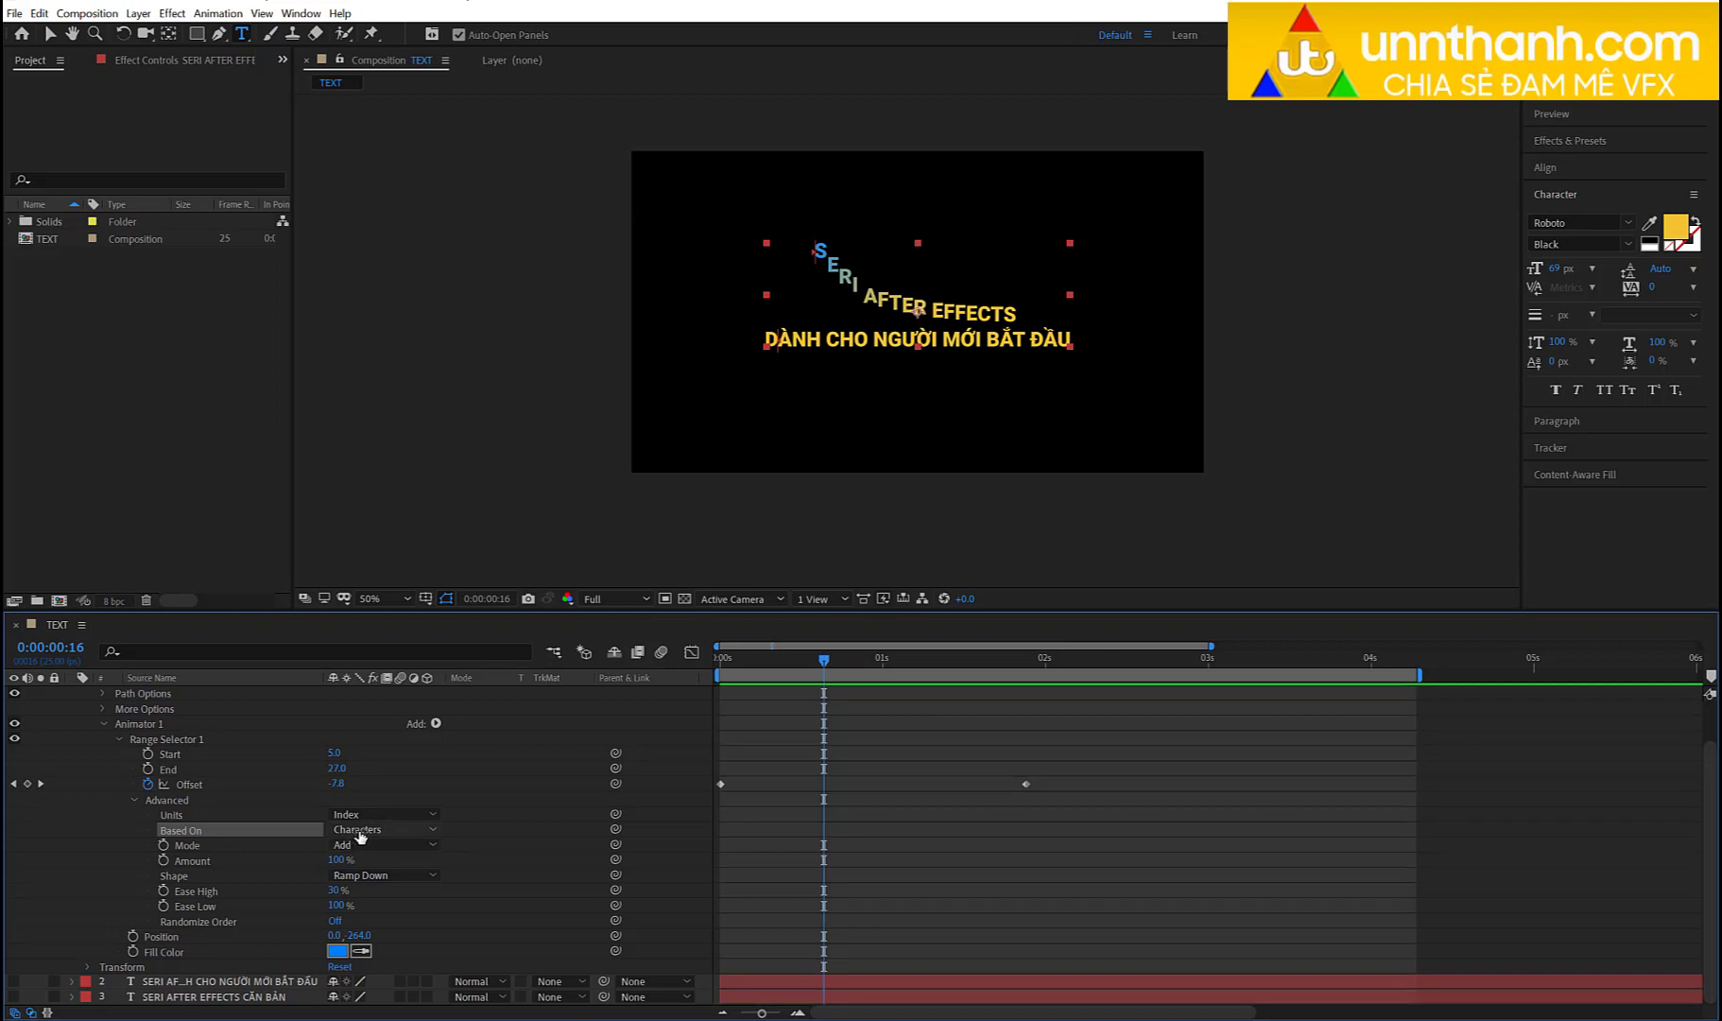
# Return Based On to Characters Excluding Spaces and preview the title wave
pyautogui.click(383, 829)
pyautogui.click(397, 860)
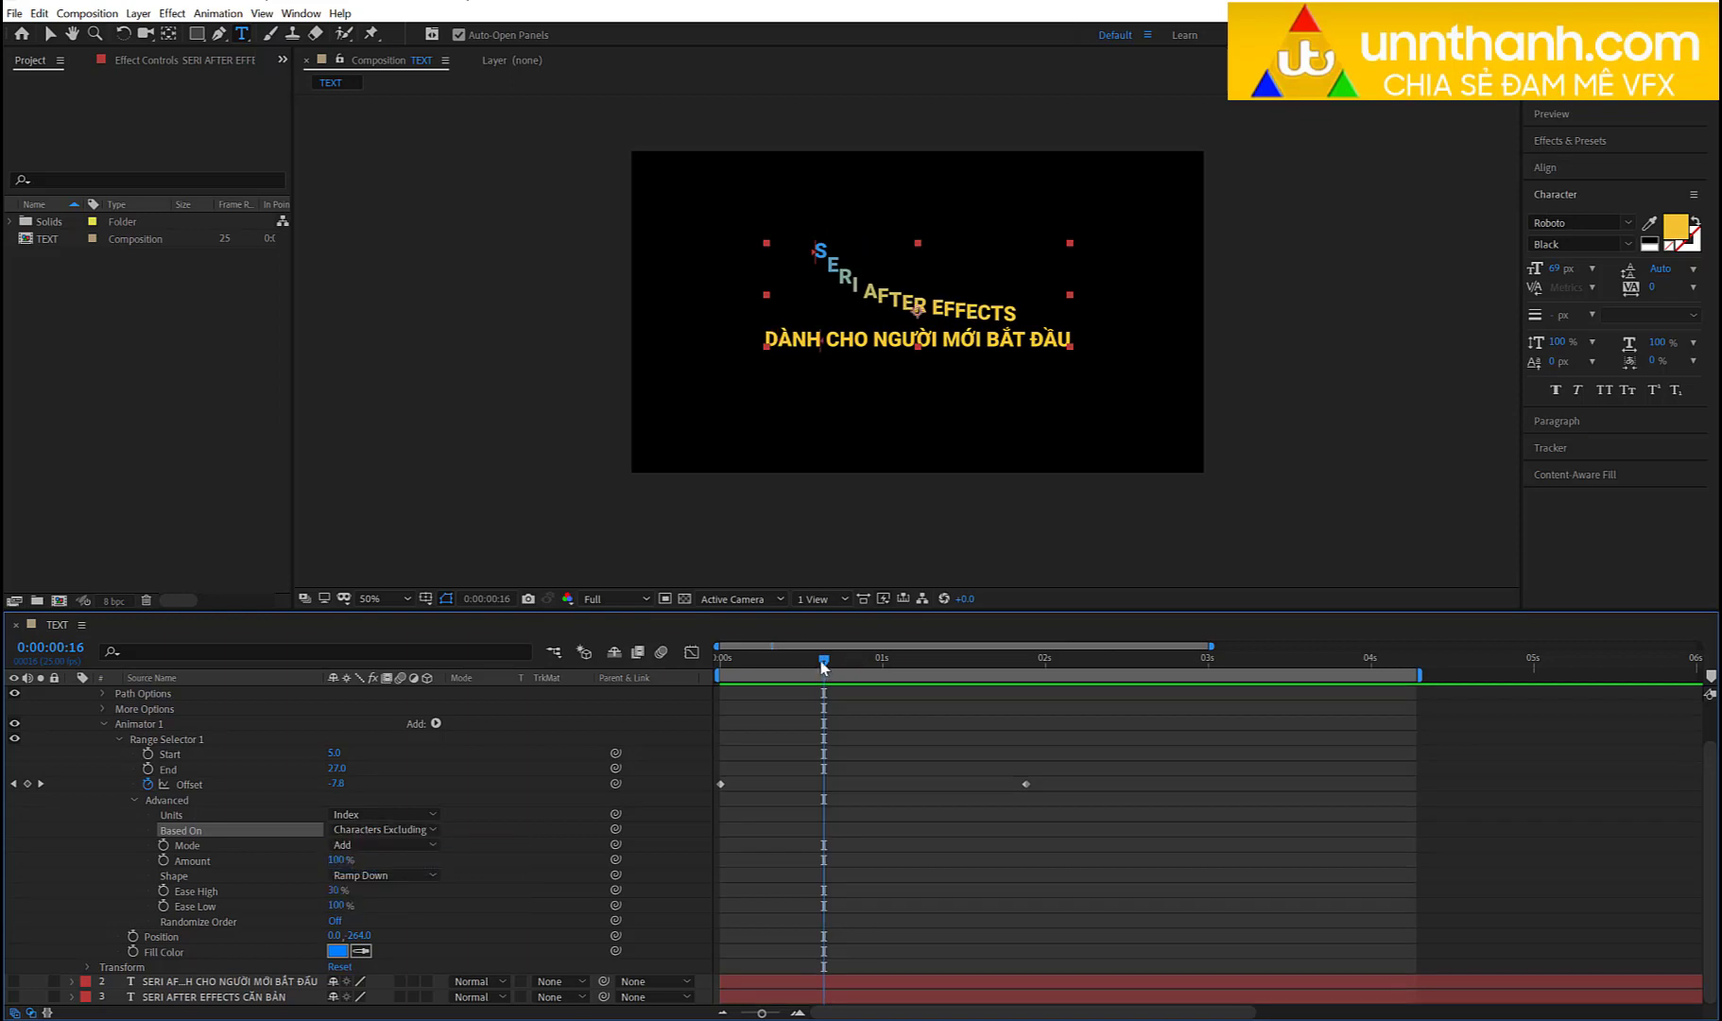
pyautogui.press('space')
pyautogui.press('space')
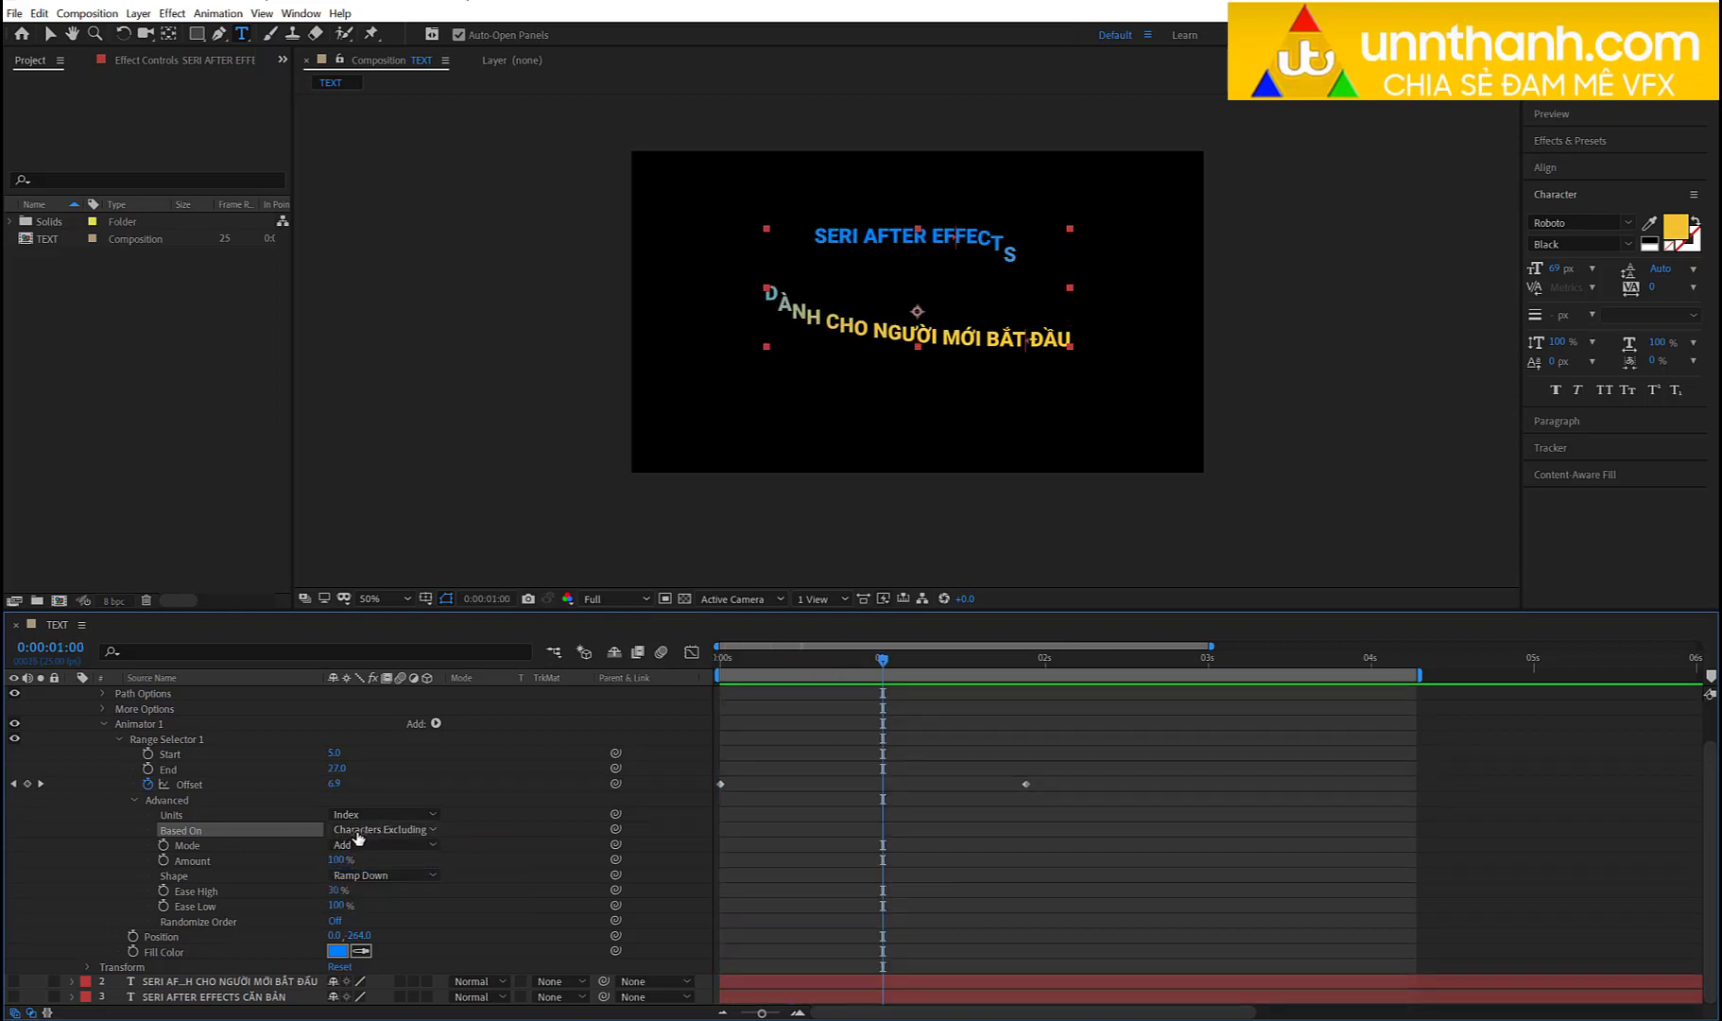
pyautogui.click(358, 832)
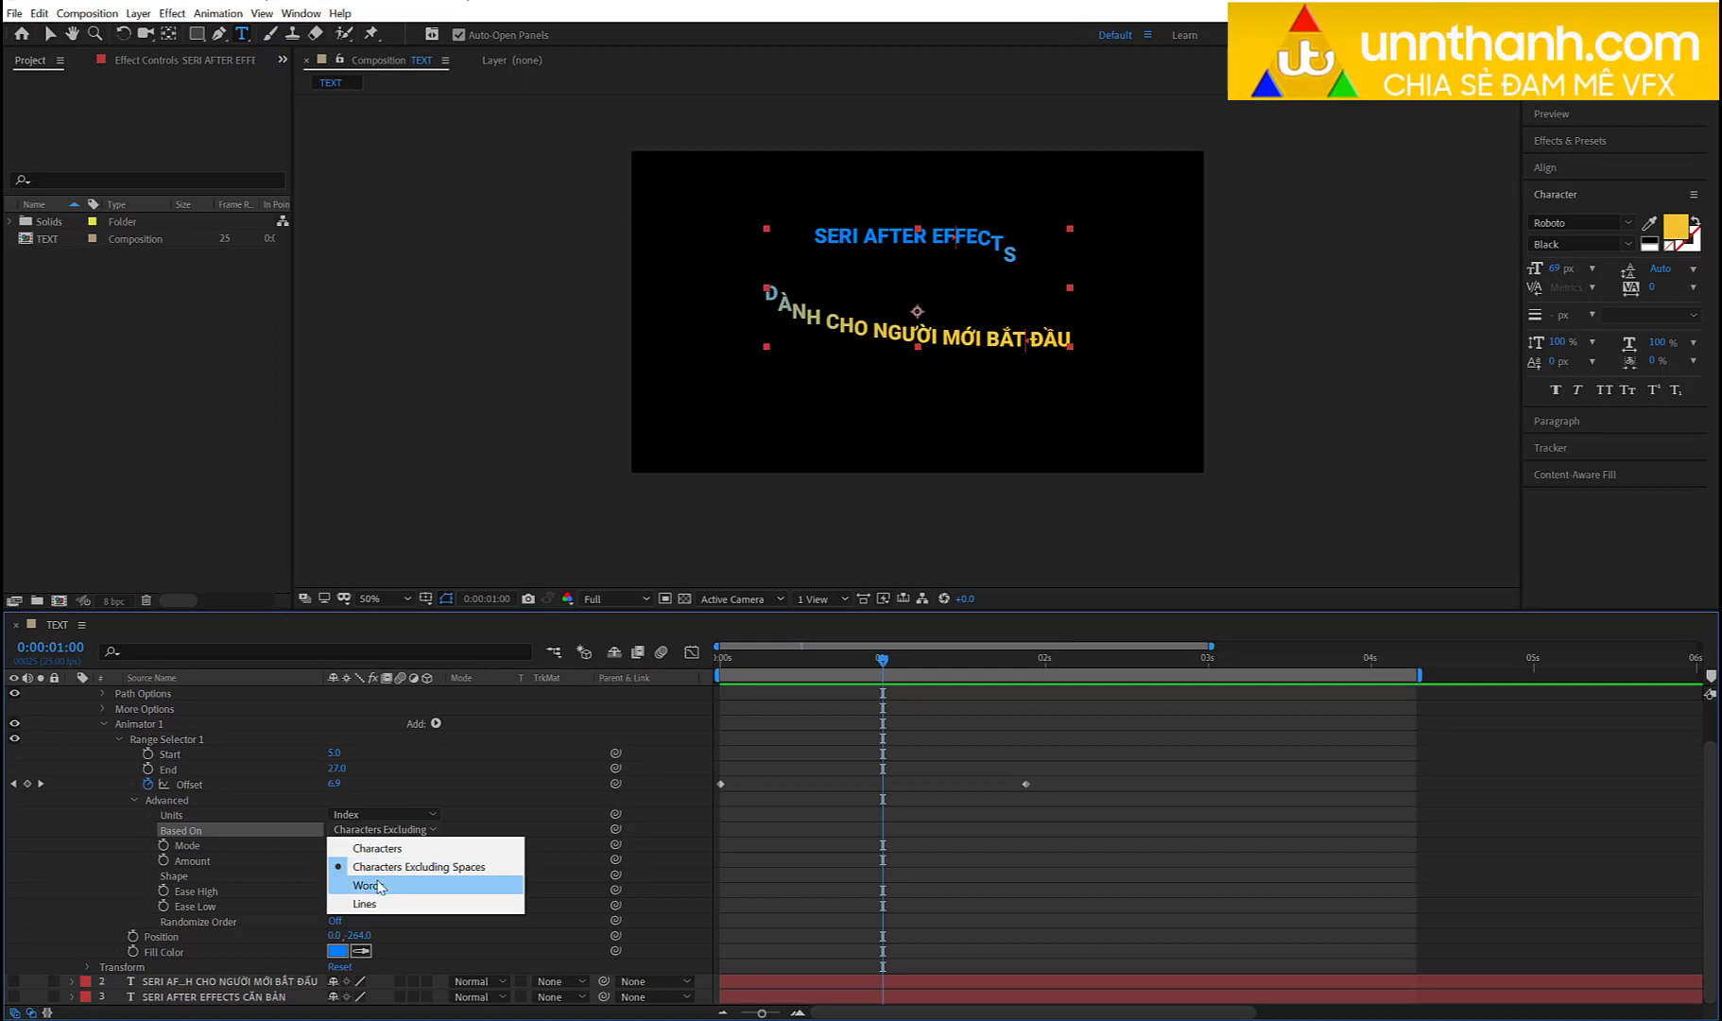
# Base the text animator on Words and set its start Position Y to -544
pyautogui.click(379, 886)
pyautogui.moveTo(879, 672); pyautogui.dragTo(451, 701)
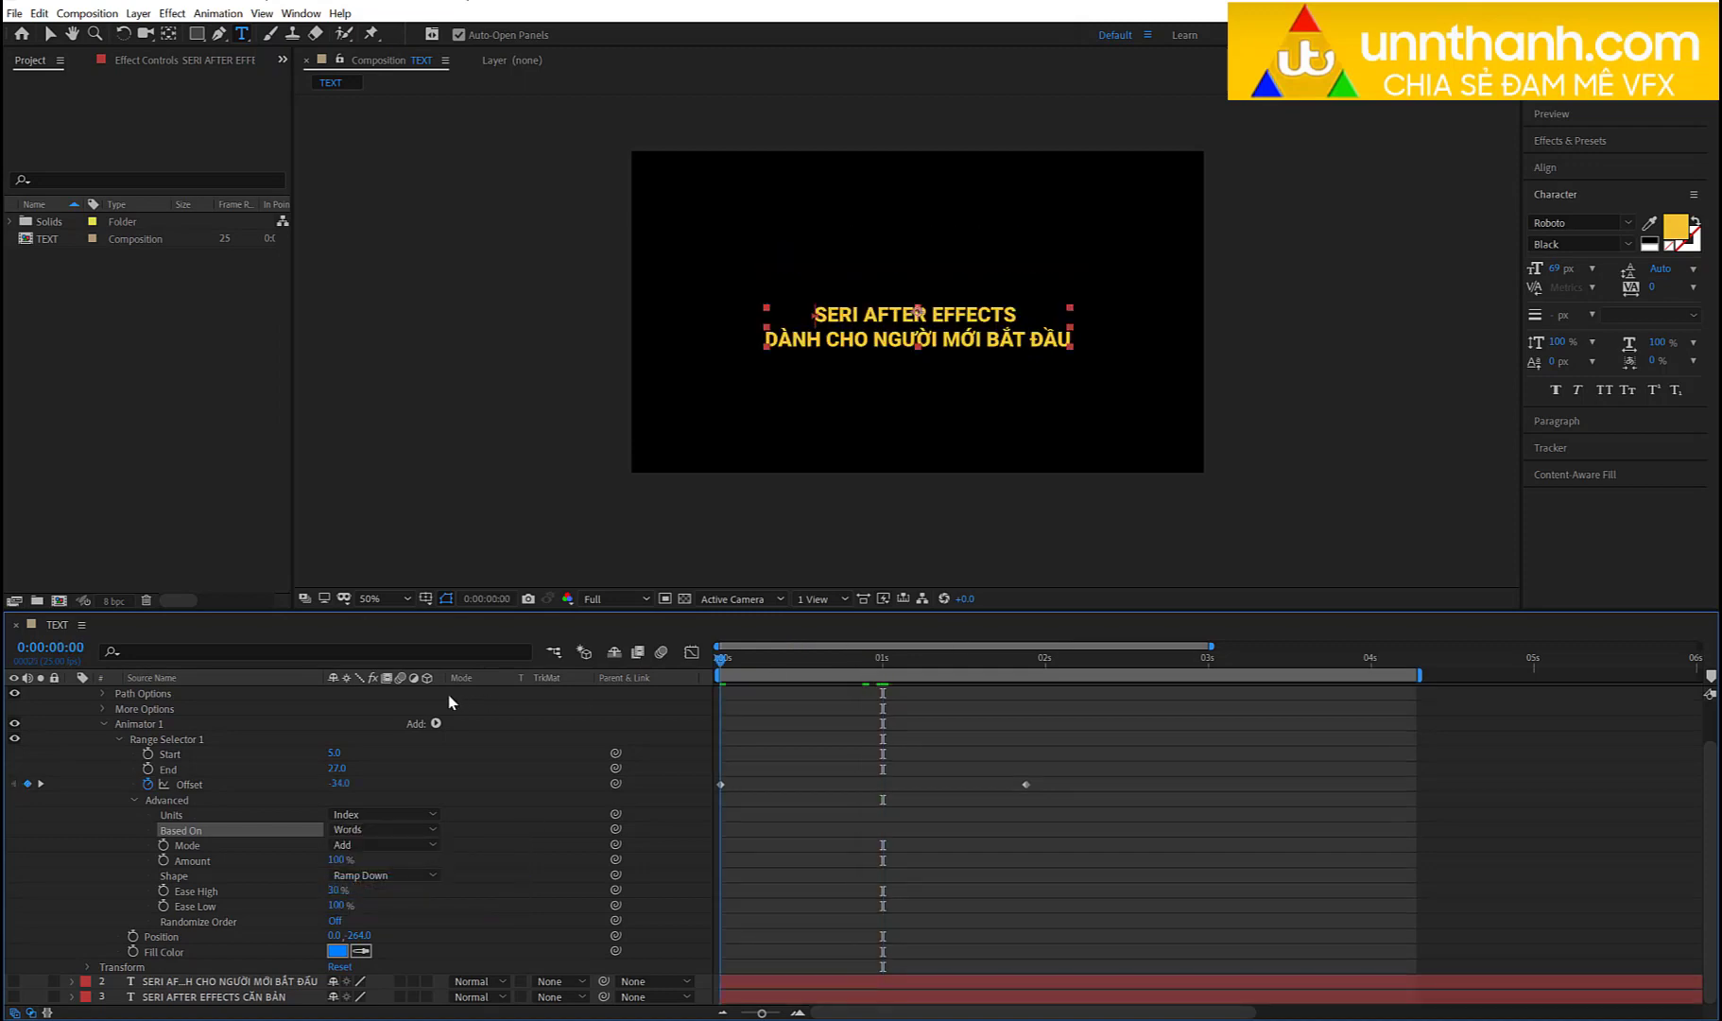
pyautogui.press('space')
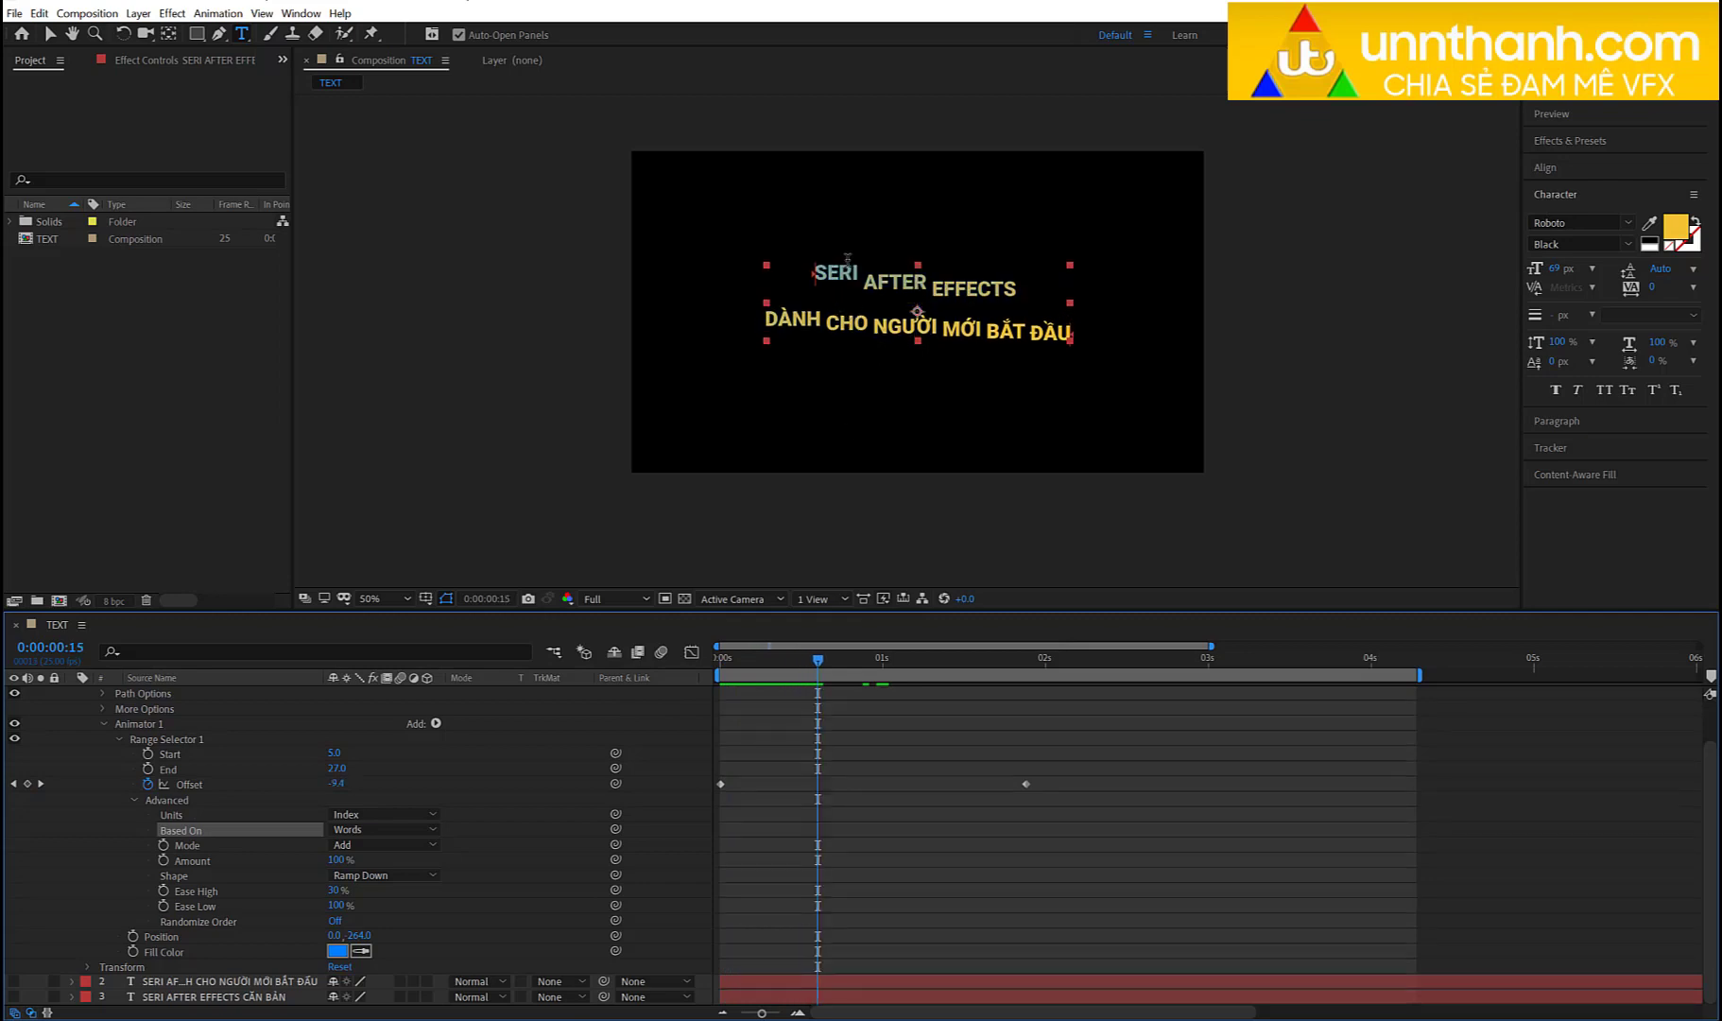
pyautogui.moveTo(358, 935); pyautogui.dragTo(303, 935)
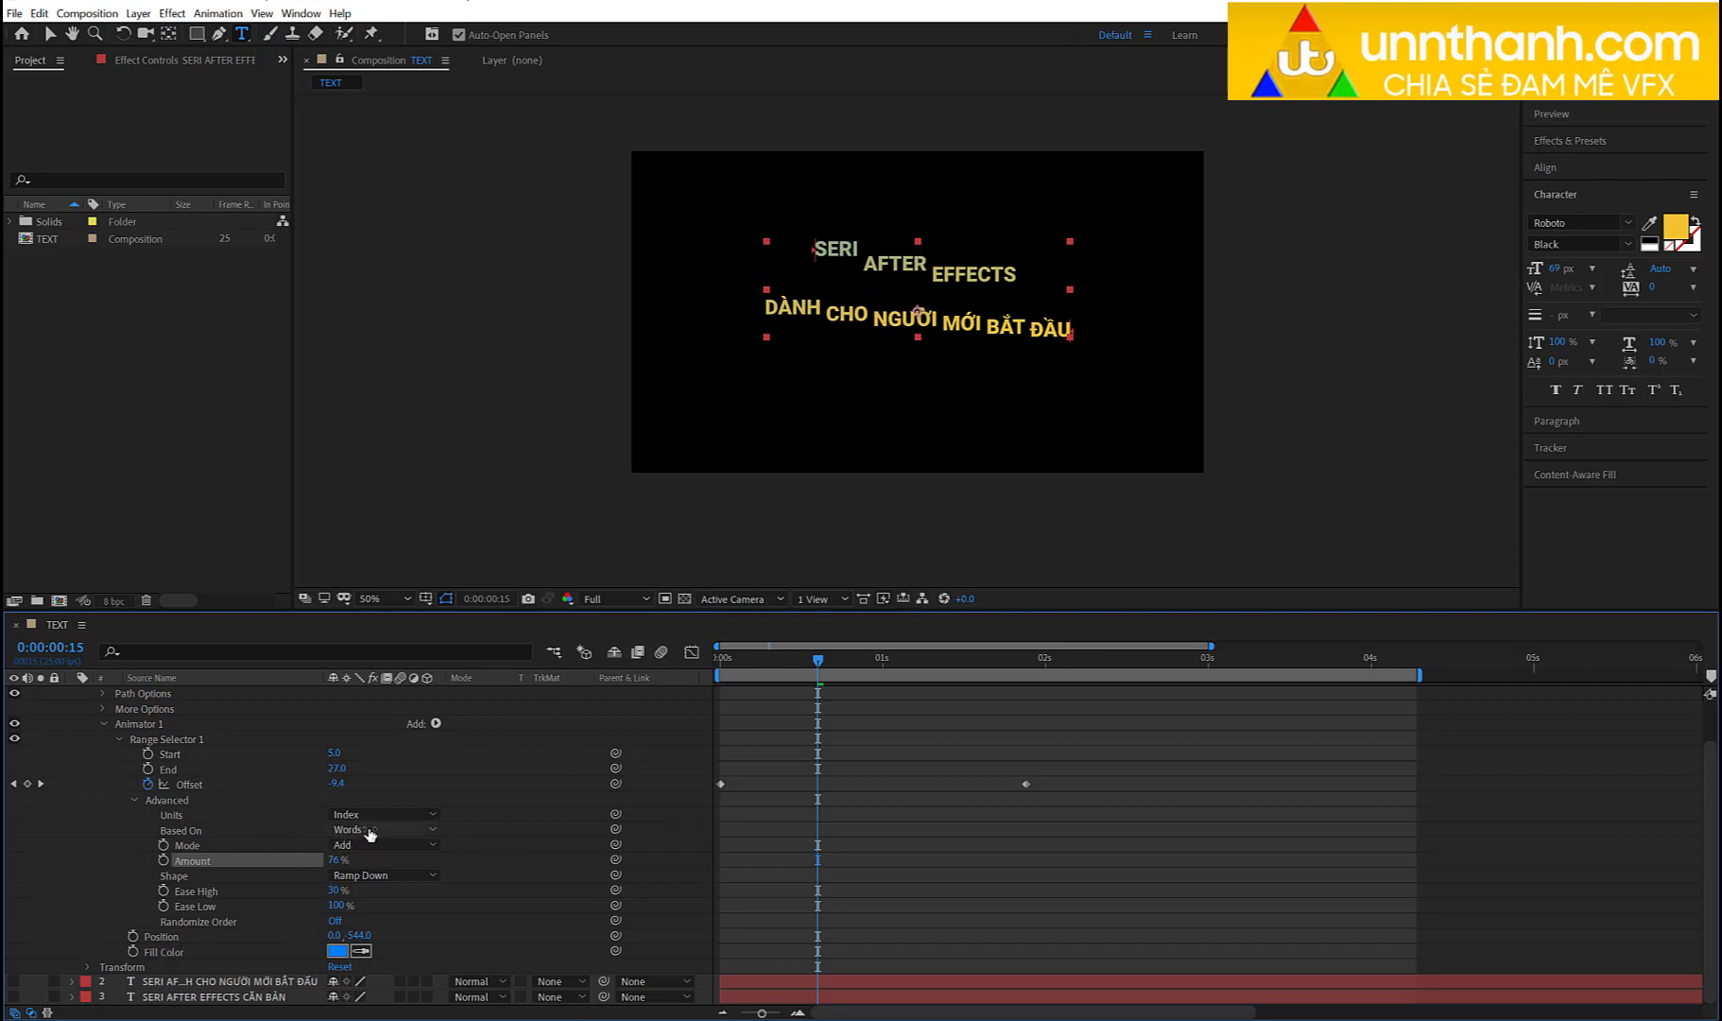
pyautogui.moveTo(820, 662)
pyautogui.mouseDown()
pyautogui.moveTo(687, 695)
pyautogui.moveTo(839, 673)
pyautogui.mouseUp()
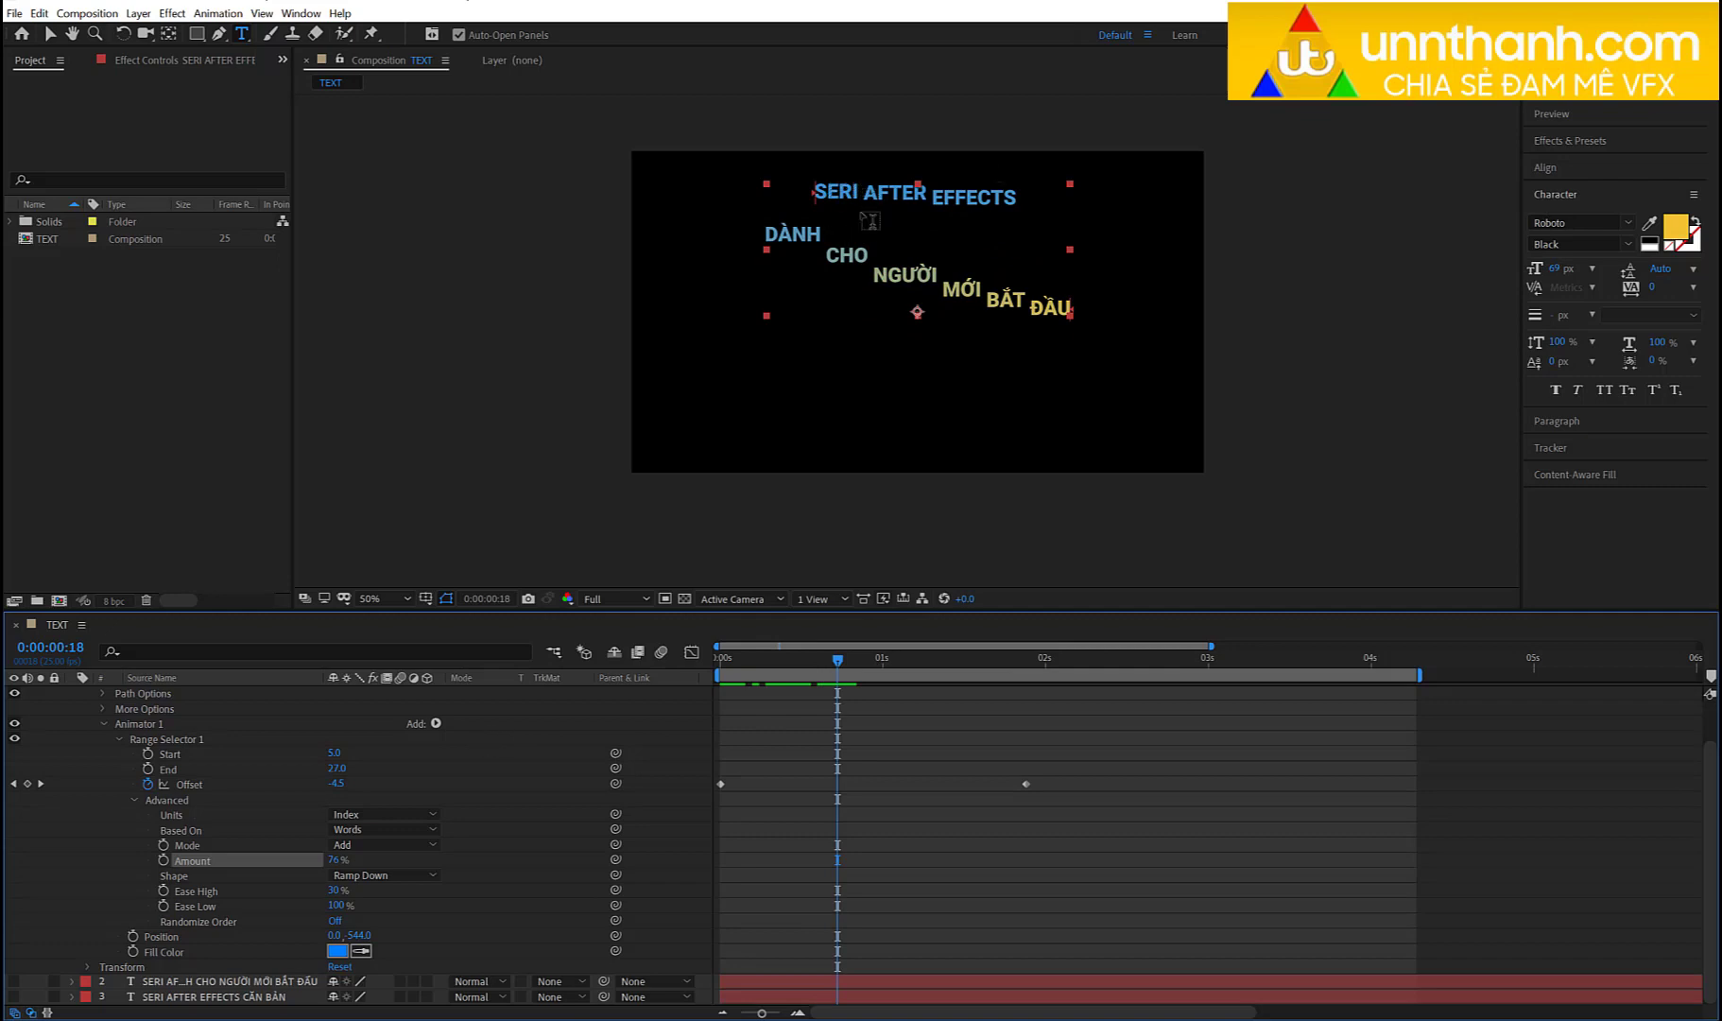
# Switch Based On to Lines and the selector Shape to Round, previewing the line-by-line rise
pyautogui.click(383, 829)
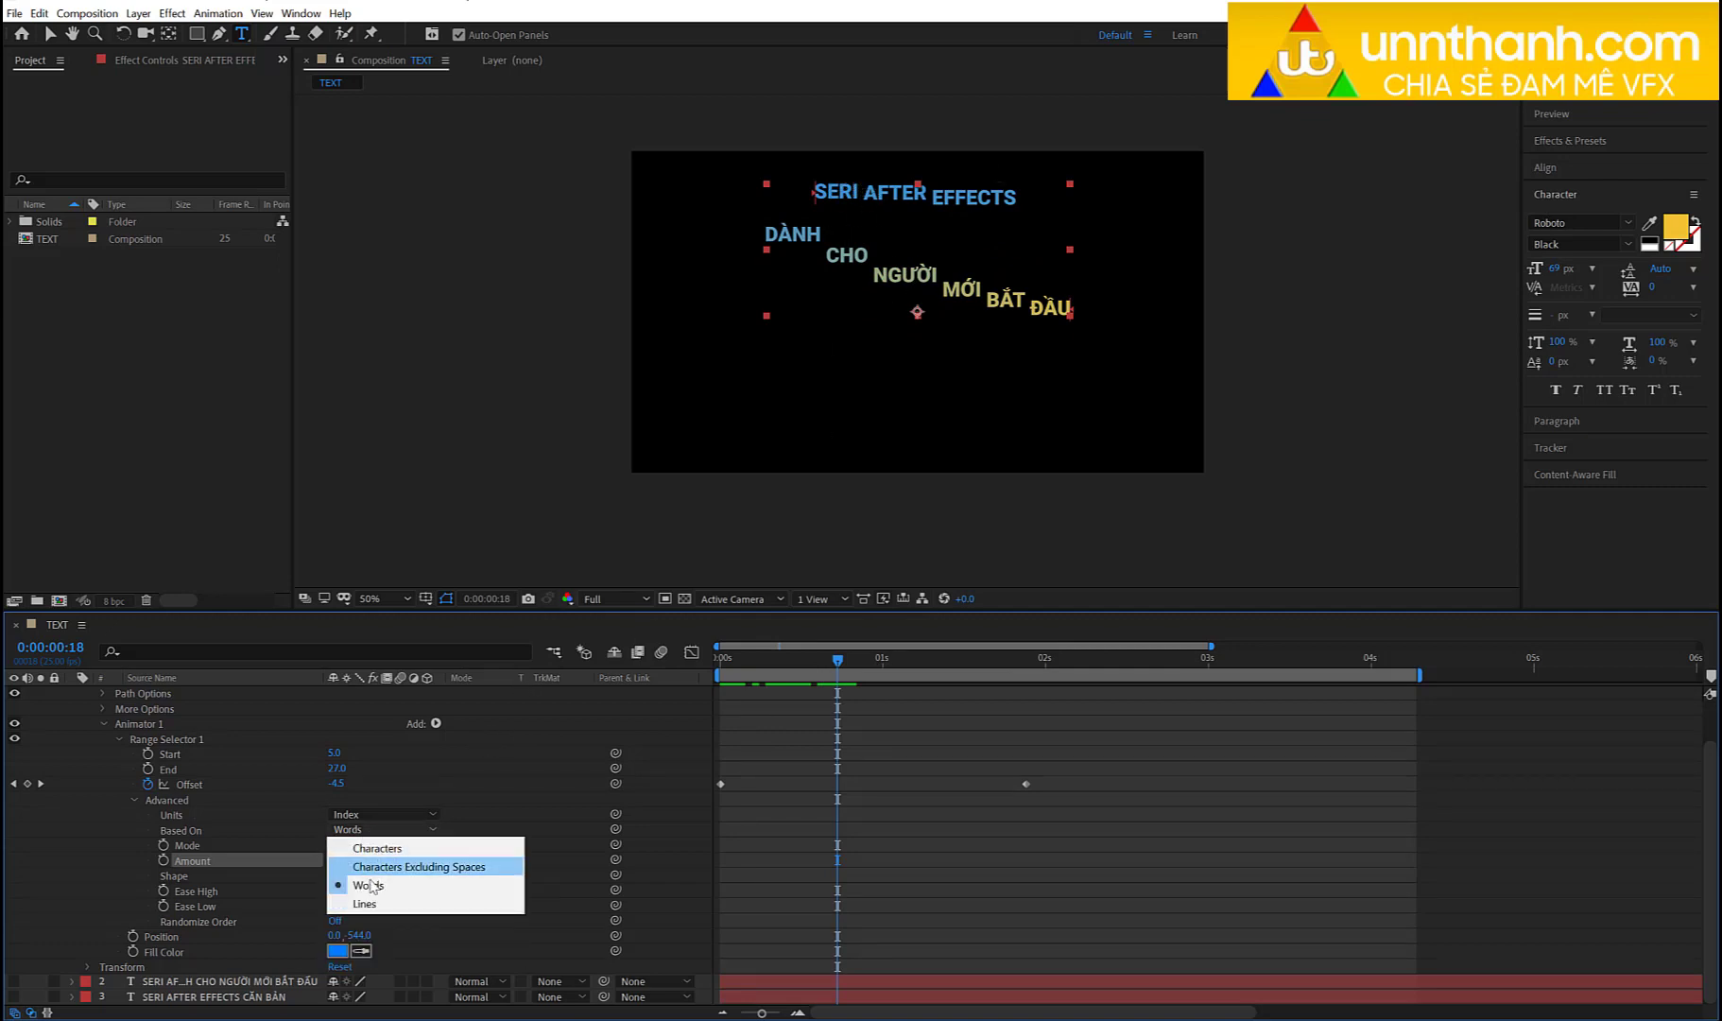
pyautogui.click(374, 907)
pyautogui.moveTo(839, 665); pyautogui.dragTo(658, 702)
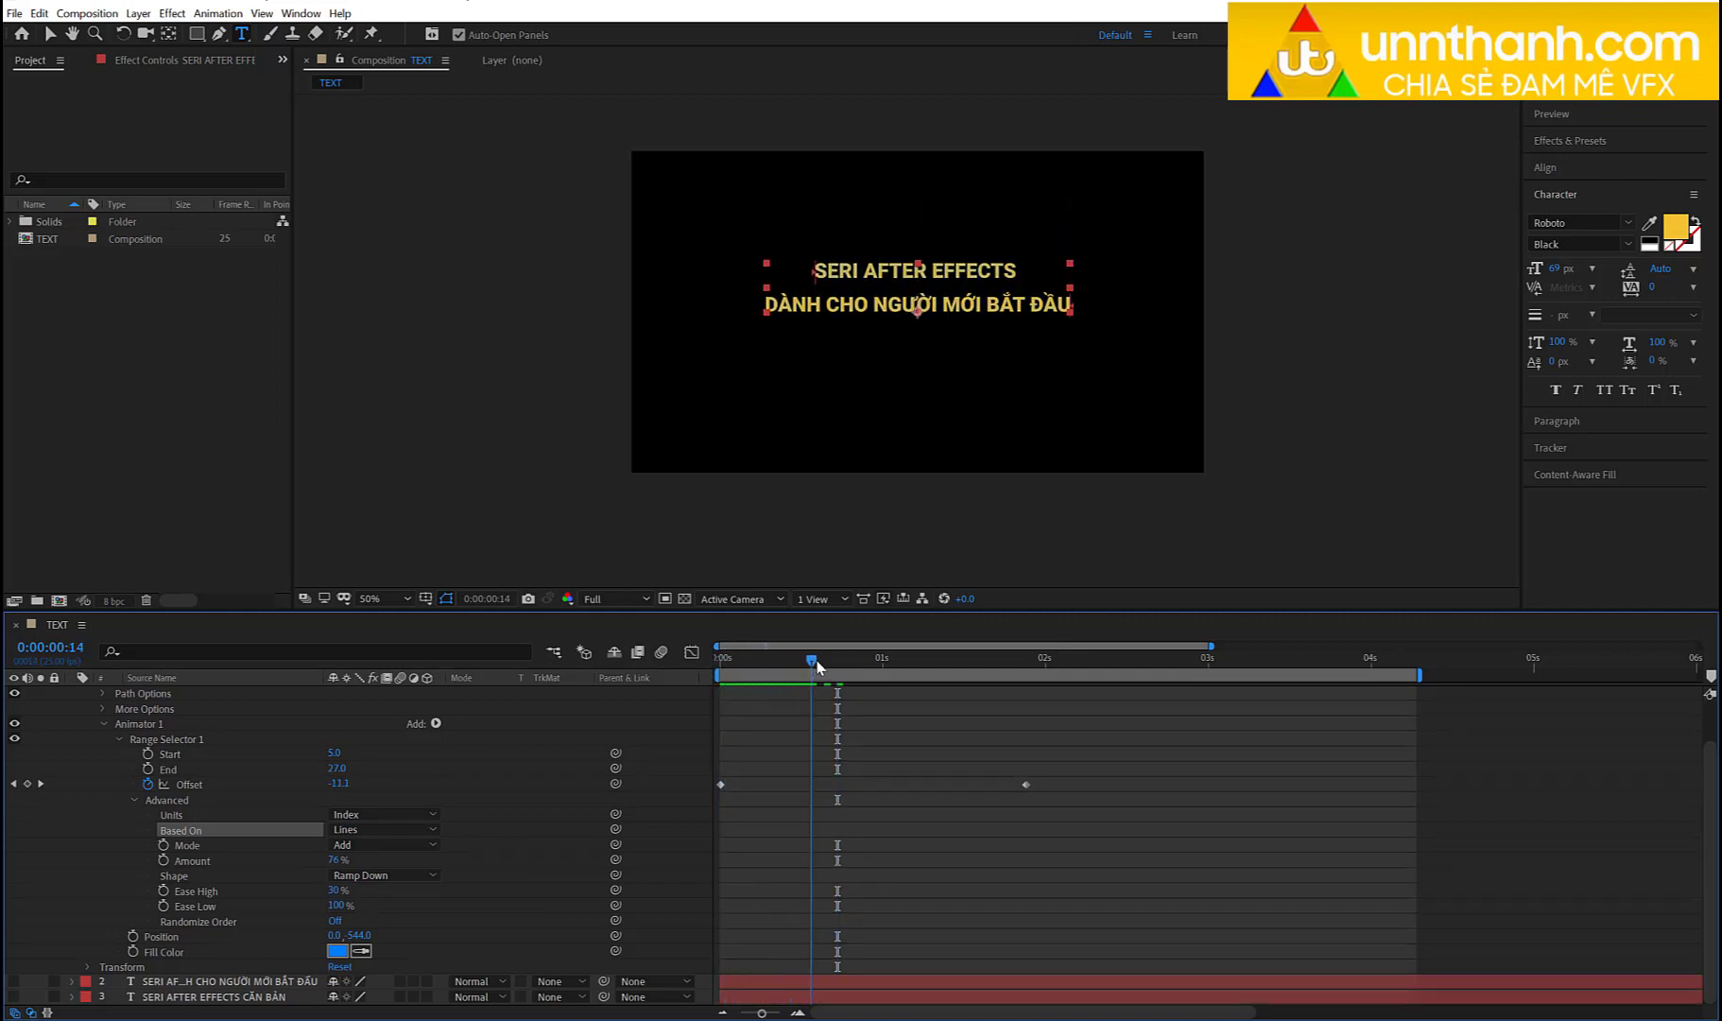
pyautogui.press('space')
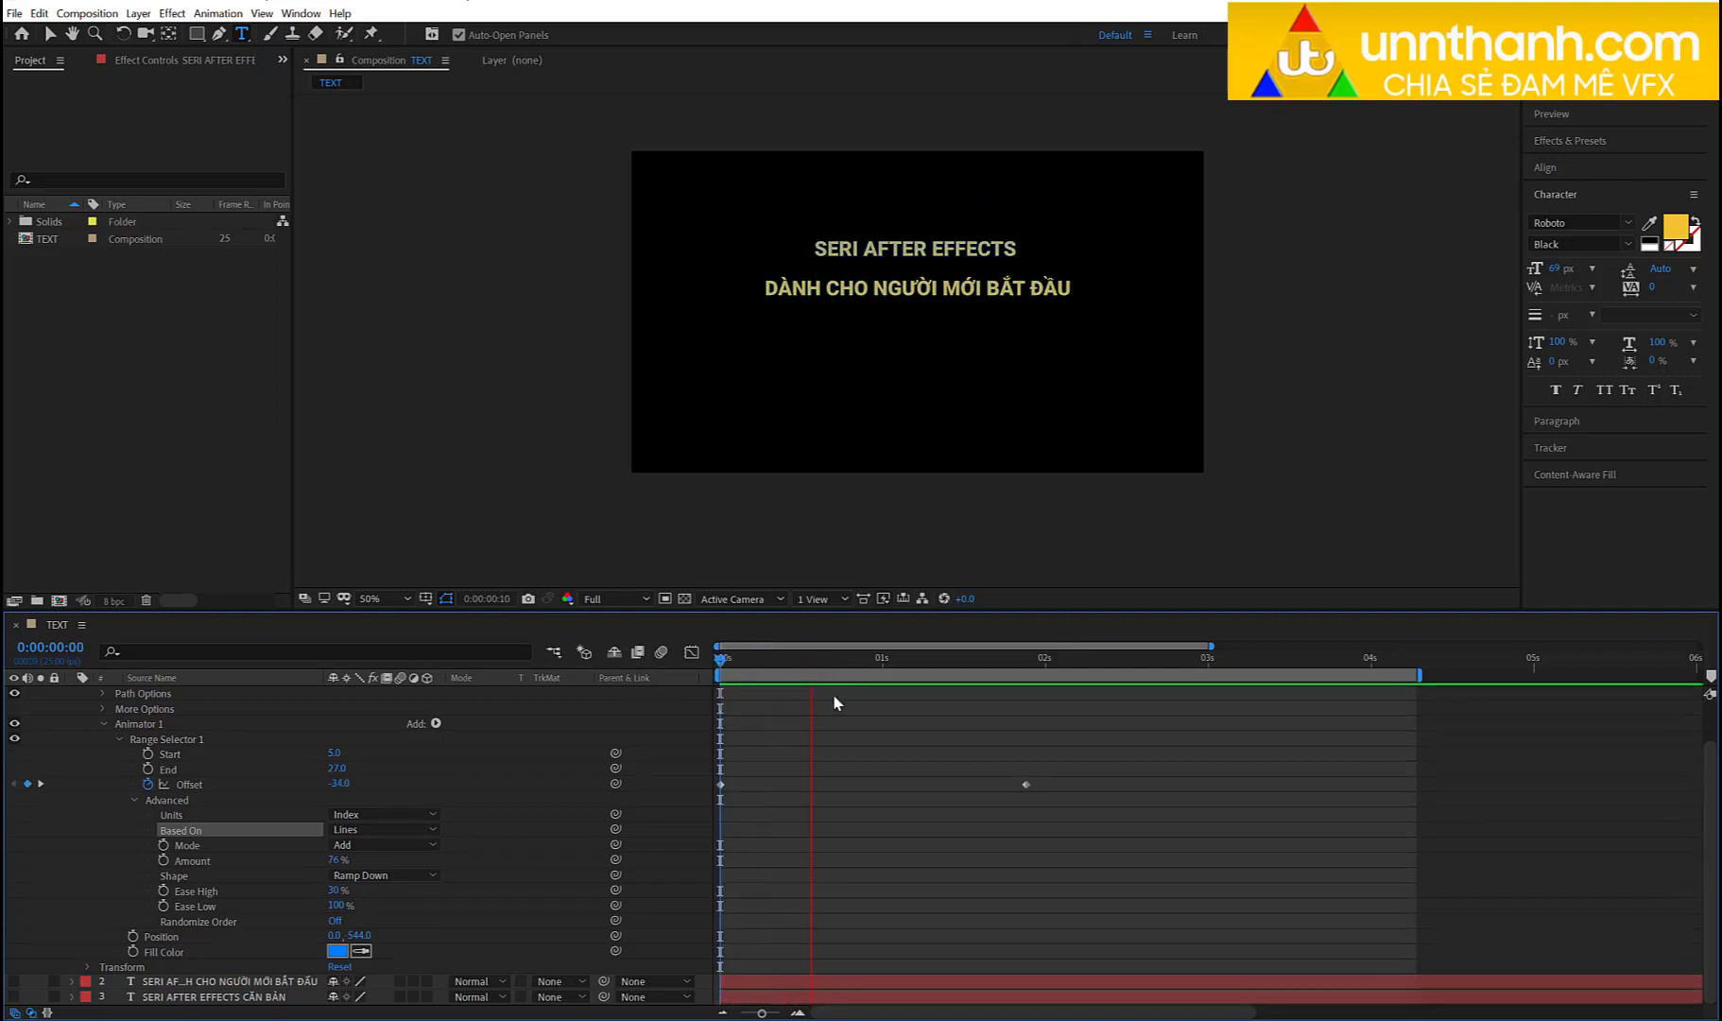
pyautogui.press('space')
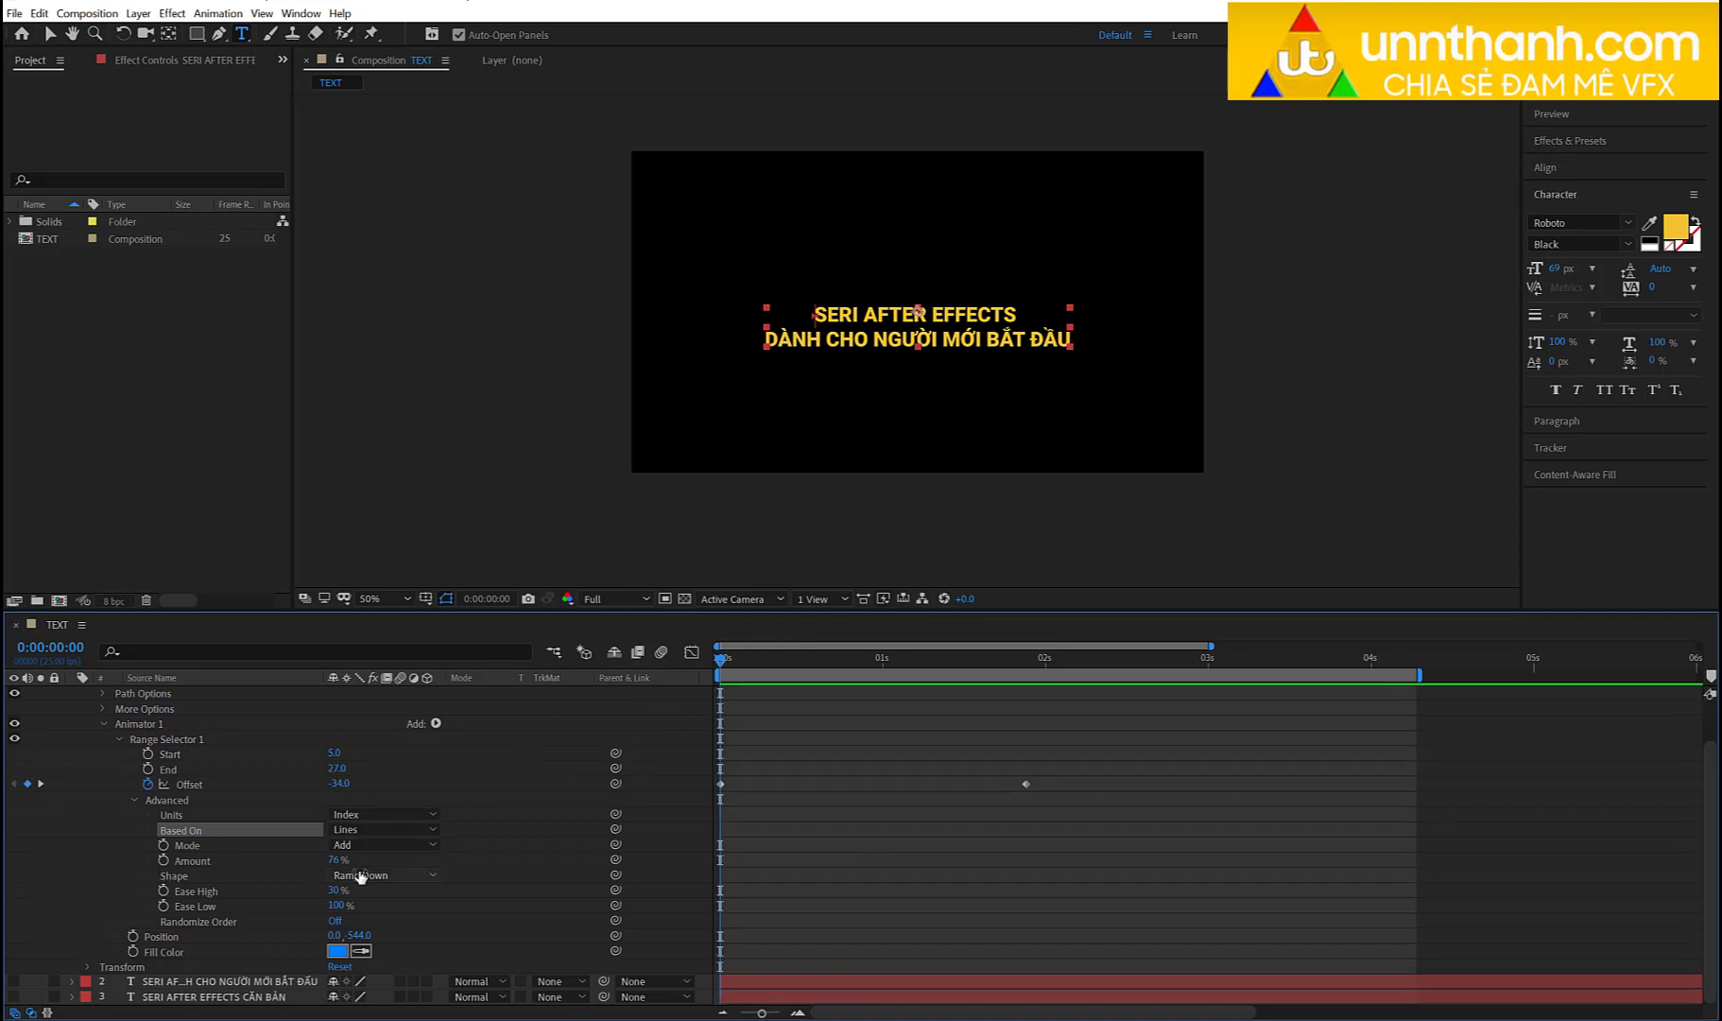
pyautogui.click(365, 875)
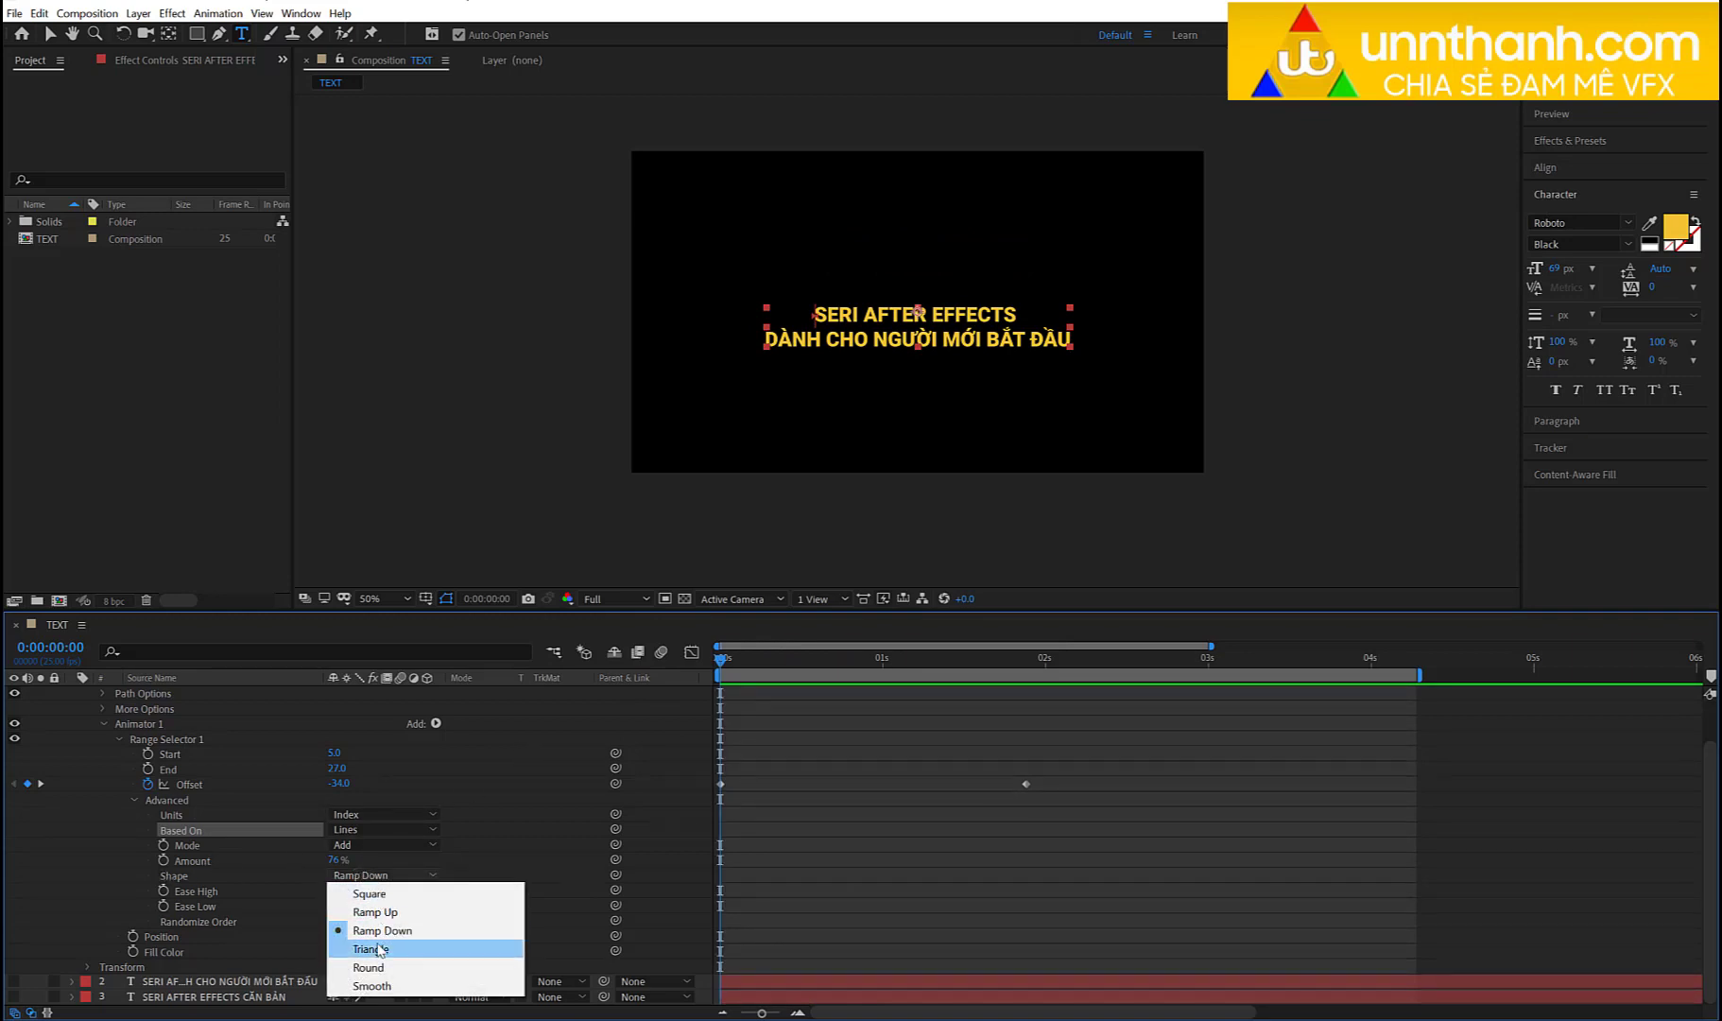
pyautogui.click(376, 967)
pyautogui.press('space')
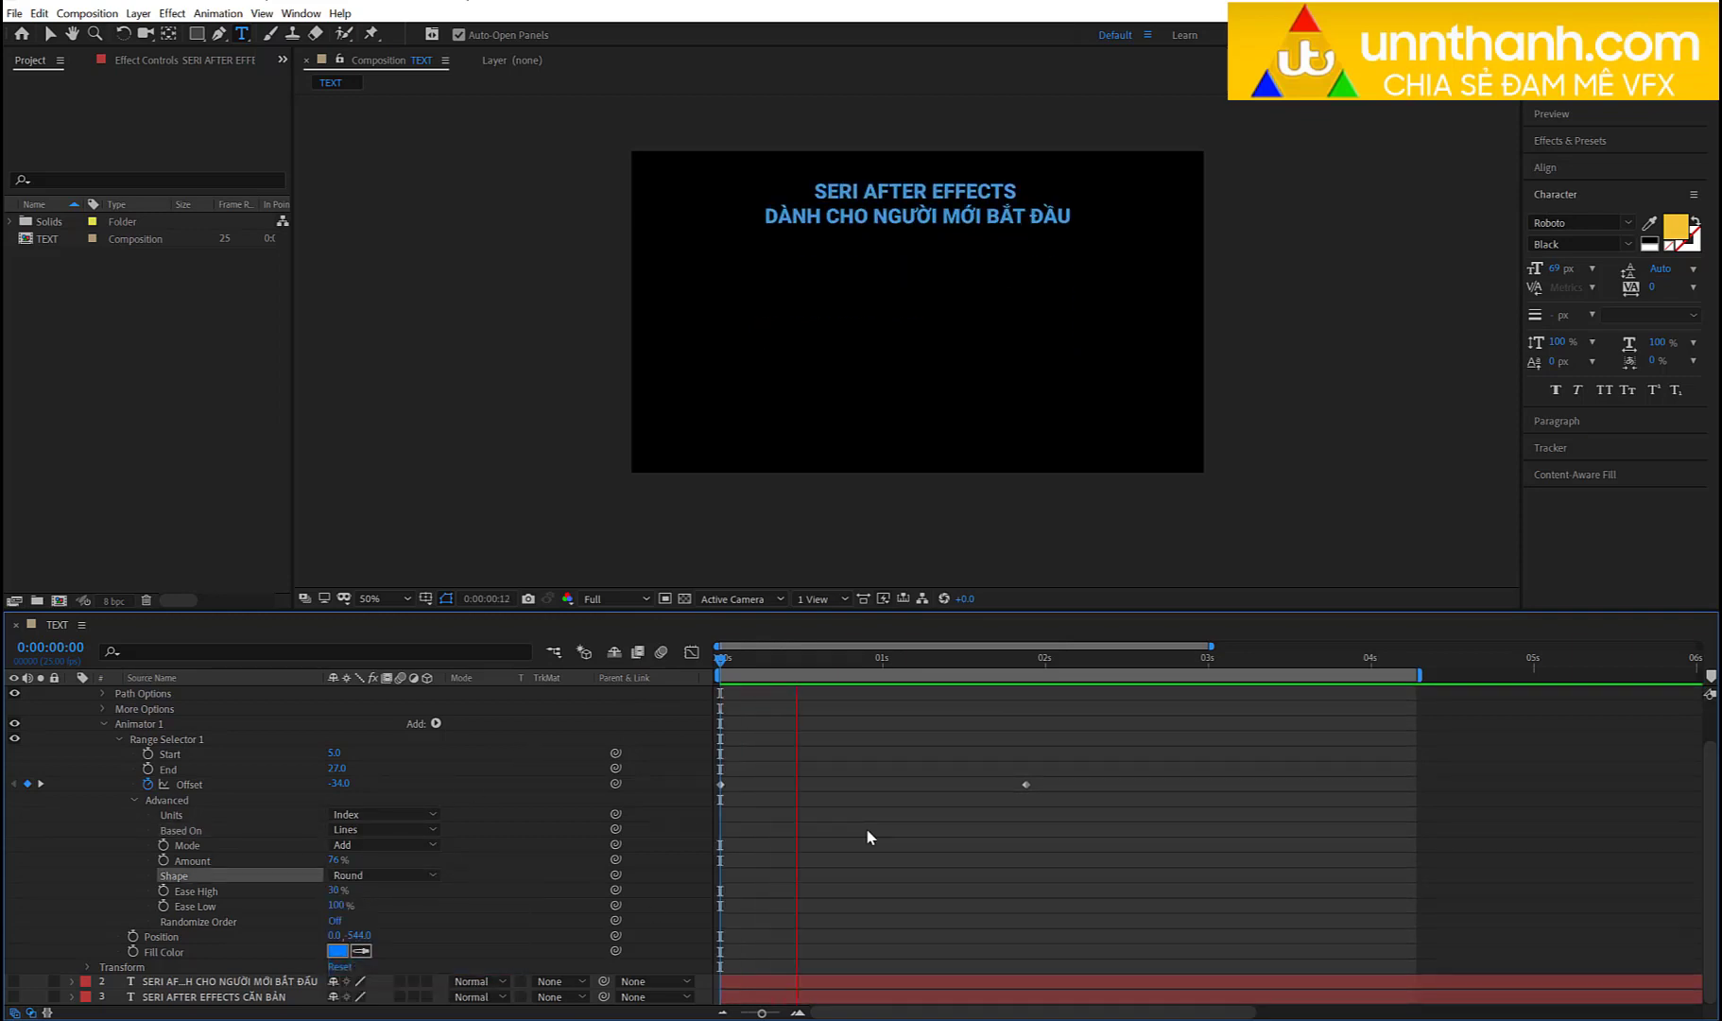
pyautogui.press('space')
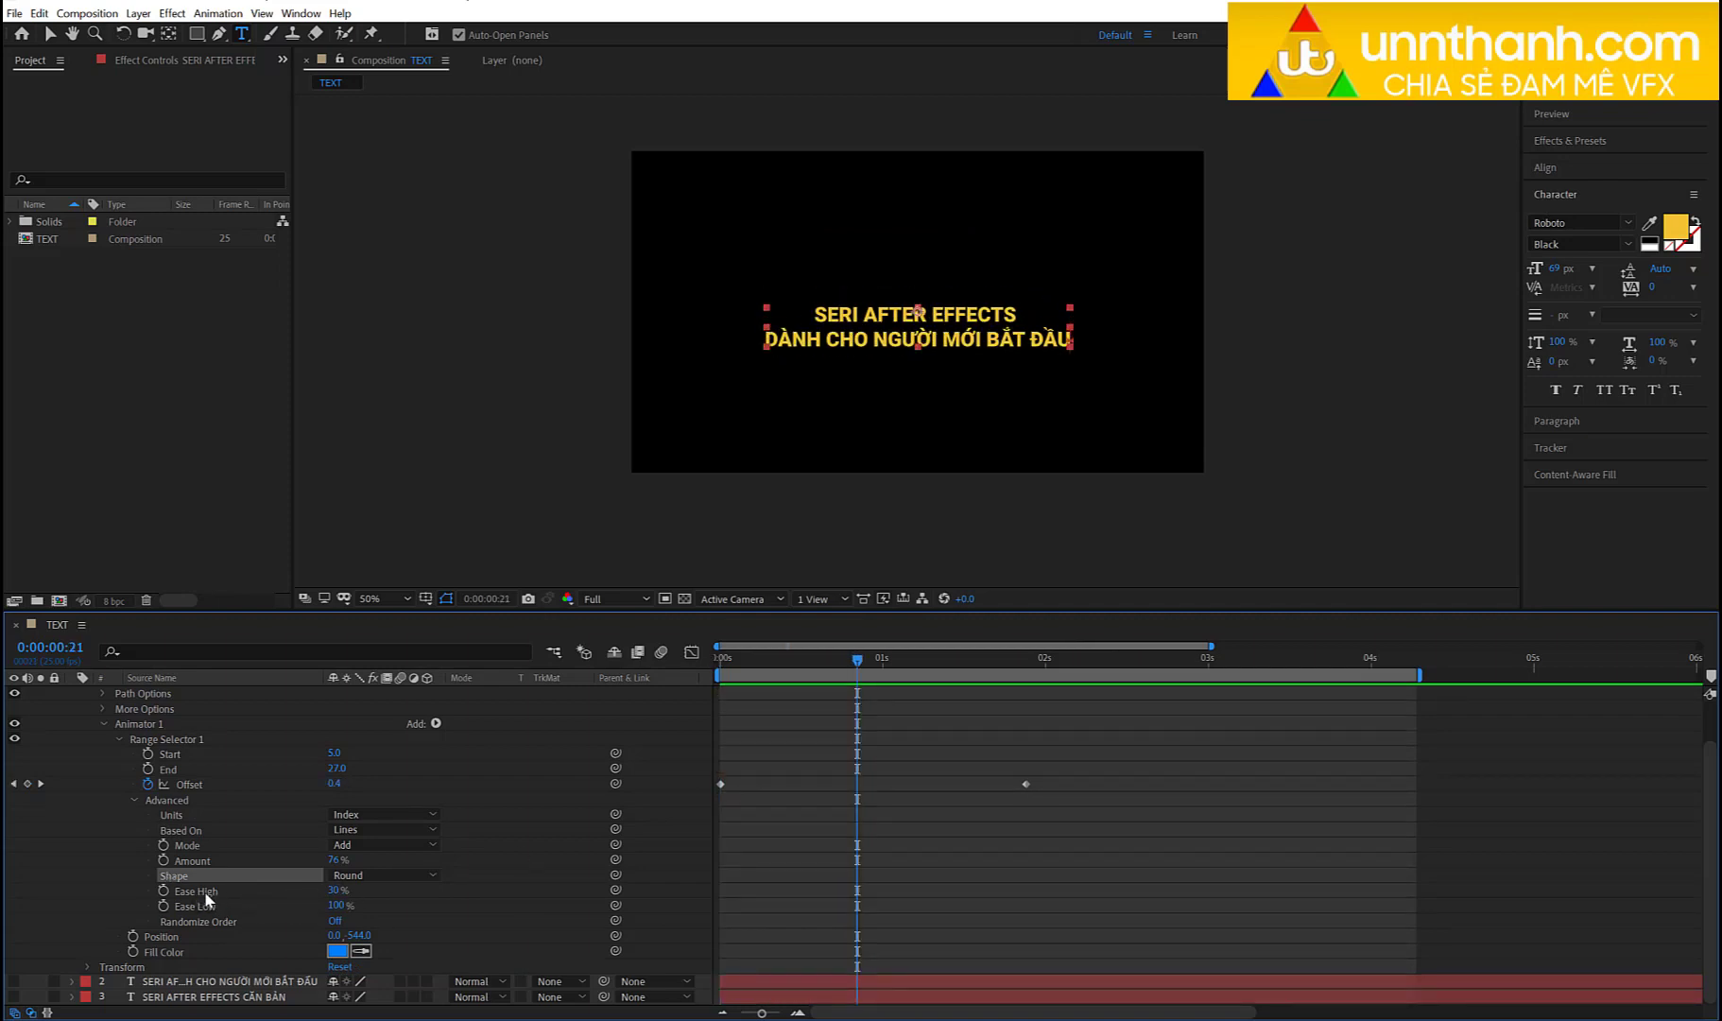
# Stretch the Offset animation by moving its end keyframe to about 3.25 s
pyautogui.rightClick(210, 905)
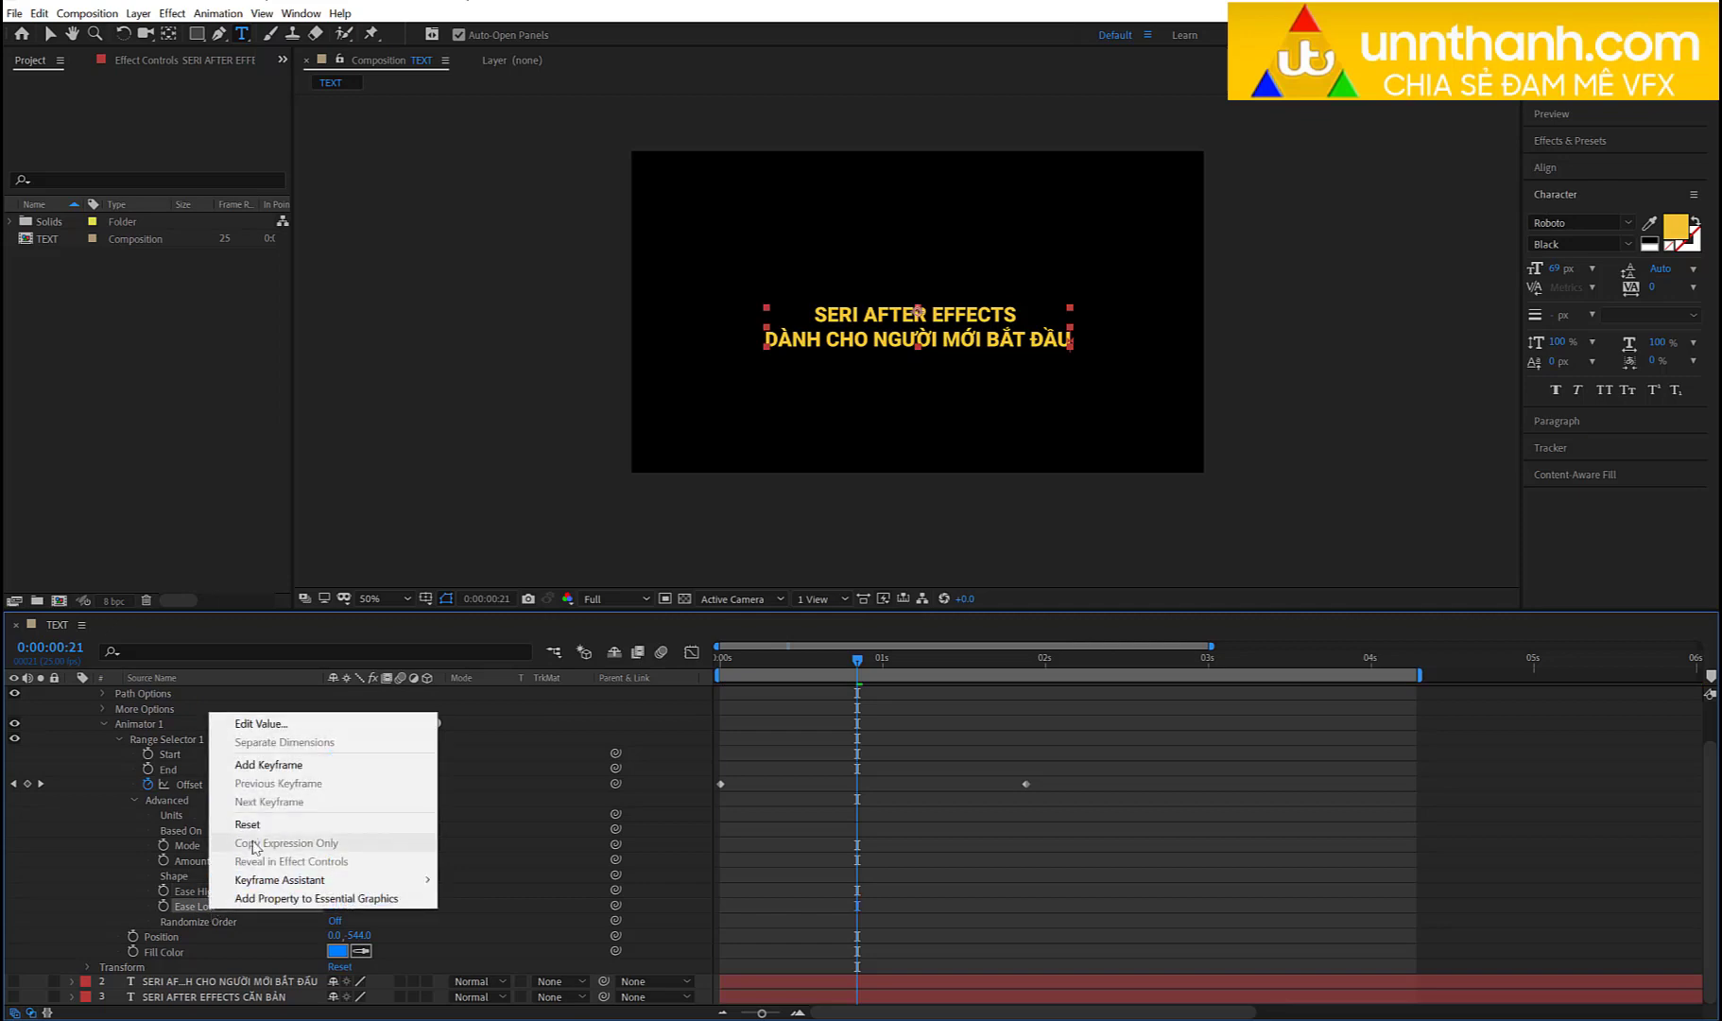
pyautogui.press('Escape')
pyautogui.press('space')
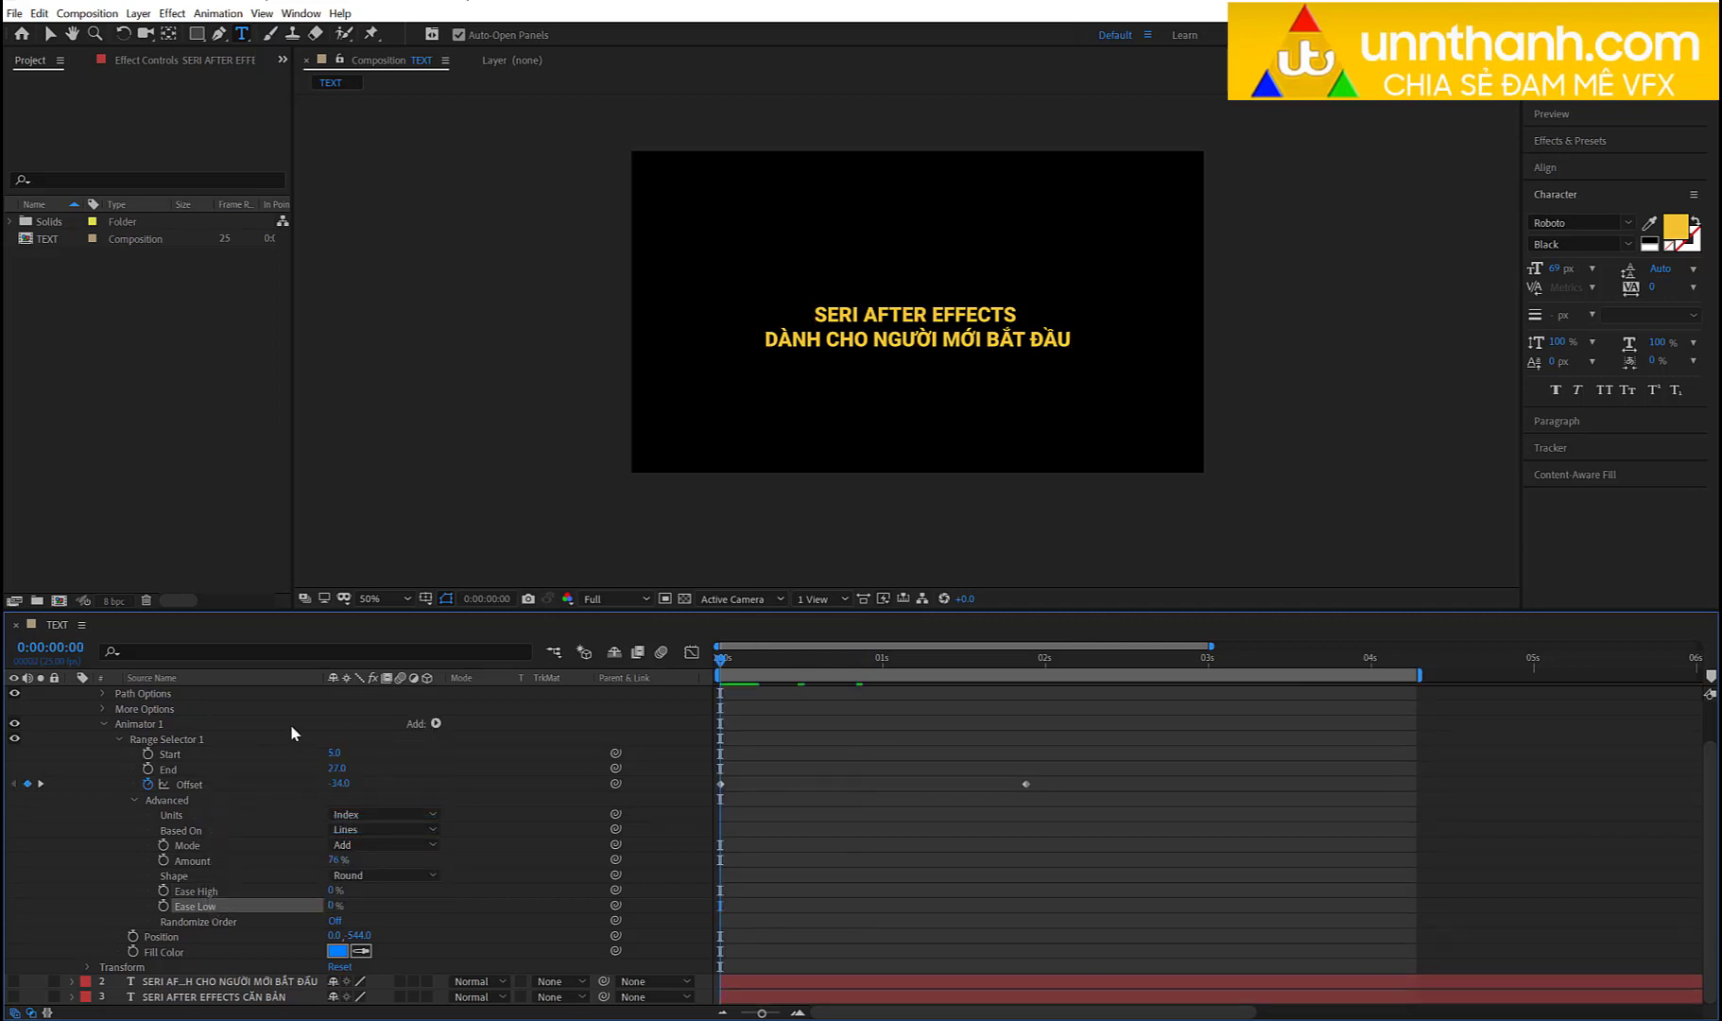
pyautogui.moveTo(1026, 783); pyautogui.dragTo(1248, 784)
pyautogui.press('space')
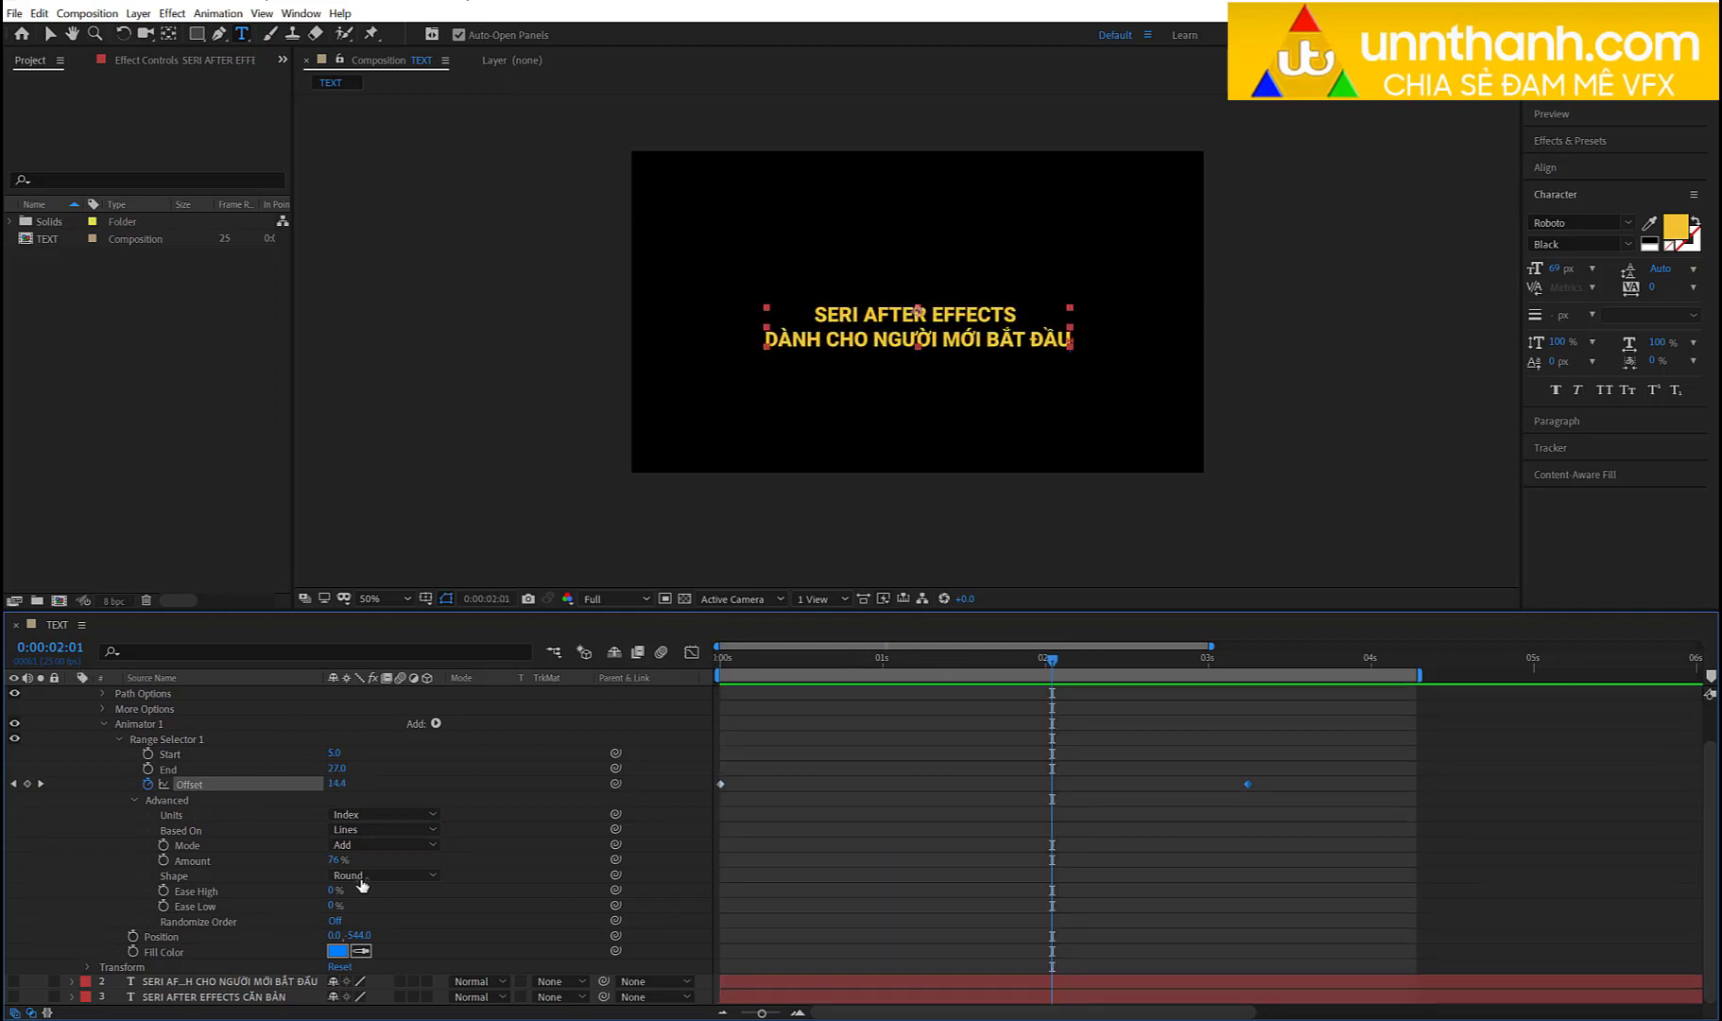
# Set the selector Shape to Smooth and Based On to Characters, then preview
pyautogui.click(383, 875)
pyautogui.click(373, 987)
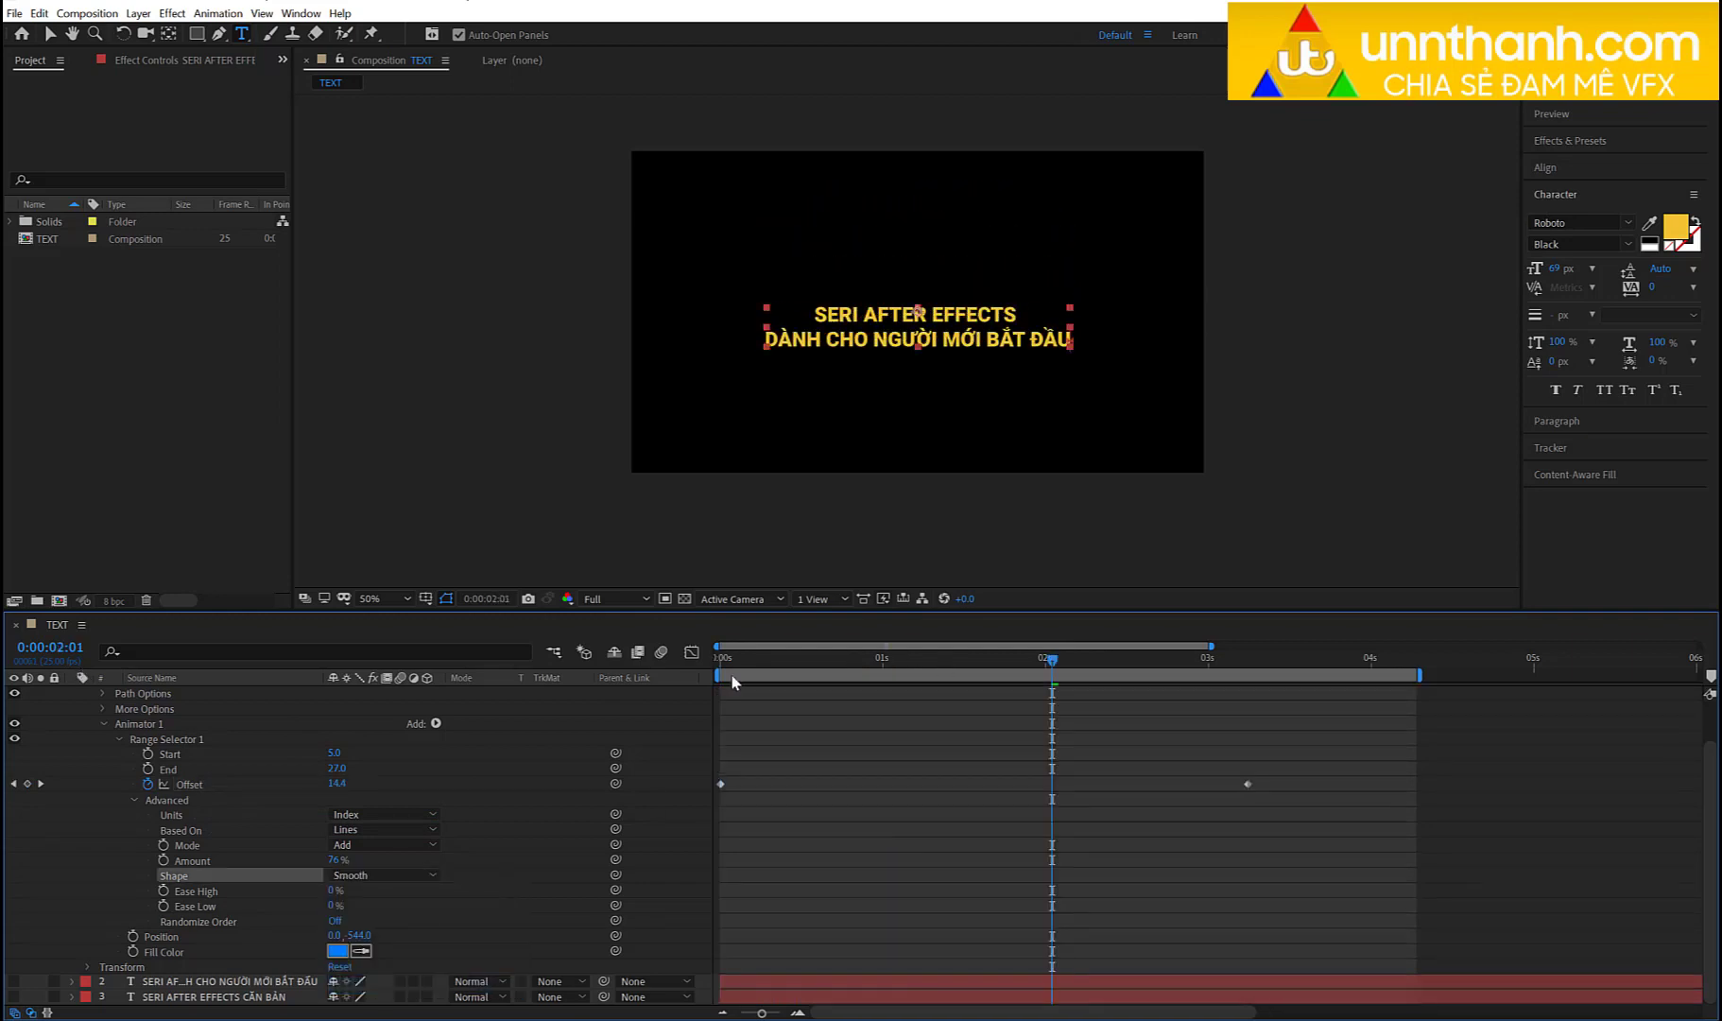
pyautogui.press('space')
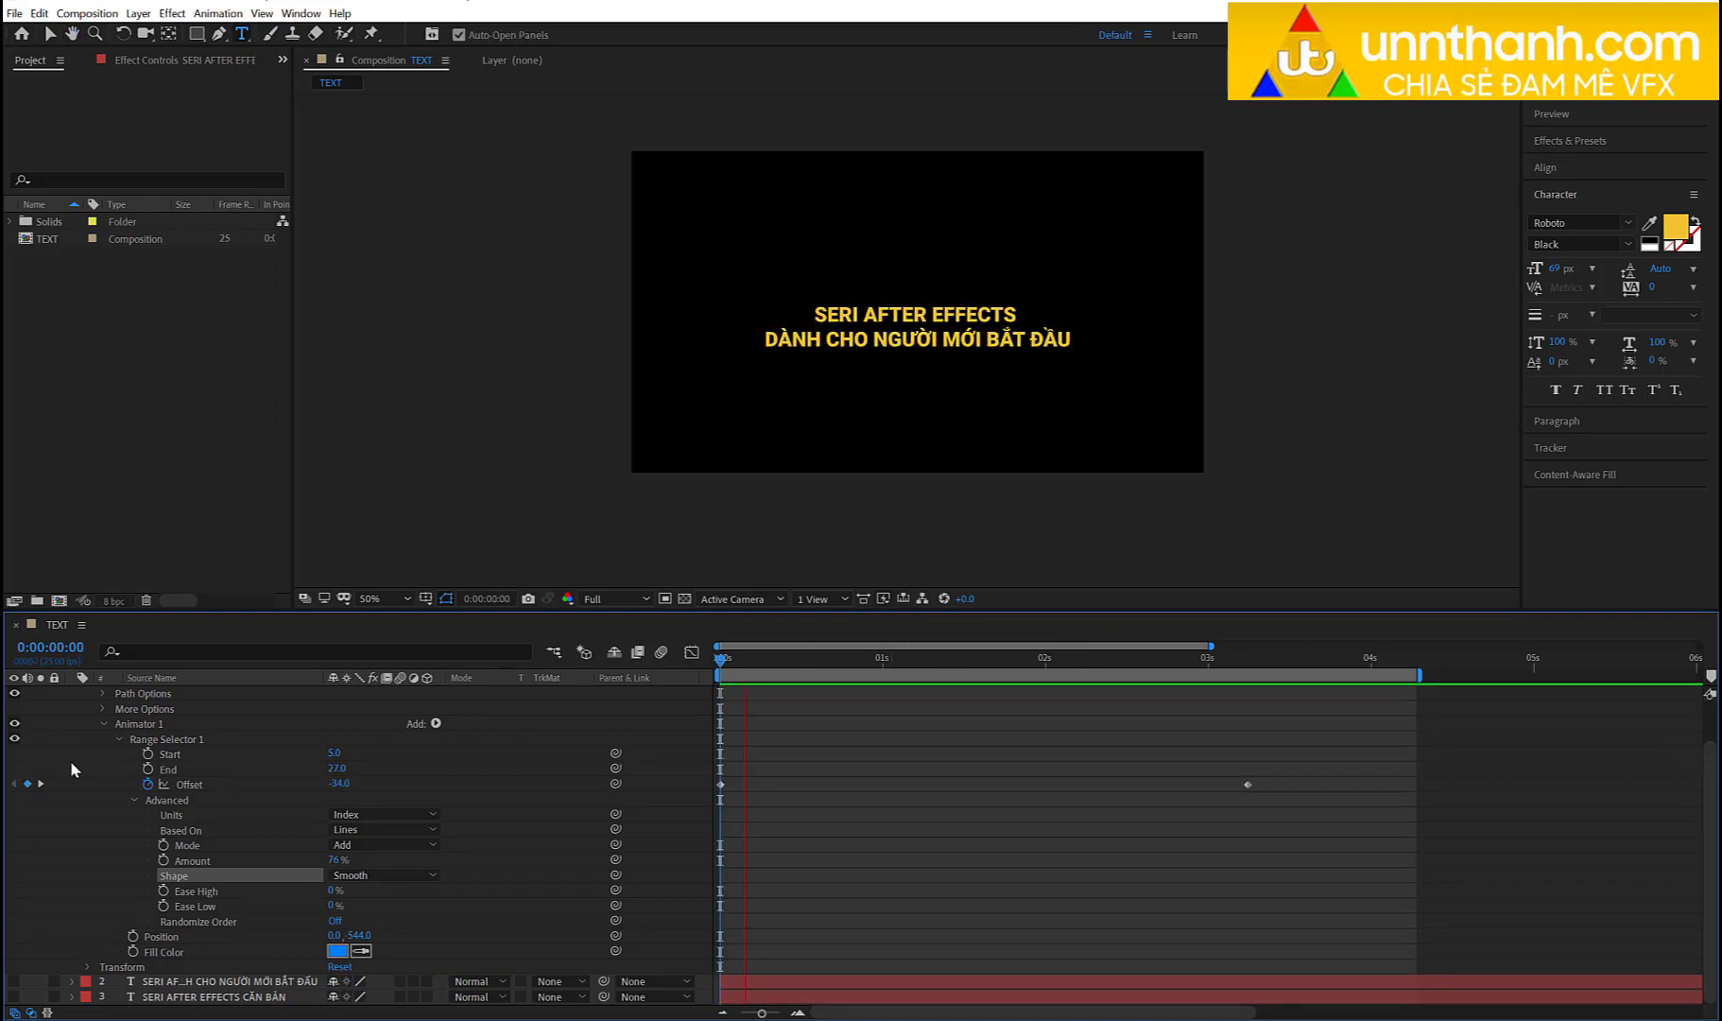
pyautogui.press('space')
pyautogui.click(350, 830)
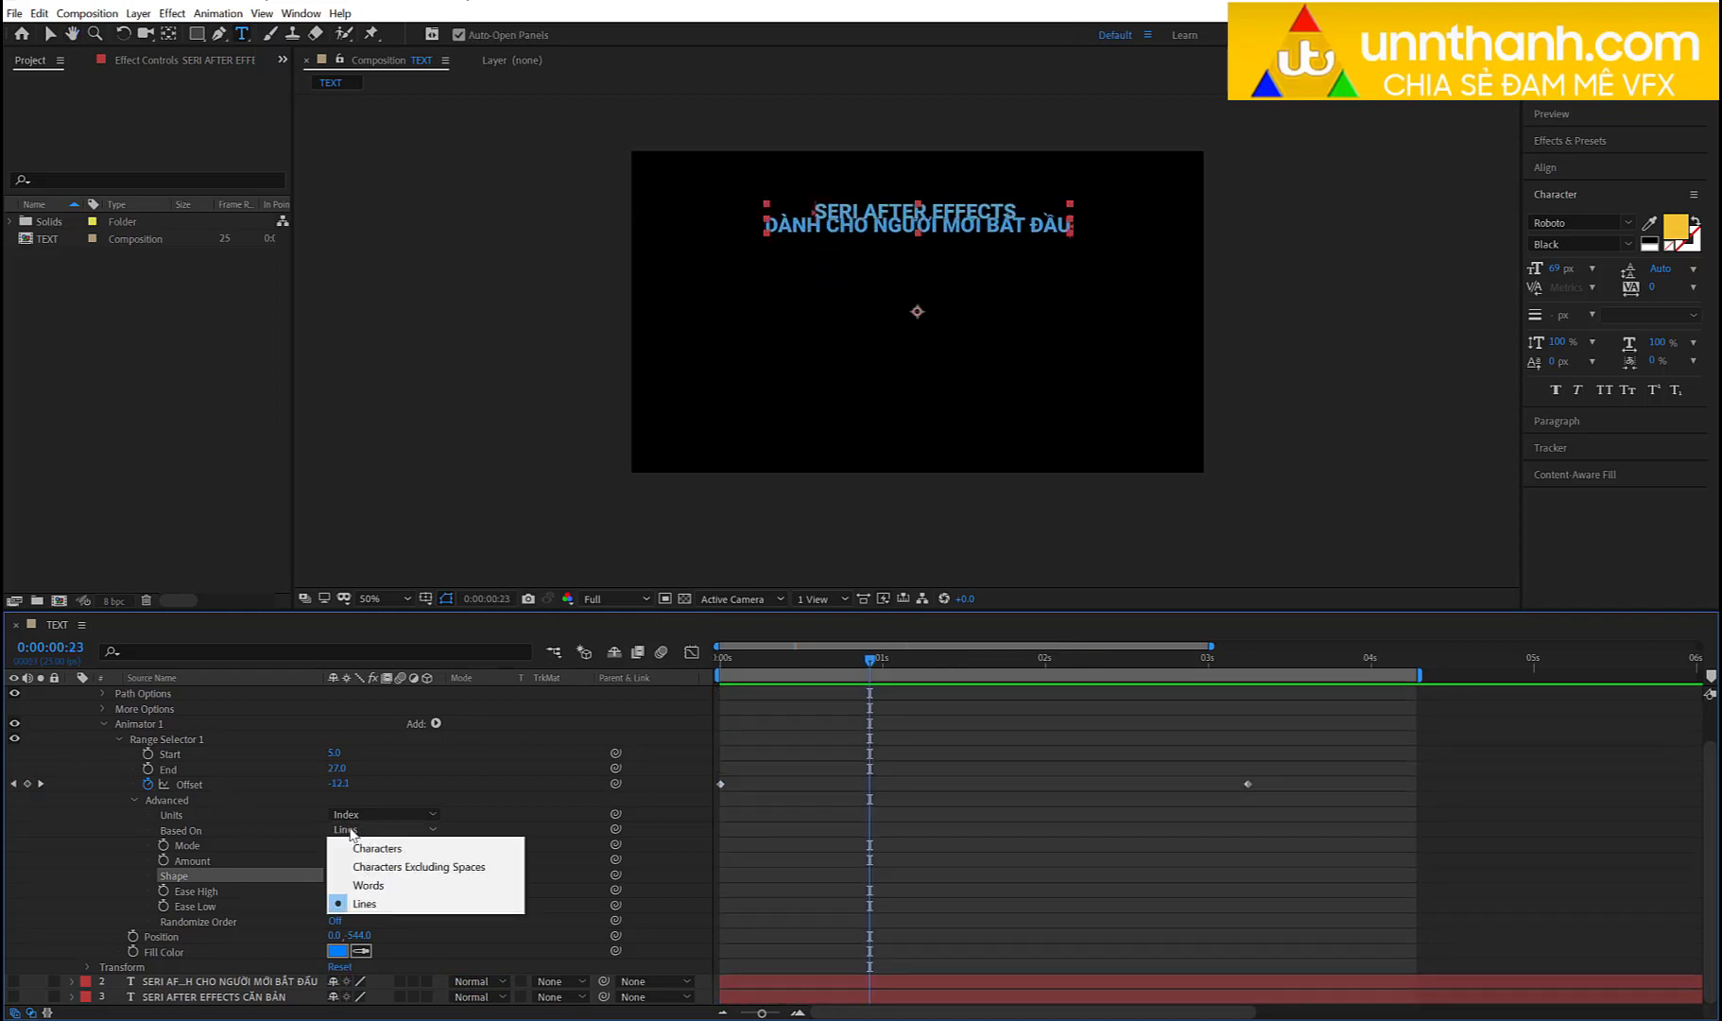
pyautogui.click(357, 850)
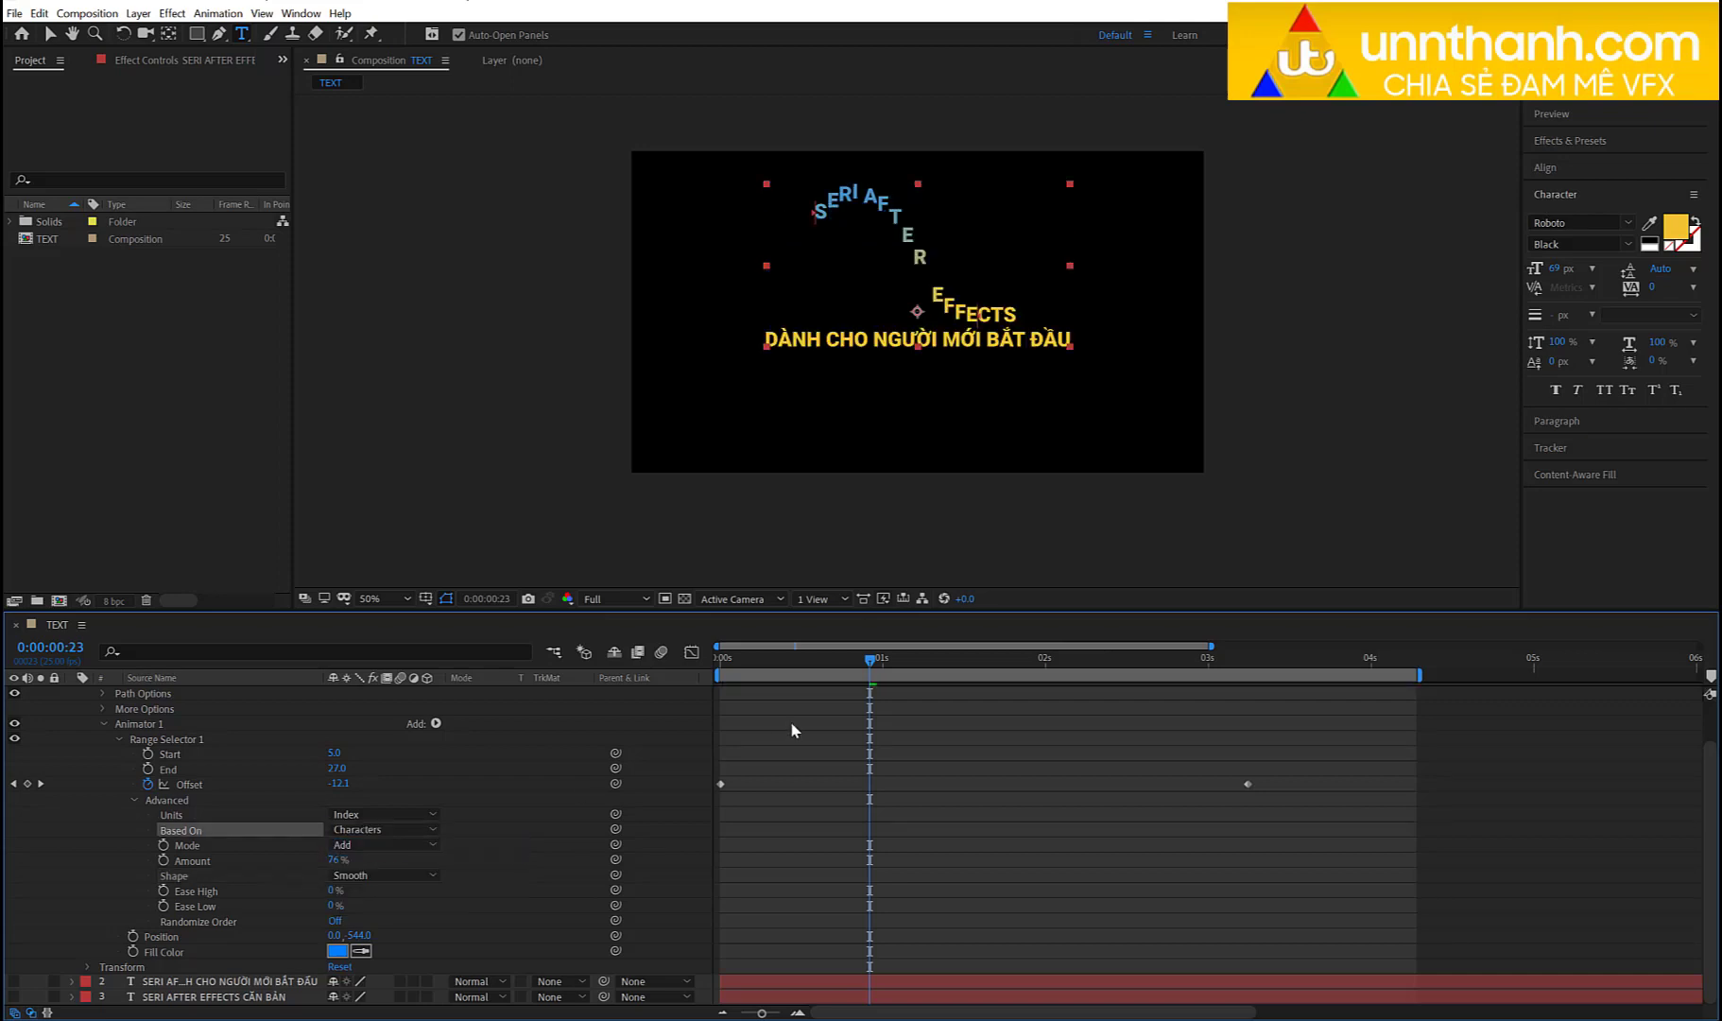
pyautogui.press('space')
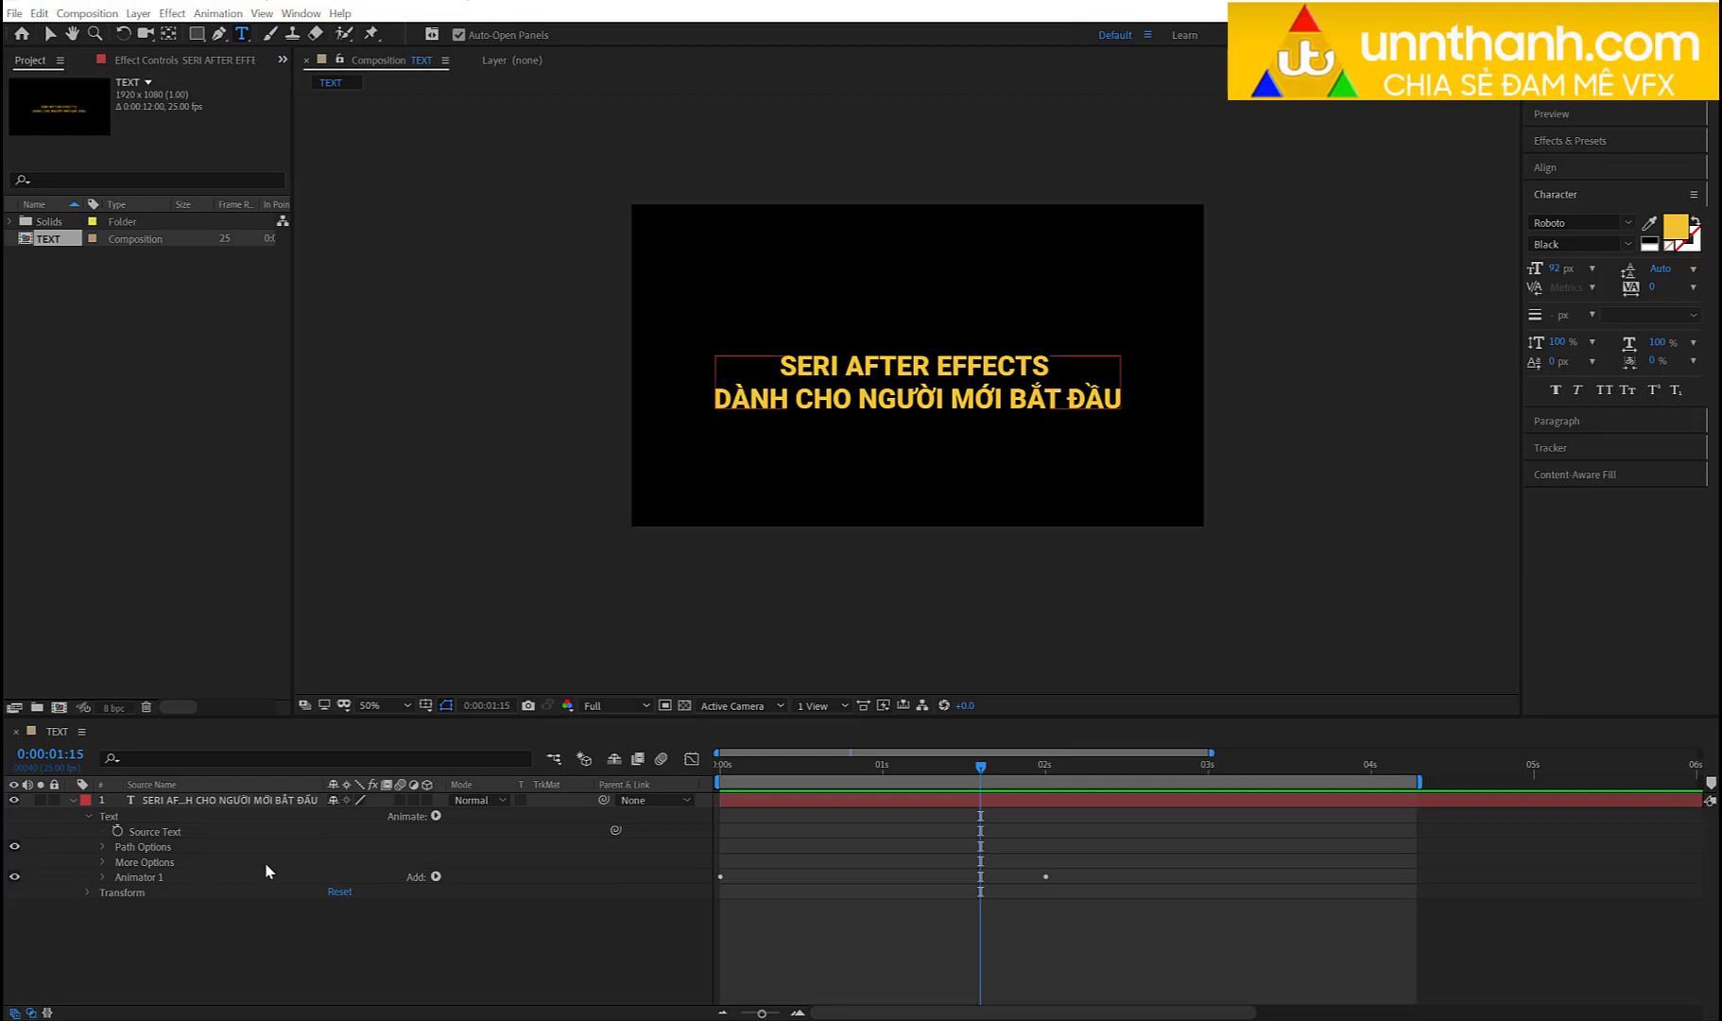
# Delete the existing Animator 1 from the title text layer
pyautogui.click(139, 877)
pyautogui.press('Delete')
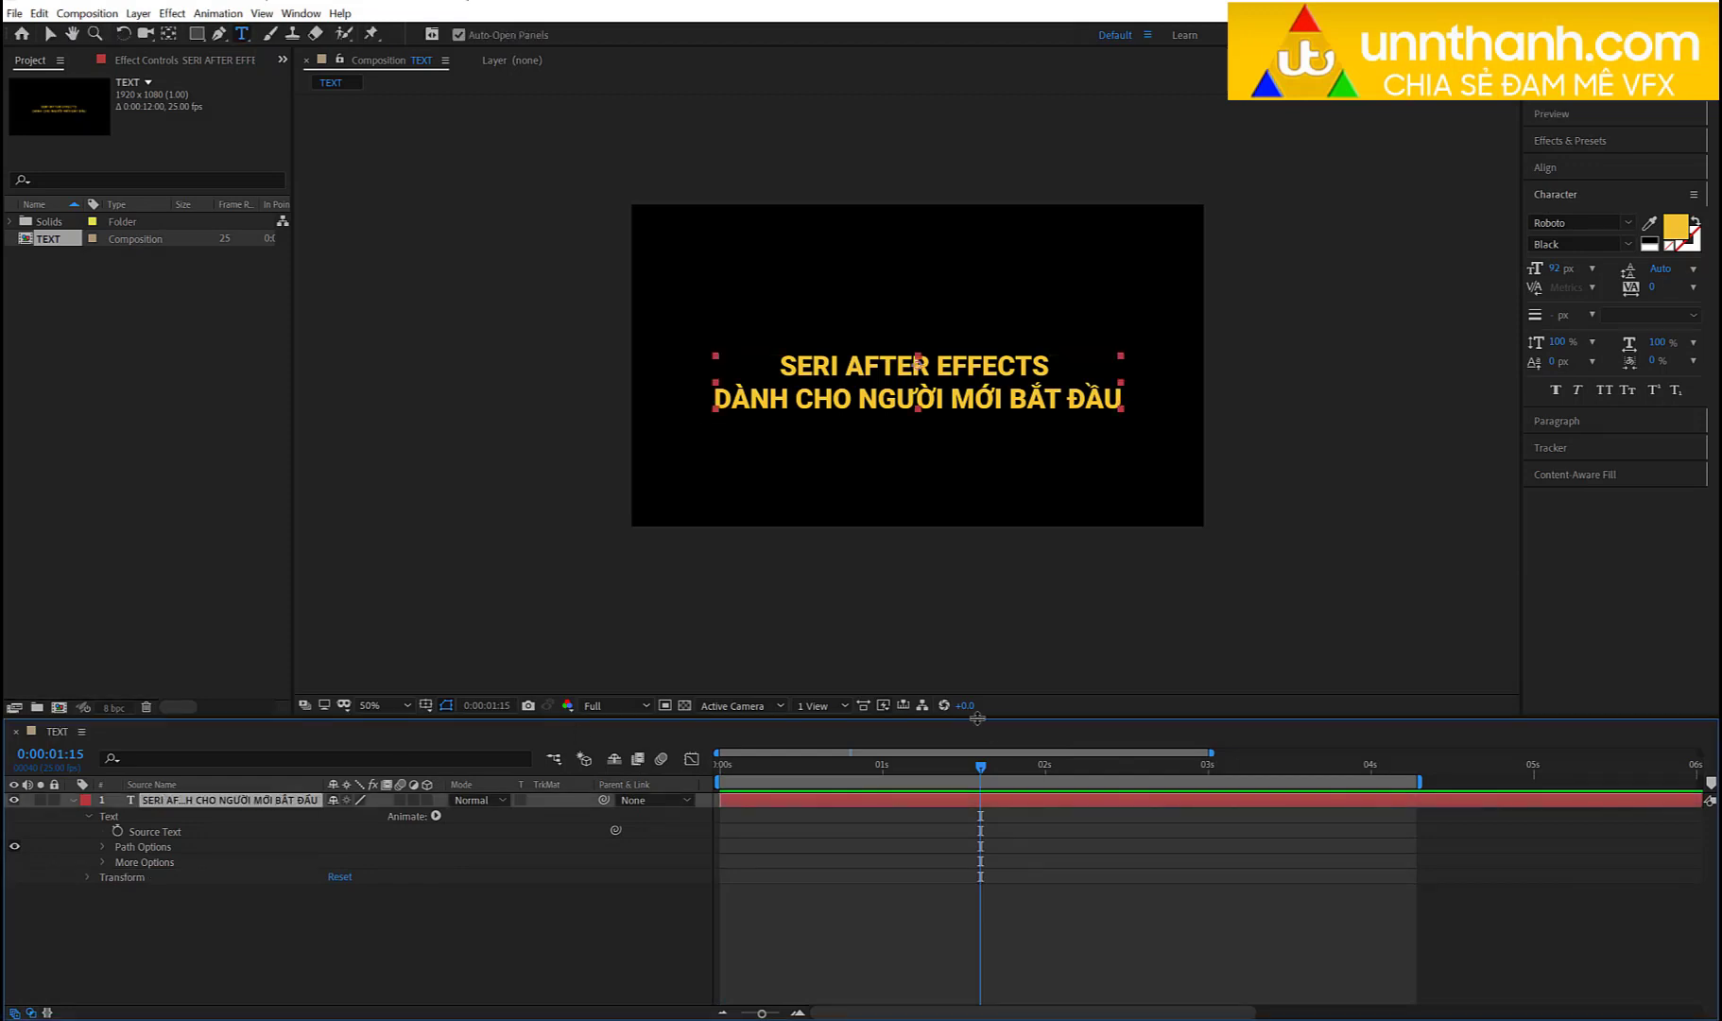
pyautogui.press('Home')
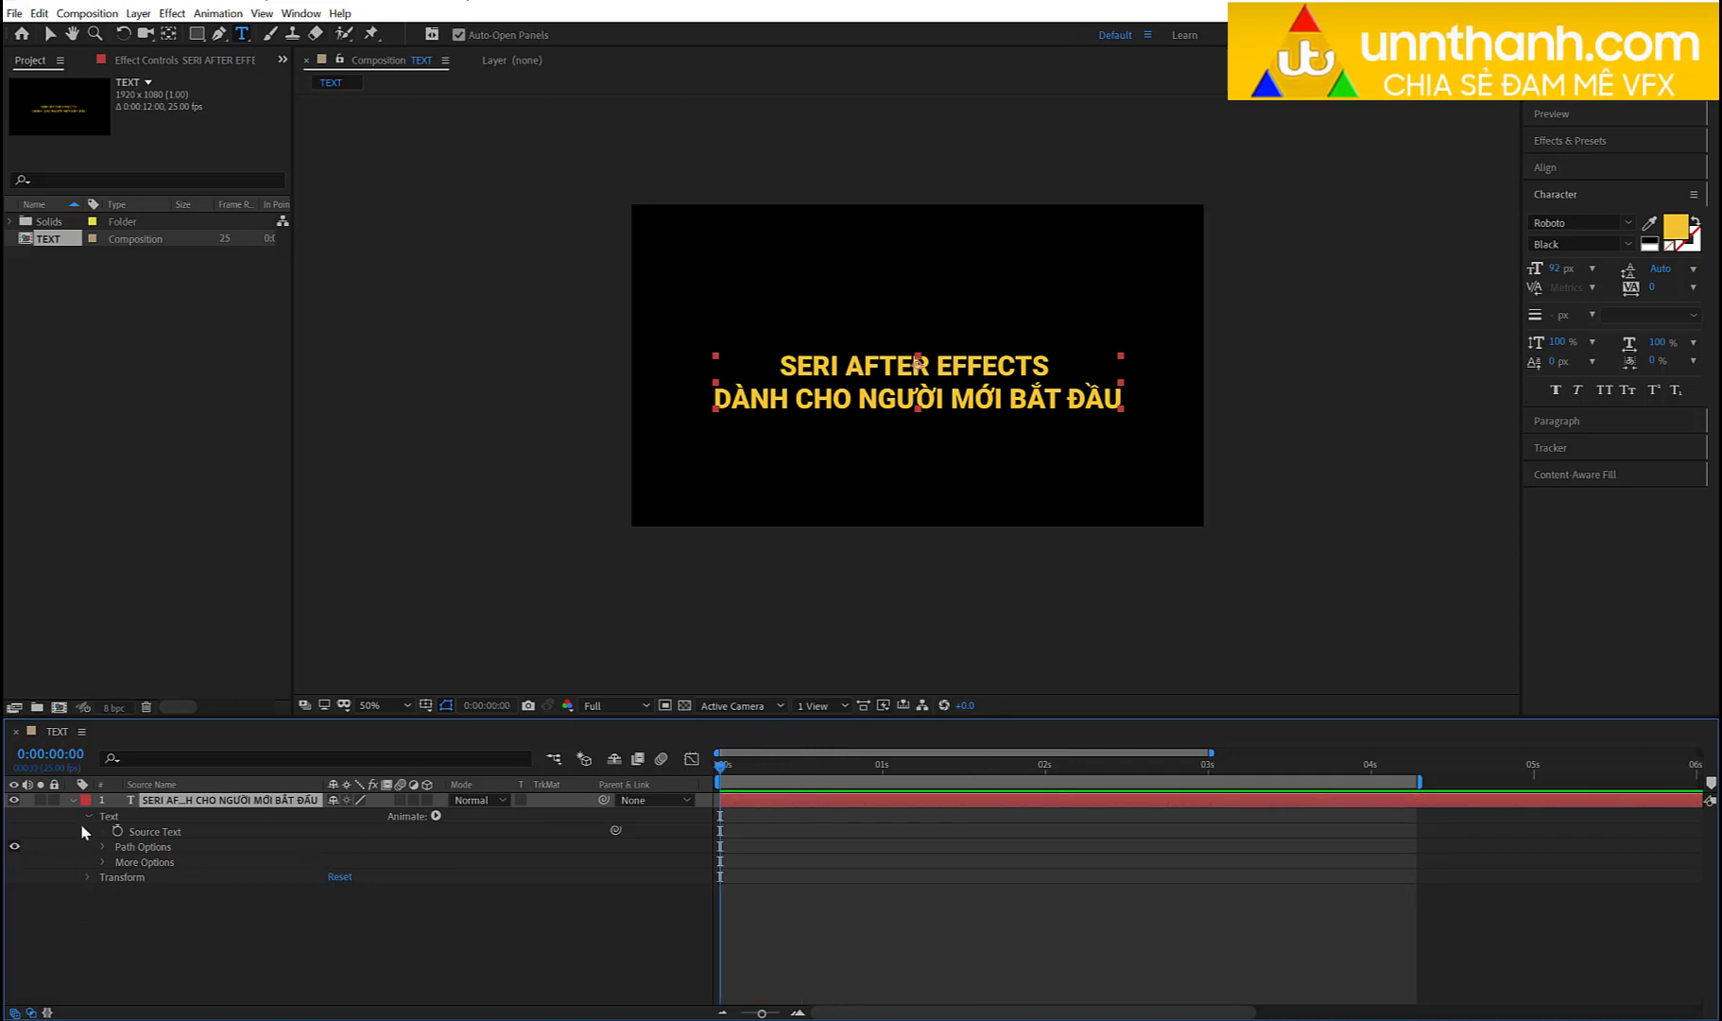
pyautogui.click(87, 816)
pyautogui.click(76, 823)
# Add a new text animator for Opacity, set to 100%
pyautogui.click(436, 817)
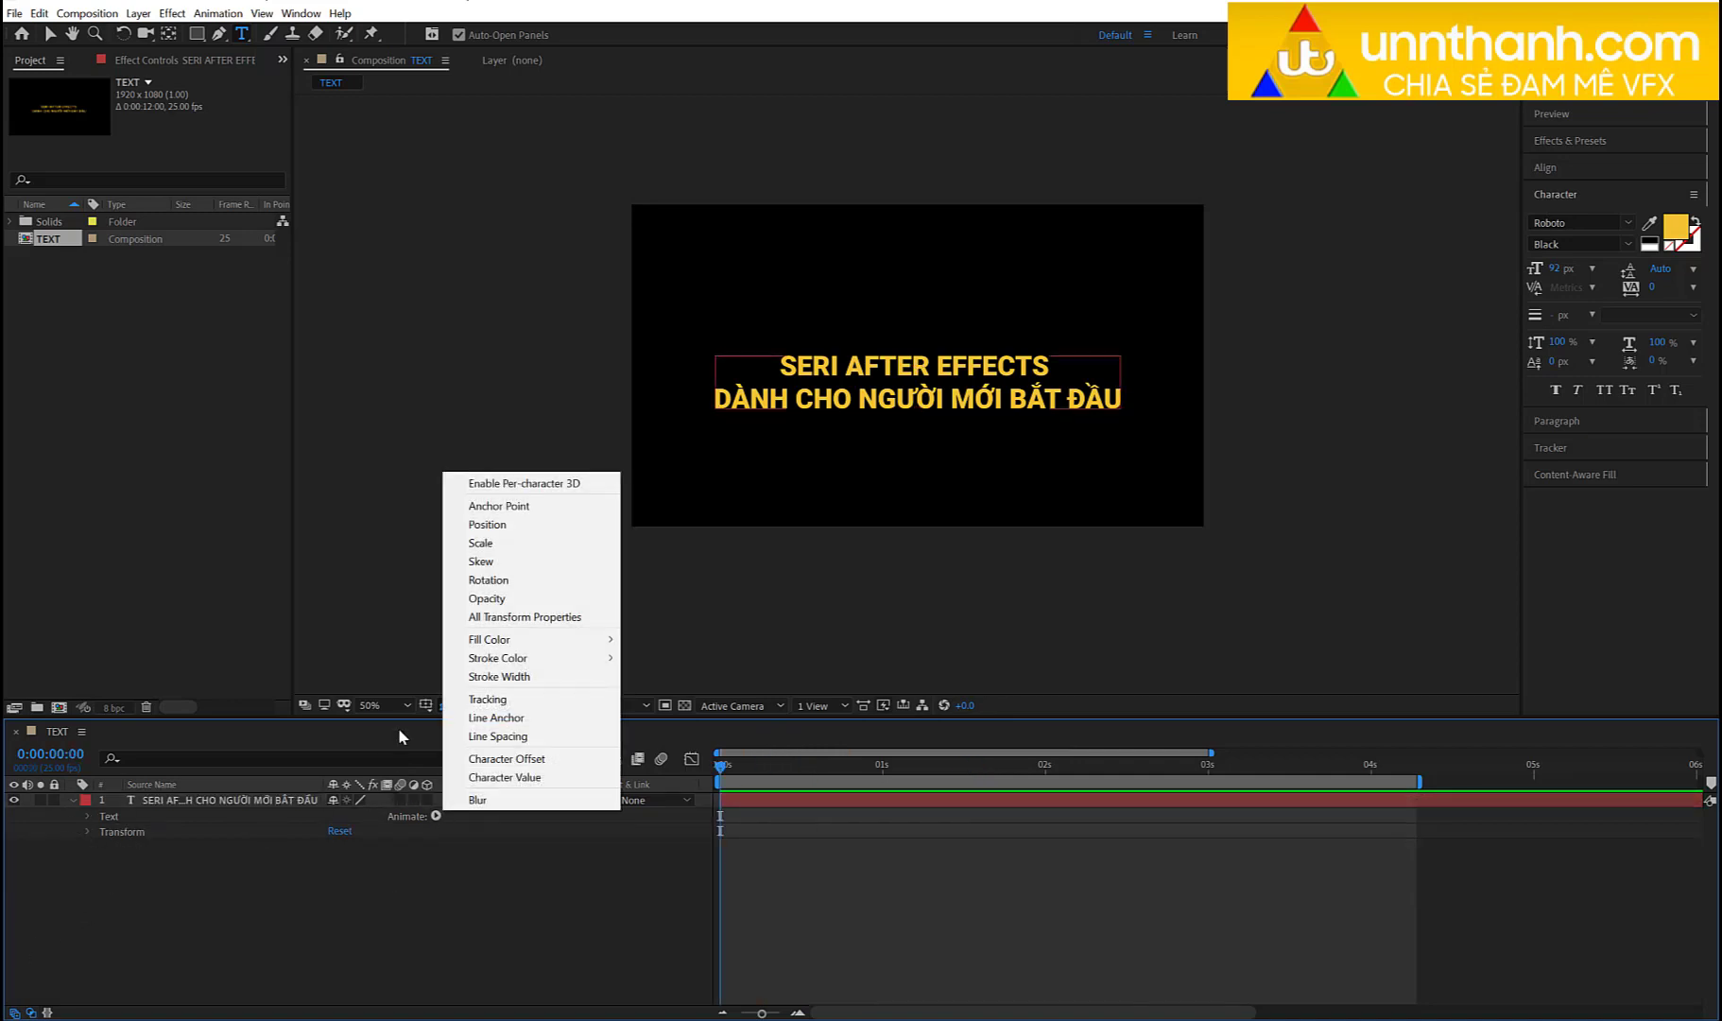
pyautogui.click(318, 826)
pyautogui.click(436, 816)
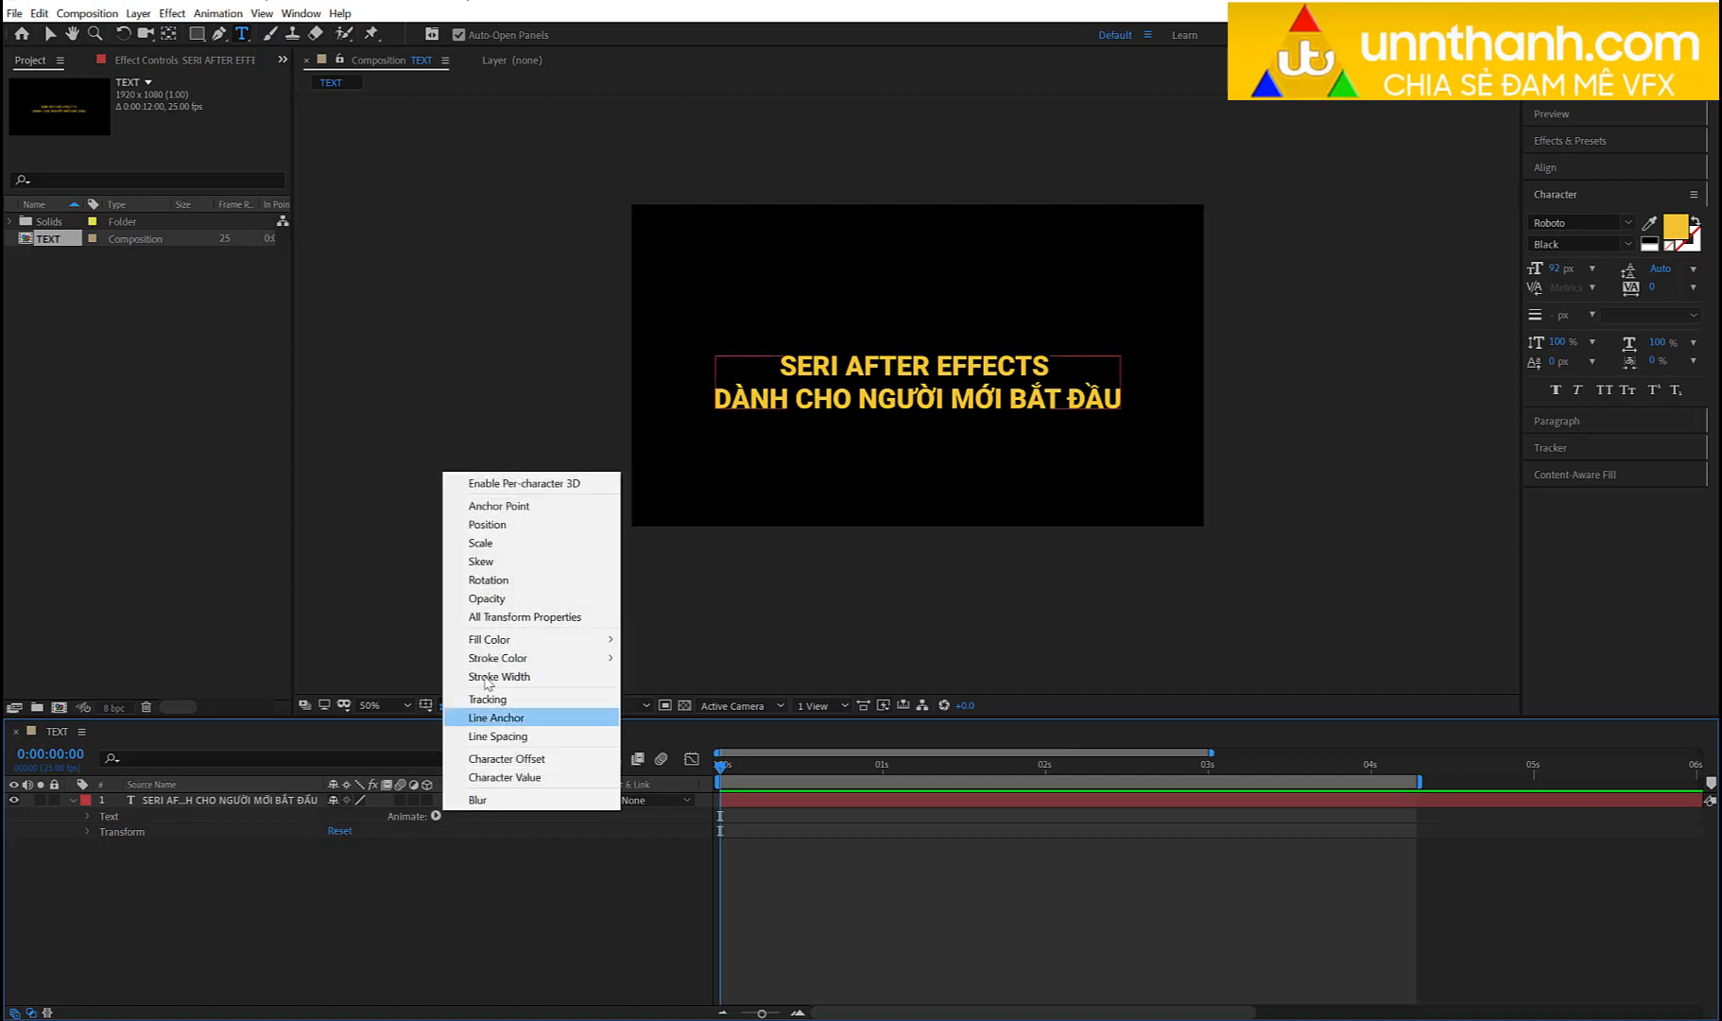
pyautogui.click(488, 598)
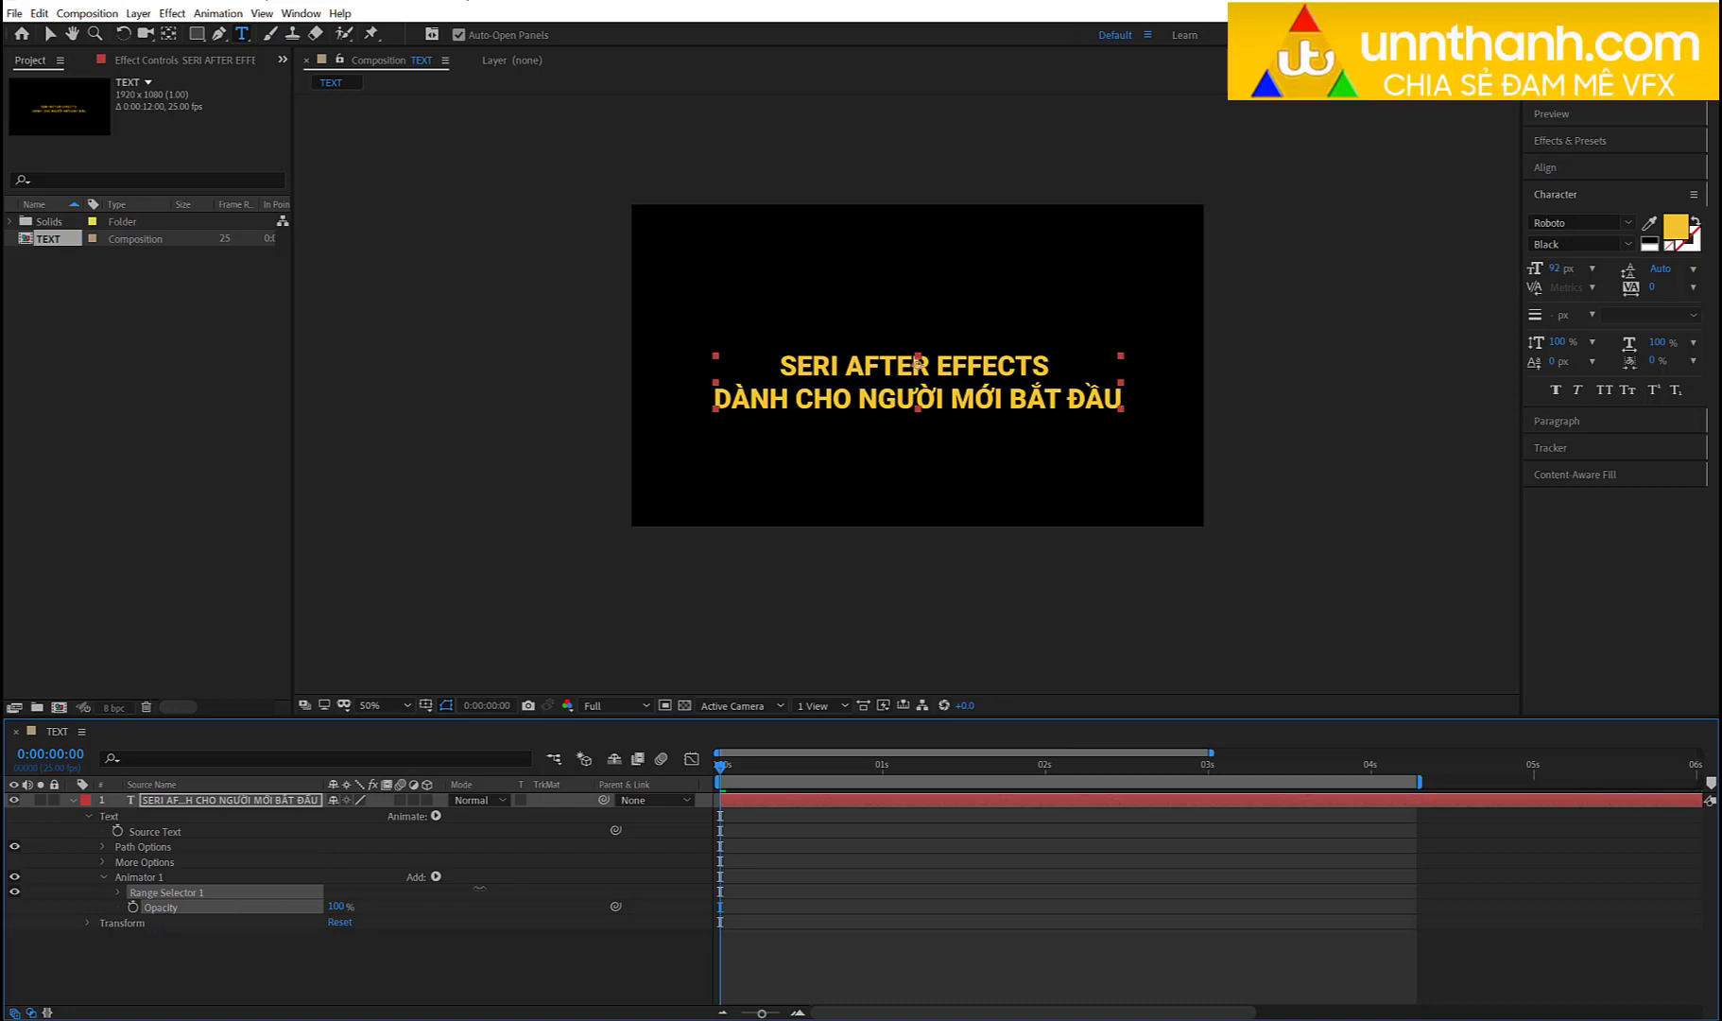
pyautogui.moveTo(334, 906); pyautogui.dragTo(342, 906)
# Expand the layer's Text group to reveal Animator 1 with its Range Selector and Opacity
pyautogui.click(168, 808)
pyautogui.press('u')
pyautogui.press('u')
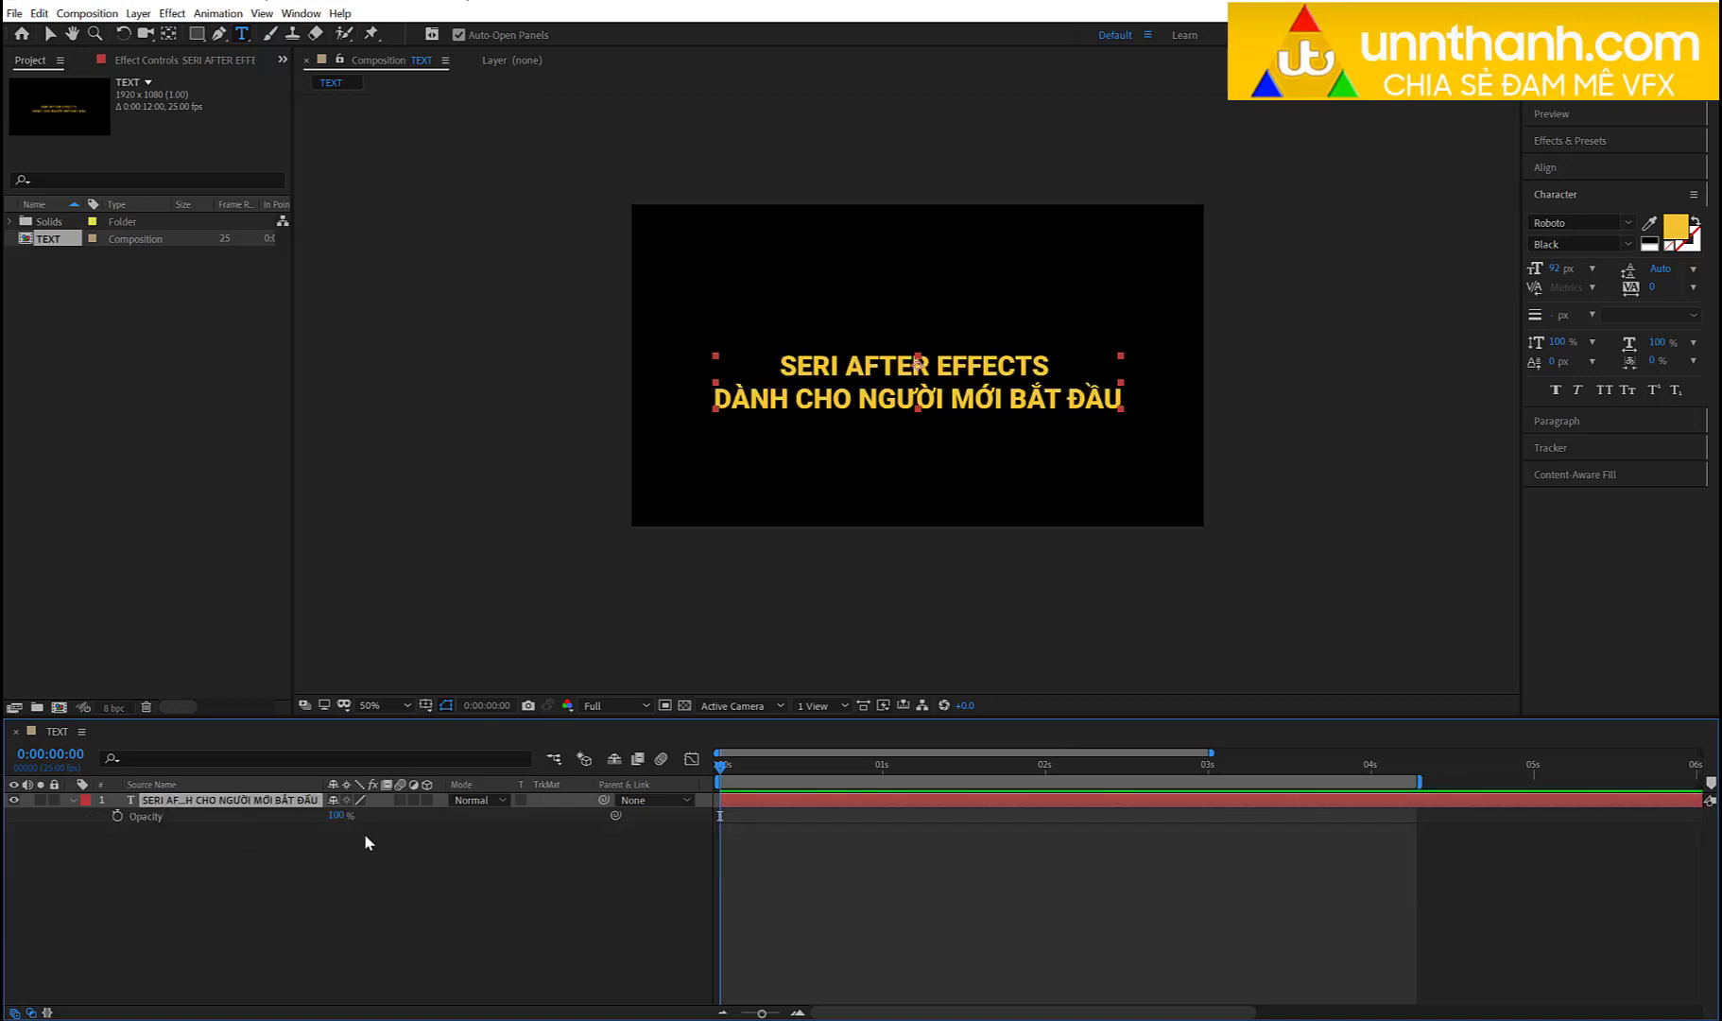
pyautogui.click(337, 815)
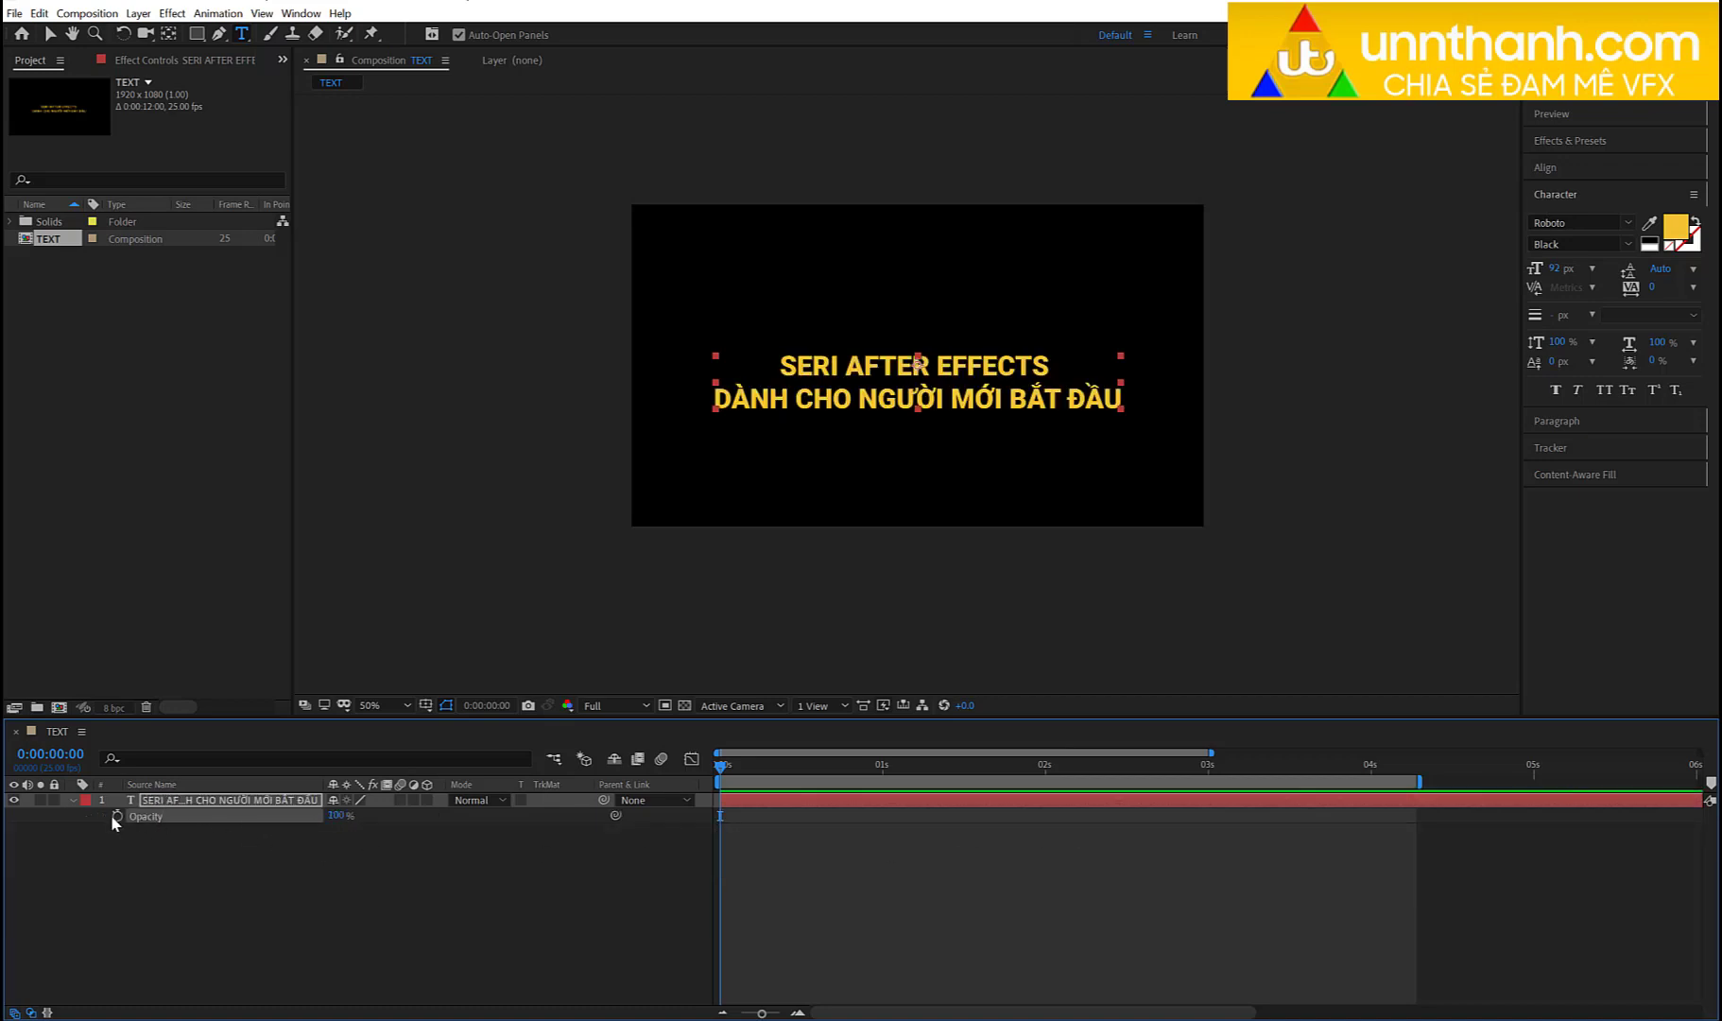
pyautogui.doubleClick(73, 800)
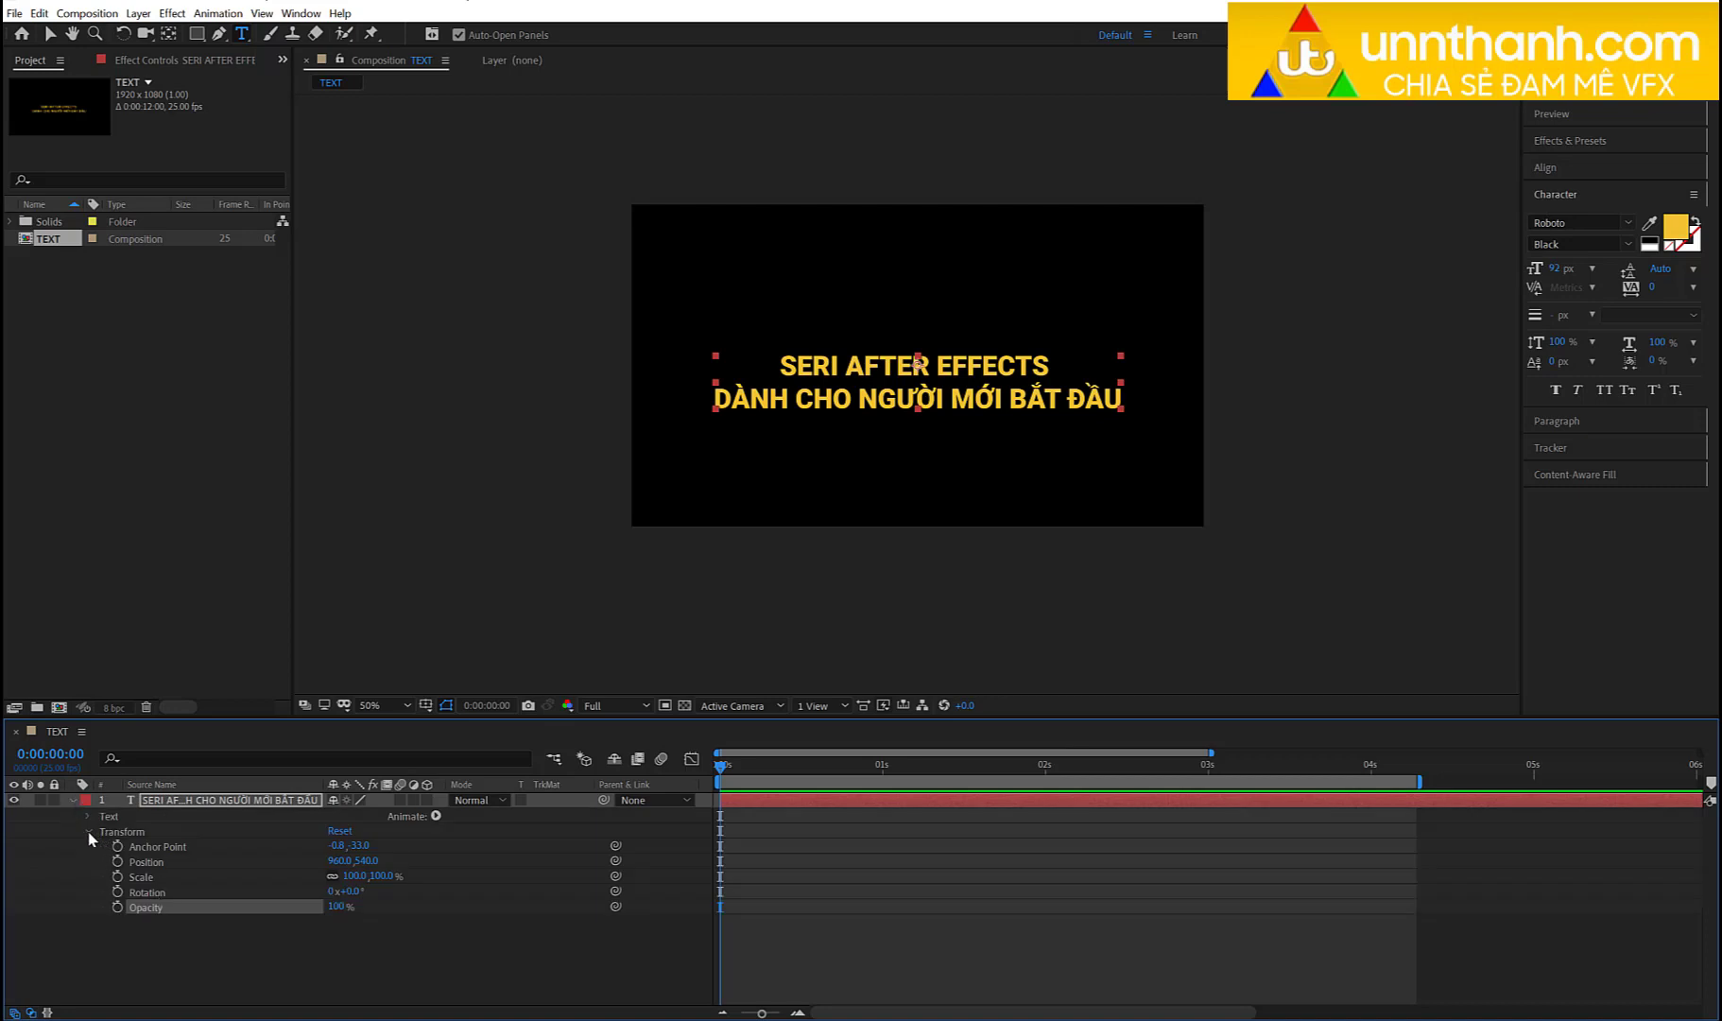
pyautogui.click(87, 817)
pyautogui.click(88, 817)
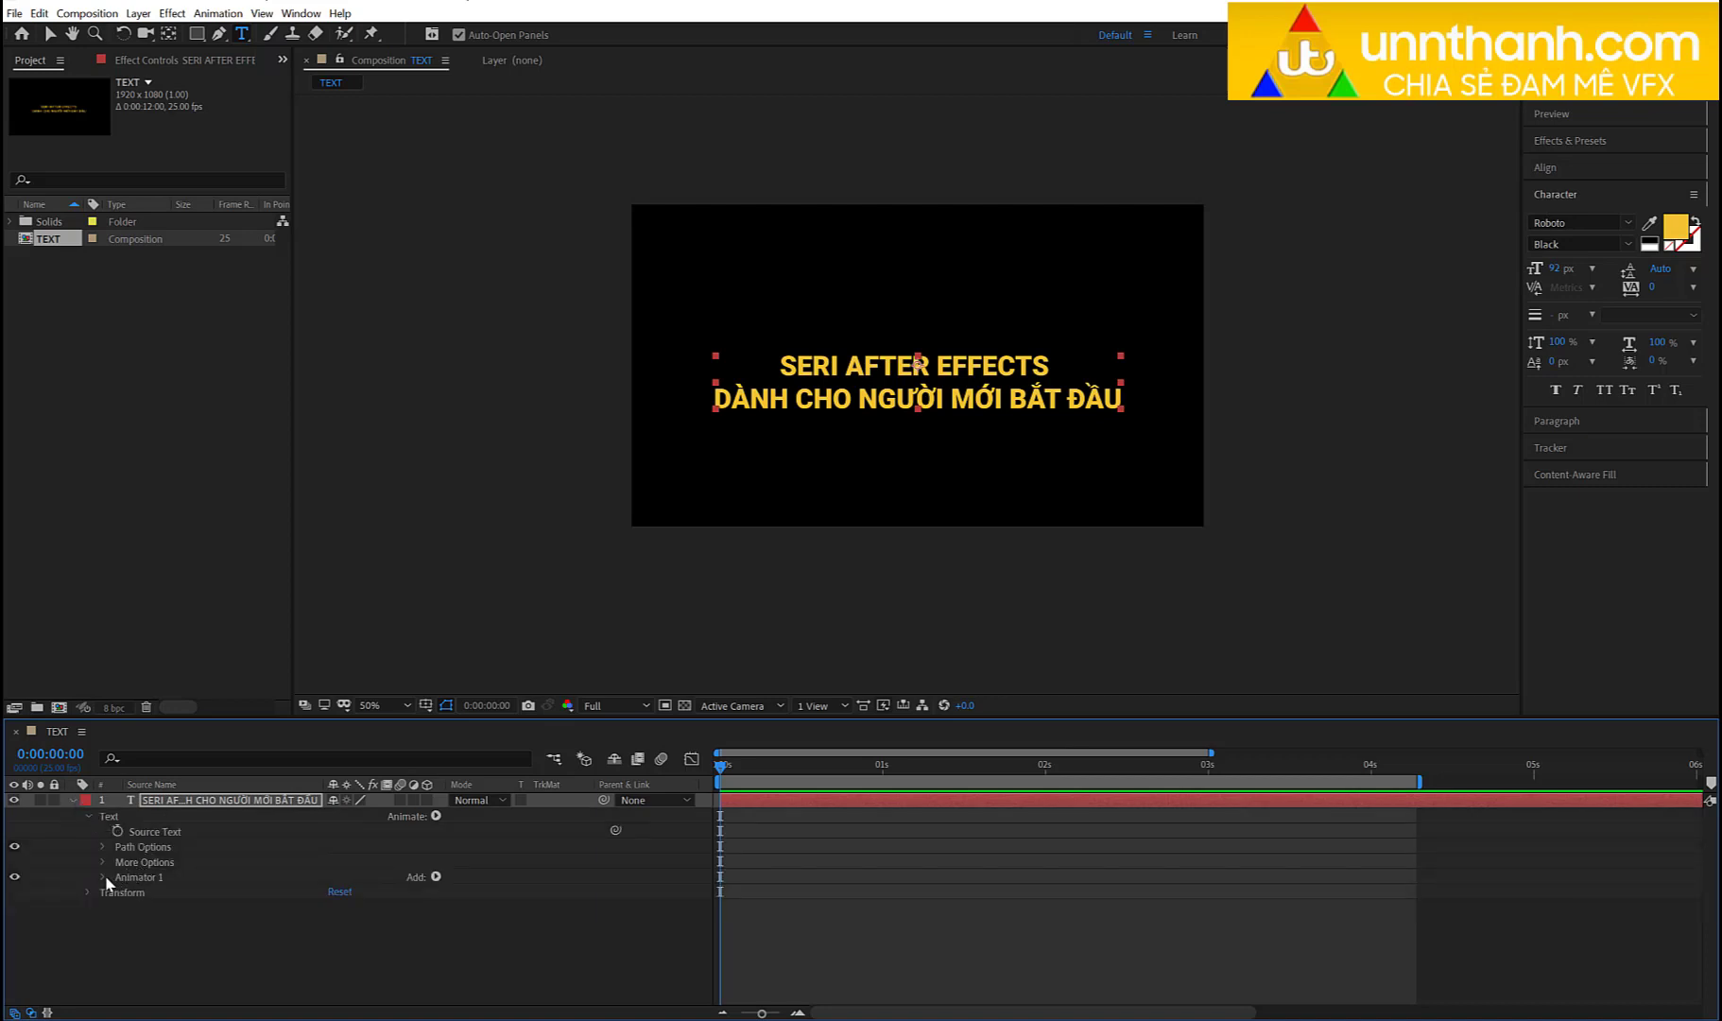
pyautogui.click(103, 877)
pyautogui.click(142, 877)
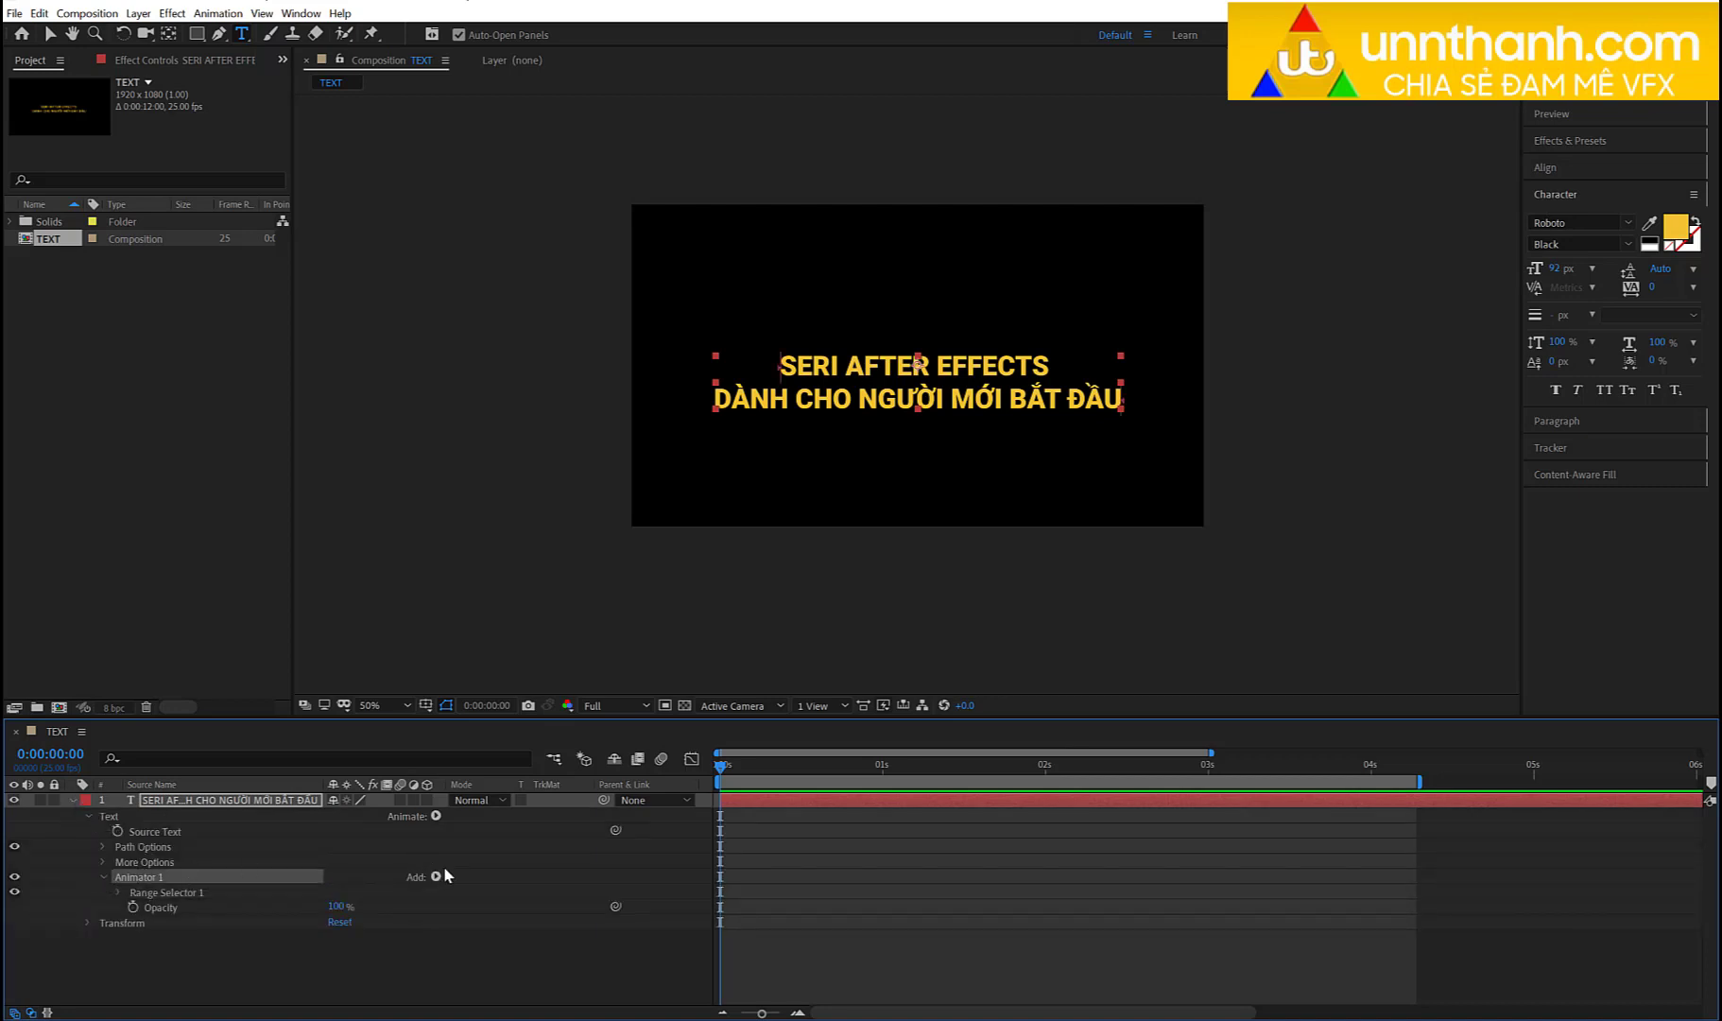
# Add an RGB Fill Color to Animator 1 and set it to blue 006AFF
pyautogui.click(437, 876)
pyautogui.moveTo(475, 881)
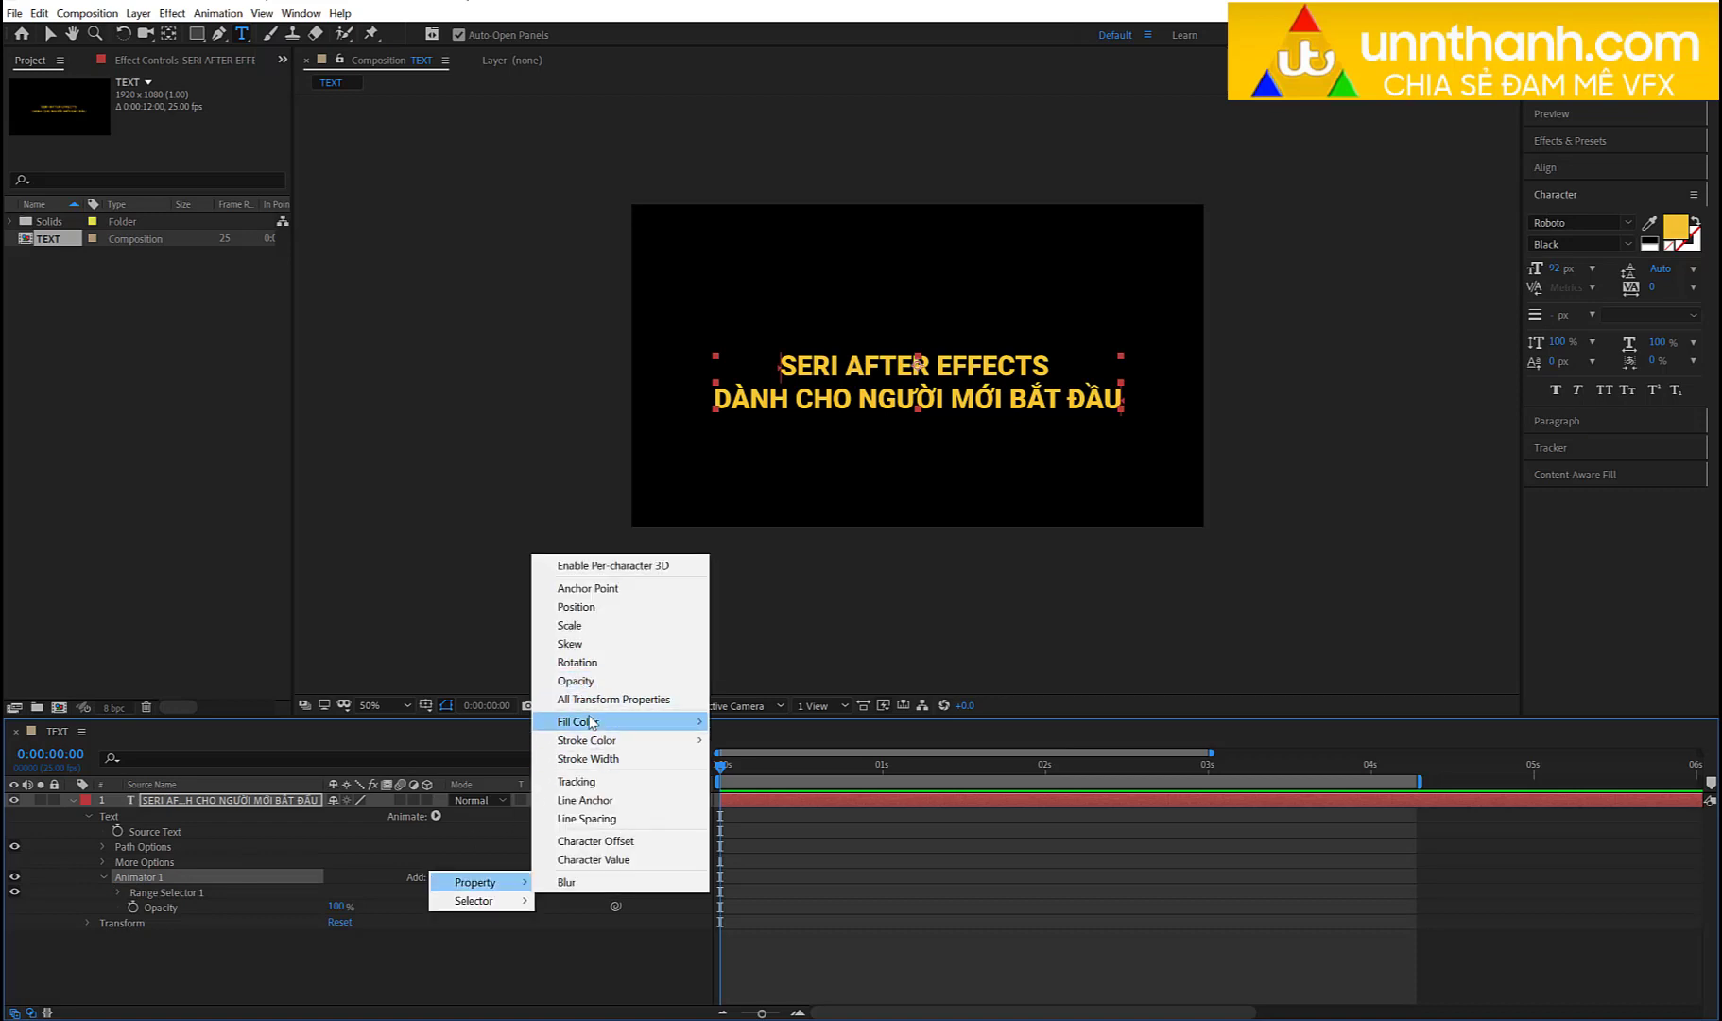
pyautogui.moveTo(594, 725)
pyautogui.click(742, 722)
pyautogui.click(338, 921)
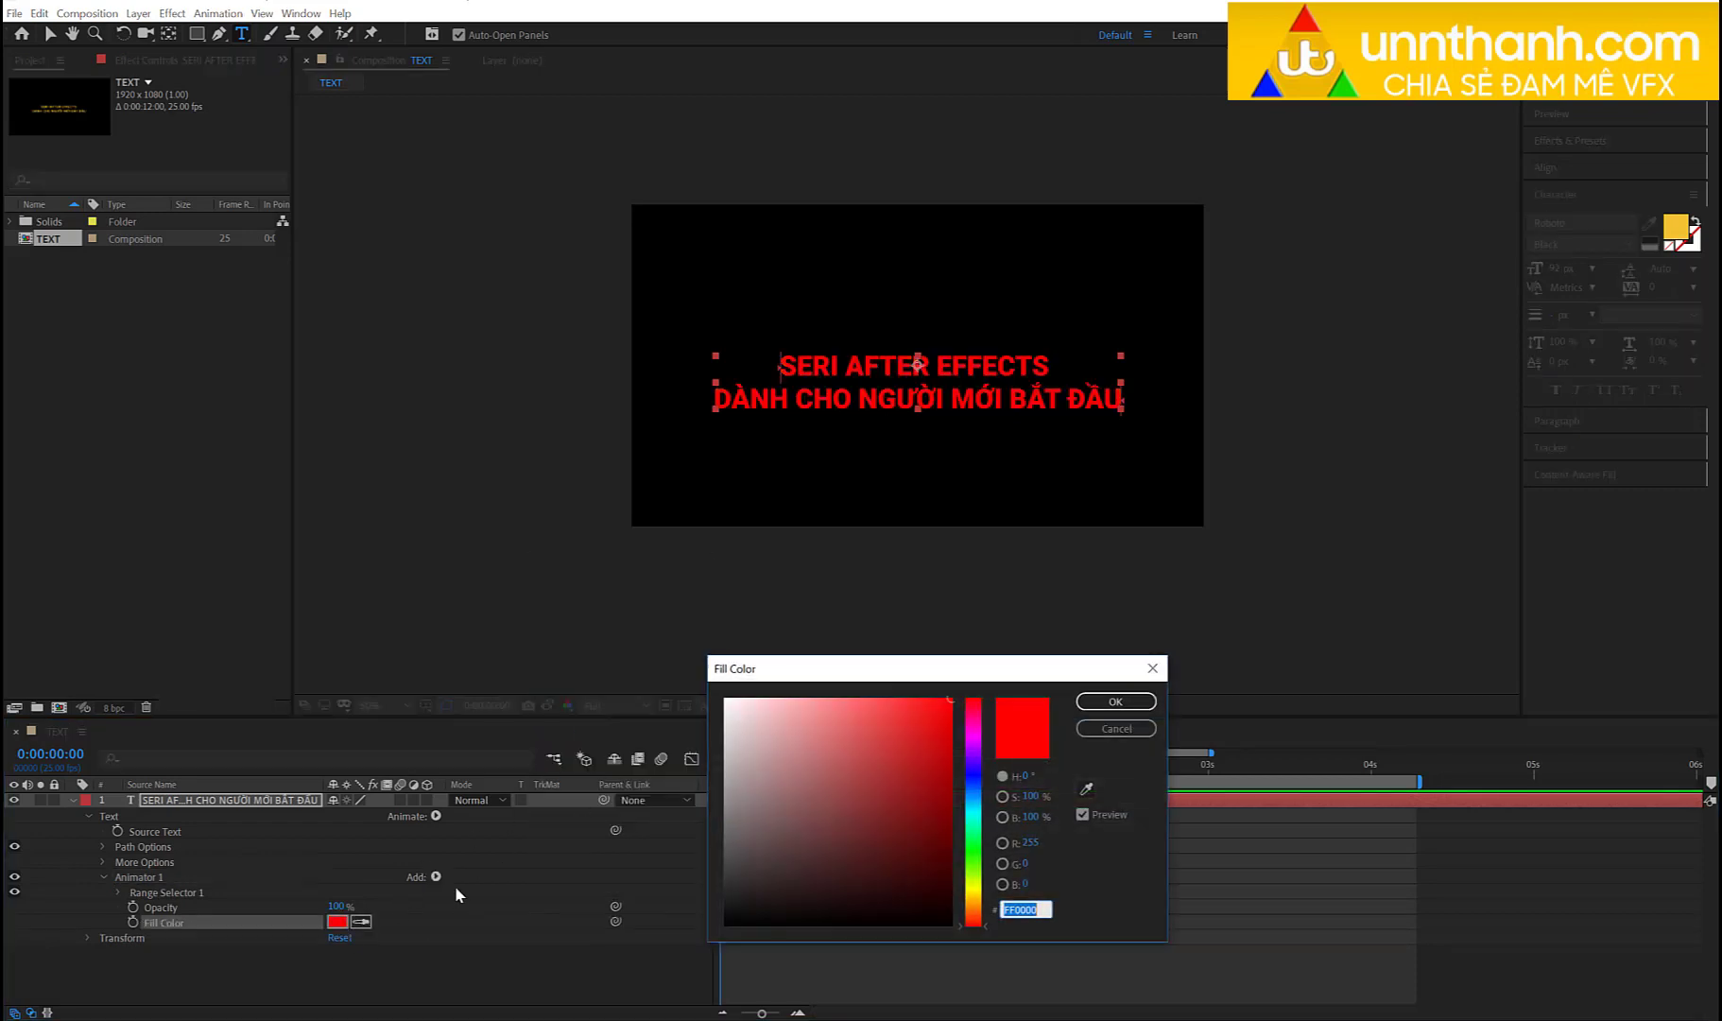
pyautogui.click(973, 789)
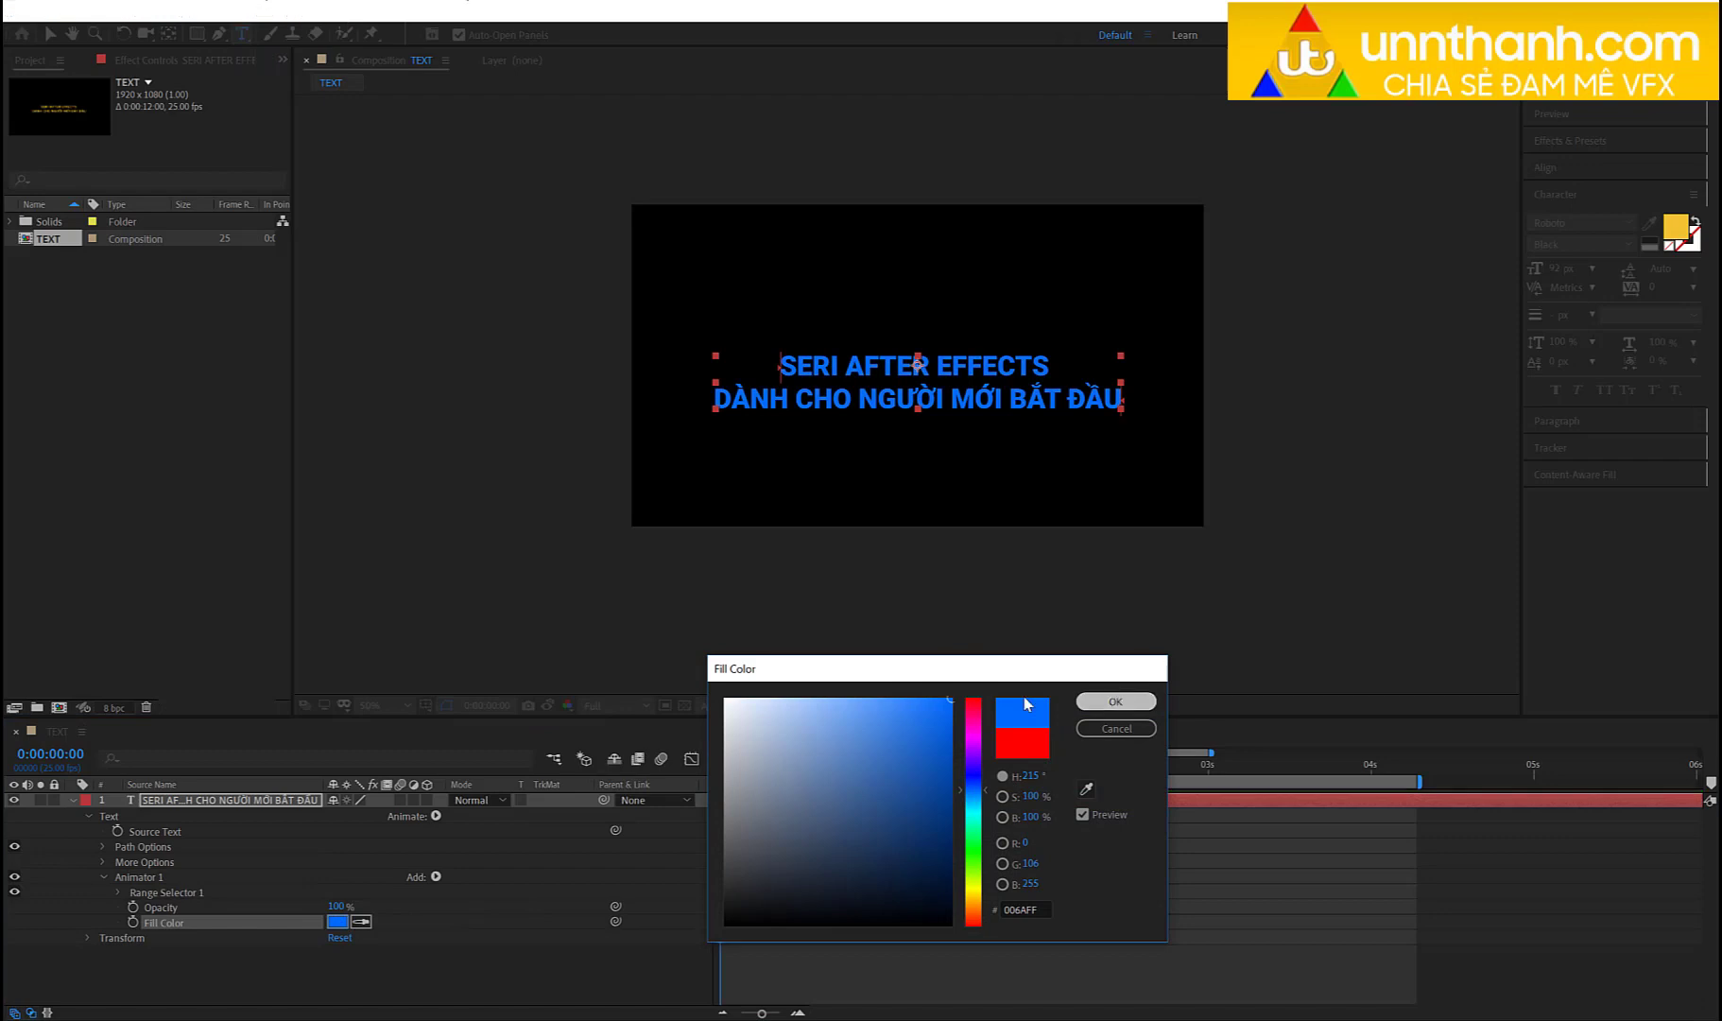
pyautogui.click(1115, 702)
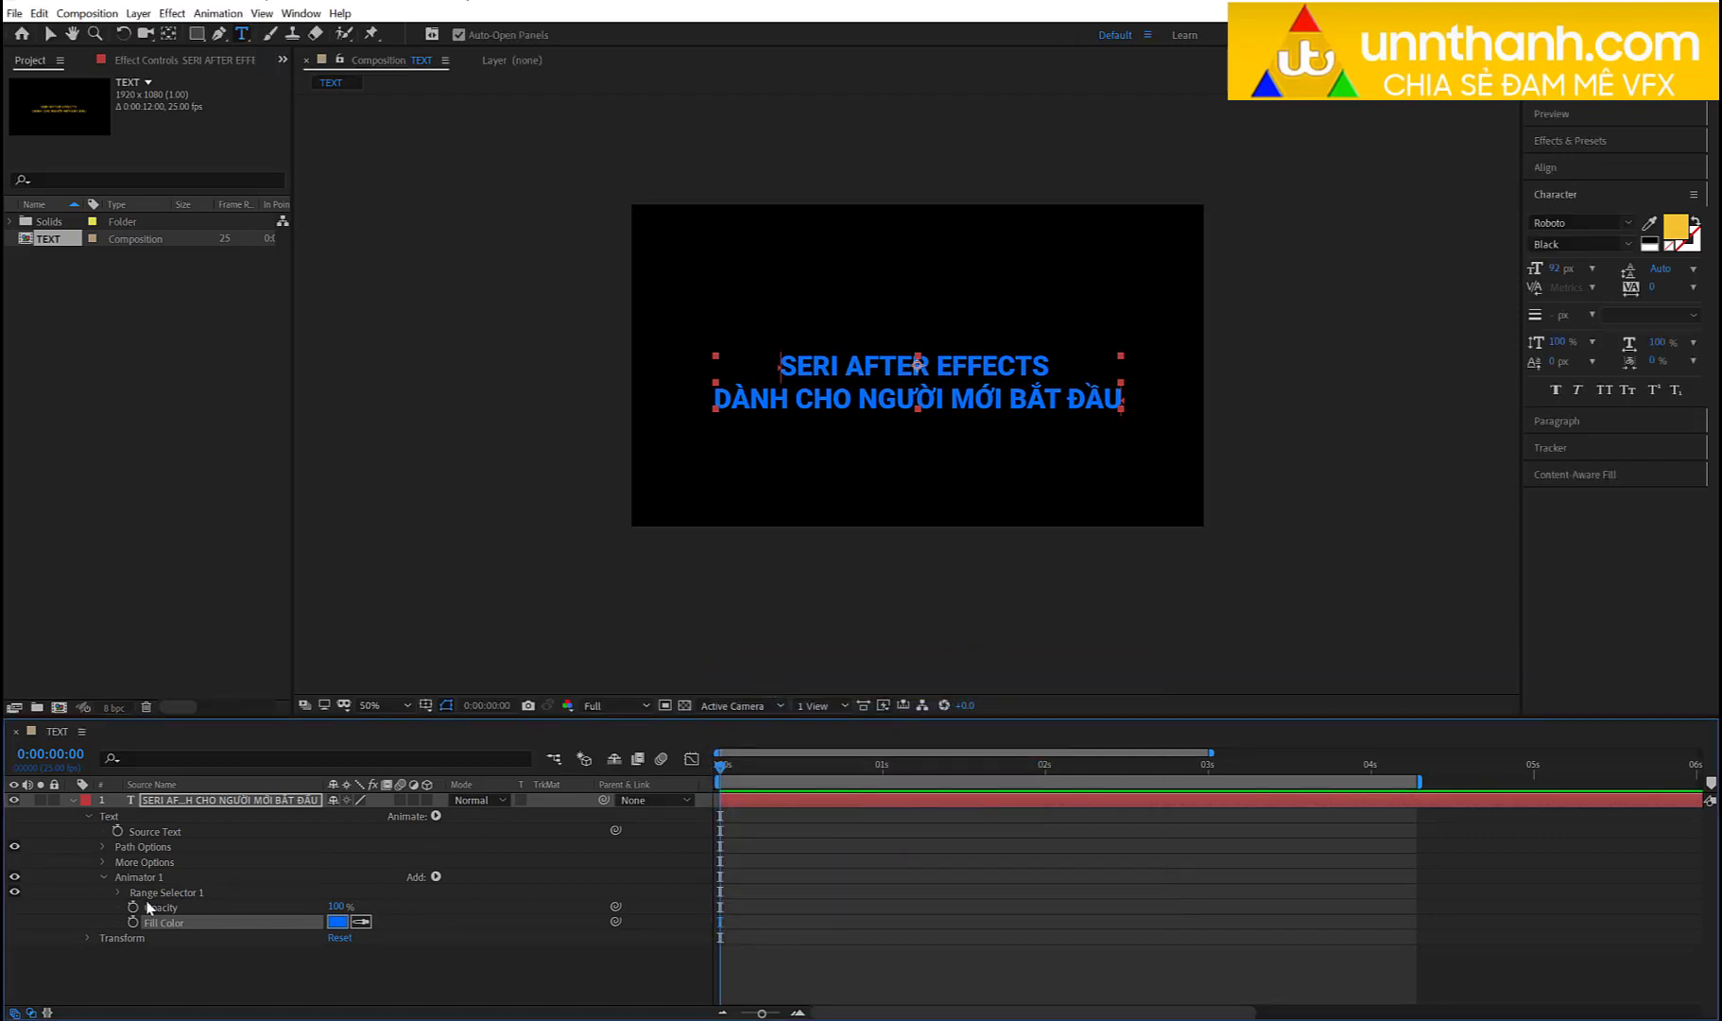
pyautogui.click(120, 892)
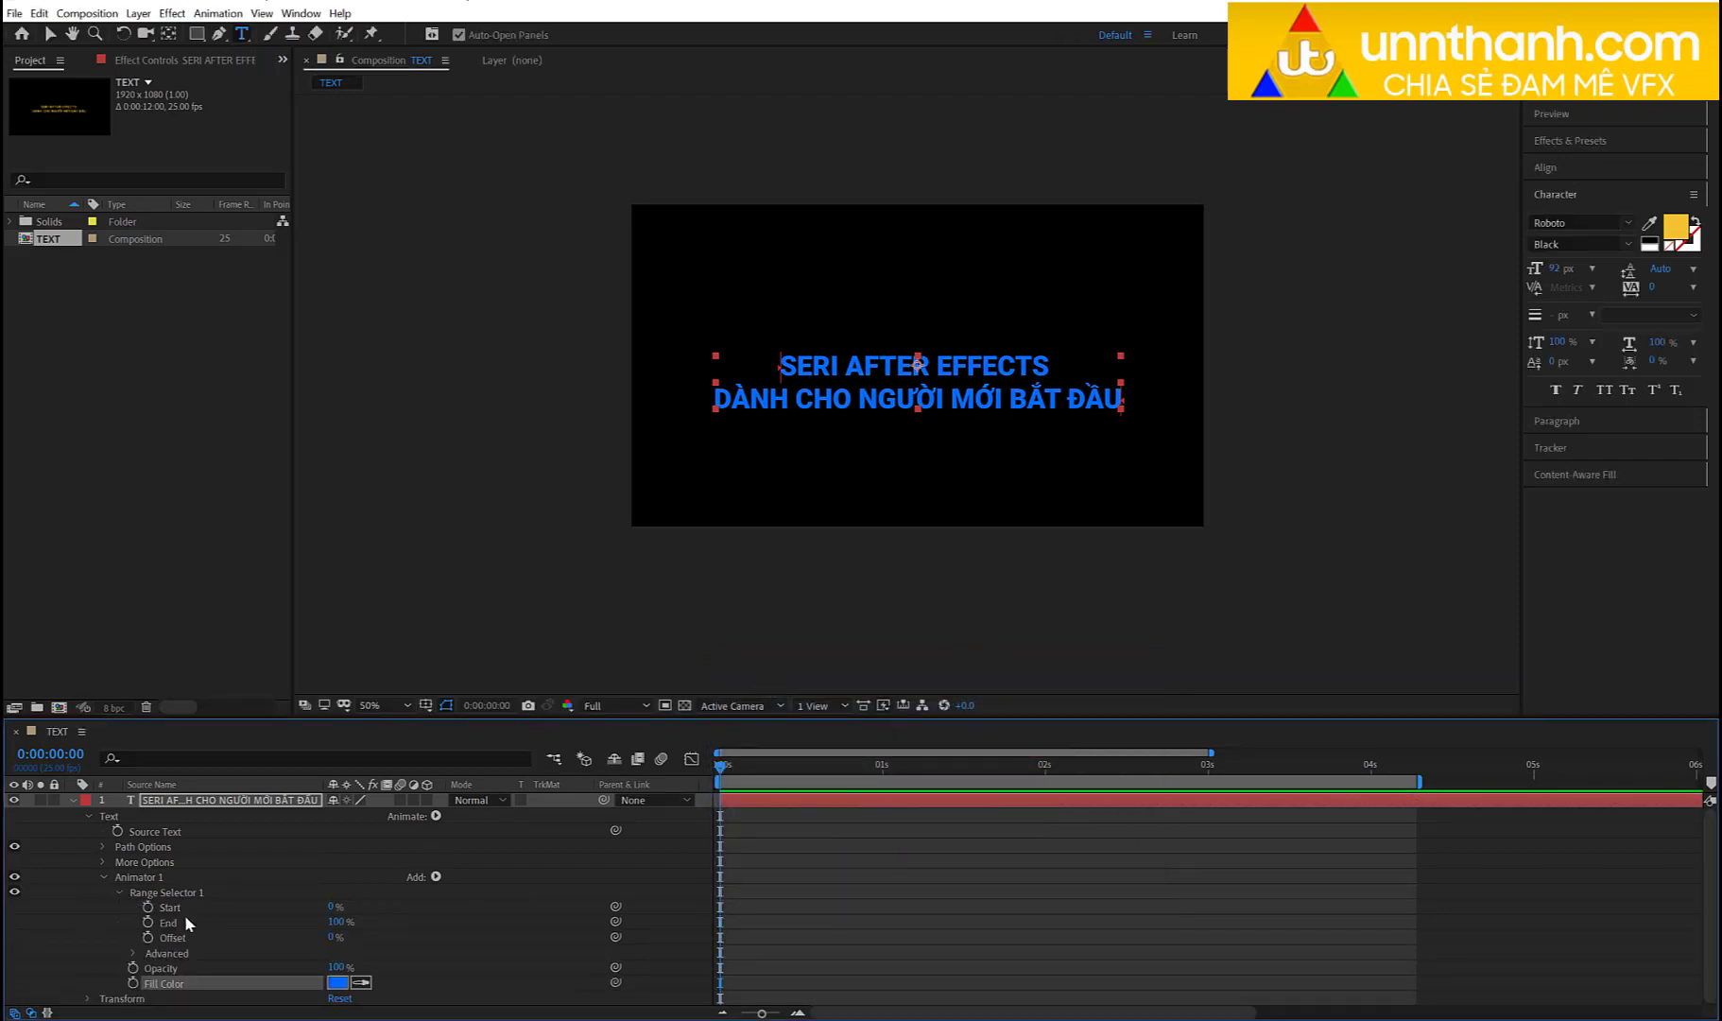
# Raise the range Start to 11% so the early letters return to yellow, keeping the blue Fill Color
pyautogui.moveTo(334, 908); pyautogui.dragTo(345, 902)
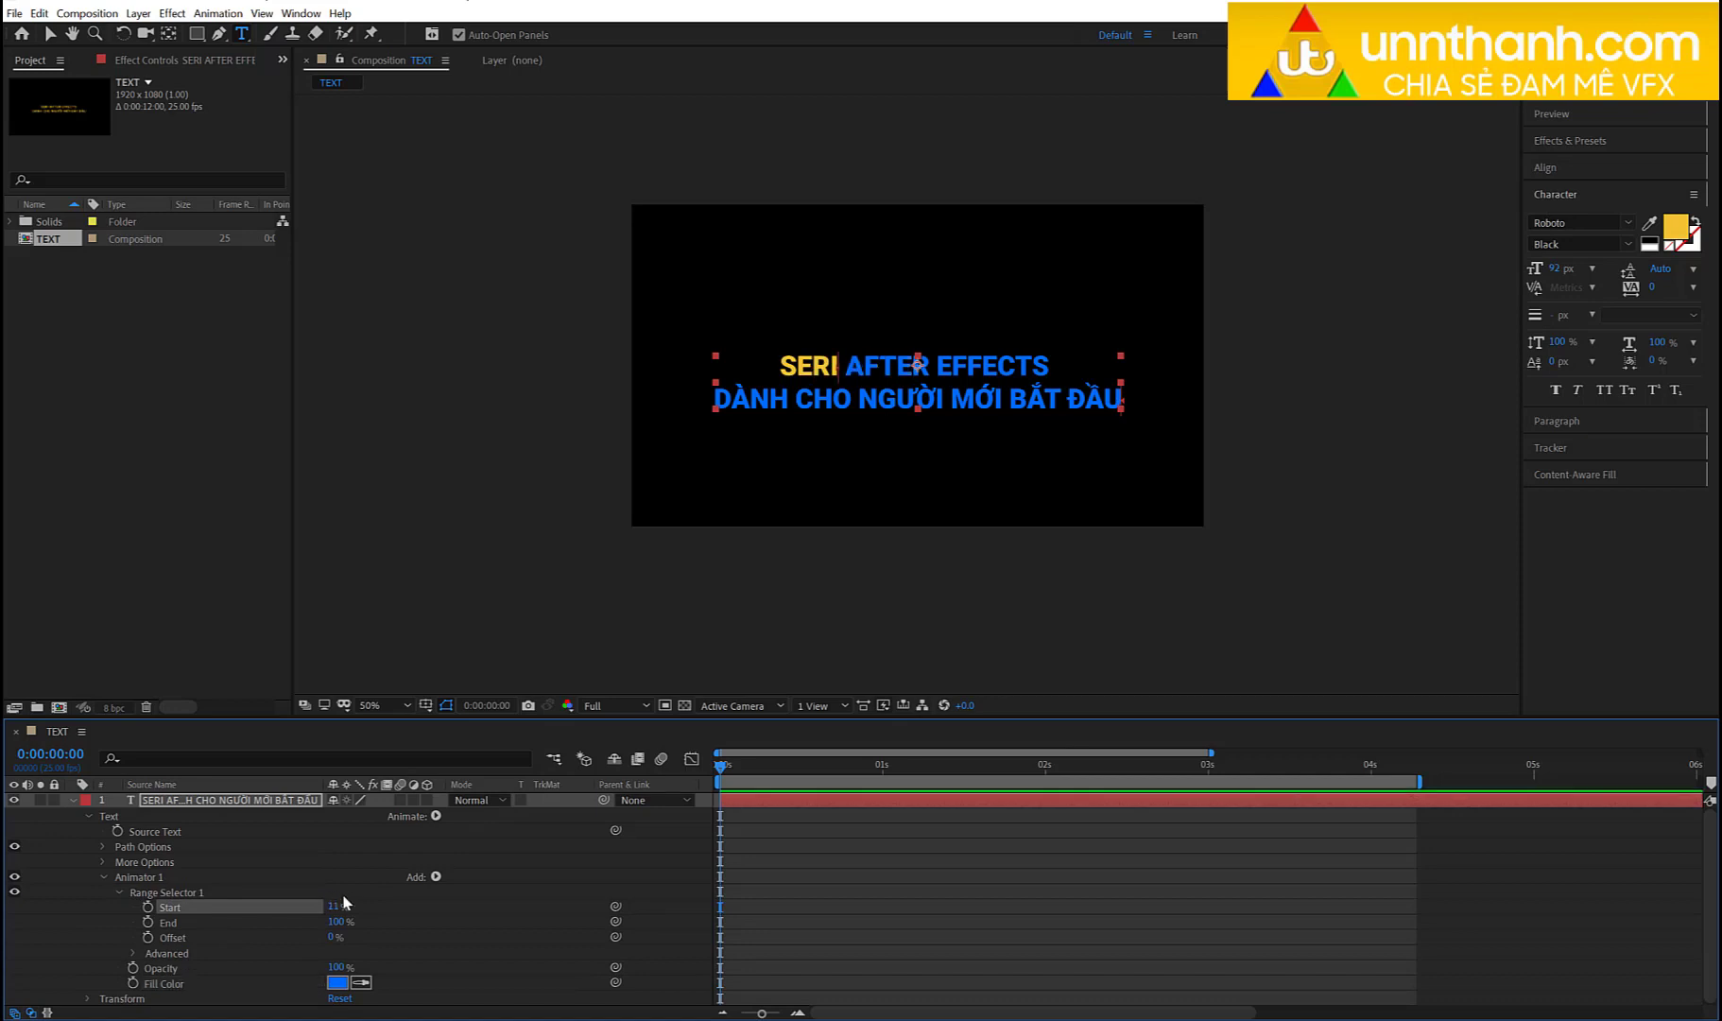
pyautogui.click(170, 986)
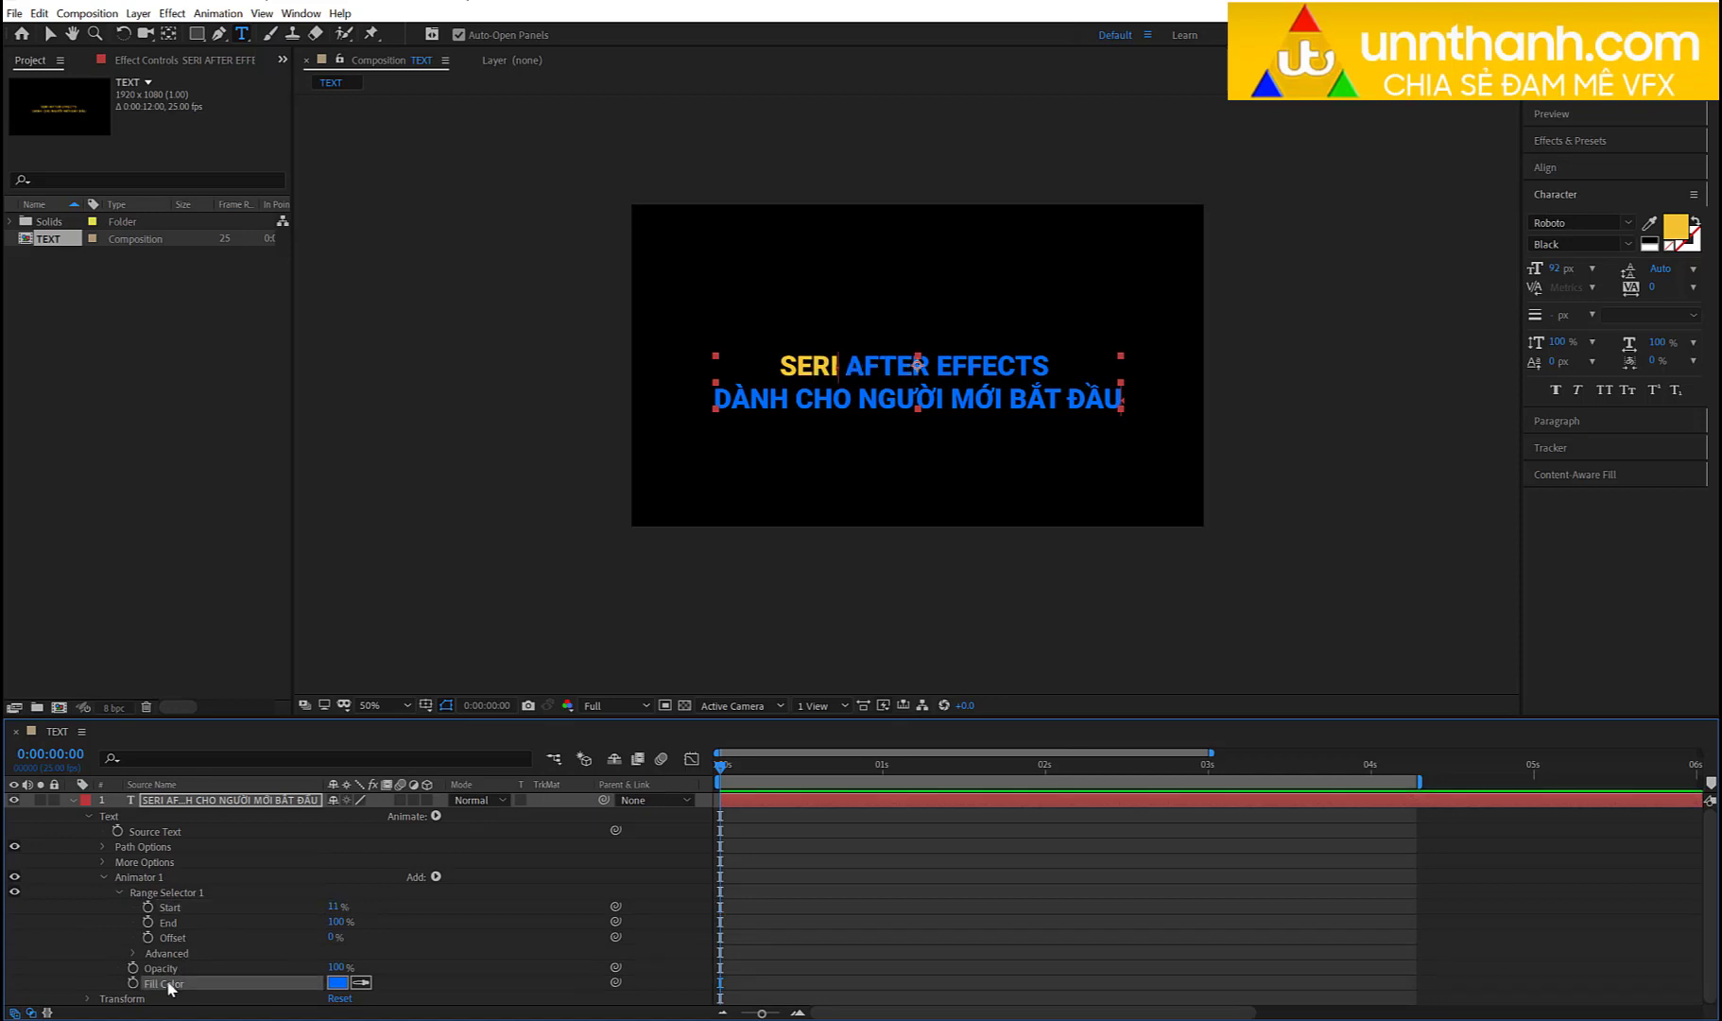
pyautogui.press('Delete')
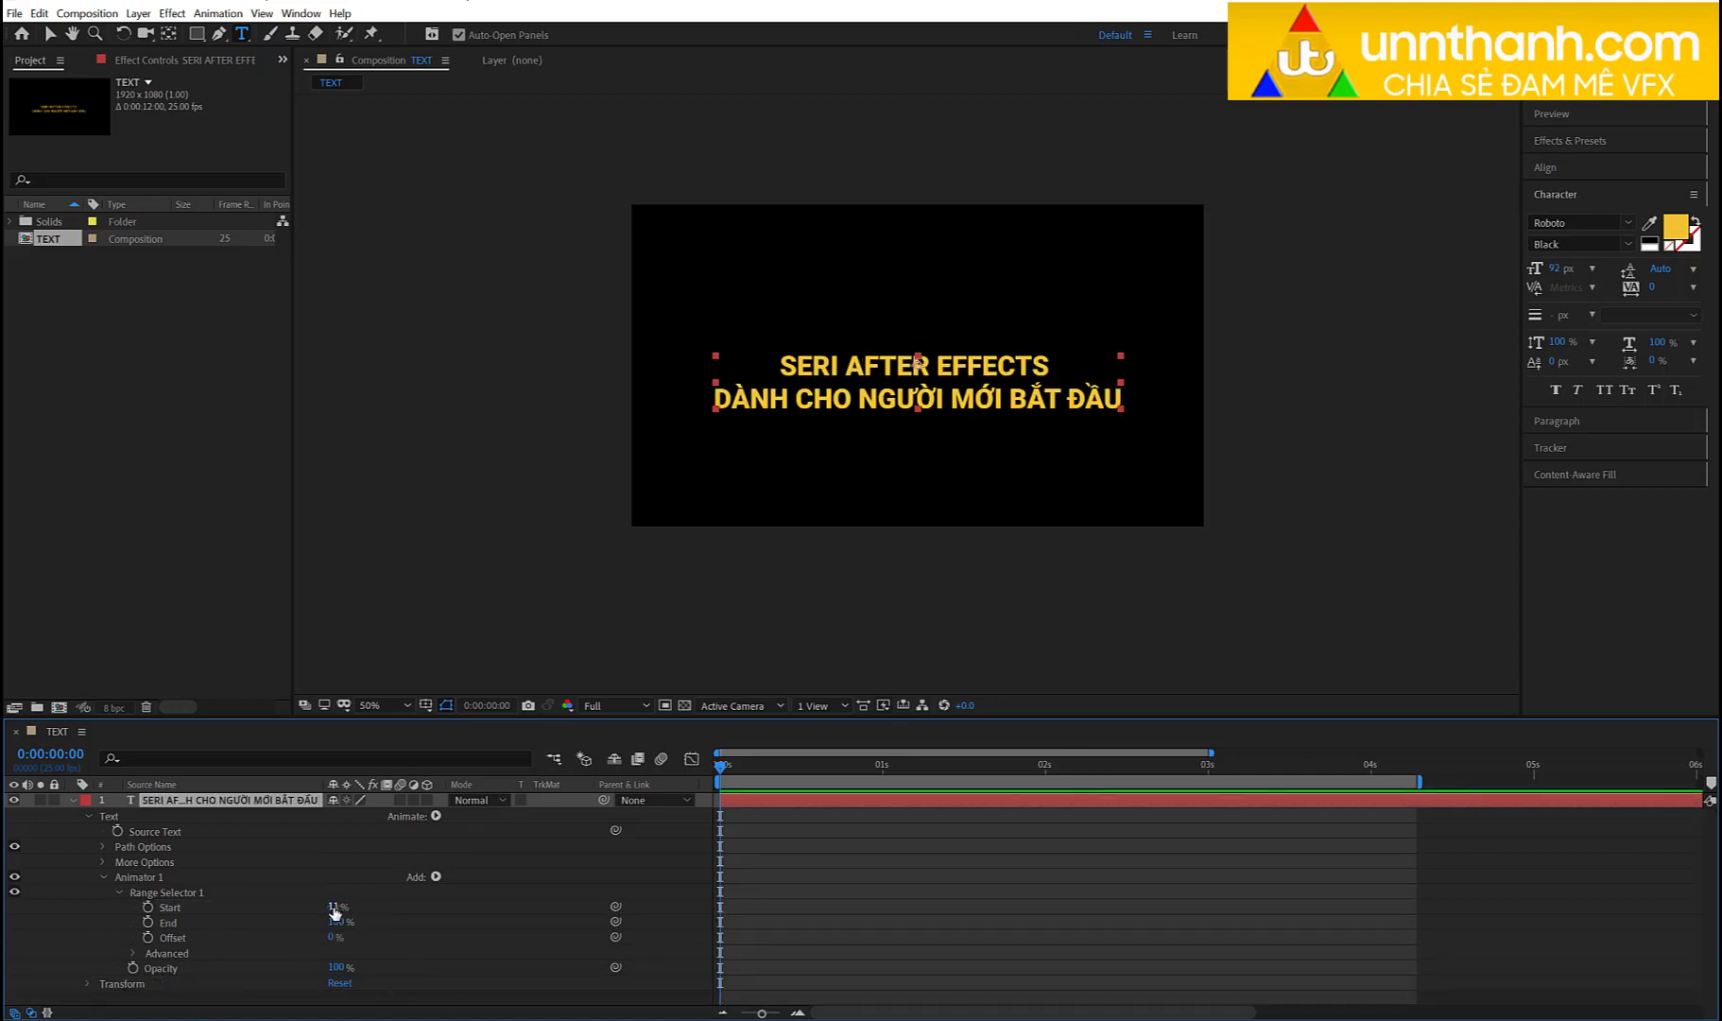
pyautogui.moveTo(334, 913); pyautogui.dragTo(319, 907)
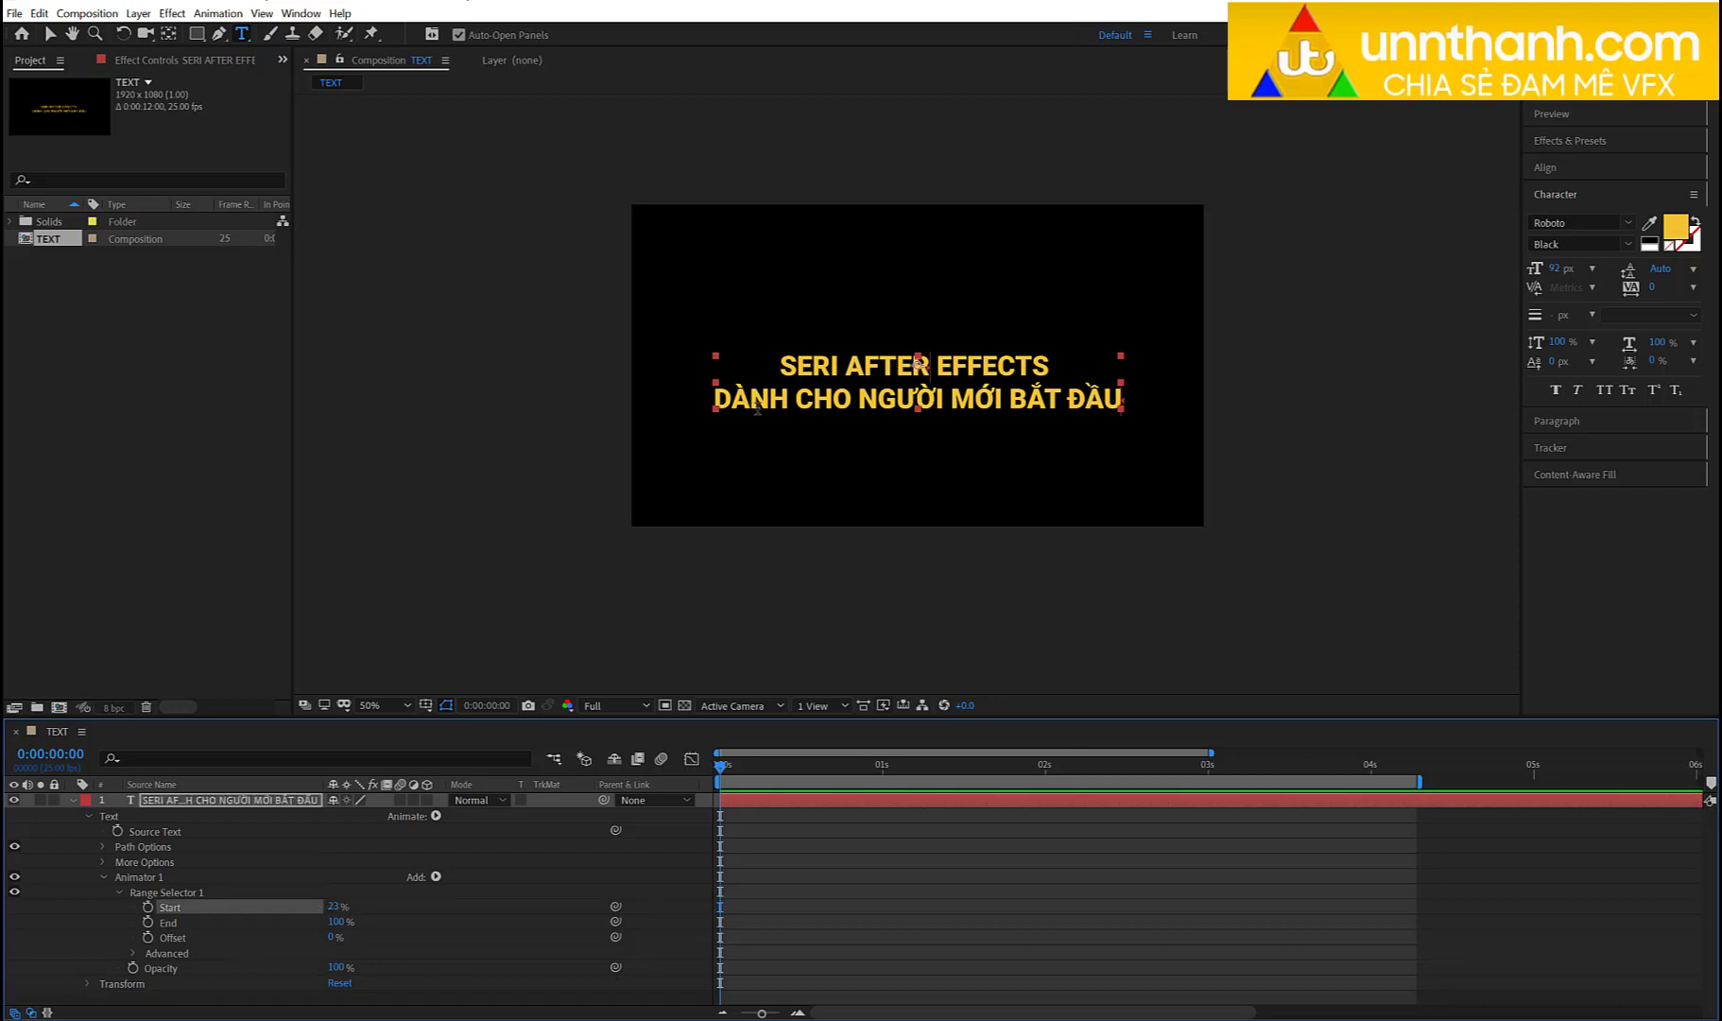
pyautogui.hotkey('ctrl', 'z')
pyautogui.hotkey('ctrl', 'z')
pyautogui.hotkey('ctrl', 'z')
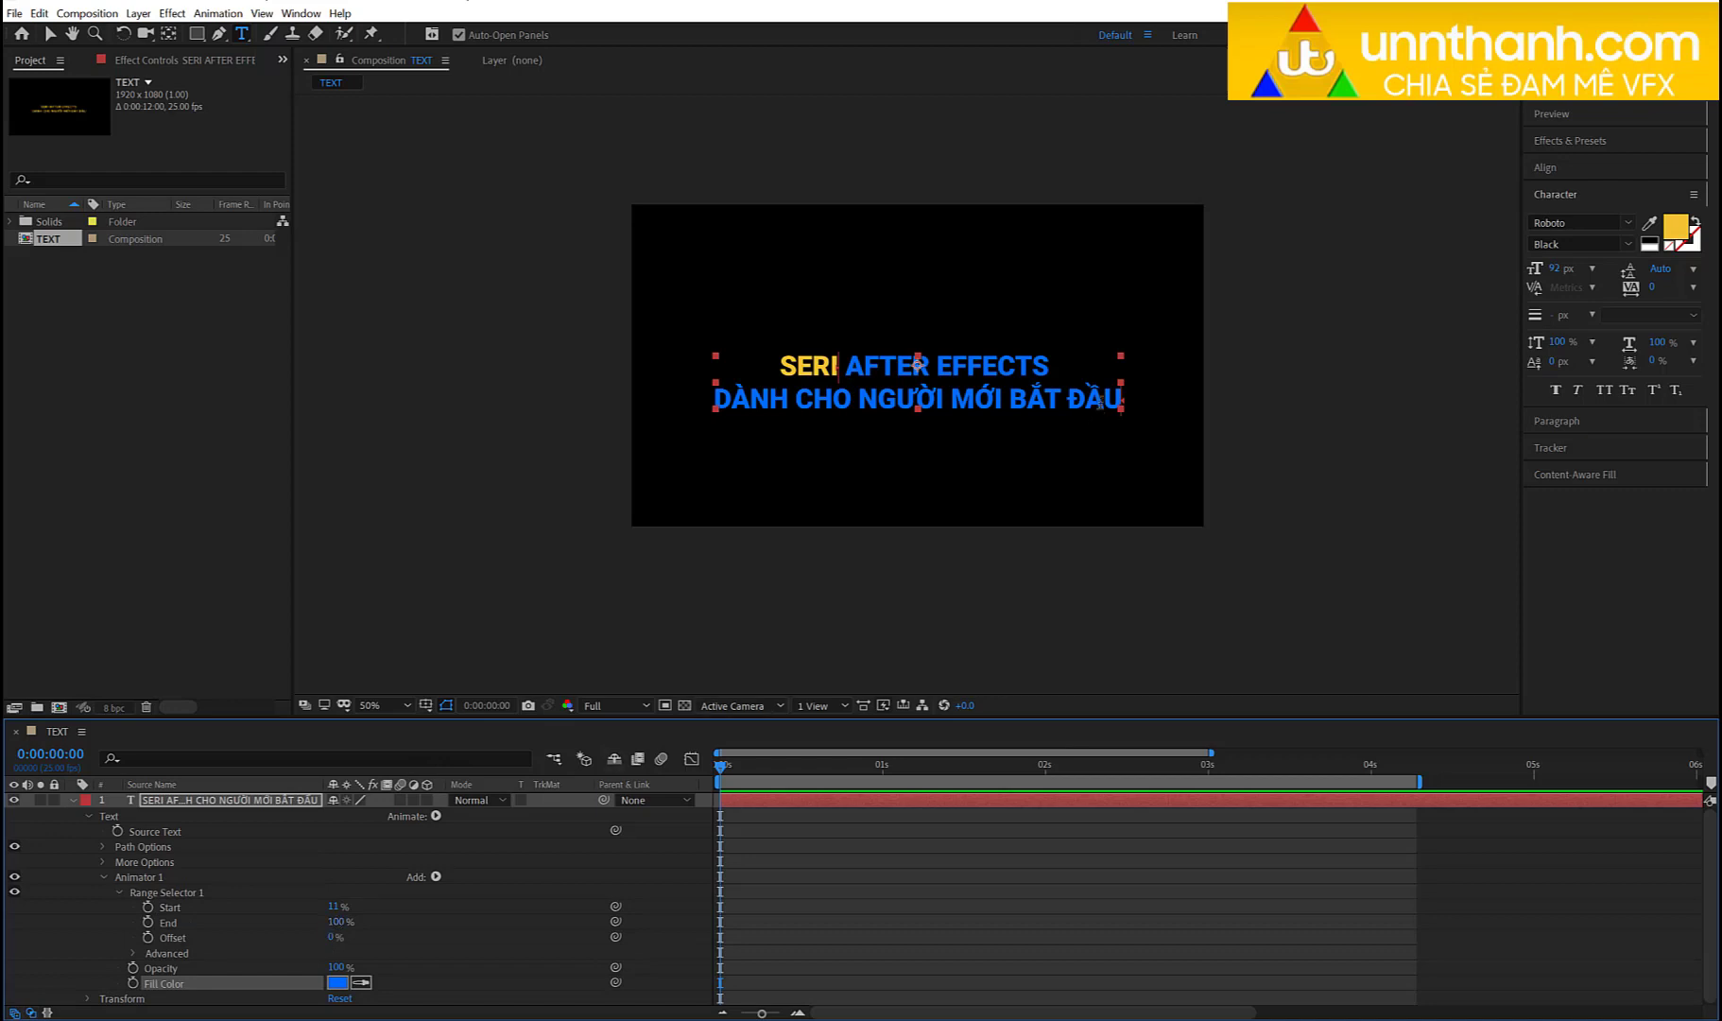
# Set range End to 42% and keyframe Offset at 0 seconds at 19%
pyautogui.moveTo(1125, 406); pyautogui.dragTo(667, 409)
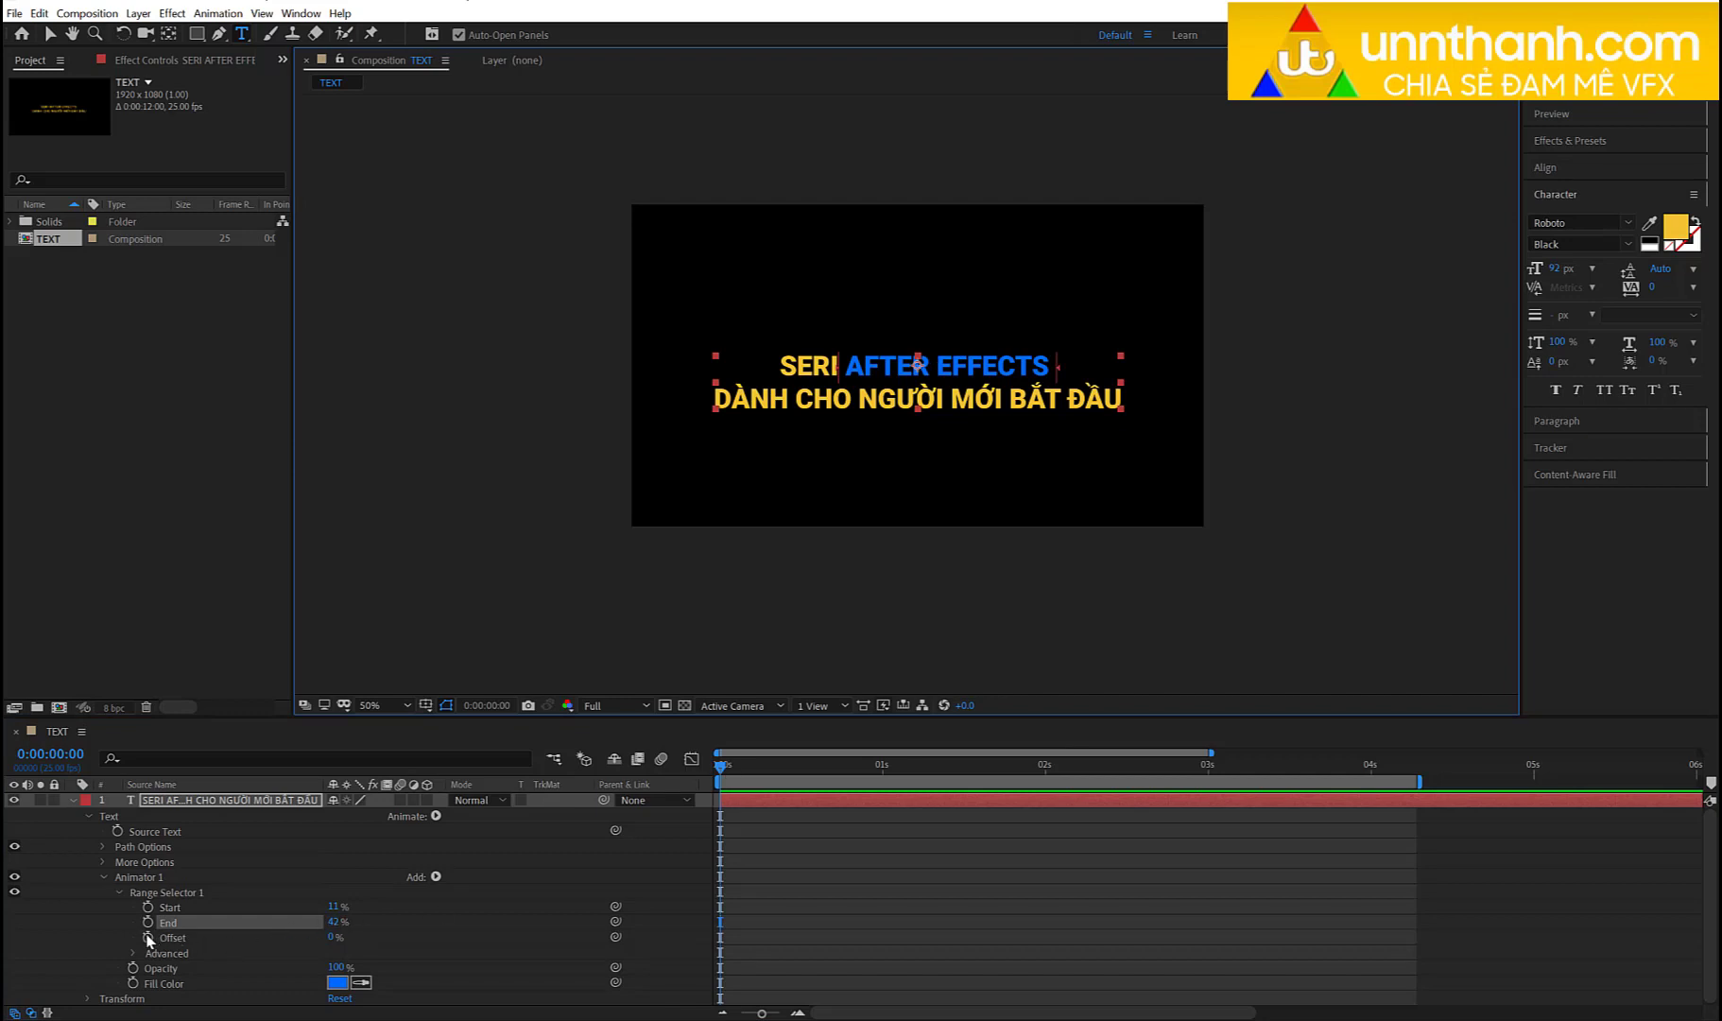
pyautogui.click(147, 937)
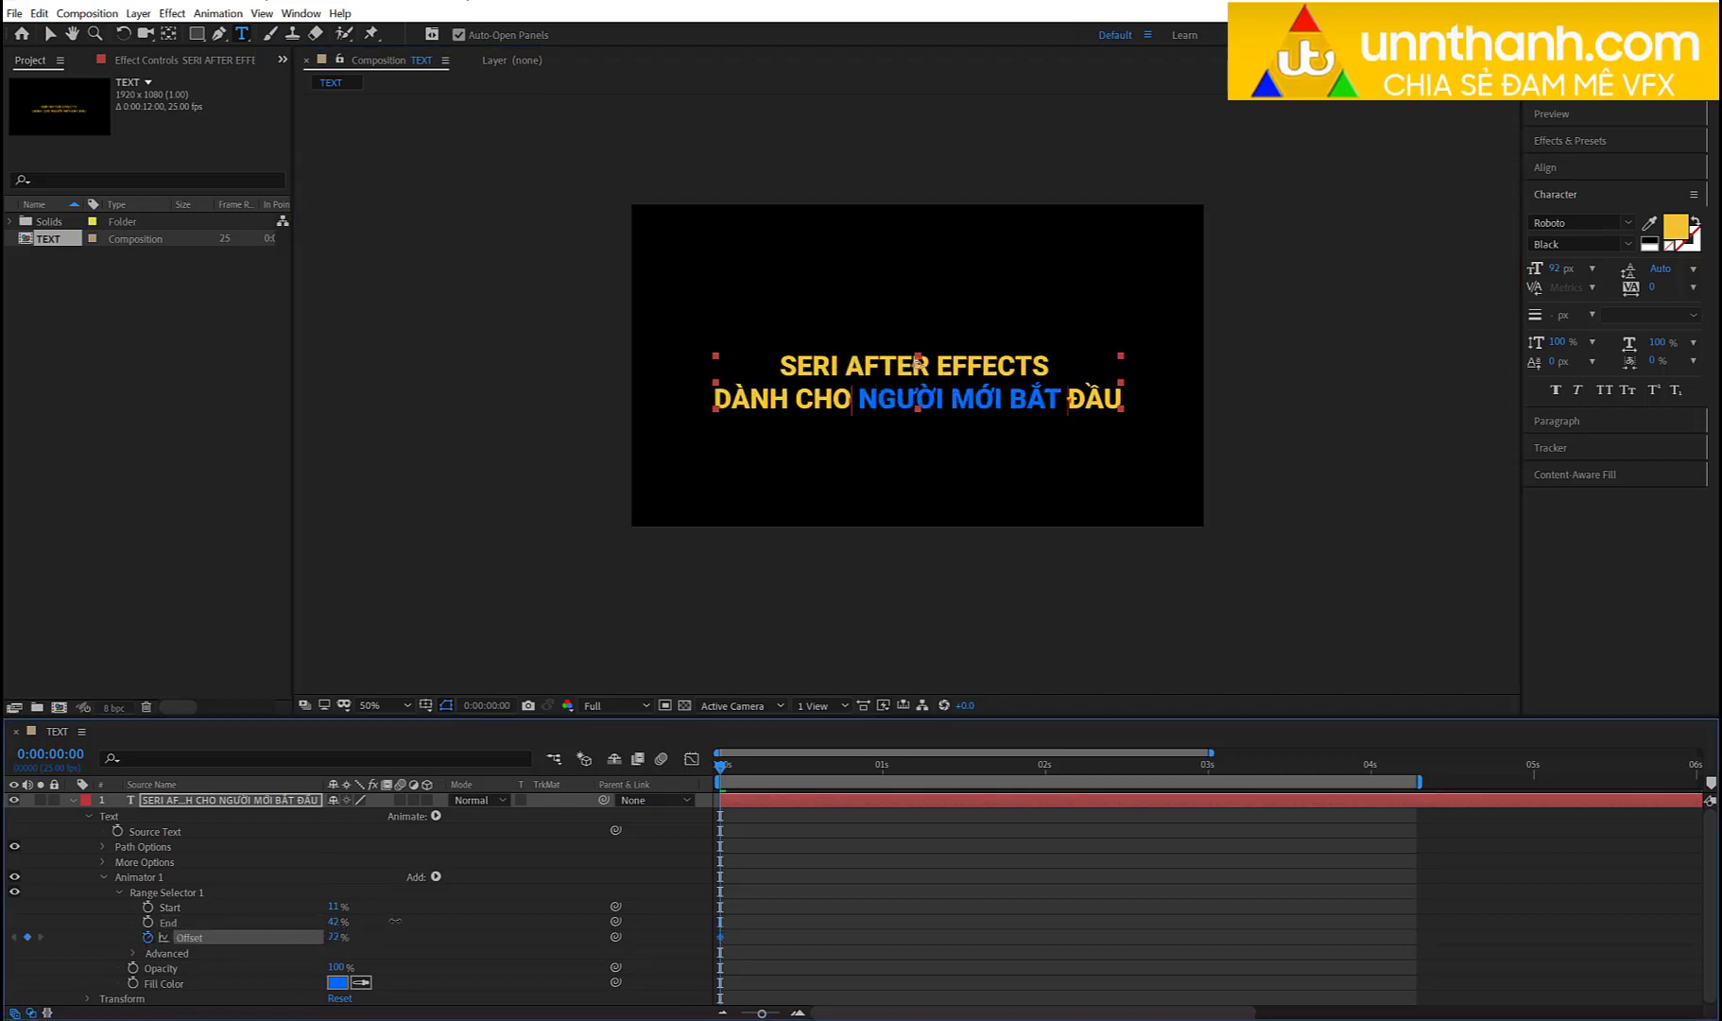
pyautogui.moveTo(332, 937); pyautogui.dragTo(343, 937)
# Set the range Shape to Ramp Up and drag Offset down to -100%
pyautogui.click(135, 955)
pyautogui.scroll(-3, 135, 955)
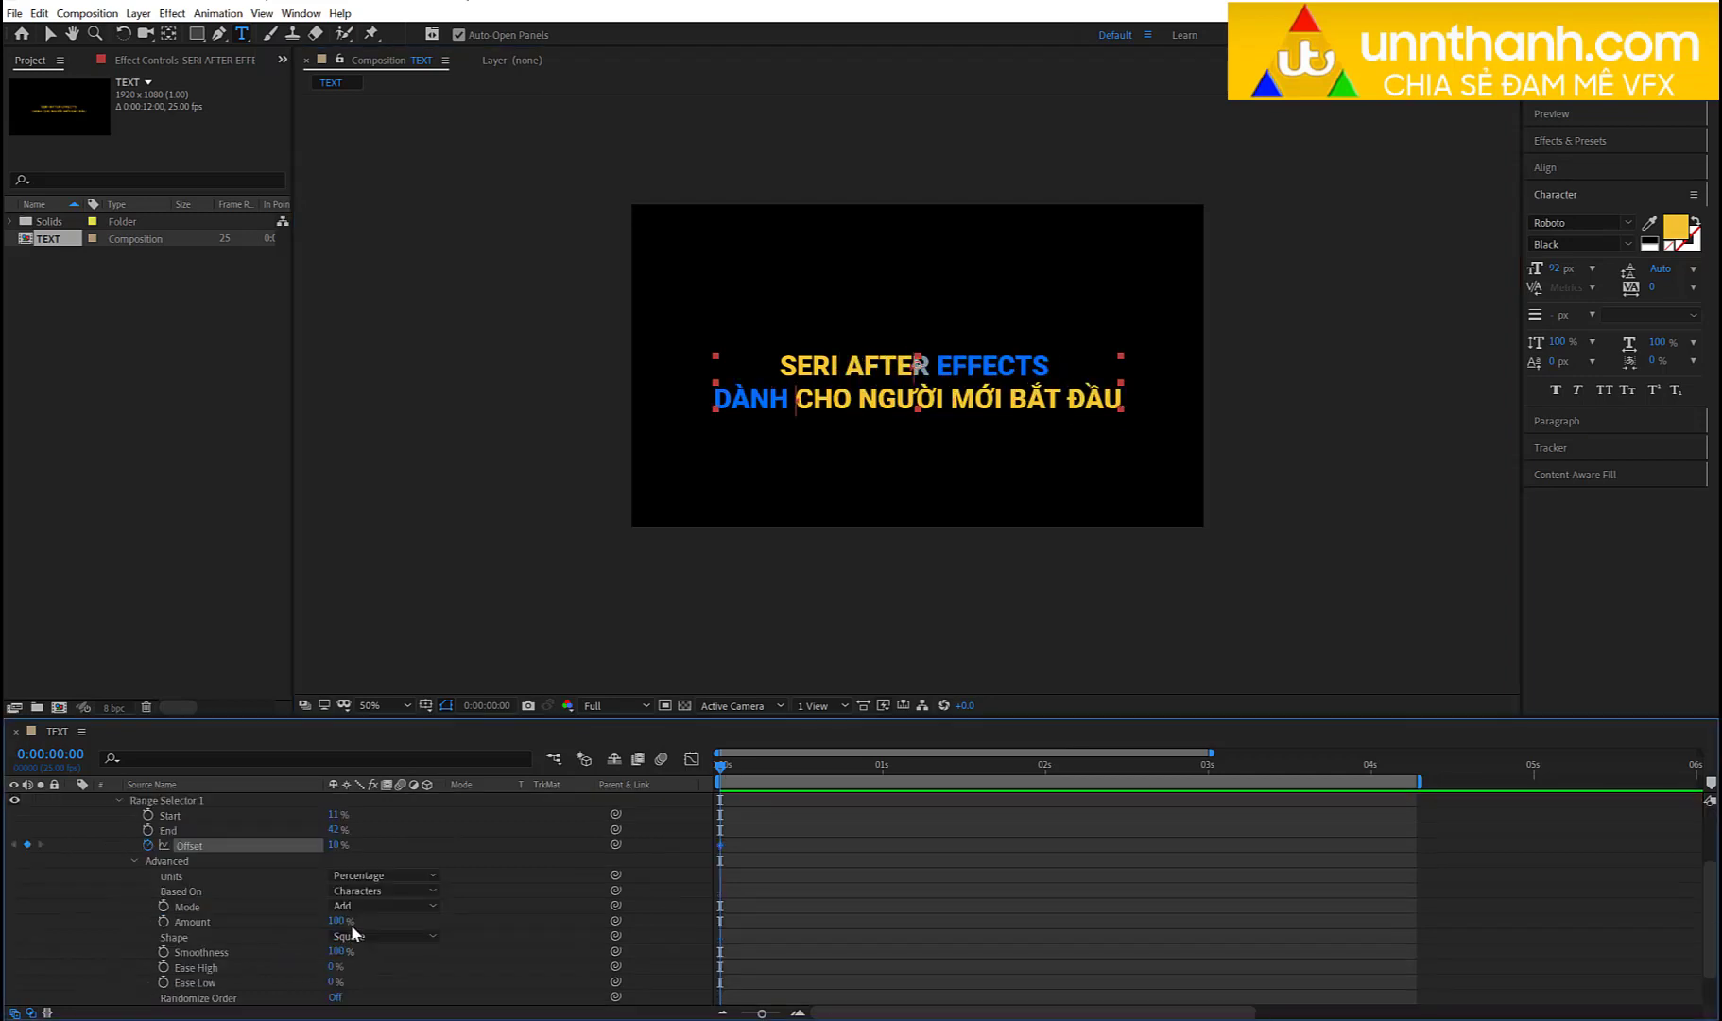
pyautogui.click(378, 936)
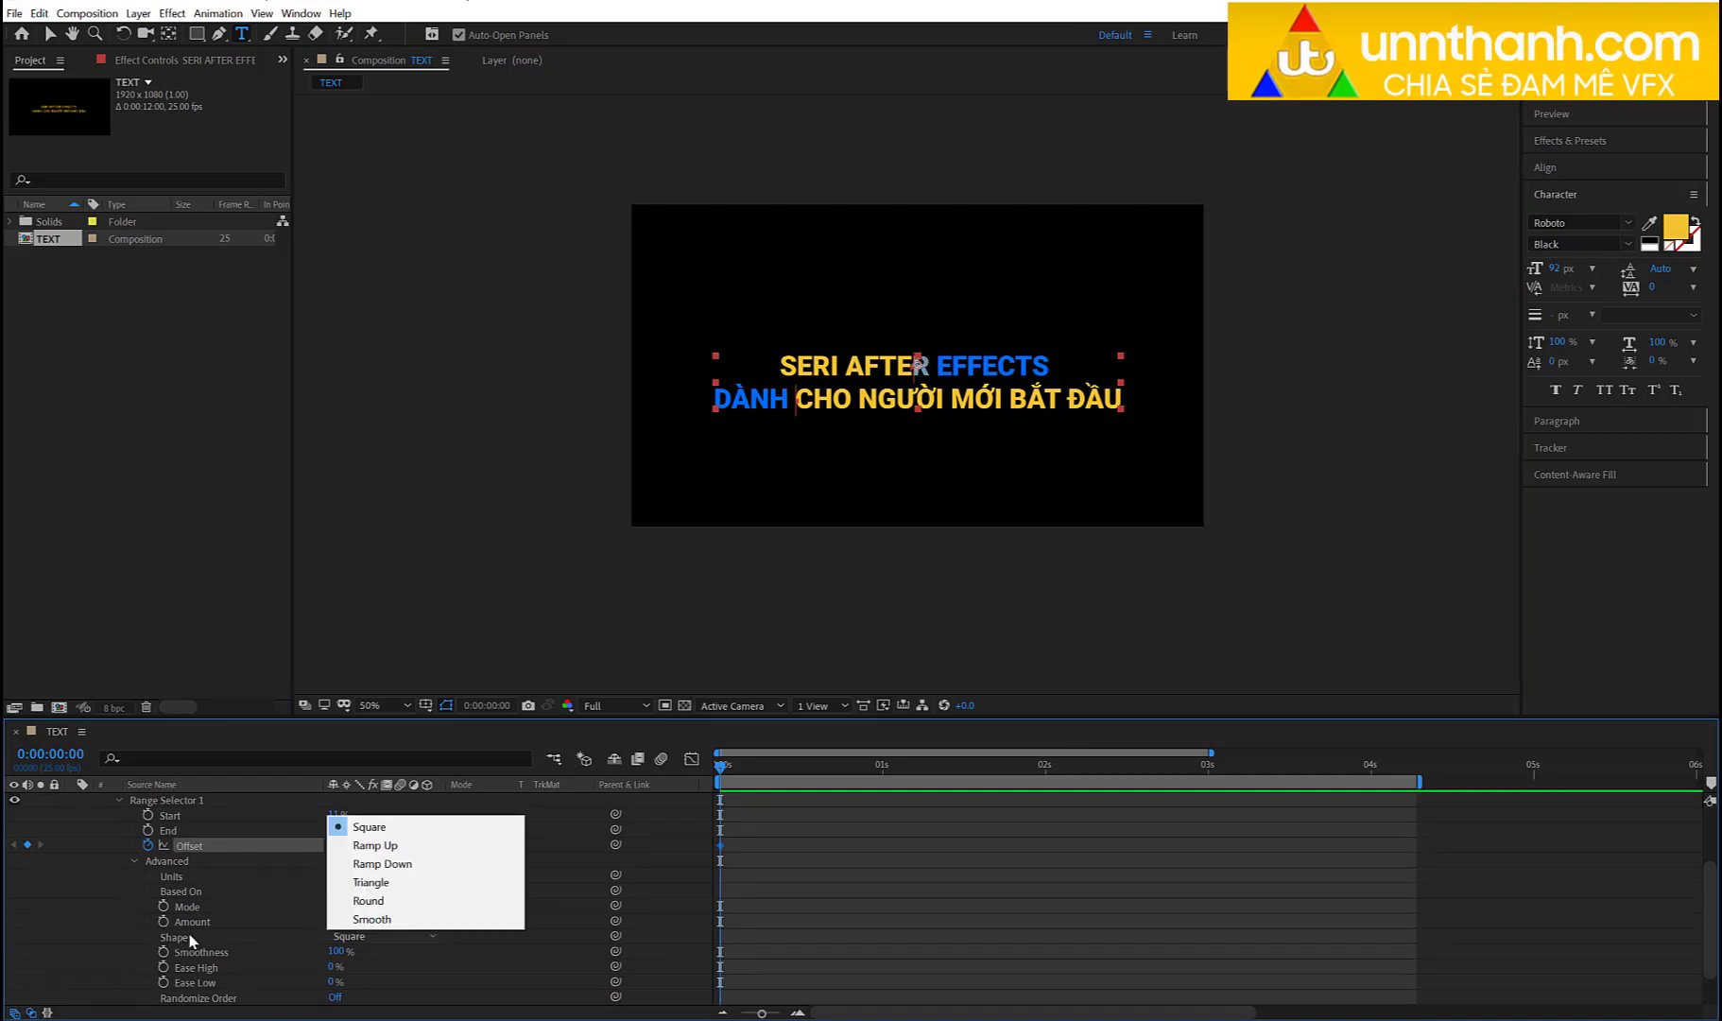
pyautogui.click(378, 845)
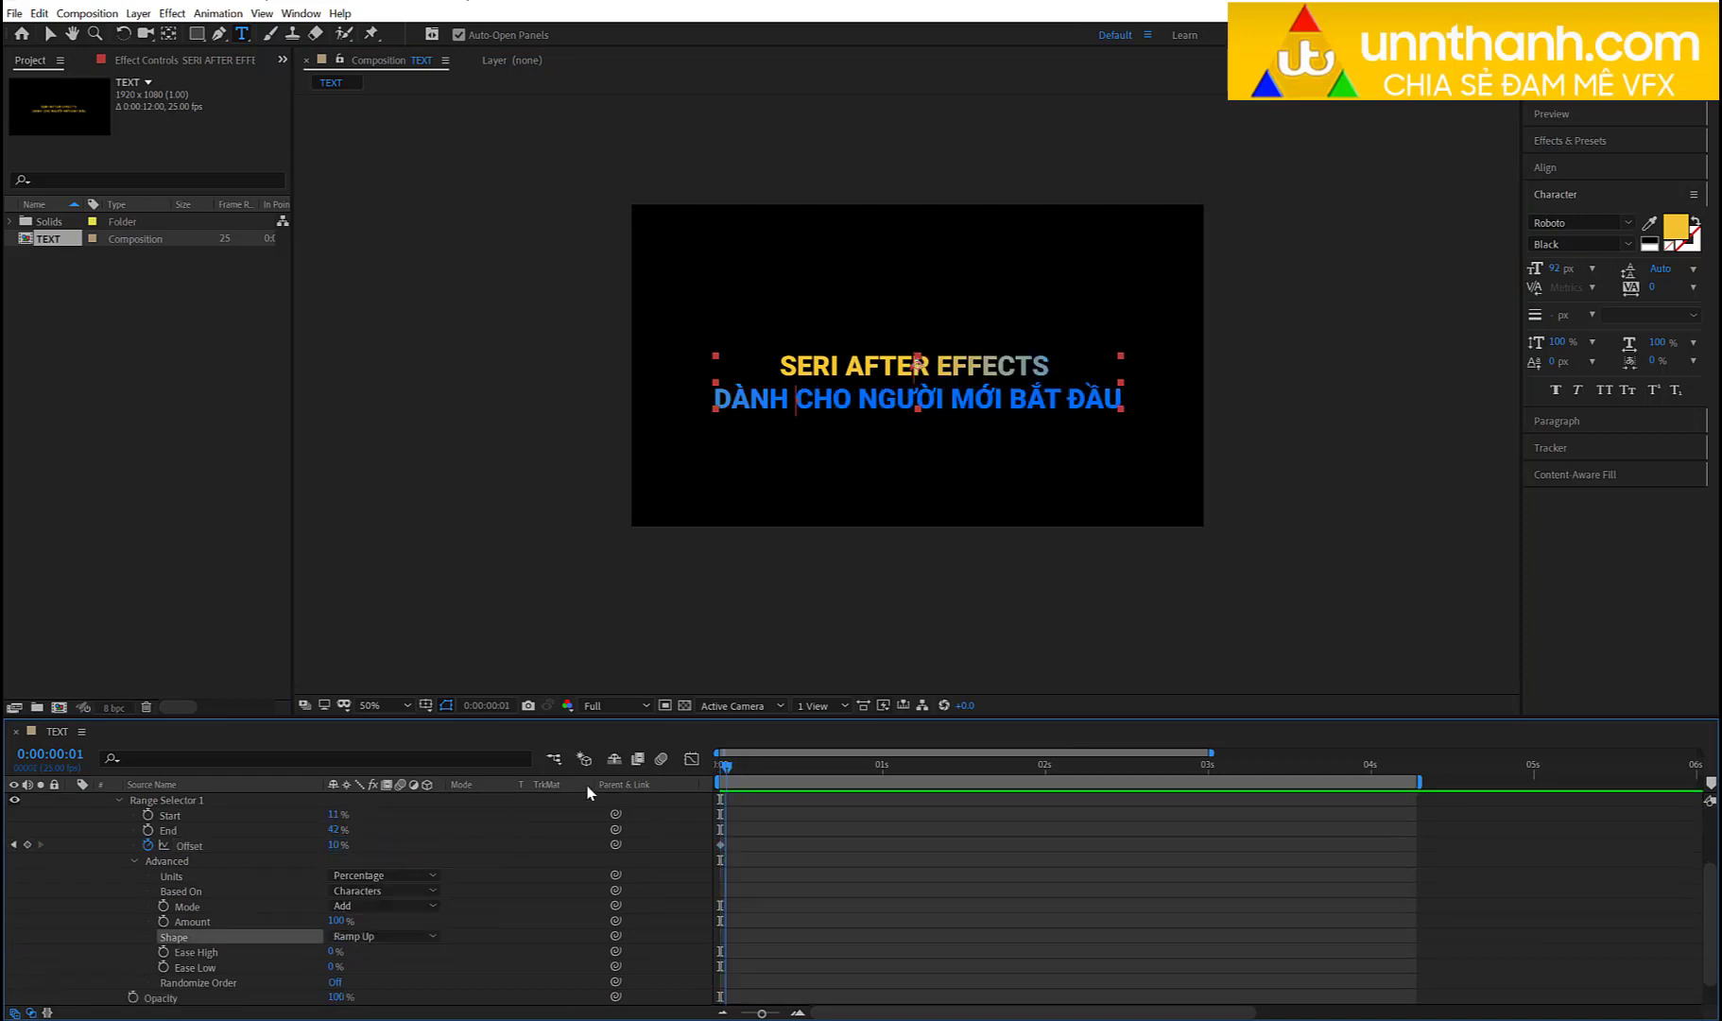
pyautogui.moveTo(338, 846)
pyautogui.mouseDown()
pyautogui.moveTo(288, 840)
pyautogui.moveTo(378, 818)
pyautogui.moveTo(65, 832)
pyautogui.mouseUp()
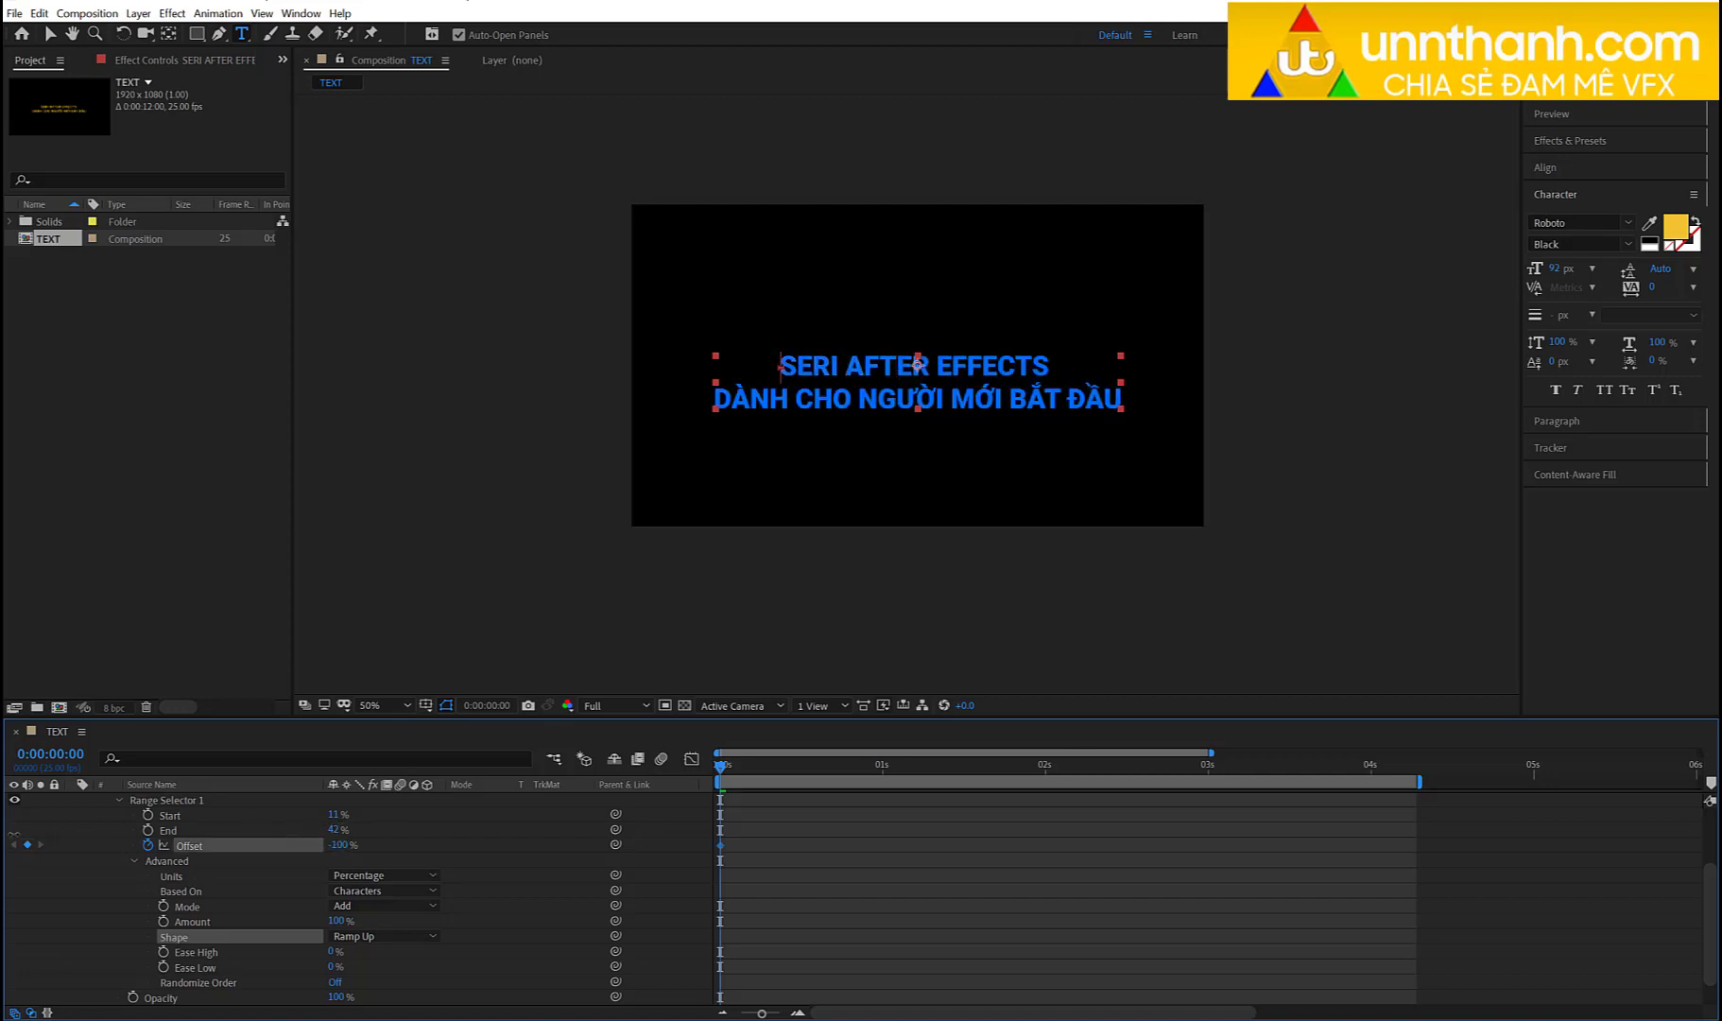
# Keyframe Offset from about -28% at the start to 100% at 2 seconds
pyautogui.click(330, 853)
pyautogui.write('0')
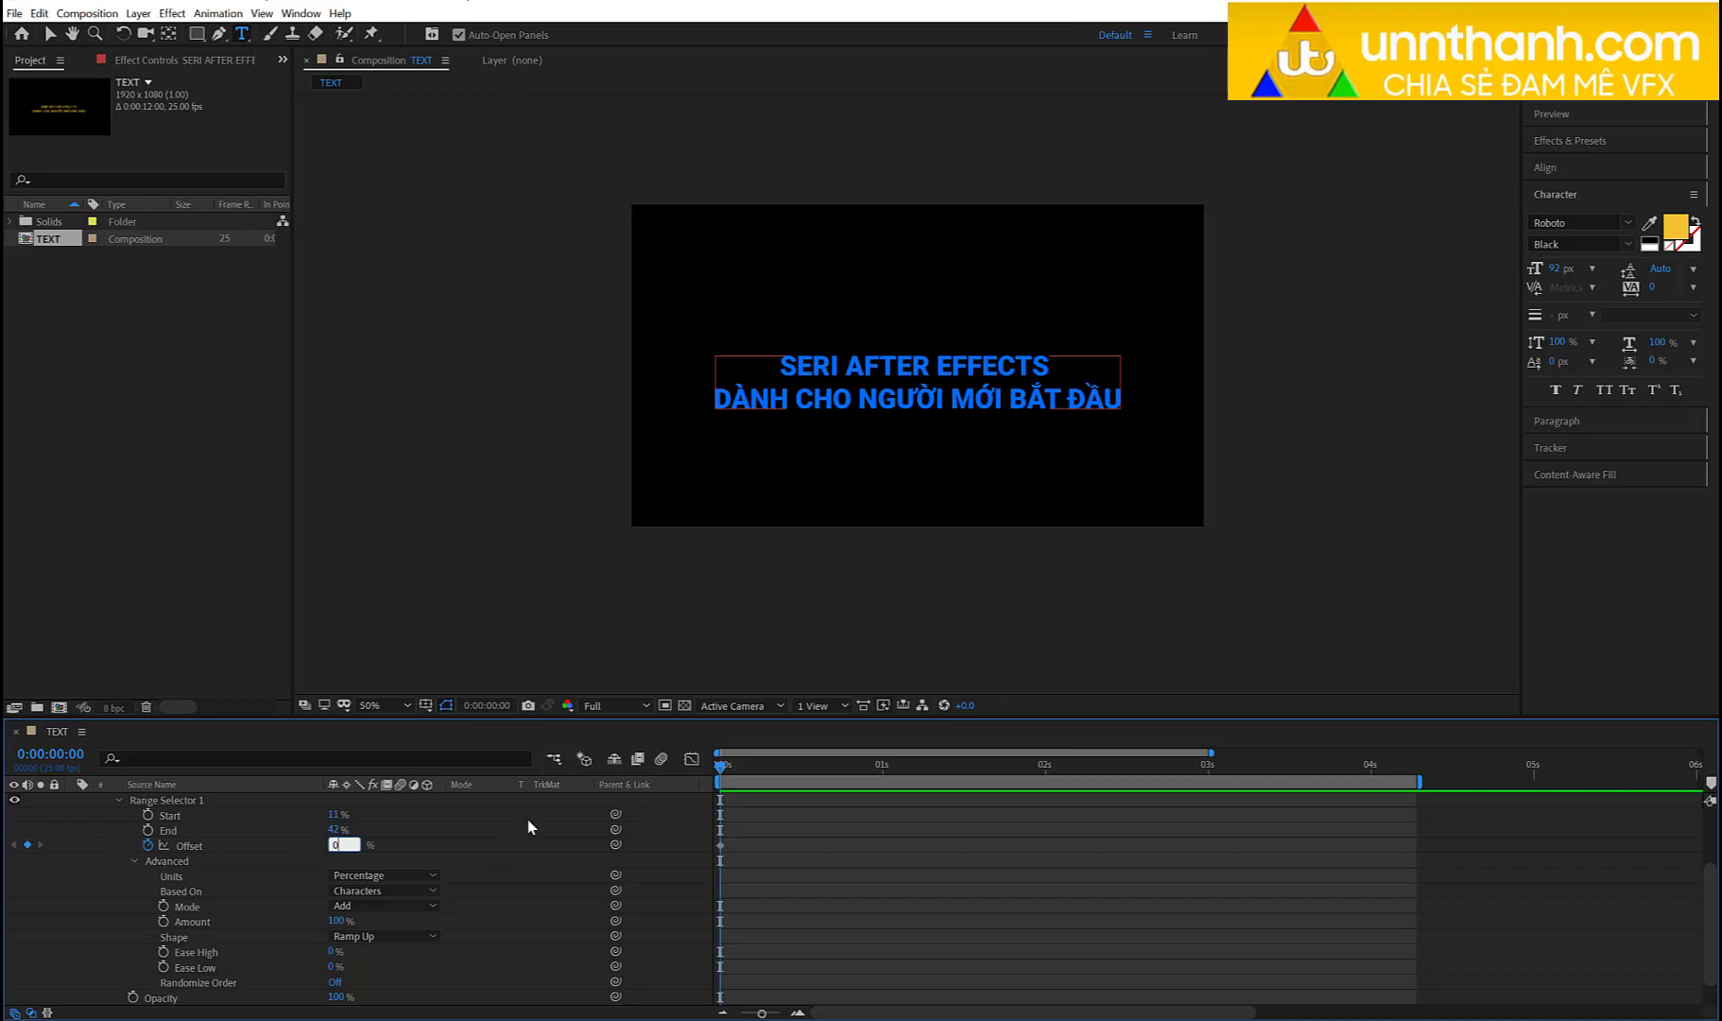
pyautogui.press('Return')
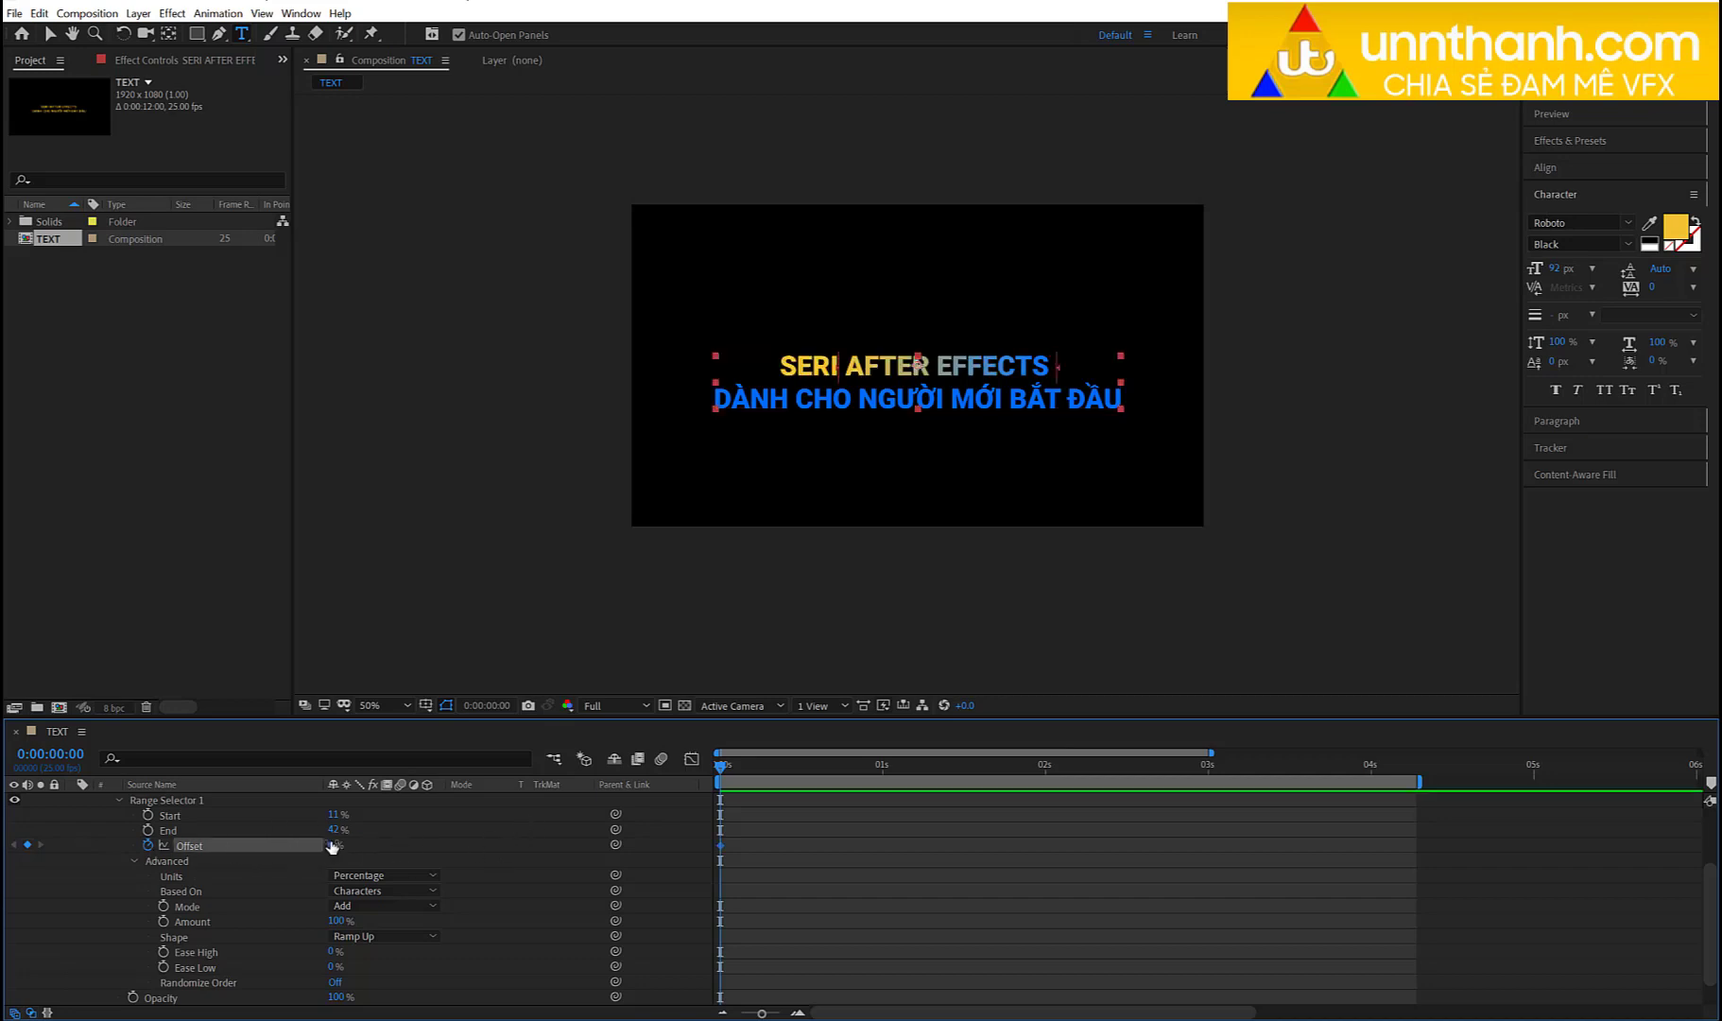
pyautogui.moveTo(321, 844); pyautogui.dragTo(310, 845)
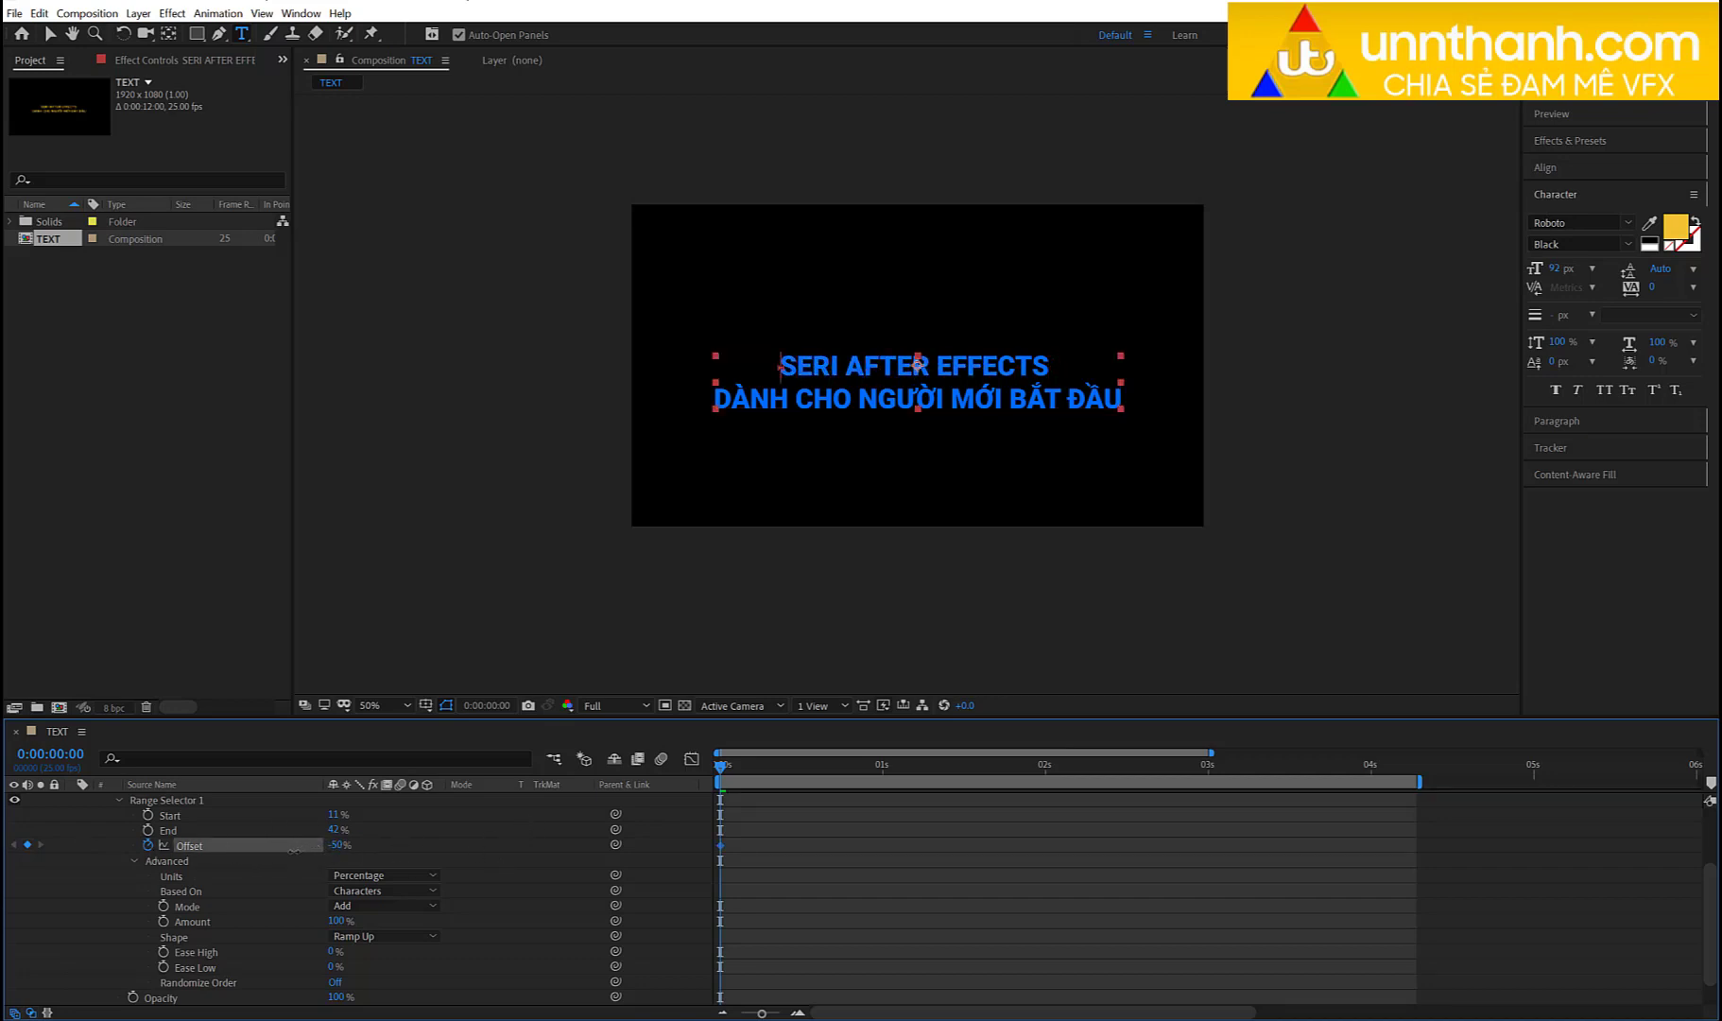
pyautogui.moveTo(819, 770); pyautogui.dragTo(1046, 765)
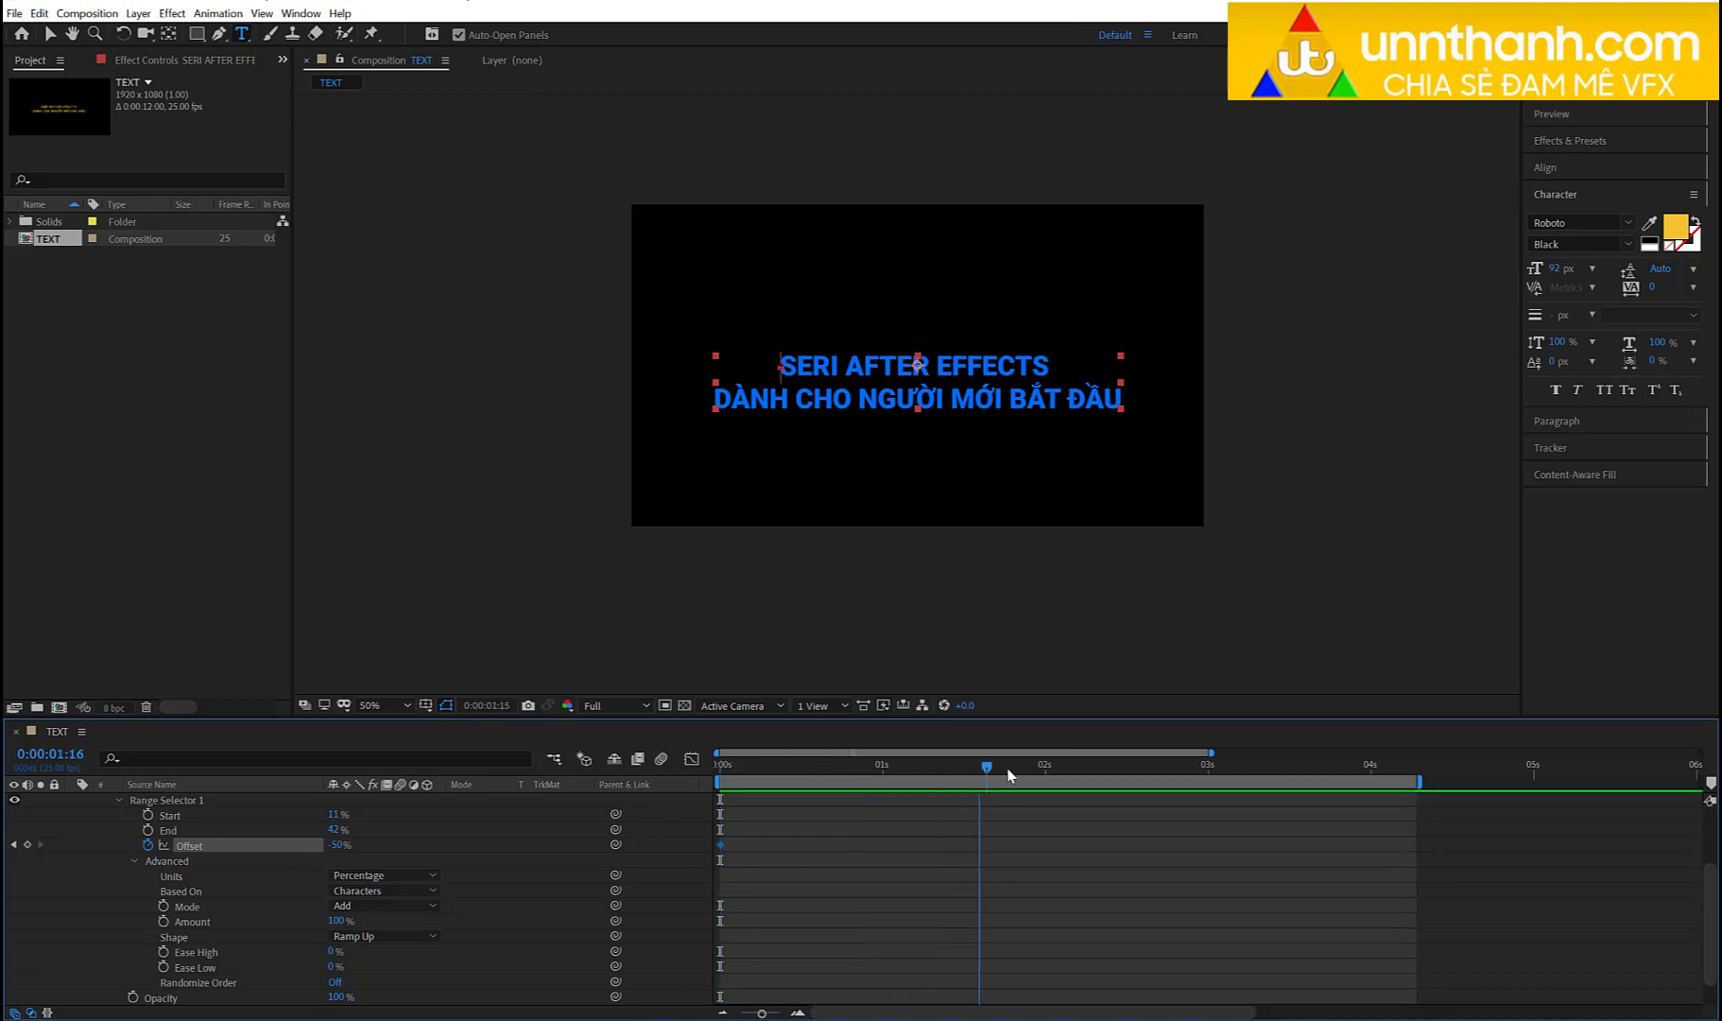
pyautogui.write('100')
pyautogui.press('Return')
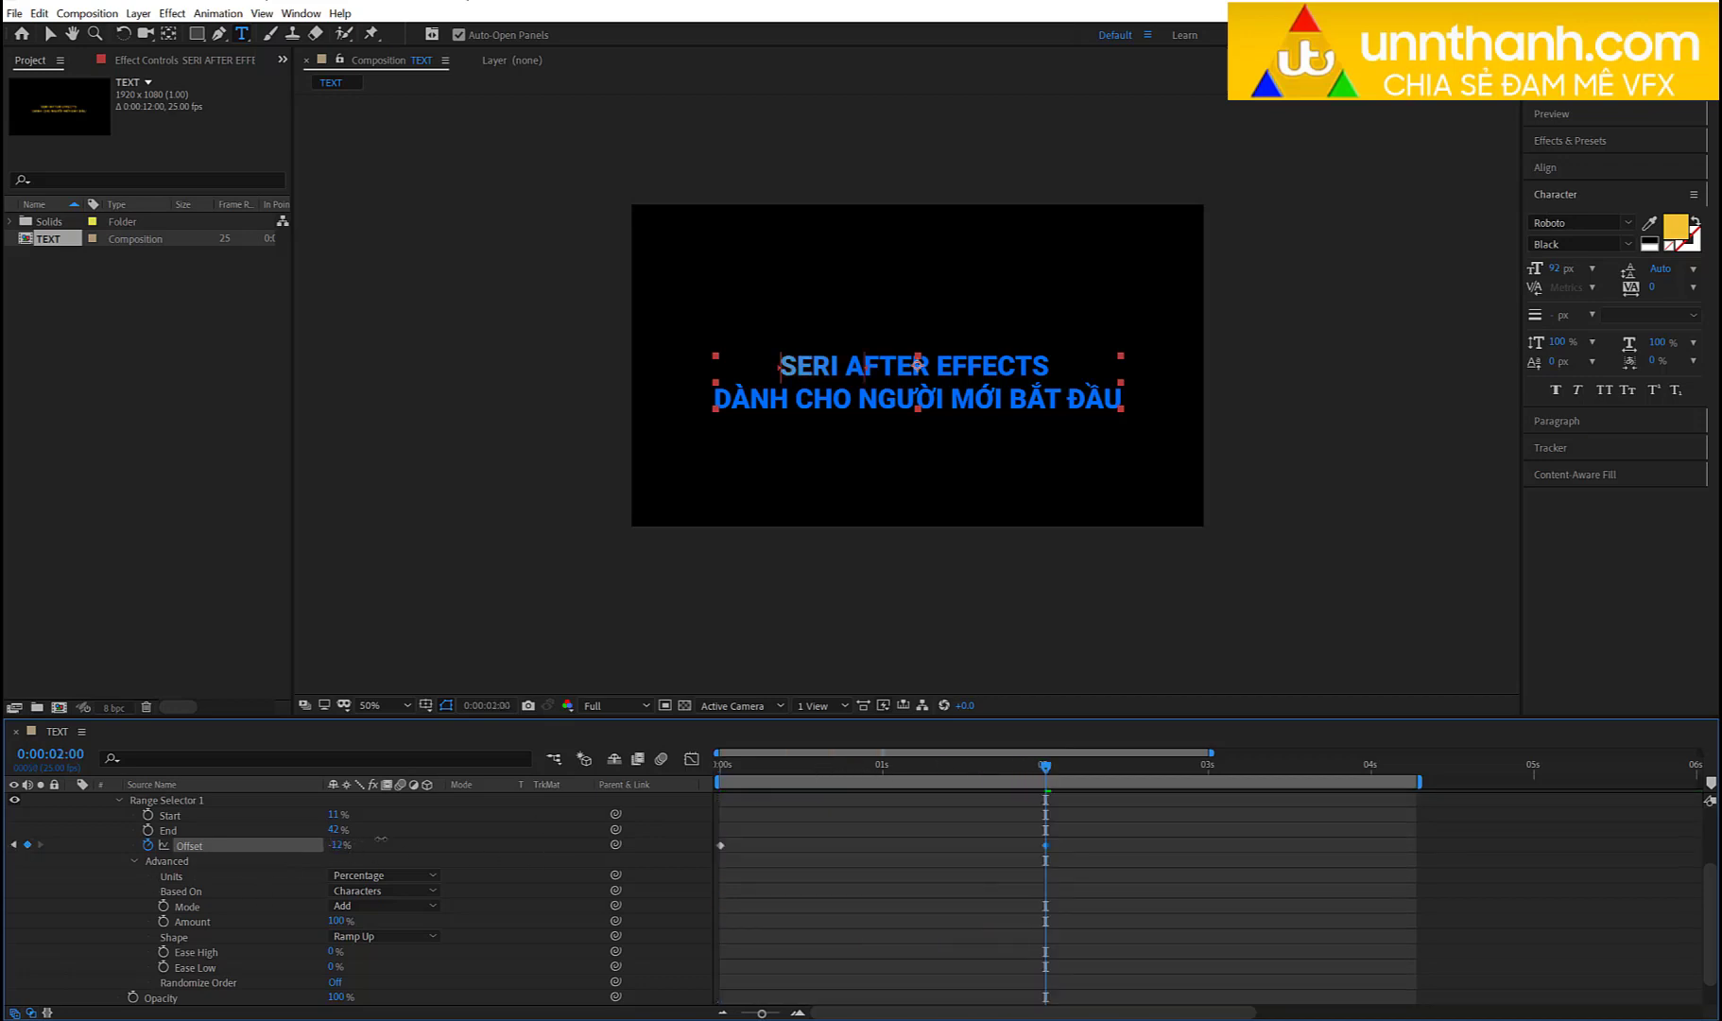
pyautogui.press('Home')
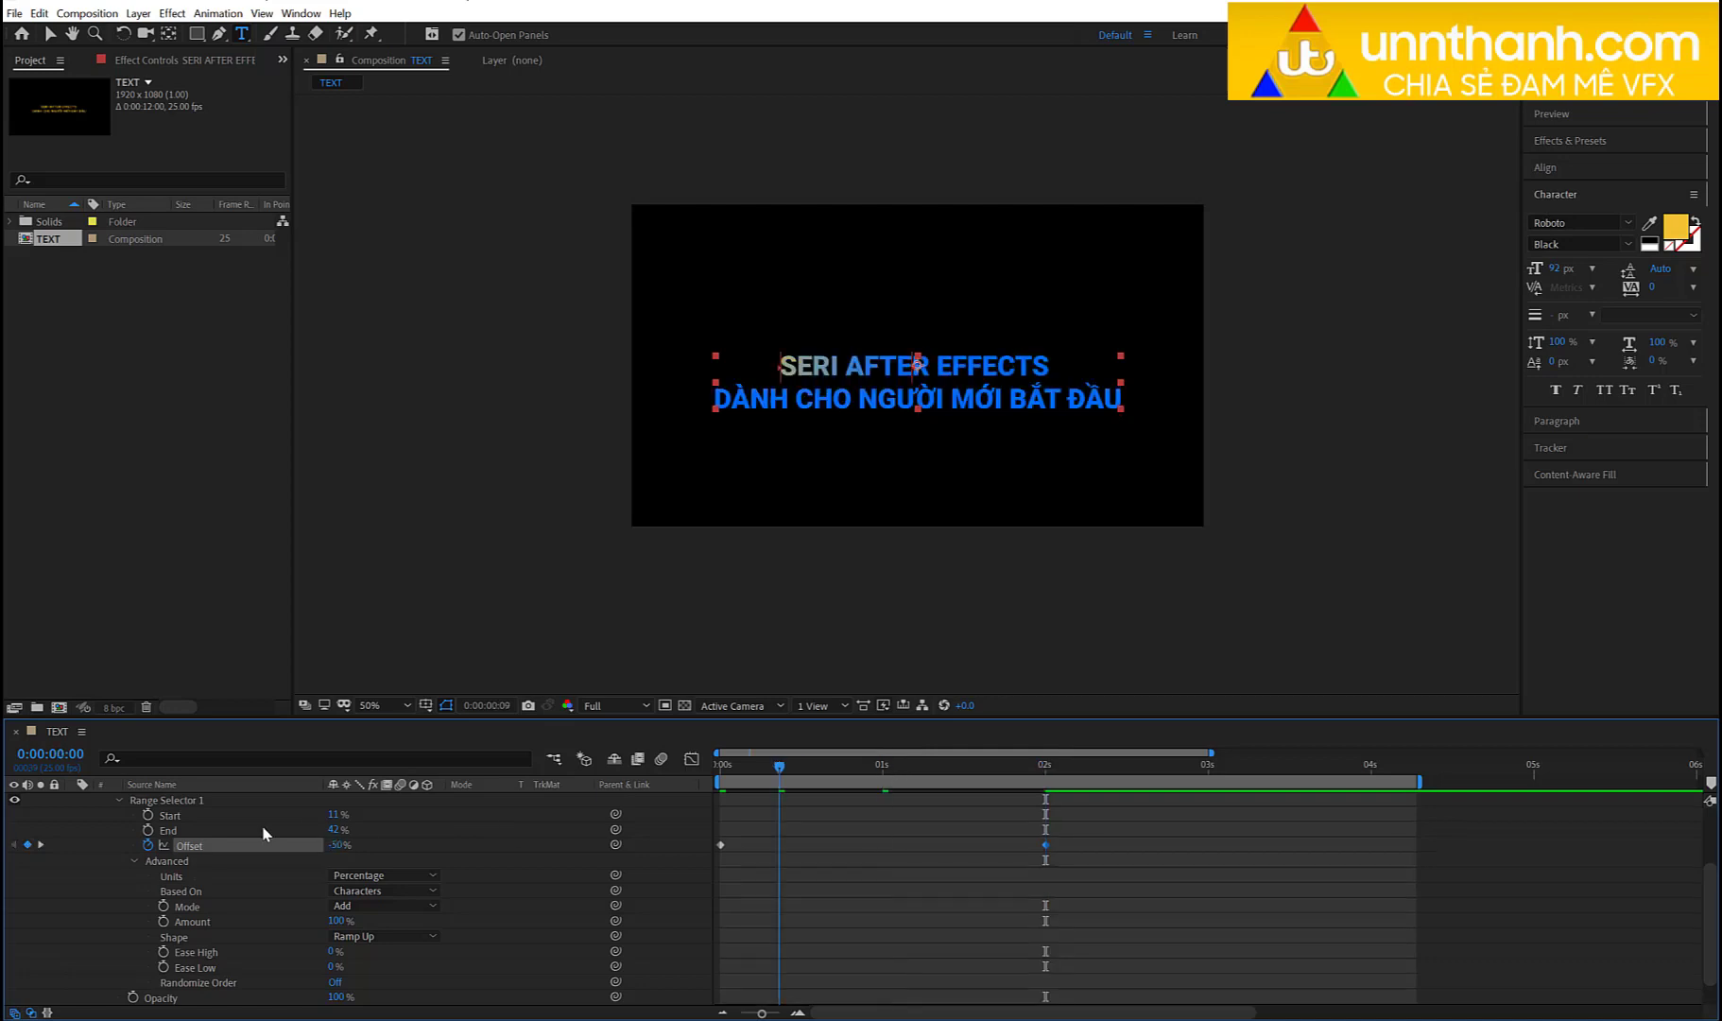
pyautogui.press('space')
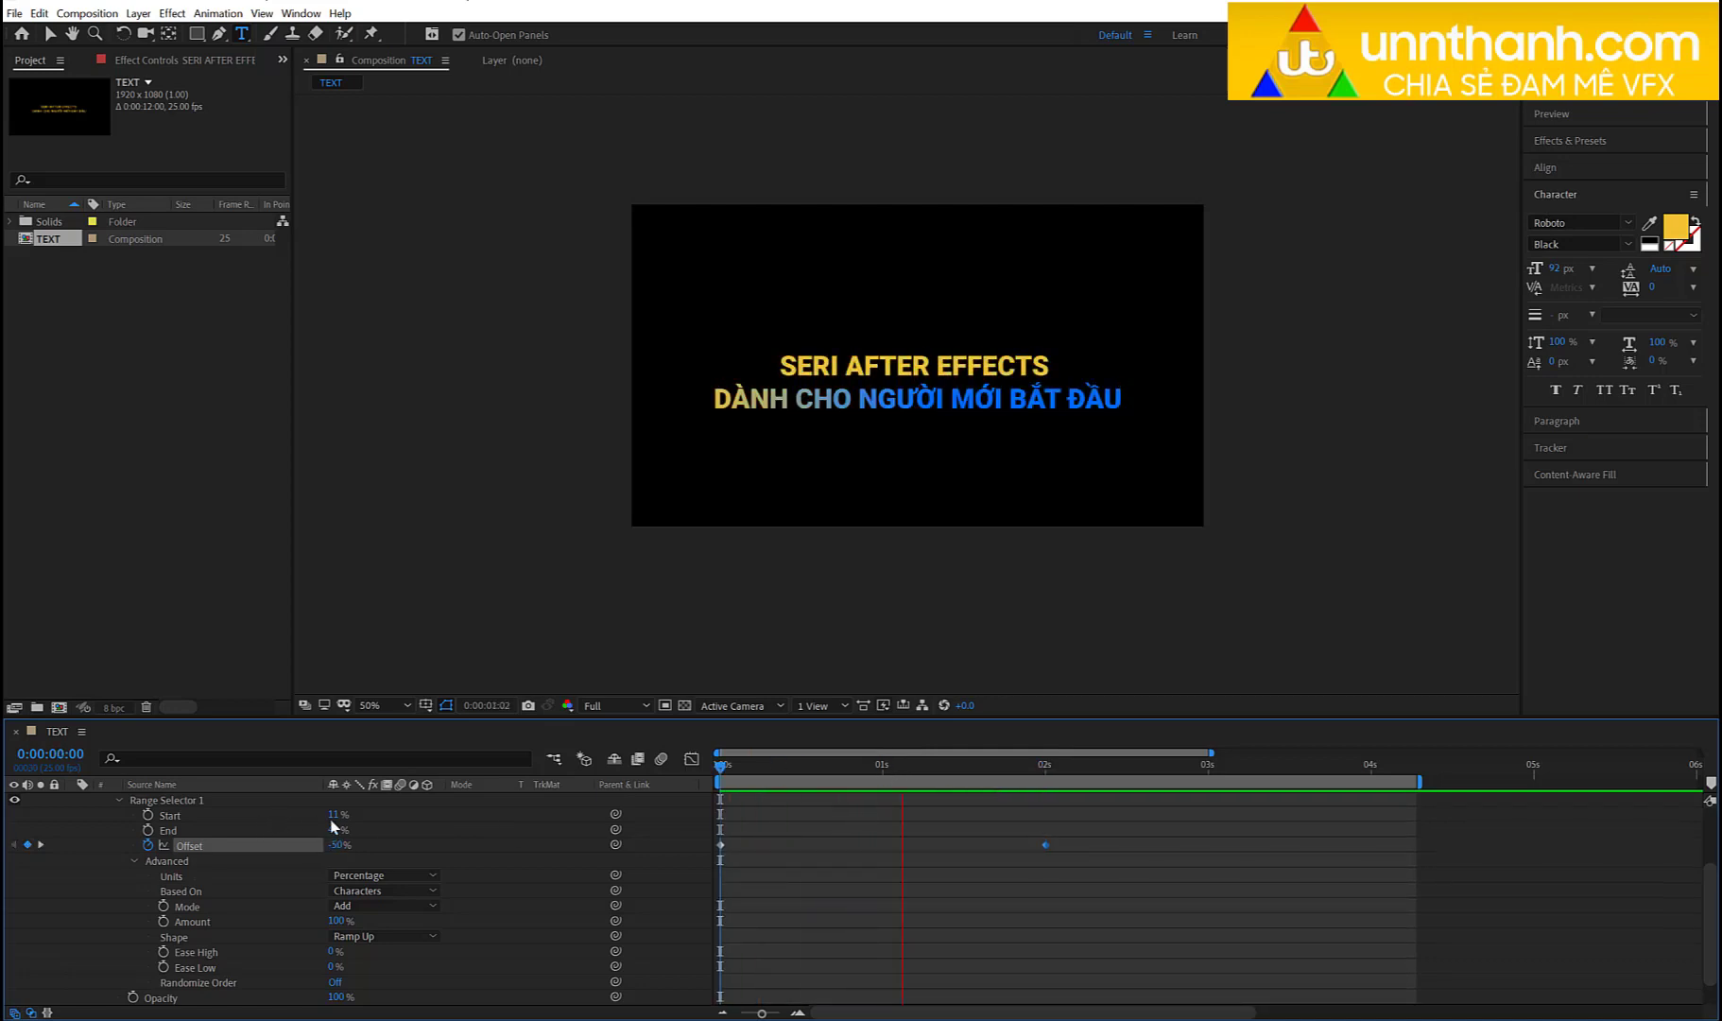
# Pull the 100% Offset keyframe earlier to about 1.2 seconds and preview the faster sweep
pyautogui.moveTo(329, 844); pyautogui.dragTo(345, 844)
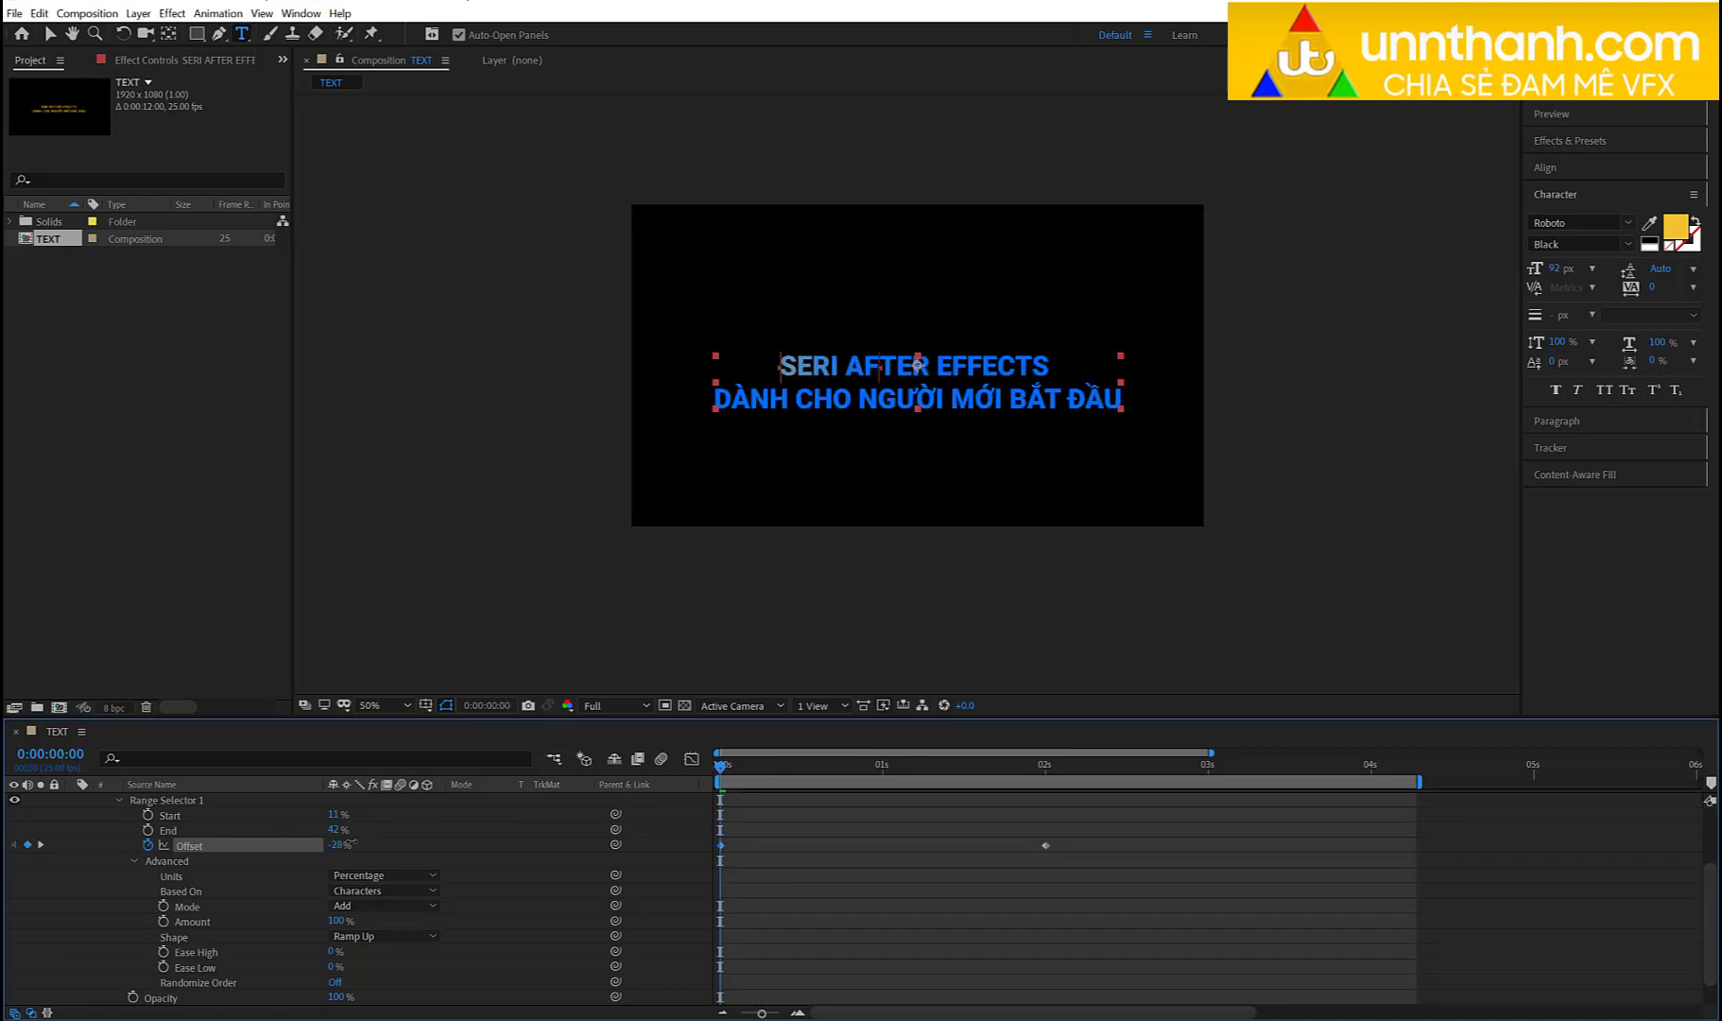
pyautogui.press('space')
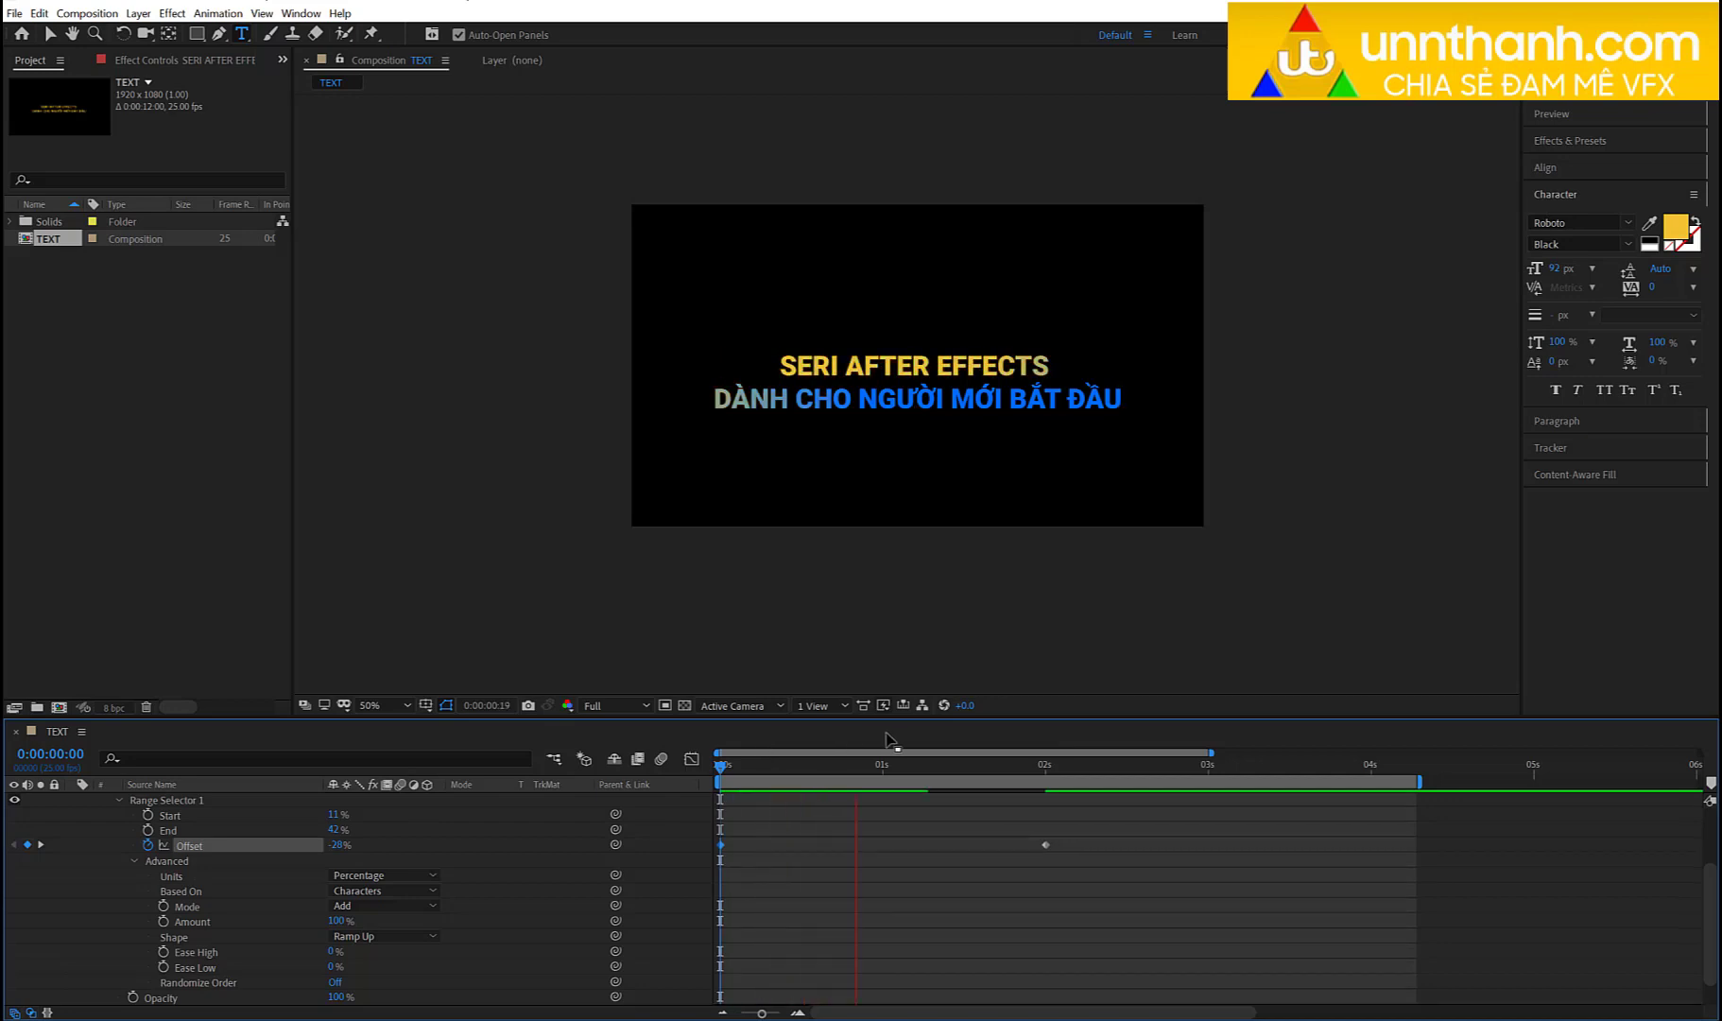
pyautogui.press('space')
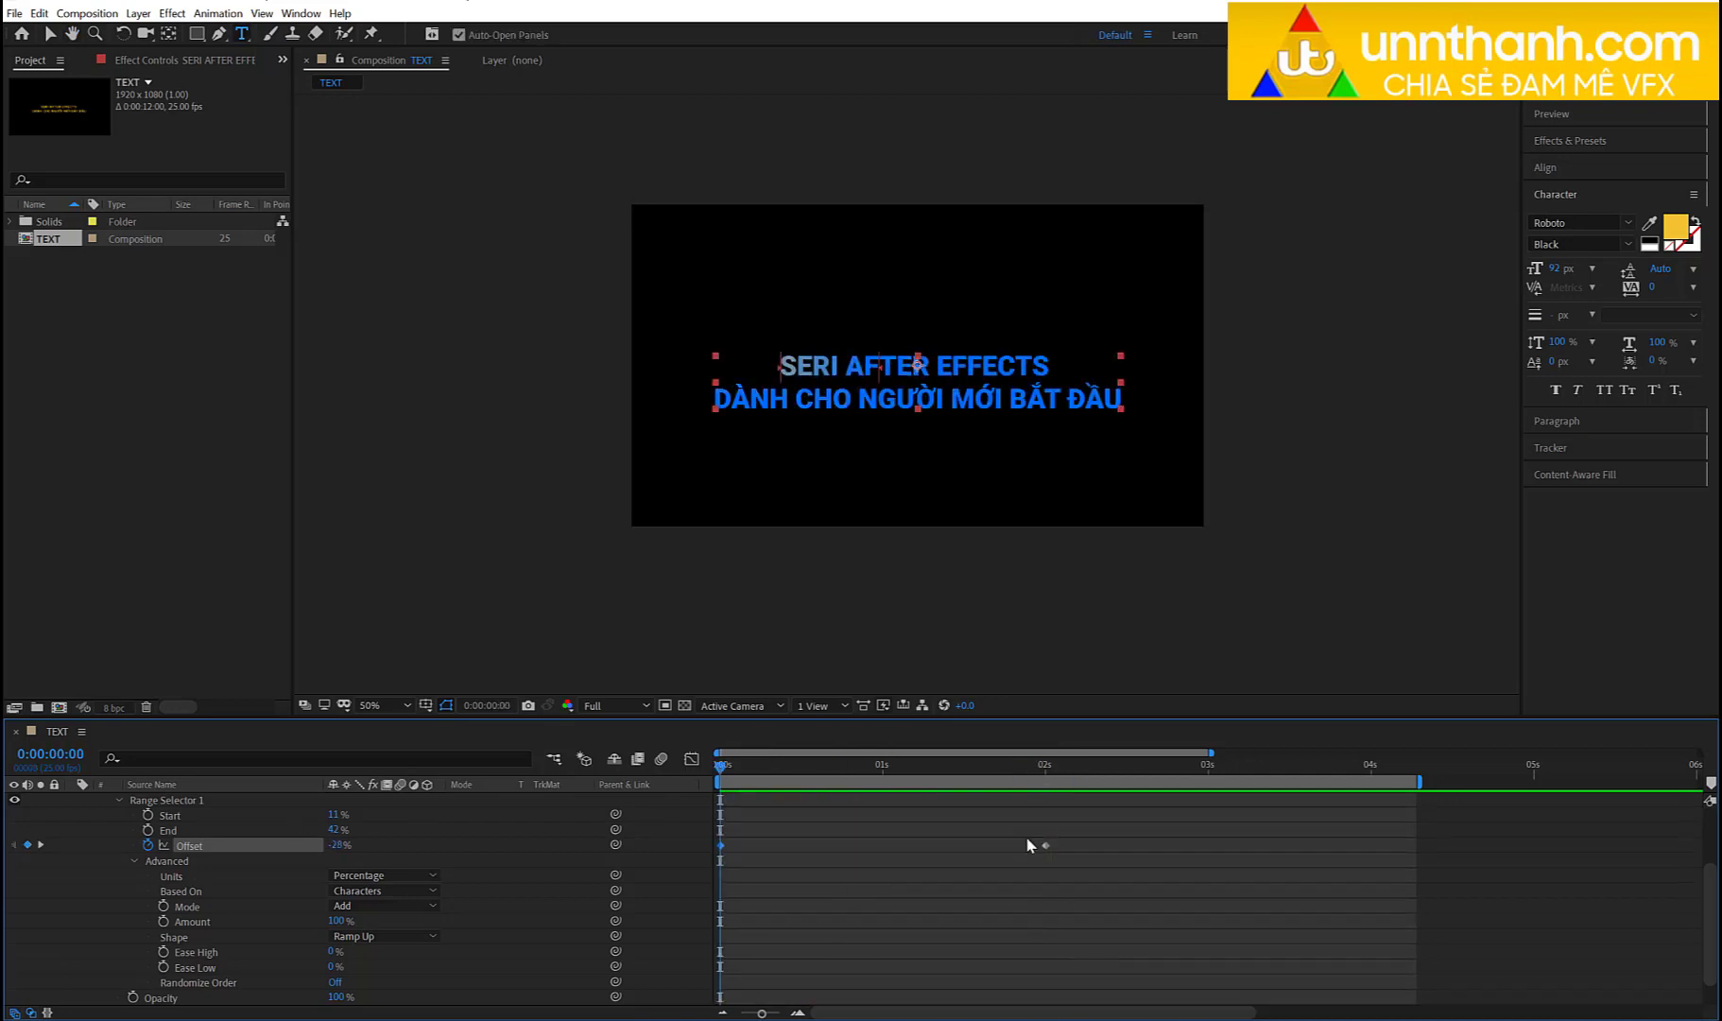
pyautogui.moveTo(1045, 844); pyautogui.dragTo(923, 844)
pyautogui.press('space')
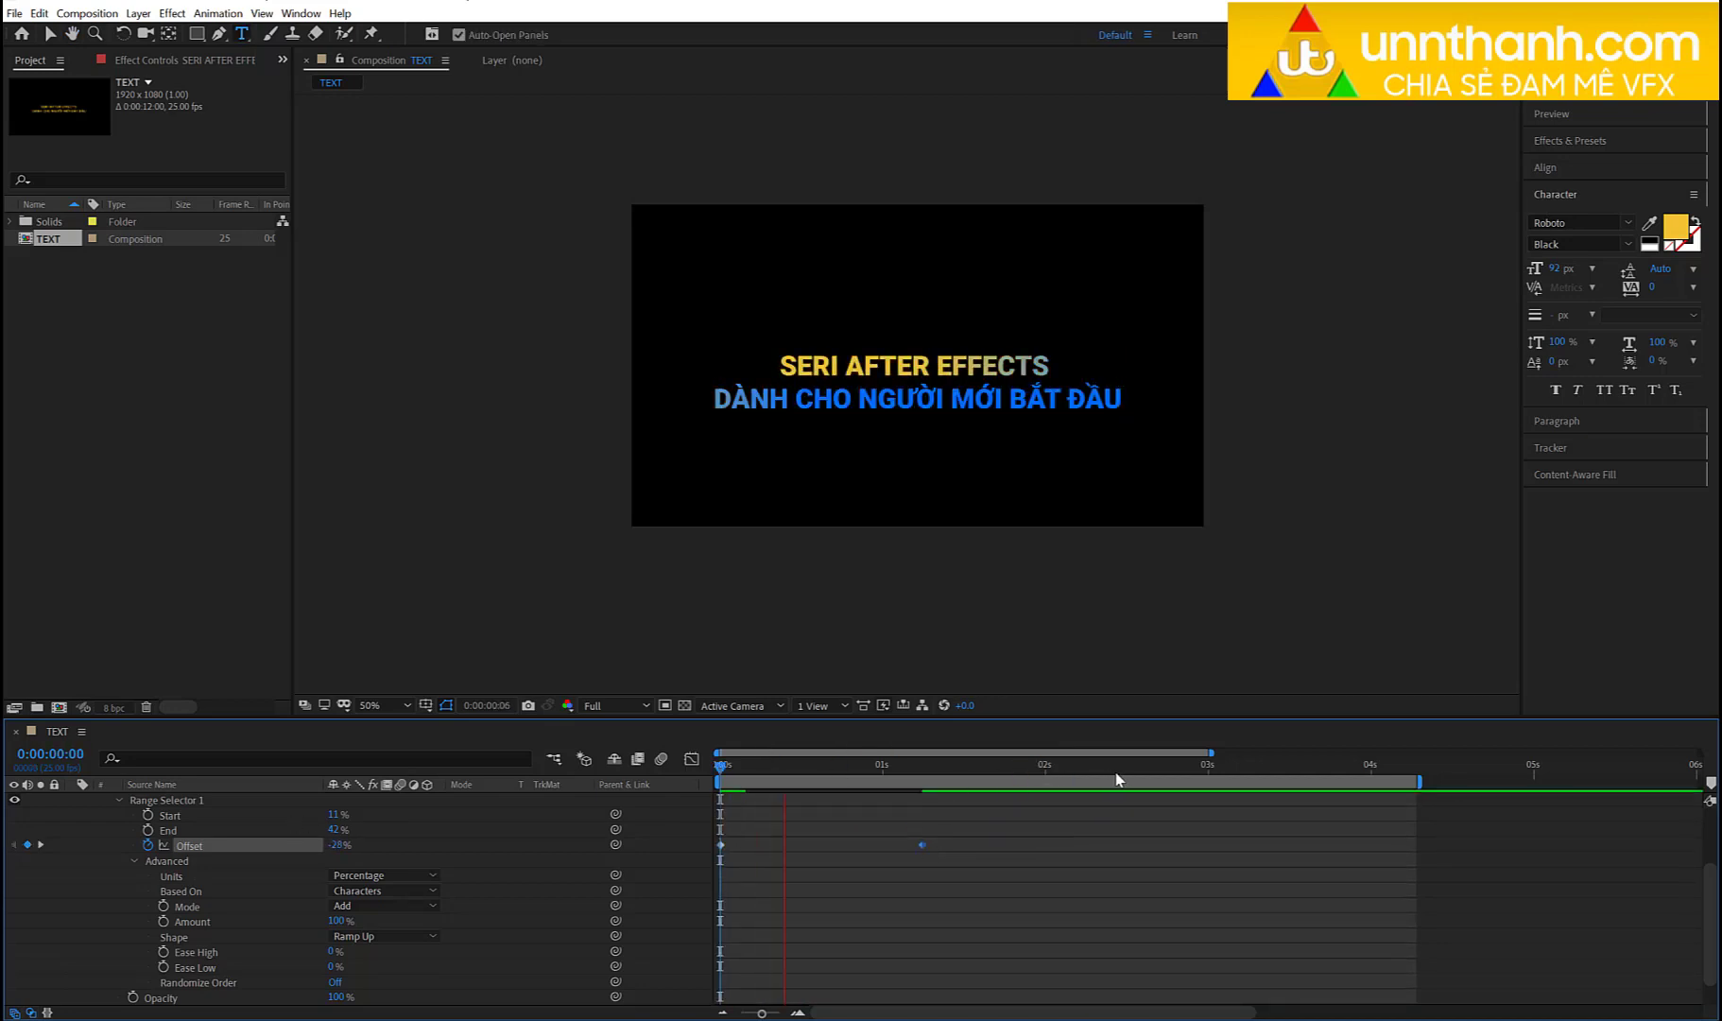
pyautogui.press('space')
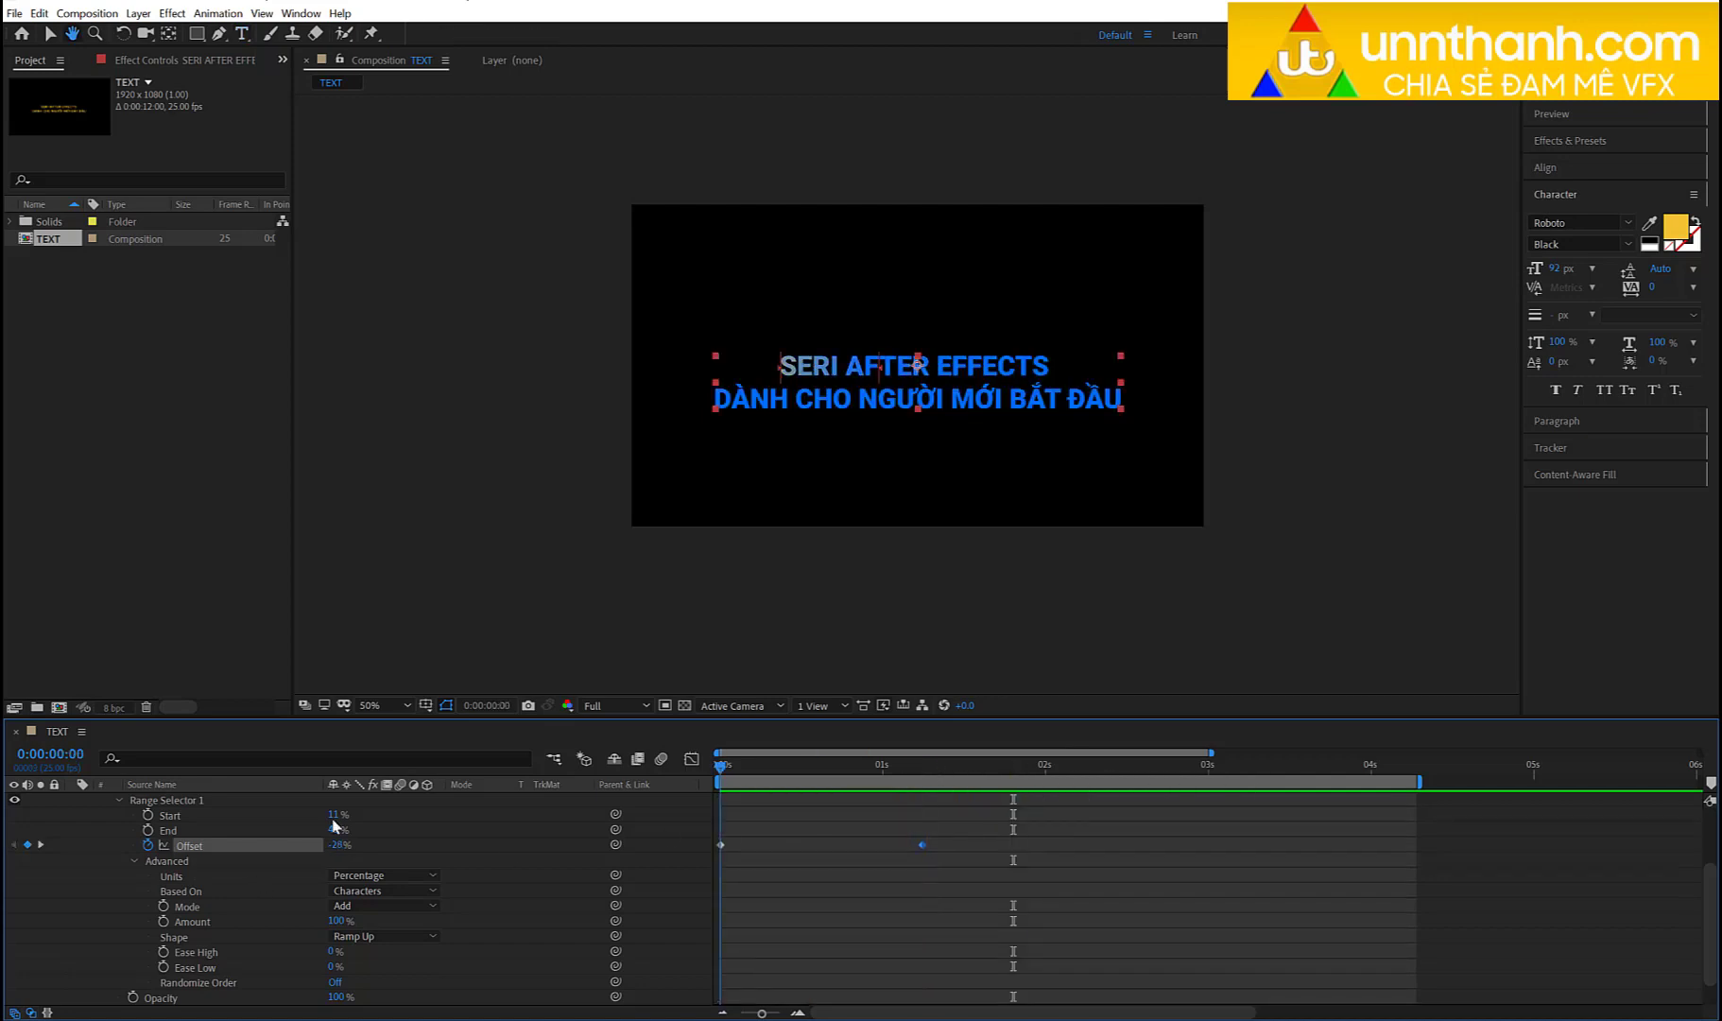
pyautogui.press('space')
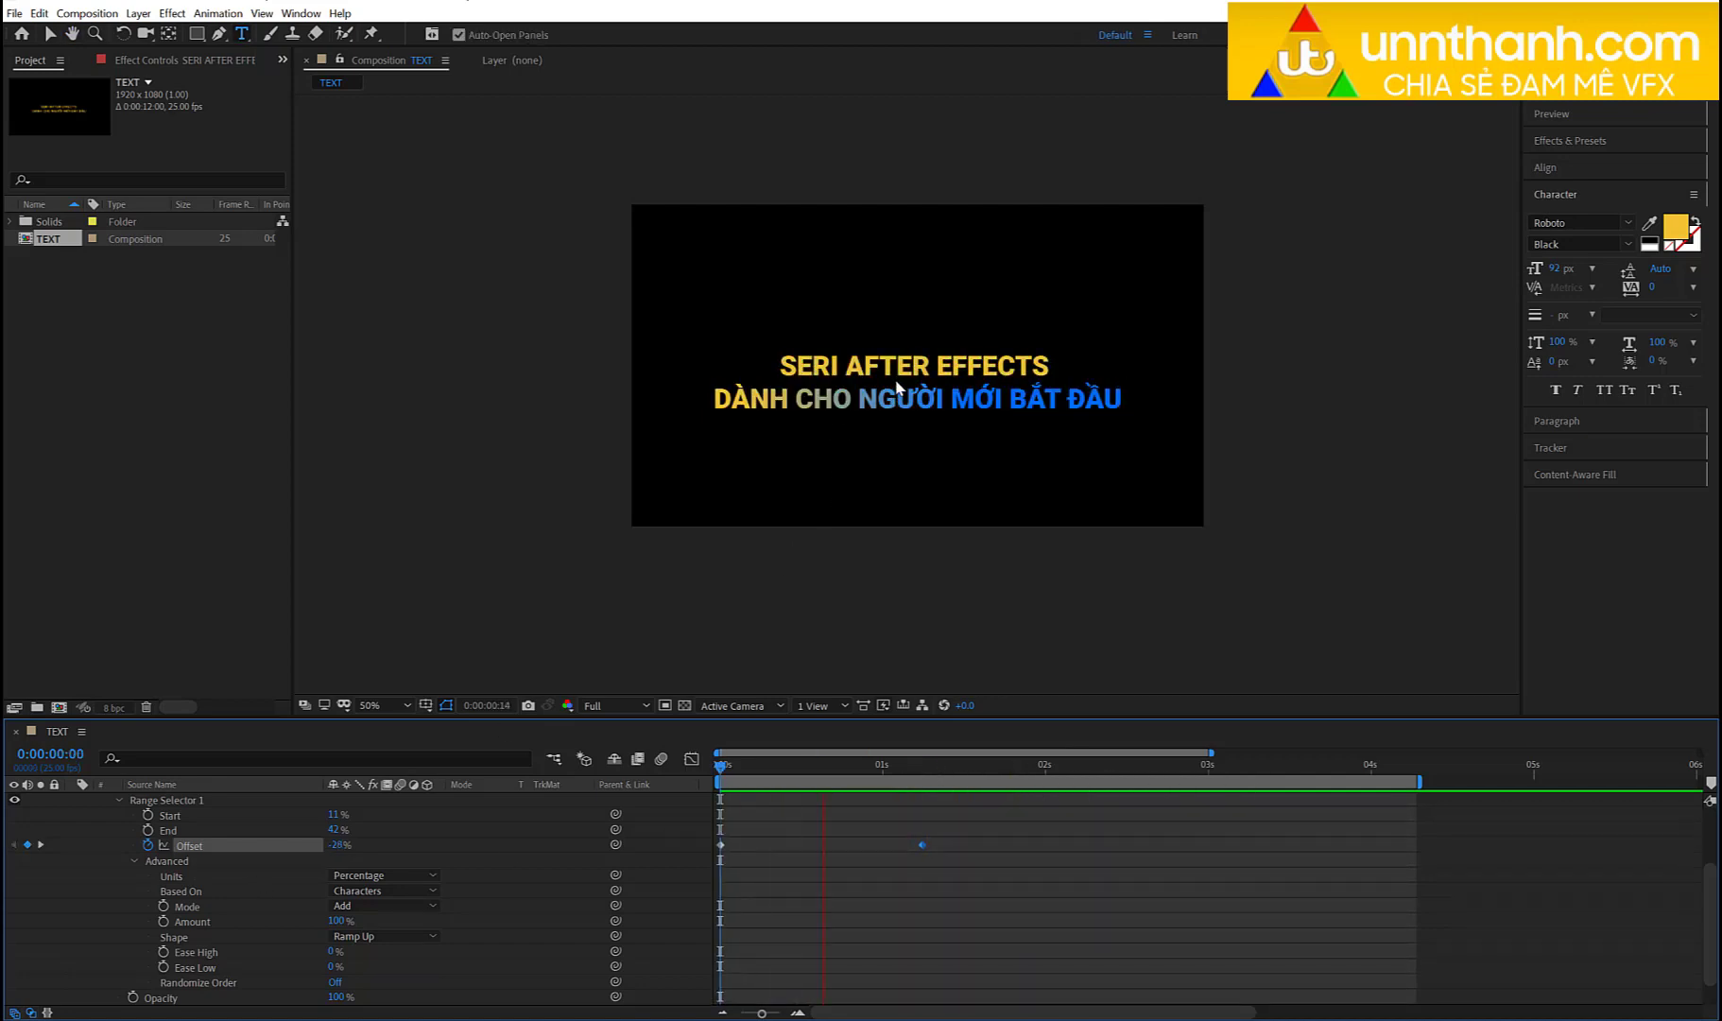
pyautogui.press('space')
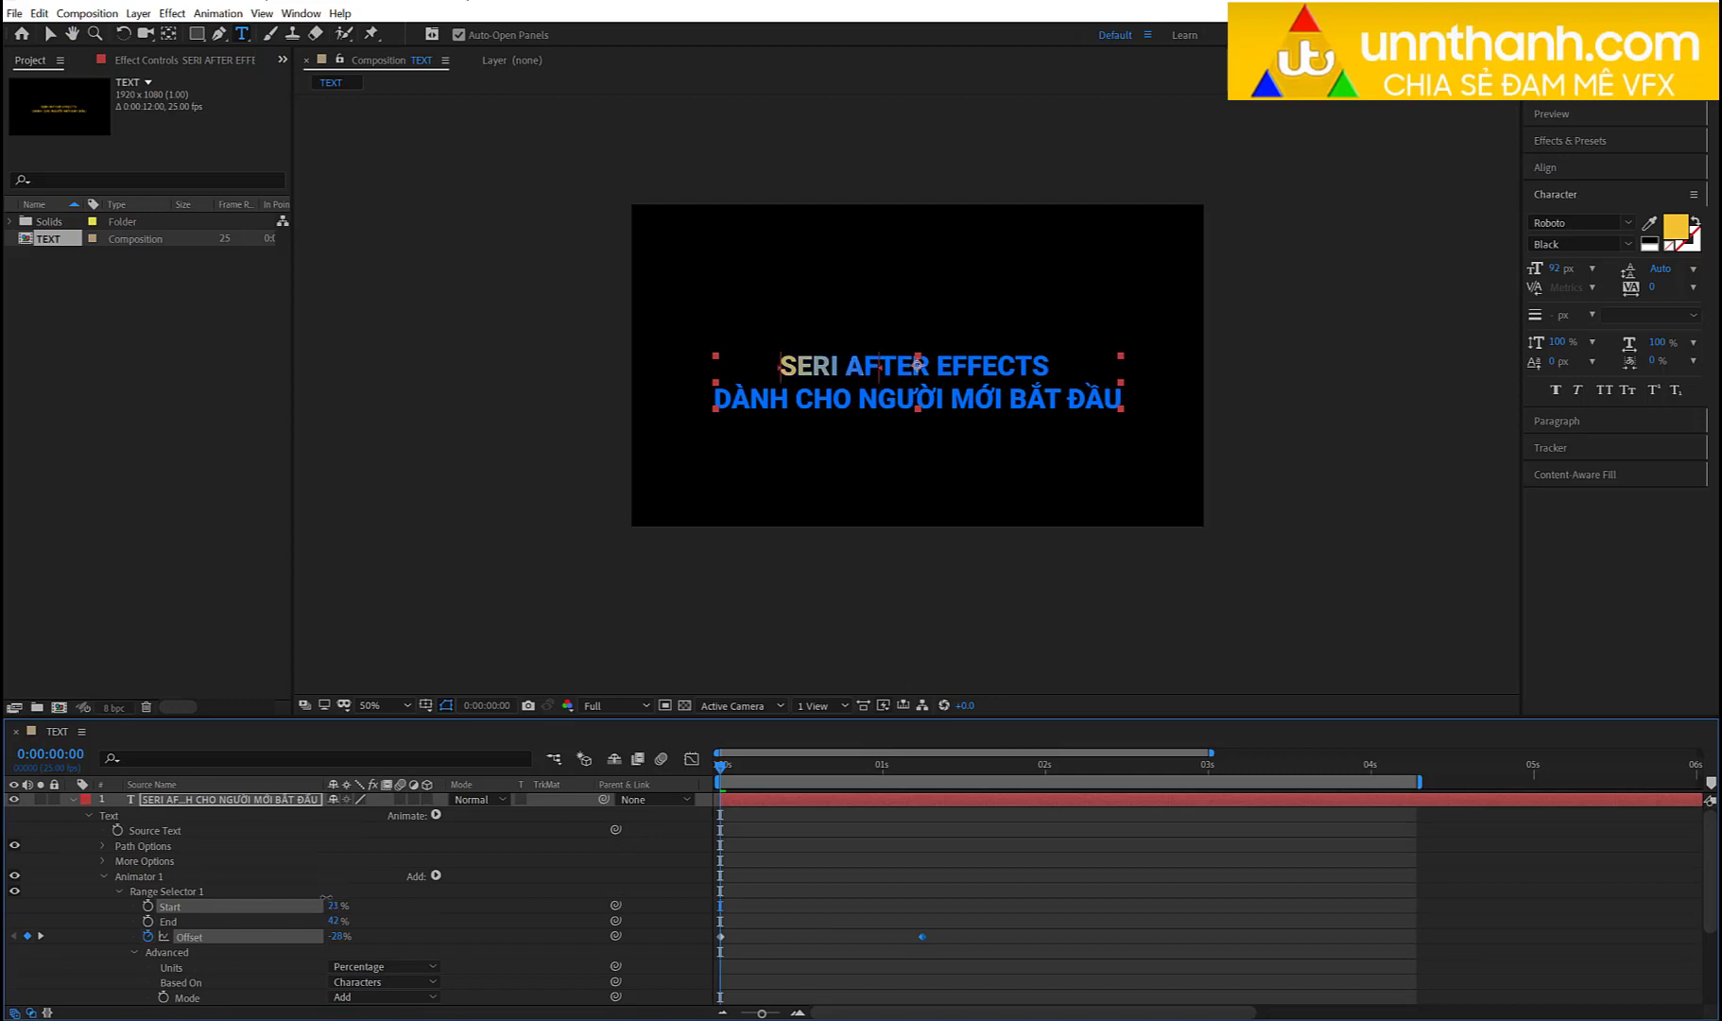
pyautogui.moveTo(333, 906)
pyautogui.mouseDown()
pyautogui.moveTo(346, 921)
pyautogui.moveTo(283, 910)
pyautogui.mouseUp()
pyautogui.click(315, 921)
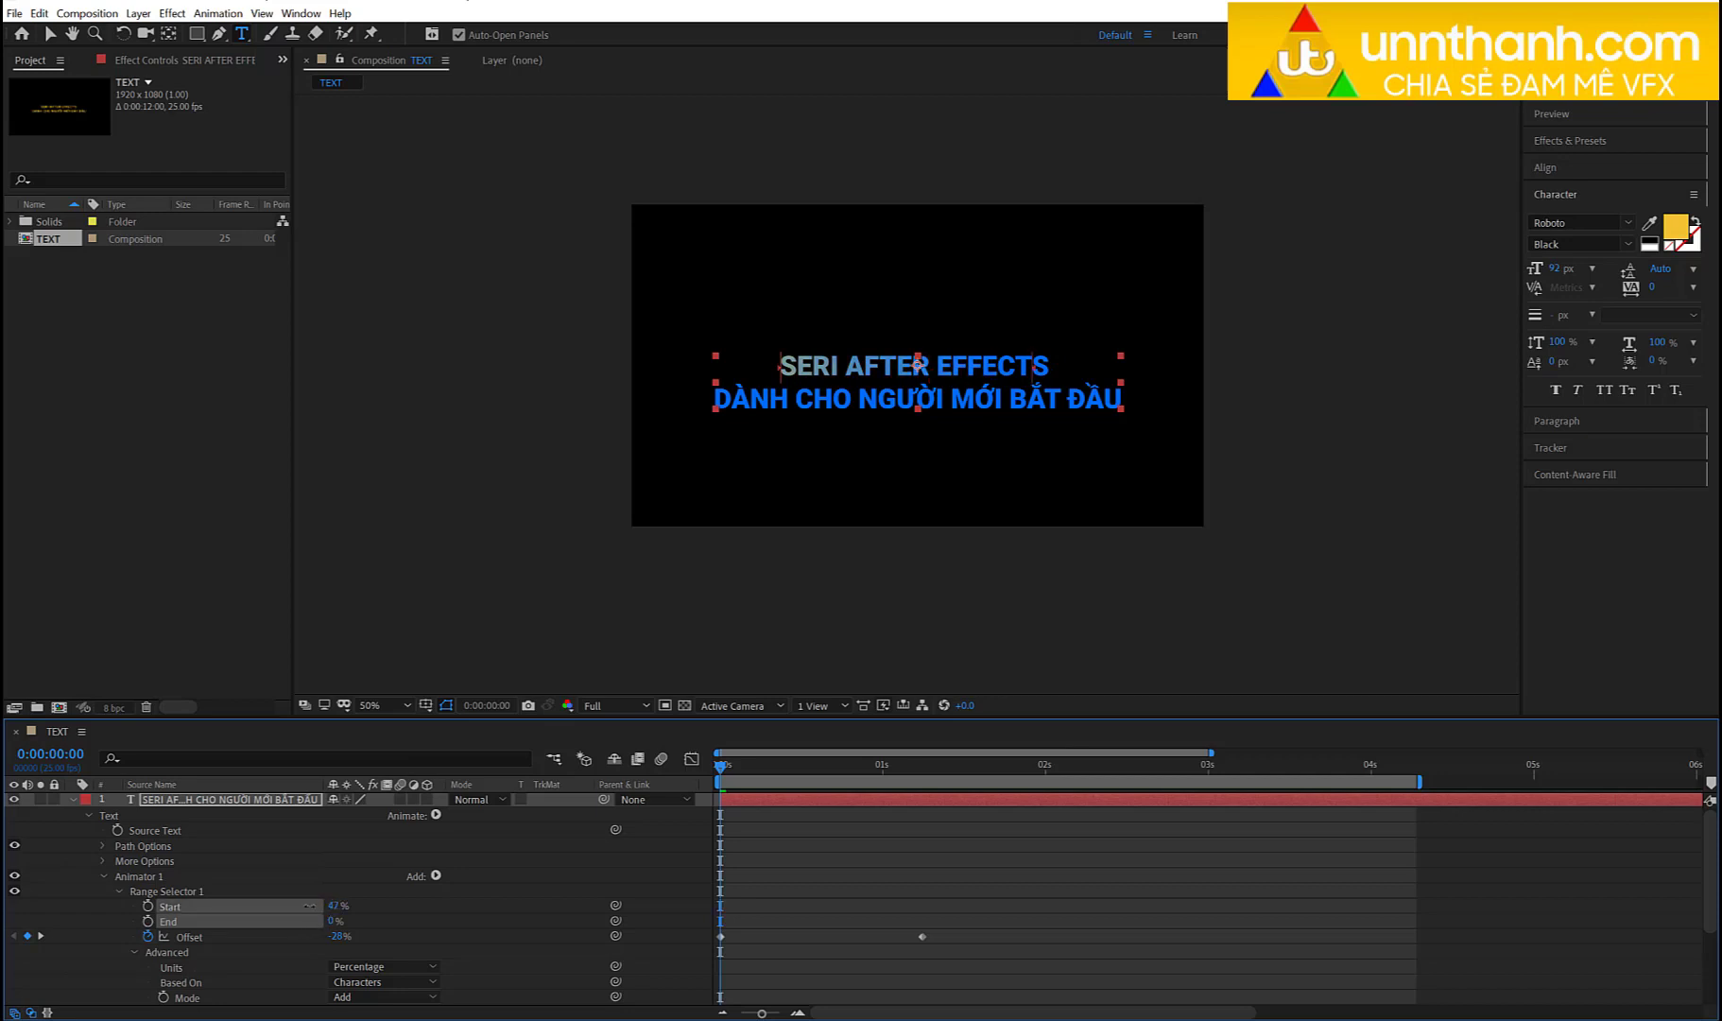
pyautogui.press('space')
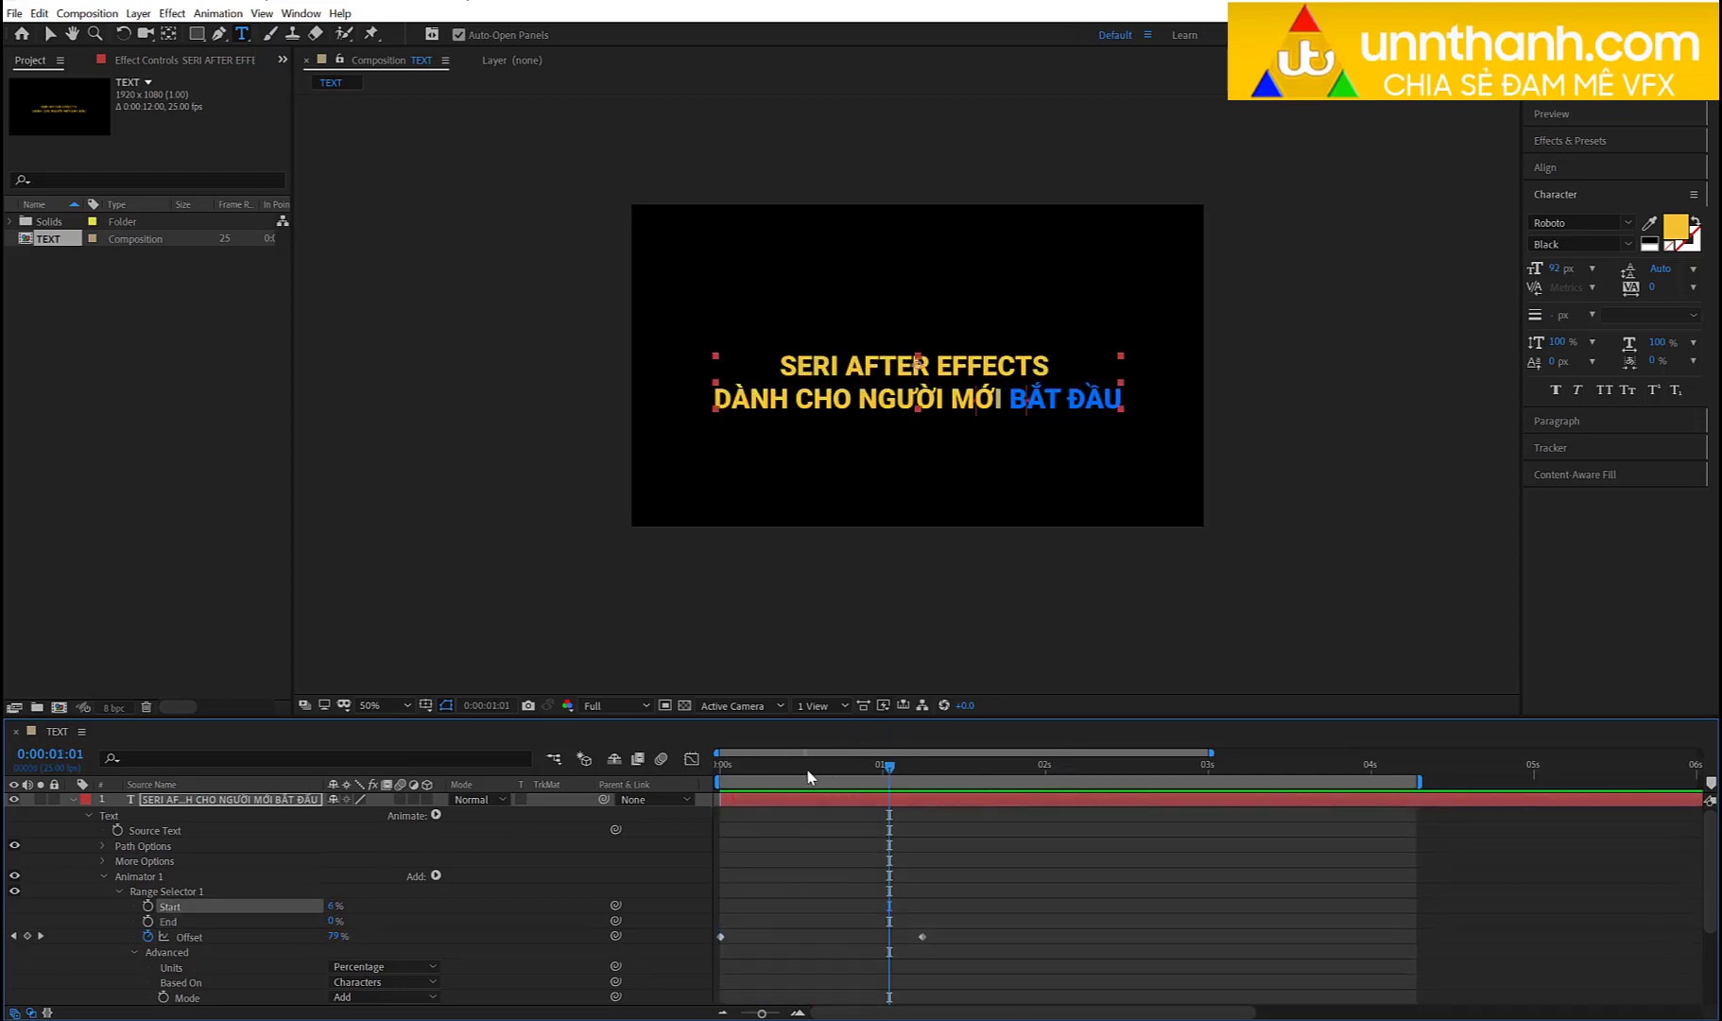
pyautogui.press('space')
pyautogui.press('space')
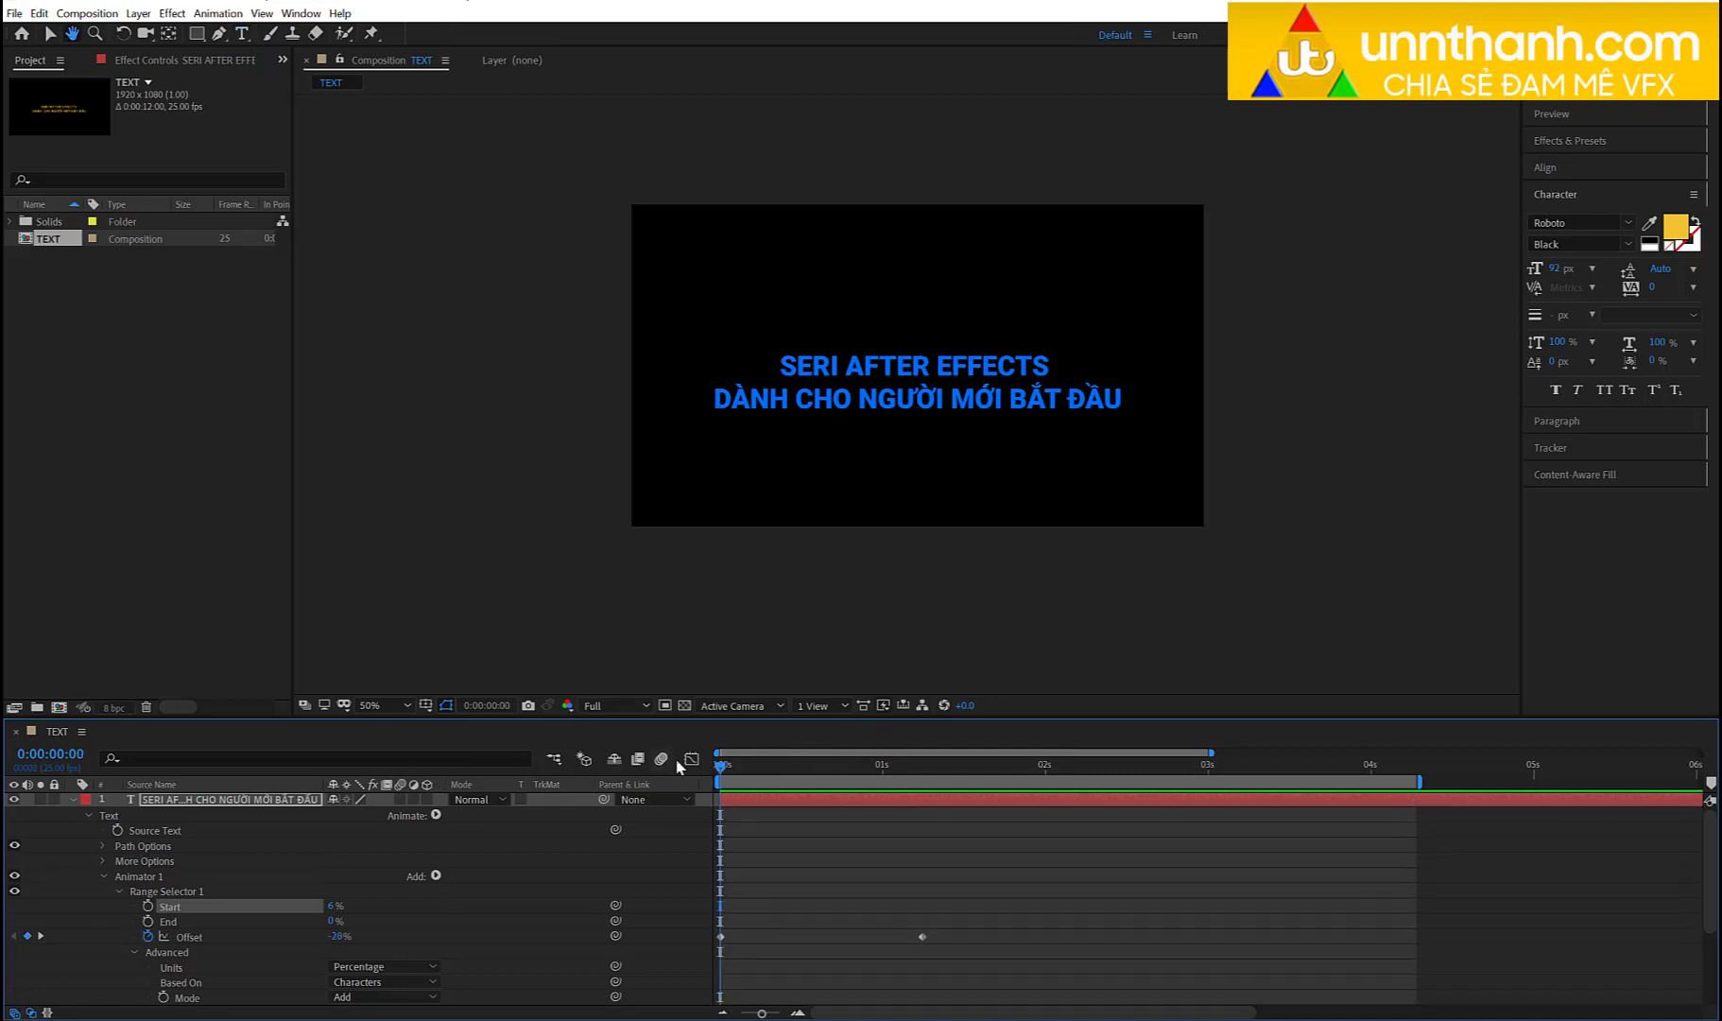
pyautogui.scroll(-2, 257, 941)
pyautogui.scroll(-2, 258, 947)
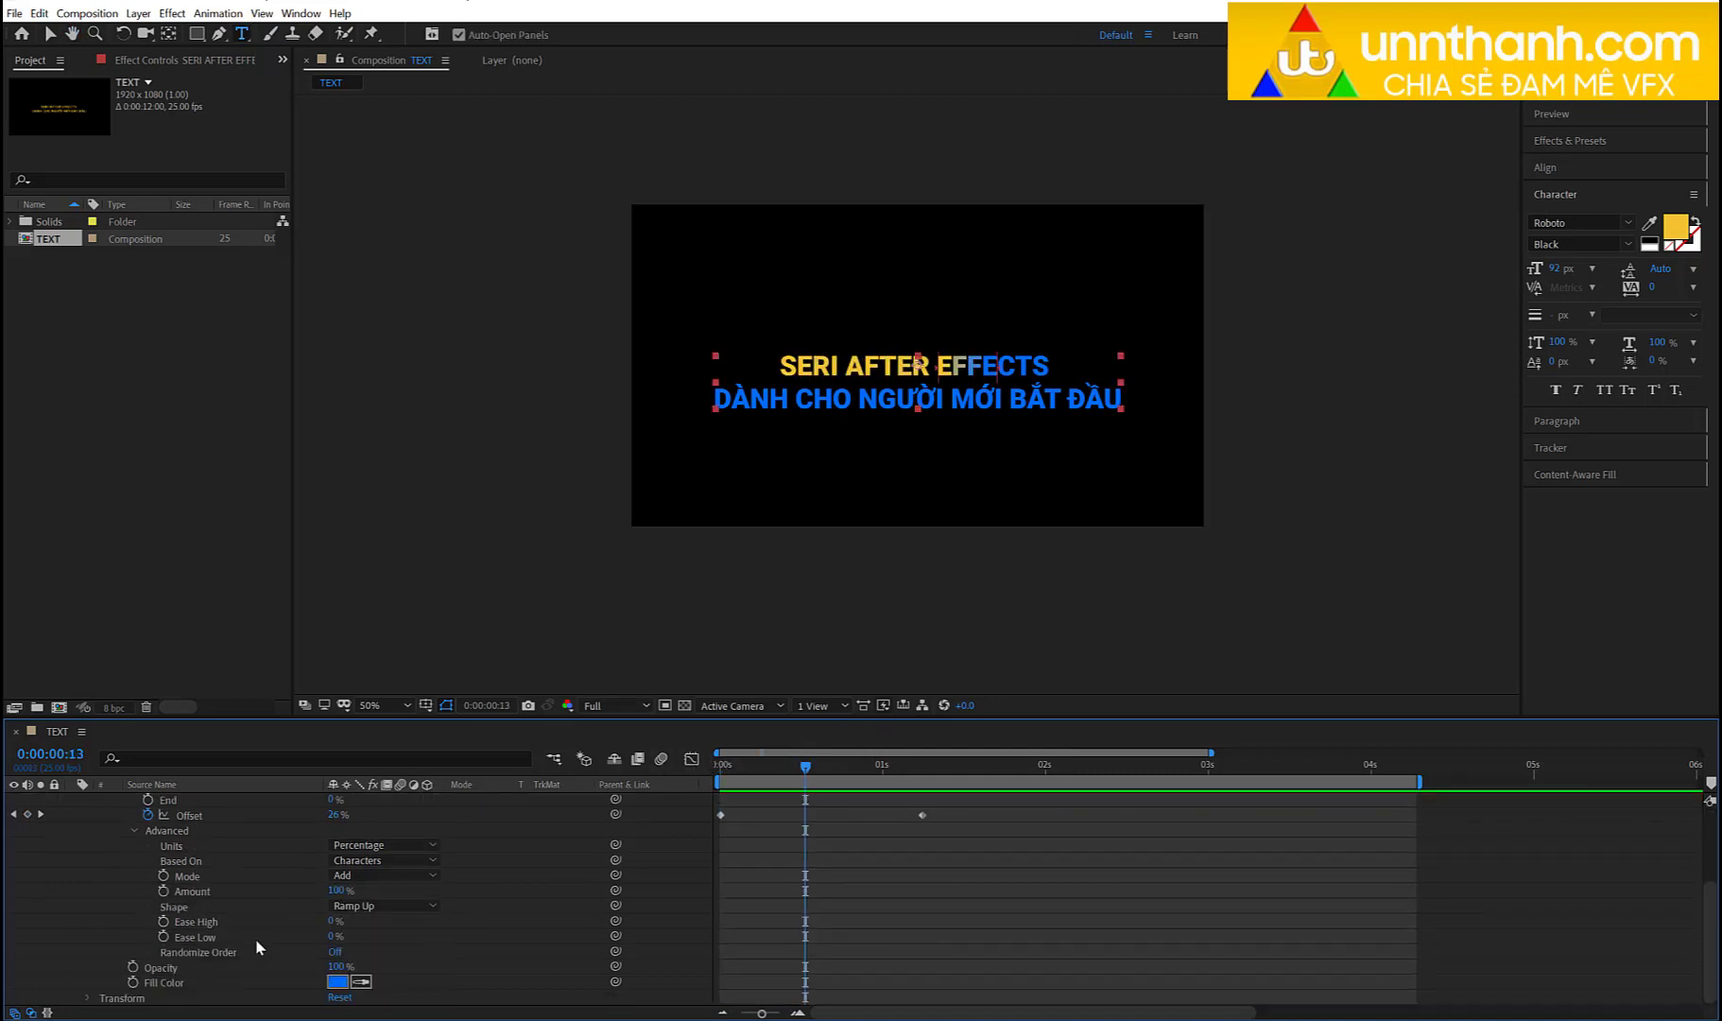
# Set Animator 1 Opacity to 0% and move the final Offset keyframe later, to about 2.6 s
pyautogui.click(338, 967)
pyautogui.write('0')
pyautogui.press('Return')
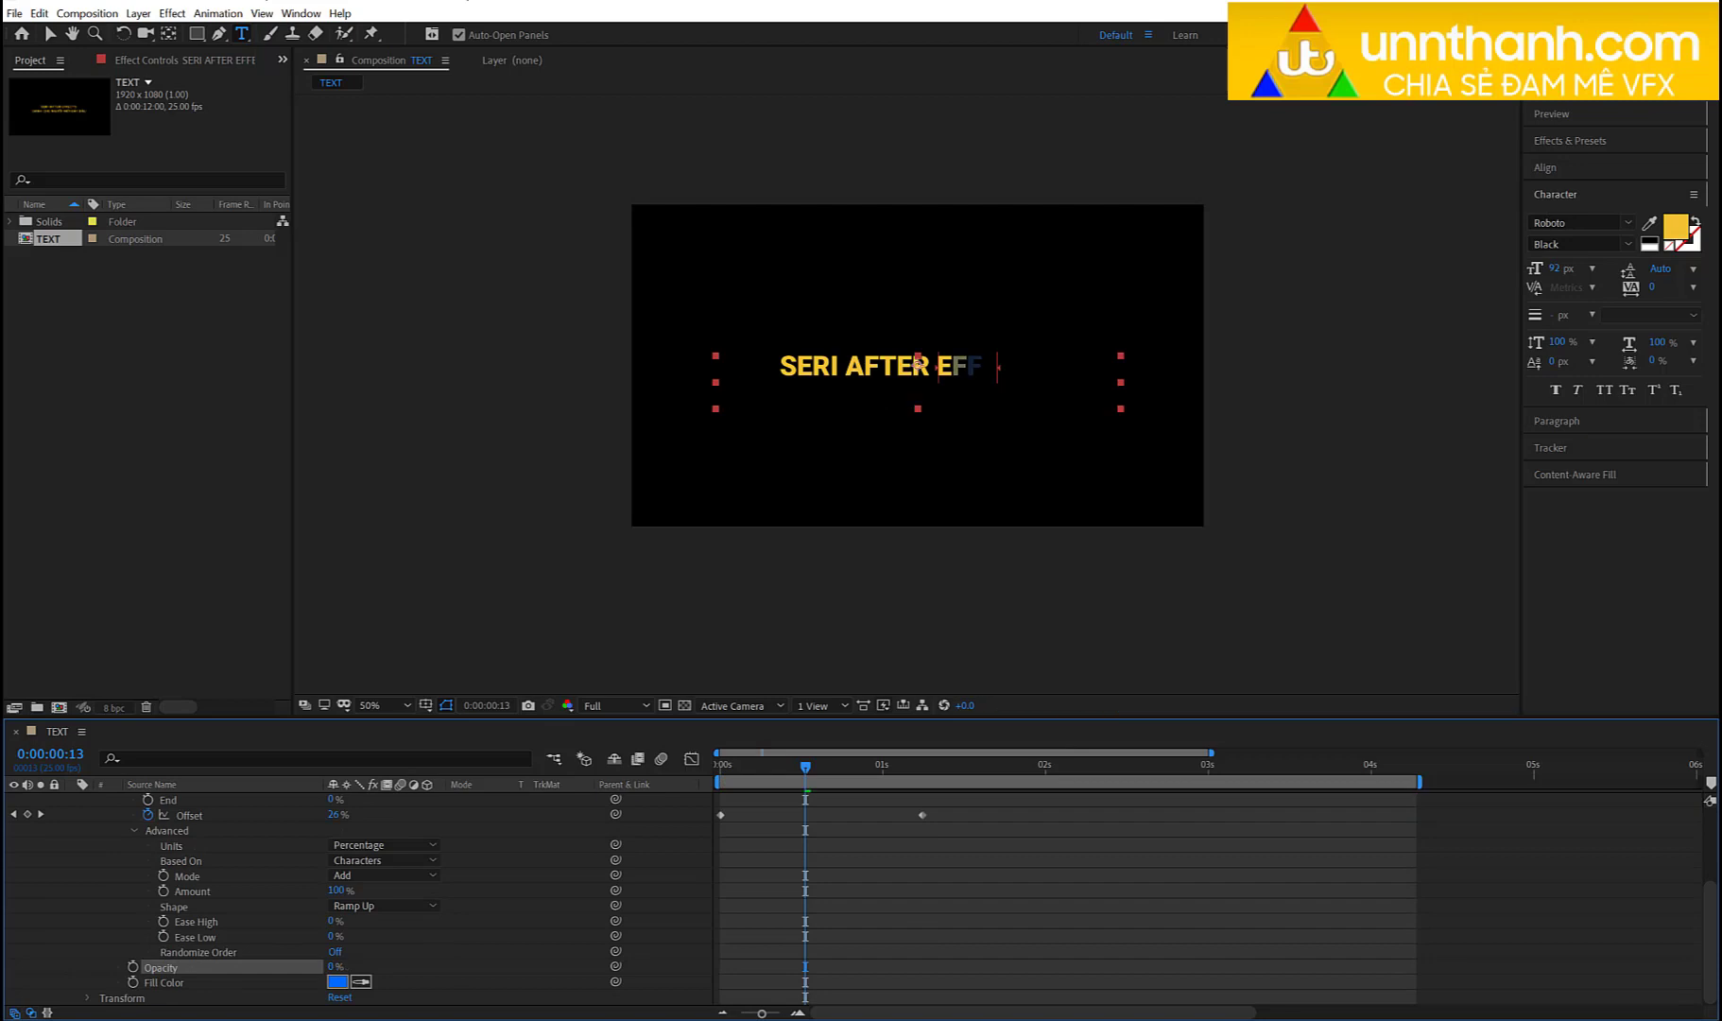
pyautogui.press('space')
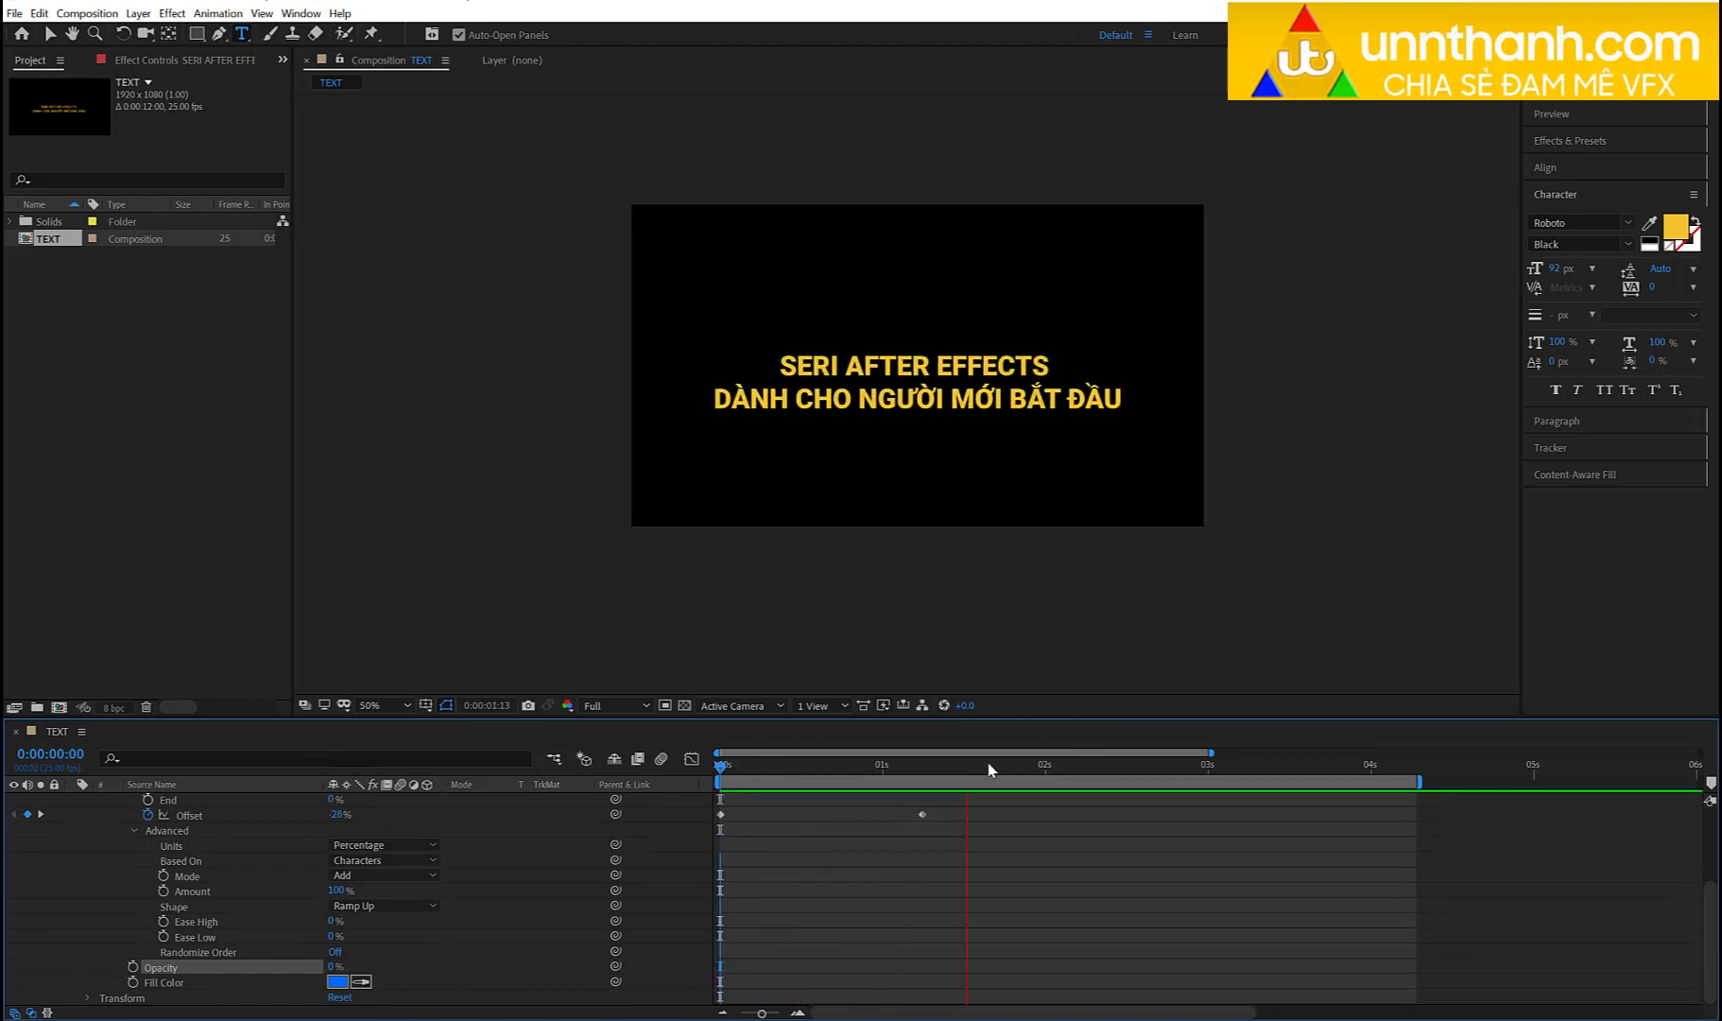
pyautogui.moveTo(923, 814); pyautogui.dragTo(1150, 814)
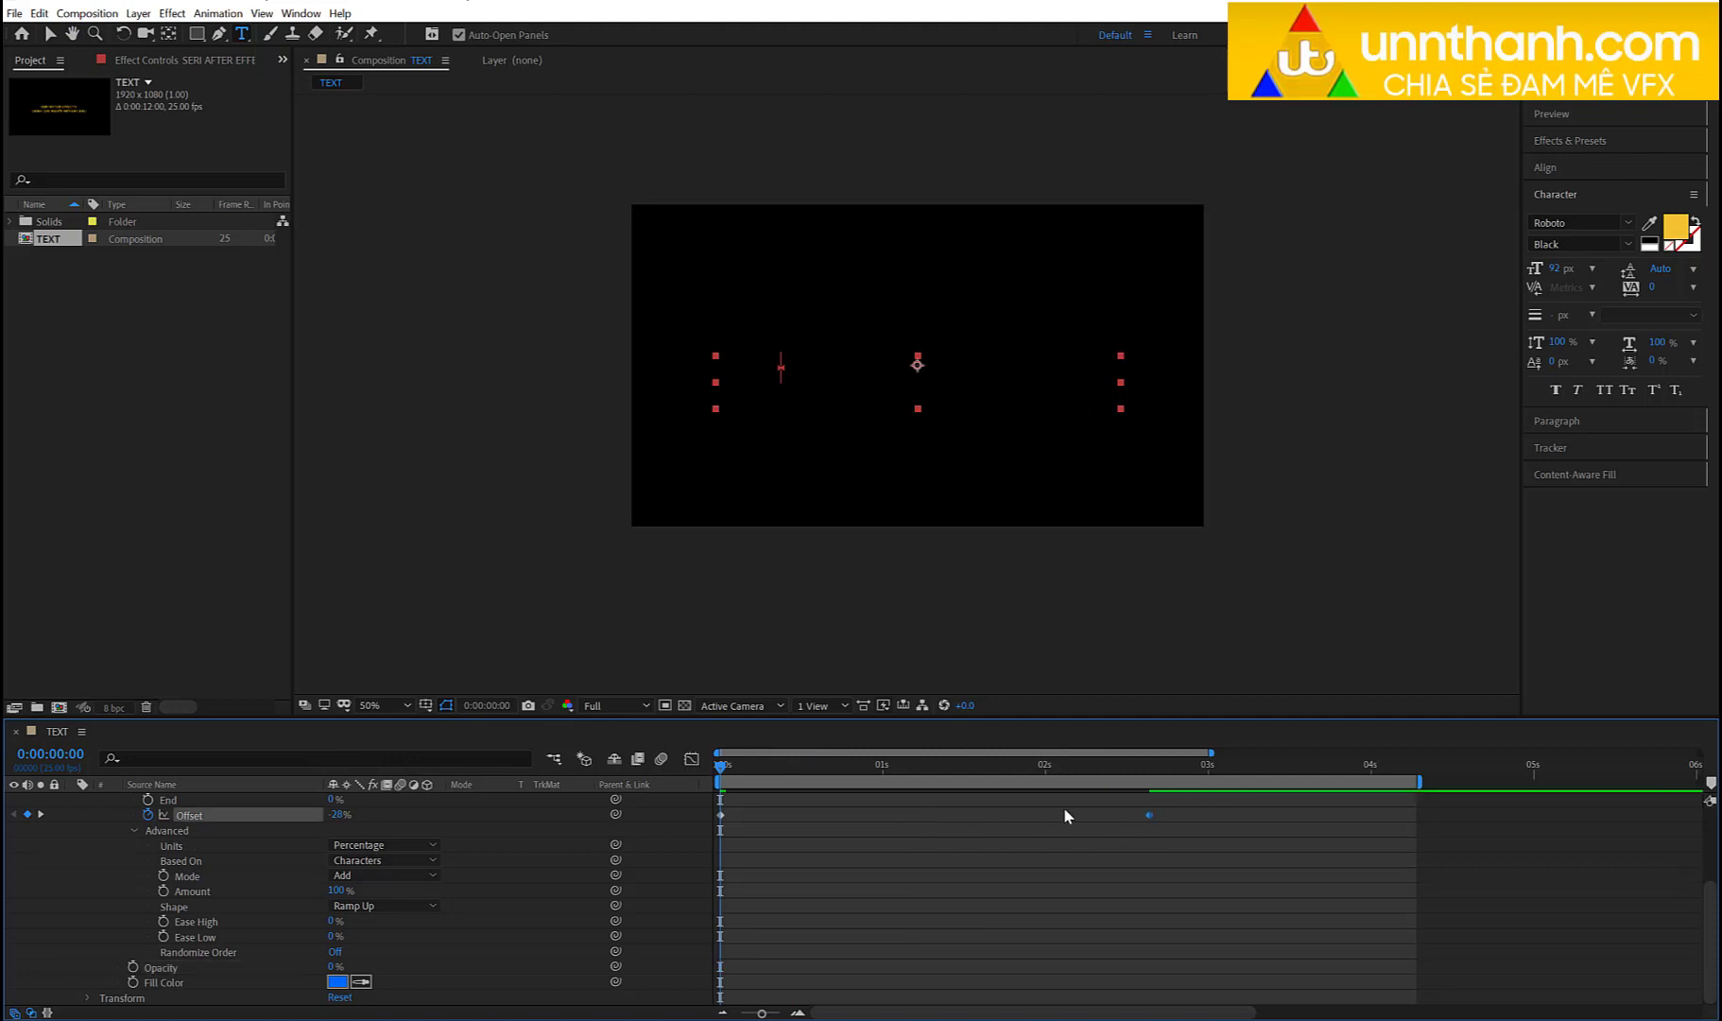
pyautogui.press('space')
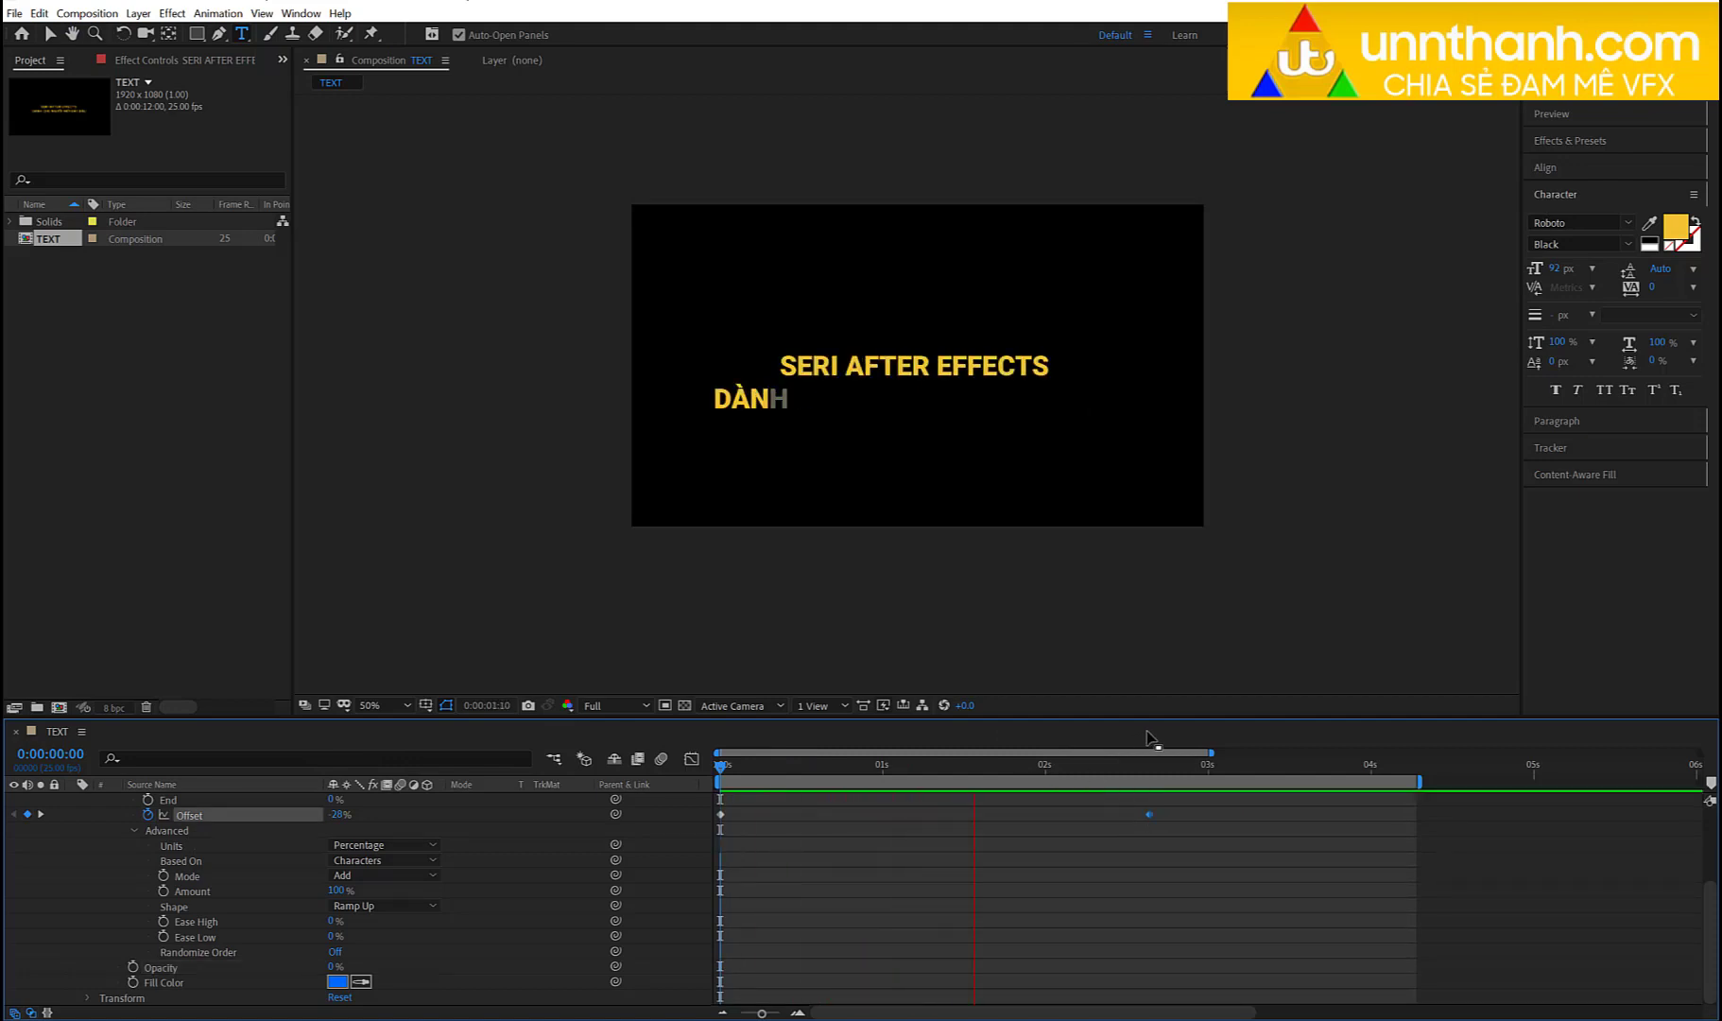
pyautogui.press('space')
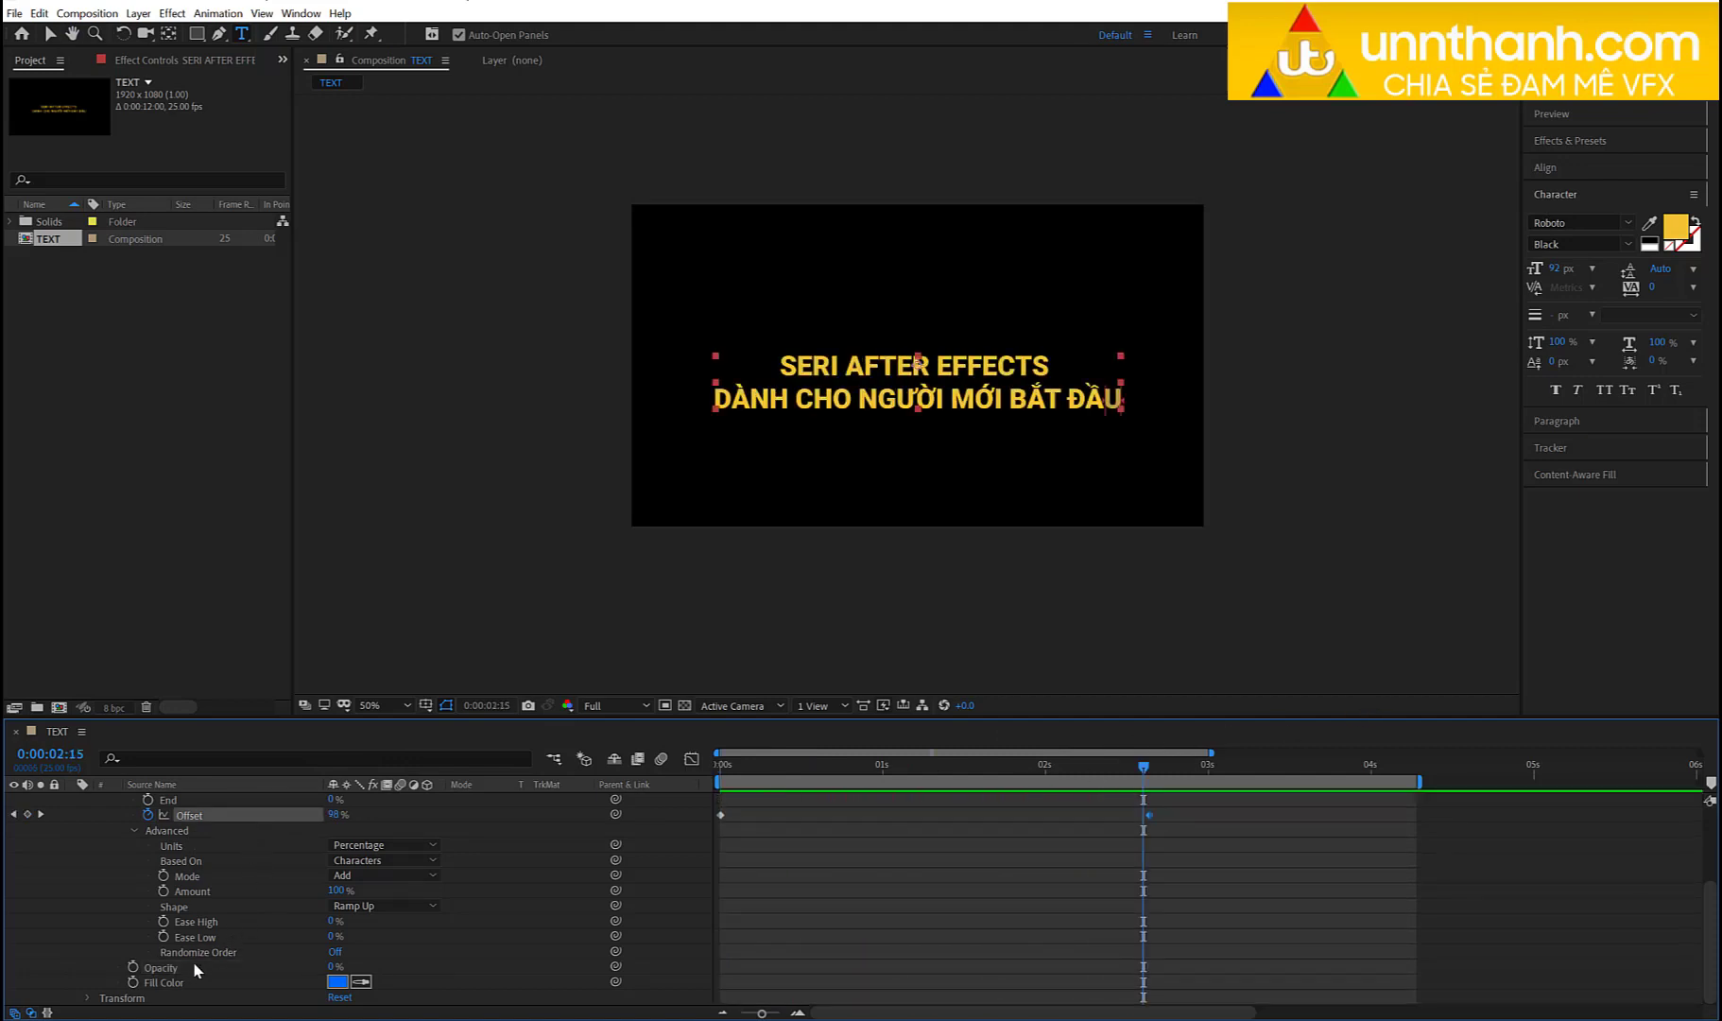
# Remove the Fill Color property from Animator 1
pyautogui.click(178, 983)
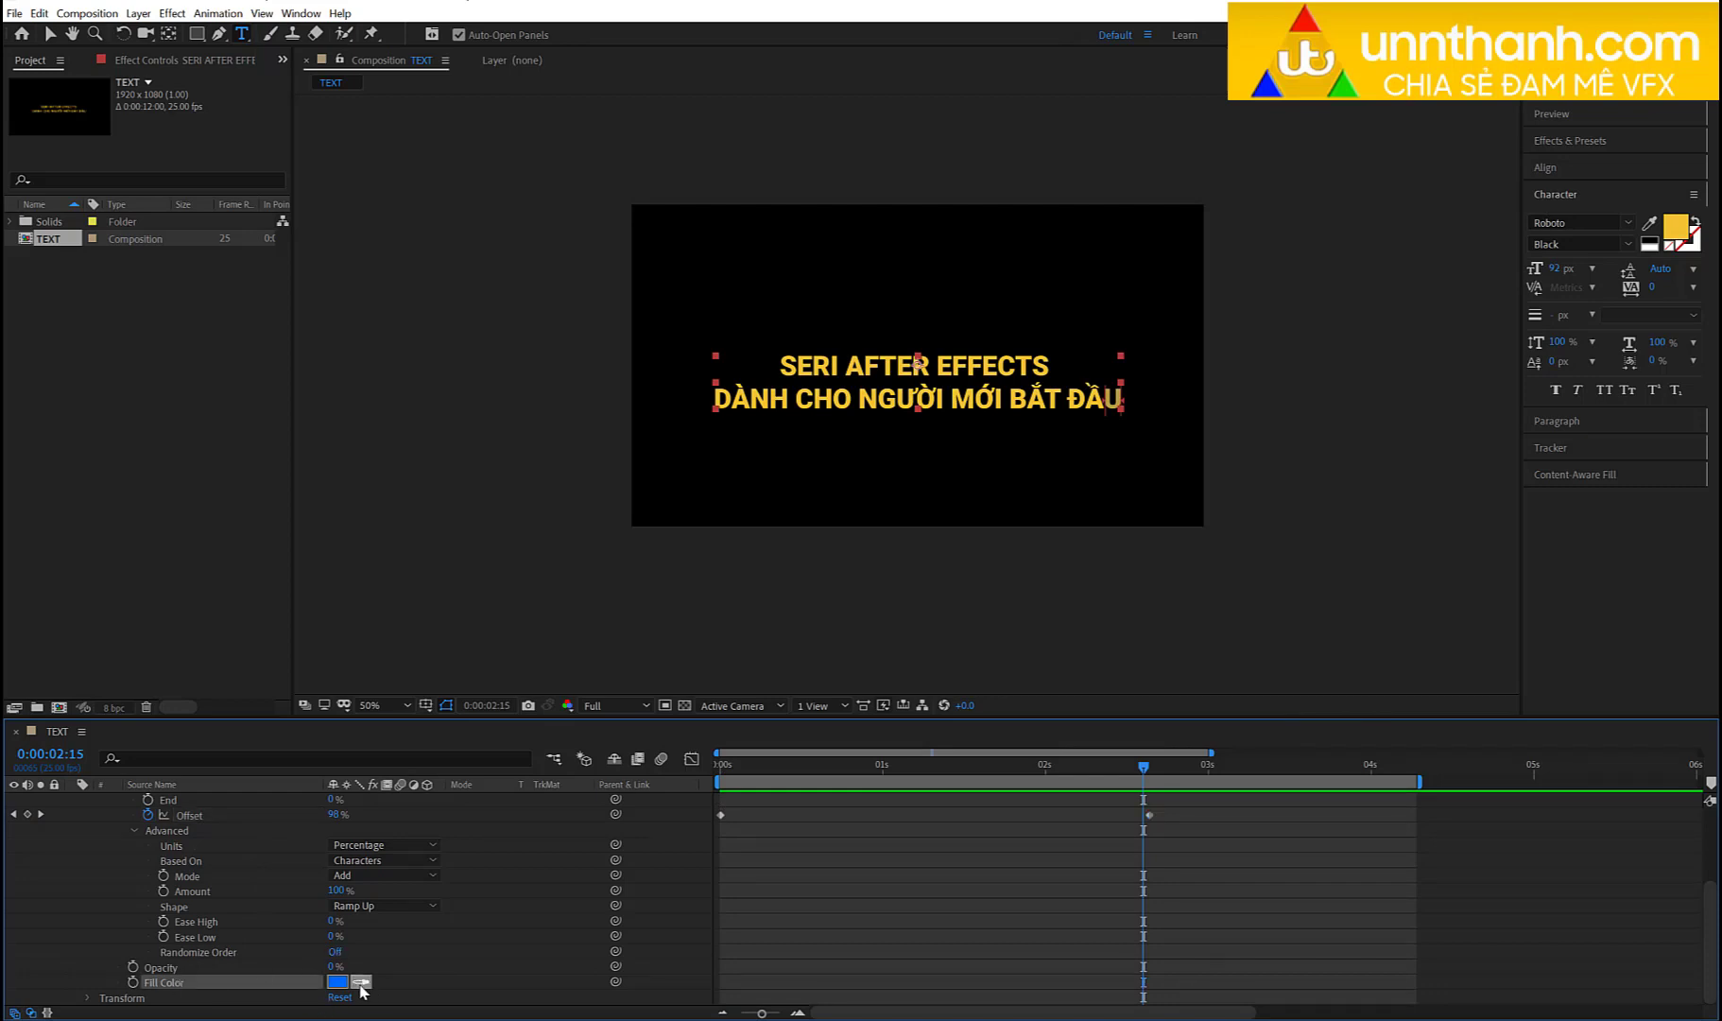
pyautogui.press('Delete')
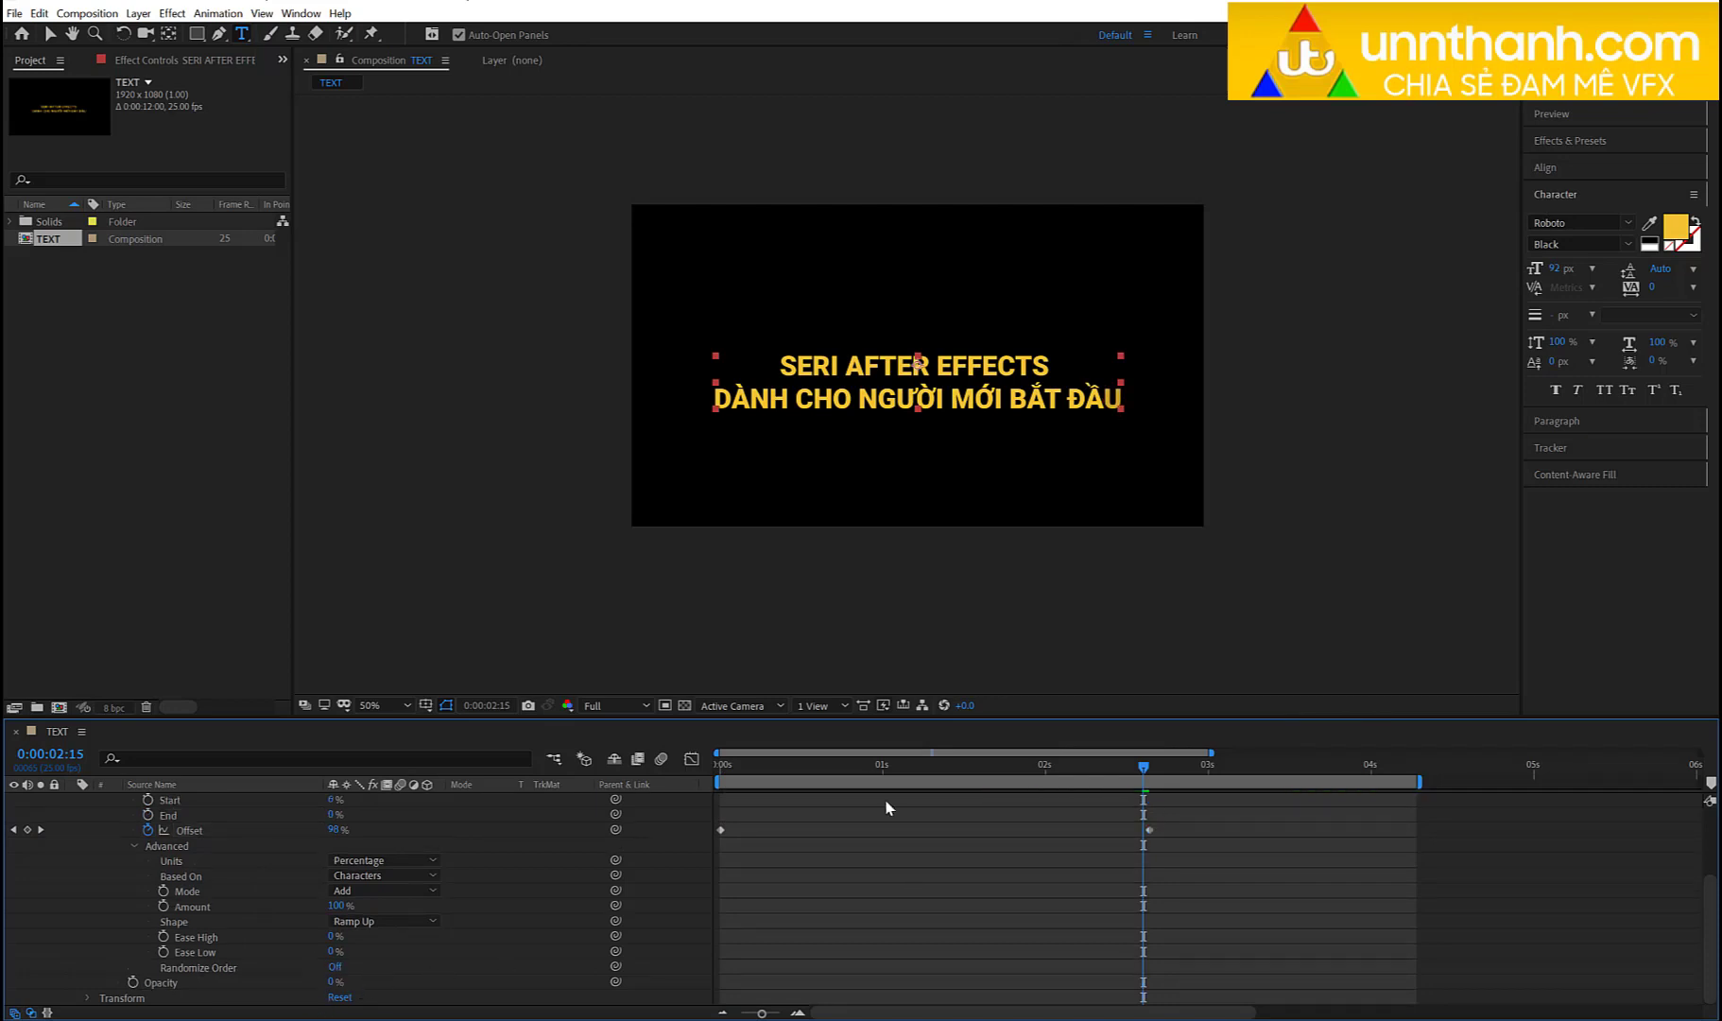
pyautogui.moveTo(877, 768); pyautogui.dragTo(437, 837)
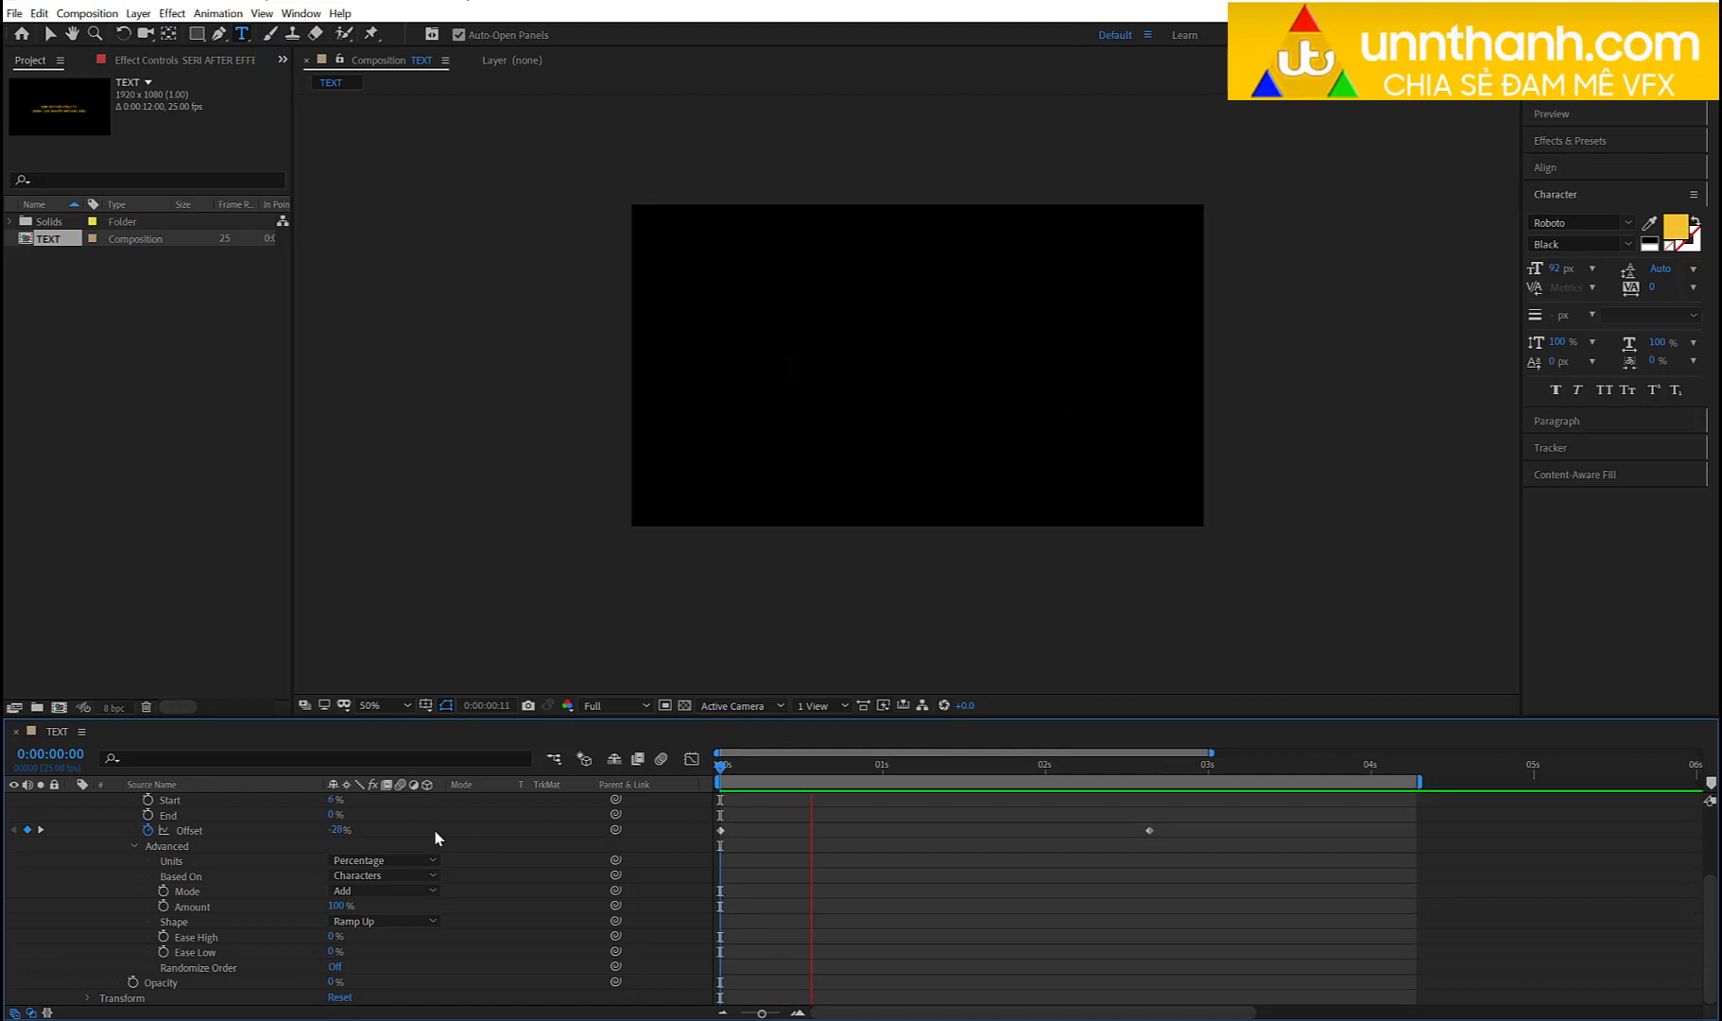
# Set the range selector's Based On to Words and preview the word-by-word reveal
pyautogui.press('space')
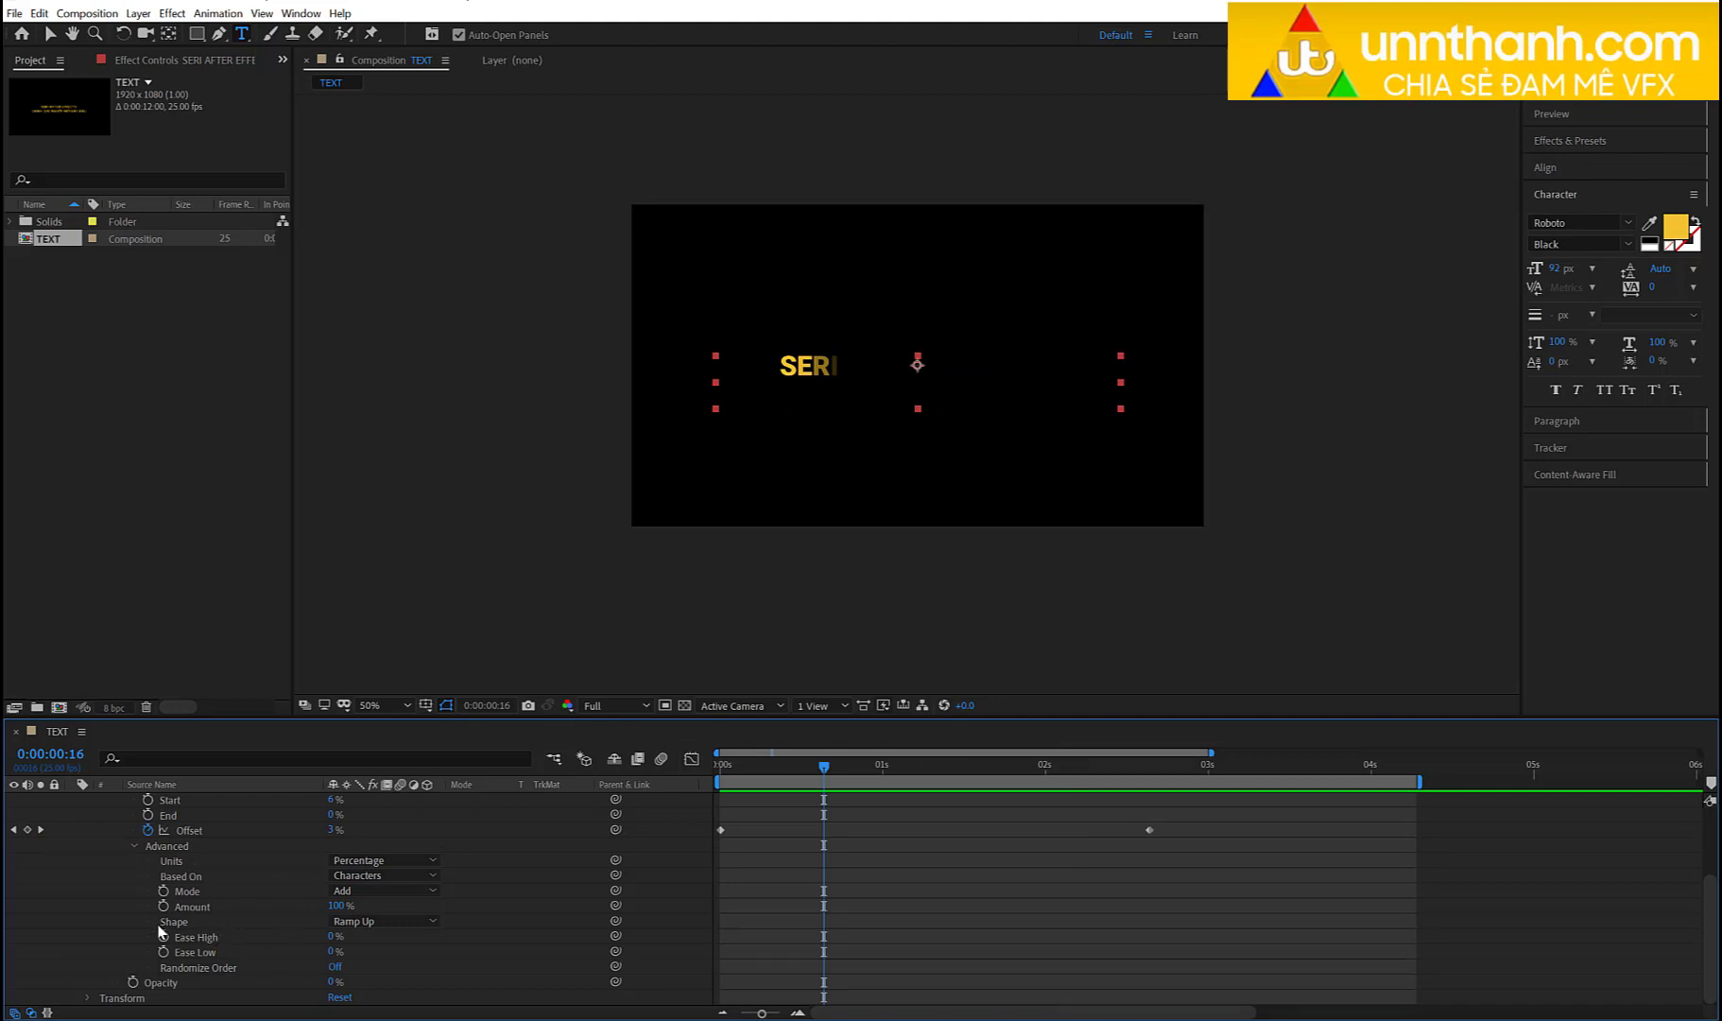
pyautogui.click(342, 881)
pyautogui.click(369, 931)
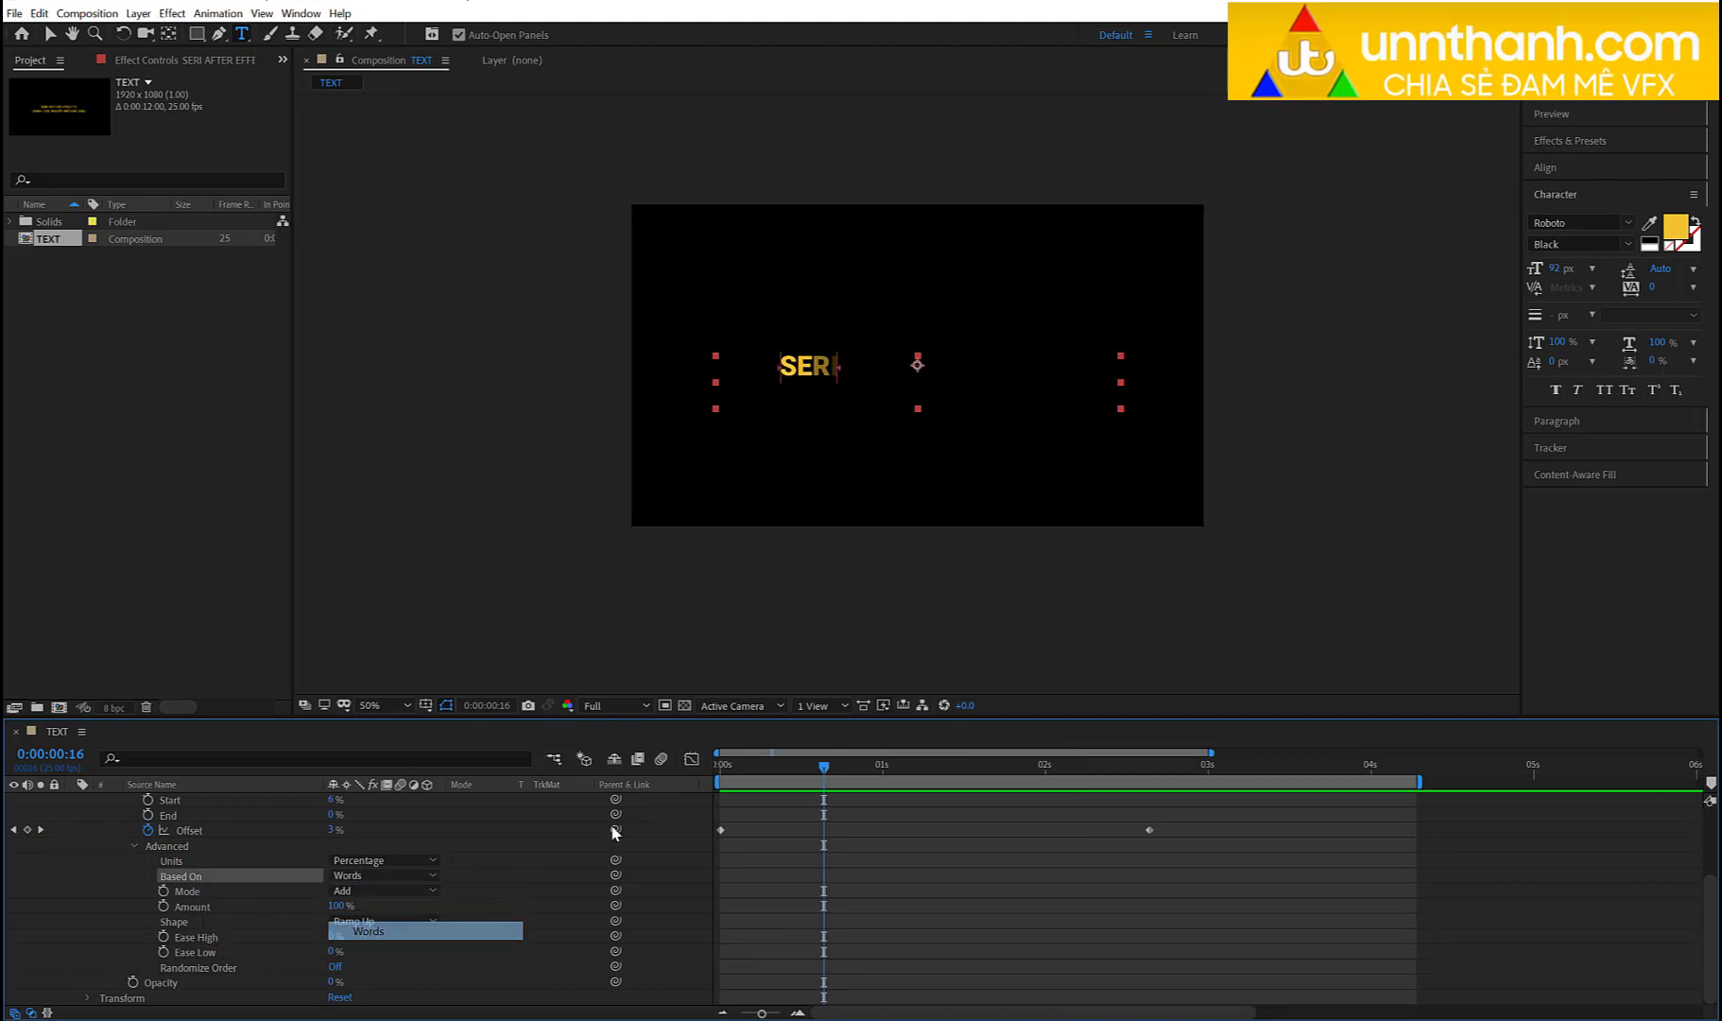
pyautogui.press('Home')
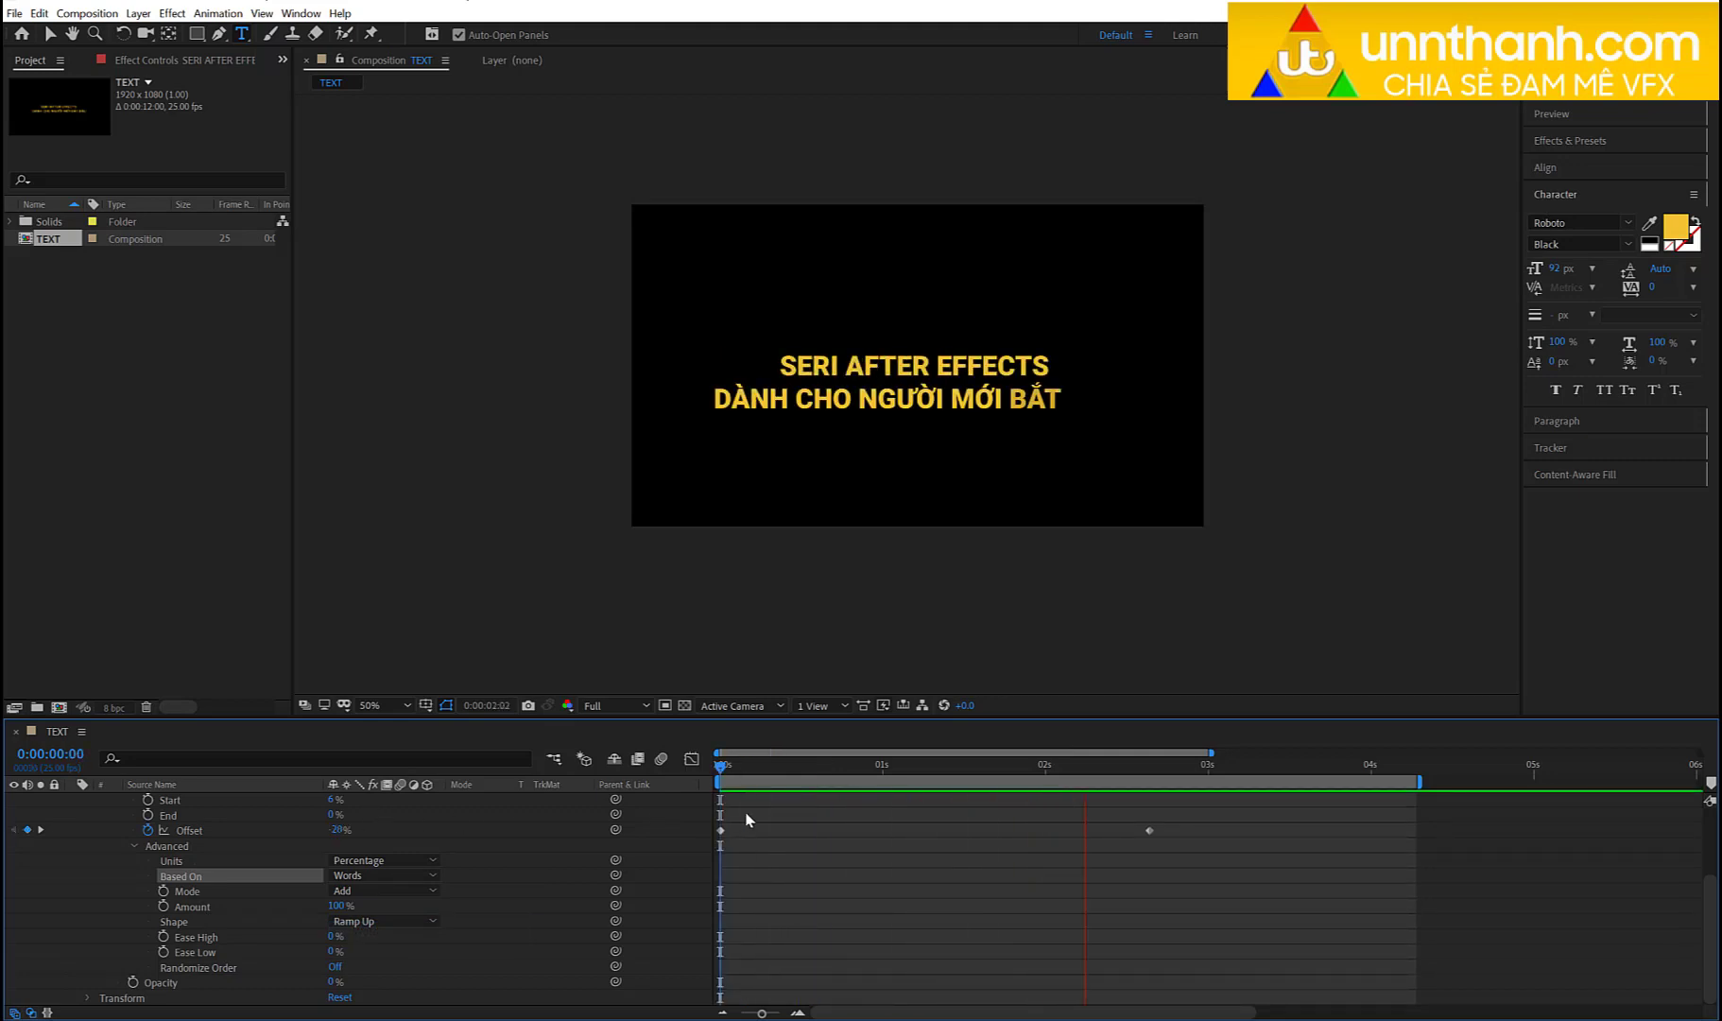
pyautogui.press('space')
pyautogui.press('space')
# Change Based On to Lines so the title fades in one line at a time
pyautogui.click(383, 875)
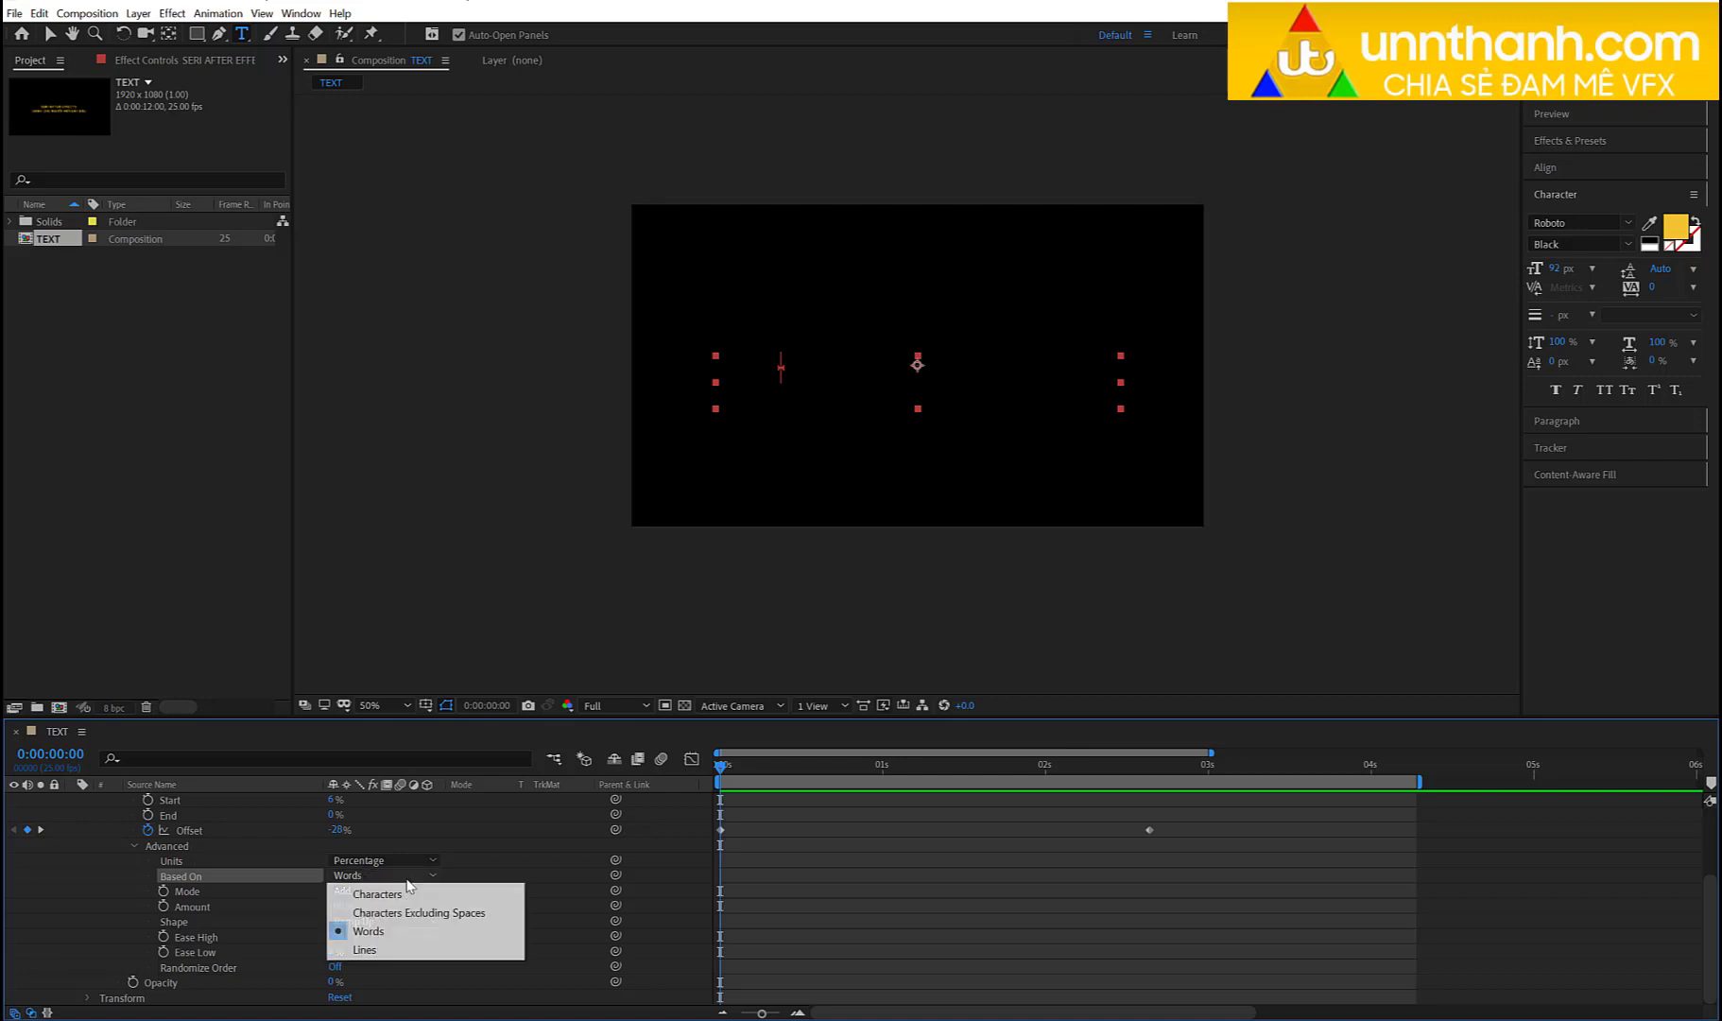
pyautogui.click(381, 948)
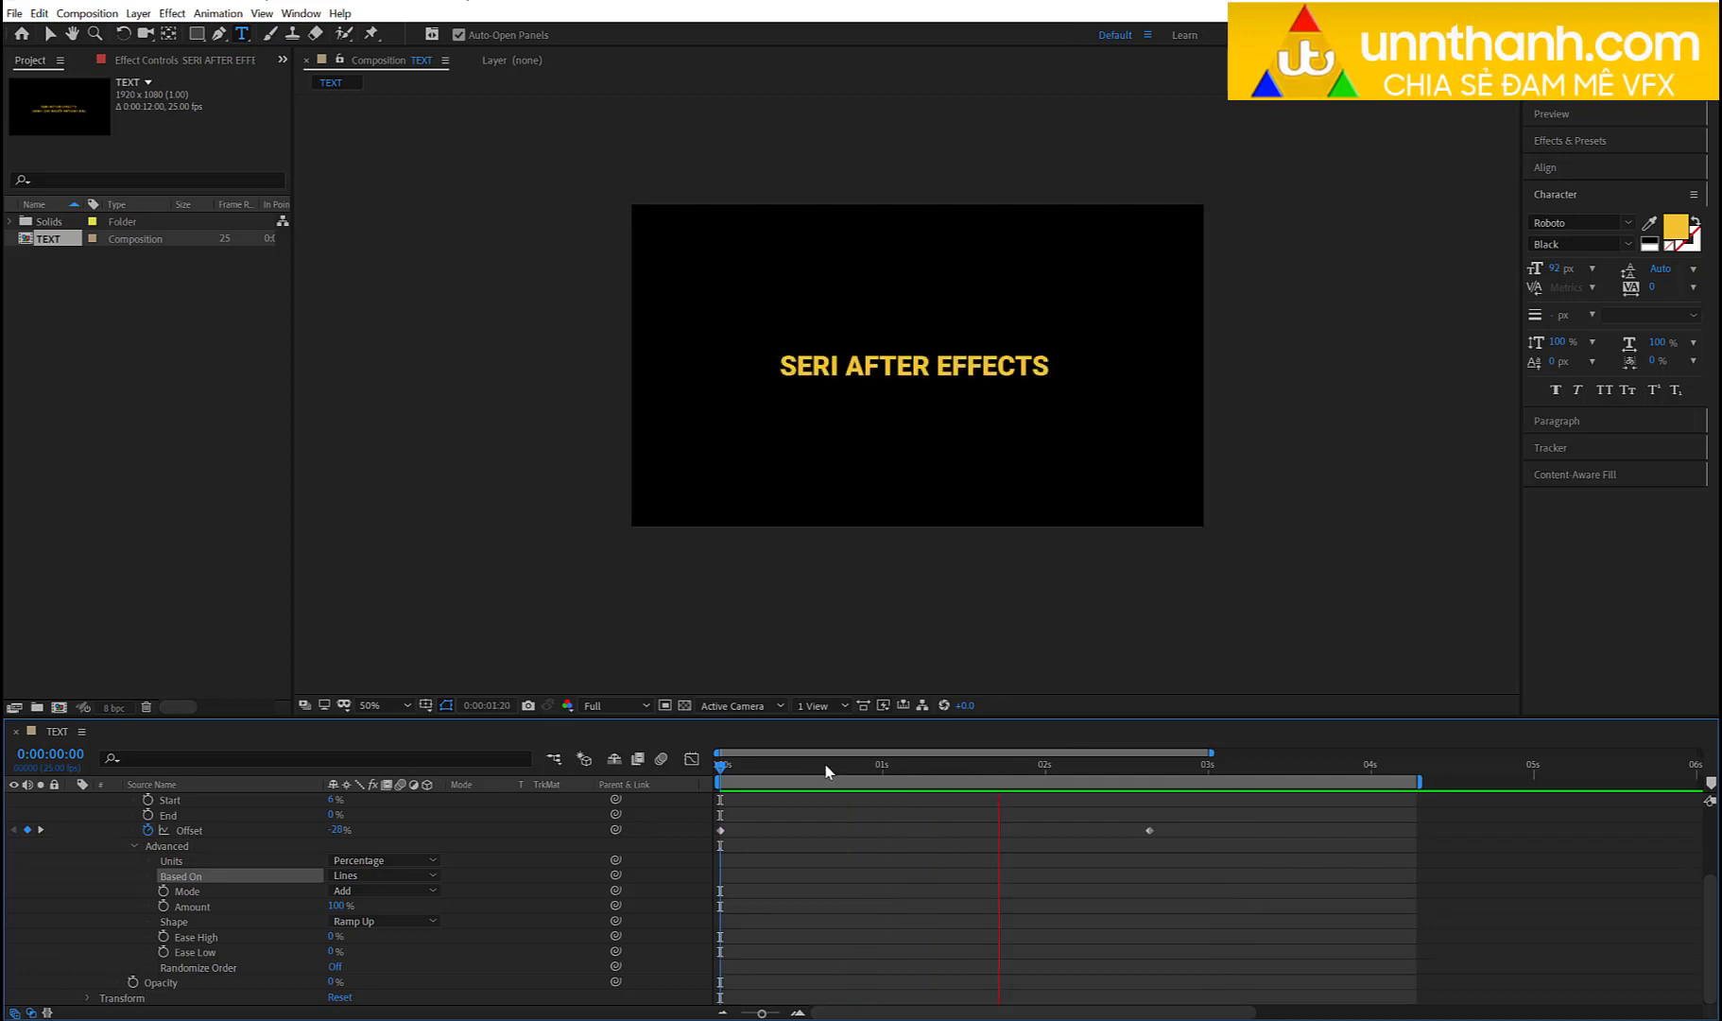
pyautogui.click(290, 979)
pyautogui.scroll(3, 303, 945)
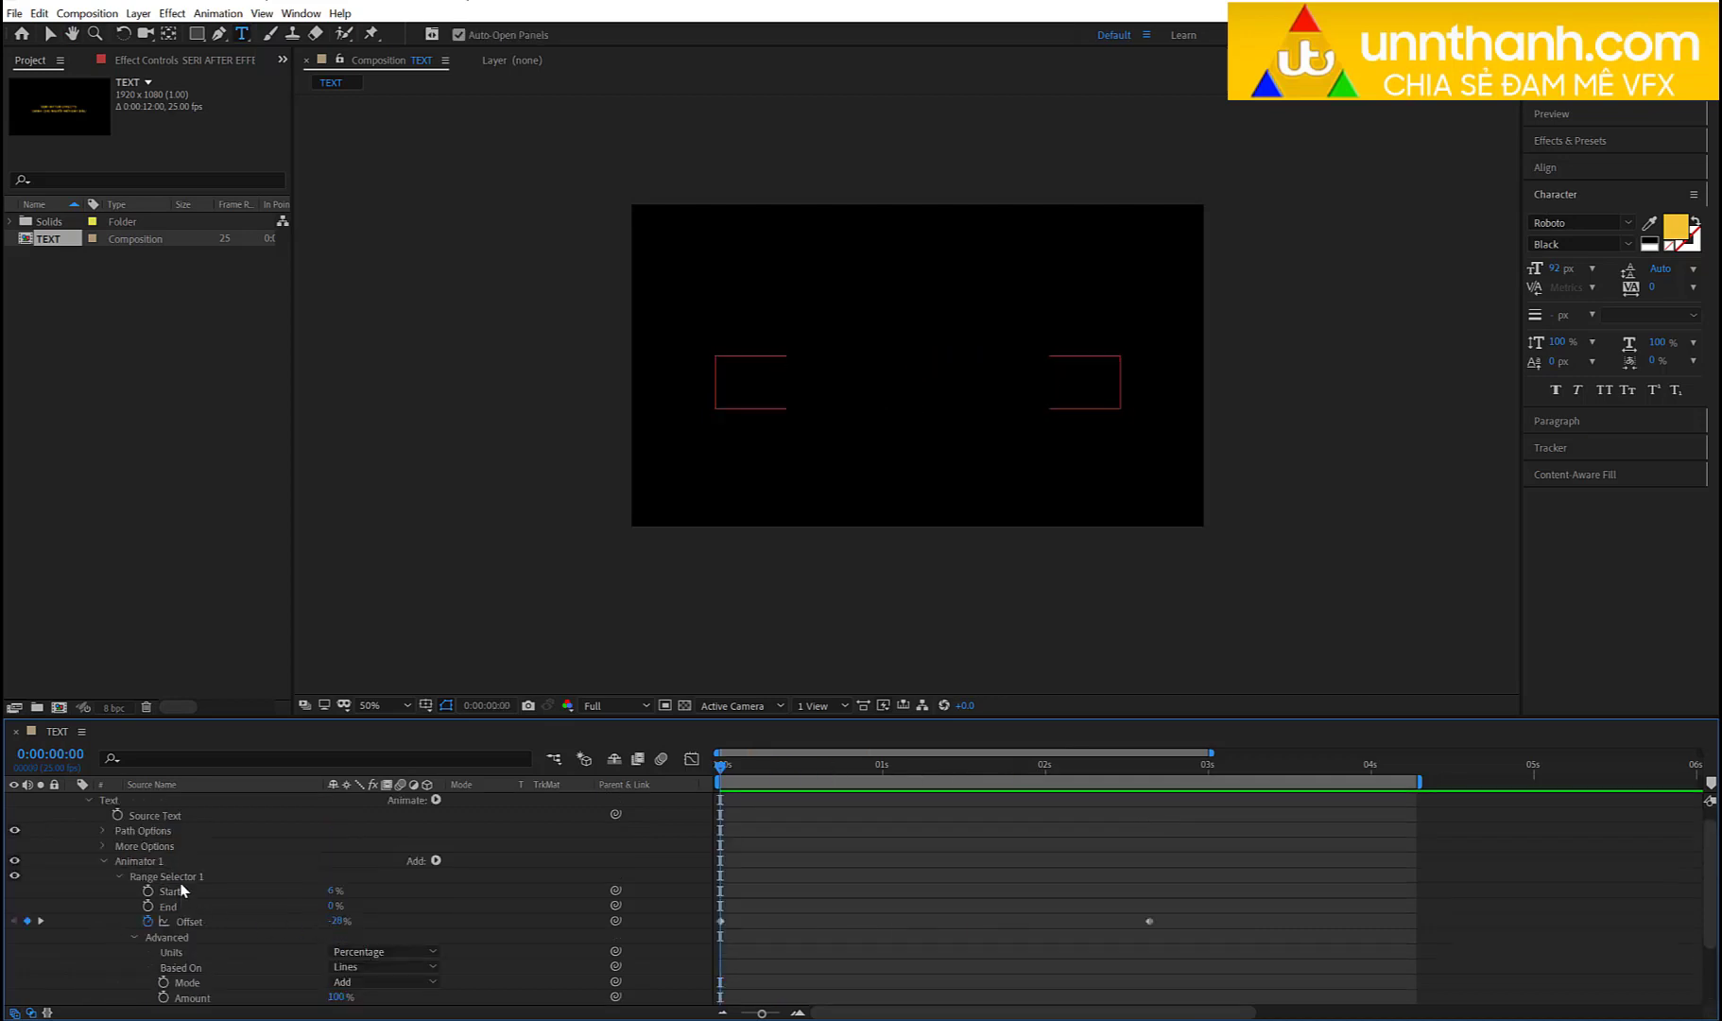
# Add Tracking to Animator 1 with a Tracking Amount of 43
pyautogui.click(437, 862)
pyautogui.moveTo(472, 865)
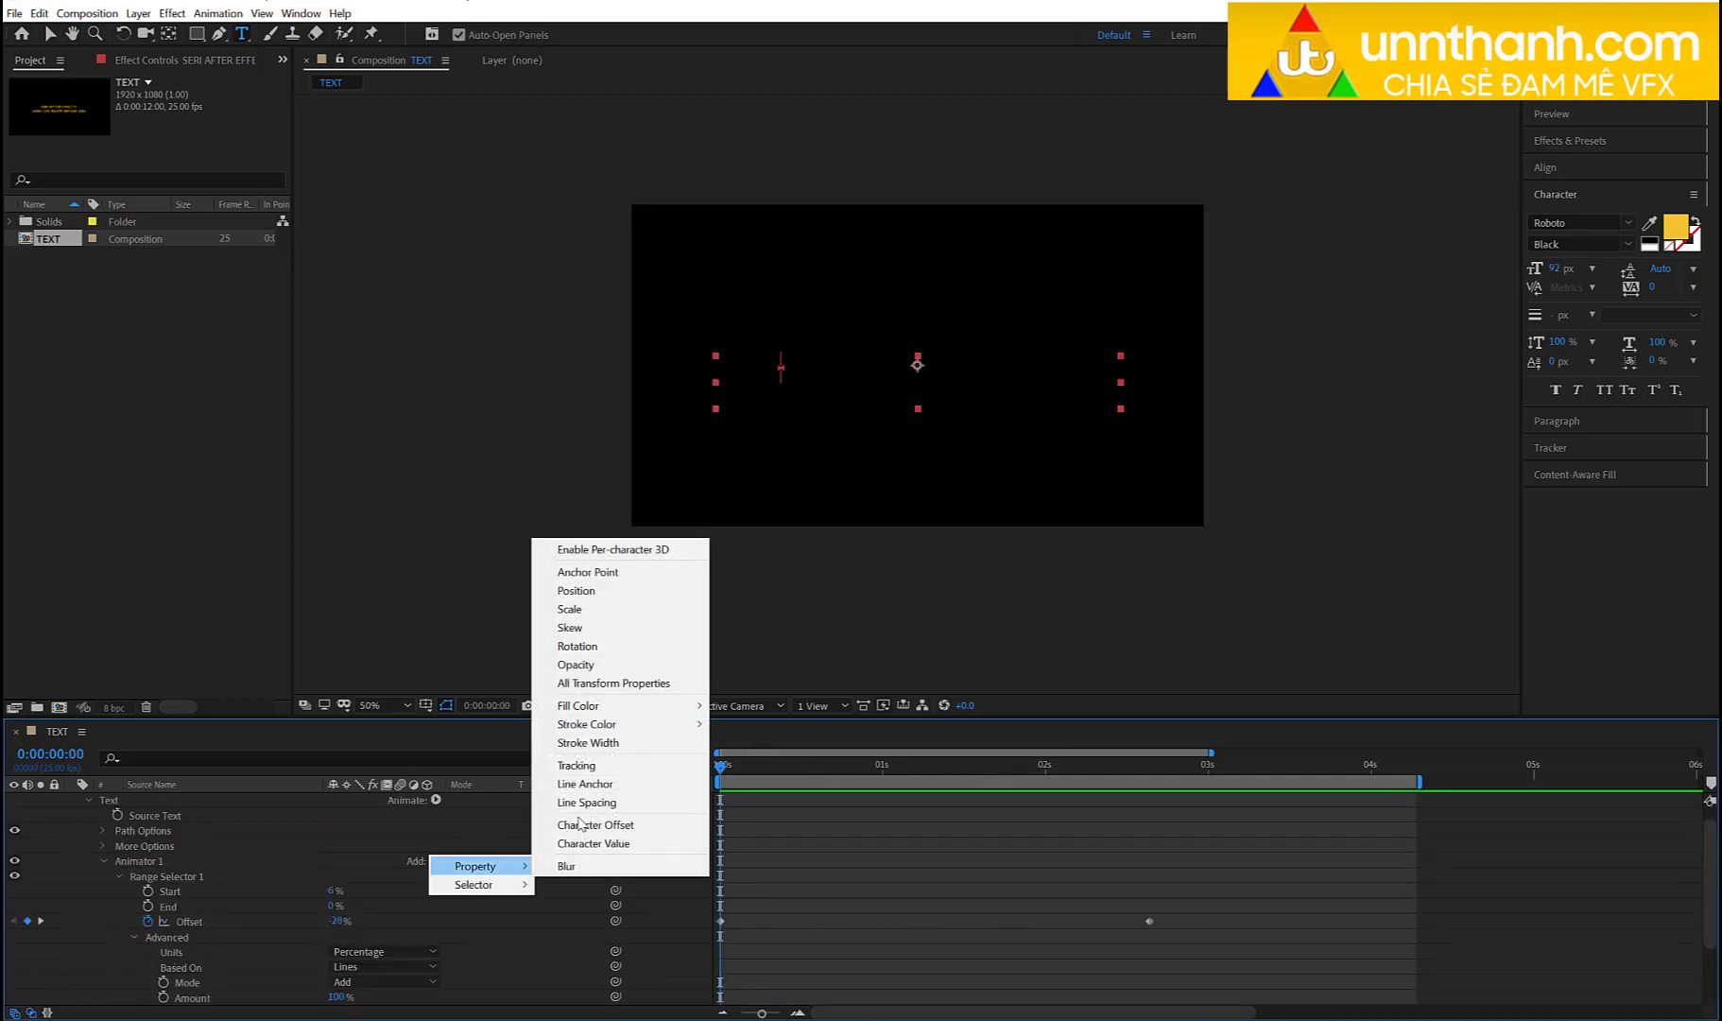
pyautogui.click(576, 764)
pyautogui.moveTo(794, 767); pyautogui.dragTo(1019, 790)
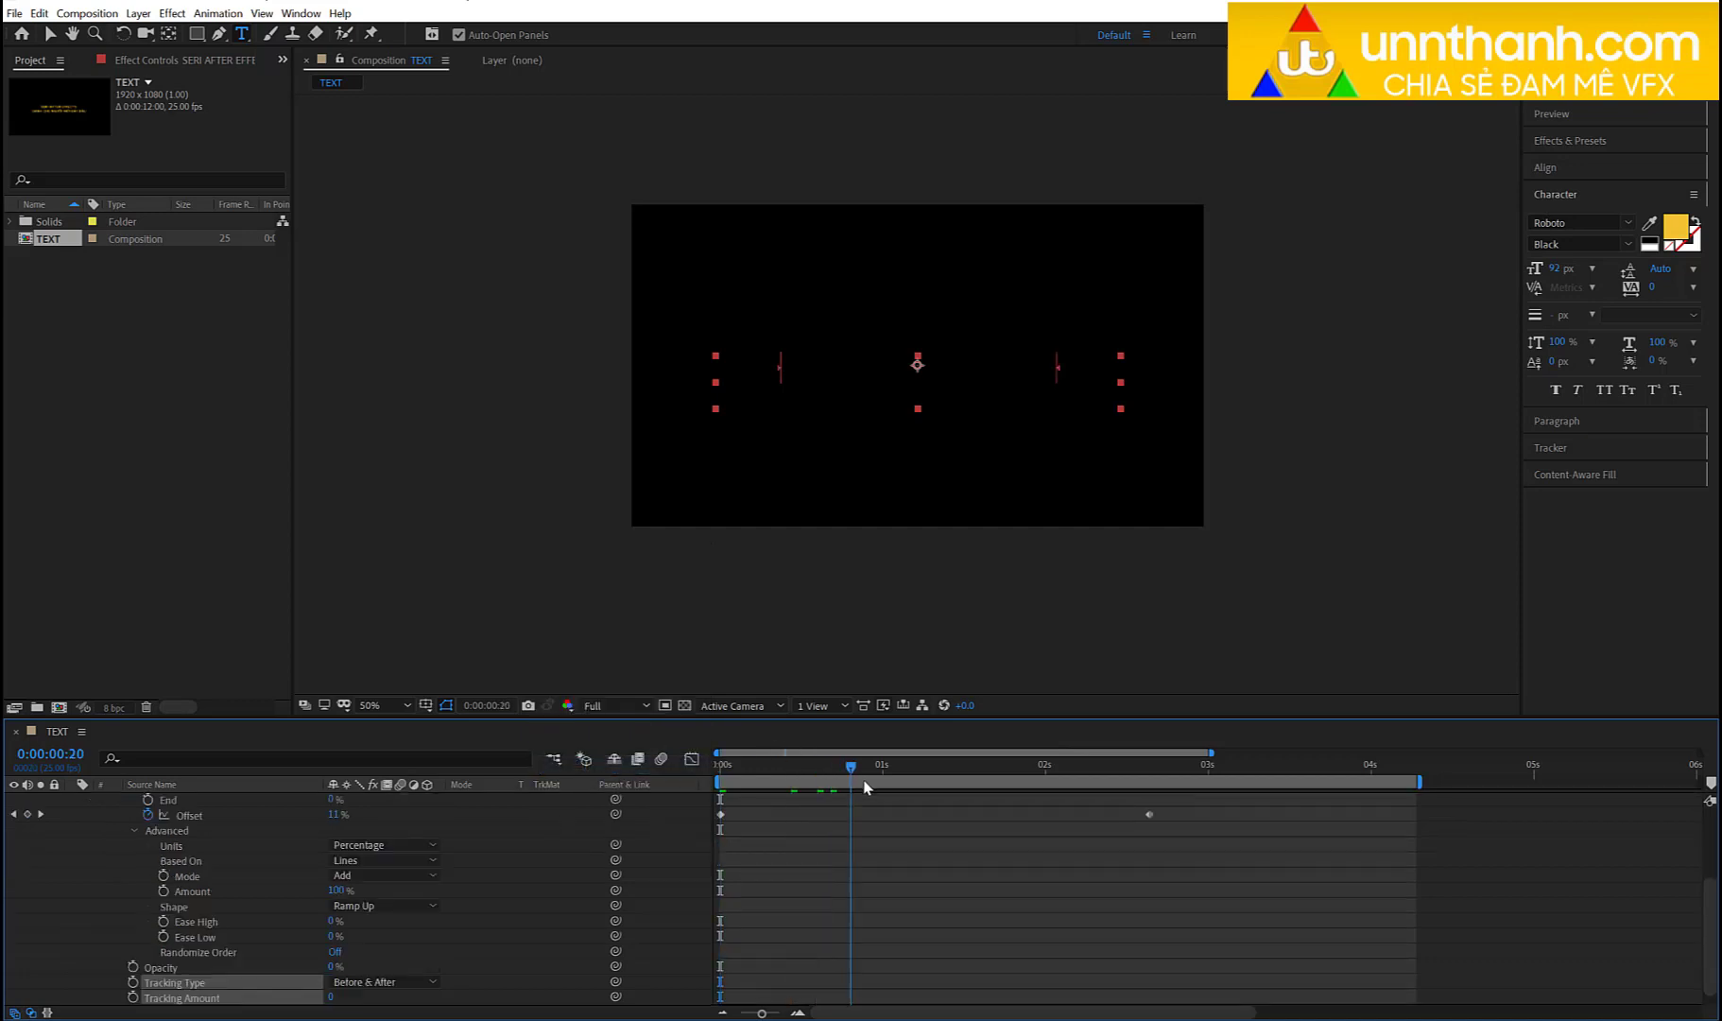
pyautogui.scroll(-1, 283, 974)
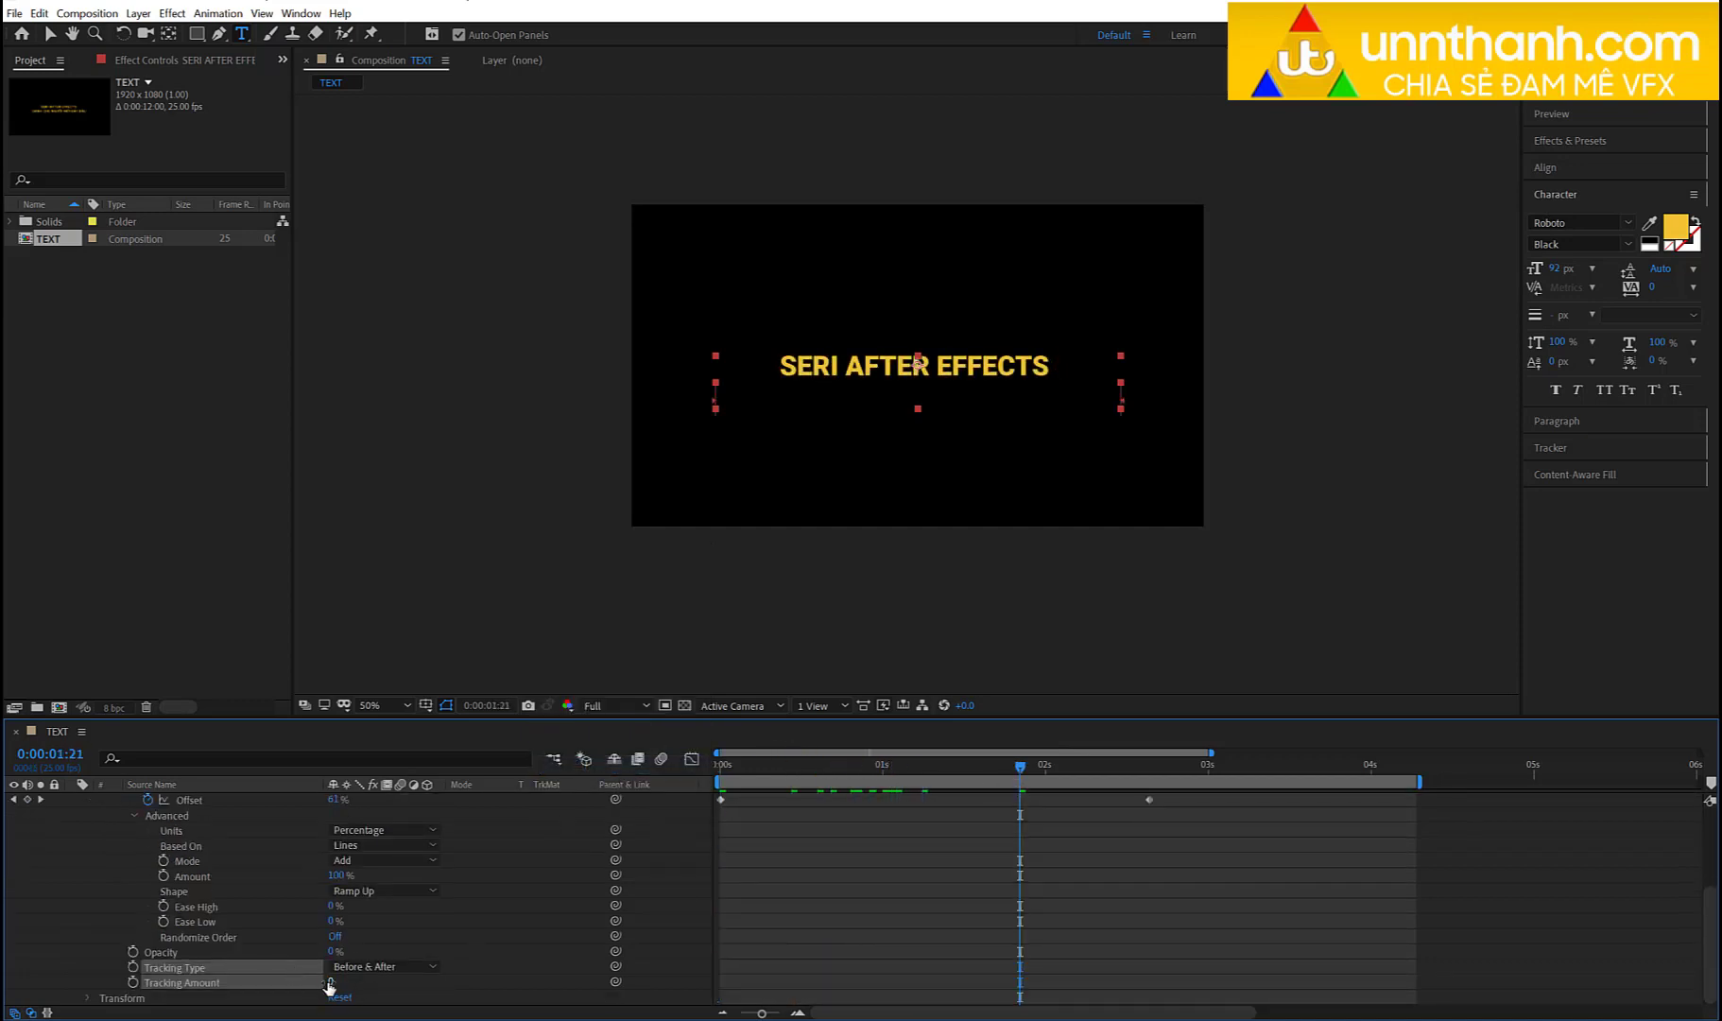
pyautogui.moveTo(331, 985); pyautogui.dragTo(588, 854)
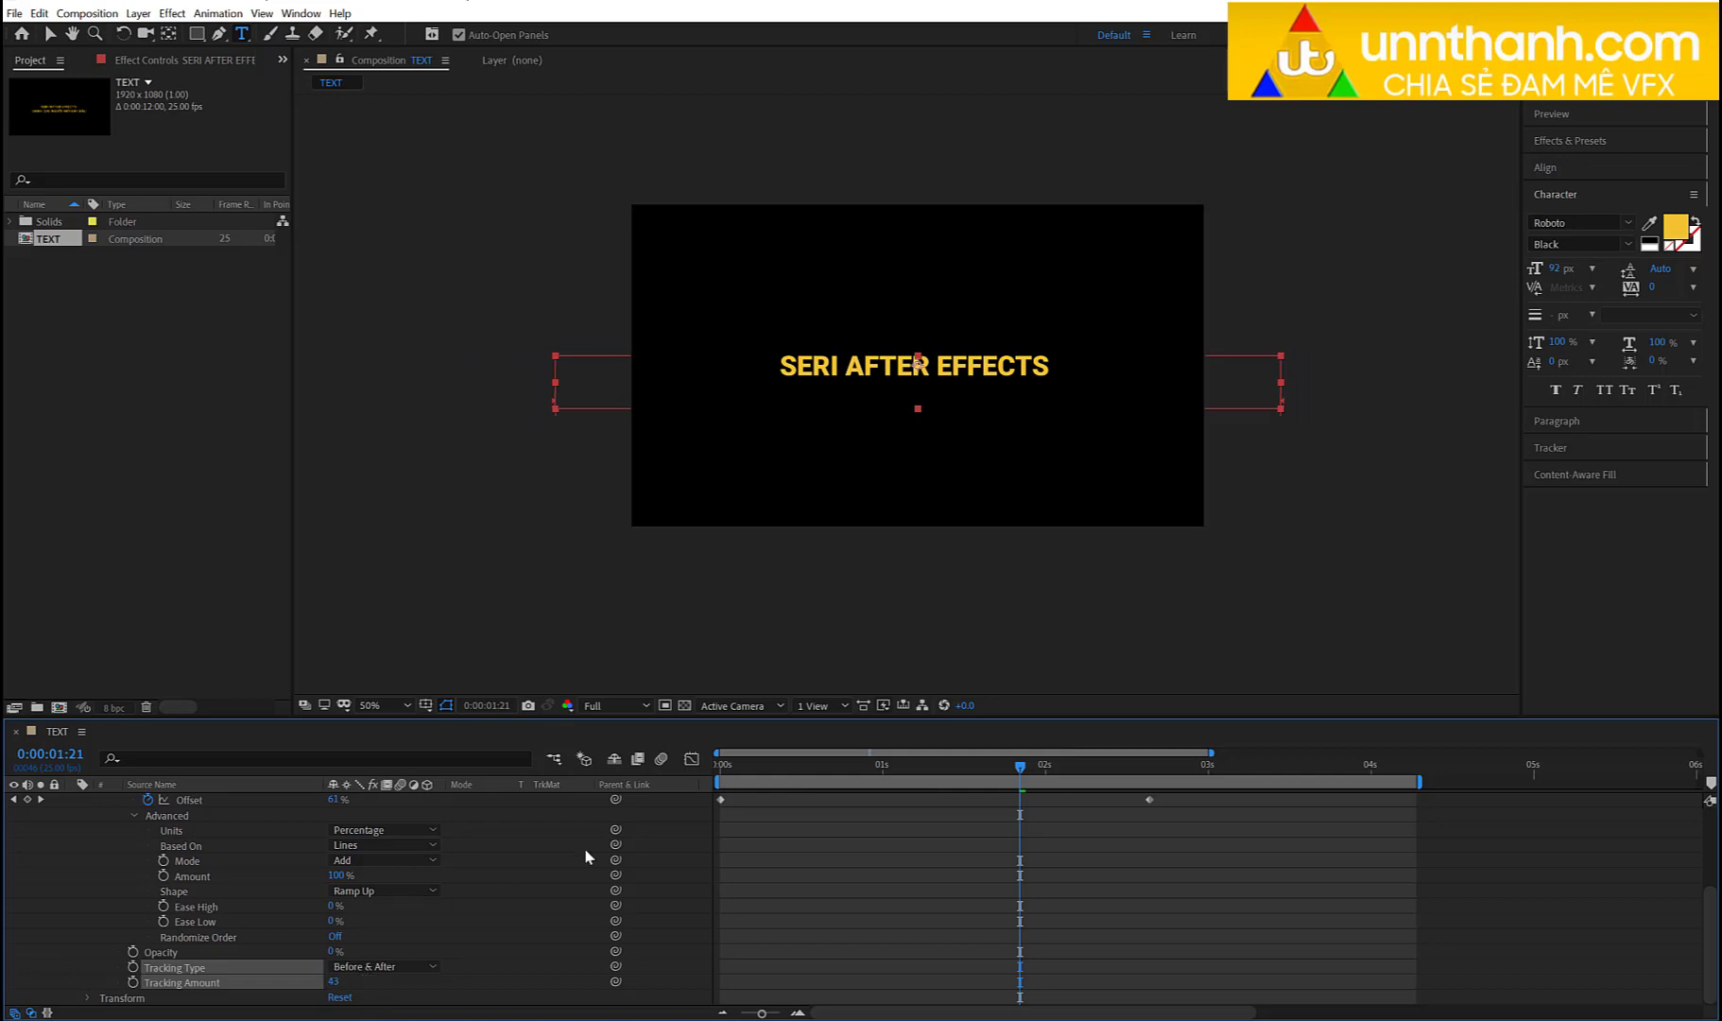
# Preview the tracking reveal and select the Tracking Type and Tracking Amount properties
pyautogui.press('Home')
pyautogui.press('space')
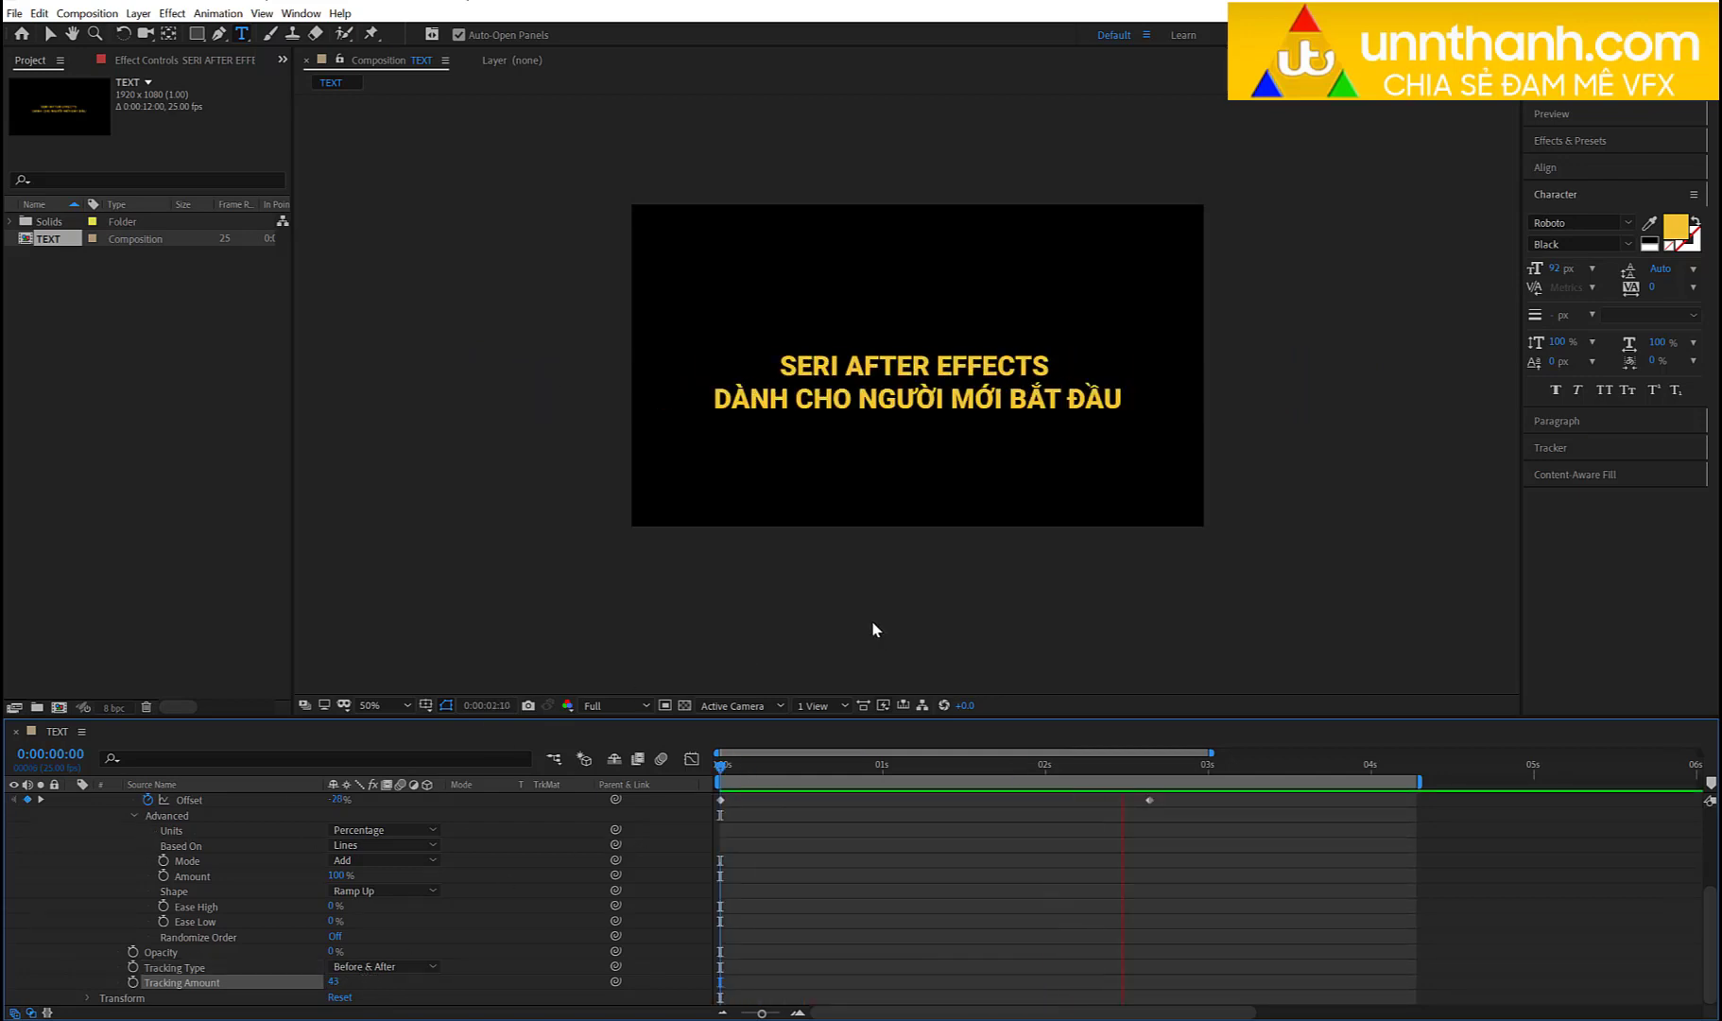
pyautogui.press('space')
pyautogui.click(785, 765)
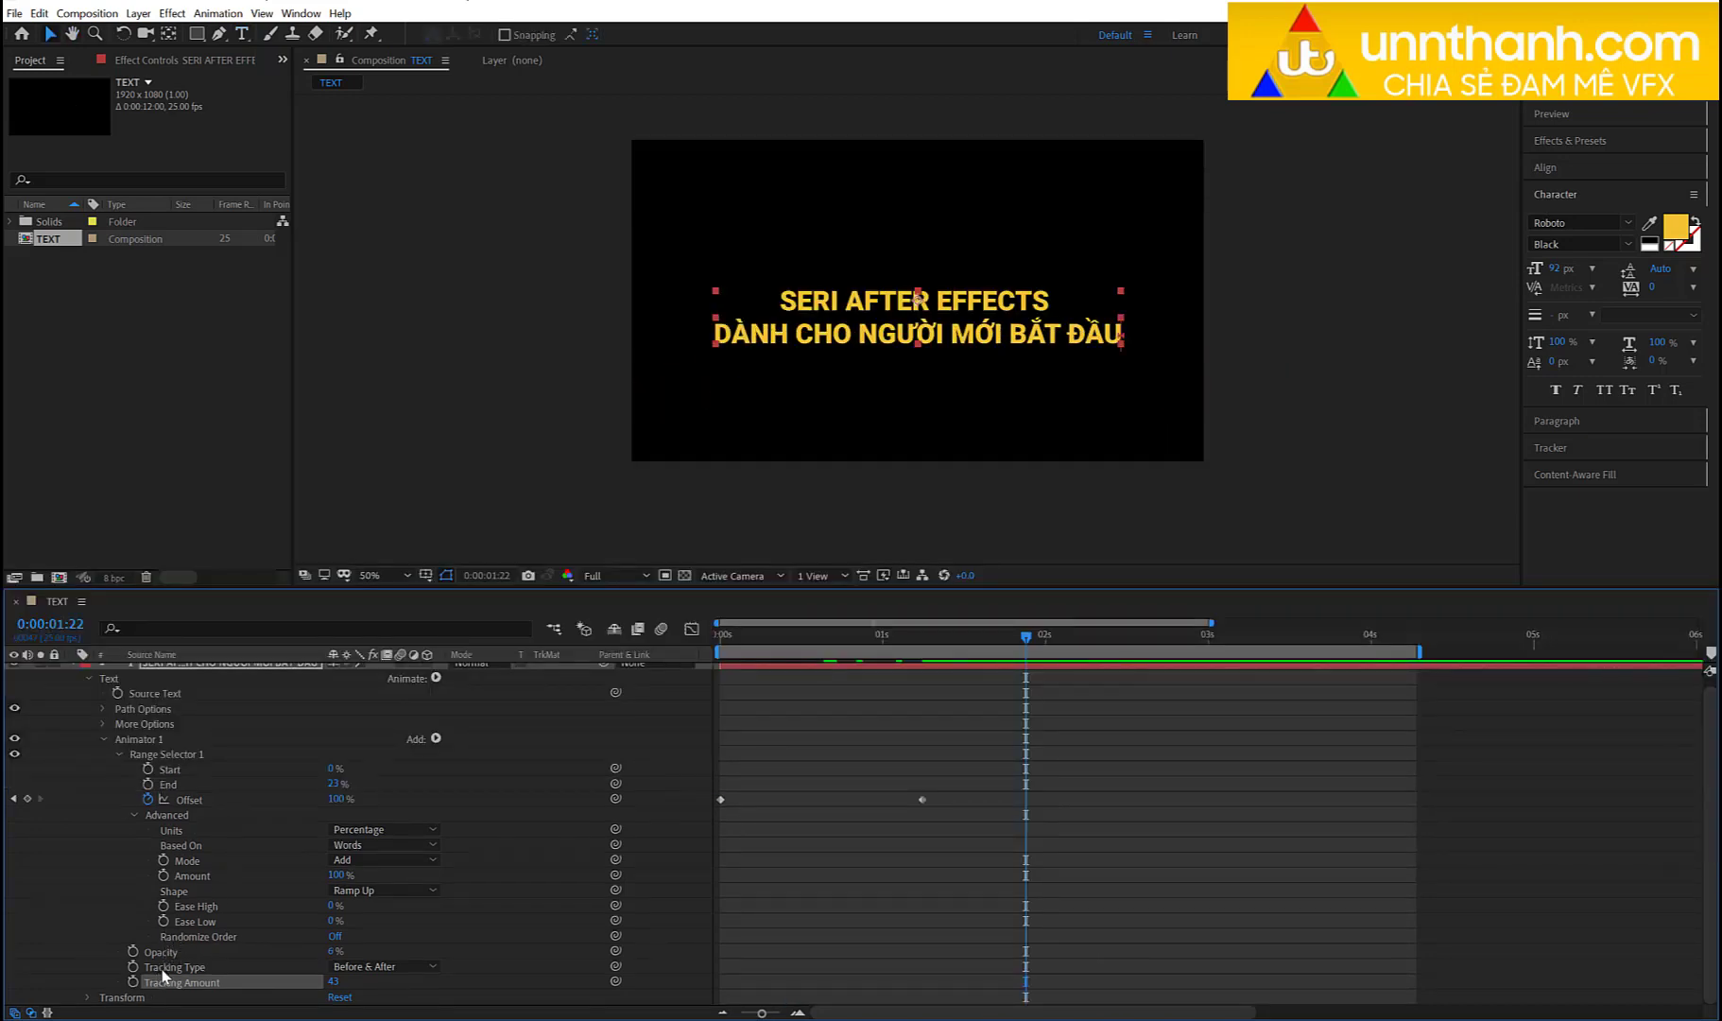
pyautogui.keyDown('shift'); pyautogui.click(161, 967); pyautogui.keyUp('shift')
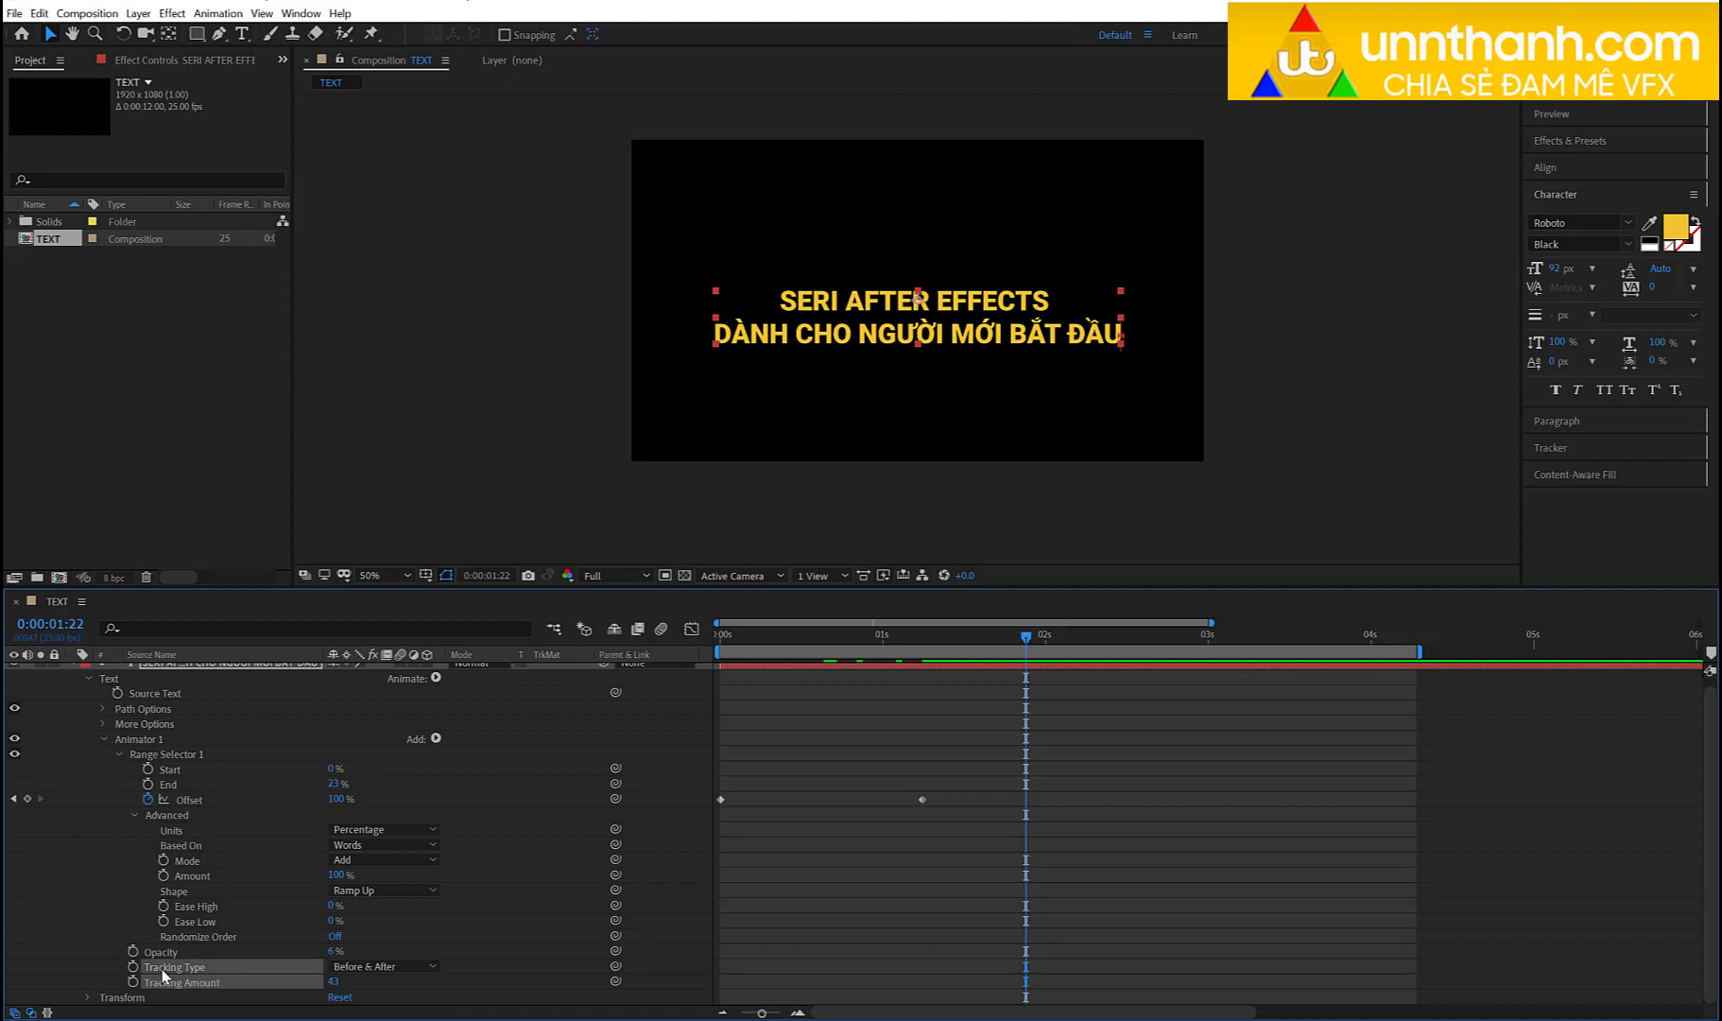
# Replace the tracking properties in Animator 1 with Character Offset
pyautogui.press('Delete')
pyautogui.click(438, 747)
pyautogui.moveTo(476, 754)
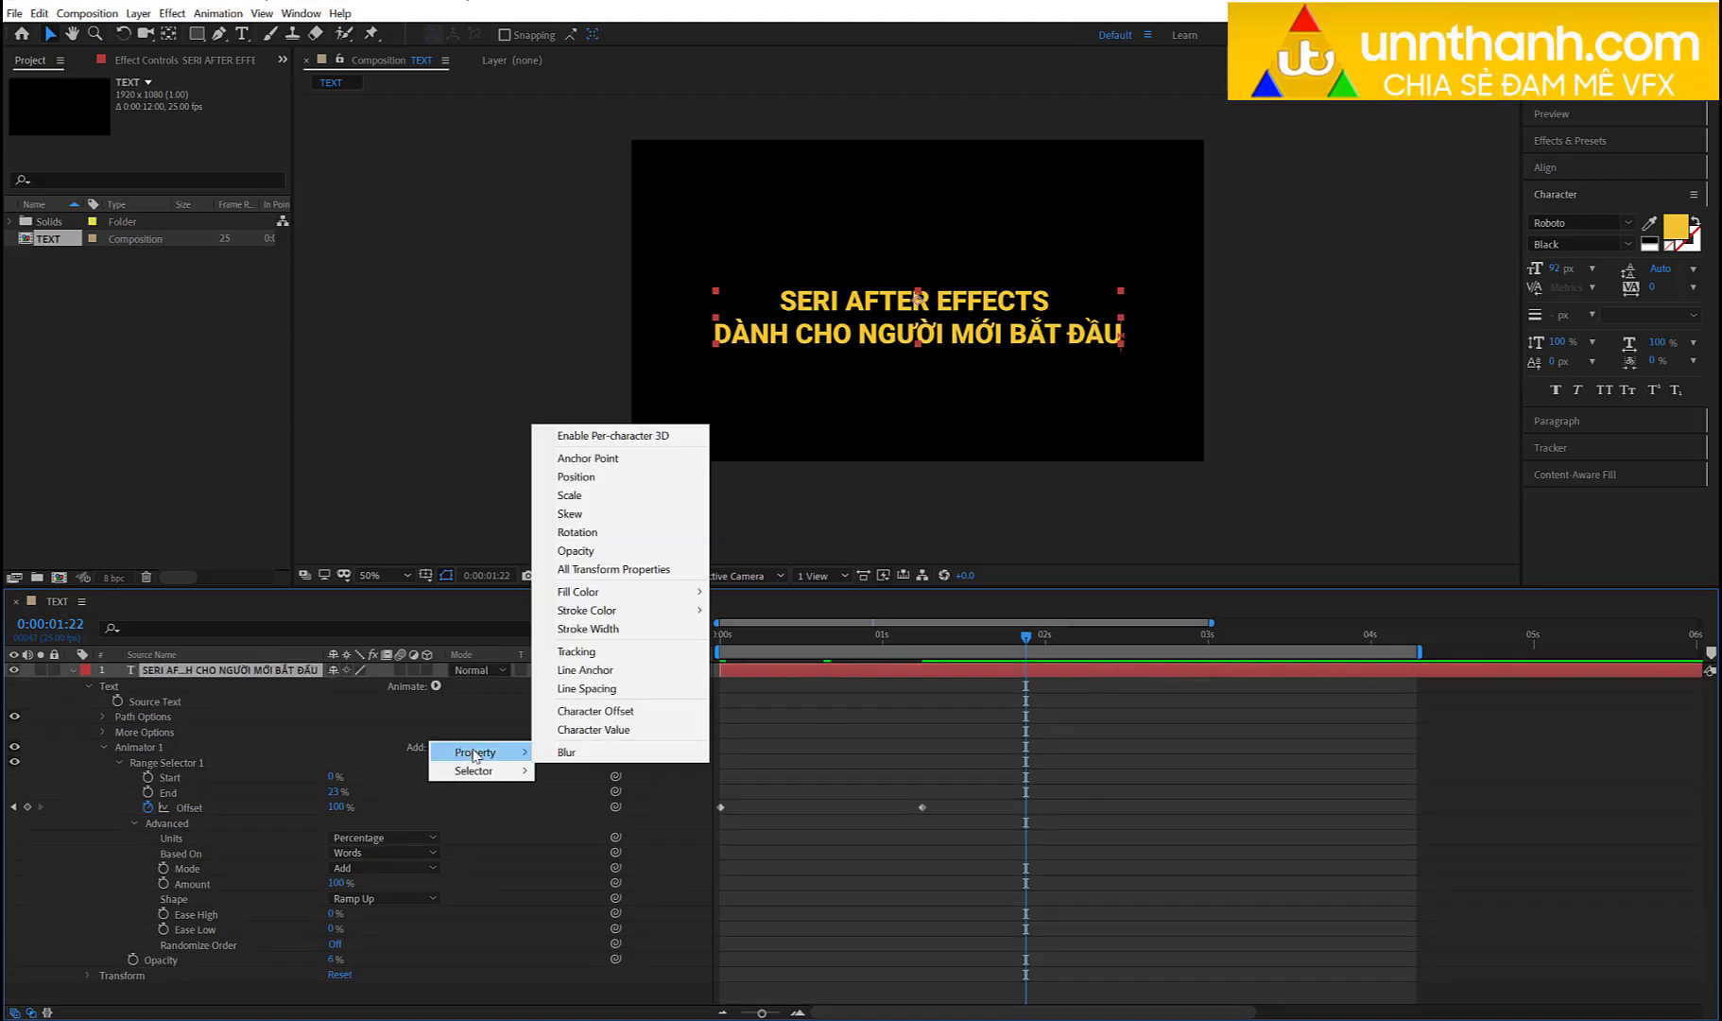
pyautogui.click(615, 715)
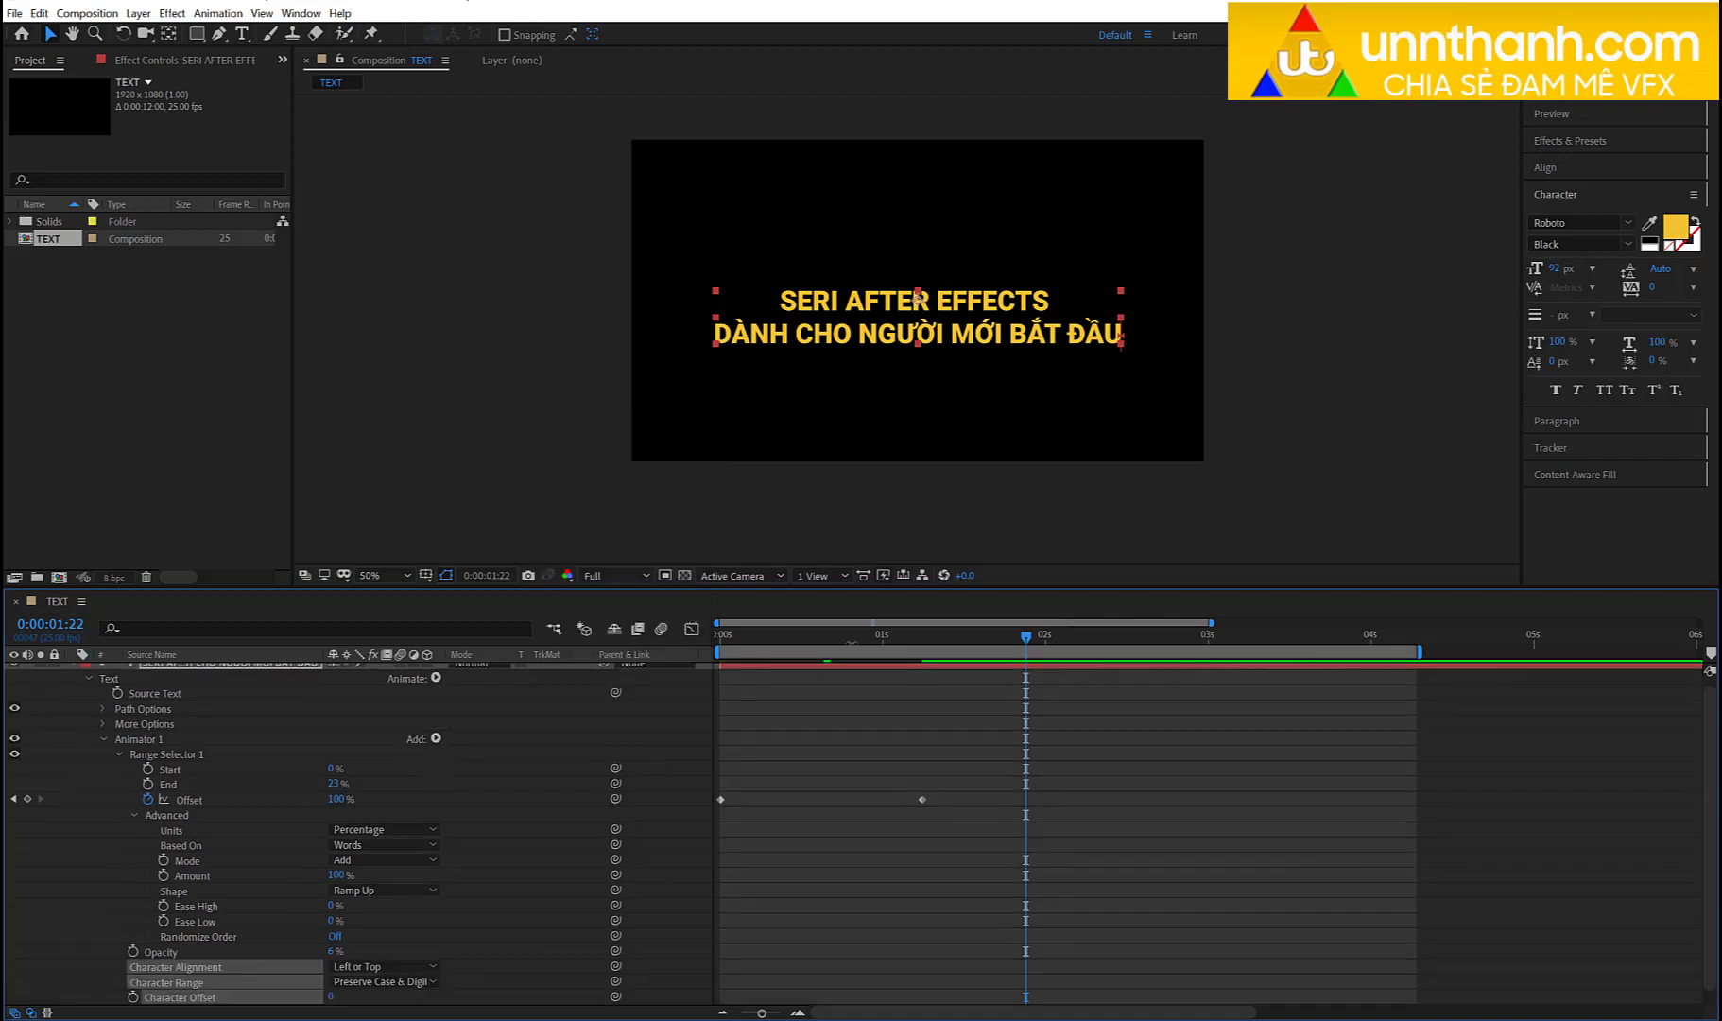
# Raise Character Offset so the title's letters scramble into random glyphs
pyautogui.press('space')
pyautogui.press('space')
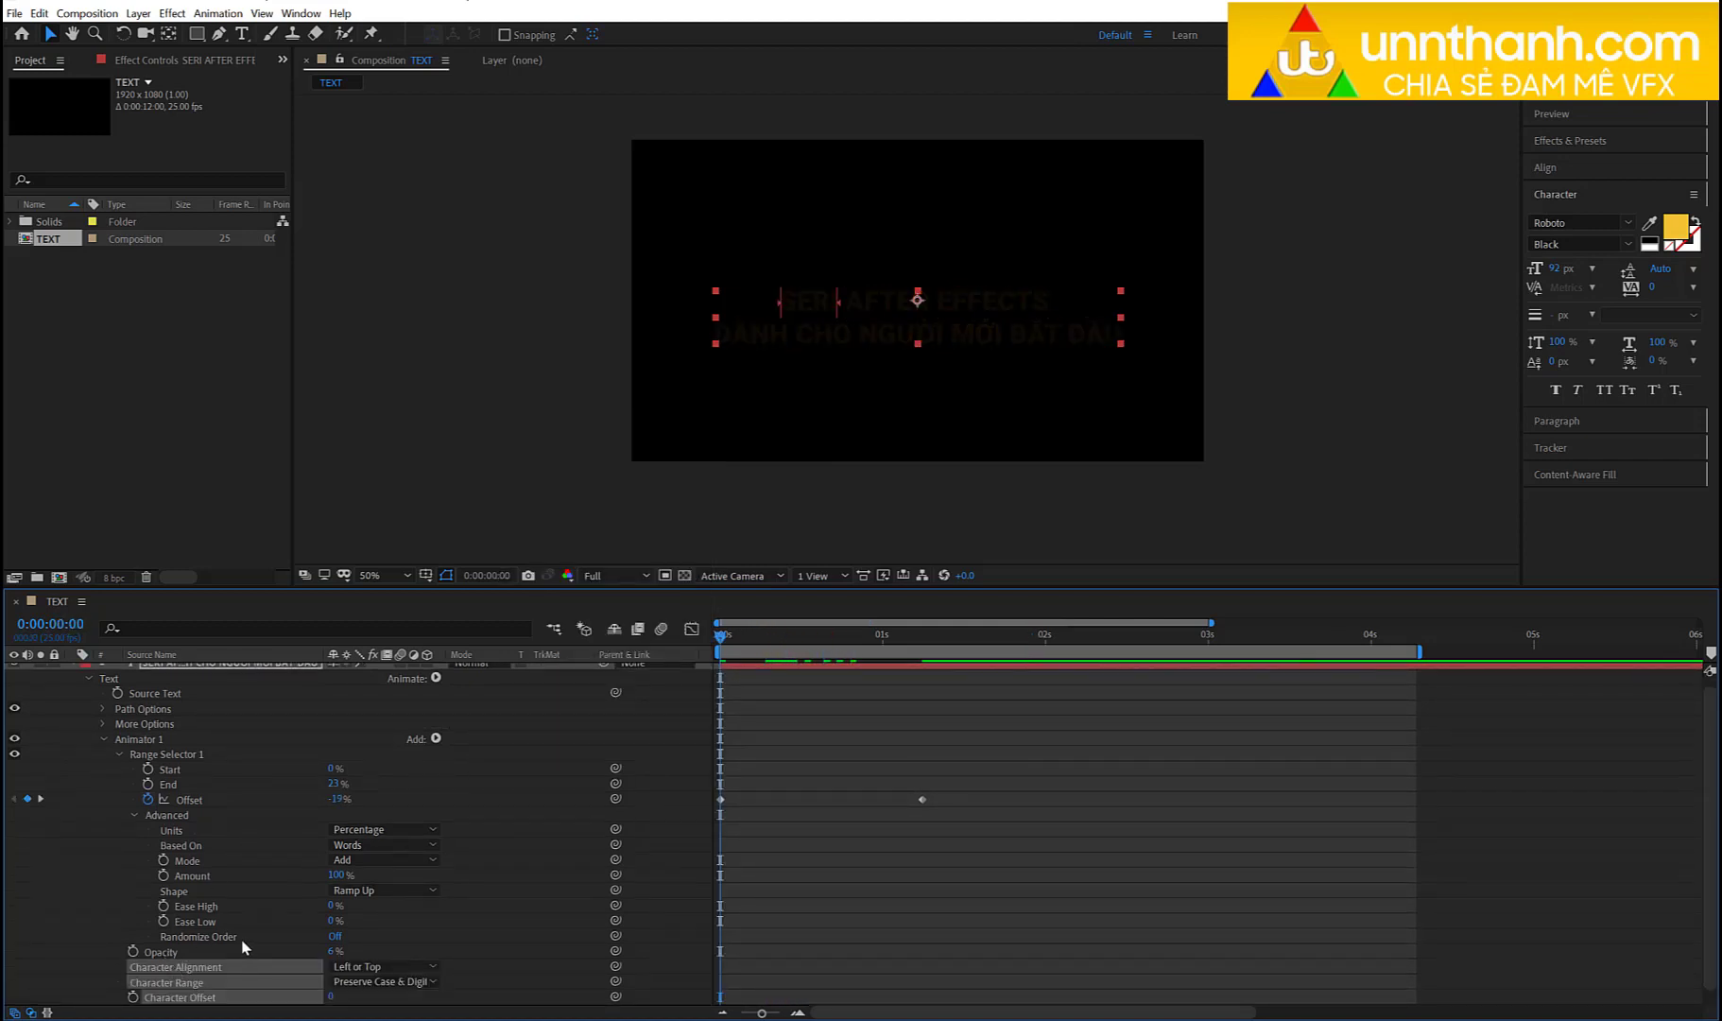
pyautogui.click(323, 946)
pyautogui.press('space')
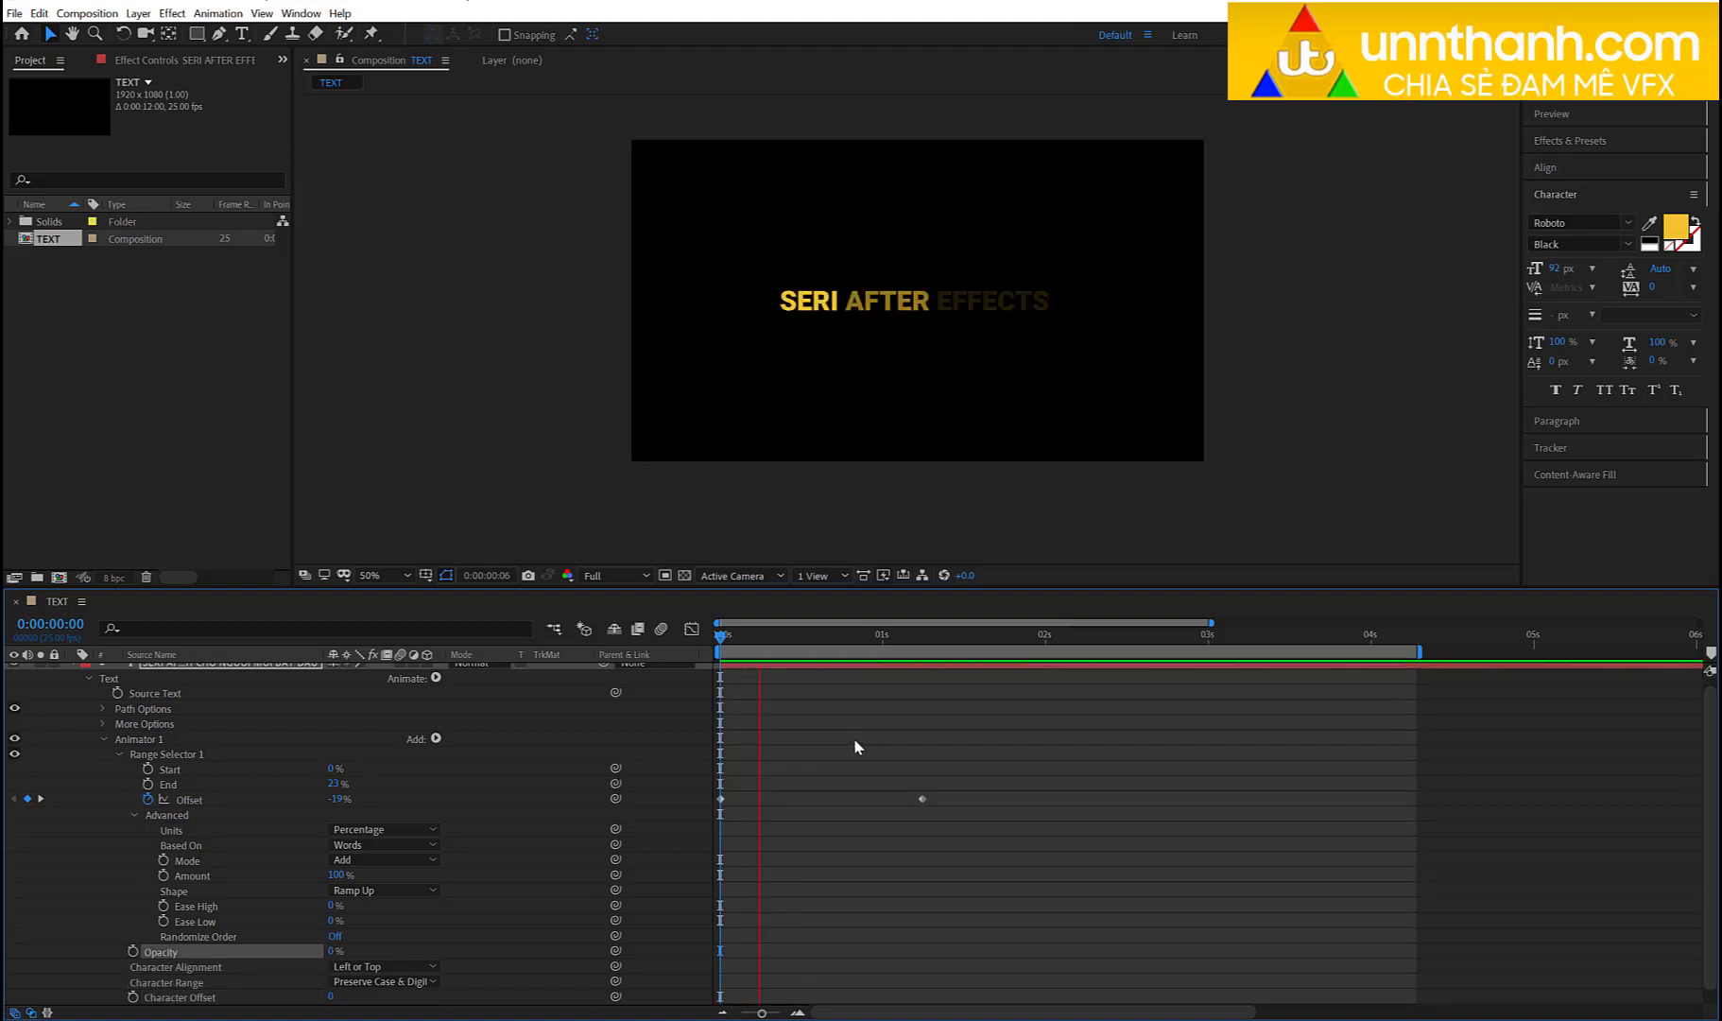
pyautogui.press('space')
pyautogui.click(87, 971)
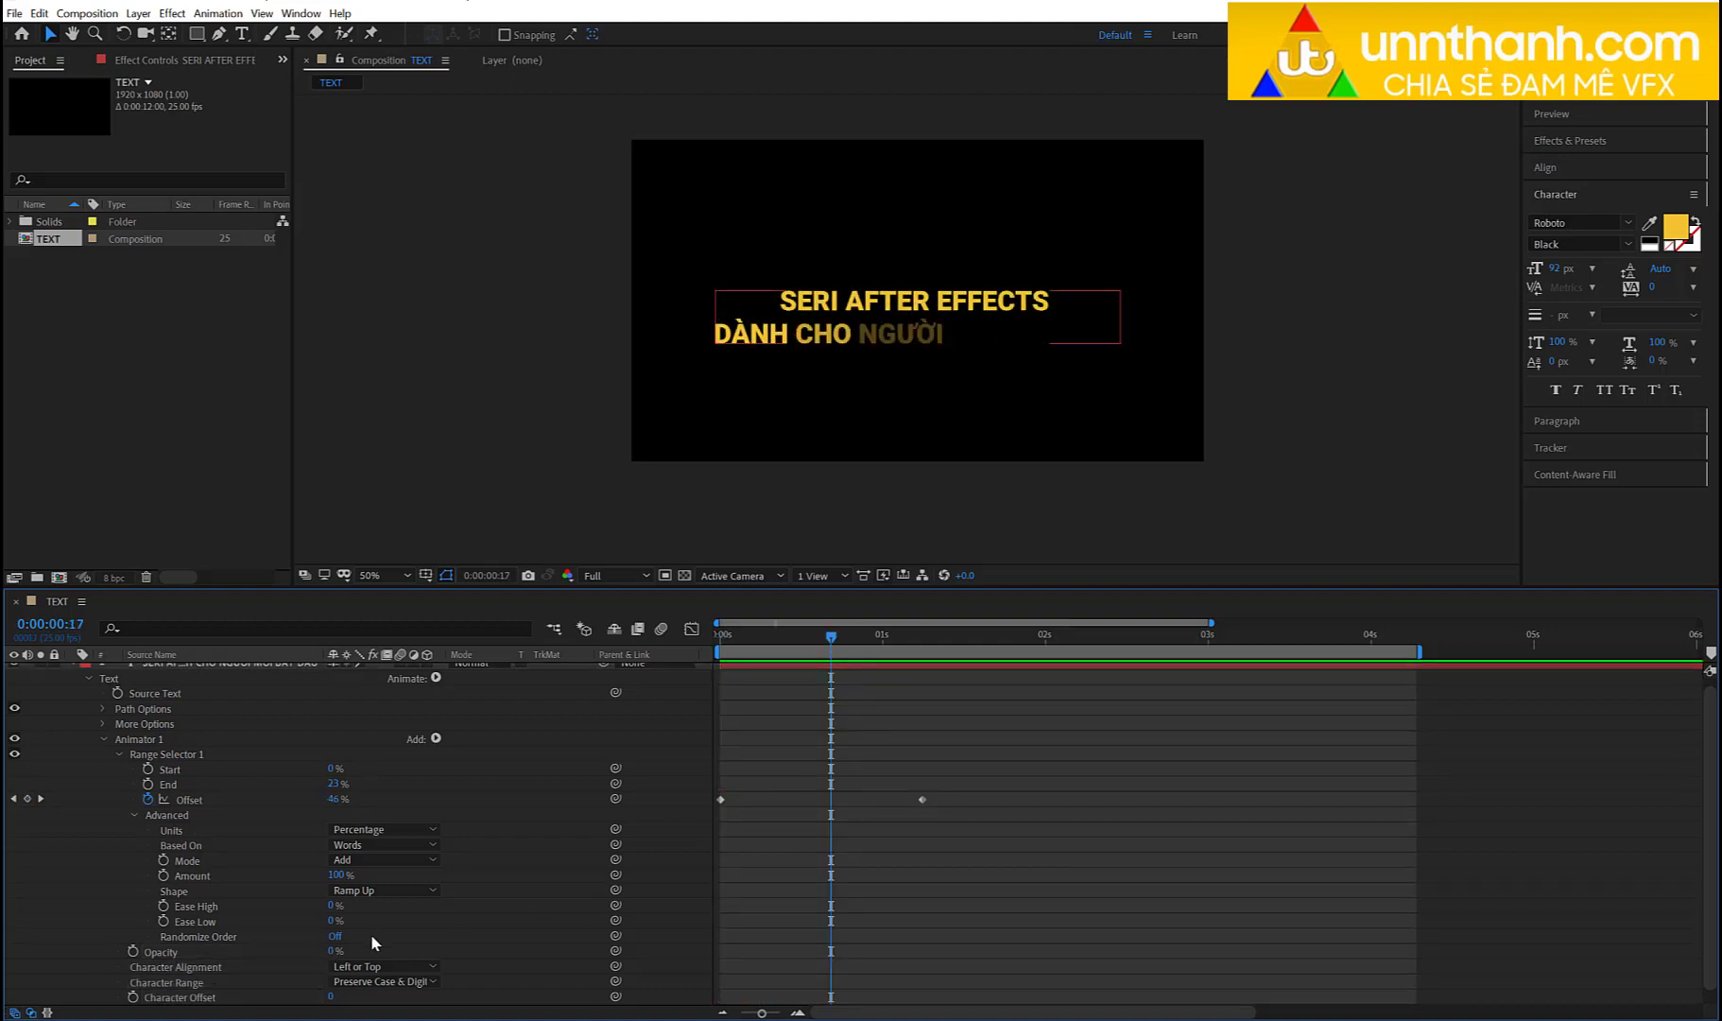
pyautogui.scroll(-1, 370, 934)
pyautogui.moveTo(332, 983)
pyautogui.mouseDown()
pyautogui.moveTo(409, 983)
pyautogui.moveTo(400, 967)
pyautogui.mouseUp()
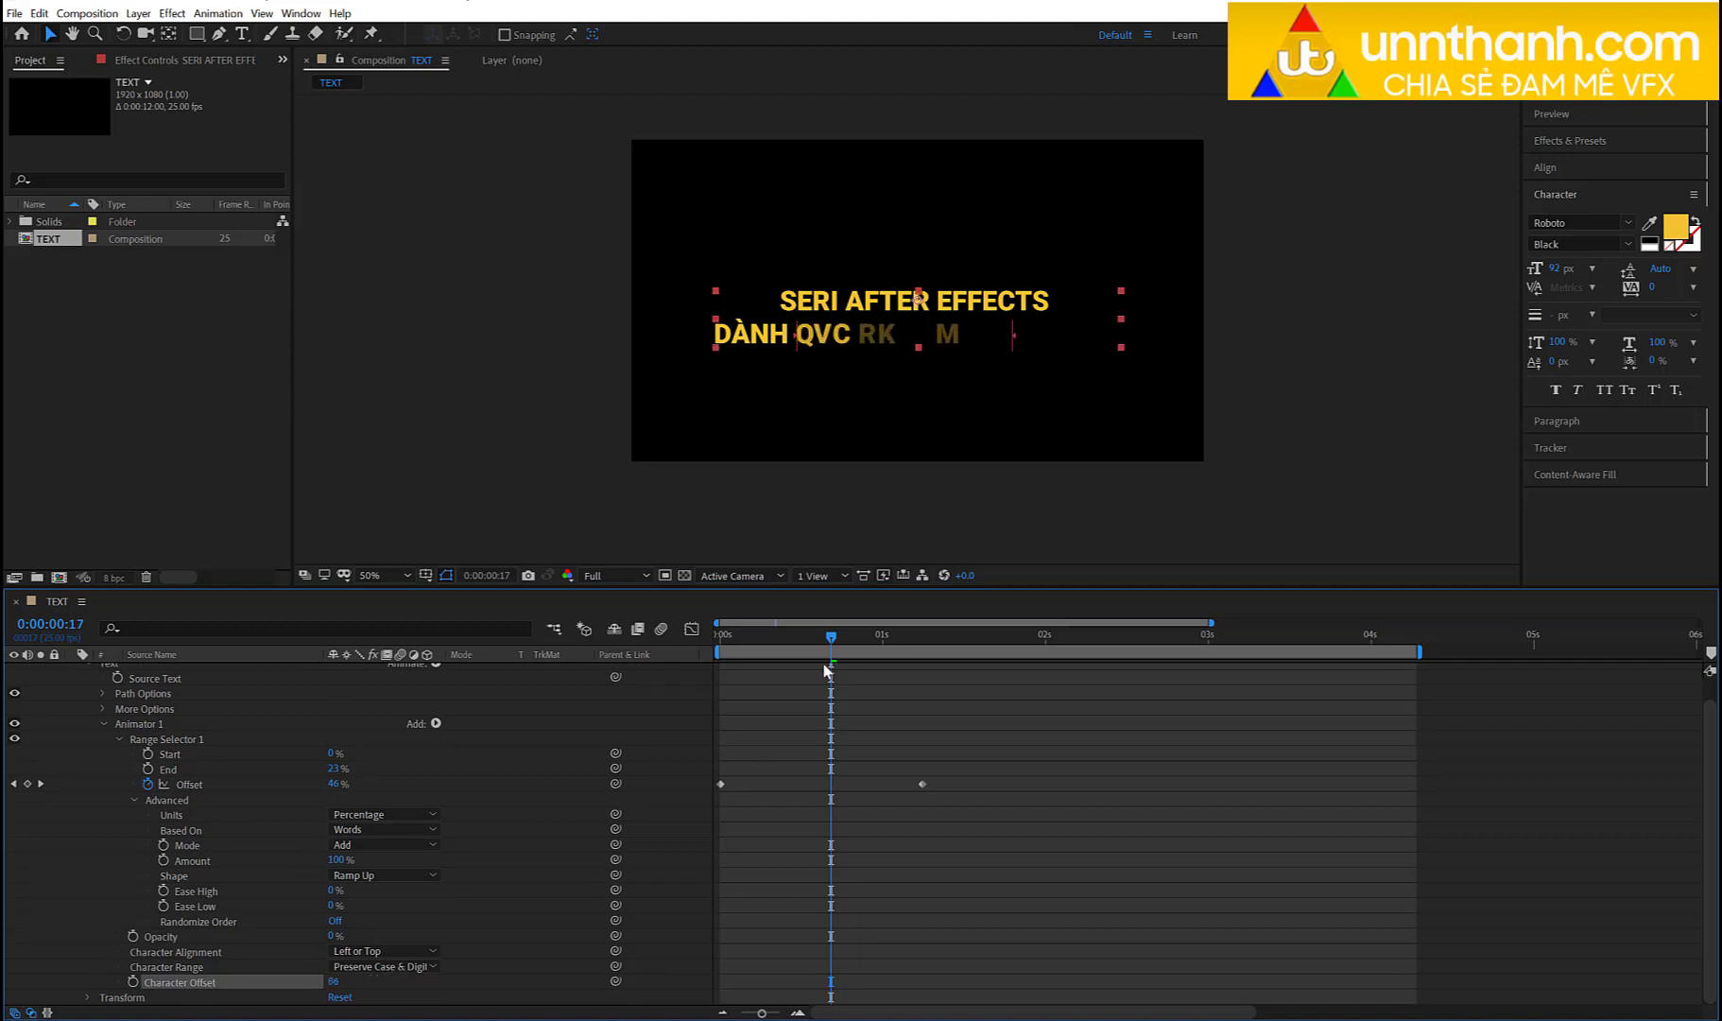
# Preview and scrub the scrambling word-by-word reveal, then bring up the Character Range choices
pyautogui.moveTo(832, 640); pyautogui.dragTo(716, 640)
pyautogui.press('space')
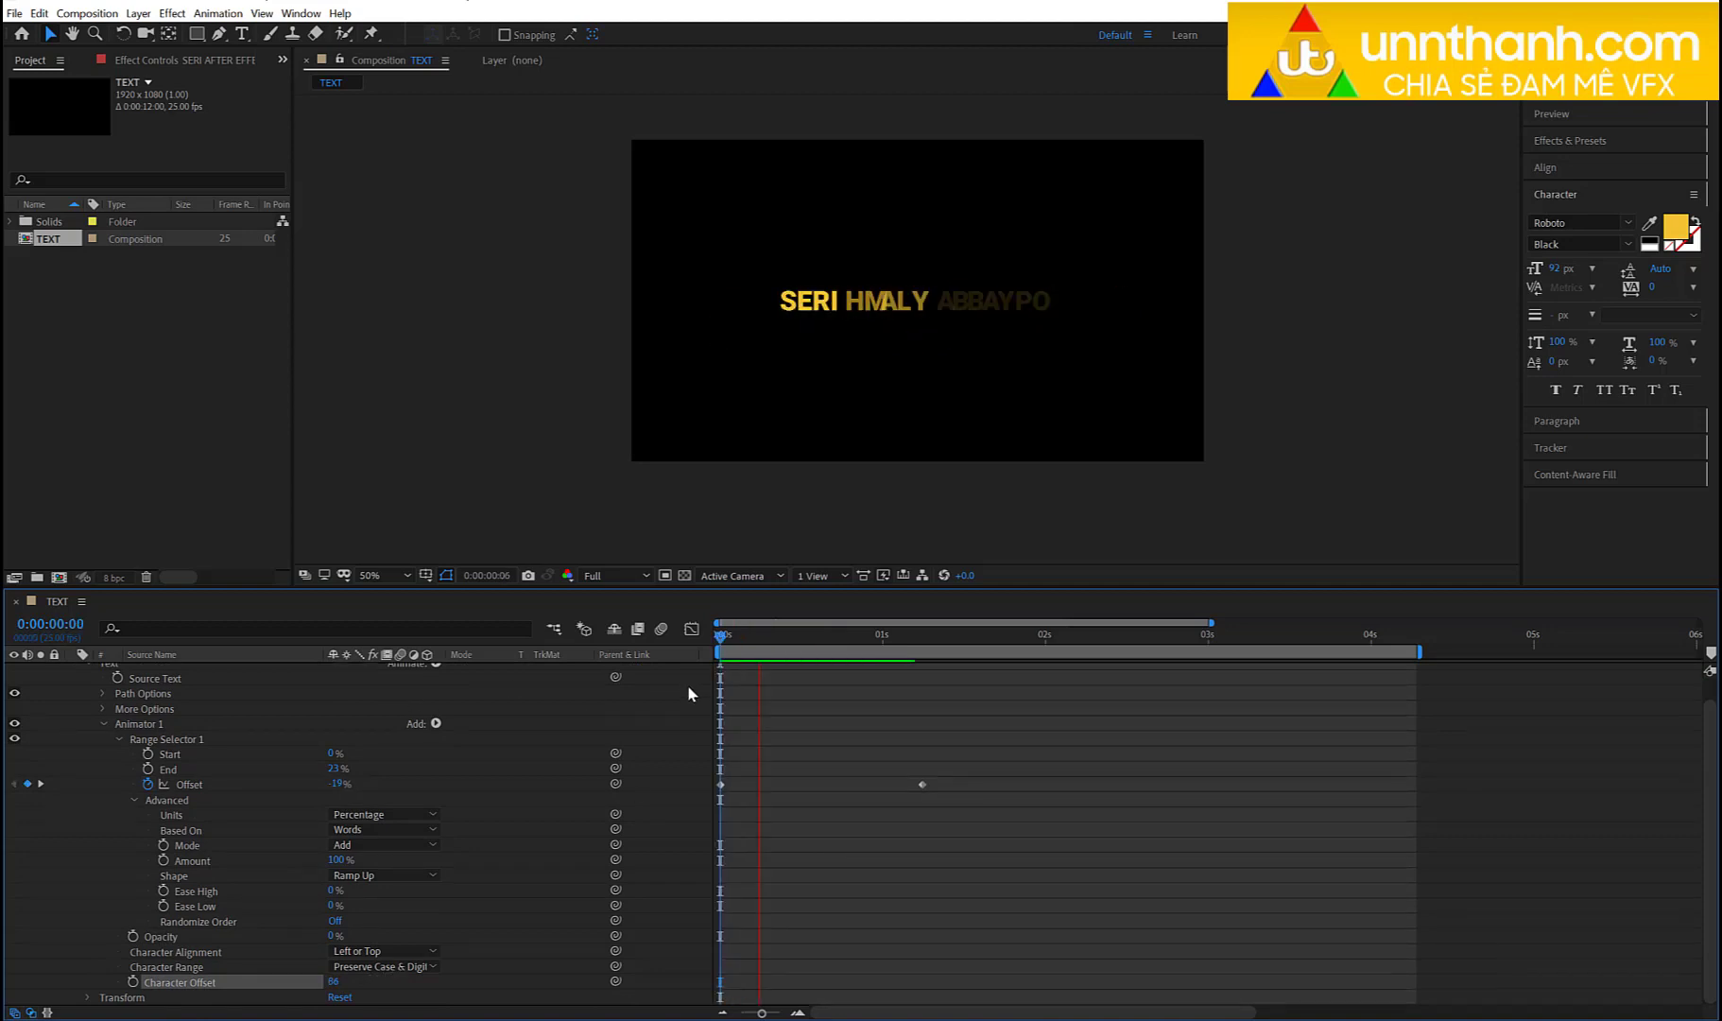
pyautogui.press('space')
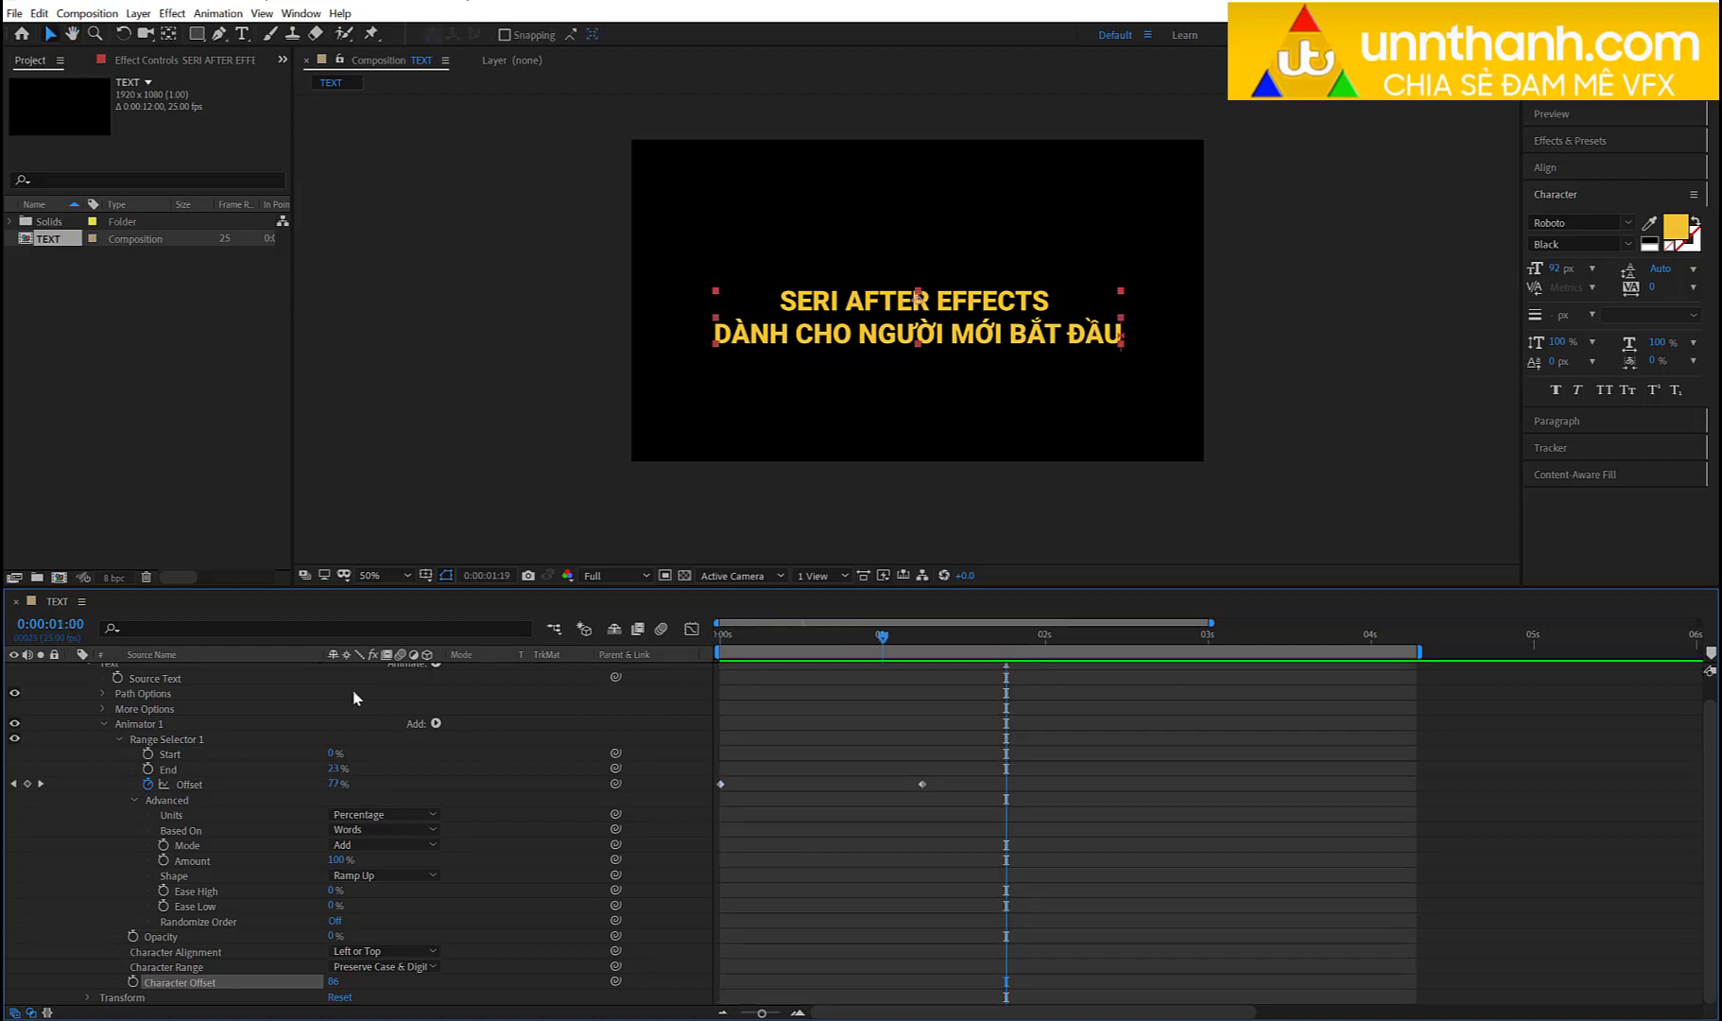
pyautogui.press('space')
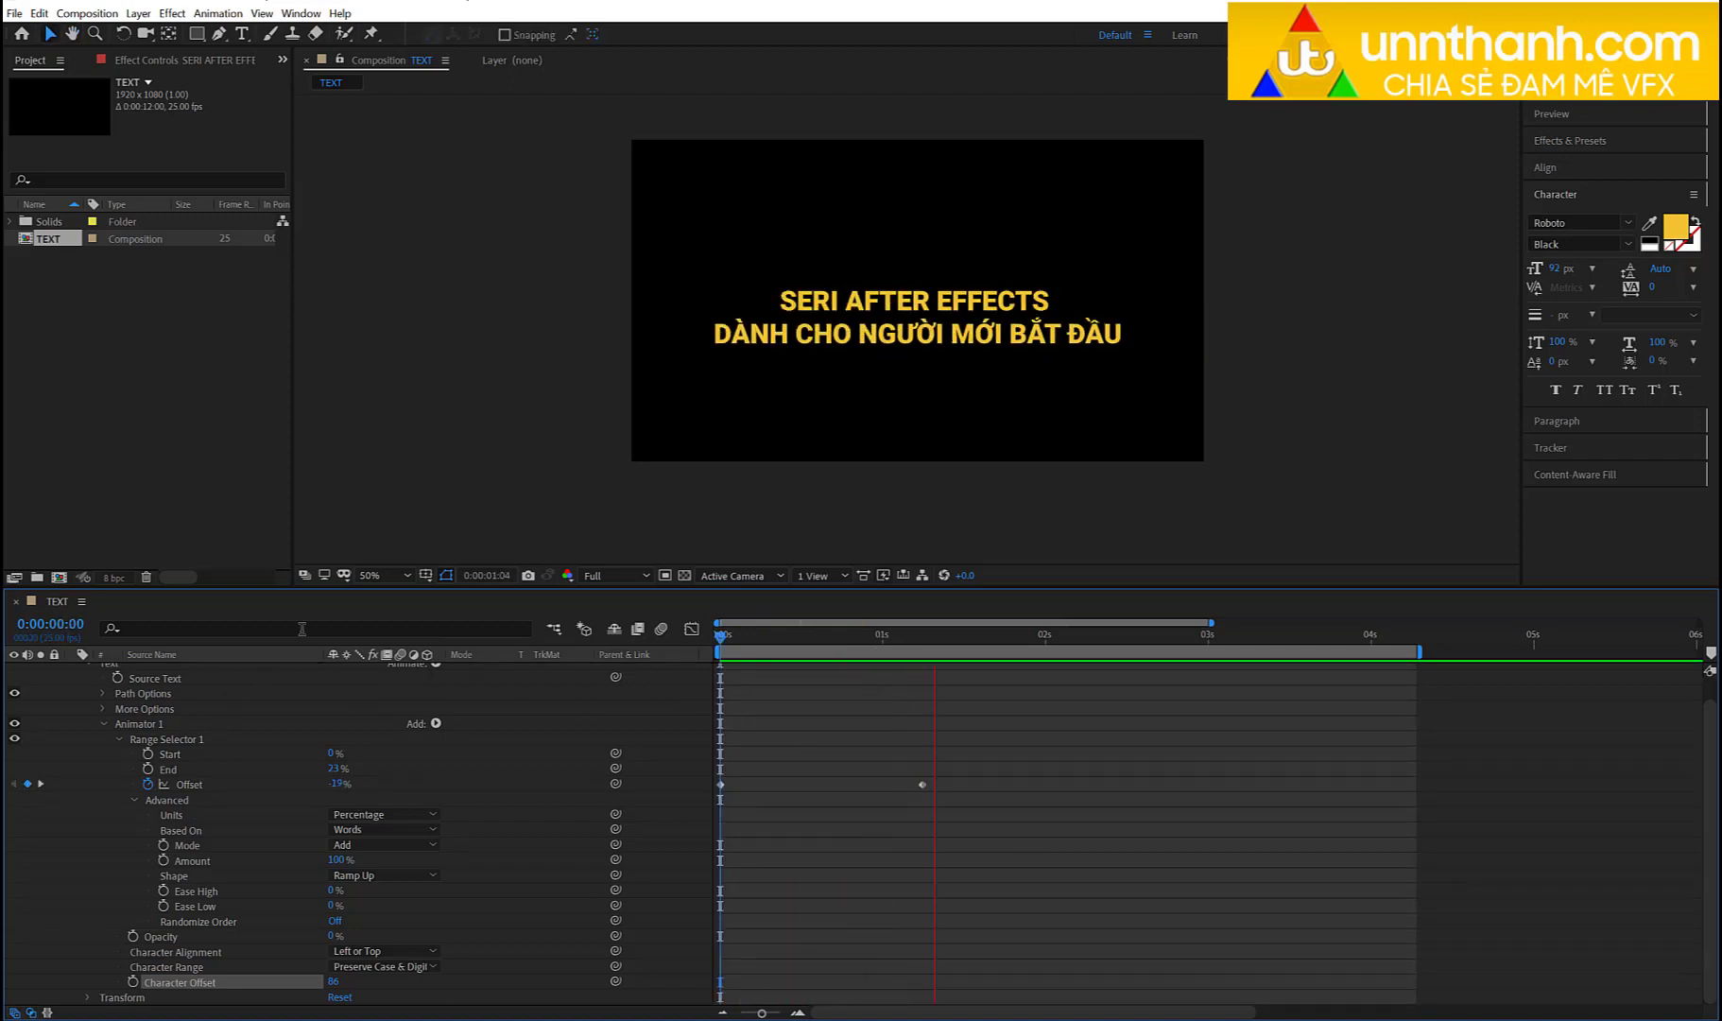
pyautogui.press('space')
pyautogui.press('Home')
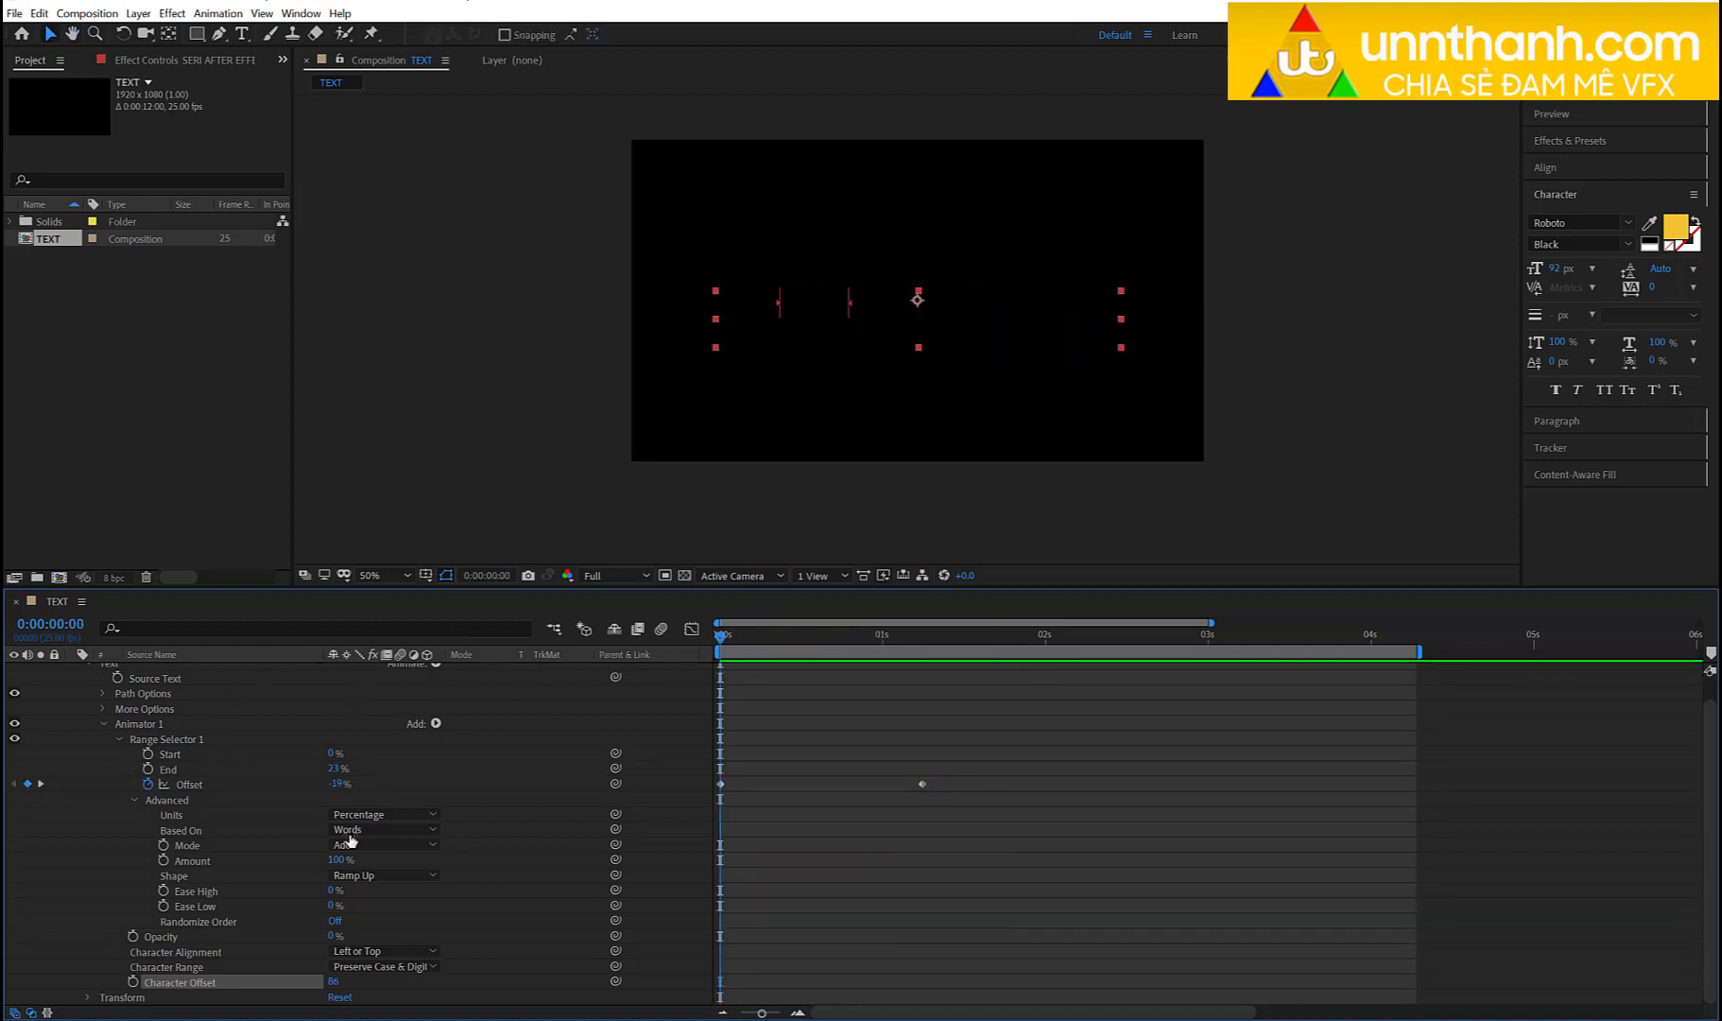
pyautogui.press('space')
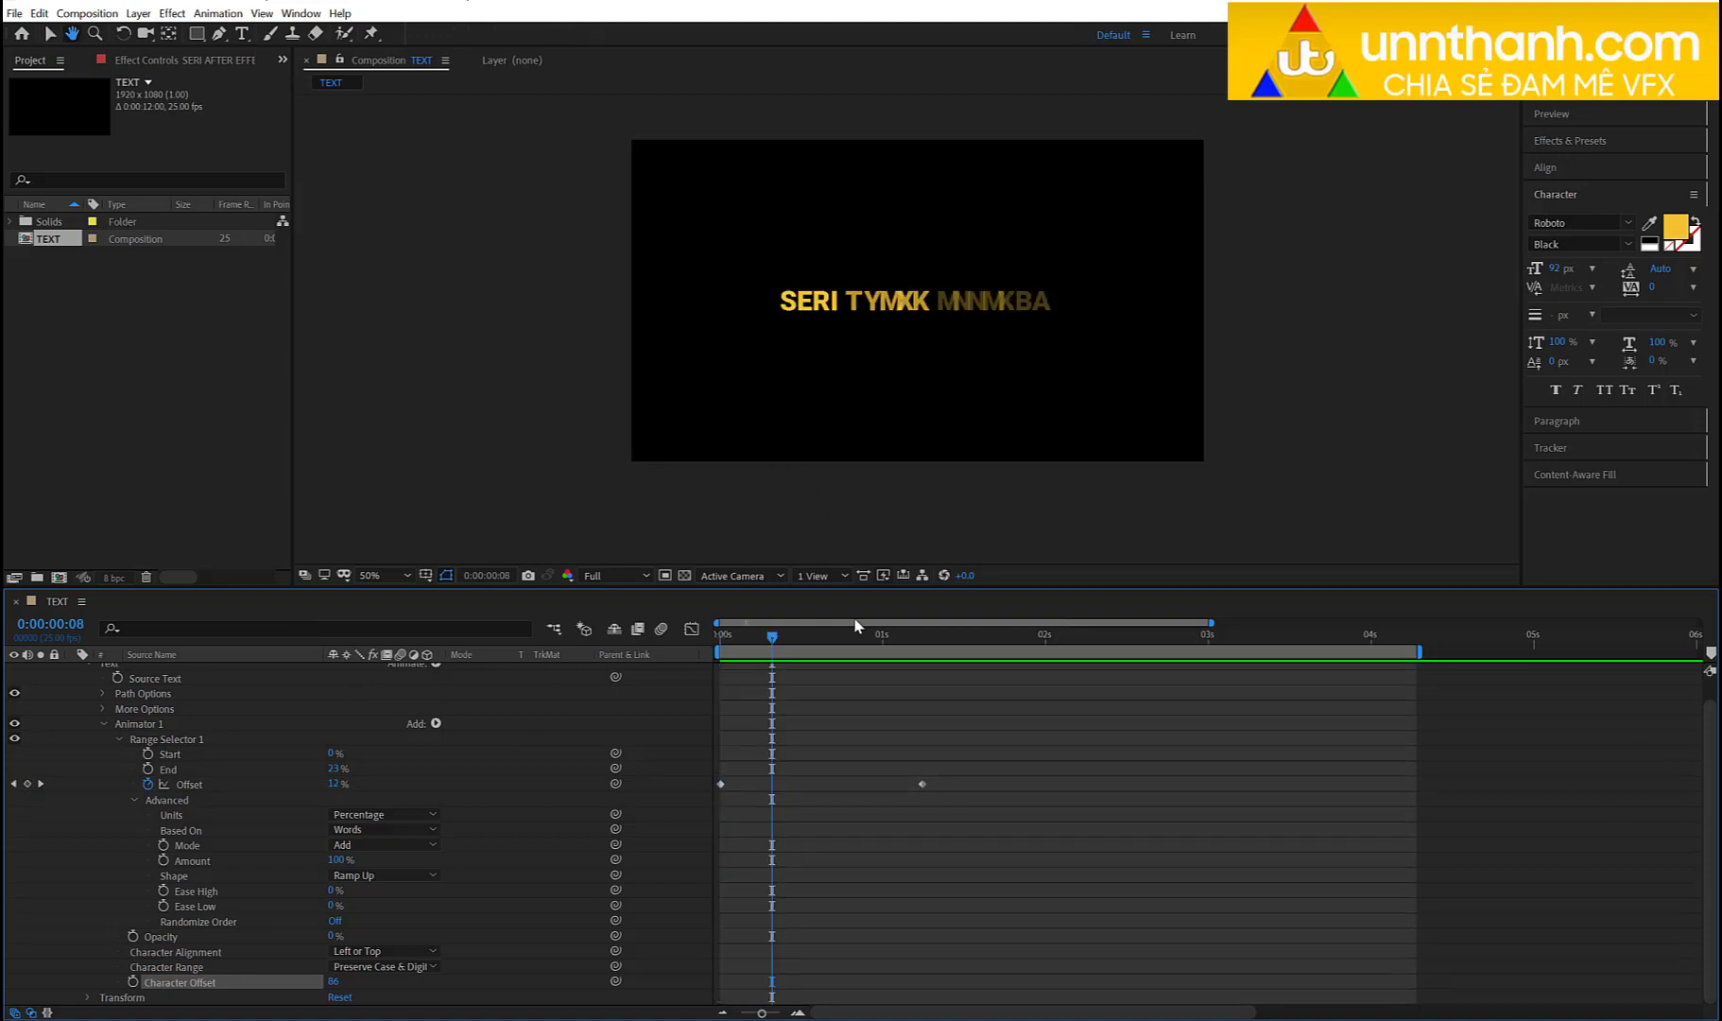
pyautogui.press('space')
pyautogui.moveTo(707, 656); pyautogui.dragTo(1173, 665)
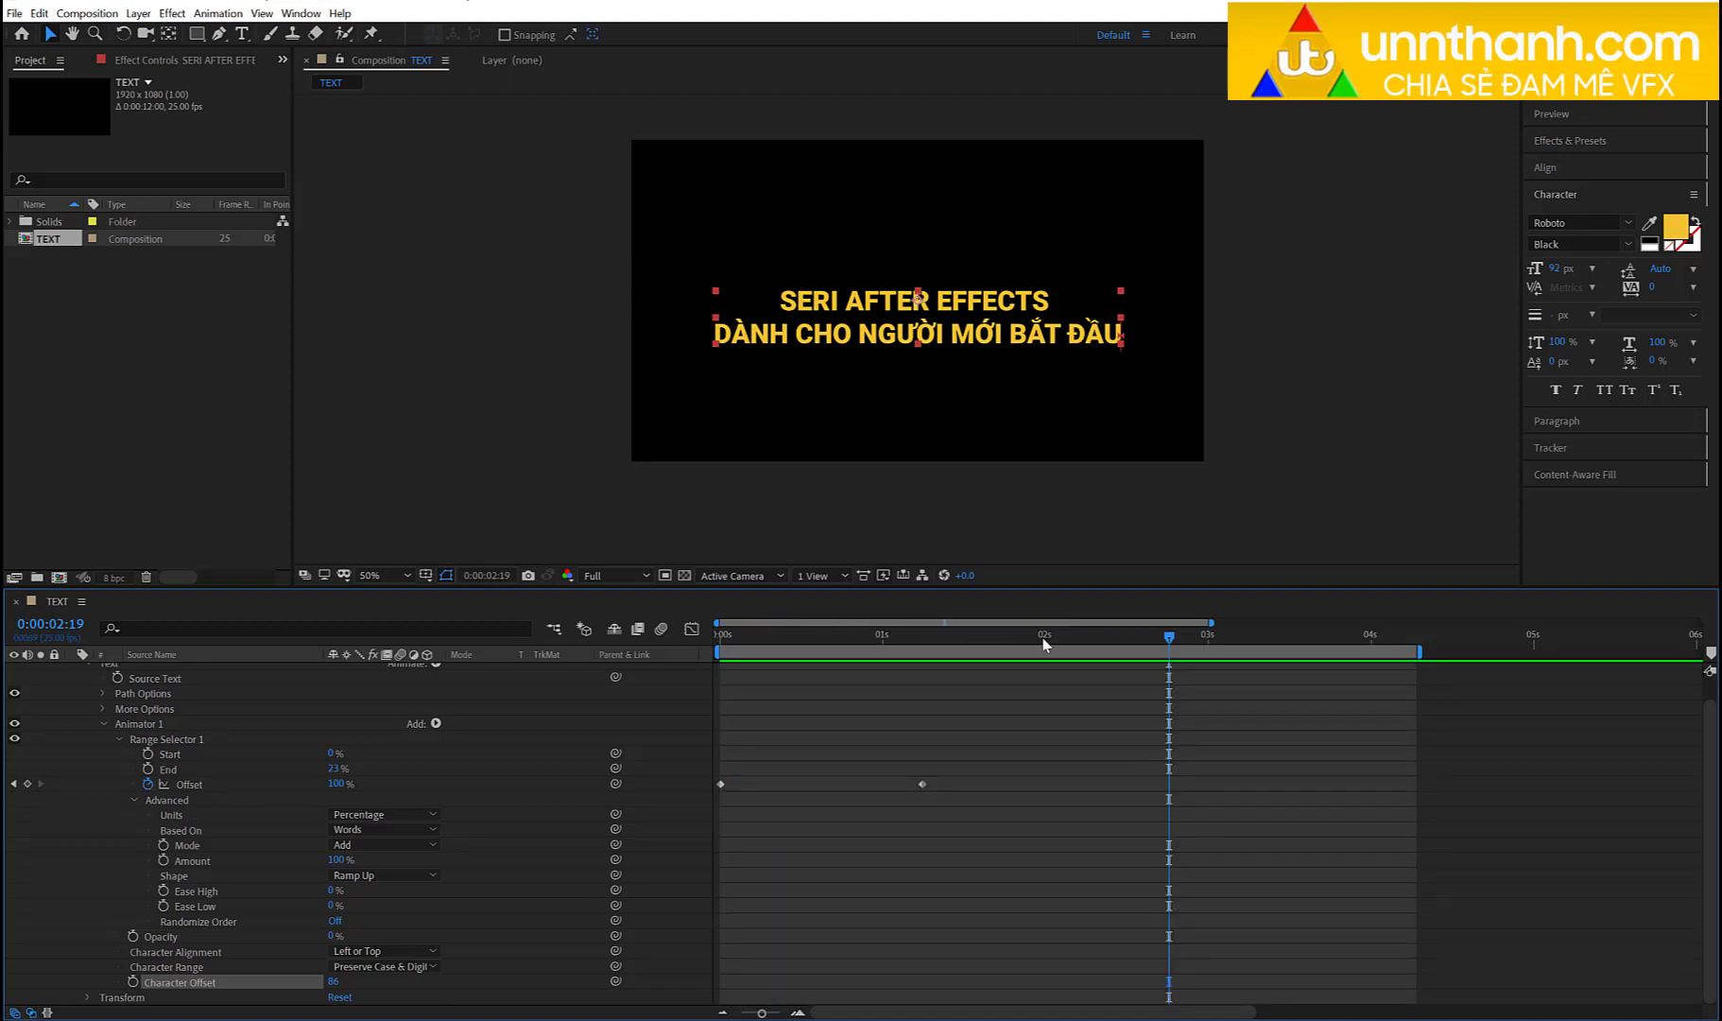
pyautogui.press('space')
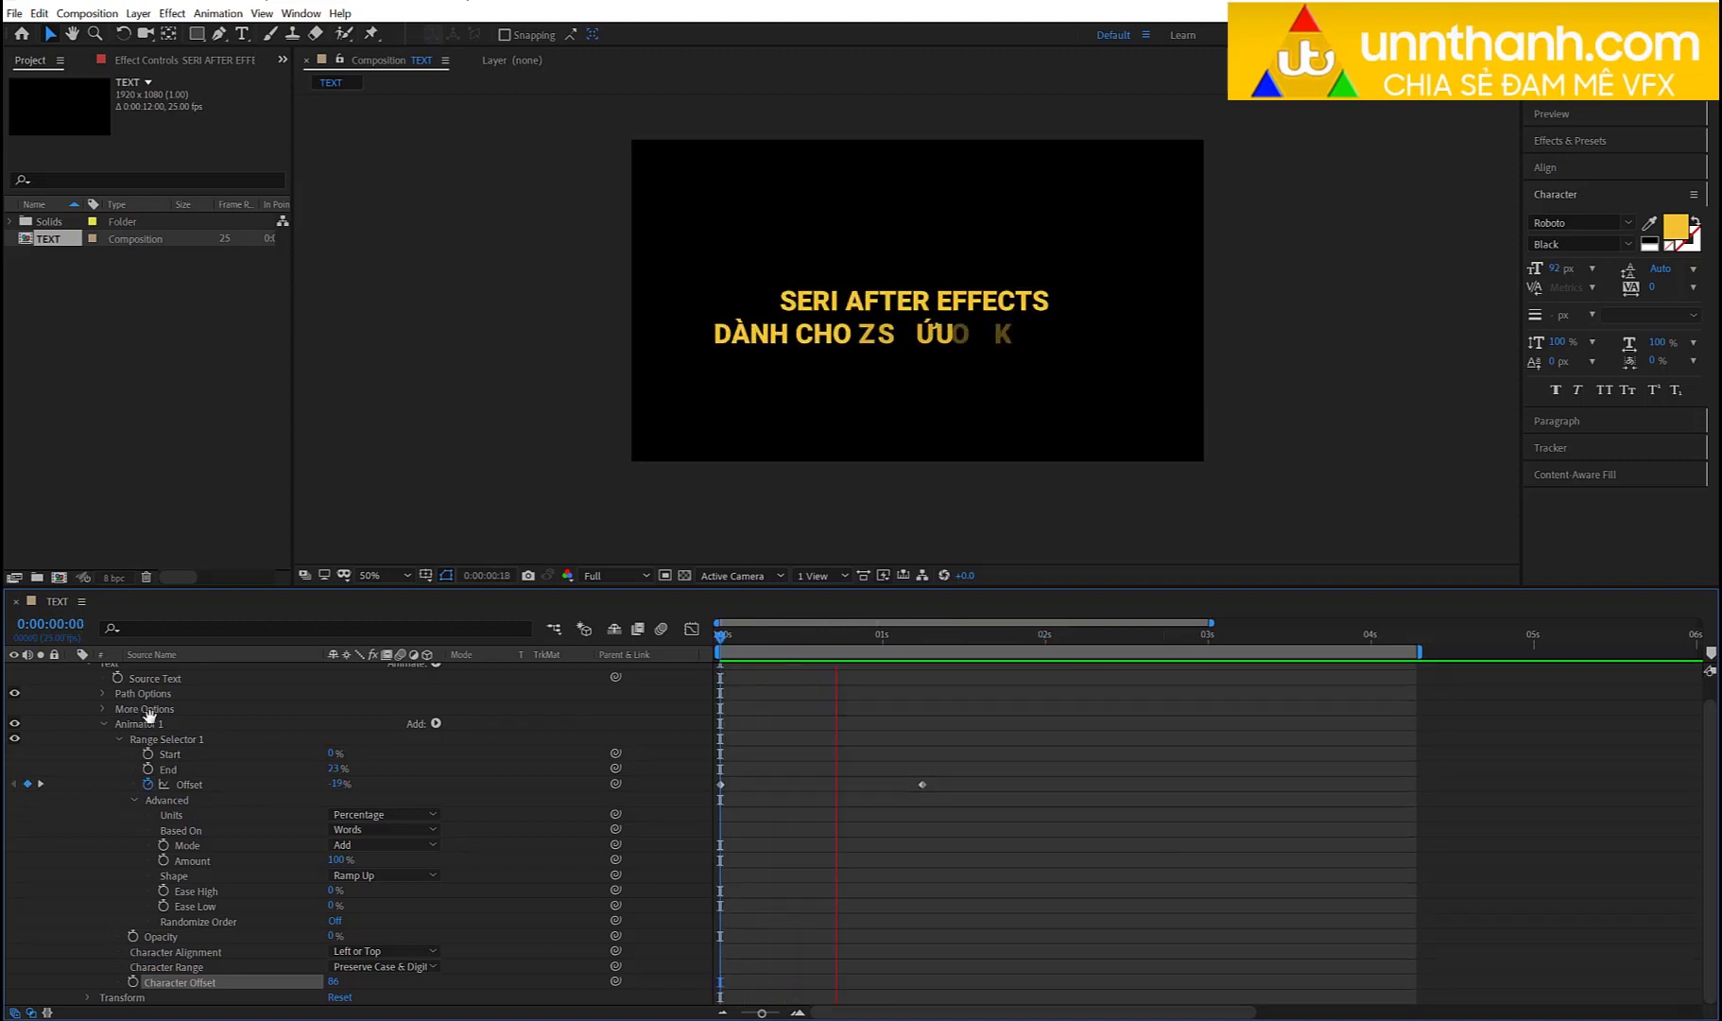
pyautogui.press('space')
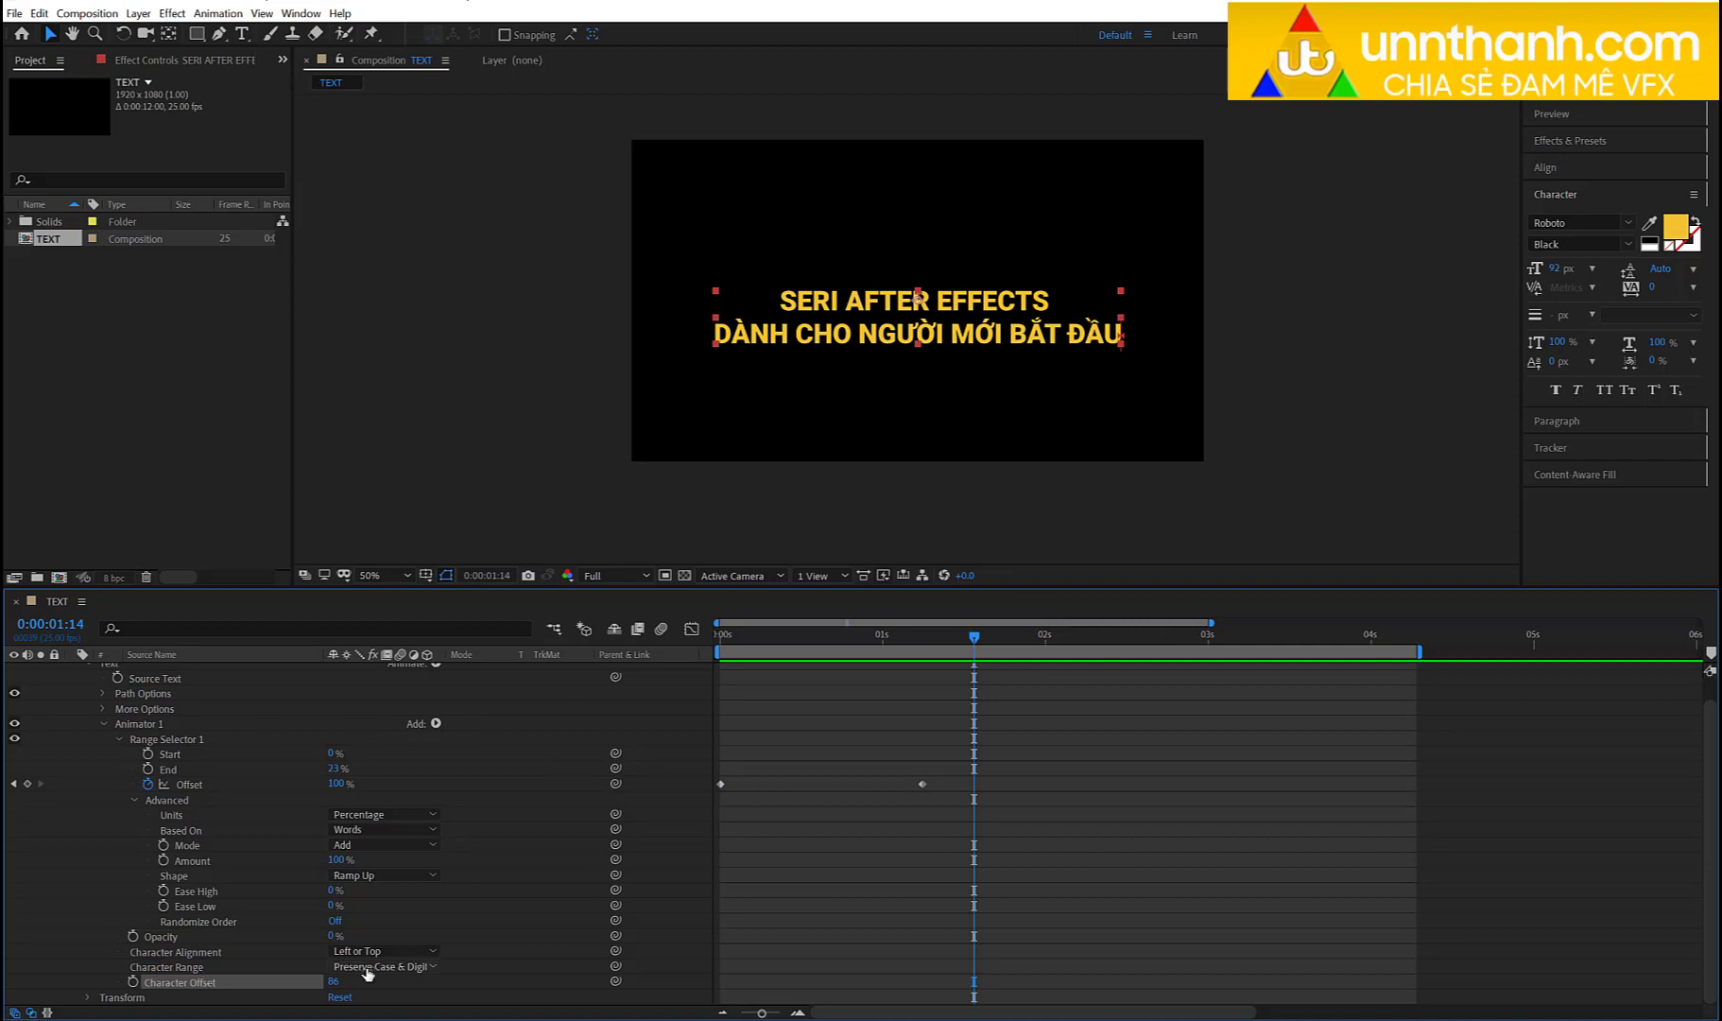
pyautogui.click(367, 968)
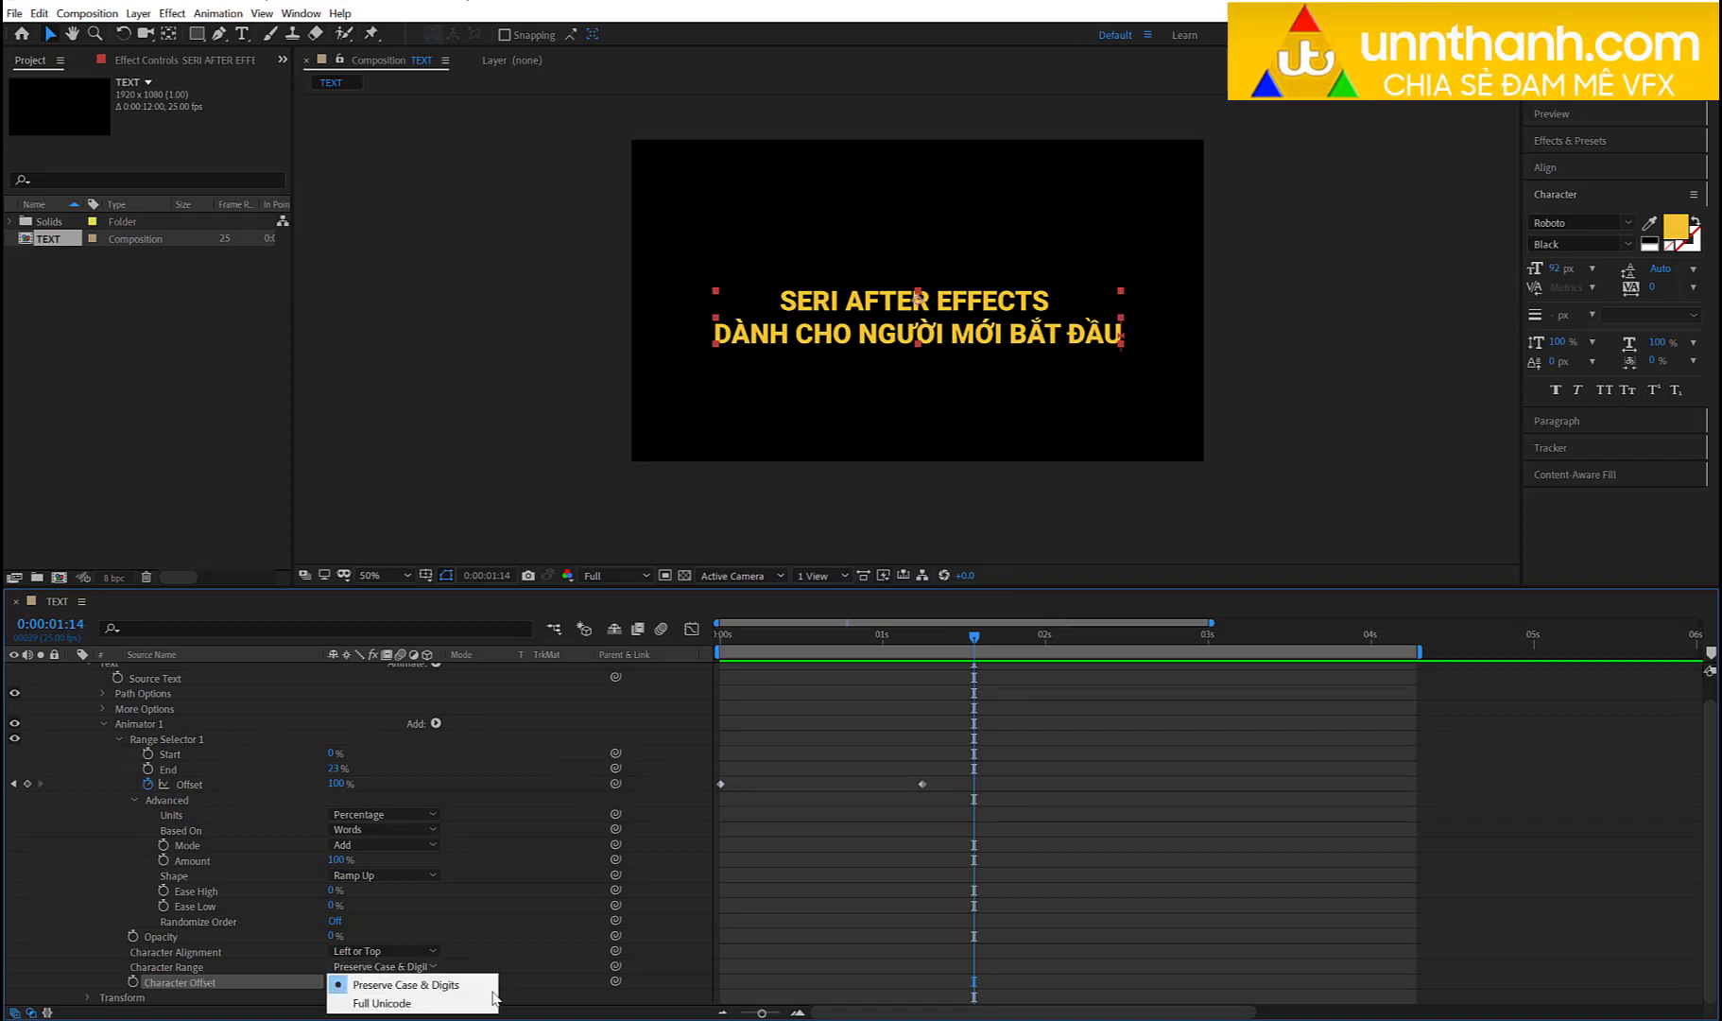
# Try the Full Unicode and Preserve Case & Digits character ranges while raising Character Offset
pyautogui.click(408, 1003)
pyautogui.moveTo(333, 981); pyautogui.dragTo(386, 981)
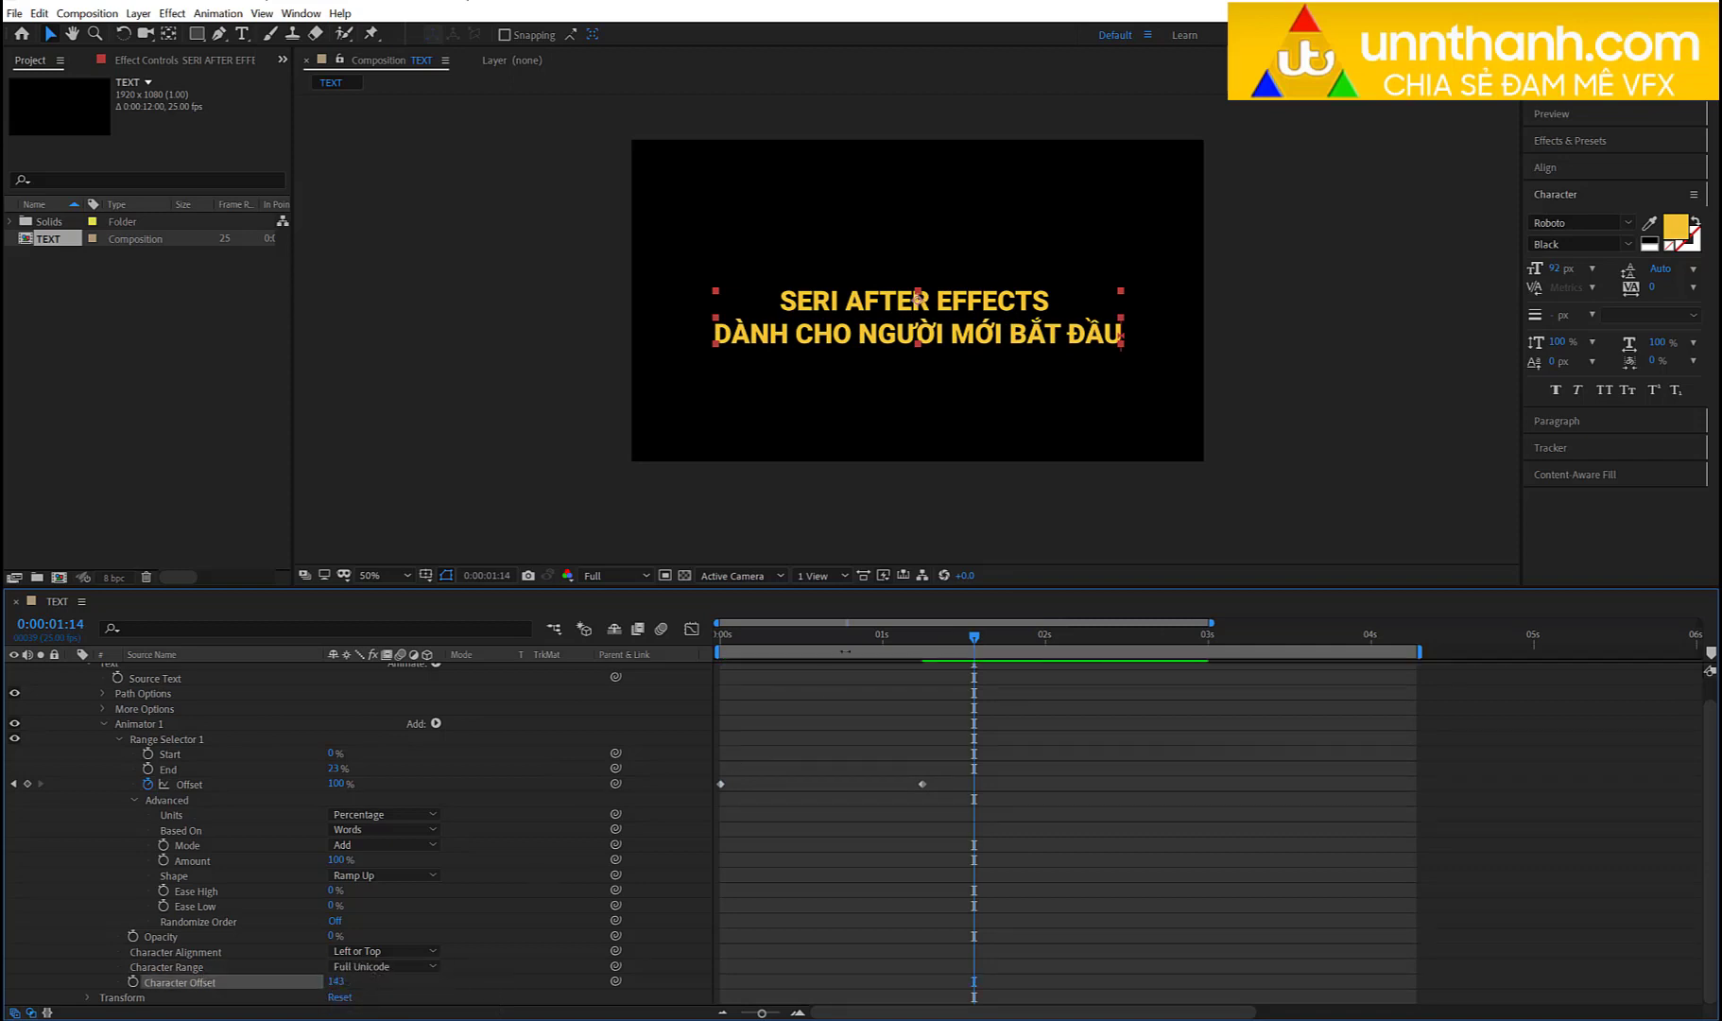
pyautogui.moveTo(846, 642); pyautogui.dragTo(813, 647)
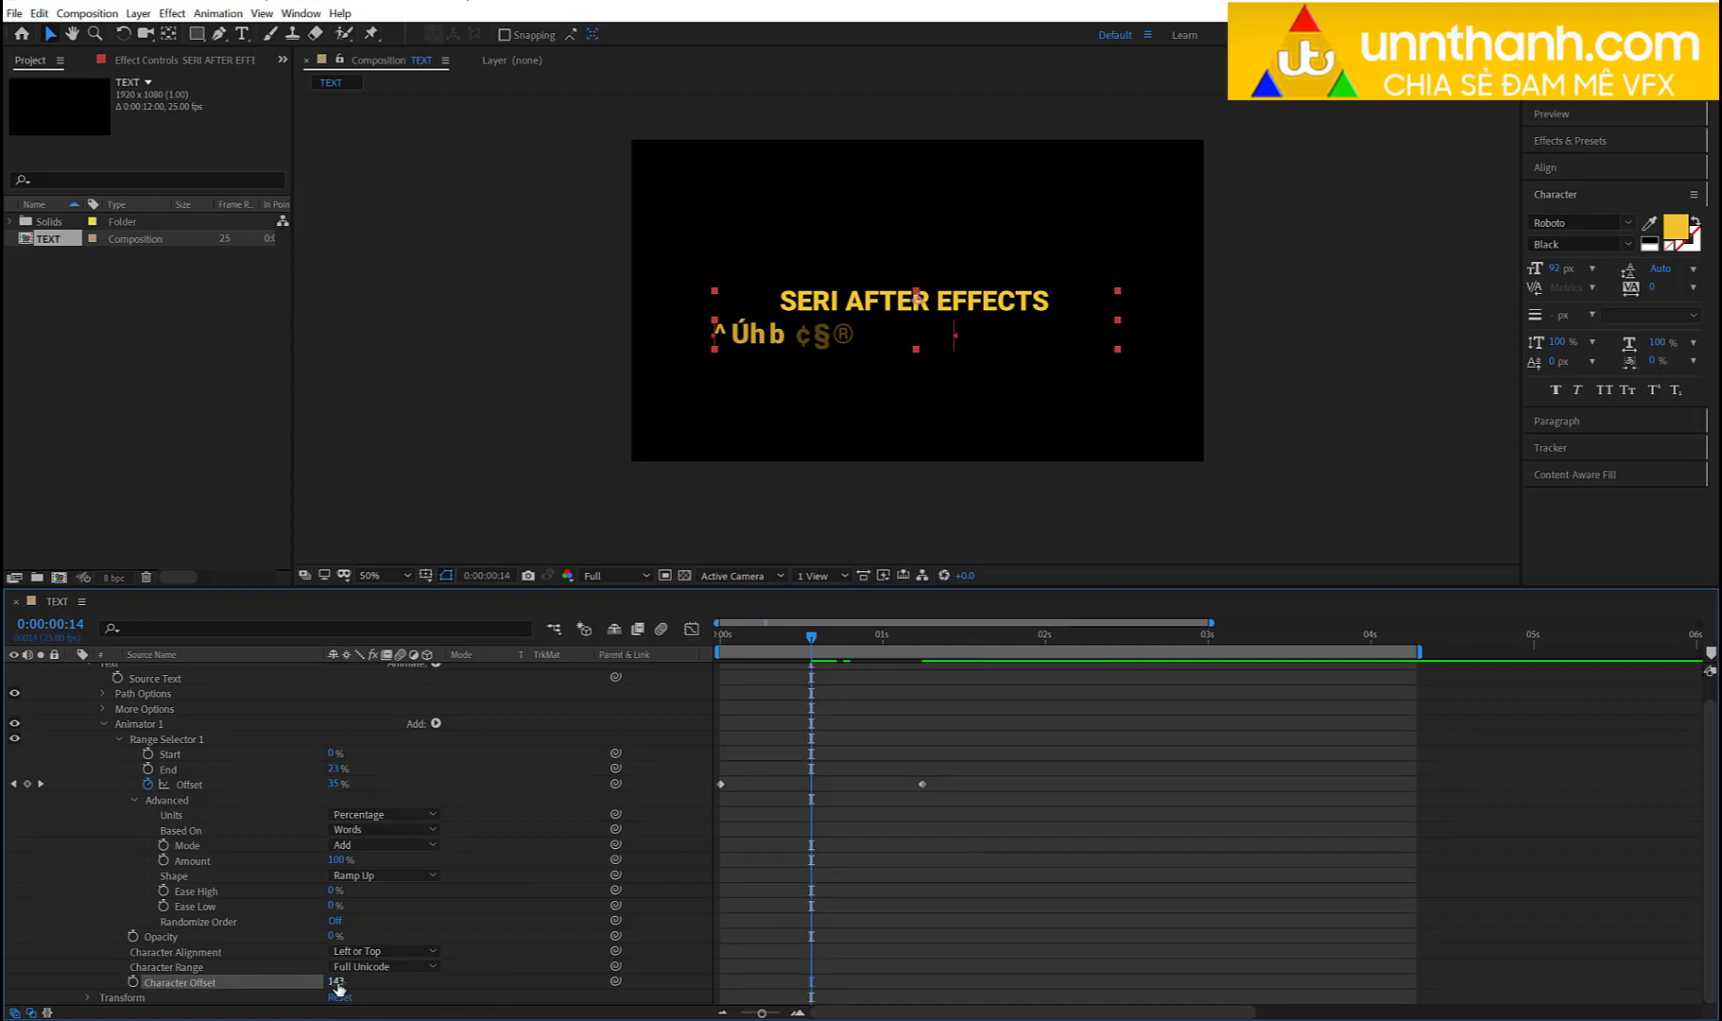
pyautogui.moveTo(339, 988); pyautogui.dragTo(474, 988)
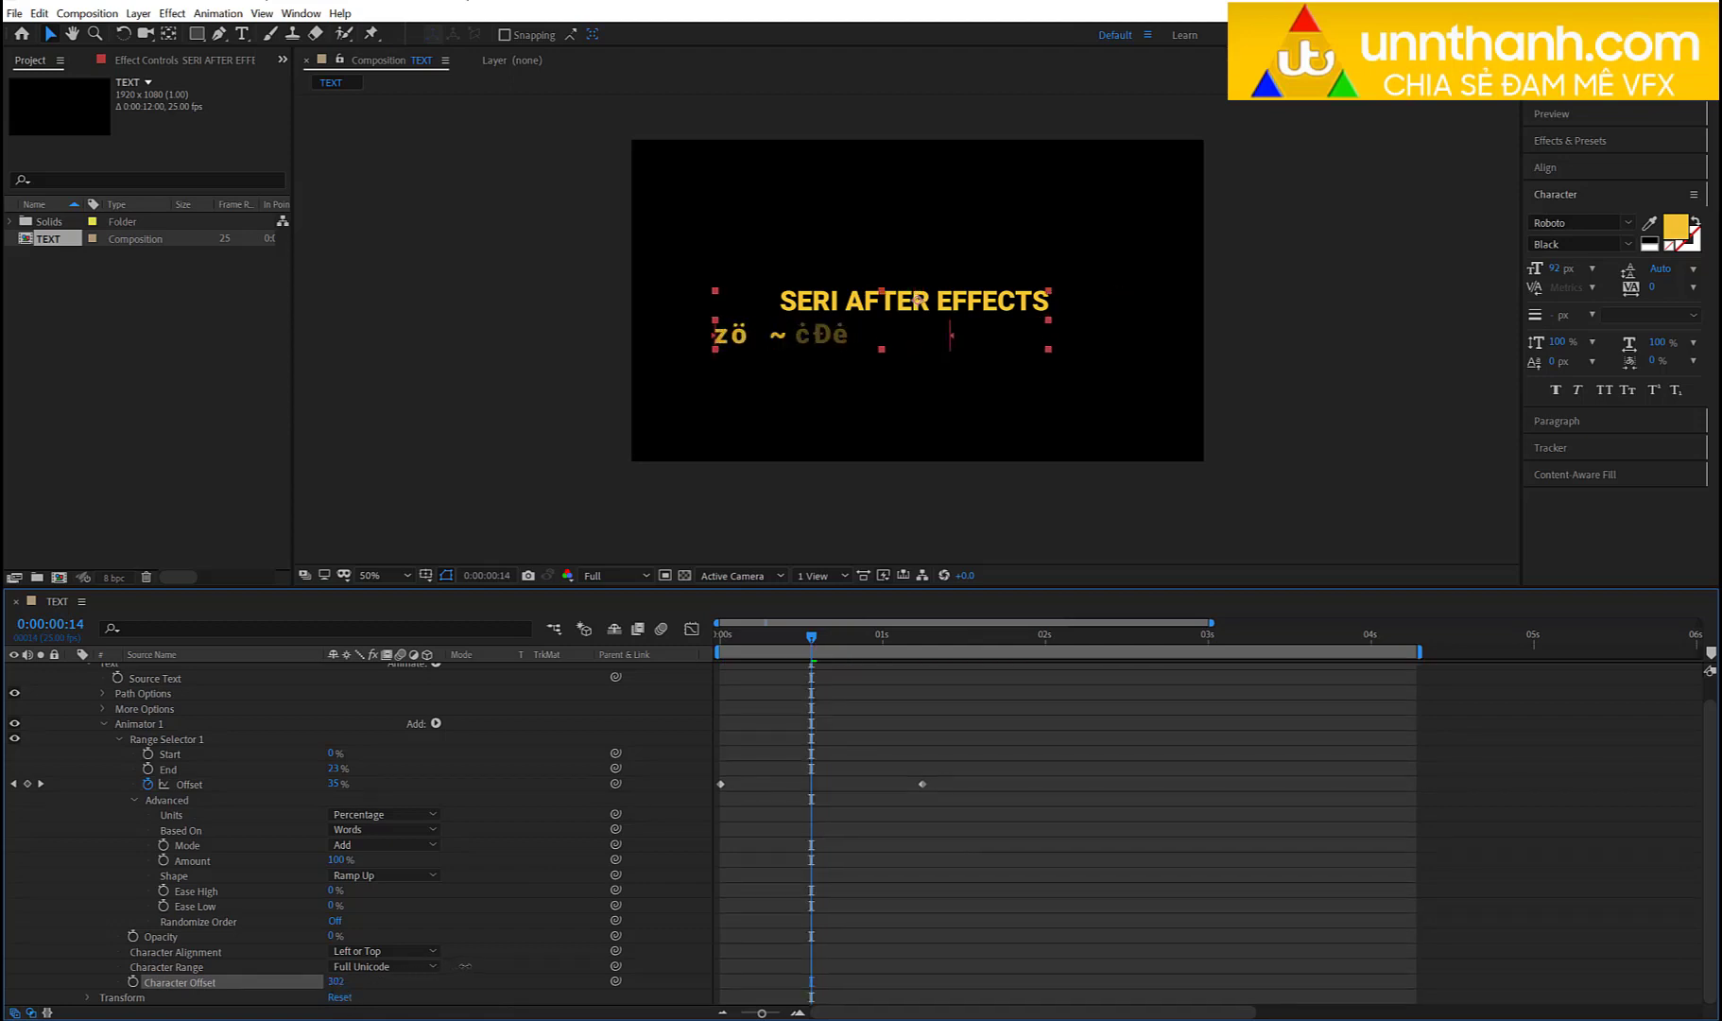
pyautogui.click(383, 966)
pyautogui.click(378, 982)
pyautogui.moveTo(338, 988)
pyautogui.mouseDown()
pyautogui.moveTo(446, 988)
pyautogui.moveTo(586, 937)
pyautogui.moveTo(518, 938)
pyautogui.mouseUp()
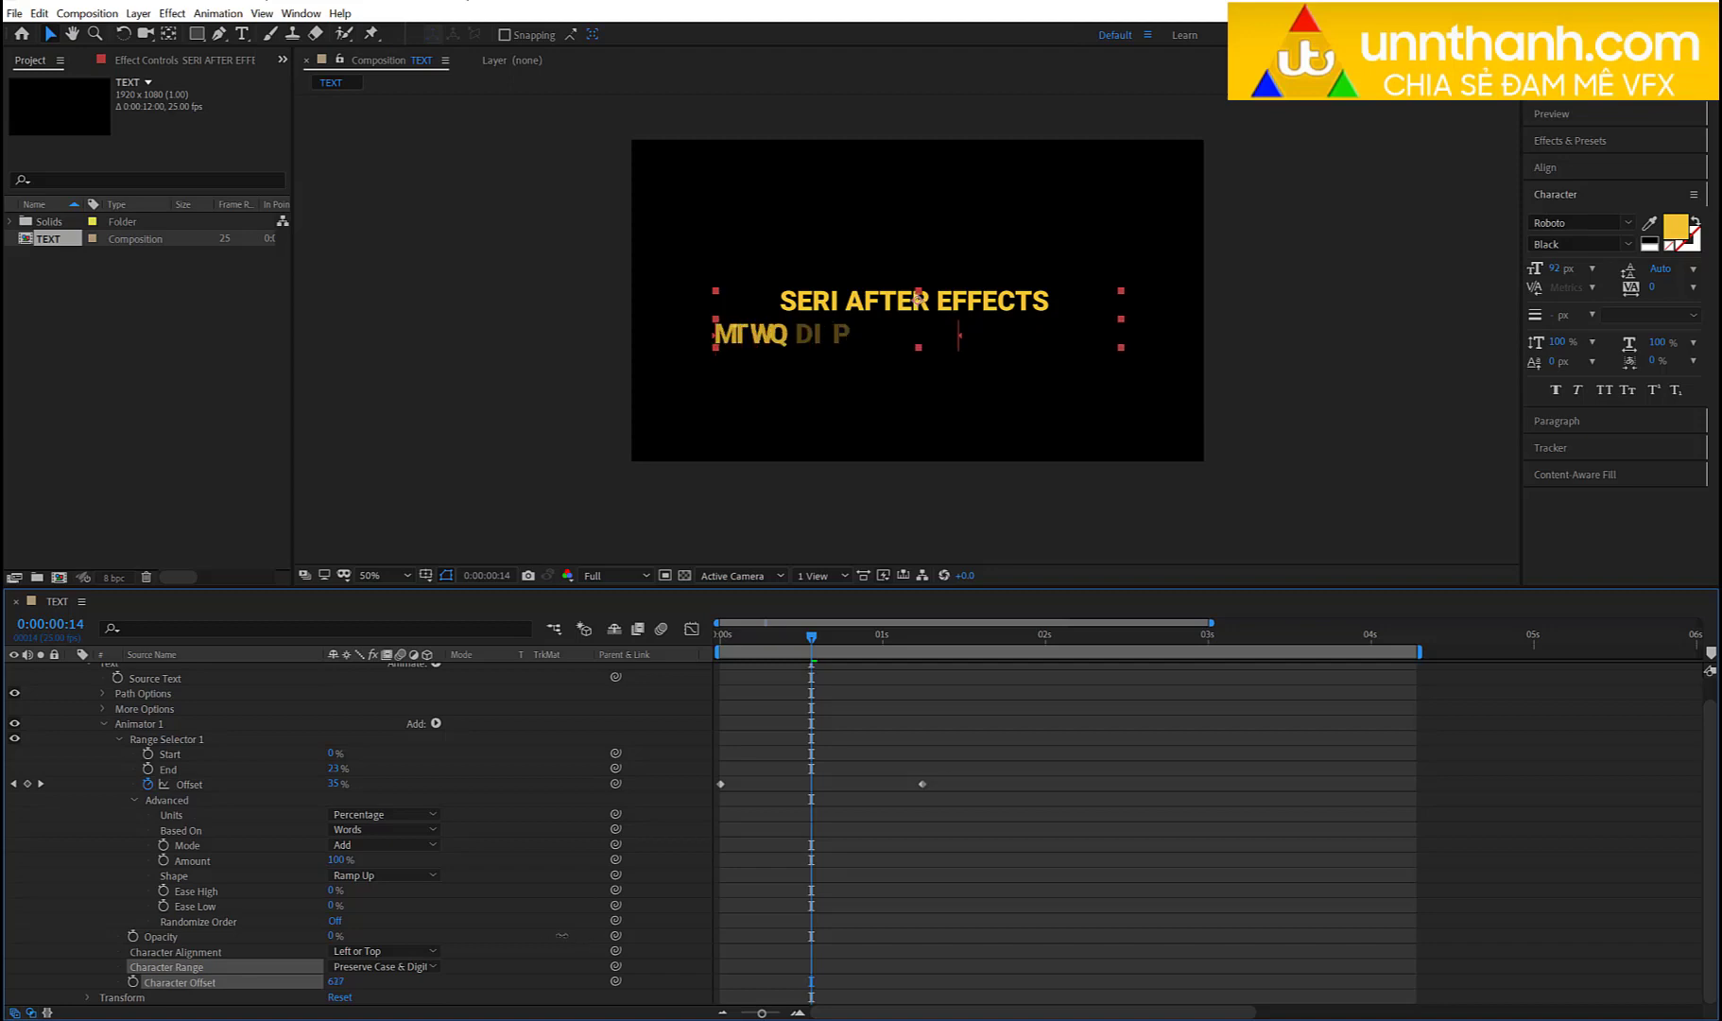
# Return the character range to Full Unicode with Character Offset 840
pyautogui.click(382, 966)
pyautogui.click(382, 1003)
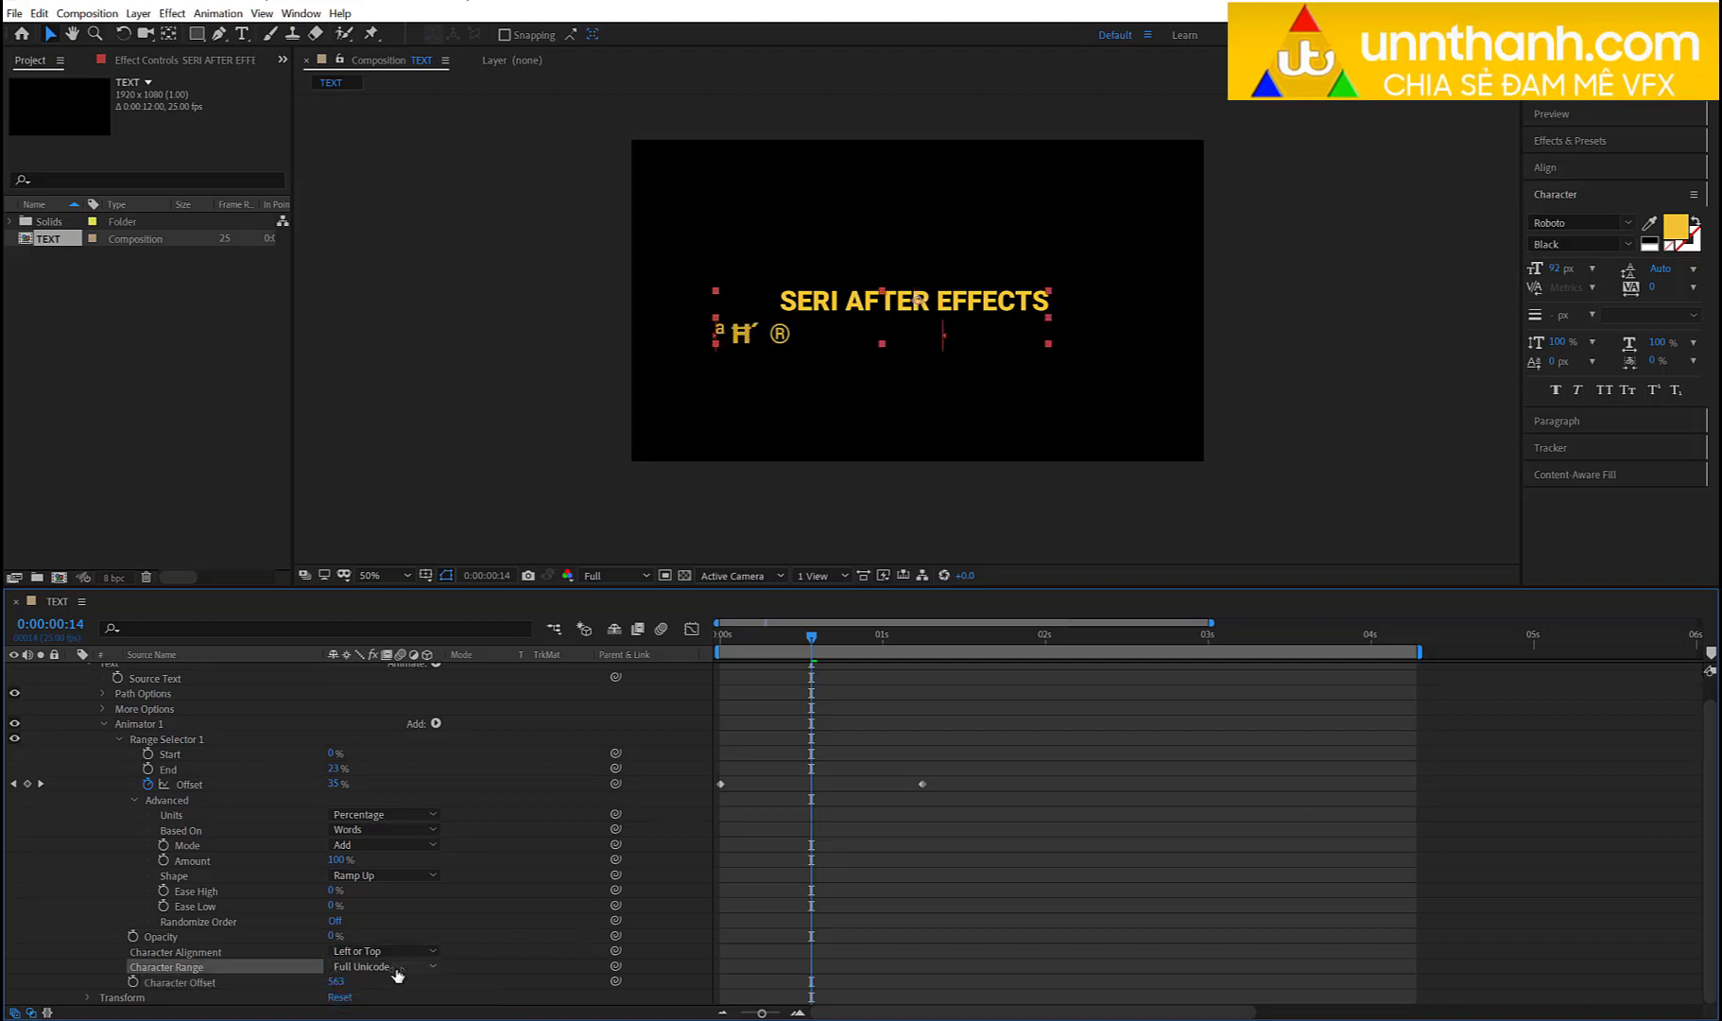
pyautogui.moveTo(340, 983); pyautogui.dragTo(944, 716)
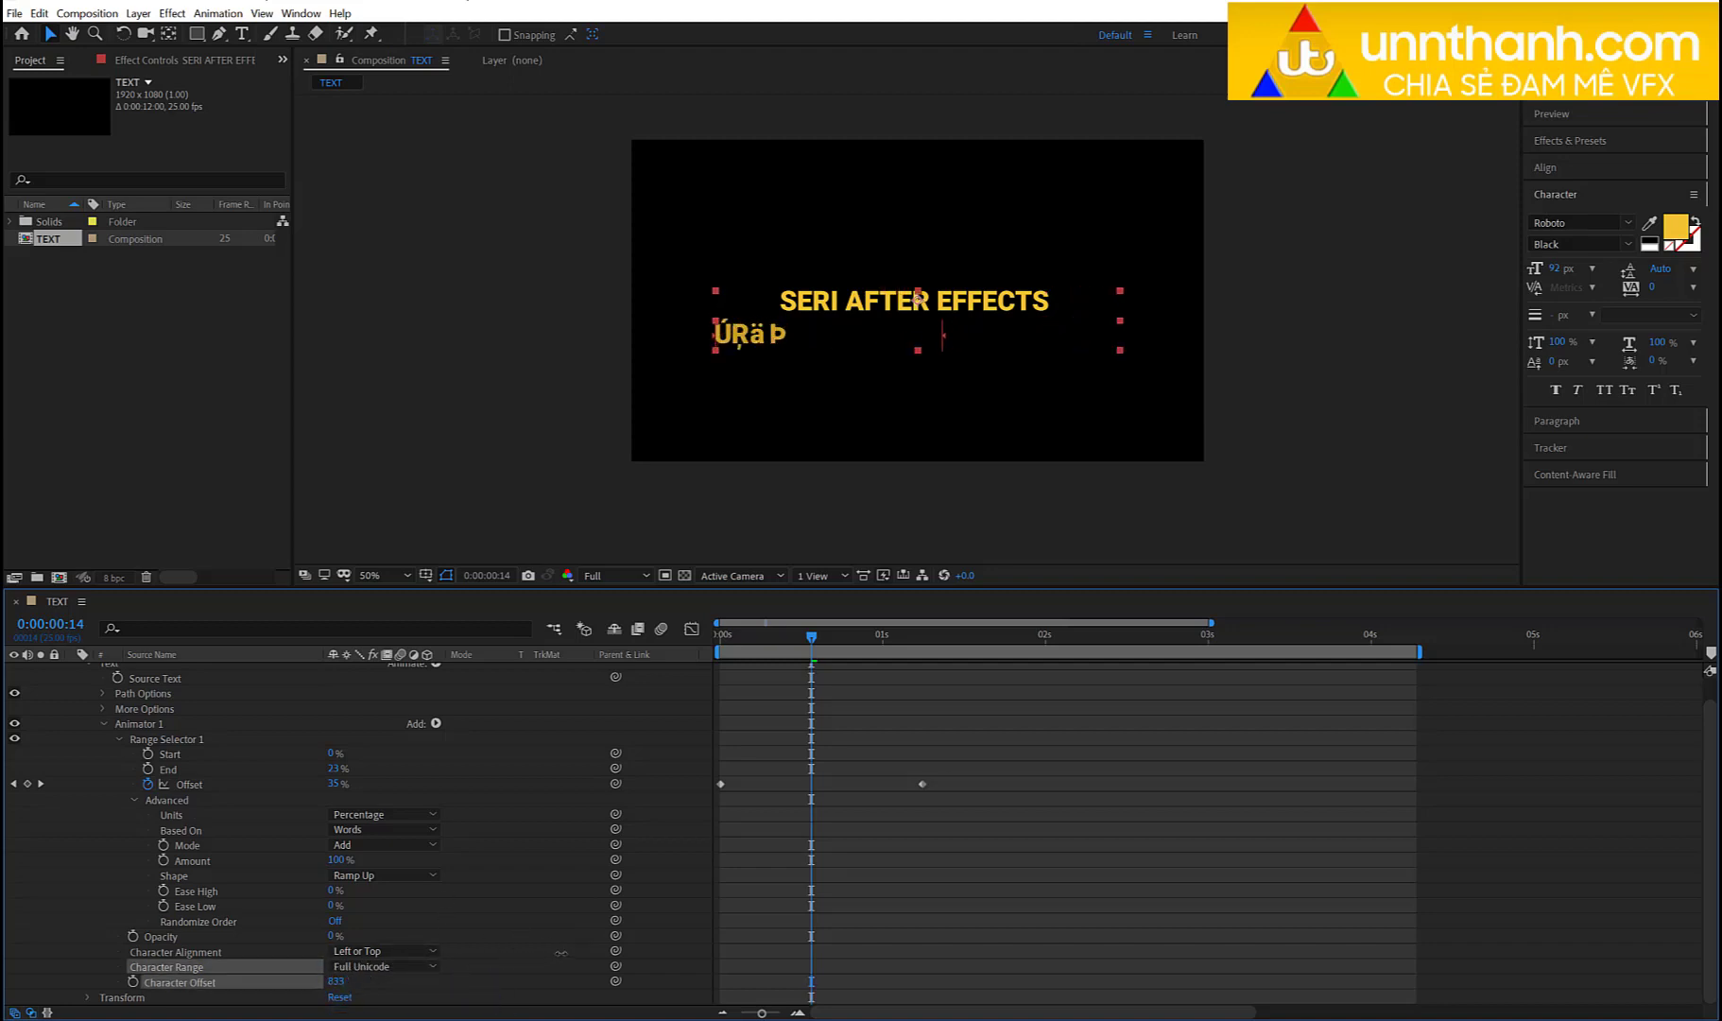
# Slow the Offset animation by dragging its end keyframe later, previewing the result
pyautogui.moveTo(811, 641); pyautogui.dragTo(721, 641)
pyautogui.press('space')
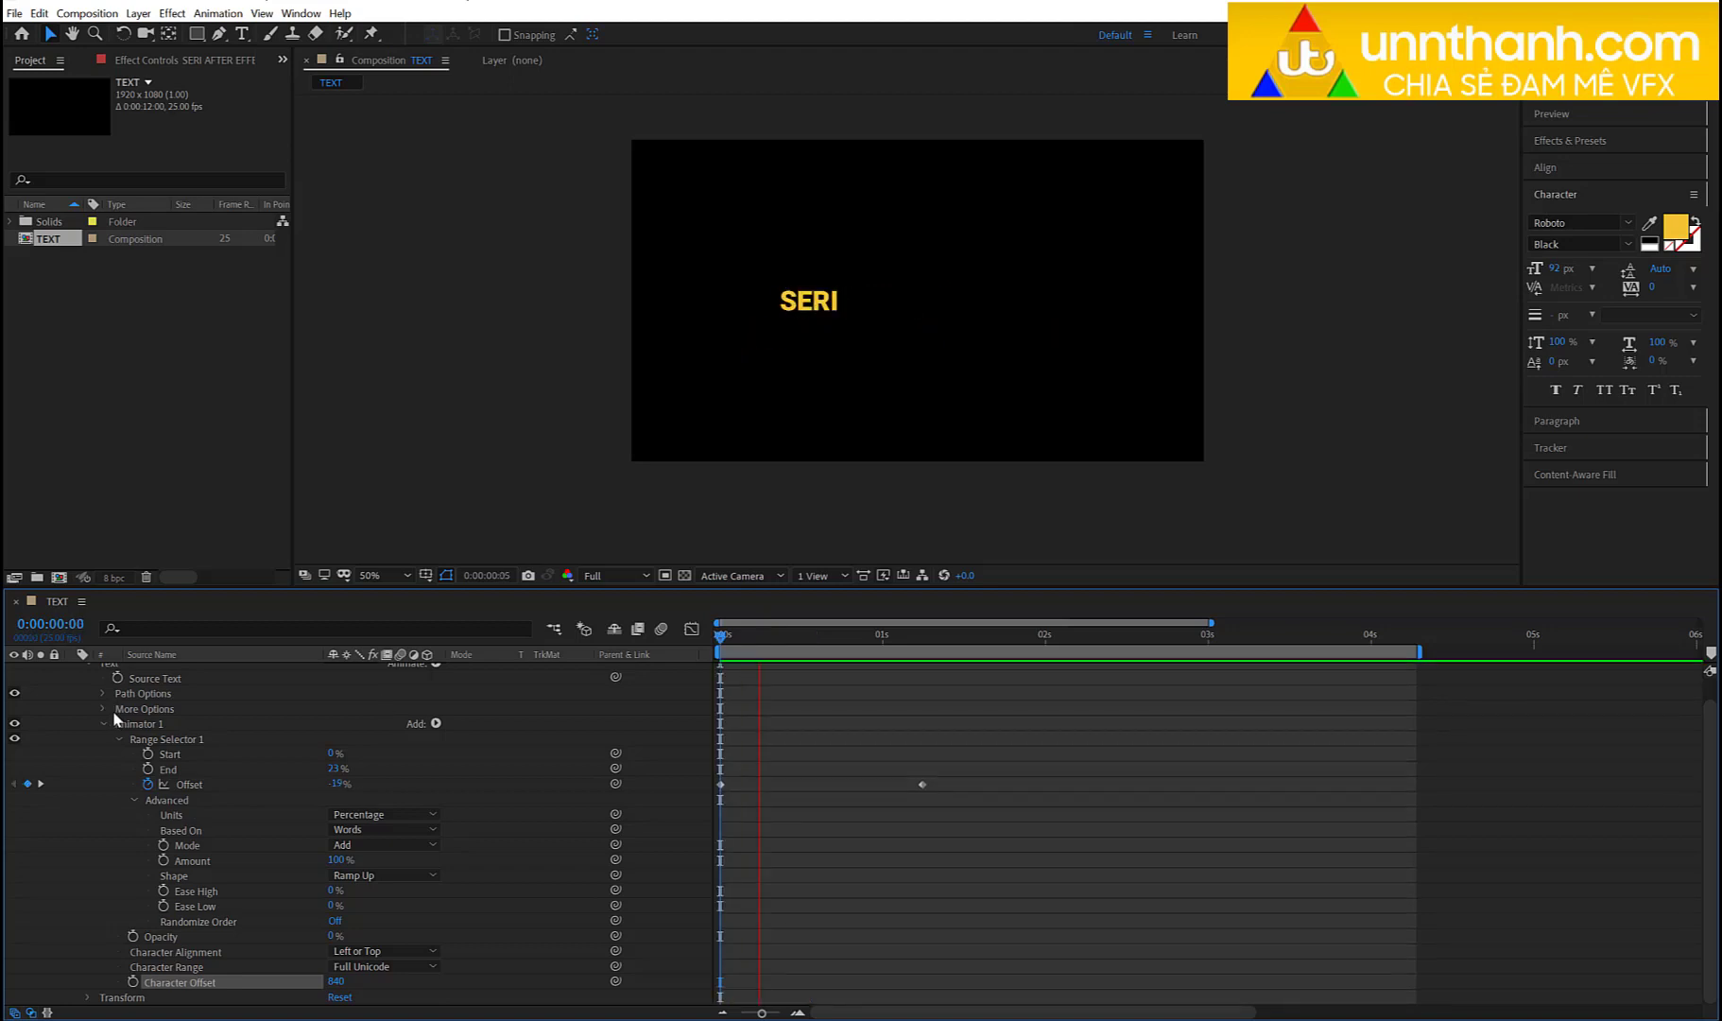
pyautogui.press('space')
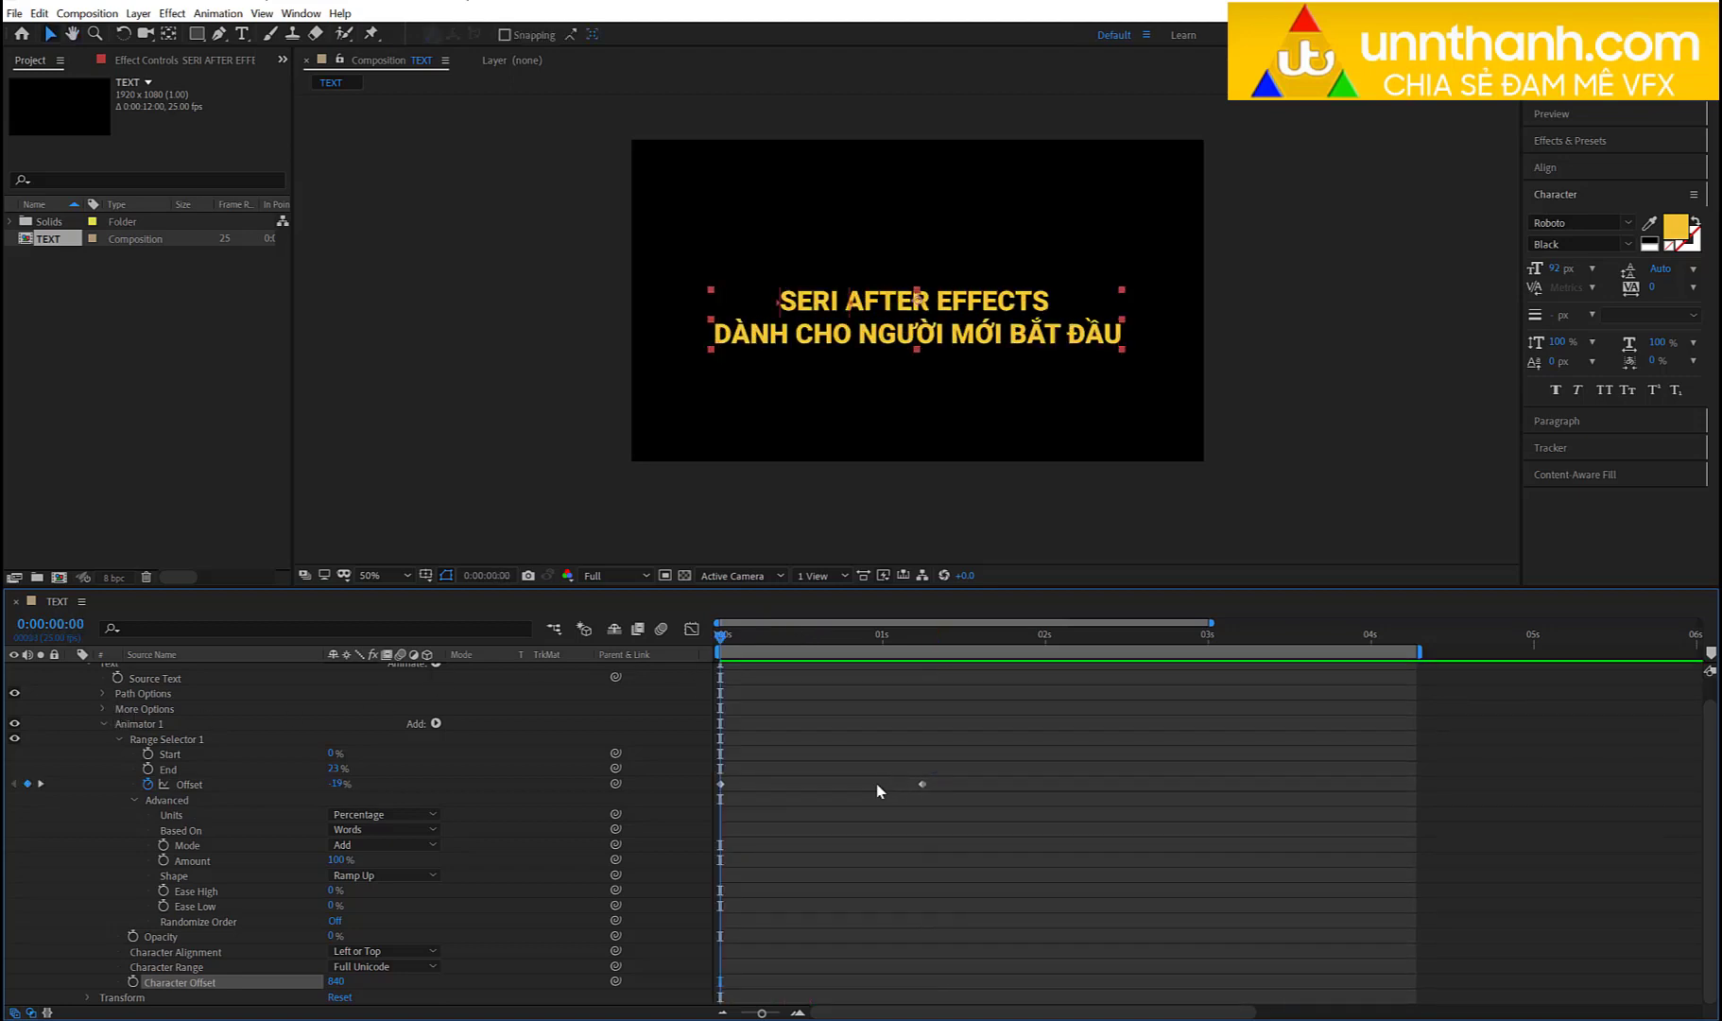
pyautogui.moveTo(922, 785); pyautogui.dragTo(1050, 789)
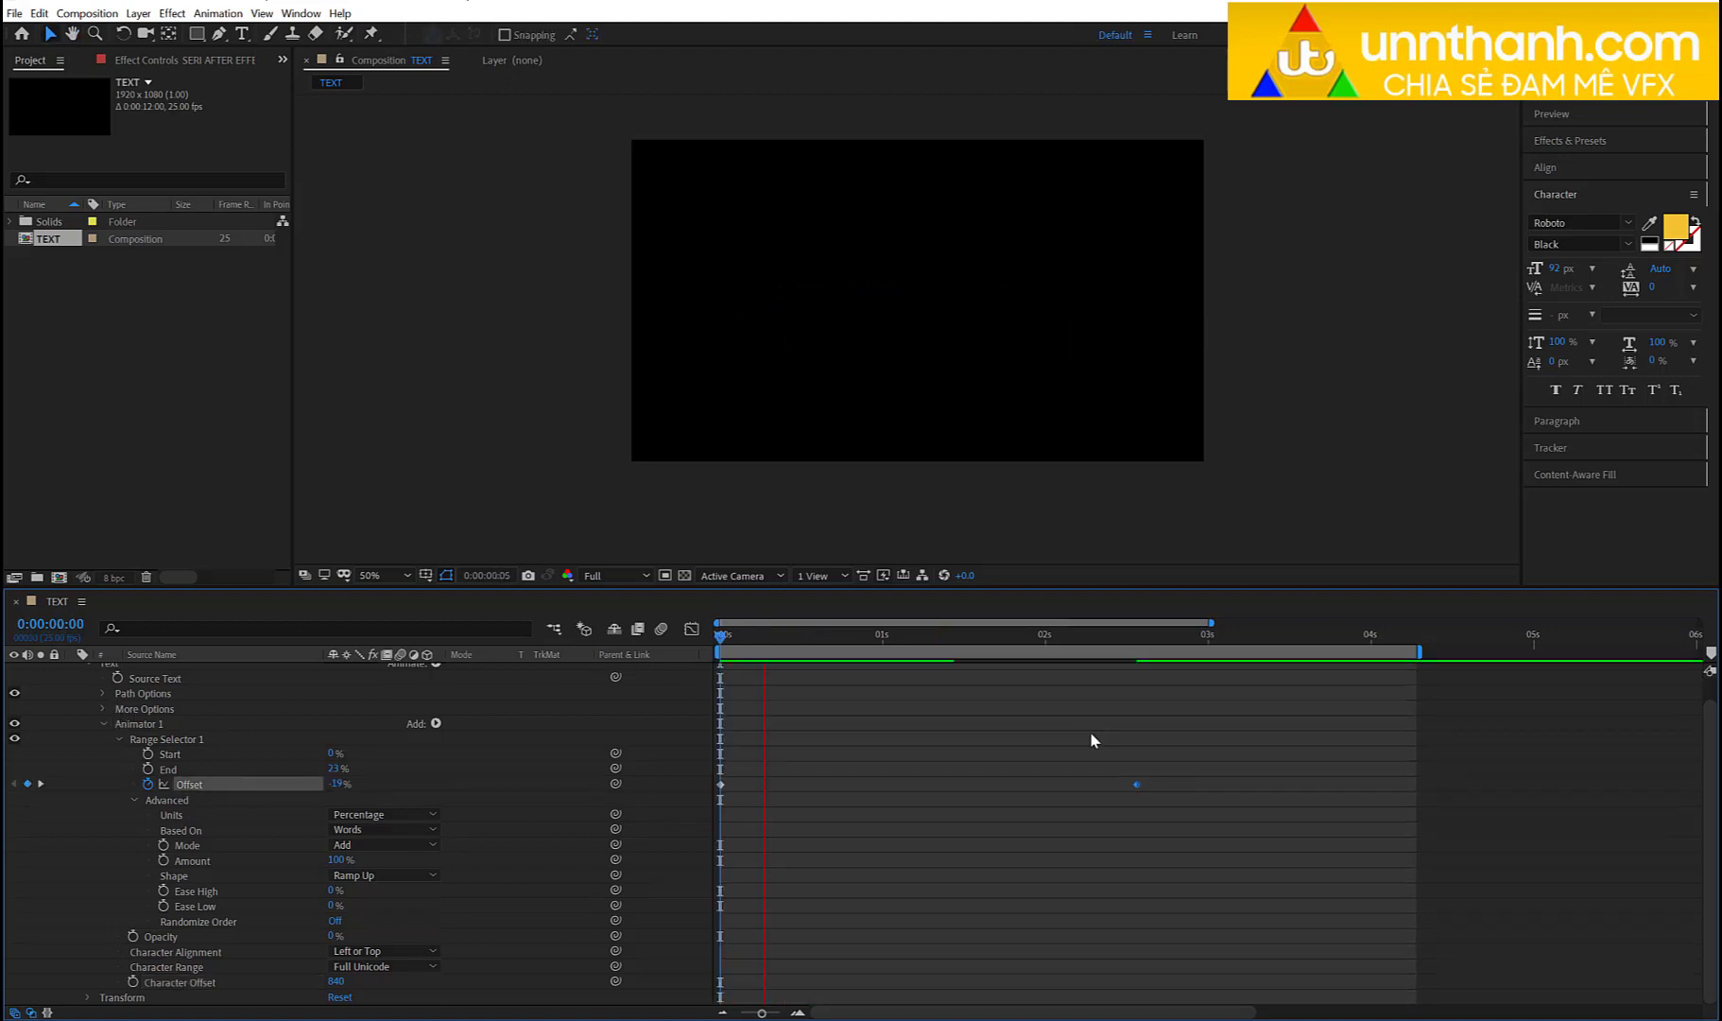
pyautogui.press('space')
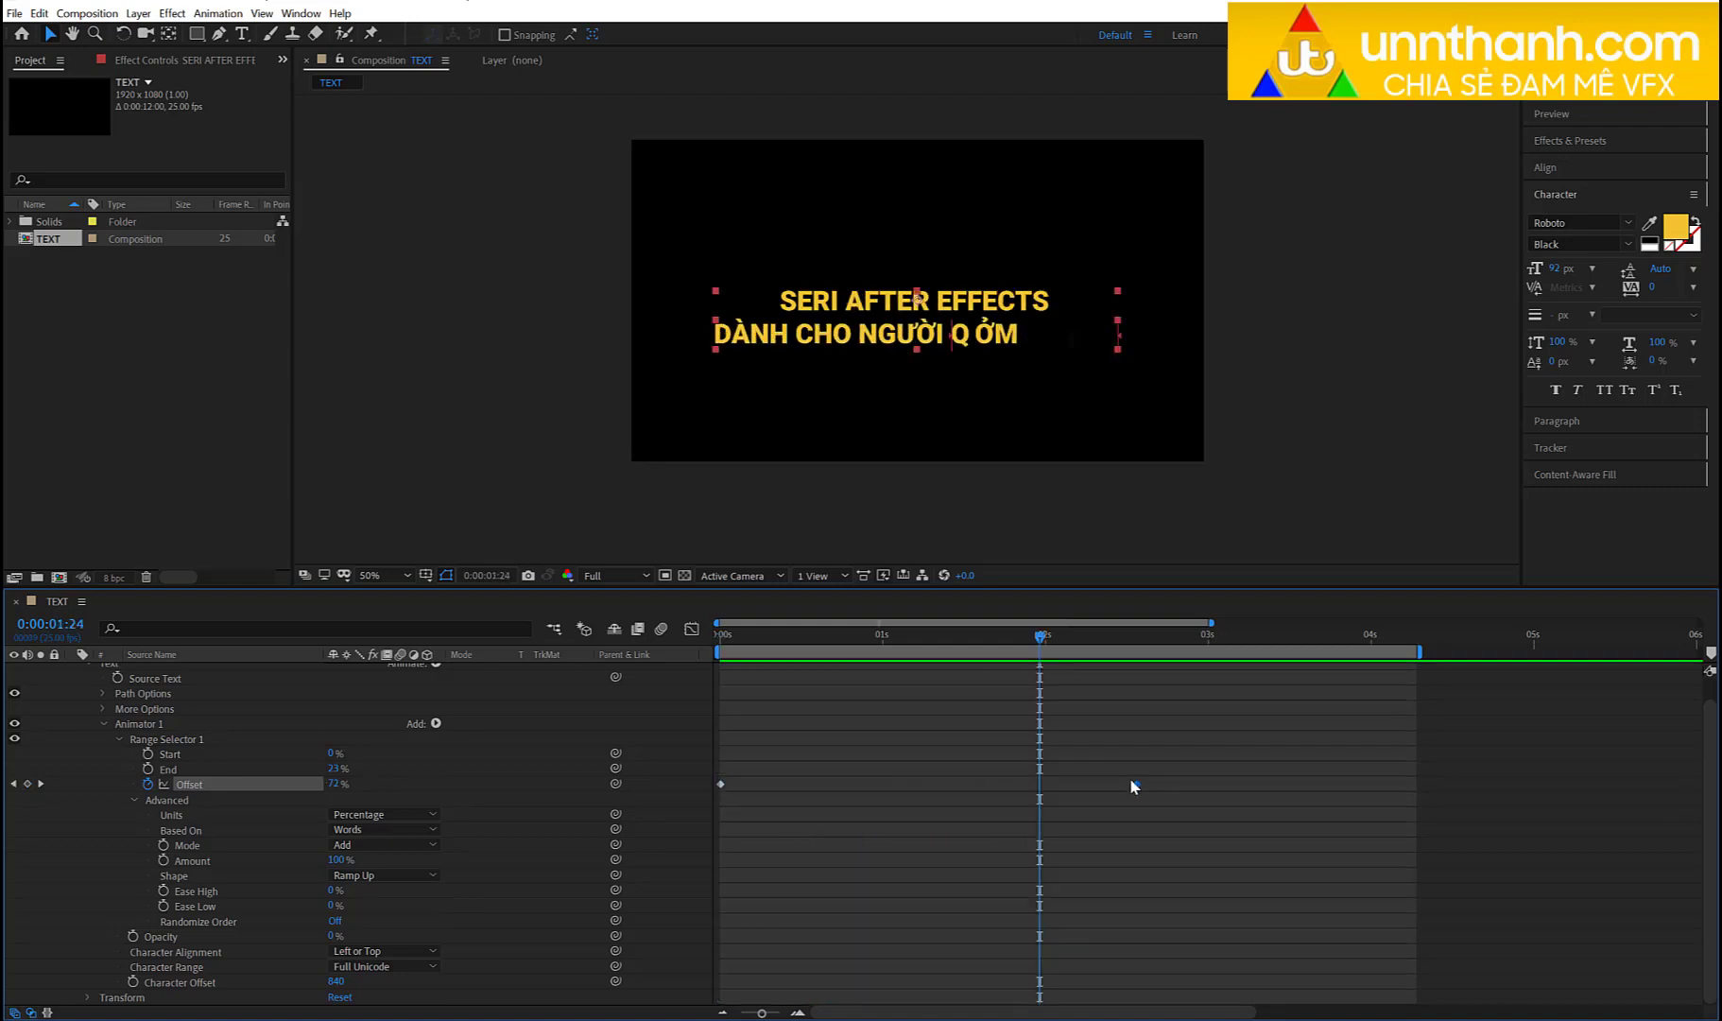
pyautogui.moveTo(1135, 784); pyautogui.dragTo(1183, 784)
# Set Character Range back to Preserve Case & Digits and Character Alignment to Center
pyautogui.click(383, 966)
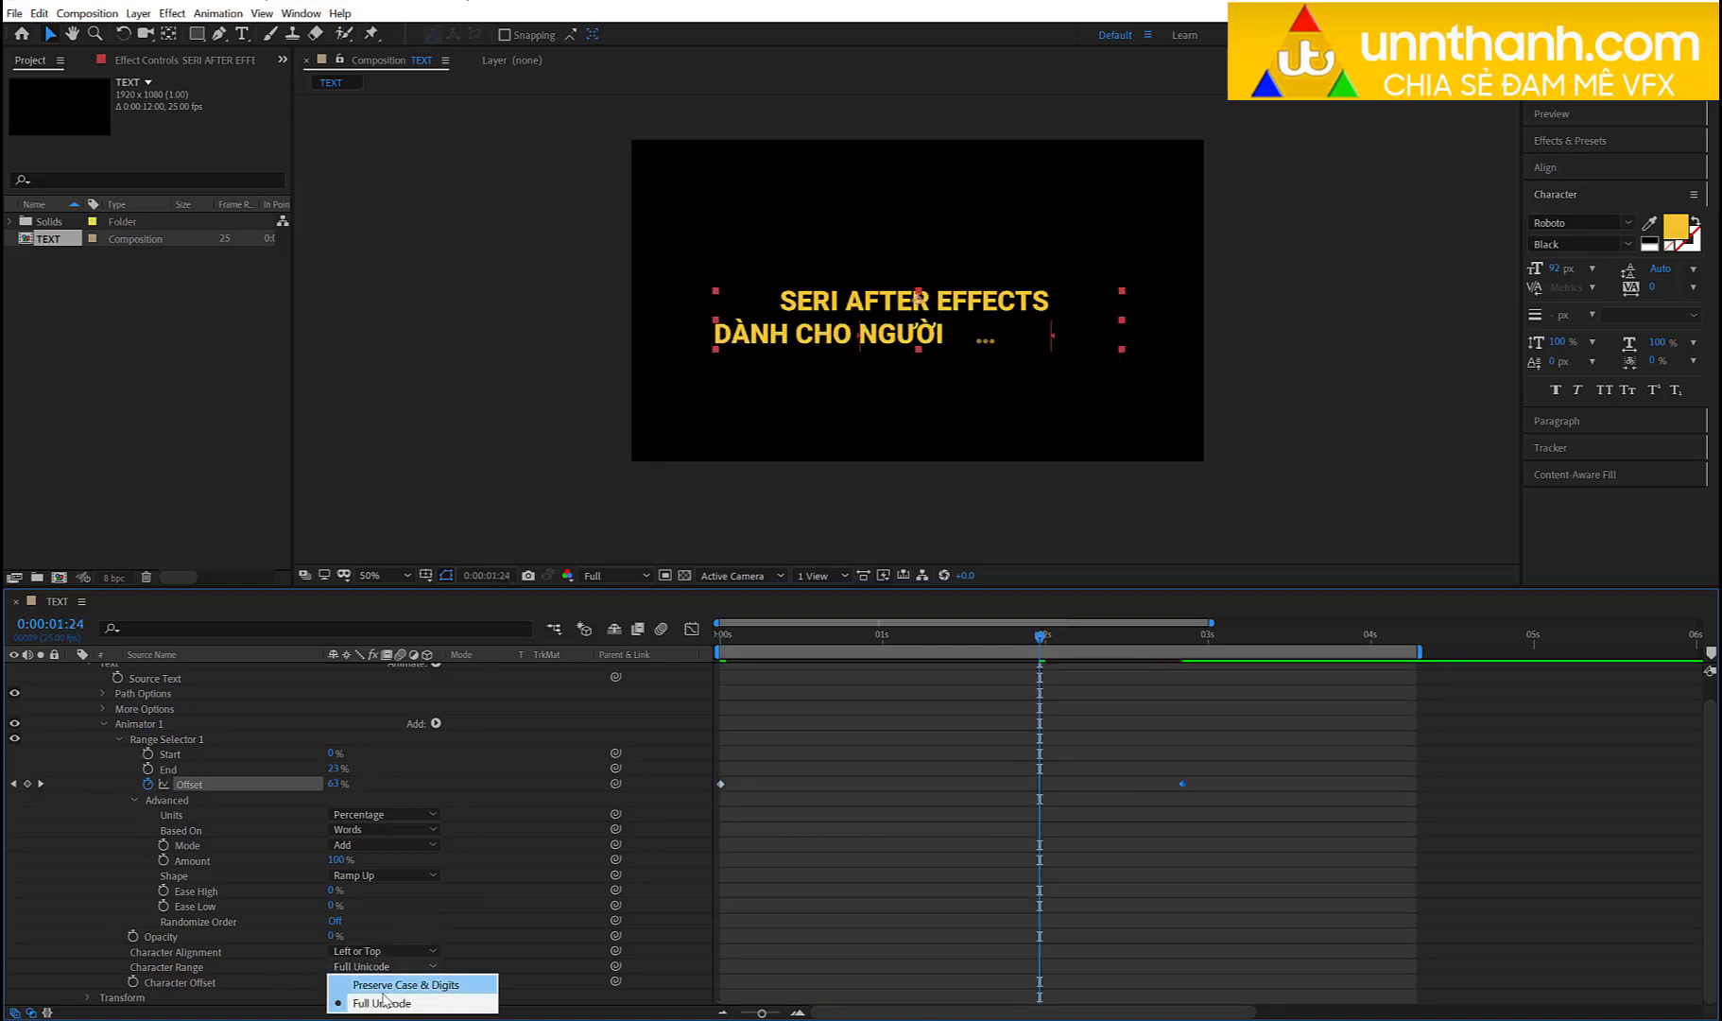
pyautogui.click(401, 985)
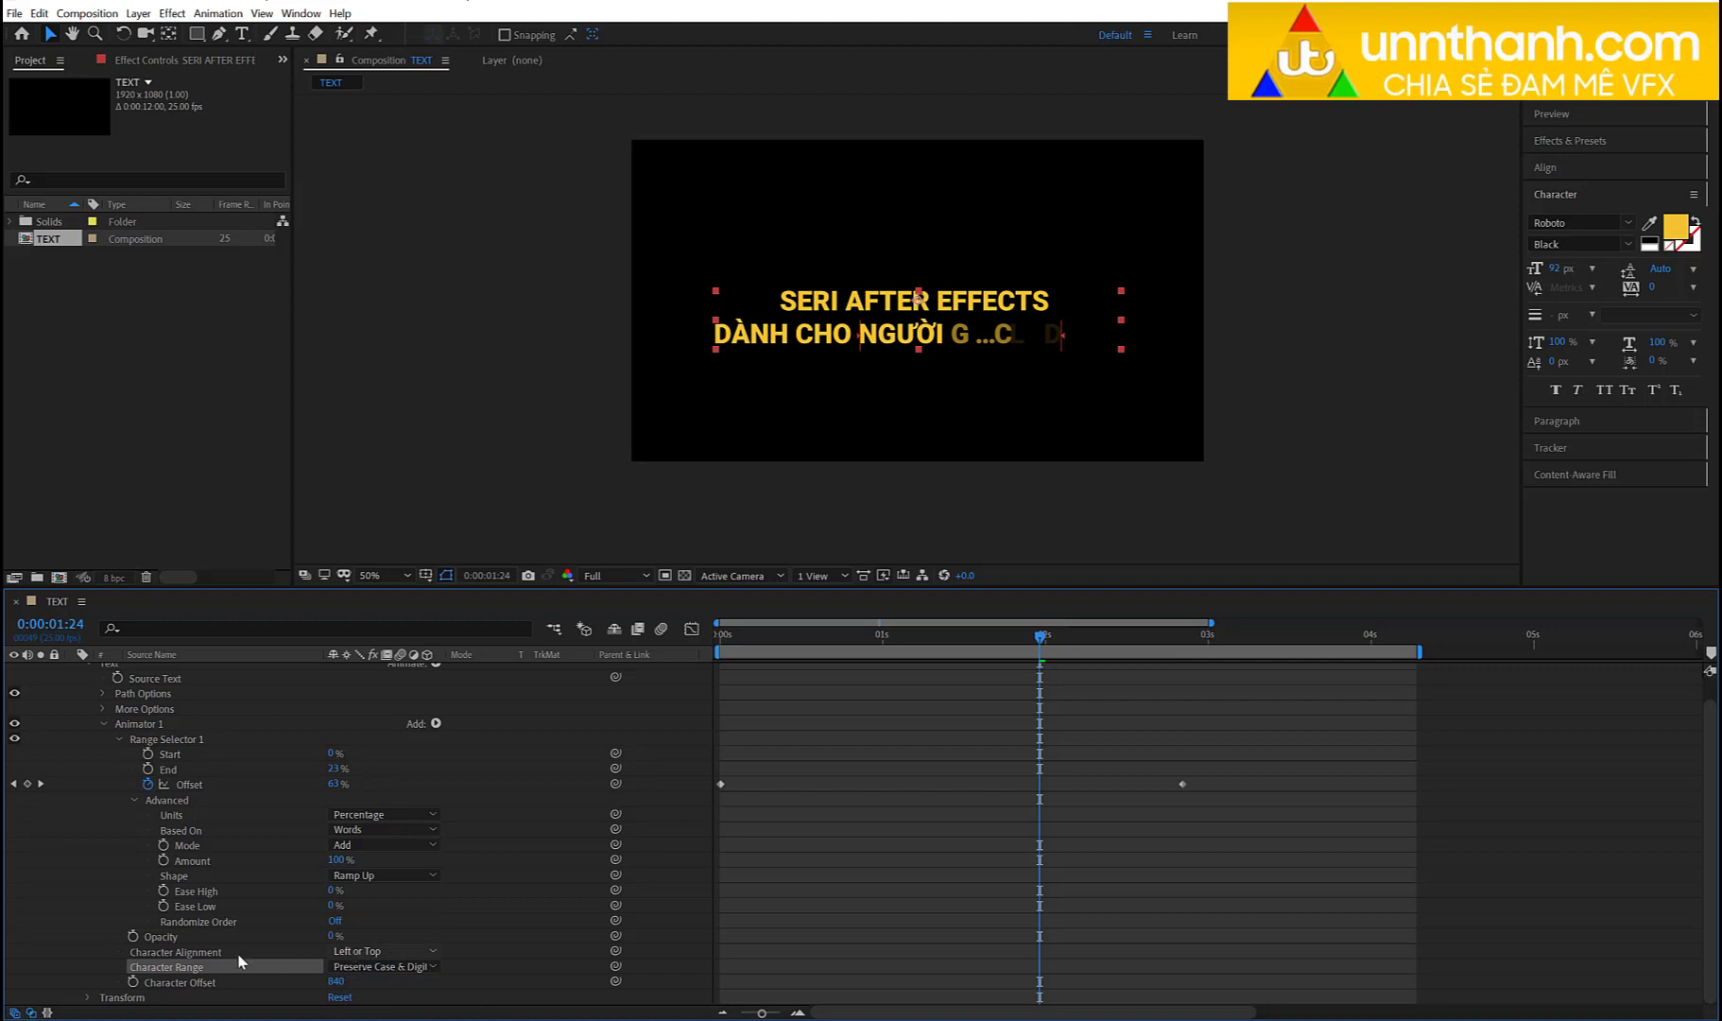
pyautogui.click(383, 951)
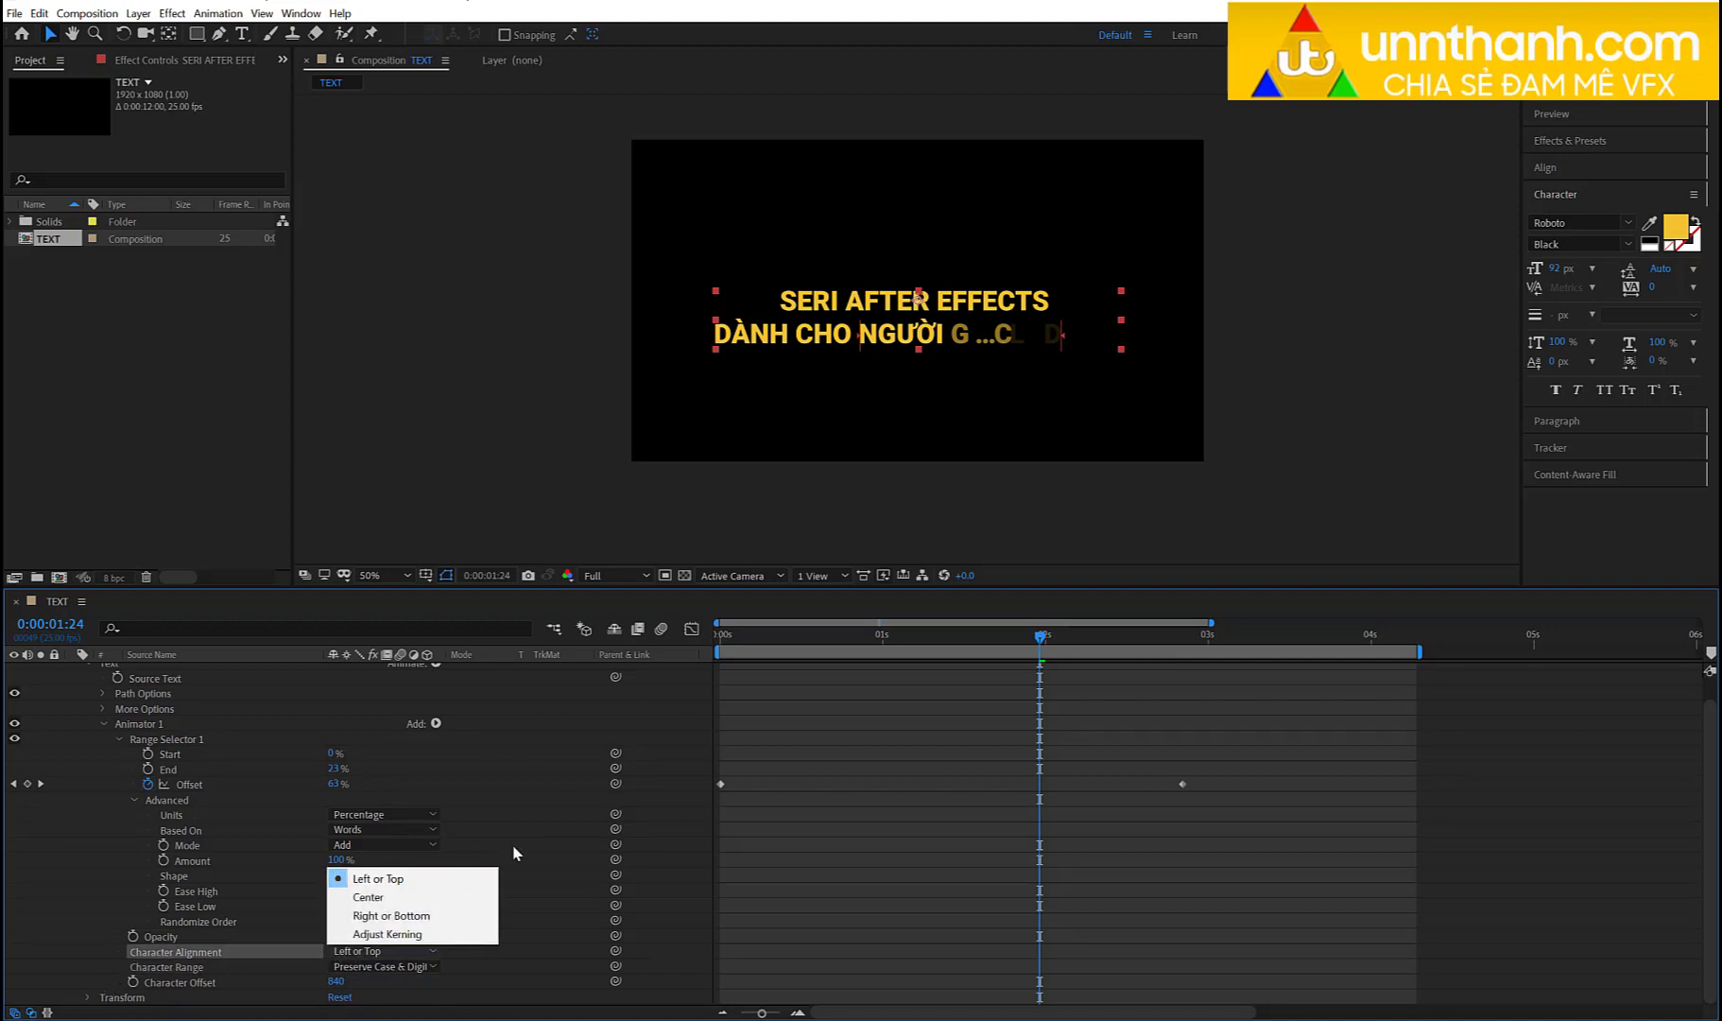
pyautogui.click(369, 897)
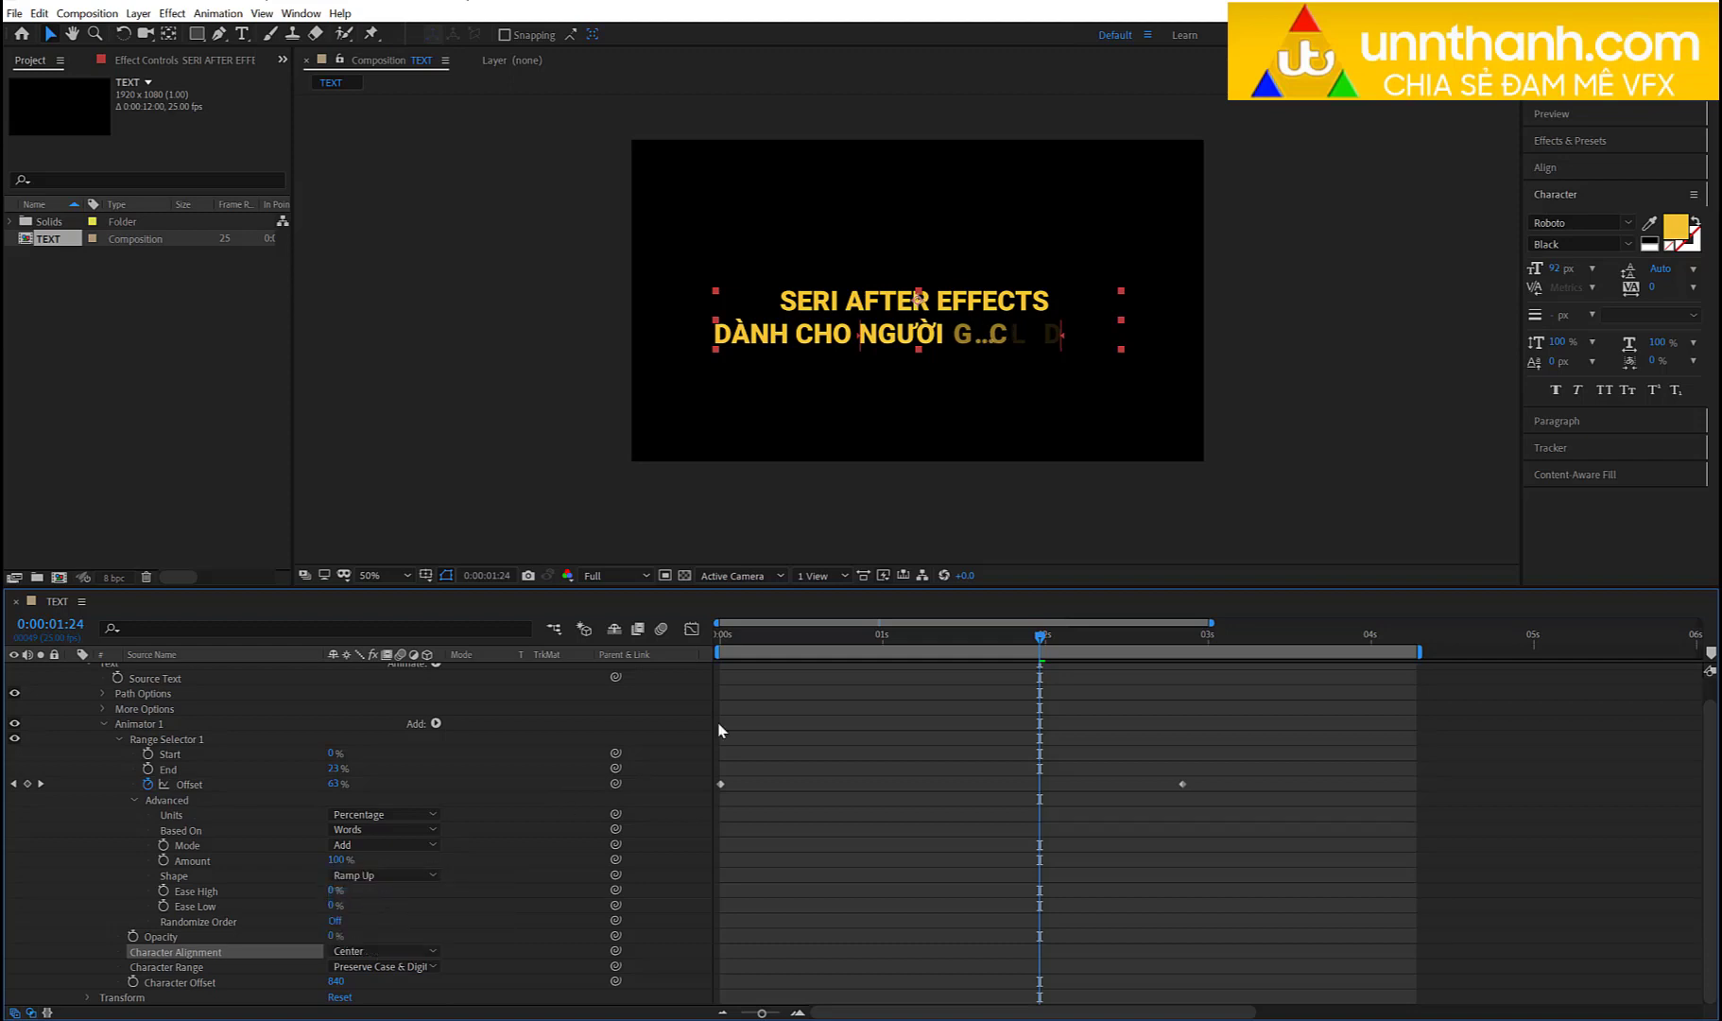
pyautogui.moveTo(1040, 681); pyautogui.dragTo(877, 694)
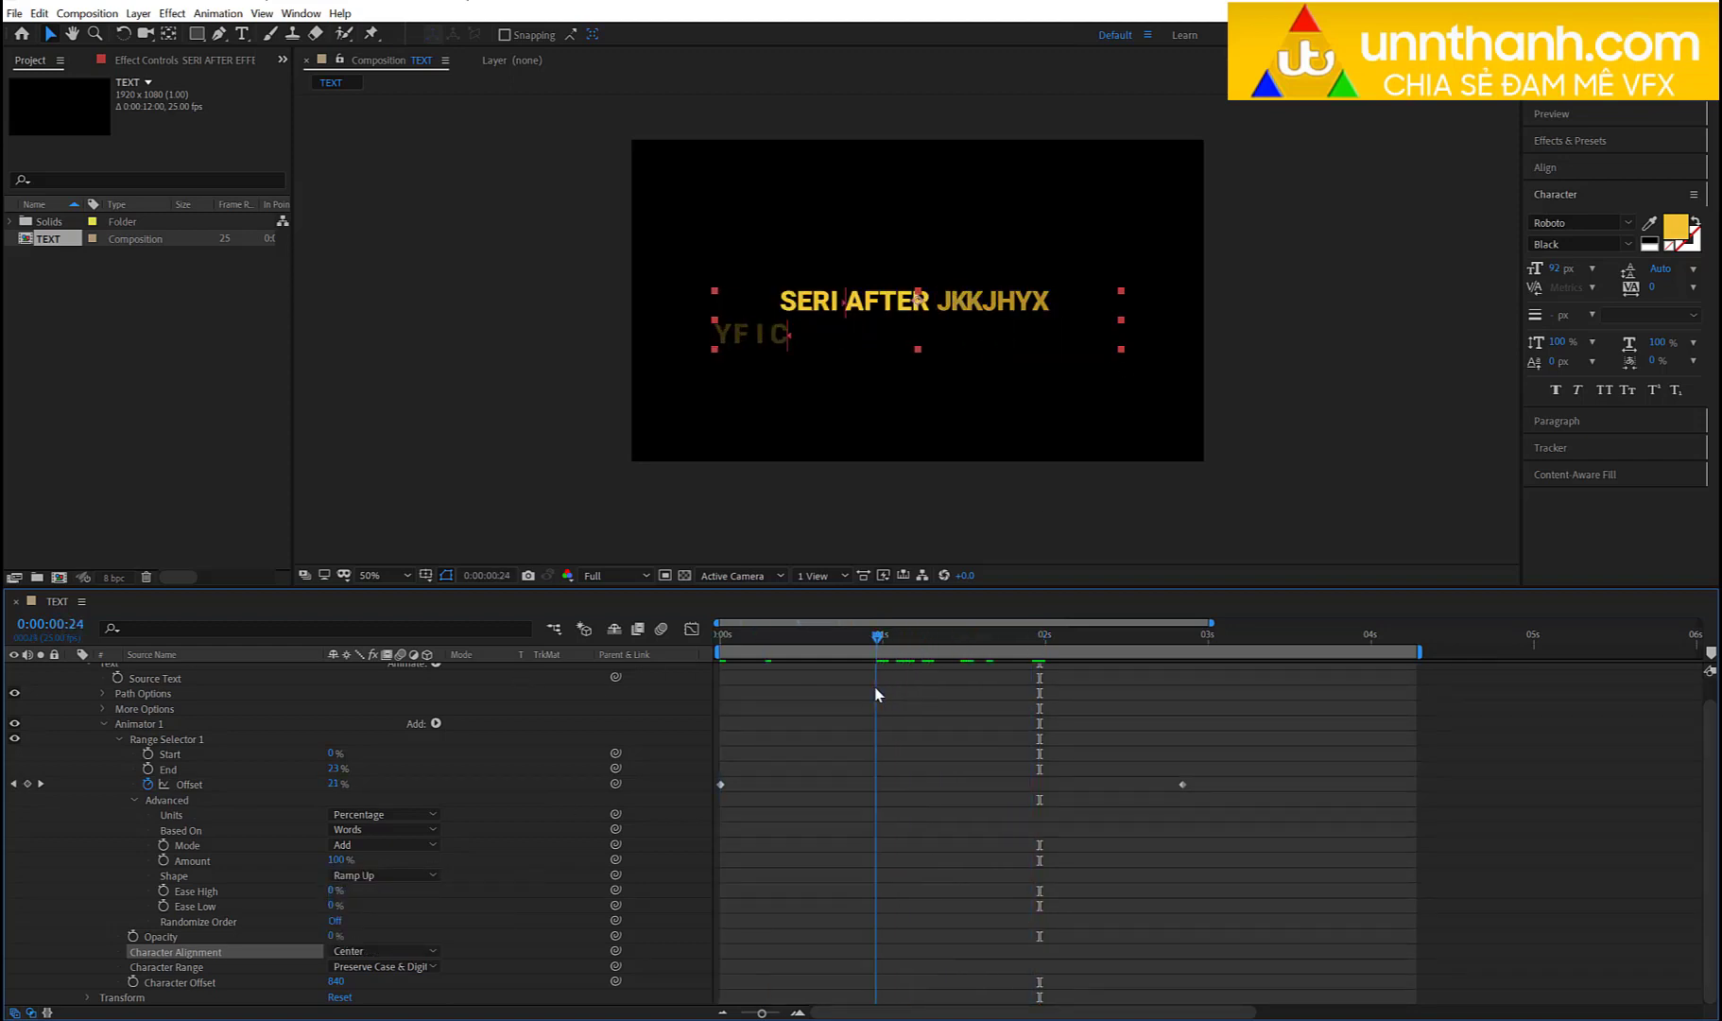
# Try the Right or Bottom and Adjust Kerning alignments, previewing the kerning result
pyautogui.click(383, 953)
pyautogui.click(377, 916)
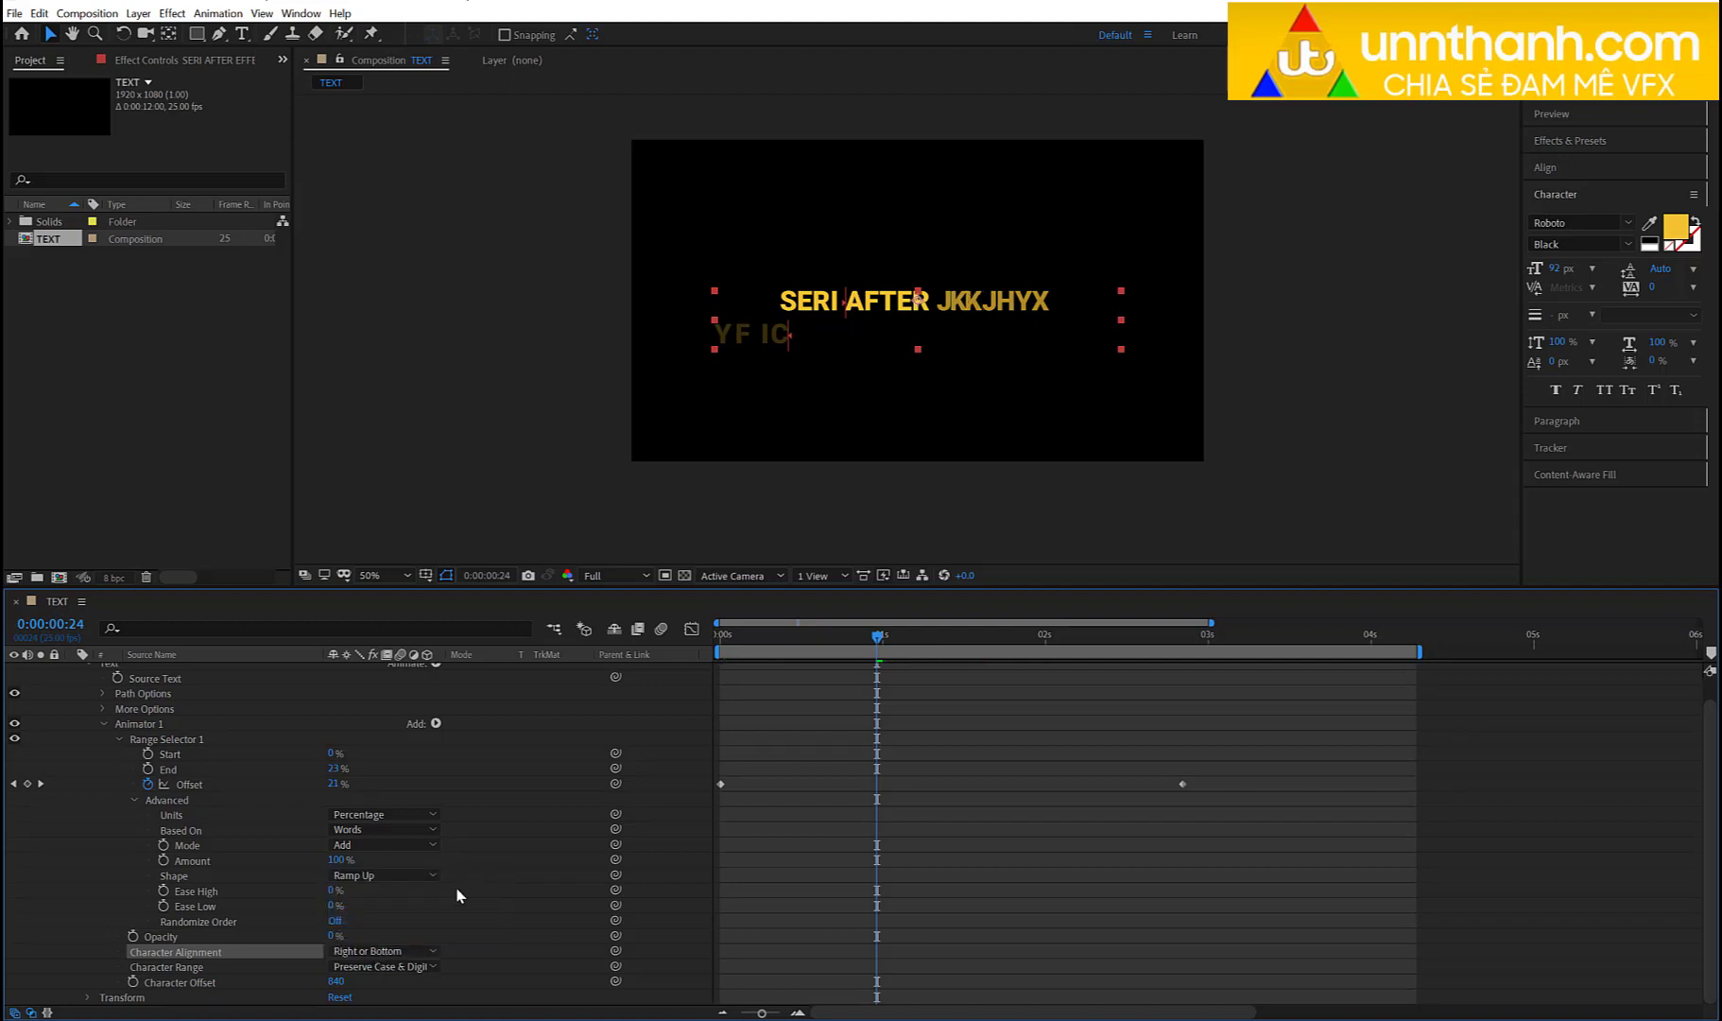
pyautogui.click(369, 953)
pyautogui.click(378, 932)
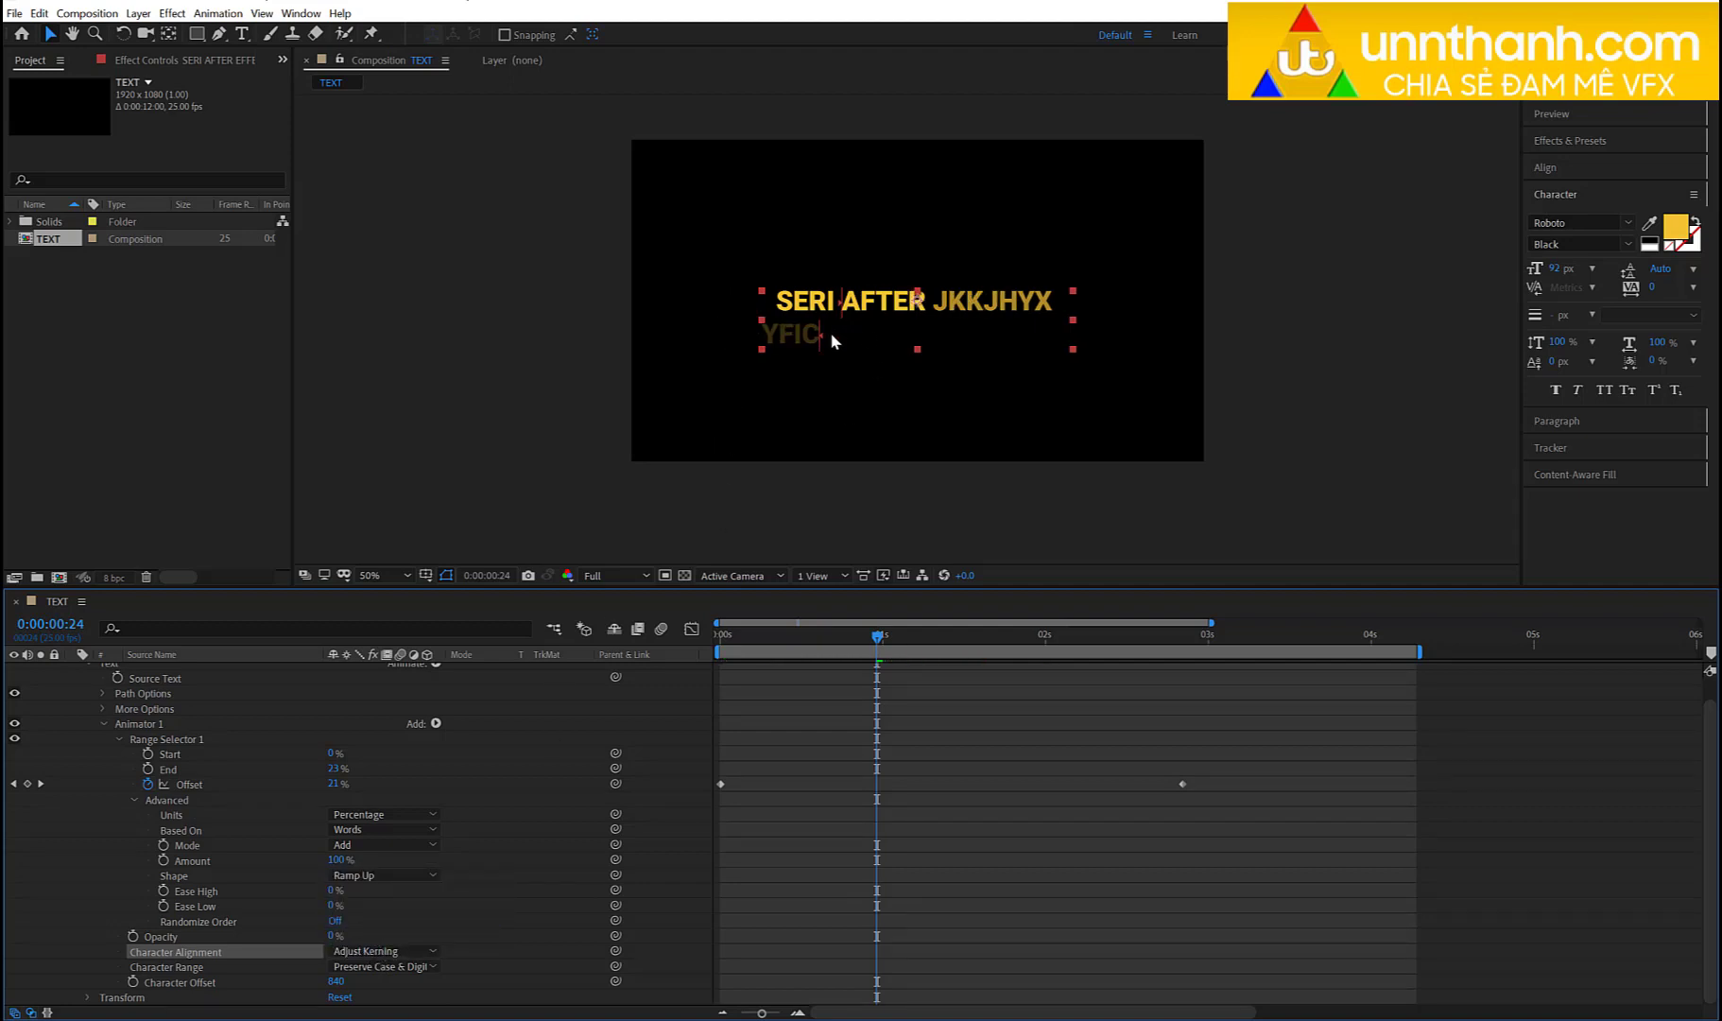
pyautogui.press('space')
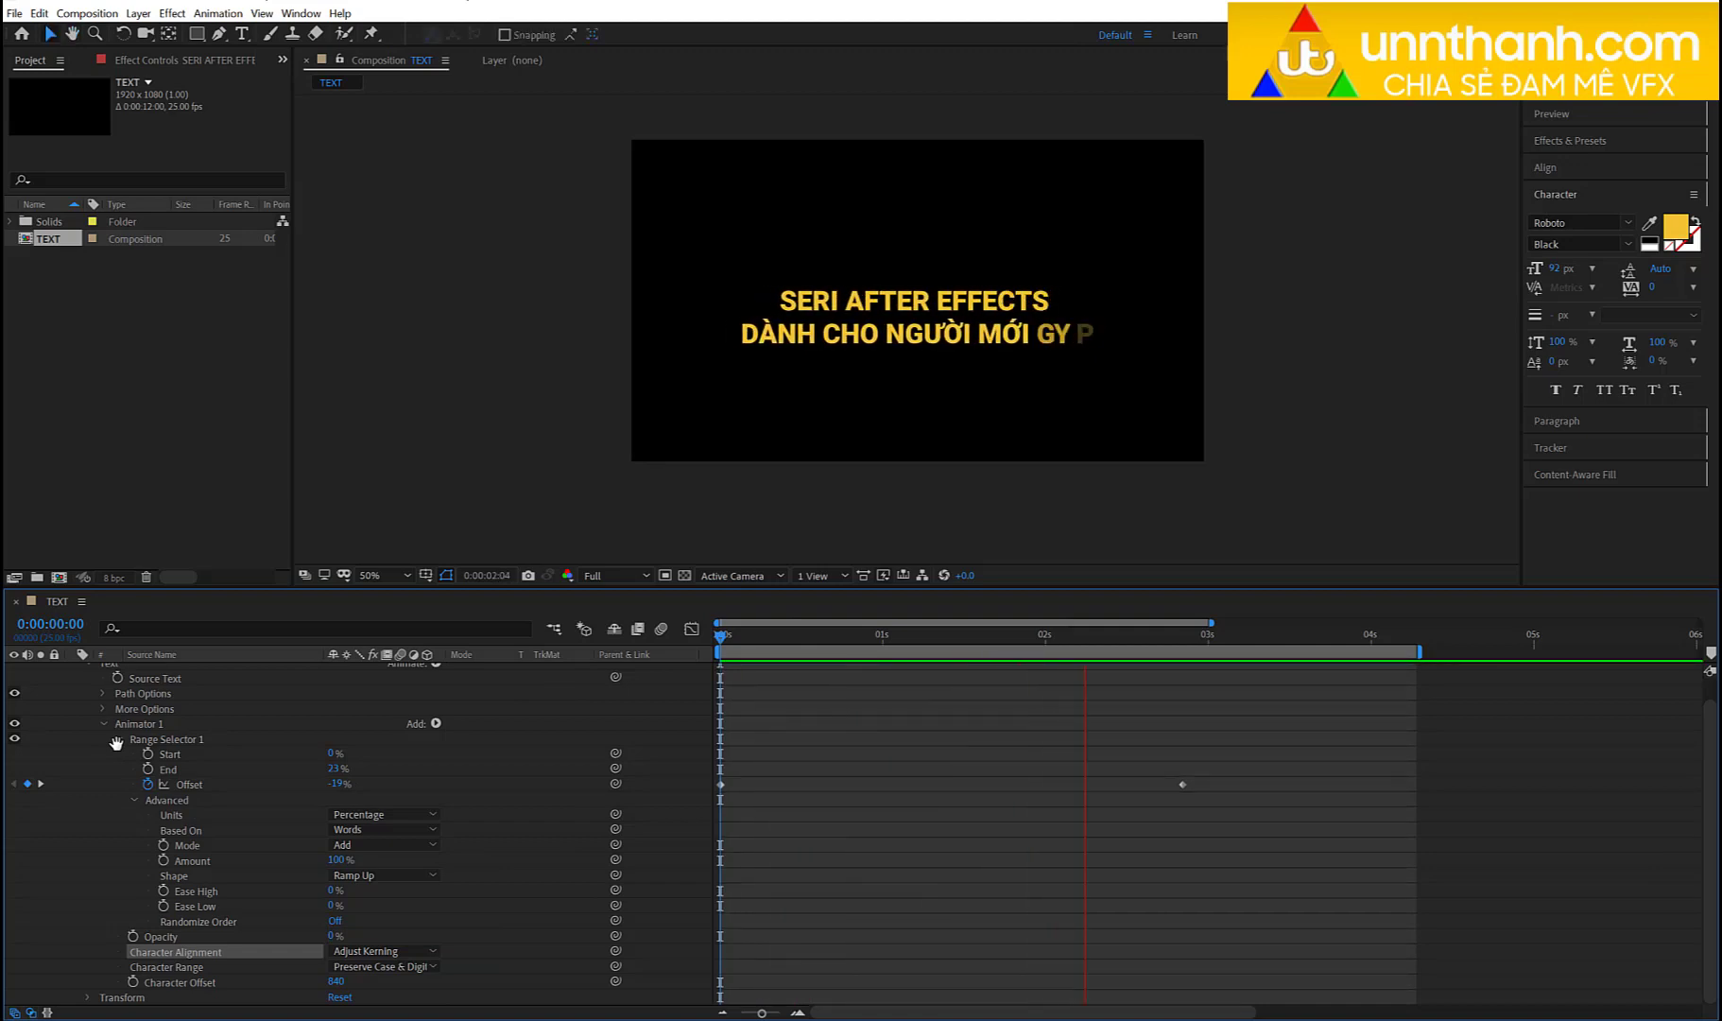
pyautogui.press('space')
# Settle Character Alignment on Center and preview the scramble
pyautogui.click(378, 951)
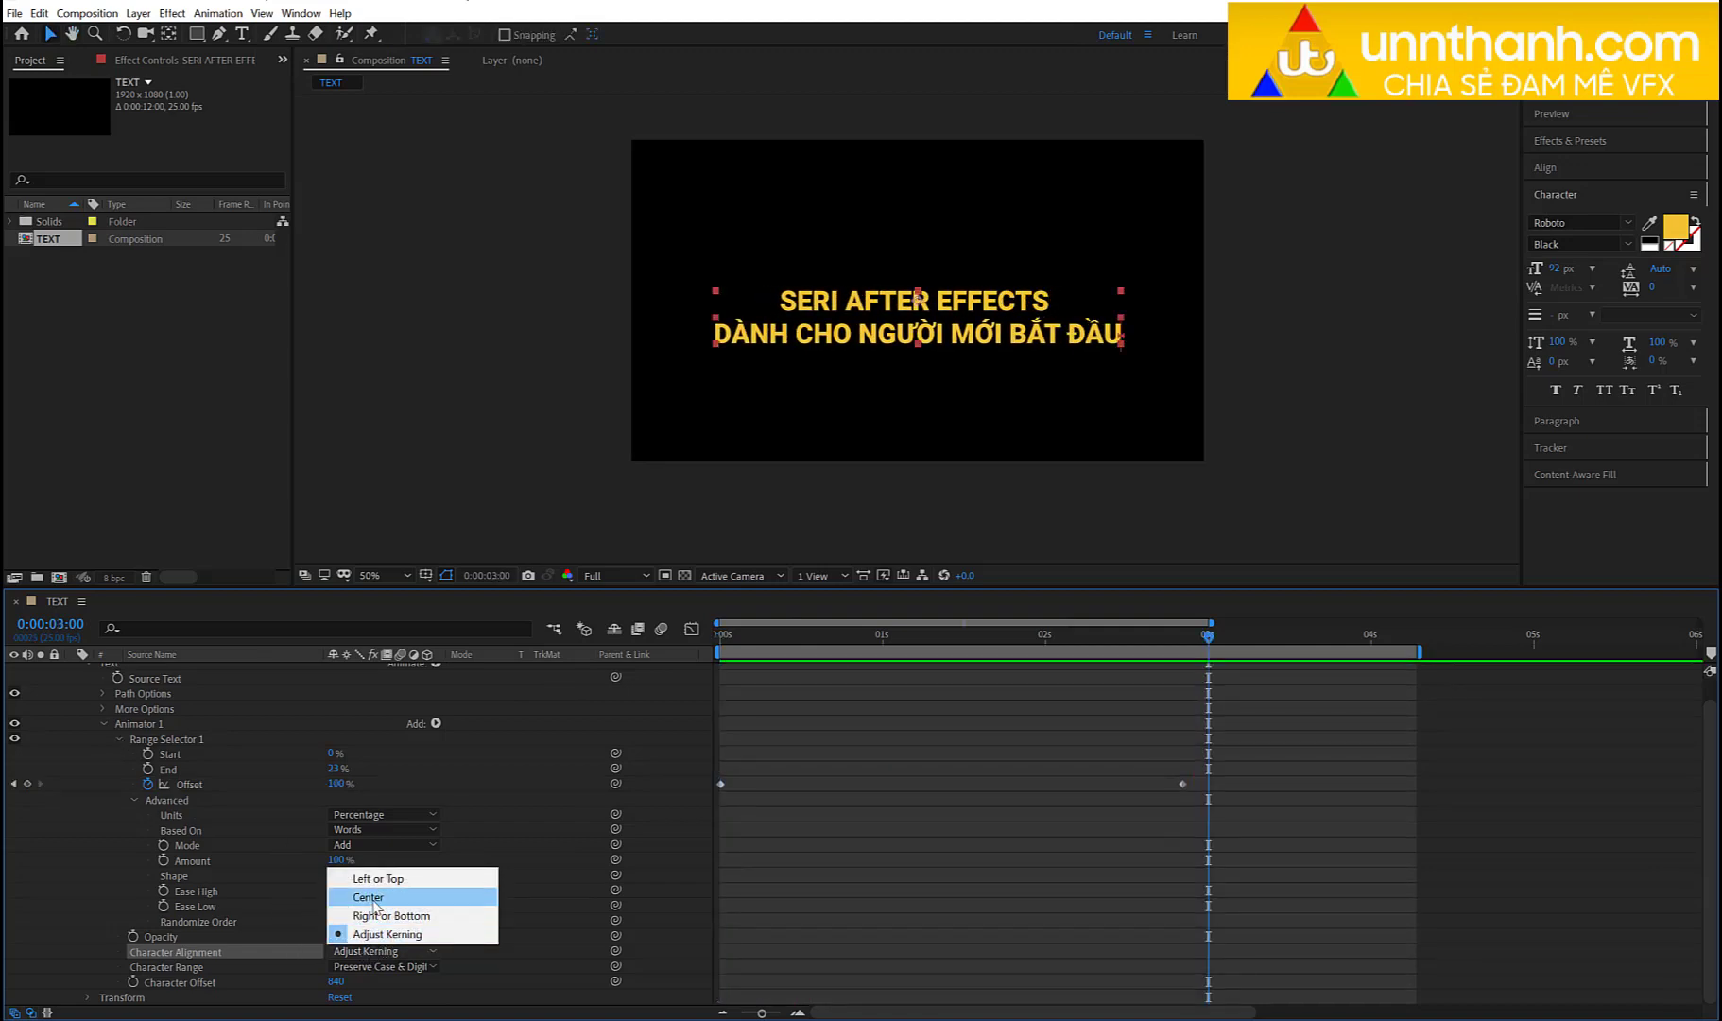
pyautogui.click(378, 896)
pyautogui.press('space')
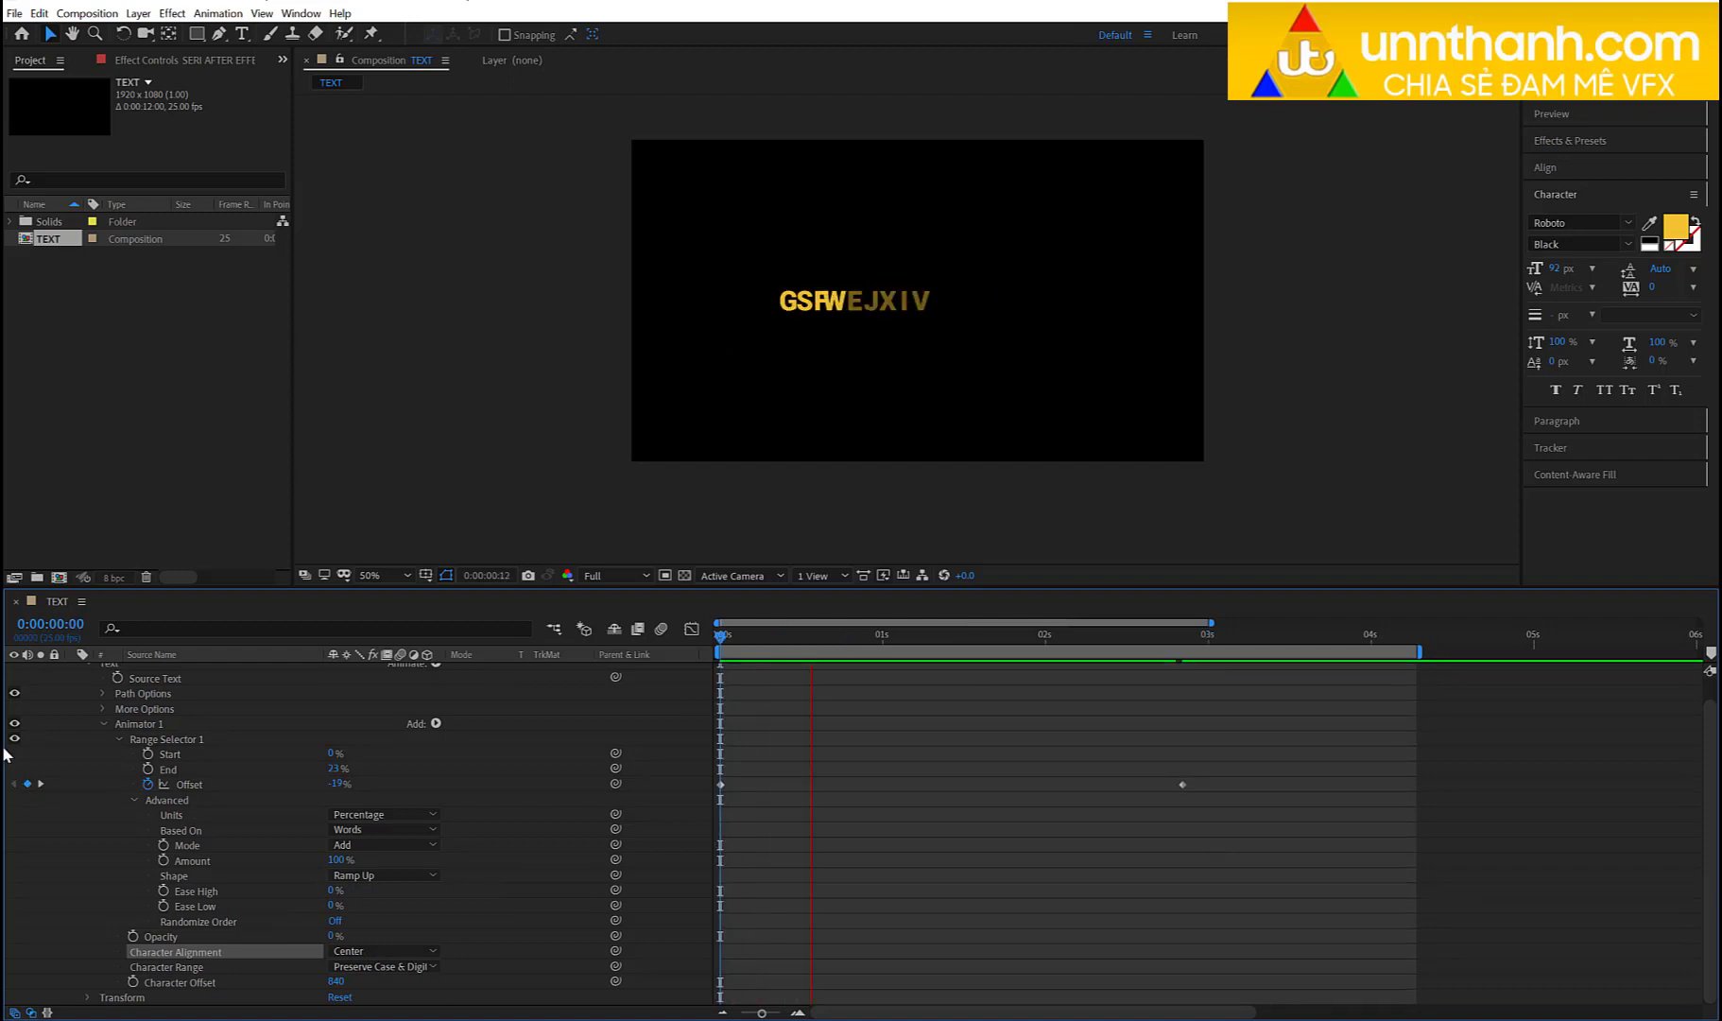
pyautogui.press('space')
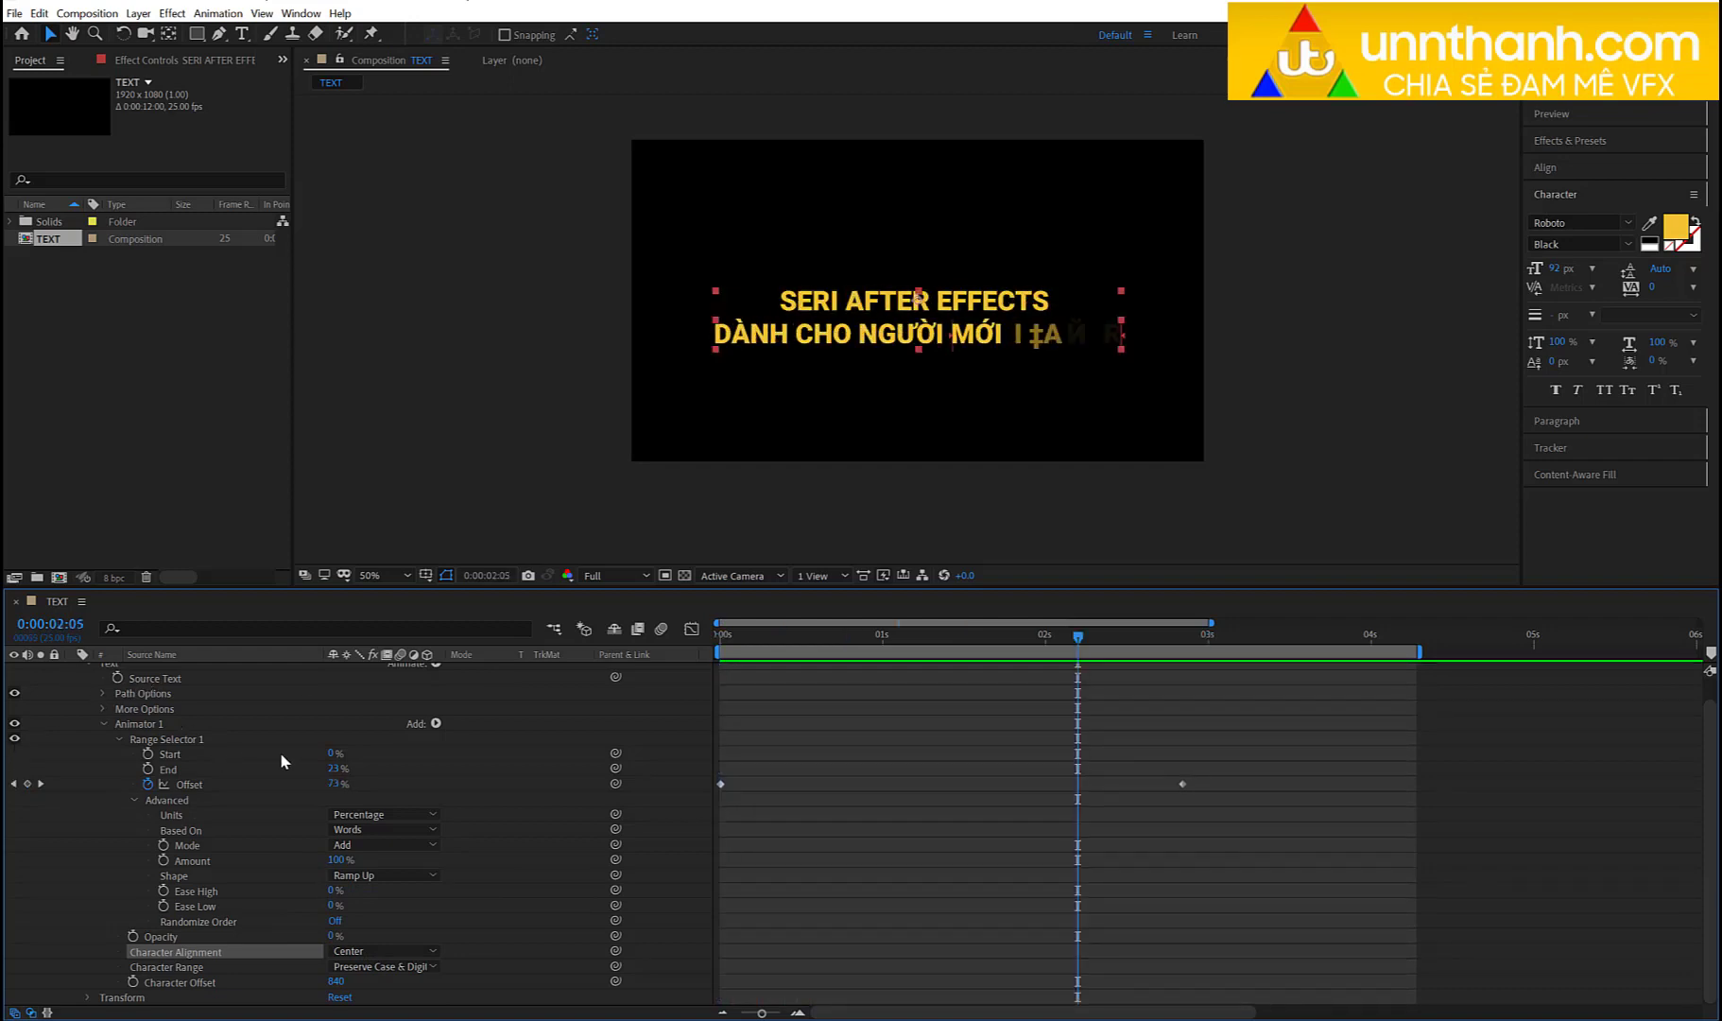
# Delete the three character offset properties from Animator 1
pyautogui.click(437, 725)
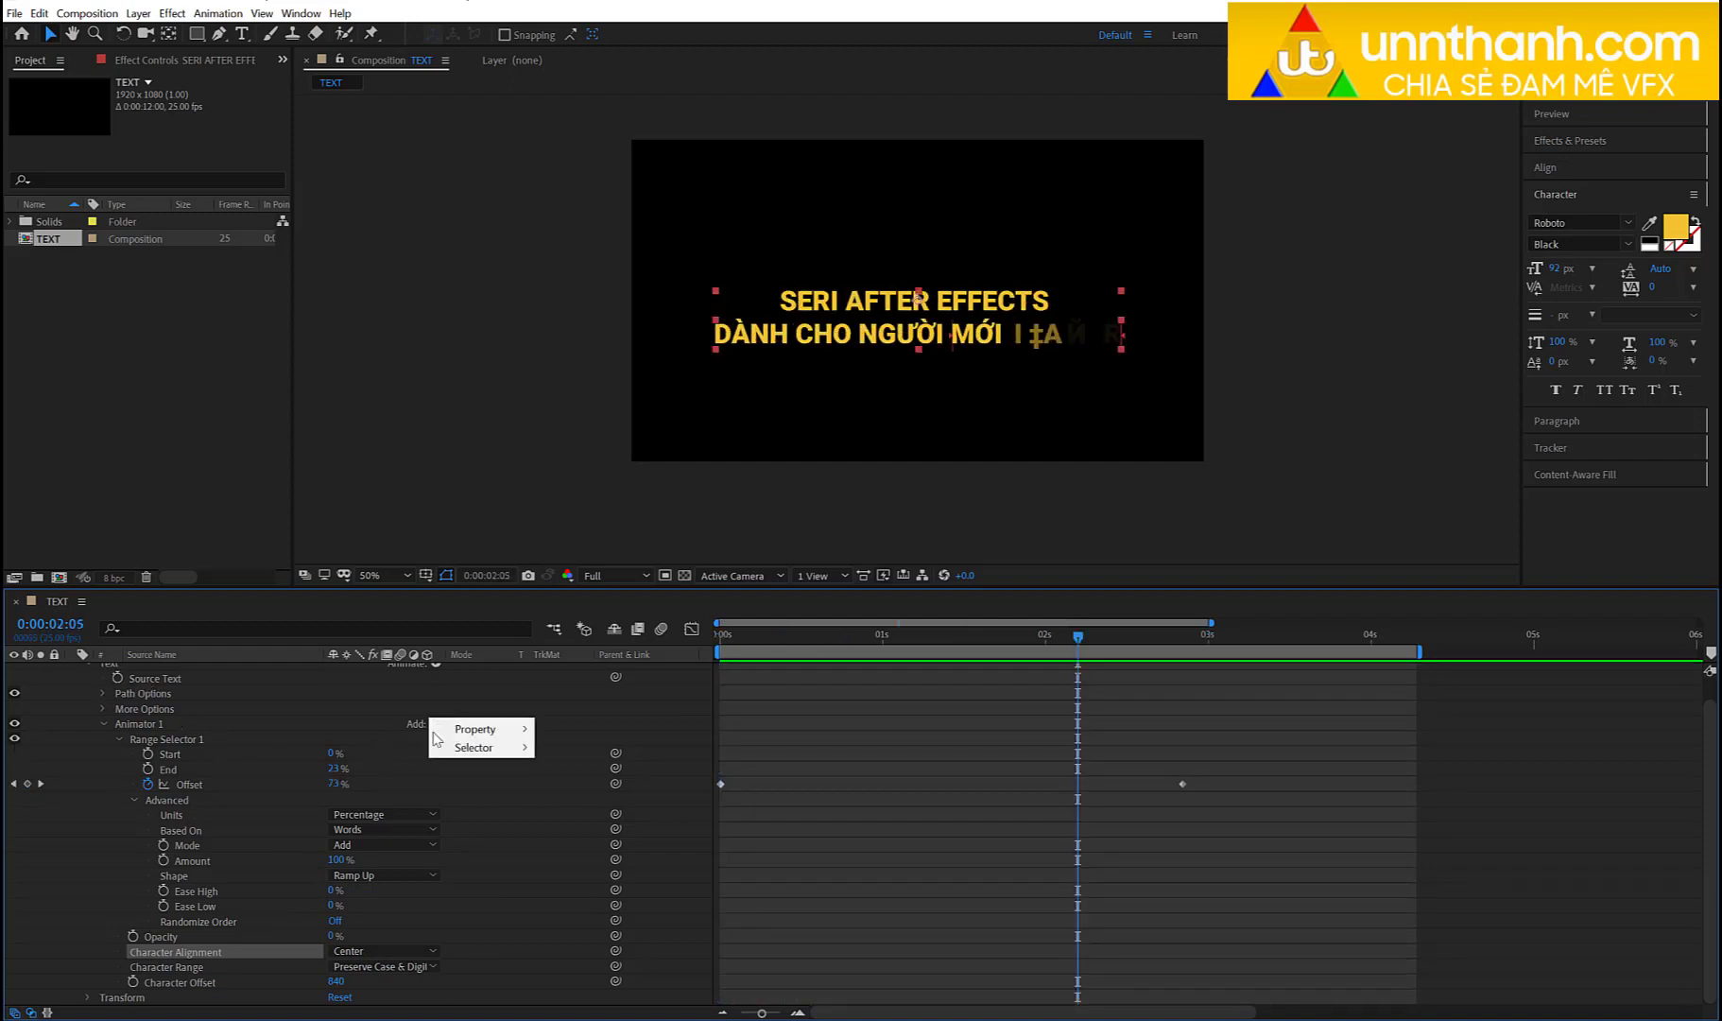
pyautogui.click(63, 943)
pyautogui.moveTo(177, 957); pyautogui.dragTo(179, 984)
pyautogui.press('Delete')
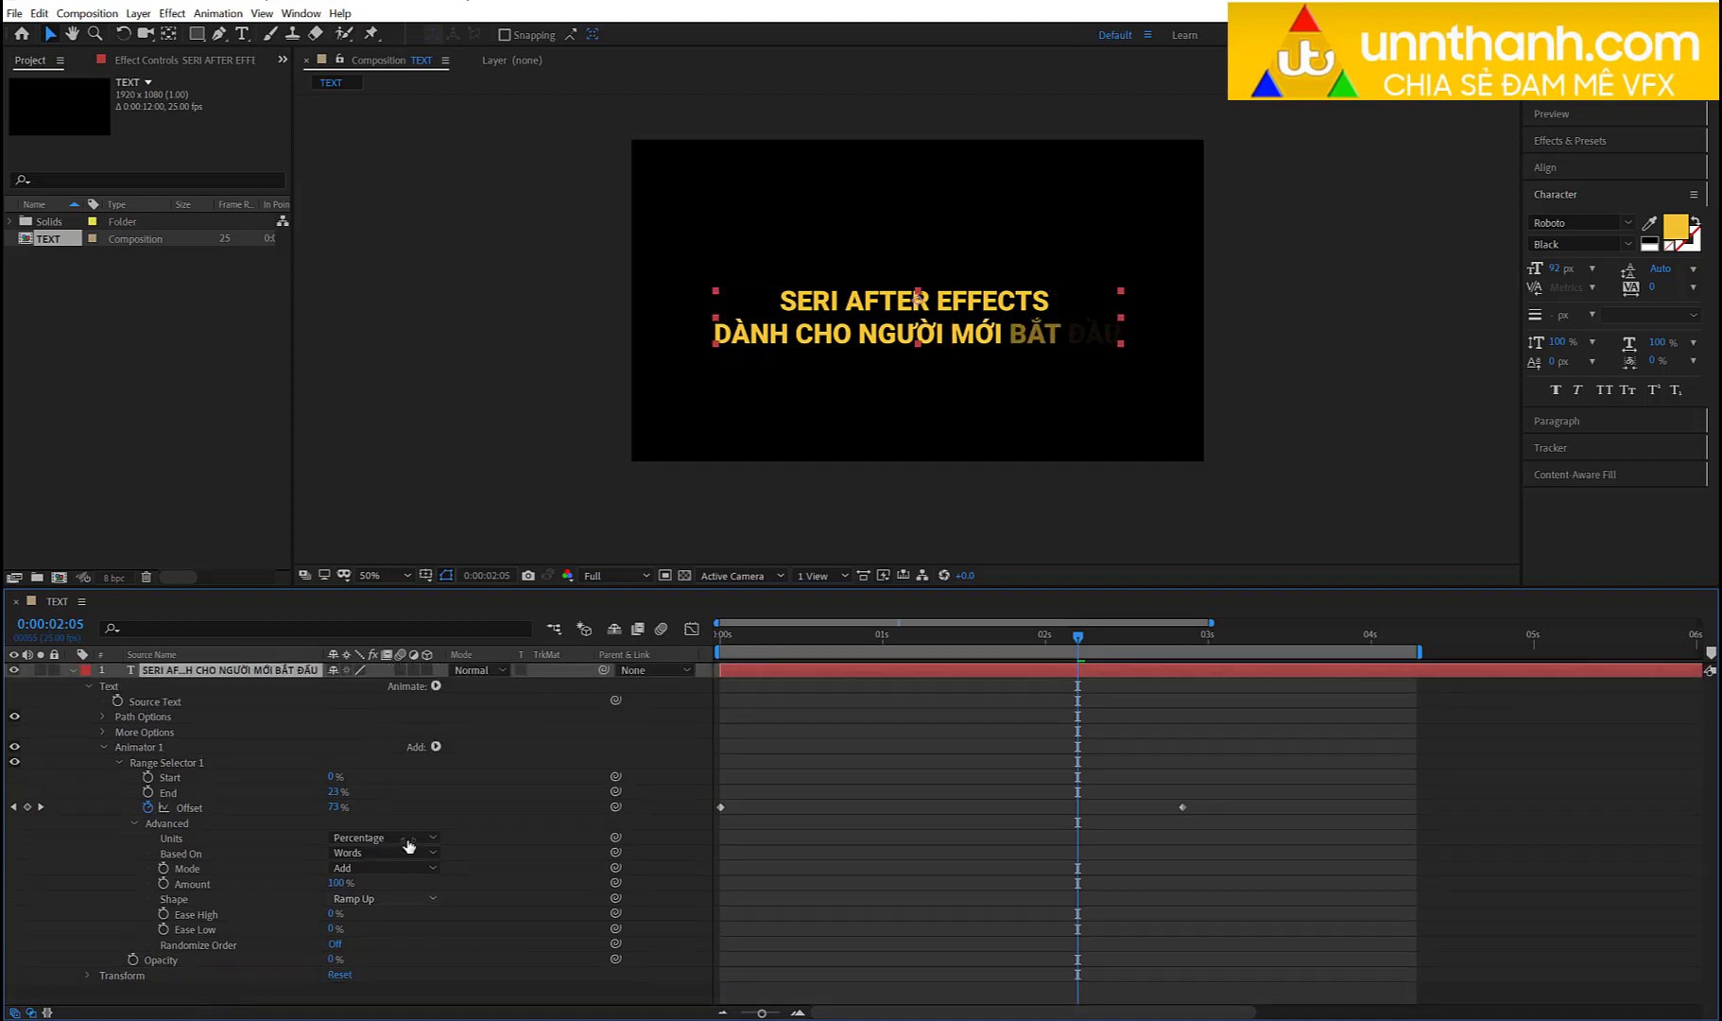
# Add Character Value to Animator 1 and raise it so letters become other glyphs
pyautogui.click(435, 747)
pyautogui.moveTo(460, 754)
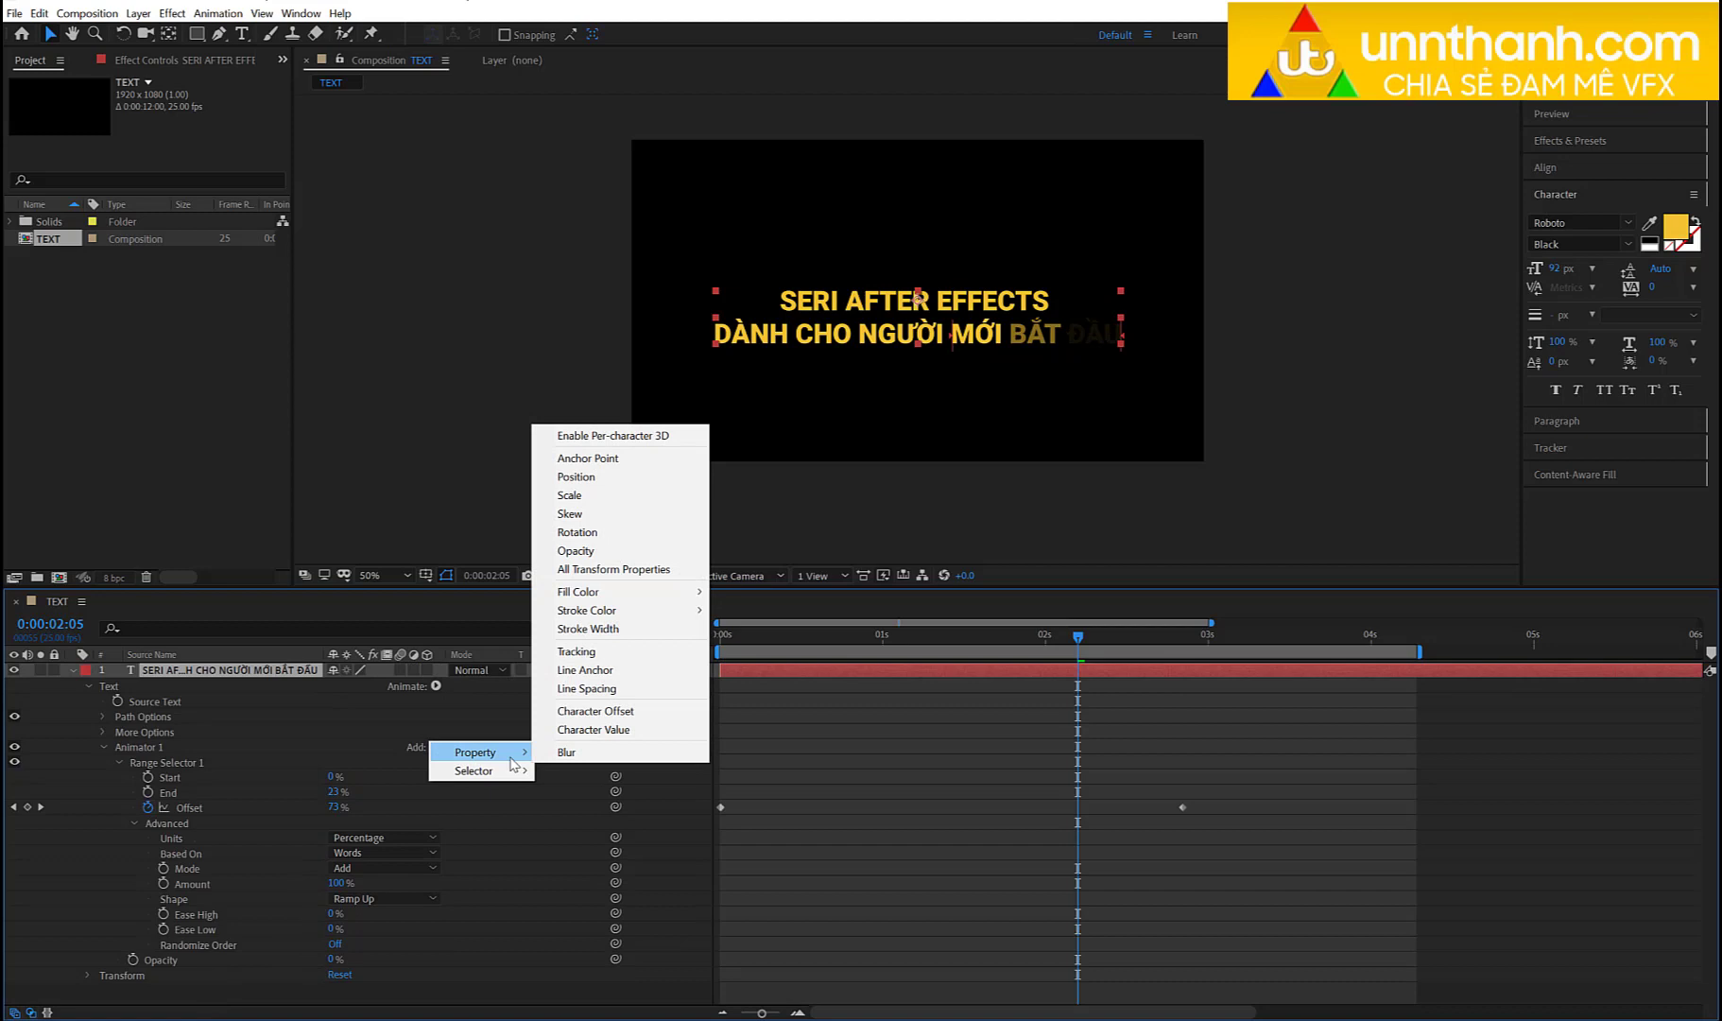
pyautogui.click(592, 730)
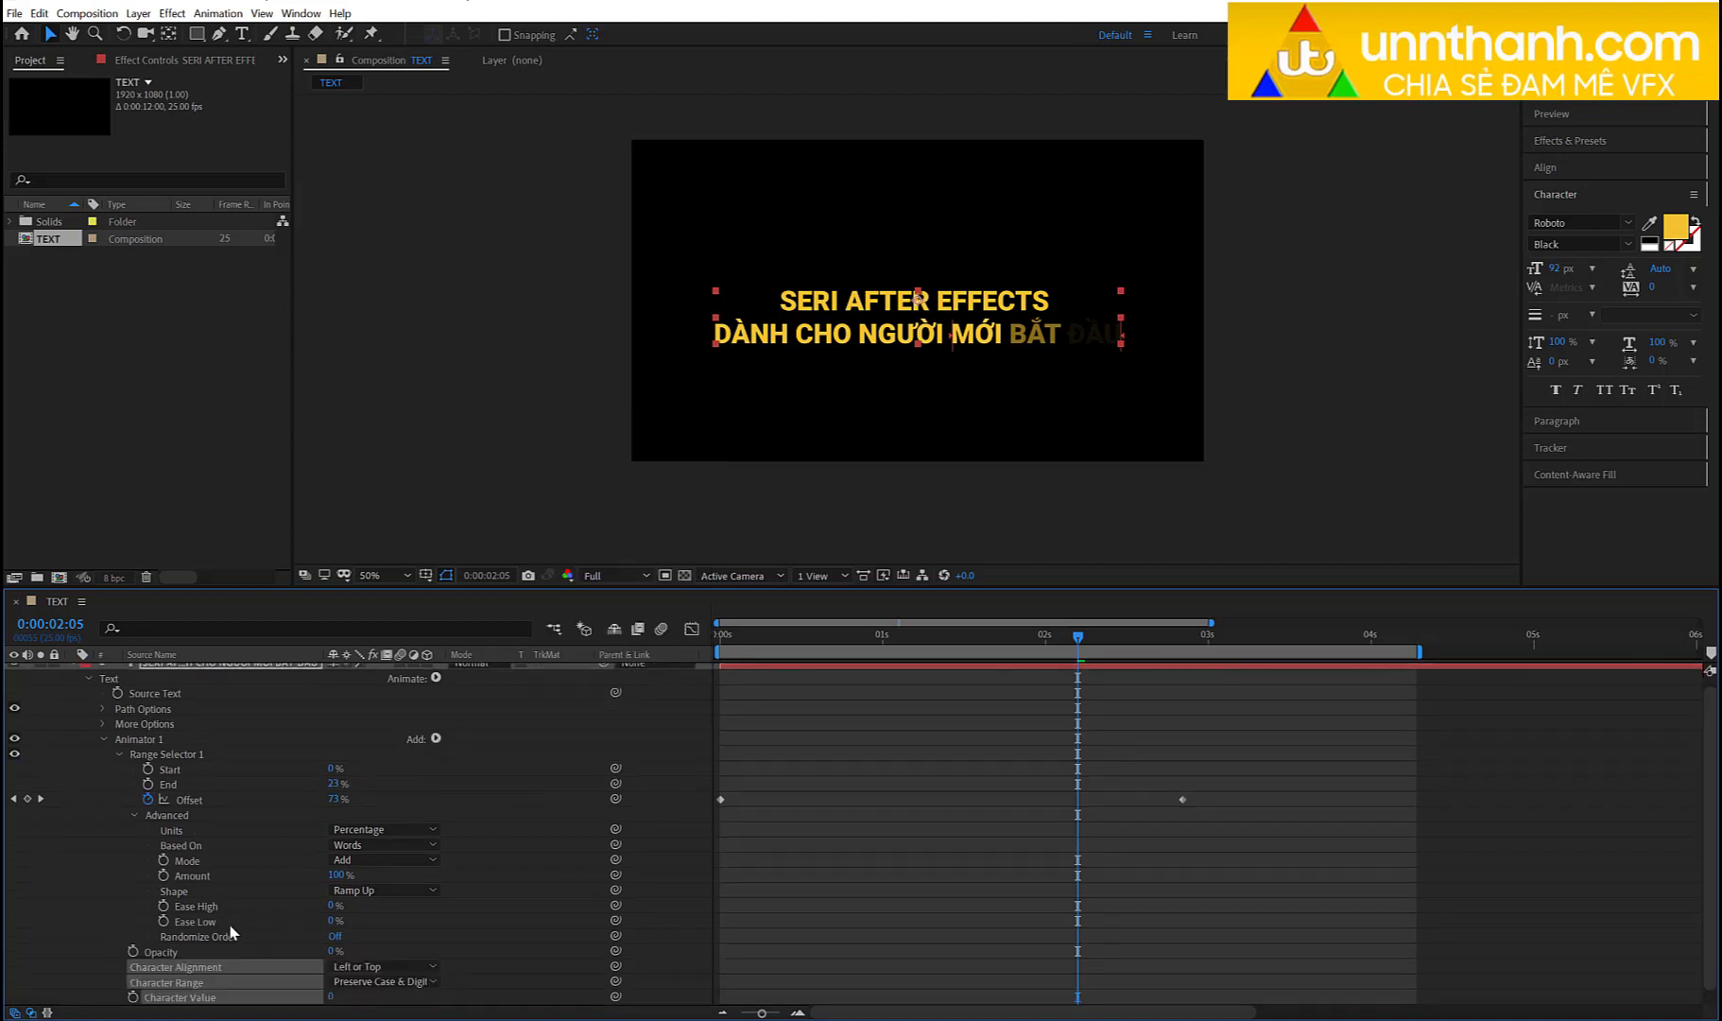
pyautogui.moveTo(332, 985); pyautogui.dragTo(398, 984)
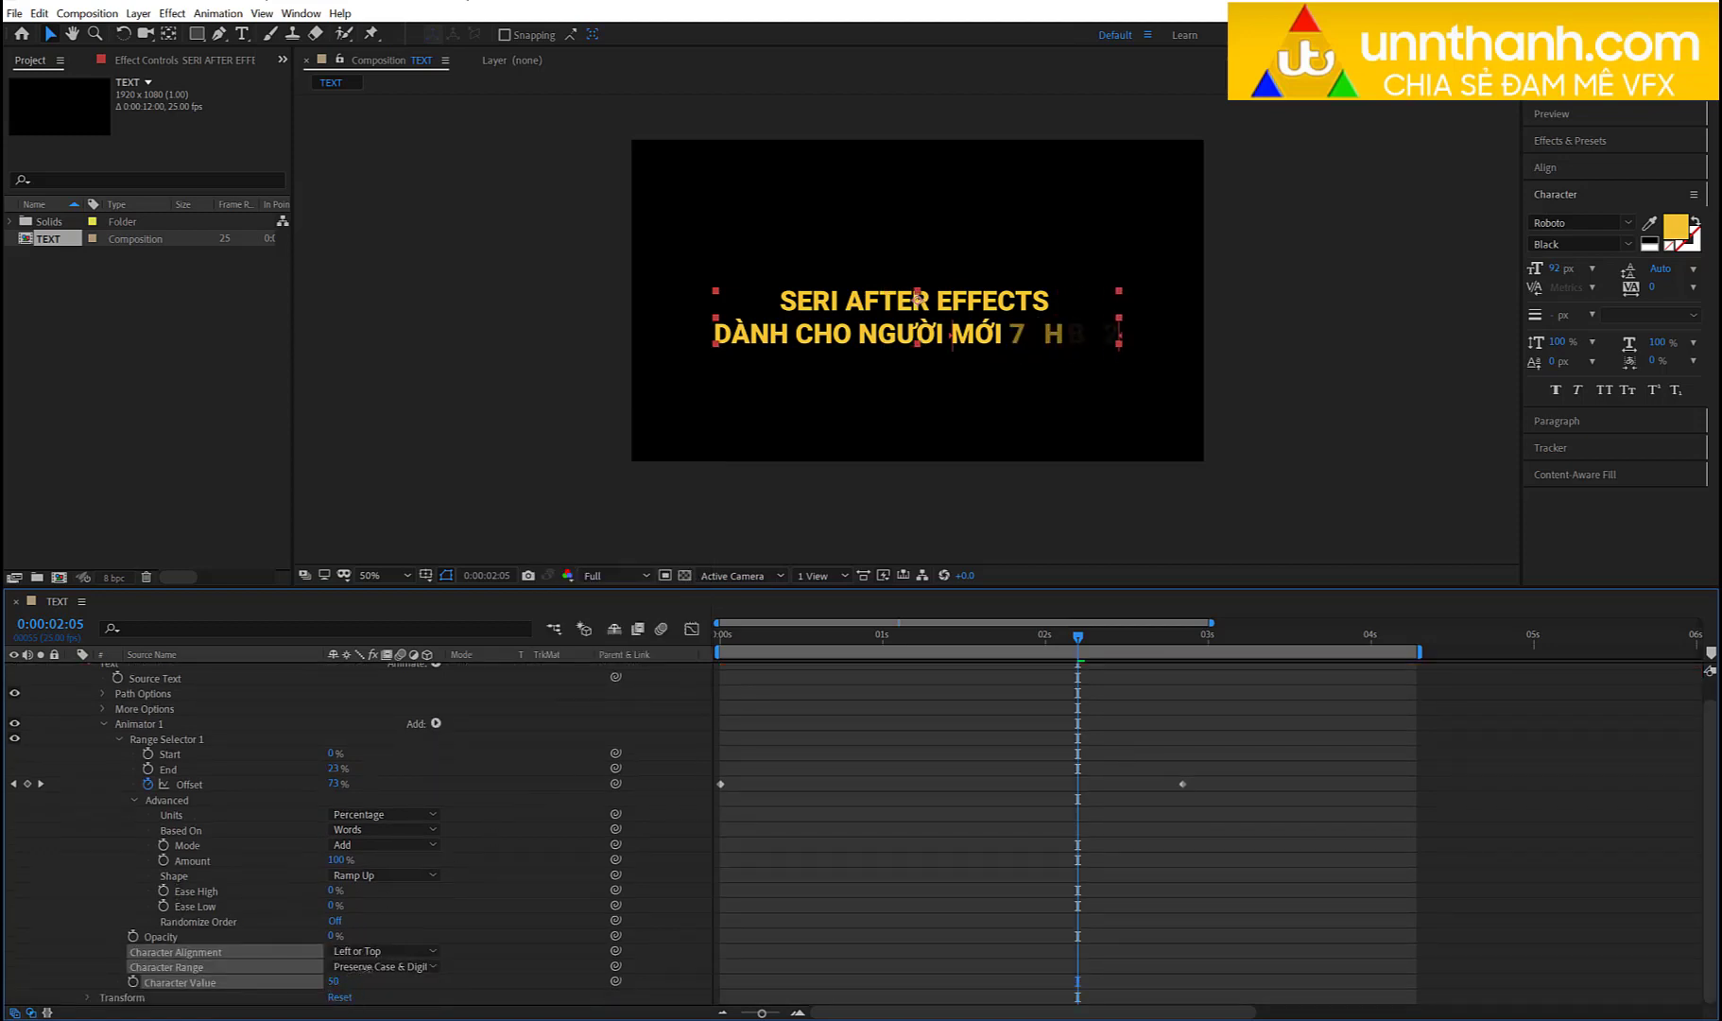
pyautogui.press('Home')
pyautogui.press('space')
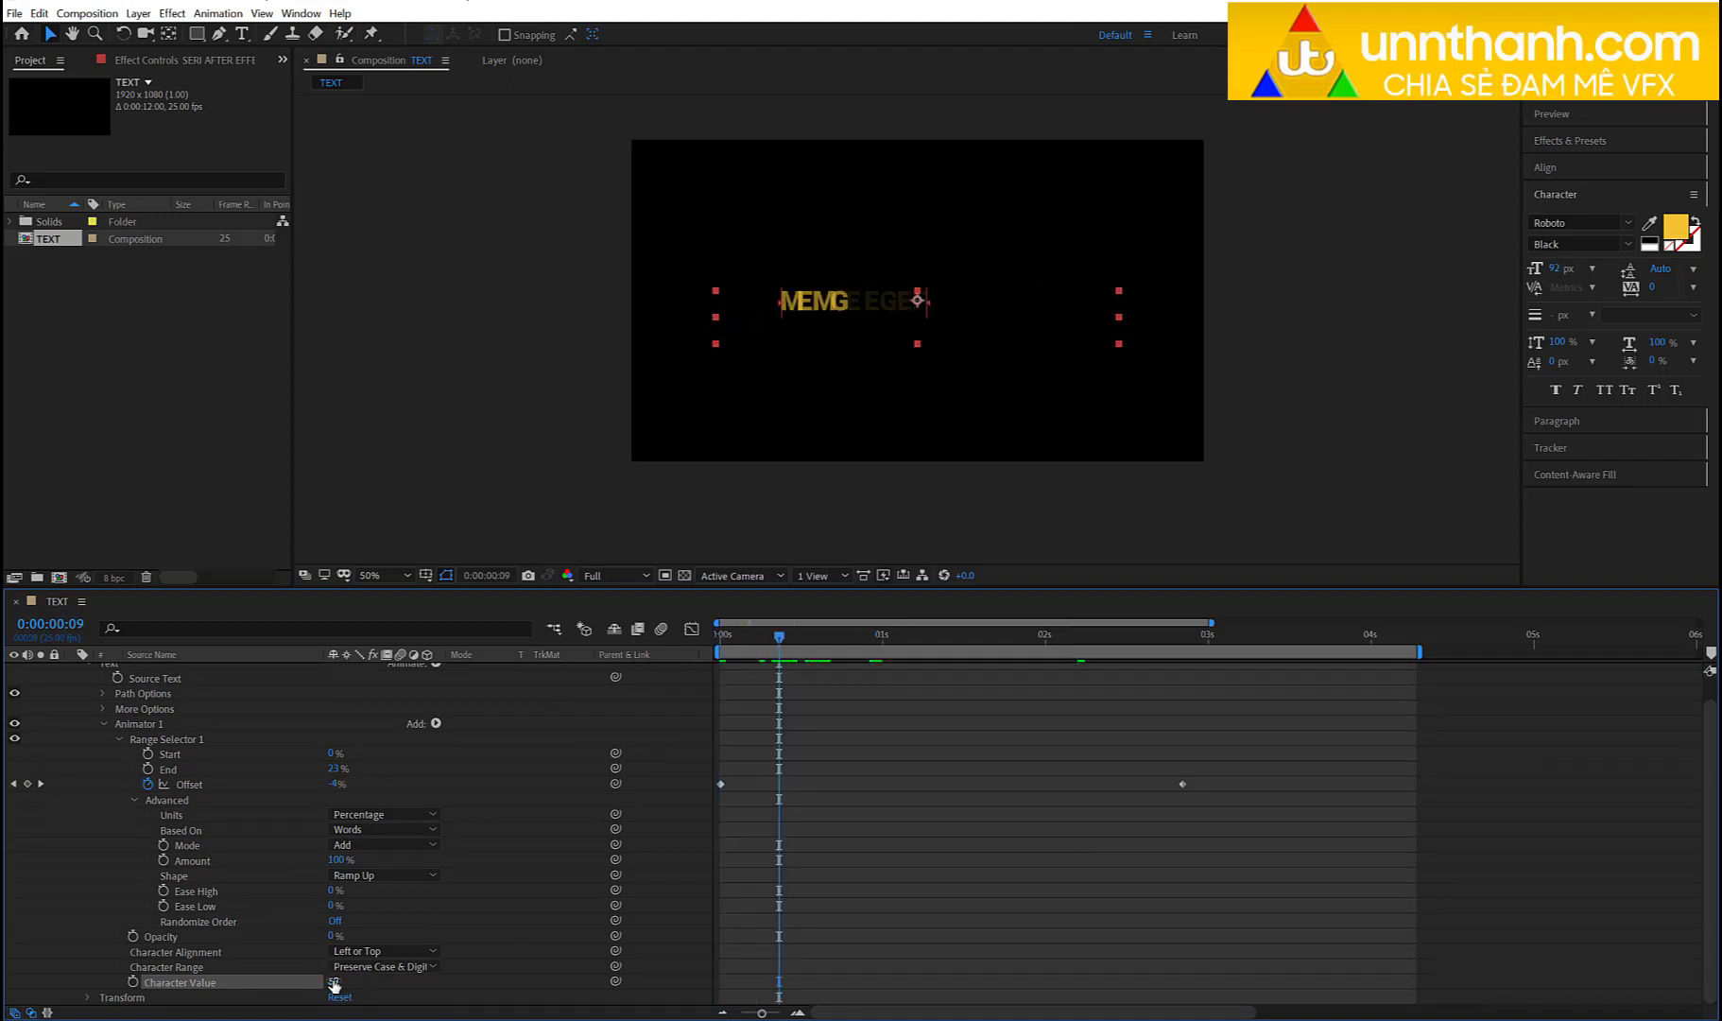
pyautogui.moveTo(334, 985); pyautogui.dragTo(694, 969)
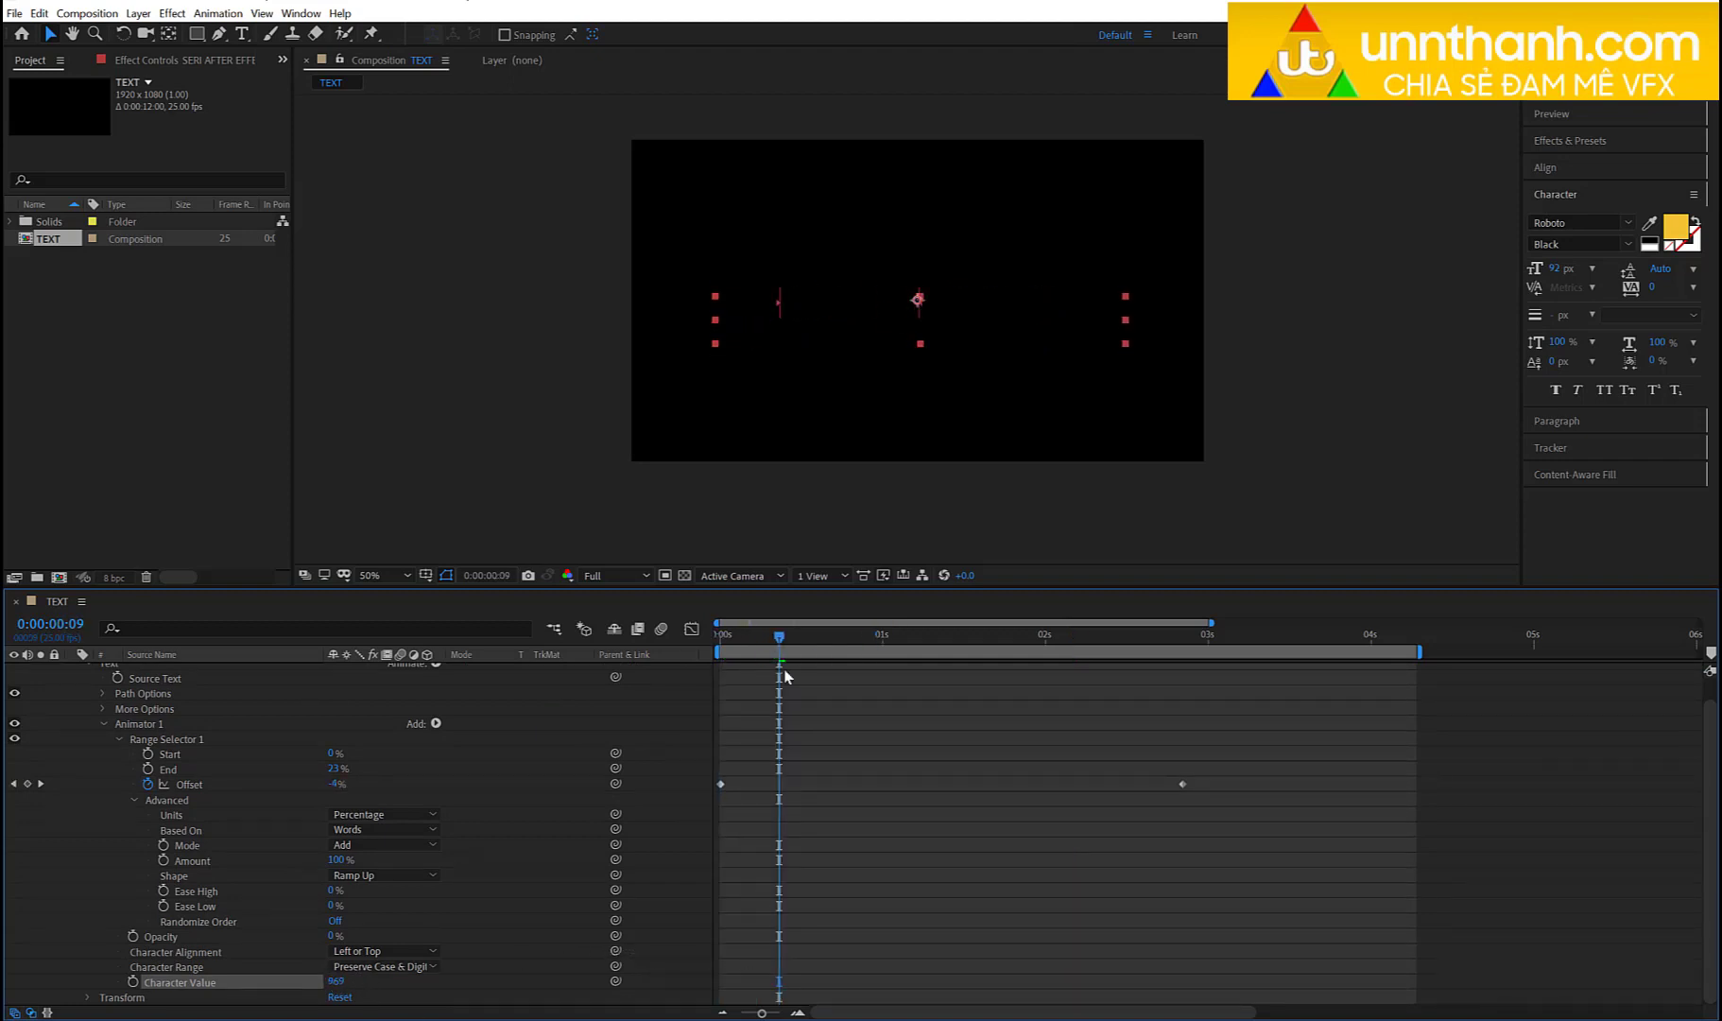
pyautogui.moveTo(781, 640); pyautogui.dragTo(935, 640)
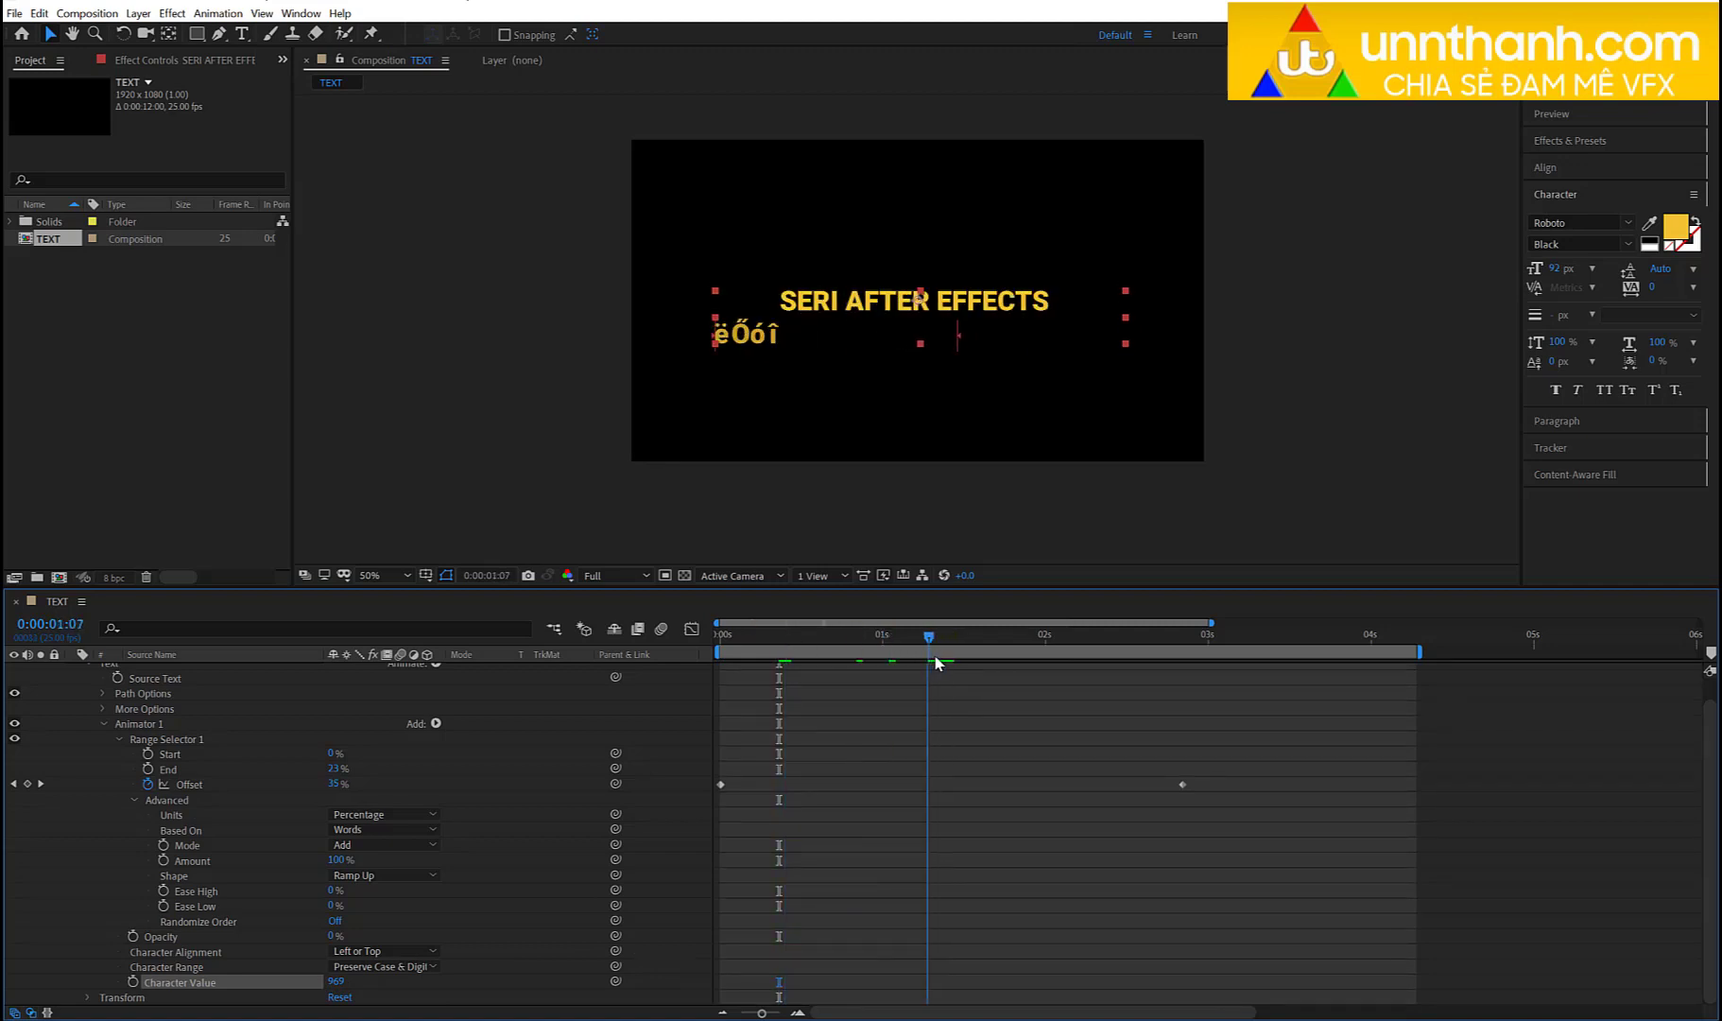
# Set Character Alignment to Right or Bottom and Character Range to Full Unicode
pyautogui.click(383, 951)
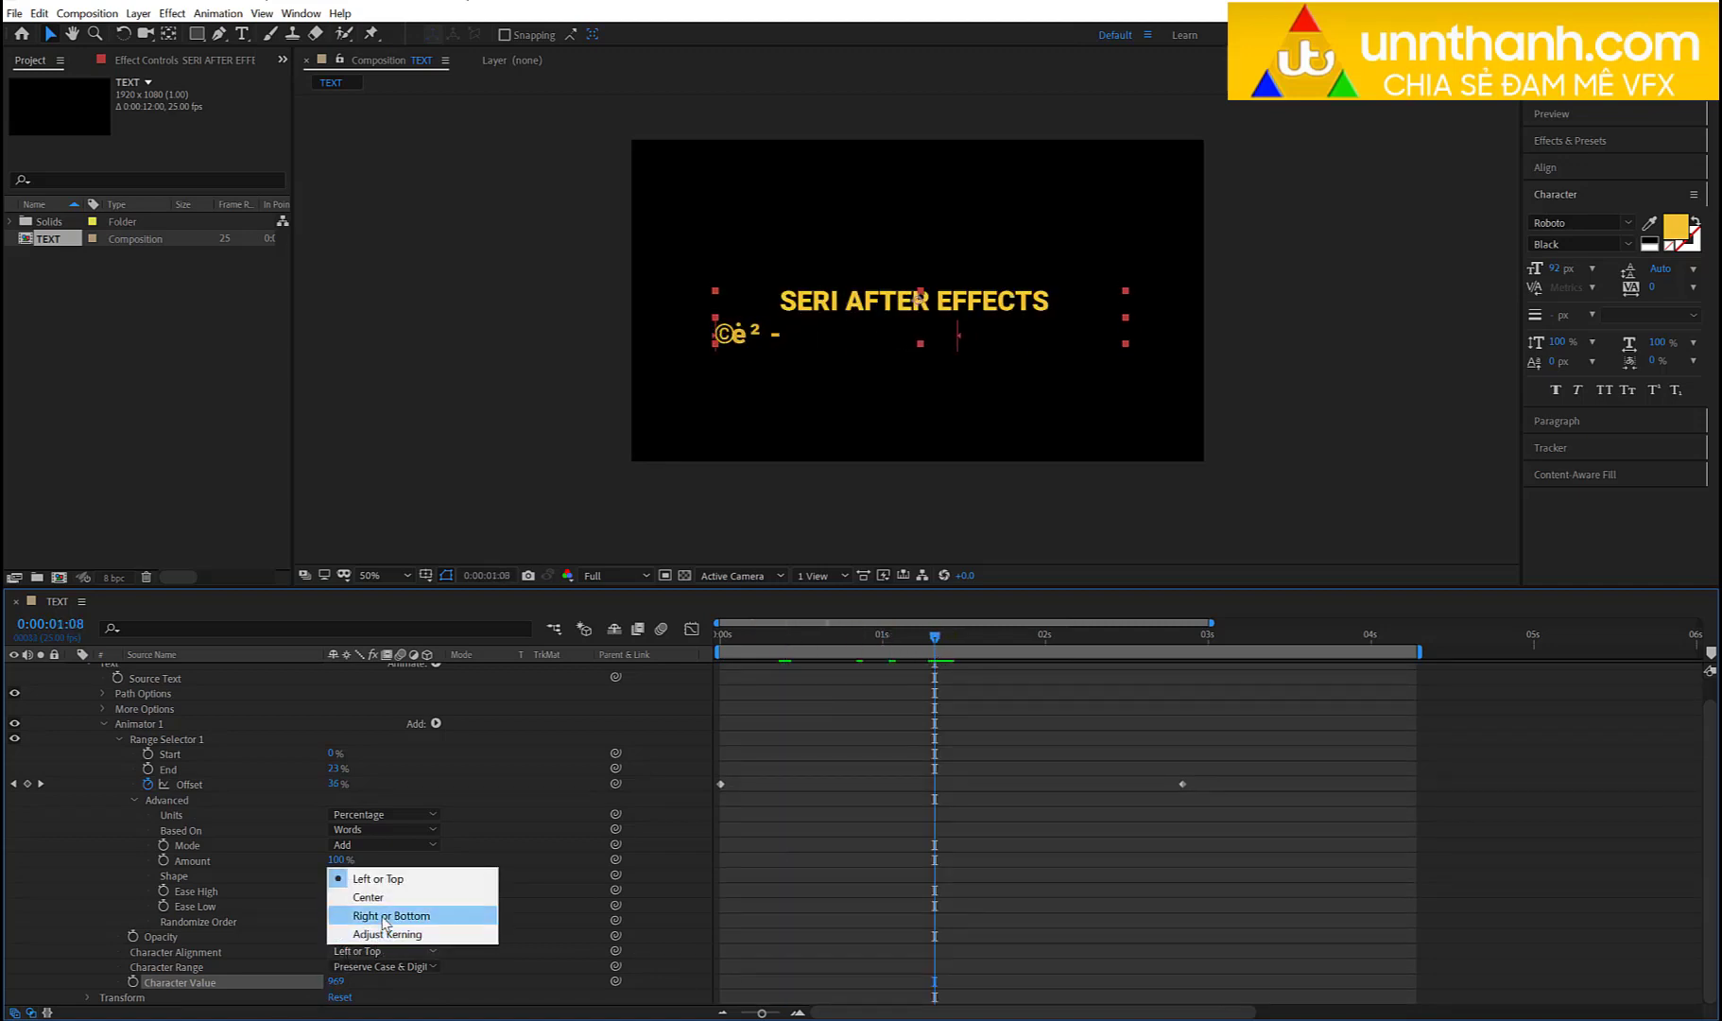
pyautogui.click(376, 917)
pyautogui.click(369, 971)
pyautogui.click(371, 1001)
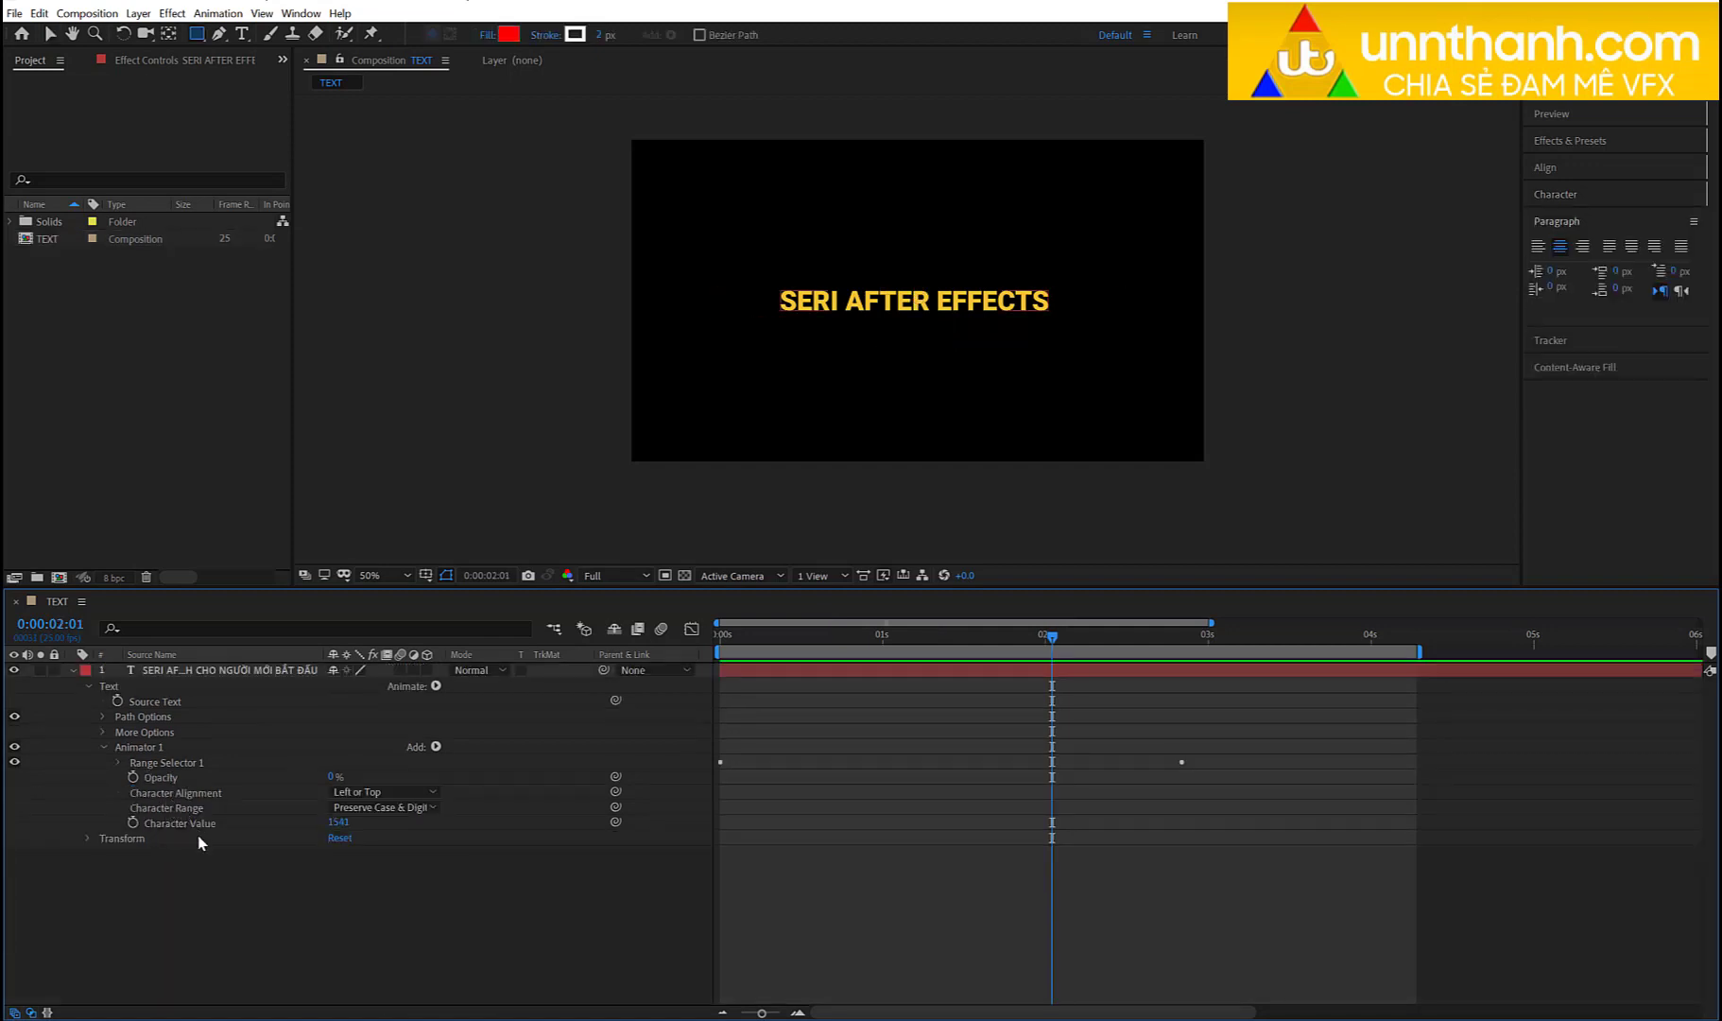
# Delete Character Value, Alignment and Range from Animator 1 and preview the fade
pyautogui.click(187, 823)
pyautogui.keyDown('shift'); pyautogui.click(188, 797); pyautogui.keyUp('shift')
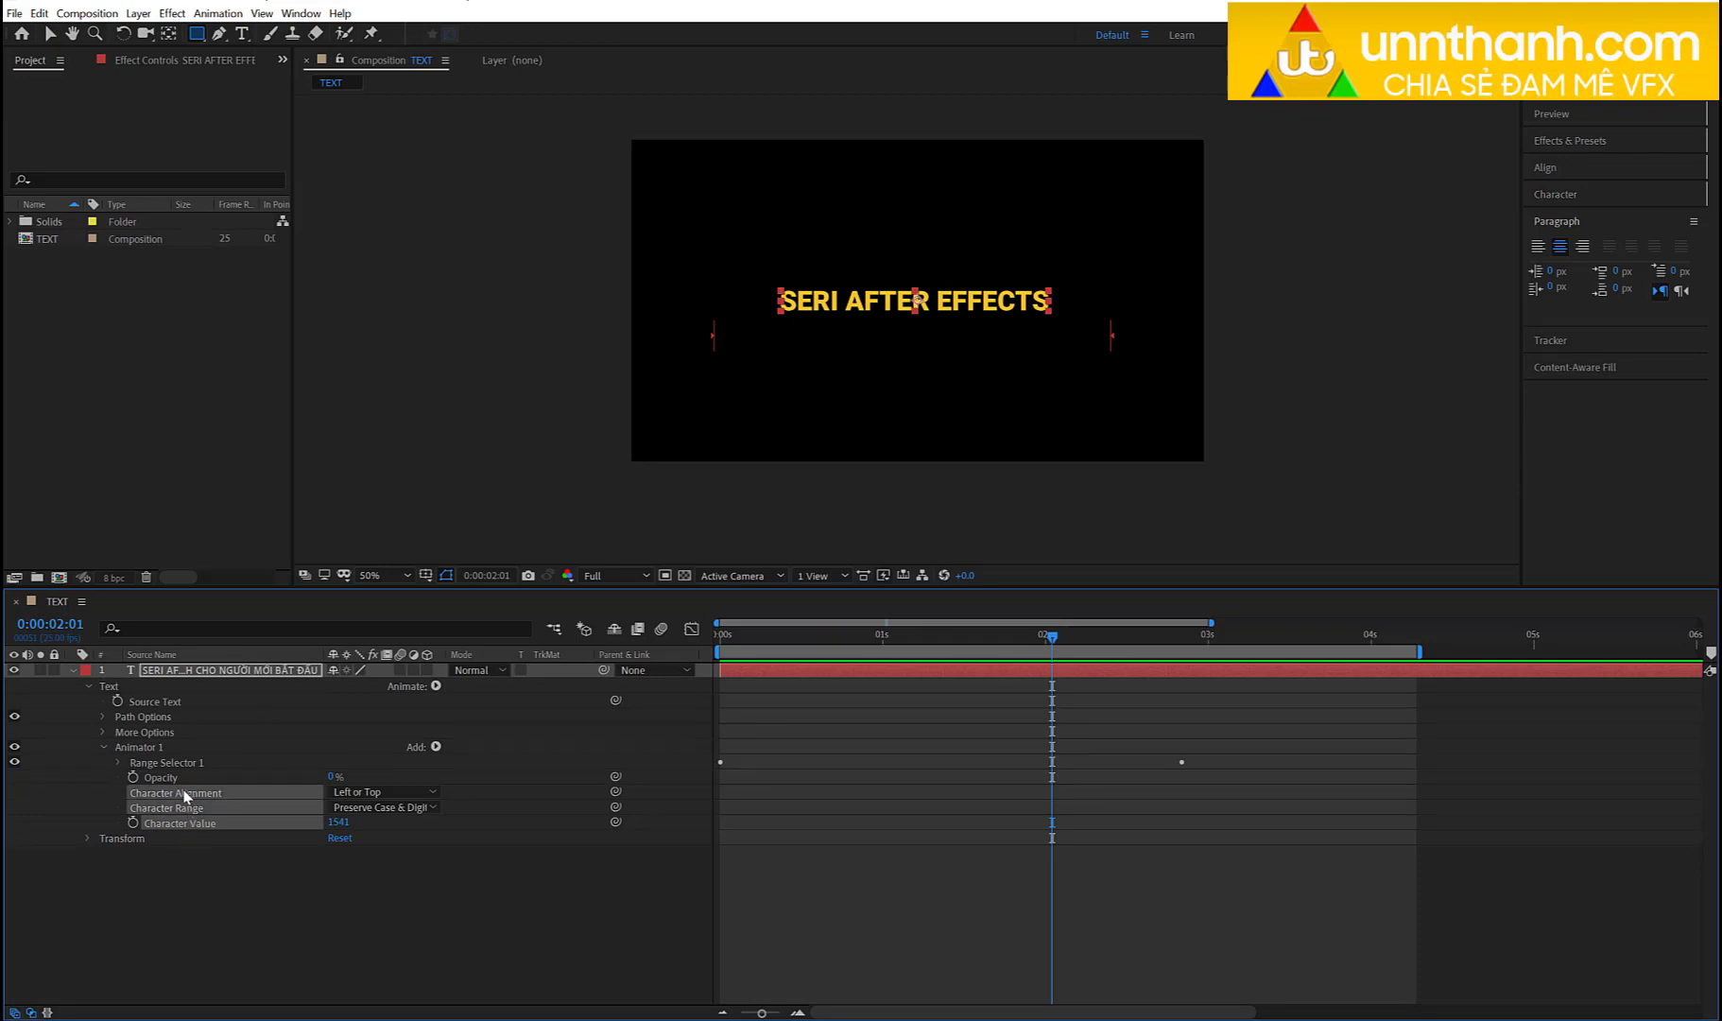
pyautogui.press('Delete')
pyautogui.click(220, 862)
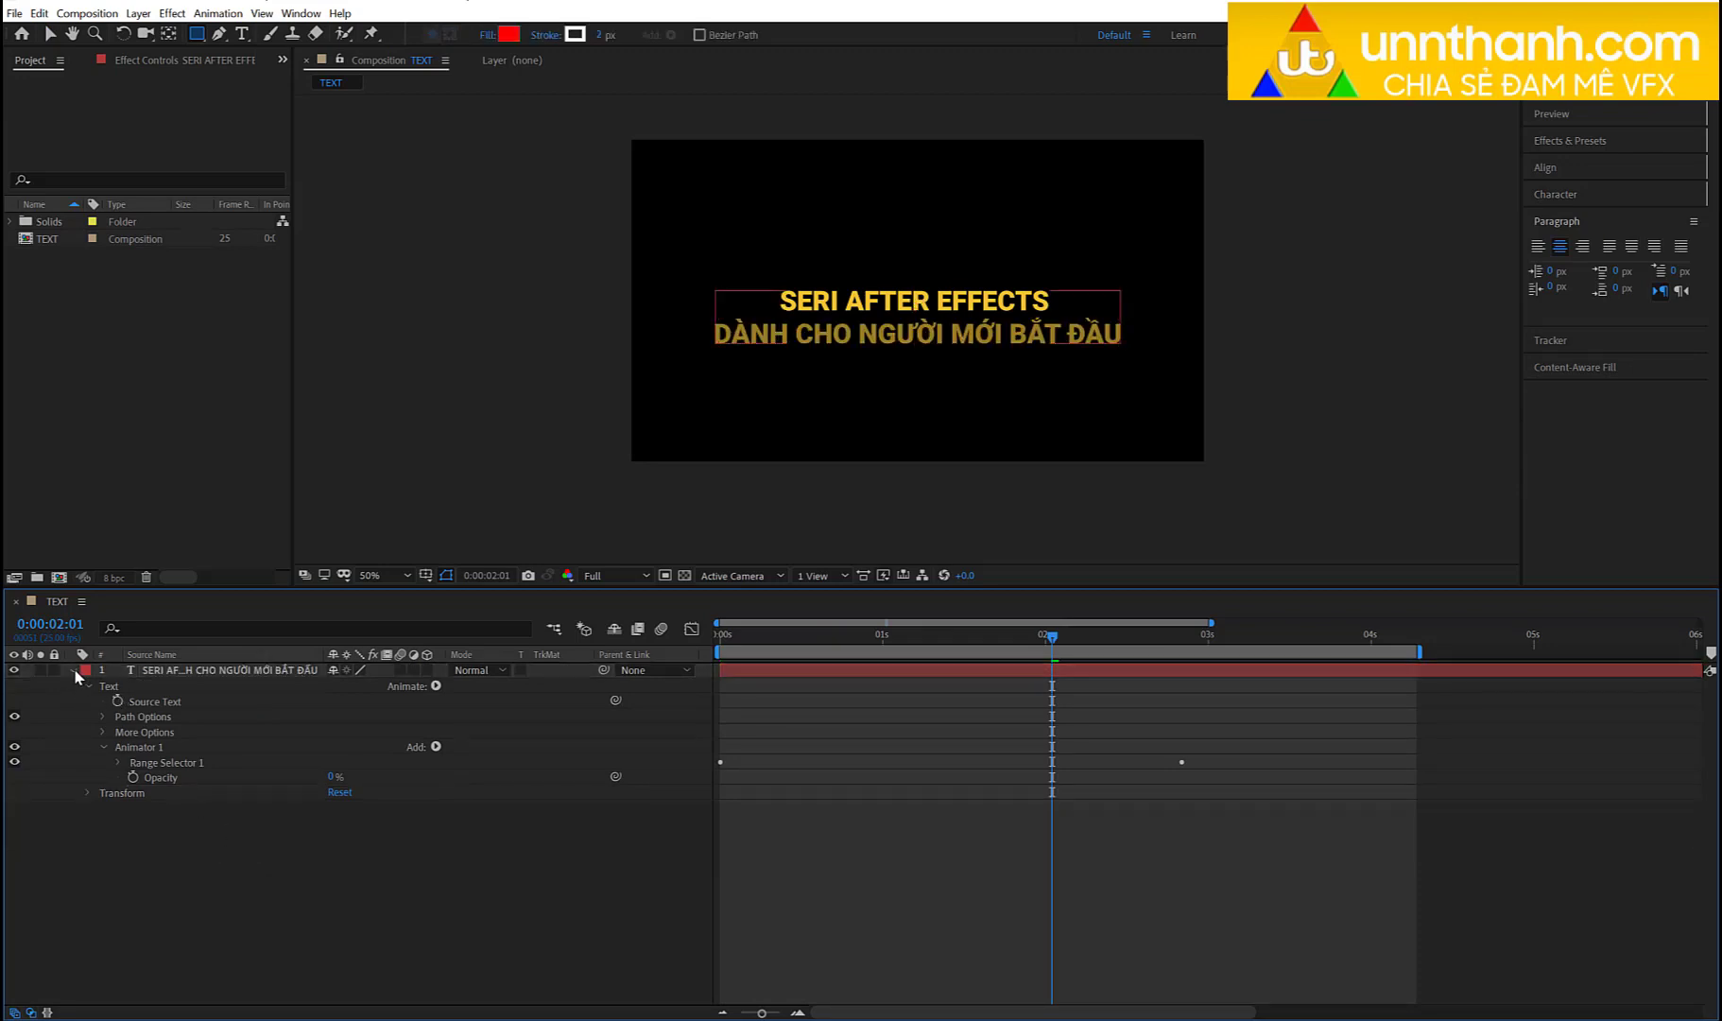
pyautogui.click(73, 670)
pyautogui.press('space')
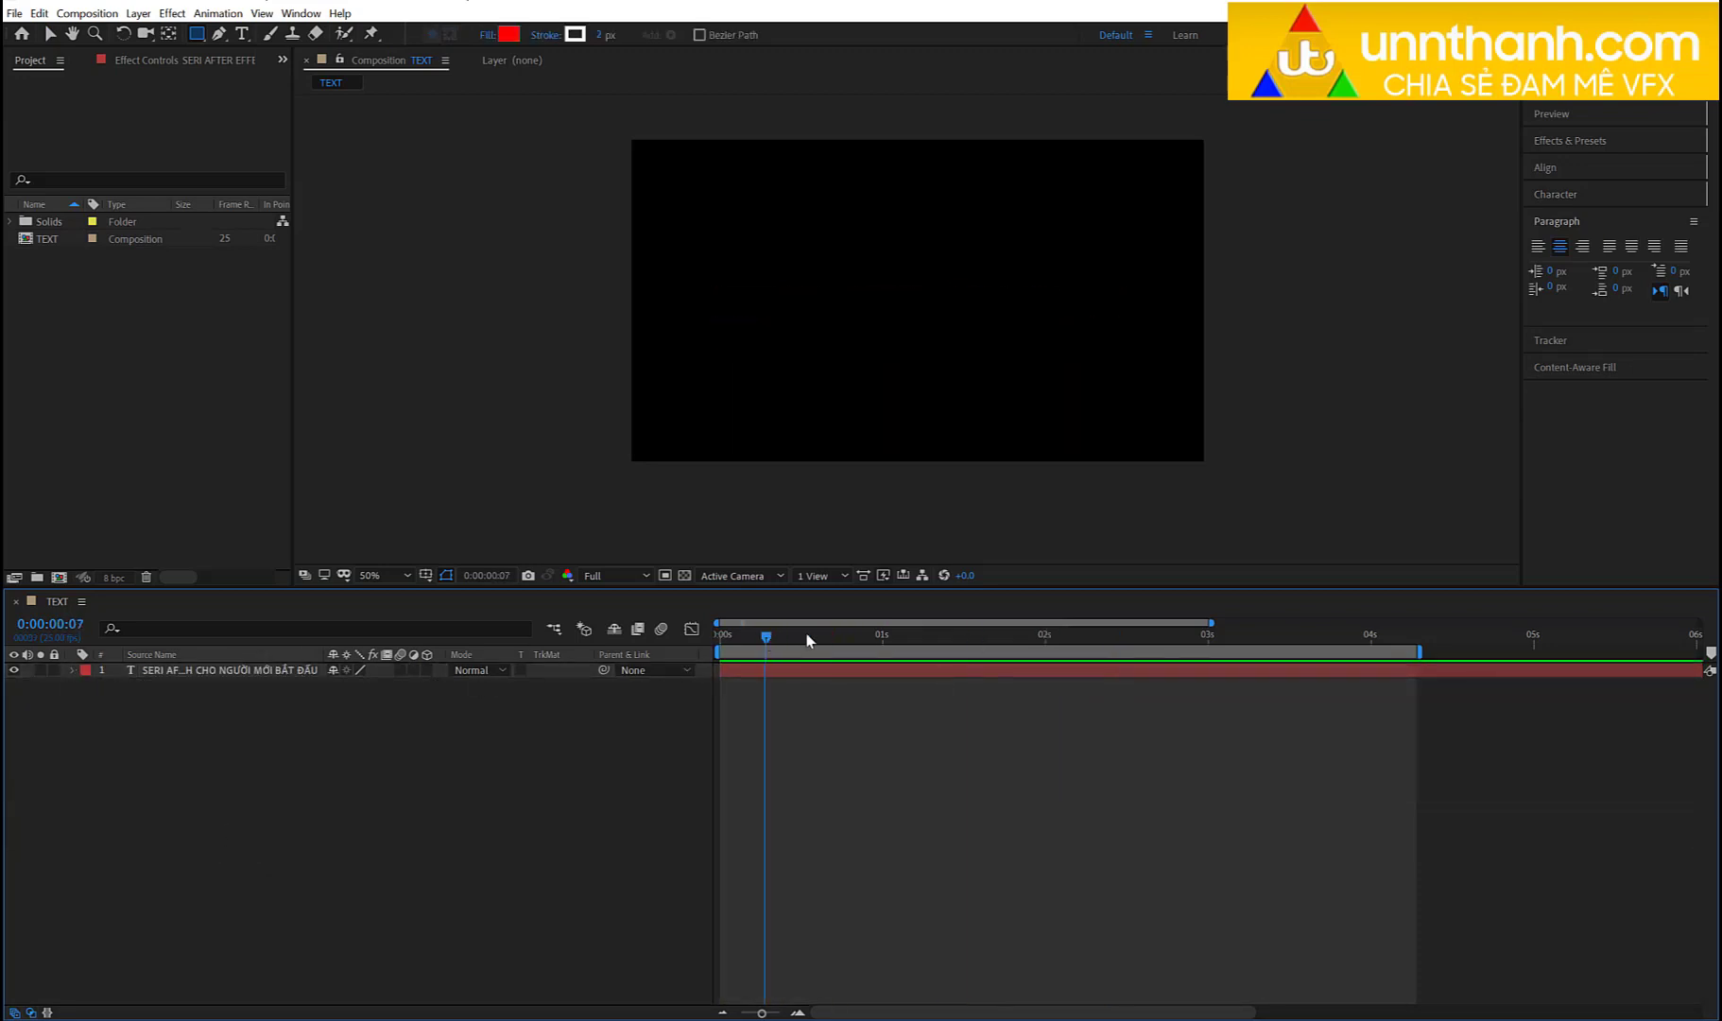
pyautogui.press('space')
# Set Range Selector 1's Advanced Based On to Words and preview the word-by-word reveal
pyautogui.click(72, 671)
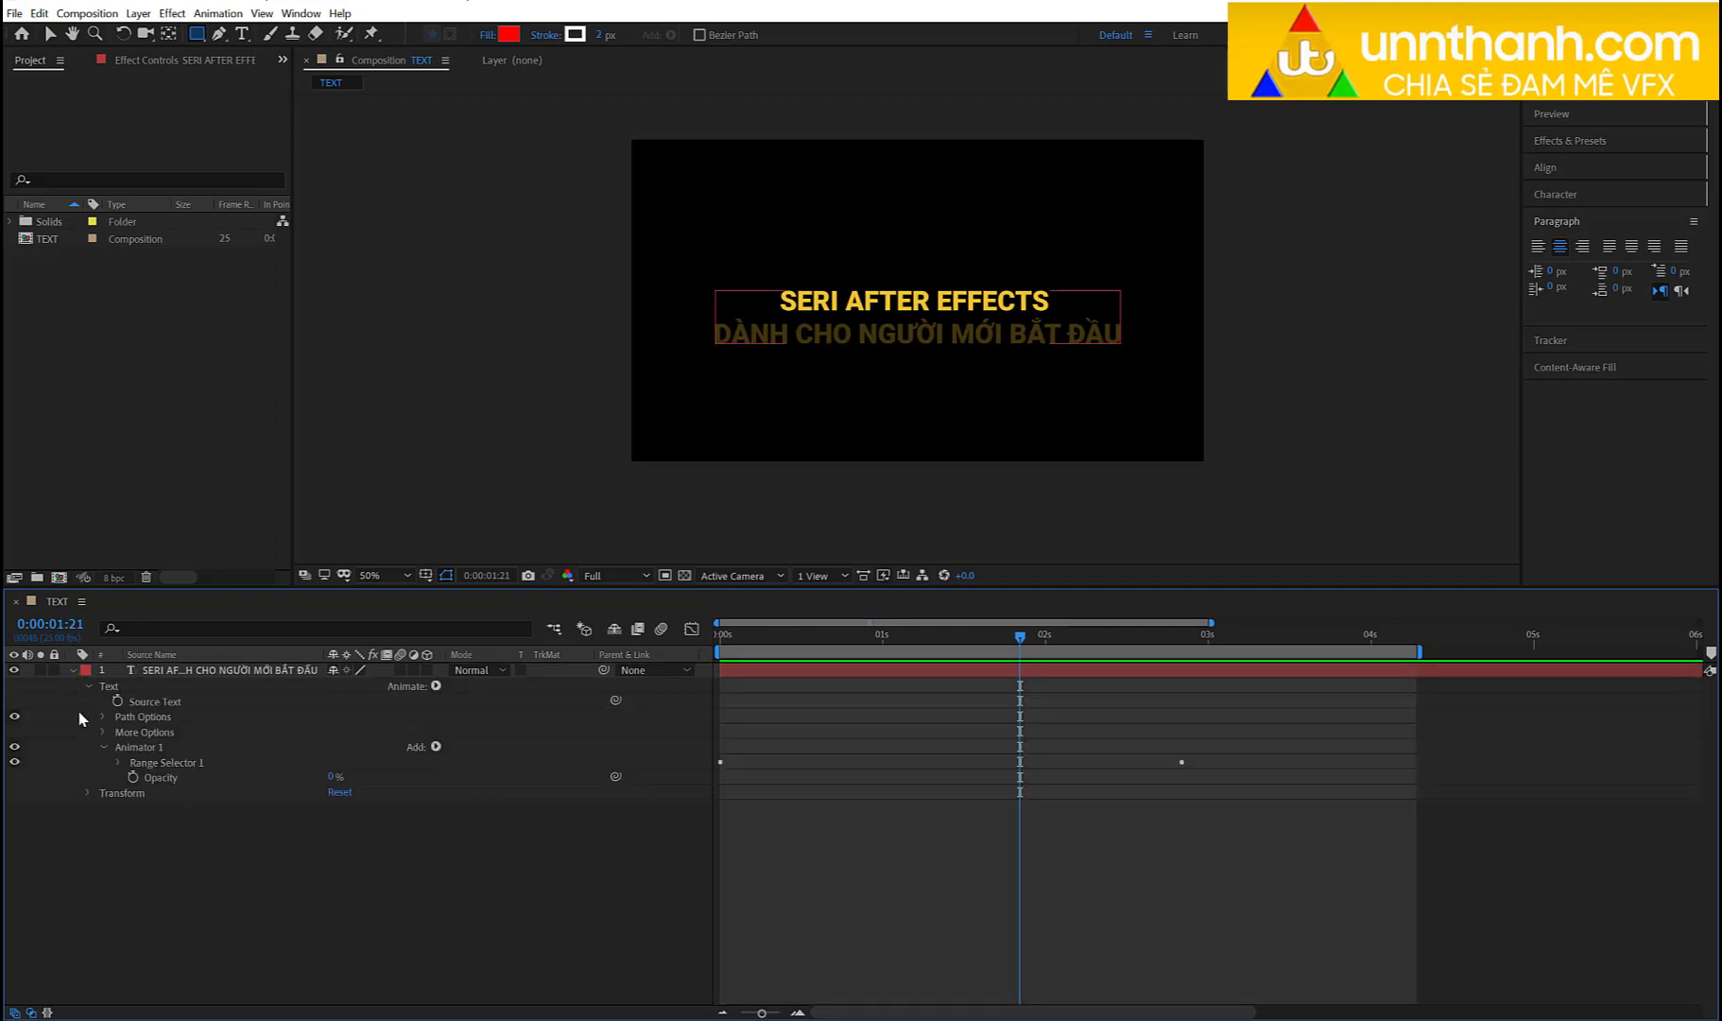
pyautogui.click(119, 762)
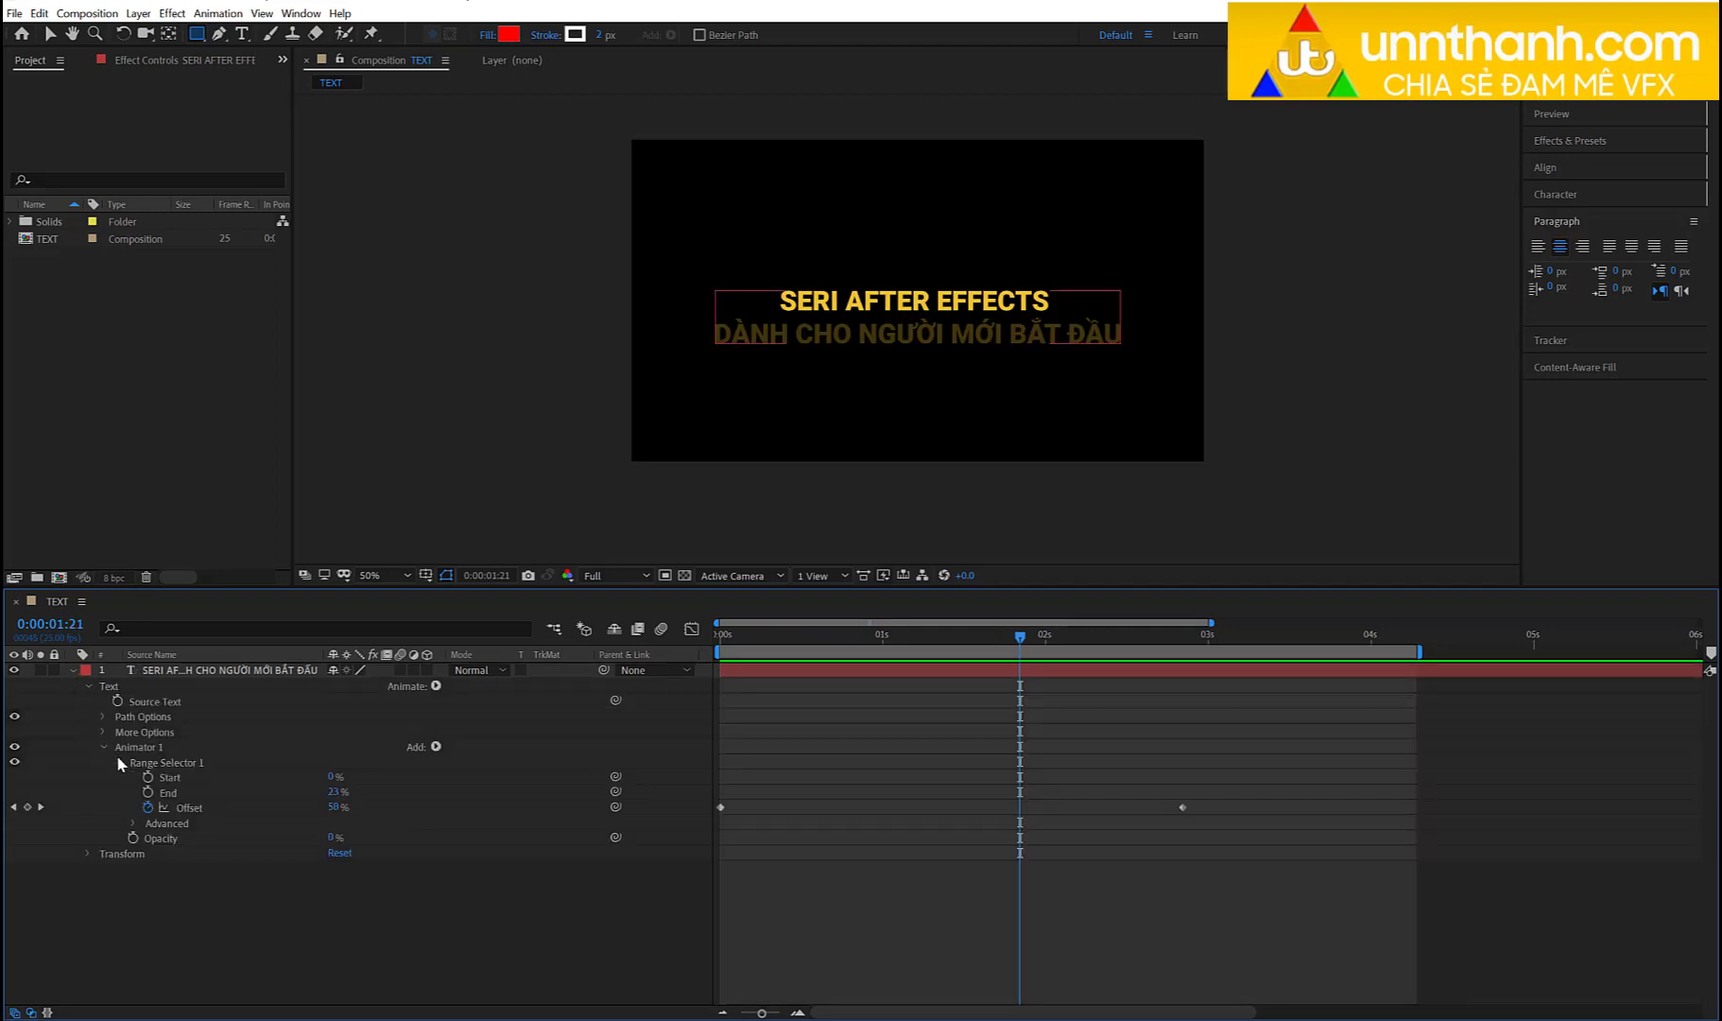
pyautogui.click(135, 822)
pyautogui.click(378, 853)
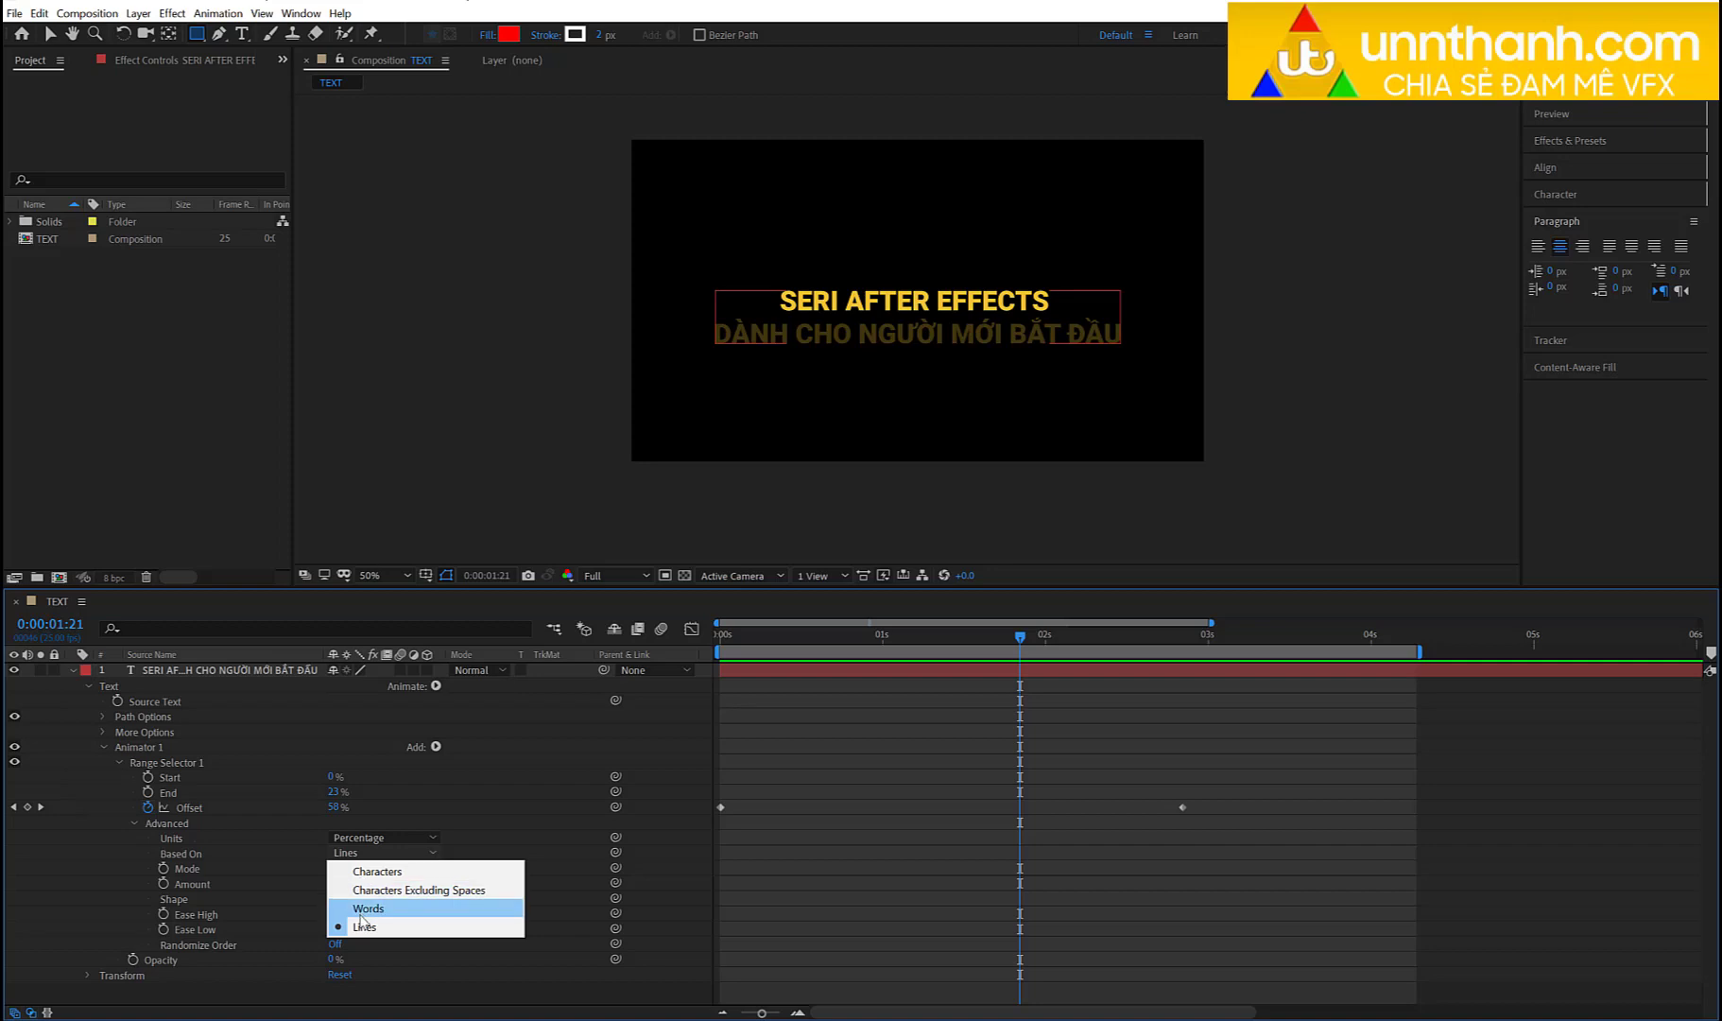
pyautogui.click(378, 909)
pyautogui.press('space')
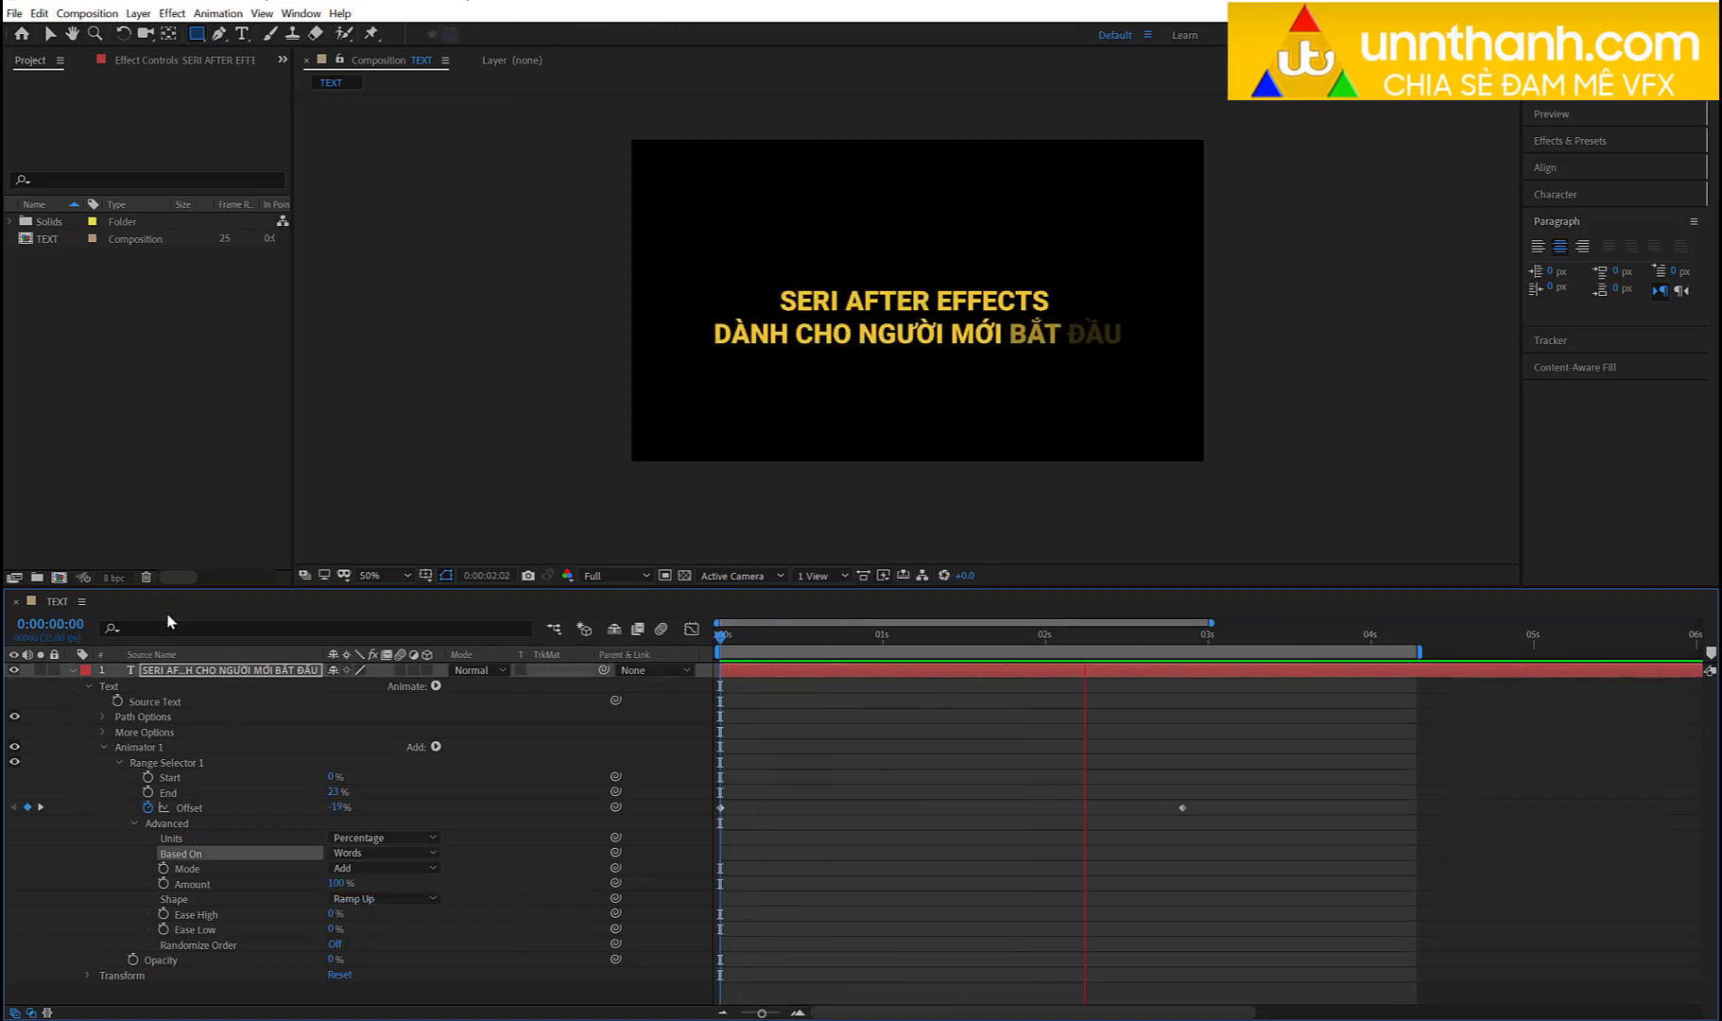
pyautogui.press('space')
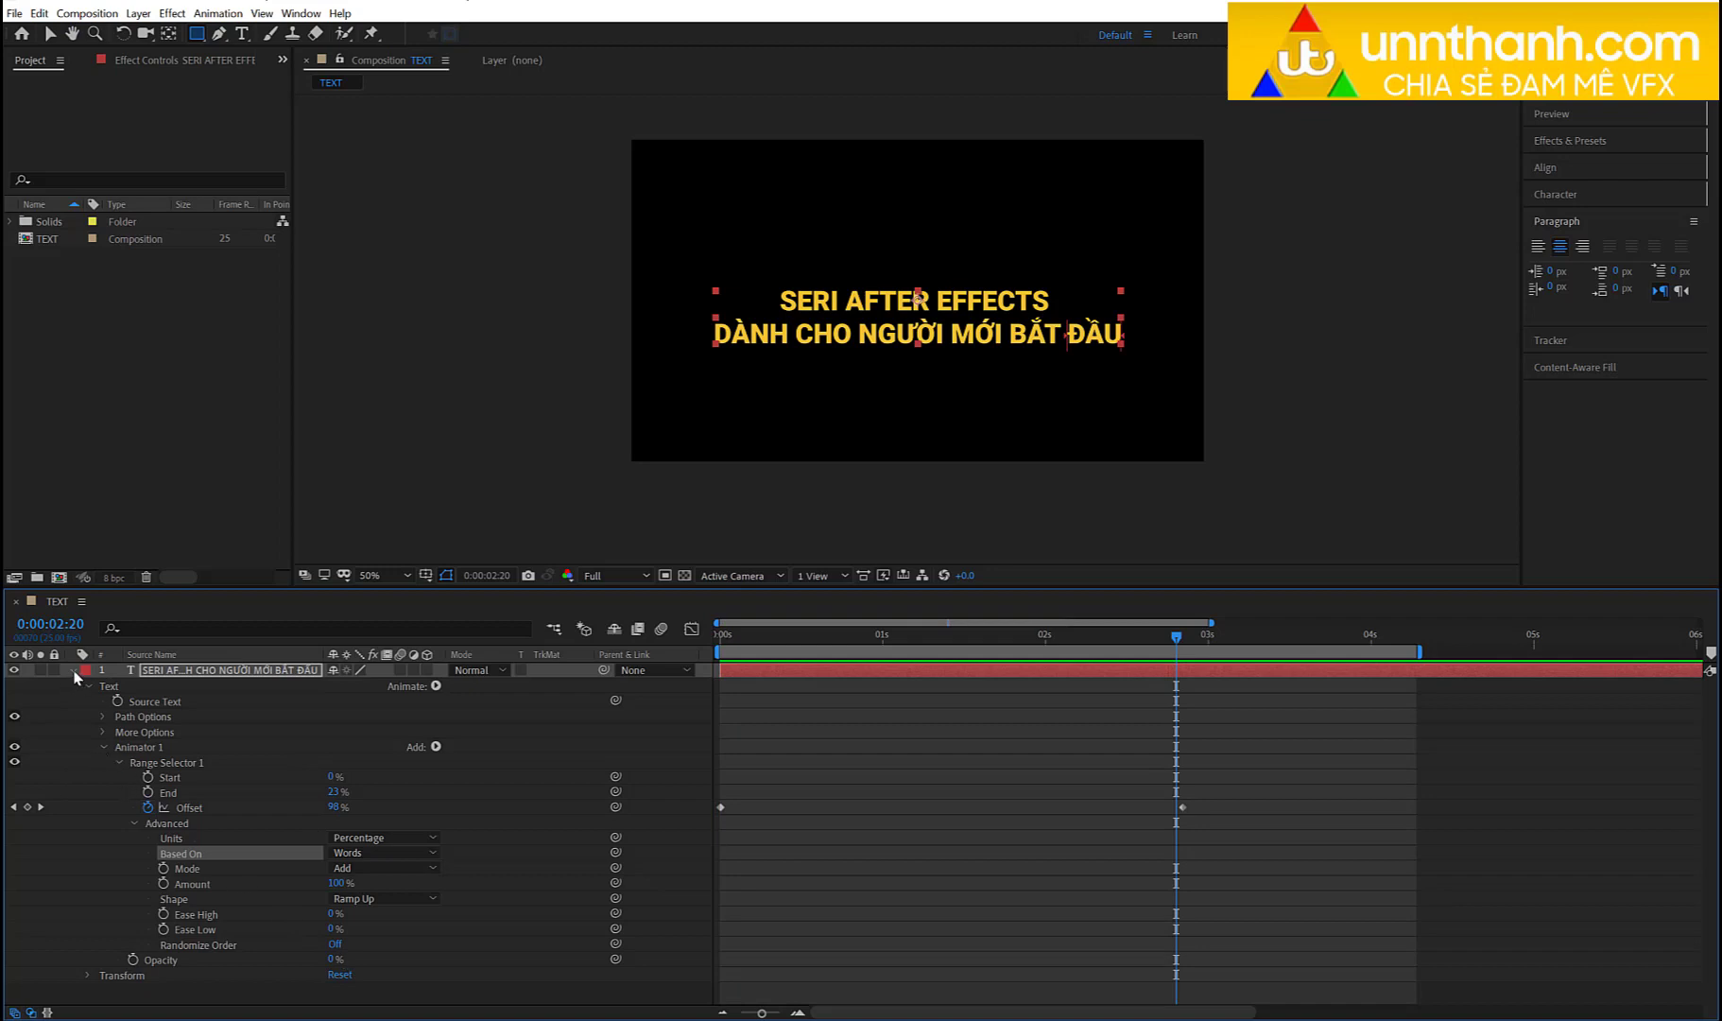
# Collapse and hide the title text layer
pyautogui.click(73, 670)
pyautogui.click(127, 894)
pyautogui.click(14, 669)
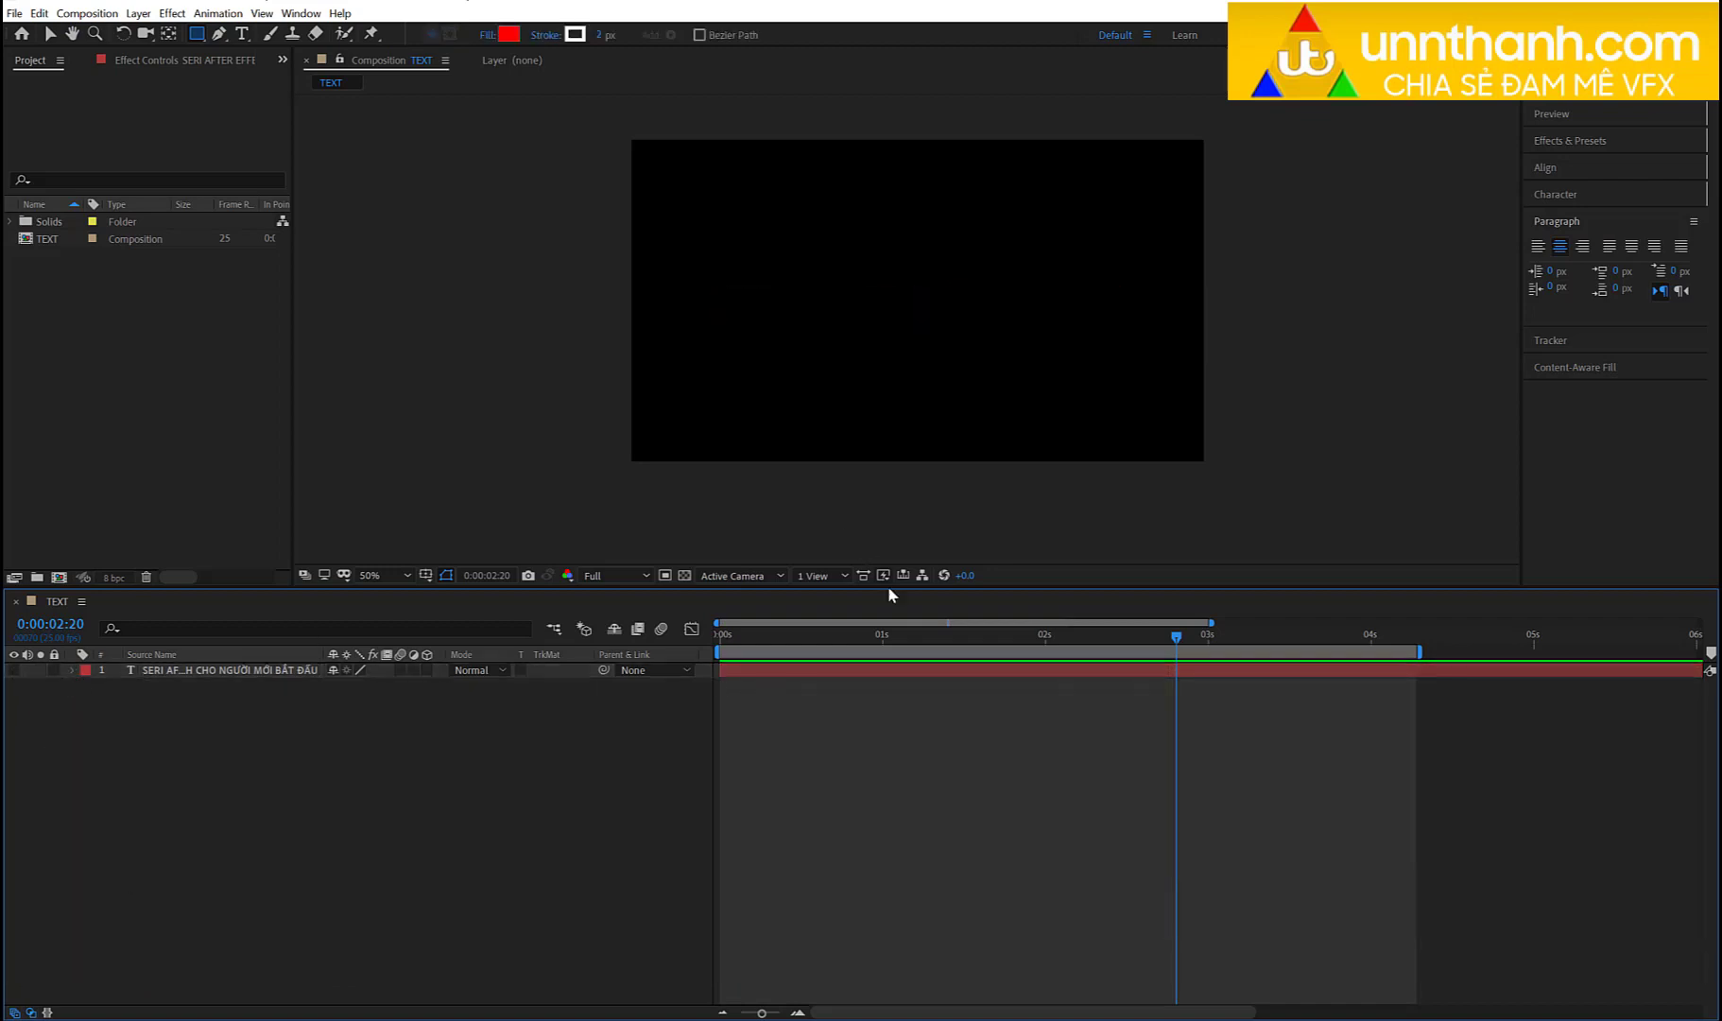
# Create a yellow text layer near the top left reading TÔI LÀ NGƯỜI / VIỆT NAM
pyautogui.moveTo(942, 642); pyautogui.dragTo(896, 635)
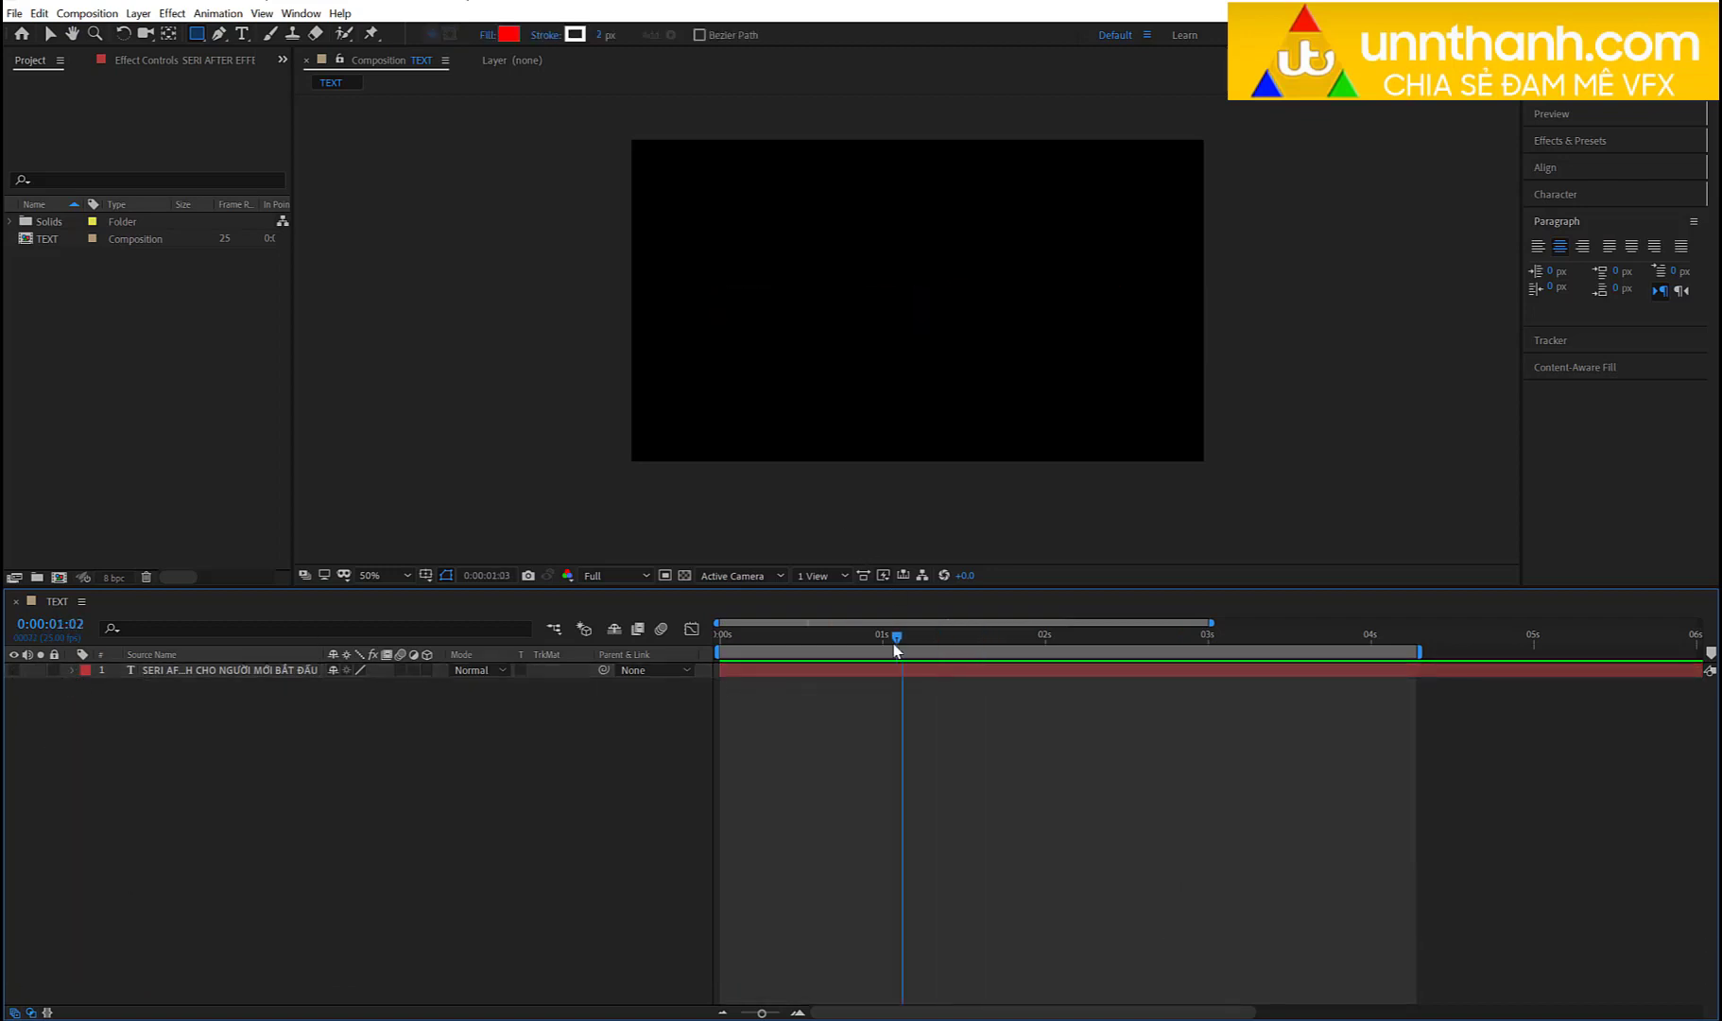
pyautogui.click(247, 42)
pyautogui.click(824, 206)
pyautogui.write('tôi')
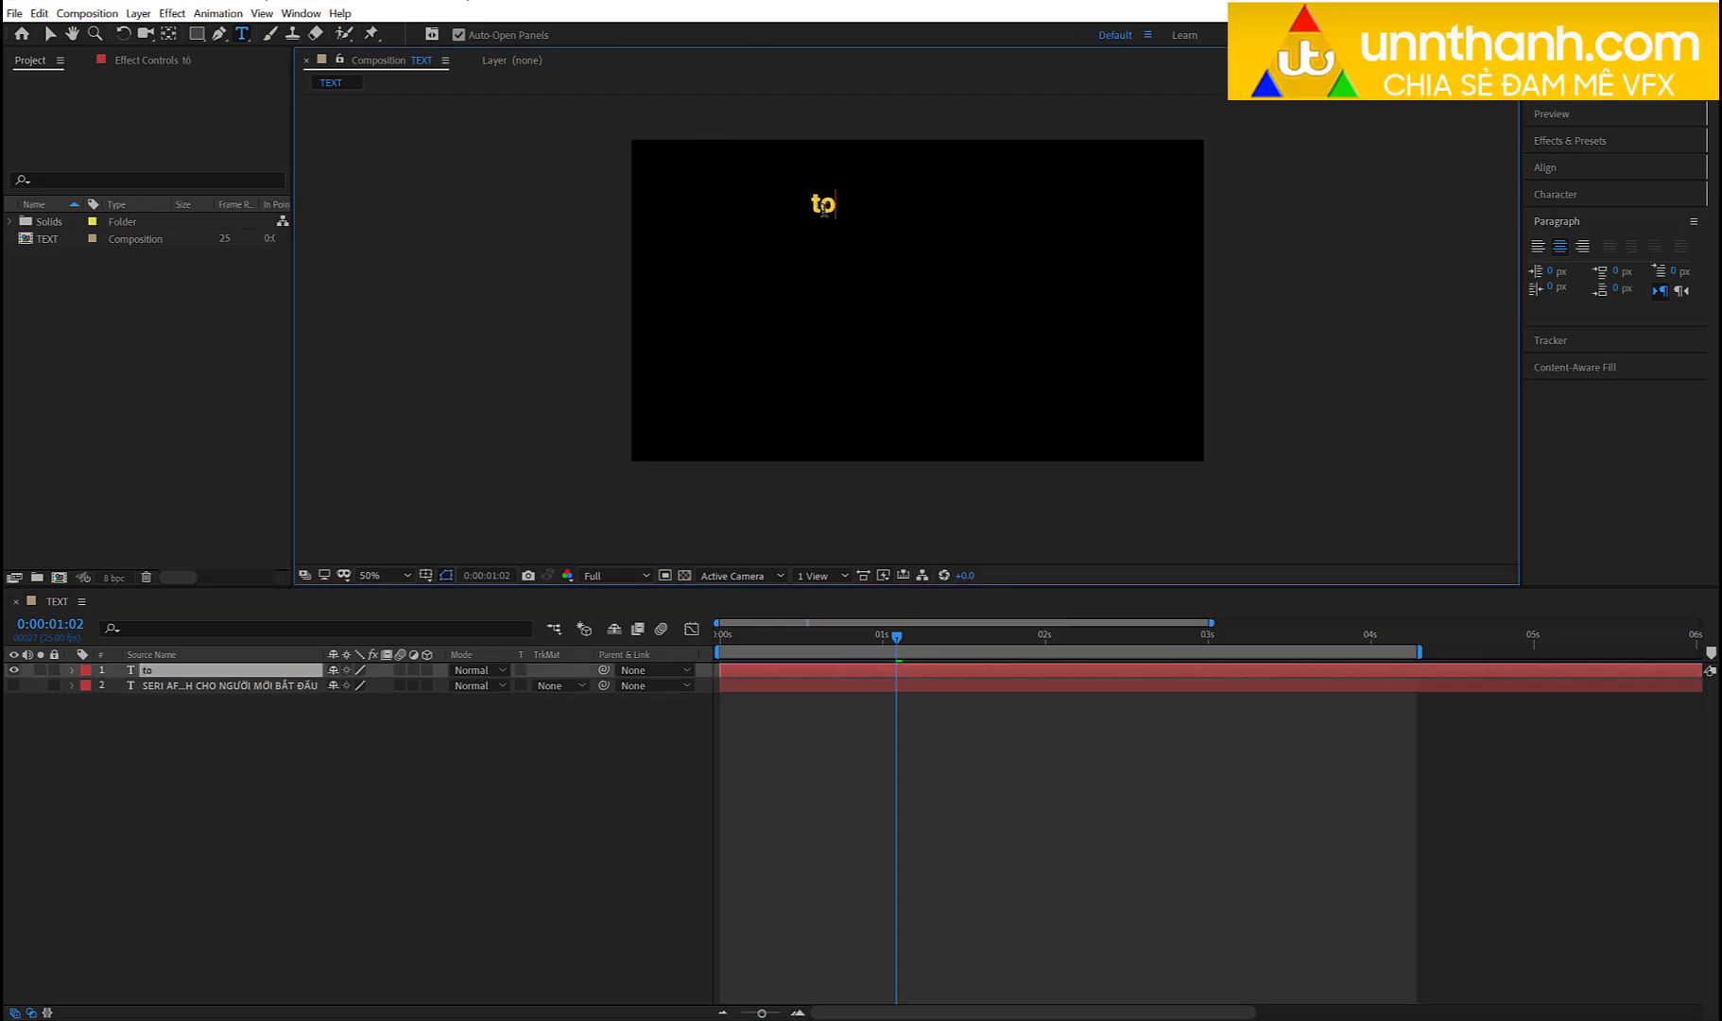
pyautogui.press('BackSpace')
pyautogui.press('BackSpace')
pyautogui.press('BackSpace')
pyautogui.write('T')
pyautogui.write('OI')
pyautogui.write(' LÀ NGƯỜ')
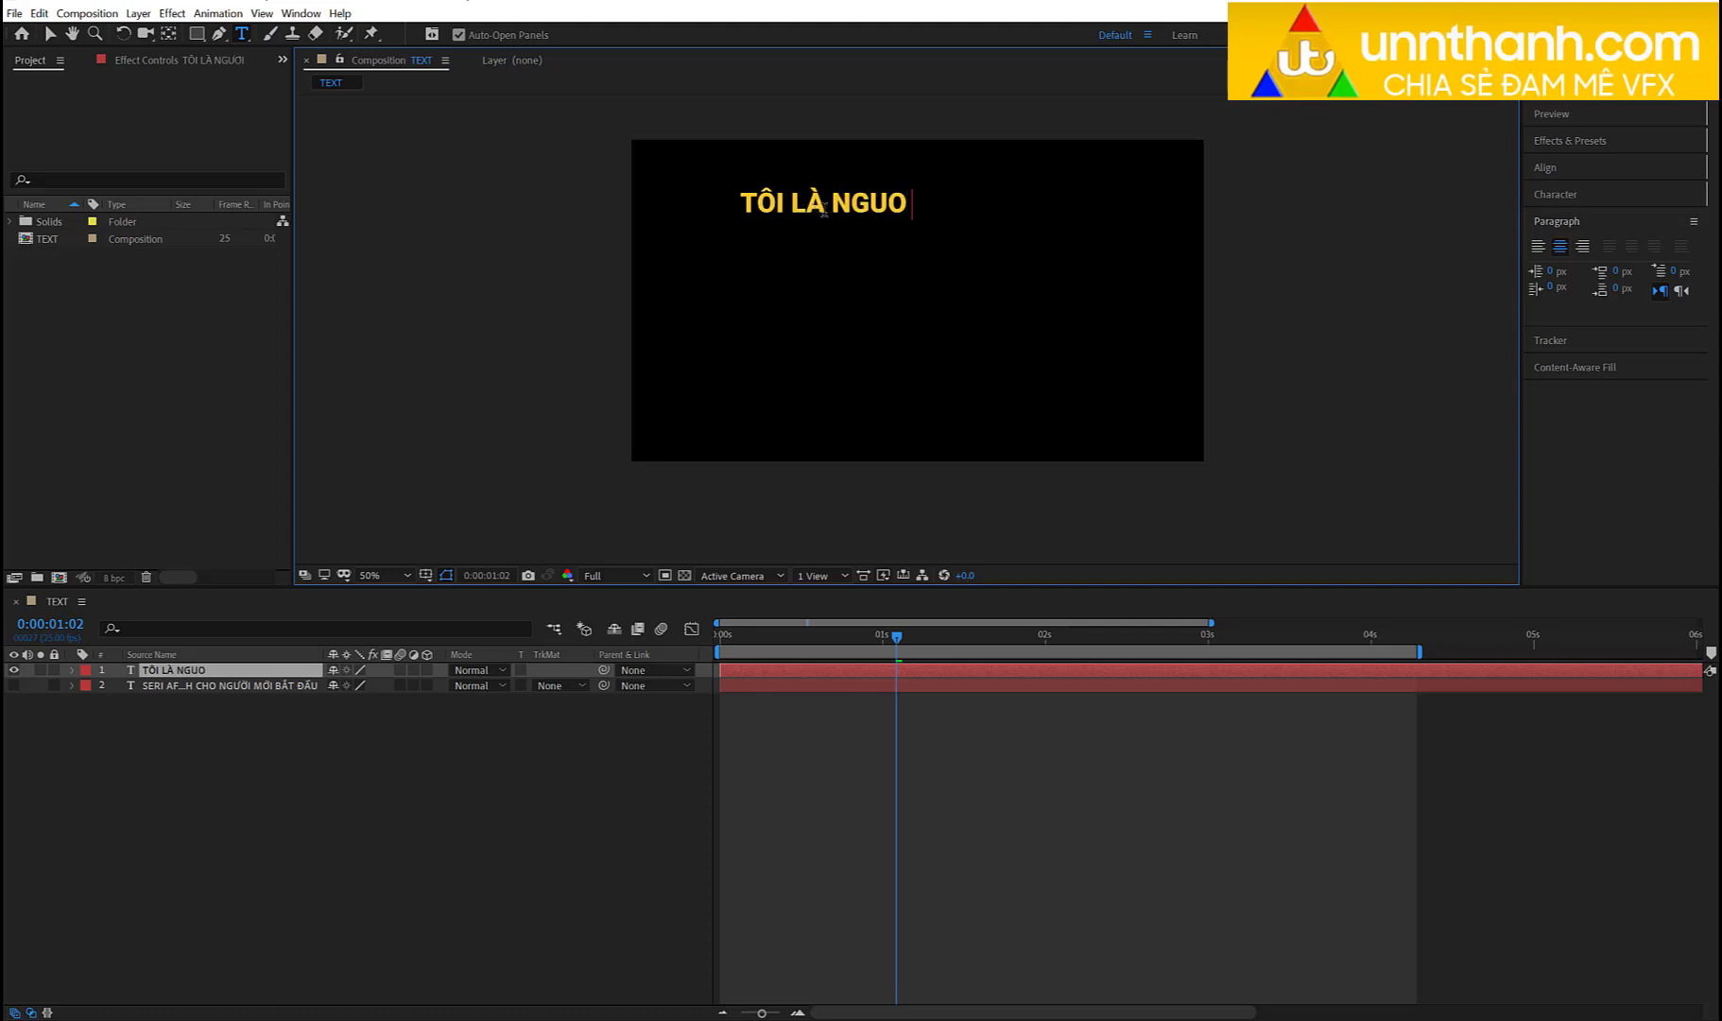
pyautogui.write('I VIE')
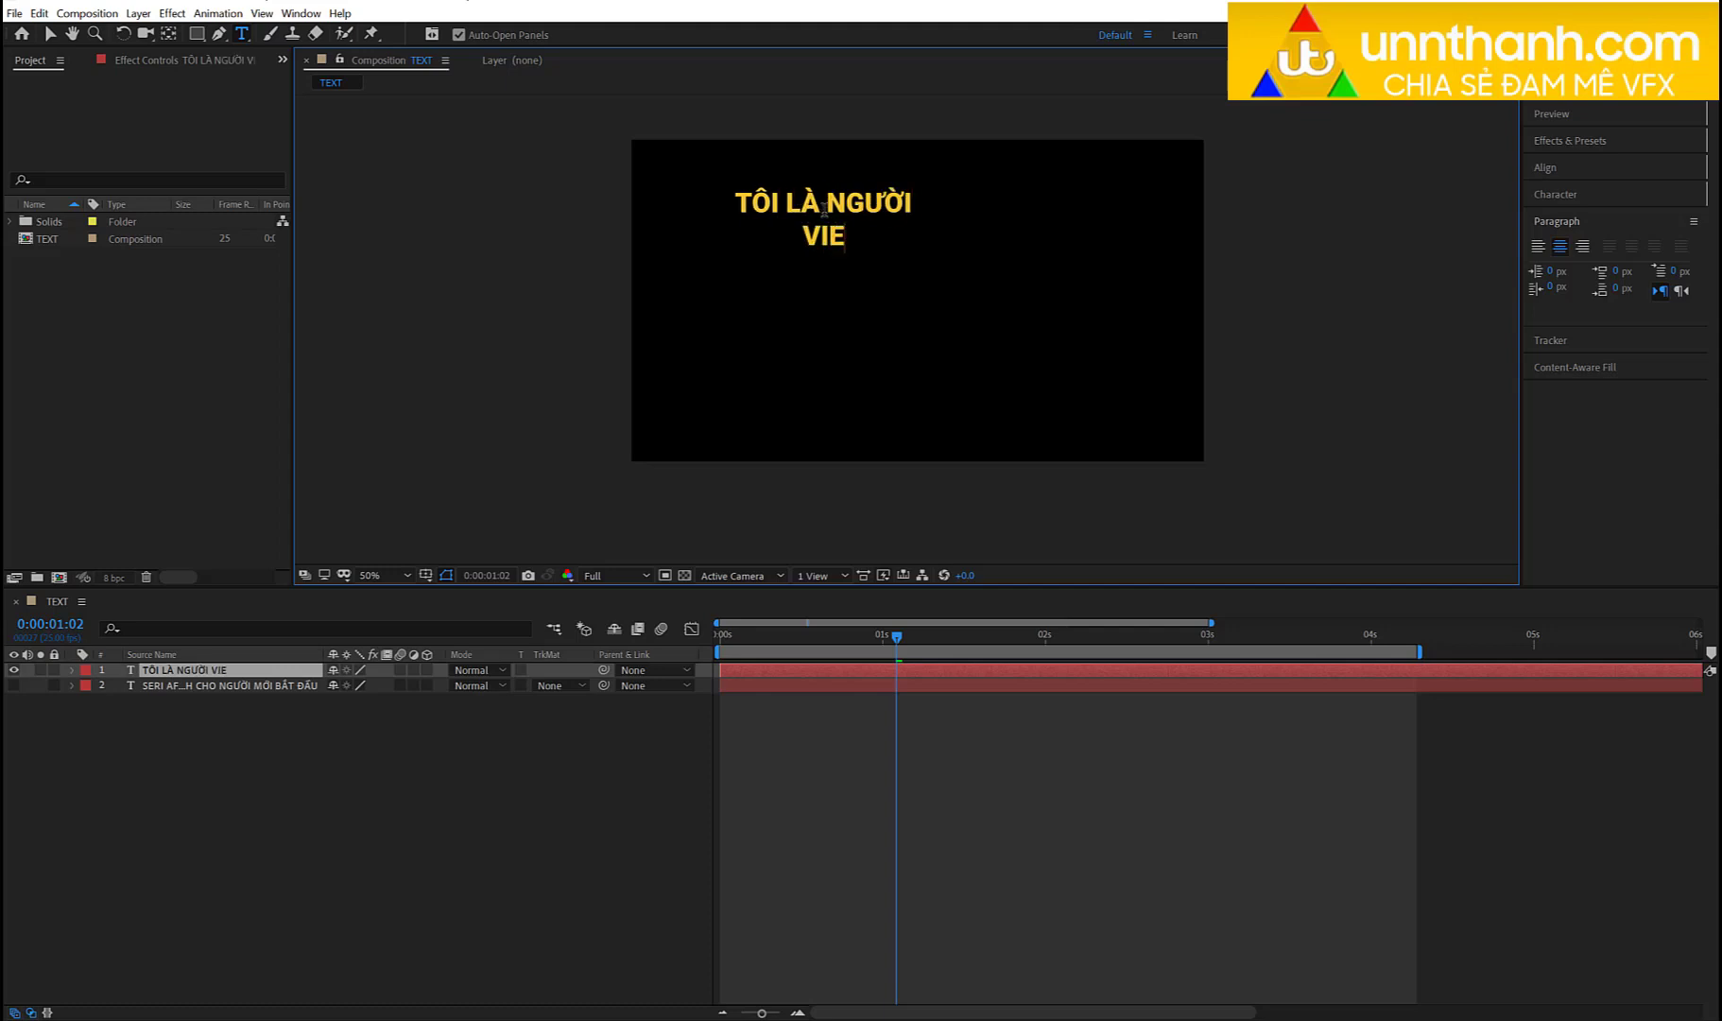
pyautogui.write('ỆT NAM')
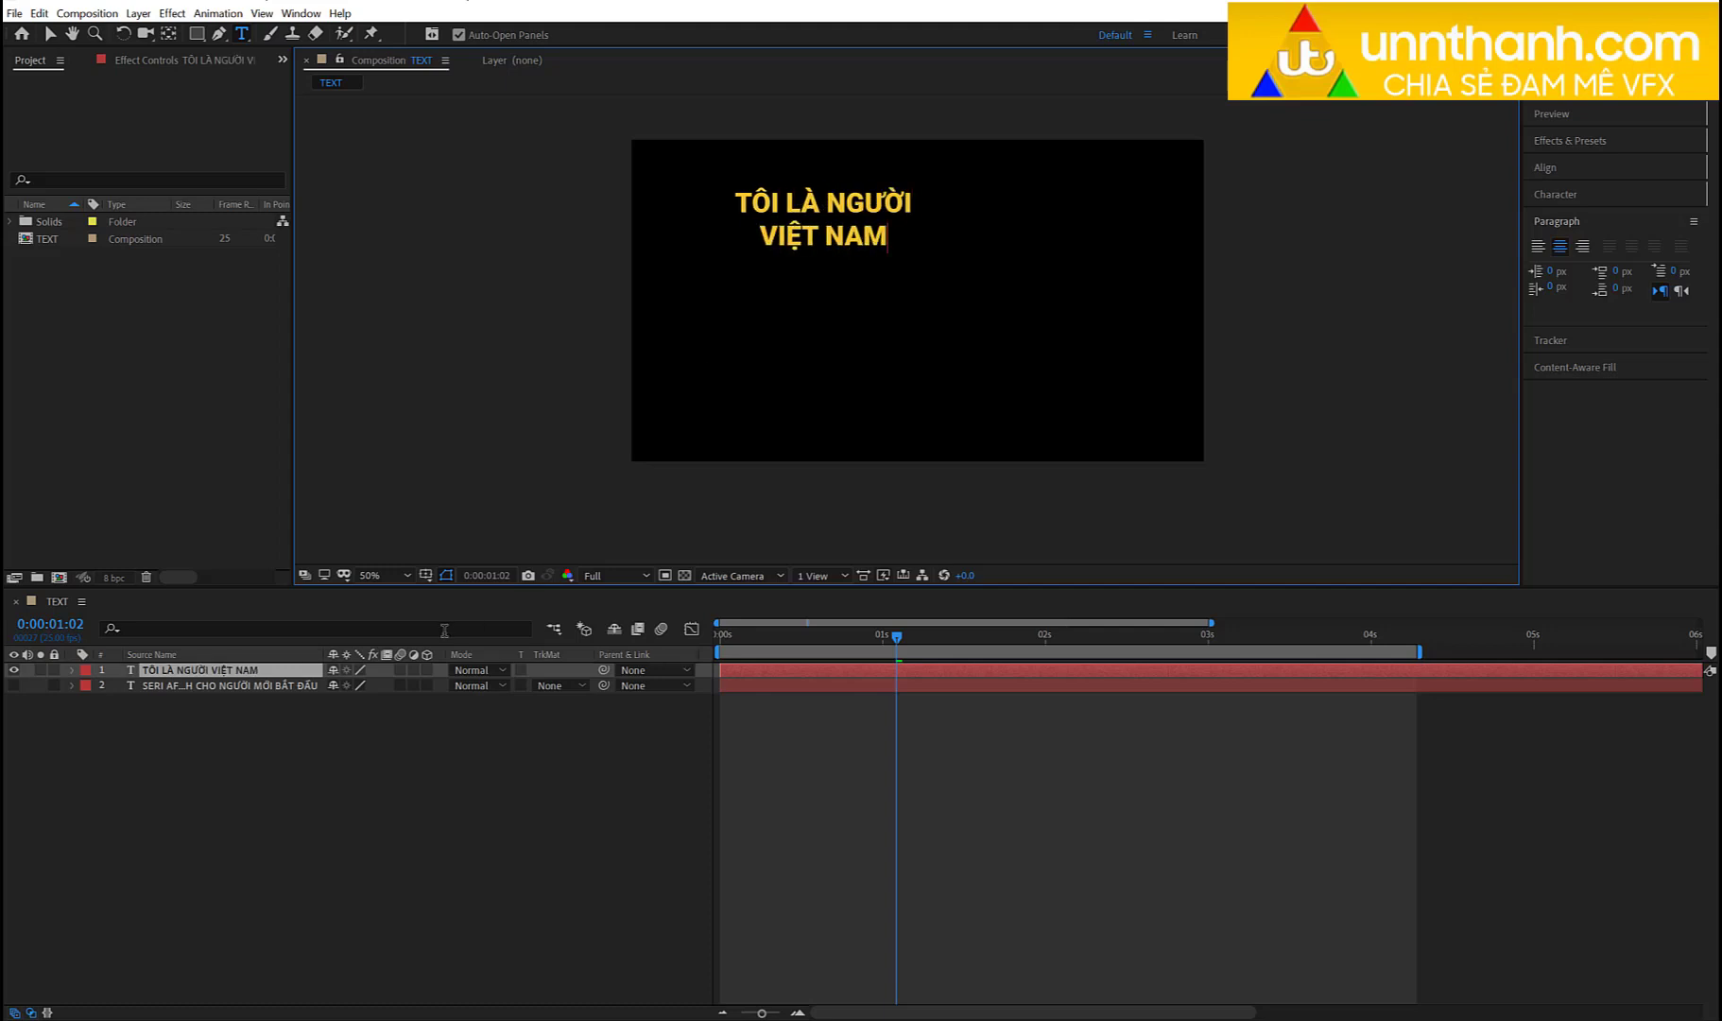
pyautogui.click(343, 785)
# Copy the title's Animator 1 onto the TÔI LÀ NGƯỜI VIỆT NAM layer and preview it
pyautogui.press('Home')
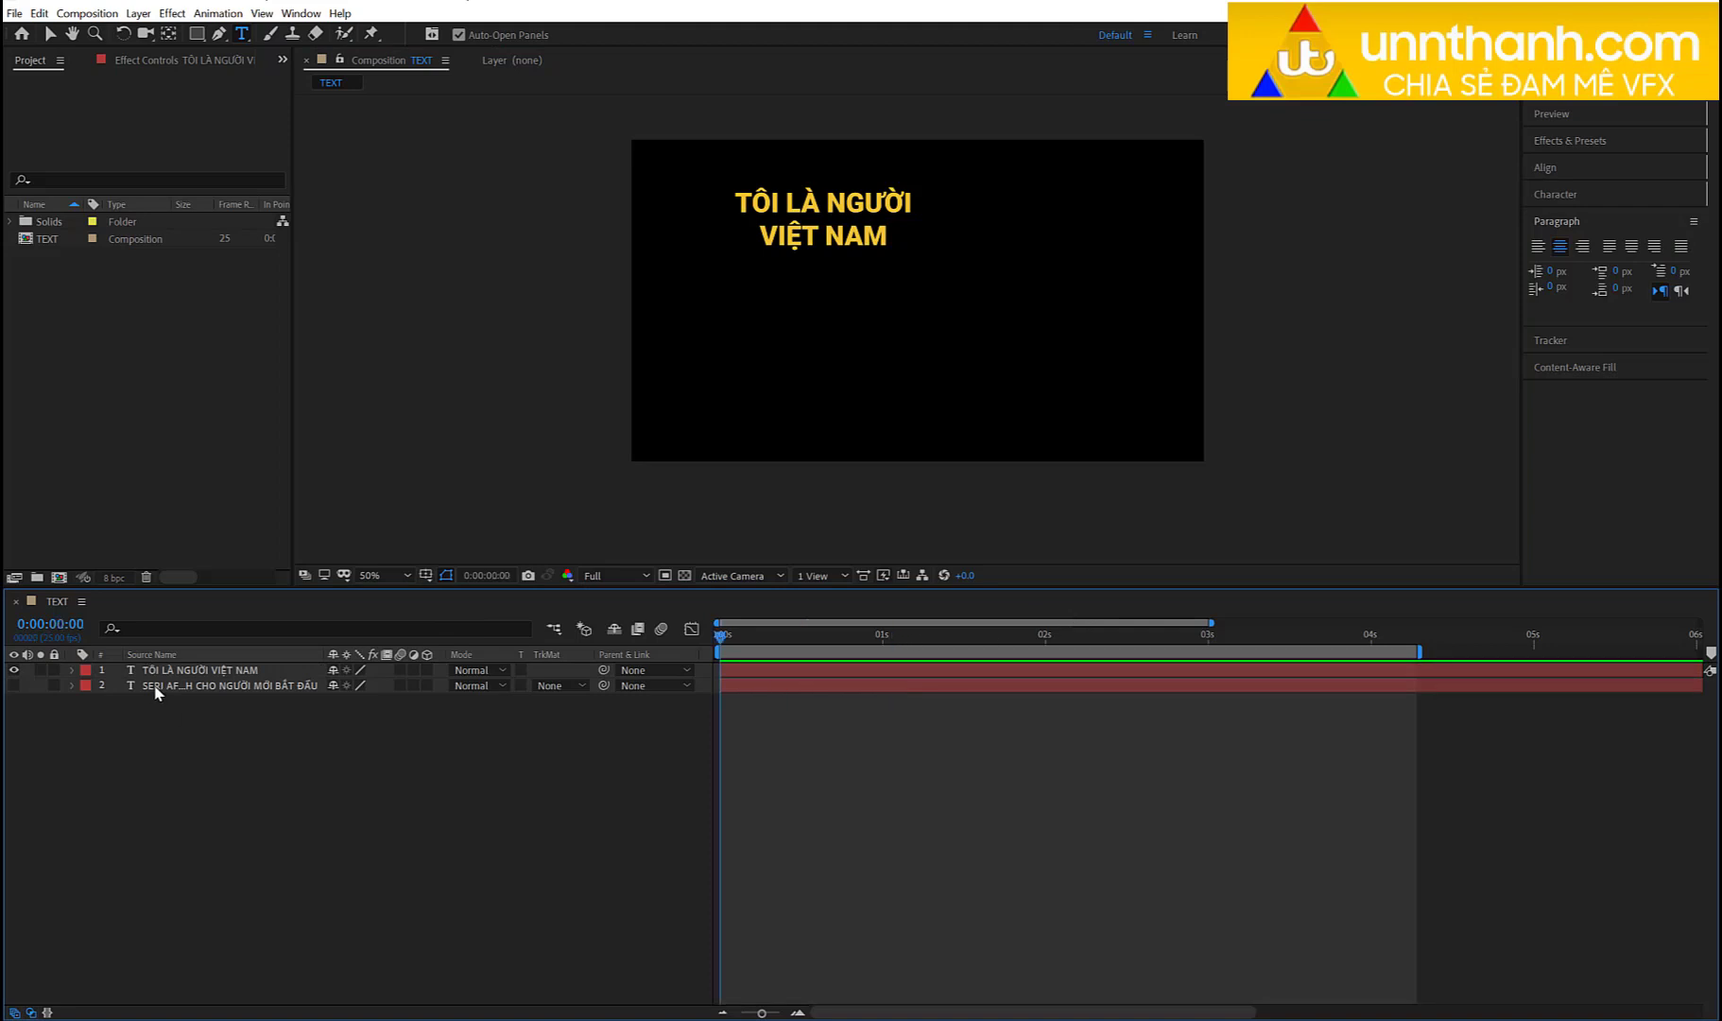
pyautogui.click(156, 685)
pyautogui.click(133, 768)
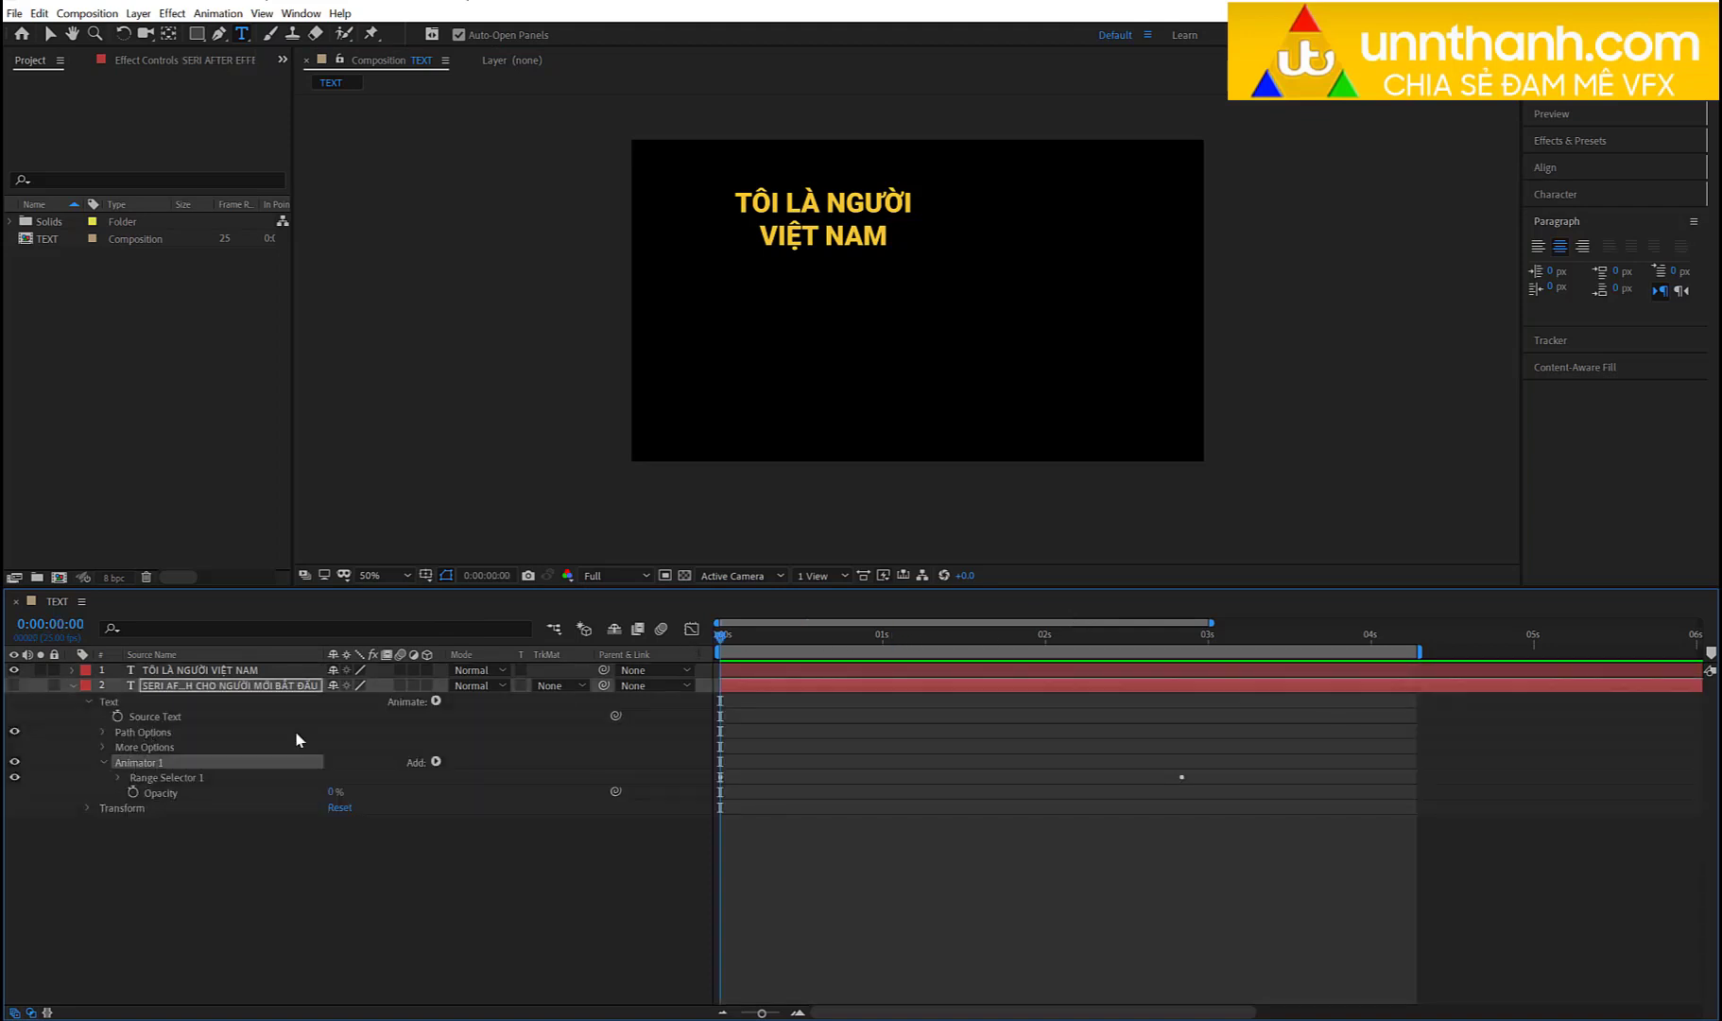
pyautogui.click(192, 672)
pyautogui.press('capslock')
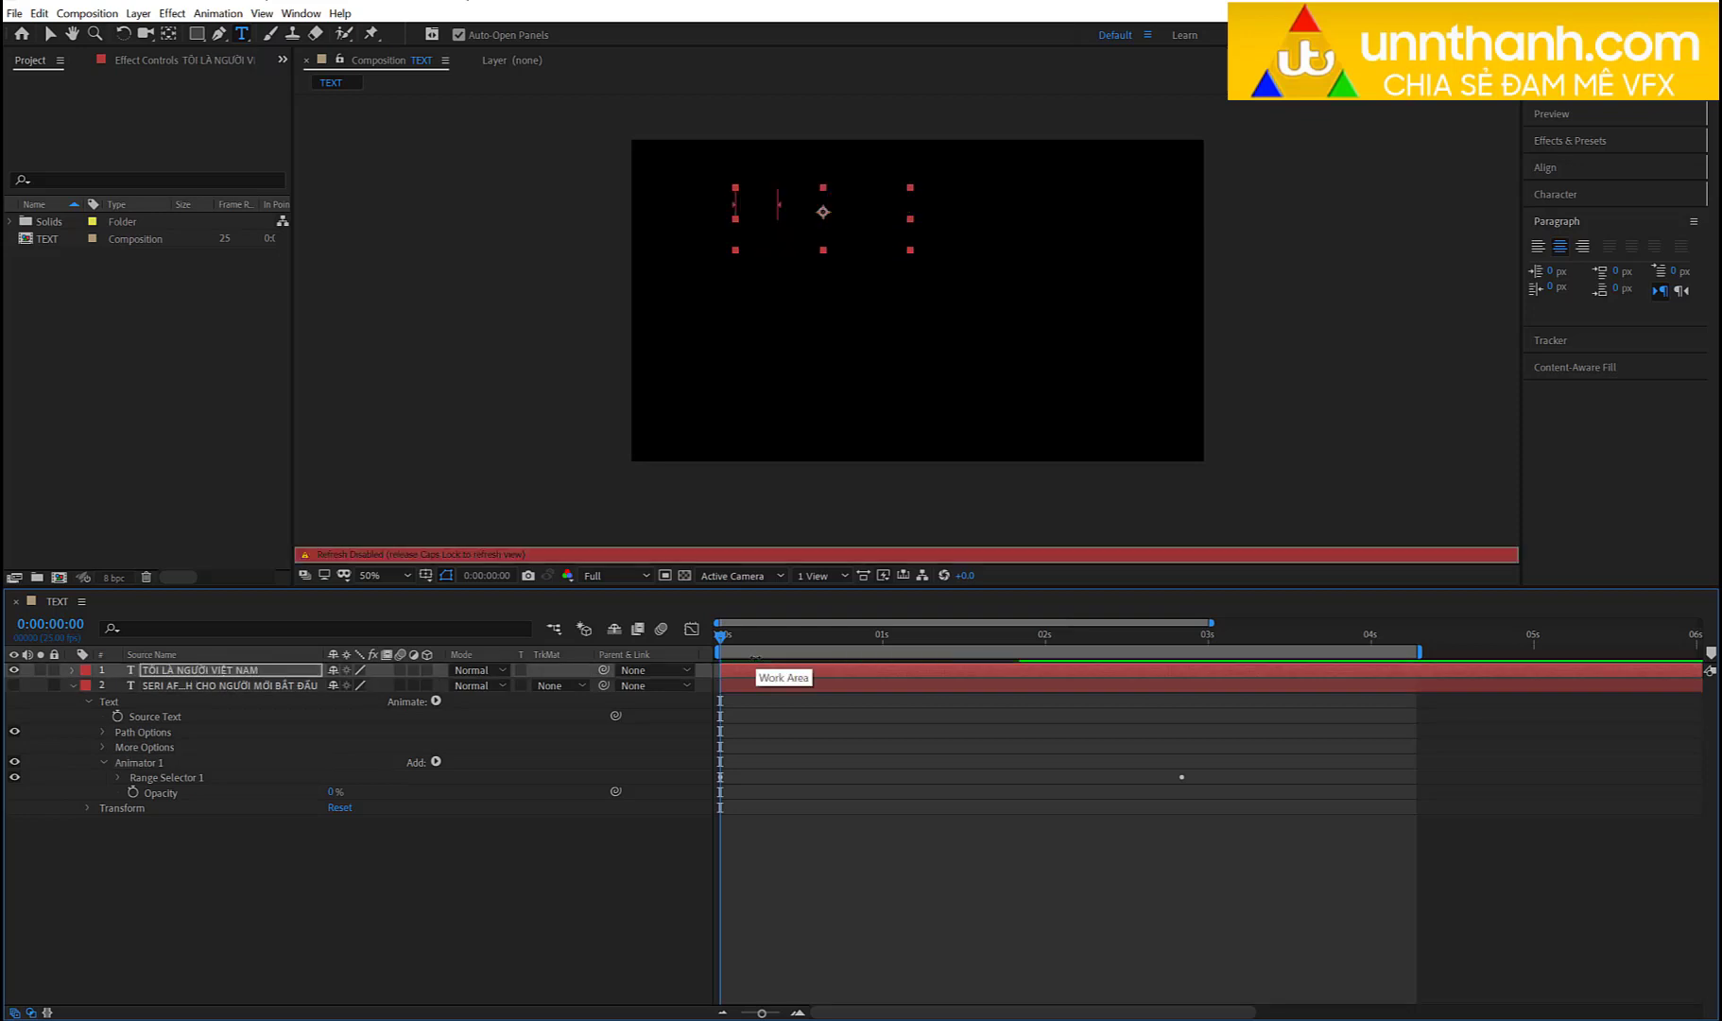
pyautogui.press('capslock')
pyautogui.click(471, 893)
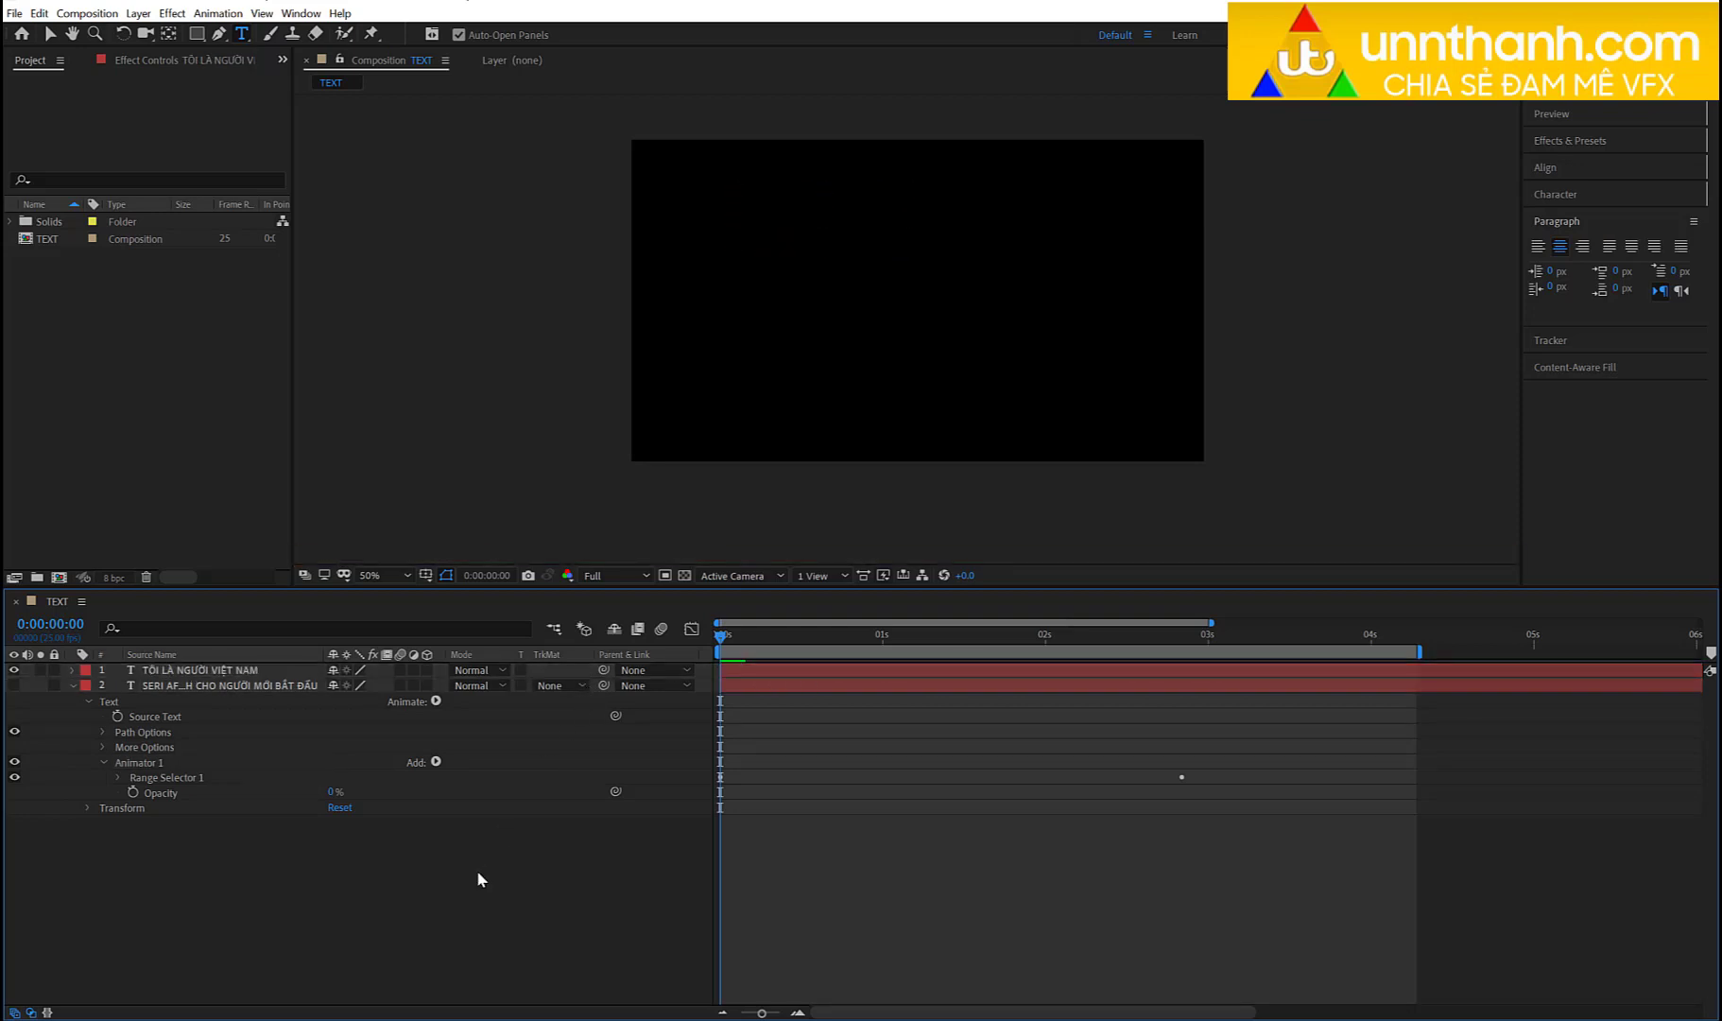
pyautogui.press('space')
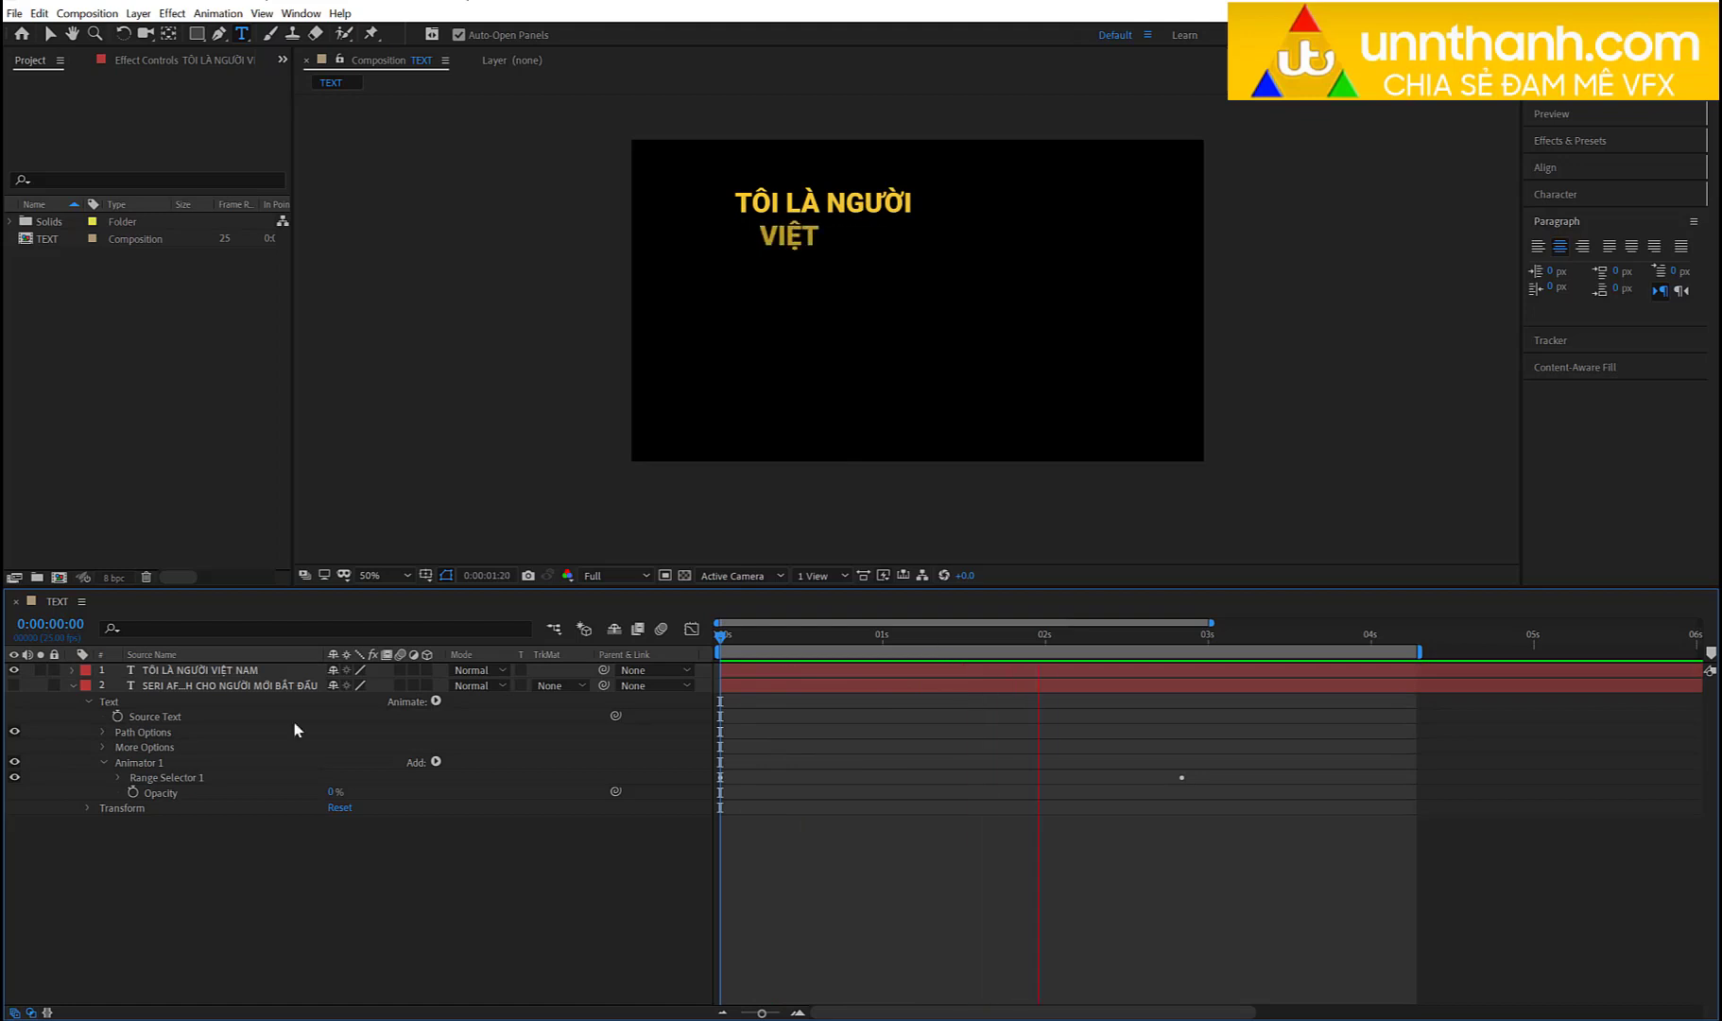
pyautogui.press('space')
# Unhide the title layer and preview both text layers fading in together
pyautogui.click(14, 684)
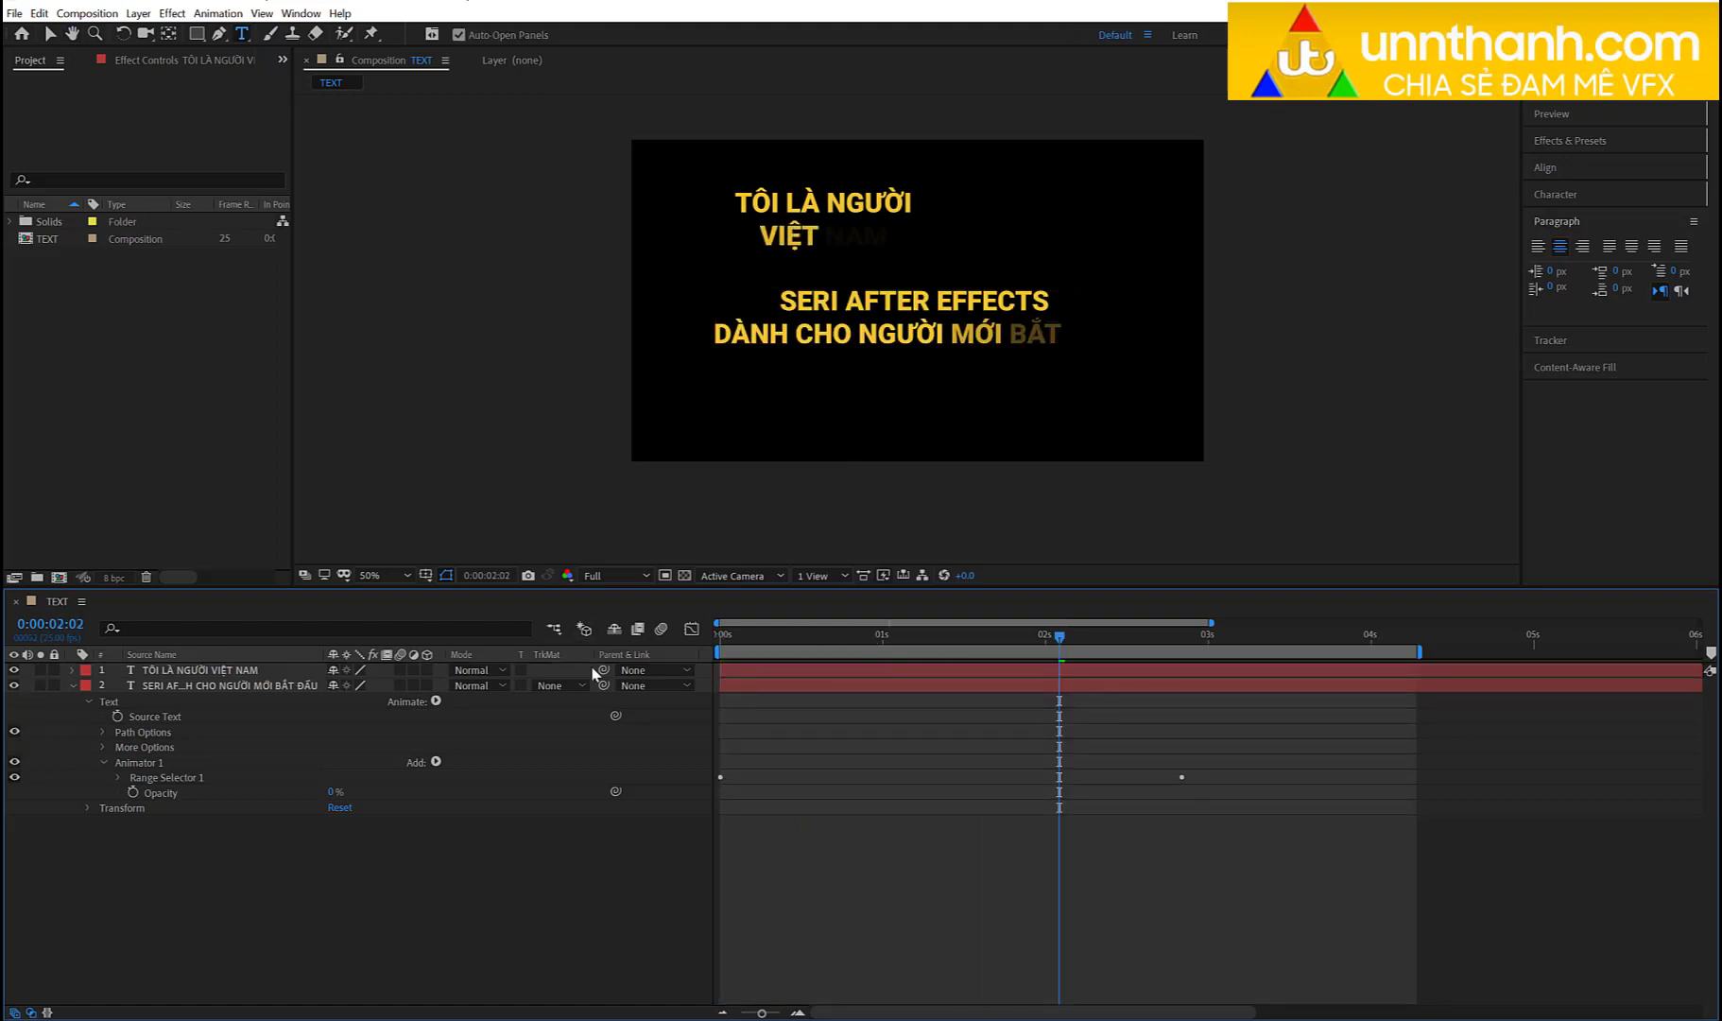
pyautogui.press('space')
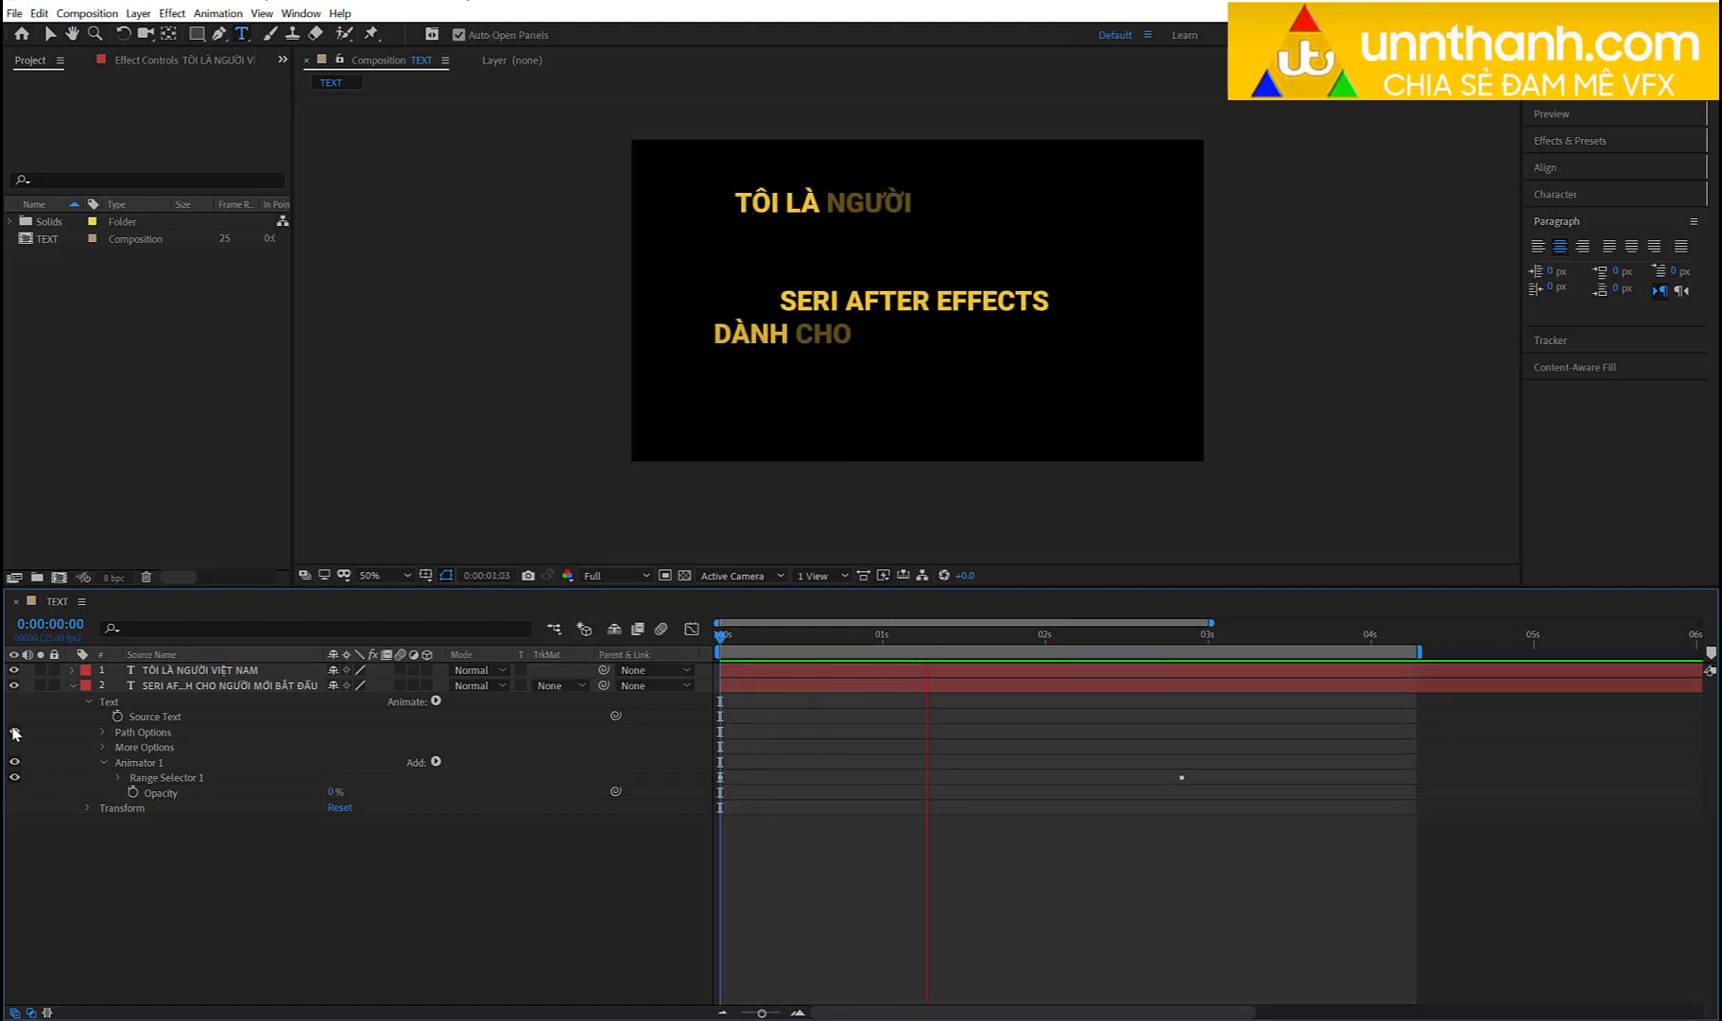
pyautogui.press('space')
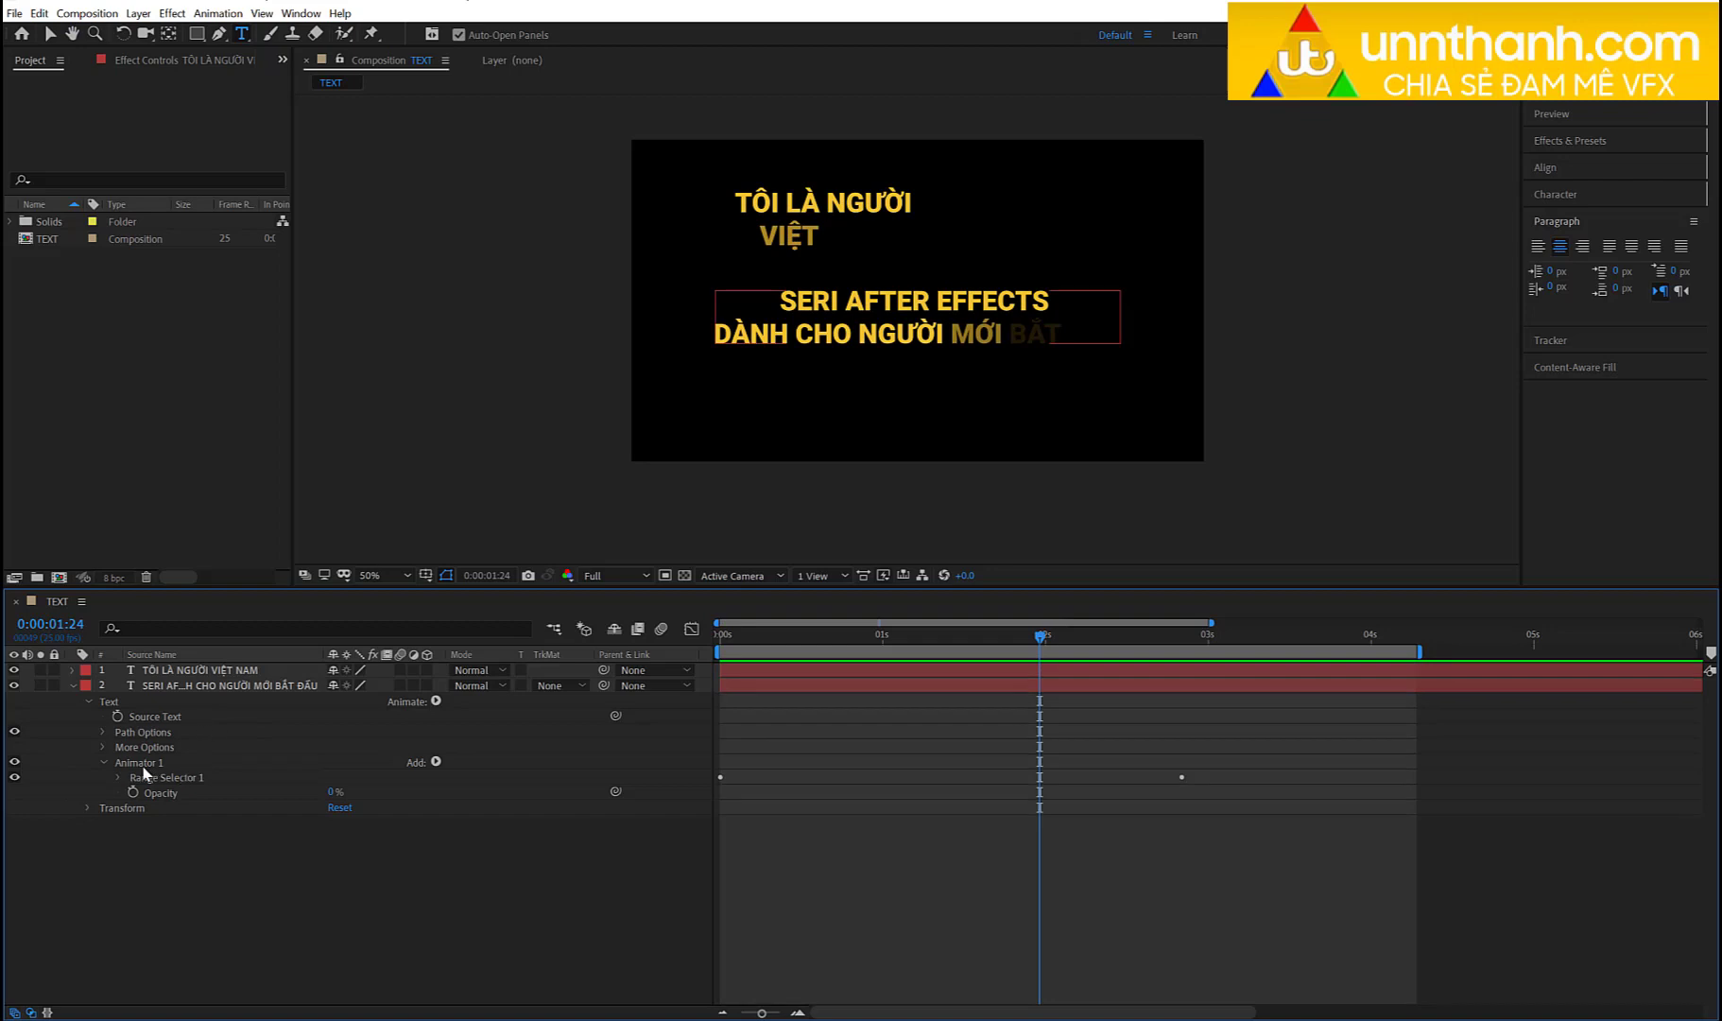
pyautogui.press('space')
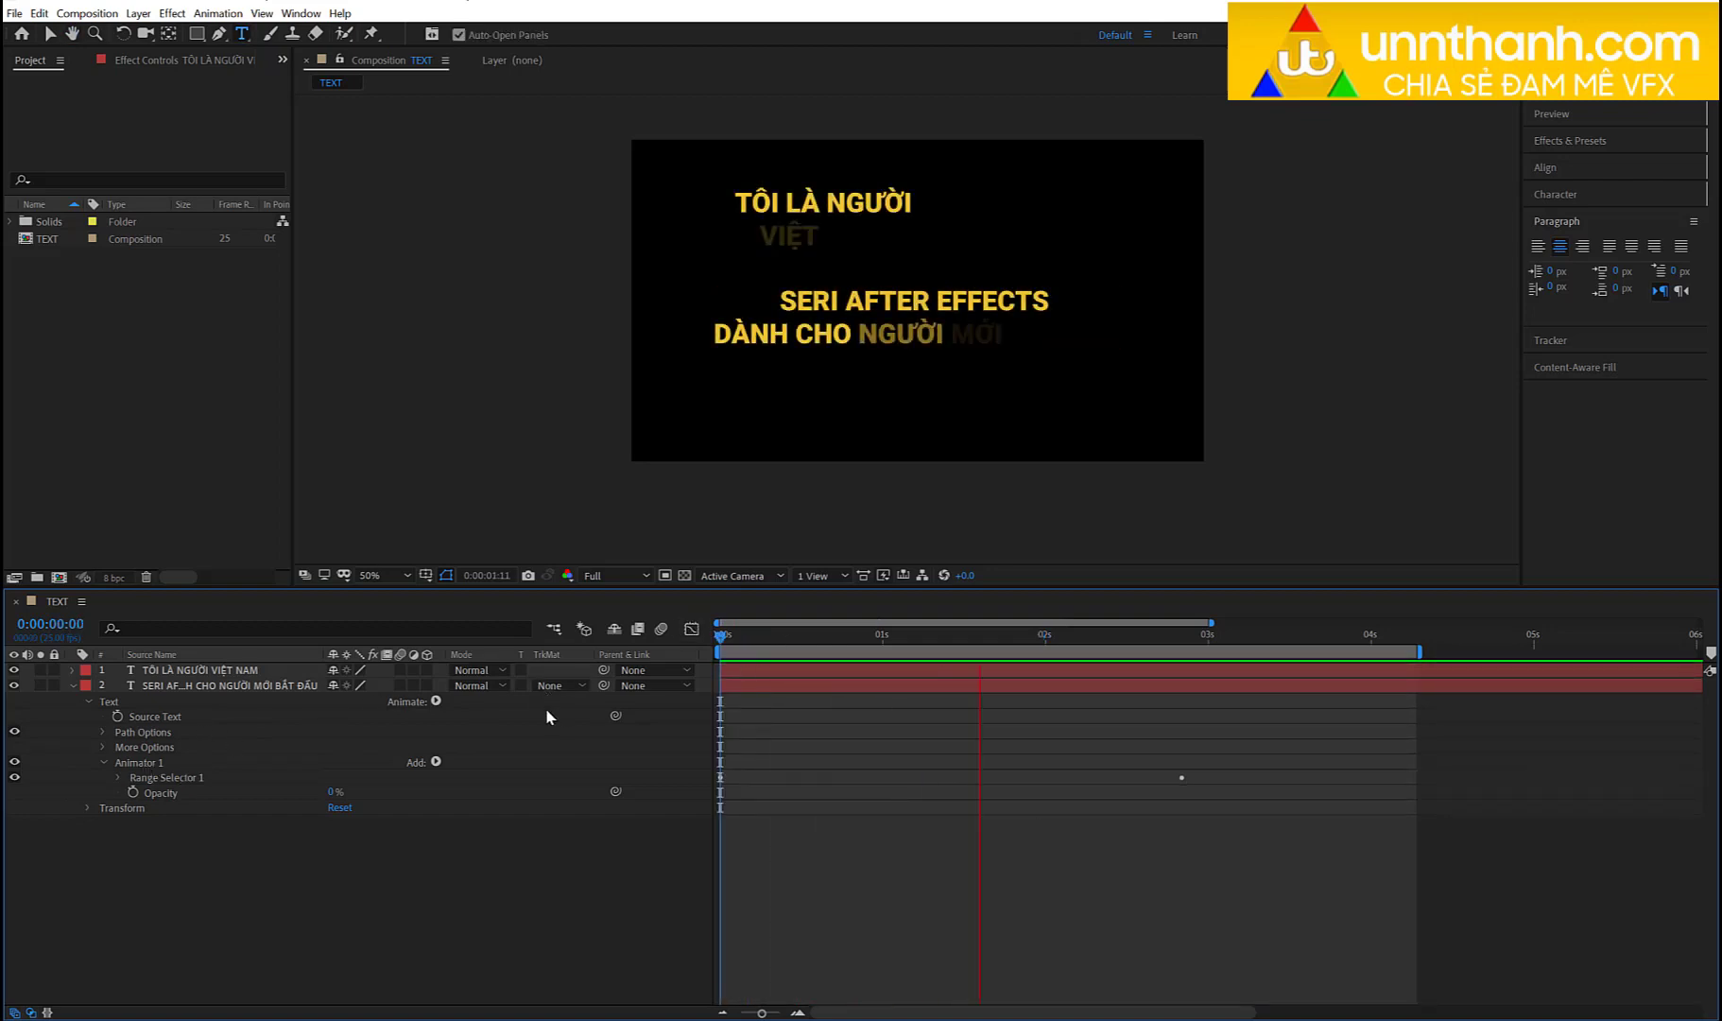
pyautogui.press('space')
# Inspect the title's Range Selector 1 and Animator 1, then select the TÔI LÀ NGƯỜI VIỆT NAM layer
pyautogui.click(207, 685)
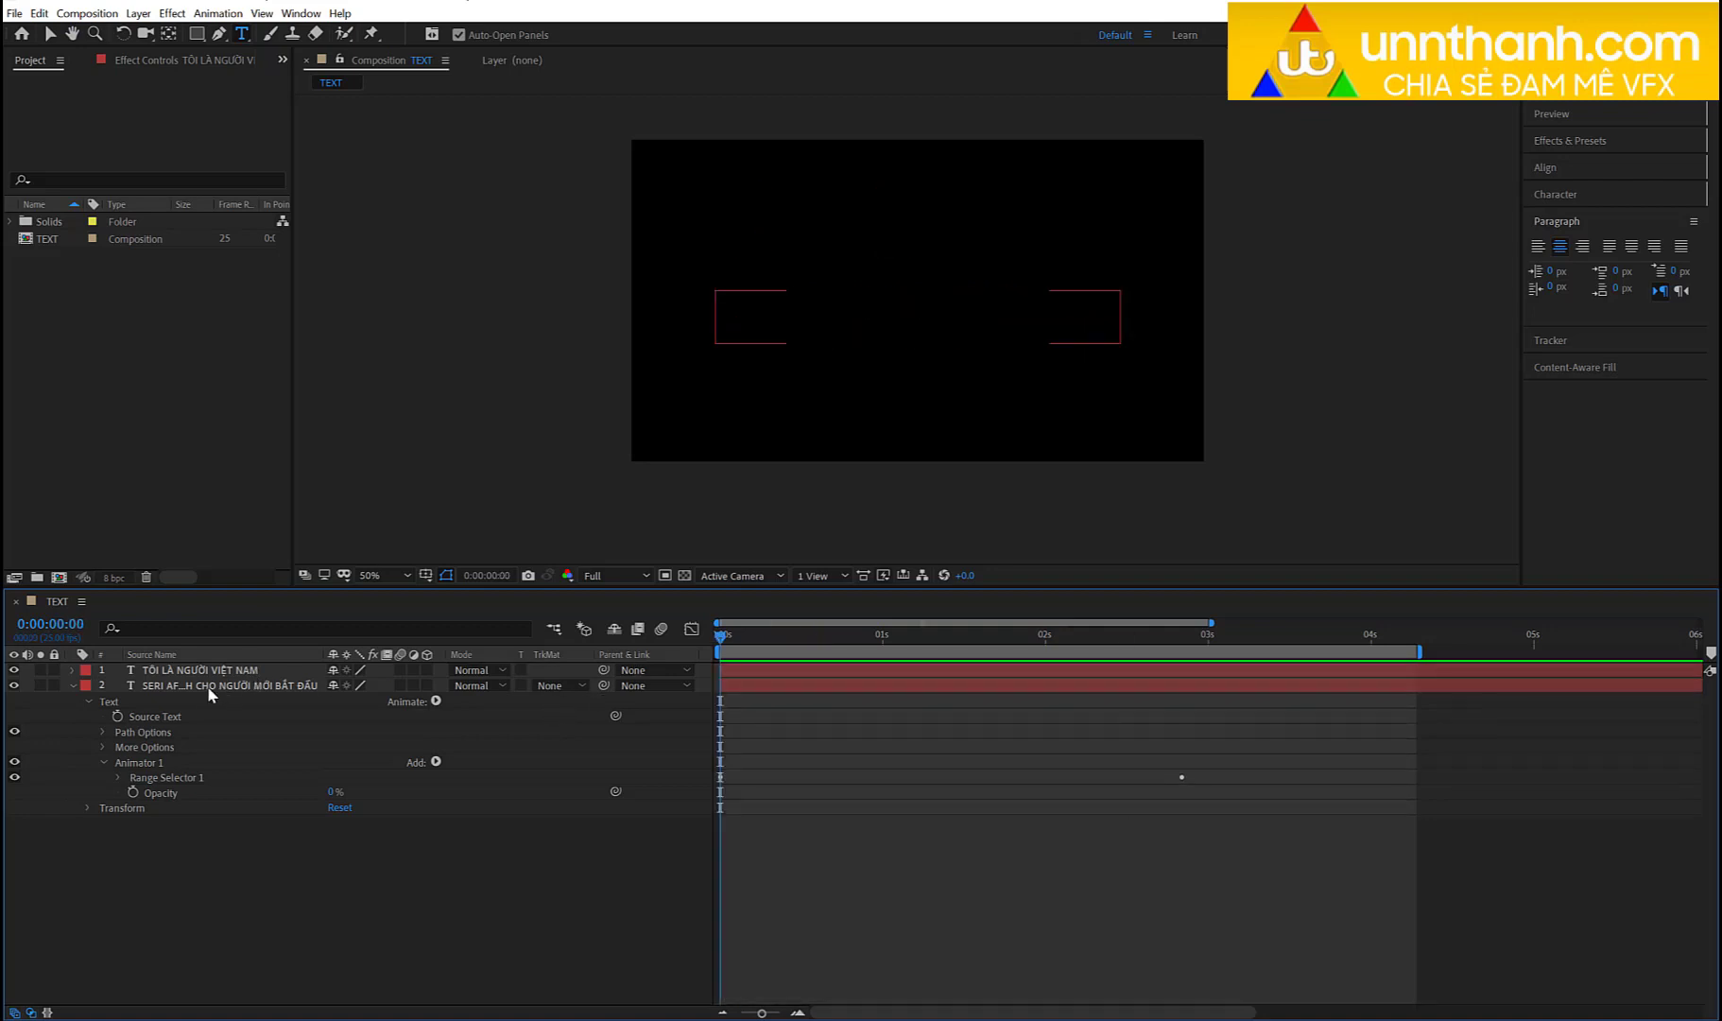
pyautogui.click(118, 777)
pyautogui.click(138, 765)
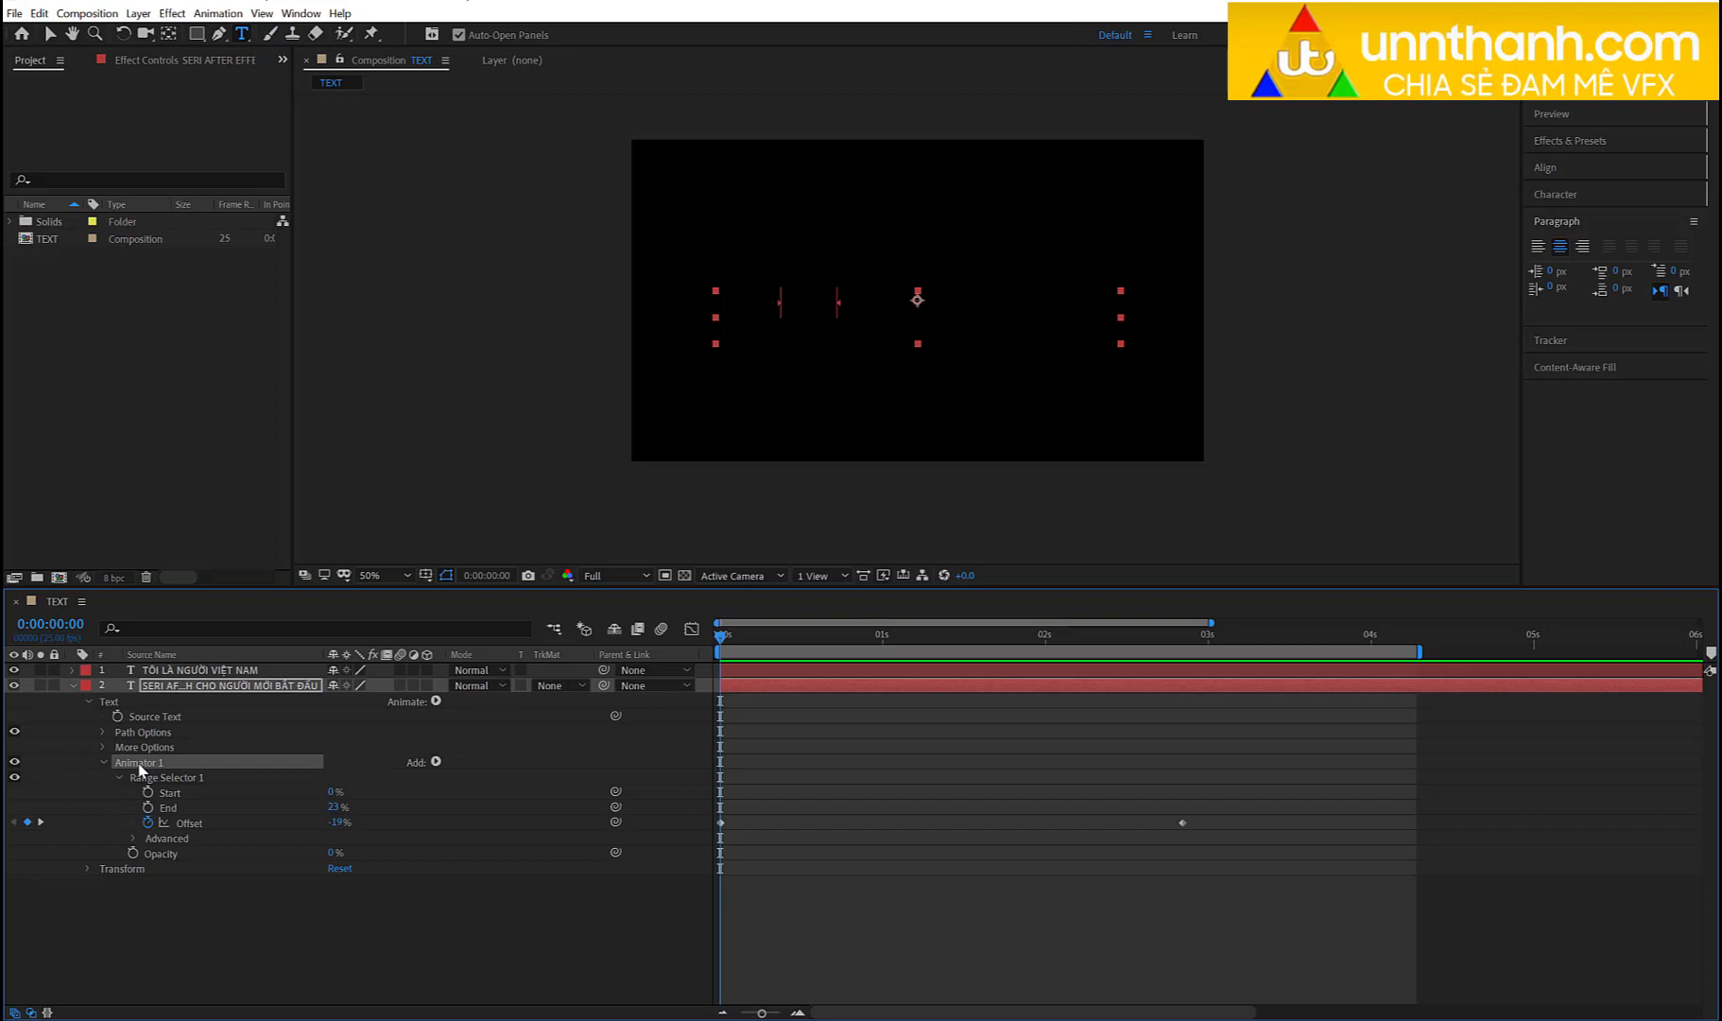
pyautogui.click(171, 671)
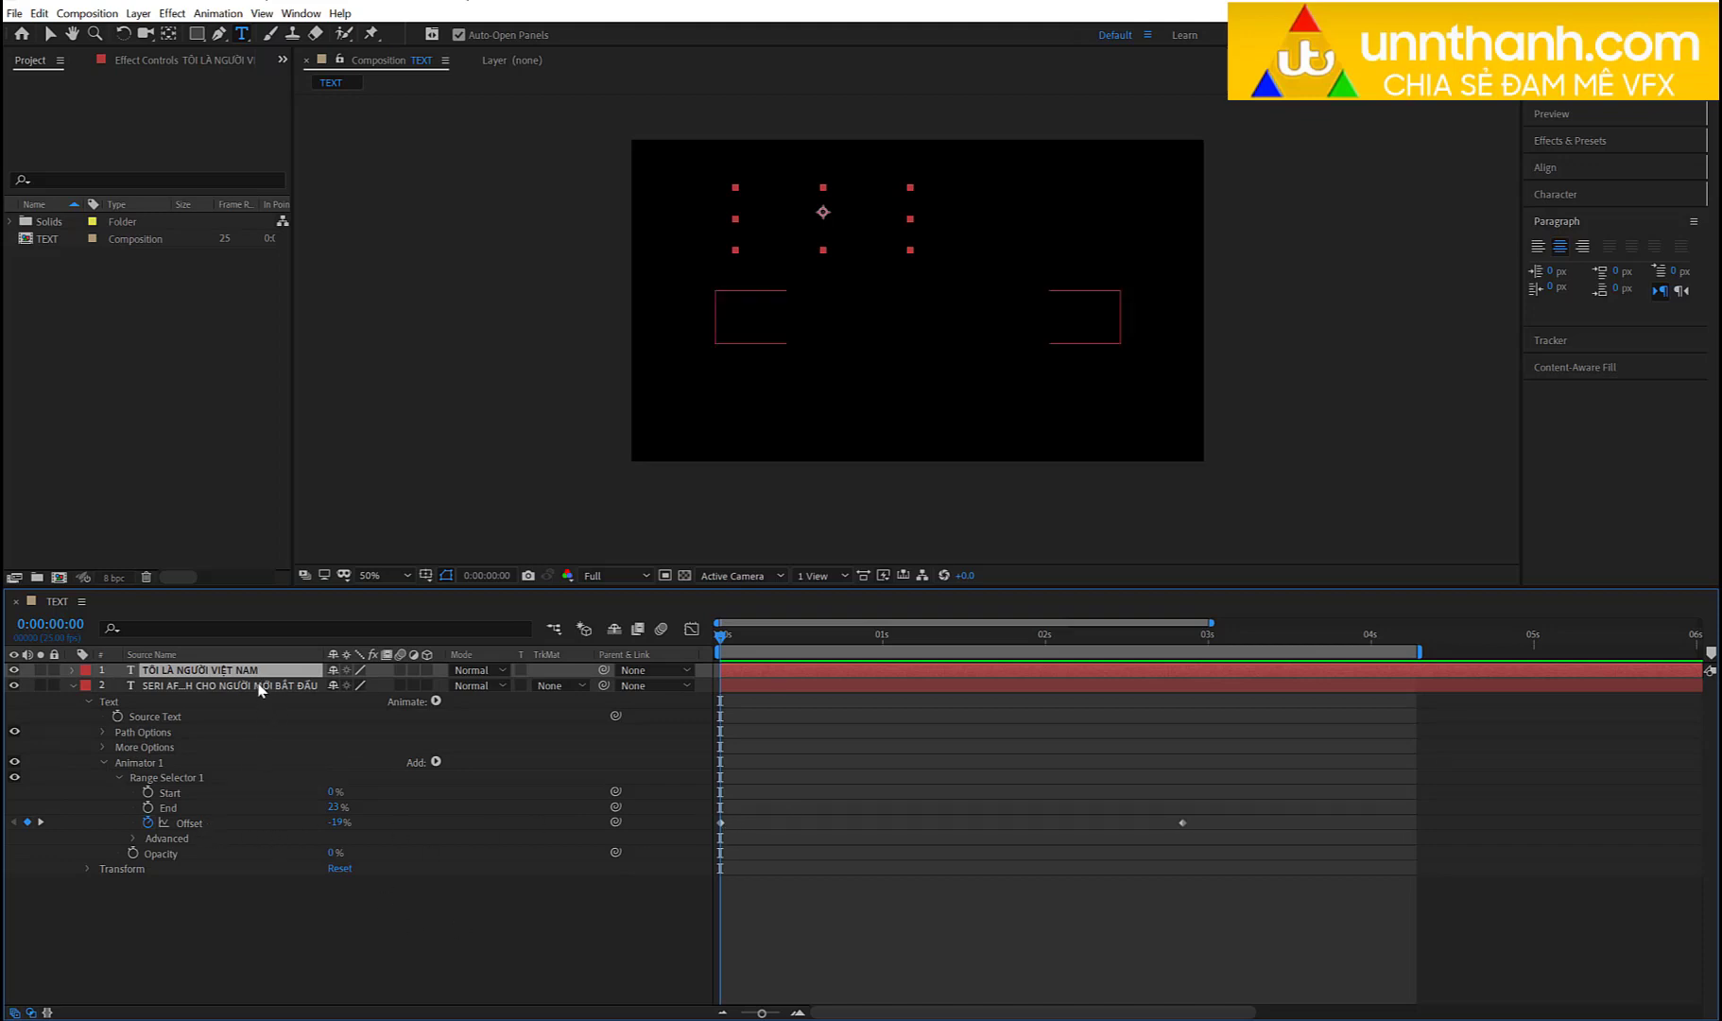
# Delete Animator 1 from the TÔI LÀ NGƯỜI VIỆT NAM layer and check the text at one second
pyautogui.press('u')
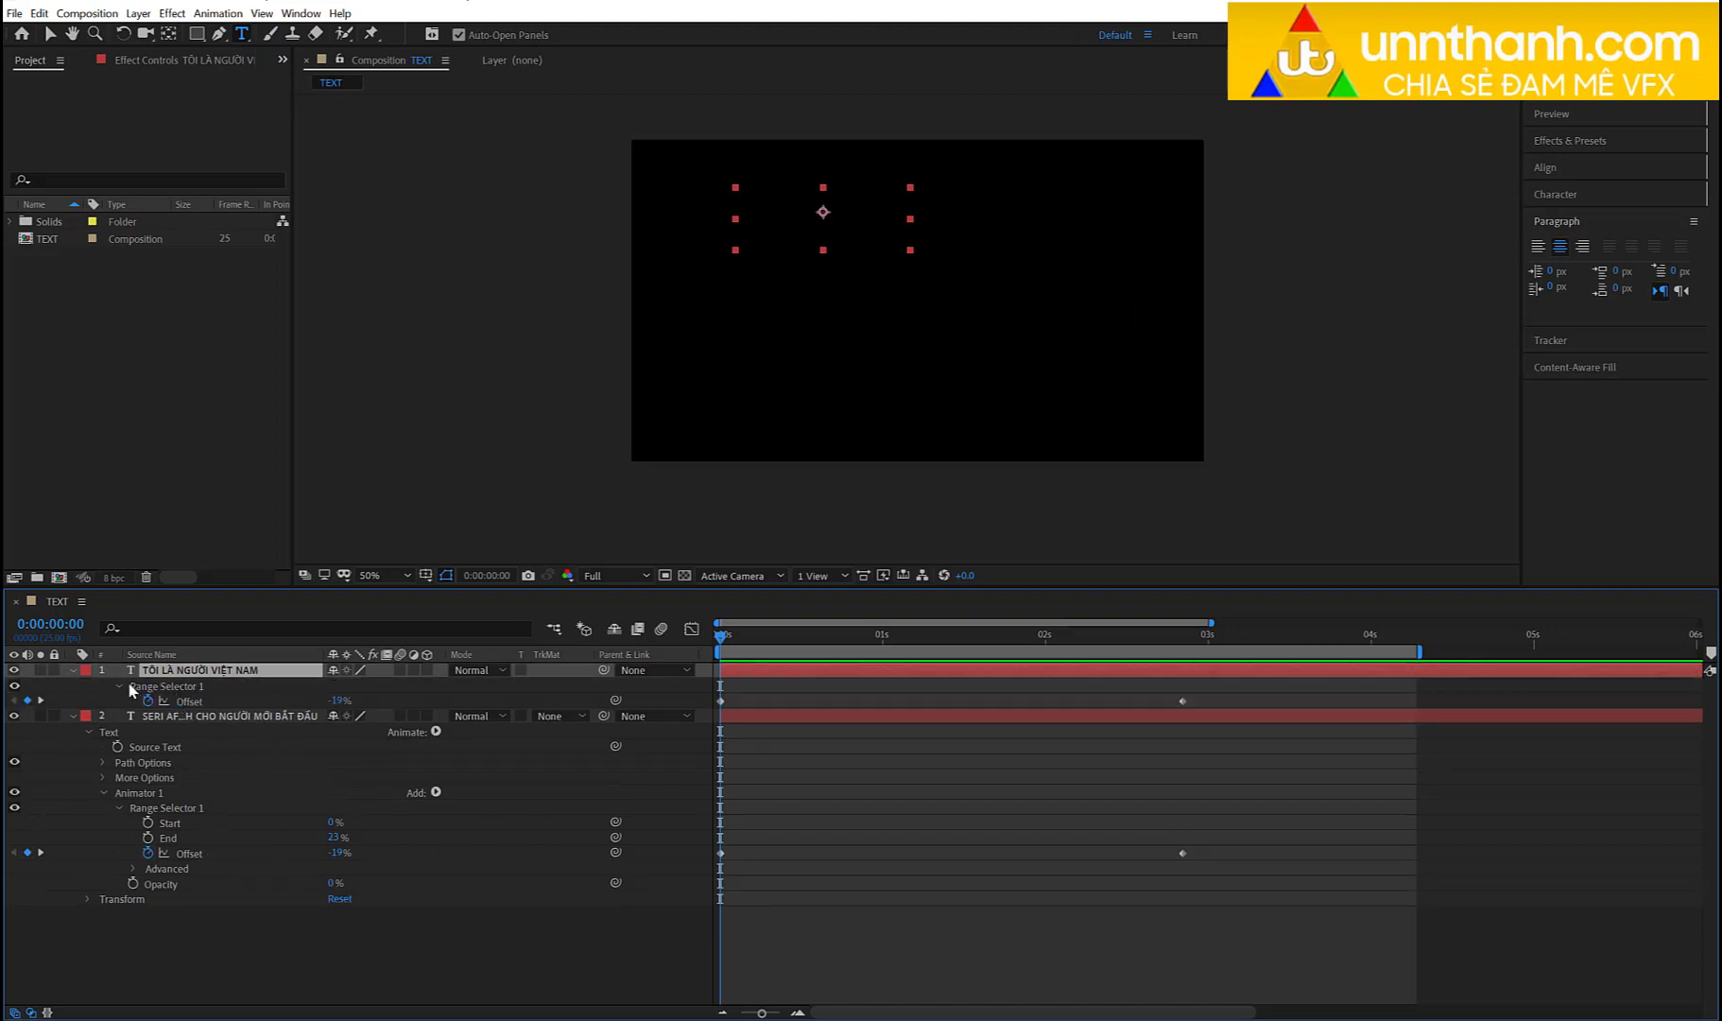
pyautogui.click(73, 670)
pyautogui.click(74, 669)
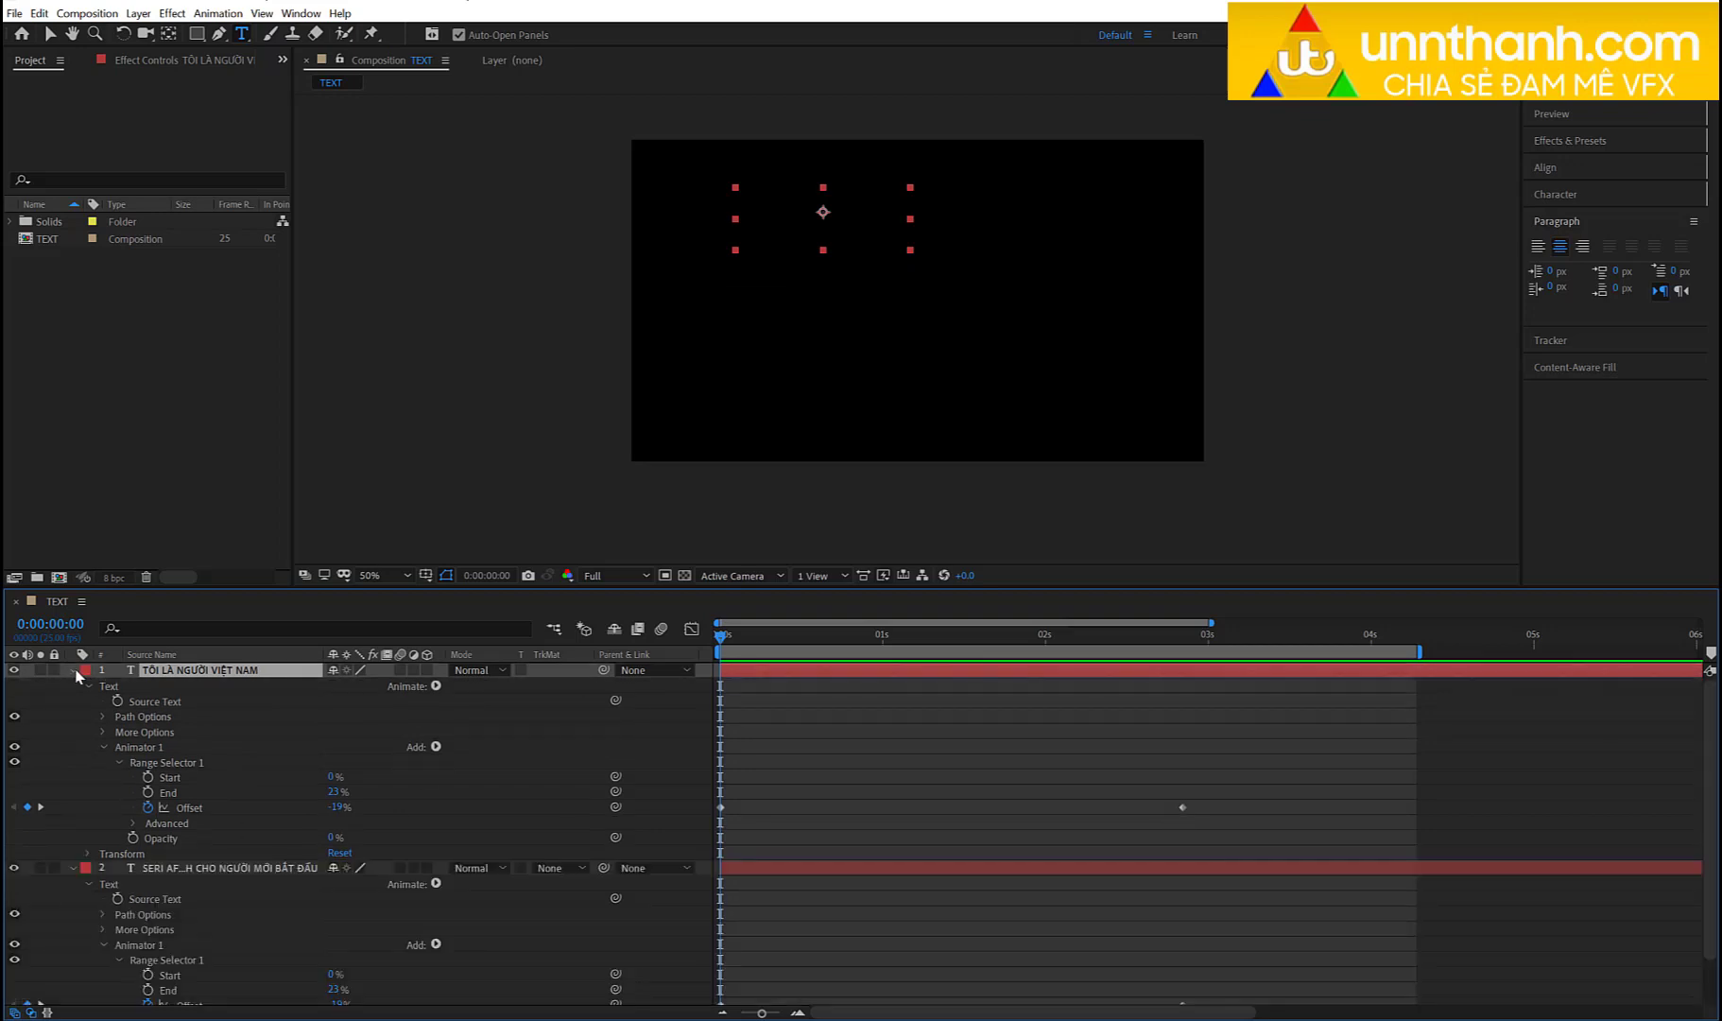
pyautogui.click(139, 748)
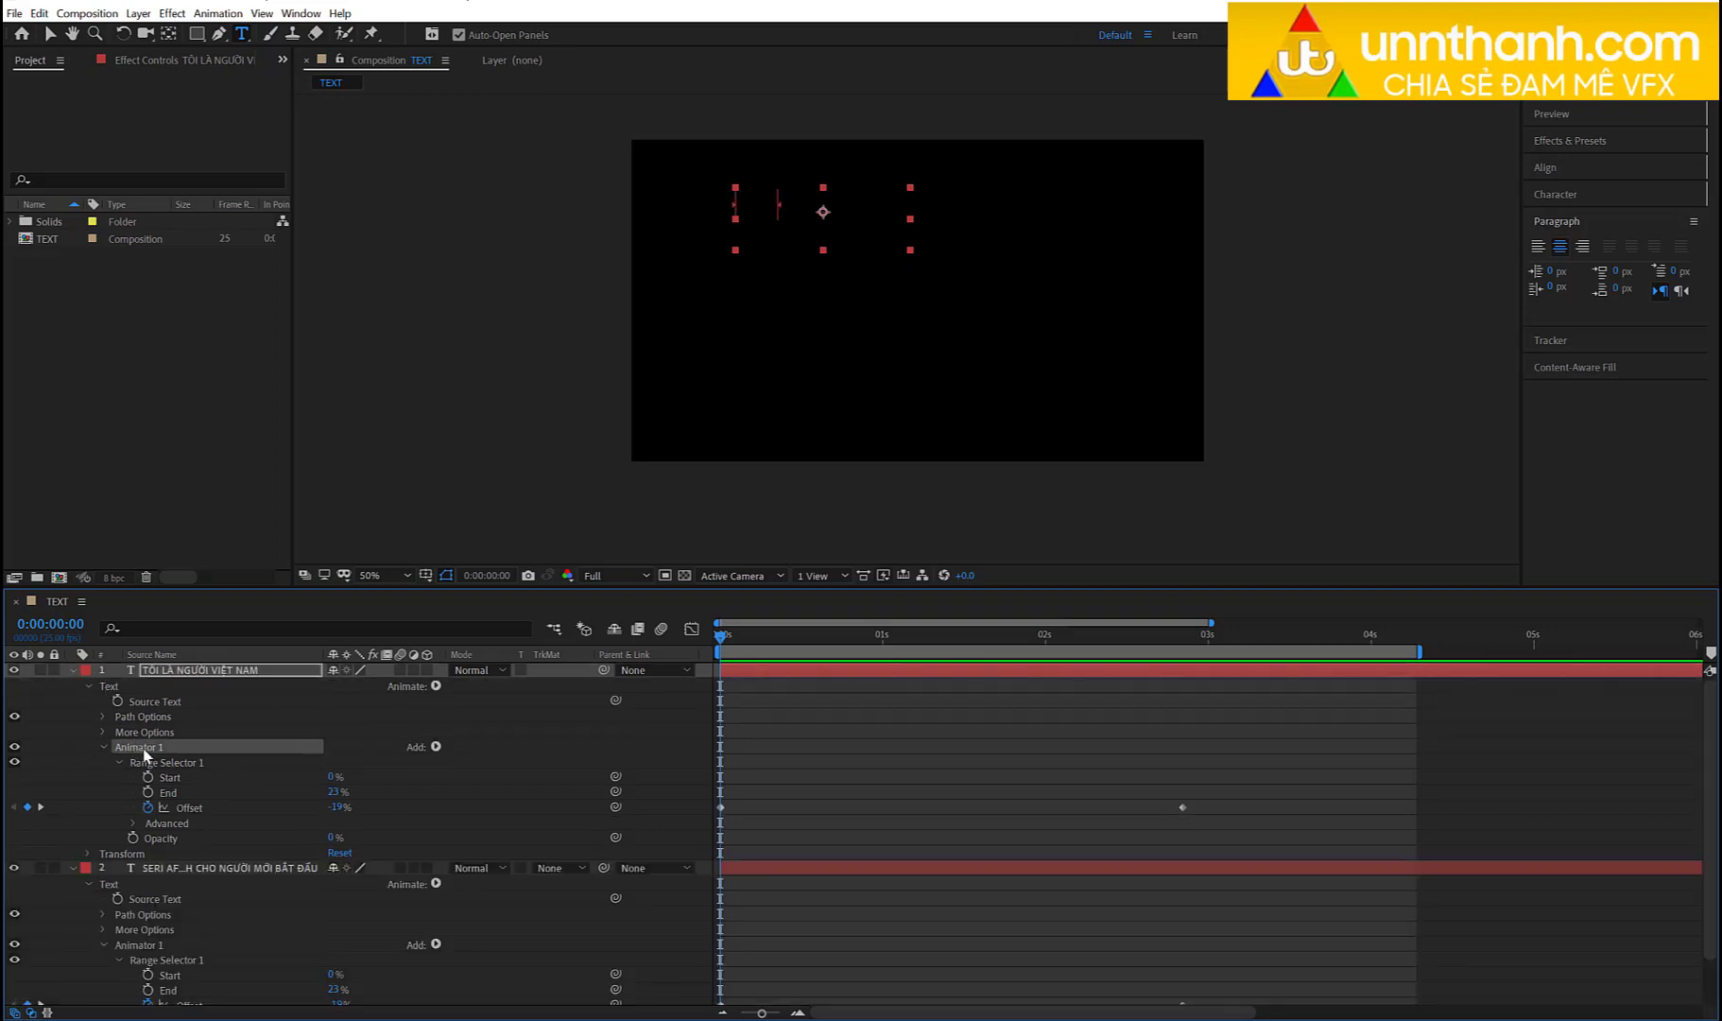
pyautogui.press('Delete')
pyautogui.click(882, 639)
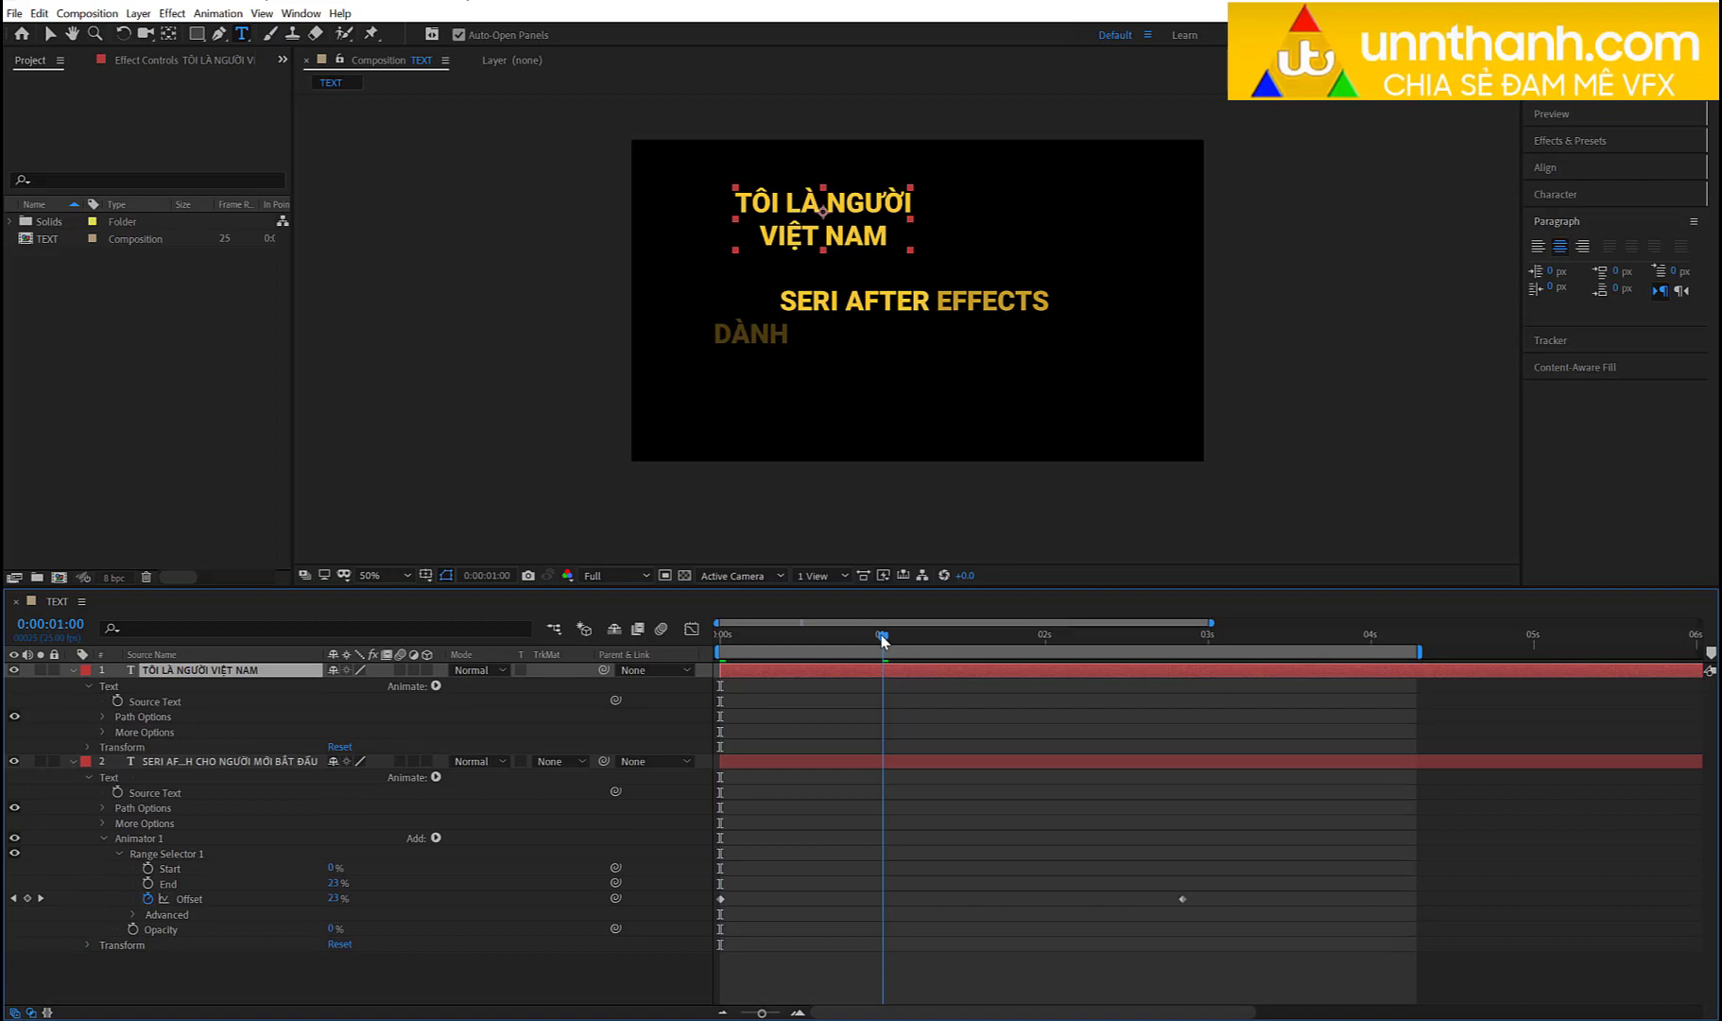
# Undo the deletion and preview the animation with the animator restored
pyautogui.hotkey('ctrl', 'z')
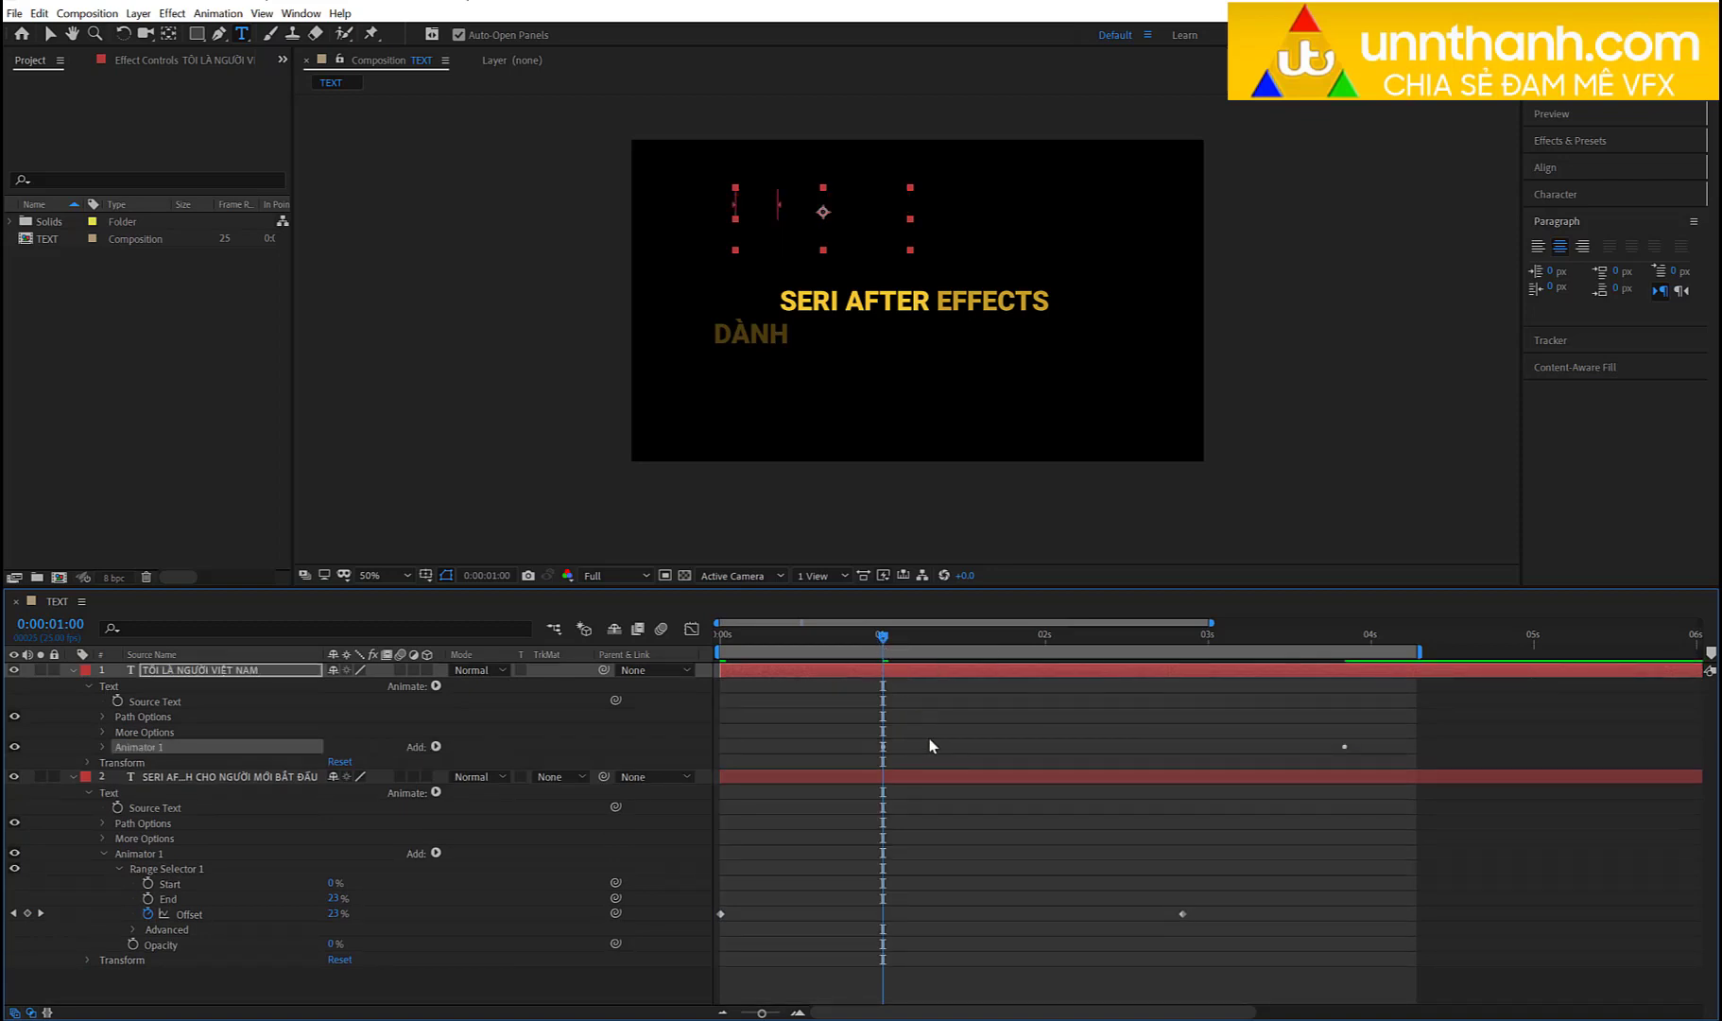
pyautogui.hotkey('ctrl', 'z')
pyautogui.hotkey('ctrl', 'z')
pyautogui.hotkey('ctrl', 'z')
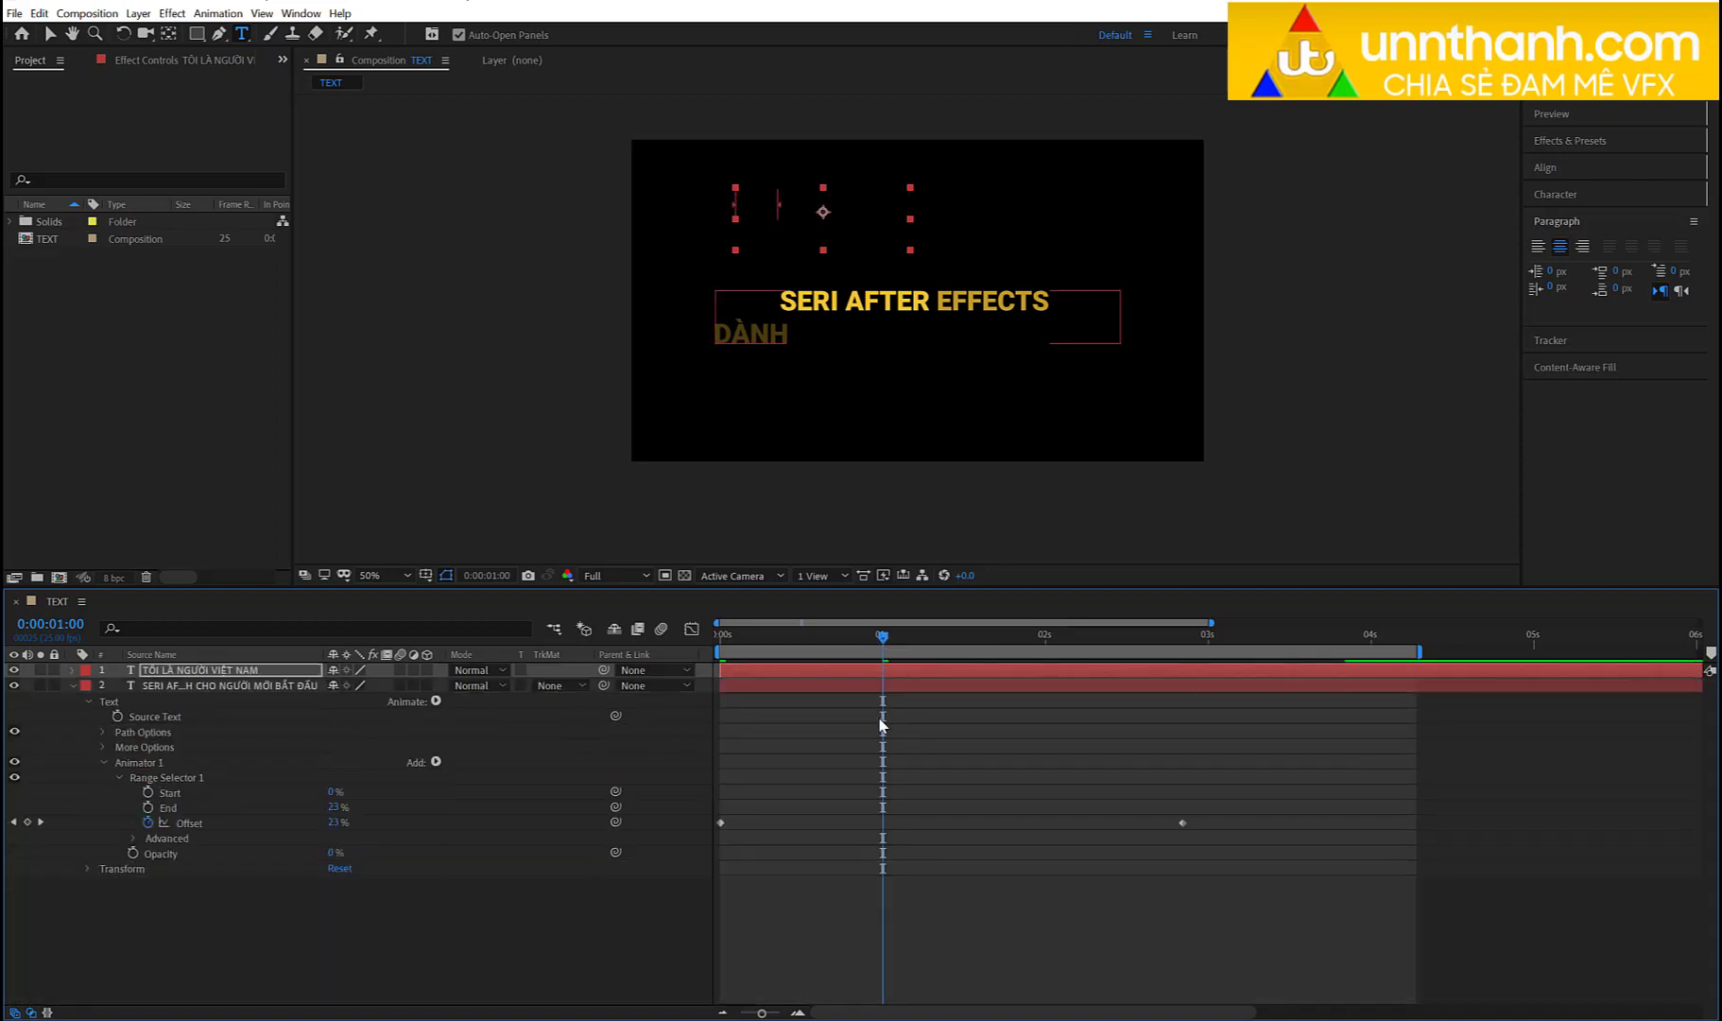
pyautogui.hotkey('ctrl', 'z')
pyautogui.press('space')
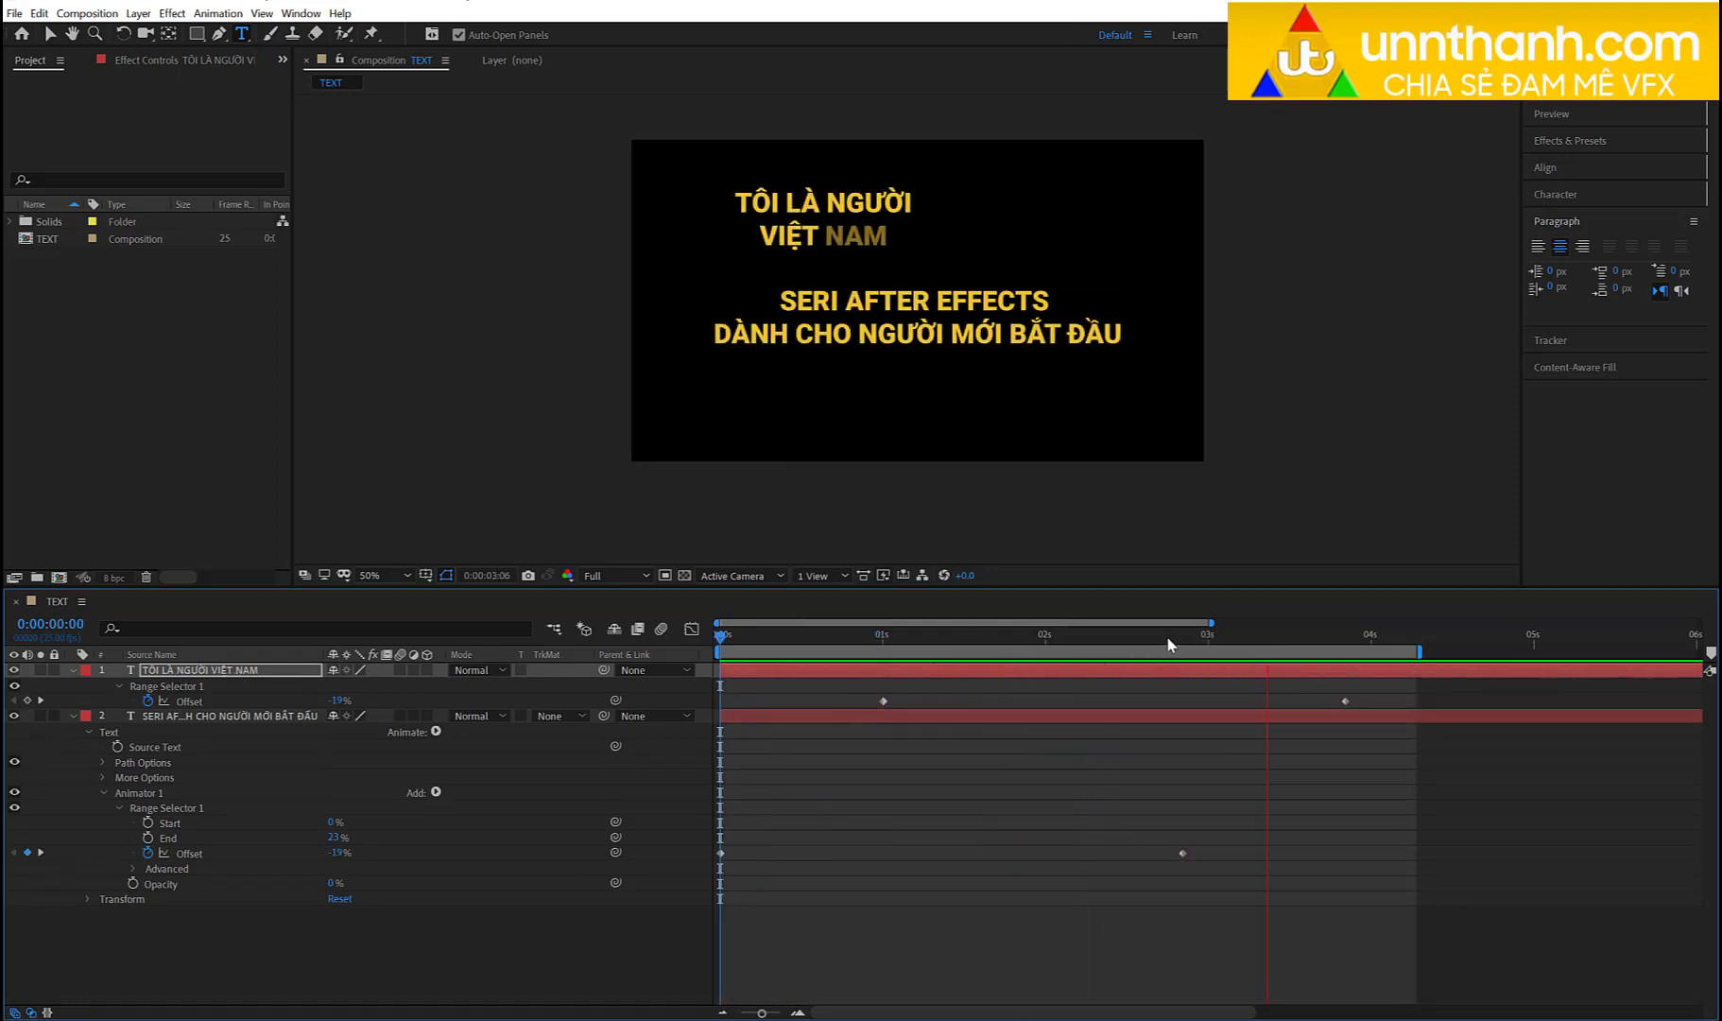
pyautogui.press('space')
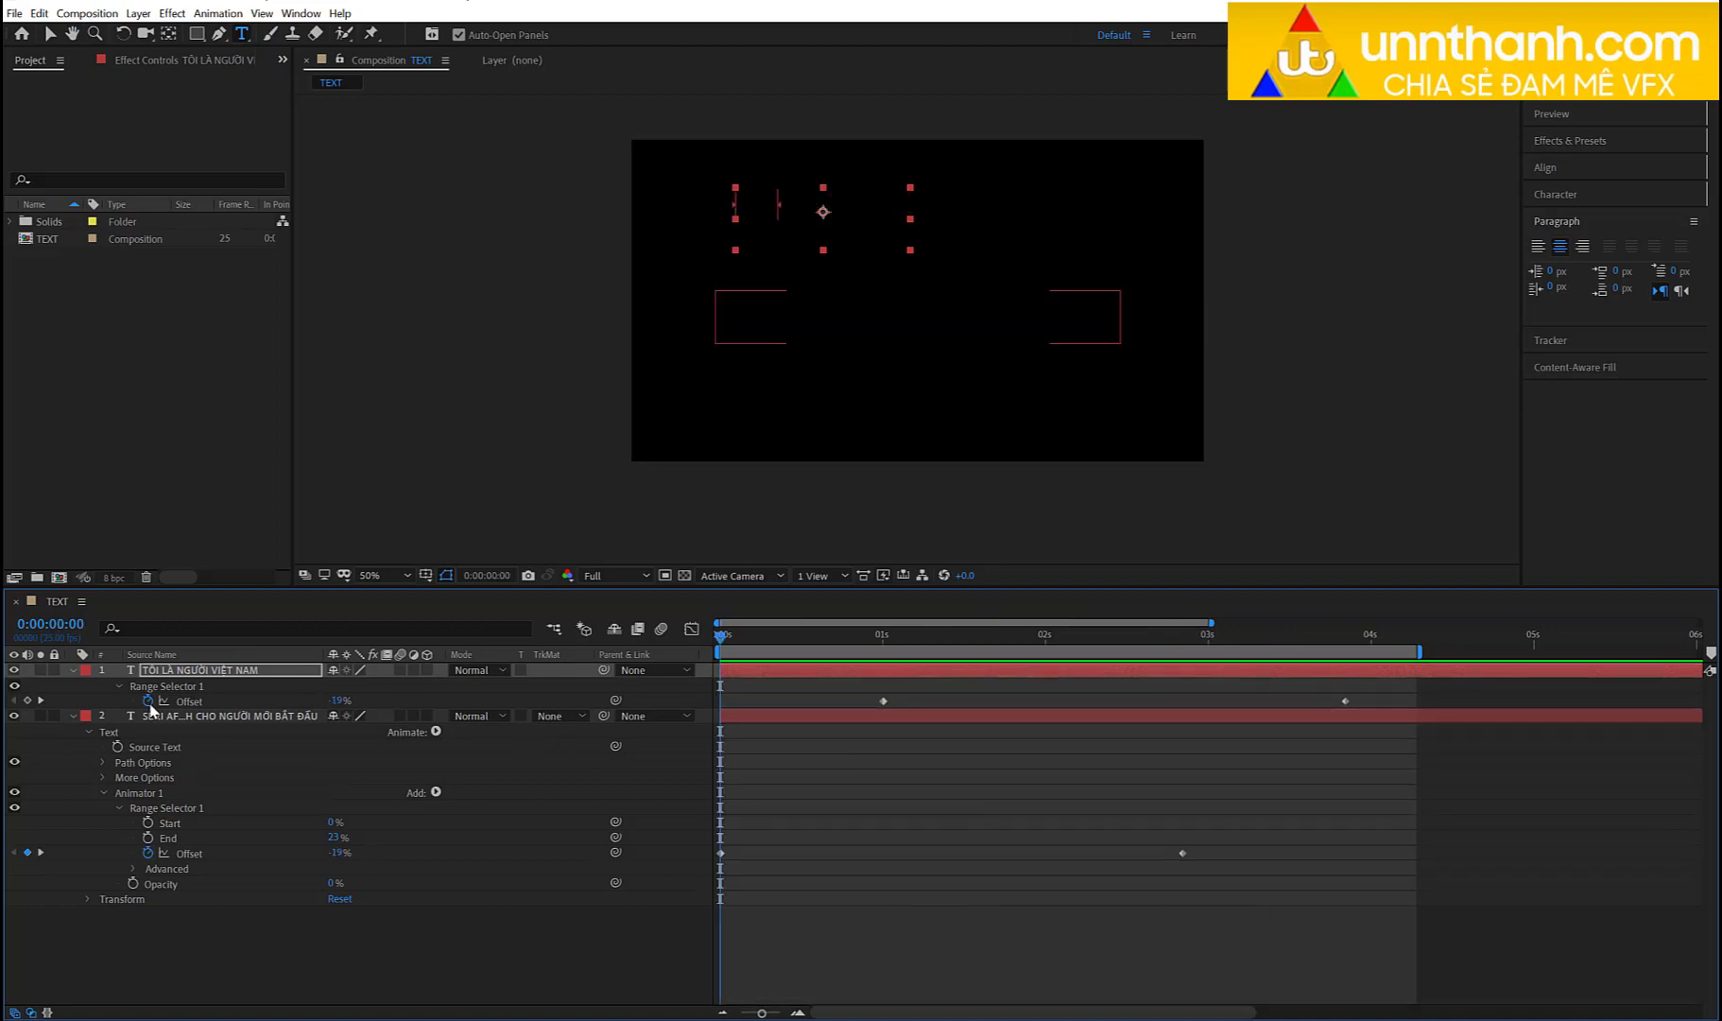
# Delete Animator 1 from the first text layer again
pyautogui.click(75, 670)
pyautogui.click(75, 670)
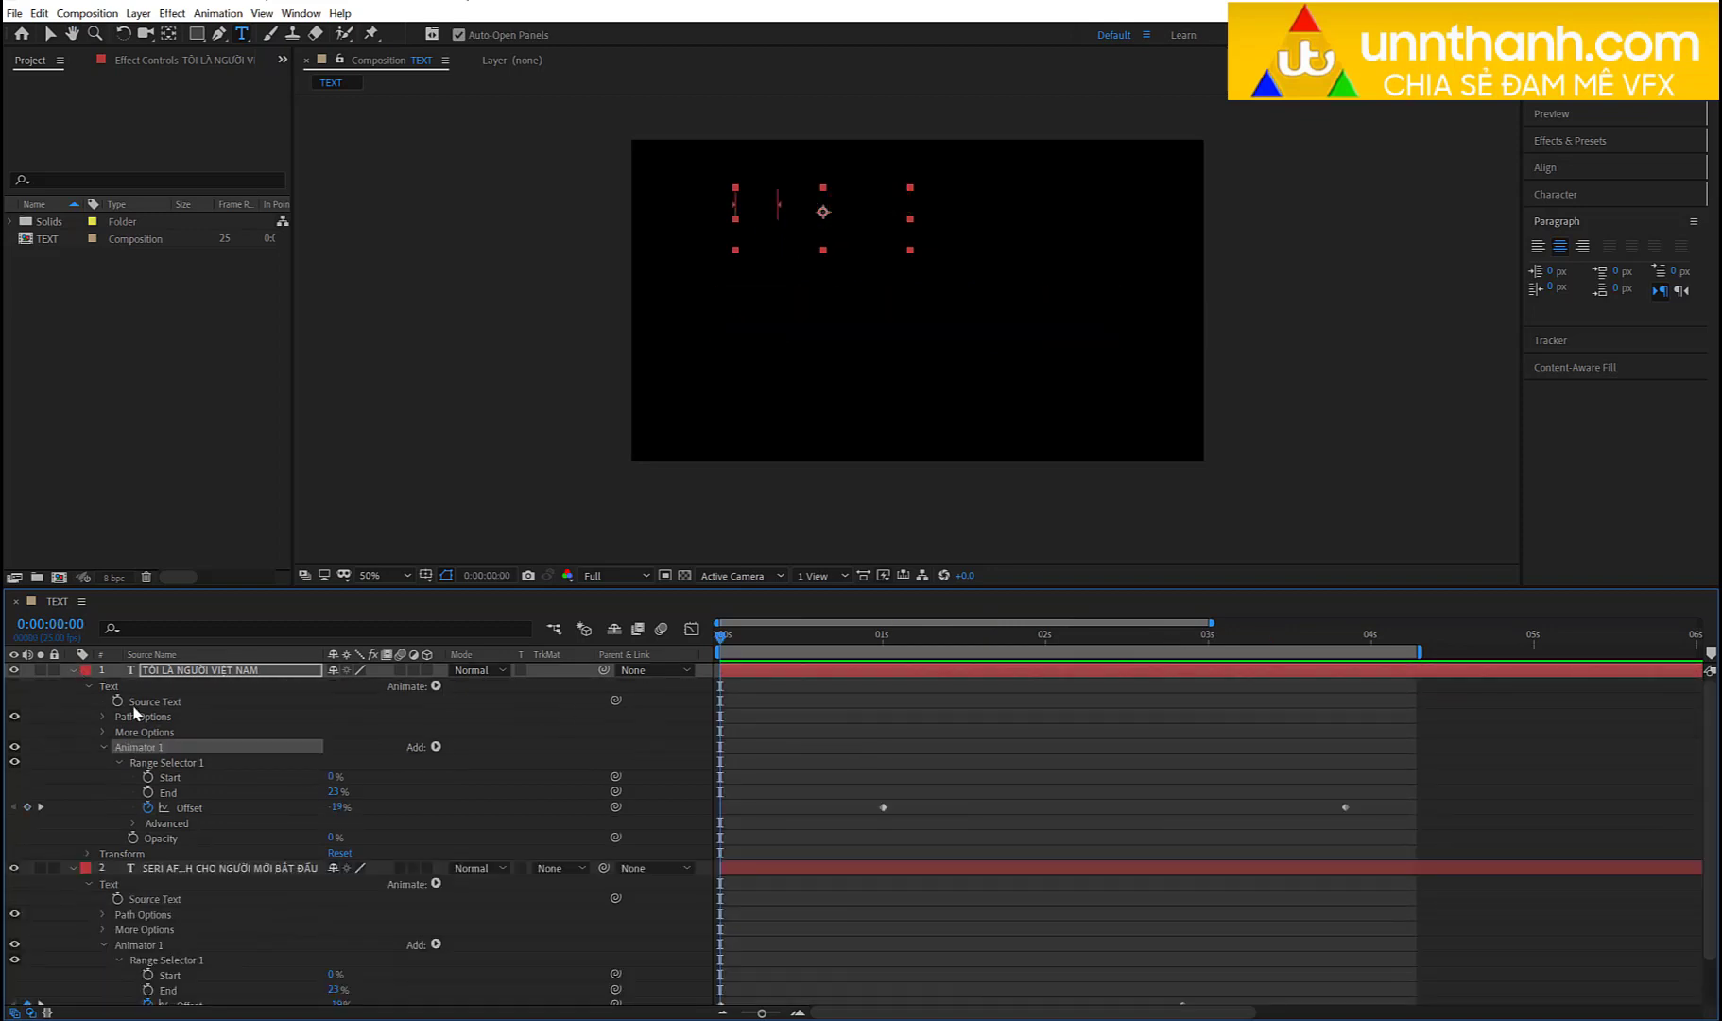
pyautogui.press('Delete')
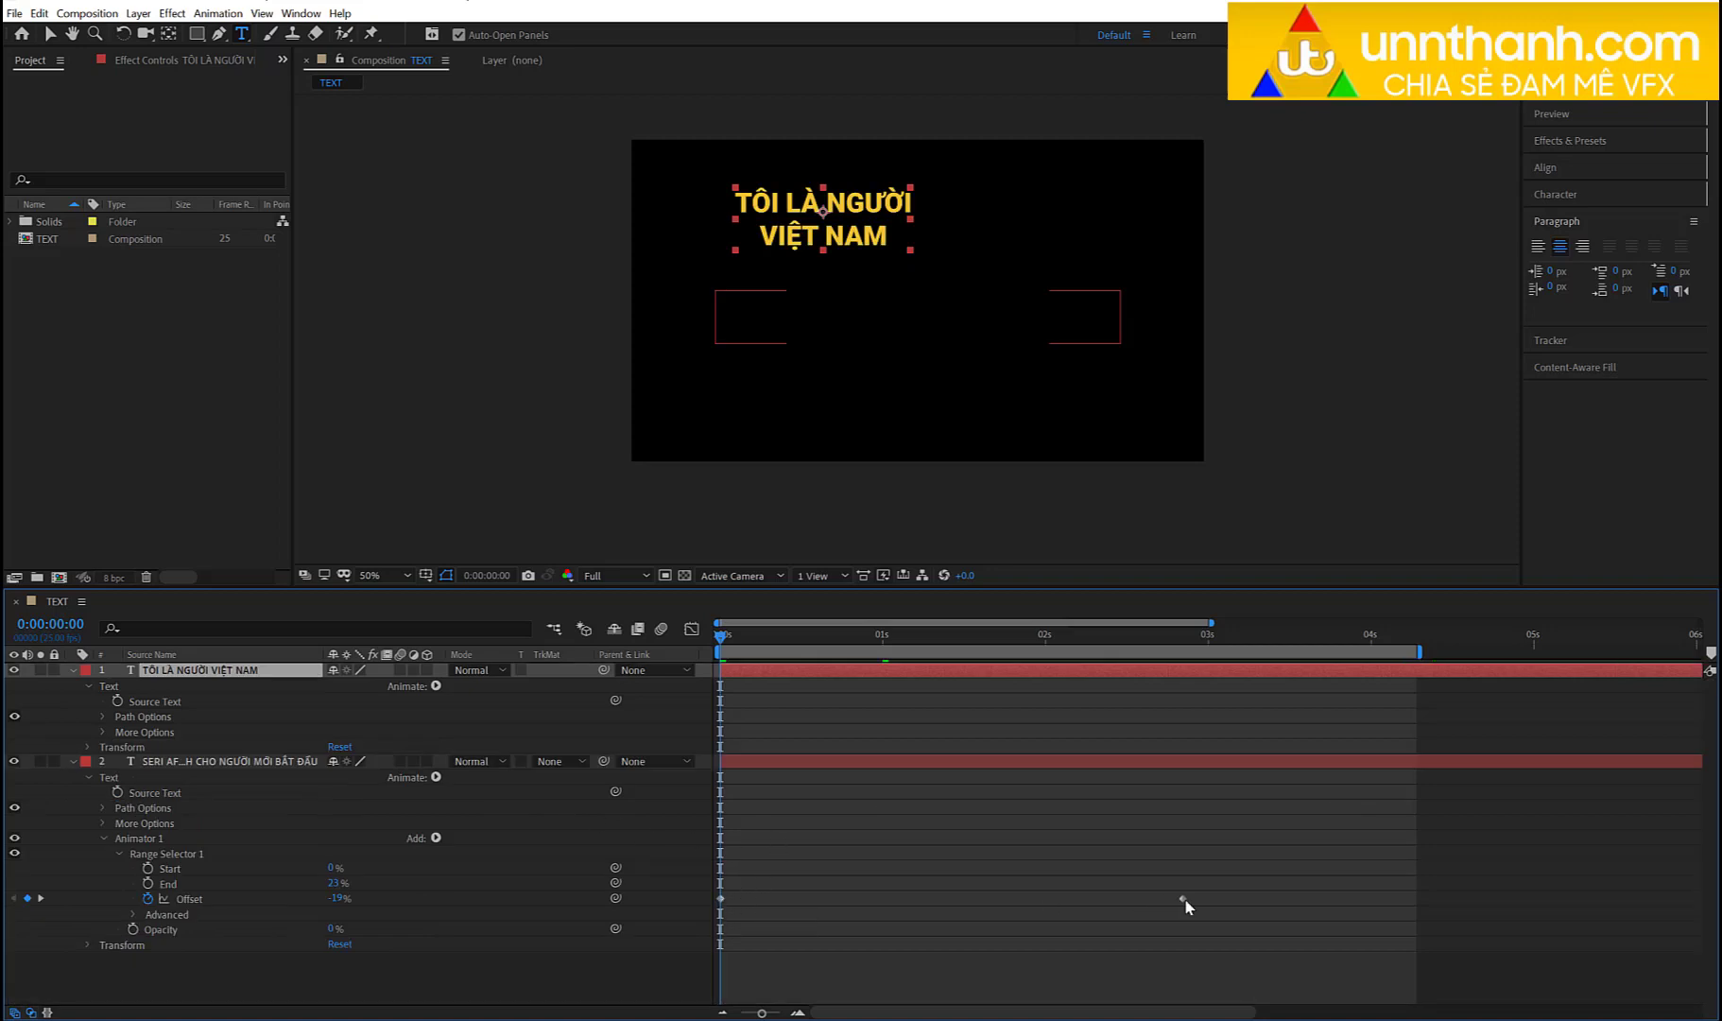
pyautogui.click(797, 682)
# Preview the text animation, zoom the timeline out, and move to about three seconds
pyautogui.press('space')
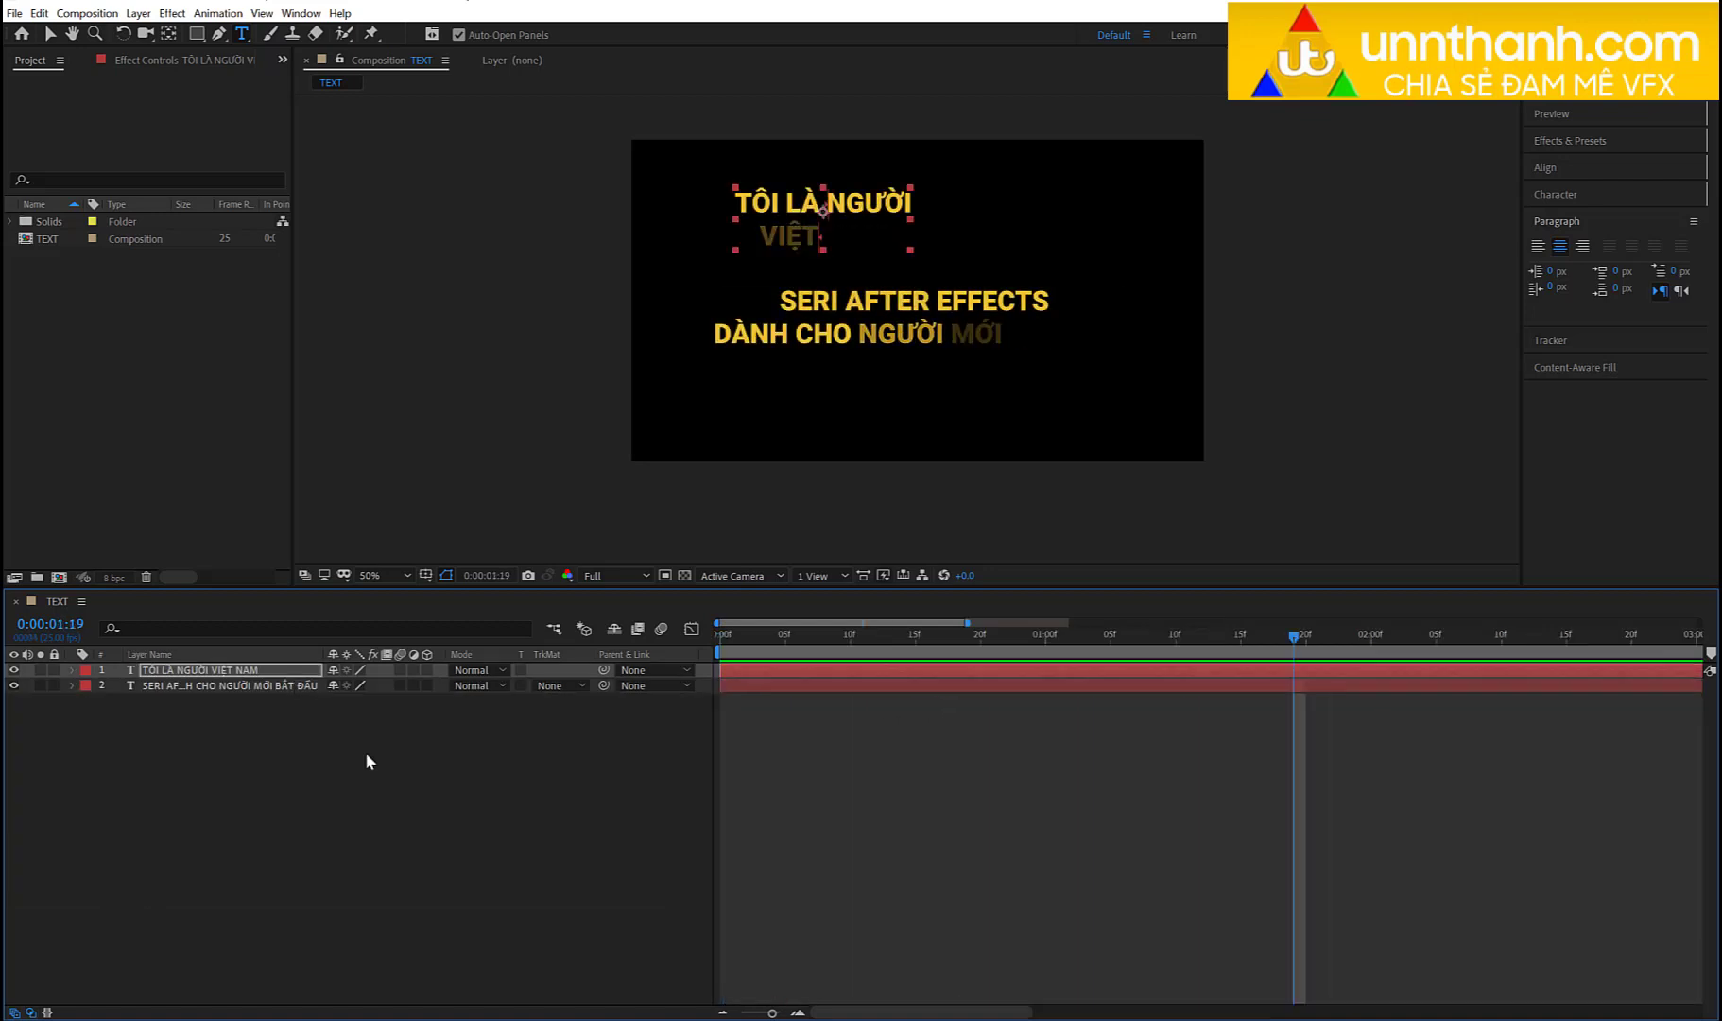
pyautogui.press('space')
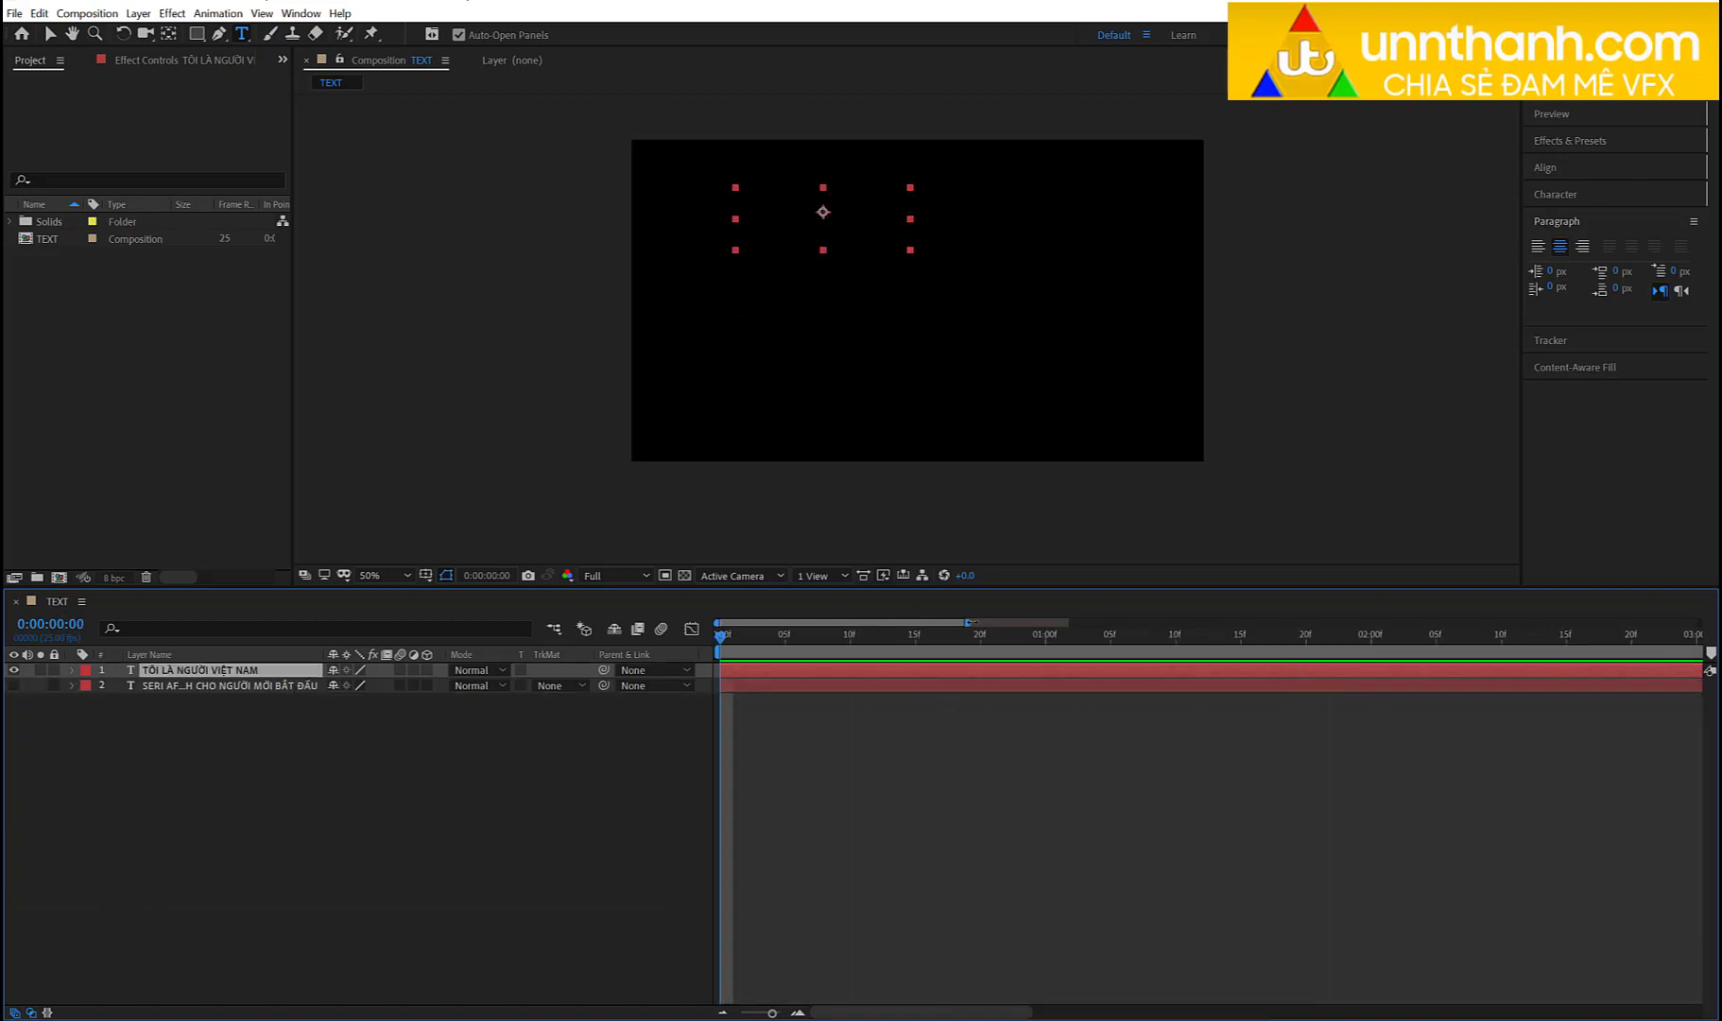
pyautogui.press('-')
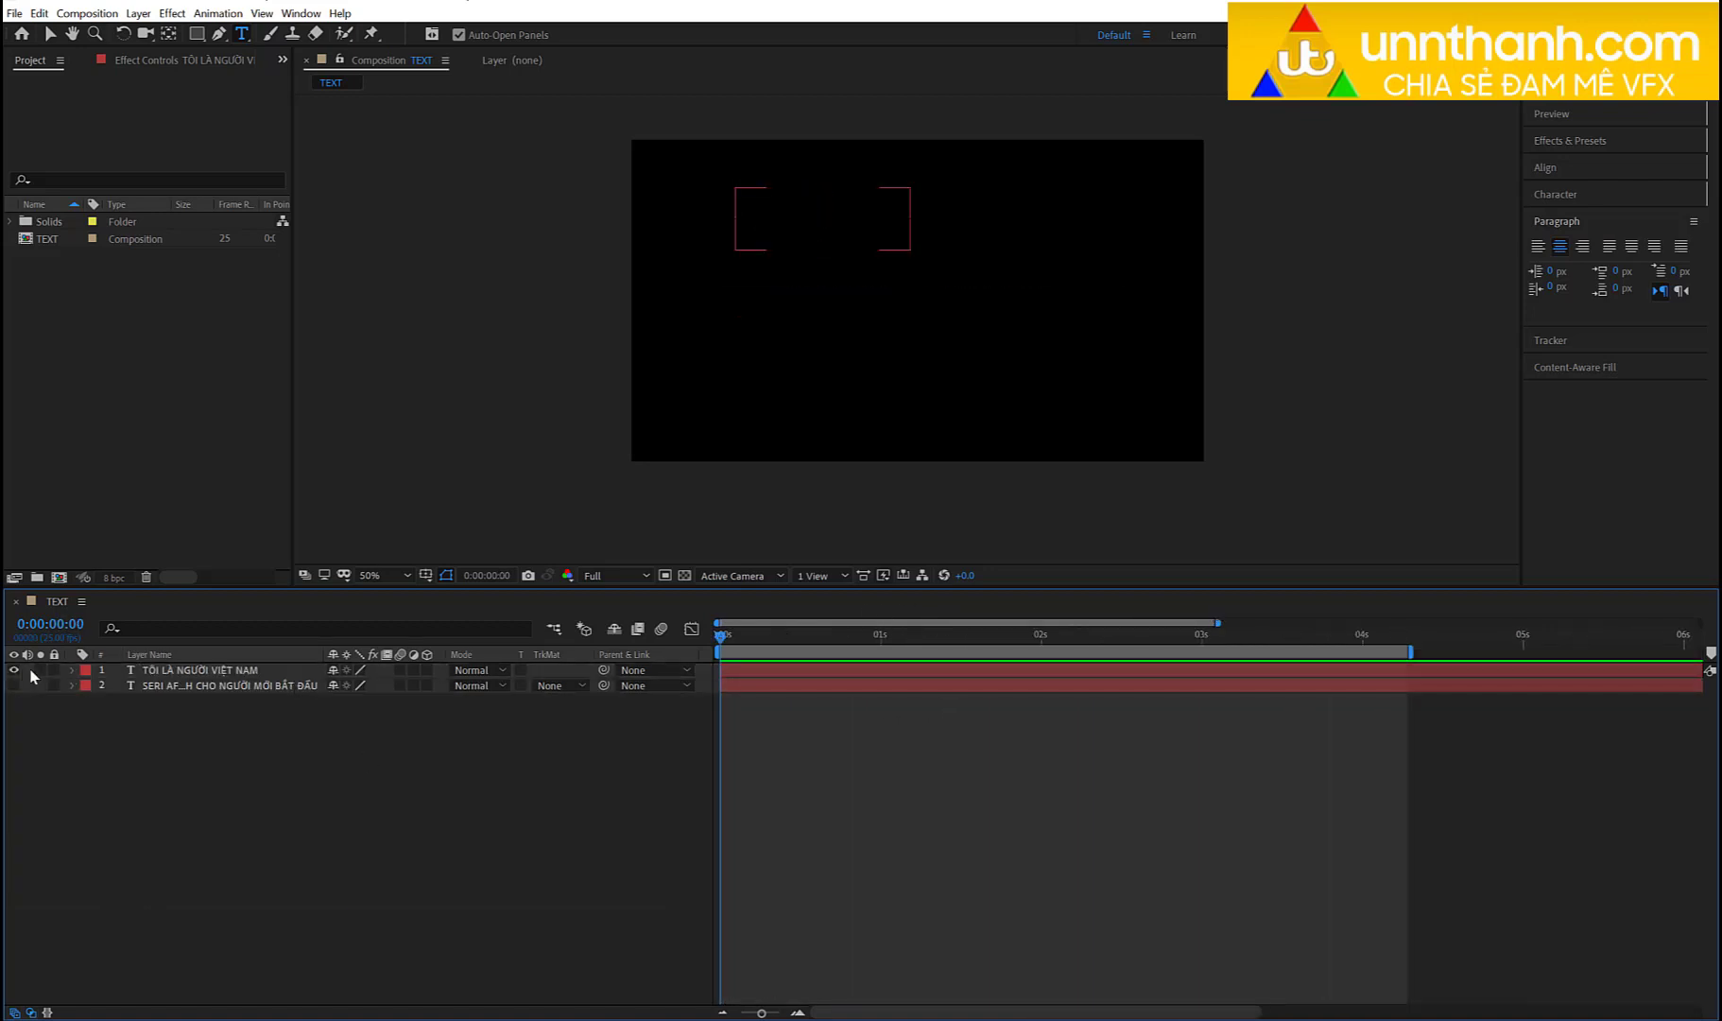
pyautogui.moveTo(822, 643); pyautogui.dragTo(1214, 647)
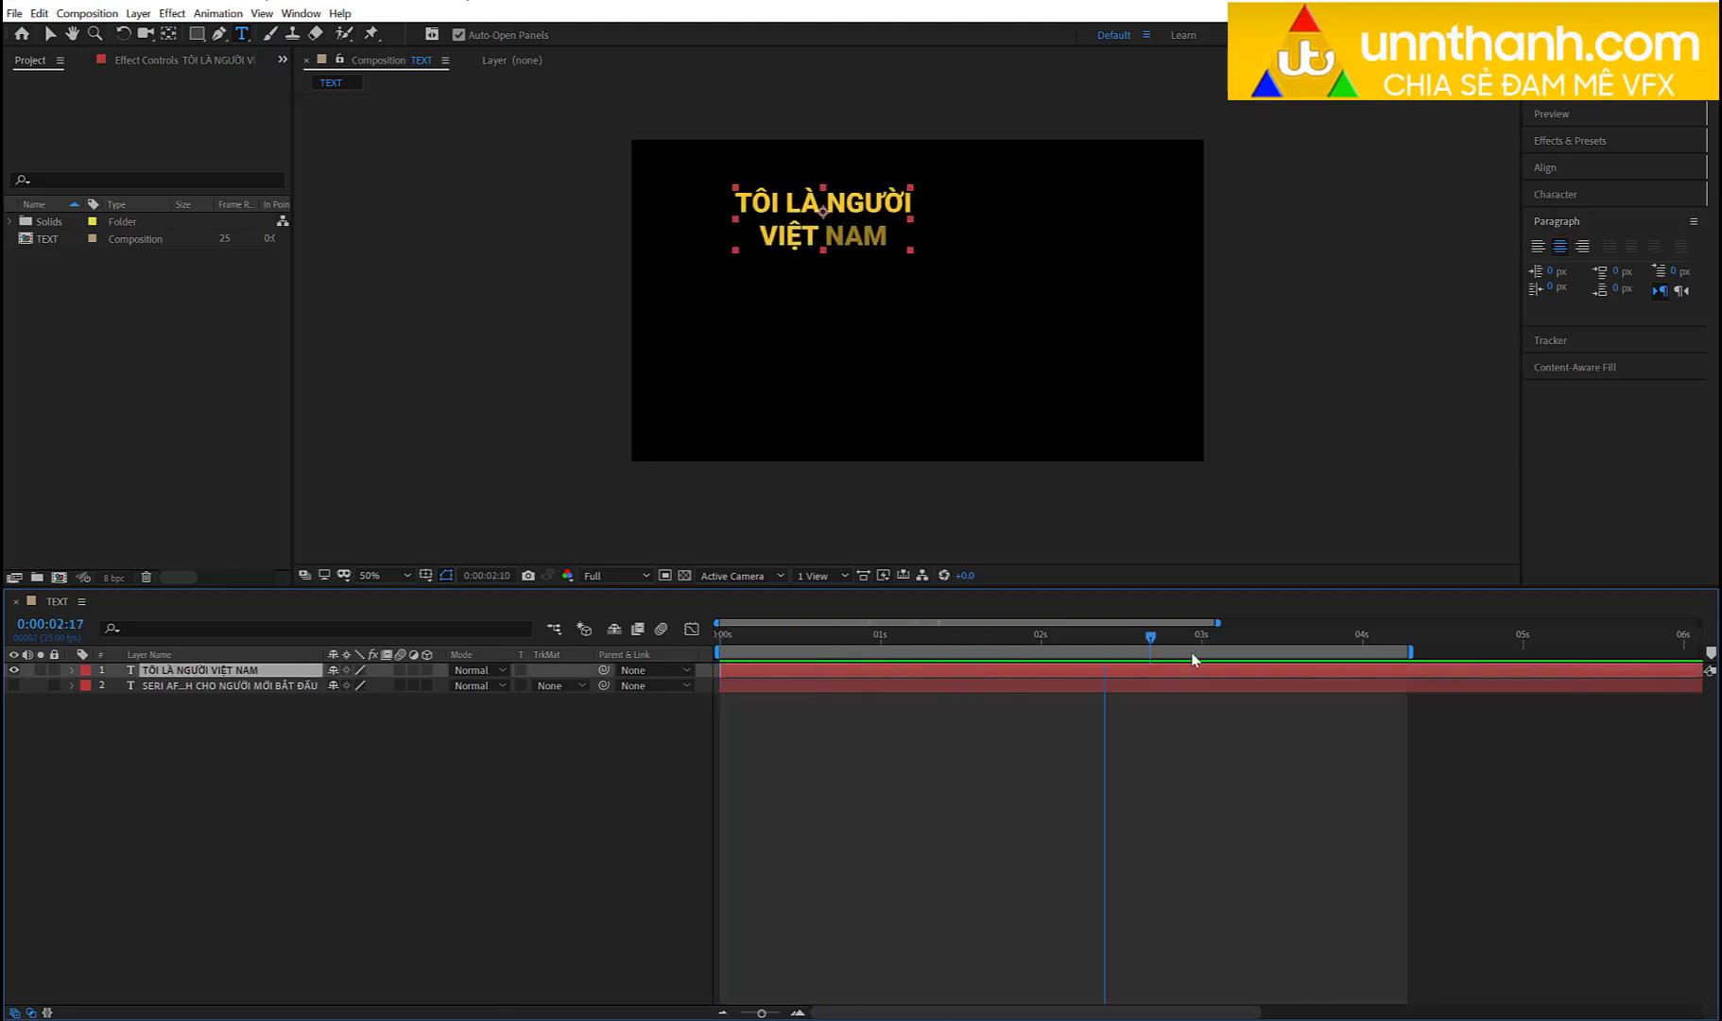
# Preview the VIỆT NAM layer, then delete Opacity from its Animator 1
pyautogui.doubleClick(208, 673)
pyautogui.click(72, 671)
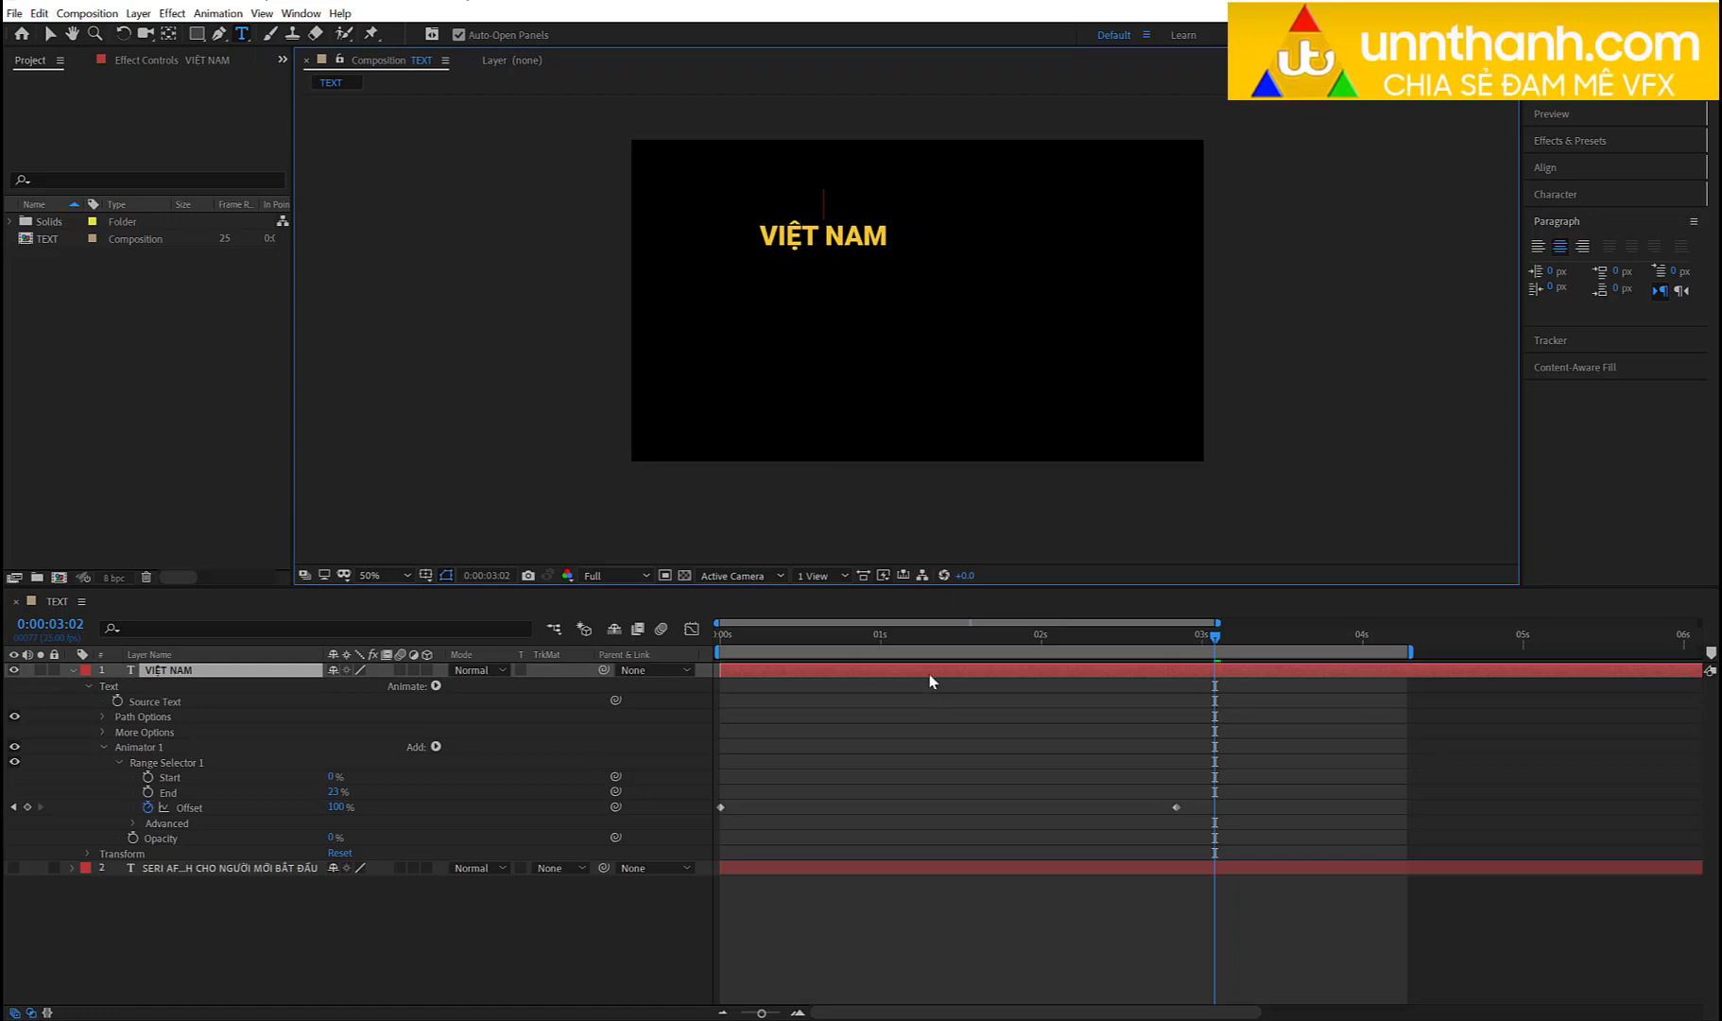
pyautogui.press('Home')
pyautogui.press('space')
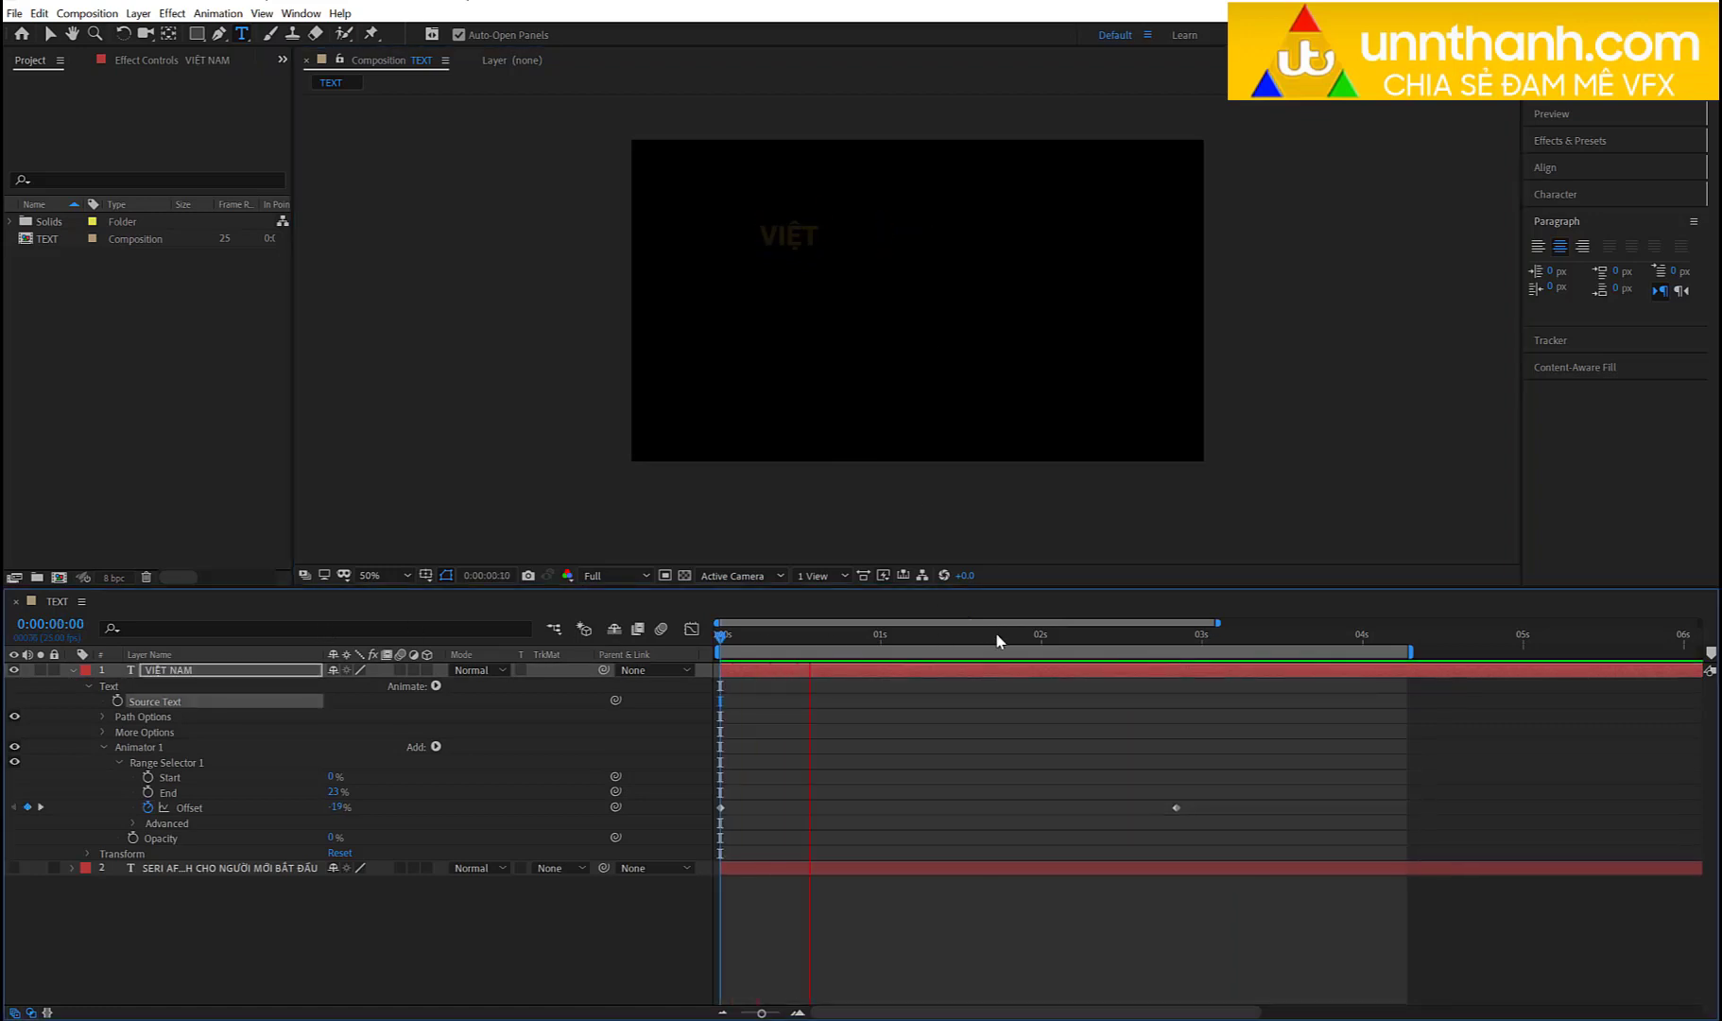
pyautogui.press('space')
pyautogui.click(163, 838)
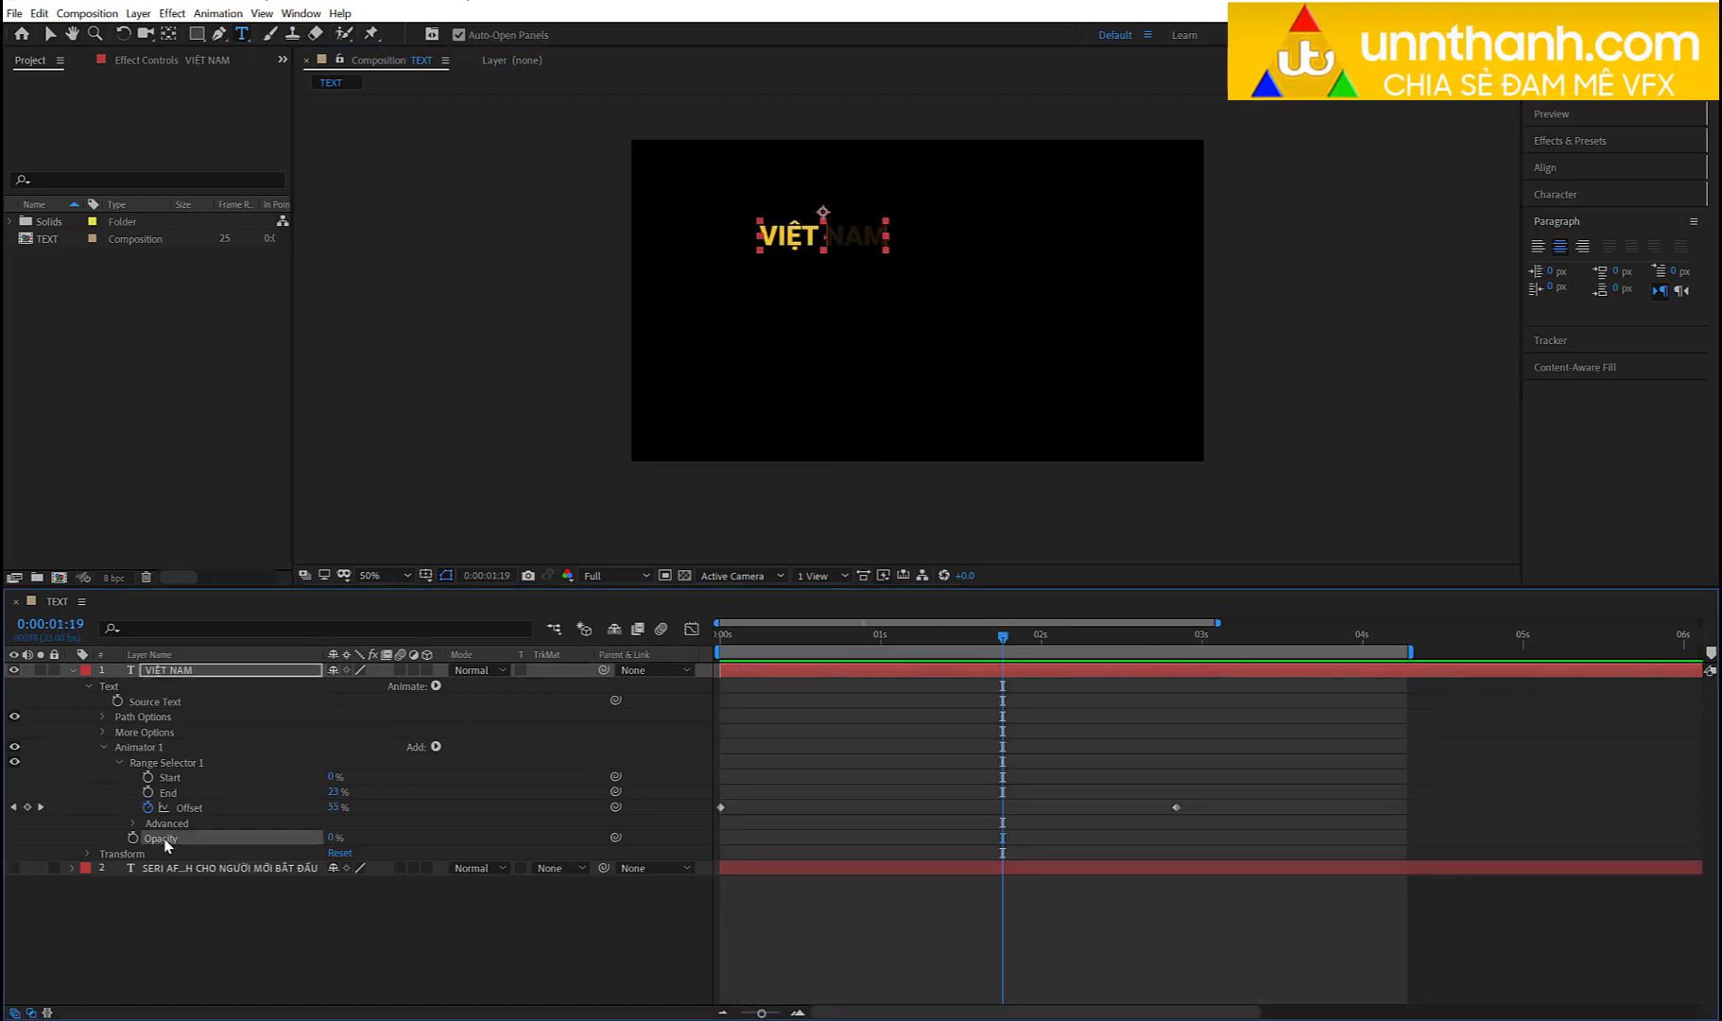
pyautogui.press('Delete')
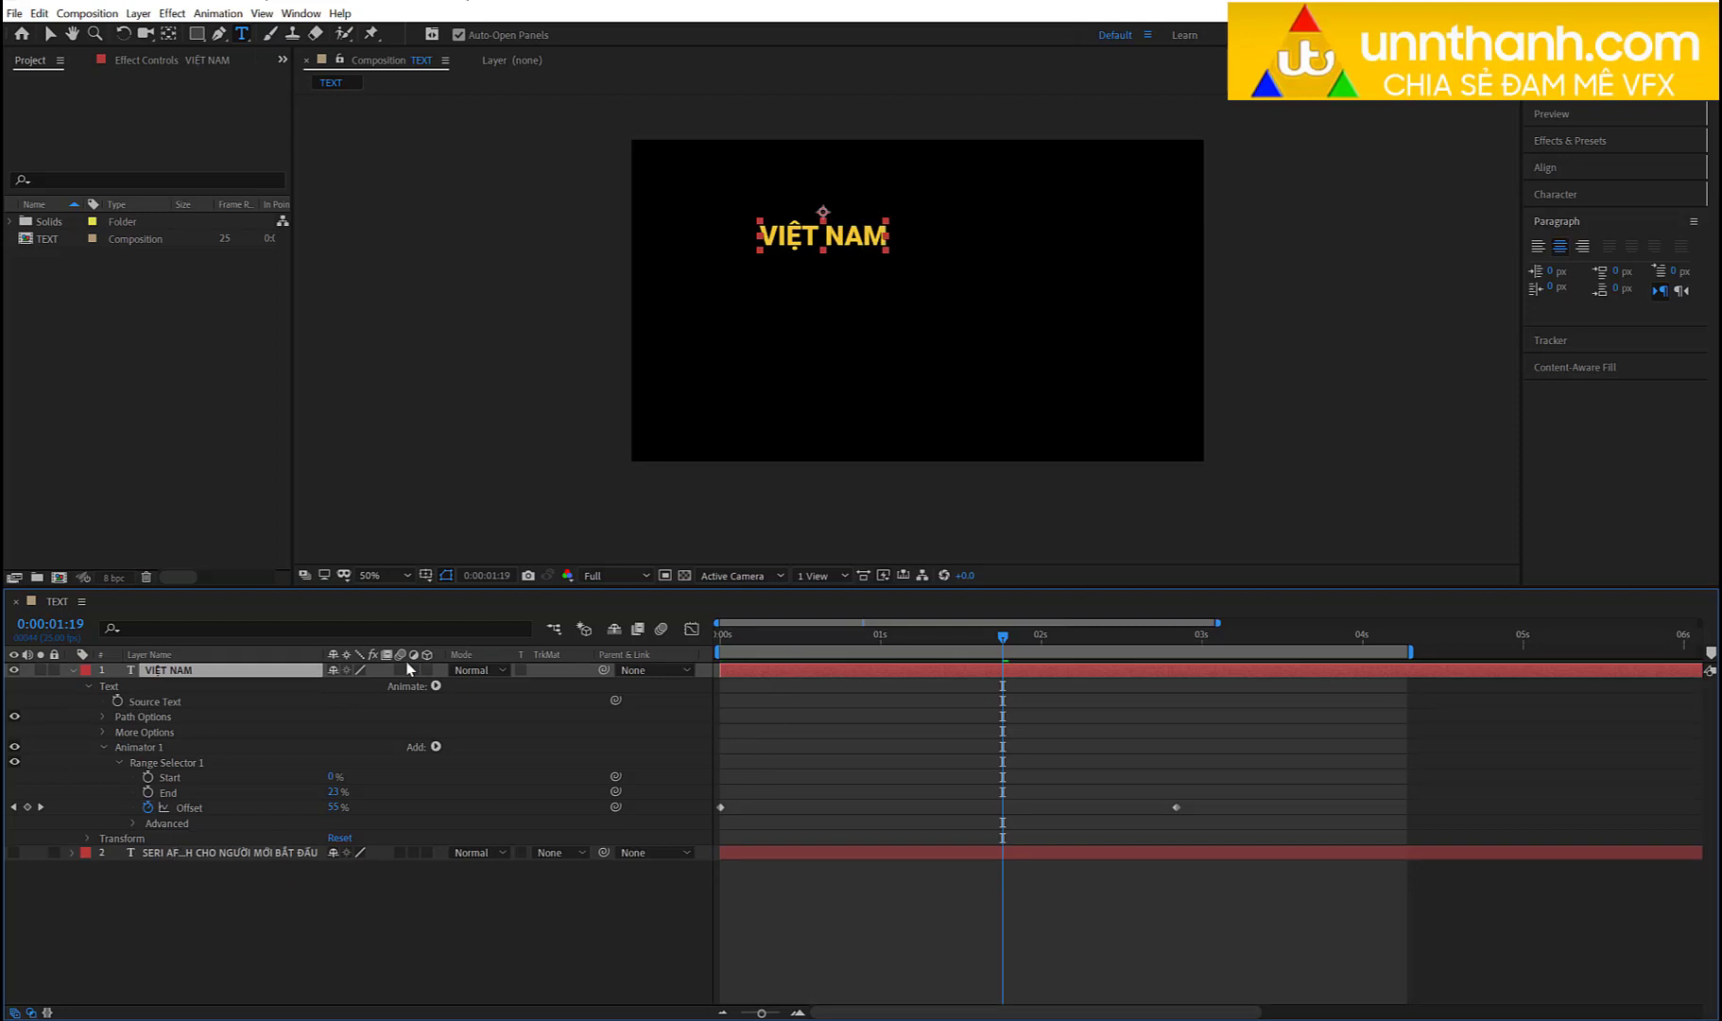
# Add Position to VIỆT NAM's Animator 1 and shift the characters' Y by -143
pyautogui.press('Home')
pyautogui.press('space')
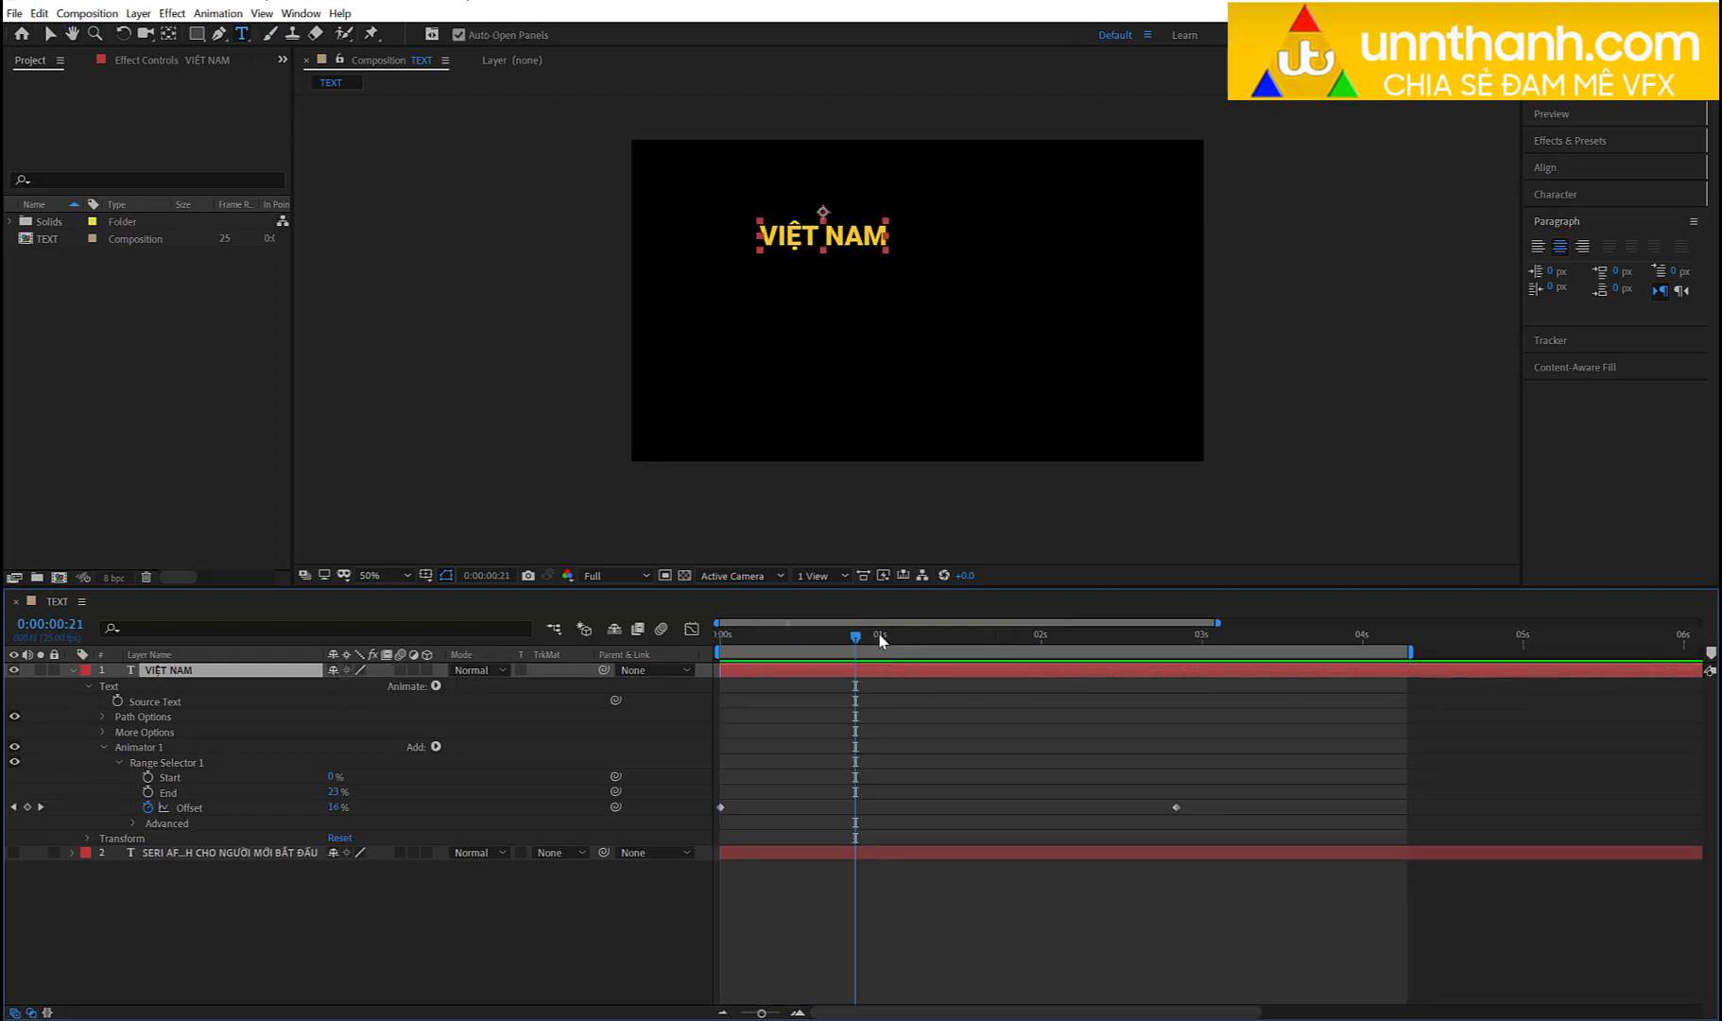
pyautogui.click(879, 635)
pyautogui.click(434, 749)
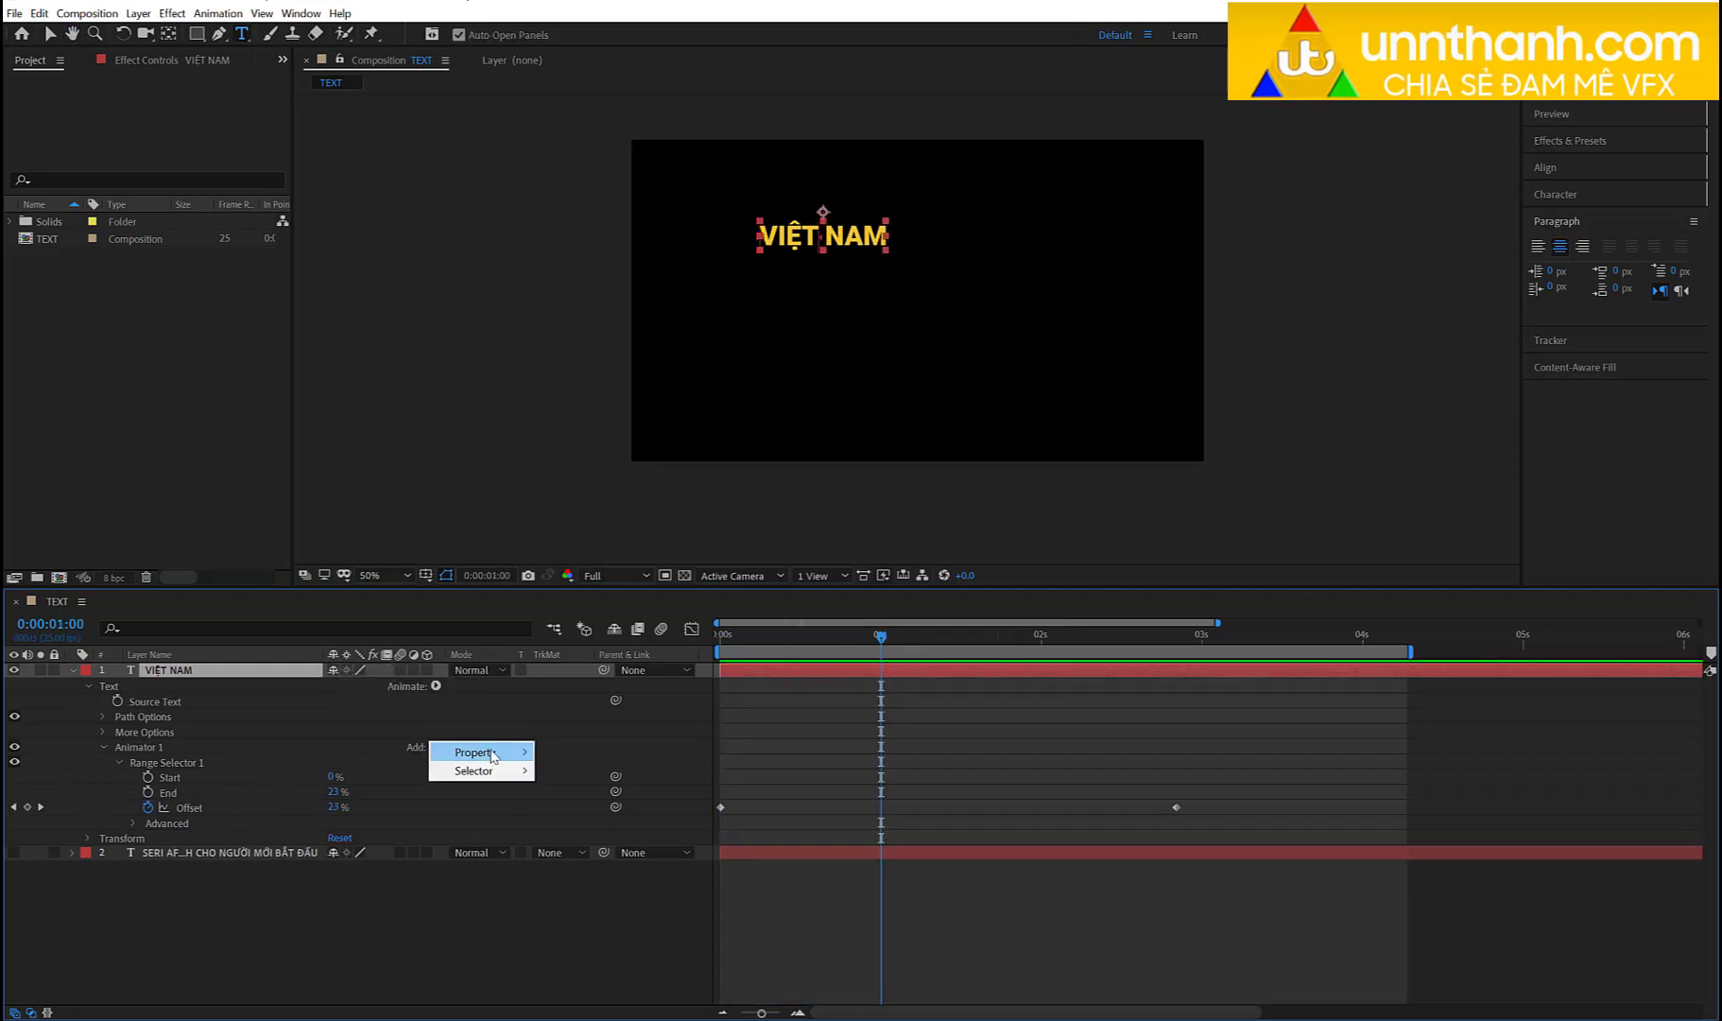
pyautogui.moveTo(482, 752)
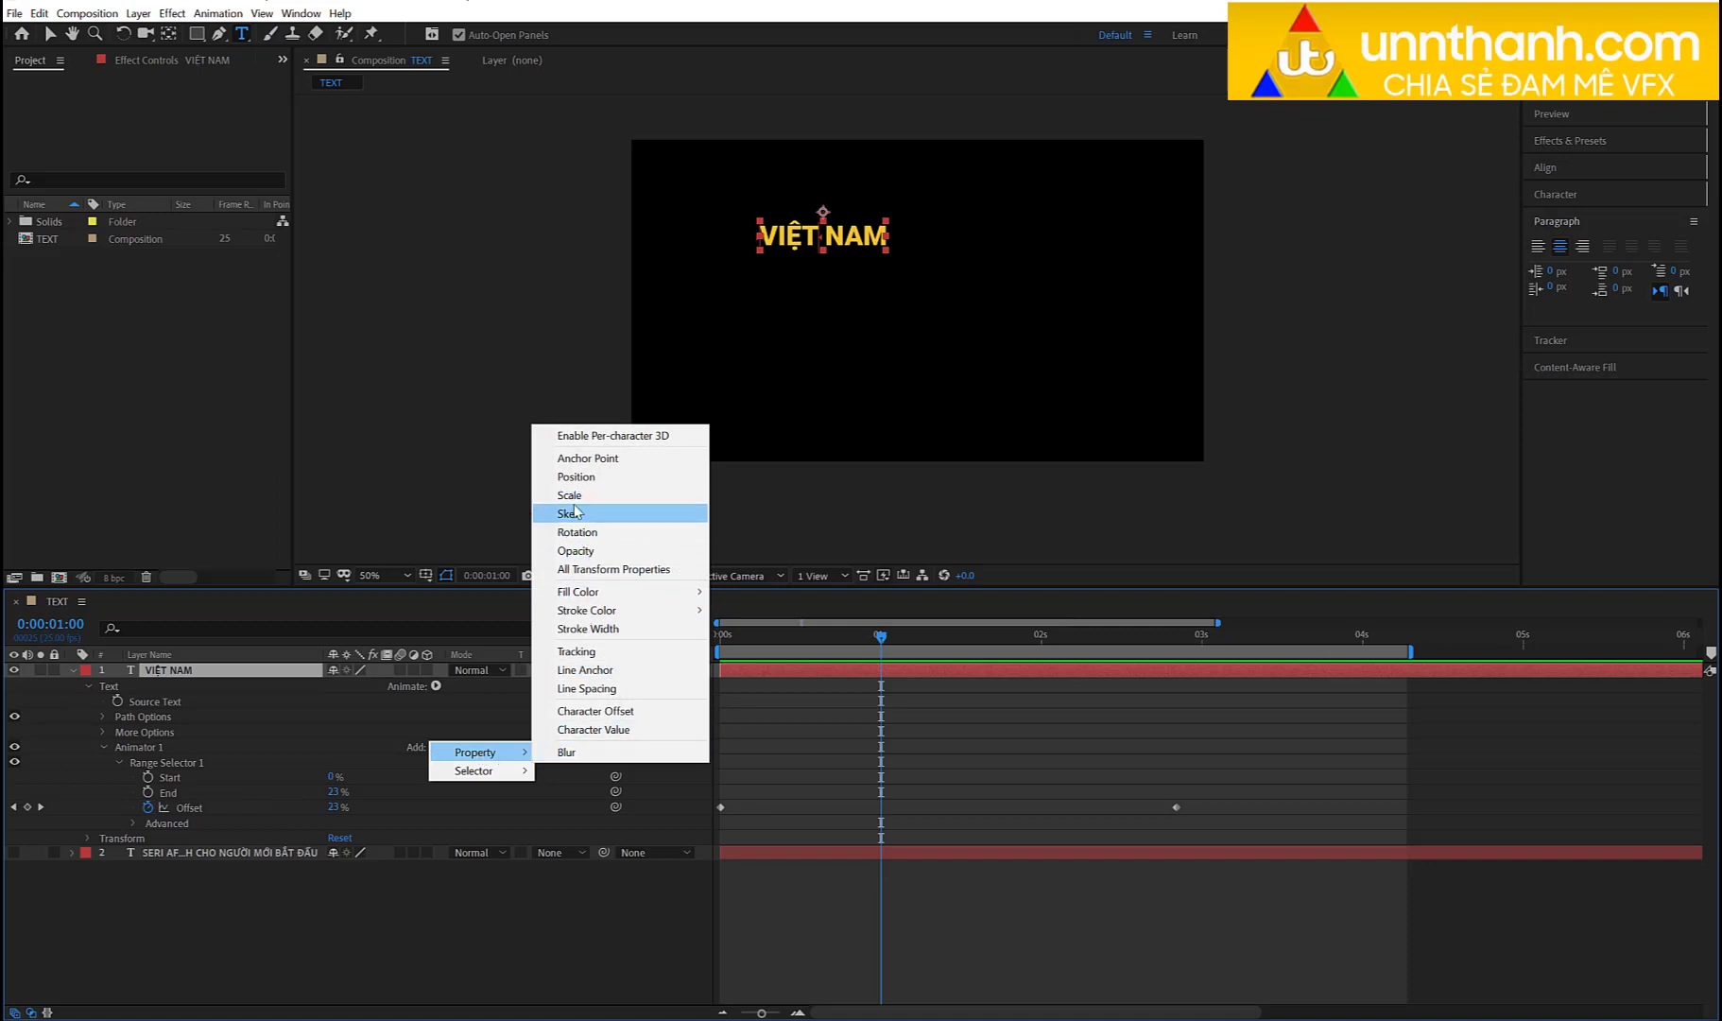
pyautogui.click(577, 476)
pyautogui.moveTo(350, 838); pyautogui.dragTo(223, 839)
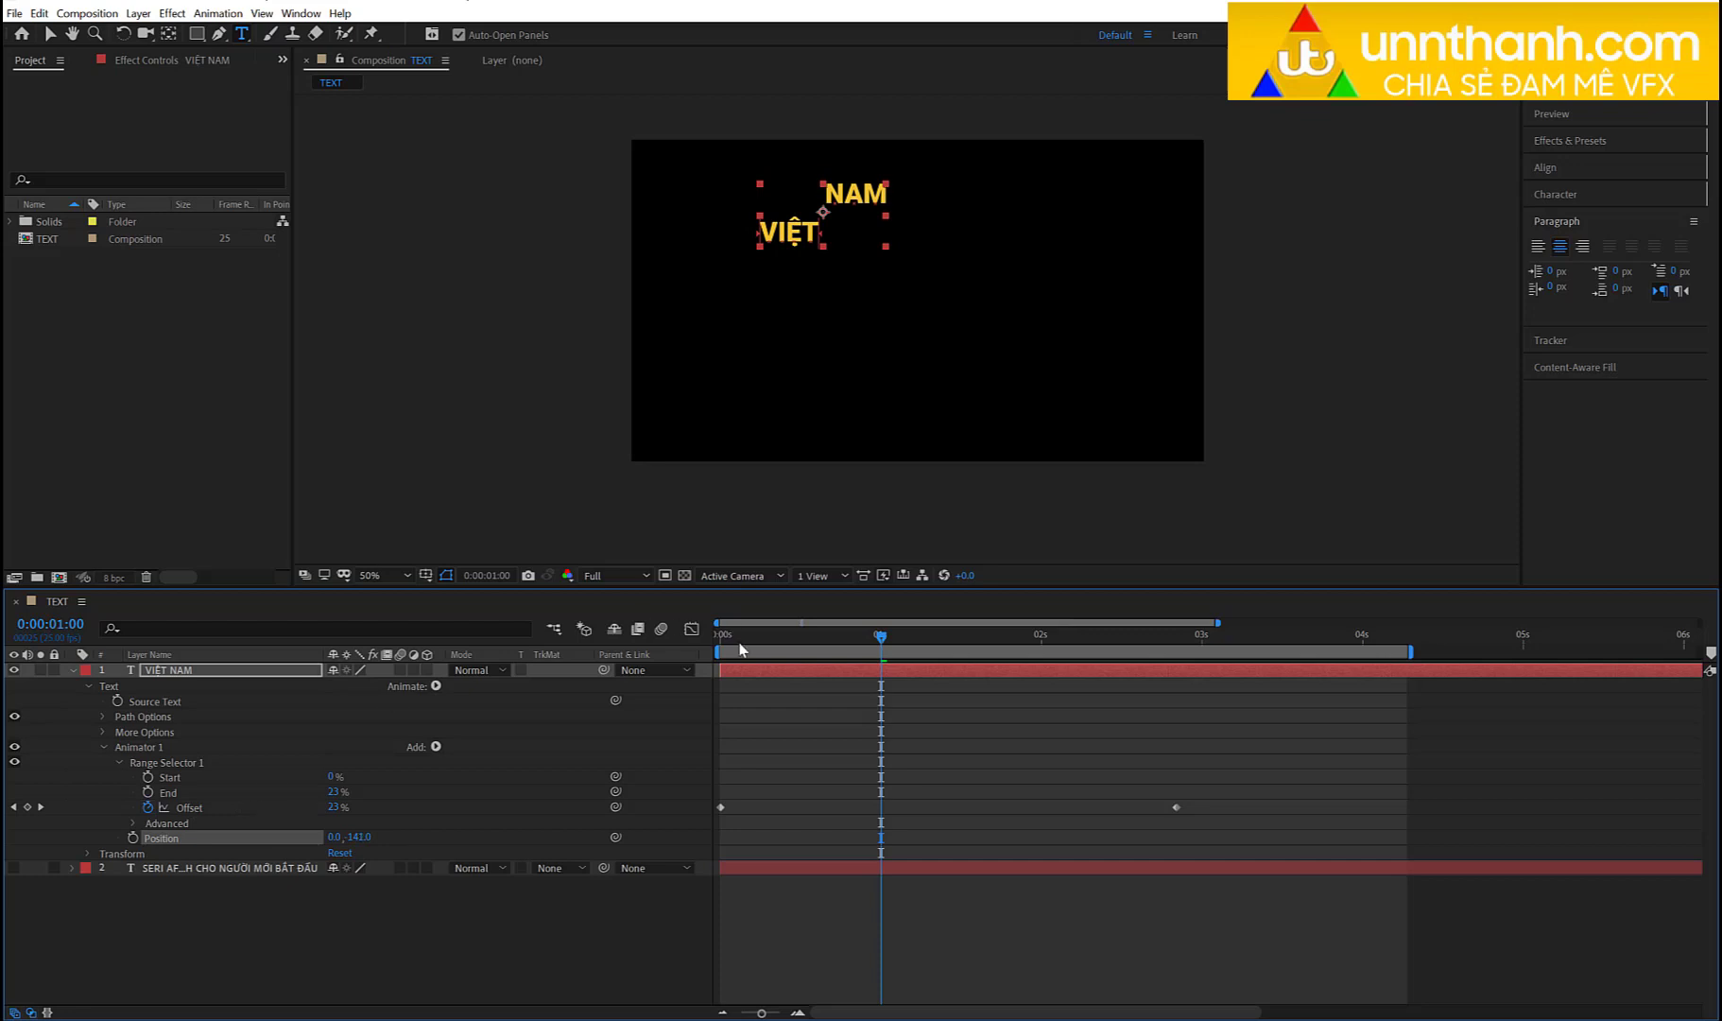
# Preview the rise, then move the second Offset keyframe earlier for a quicker reveal
pyautogui.press('Home')
pyautogui.press('space')
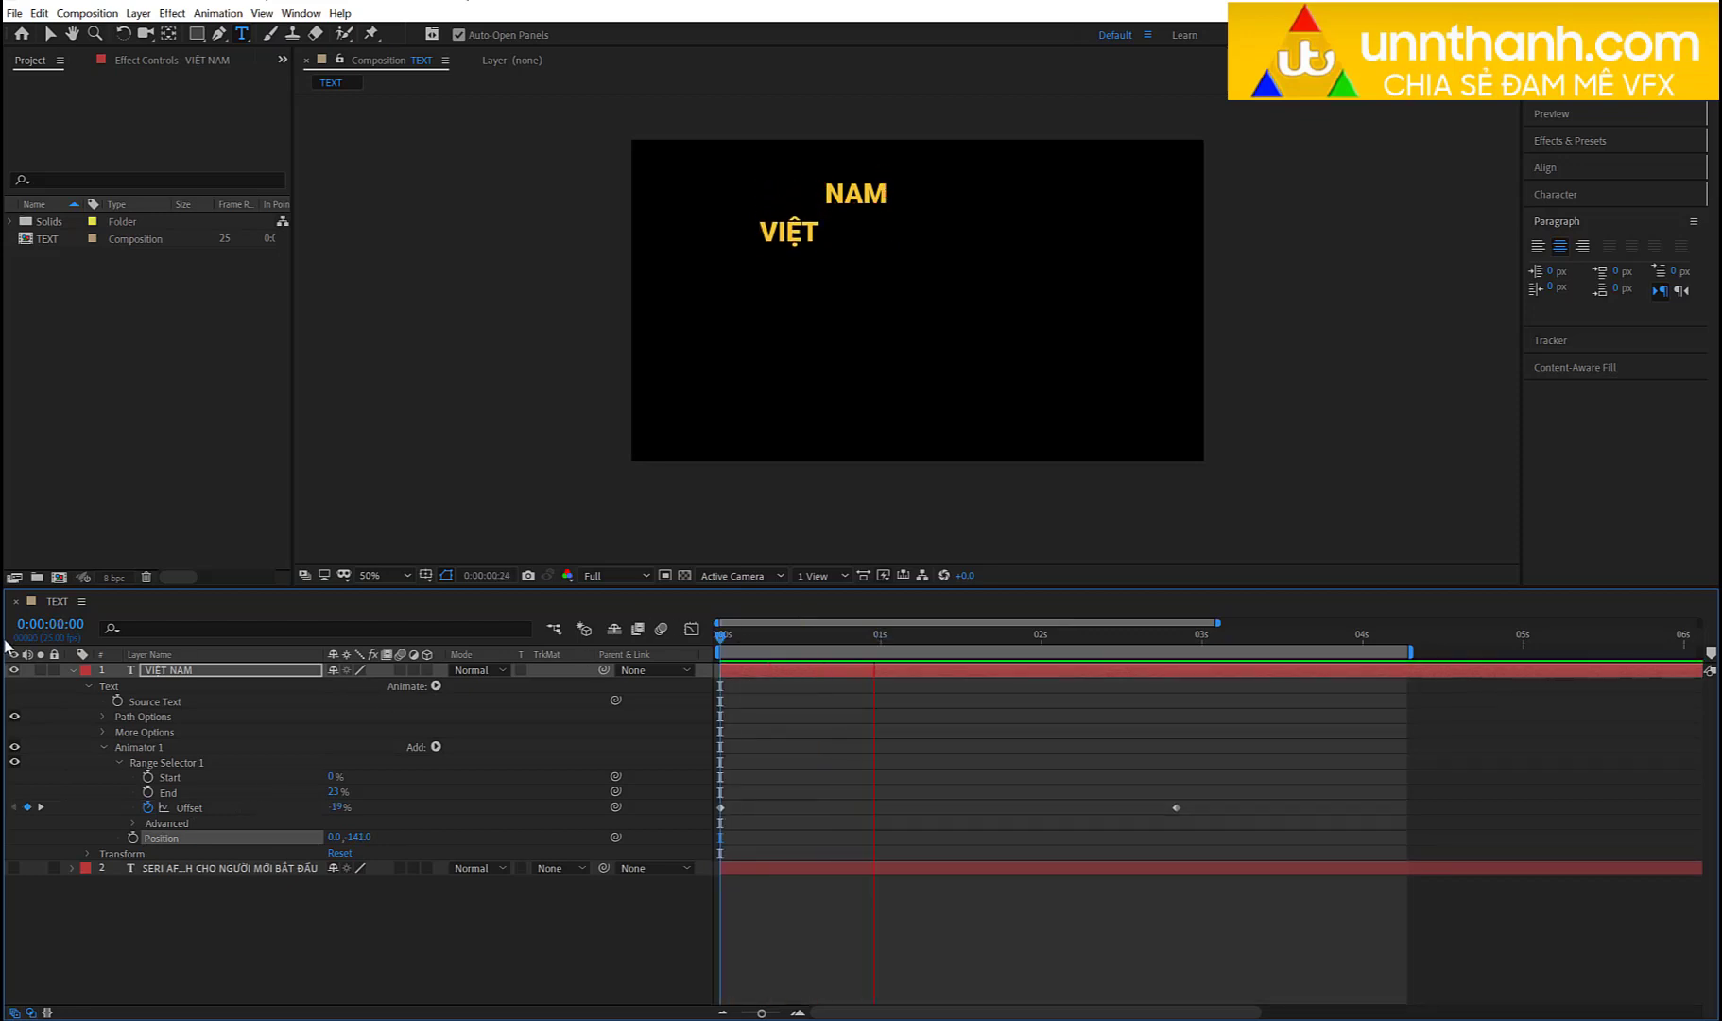
pyautogui.press('space')
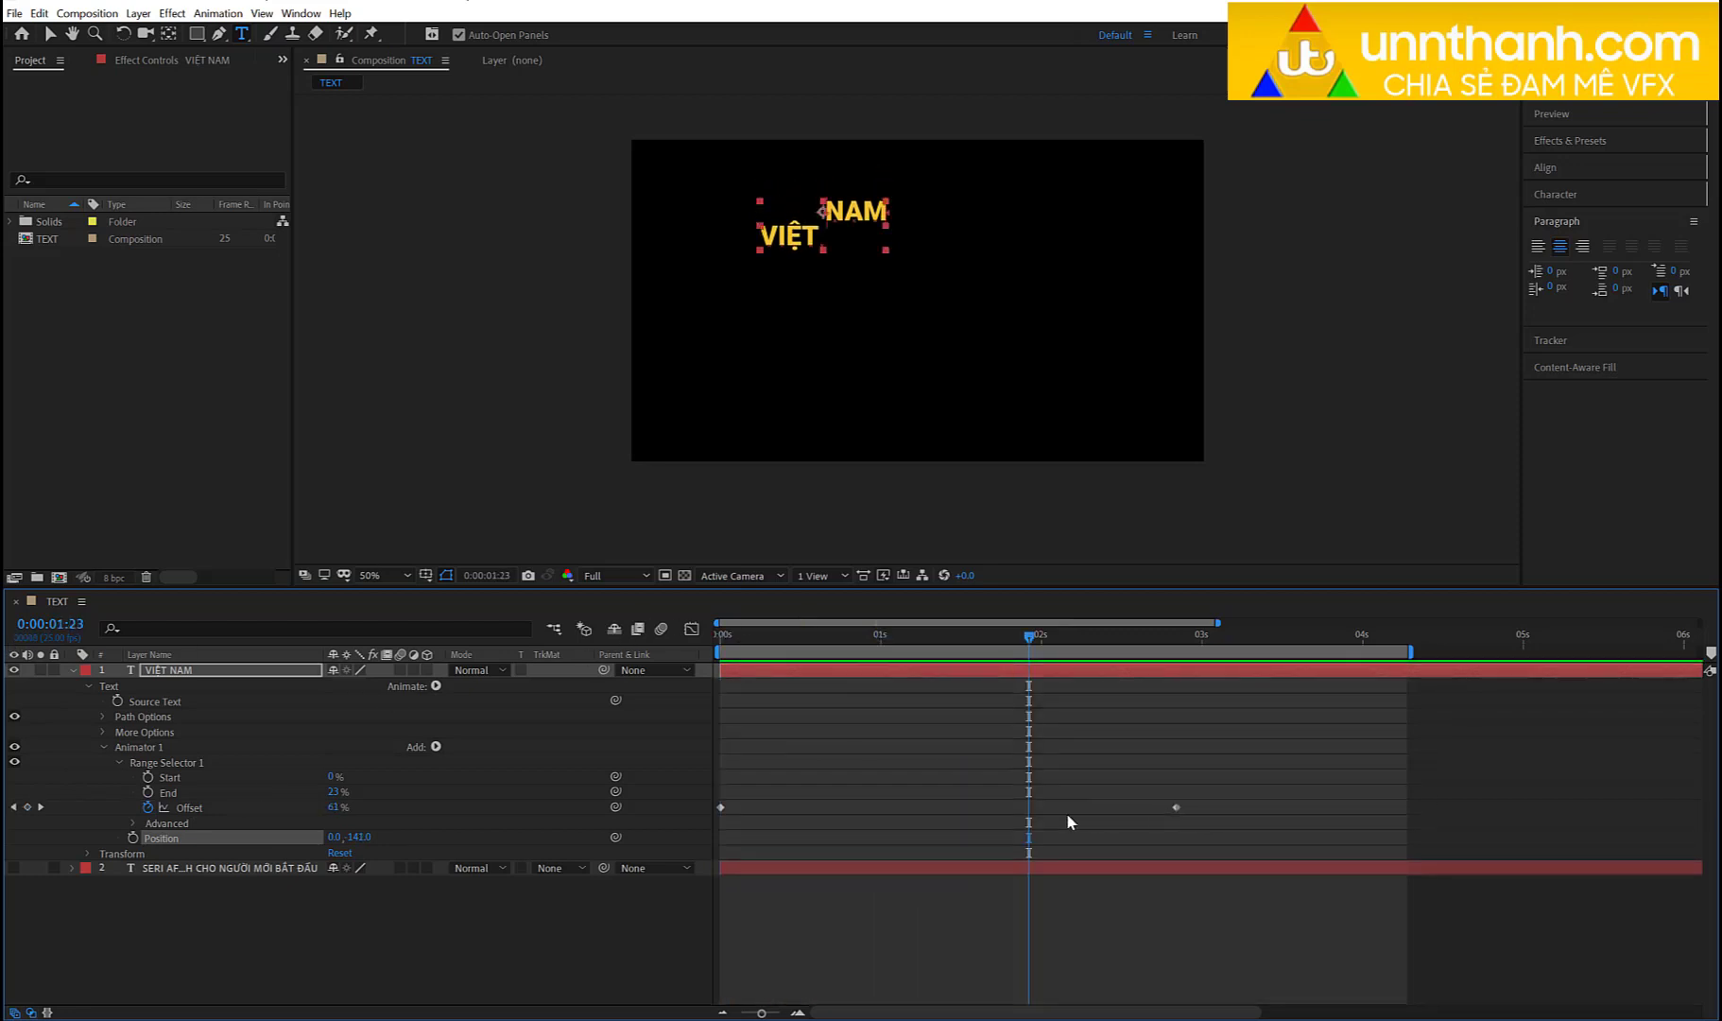
pyautogui.moveTo(1176, 807); pyautogui.dragTo(920, 807)
pyautogui.click(894, 634)
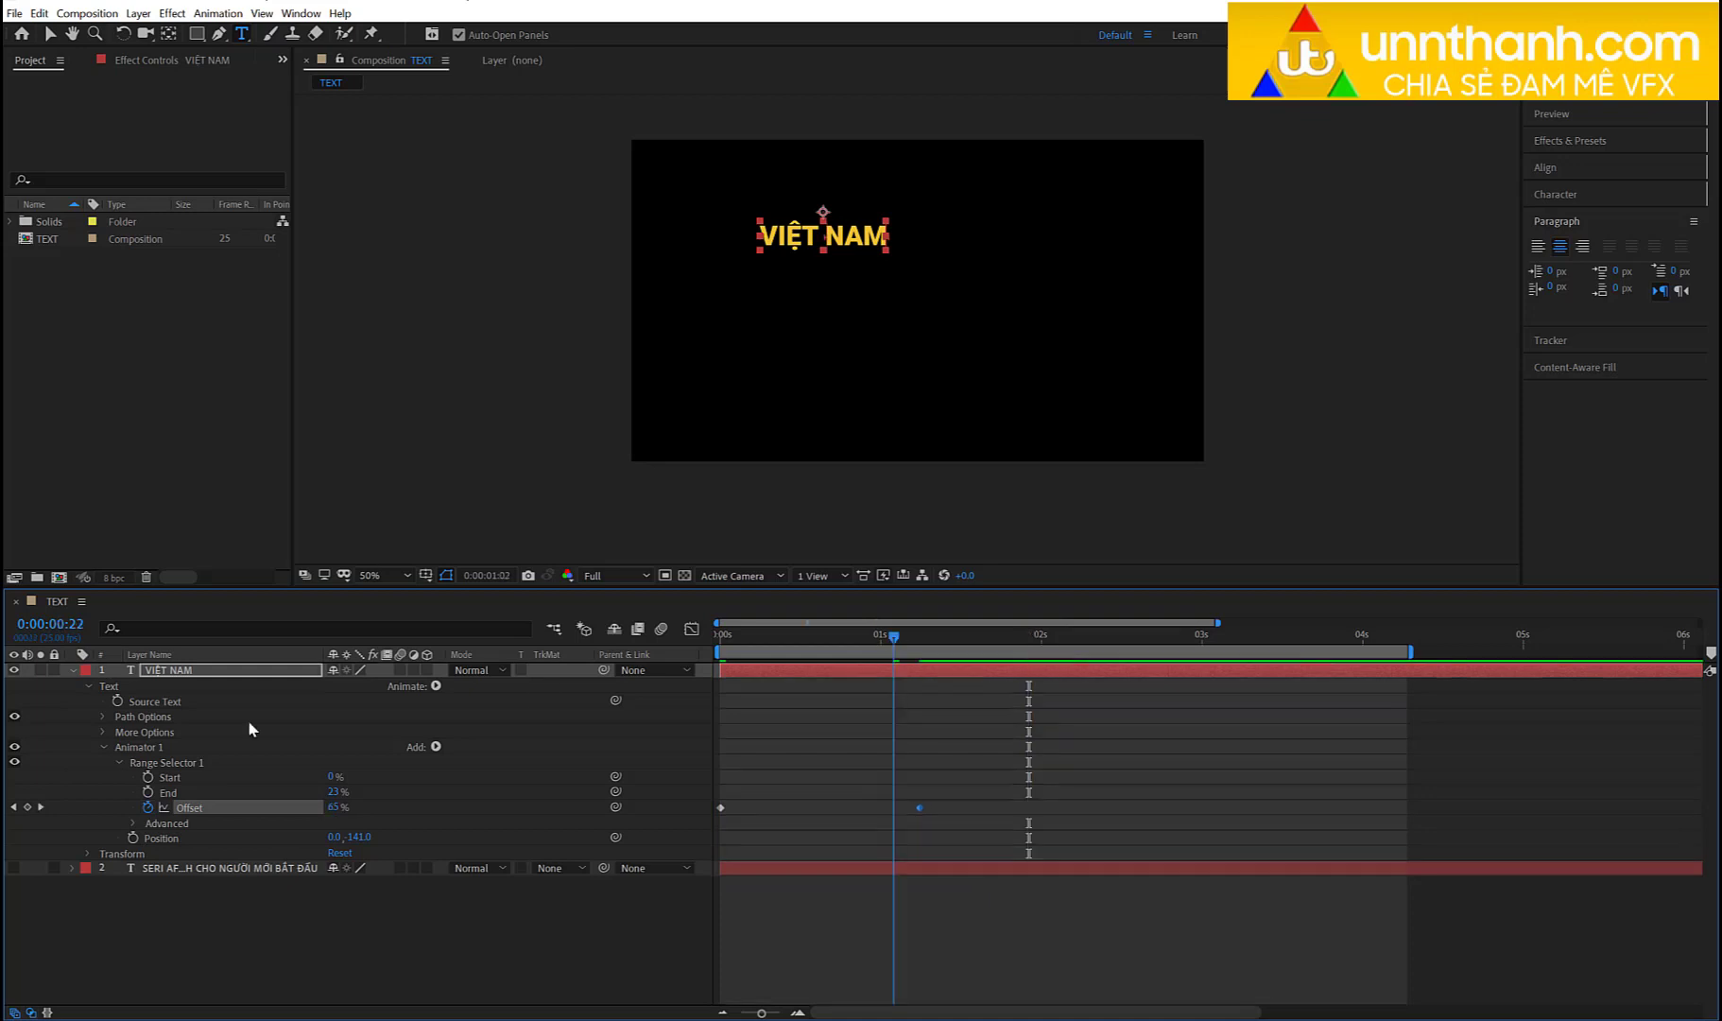
pyautogui.press('Home')
pyautogui.press('space')
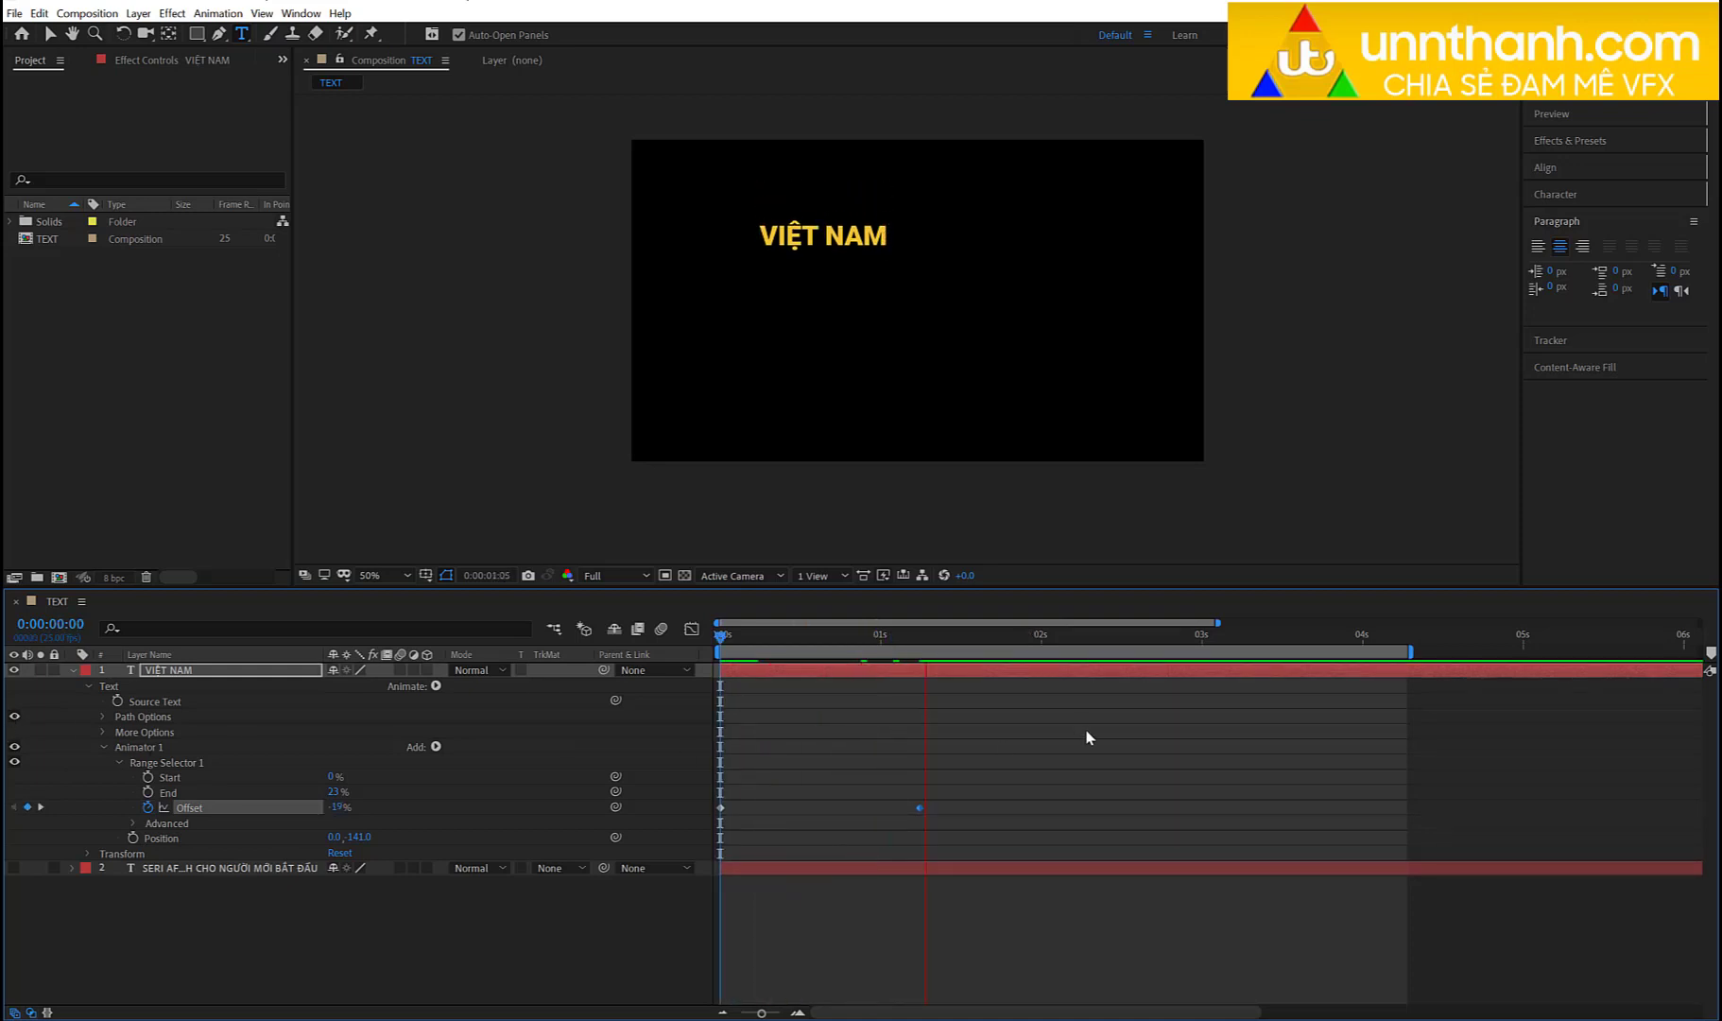
# Move the second Offset keyframe even earlier and check the timing by previewing and scrubbing
pyautogui.moveTo(919, 808); pyautogui.dragTo(847, 807)
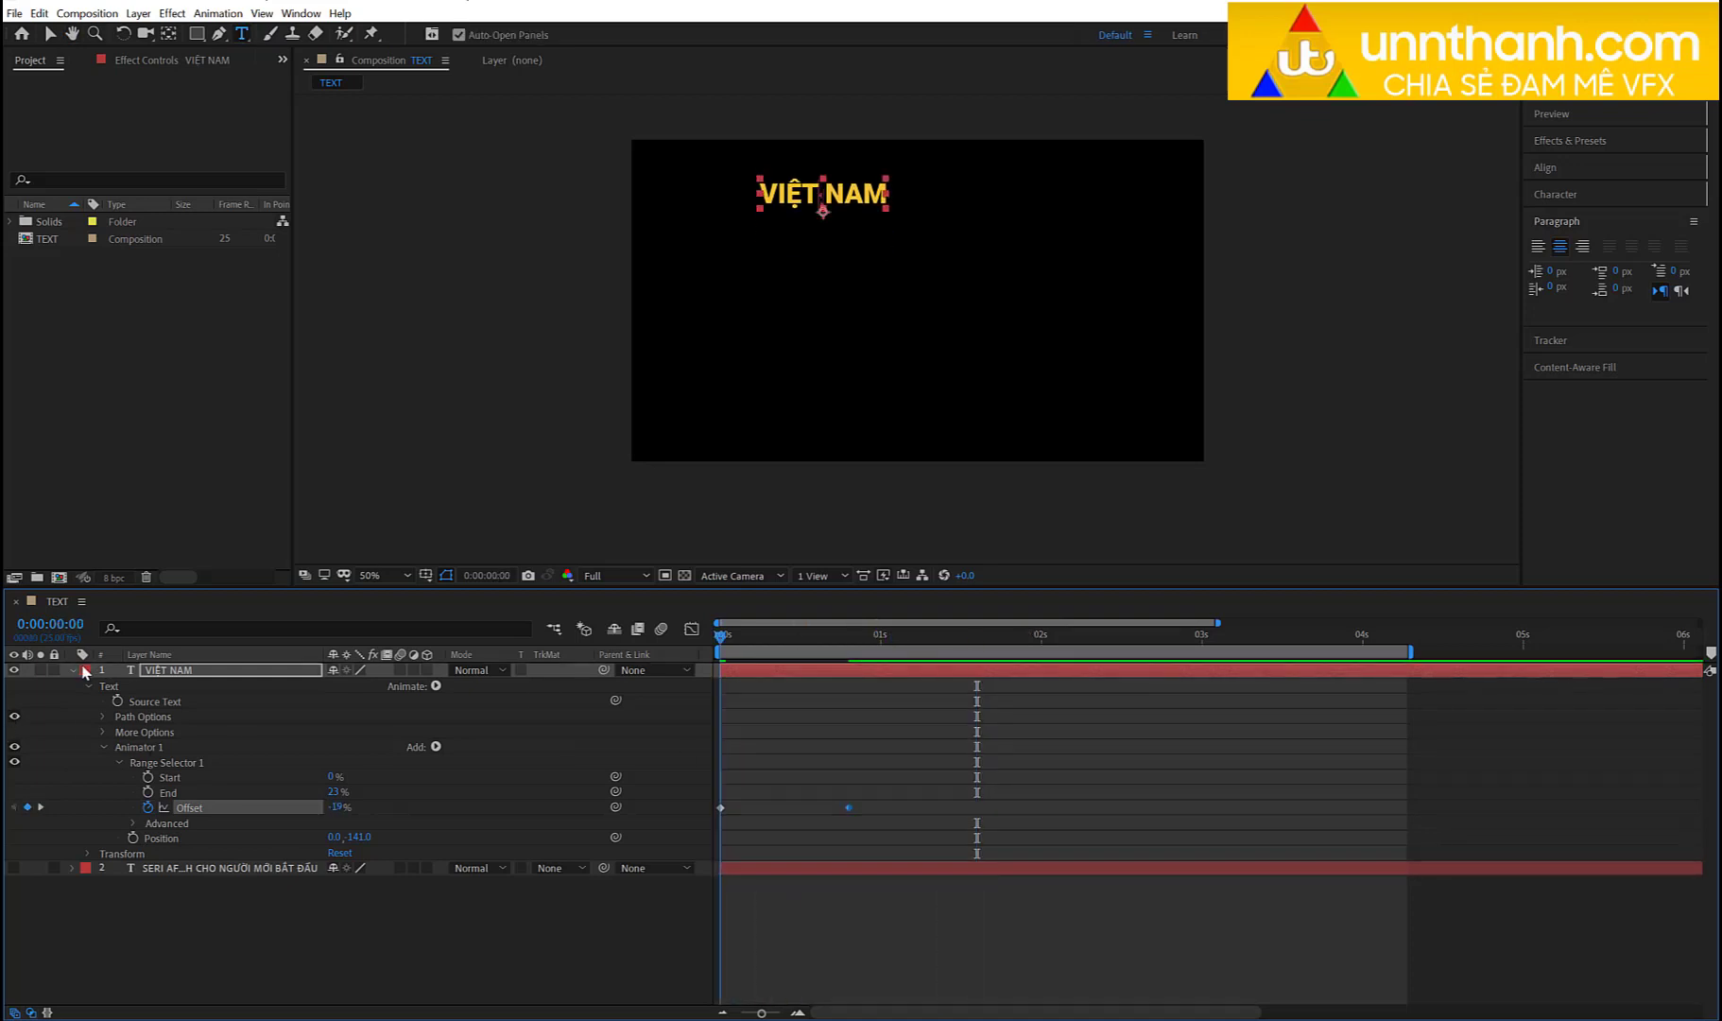
pyautogui.press('space')
pyautogui.click(912, 634)
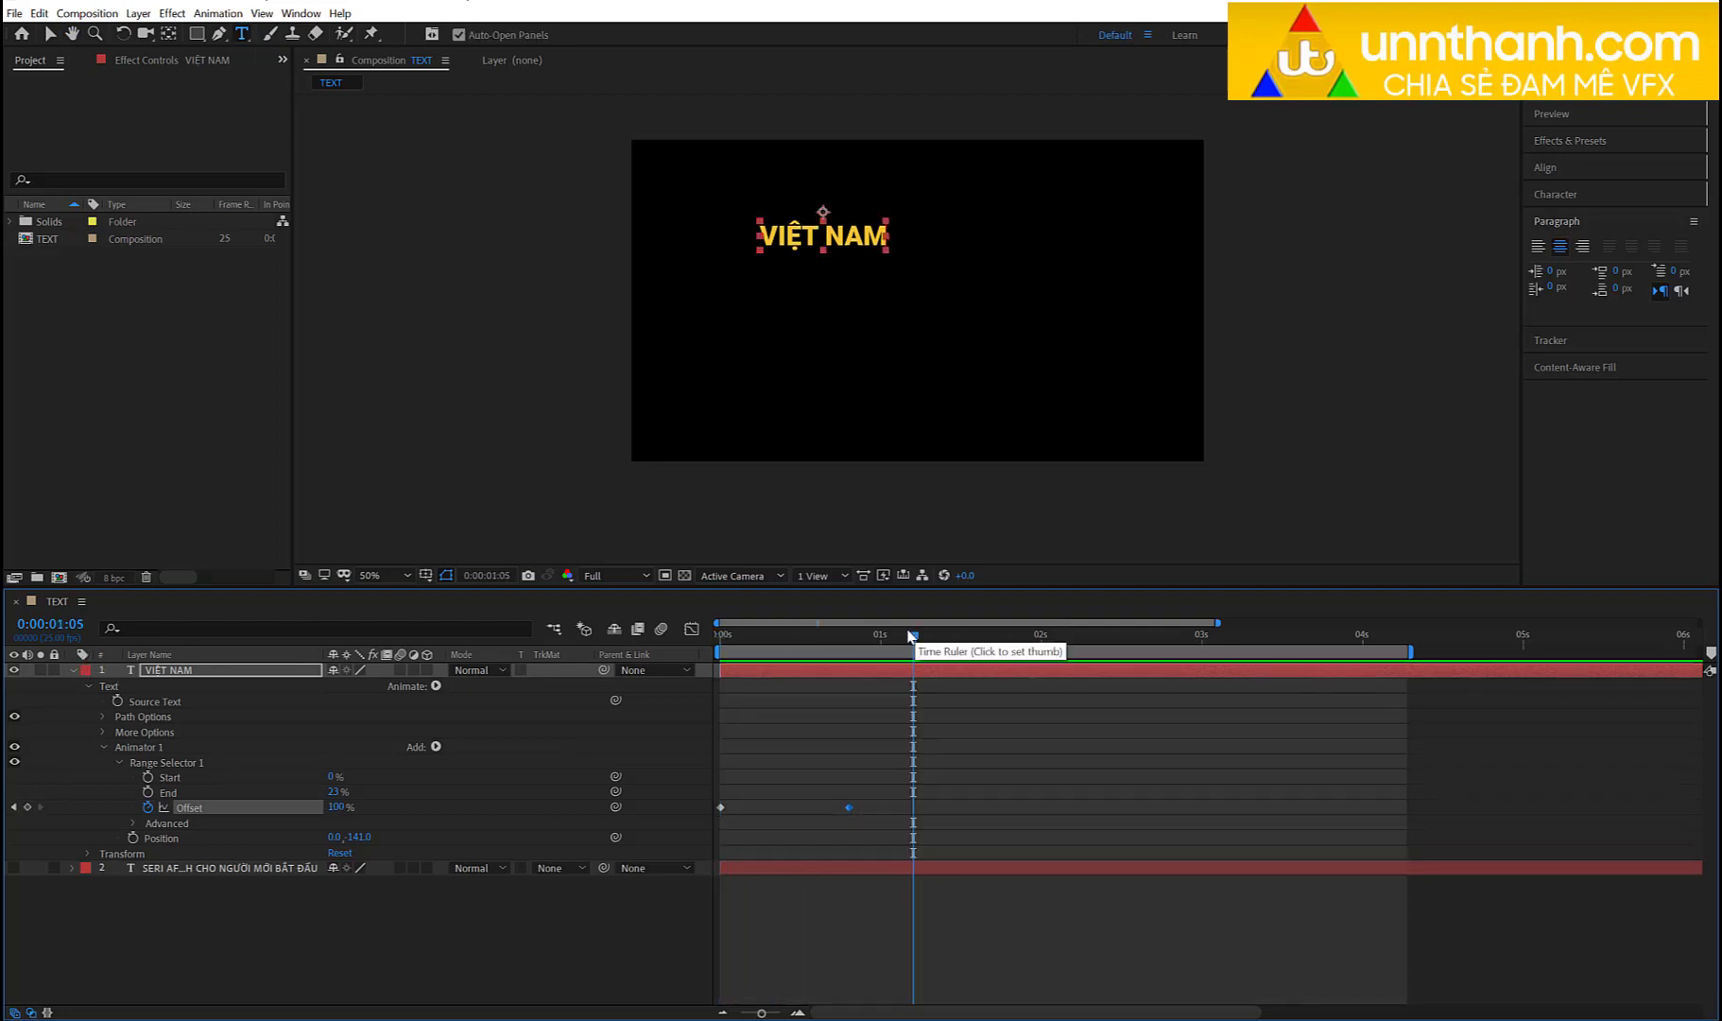
pyautogui.press('Home')
pyautogui.press('space')
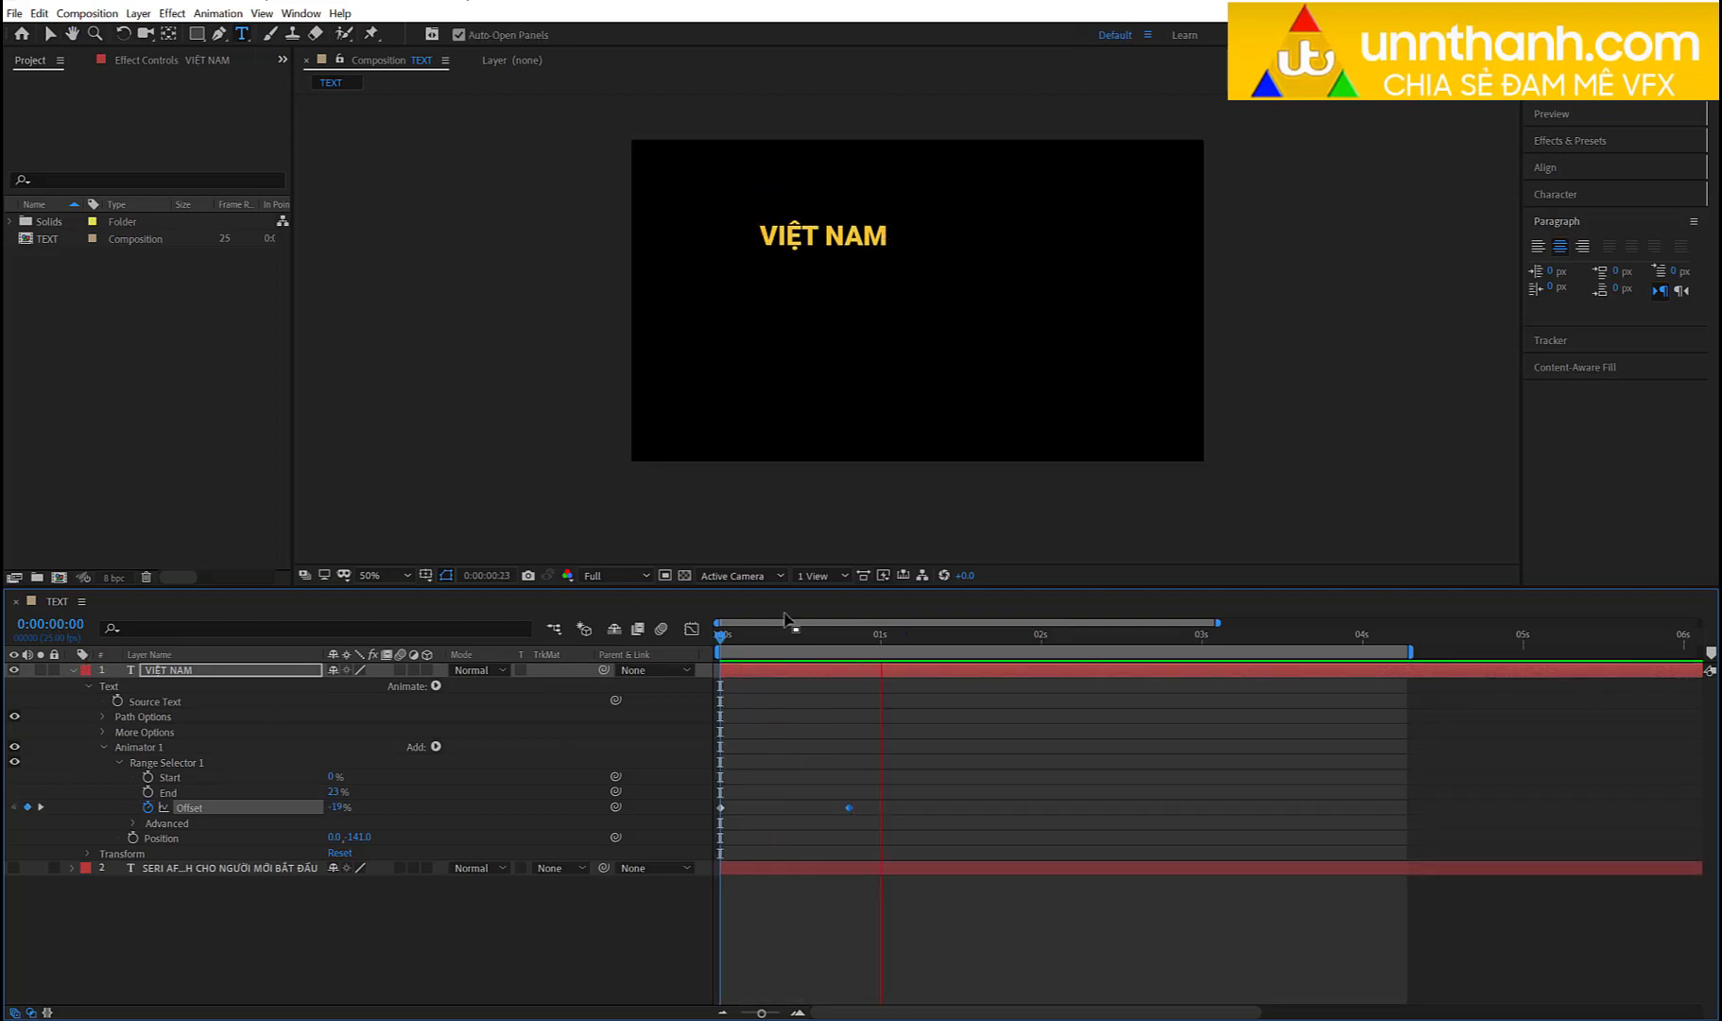
pyautogui.moveTo(784, 624); pyautogui.dragTo(835, 665)
pyautogui.press('Home')
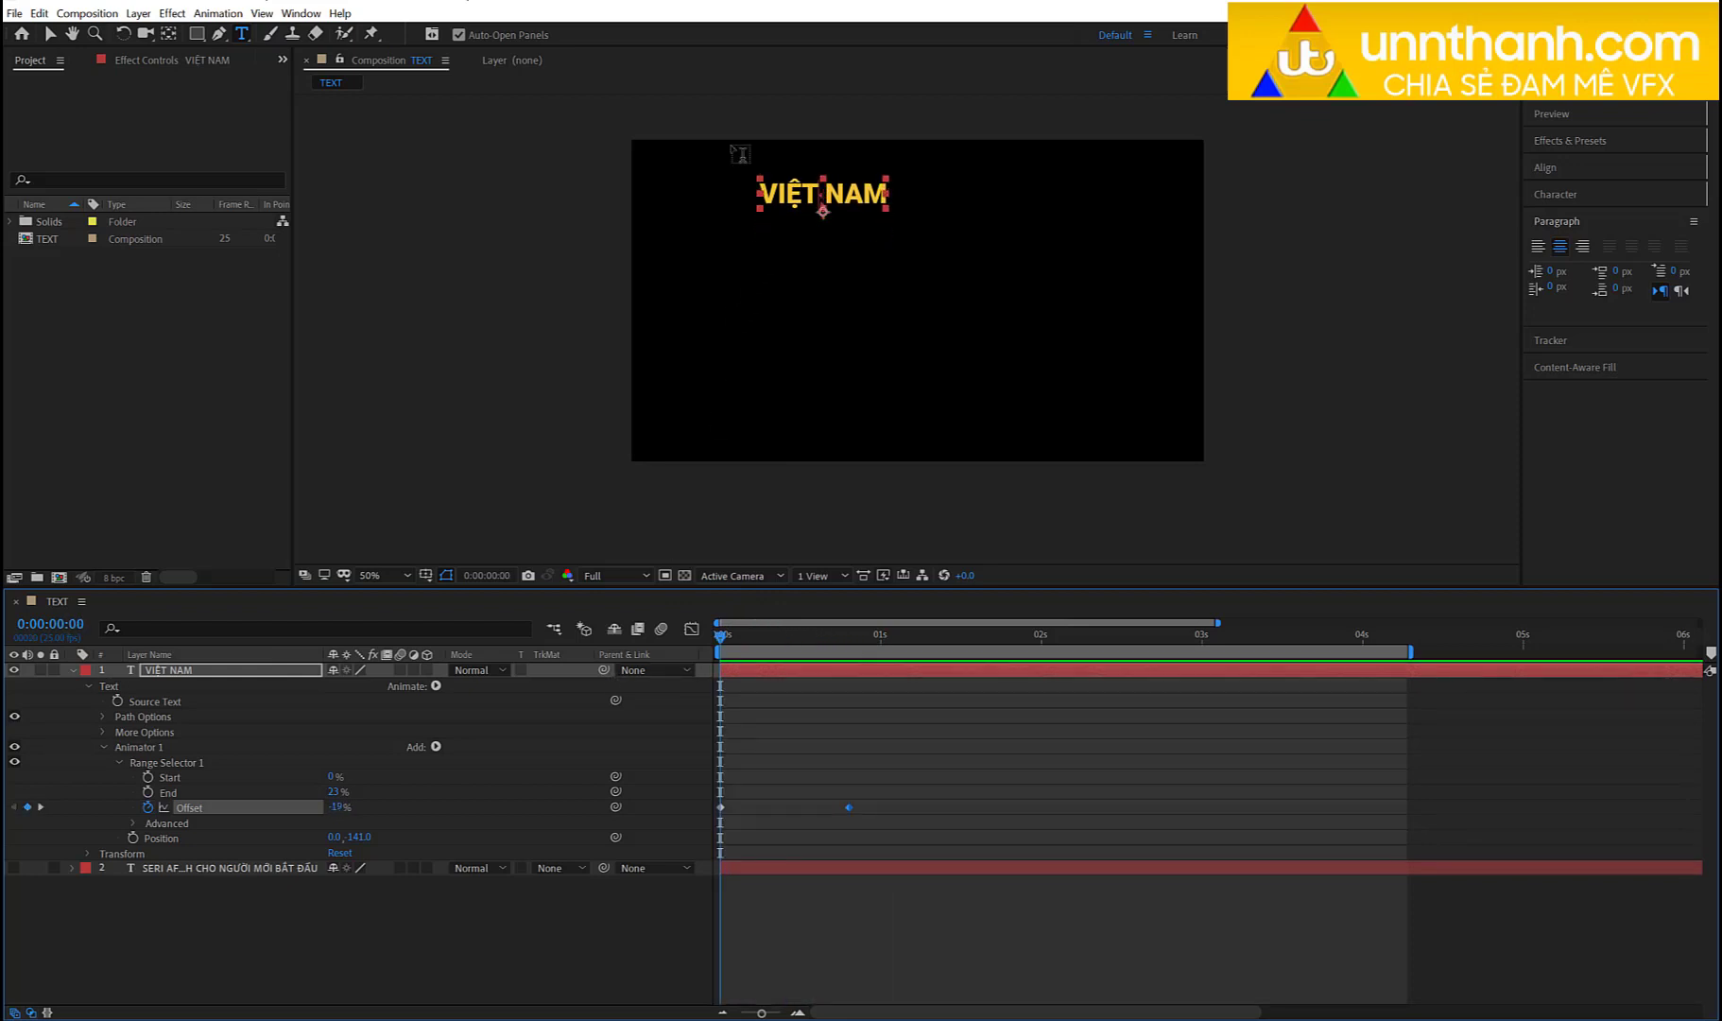
pyautogui.press('space')
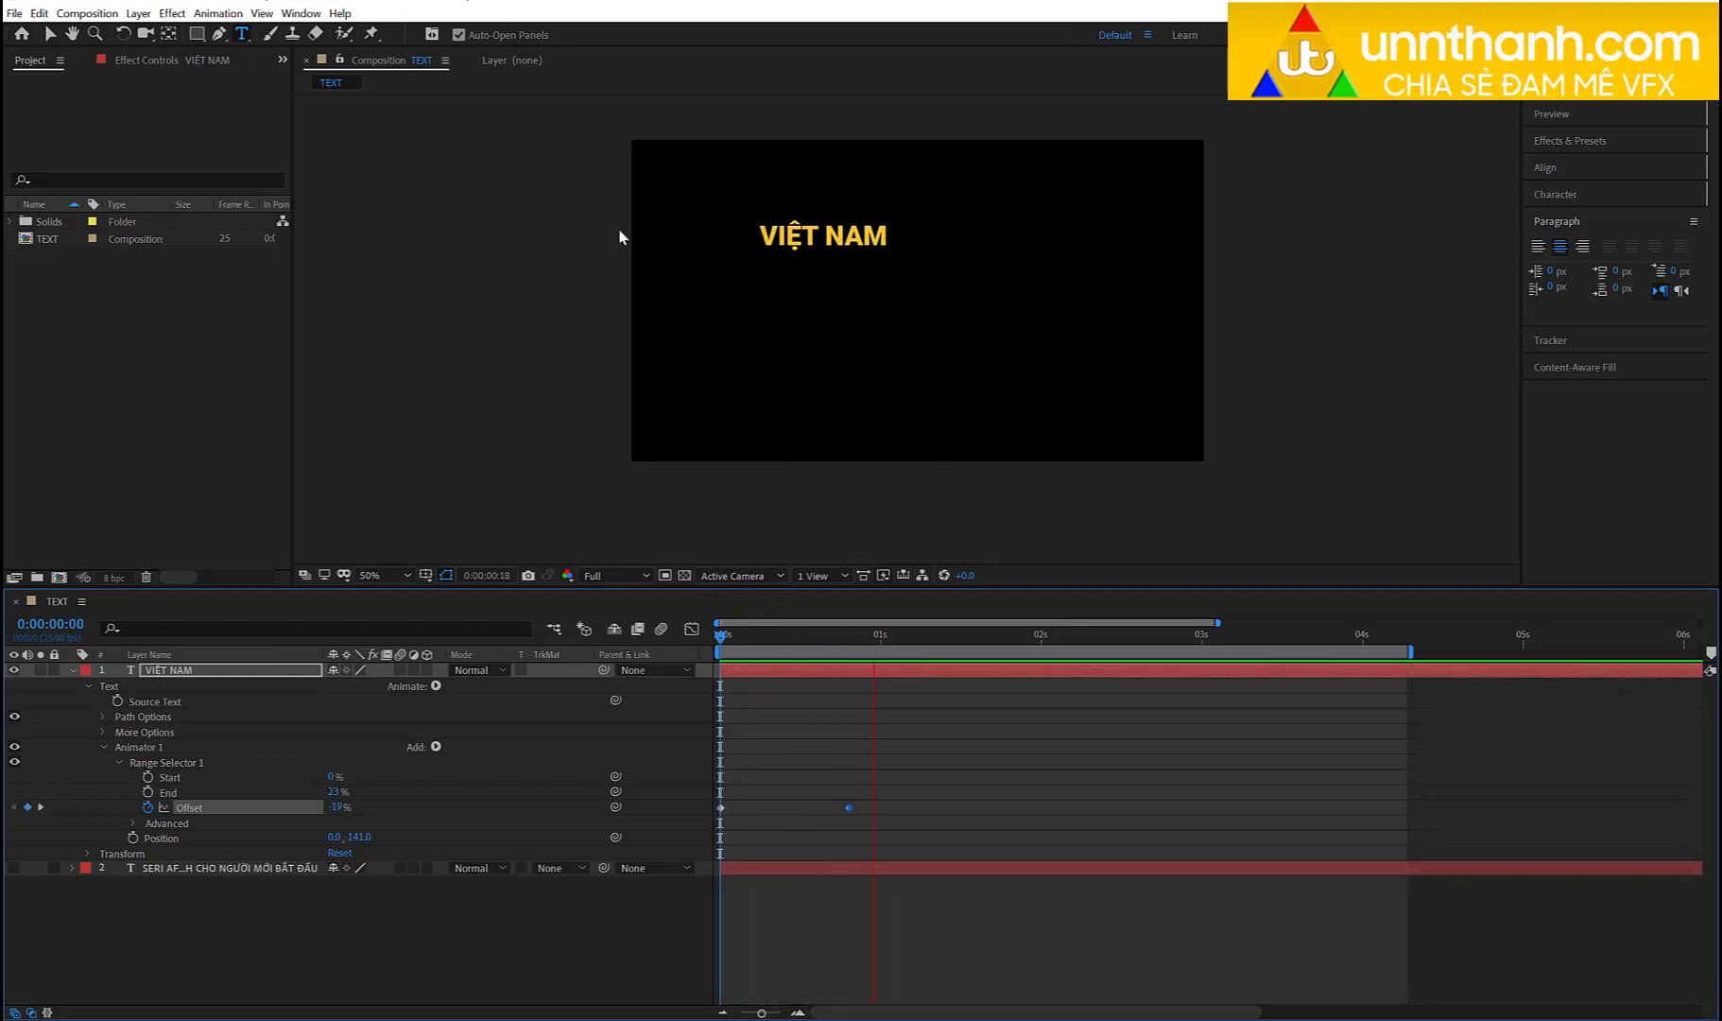
pyautogui.click(197, 34)
pyautogui.press('space')
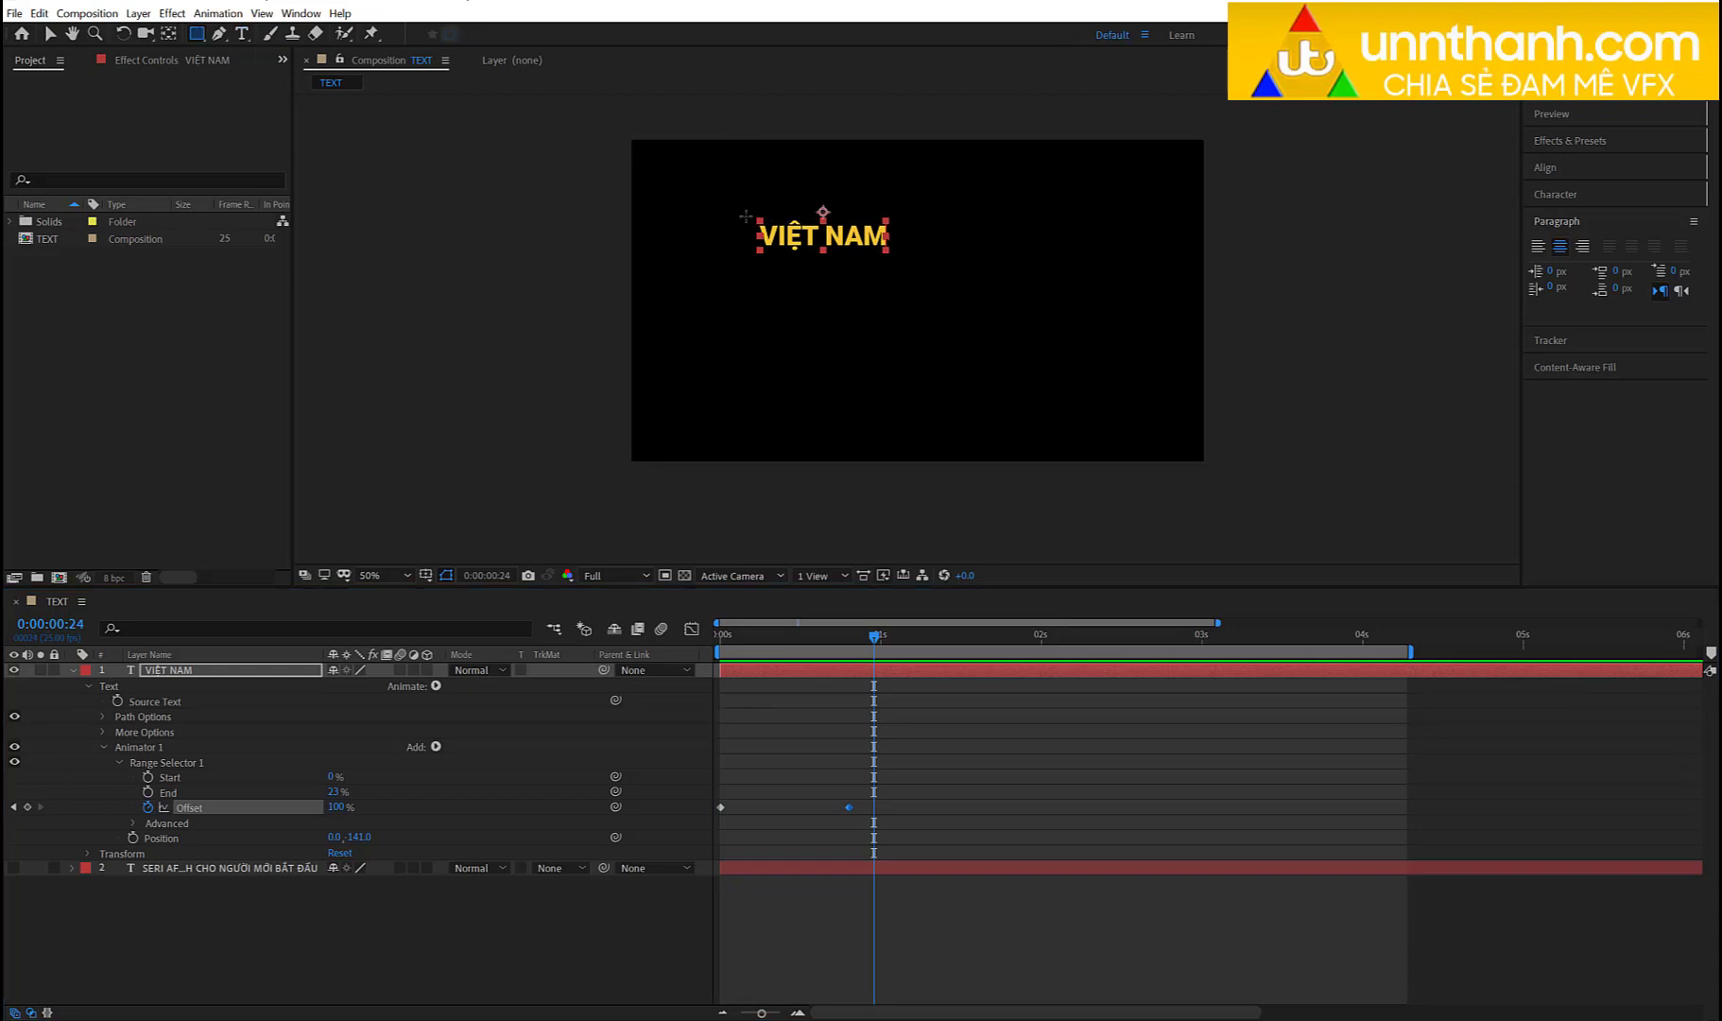
# Draw a rectangular mask around VIỆT NAM and preview the letters vanishing above it
pyautogui.moveTo(745, 215); pyautogui.dragTo(899, 251)
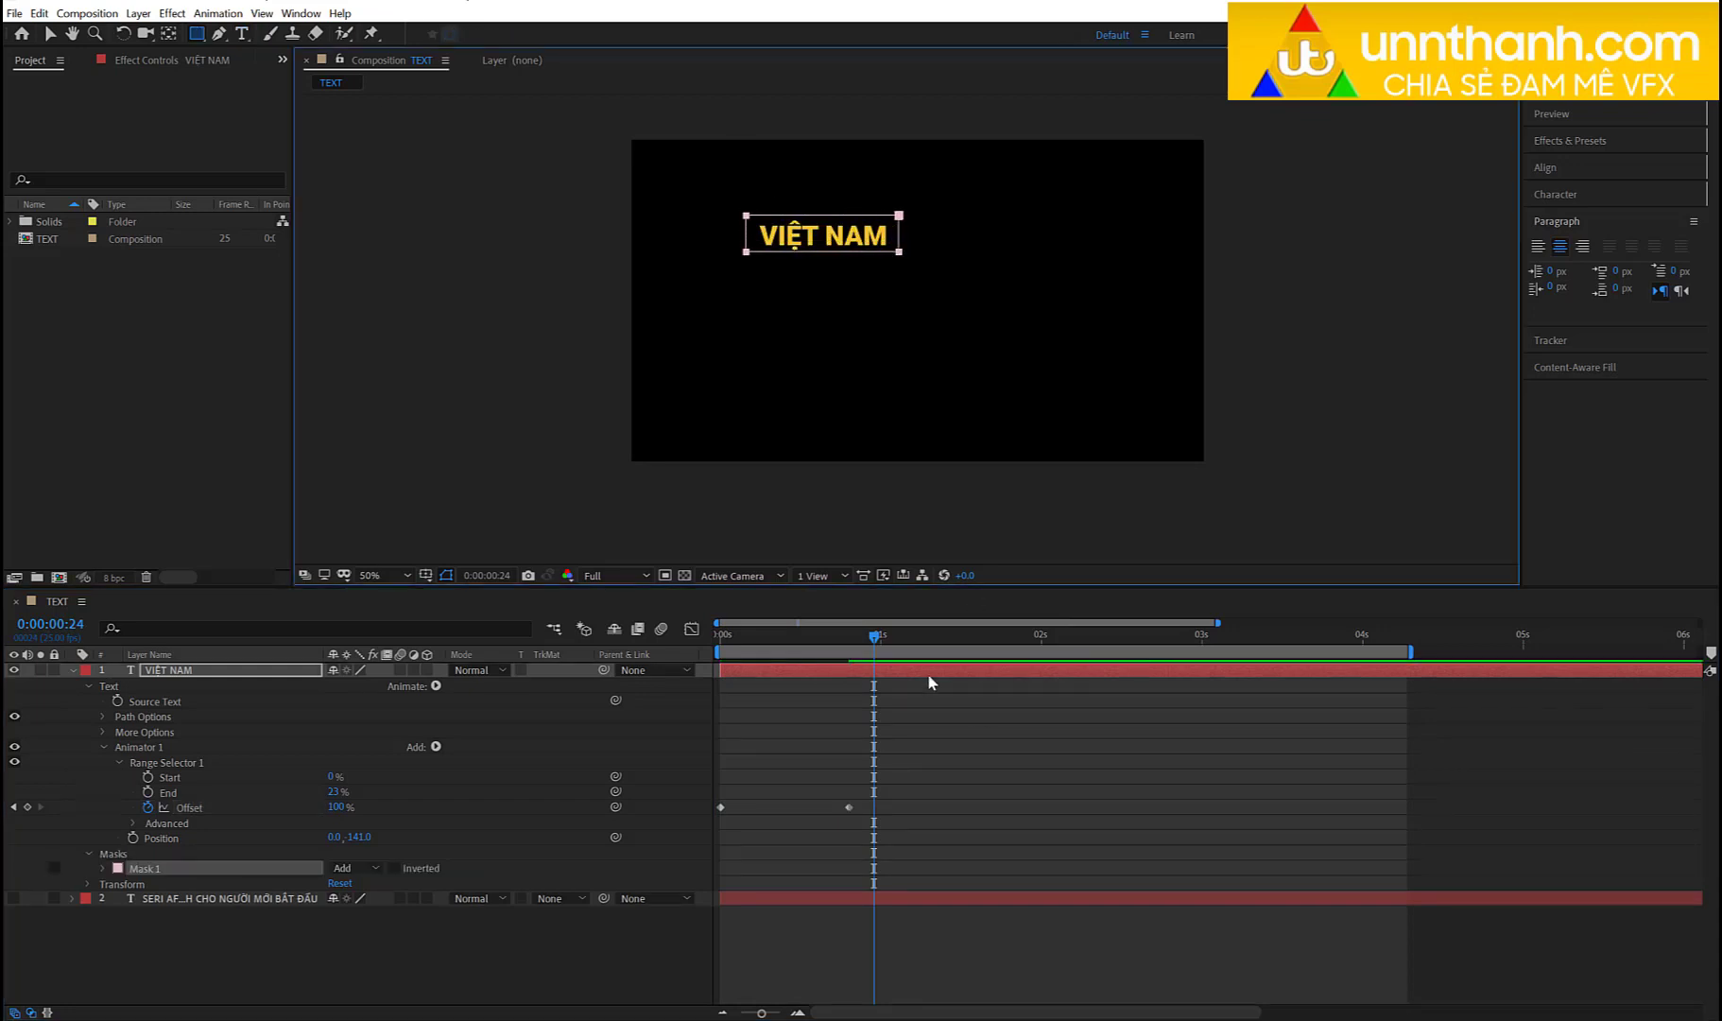
pyautogui.press('space')
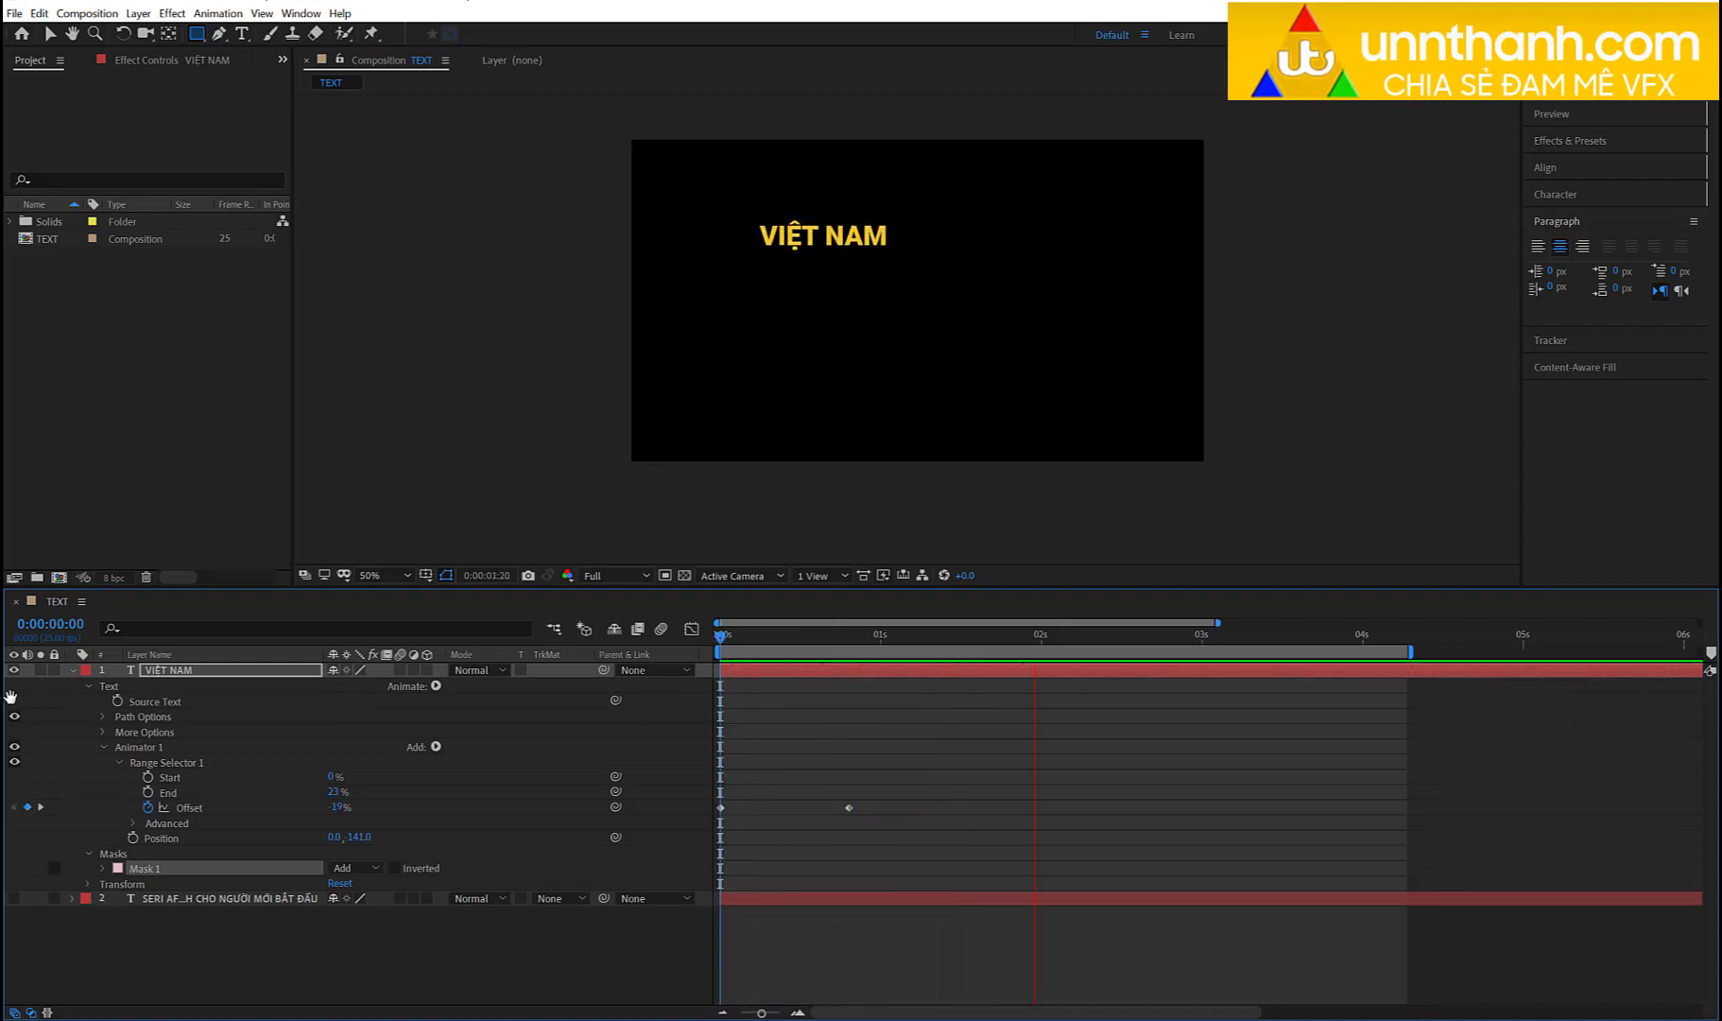
pyautogui.press('space')
pyautogui.press('space')
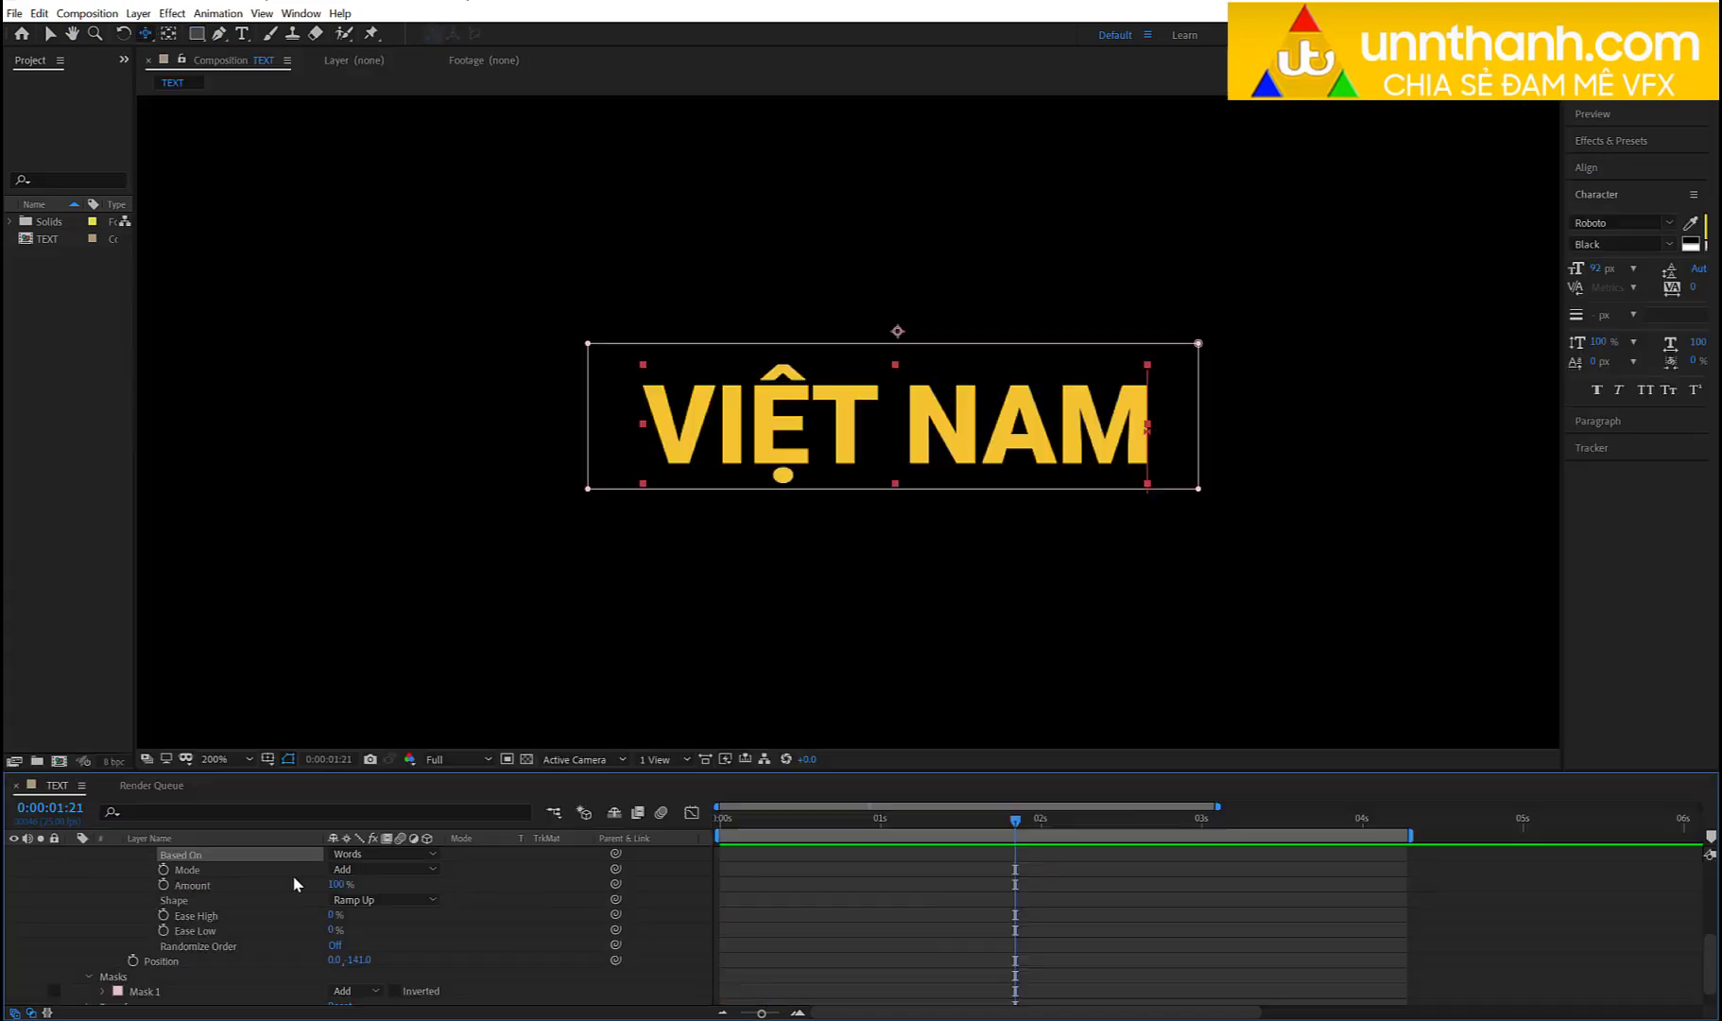
# Set the Range Selector's Based On to Characters and preview the result
pyautogui.scroll(1, 262, 881)
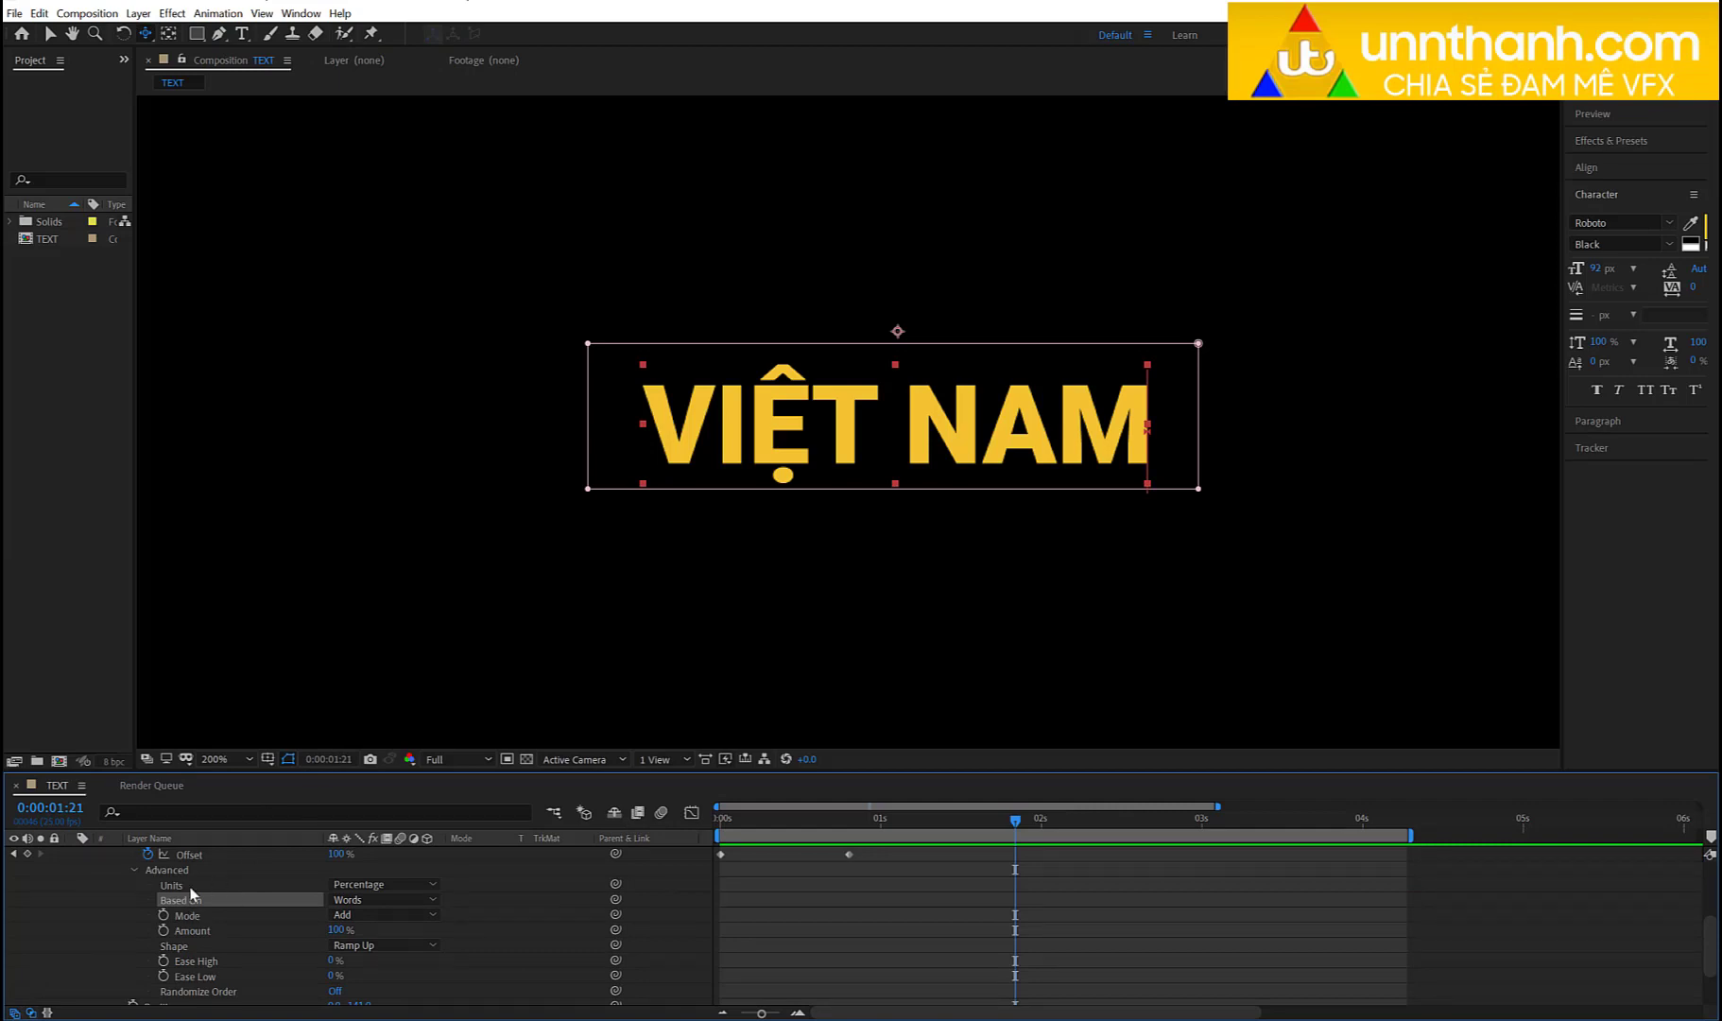
pyautogui.scroll(1, 193, 893)
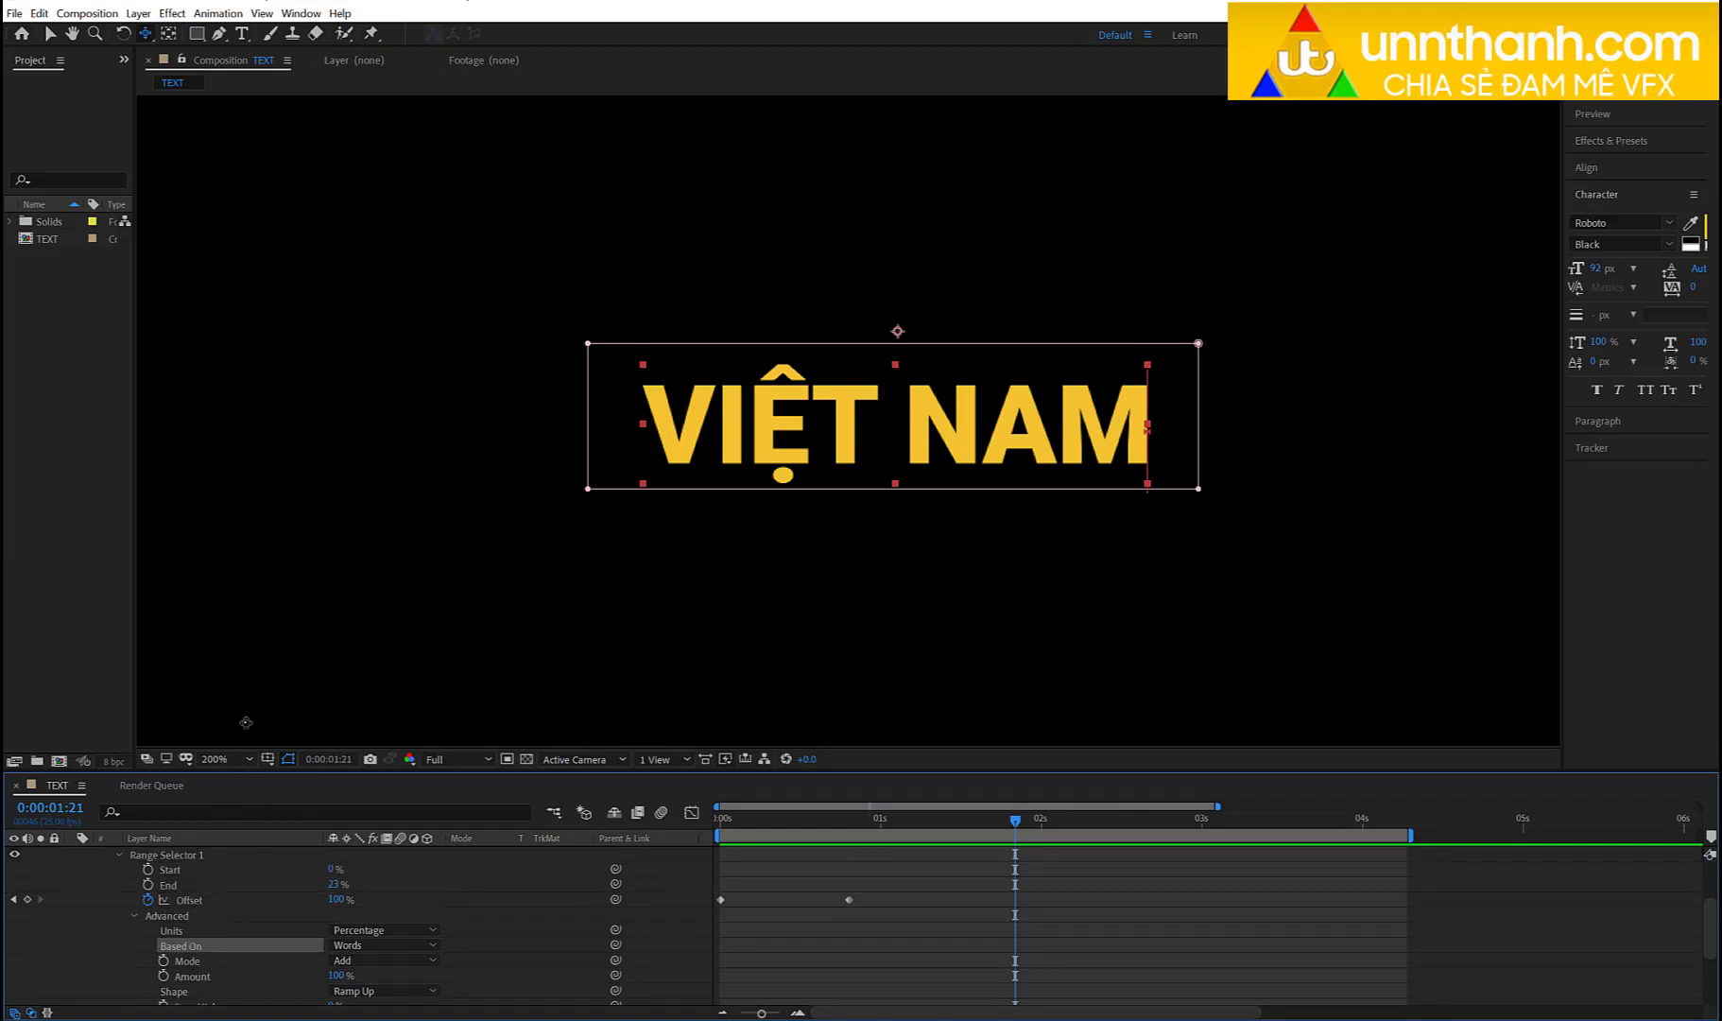
pyautogui.moveTo(241, 771); pyautogui.dragTo(244, 622)
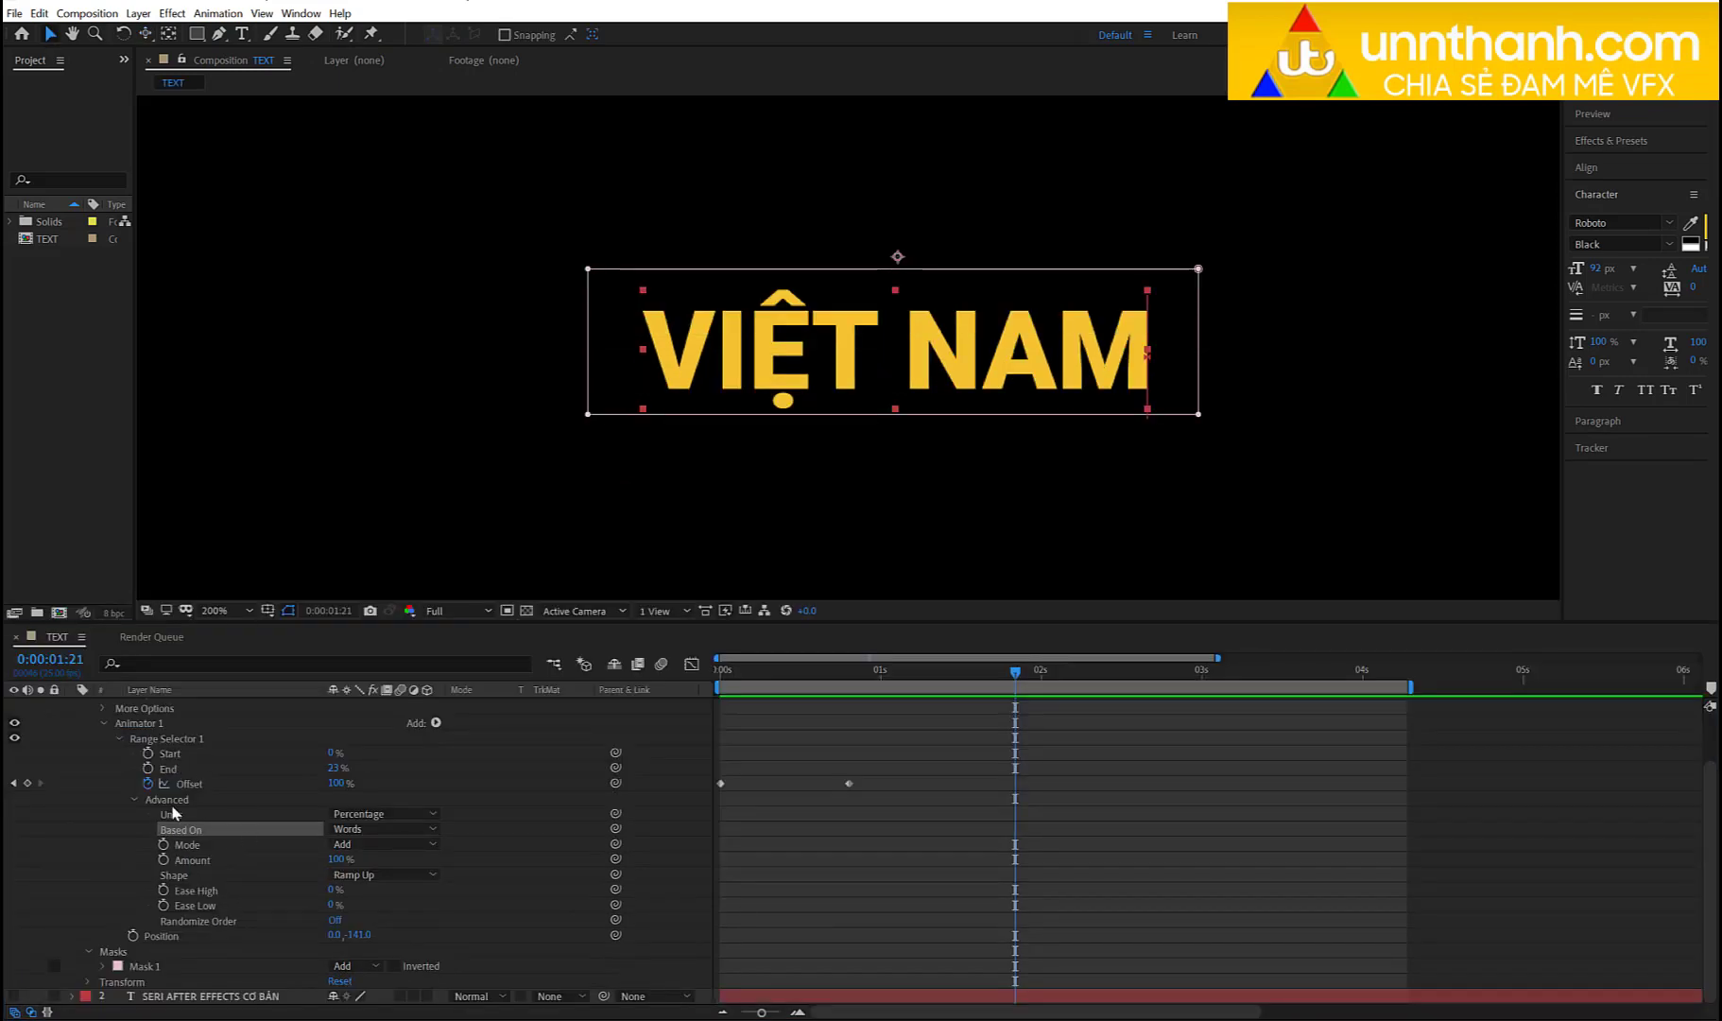
pyautogui.click(416, 829)
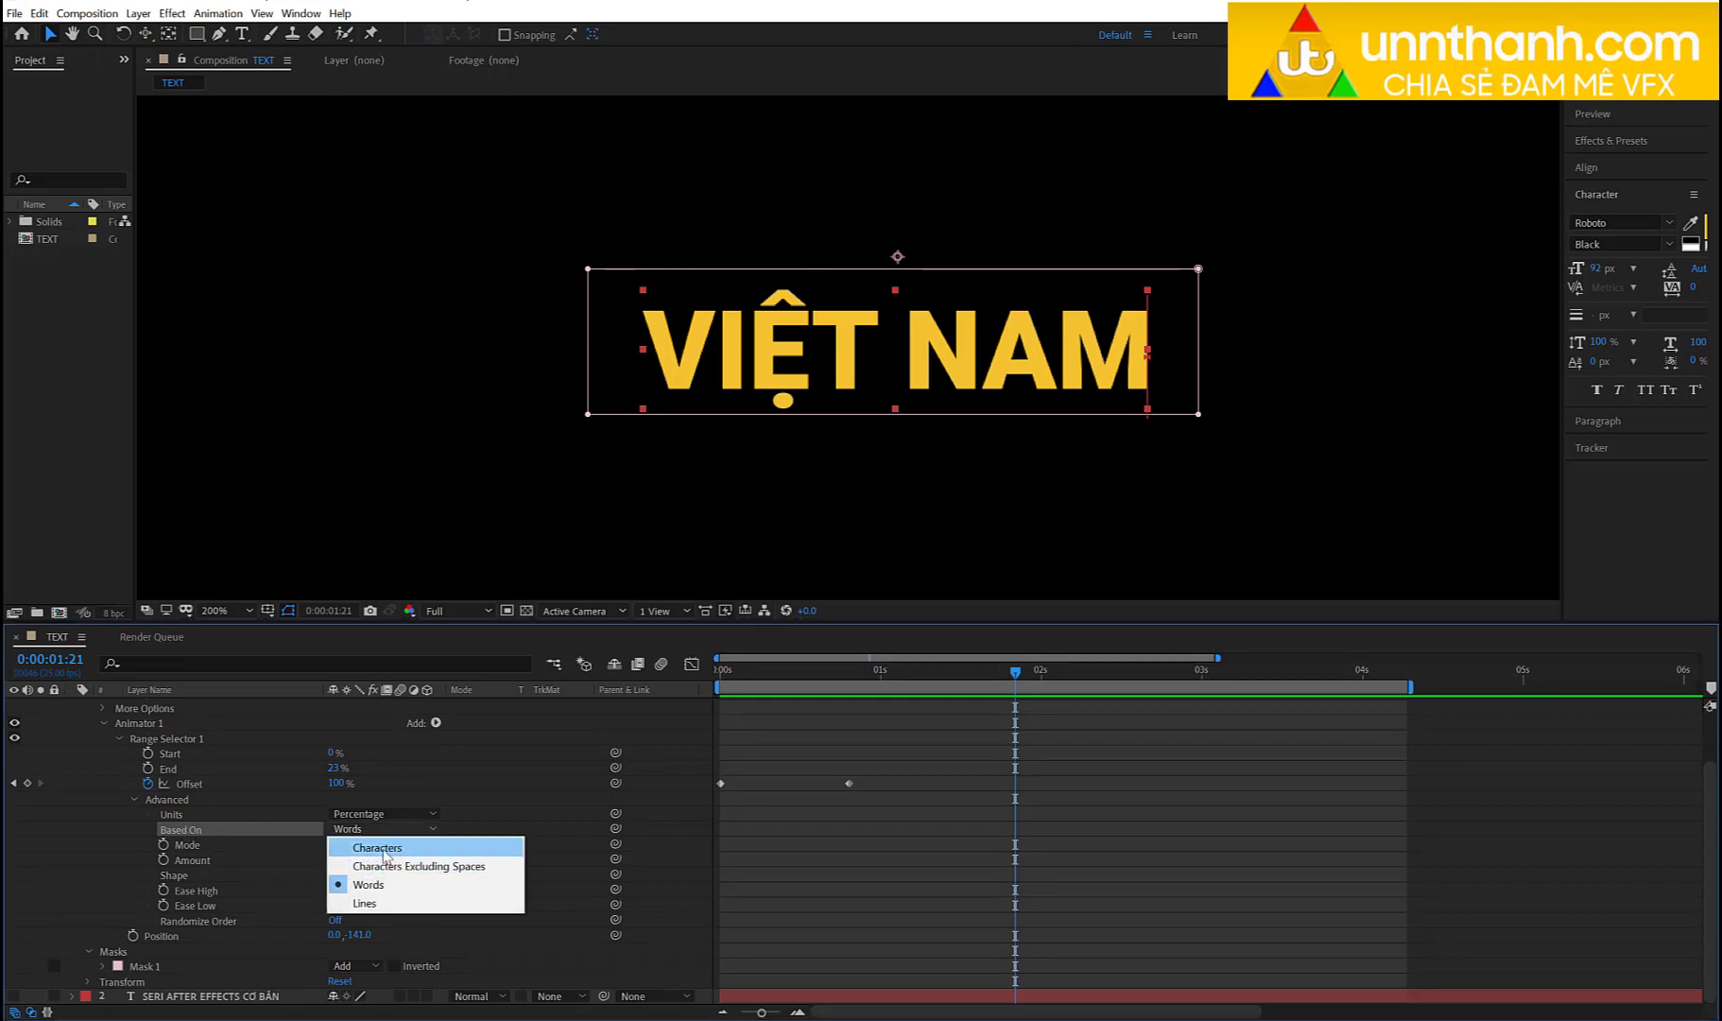
pyautogui.click(423, 848)
pyautogui.press('space')
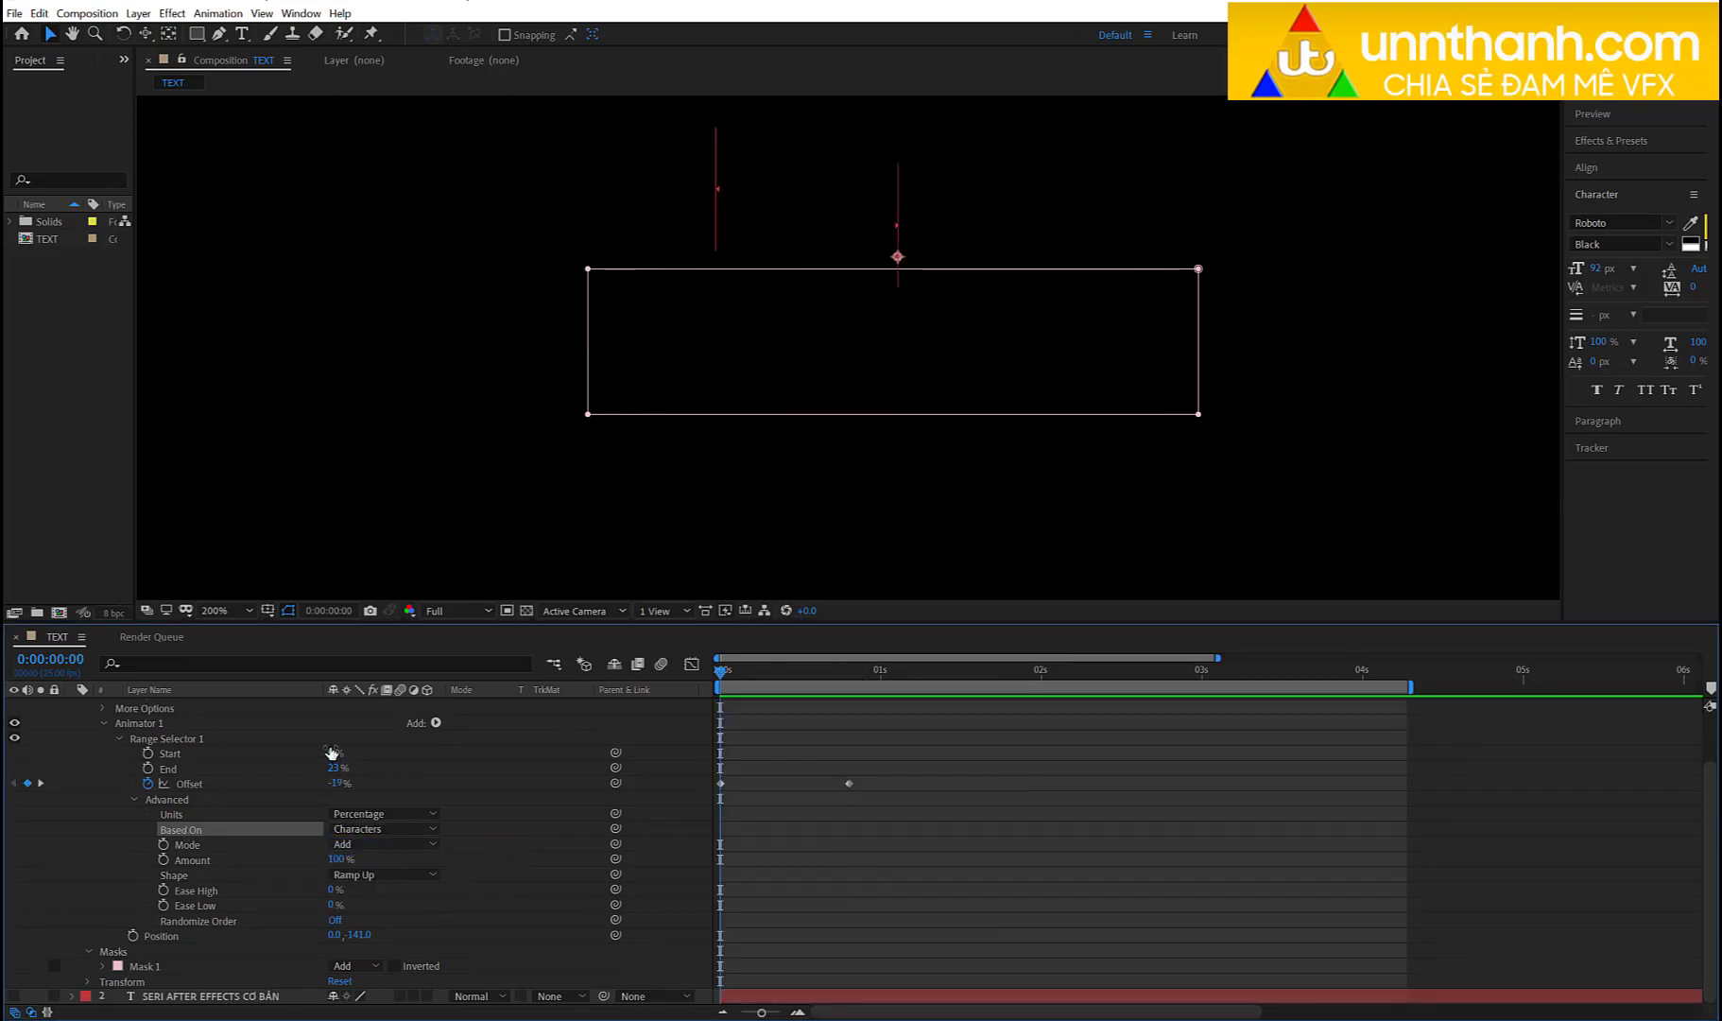
# Pull the second Offset keyframe slightly earlier, then select the VIỆT NAM layer for removal
pyautogui.click(938, 669)
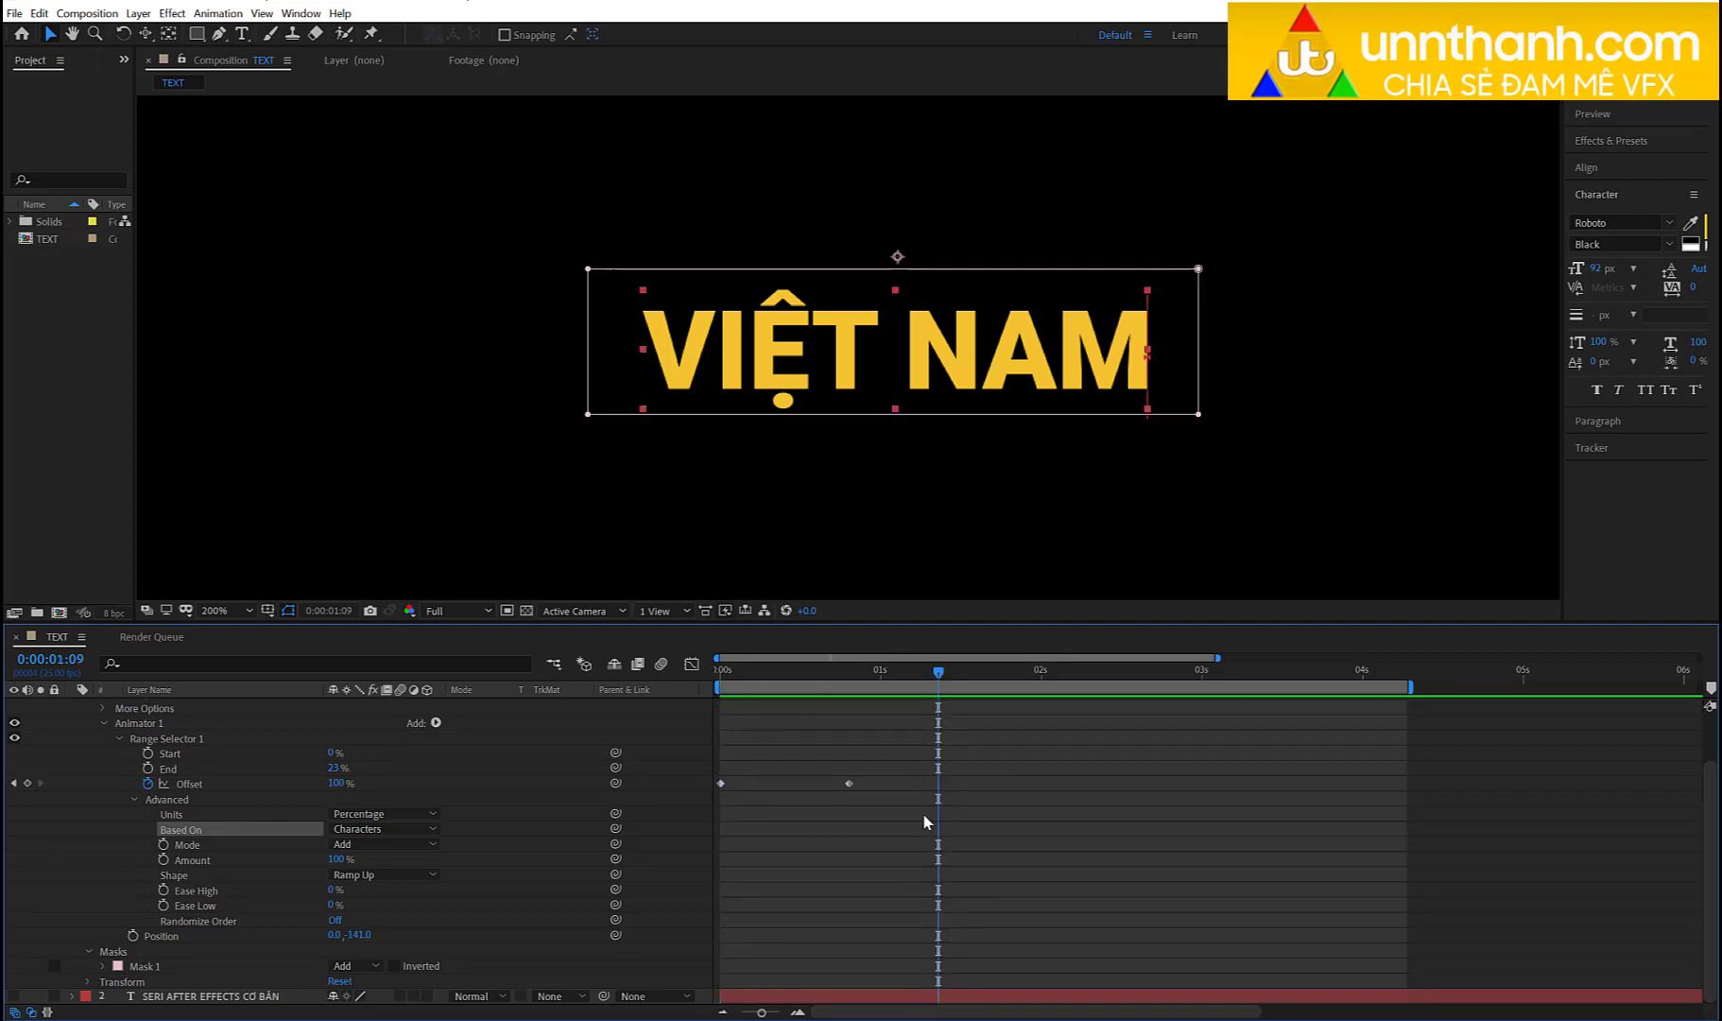
pyautogui.moveTo(849, 783); pyautogui.dragTo(818, 784)
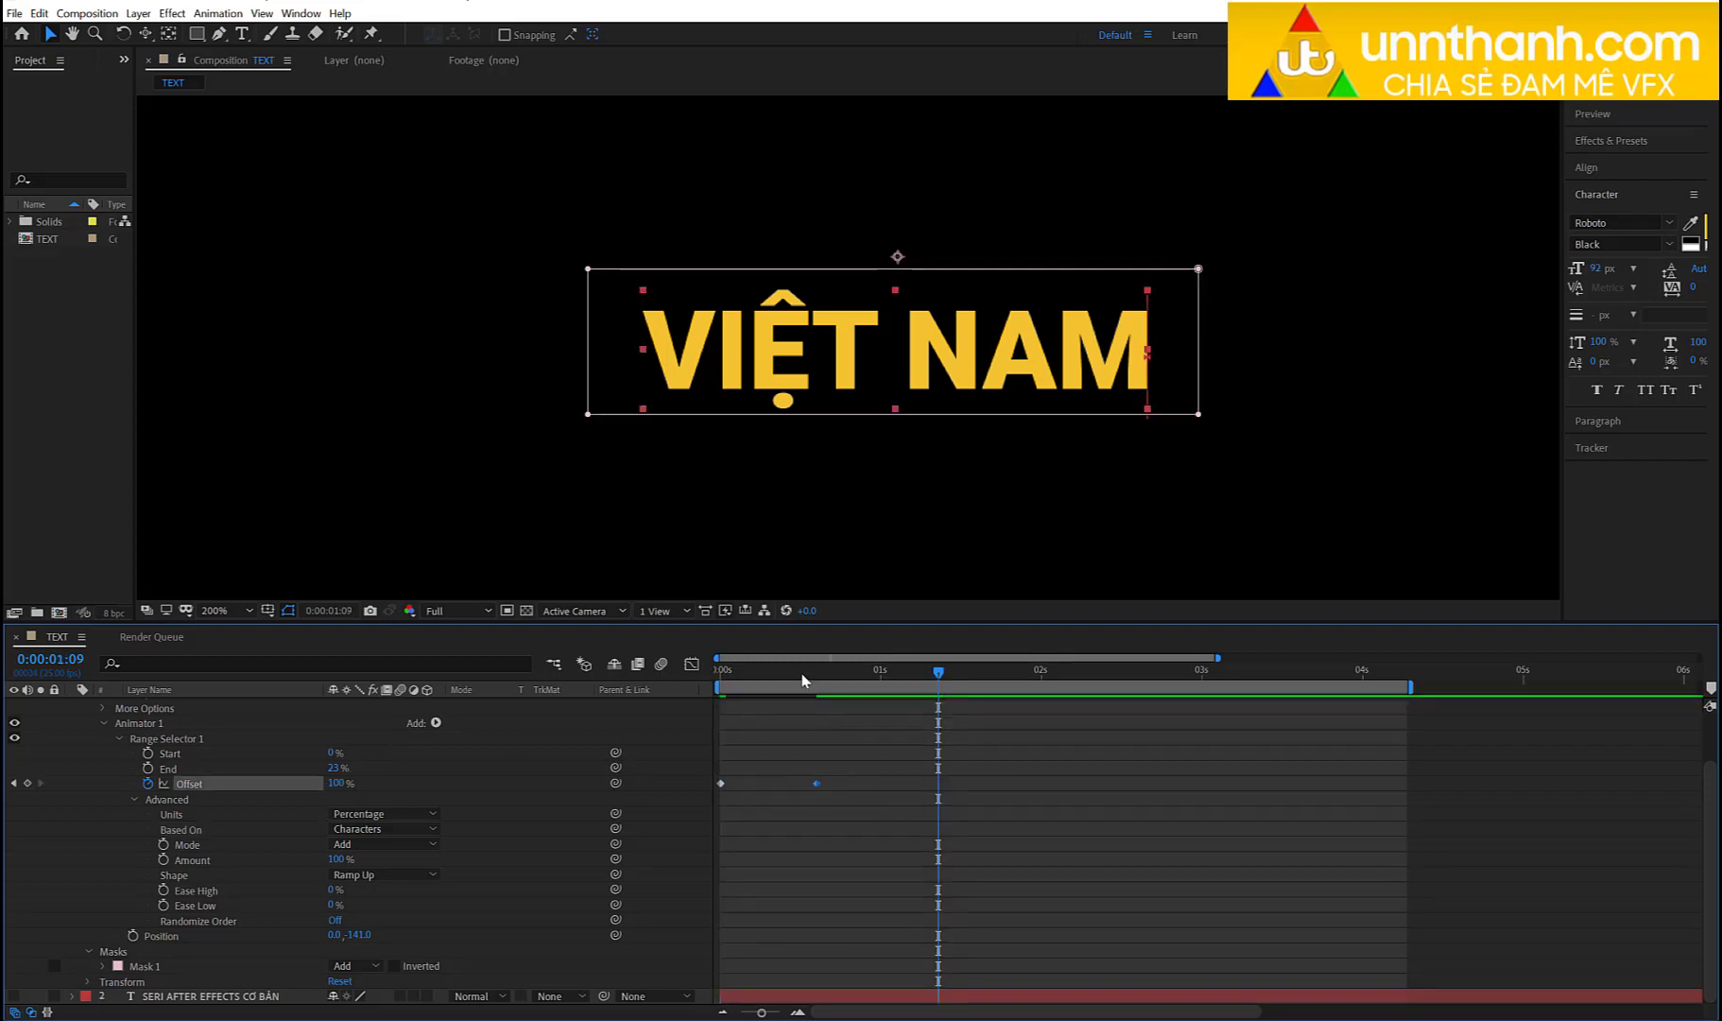
pyautogui.press('Home')
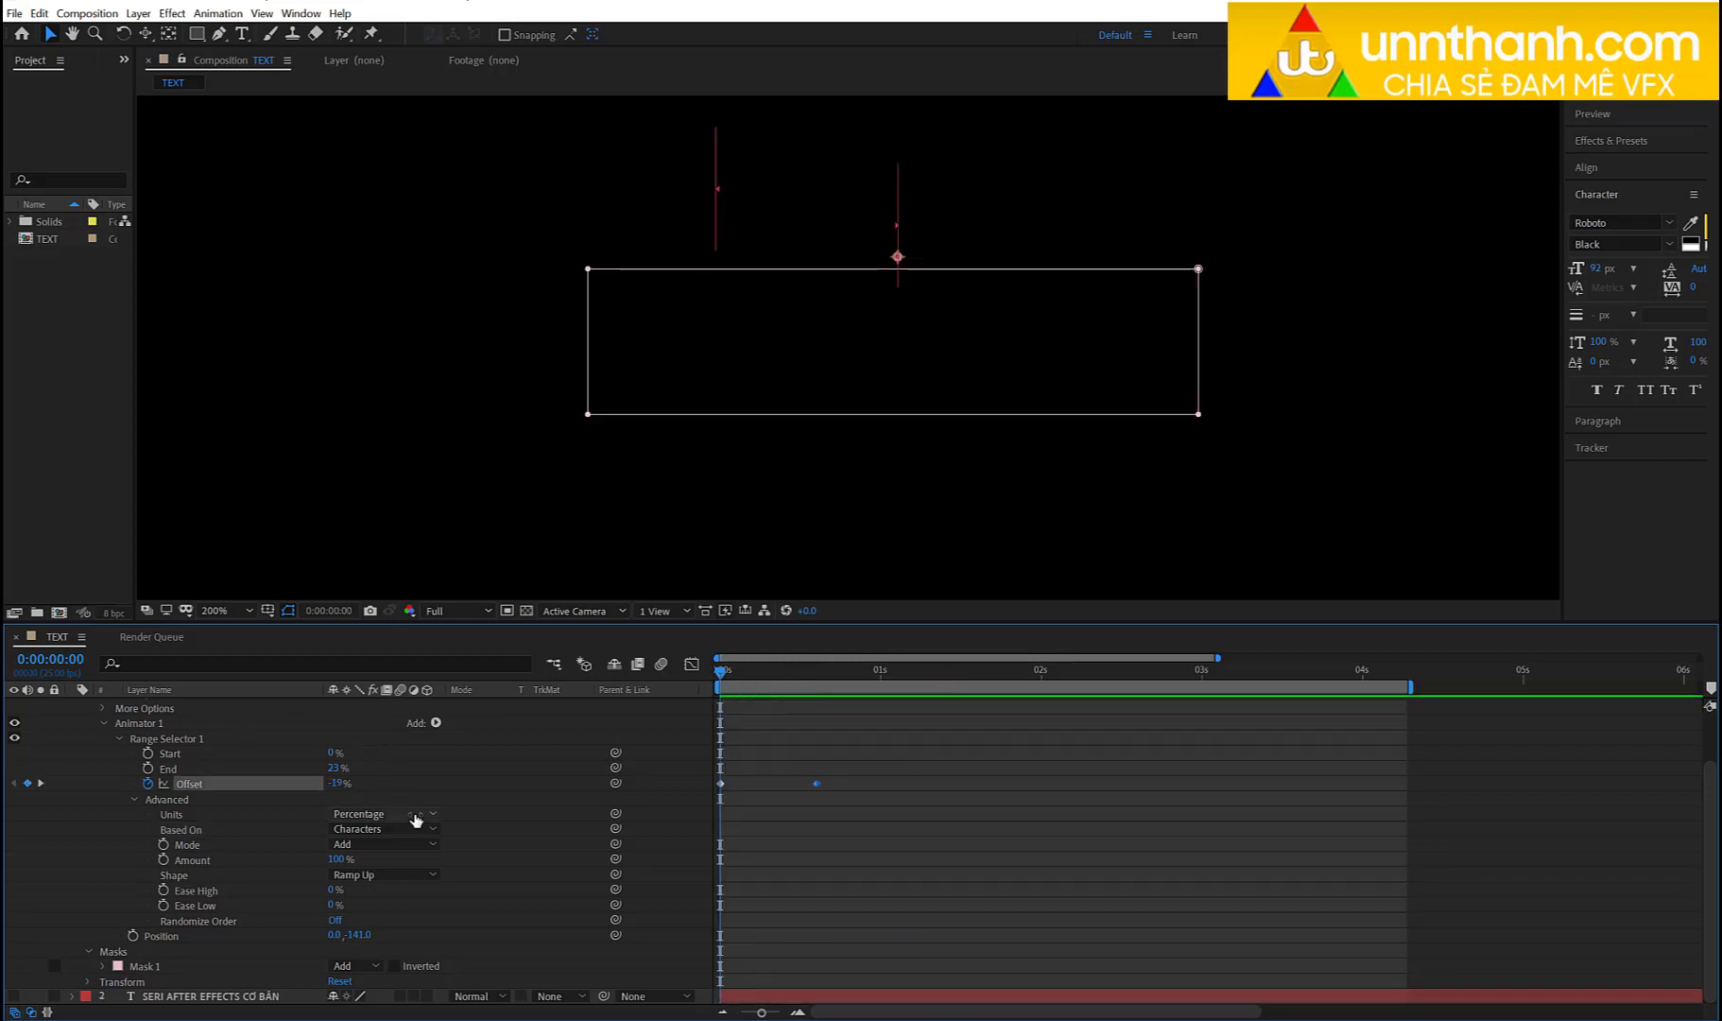
pyautogui.scroll(3, 160, 711)
pyautogui.click(158, 706)
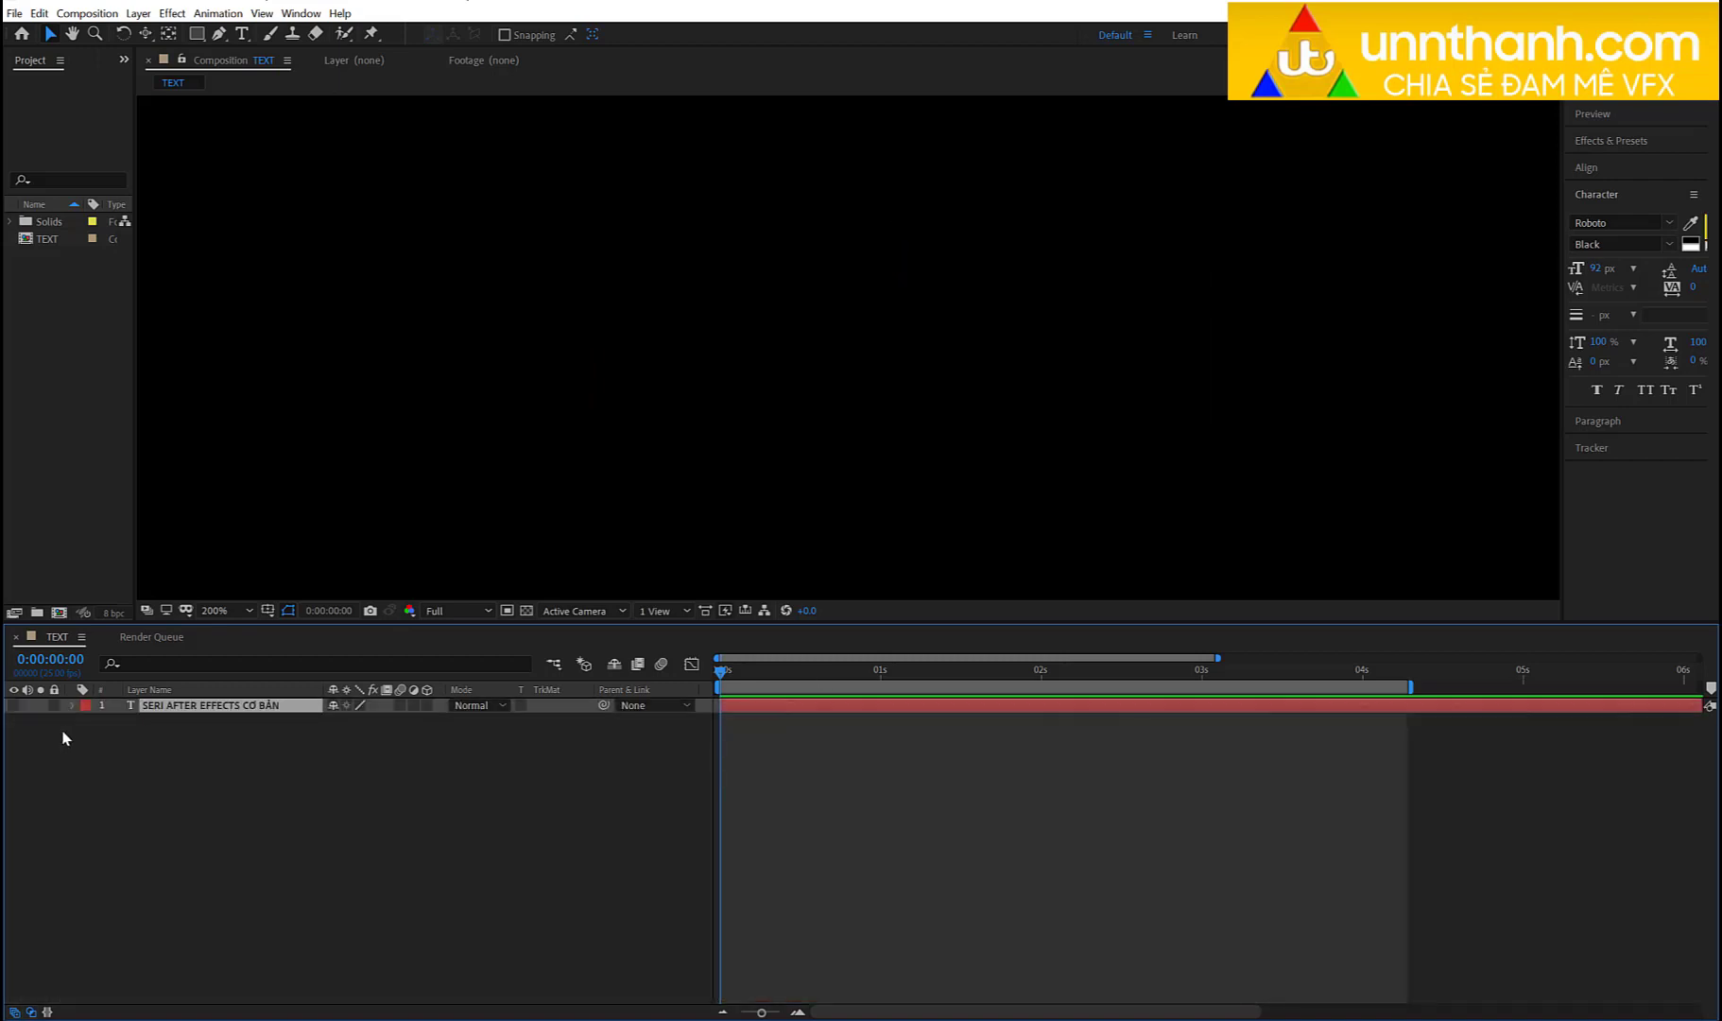
# Preview the SERI title, then expand Text > Animator 1 and select its Opacity property
pyautogui.scroll(-2, 862, 502)
pyautogui.moveTo(814, 529); pyautogui.dragTo(746, 511)
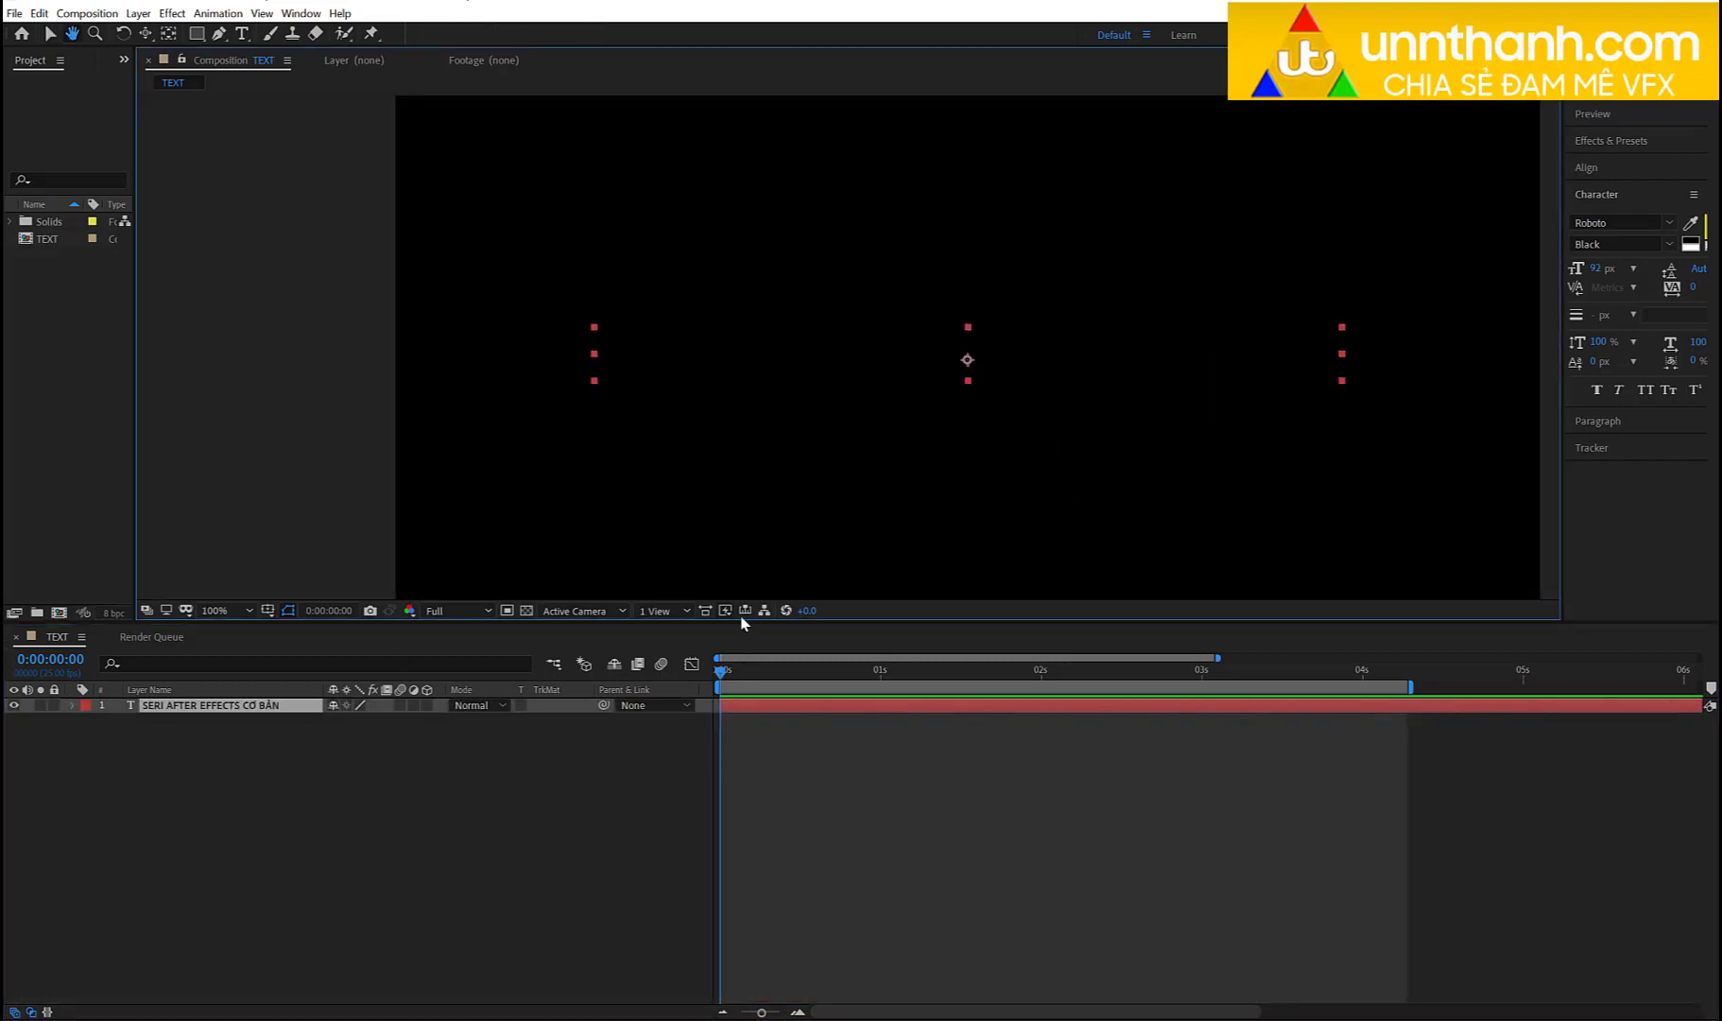
pyautogui.press('space')
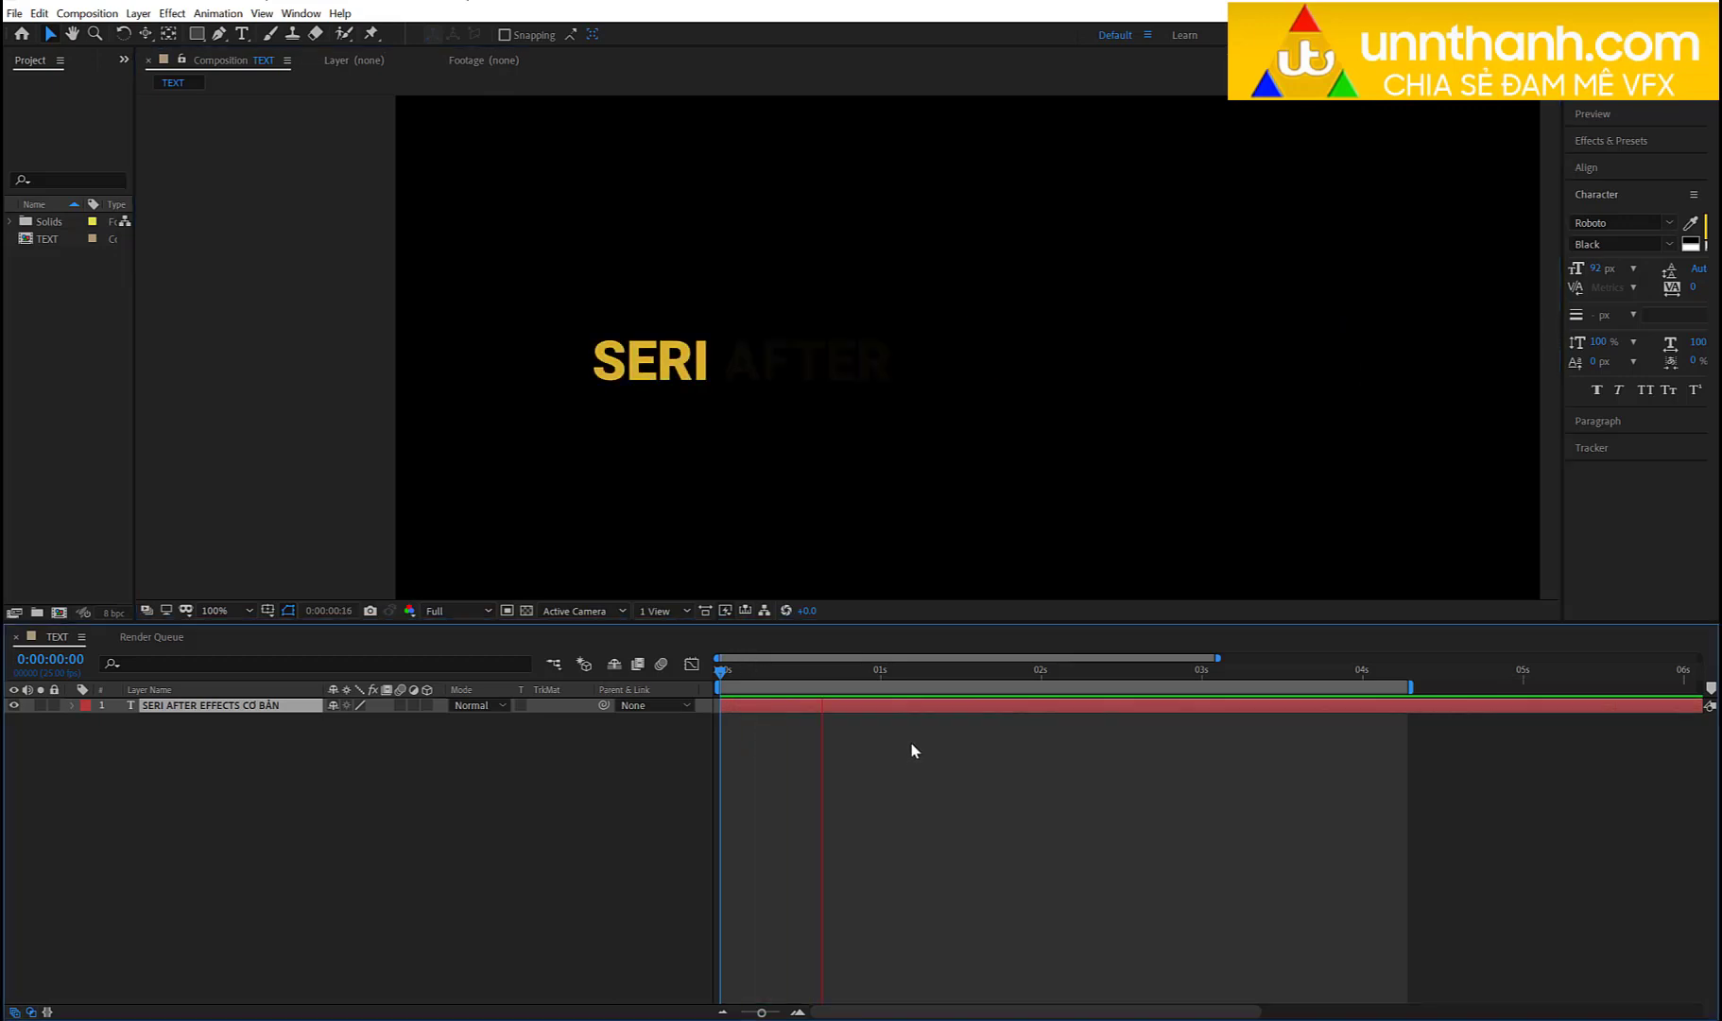
pyautogui.click(72, 705)
pyautogui.click(87, 721)
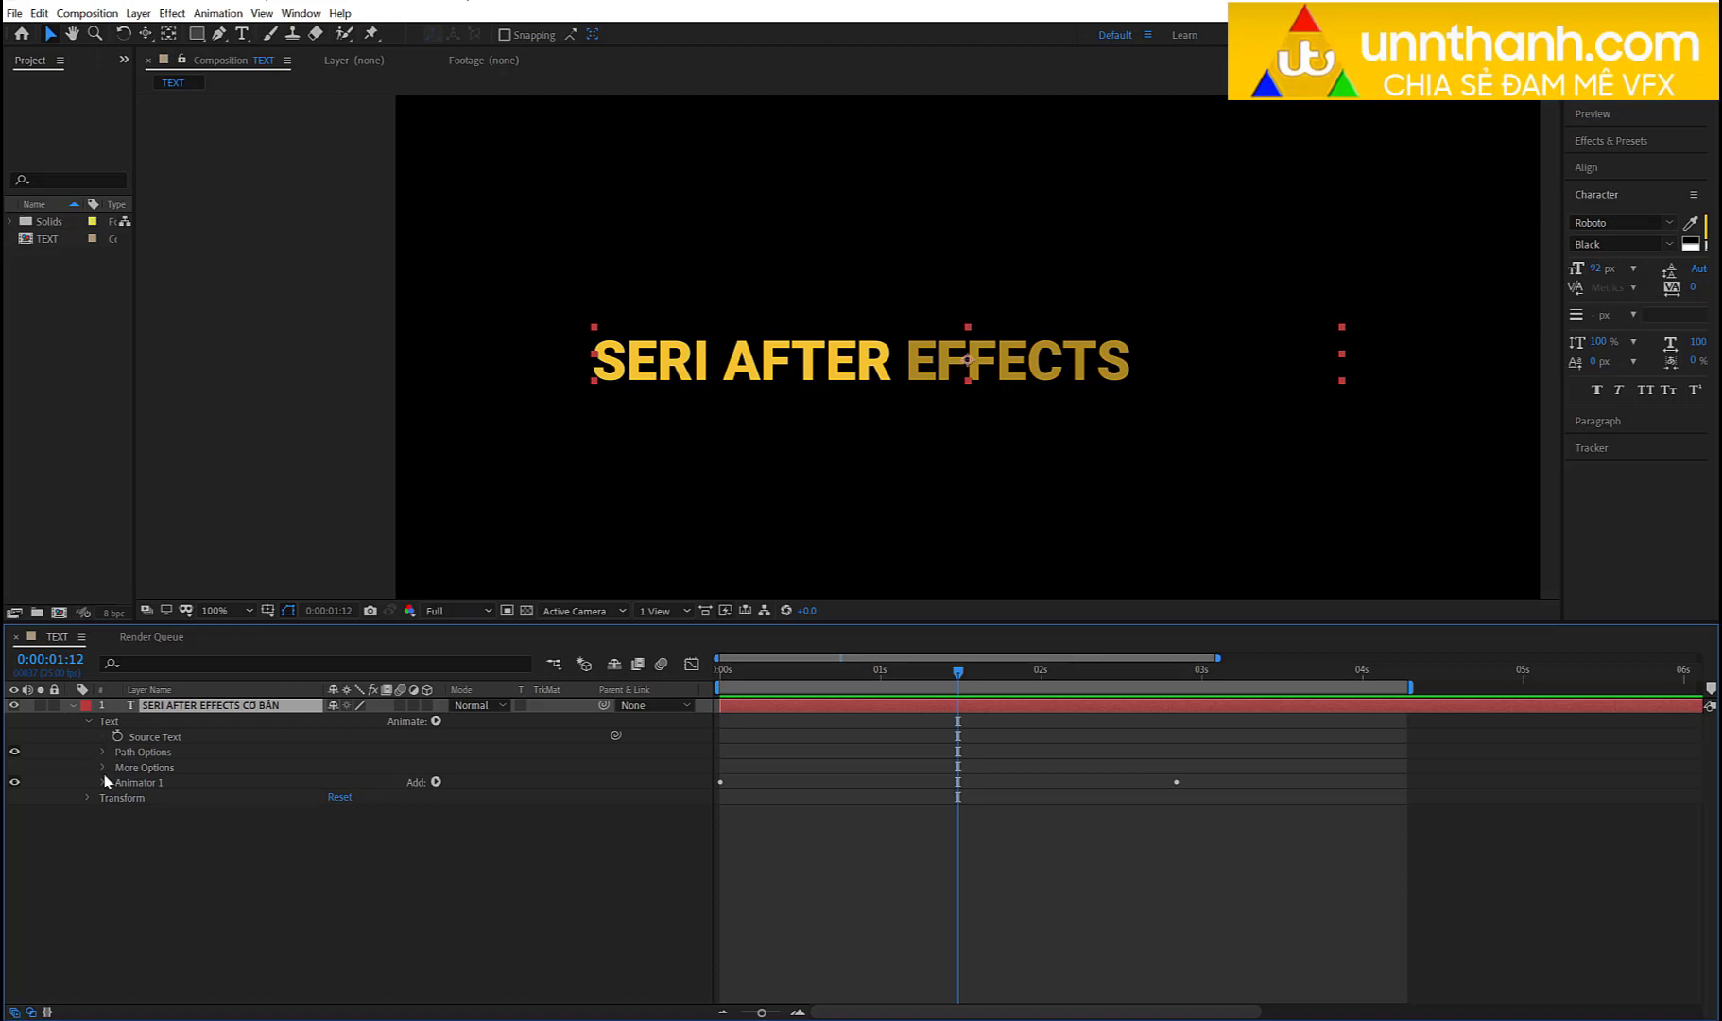
pyautogui.click(102, 783)
pyautogui.click(161, 814)
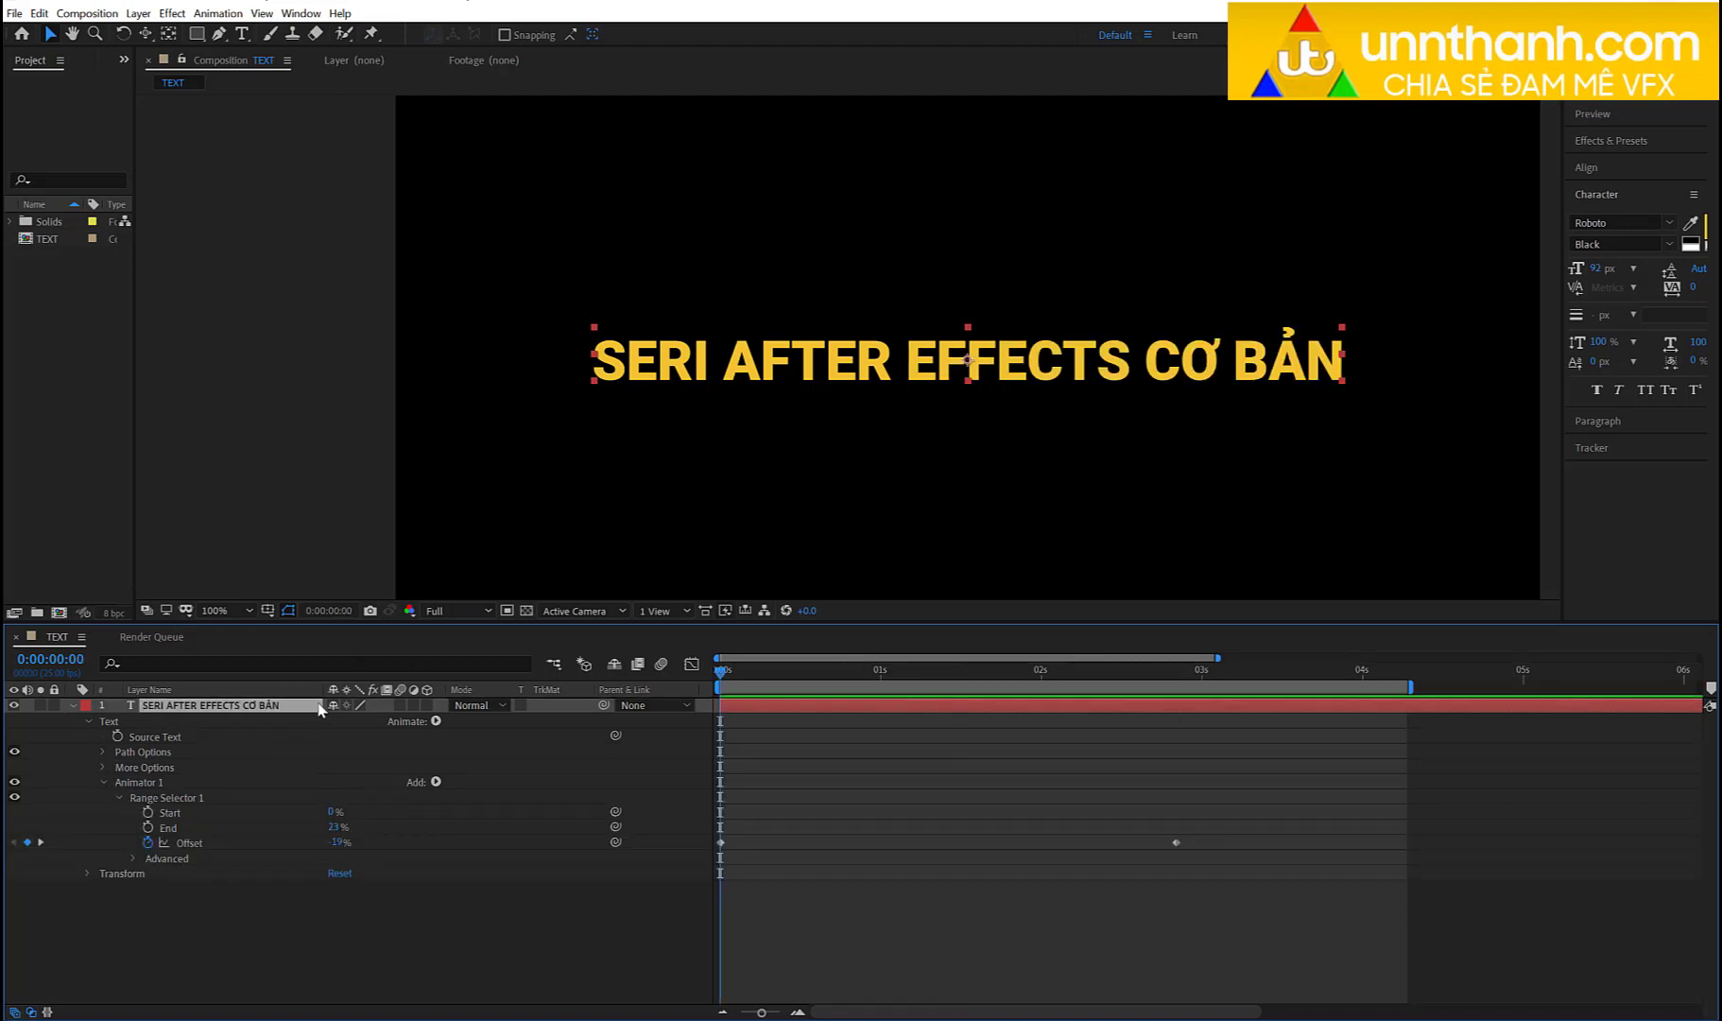
pyautogui.click(130, 784)
# Enable Per-character 3D on the SERI layer's Animator 1 and cache a preview
pyautogui.click(437, 784)
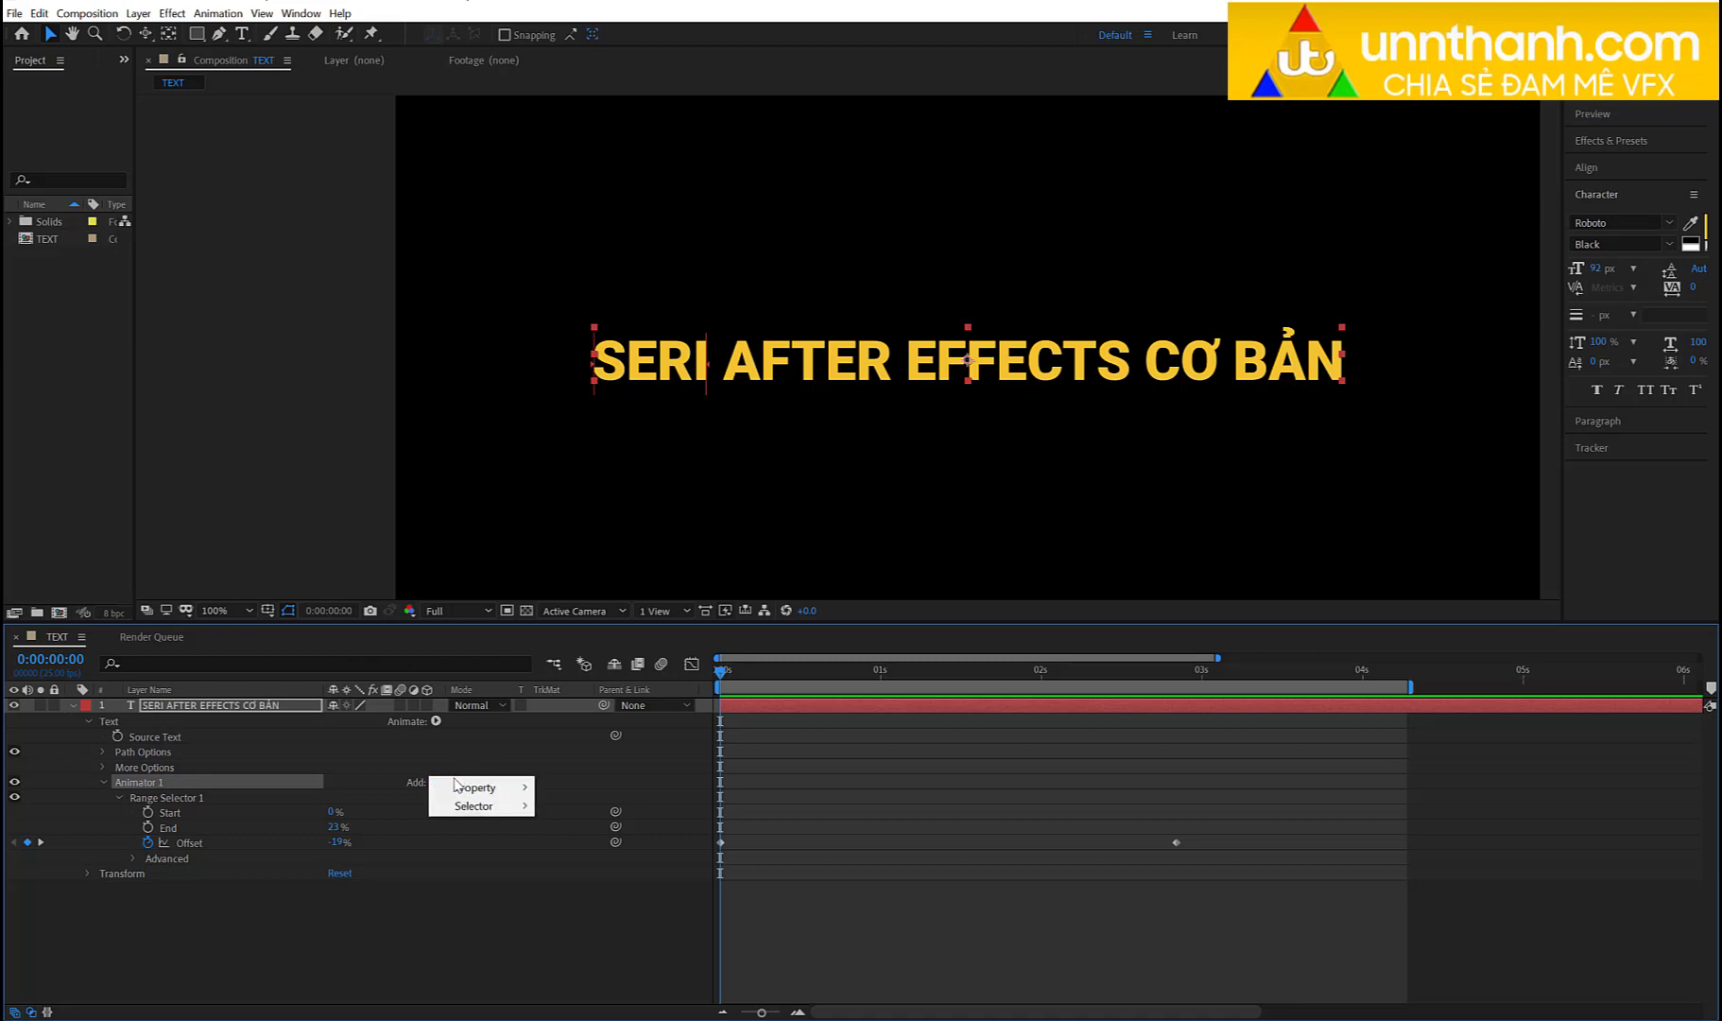
pyautogui.moveTo(460, 787)
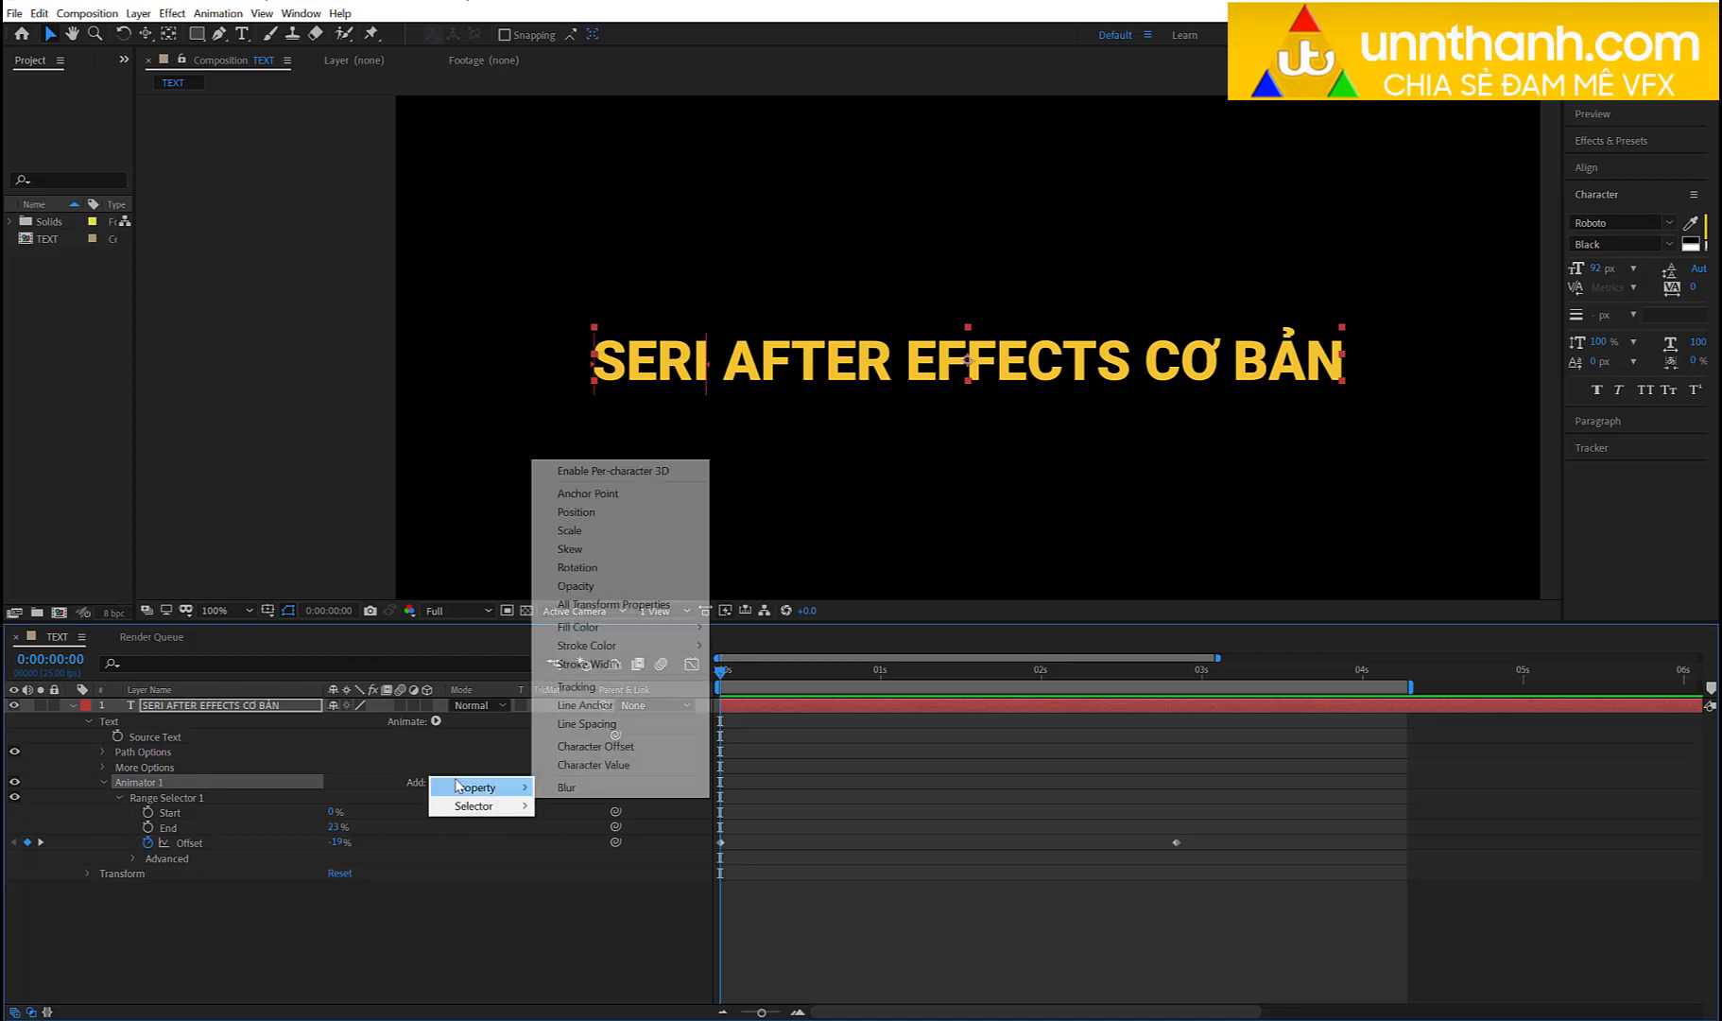
pyautogui.click(582, 477)
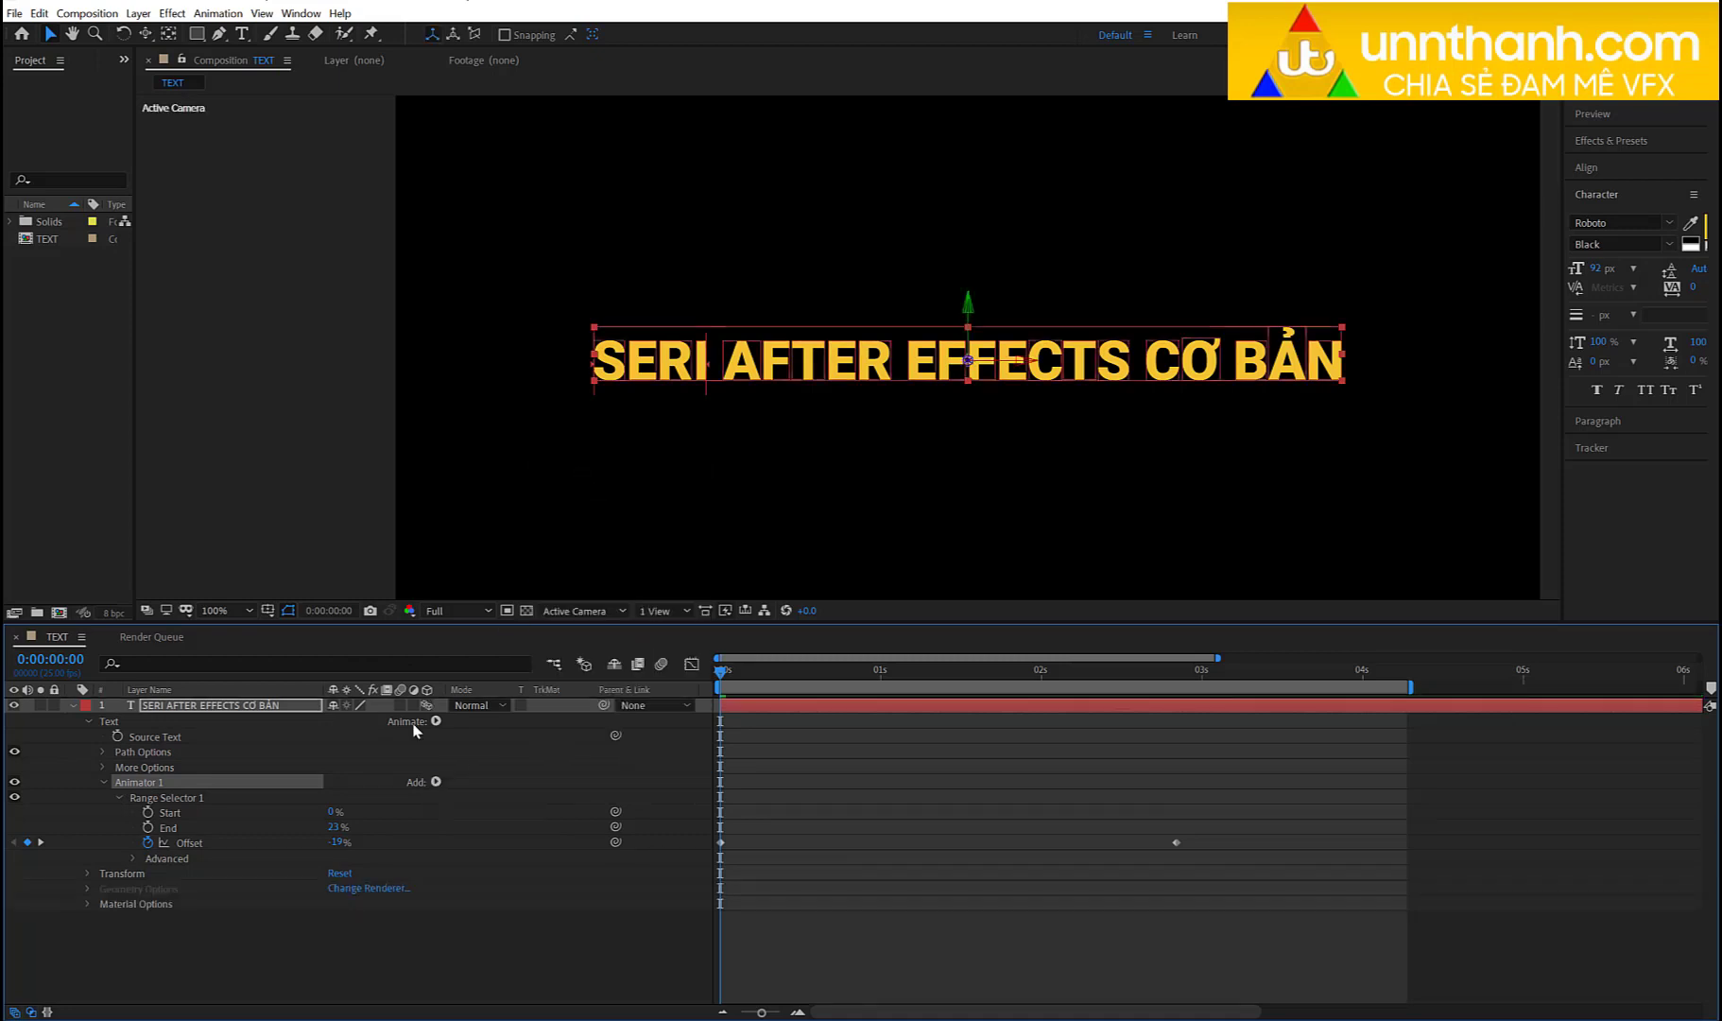
pyautogui.press('space')
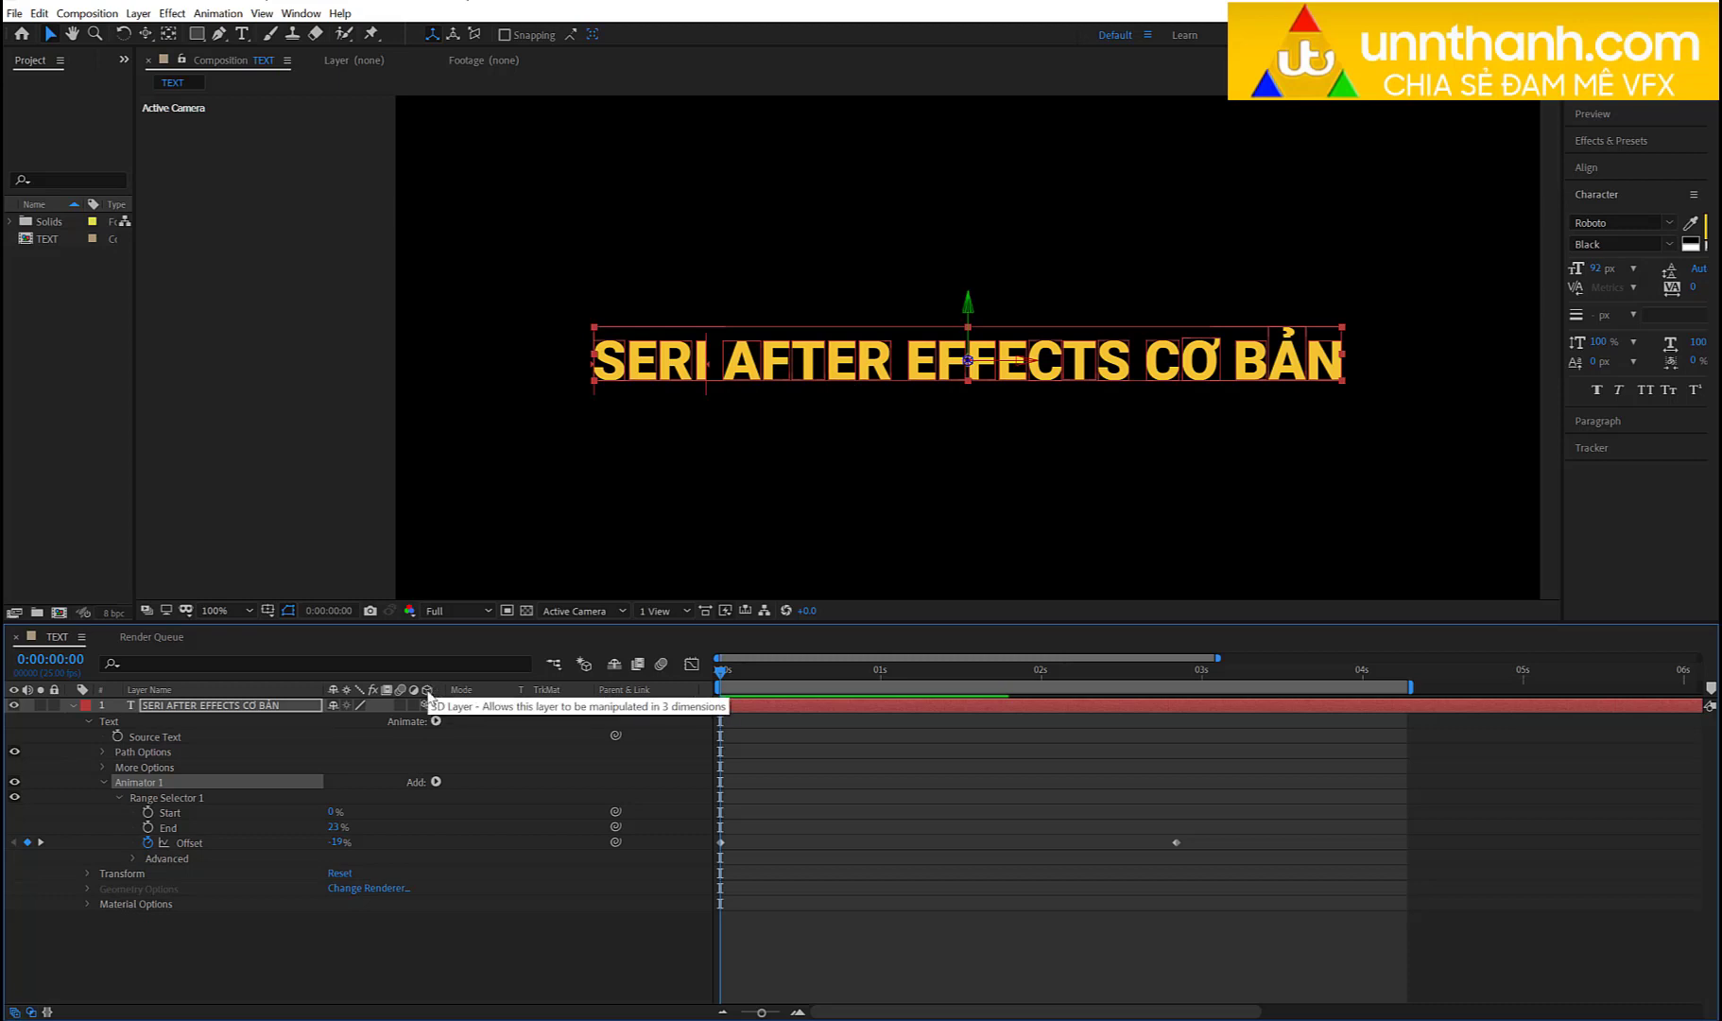
# Test-tilt the layer's X Rotation, then undo it back to 0°
pyautogui.click(435, 783)
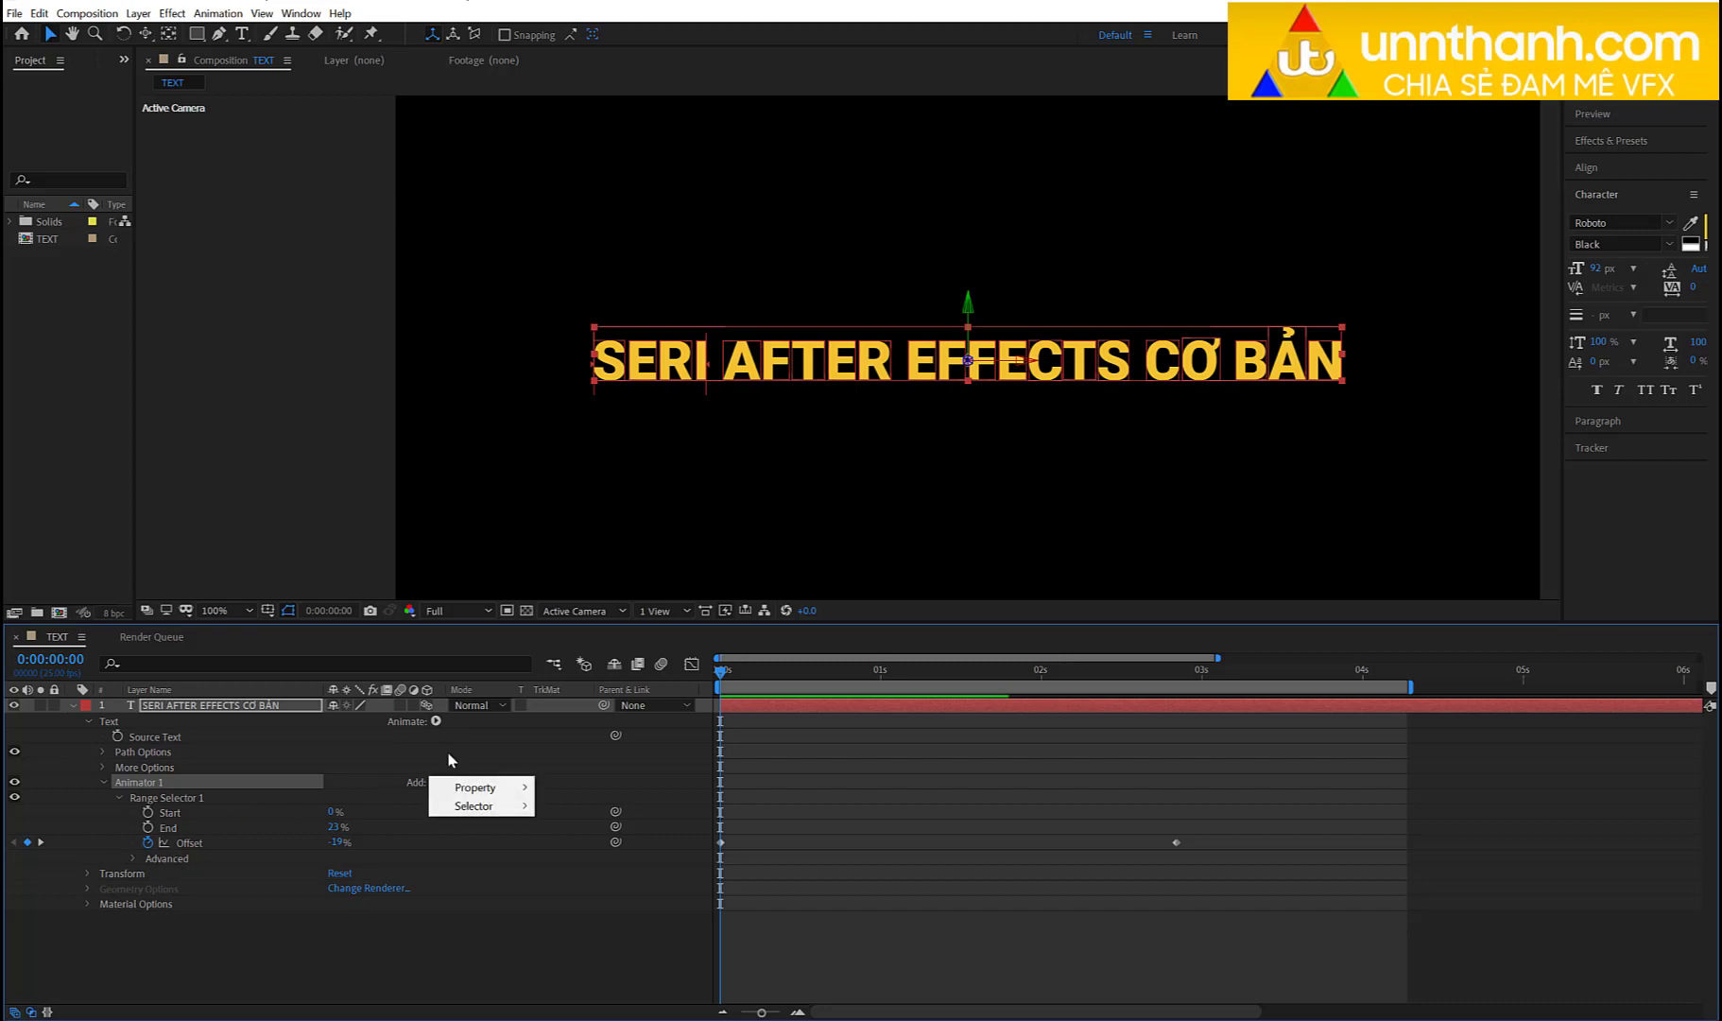
pyautogui.moveTo(459, 787)
pyautogui.click(576, 470)
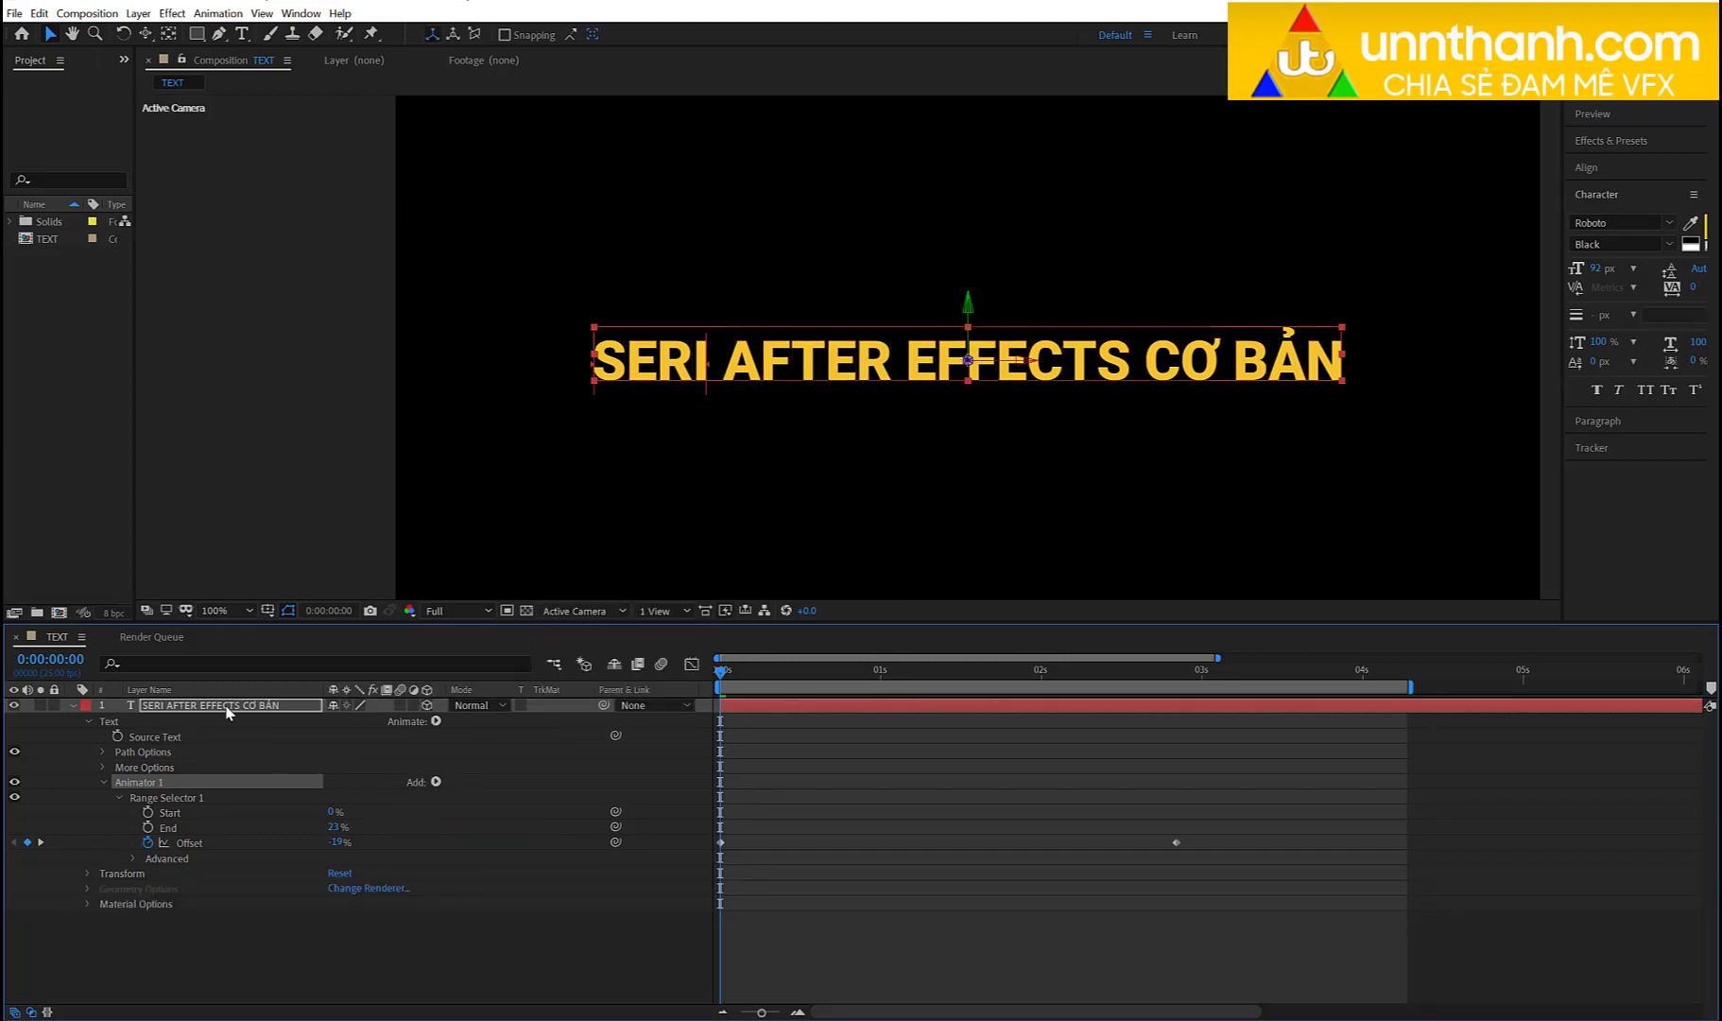
pyautogui.press('r')
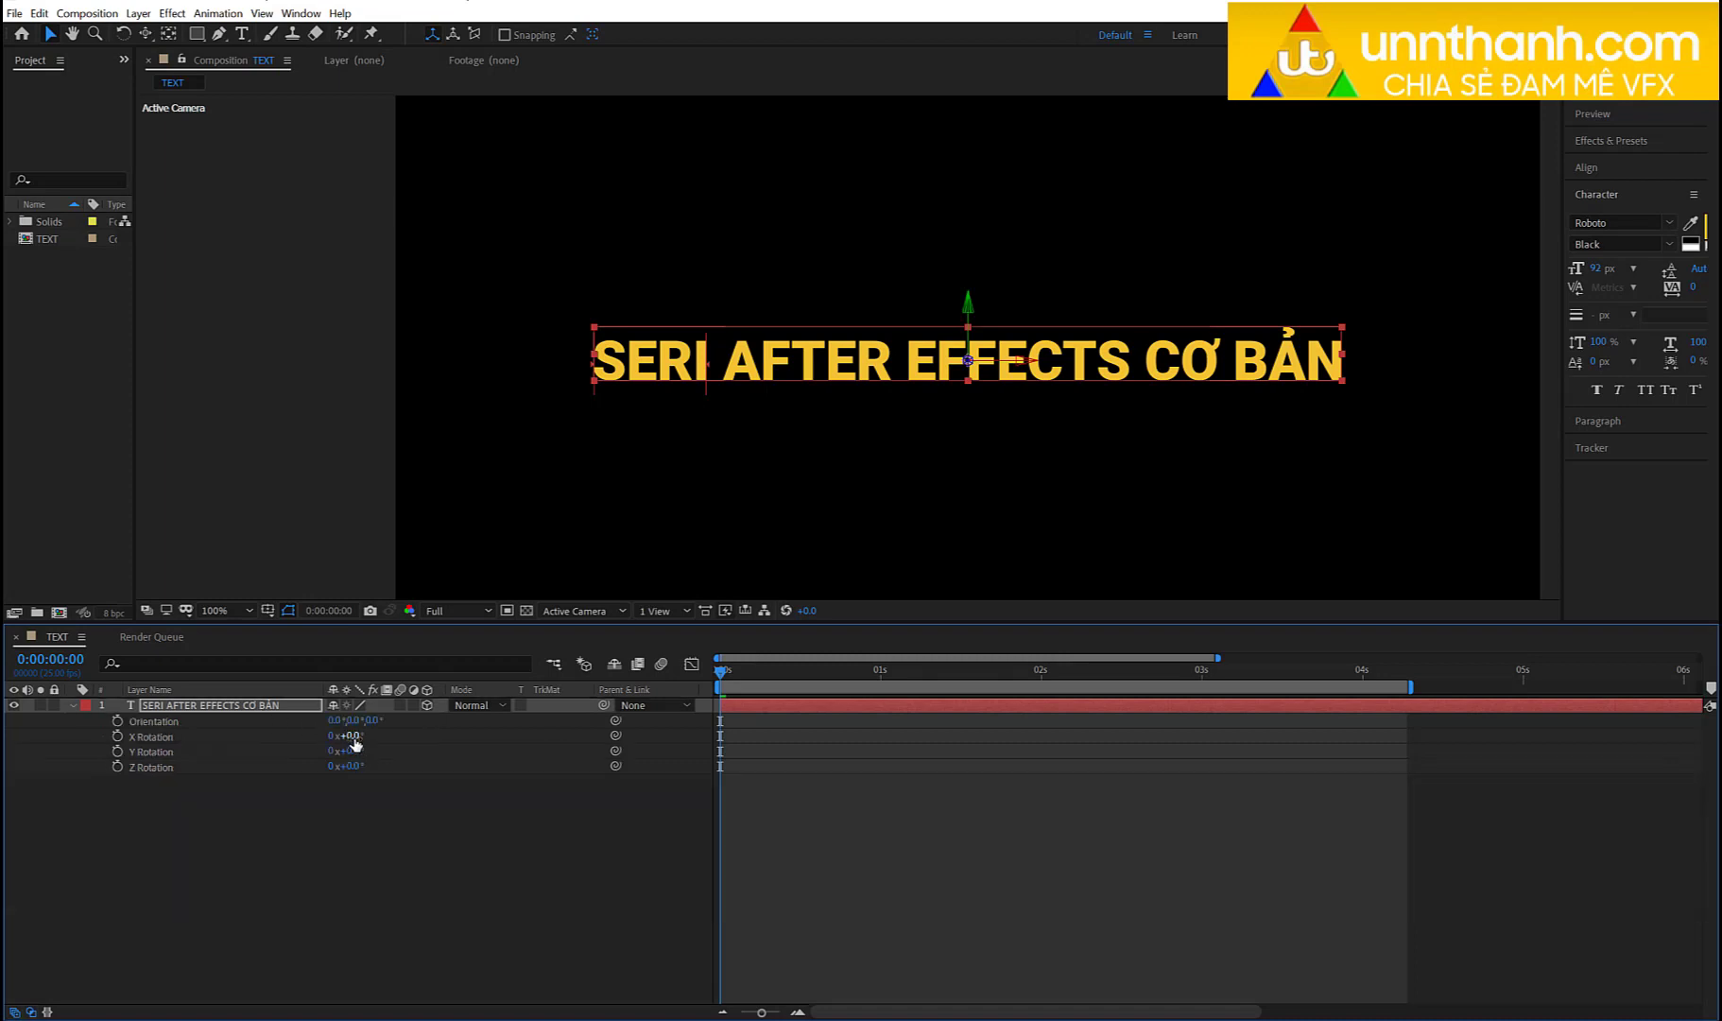
pyautogui.moveTo(351, 735)
pyautogui.mouseDown()
pyautogui.moveTo(387, 740)
pyautogui.moveTo(326, 739)
pyautogui.mouseUp()
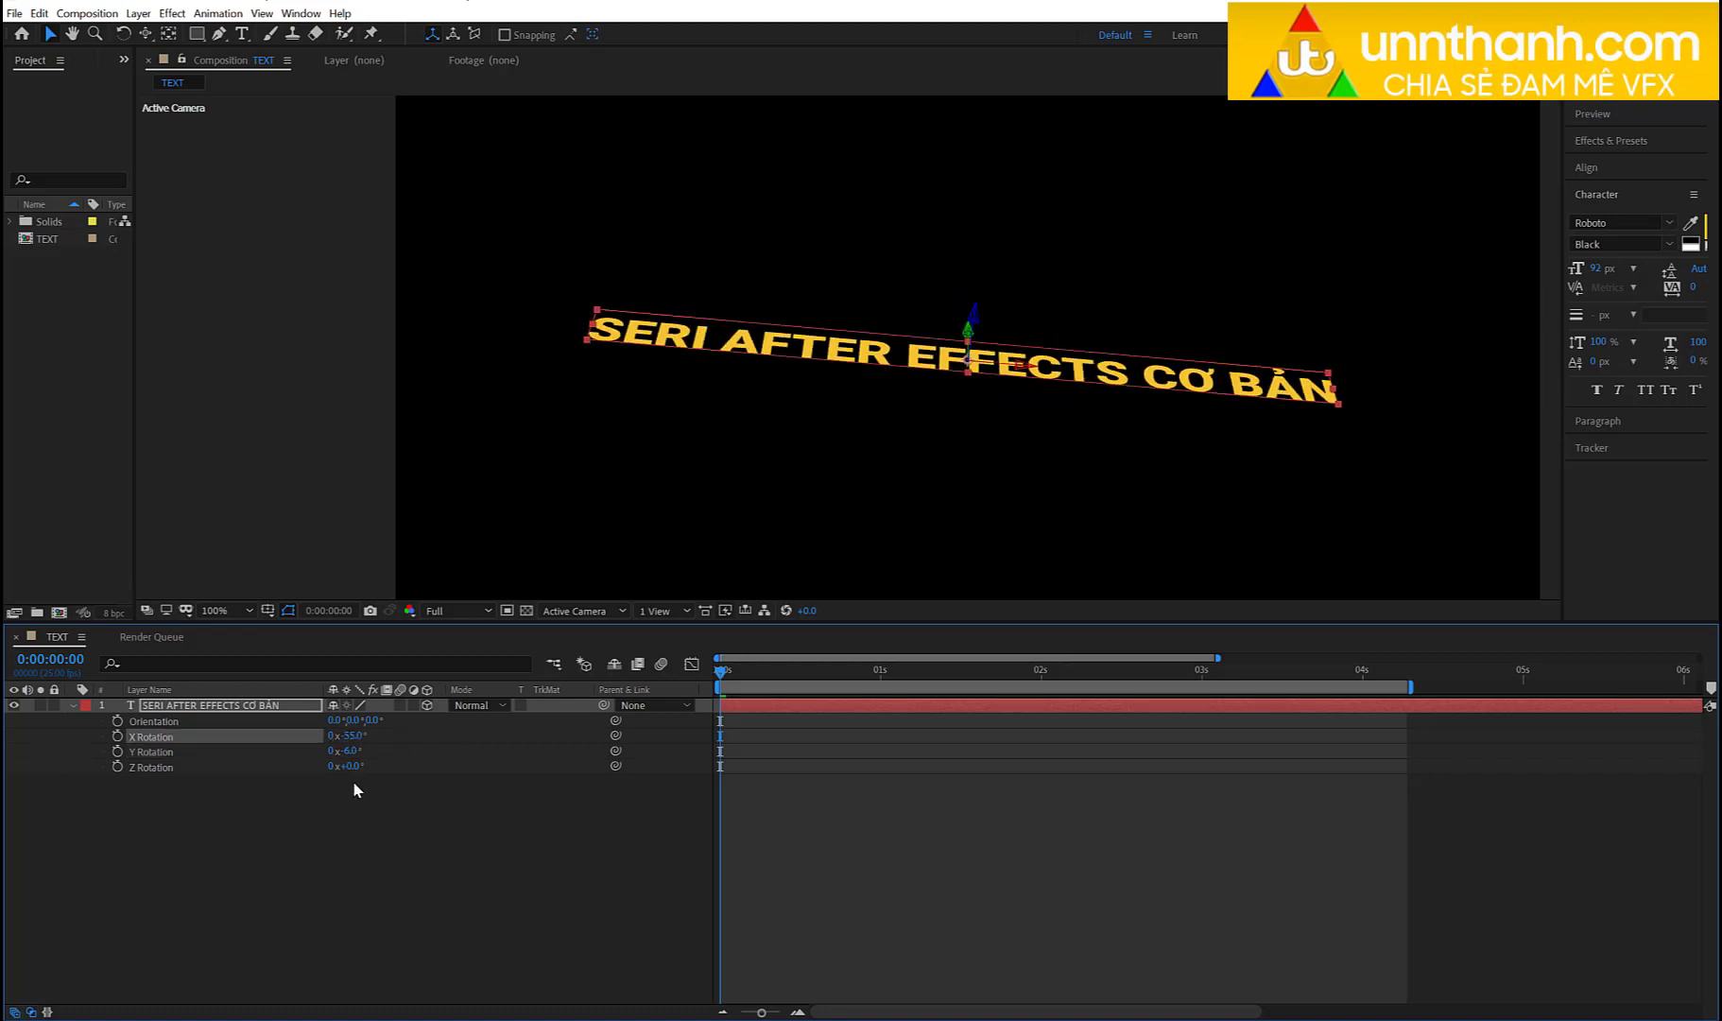
pyautogui.hotkey('ctrl', 'z')
pyautogui.hotkey('ctrl', 'z')
pyautogui.hotkey('ctrl', 'z')
# Collapse Transform, expand Range Selector 1, and add a Position property (0.0, 0.0, 0.0) to Animator 1
pyautogui.click(74, 705)
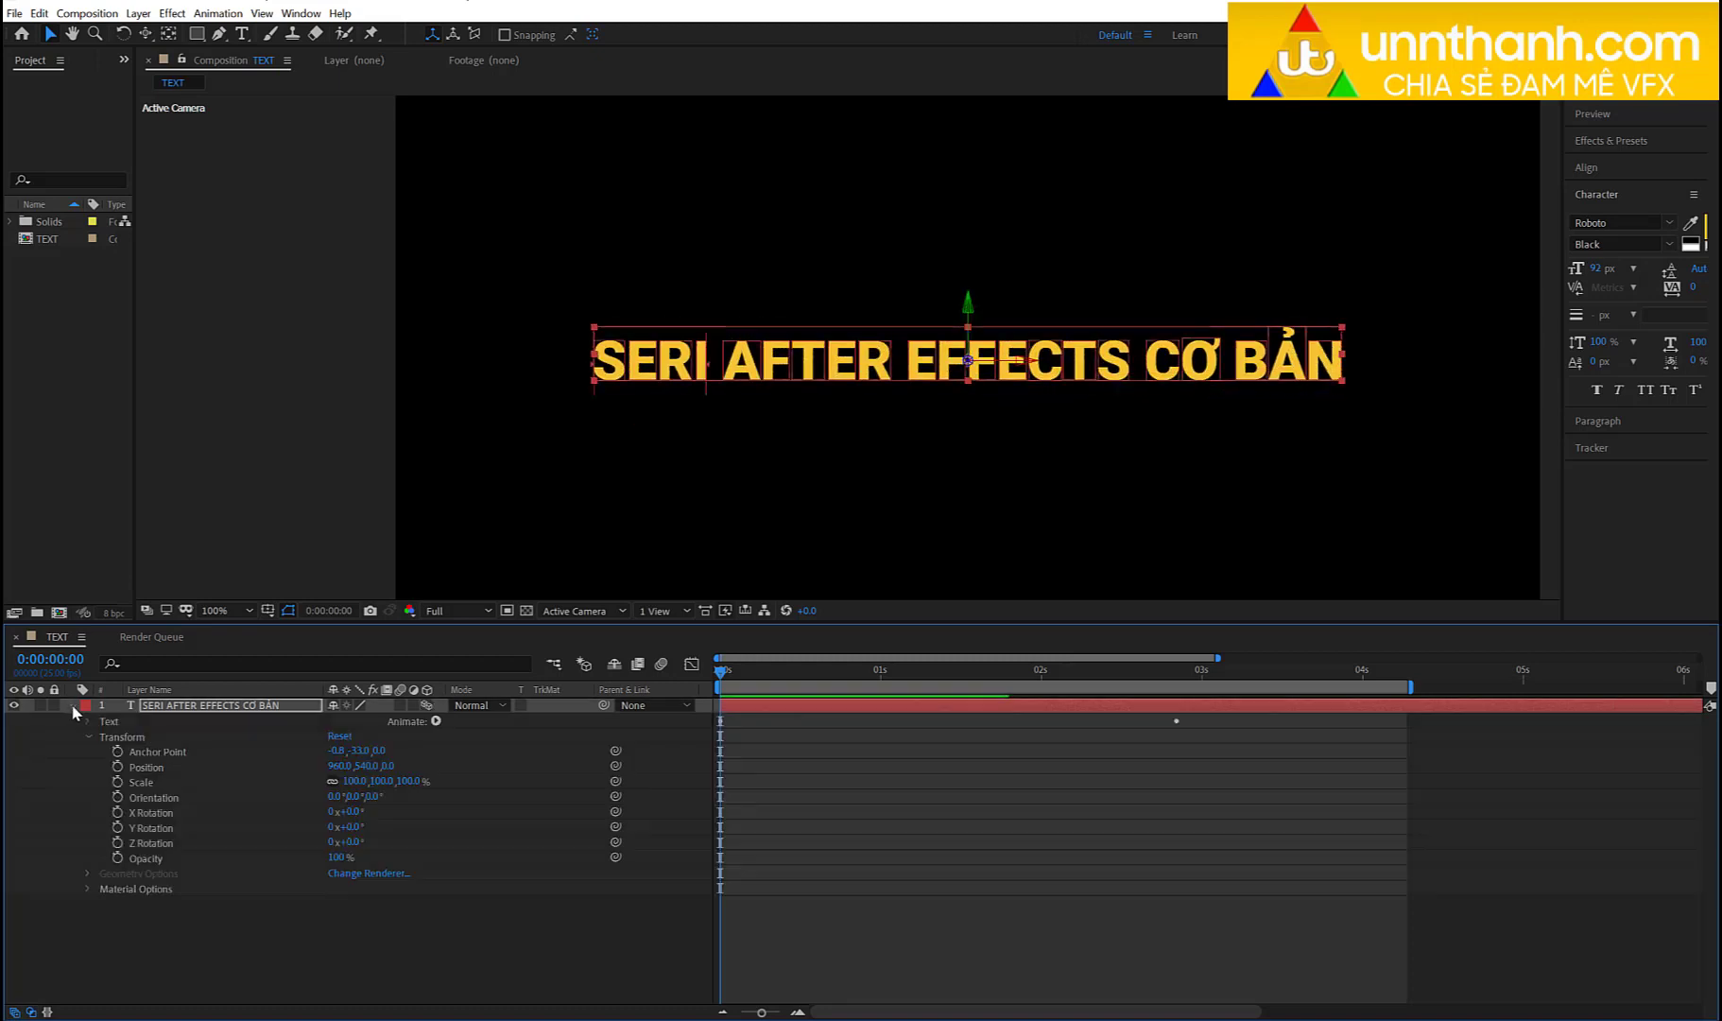
pyautogui.click(88, 738)
pyautogui.click(86, 722)
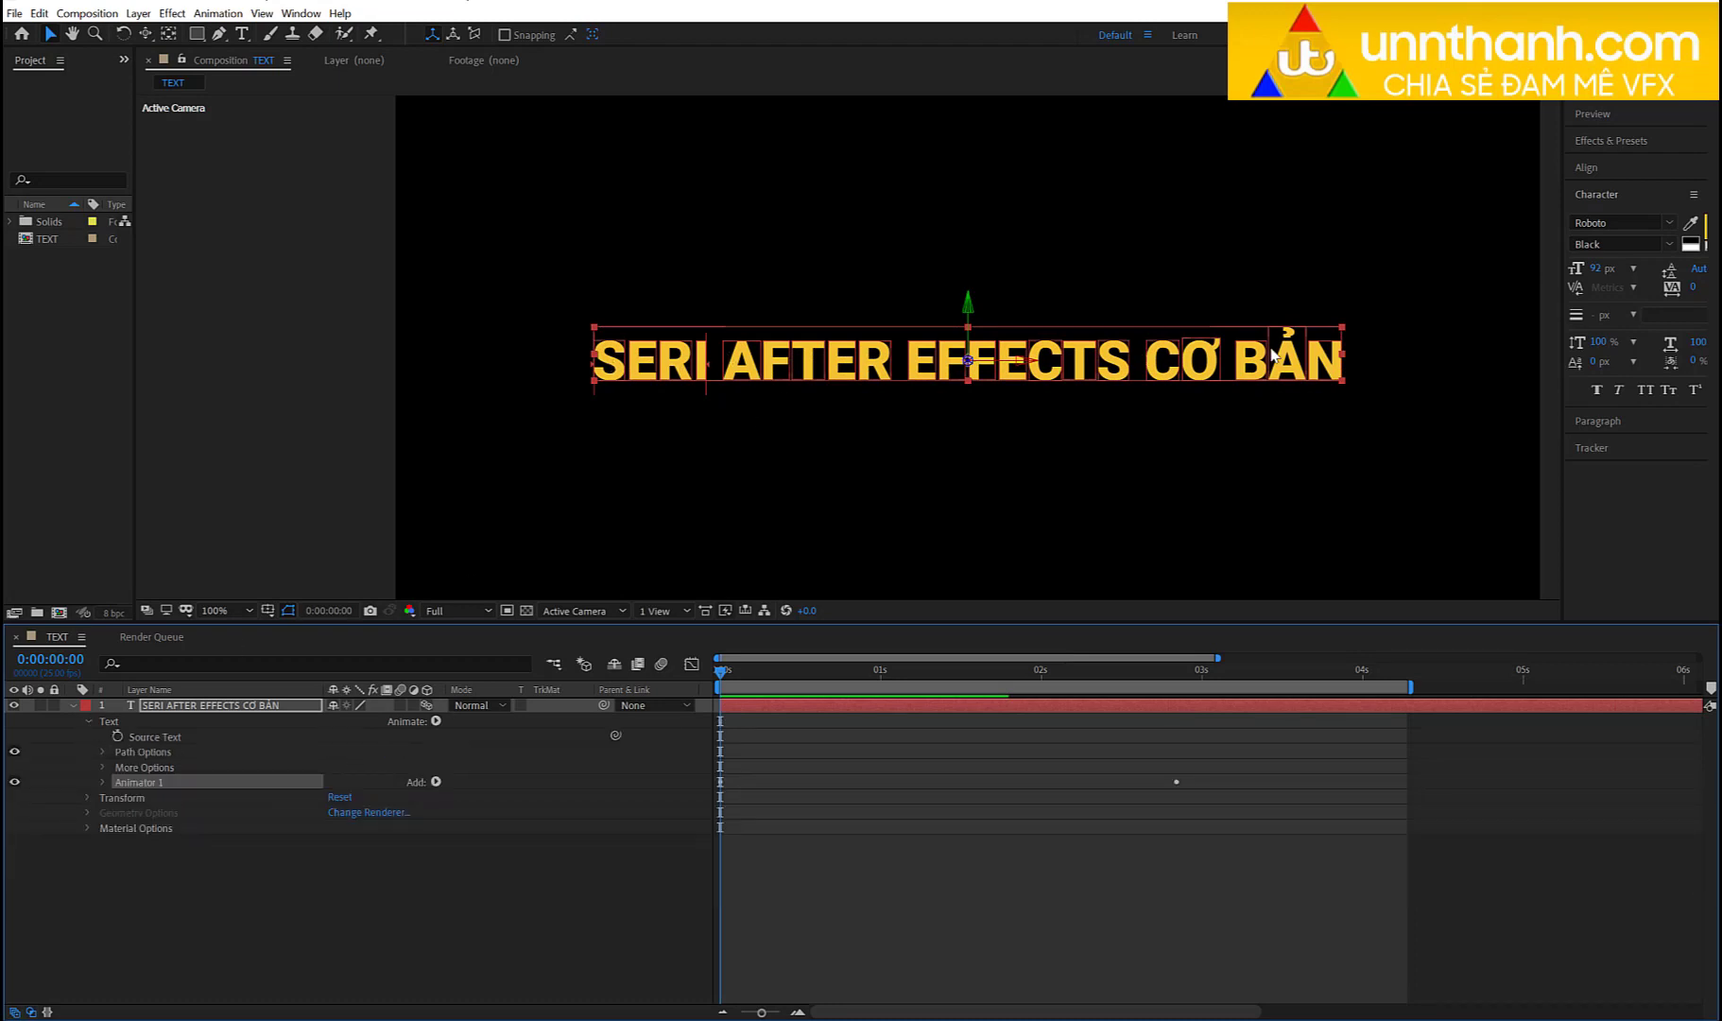
pyautogui.click(103, 783)
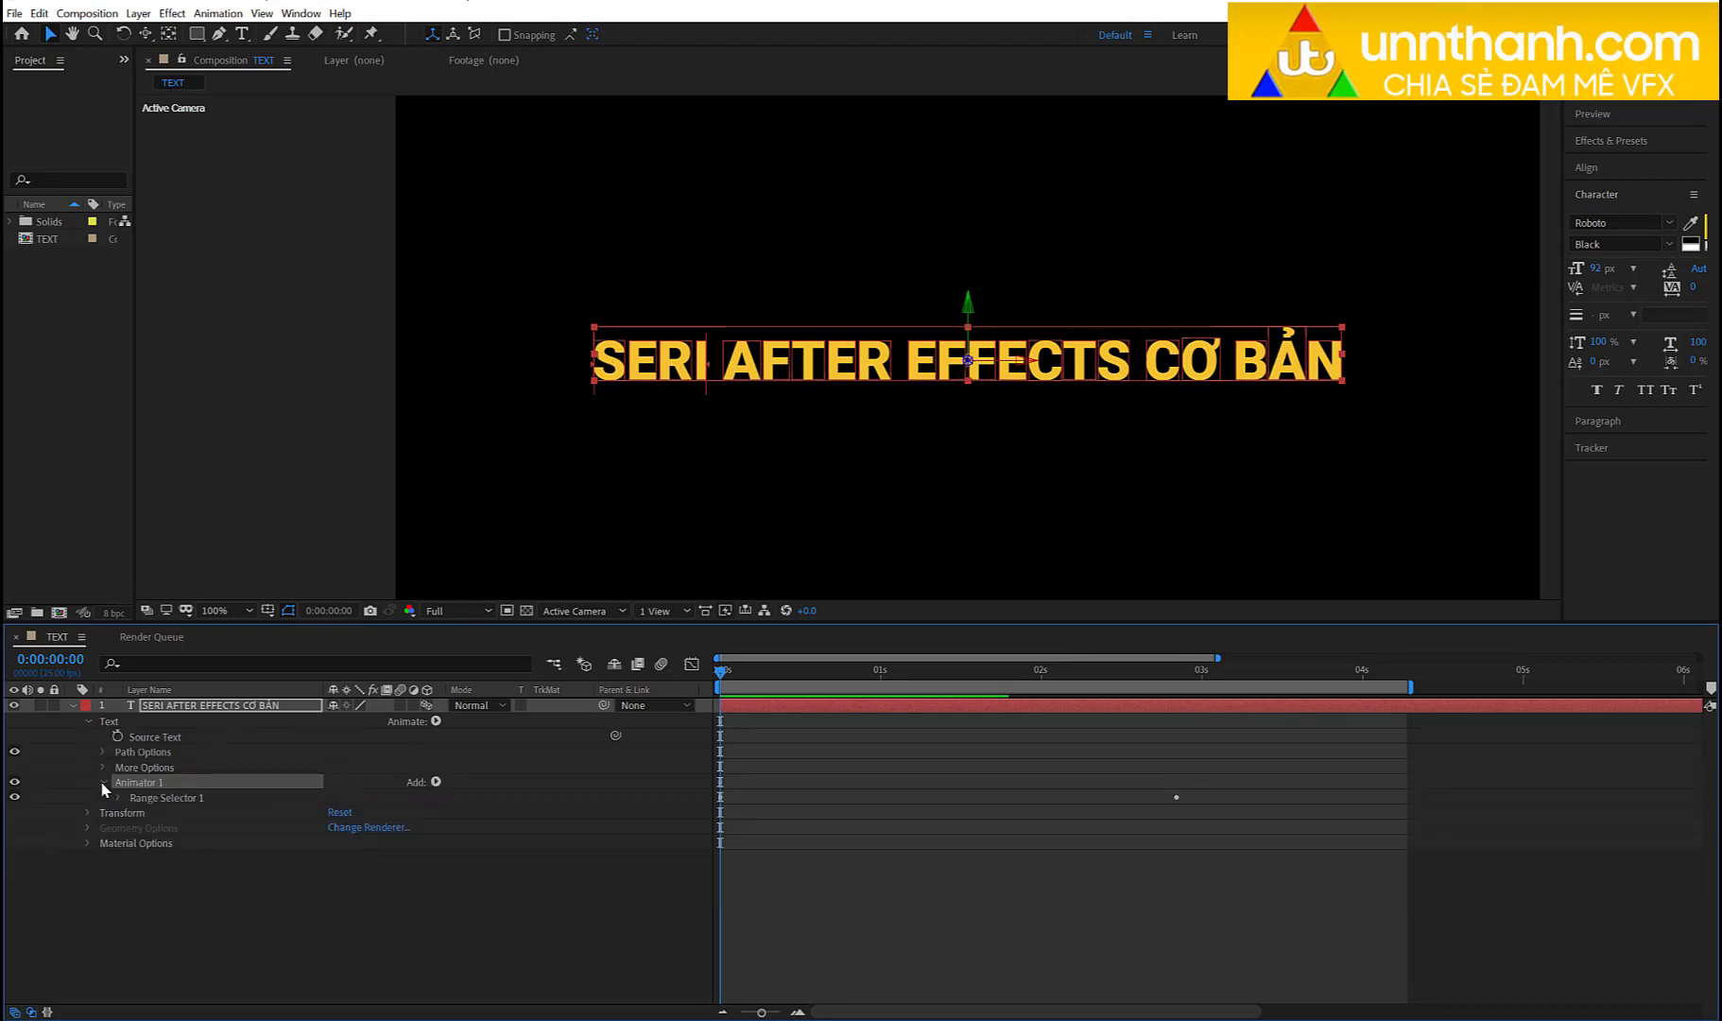
pyautogui.click(118, 798)
pyautogui.click(436, 782)
pyautogui.moveTo(478, 787)
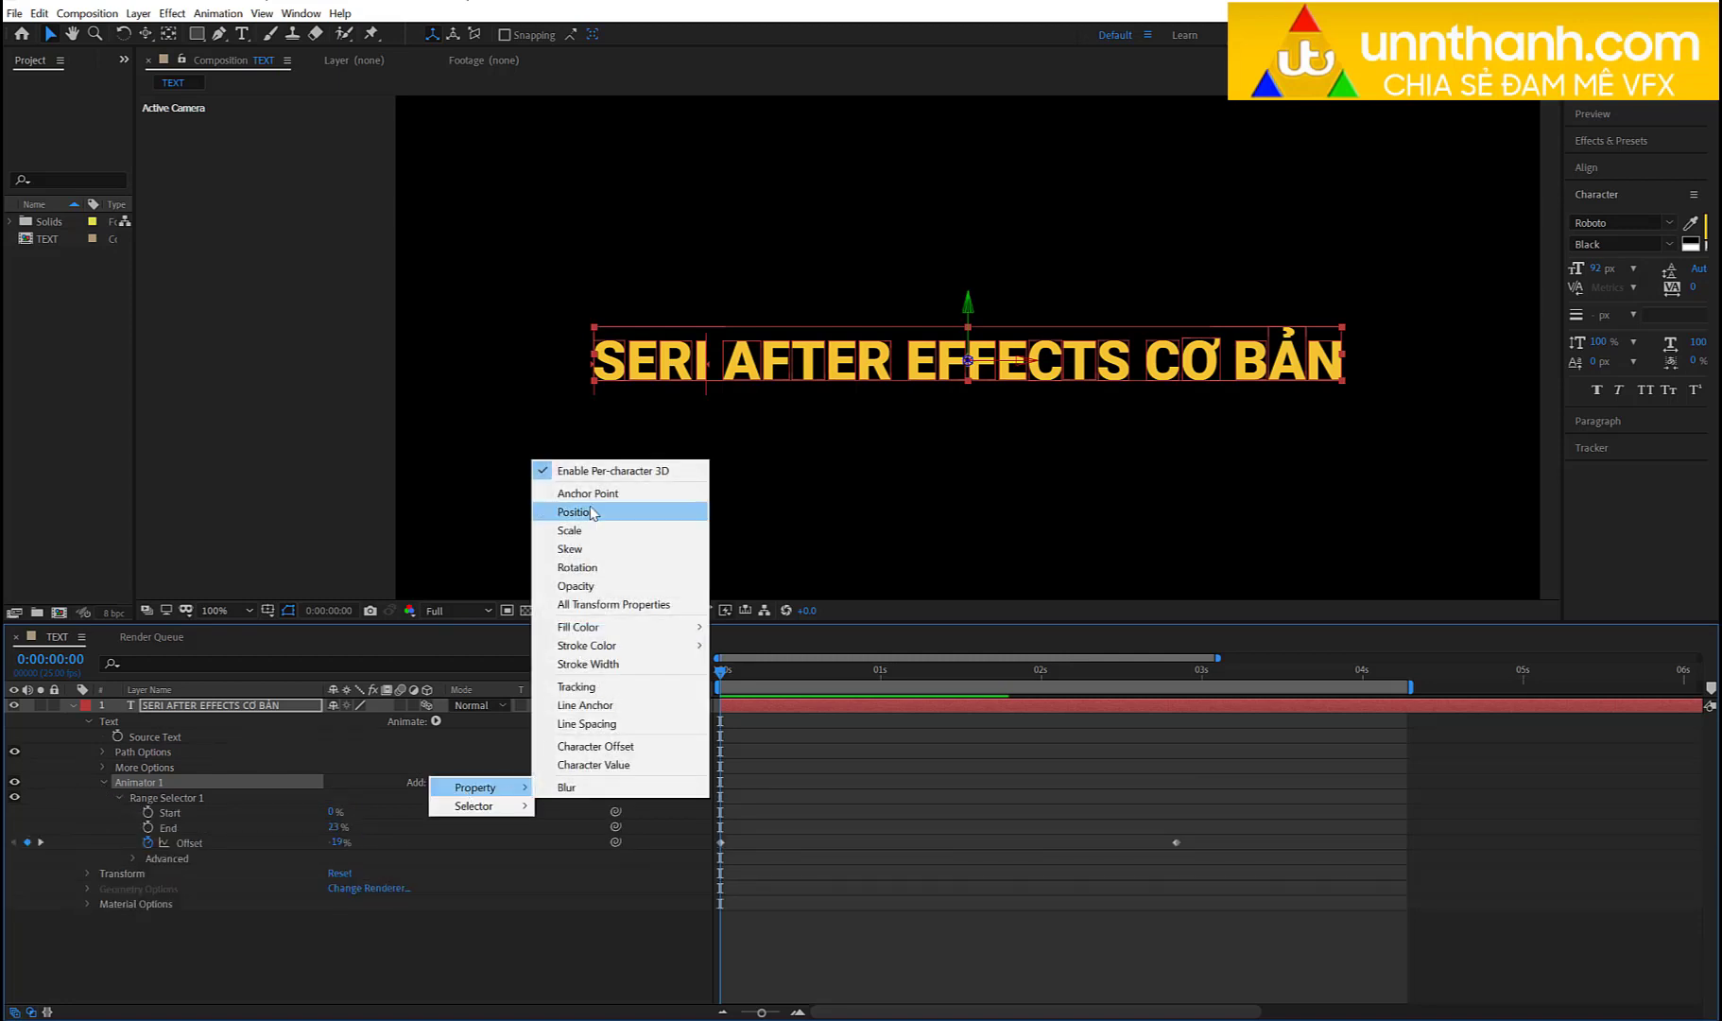
pyautogui.click(593, 511)
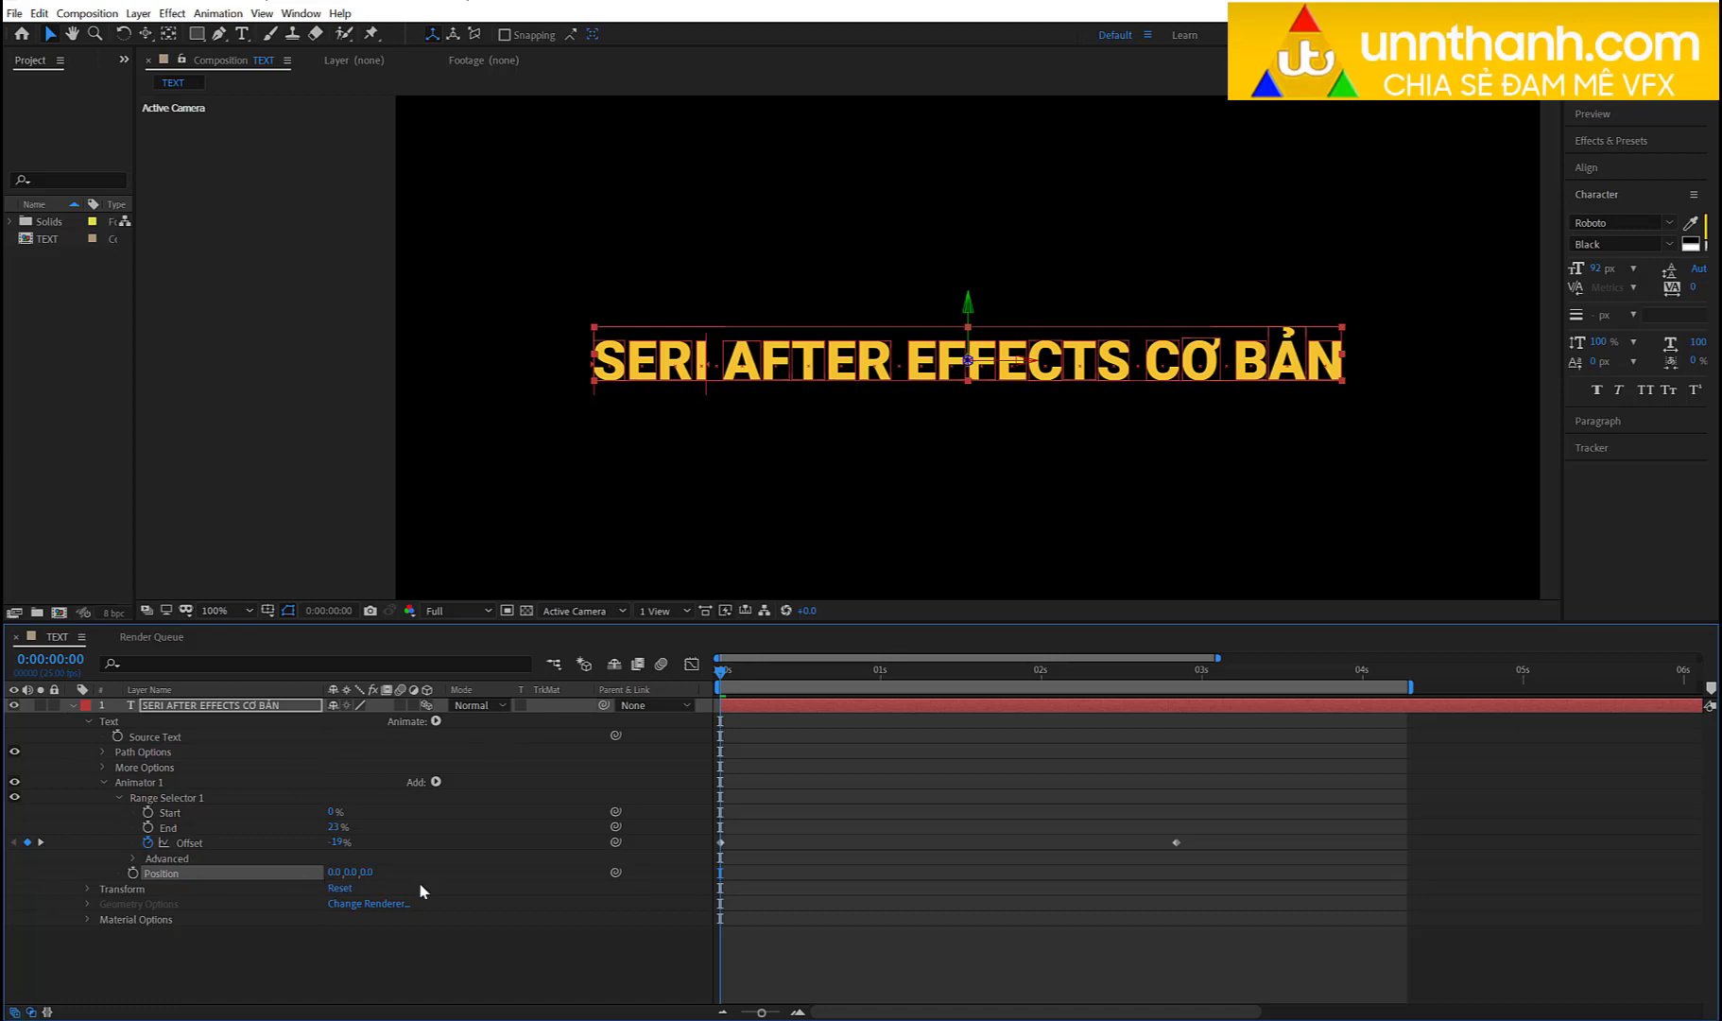
# Enable per-character 3D for the text and its animator
pyautogui.click(438, 724)
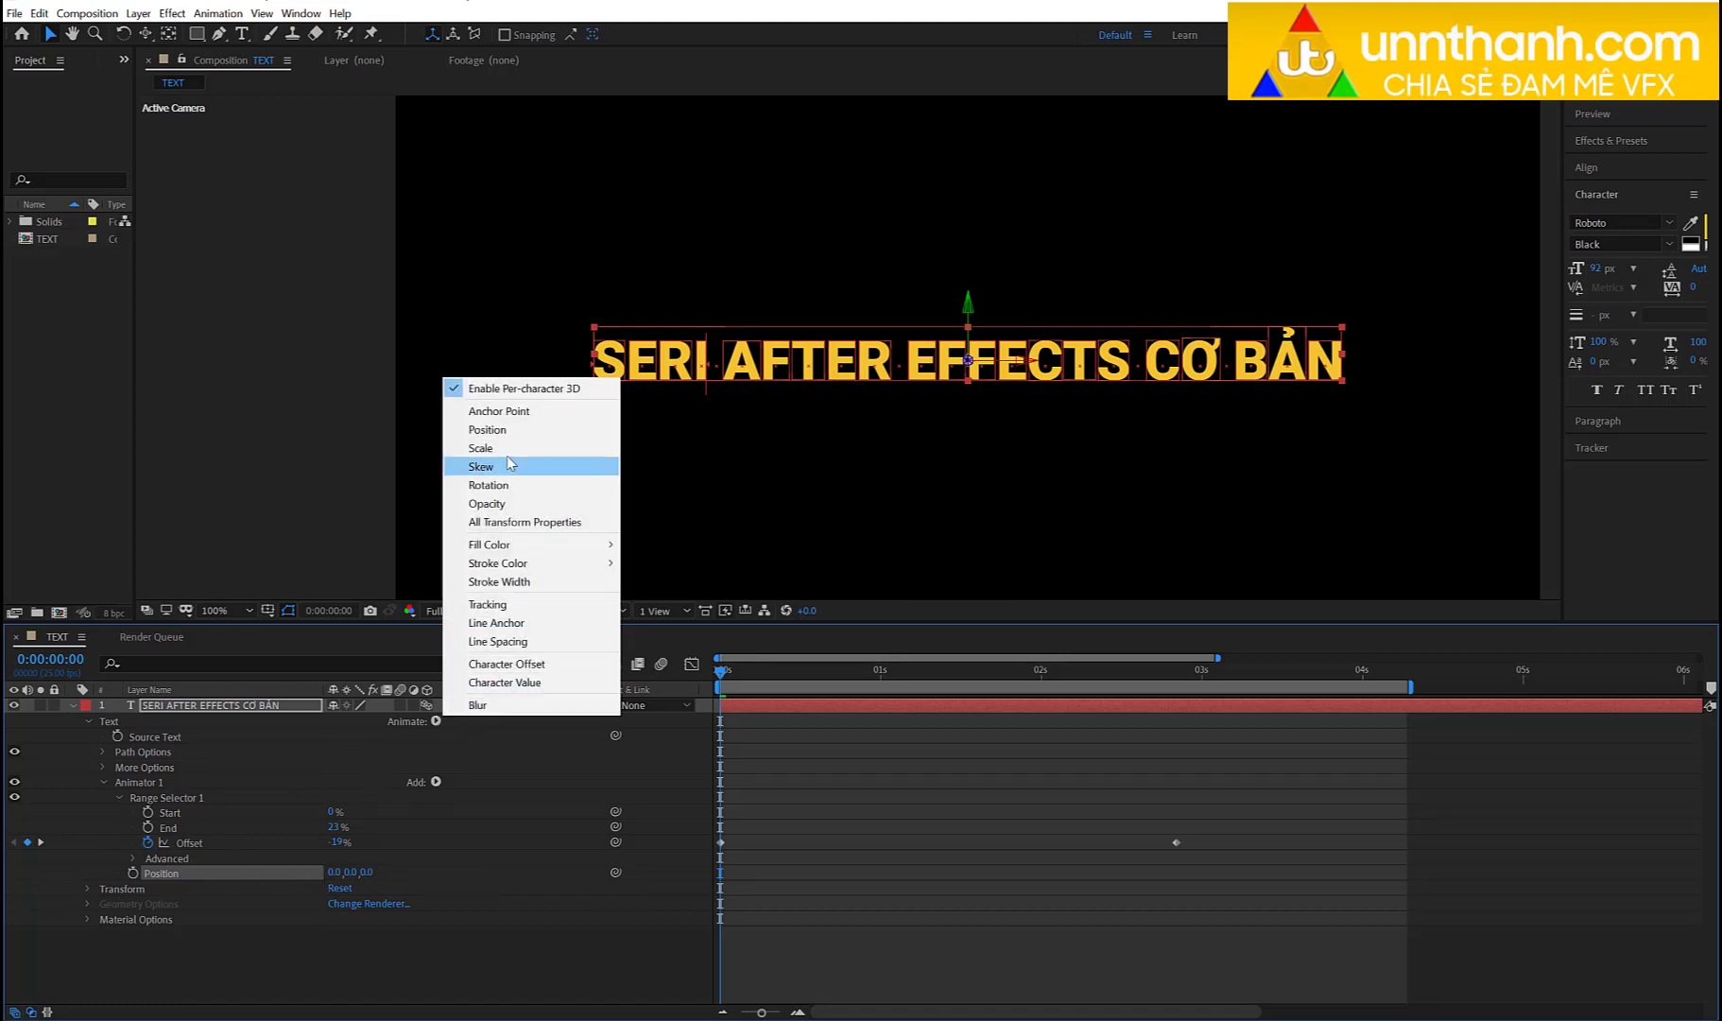
pyautogui.click(477, 389)
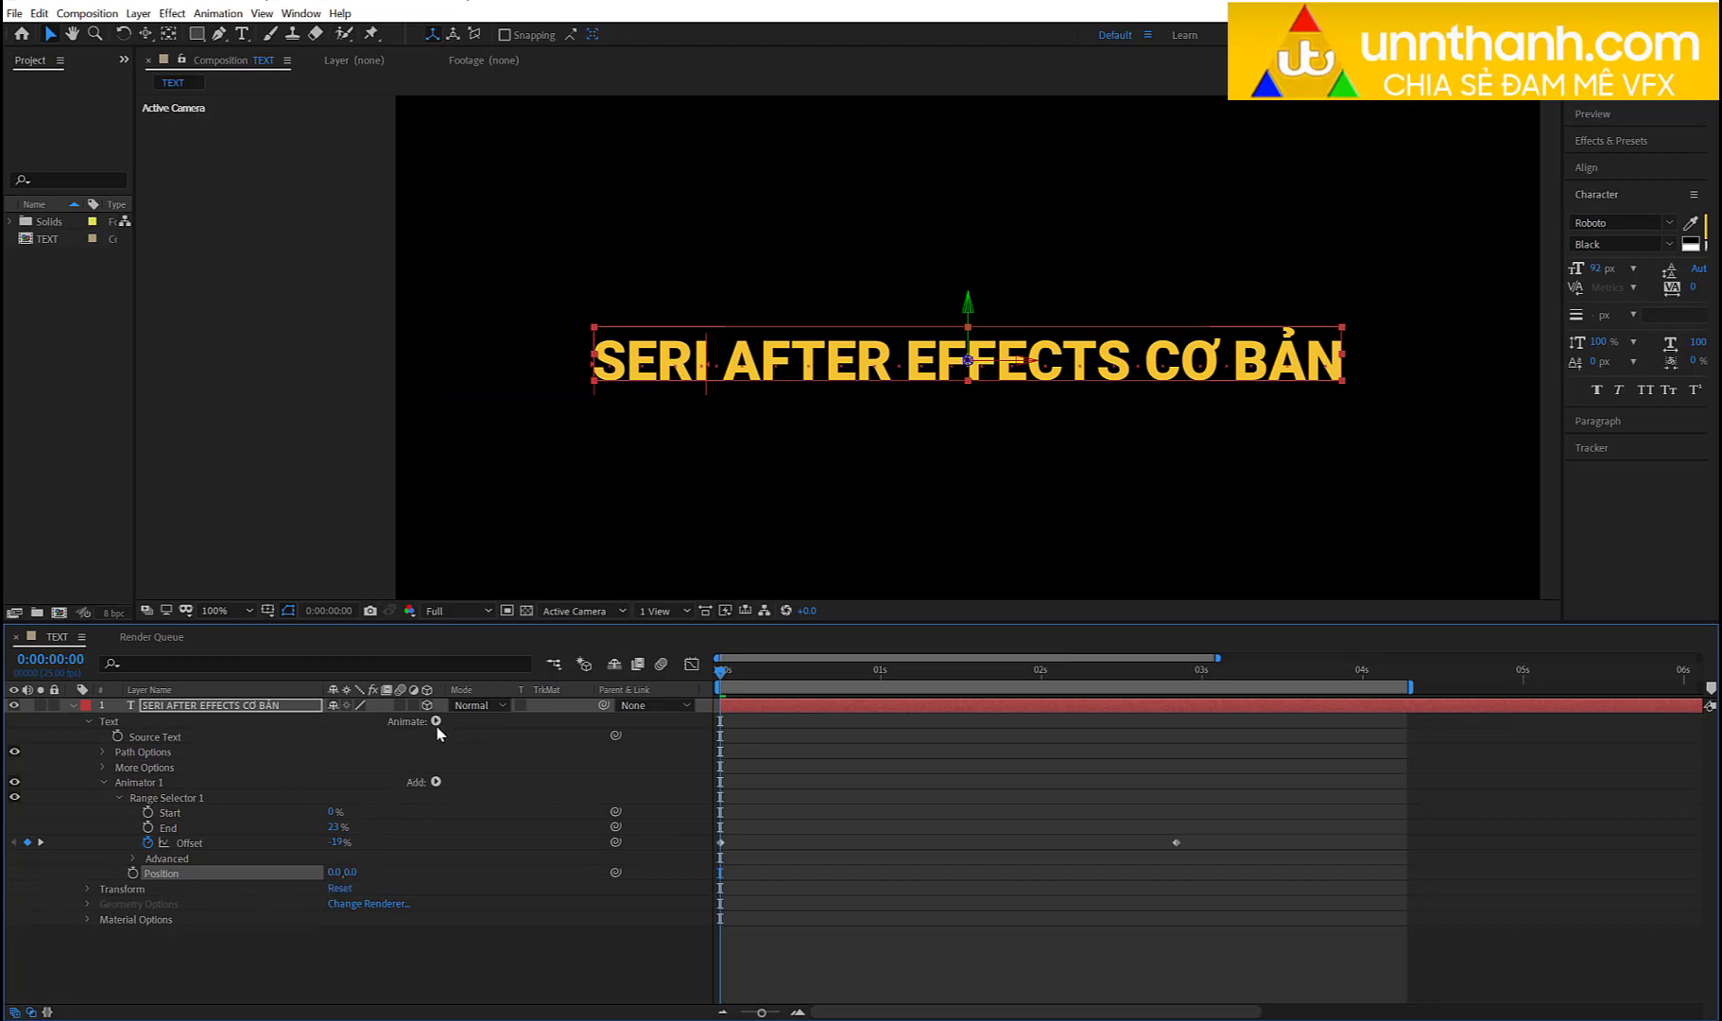
pyautogui.click(438, 783)
pyautogui.moveTo(482, 785)
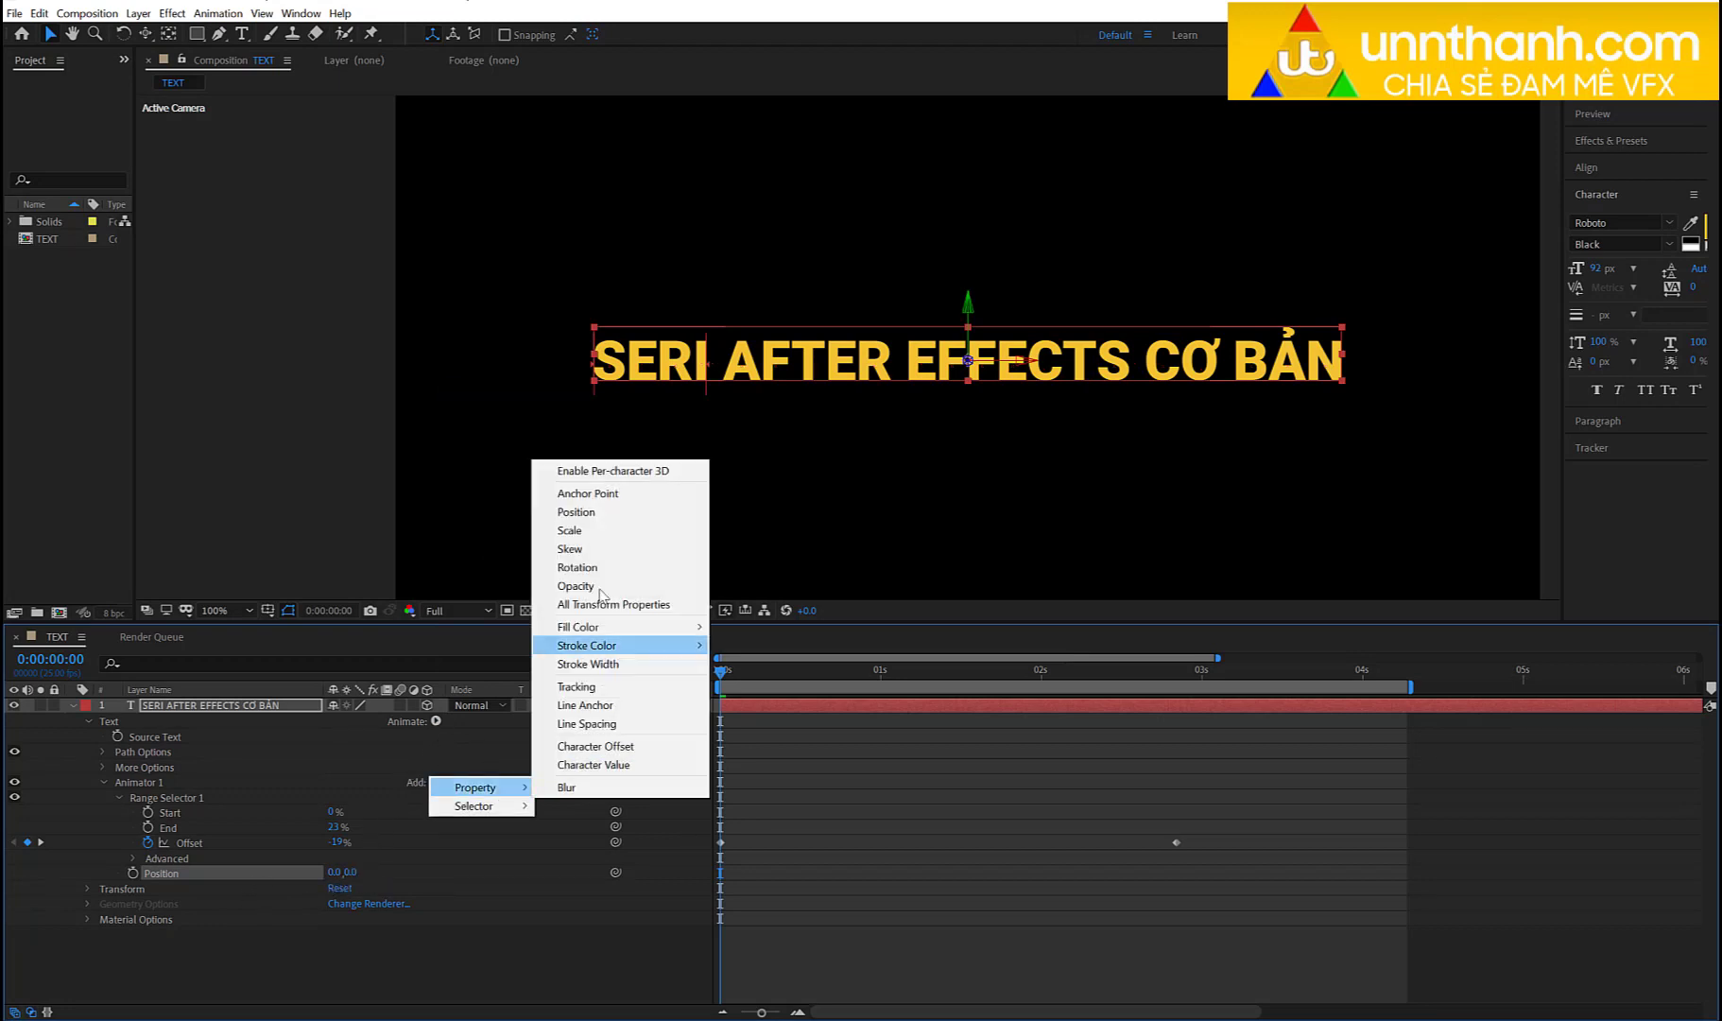
pyautogui.click(570, 471)
# Push the animator Position Z to -1116 and move the Offset end keyframe to about 1.2s, previewing
pyautogui.moveTo(365, 871)
pyautogui.mouseDown()
pyautogui.moveTo(312, 872)
pyautogui.moveTo(327, 897)
pyautogui.moveTo(818, 673)
pyautogui.mouseUp()
pyautogui.press('space')
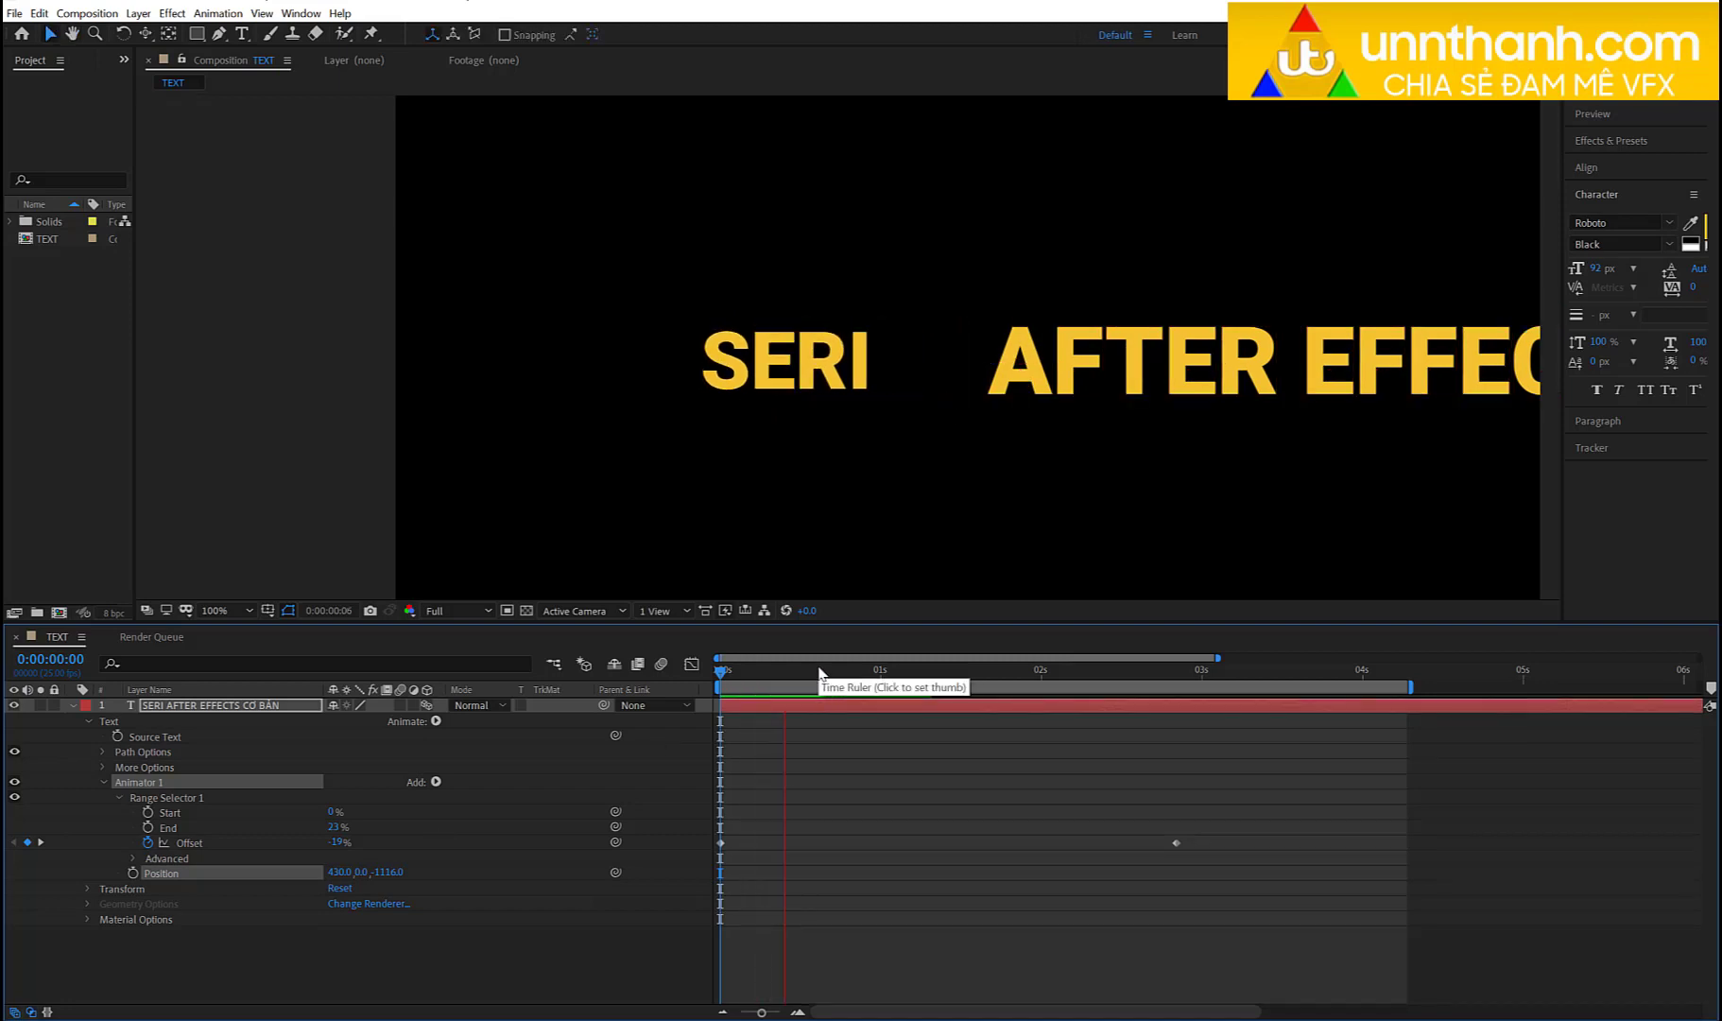
pyautogui.press('space')
pyautogui.moveTo(1176, 842); pyautogui.dragTo(920, 842)
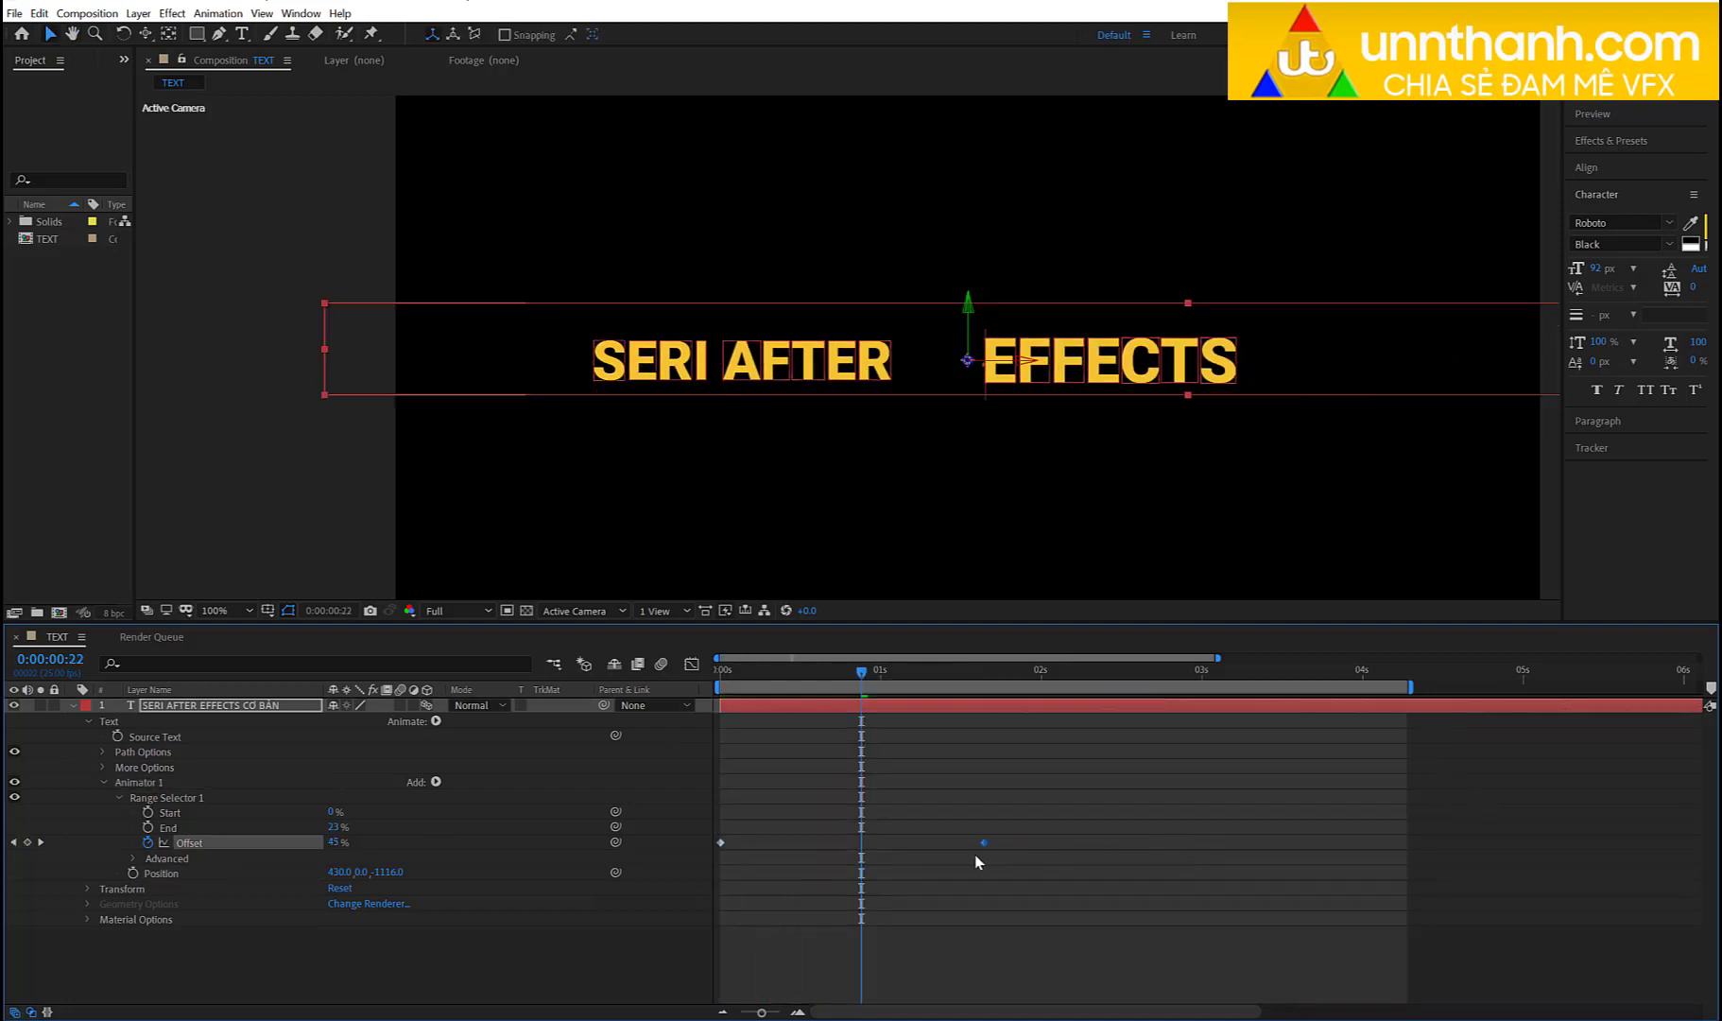
pyautogui.press('space')
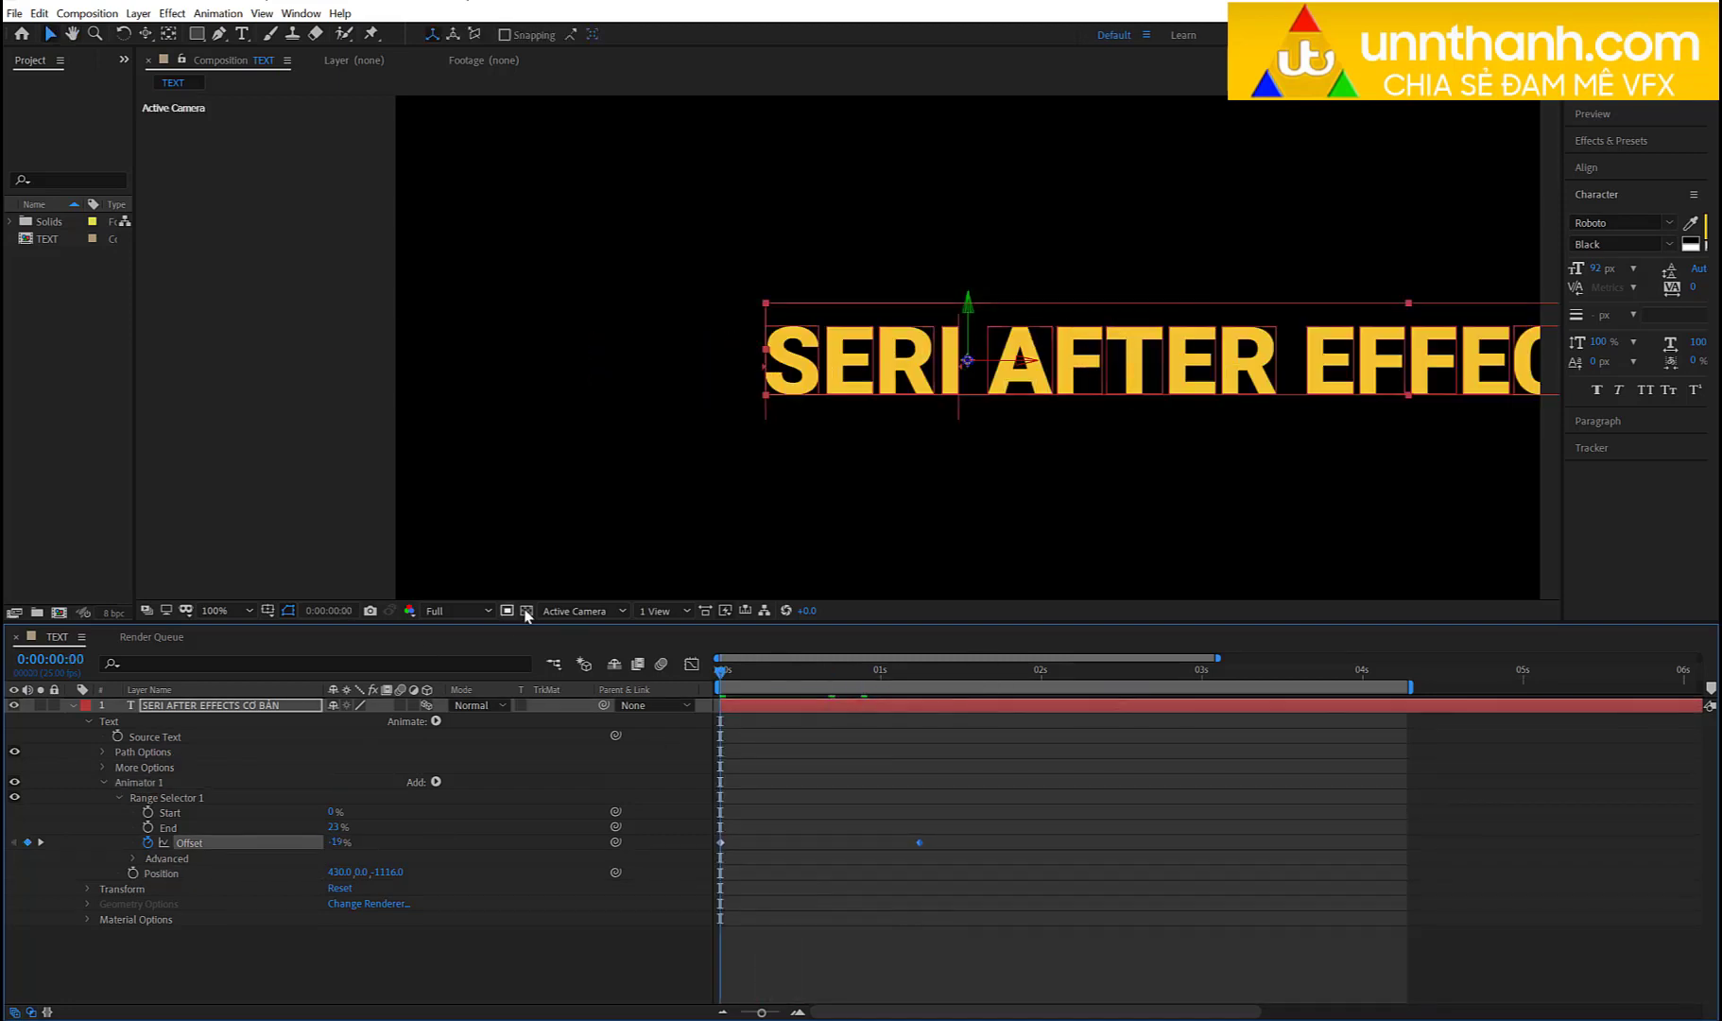
pyautogui.press('space')
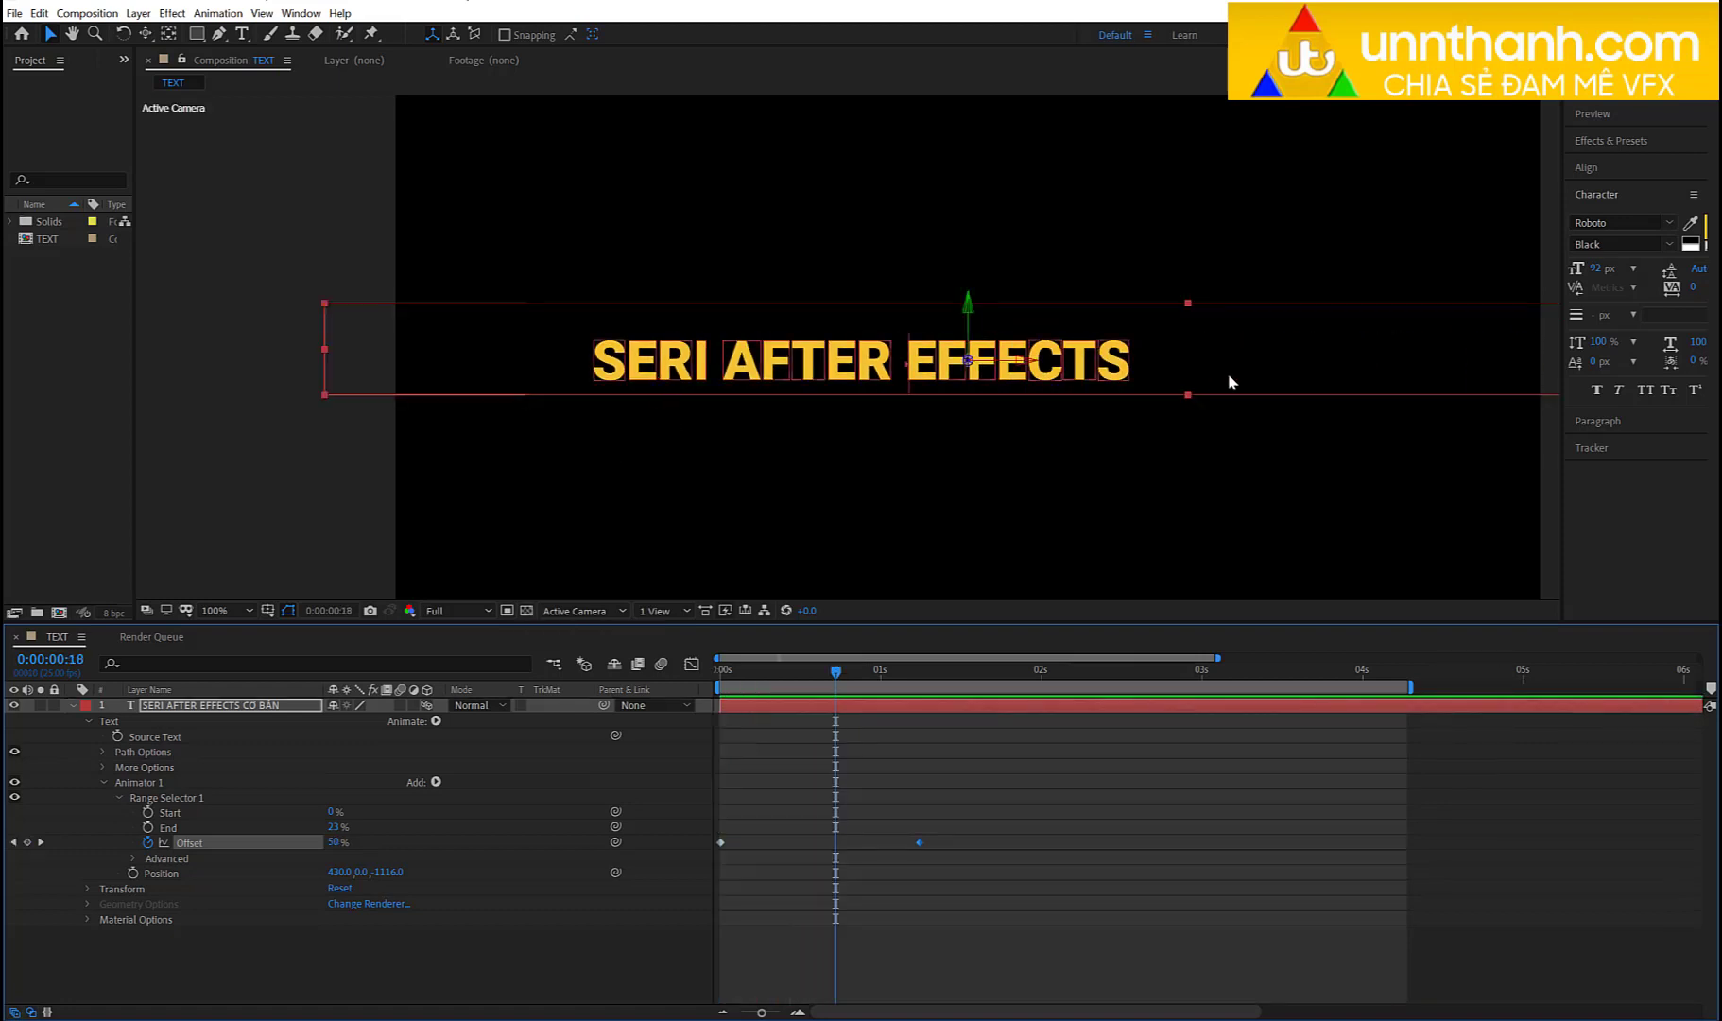
# Set the Range Selector's Advanced Based On option to Characters and preview the letters
pyautogui.click(132, 859)
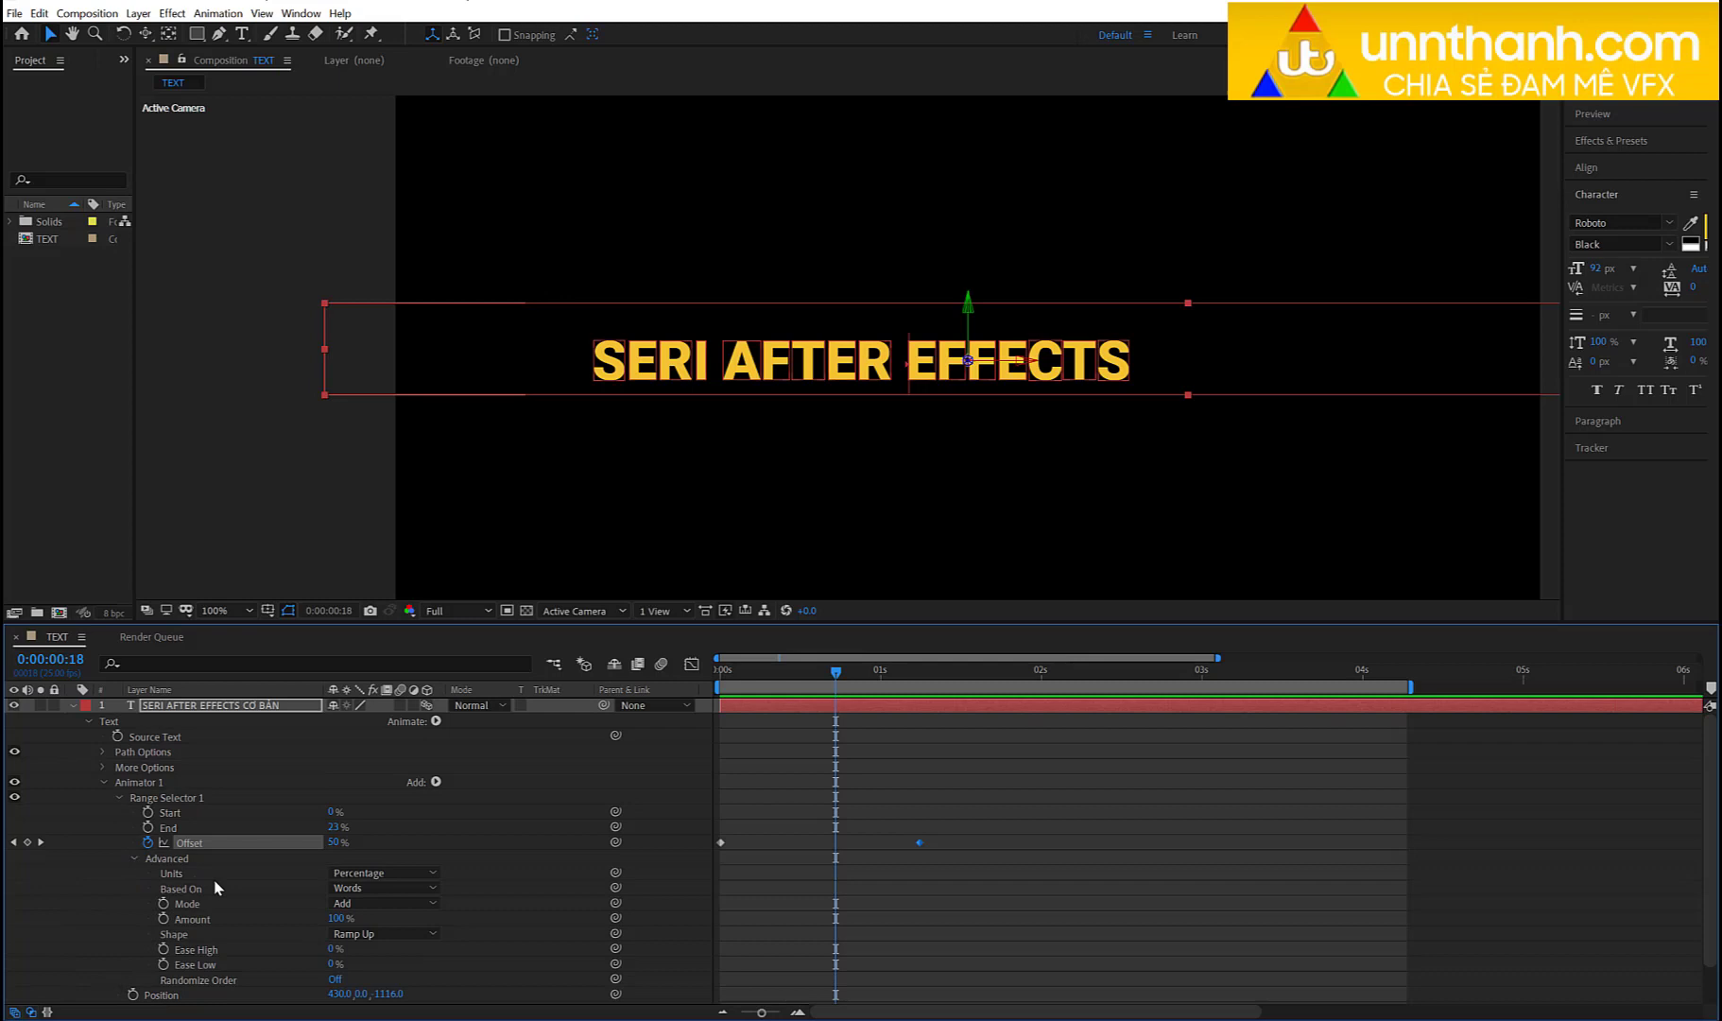
pyautogui.click(383, 888)
pyautogui.click(372, 908)
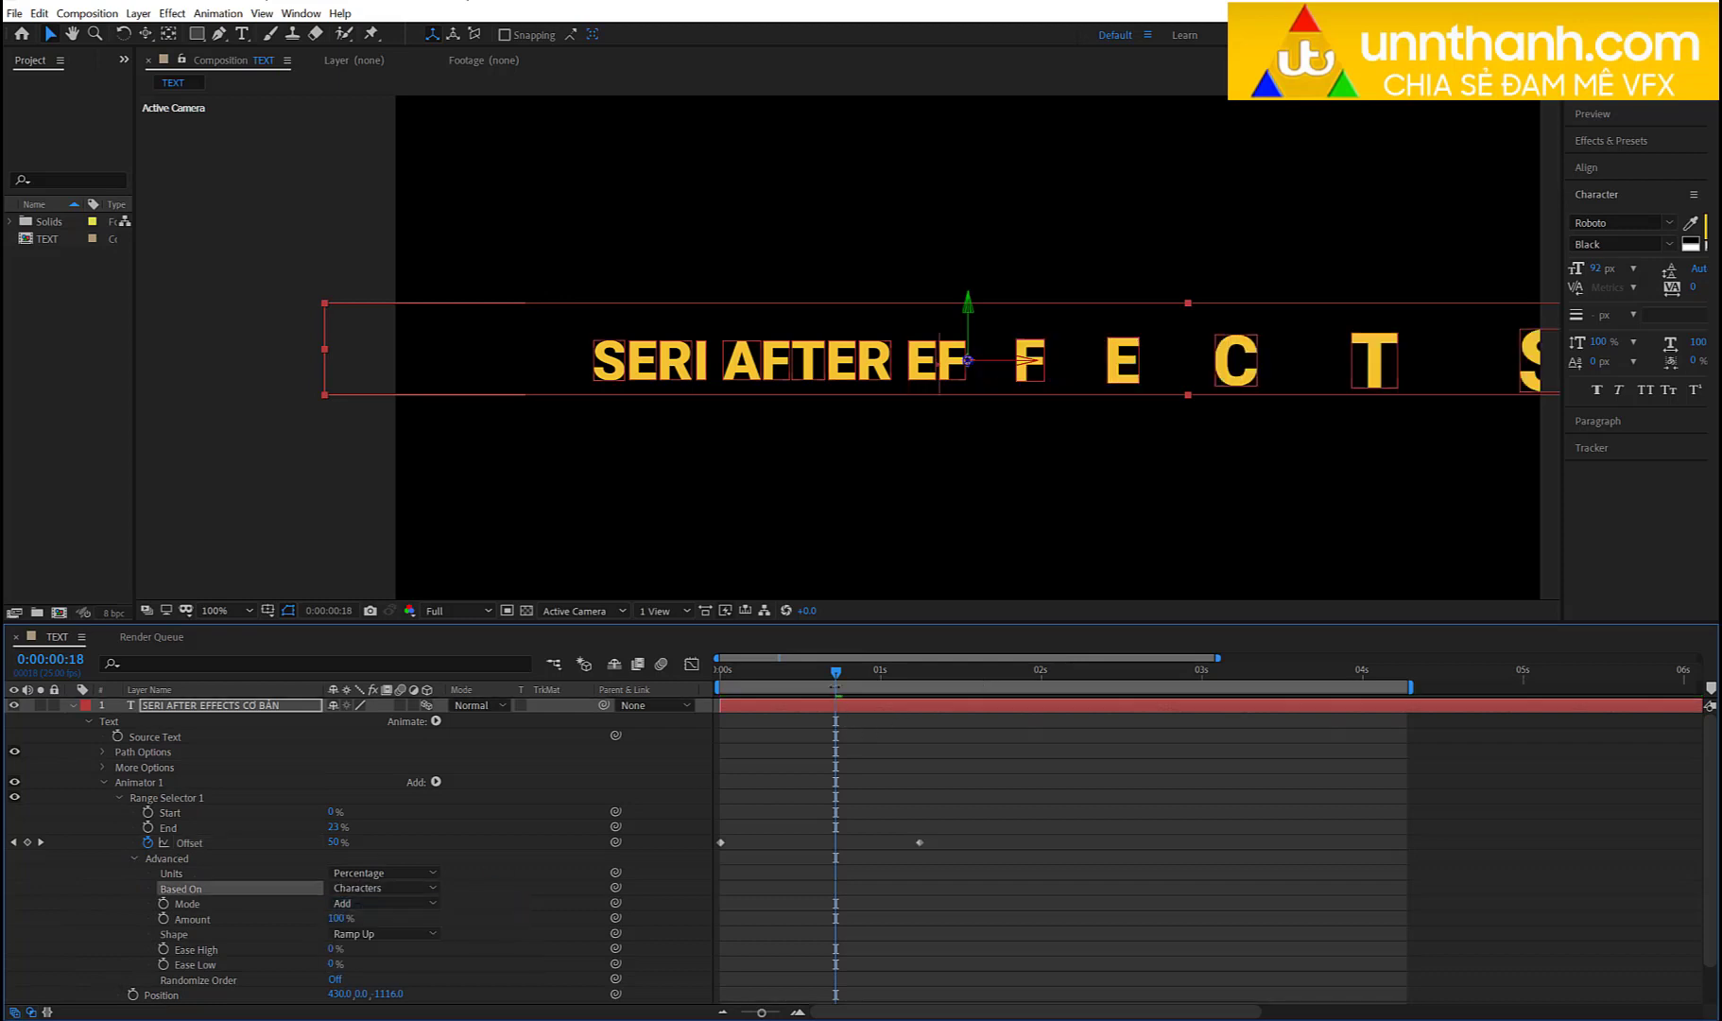
pyautogui.press('Home')
pyautogui.scroll(-2, 816, 470)
pyautogui.press('space')
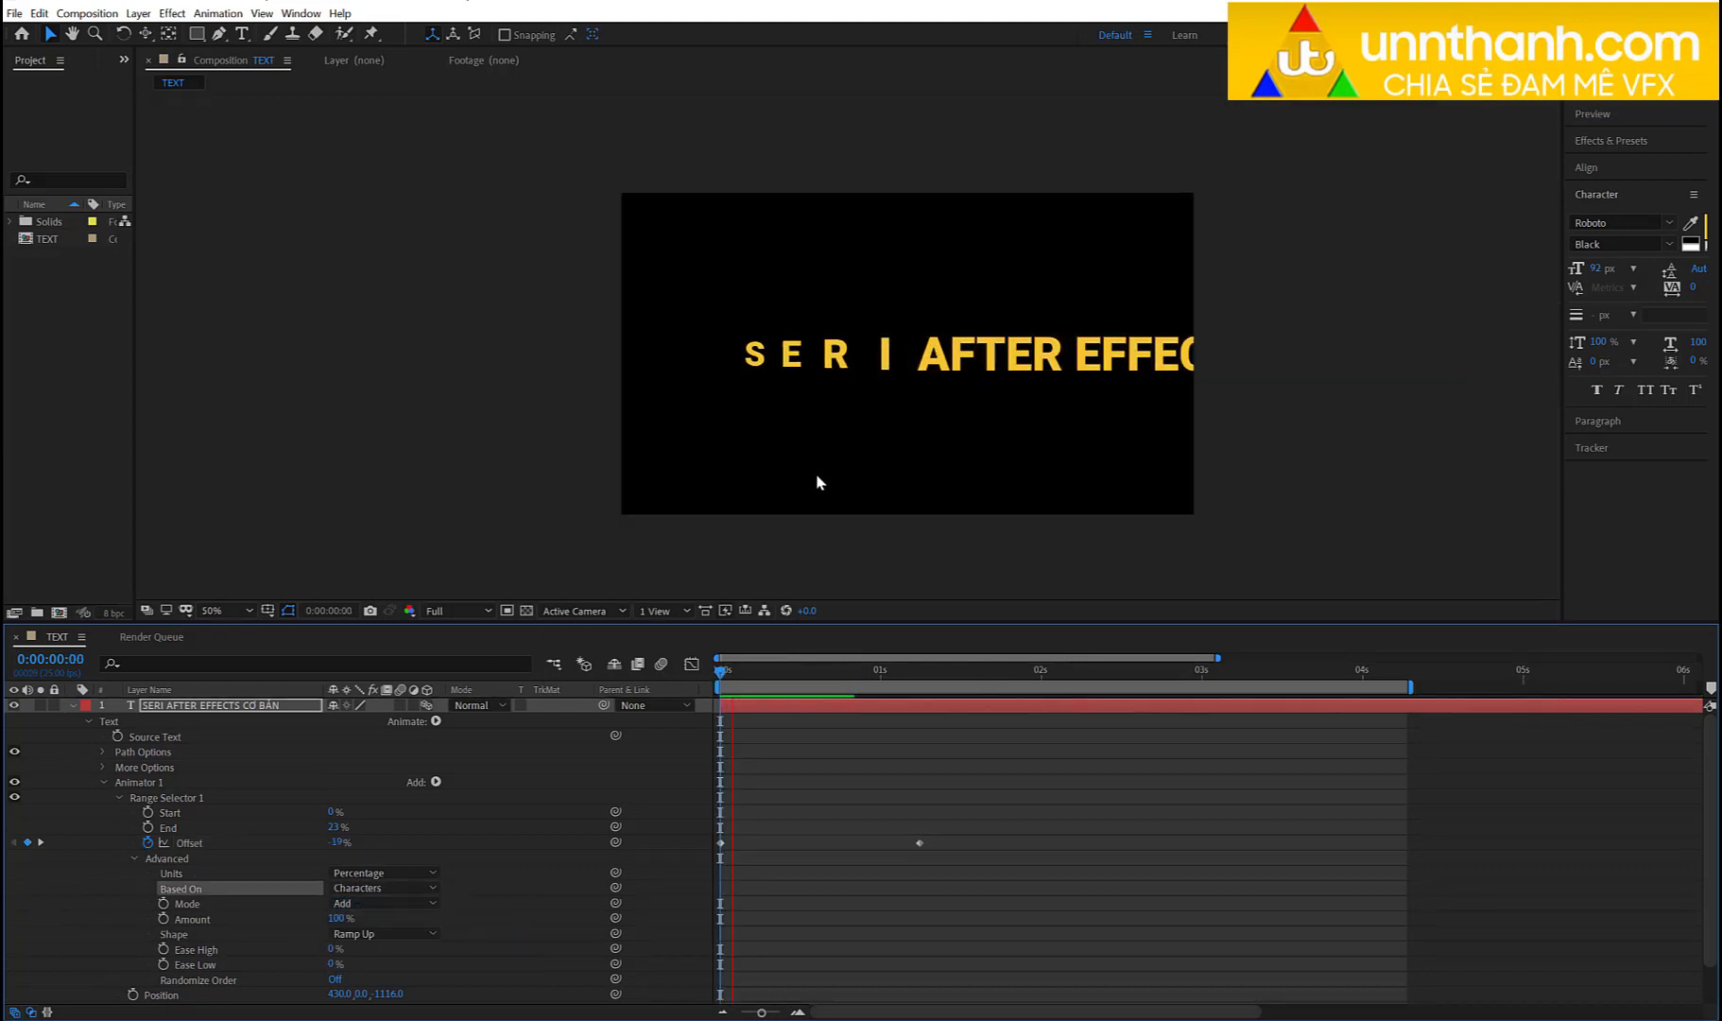
pyautogui.press('space')
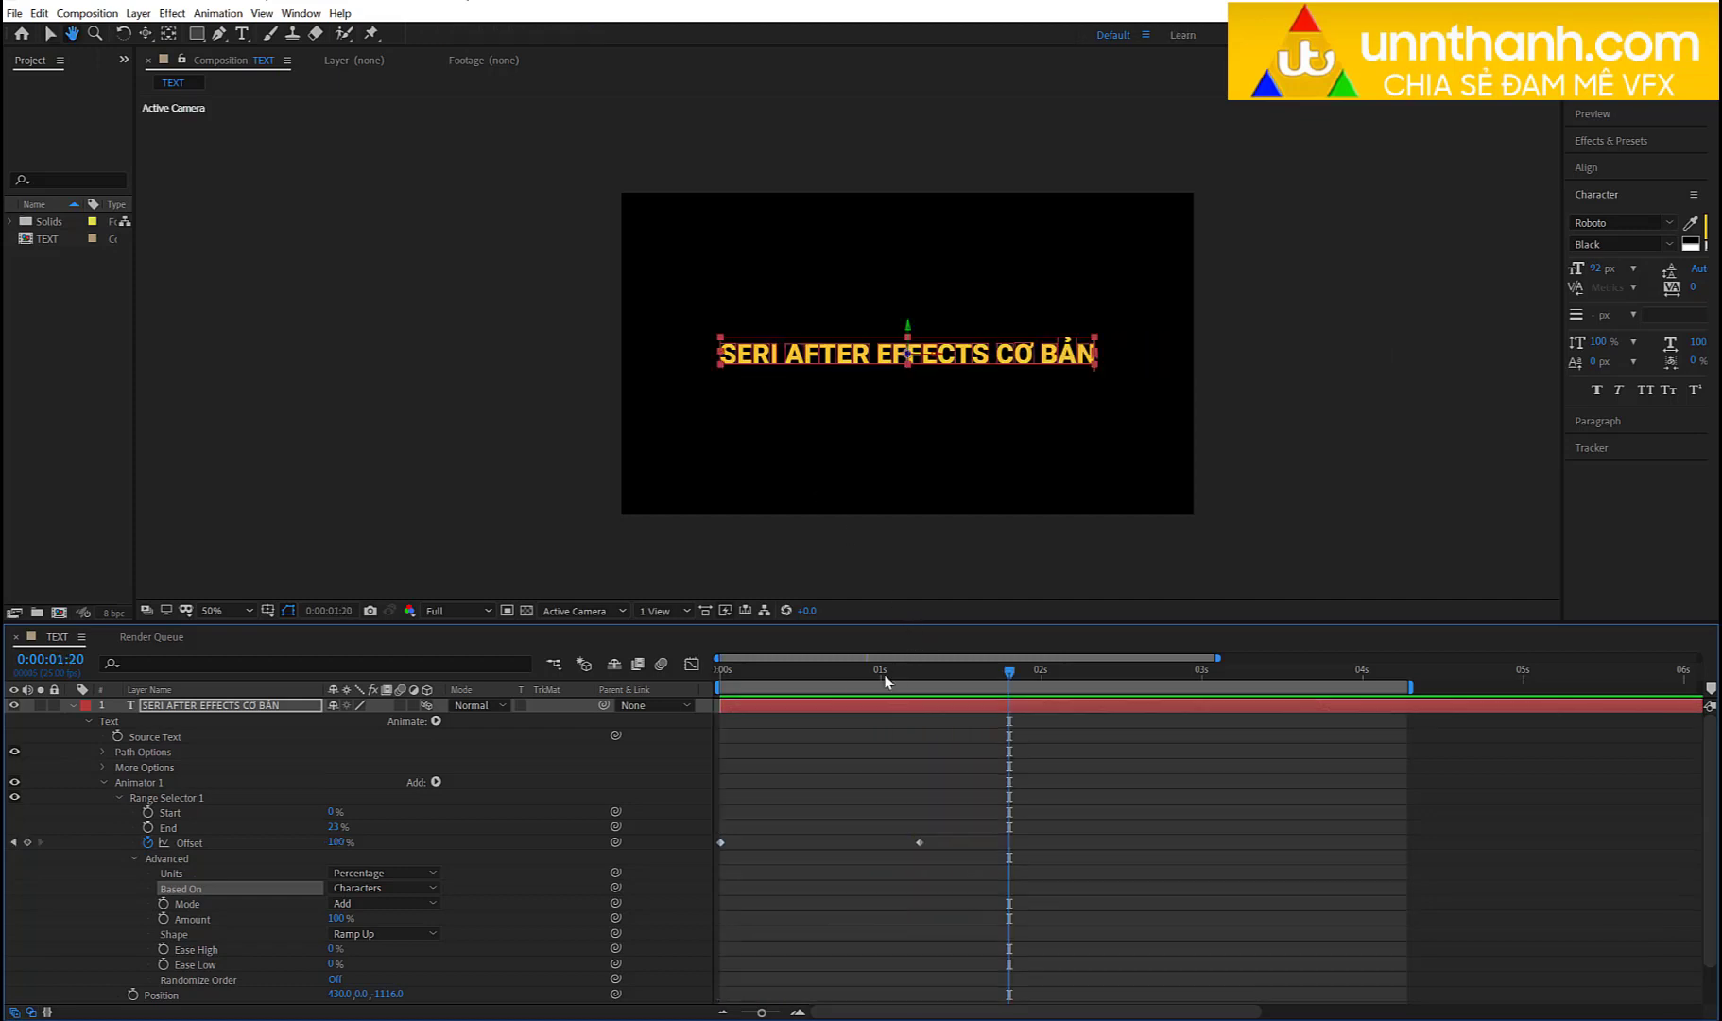
# Orbit Custom View 1 to check the letters in depth, then preview in Active Camera
pyautogui.moveTo(887, 680); pyautogui.dragTo(778, 673)
pyautogui.click(581, 610)
pyautogui.click(579, 777)
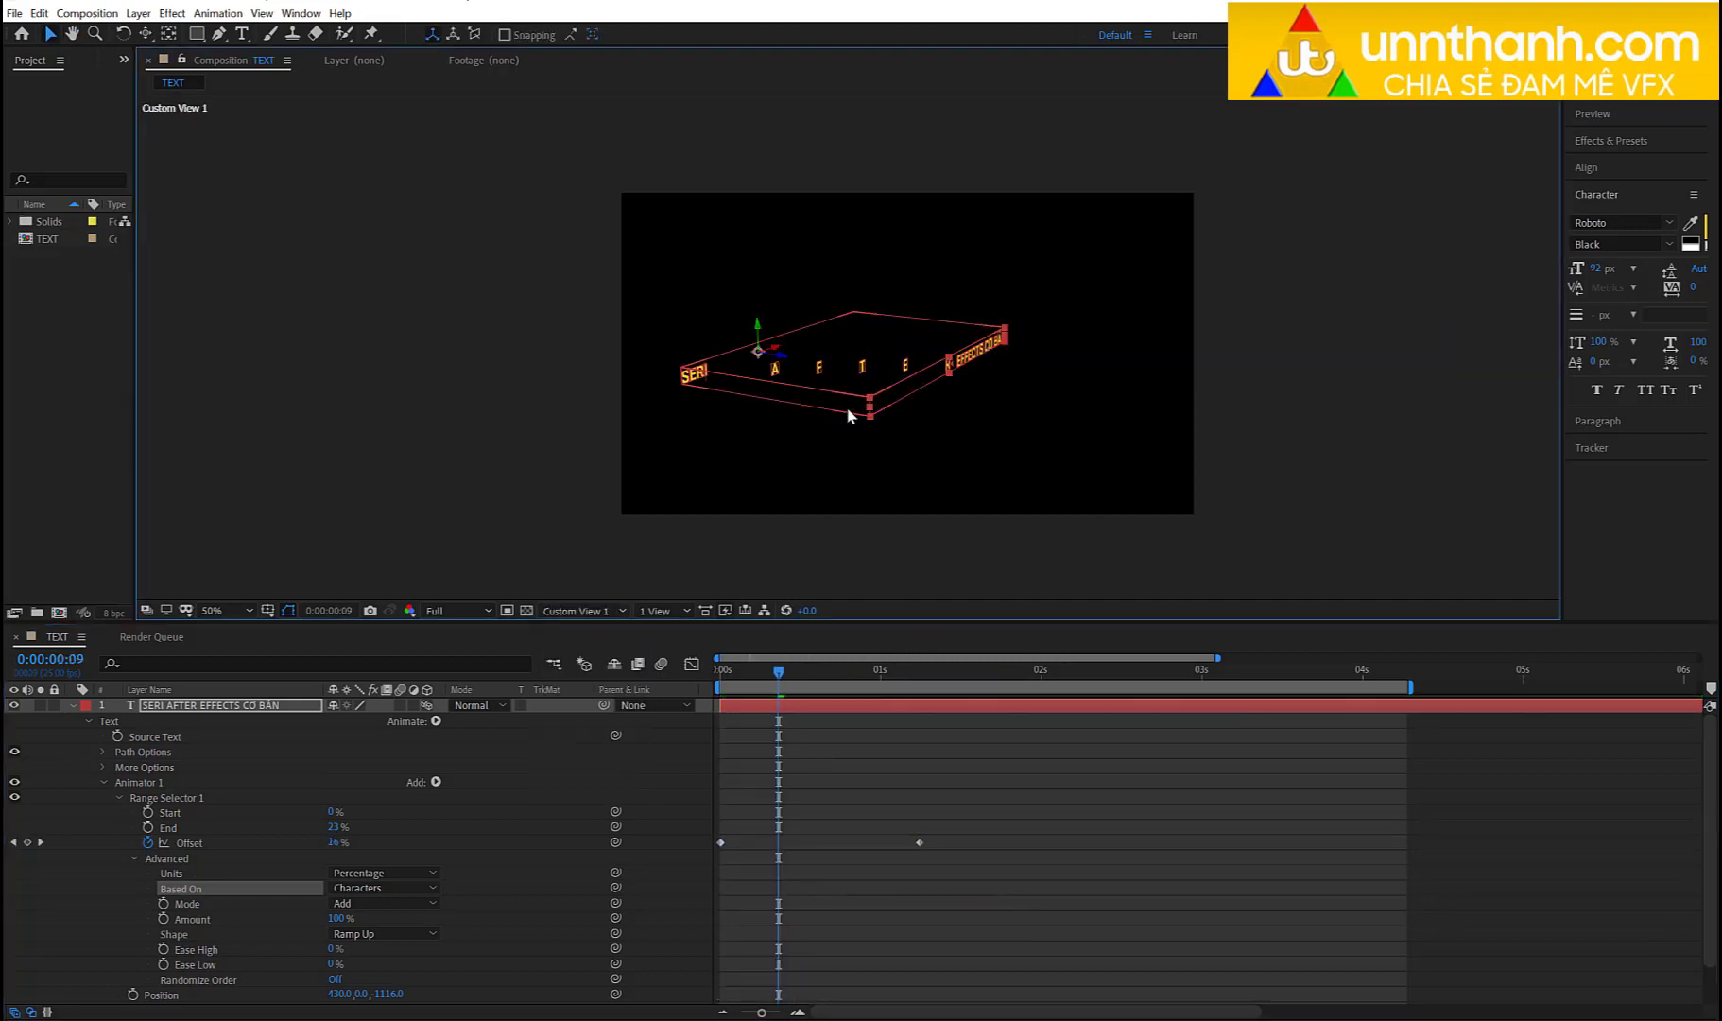
pyautogui.scroll(3, 802, 454)
pyautogui.press('c')
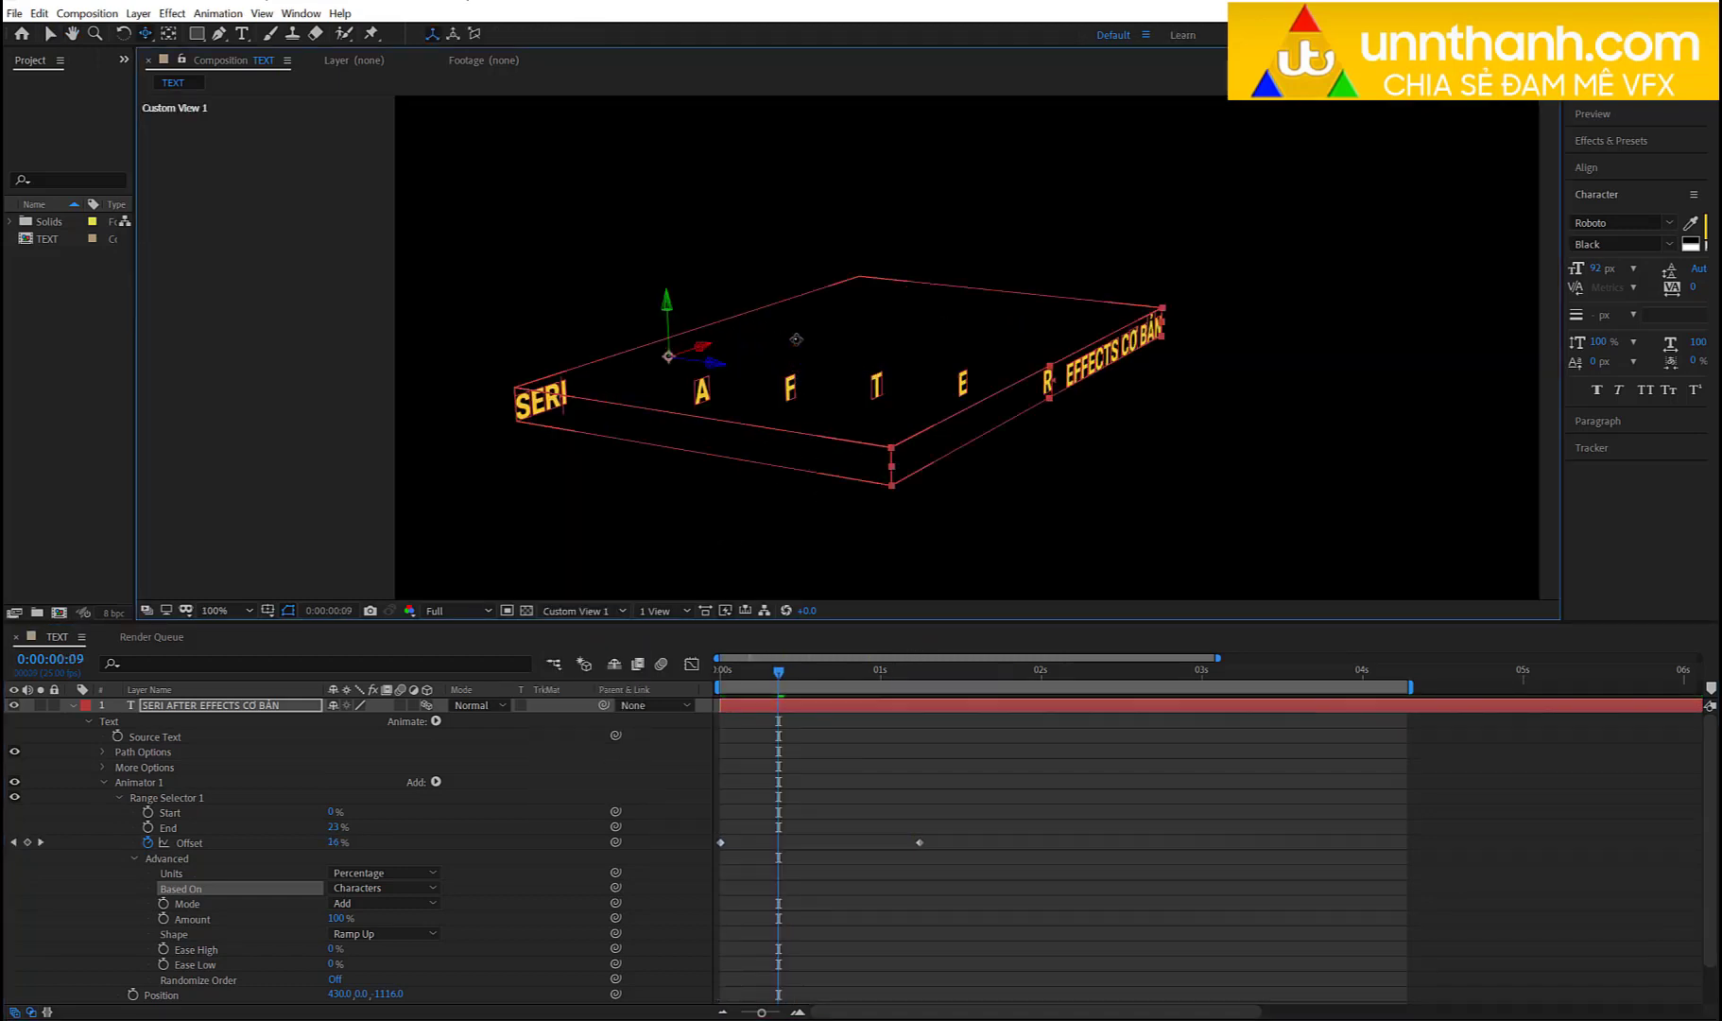
pyautogui.moveTo(702, 439); pyautogui.dragTo(991, 382)
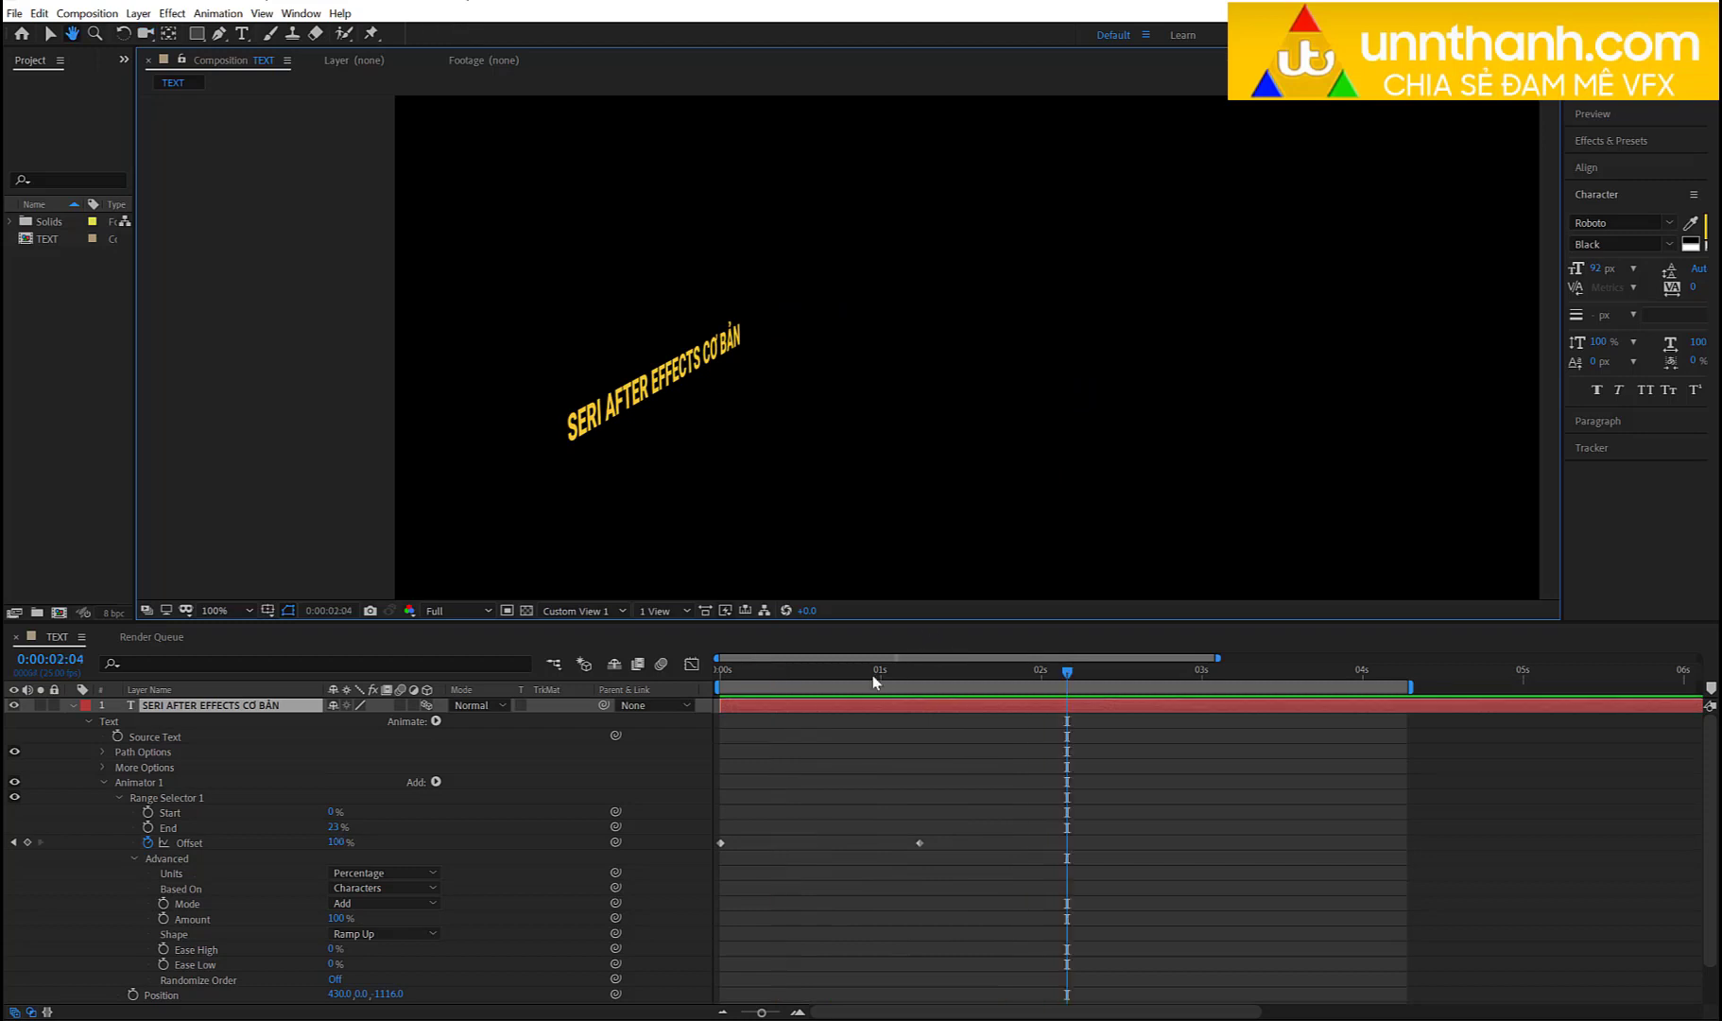
pyautogui.moveTo(850, 520)
pyautogui.mouseDown()
pyautogui.moveTo(754, 523)
pyautogui.moveTo(657, 487)
pyautogui.mouseUp()
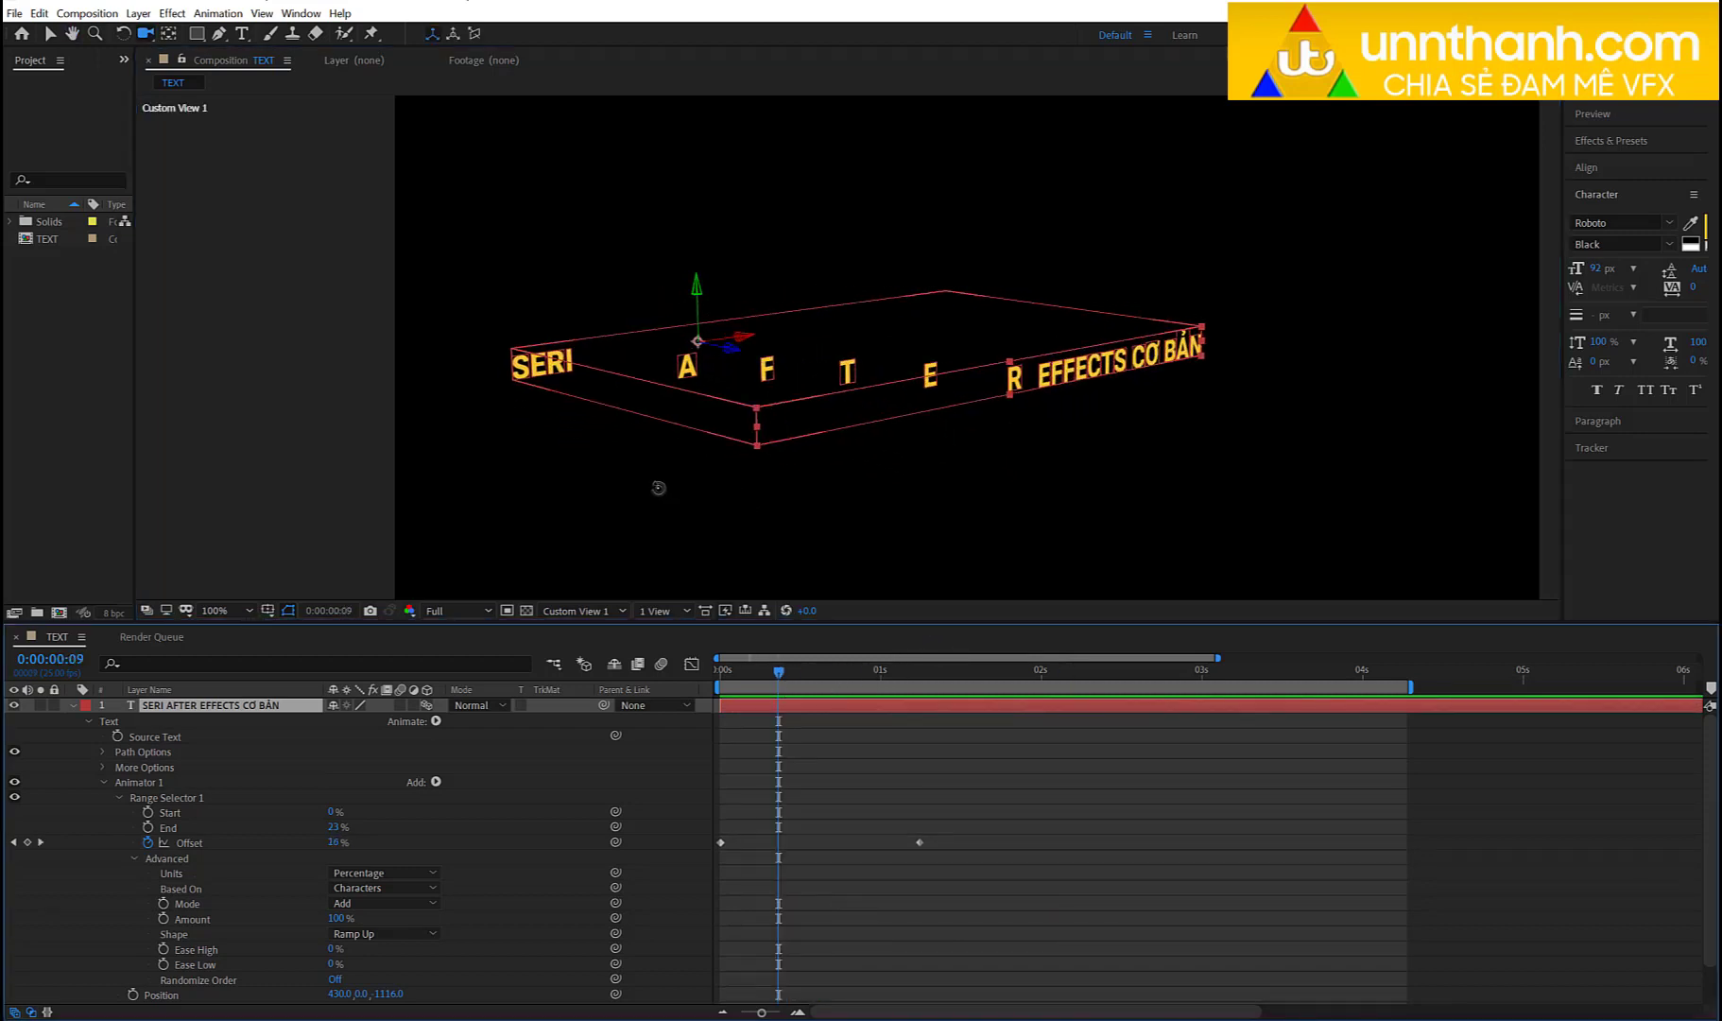
pyautogui.press('space')
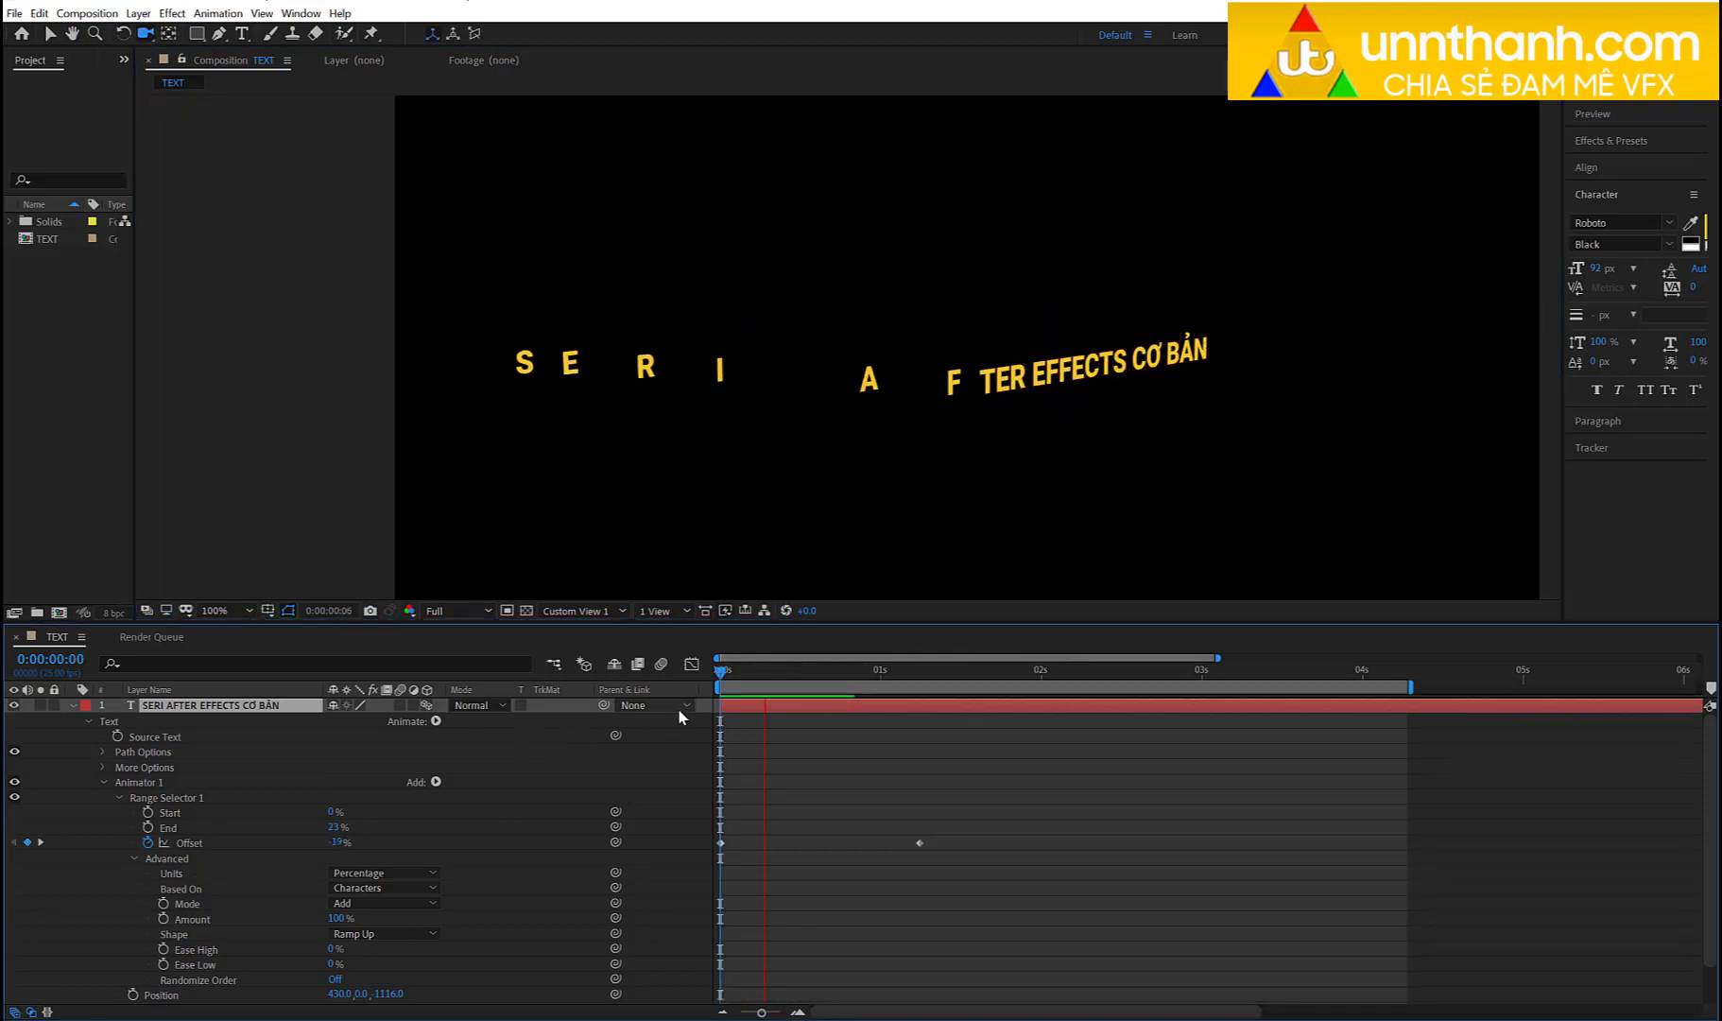
pyautogui.click(585, 612)
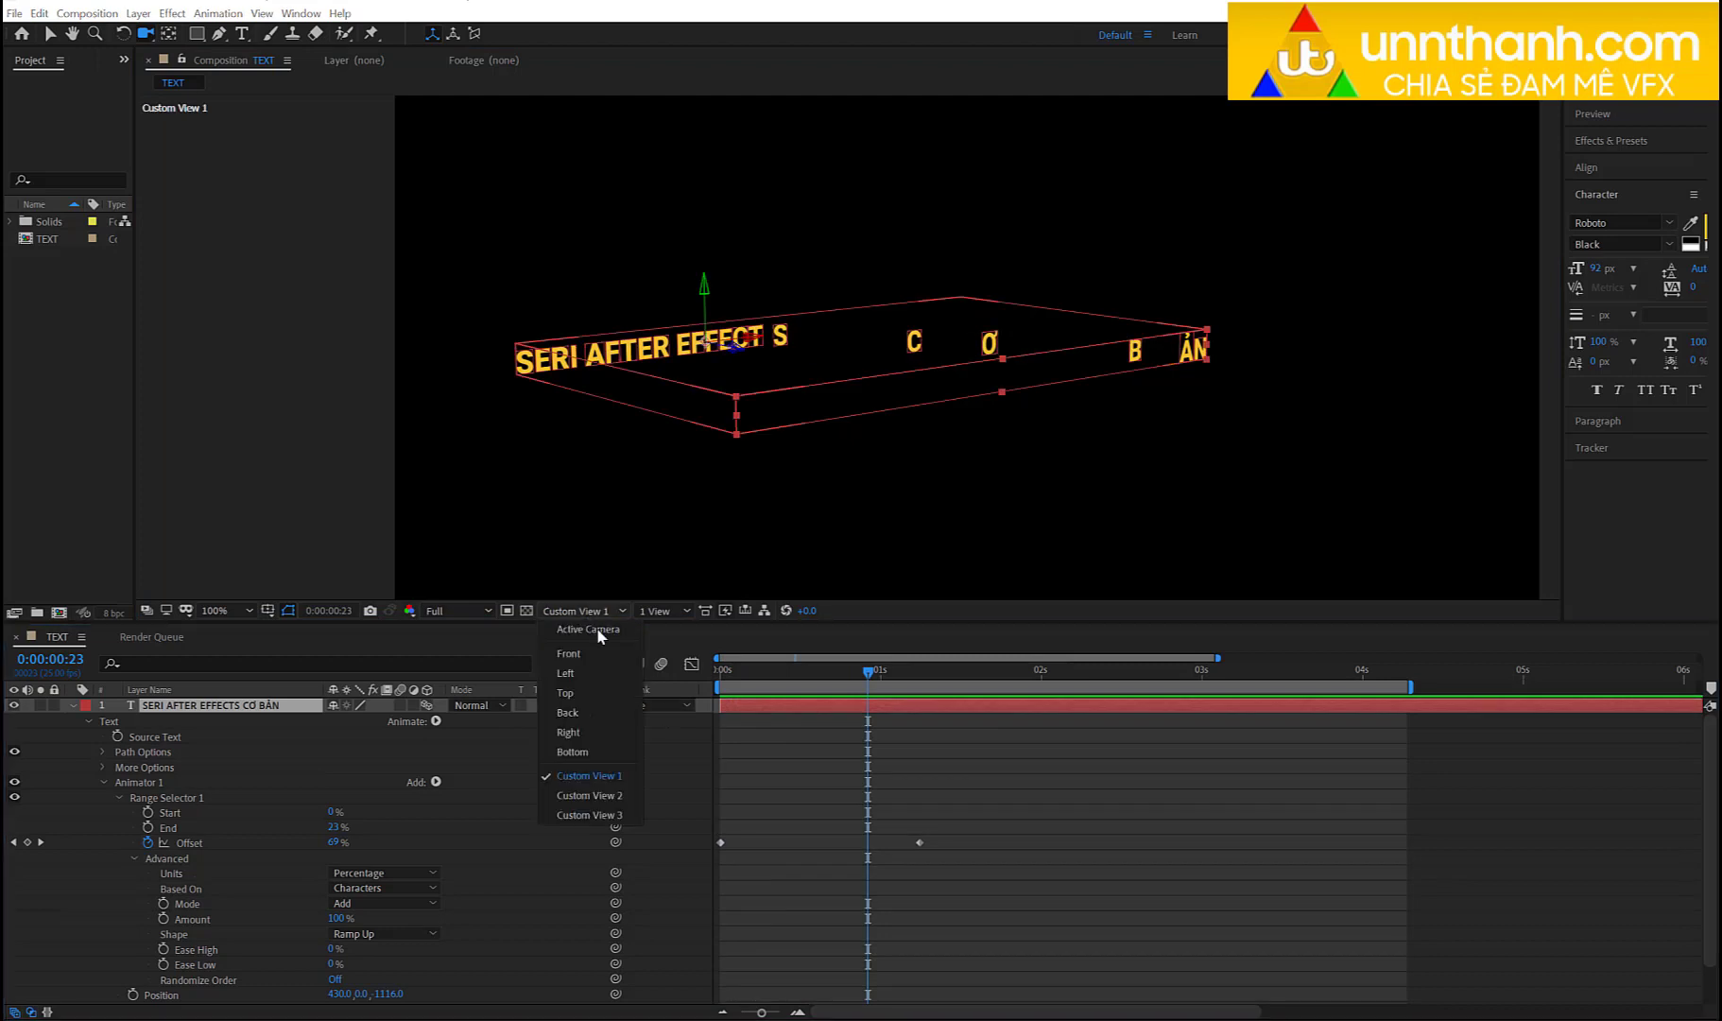
pyautogui.click(595, 629)
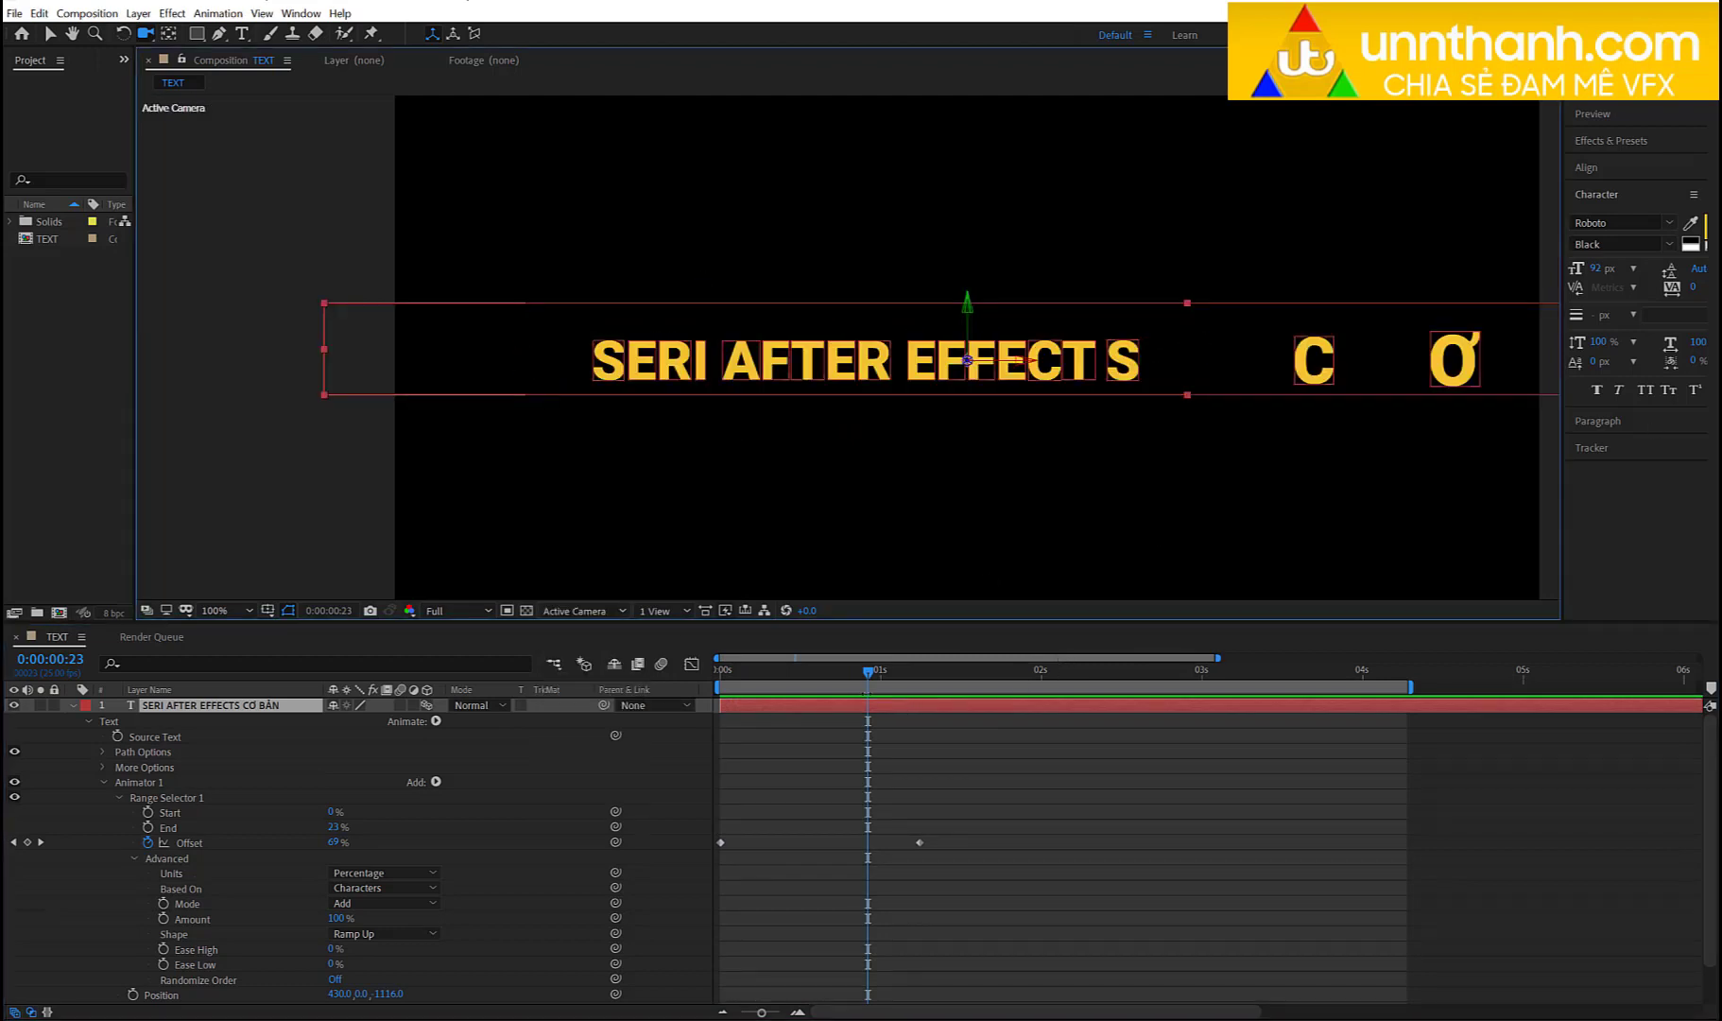
pyautogui.press('space')
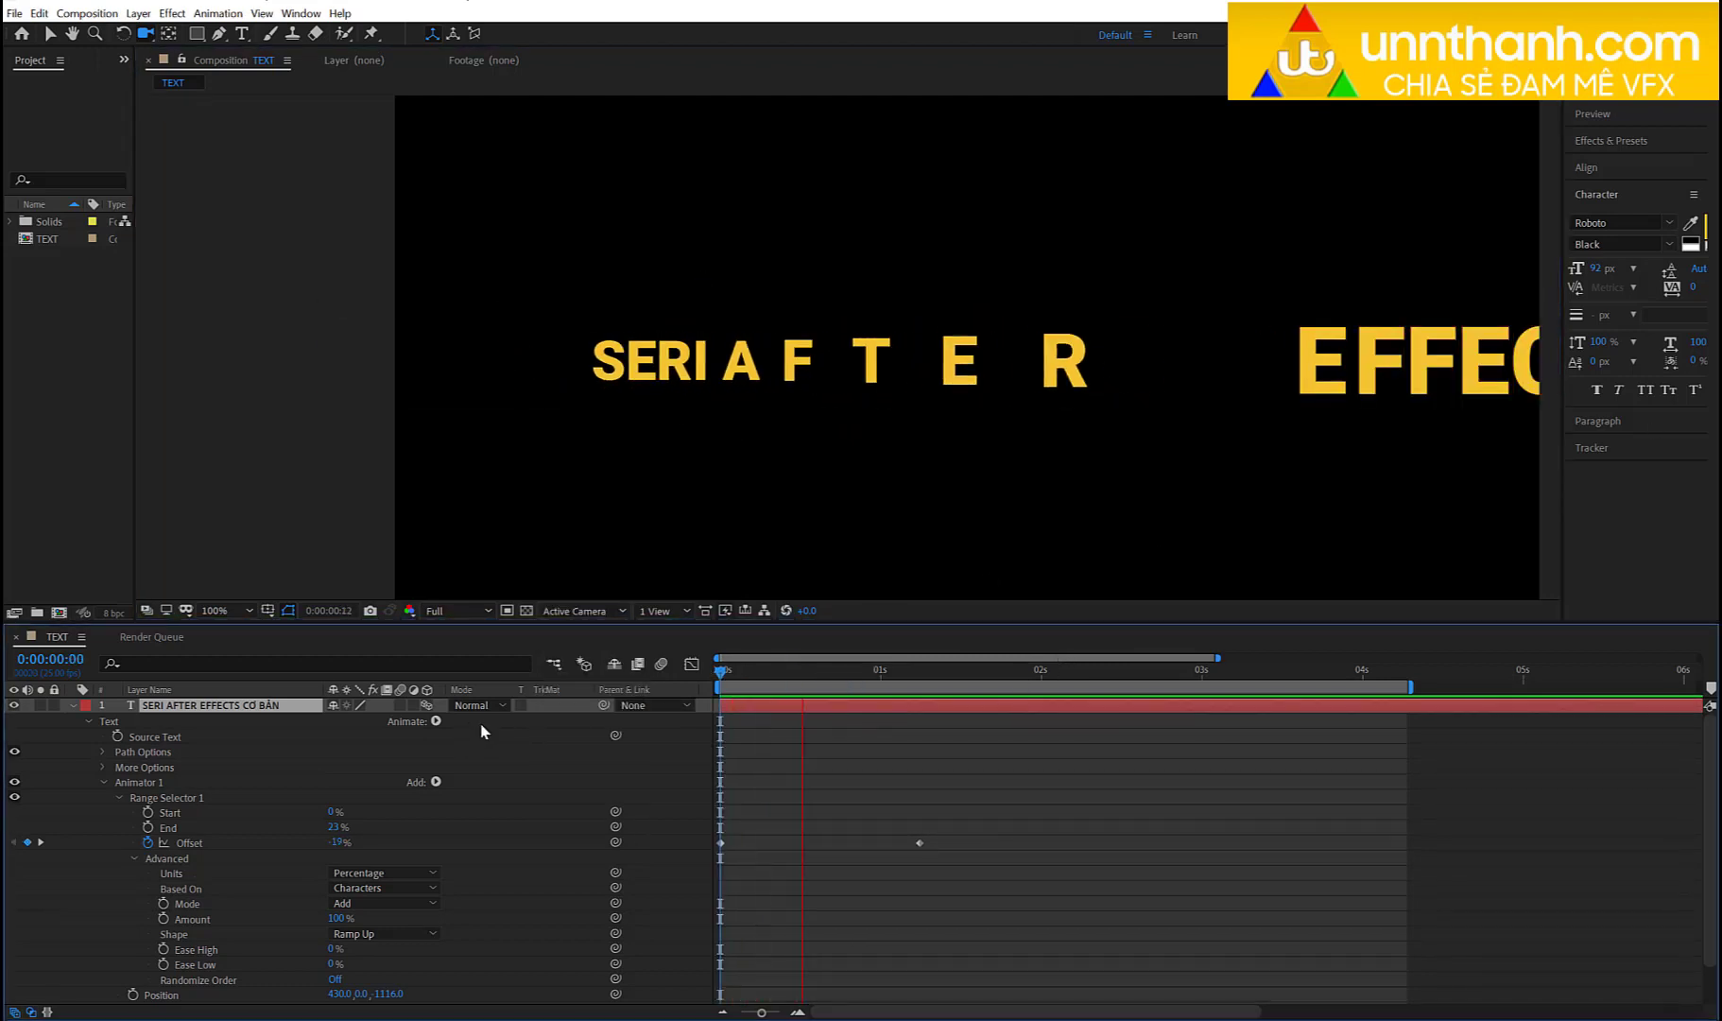
# Add Rotation to Animator 1, tilt the letters on X, and preview
pyautogui.scroll(-2, 175, 964)
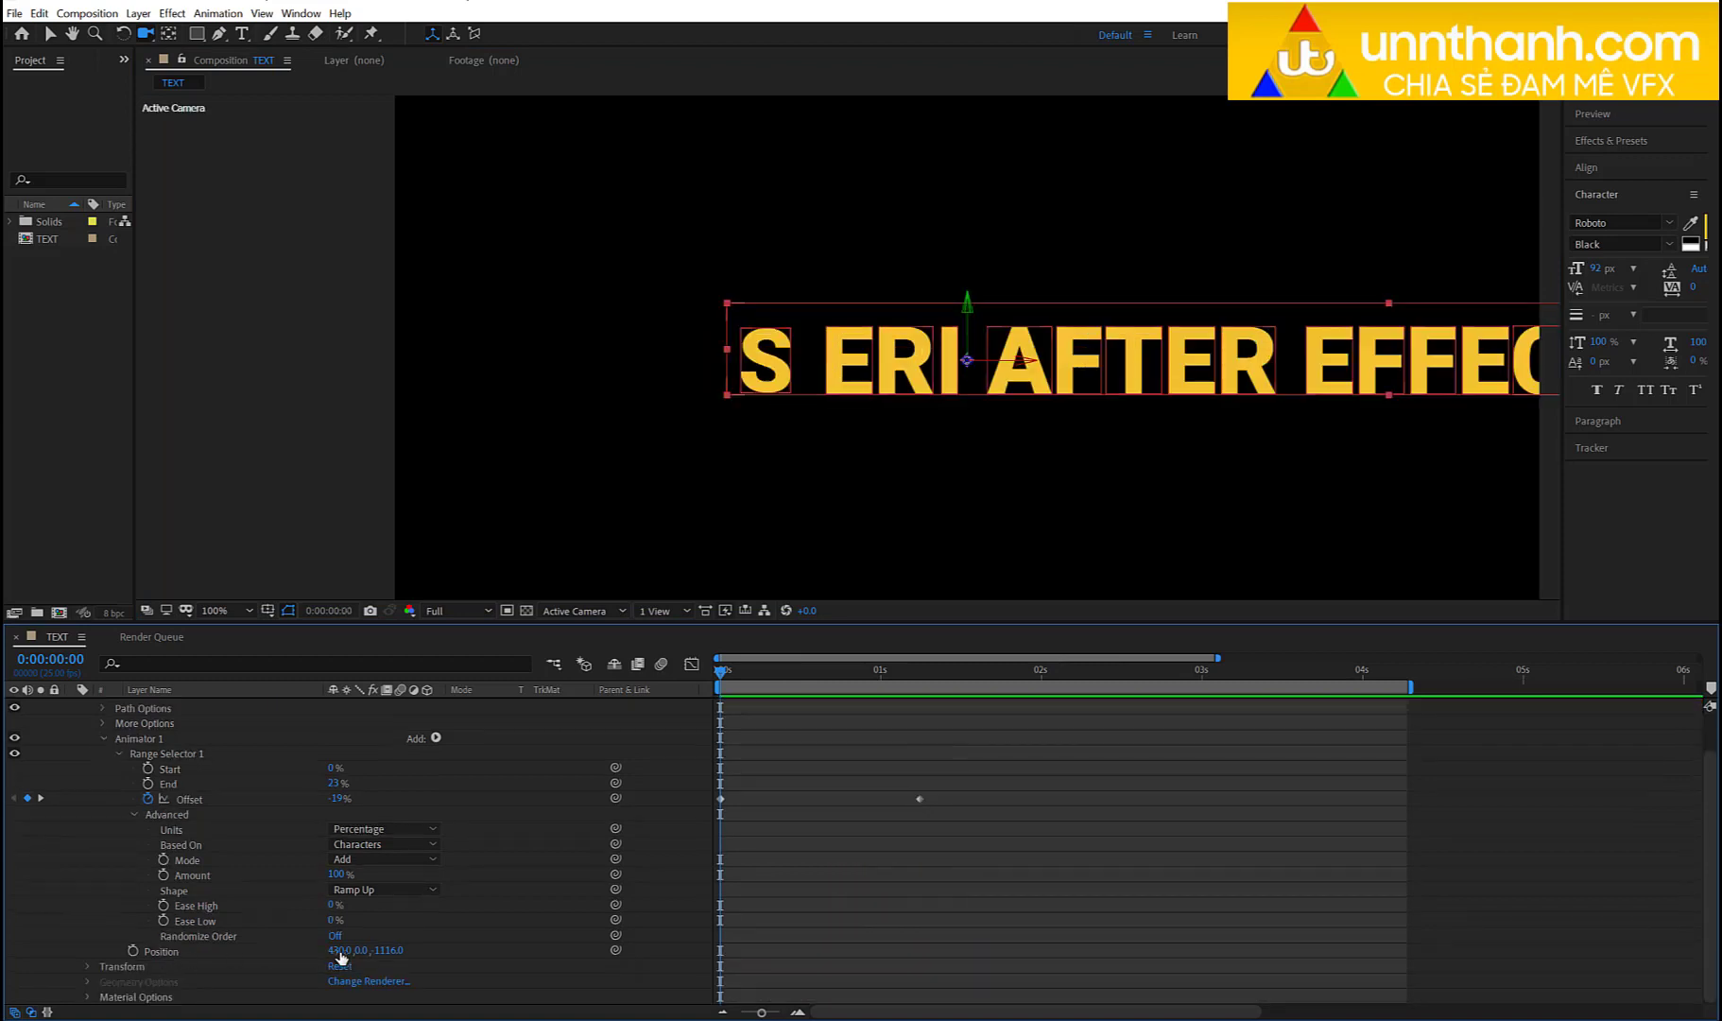
pyautogui.moveTo(360, 950)
pyautogui.mouseDown()
pyautogui.moveTo(397, 950)
pyautogui.moveTo(373, 950)
pyautogui.mouseUp()
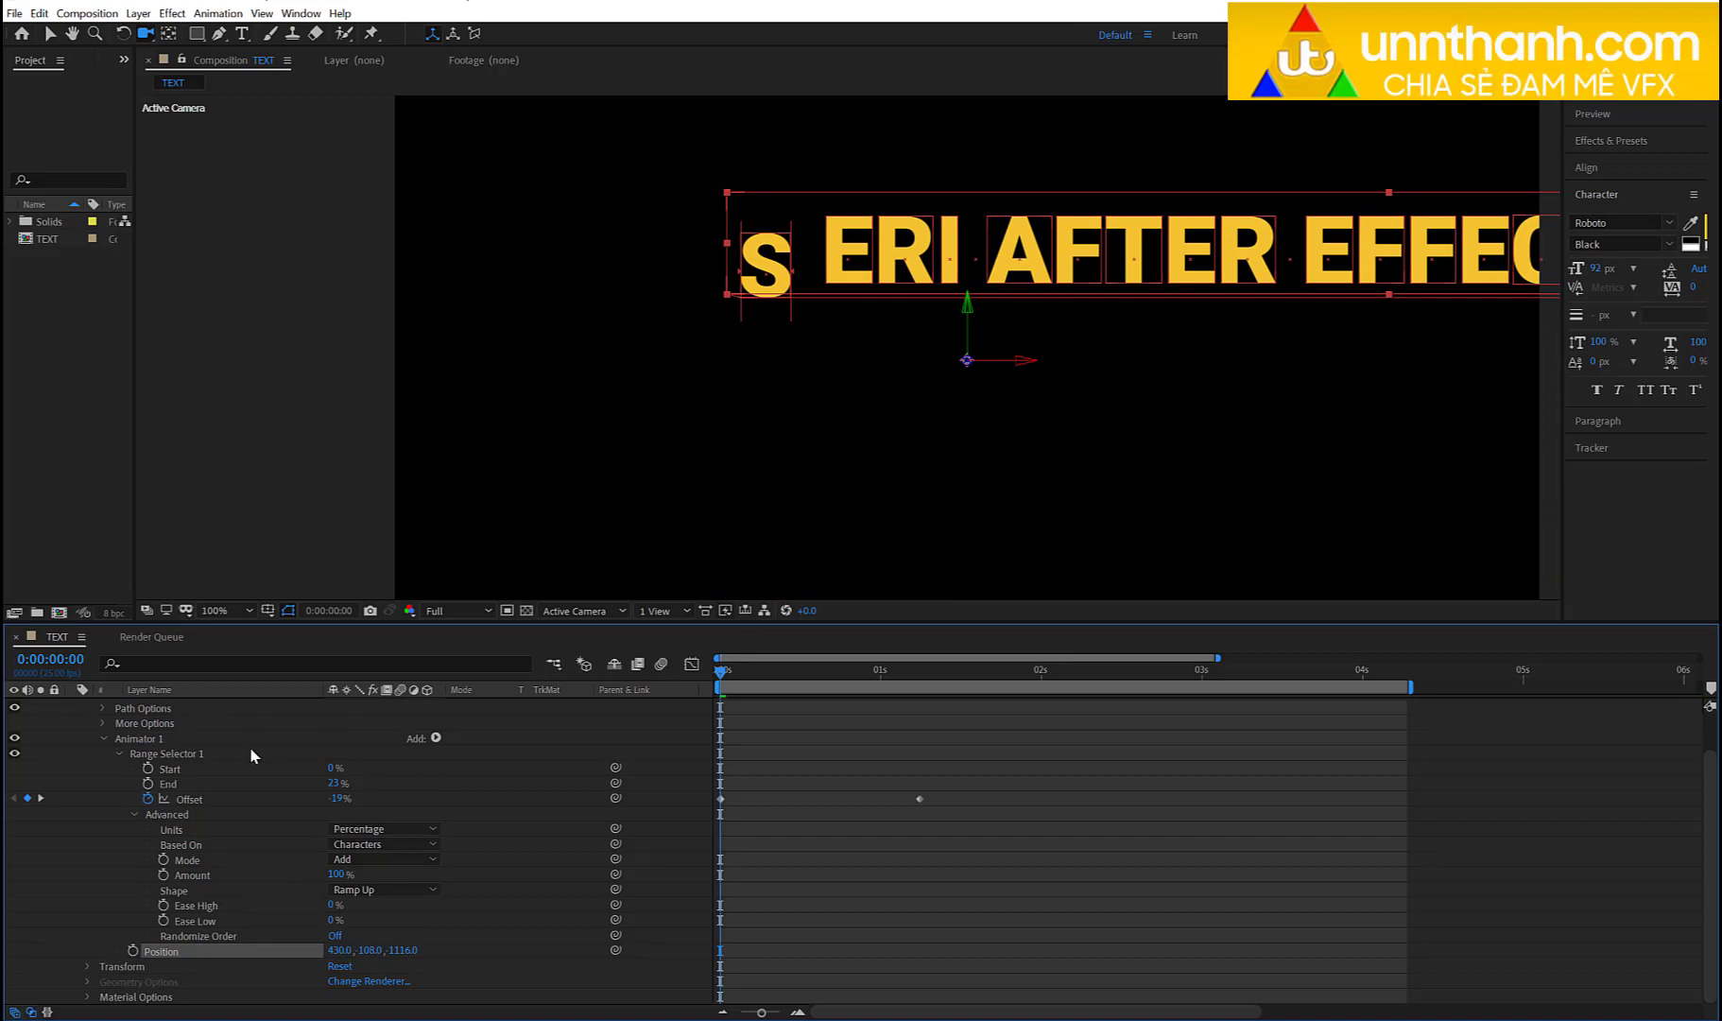
pyautogui.click(206, 743)
pyautogui.click(428, 741)
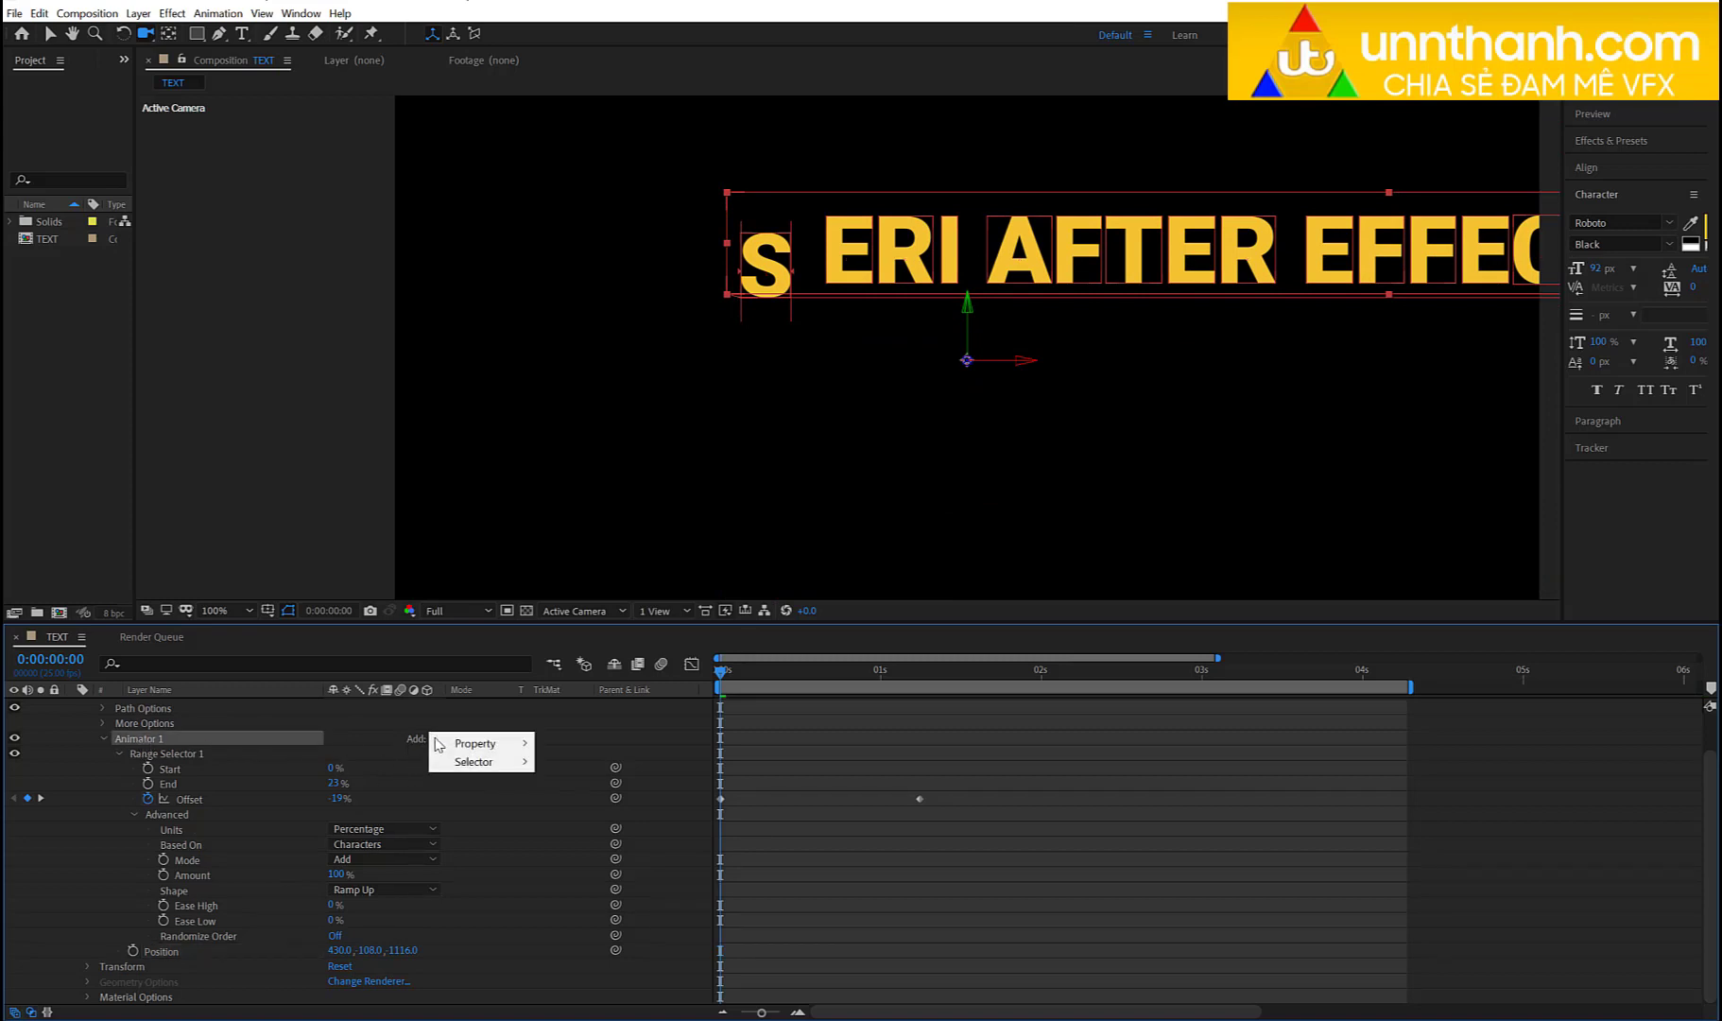
pyautogui.moveTo(477, 743)
pyautogui.click(578, 524)
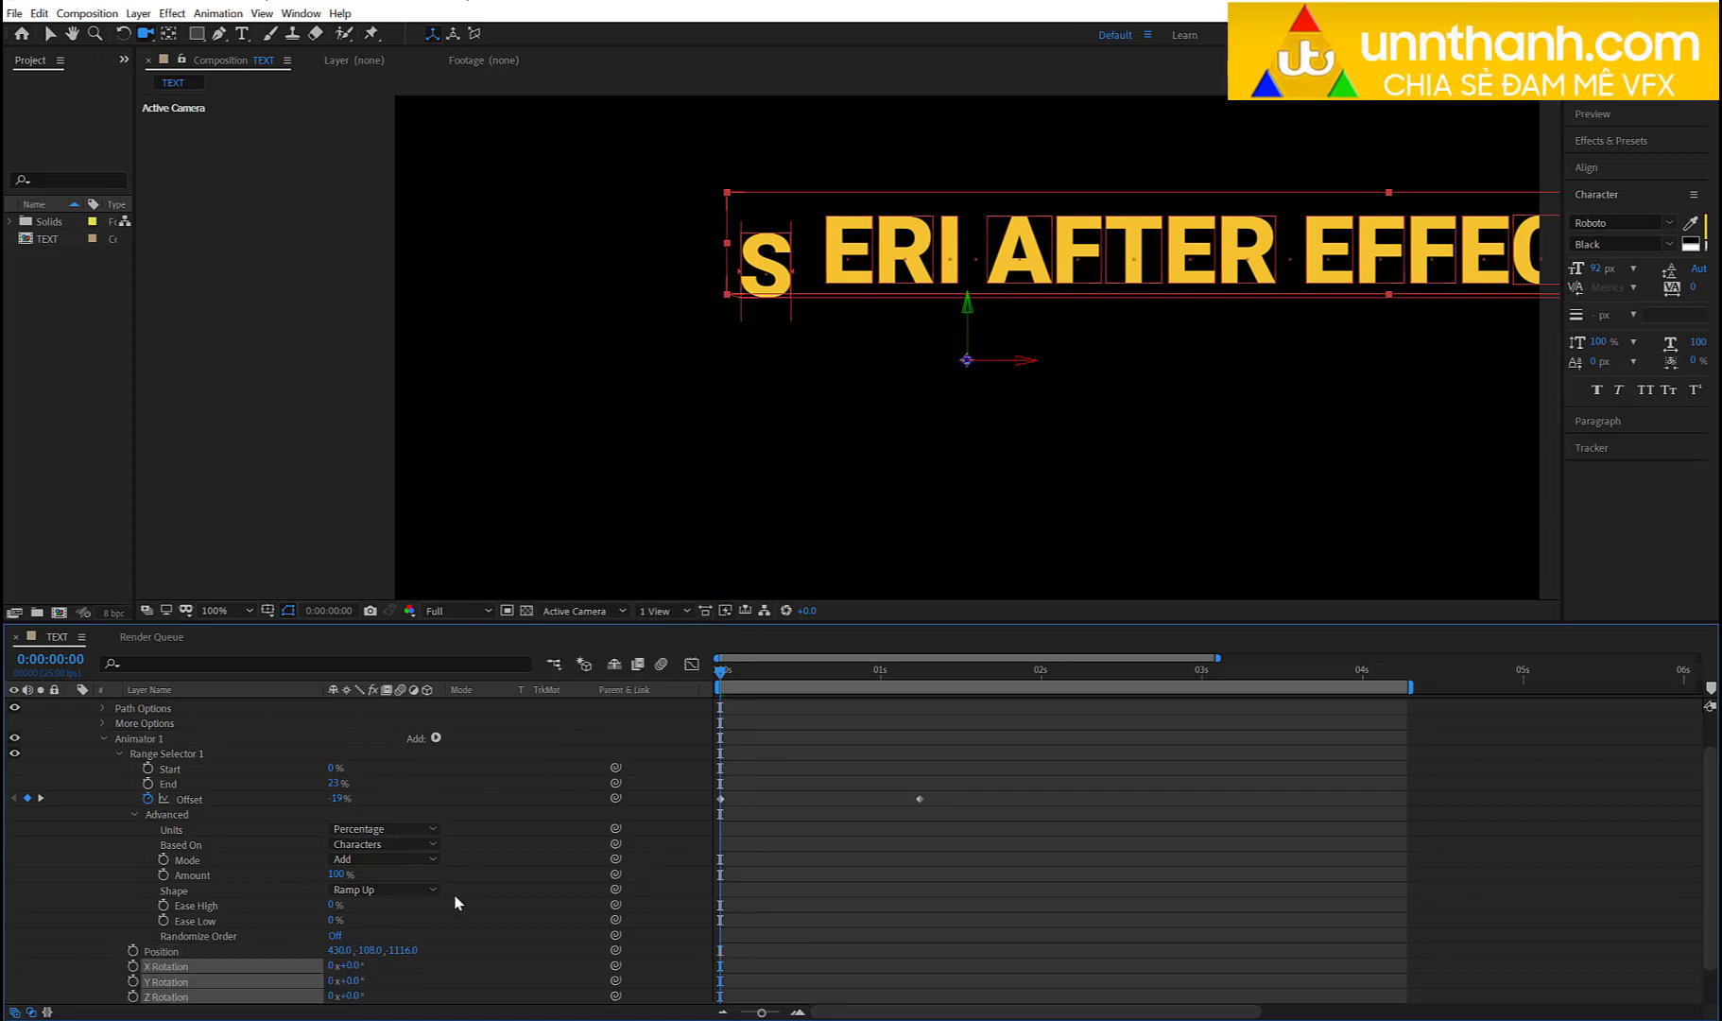
pyautogui.scroll(-1, 425, 908)
pyautogui.moveTo(352, 920)
pyautogui.mouseDown()
pyautogui.moveTo(430, 922)
pyautogui.moveTo(355, 949)
pyautogui.mouseUp()
pyautogui.press('space')
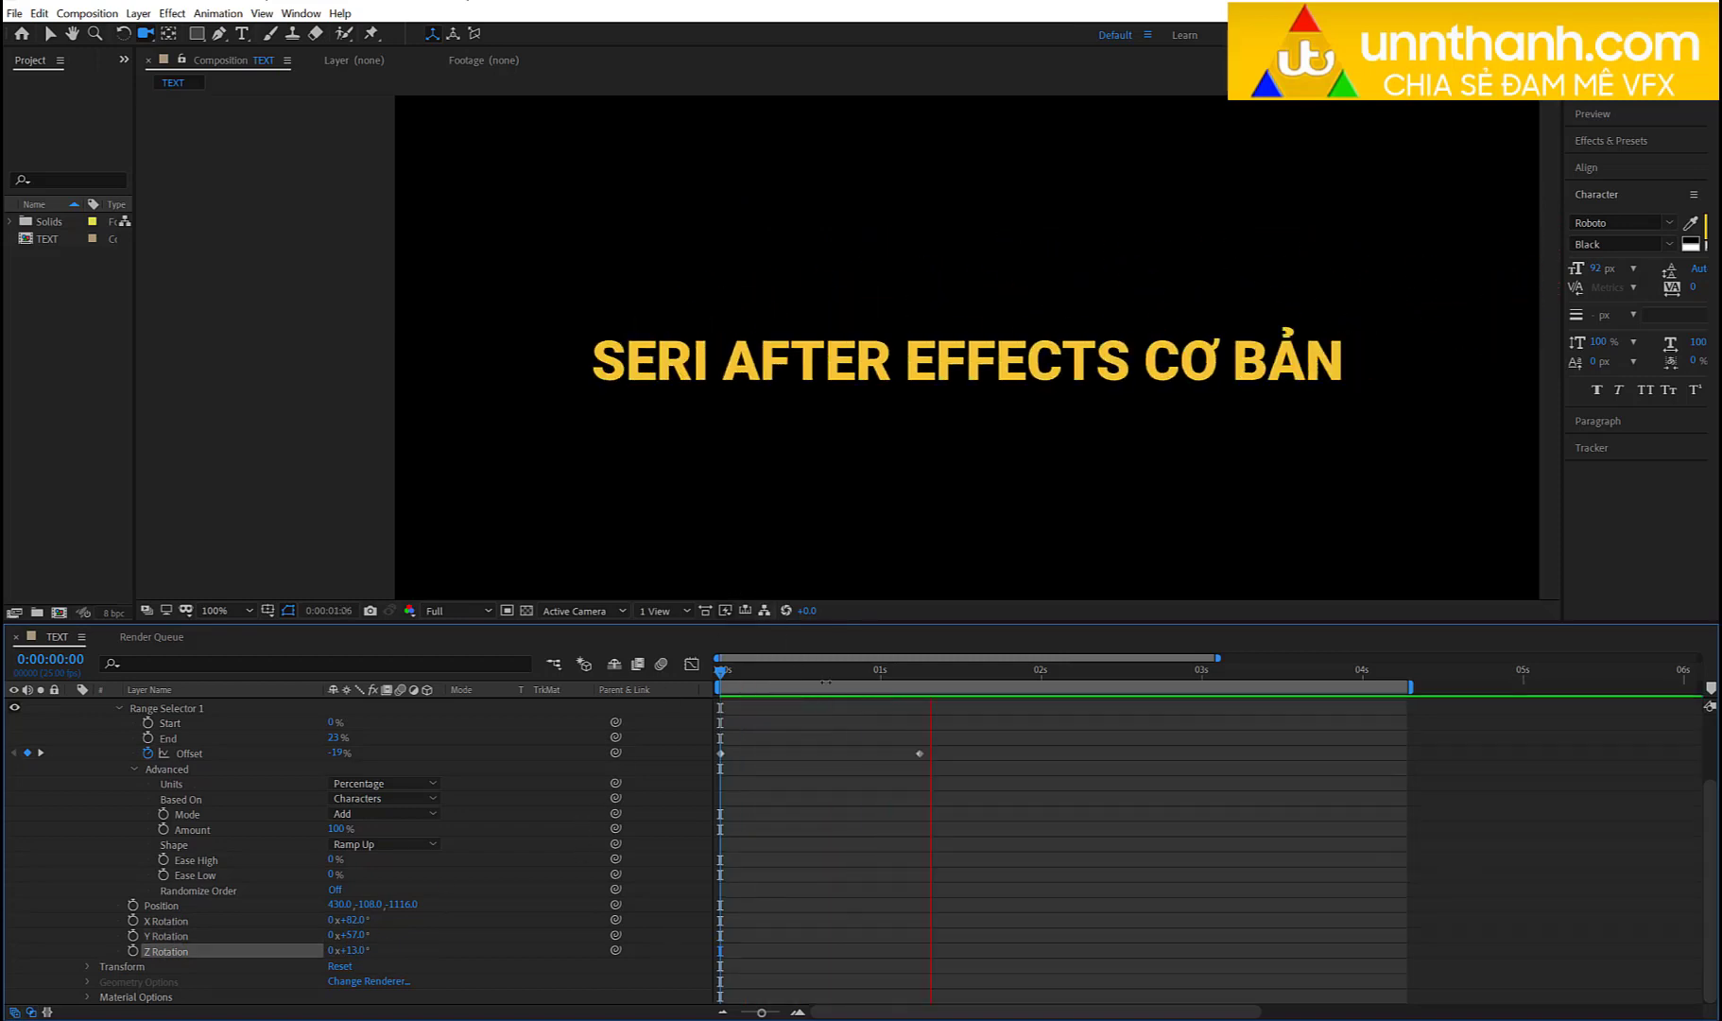
pyautogui.press('space')
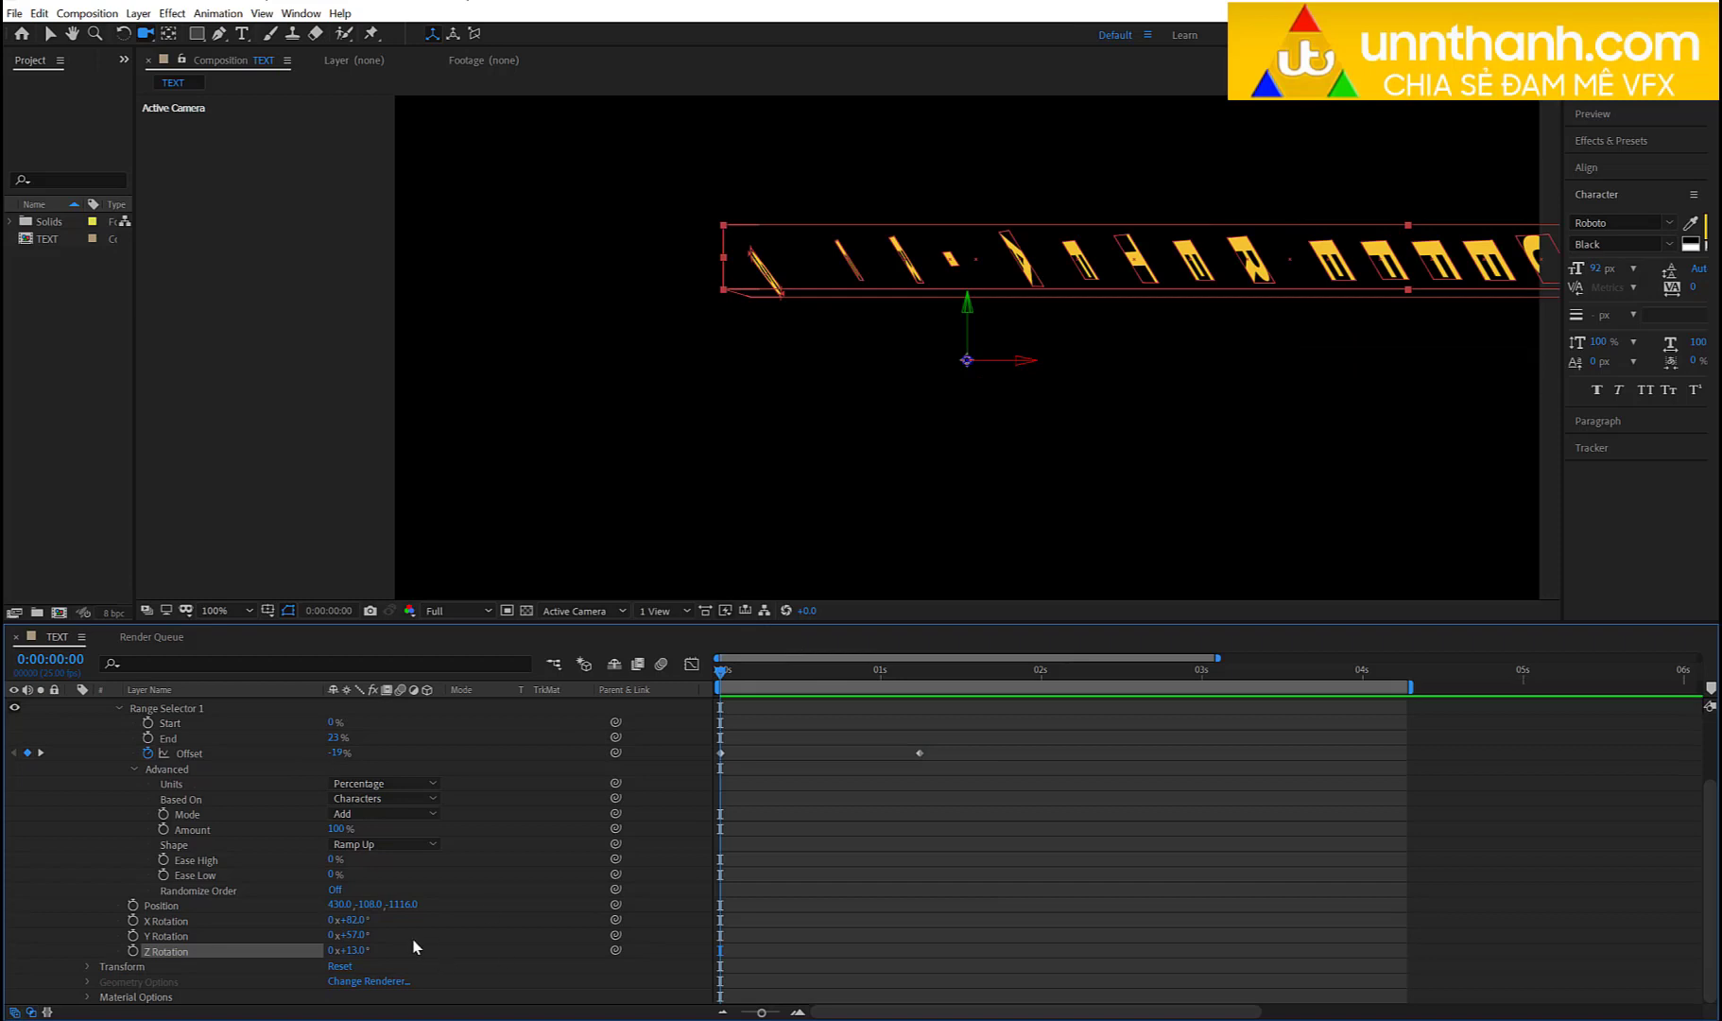
# Delete the animator's Position and reset X and Y Rotation to 0°
pyautogui.click(153, 908)
pyautogui.press('Delete')
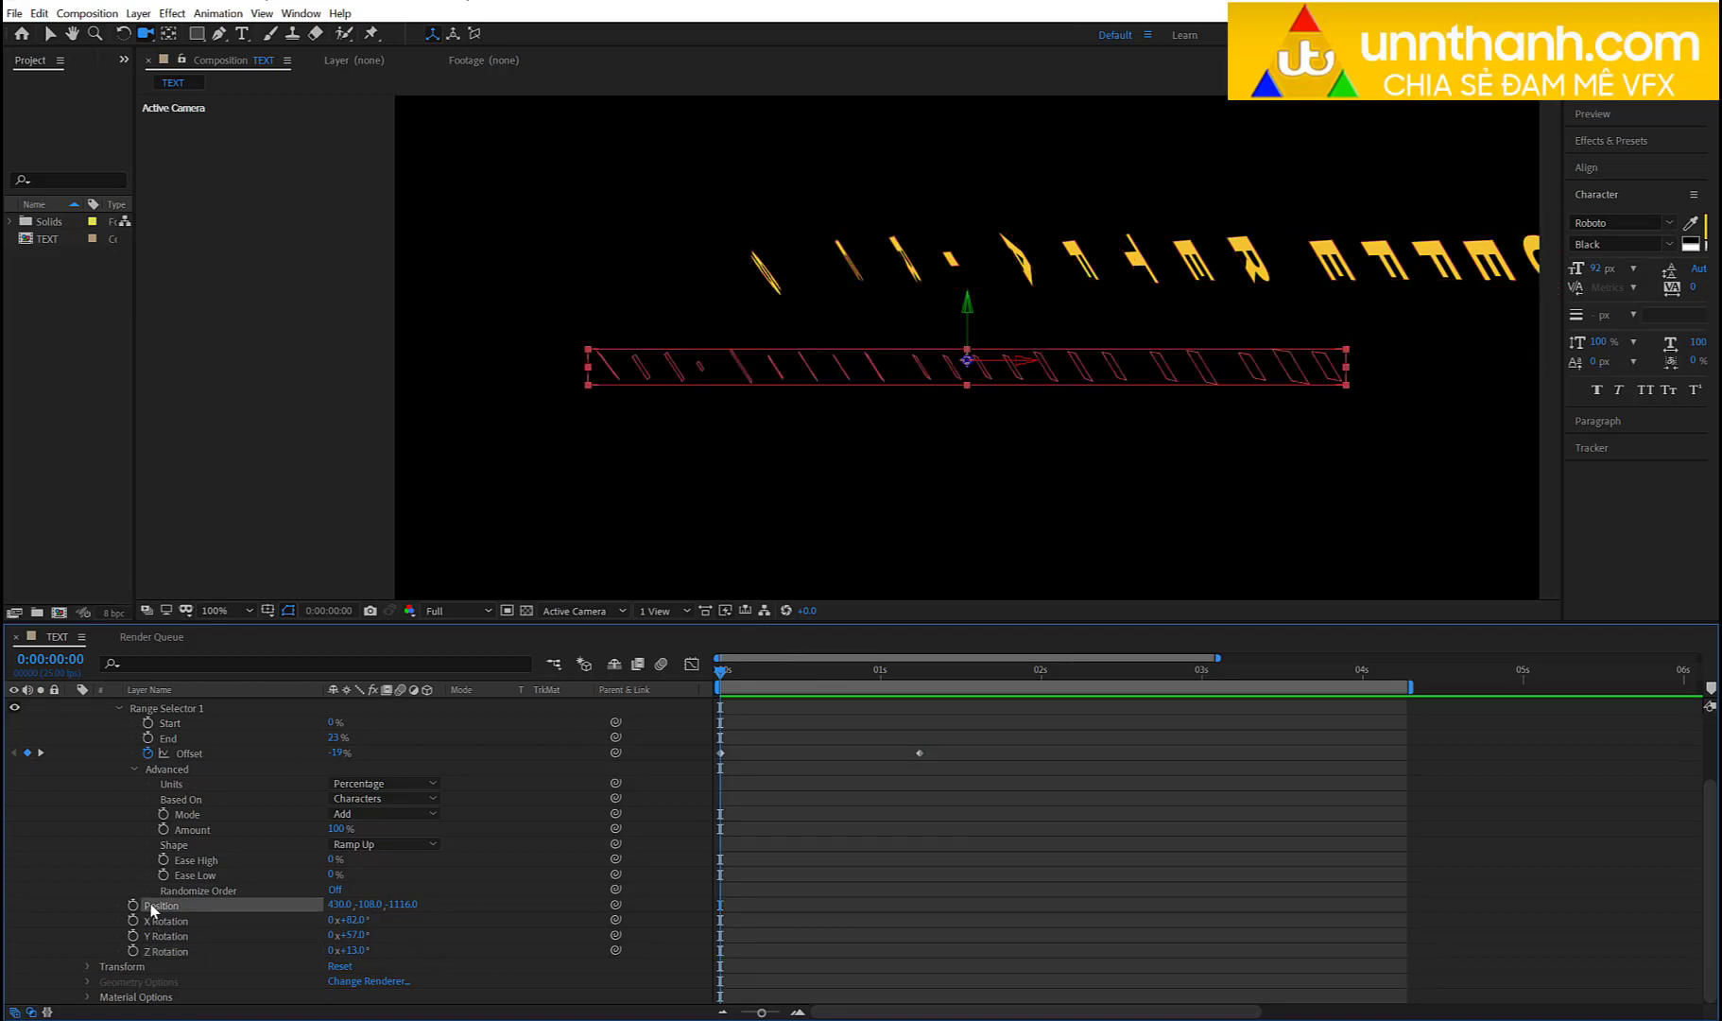
pyautogui.rightClick(183, 925)
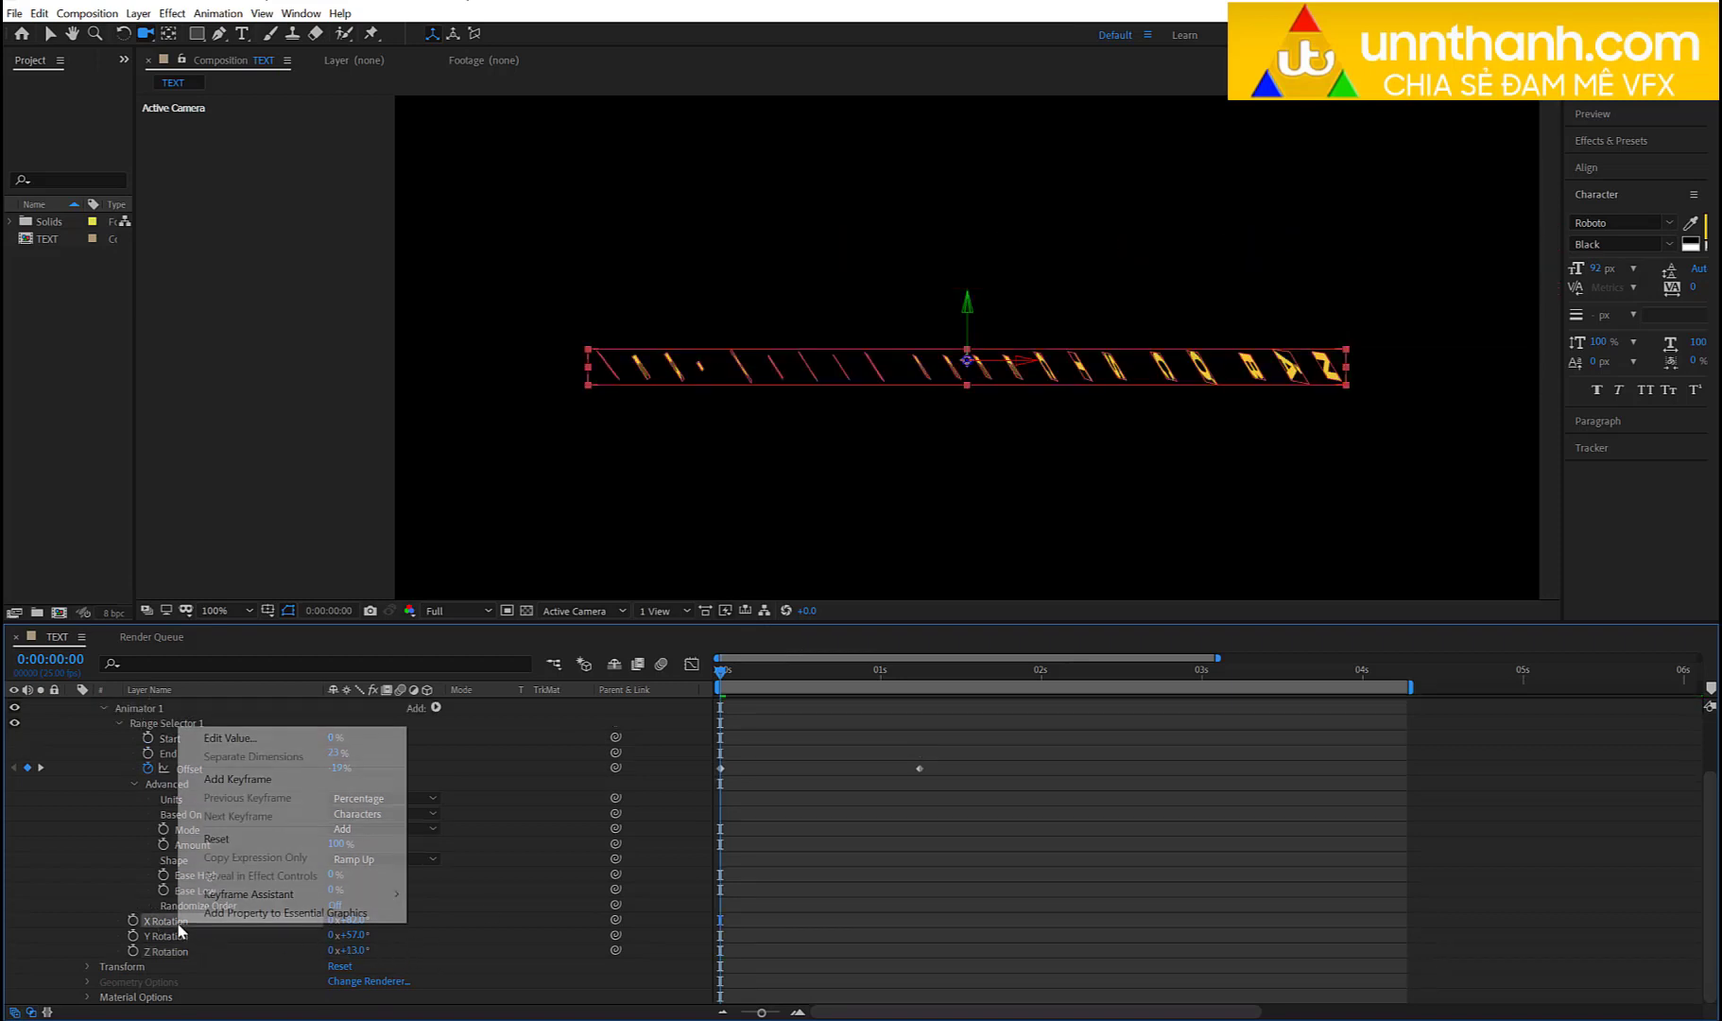
pyautogui.click(223, 840)
pyautogui.rightClick(173, 935)
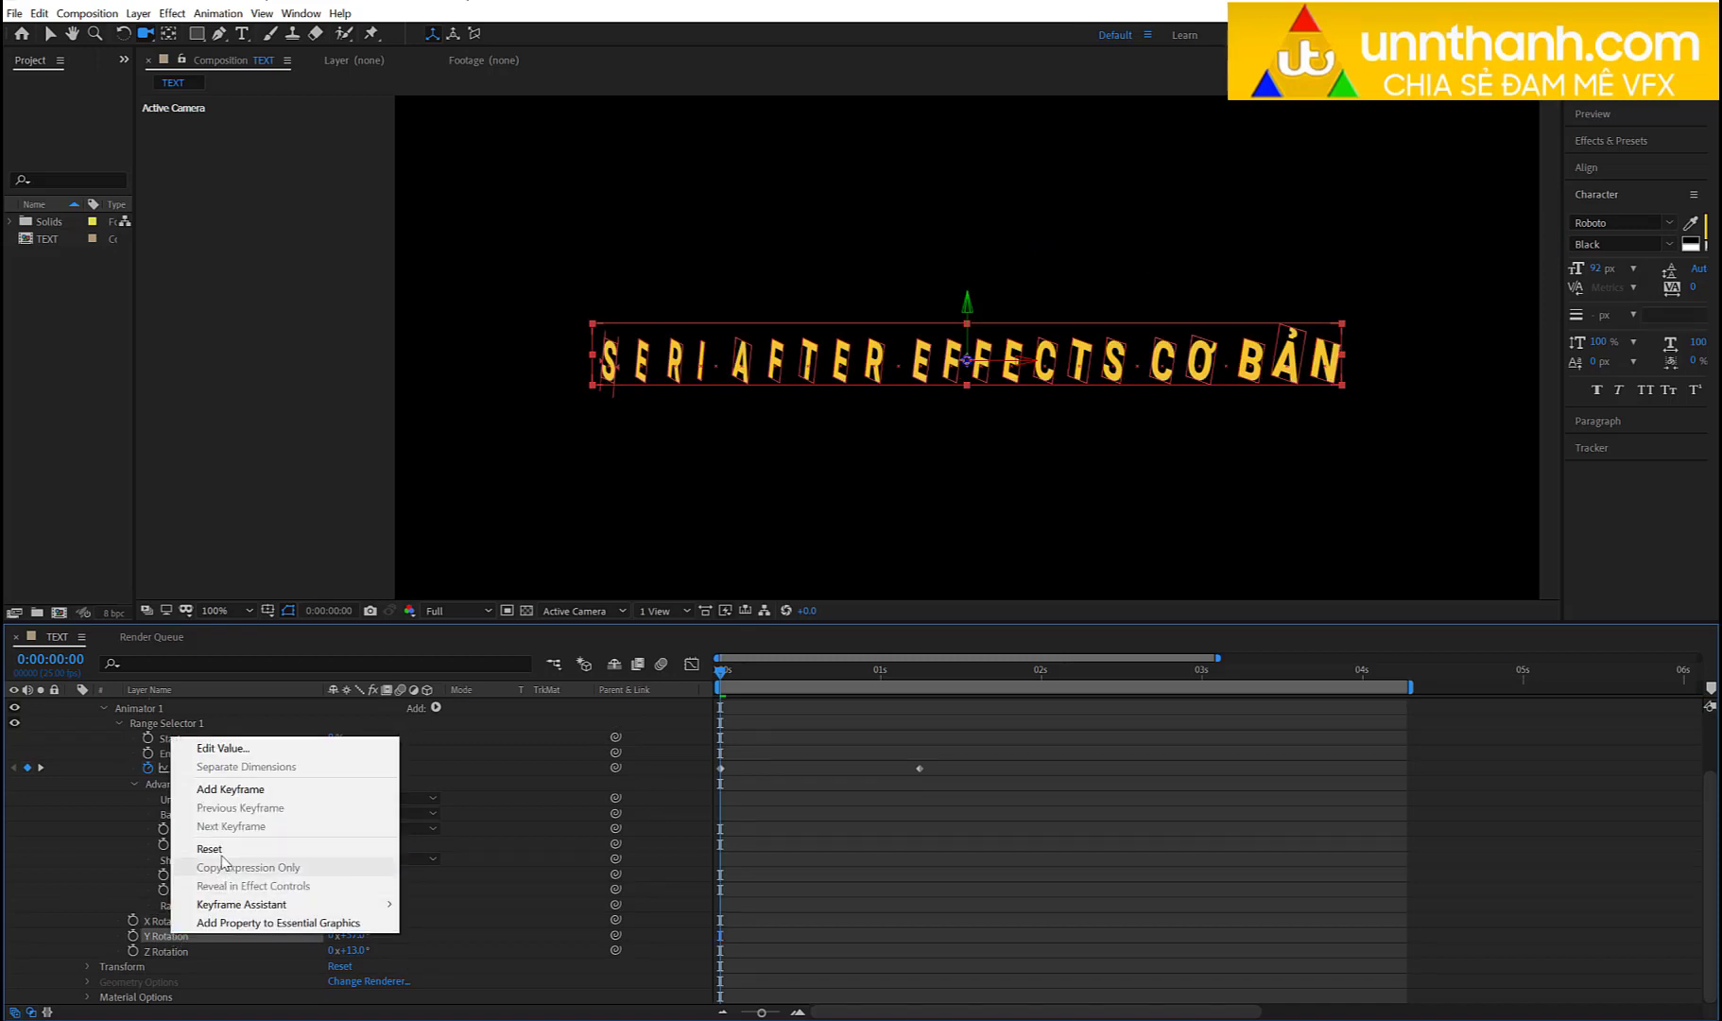
pyautogui.click(211, 846)
pyautogui.rightClick(173, 951)
# Reset Z Rotation to 0° and set X Rotation to 90°
pyautogui.click(211, 861)
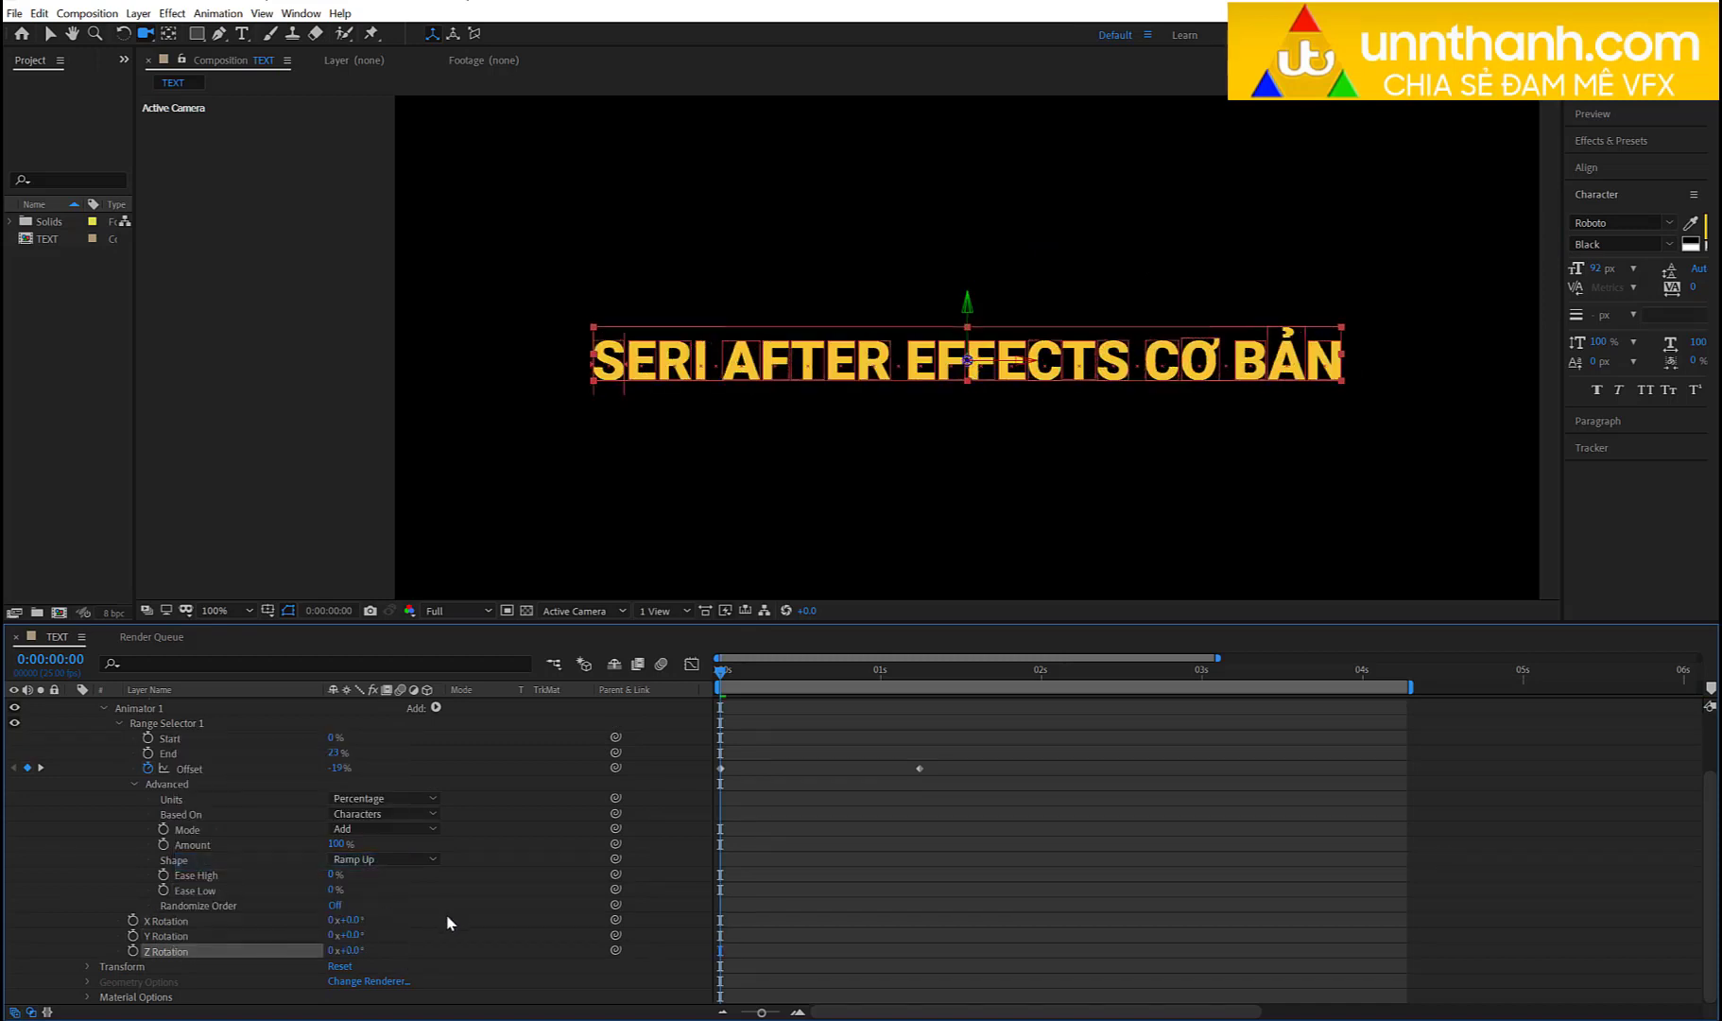
pyautogui.press('space')
pyautogui.moveTo(352, 919)
pyautogui.mouseDown()
pyautogui.moveTo(416, 910)
pyautogui.moveTo(368, 917)
pyautogui.mouseUp()
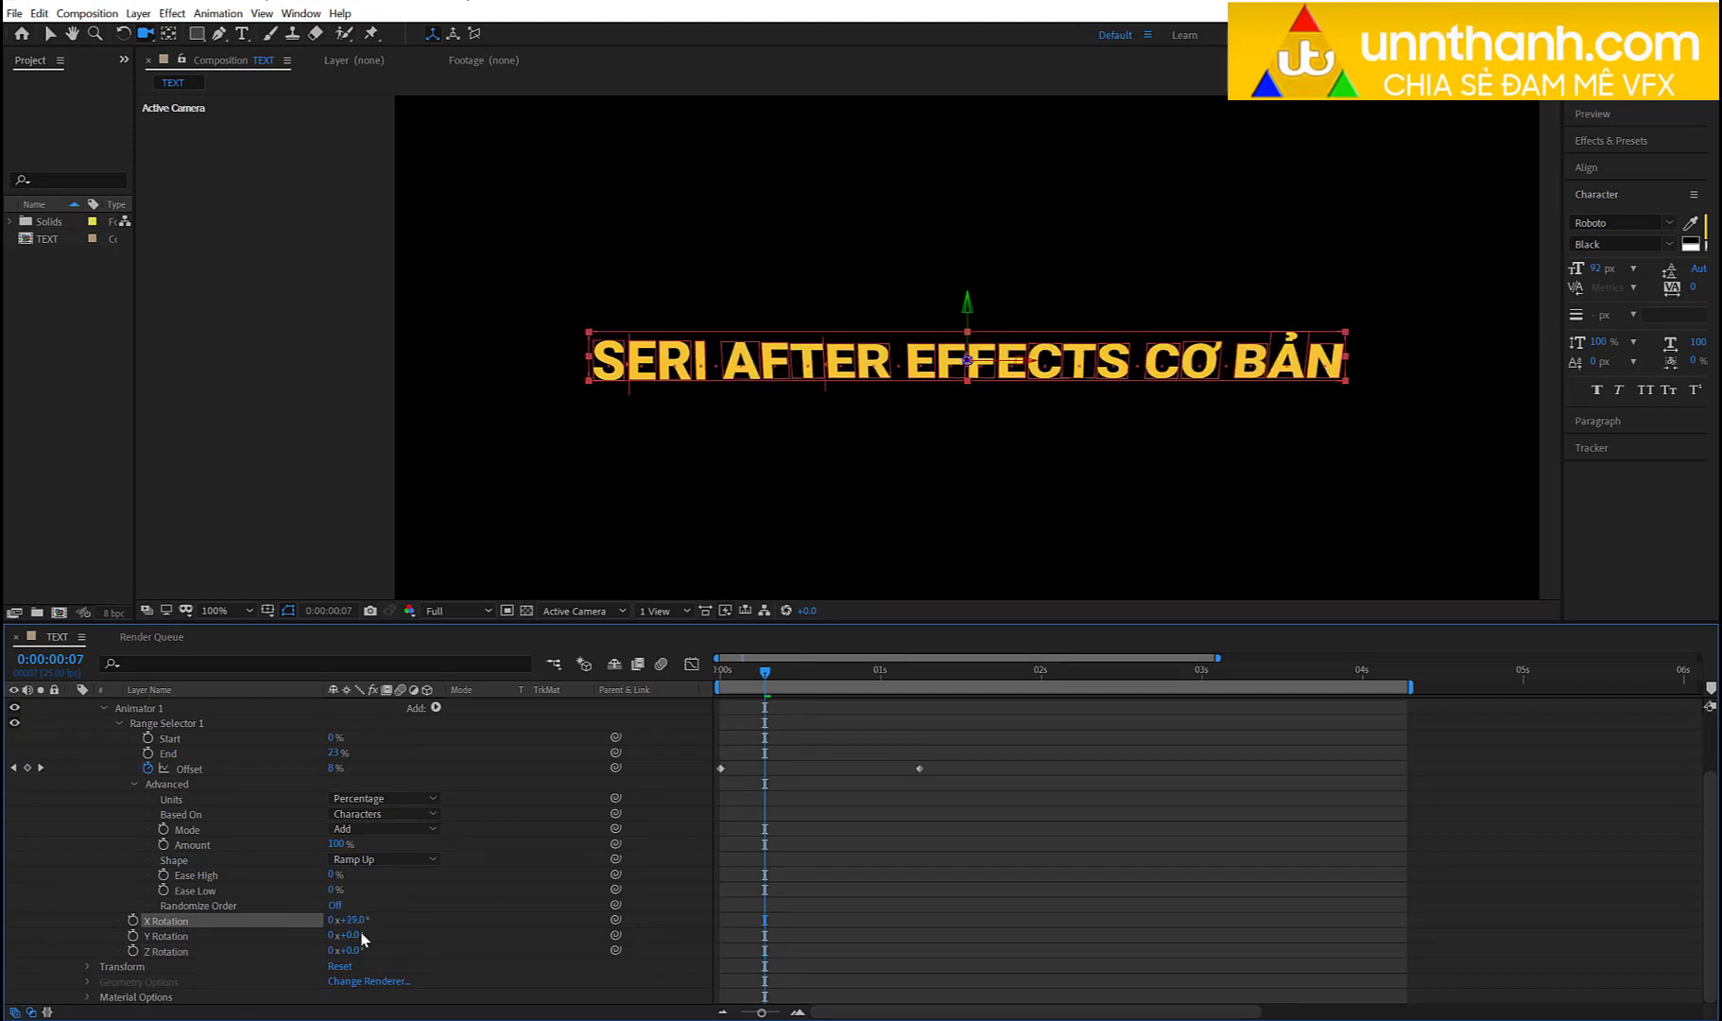
pyautogui.click(356, 919)
pyautogui.press('Return')
# Preview the letters flipping upright, return to frame 17, and collapse Animator 1
pyautogui.press('space')
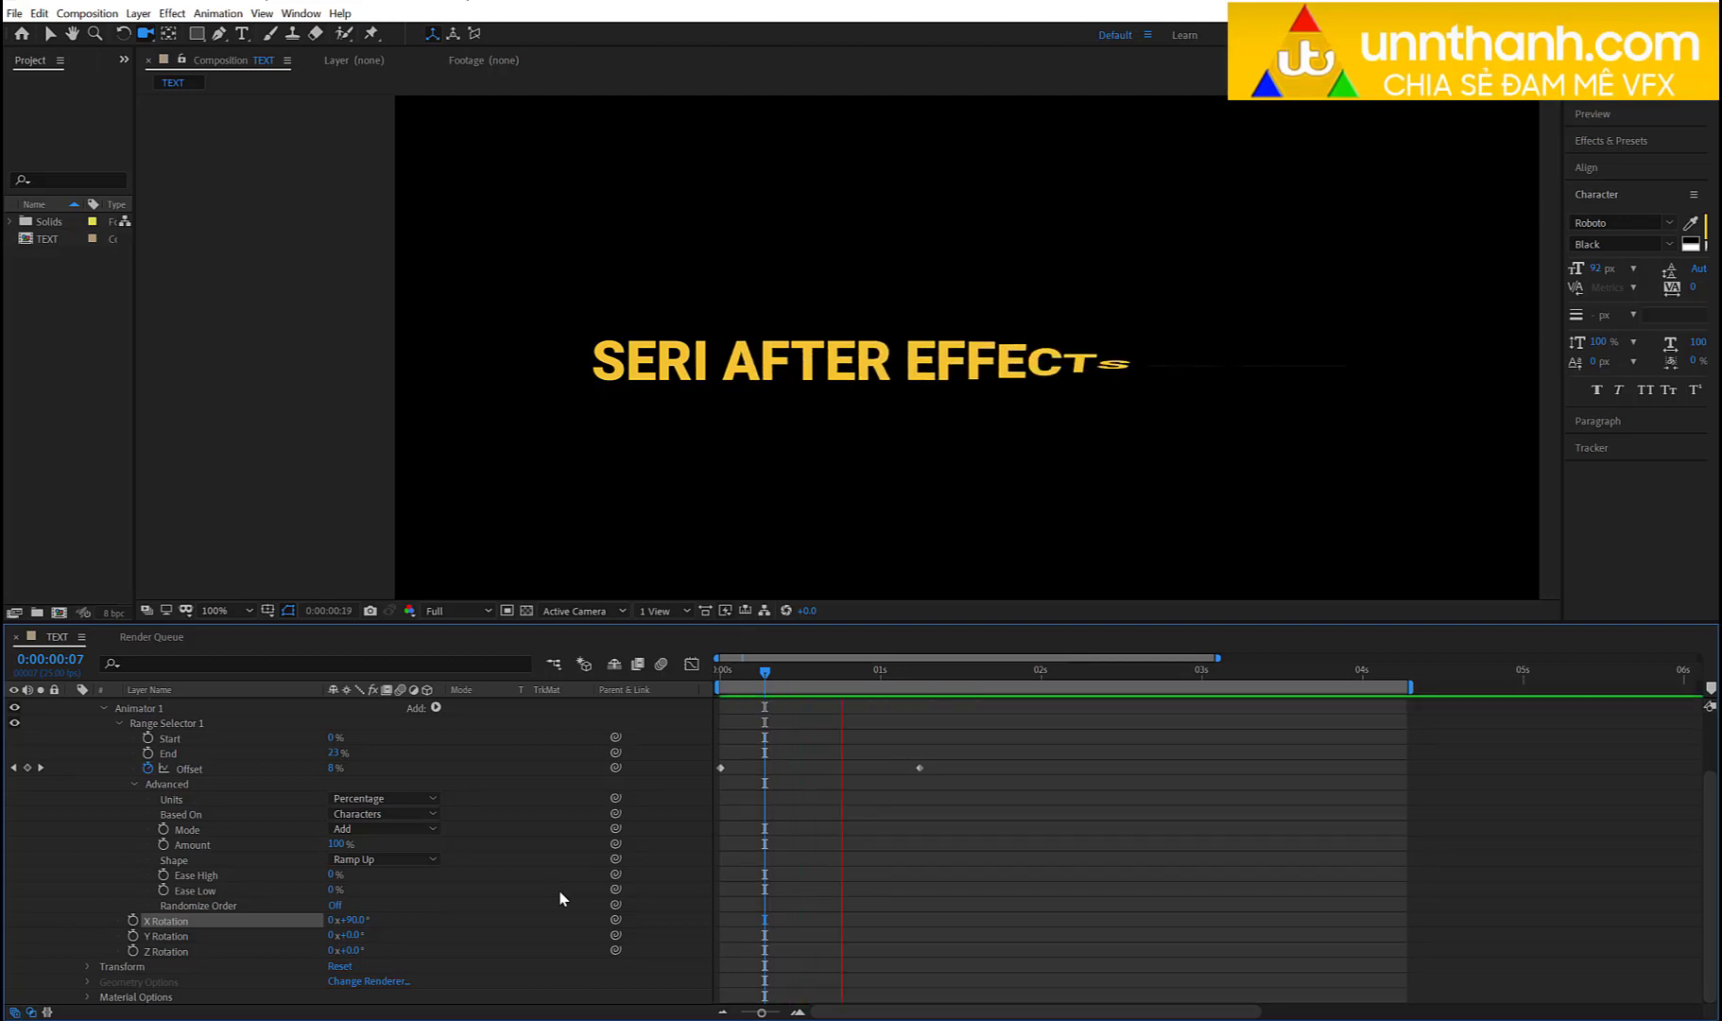
pyautogui.press('space')
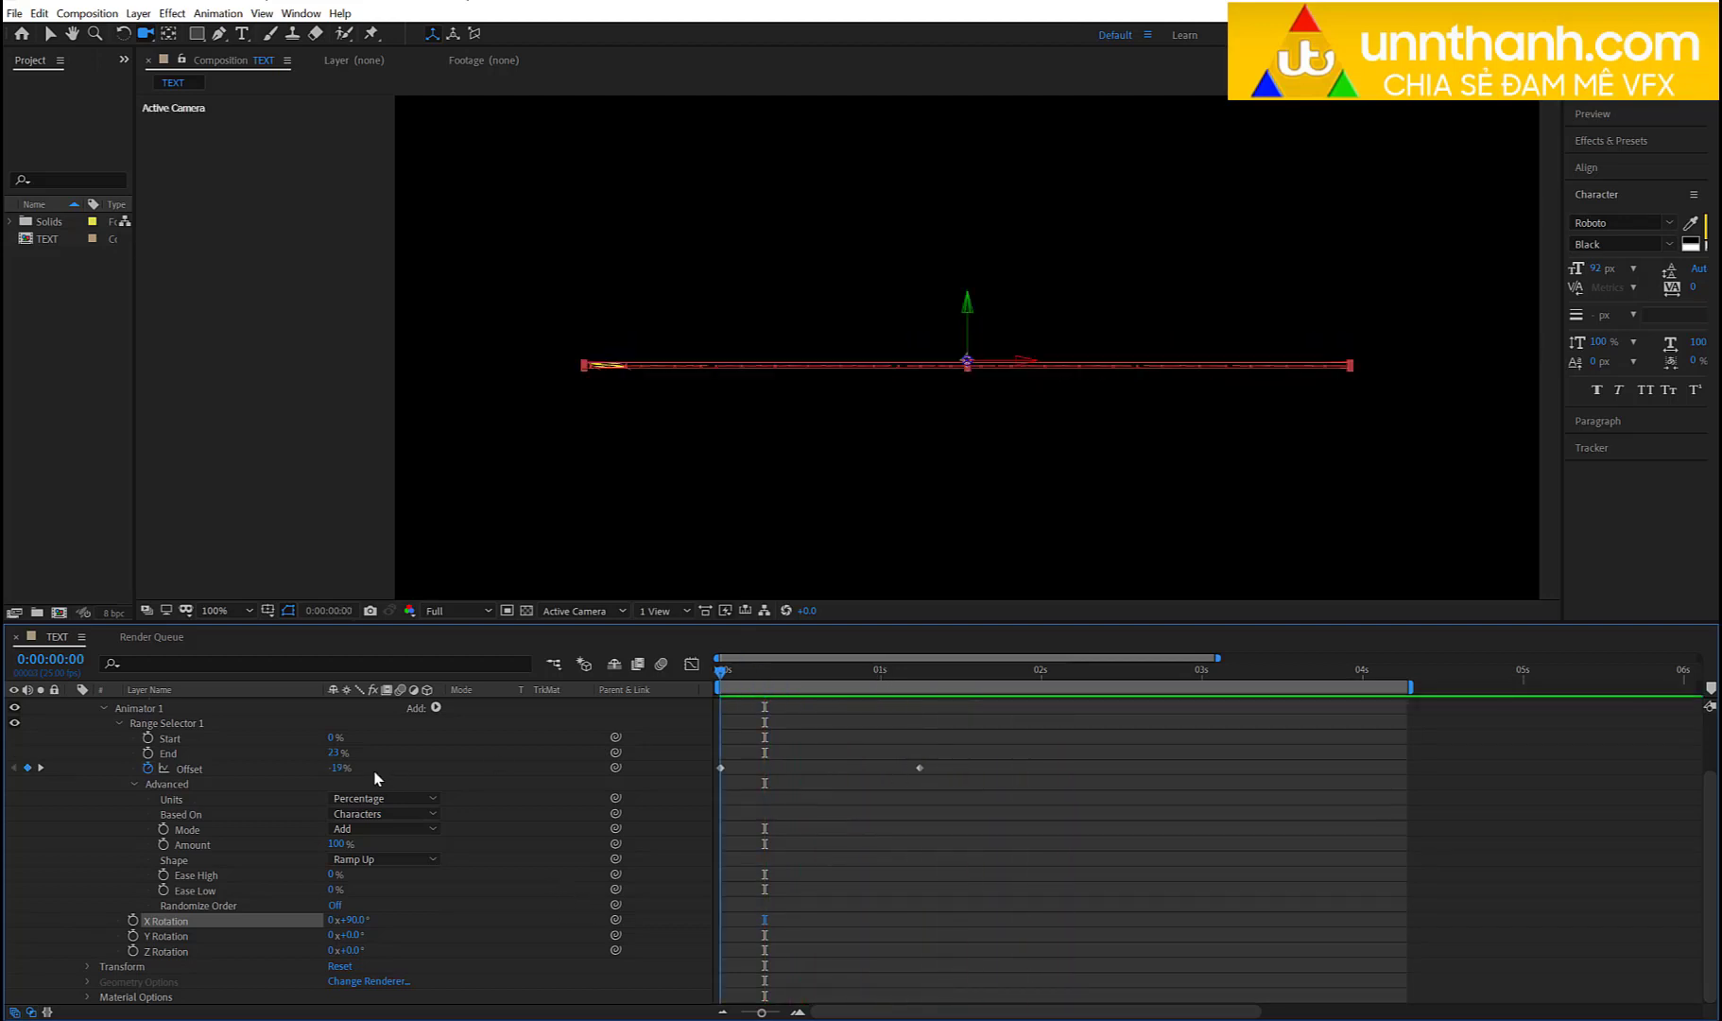
pyautogui.press('space')
pyautogui.press('space')
pyautogui.press('space')
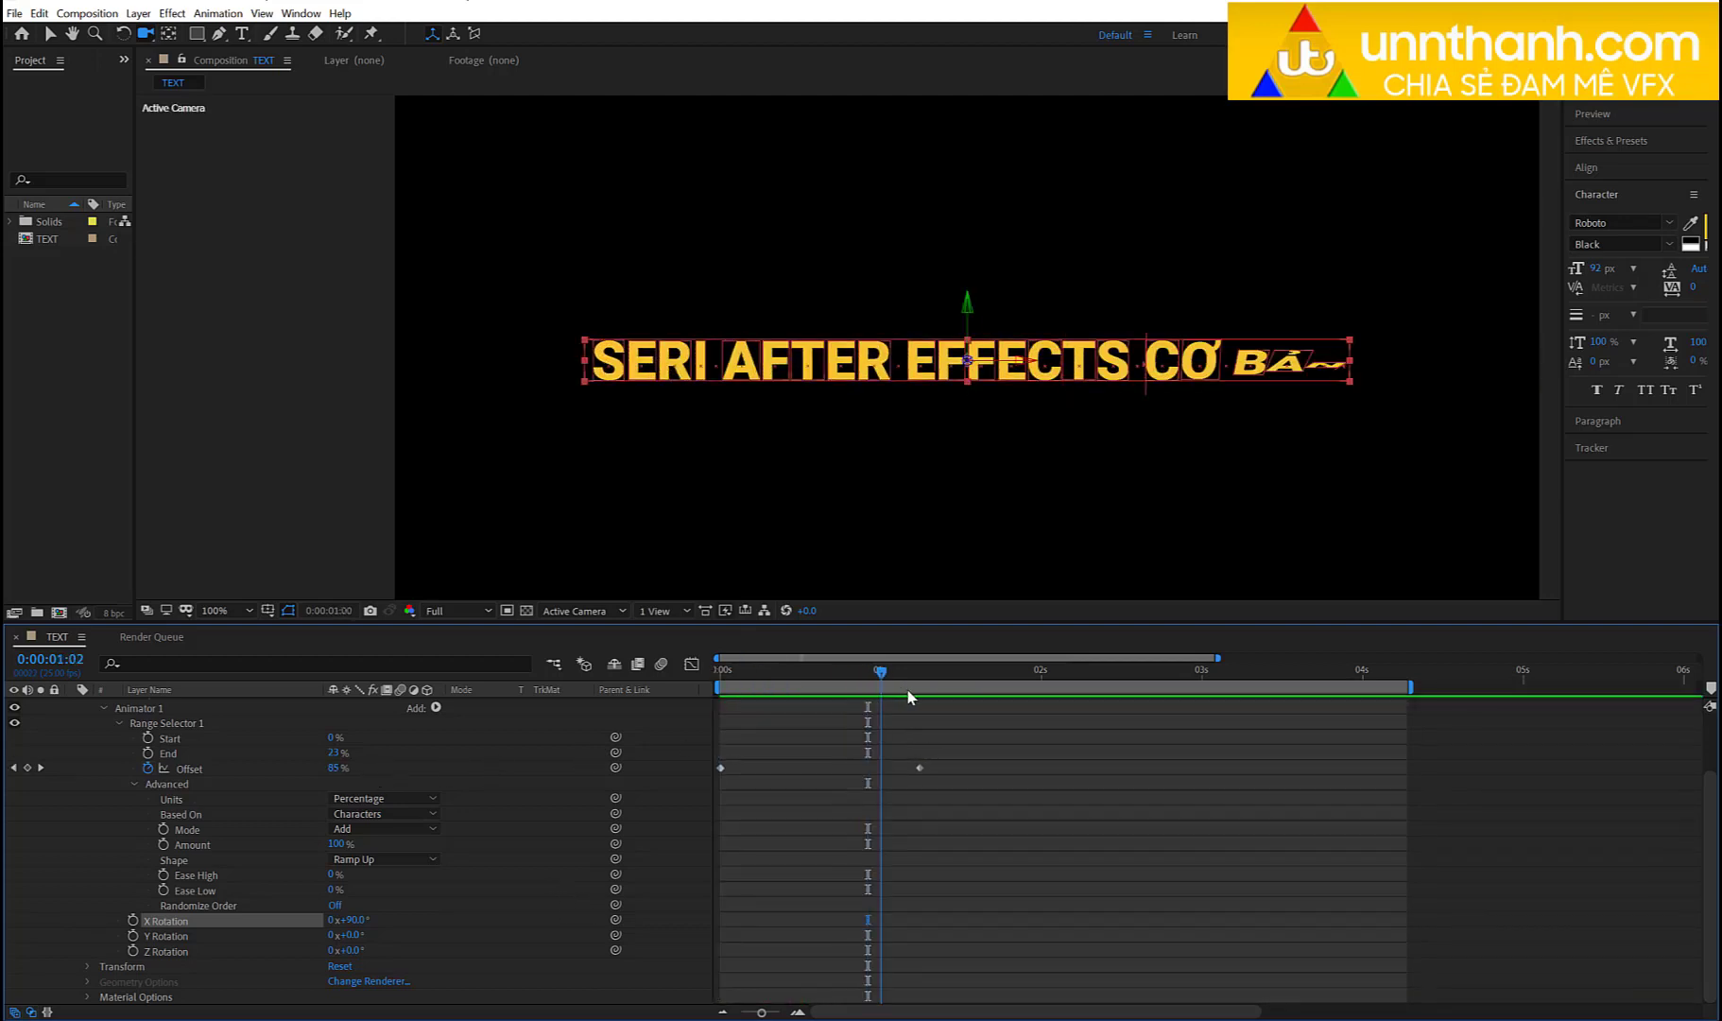
pyautogui.press('space')
pyautogui.scroll(1, 828, 491)
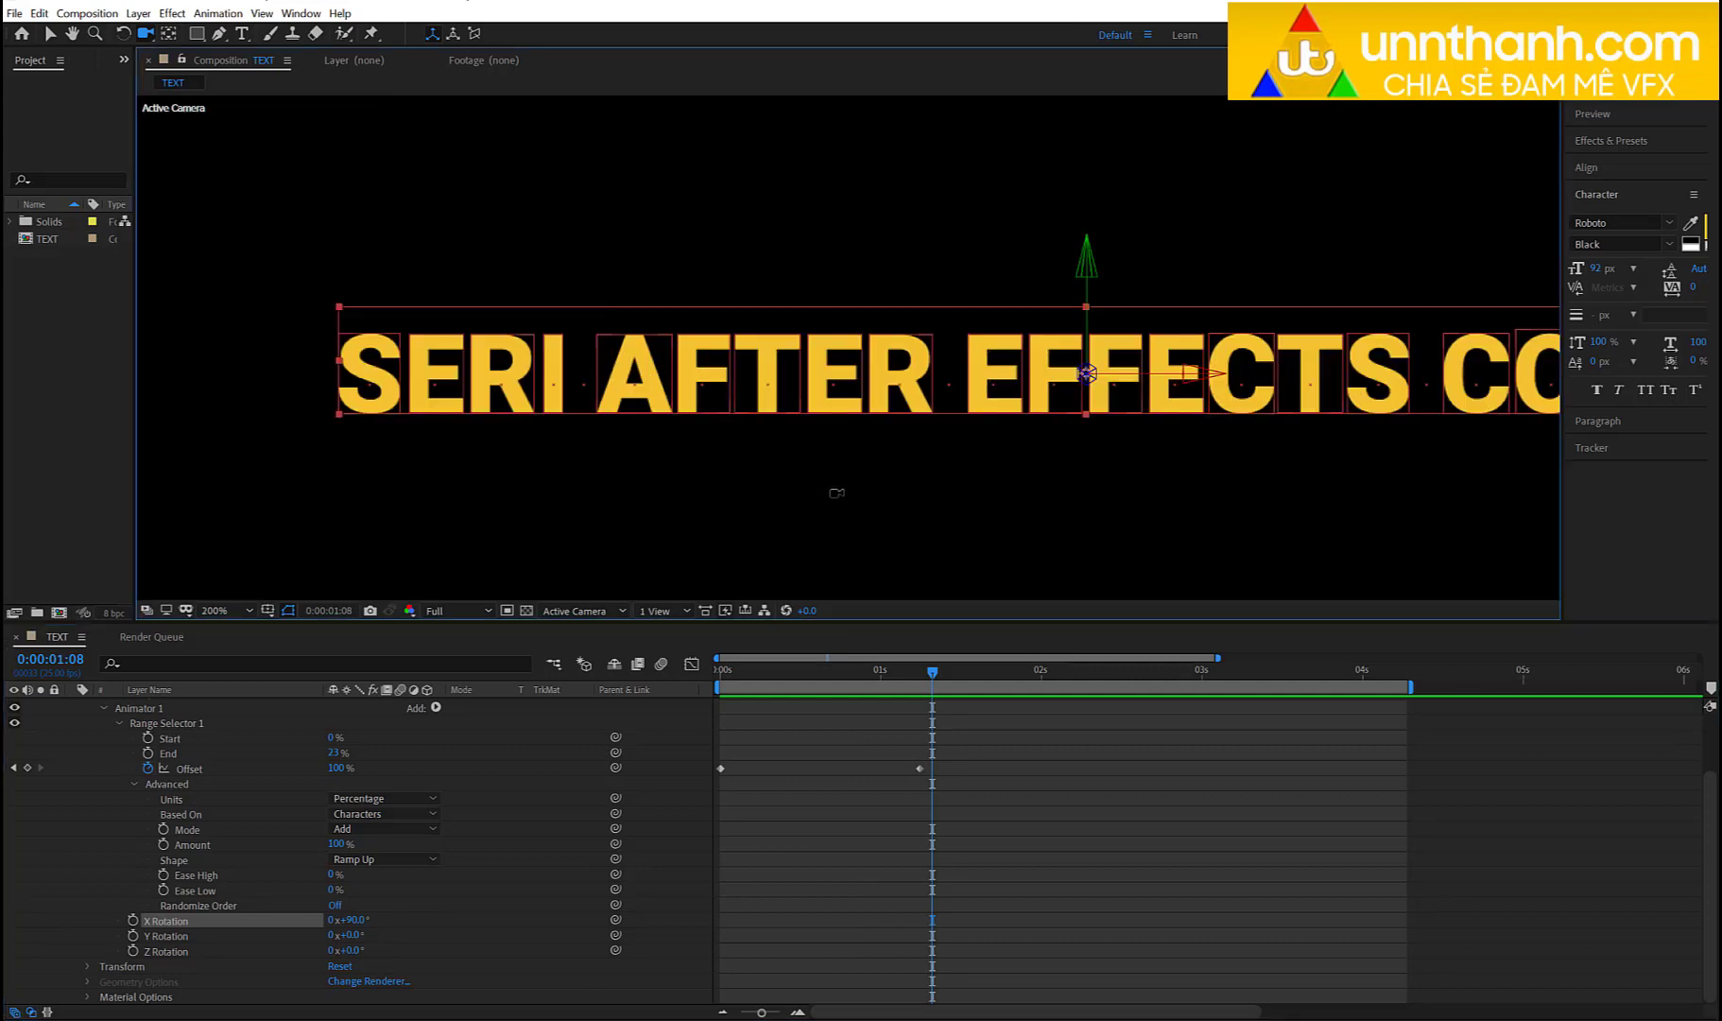
pyautogui.moveTo(839, 494); pyautogui.dragTo(673, 422)
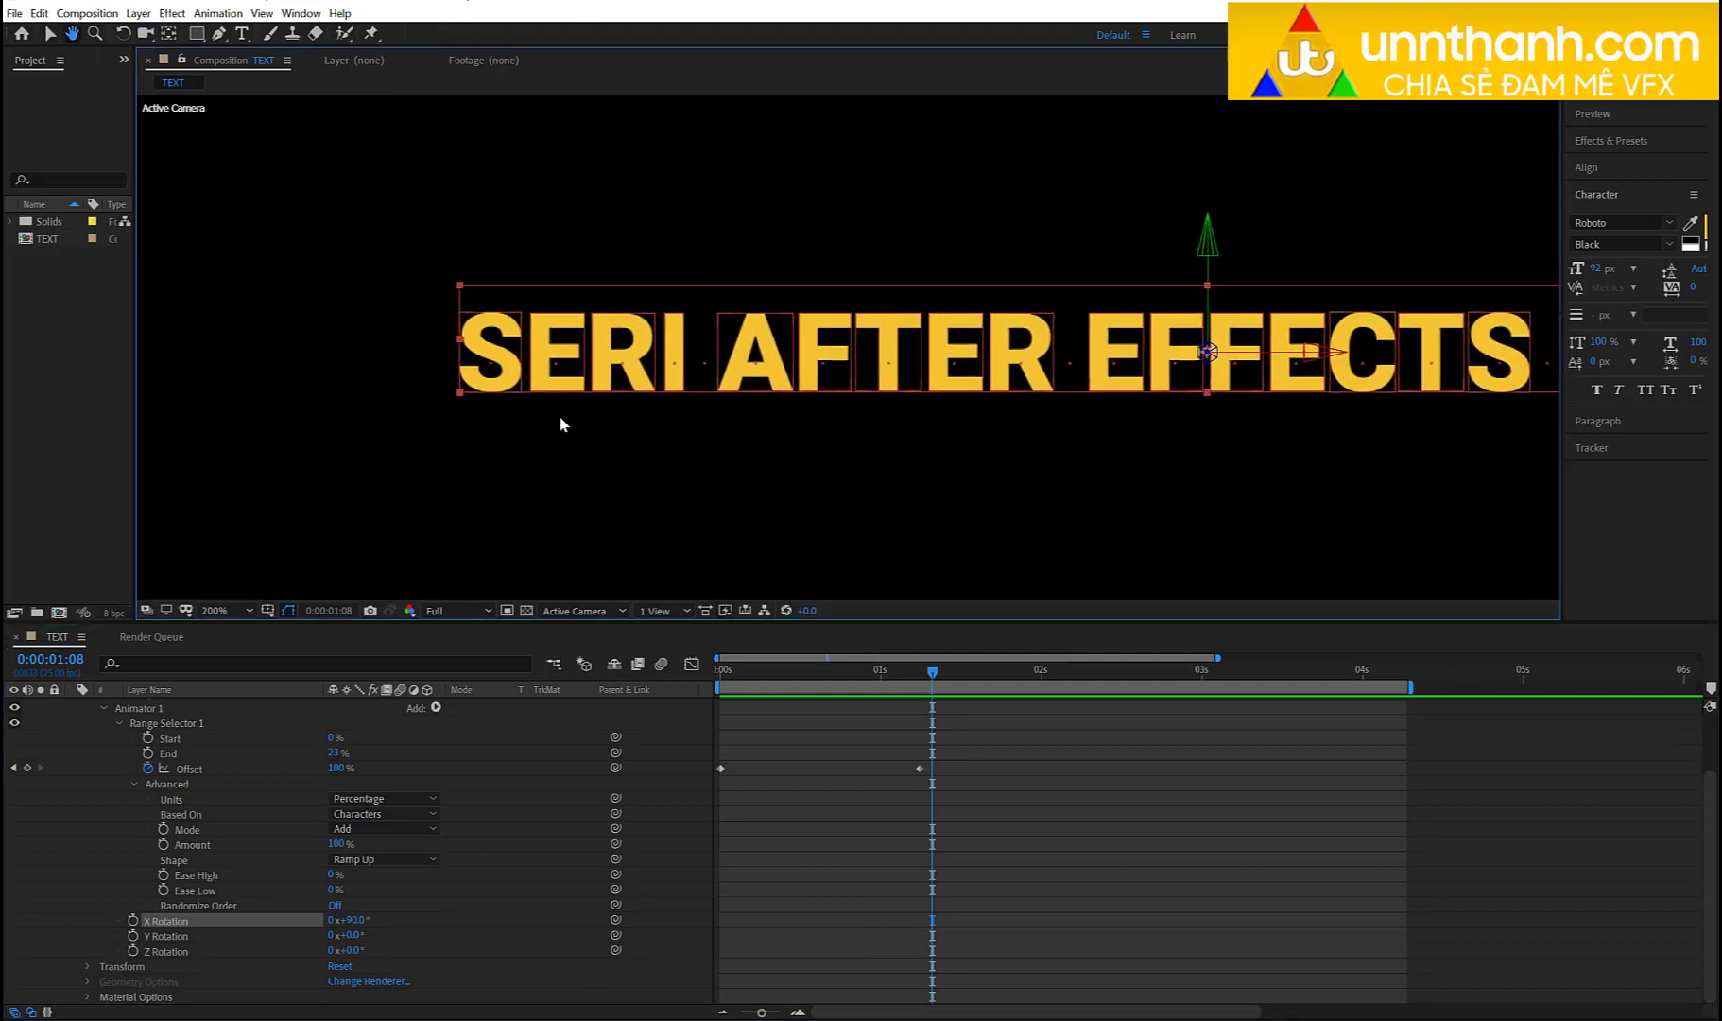
pyautogui.press('v')
pyautogui.click(829, 671)
pyautogui.scroll(2, 107, 804)
pyautogui.click(104, 781)
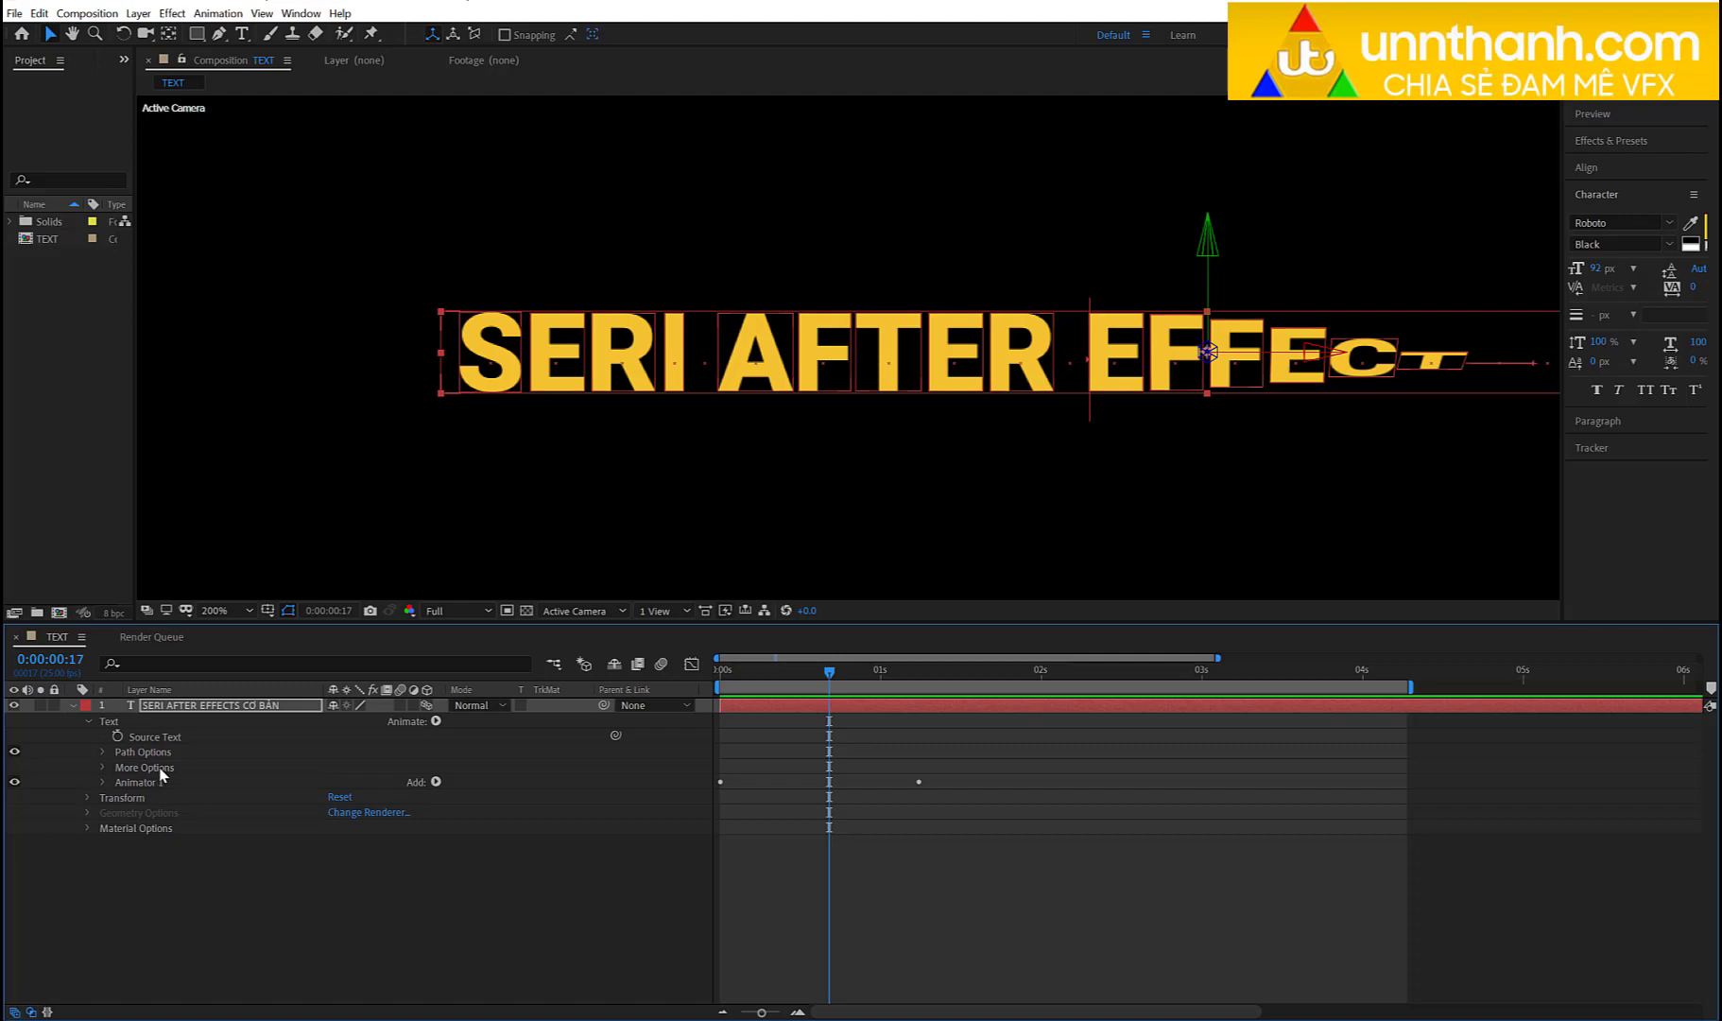
# Expand the text layer's More Options and inspect the Anchor Point Grouping choices
pyautogui.press('space')
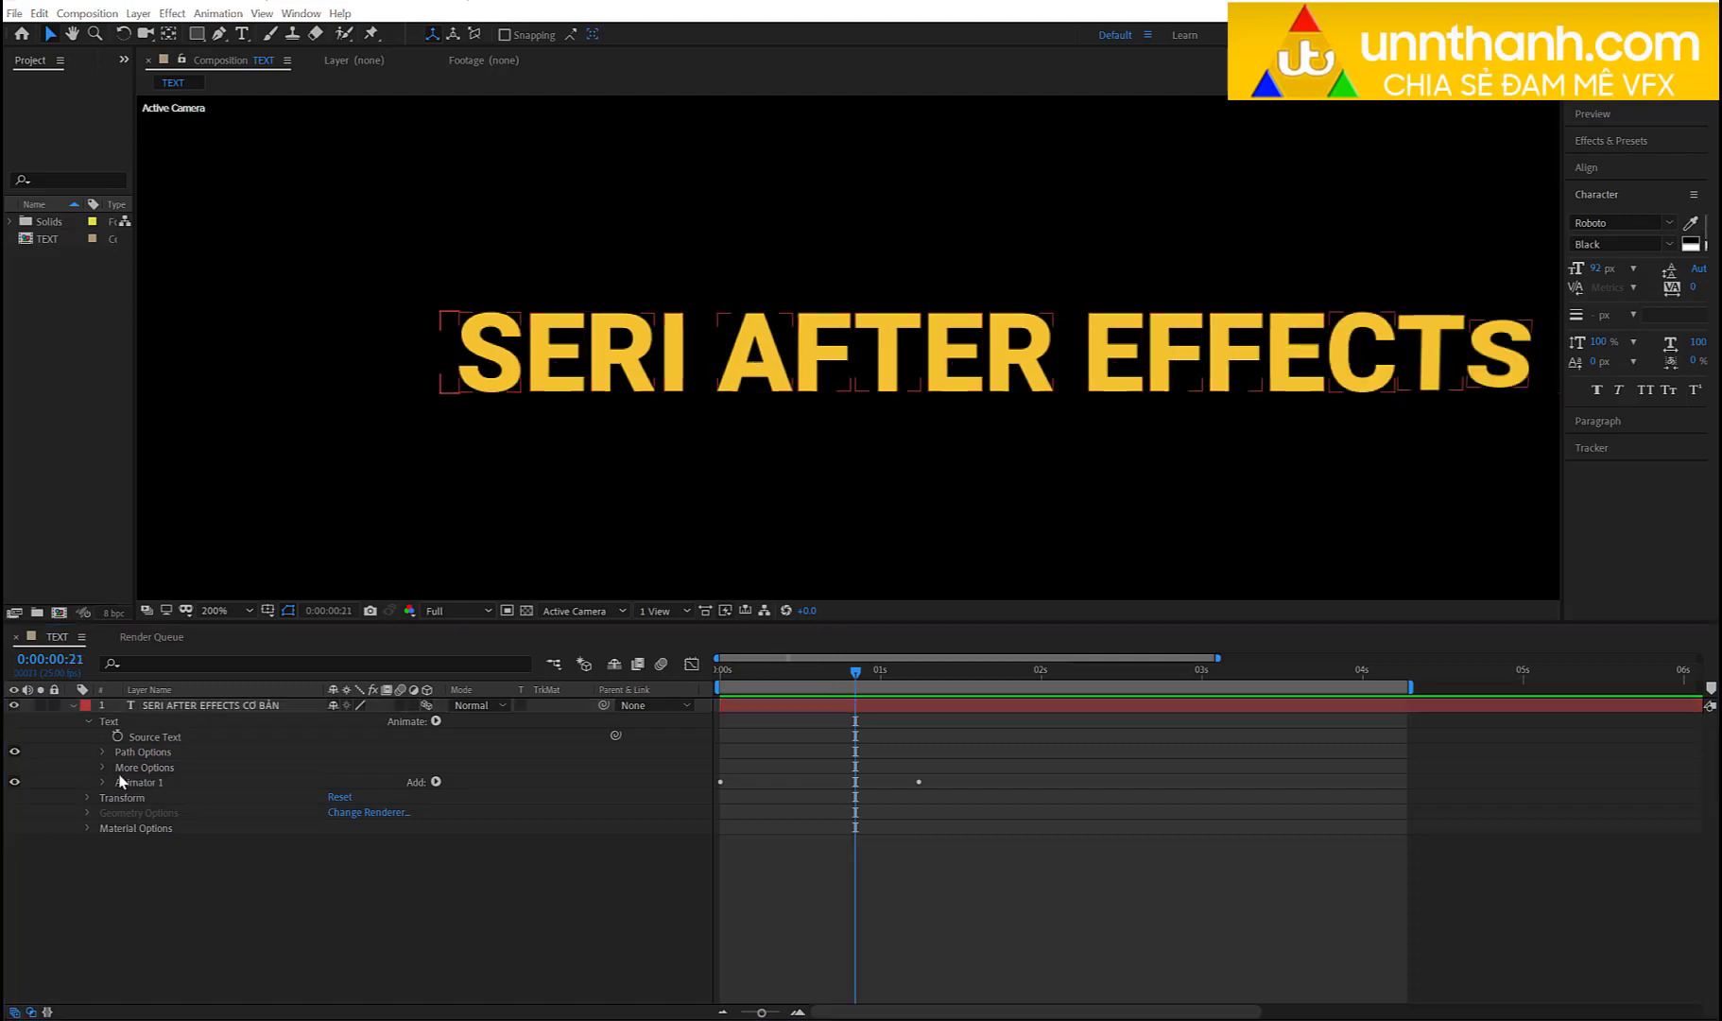
pyautogui.click(102, 767)
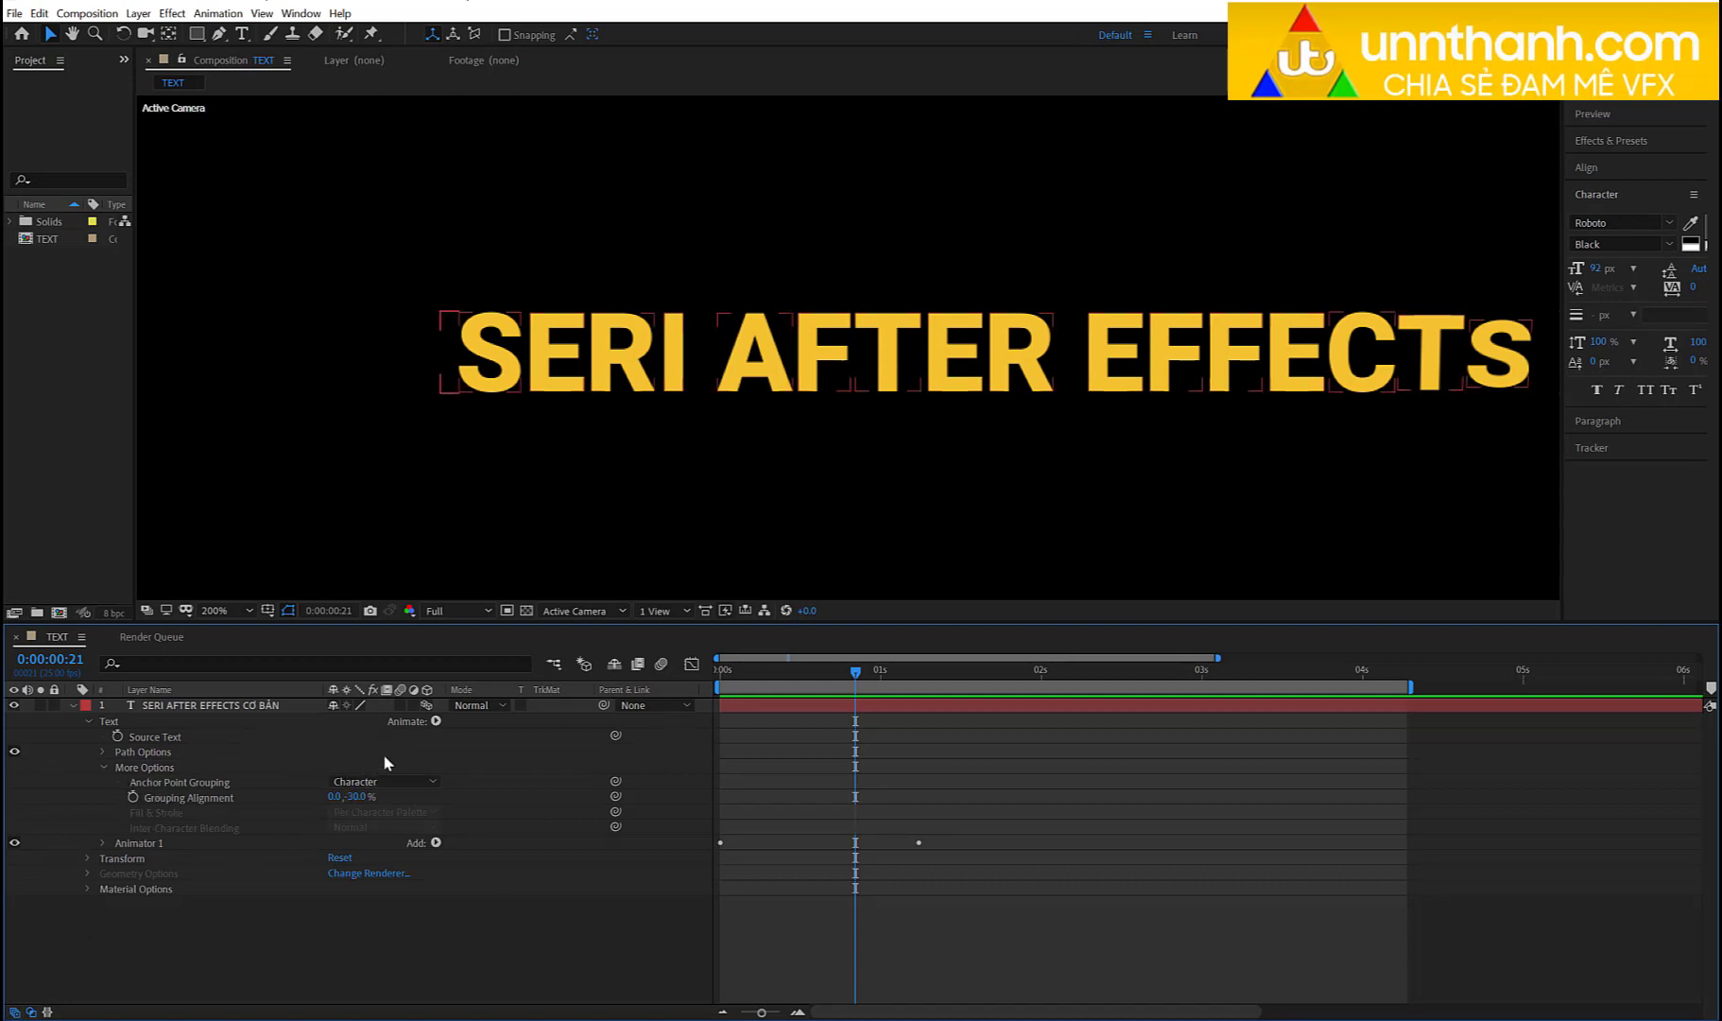
pyautogui.click(435, 722)
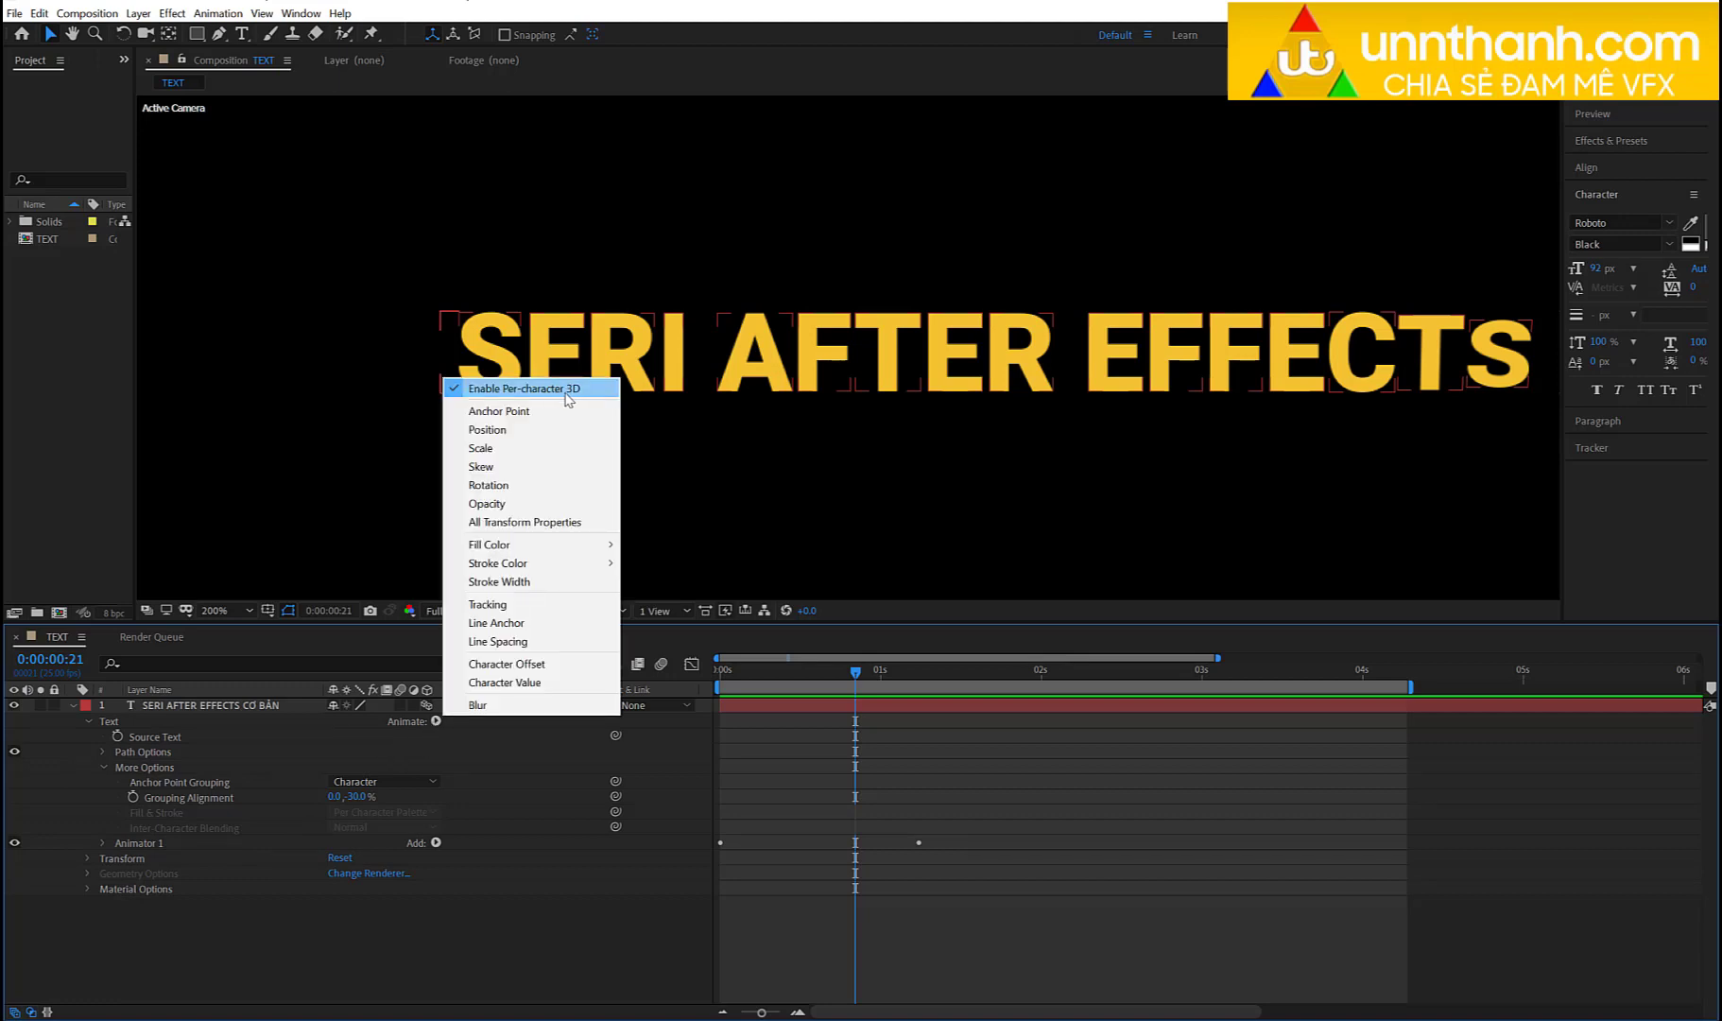
pyautogui.click(153, 819)
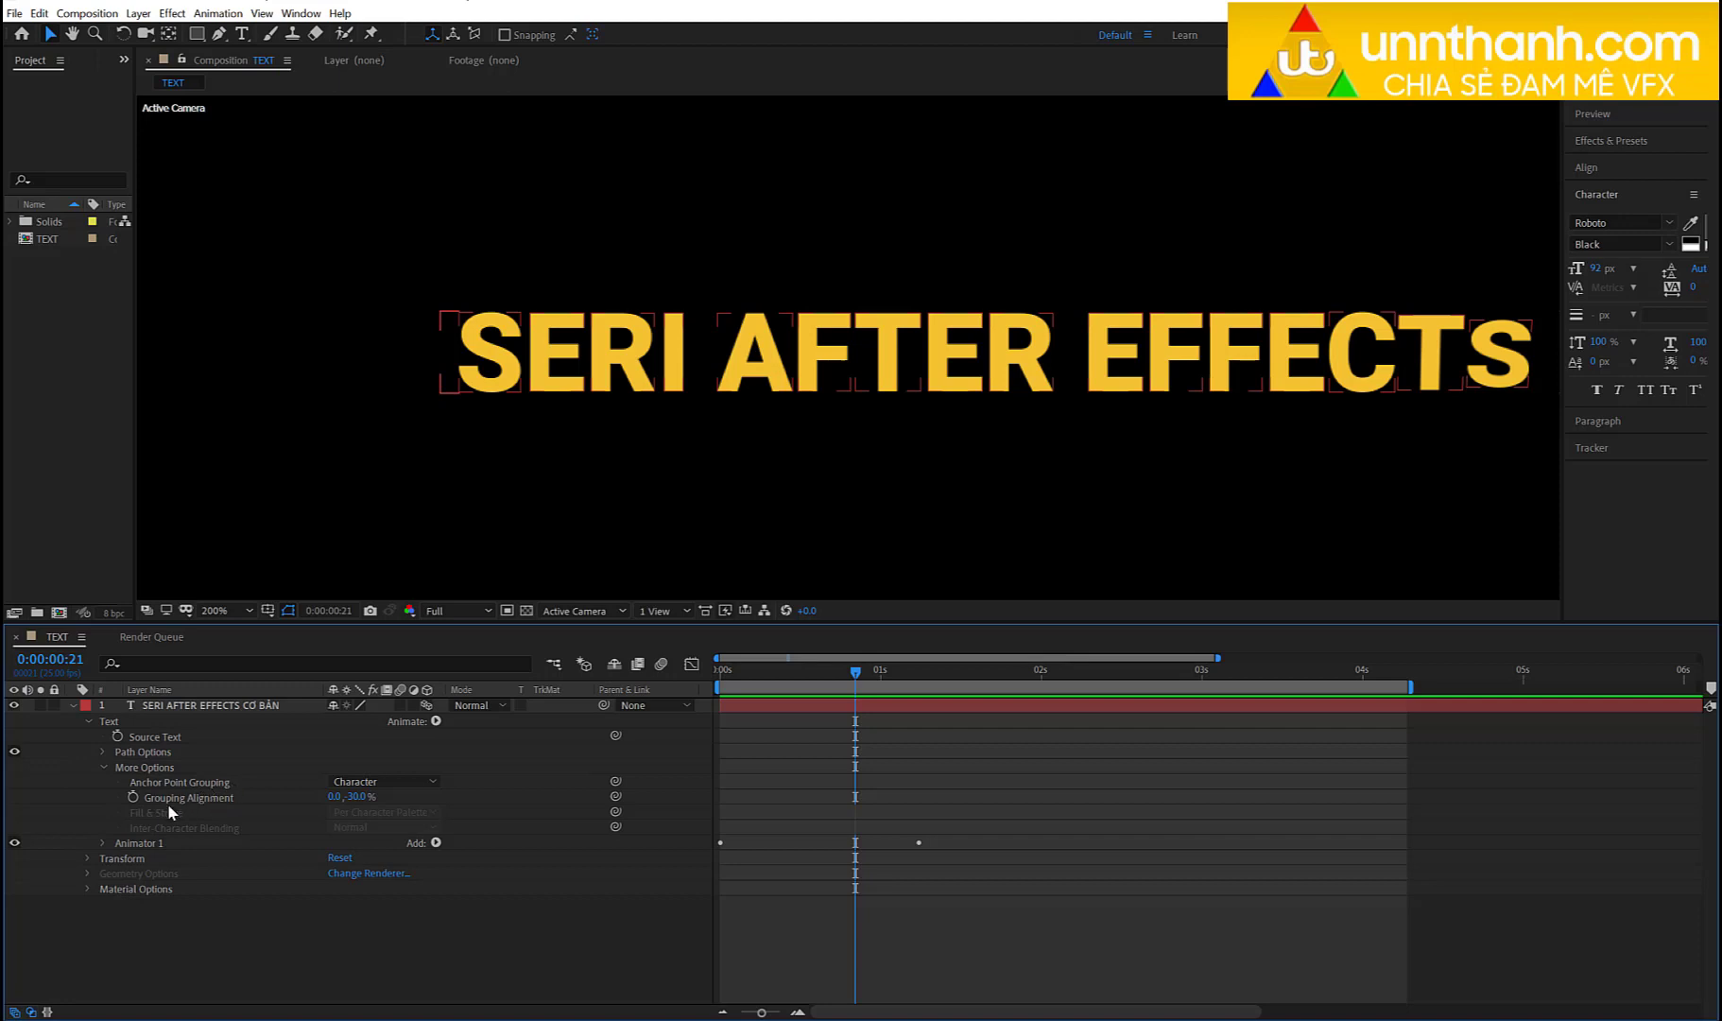
pyautogui.click(188, 768)
pyautogui.click(183, 784)
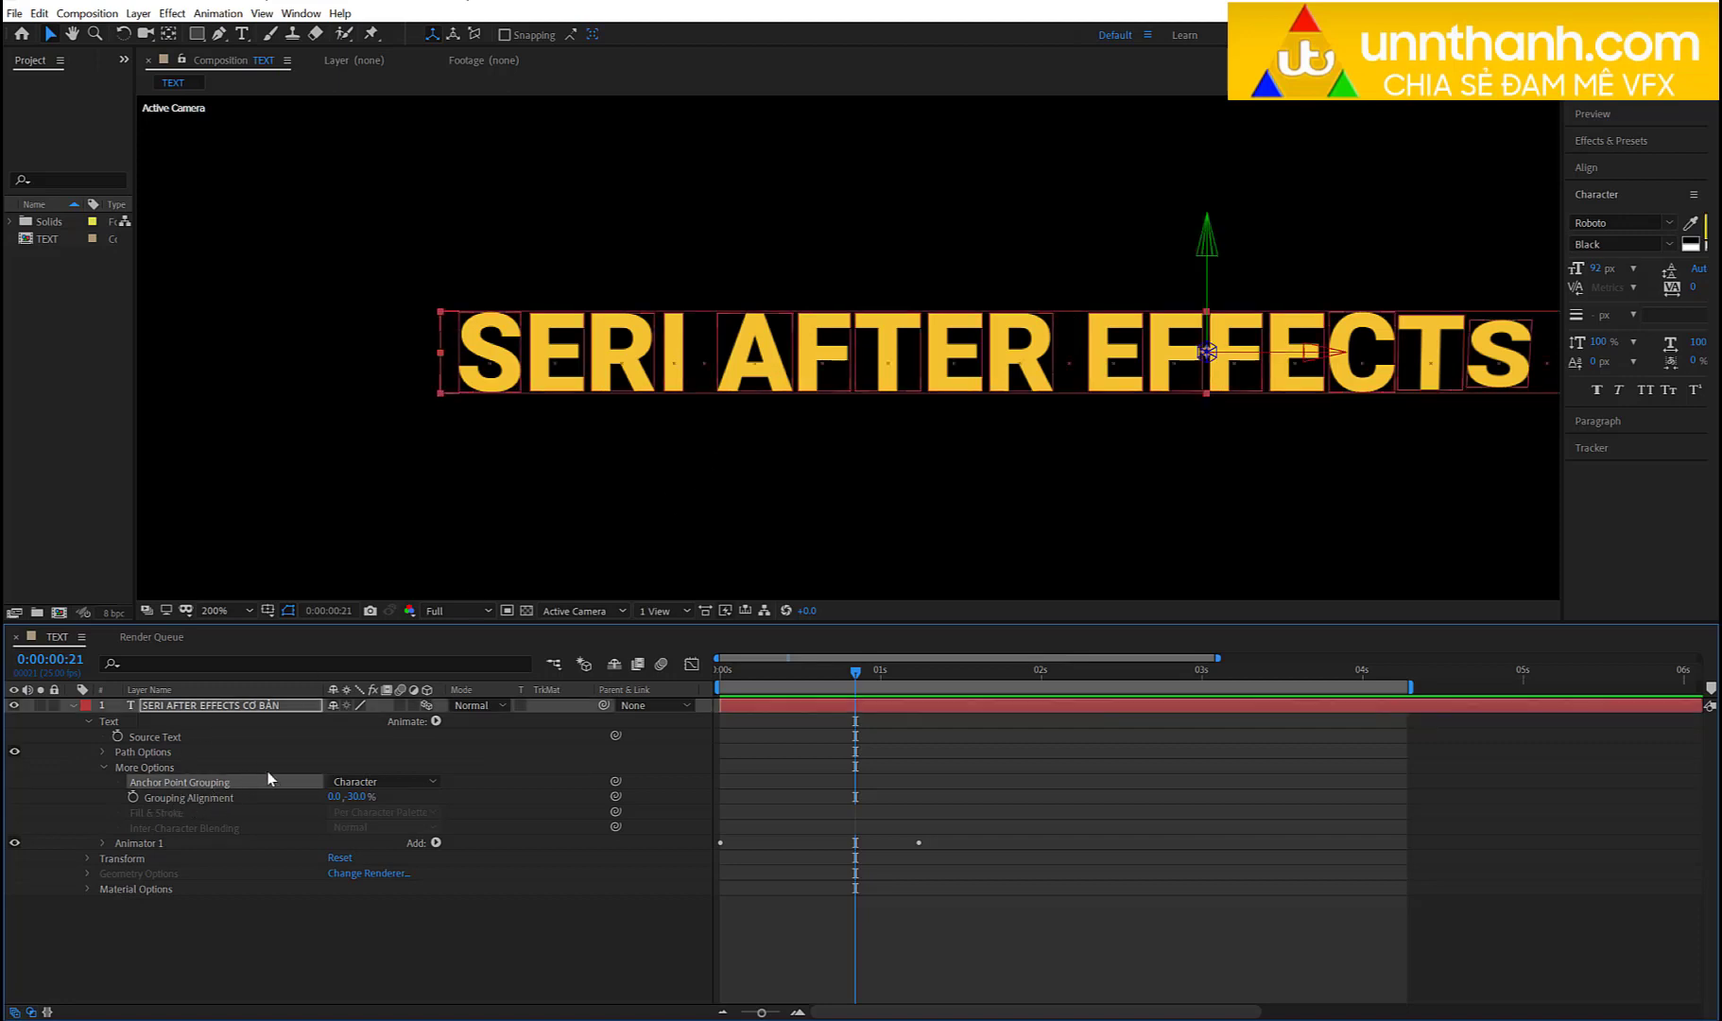
pyautogui.click(356, 781)
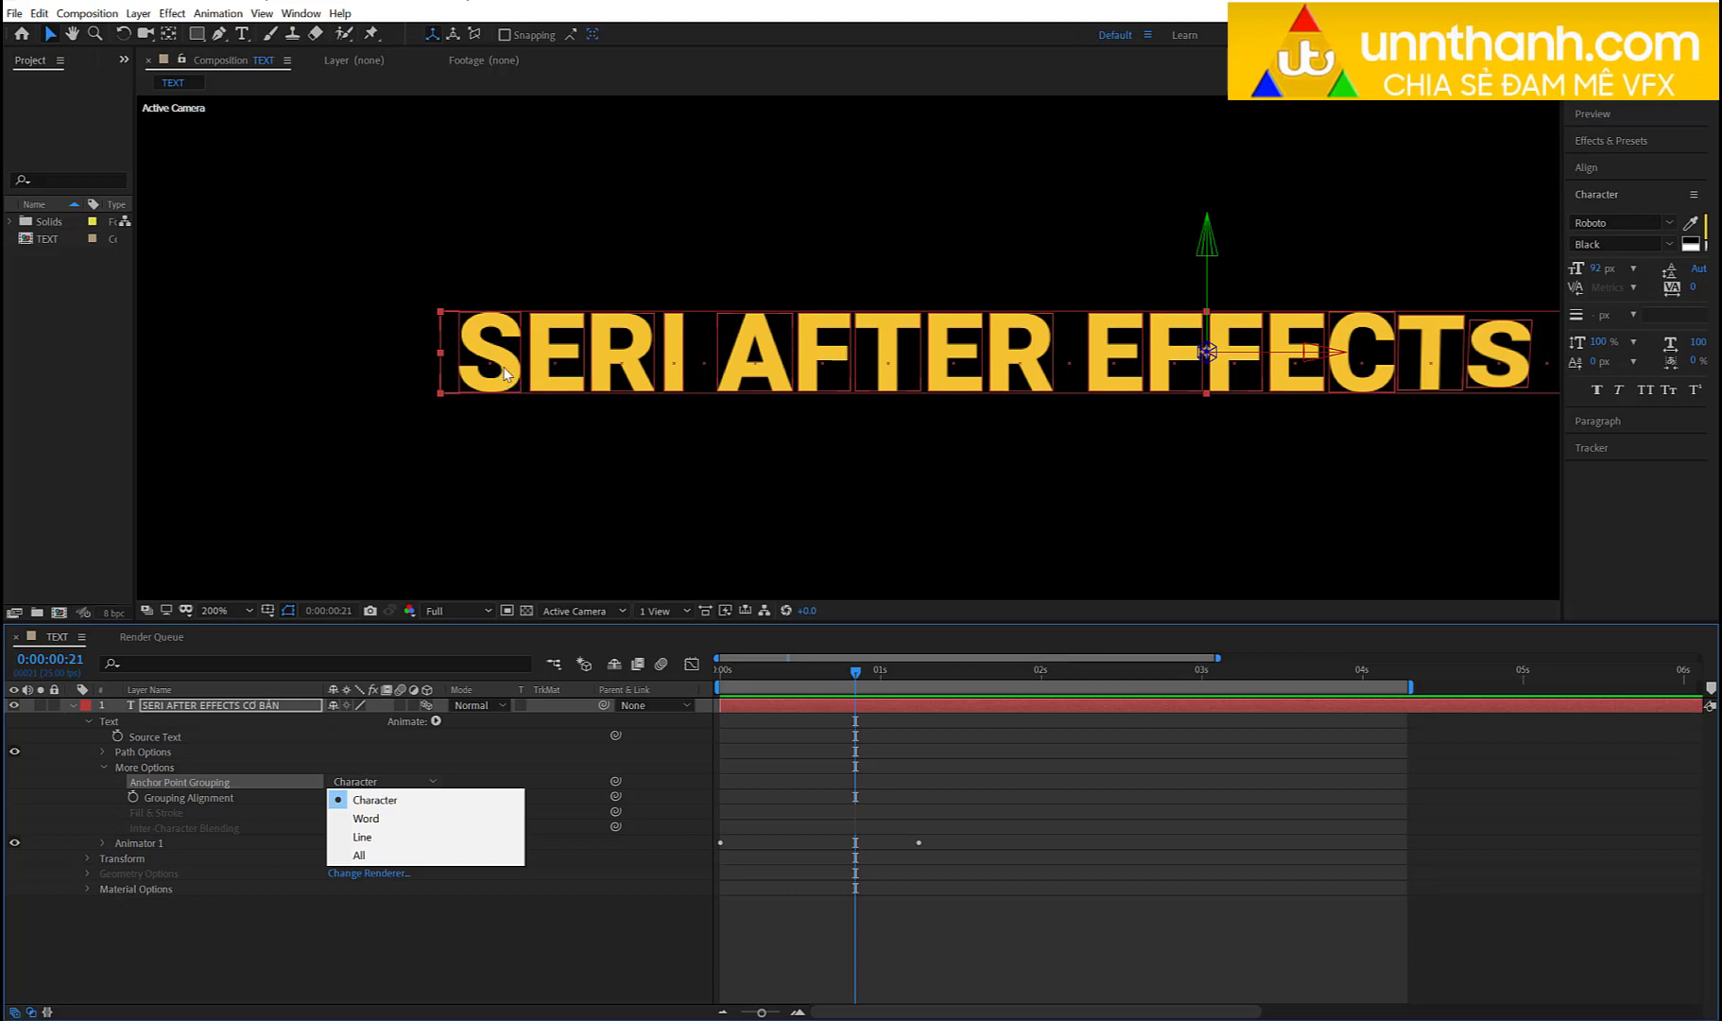
pyautogui.click(514, 412)
# Zoom in on the letters and try Anchor Point Grouping set to Word, then Line
pyautogui.press('.')
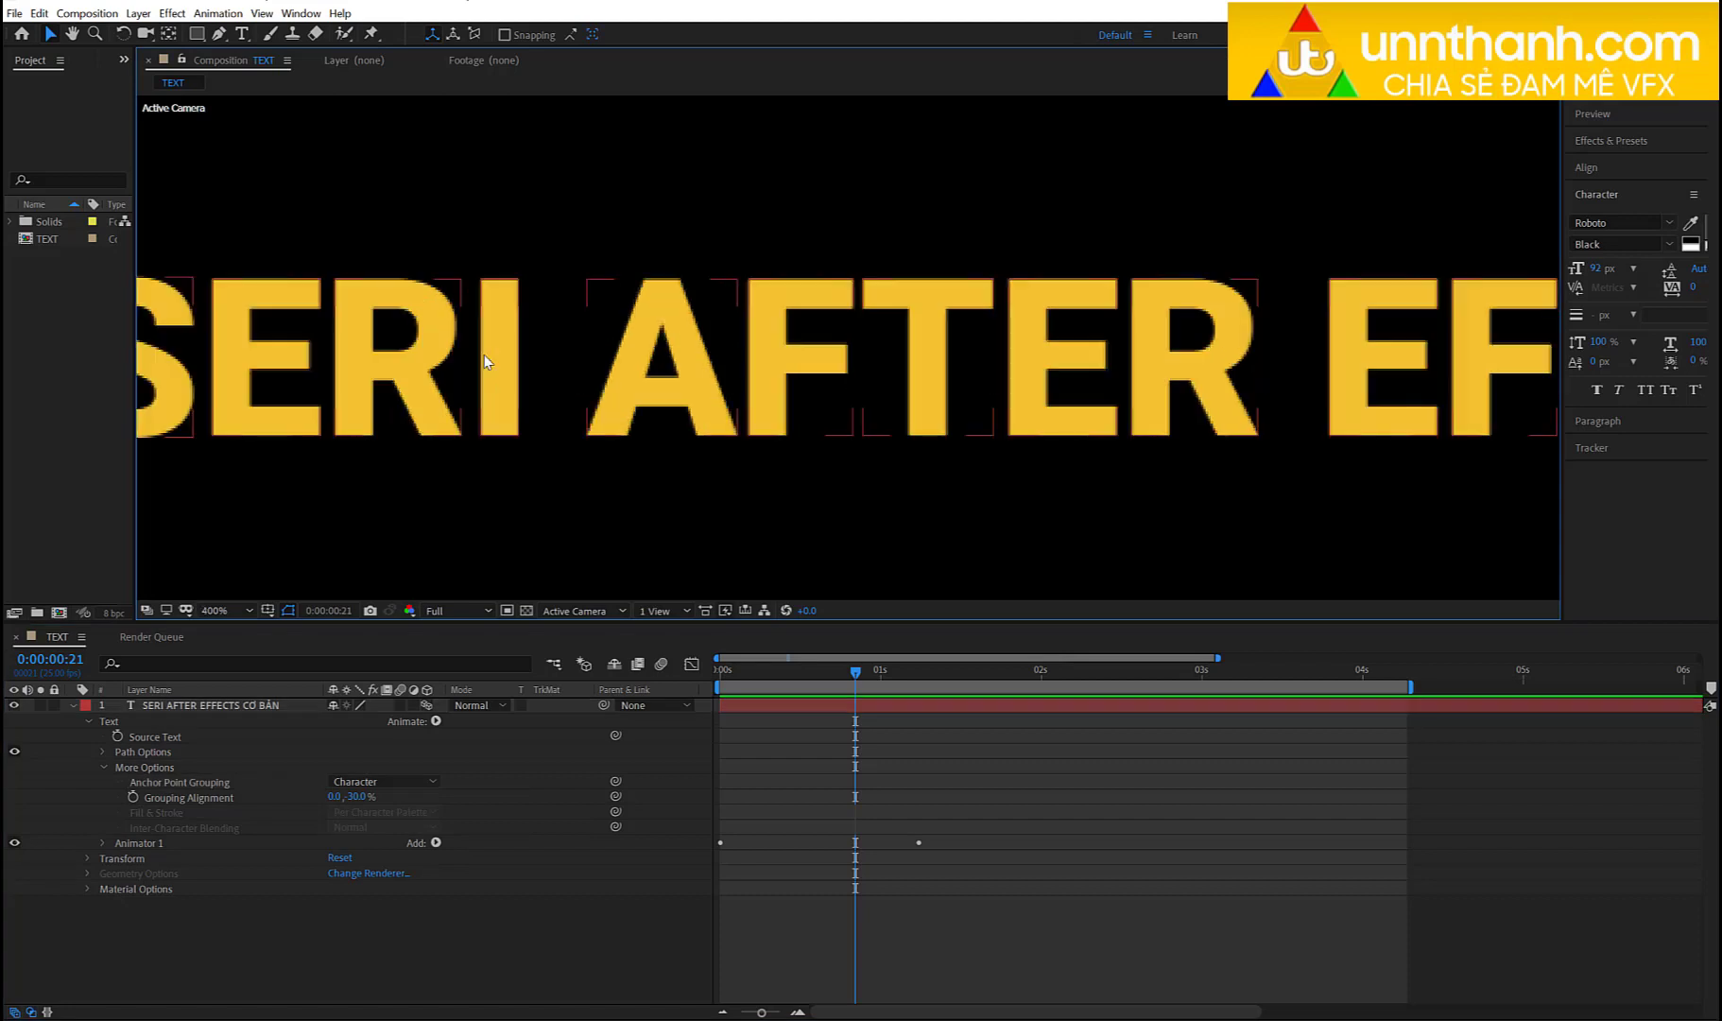
pyautogui.press('.')
pyautogui.click(161, 779)
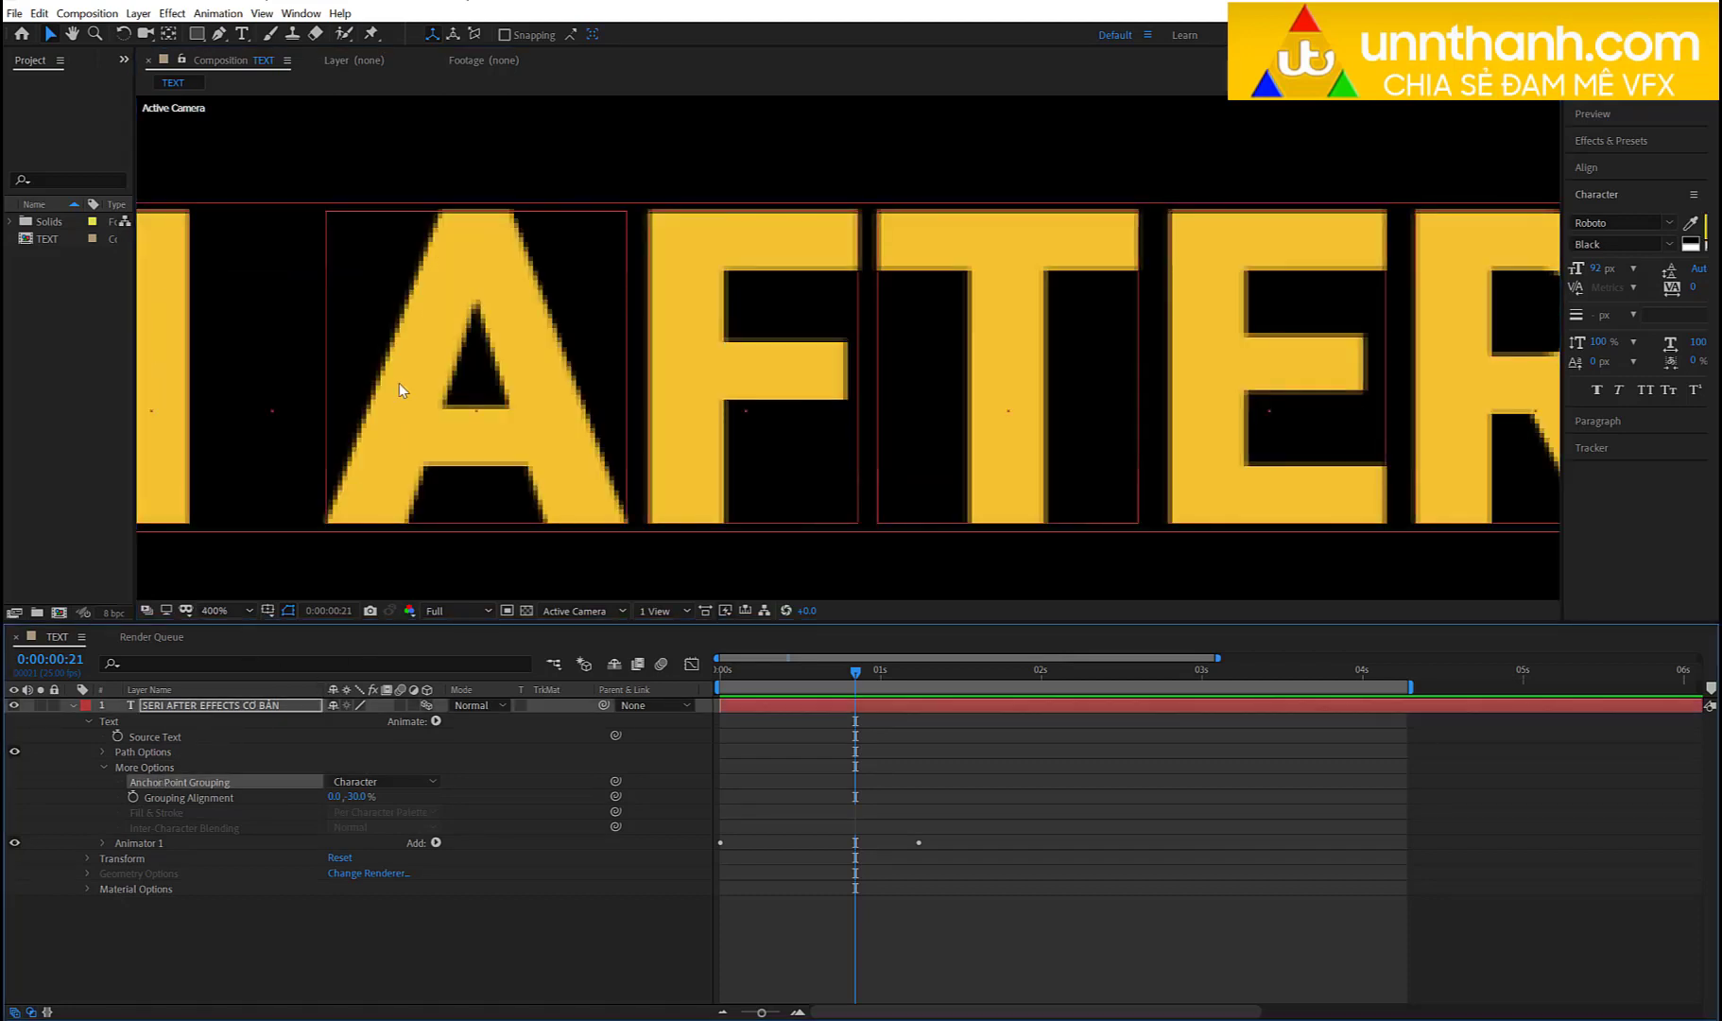
pyautogui.press(',')
pyautogui.moveTo(222, 430); pyautogui.dragTo(416, 433)
pyautogui.press('v')
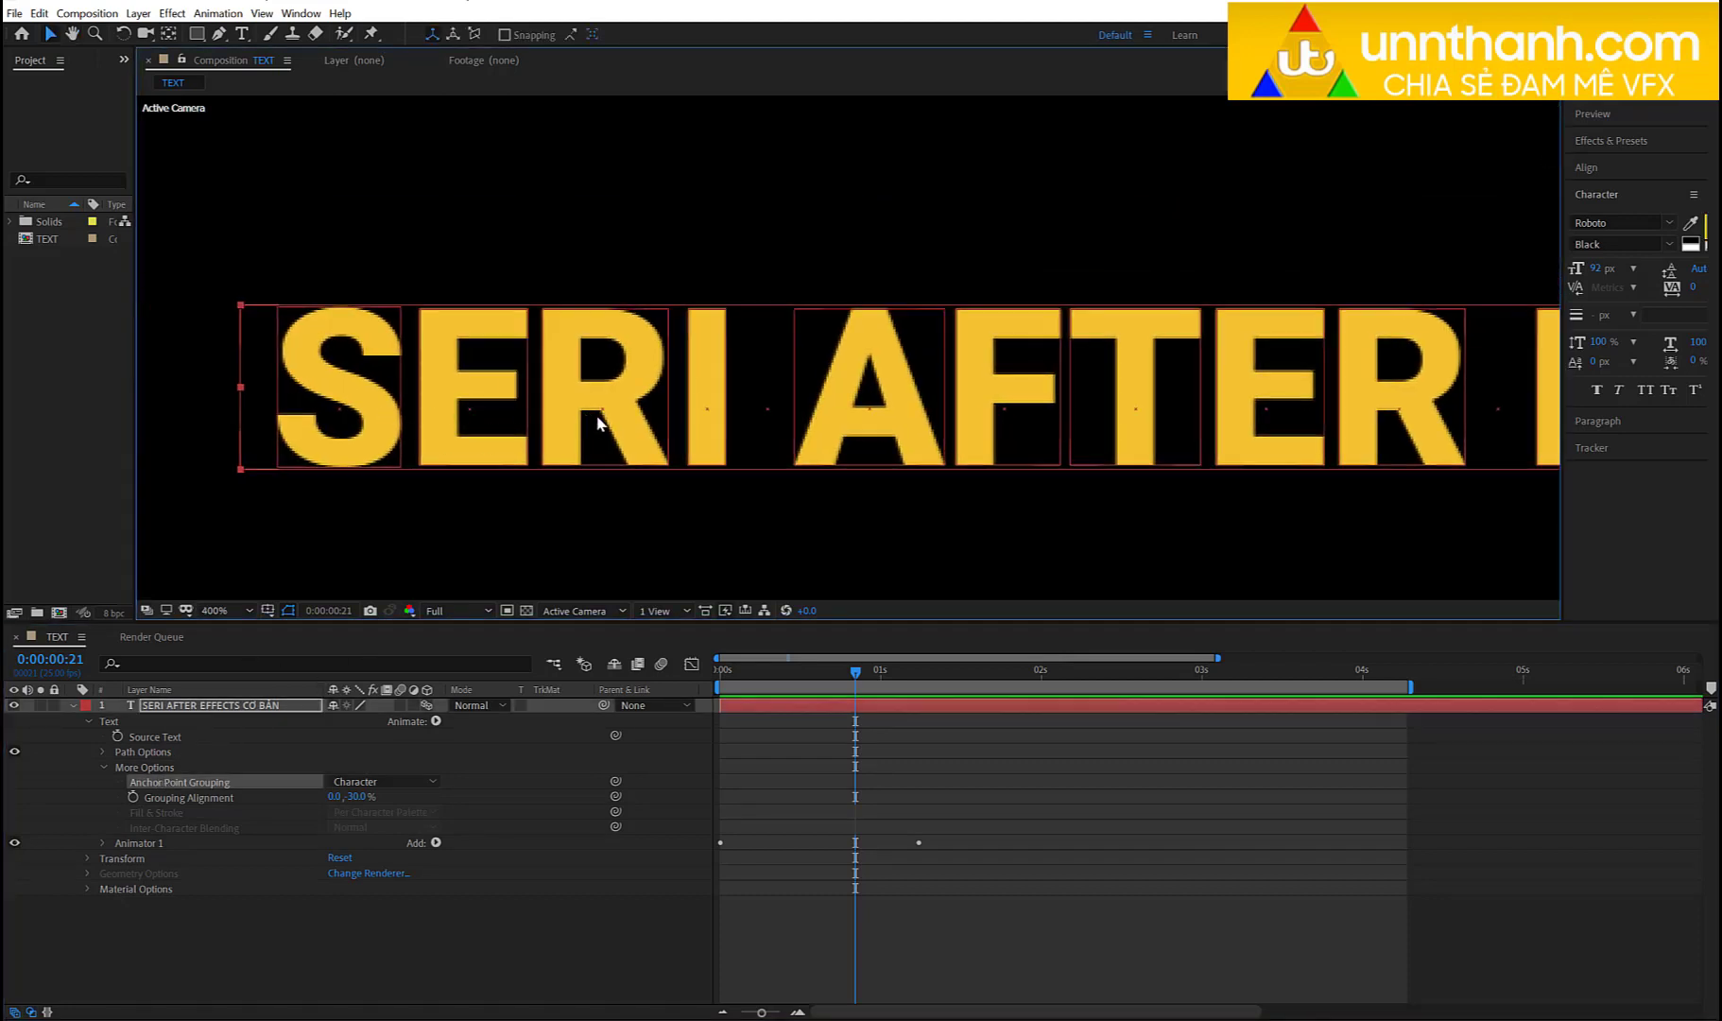
pyautogui.click(373, 781)
pyautogui.click(371, 818)
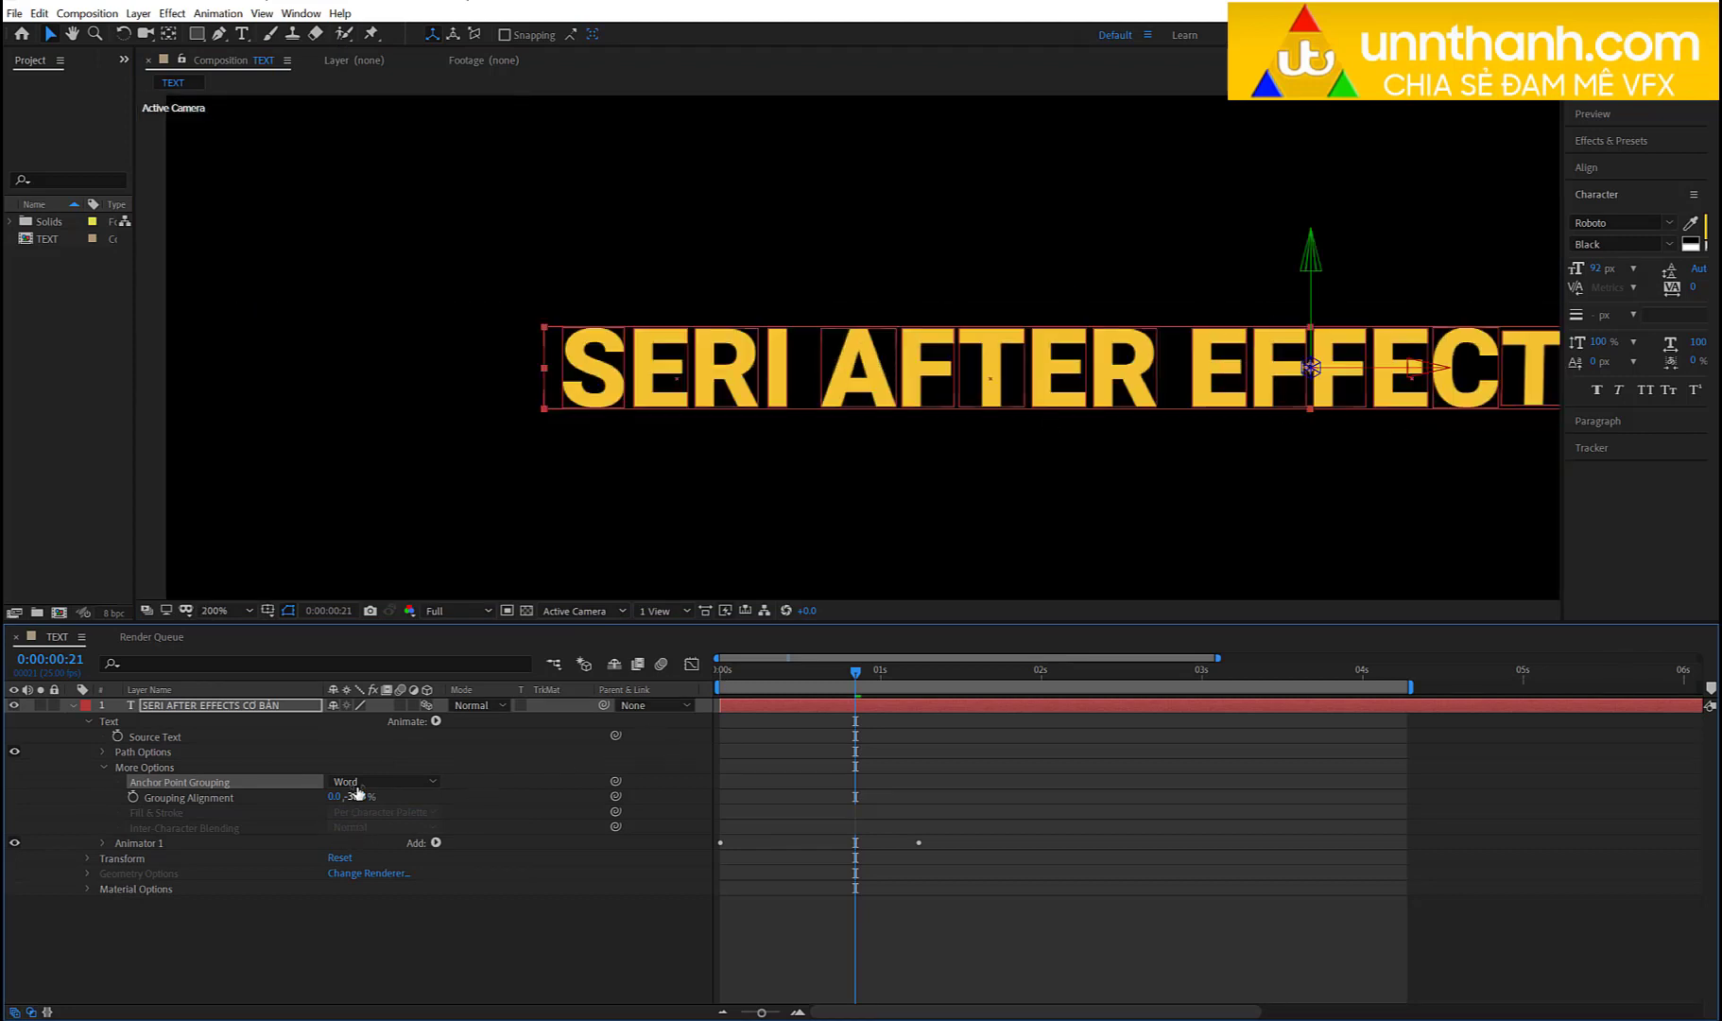
pyautogui.click(357, 785)
pyautogui.click(362, 839)
# Preview Line grouping, then set Anchor Point Grouping to All and check frame 12
pyautogui.press(',')
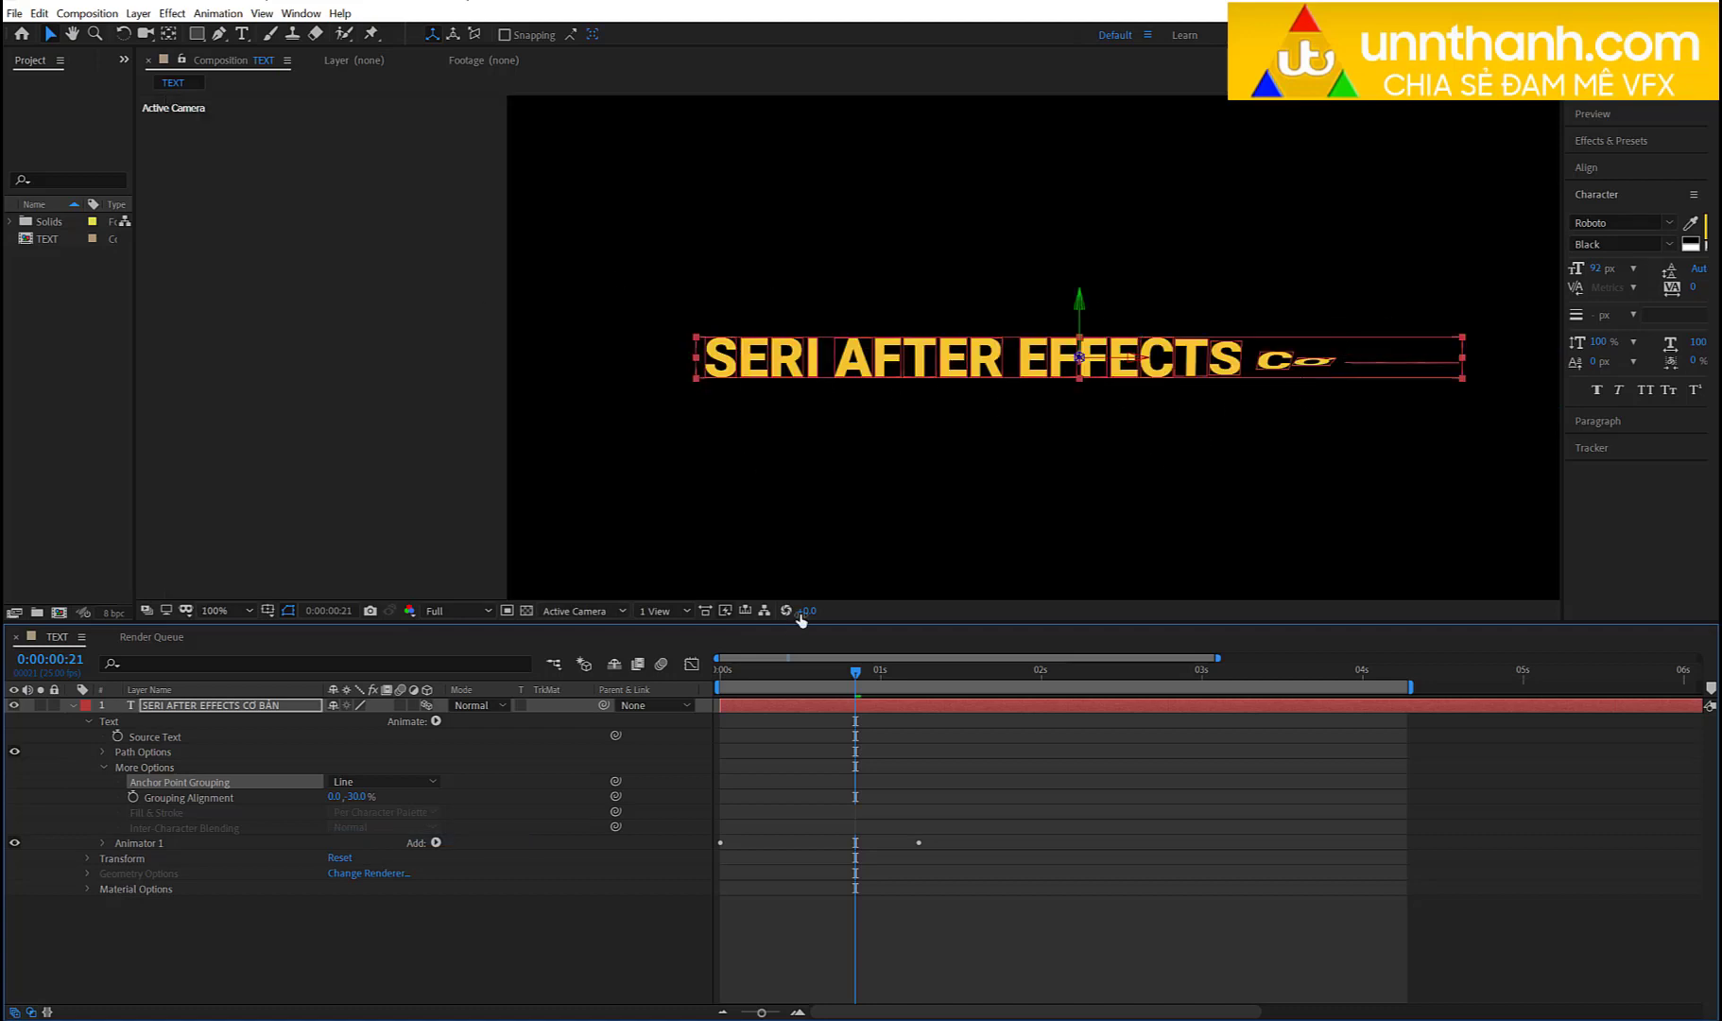
pyautogui.press('space')
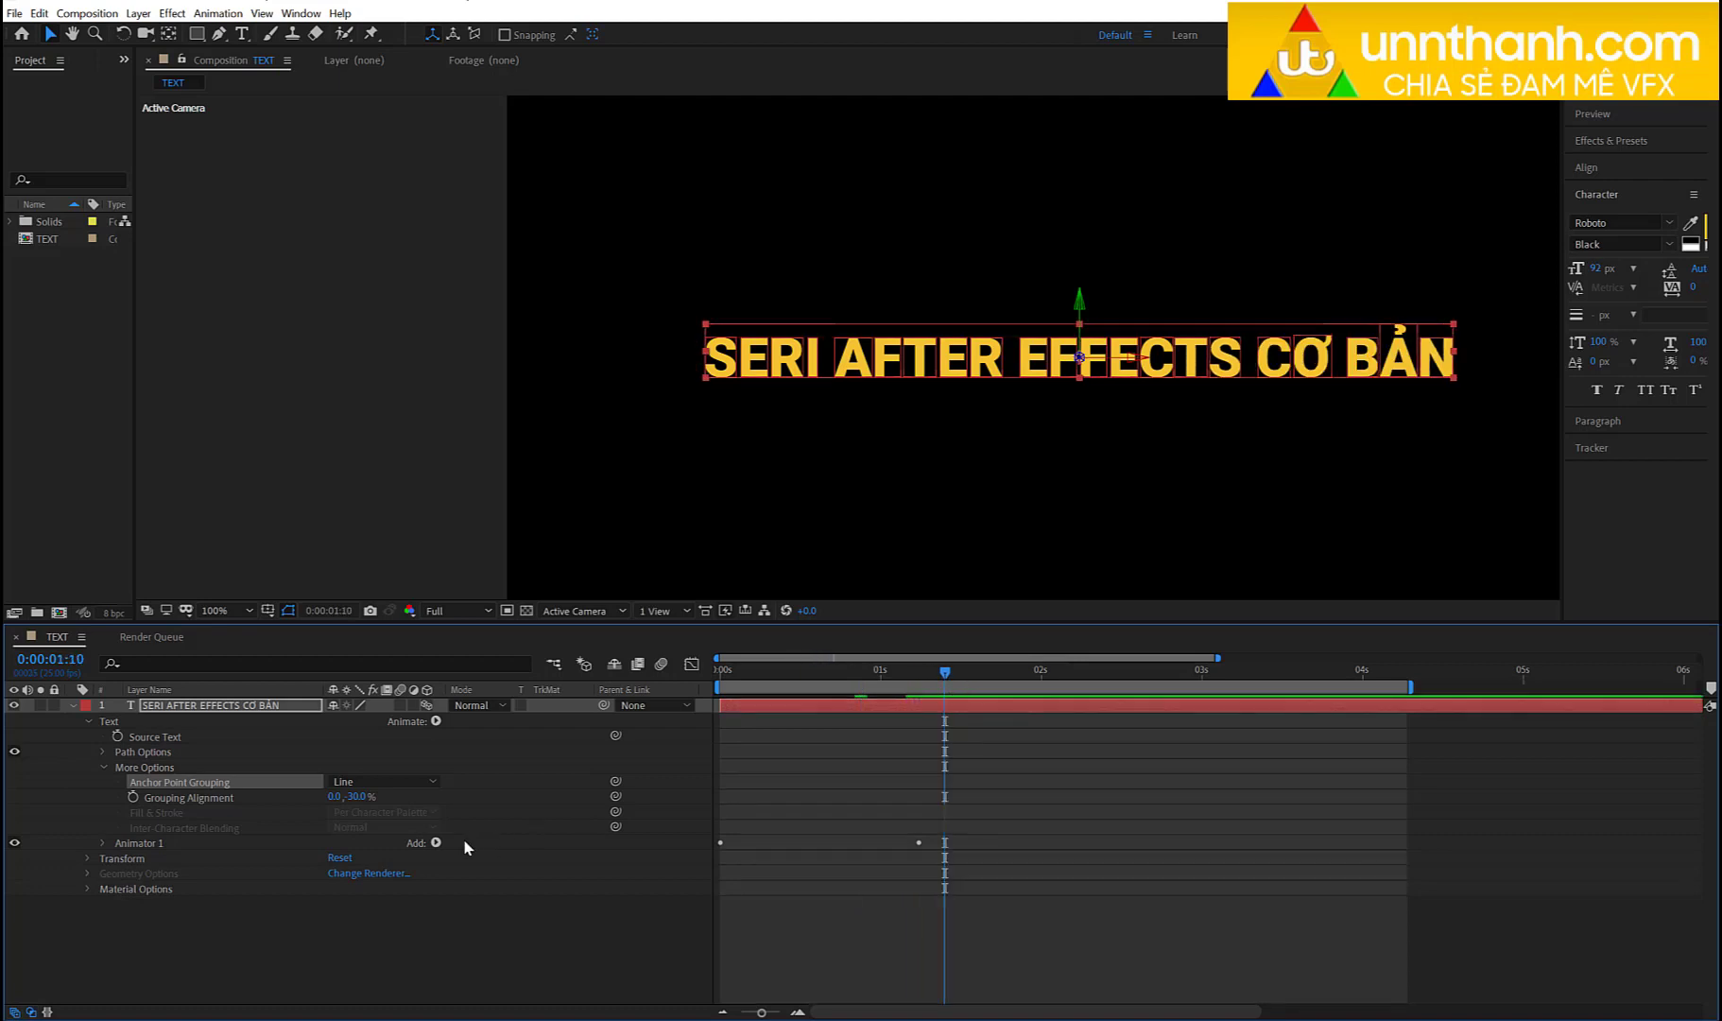
pyautogui.click(397, 781)
pyautogui.click(433, 856)
pyautogui.press('.')
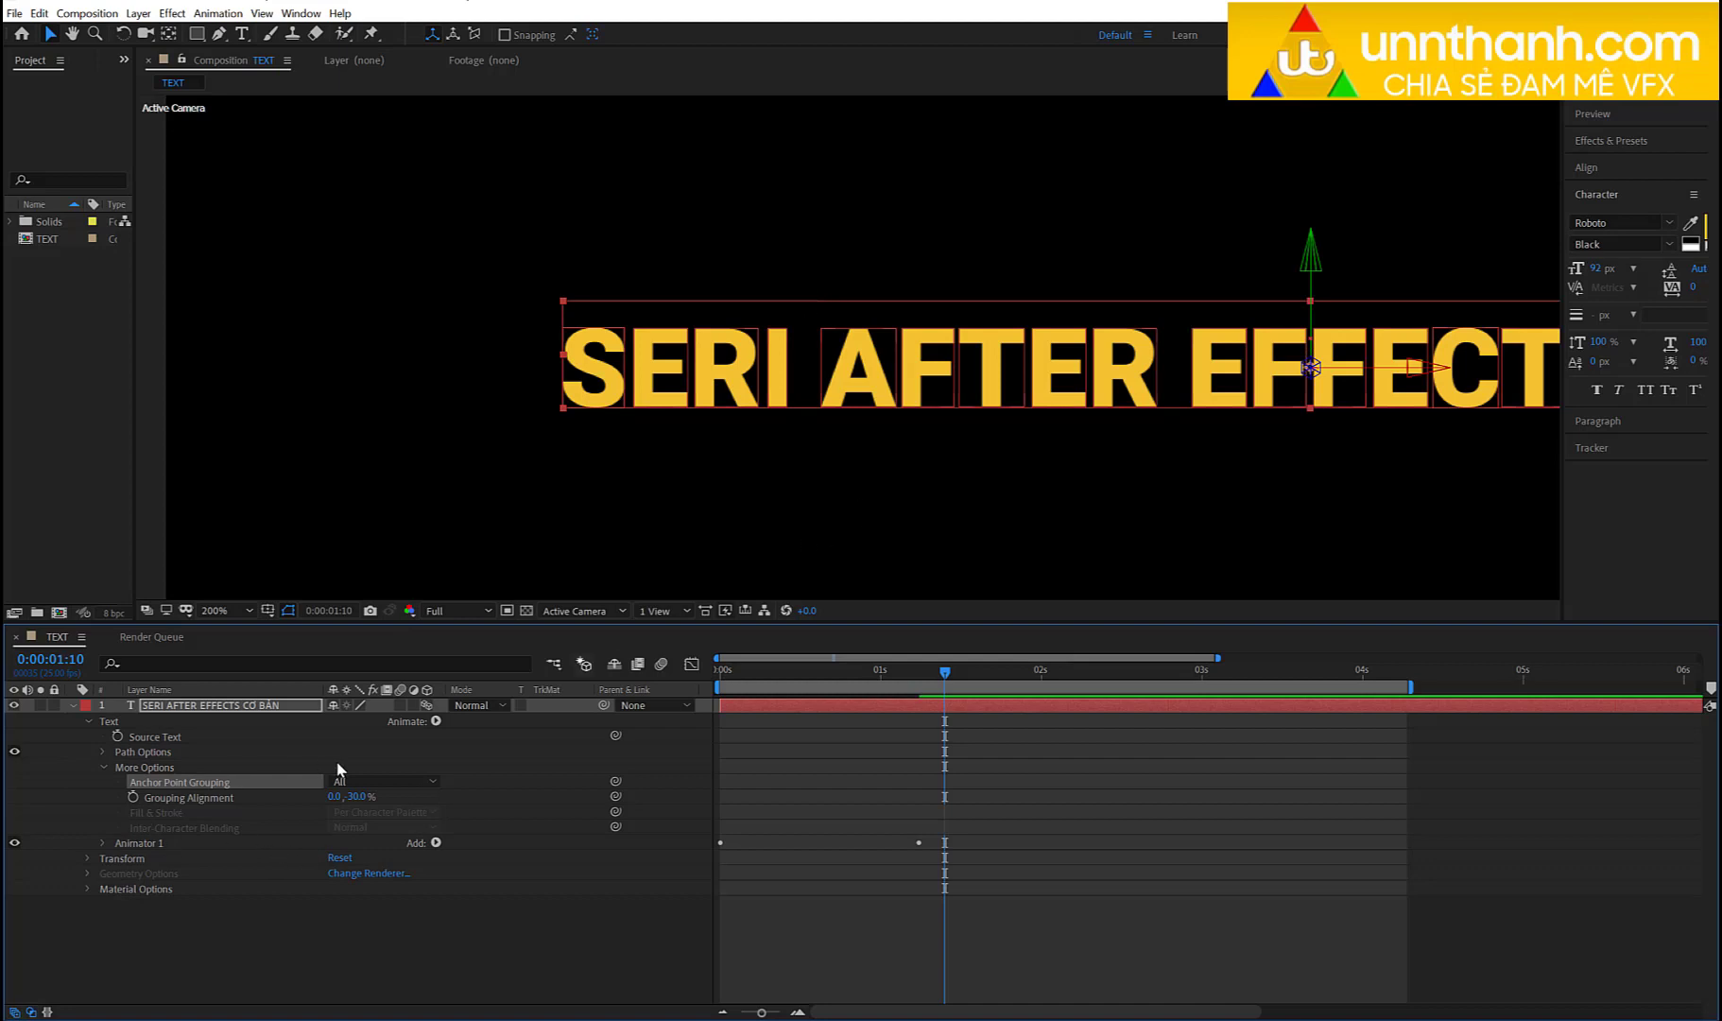
pyautogui.click(797, 670)
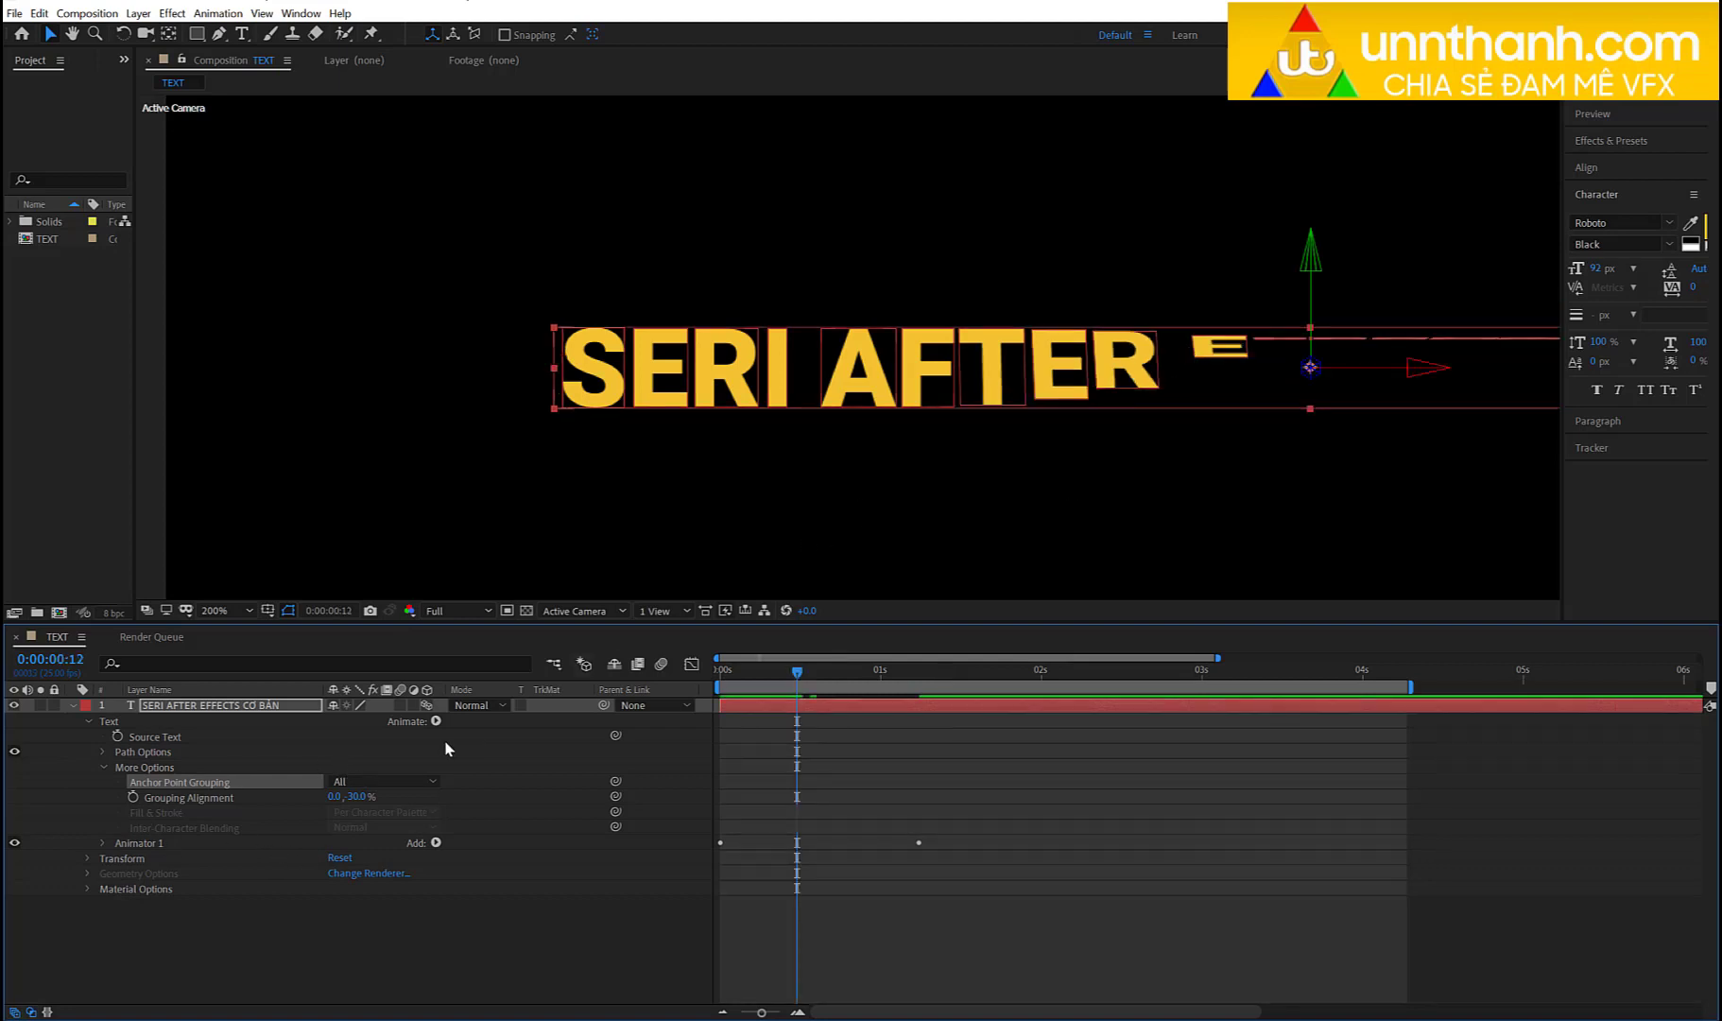
# Set Anchor Point Grouping back to Character with vertical Grouping Alignment at -90%
pyautogui.click(361, 781)
pyautogui.click(378, 796)
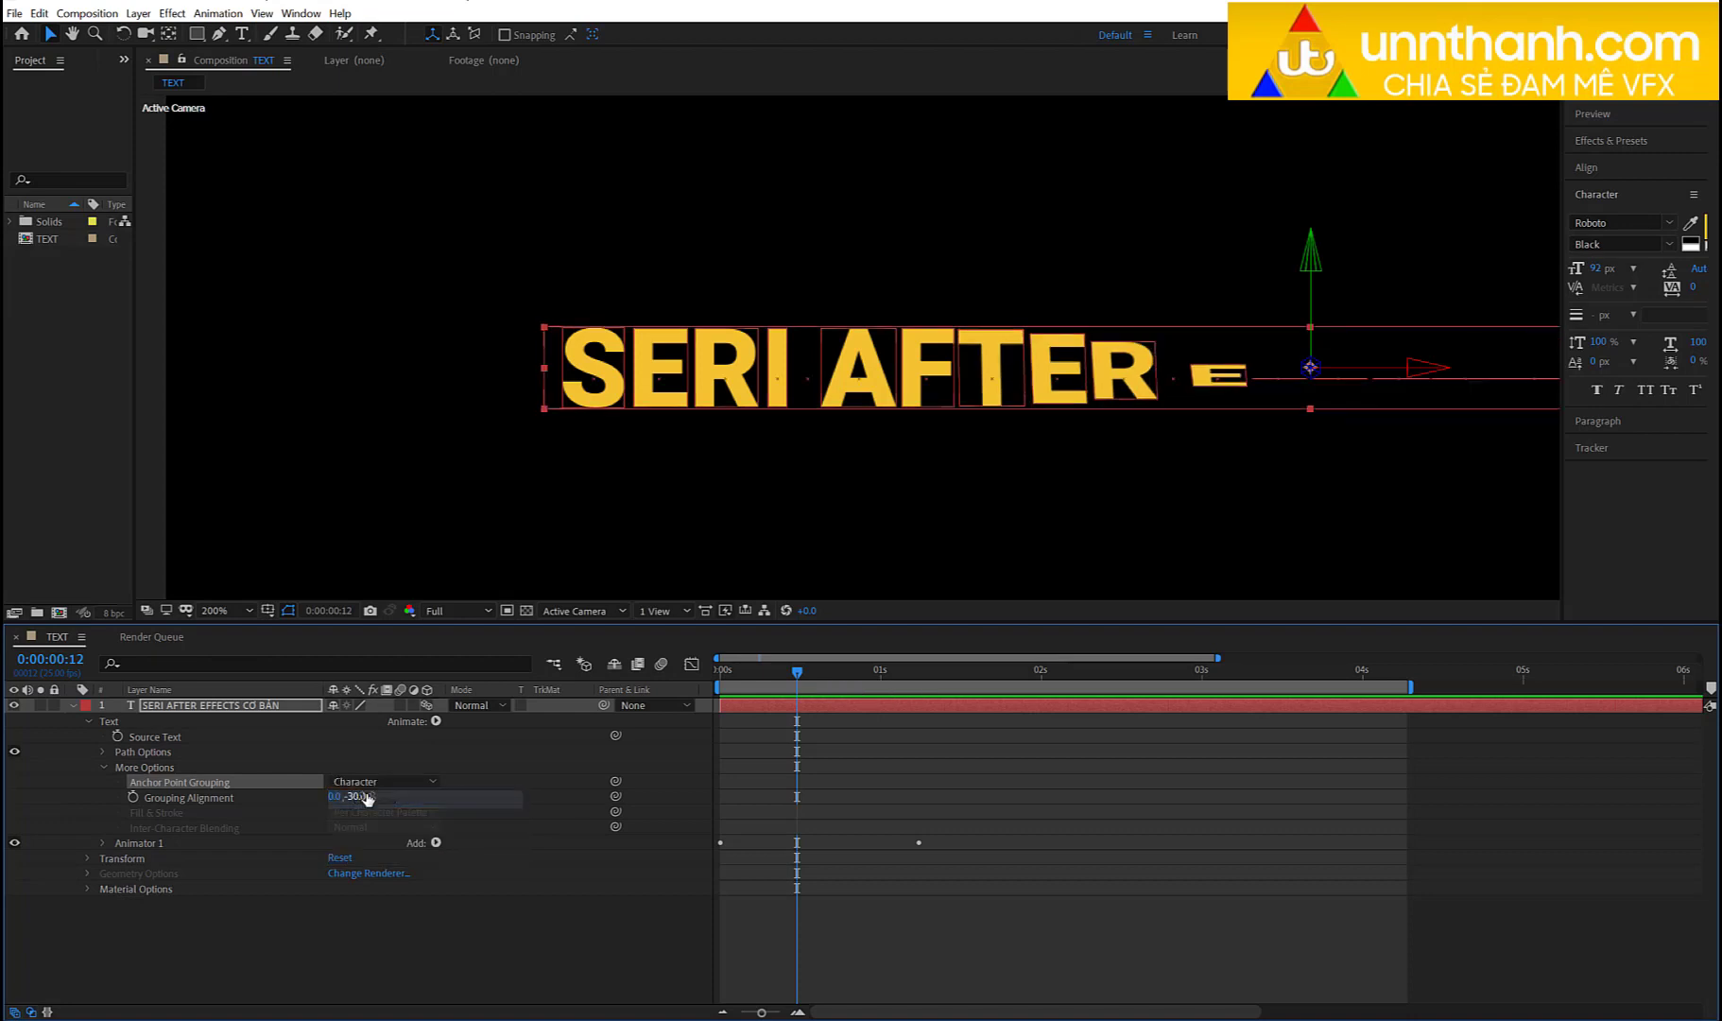
pyautogui.scroll(2, 1037, 405)
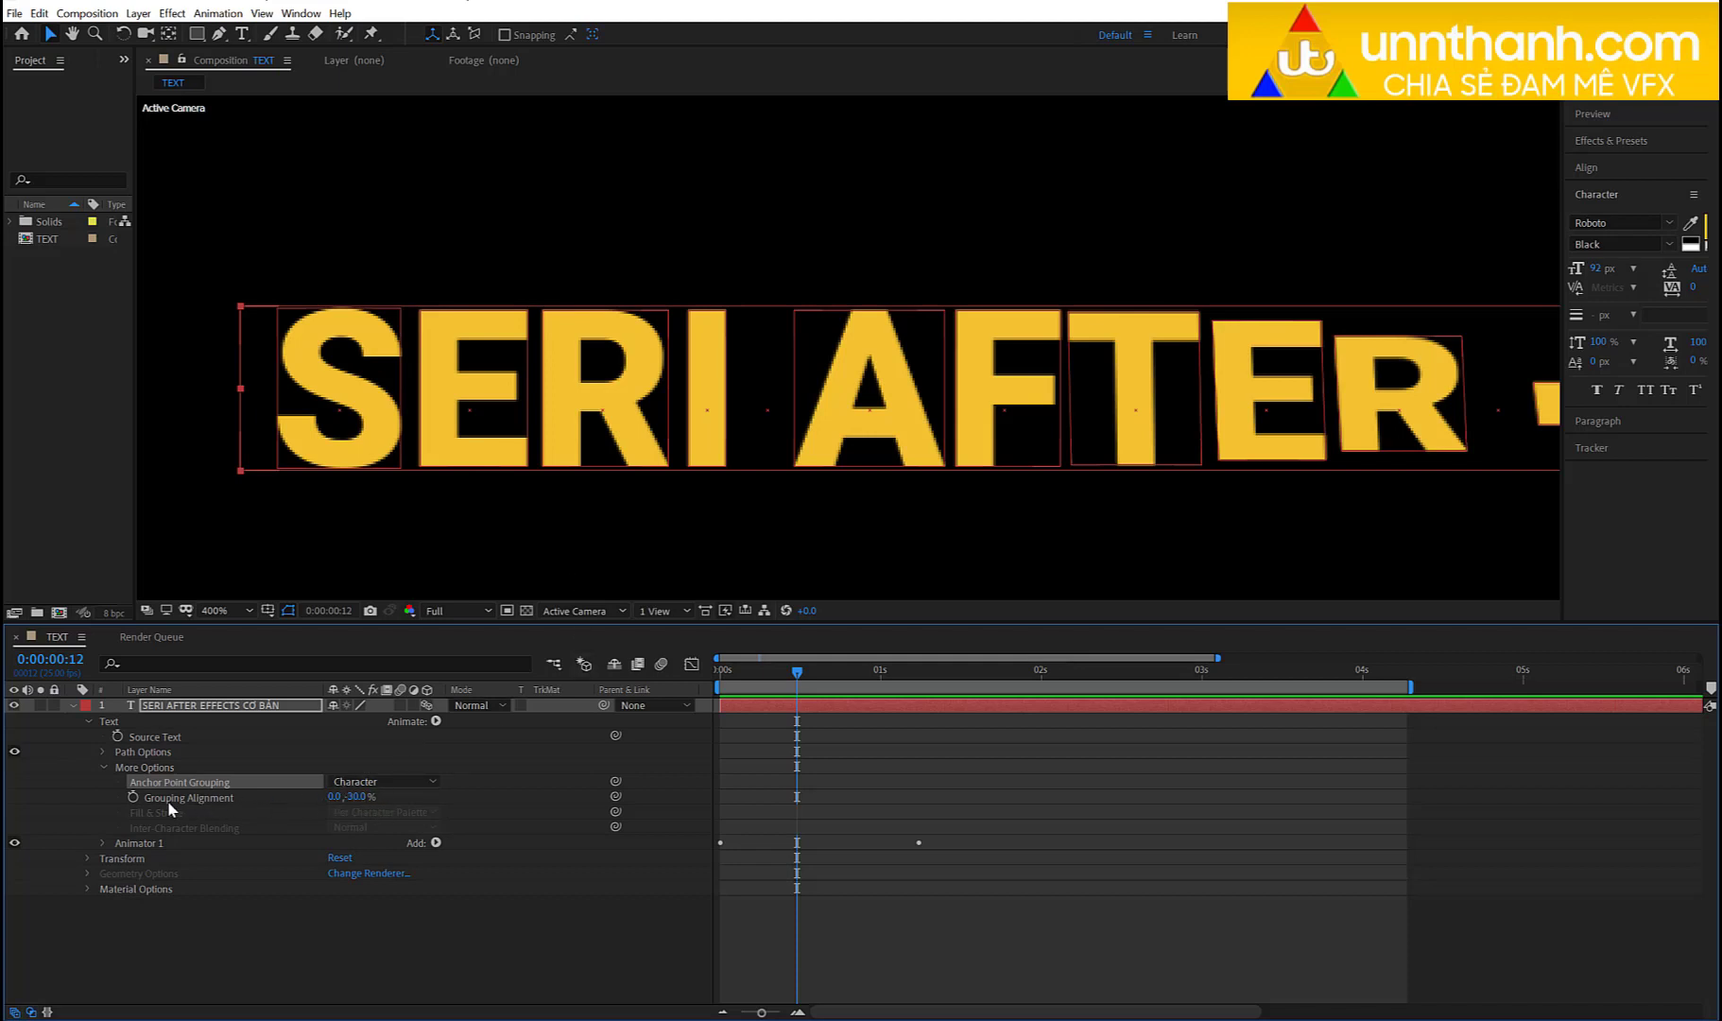
pyautogui.moveTo(355, 797); pyautogui.dragTo(288, 781)
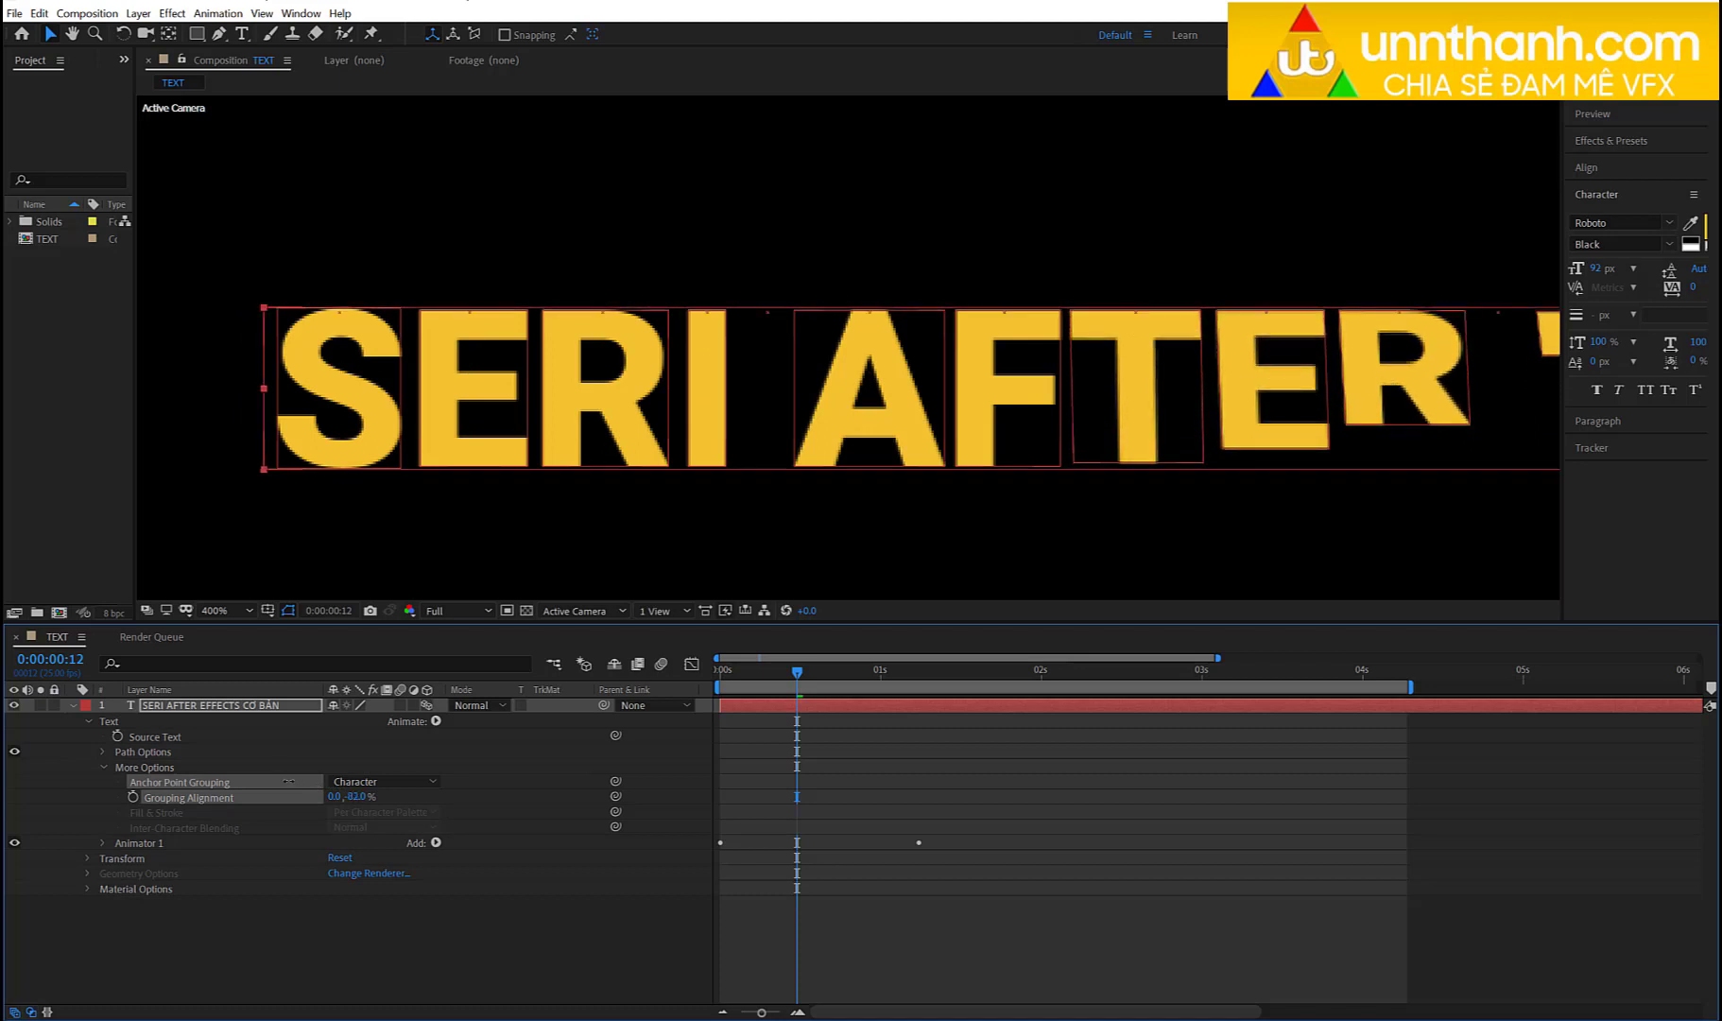
pyautogui.click(355, 796)
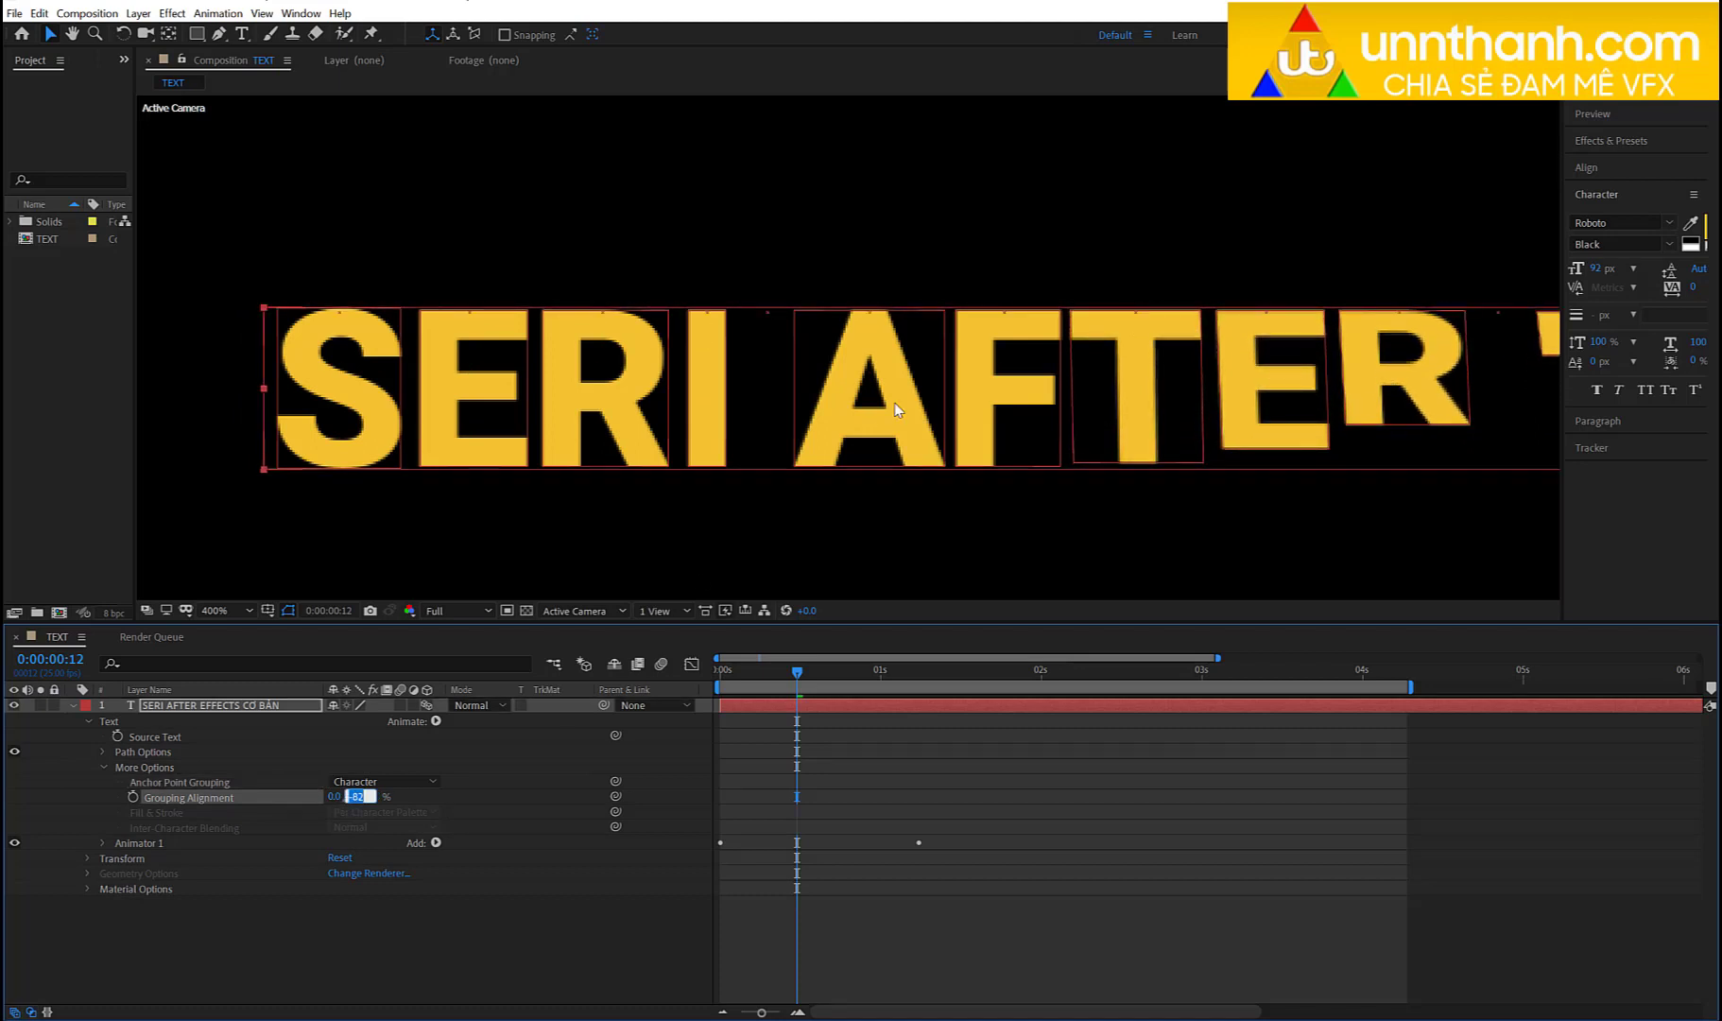
pyautogui.write('-90')
pyautogui.press('Return')
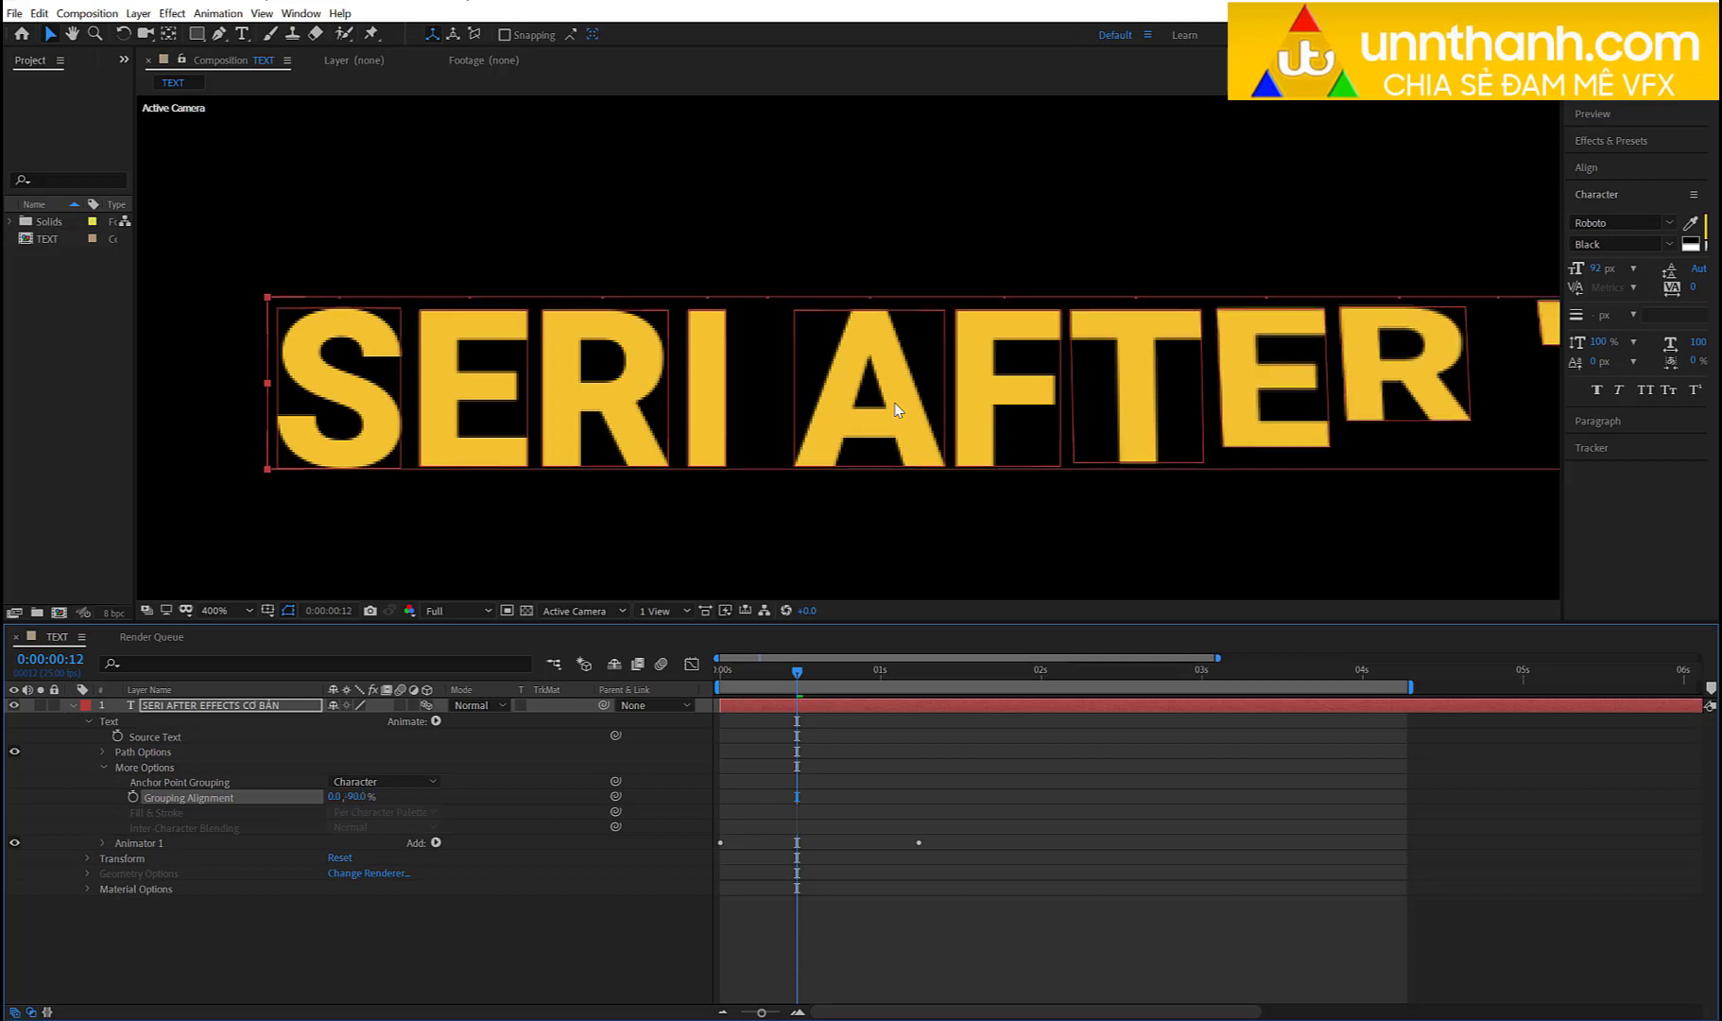
# Preview the character-by-character rotating reveal from the start several times
pyautogui.scroll(-2, 837, 297)
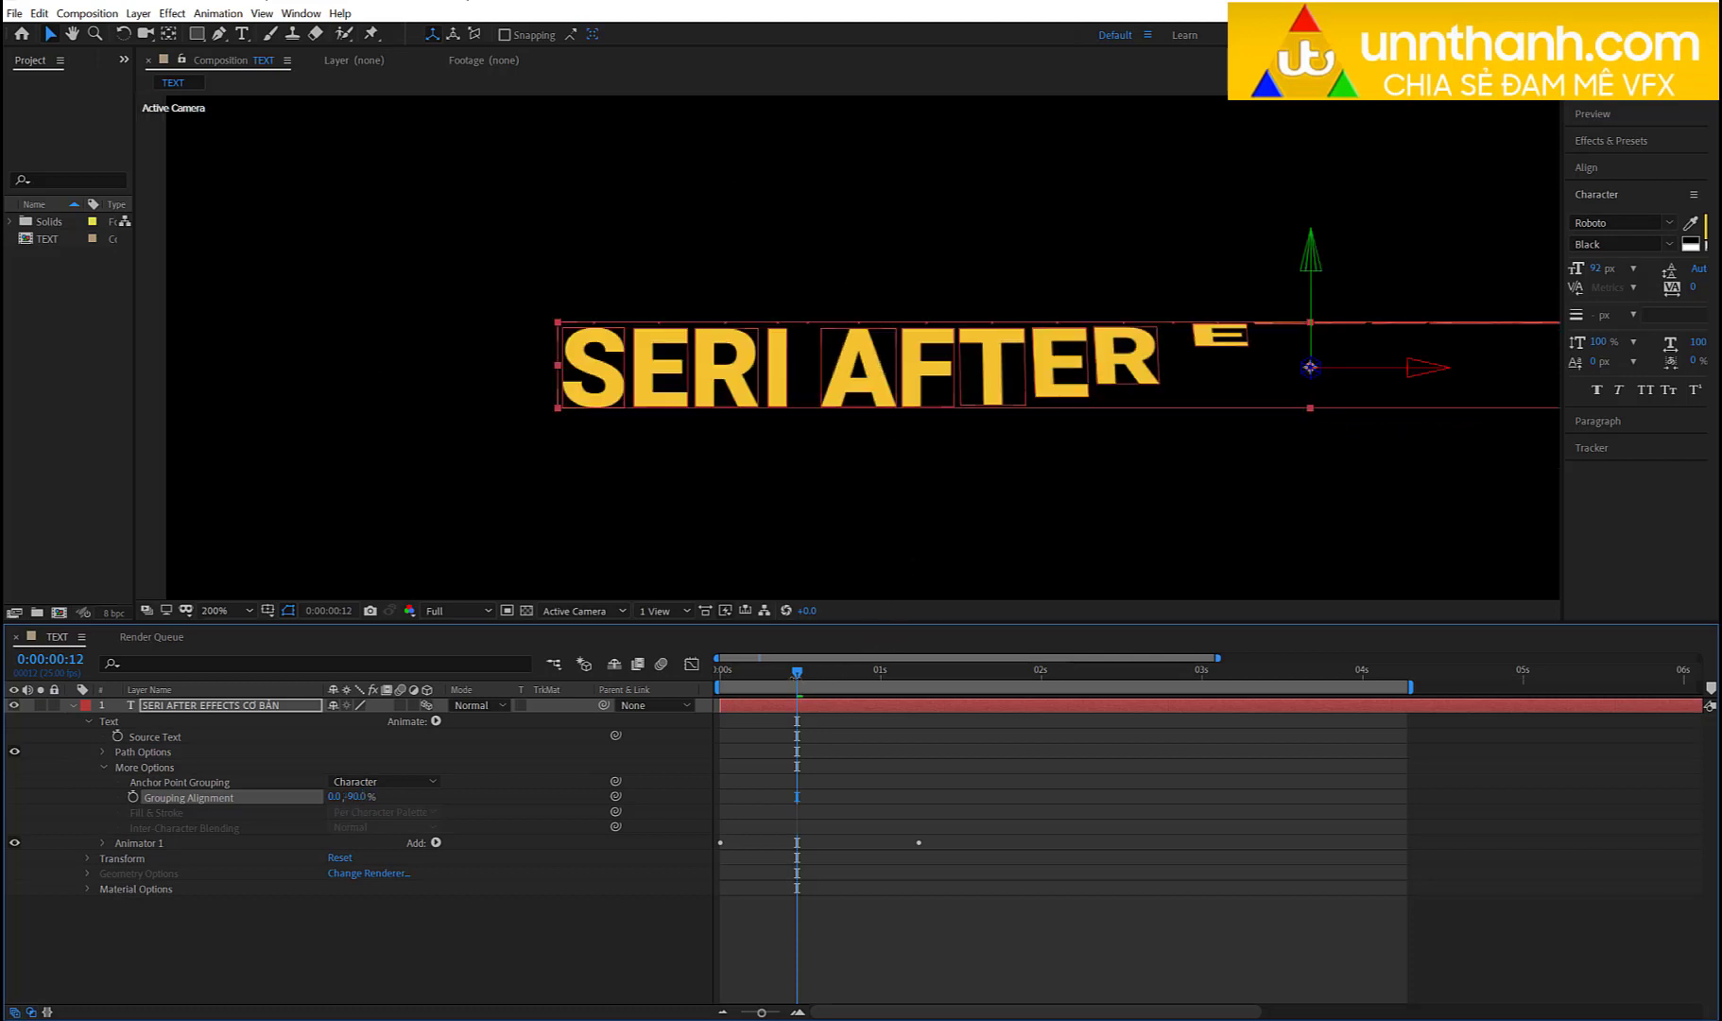
pyautogui.press('space')
pyautogui.scroll(-2, 850, 383)
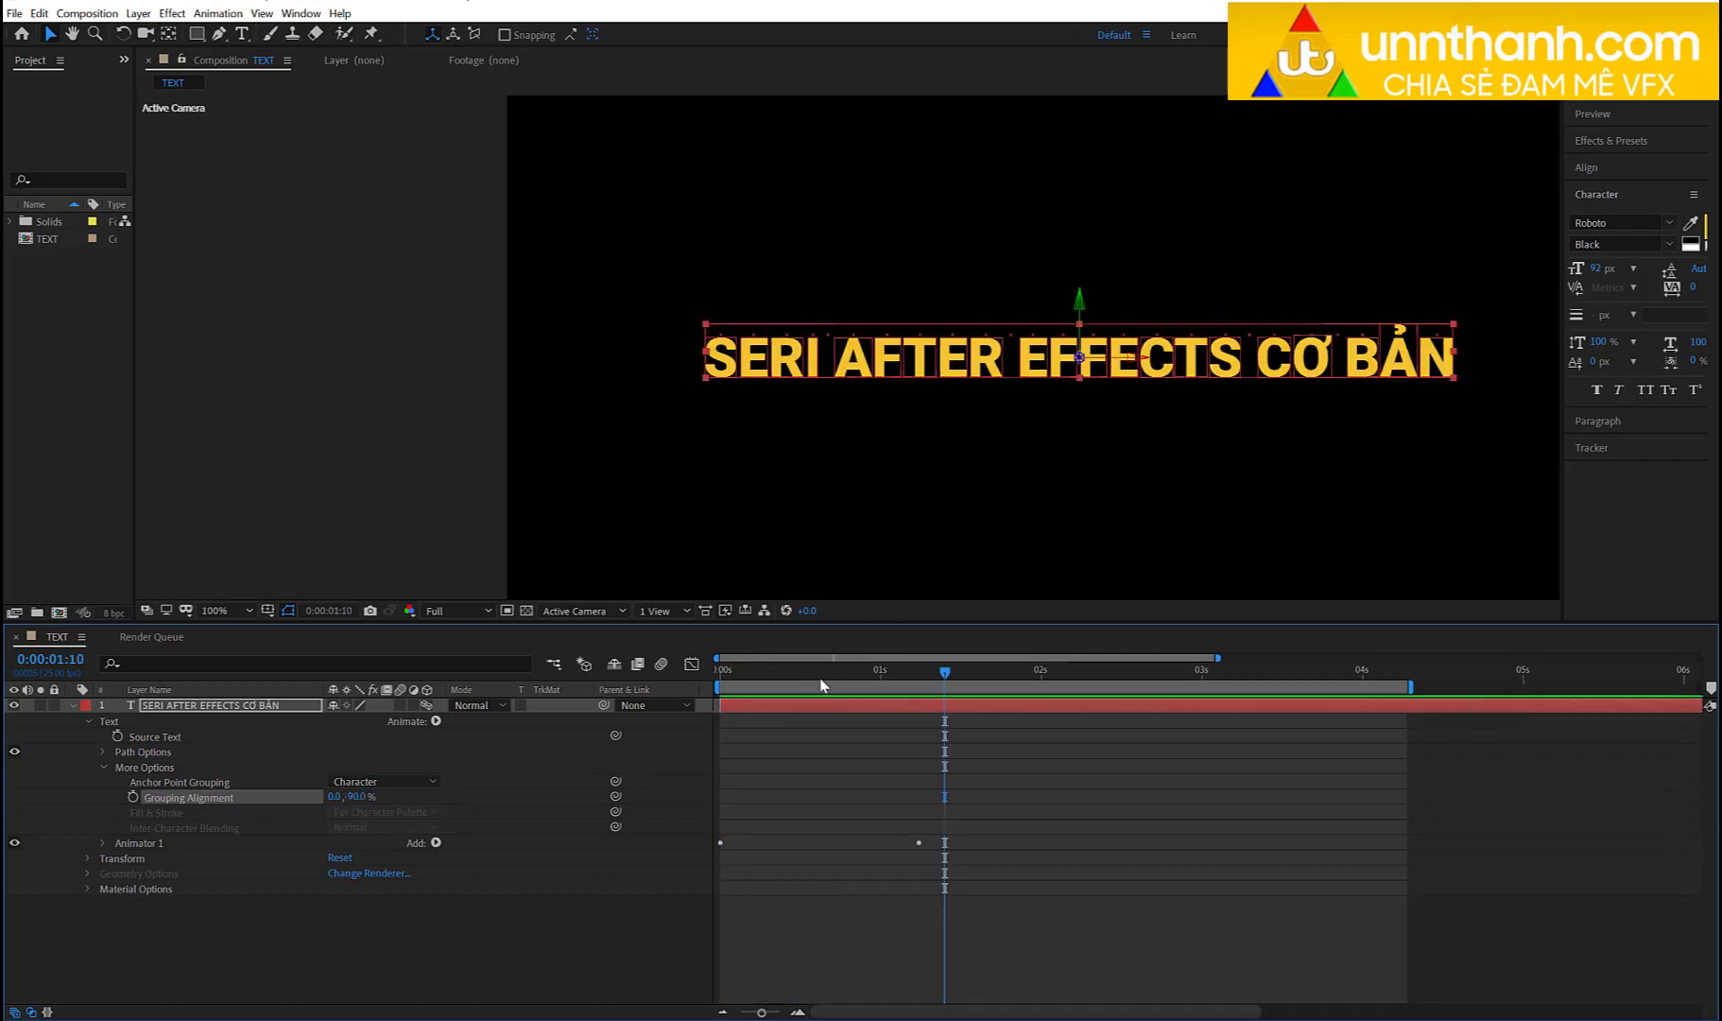
pyautogui.press('space')
pyautogui.scroll(2, 874, 519)
pyautogui.press('space')
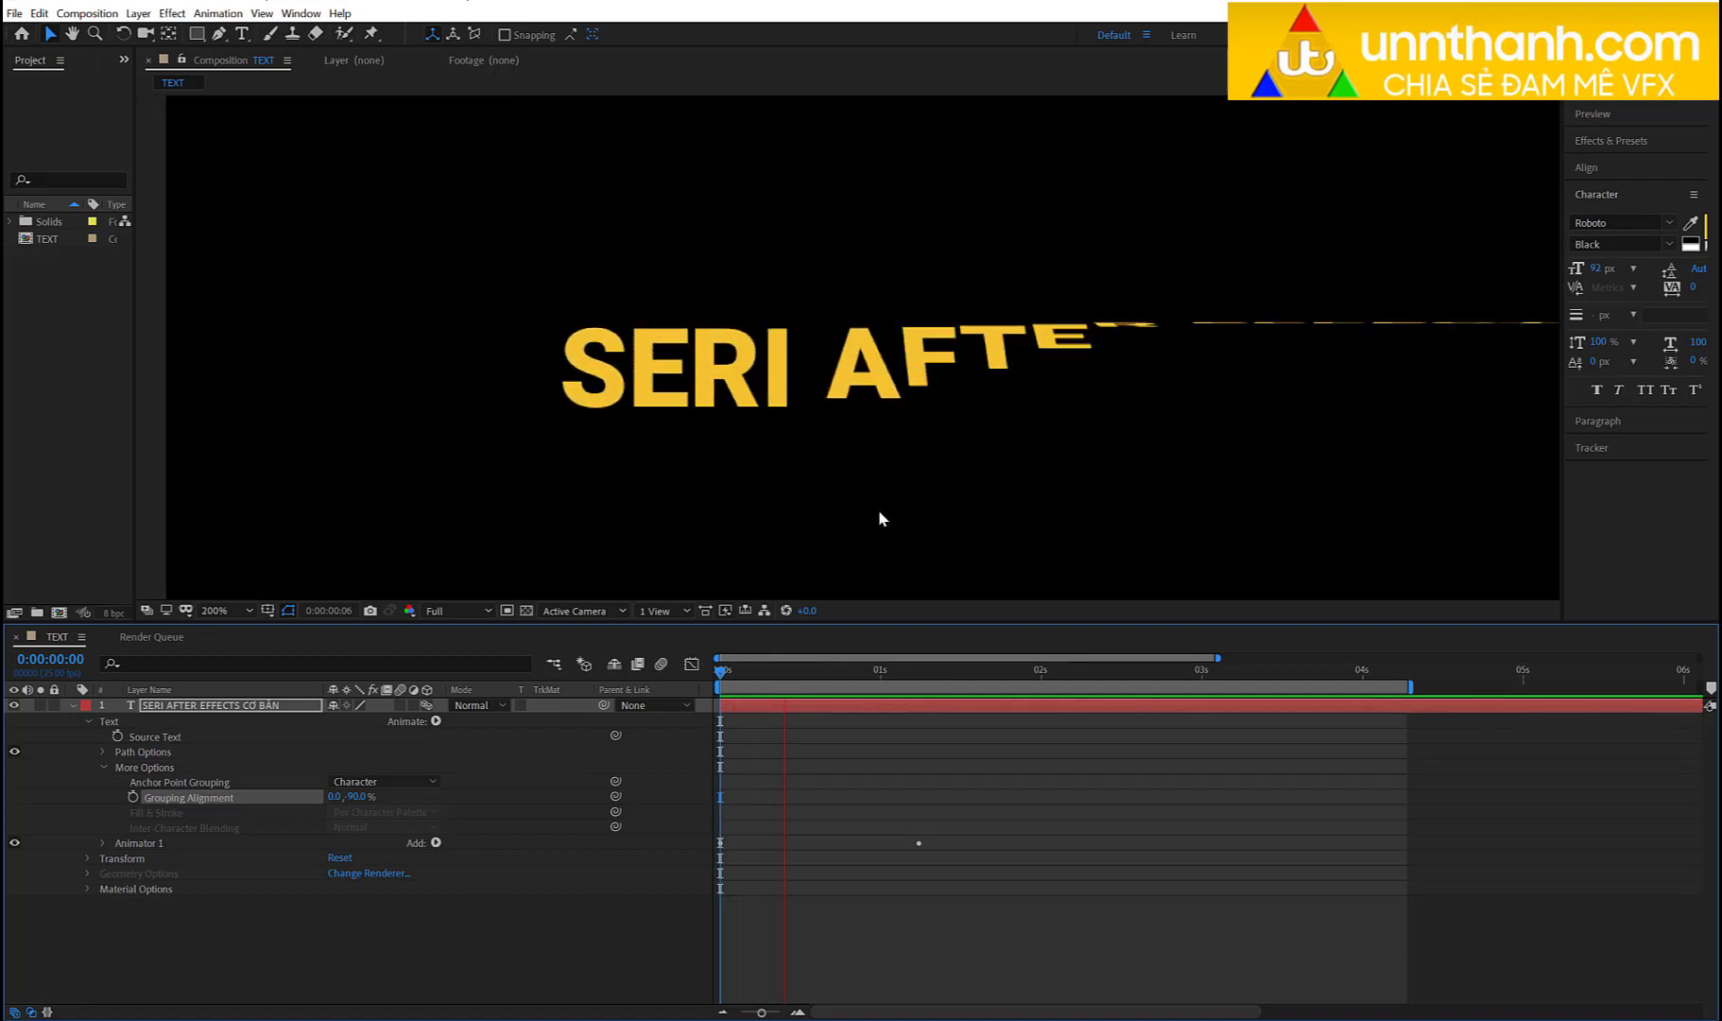
pyautogui.press('space')
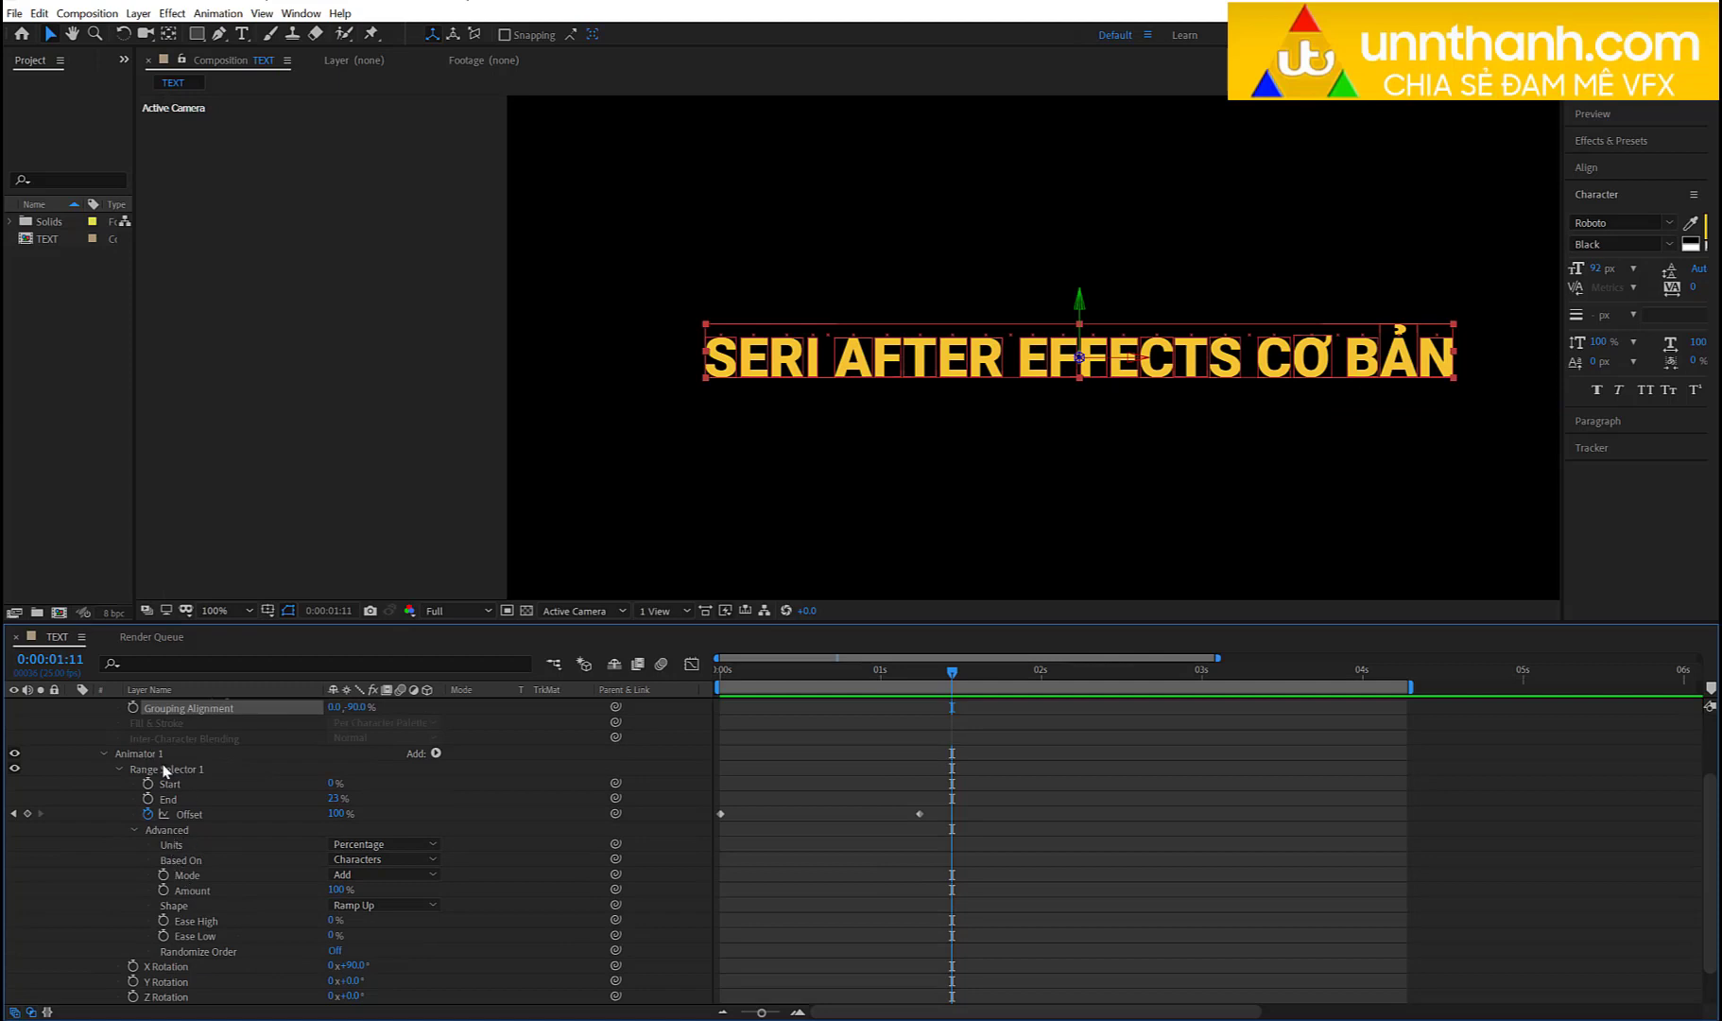
# Set the Range Selector's Based On option to Words and preview
pyautogui.click(374, 859)
pyautogui.click(369, 915)
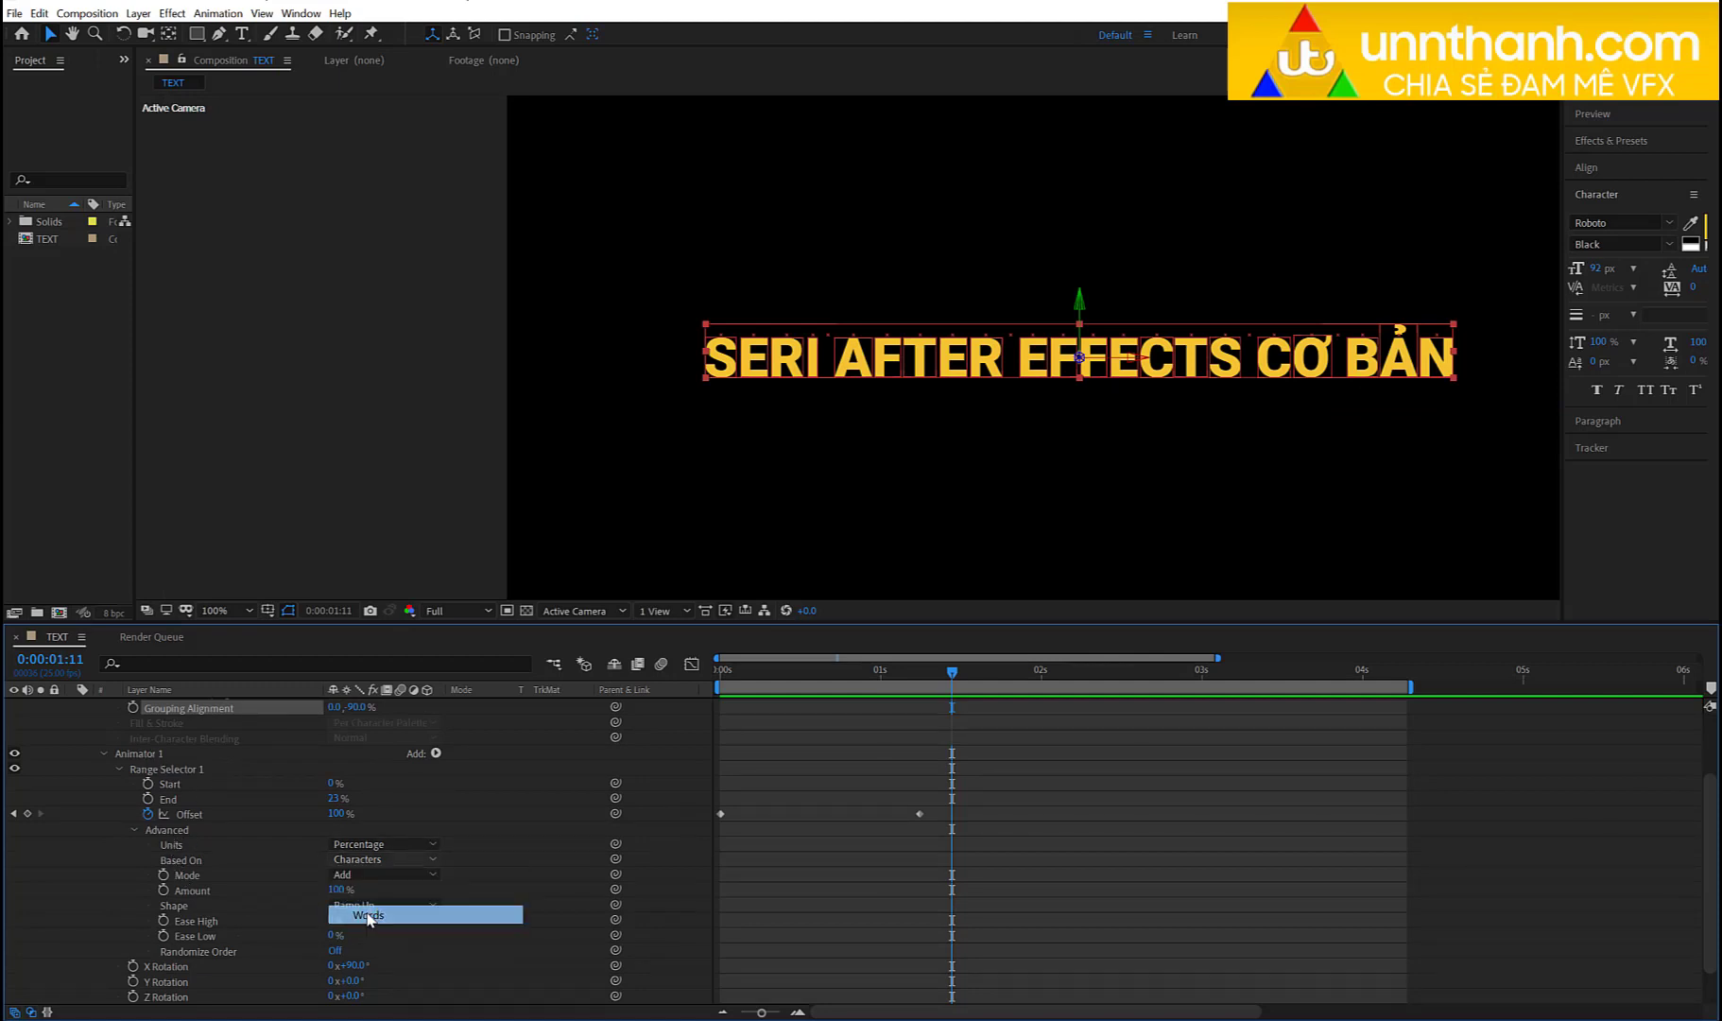
pyautogui.click(369, 915)
pyautogui.press('space')
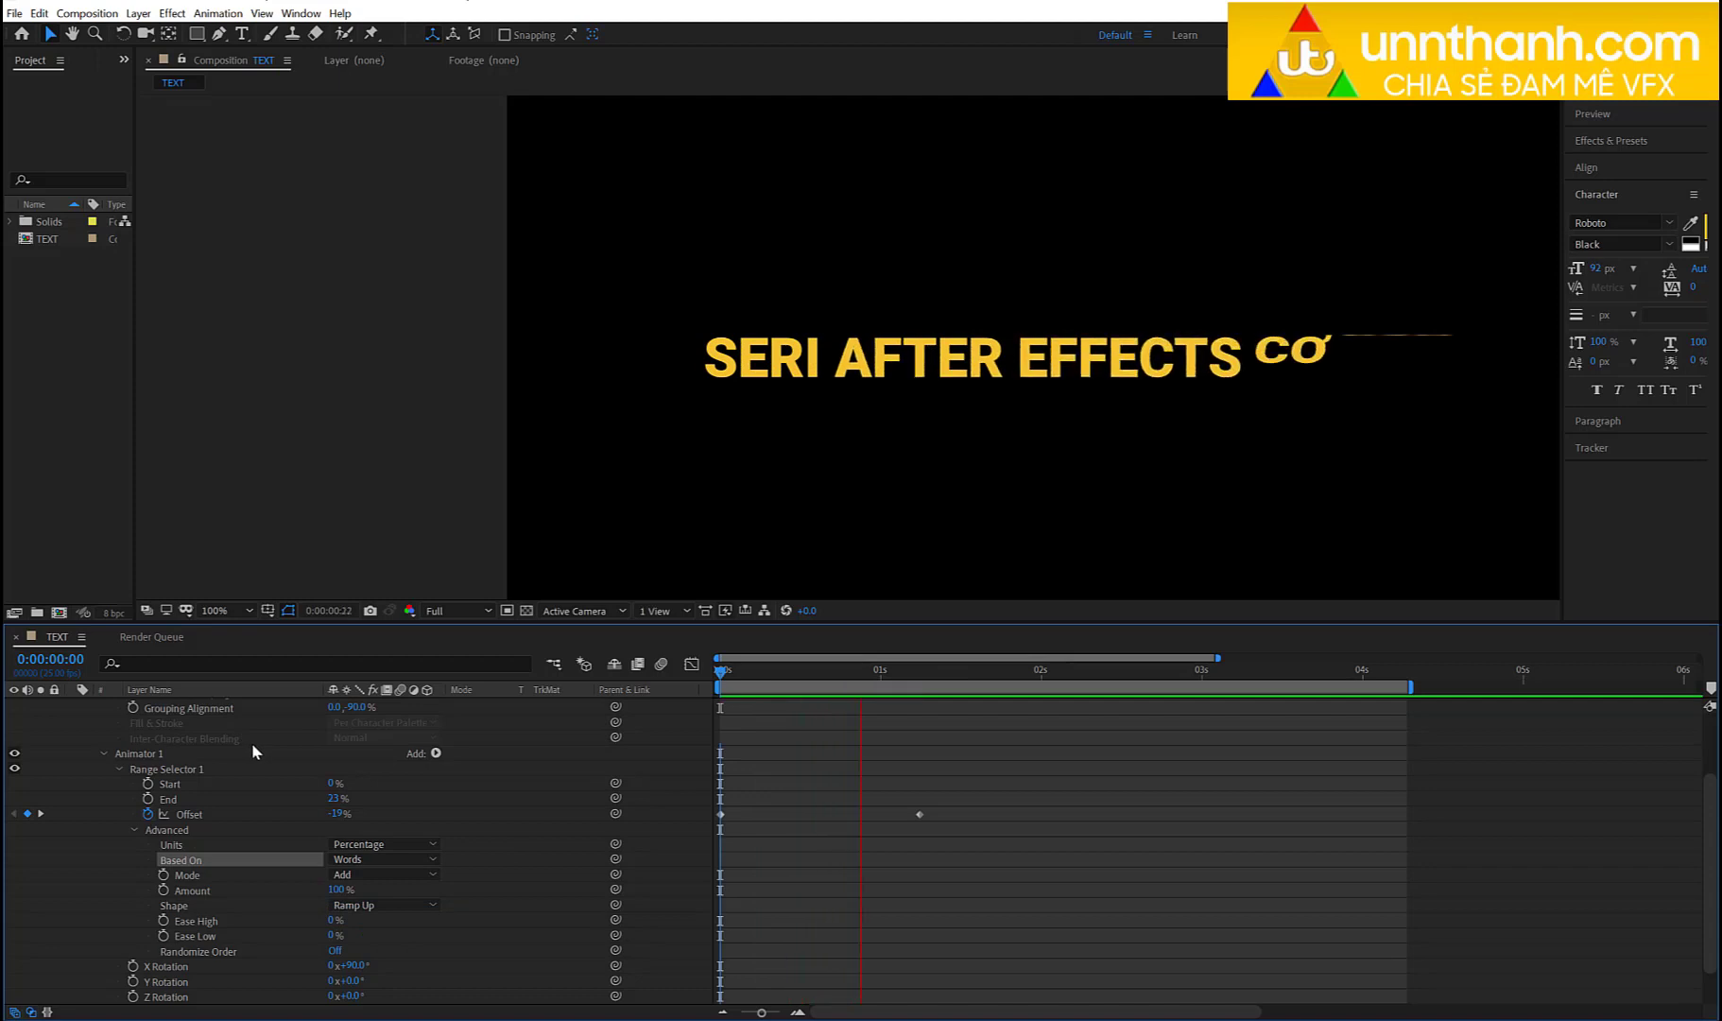
# Orbit, pan and dolly in Custom View 1 to check the word reveal in 3D
pyautogui.click(581, 611)
pyautogui.click(588, 775)
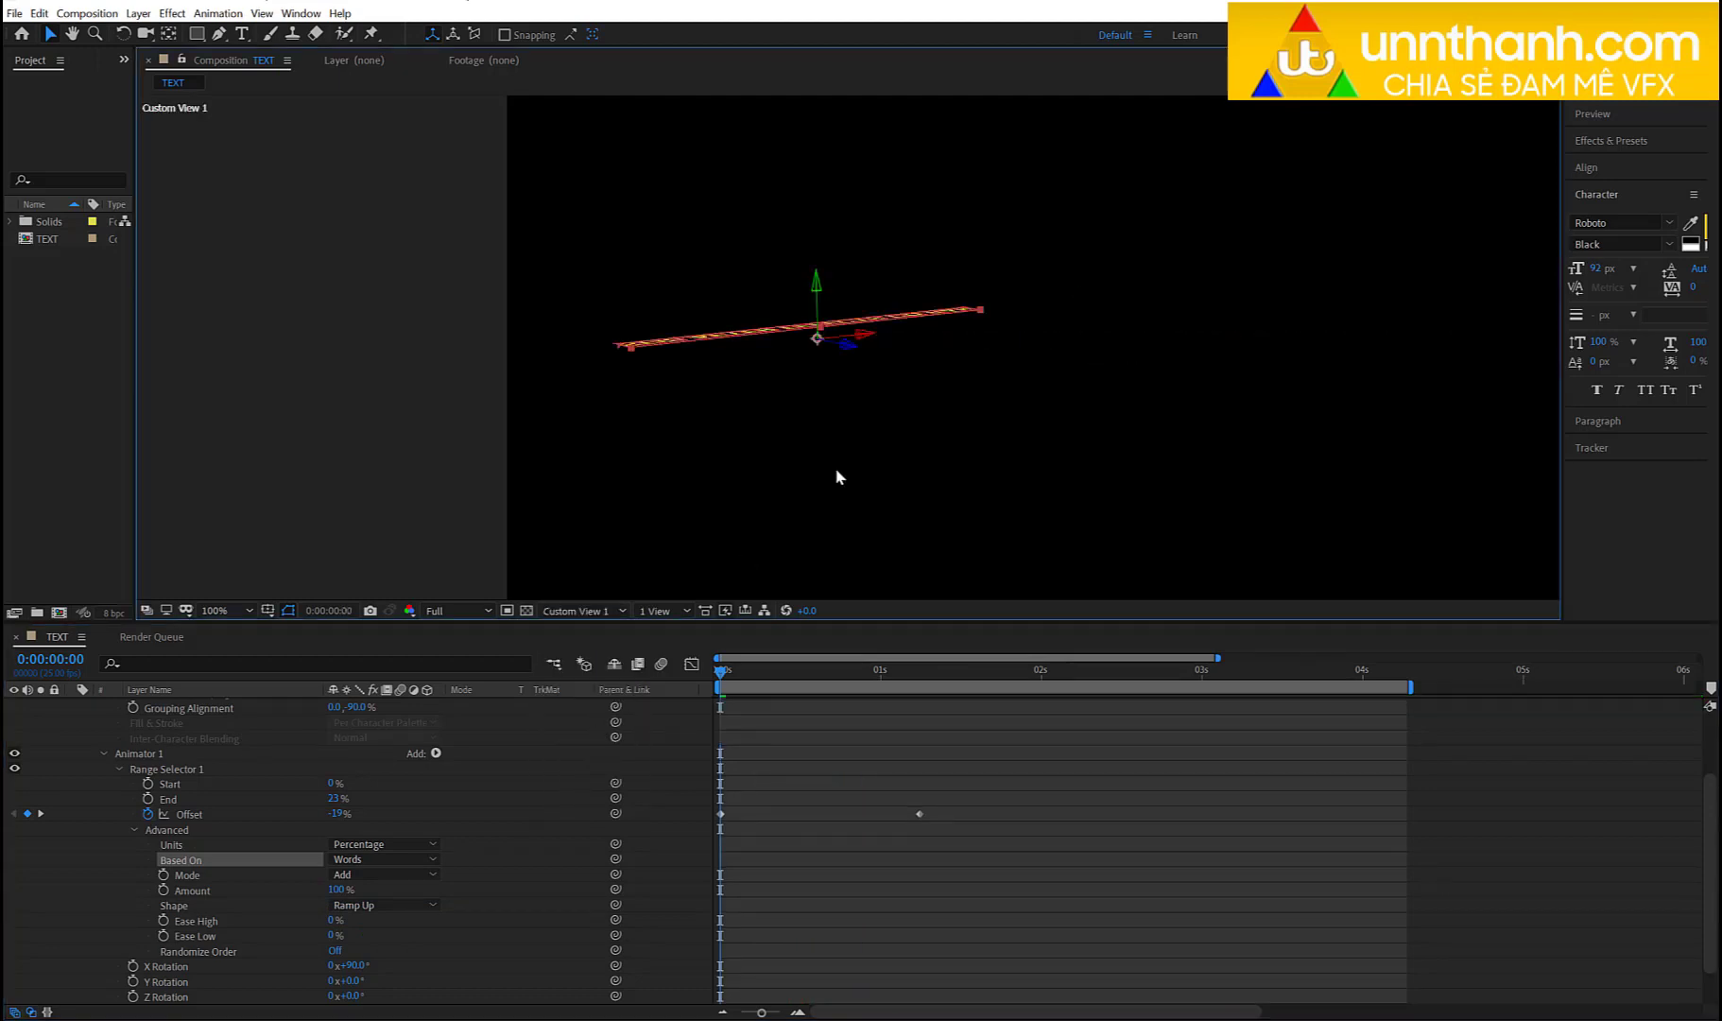
pyautogui.press('c')
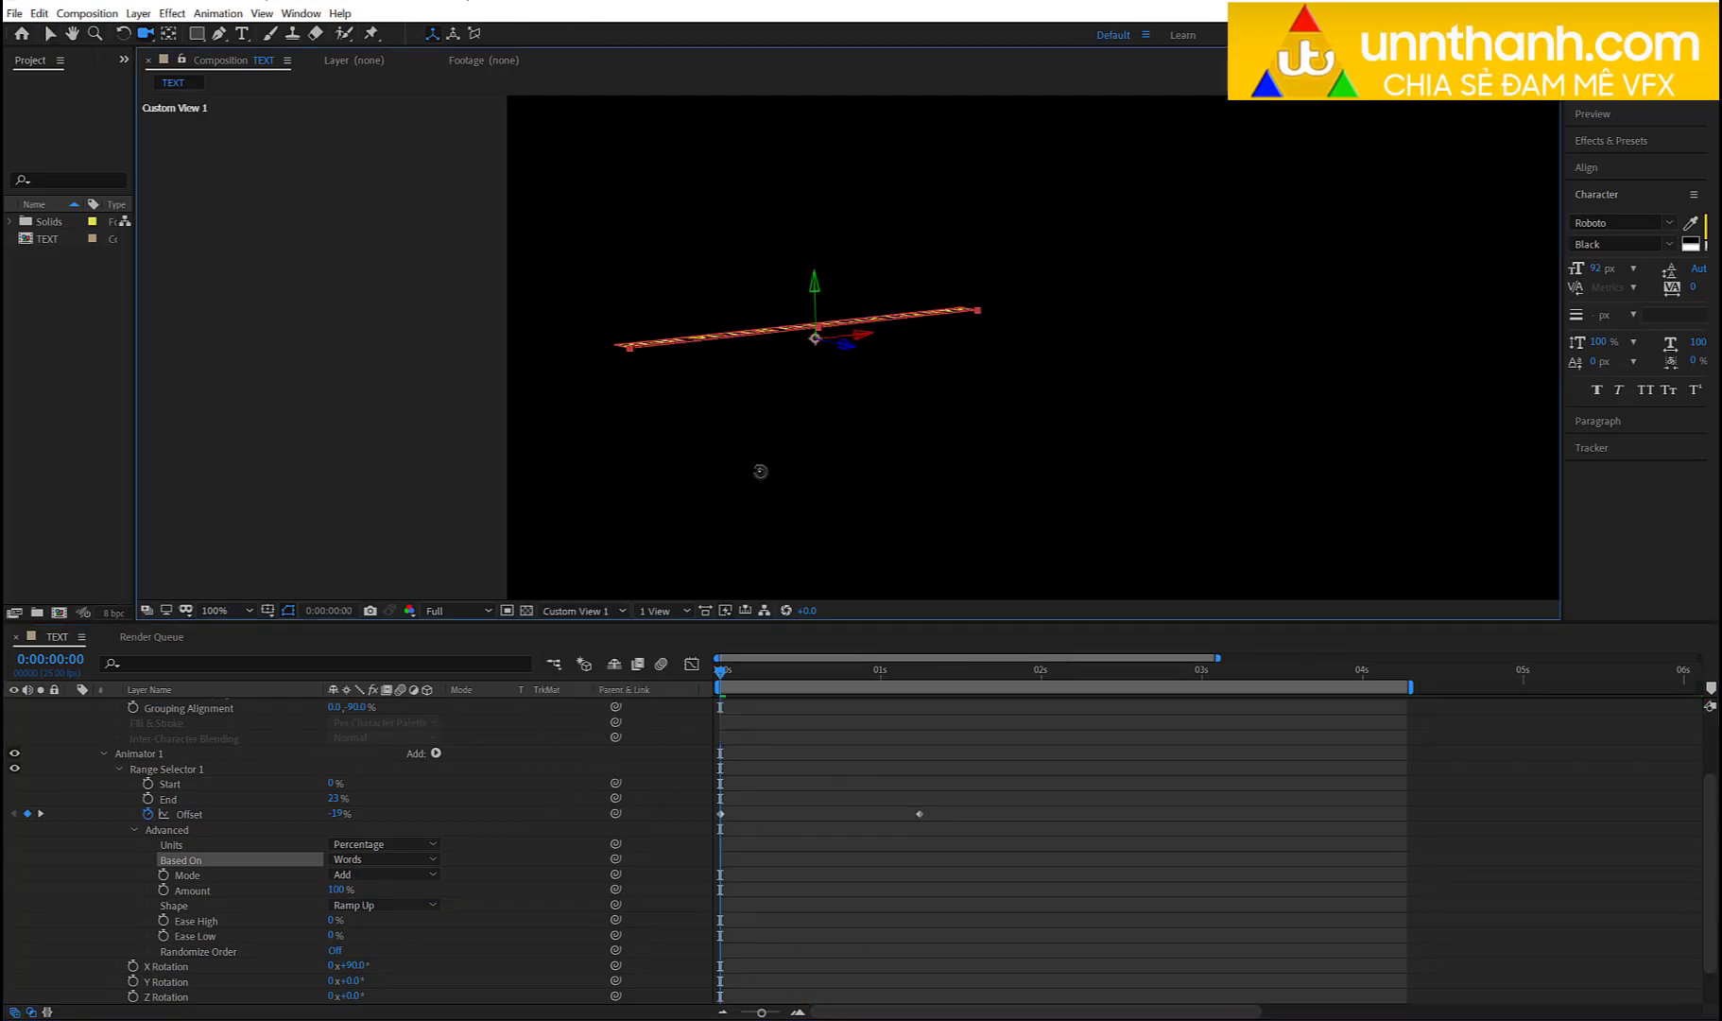
pyautogui.moveTo(778, 468); pyautogui.dragTo(801, 463)
pyautogui.press('space')
pyautogui.scroll(2, 767, 473)
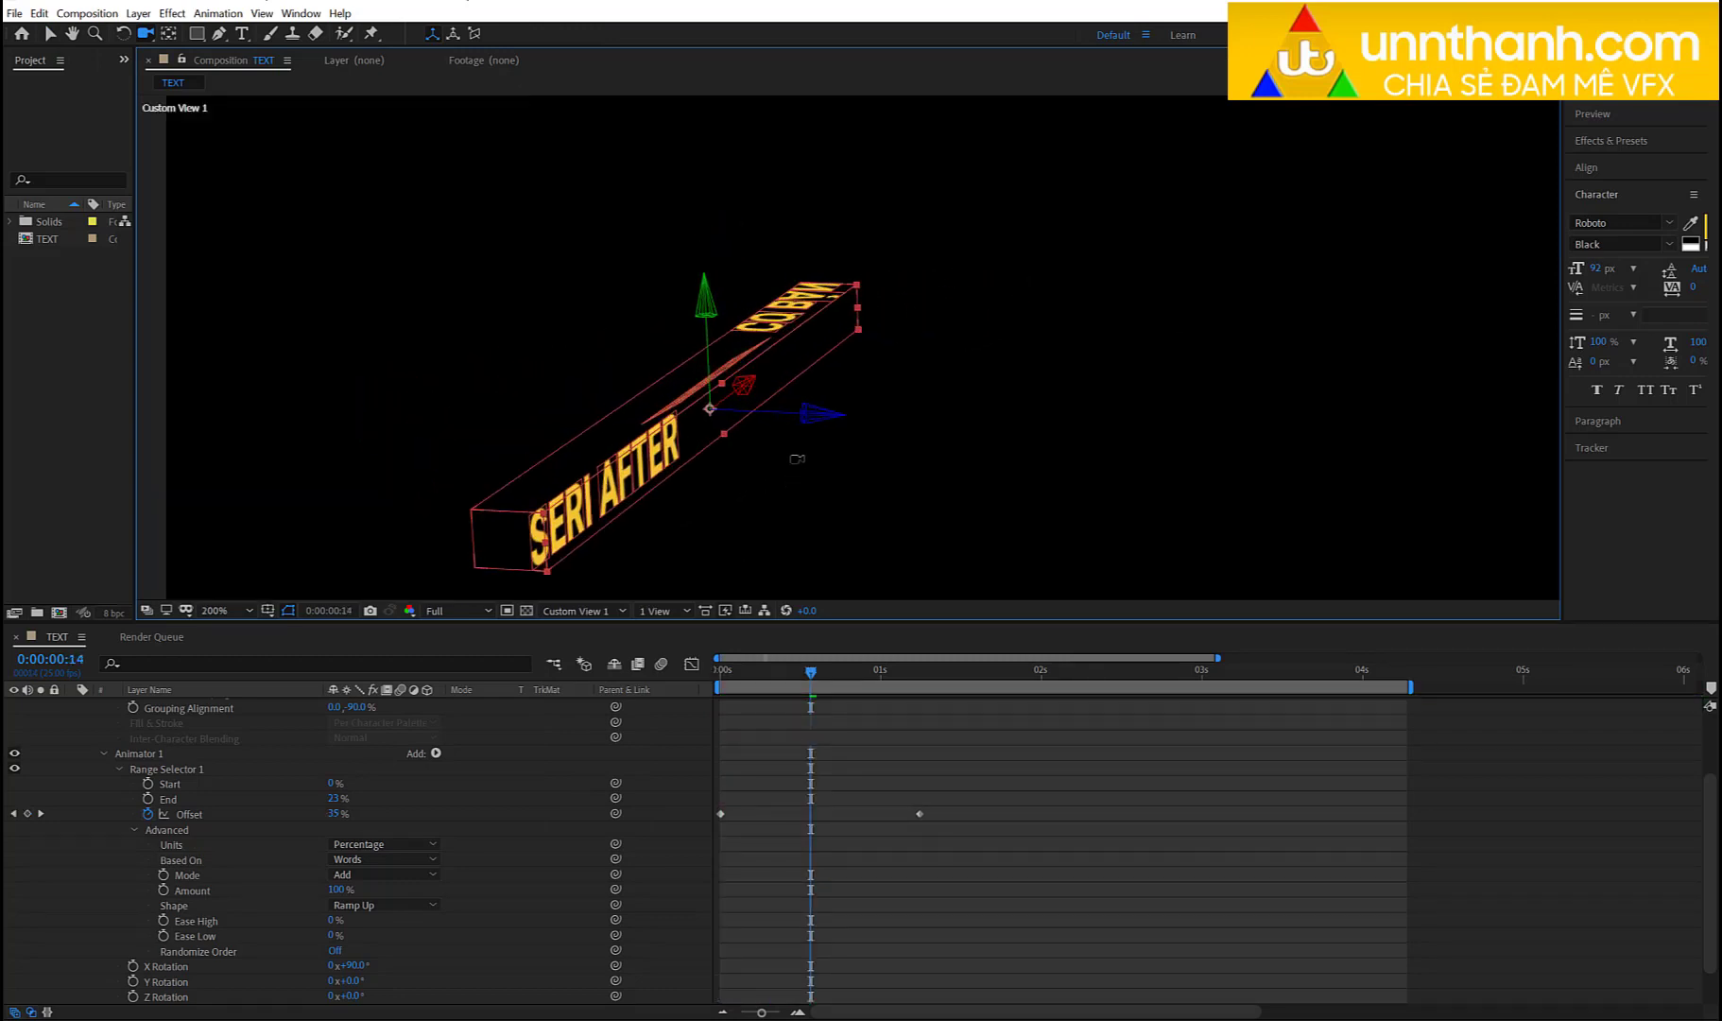
pyautogui.press('c')
pyautogui.moveTo(764, 326); pyautogui.dragTo(913, 249)
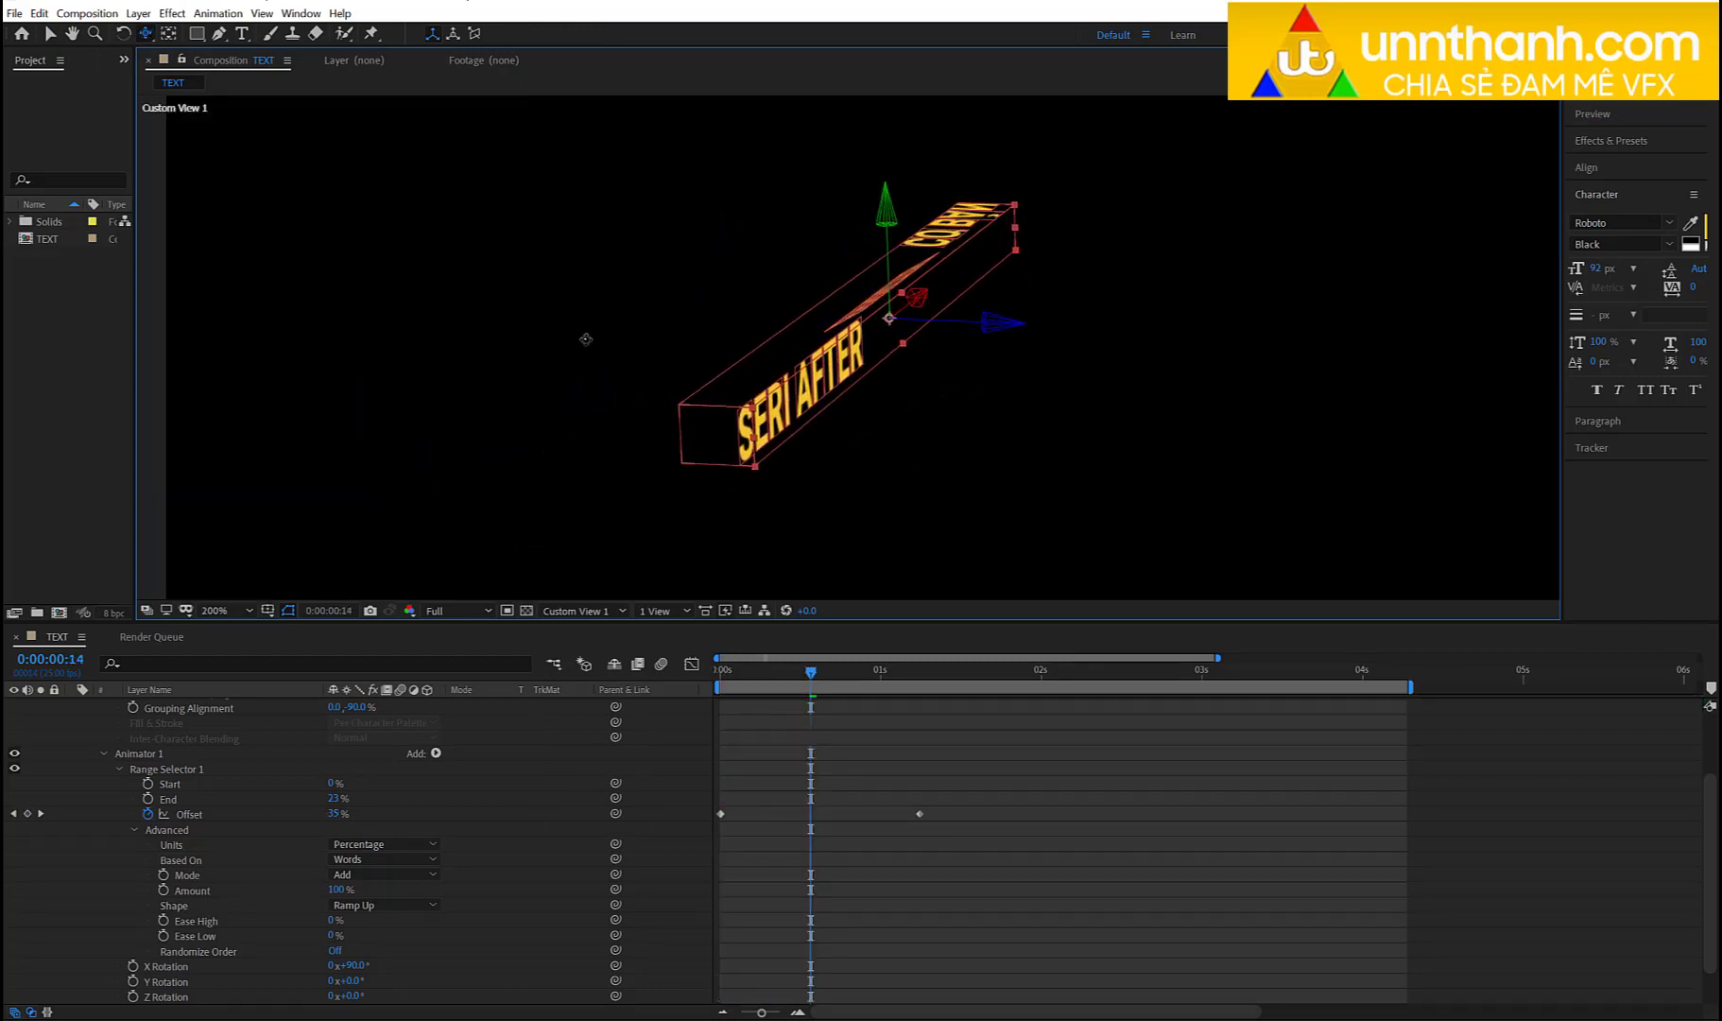
pyautogui.press('c')
pyautogui.moveTo(446, 364)
pyautogui.mouseDown()
pyautogui.moveTo(473, 318)
pyautogui.moveTo(517, 306)
pyautogui.moveTo(504, 319)
pyautogui.mouseUp()
pyautogui.press('c')
pyautogui.press('c')
pyautogui.press('c')
pyautogui.moveTo(349, 270); pyautogui.dragTo(461, 293)
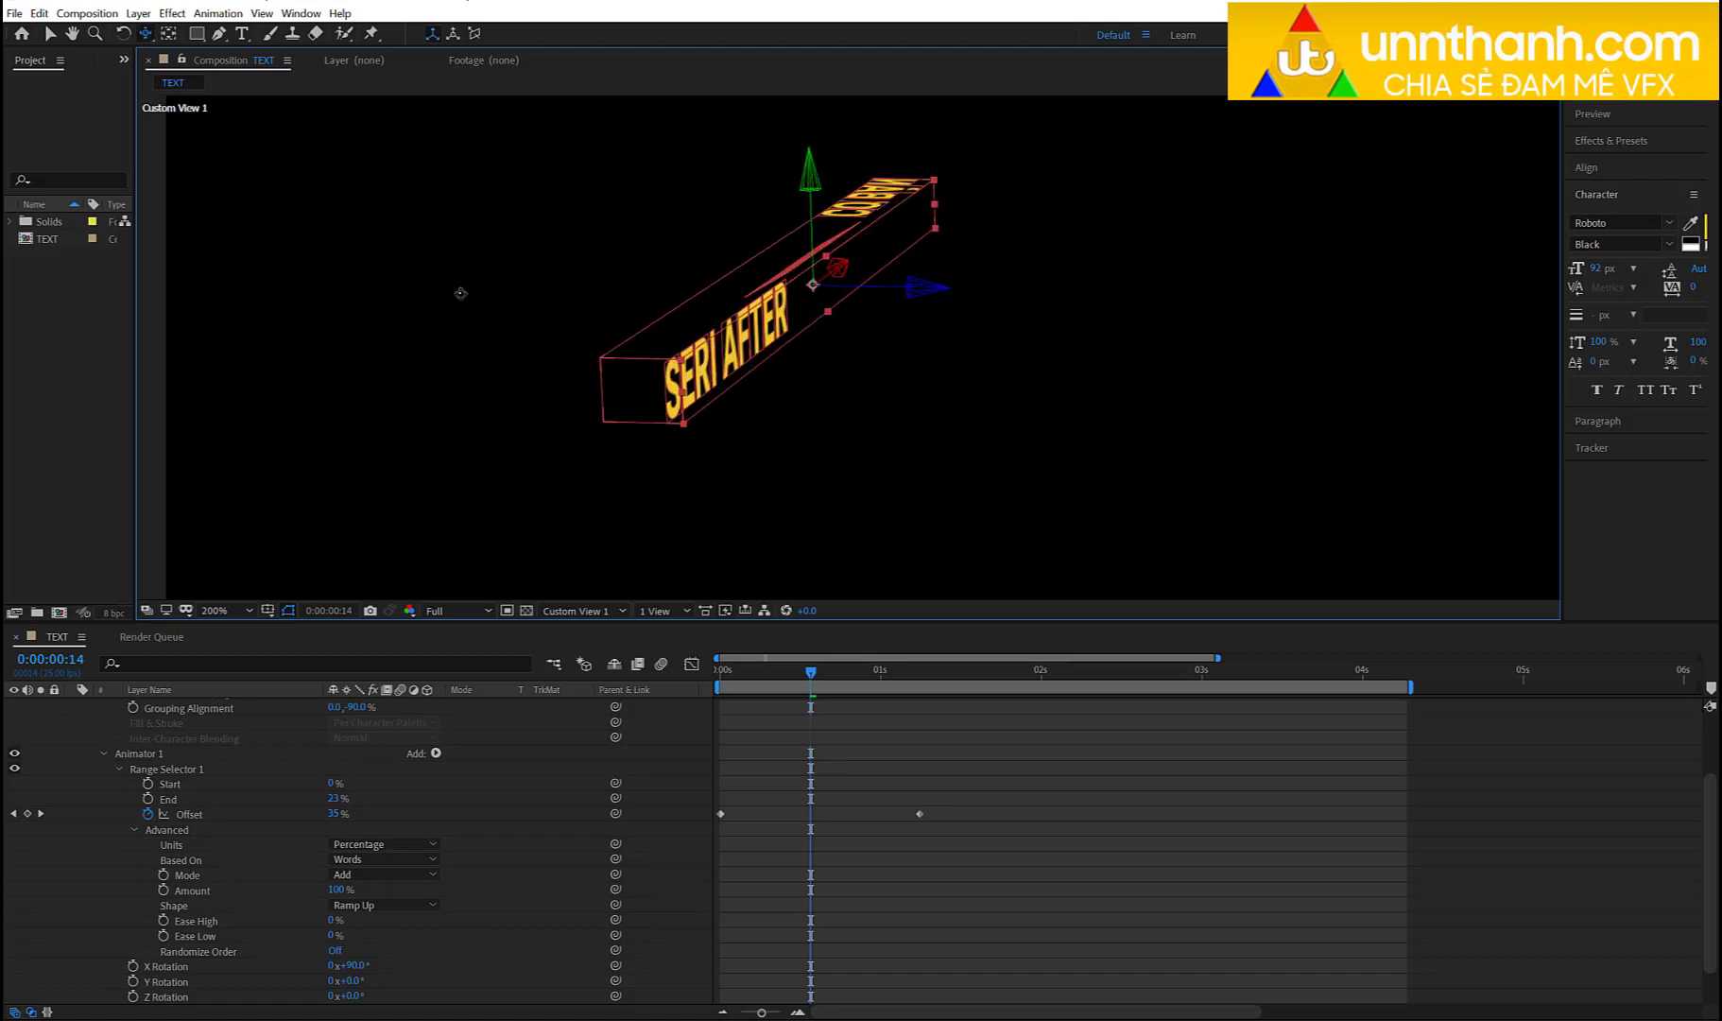
pyautogui.press('space')
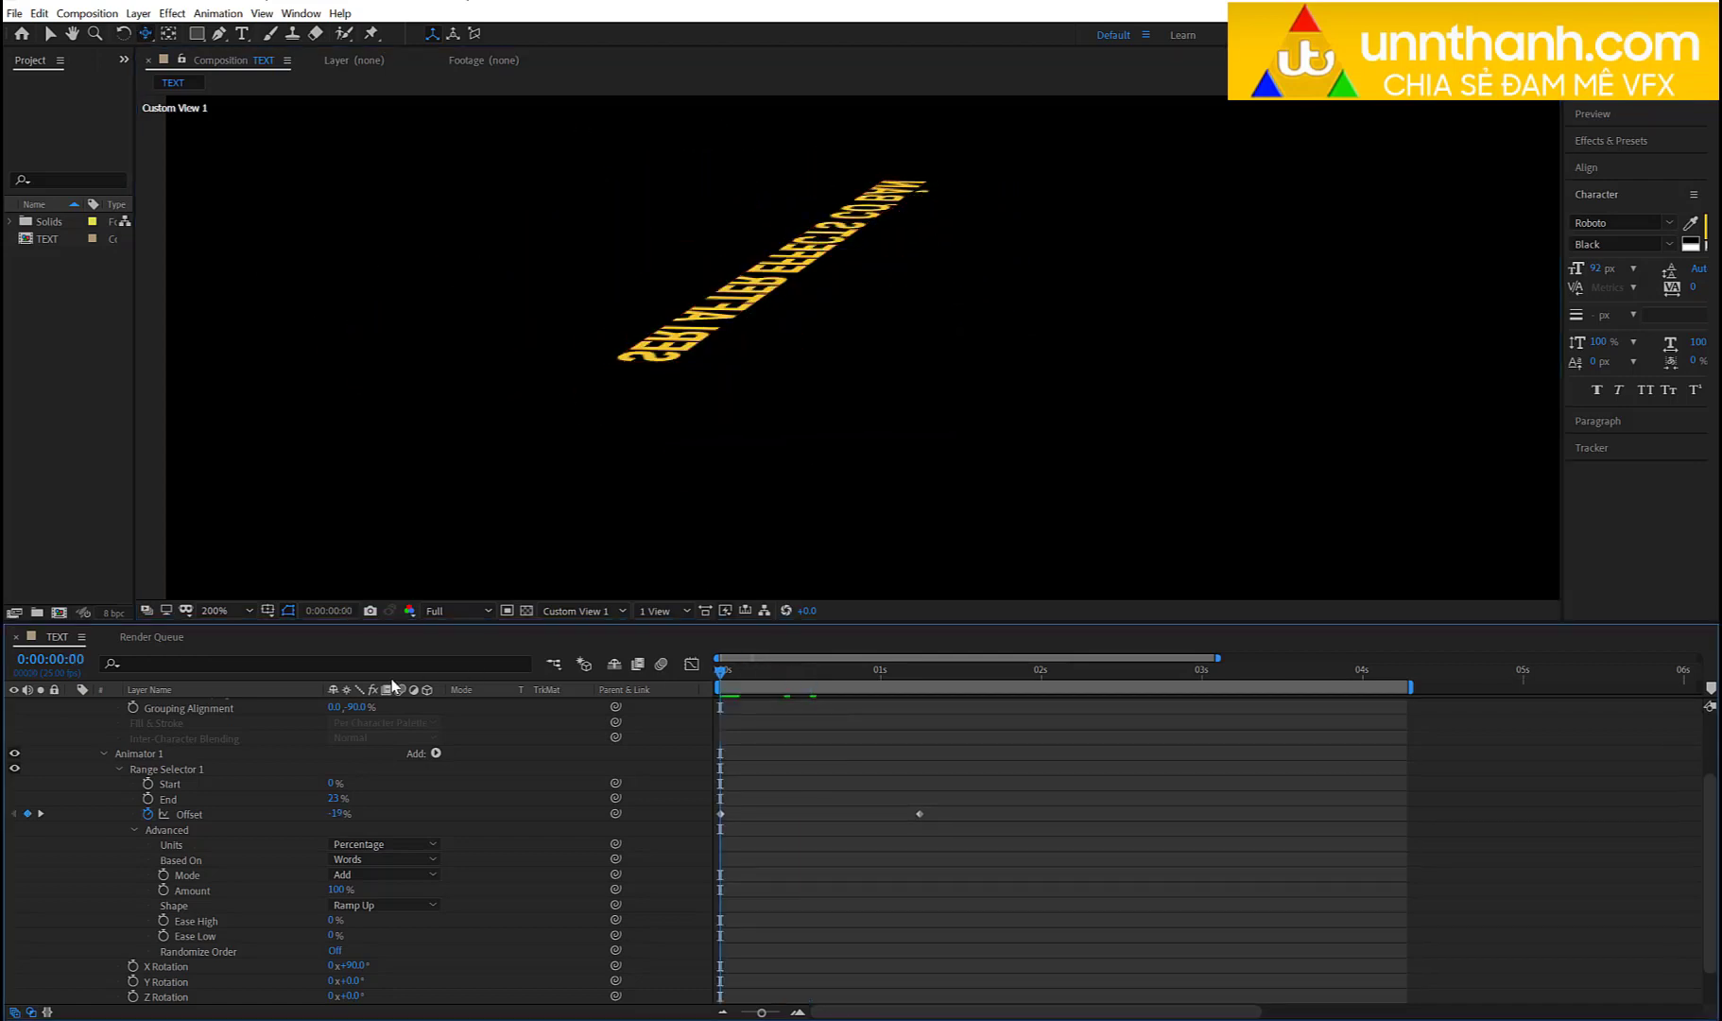
# Compare Based On Characters against Words, settling back on Words
pyautogui.click(383, 860)
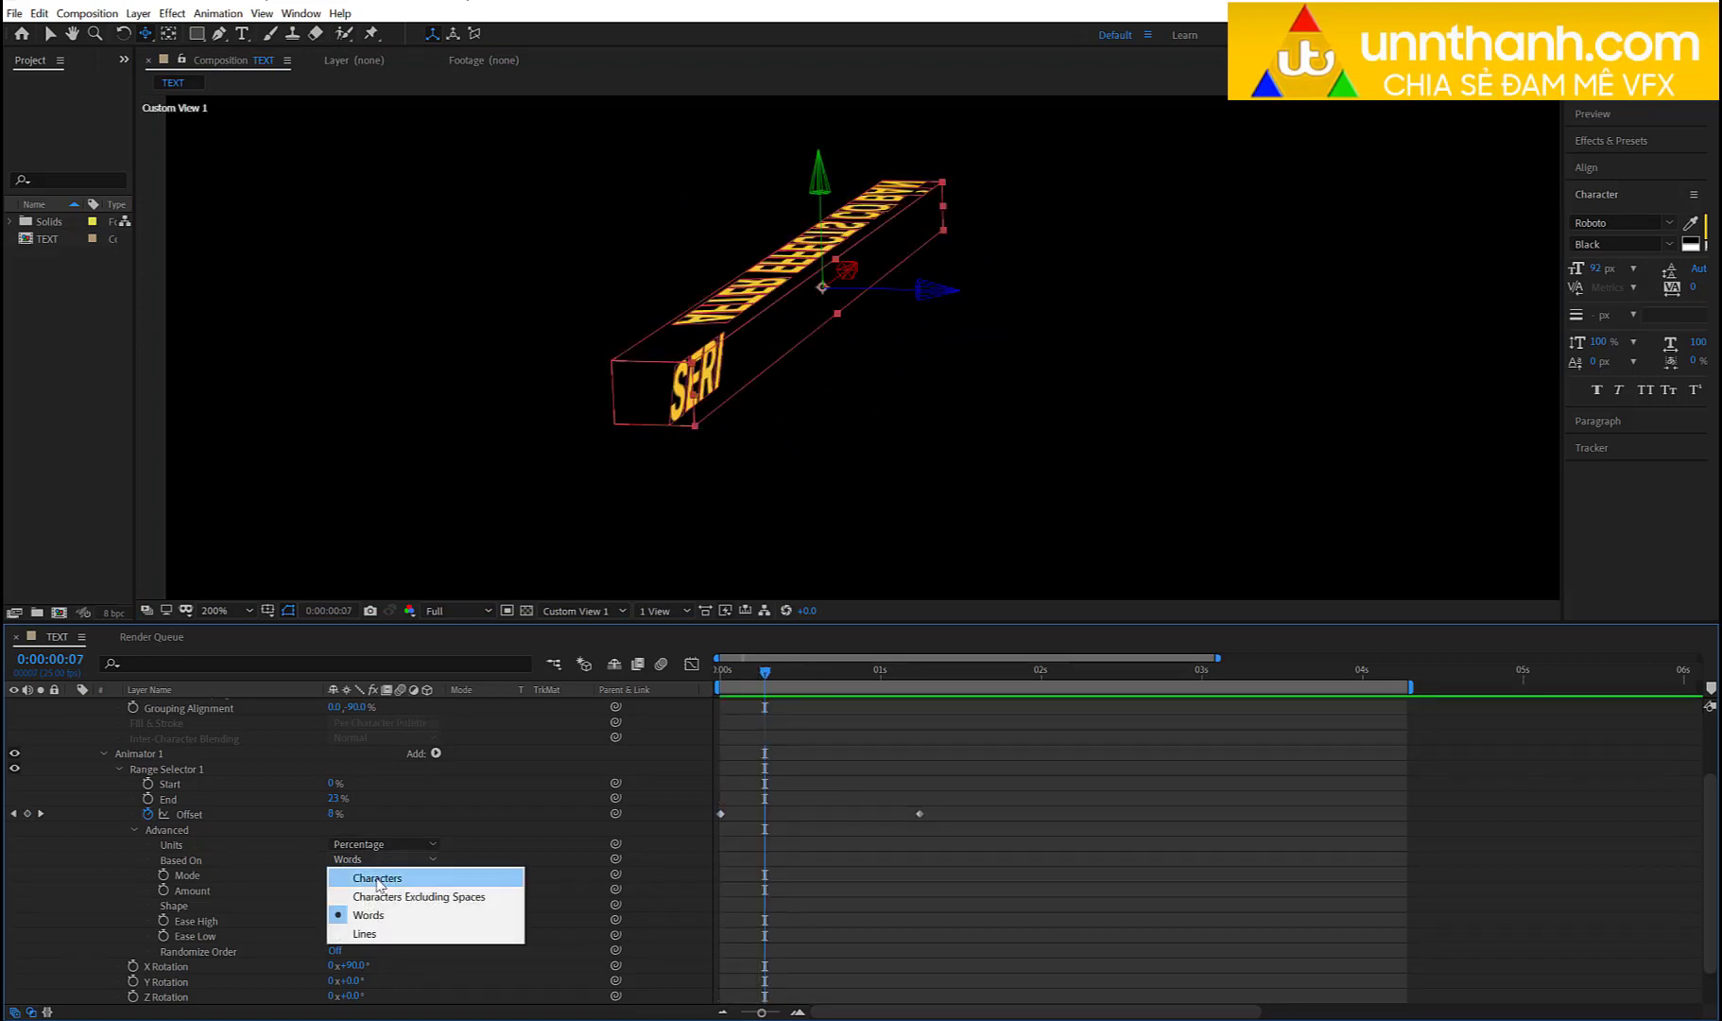
pyautogui.click(359, 876)
pyautogui.press('space')
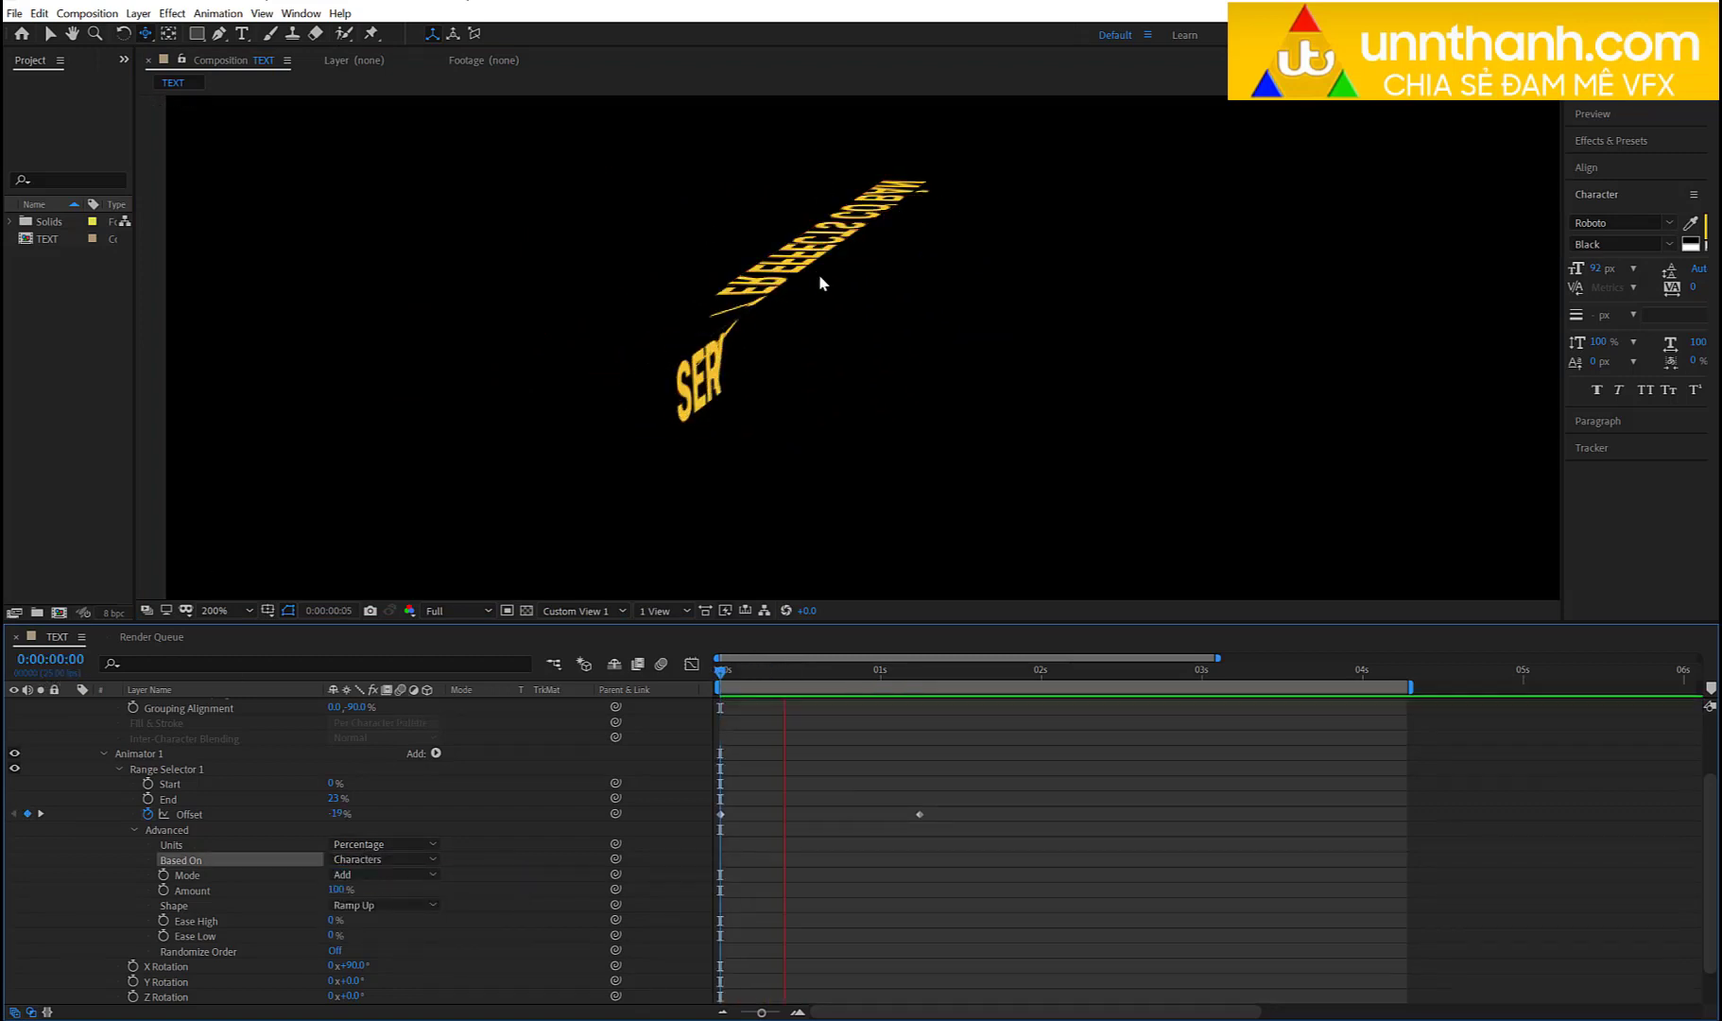
pyautogui.click(842, 669)
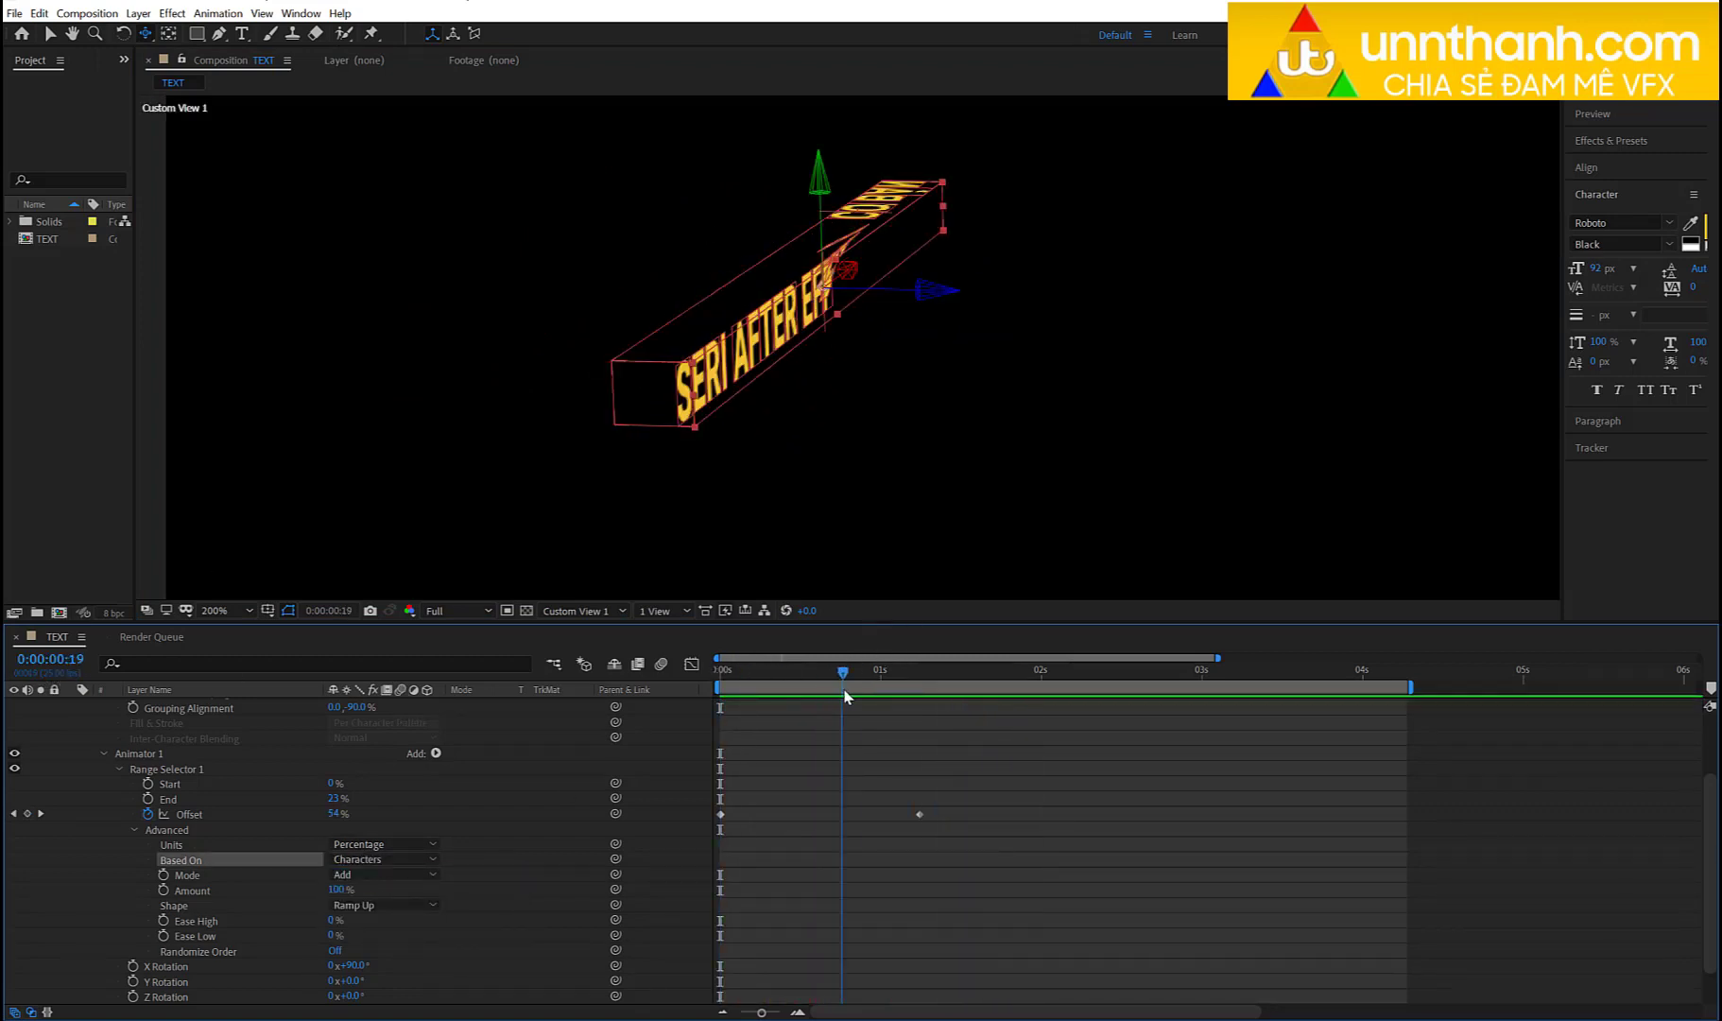
pyautogui.click(383, 859)
pyautogui.click(354, 875)
pyautogui.press('space')
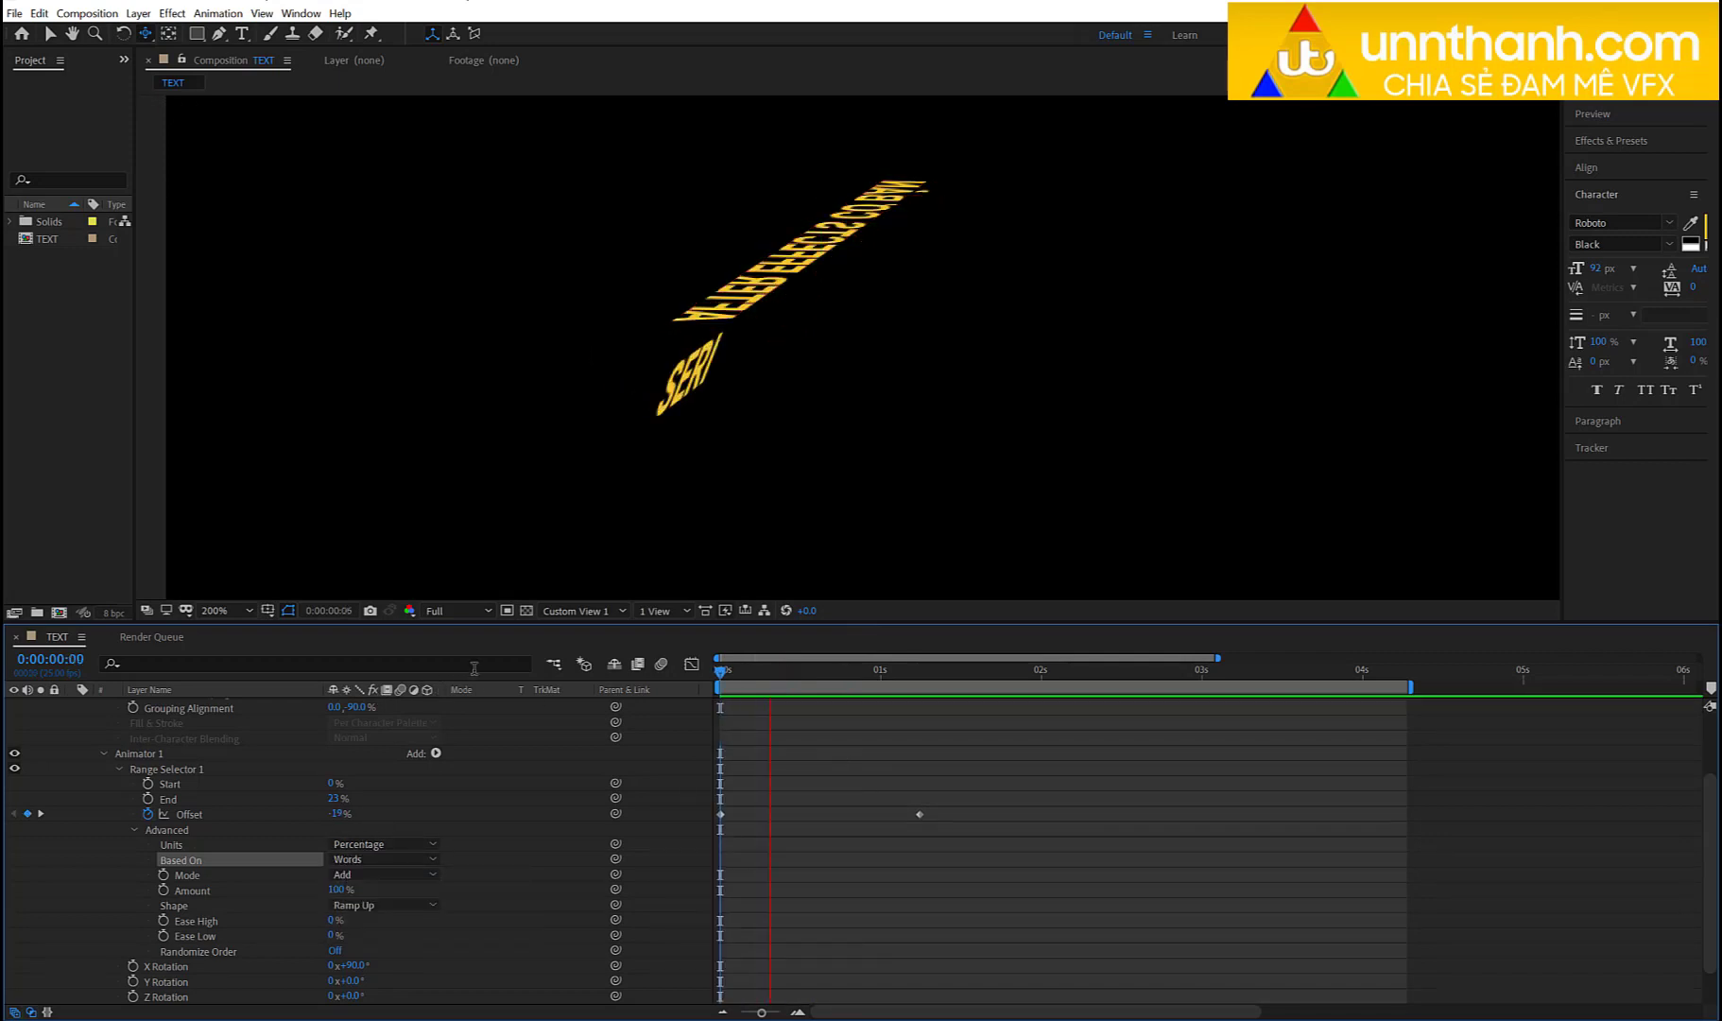
pyautogui.press('space')
# Return the viewer to Active Camera and preview the word-by-word reveal
pyautogui.click(589, 611)
pyautogui.click(588, 629)
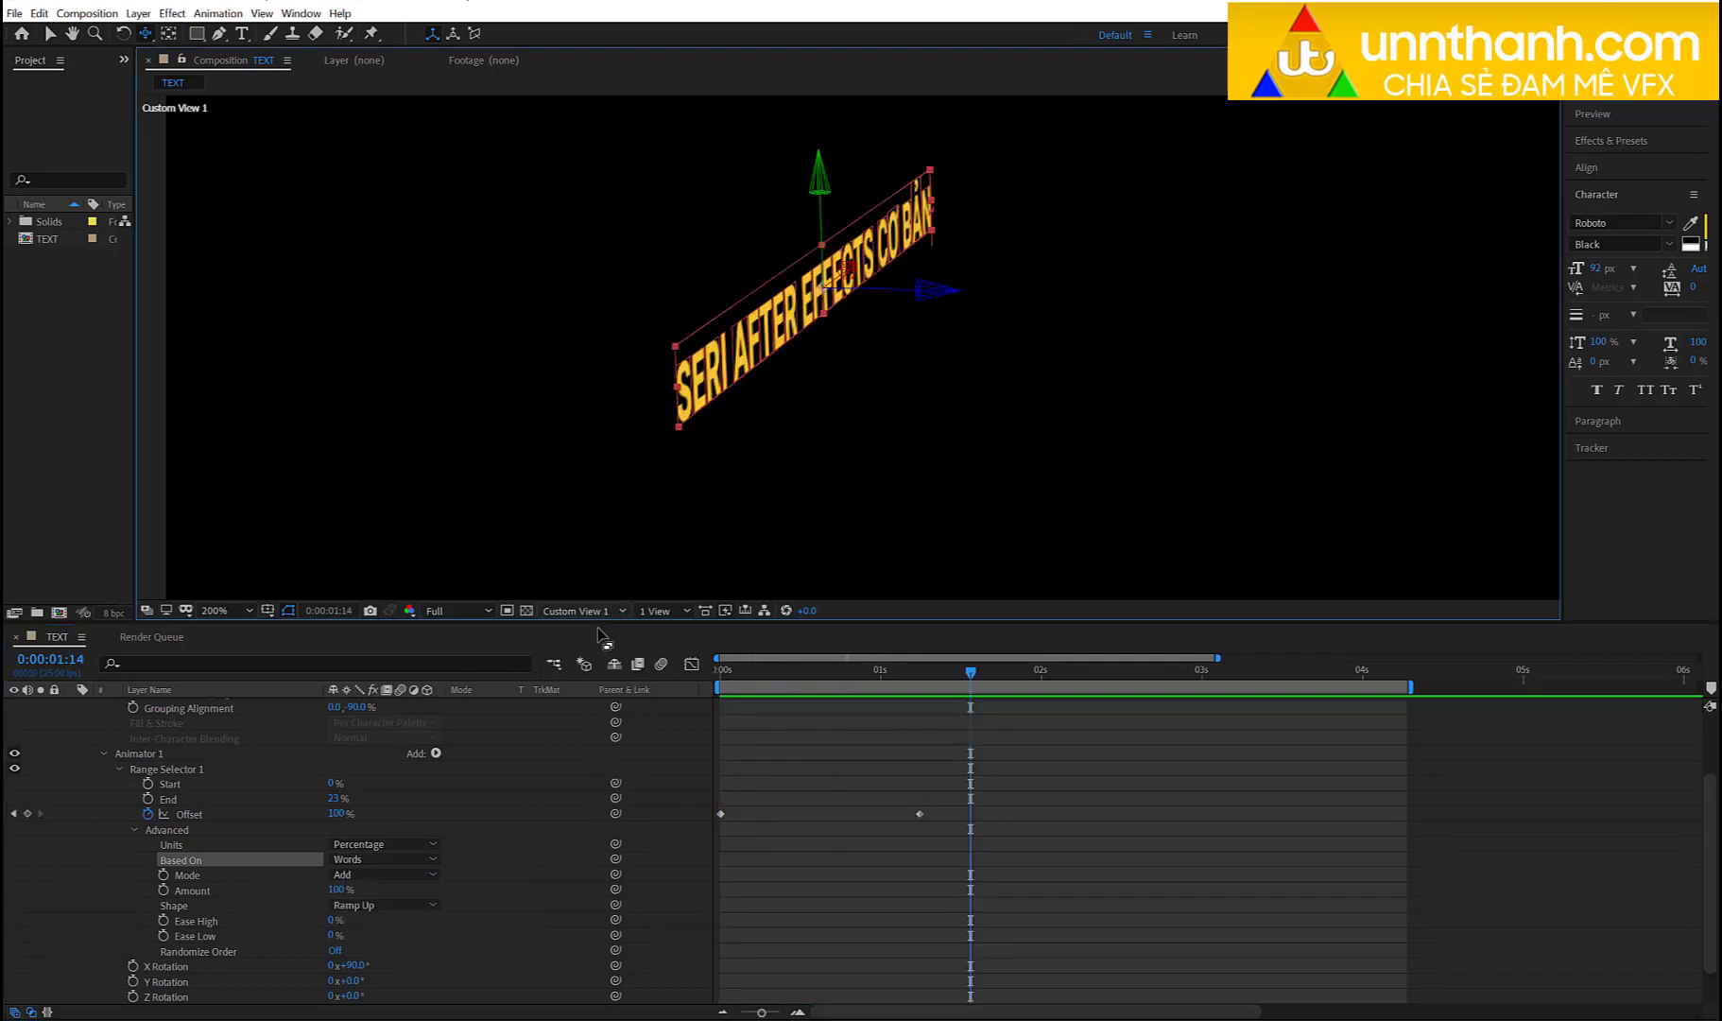
pyautogui.scroll(-2, 781, 463)
pyautogui.press('space')
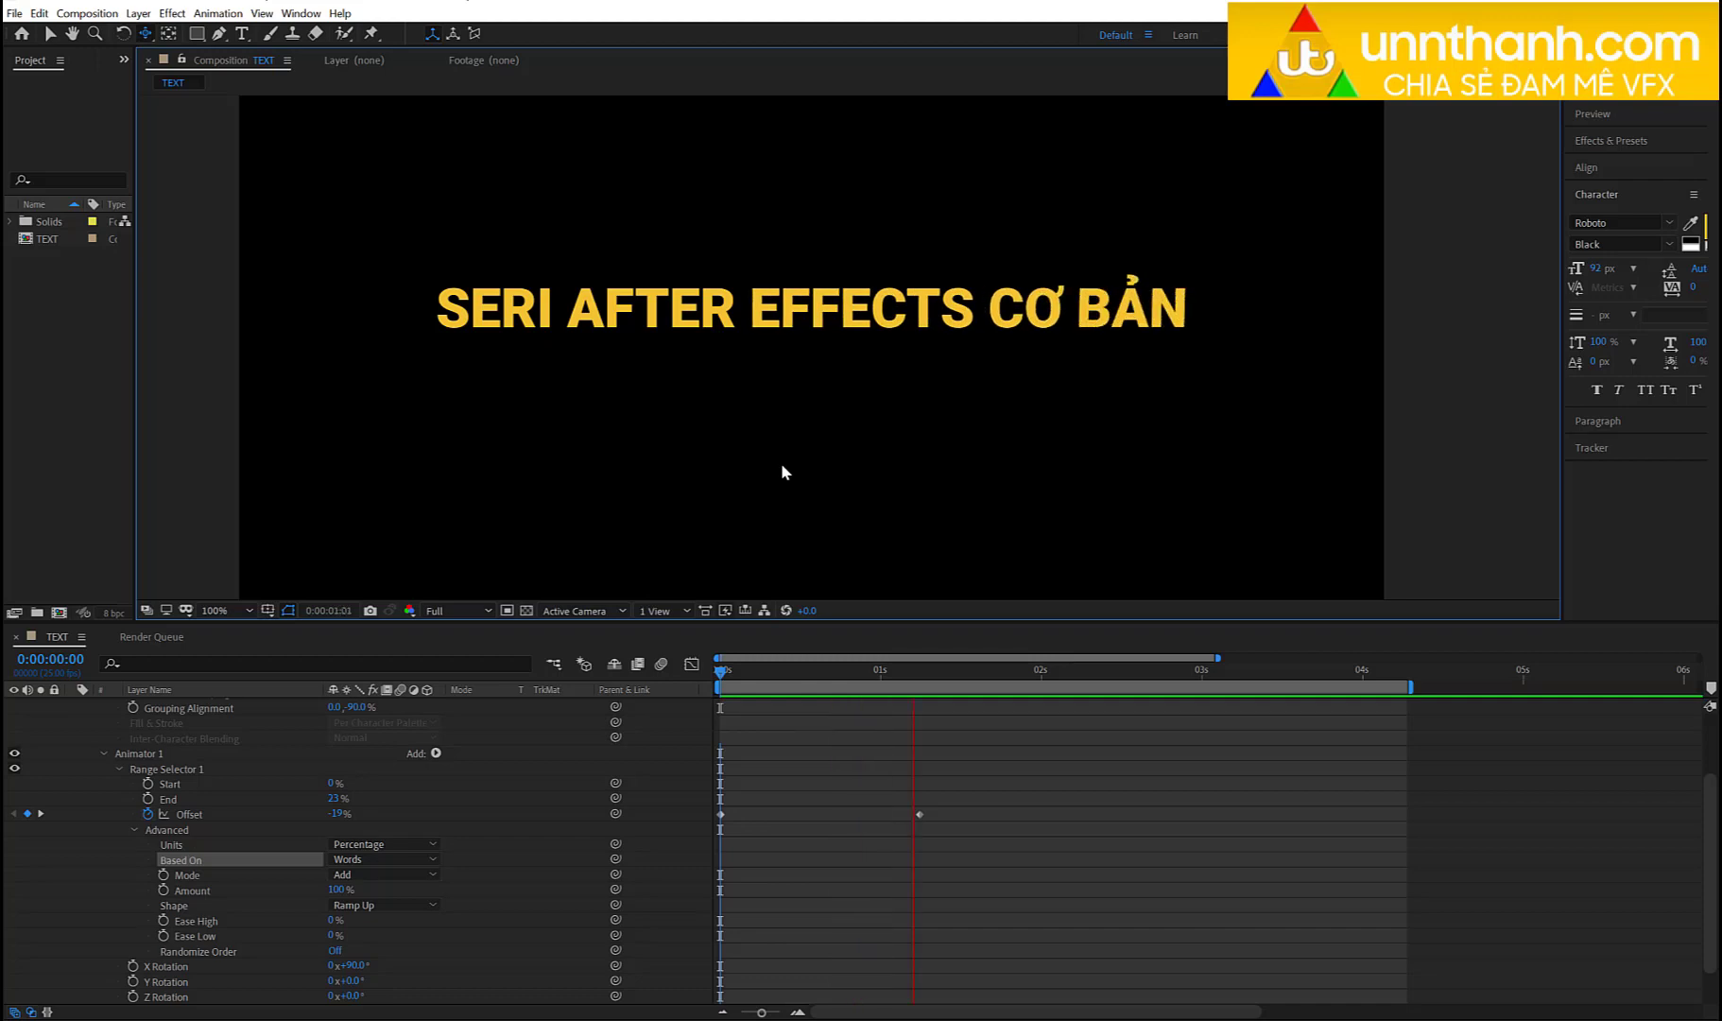
pyautogui.press('space')
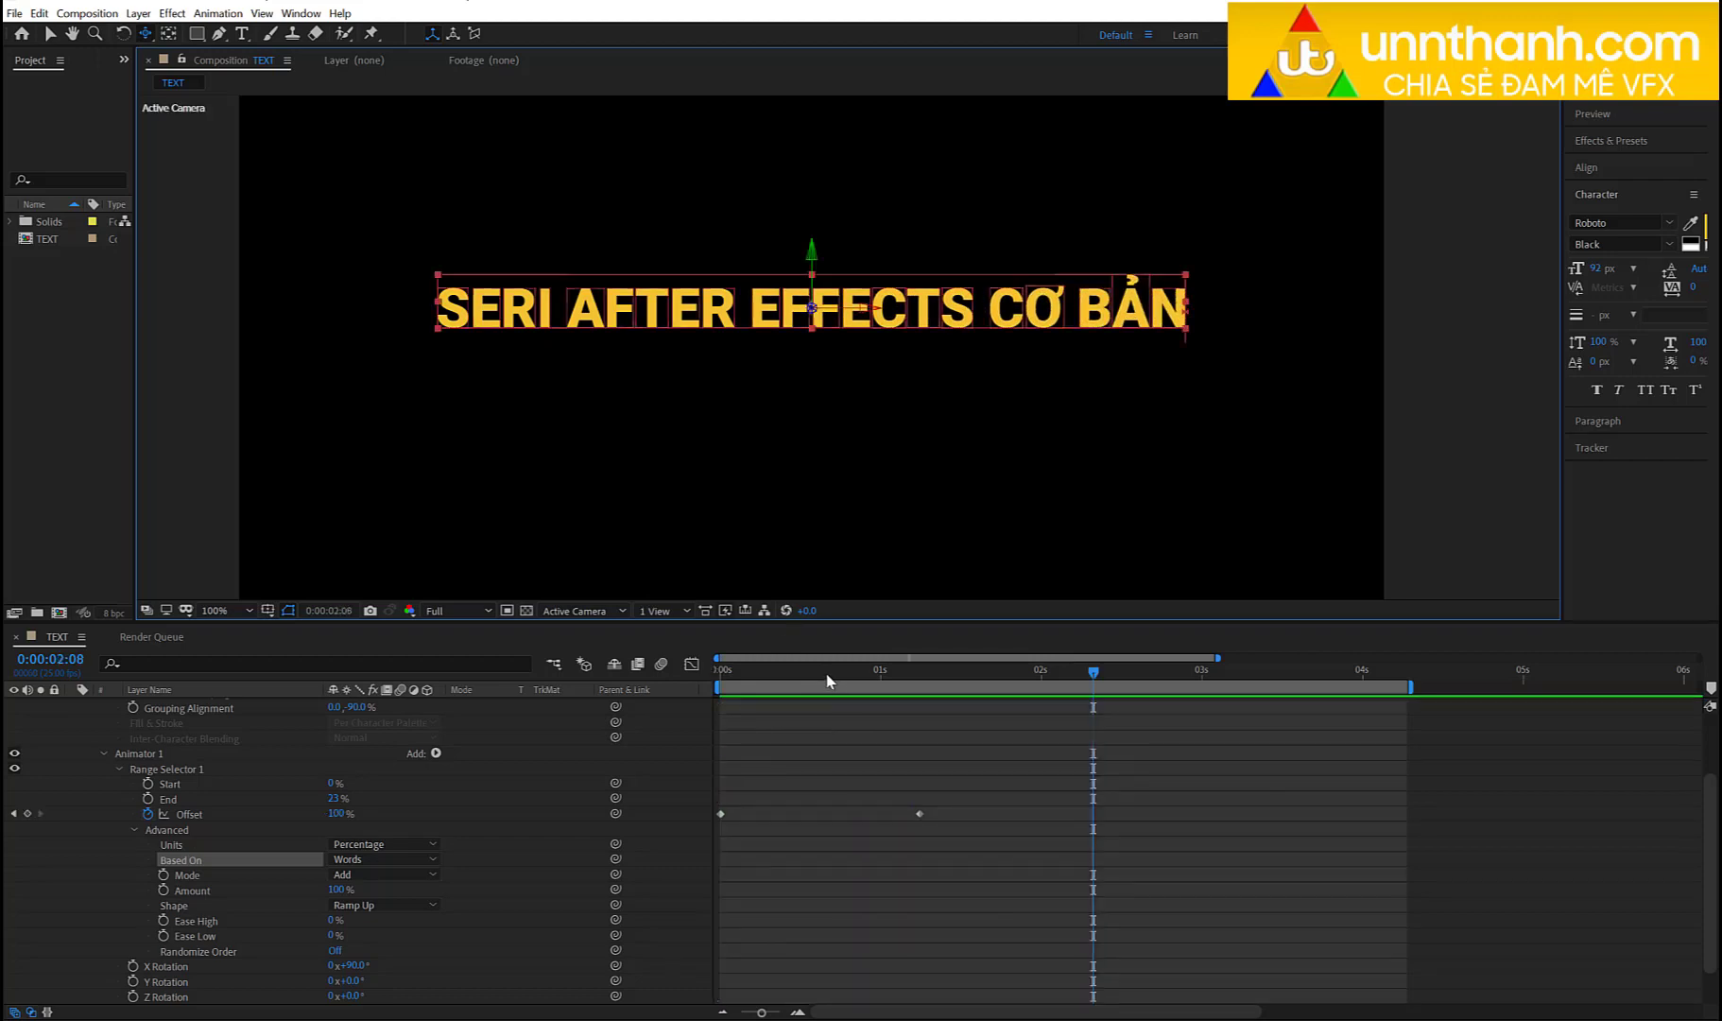
# Try Line then Word anchor point grouping, push grouping alignment to -225% vertically, and preview
pyautogui.click(804, 671)
pyautogui.scroll(3, 232, 803)
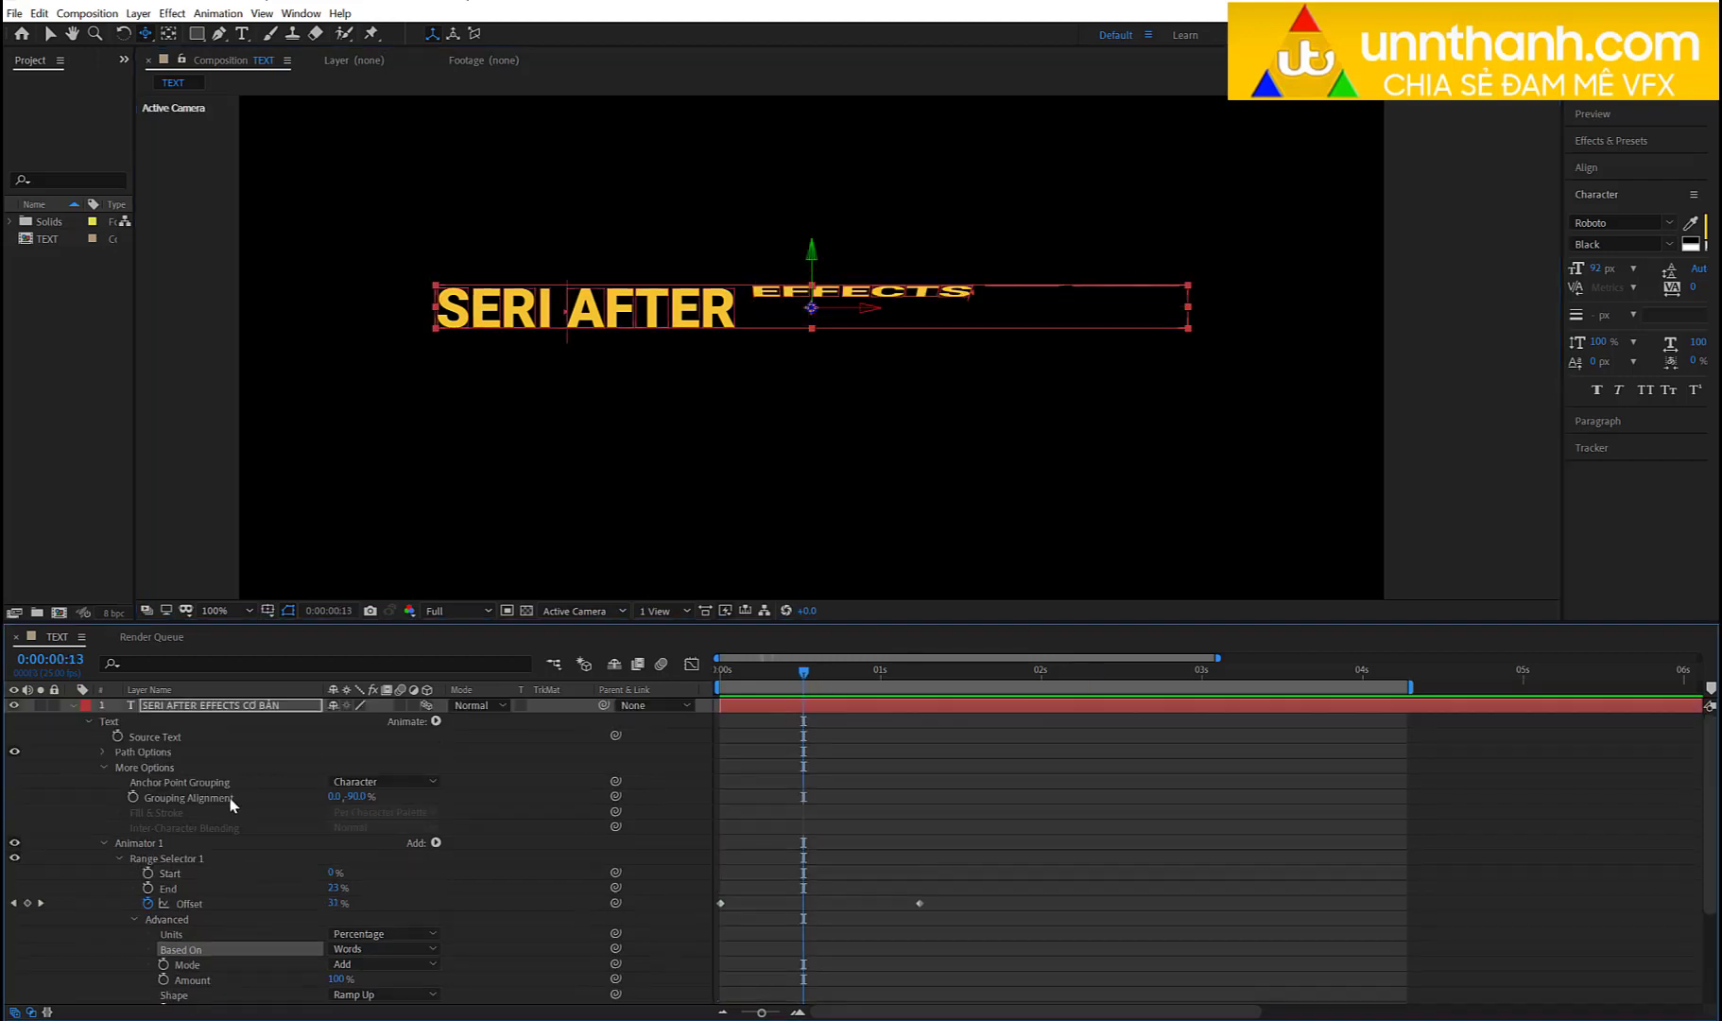
pyautogui.click(350, 782)
pyautogui.click(362, 837)
pyautogui.click(350, 783)
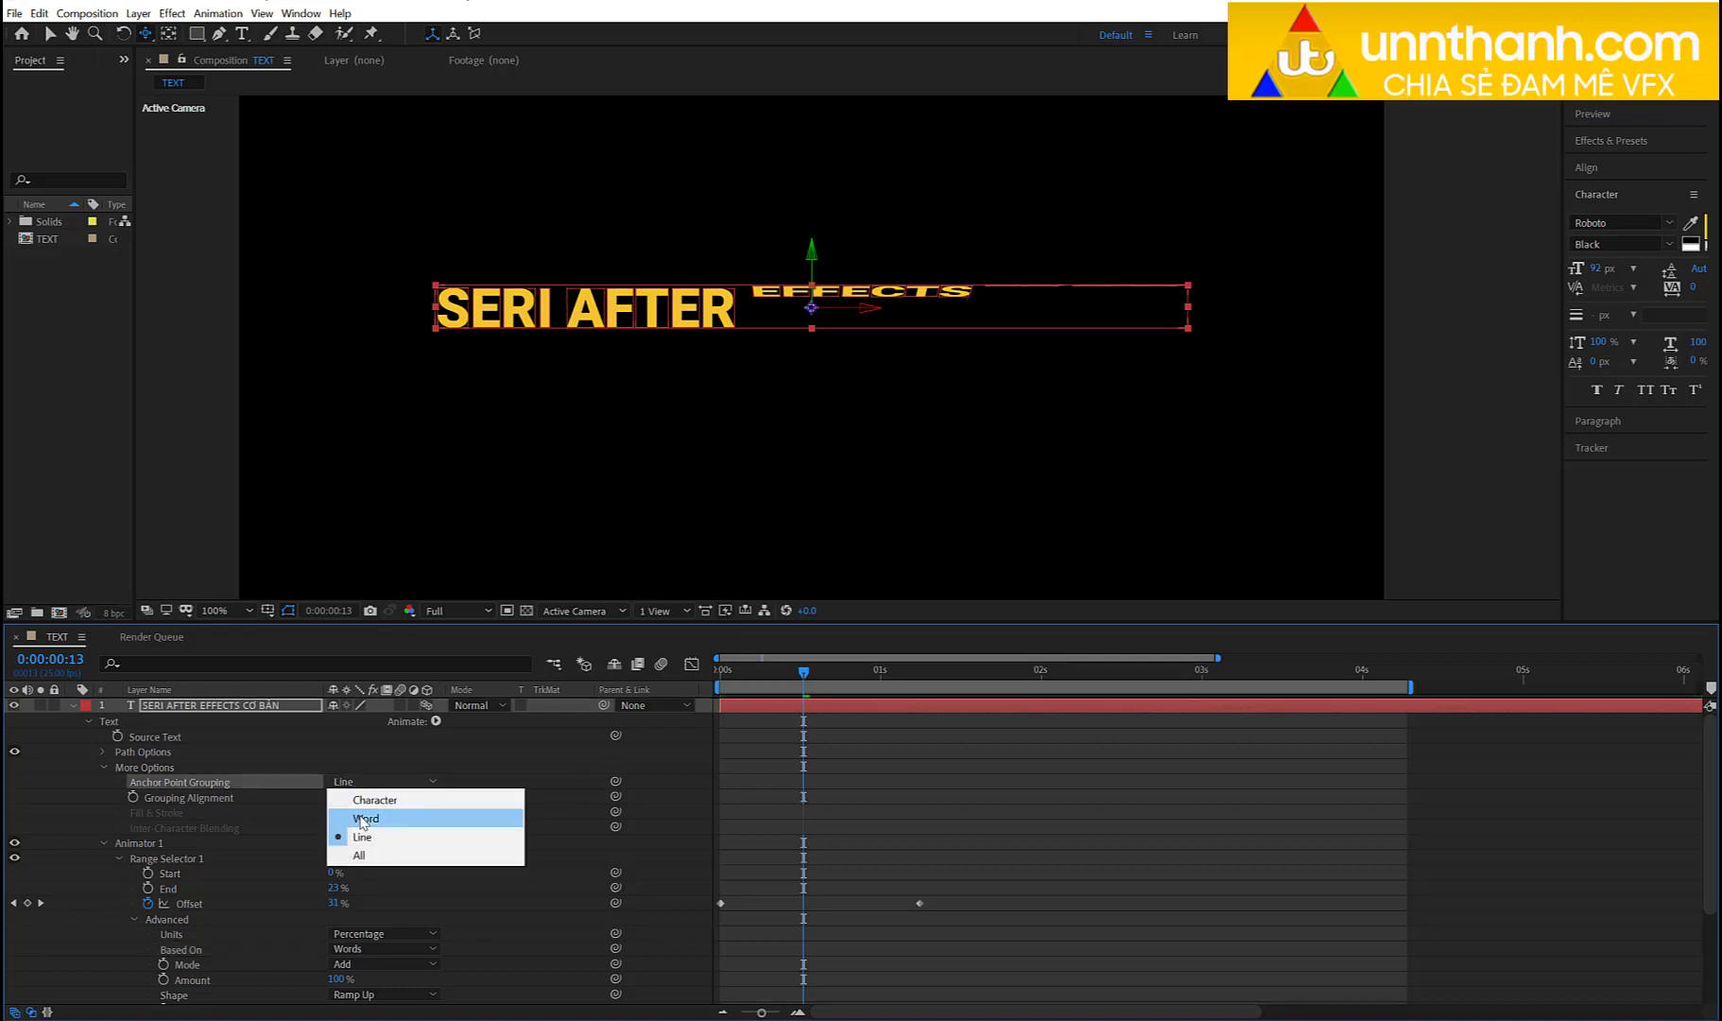
pyautogui.click(366, 819)
pyautogui.moveTo(357, 796); pyautogui.dragTo(239, 802)
pyautogui.press('space')
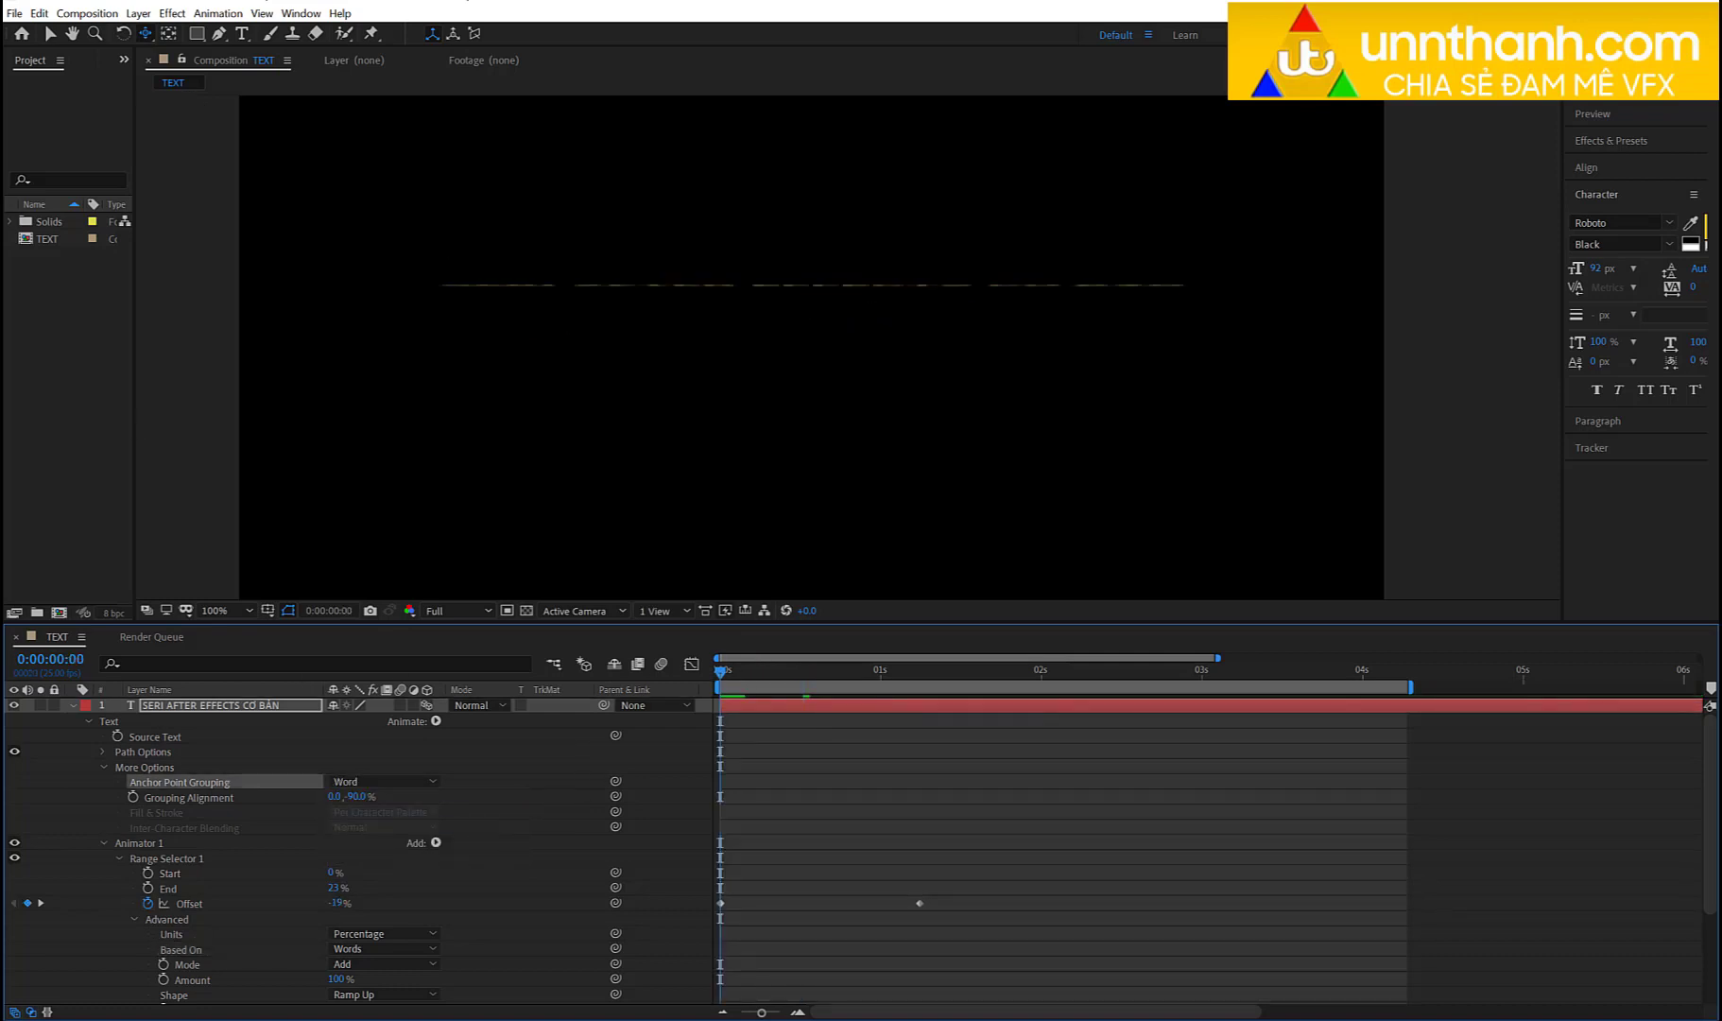
# Reset Grouping Alignment to 0.0, 0.0% and preview the reveal around 20 frames
pyautogui.rightClick(239, 802)
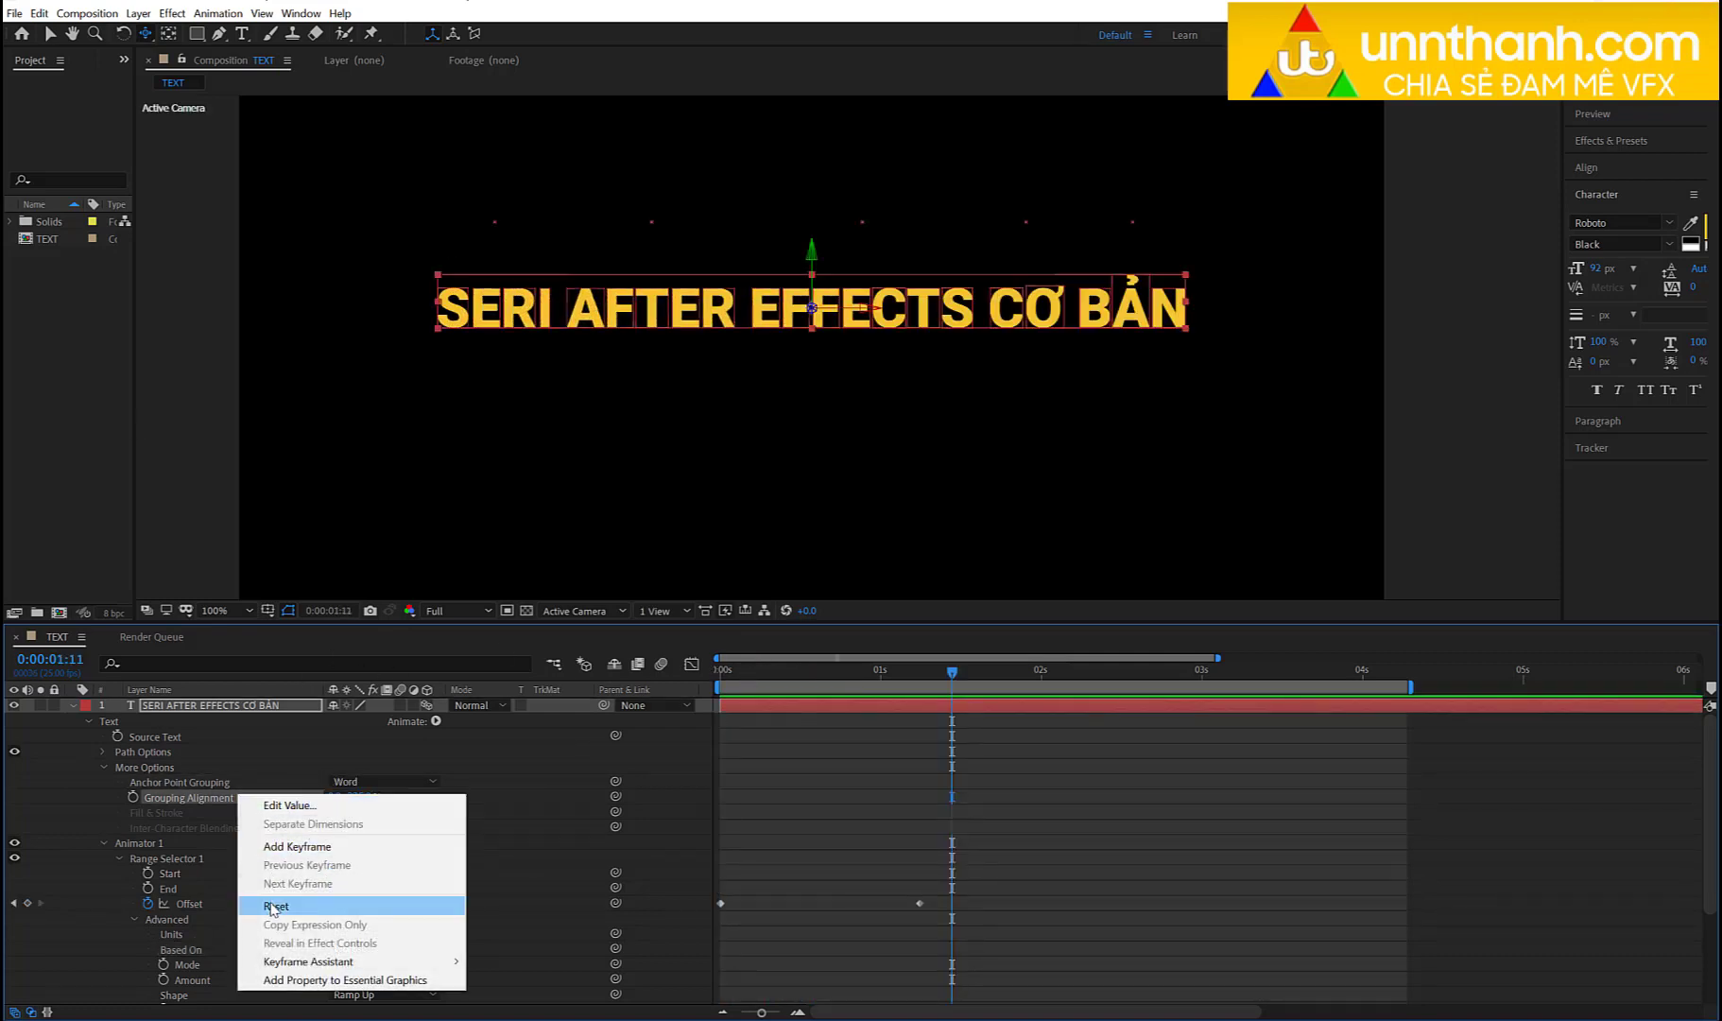
pyautogui.click(284, 881)
pyautogui.press('space')
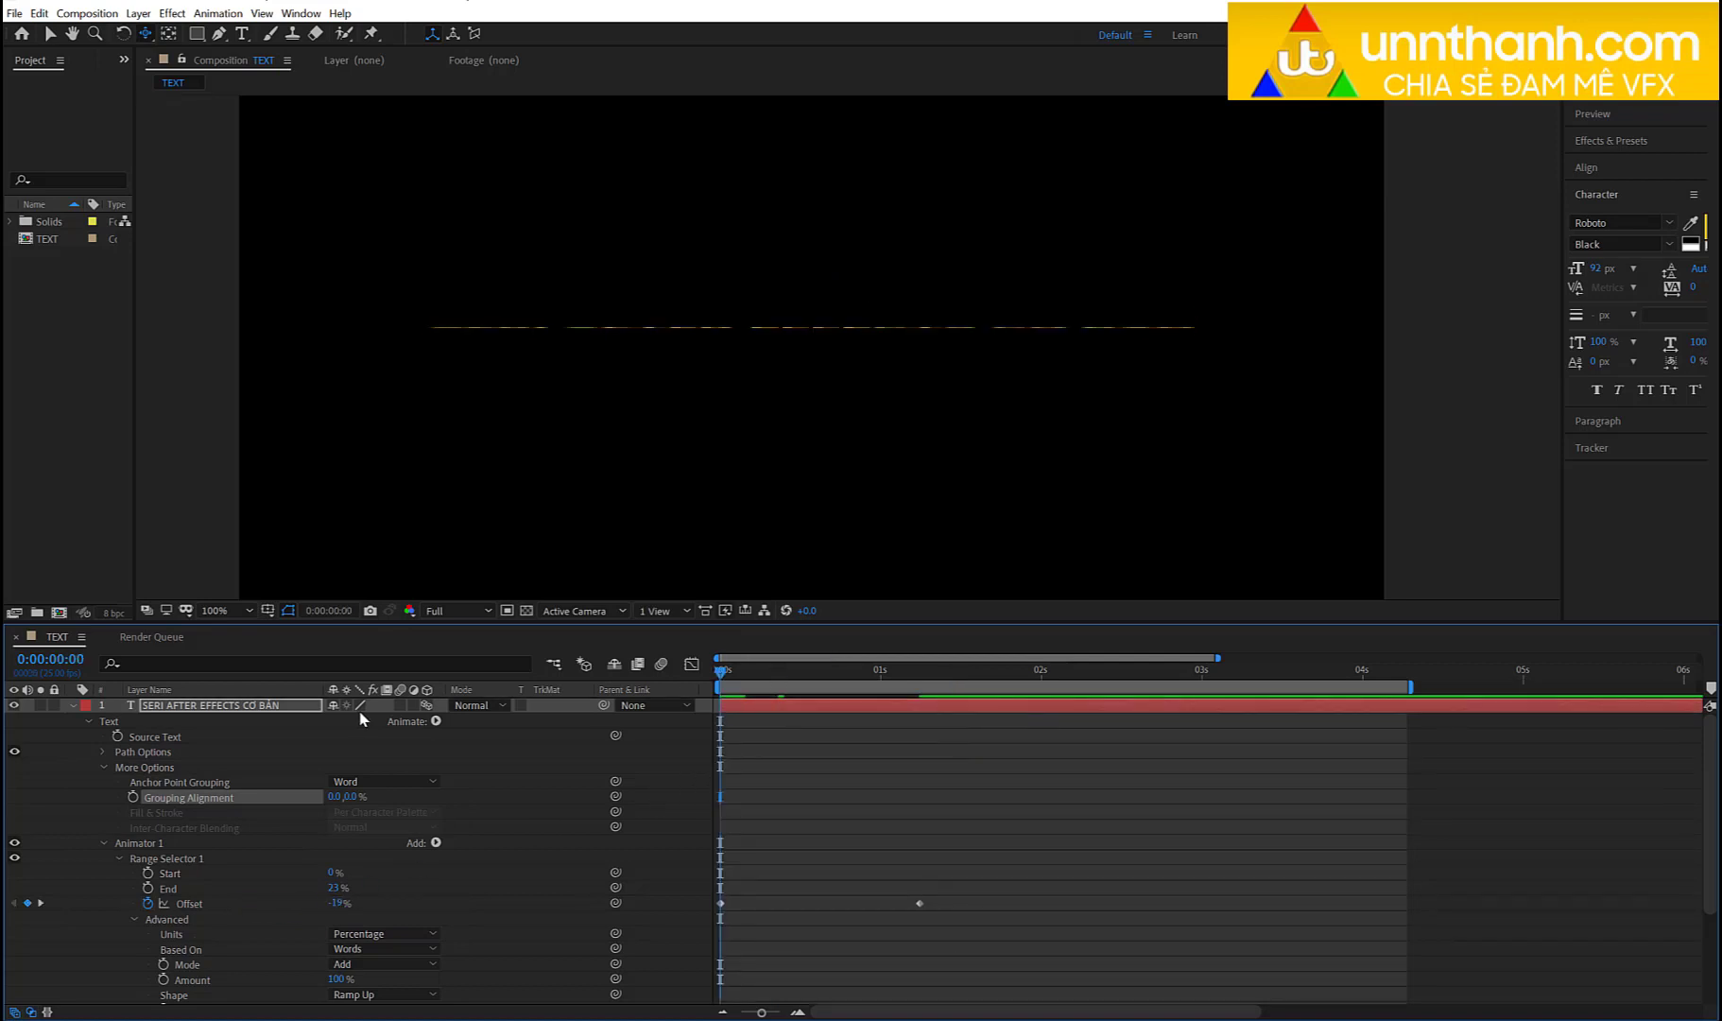
pyautogui.click(919, 673)
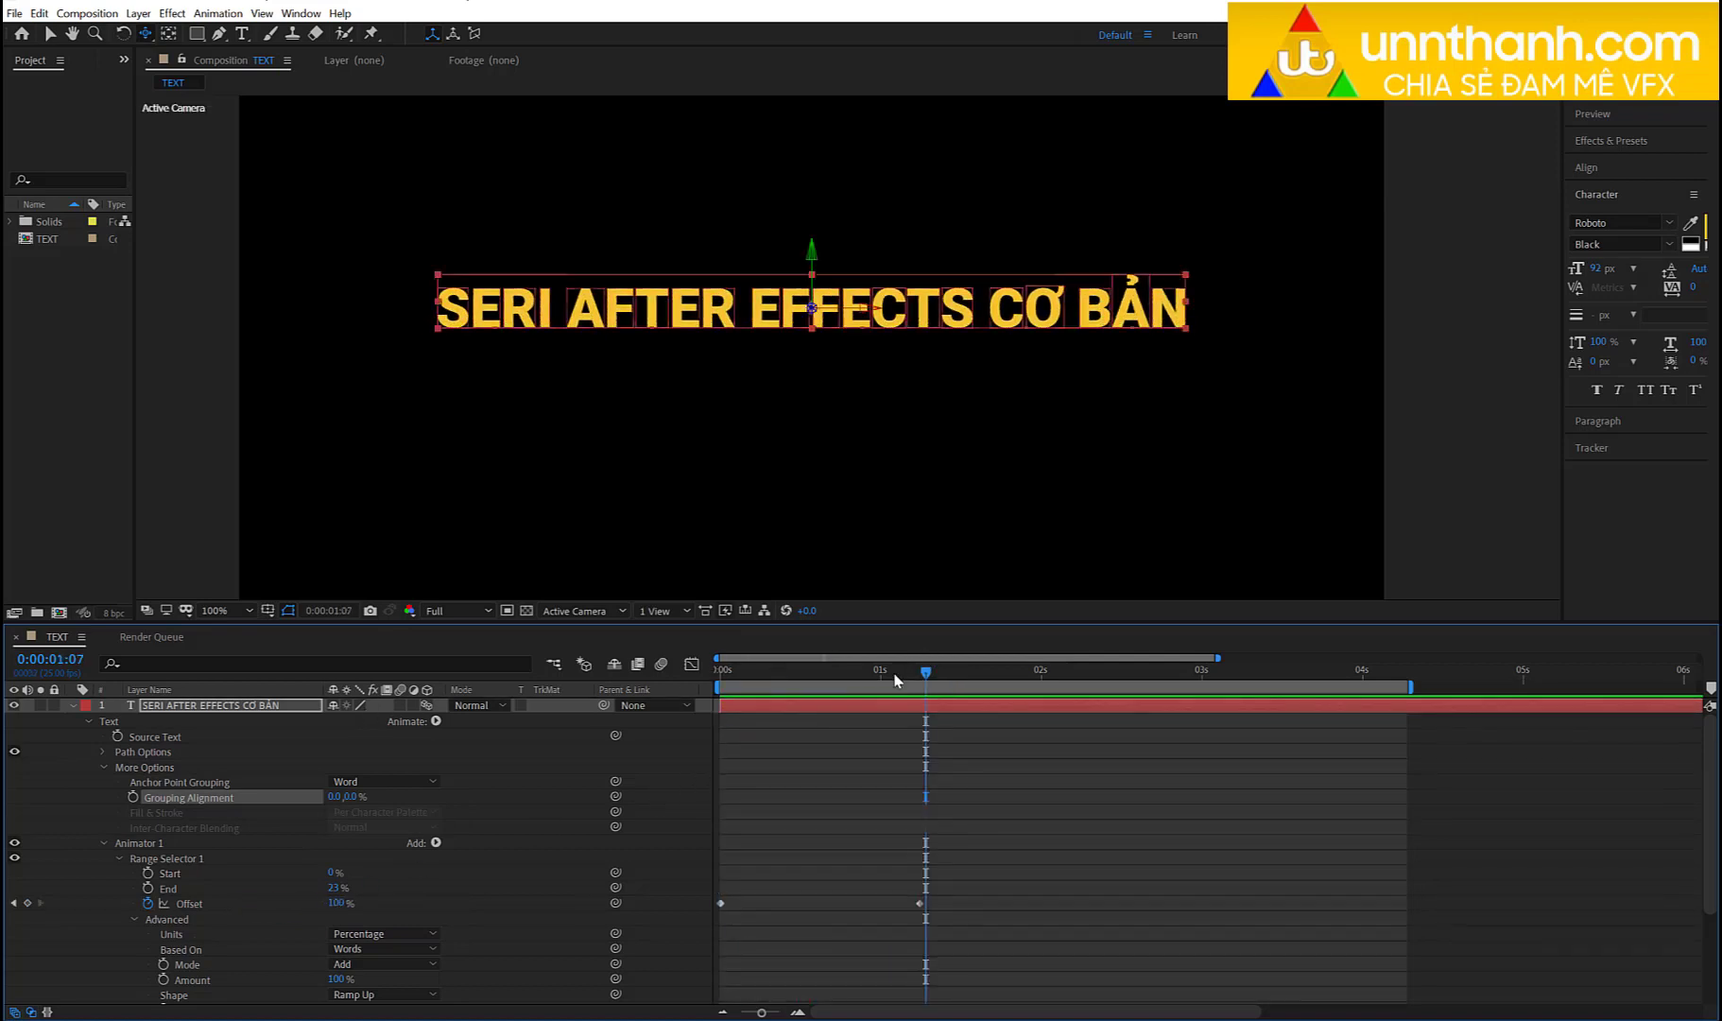
pyautogui.moveTo(922, 747); pyautogui.dragTo(849, 747)
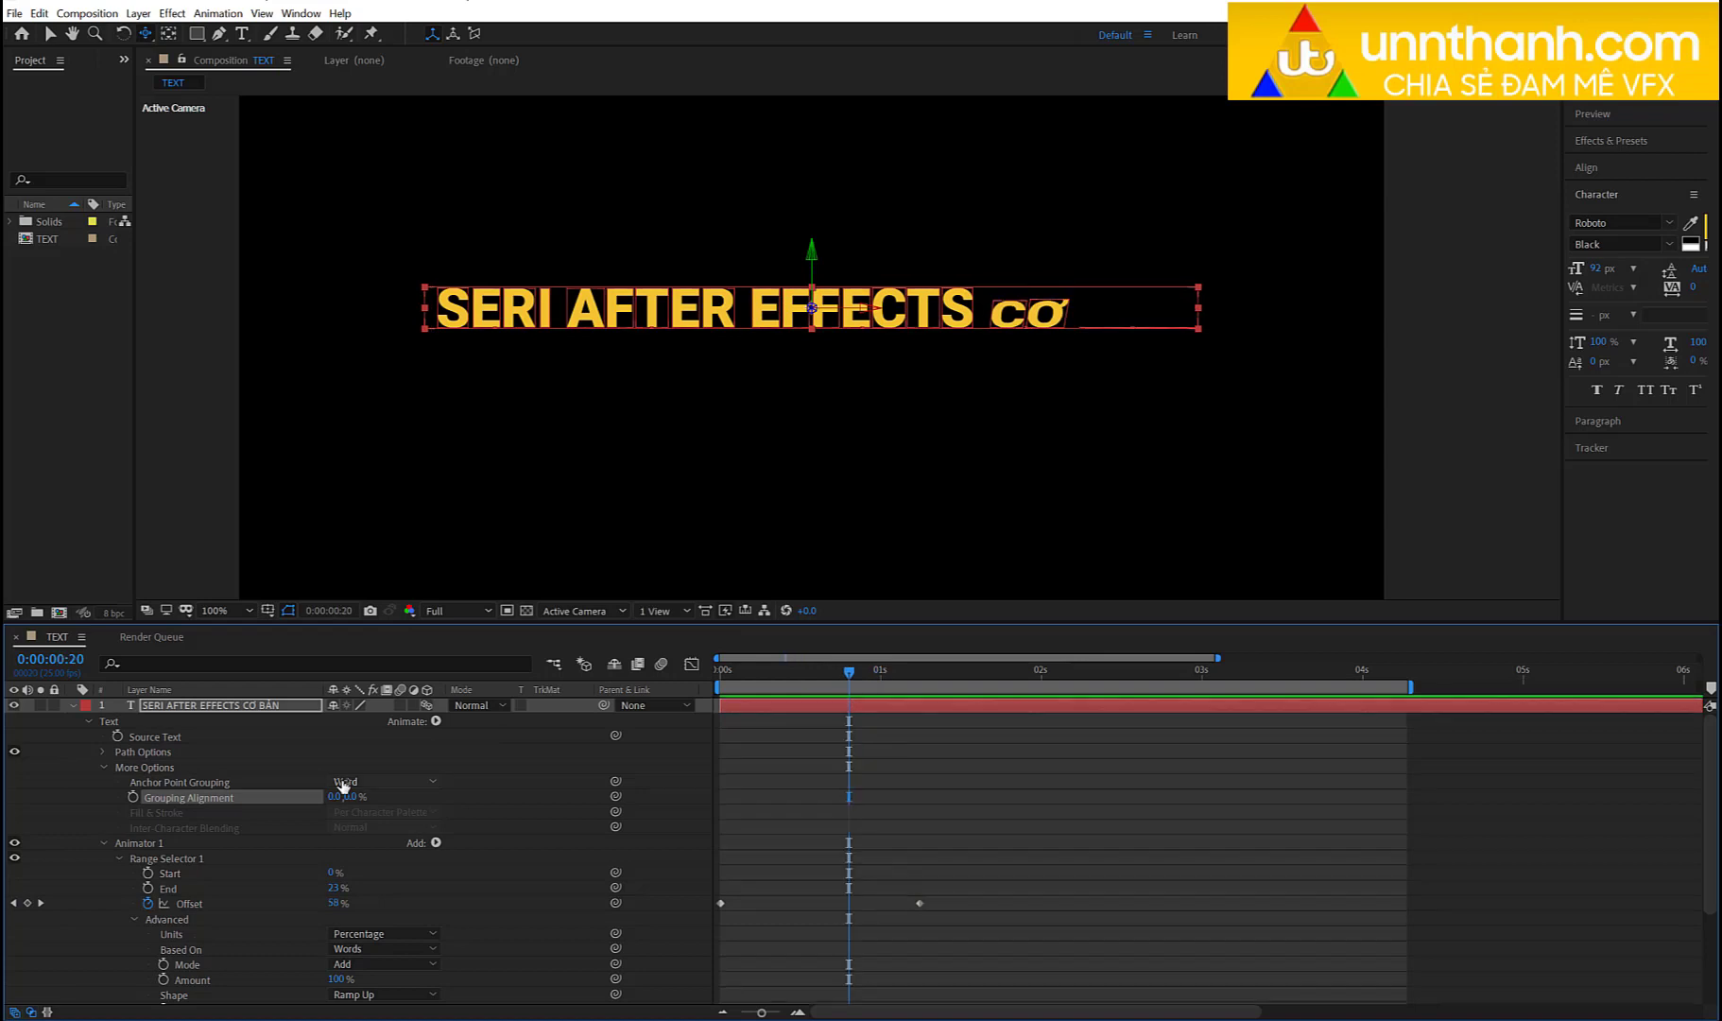
# Set Anchor Point Grouping back to Character, inspect the letters magnified, and preview from the start
pyautogui.click(378, 781)
pyautogui.click(367, 800)
pyautogui.press('.')
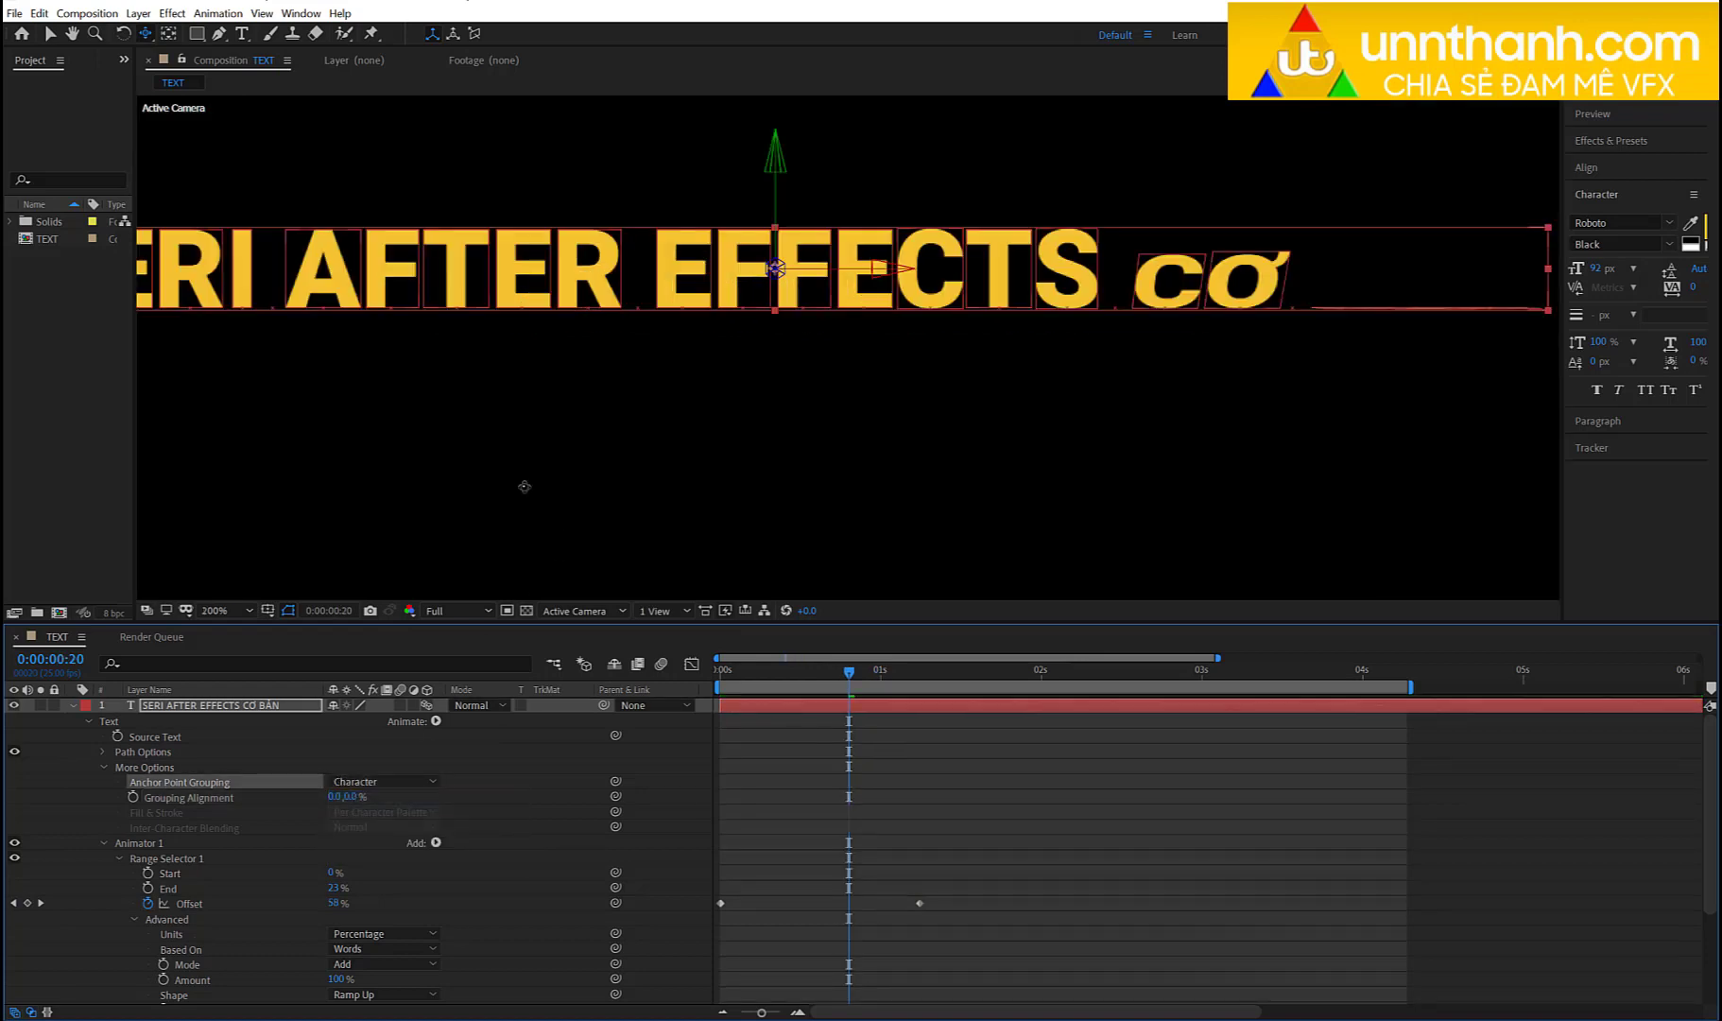
pyautogui.press('Home')
pyautogui.press(',')
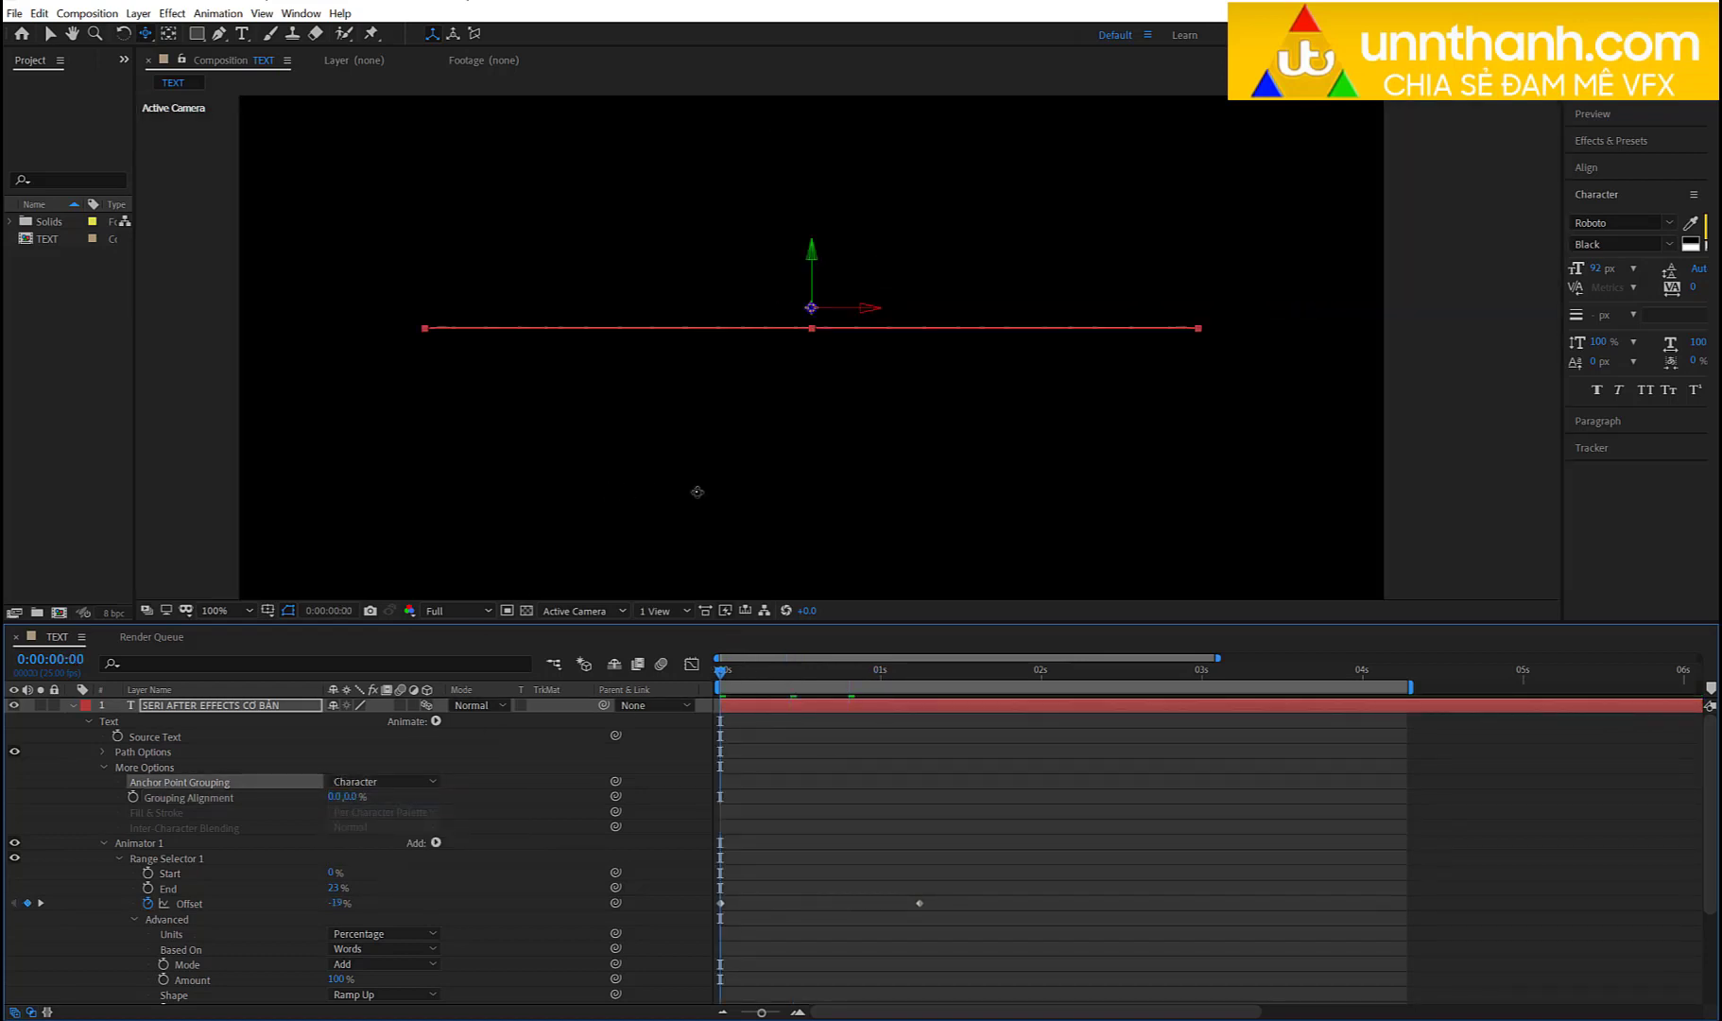
pyautogui.press('space')
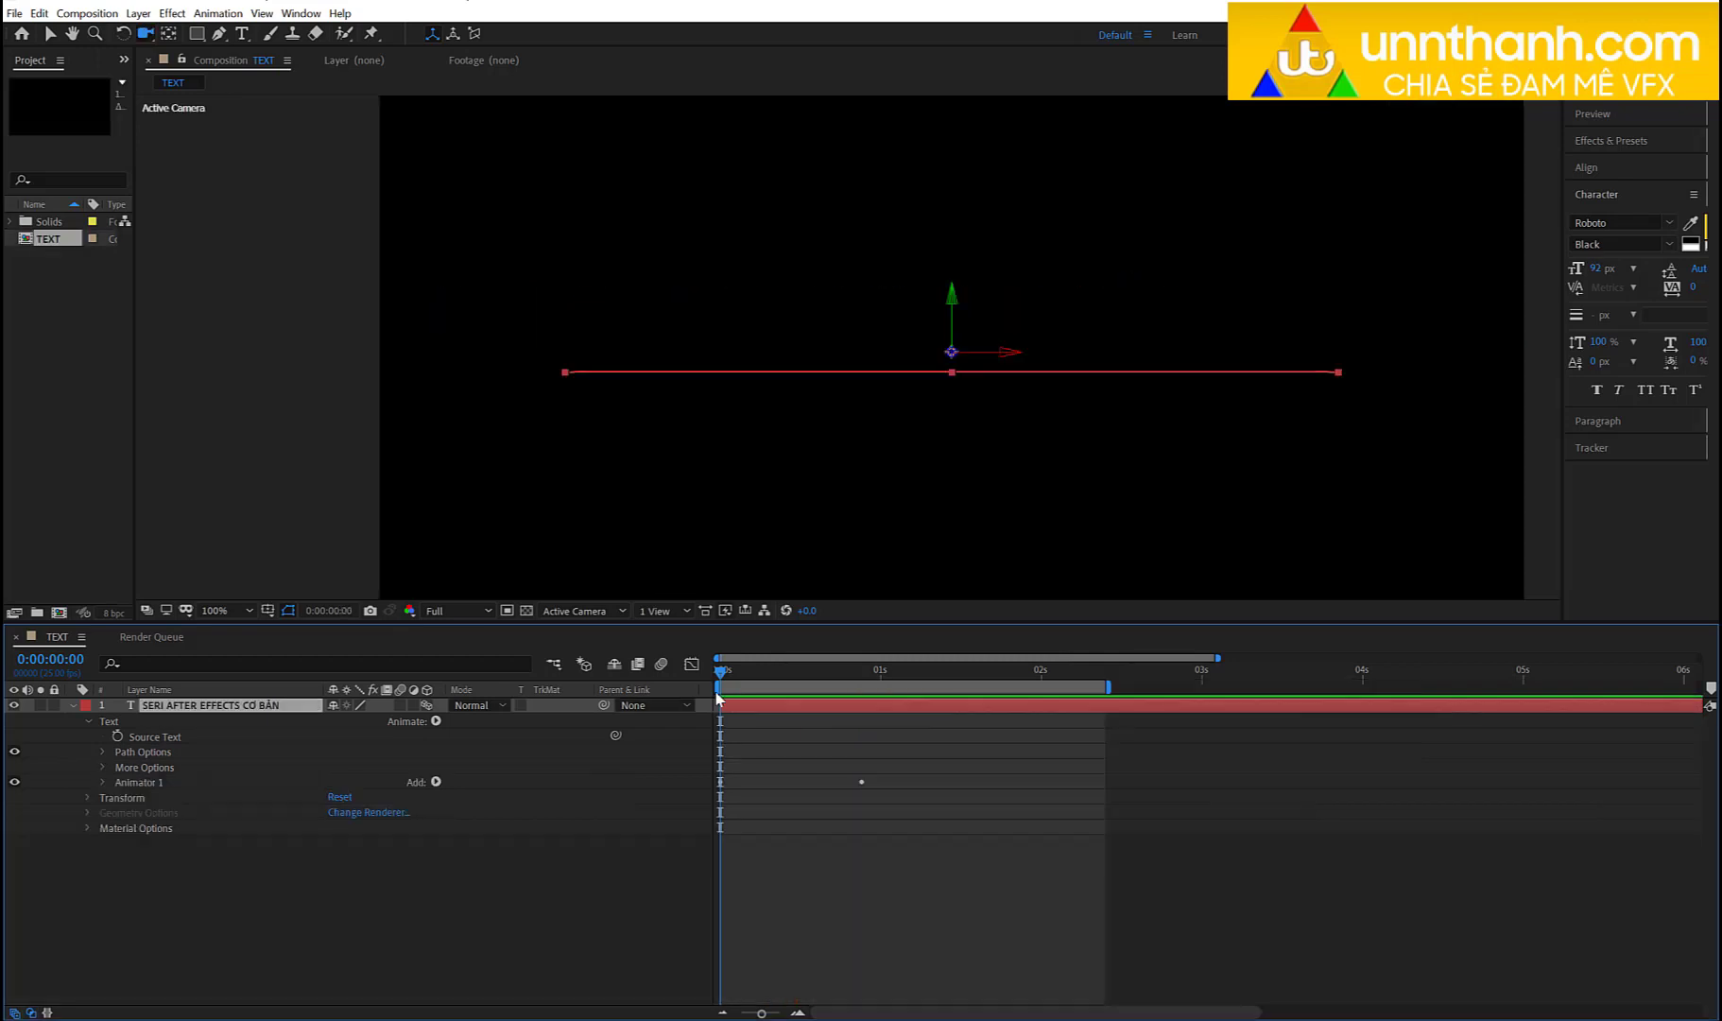
pyautogui.moveTo(730, 673); pyautogui.dragTo(771, 673)
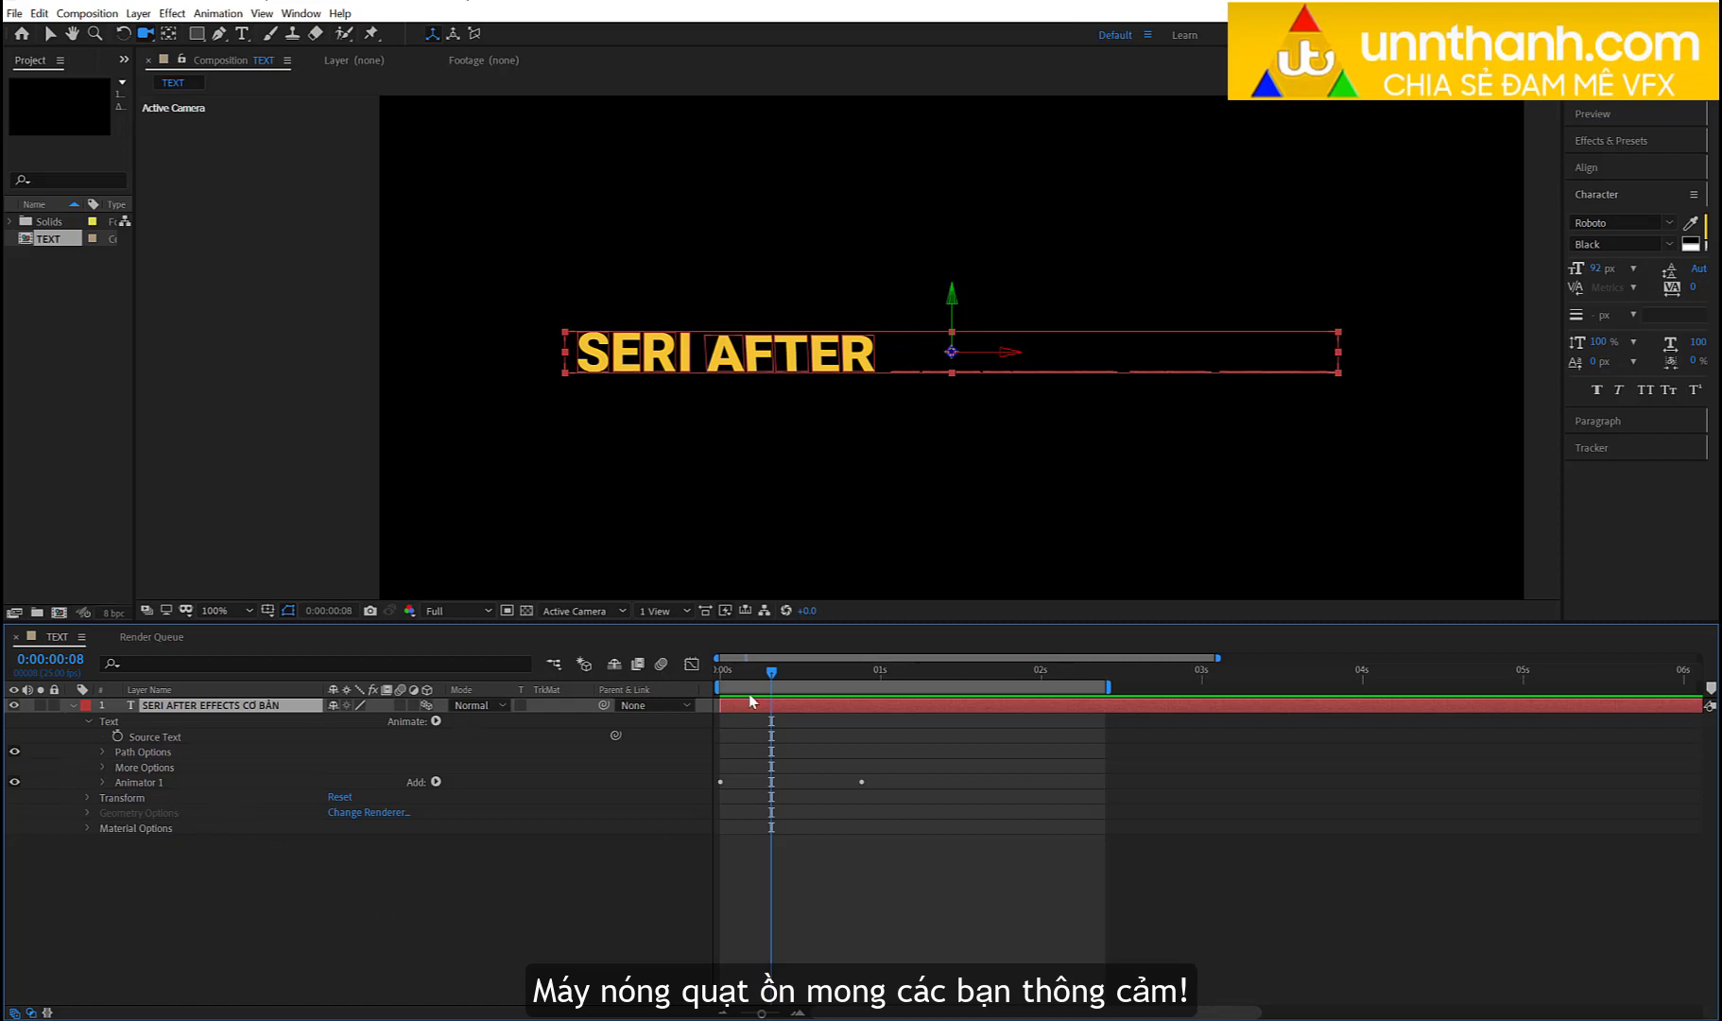
pyautogui.moveTo(771, 672); pyautogui.dragTo(550, 700)
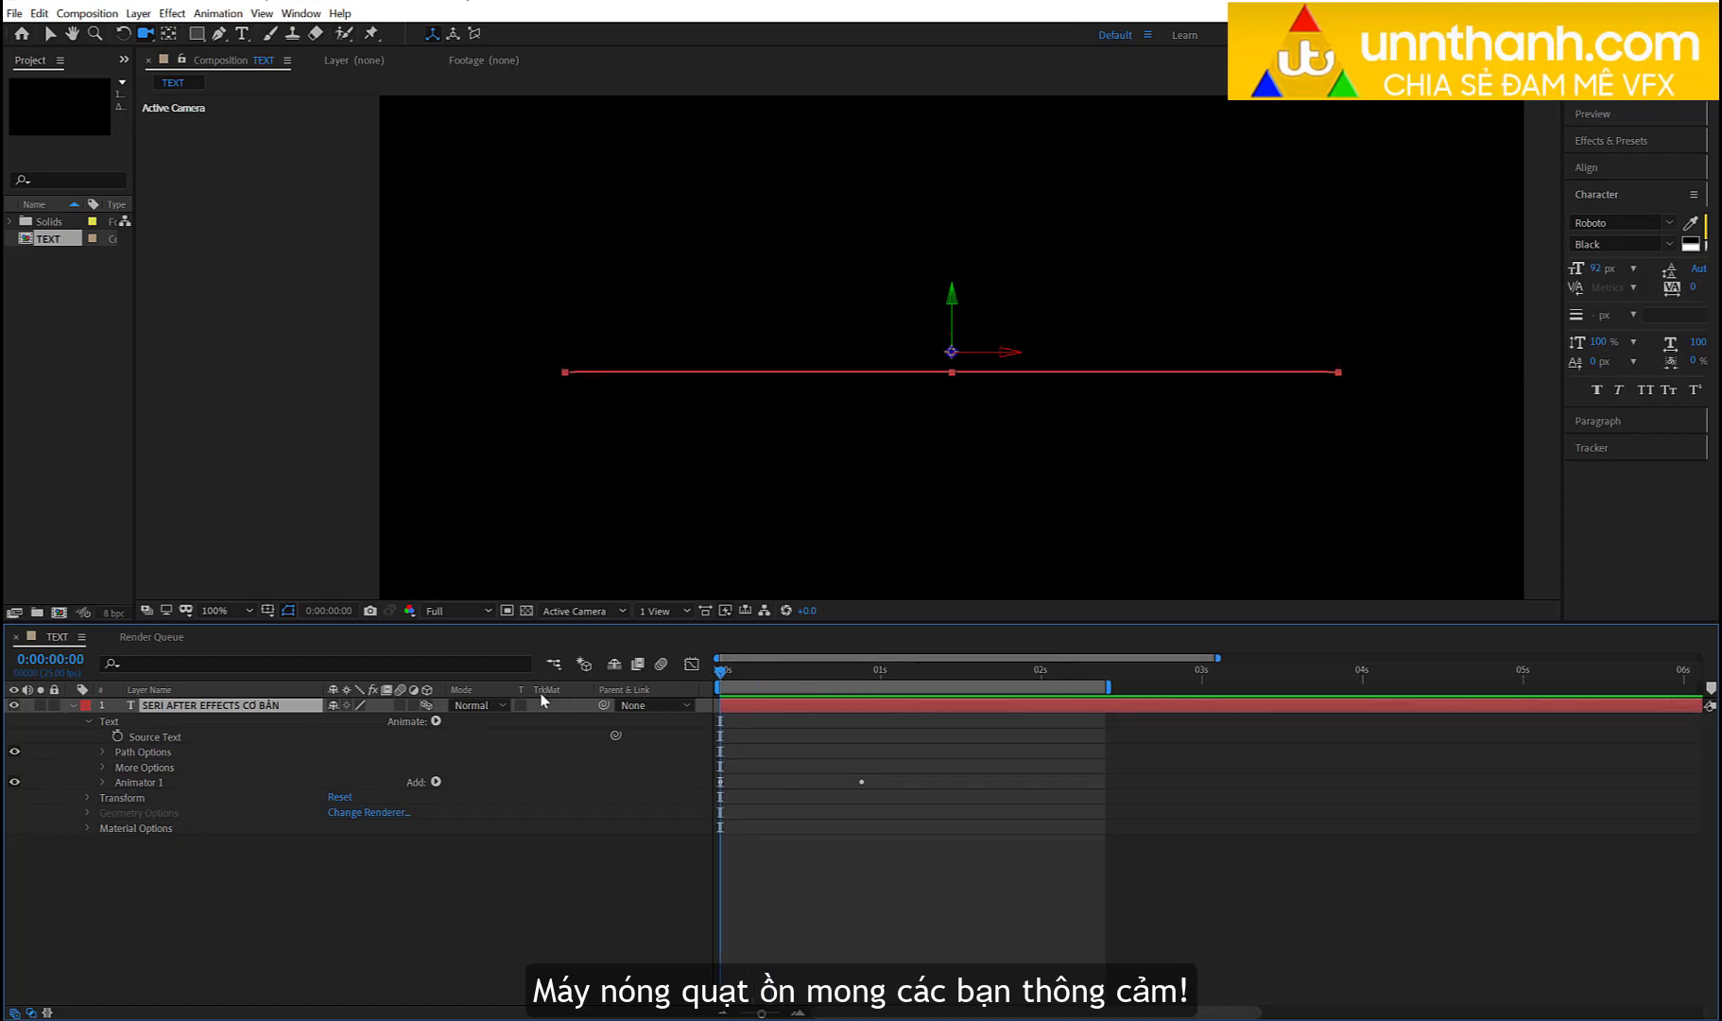
# Trial-duplicate Animator 1, view the text from a custom 3D view, then delete the duplicate
pyautogui.click(444, 884)
pyautogui.moveTo(722, 670); pyautogui.dragTo(568, 700)
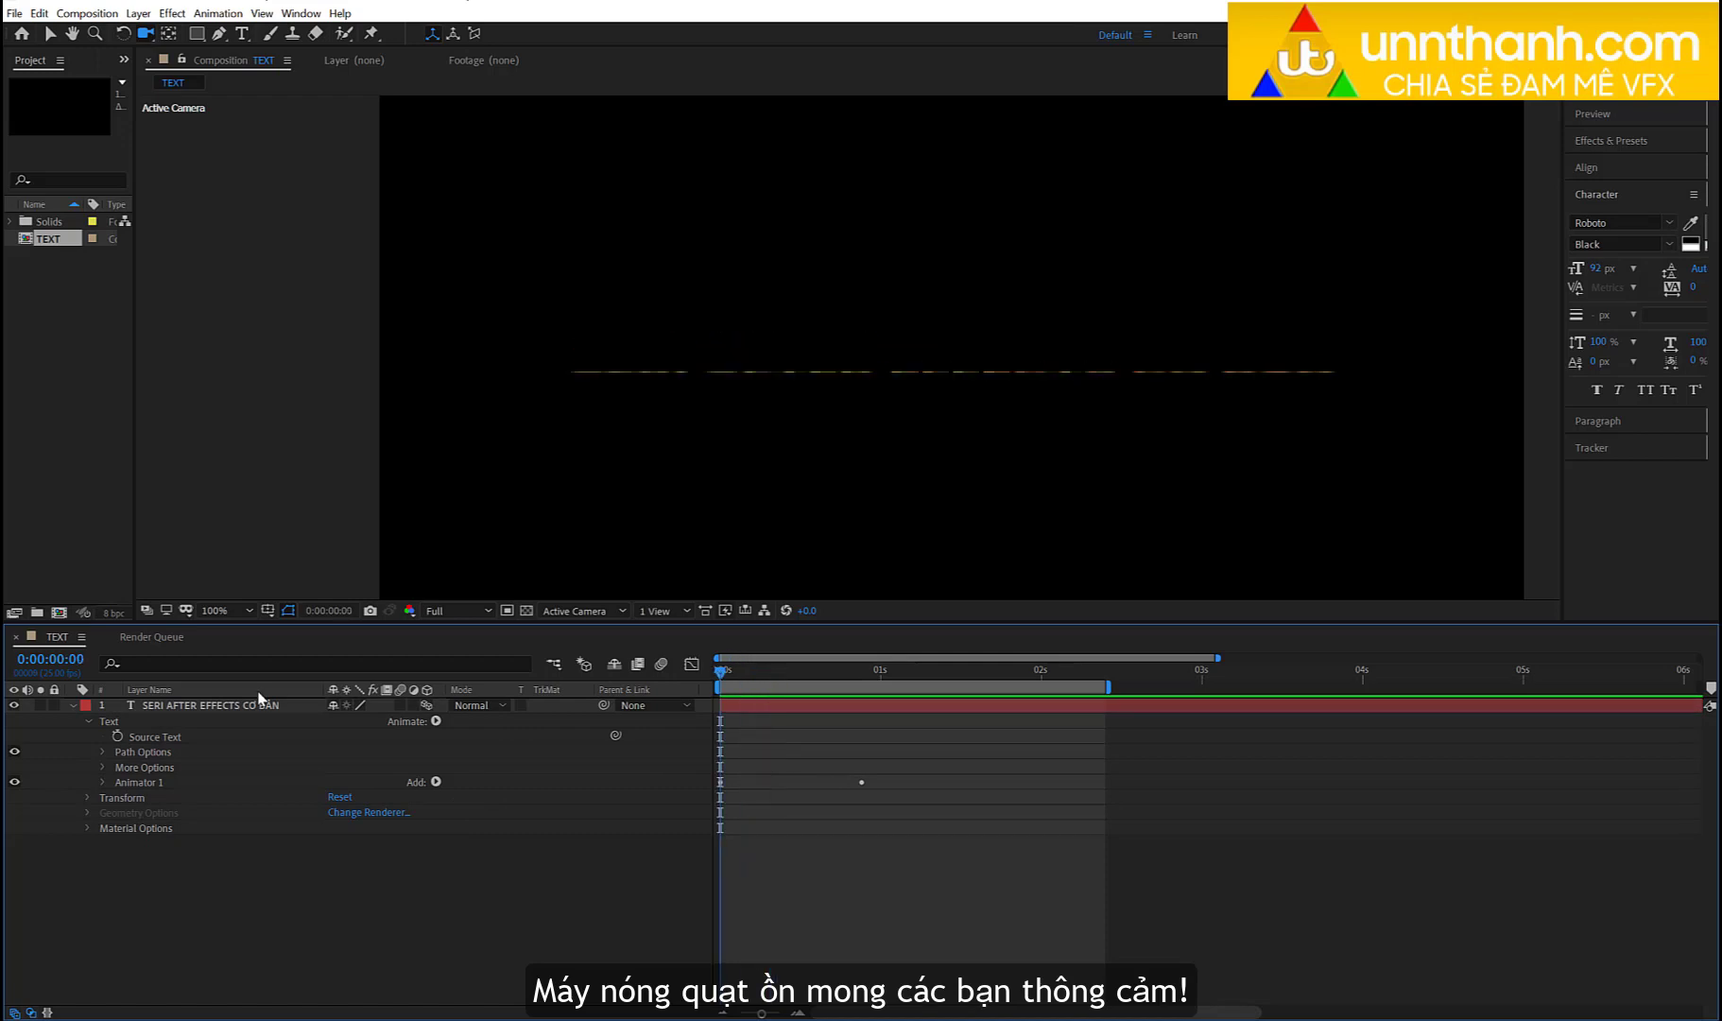
pyautogui.click(139, 784)
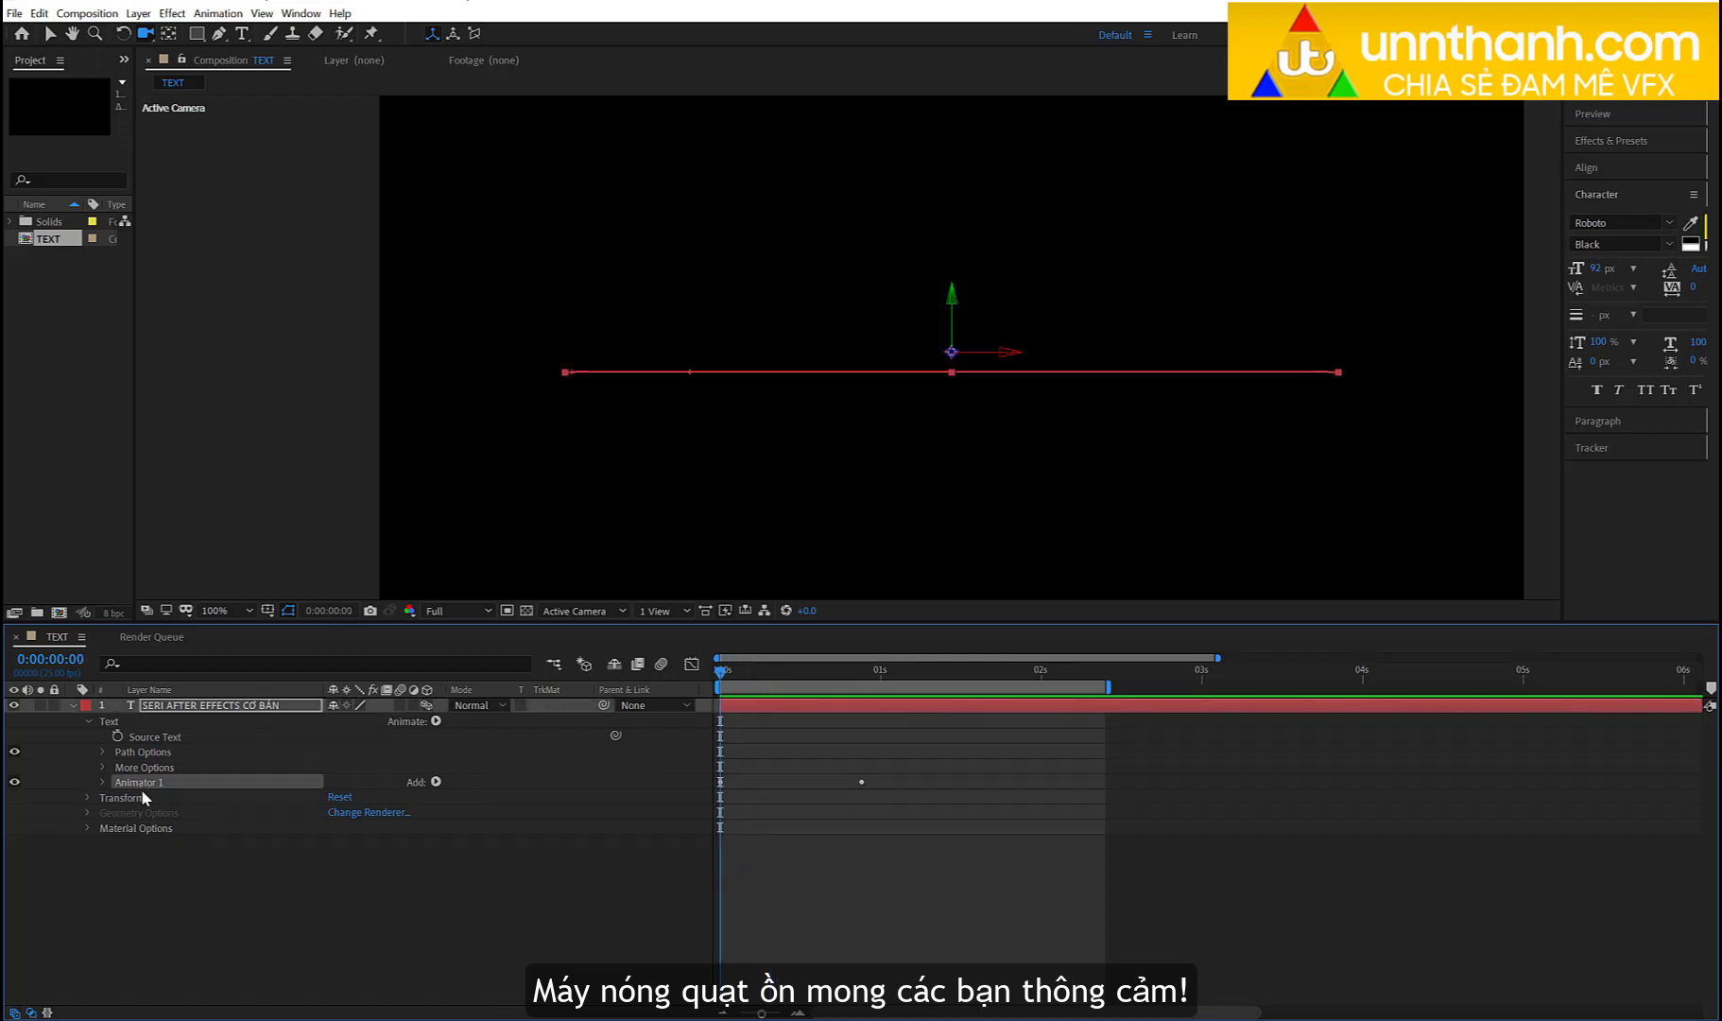
pyautogui.hotkey('ctrl', 'd')
pyautogui.click(582, 610)
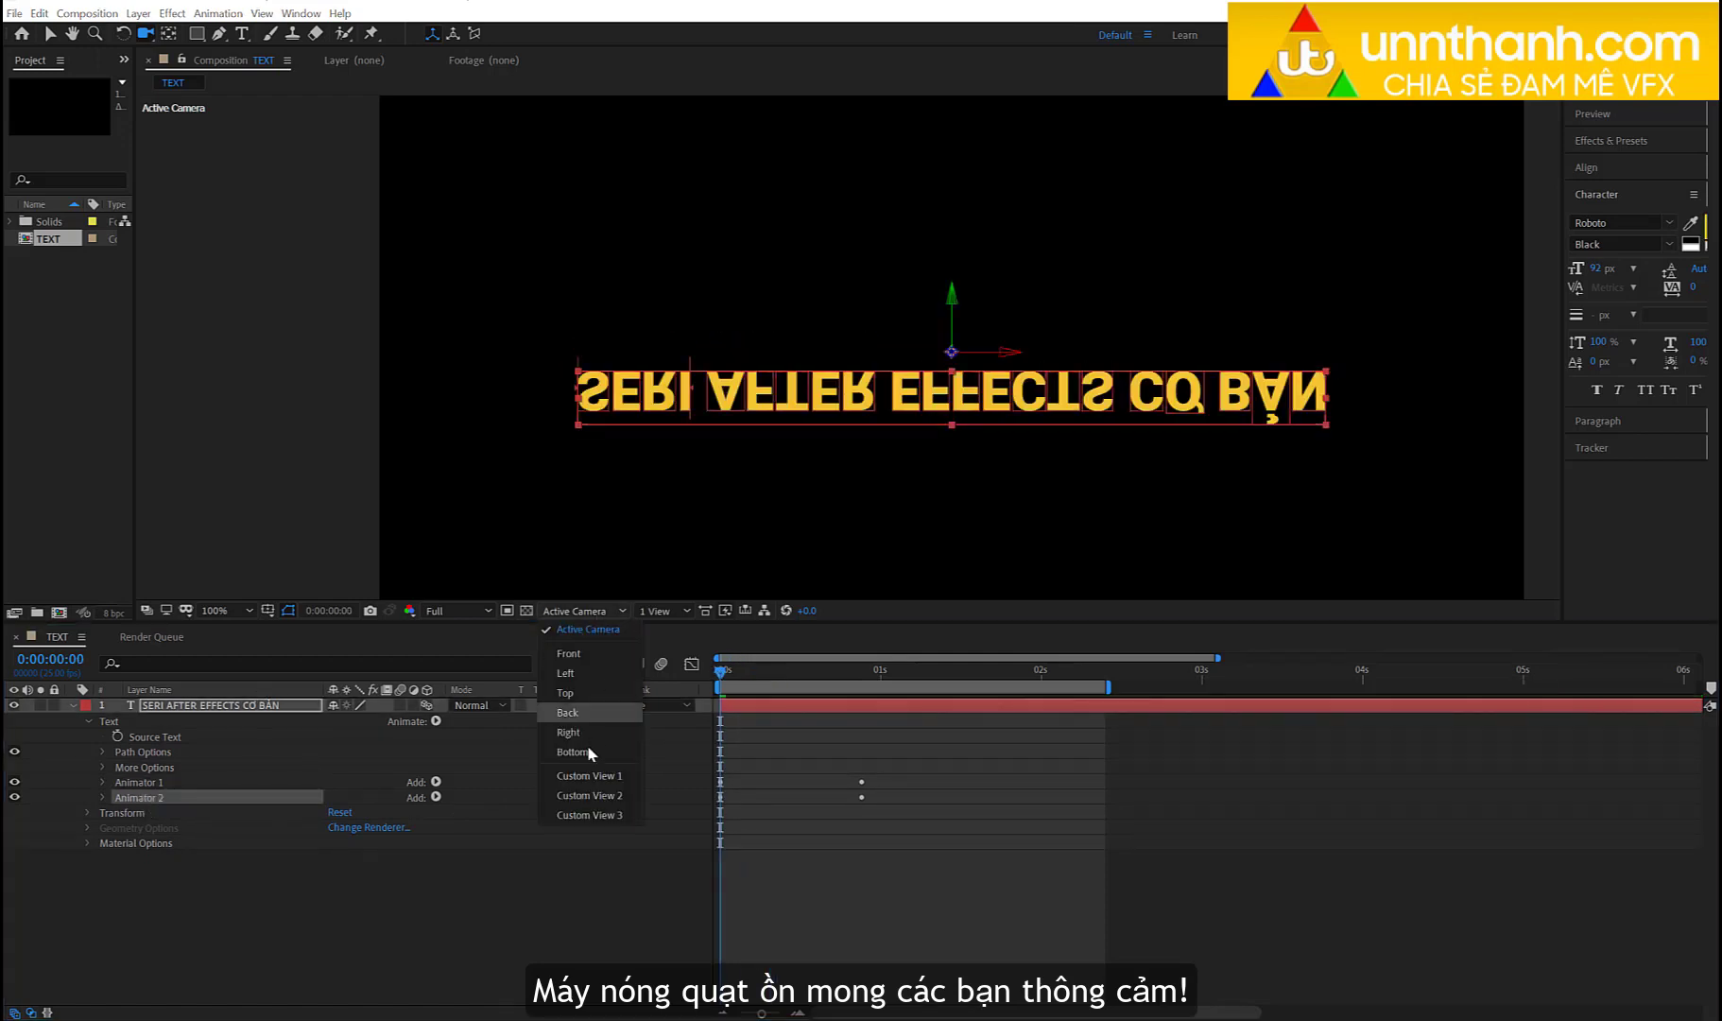
pyautogui.click(568, 775)
pyautogui.click(141, 799)
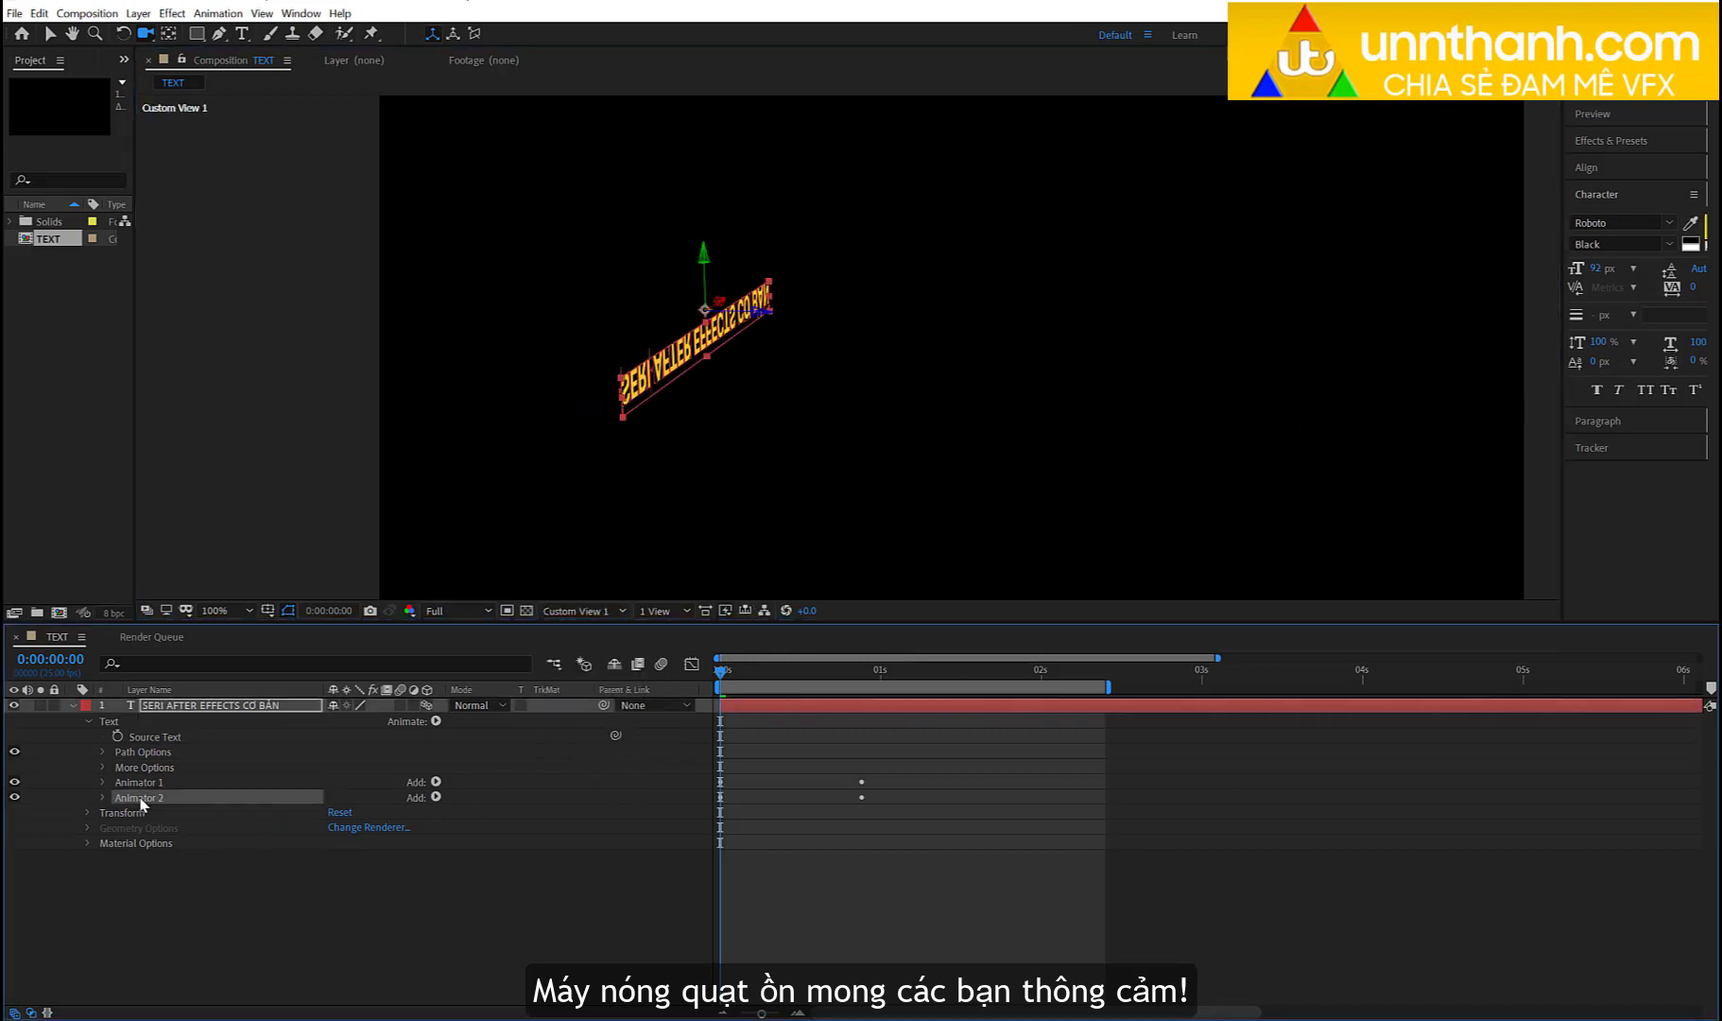
pyautogui.press('Delete')
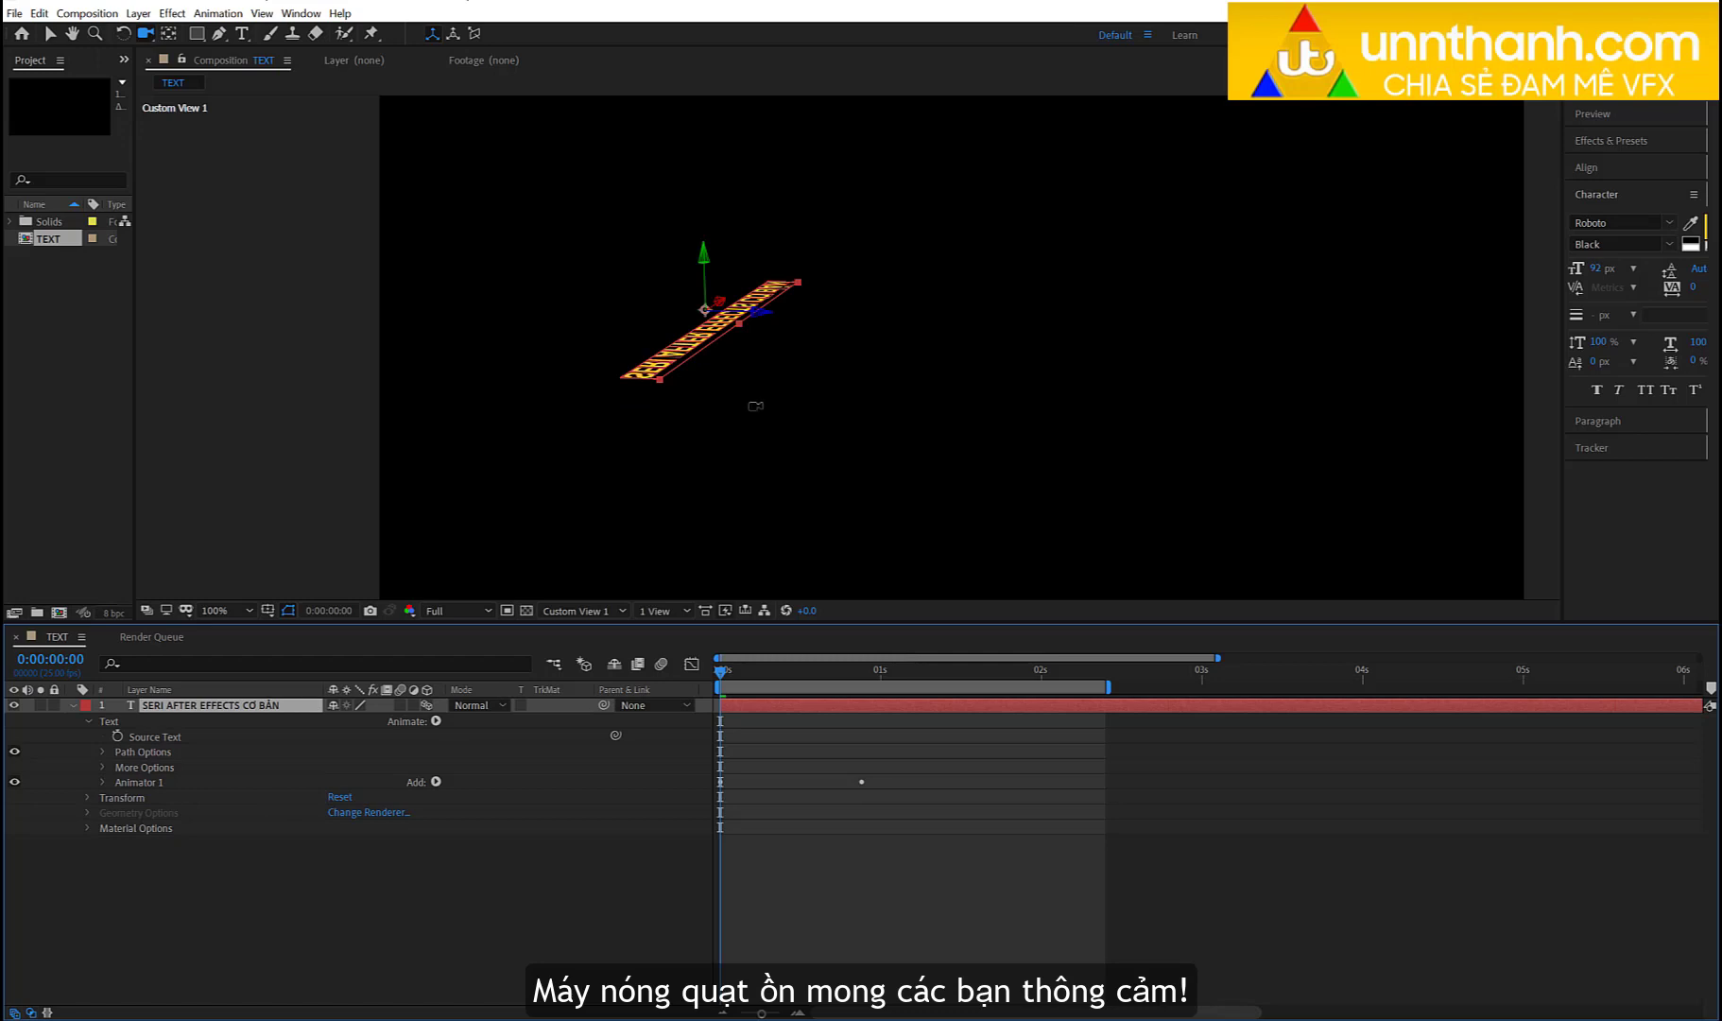
# Duplicate Animator 1 into Animator 2 and expand both animators' properties
pyautogui.moveTo(719, 405); pyautogui.dragTo(649, 382)
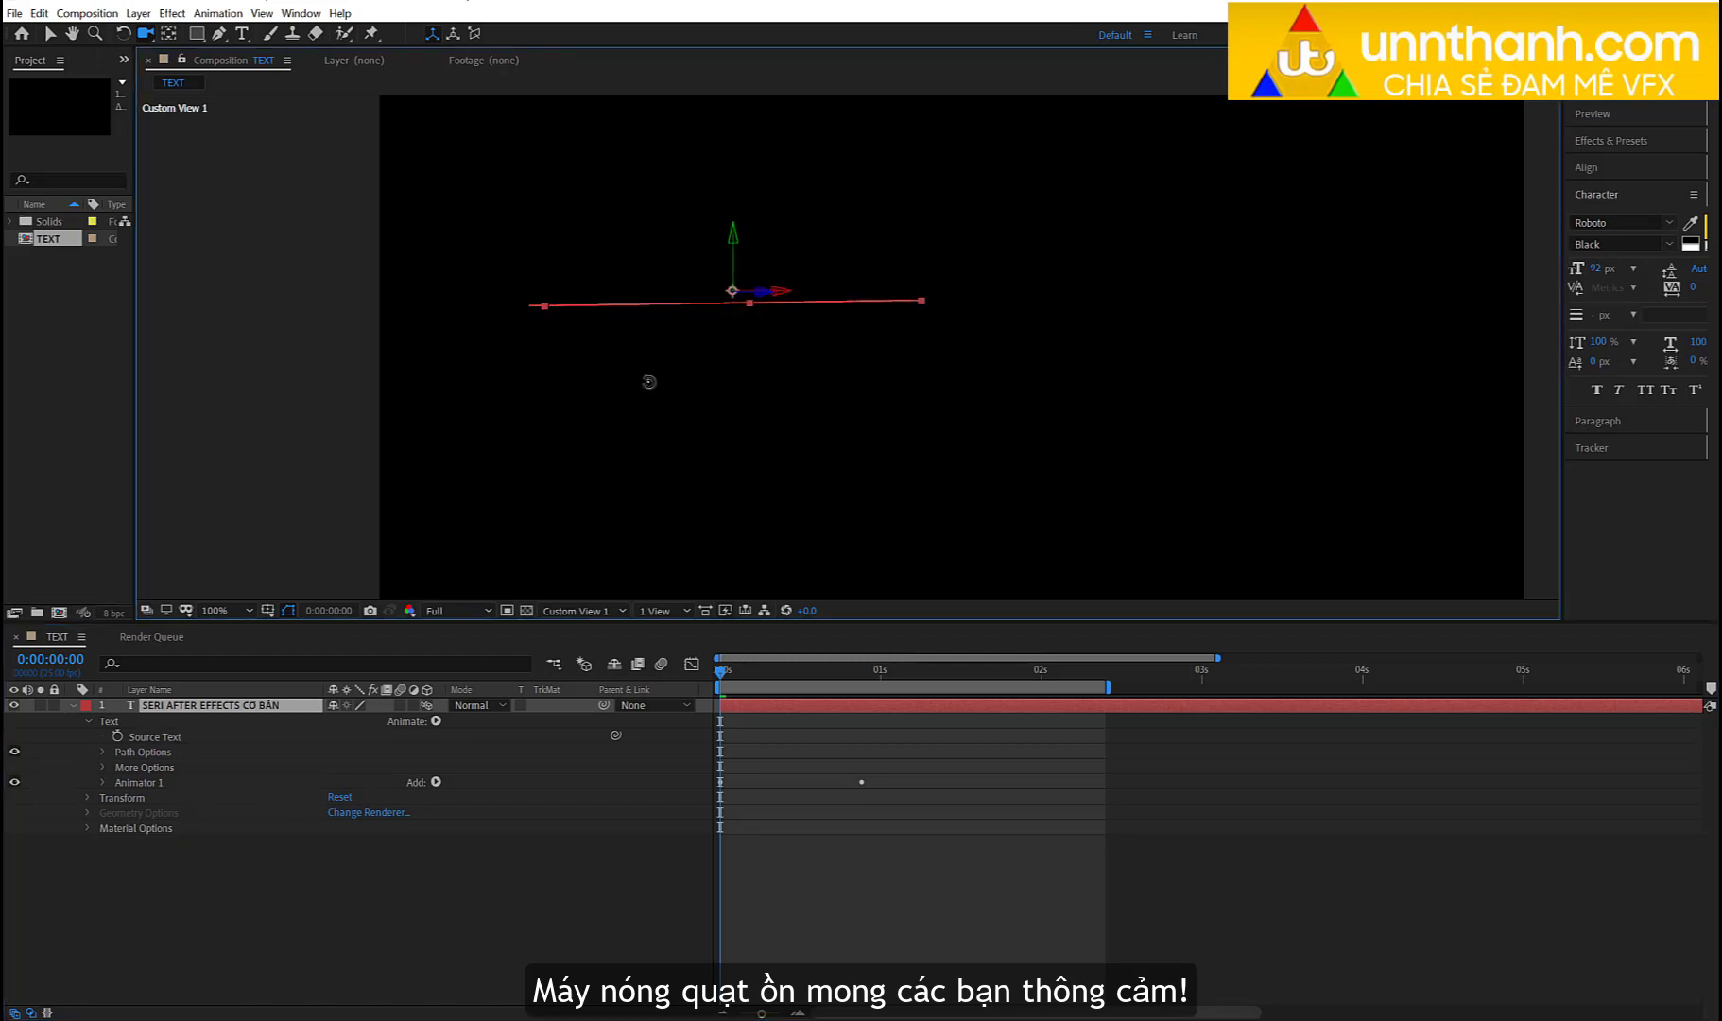
pyautogui.click(151, 783)
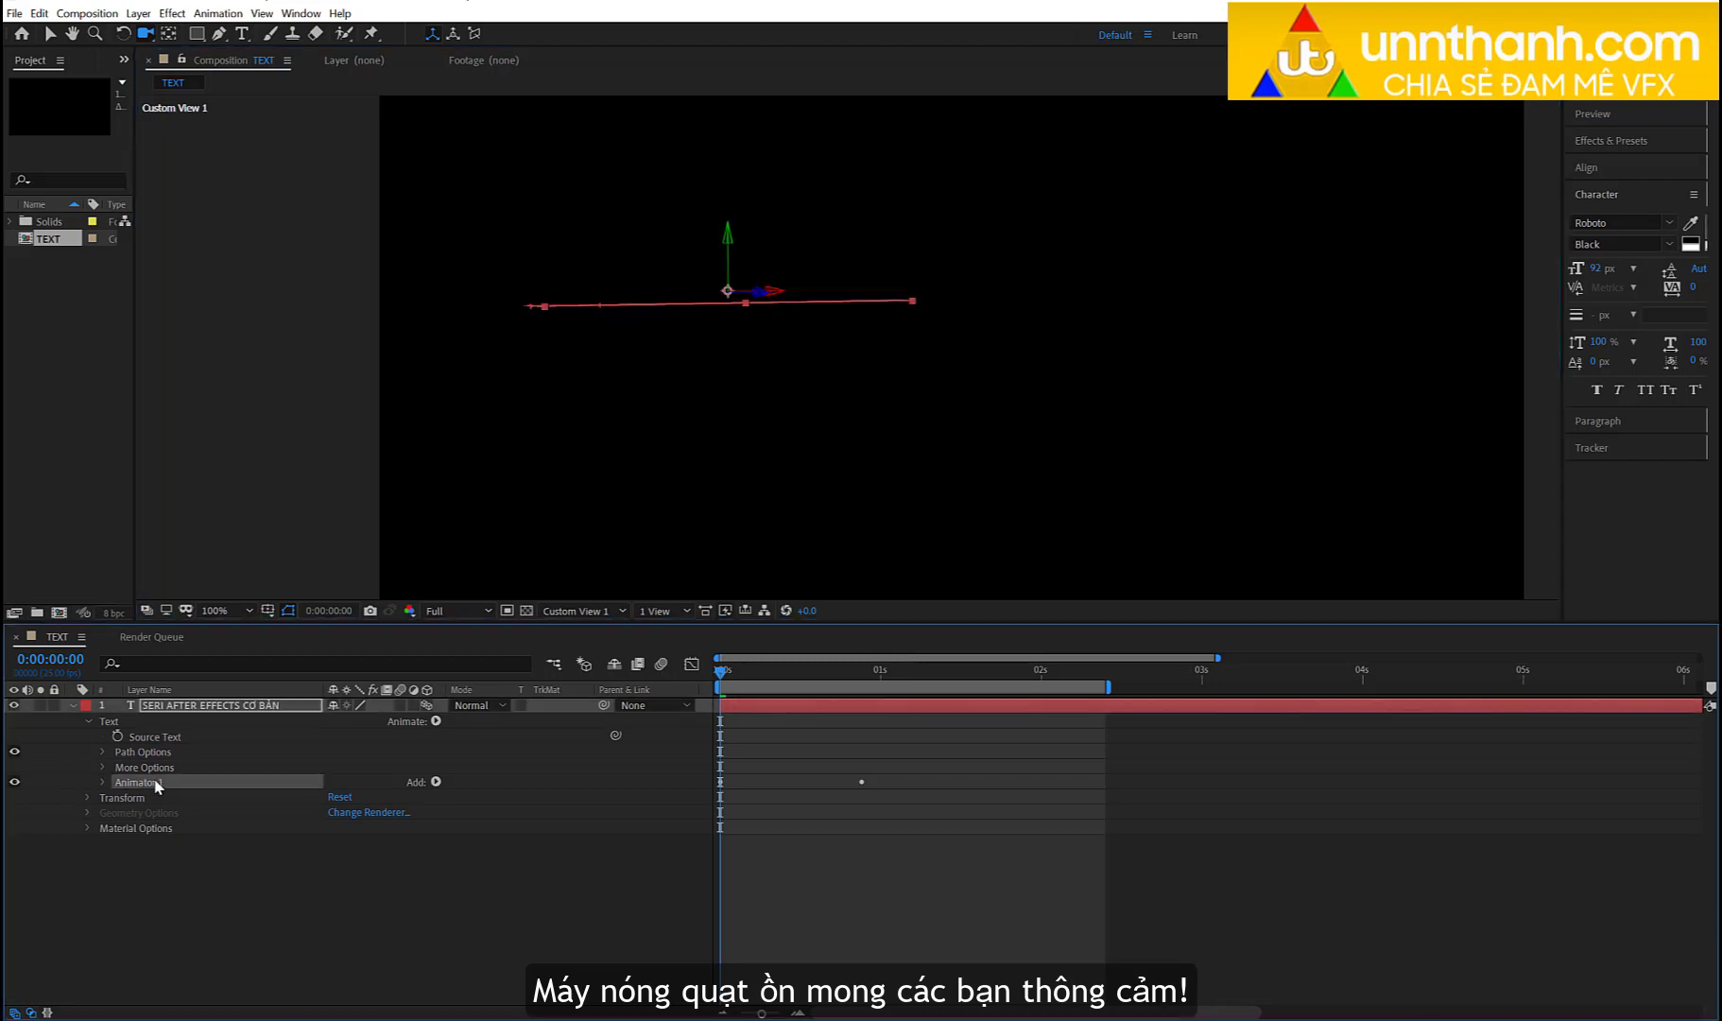
pyautogui.hotkey('ctrl', 'd')
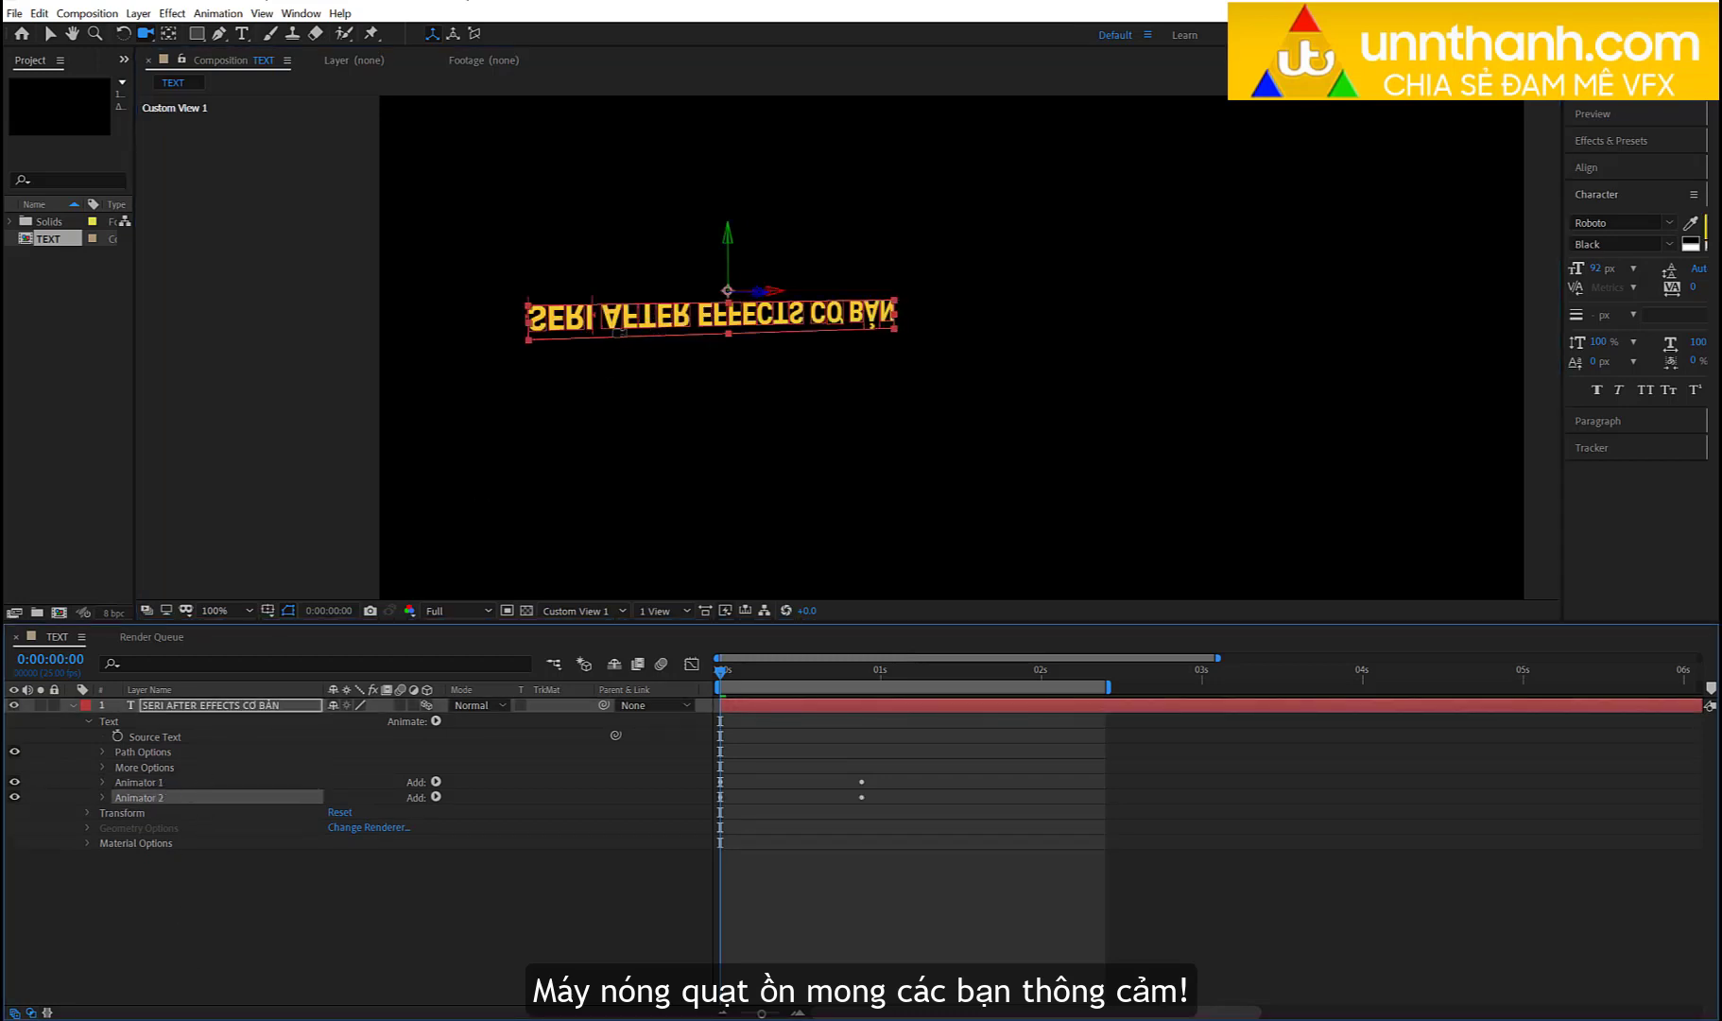
pyautogui.click(103, 799)
pyautogui.click(103, 783)
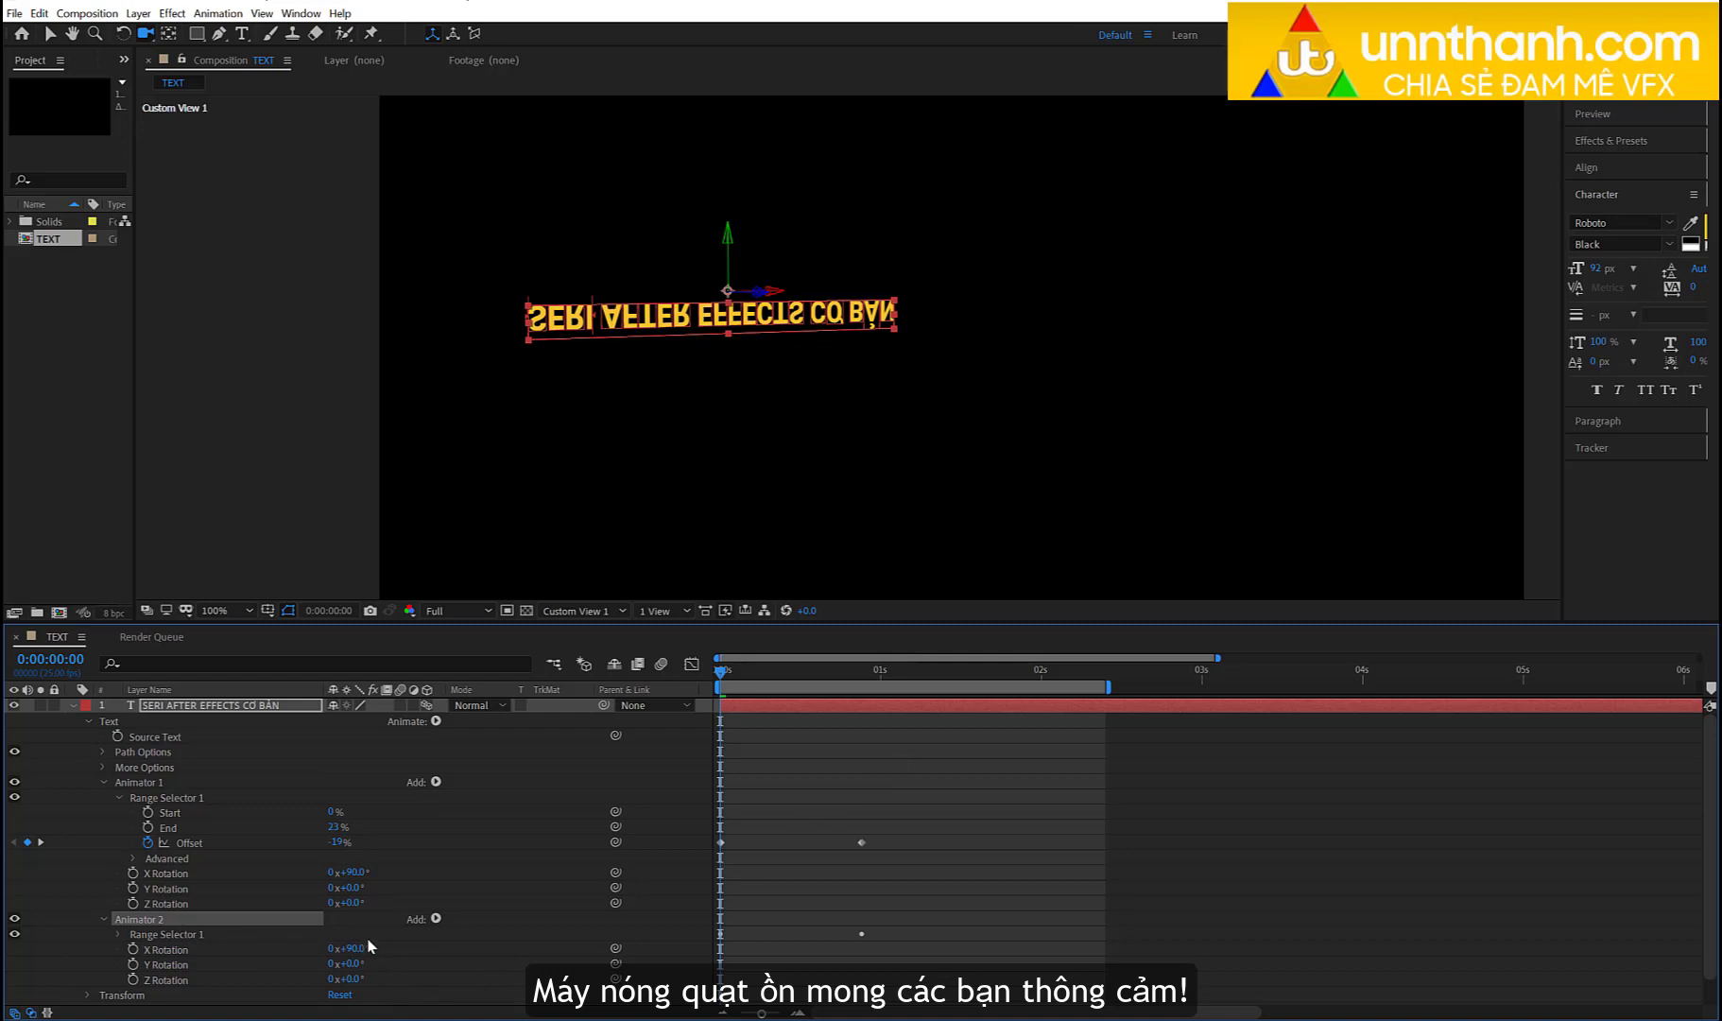
# Return the viewer to the Active Camera view and scrub through the reveal
pyautogui.click(579, 611)
pyautogui.click(571, 630)
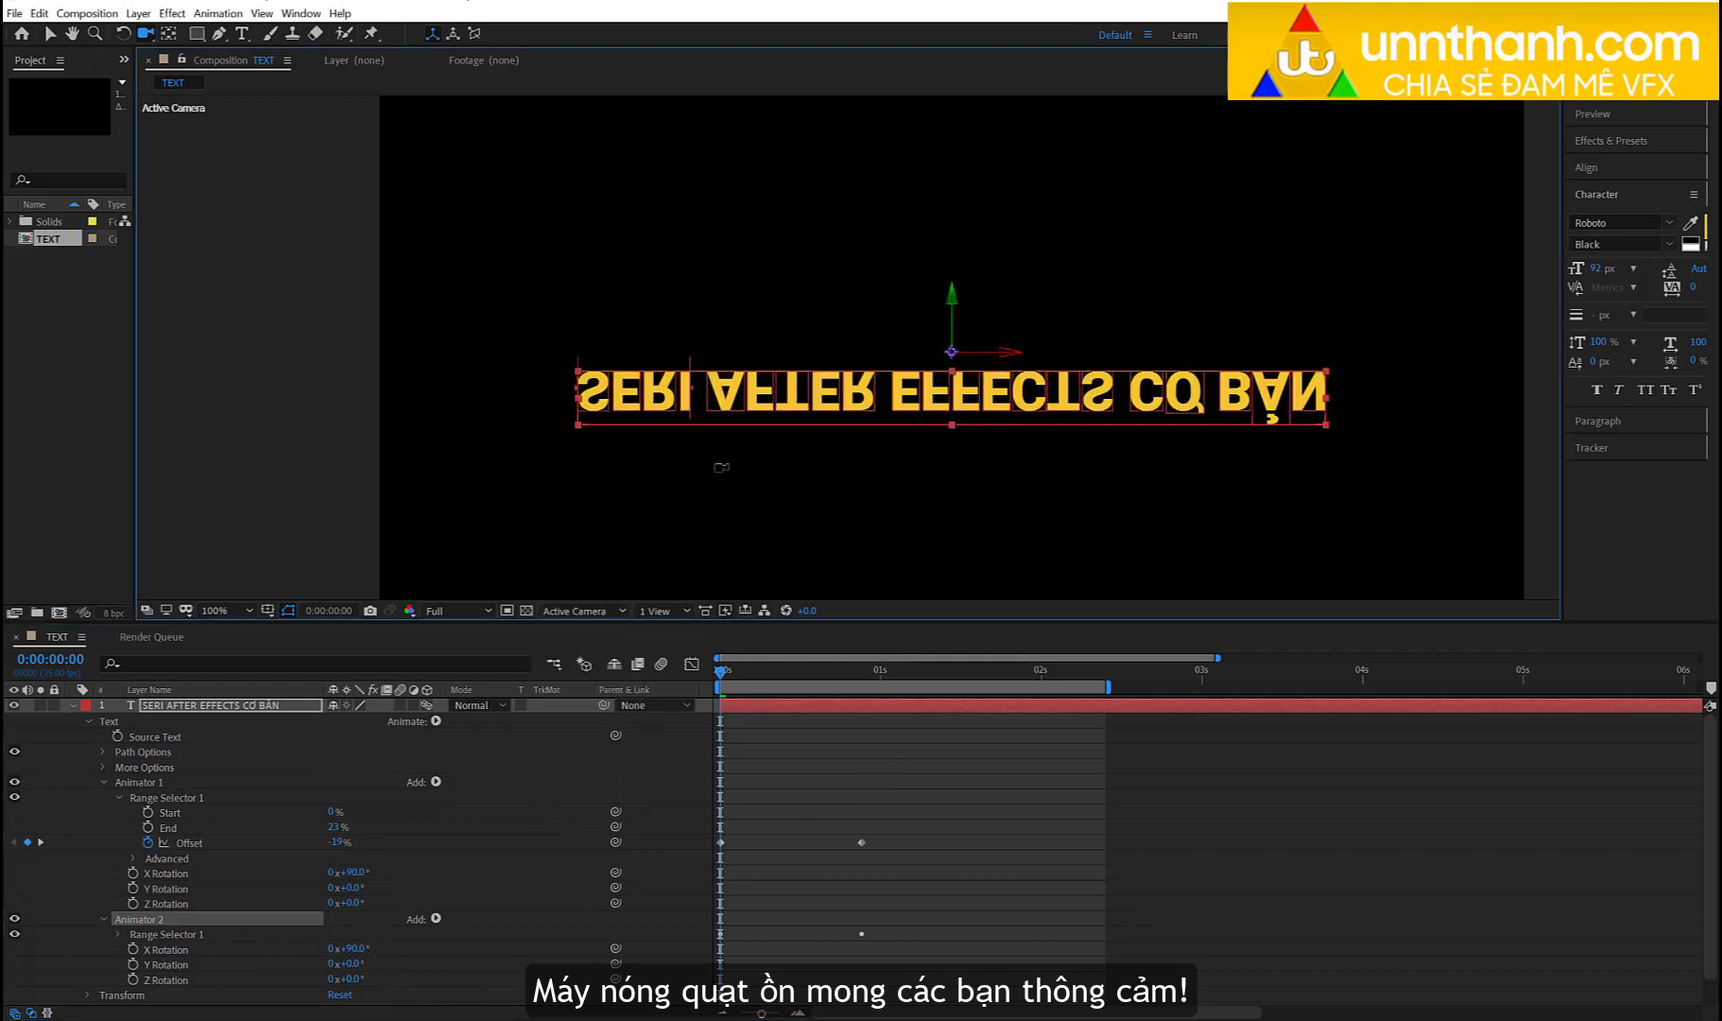
pyautogui.moveTo(763, 675); pyautogui.dragTo(824, 674)
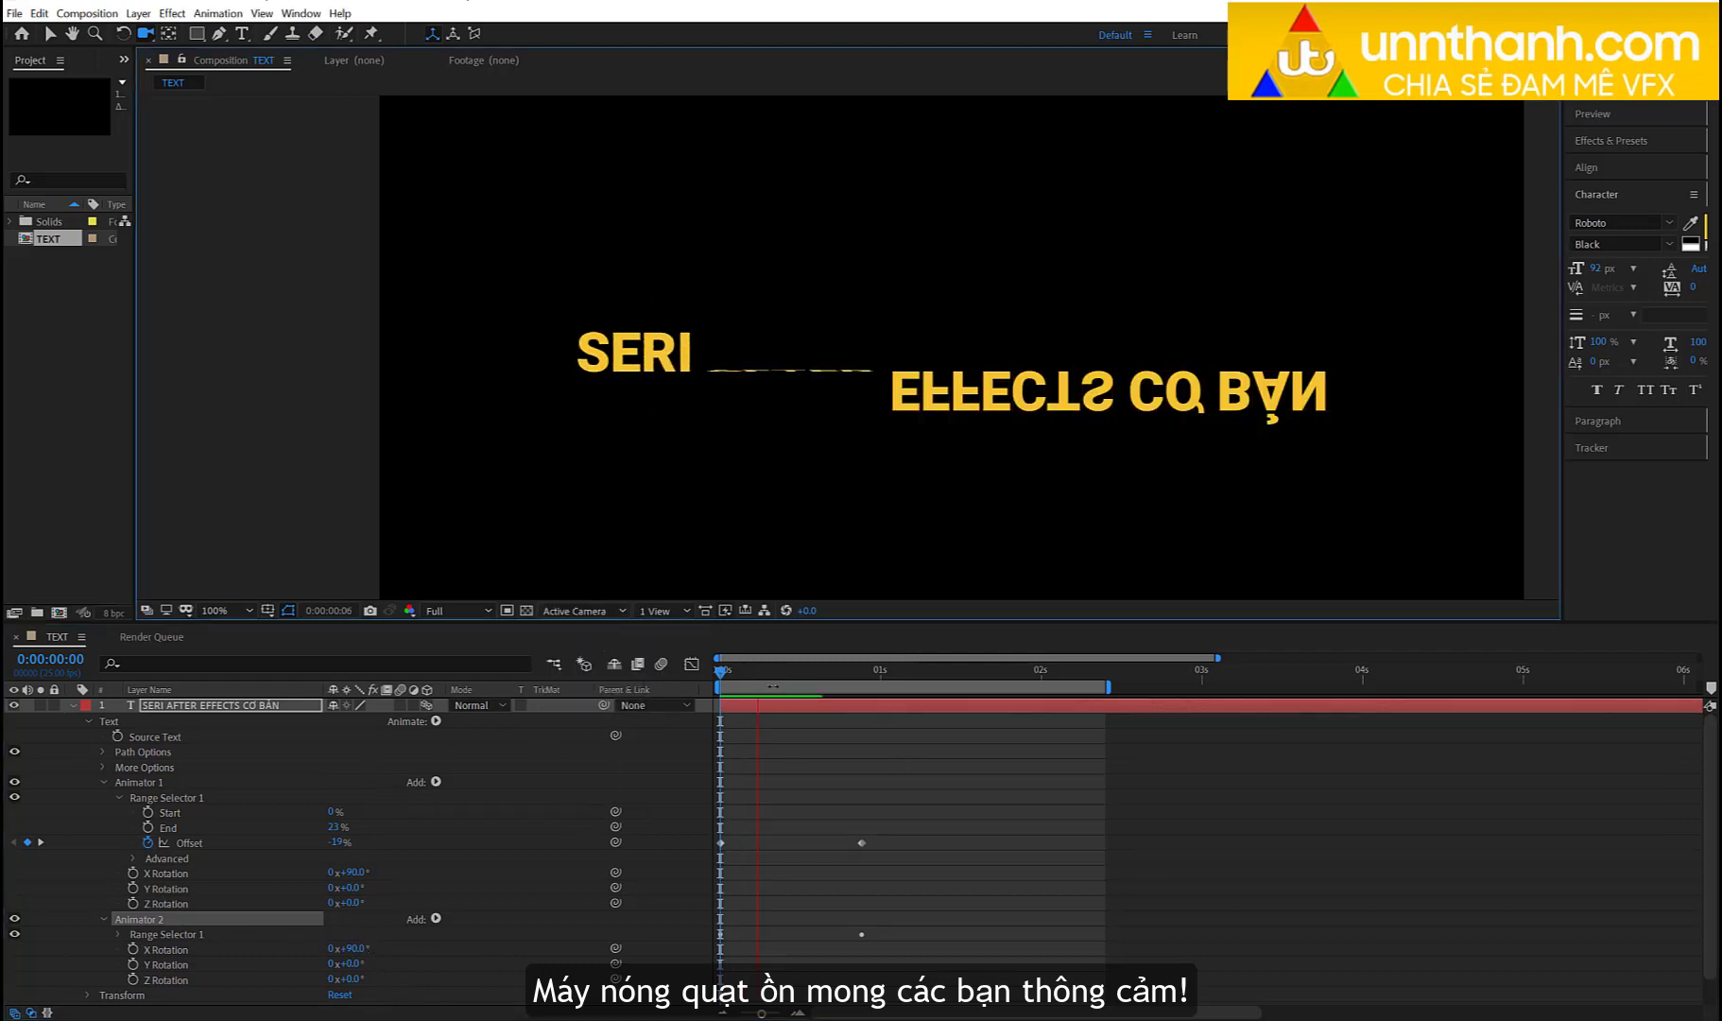
pyautogui.press('Home')
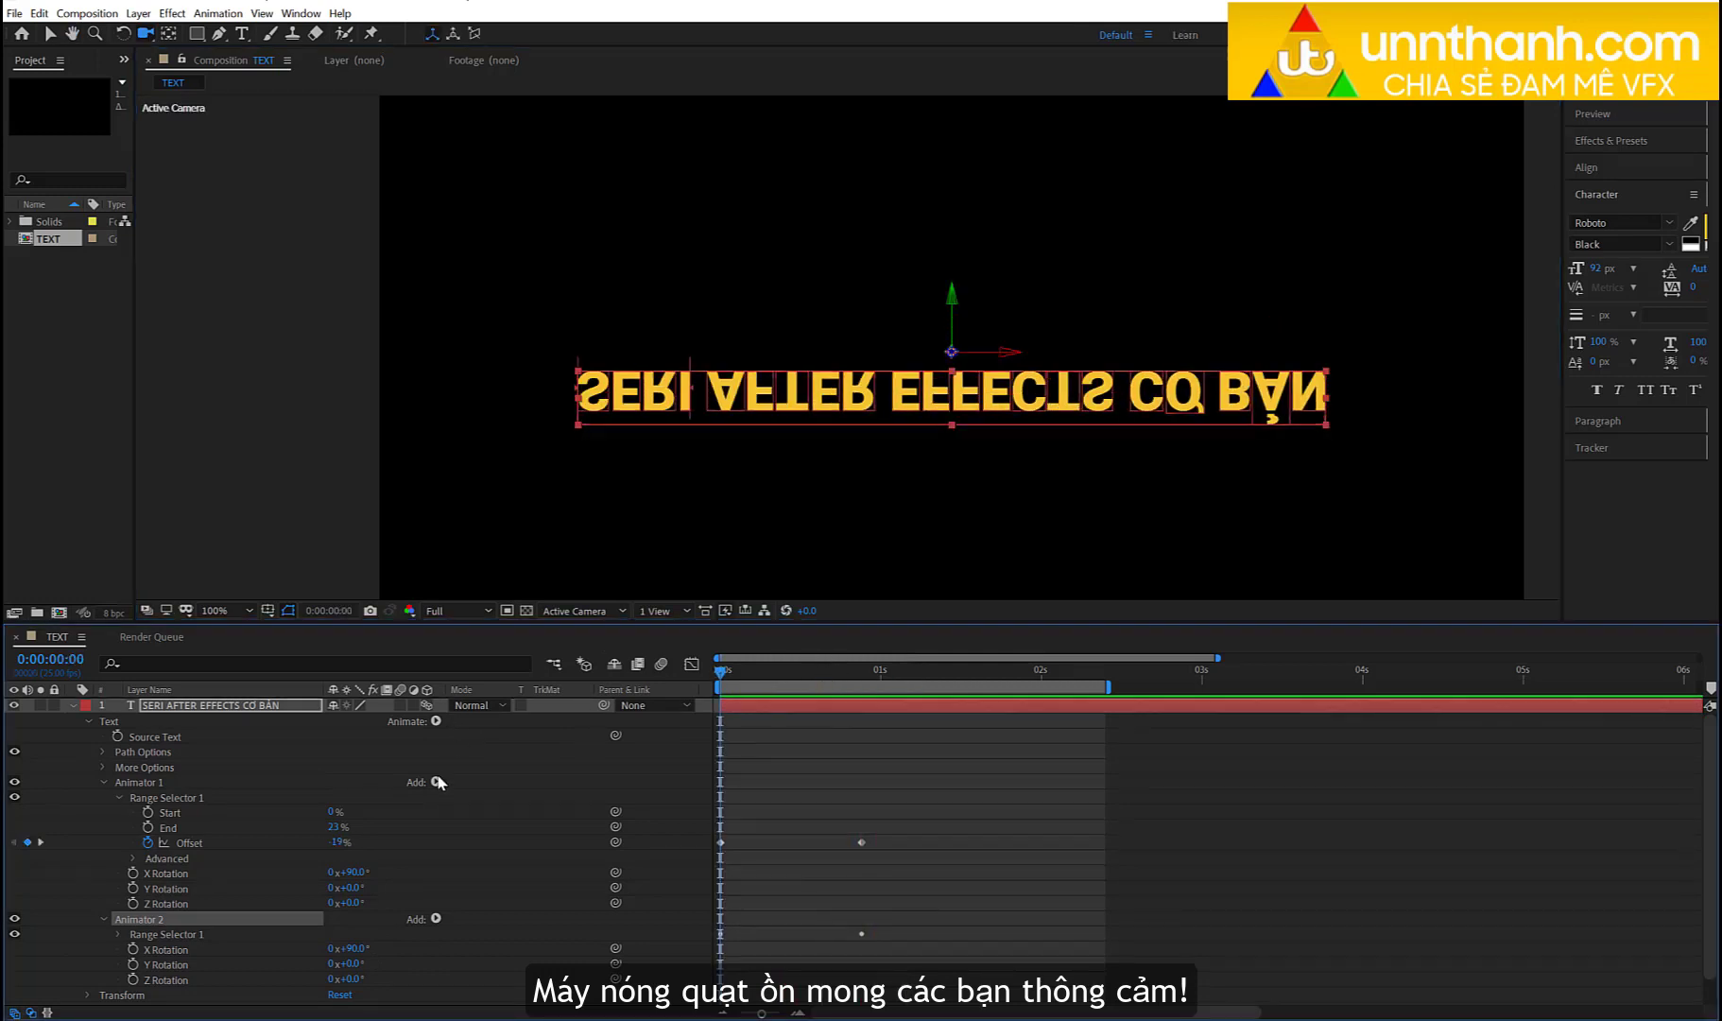
# Set both animators' X Rotation to 45° and preview, stopping at frame 11
pyautogui.click(357, 948)
pyautogui.press('Return')
pyautogui.click(350, 872)
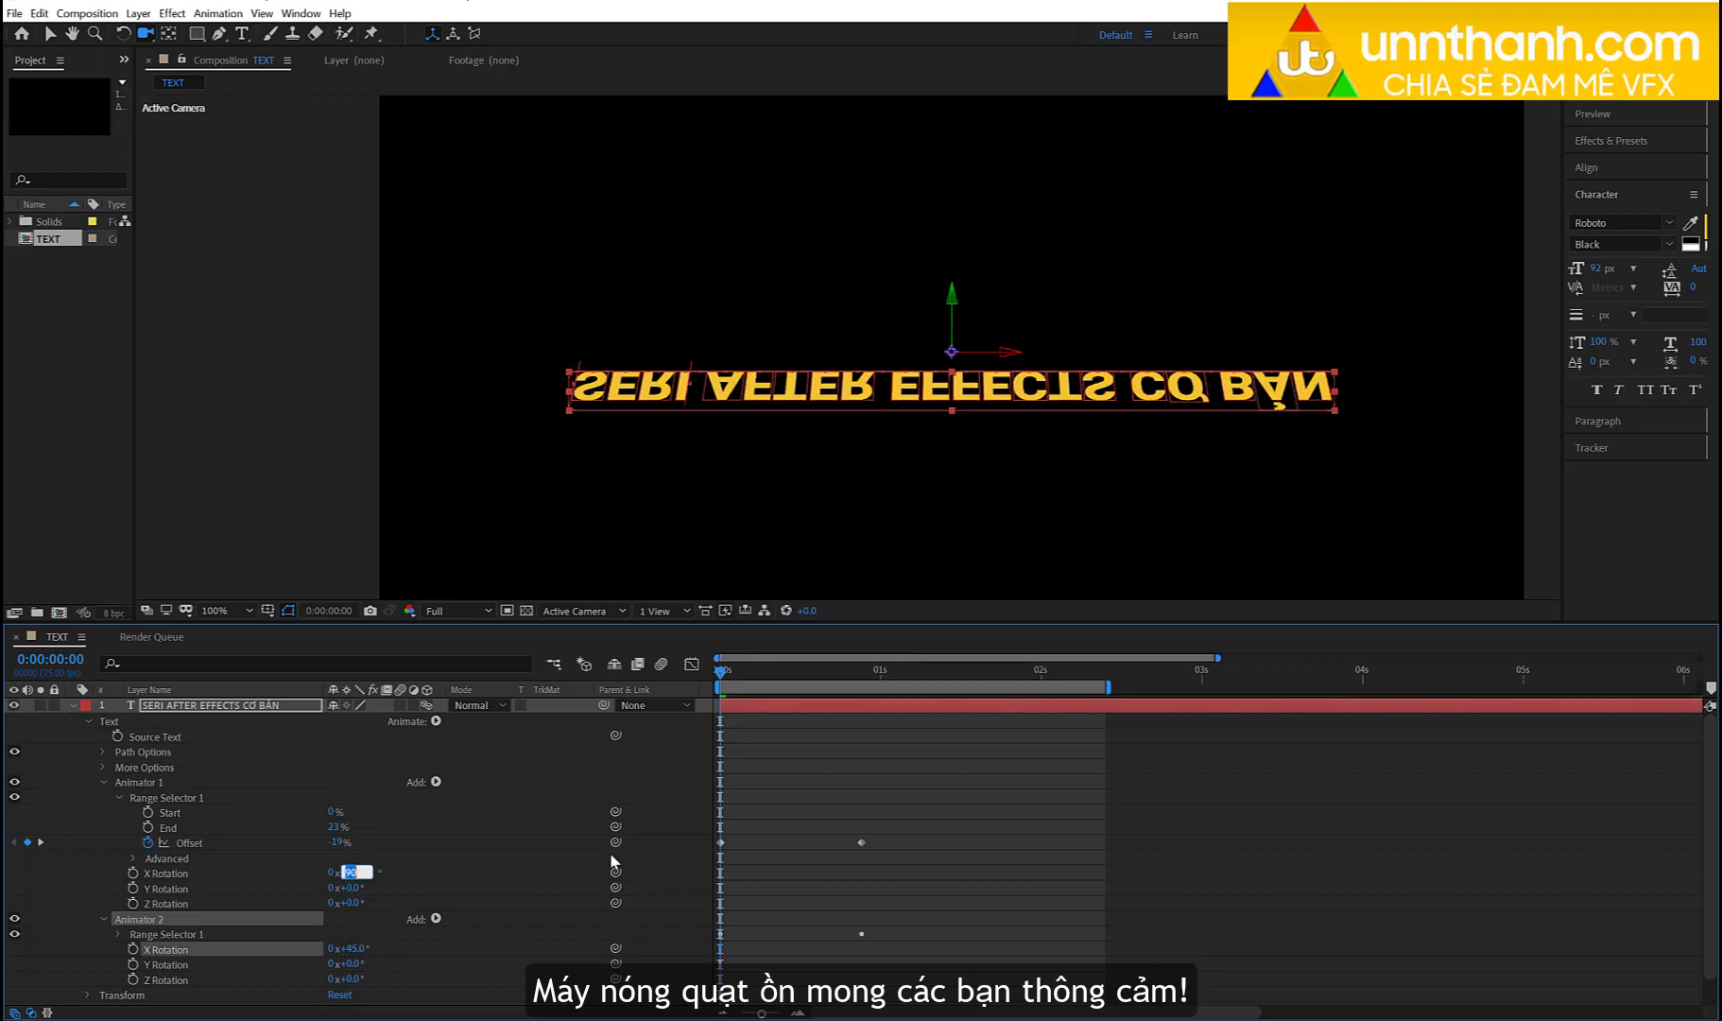
pyautogui.write('45')
pyautogui.press('Return')
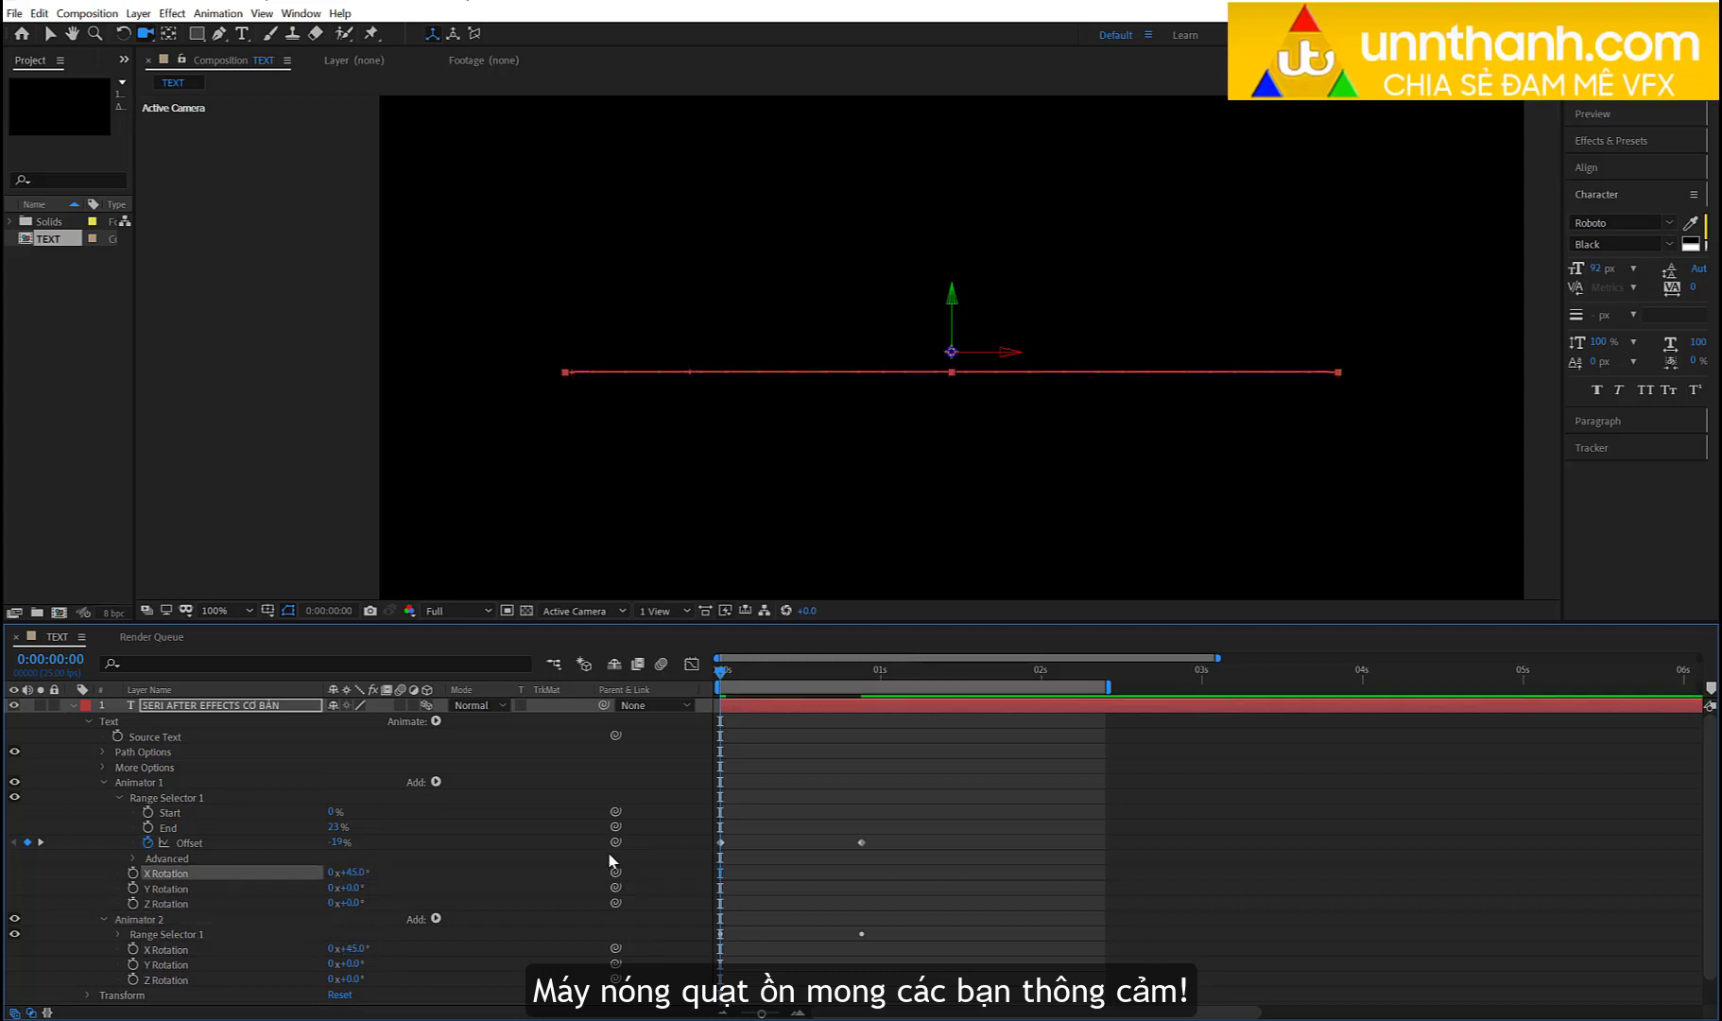
pyautogui.press('space')
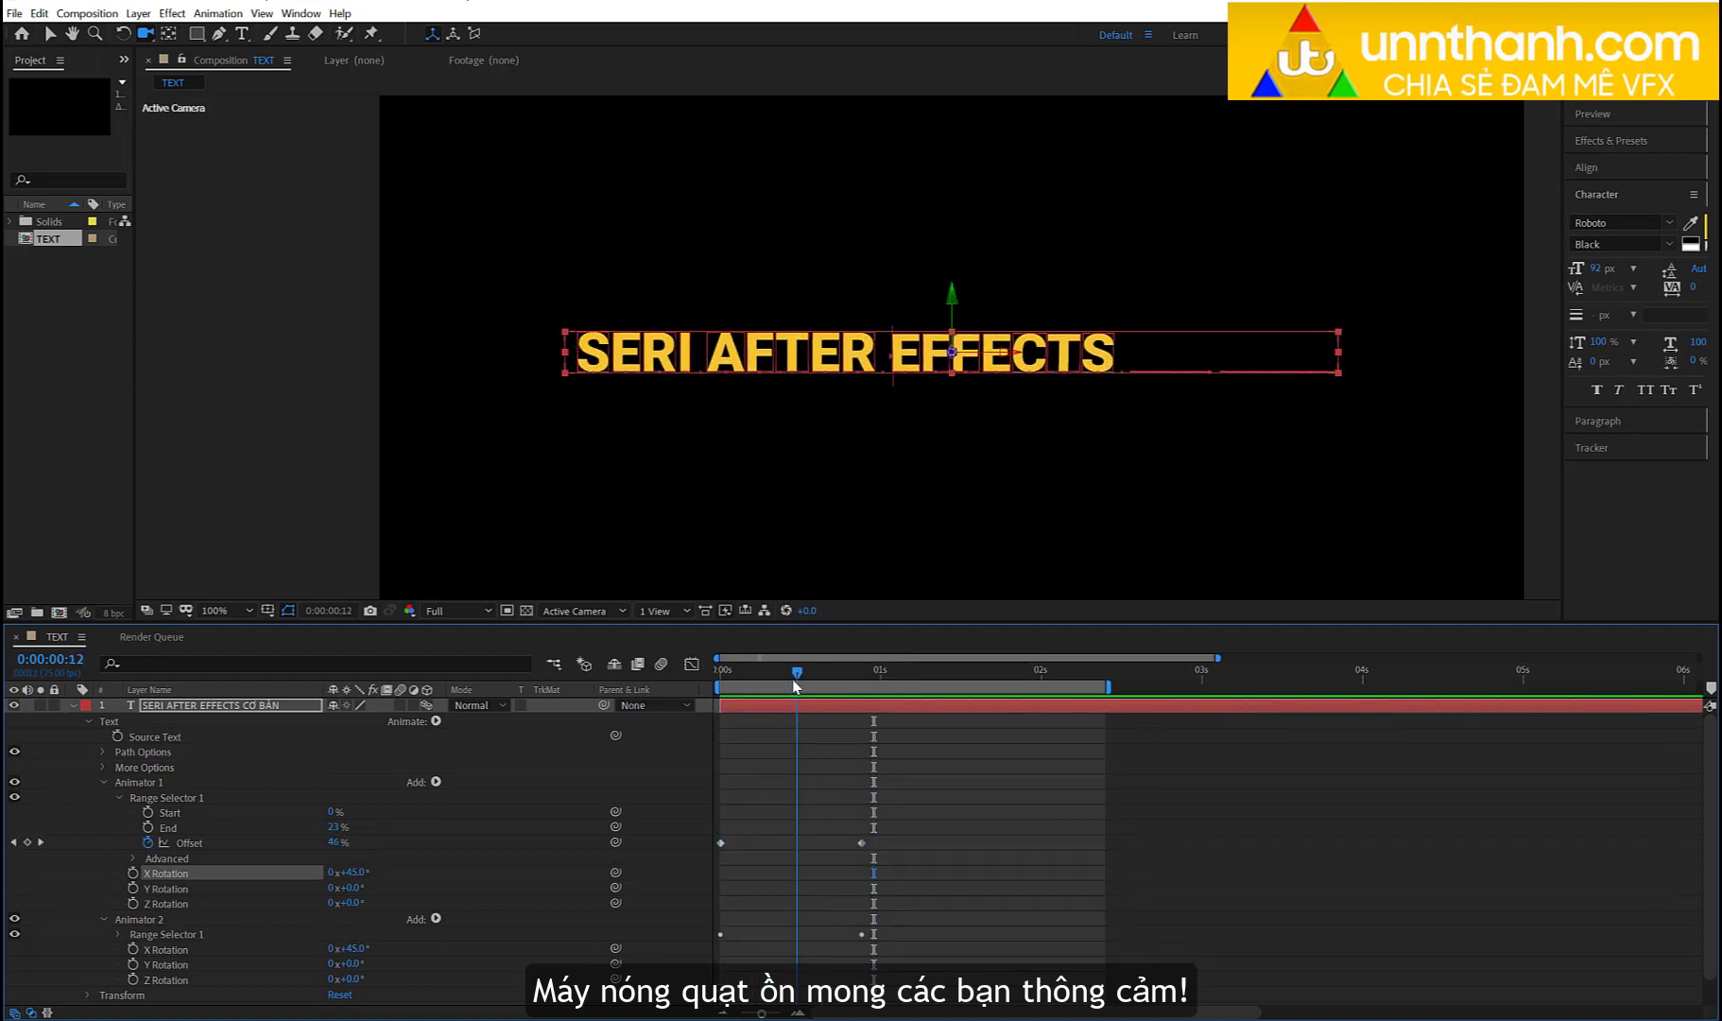
pyautogui.moveTo(828, 681); pyautogui.dragTo(791, 673)
# Change Animator 1's X Rotation to 20° and Animator 2's to 70°
pyautogui.click(371, 870)
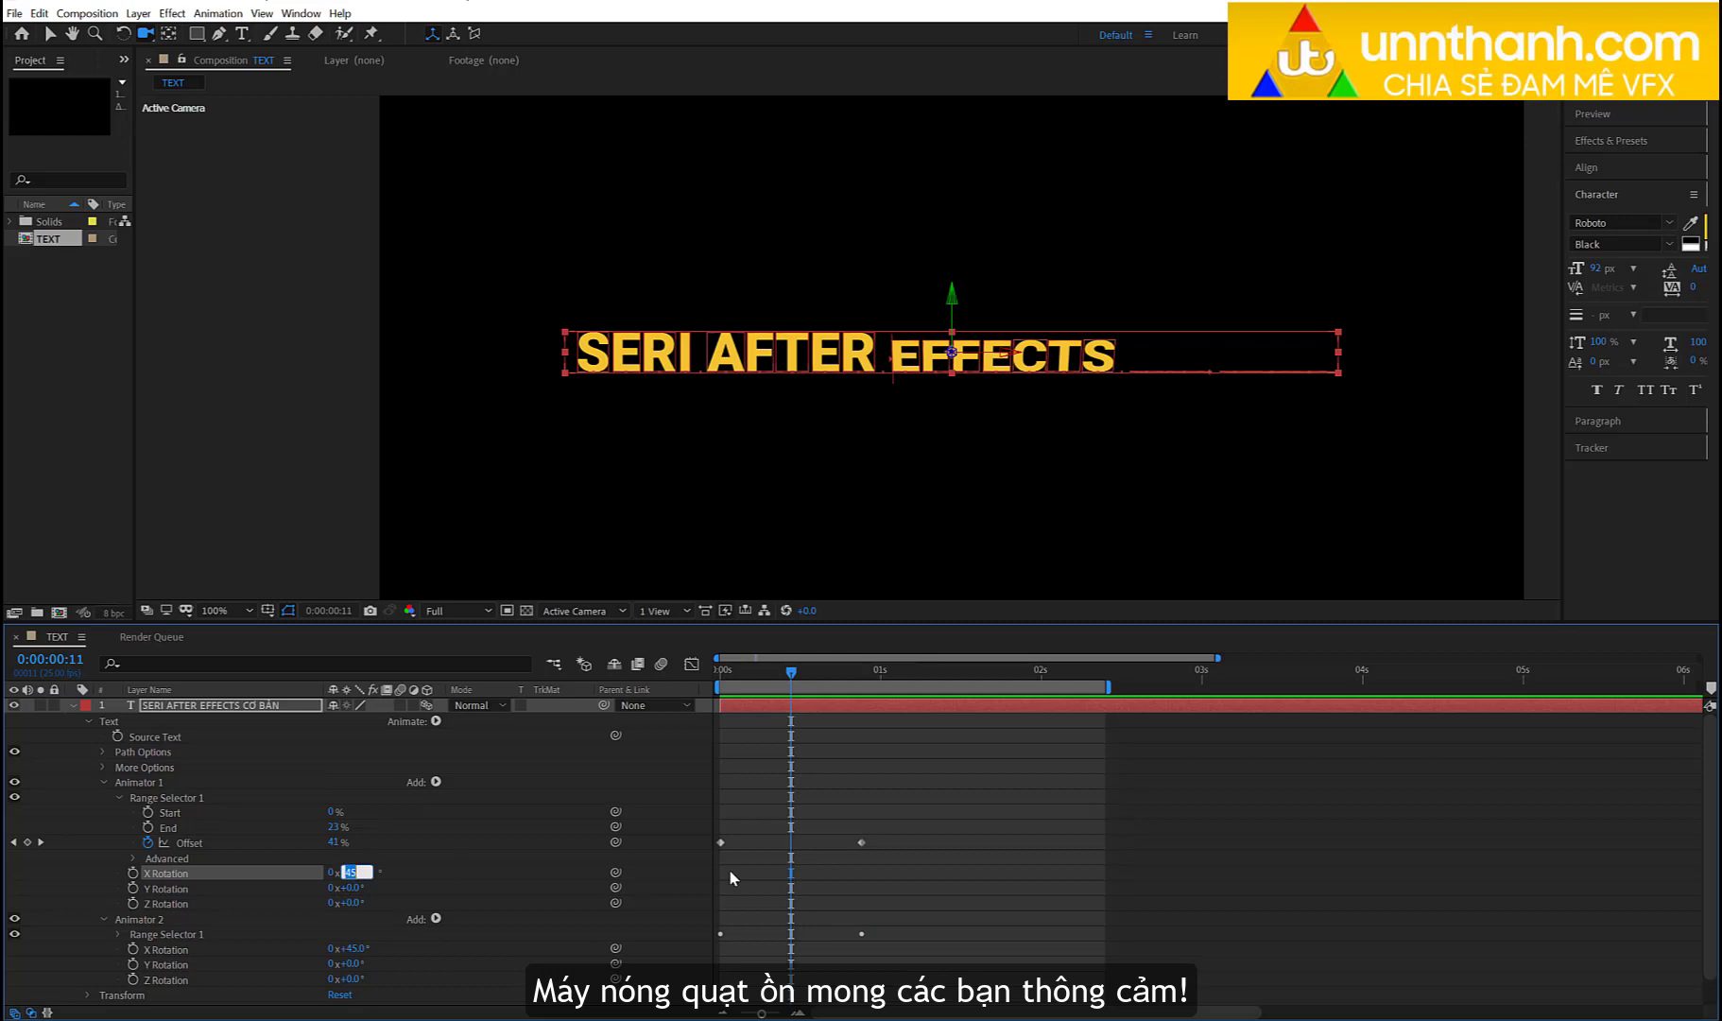
pyautogui.write('20')
pyautogui.press('Return')
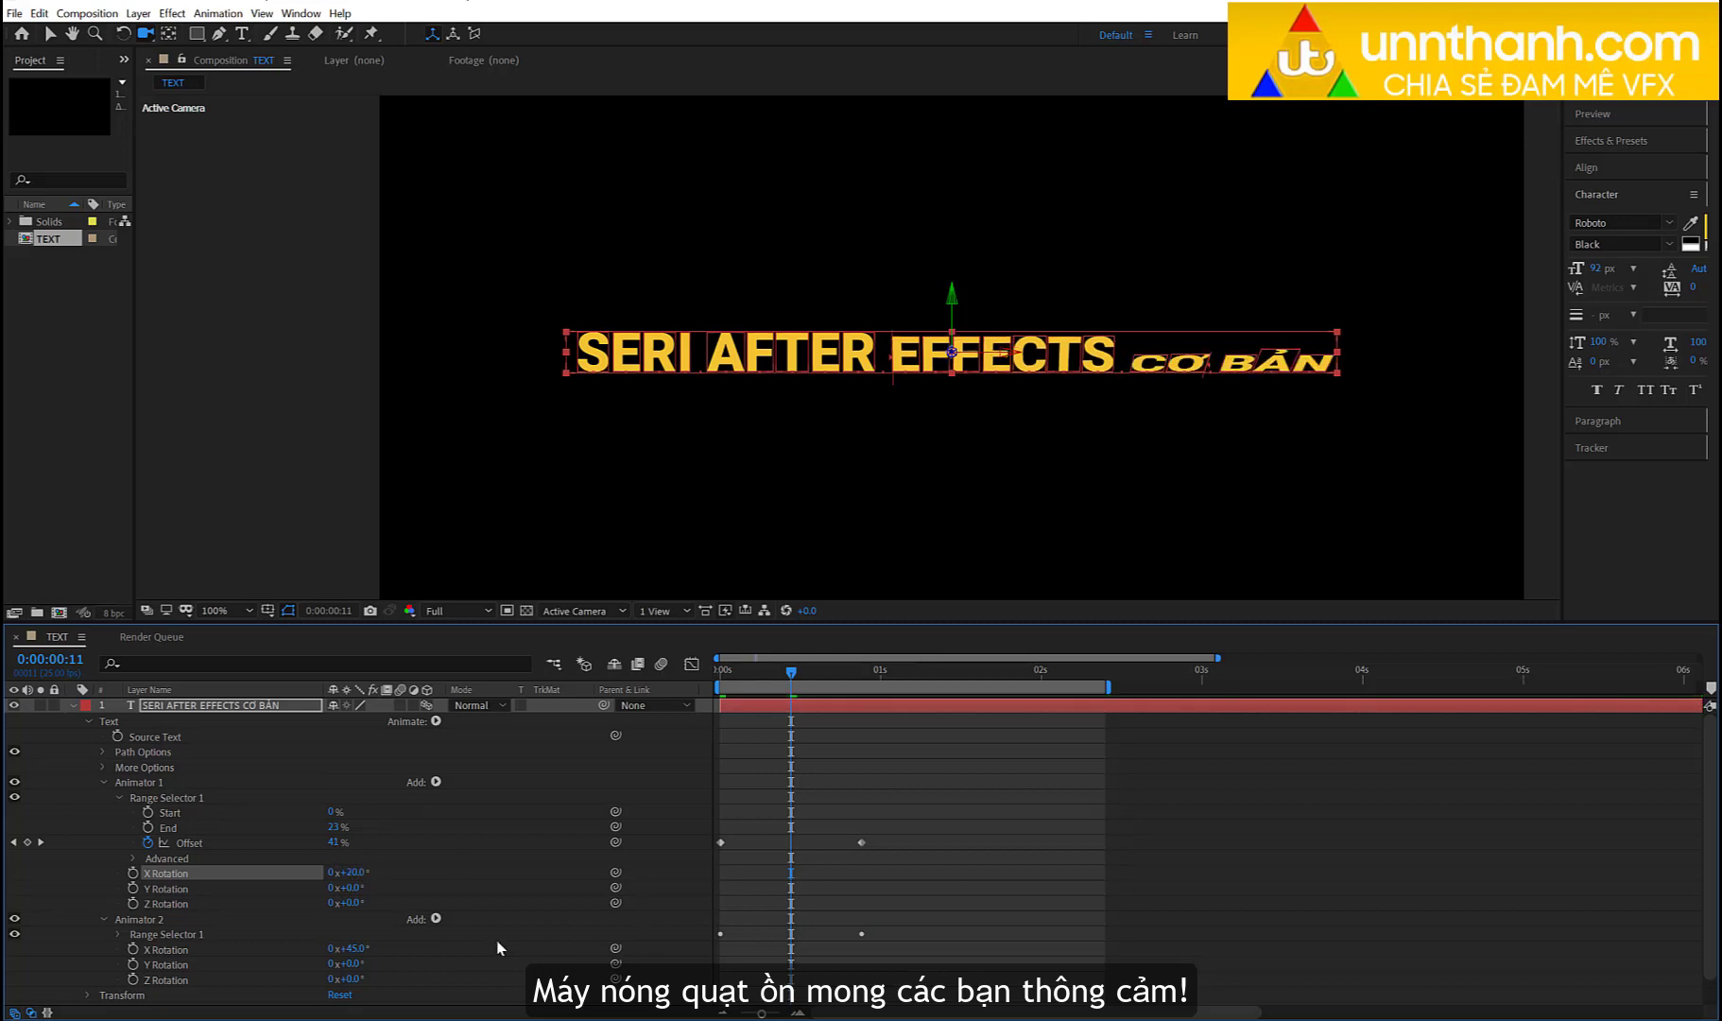
pyautogui.click(349, 948)
pyautogui.write('70')
pyautogui.press('Return')
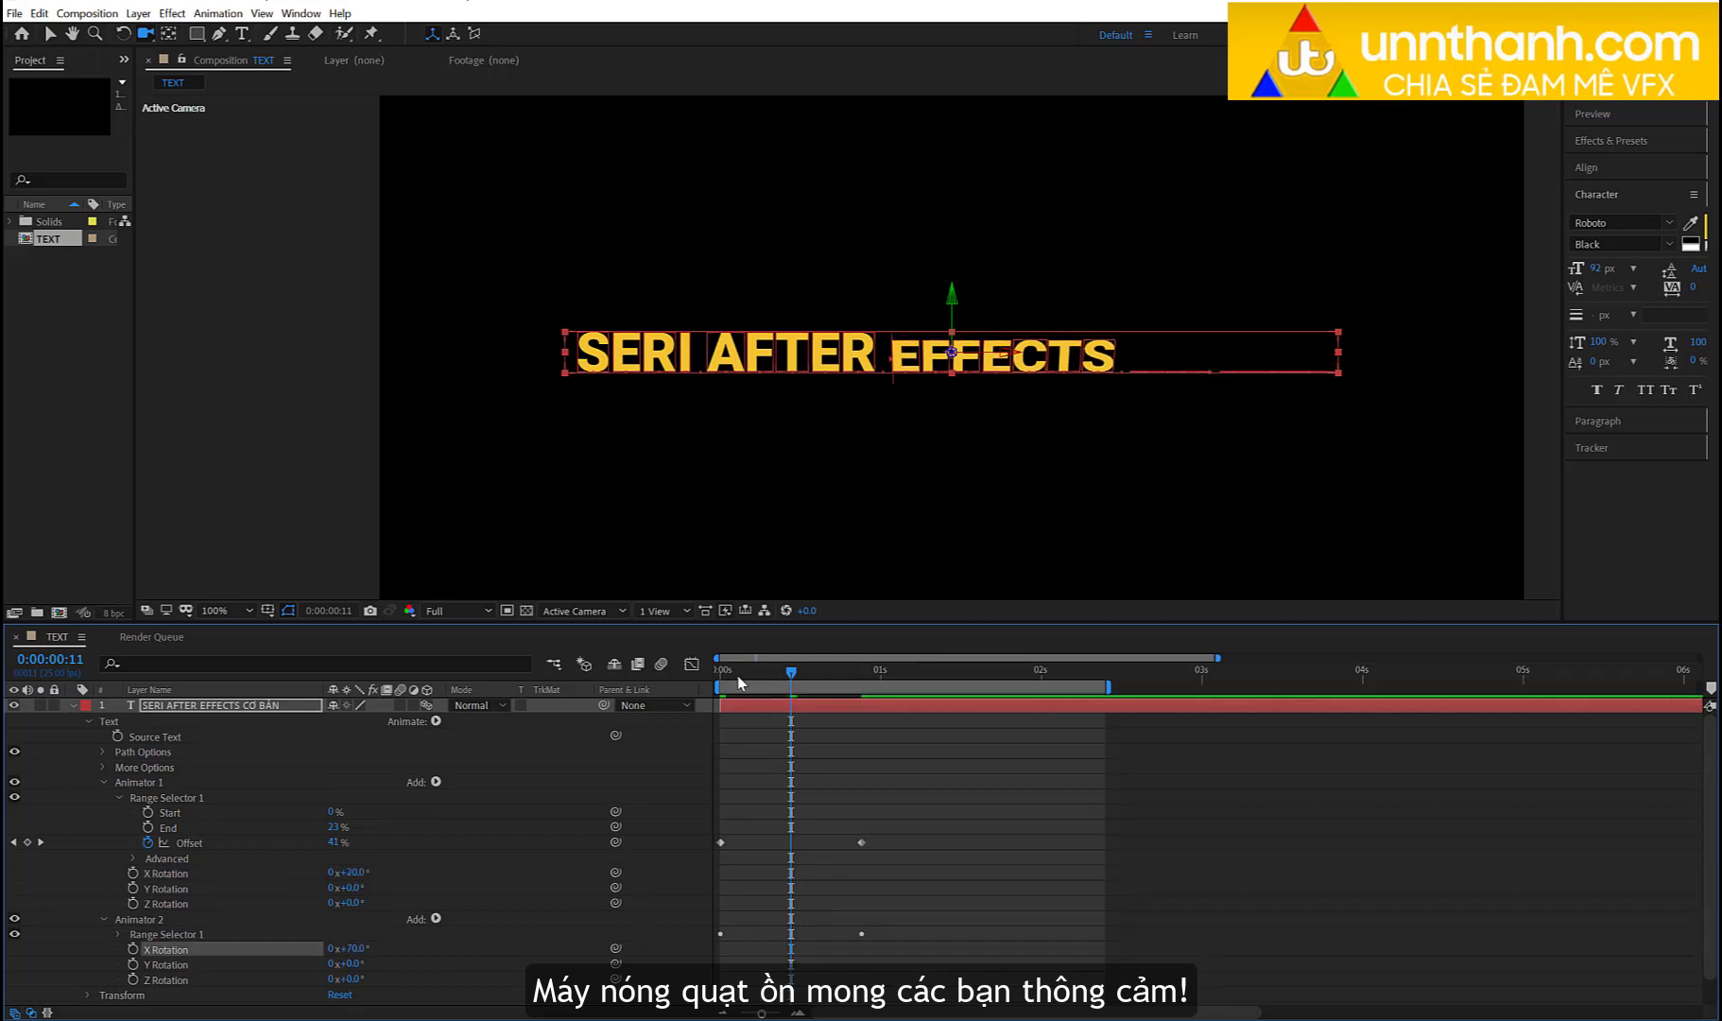
pyautogui.press('Home')
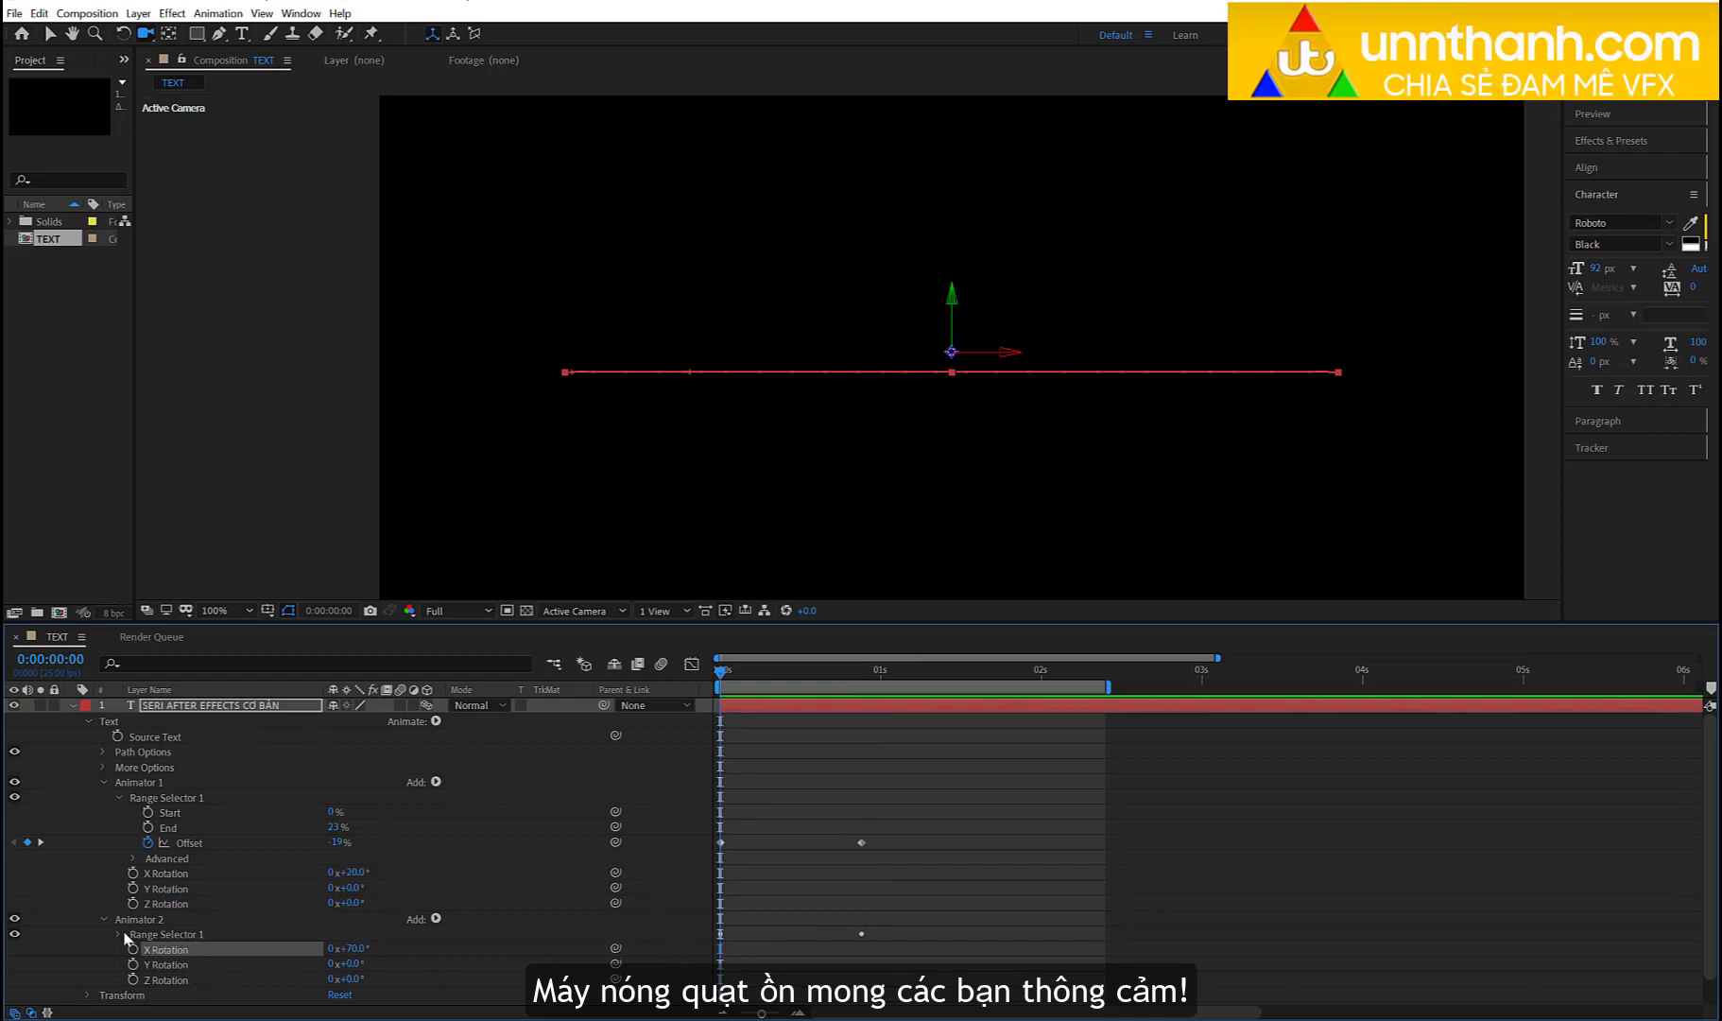
pyautogui.click(162, 709)
# Show the Offset keyframes, shift Animator 2's later, and preview the staggered reveal
pyautogui.press('u')
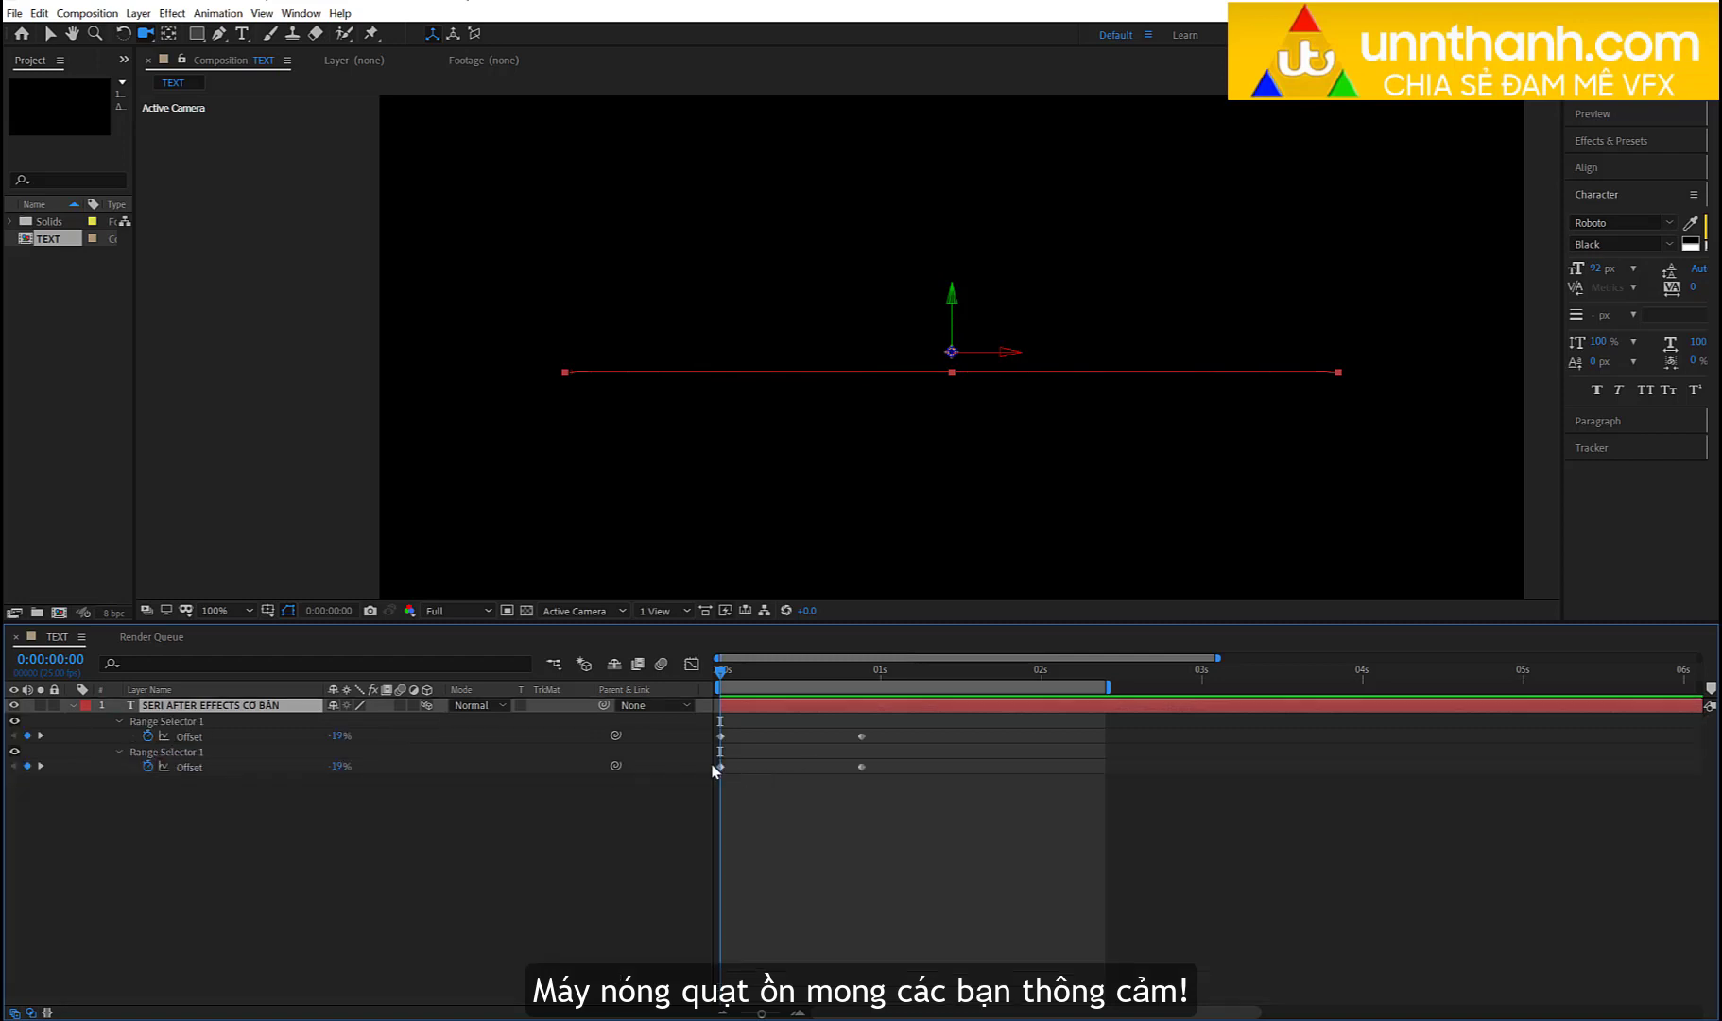
pyautogui.moveTo(712, 763)
pyautogui.mouseDown()
pyautogui.moveTo(931, 808)
pyautogui.moveTo(1003, 767)
pyautogui.mouseUp()
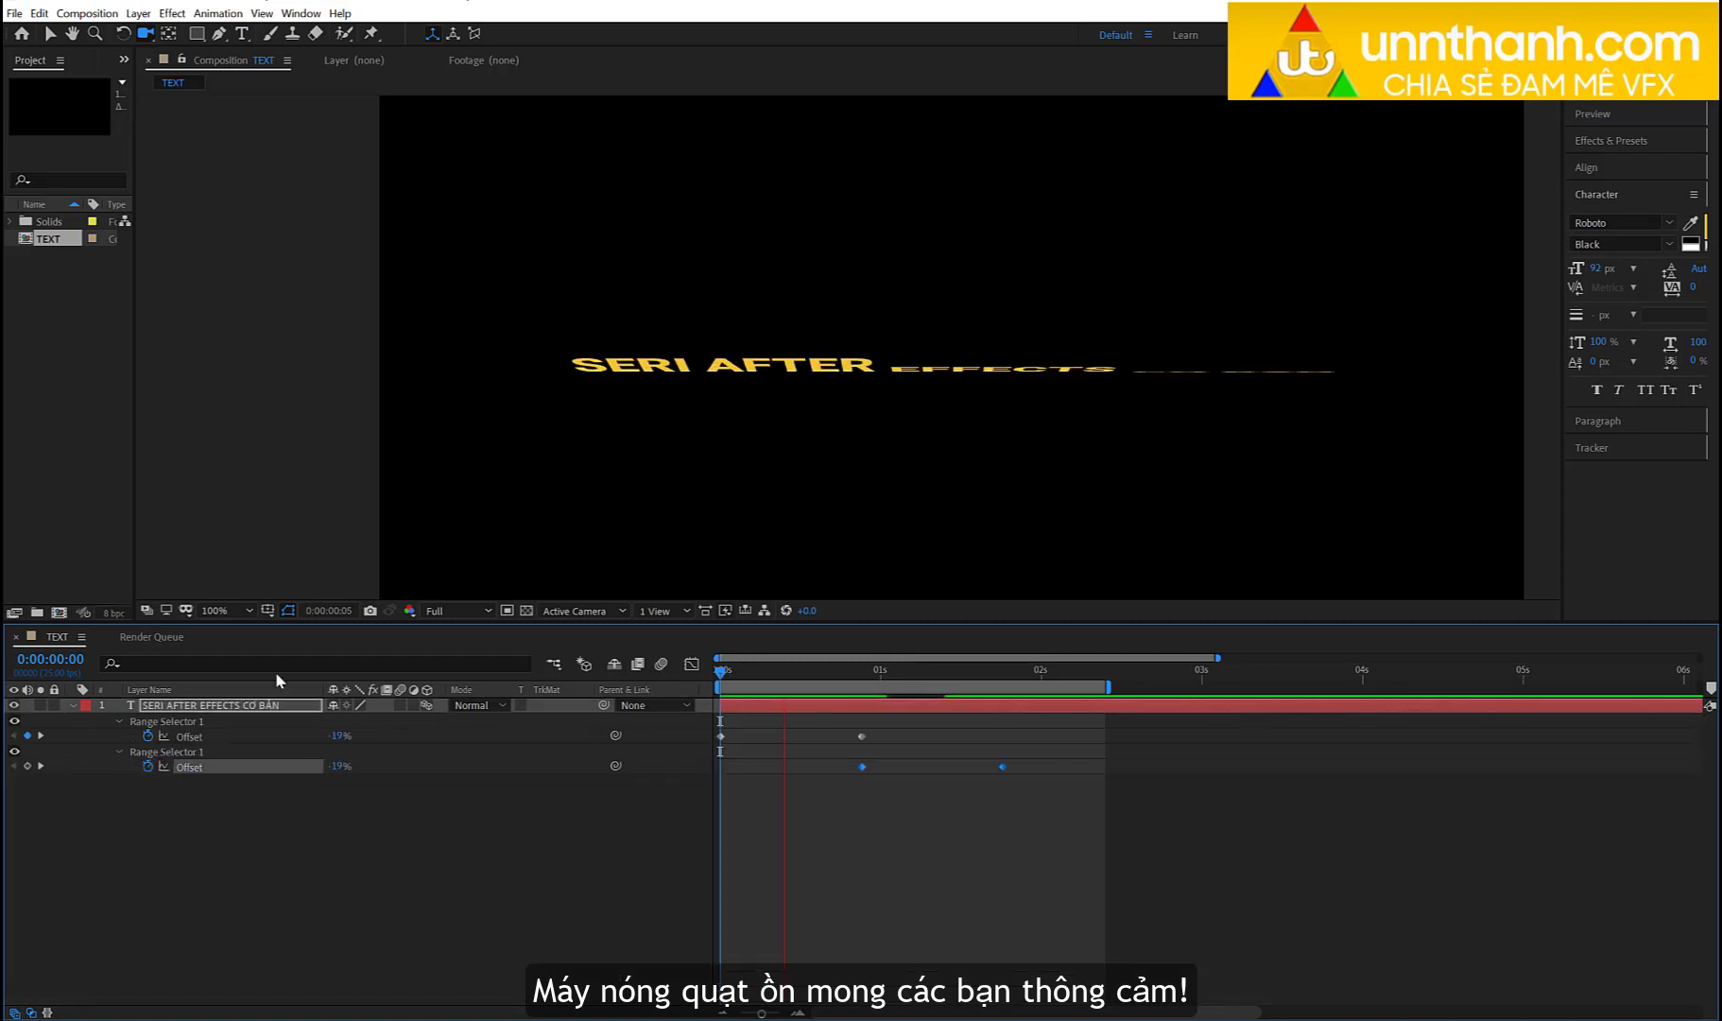
pyautogui.press('space')
pyautogui.click(867, 673)
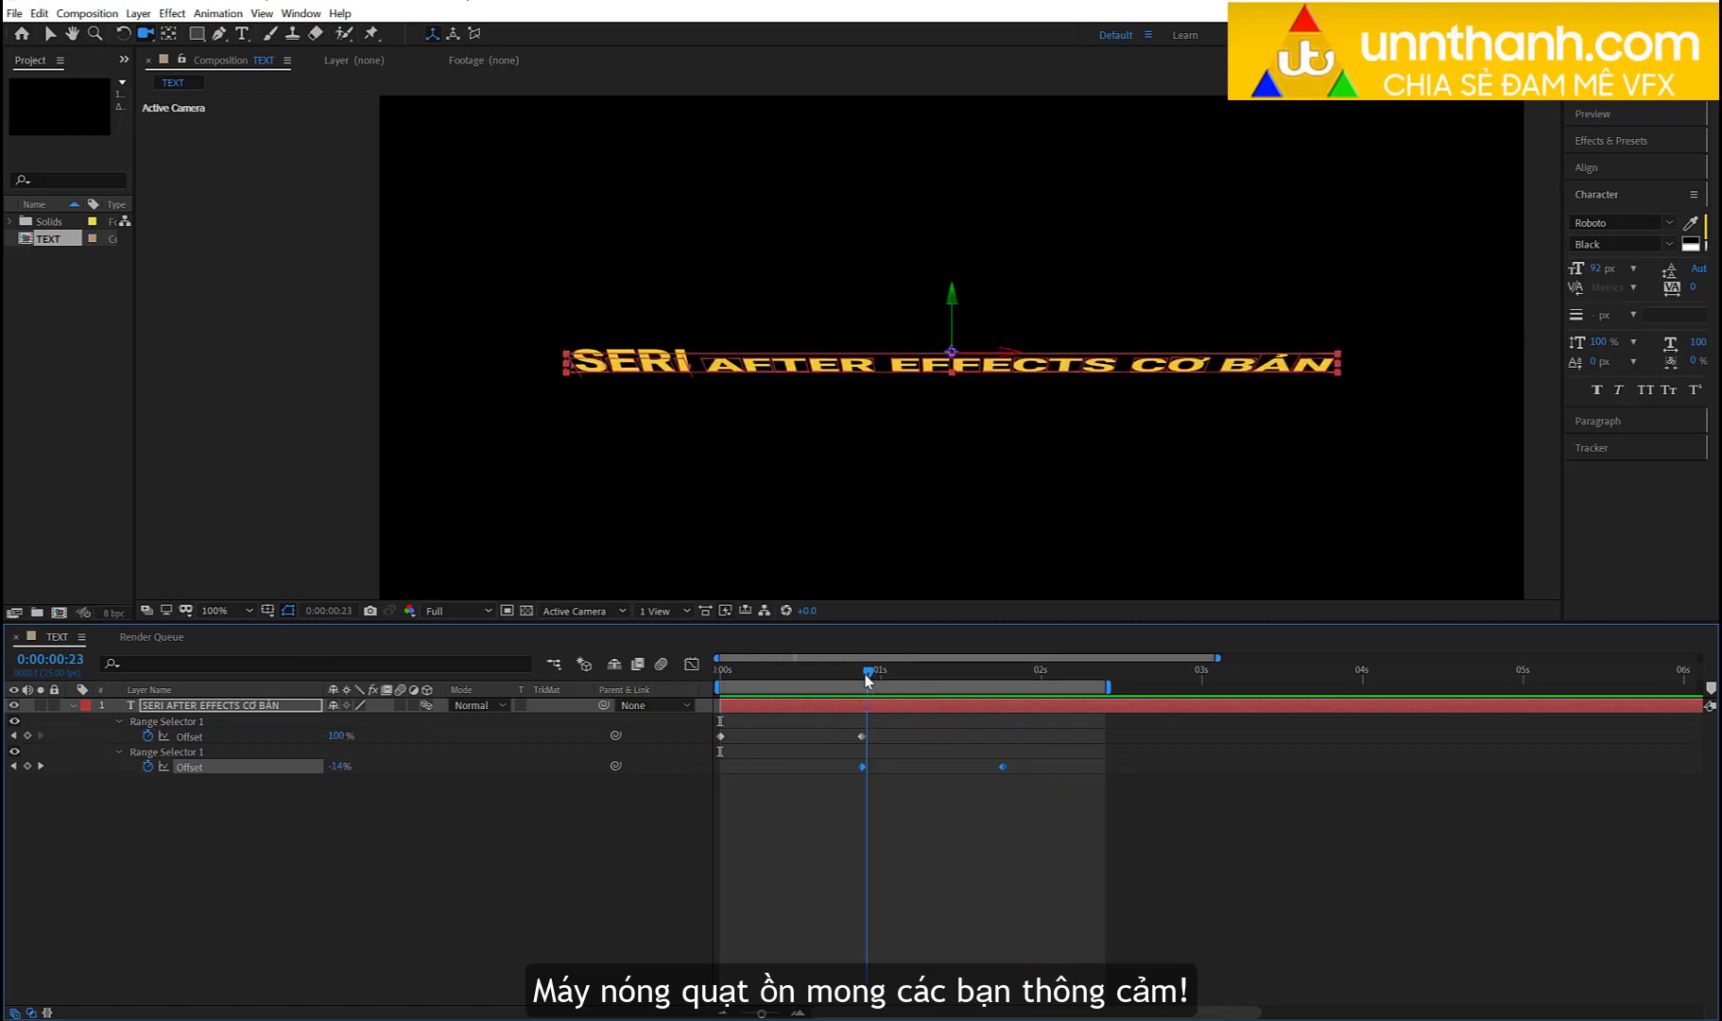
pyautogui.moveTo(866, 679); pyautogui.dragTo(864, 693)
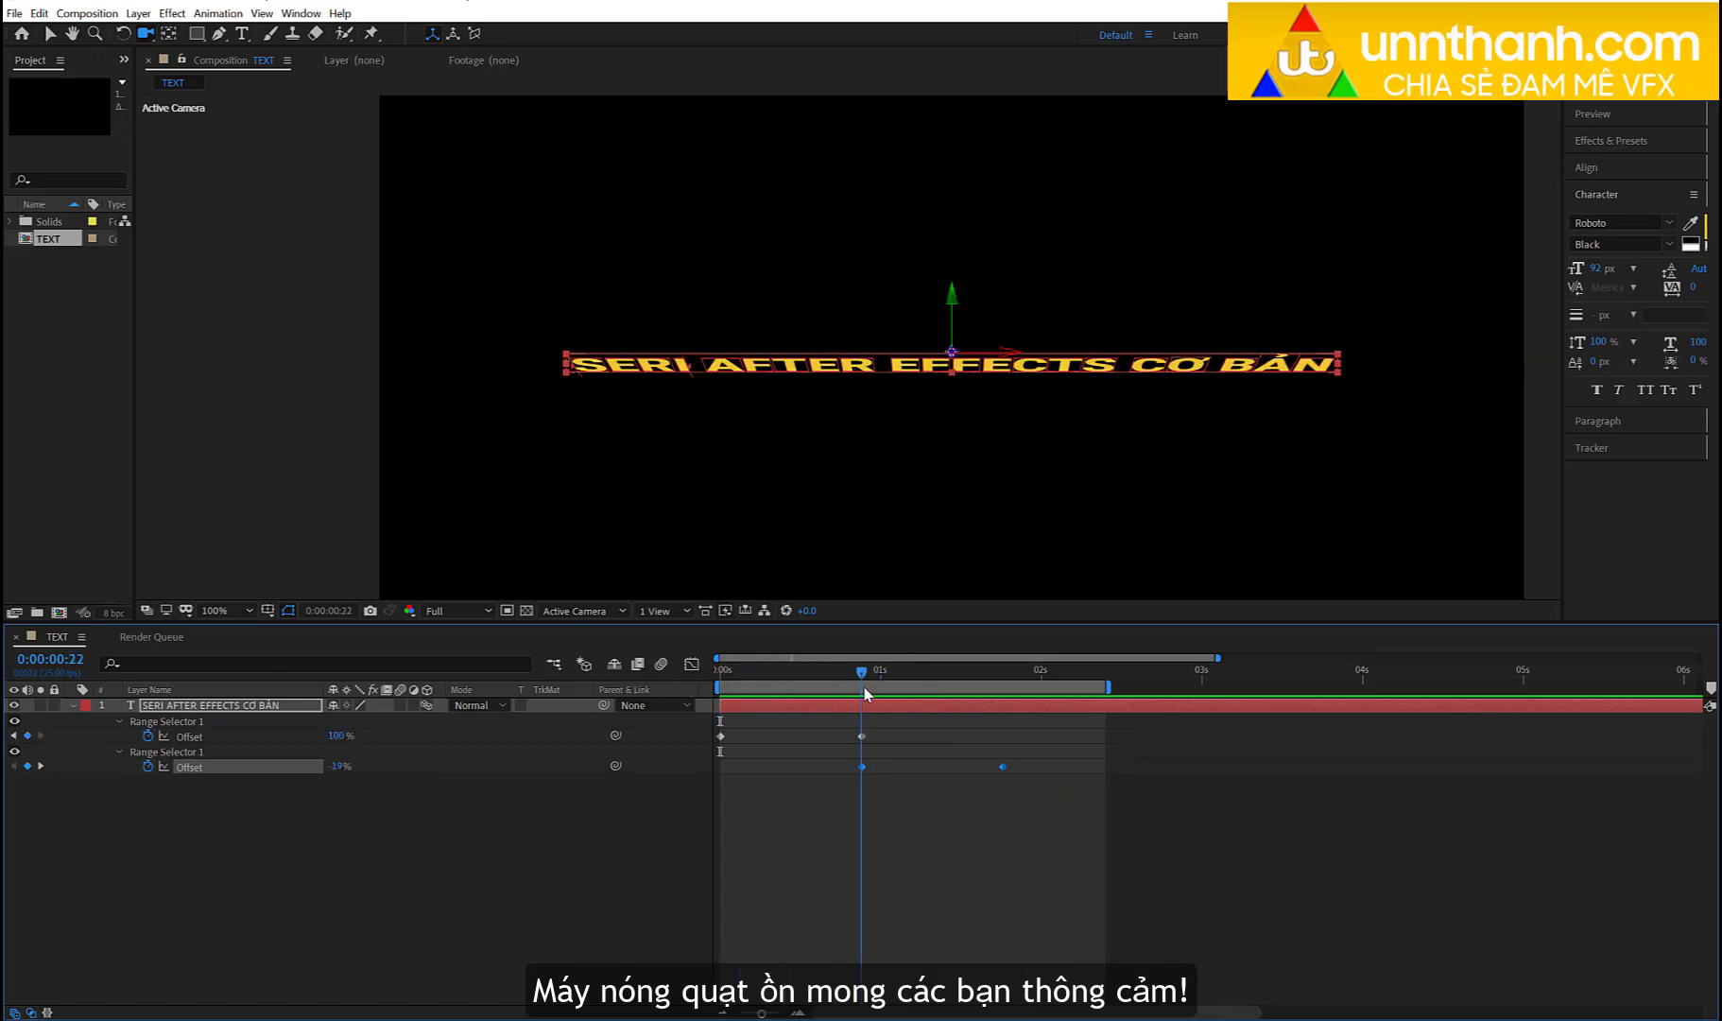
pyautogui.moveTo(864, 688); pyautogui.dragTo(994, 675)
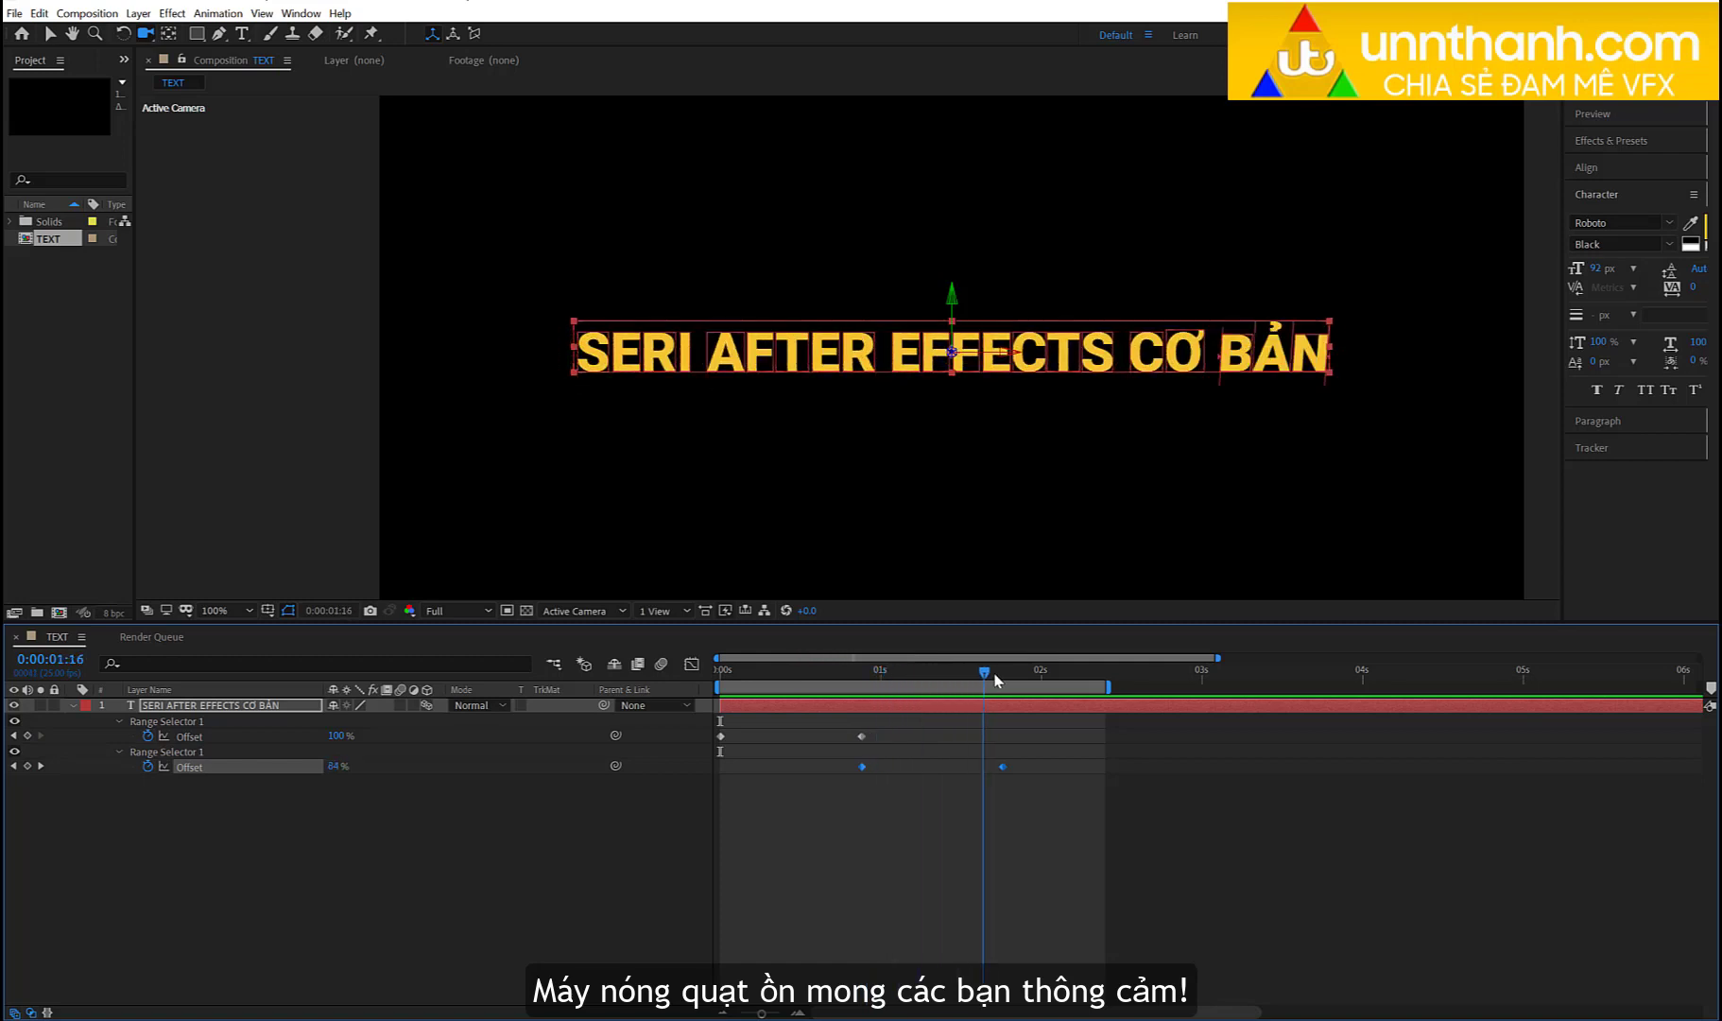
pyautogui.press('Home')
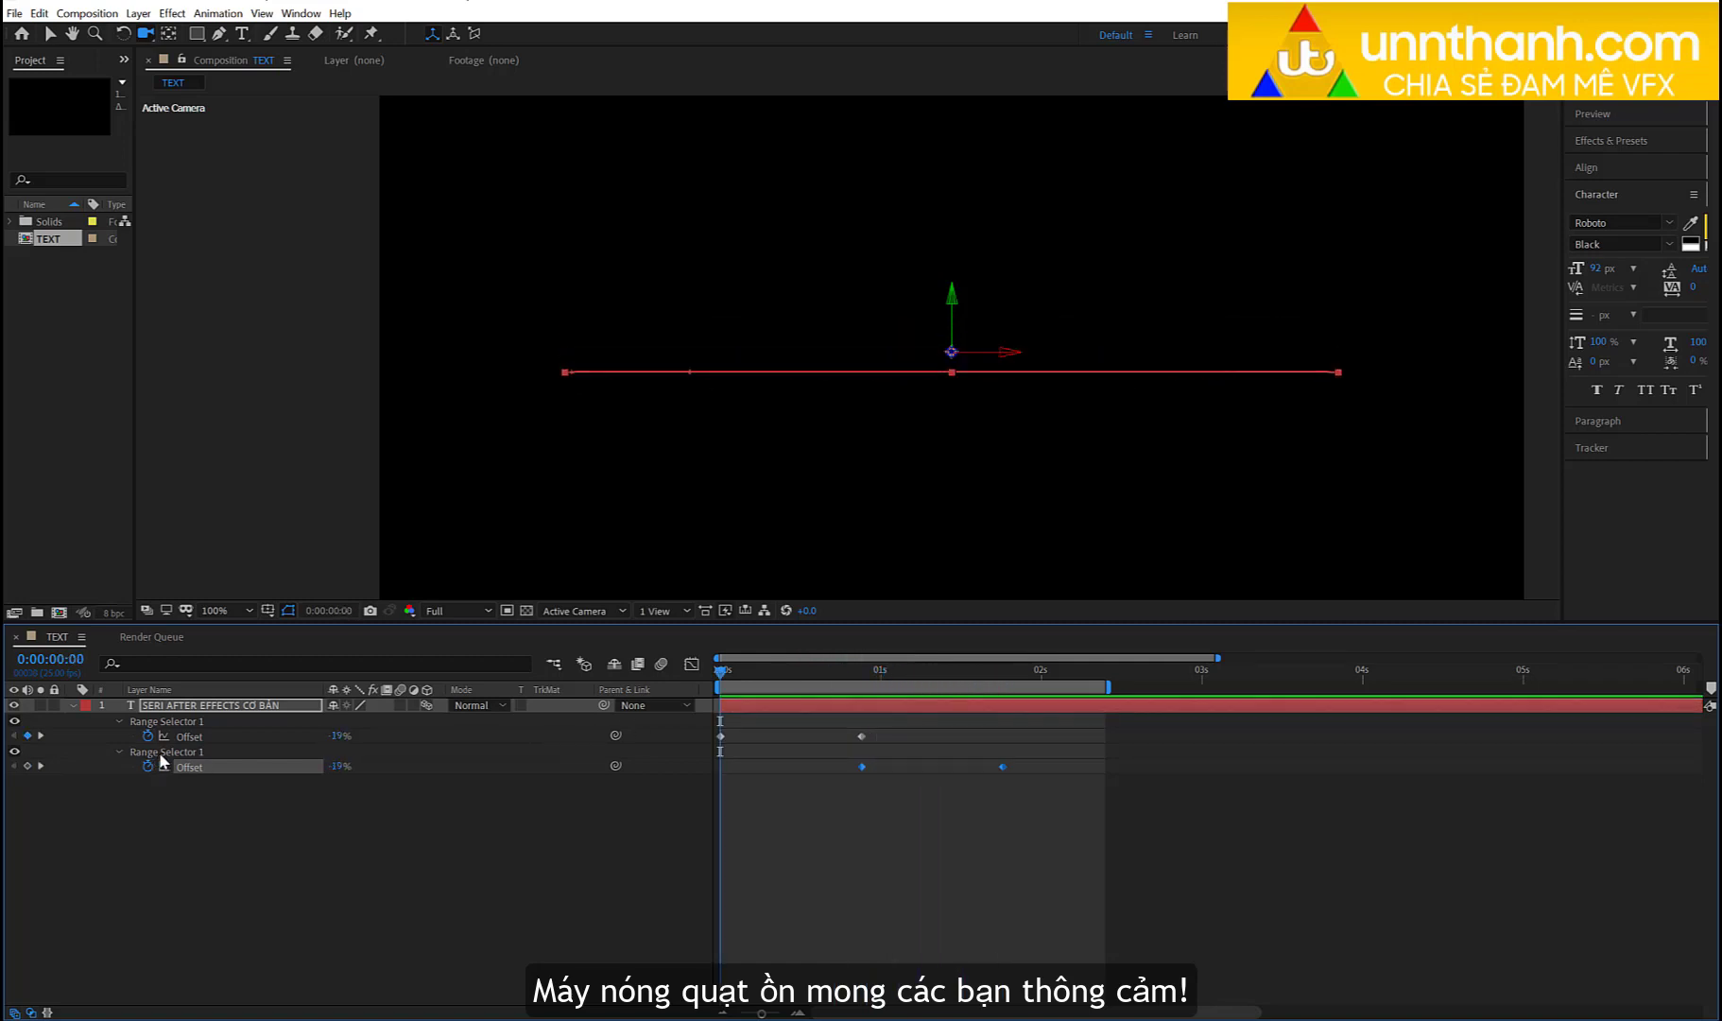
pyautogui.press('space')
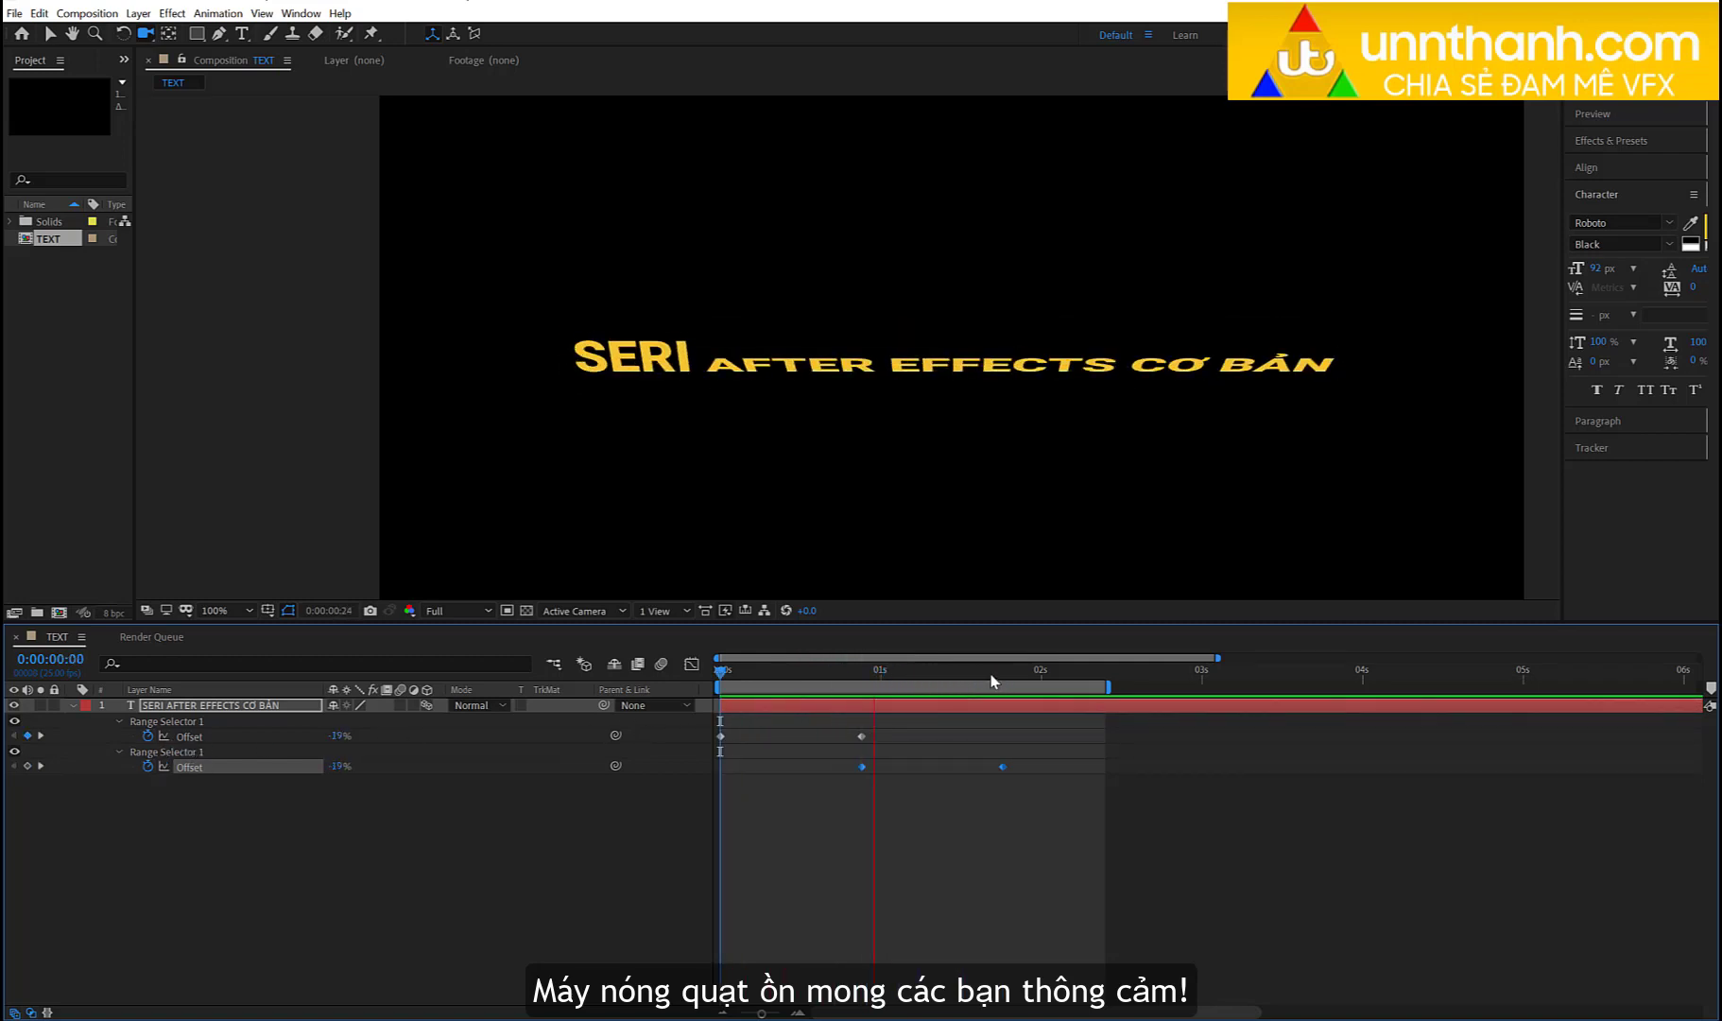
pyautogui.press('space')
# Set X Rotation to 45° on both Animator 1 and Animator 2
pyautogui.click(356, 873)
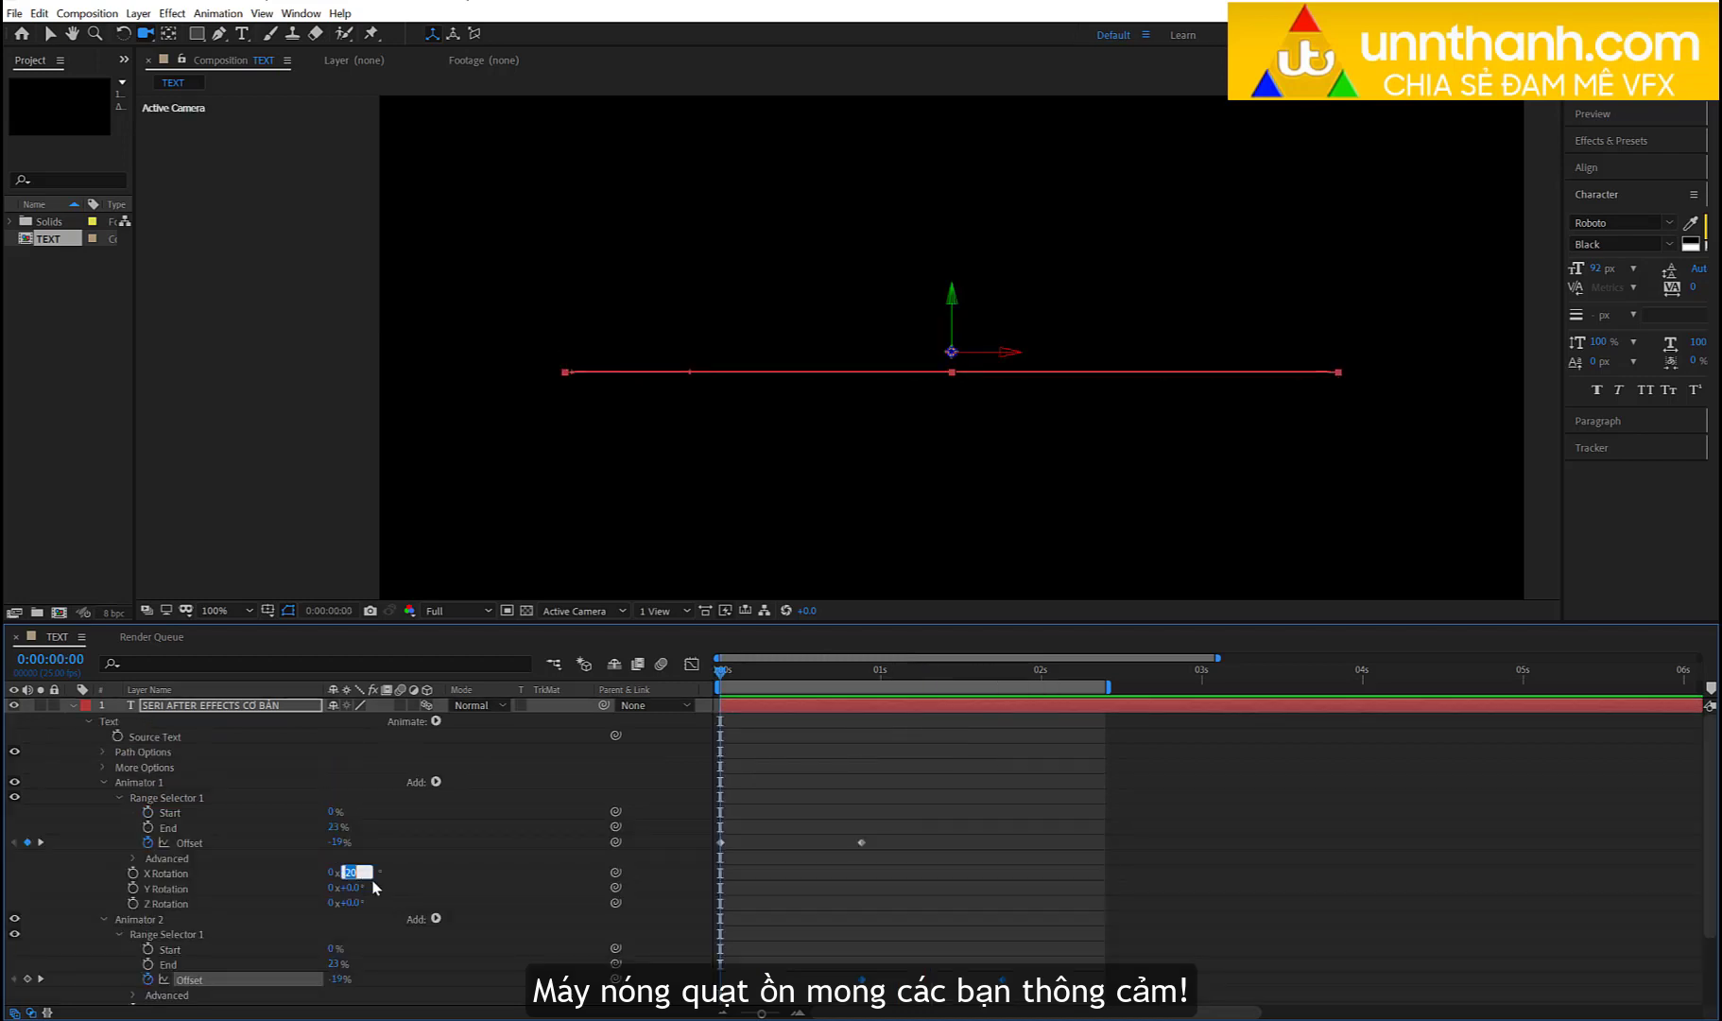
pyautogui.press('Return')
pyautogui.scroll(-1, 345, 964)
pyautogui.click(350, 964)
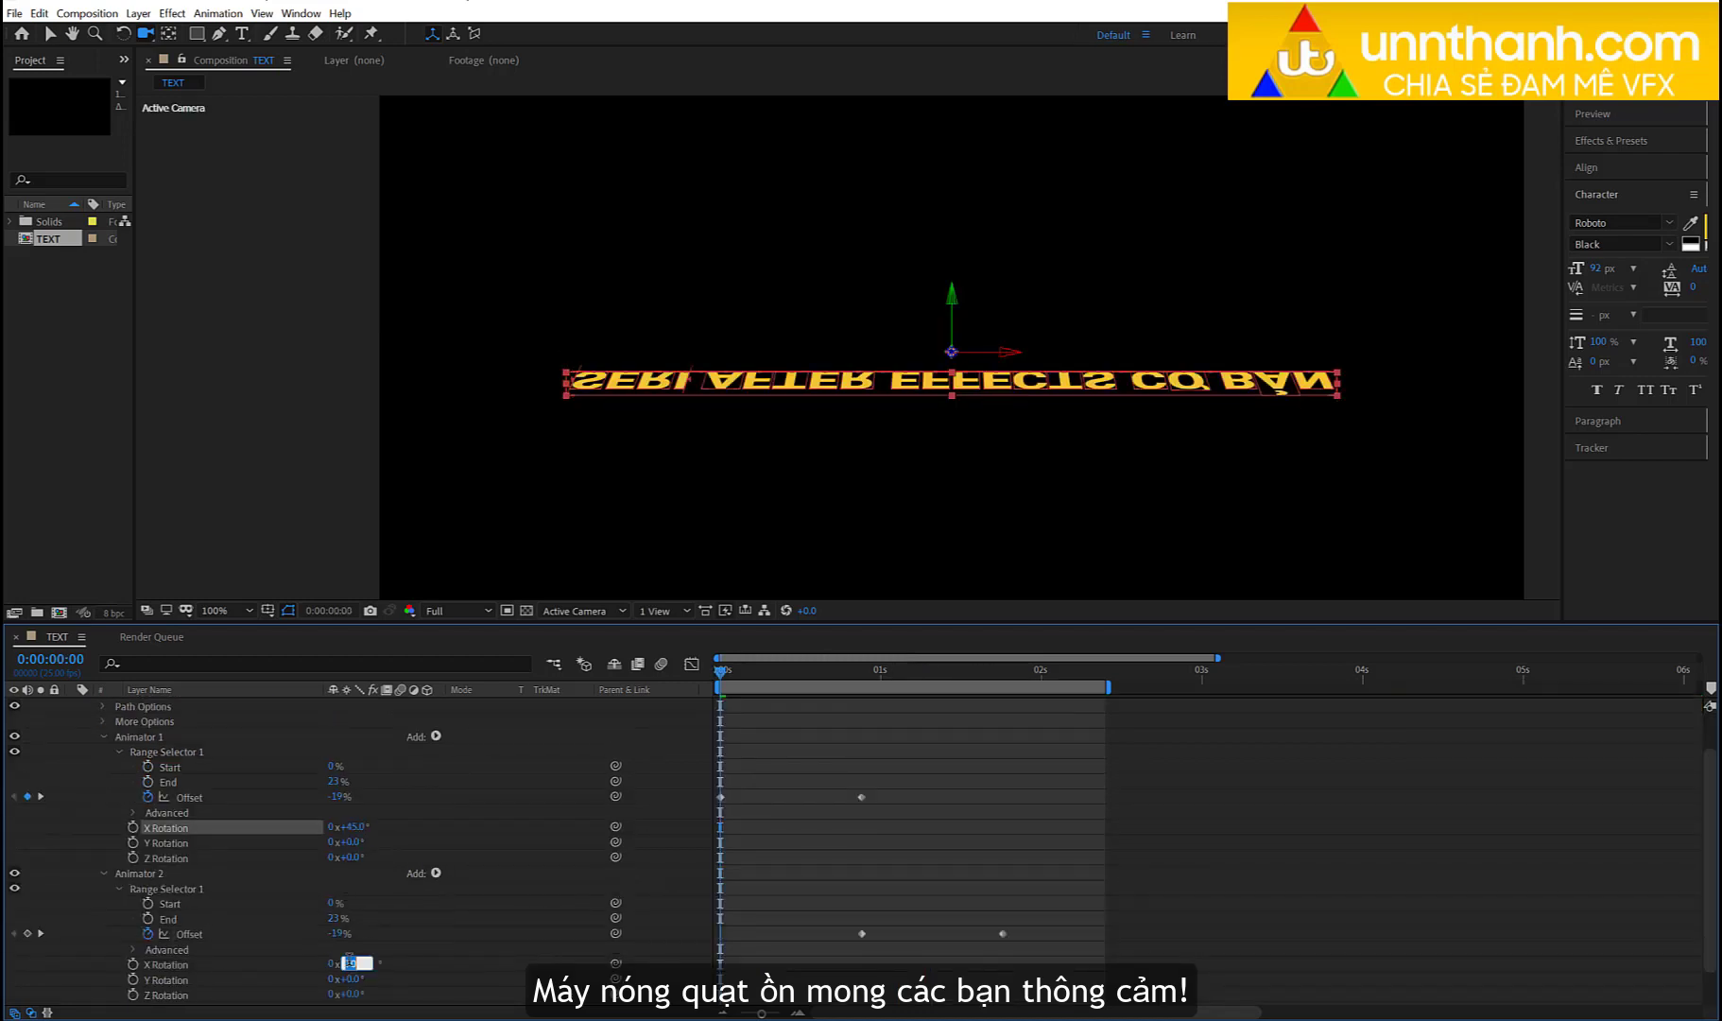
pyautogui.press('Return')
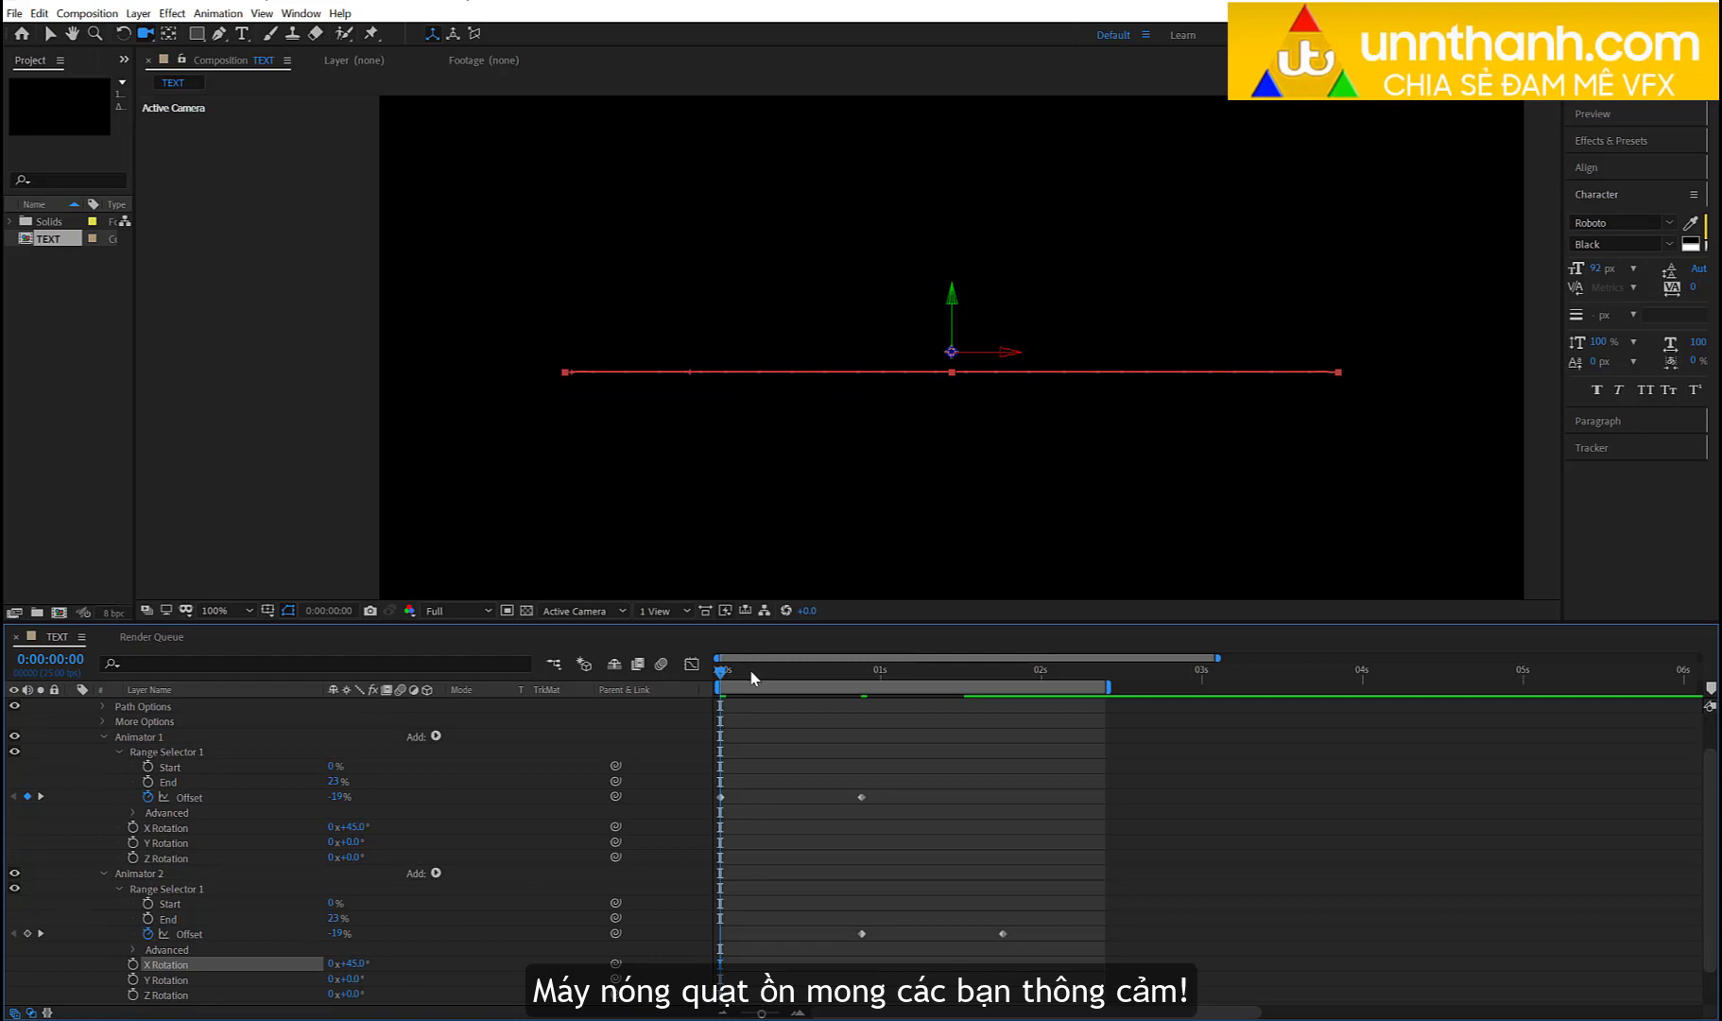
# Move Animator 2's two Offset keyframes earlier and preview the sooner reveal
pyautogui.moveTo(819, 911); pyautogui.dragTo(1119, 979)
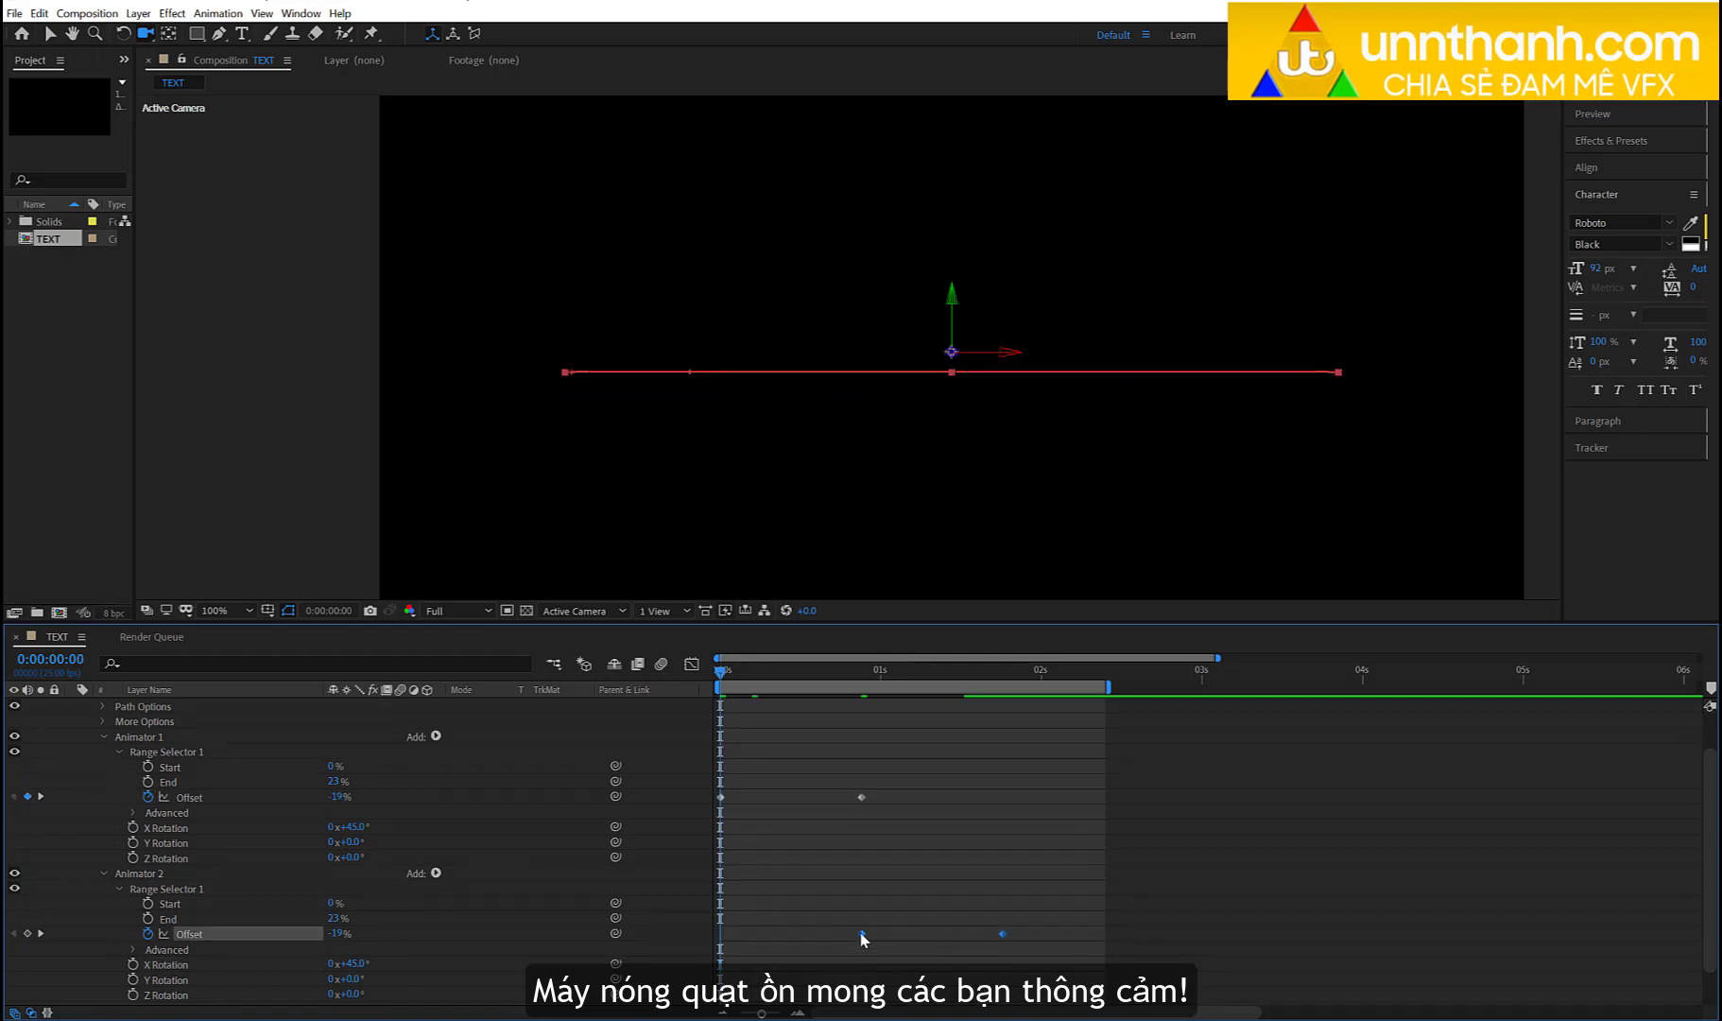
pyautogui.moveTo(862, 934); pyautogui.dragTo(785, 933)
pyautogui.press('space')
pyautogui.click(797, 672)
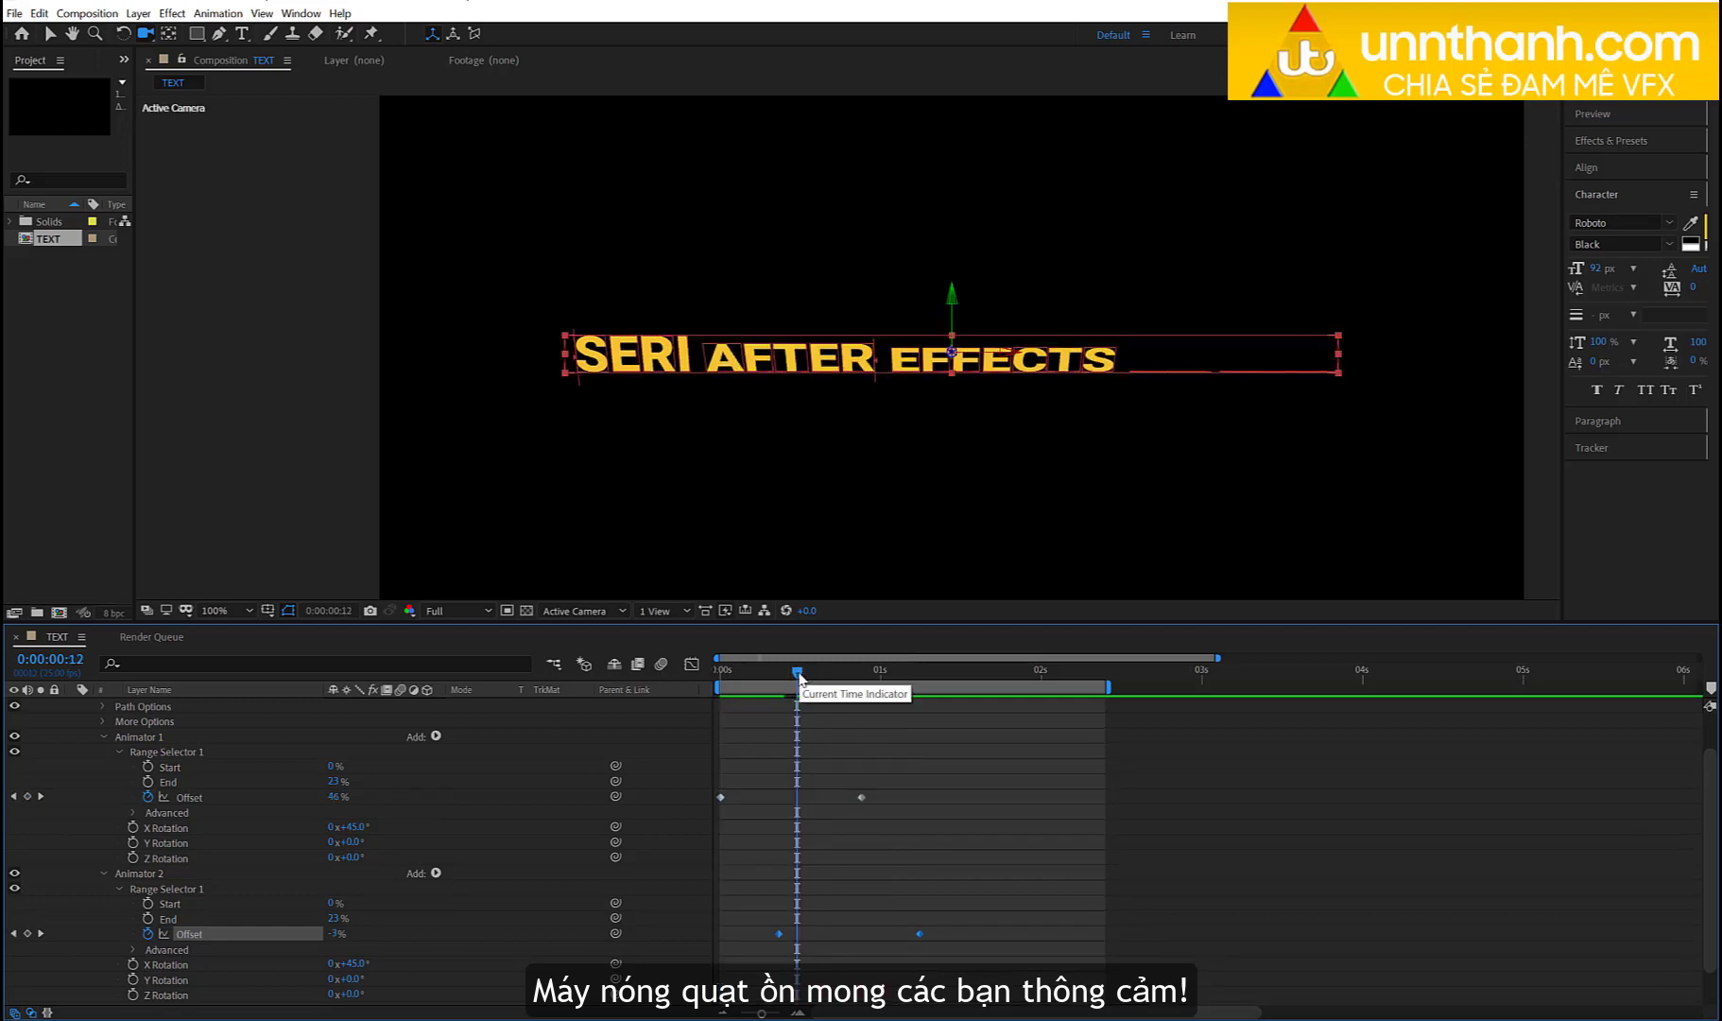
pyautogui.press('Home')
pyautogui.click(142, 737)
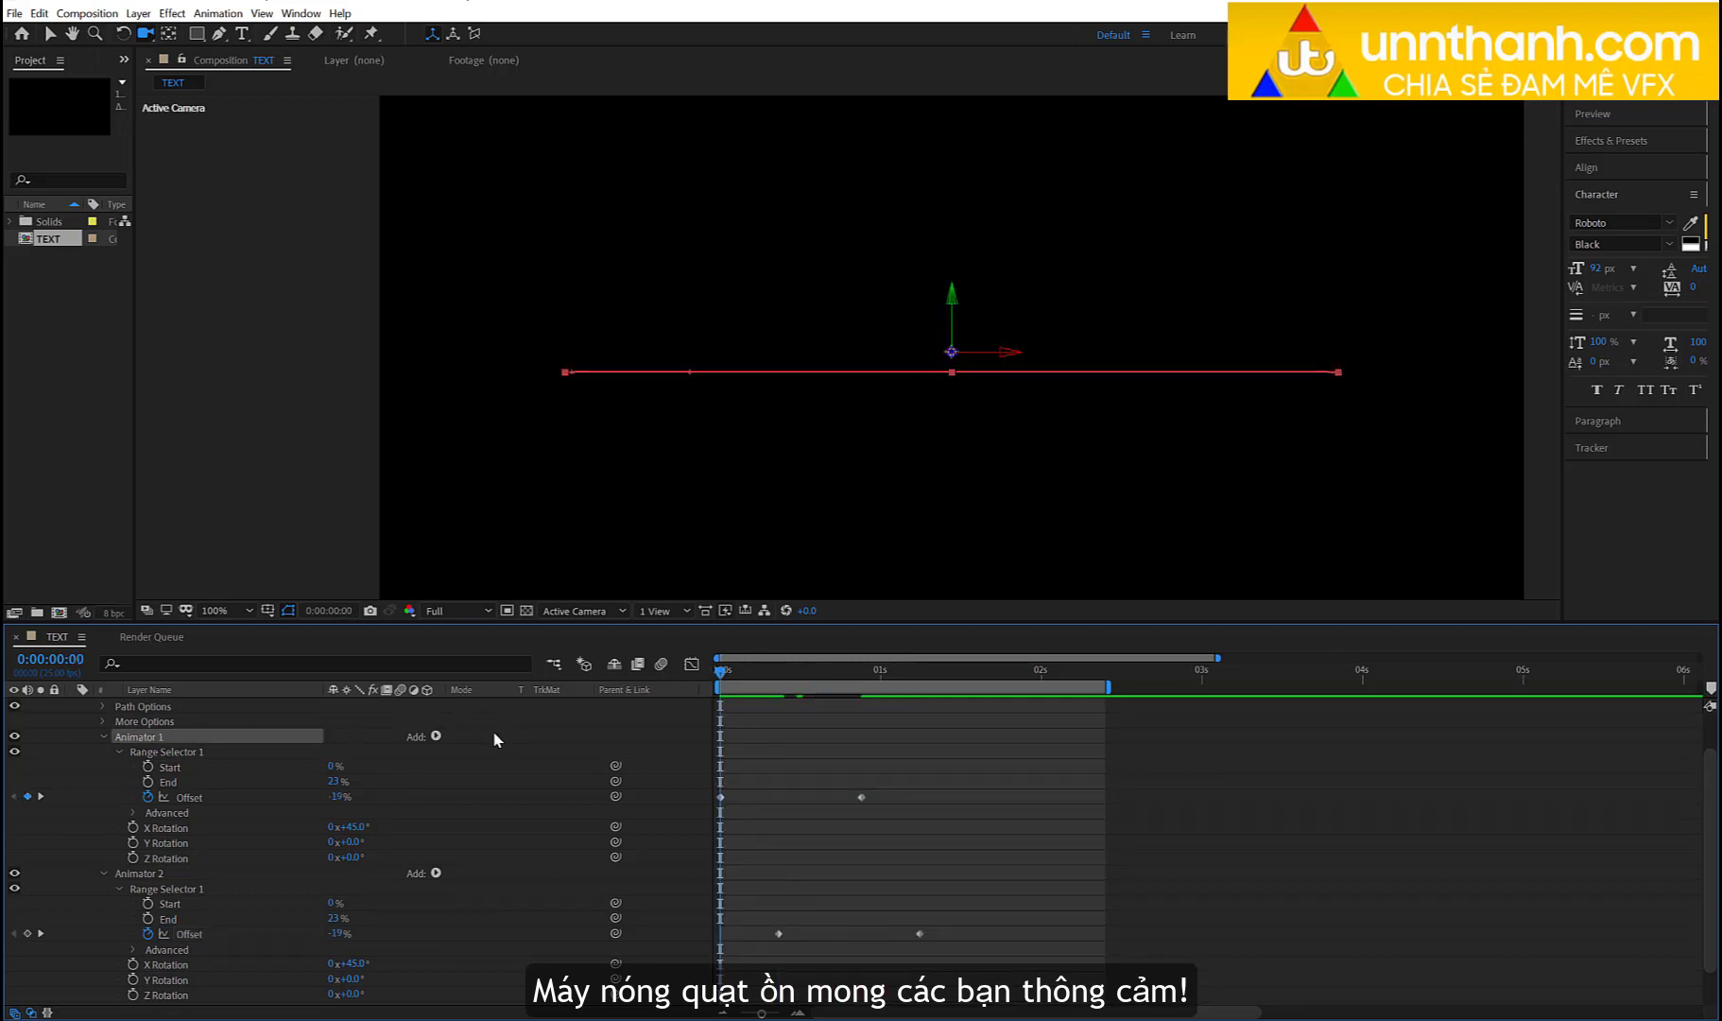
pyautogui.click(436, 735)
# Add a Position property to both Animator 1 and Animator 2
pyautogui.moveTo(477, 745)
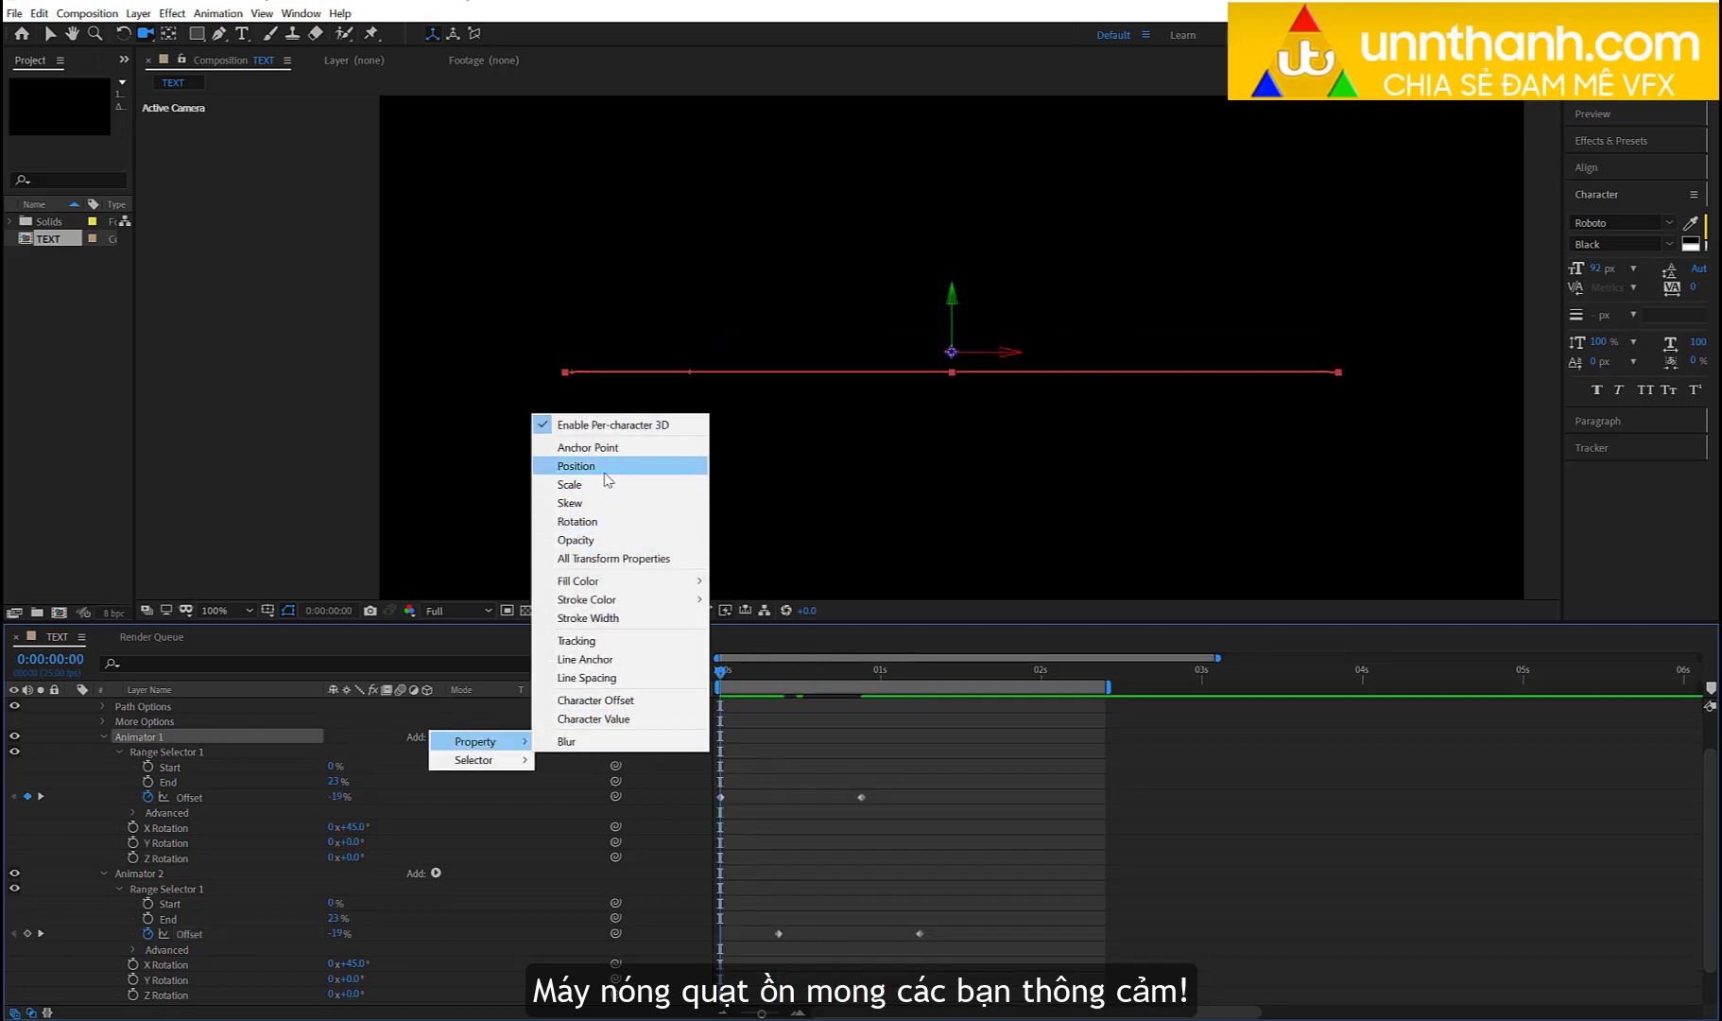
pyautogui.click(605, 472)
pyautogui.press('space')
pyautogui.click(156, 894)
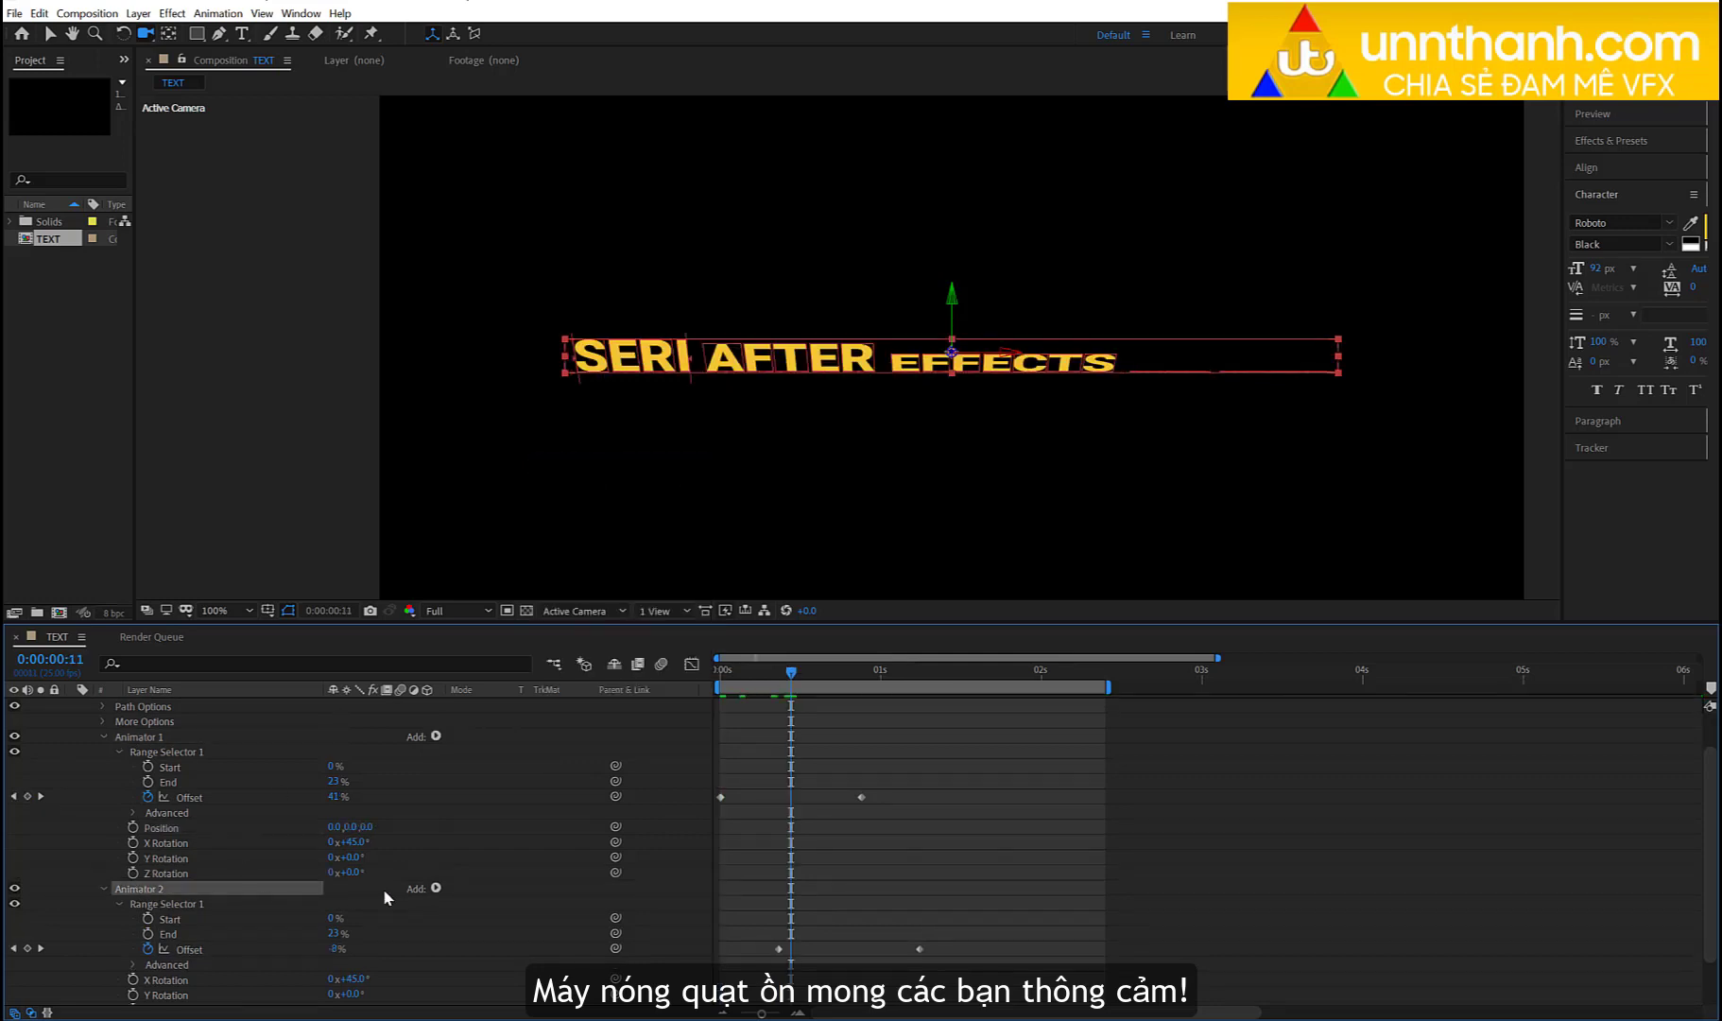
pyautogui.click(438, 889)
pyautogui.moveTo(483, 889)
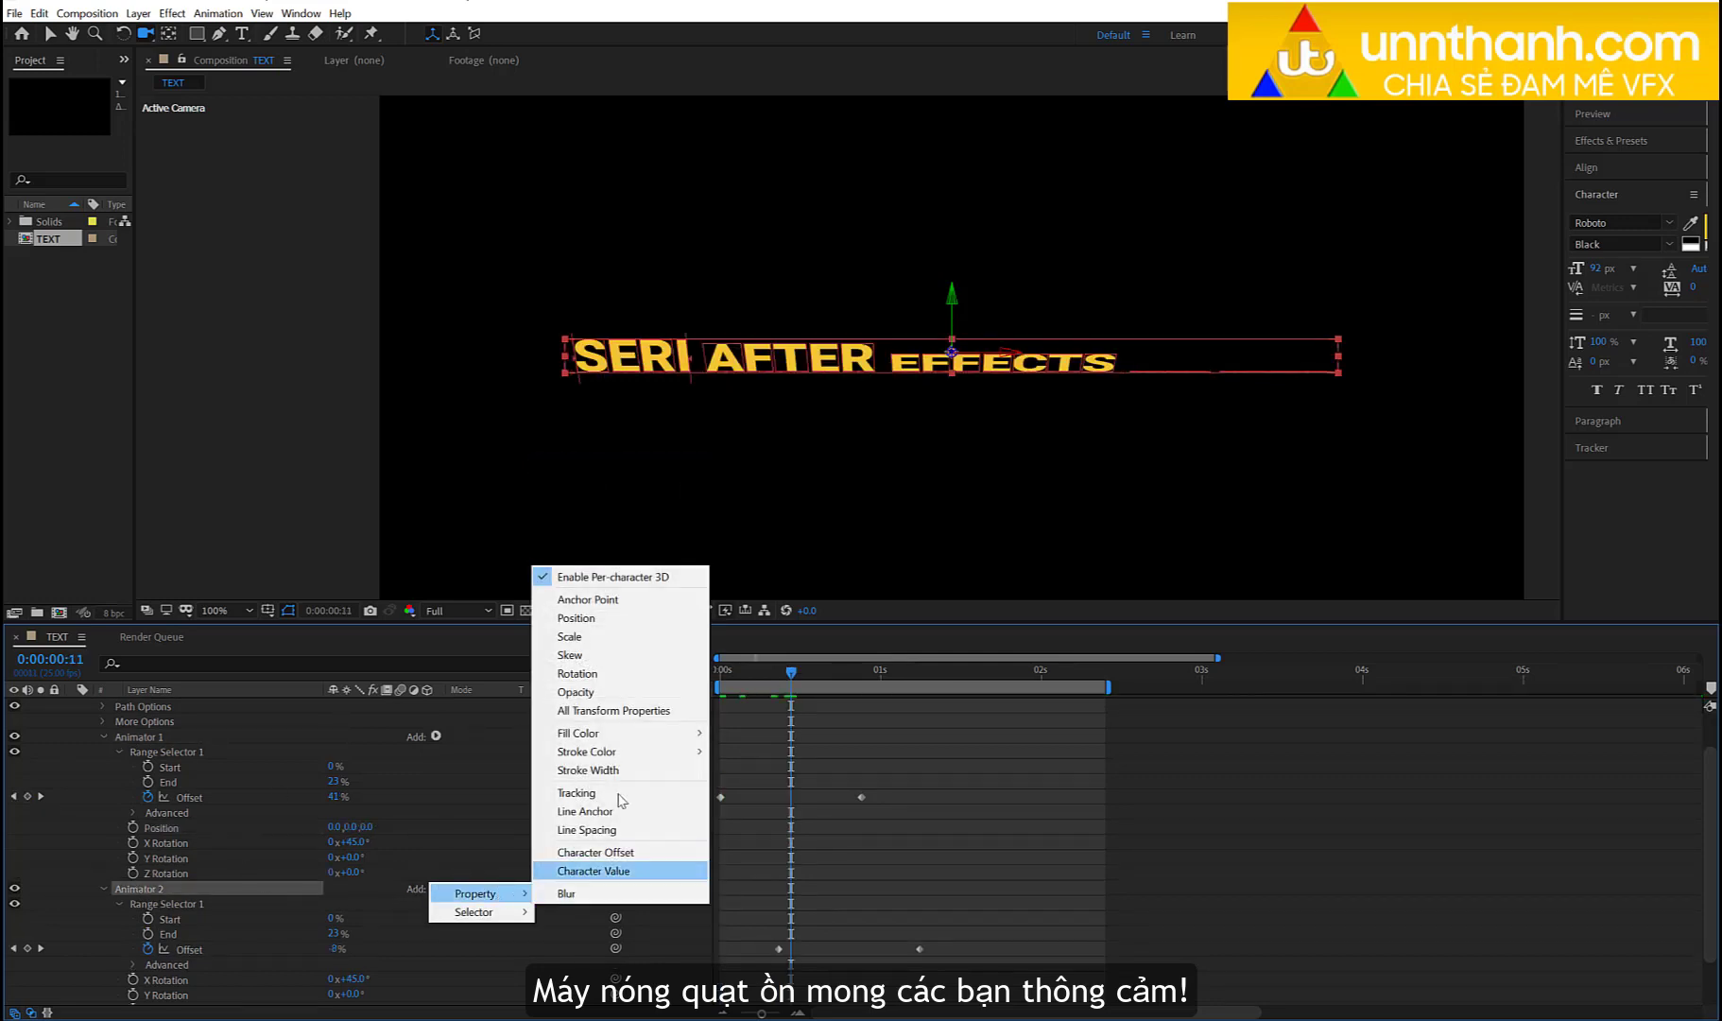
pyautogui.click(593, 620)
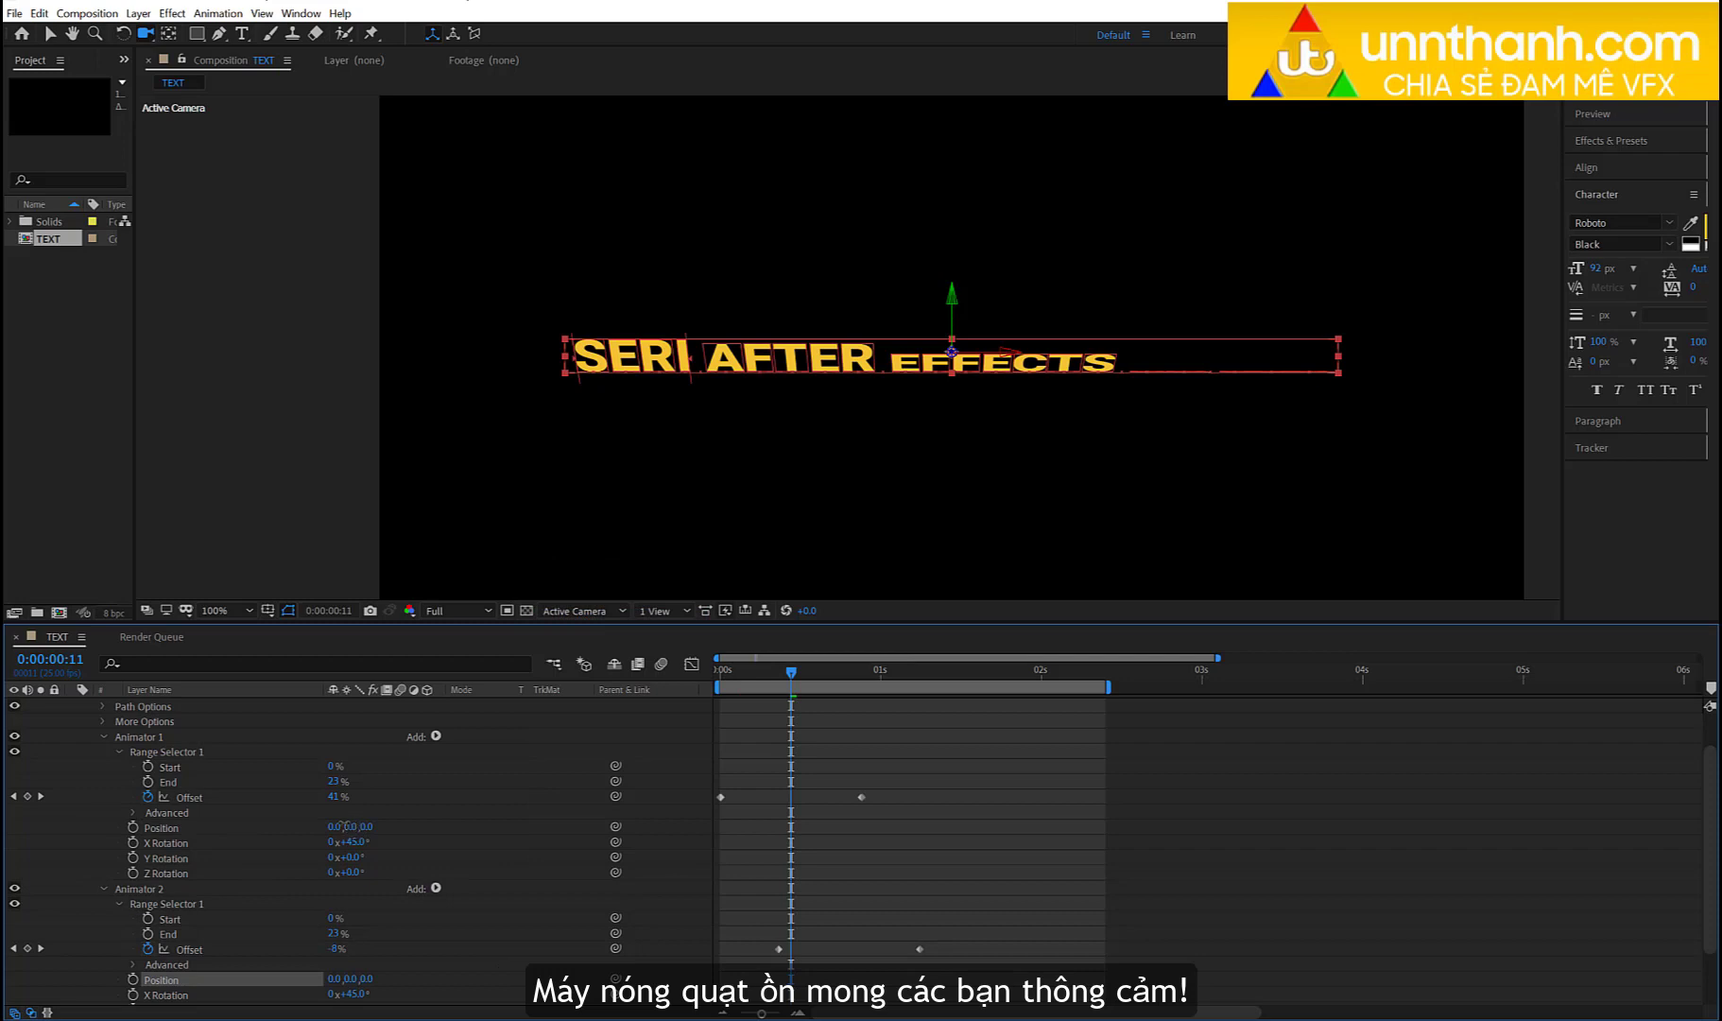
# Set Animator 1's Position Y to -100 and Animator 2's Position Y to 50
pyautogui.moveTo(343, 826); pyautogui.dragTo(252, 813)
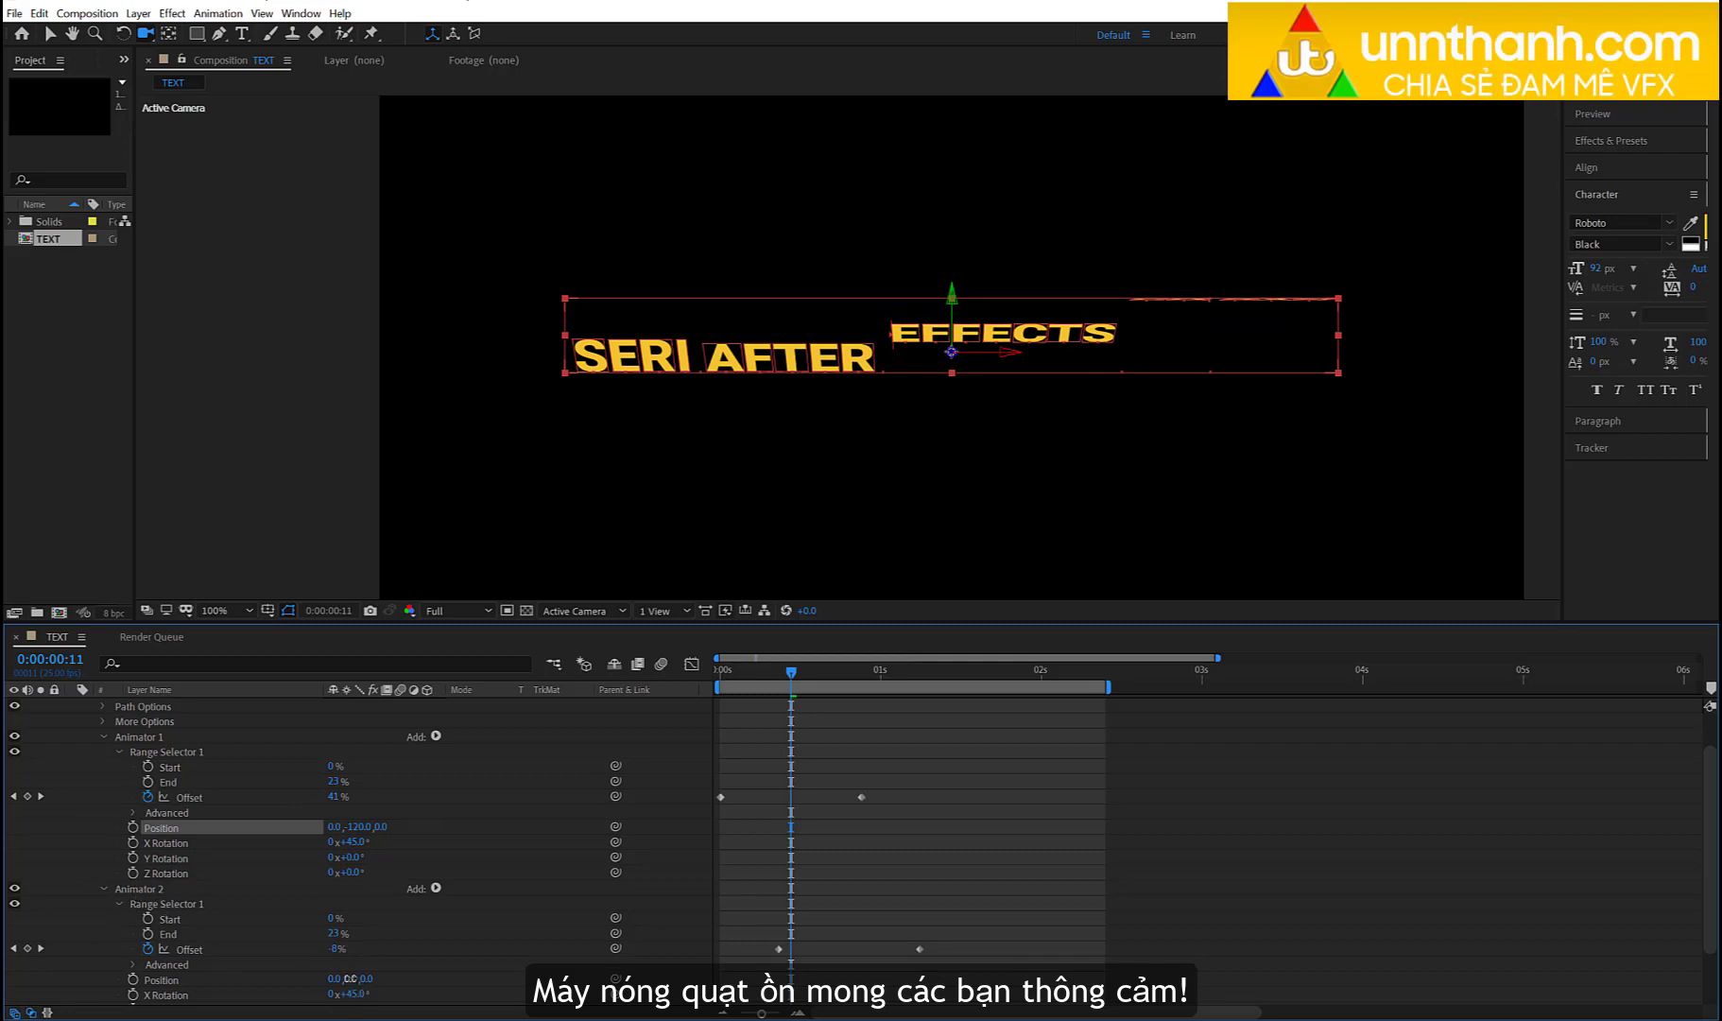
pyautogui.moveTo(351, 979)
pyautogui.mouseDown()
pyautogui.moveTo(442, 966)
pyautogui.moveTo(797, 707)
pyautogui.mouseUp()
pyautogui.press('space')
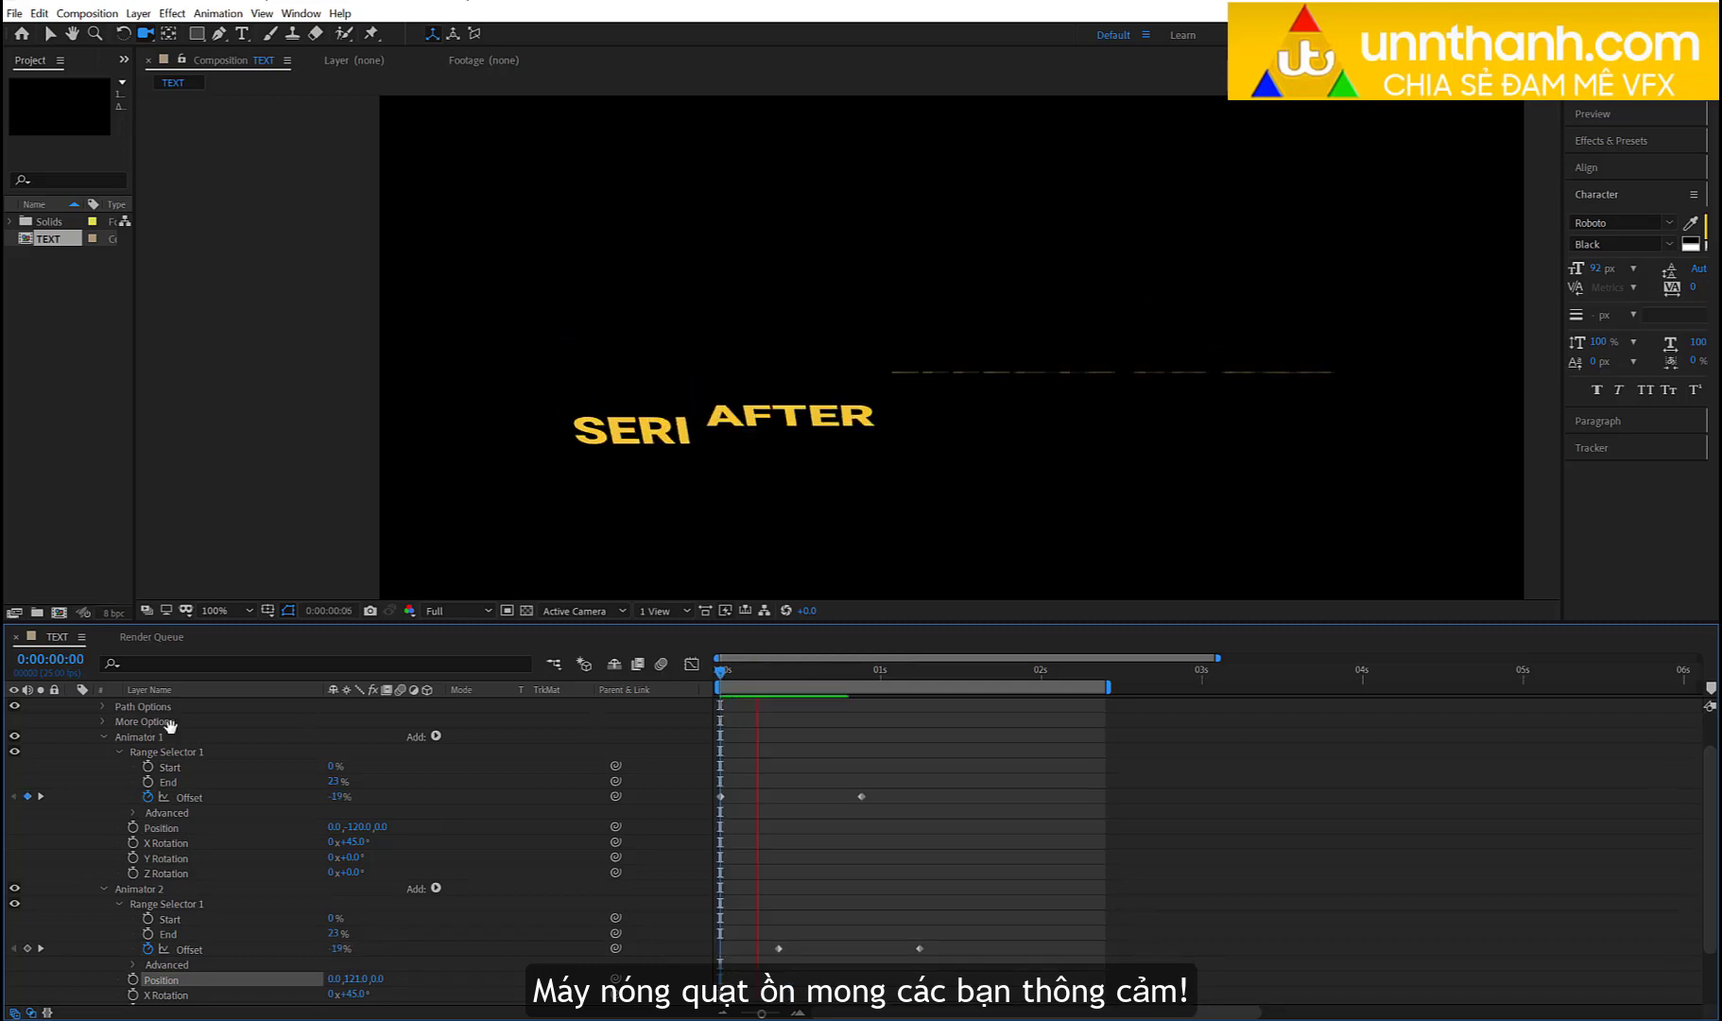
pyautogui.click(358, 979)
pyautogui.write('50')
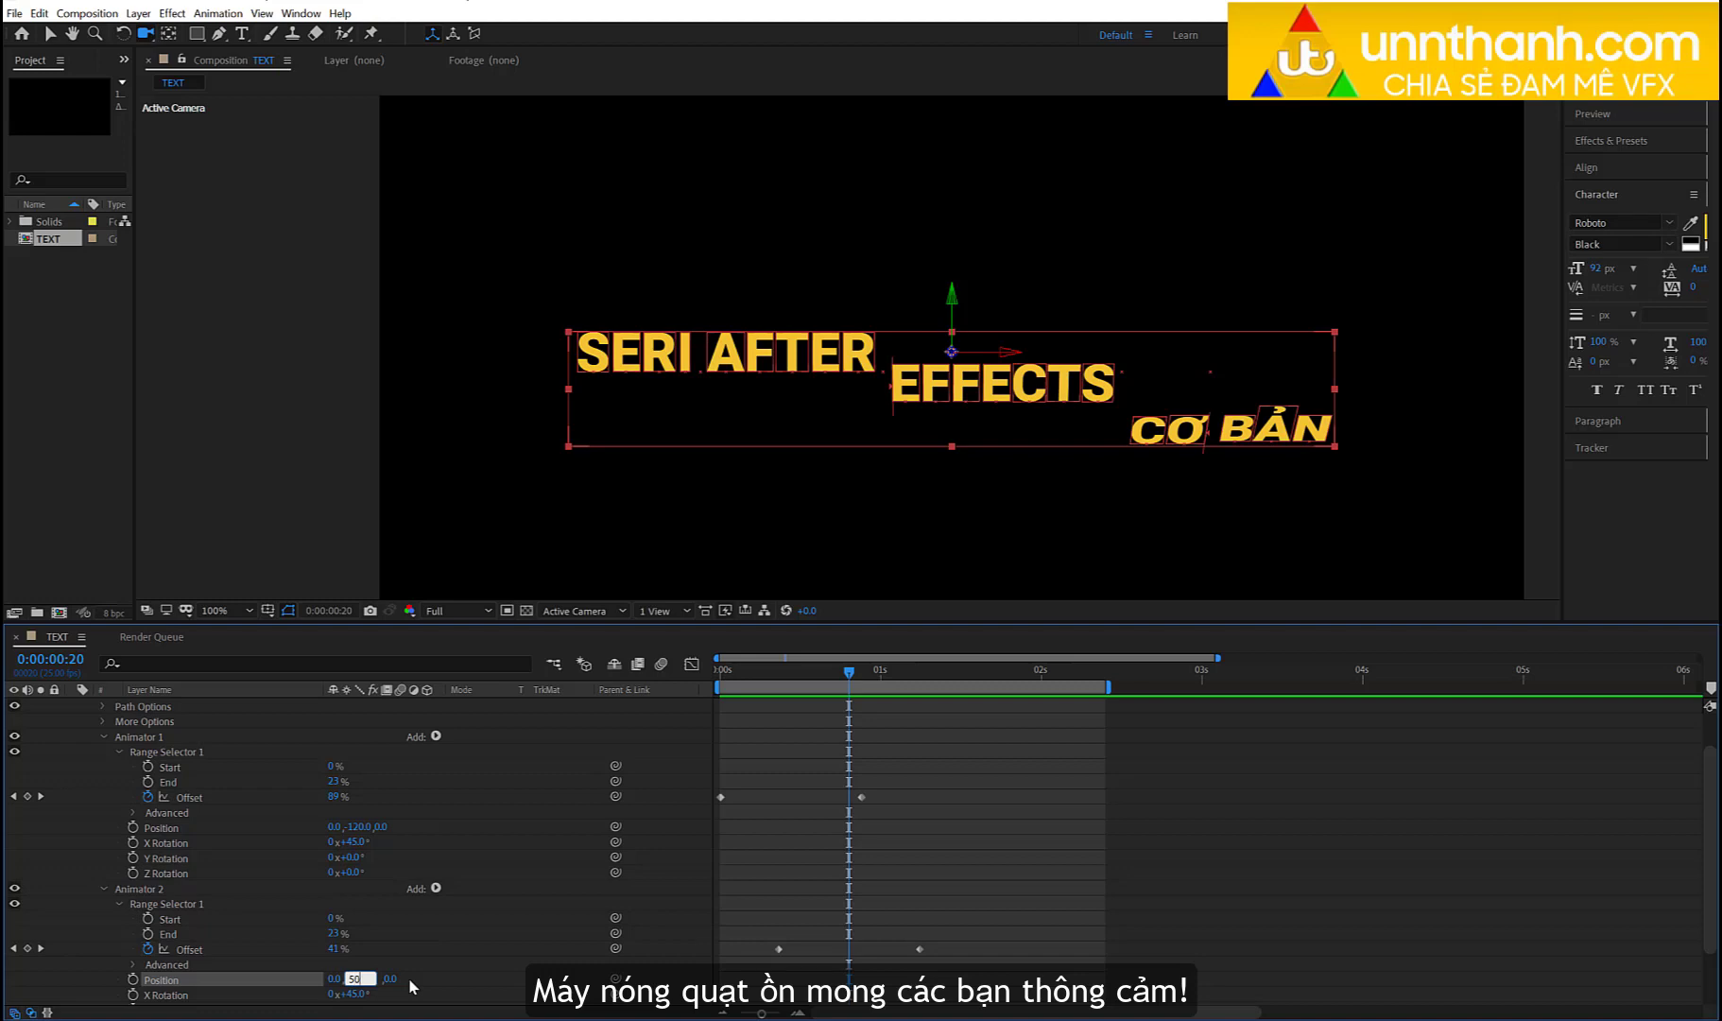
pyautogui.press('Return')
pyautogui.click(360, 827)
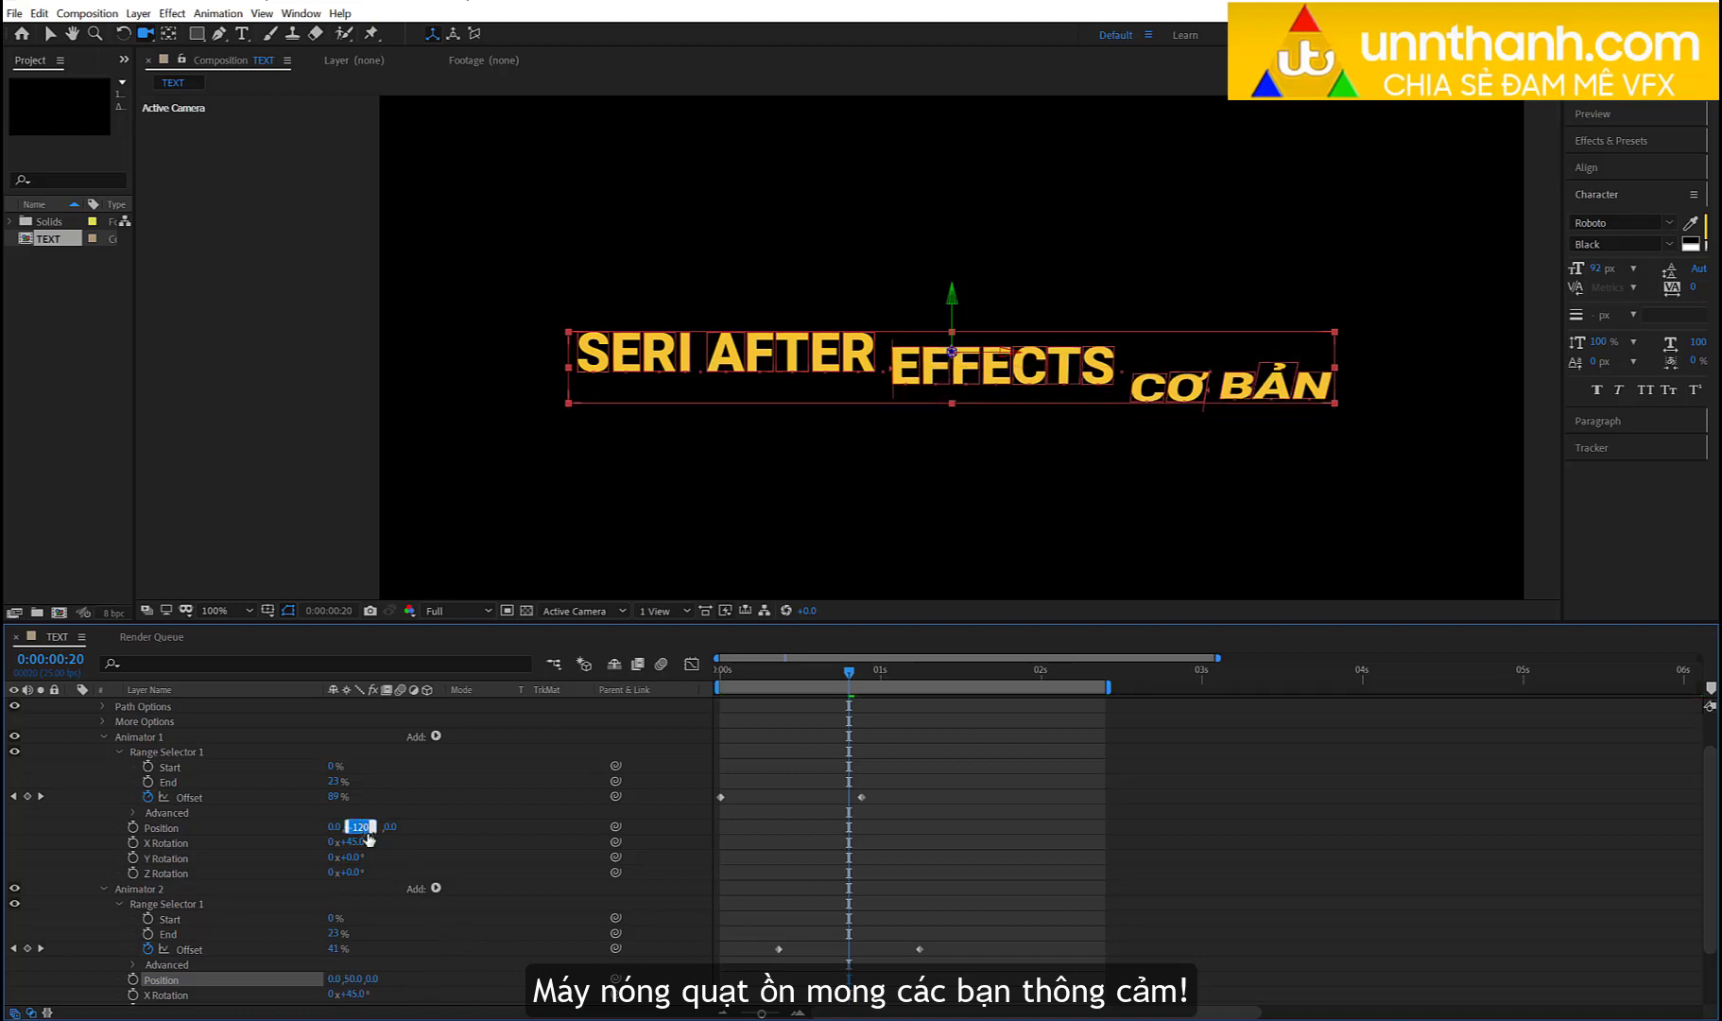
pyautogui.press('BackSpace')
pyautogui.press('Return')
# Retime both animators' Offset keyframes around frame 16 to finish sooner, and preview
pyautogui.press('space')
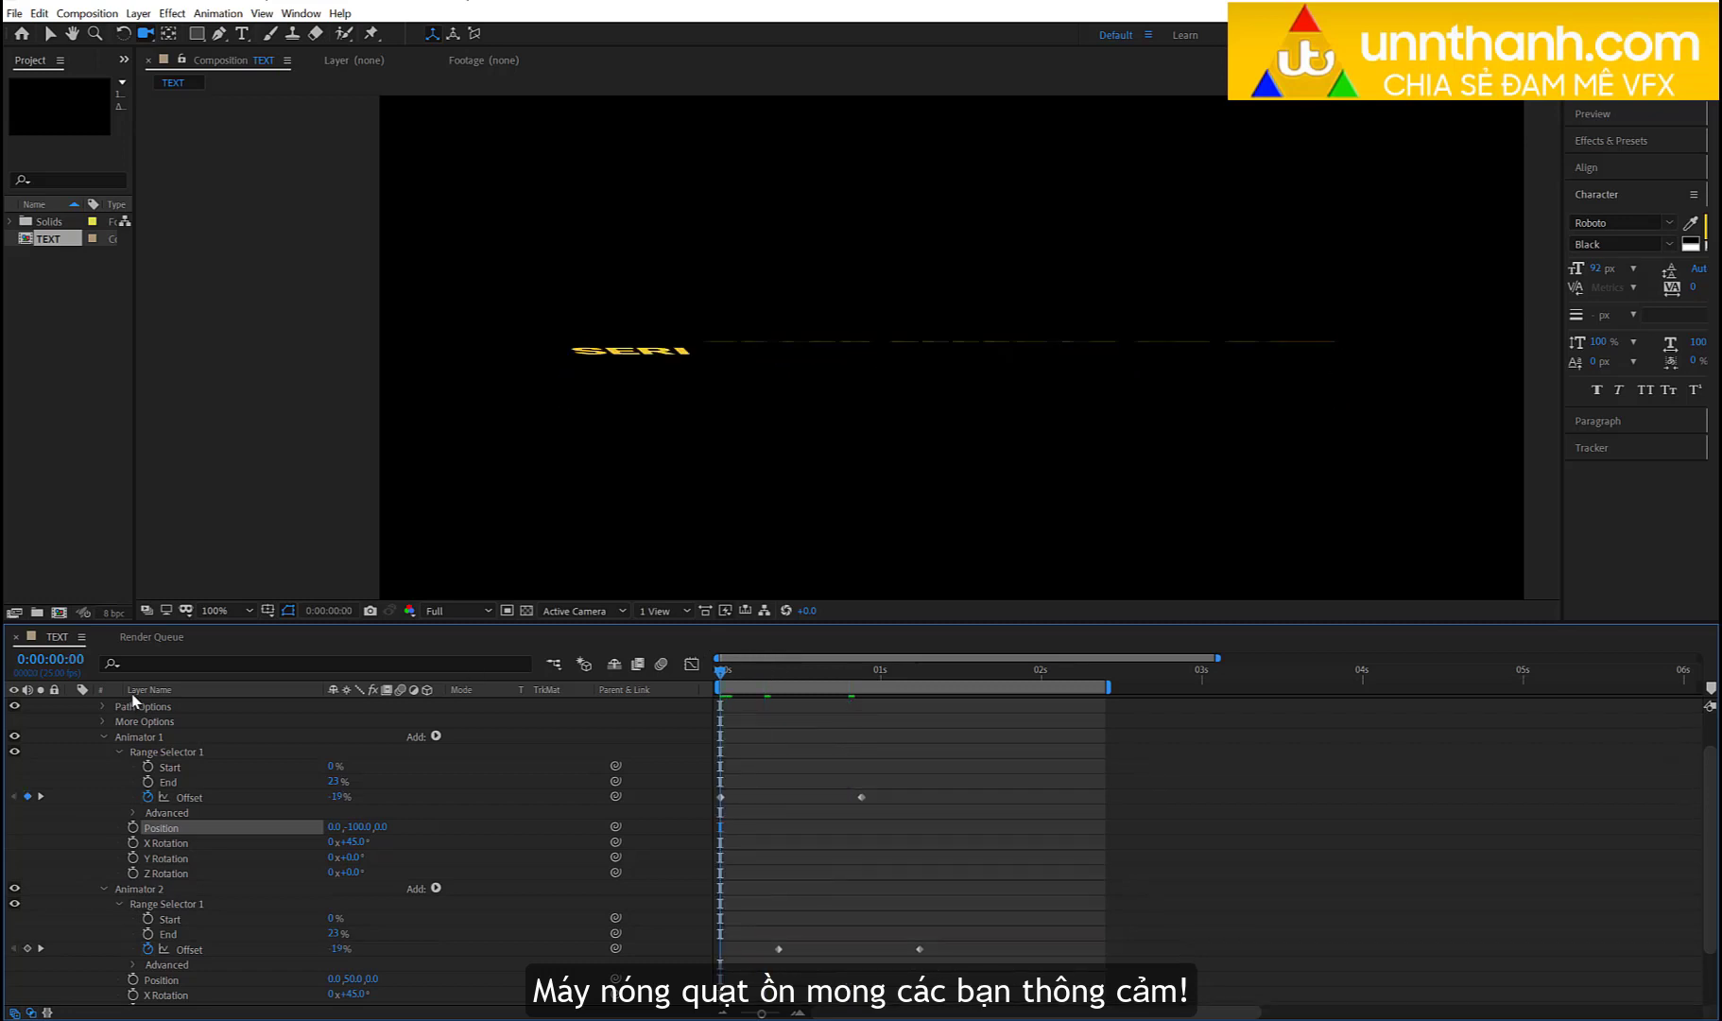
pyautogui.press('space')
pyautogui.press('c')
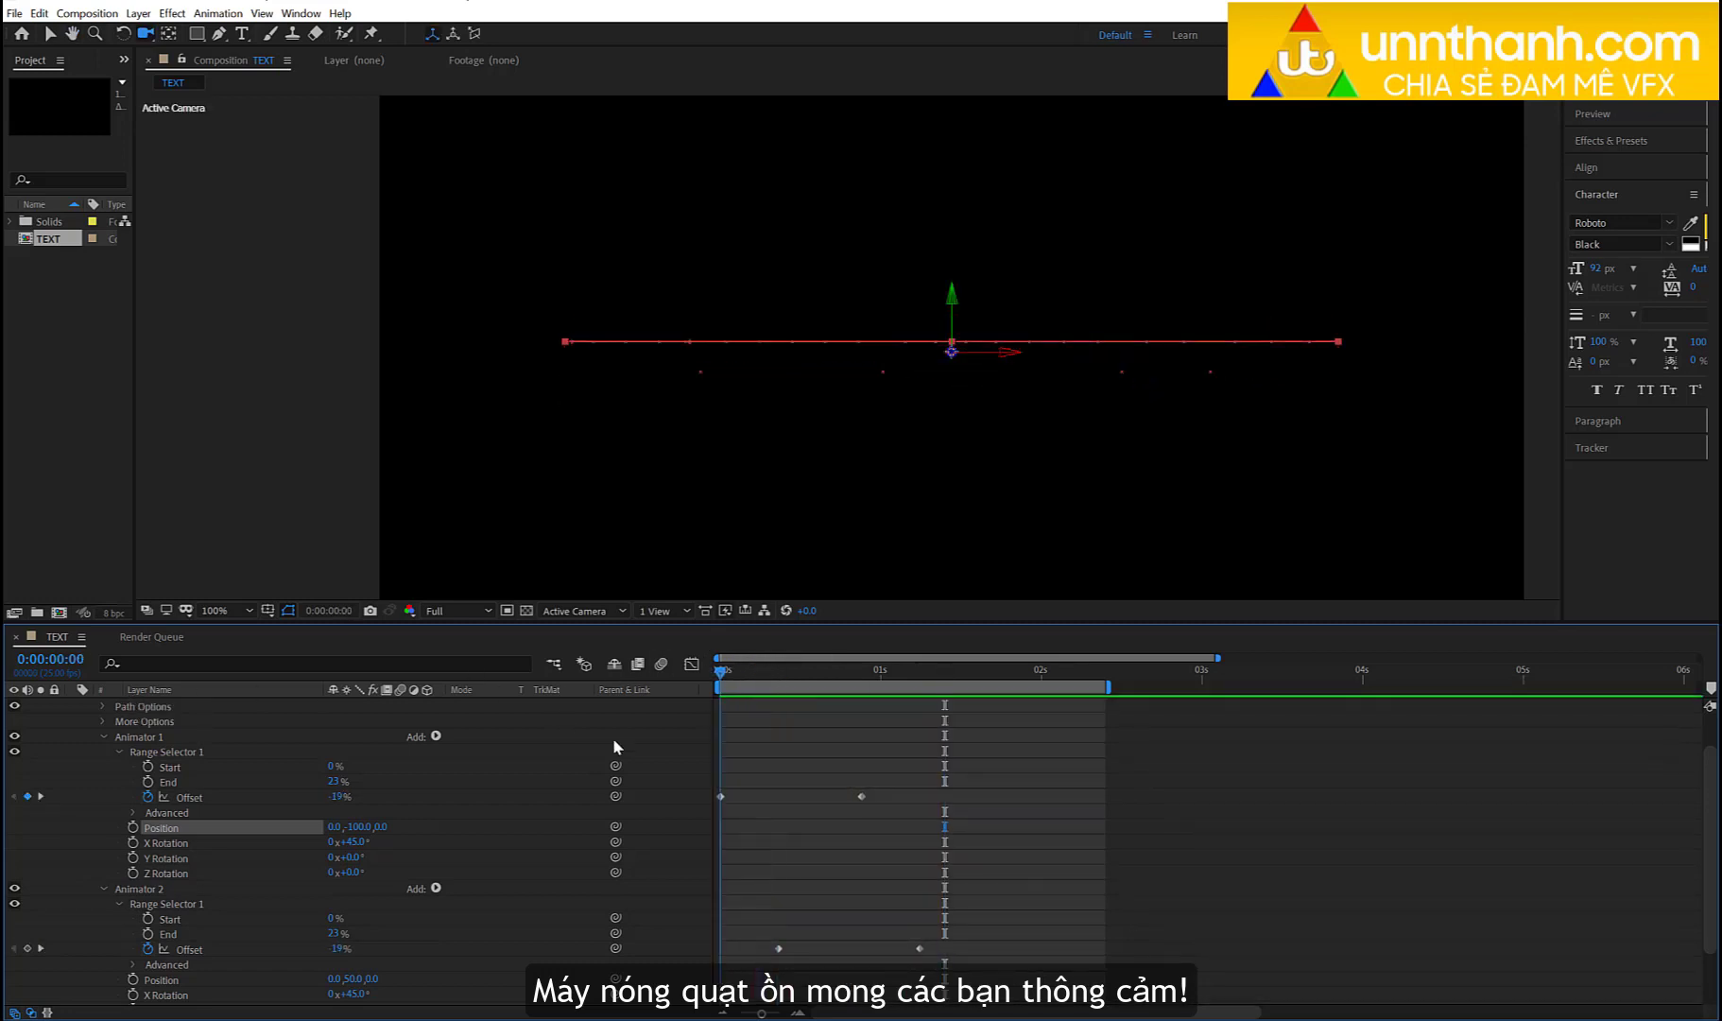
pyautogui.moveTo(802, 672); pyautogui.dragTo(823, 671)
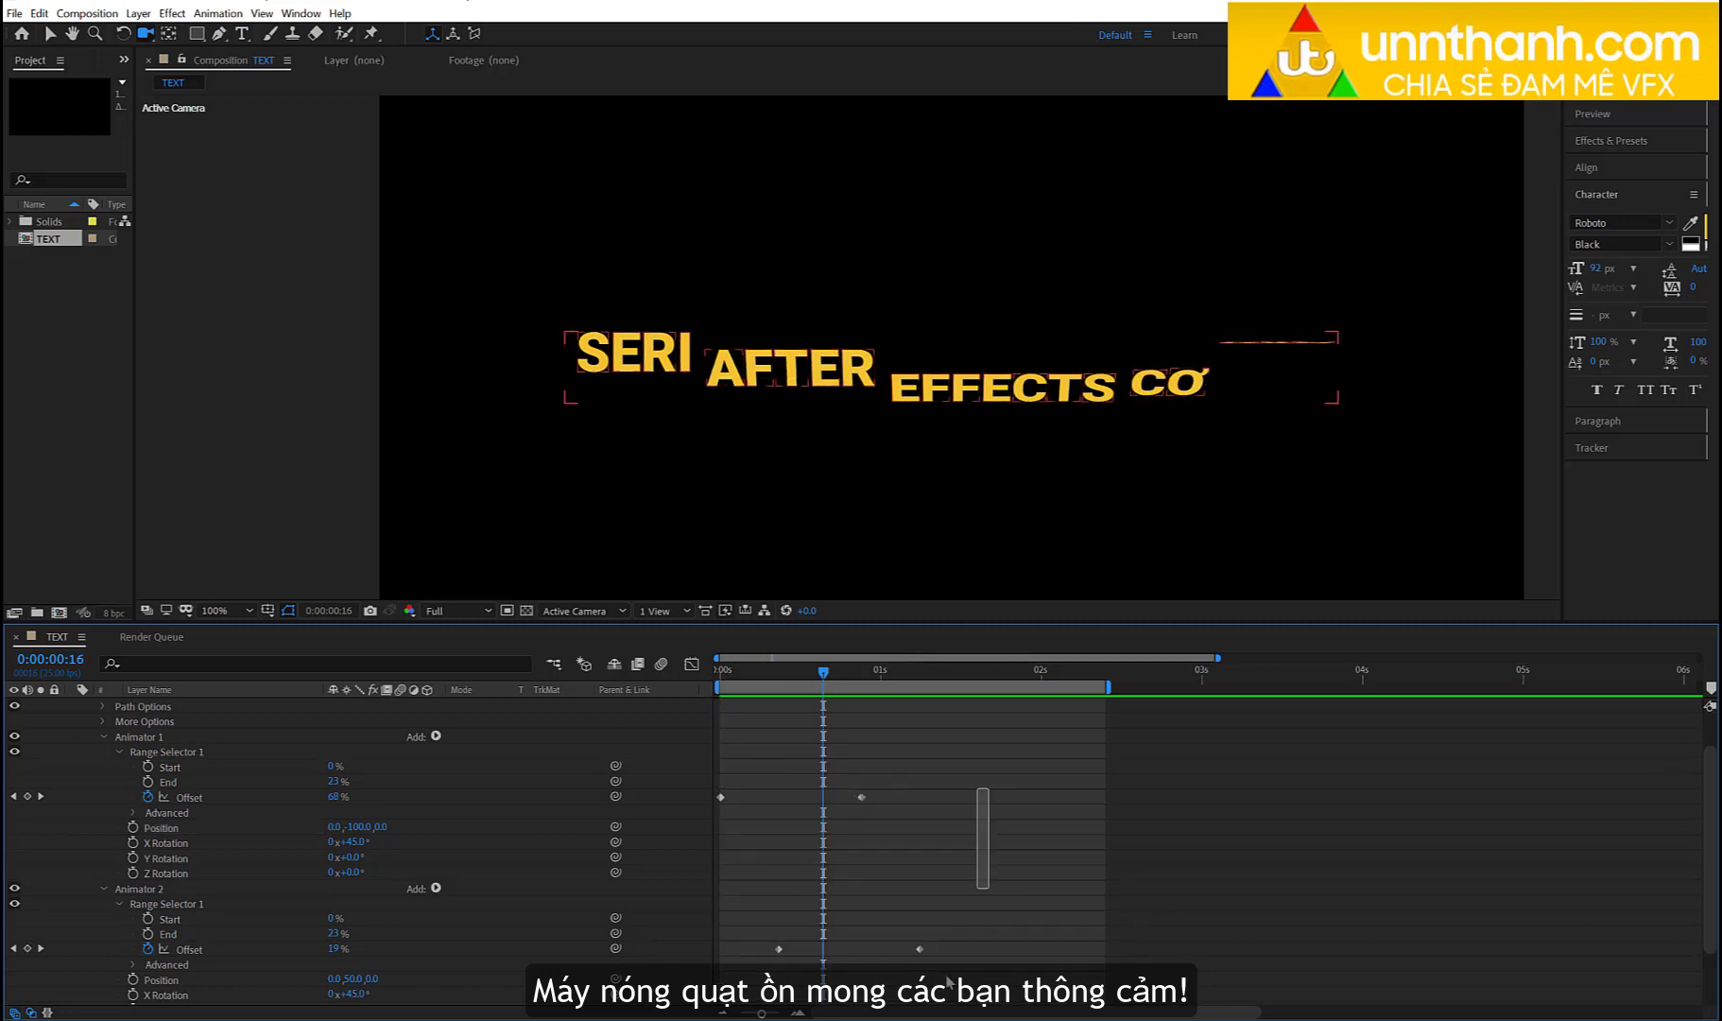
pyautogui.moveTo(848, 787)
pyautogui.mouseDown()
pyautogui.moveTo(923, 957)
pyautogui.moveTo(880, 958)
pyautogui.mouseUp()
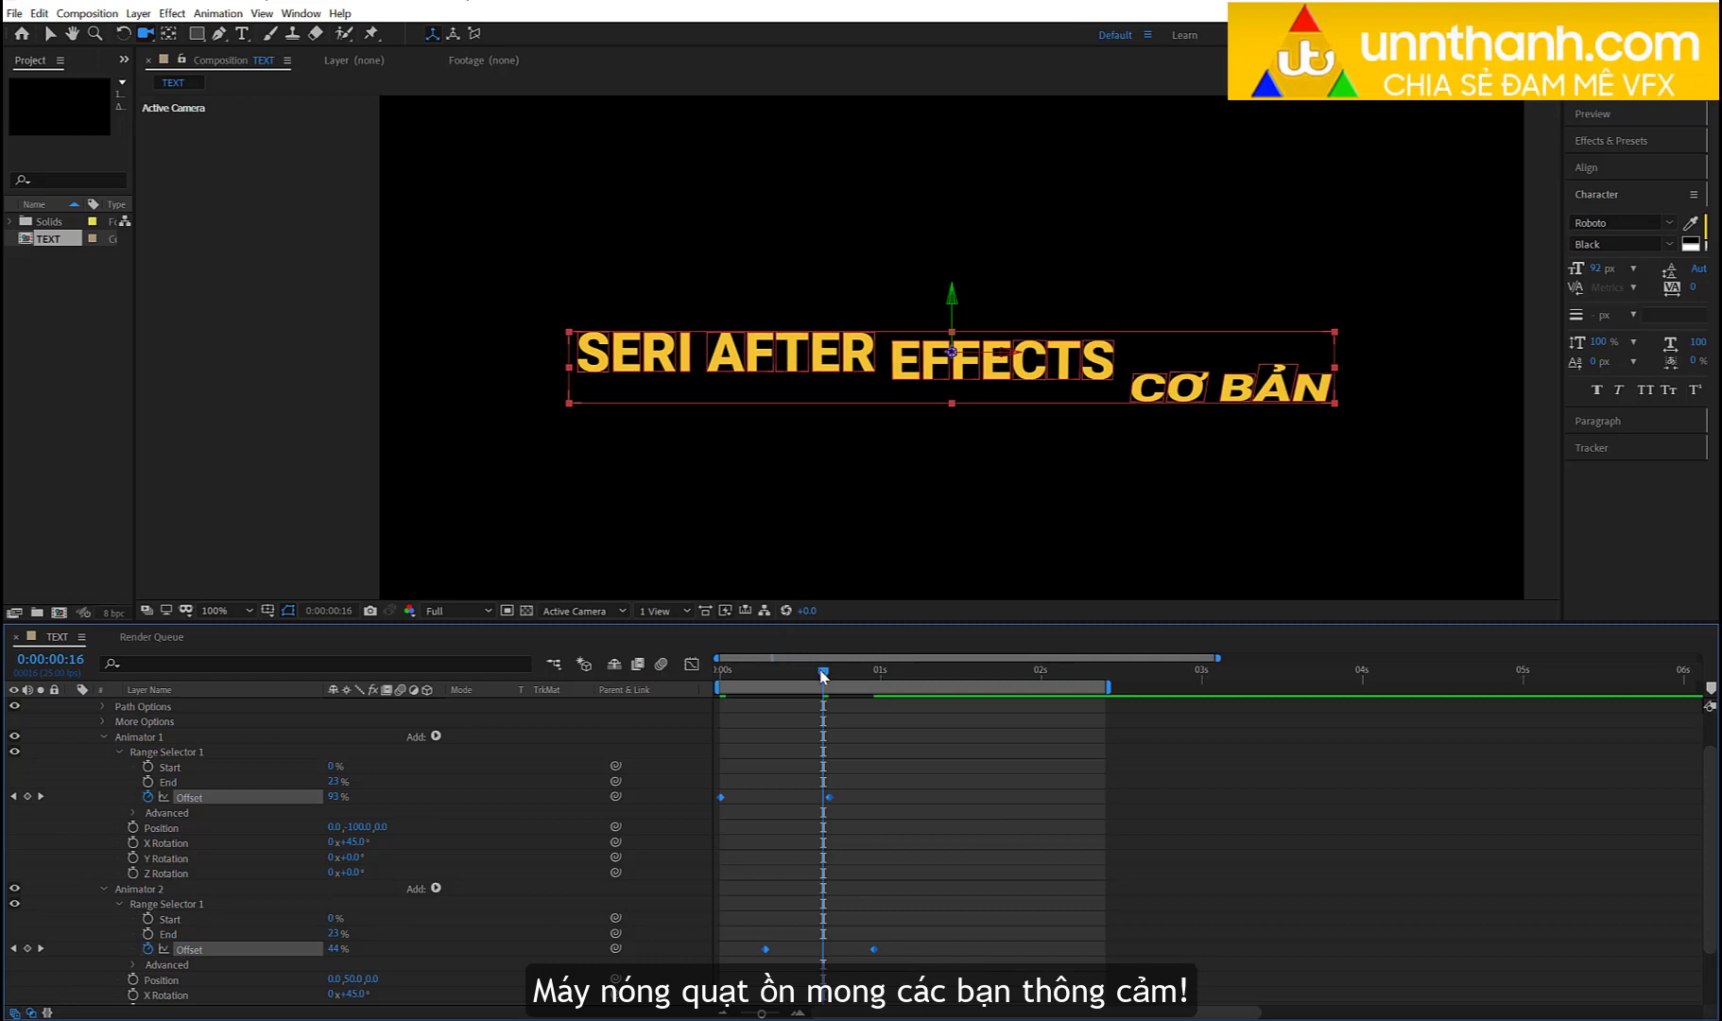
pyautogui.press('Home')
pyautogui.press('space')
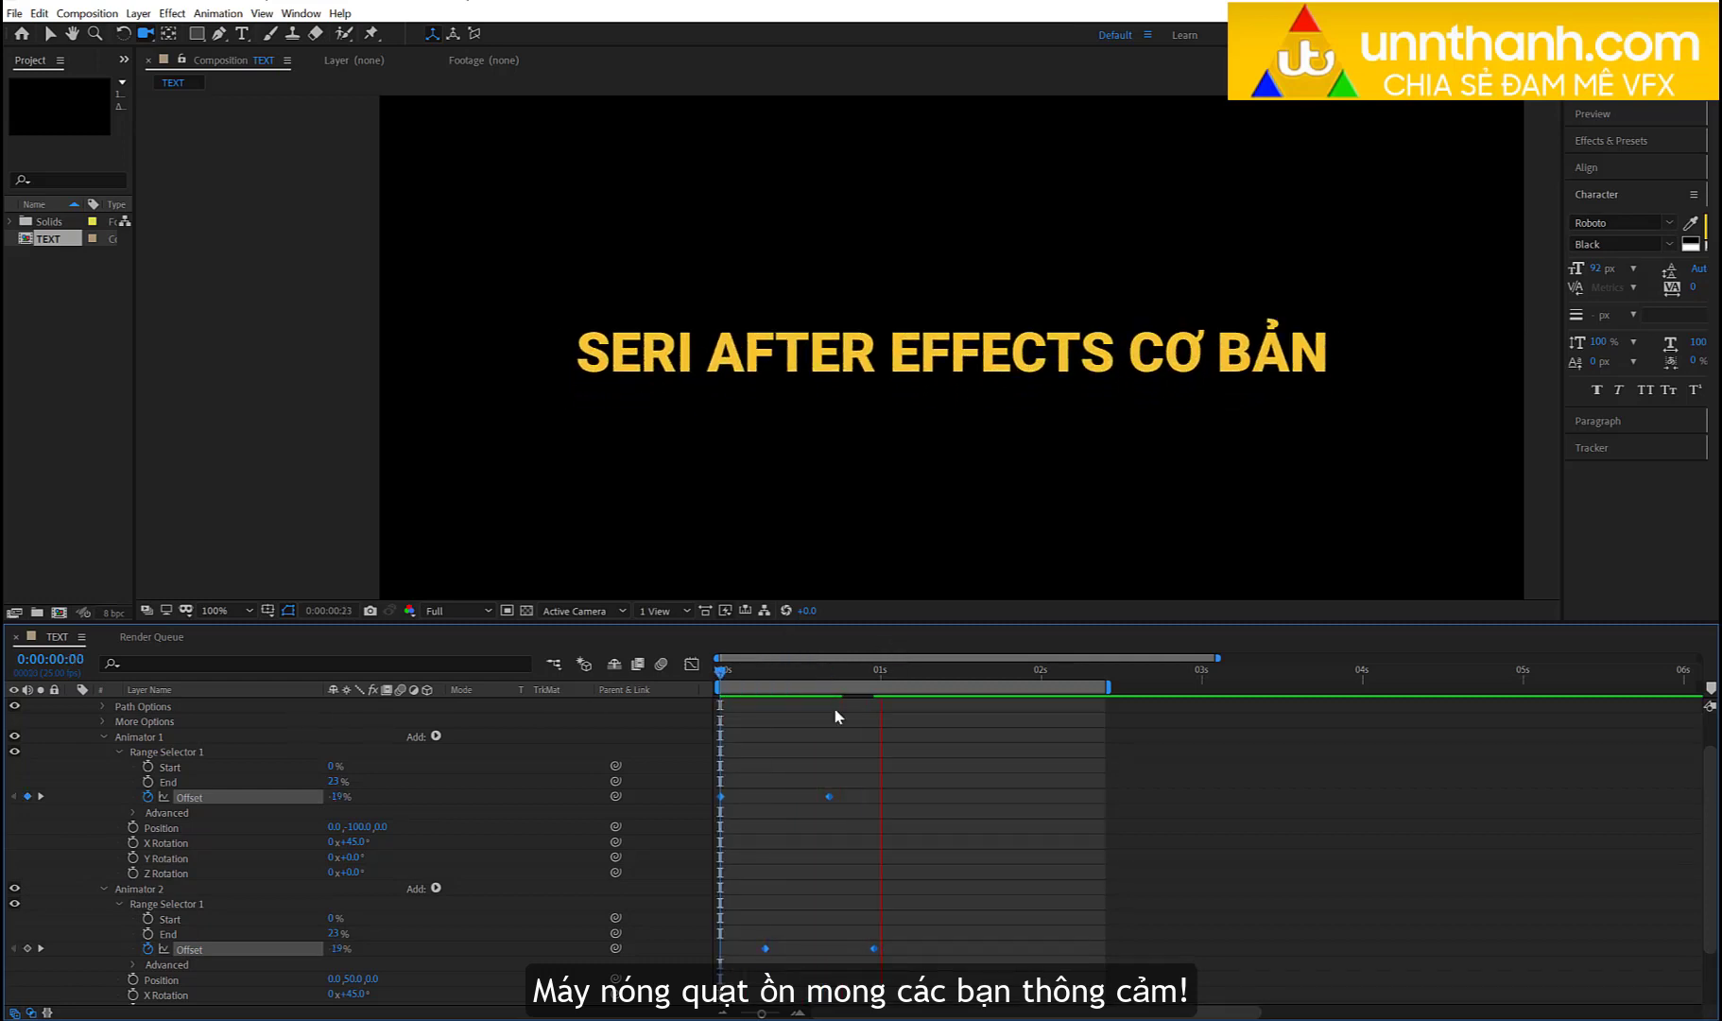
pyautogui.press('space')
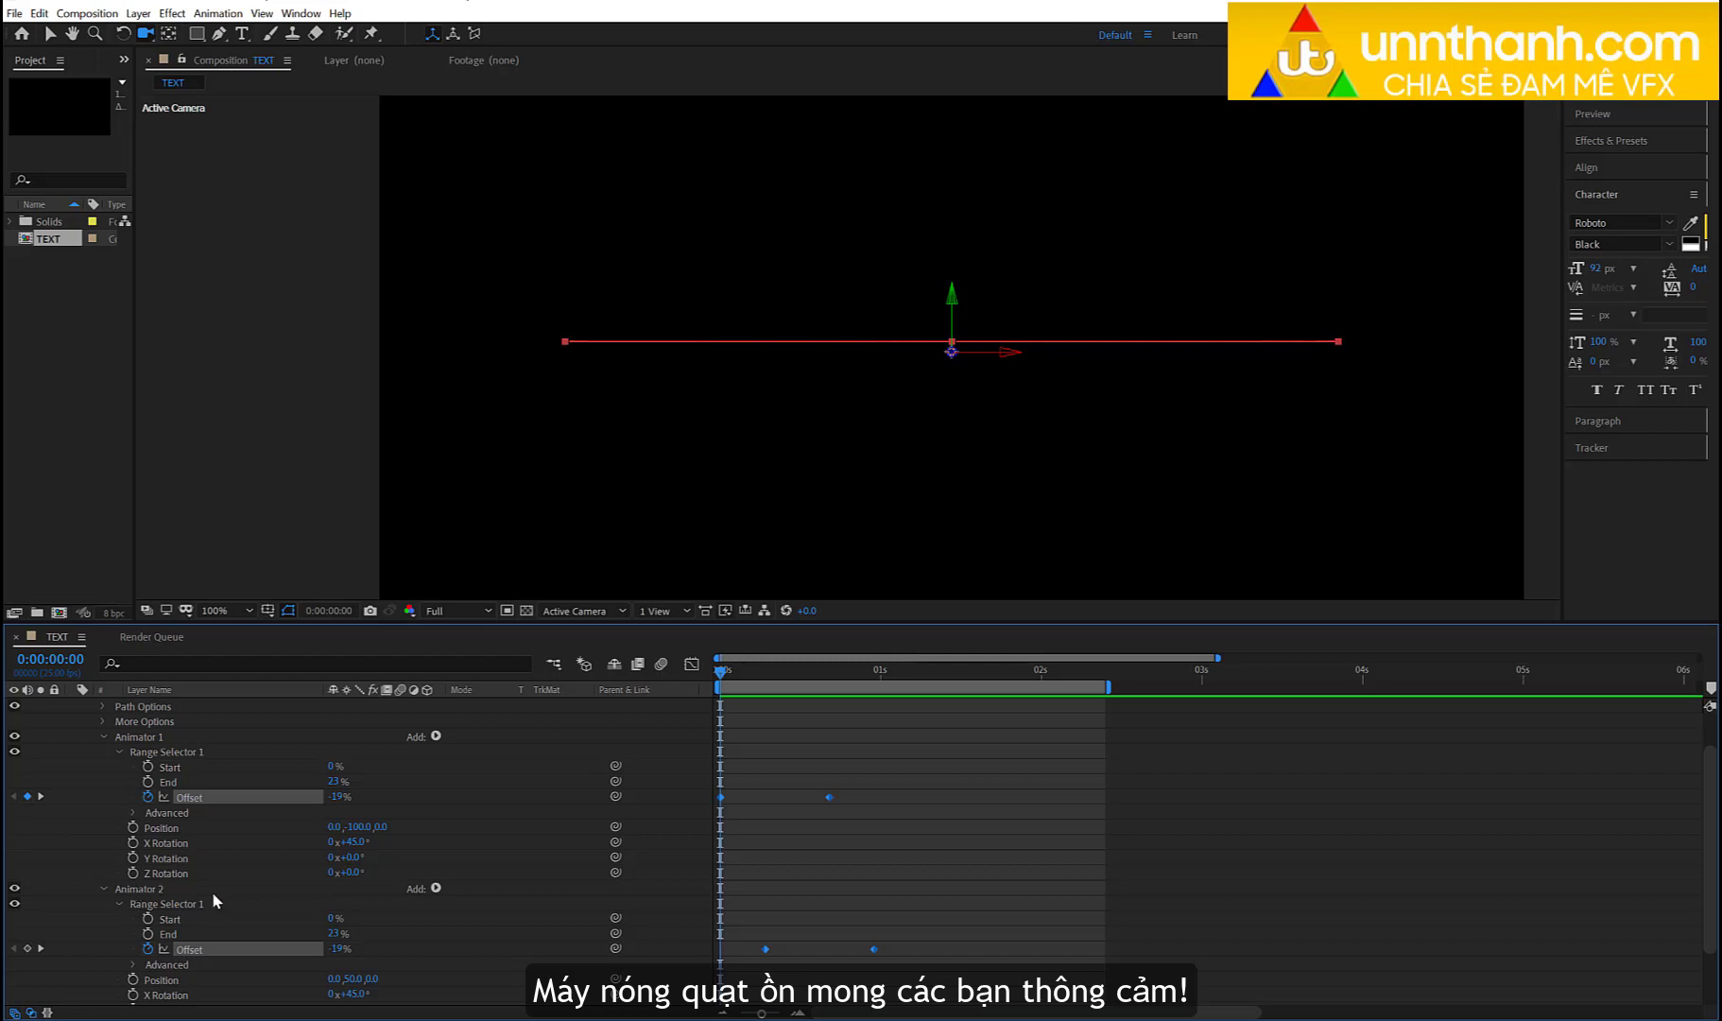
# Delete Animator 2 and Animator 1's Position property
pyautogui.click(149, 890)
pyautogui.press('Delete')
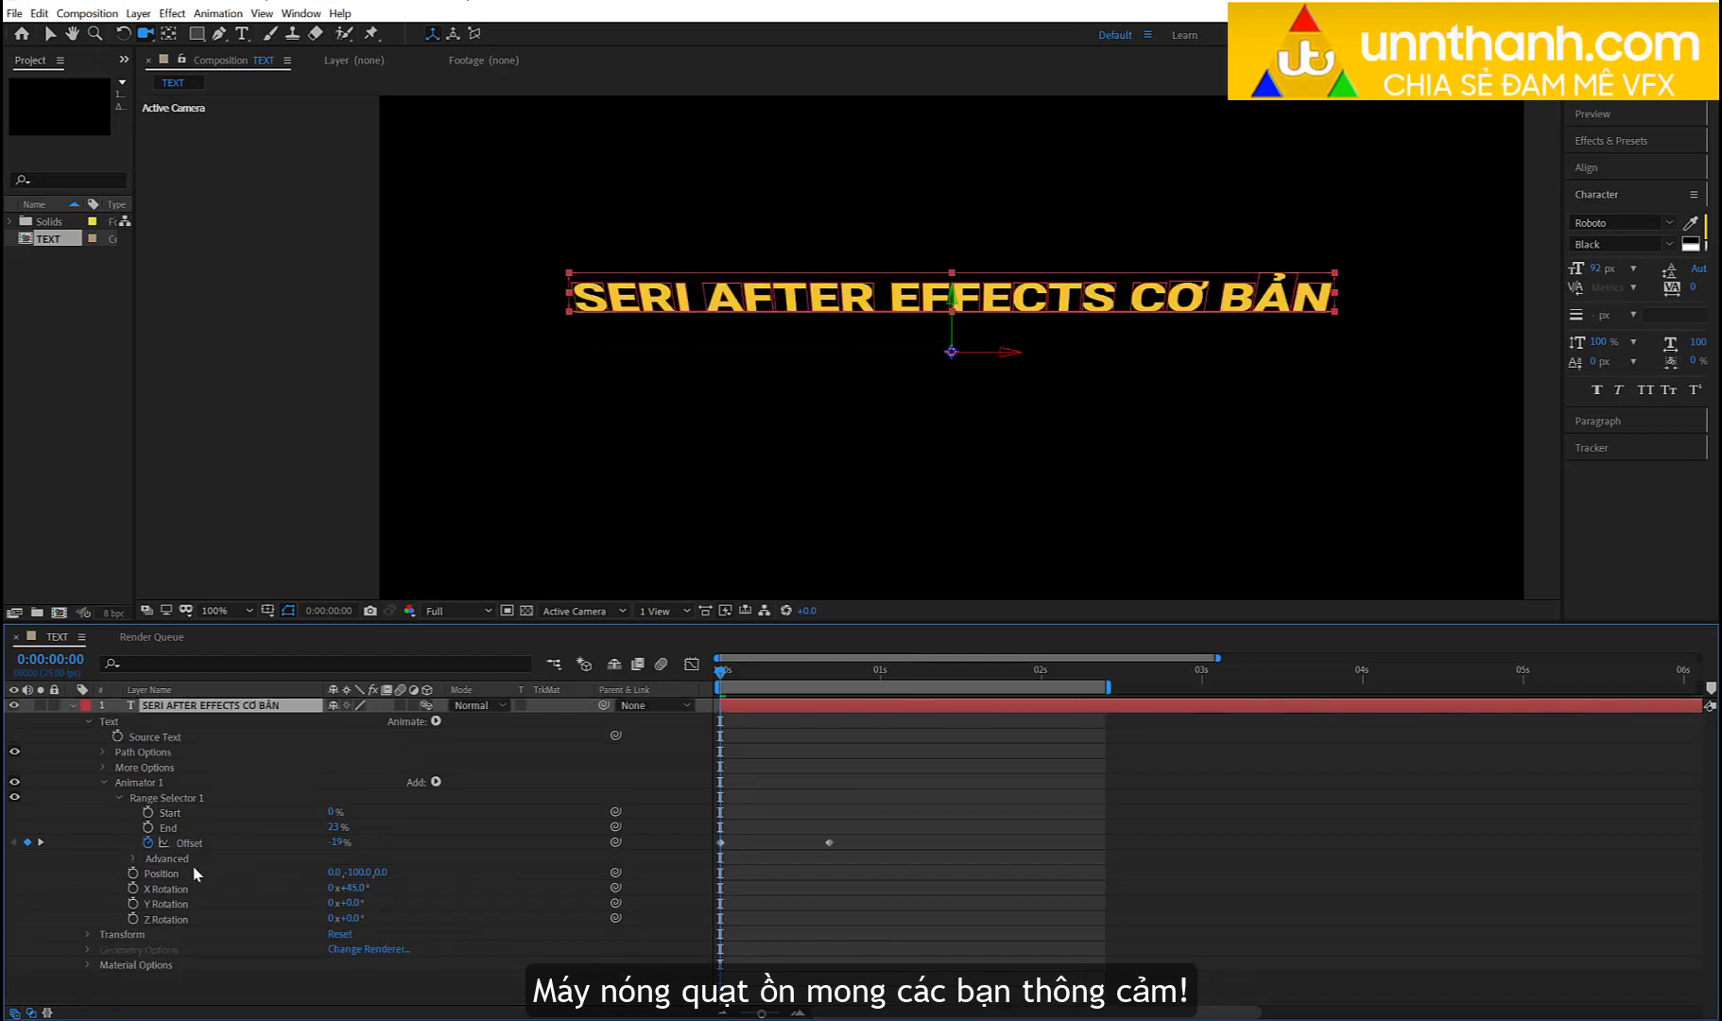
pyautogui.click(148, 874)
pyautogui.press('Delete')
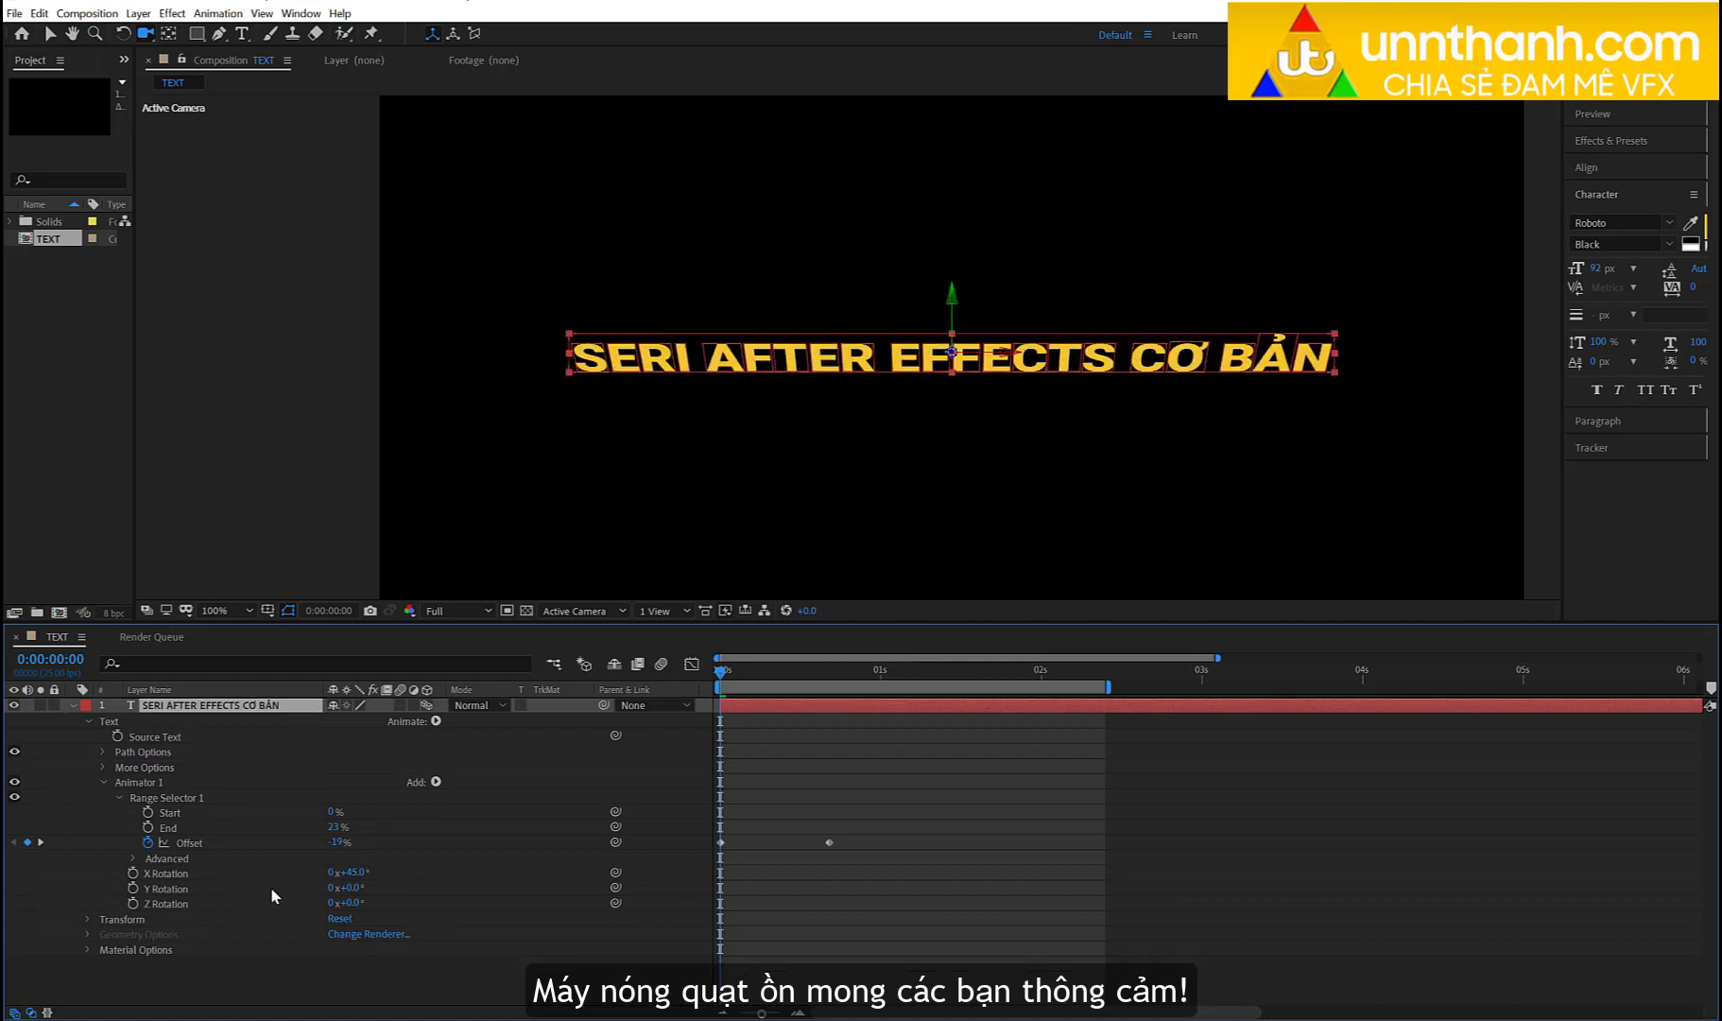
# Set X Rotation to 90° and move the last Offset keyframe slightly later
pyautogui.click(354, 873)
pyautogui.press('Return')
pyautogui.press('space')
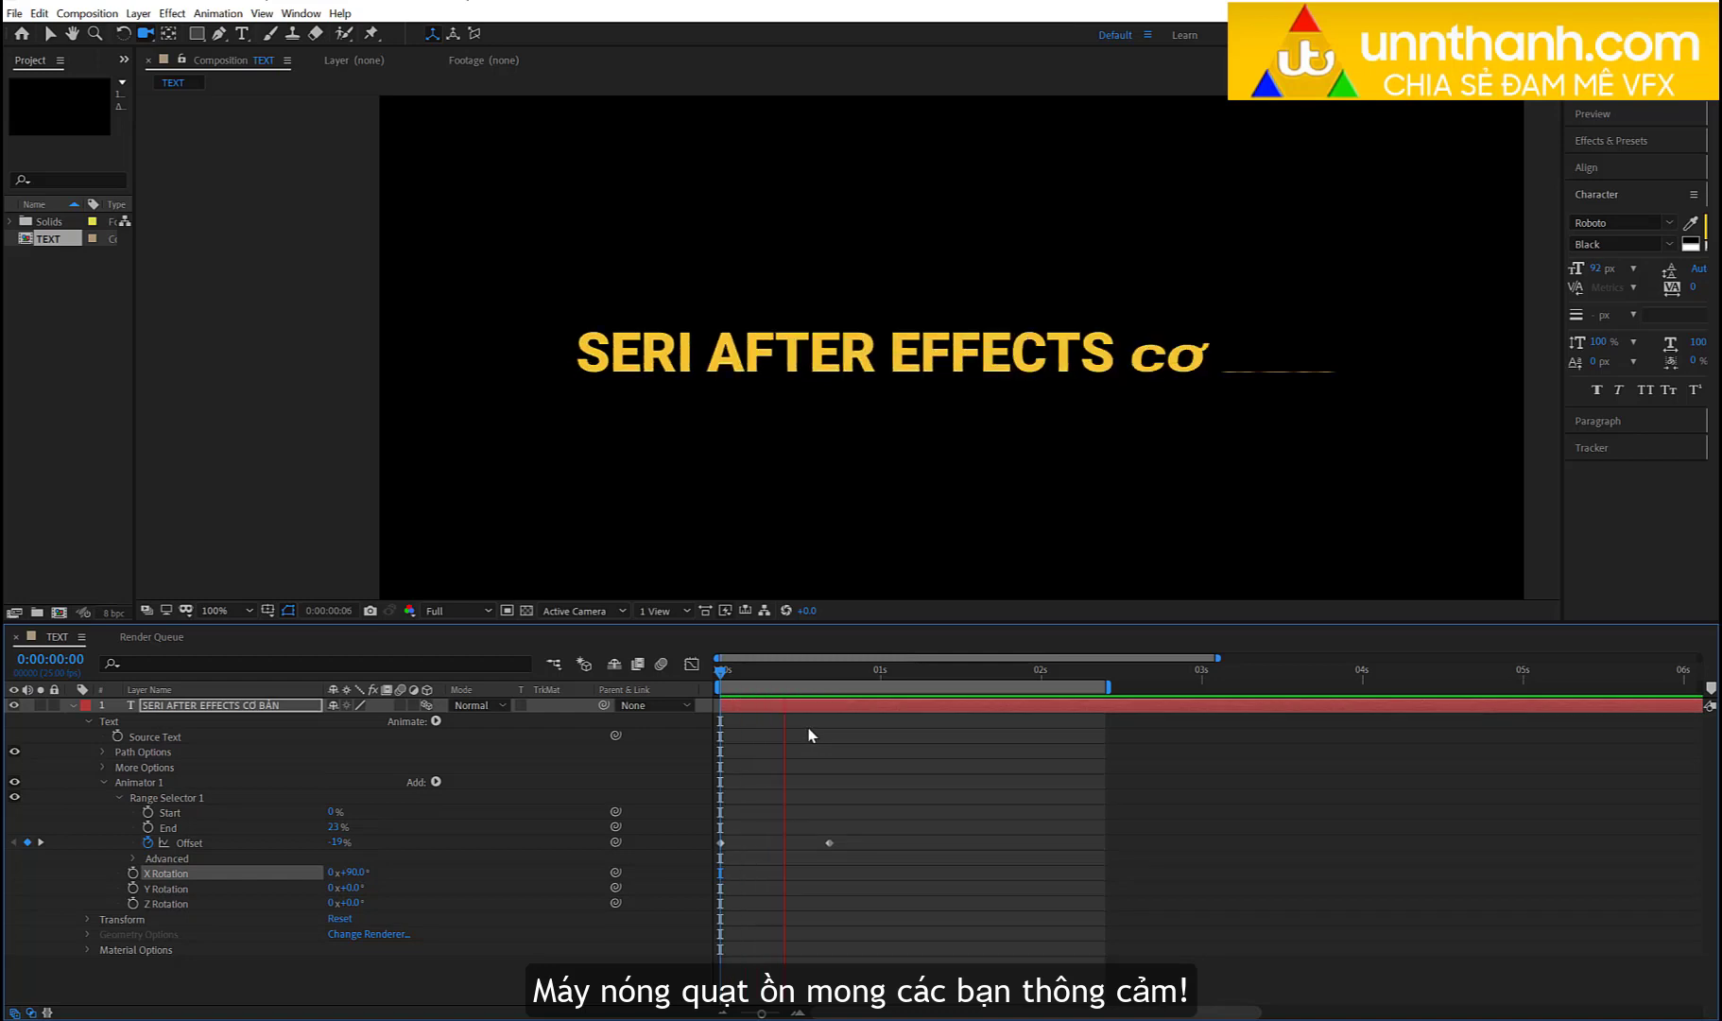
pyautogui.moveTo(829, 842); pyautogui.dragTo(855, 842)
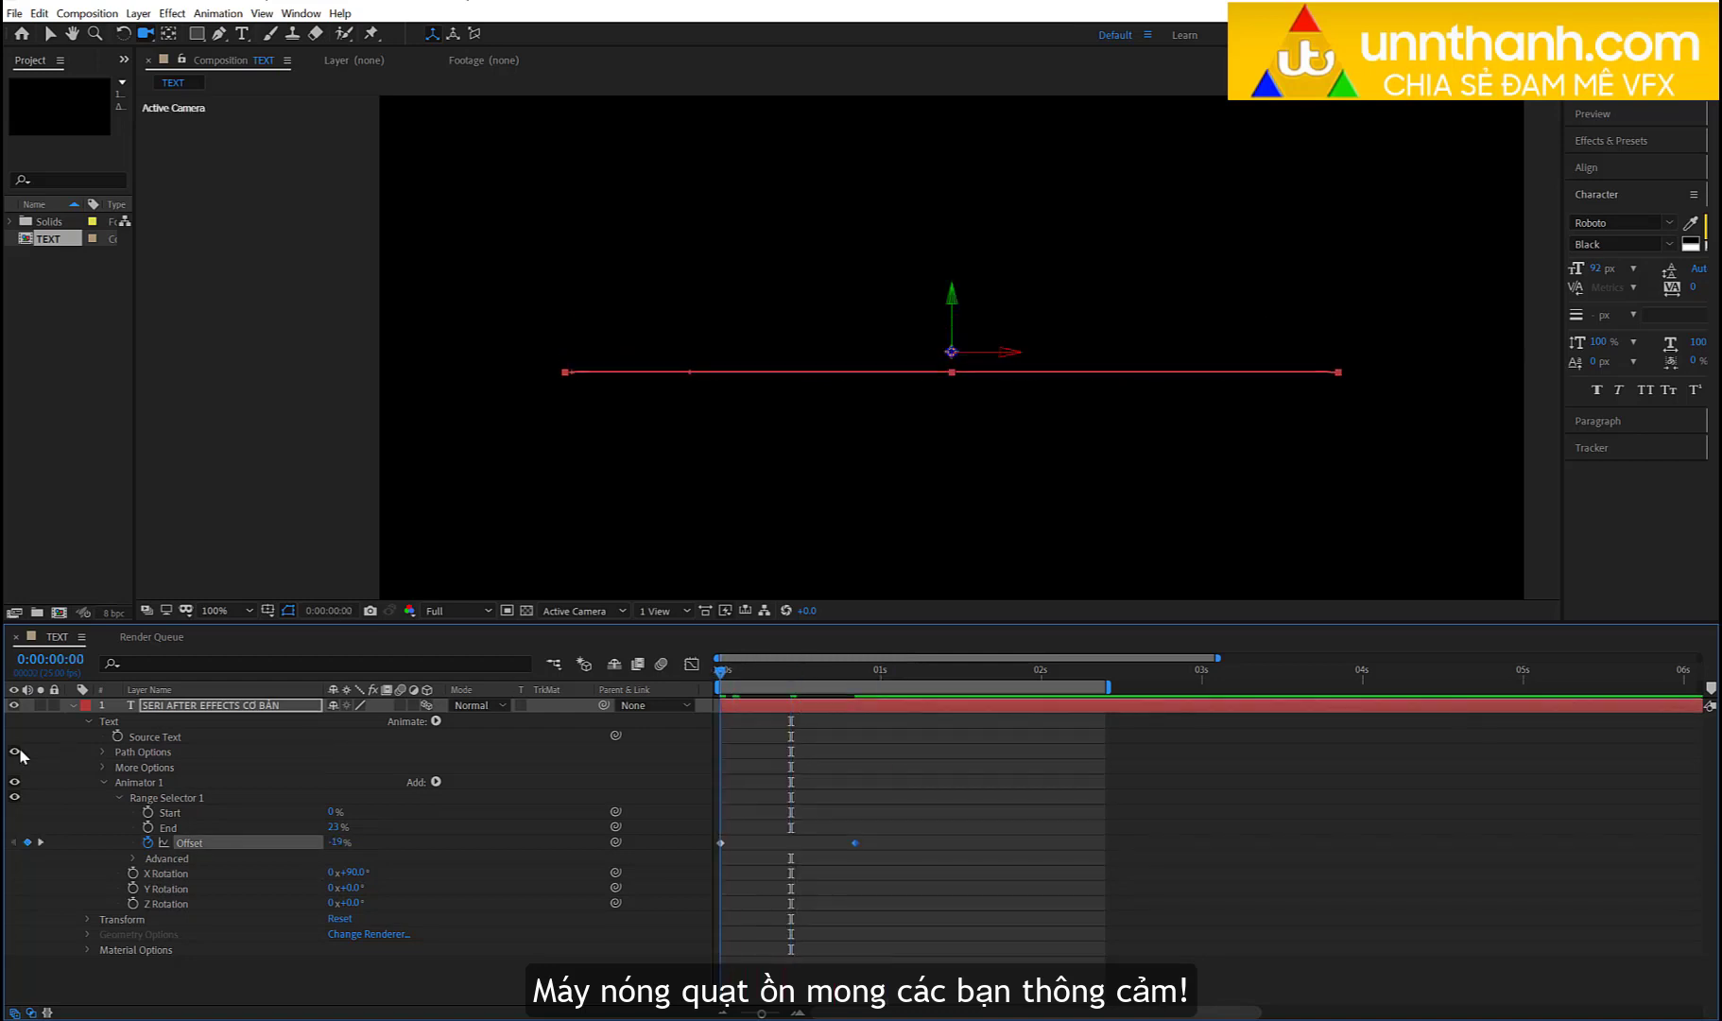
pyautogui.click(140, 984)
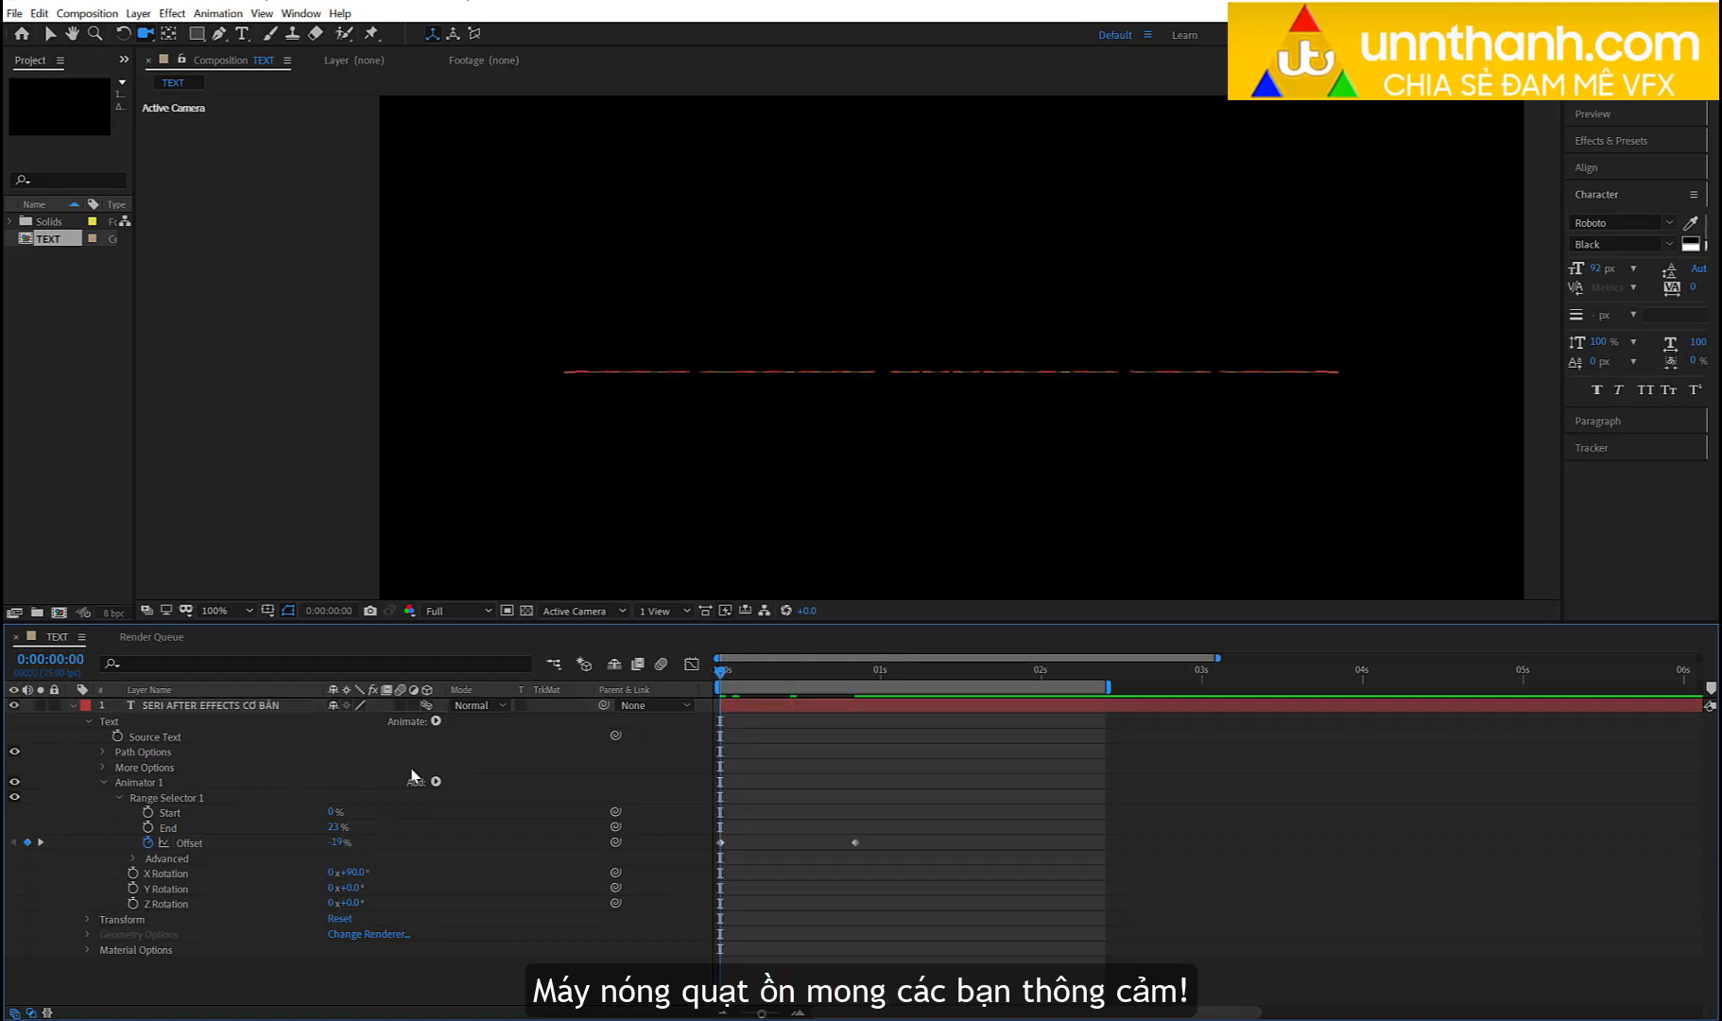
pyautogui.click(437, 722)
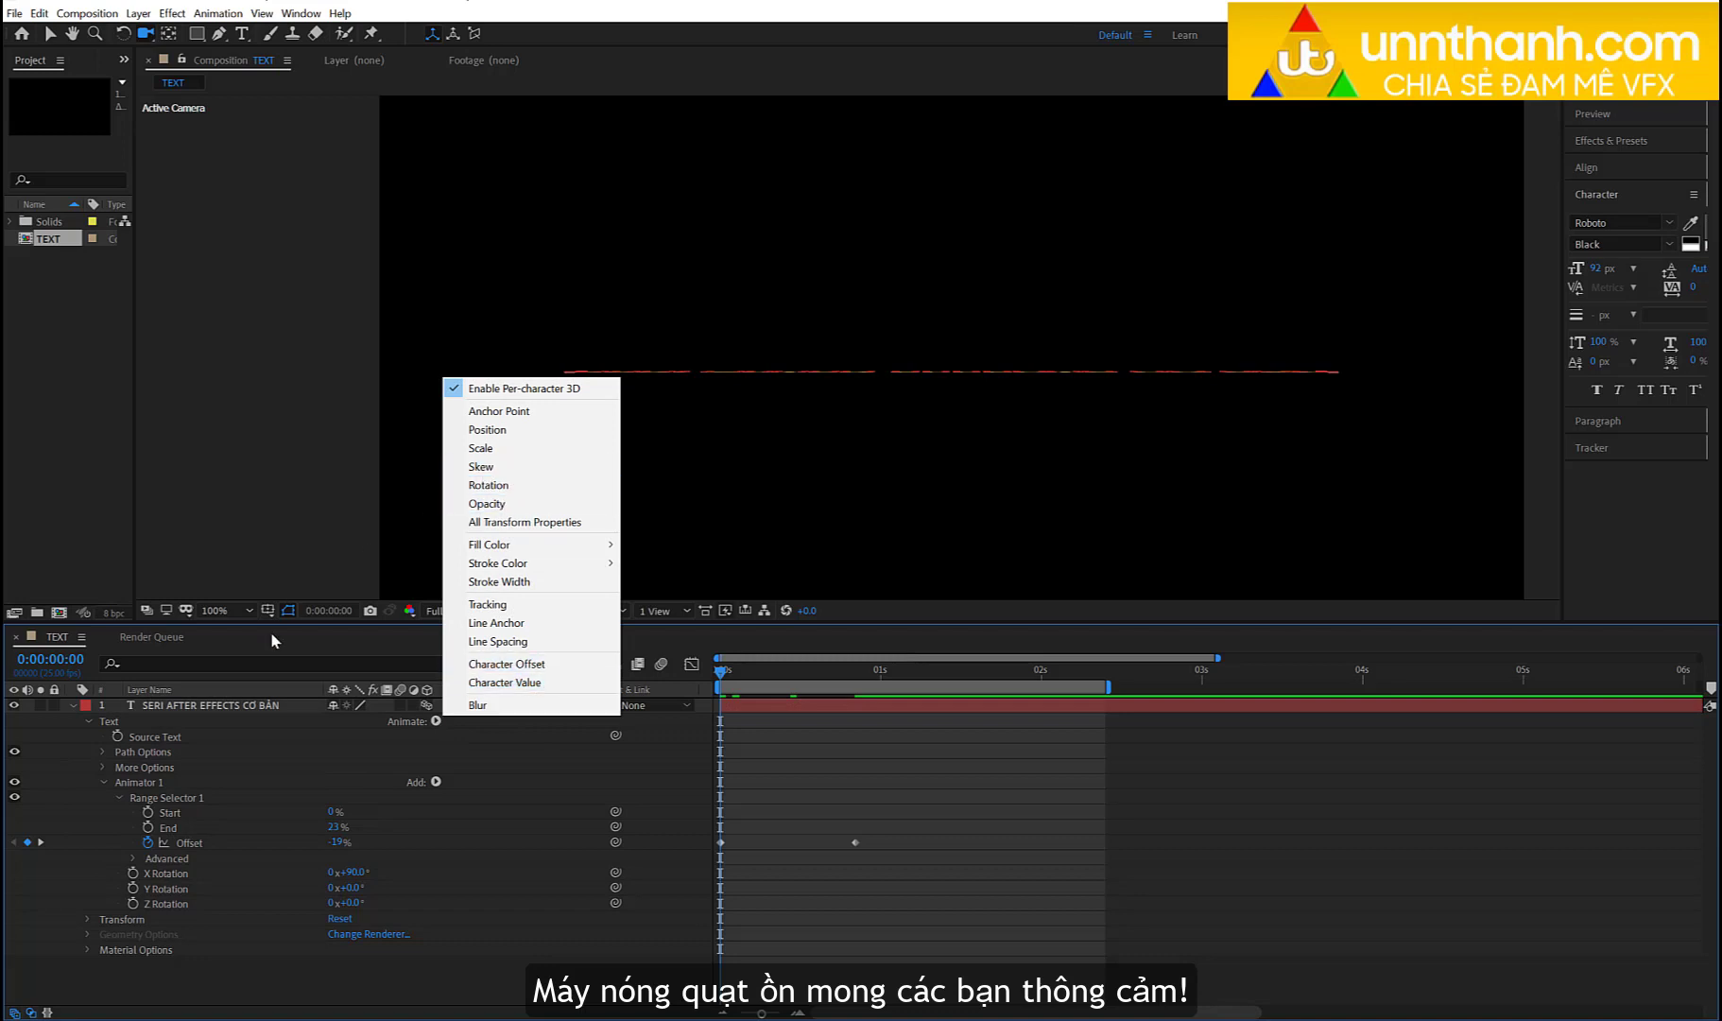
# Add Animator 2 with Position and scrub its offset to 273, 97, 0
pyautogui.click(488, 430)
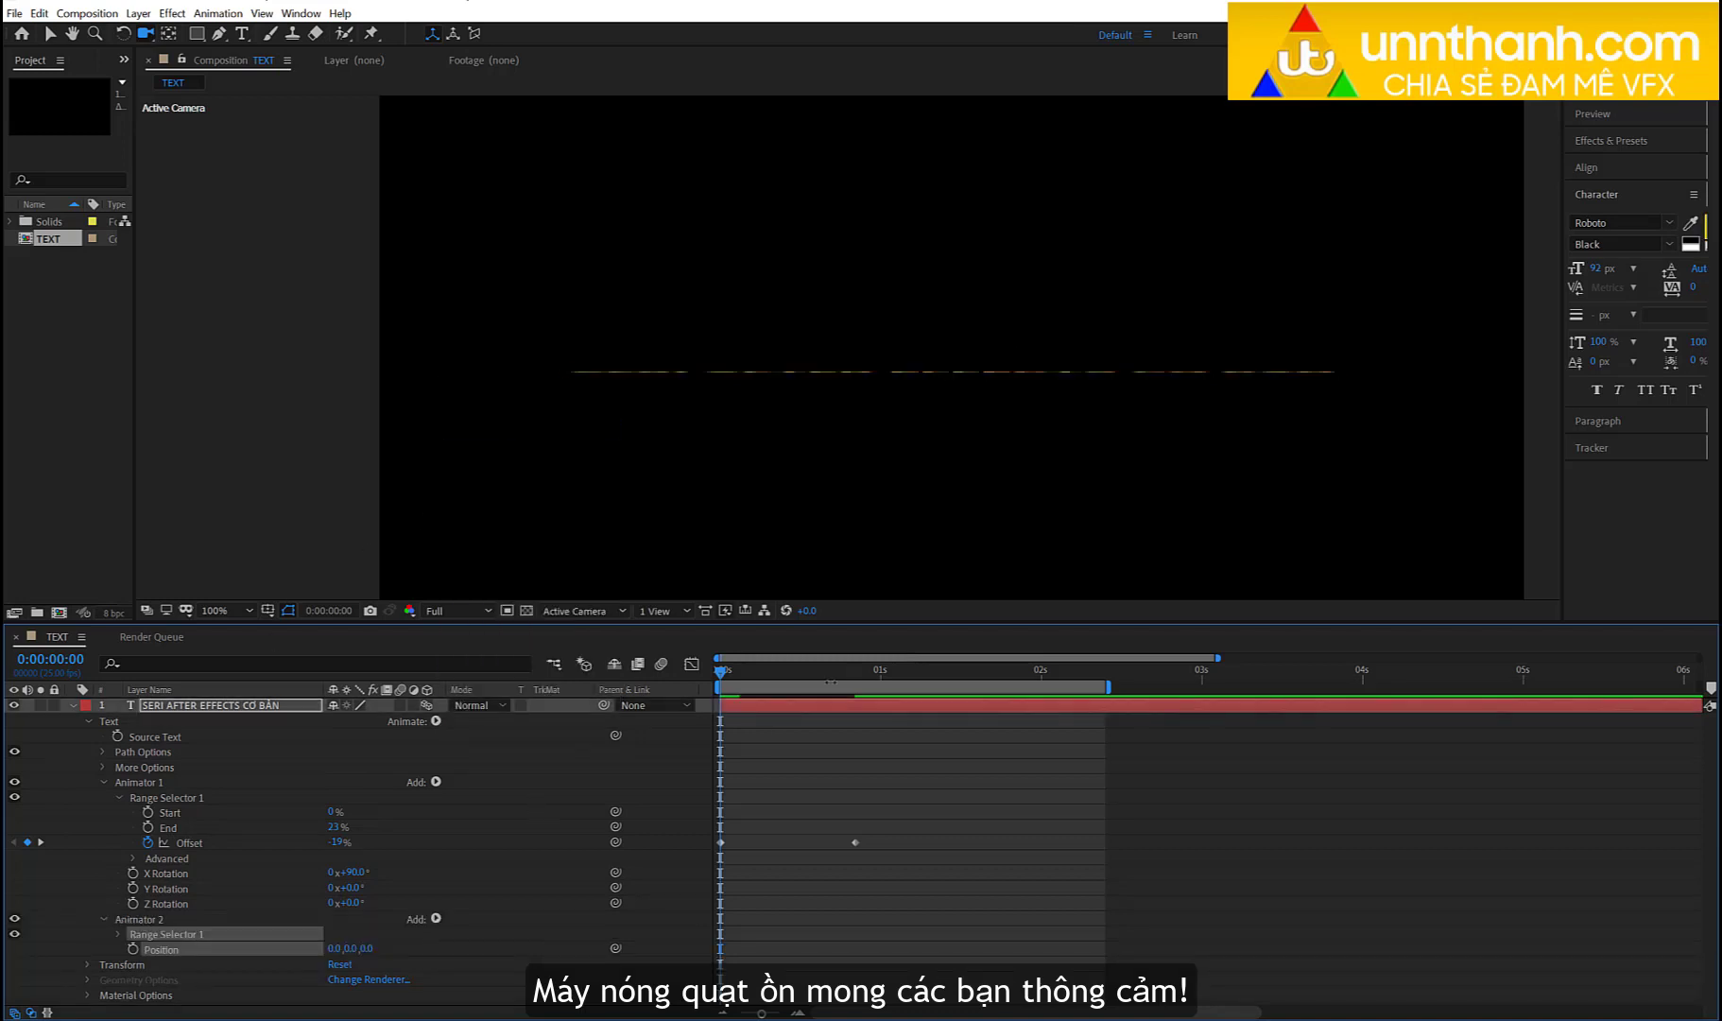
pyautogui.press('space')
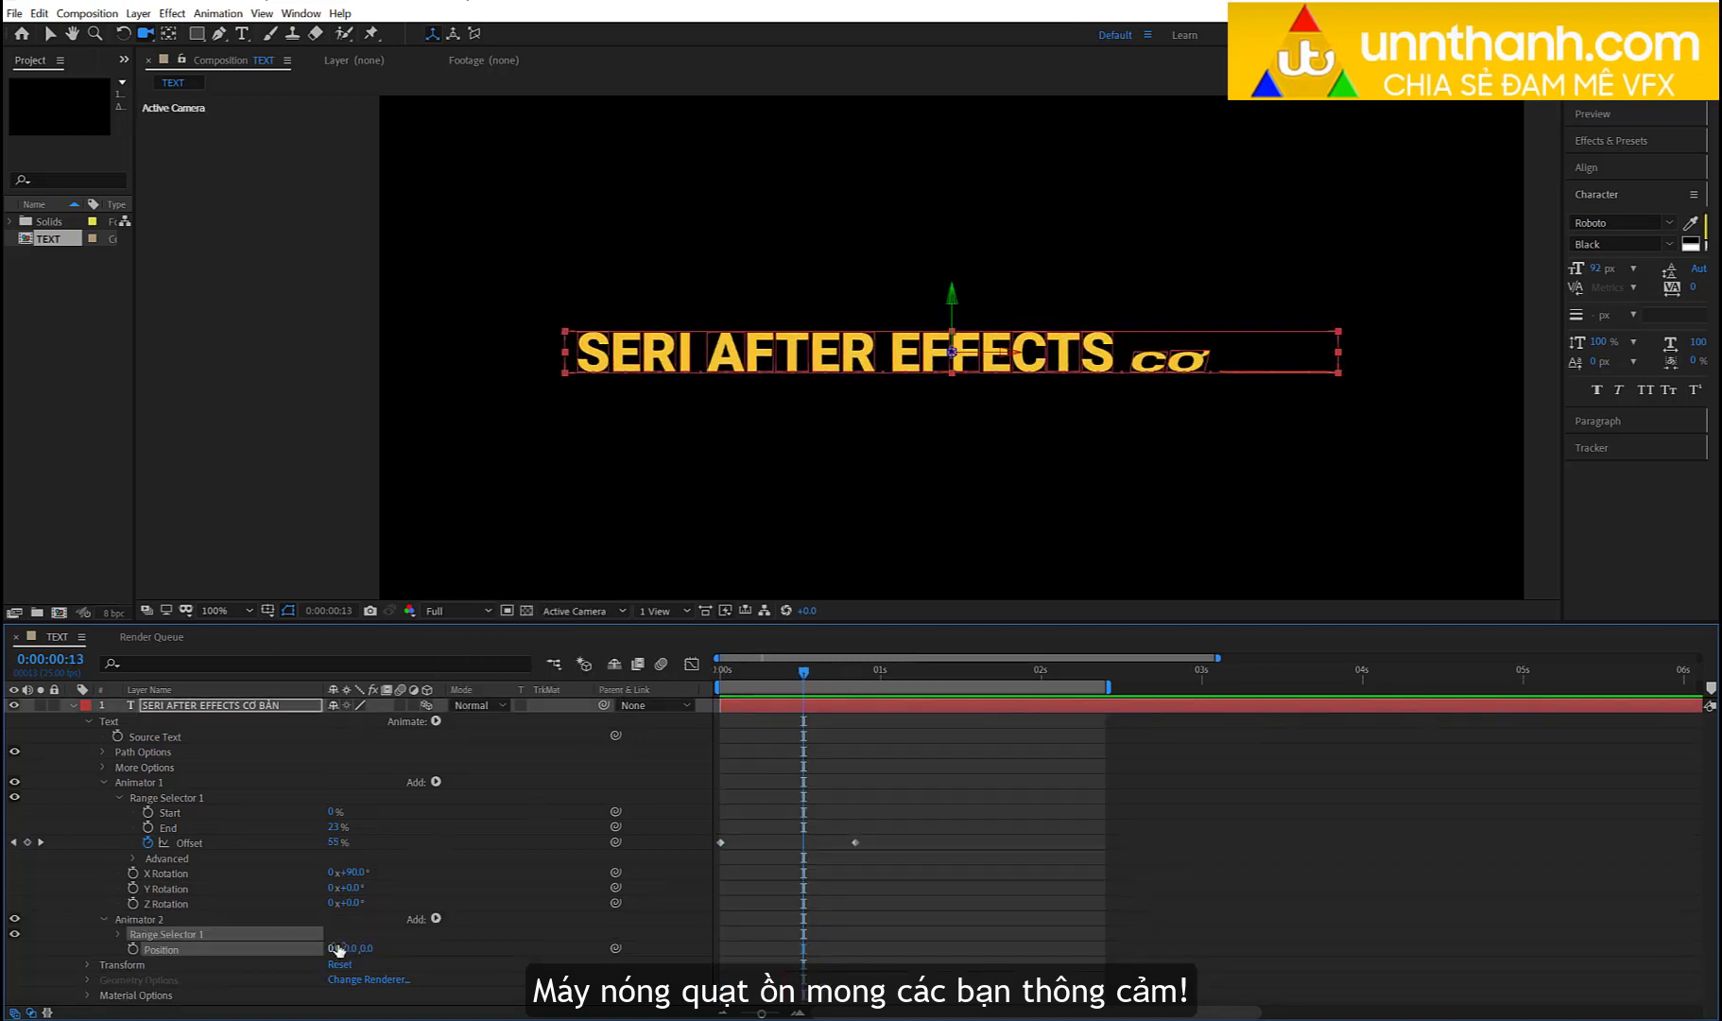
pyautogui.moveTo(331, 948)
pyautogui.mouseDown()
pyautogui.moveTo(302, 948)
pyautogui.moveTo(775, 681)
pyautogui.mouseUp()
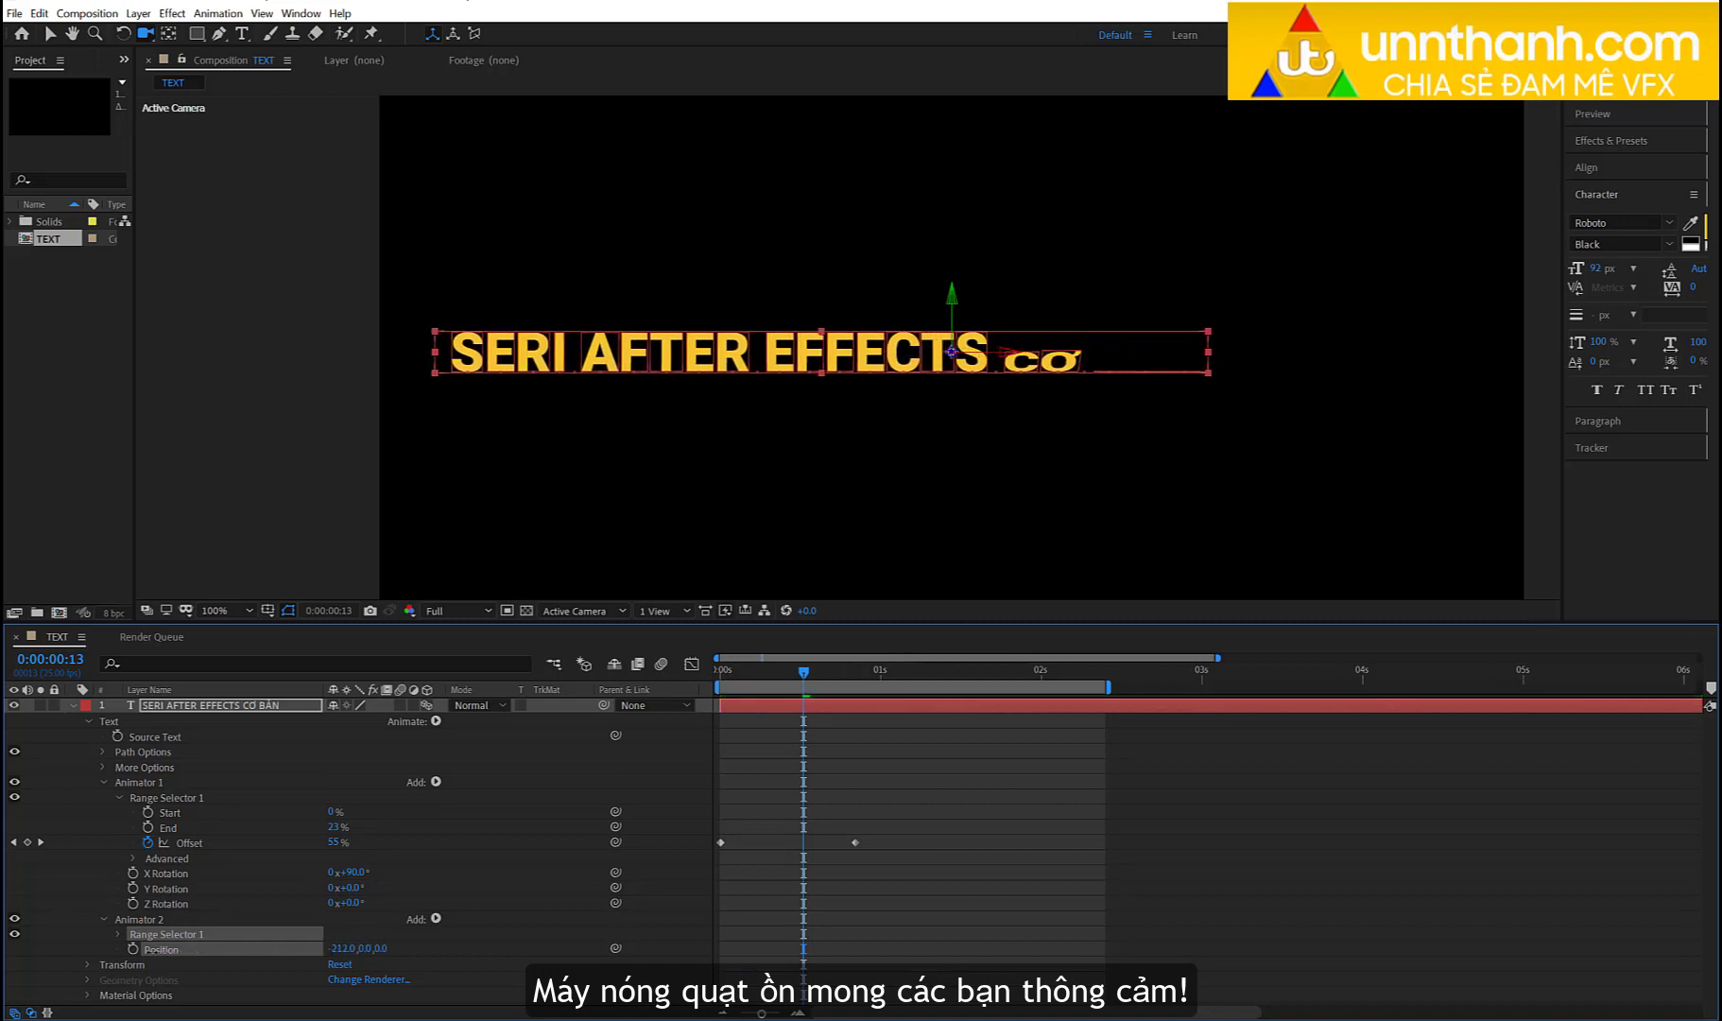
pyautogui.press('space')
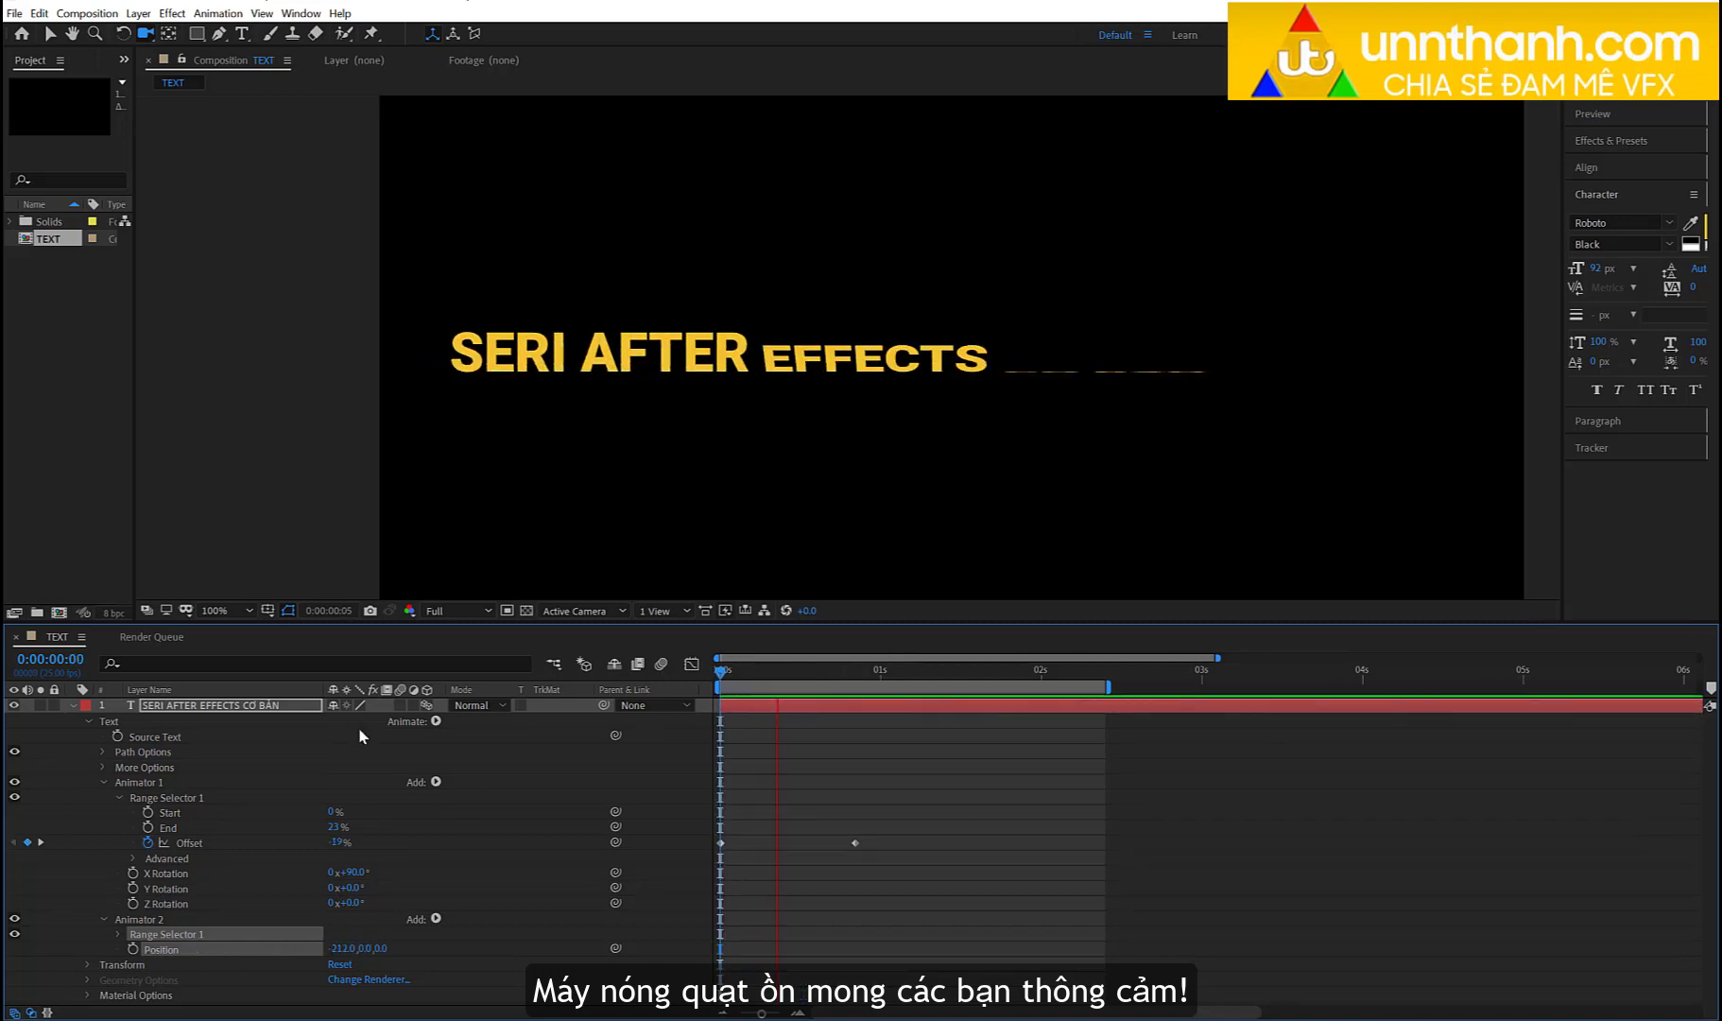
pyautogui.press('space')
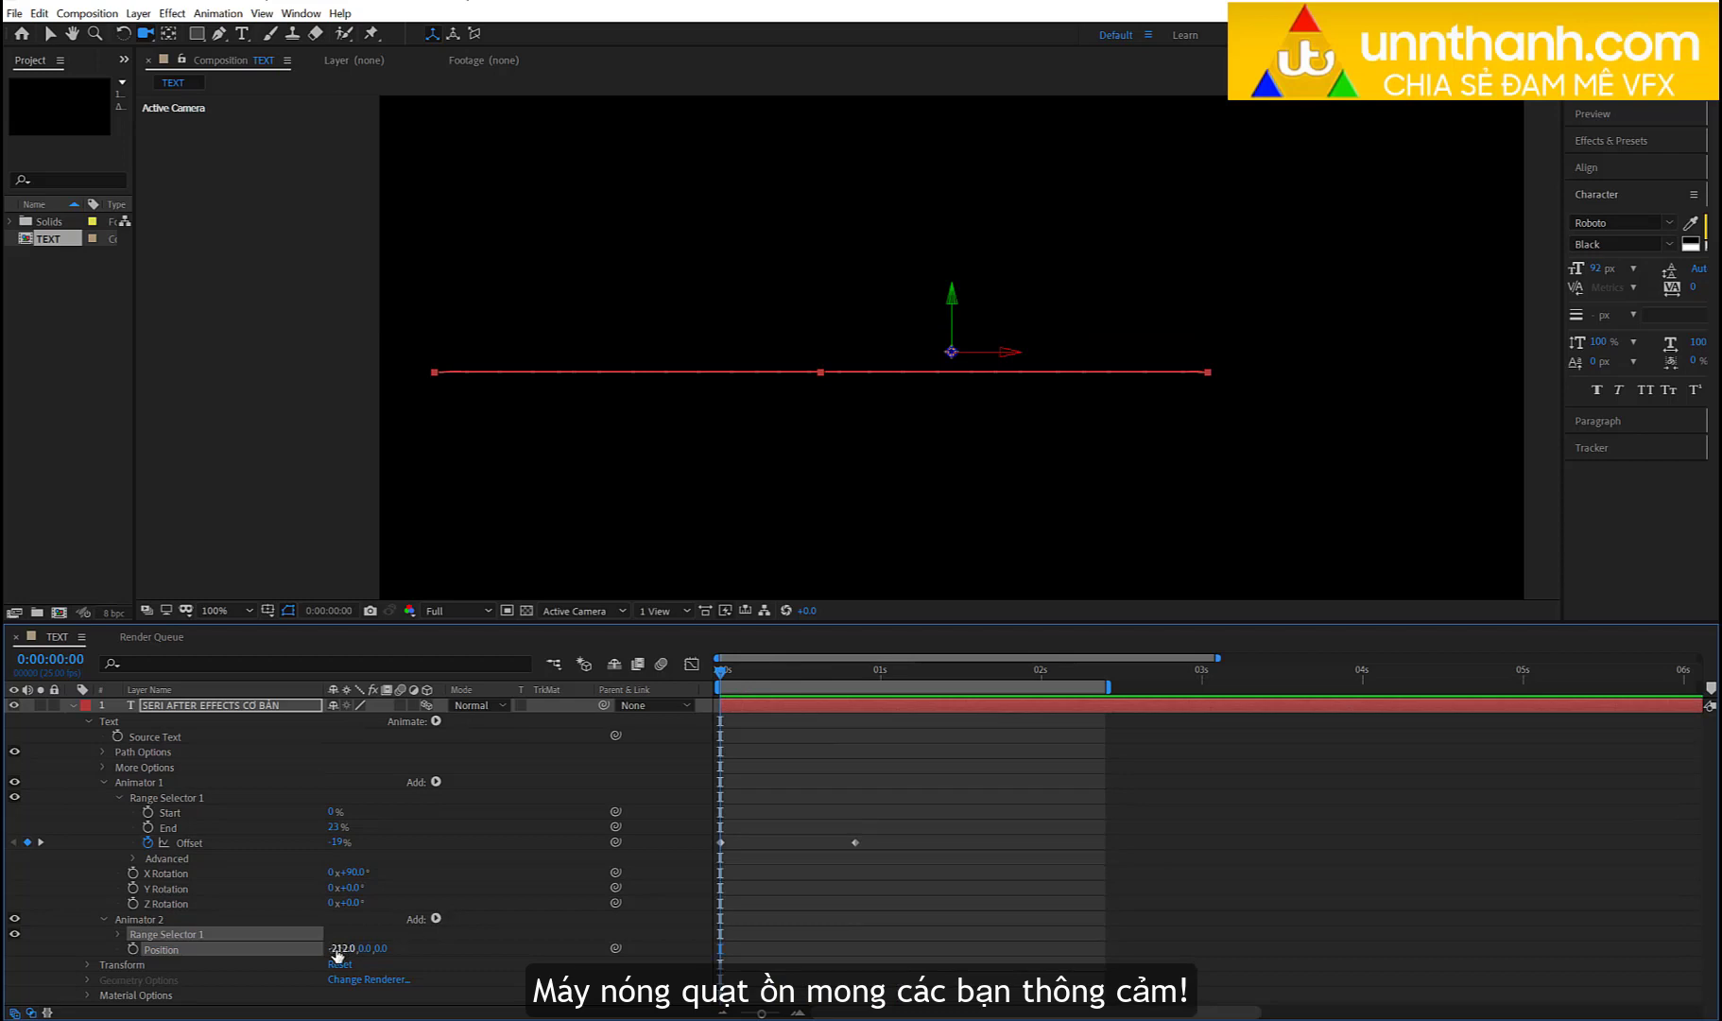
pyautogui.moveTo(341, 948)
pyautogui.mouseDown()
pyautogui.moveTo(768, 934)
pyautogui.moveTo(917, 499)
pyautogui.mouseUp()
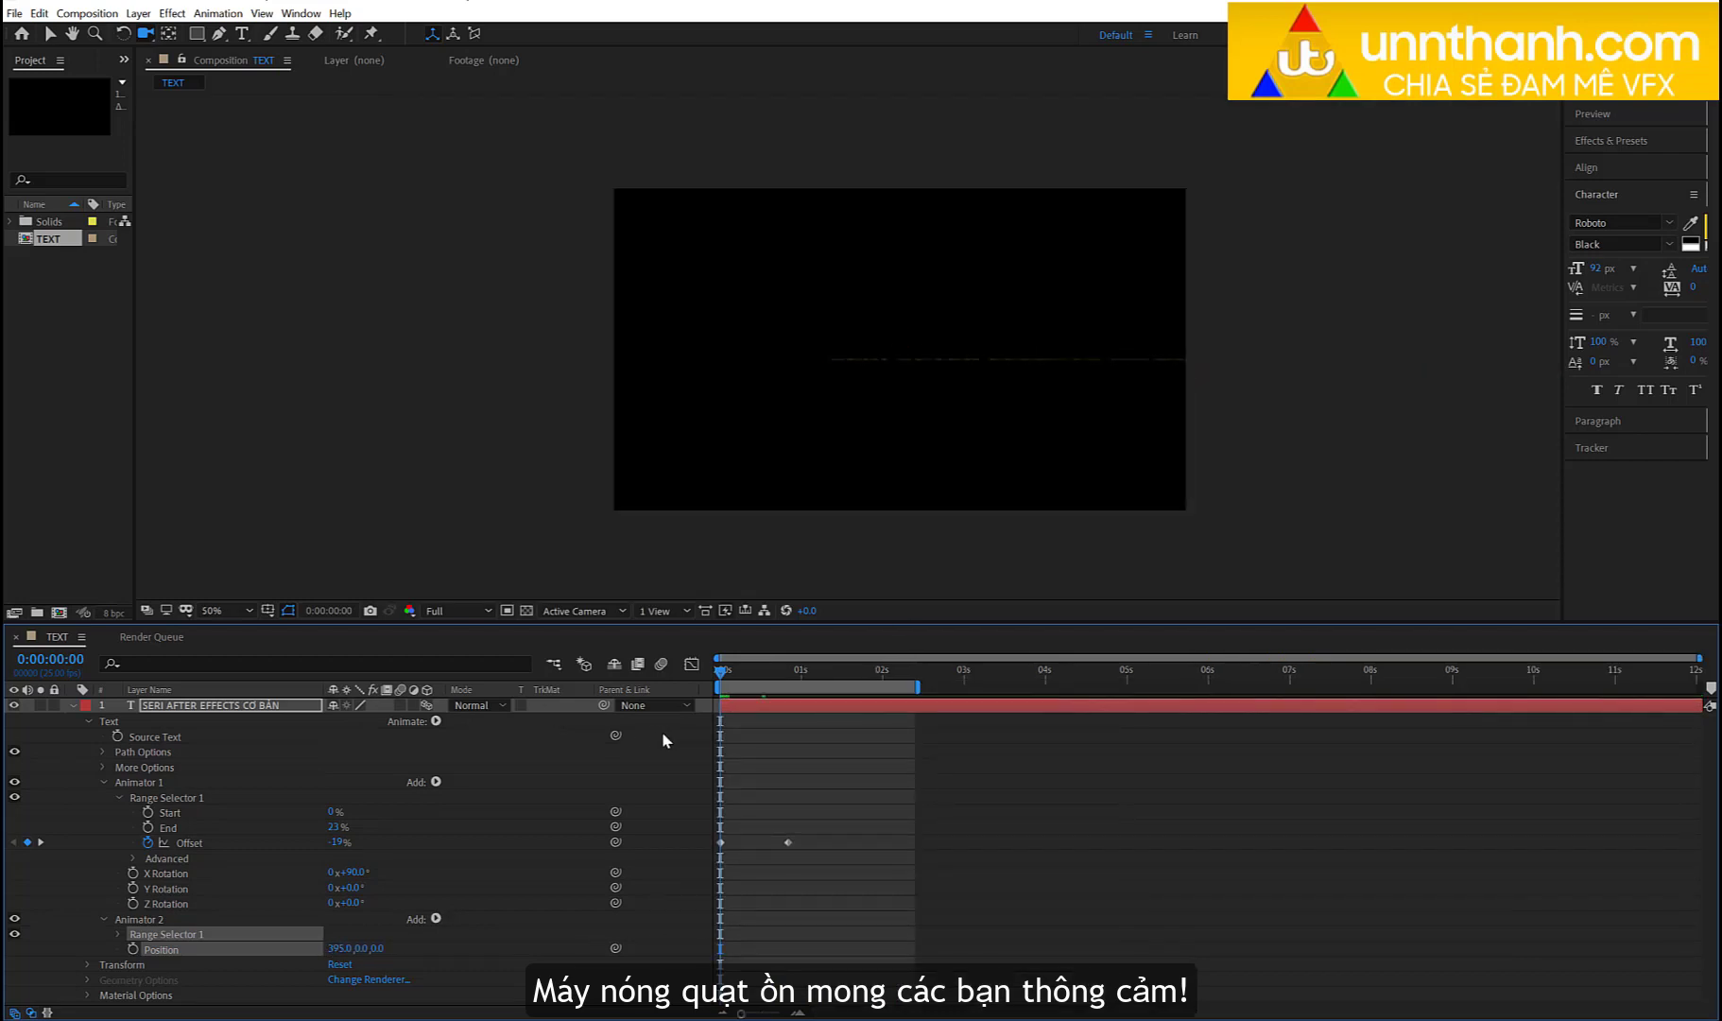
pyautogui.press('space')
pyautogui.moveTo(362, 948); pyautogui.dragTo(448, 952)
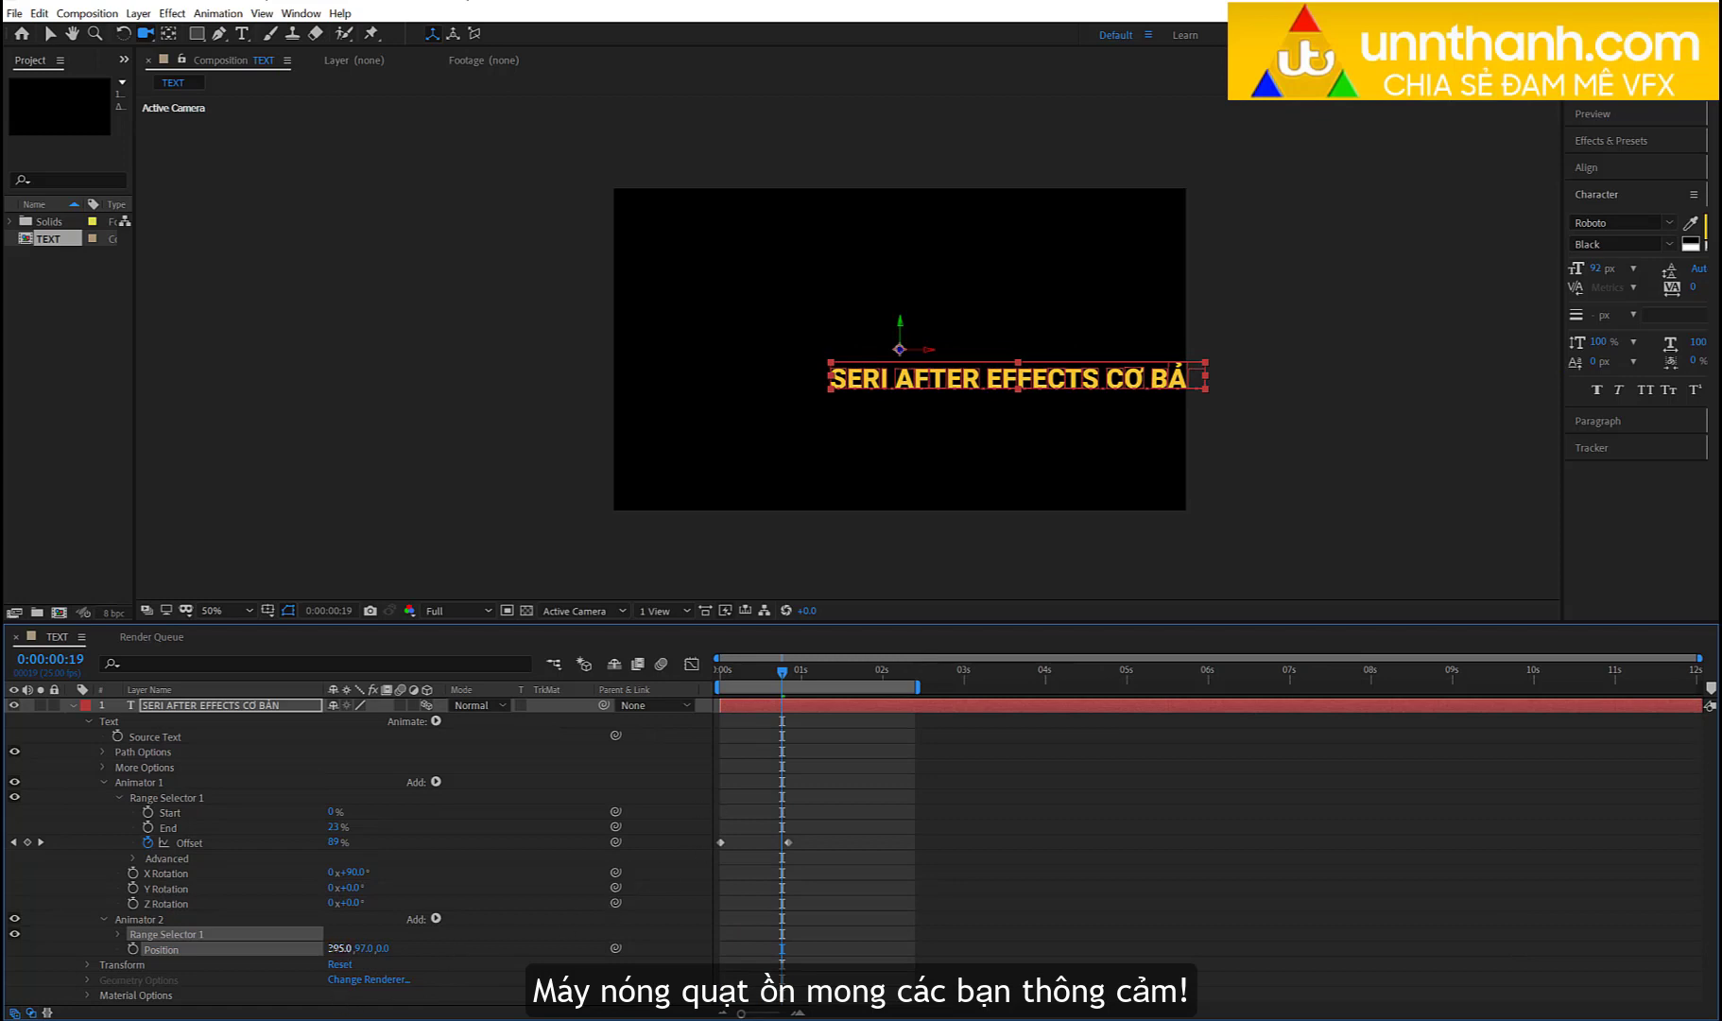
pyautogui.moveTo(337, 948); pyautogui.dragTo(248, 969)
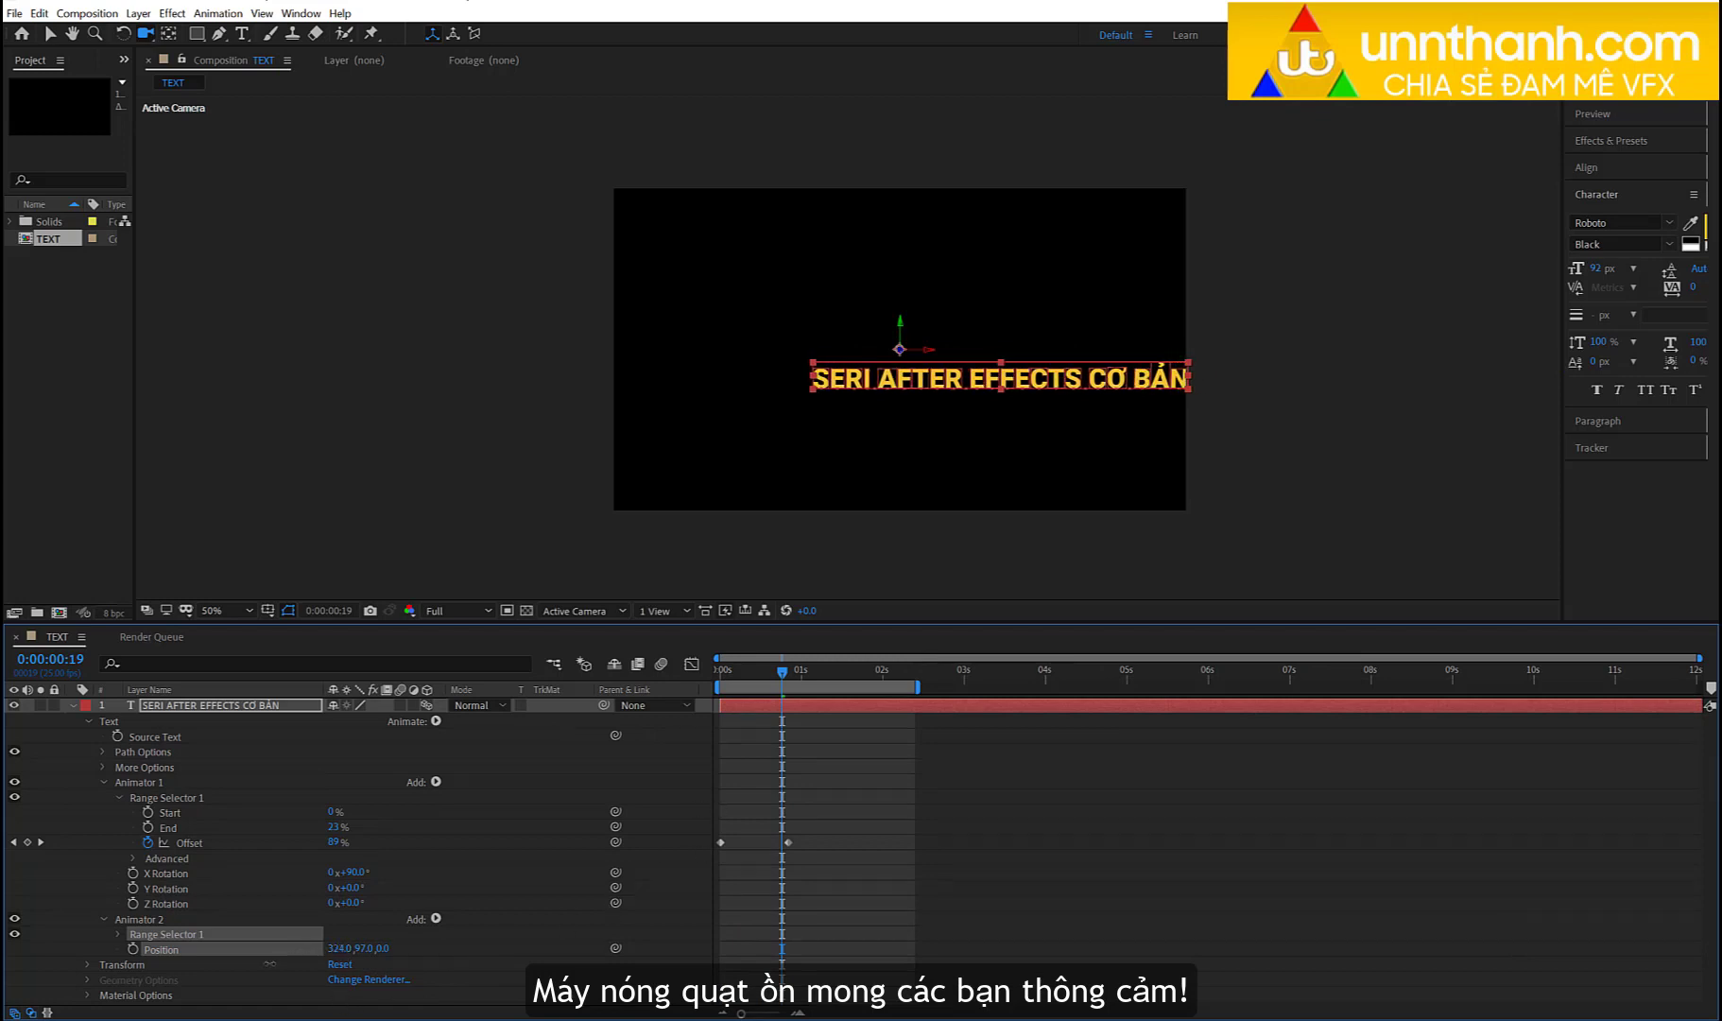
pyautogui.click(119, 935)
# Set Animator 2's range selector Based On option to Words
pyautogui.moveTo(423, 623); pyautogui.dragTo(423, 534)
pyautogui.click(134, 906)
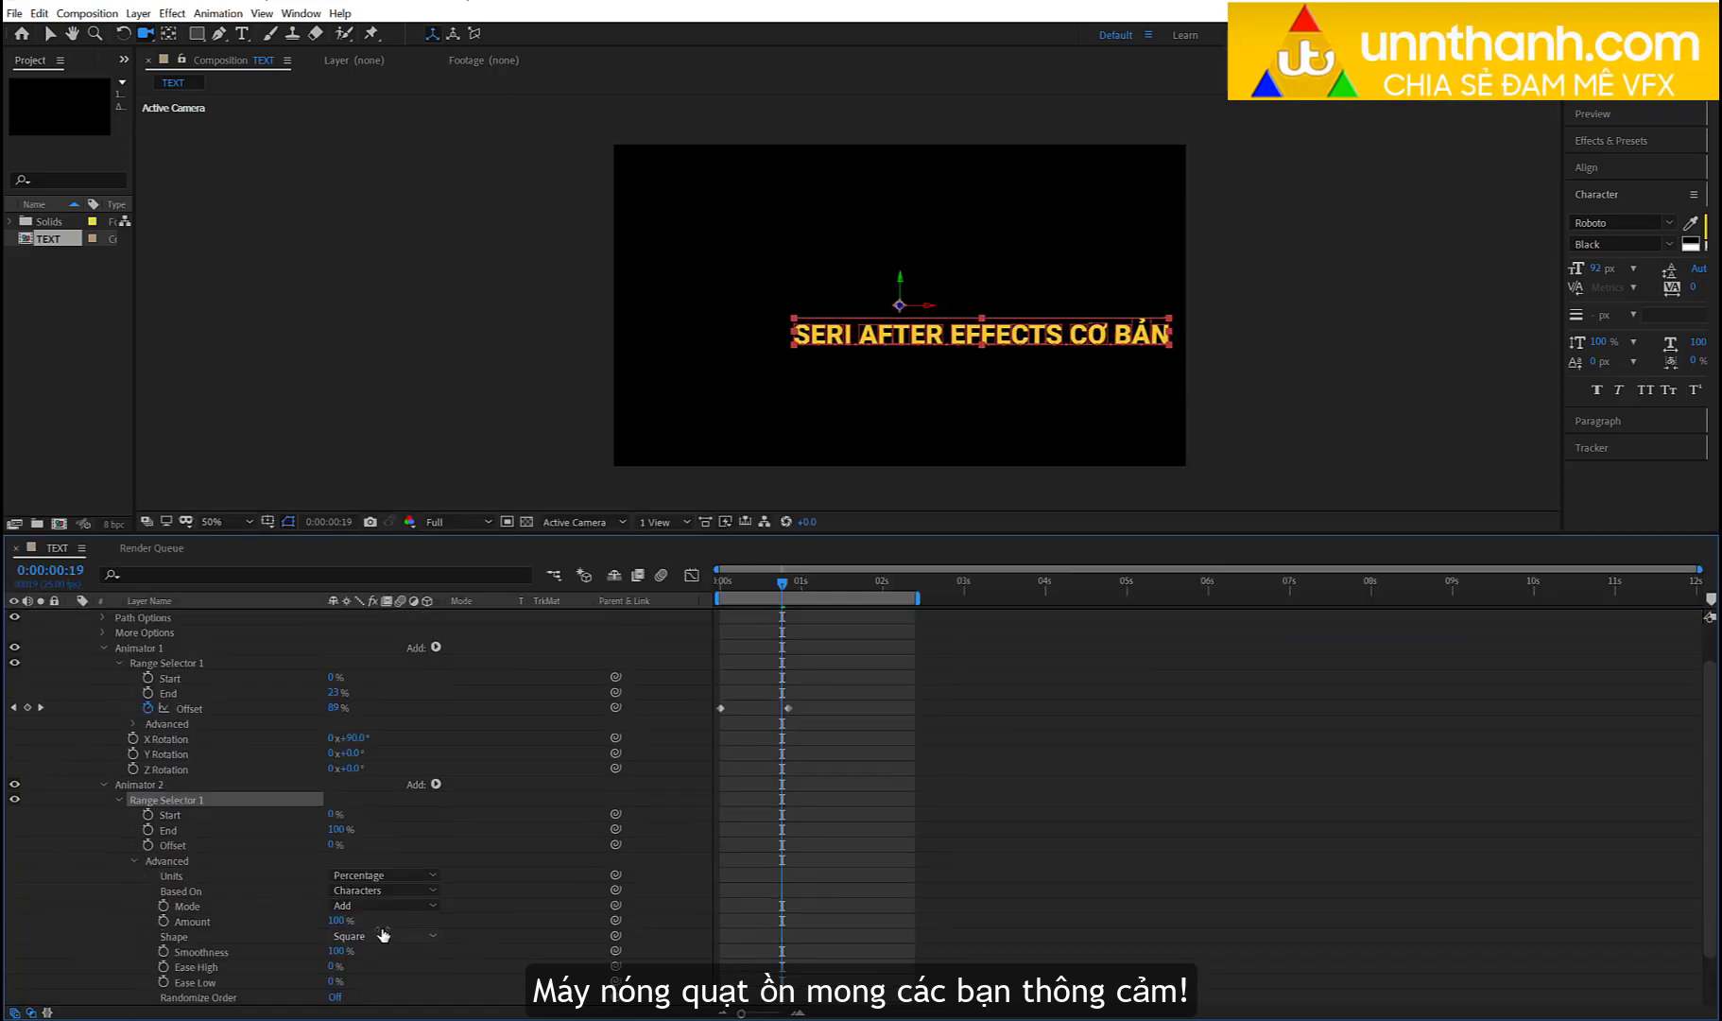
pyautogui.click(394, 891)
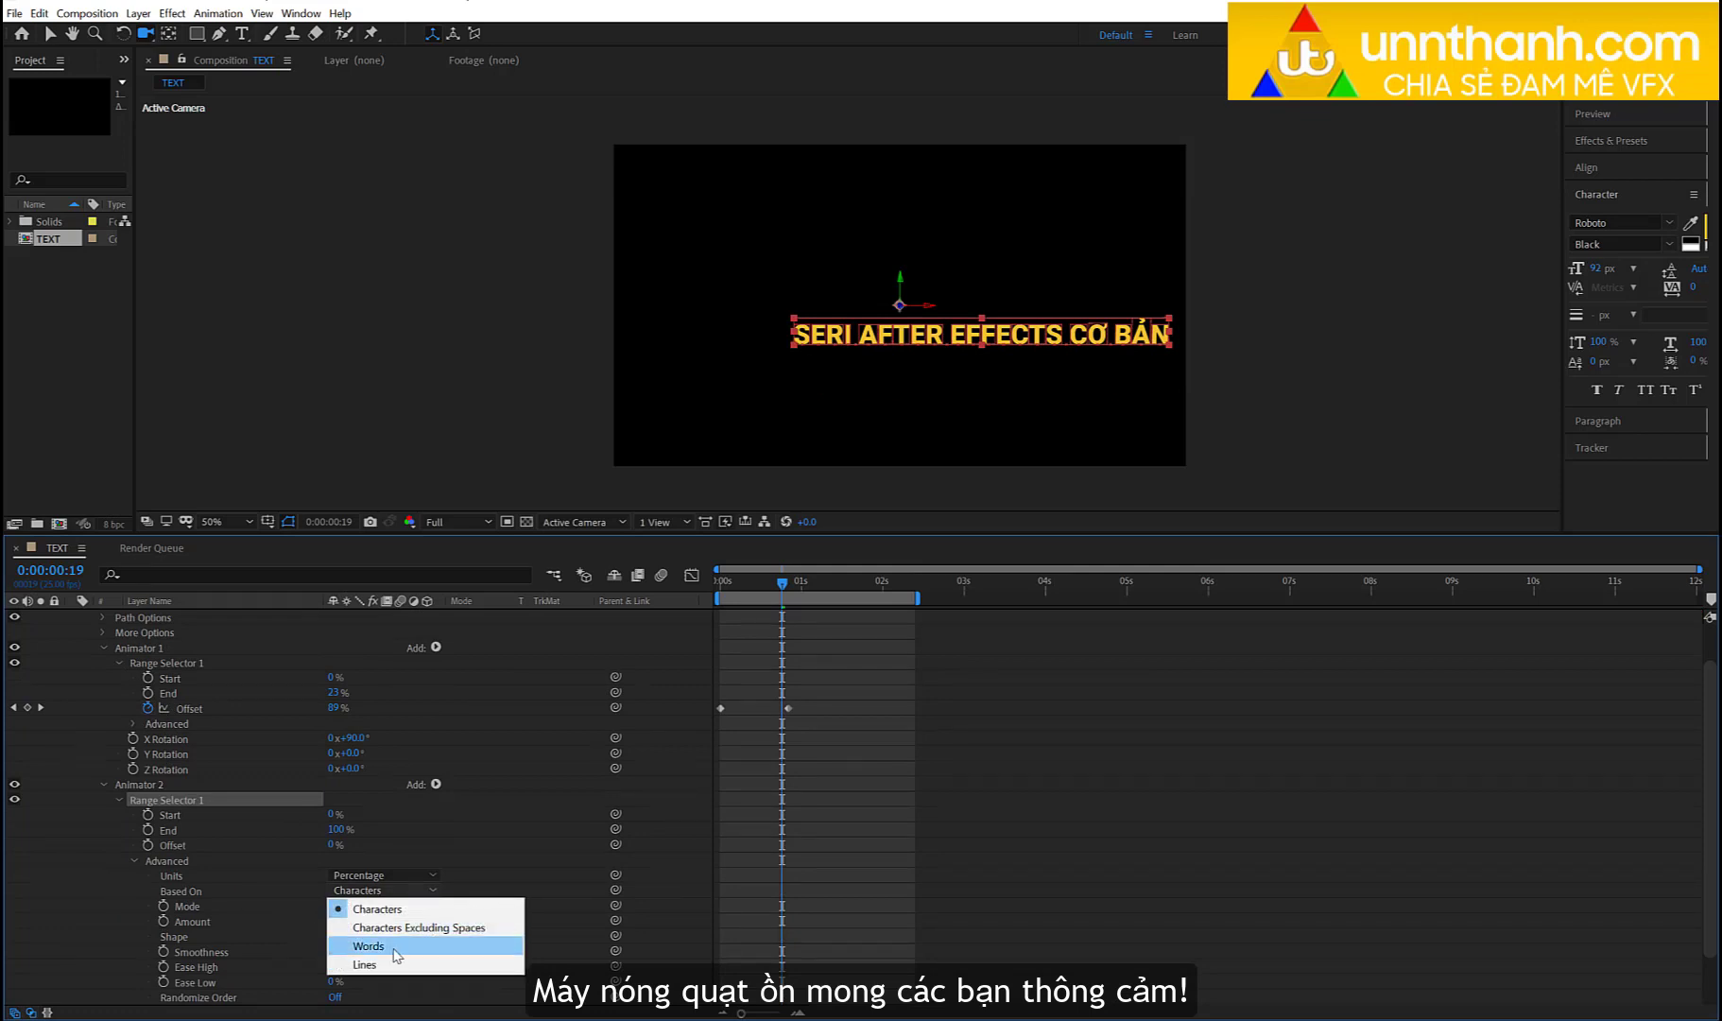
pyautogui.click(379, 947)
pyautogui.press('space')
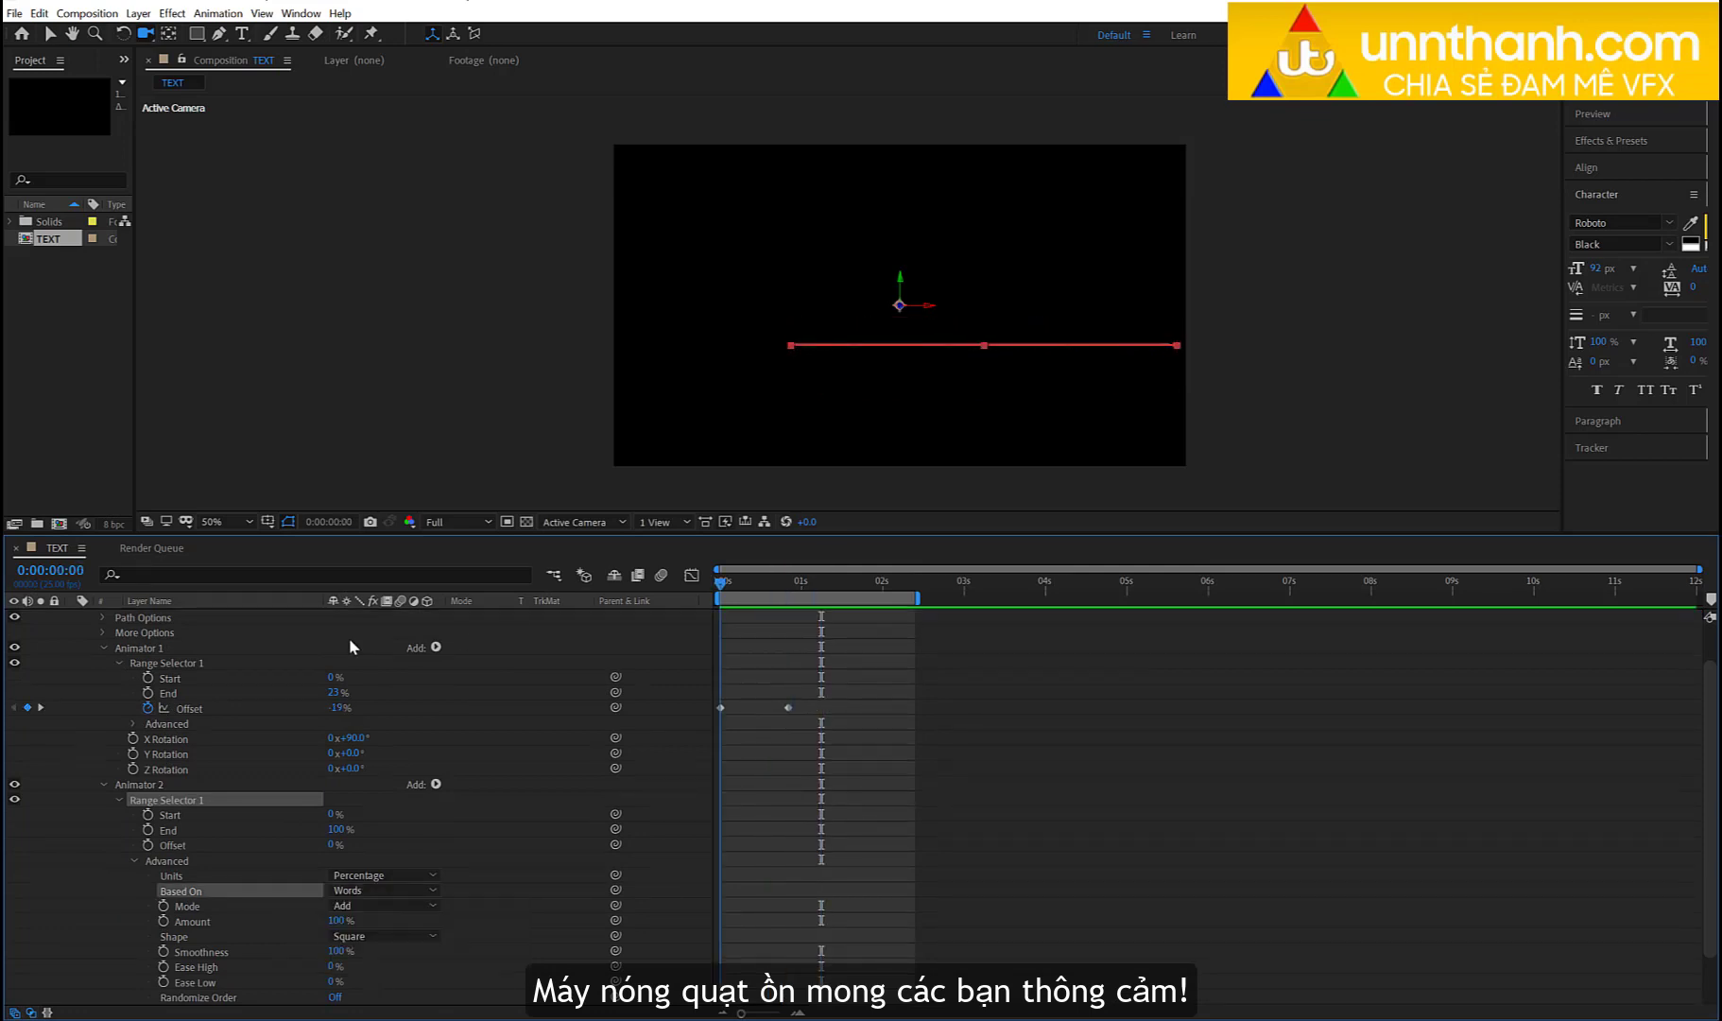
pyautogui.press('space')
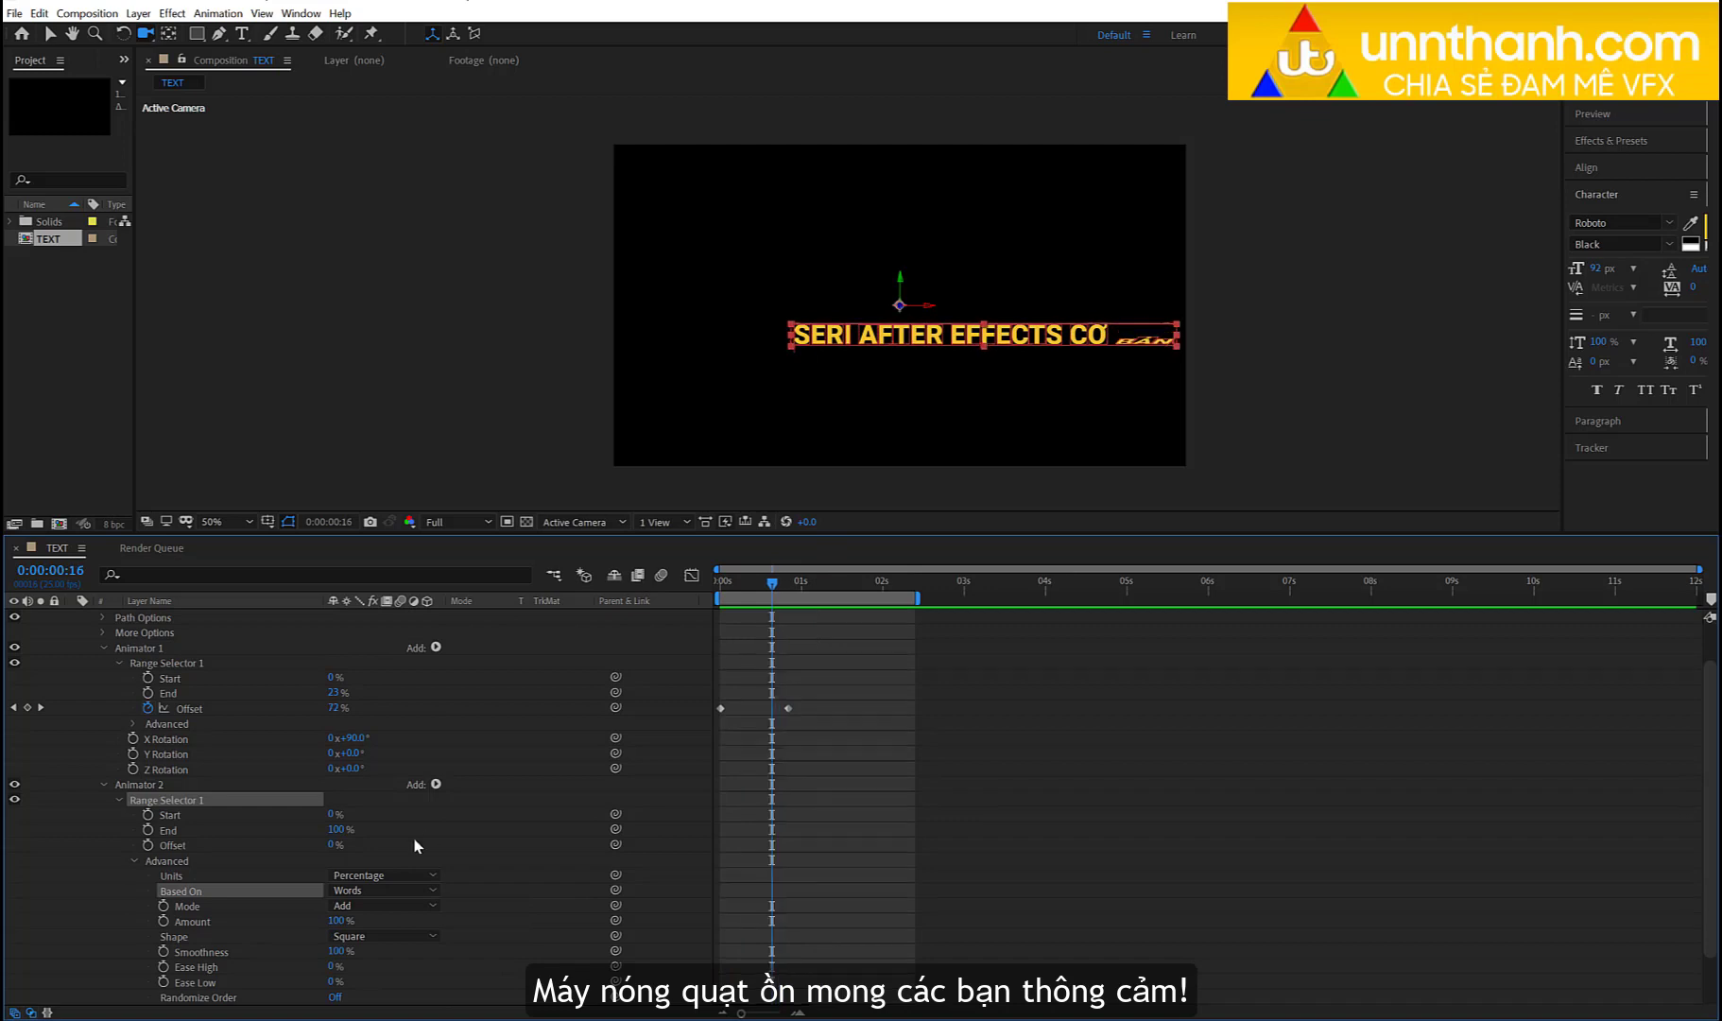
# Keyframe the selector Offset from -100% at 0:16 to 100% at 1:04, then preview
pyautogui.moveTo(335, 844); pyautogui.dragTo(214, 860)
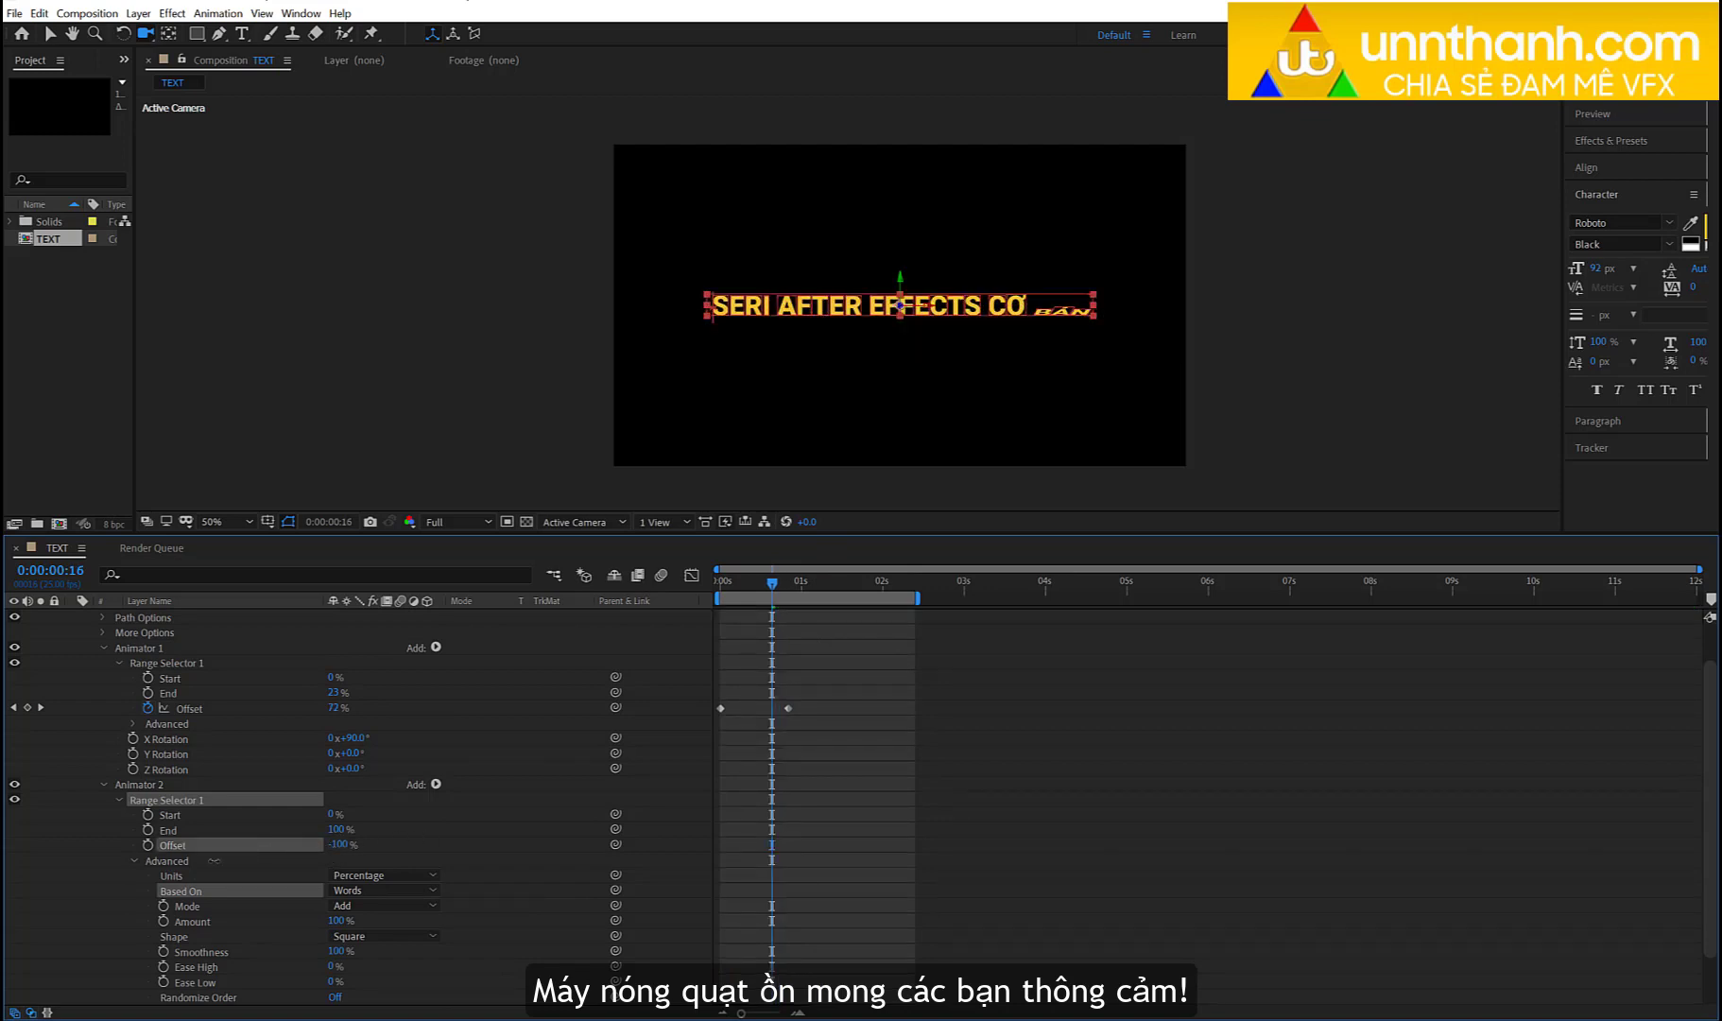
pyautogui.click(147, 844)
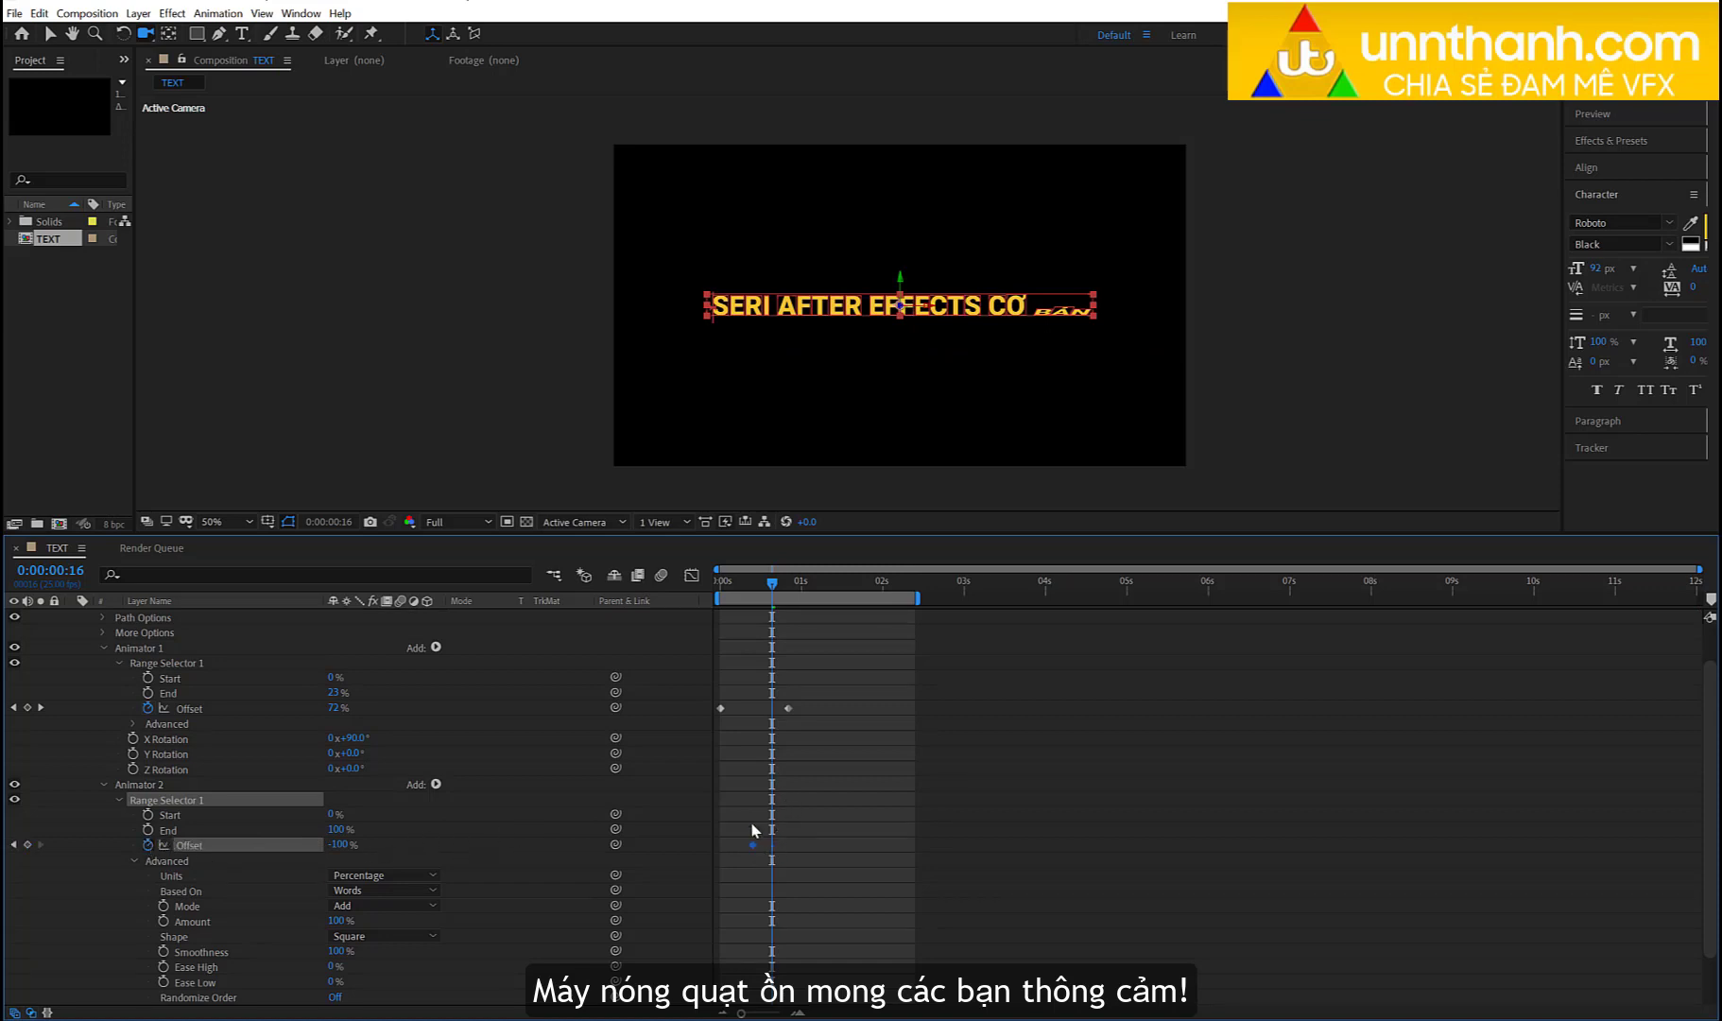
pyautogui.moveTo(772, 588); pyautogui.dragTo(815, 583)
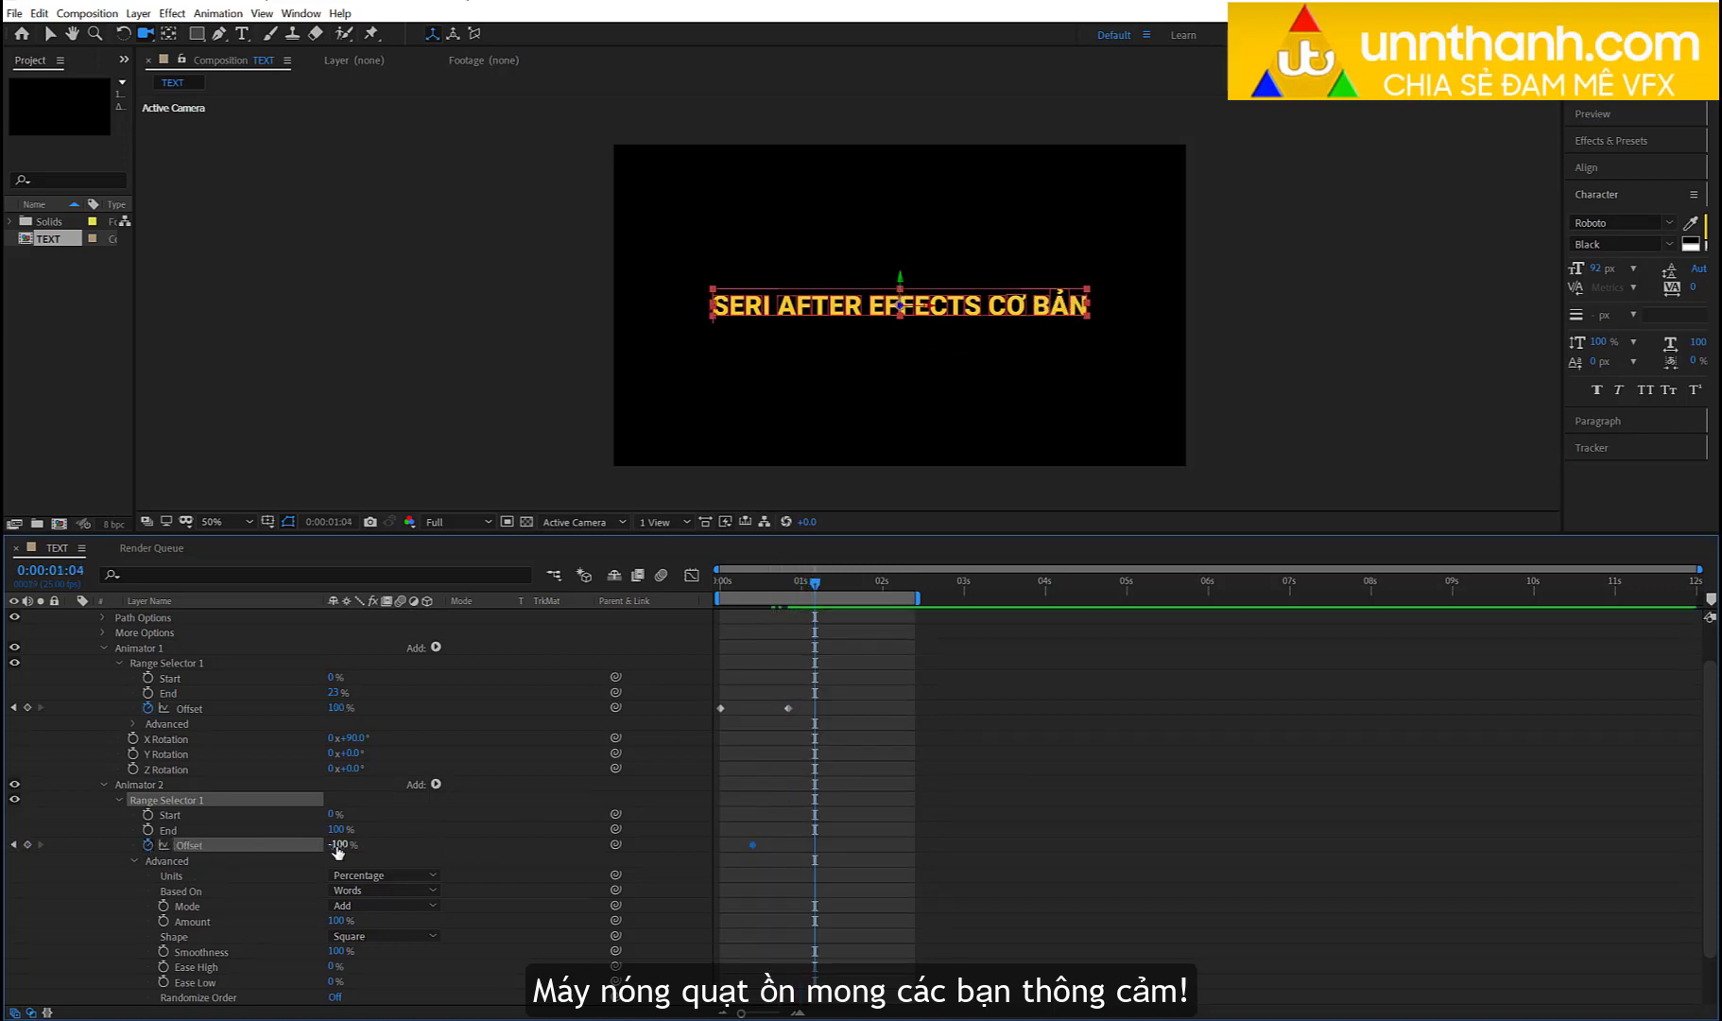
pyautogui.moveTo(338, 844); pyautogui.dragTo(531, 844)
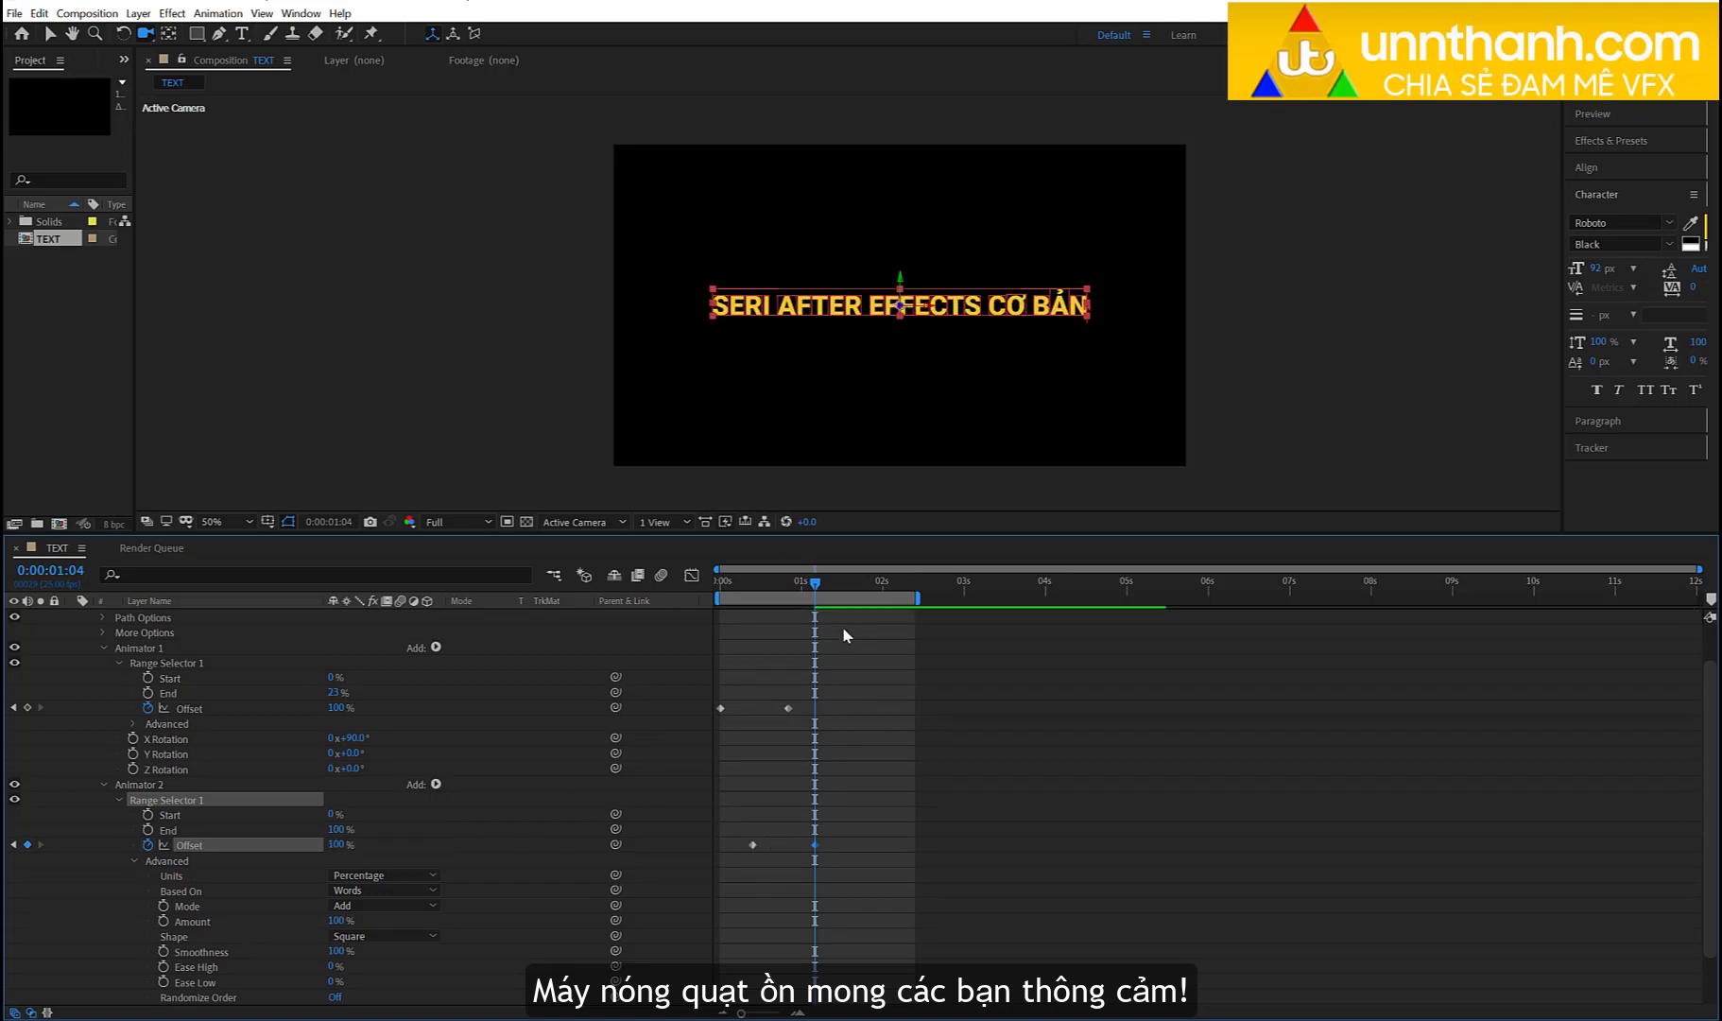
pyautogui.moveTo(810, 590); pyautogui.dragTo(720, 586)
pyautogui.press('space')
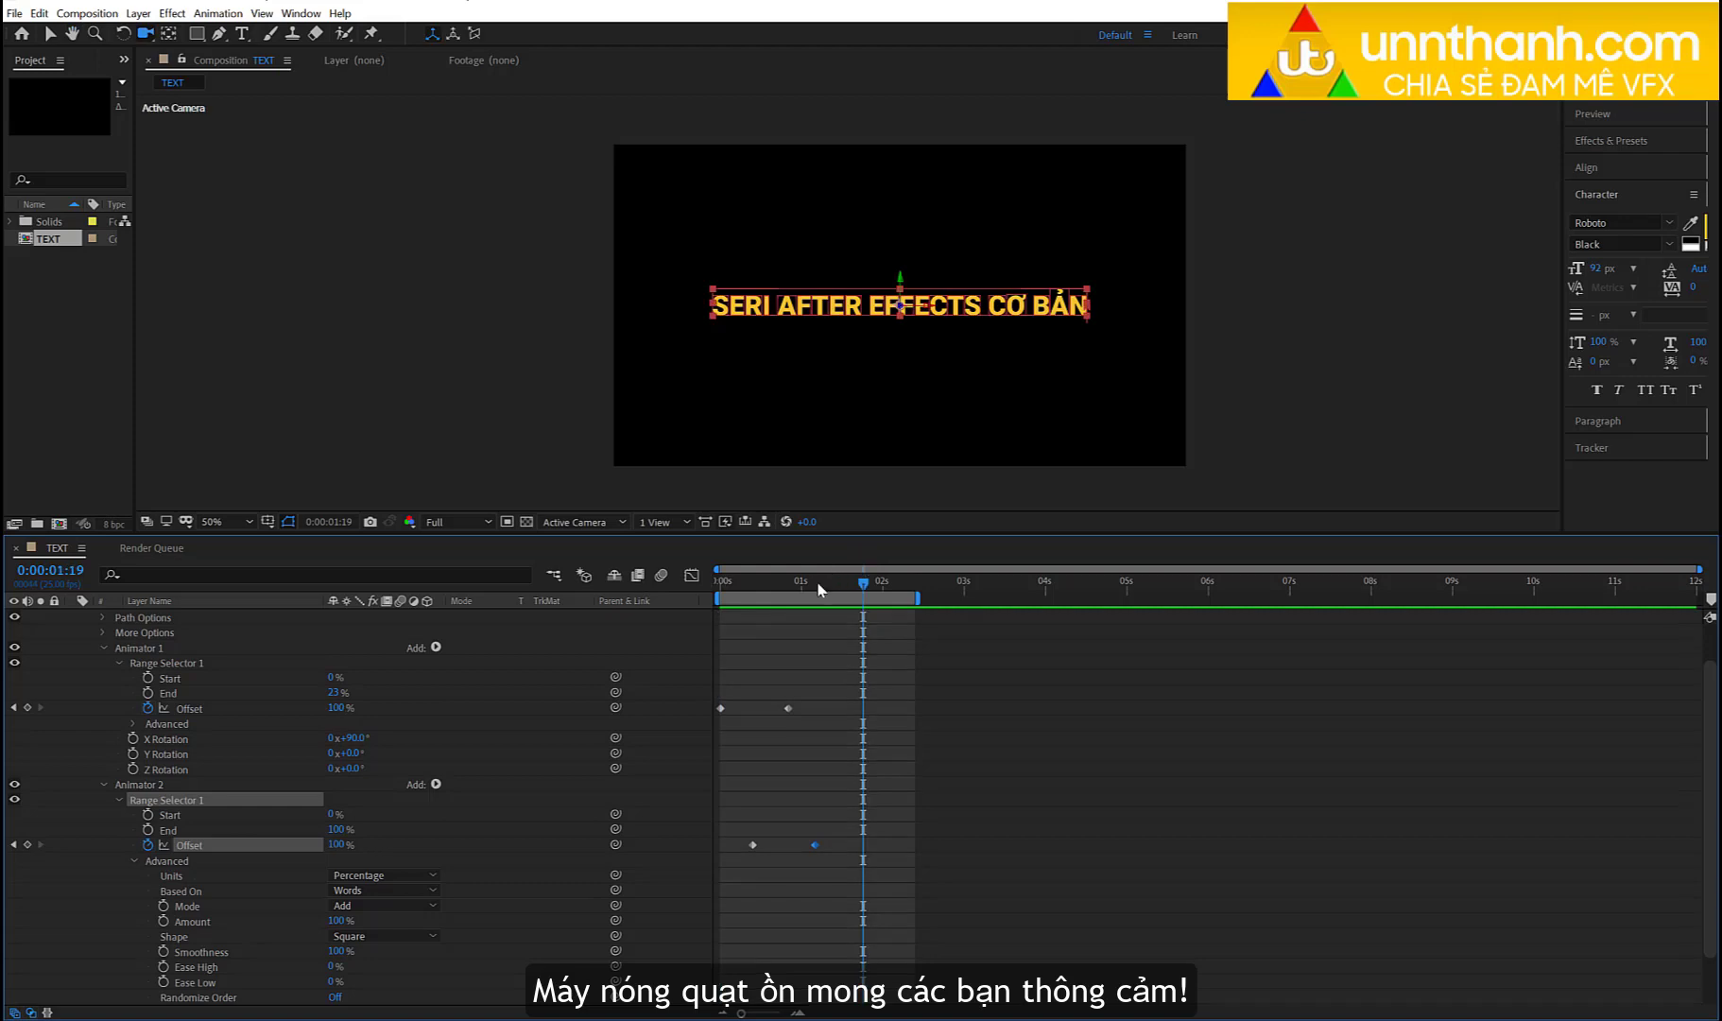
# Change Animator 2's selector Shape to Ramp Down and preview
pyautogui.click(172, 936)
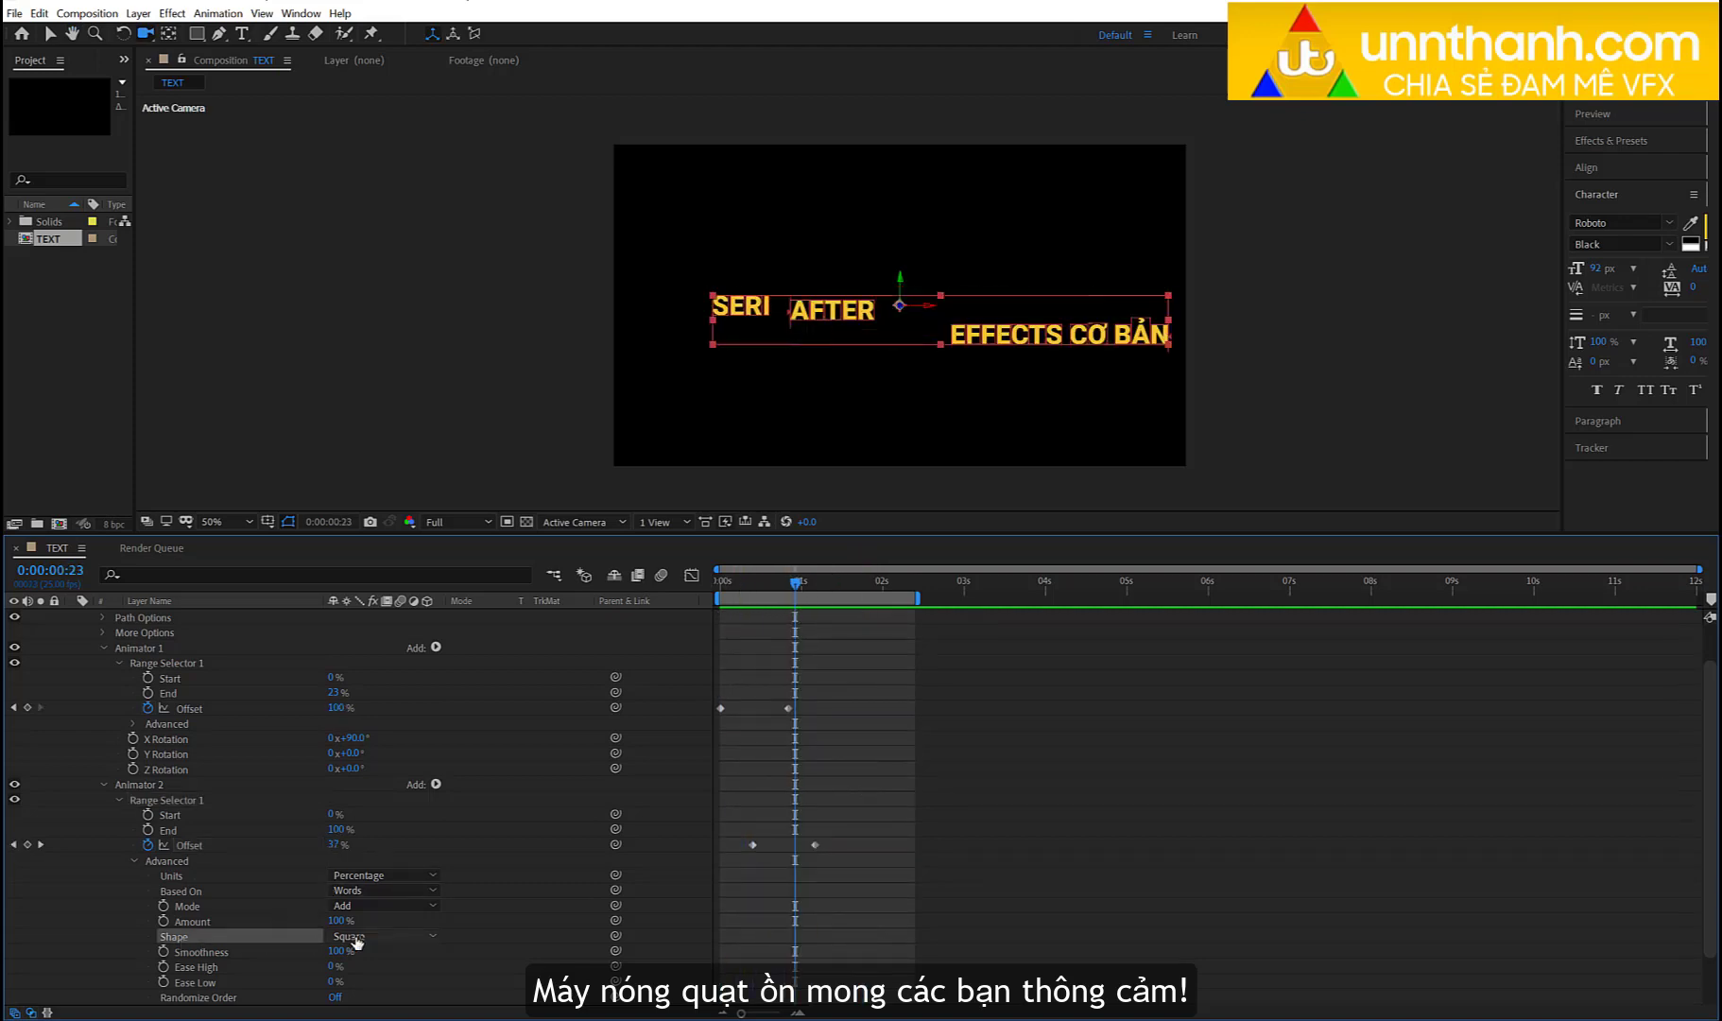
pyautogui.click(387, 935)
pyautogui.click(402, 864)
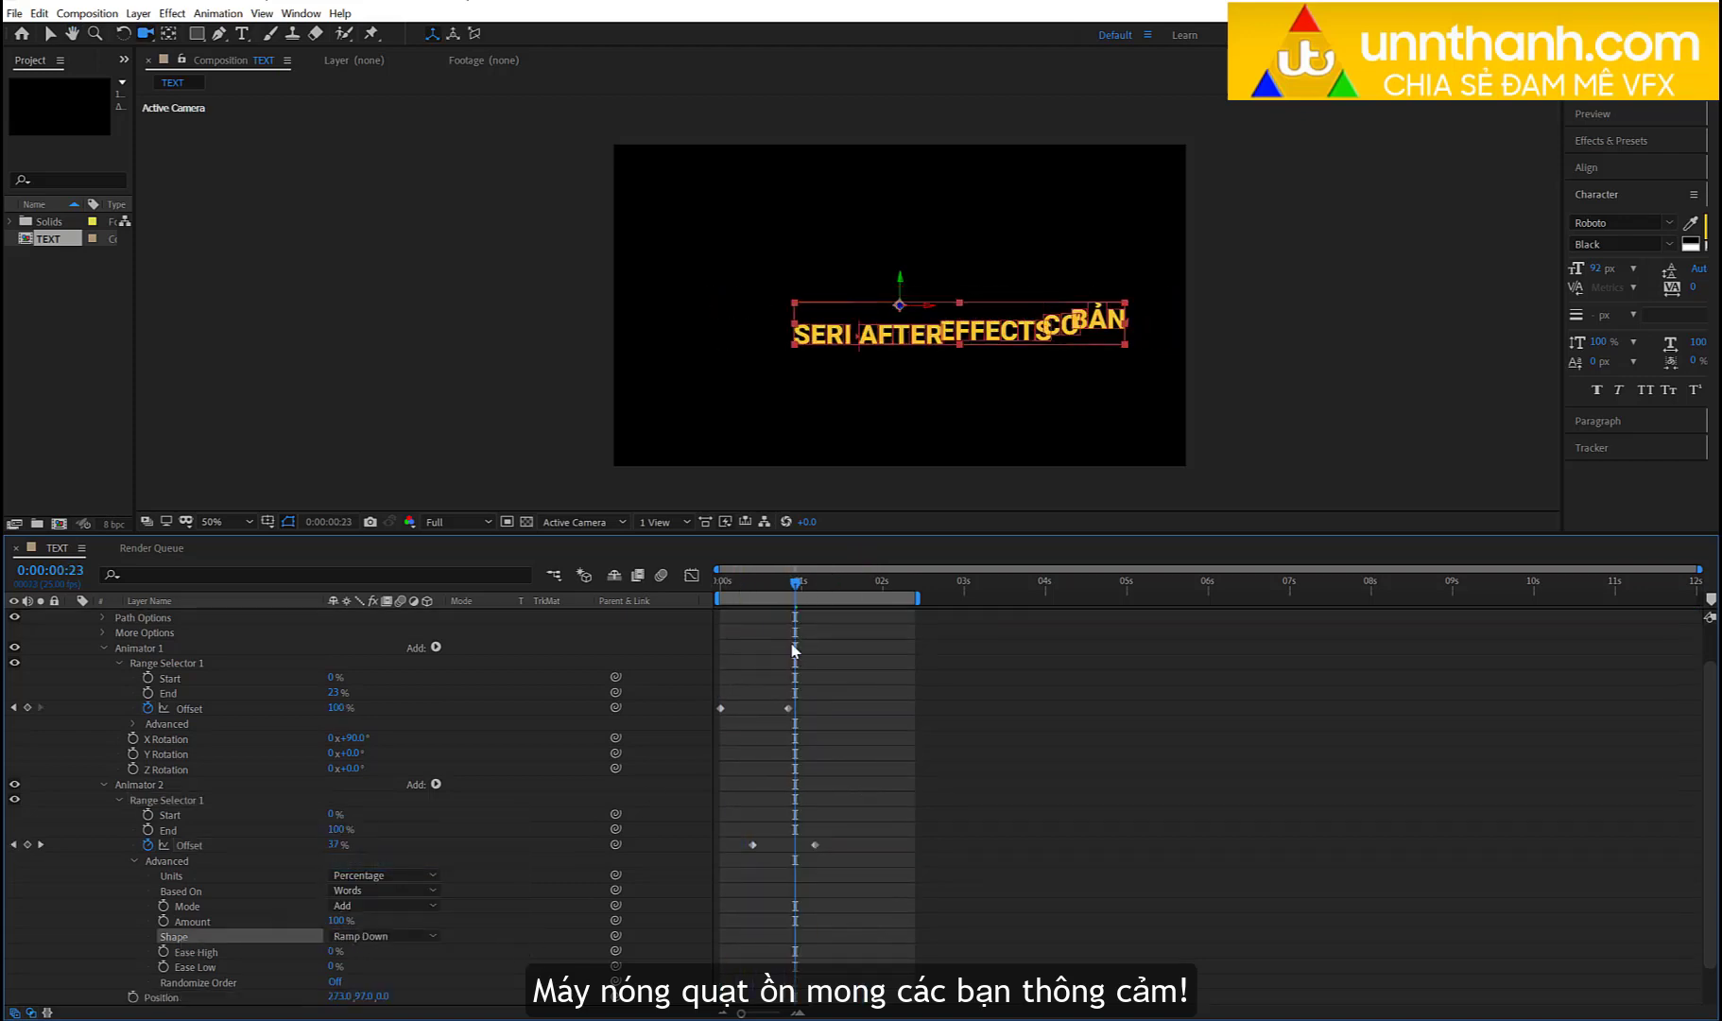
pyautogui.press('space')
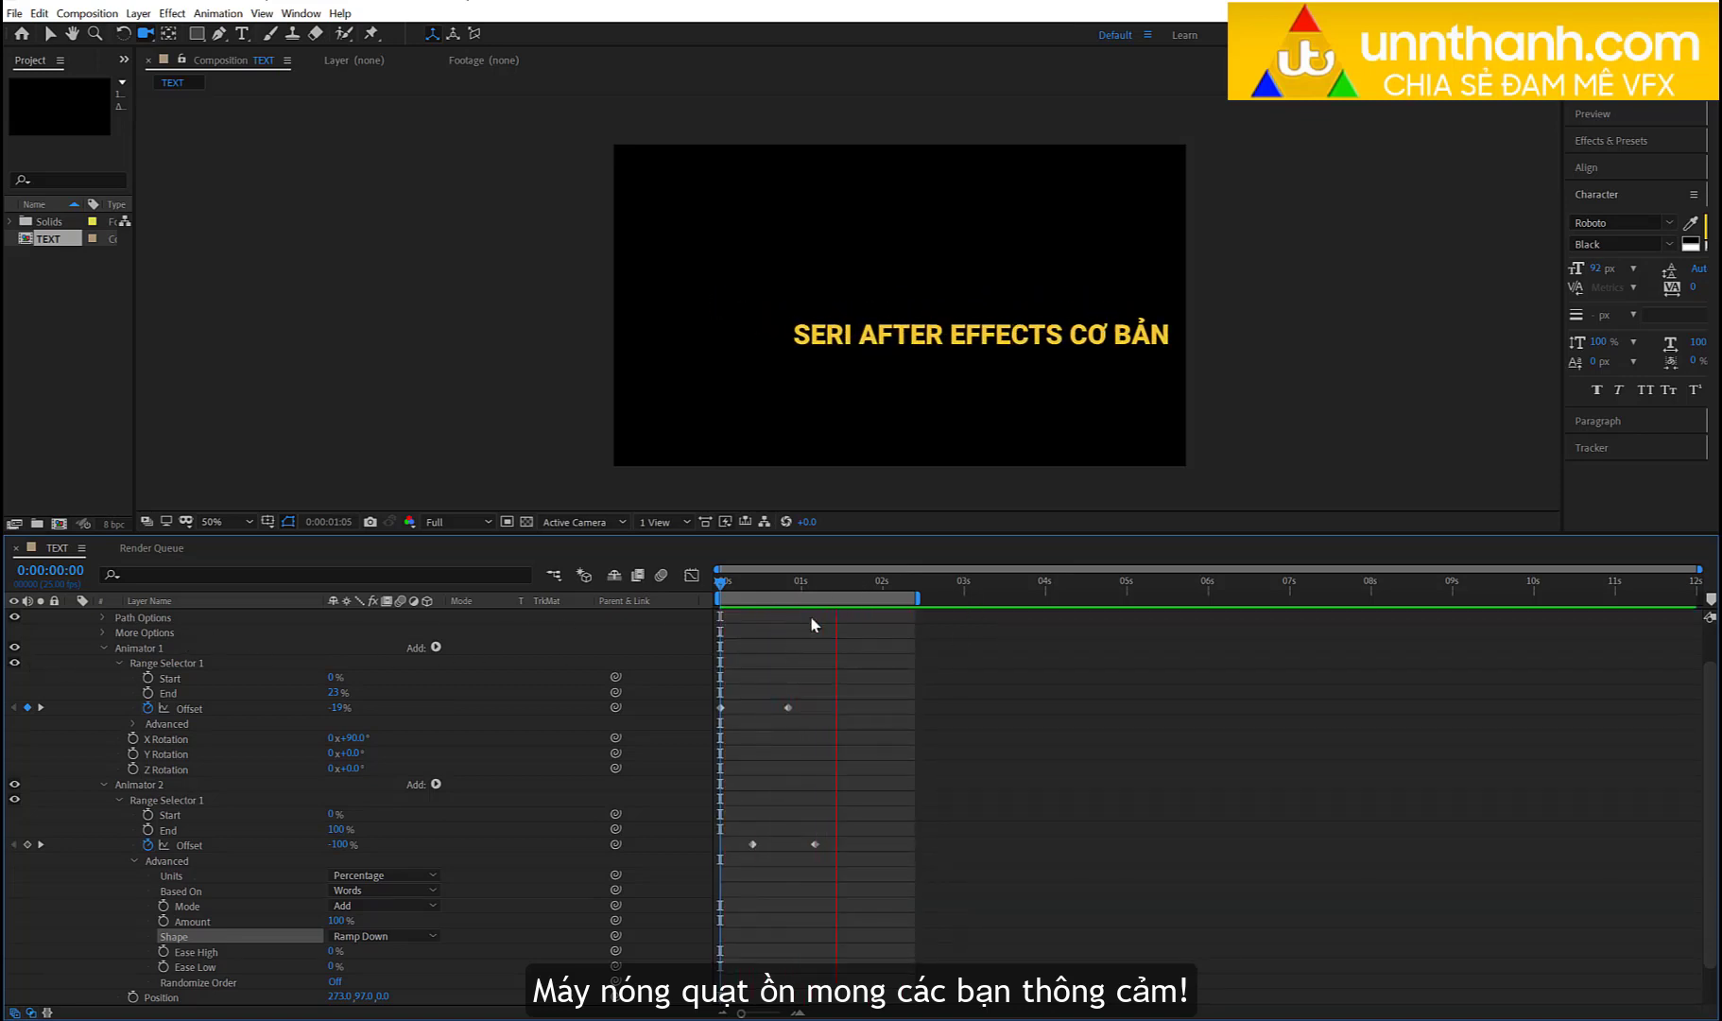
pyautogui.press('space')
pyautogui.press('space')
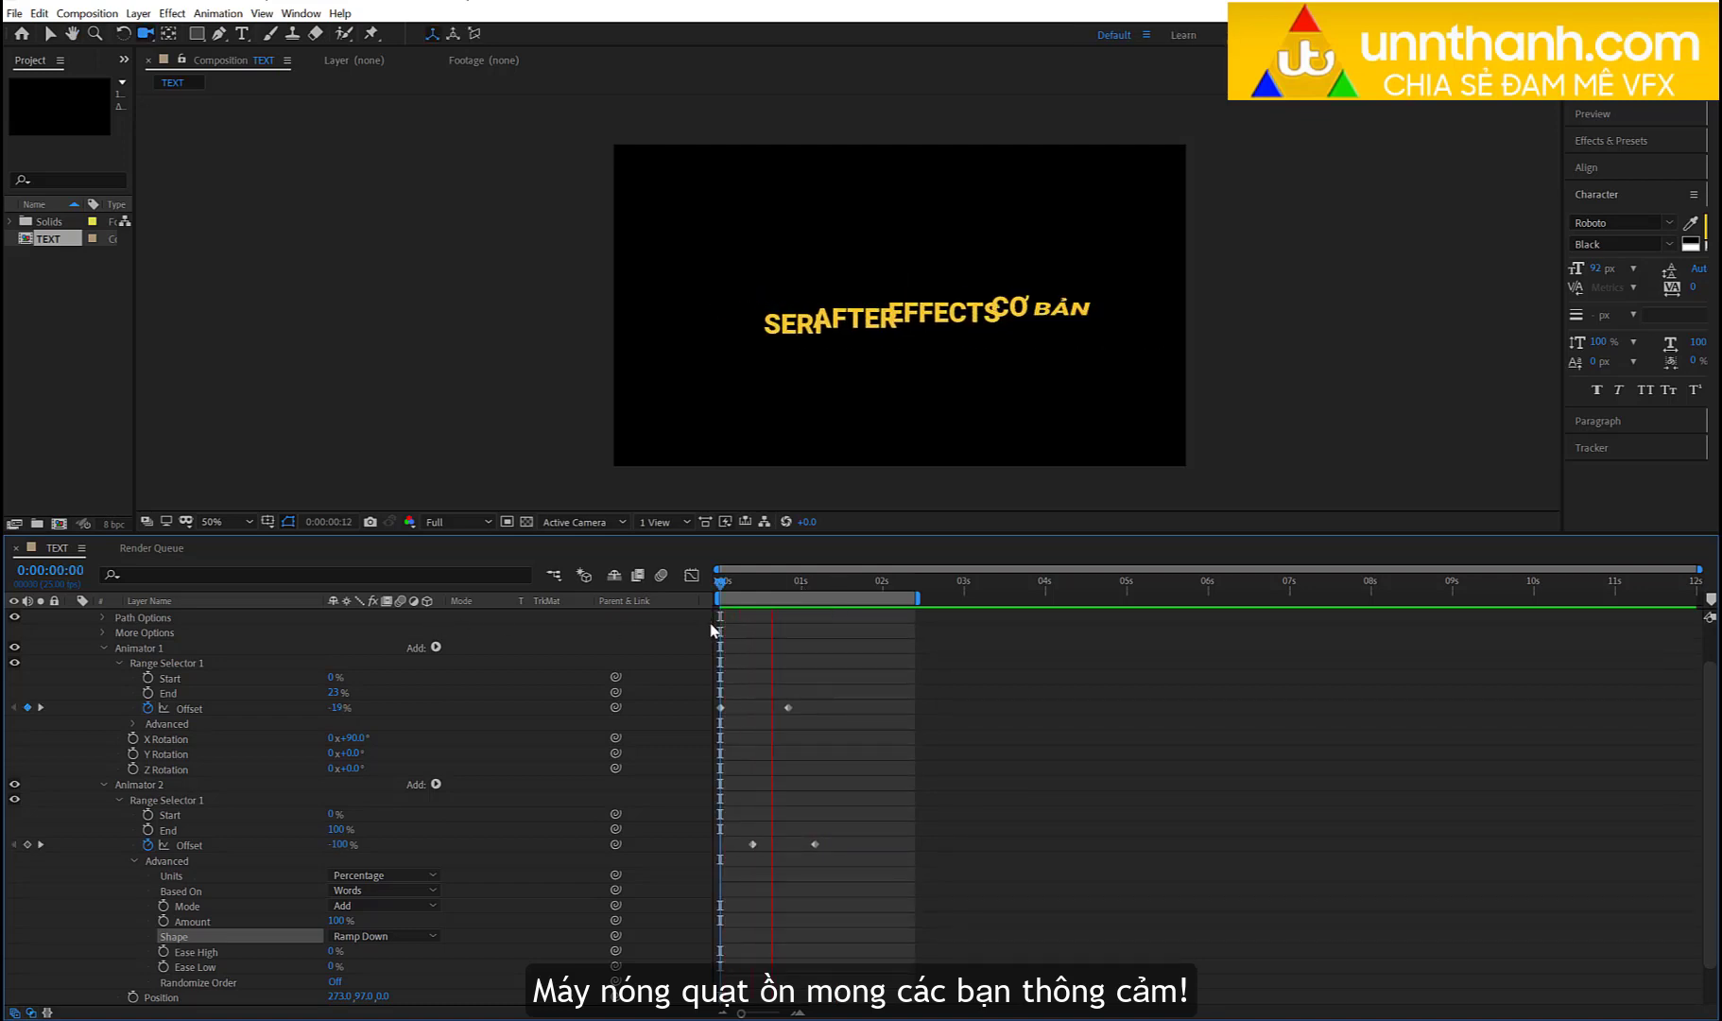
# Compare with Animator 2 switched off, then set Ease High to 49% and preview
pyautogui.press('space')
pyautogui.click(138, 785)
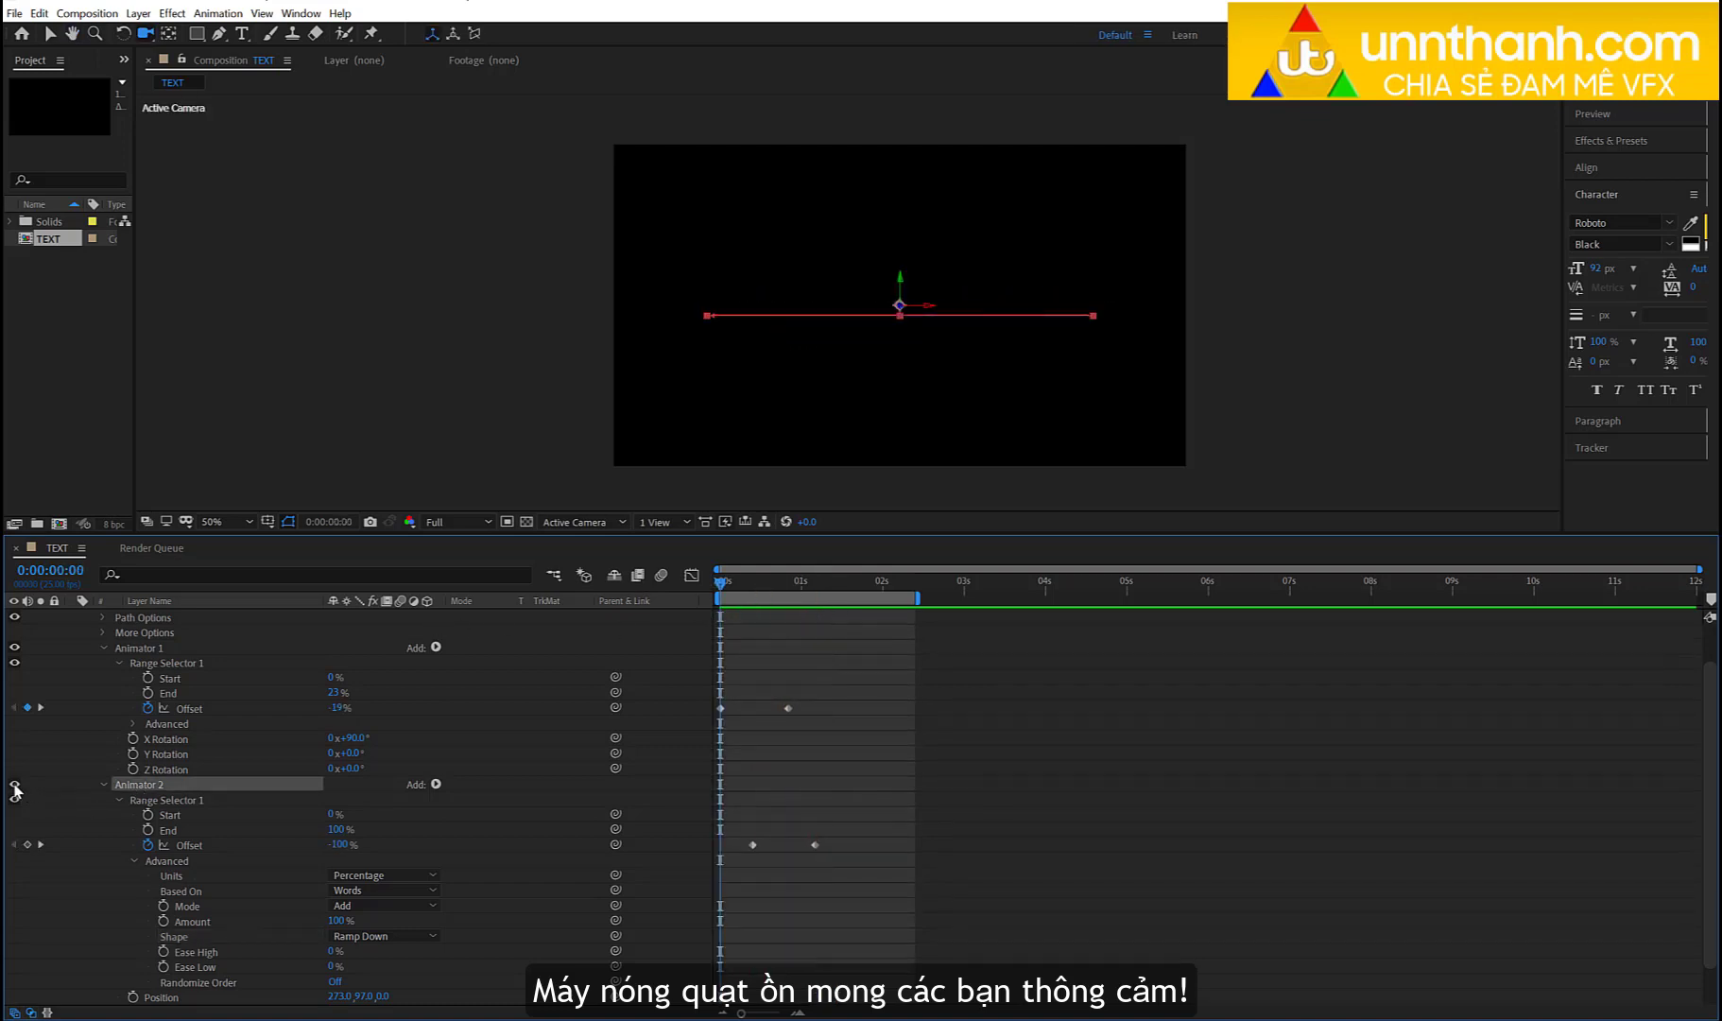
pyautogui.click(14, 785)
pyautogui.press('space')
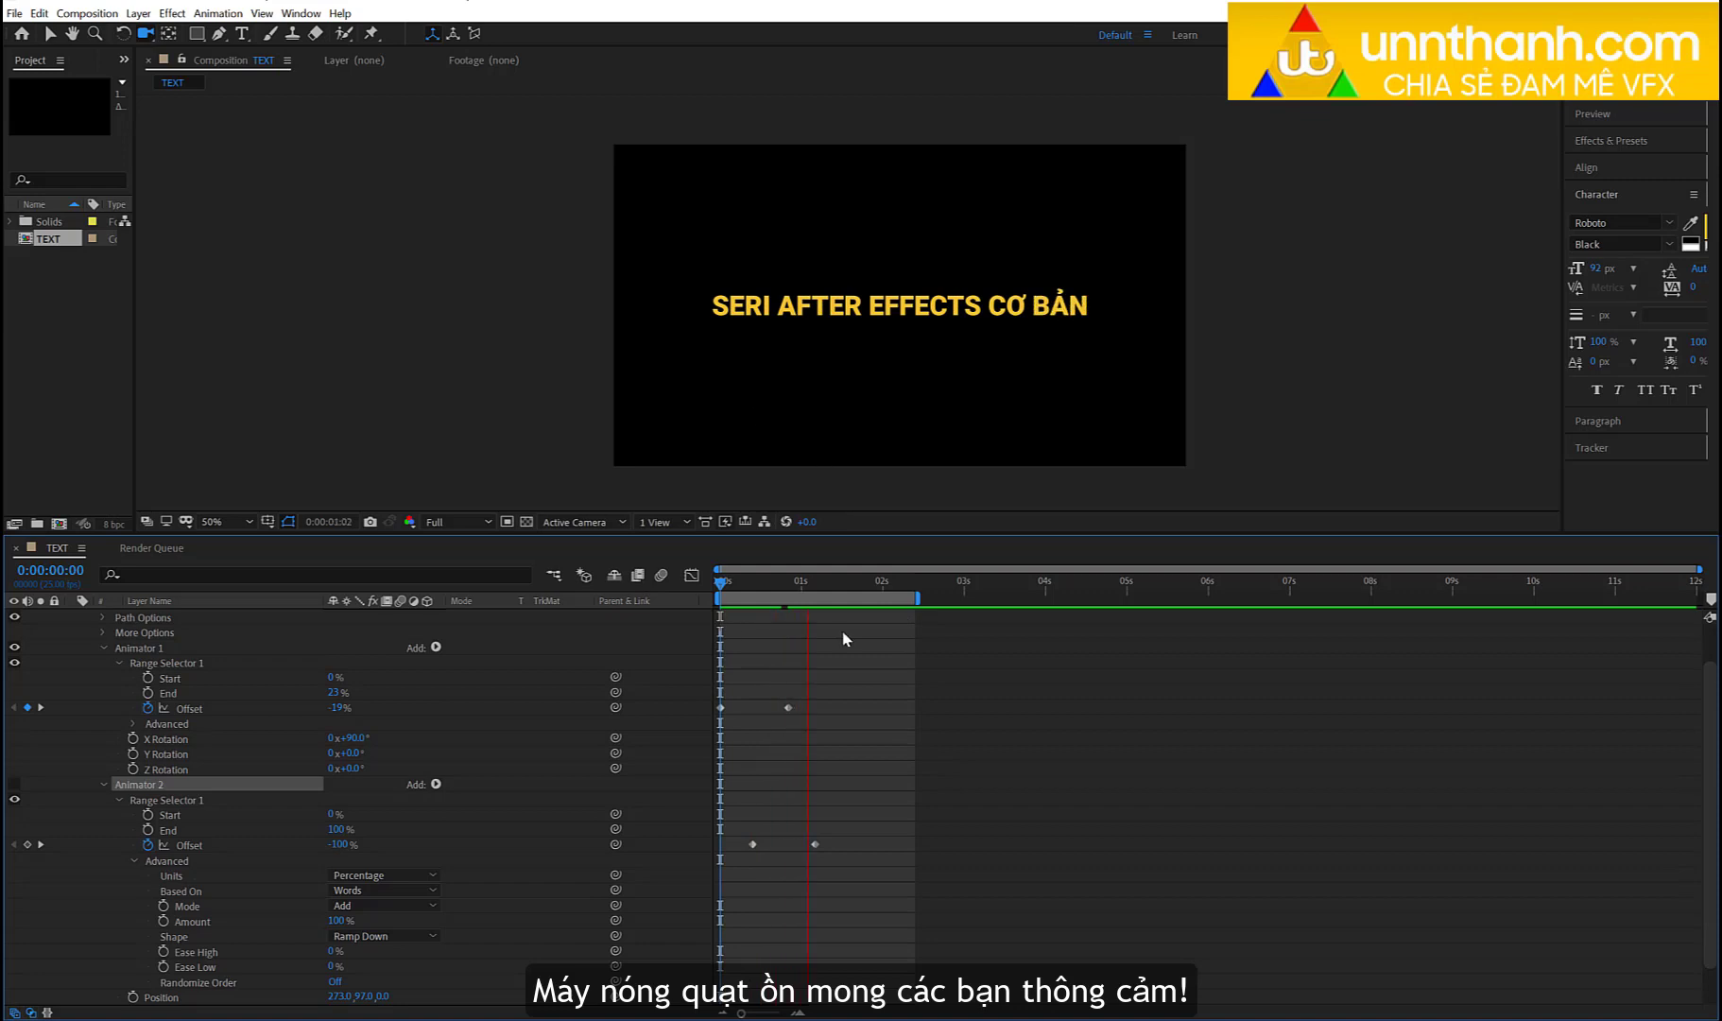
pyautogui.press('space')
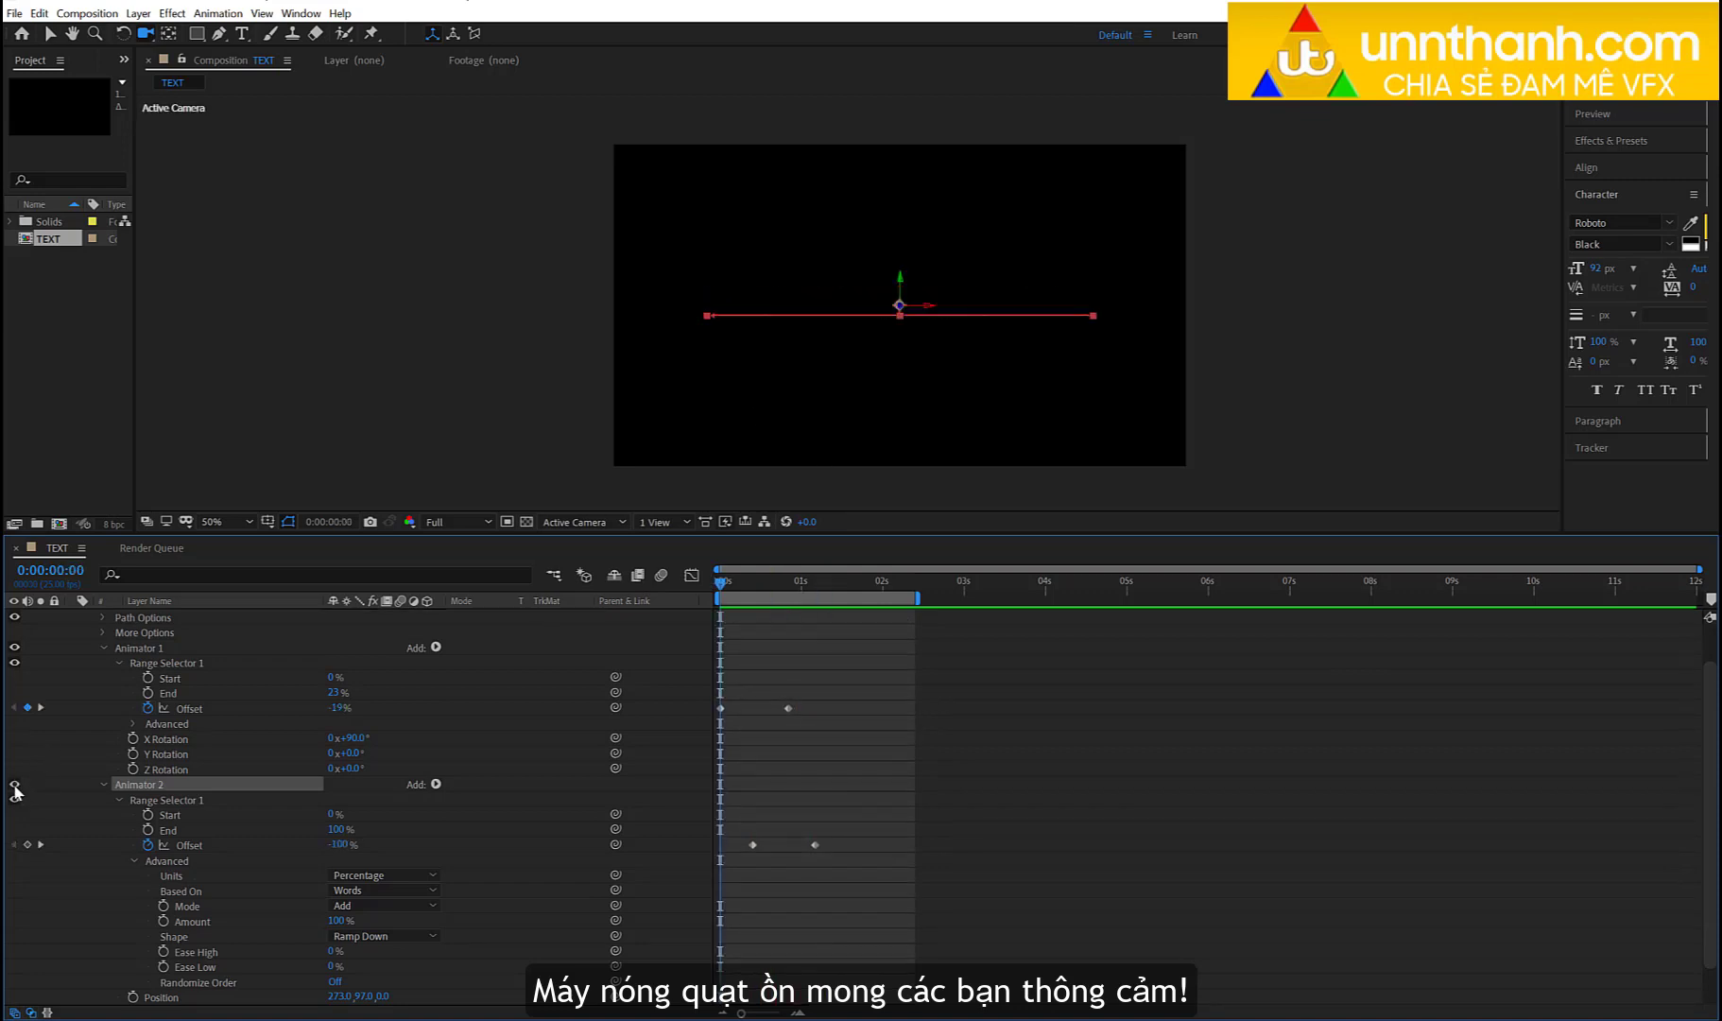
pyautogui.moveTo(744, 588); pyautogui.dragTo(828, 584)
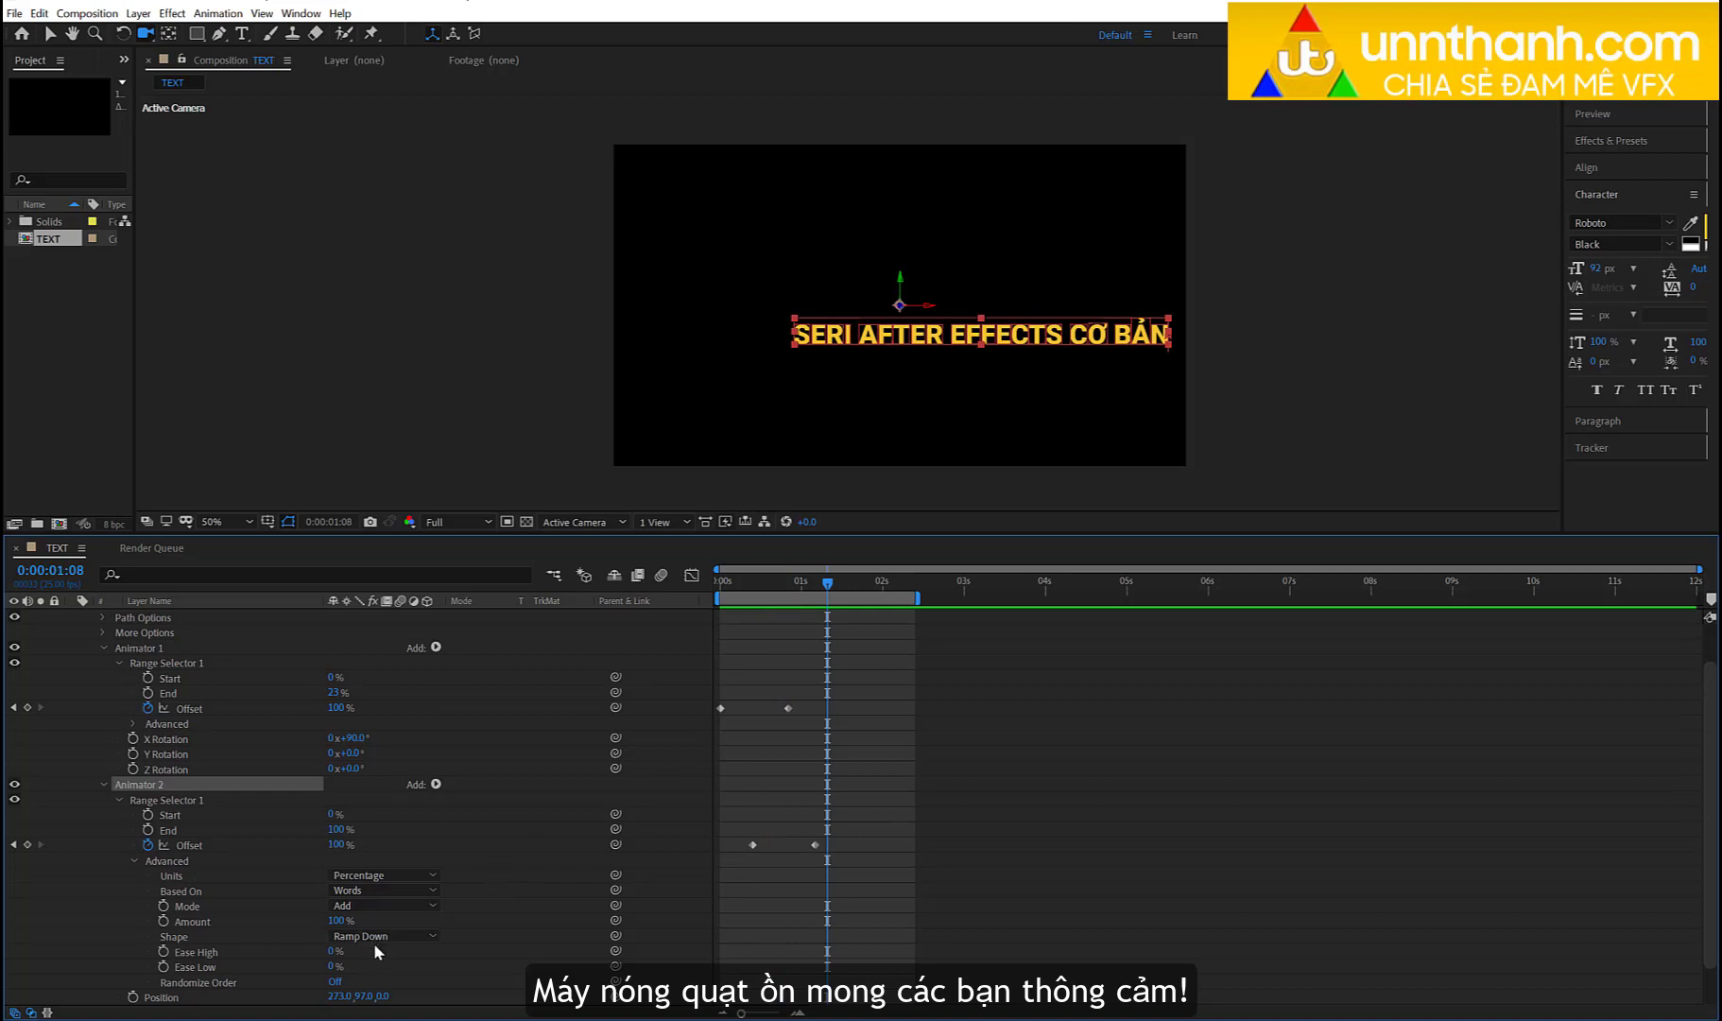
pyautogui.moveTo(339, 956); pyautogui.dragTo(755, 622)
pyautogui.press('space')
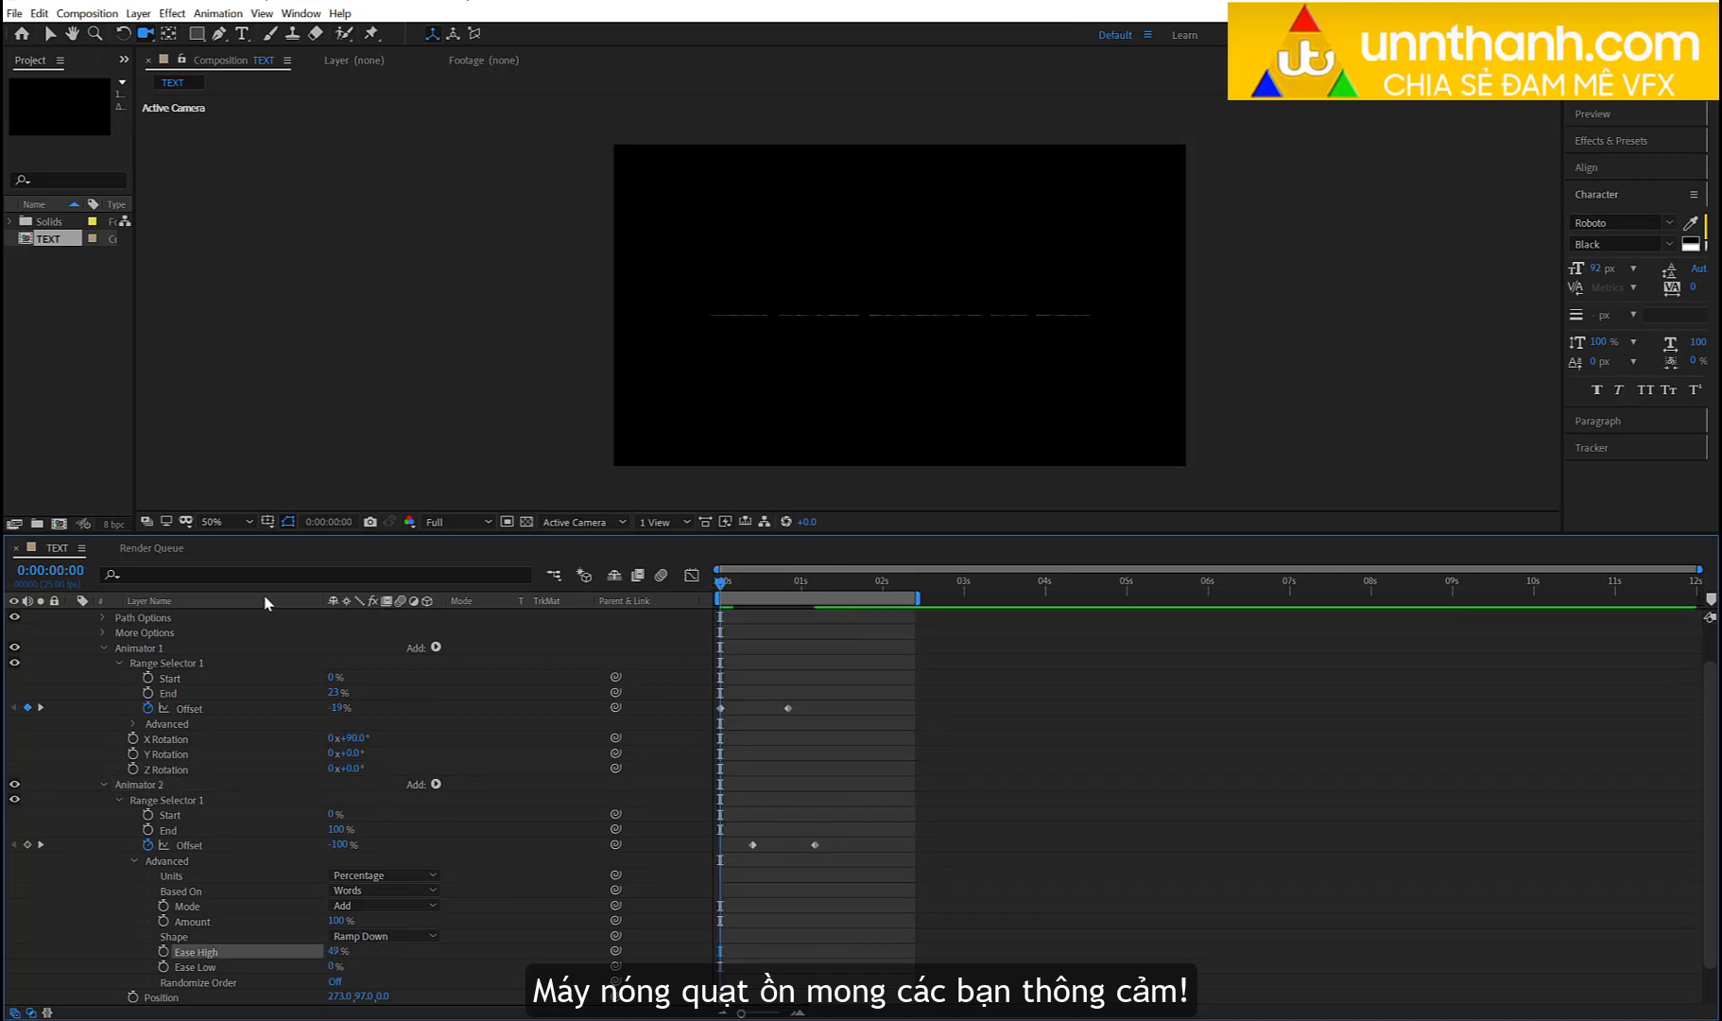
pyautogui.press('space')
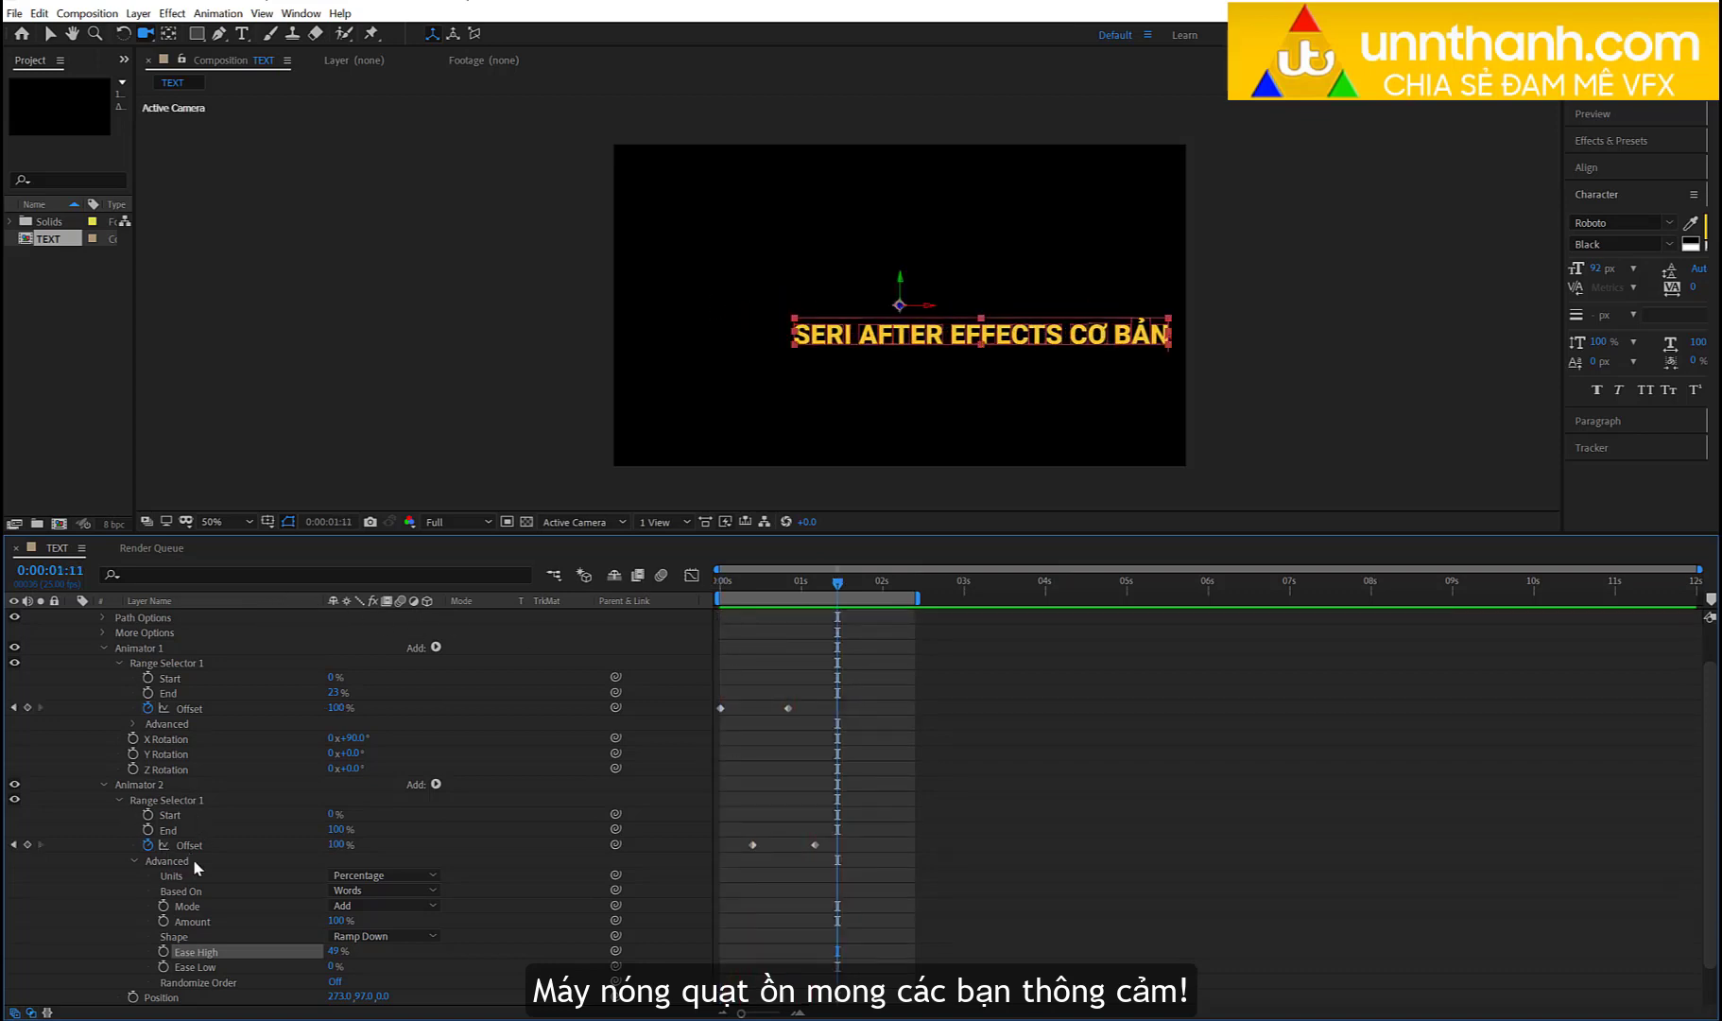
# Set Animator 2's Position offset to 273,0 and preview the animation
pyautogui.scroll(-2, 193, 859)
pyautogui.click(370, 950)
pyautogui.write('0')
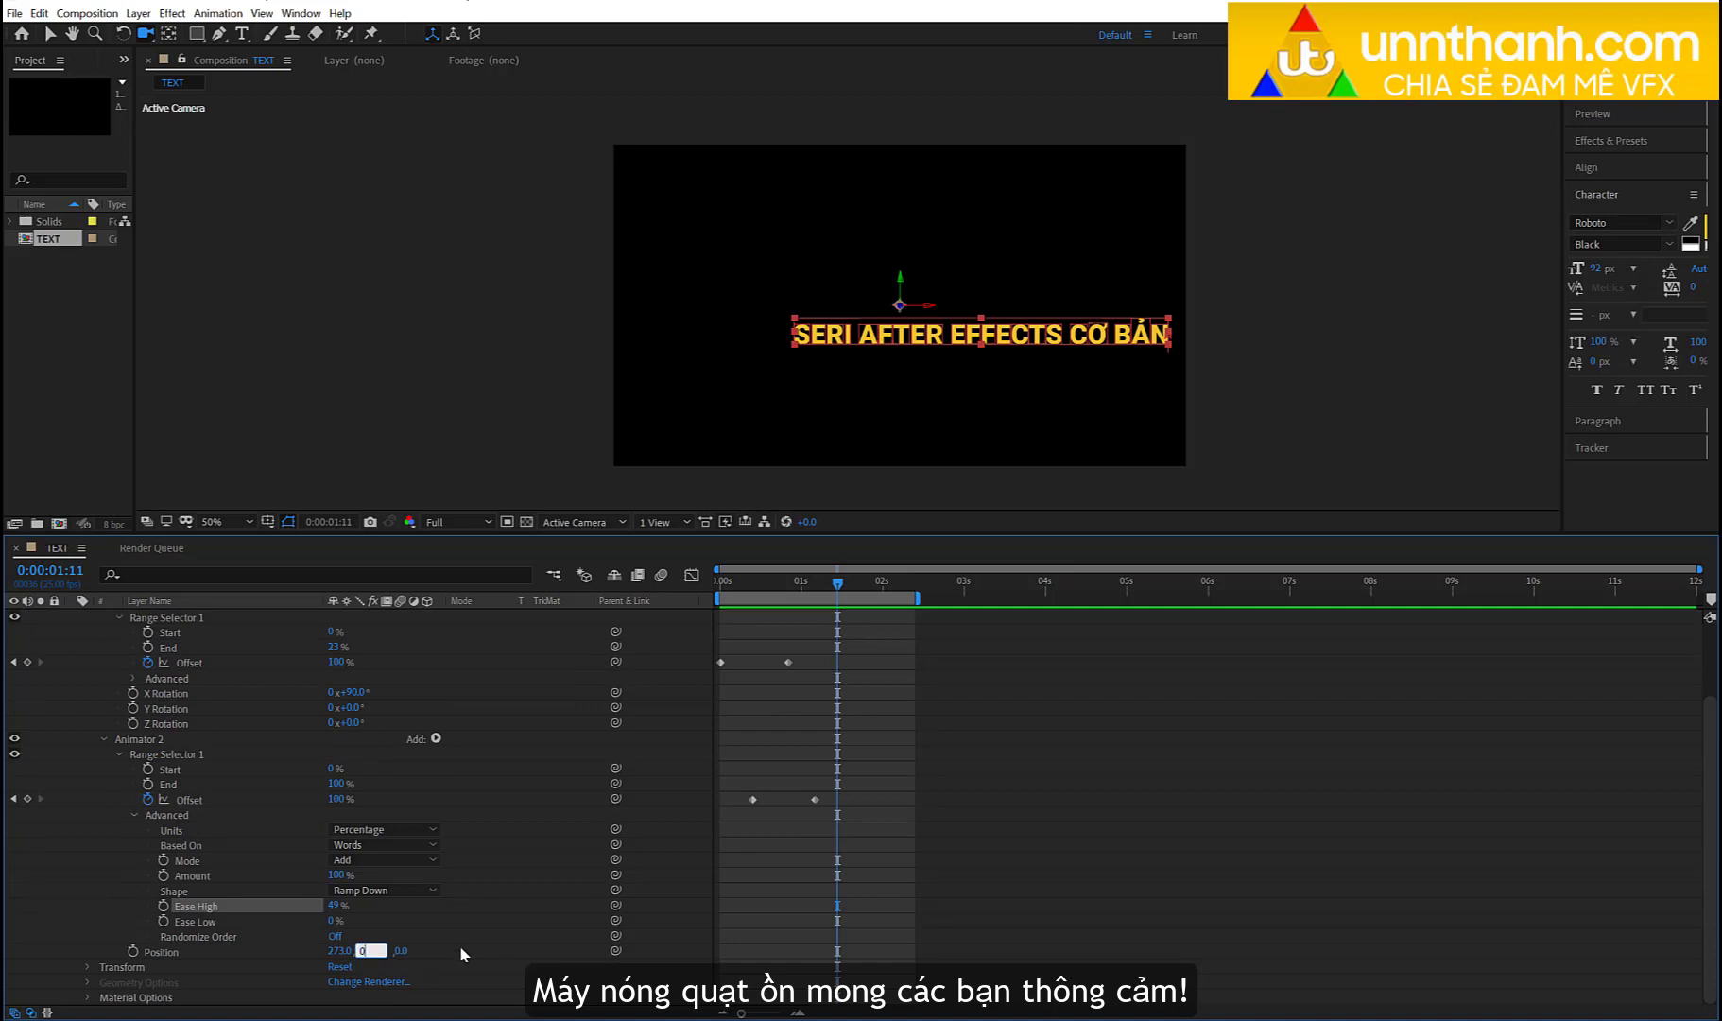
pyautogui.press('Return')
pyautogui.press('space')
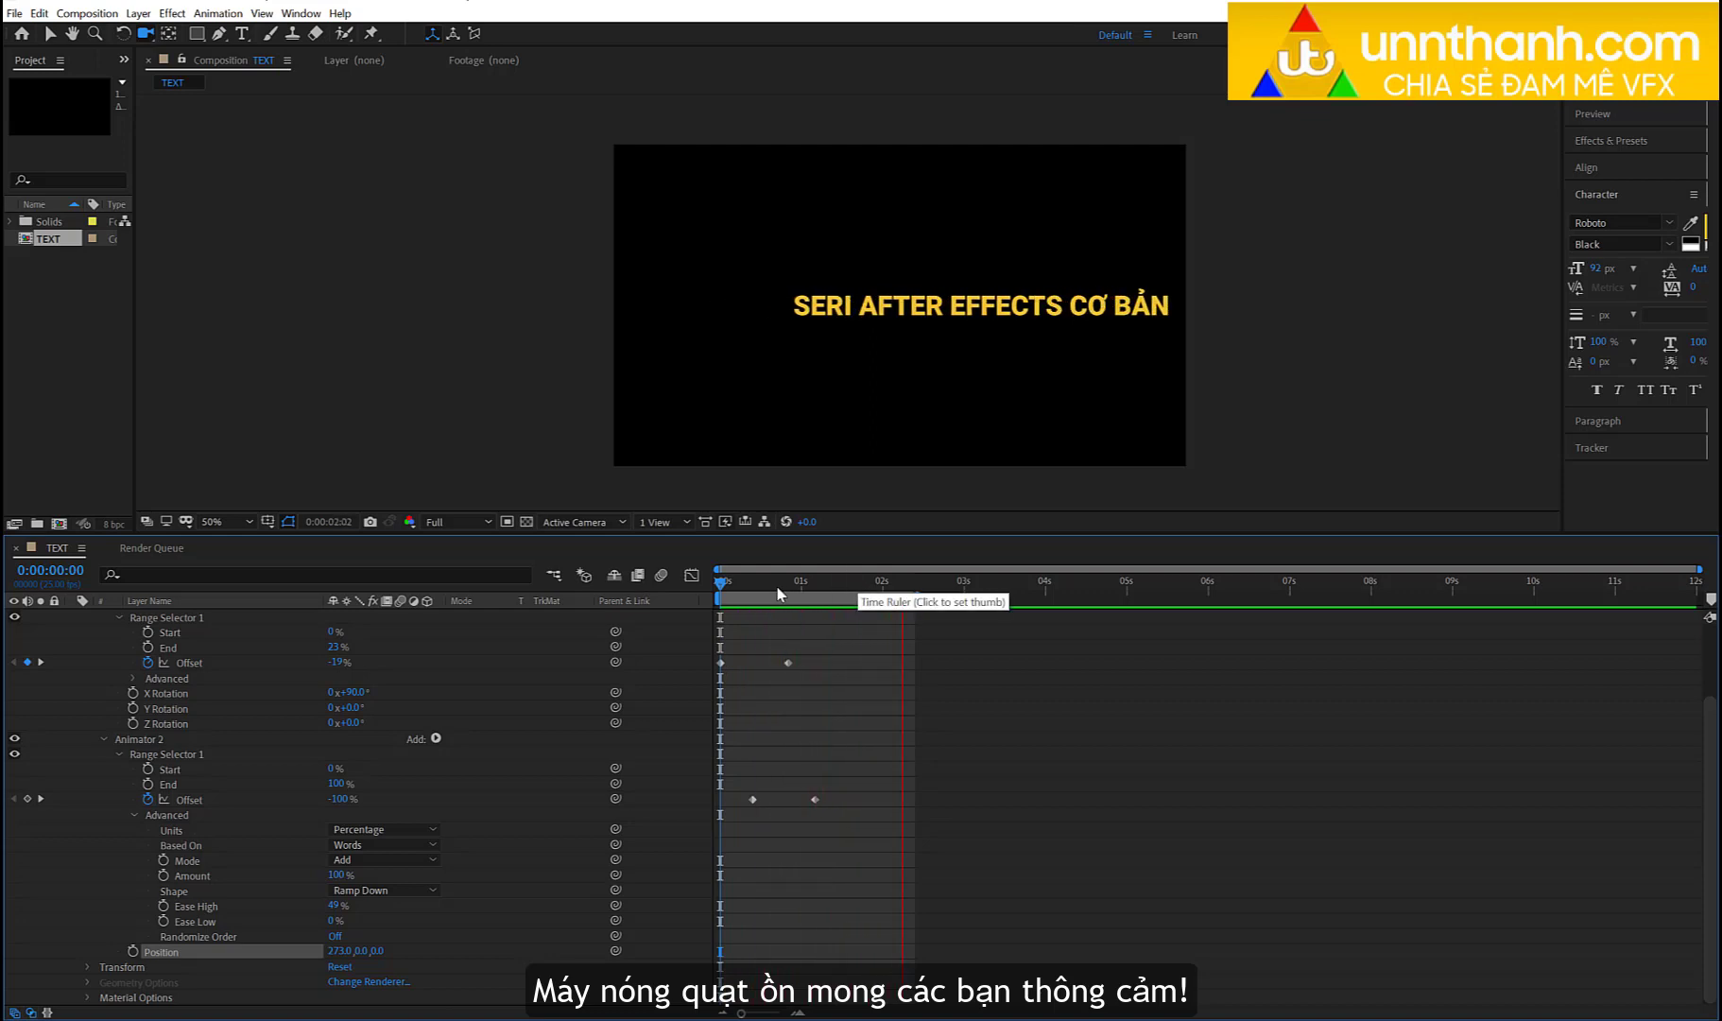
pyautogui.press('space')
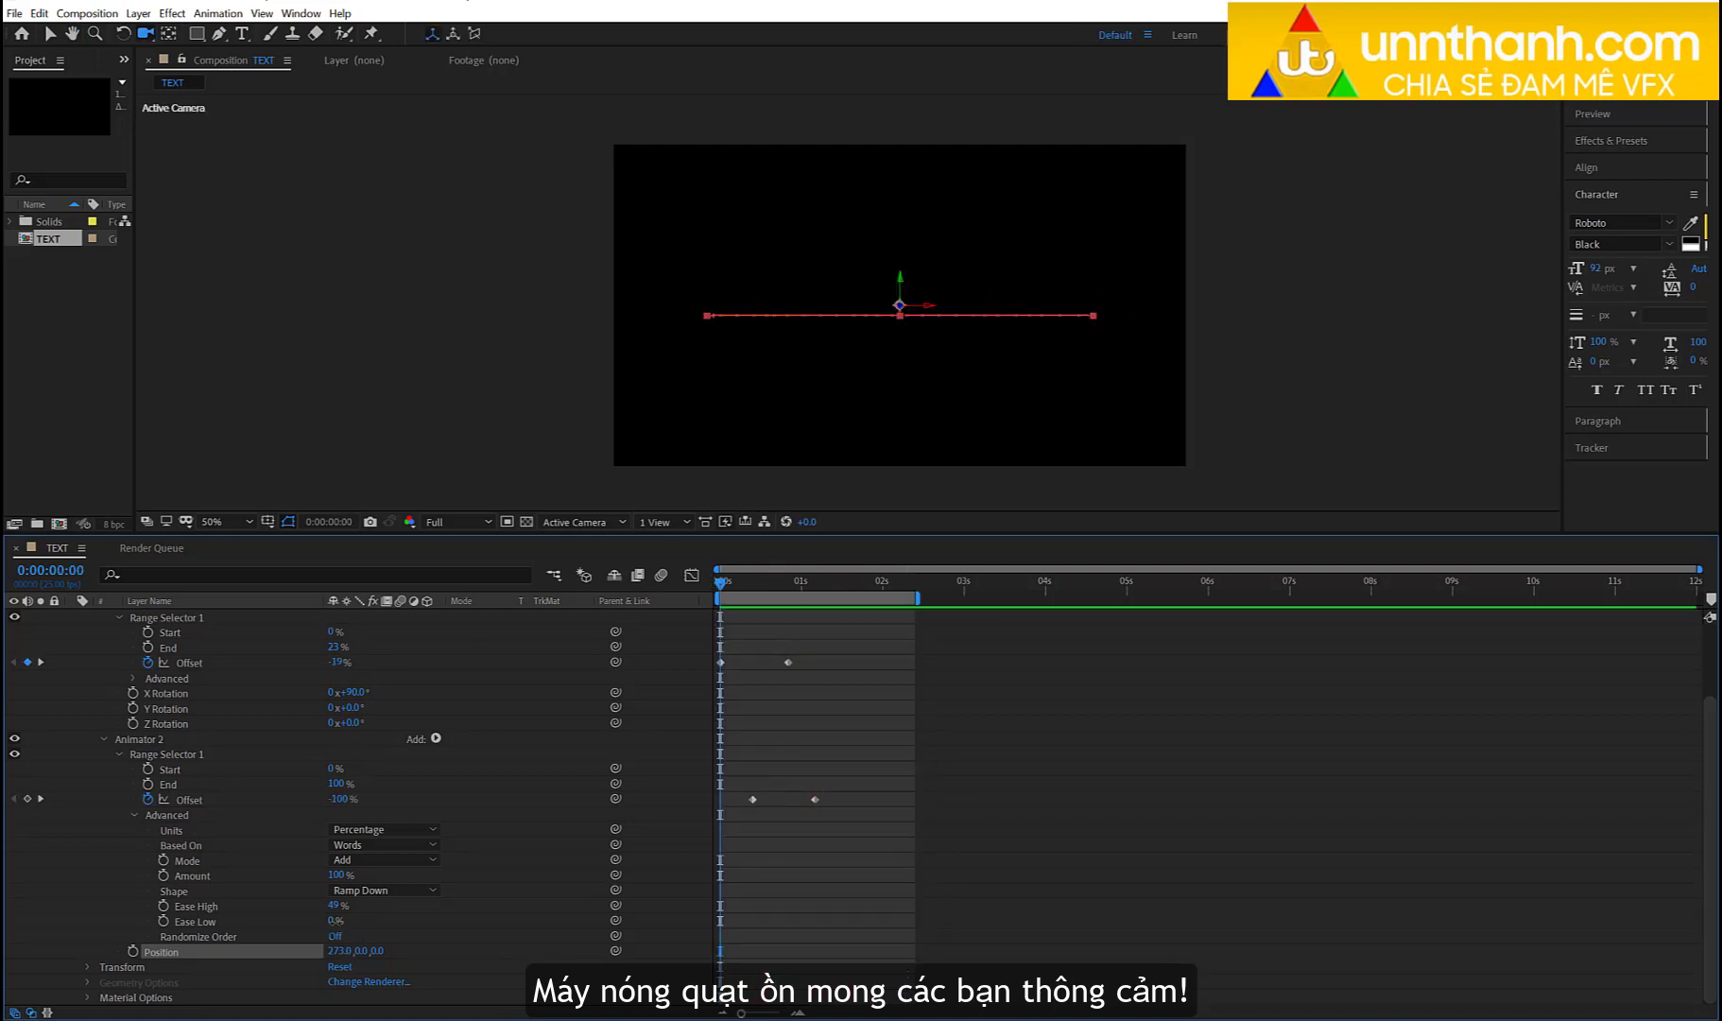
# Raise the range selector's Ease Low to 23% and preview the result
pyautogui.moveTo(335, 921); pyautogui.dragTo(365, 906)
pyautogui.press('space')
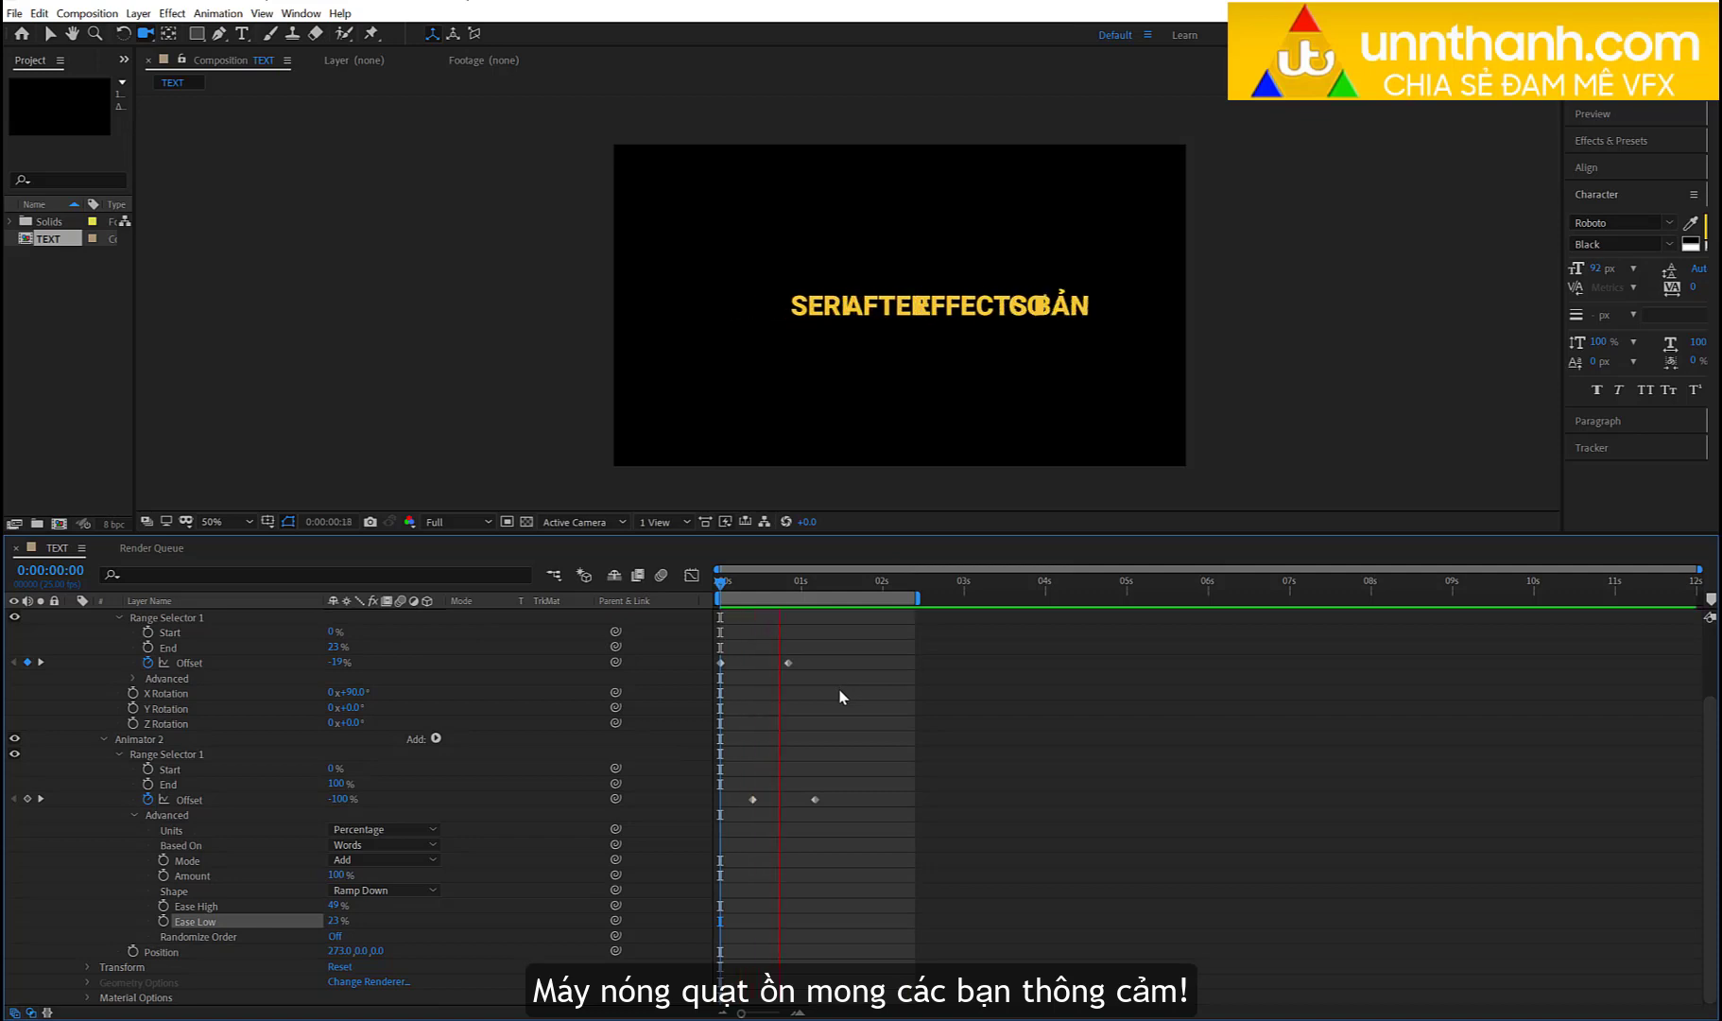
pyautogui.press('space')
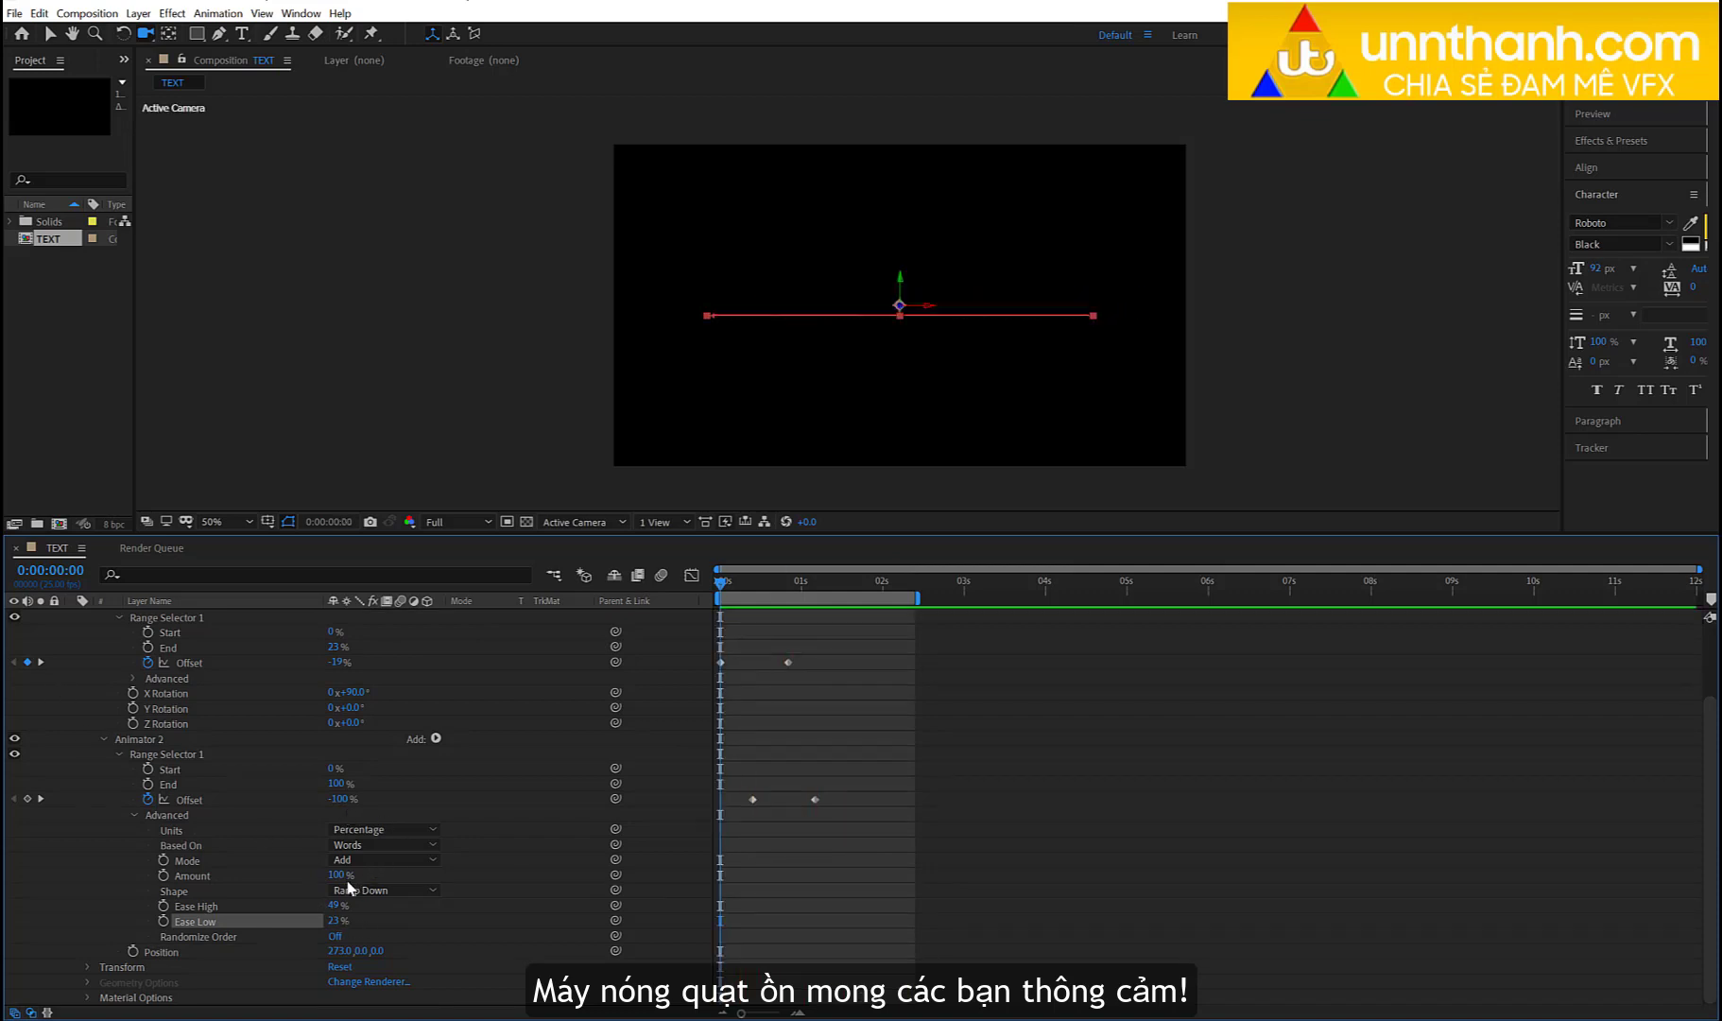
# Zero the Position X offset, nudge Y to 303, and preview the vertical-only motion
pyautogui.click(338, 950)
pyautogui.write('0')
pyautogui.press('Return')
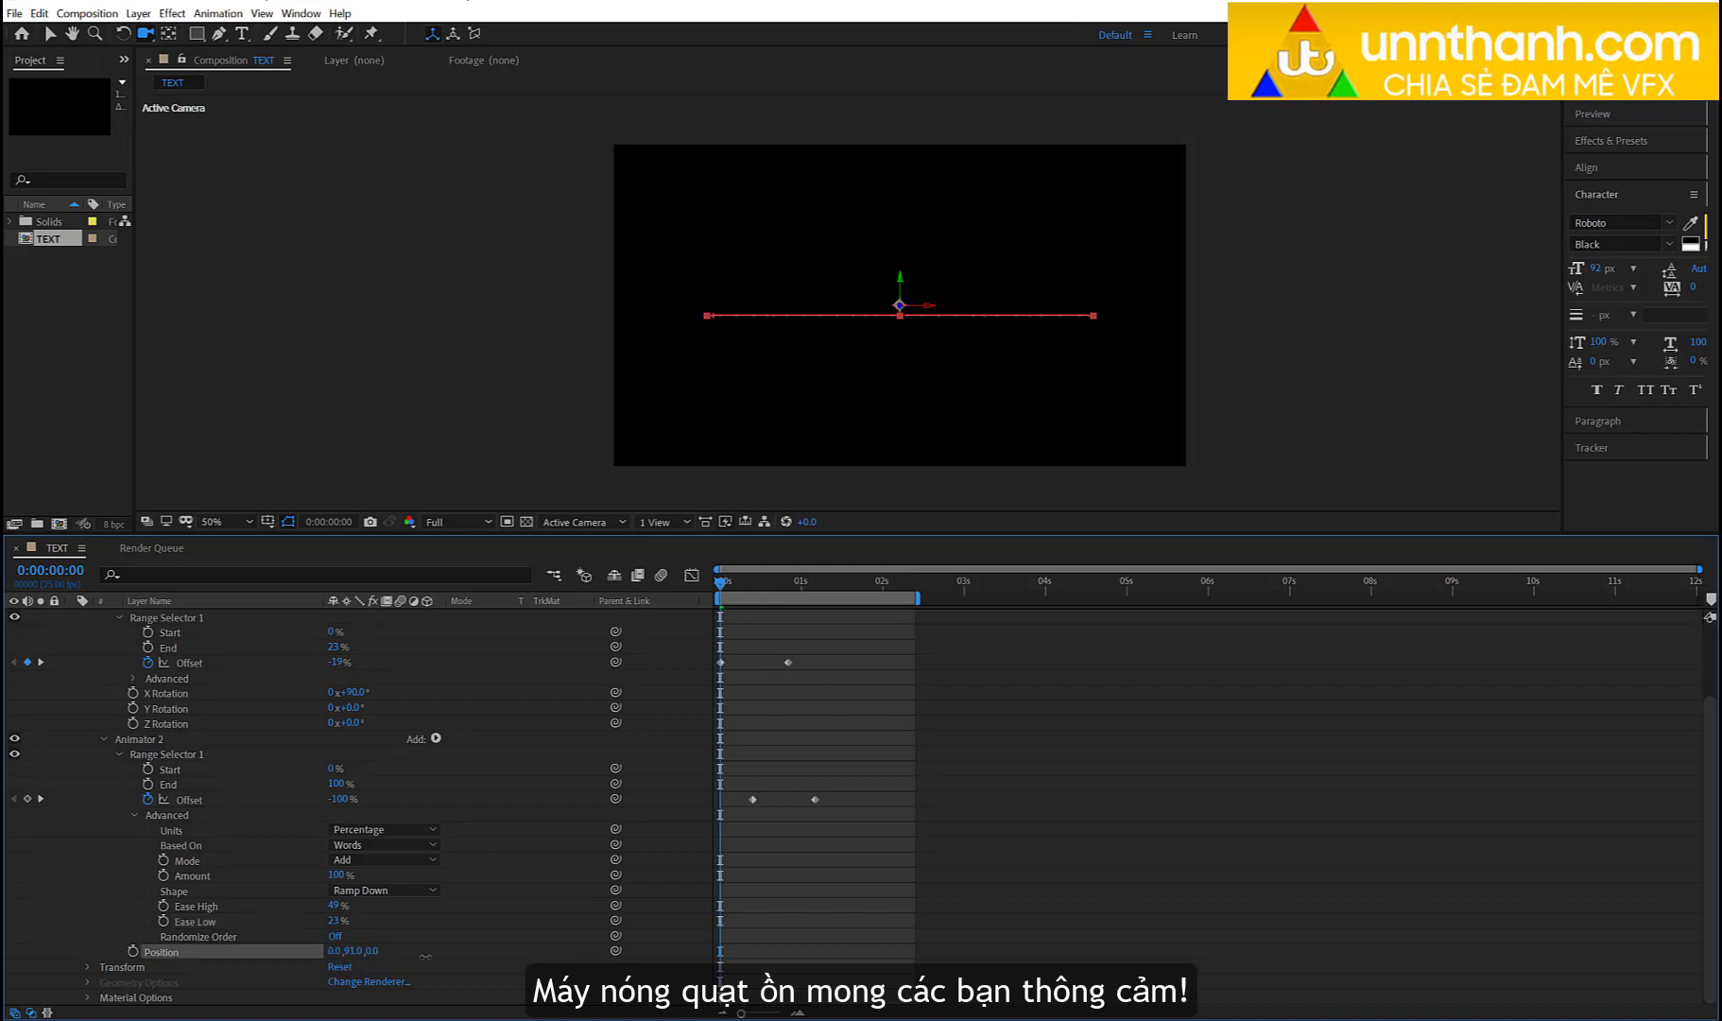
pyautogui.moveTo(425, 956); pyautogui.dragTo(455, 956)
pyautogui.press('space')
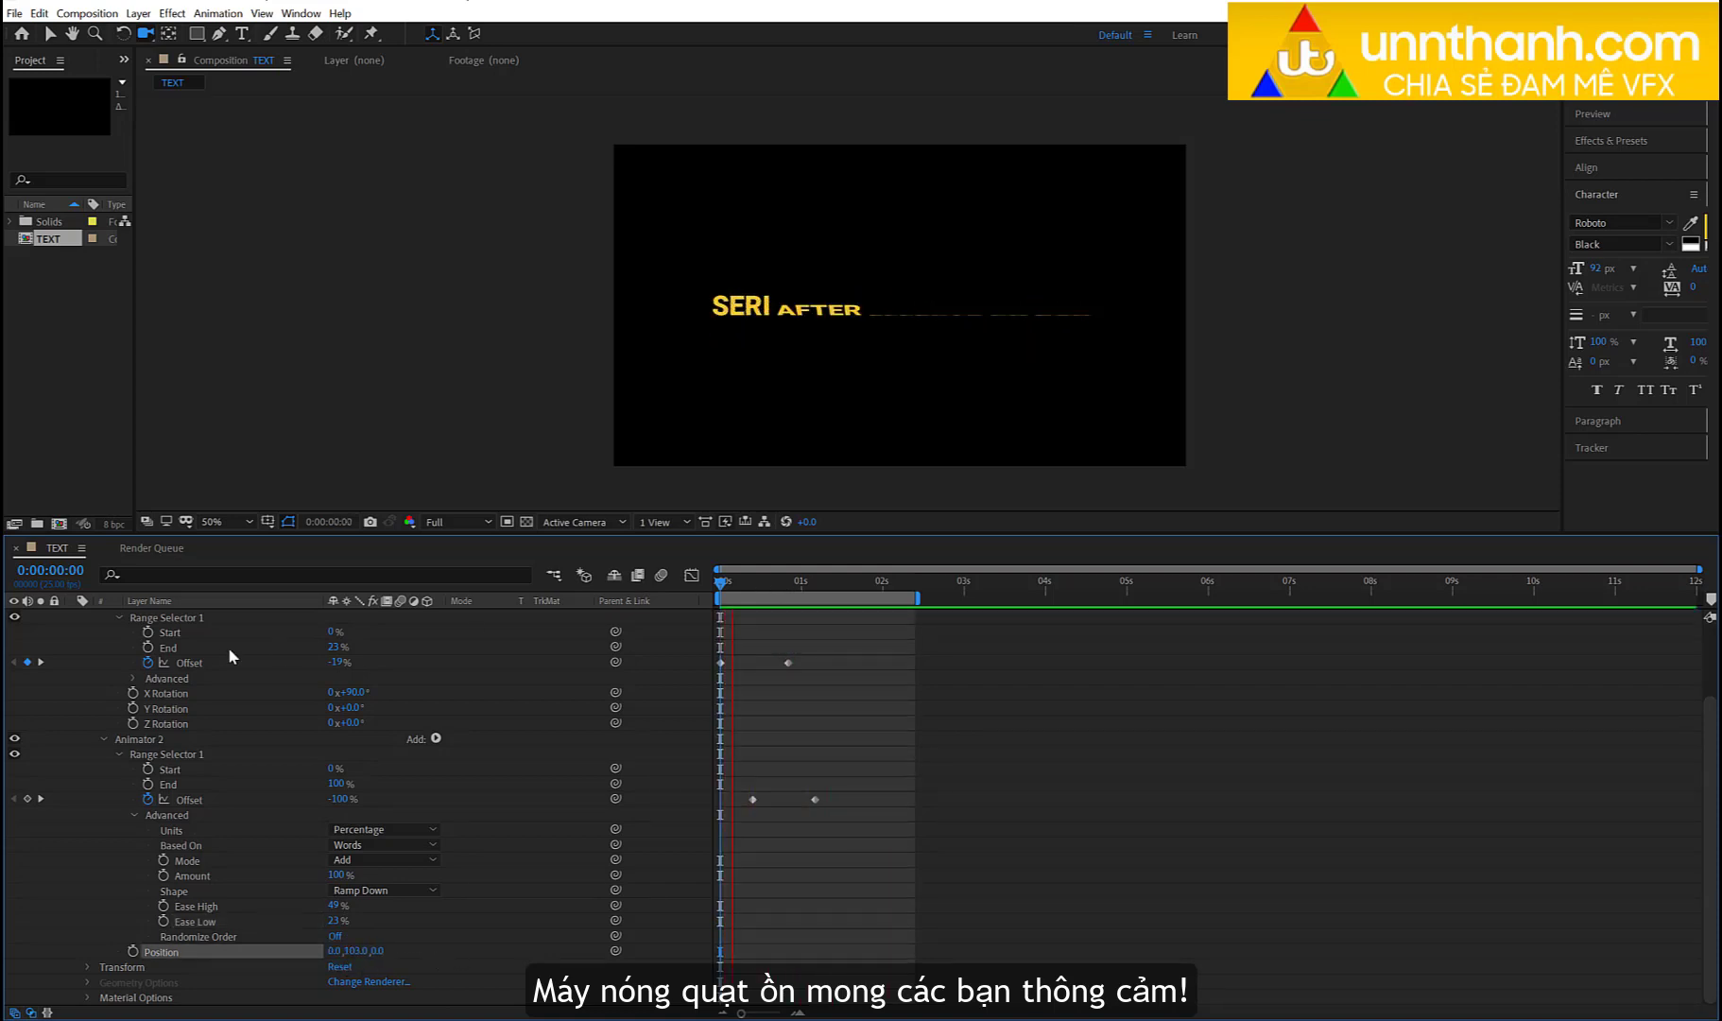
# Add a Rotation property to Animator 2
pyautogui.press('space')
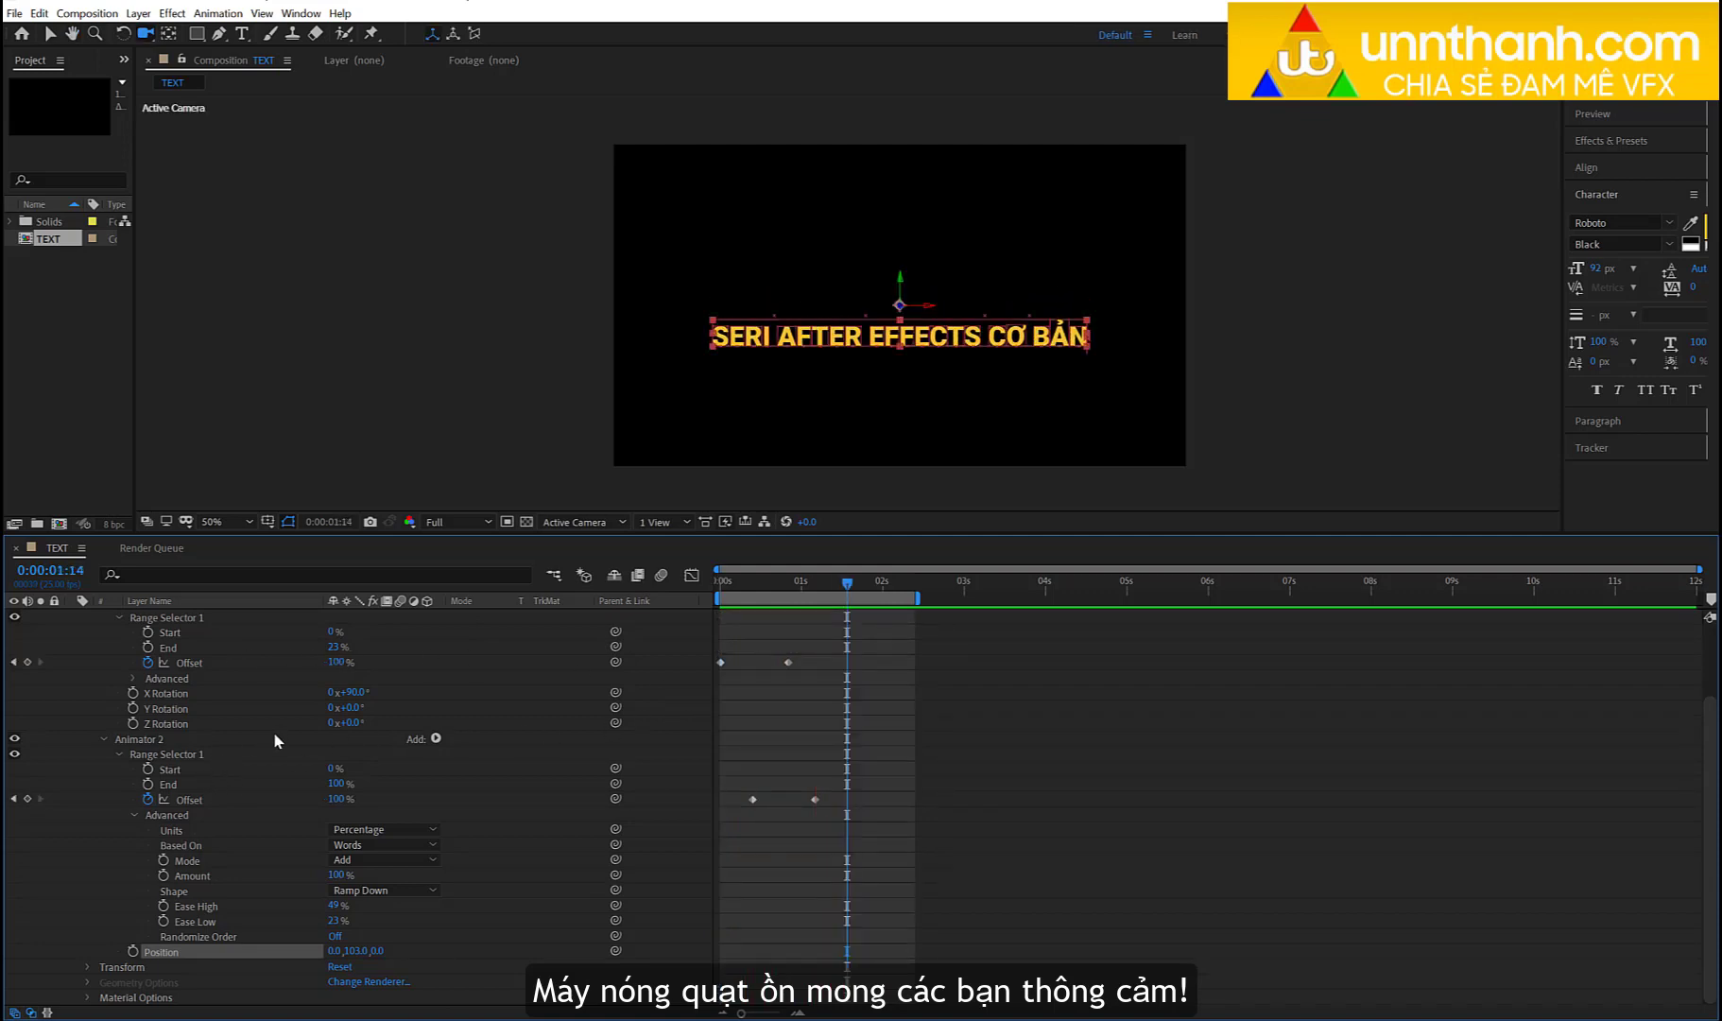
pyautogui.click(436, 739)
pyautogui.moveTo(463, 743)
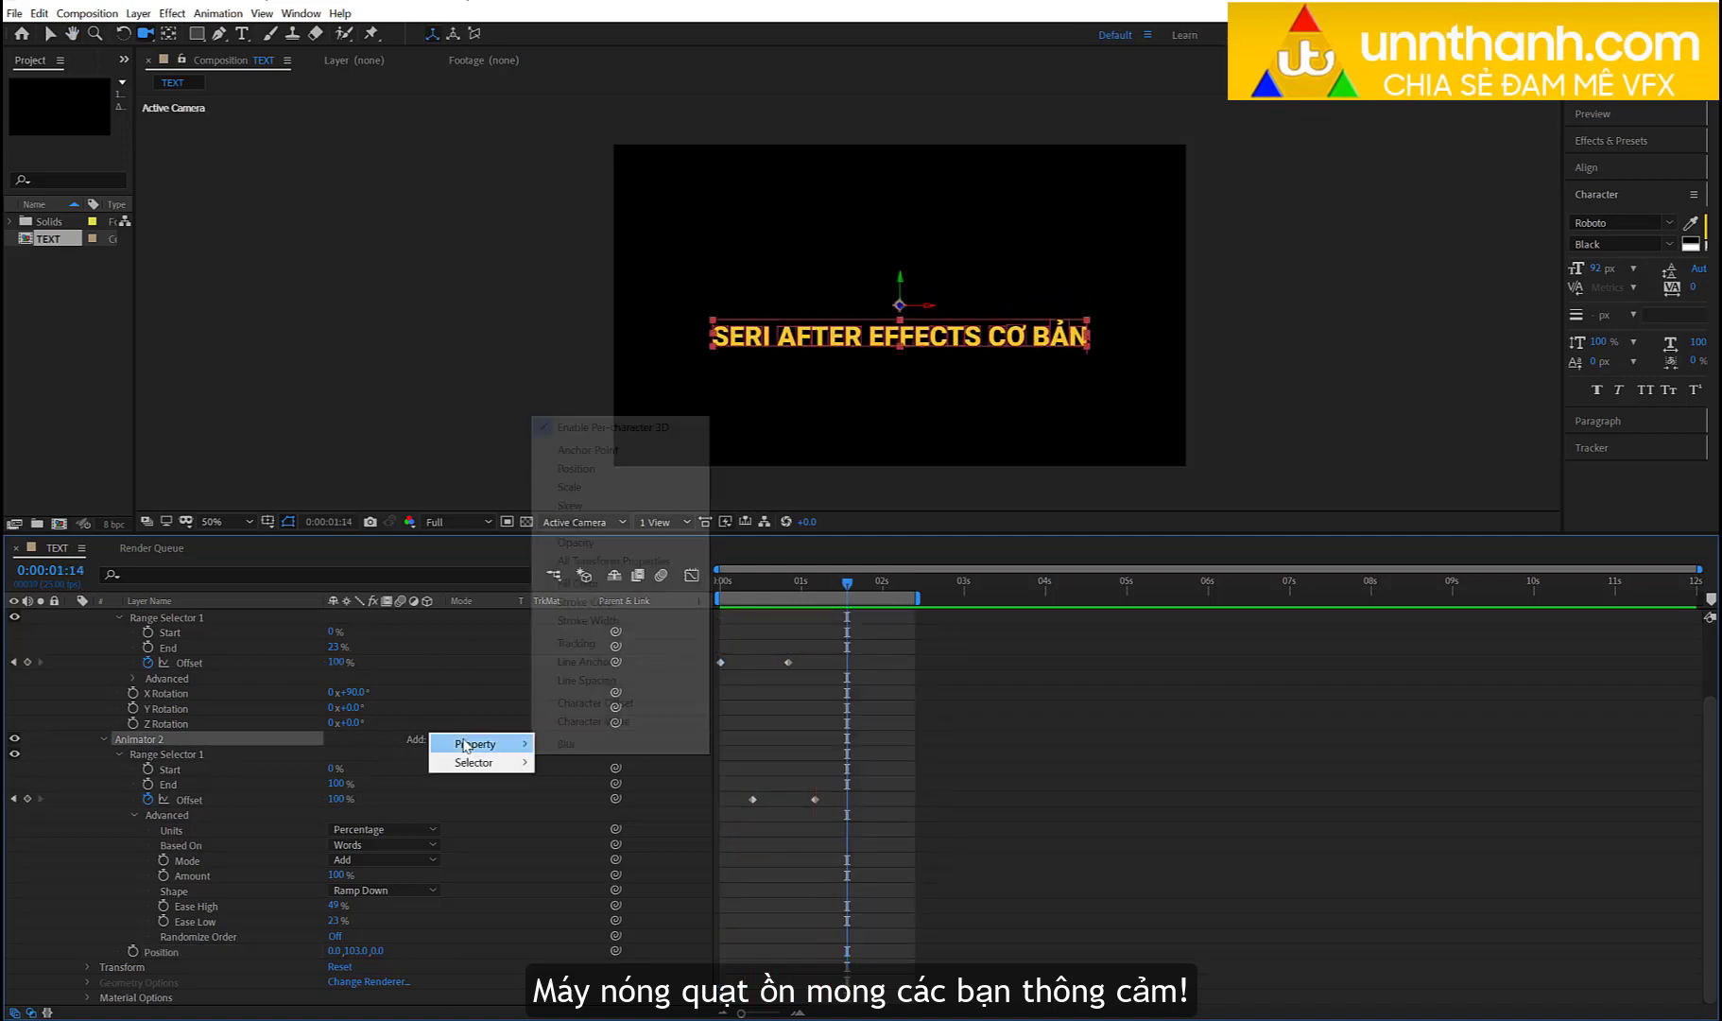
pyautogui.click(575, 524)
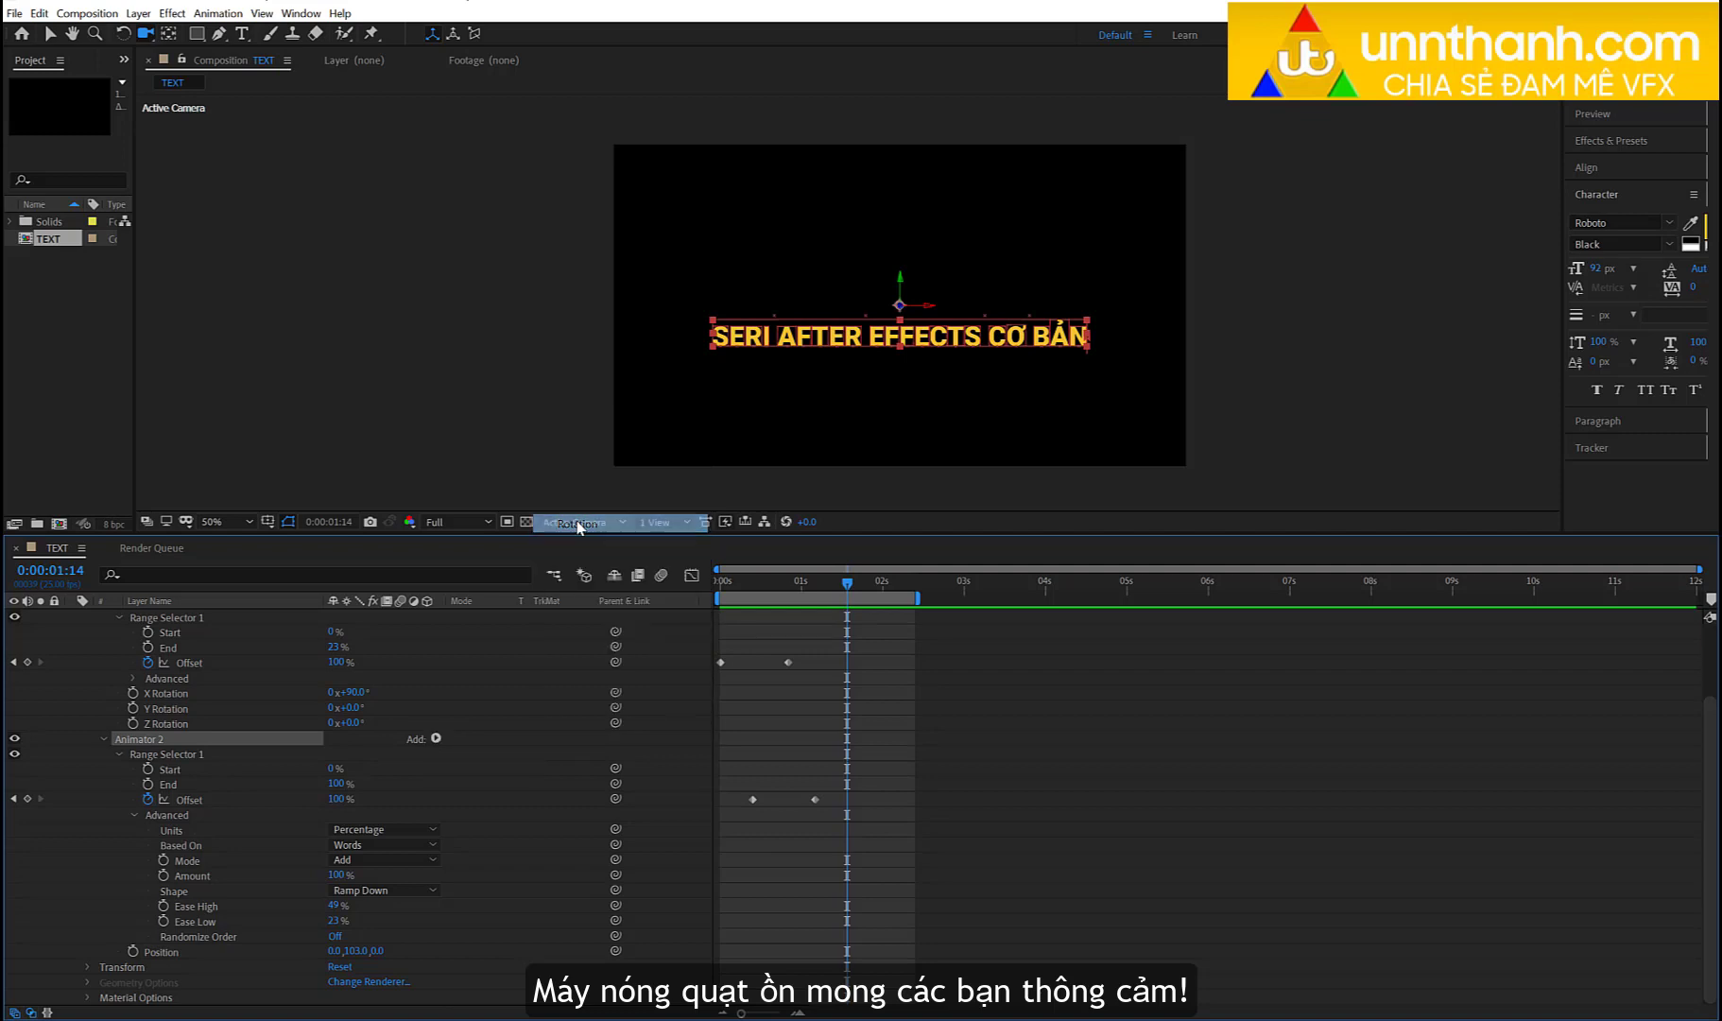
# At the Offset keyframe set Y Rotation to 360, then preview the spin from the start
pyautogui.click(785, 581)
pyautogui.press('k')
pyautogui.click(348, 982)
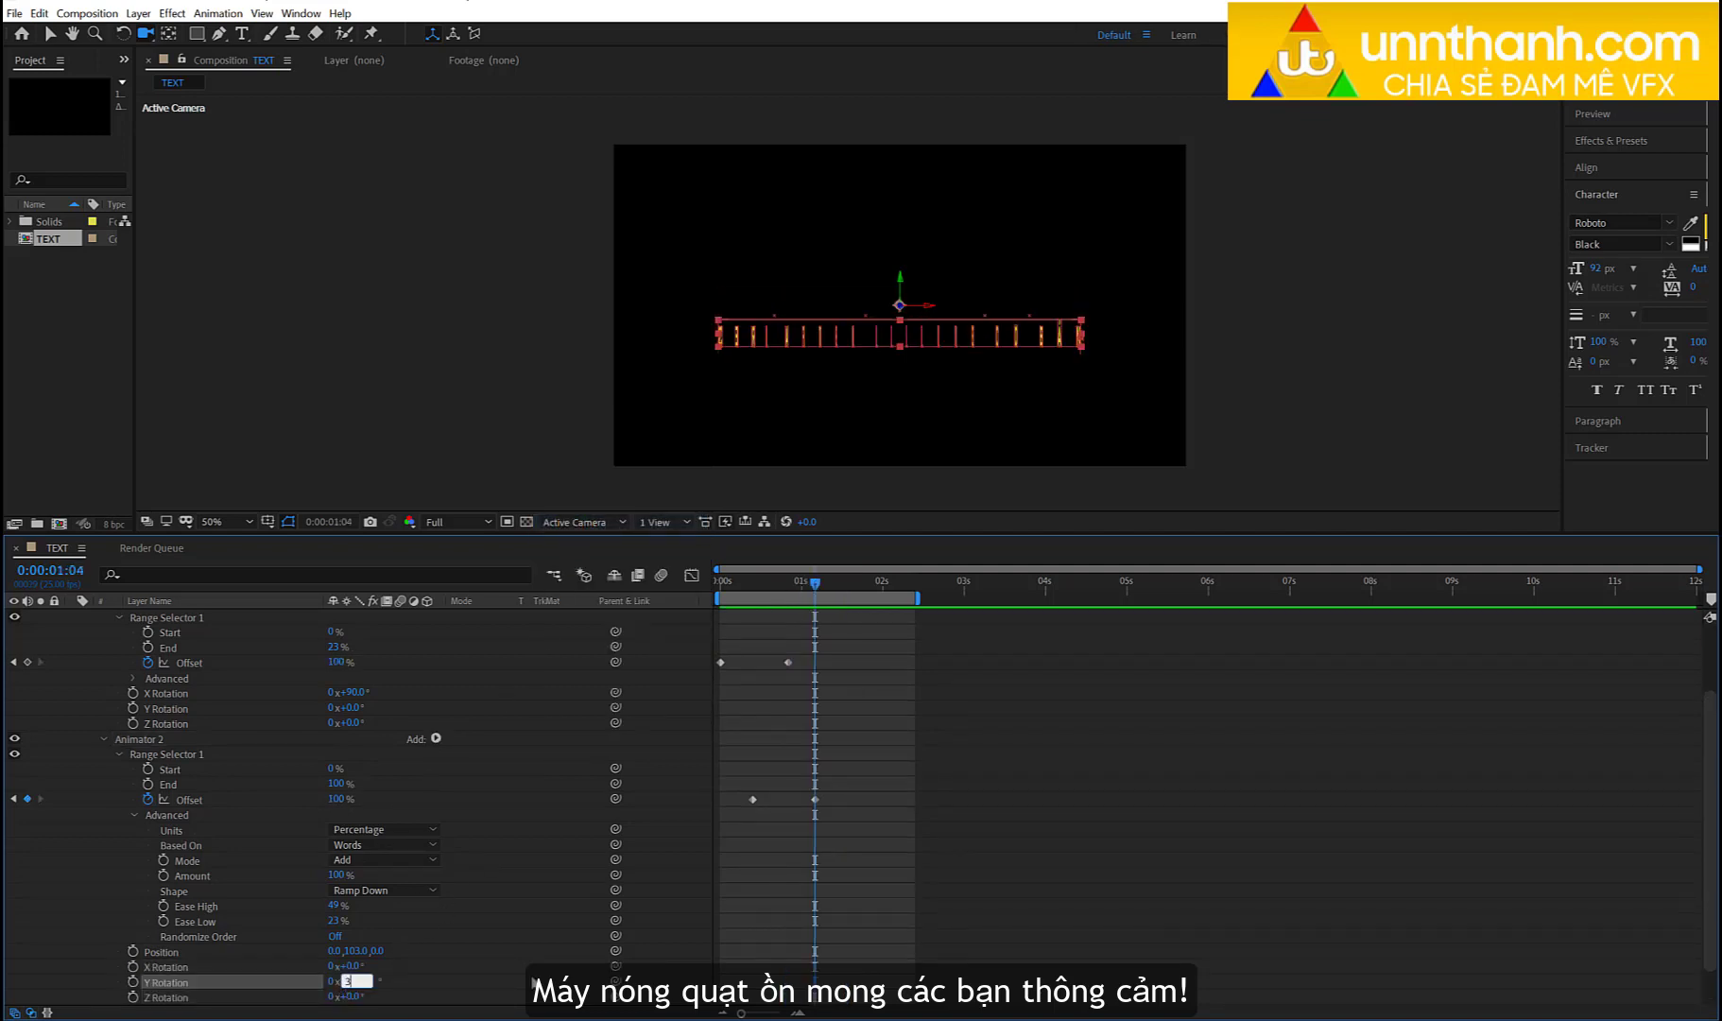
pyautogui.write('360')
pyautogui.press('Return')
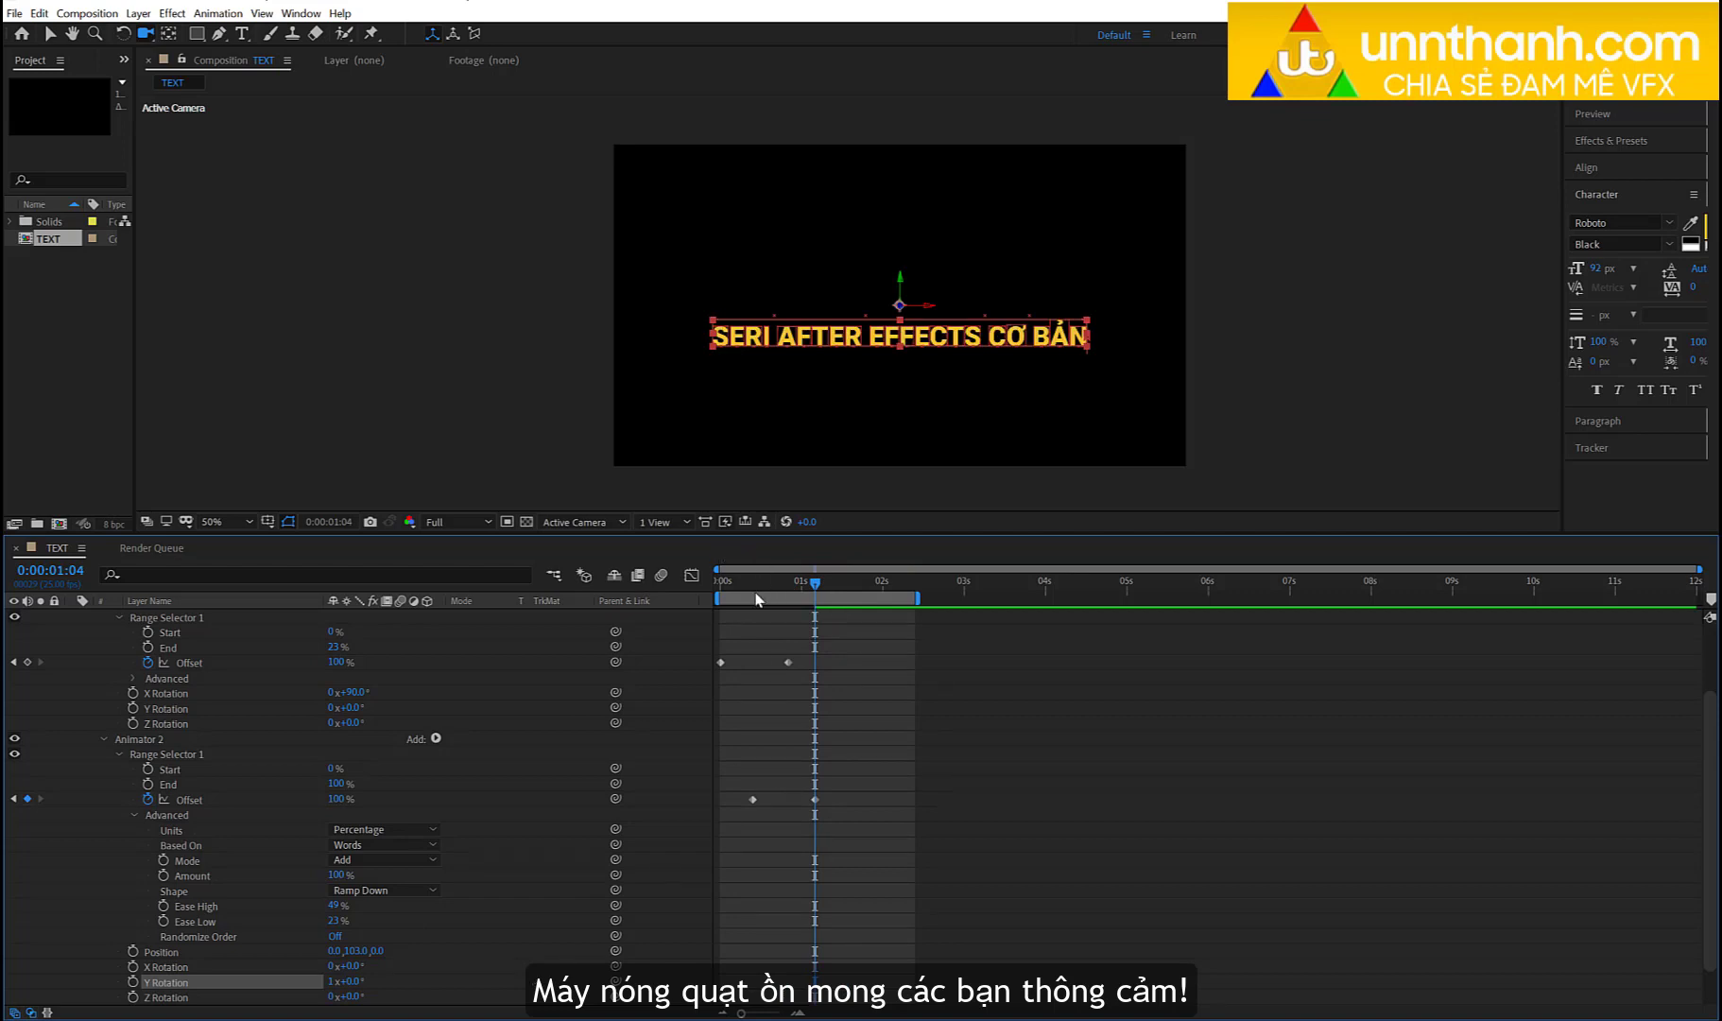
pyautogui.press('Home')
pyautogui.press('space')
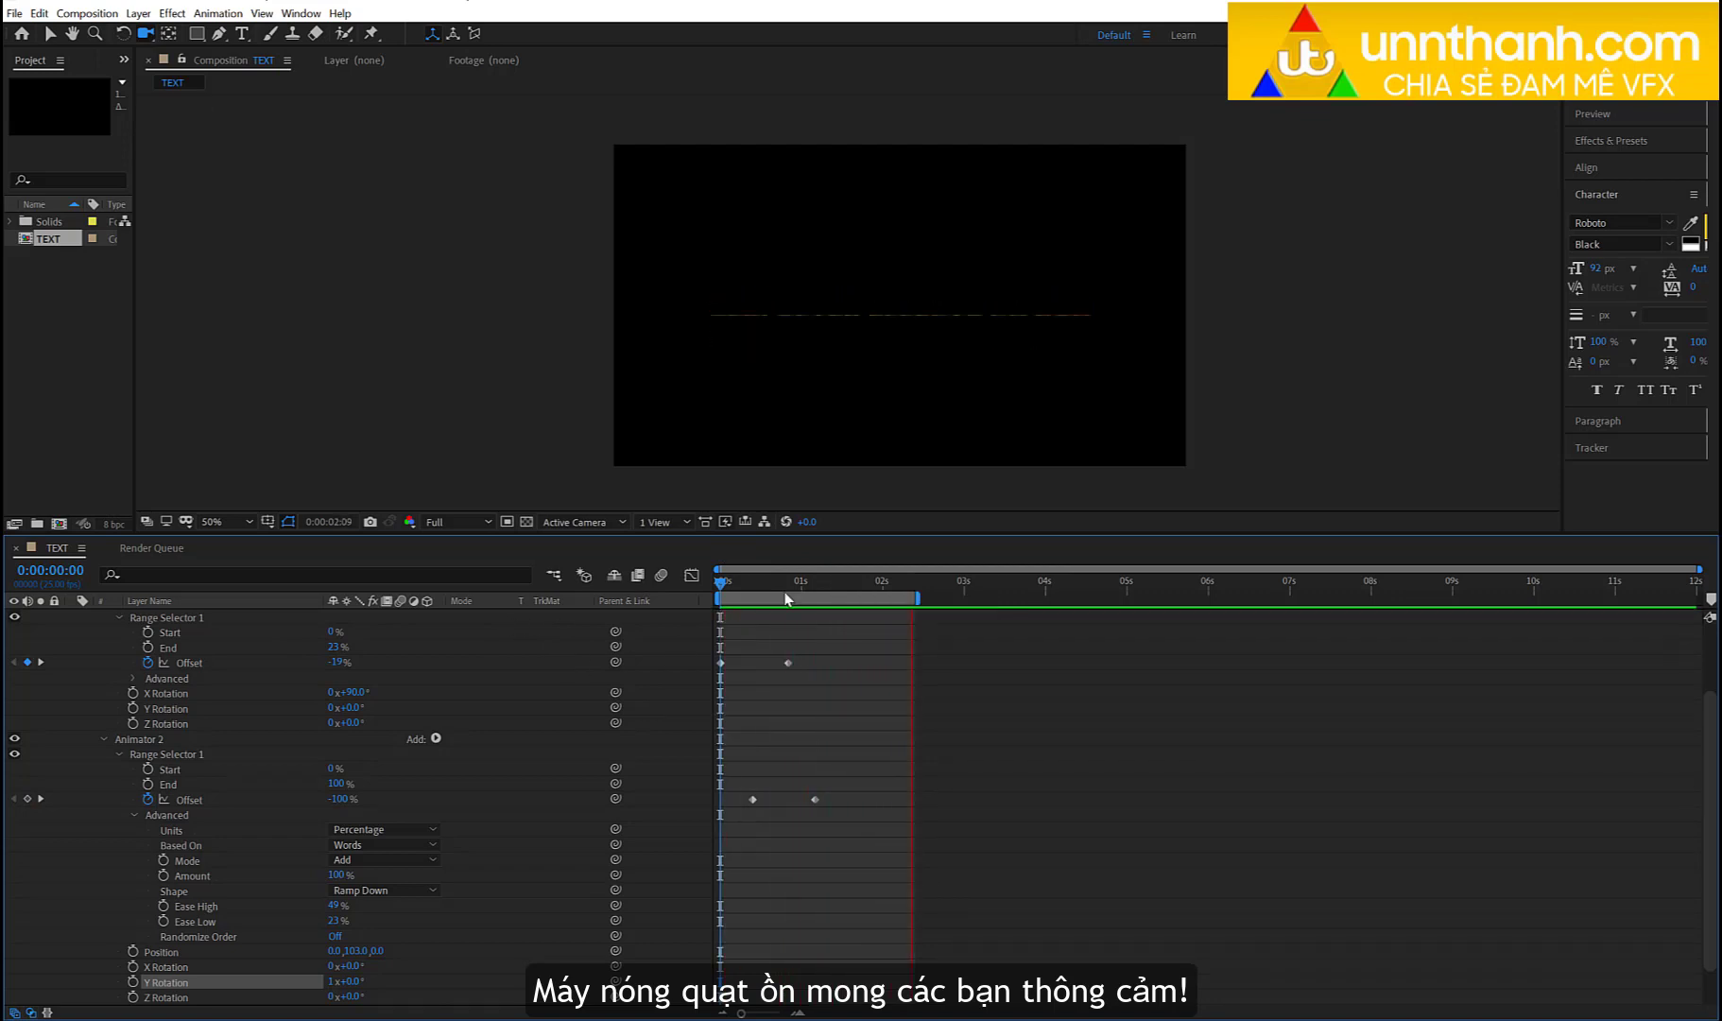
pyautogui.press('space')
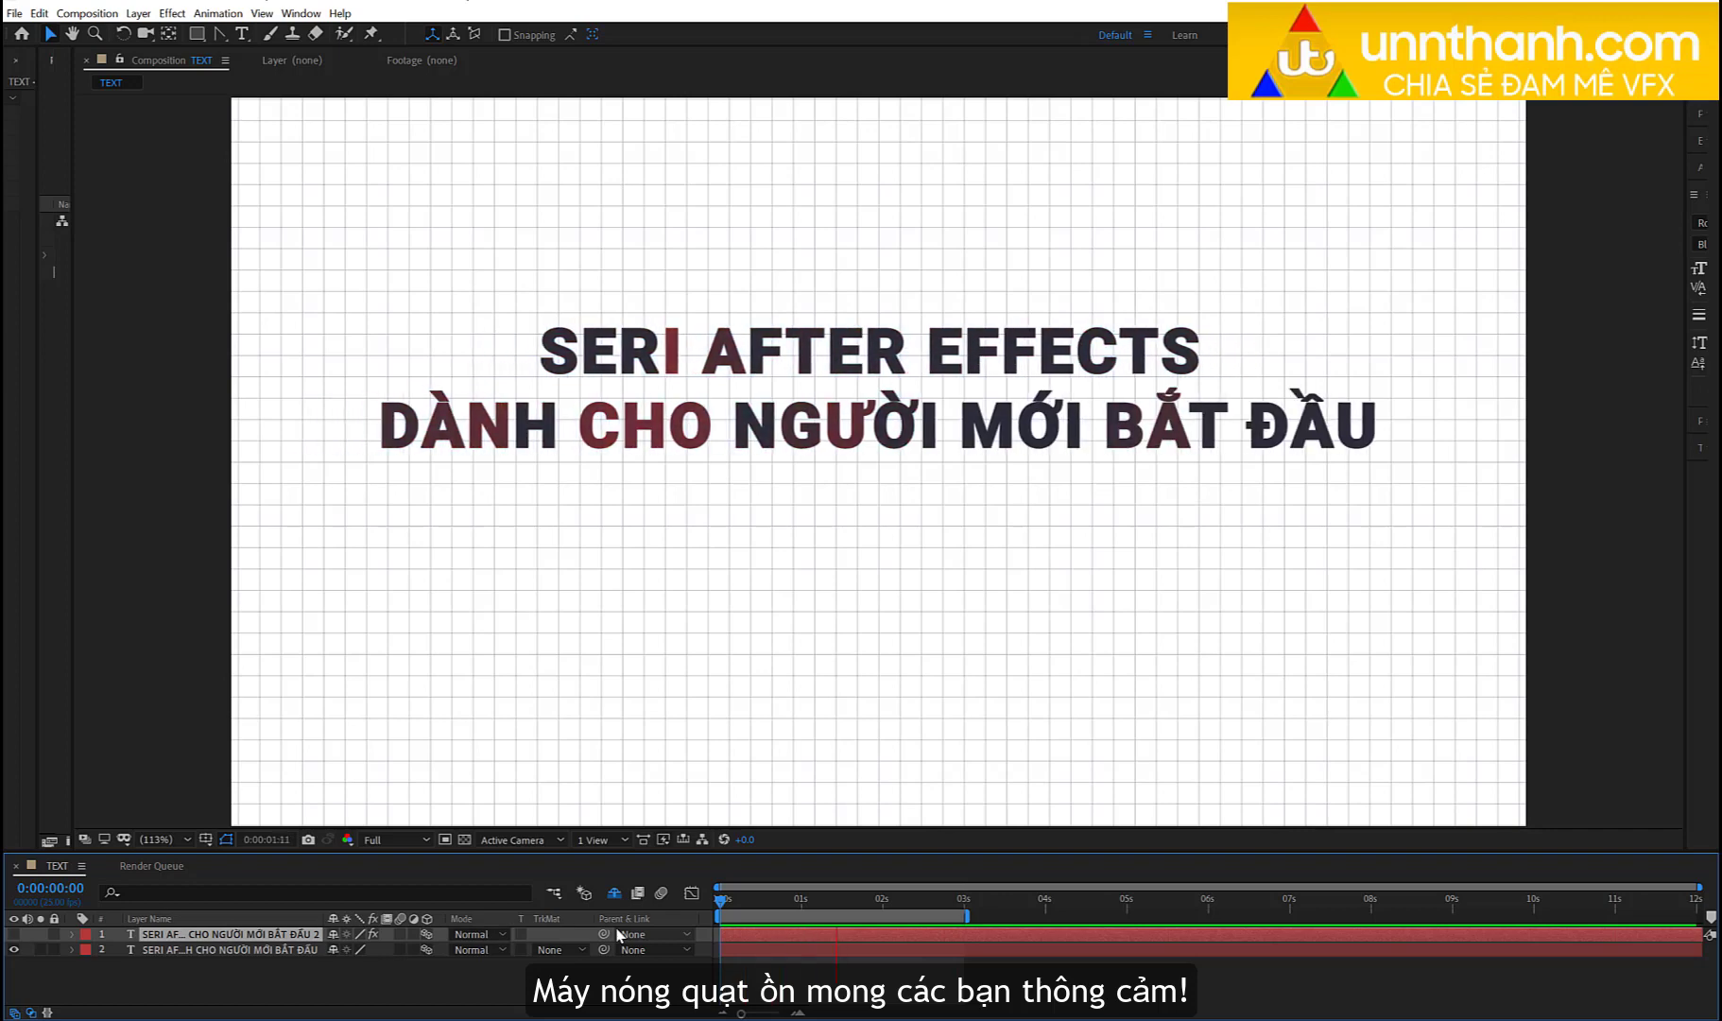
# Select the lower title layer, collapse its Animator and Transform groups, enlarge the Timeline, expand Animator 1
pyautogui.press('Delete')
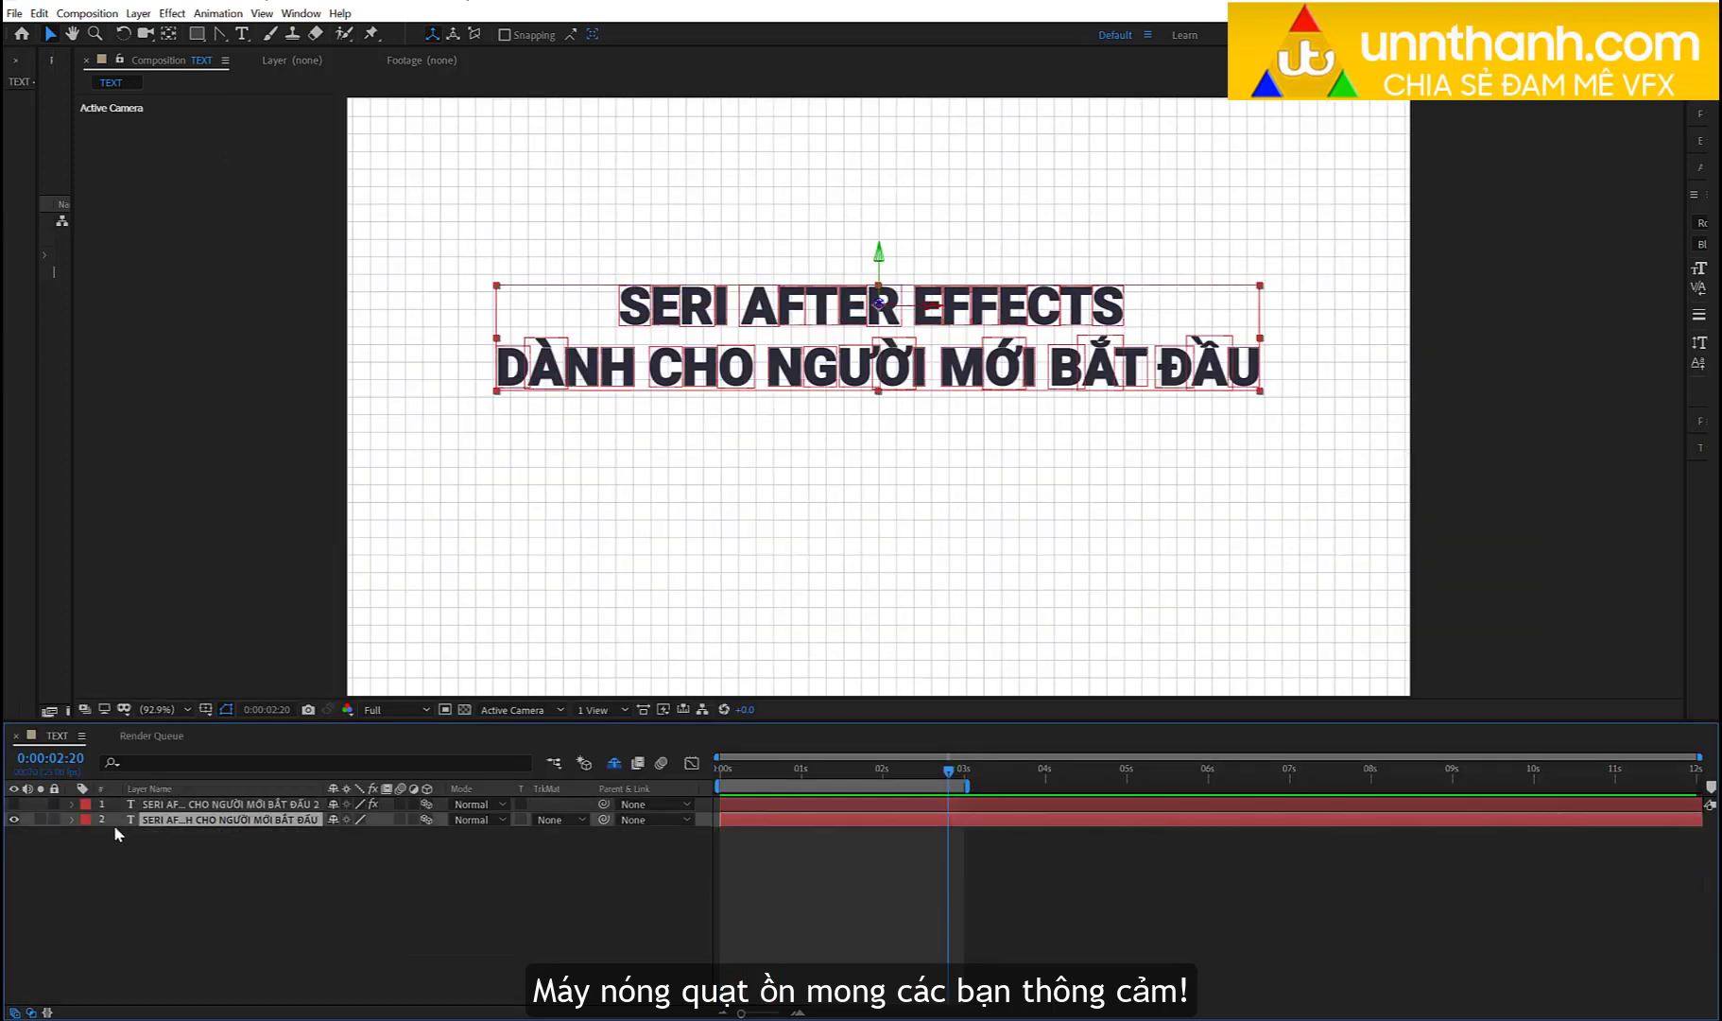
pyautogui.click(90, 820)
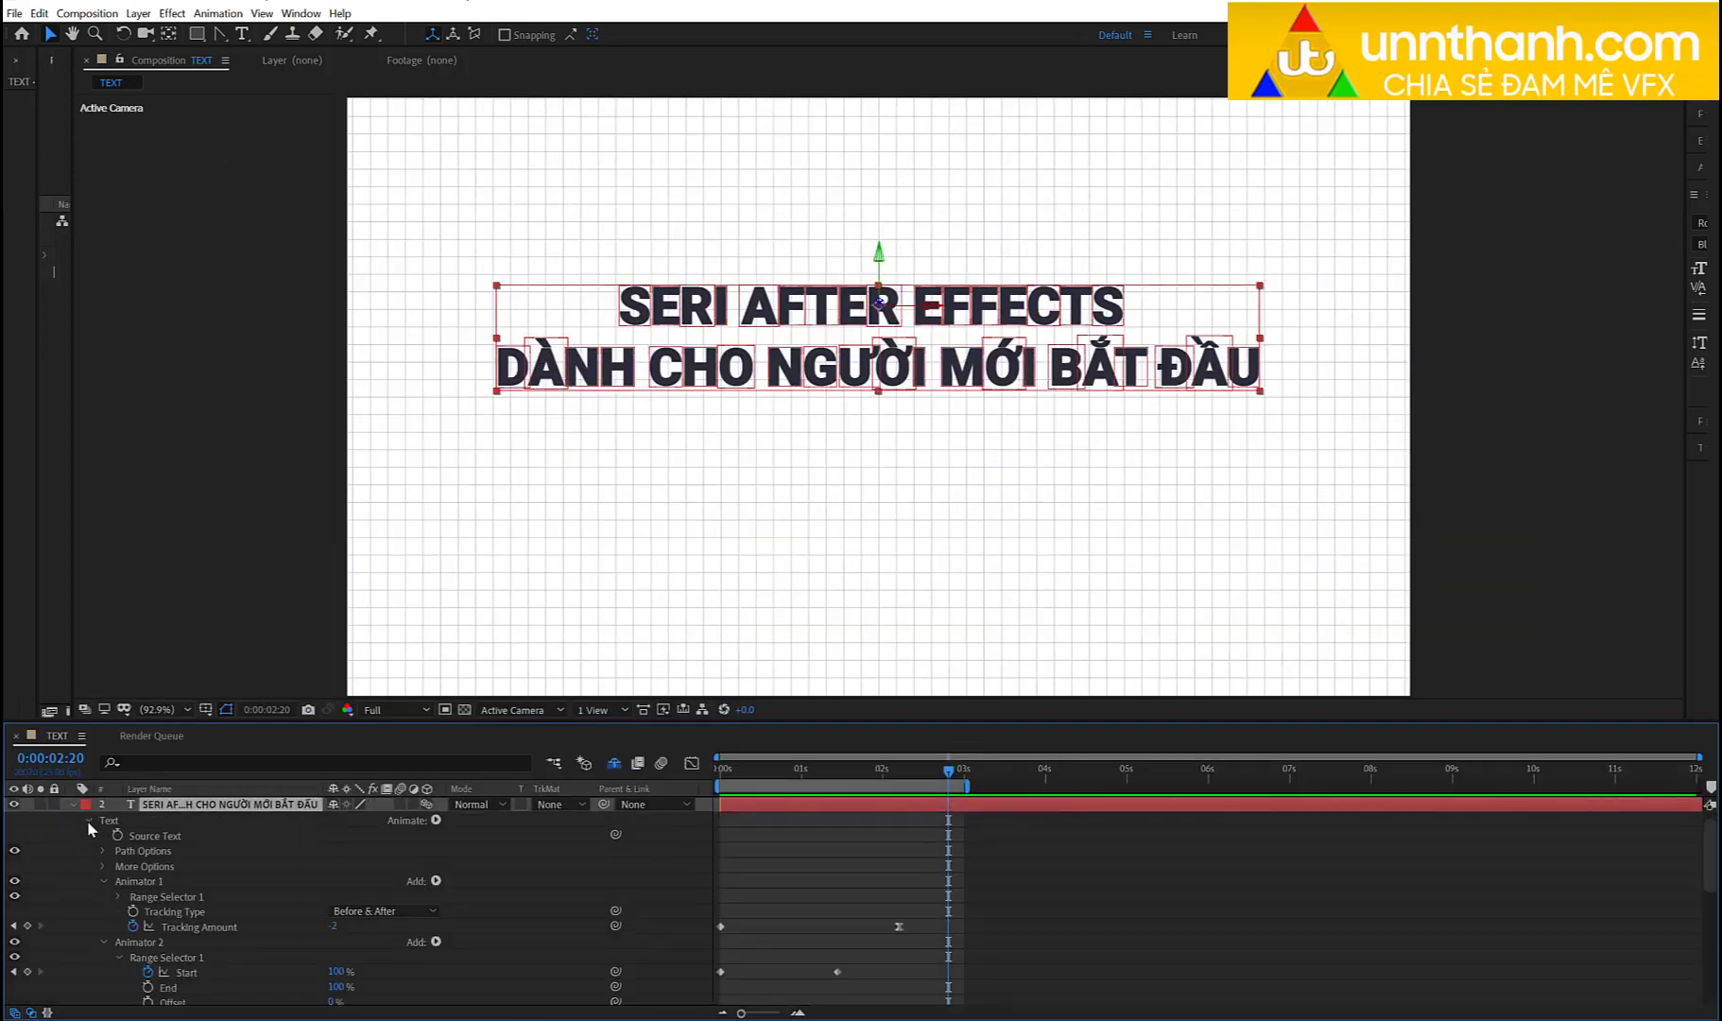
pyautogui.click(103, 881)
pyautogui.click(104, 896)
pyautogui.click(104, 912)
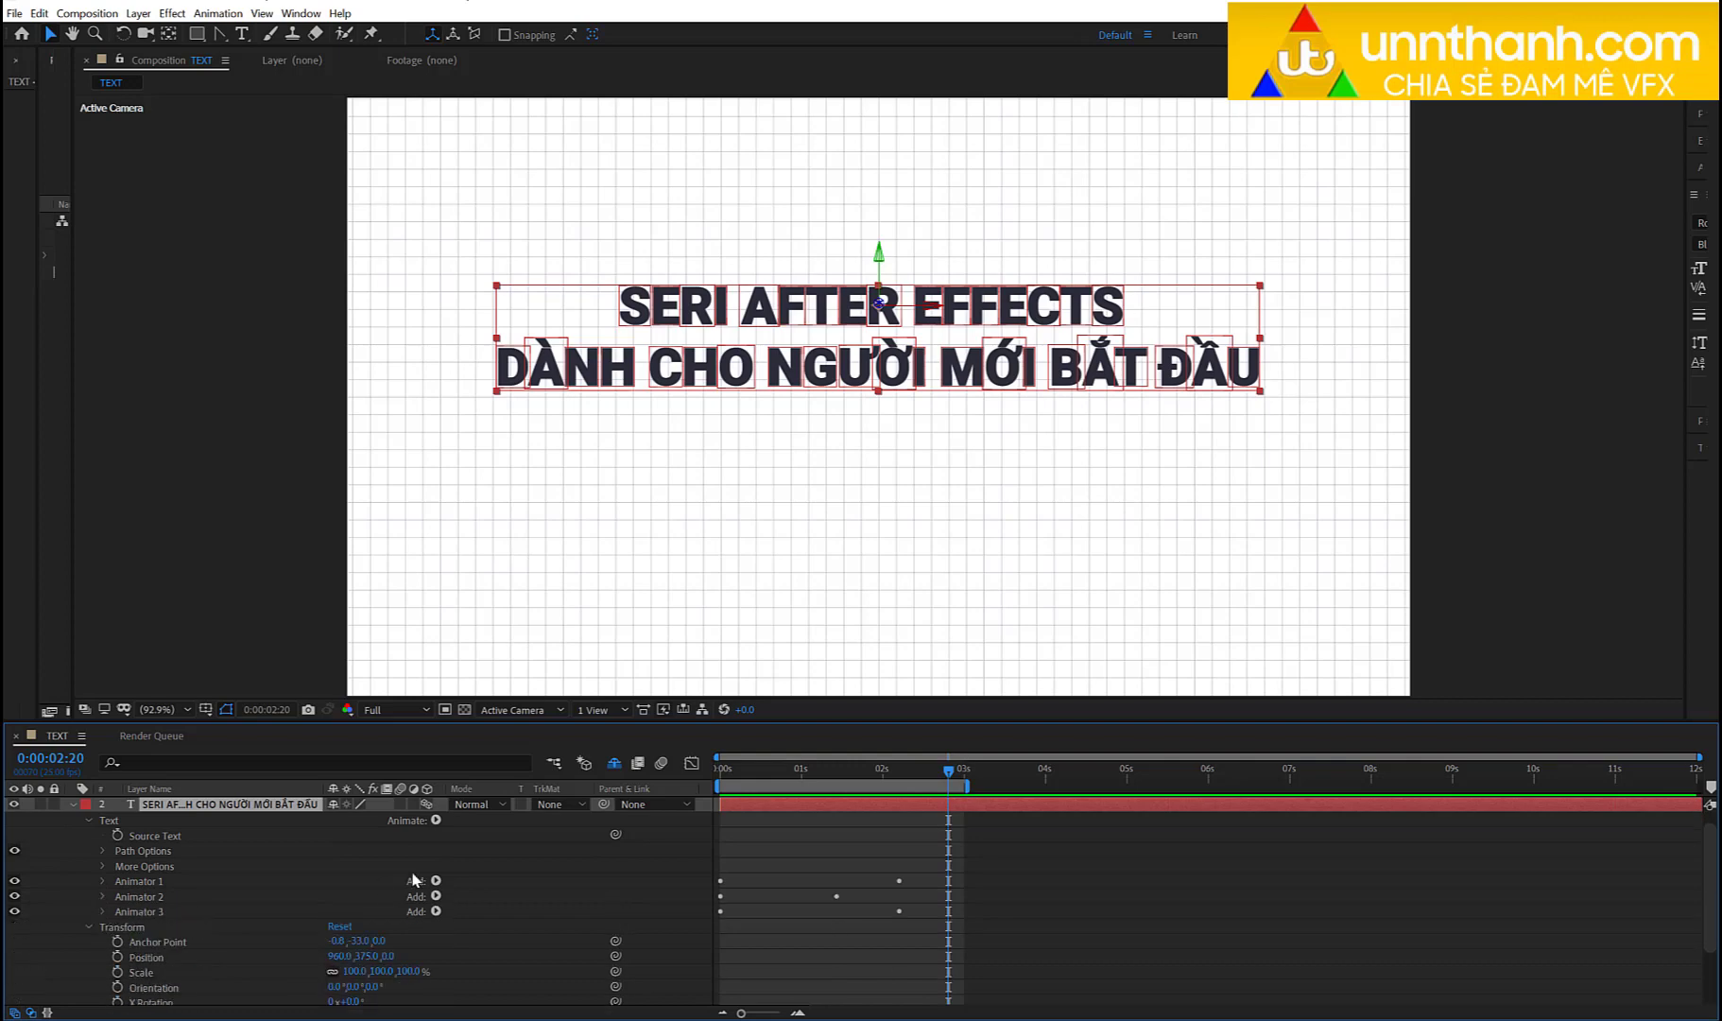
pyautogui.moveTo(397, 720); pyautogui.dragTo(426, 613)
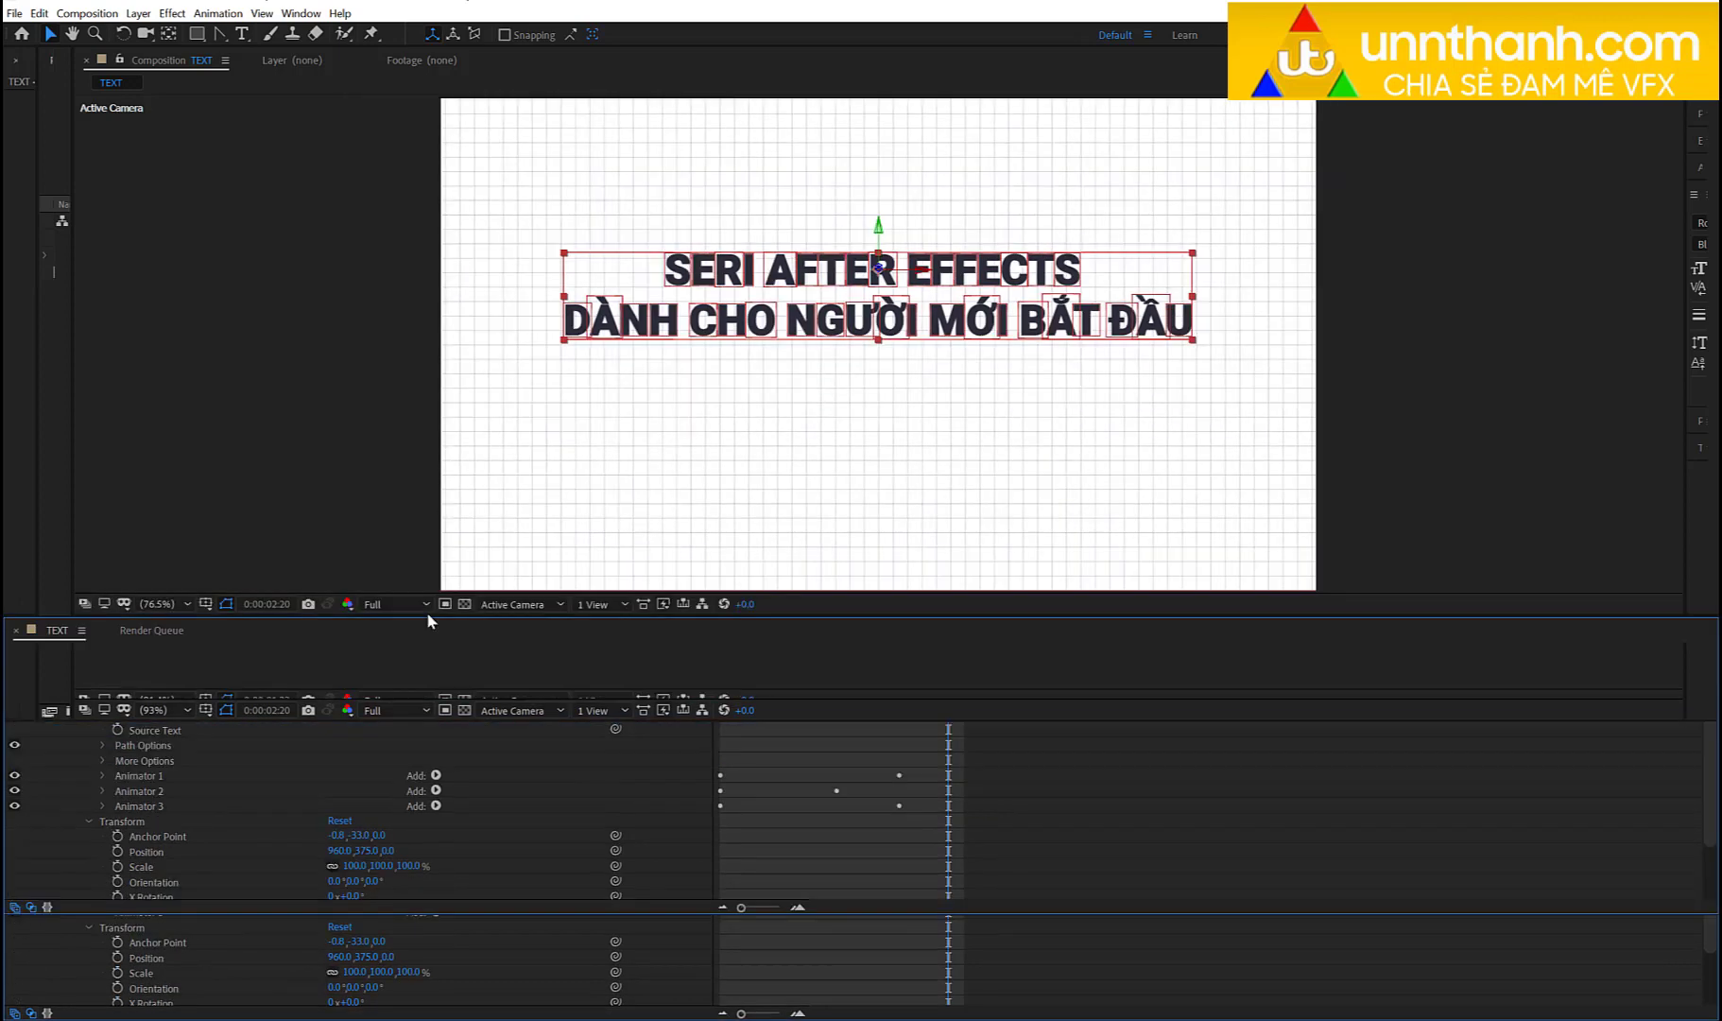
pyautogui.hotkey('ctrl', 'd')
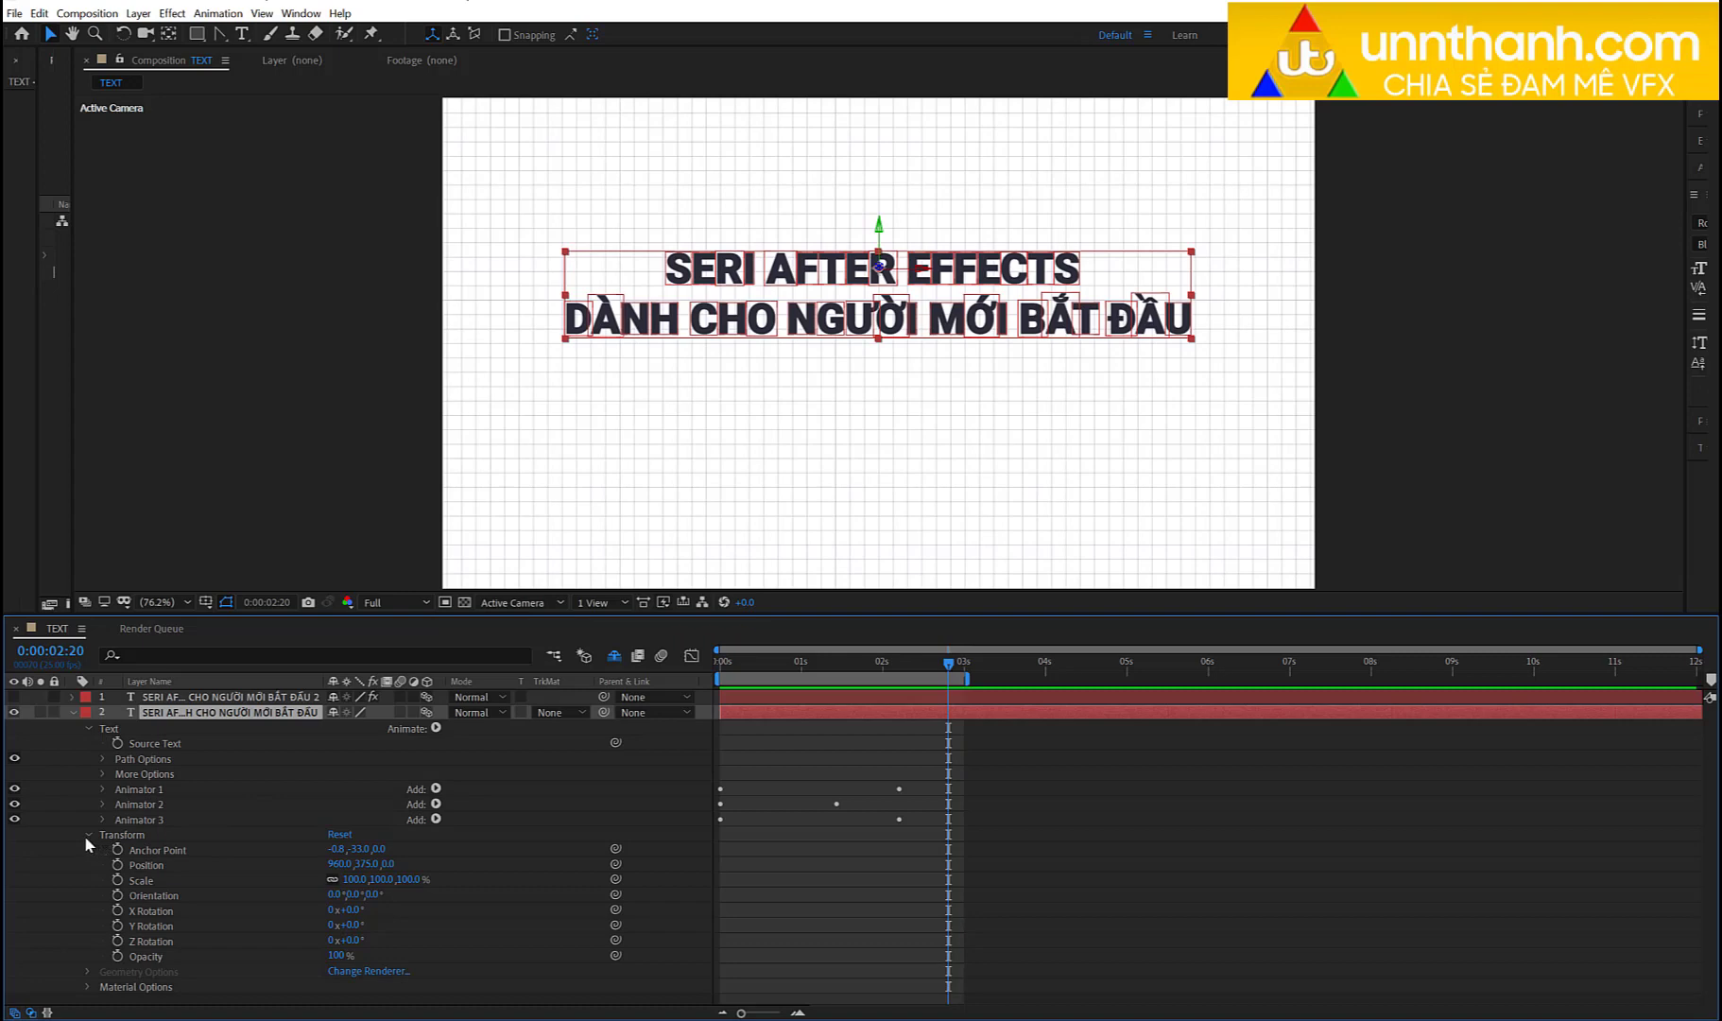
pyautogui.click(88, 835)
pyautogui.click(103, 791)
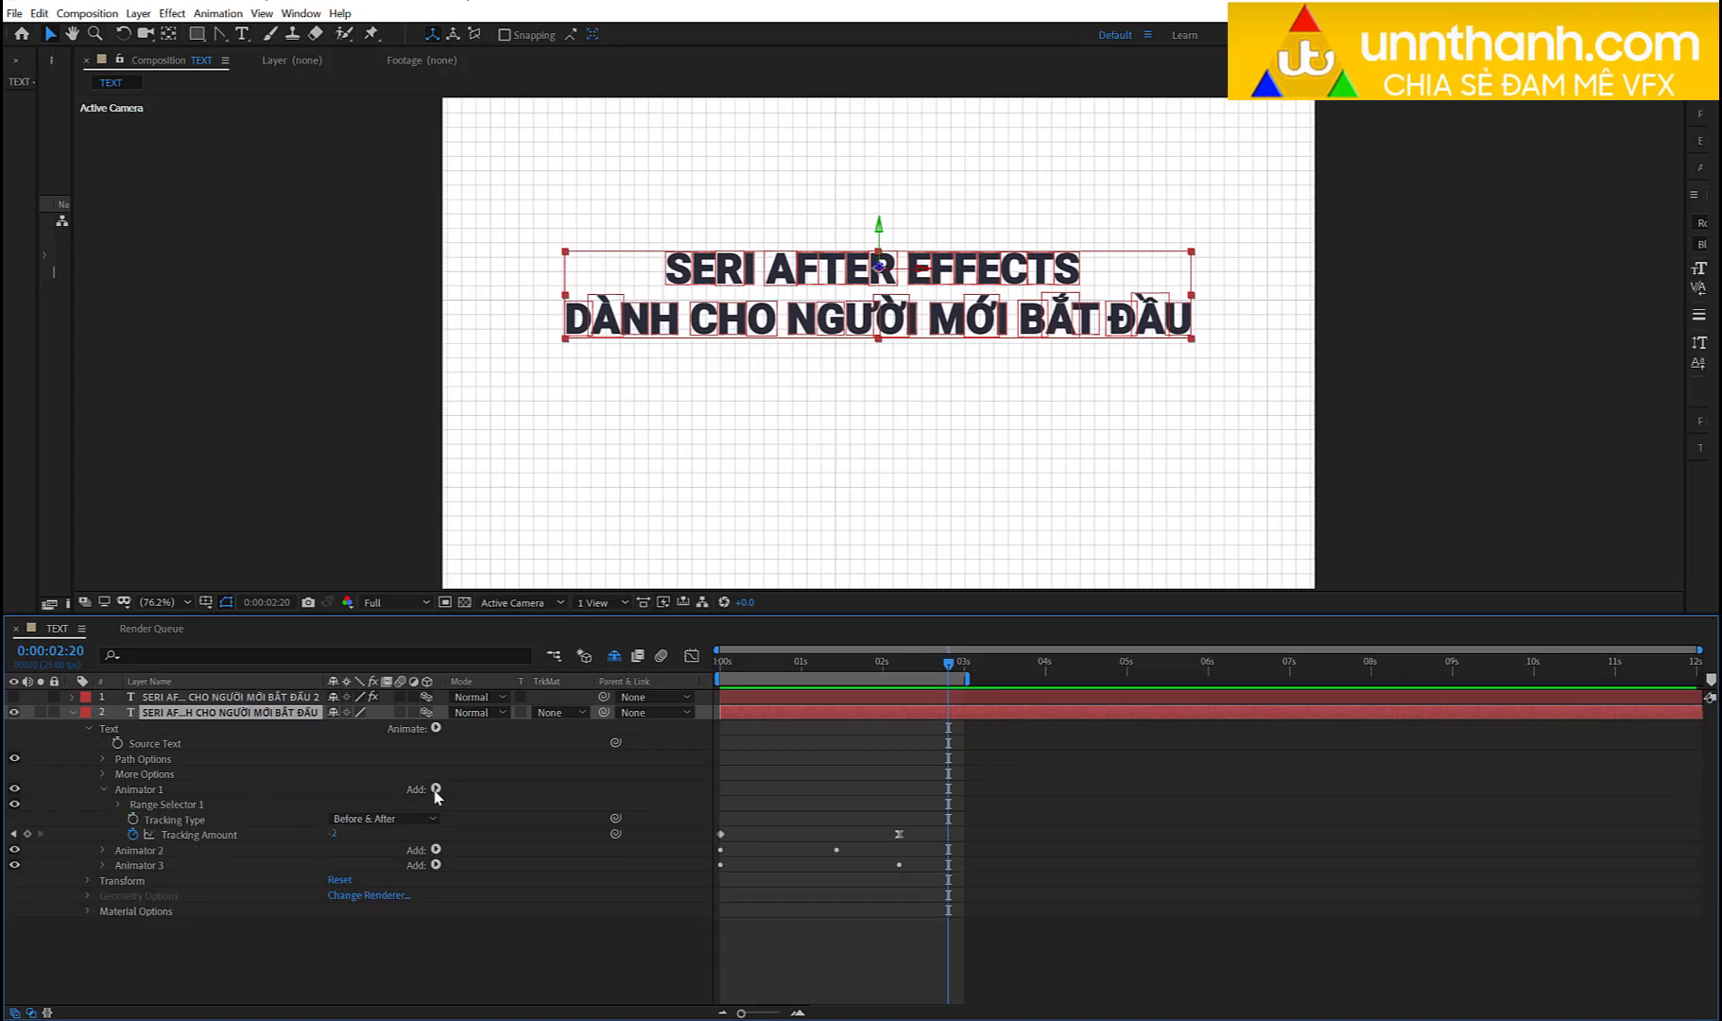
# Switch off Animators 2 and 3 and preview the tracking animation alone
pyautogui.click(436, 729)
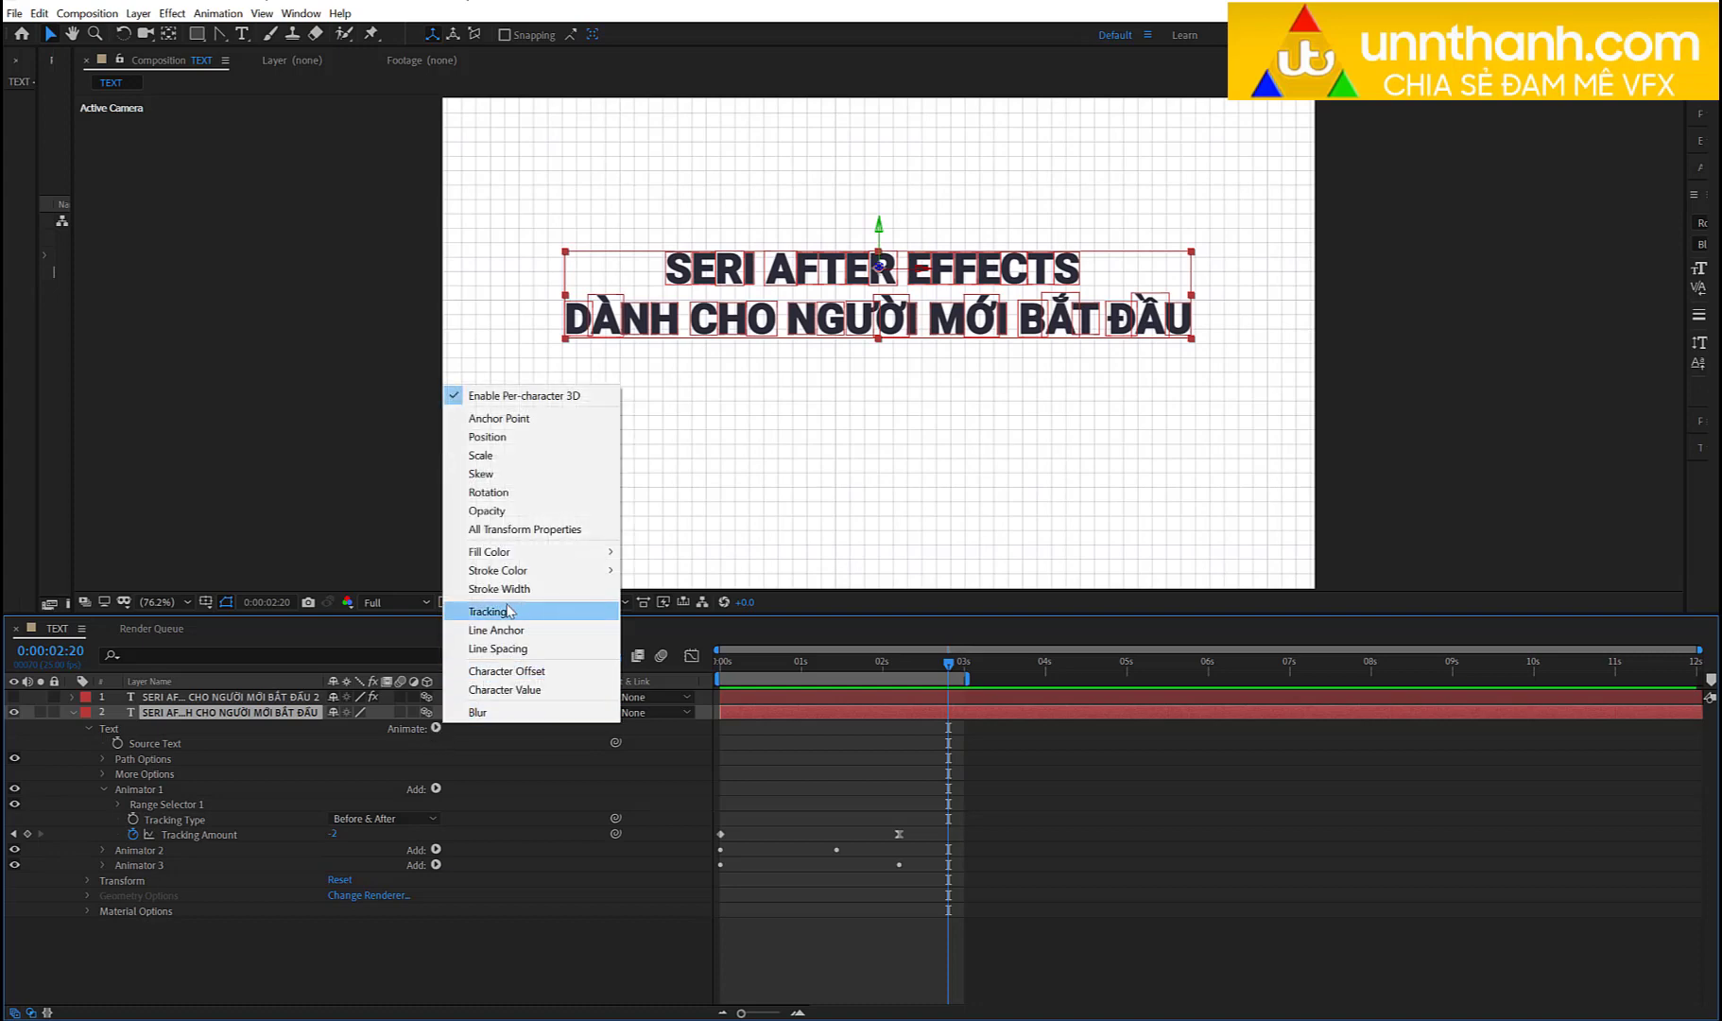
pyautogui.click(319, 940)
pyautogui.moveTo(14, 849); pyautogui.dragTo(14, 864)
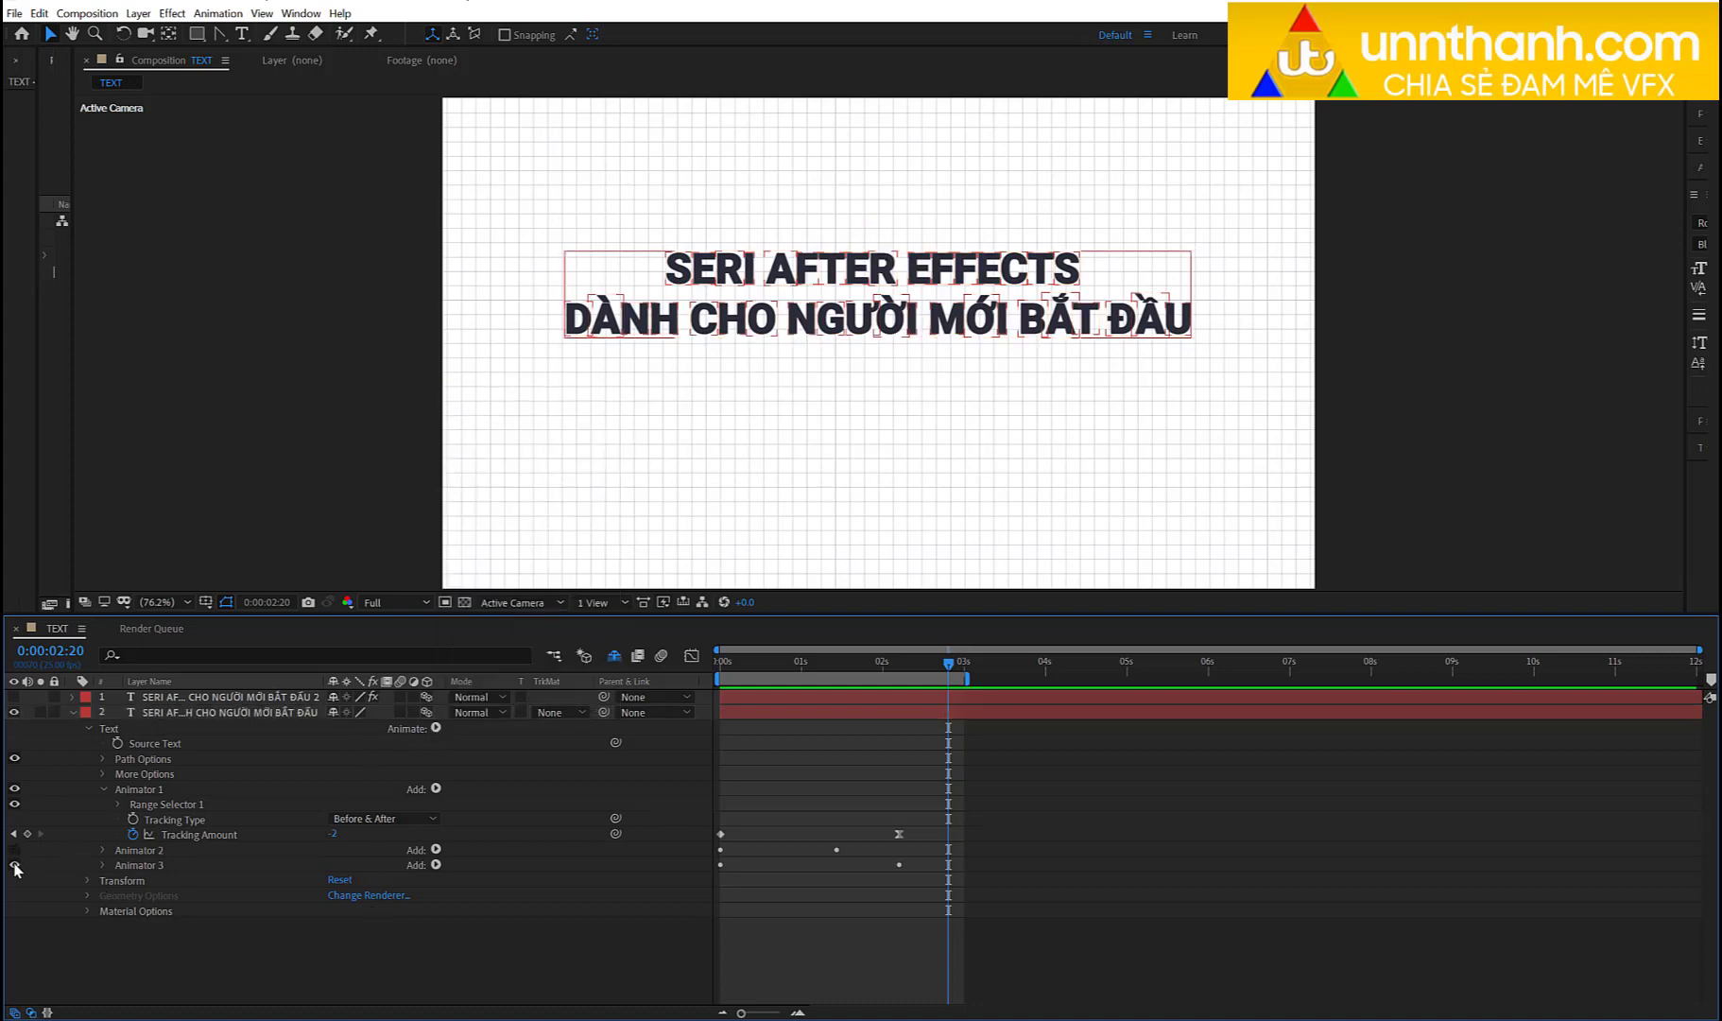
pyautogui.click(721, 671)
pyautogui.press('space')
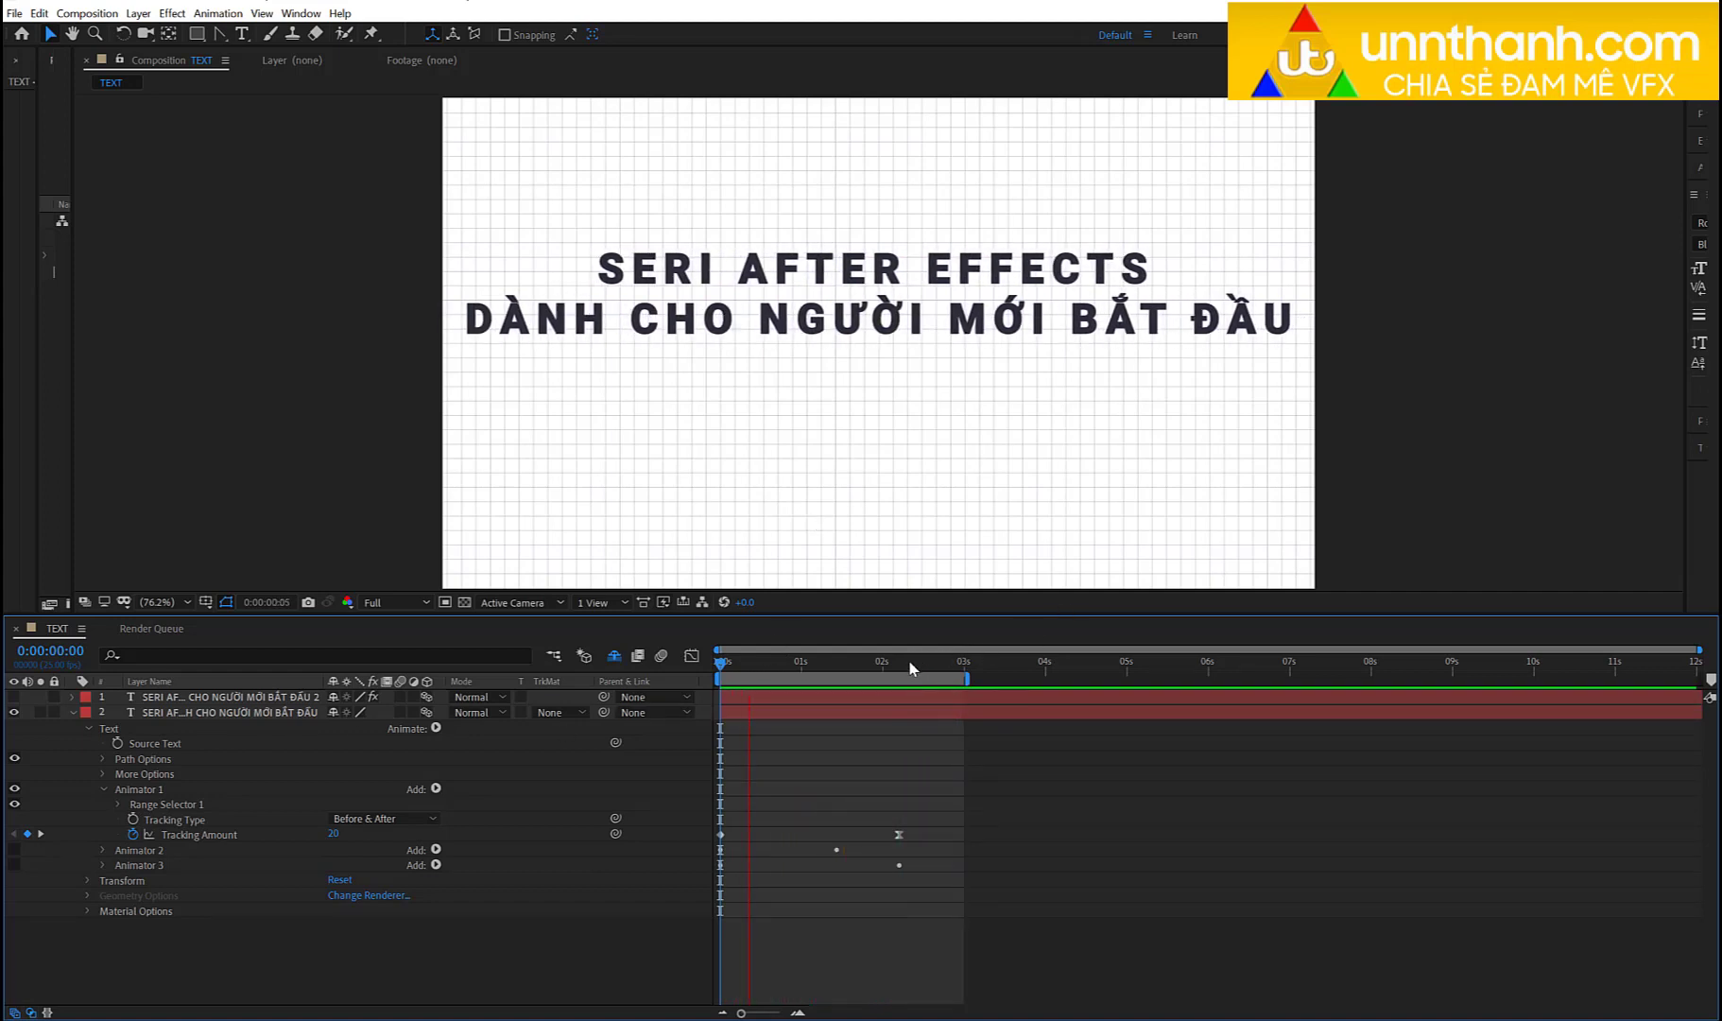
pyautogui.press('space')
pyautogui.press('space')
pyautogui.press('space')
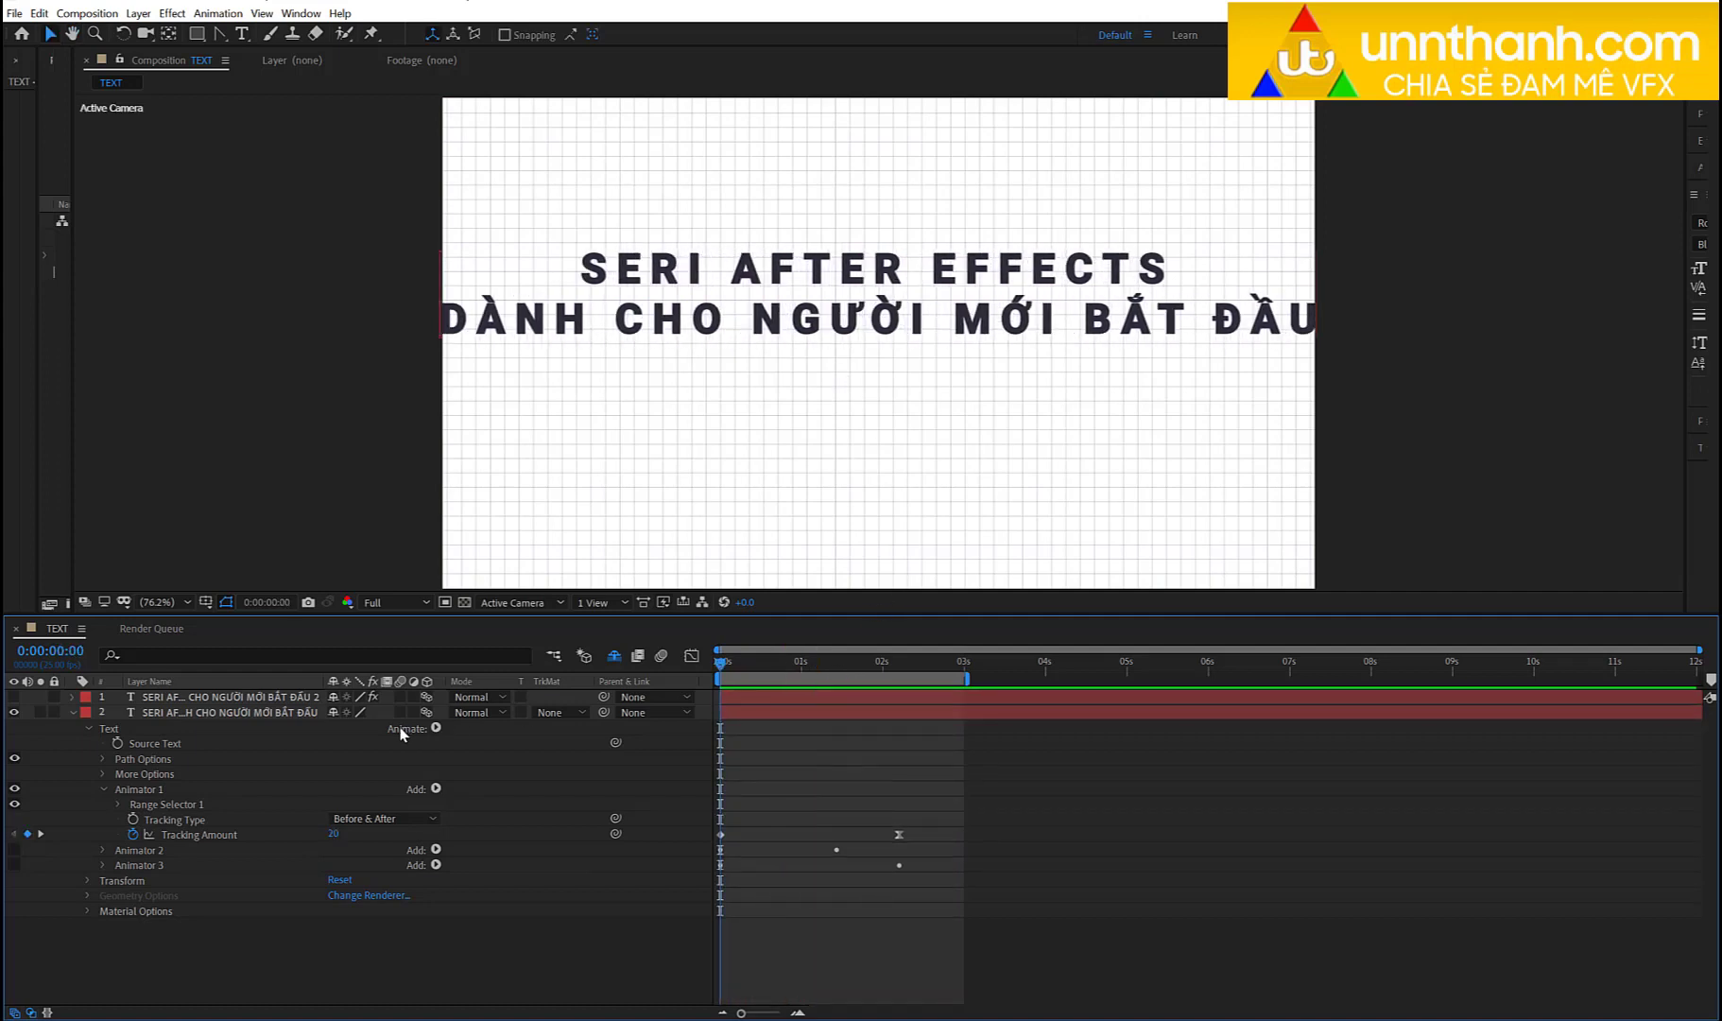
# Re-enable Animator 2, expand its opacity reveal, and preview the fade-in
pyautogui.click(14, 850)
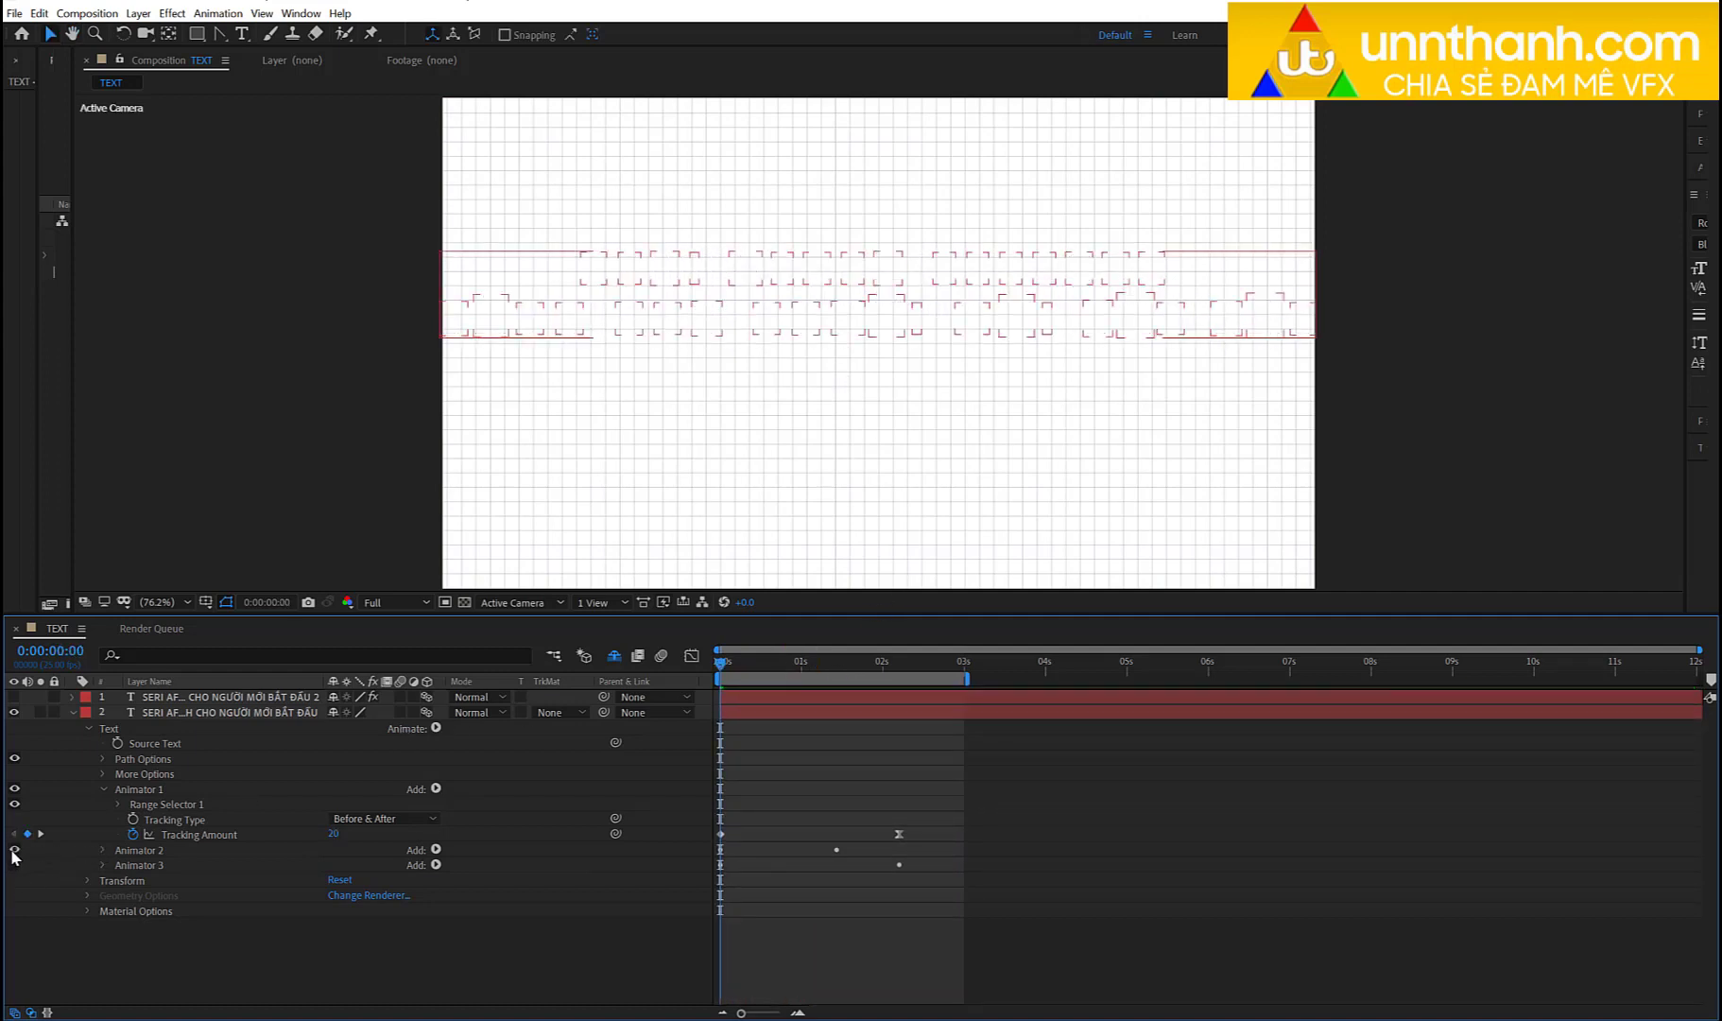
pyautogui.click(103, 850)
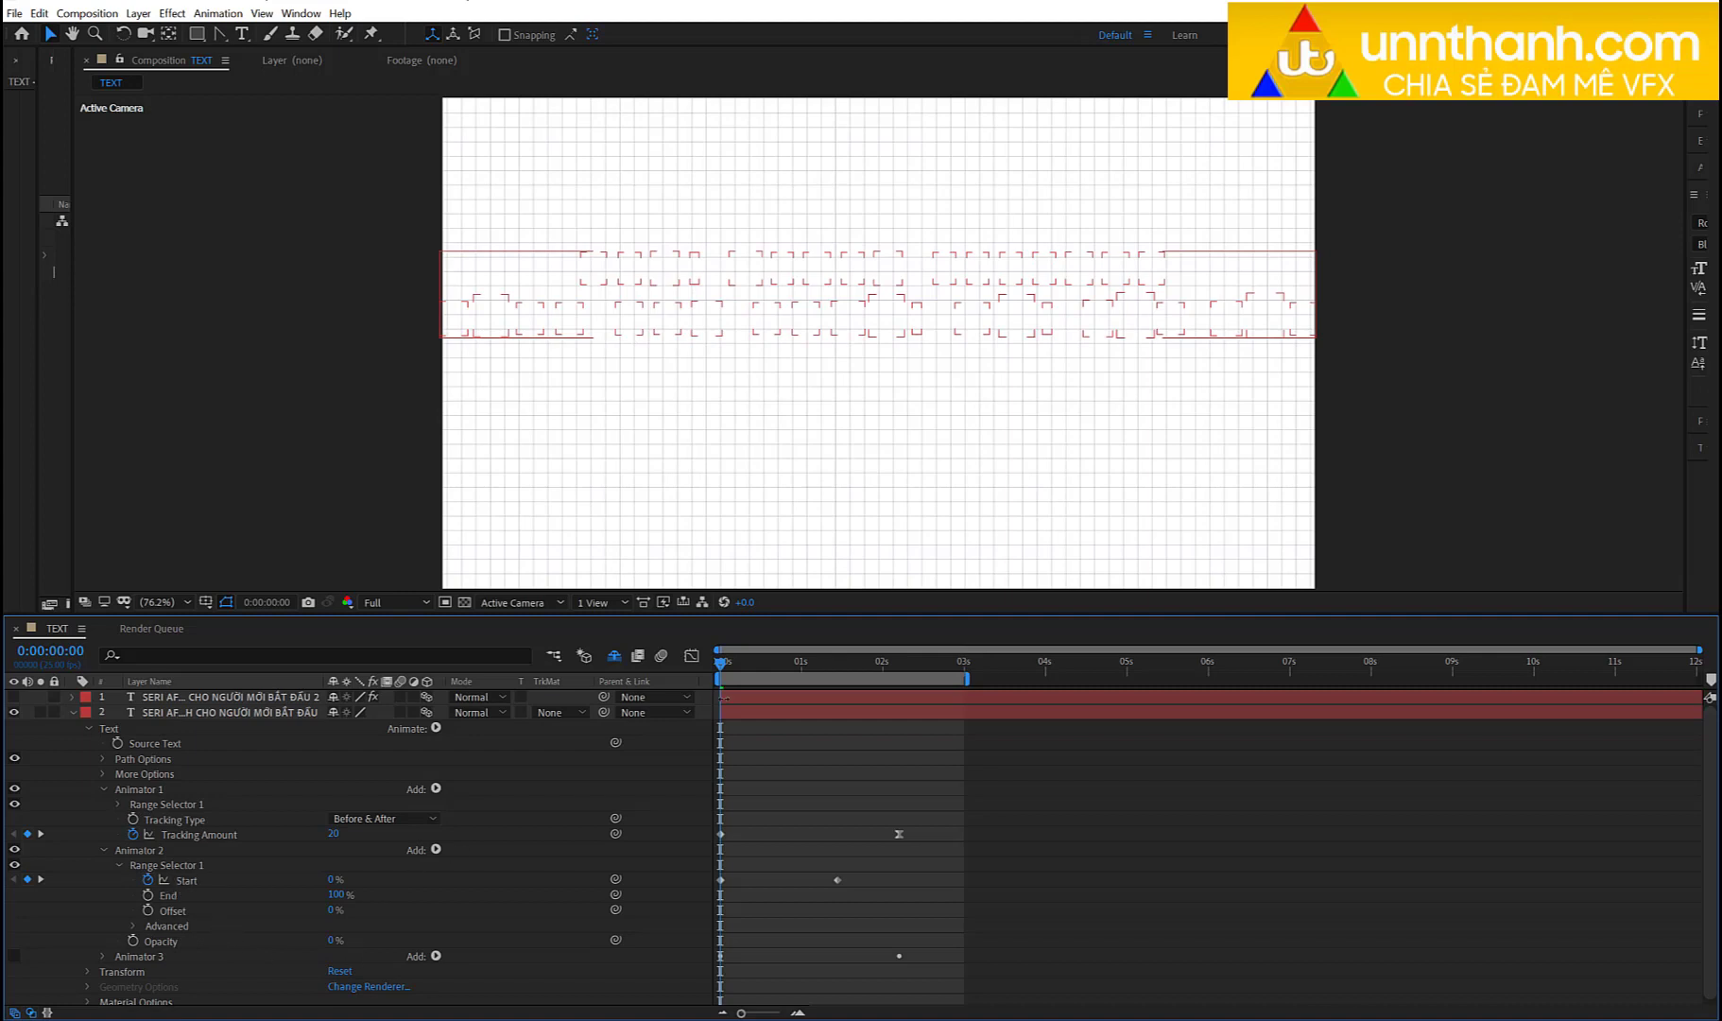
pyautogui.press('F2')
pyautogui.press('space')
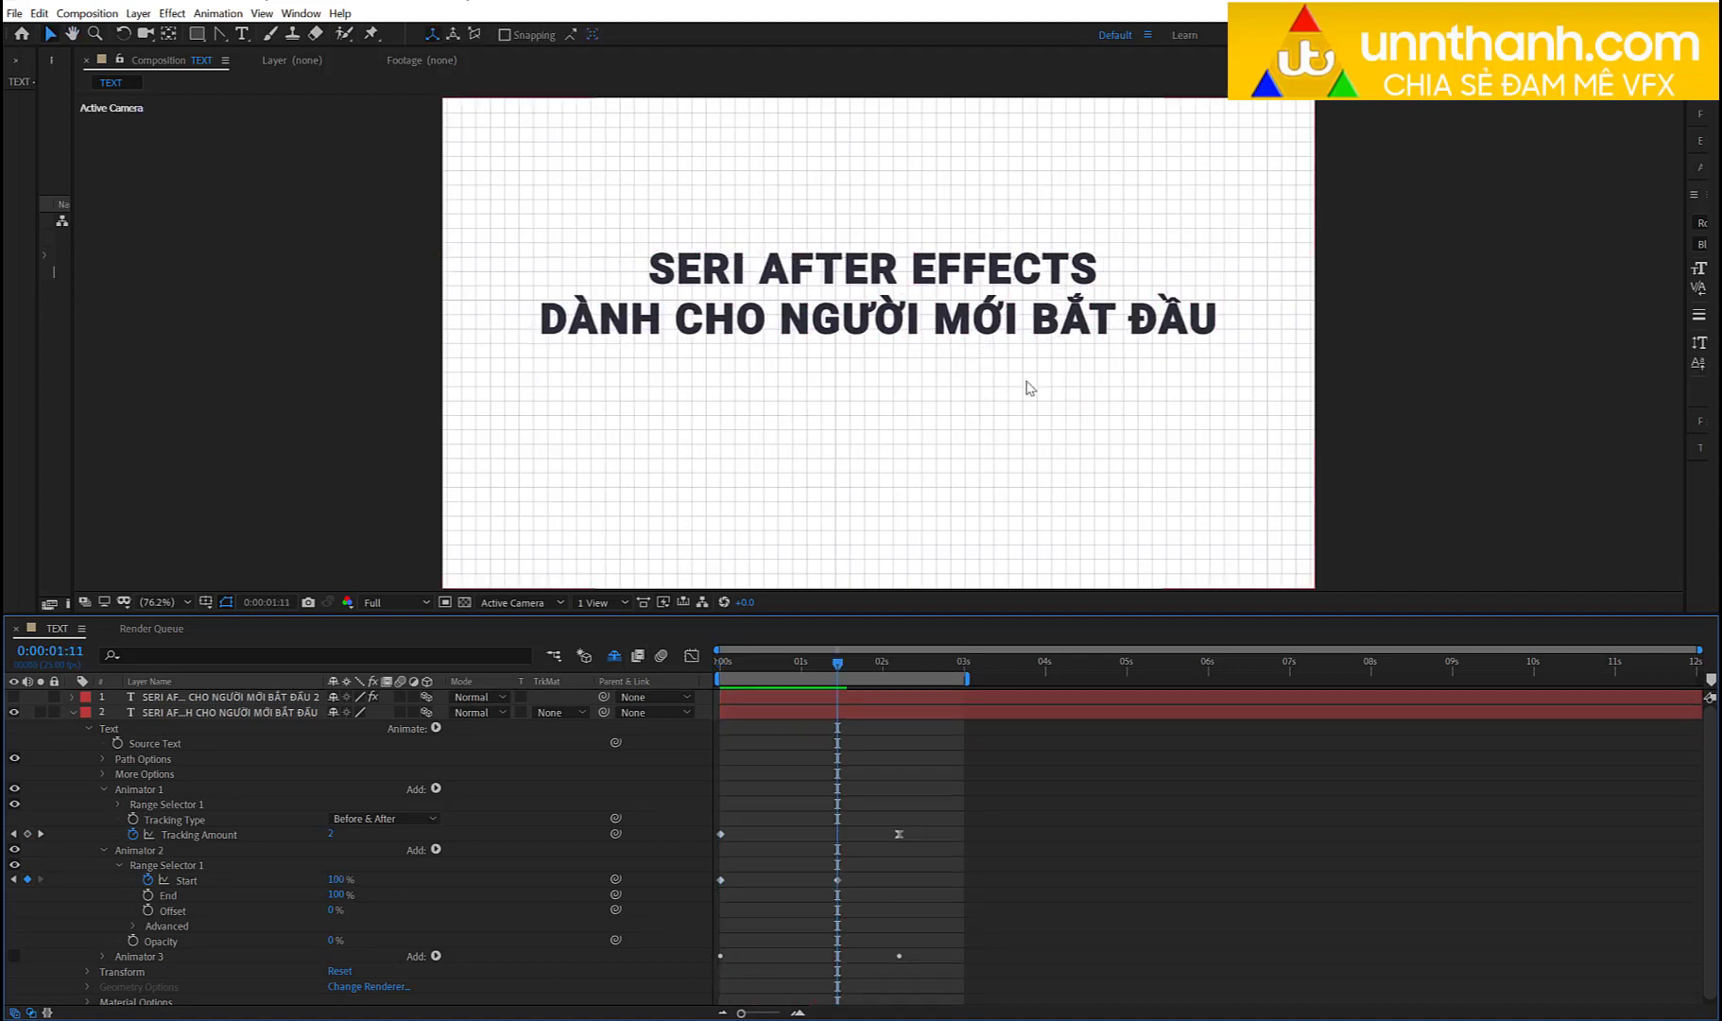
pyautogui.click(12, 834)
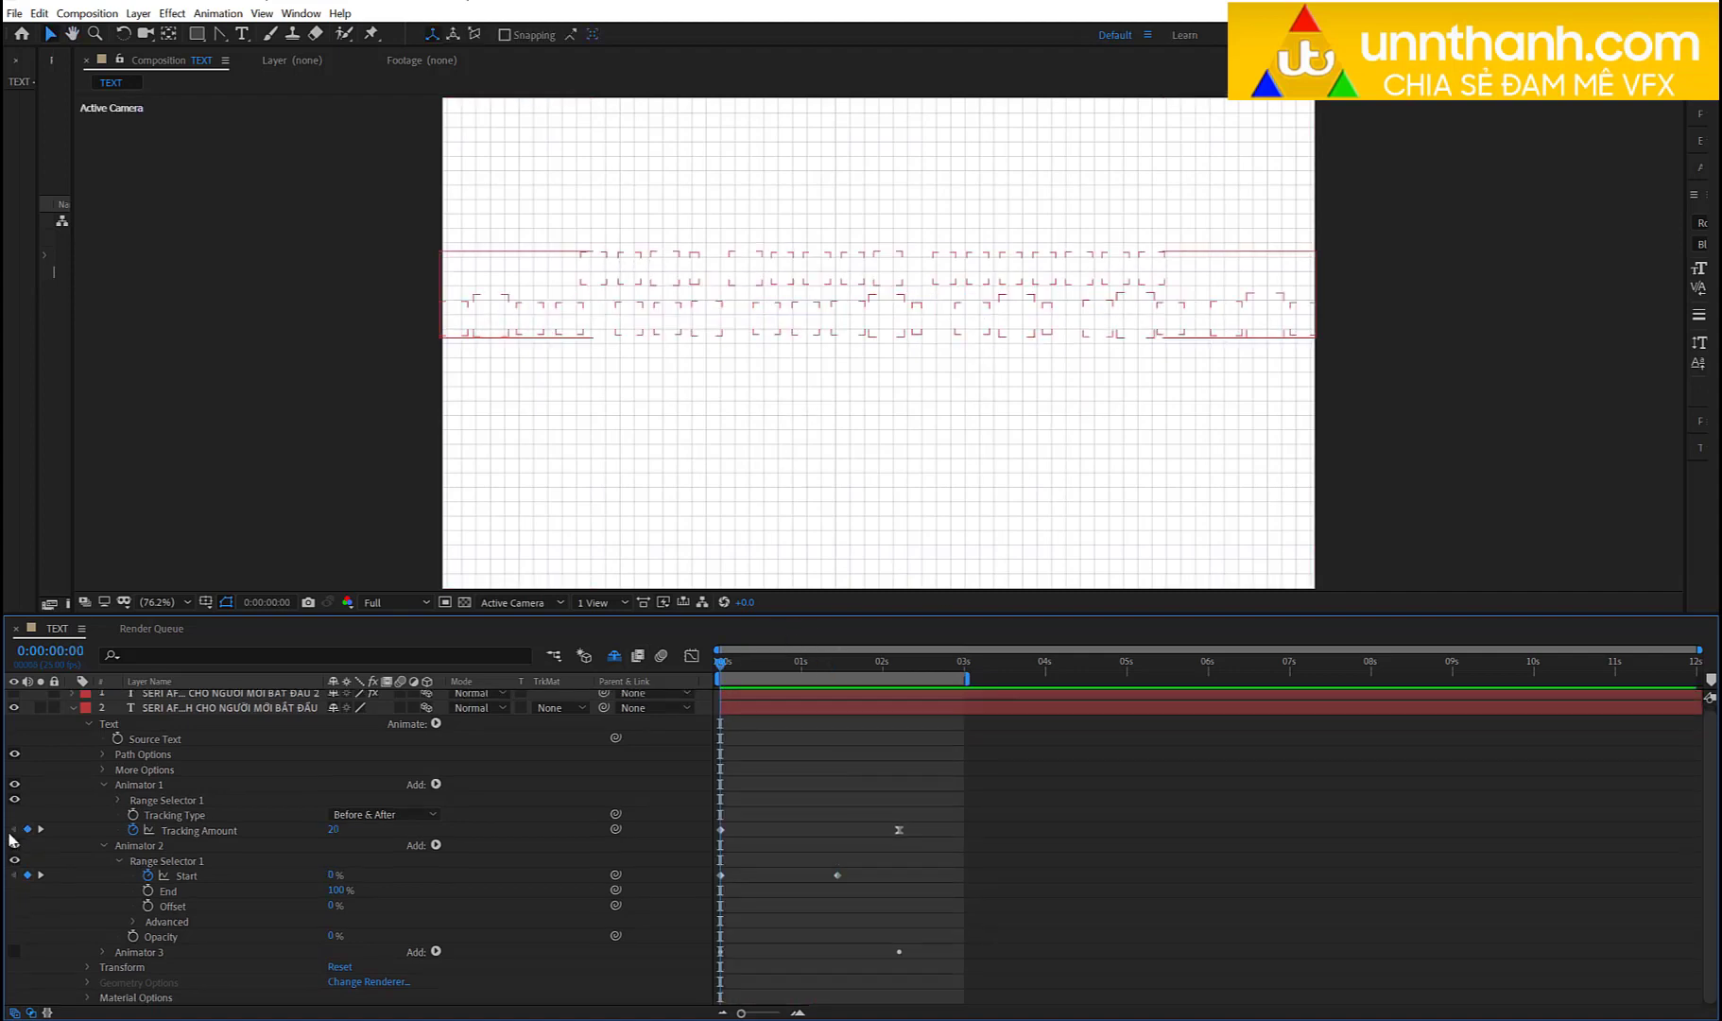
# Switch off Animator 1 and preview the opacity reveal without tracking
pyautogui.click(14, 784)
pyautogui.press('space')
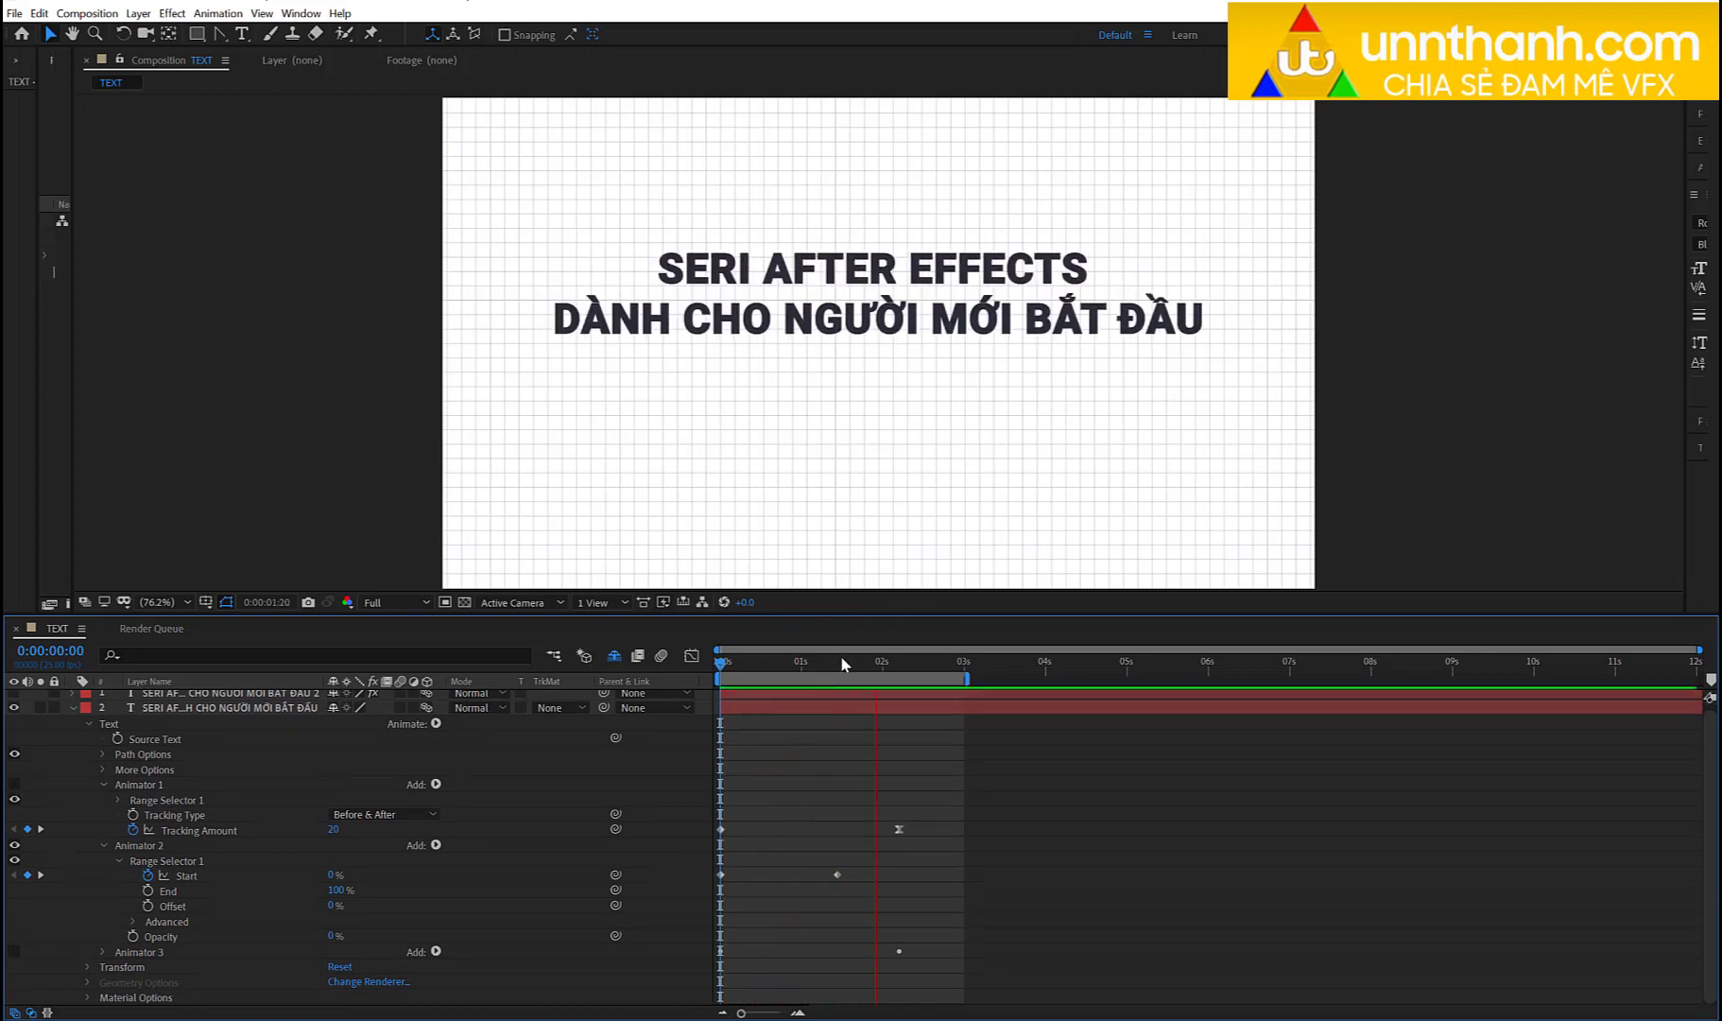
pyautogui.press('space')
pyautogui.press('space')
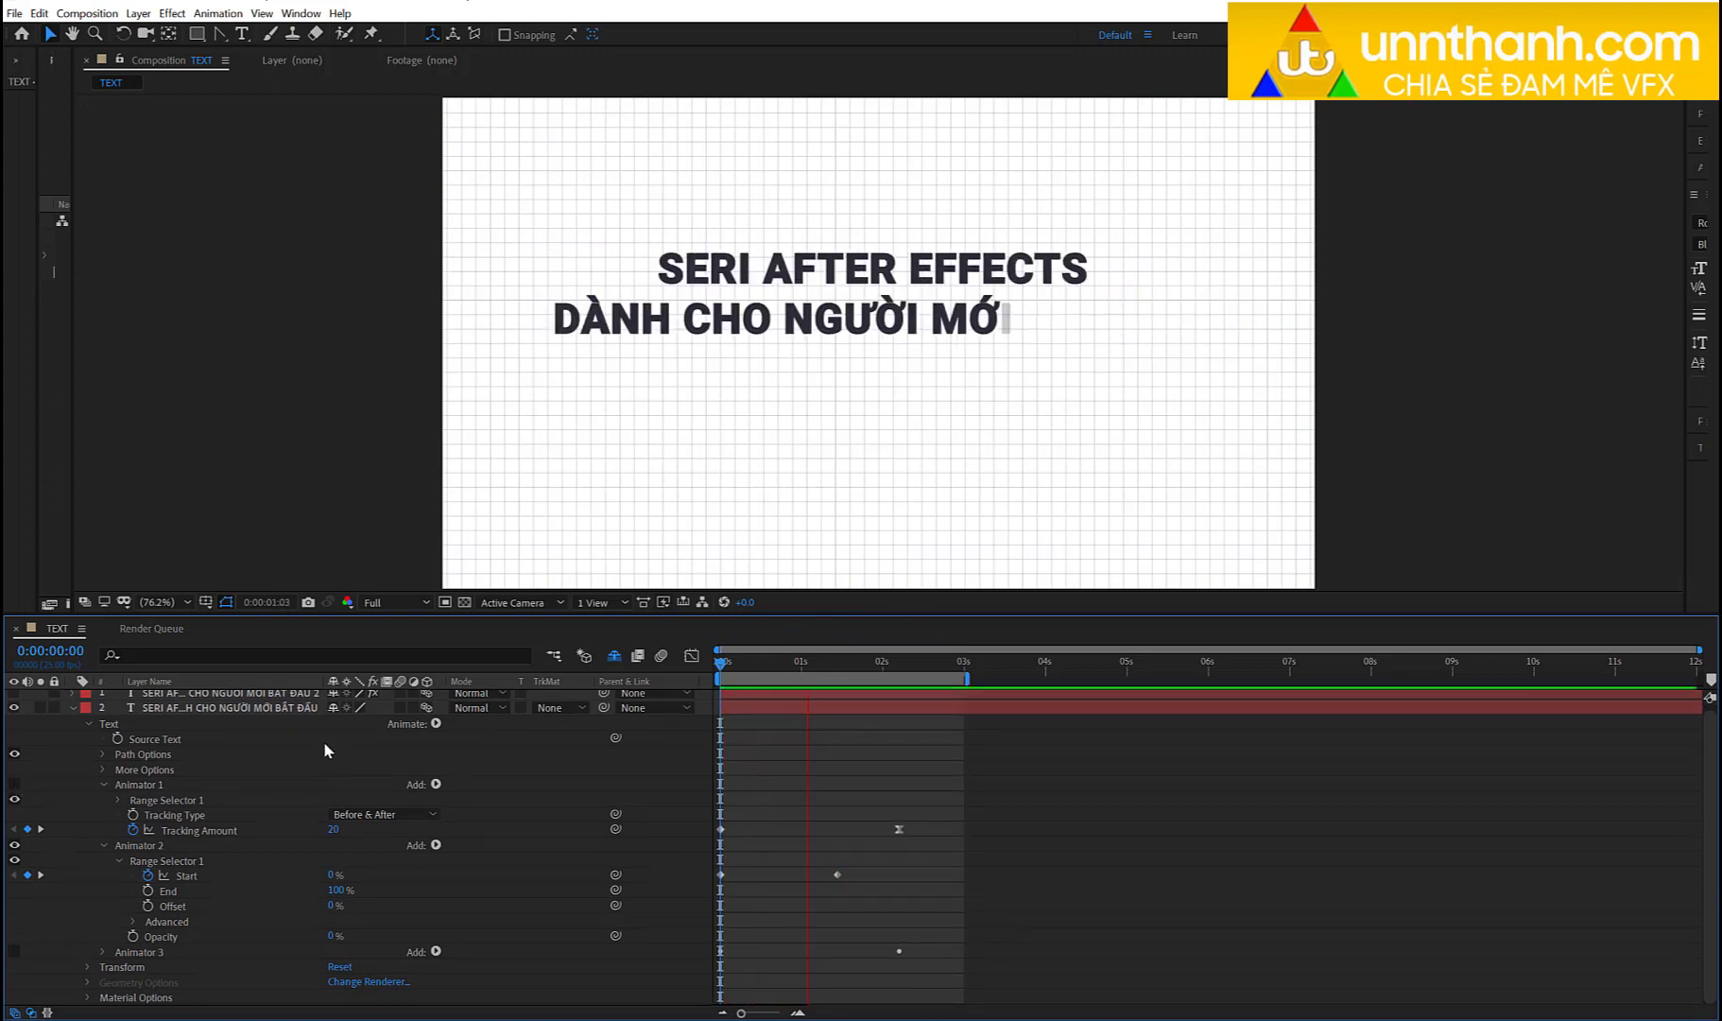
pyautogui.press('space')
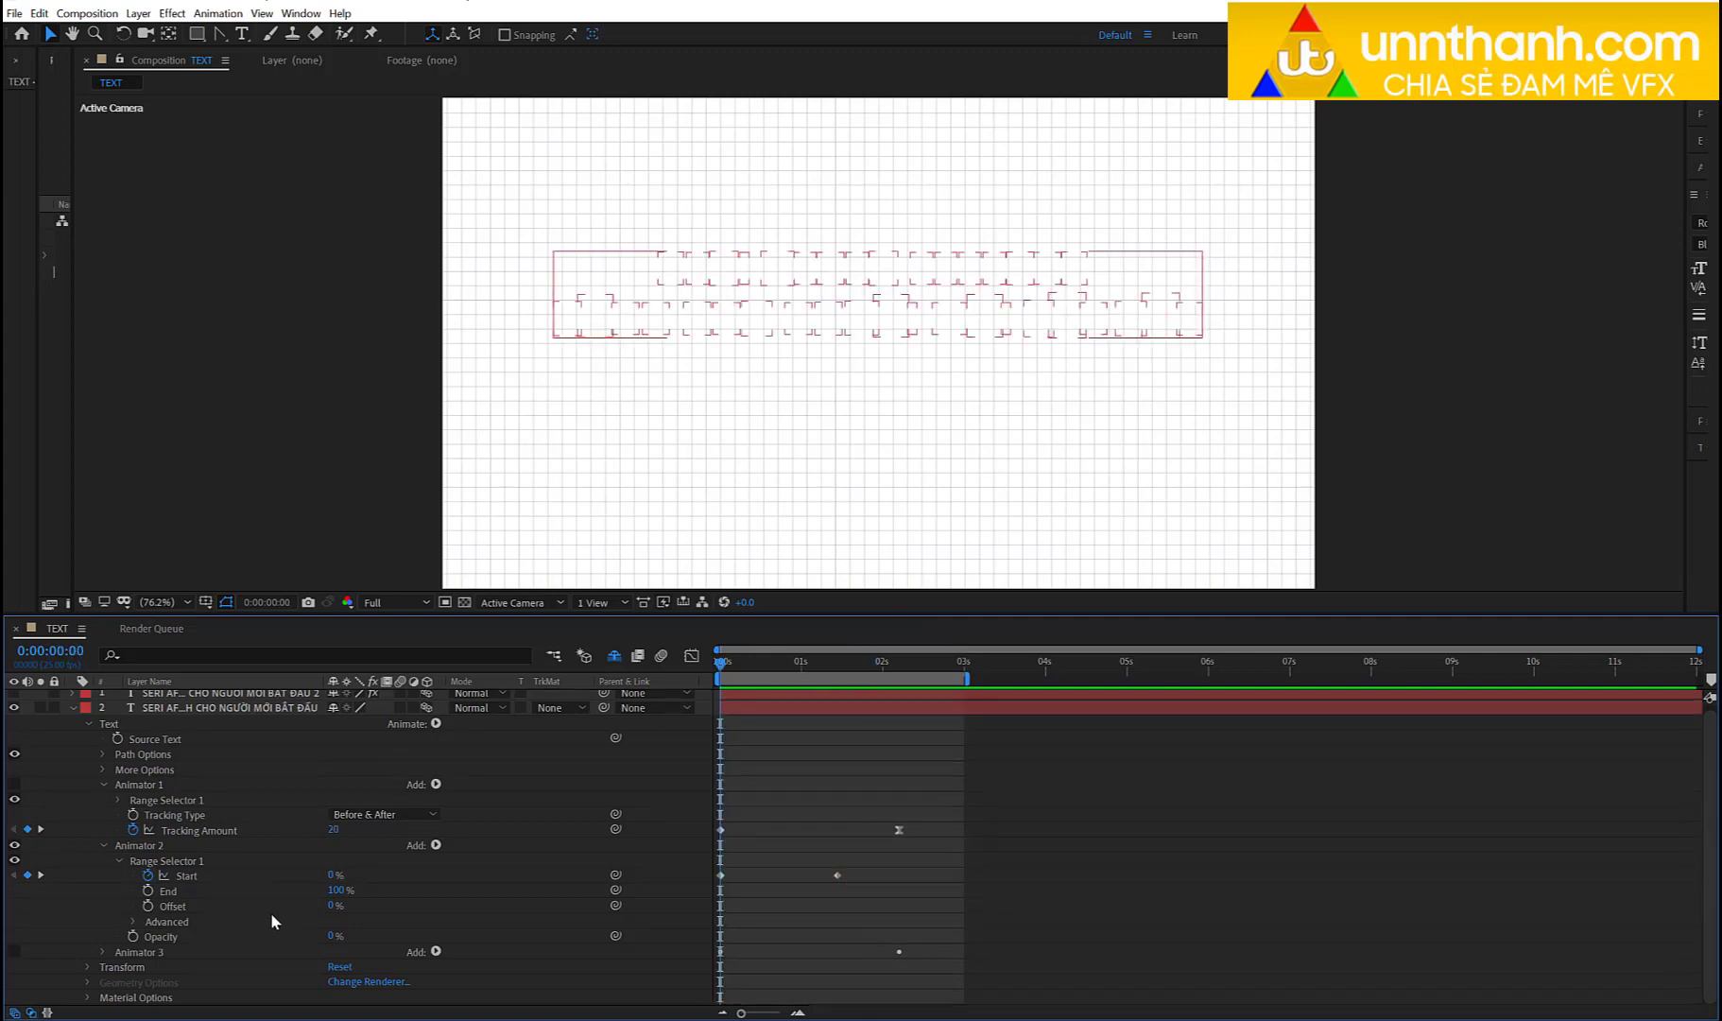
pyautogui.click(103, 785)
pyautogui.press('space')
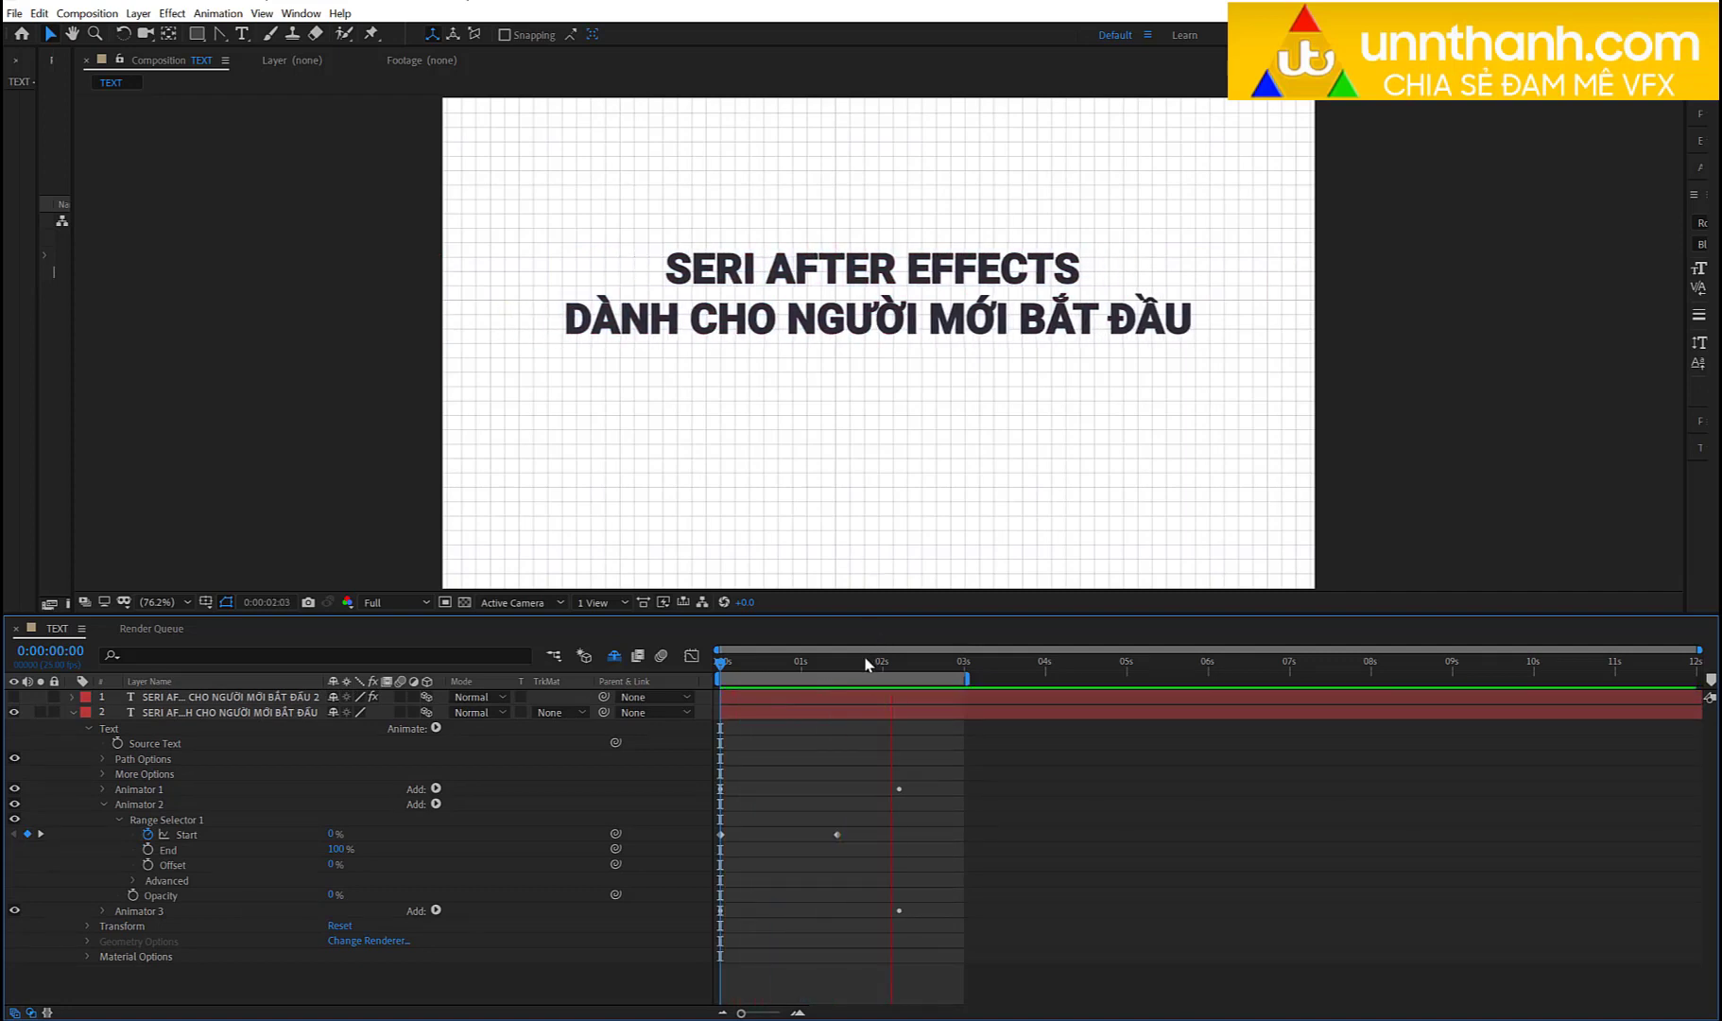
# Expand Animator 3 and its advanced selector options, checking the title at 2 seconds 4 frames
pyautogui.press('space')
pyautogui.click(104, 911)
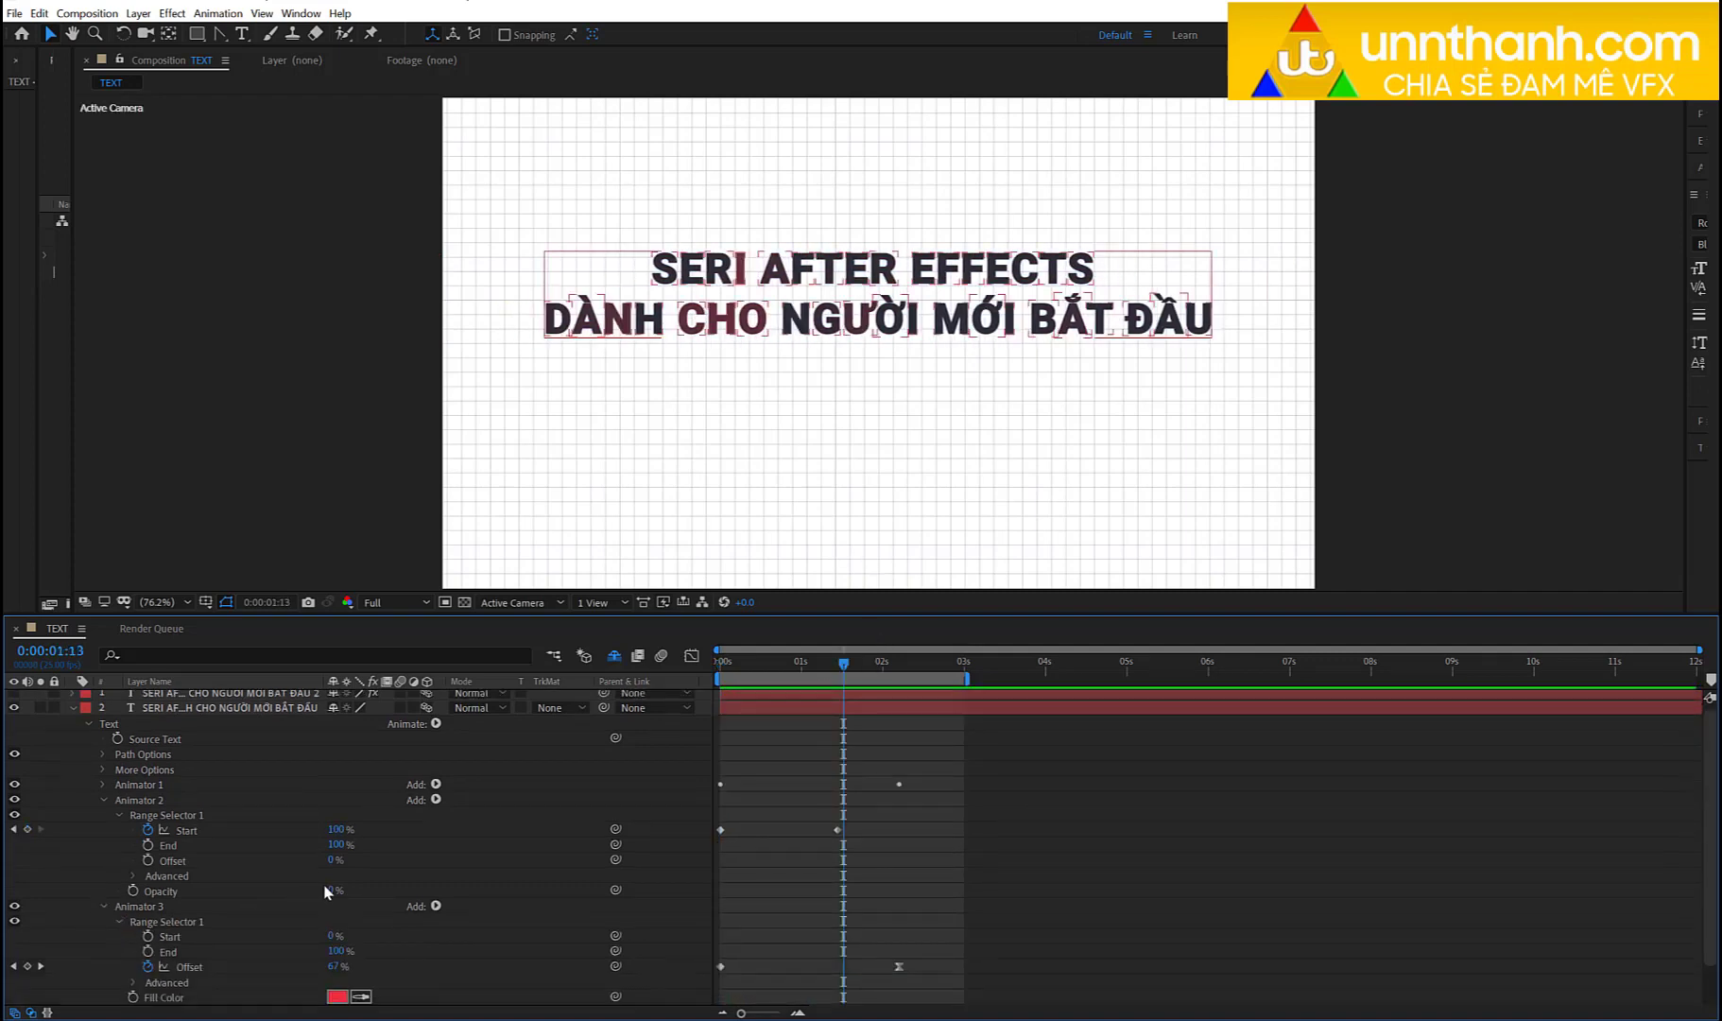
pyautogui.scroll(-2, 108, 961)
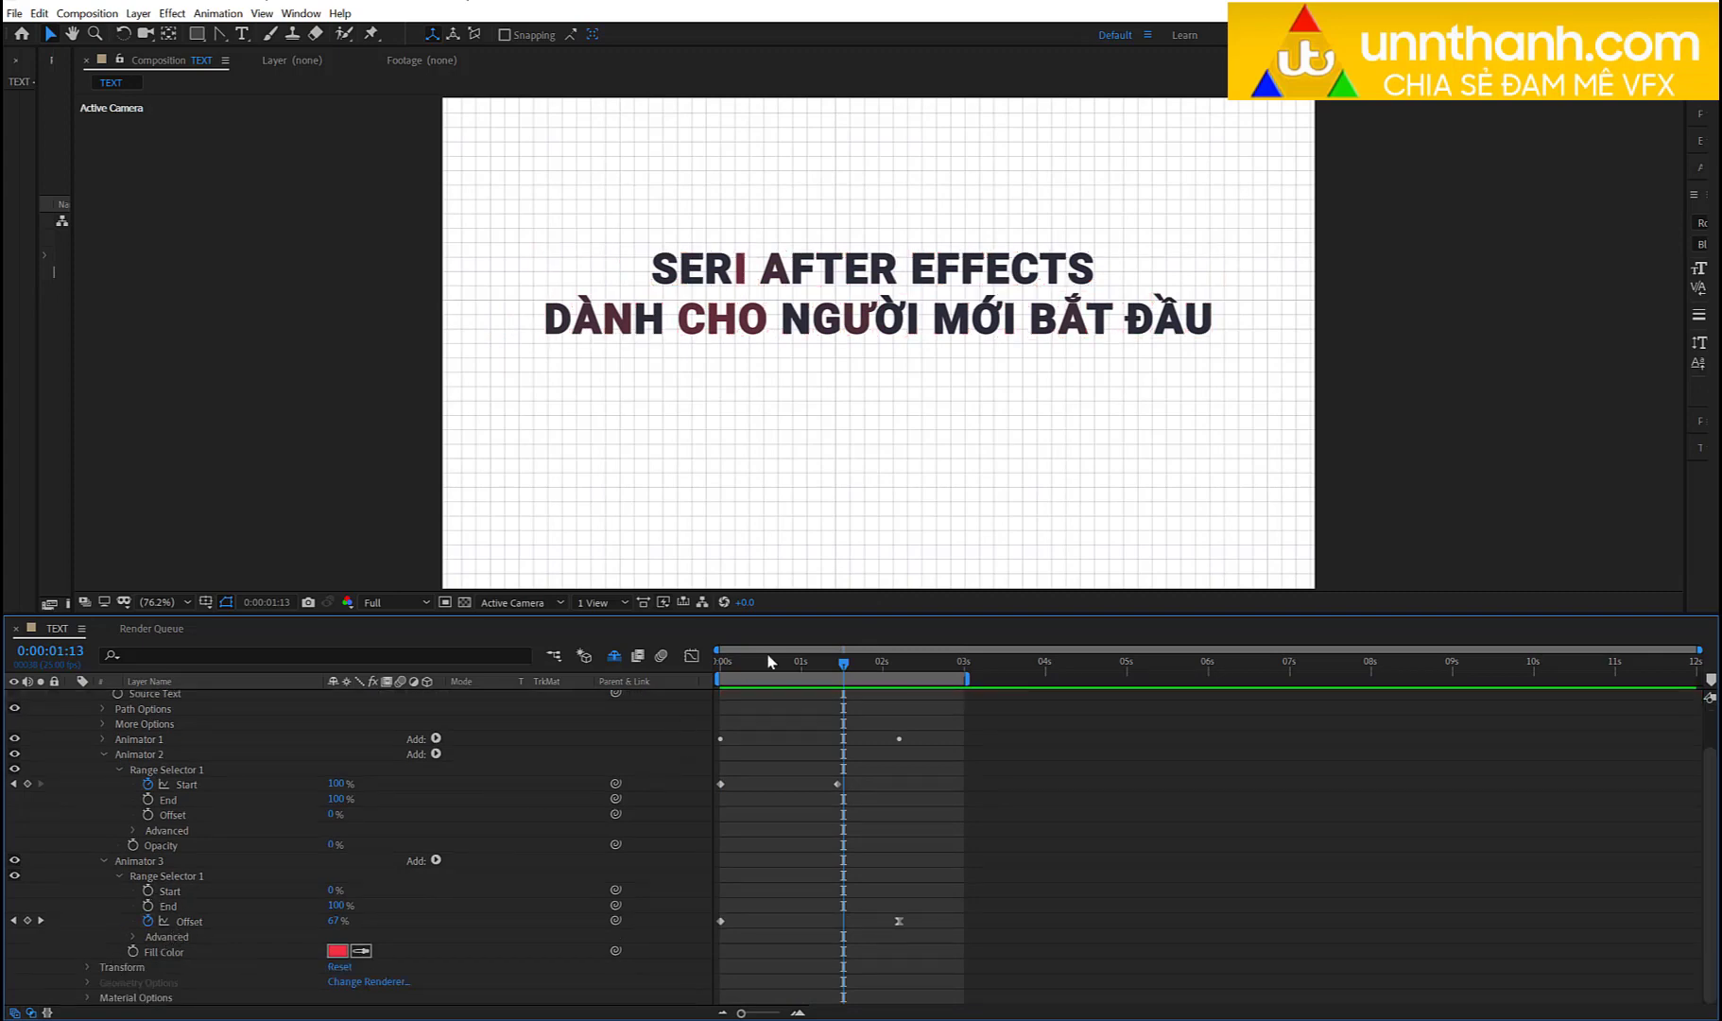
pyautogui.press('Home')
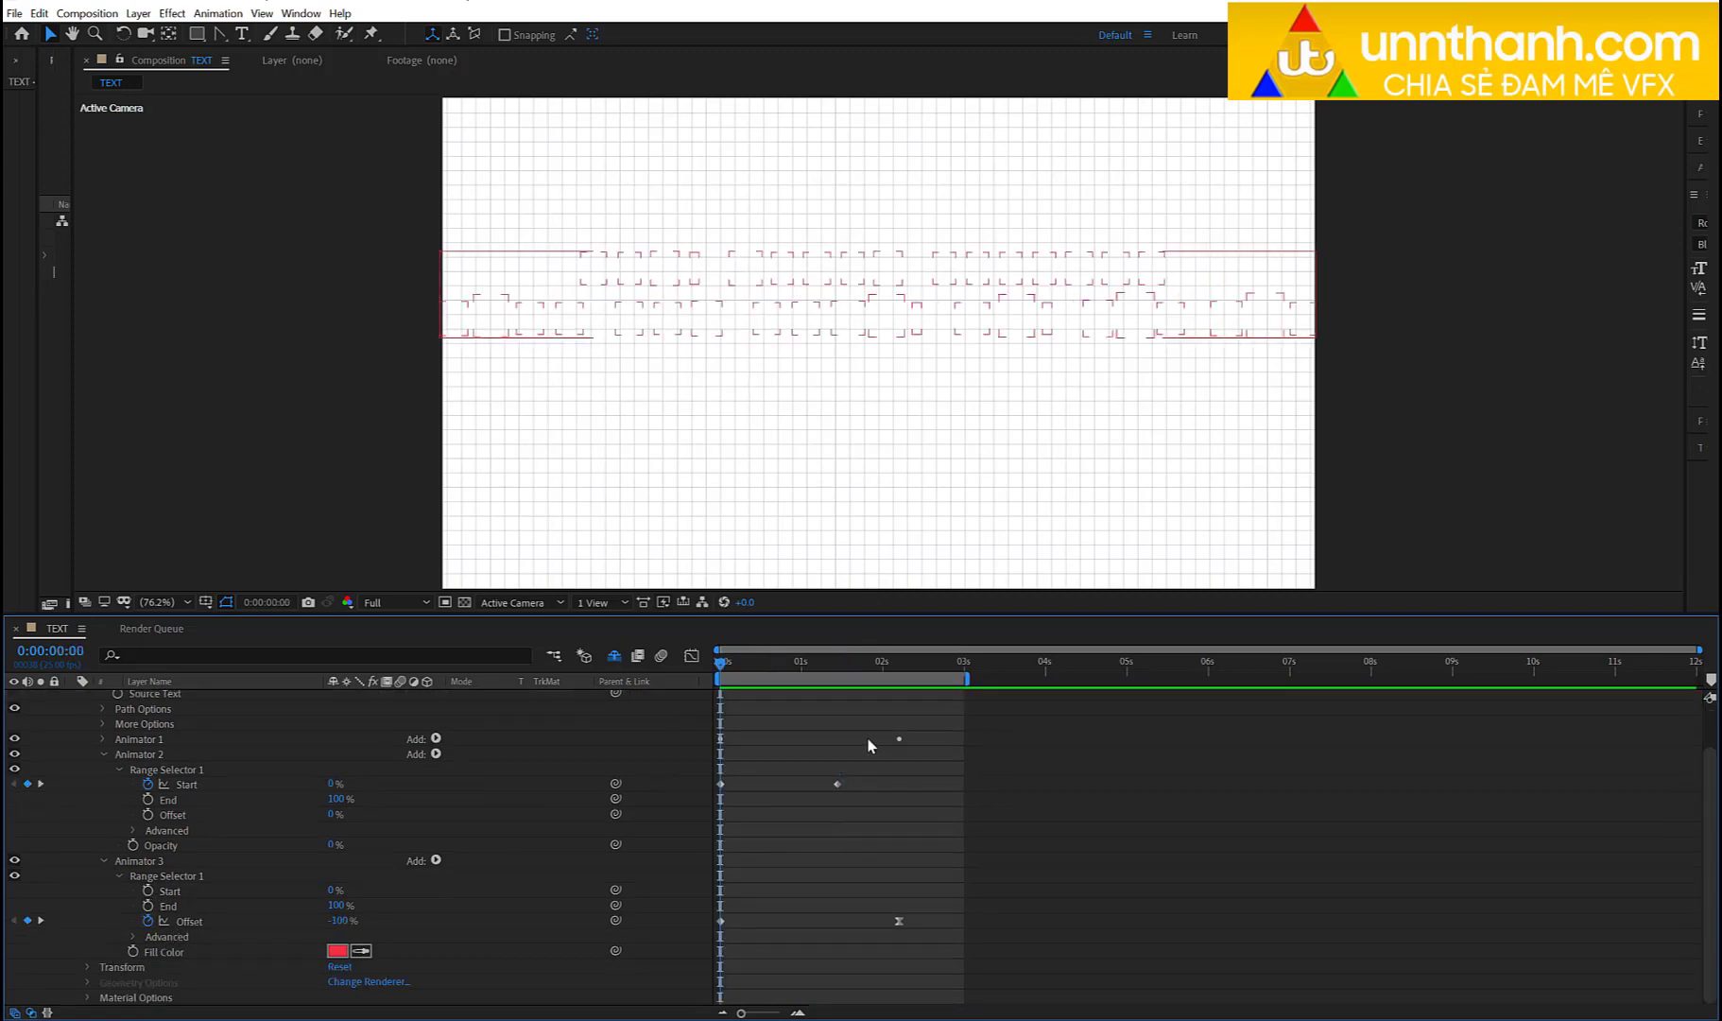
pyautogui.moveTo(884, 667); pyautogui.dragTo(897, 667)
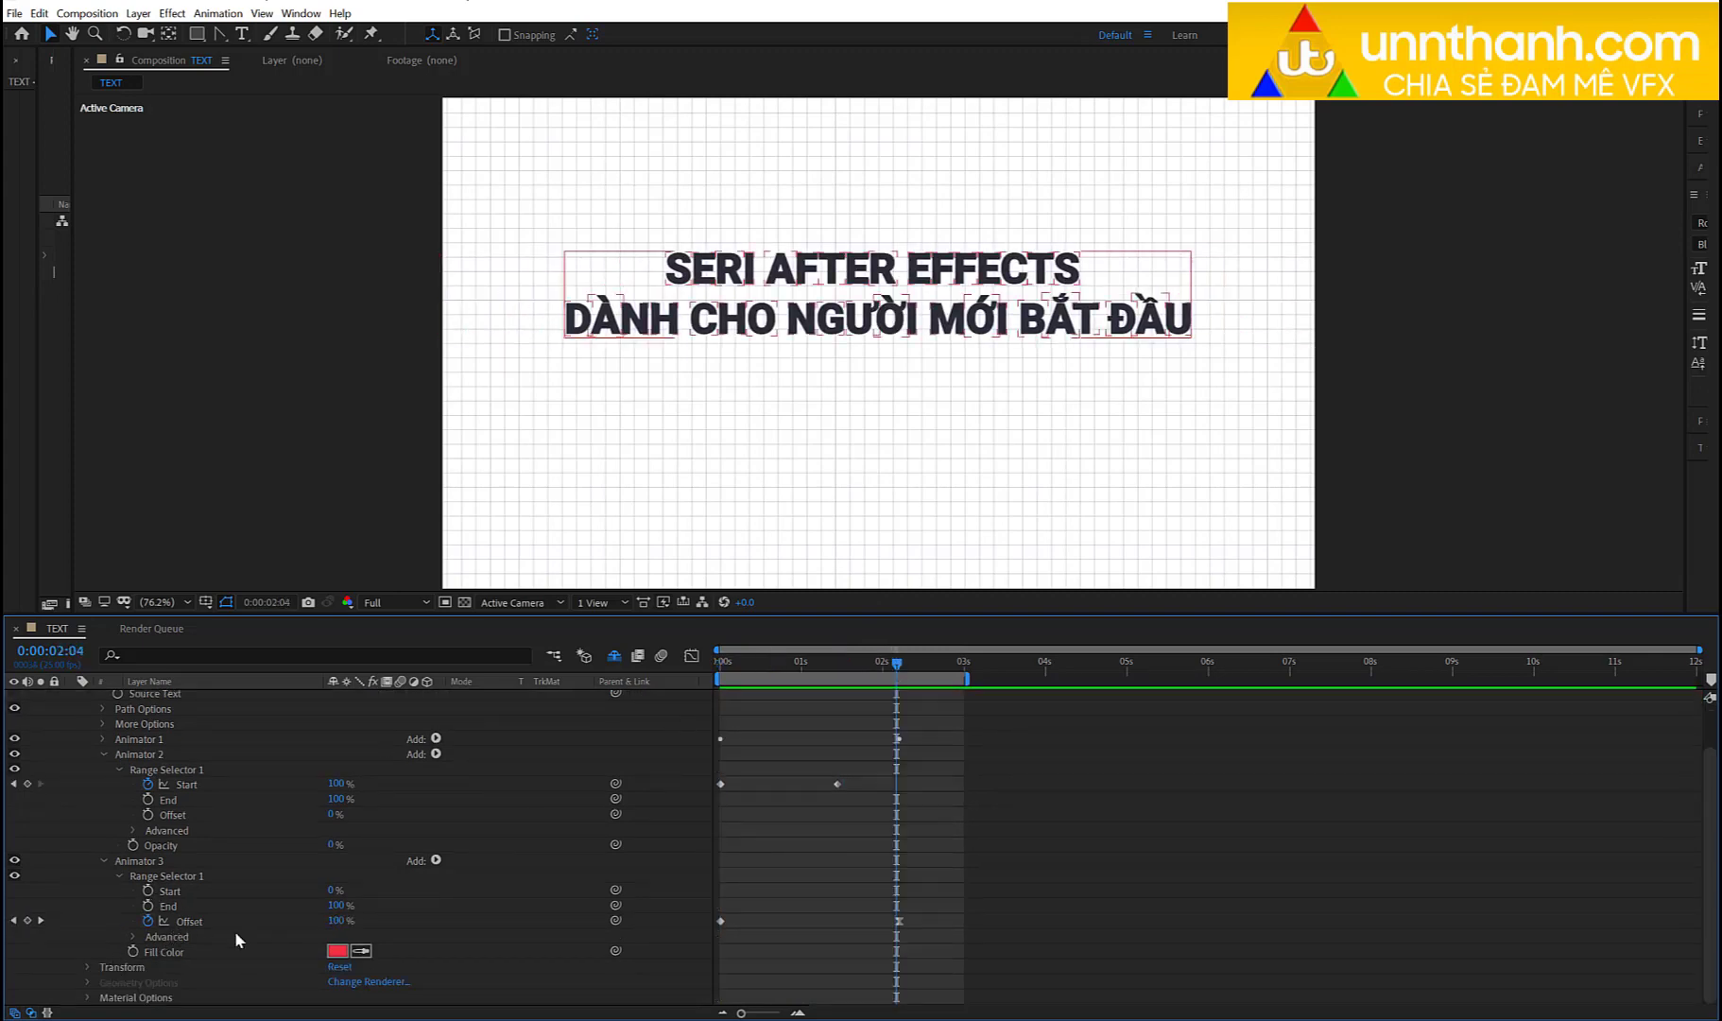
pyautogui.click(133, 937)
pyautogui.scroll(-2, 477, 941)
pyautogui.scroll(-1, 482, 935)
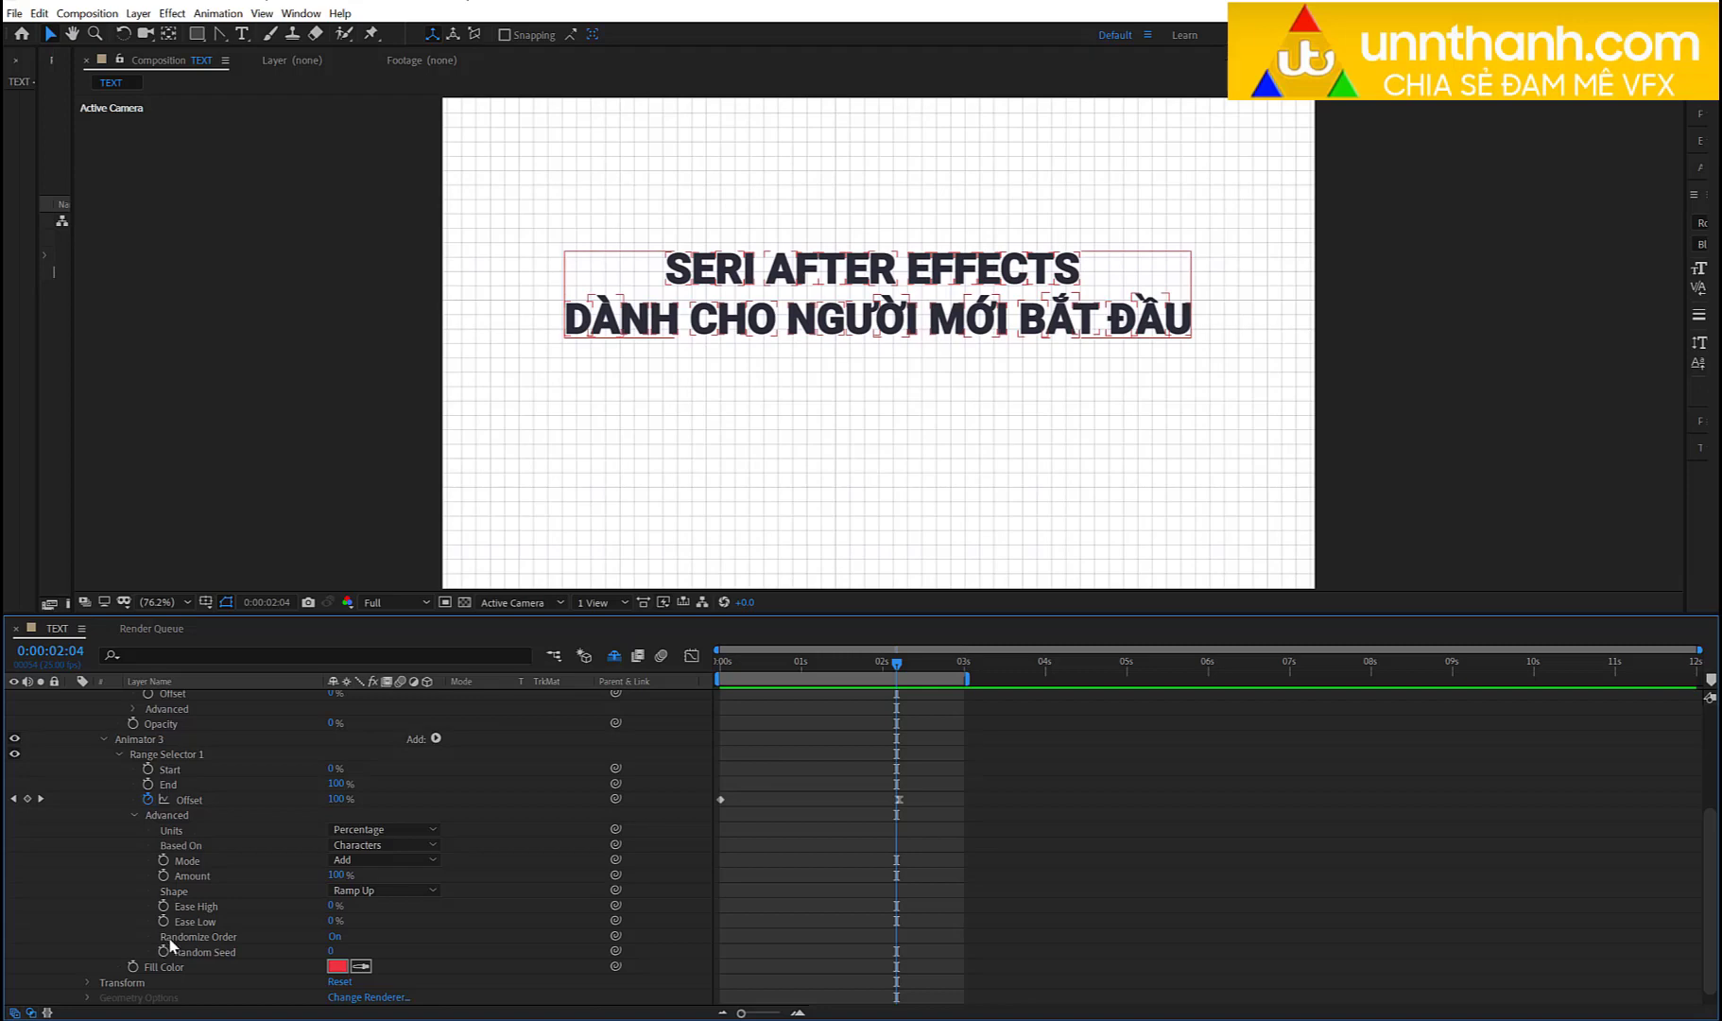
# Play the reveal animation from the start of the composition, then stop it
pyautogui.press('Home')
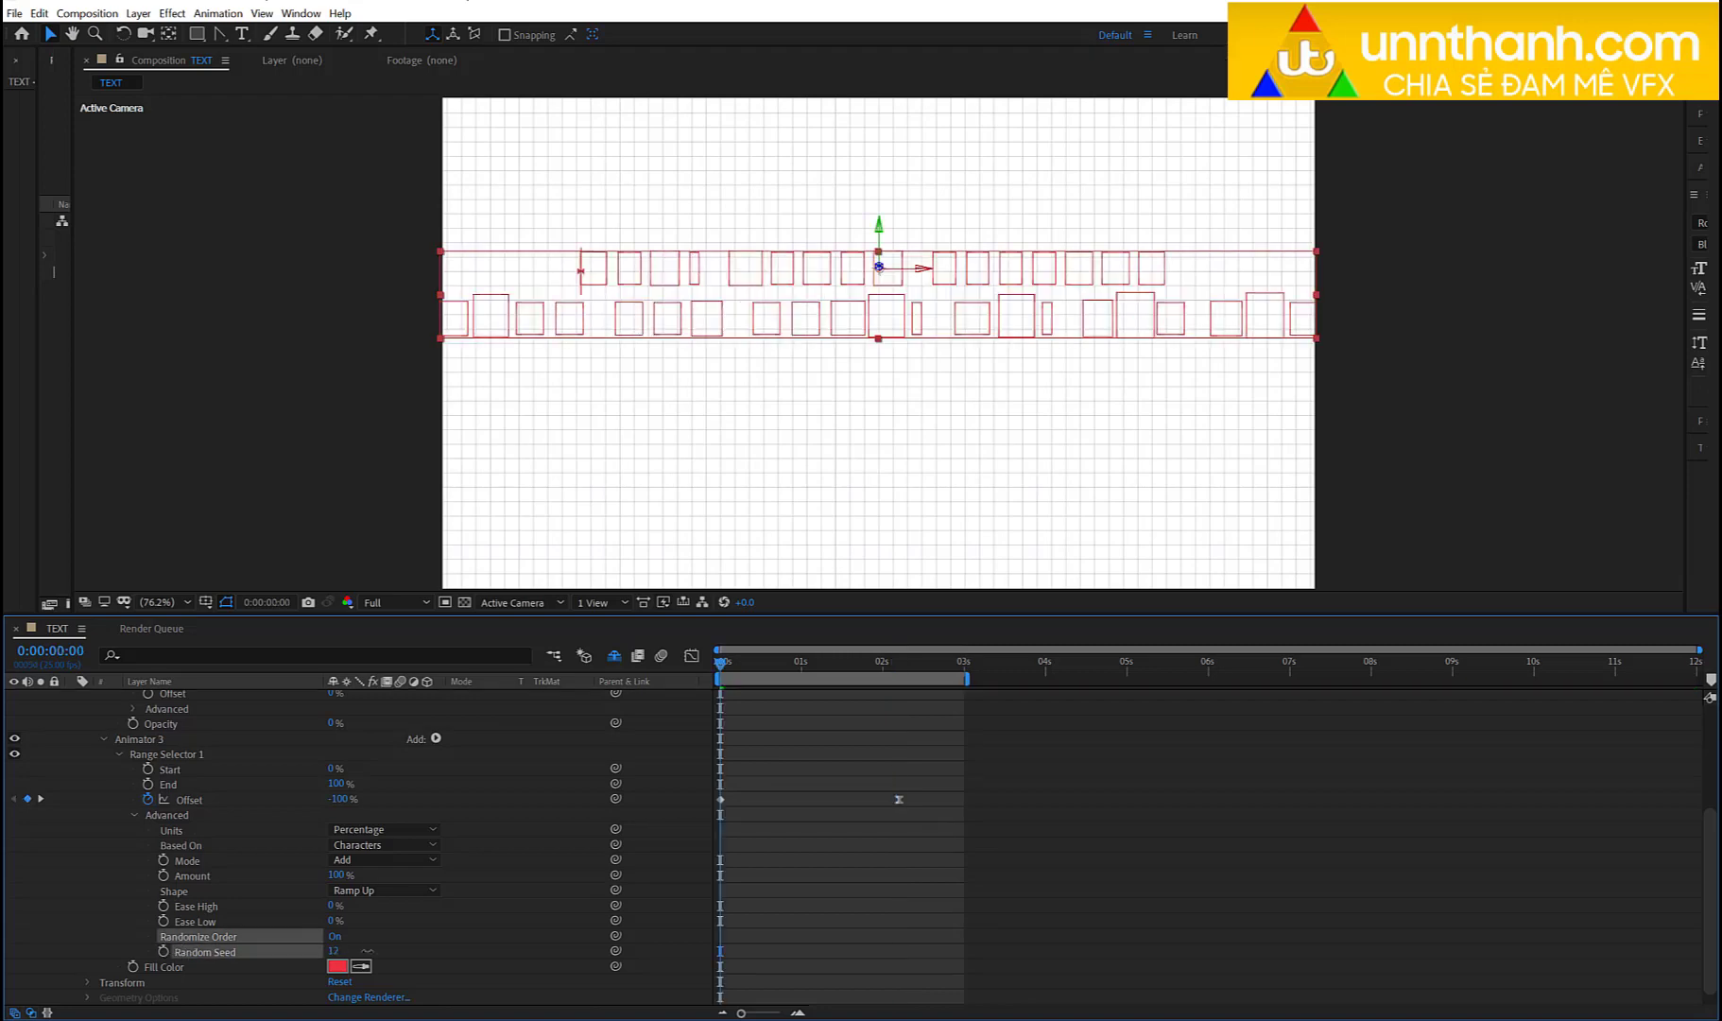
pyautogui.press('space')
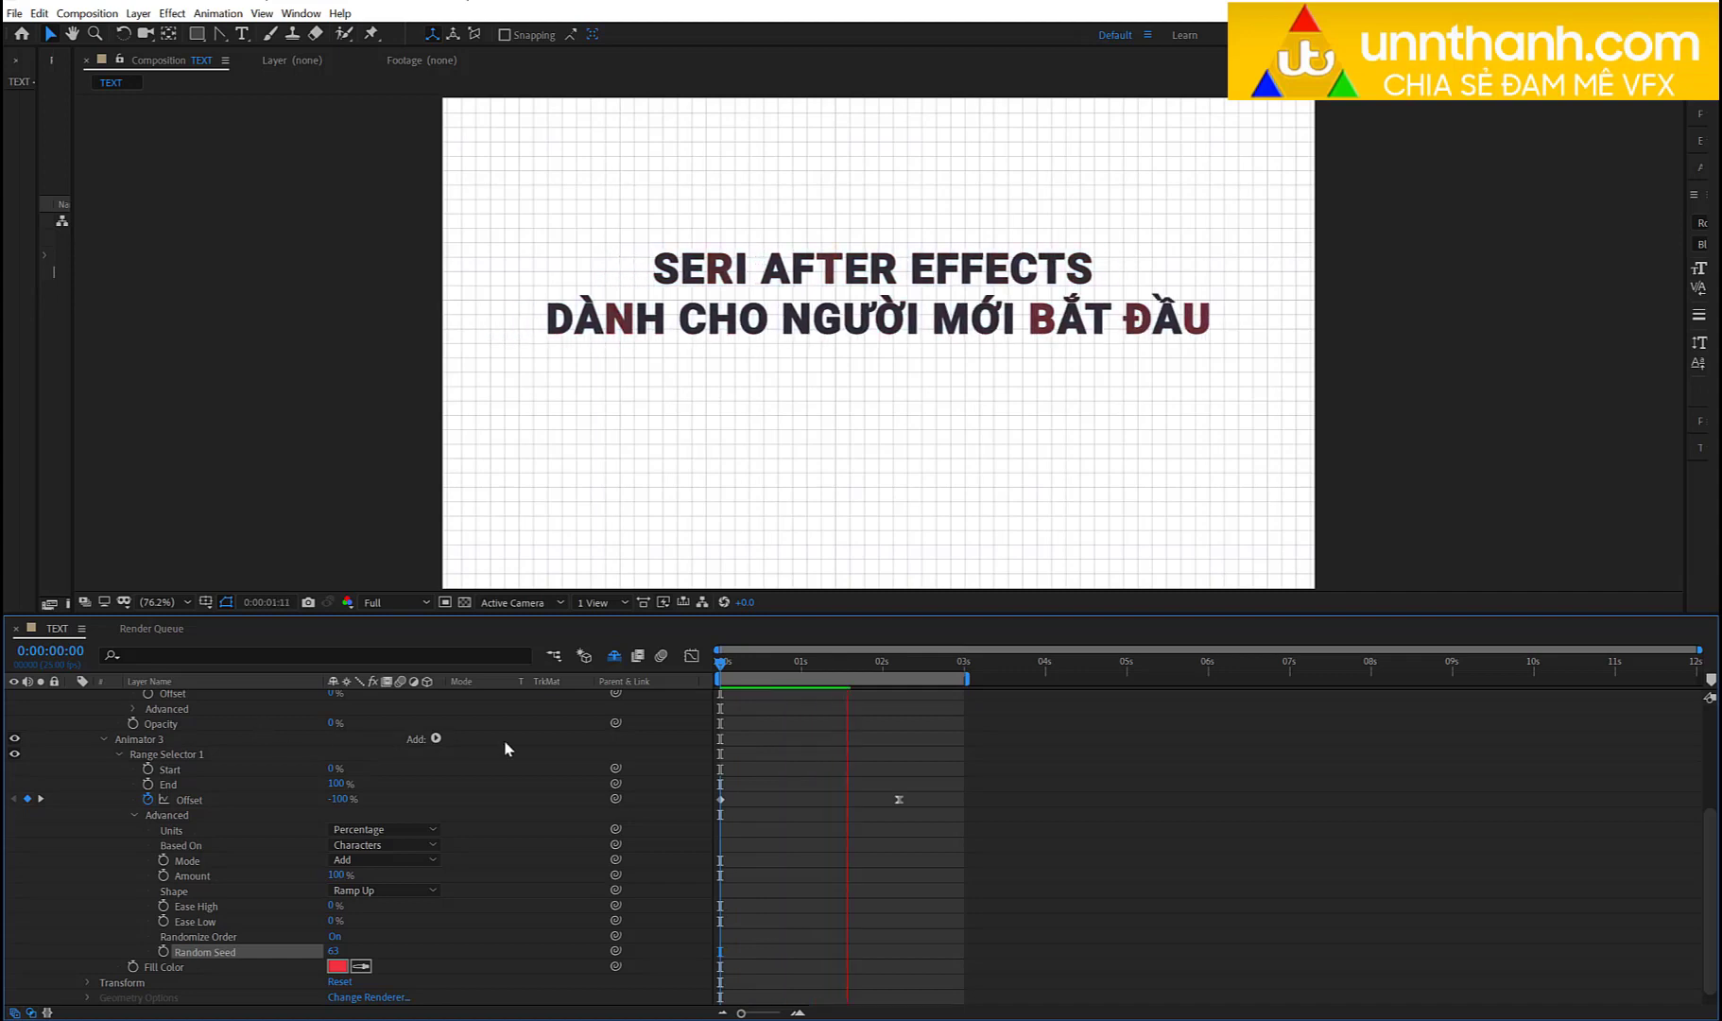
pyautogui.press('space')
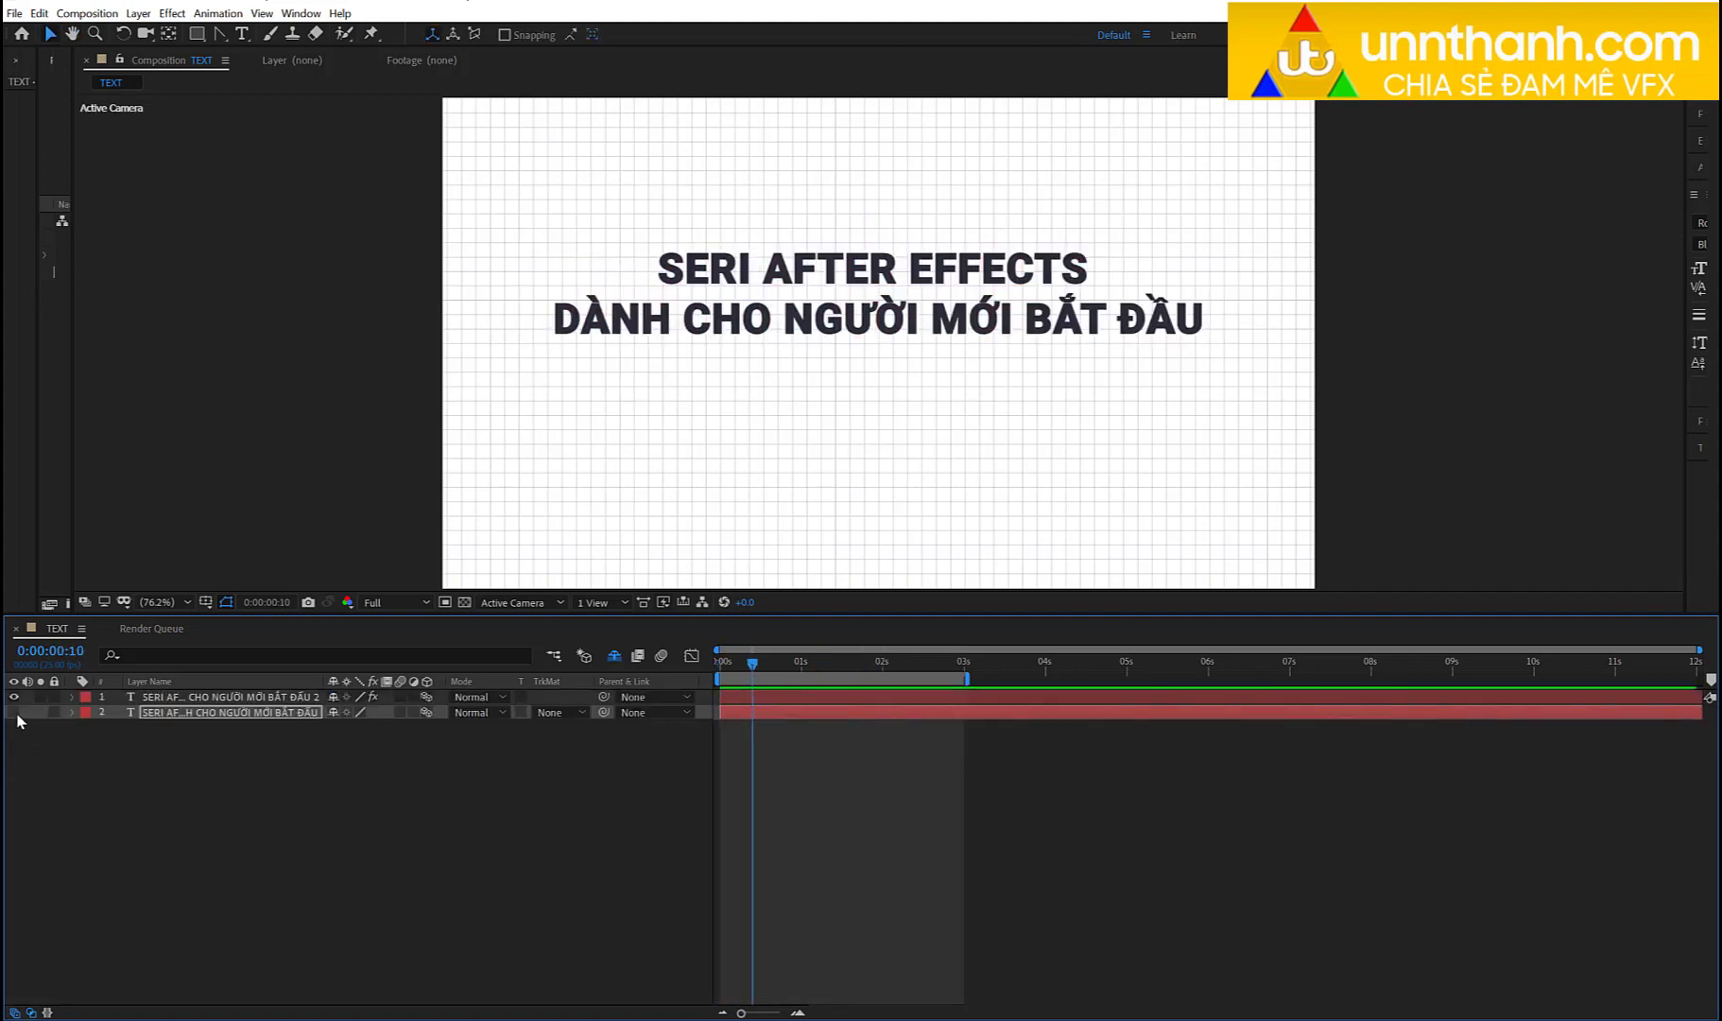
# Expand the top text layer and add a Tracking animator to it
pyautogui.click(10, 716)
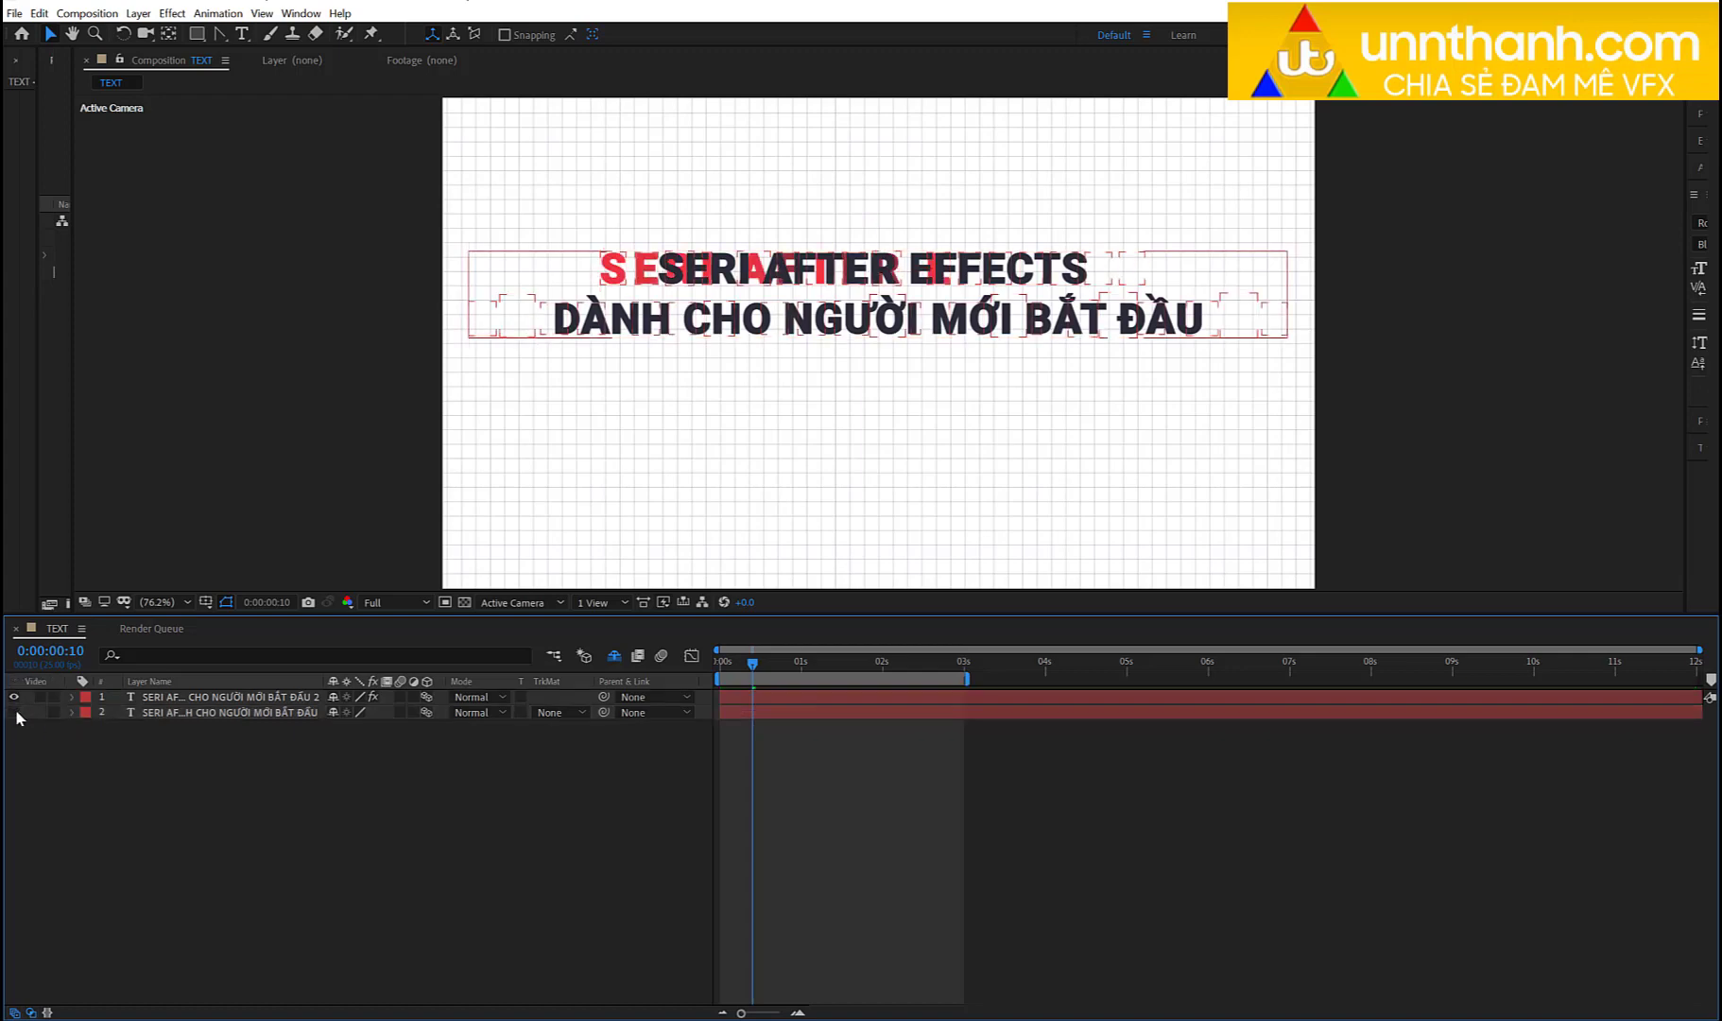
pyautogui.click(73, 711)
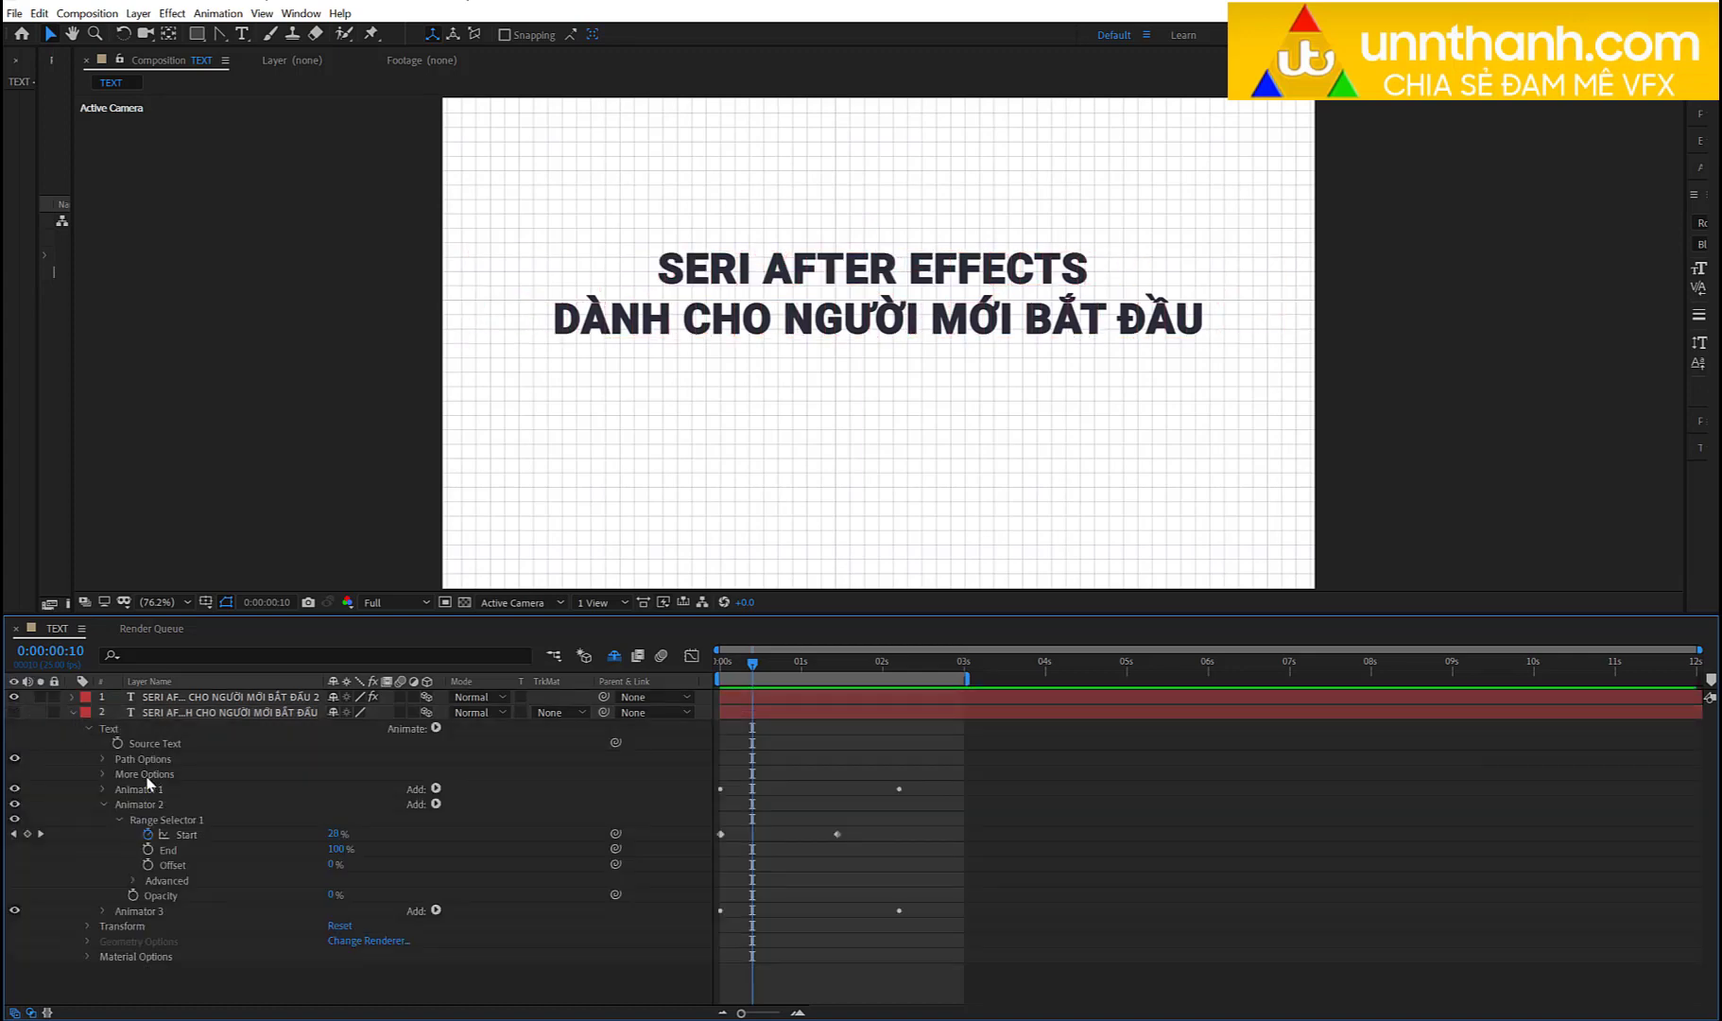
pyautogui.click(105, 789)
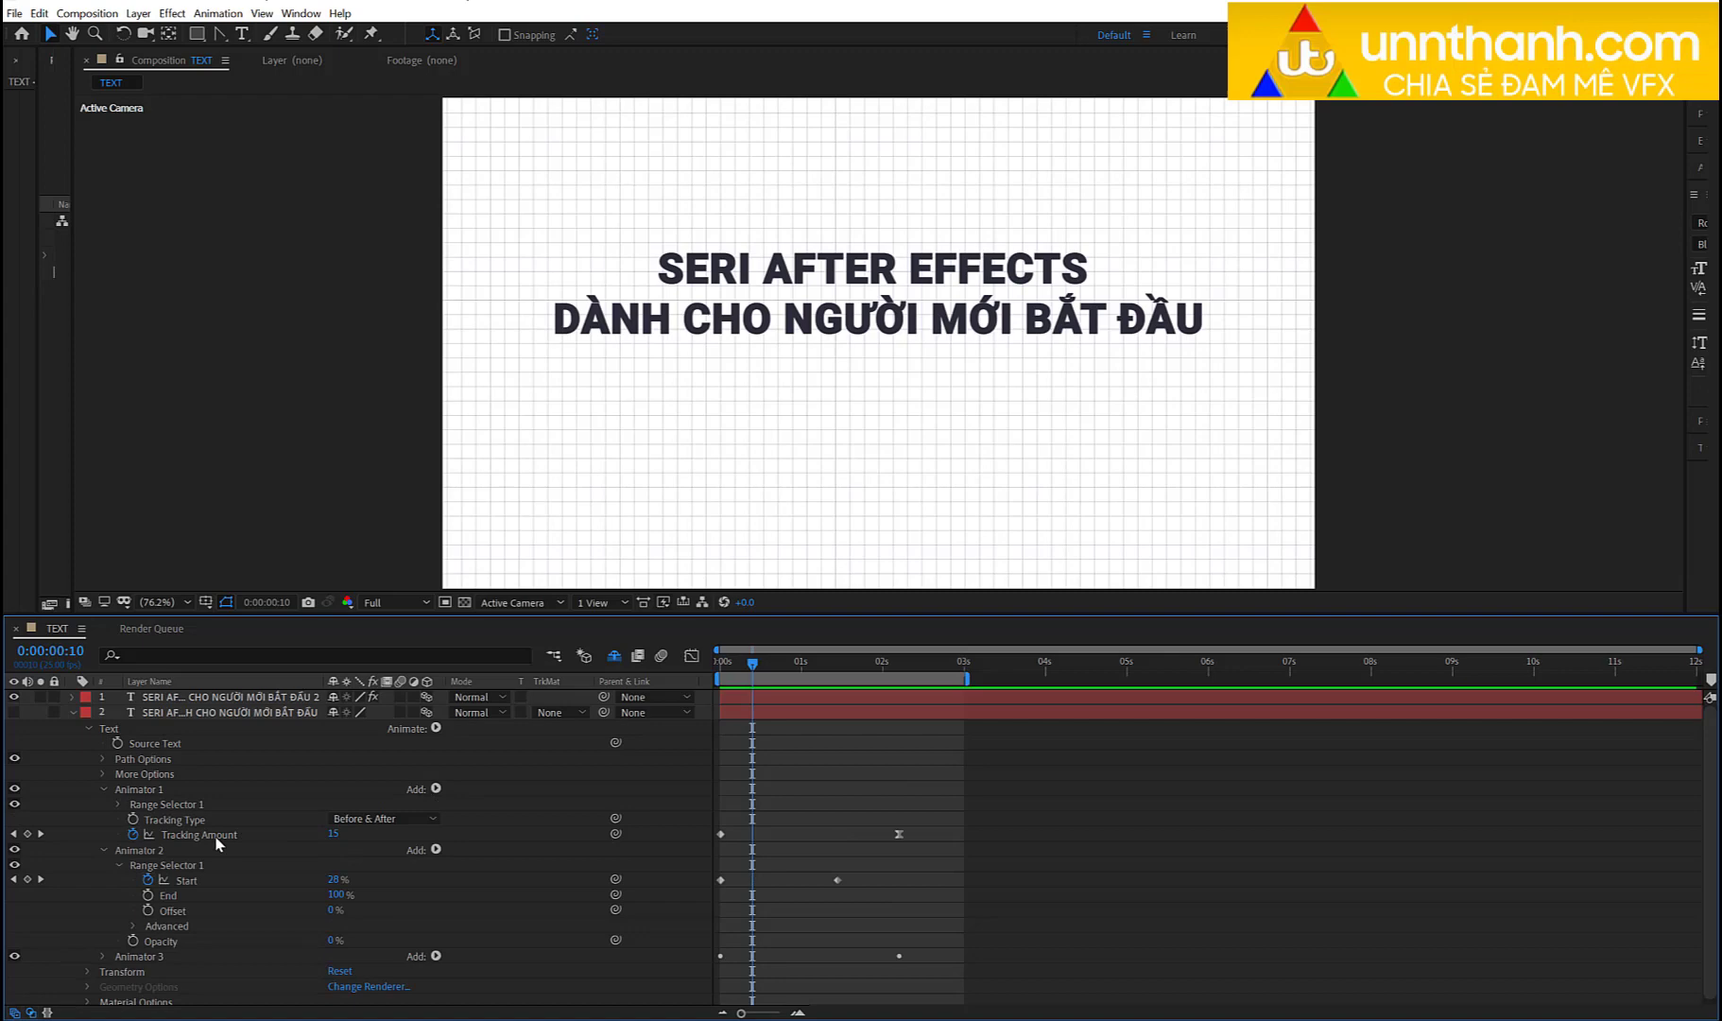
pyautogui.click(111, 700)
pyautogui.click(73, 697)
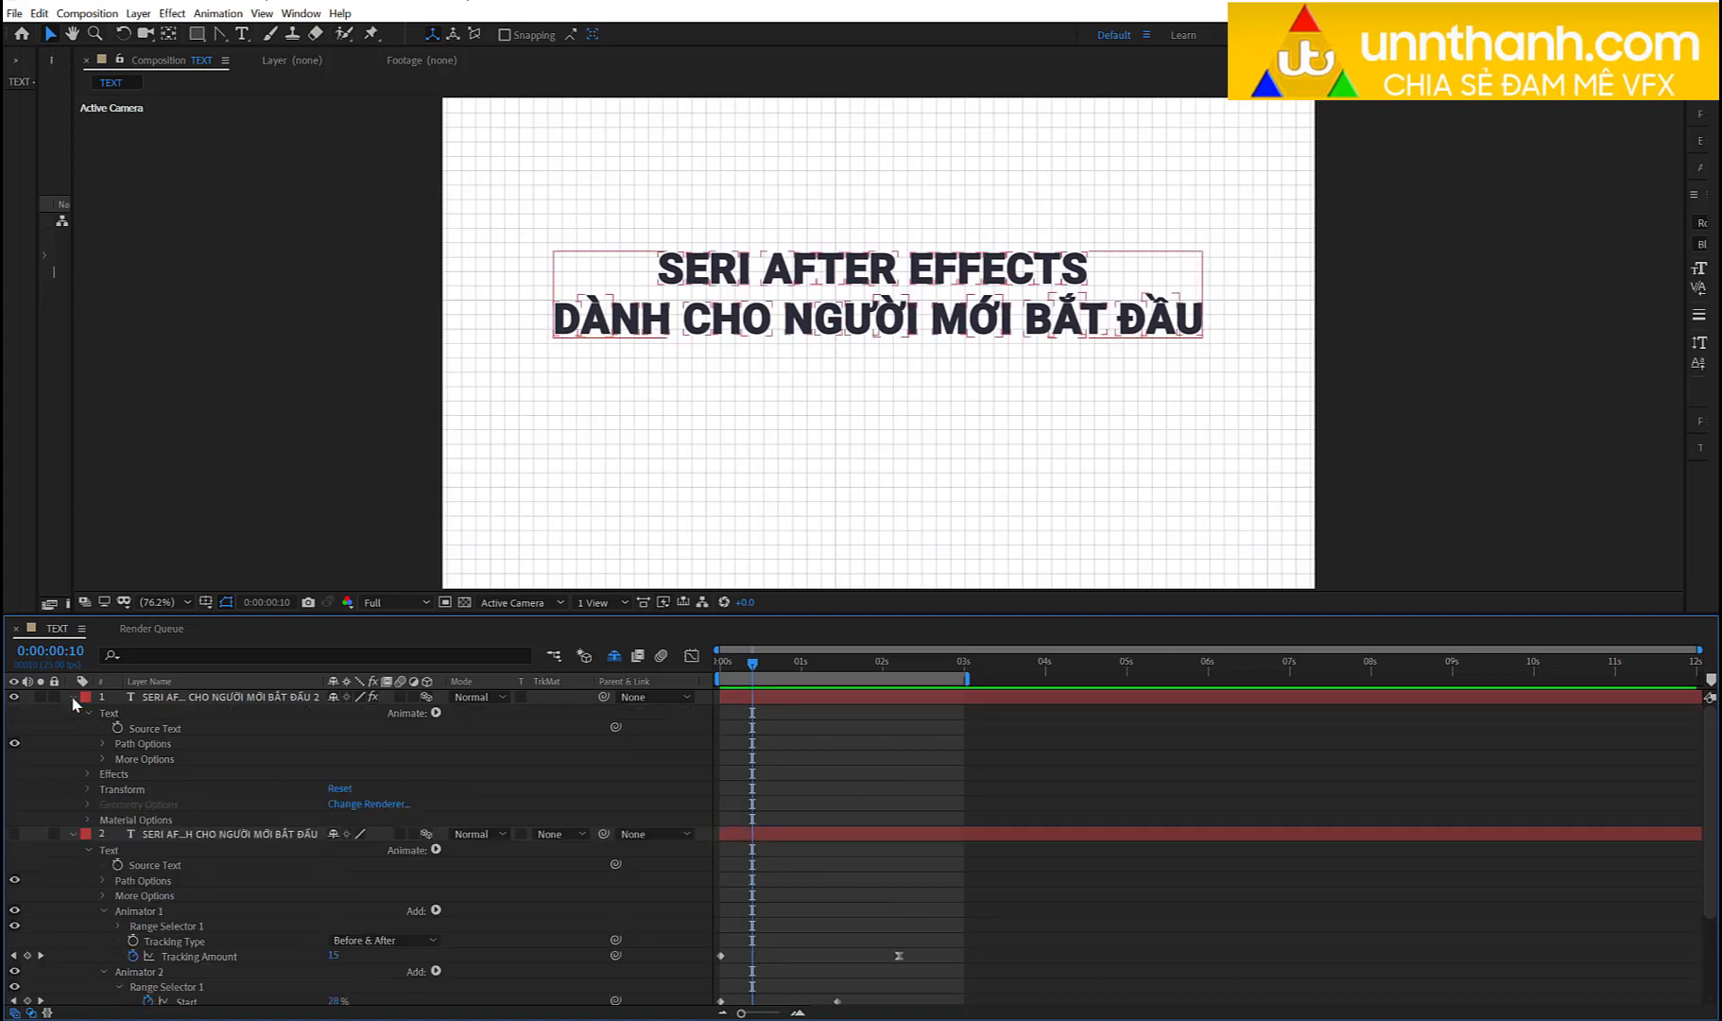
pyautogui.click(435, 713)
pyautogui.click(498, 603)
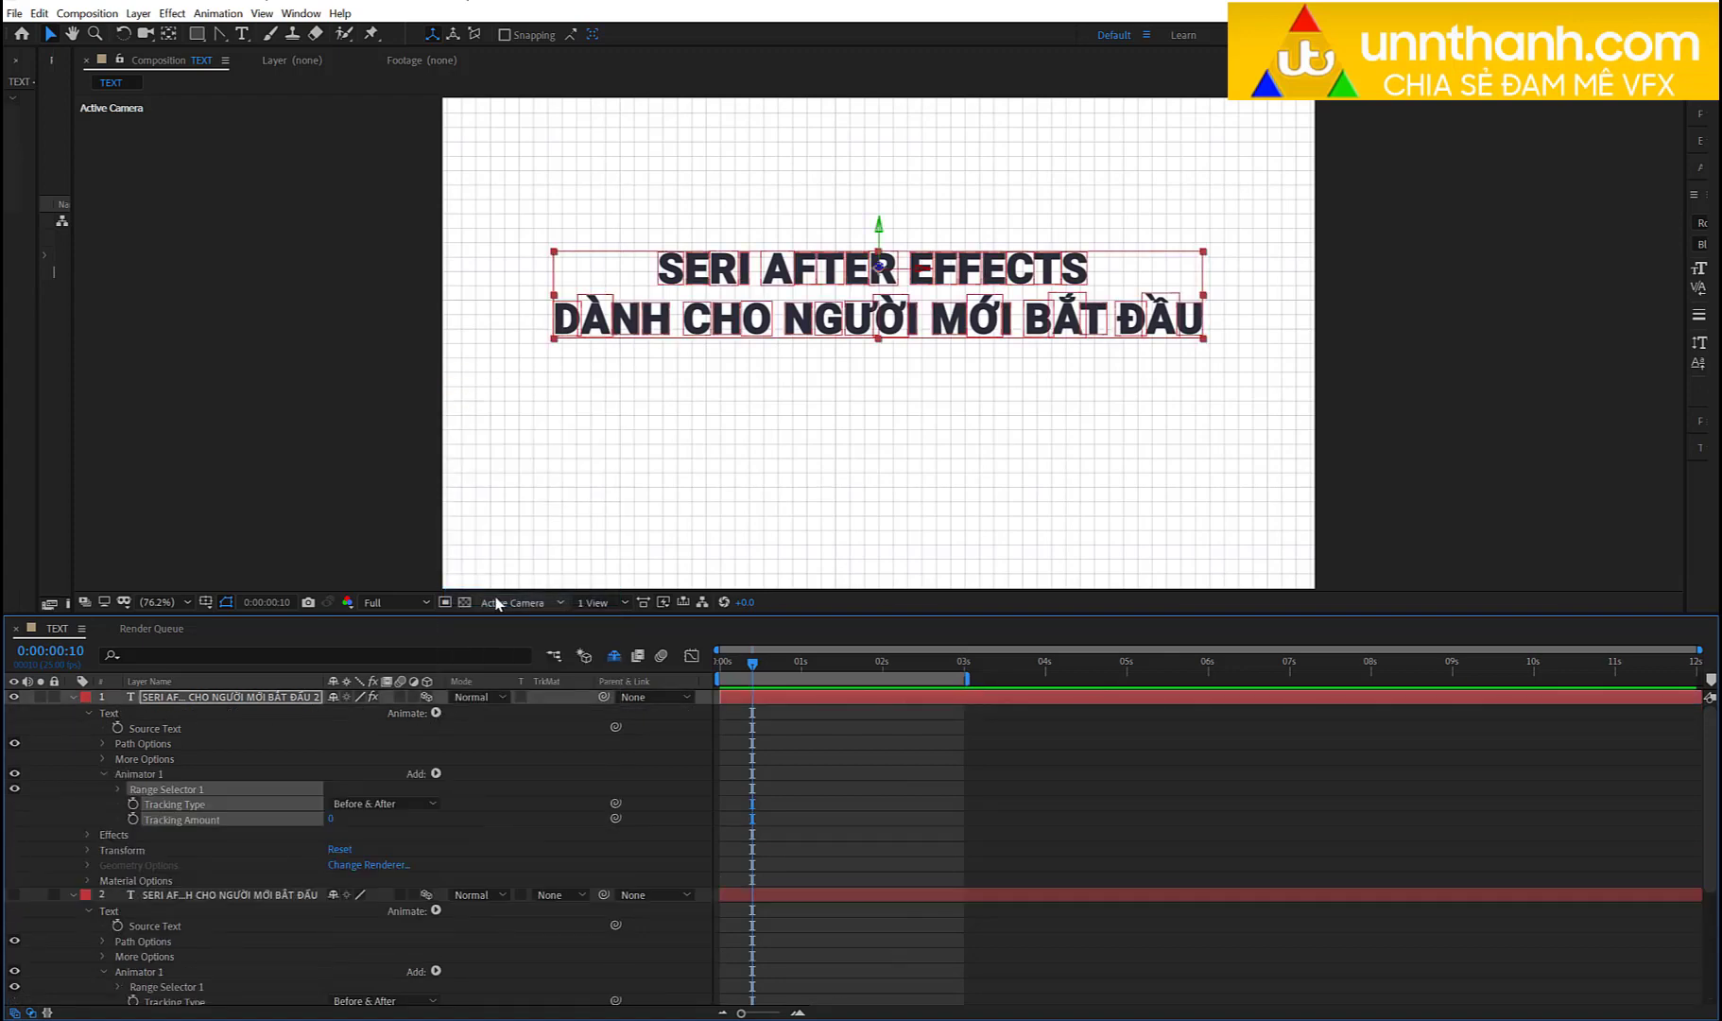
# Keyframe Tracking Amount at 20 at 0 s and -2 at 0:00:02:05
pyautogui.press('Home')
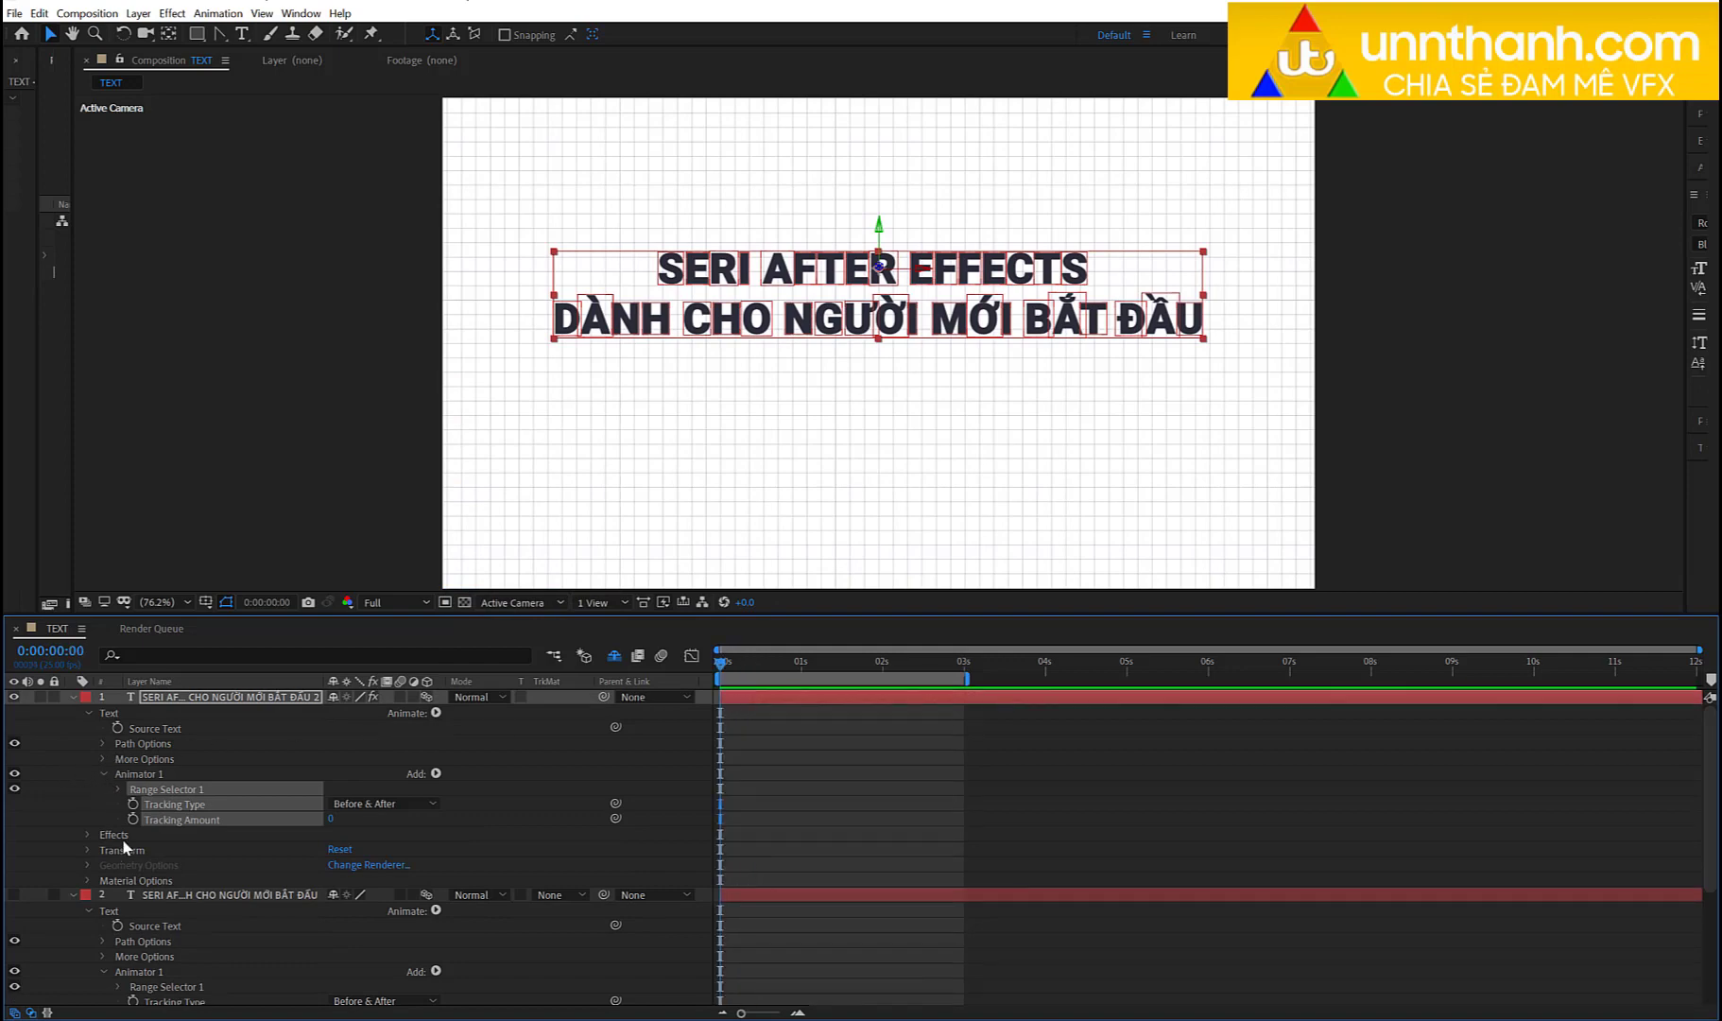
pyautogui.click(338, 836)
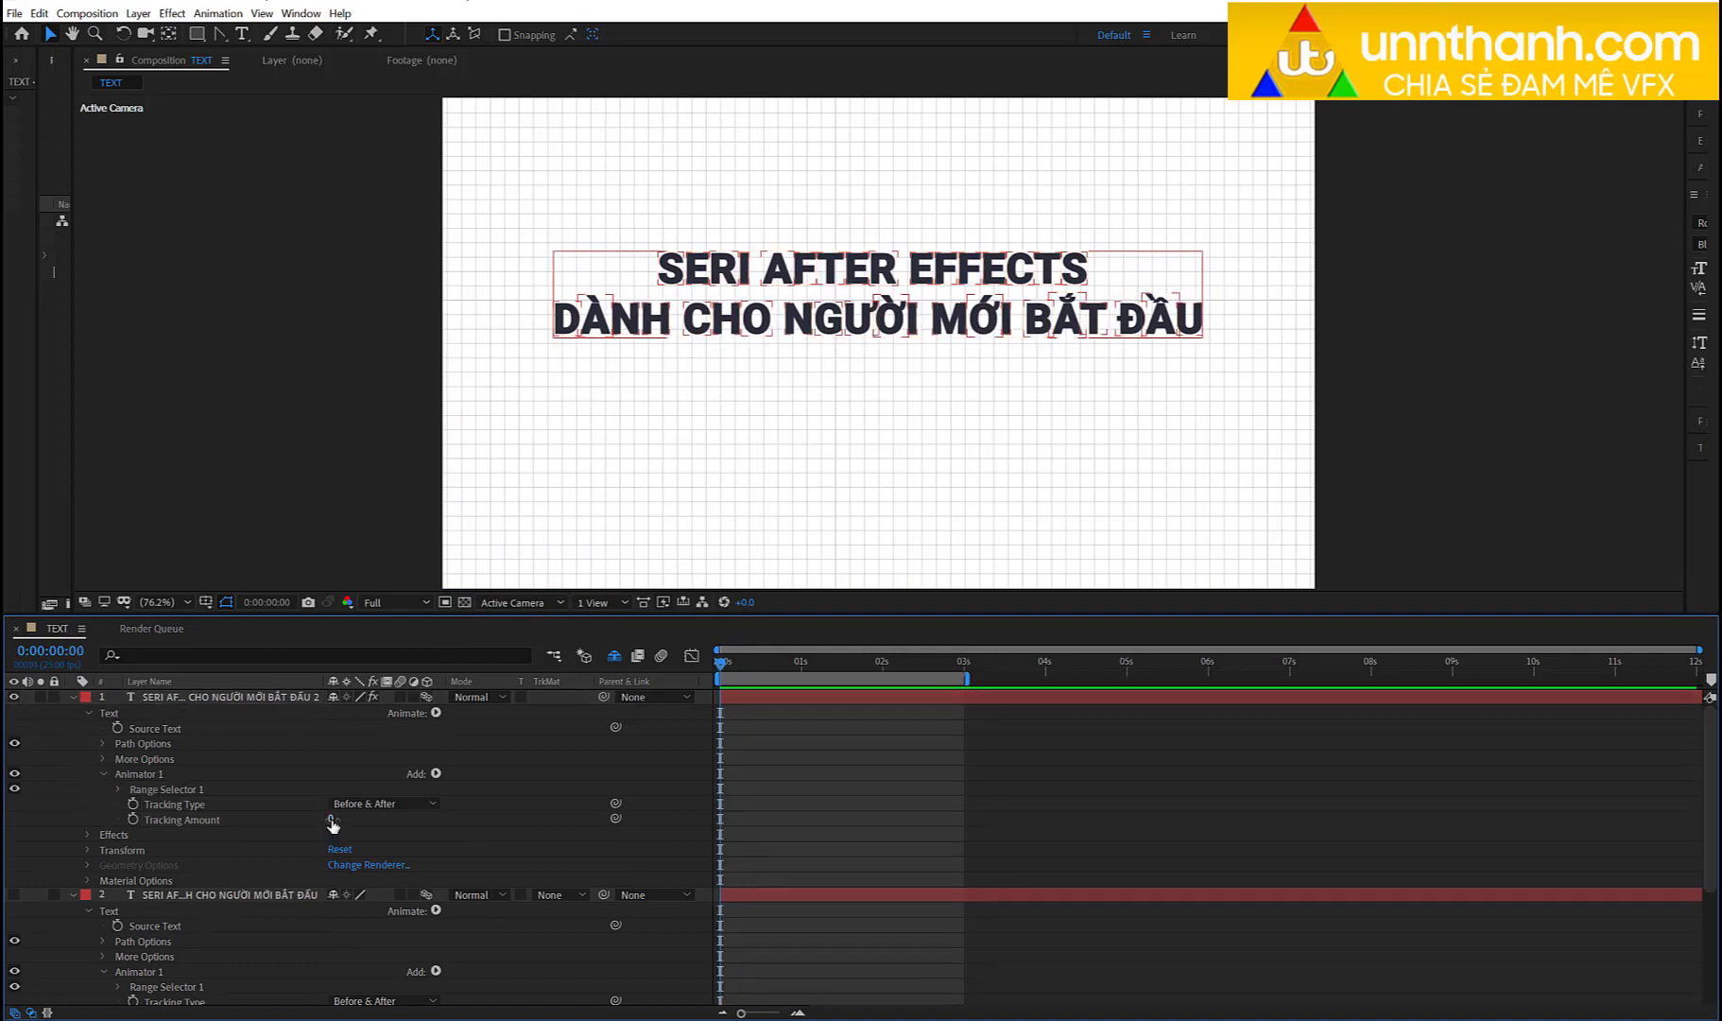
pyautogui.moveTo(333, 825); pyautogui.dragTo(347, 706)
pyautogui.scroll(-1, 347, 707)
pyautogui.click(343, 775)
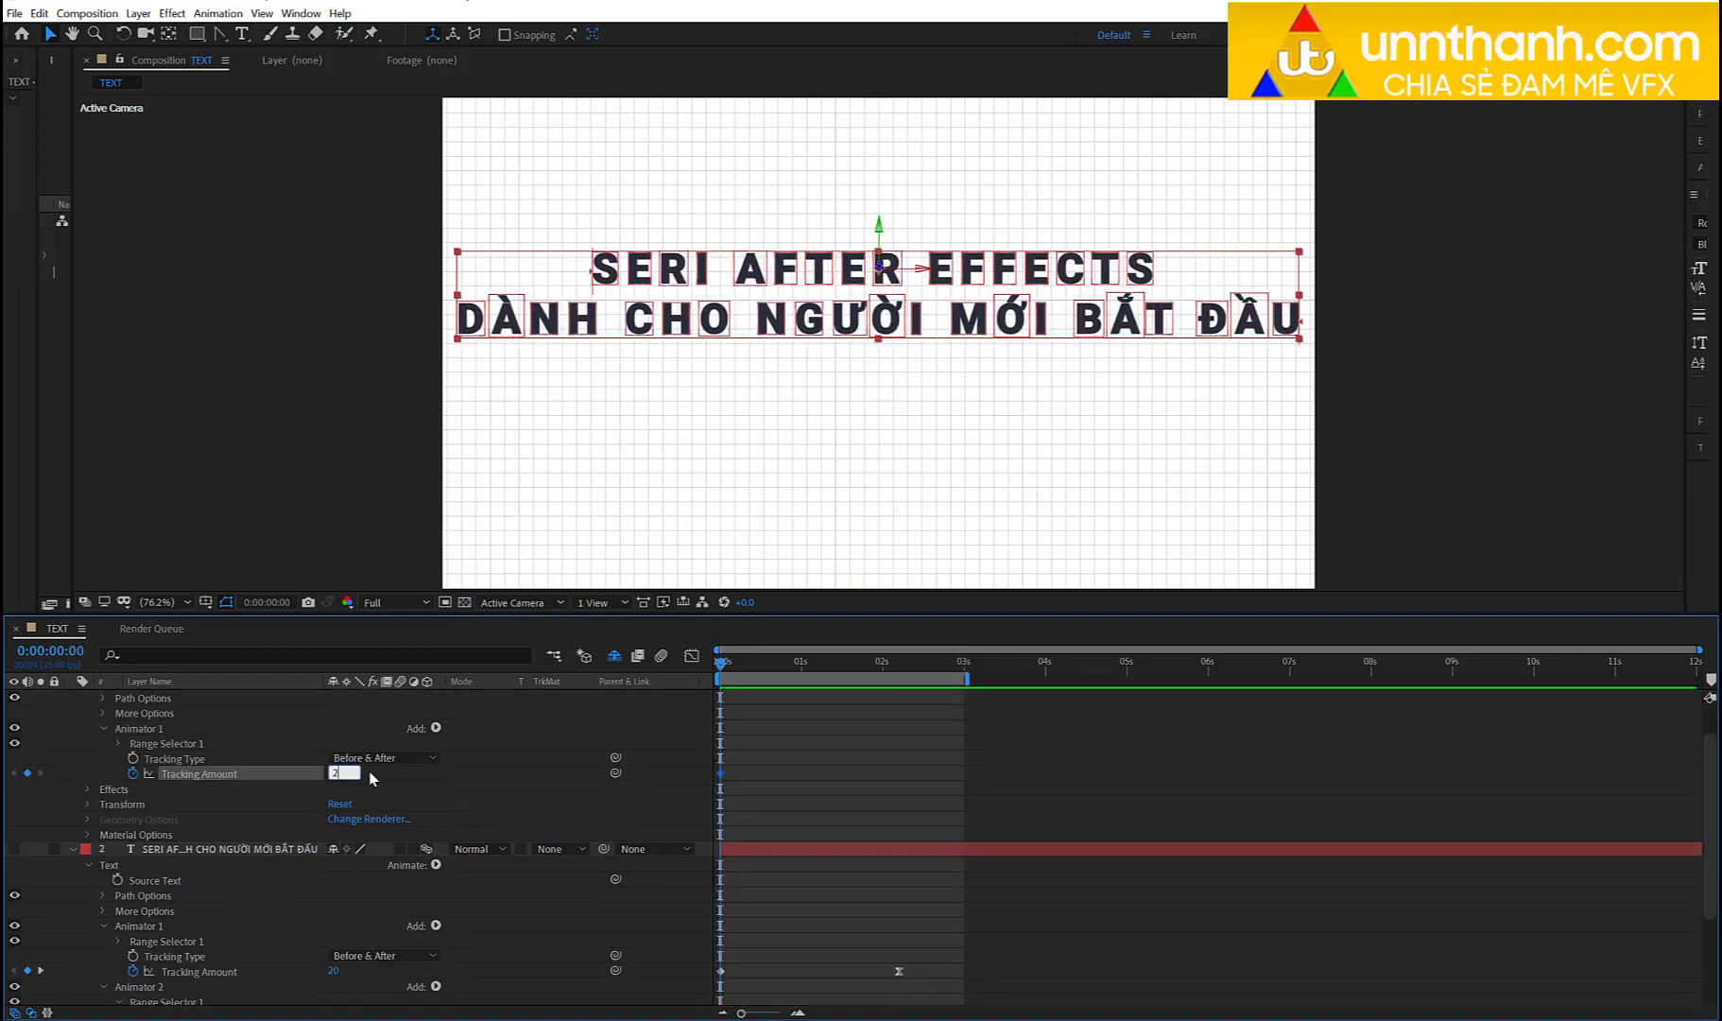
pyautogui.press('Return')
pyautogui.press('k')
pyautogui.click(338, 772)
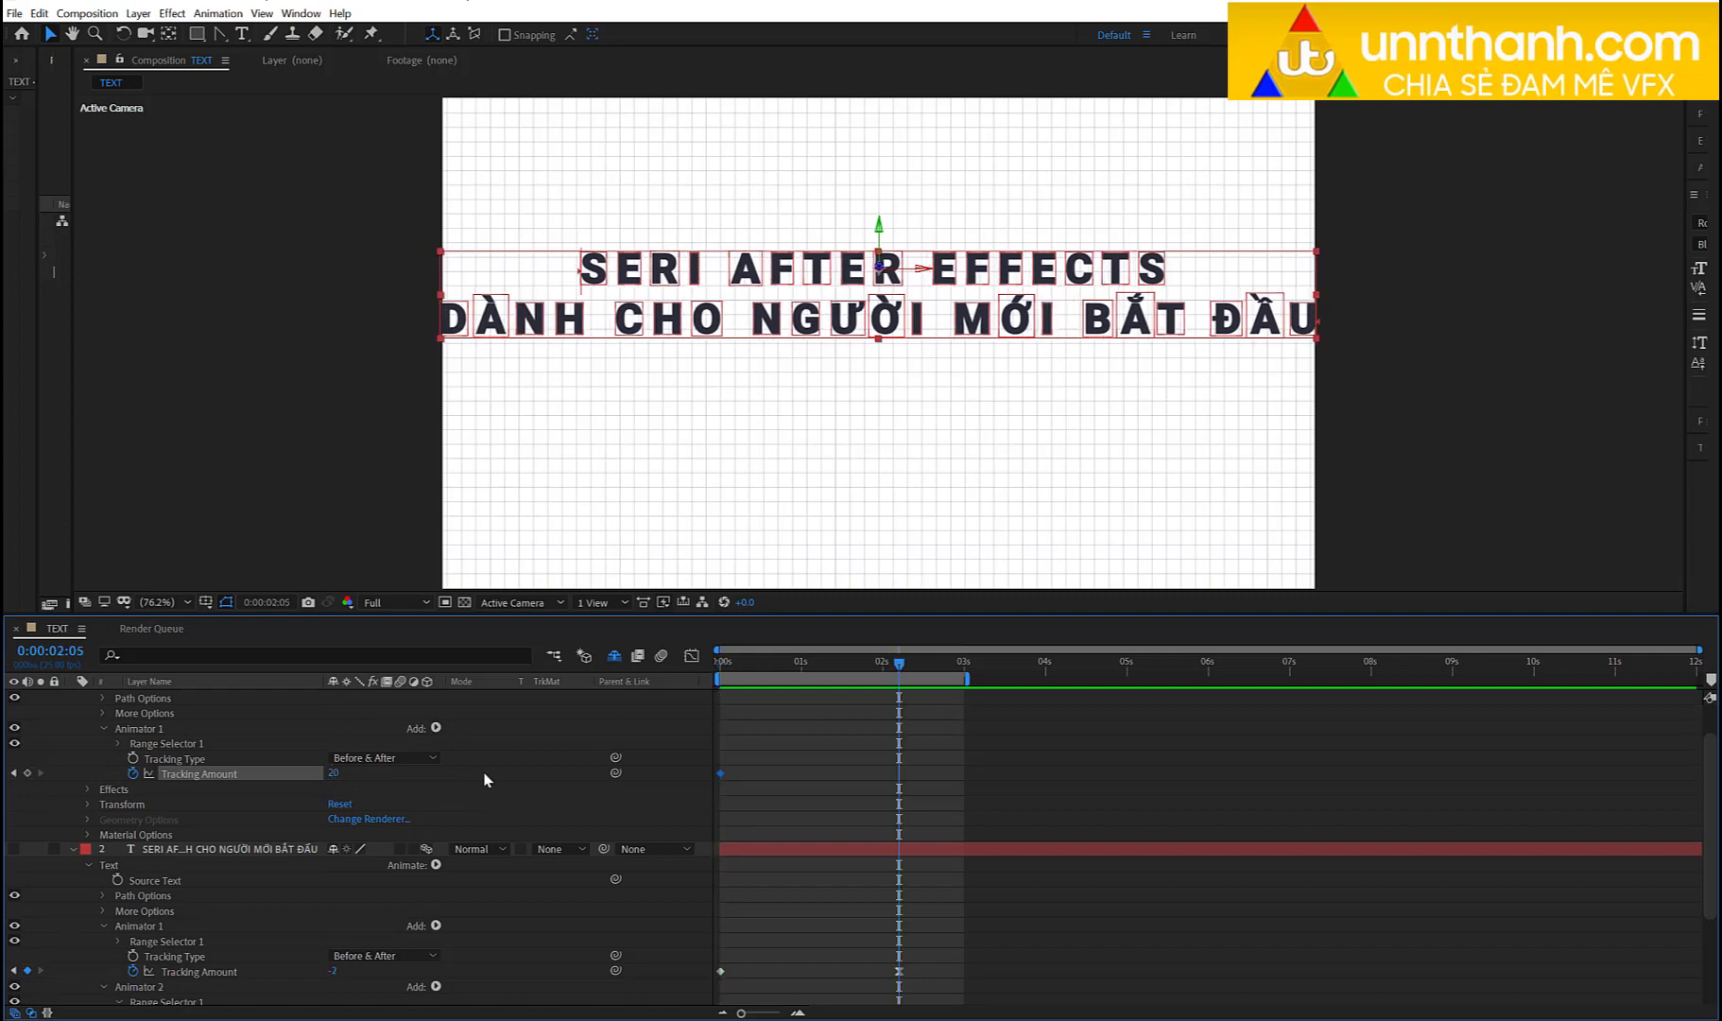
pyautogui.write('-2')
pyautogui.press('Return')
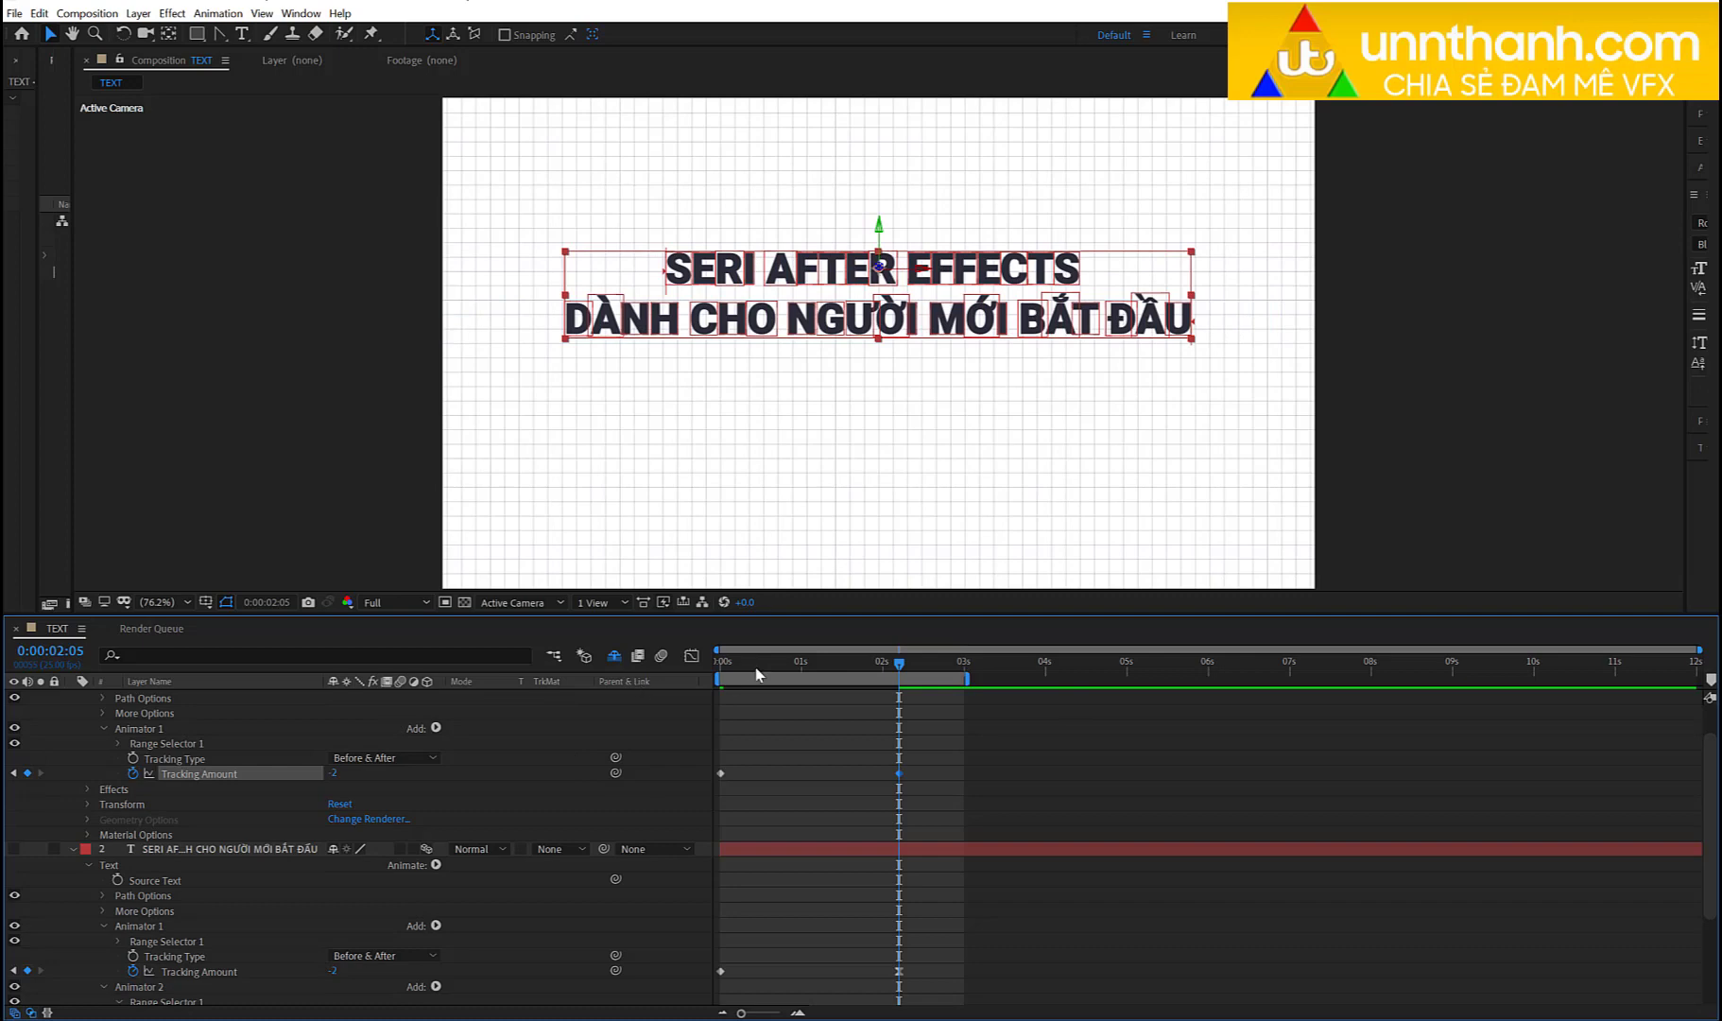
# Preview the tightening, then check Animator 2's Start keyframe at 0:00:01:11 and select Animator 1
pyautogui.press('Home')
pyautogui.press('space')
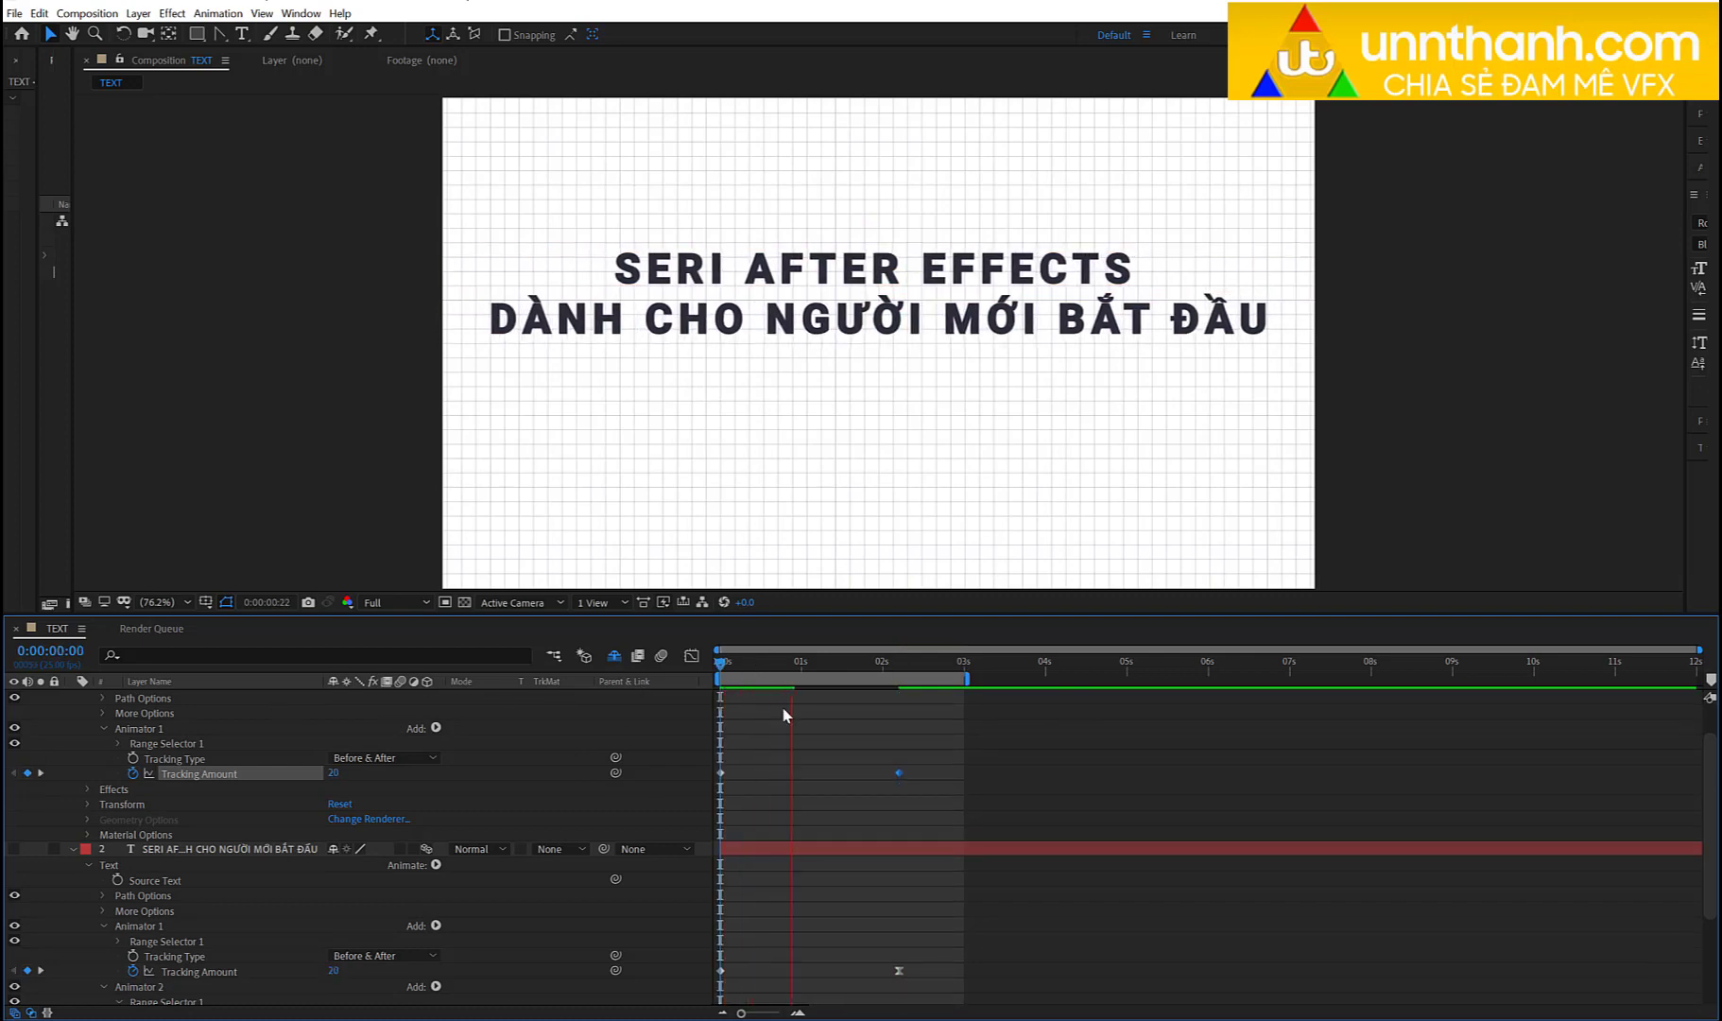
pyautogui.press('space')
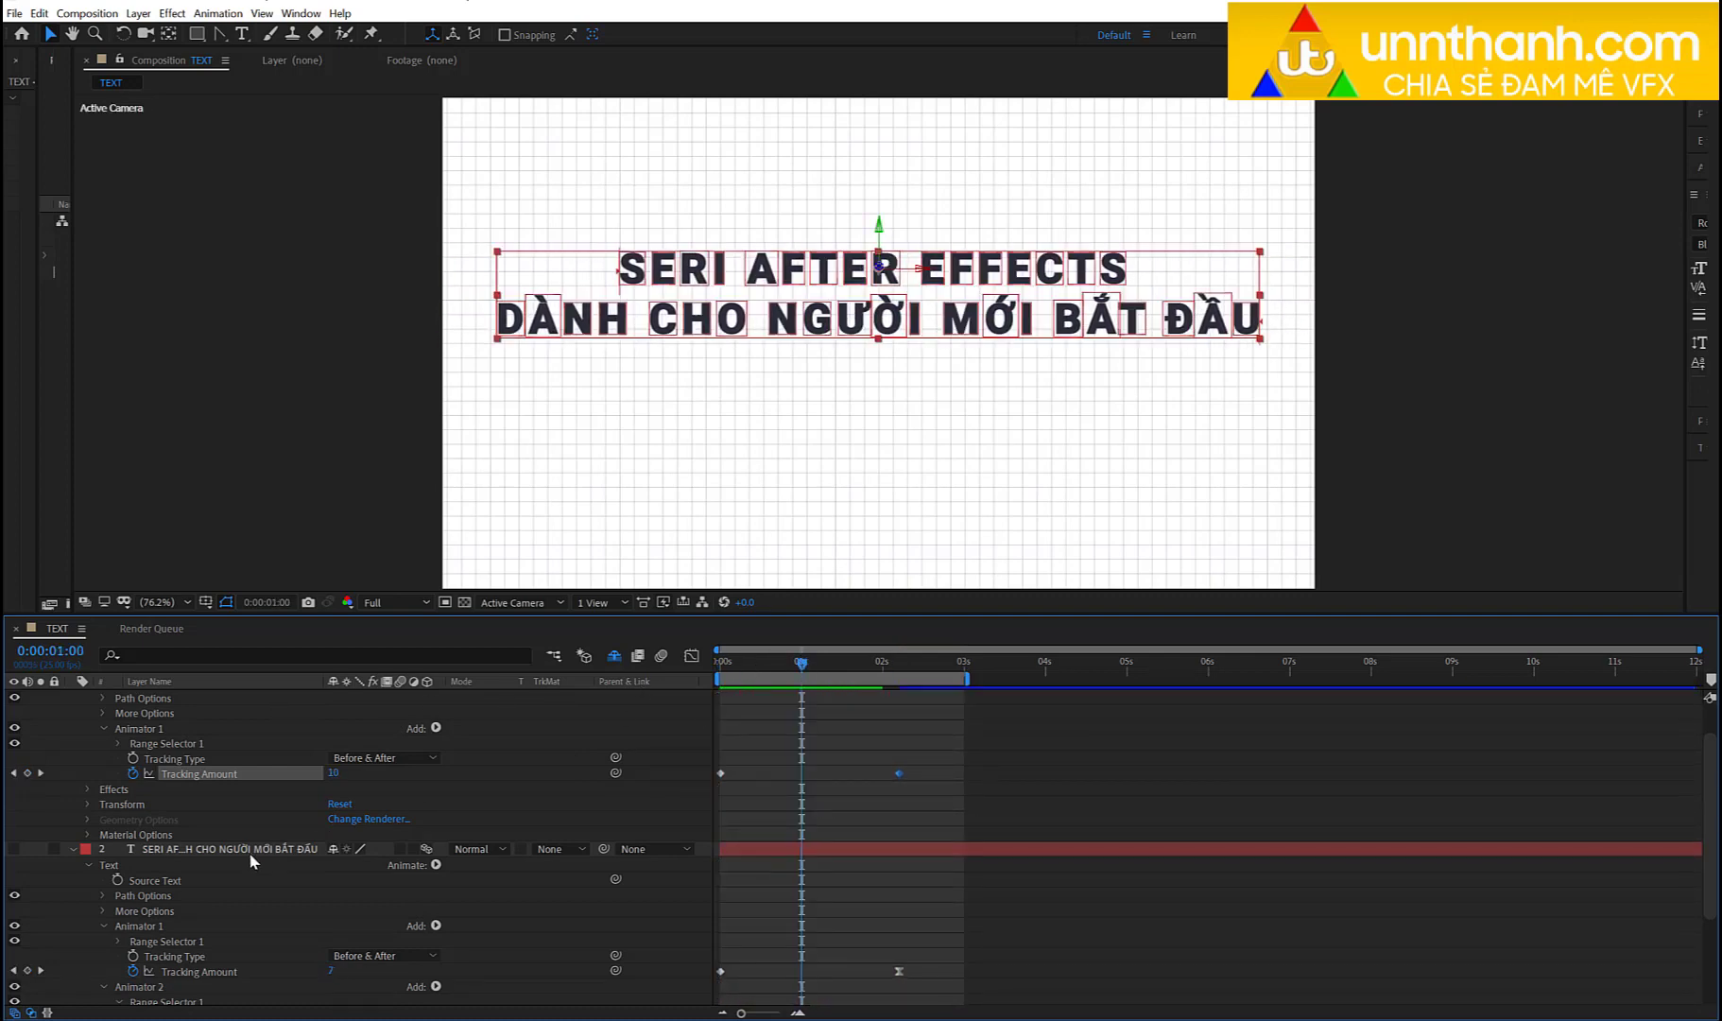
pyautogui.scroll(-2, 249, 854)
pyautogui.click(103, 881)
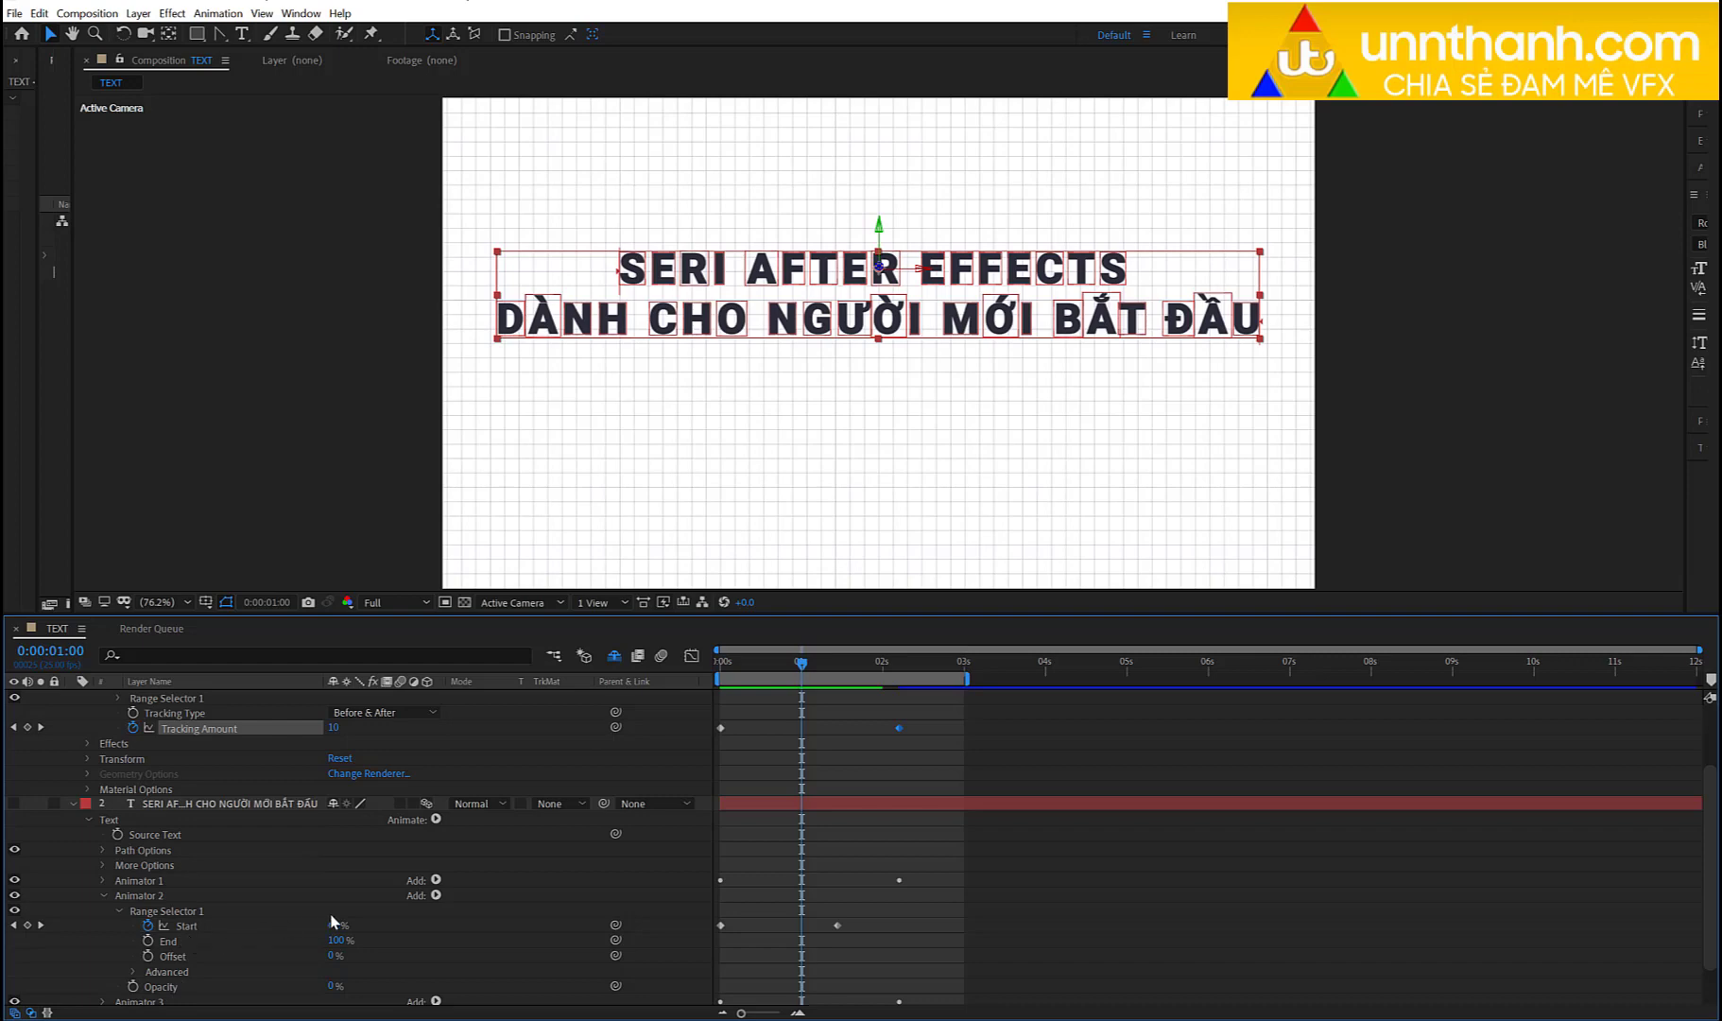
pyautogui.press('Home')
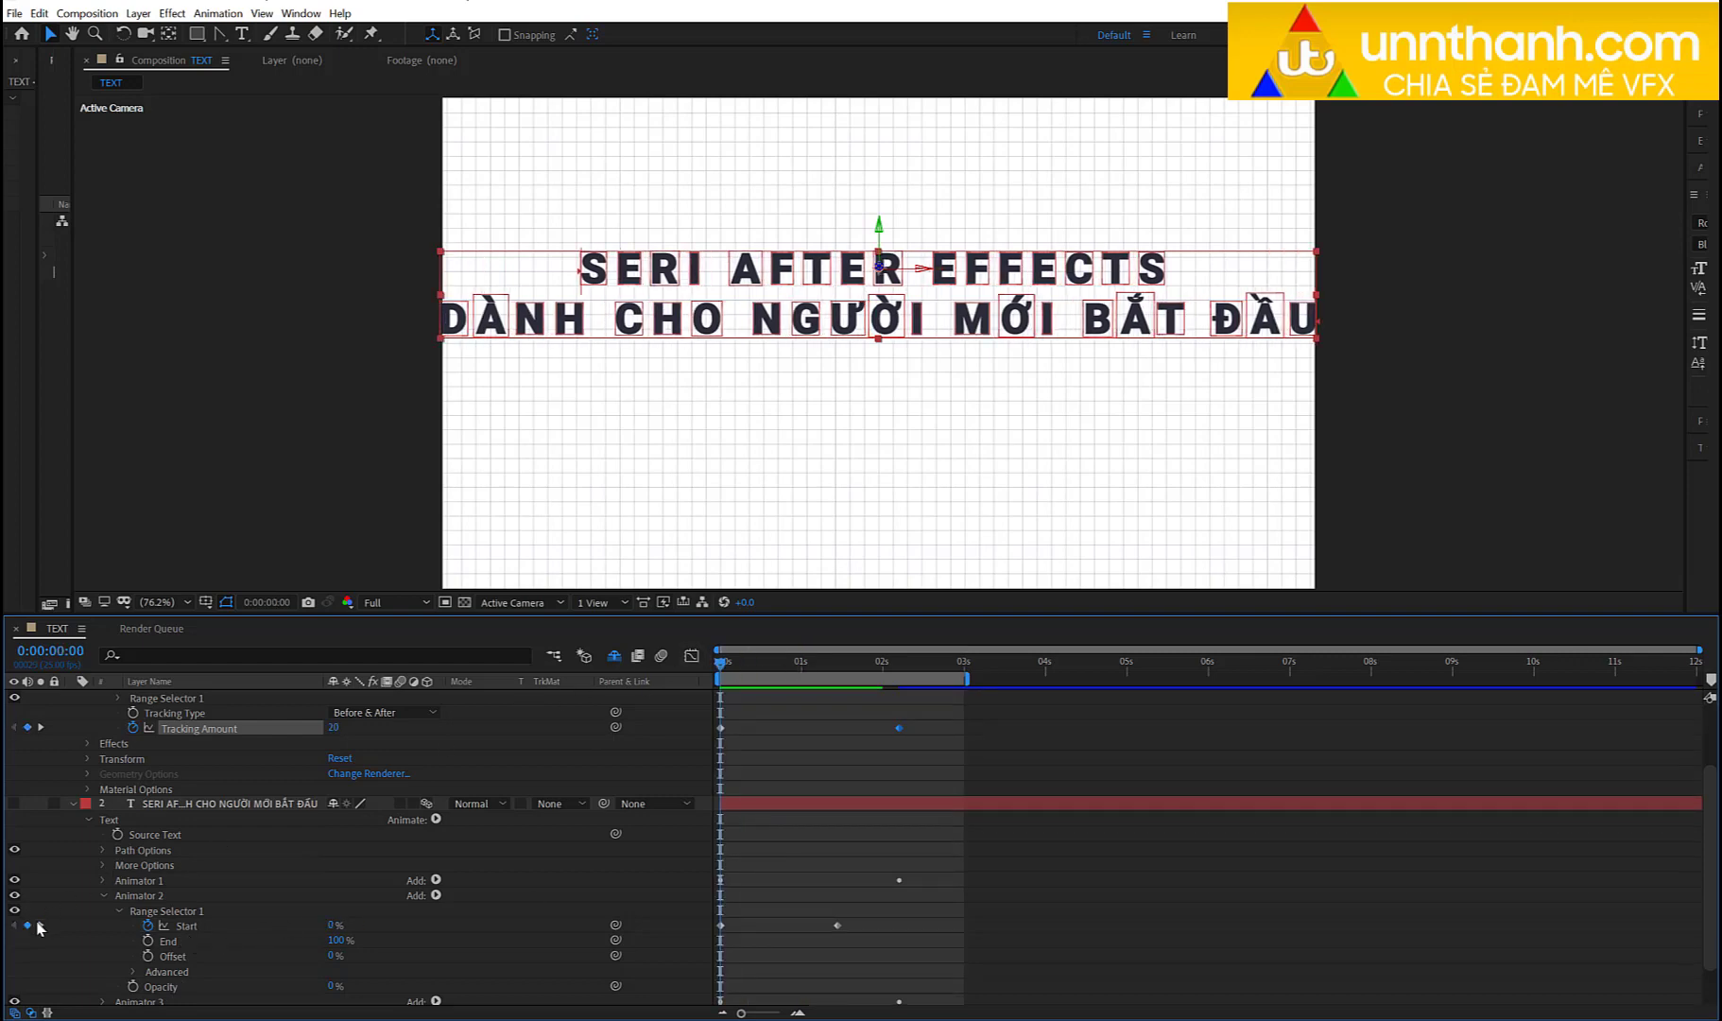
pyautogui.click(40, 924)
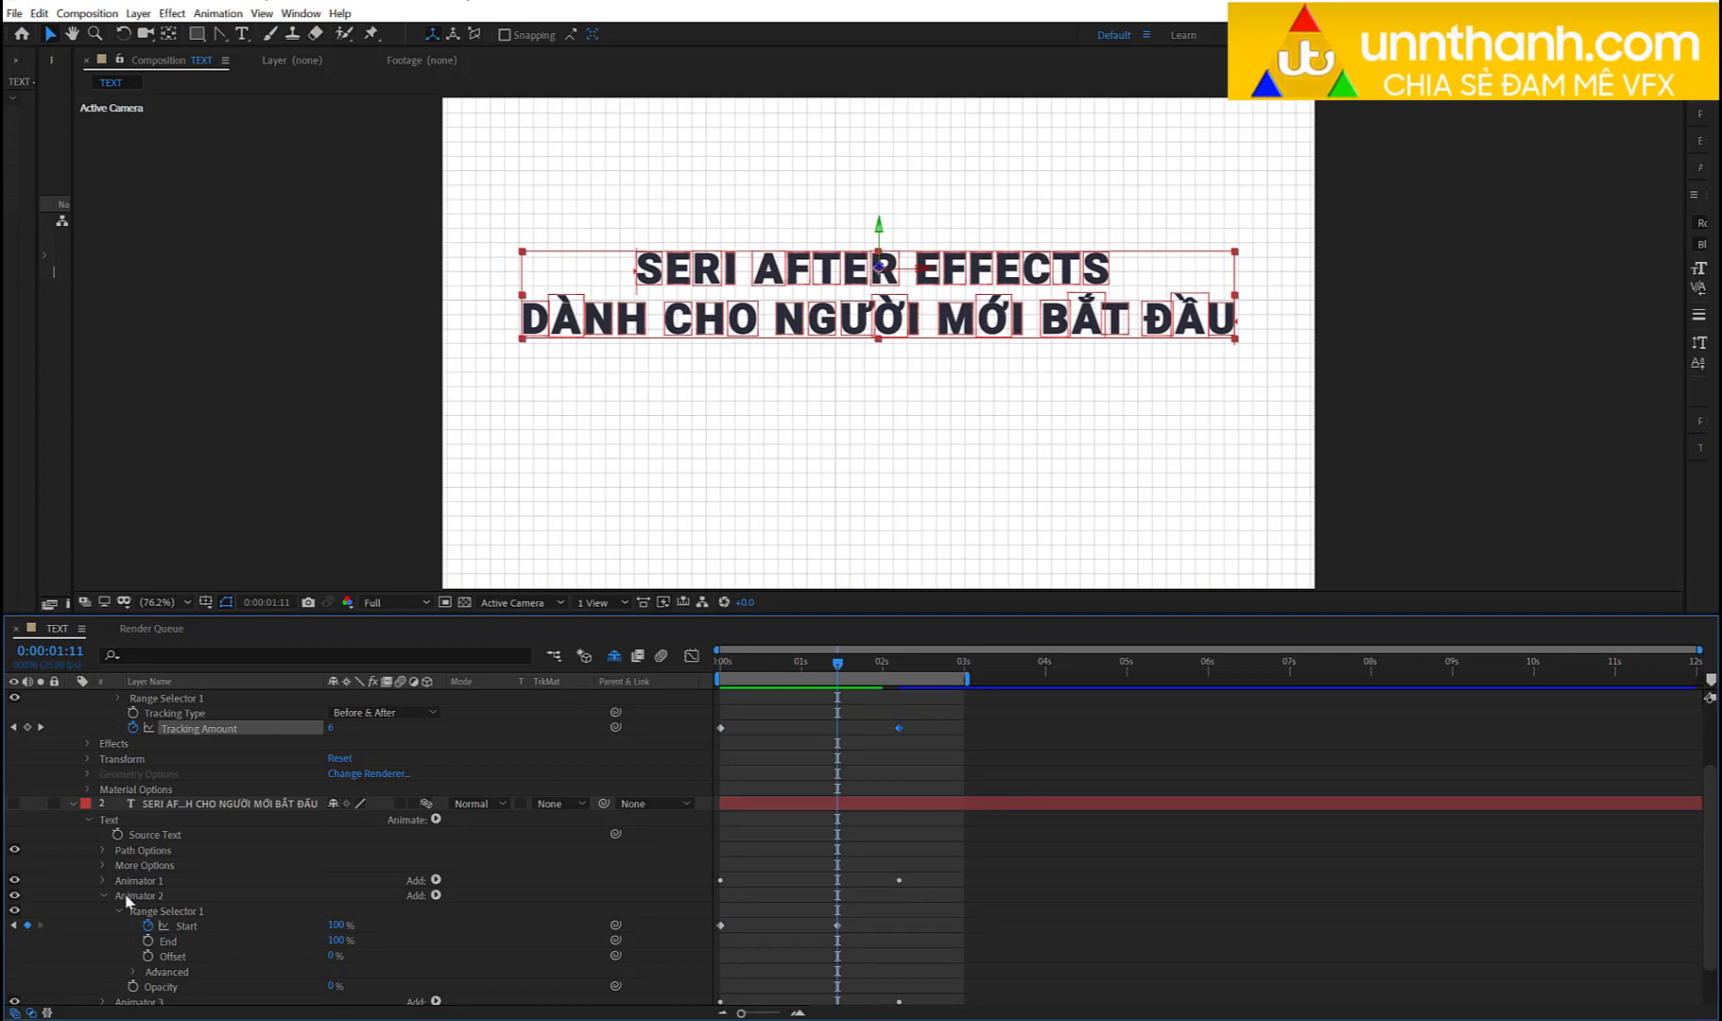
pyautogui.scroll(2, 254, 883)
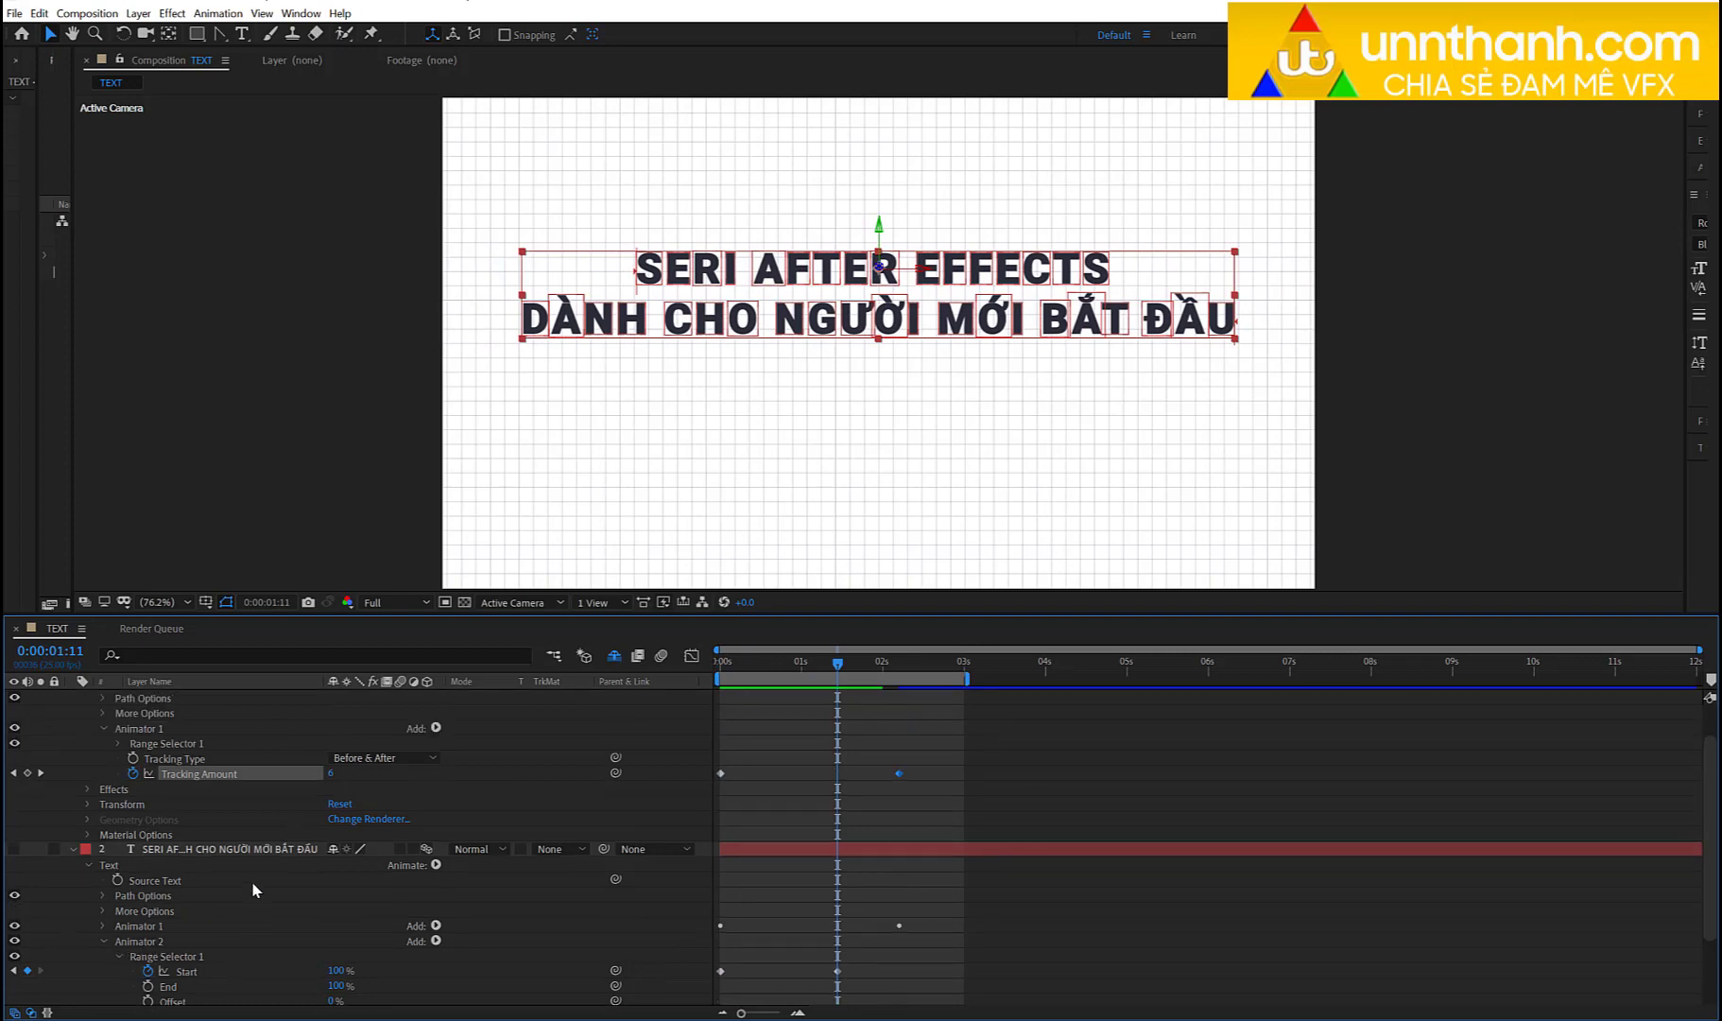
pyautogui.click(143, 729)
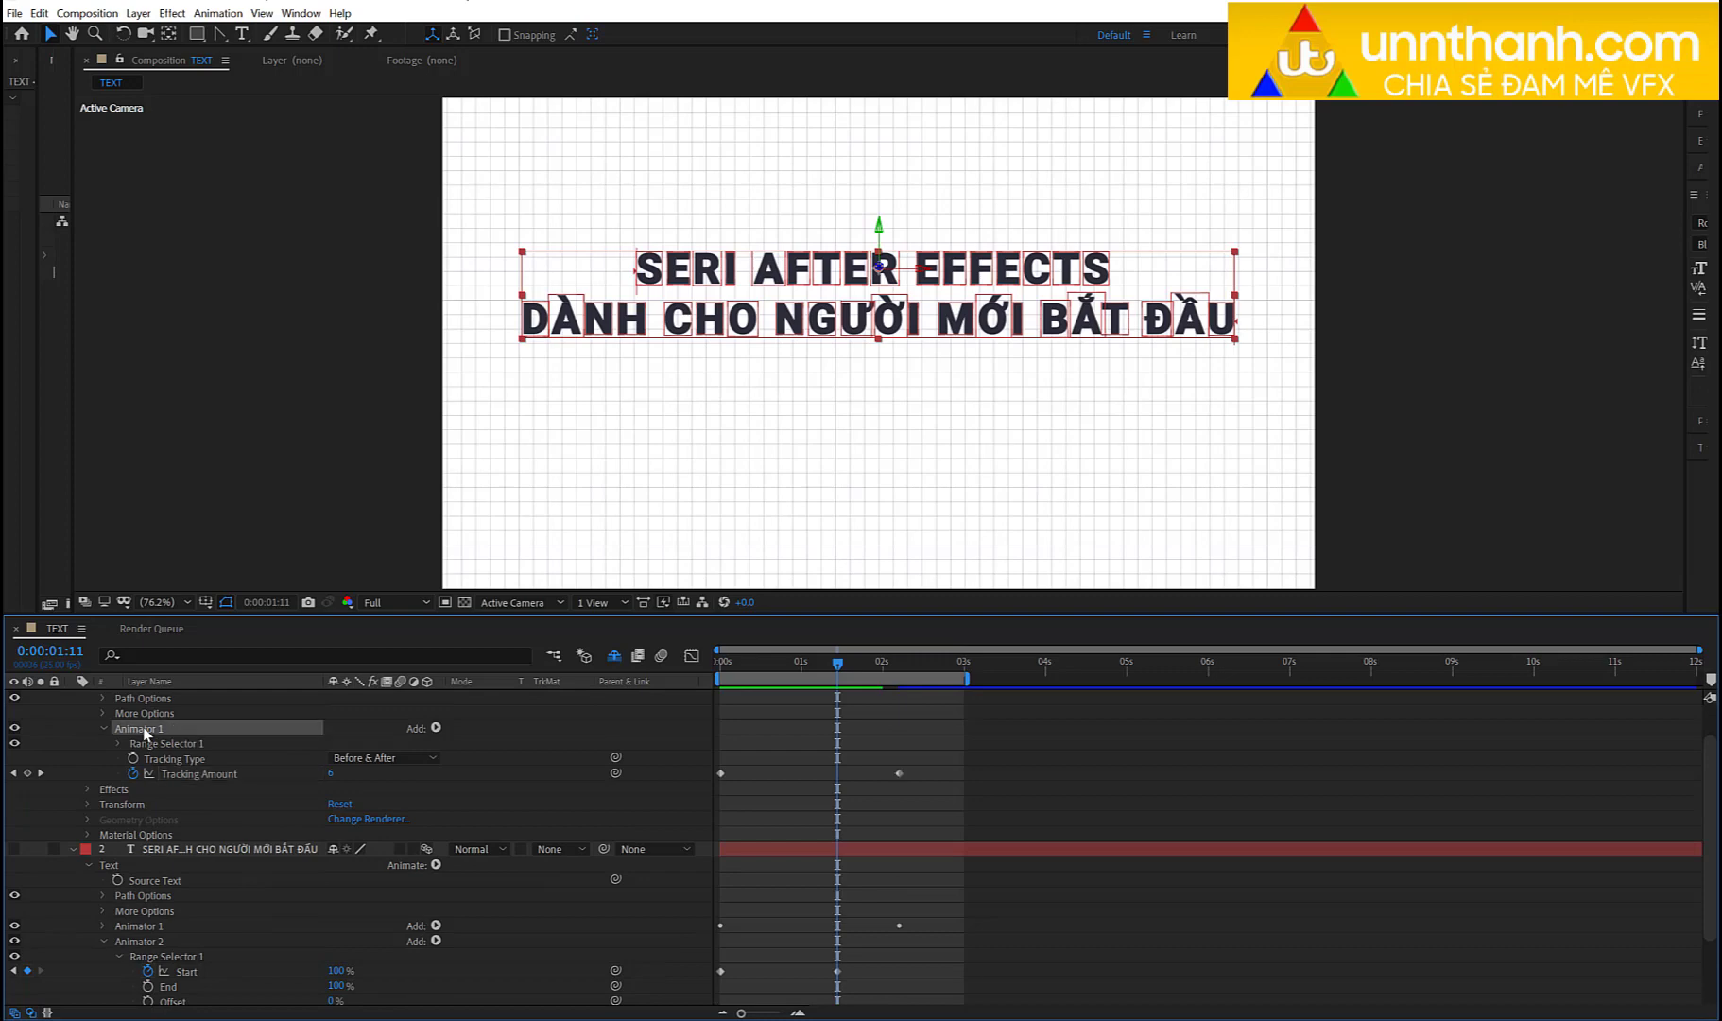
# Add Opacity to Animator 1 and set it to 0% at the composition start
pyautogui.click(435, 729)
pyautogui.moveTo(487, 743)
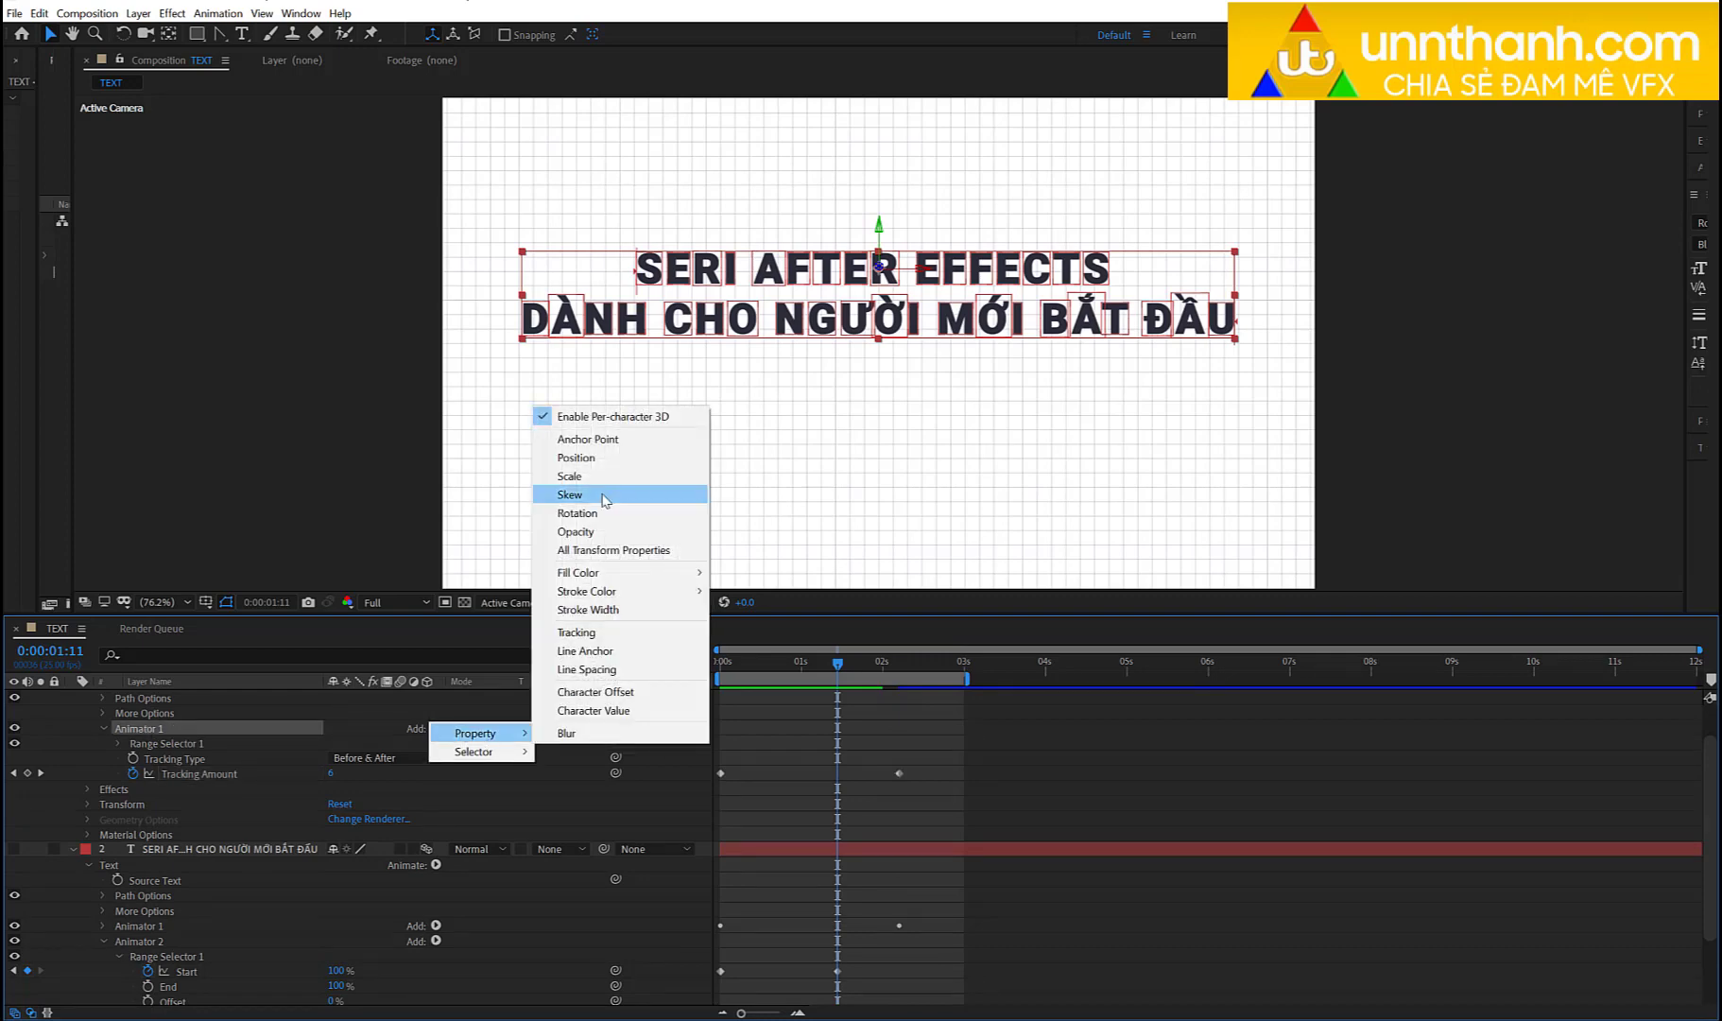
pyautogui.click(586, 532)
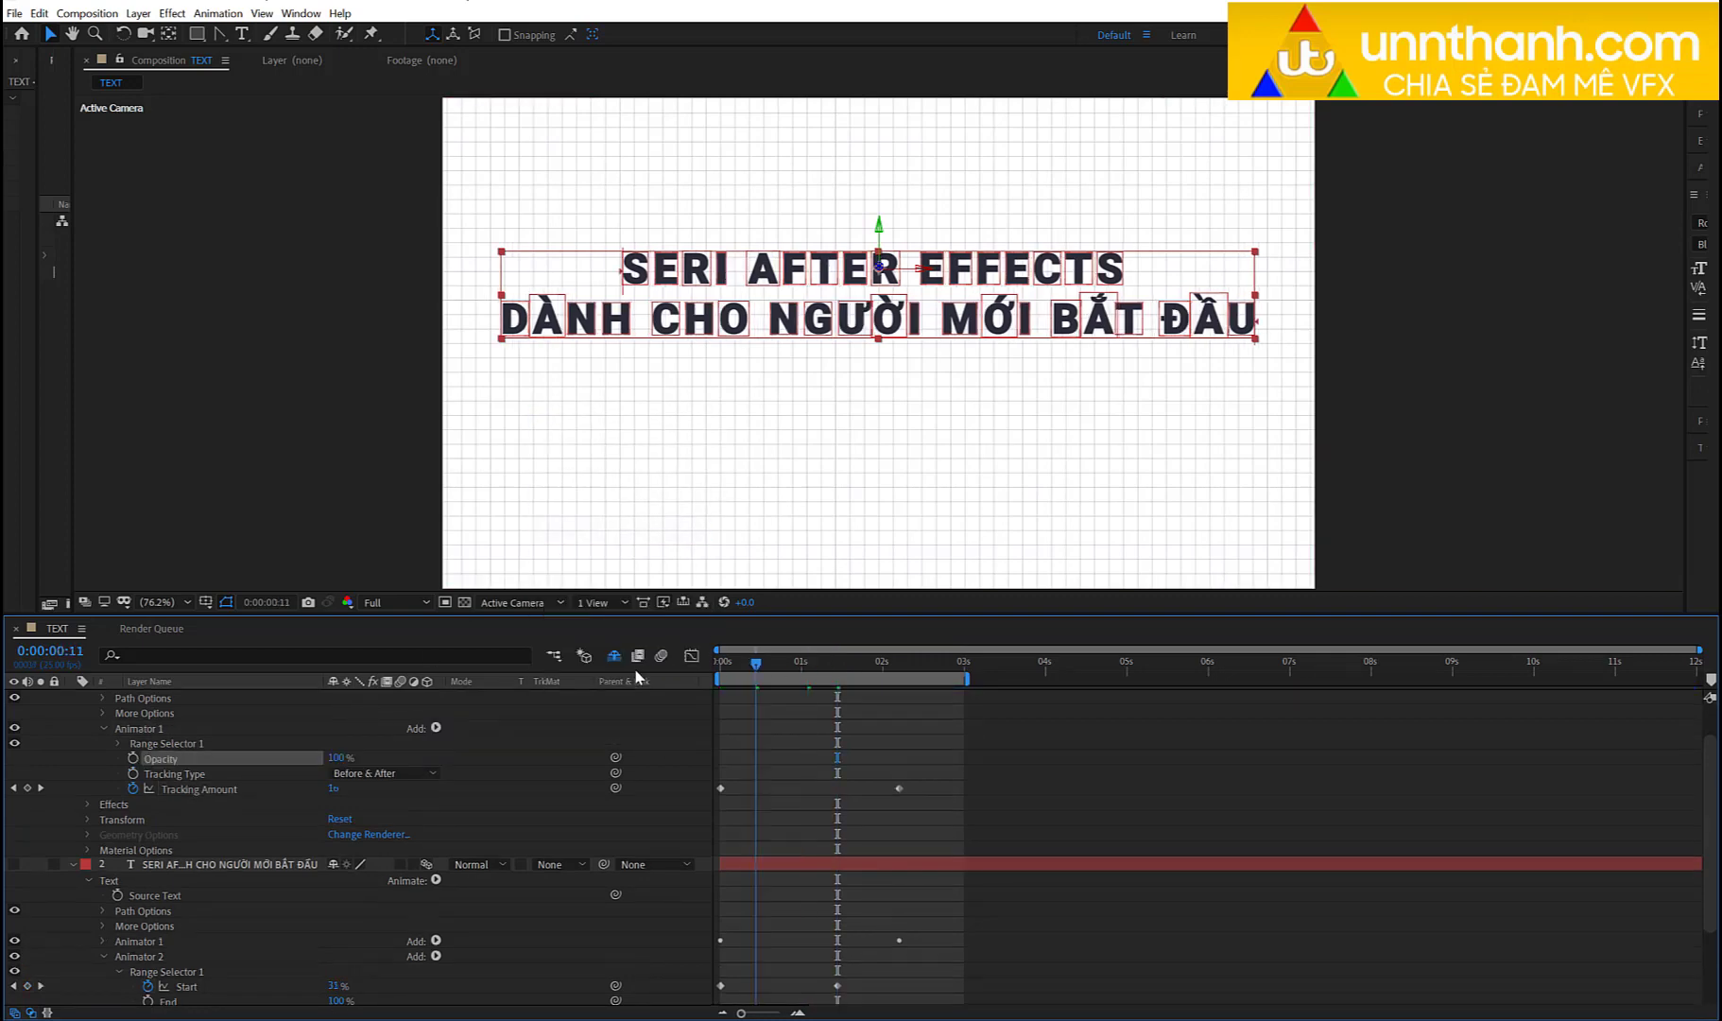
pyautogui.click(720, 667)
pyautogui.click(335, 758)
pyautogui.write('00')
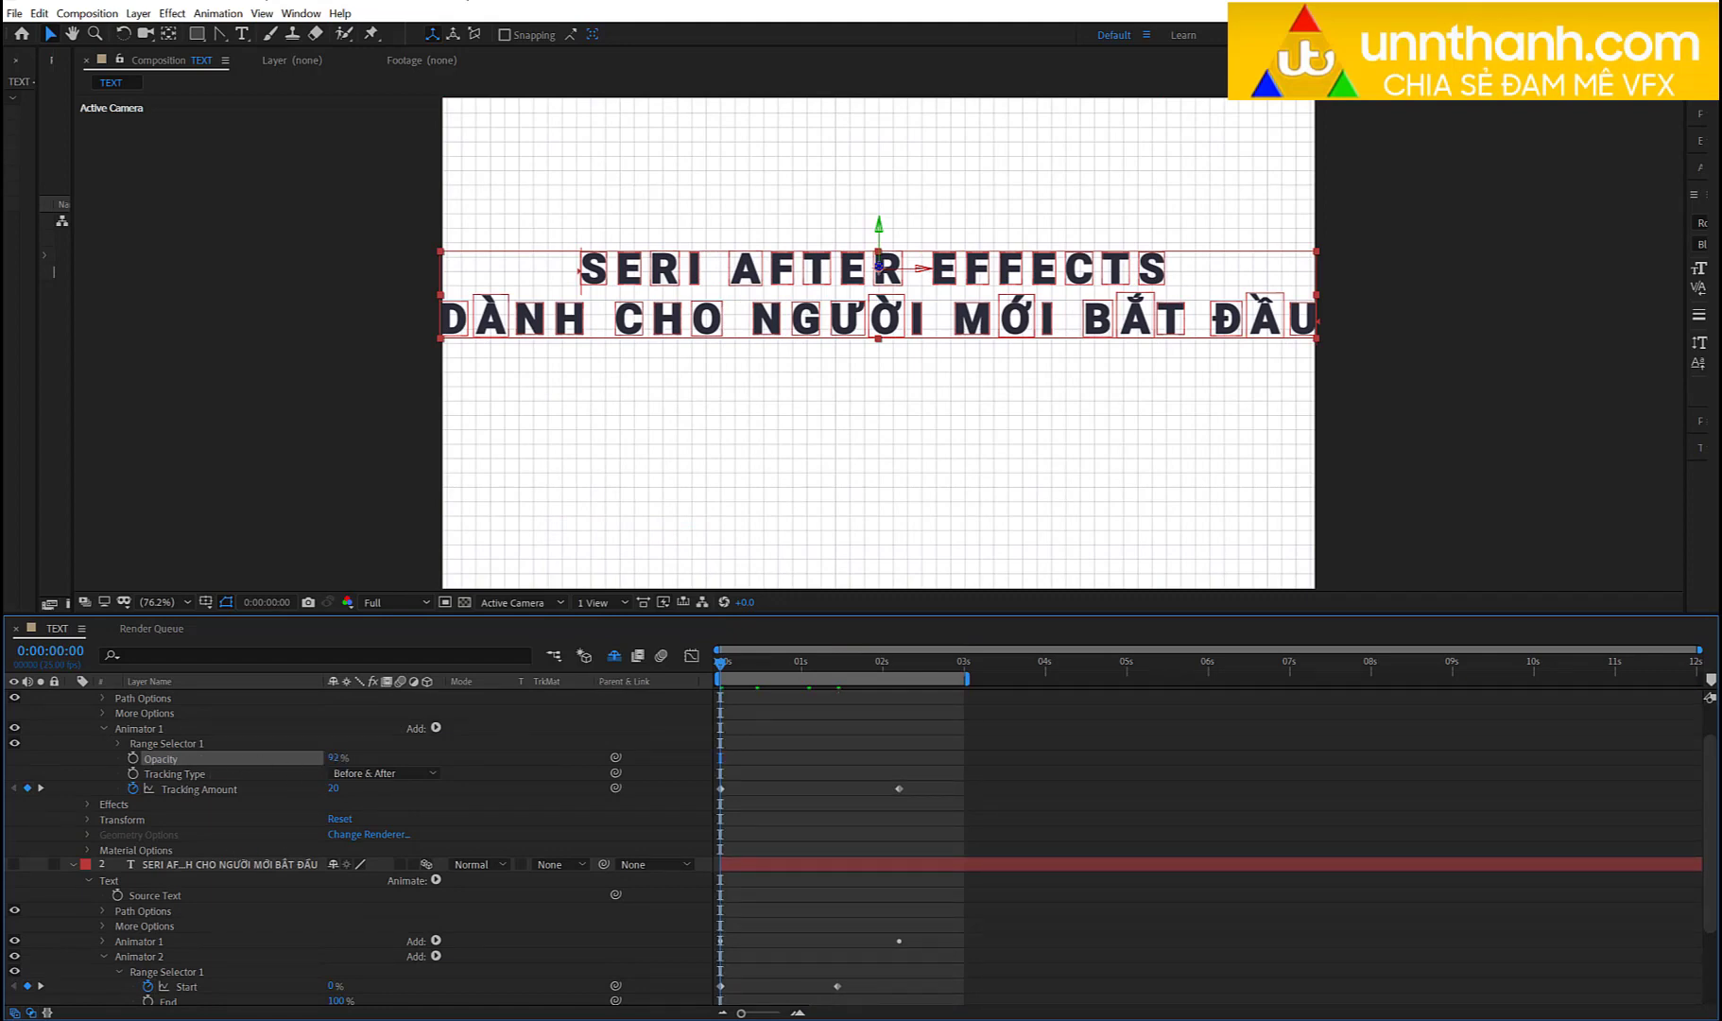
pyautogui.press('Return')
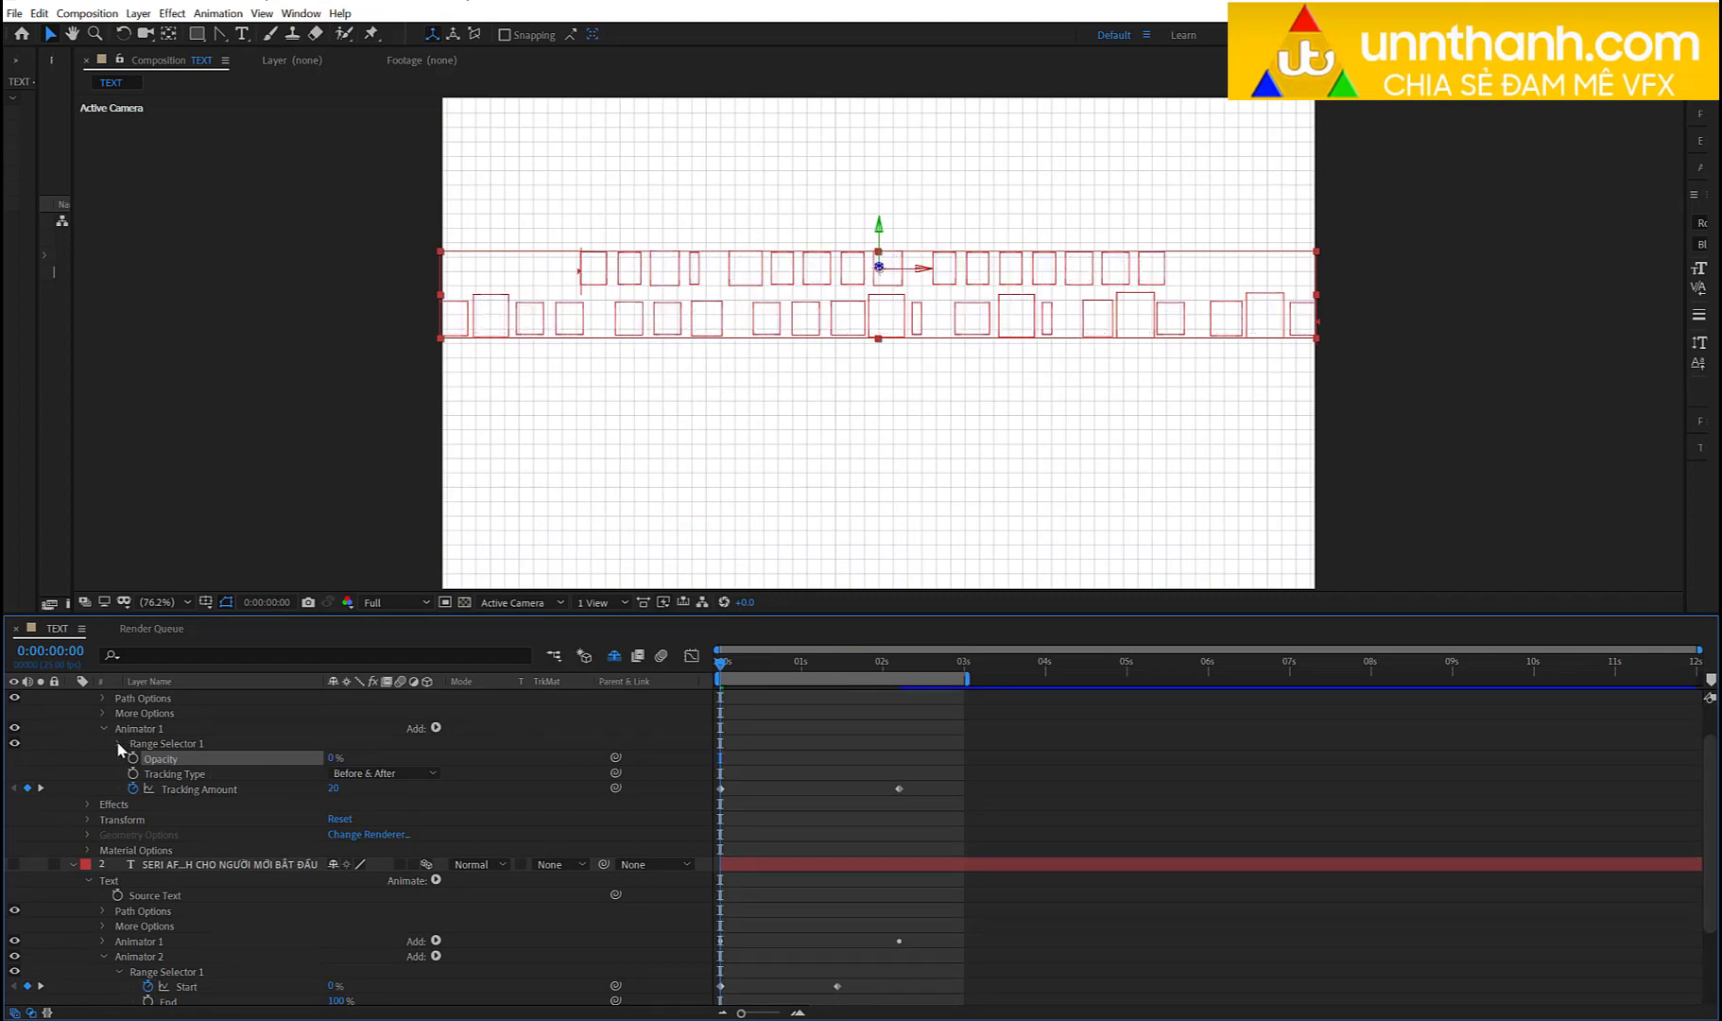
# Keyframe Range Selector 1's Start, raising it to 100% at 0:00:01:11
pyautogui.click(119, 745)
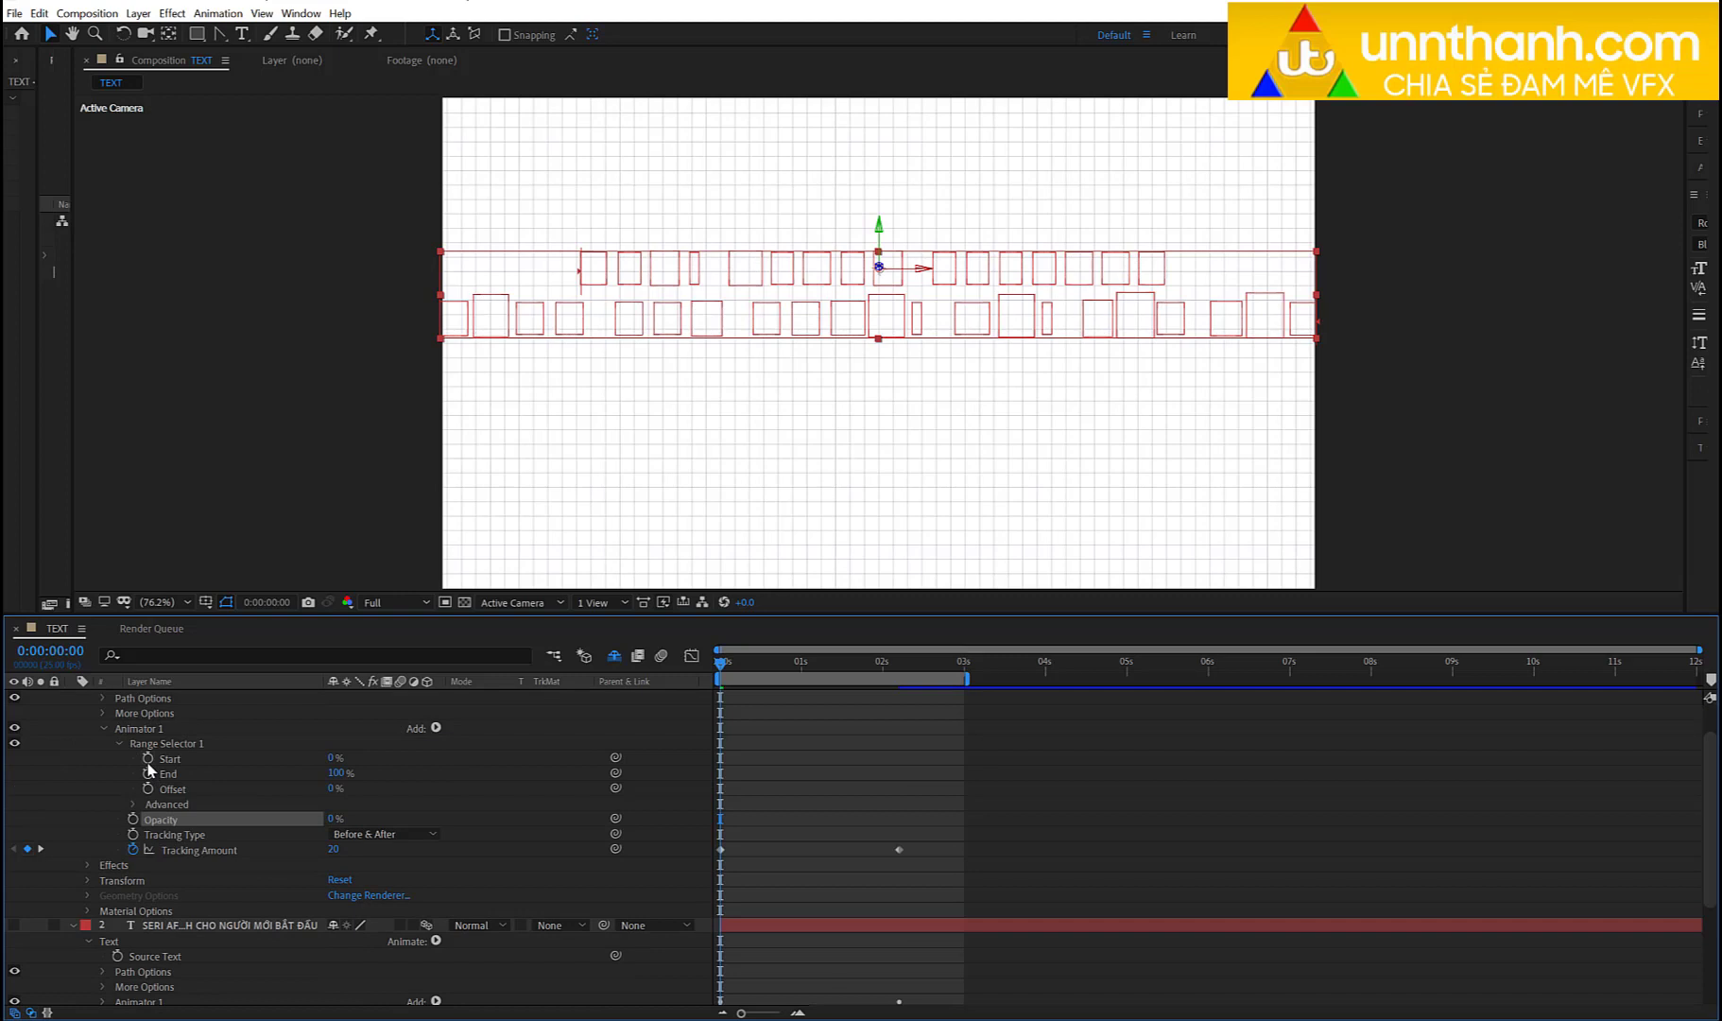
pyautogui.click(147, 758)
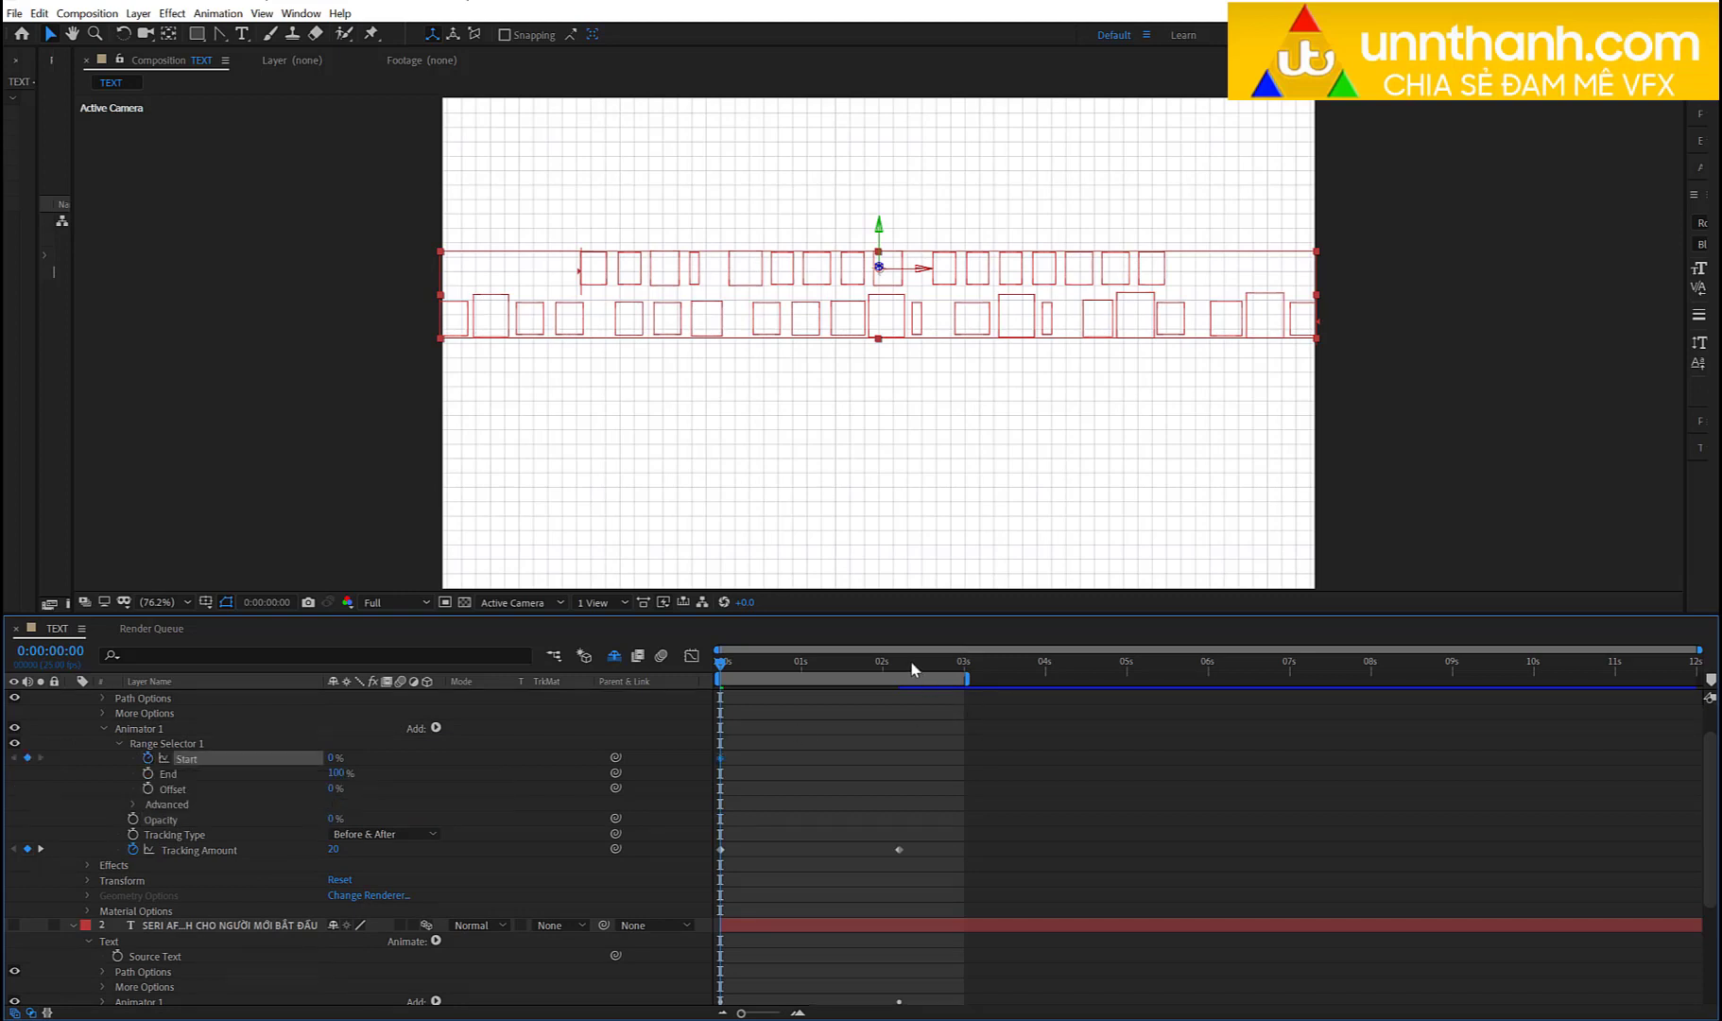
pyautogui.moveTo(913, 668); pyautogui.dragTo(899, 669)
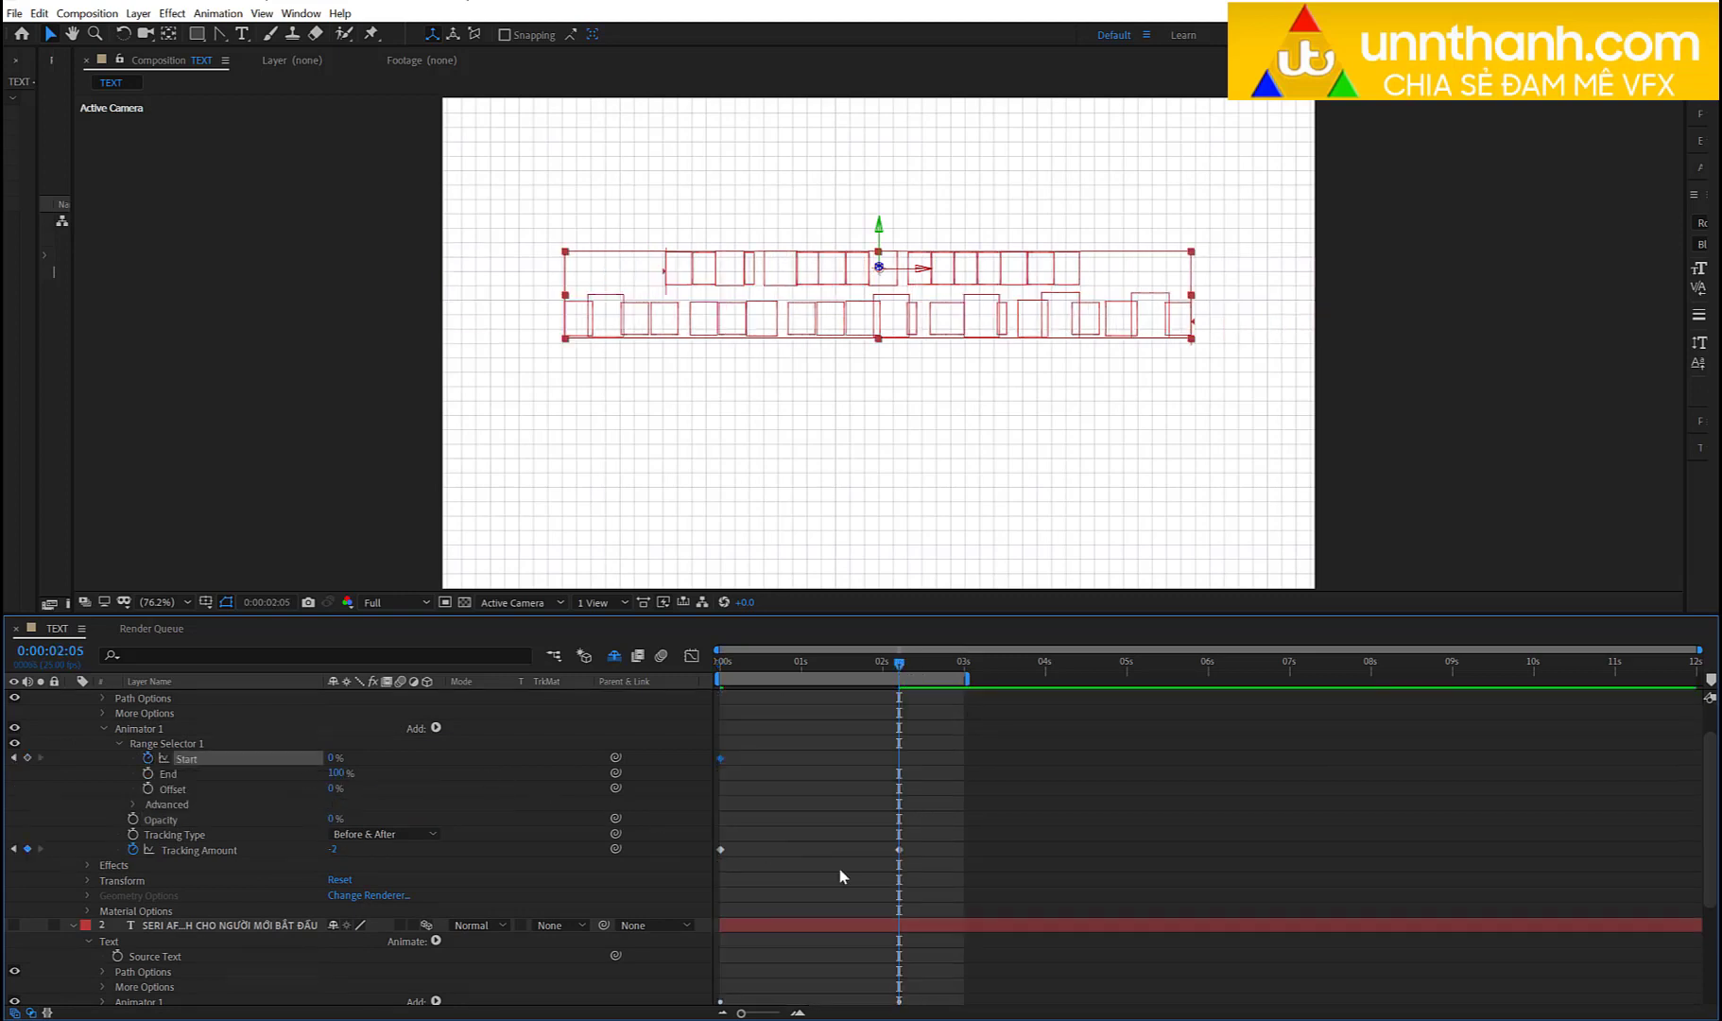
pyautogui.scroll(-3, 838, 876)
pyautogui.scroll(-3, 844, 877)
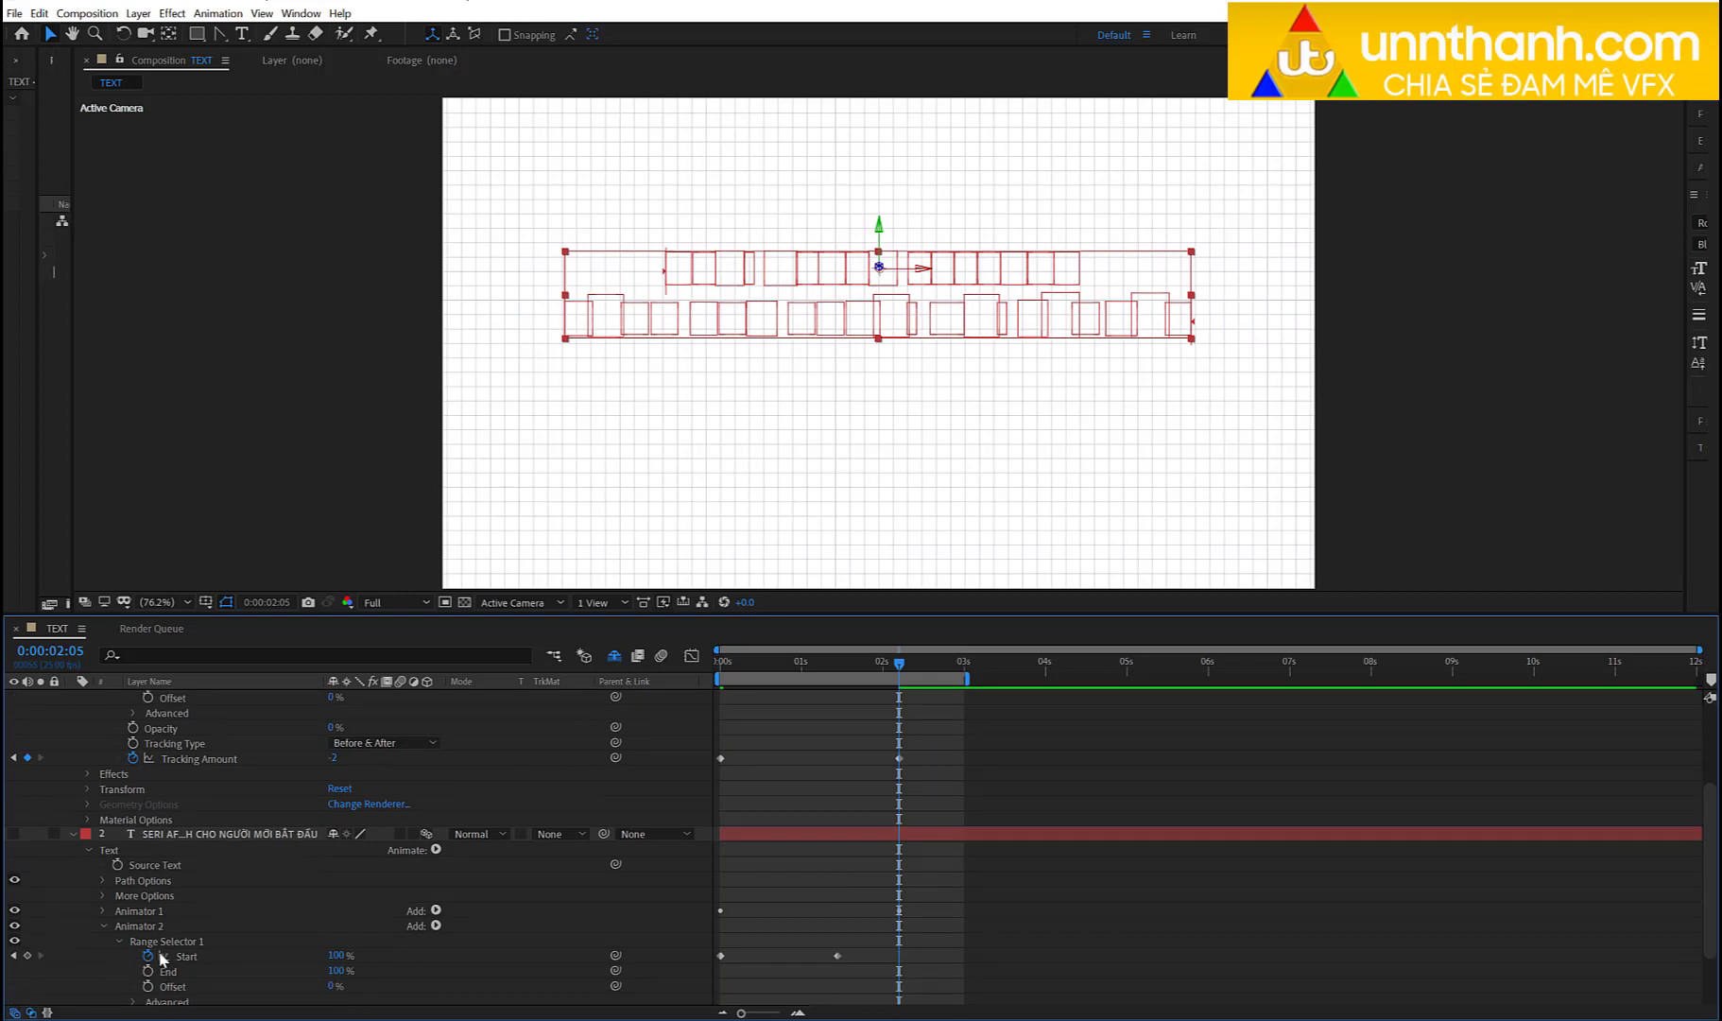
pyautogui.click(14, 955)
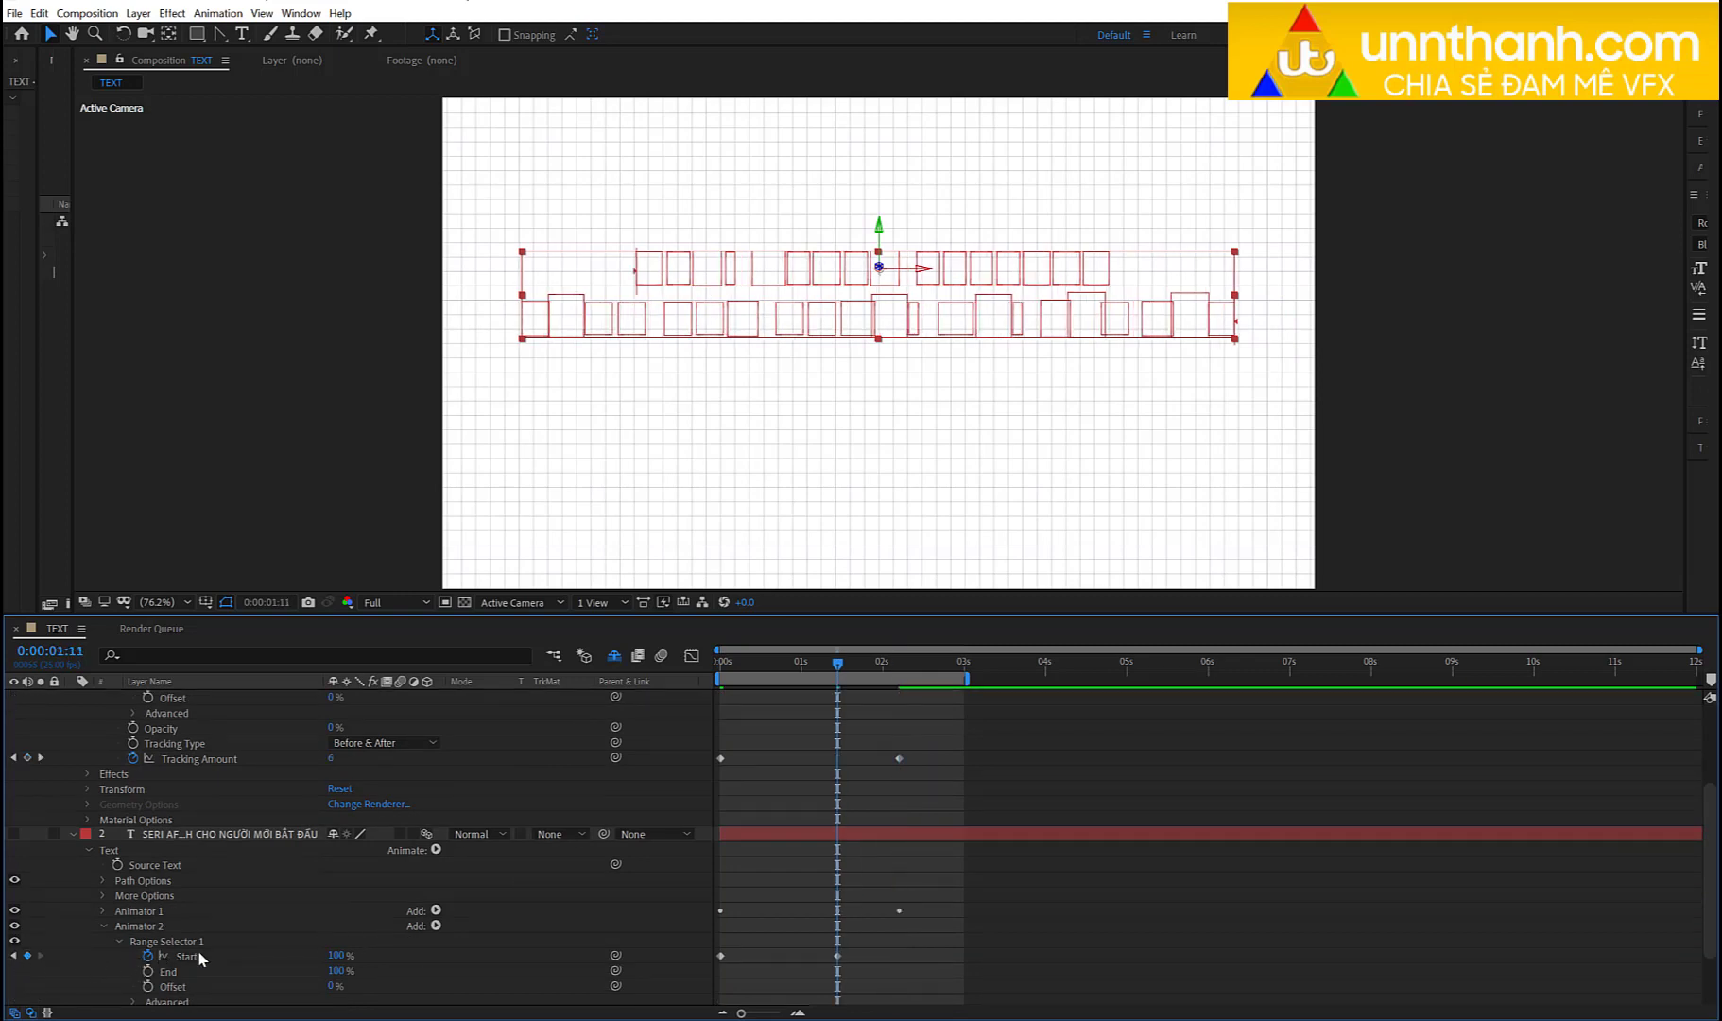
pyautogui.scroll(3, 300, 808)
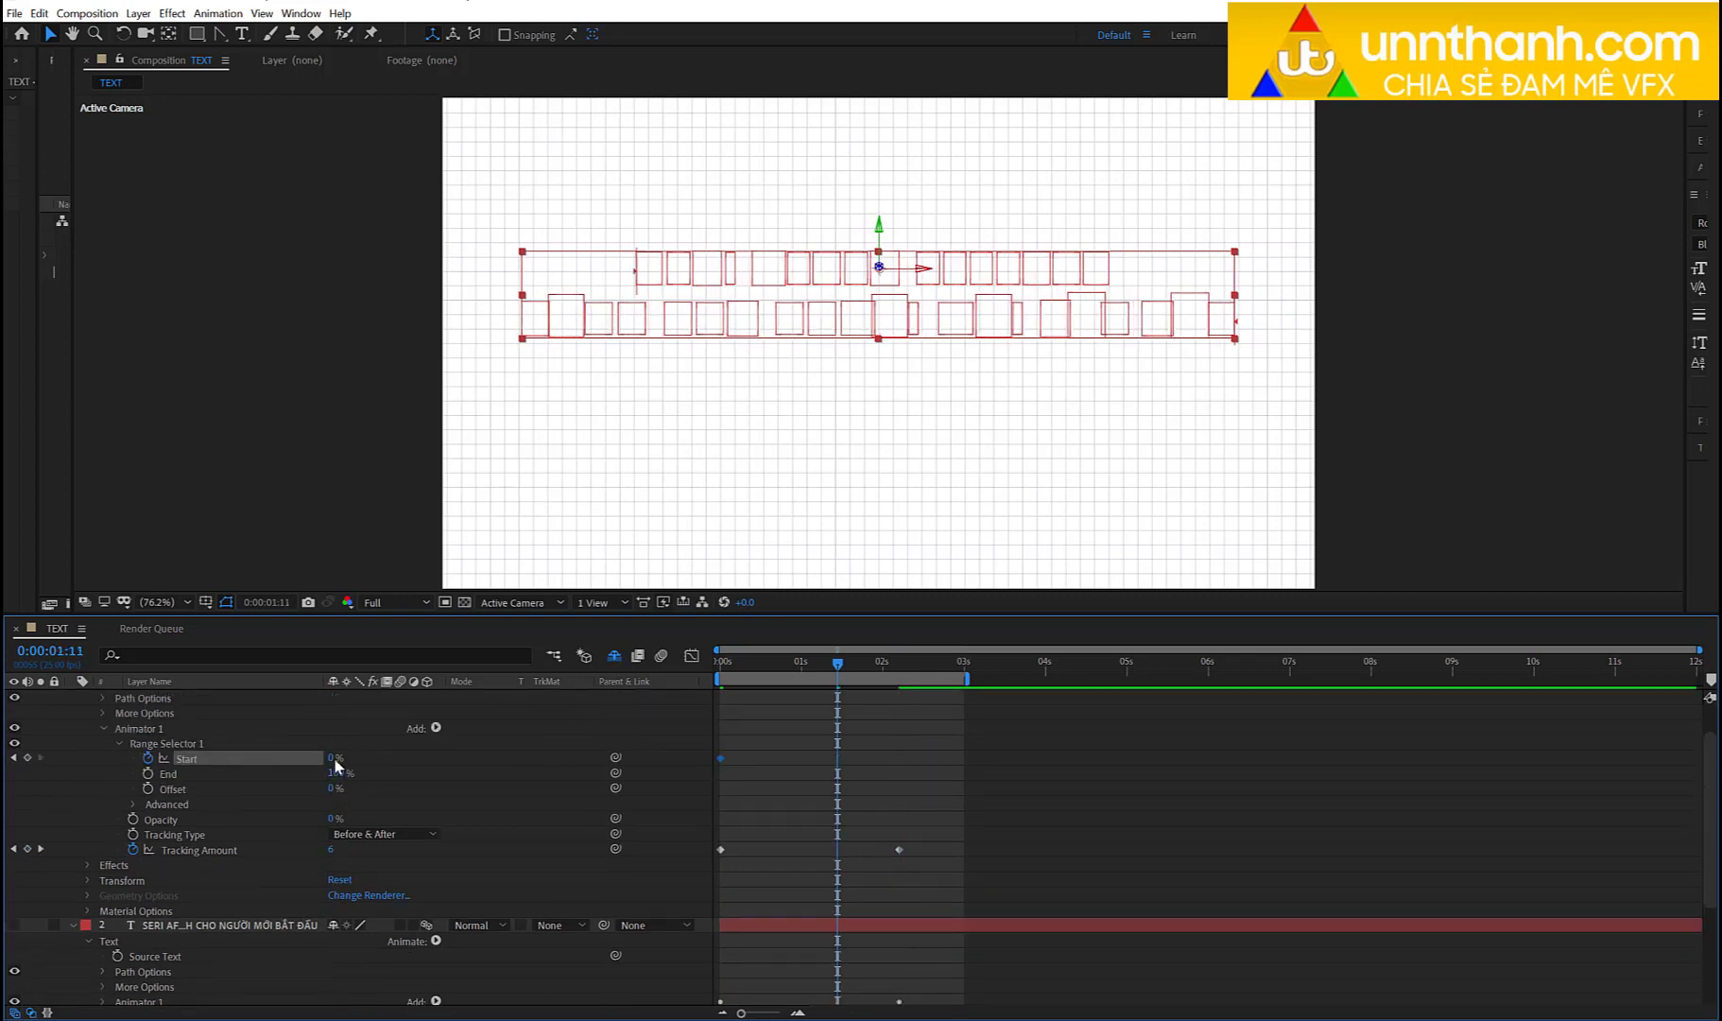
pyautogui.moveTo(385, 755); pyautogui.dragTo(545, 756)
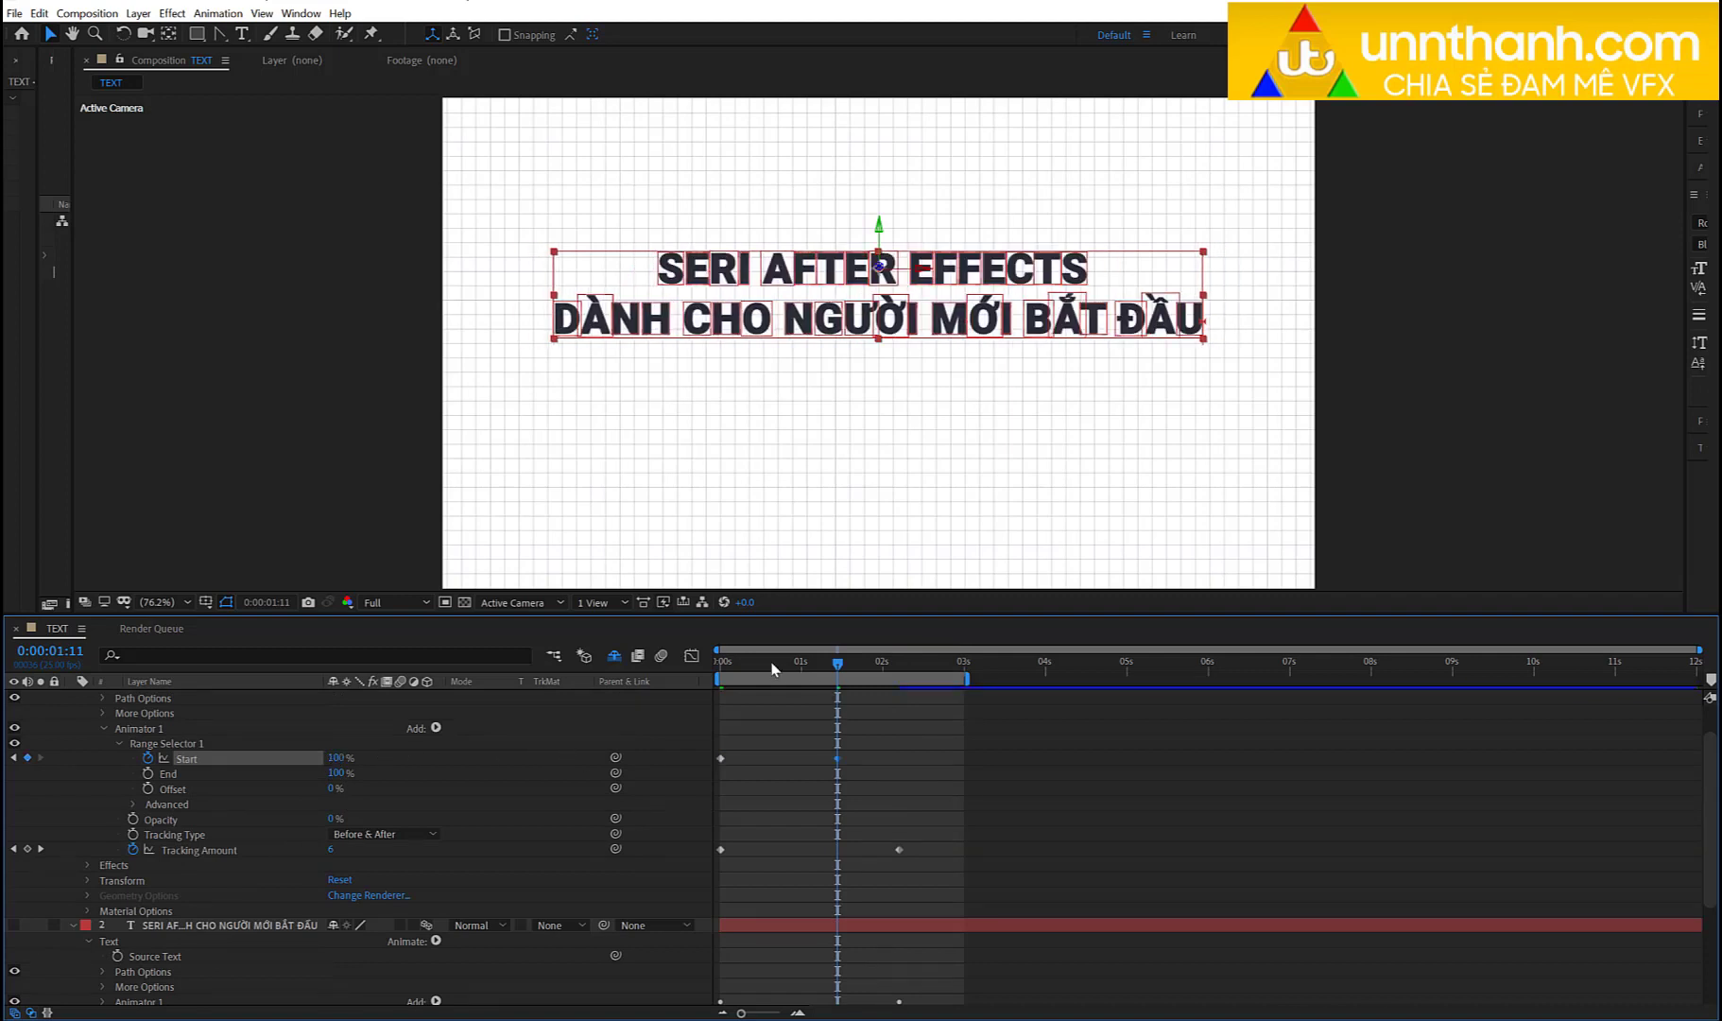
# Preview the letter-by-letter reveal and replay it from the start
pyautogui.press('space')
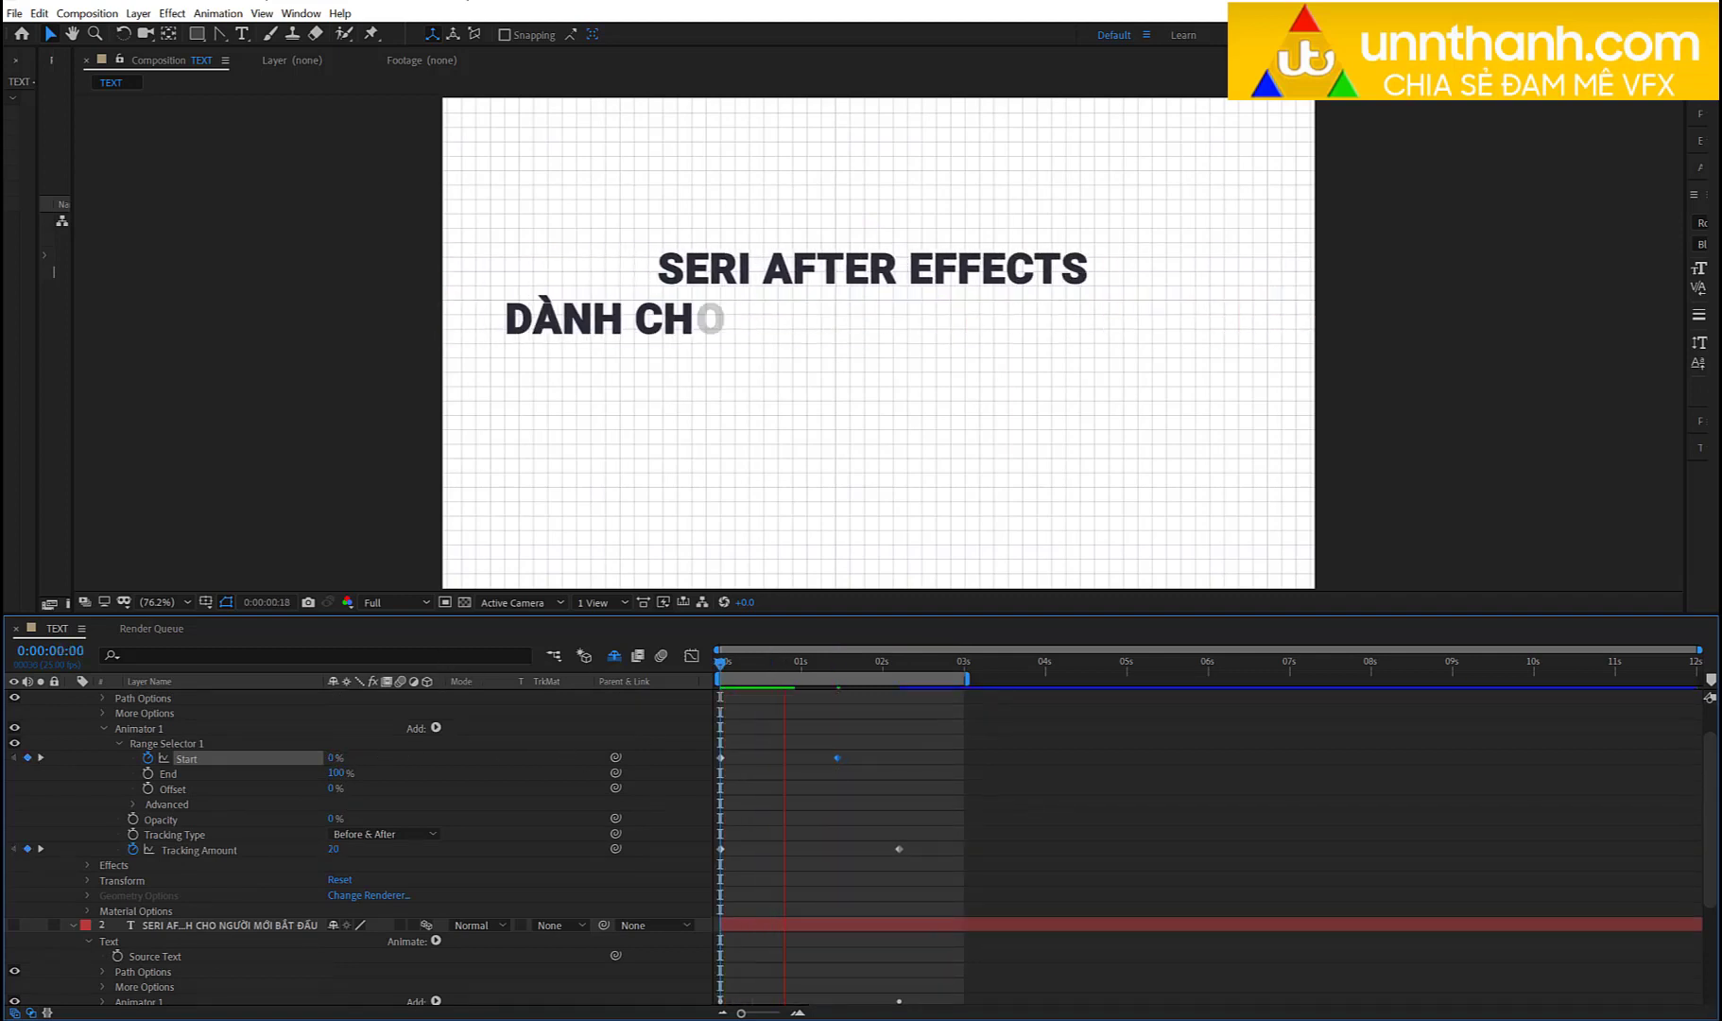
pyautogui.click(764, 687)
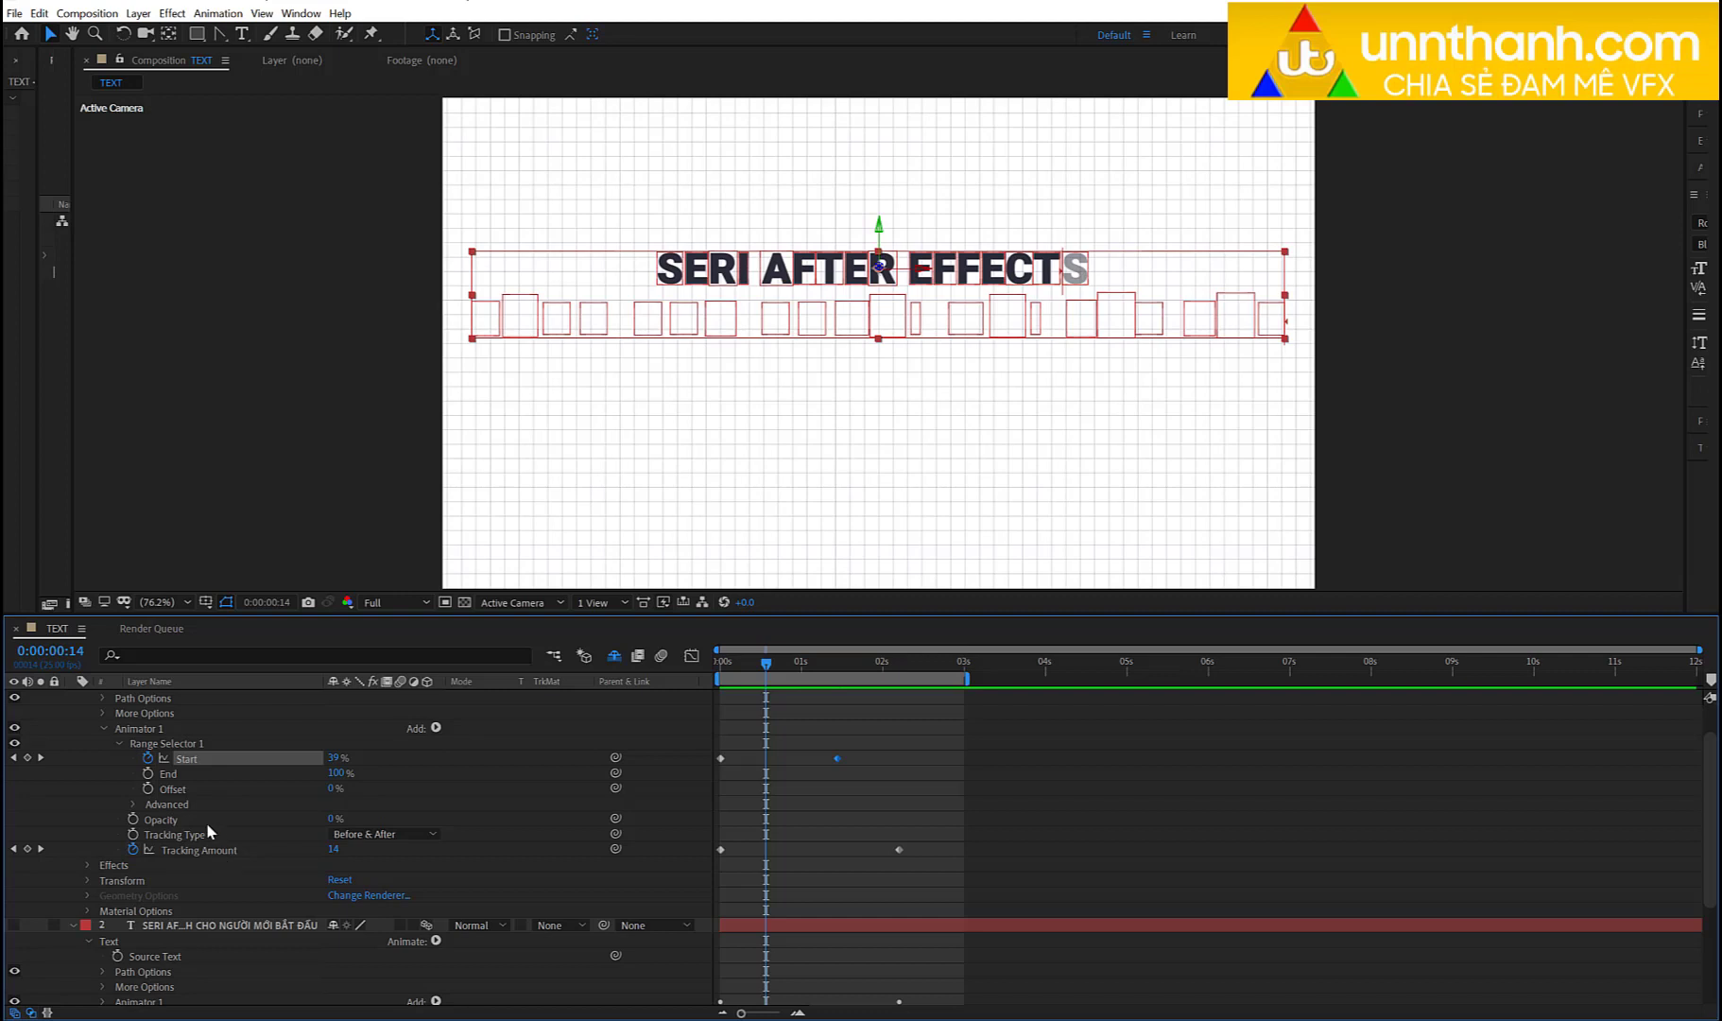
pyautogui.press('Home')
pyautogui.press('space')
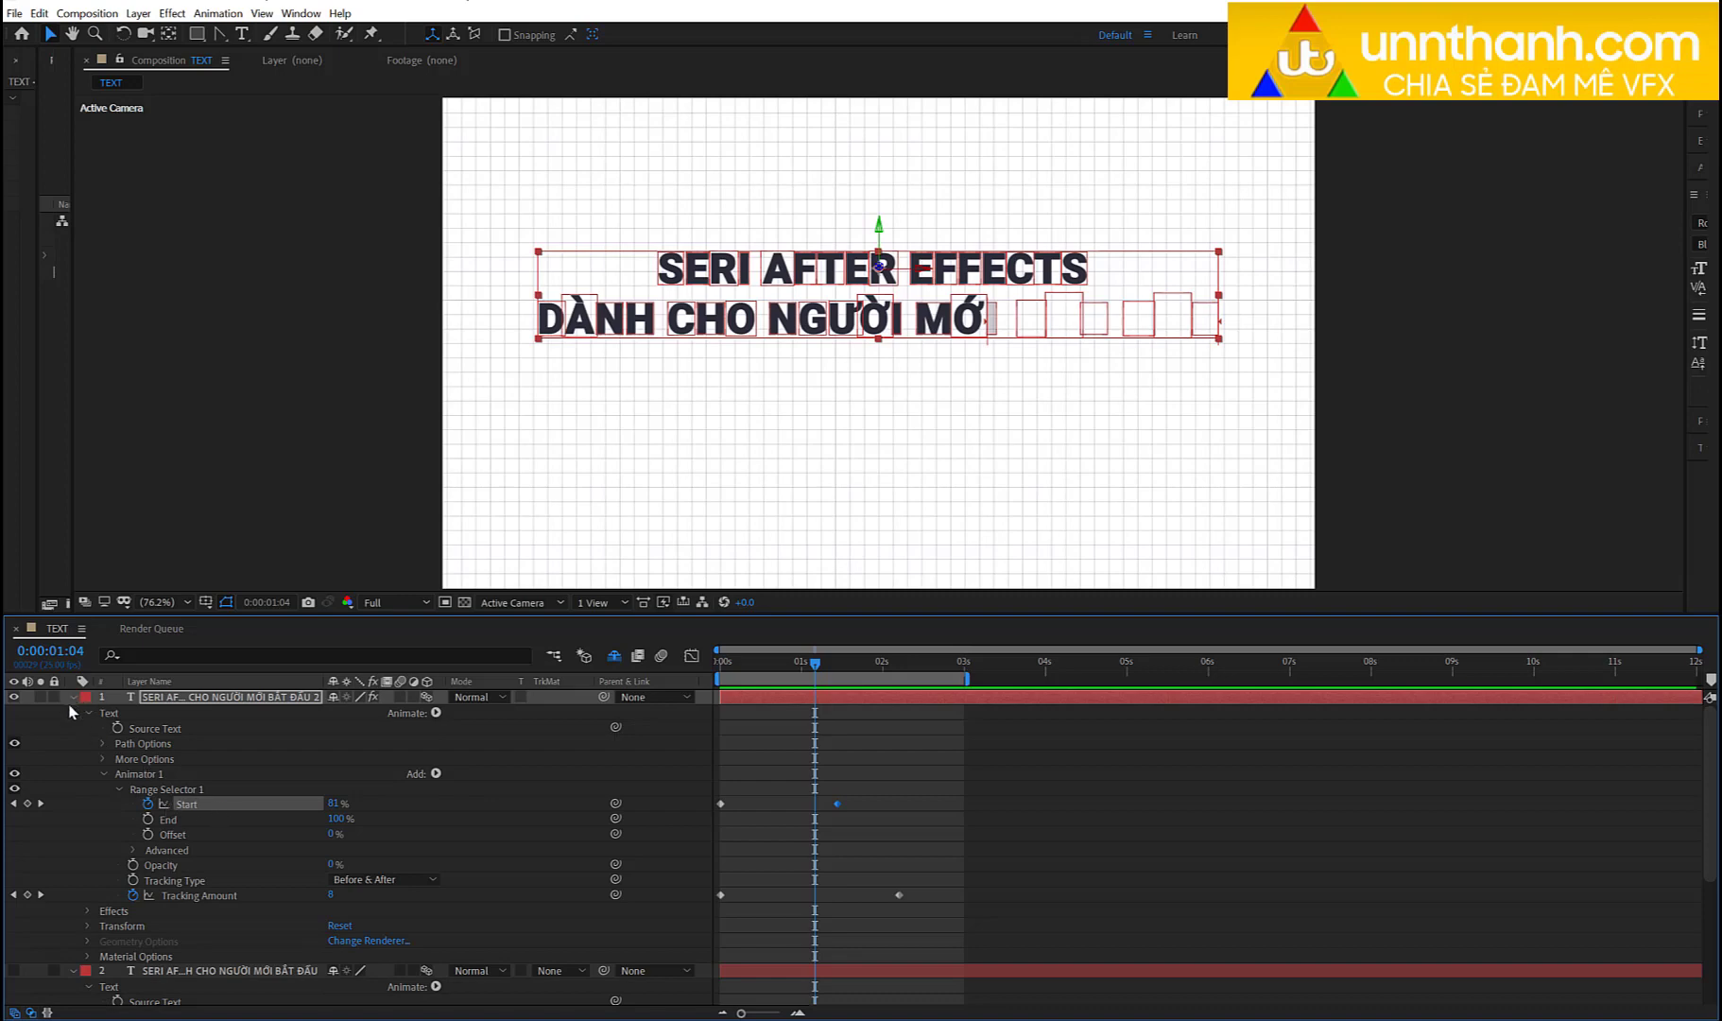
# Collapse layer 1, disable Animator 3 on layer 2, and preview from the start
pyautogui.click(73, 697)
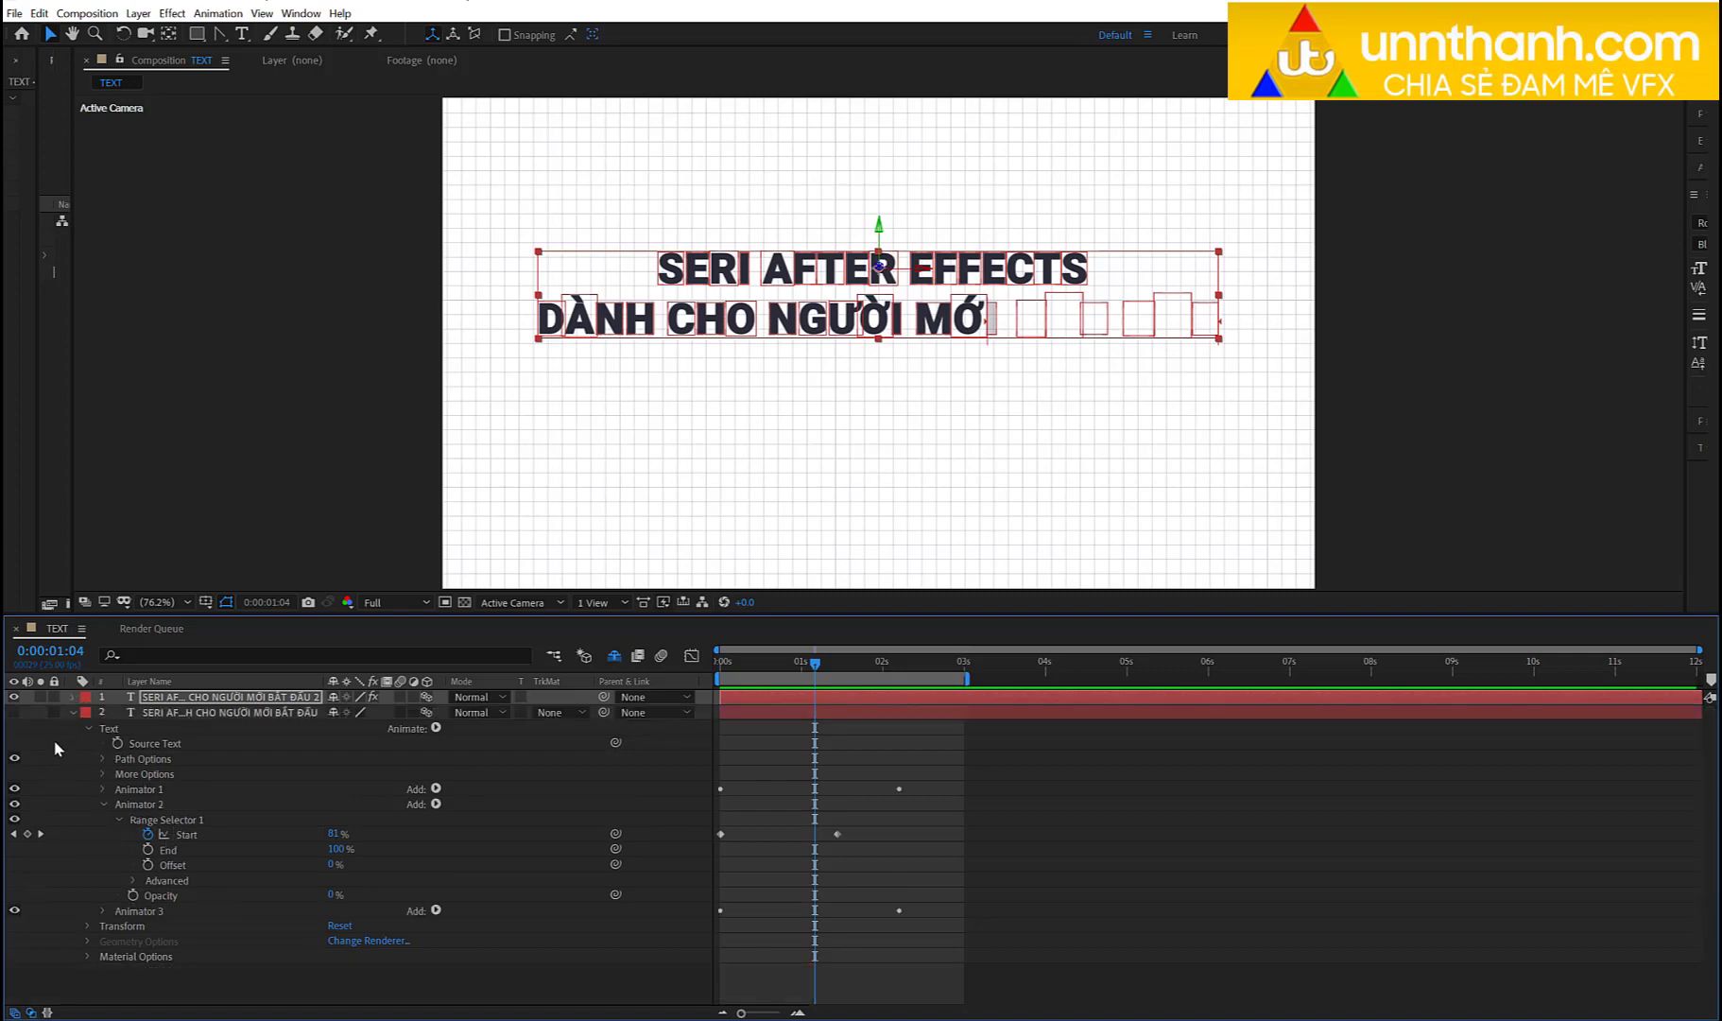
pyautogui.click(15, 912)
pyautogui.click(102, 805)
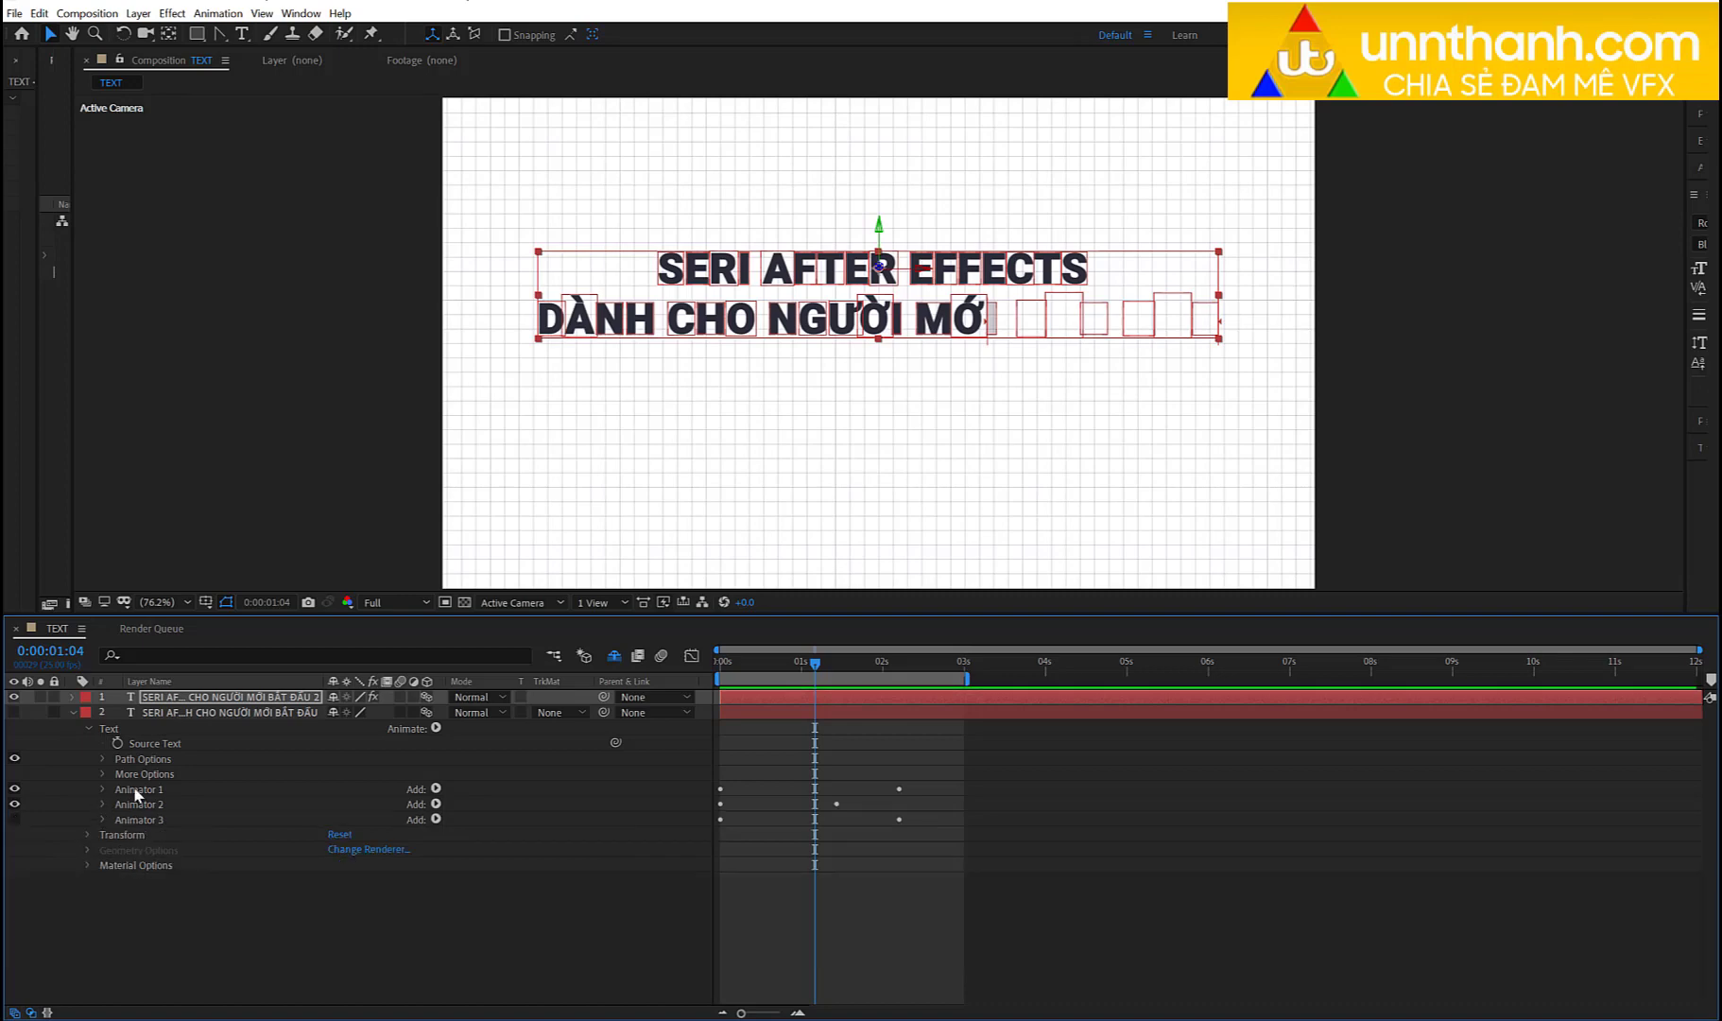
pyautogui.click(138, 790)
pyautogui.click(142, 805)
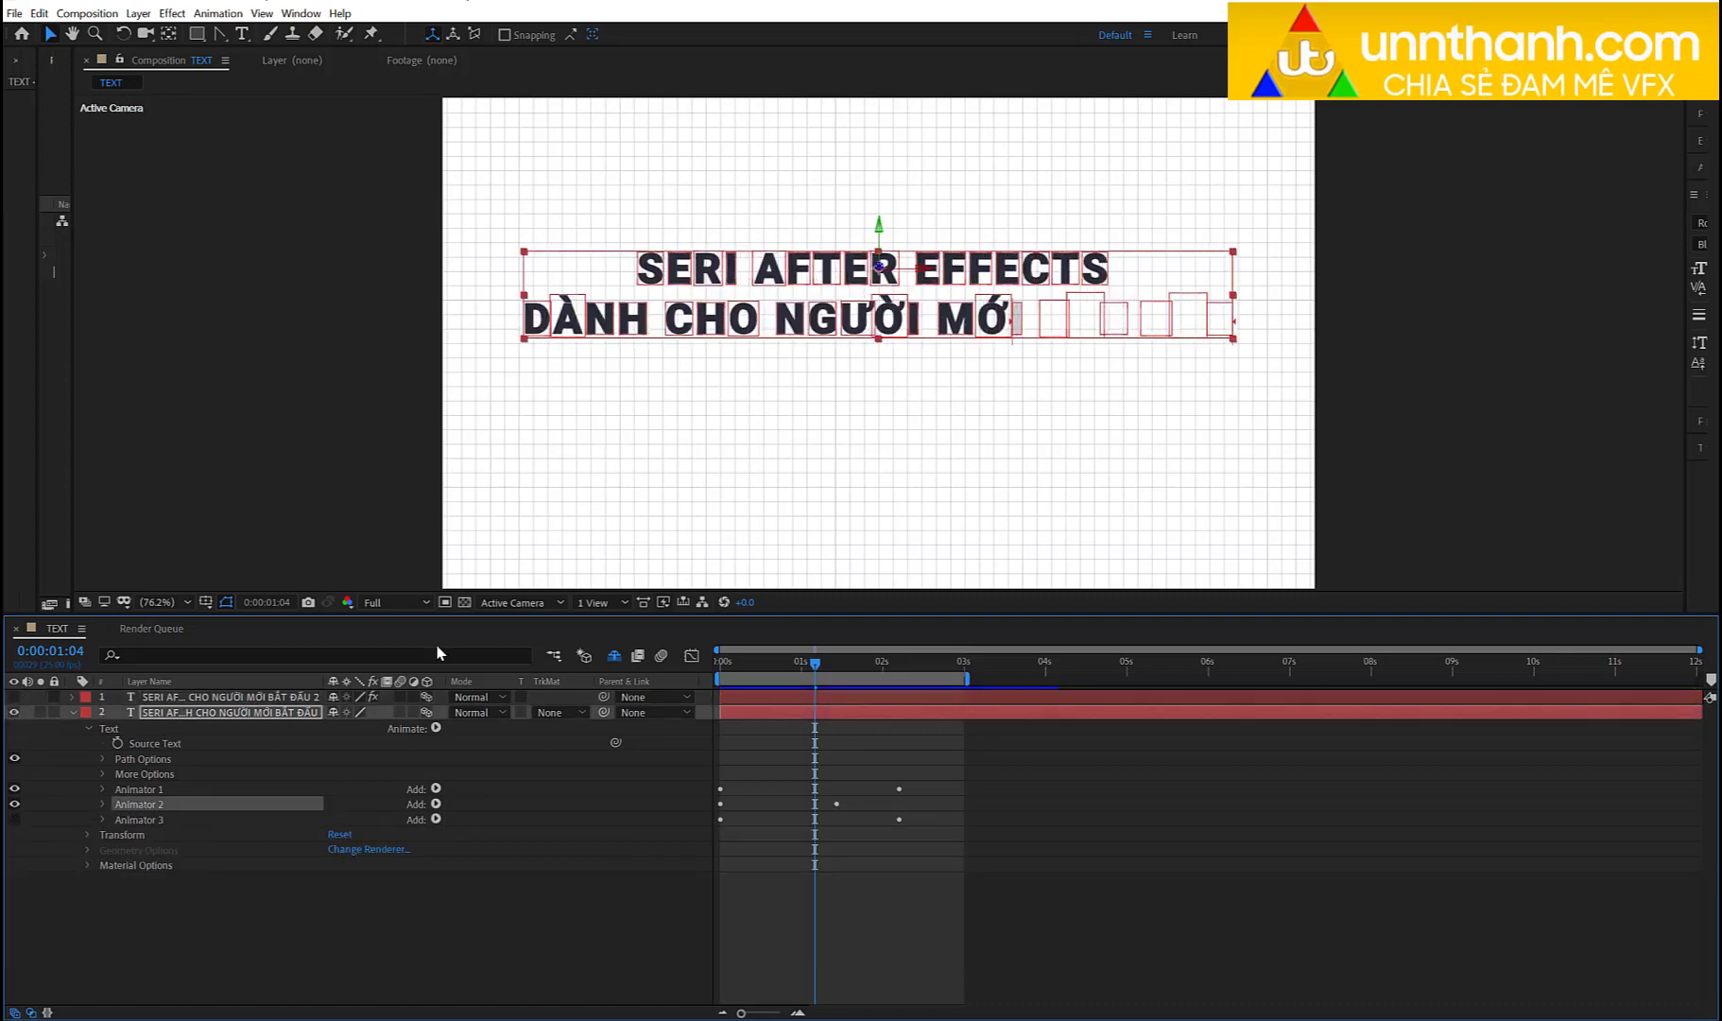
pyautogui.press('Home')
pyautogui.press('space')
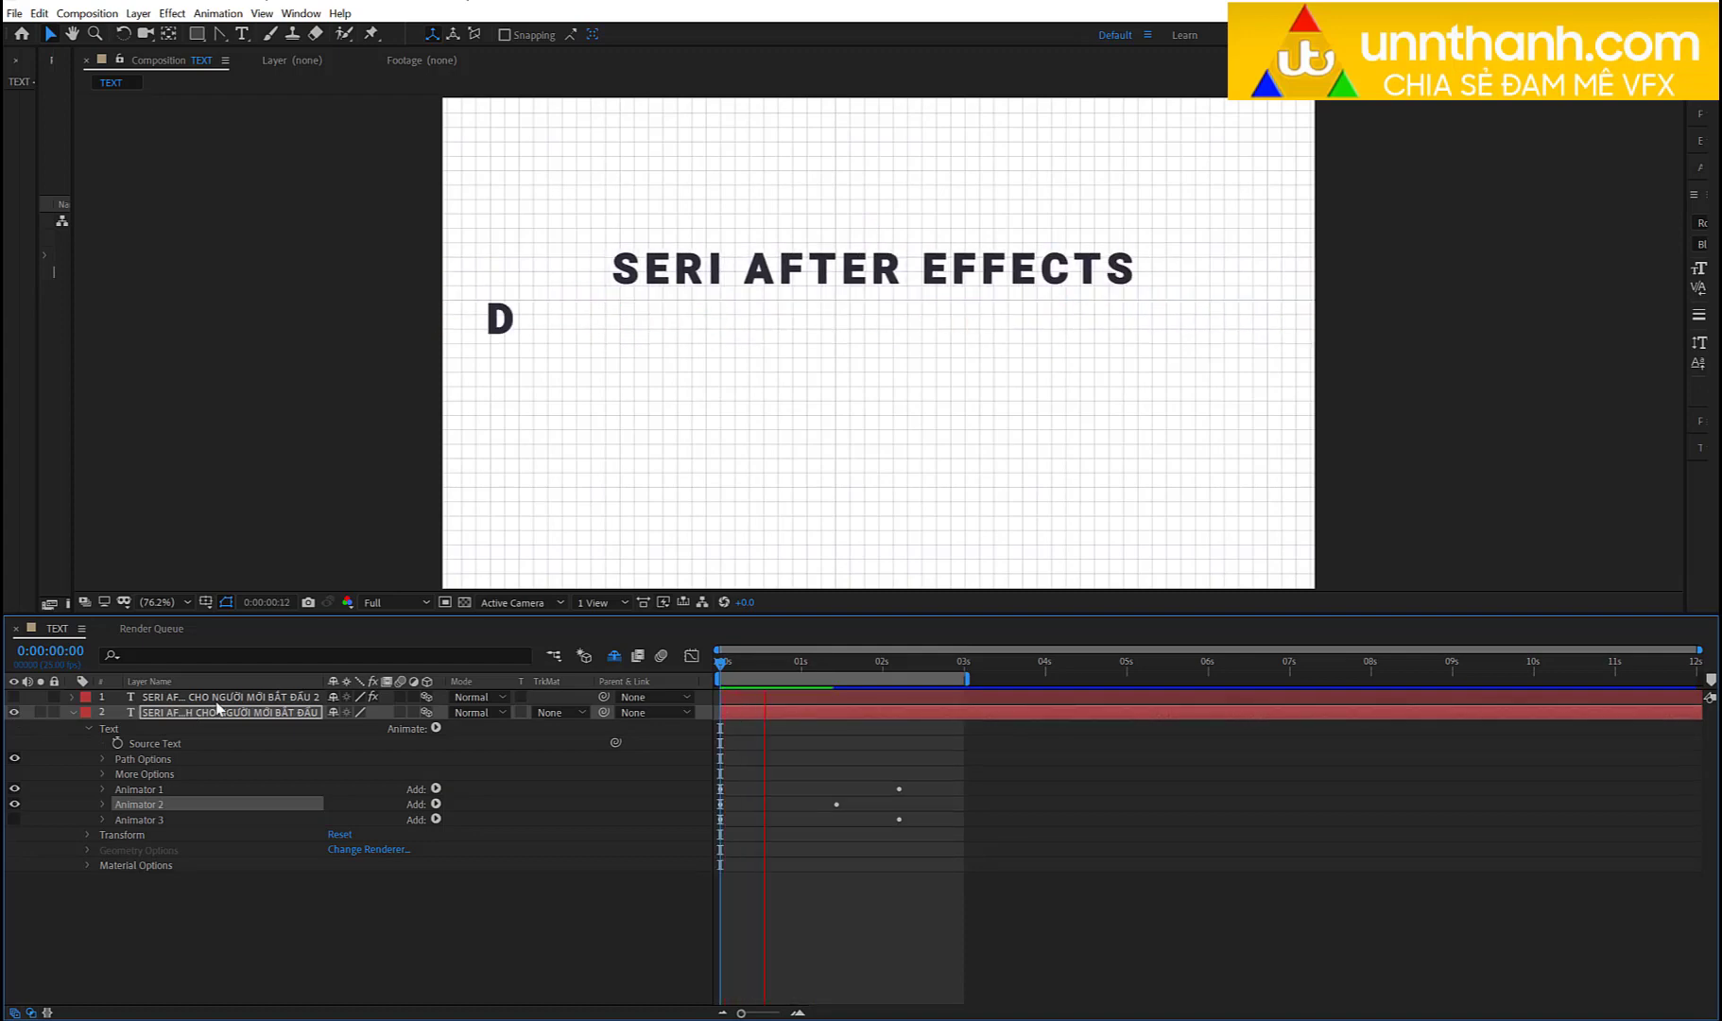
pyautogui.press('space')
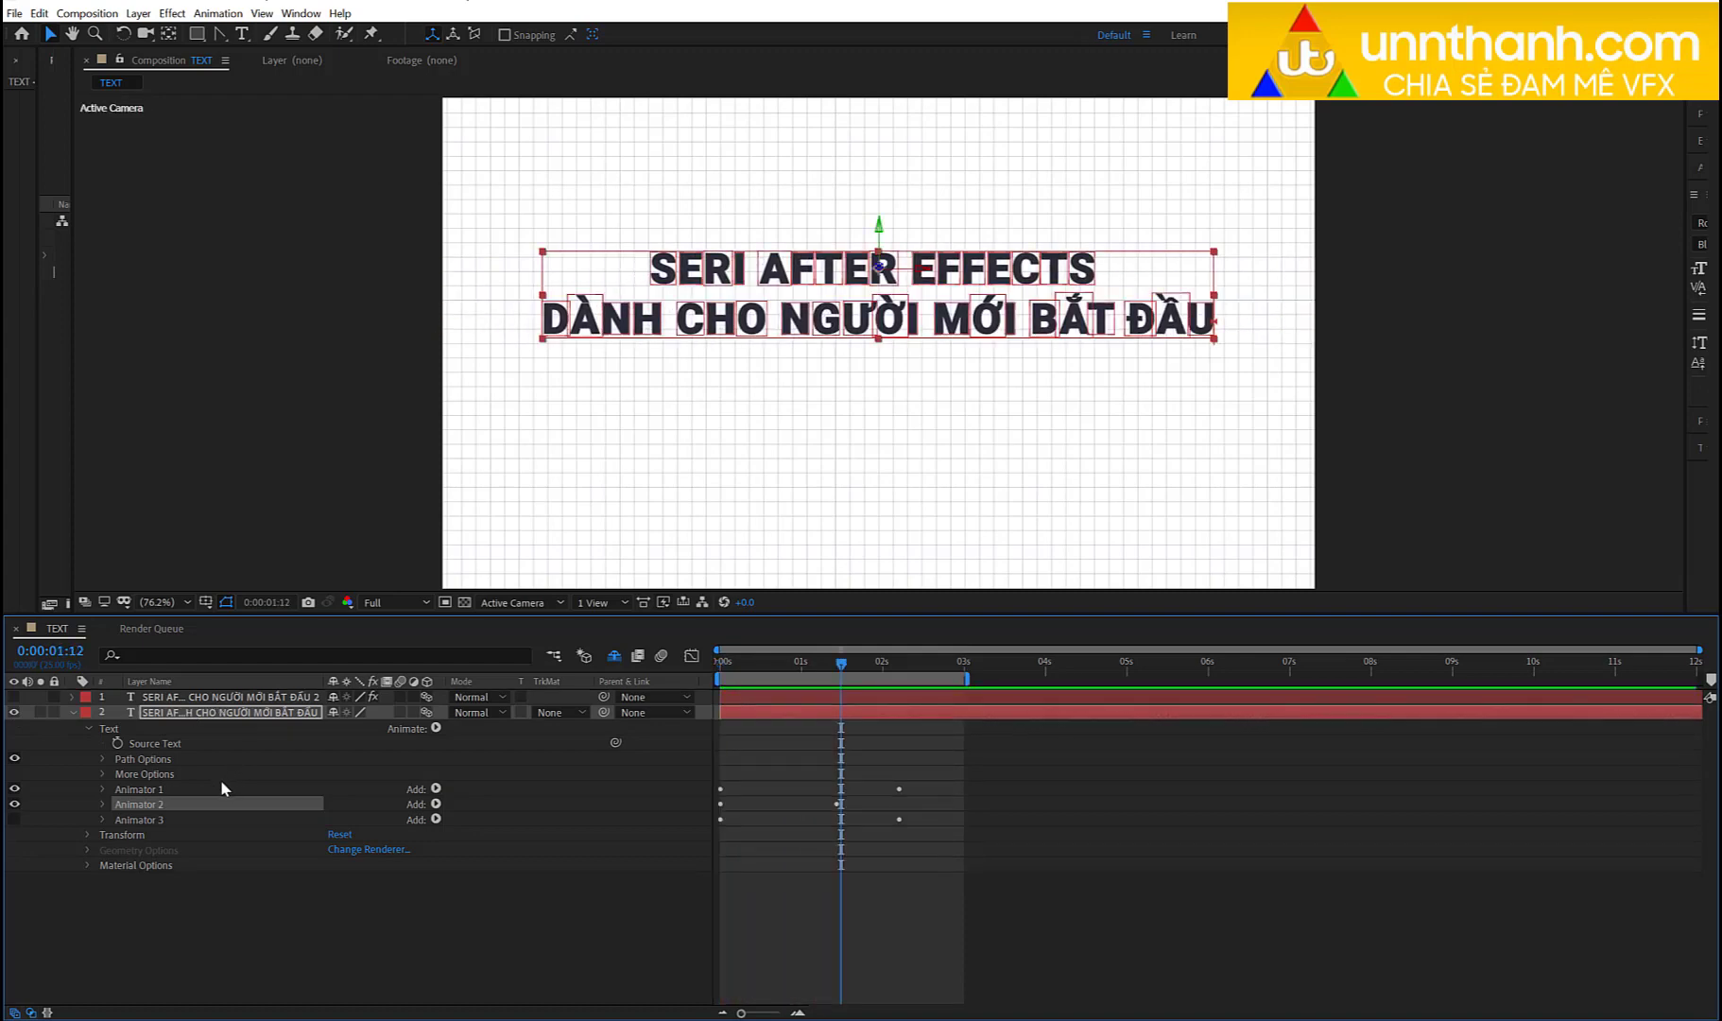
# Inspect layer 2's Animator 1 tracking and Animator 2 opacity settings, previewing around 0:00:01:15
pyautogui.click(158, 792)
pyautogui.click(168, 805)
pyautogui.click(102, 789)
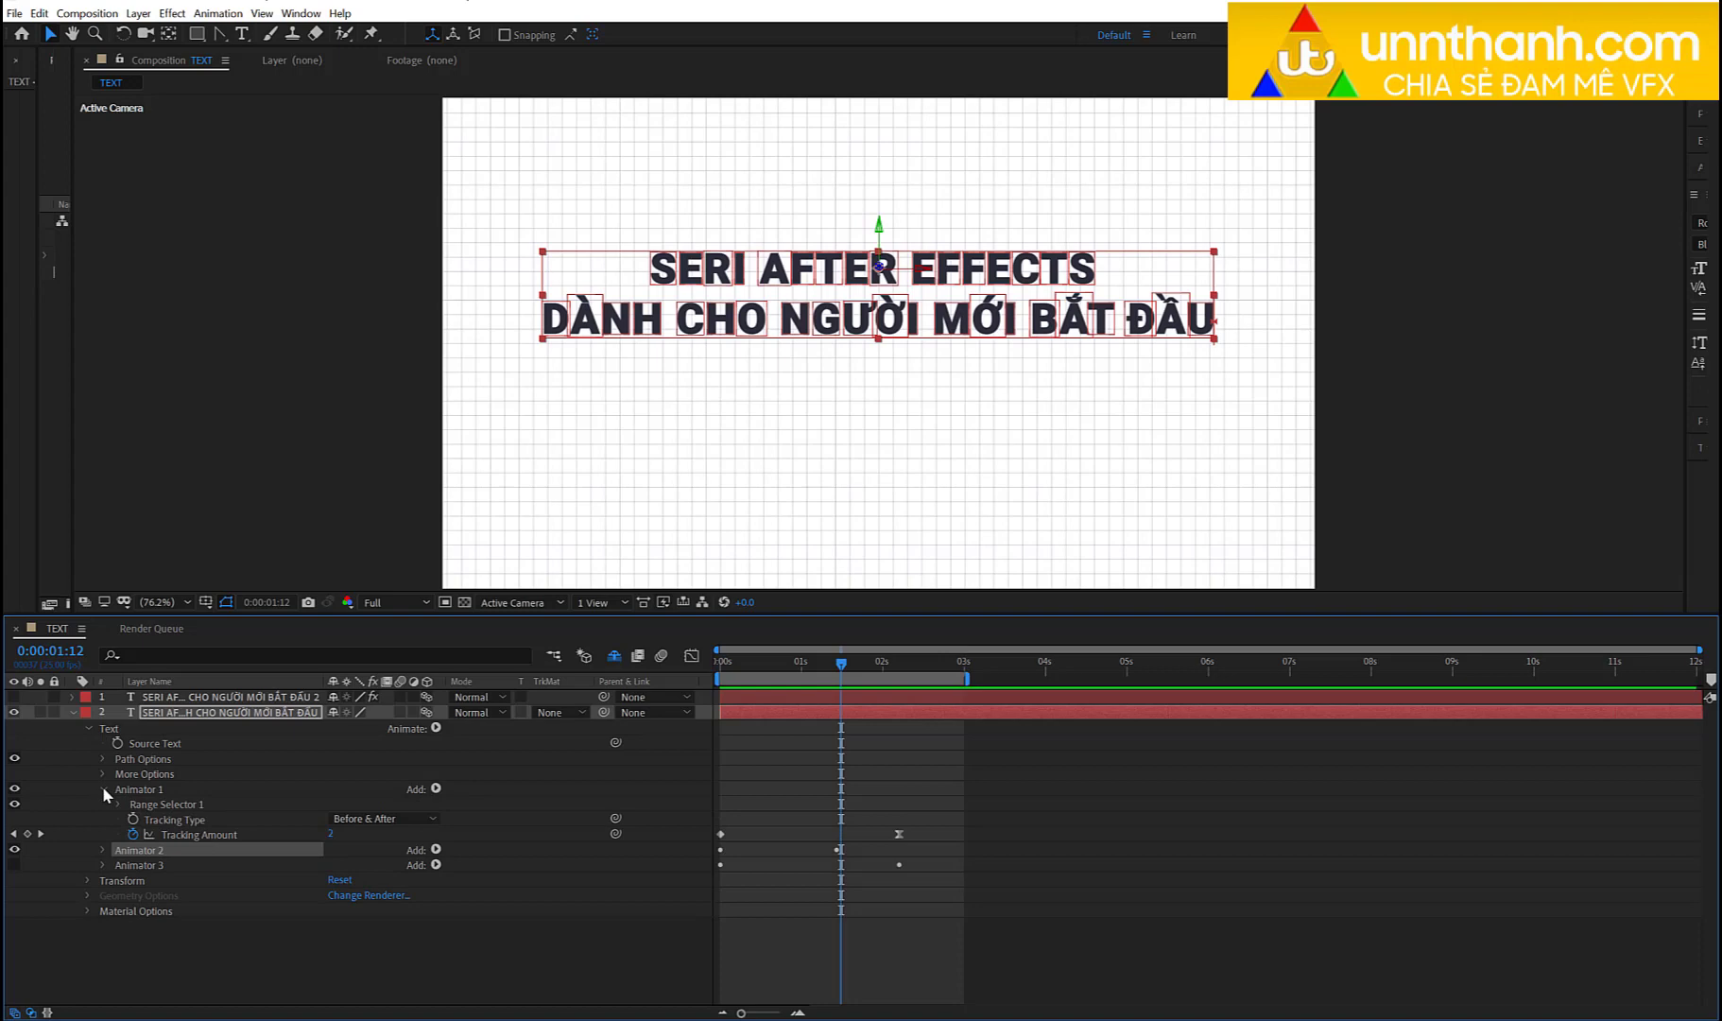
pyautogui.click(119, 805)
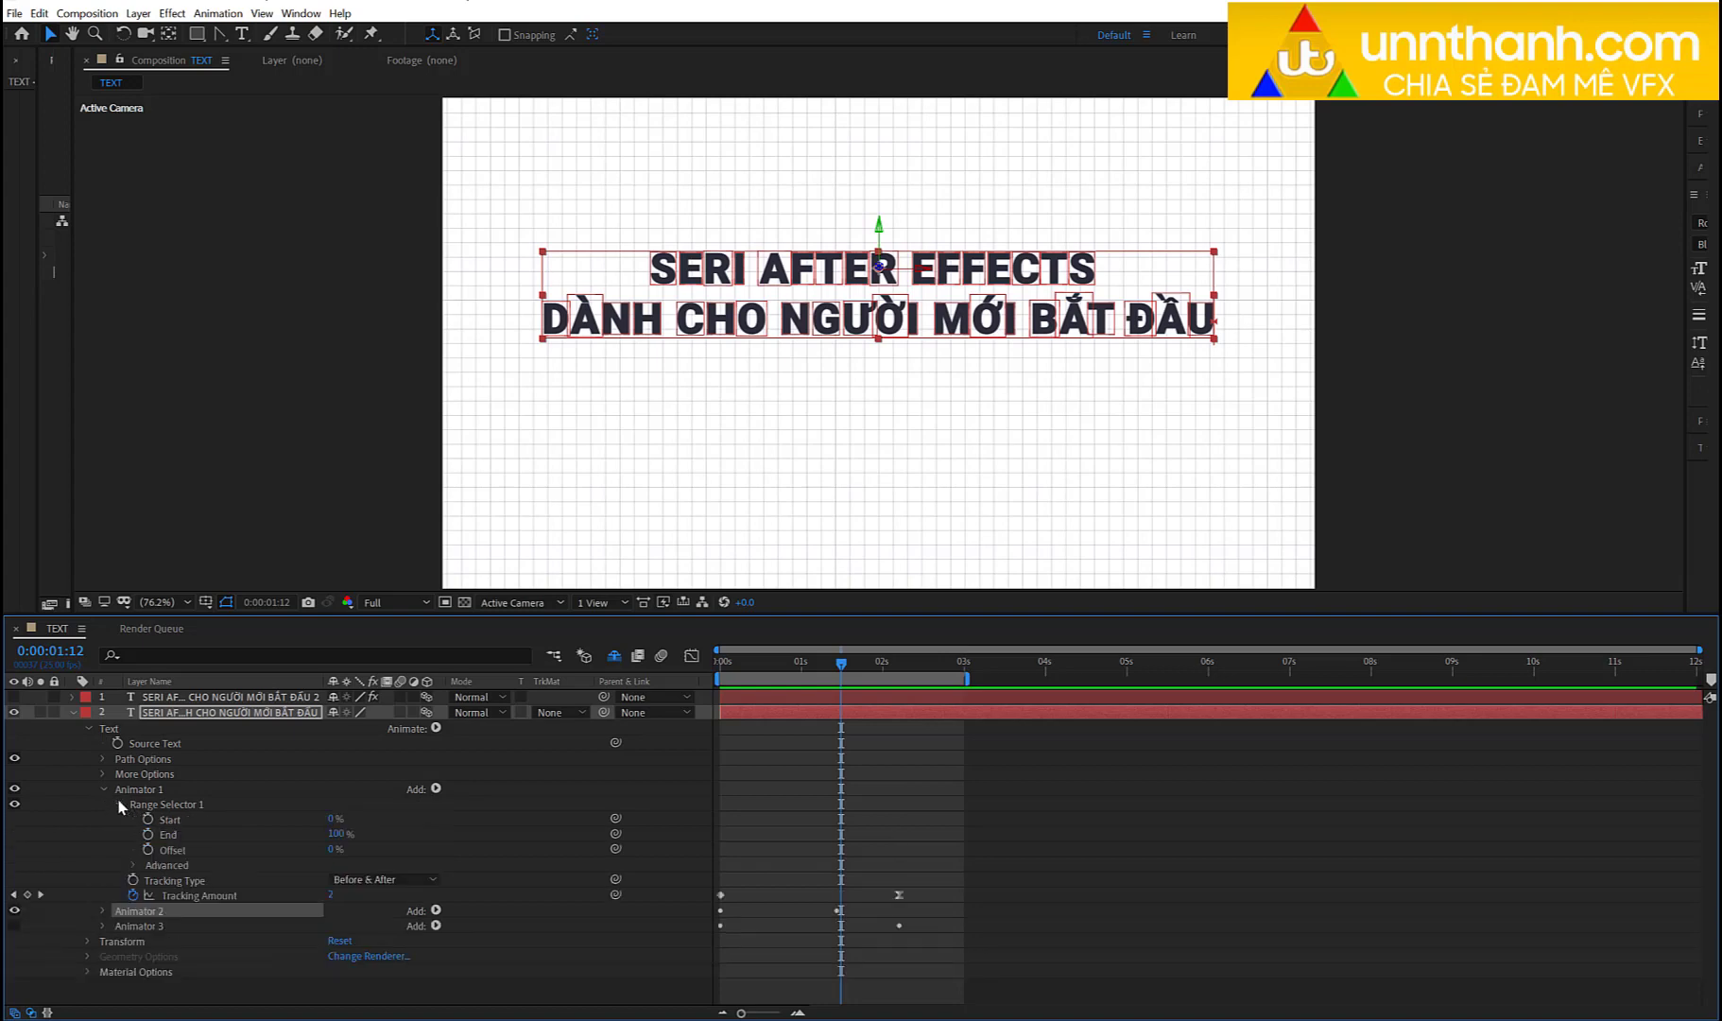
pyautogui.click(119, 805)
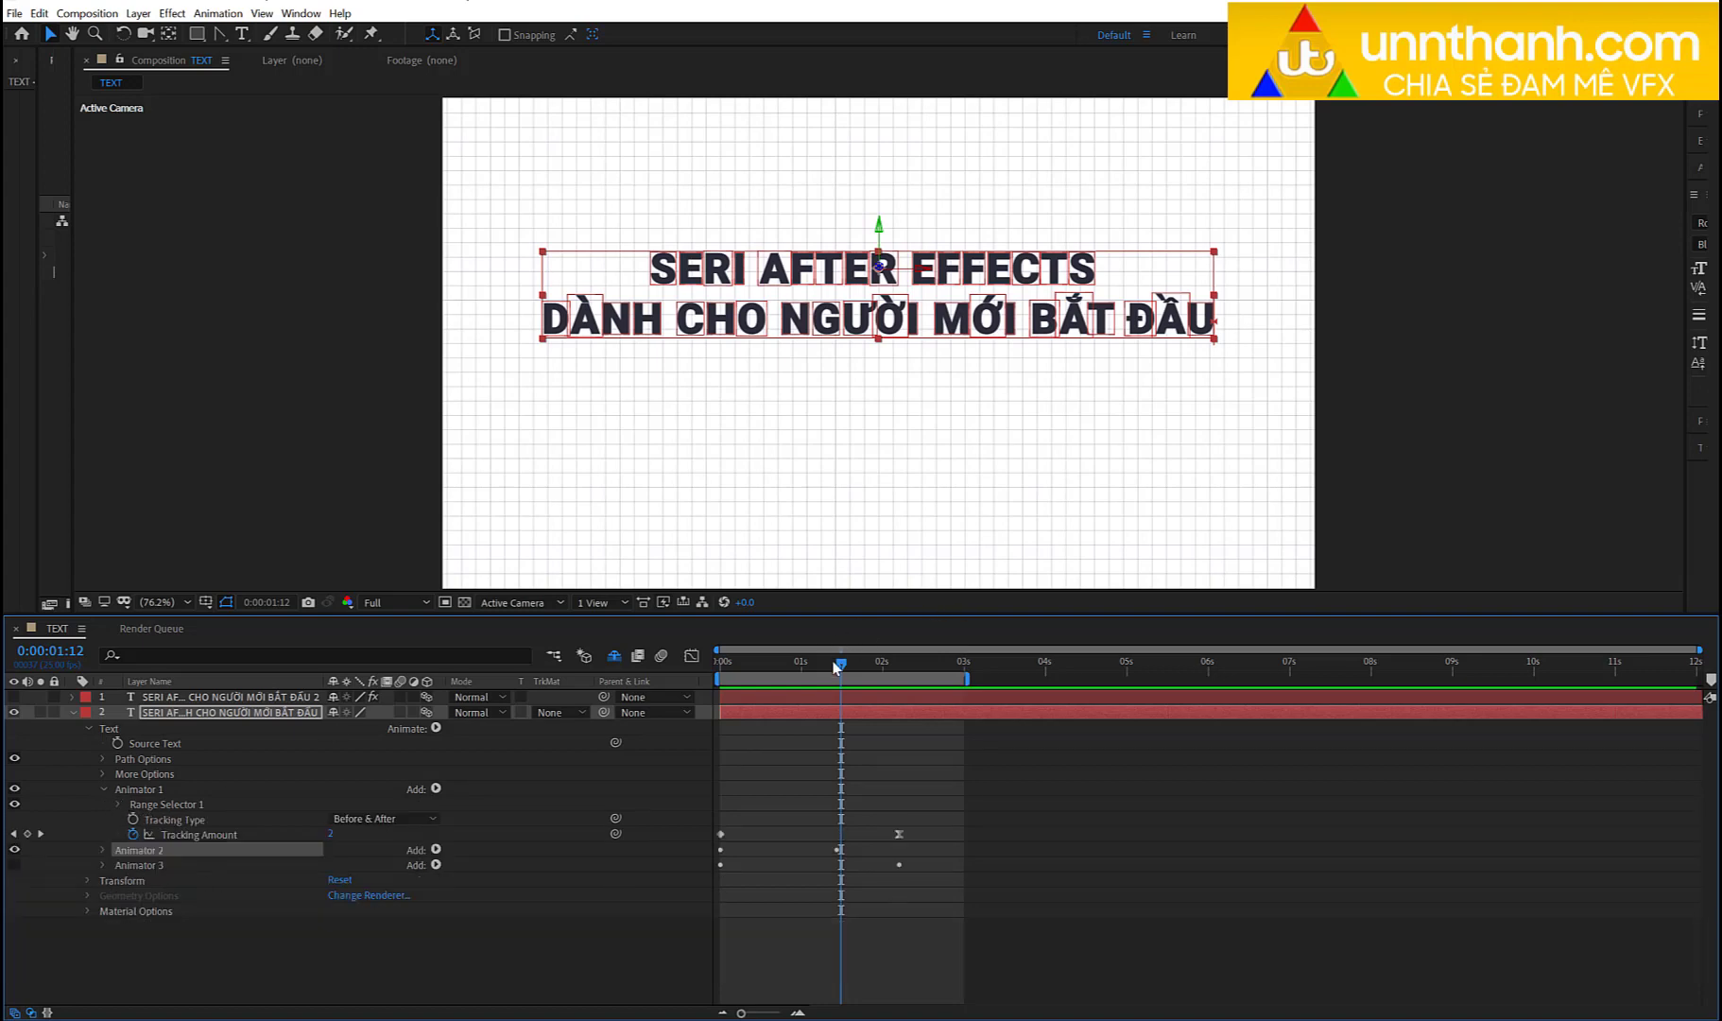
pyautogui.click(762, 661)
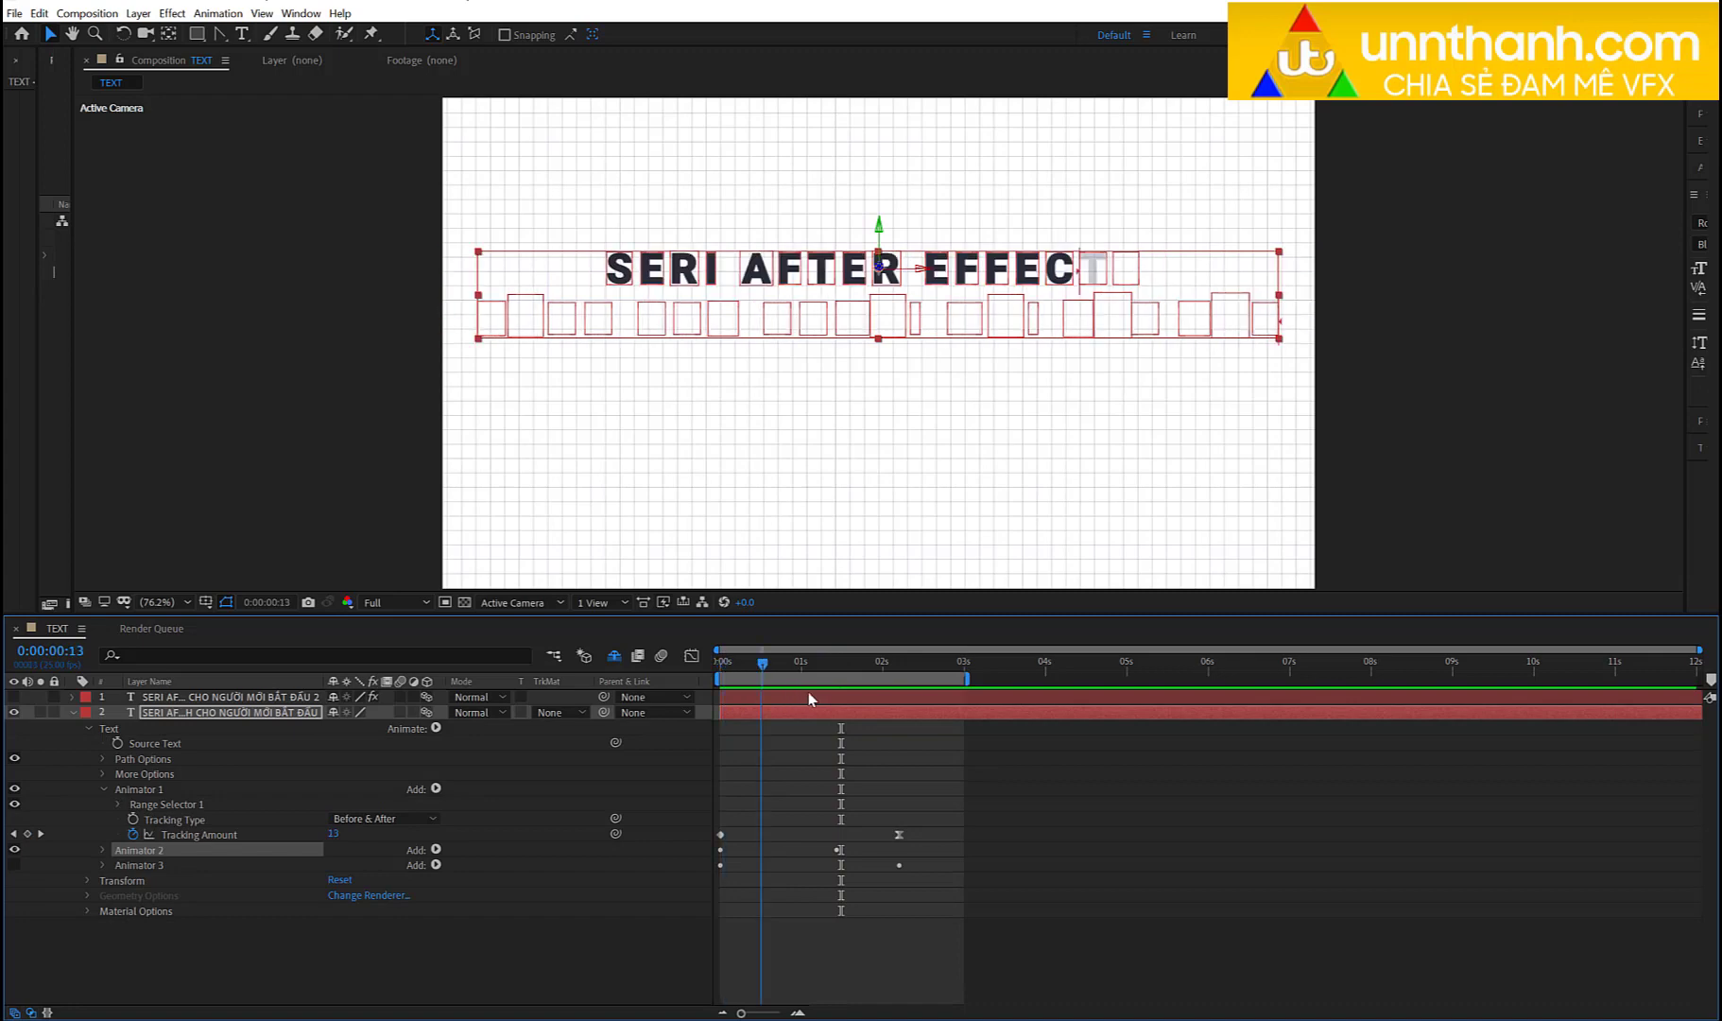
pyautogui.moveTo(808, 661); pyautogui.dragTo(850, 661)
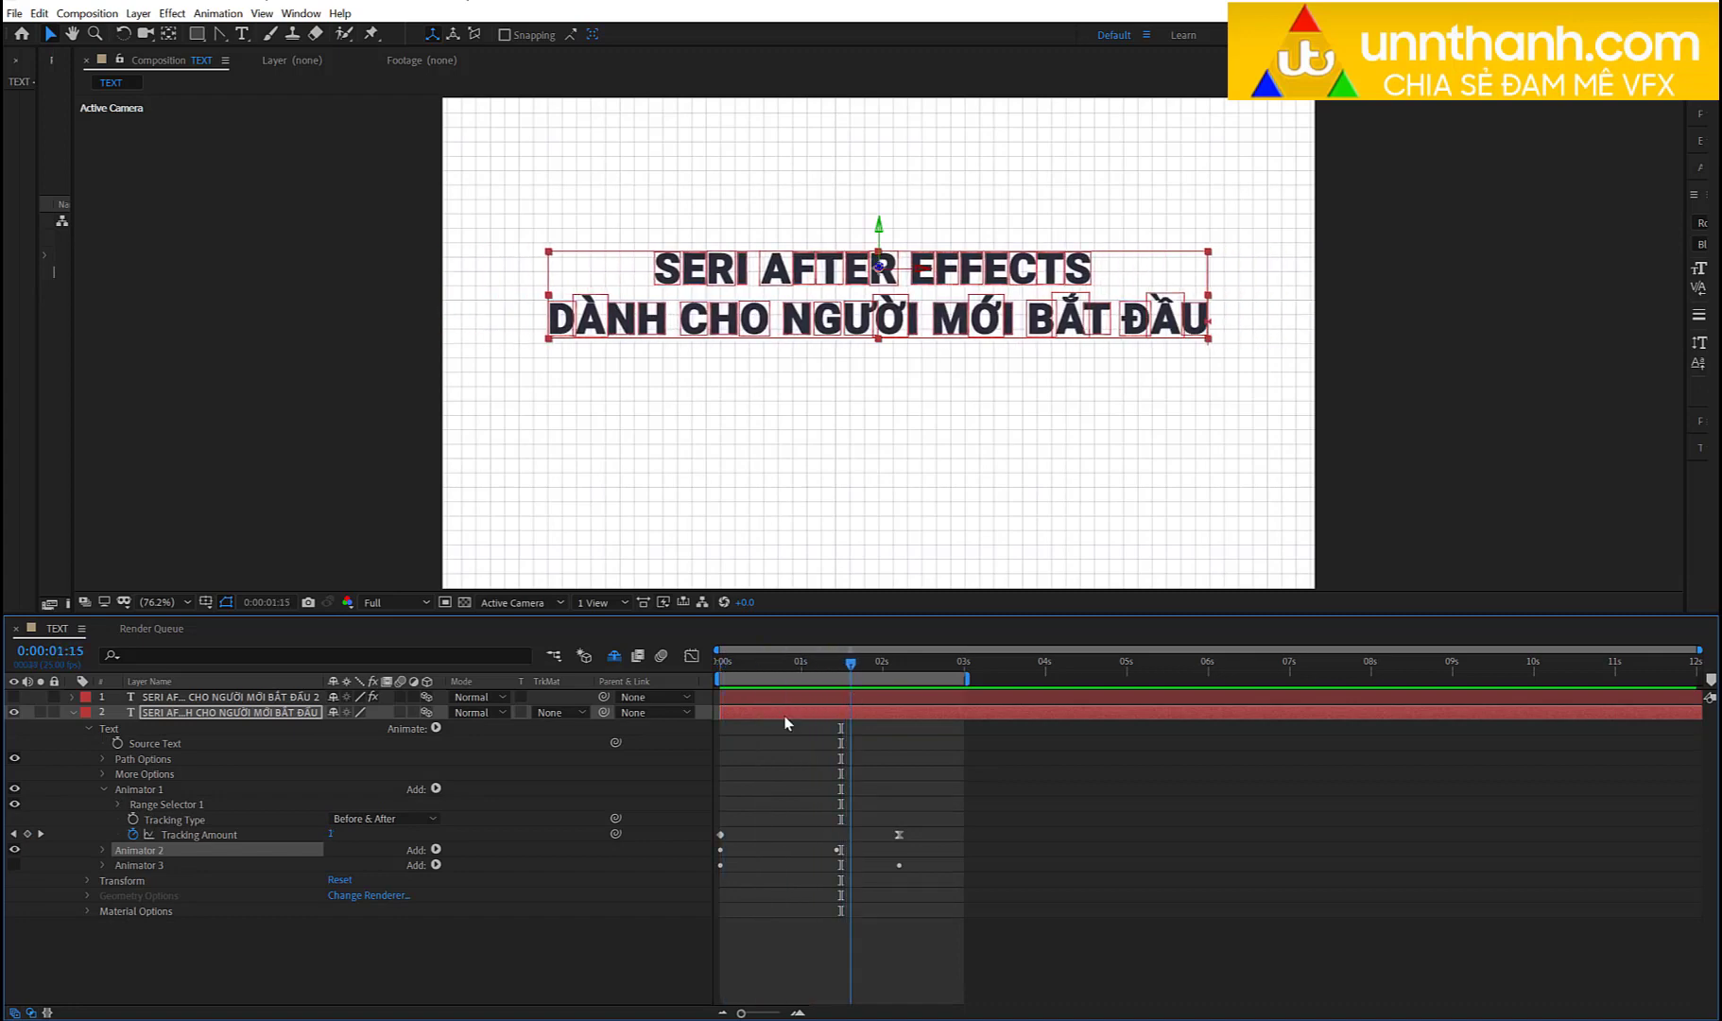
pyautogui.click(103, 850)
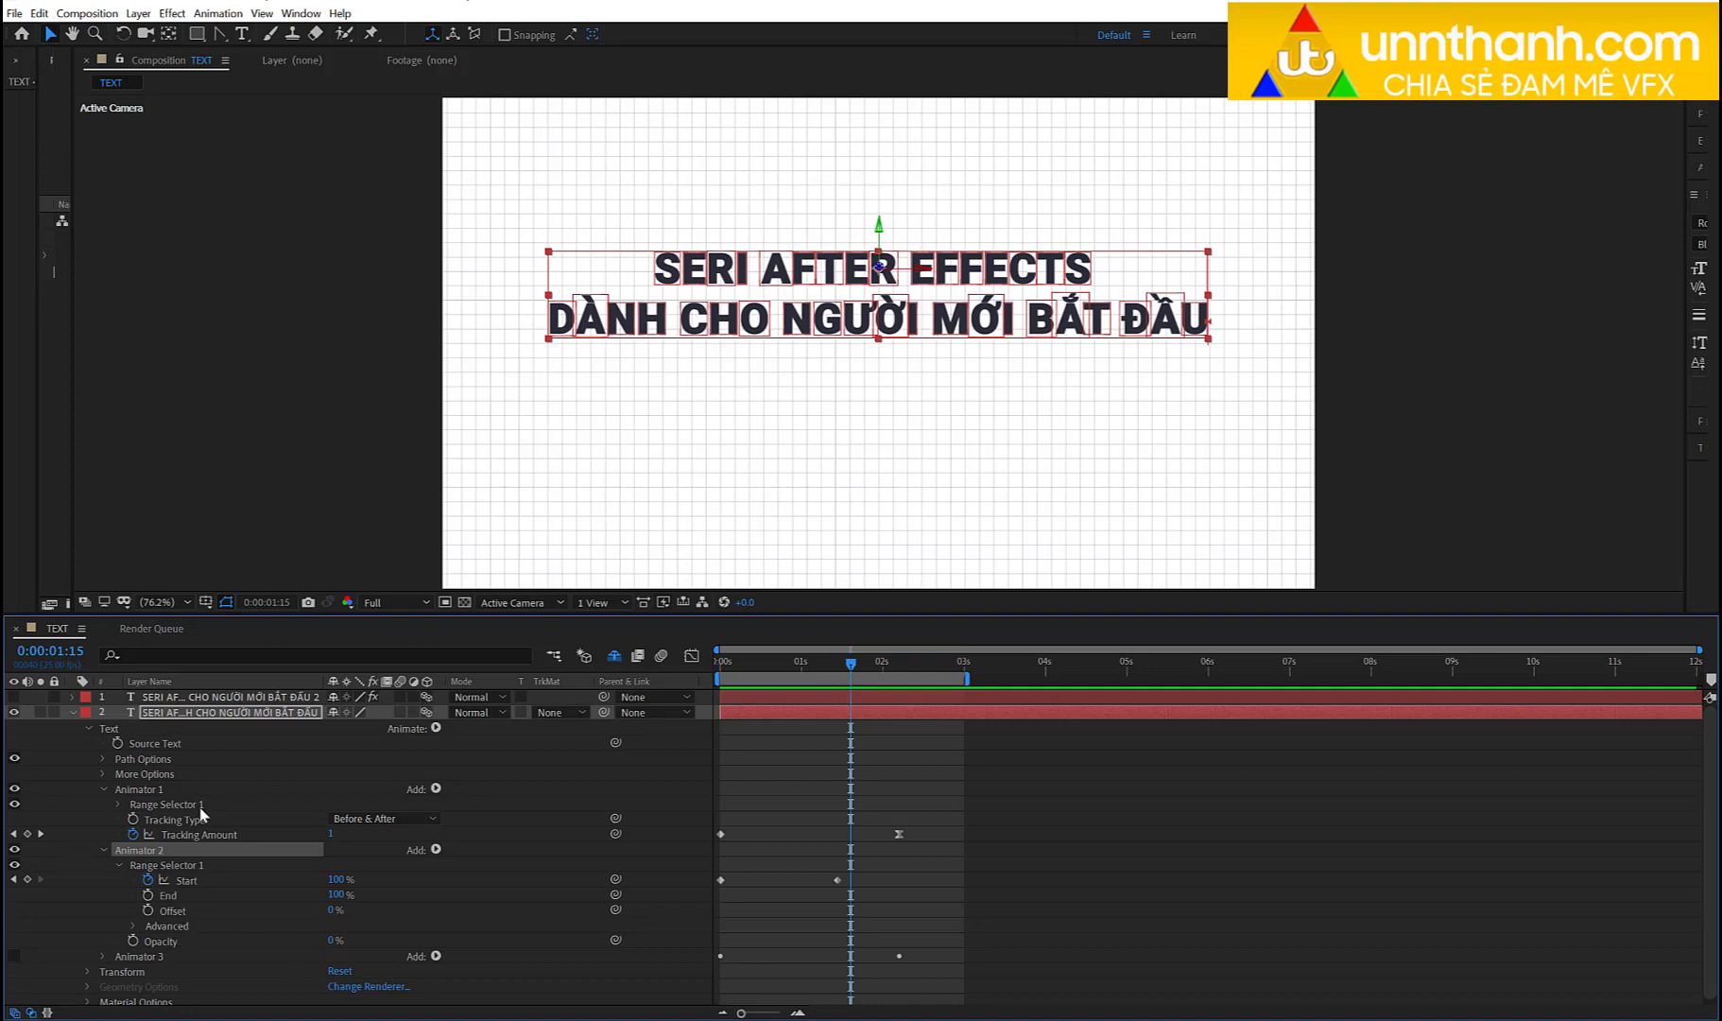
pyautogui.press('space')
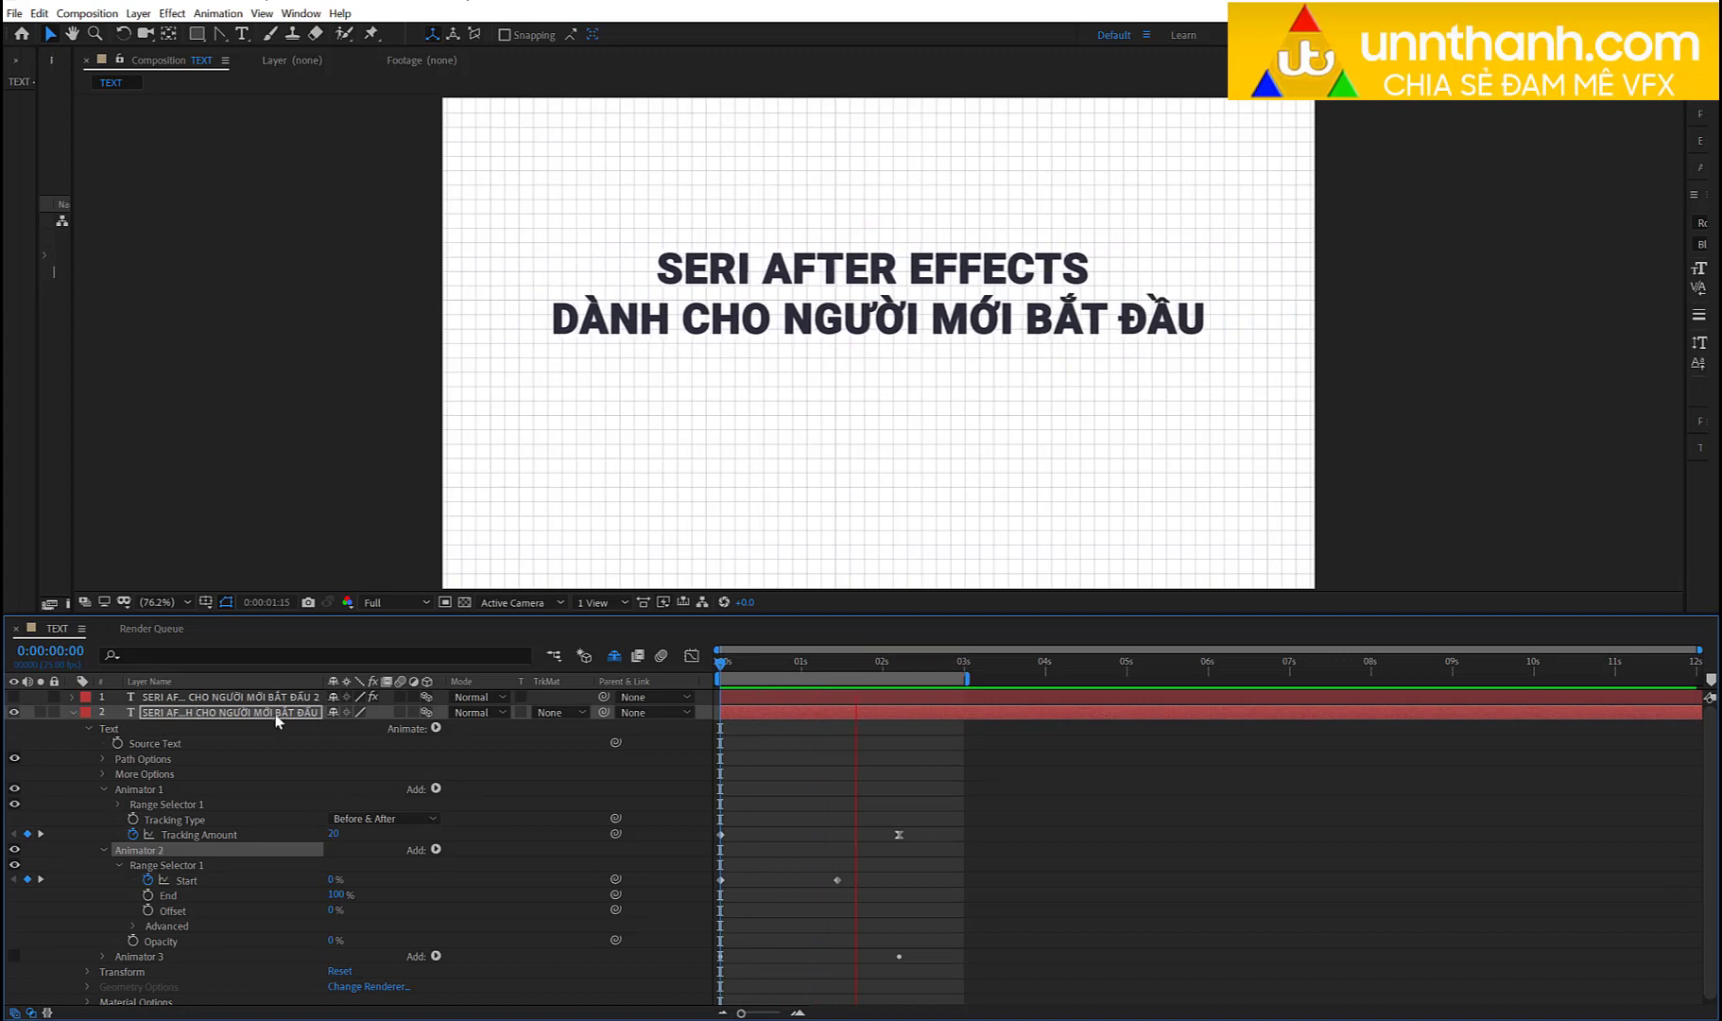
pyautogui.click(821, 660)
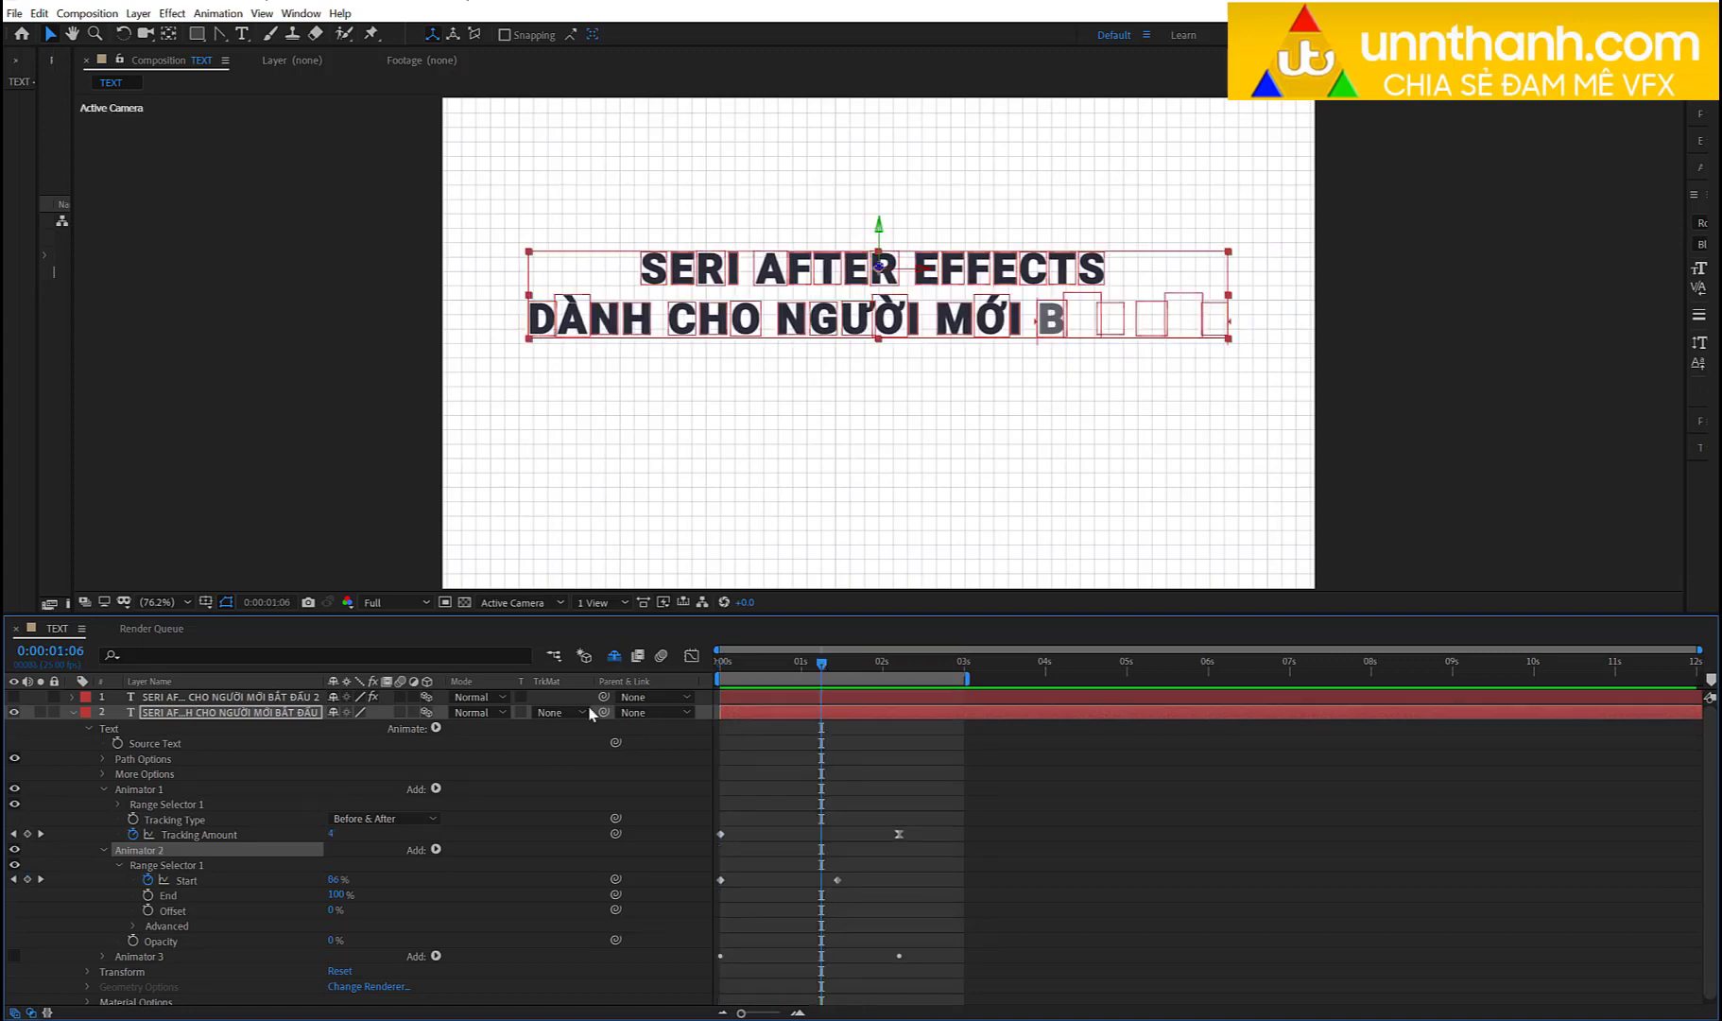
# Hide the second layer, show the first, and select it at the first frame
pyautogui.click(74, 712)
pyautogui.click(13, 712)
pyautogui.click(14, 696)
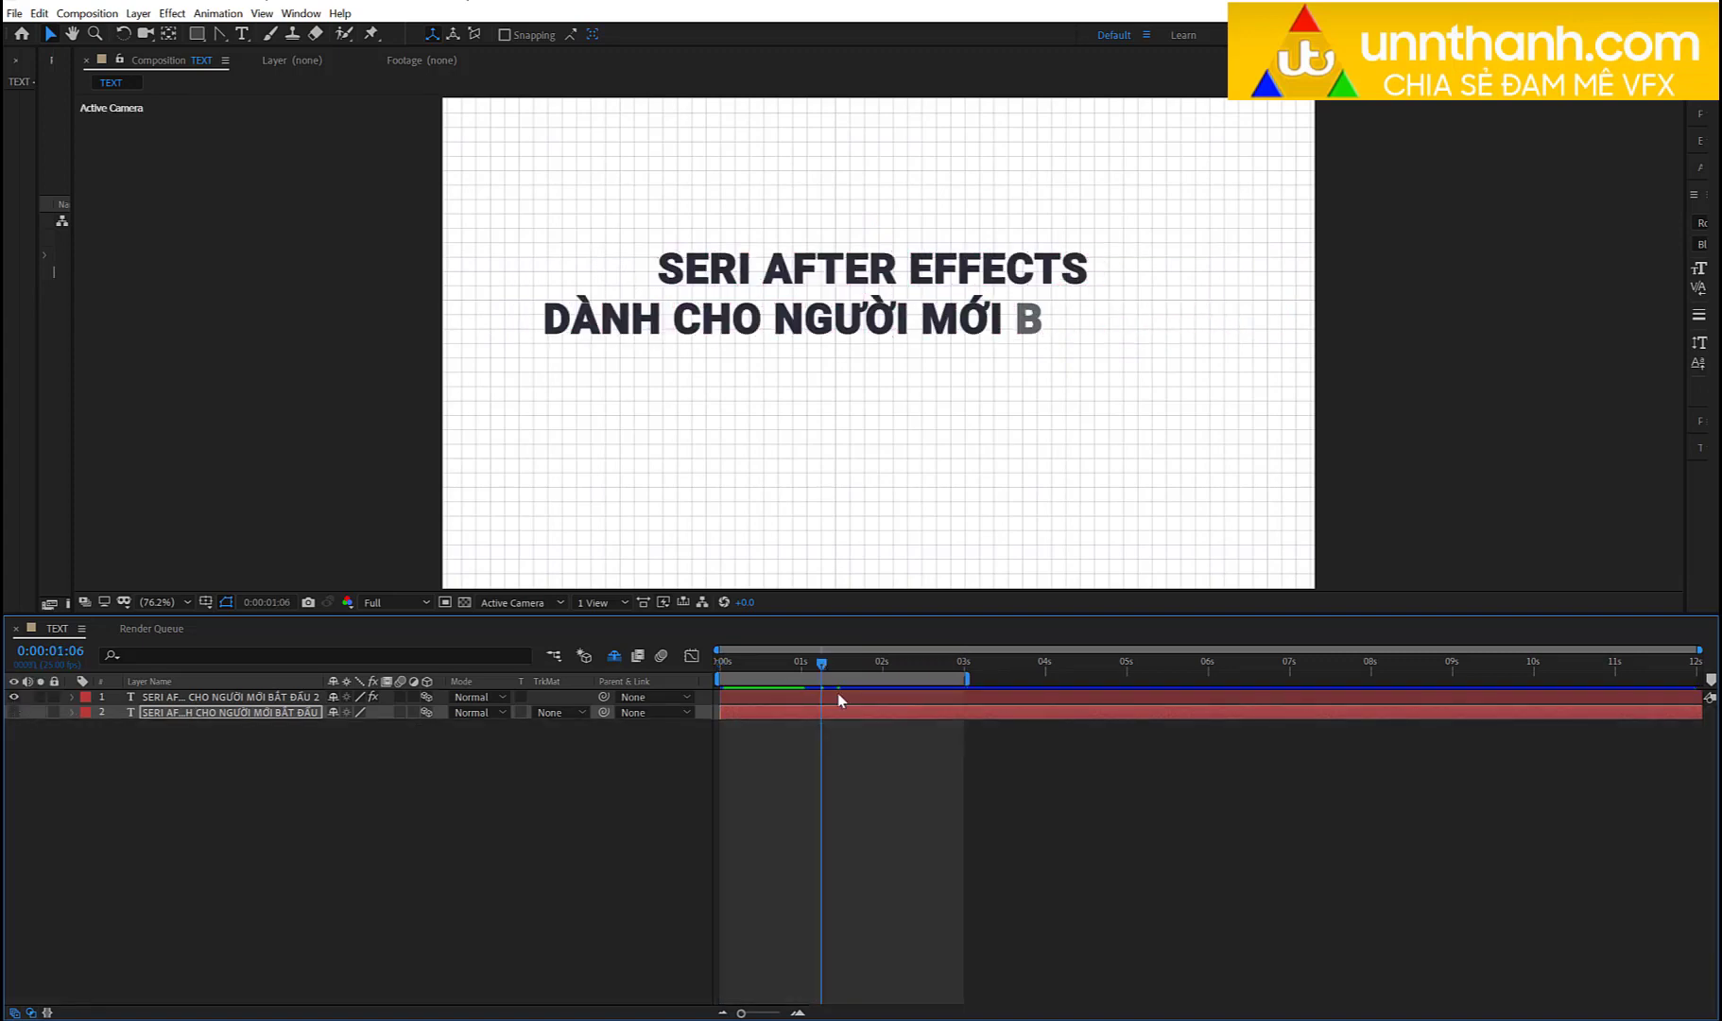
pyautogui.press('Home')
pyautogui.click(69, 701)
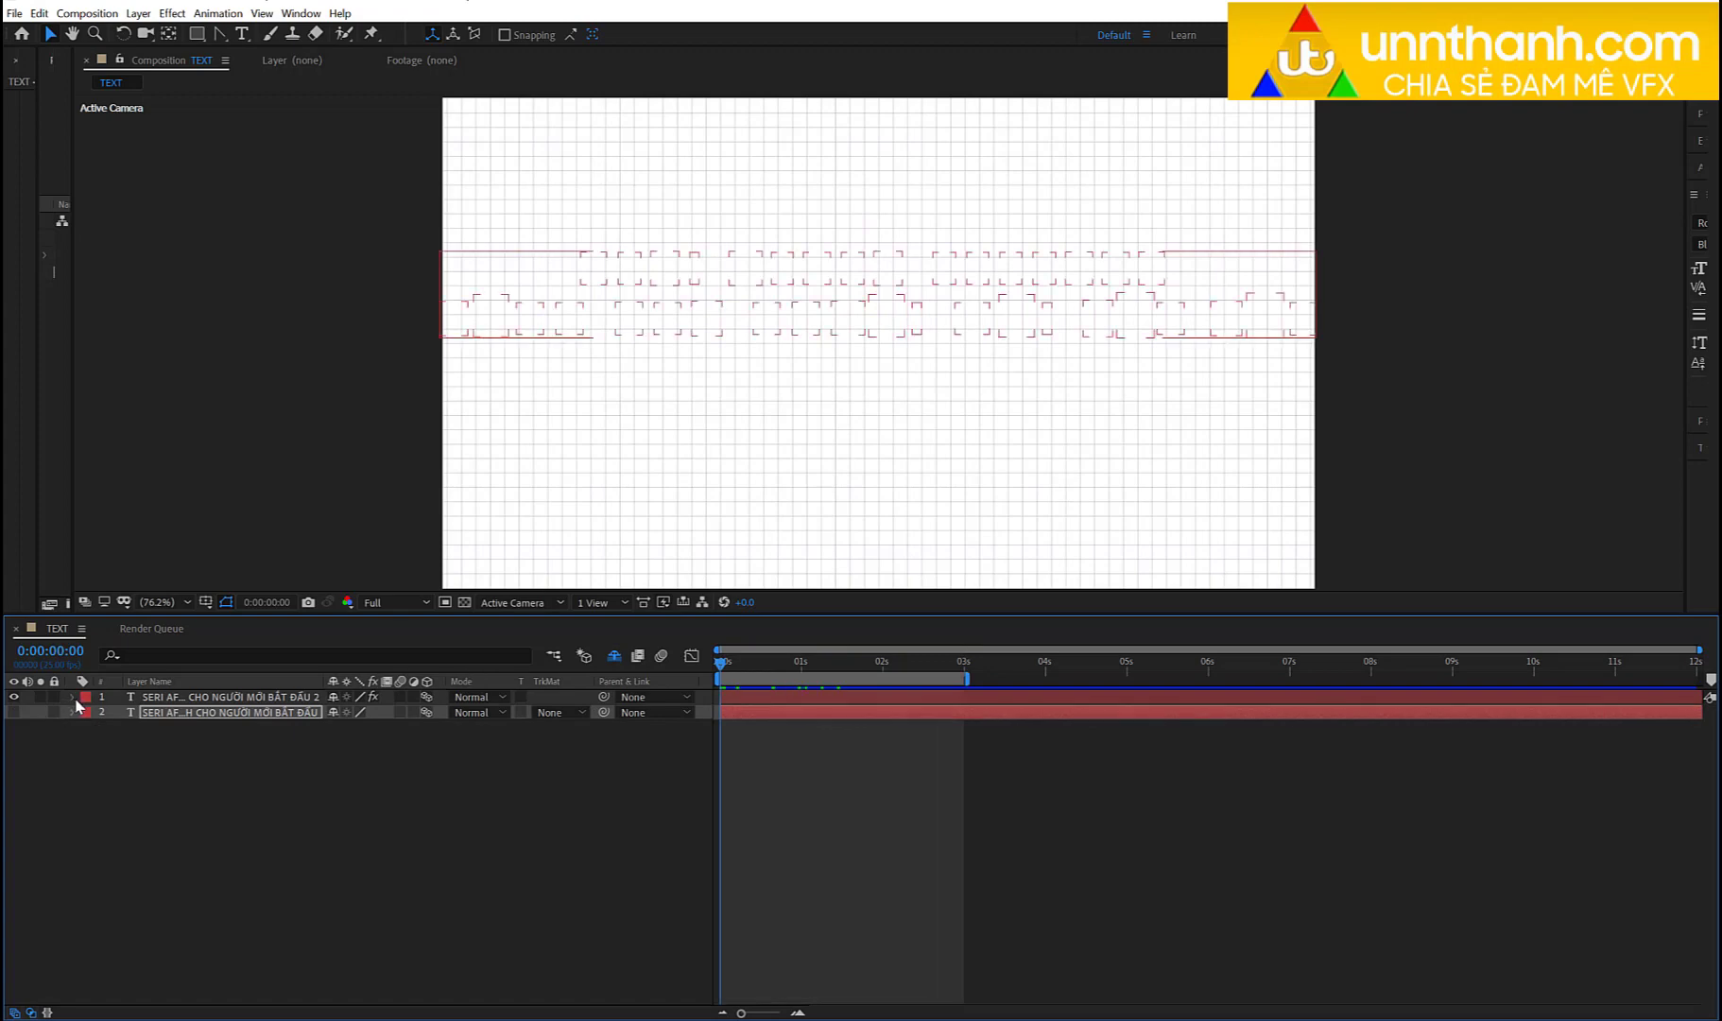
# Preview the first title layer's tracking and opacity animation
pyautogui.click(73, 698)
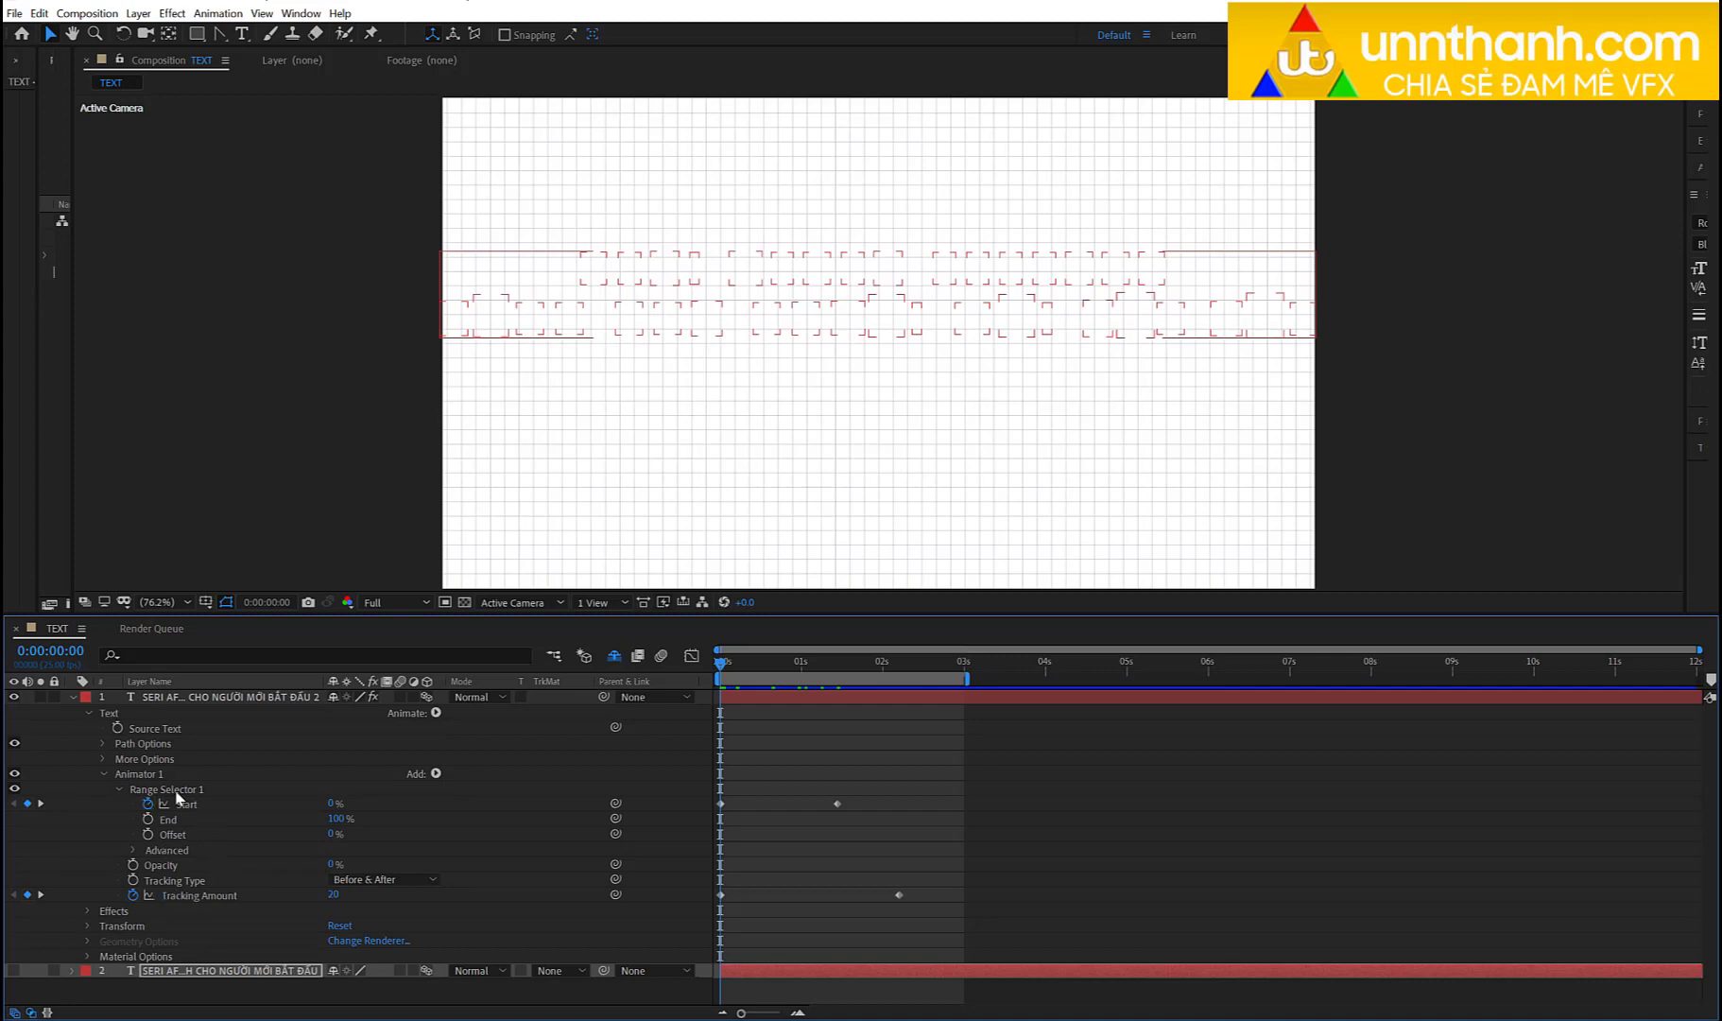
pyautogui.click(762, 740)
pyautogui.press('space')
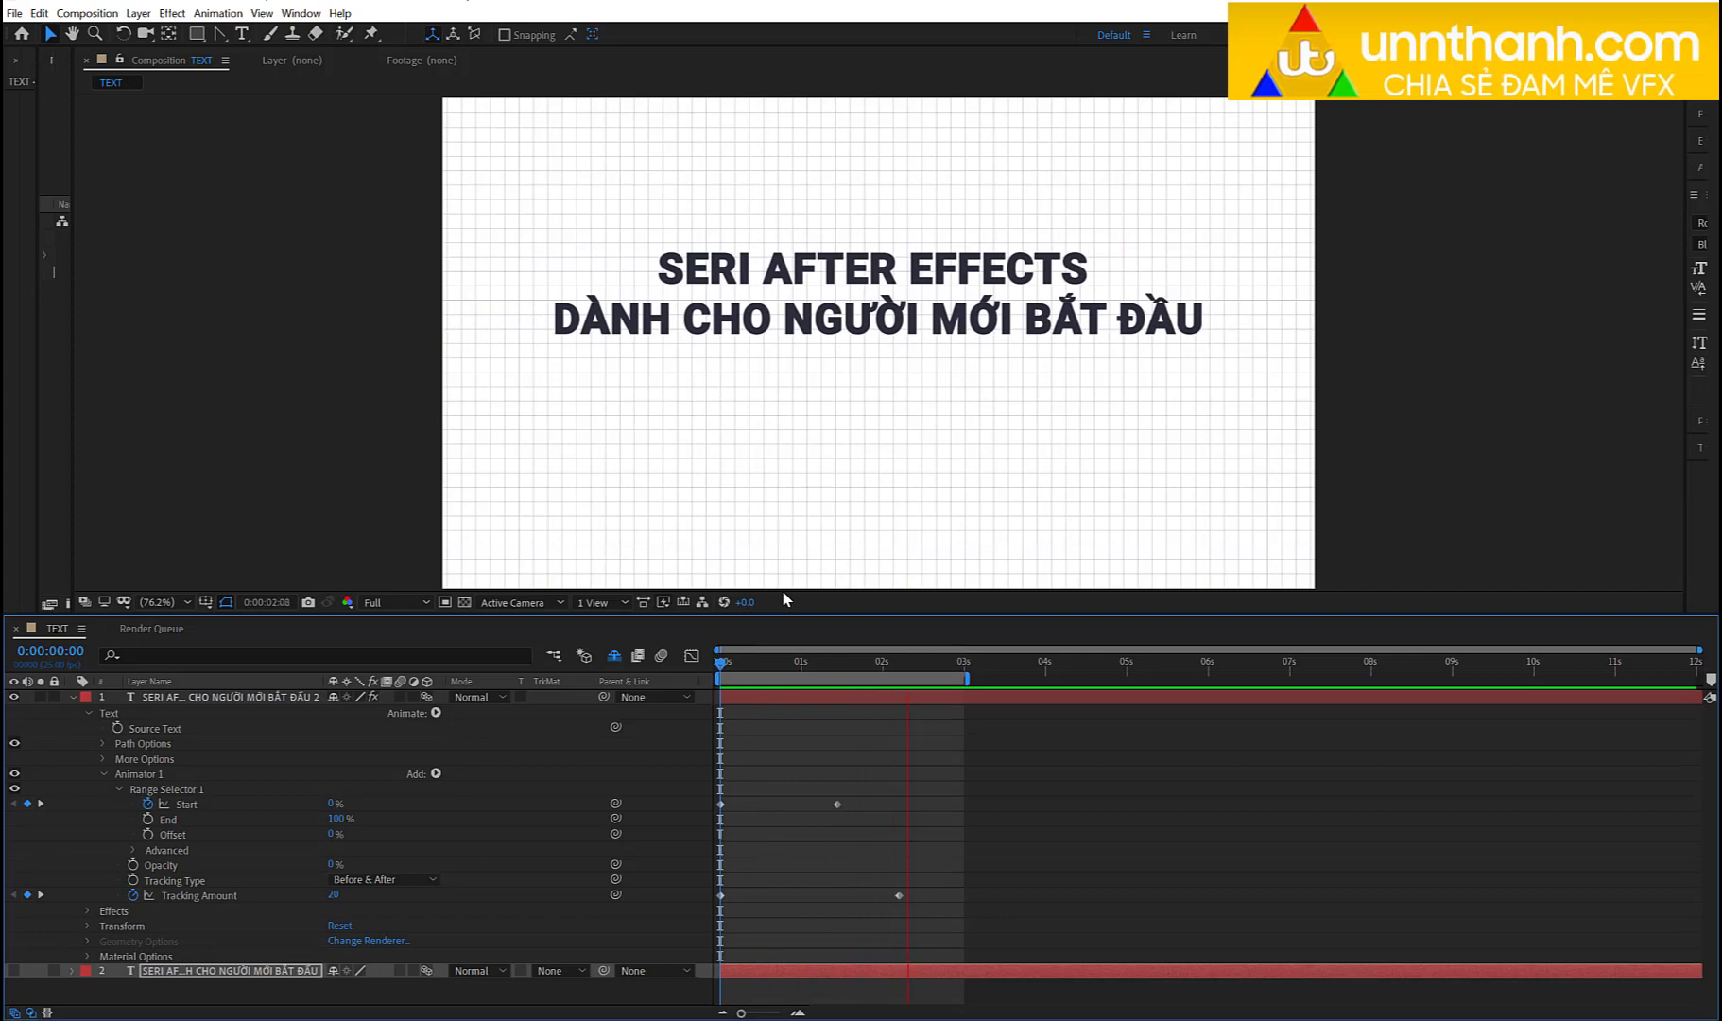
pyautogui.hotkey('ctrl', 'a')
pyautogui.press('u')
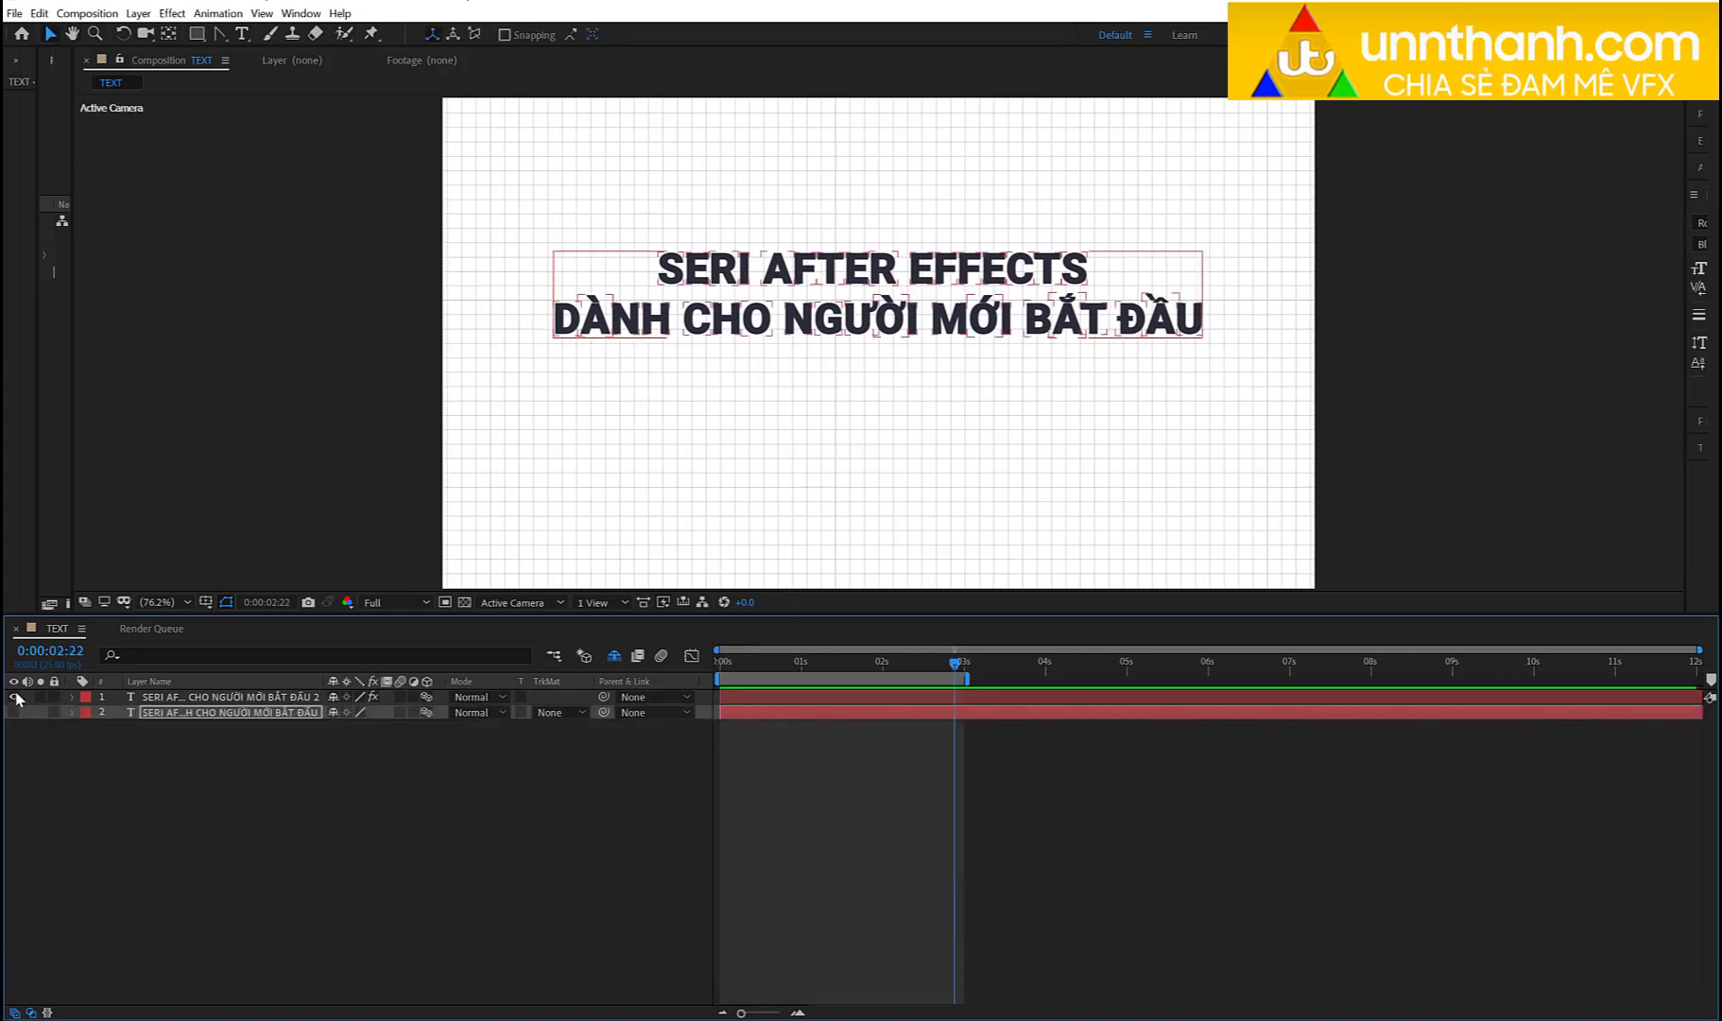
# Hide the first layer and preview the second layer's animation on its own
pyautogui.click(16, 697)
pyautogui.click(13, 711)
pyautogui.press('space')
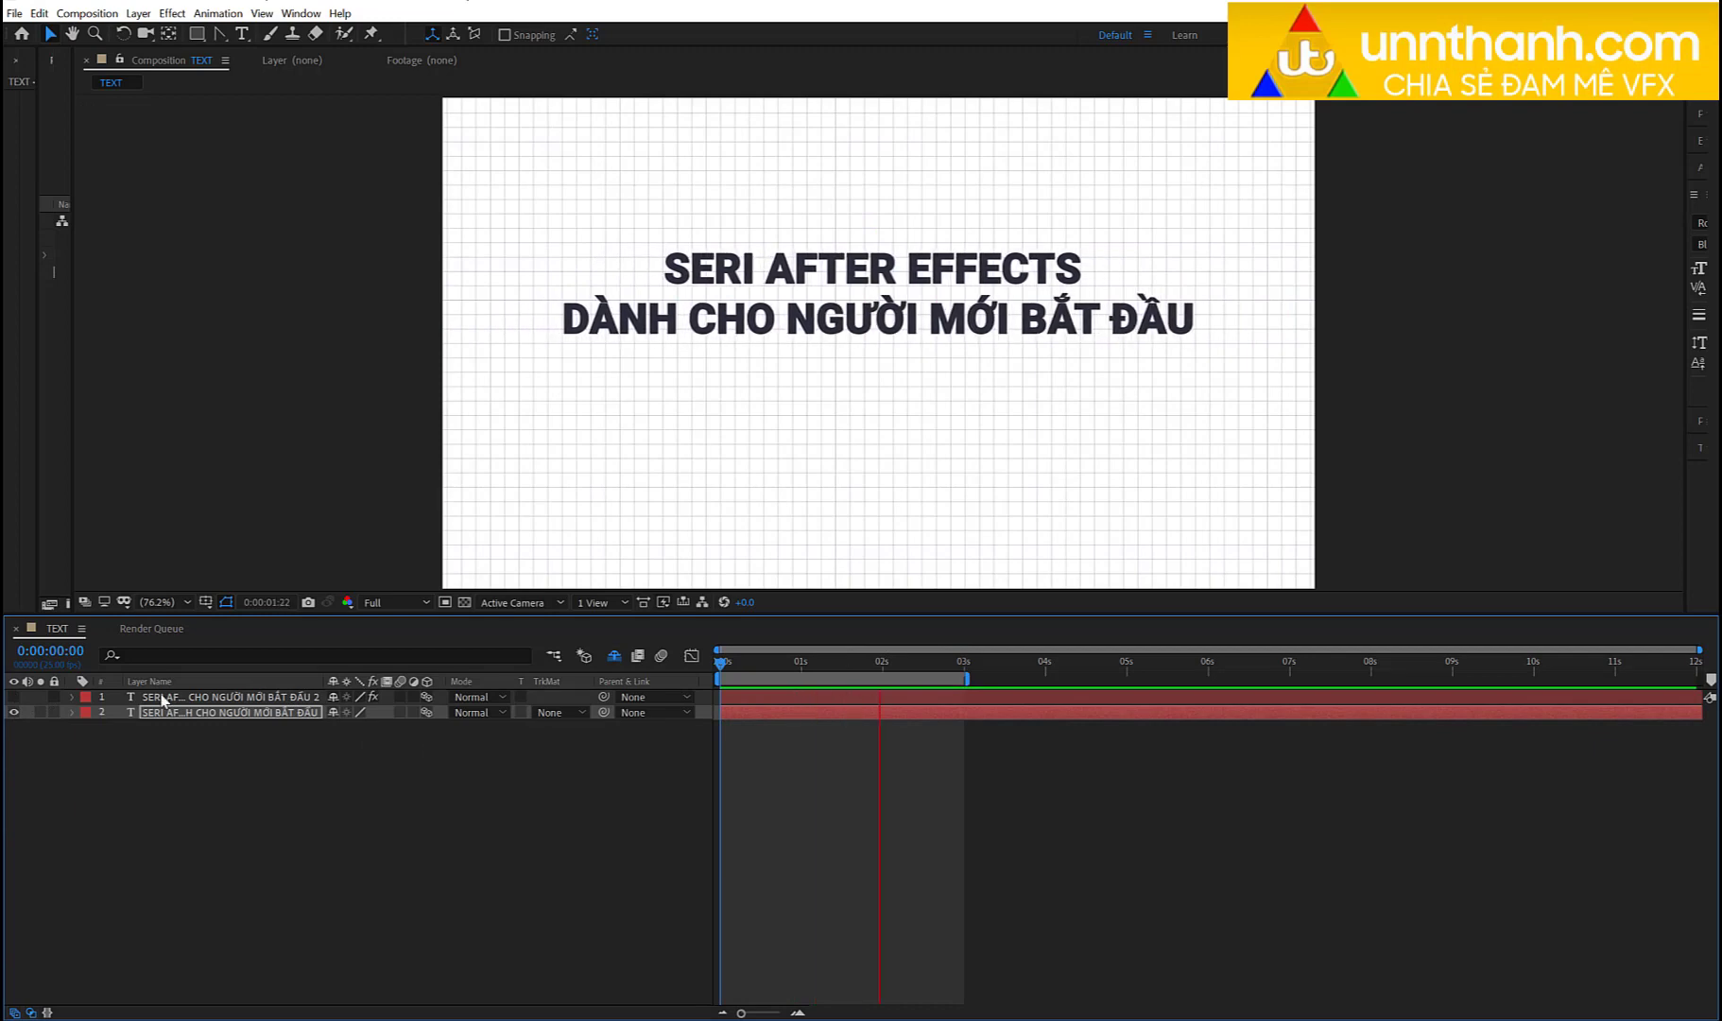
pyautogui.press('space')
# Show only the first title layer again, twirl it open and pull up its Animate menu
pyautogui.click(13, 712)
pyautogui.click(13, 697)
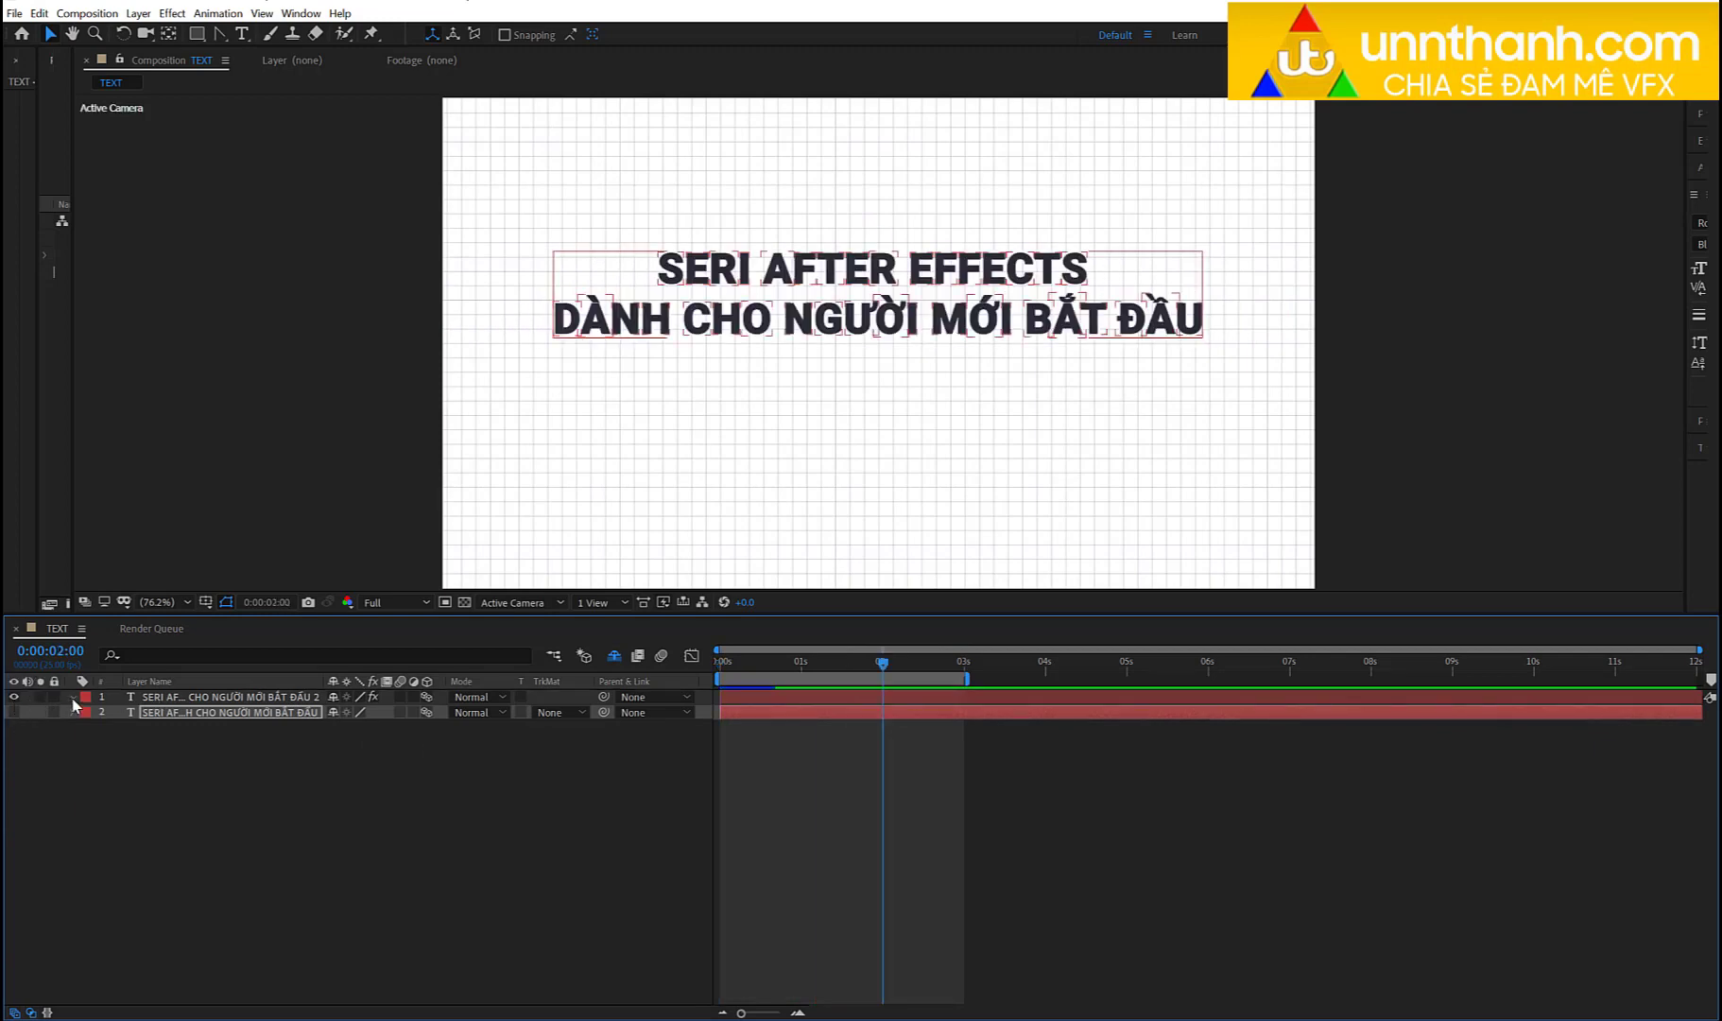
pyautogui.click(72, 699)
pyautogui.click(435, 713)
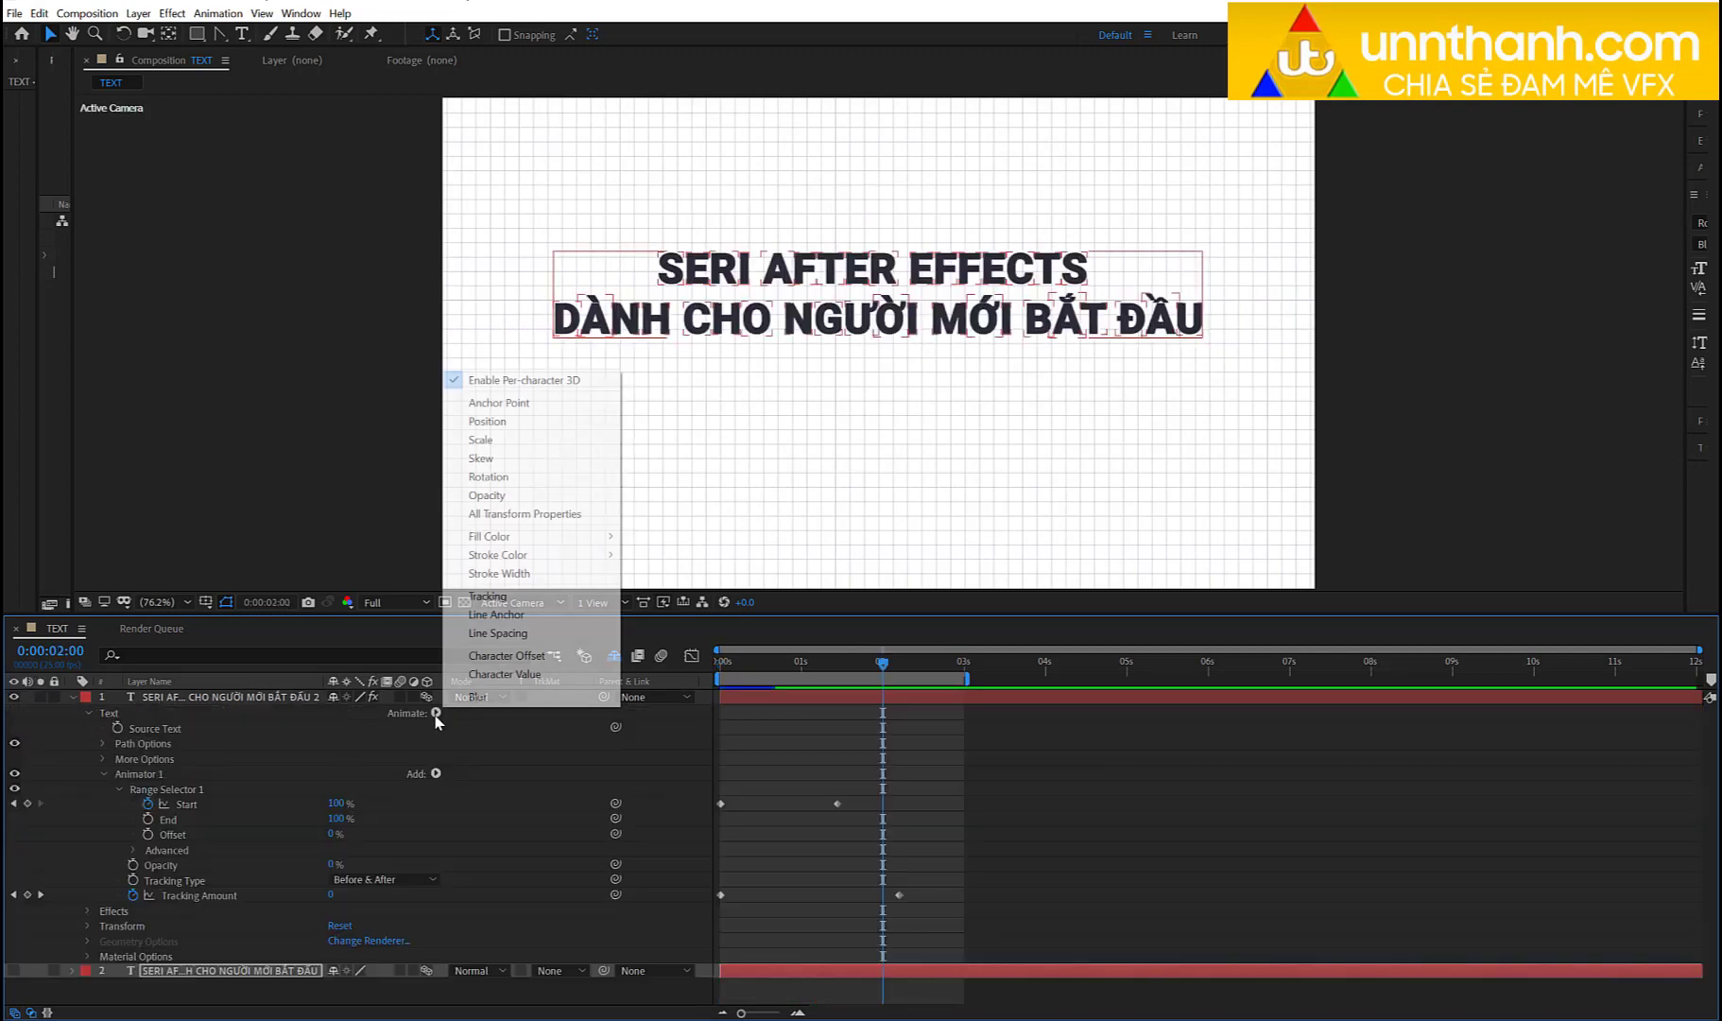
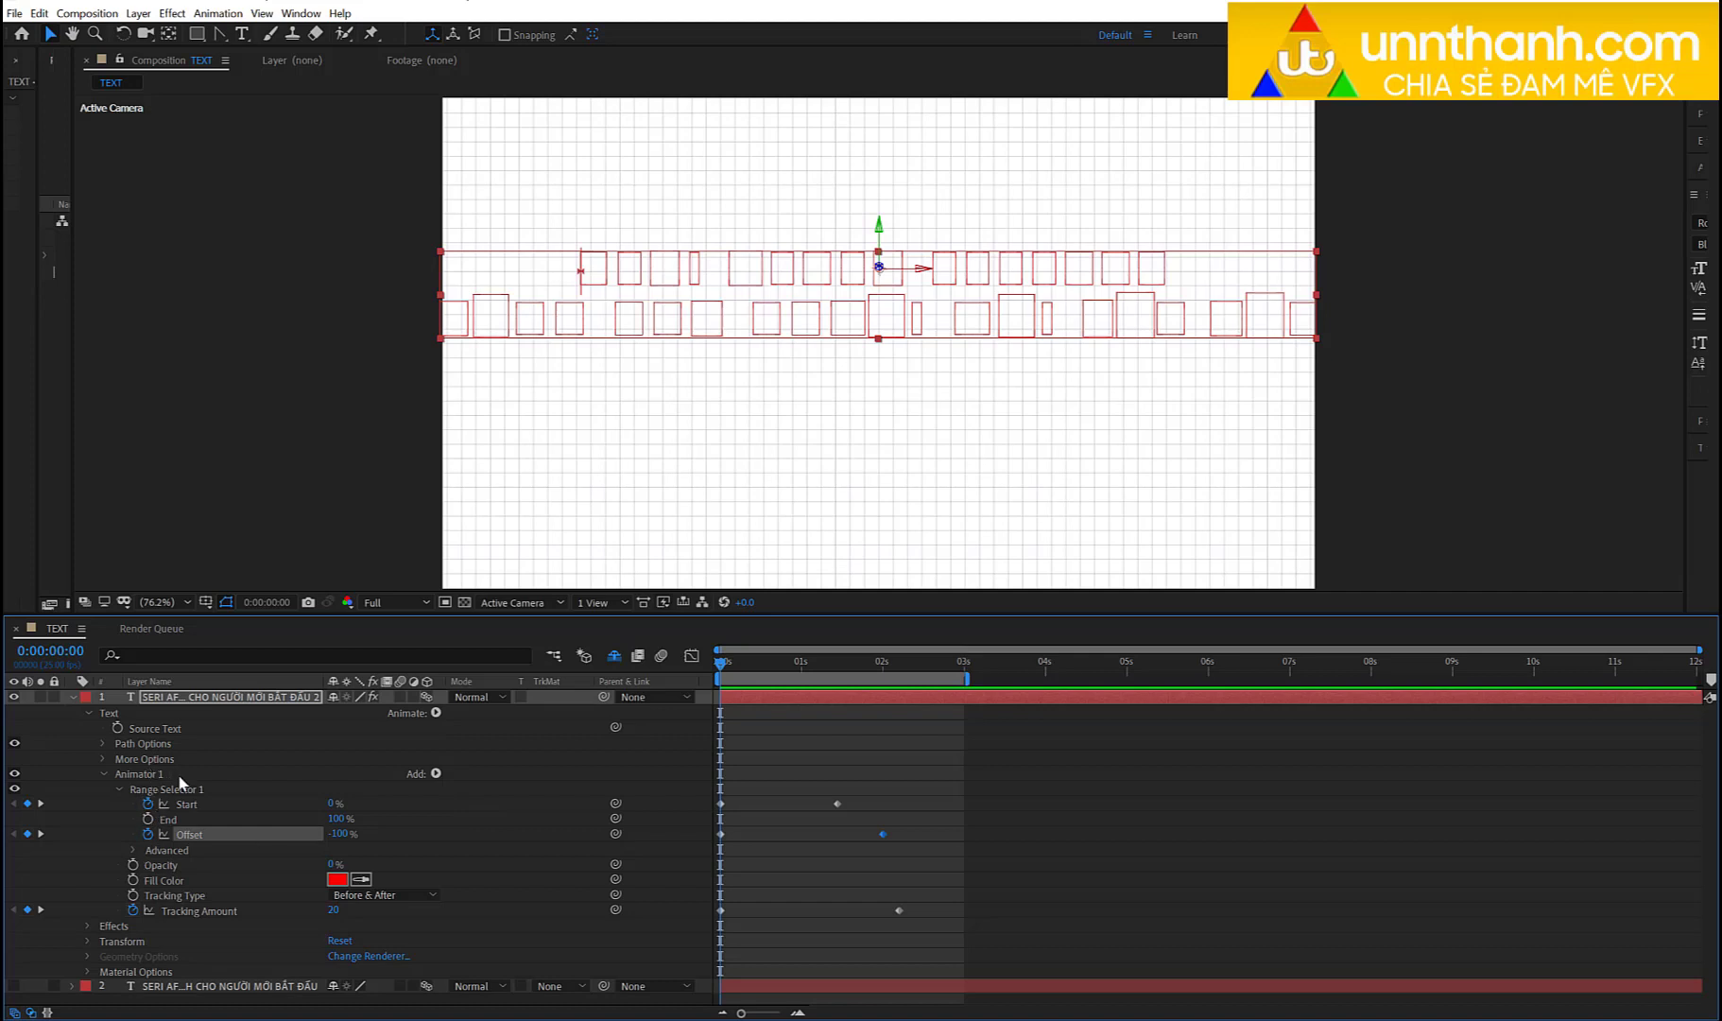
# Hide the first title layer, show the second, preview its animation and collapse both animators
pyautogui.click(103, 773)
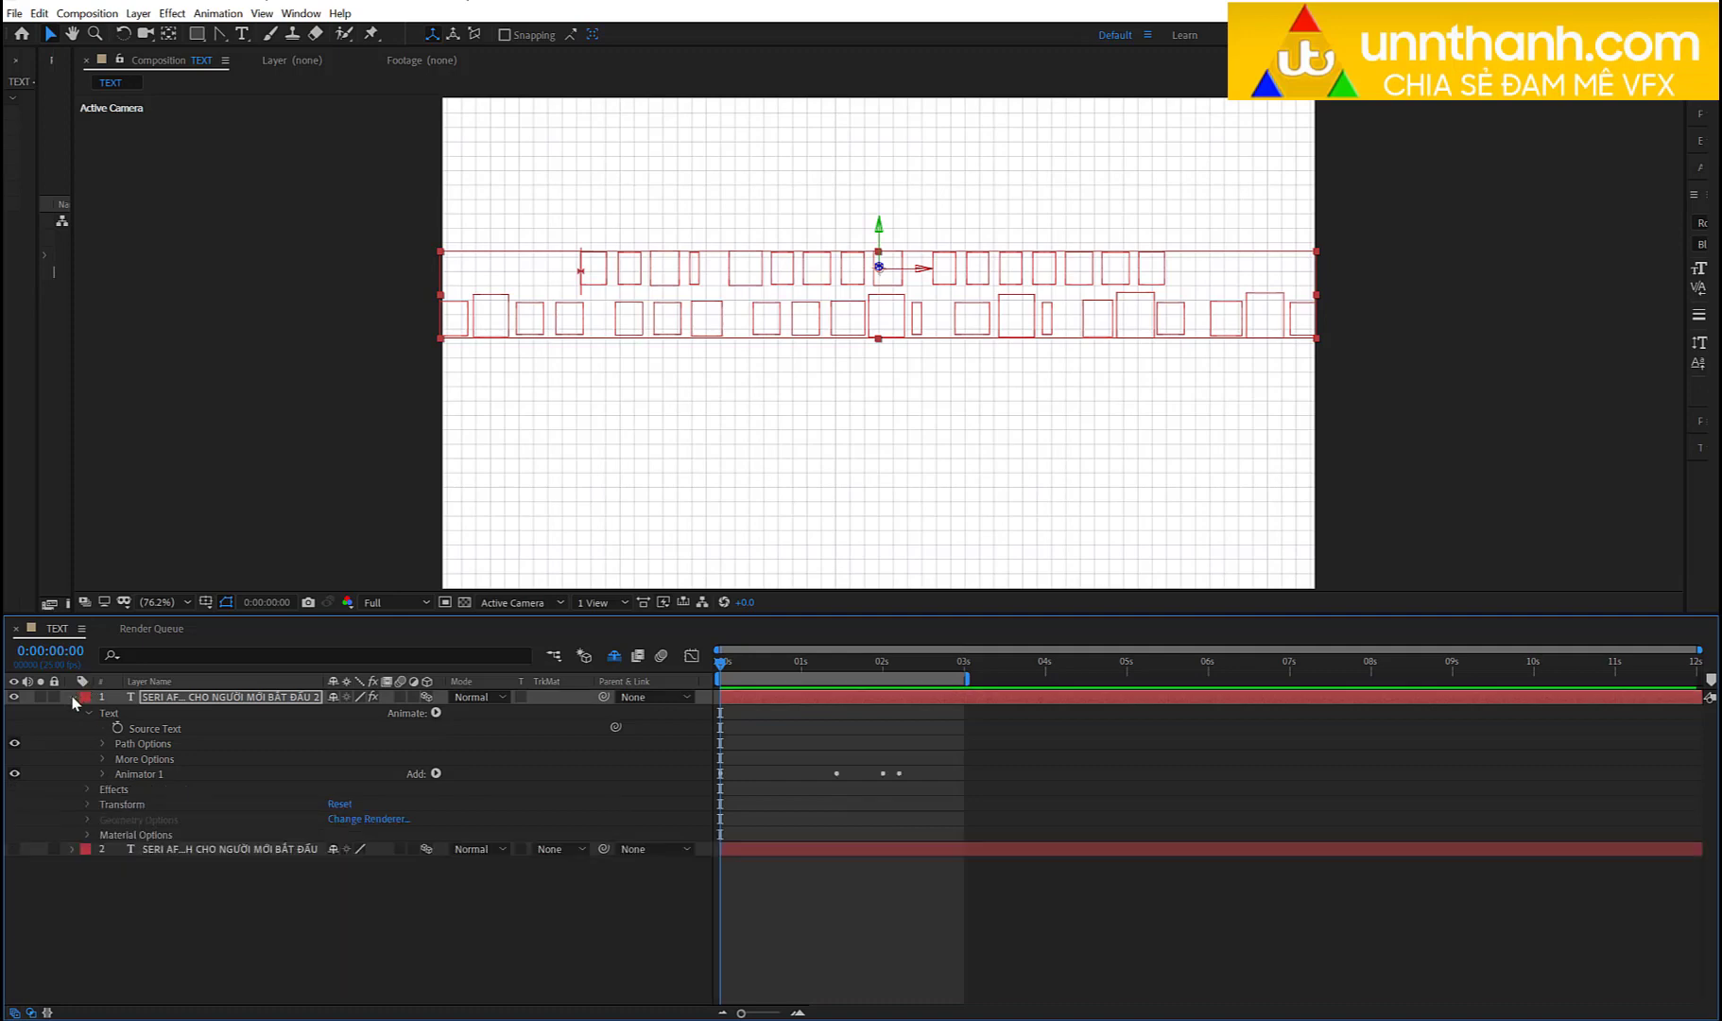
pyautogui.click(72, 697)
pyautogui.click(15, 712)
pyautogui.click(13, 696)
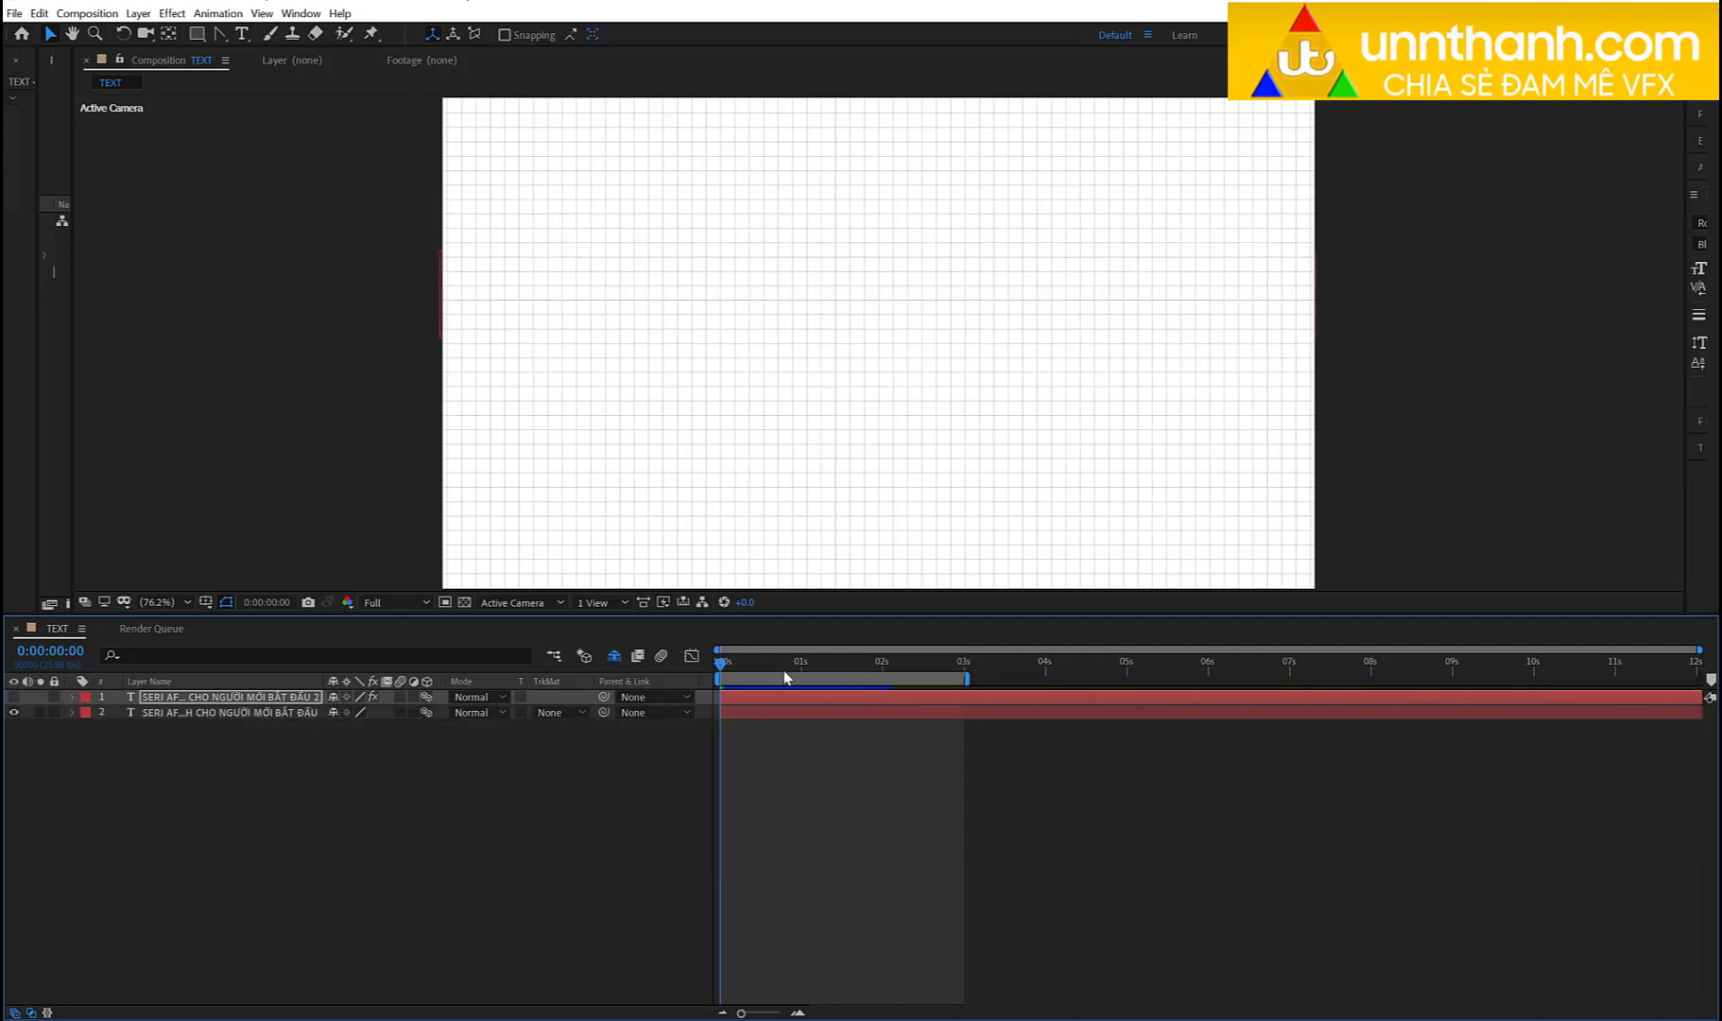
pyautogui.press('space')
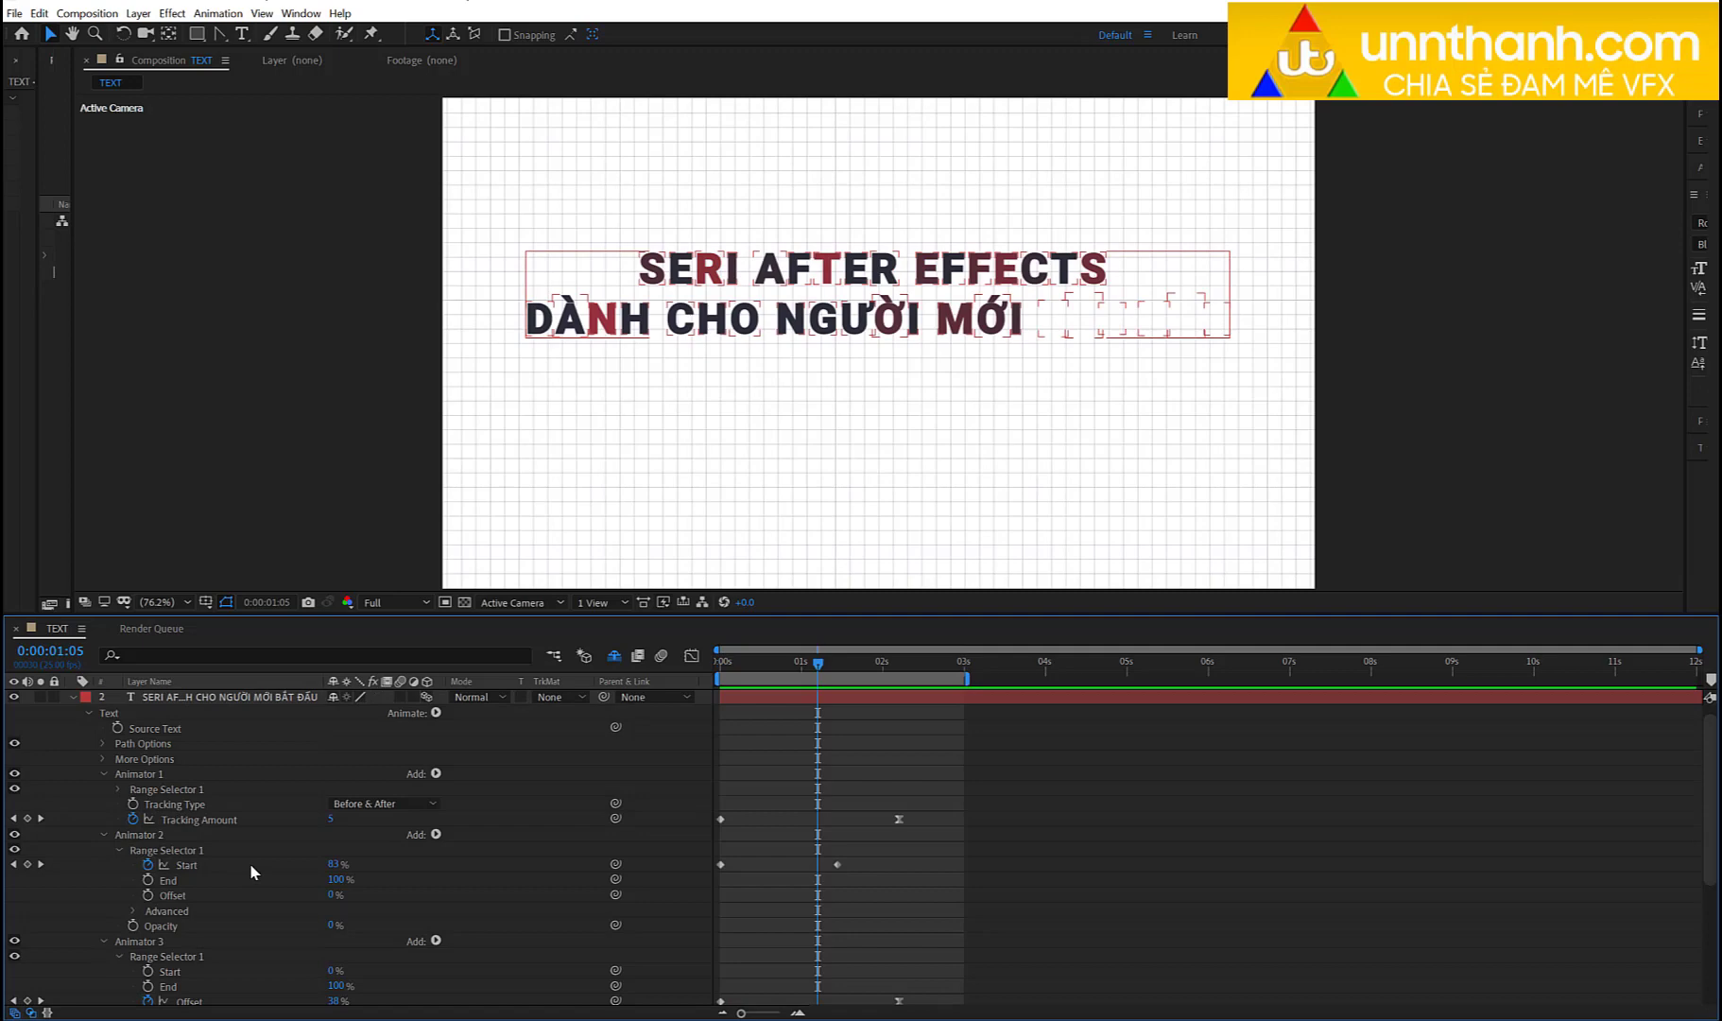
pyautogui.click(104, 774)
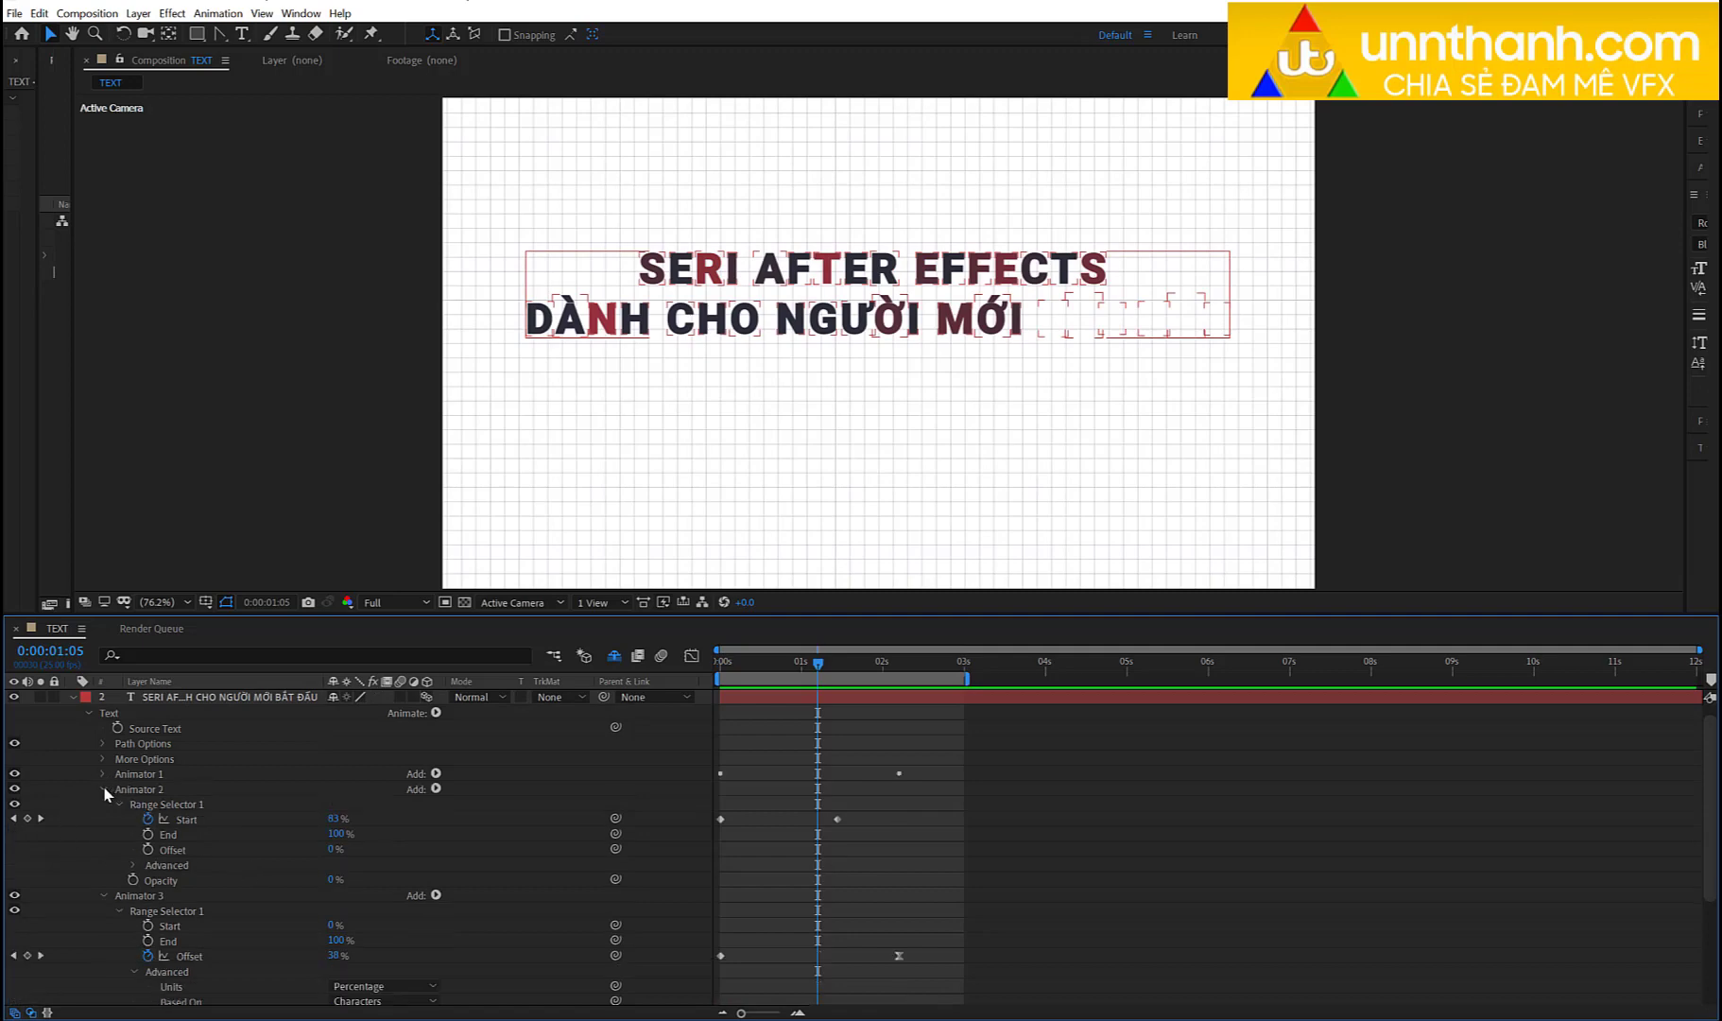
pyautogui.click(104, 789)
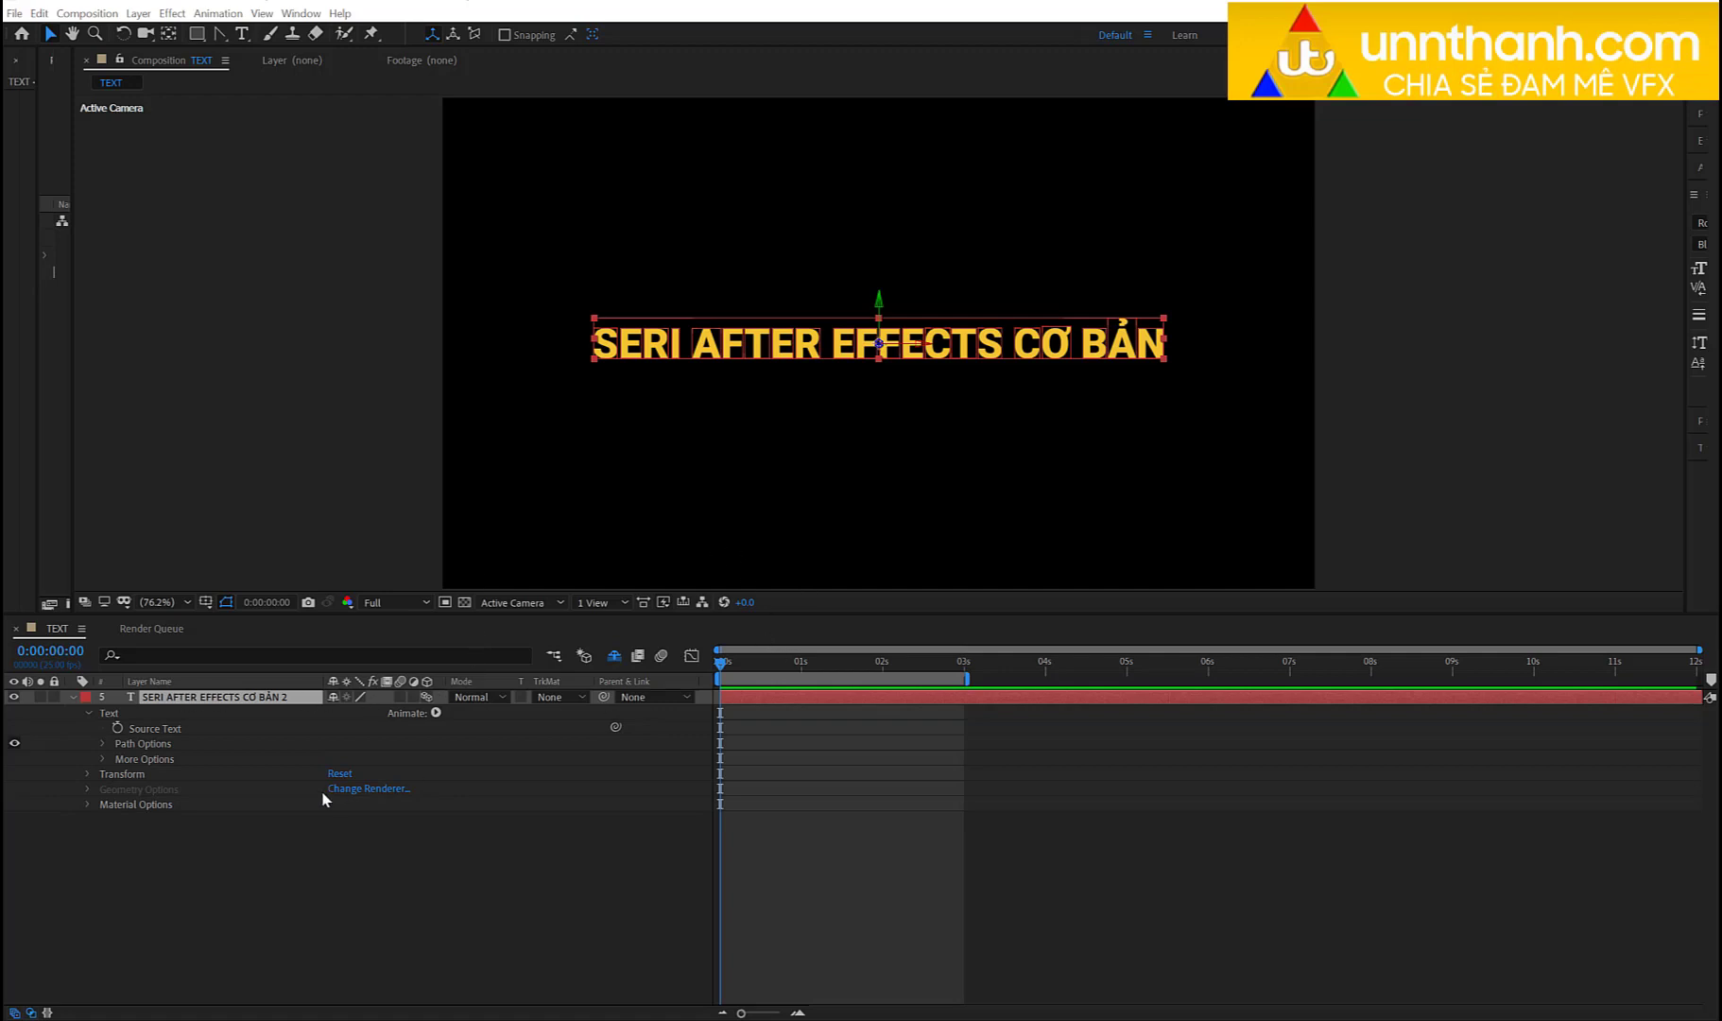
# Add a Position animator with a Wiggly Selector to the SERI AFTER EFFECTS CƠ BẢN text
pyautogui.click(434, 712)
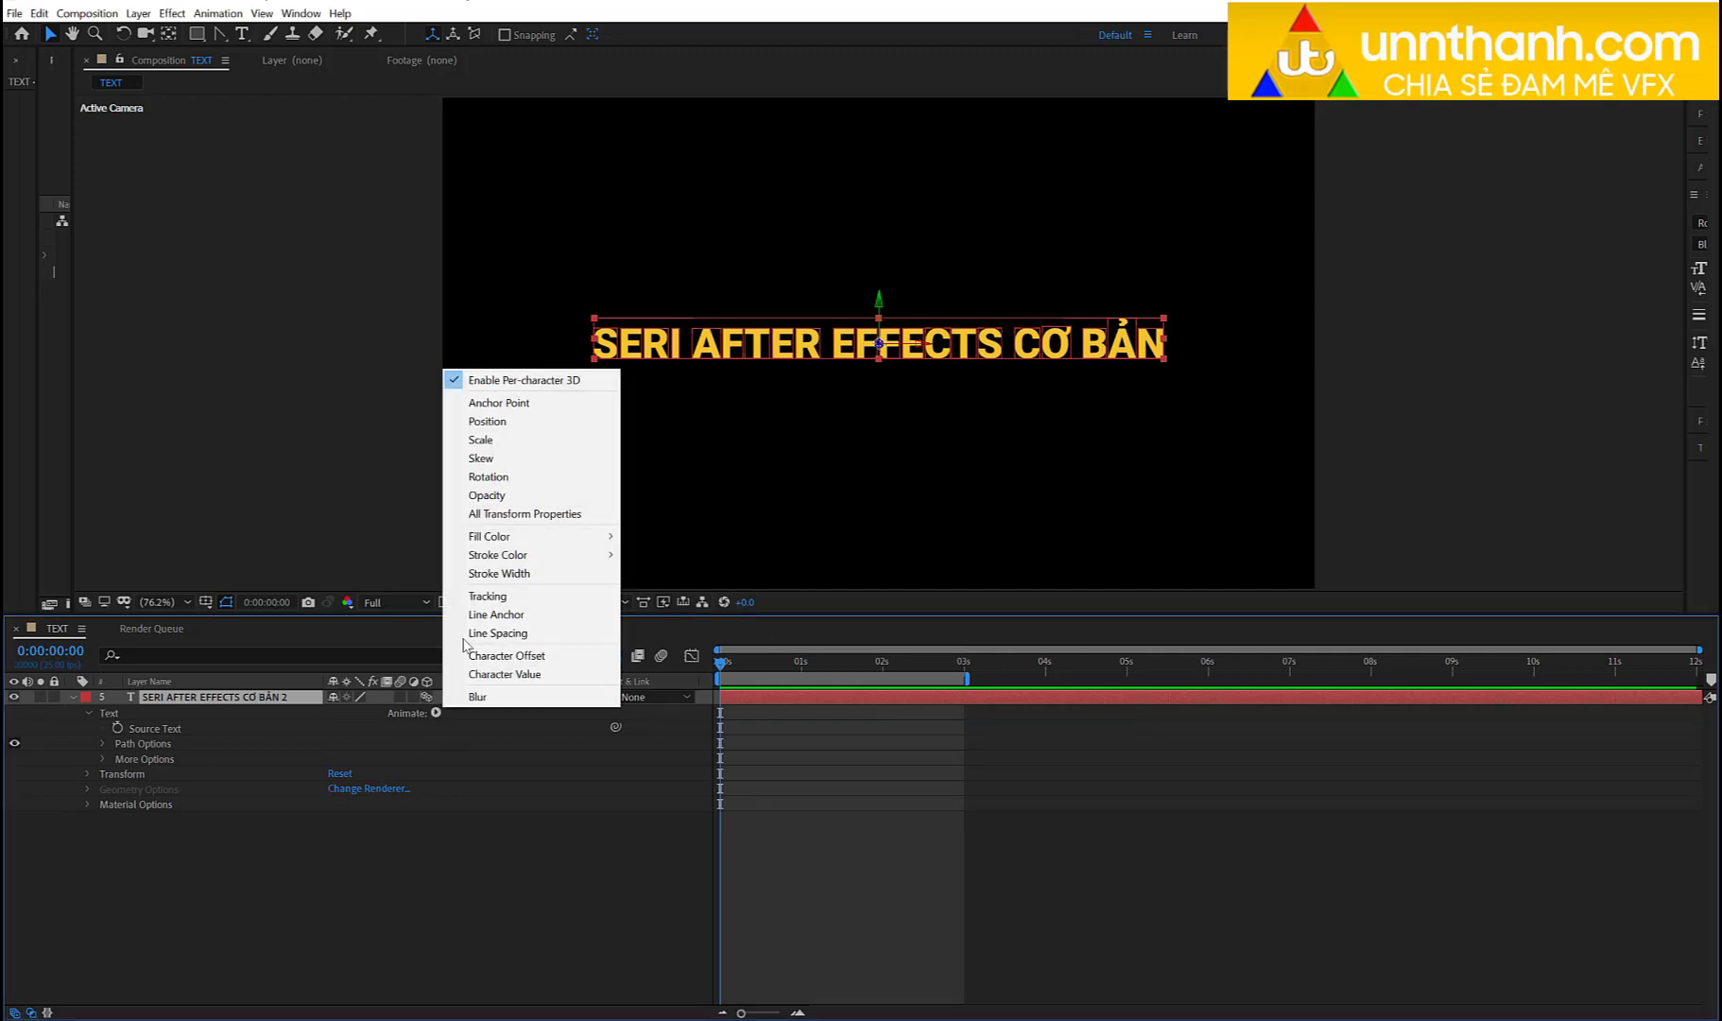
pyautogui.click(479, 425)
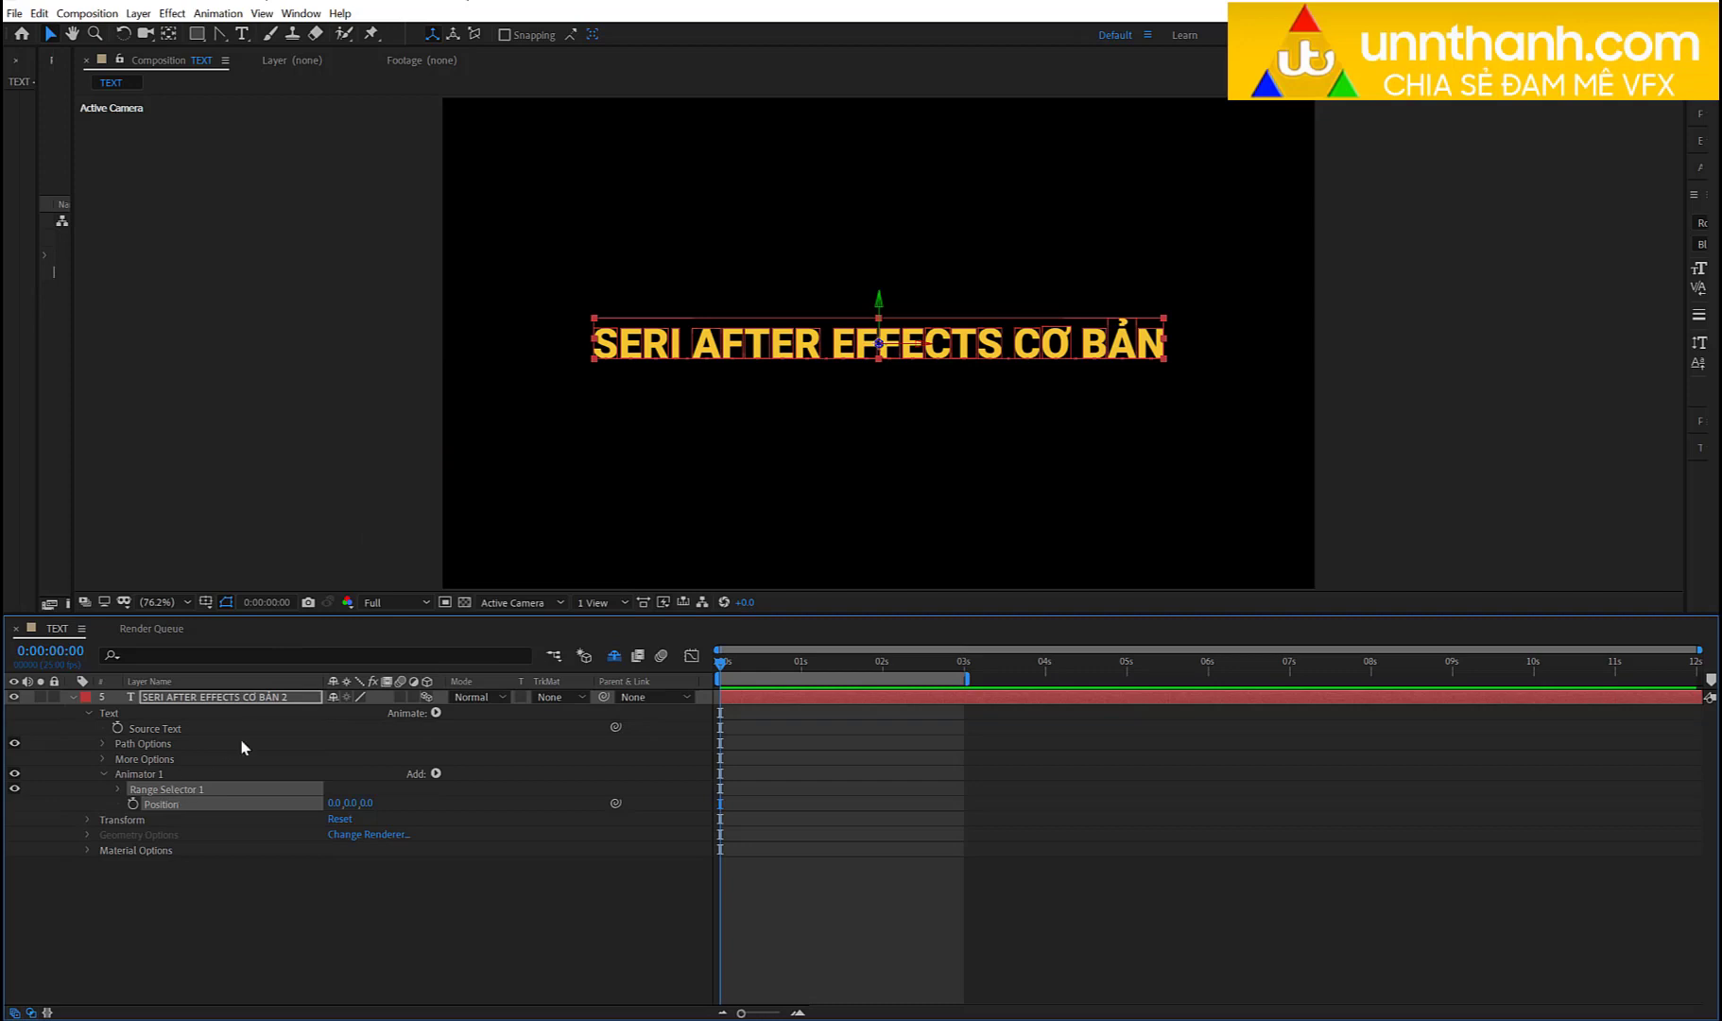
pyautogui.click(436, 773)
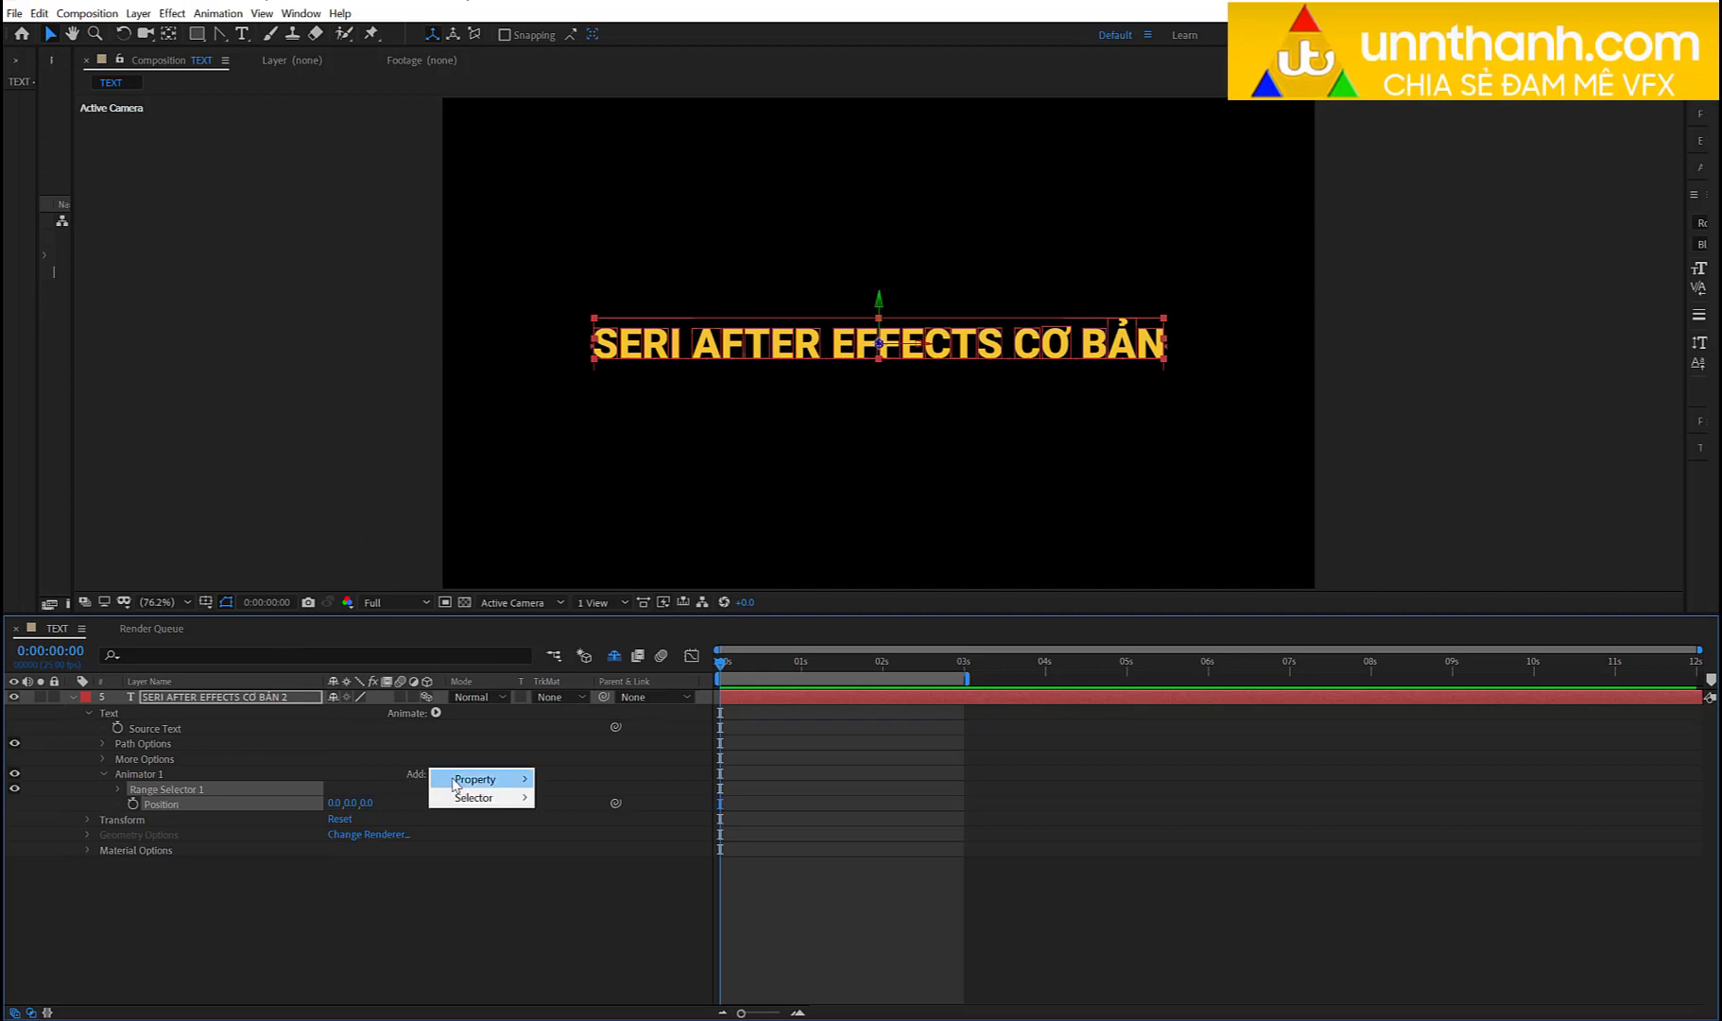
pyautogui.moveTo(473, 779)
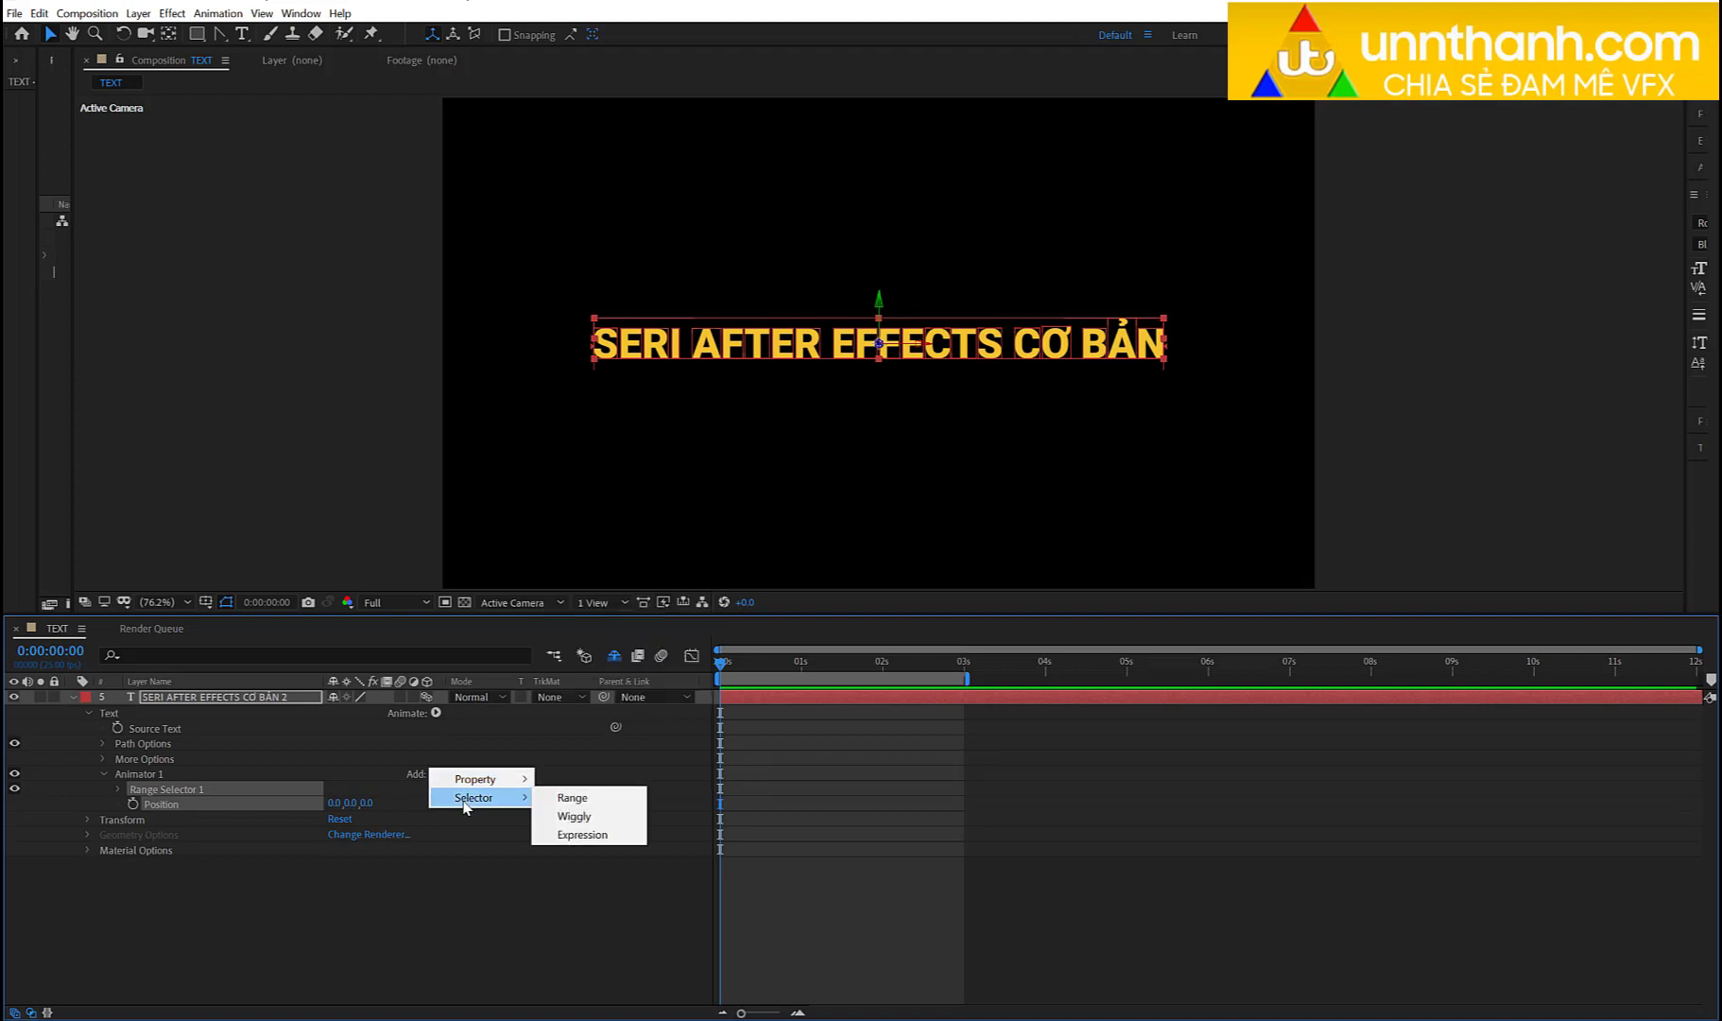
pyautogui.click(579, 820)
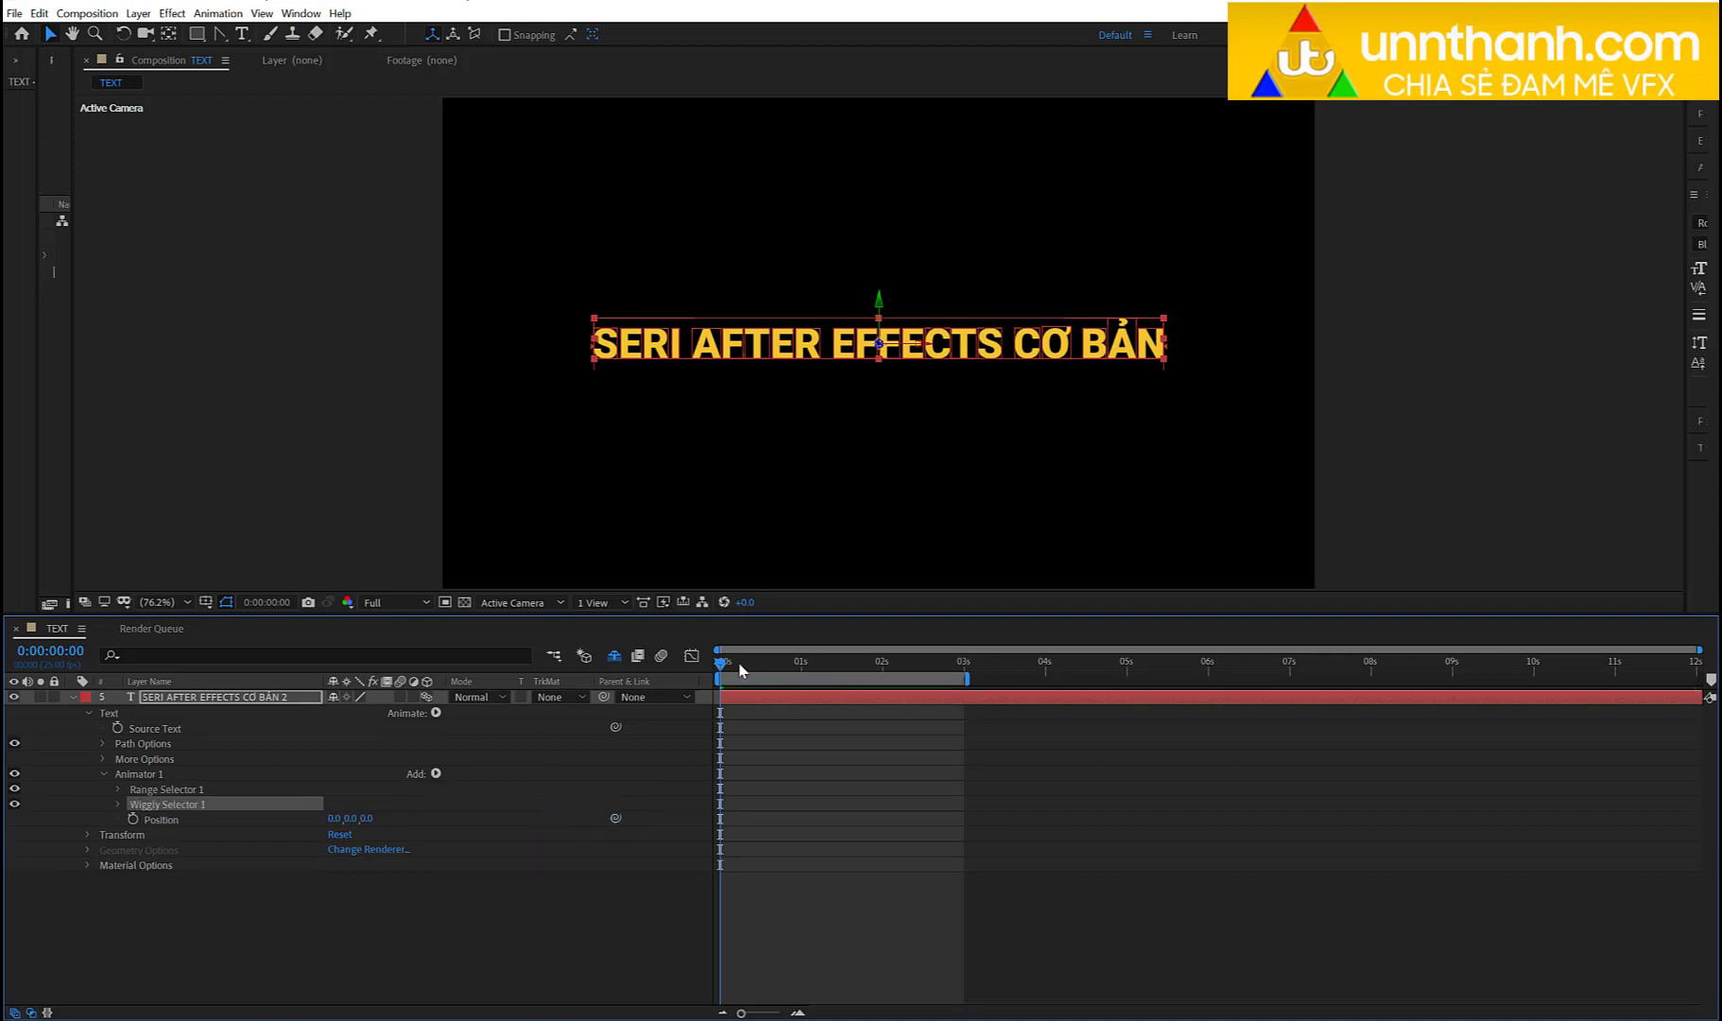
# Set the animator's Position Y offset to 90 and preview the wiggling letters
pyautogui.moveTo(740, 669); pyautogui.dragTo(720, 669)
pyautogui.moveTo(350, 820); pyautogui.dragTo(457, 806)
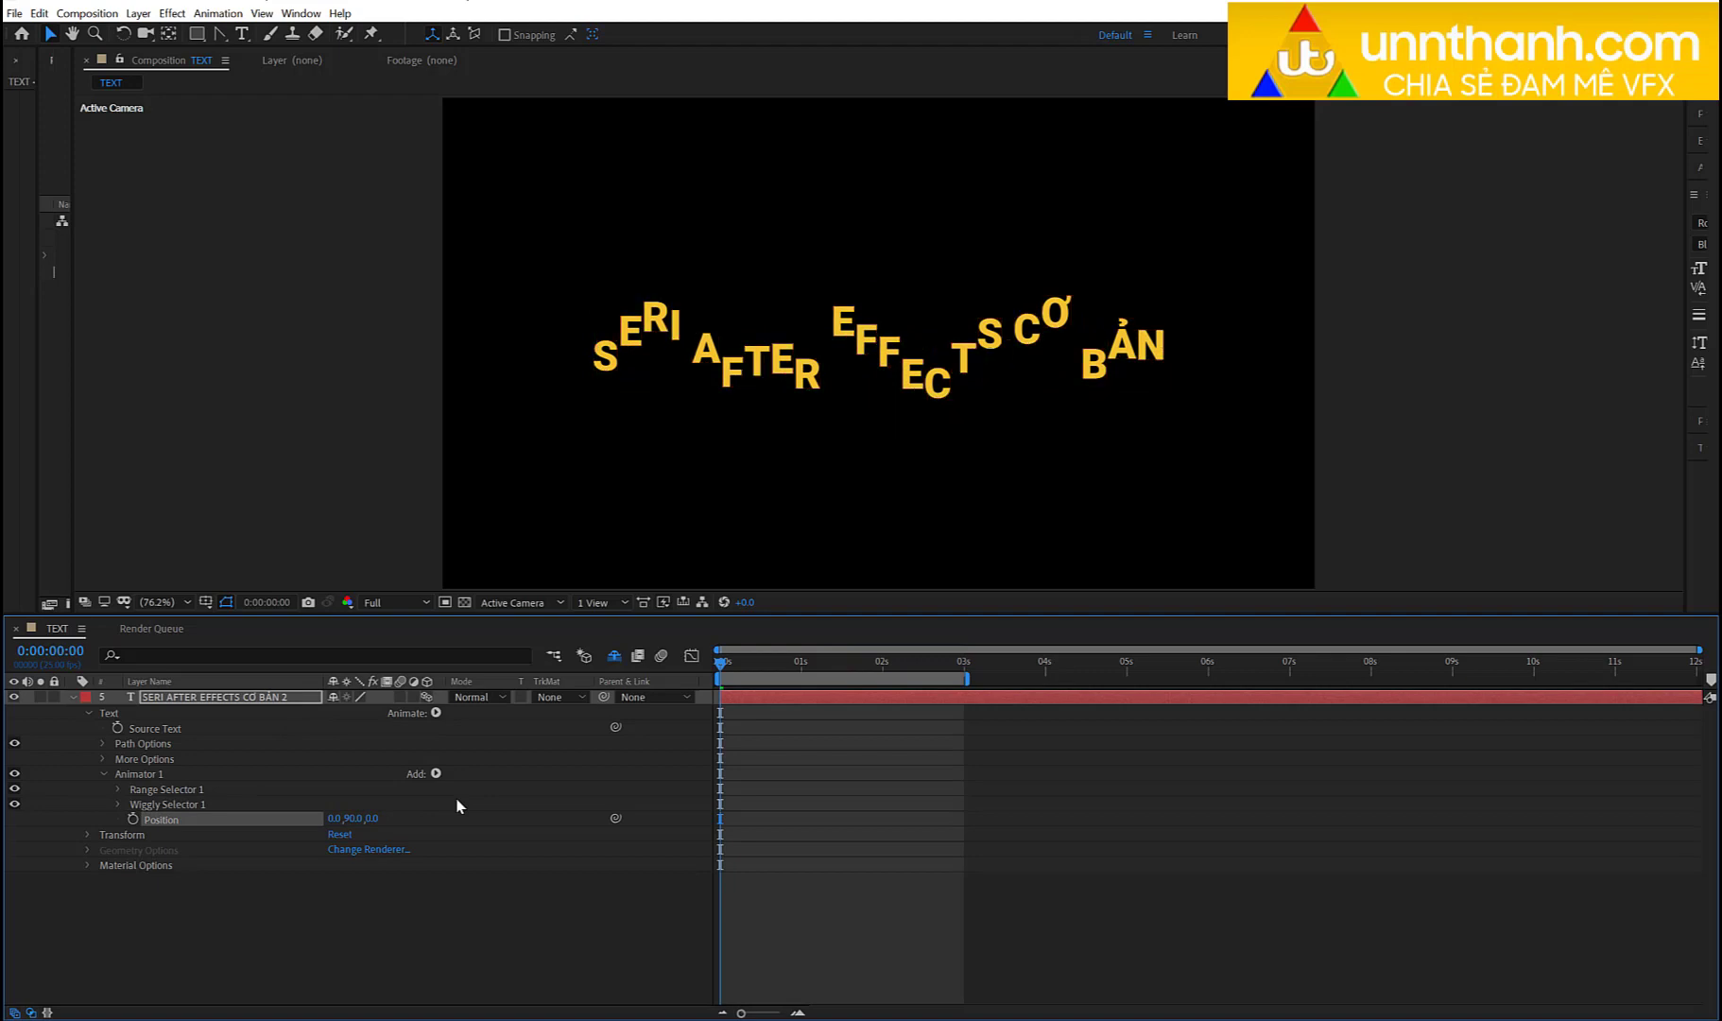
pyautogui.press('space')
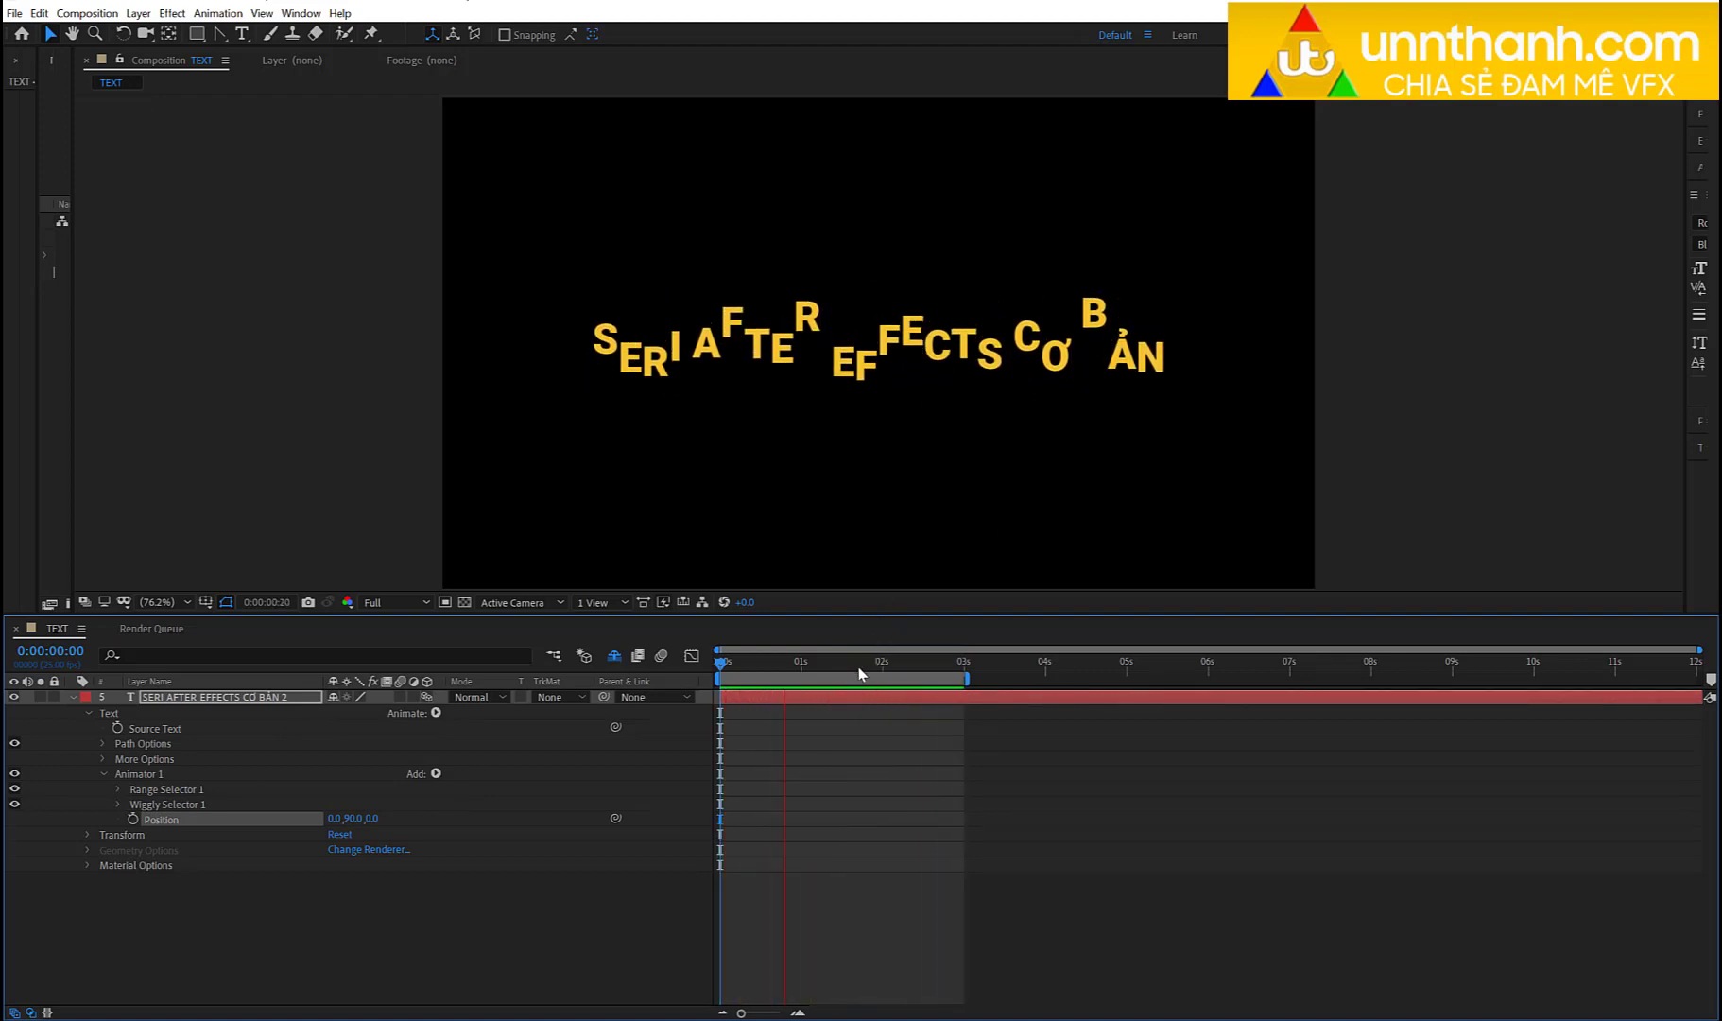
pyautogui.moveTo(840, 669); pyautogui.dragTo(857, 718)
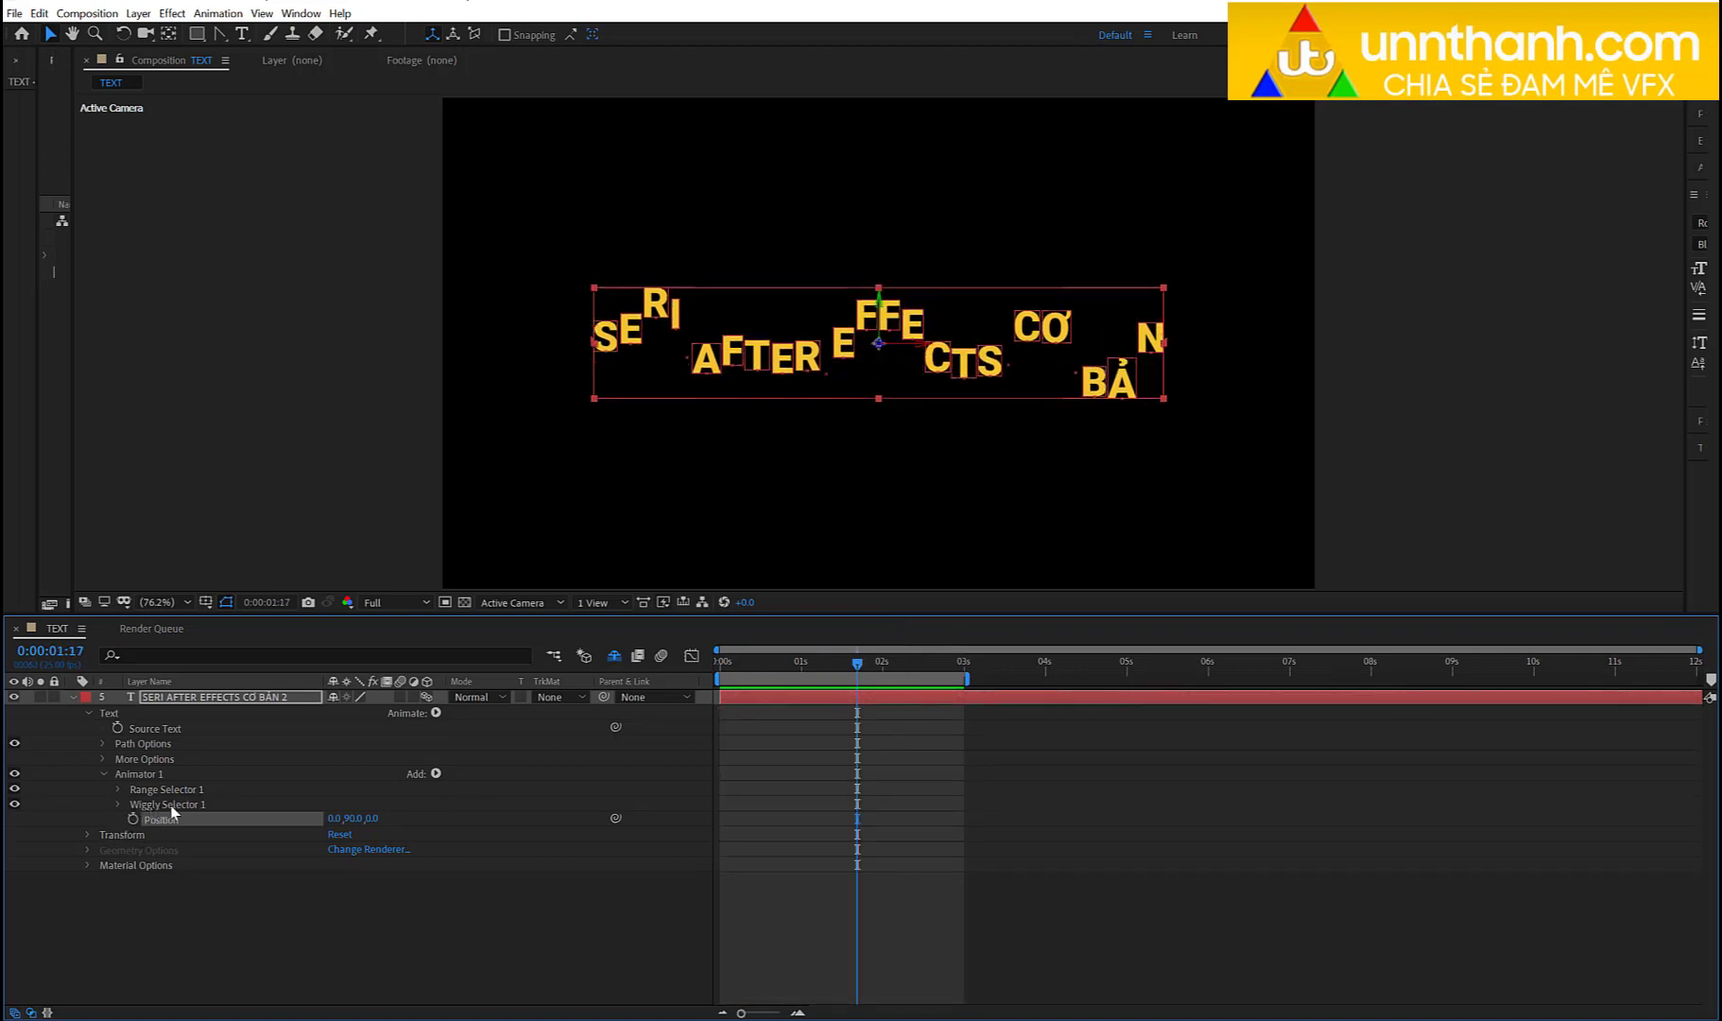
# Keep the Wiggly Selector mode at Intersect and set Wiggles/Second to 1, previewing it
pyautogui.click(119, 805)
pyautogui.click(383, 818)
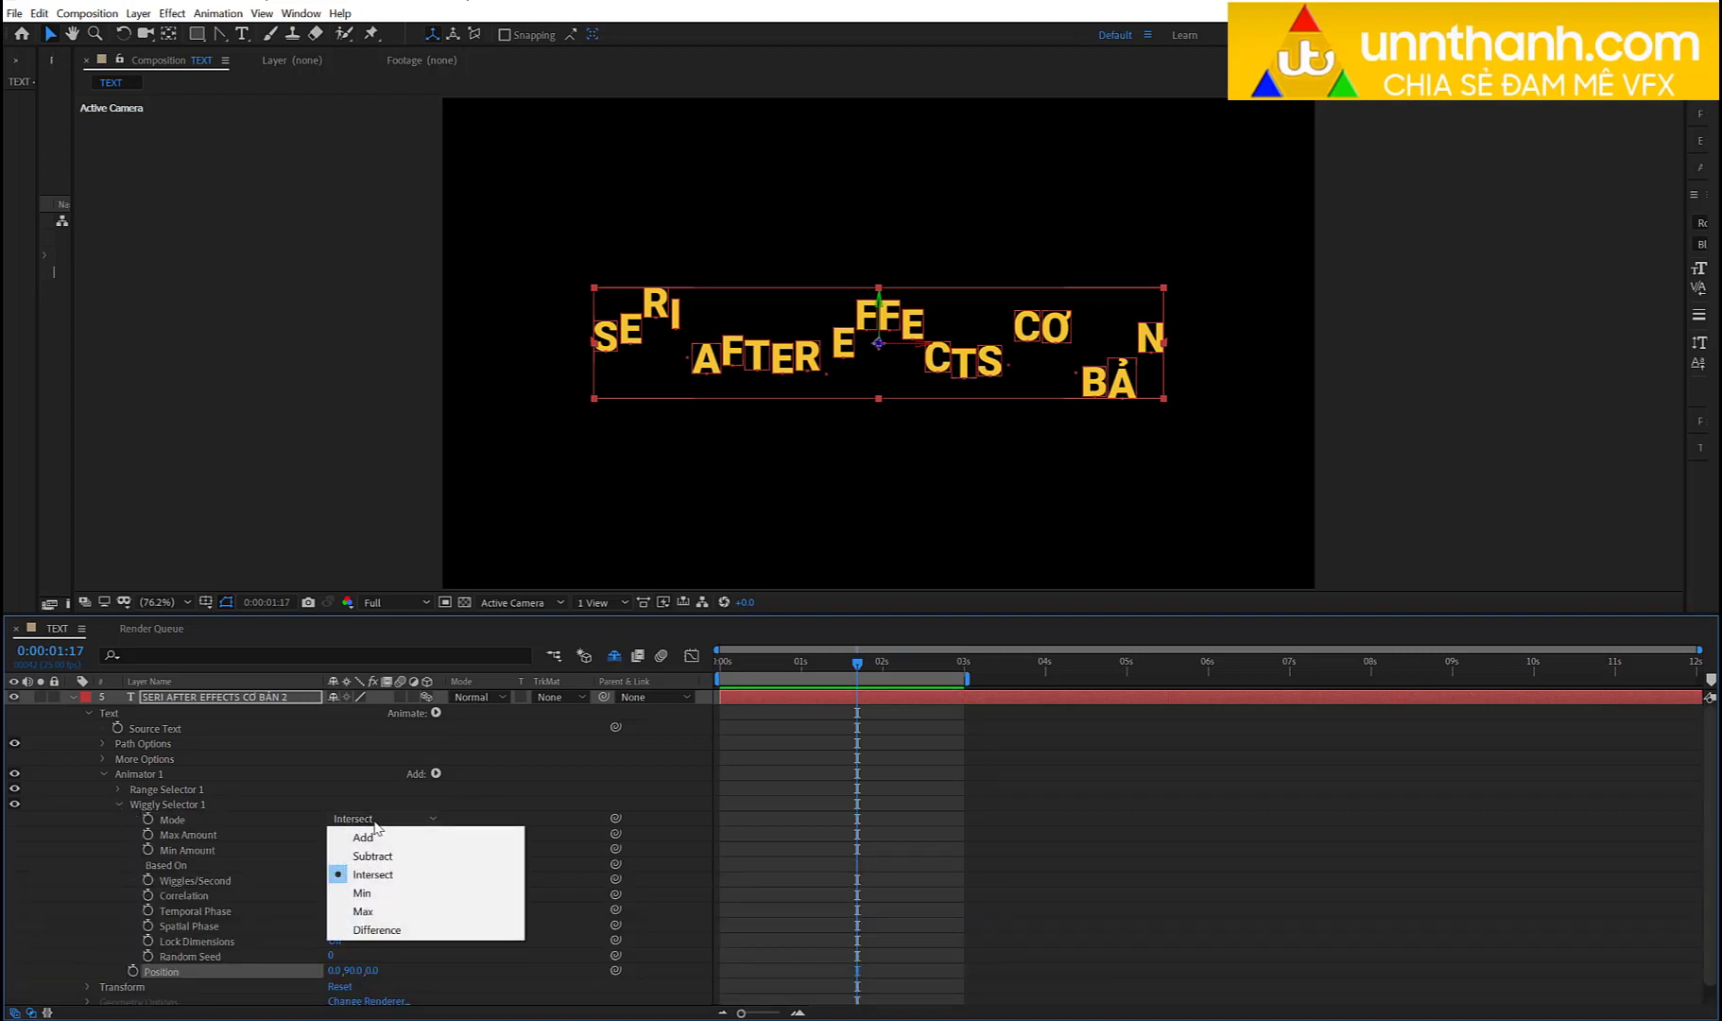
pyautogui.click(281, 773)
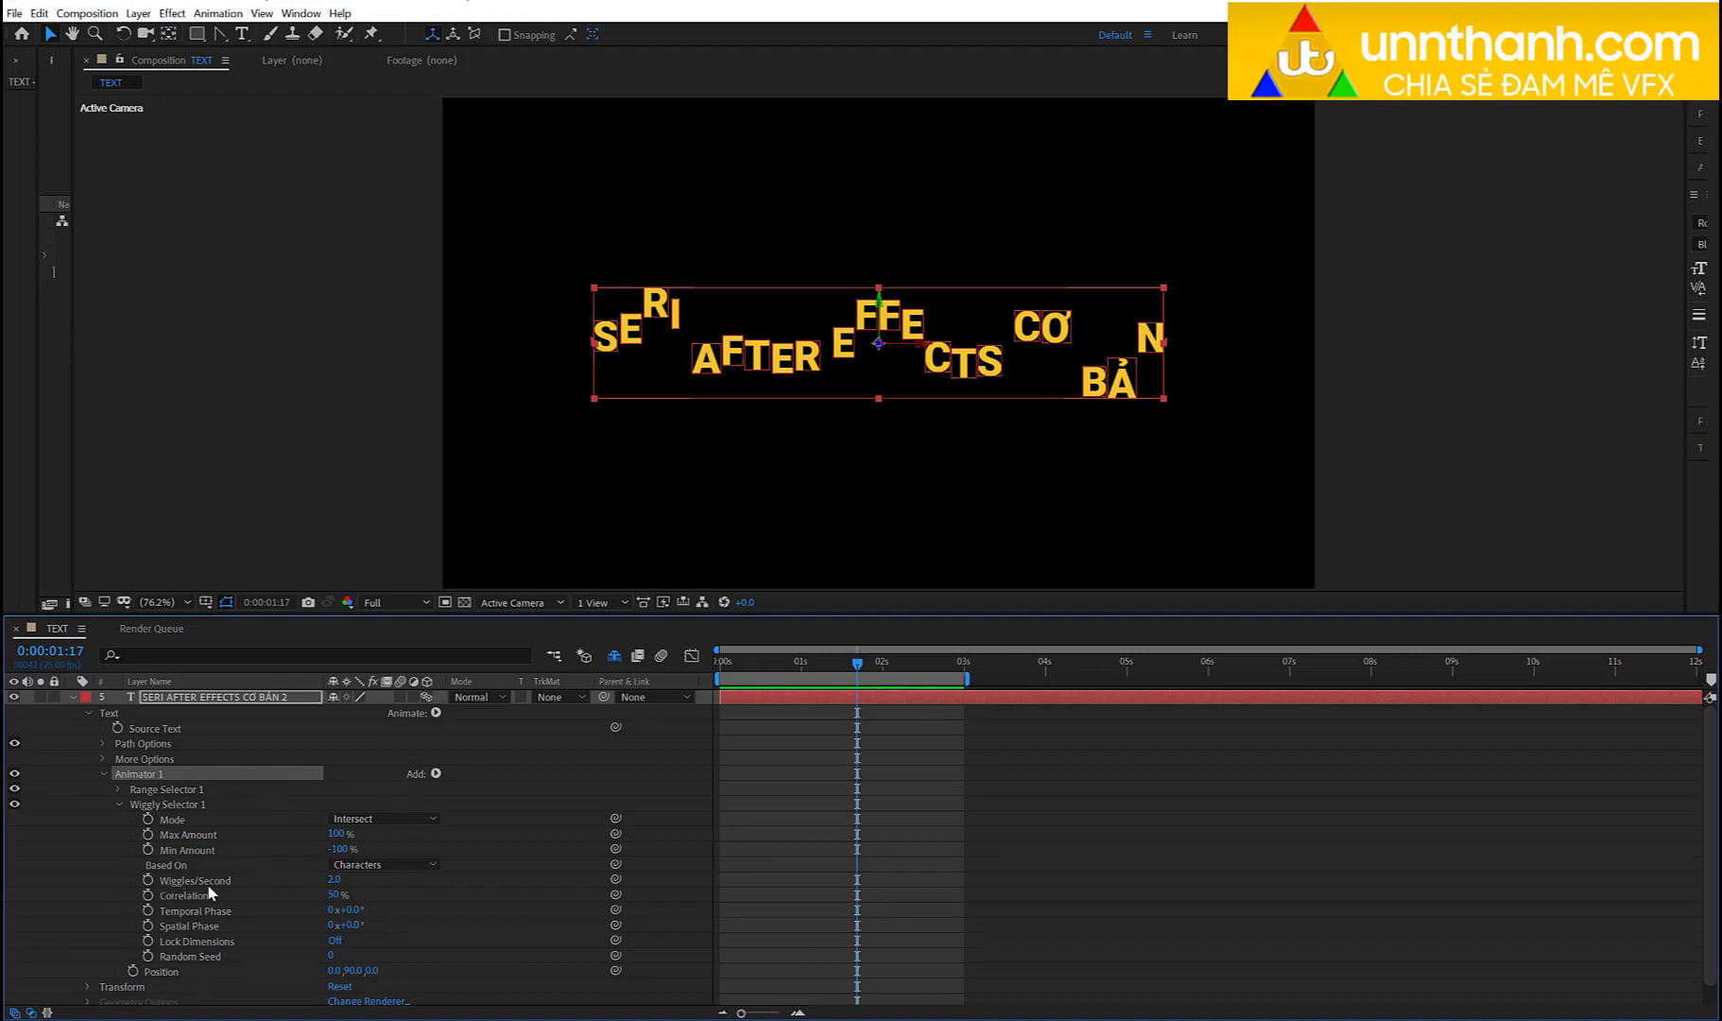
pyautogui.click(334, 879)
pyautogui.write('00')
pyautogui.press('Return')
pyautogui.press('space')
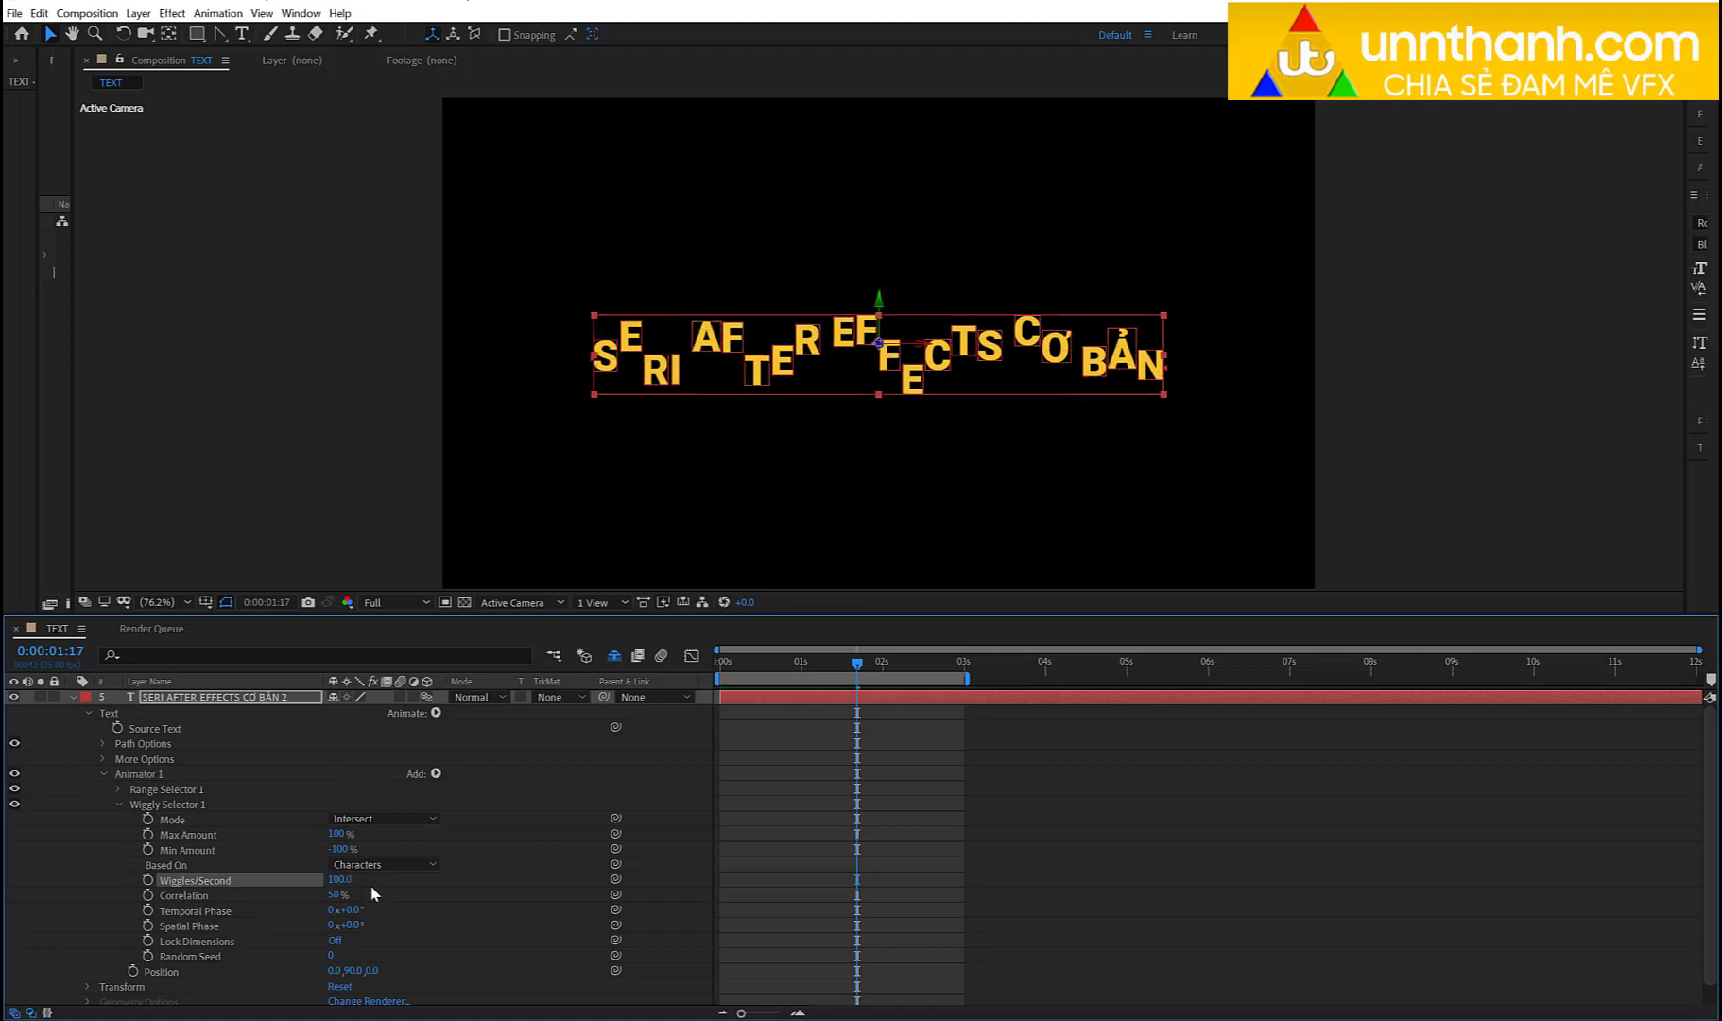
pyautogui.click(336, 879)
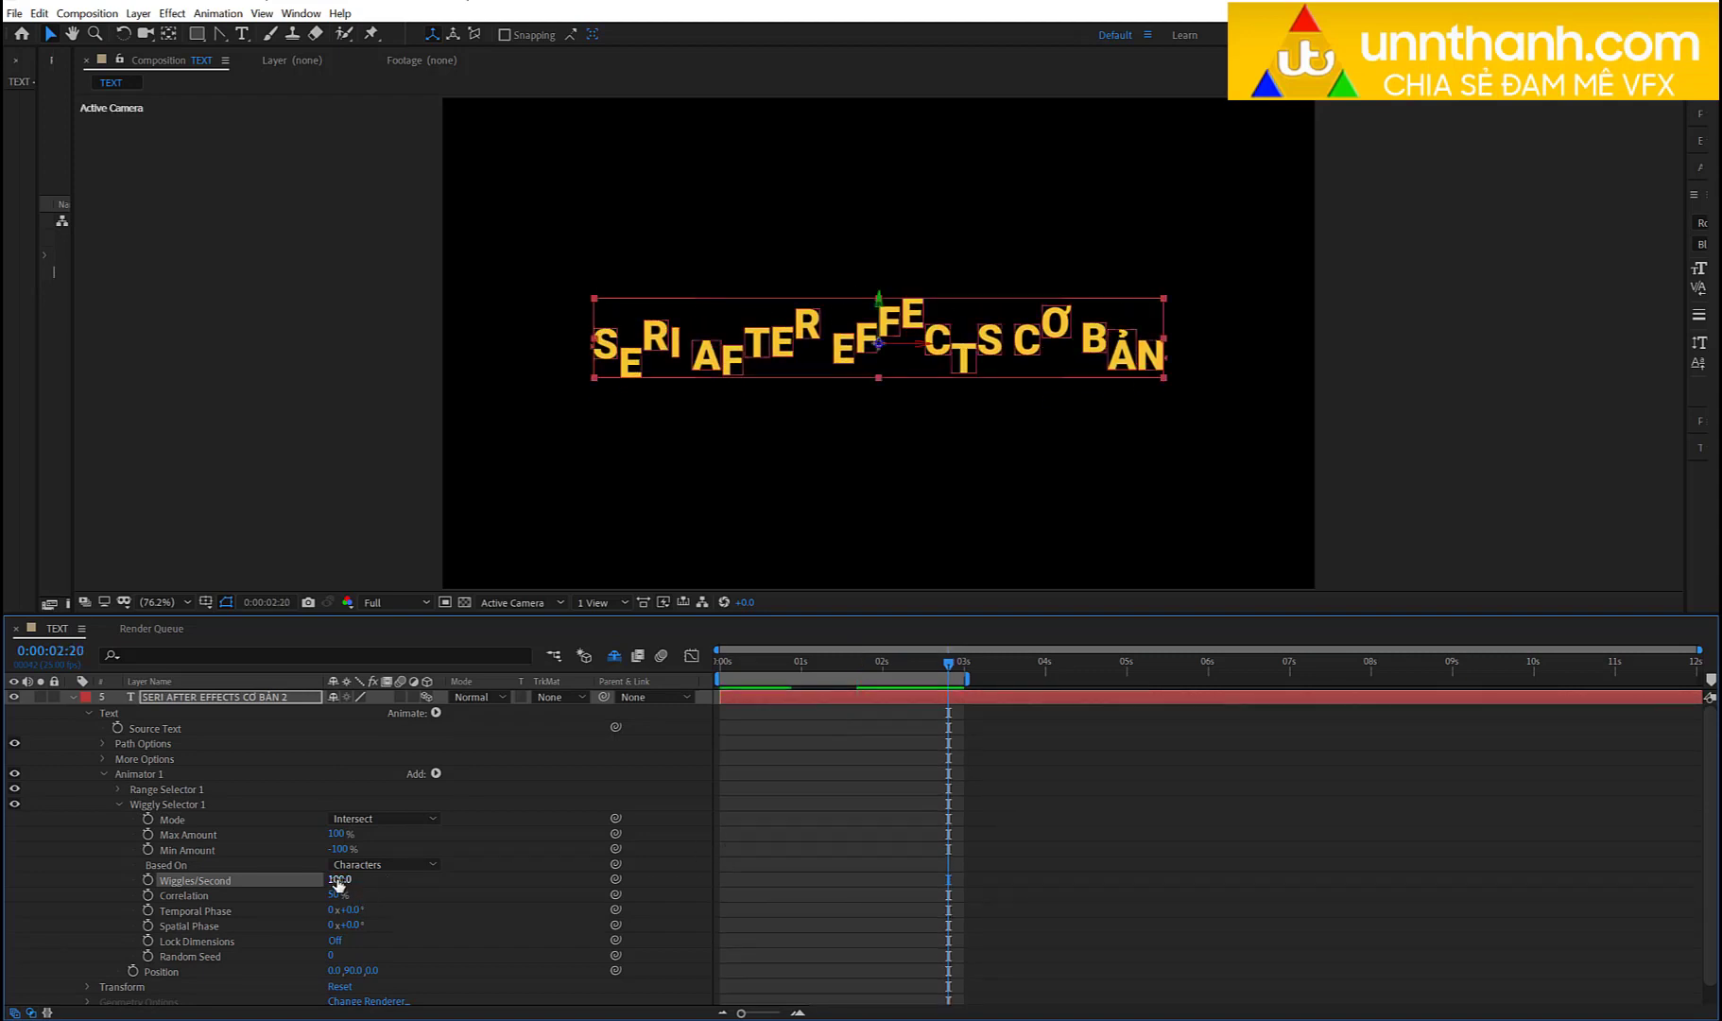
pyautogui.write('10')
pyautogui.press('Return')
pyautogui.press('space')
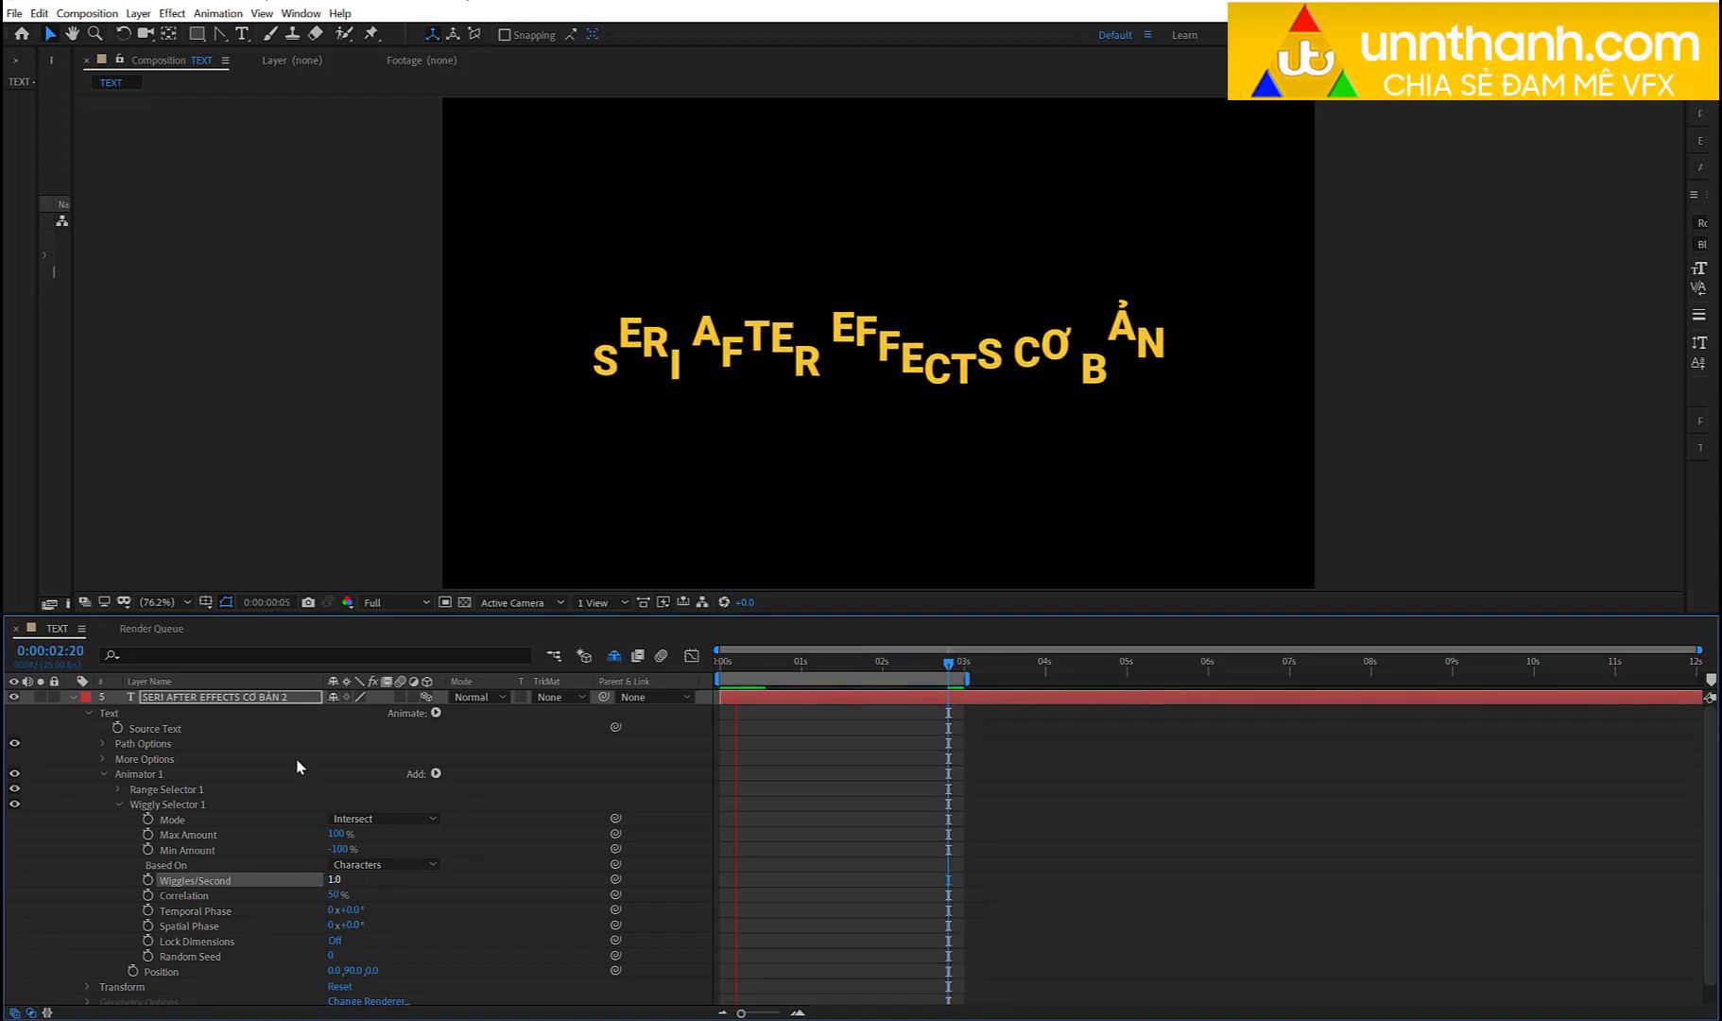
pyautogui.press('space')
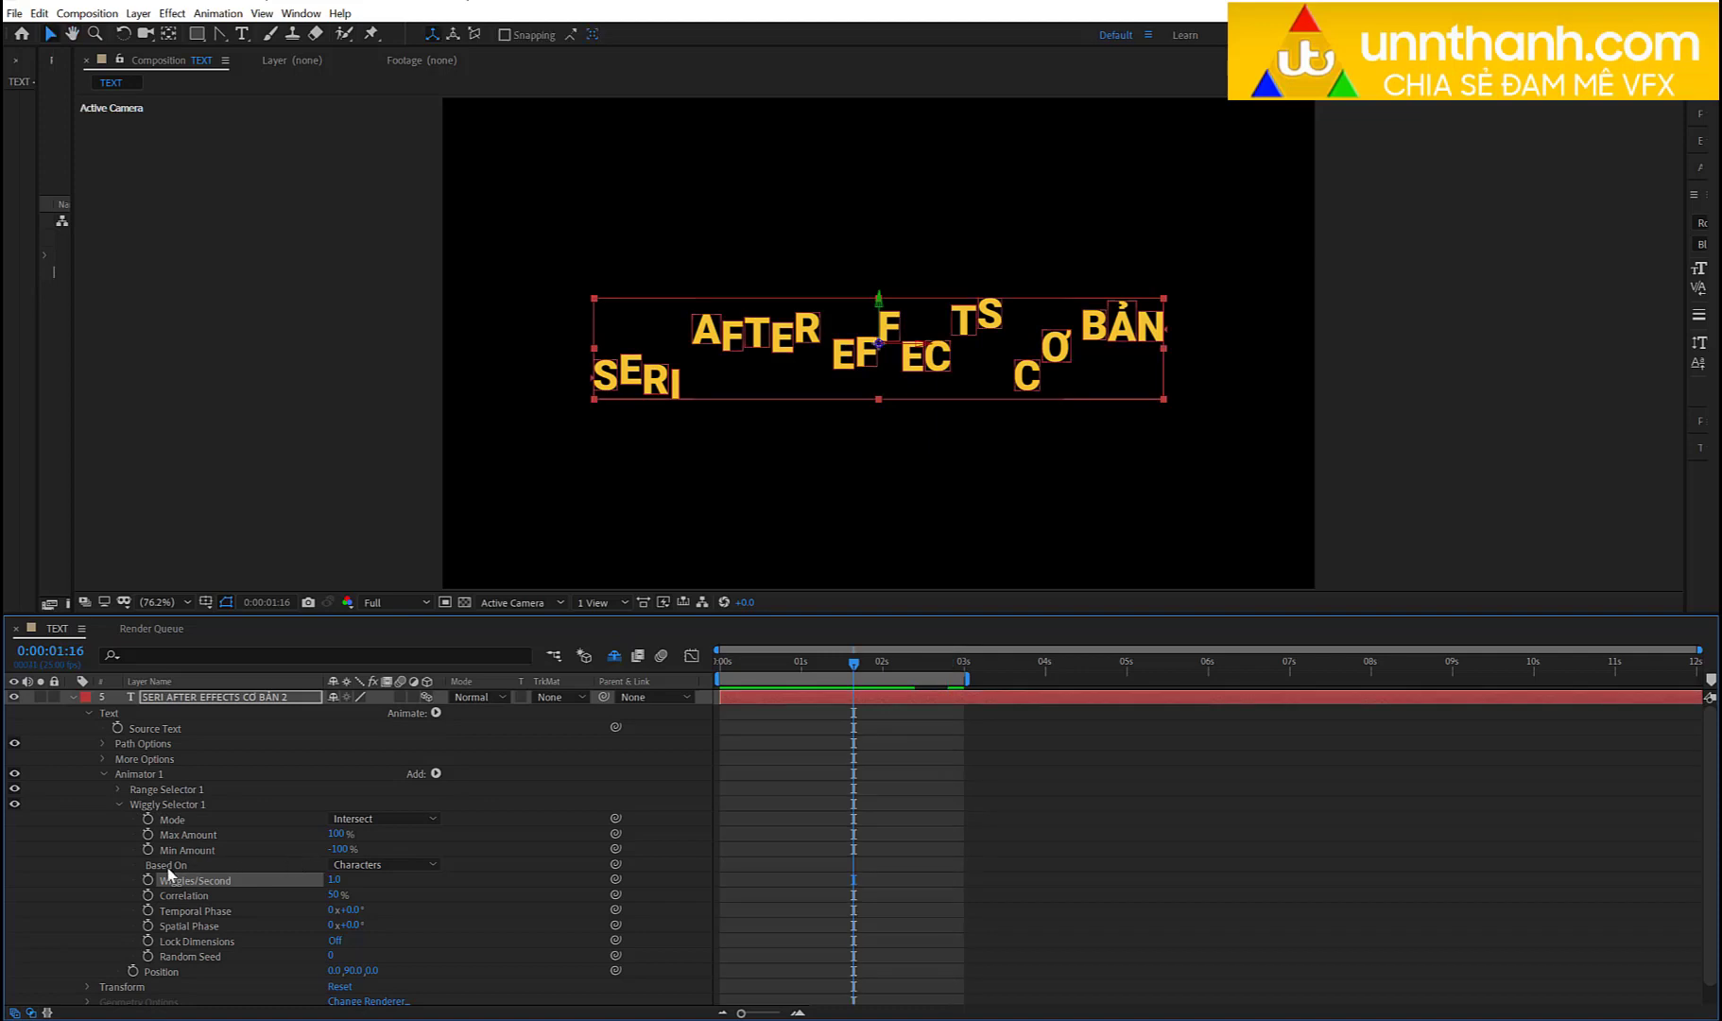
# Try Range Selector 1's advanced Based On setting with Words, then collapse its advanced options
pyautogui.click(166, 870)
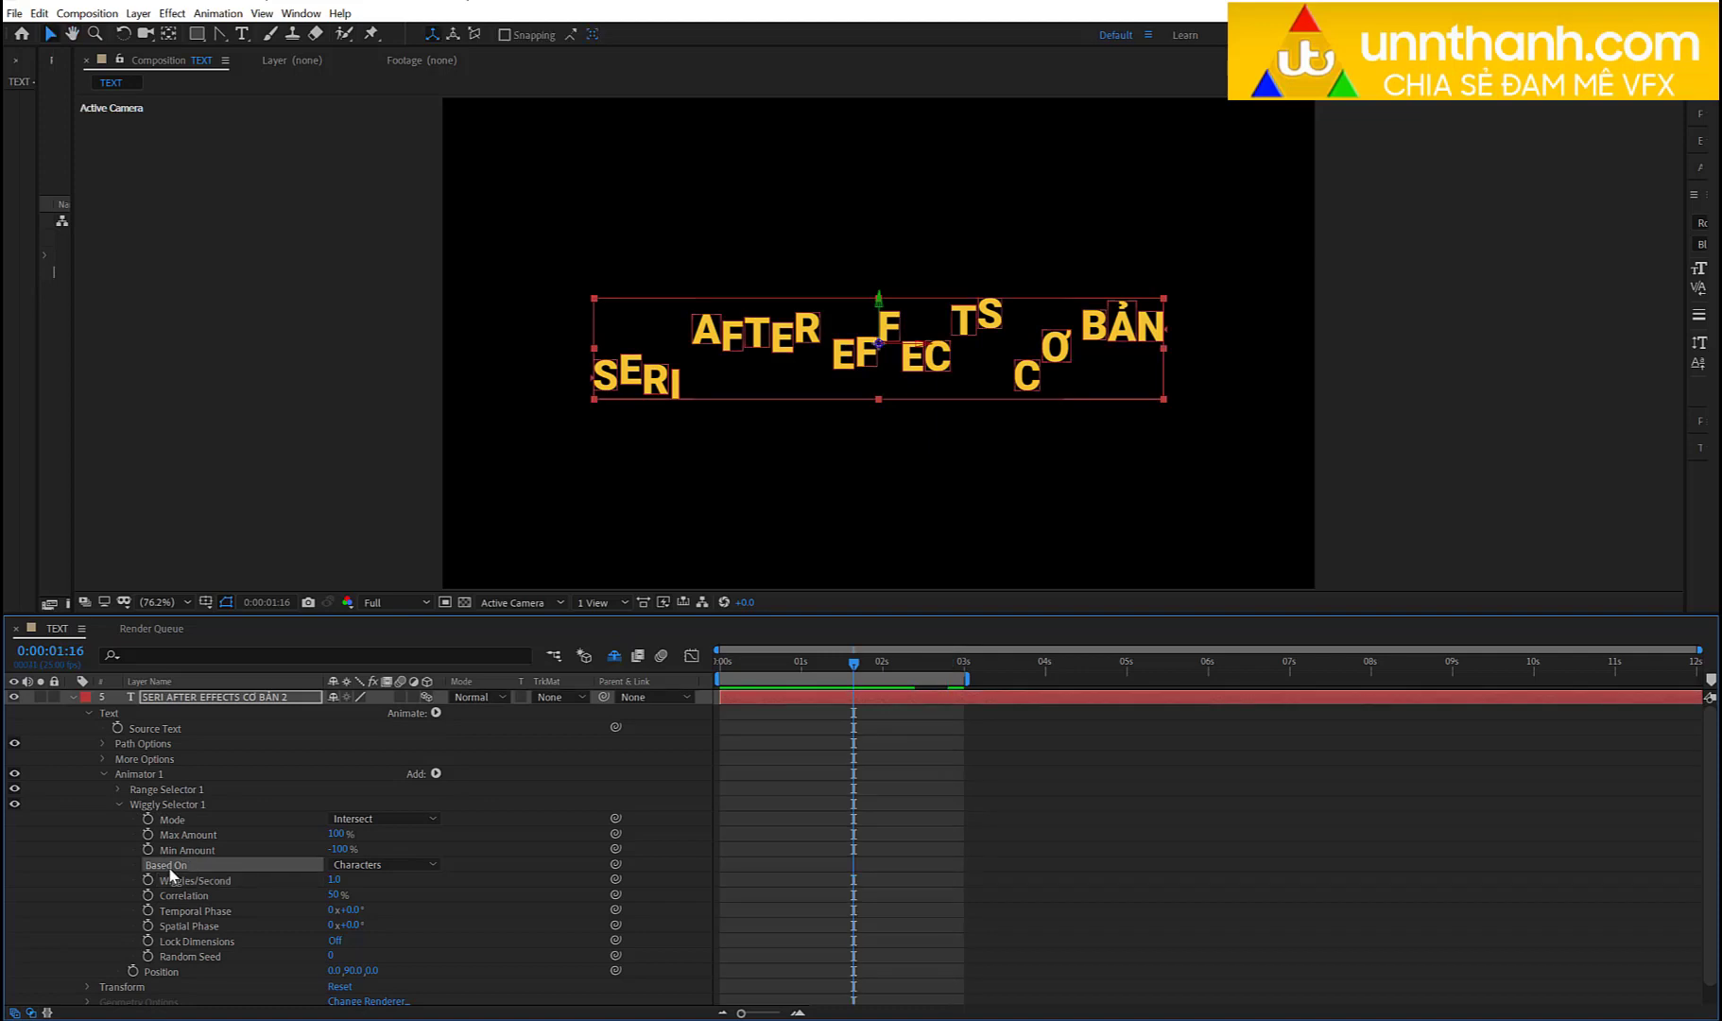
pyautogui.click(118, 790)
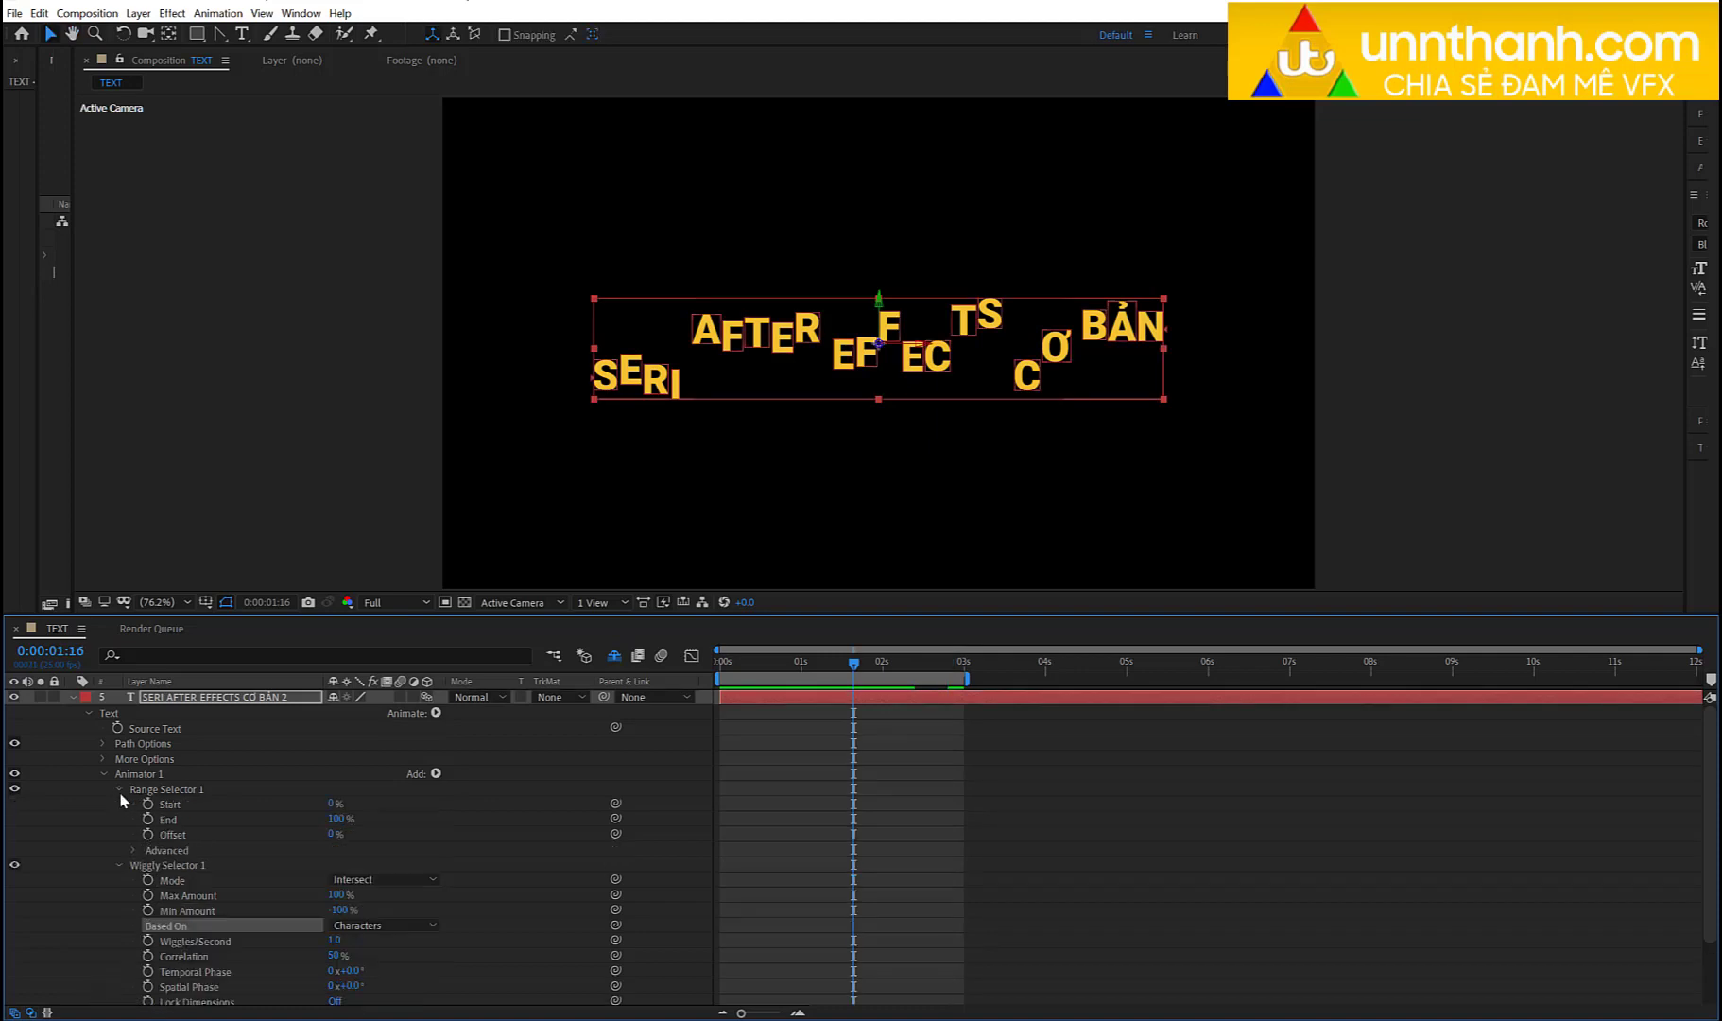
pyautogui.click(133, 851)
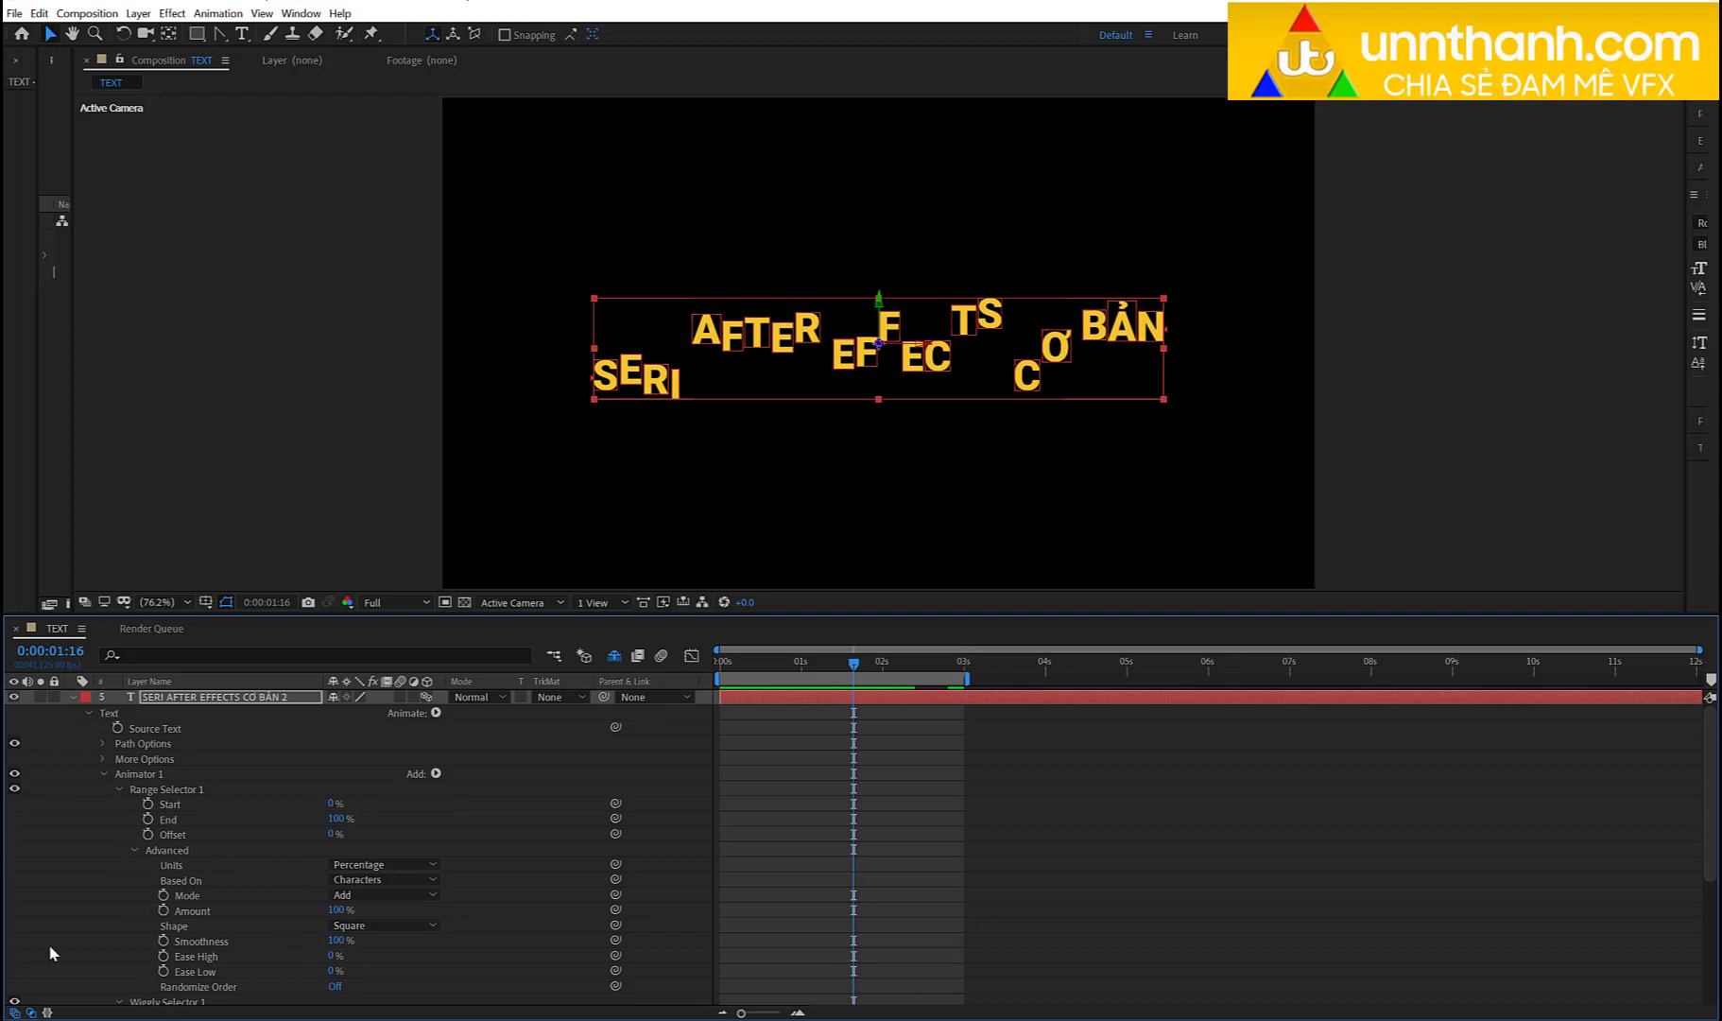
pyautogui.click(366, 896)
pyautogui.click(378, 879)
pyautogui.click(376, 934)
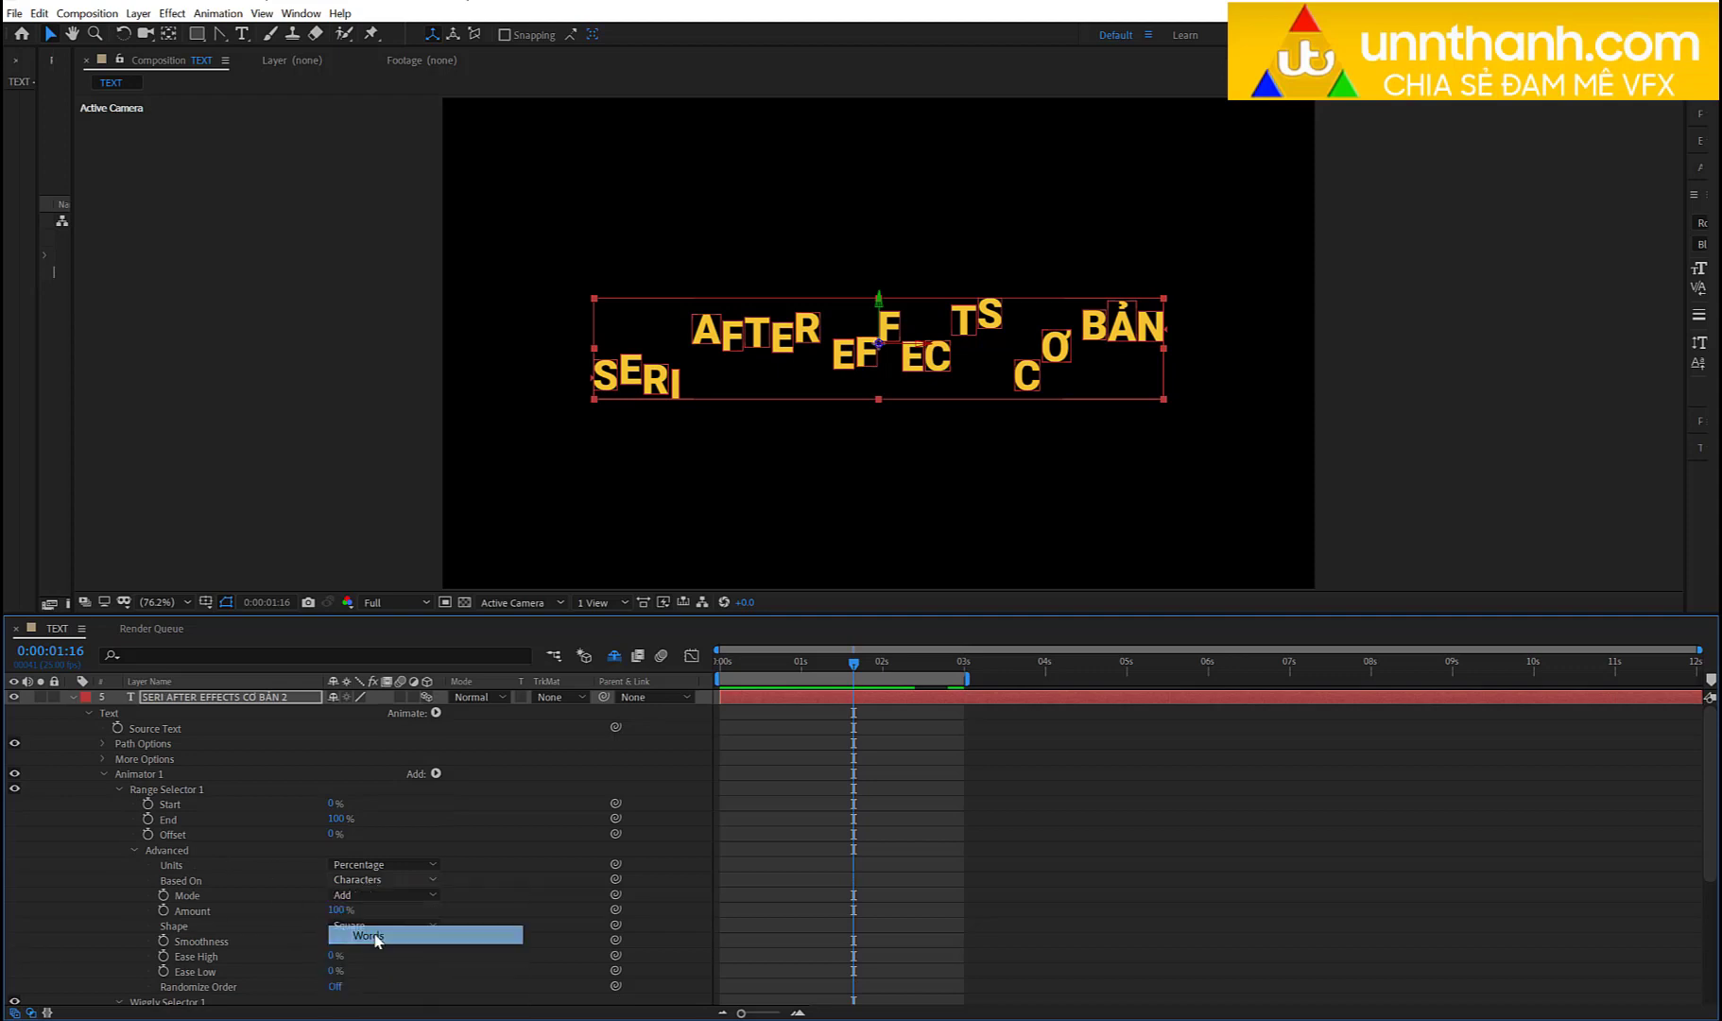
pyautogui.click(353, 889)
pyautogui.click(135, 852)
pyautogui.click(134, 851)
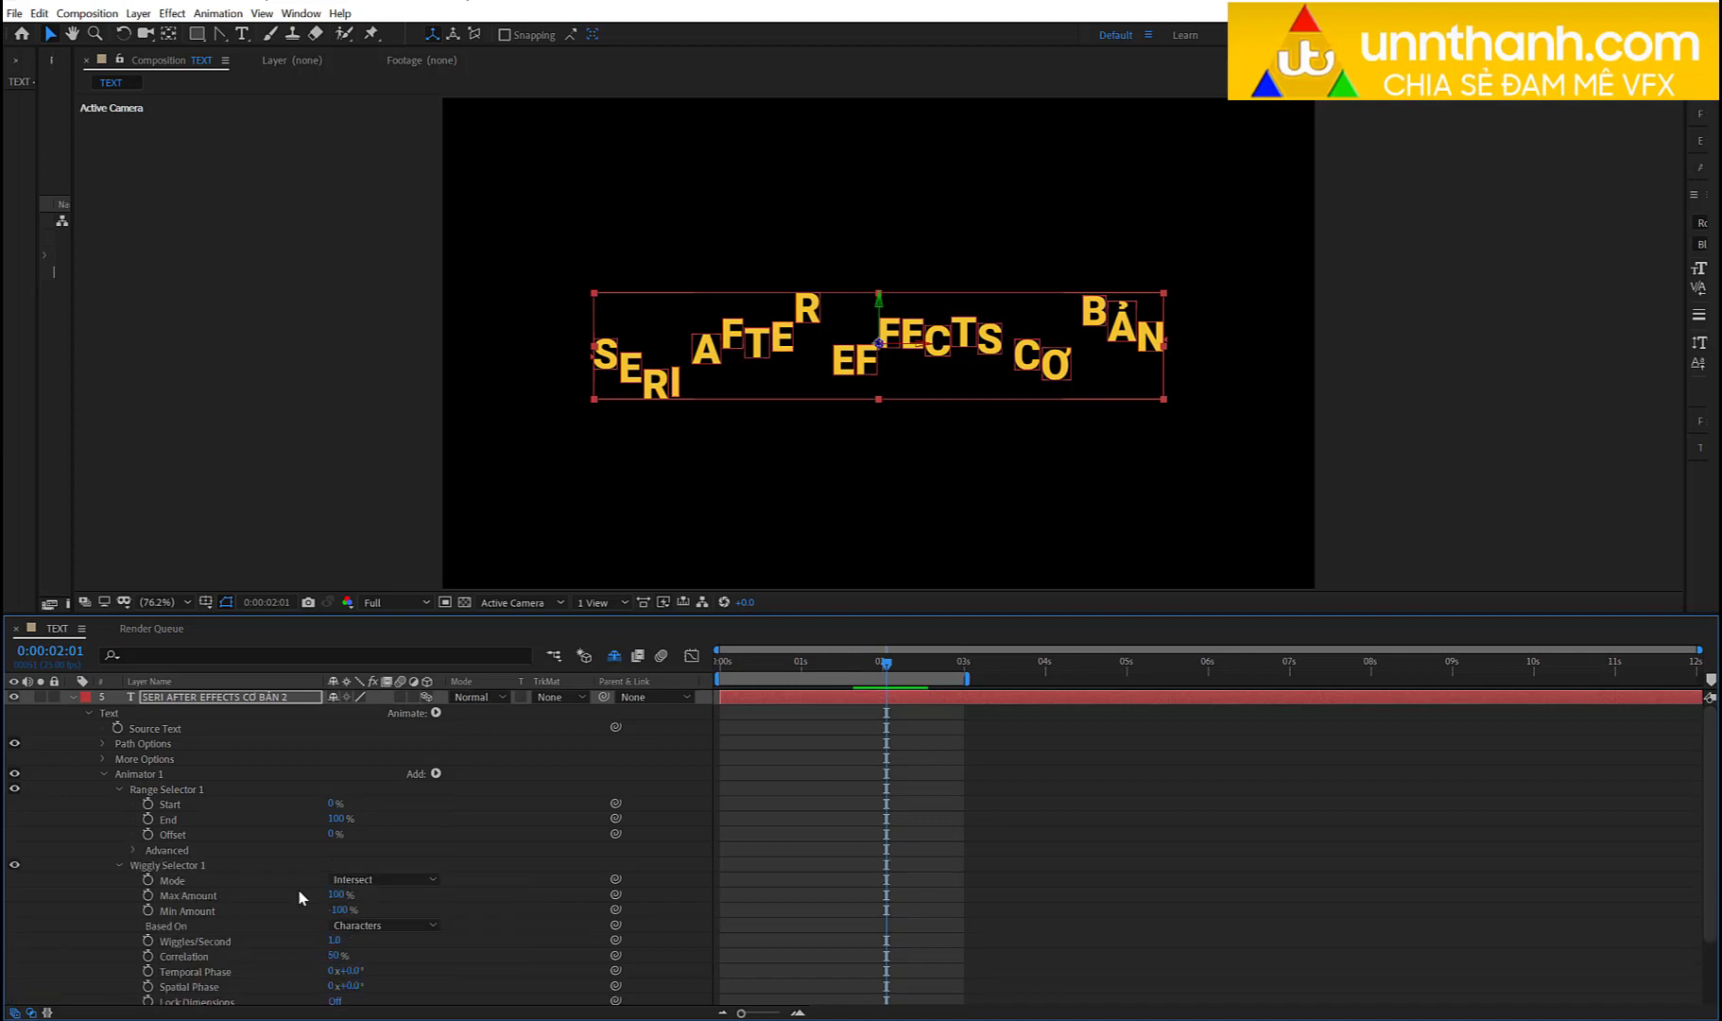
# Base the wiggle on Lines, extend the work area to 12 seconds and preview
pyautogui.click(378, 925)
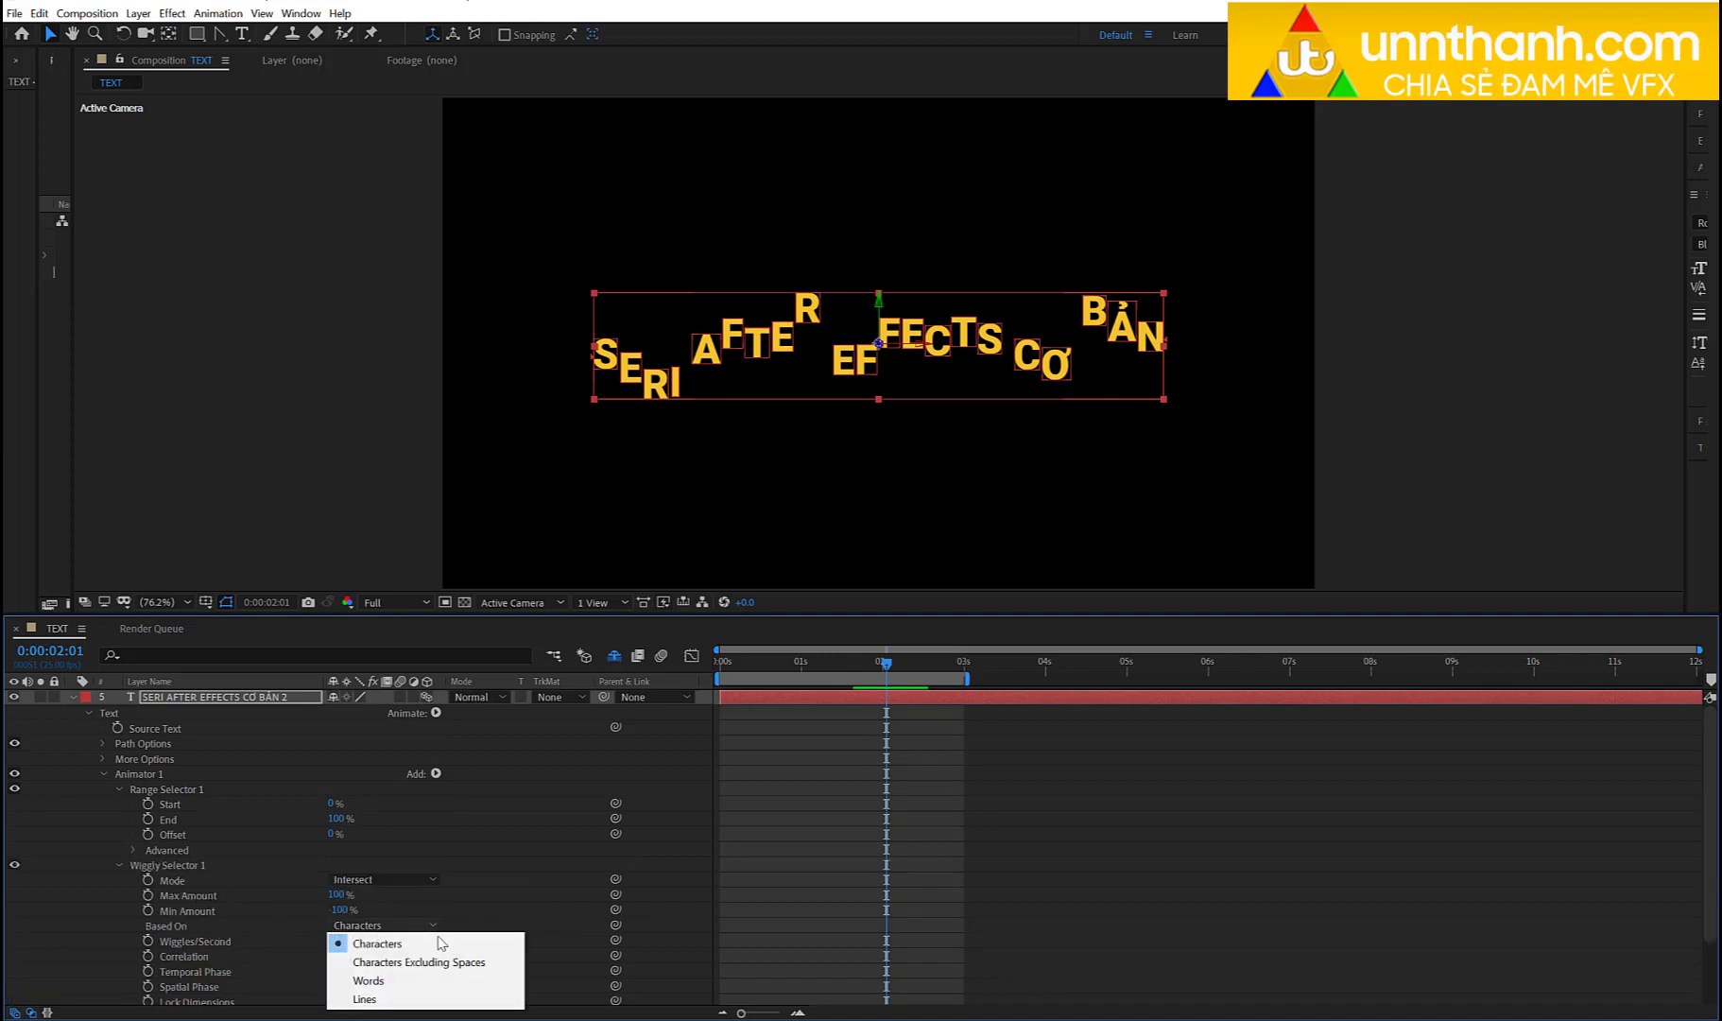
pyautogui.click(366, 1000)
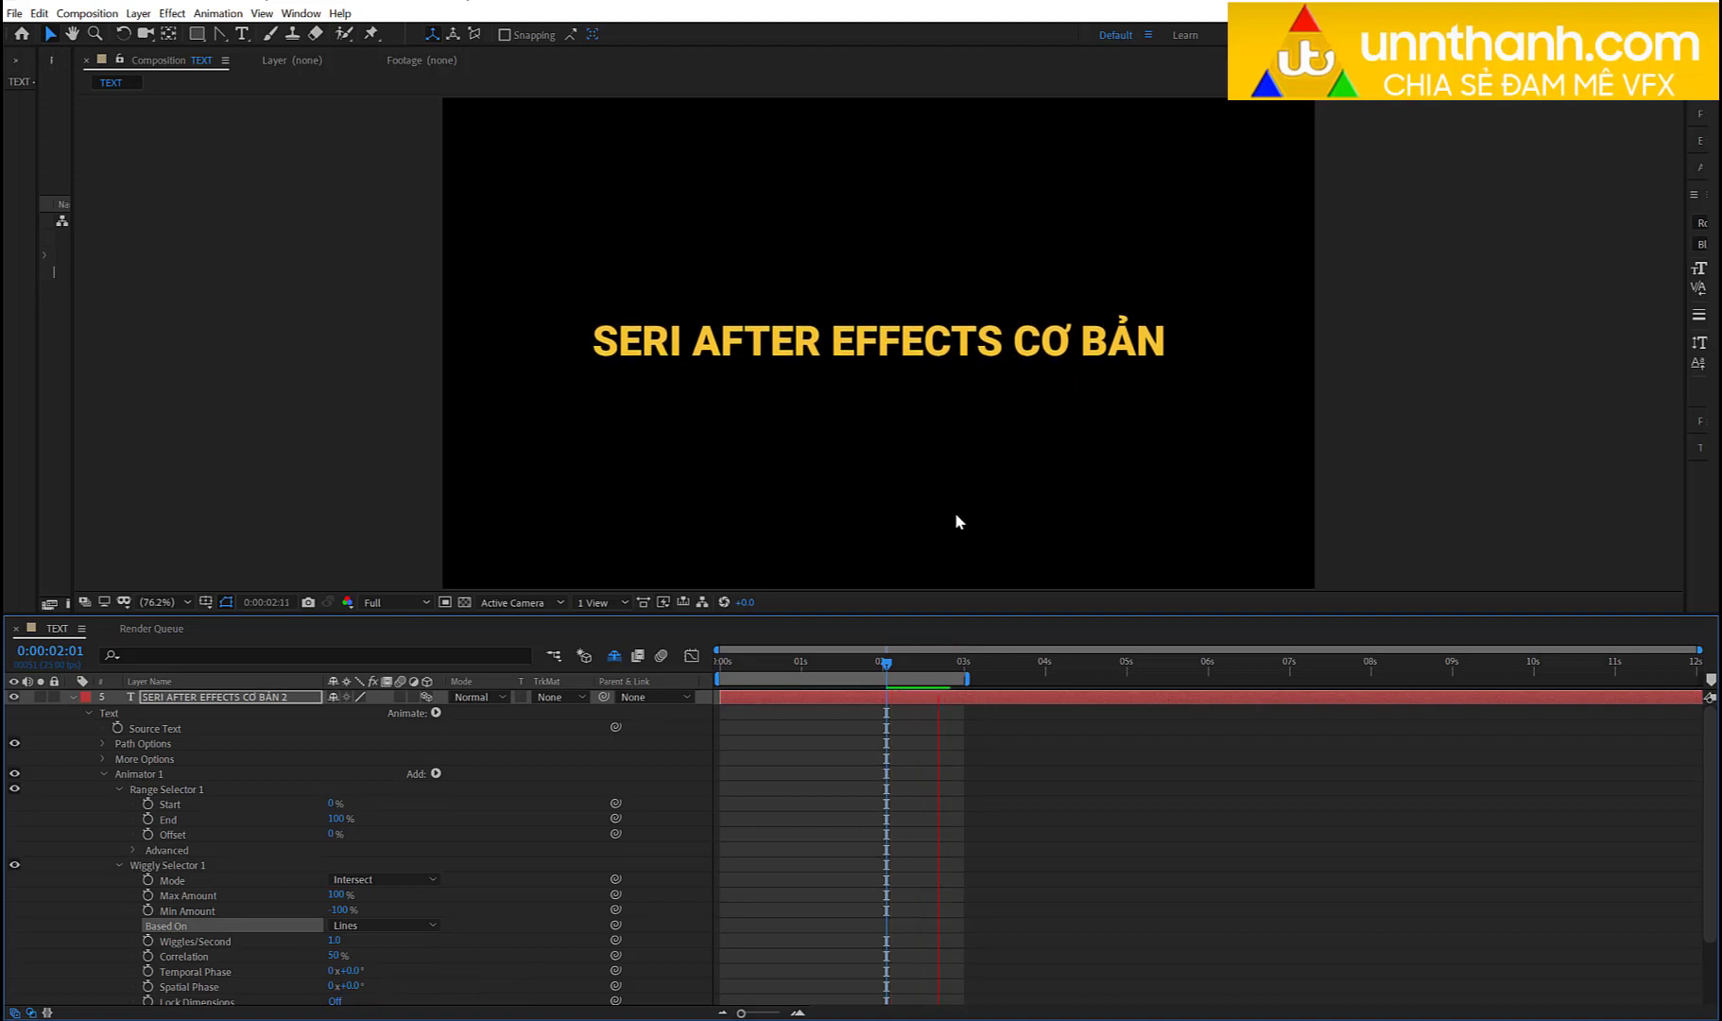
pyautogui.moveTo(966, 678); pyautogui.dragTo(1650, 678)
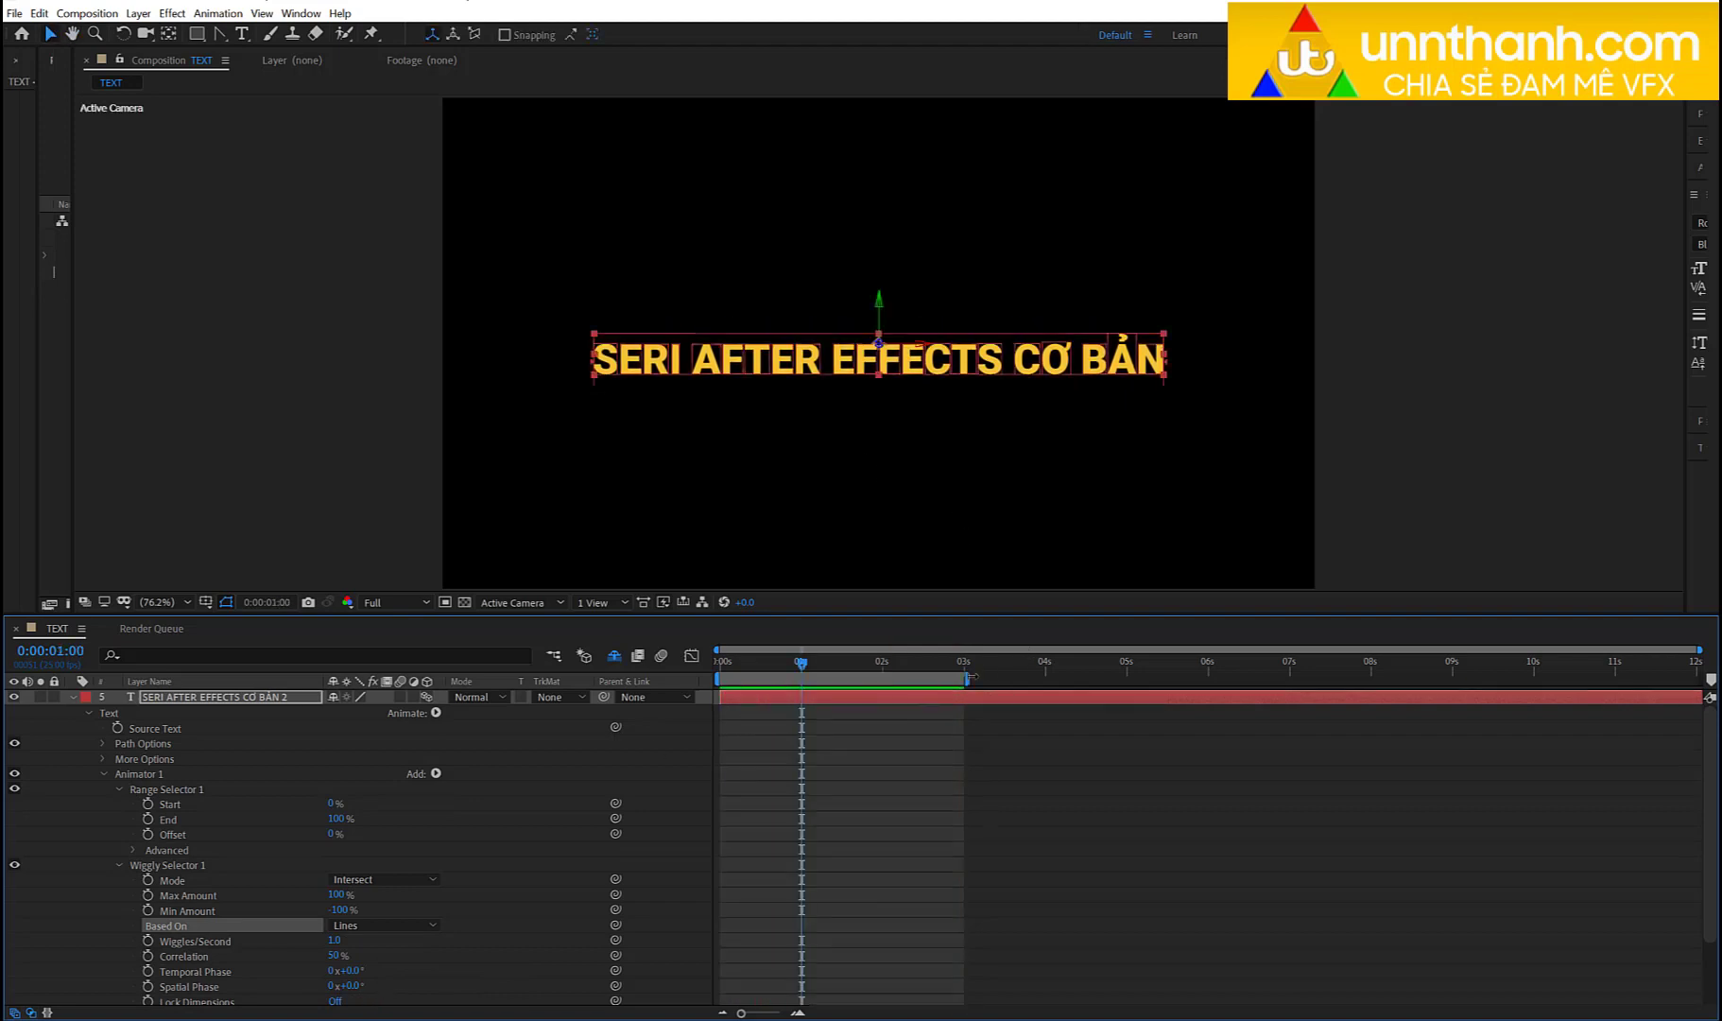
pyautogui.press('space')
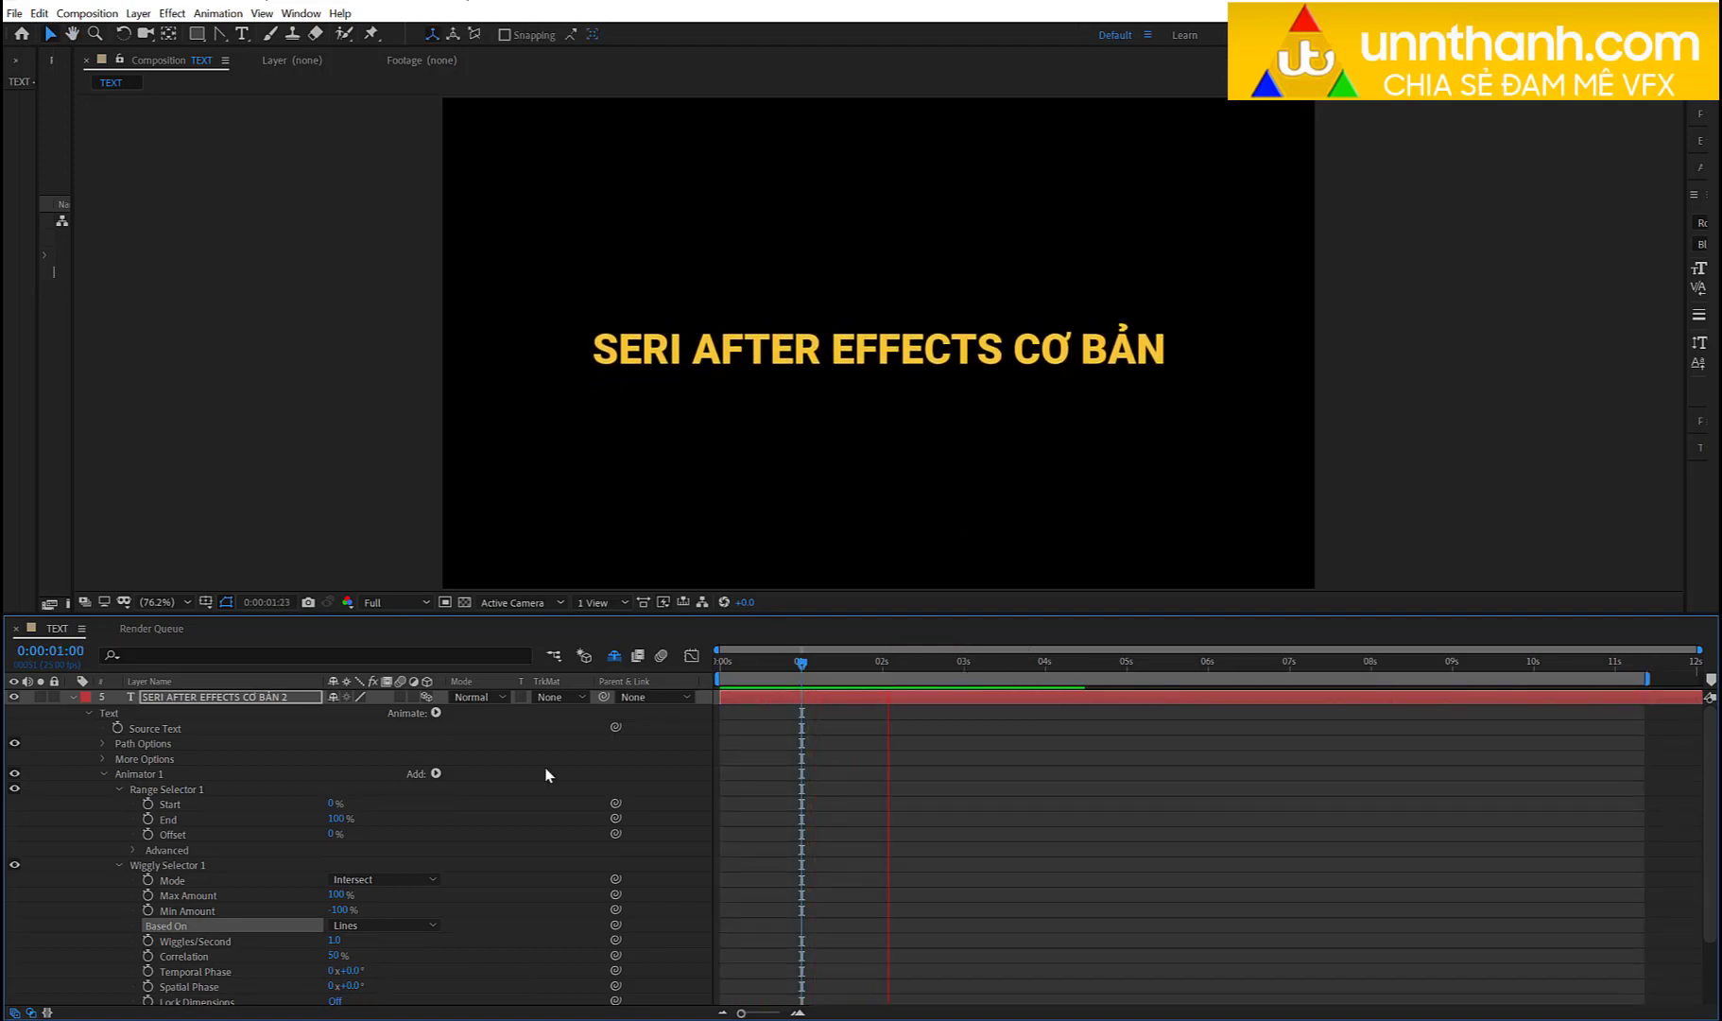
# Try the wiggle based on Words, then settle on Characters and preview
pyautogui.click(364, 926)
pyautogui.click(366, 985)
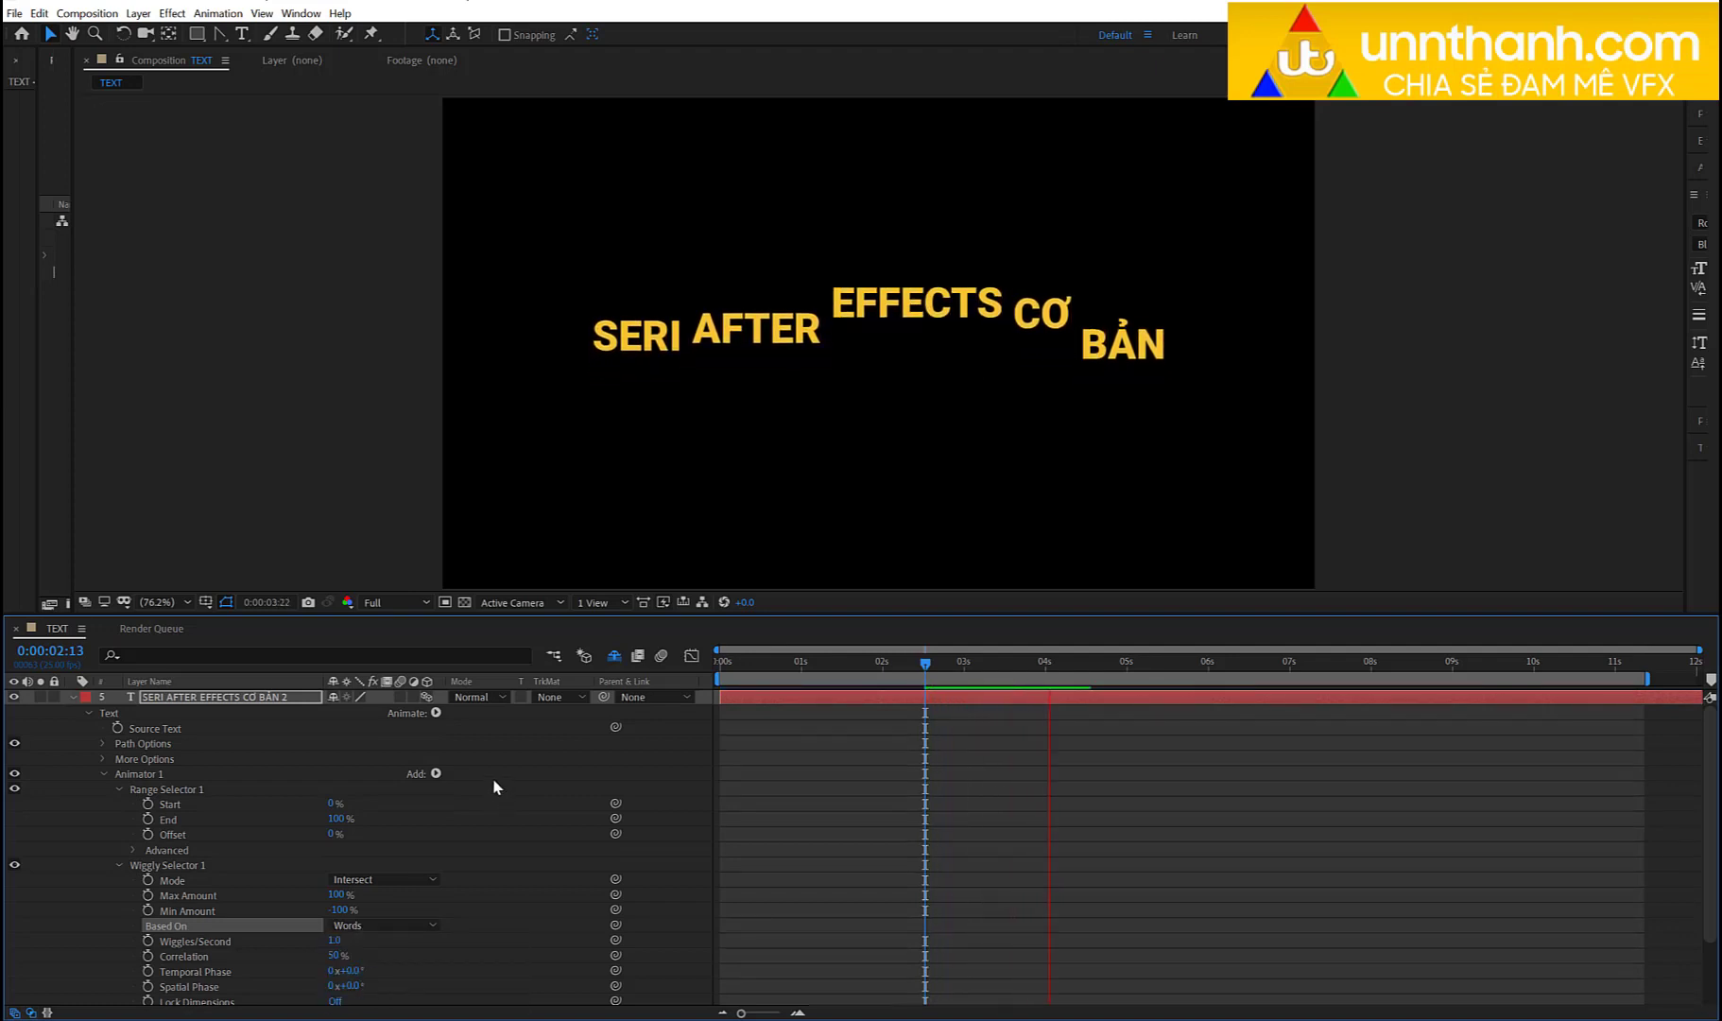
pyautogui.click(369, 926)
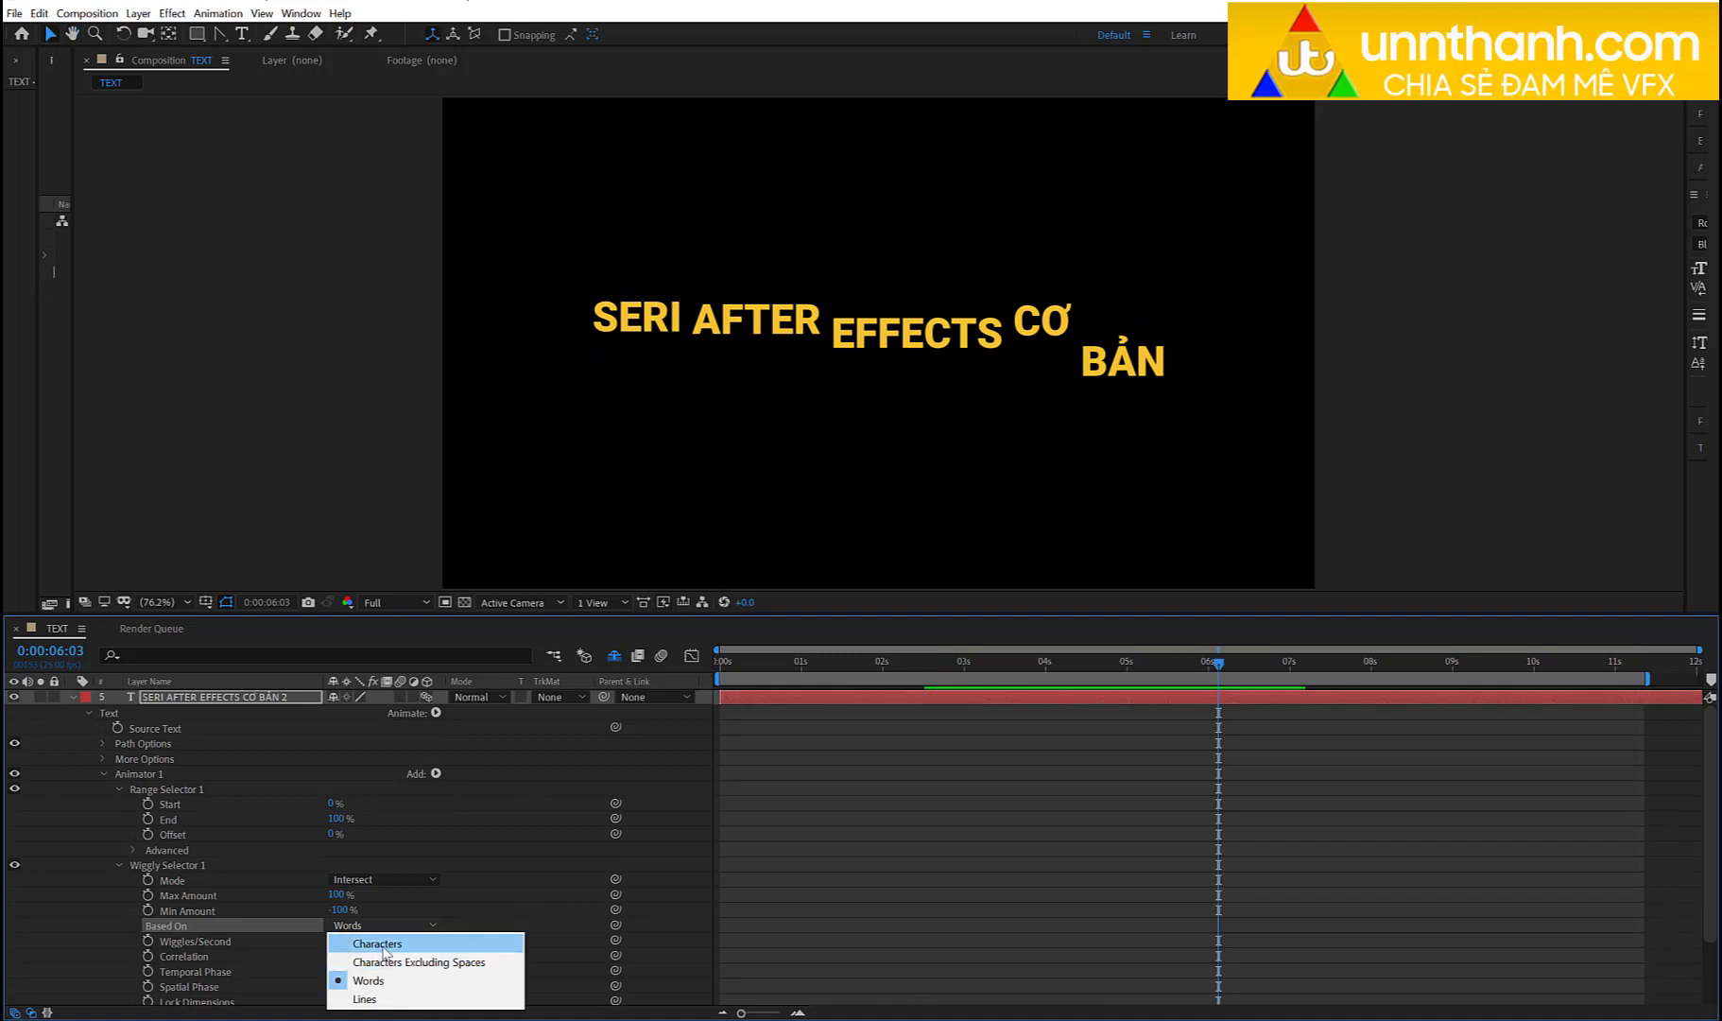
pyautogui.click(381, 944)
pyautogui.press('space')
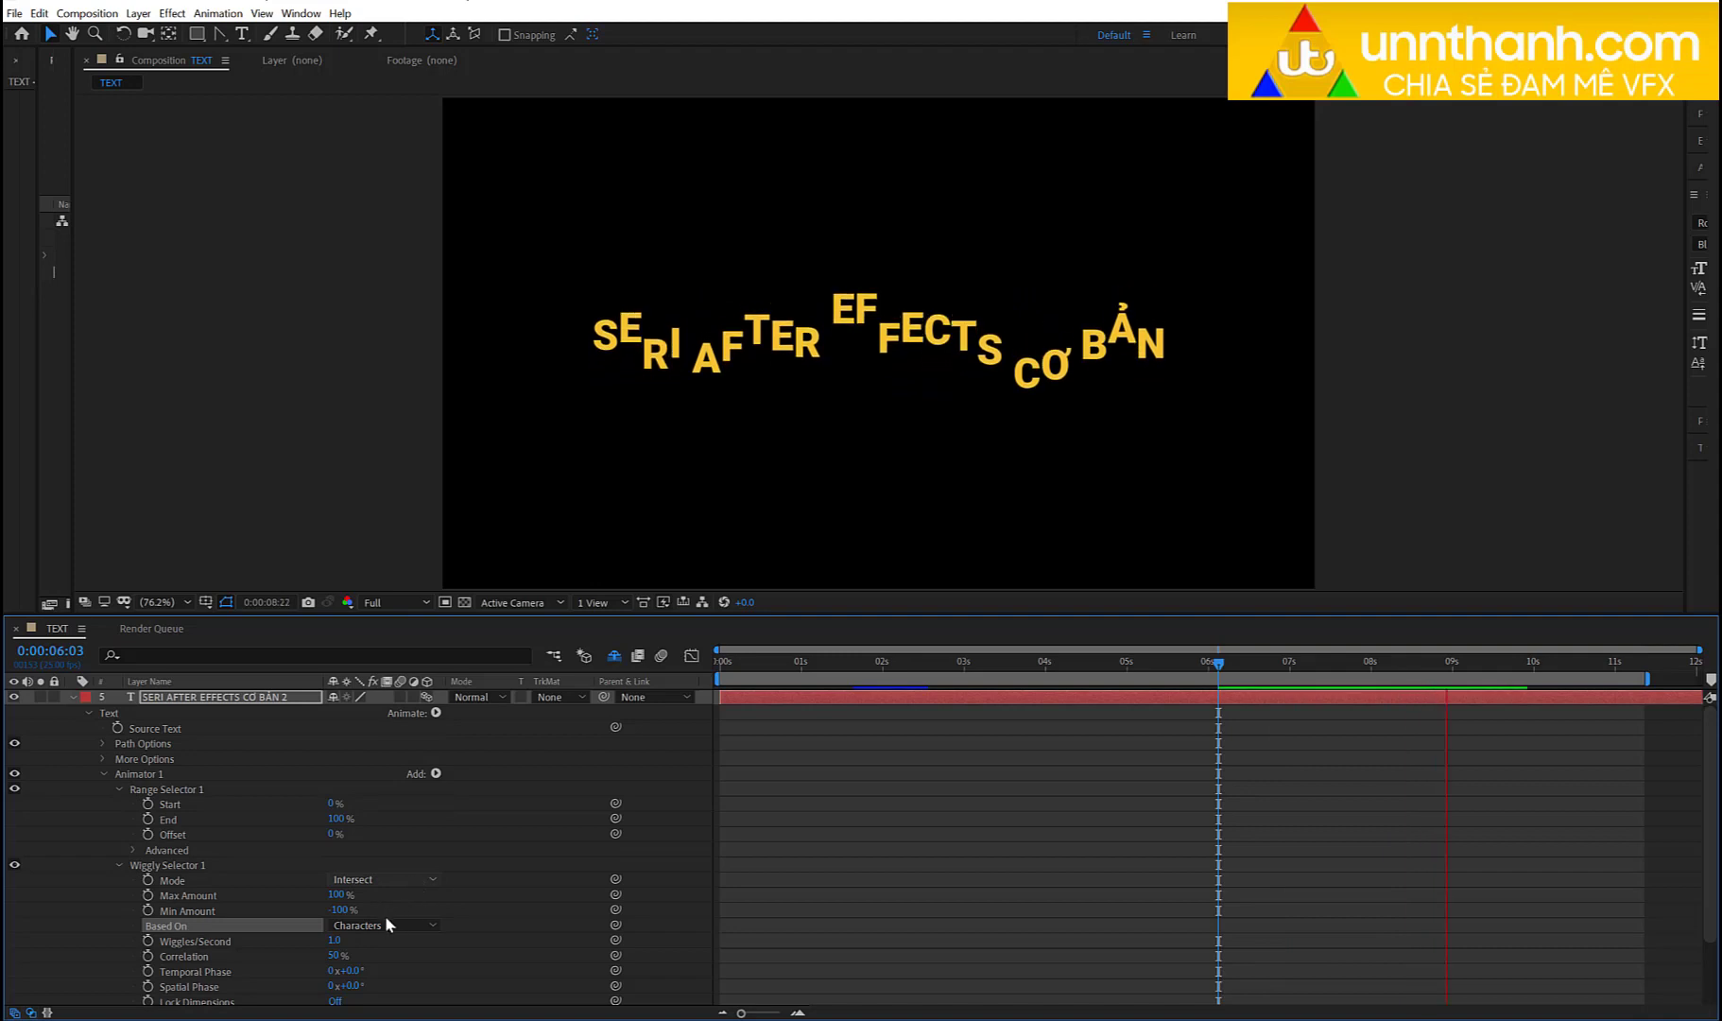
pyautogui.press('space')
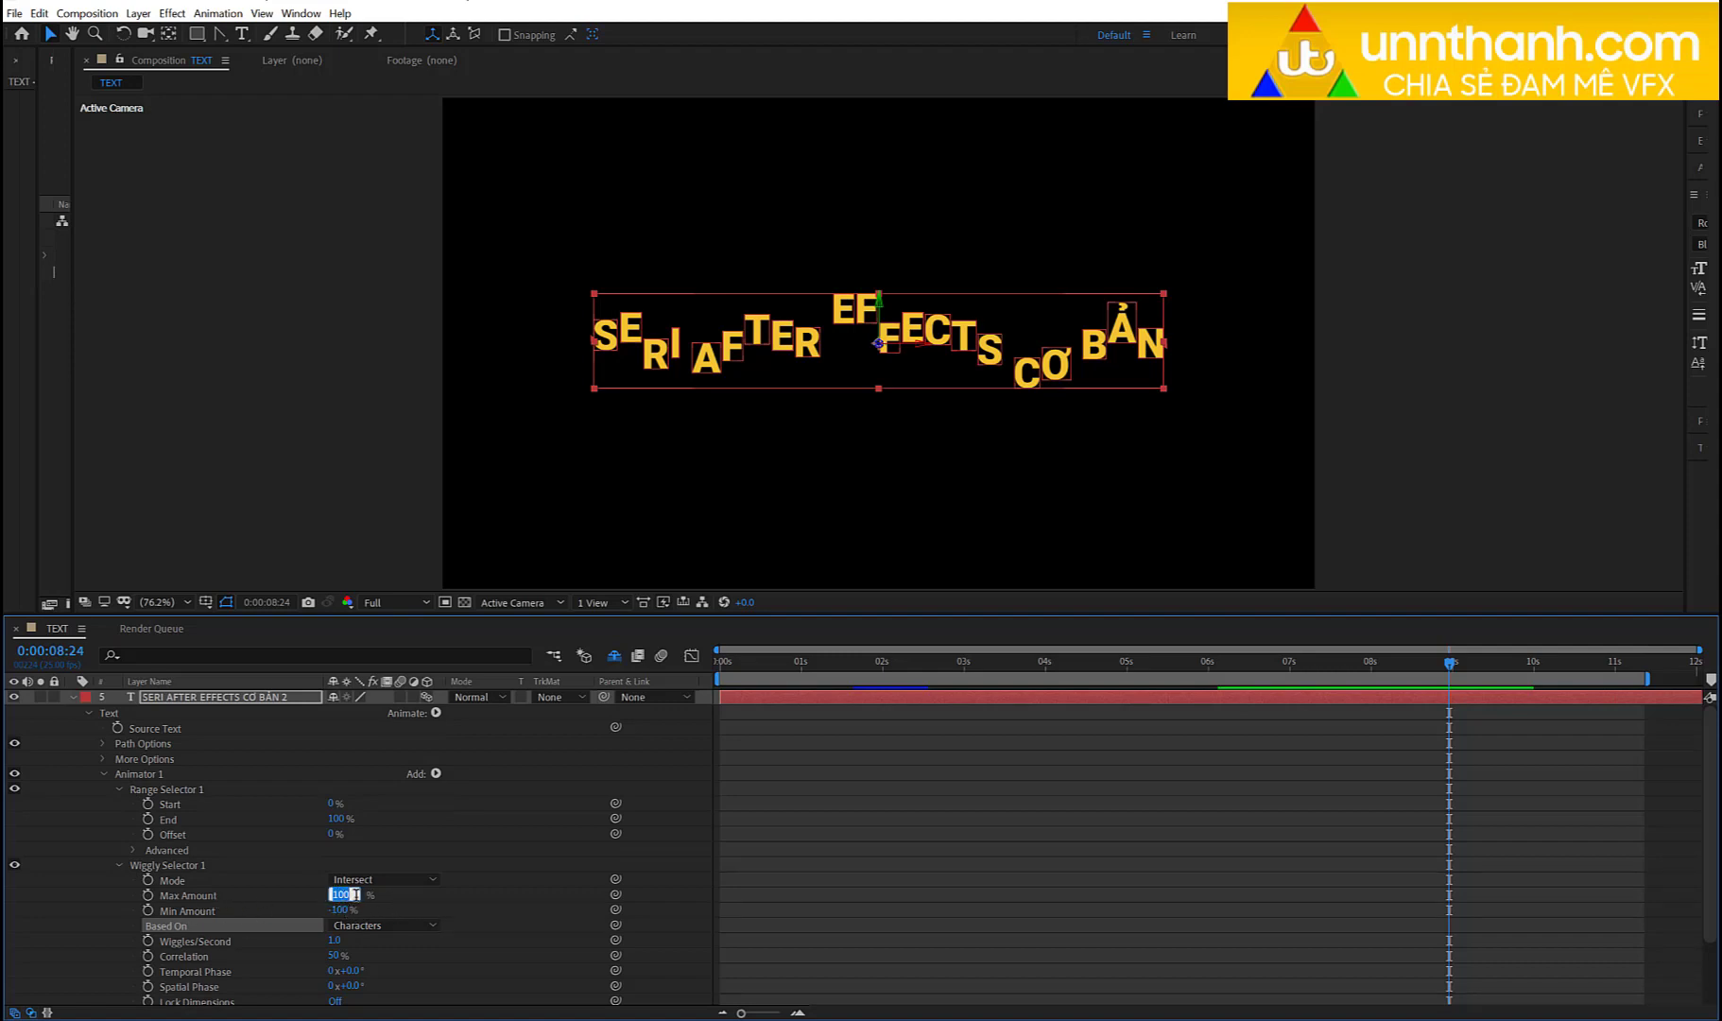
# Set the Wiggly Selector to Max 29%, Min 67%, Correlation 0% and adjust its phases
pyautogui.press('Tab')
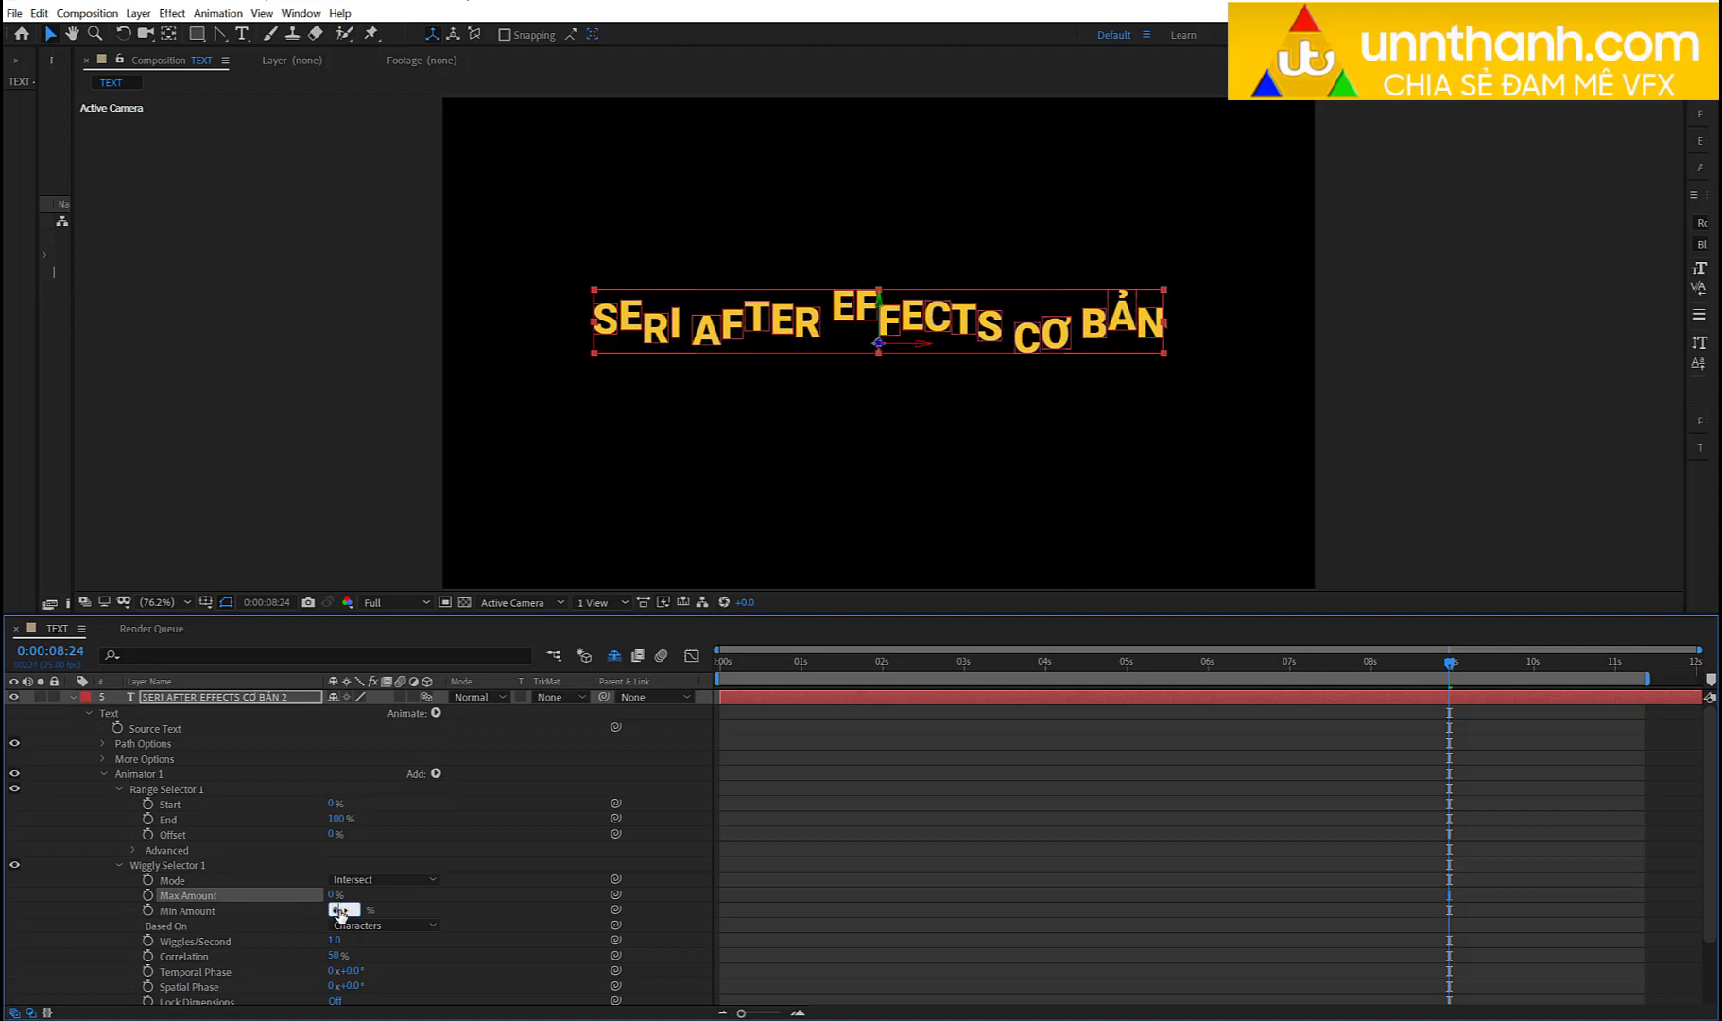
pyautogui.write('0')
pyautogui.press('Return')
pyautogui.click(904, 679)
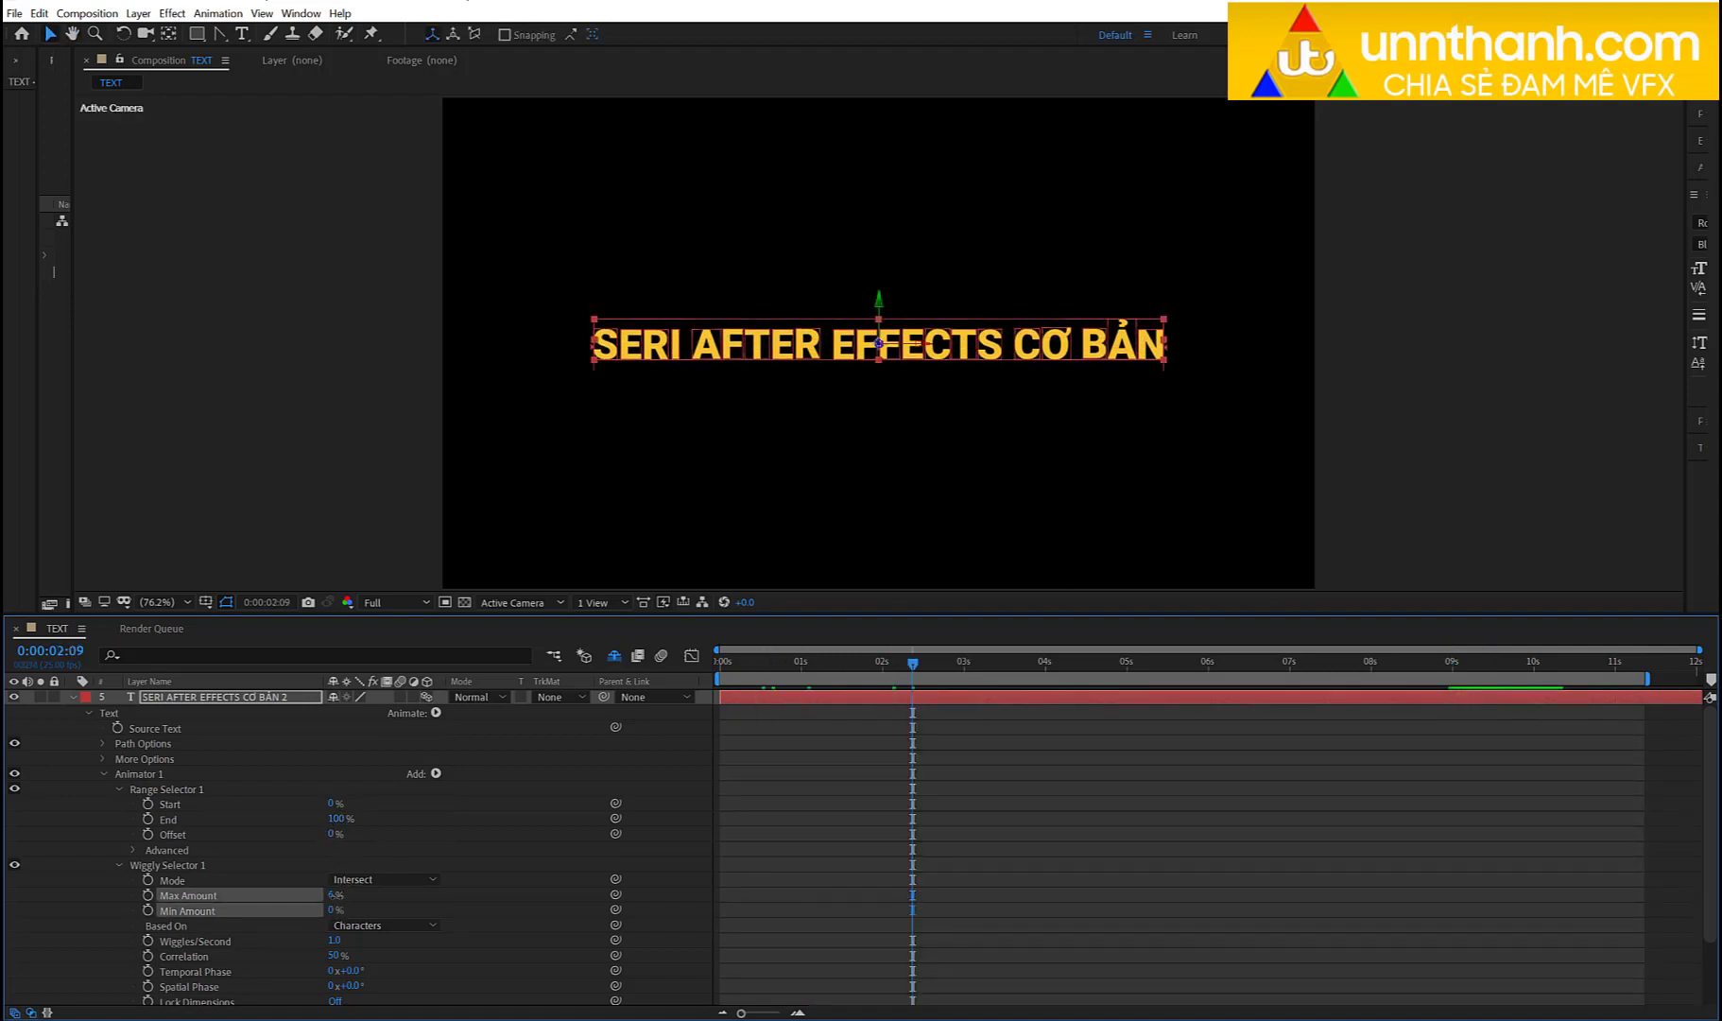
pyautogui.moveTo(342, 903); pyautogui.dragTo(454, 900)
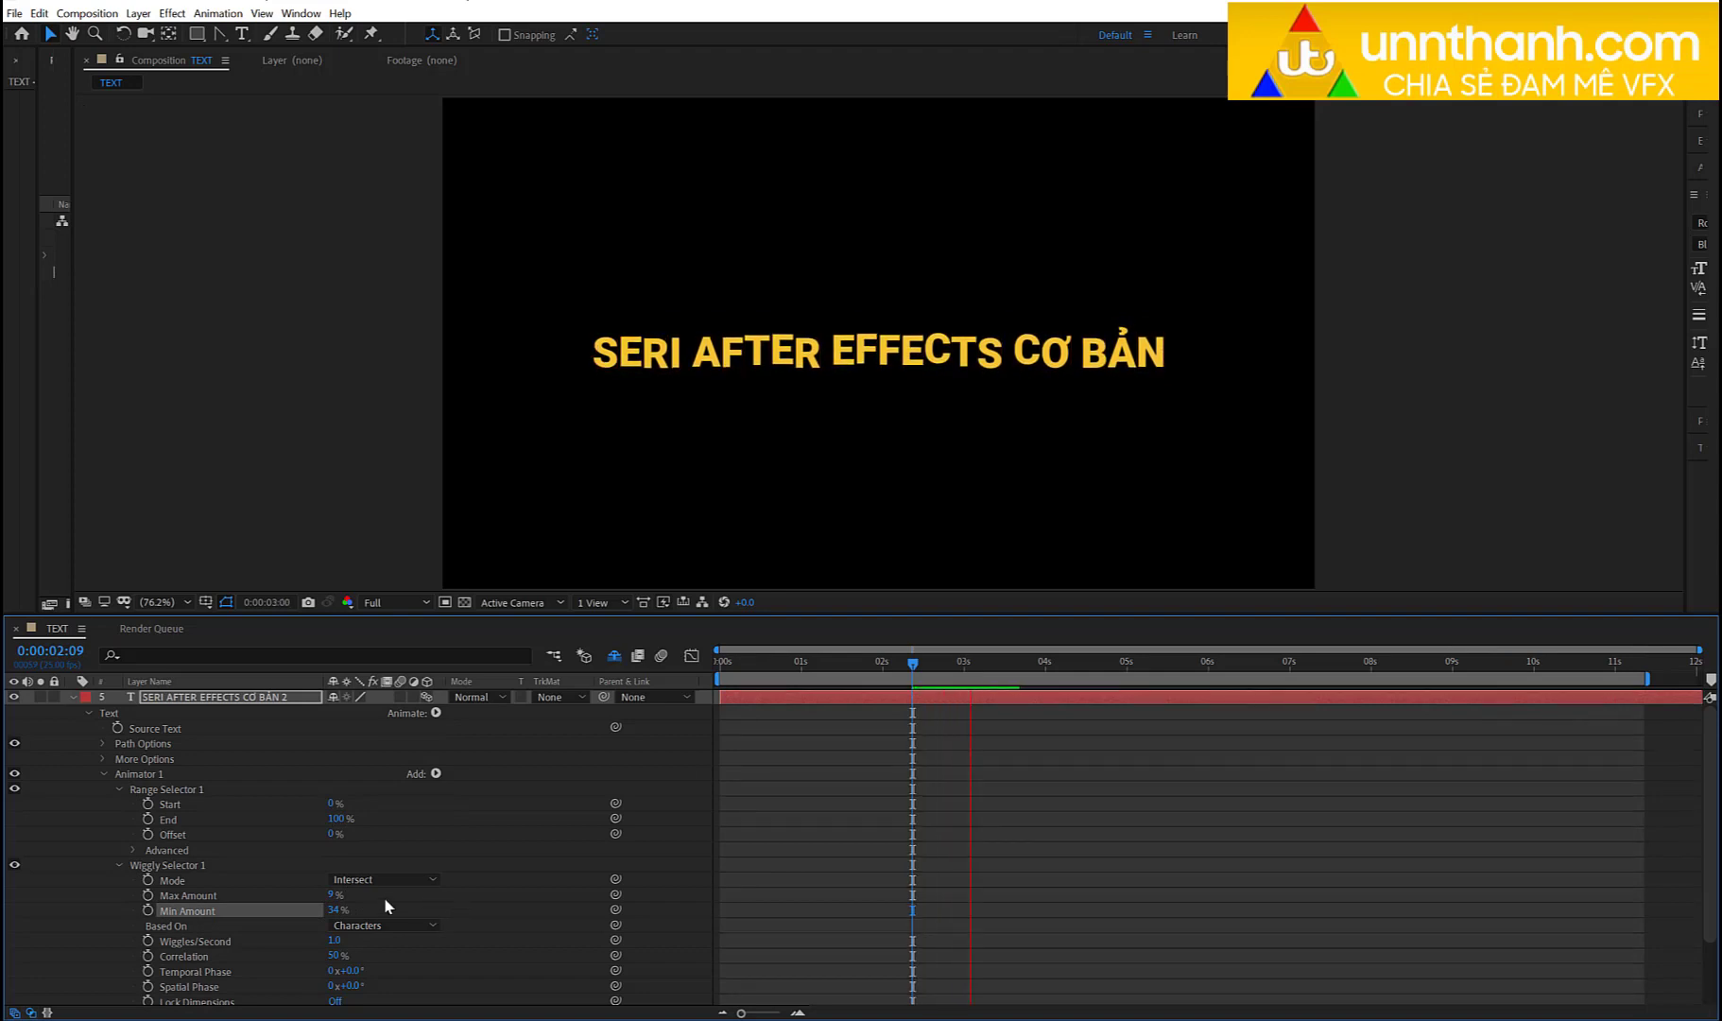
pyautogui.moveTo(333, 894)
pyautogui.mouseDown()
pyautogui.moveTo(333, 913)
pyautogui.moveTo(526, 910)
pyautogui.mouseUp()
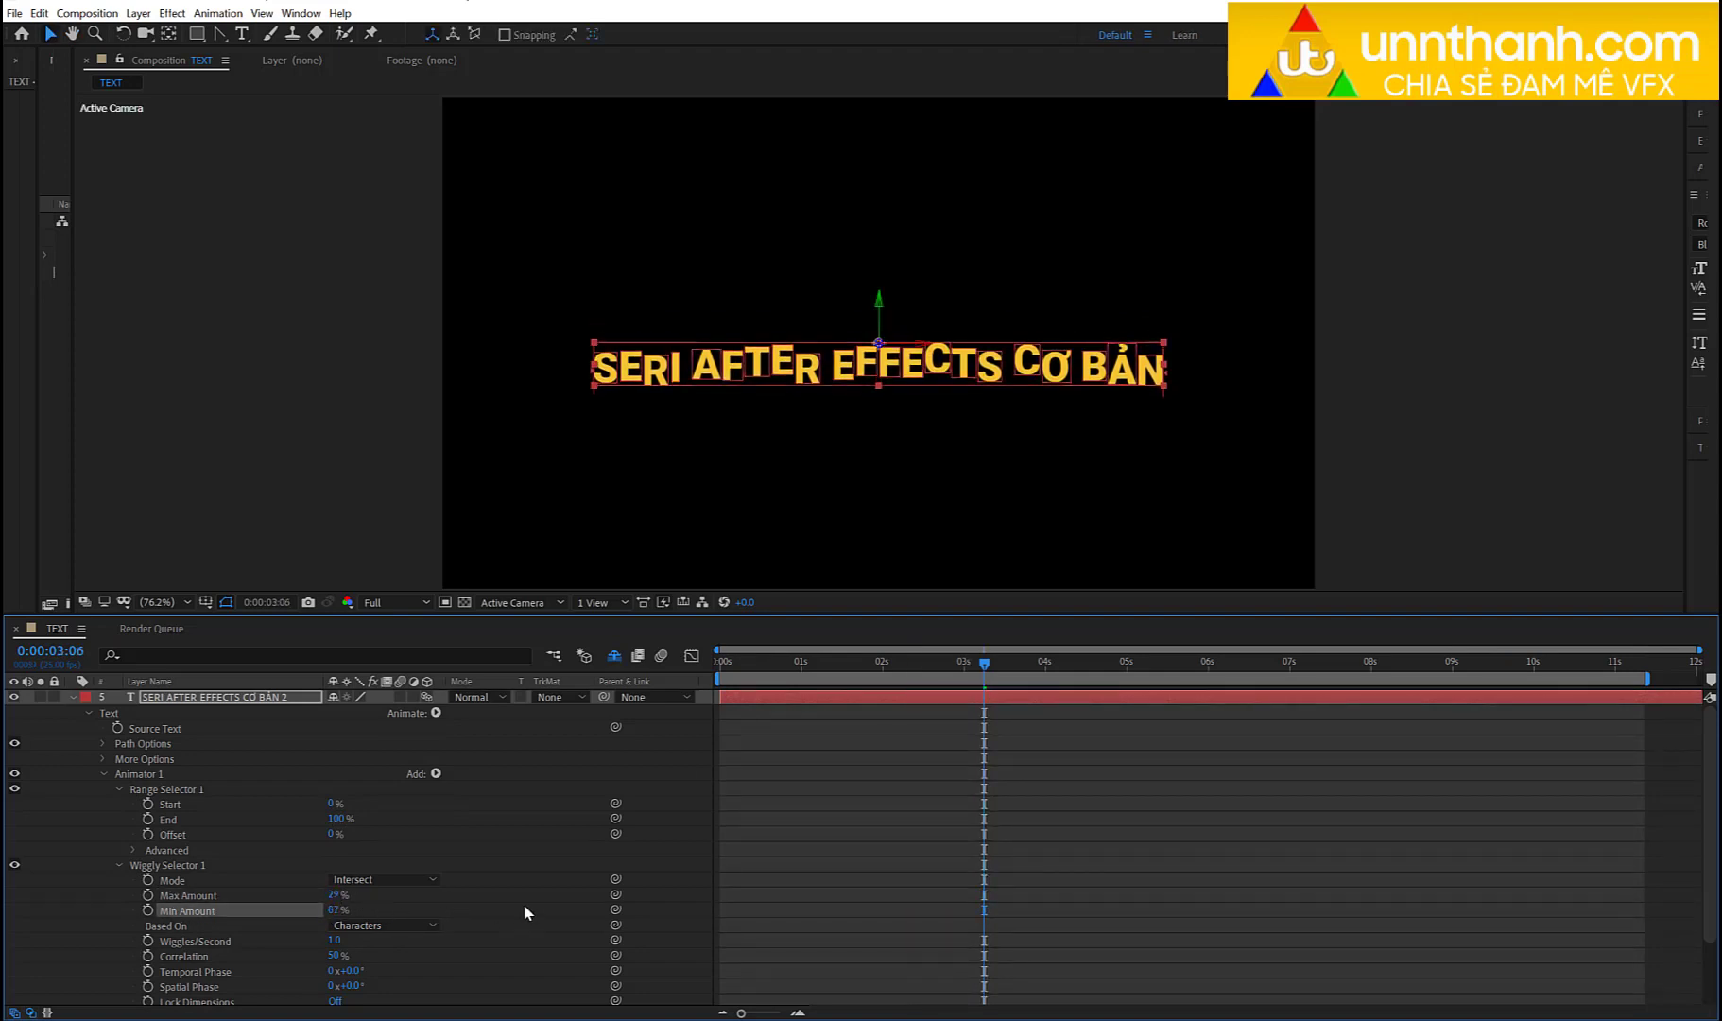
pyautogui.scroll(-2, 372, 963)
pyautogui.moveTo(331, 911); pyautogui.dragTo(284, 910)
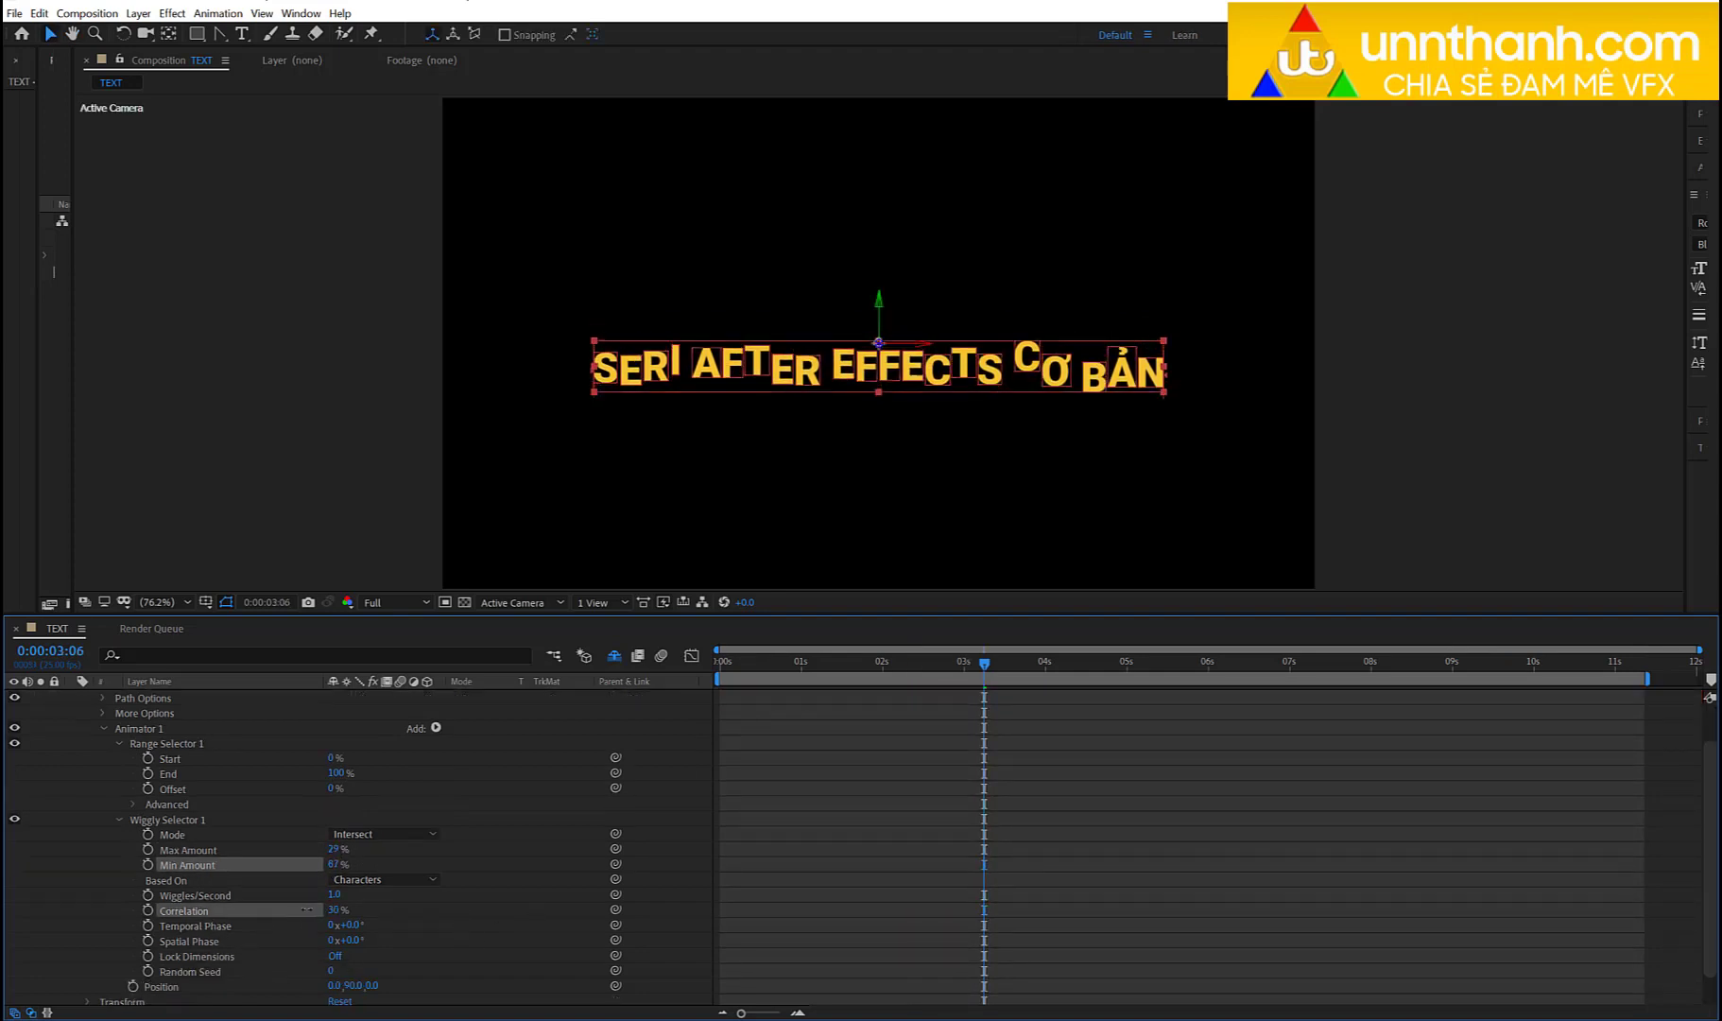
pyautogui.moveTo(333, 971)
pyautogui.mouseDown()
pyautogui.moveTo(1062, 944)
pyautogui.moveTo(425, 983)
pyautogui.moveTo(659, 998)
pyautogui.mouseUp()
# Lock wiggle dimensions, offset Position to 350, 90, 1641 and enable per-character 3D
pyautogui.click(334, 956)
pyautogui.press('space')
pyautogui.press('space')
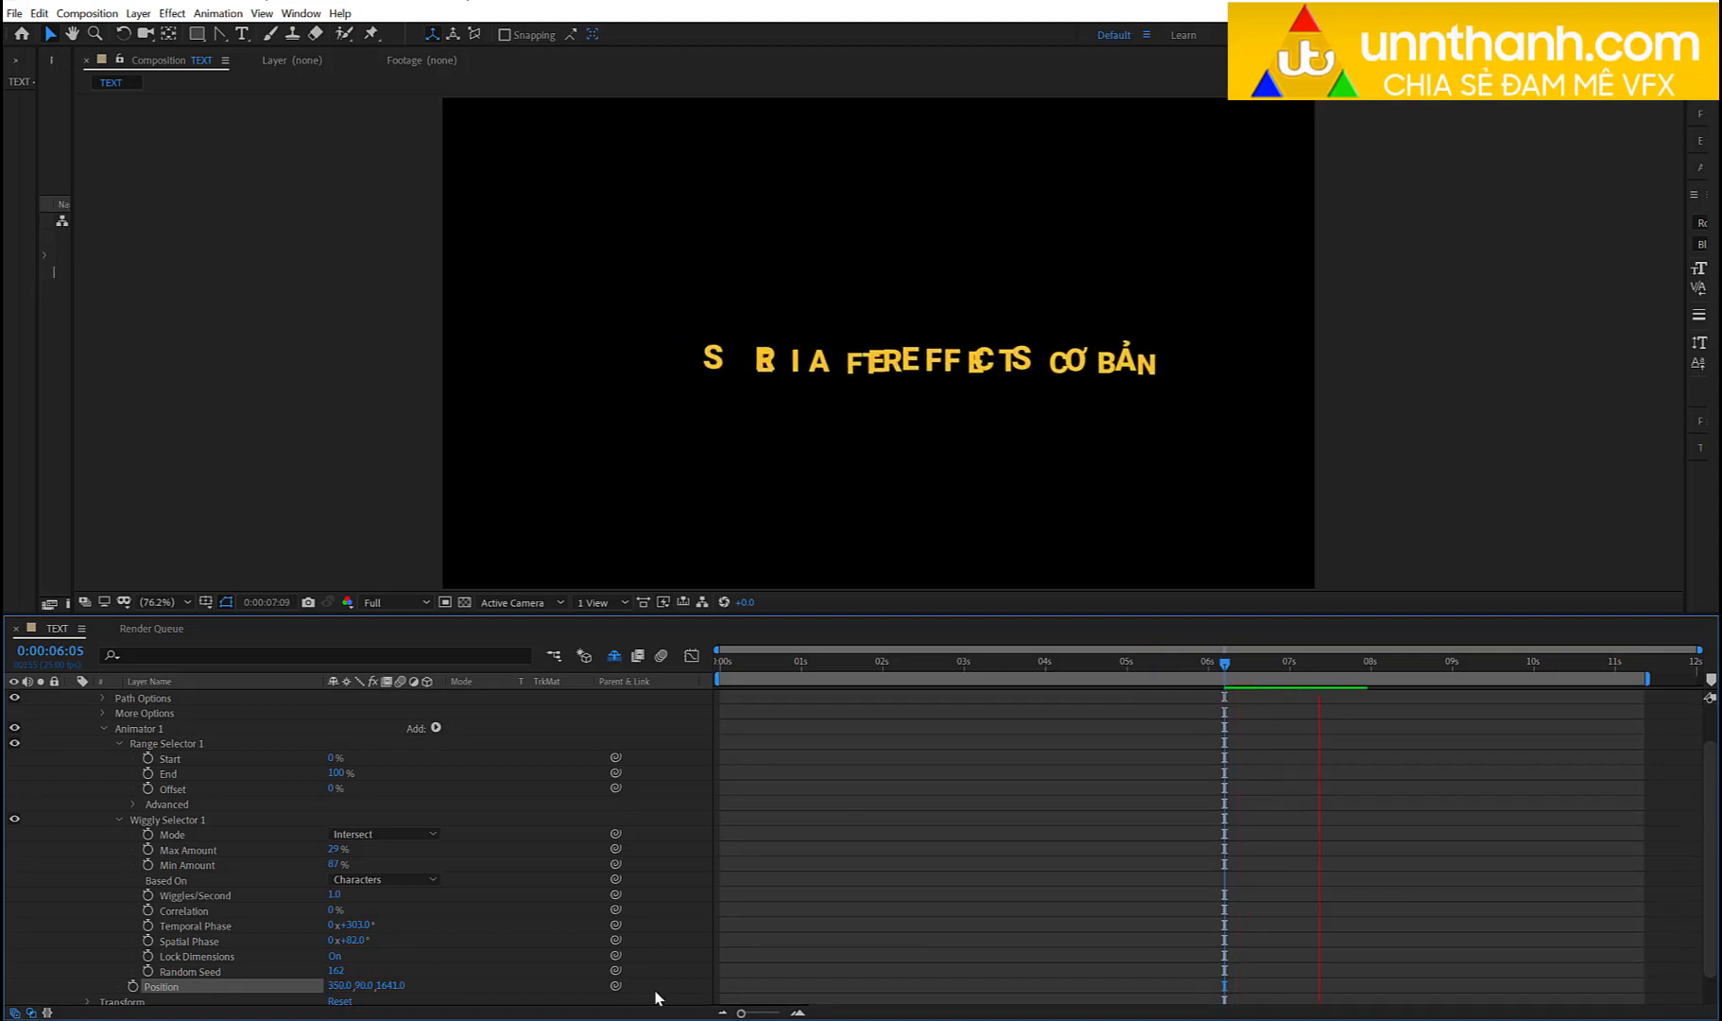
pyautogui.press('space')
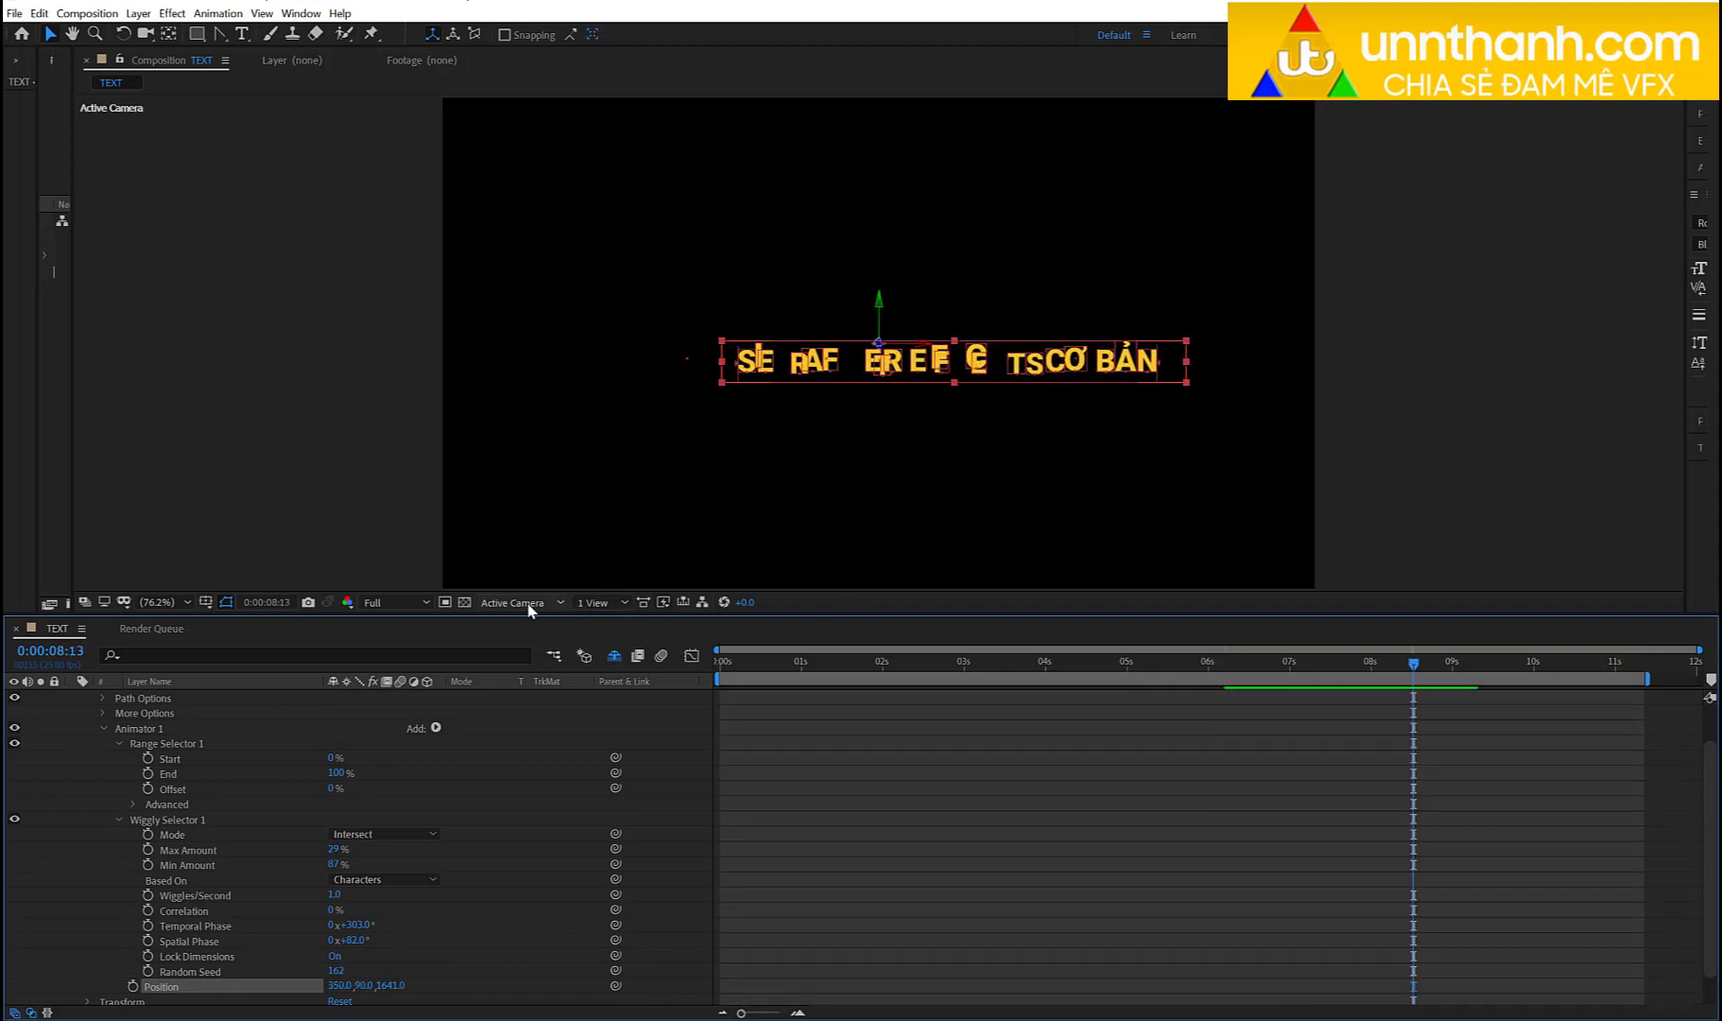
pyautogui.click(515, 603)
pyautogui.click(601, 603)
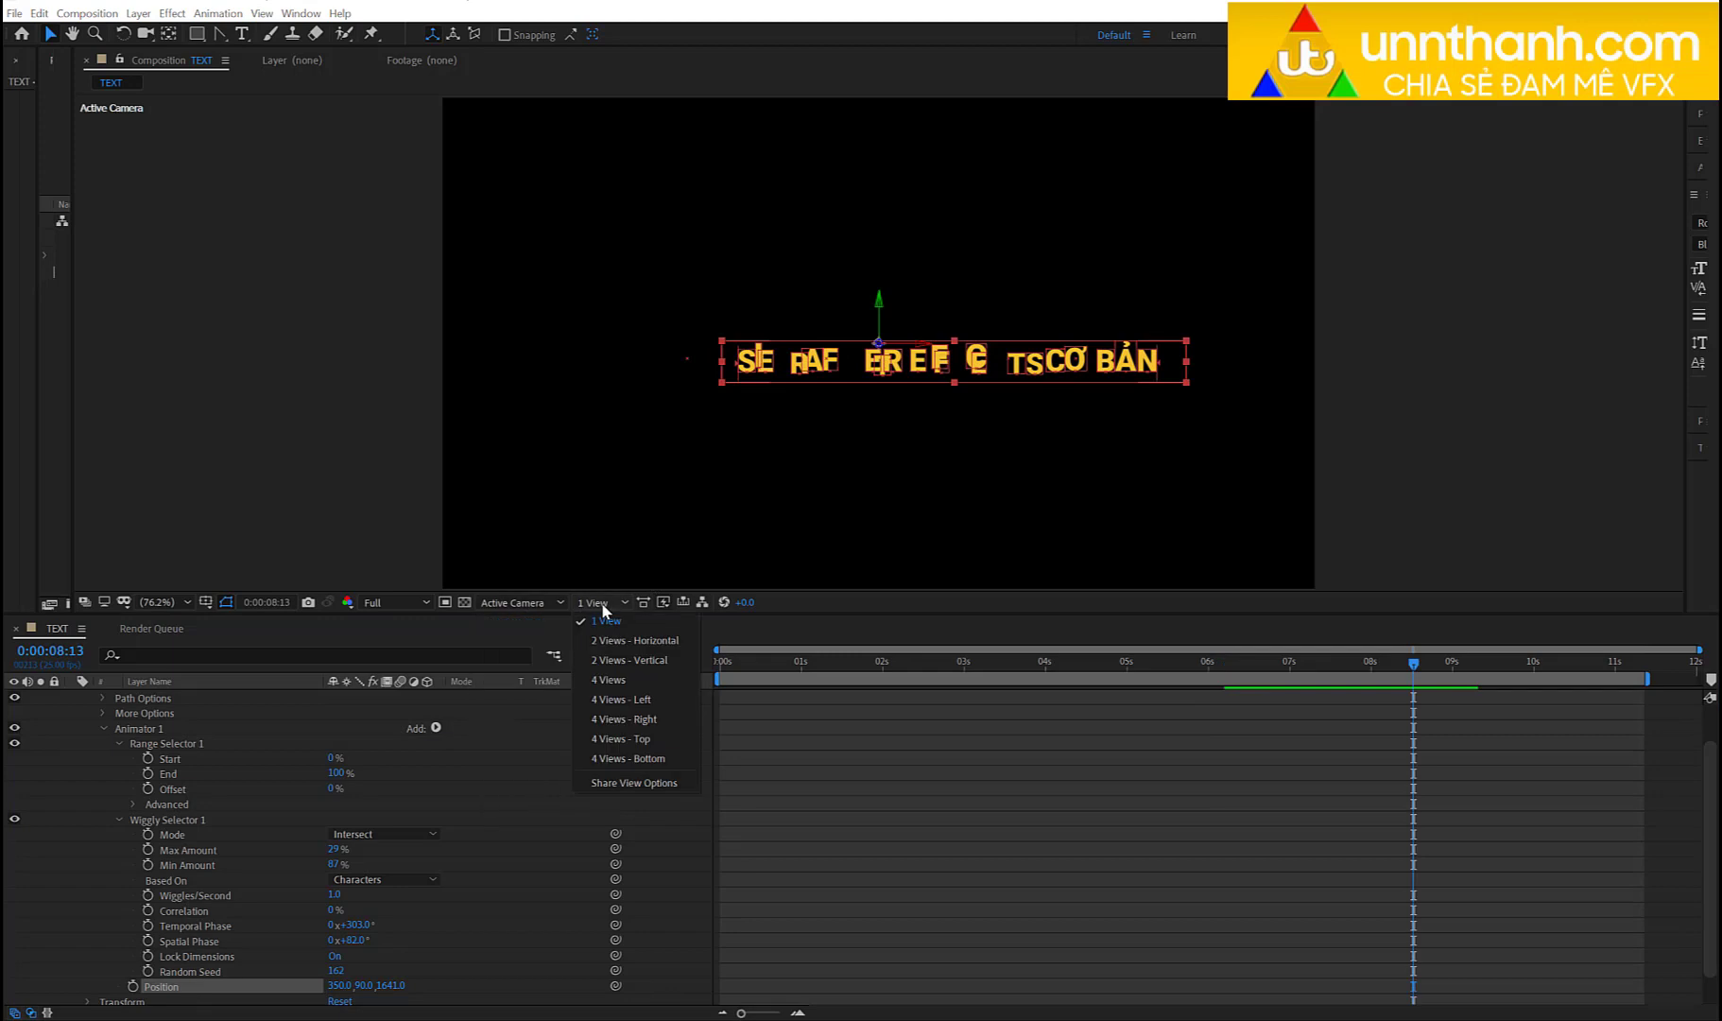
pyautogui.click(436, 728)
pyautogui.moveTo(473, 733)
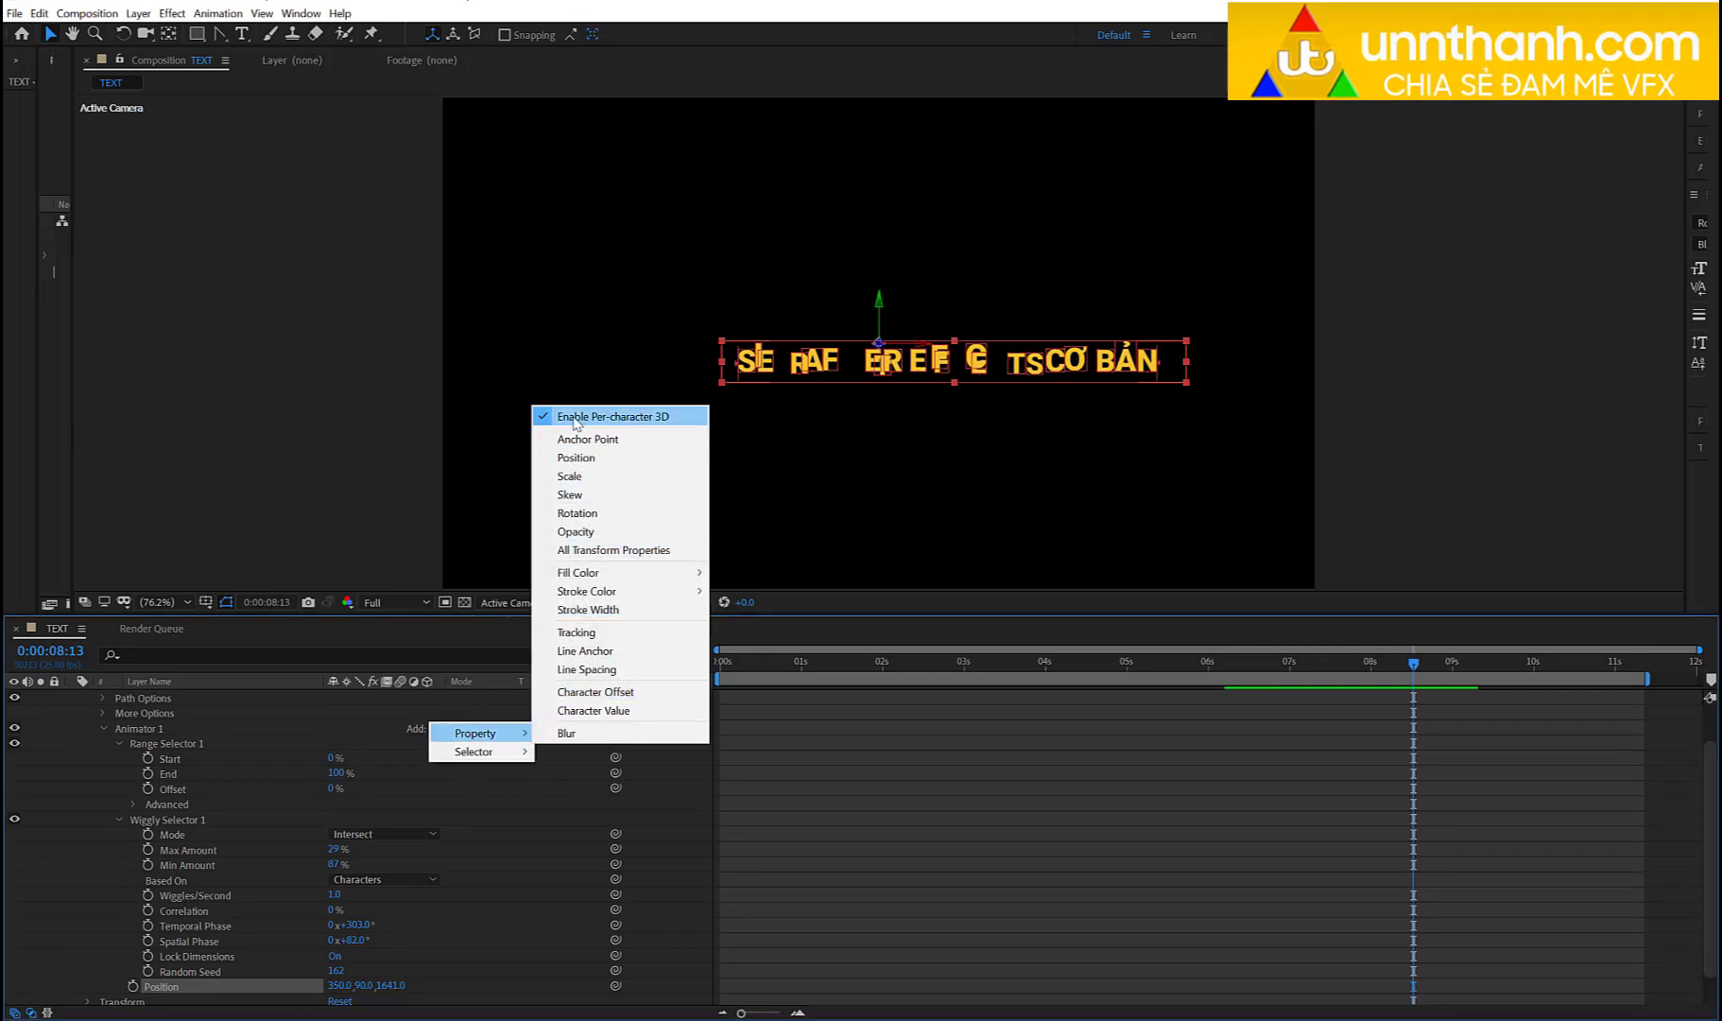
pyautogui.click(622, 476)
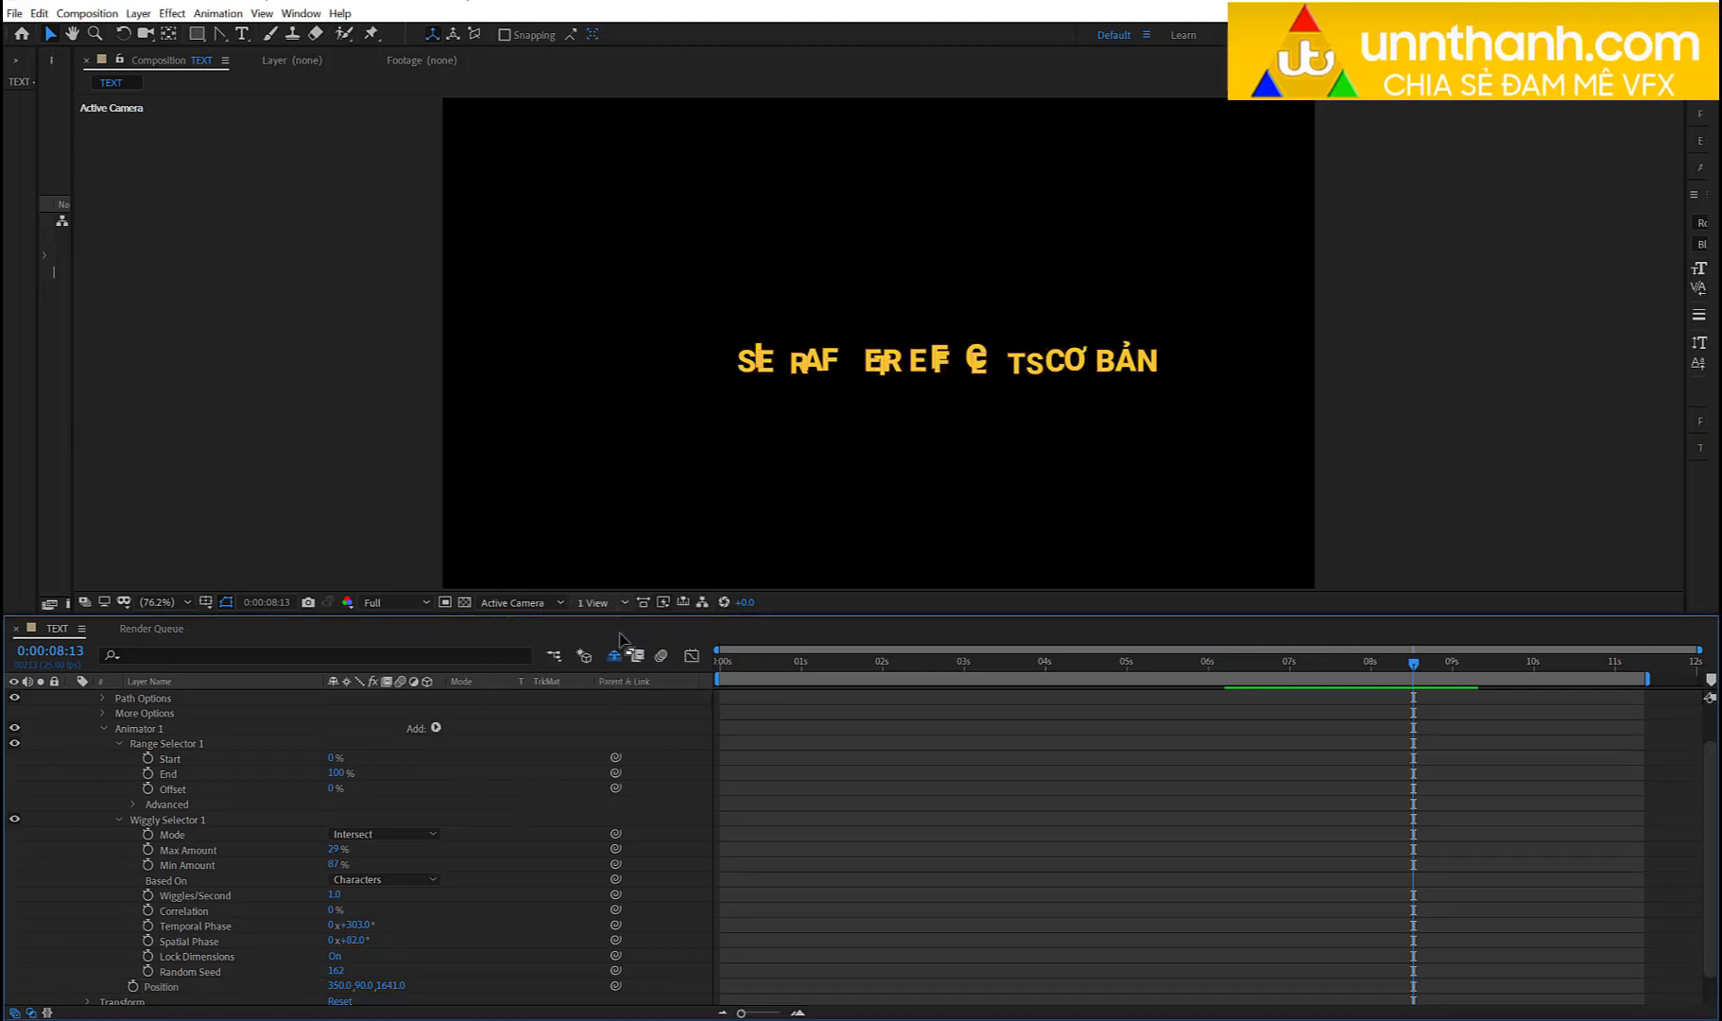
pyautogui.click(550, 603)
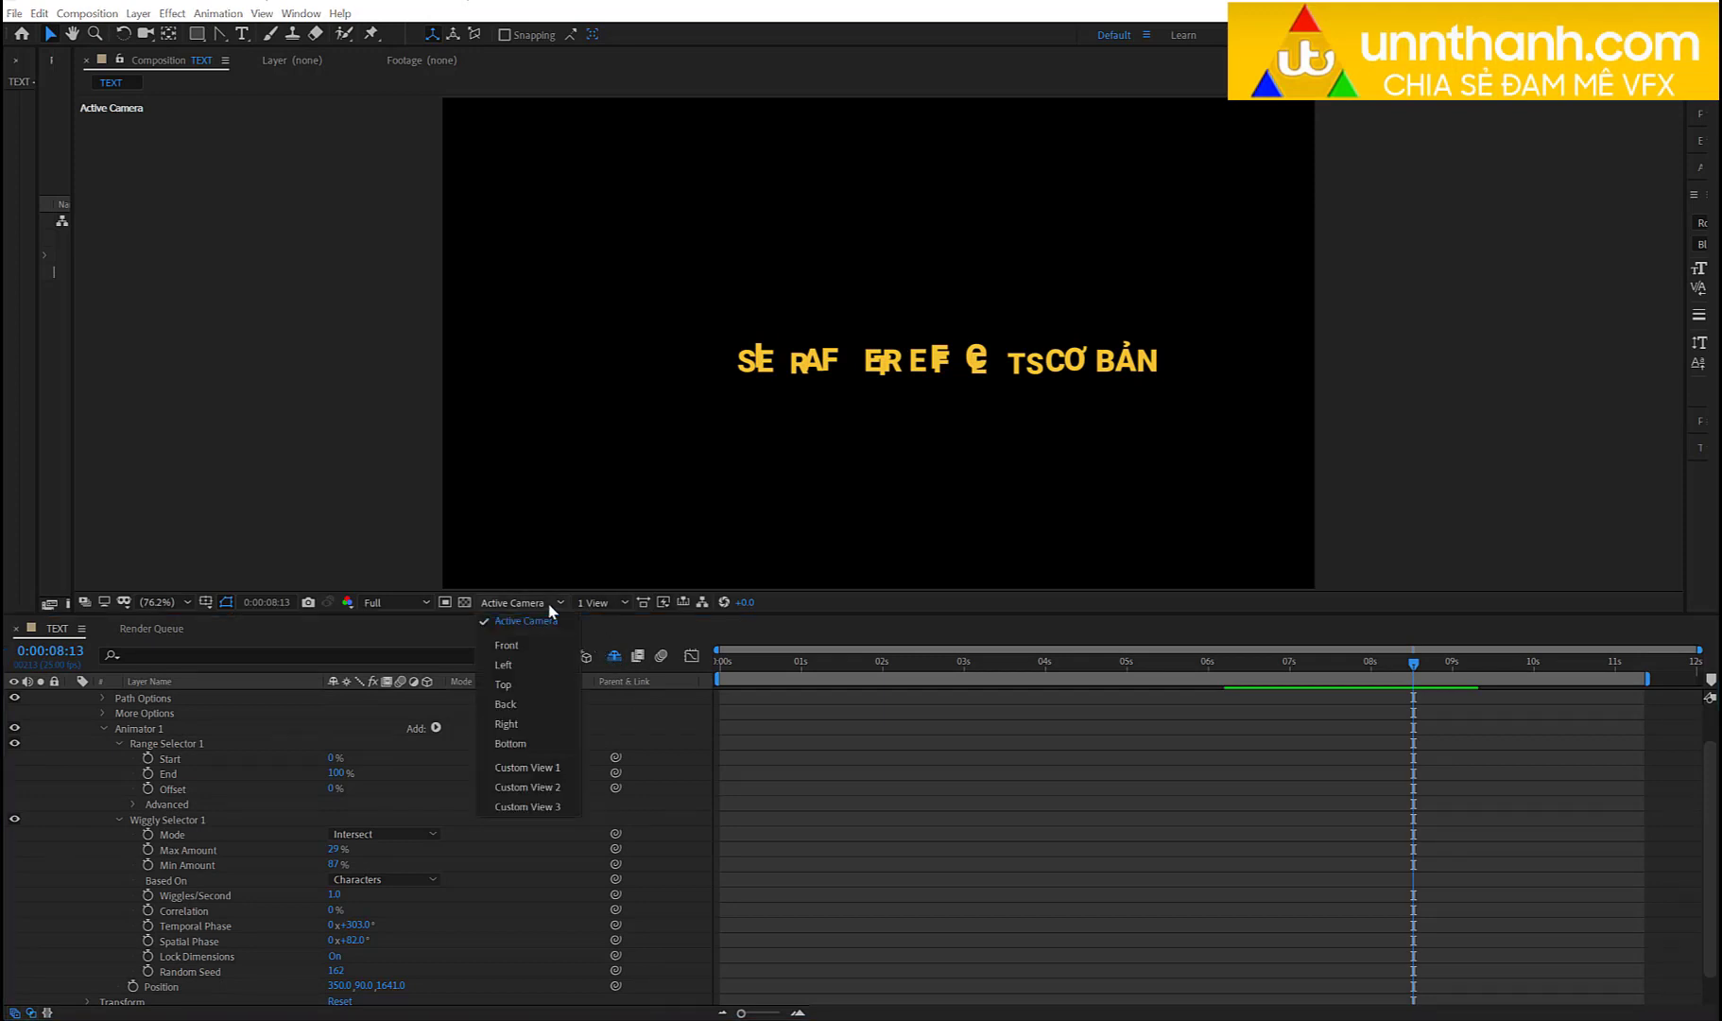
# Orbit Custom View 1 to an angle, preview the letters, then return to frame 0
pyautogui.click(536, 765)
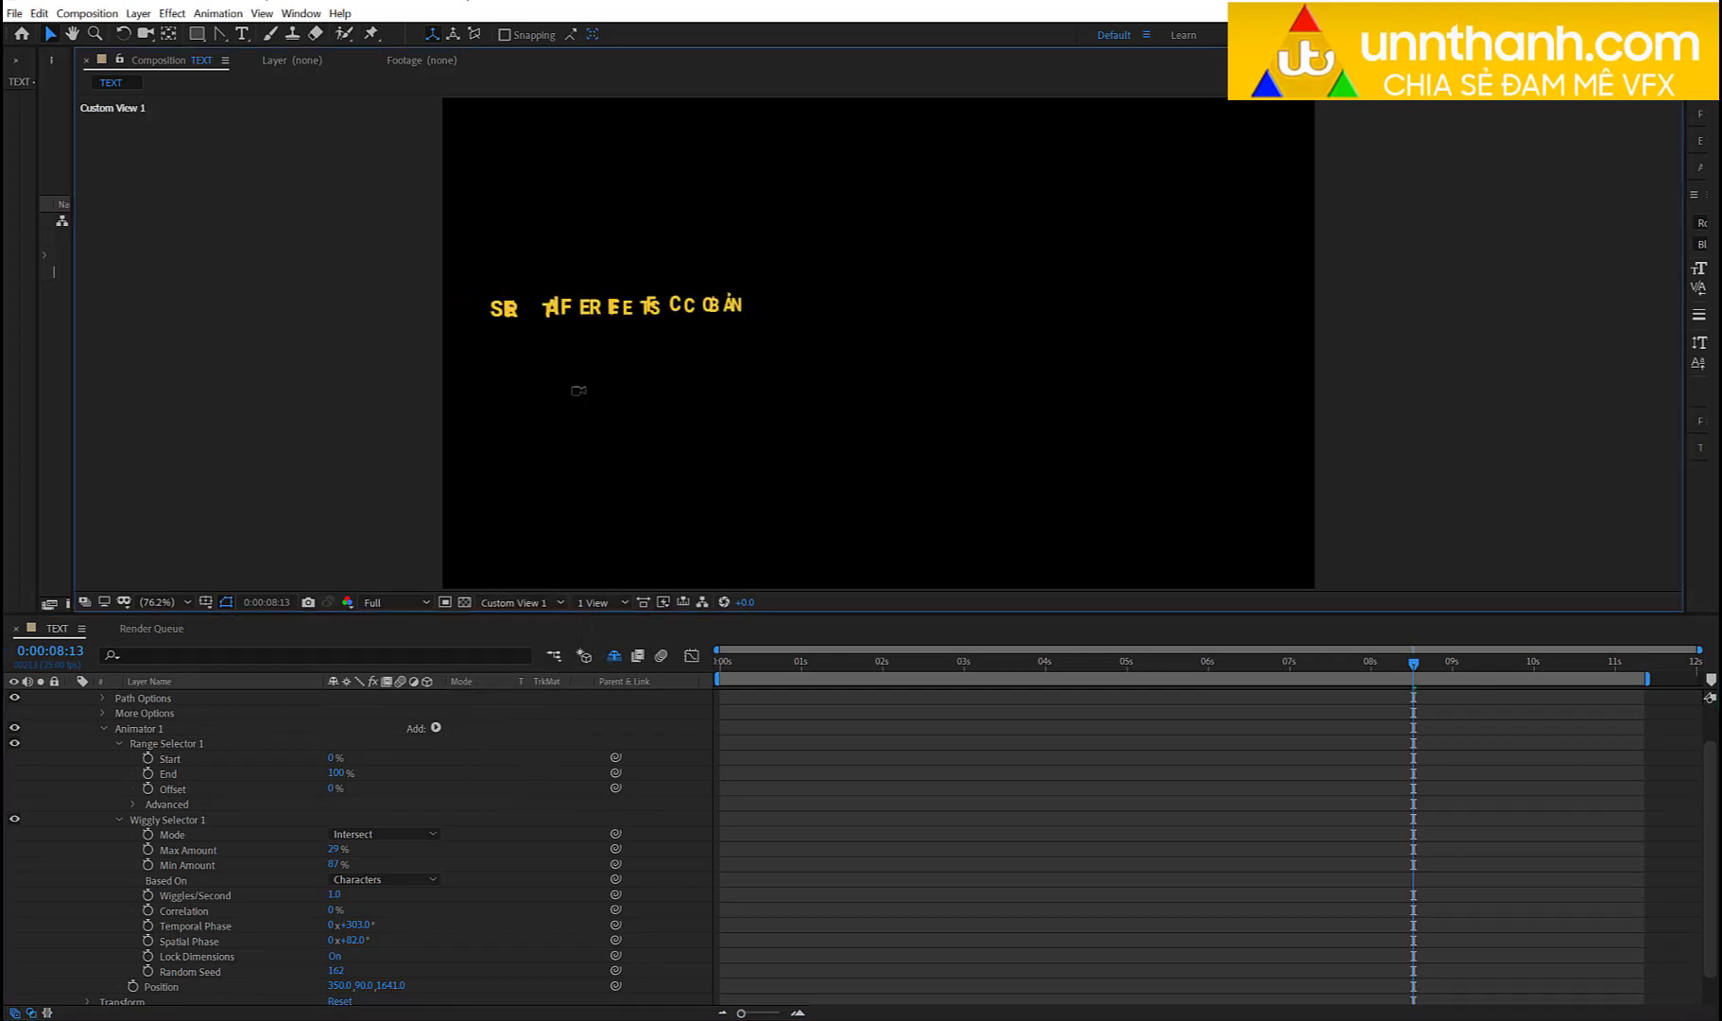
pyautogui.press('c')
pyautogui.moveTo(579, 390)
pyautogui.mouseDown()
pyautogui.moveTo(529, 363)
pyautogui.moveTo(805, 348)
pyautogui.mouseUp()
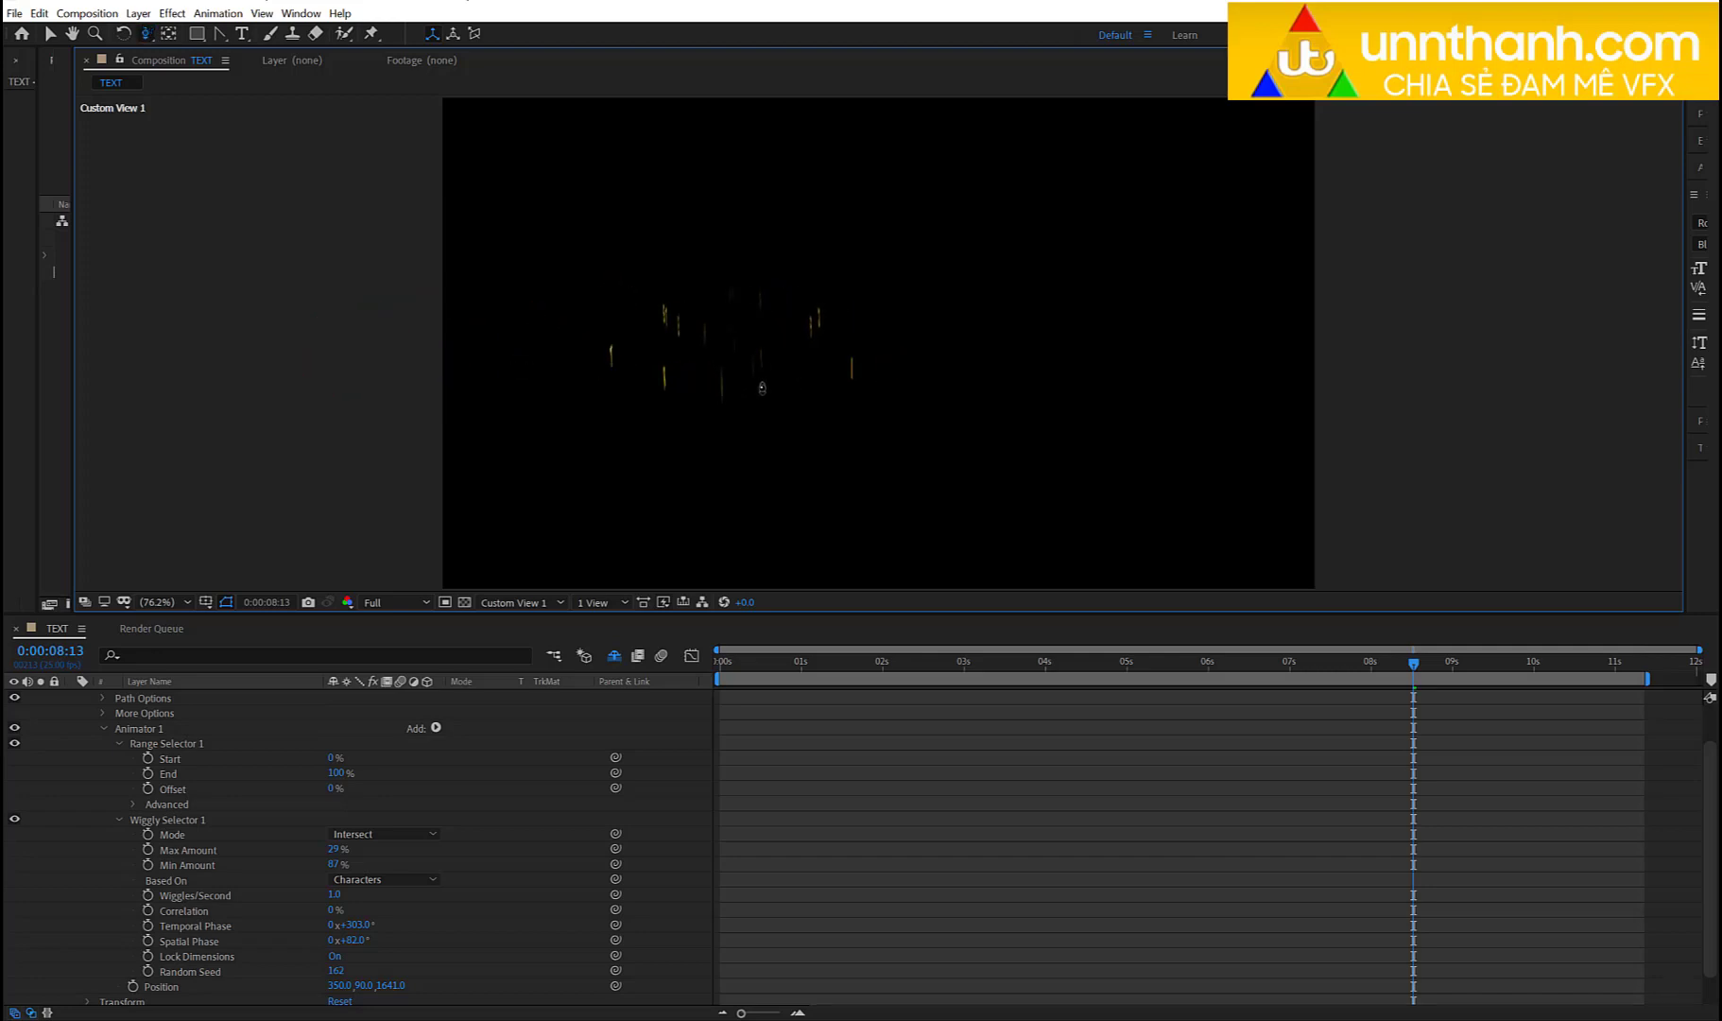
pyautogui.press('space')
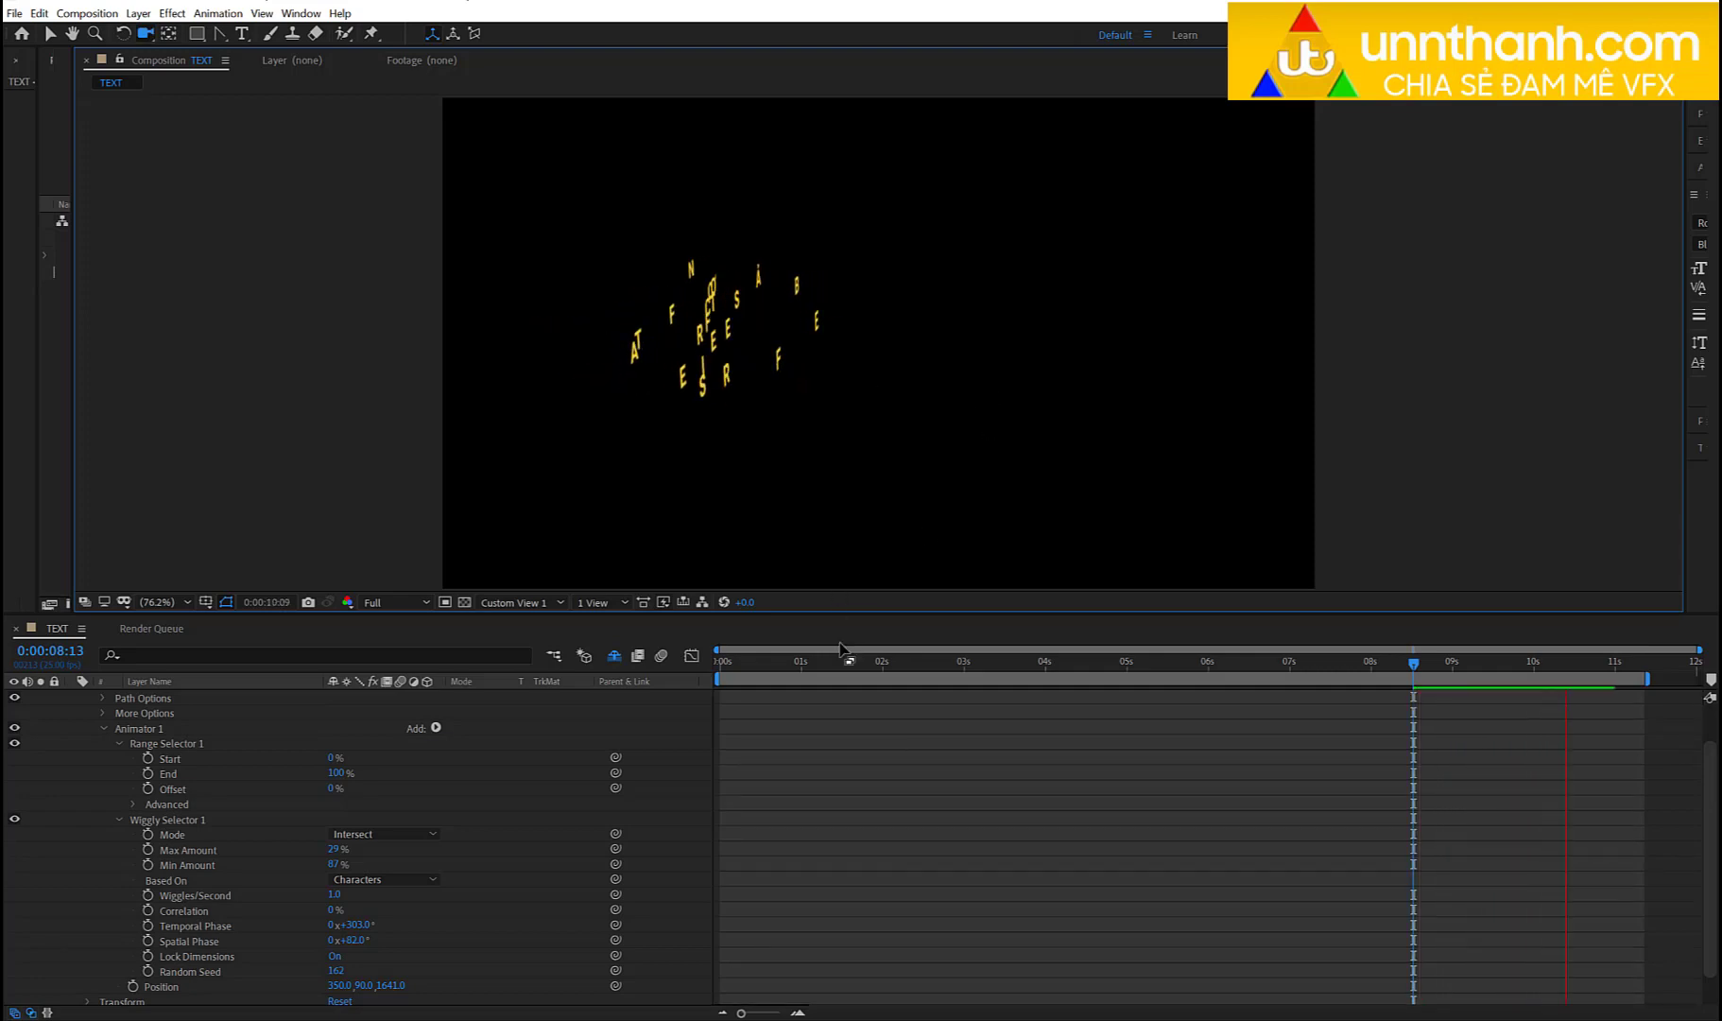
pyautogui.click(715, 677)
pyautogui.click(715, 677)
pyautogui.scroll(2, 122, 785)
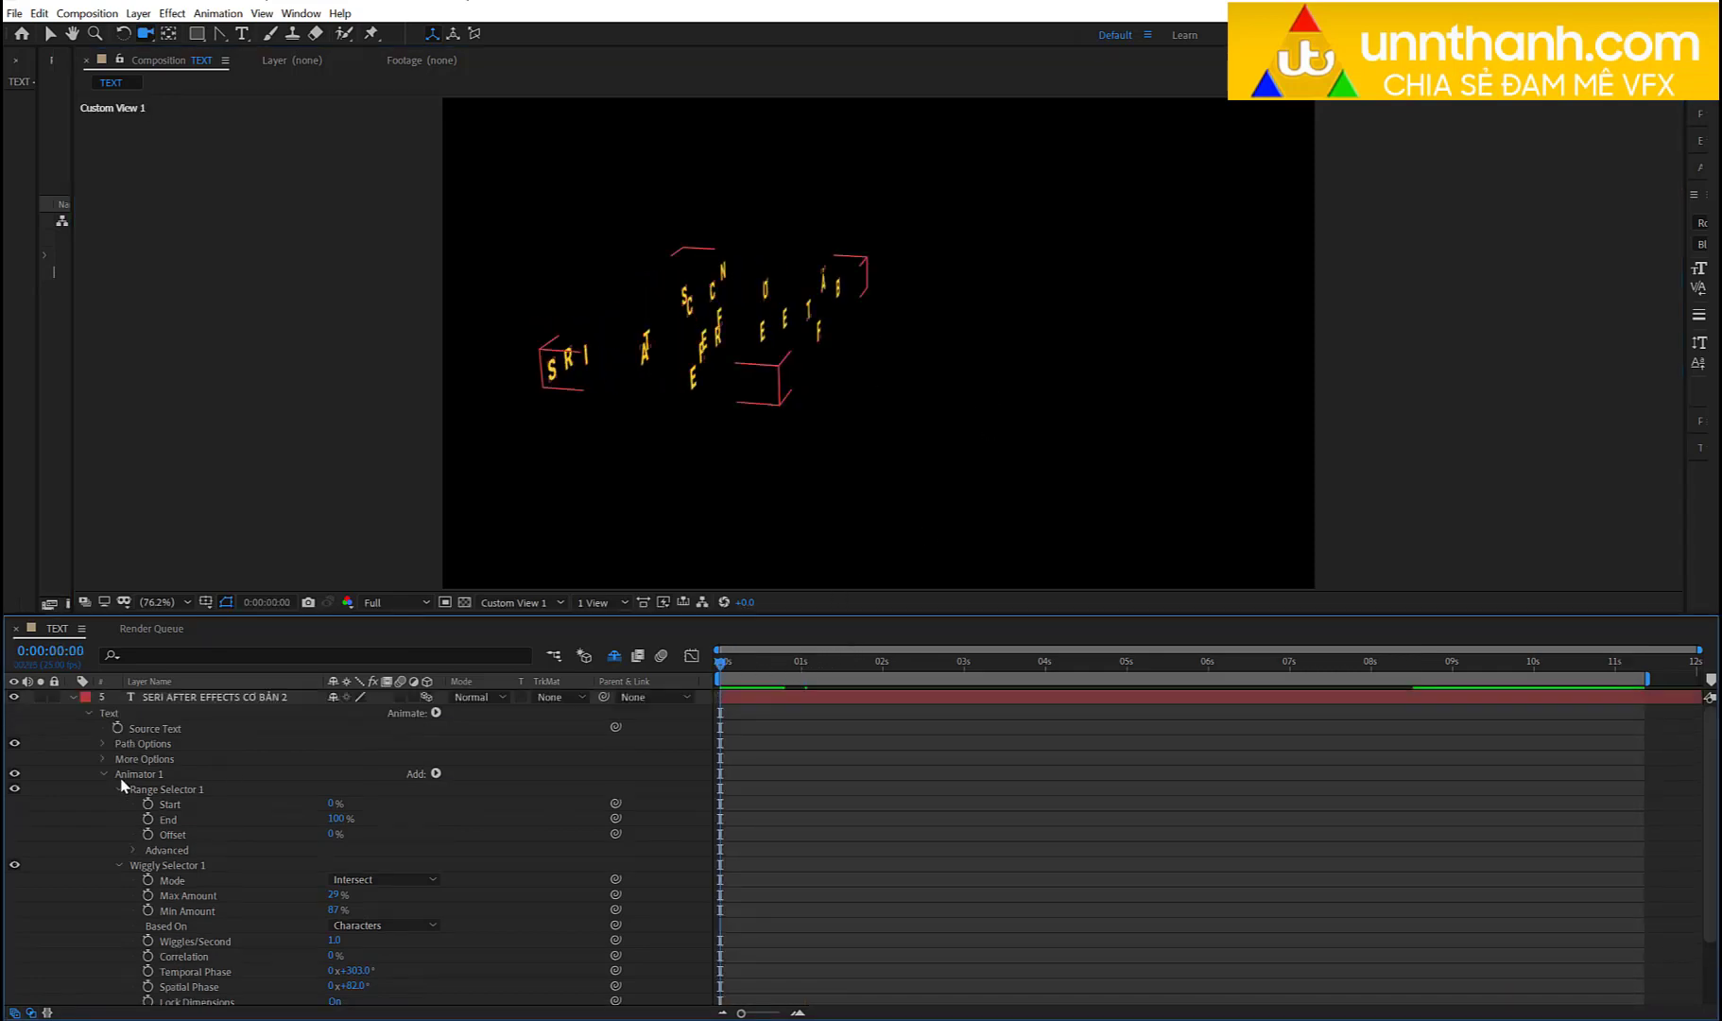
pyautogui.click(101, 773)
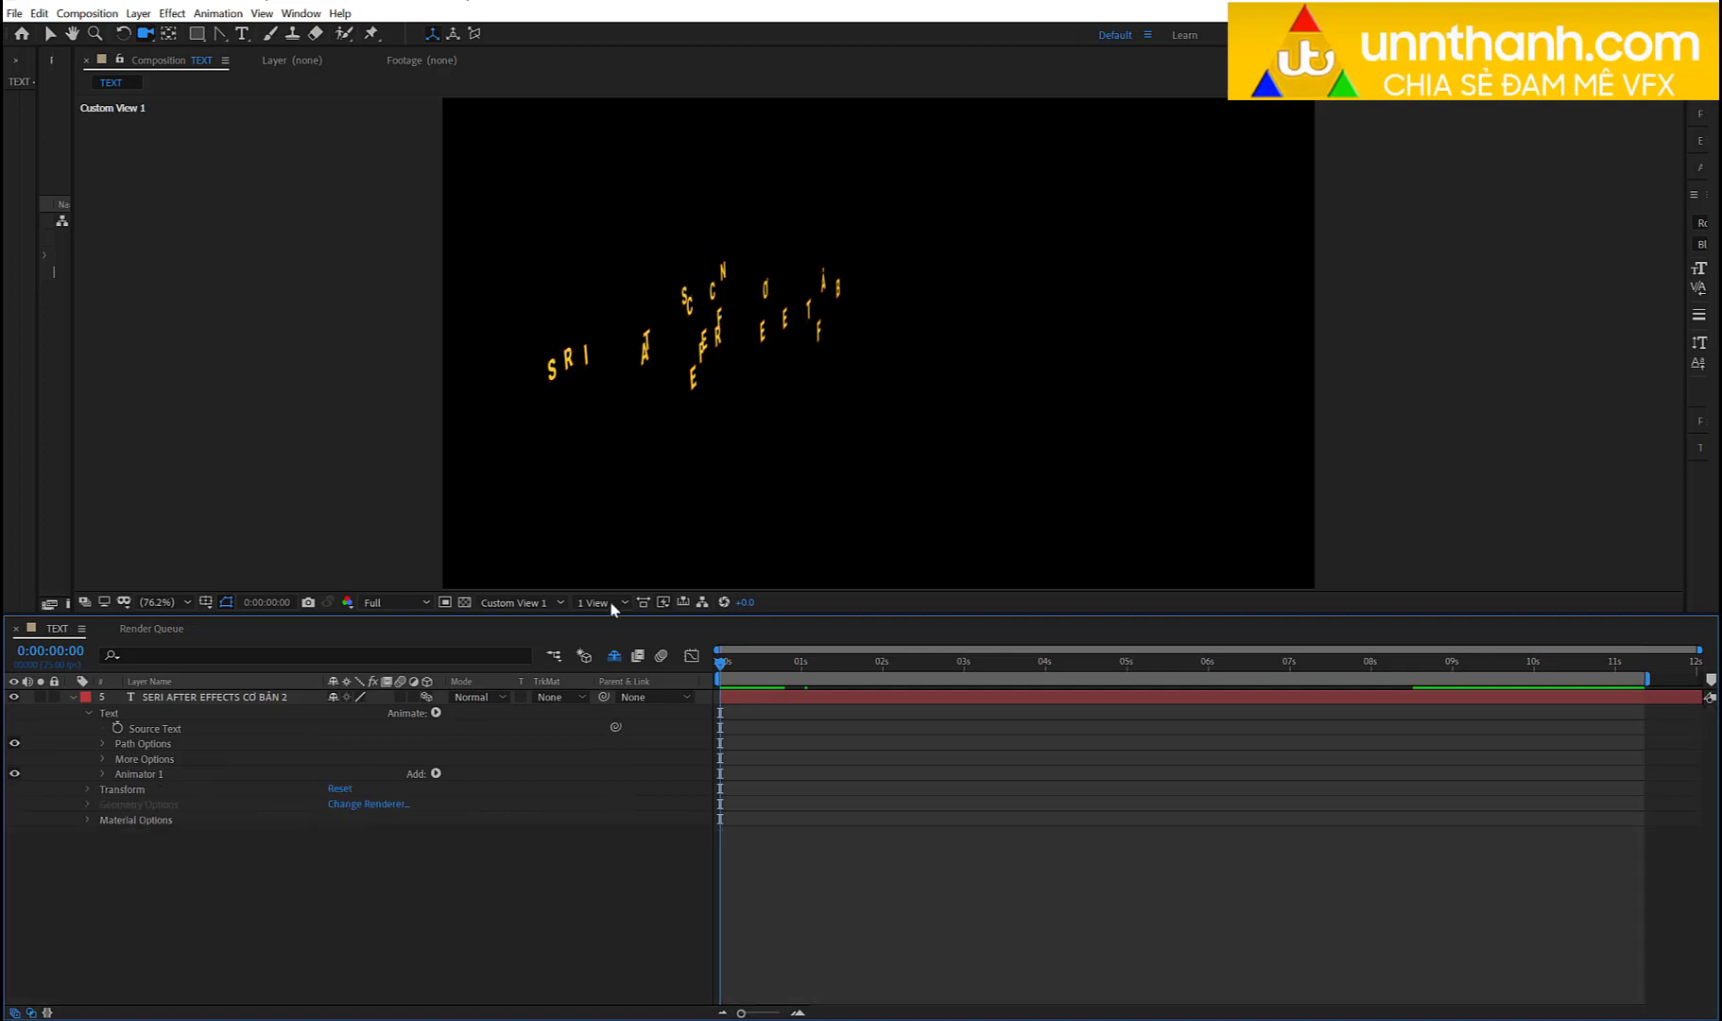
pyautogui.click(630, 642)
pyautogui.click(298, 710)
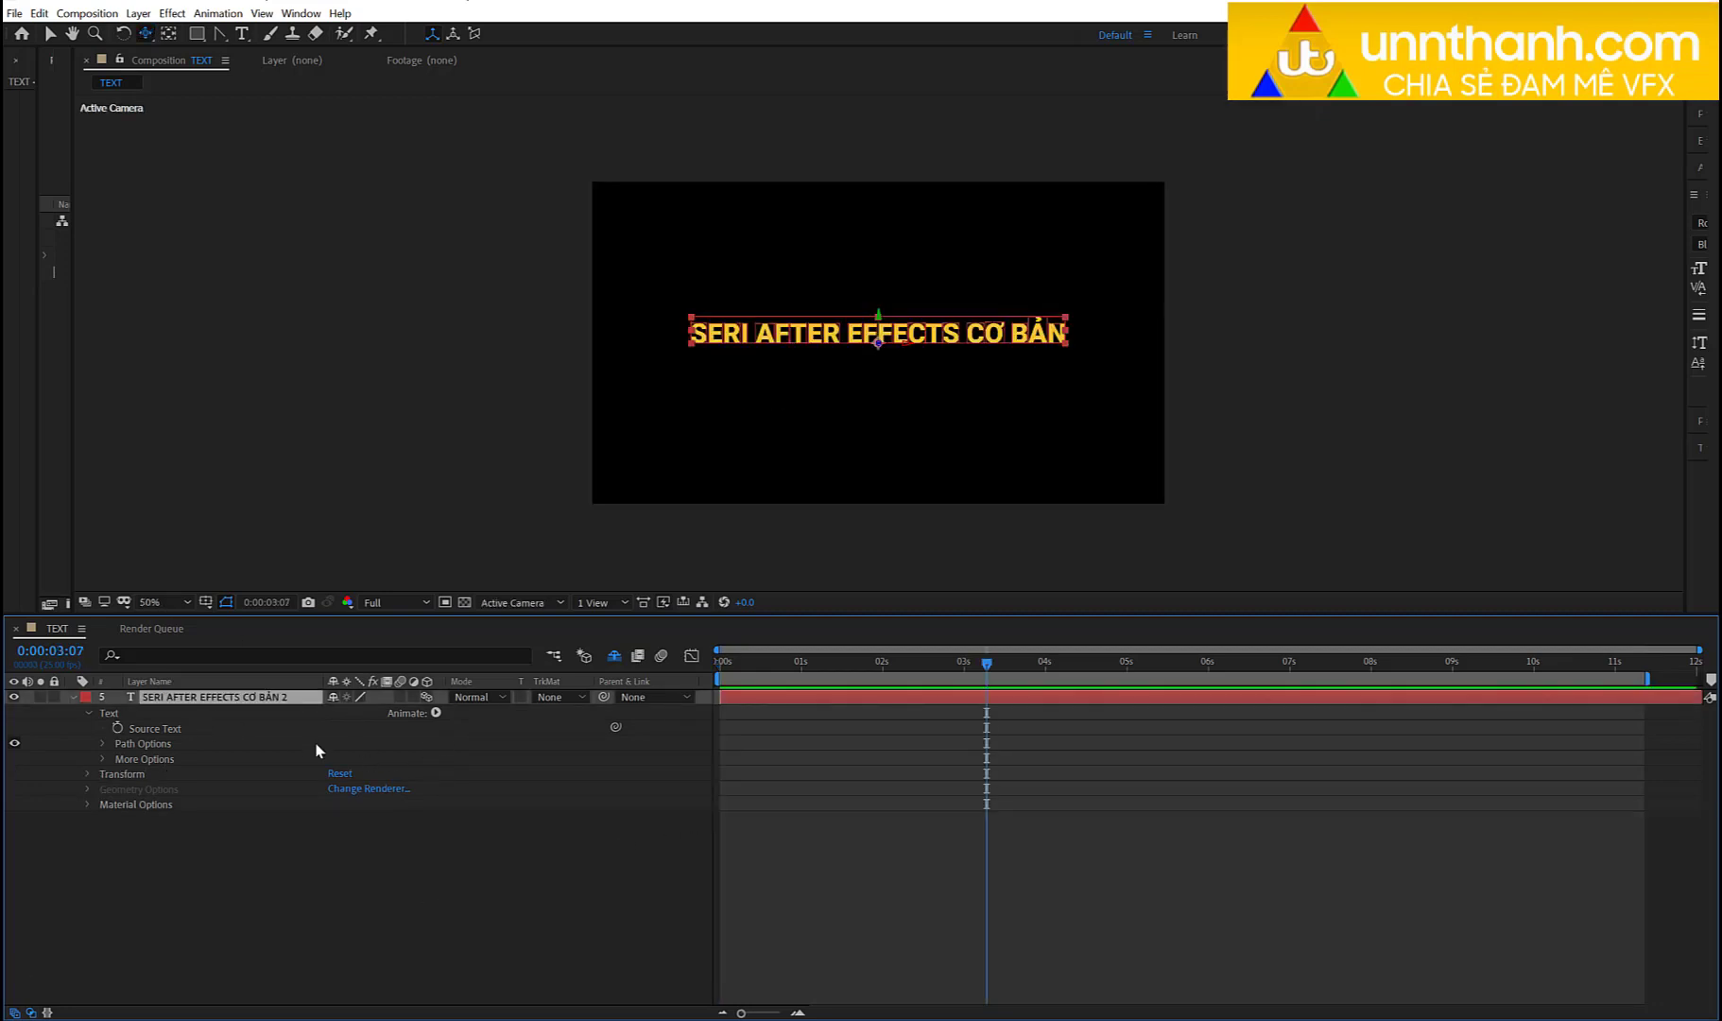
# Add a Position animator at 306, 286, 1500 driven by a Wiggly Selector
pyautogui.click(435, 715)
pyautogui.click(473, 421)
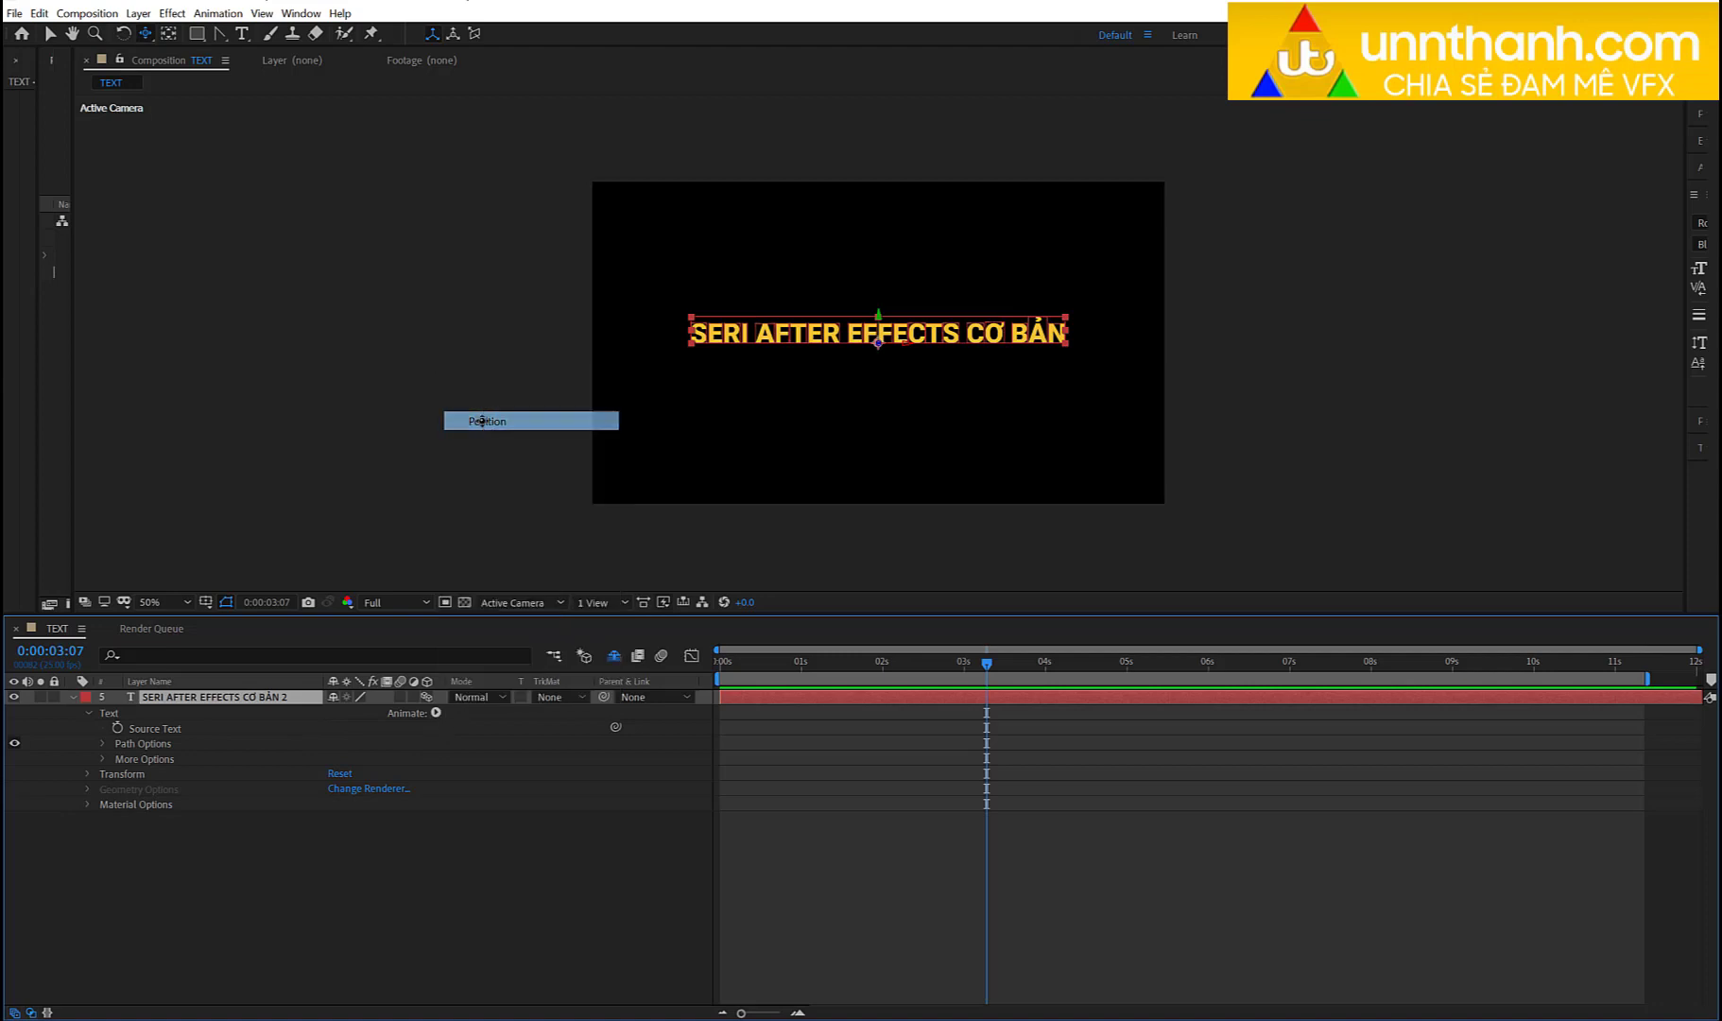
pyautogui.click(436, 715)
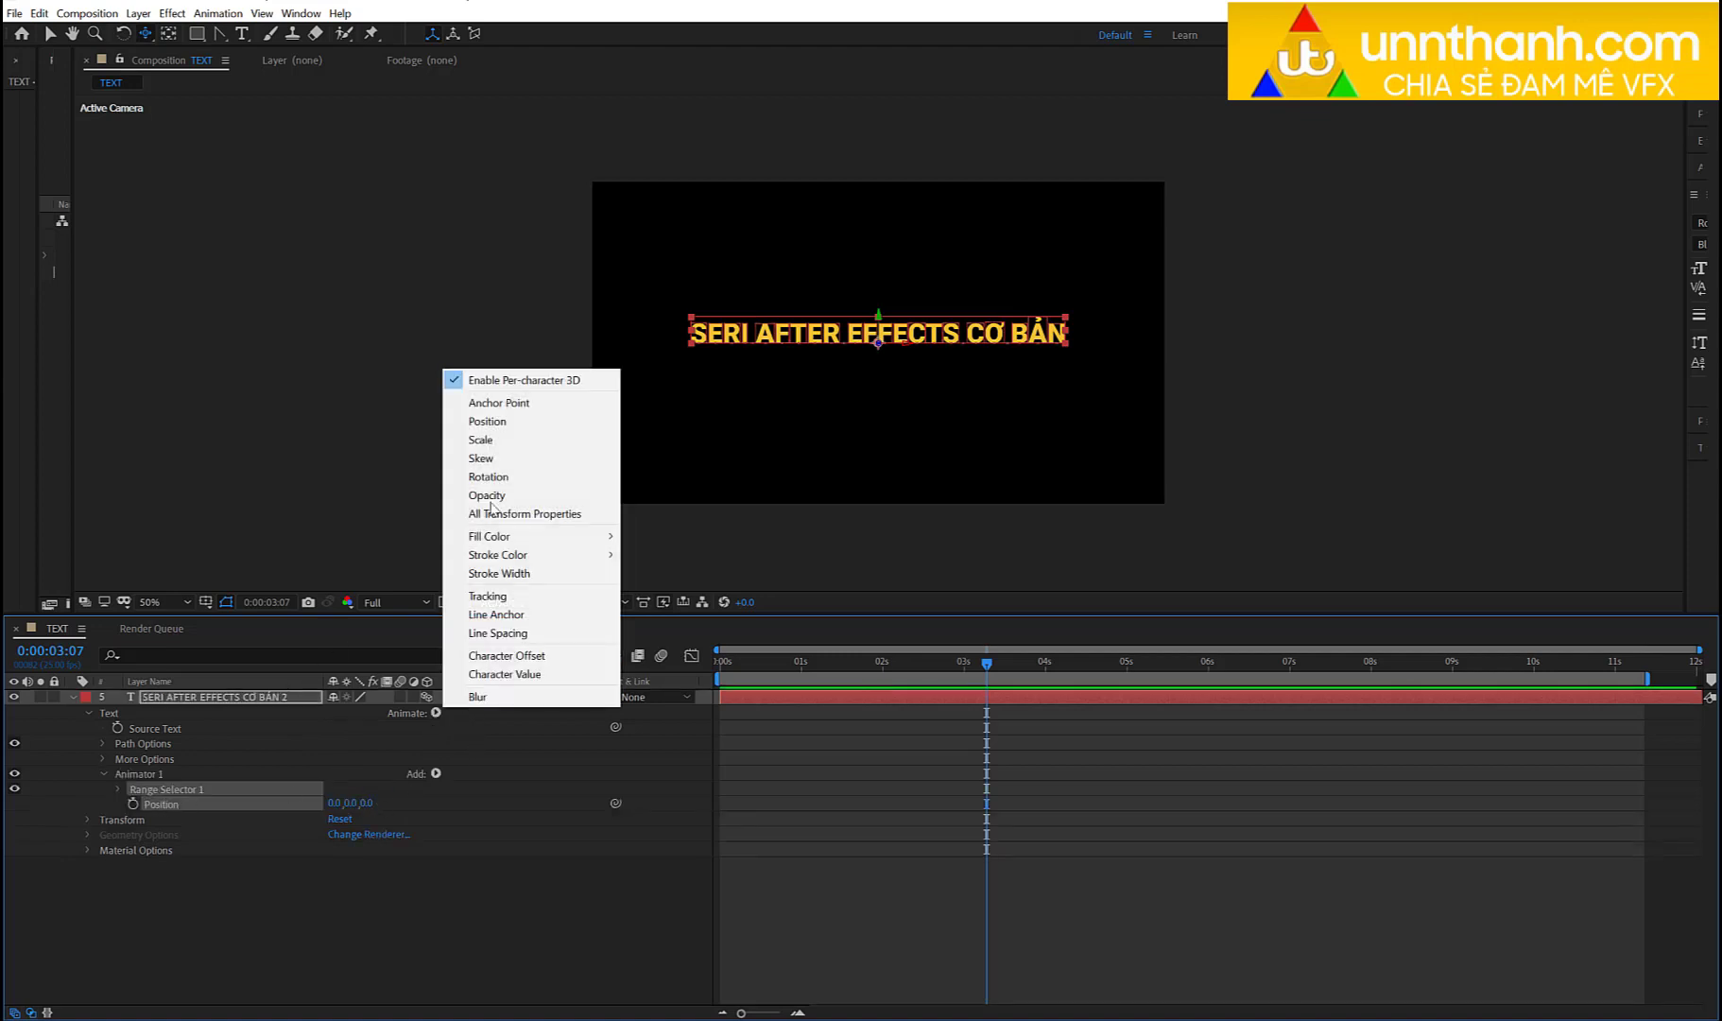
pyautogui.click(342, 888)
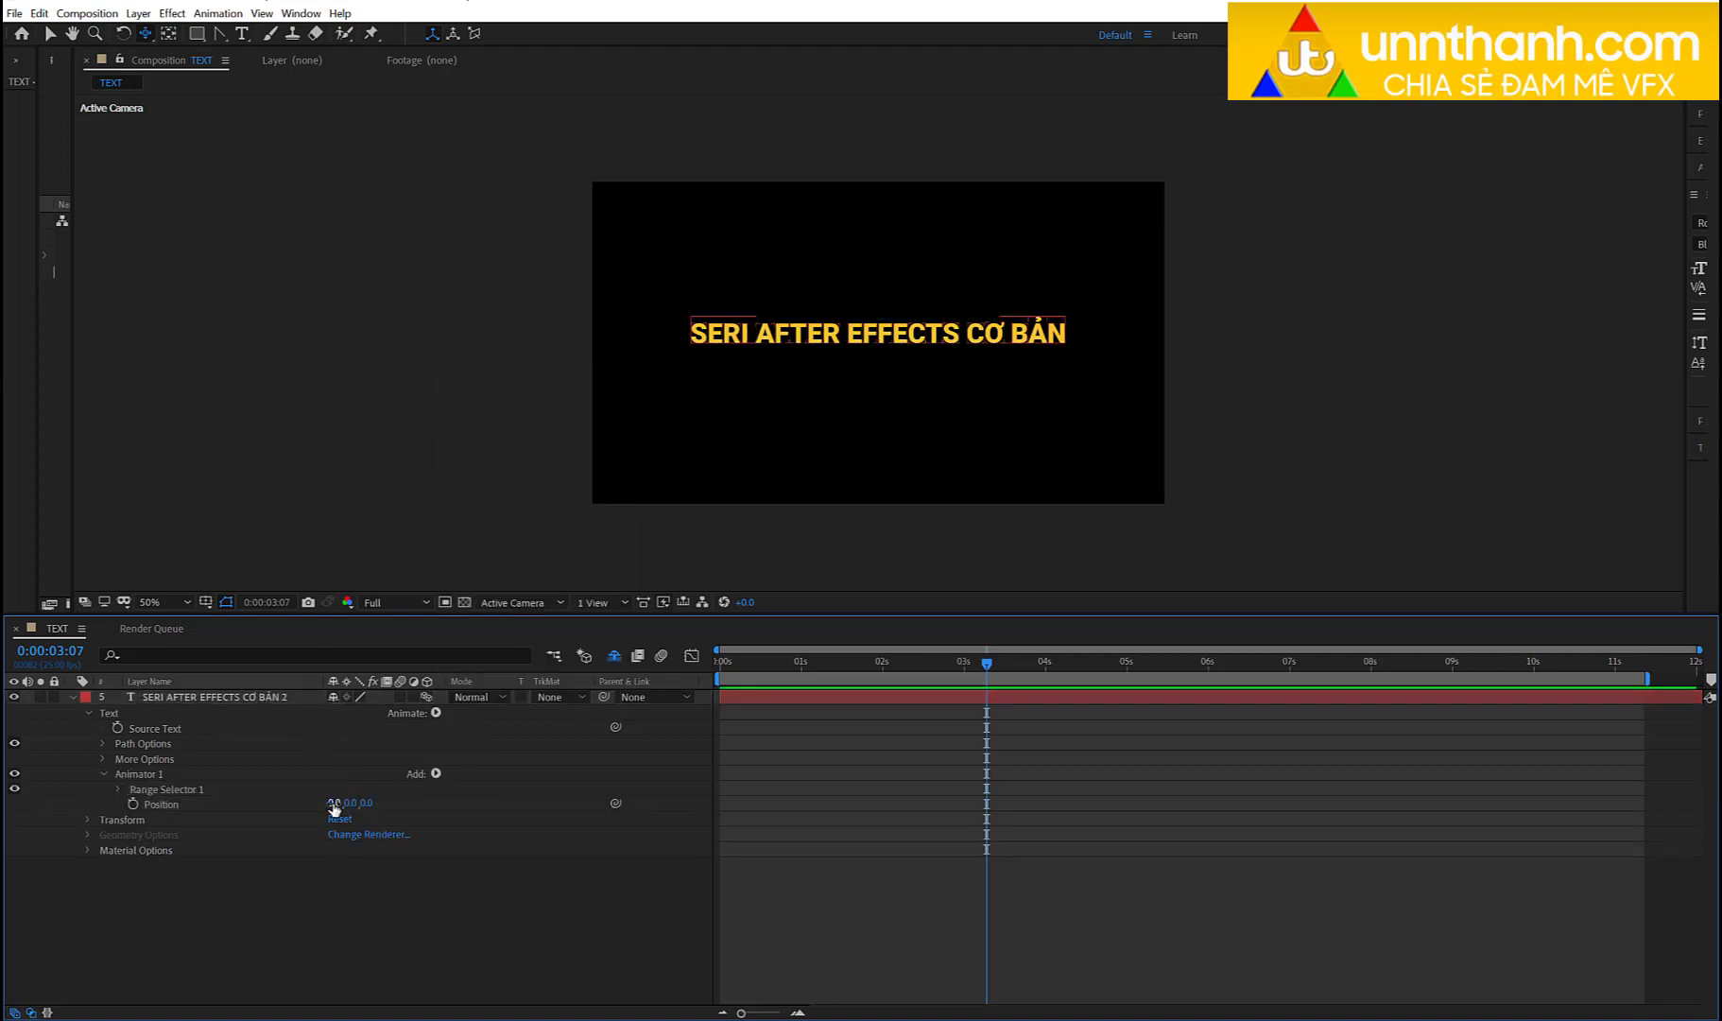
pyautogui.moveTo(334, 806)
pyautogui.mouseDown()
pyautogui.moveTo(440, 799)
pyautogui.moveTo(369, 804)
pyautogui.moveTo(466, 713)
pyautogui.mouseUp()
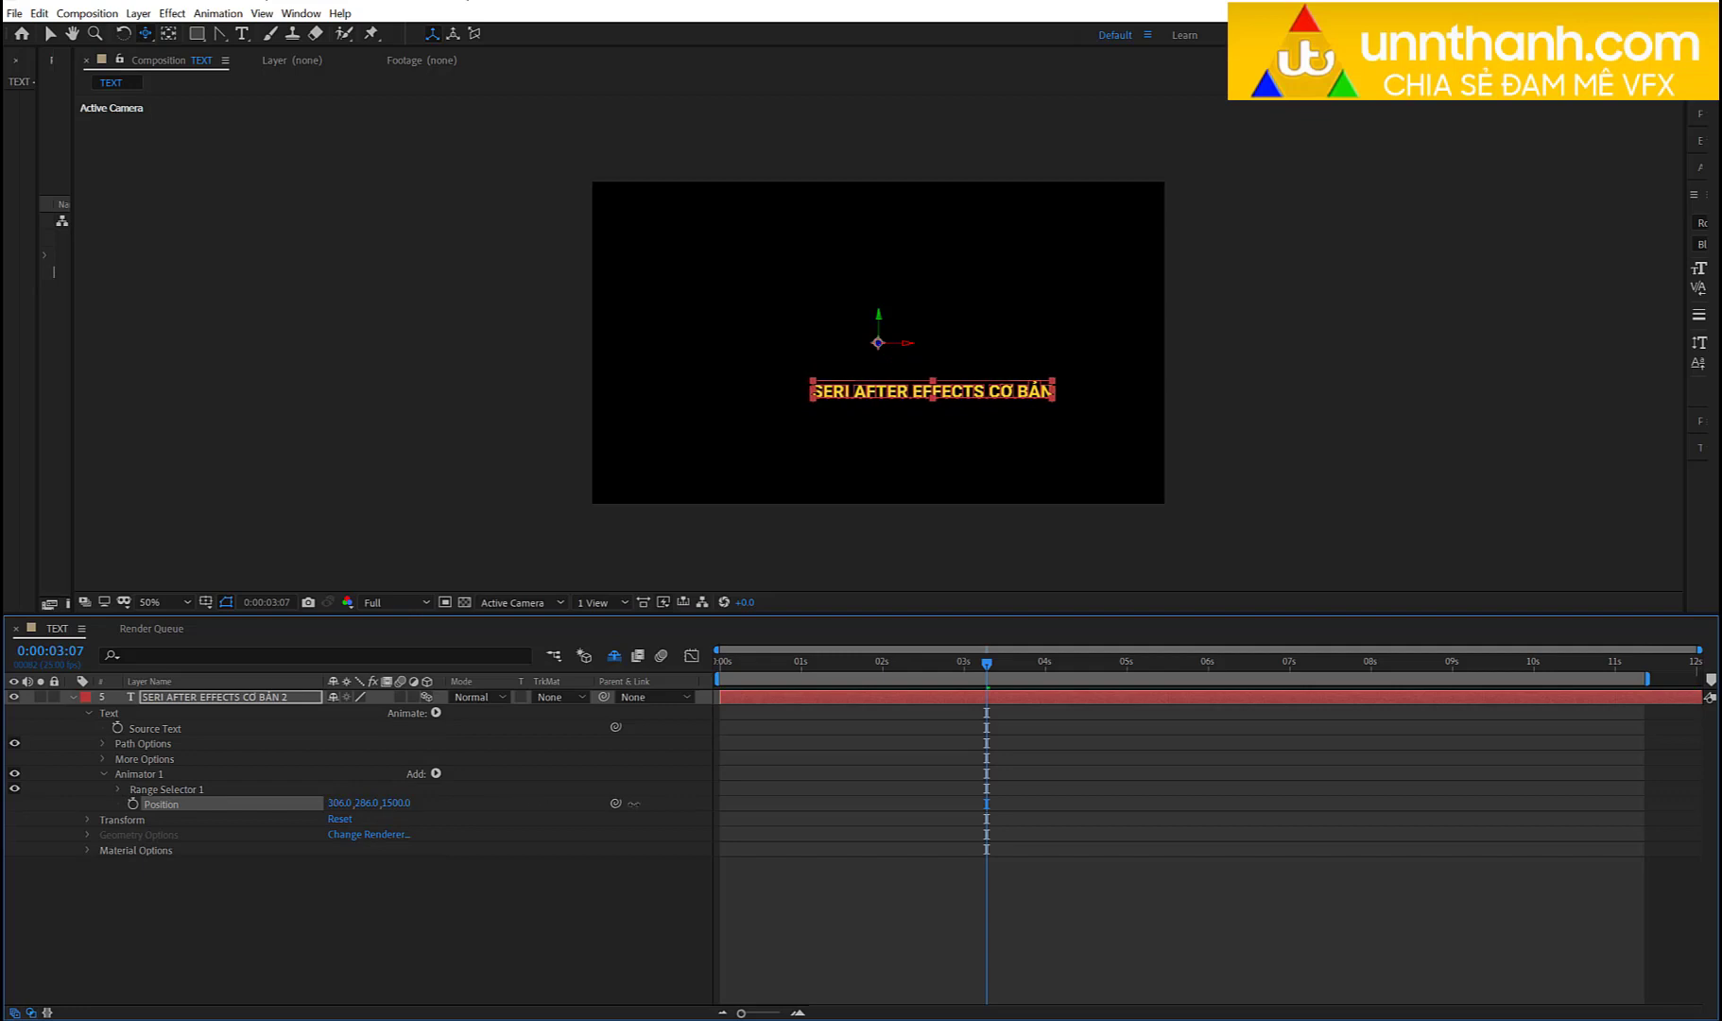
pyautogui.click(435, 773)
pyautogui.moveTo(501, 800)
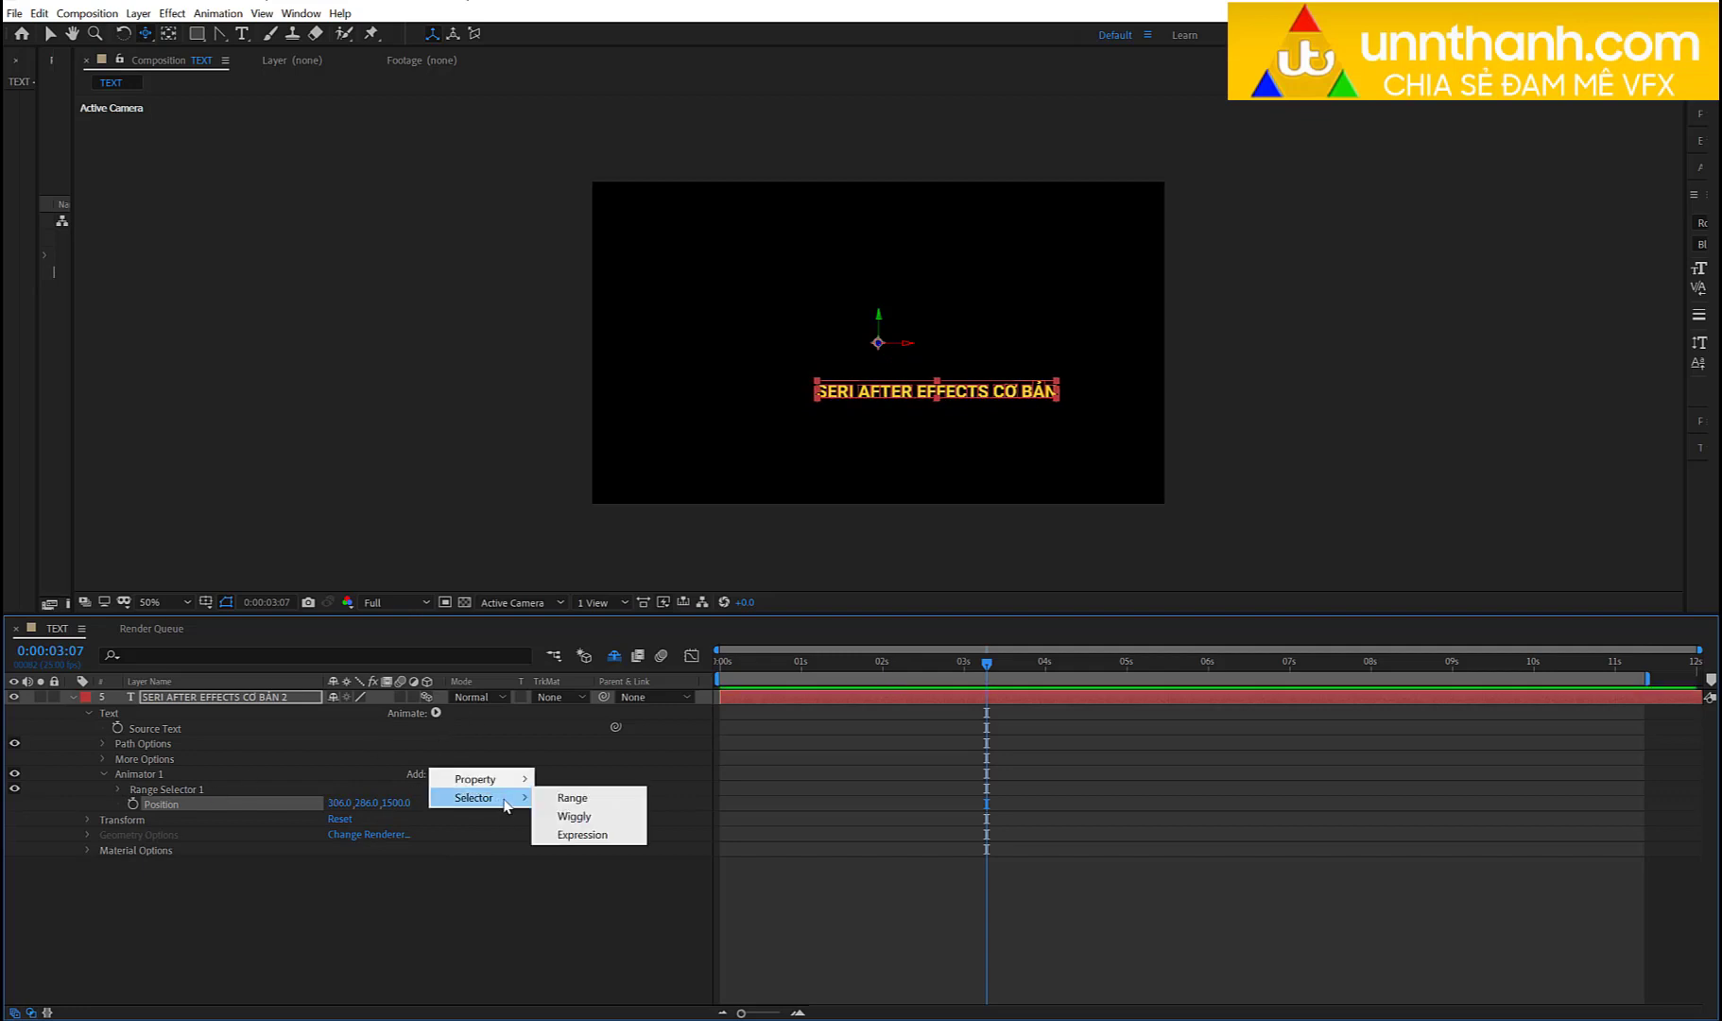
pyautogui.click(569, 815)
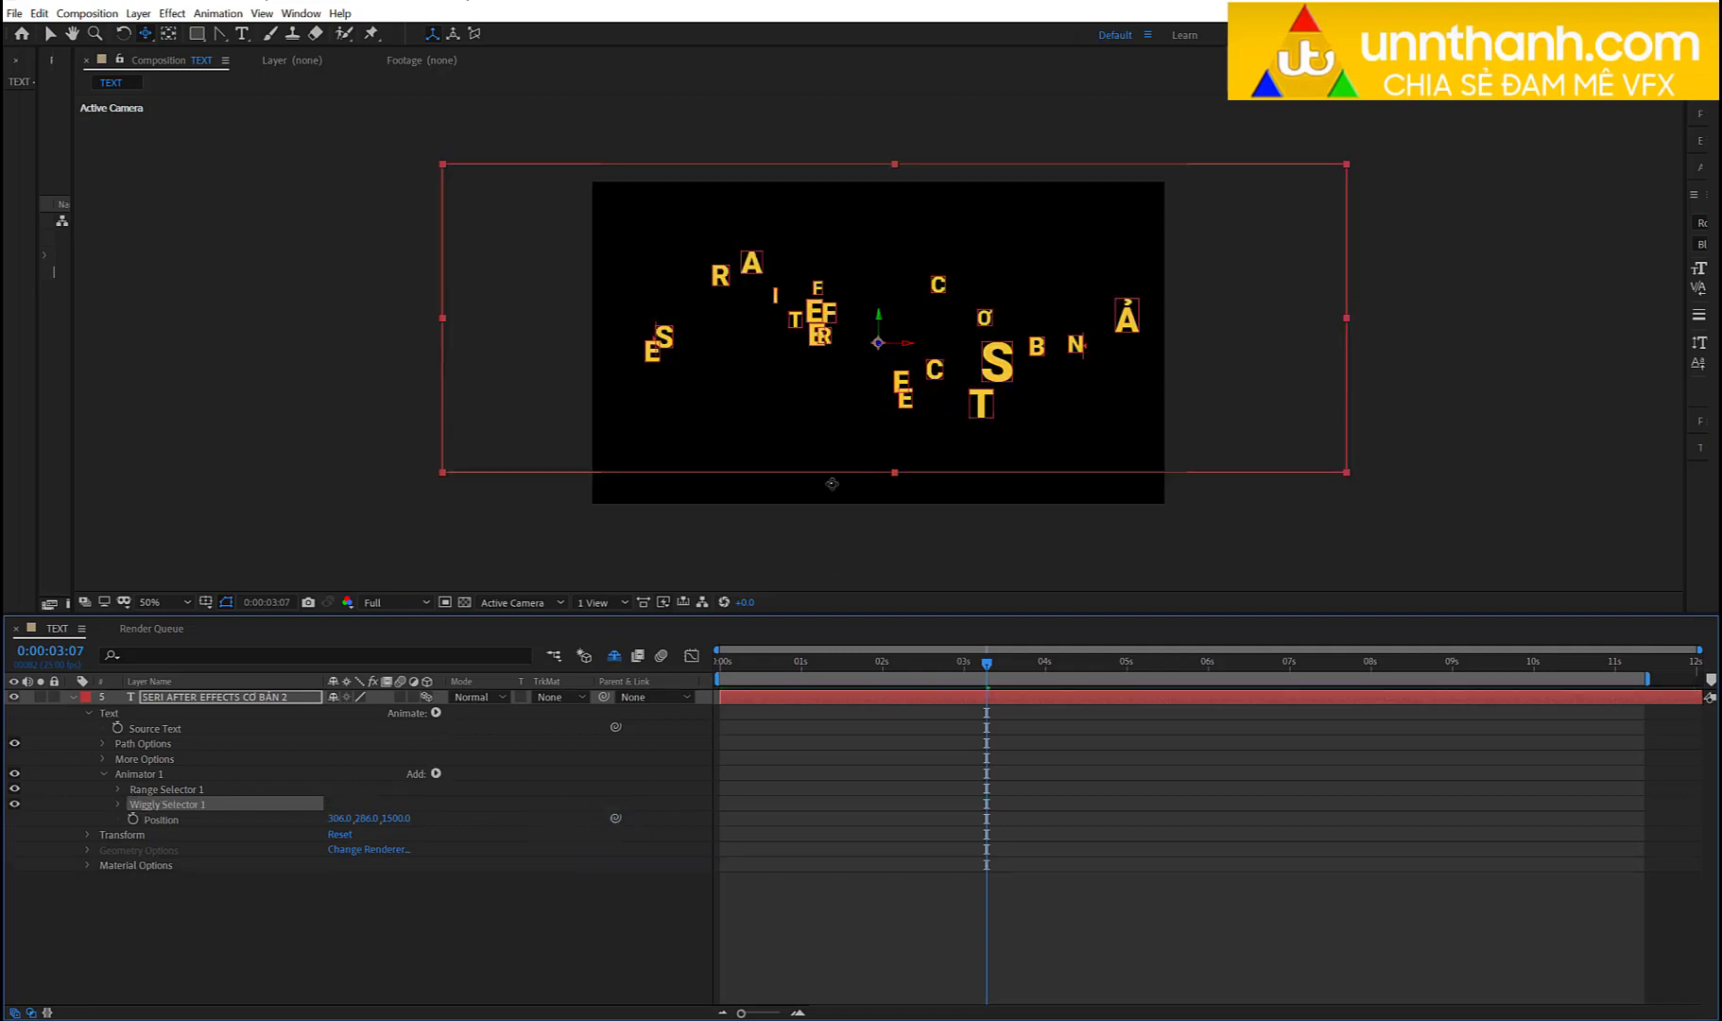
# Create a new camera layer, Camera 1, with default settings
pyautogui.click(485, 542)
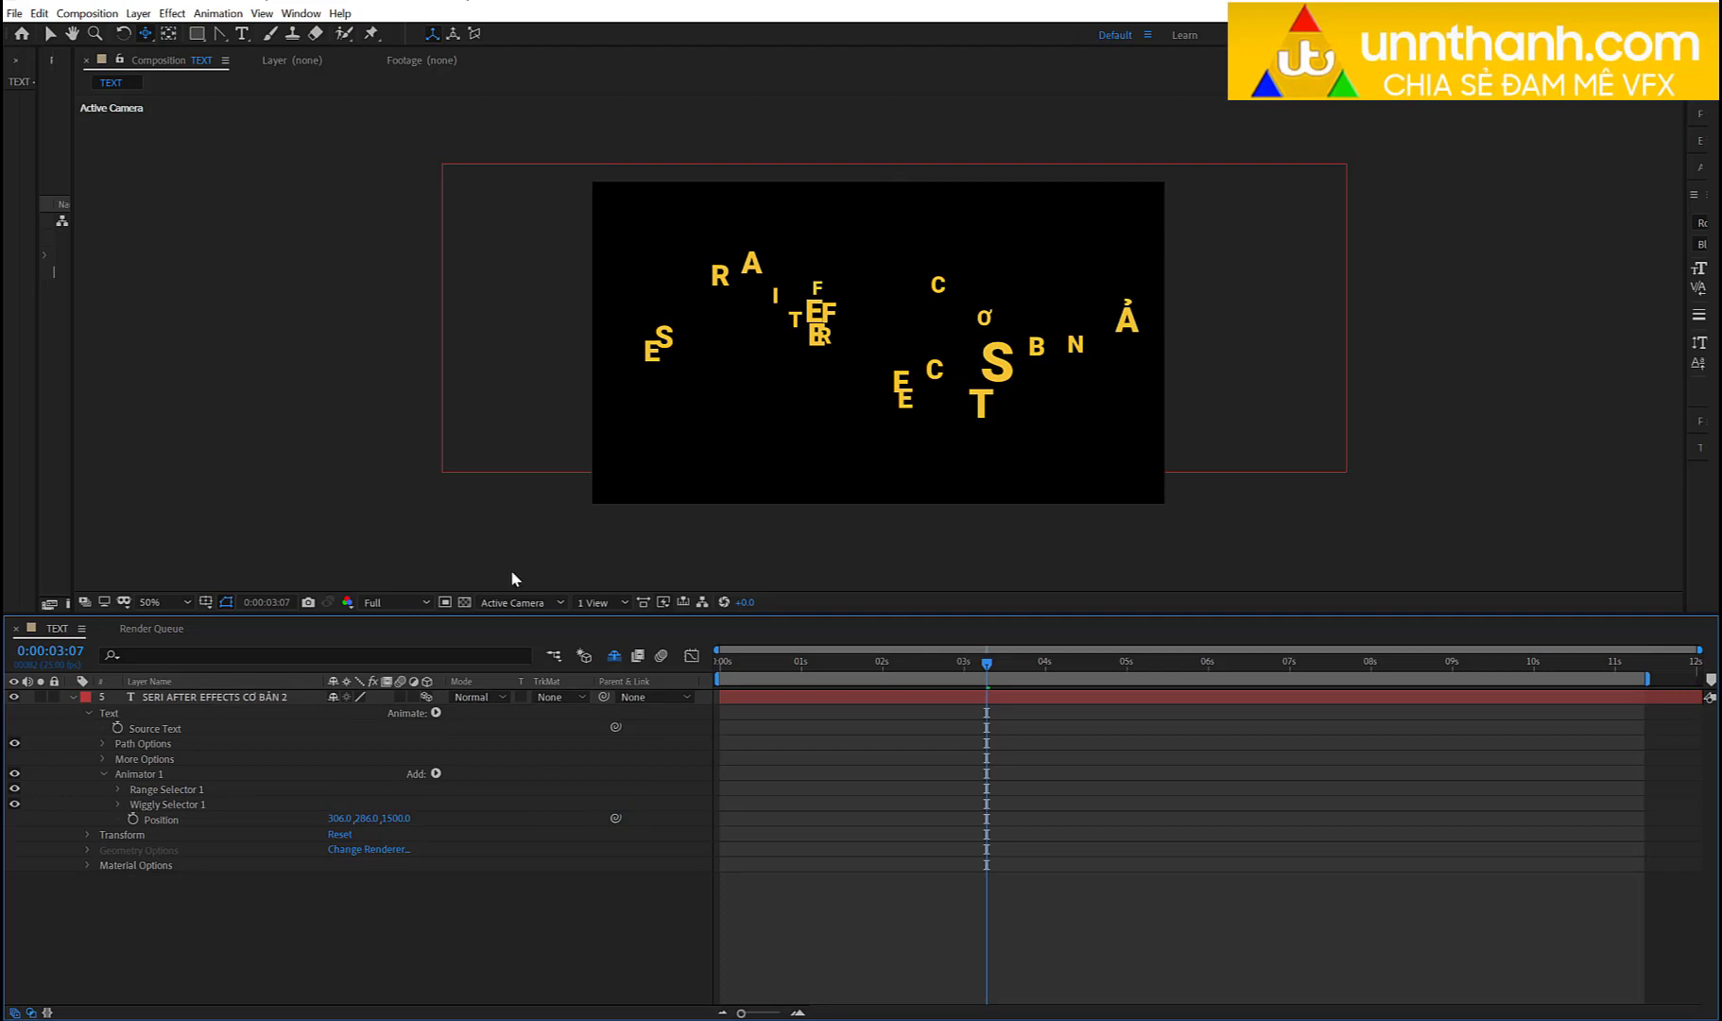
pyautogui.hotkey('ctrl', 'alt', 'shift', 'c')
pyautogui.press('Return')
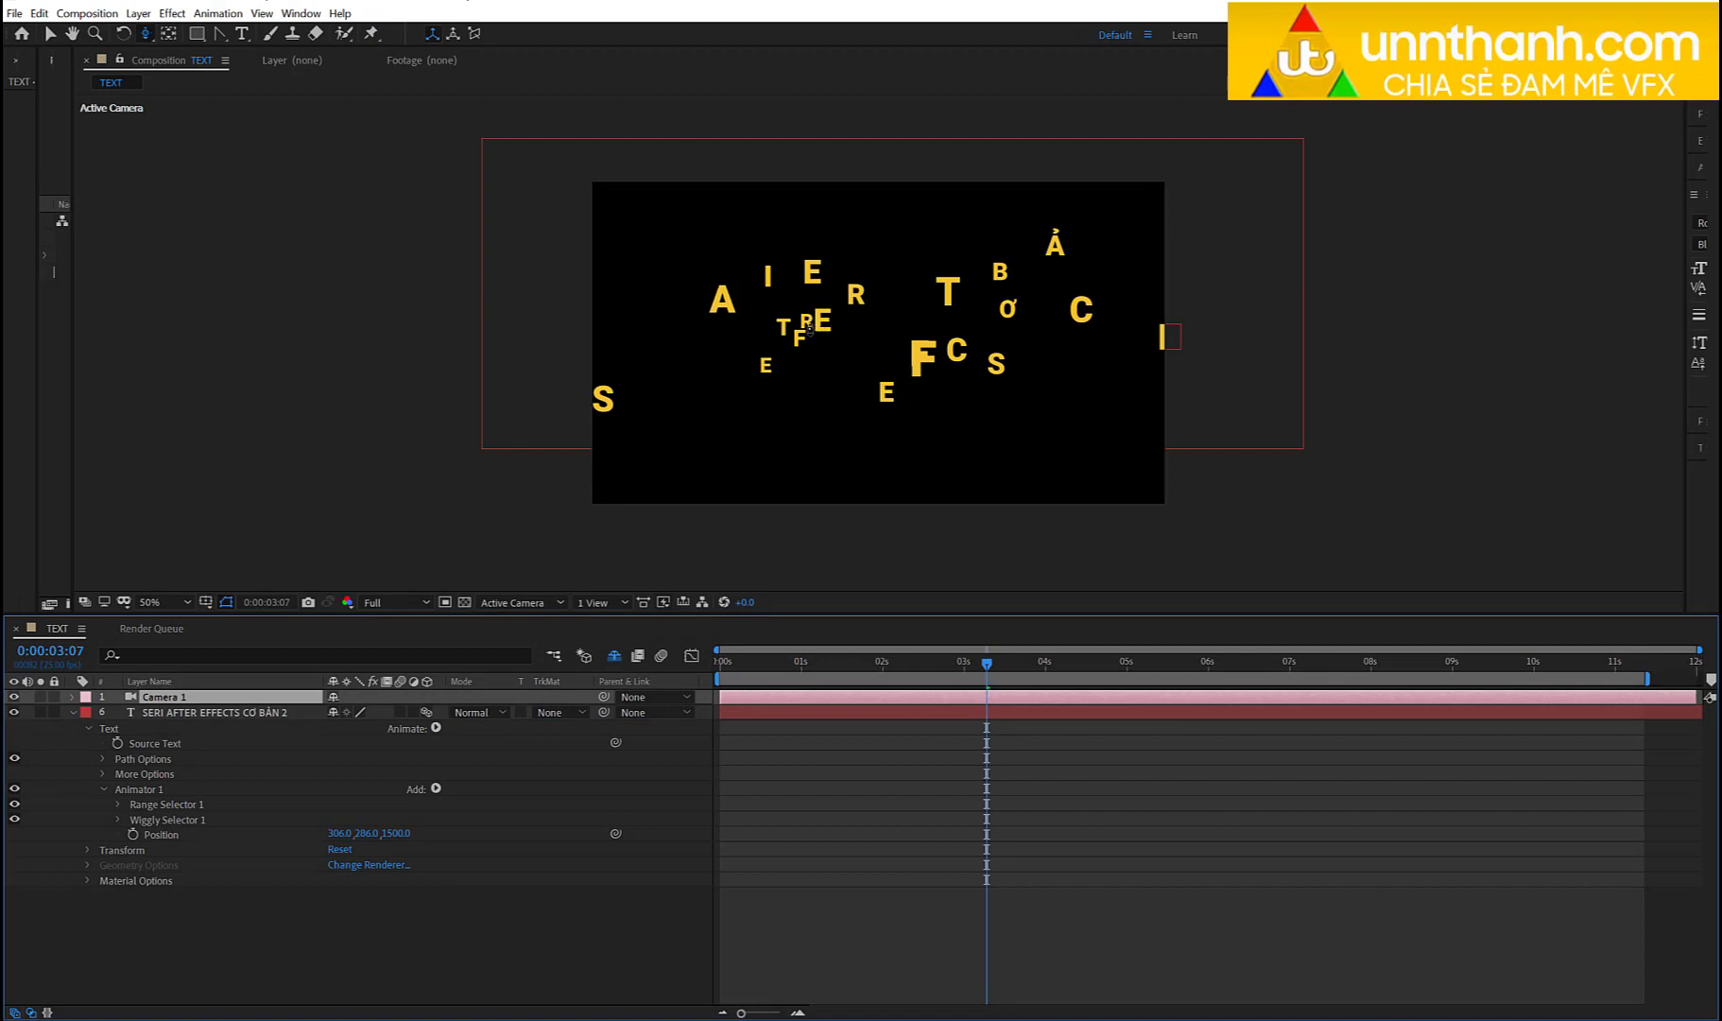
# Base Wiggly Selector 1 on Words and lower the animator's Position Z to 1052
pyautogui.moveTo(759, 331)
pyautogui.mouseDown()
pyautogui.moveTo(840, 342)
pyautogui.moveTo(754, 349)
pyautogui.mouseUp()
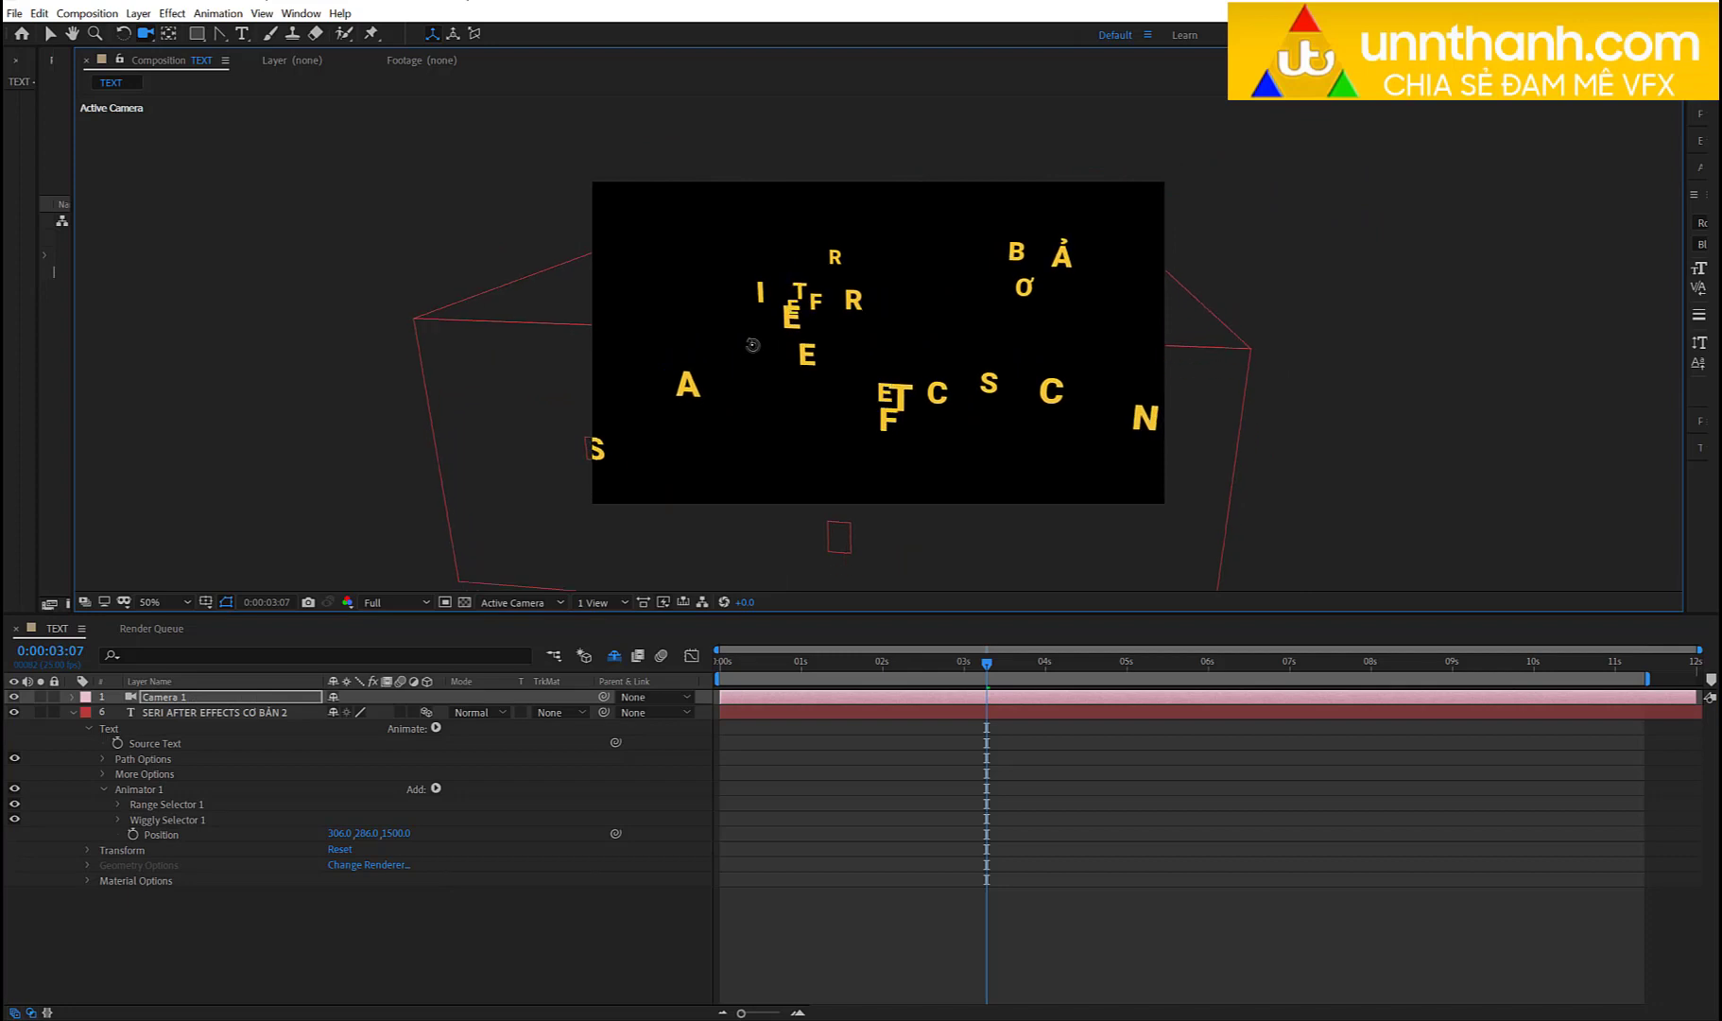
pyautogui.click(119, 821)
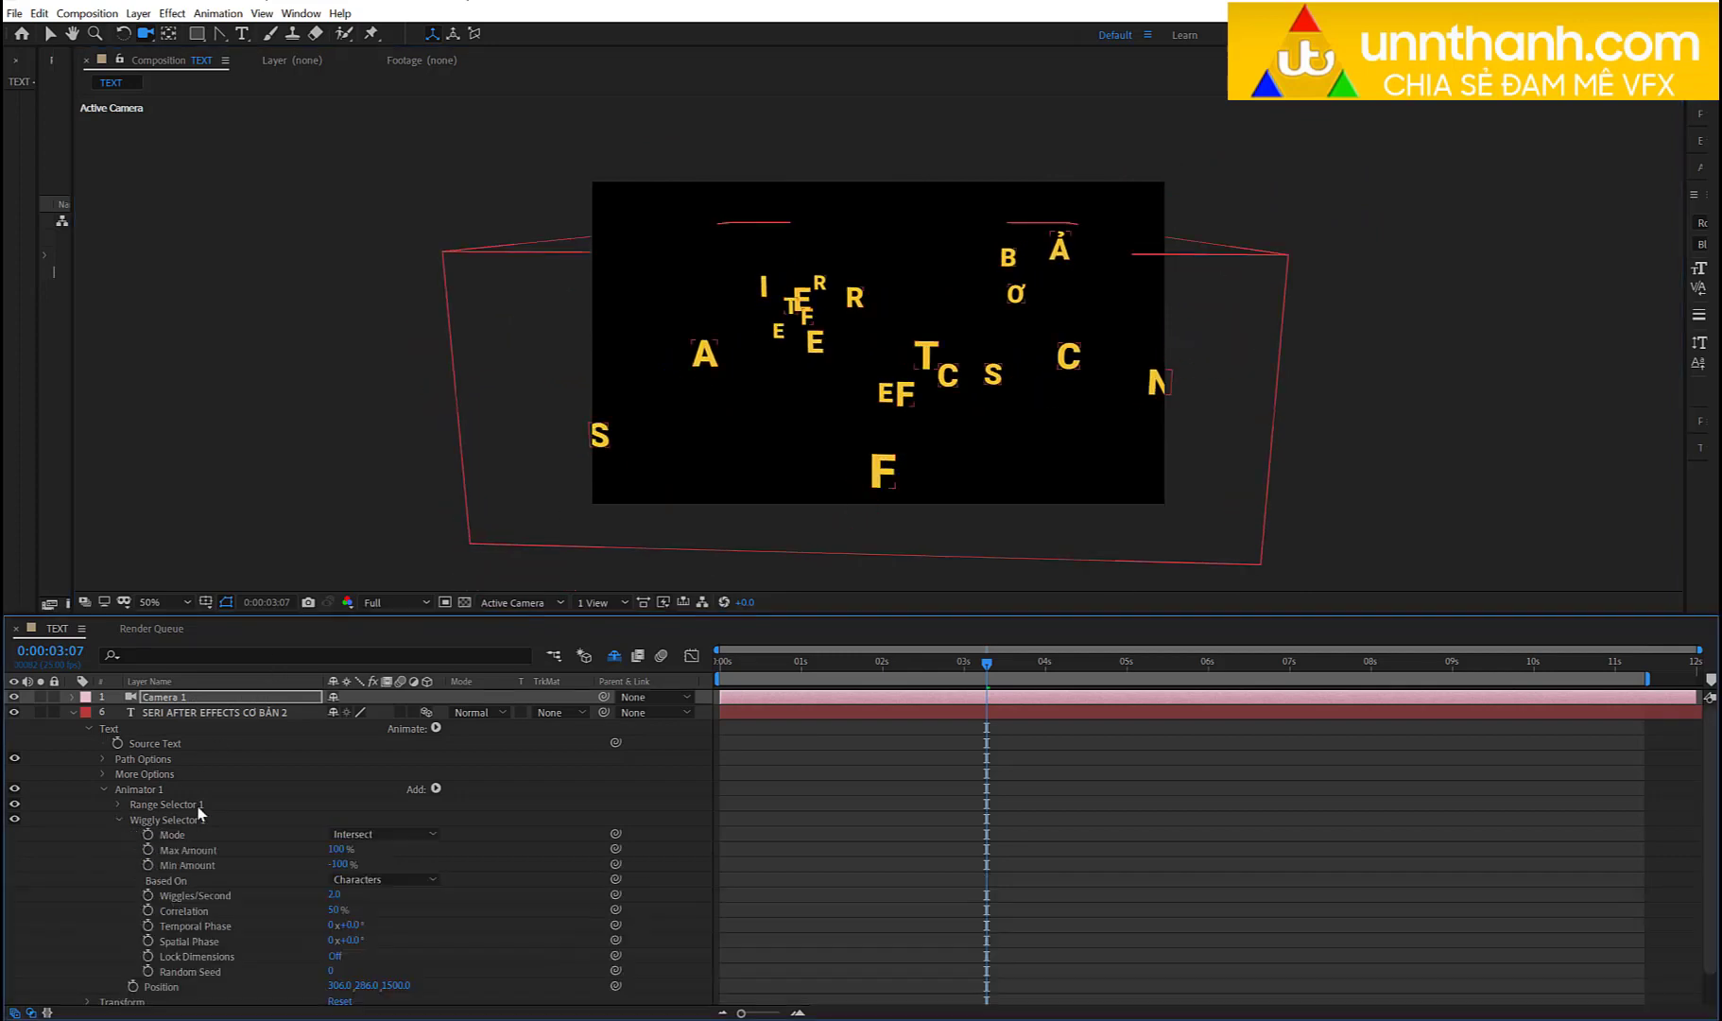
pyautogui.click(364, 879)
pyautogui.click(369, 935)
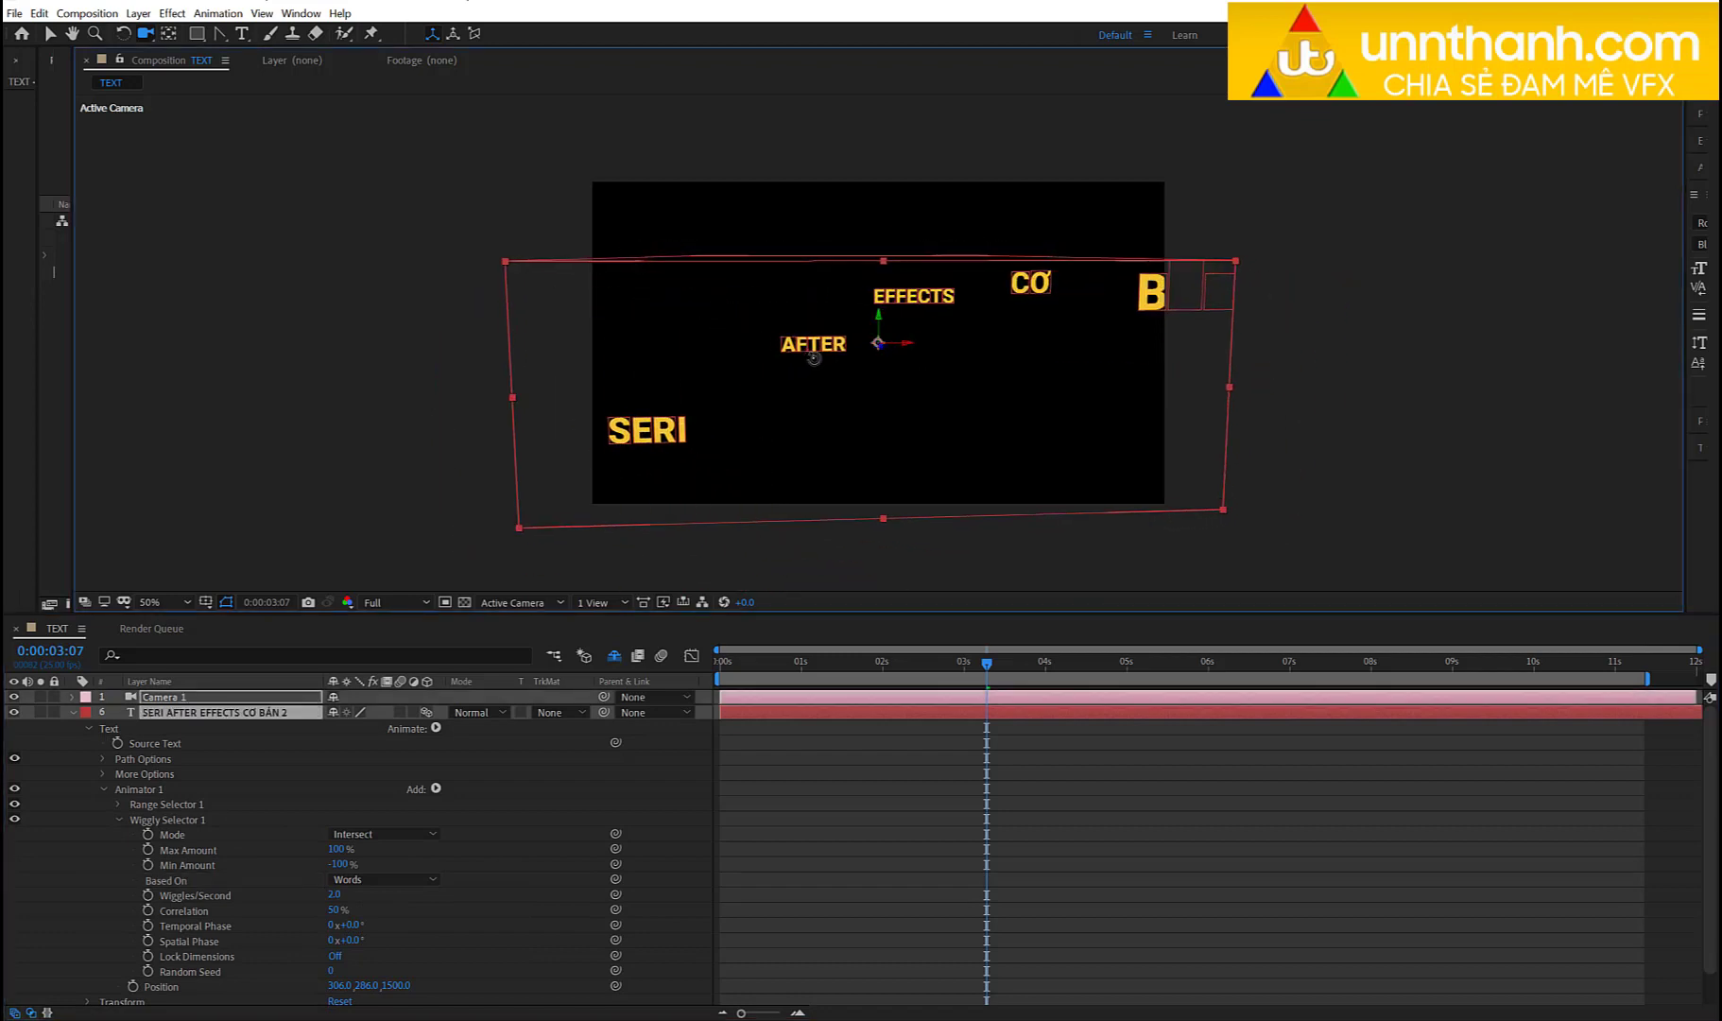
pyautogui.click(331, 936)
pyautogui.moveTo(396, 985); pyautogui.dragTo(340, 985)
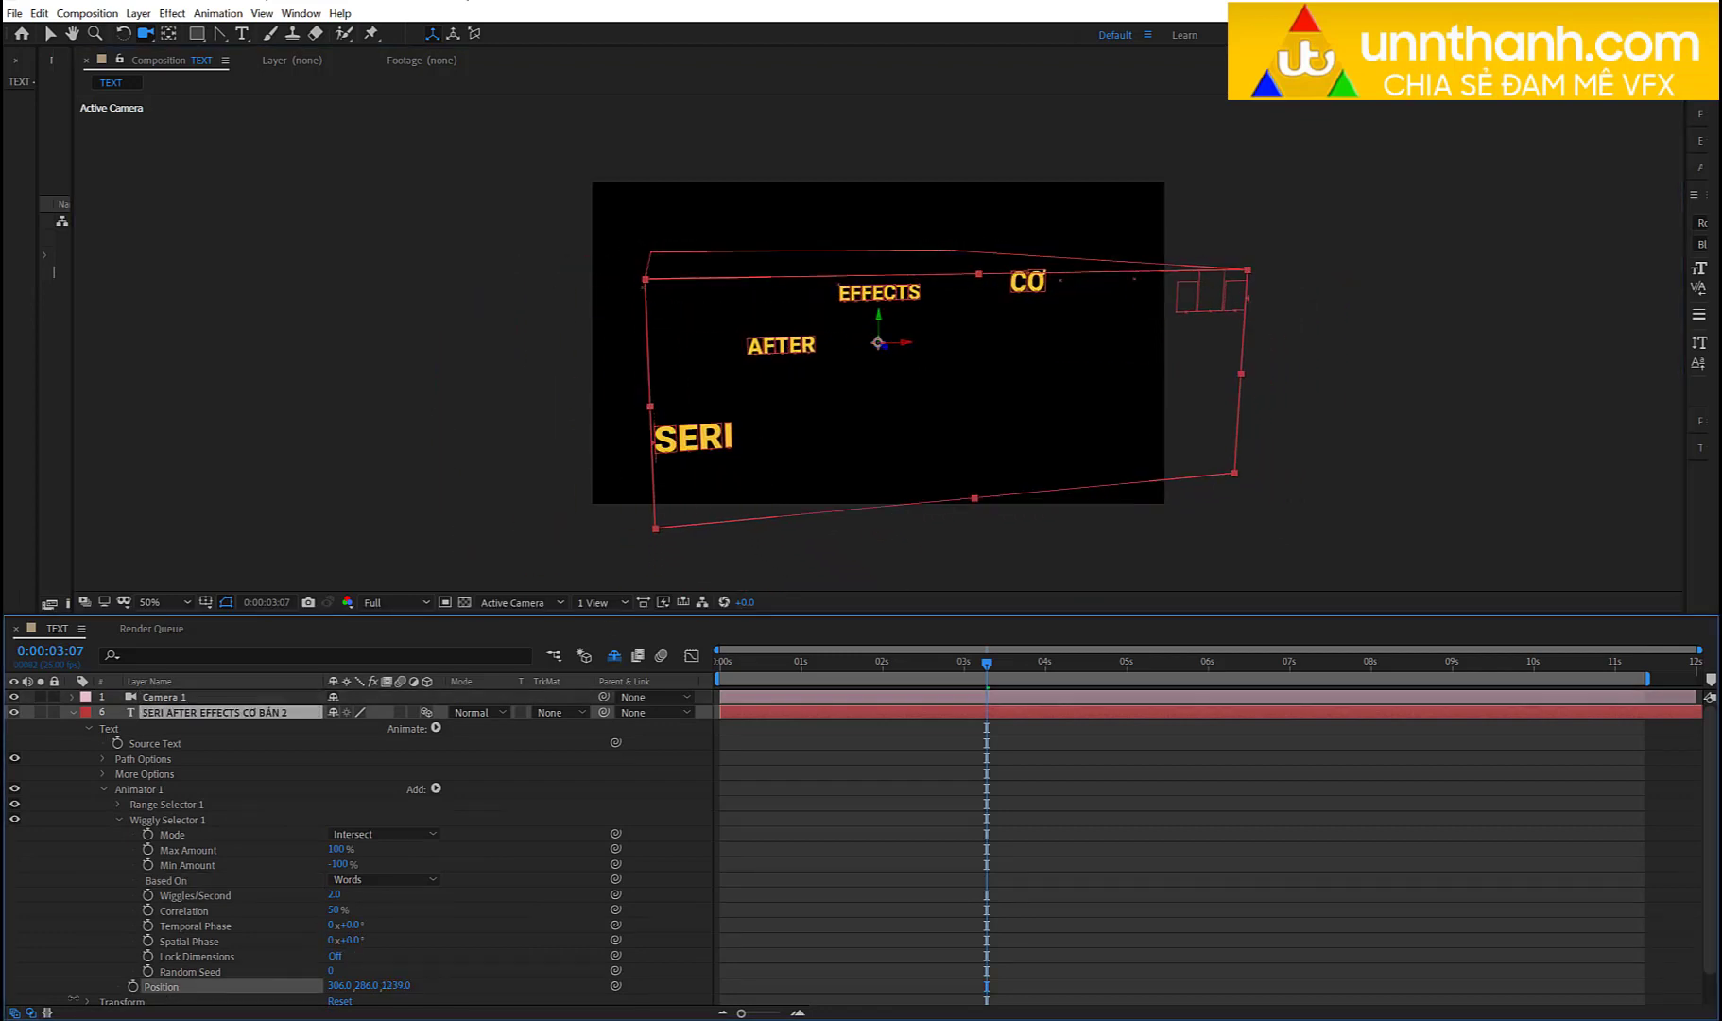
# Replace the layer's text with placeholder words such as 'gjgjk gjgjkg gjg jkgjgj'
pyautogui.moveTo(813, 396); pyautogui.dragTo(785, 407)
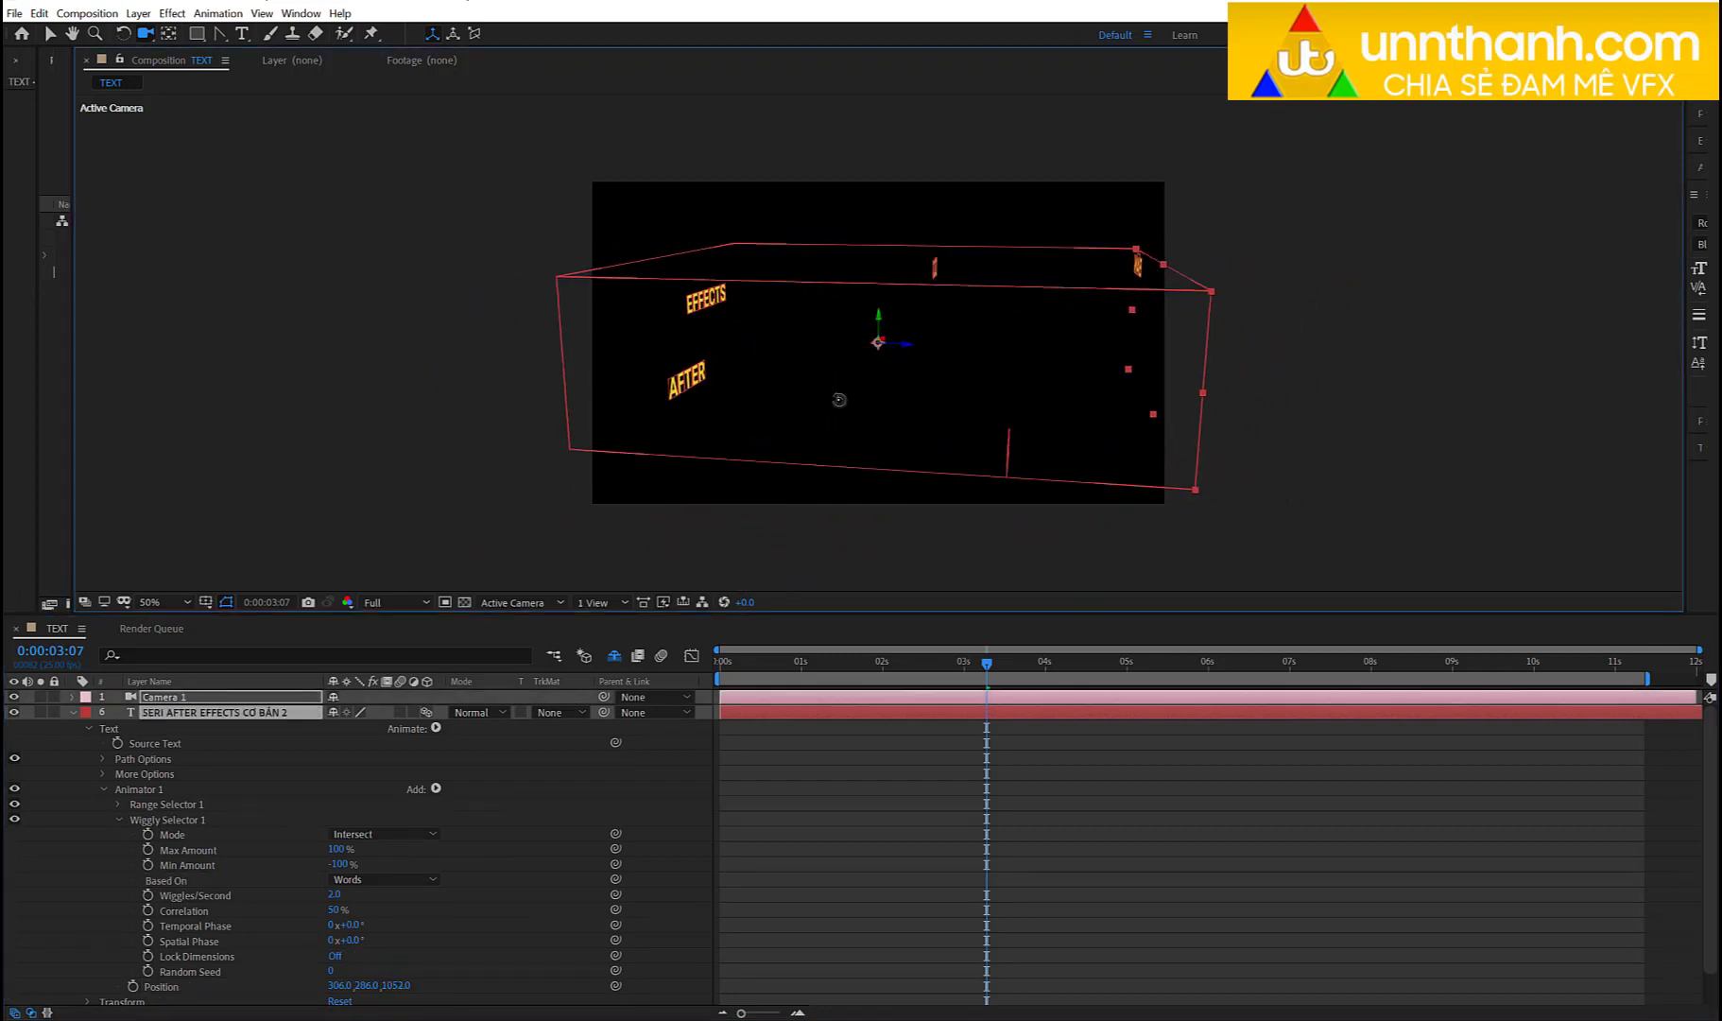
pyautogui.click(239, 740)
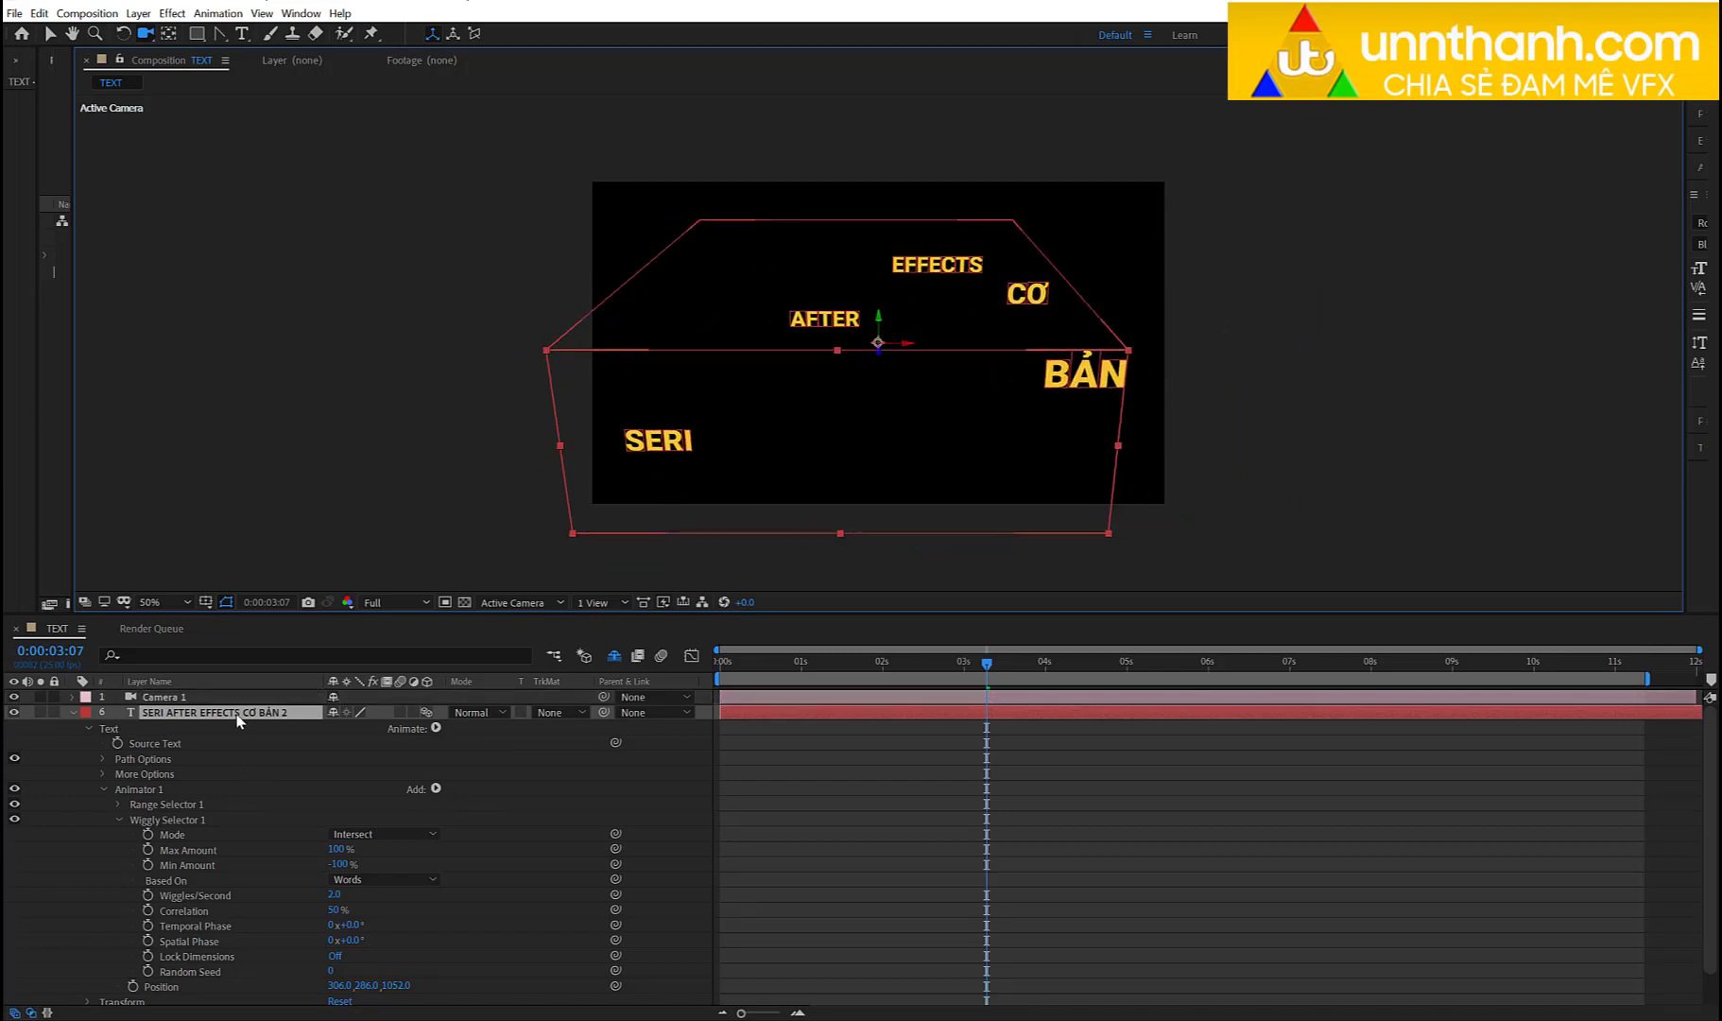
pyautogui.hotkey('ctrl', 't')
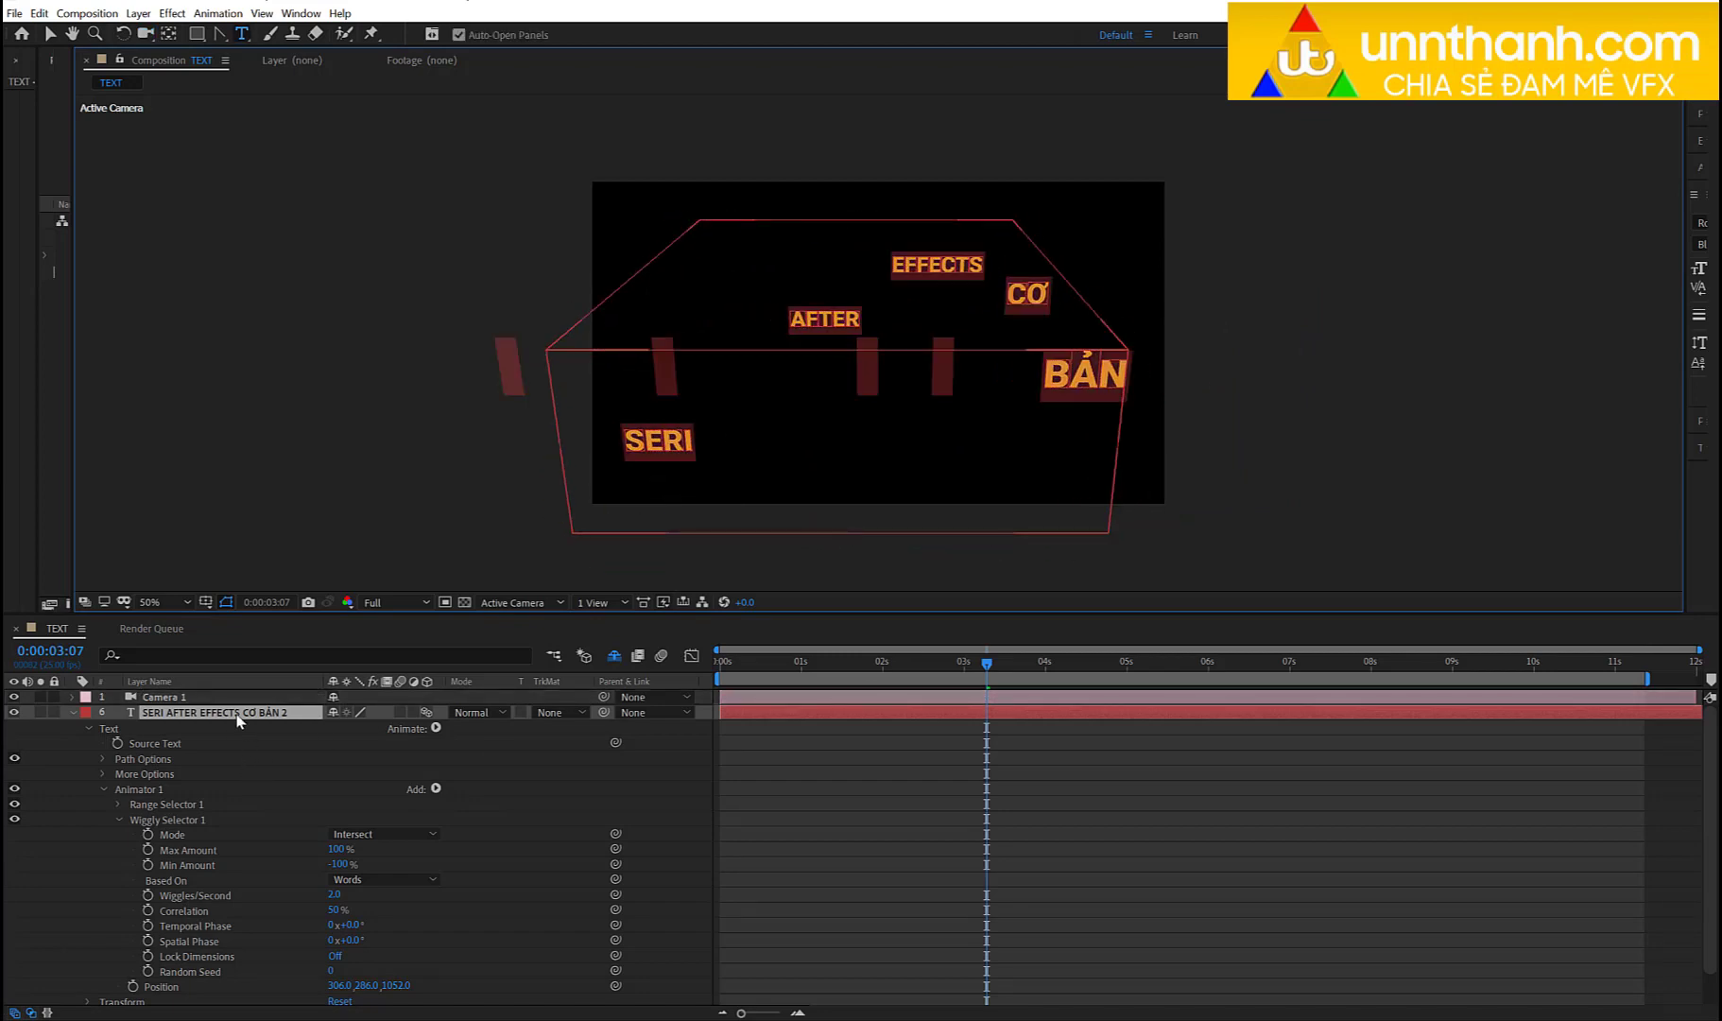
pyautogui.write('gjgjk gjgjkg gj')
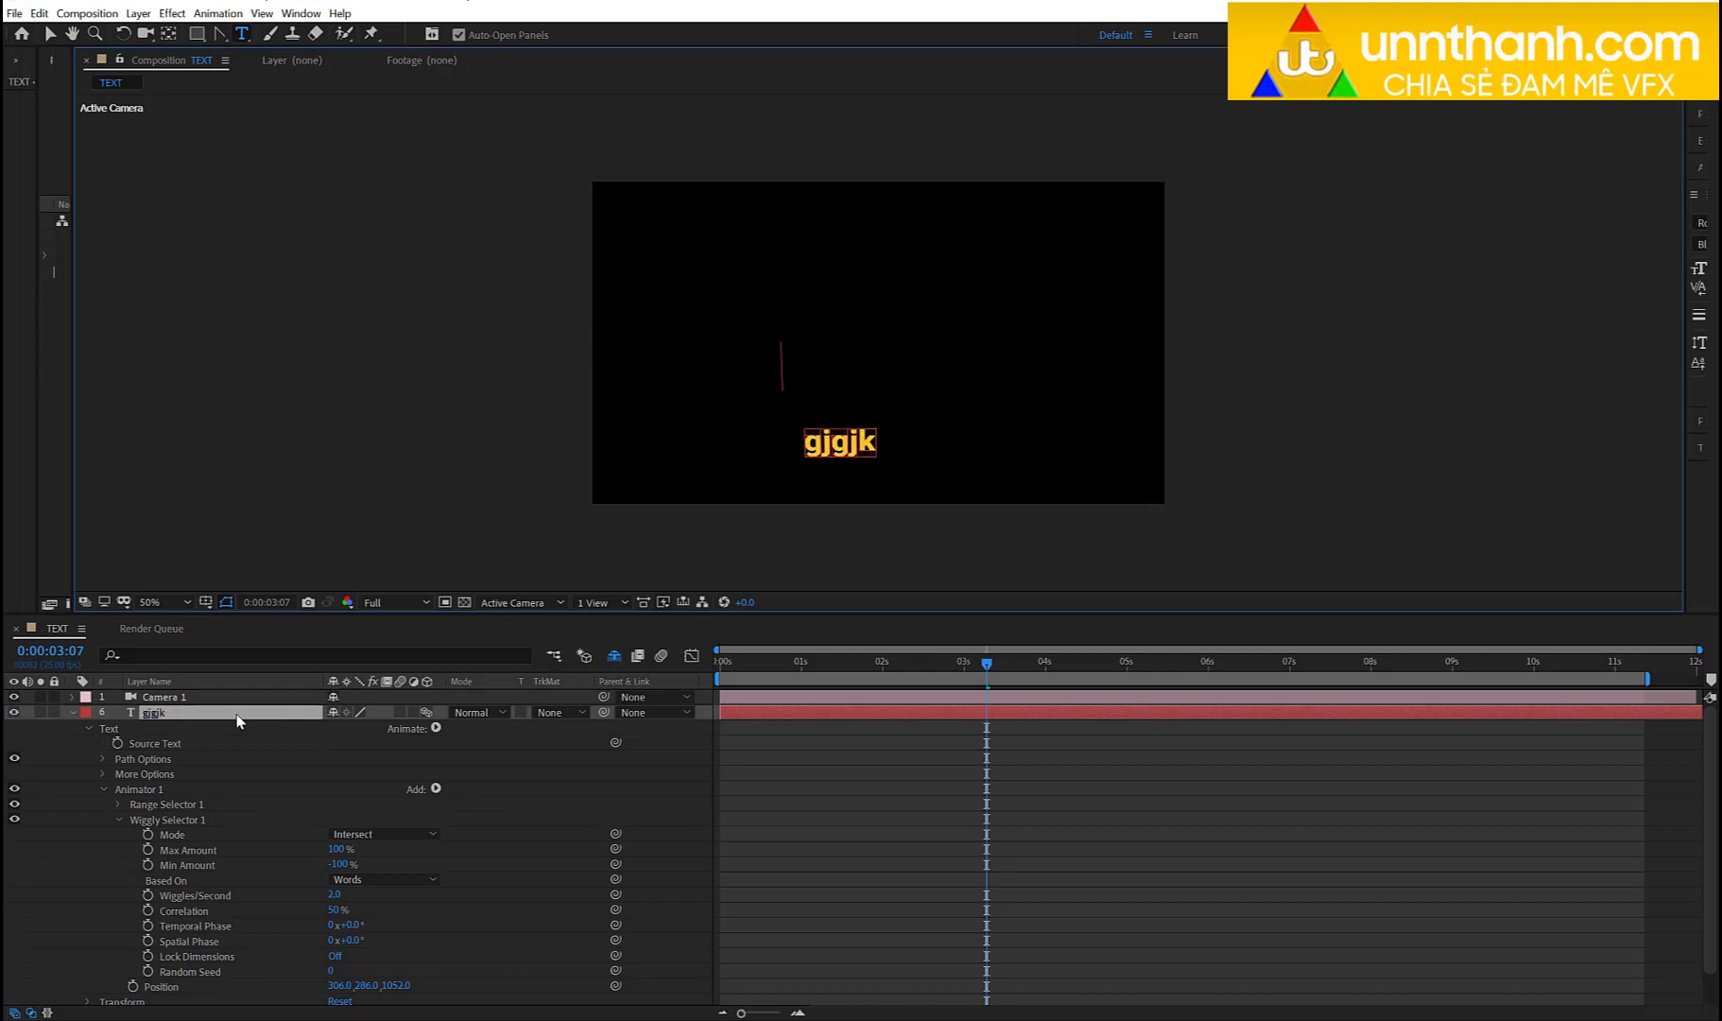
pyautogui.write('g jkgjgj gjk')
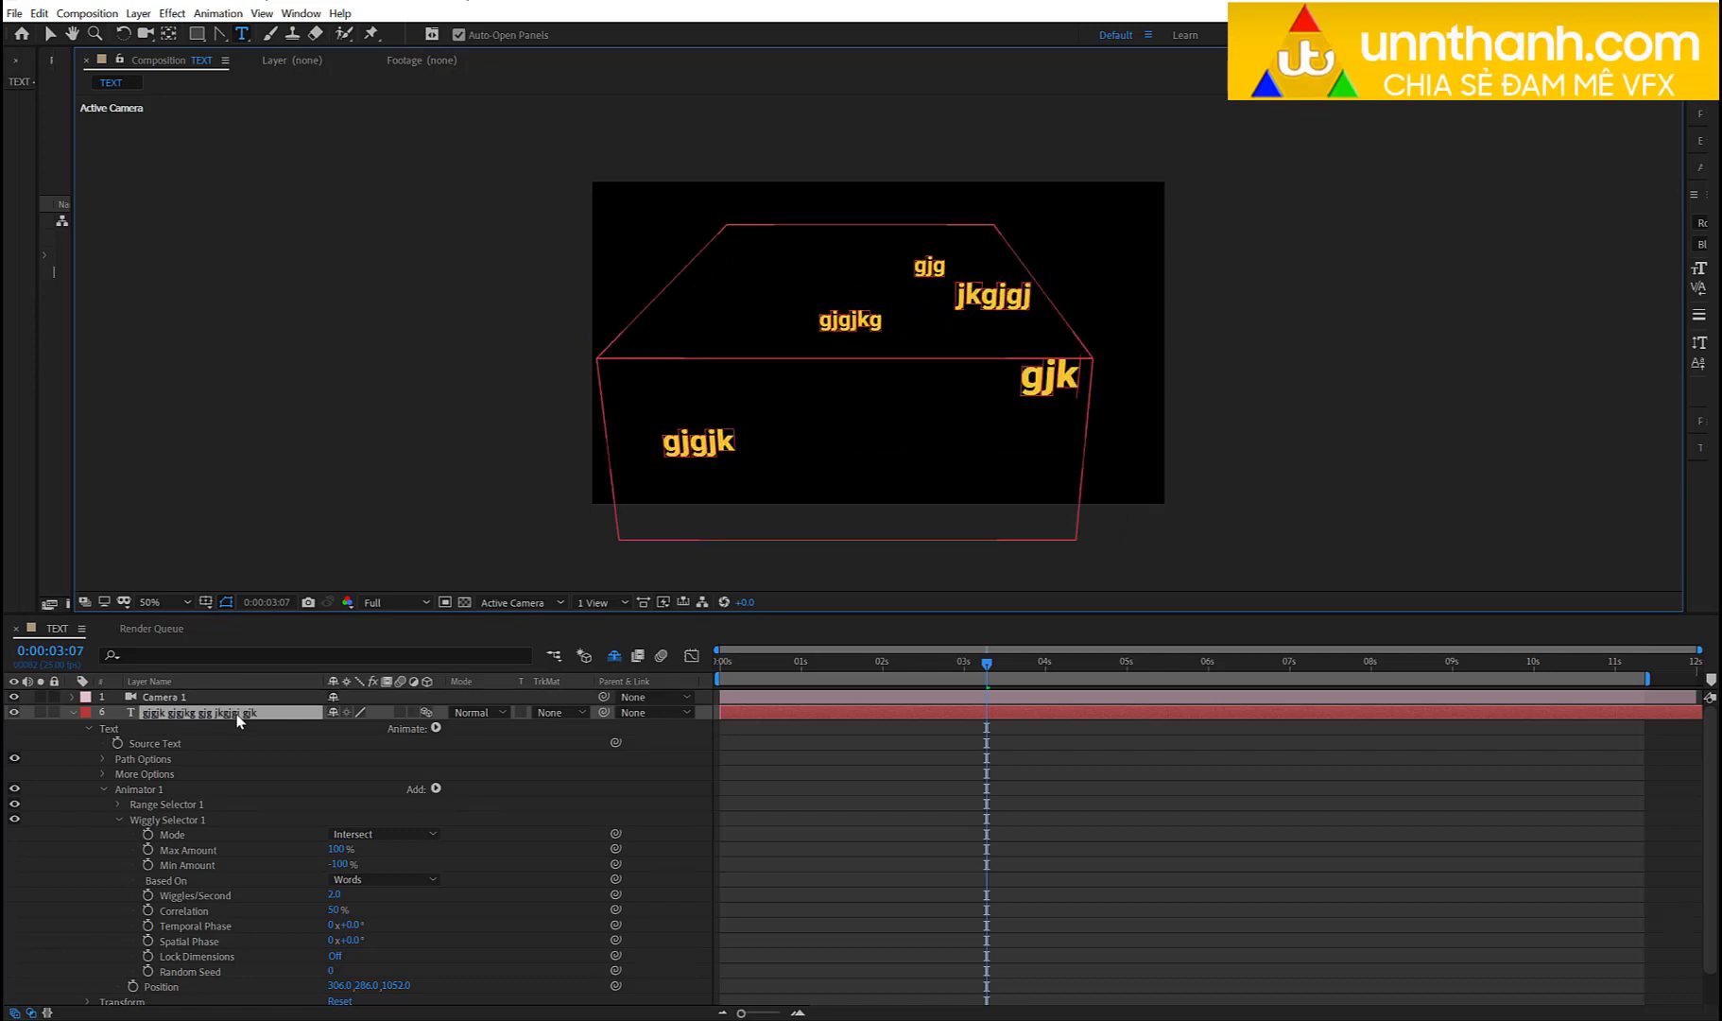
pyautogui.write(' jgjg gj gjgjkgjg')
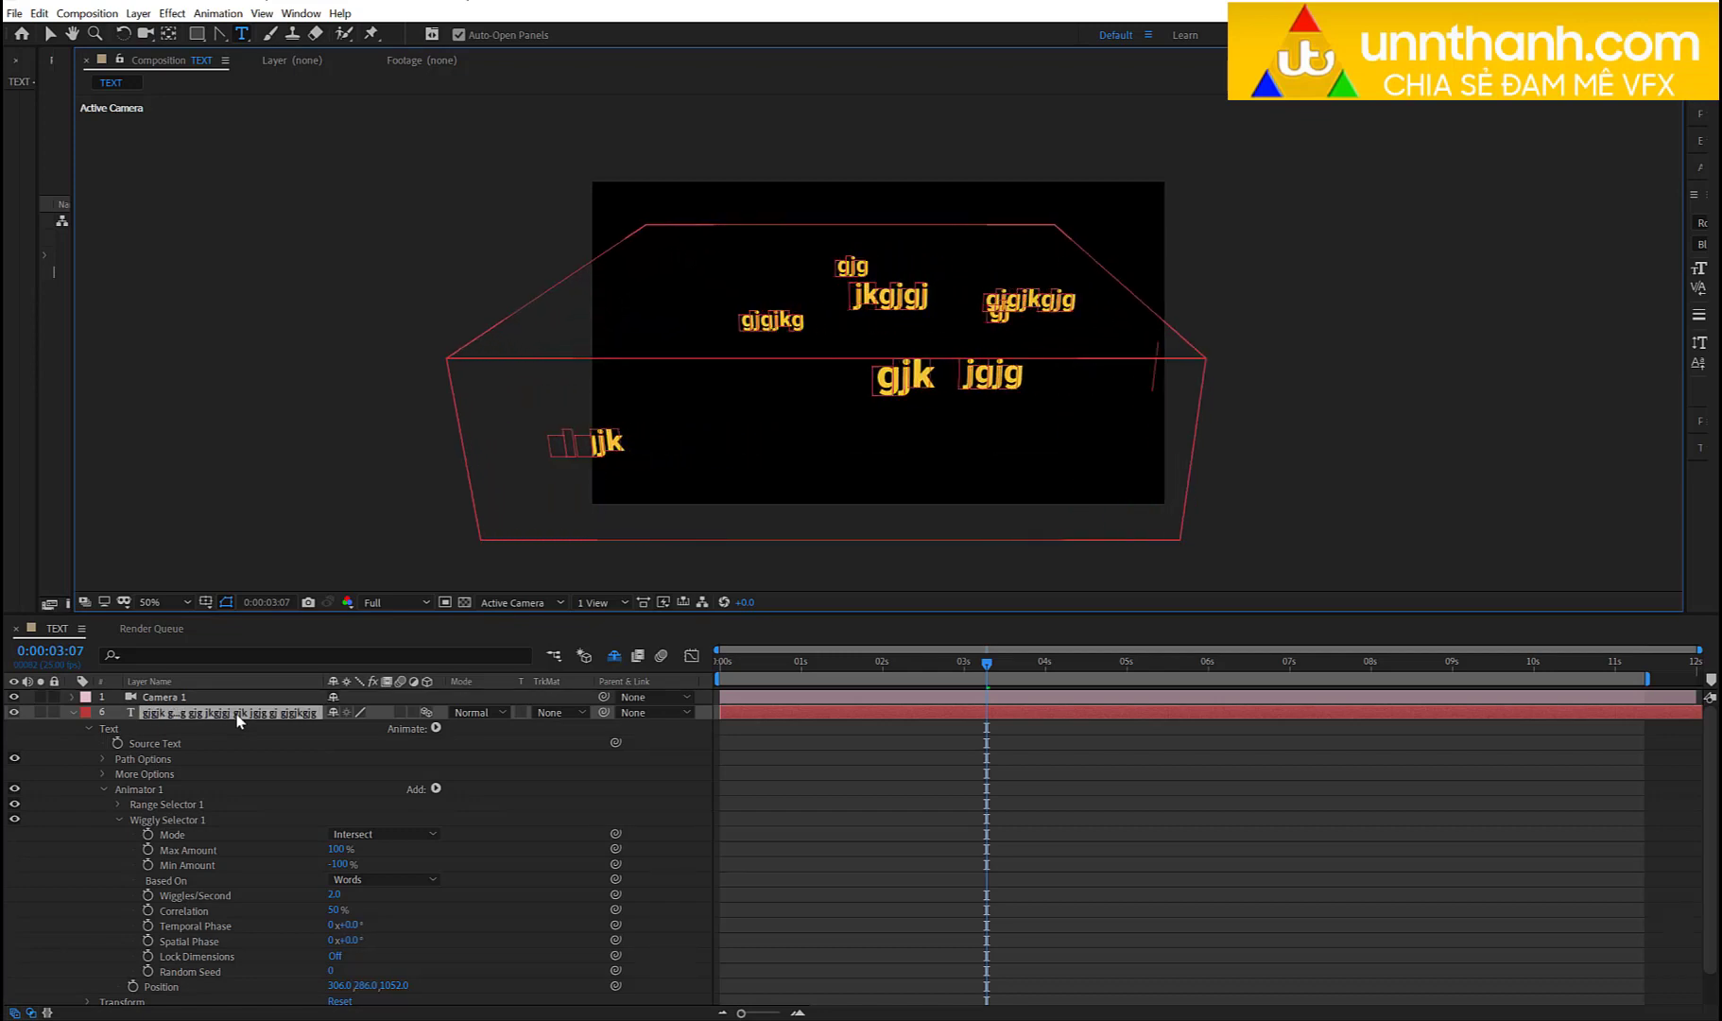
pyautogui.write(' gjkgkjg gjkgj')
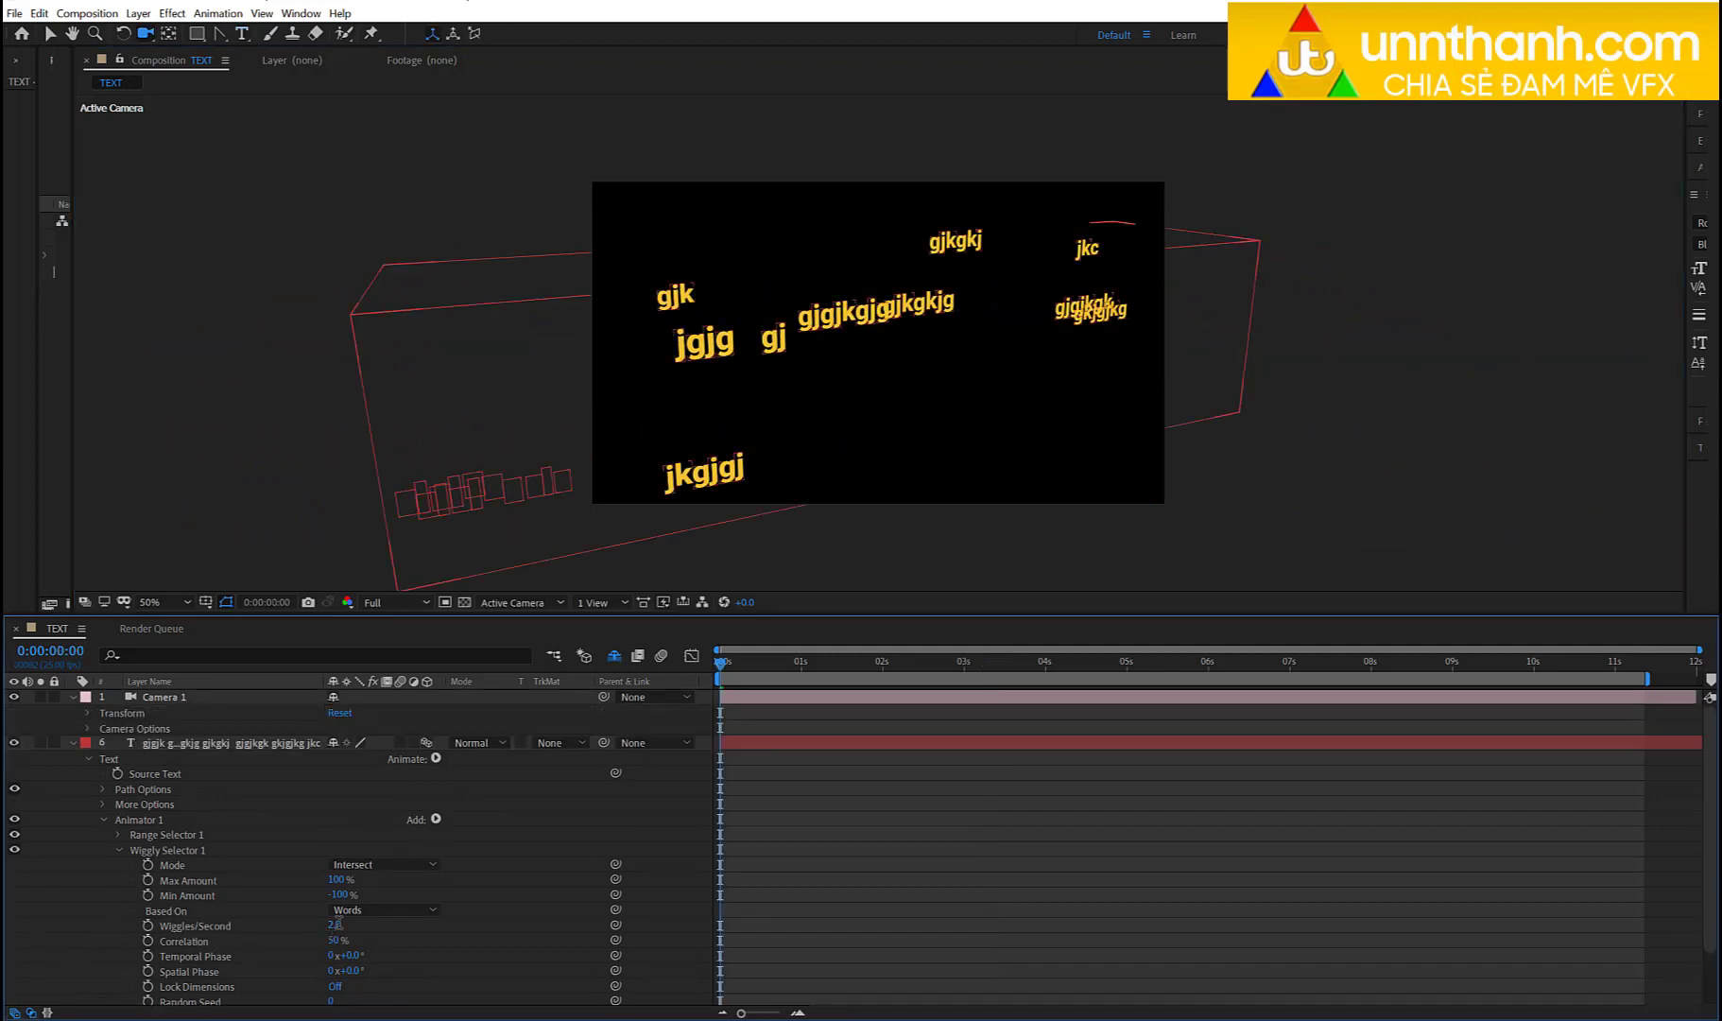
# Set Wiggles/Second to 0 and orbit-keyframe Camera 1 between the start and 4:05
pyautogui.write('0')
pyautogui.press('Return')
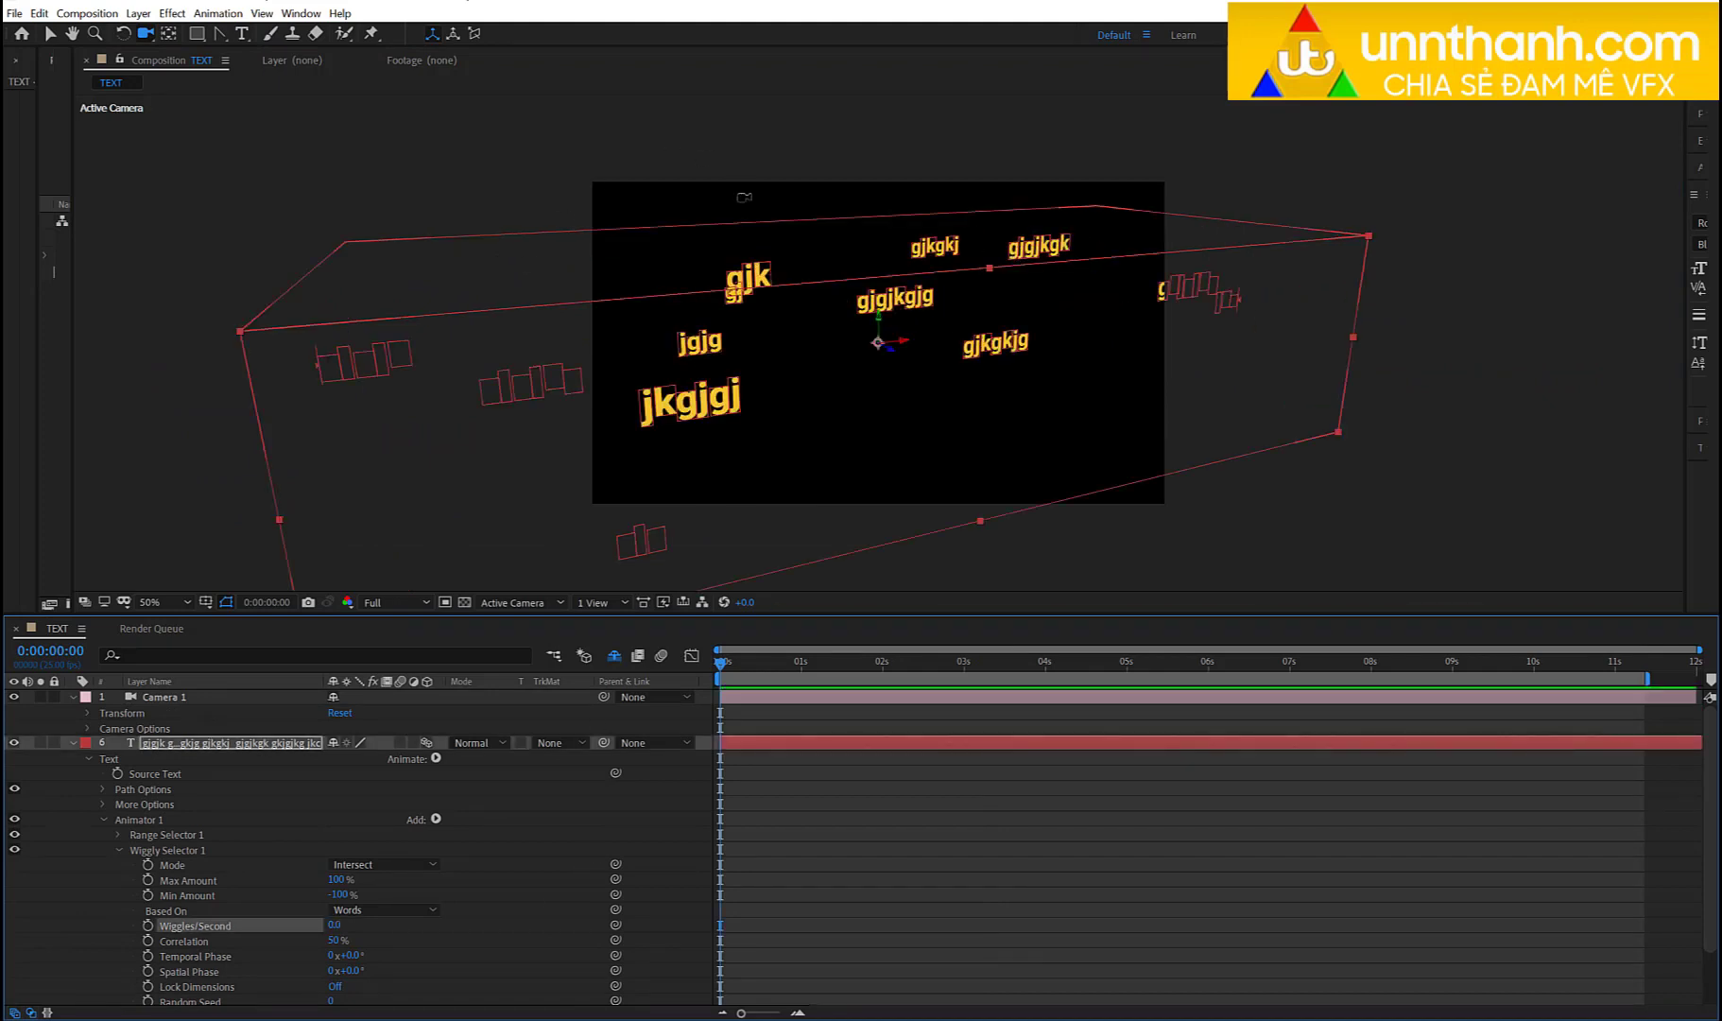
pyautogui.moveTo(838, 398); pyautogui.dragTo(828, 679)
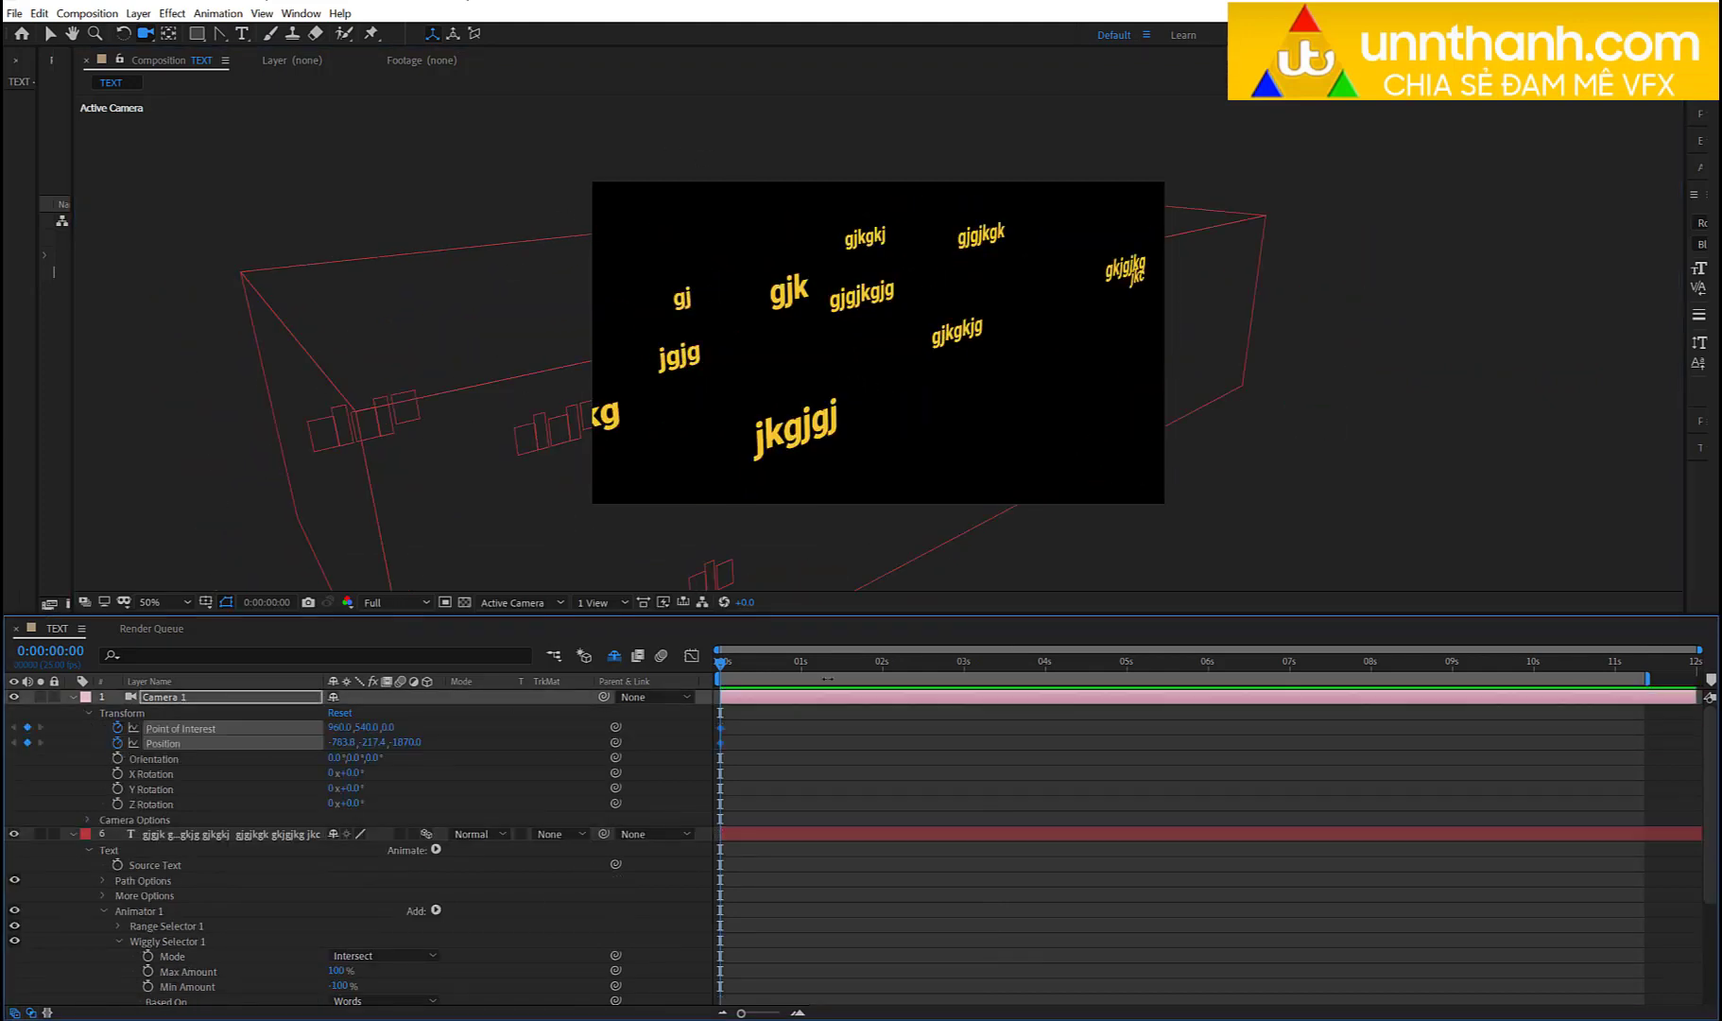
pyautogui.click(1062, 662)
pyautogui.moveTo(836, 368)
pyautogui.mouseDown()
pyautogui.moveTo(813, 376)
pyautogui.moveTo(854, 382)
pyautogui.moveTo(1022, 633)
pyautogui.mouseUp()
pyautogui.press('Home')
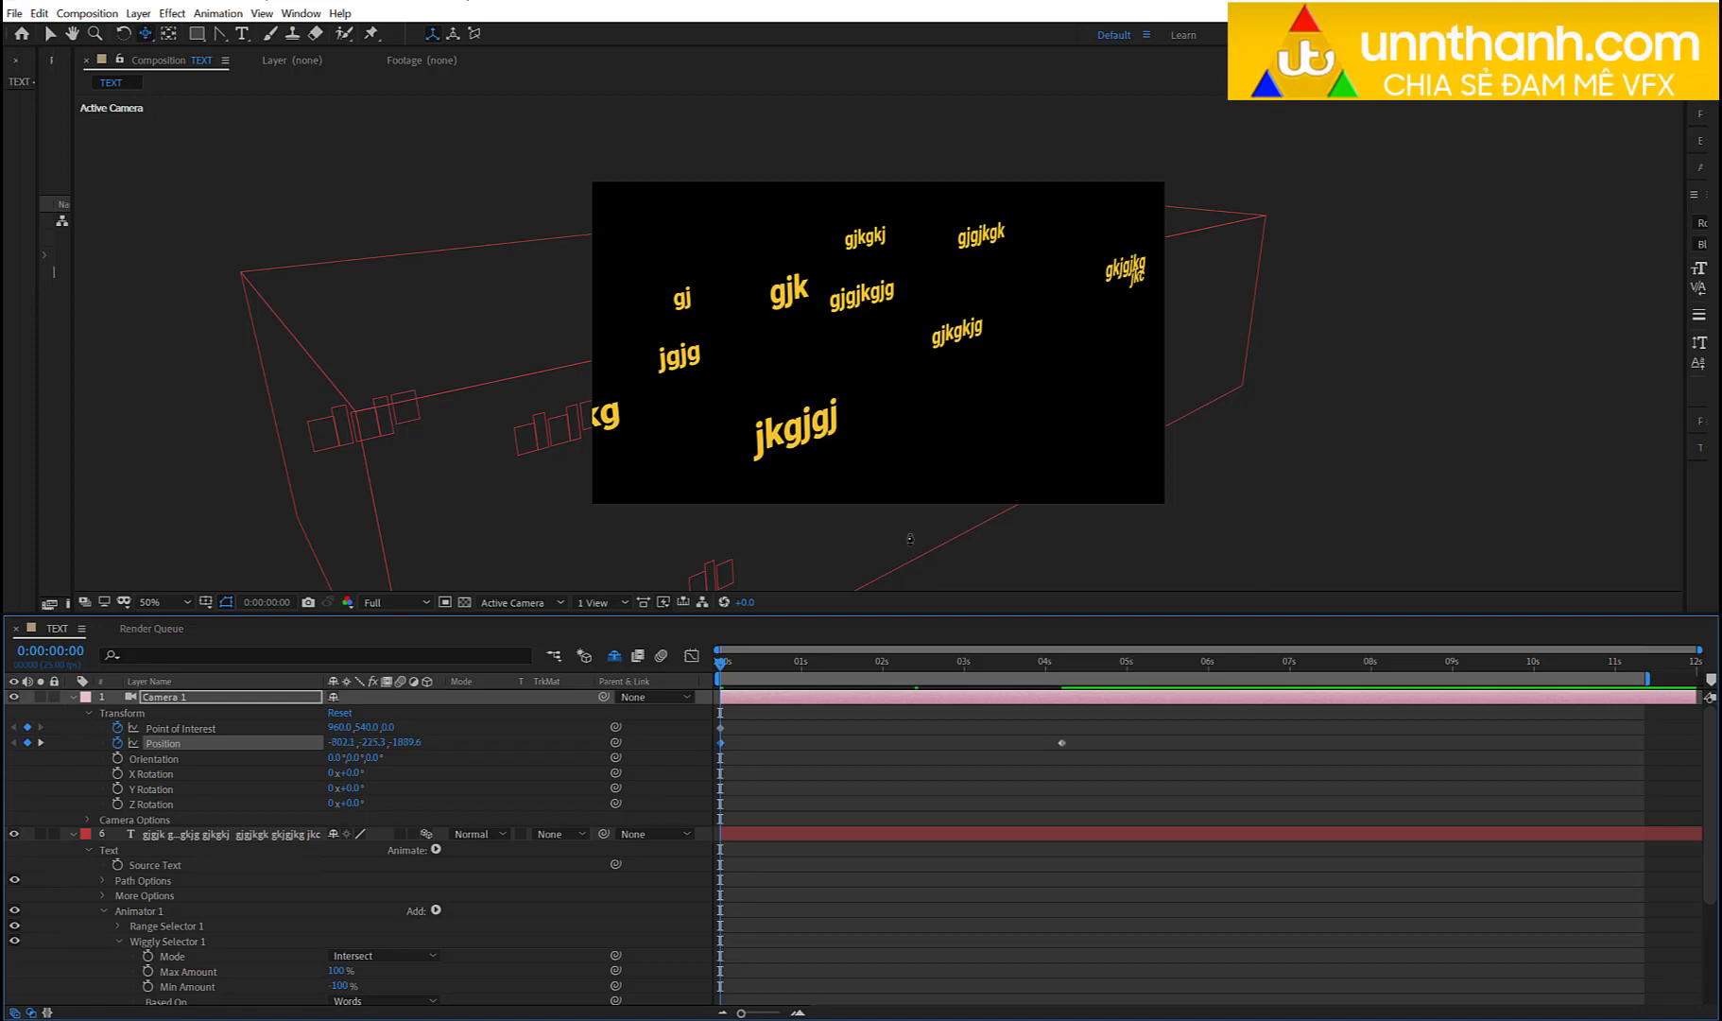
pyautogui.moveTo(911, 539); pyautogui.dragTo(831, 340)
pyautogui.moveTo(872, 399); pyautogui.dragTo(905, 773)
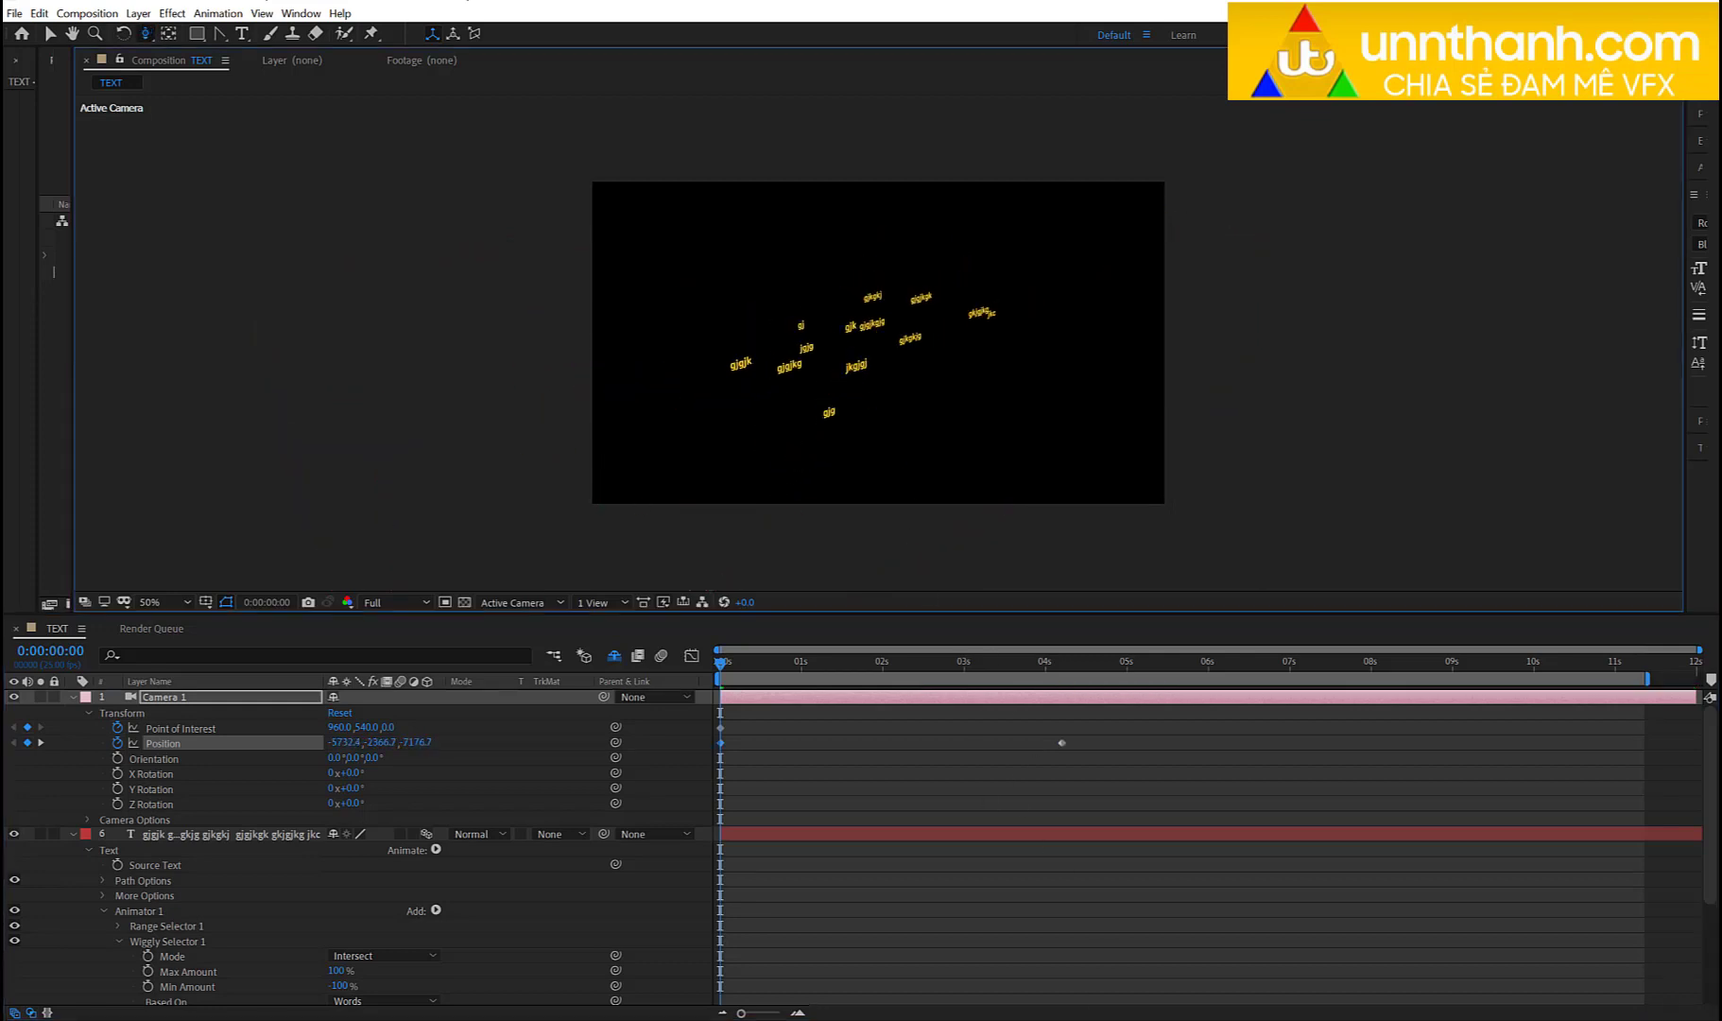
pyautogui.press('space')
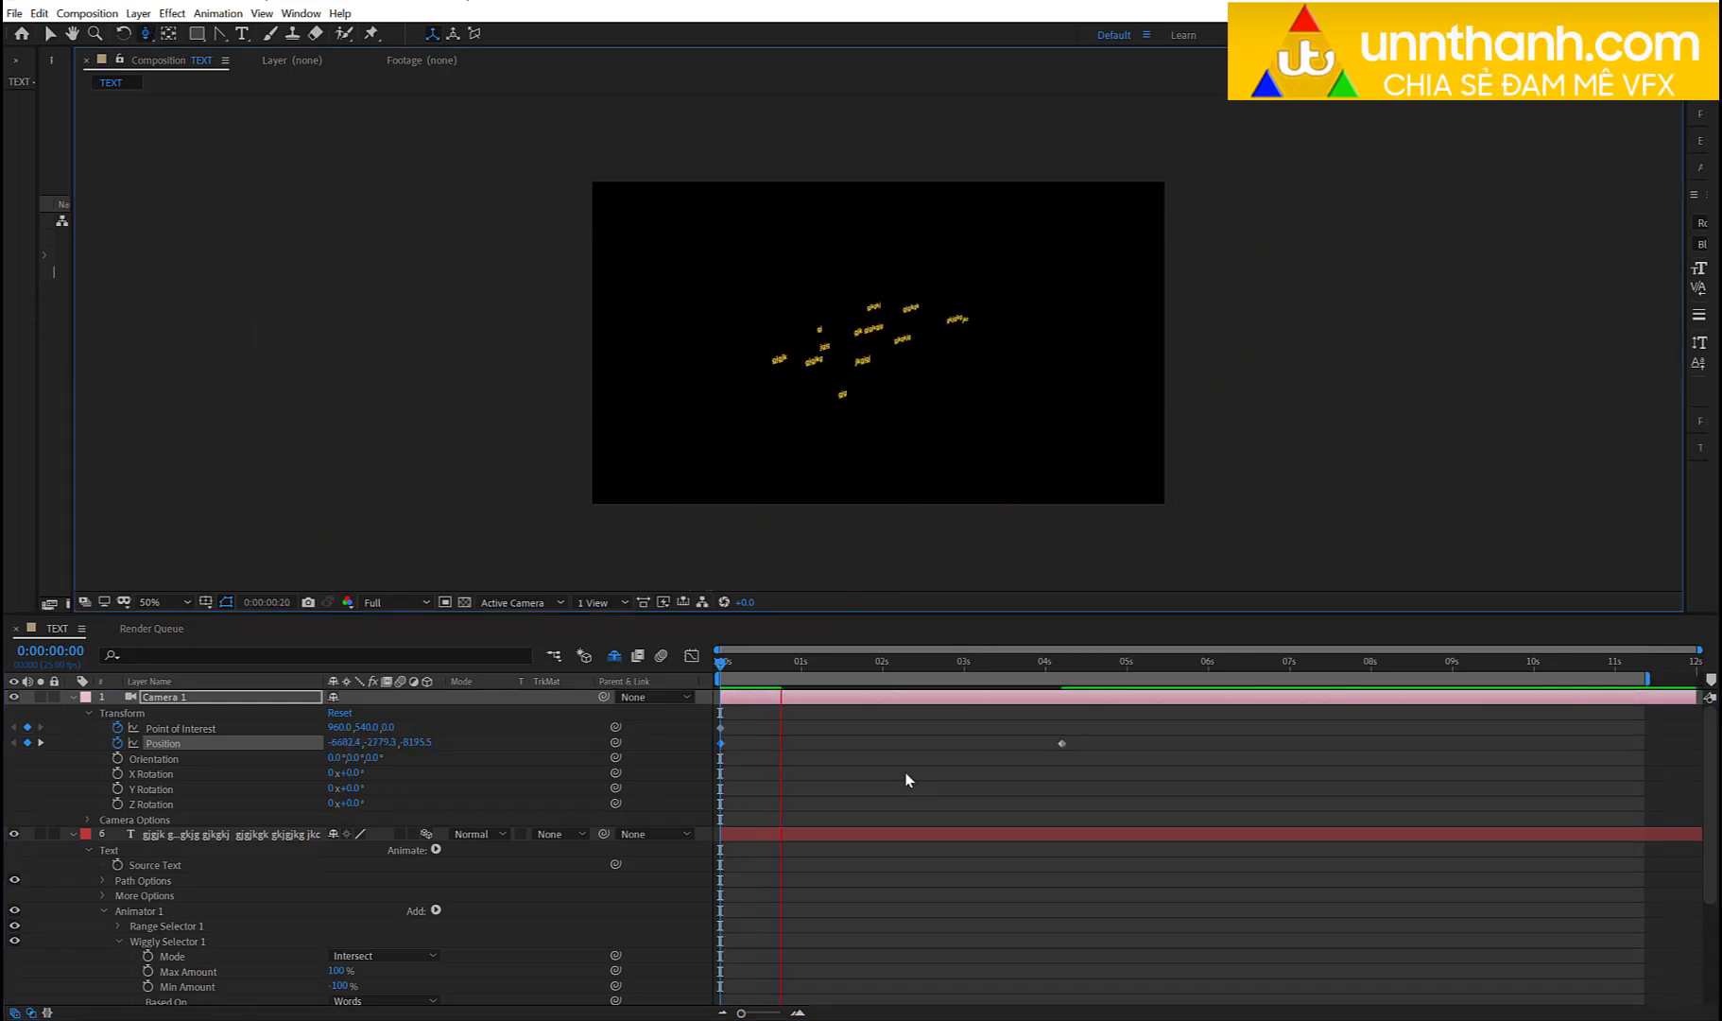
pyautogui.press('space')
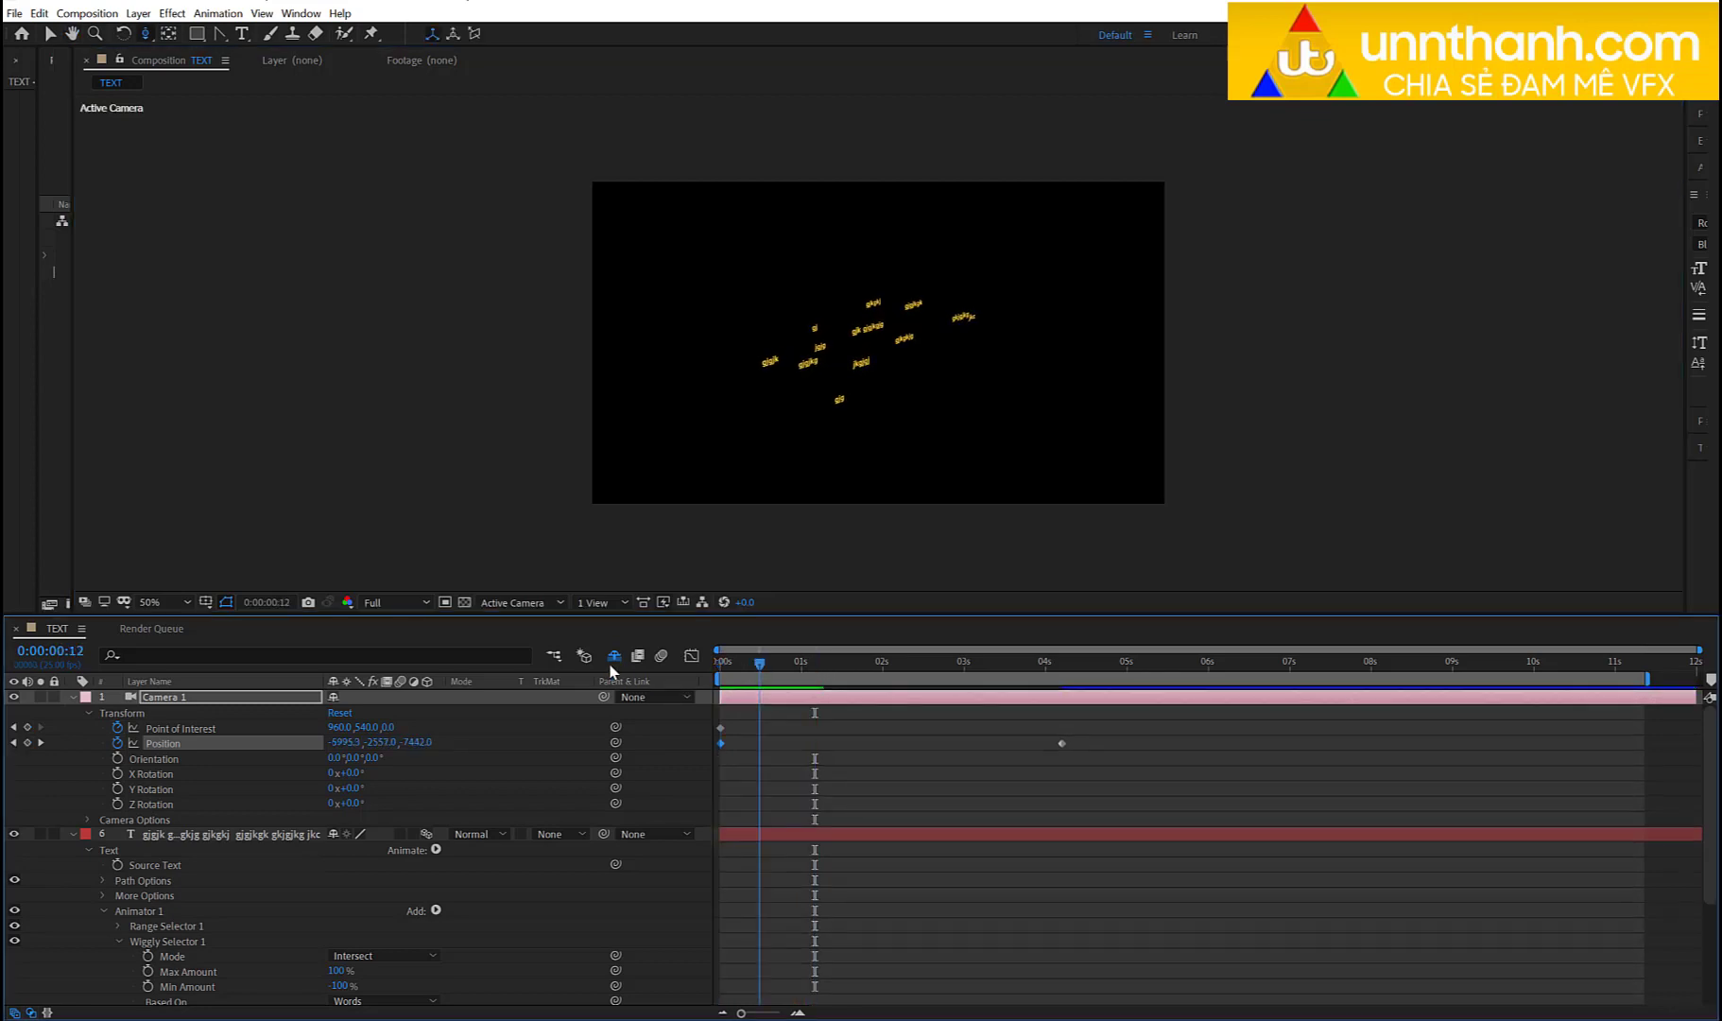
# Rework the camera's start and 4:05 angles, preview, then delete Camera 1
pyautogui.press('Home')
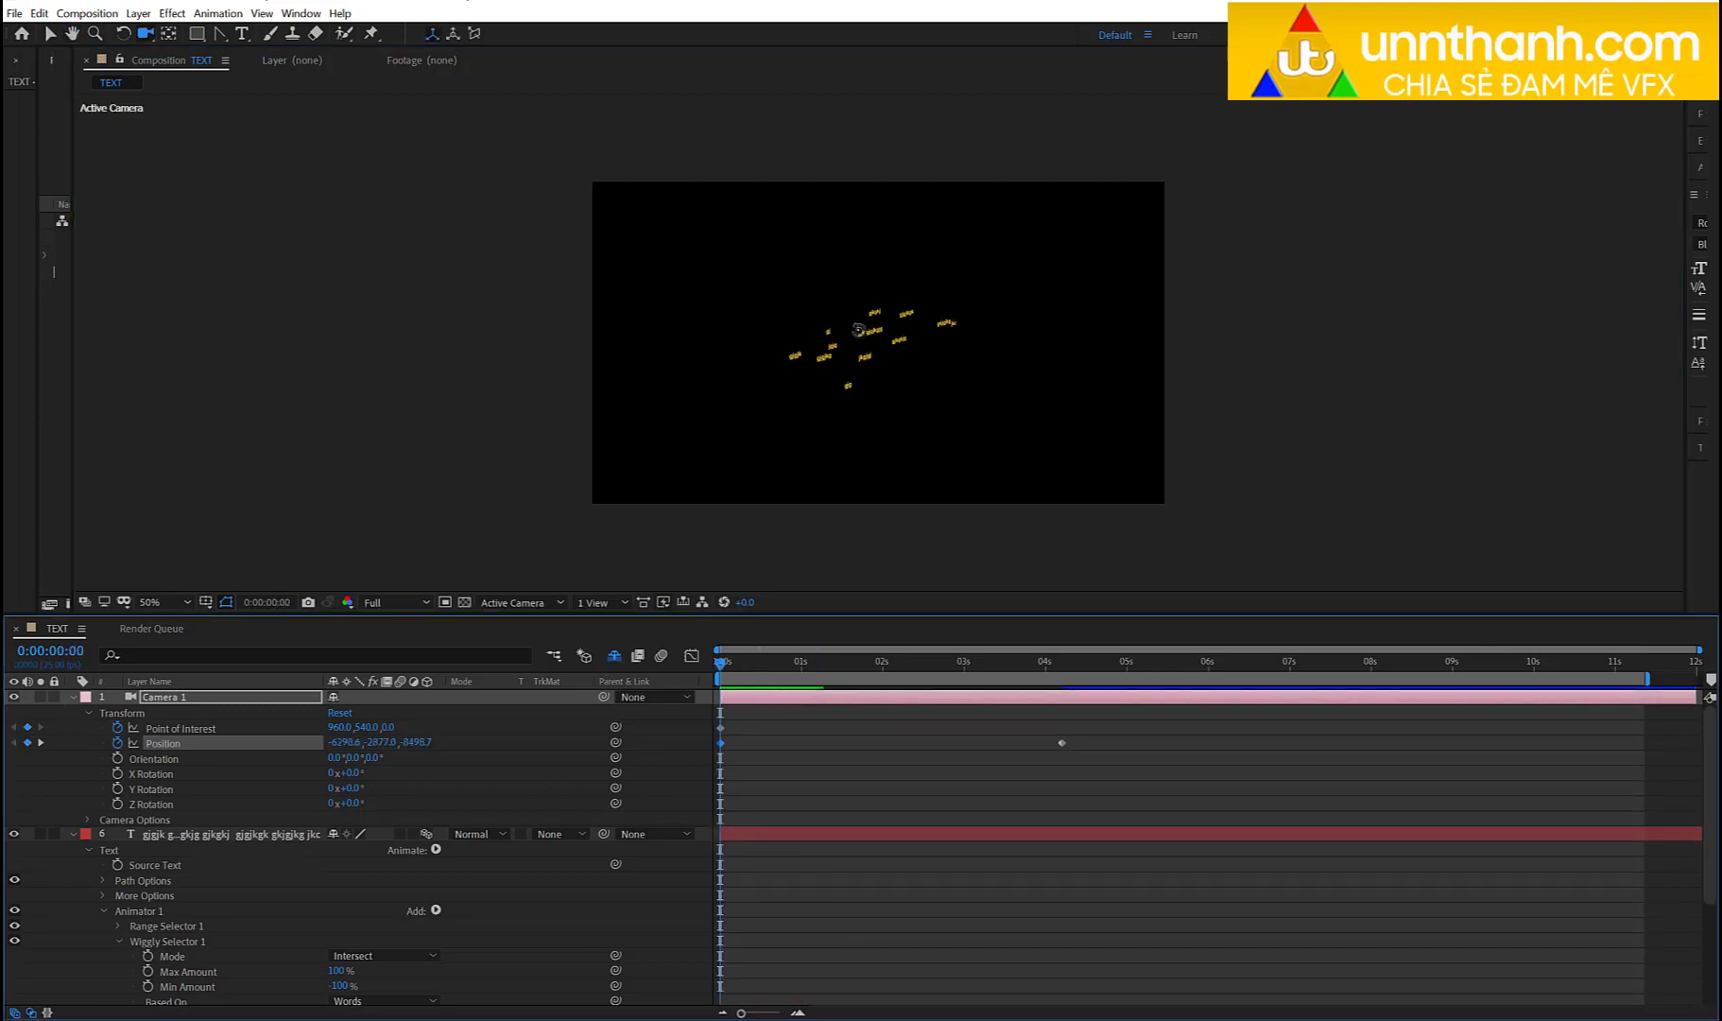
pyautogui.moveTo(858, 329); pyautogui.dragTo(780, 347)
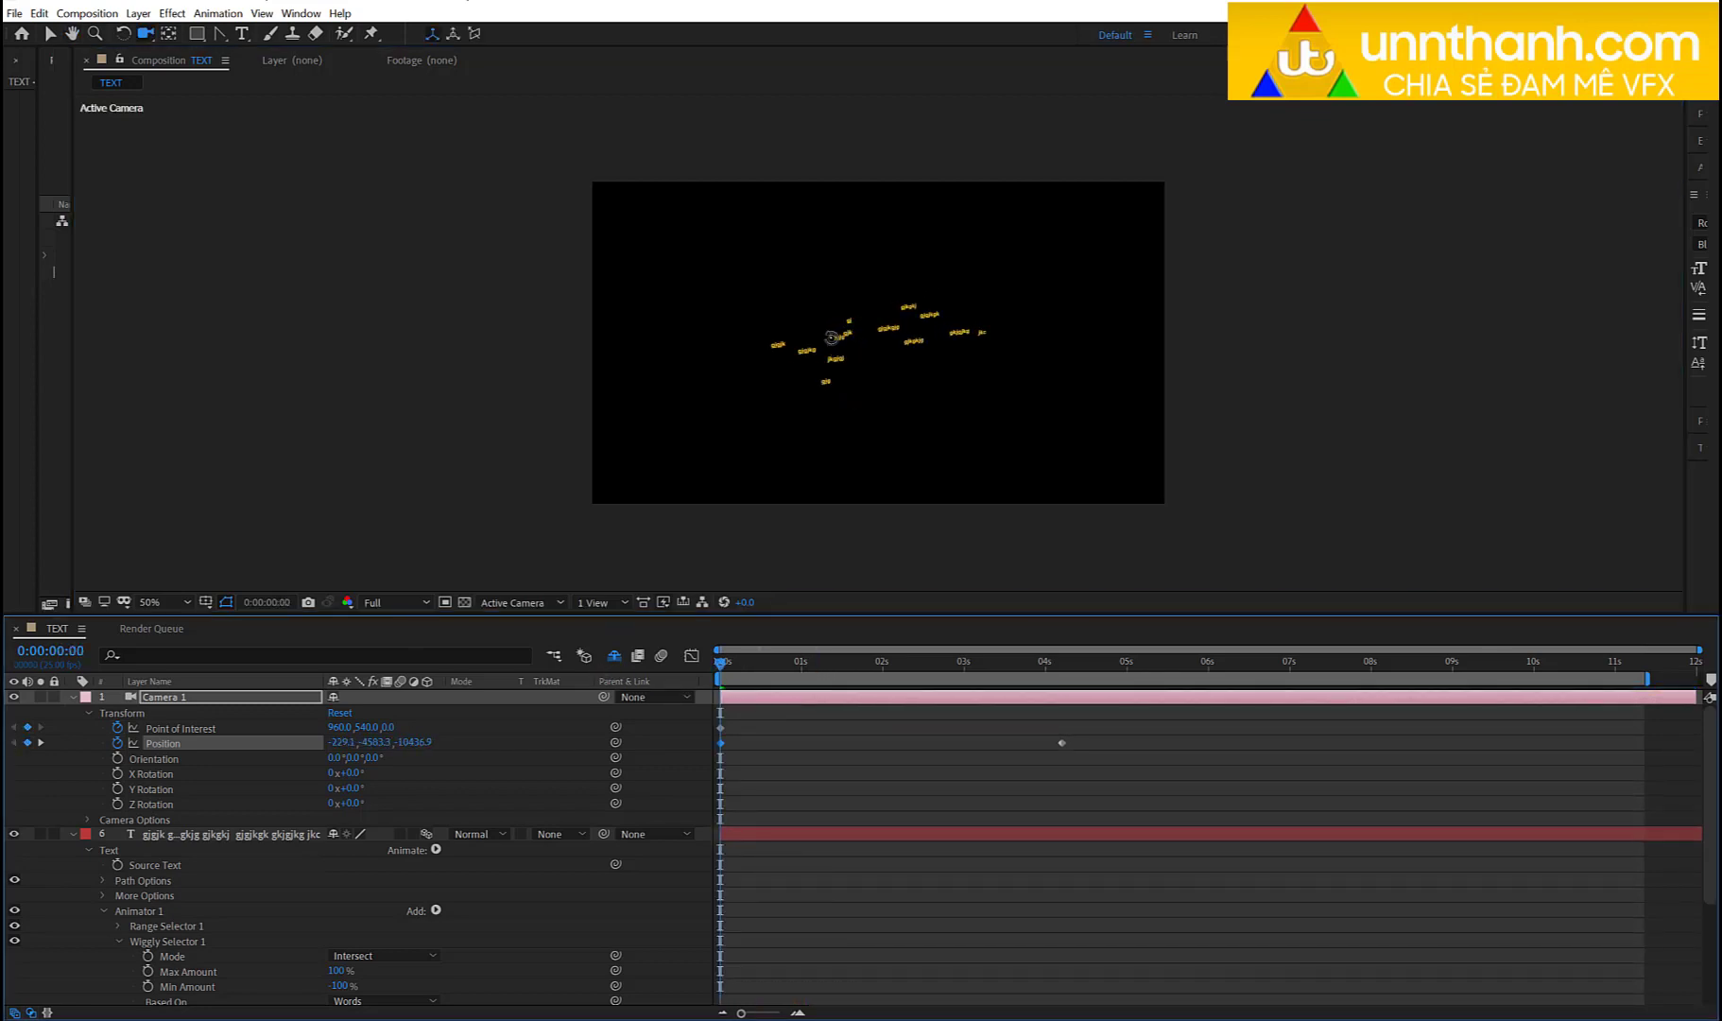
pyautogui.press('space')
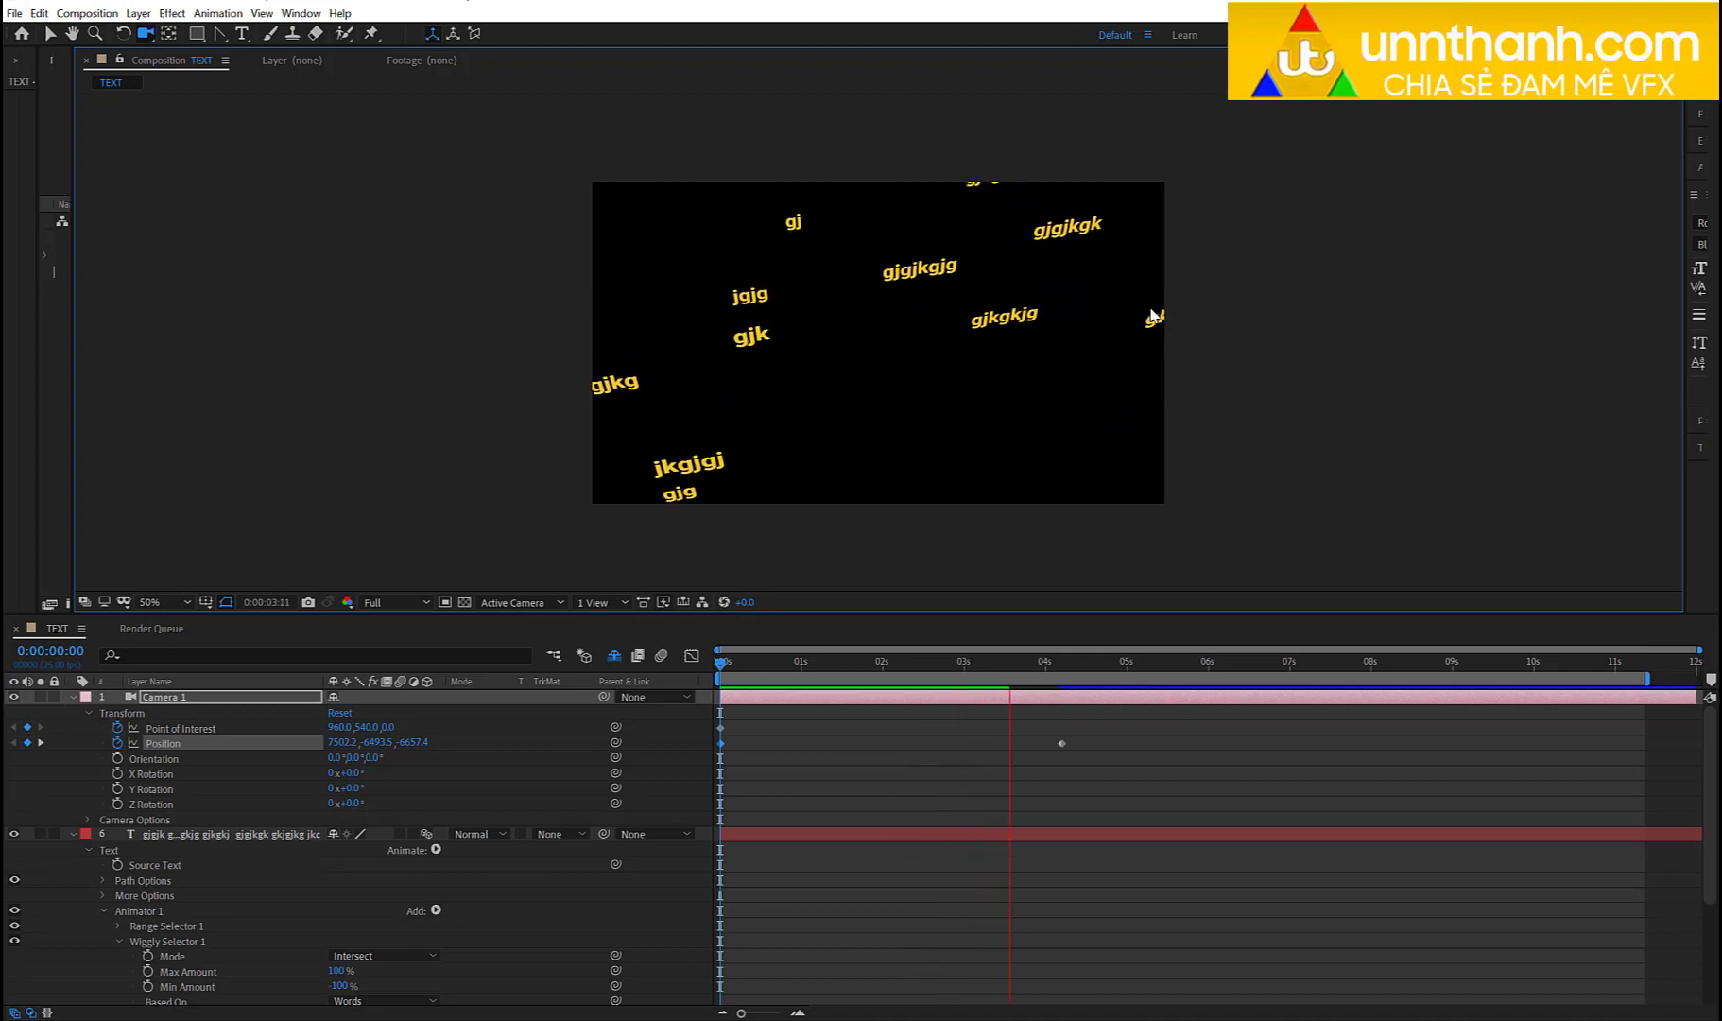
pyautogui.click(1064, 662)
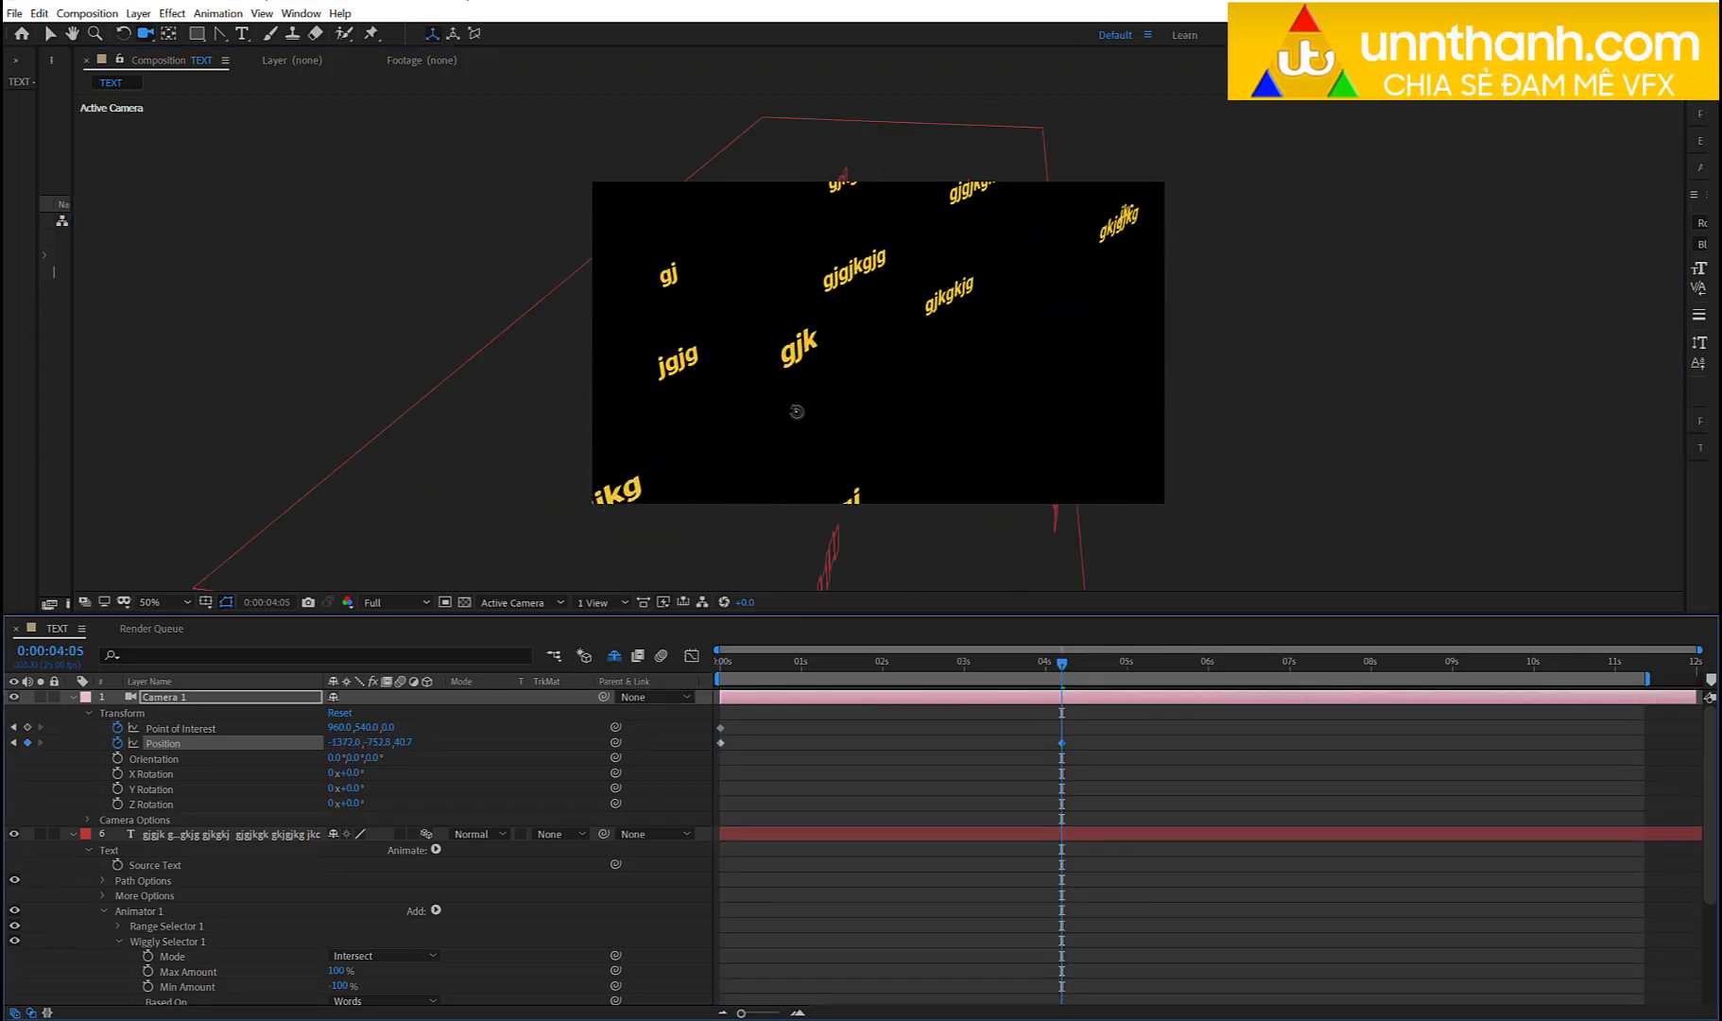
pyautogui.moveTo(797, 411)
pyautogui.mouseDown()
pyautogui.moveTo(899, 372)
pyautogui.moveTo(936, 383)
pyautogui.mouseUp()
pyautogui.press('space')
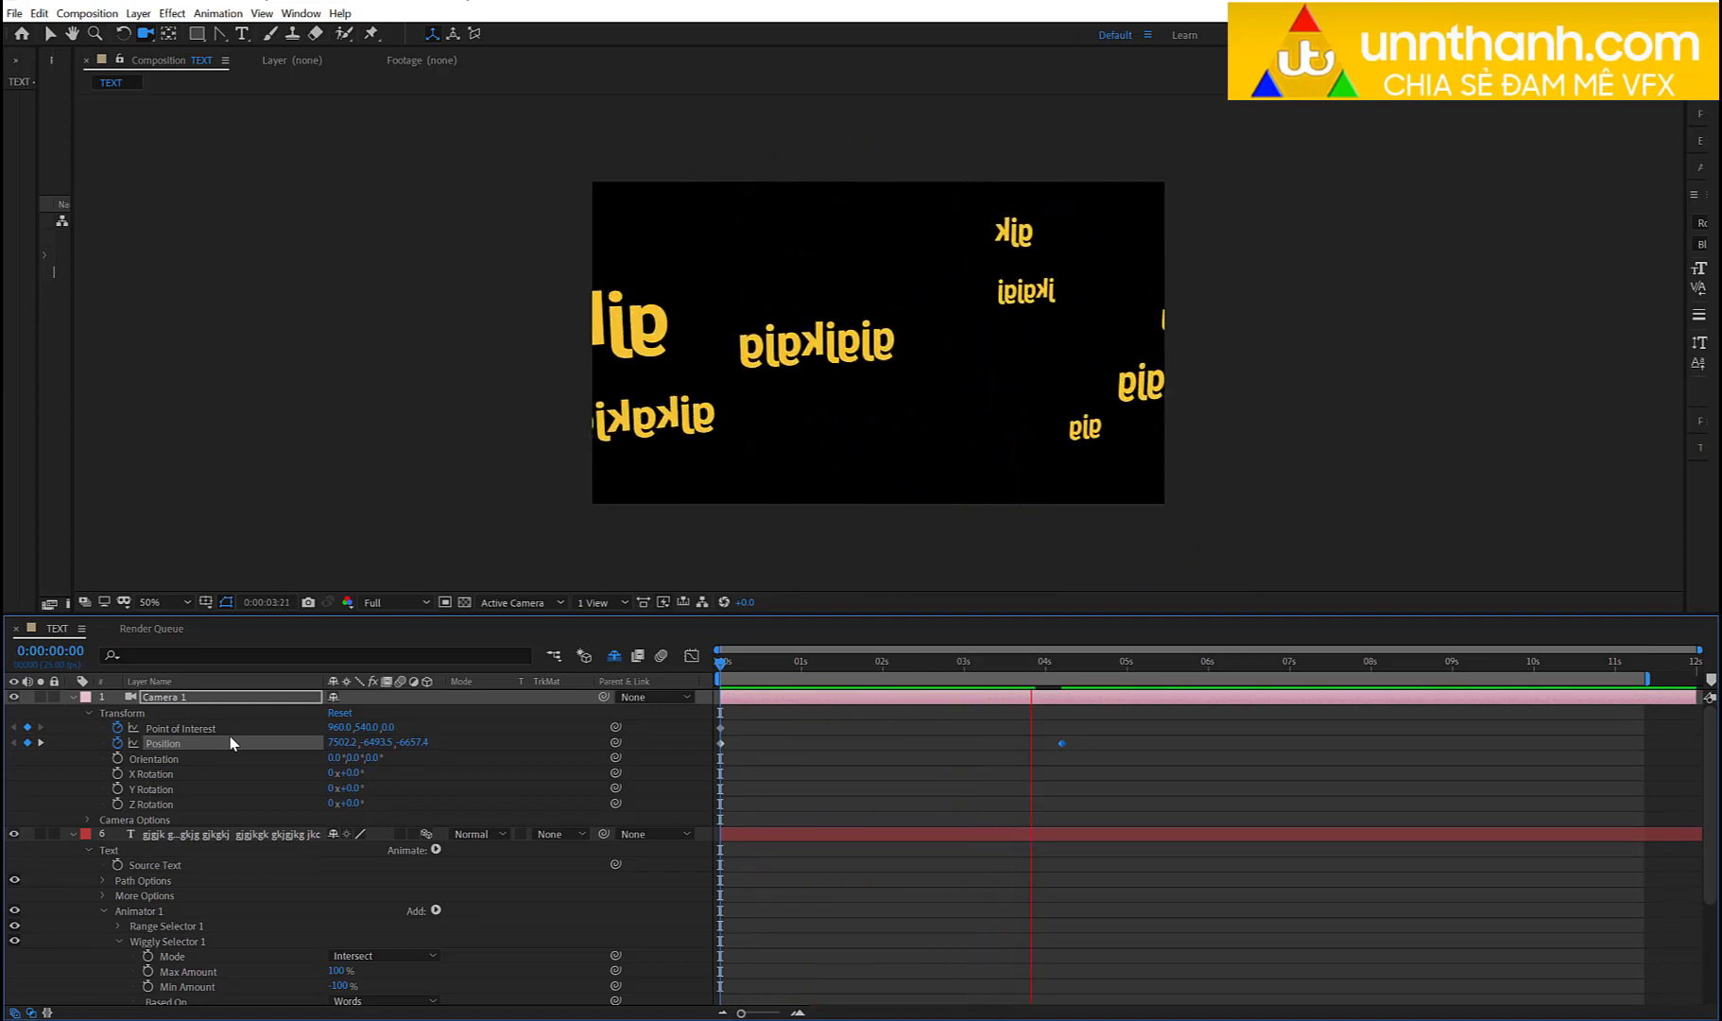
pyautogui.press('space')
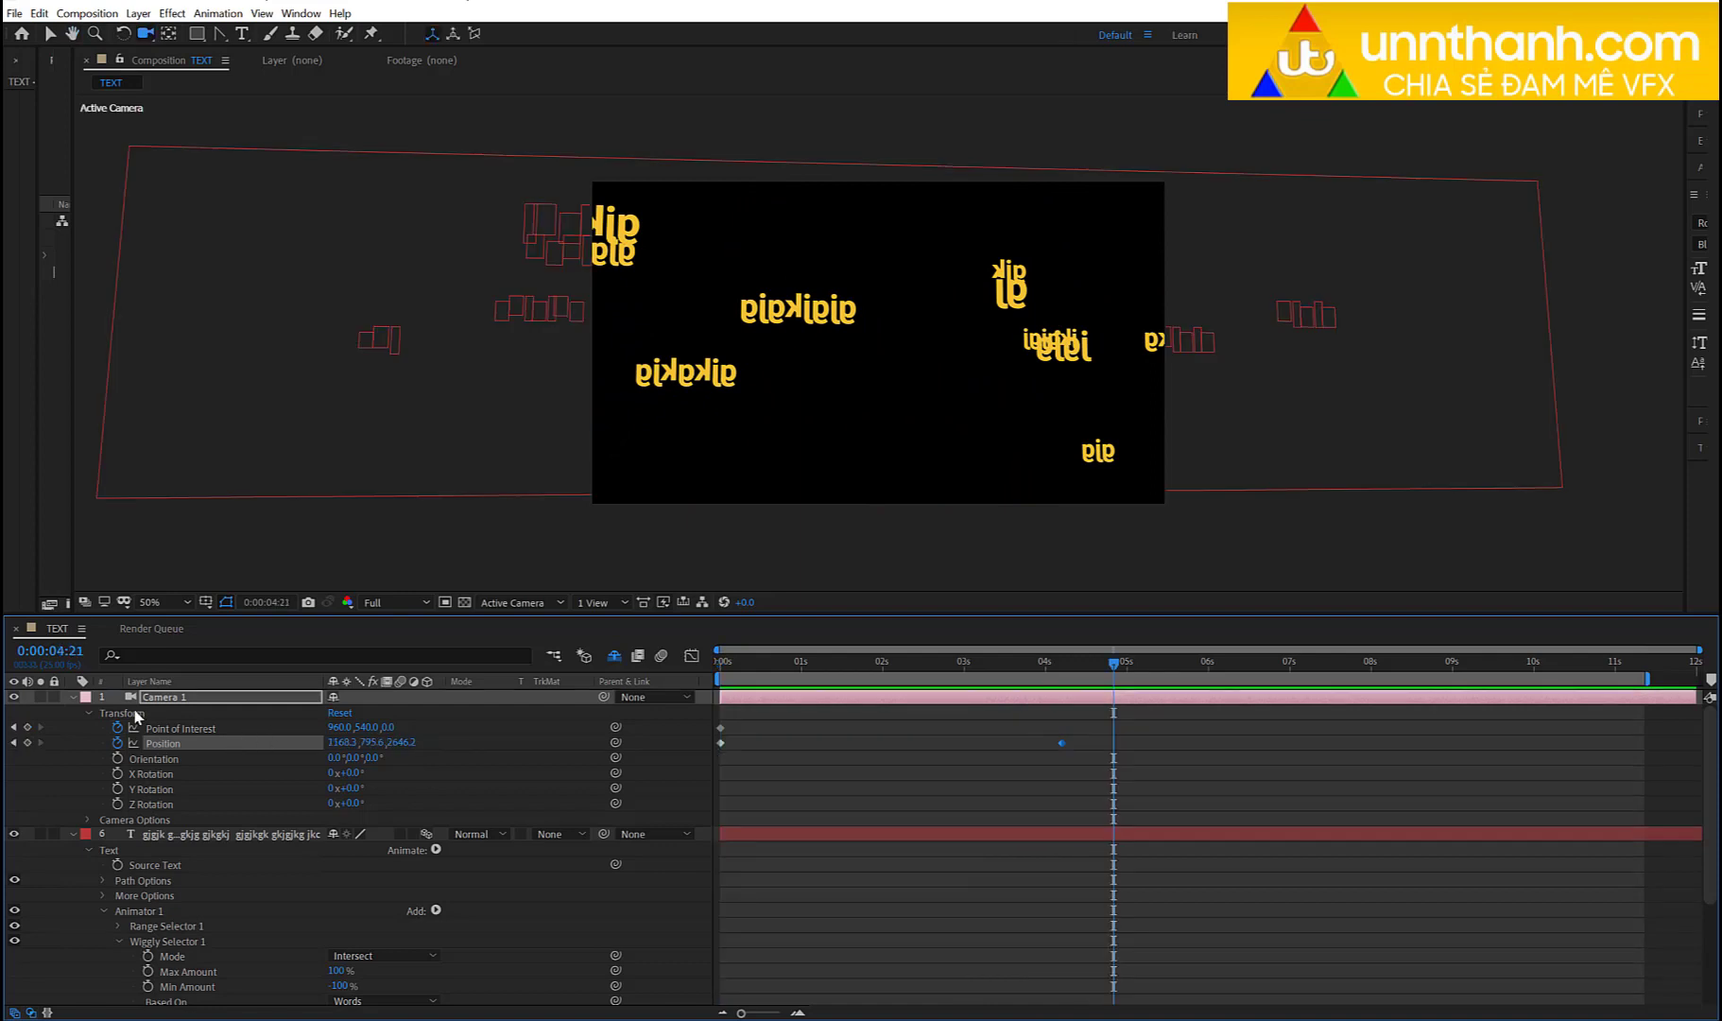
pyautogui.press('Delete')
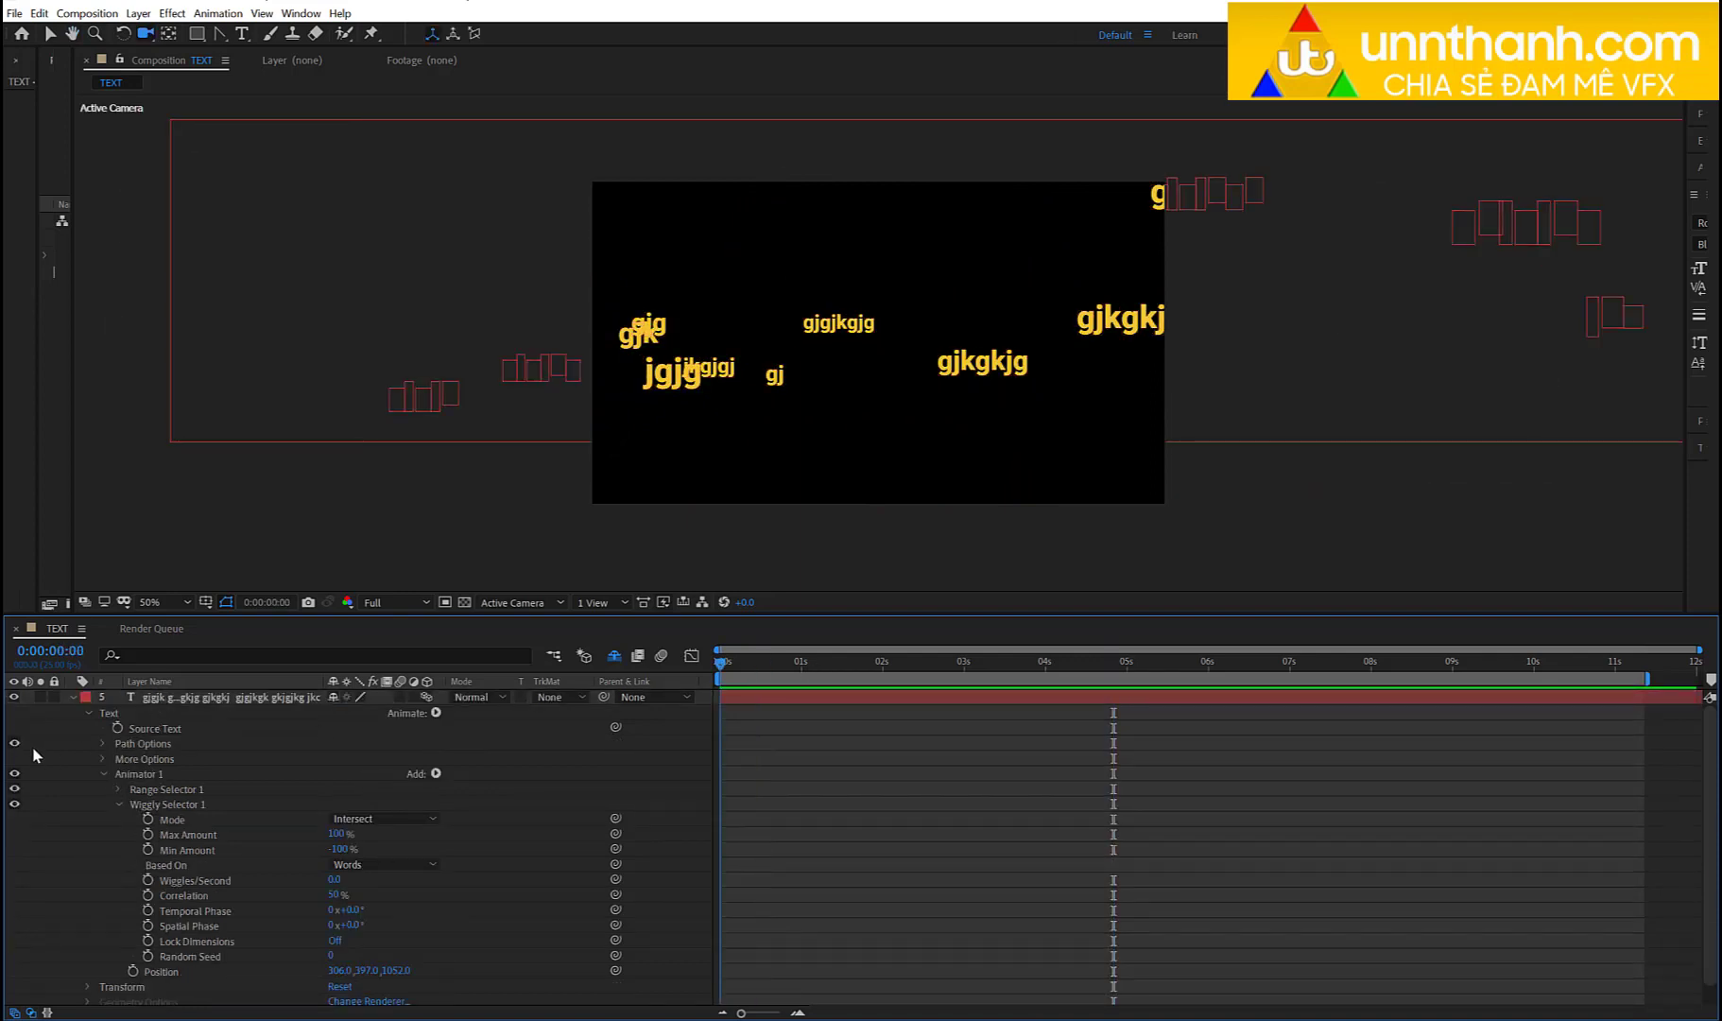
pyautogui.press('Home')
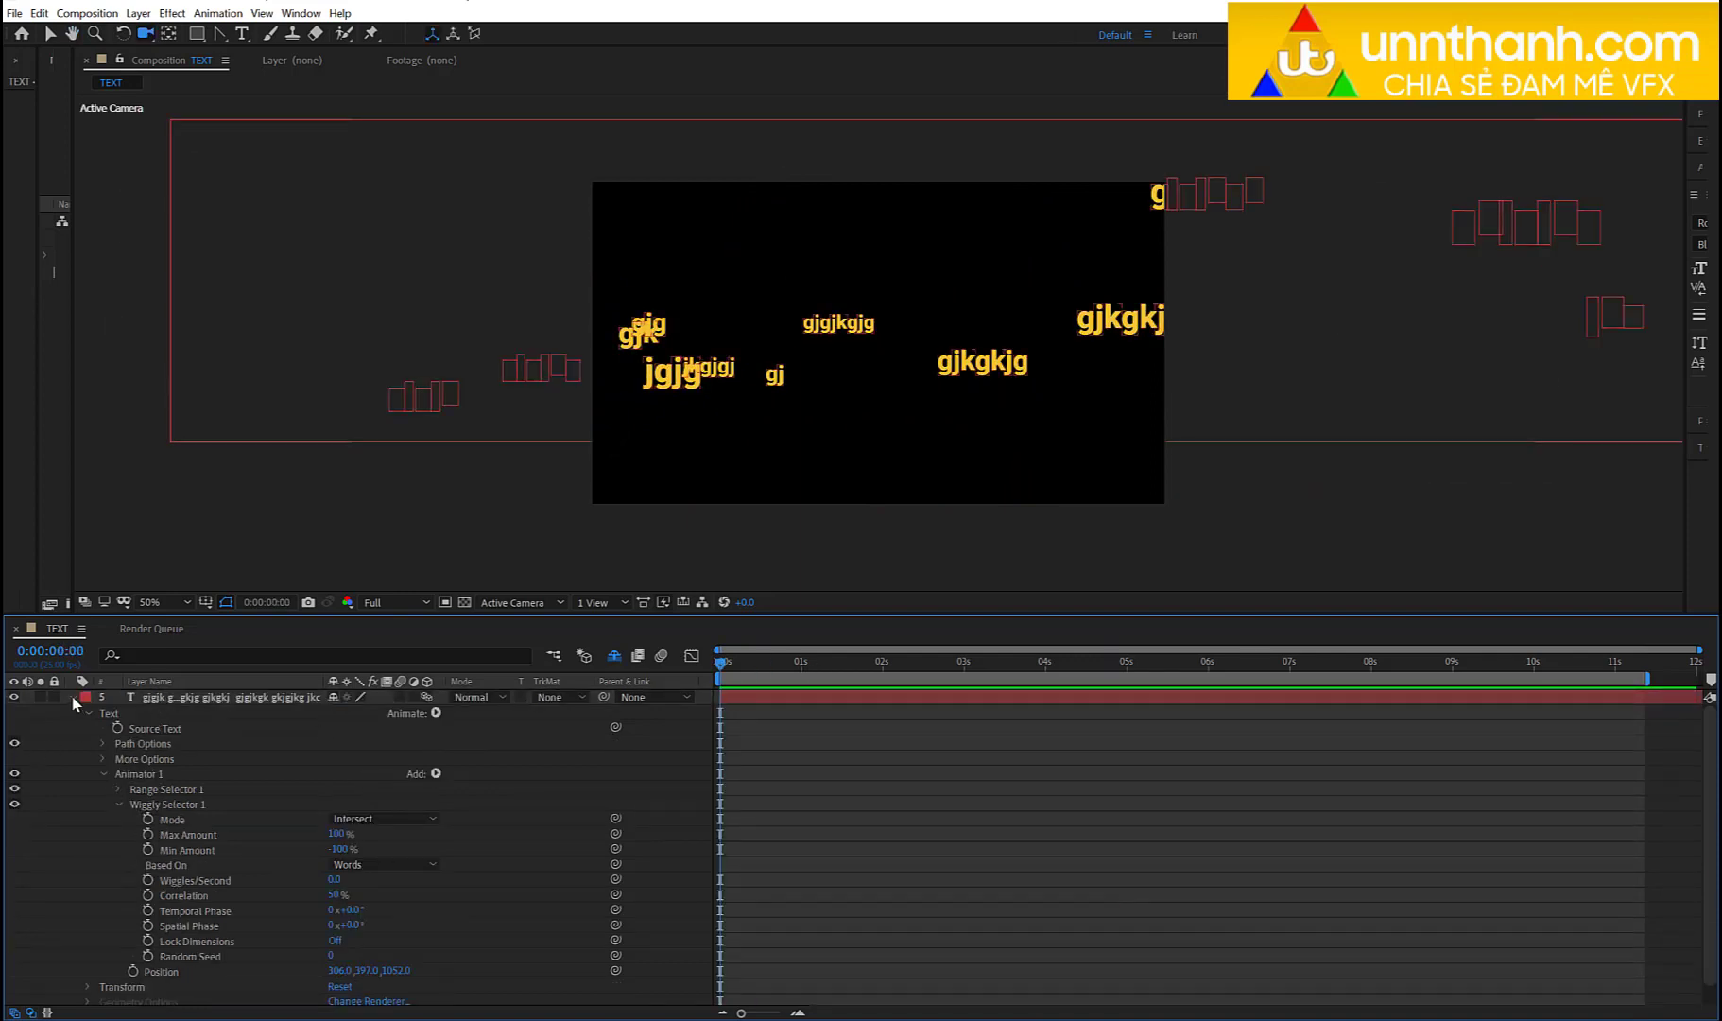
# Retype the layer's text as 'kết thúc chương text trong AE' and reselect the layer
pyautogui.click(73, 699)
pyautogui.doubleClick(149, 697)
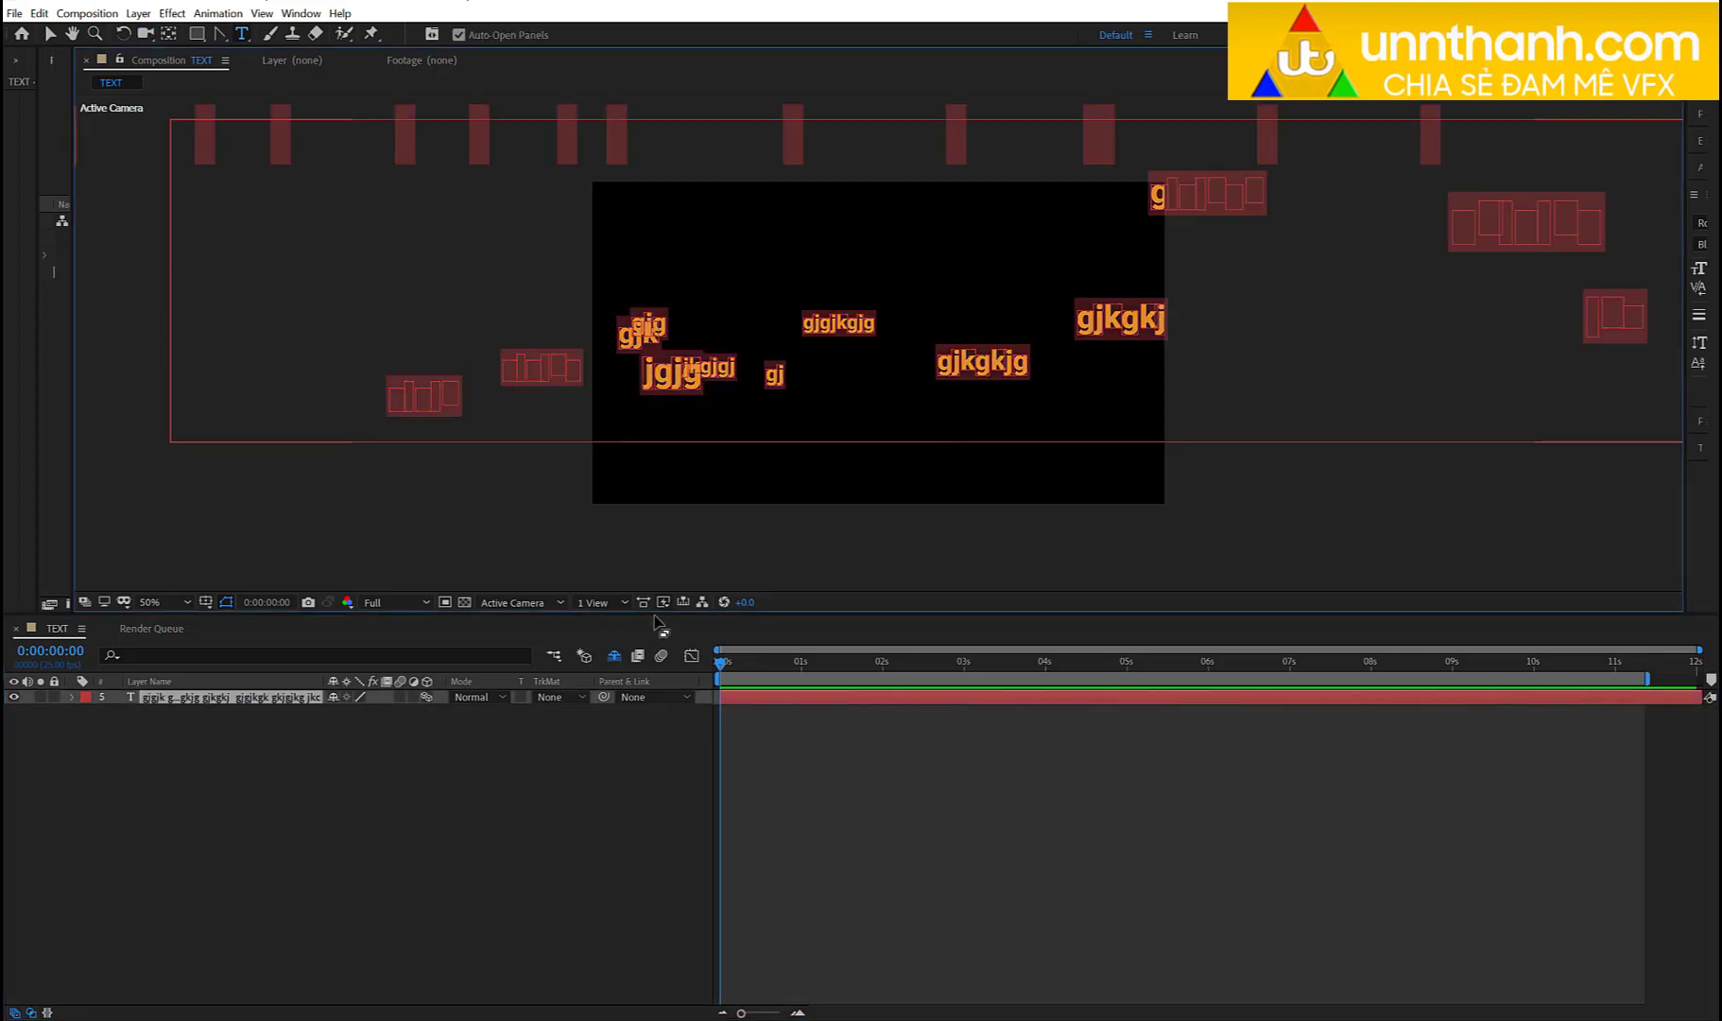
pyautogui.write('ke')
pyautogui.write(' thuc')
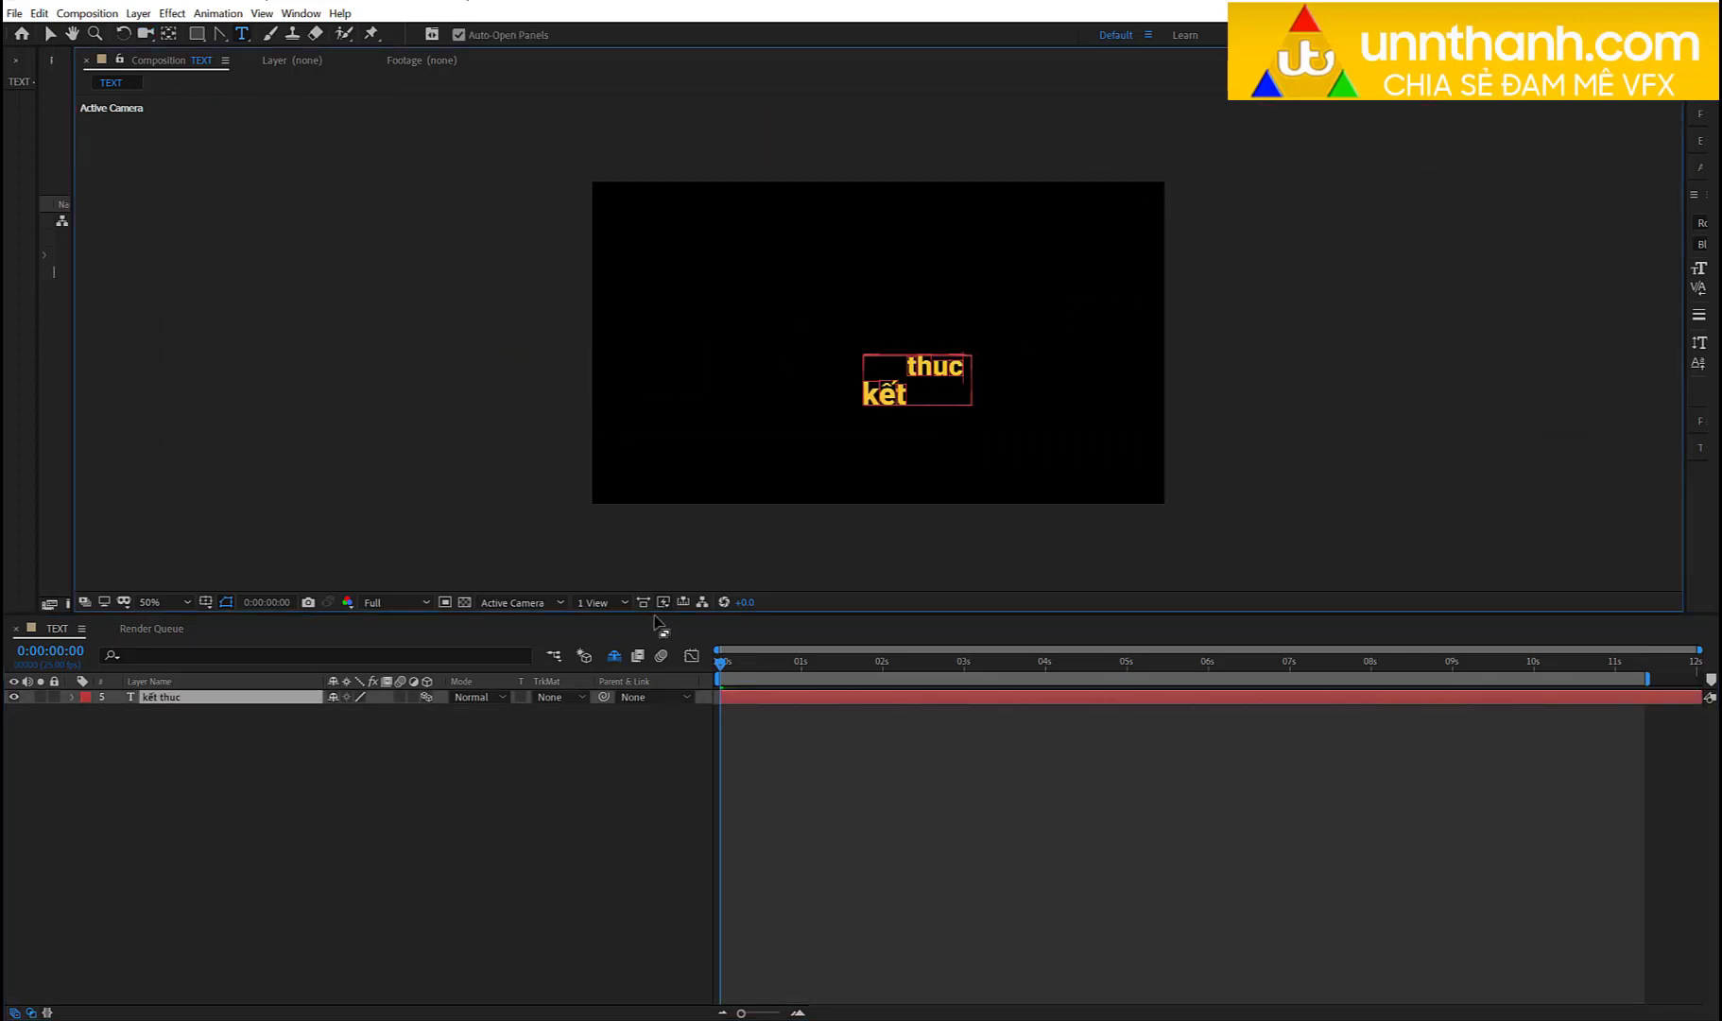
pyautogui.write(' chương')
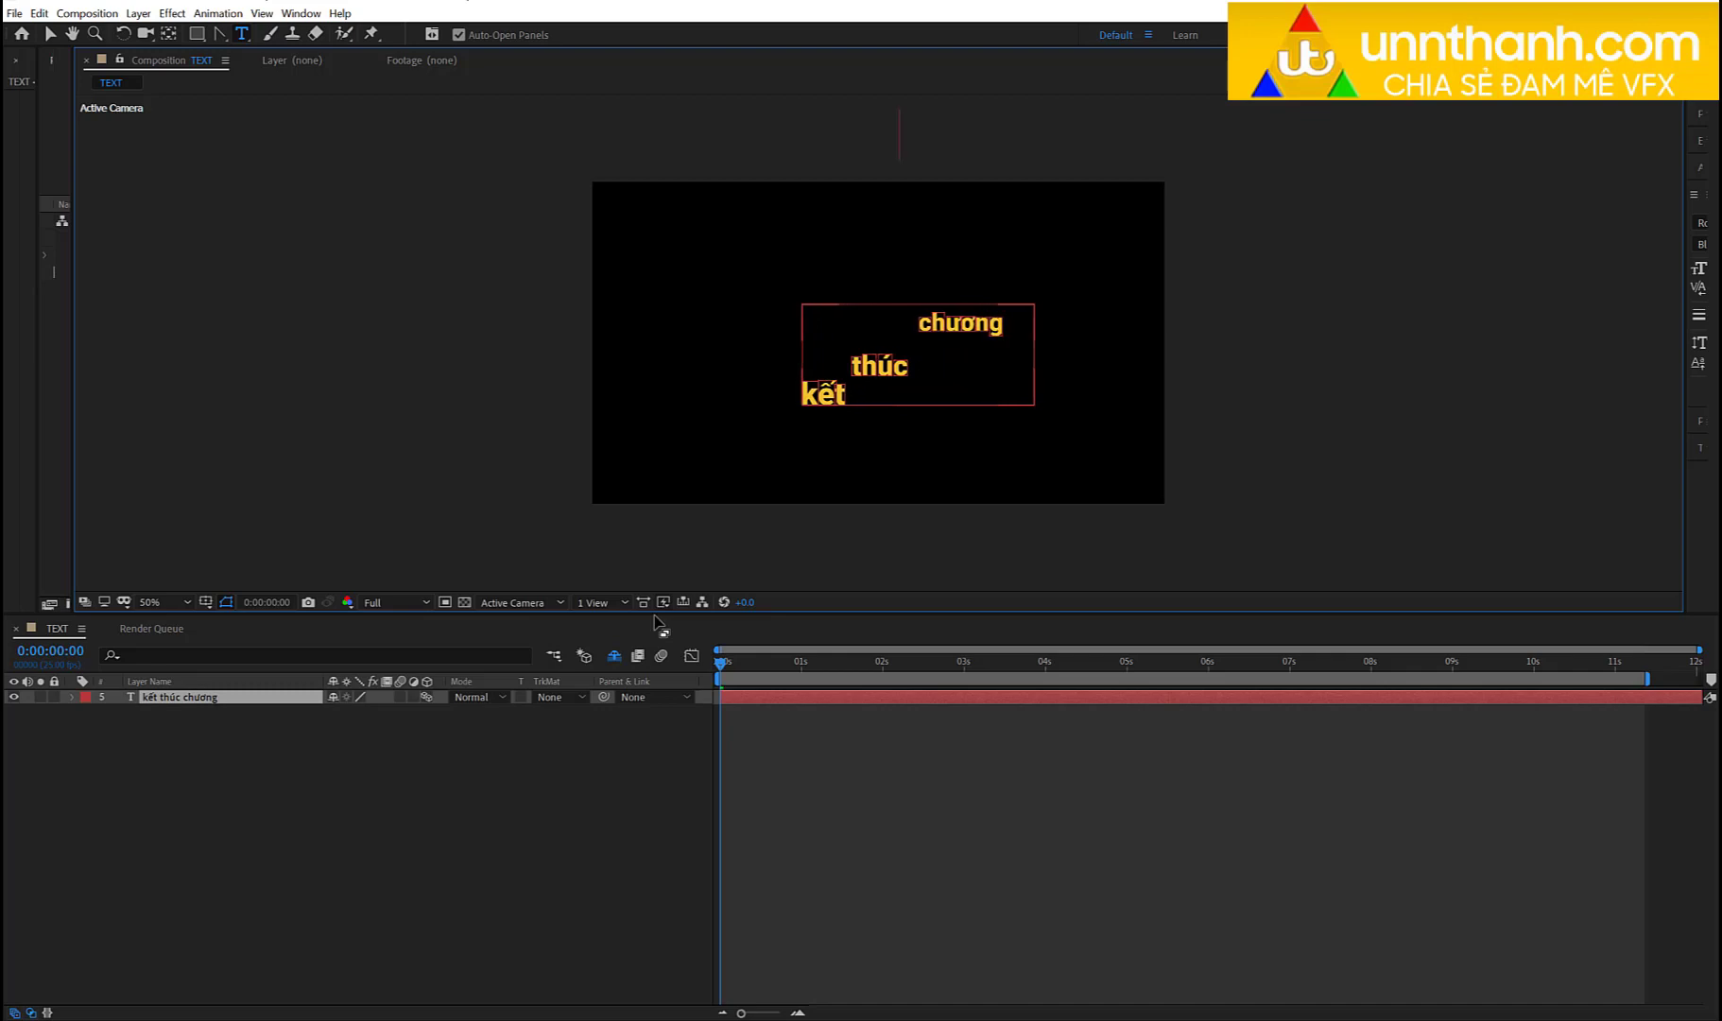
pyautogui.write(' text')
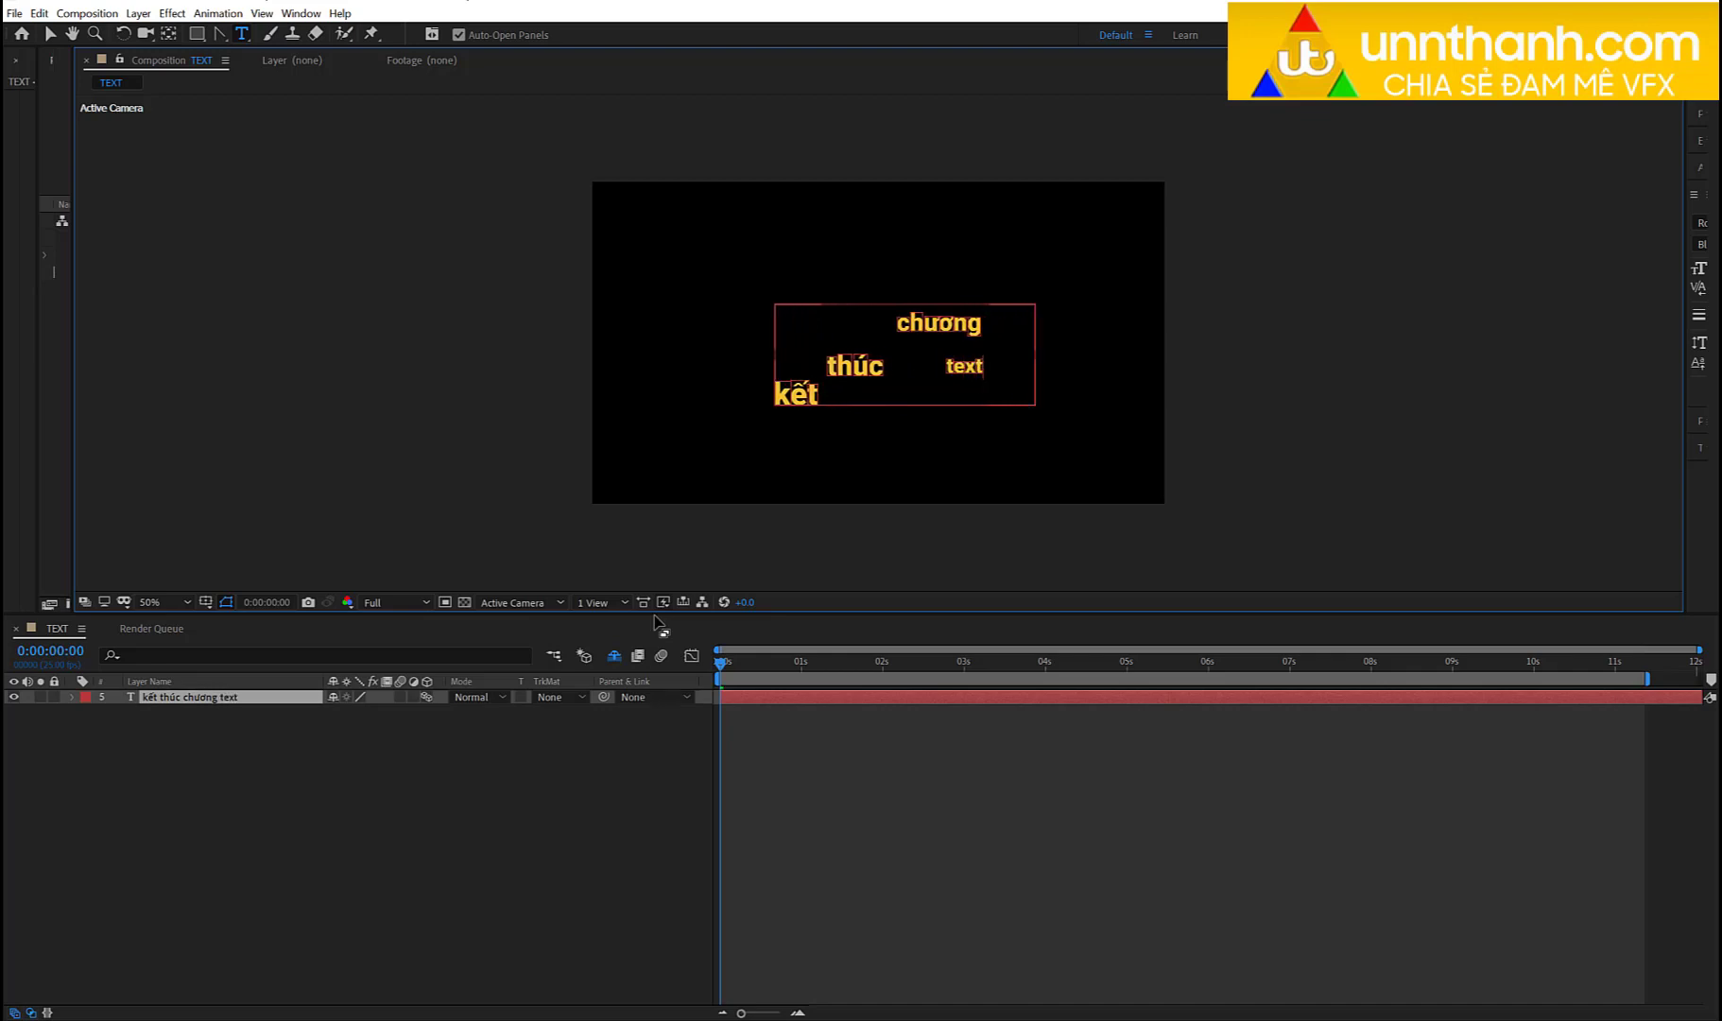
pyautogui.write(' trong')
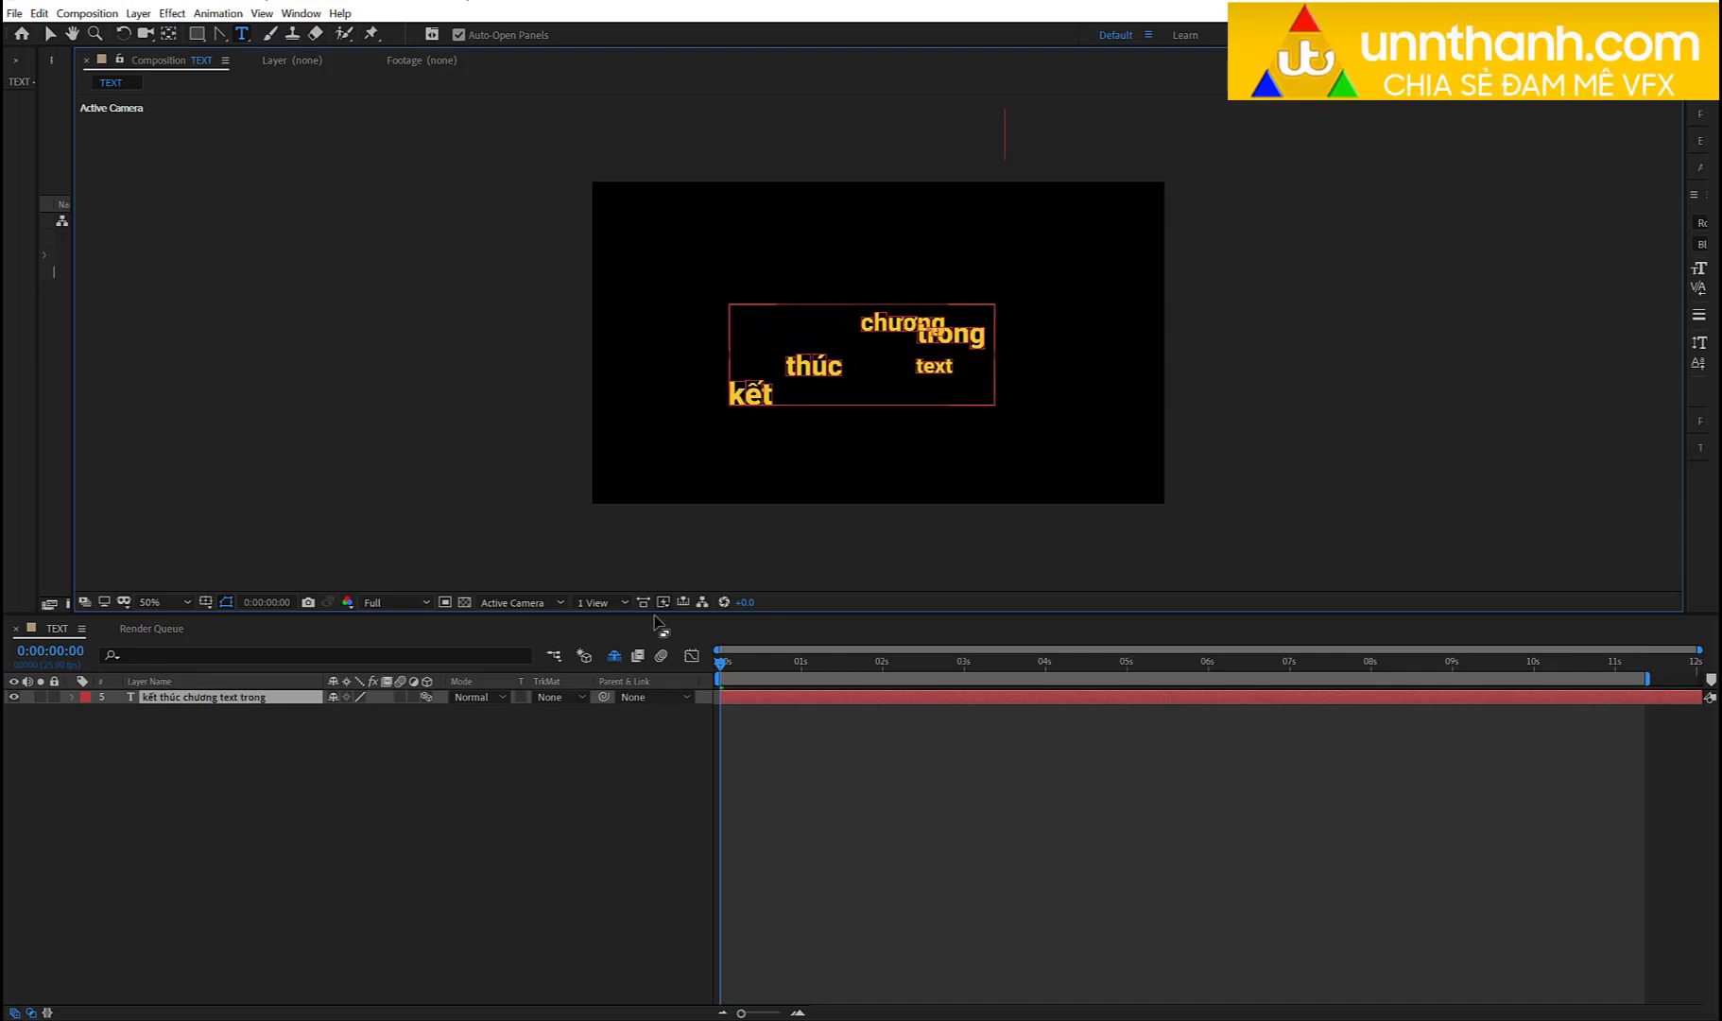
pyautogui.write(' AE')
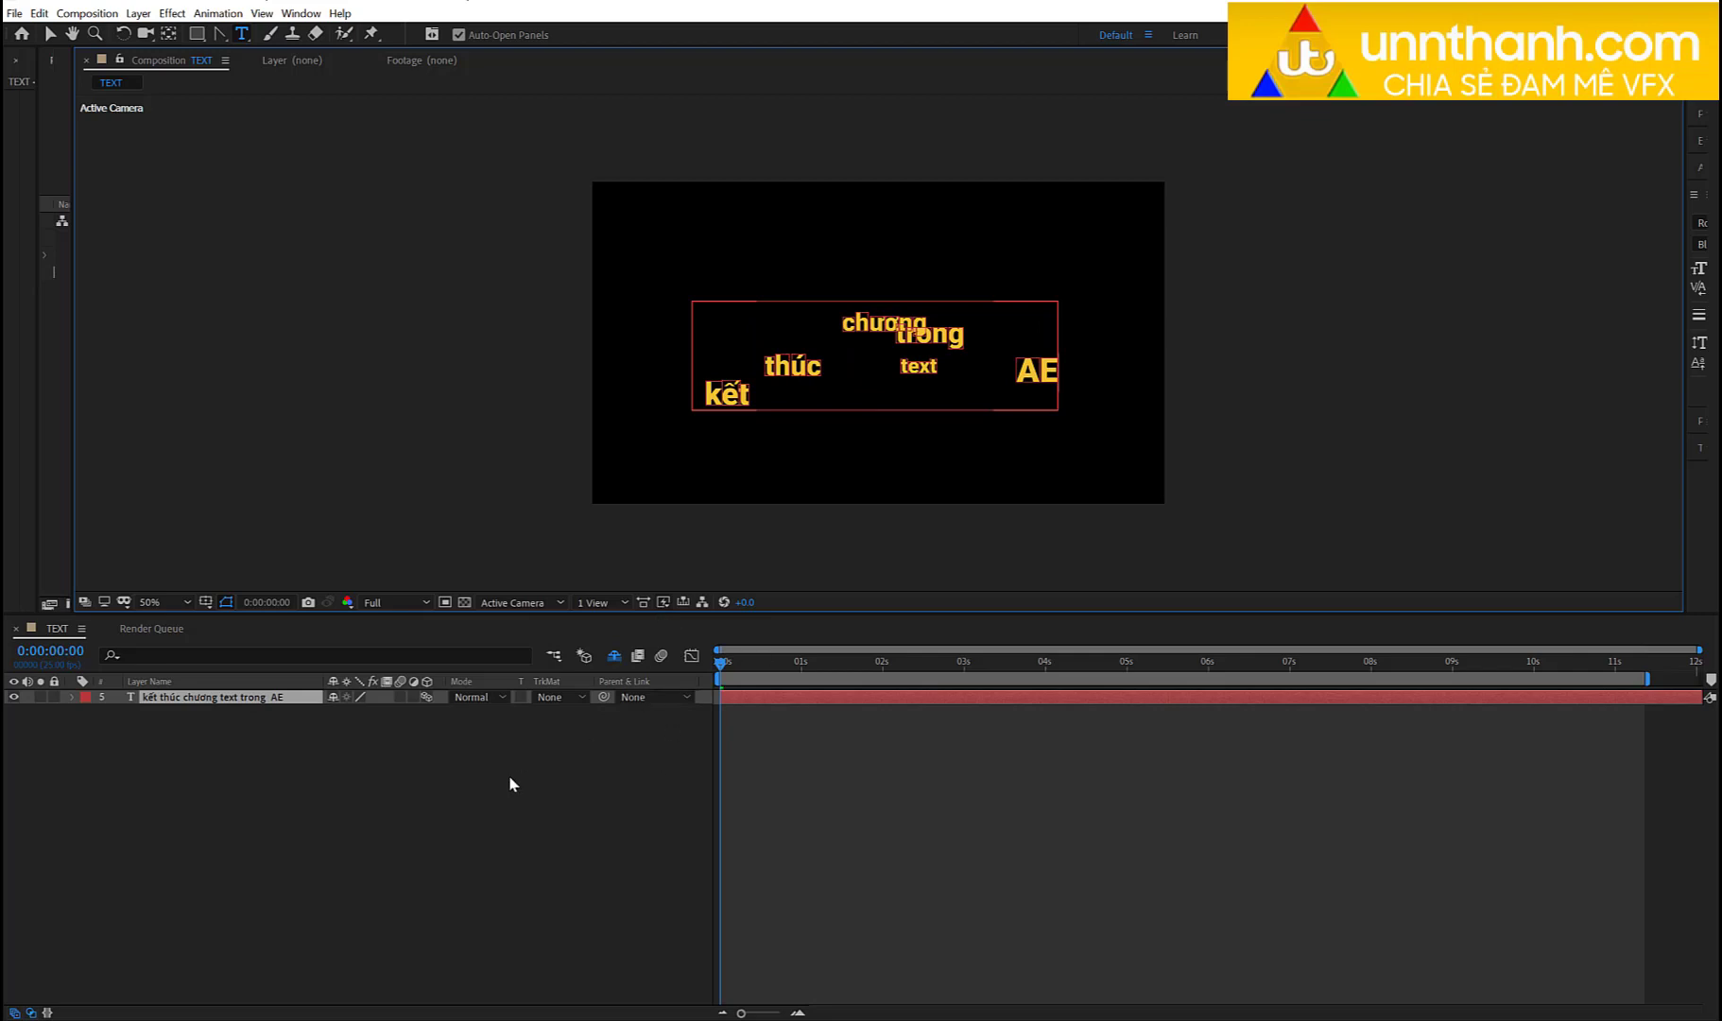
pyautogui.click(510, 785)
pyautogui.click(194, 700)
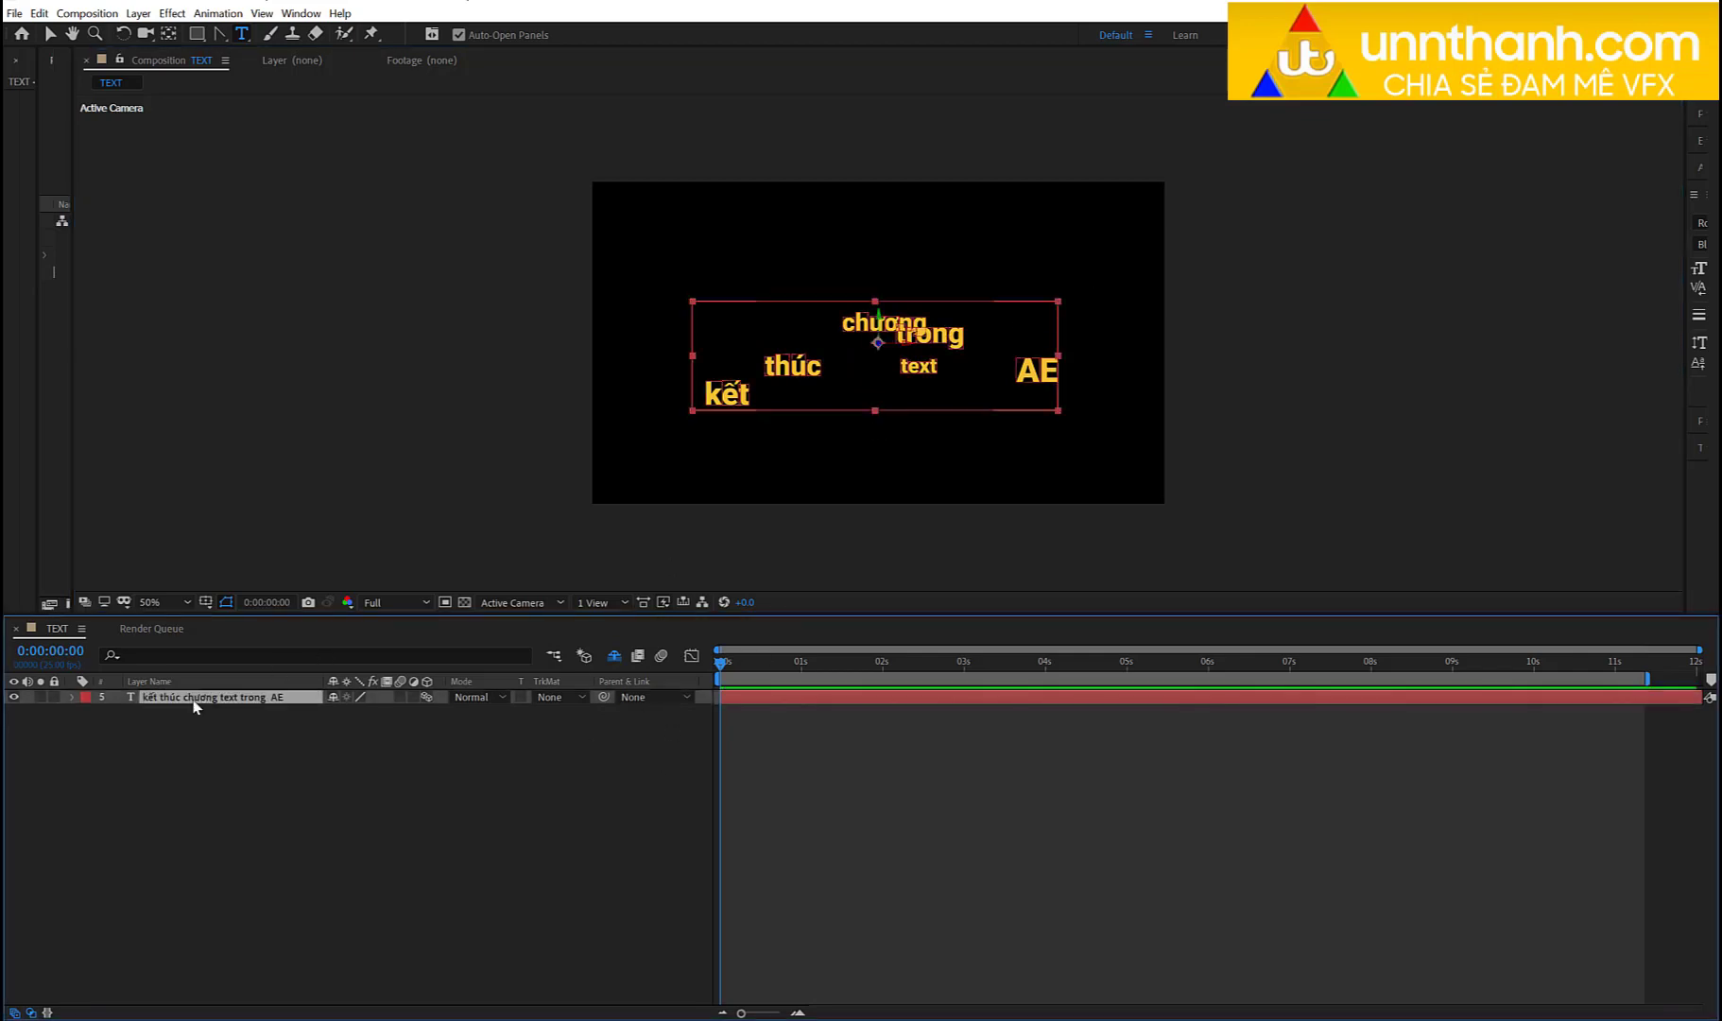
pyautogui.click(71, 697)
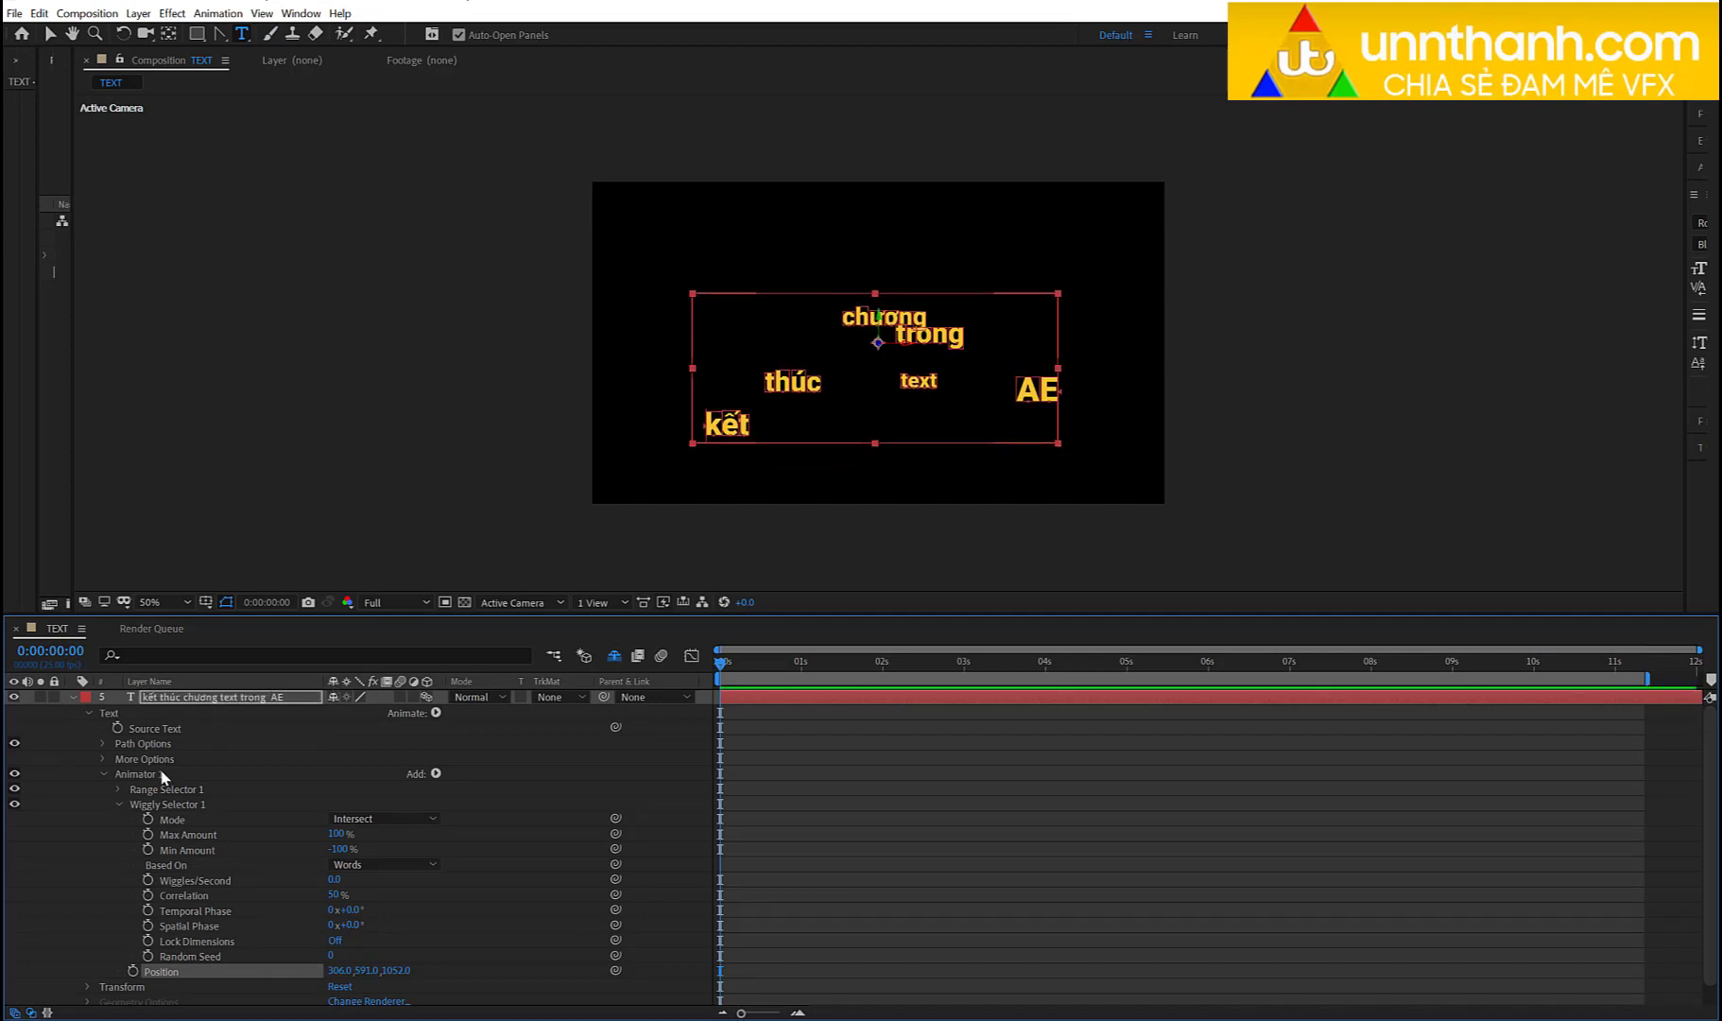
pyautogui.click(184, 701)
# Keyframe Position so the text slides from X -710 to centre by about 2.6 seconds
pyautogui.press('p')
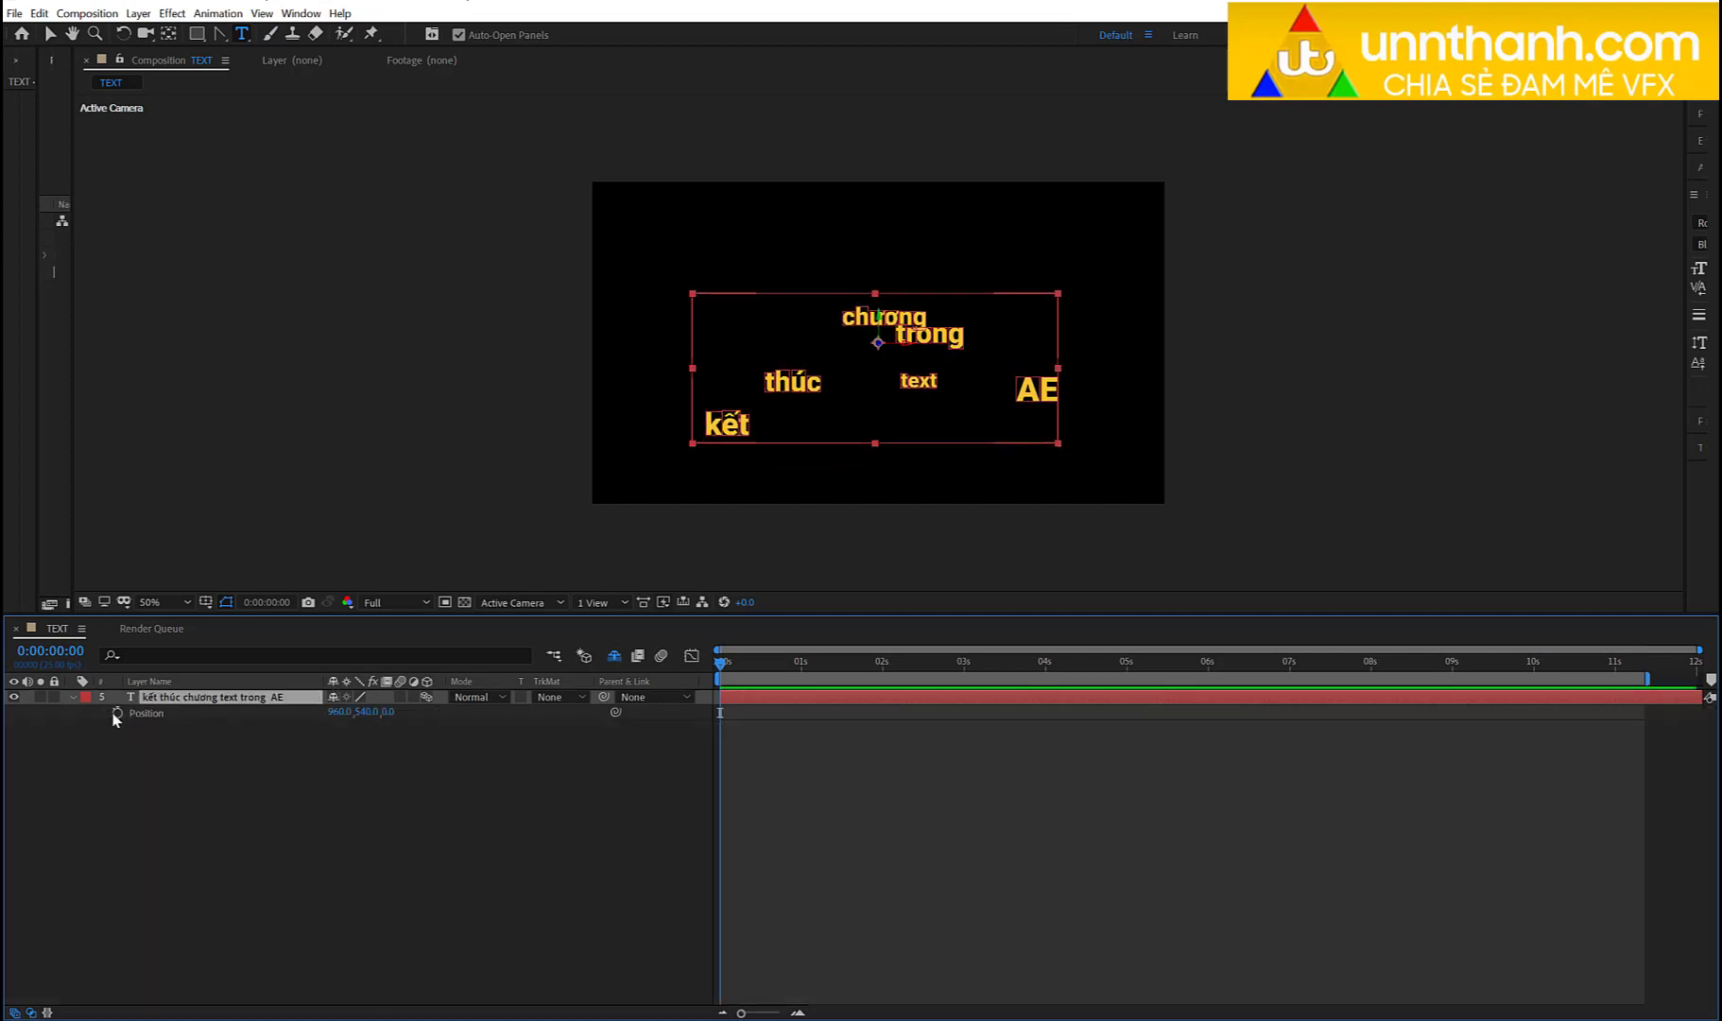
pyautogui.click(116, 712)
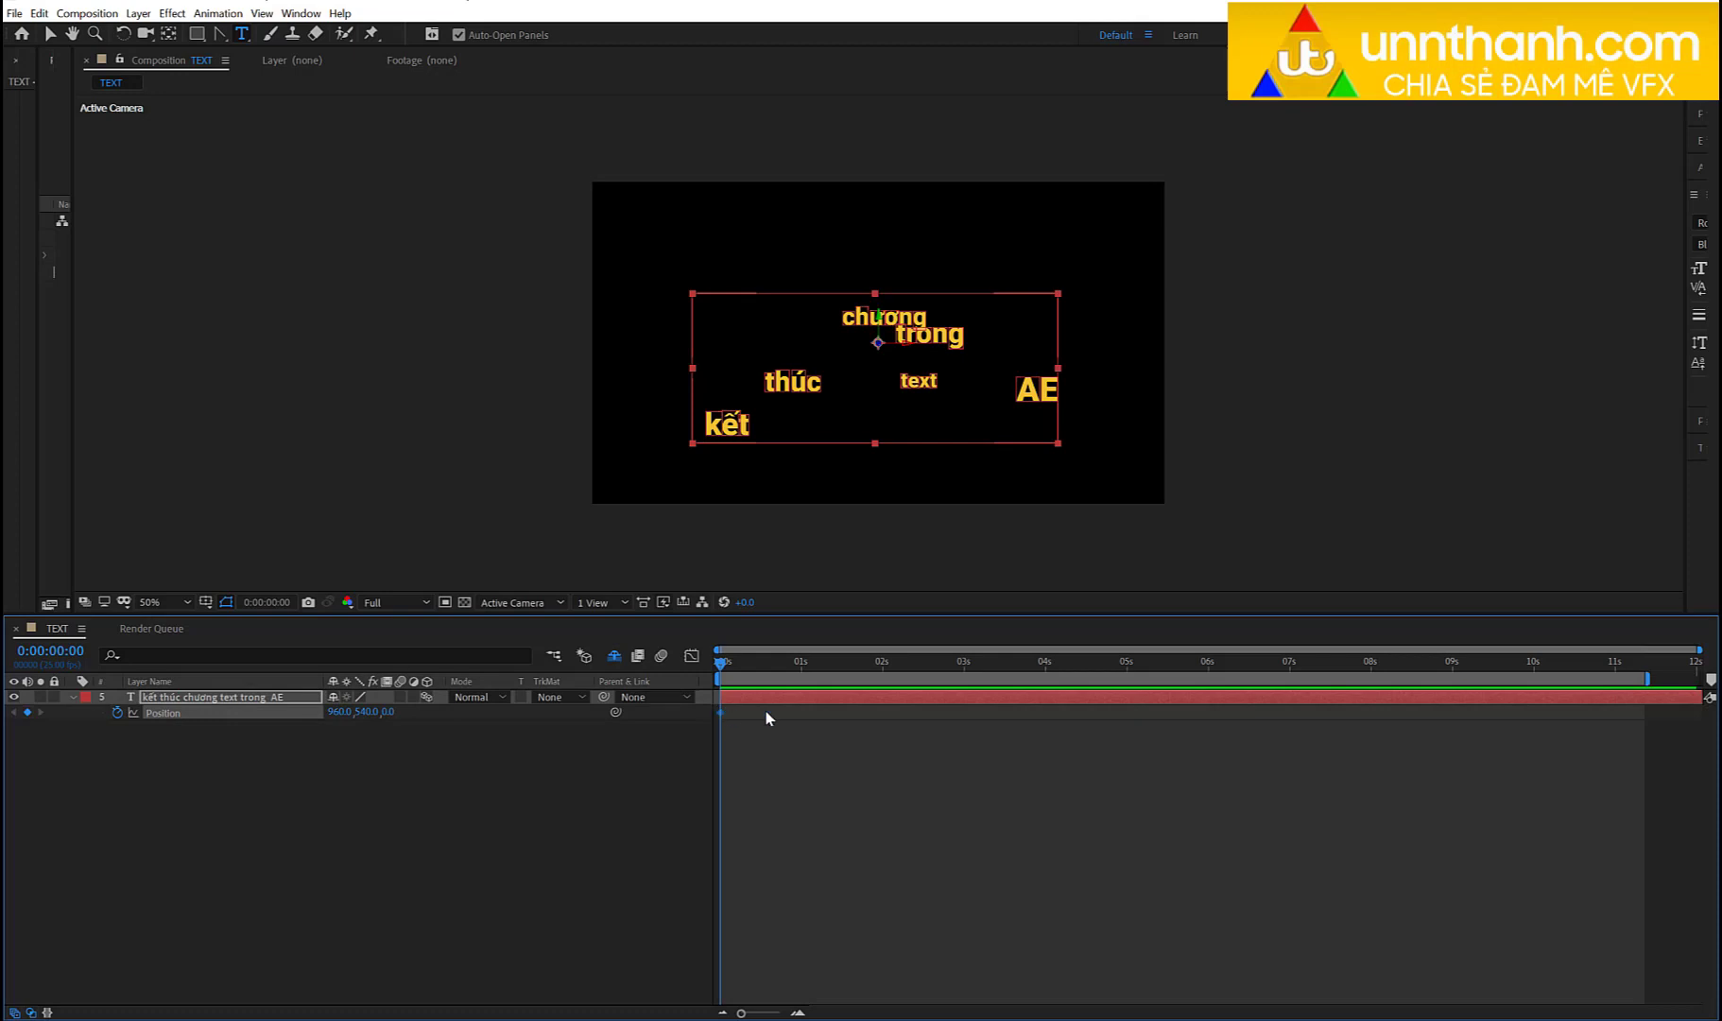
pyautogui.moveTo(721, 711); pyautogui.dragTo(934, 711)
pyautogui.moveTo(338, 711); pyautogui.dragTo(279, 699)
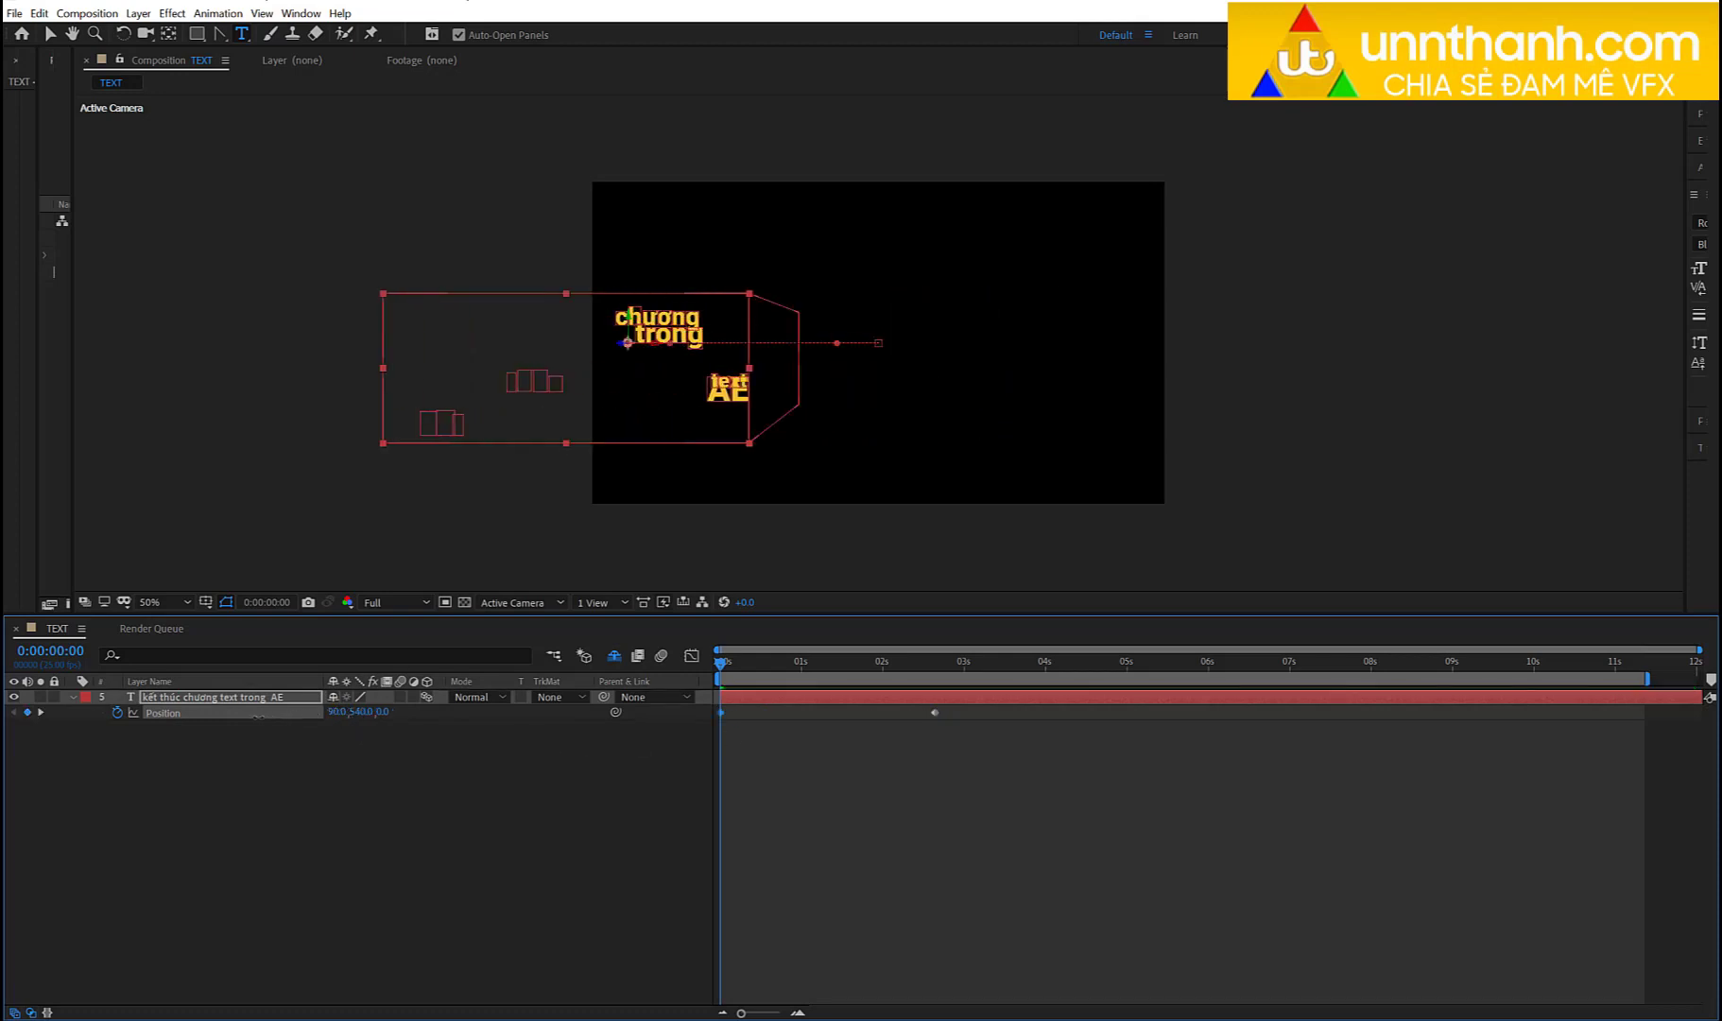
pyautogui.press('space')
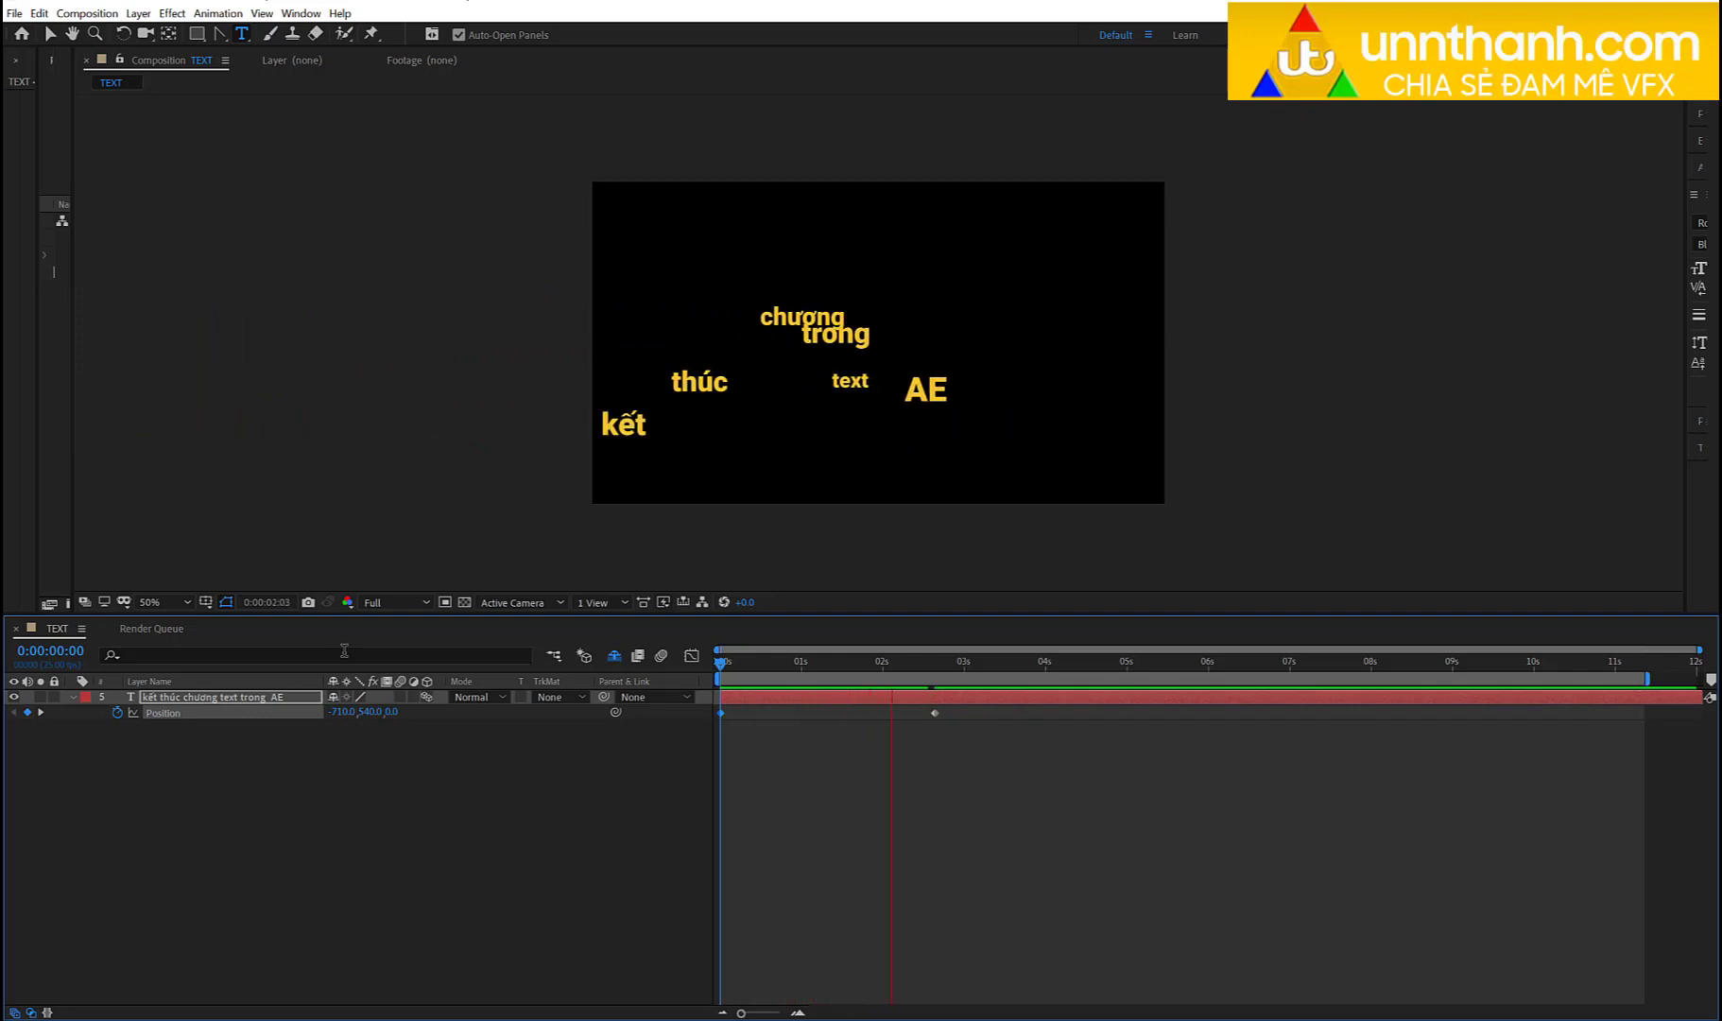
pyautogui.press('space')
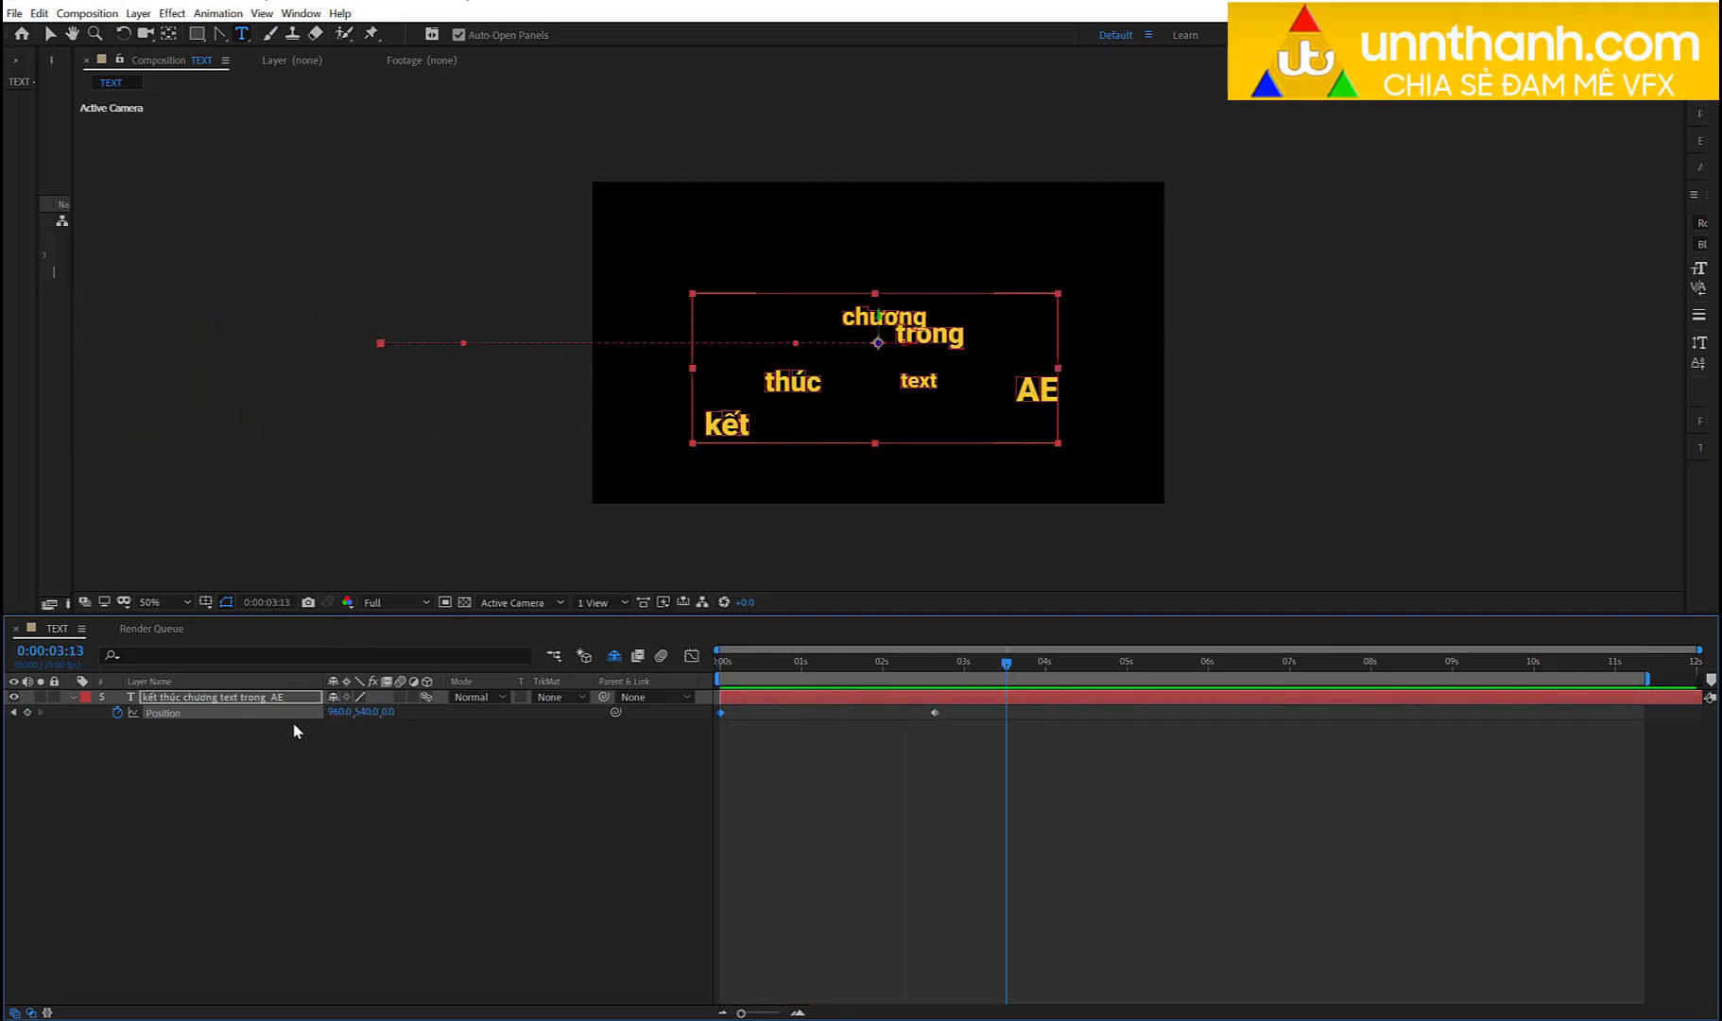
# Tilt the text about 5° on Y Rotation and raise it slightly in frame
pyautogui.press('r')
pyautogui.moveTo(353, 743)
pyautogui.mouseDown()
pyautogui.moveTo(368, 743)
pyautogui.moveTo(342, 743)
pyautogui.moveTo(357, 727)
pyautogui.mouseUp()
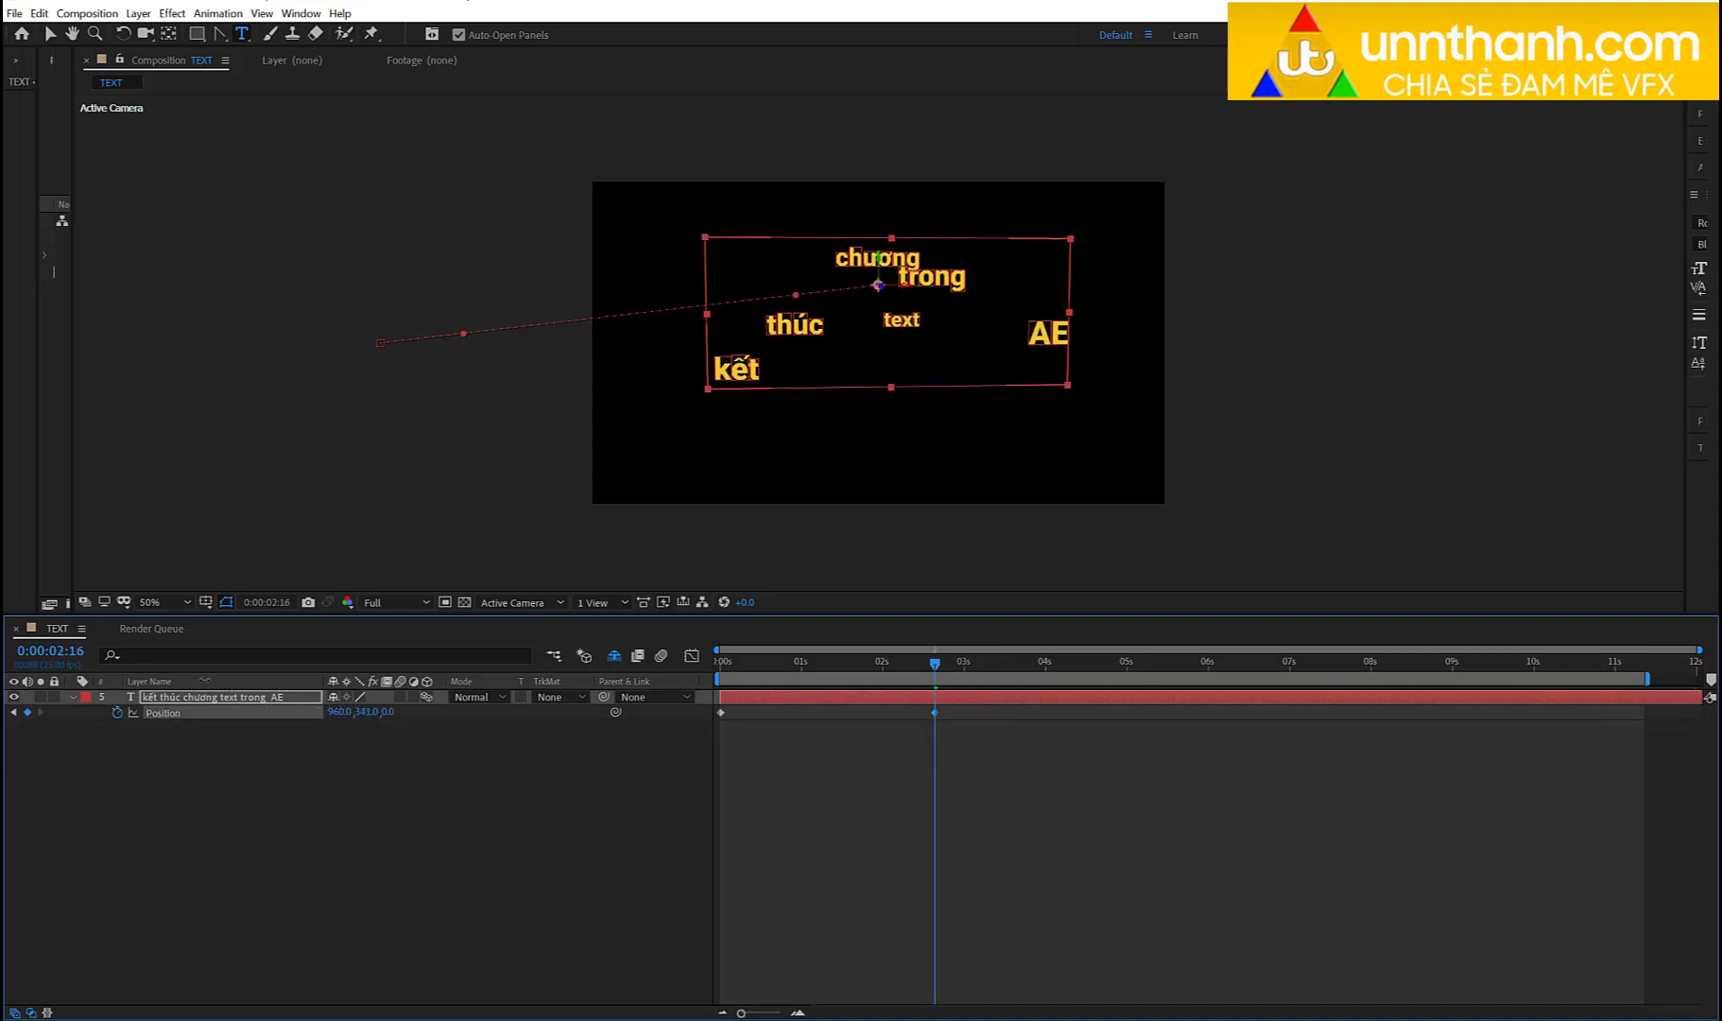
pyautogui.moveTo(363, 712); pyautogui.dragTo(317, 712)
# Reset Y Rotation to 0°, tilt the text layer about 9° on X, then preview from the start
pyautogui.write('r')
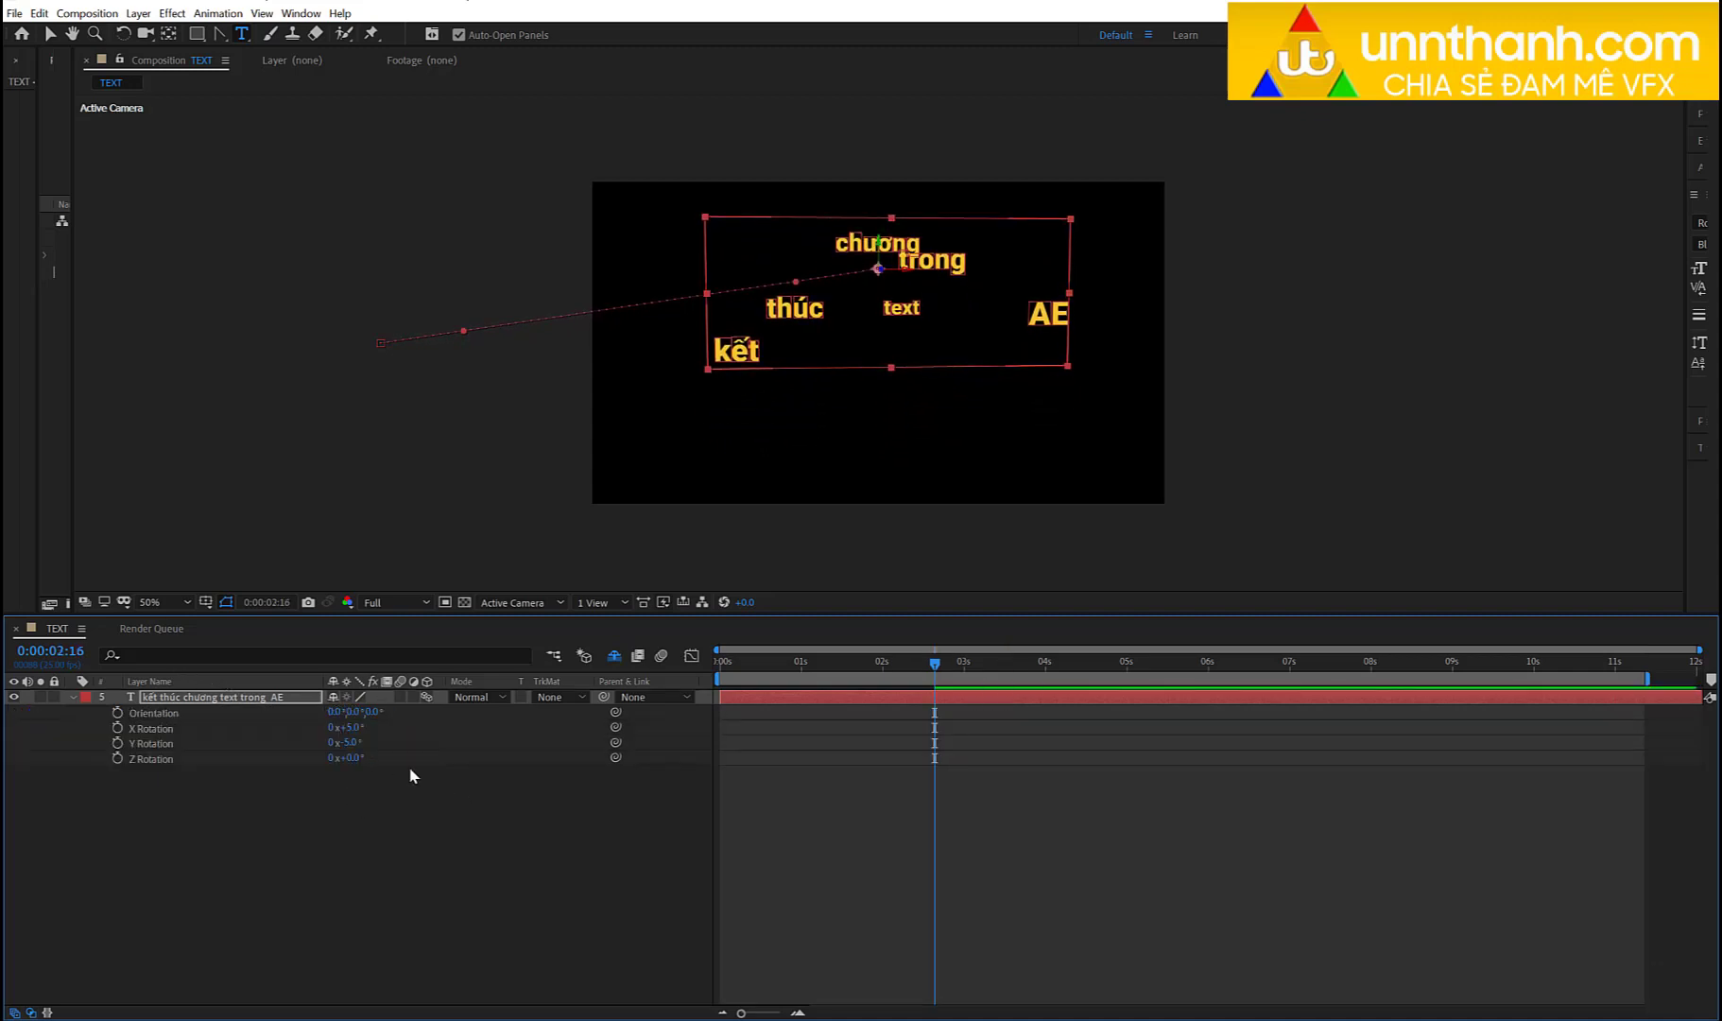
pyautogui.write('0')
pyautogui.press('Return')
pyautogui.write('0')
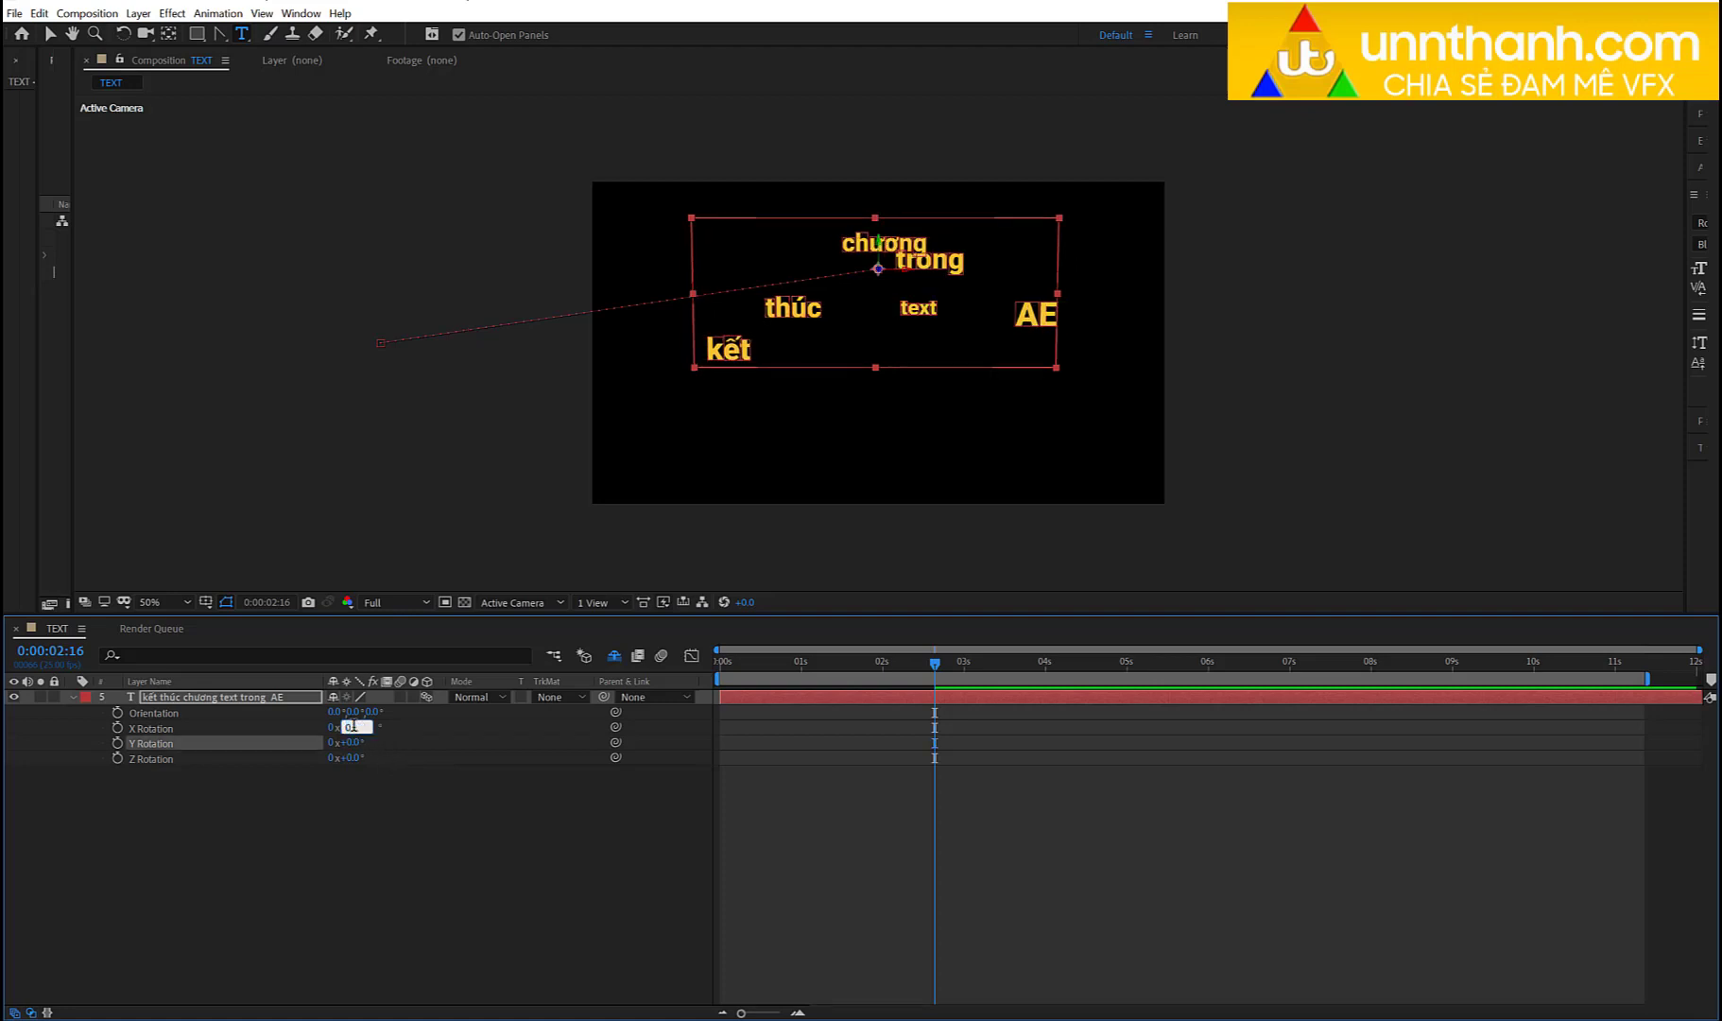
pyautogui.press('Return')
pyautogui.moveTo(353, 728); pyautogui.dragTo(363, 728)
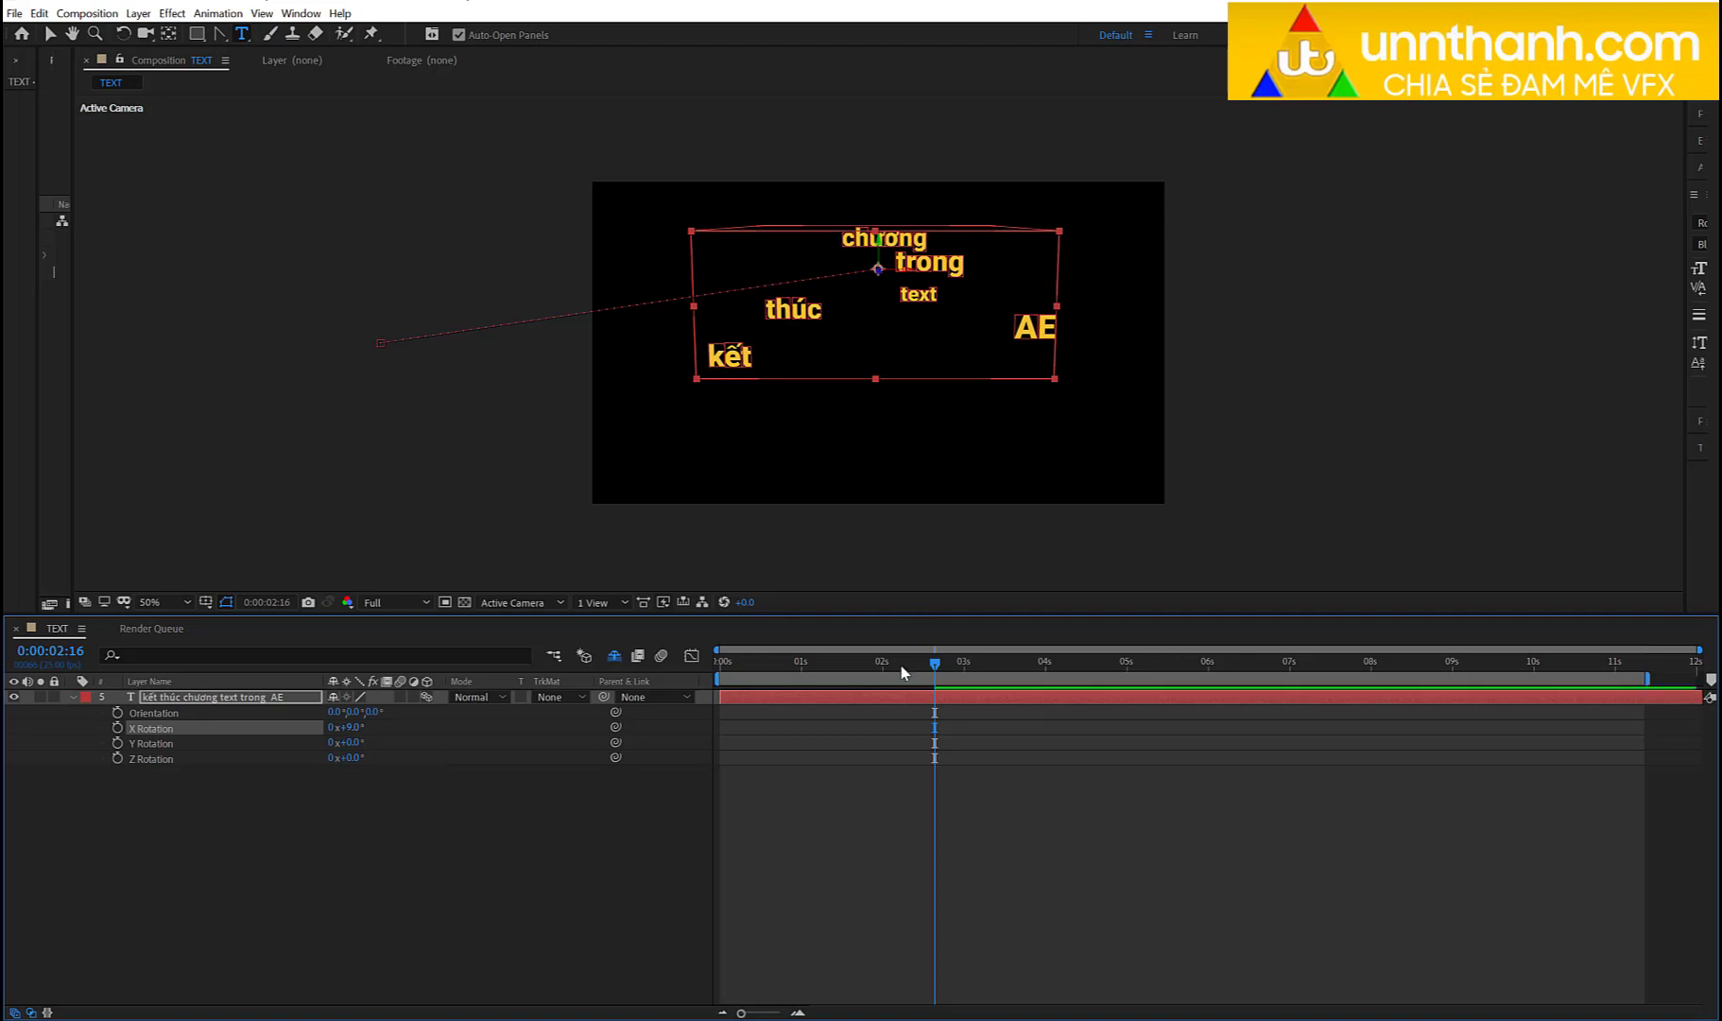
pyautogui.press('Home')
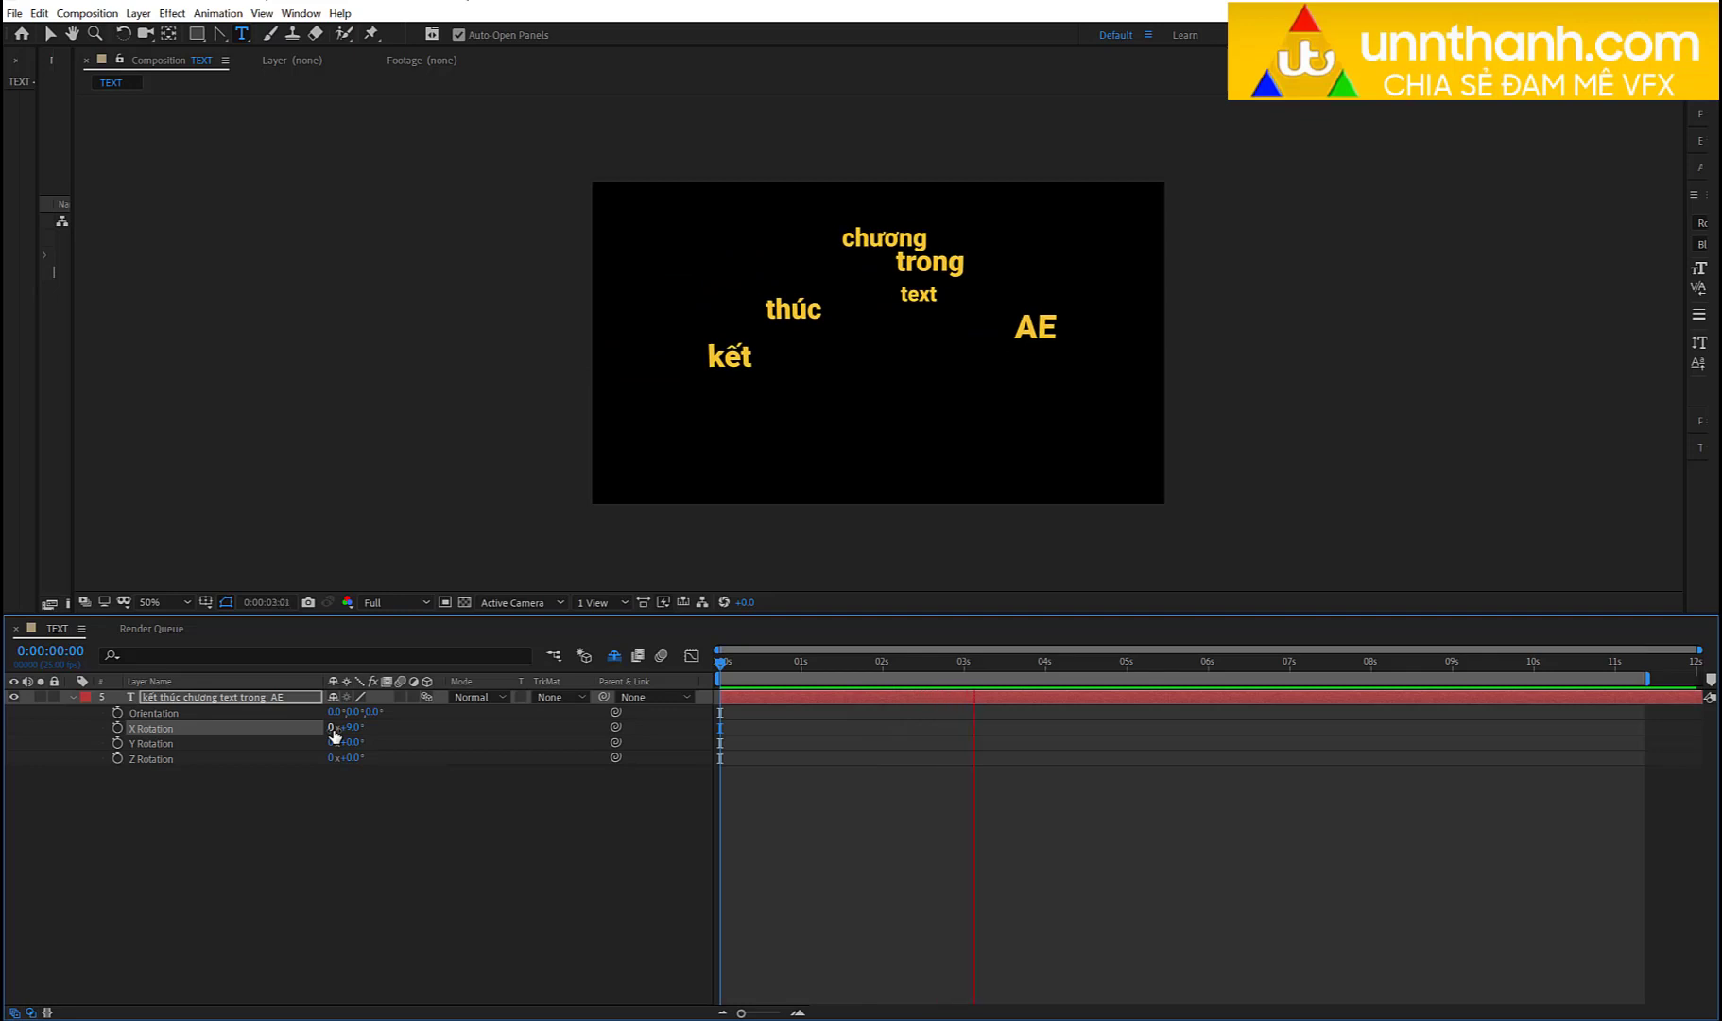
pyautogui.press('space')
# Deselect the text layer and collapse its rotation properties with R
pyautogui.click(518, 881)
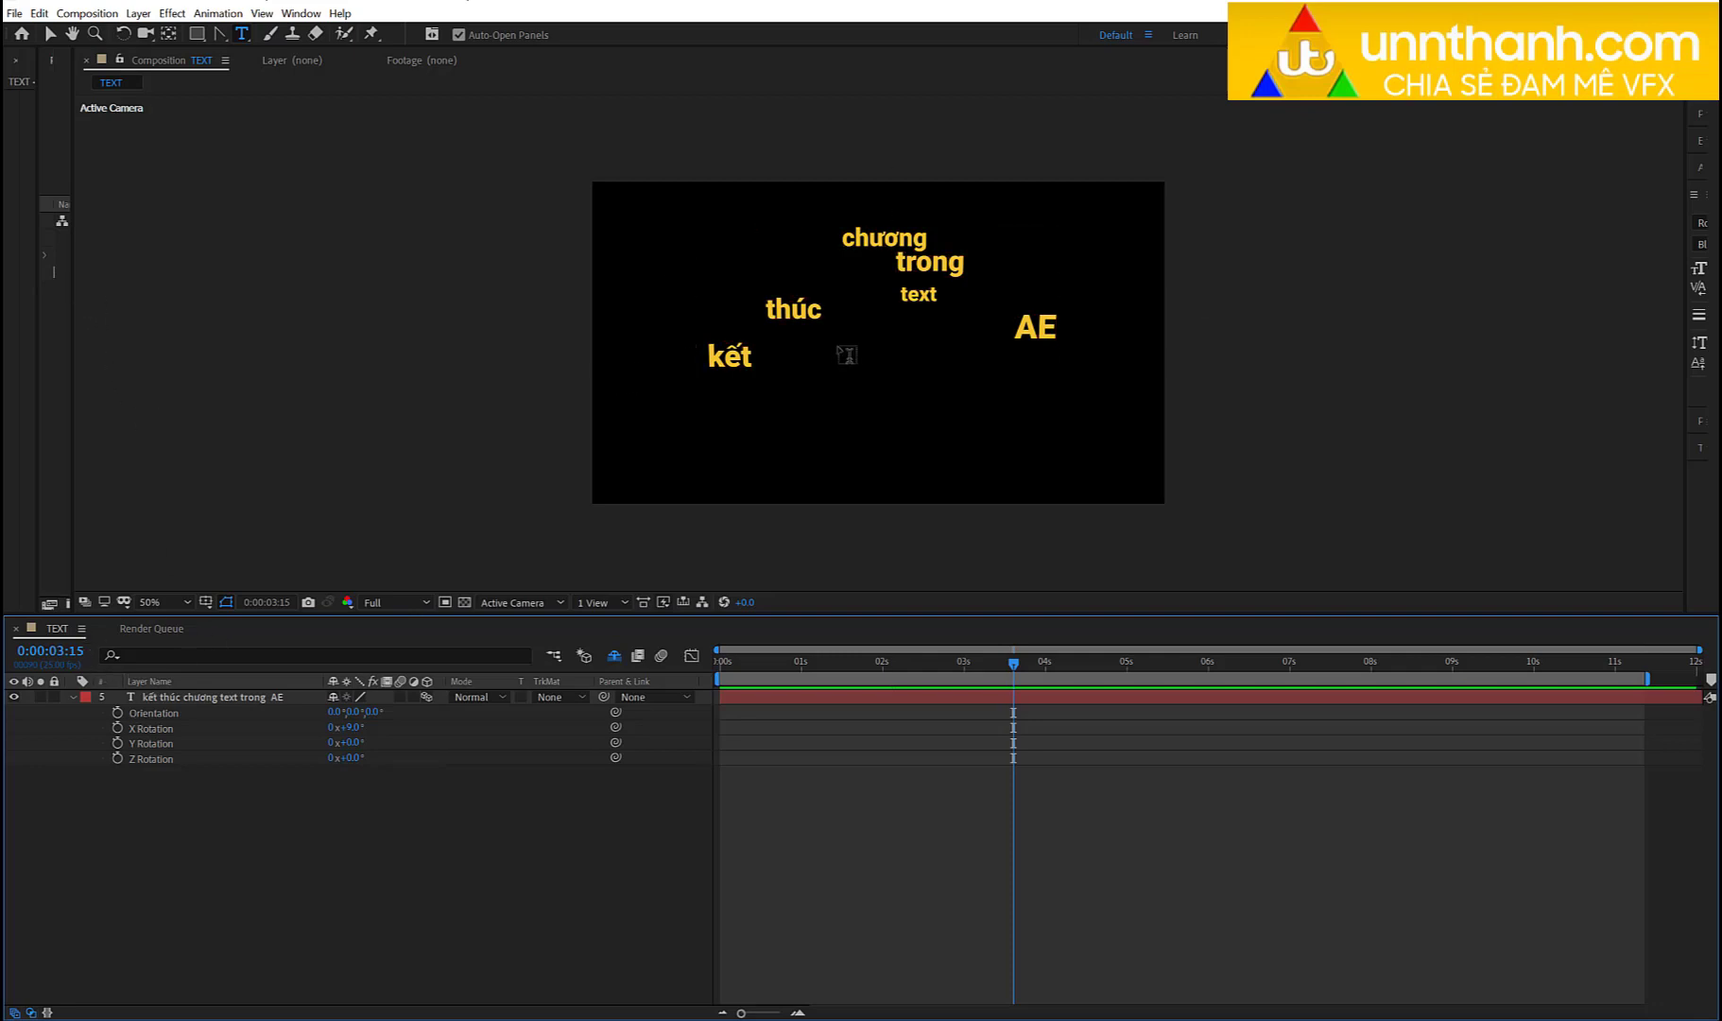
pyautogui.press('r')
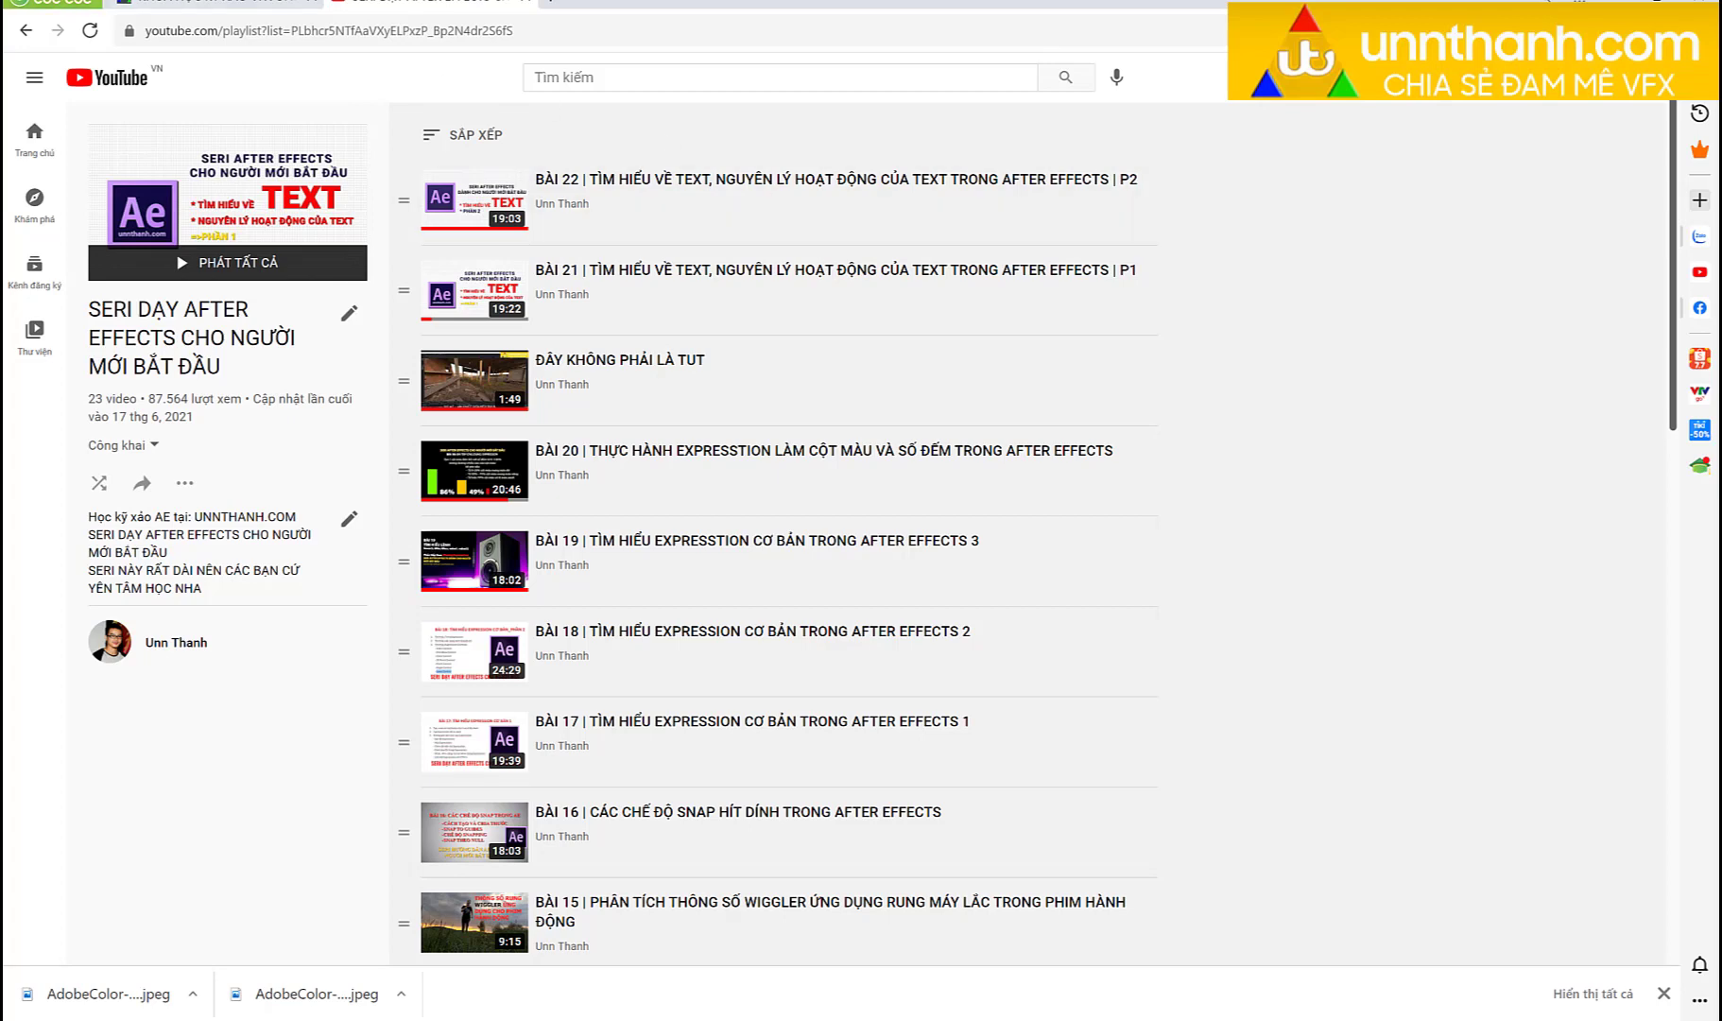
pyautogui.click(199, 5)
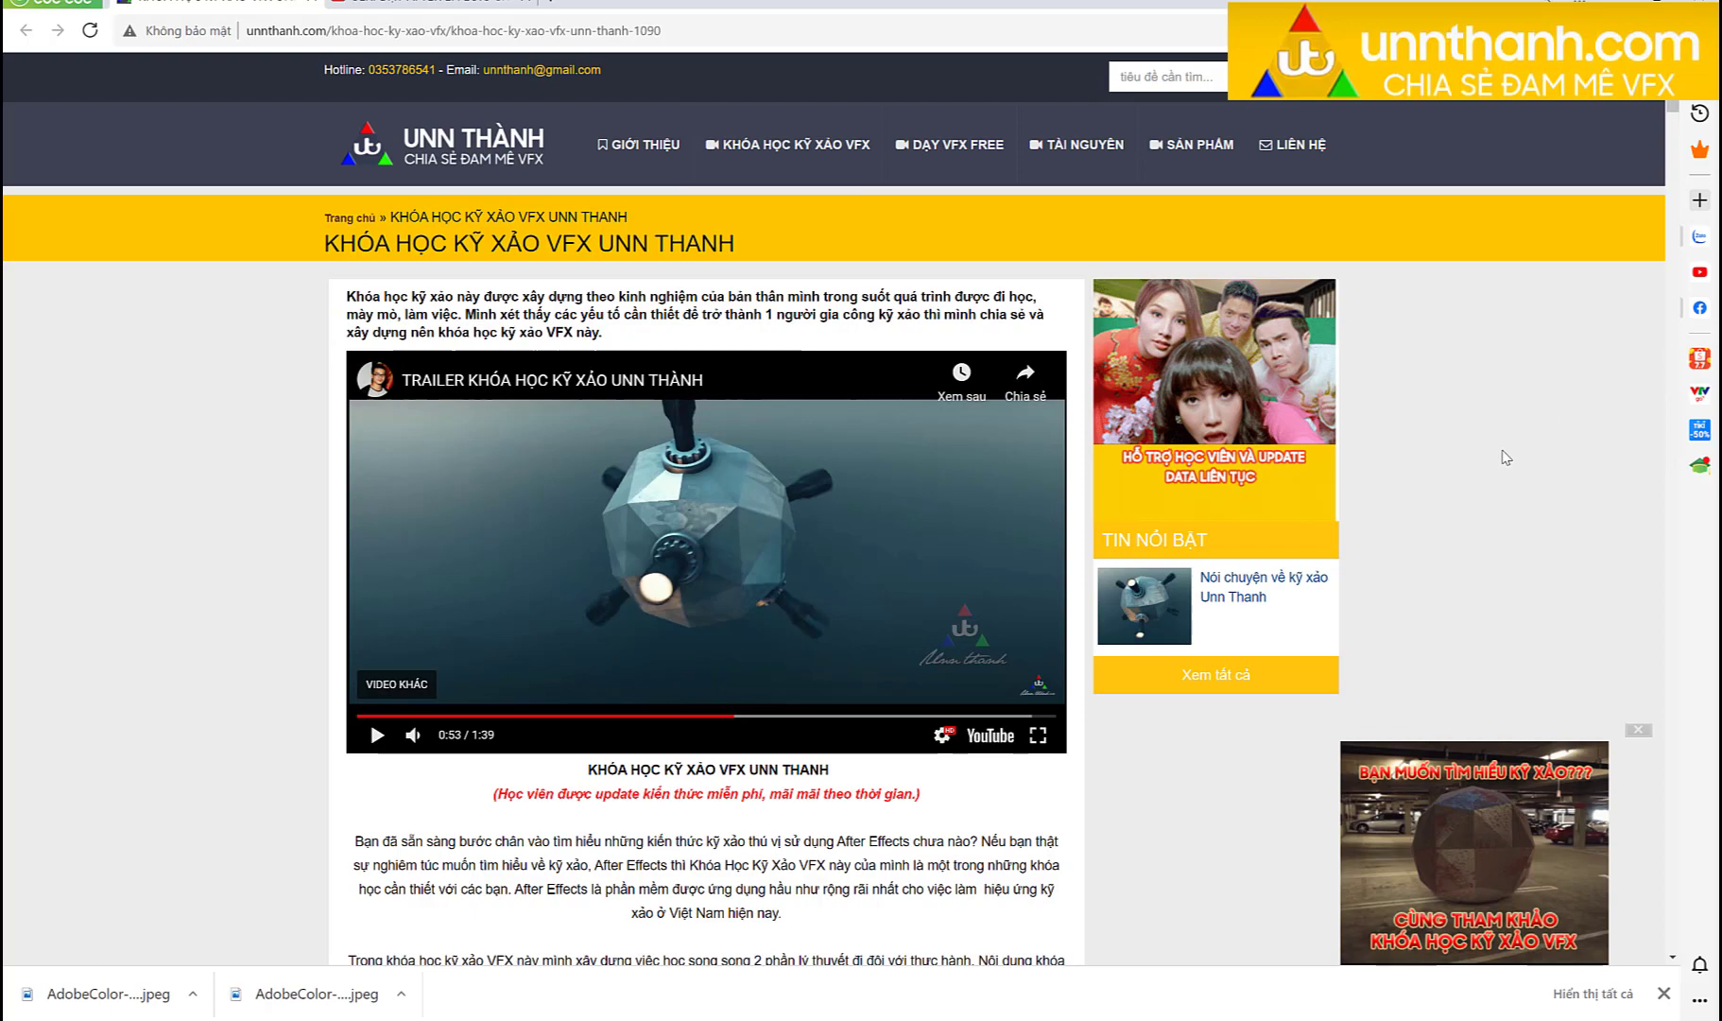
pyautogui.scroll(-3, 1506, 463)
pyautogui.scroll(-3, 1493, 482)
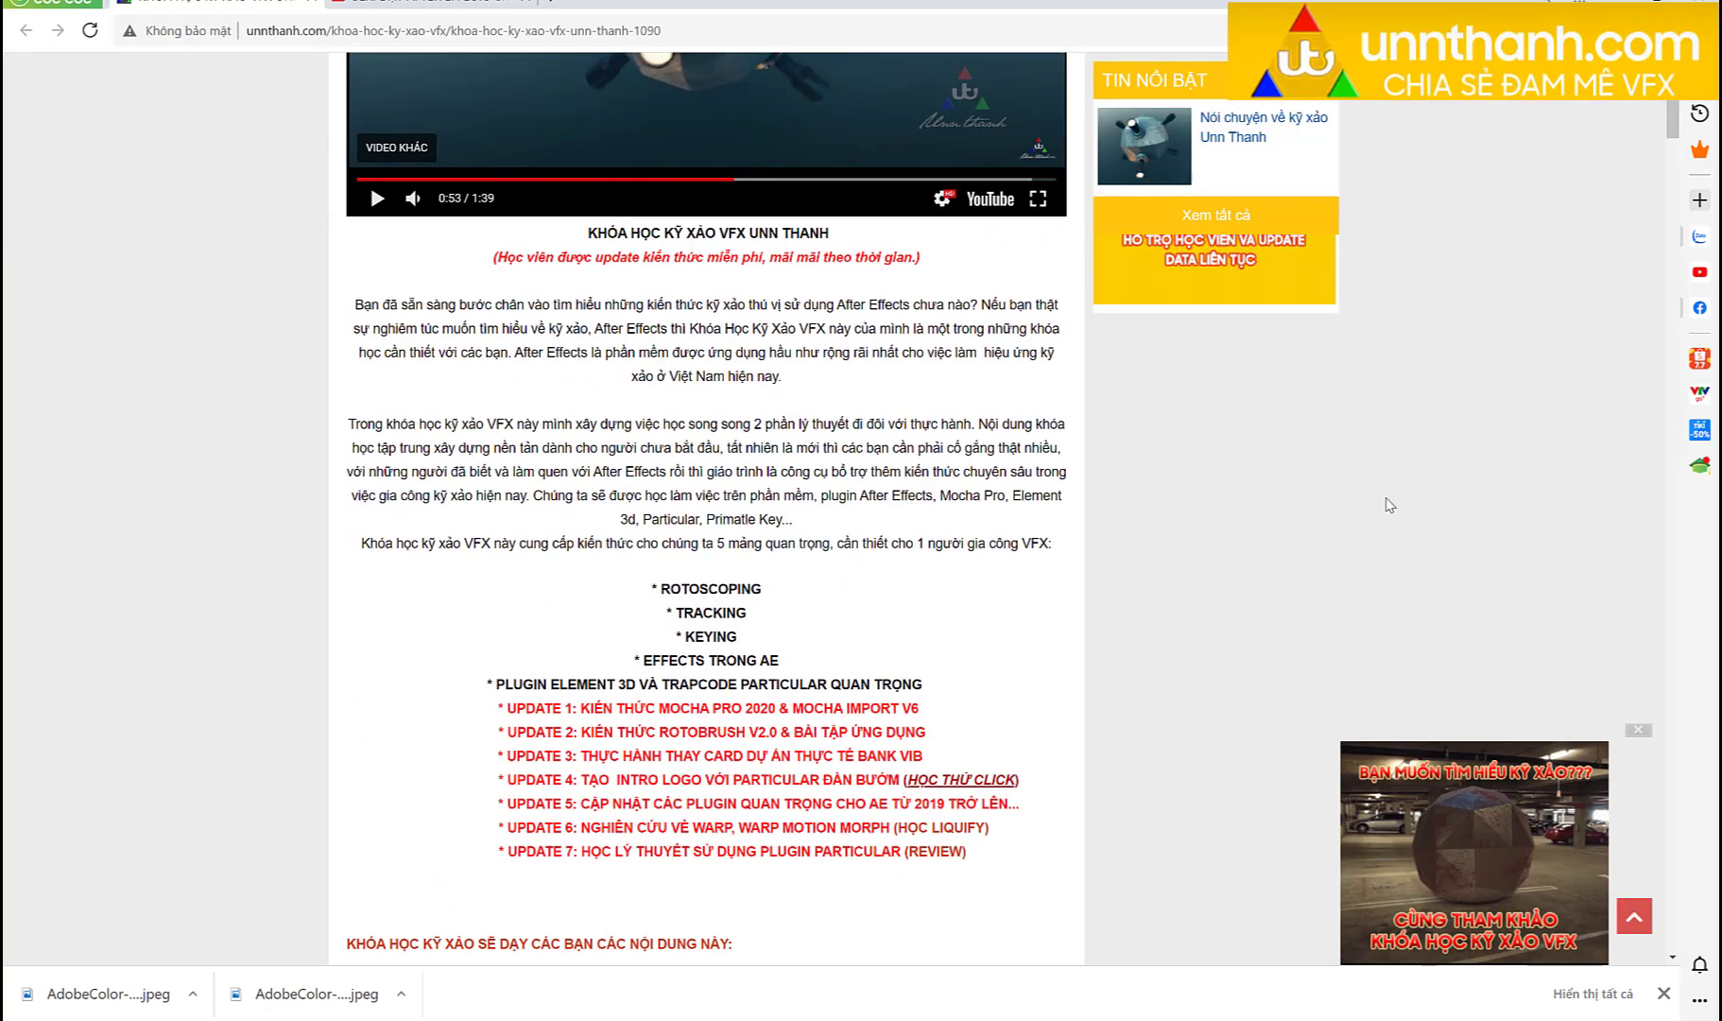
pyautogui.scroll(-5, 1380, 501)
pyautogui.scroll(-3, 699, 548)
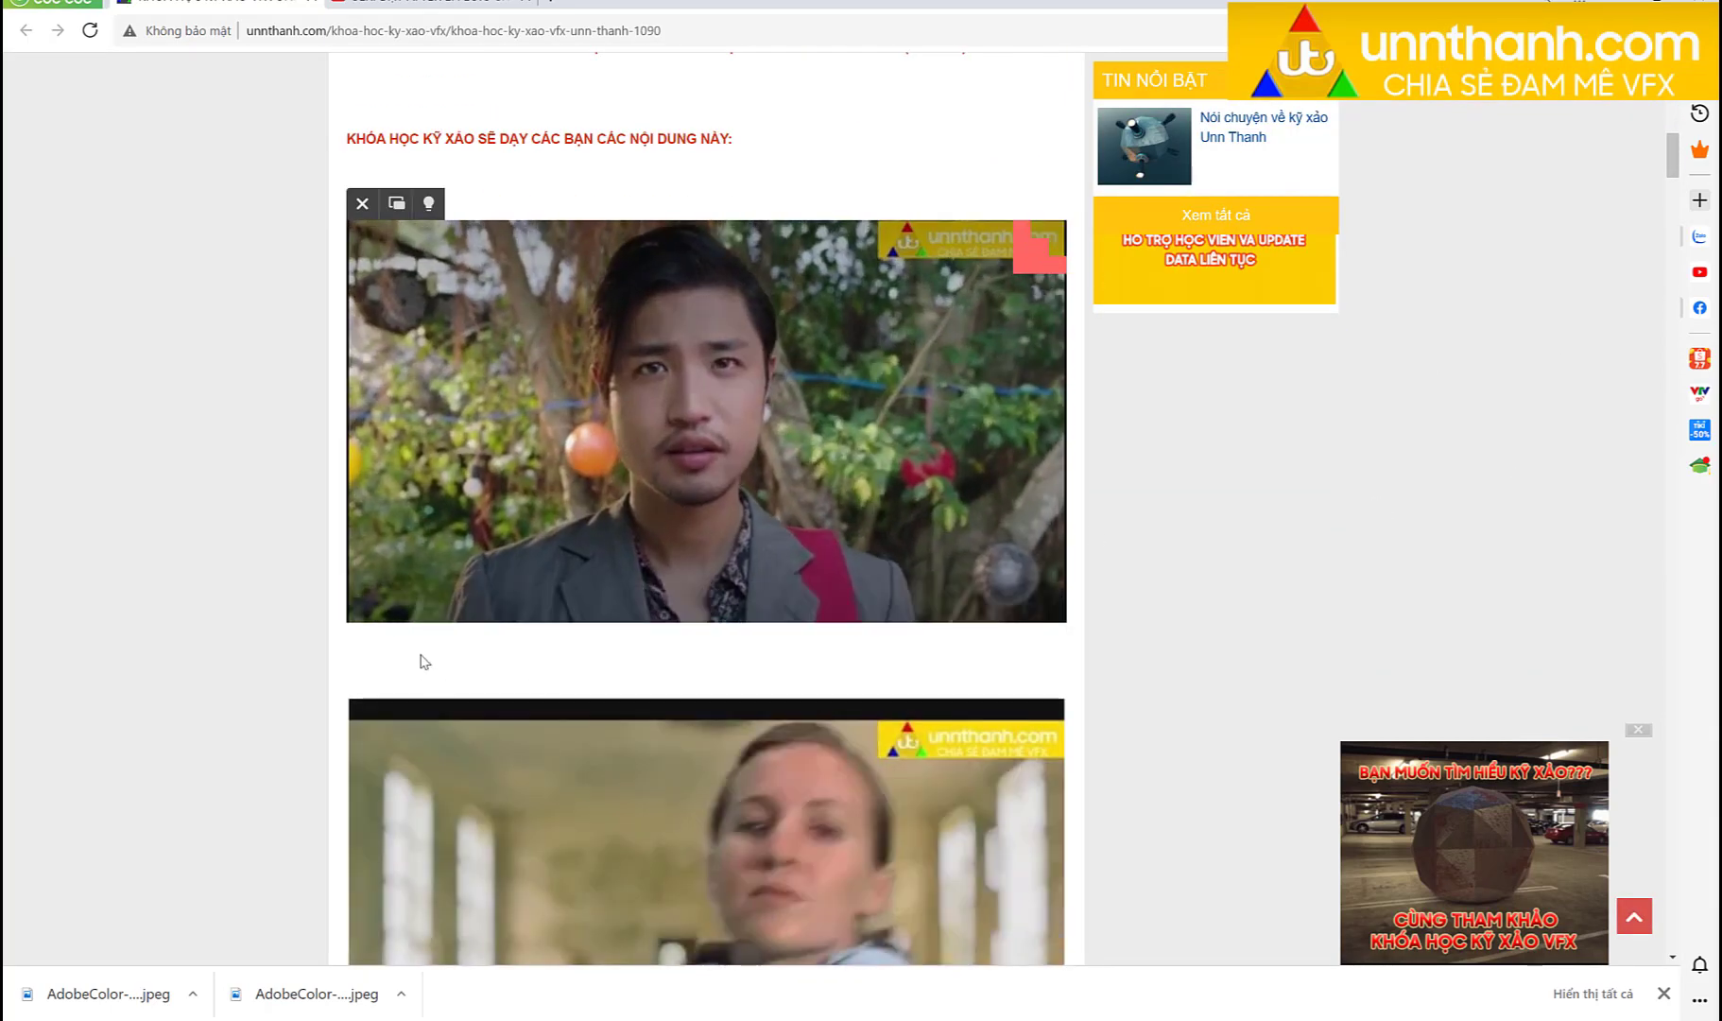
pyautogui.scroll(-4, 529, 643)
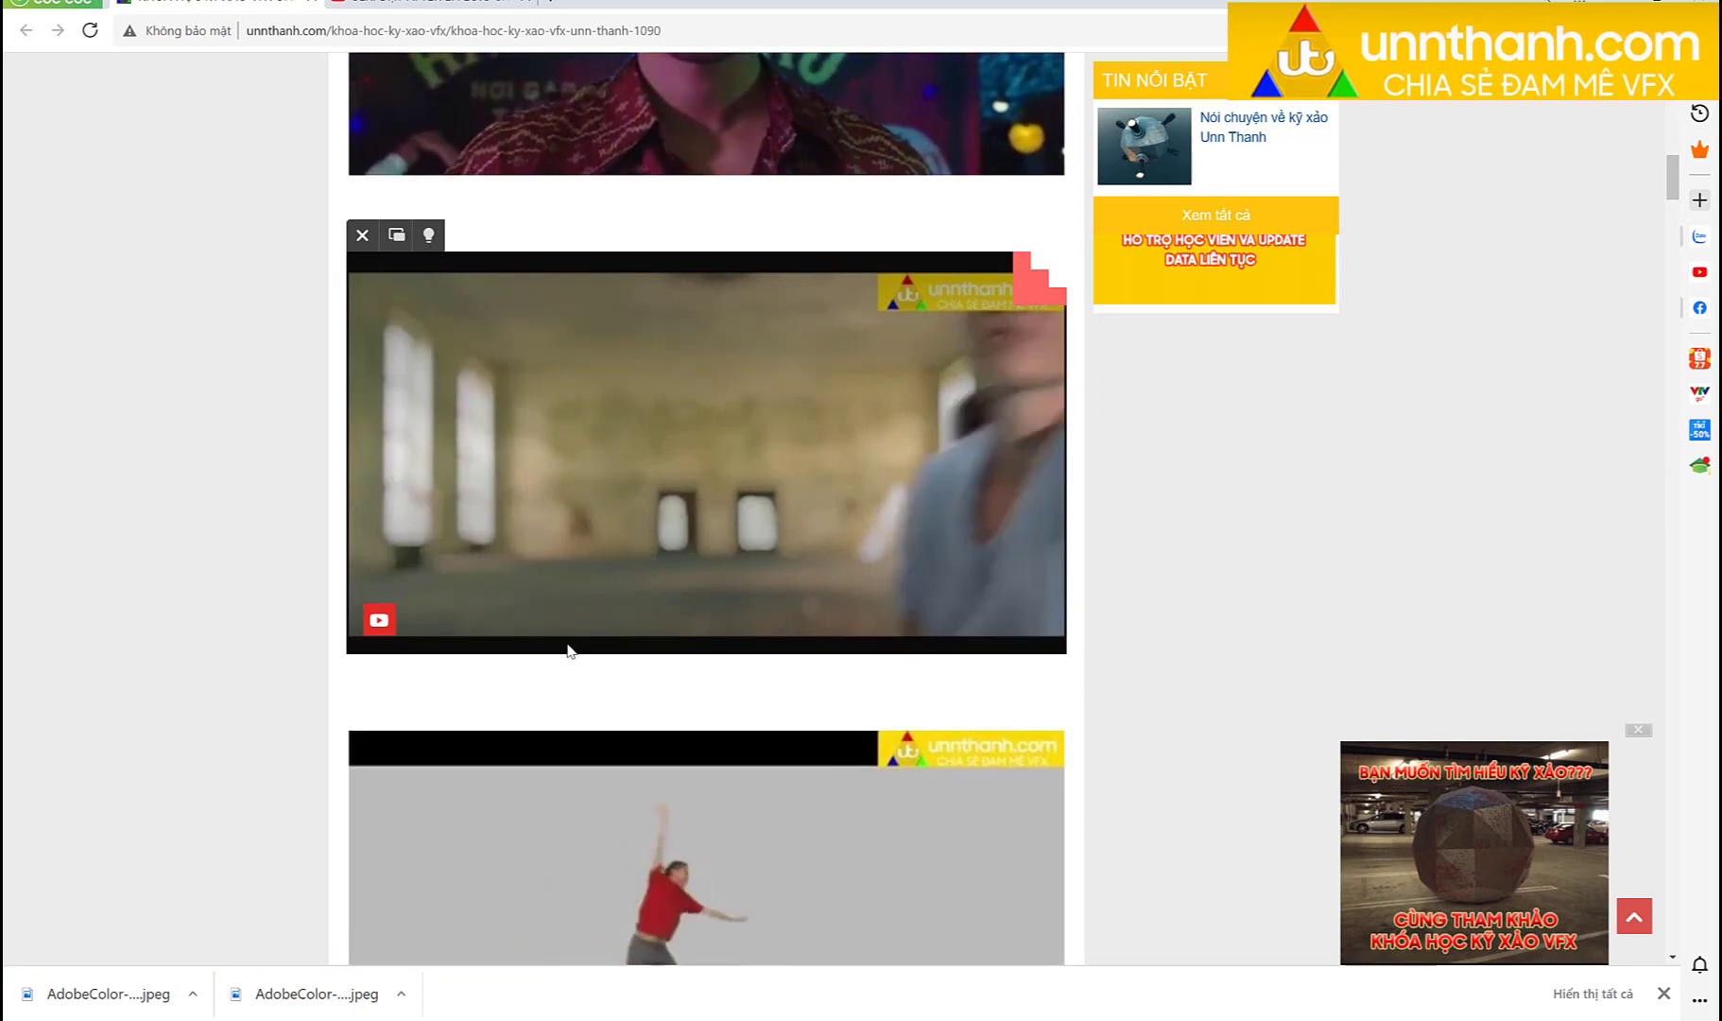
pyautogui.scroll(15, 567, 640)
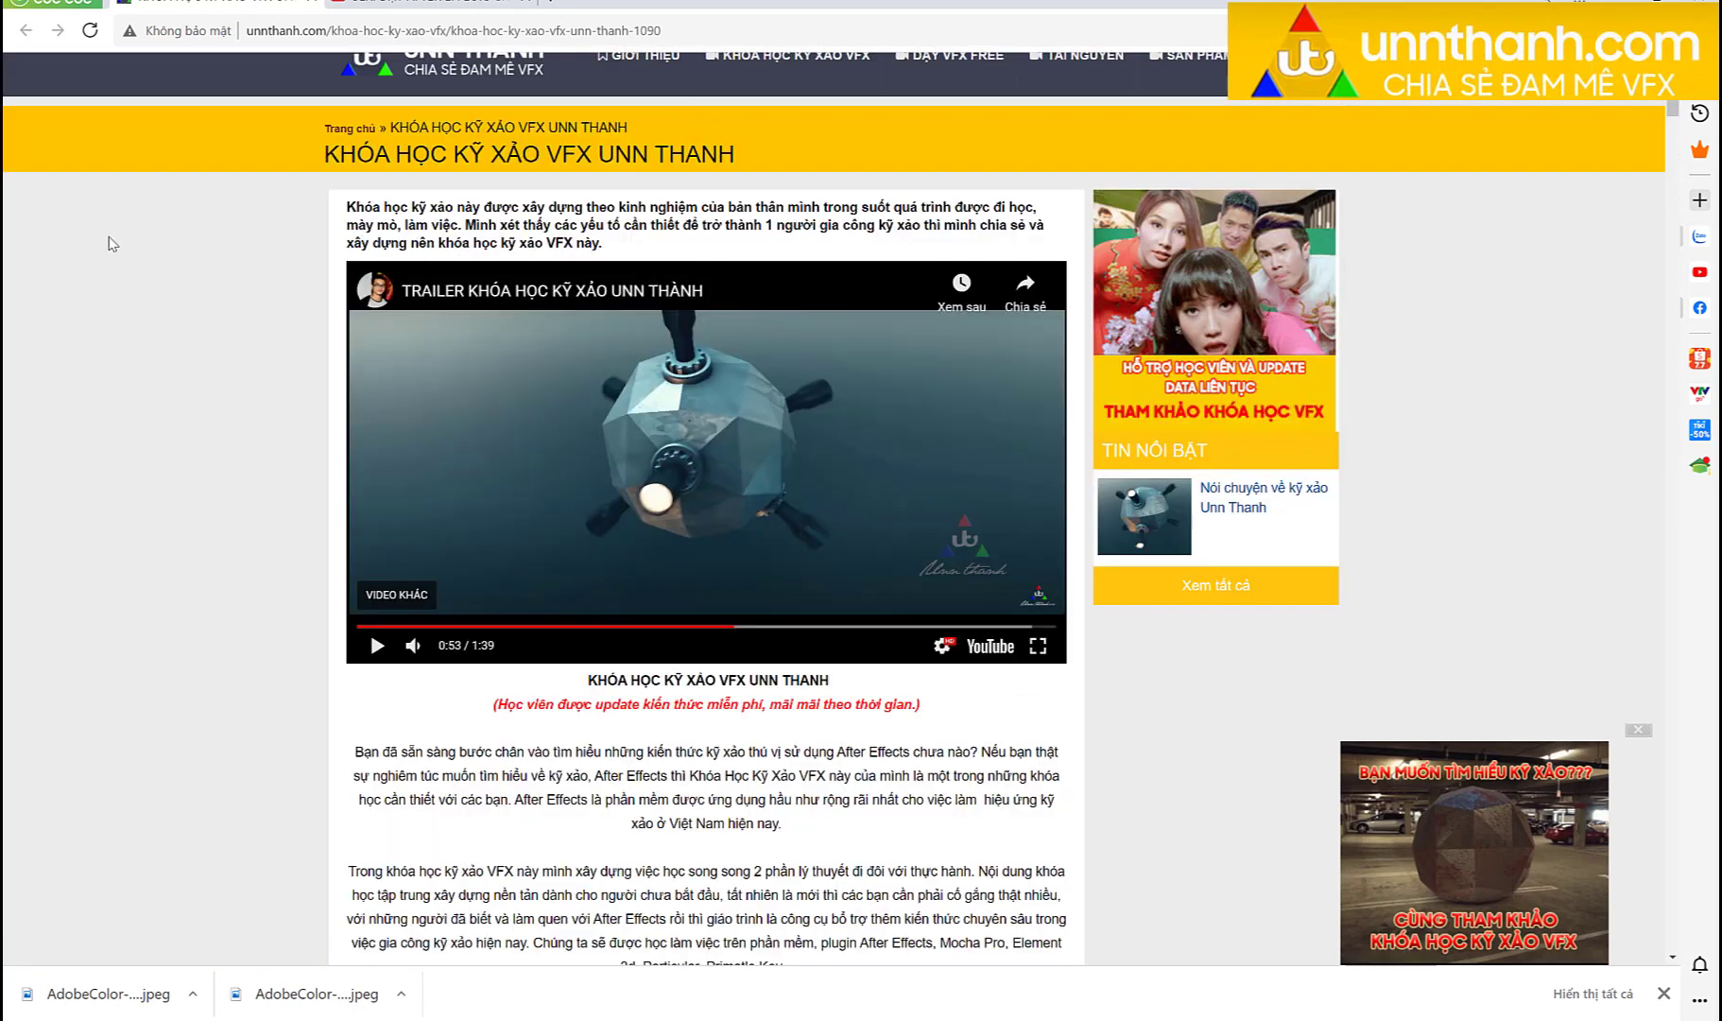
pyautogui.scroll(-4, 598, 718)
pyautogui.scroll(2, 598, 723)
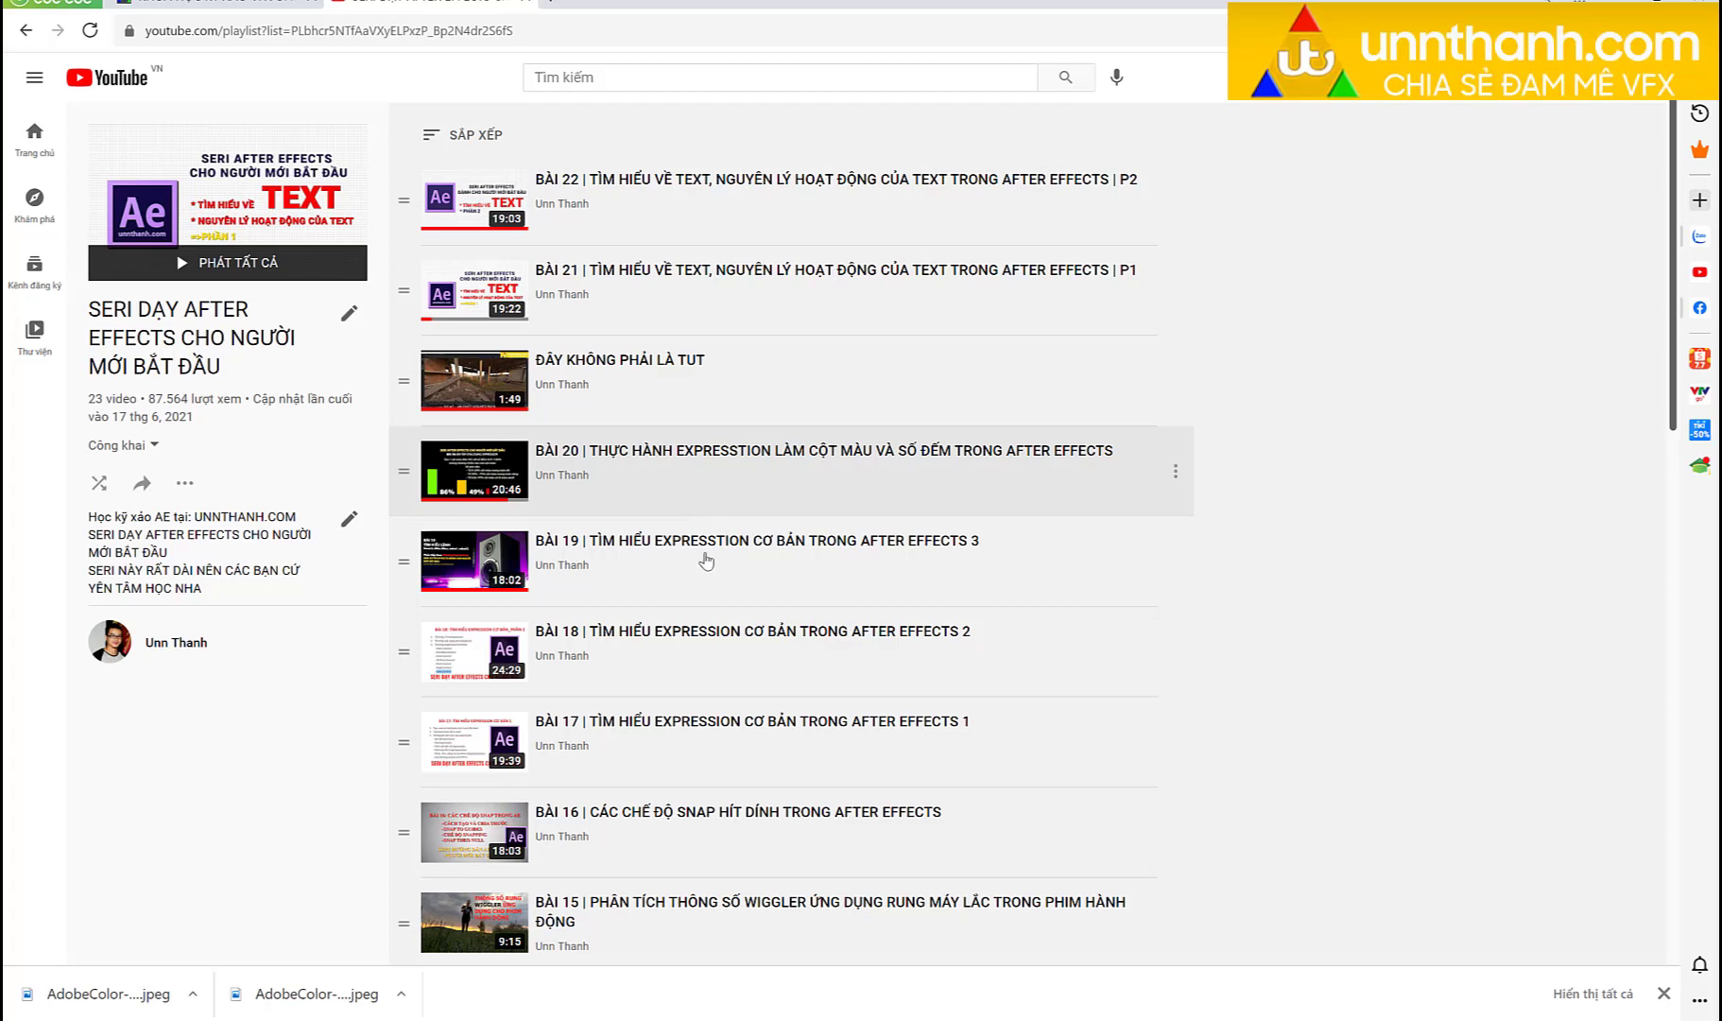
pyautogui.scroll(-5, 706, 562)
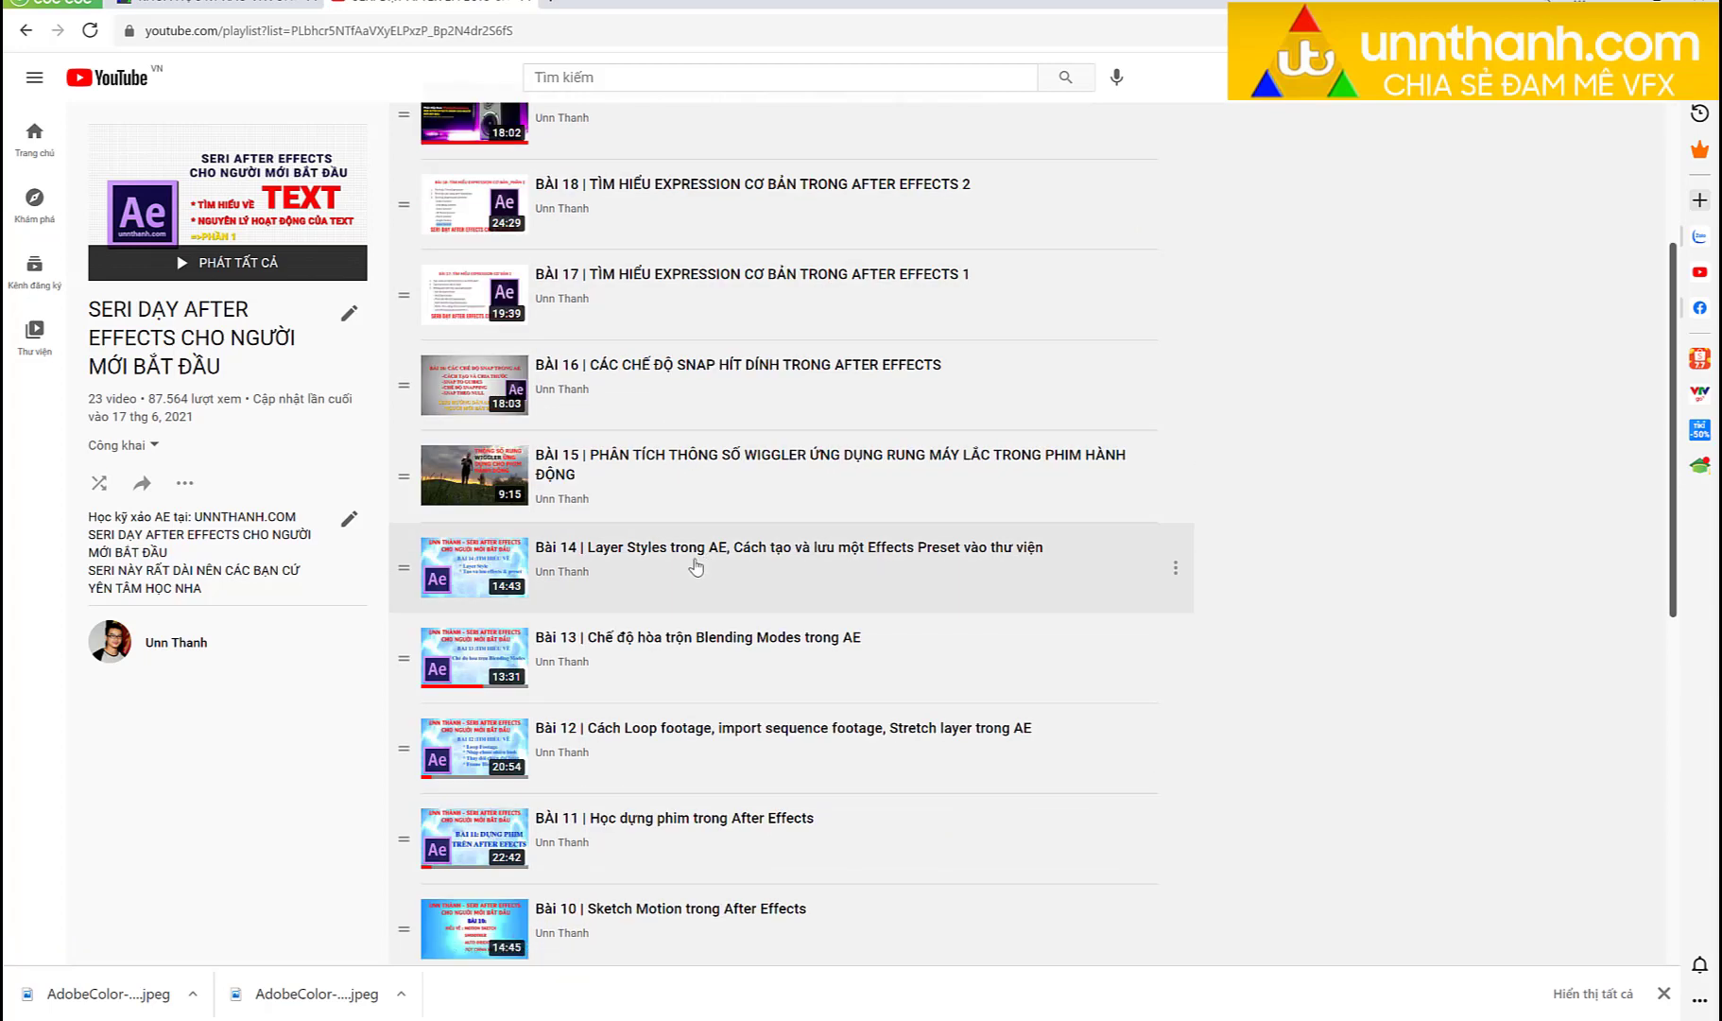
pyautogui.scroll(-6, 696, 566)
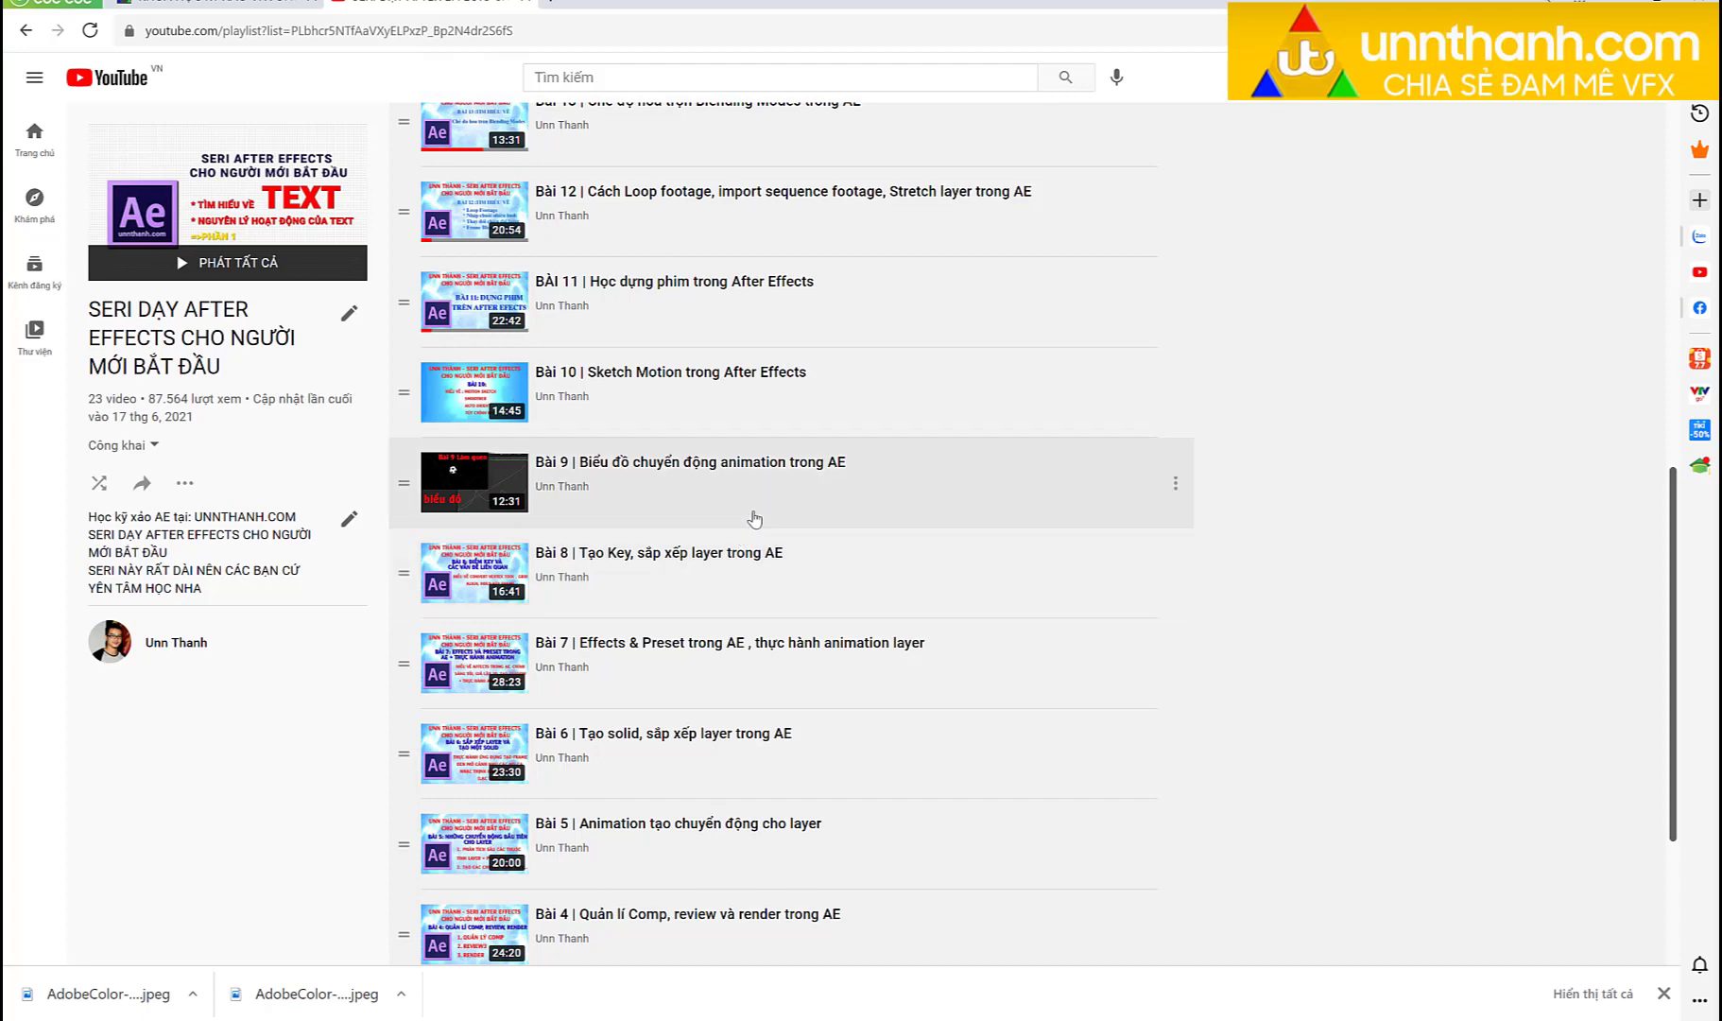
pyautogui.hotkey('ctrl', 'shift', 'Tab')
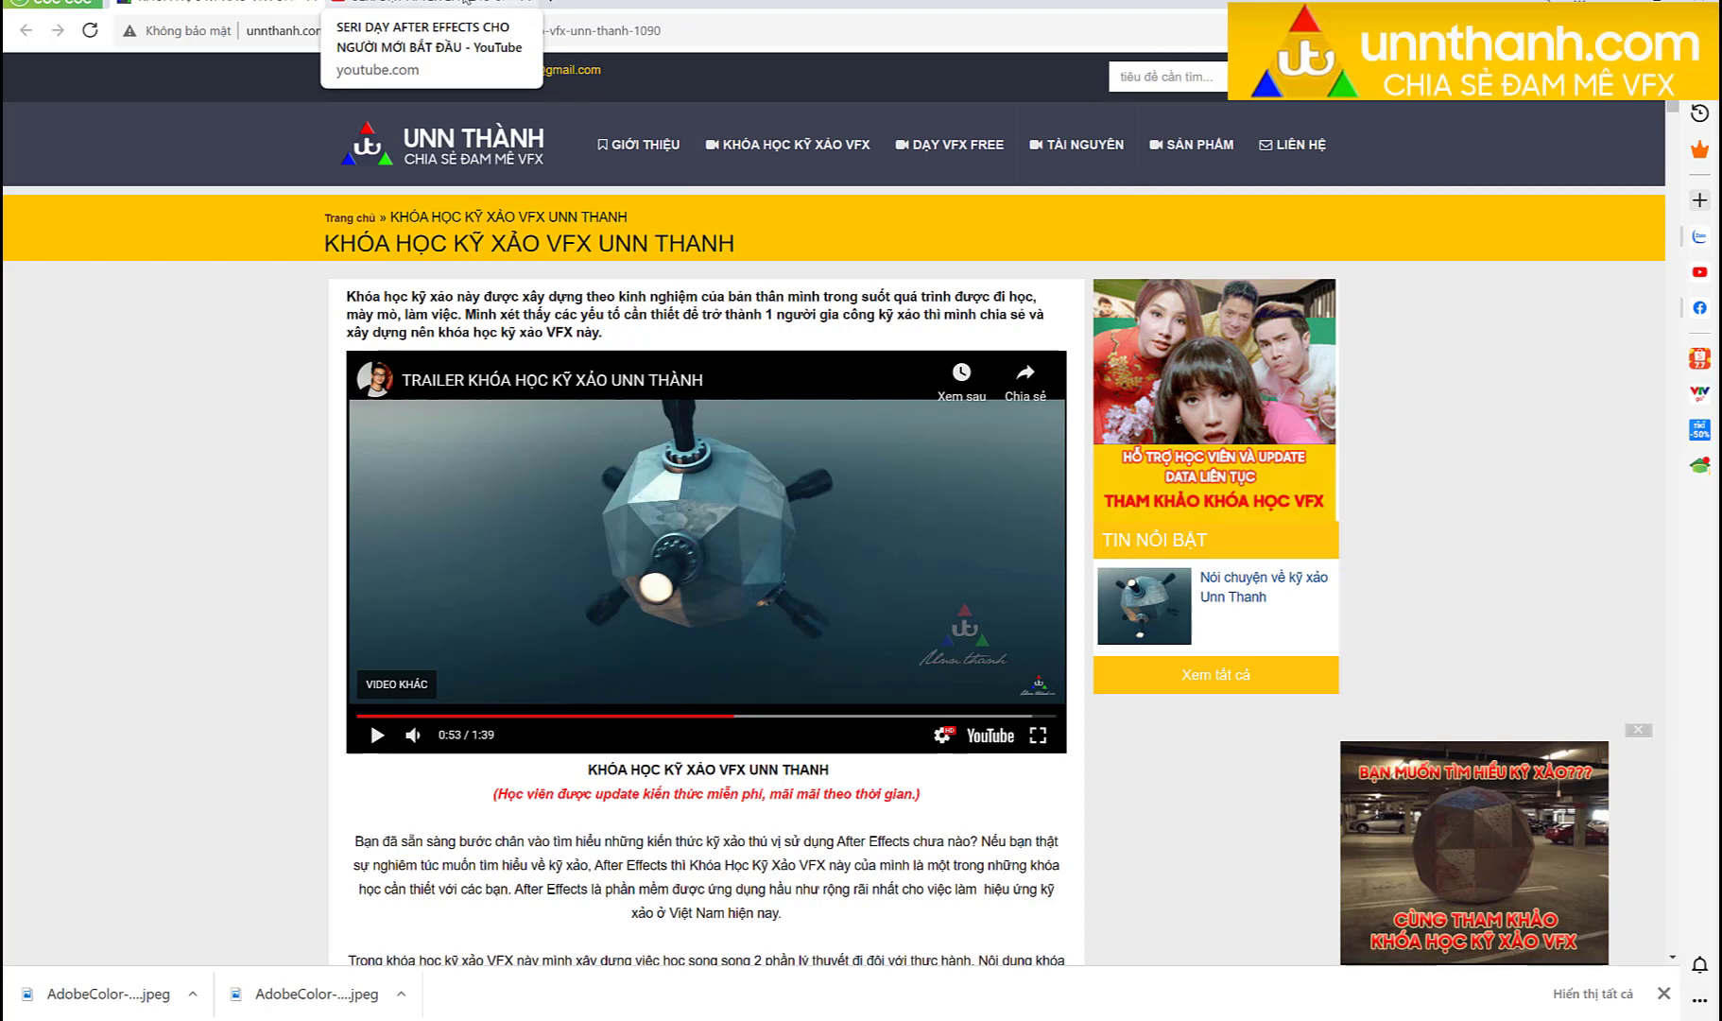
pyautogui.click(482, 7)
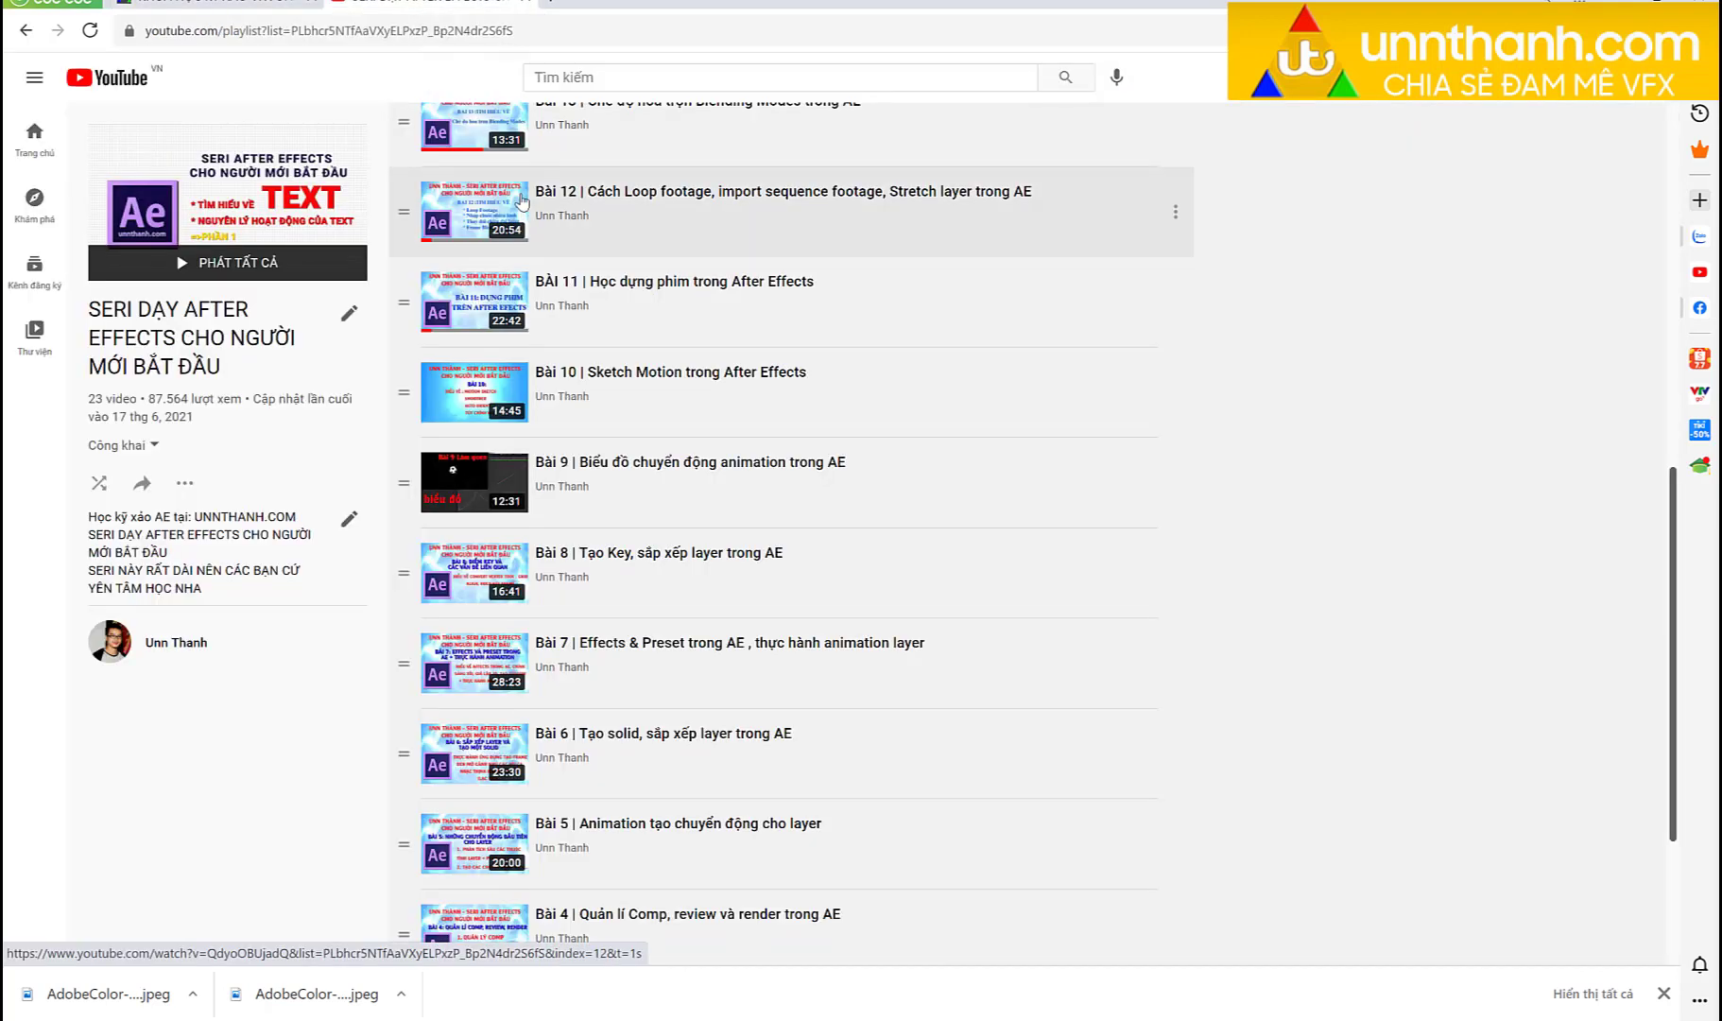
pyautogui.scroll(8, 307, 383)
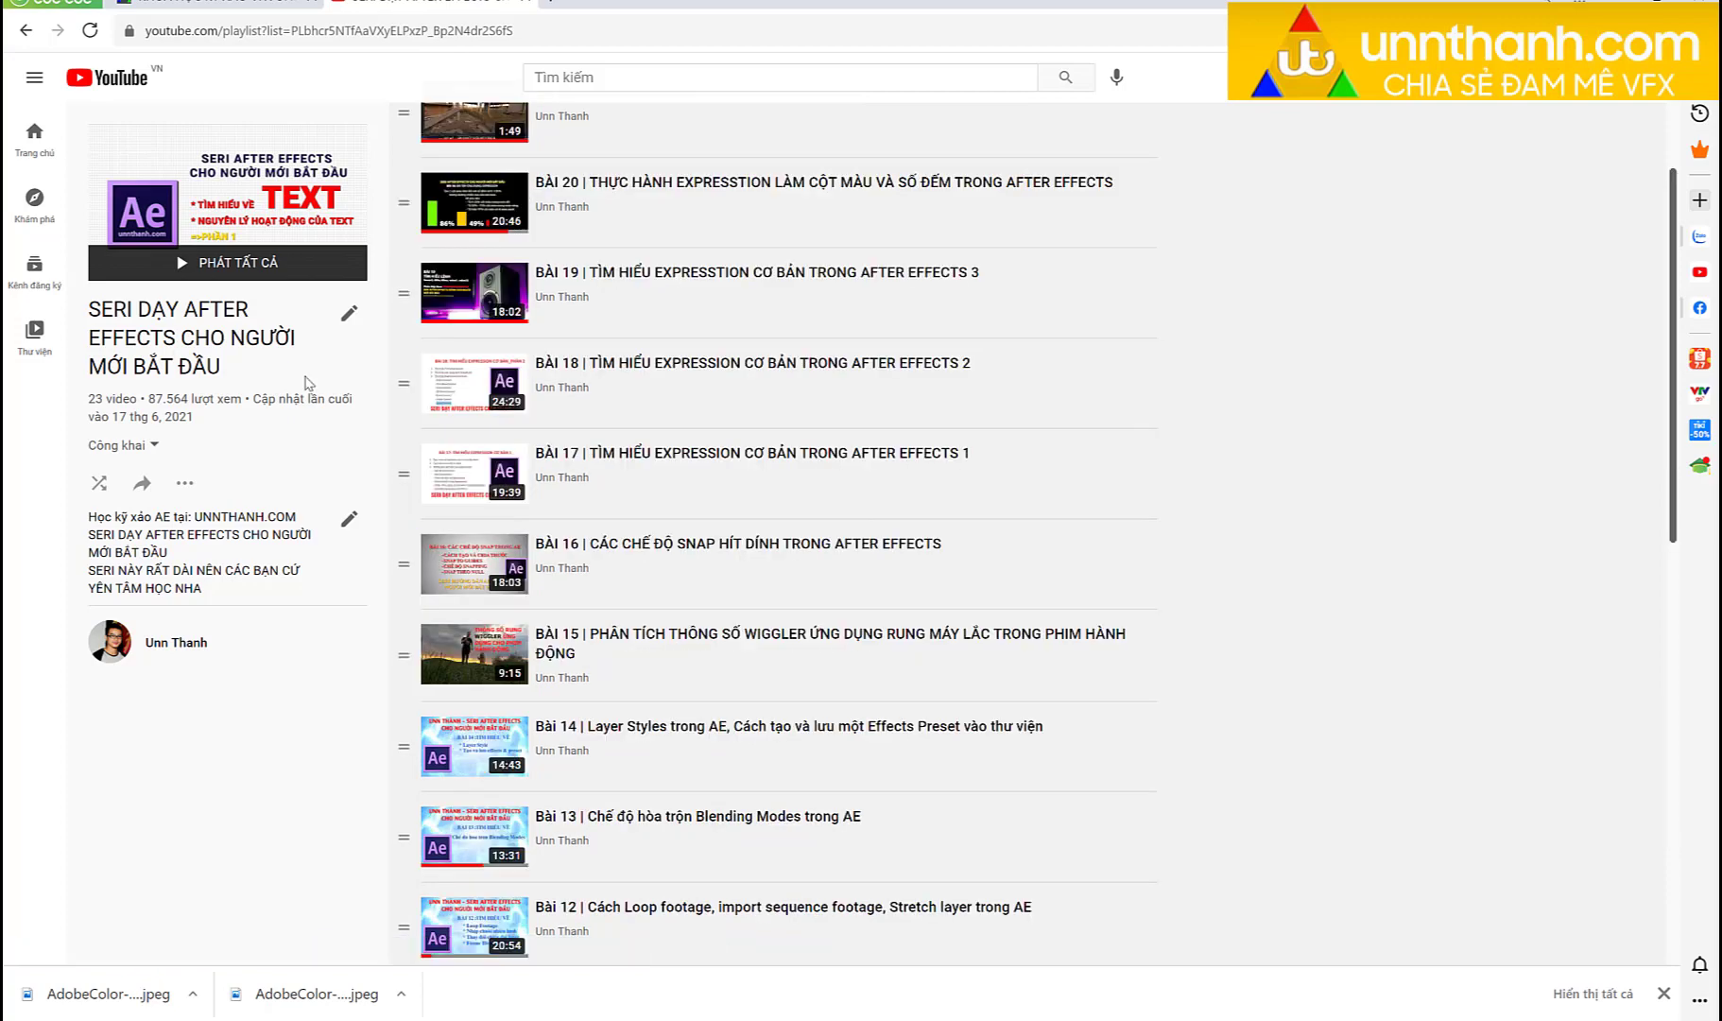
pyautogui.scroll(-9, 765, 331)
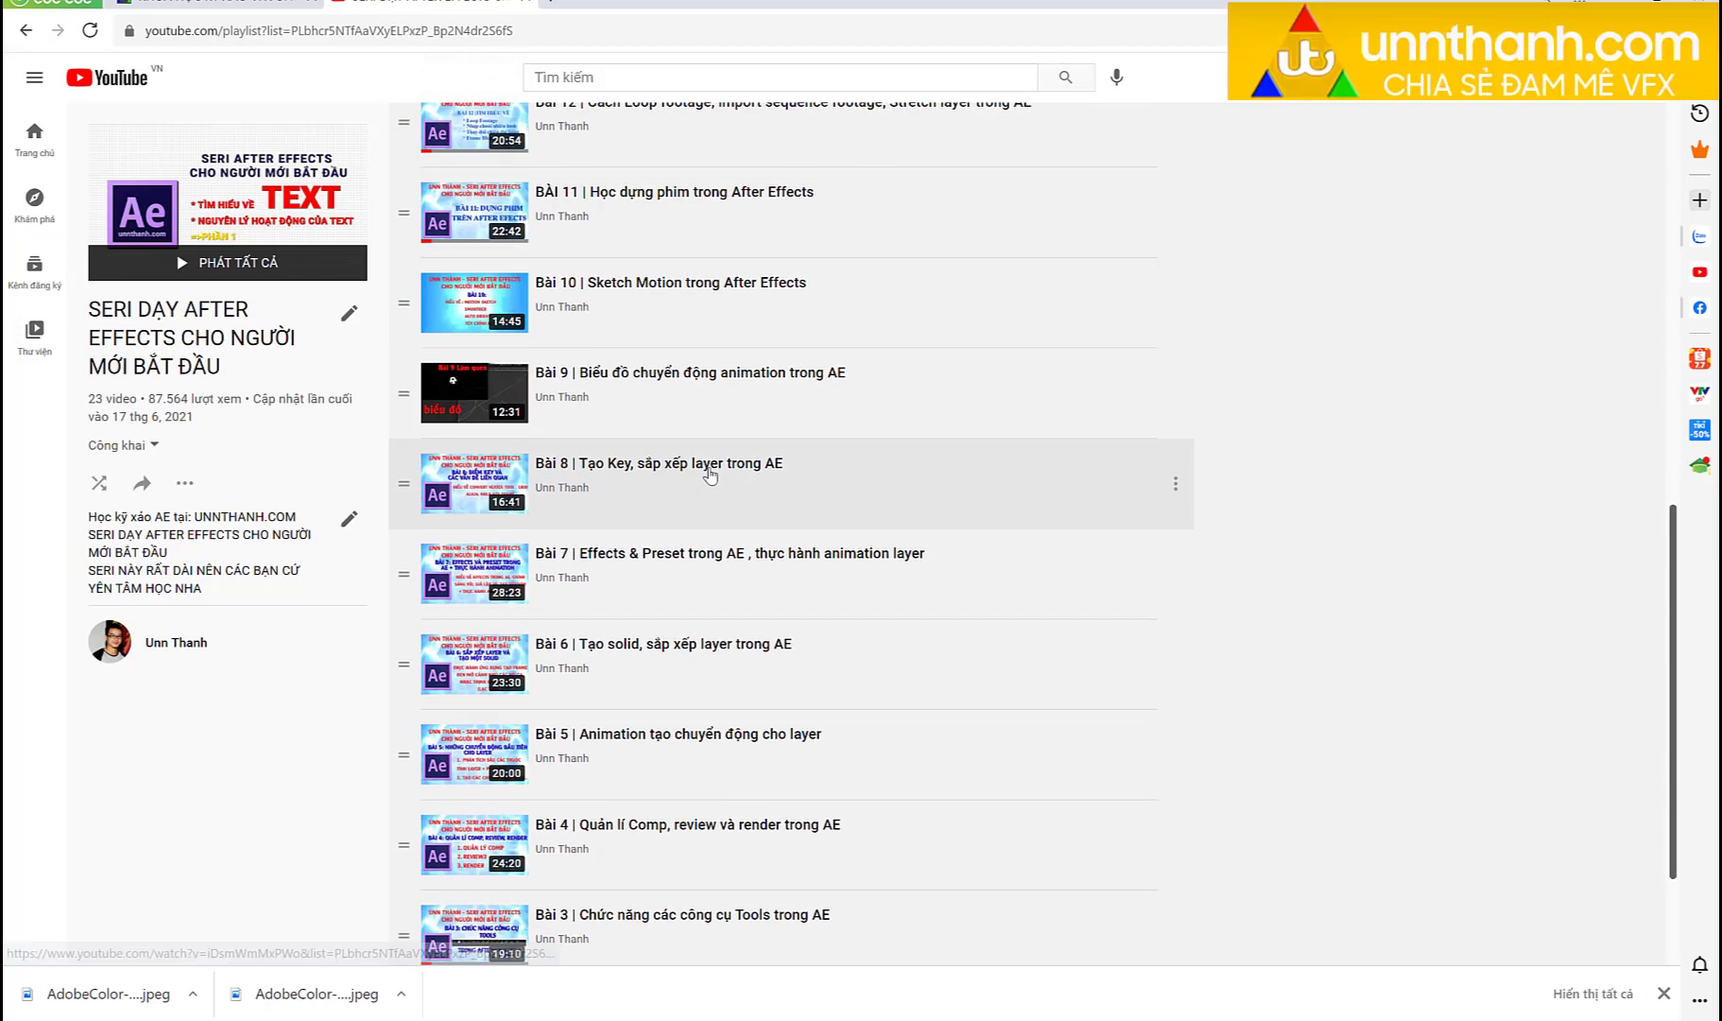
pyautogui.hotkey('ctrl', 'shift', 'Tab')
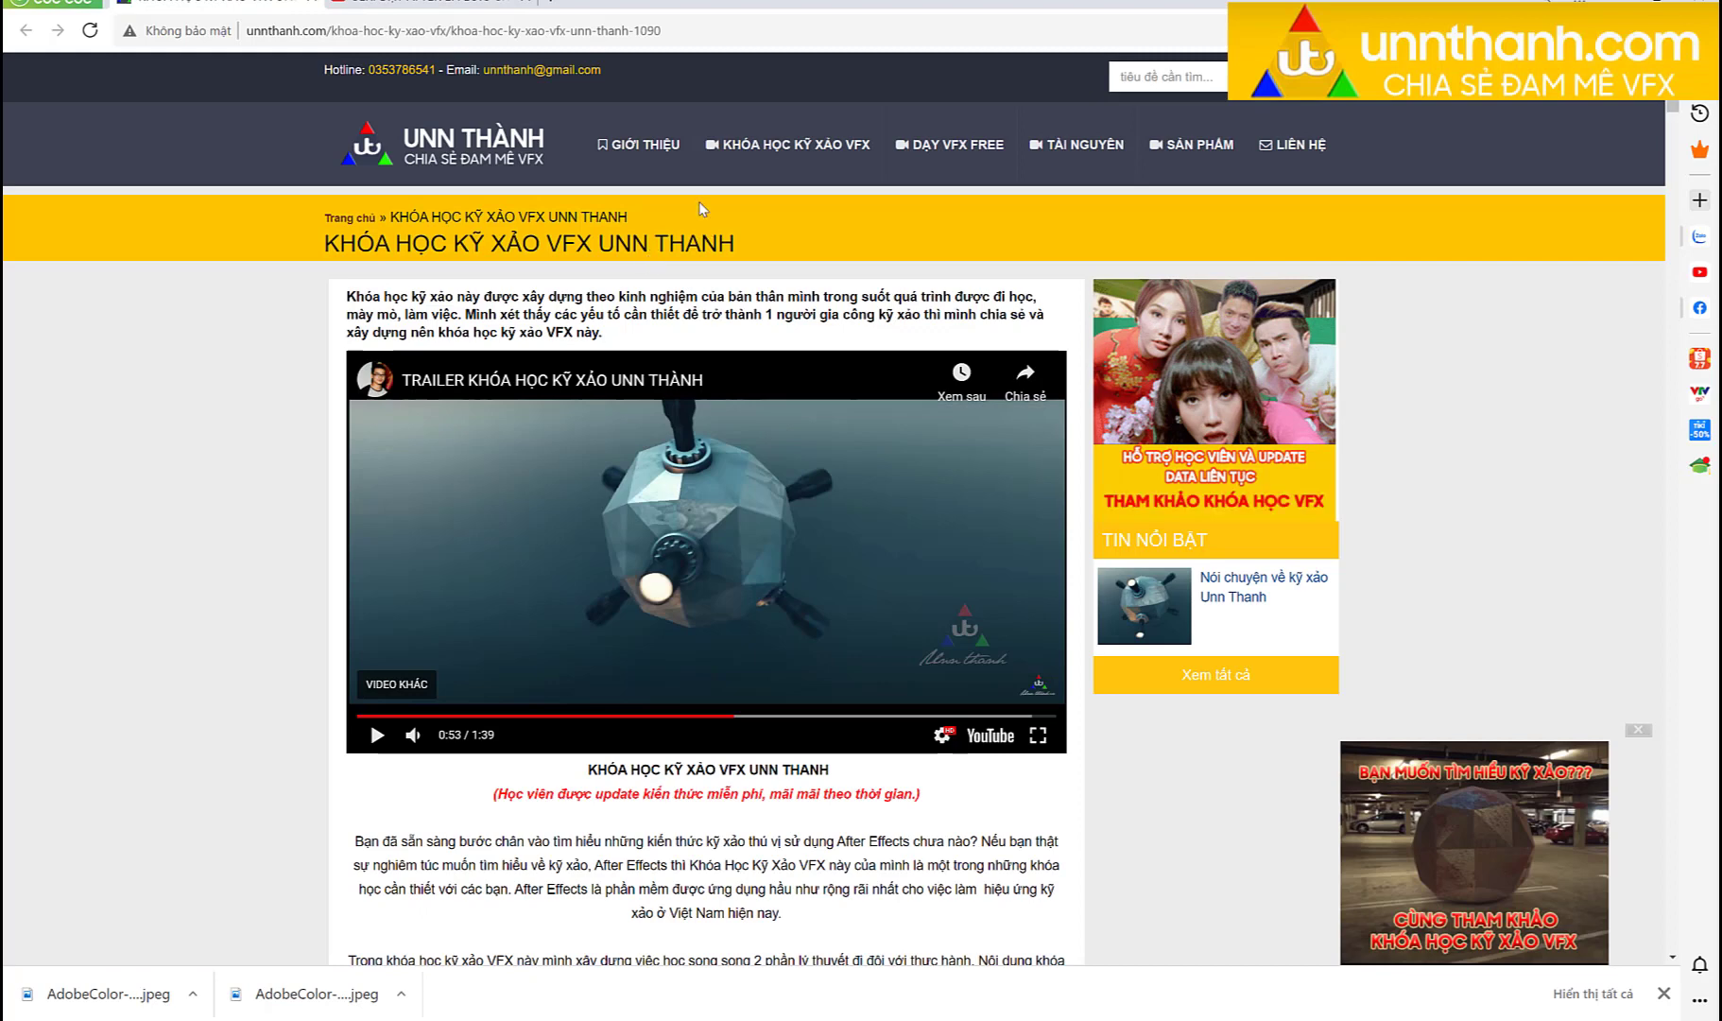
pyautogui.hotkey('ctrl', 'Tab')
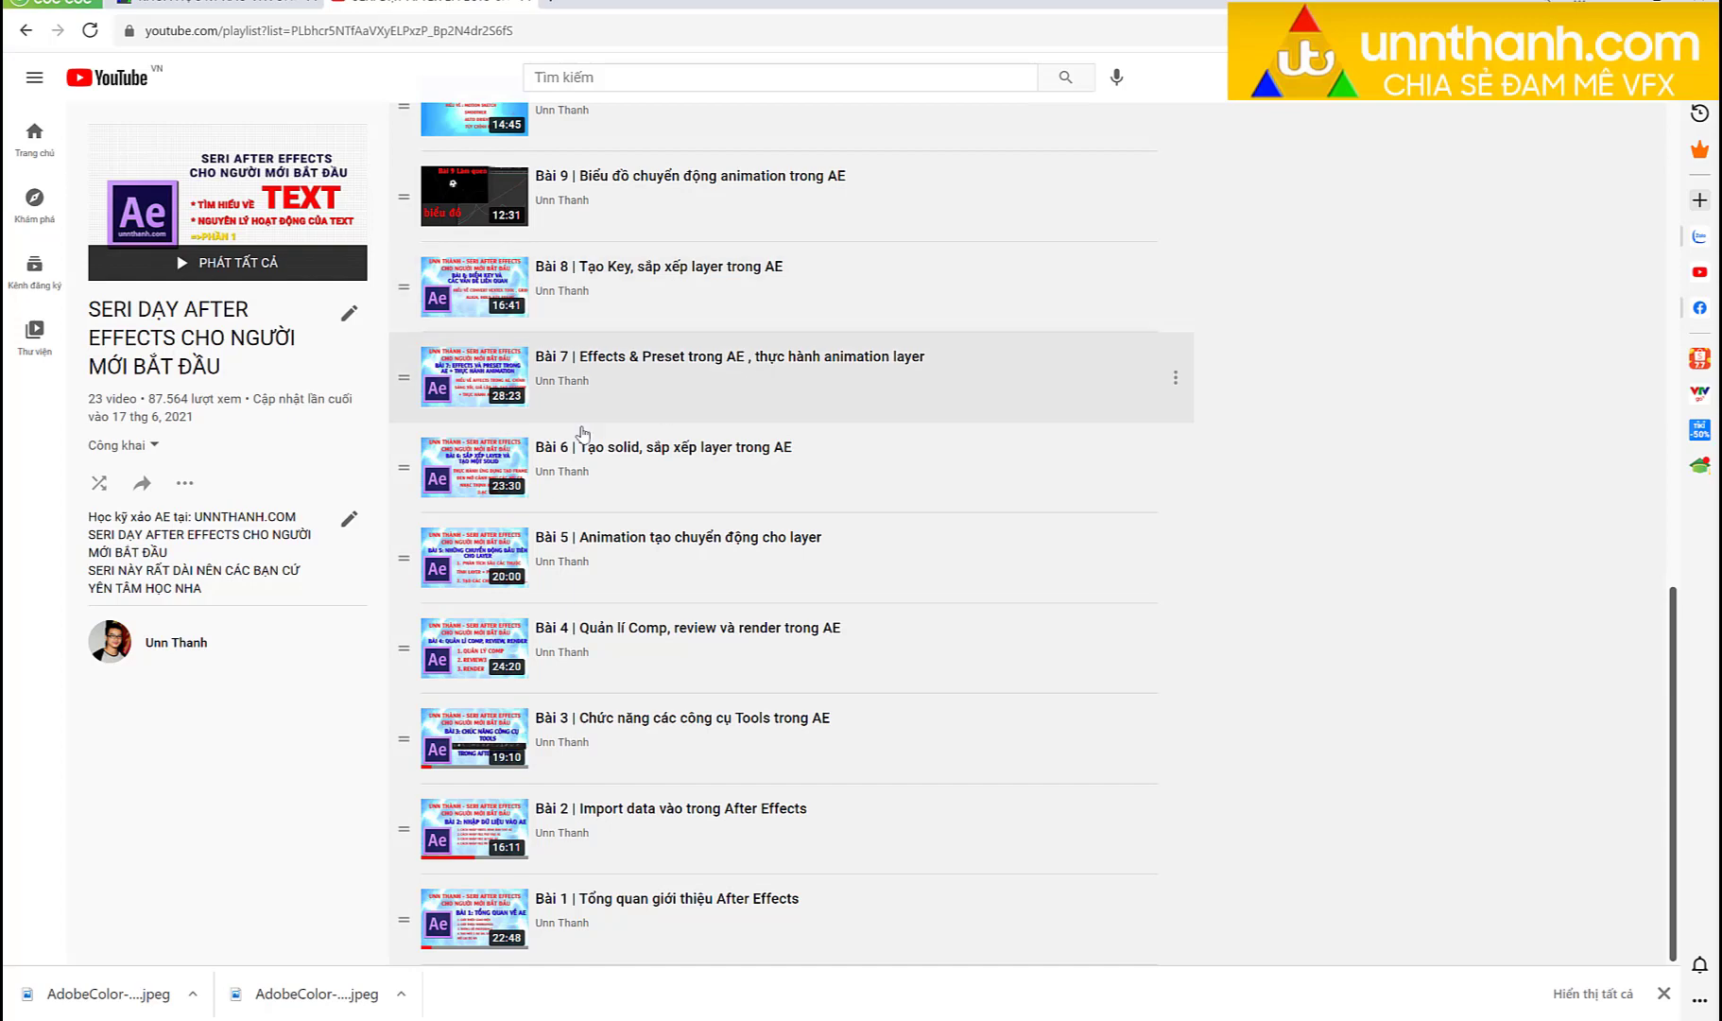
pyautogui.scroll(2, 545, 527)
pyautogui.scroll(5, 546, 527)
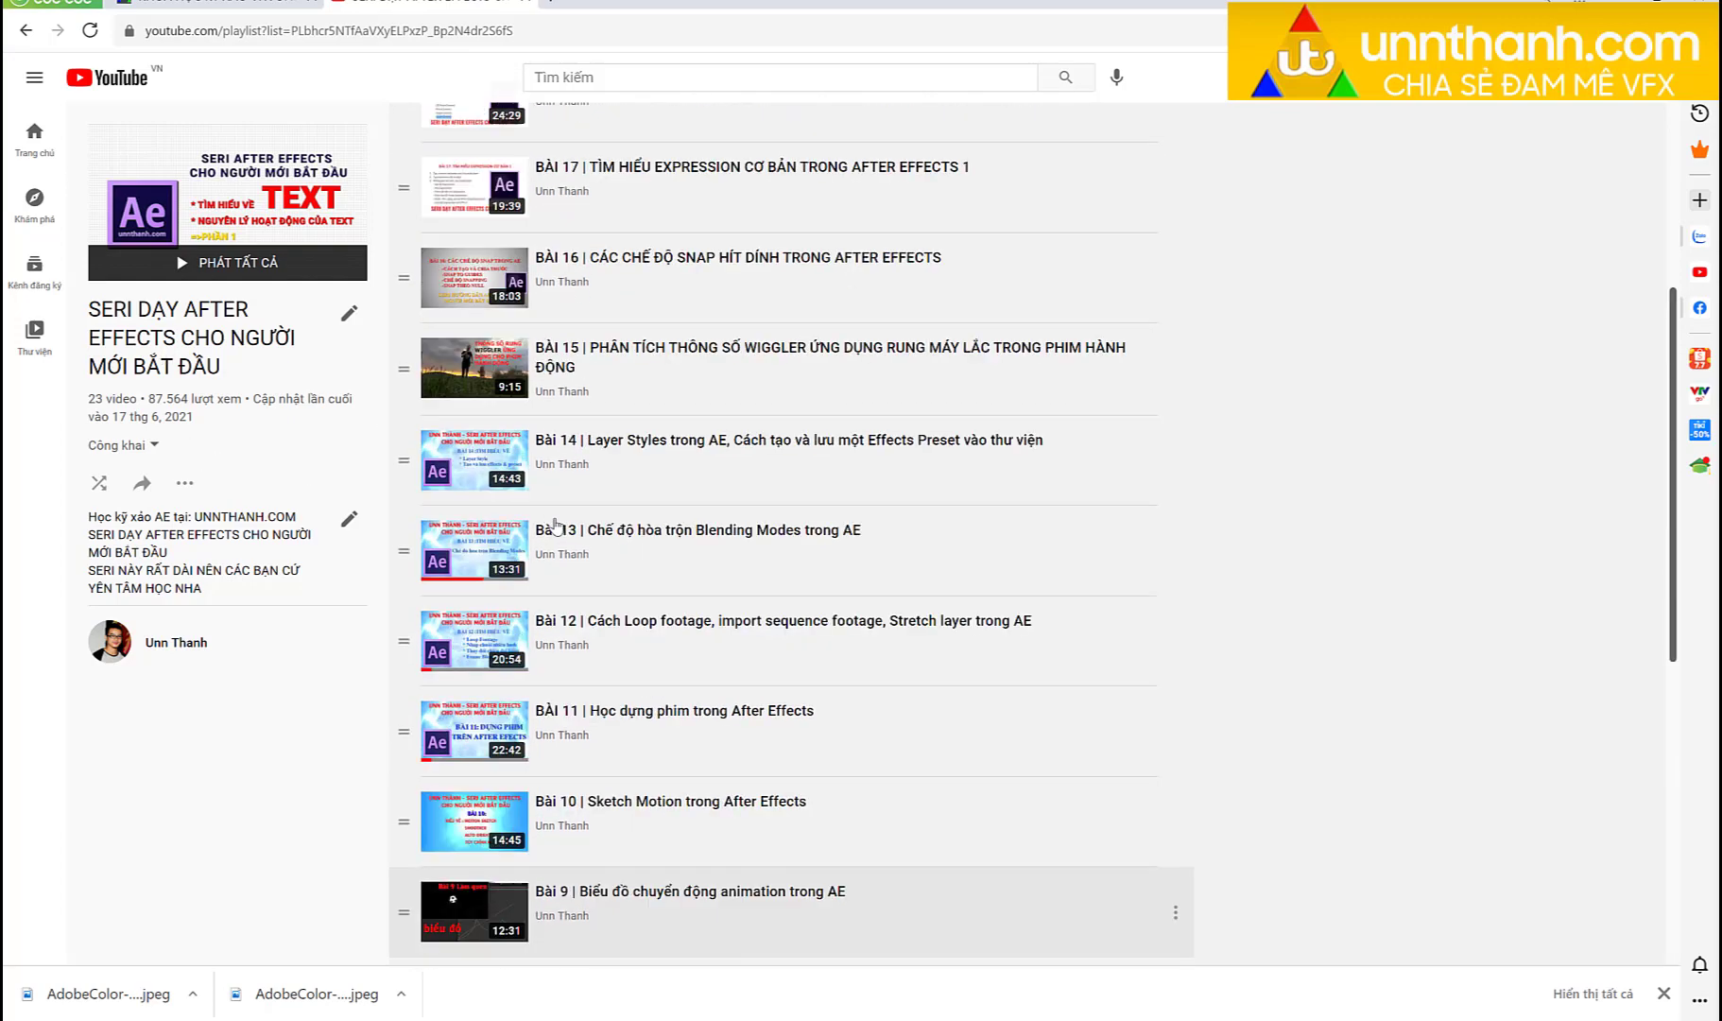
pyautogui.scroll(5, 876, 742)
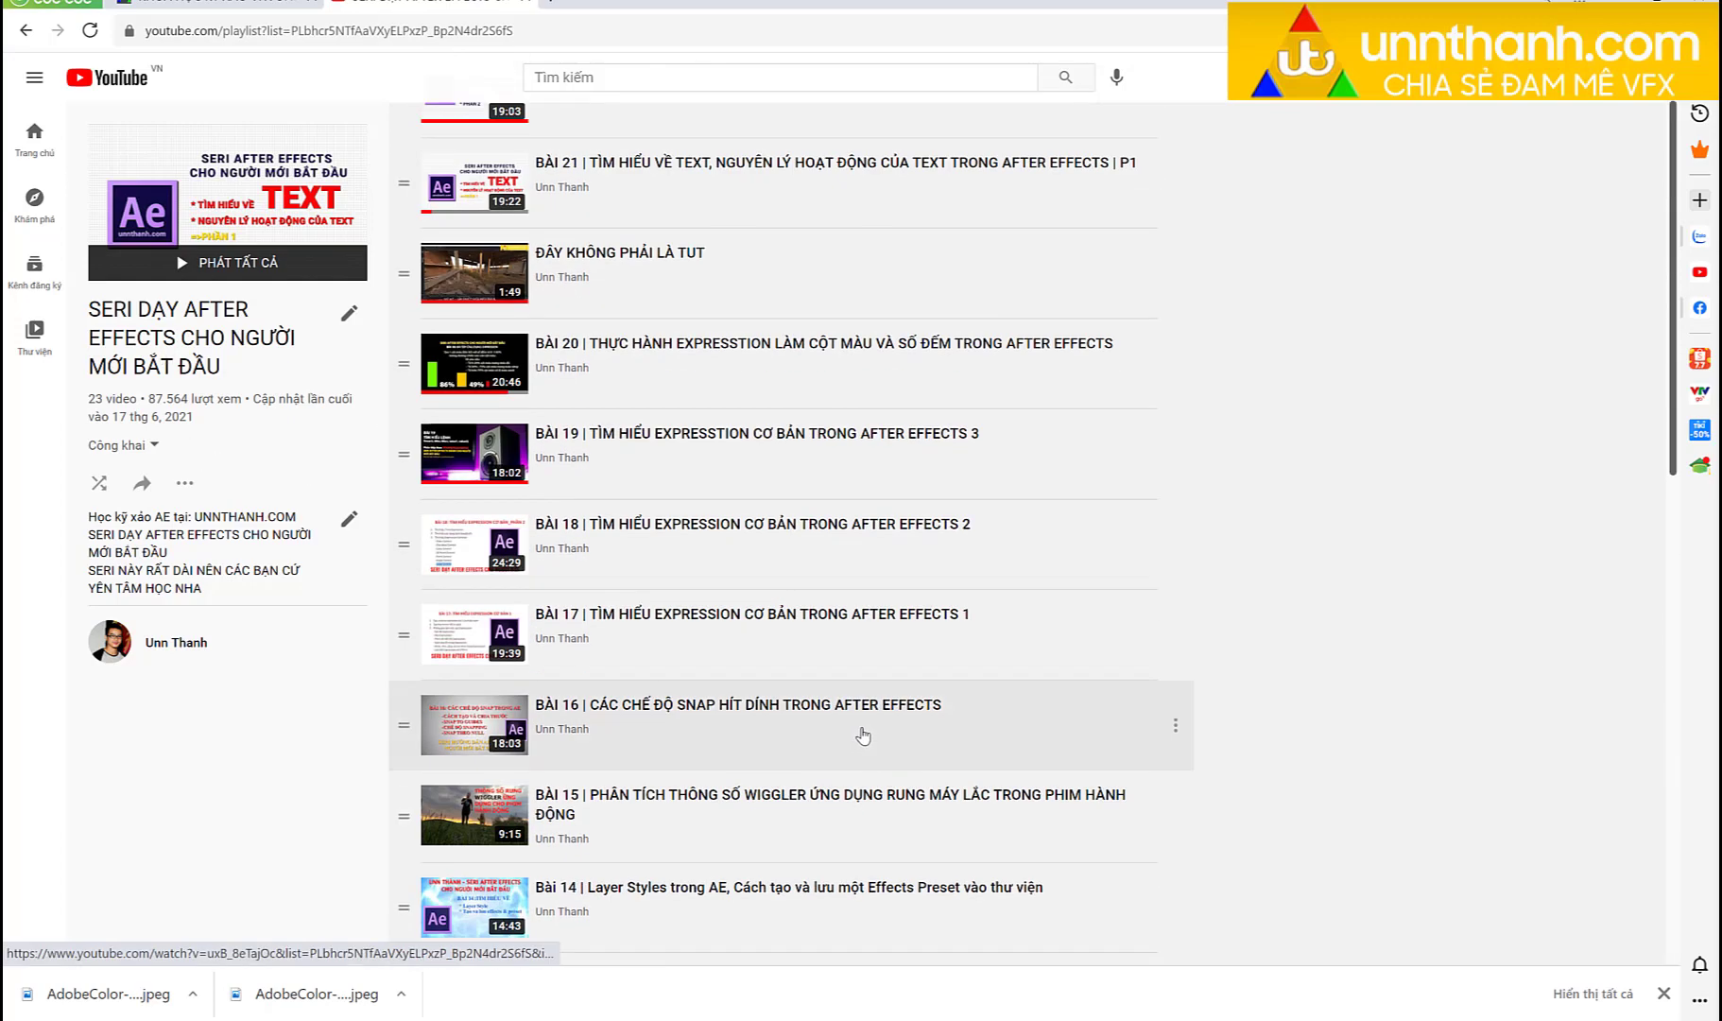
pyautogui.scroll(1, 829, 734)
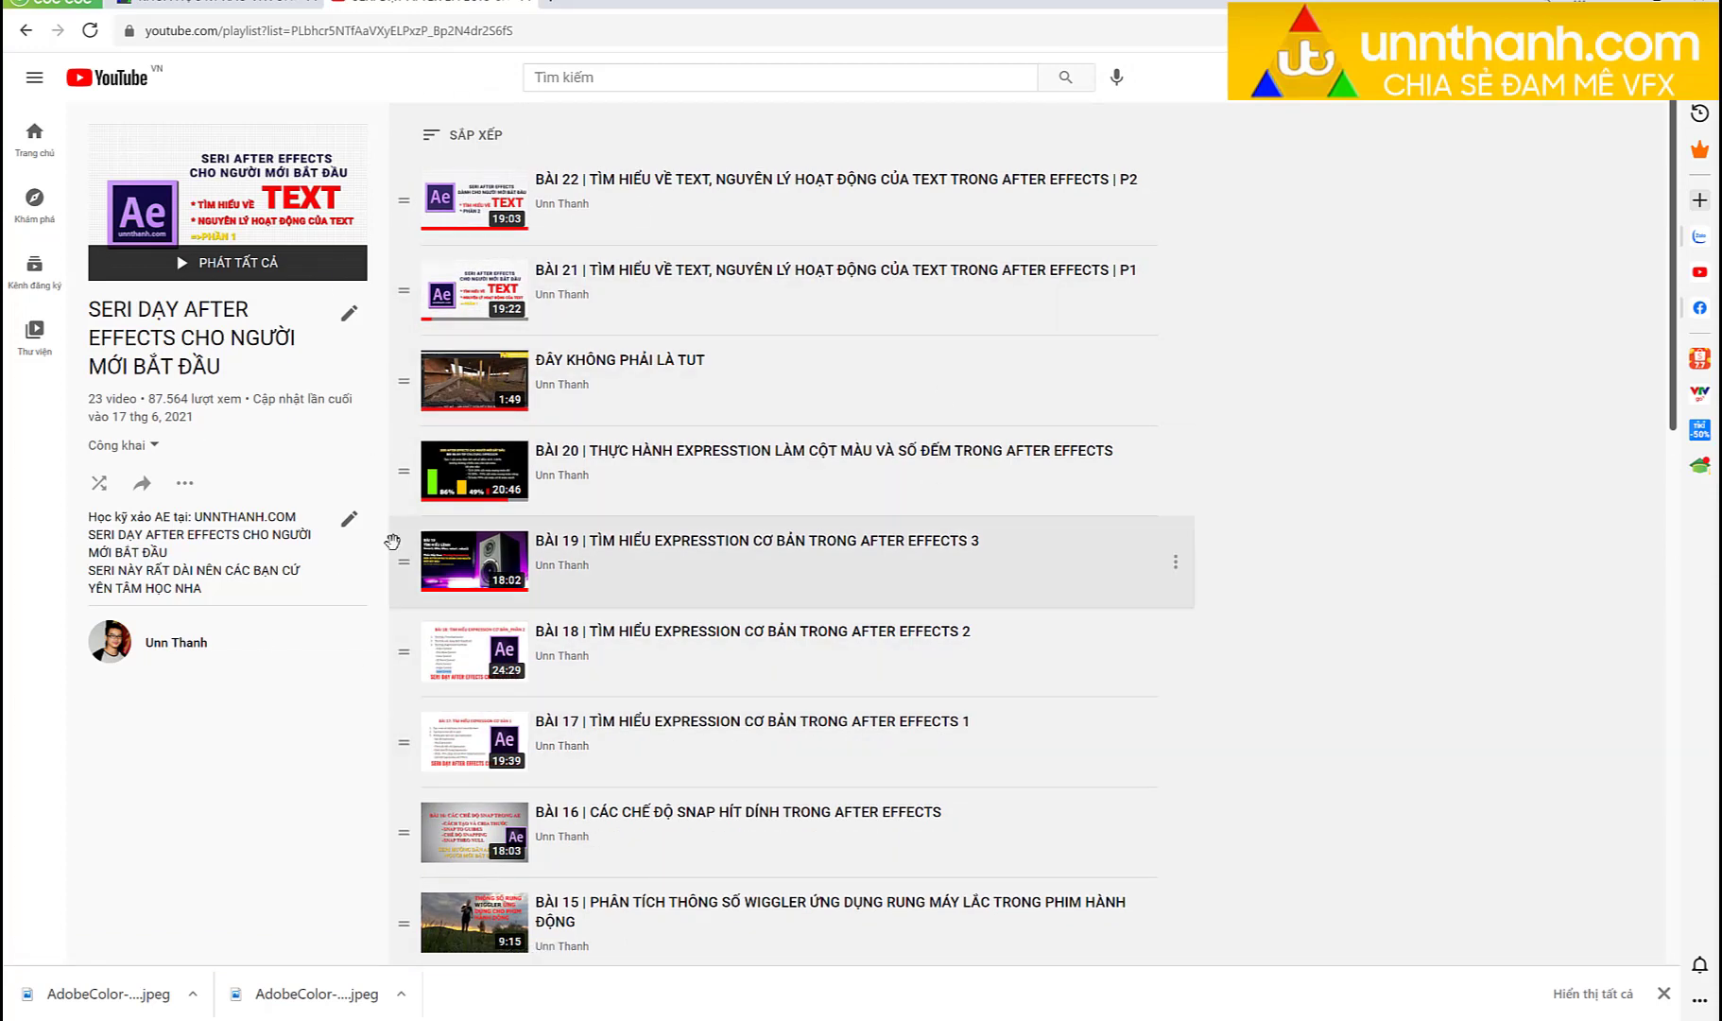
# Switch to unnthanh.com and browse the 'KHÓA HỌC KỸ XẢO VFX UNN THANH' course page videos
pyautogui.click(251, 4)
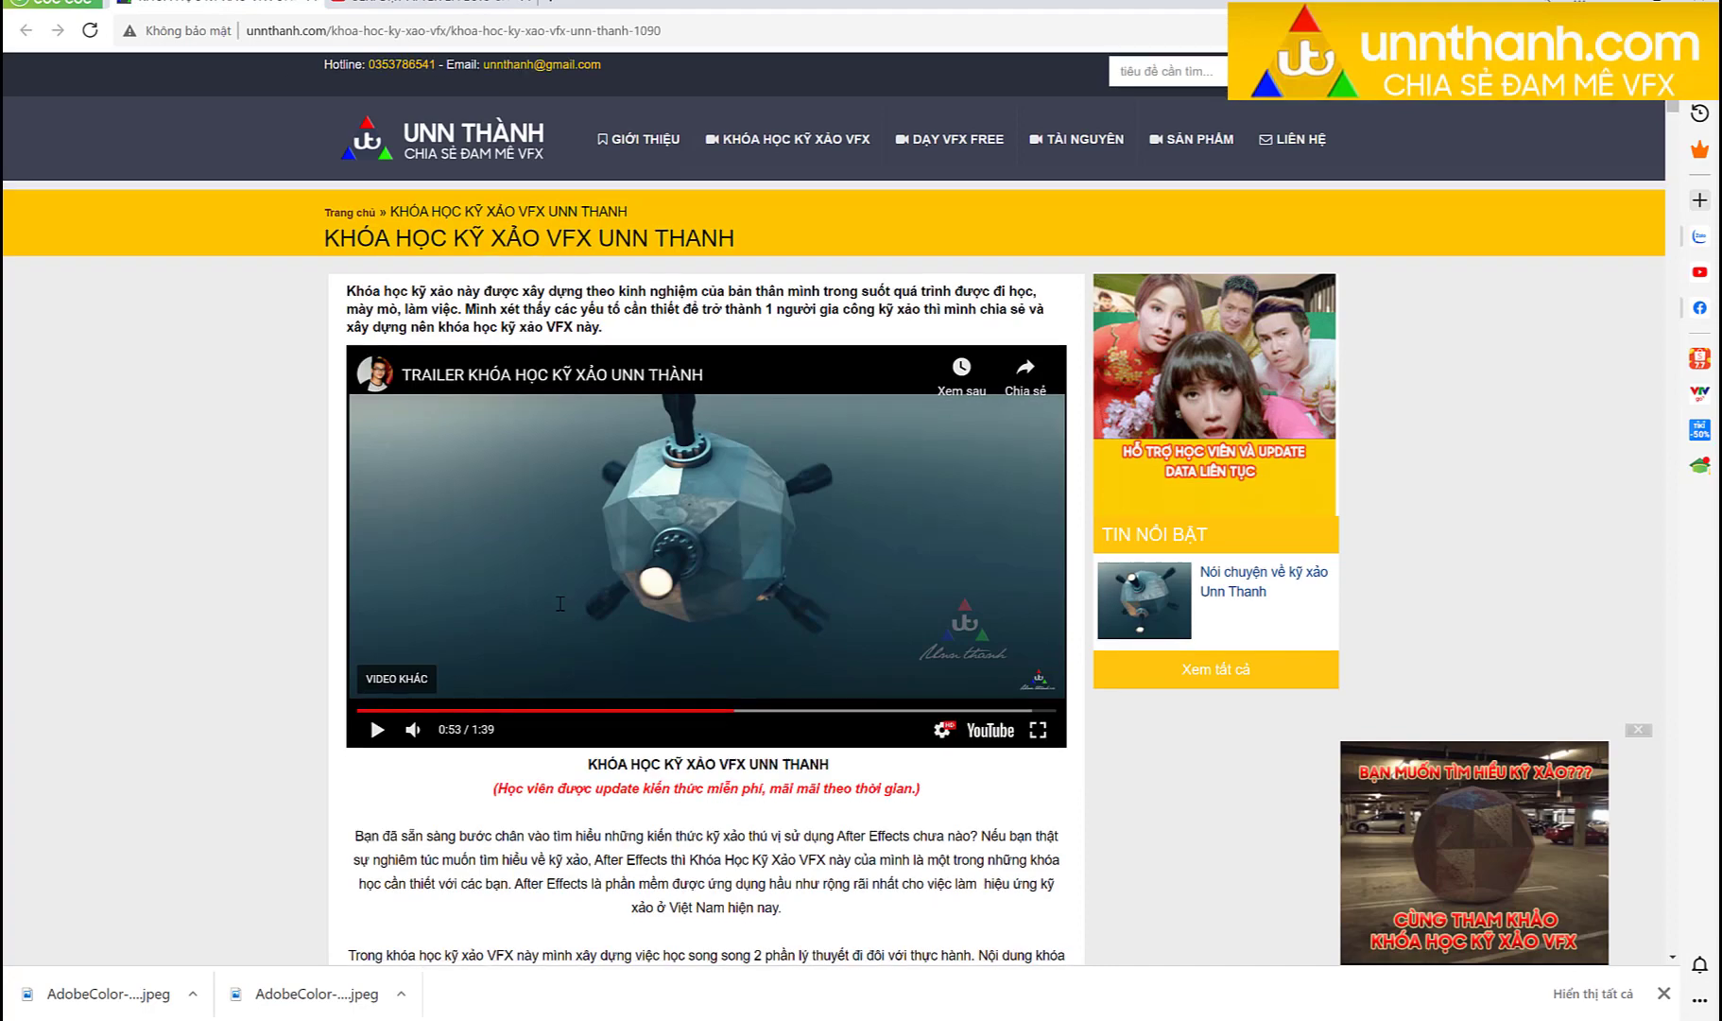
pyautogui.scroll(-10, 558, 624)
pyautogui.scroll(-5, 558, 629)
pyautogui.scroll(-9, 558, 629)
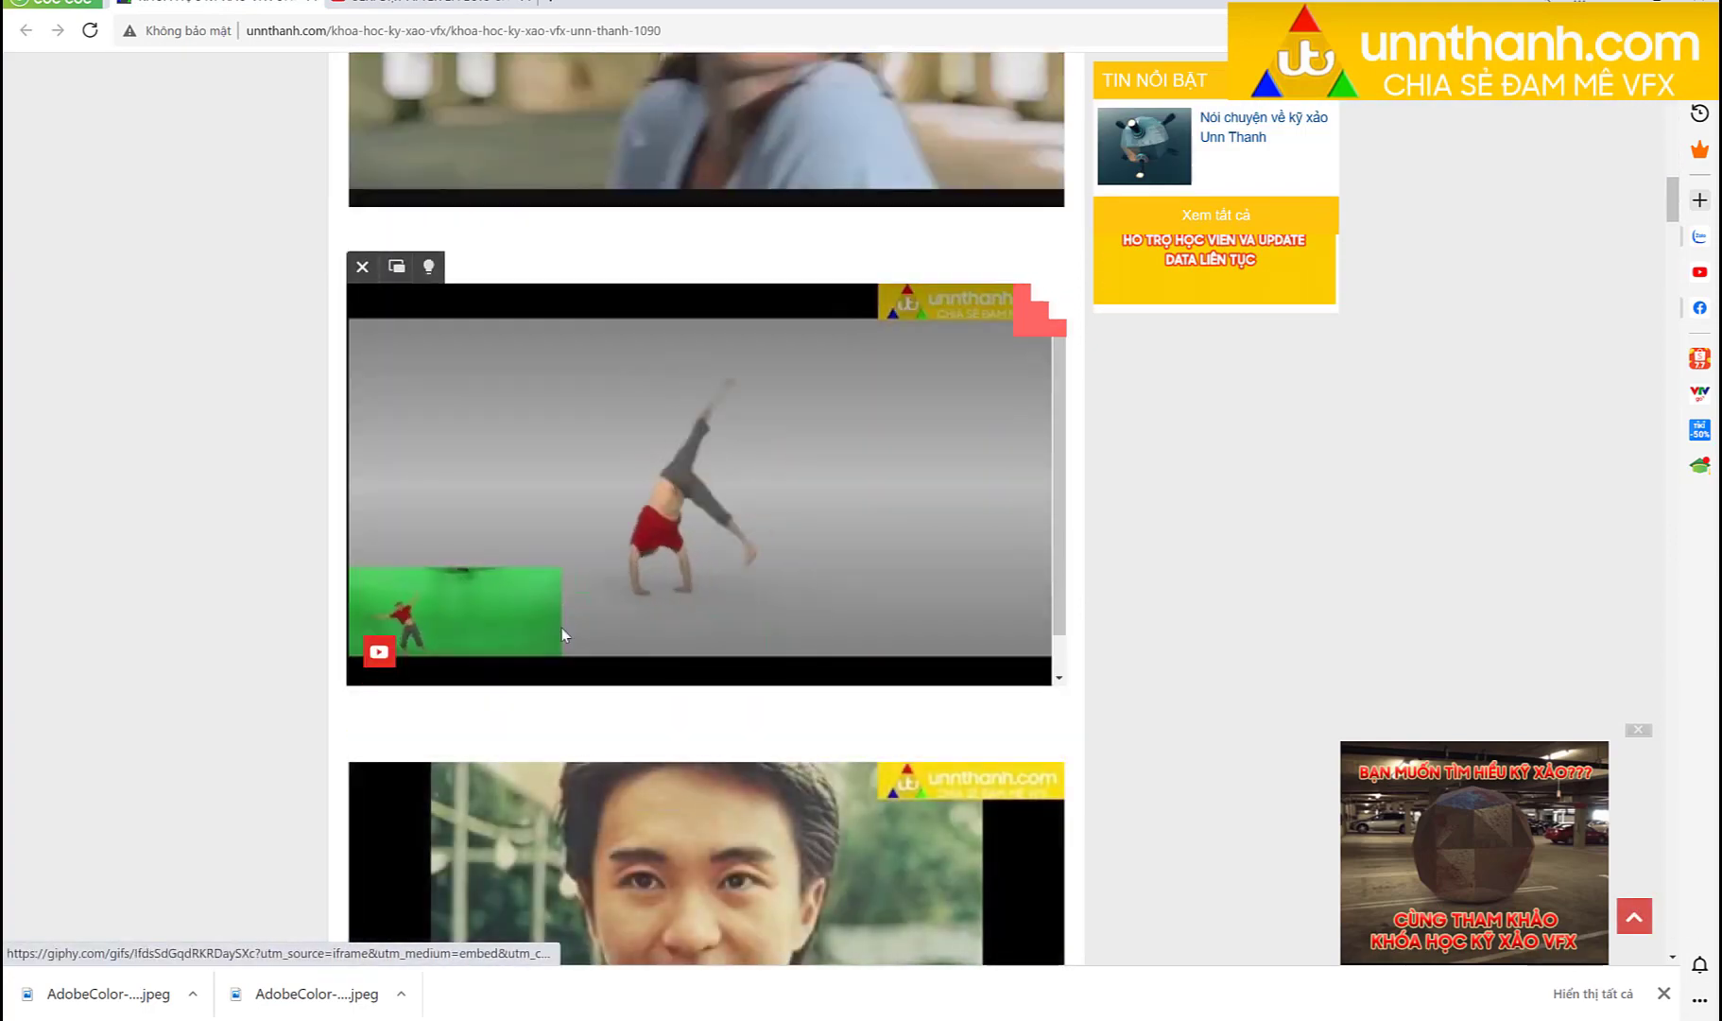
pyautogui.scroll(-1, 562, 629)
pyautogui.scroll(-6, 562, 635)
pyautogui.scroll(-5, 562, 636)
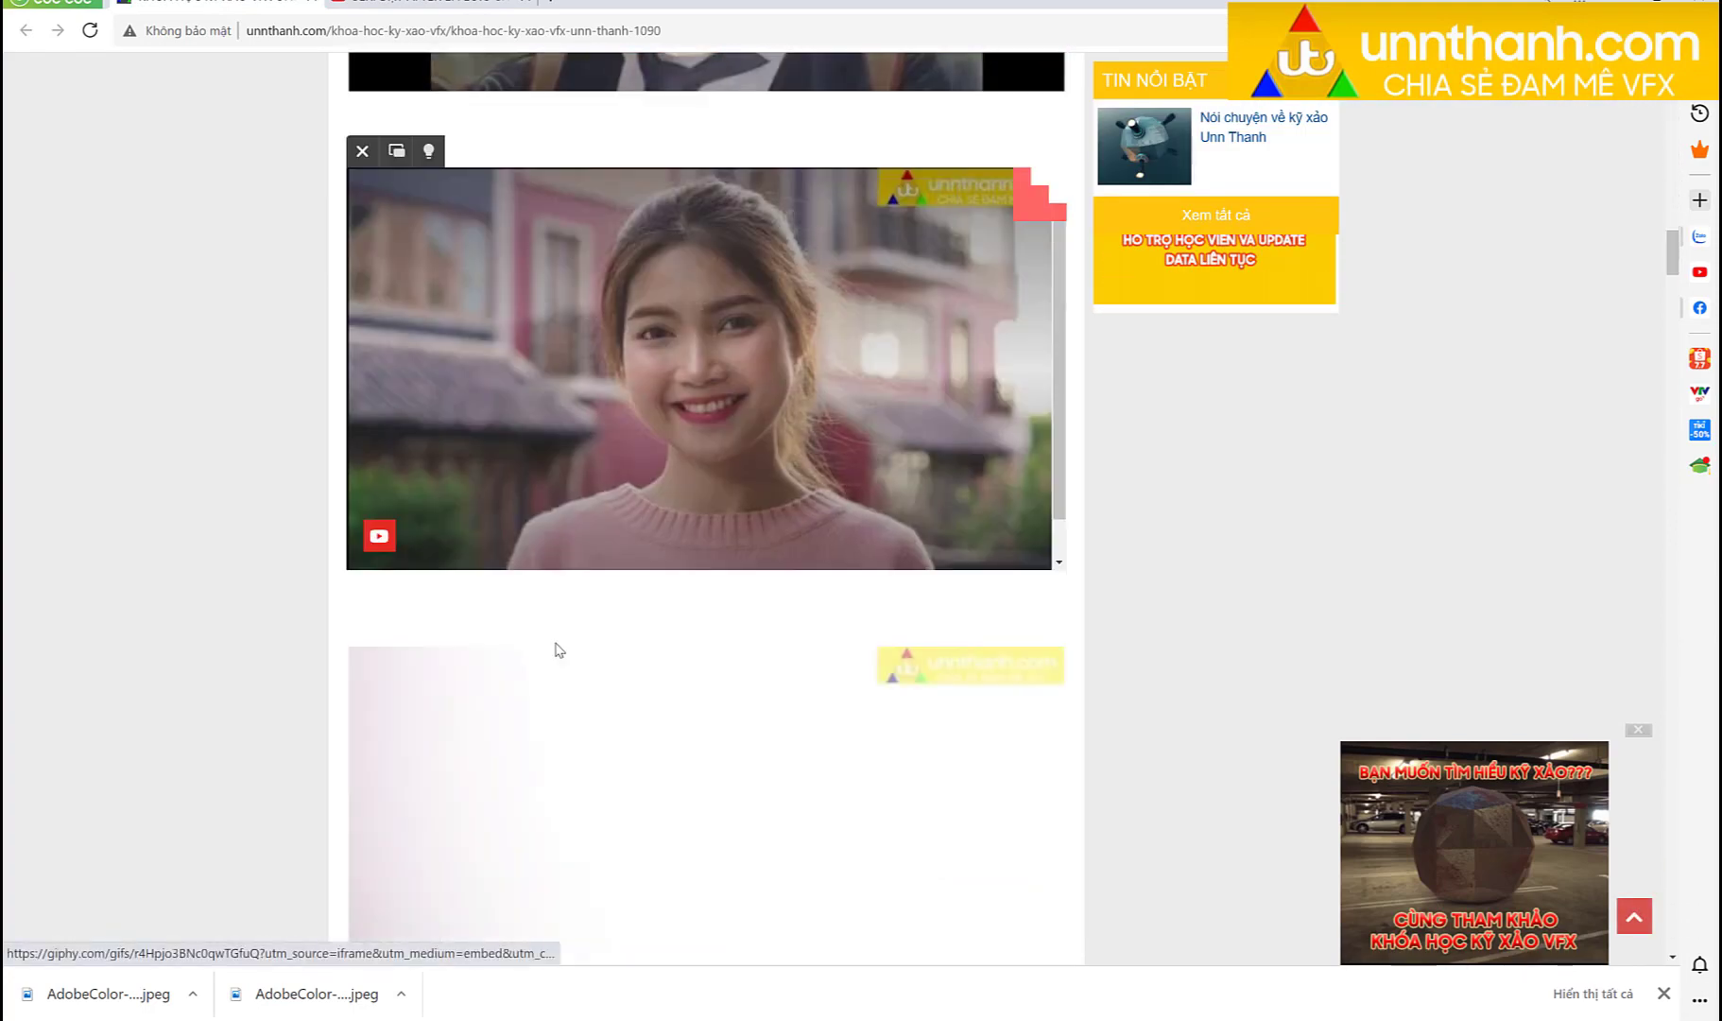
pyautogui.scroll(-4, 560, 638)
pyautogui.scroll(-4, 560, 638)
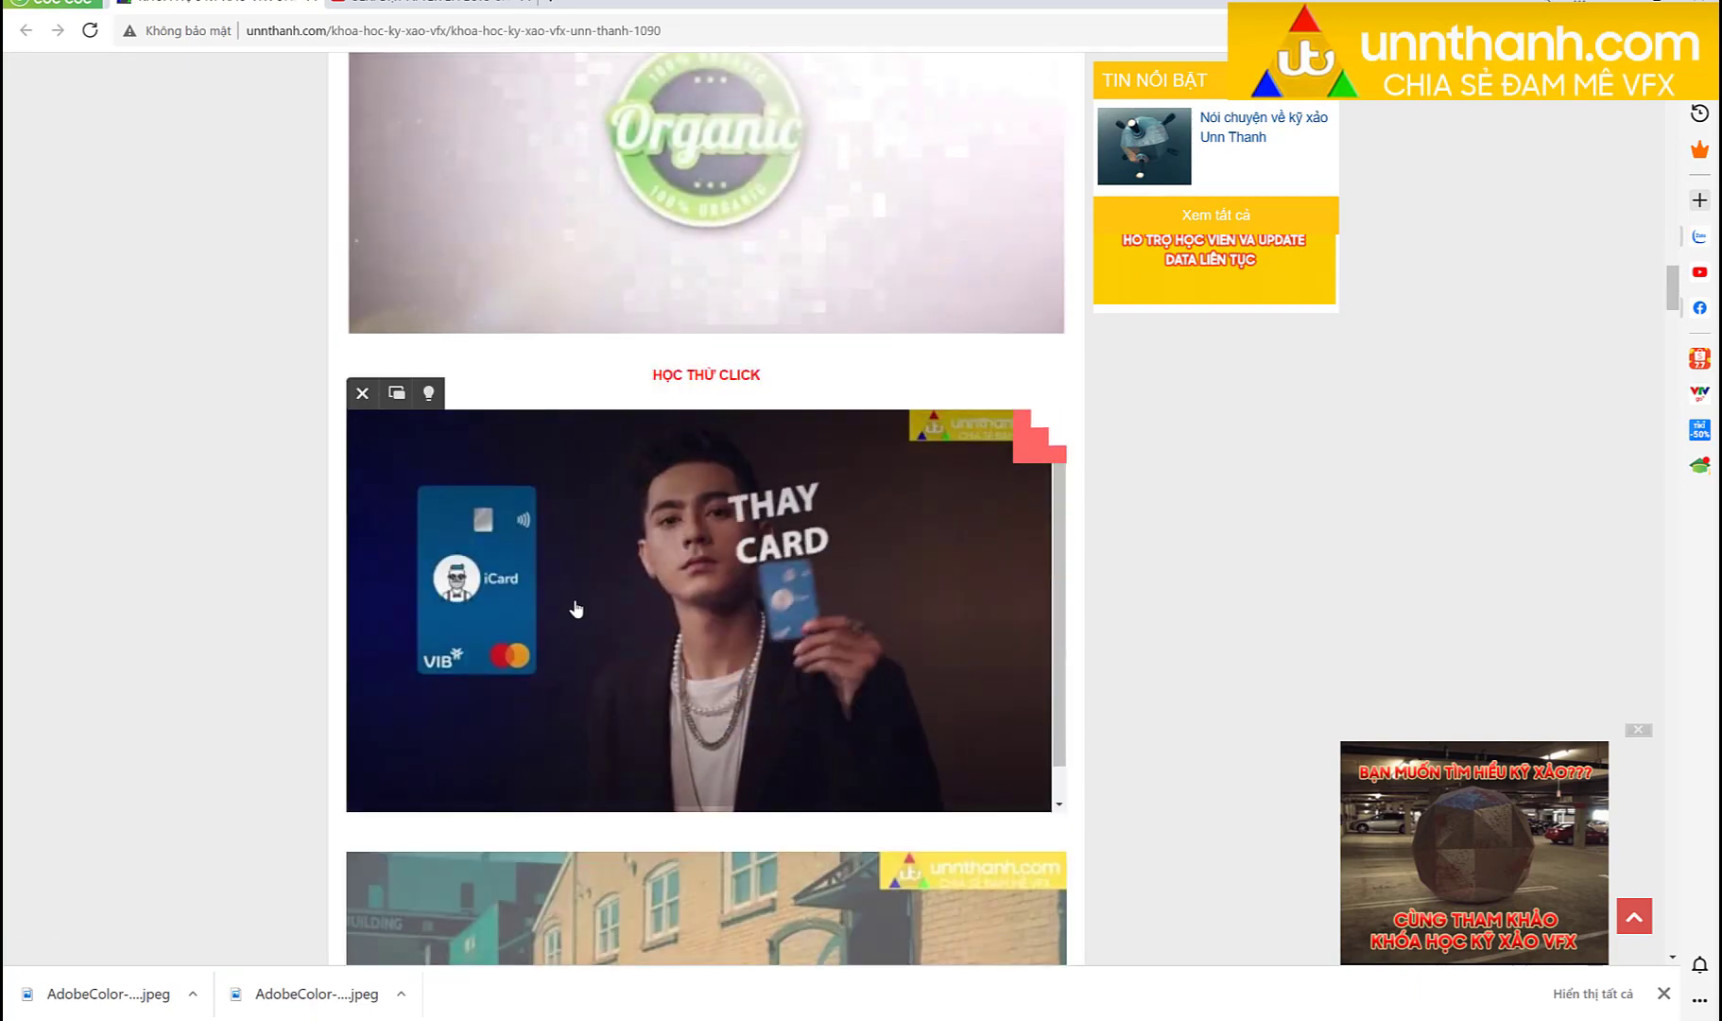
pyautogui.scroll(-4, 591, 636)
pyautogui.scroll(-3, 593, 638)
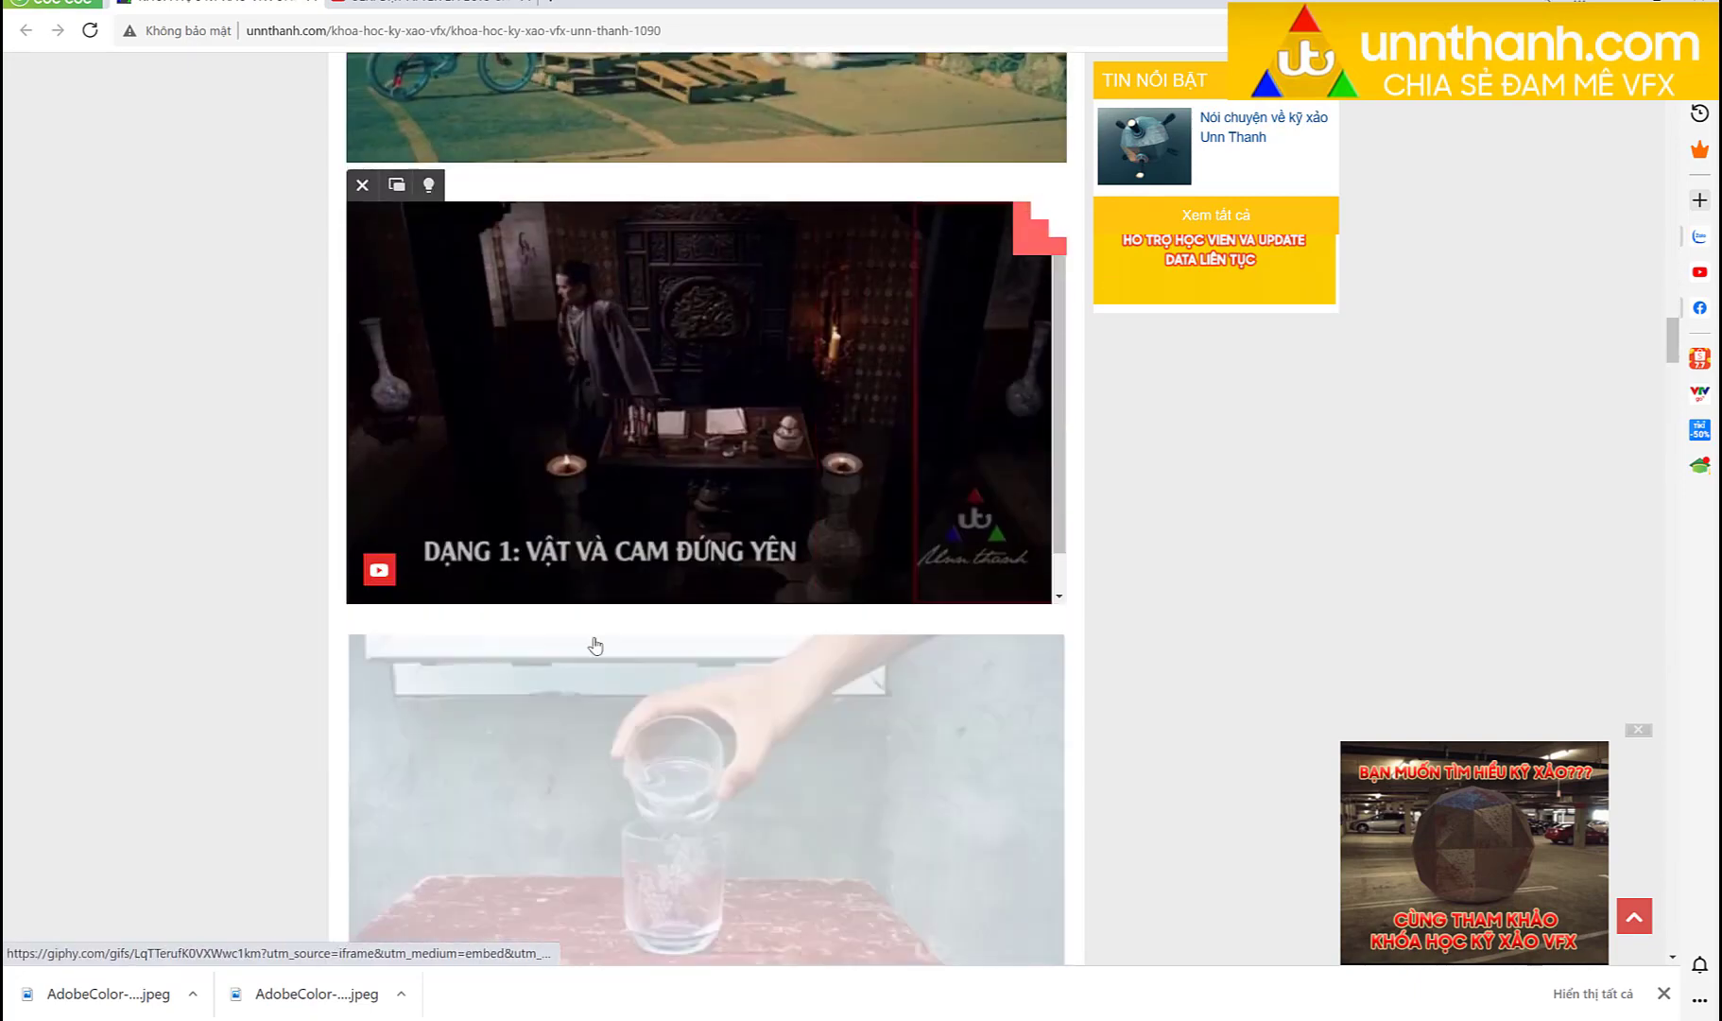
pyautogui.scroll(-4, 593, 643)
pyautogui.scroll(-6, 597, 652)
pyautogui.scroll(-5, 596, 651)
pyautogui.scroll(-7, 594, 650)
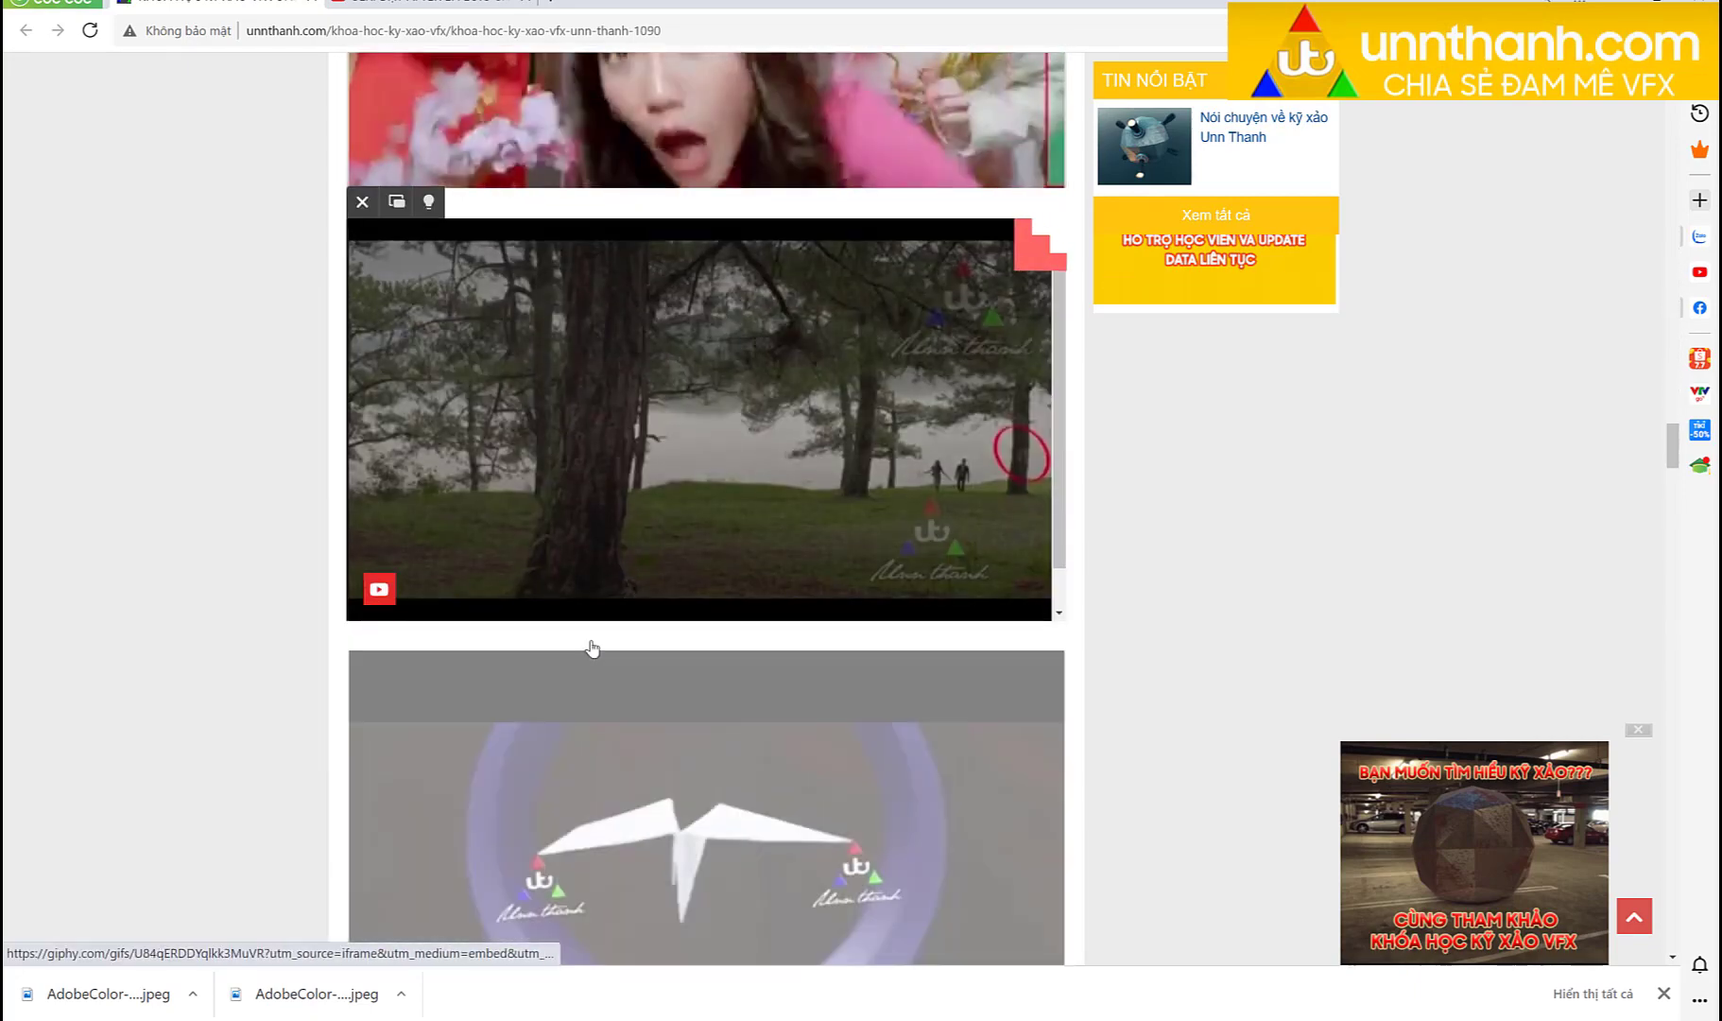
pyautogui.scroll(-5, 591, 649)
pyautogui.scroll(-1, 587, 649)
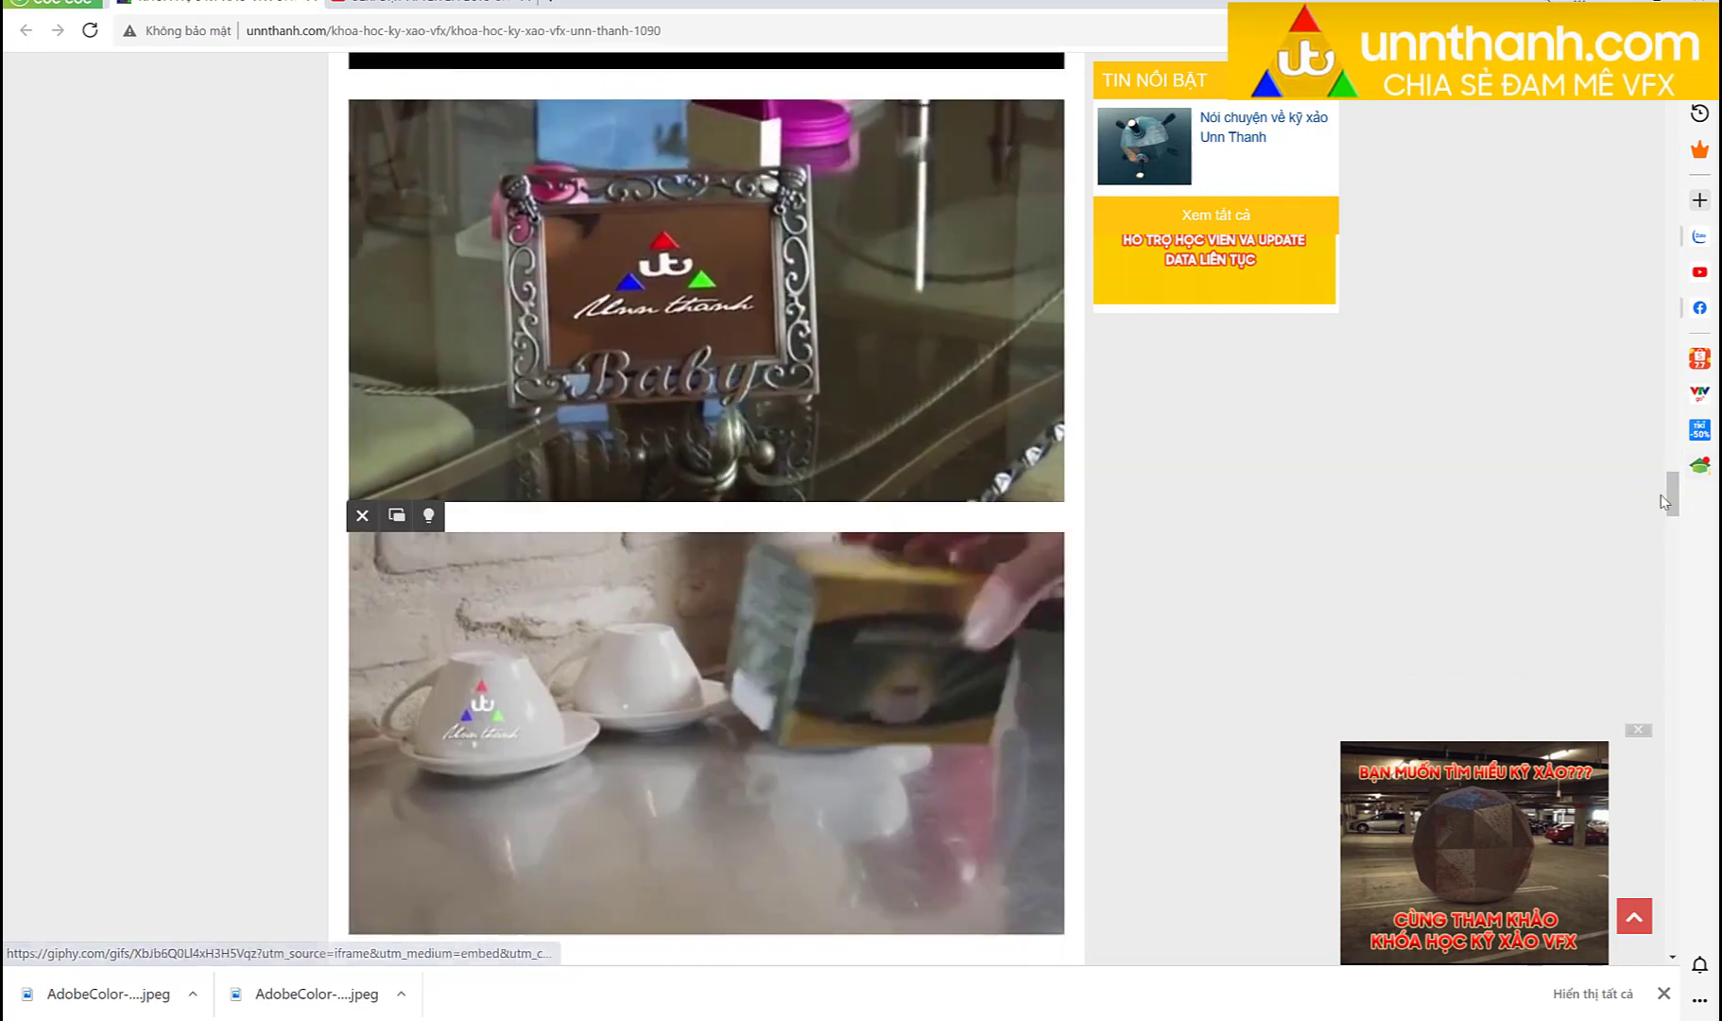
pyautogui.moveTo(1661, 493)
pyautogui.mouseDown()
pyautogui.moveTo(1693, 695)
pyautogui.moveTo(1623, 151)
pyautogui.moveTo(421, 8)
pyautogui.mouseUp()
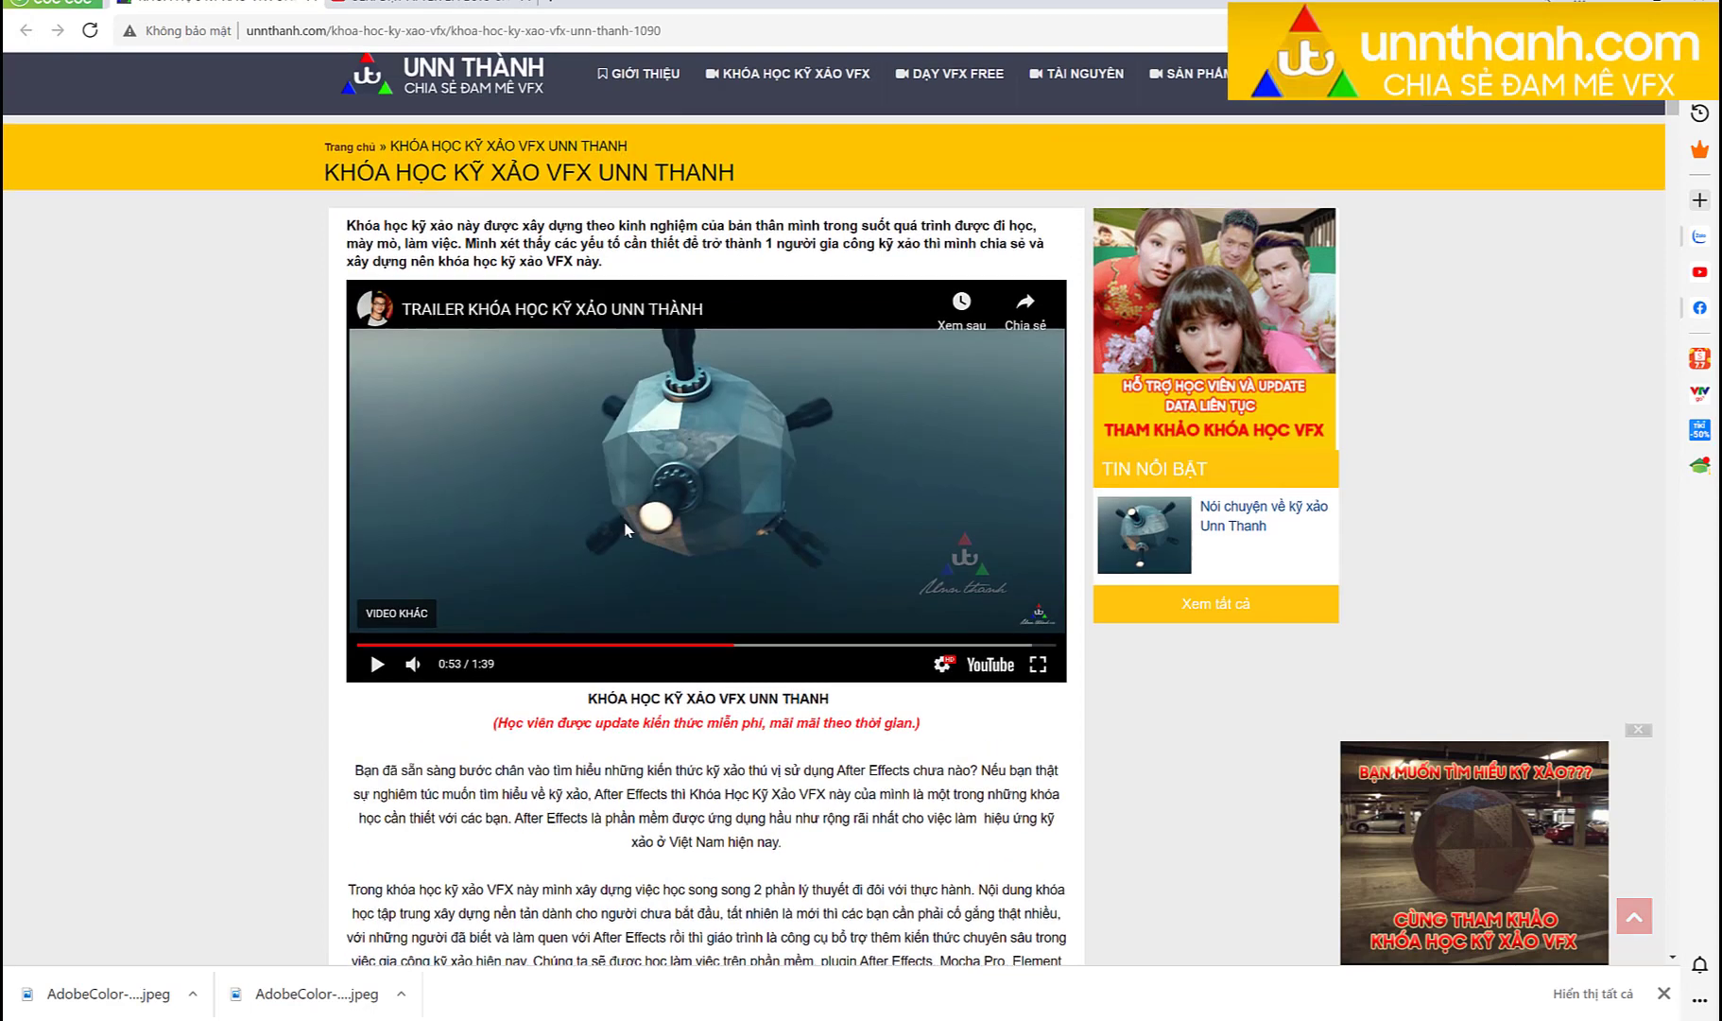